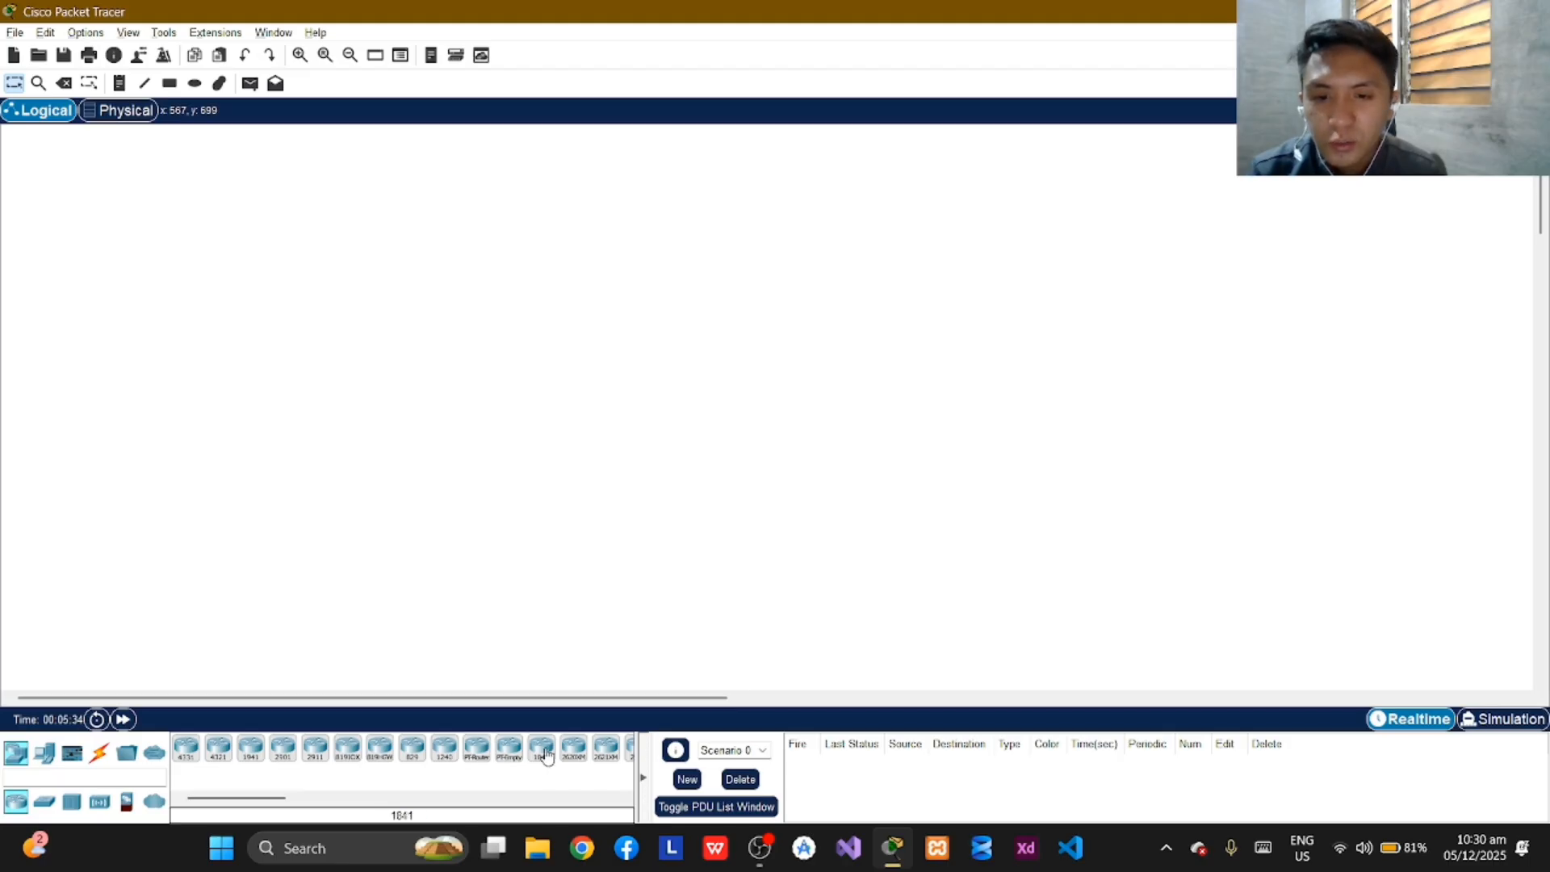
Place three 1841 routers in a triangle on the workspace, one at the top and two below it.
left_click_drag(543, 769, 697, 323)
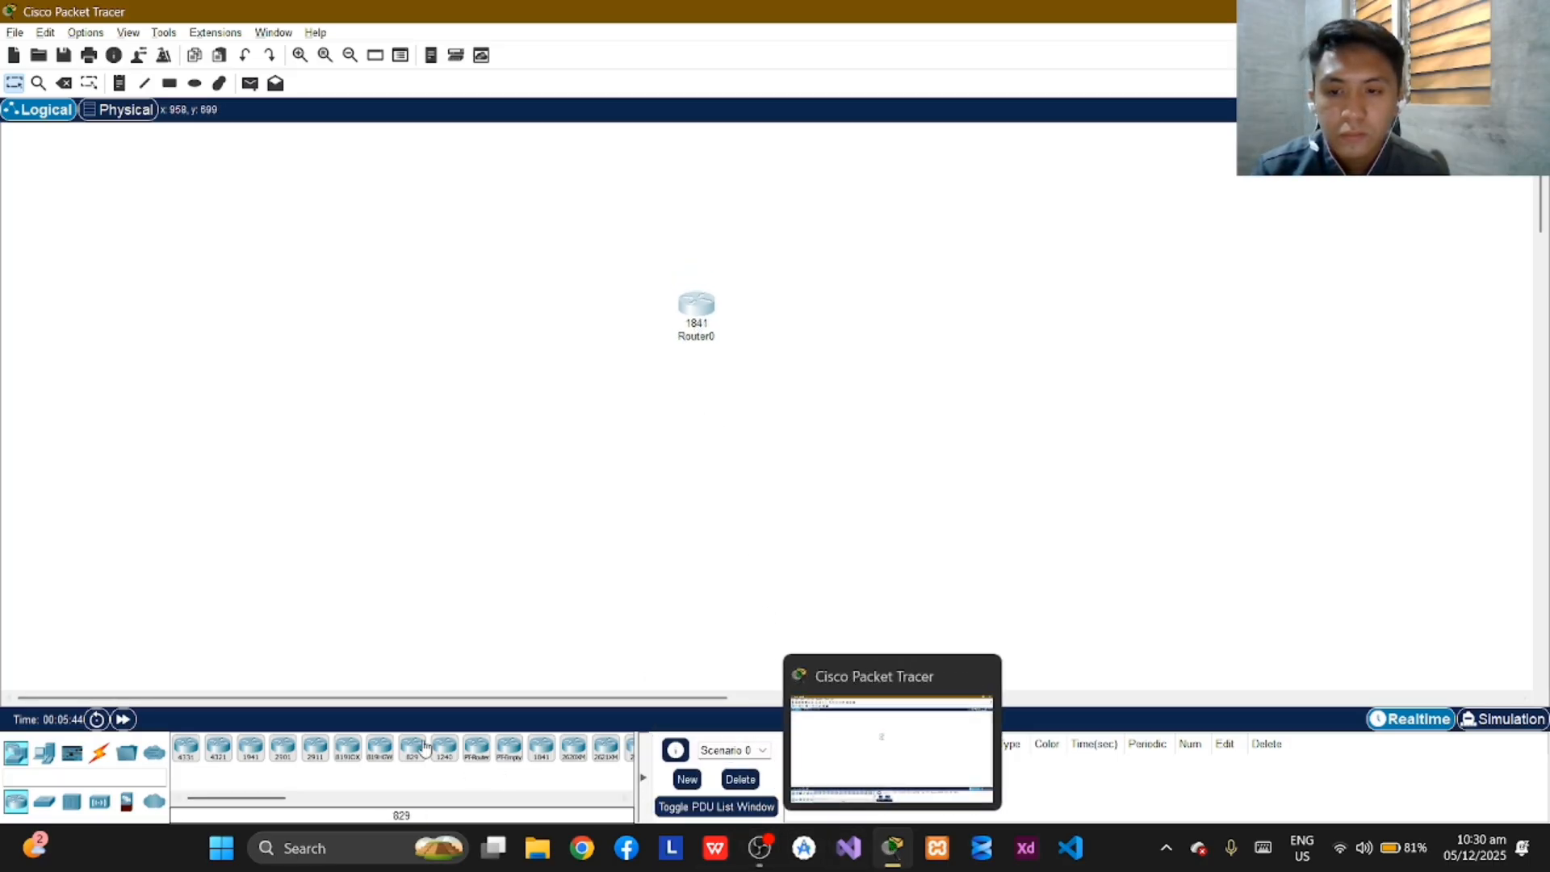
left_click(540, 748)
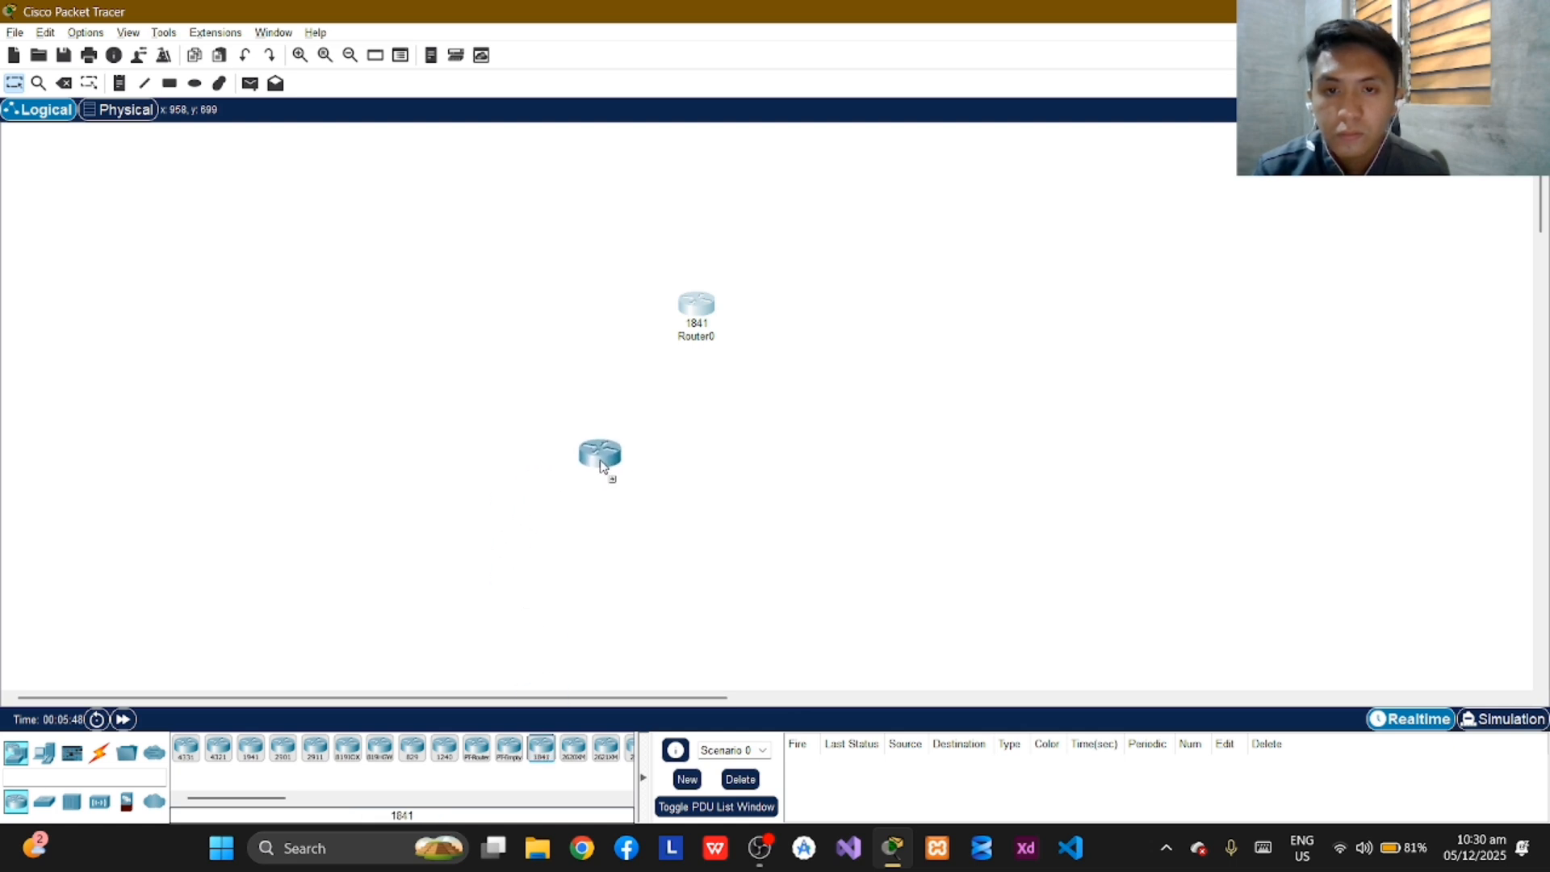
left_click(602, 468)
left_click(541, 748)
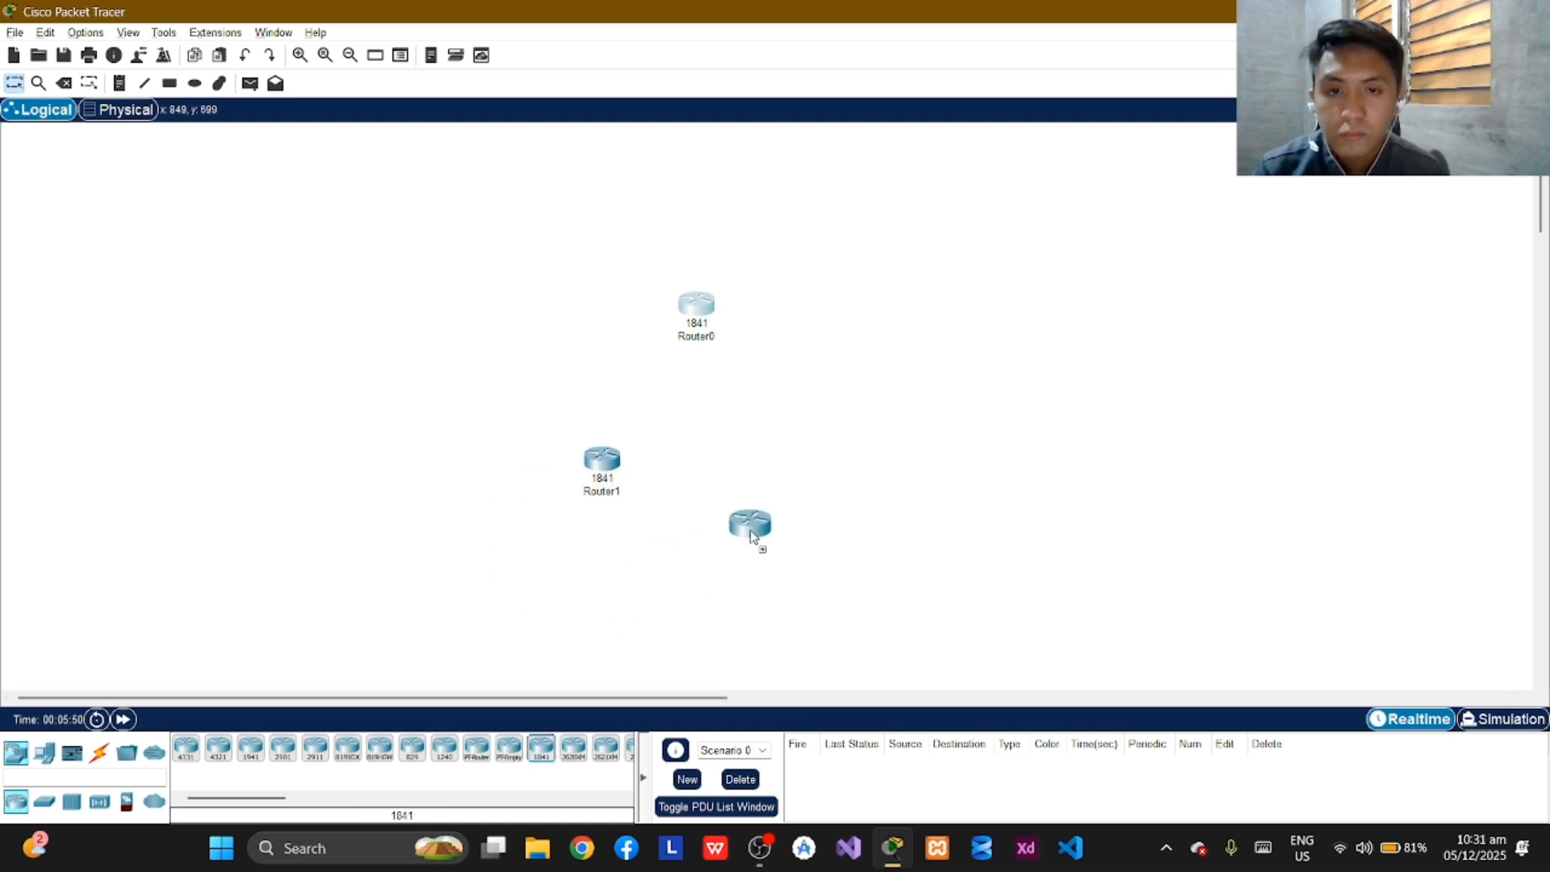
left_click(806, 491)
left_click_drag(804, 487, 804, 468)
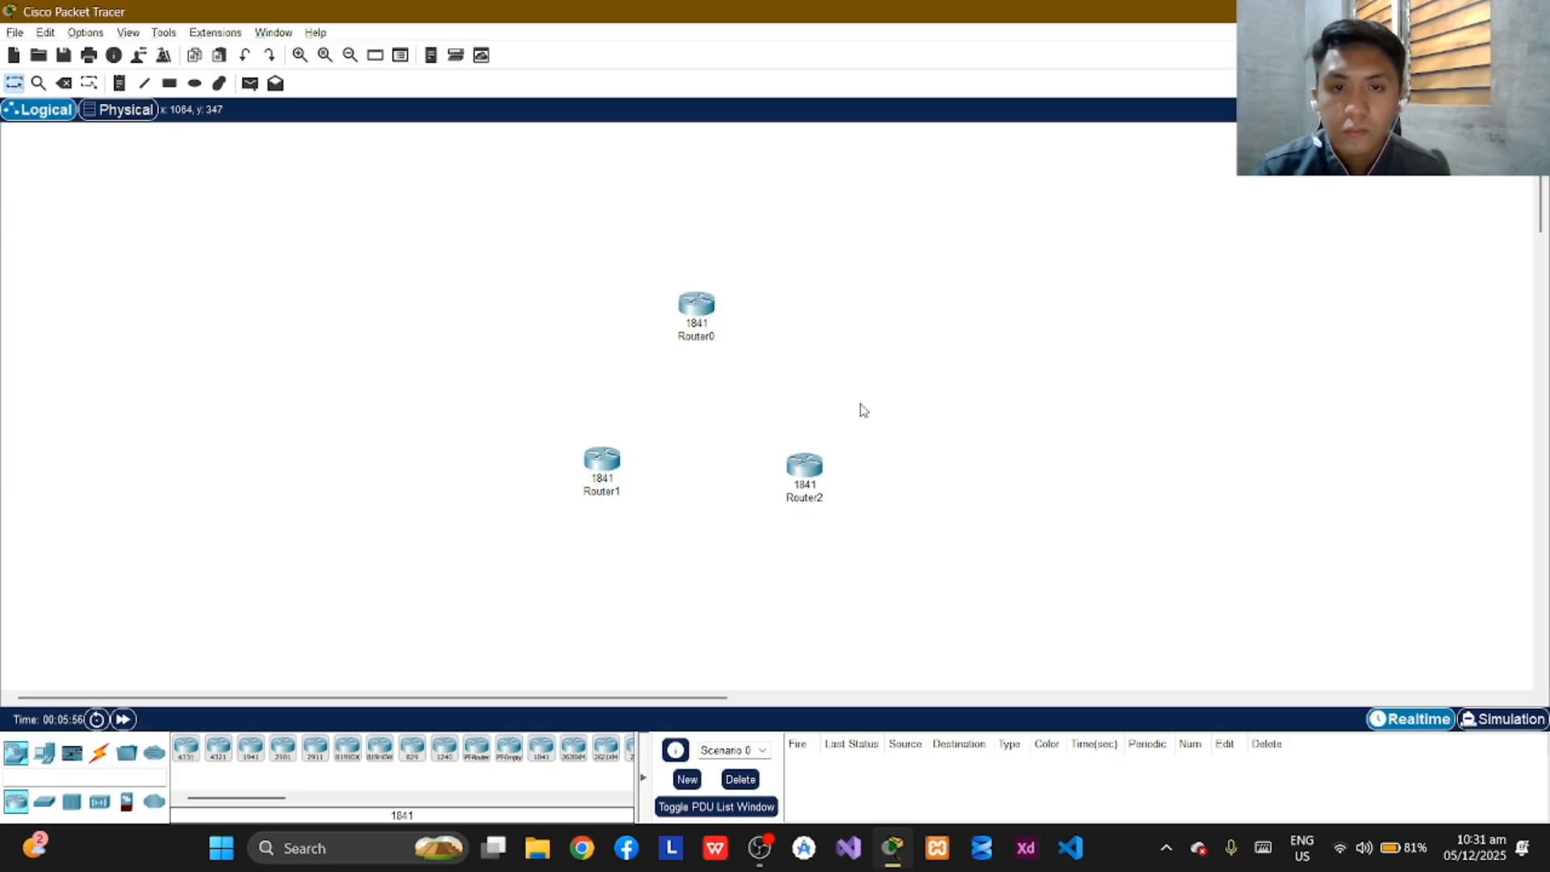
Rename the top router as R1, the lower-left one as R2 and the lower-right one as R3, and align R3 level with R2.
left_click(695, 338)
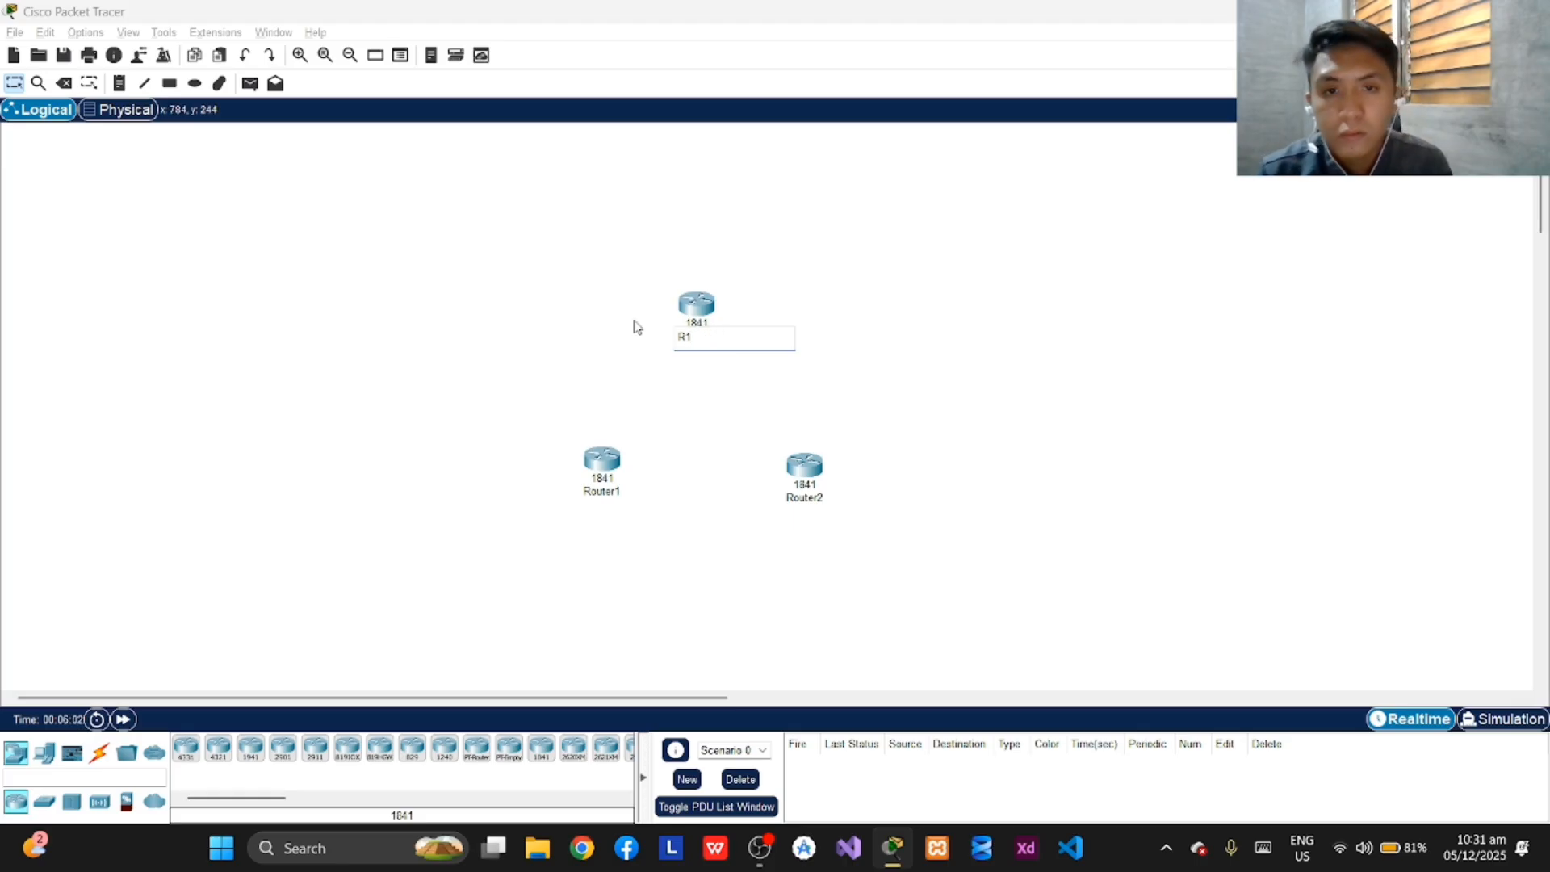
key("Return")
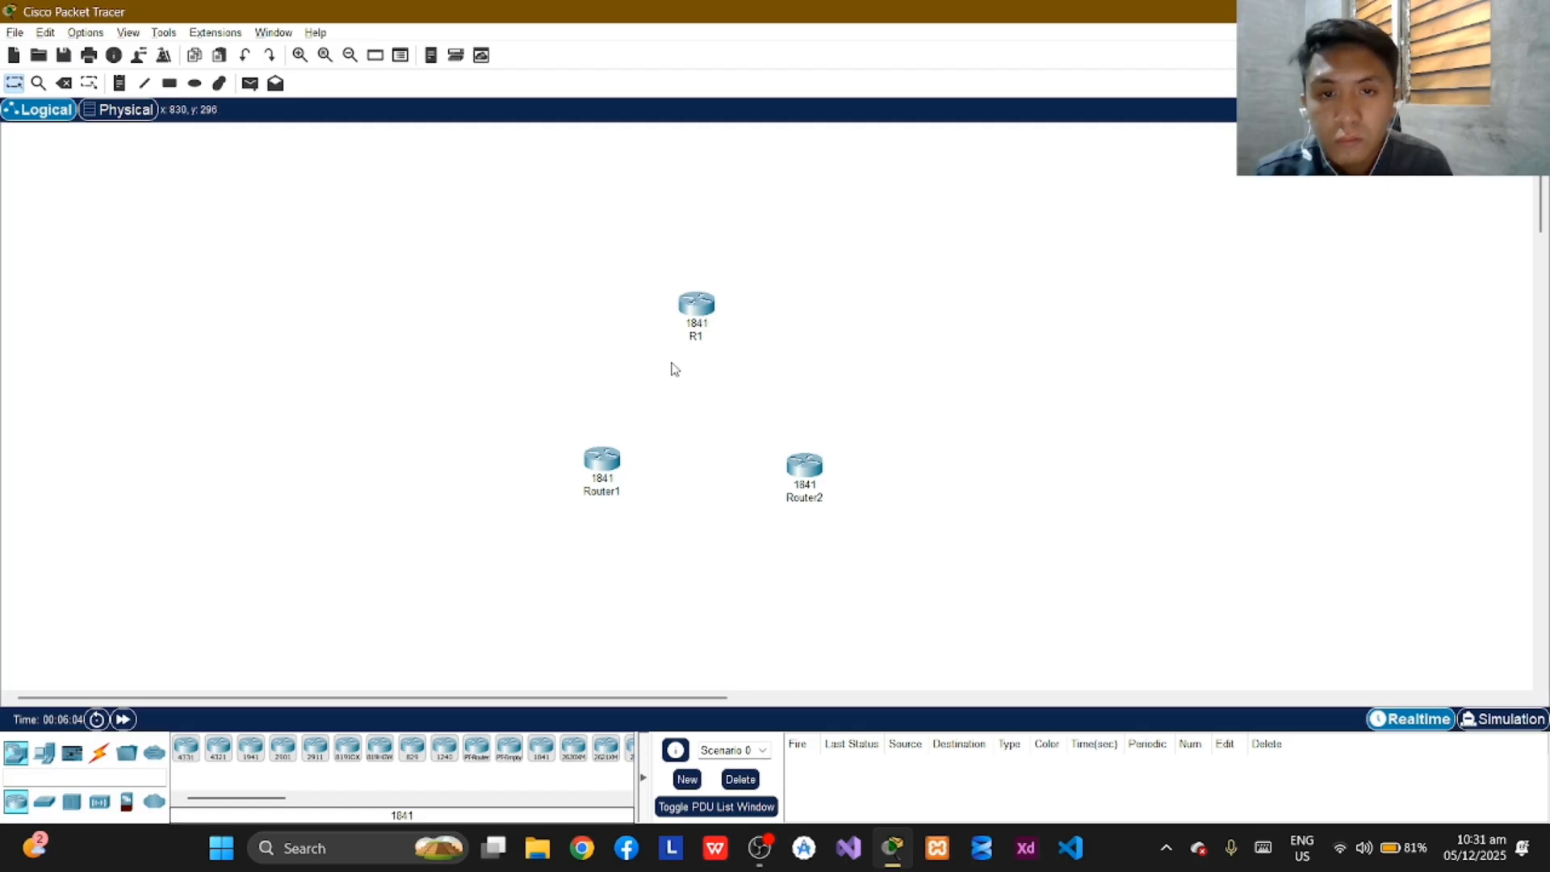
left_click(619, 492)
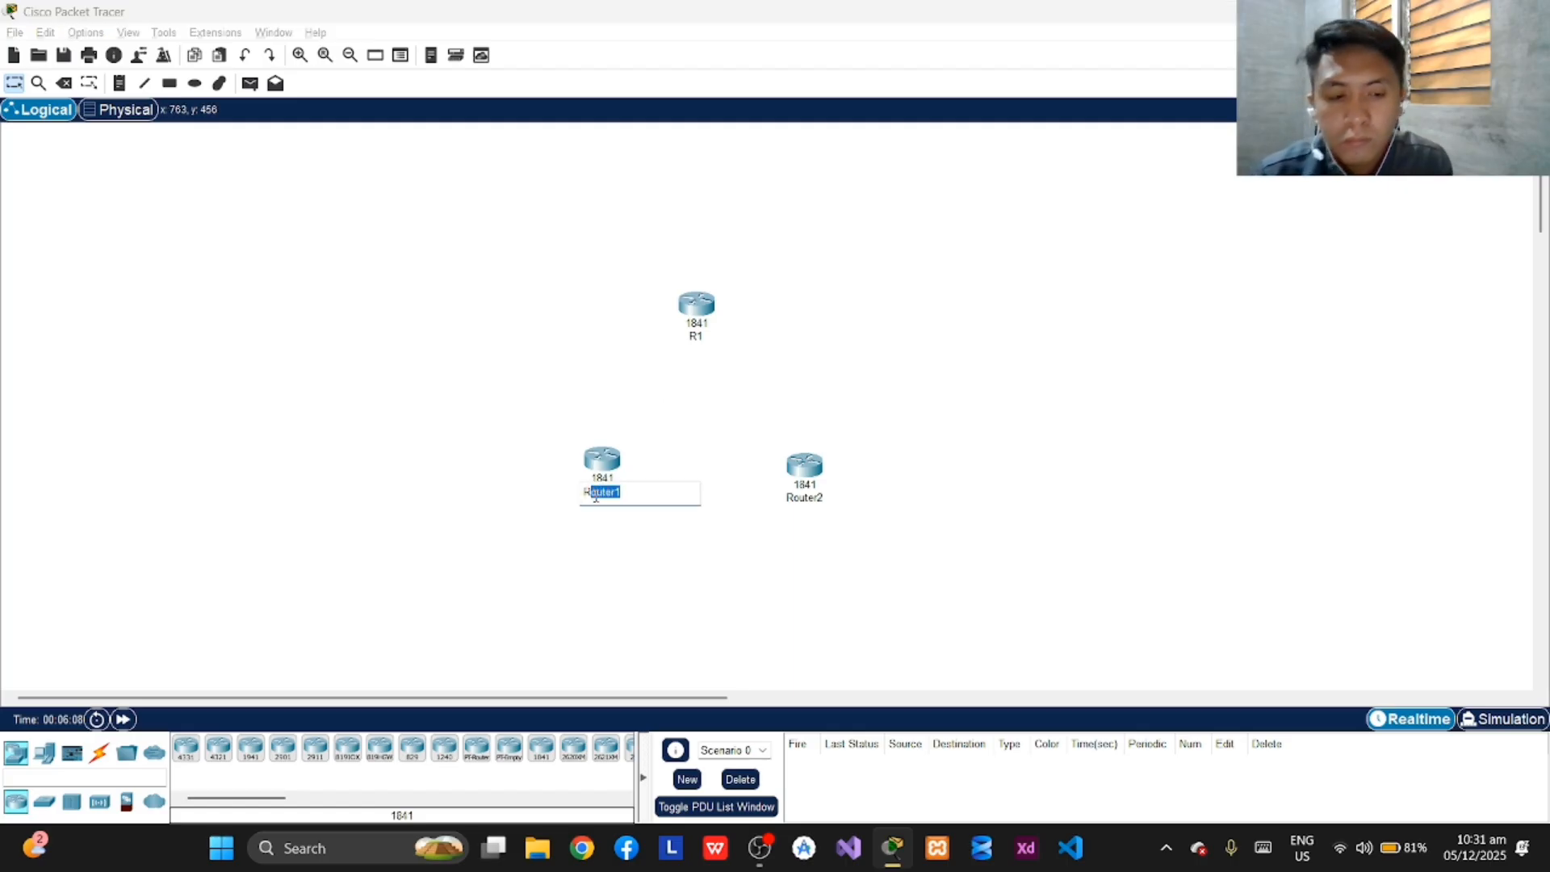
type("R2")
key("Return")
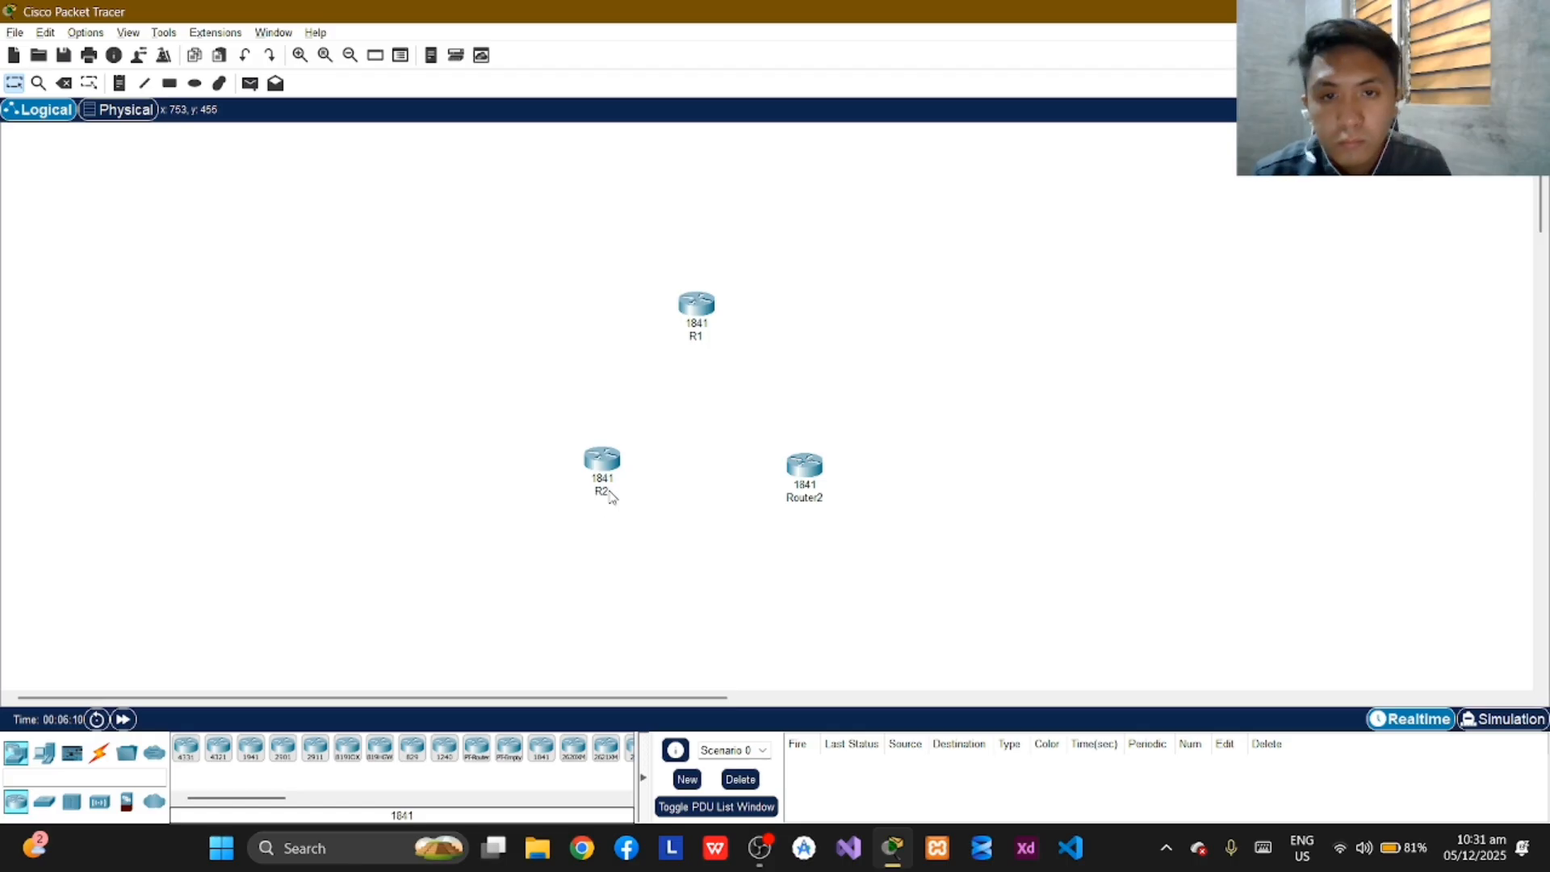
left_click(817, 499)
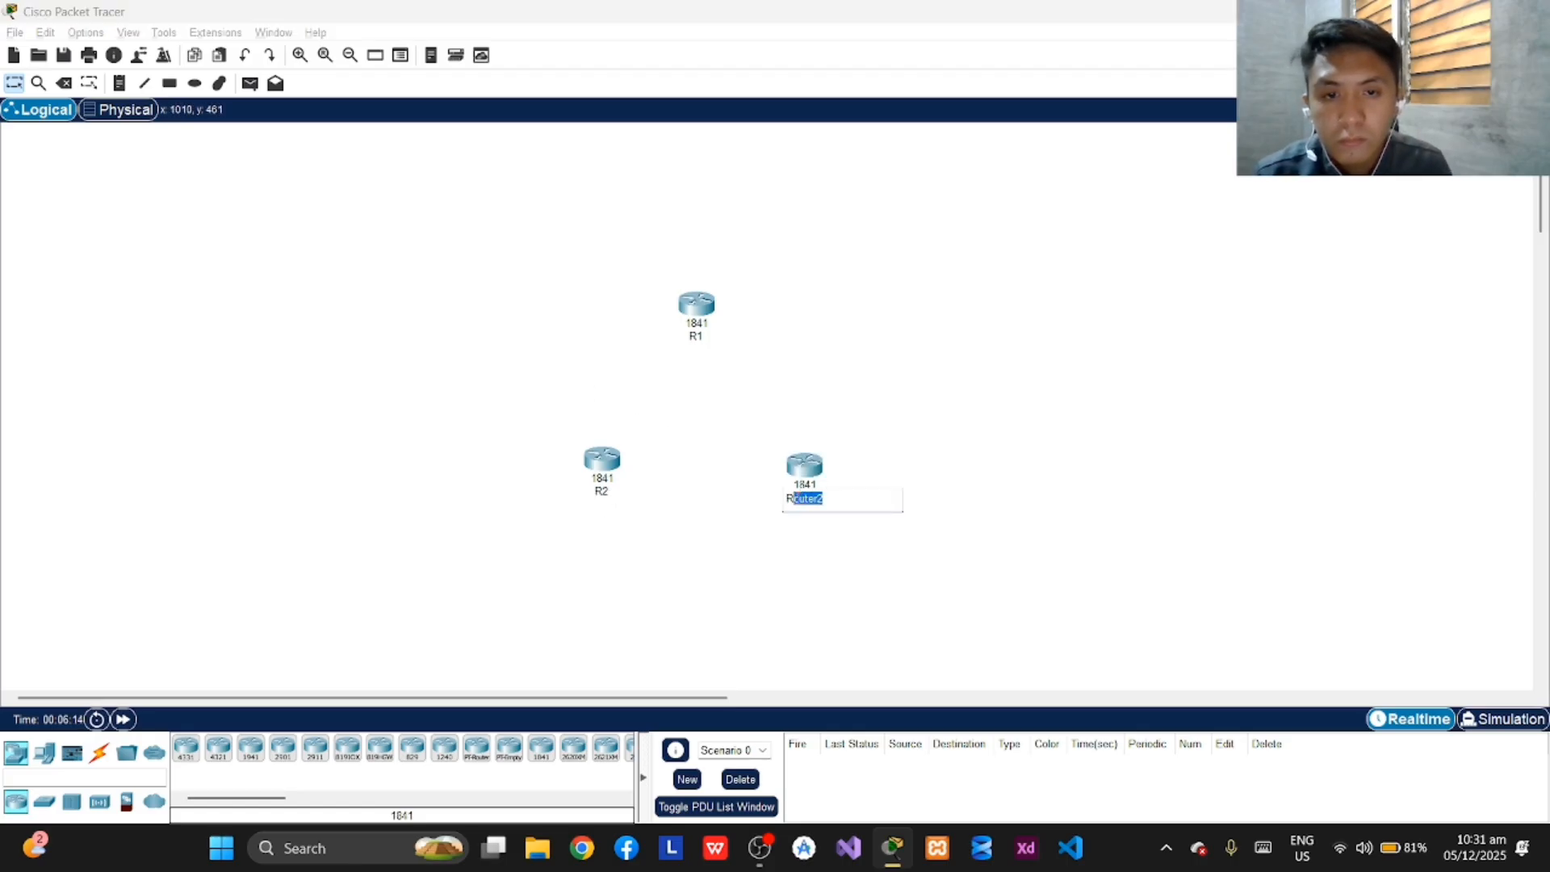
type("R3")
key("Return")
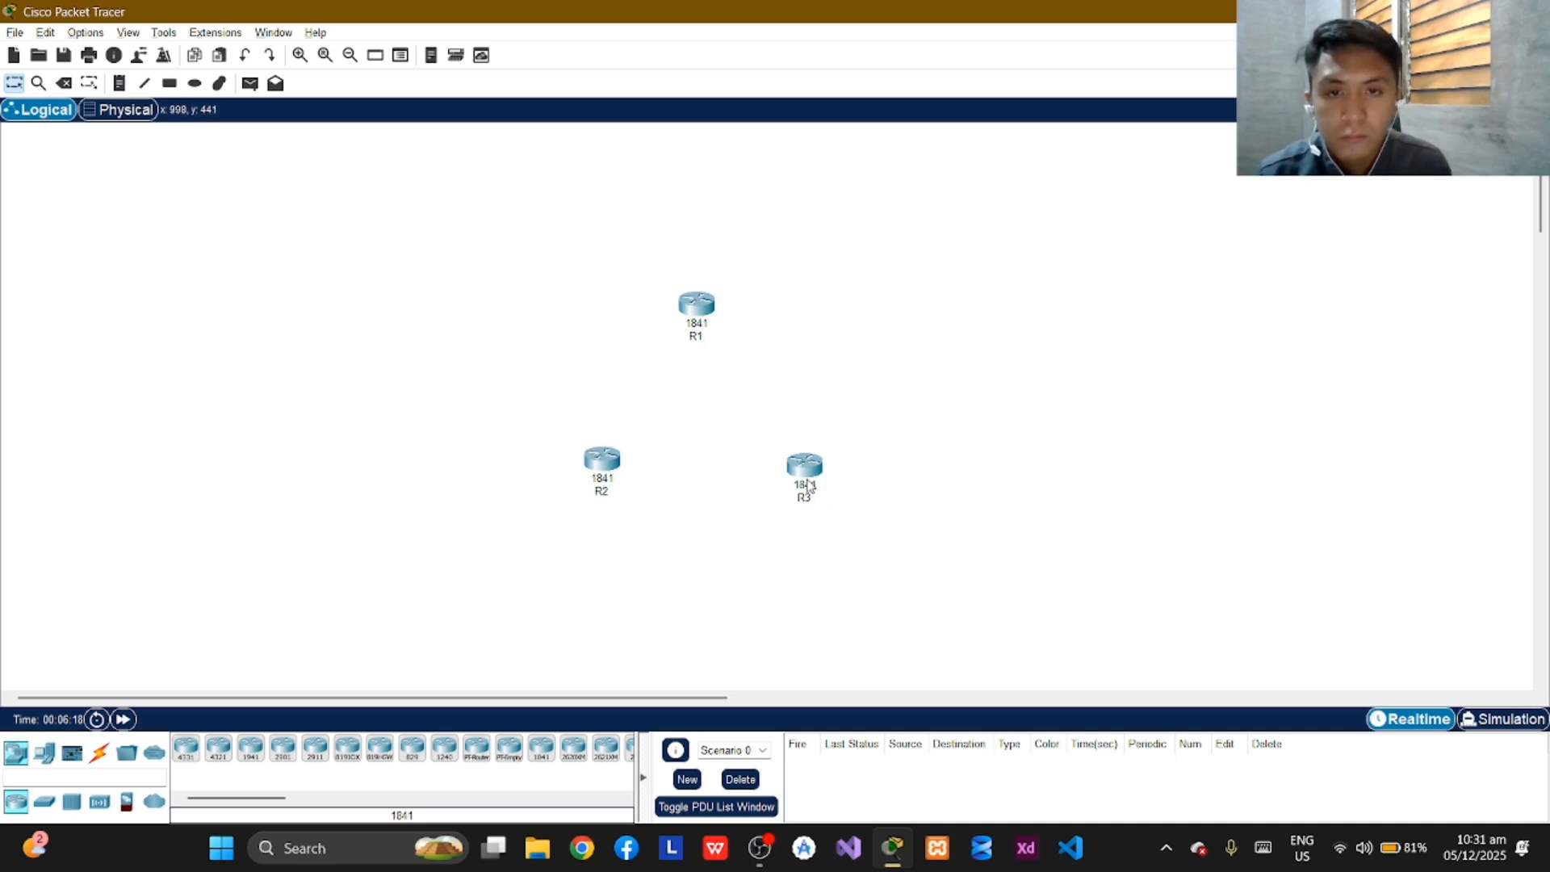
left_click_drag(808, 485, 795, 477)
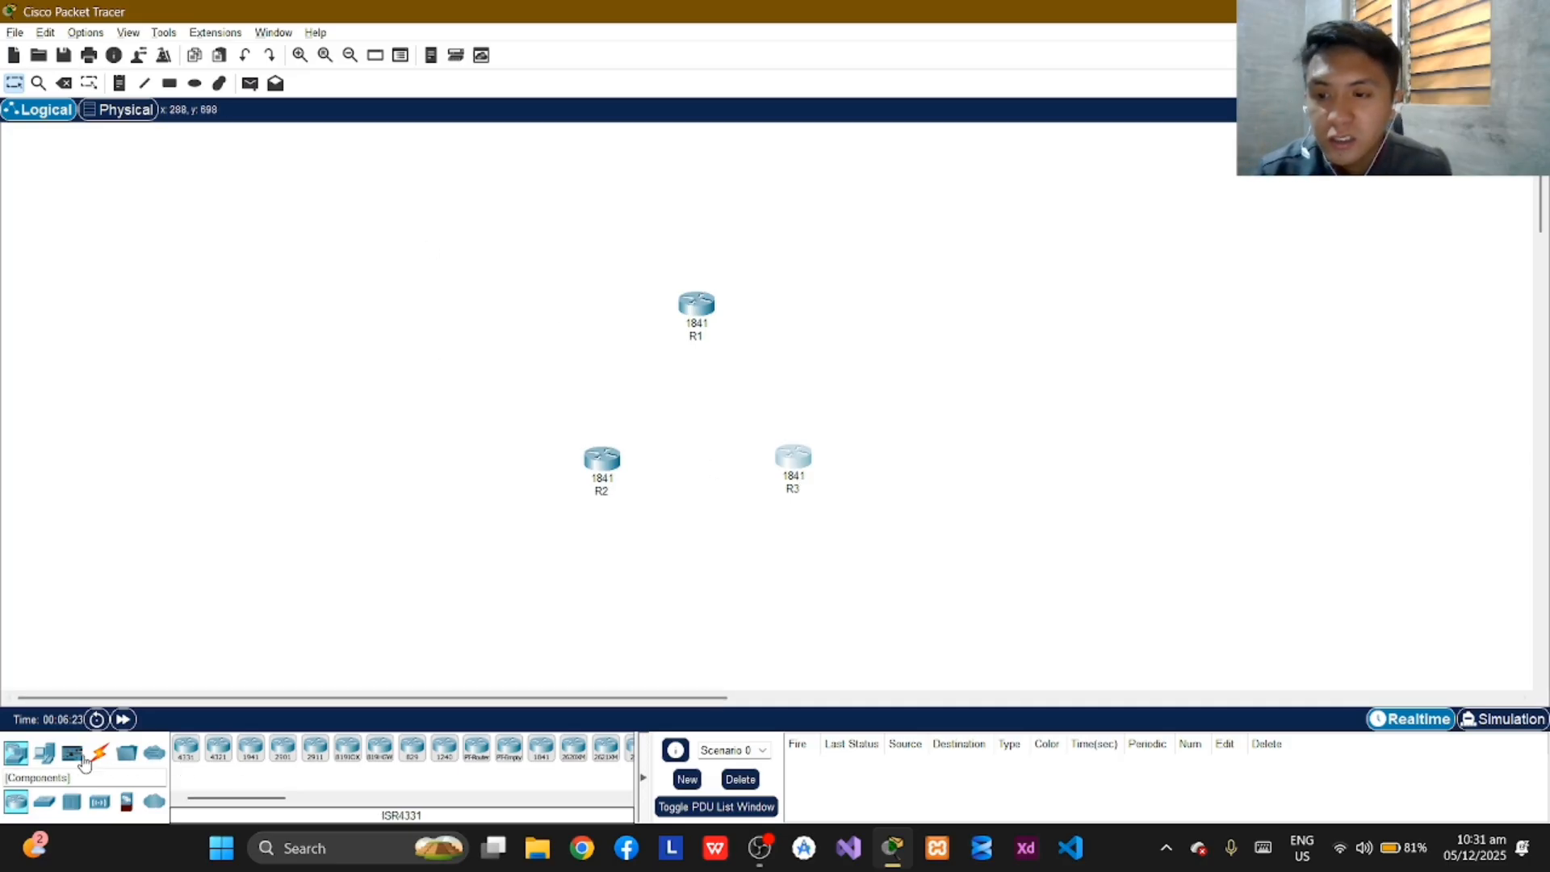
Place three PC-PT end devices, one above-left of R1, one above-left of R2 and one to the right of R3.
left_click(44, 755)
left_click_drag(187, 748, 607, 210)
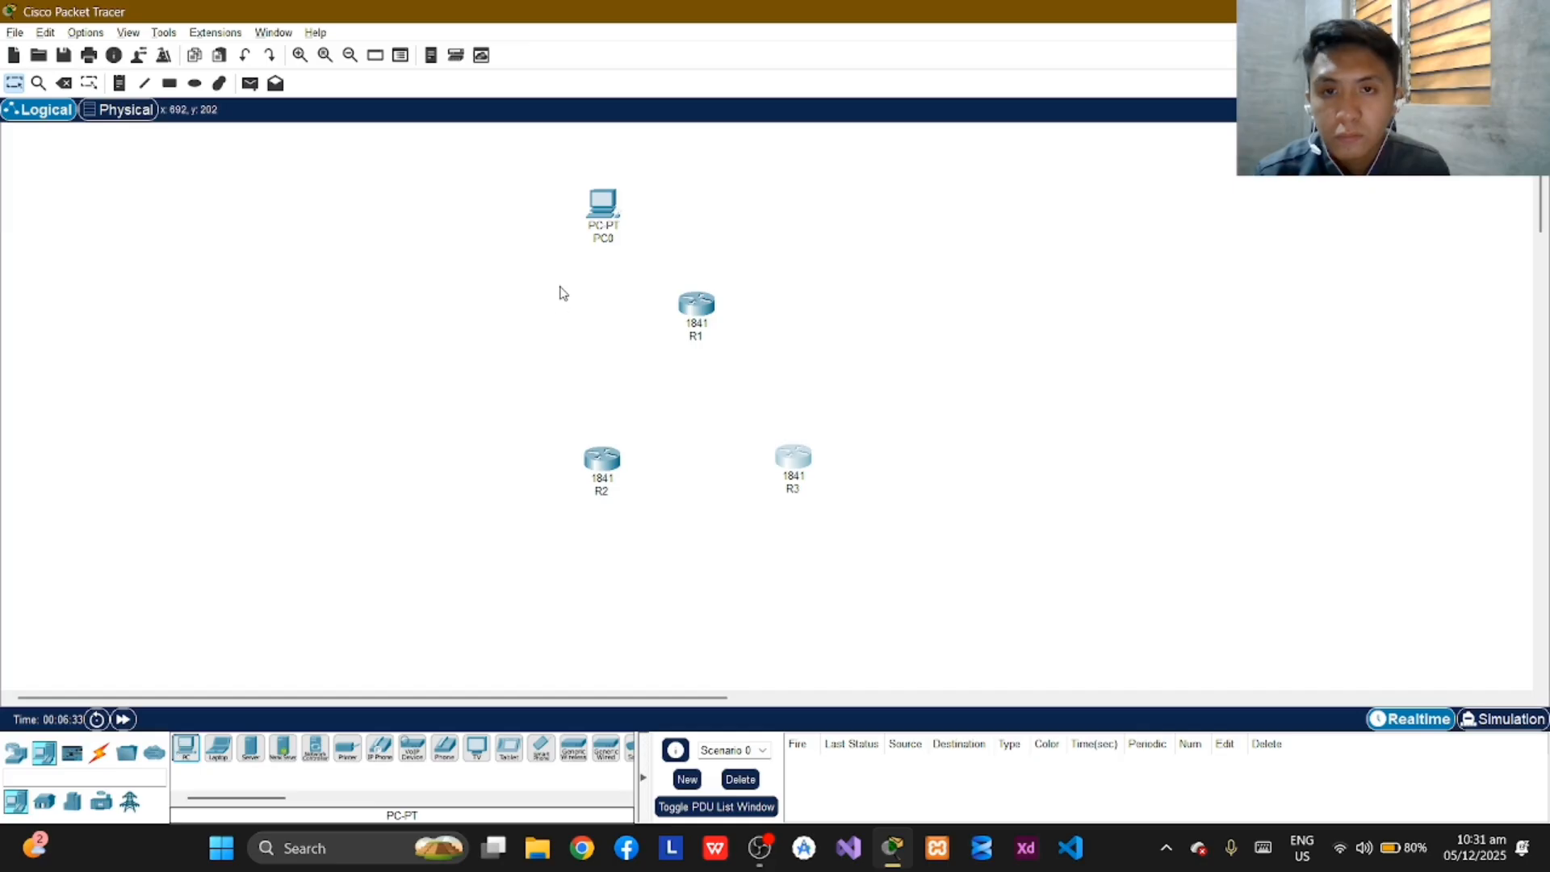
mouse_move(608, 208)
left_mouse_down()
mouse_move(344, 424)
mouse_move(616, 178)
mouse_move(614, 199)
left_mouse_up()
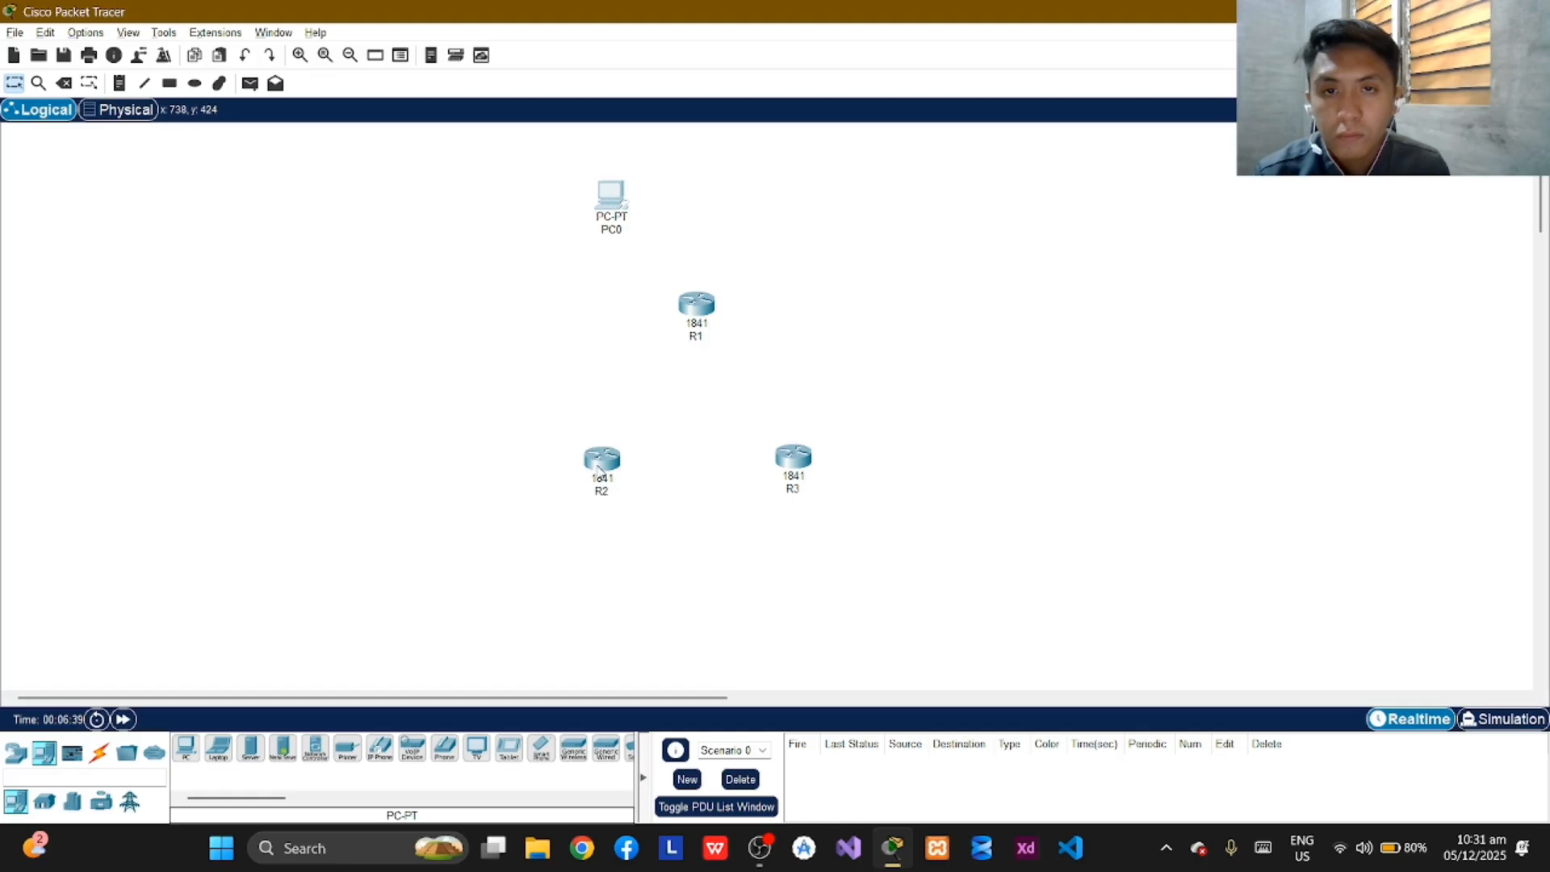
left_click(194, 749)
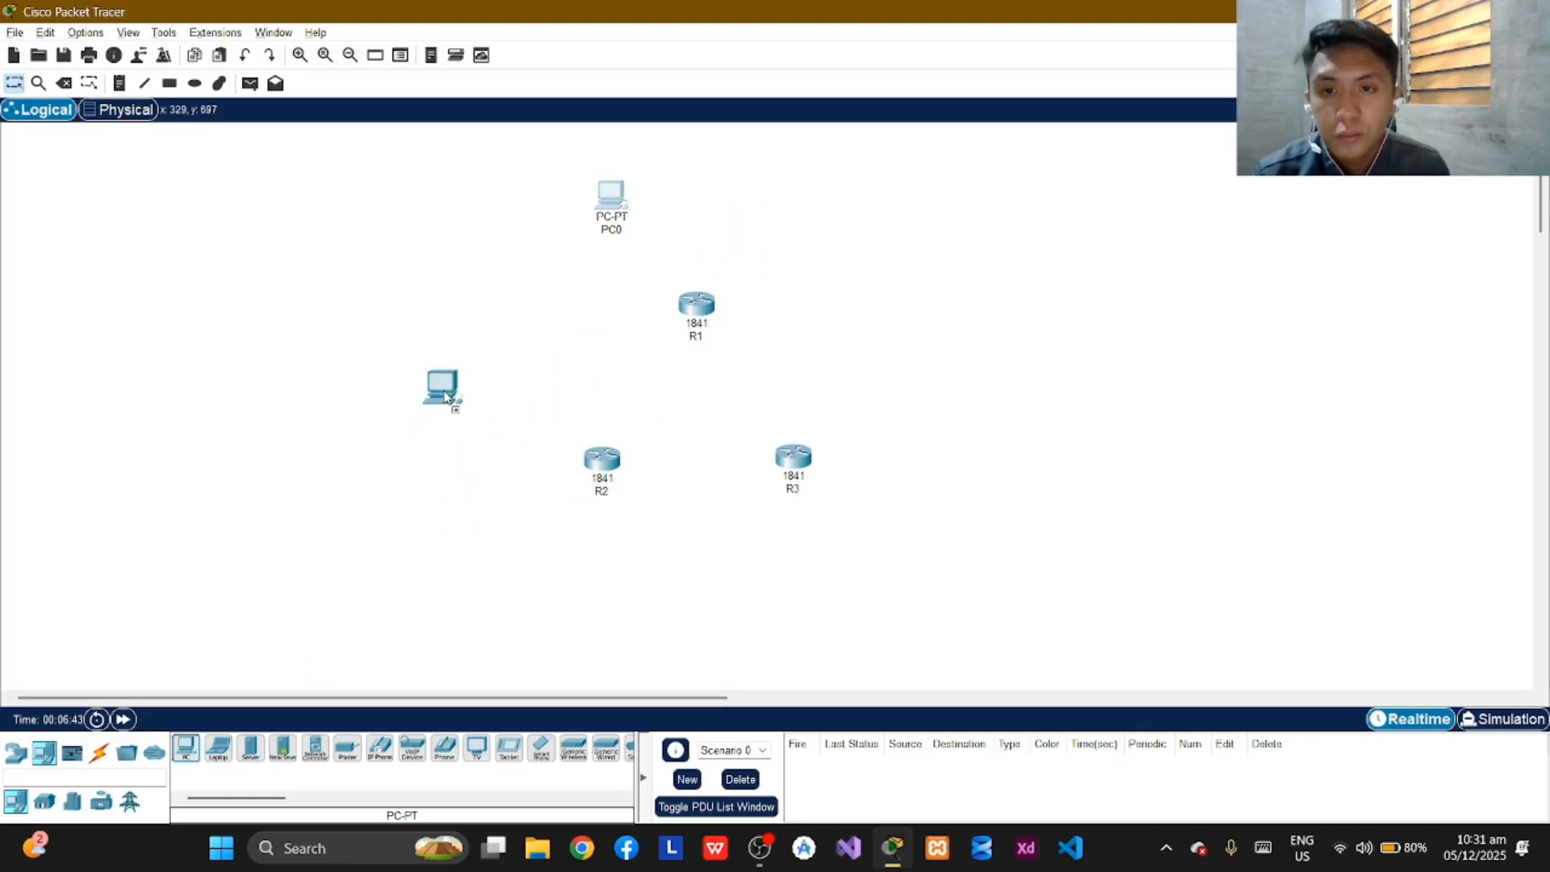
left_click(454, 393)
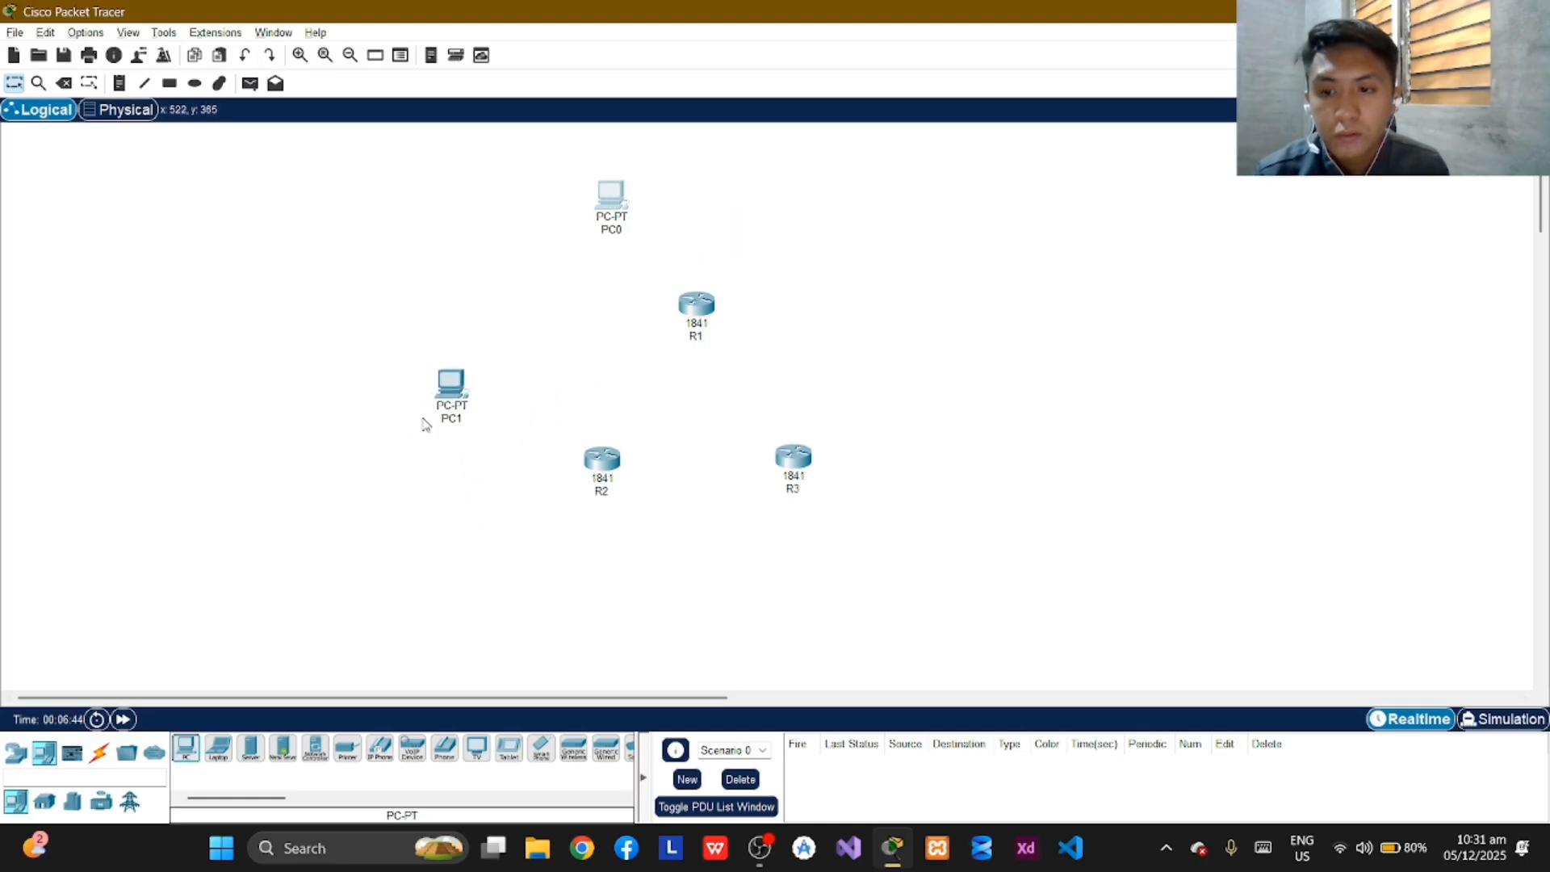
left_click(183, 752)
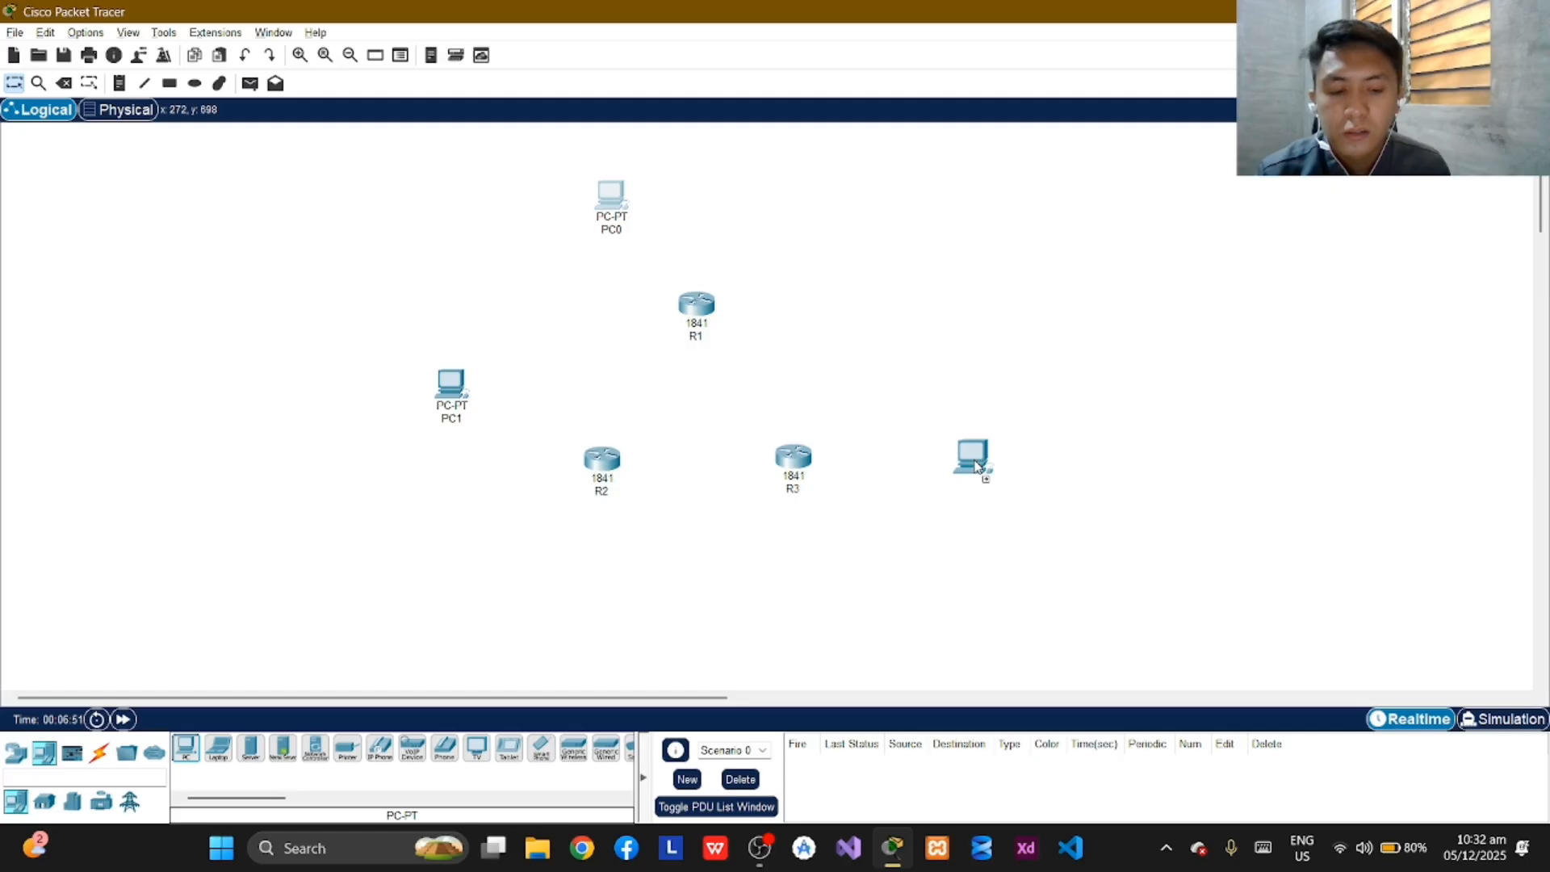
left_click(982, 459)
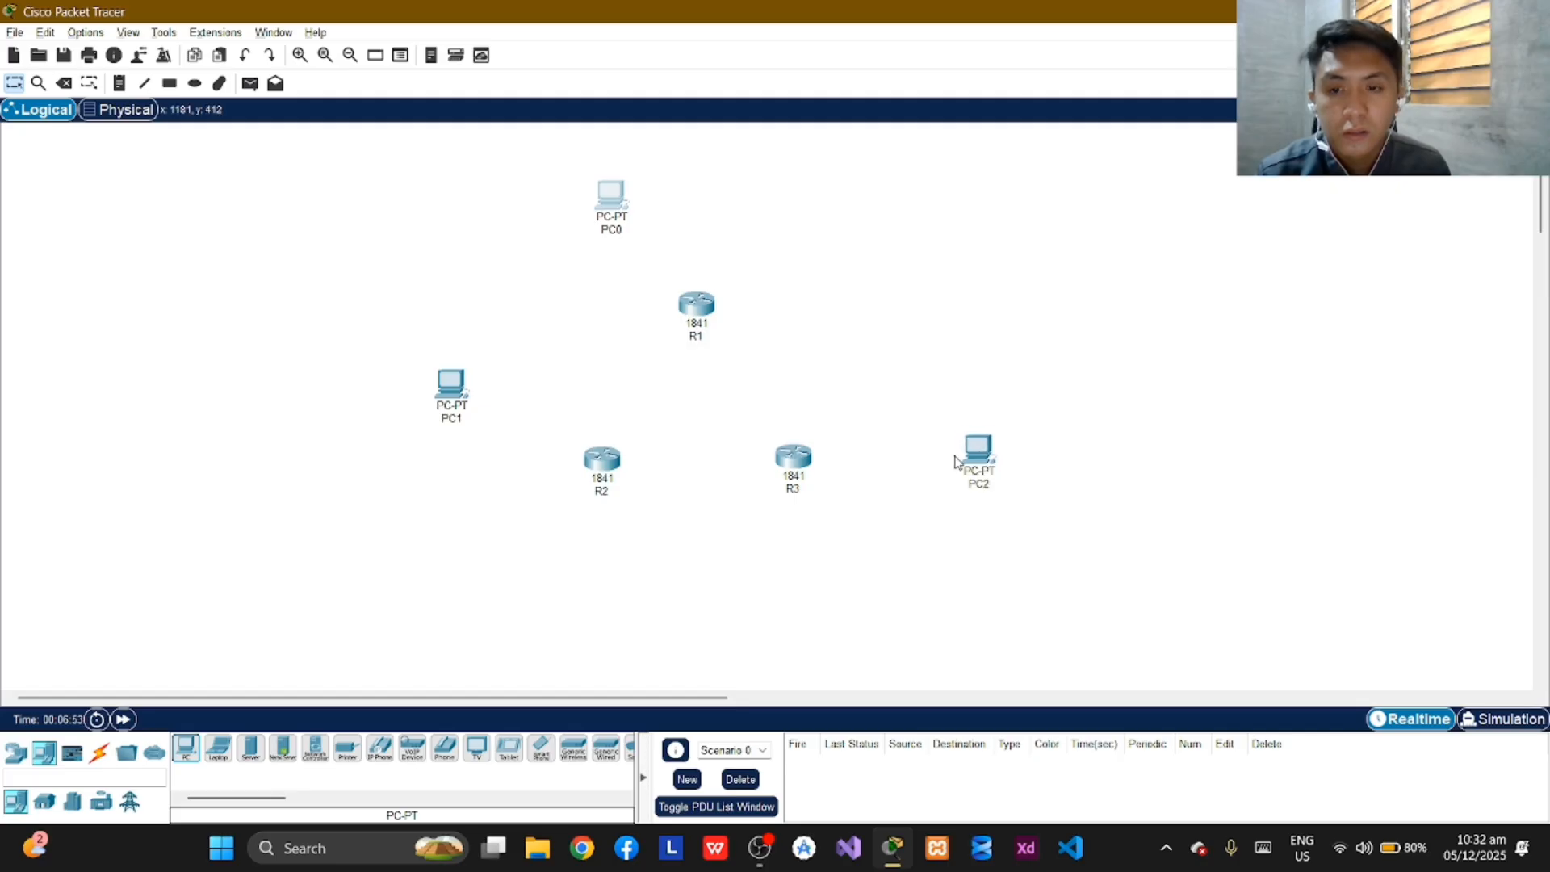
Add three more PCs, one above-right of R1, one below-left of R2 and one just below R3.
left_click(192, 755)
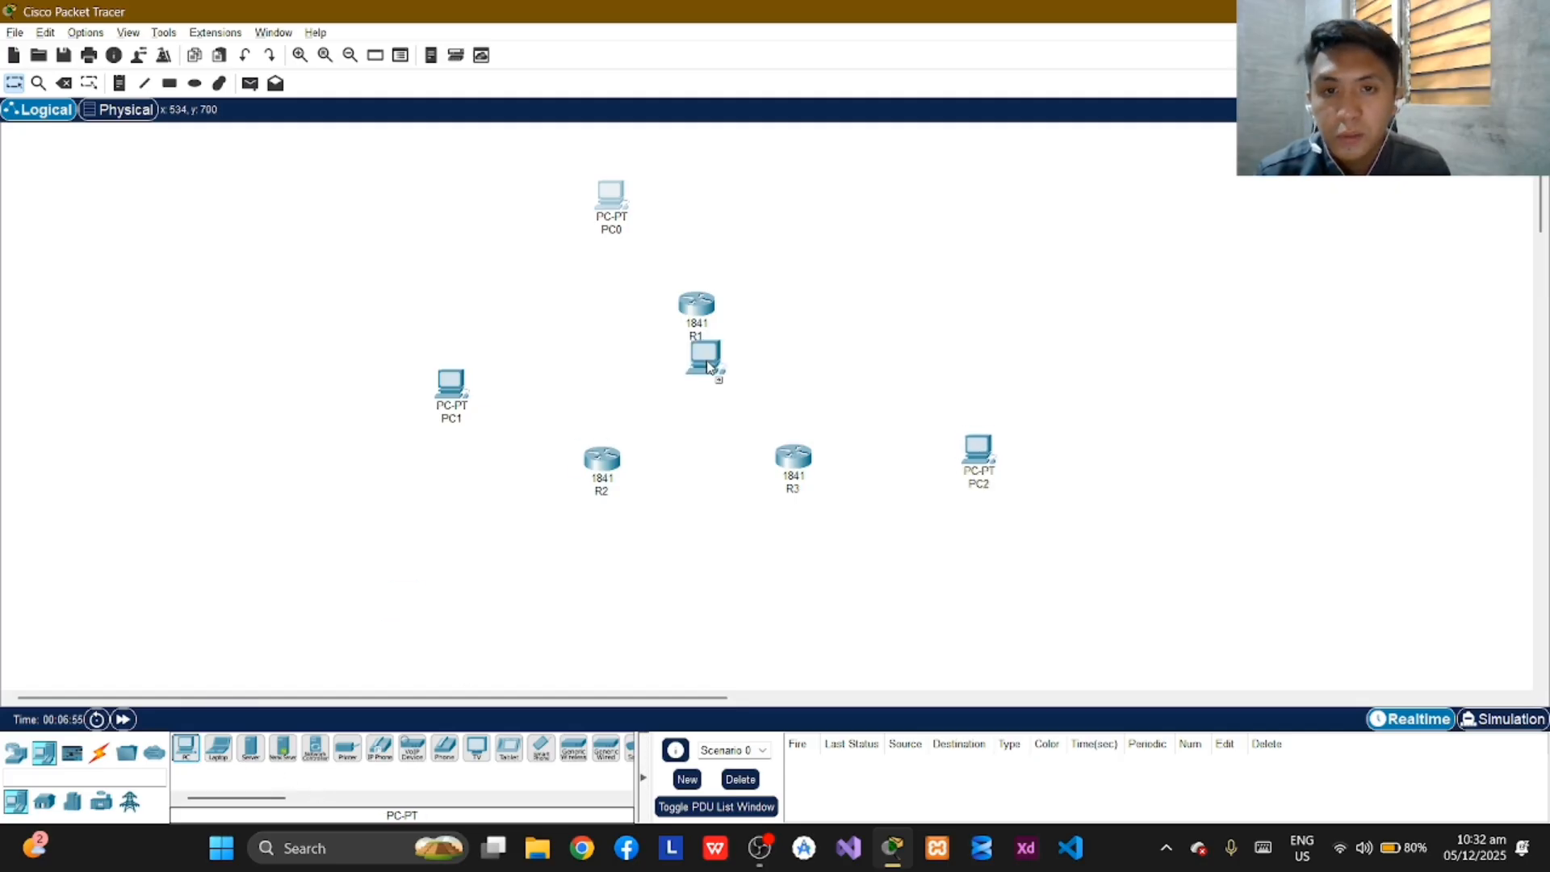
left_click(795, 207)
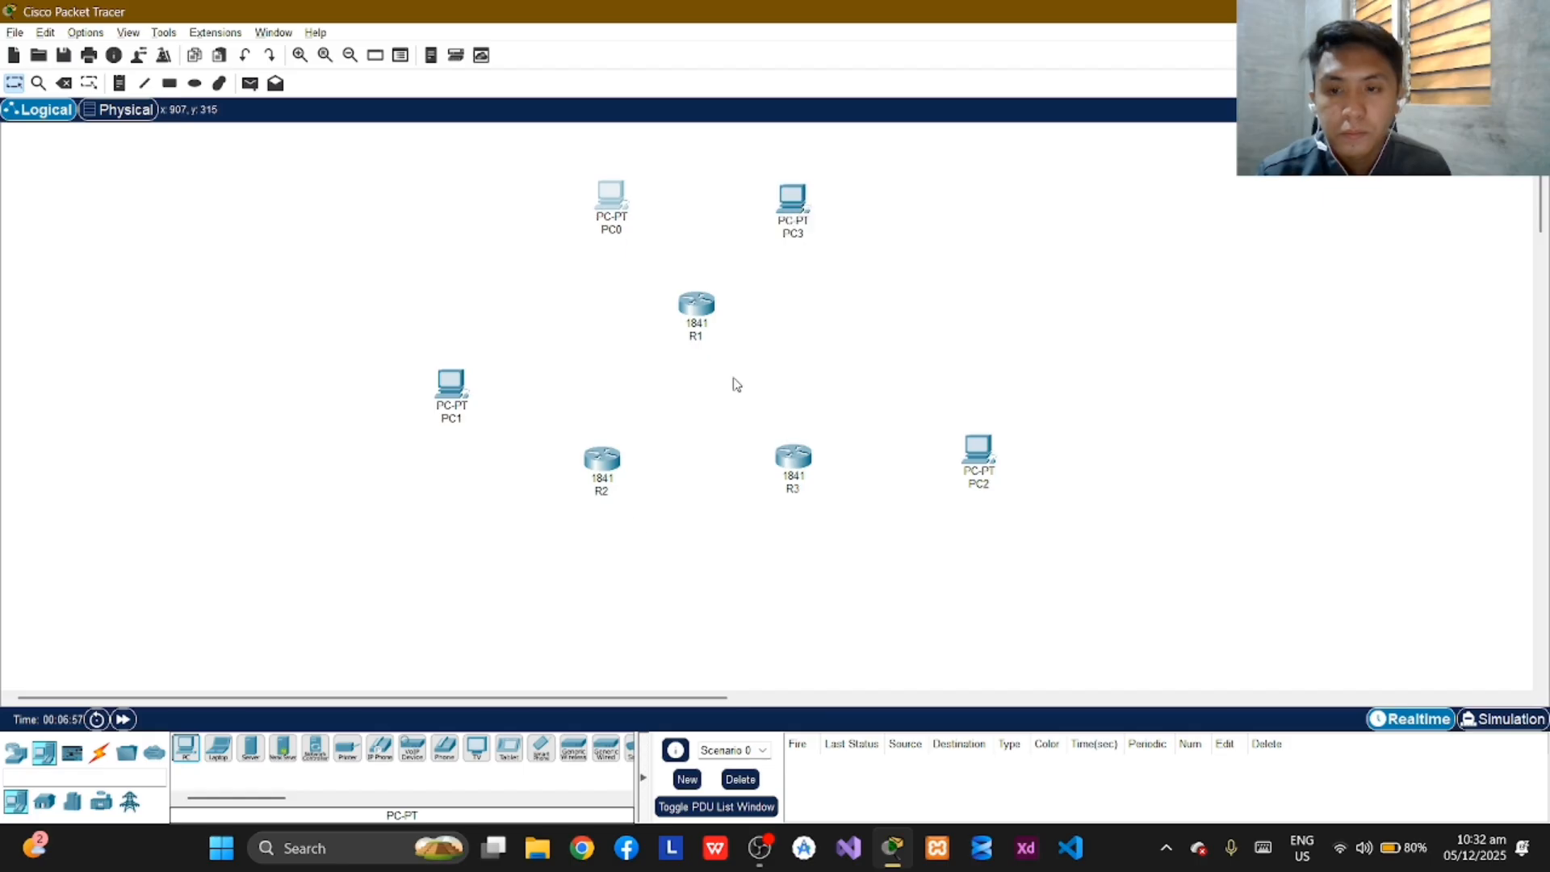
left_click(186, 749)
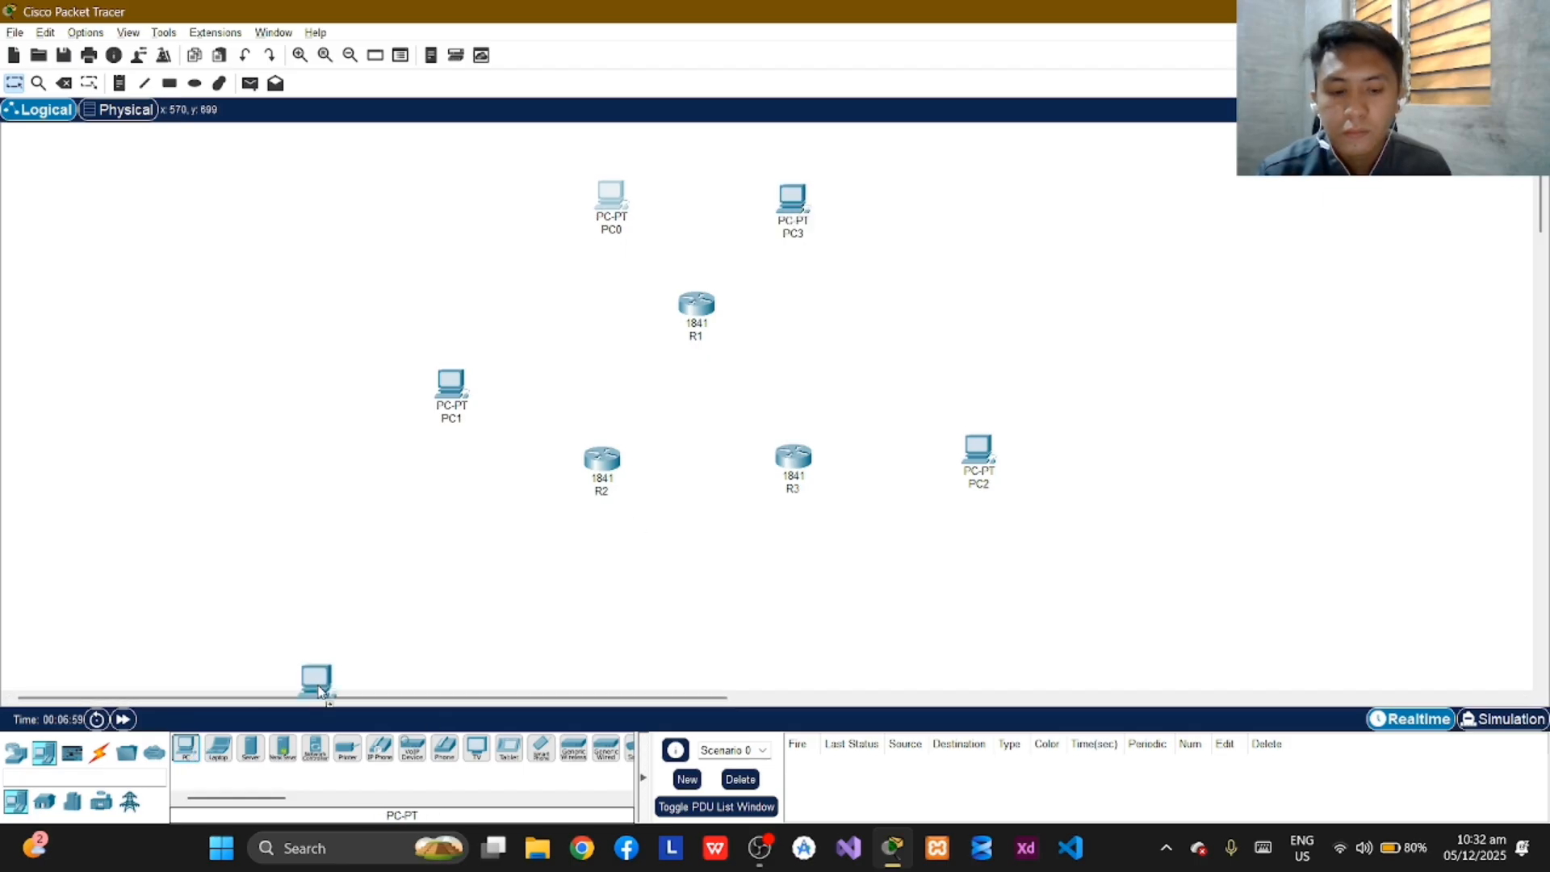
left_click(482, 609)
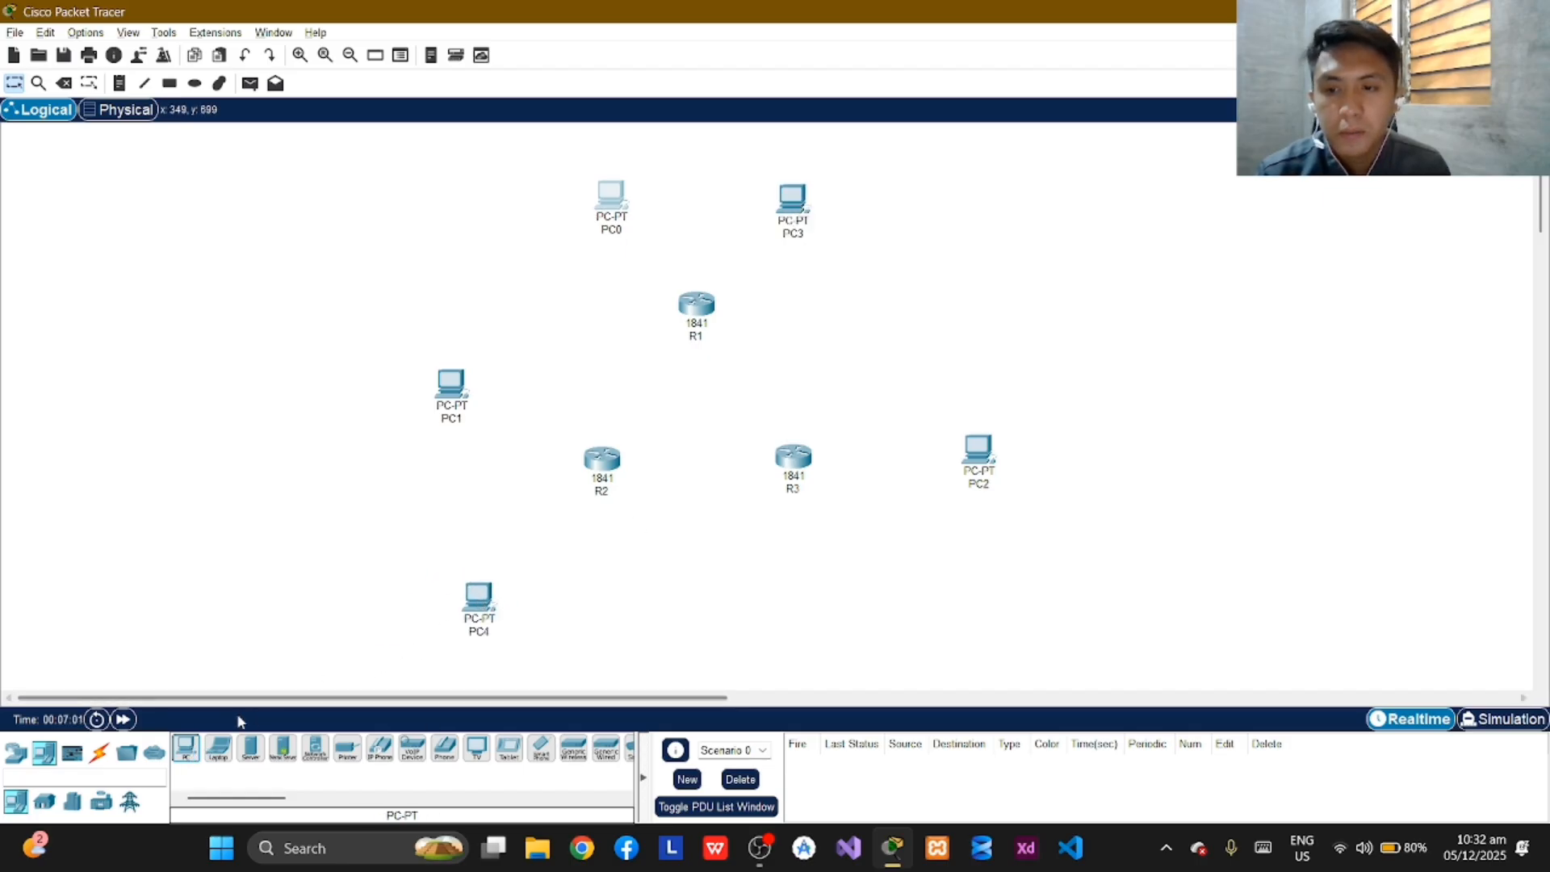
left_click(186, 749)
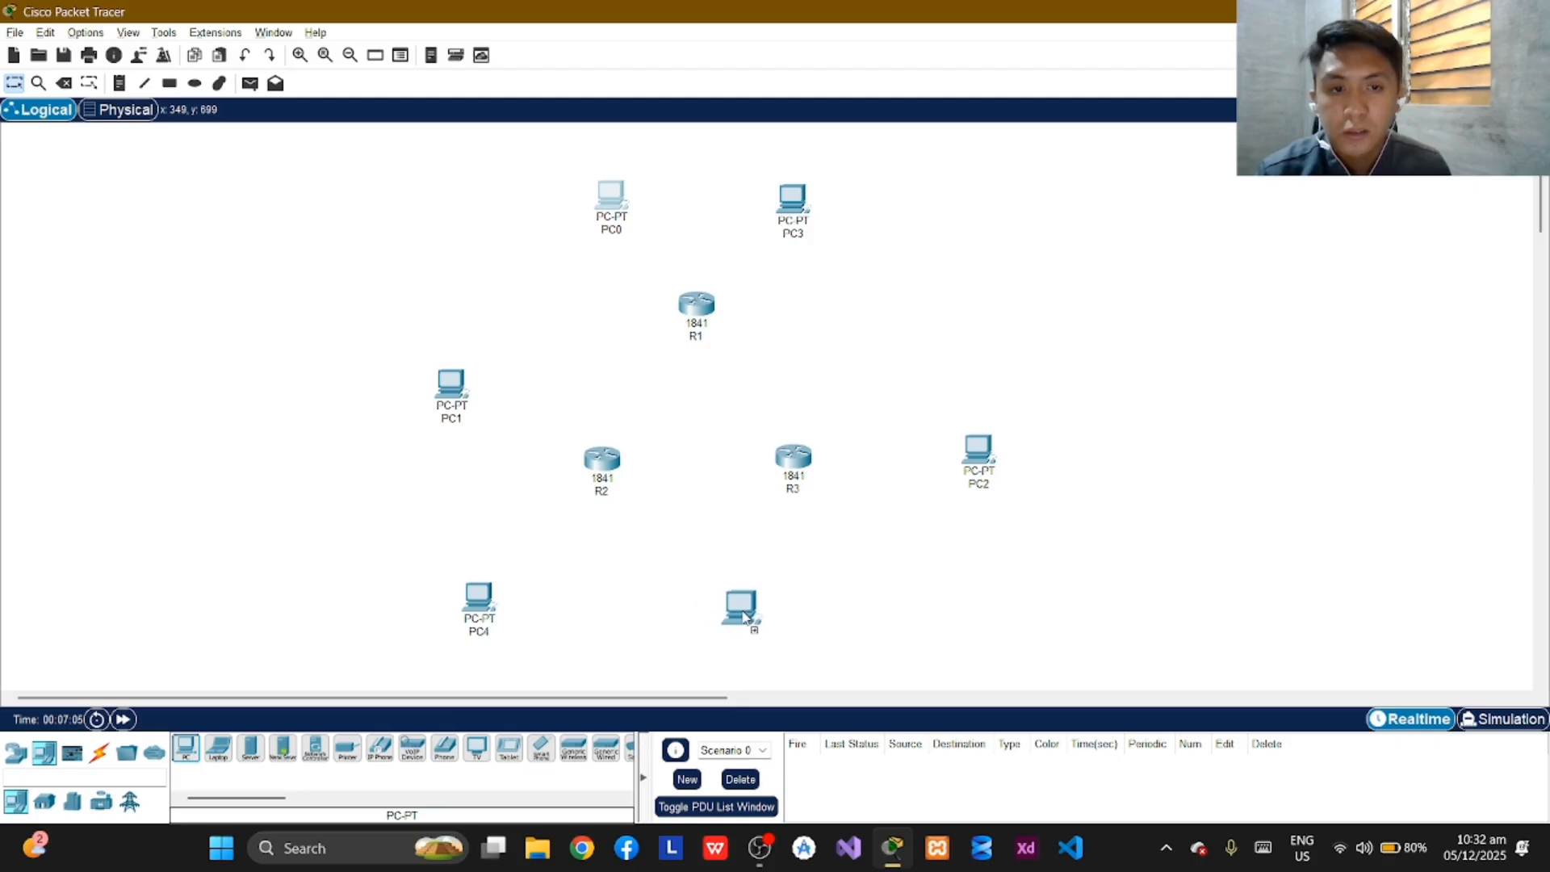
left_click(747, 618)
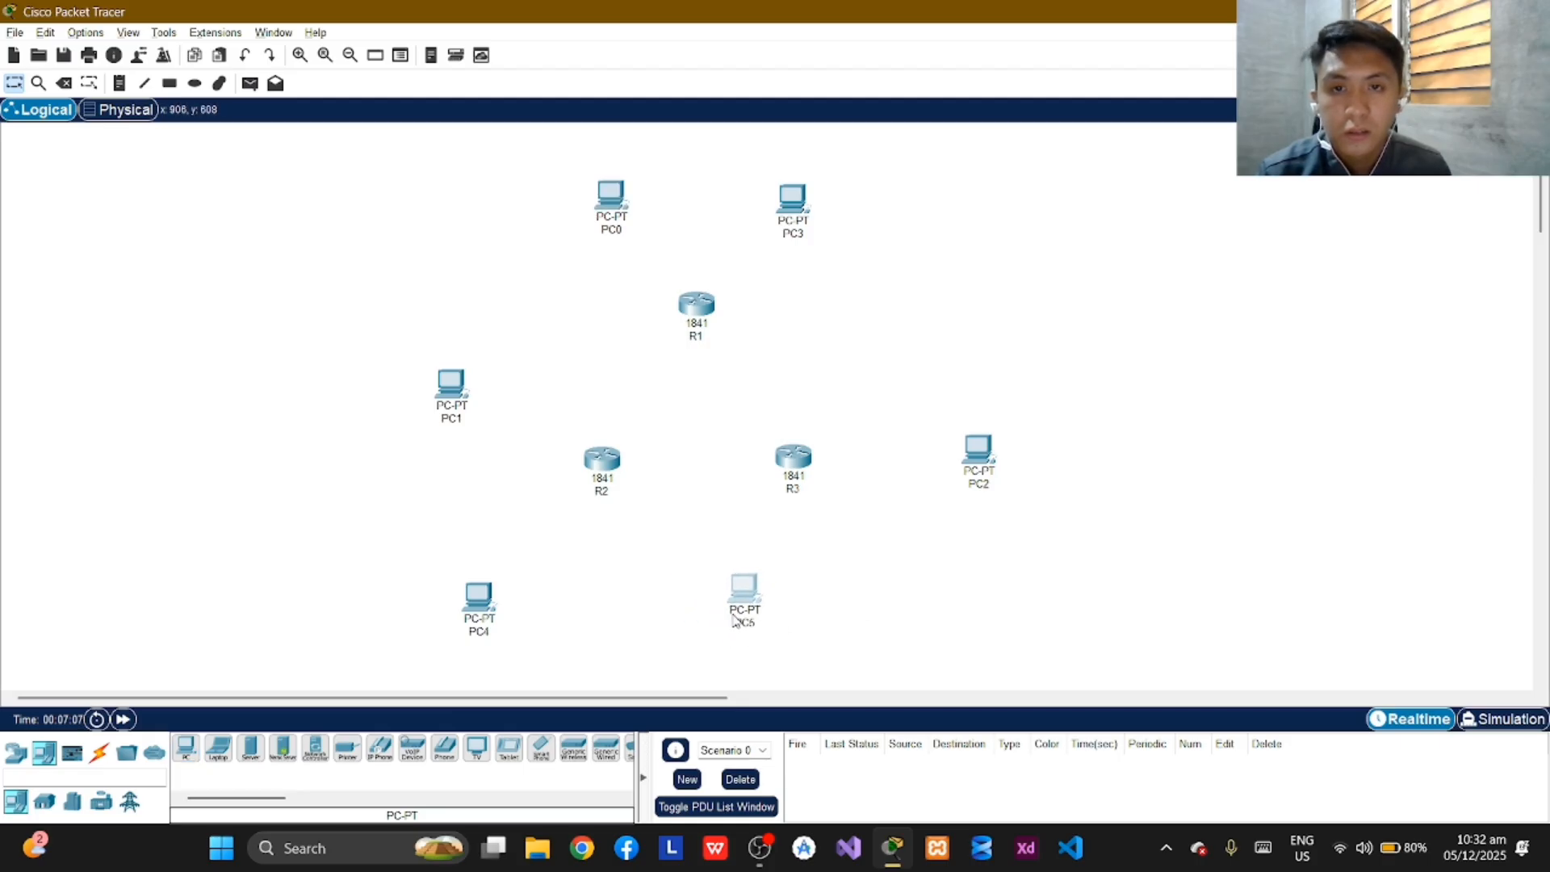
Try to rename PC0.
left_click(620, 231)
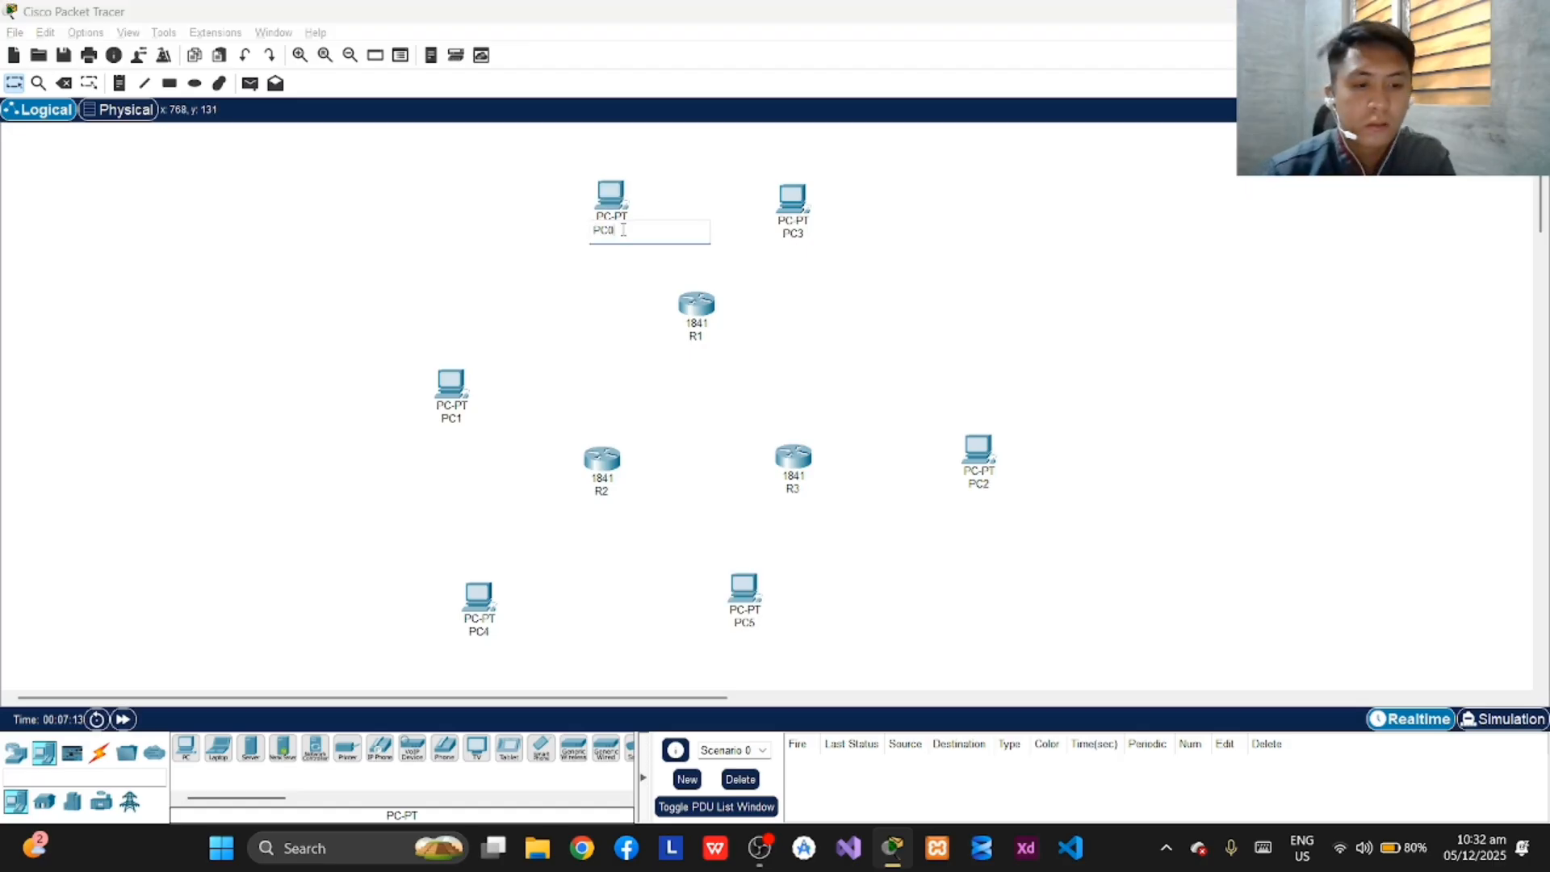
key("Return")
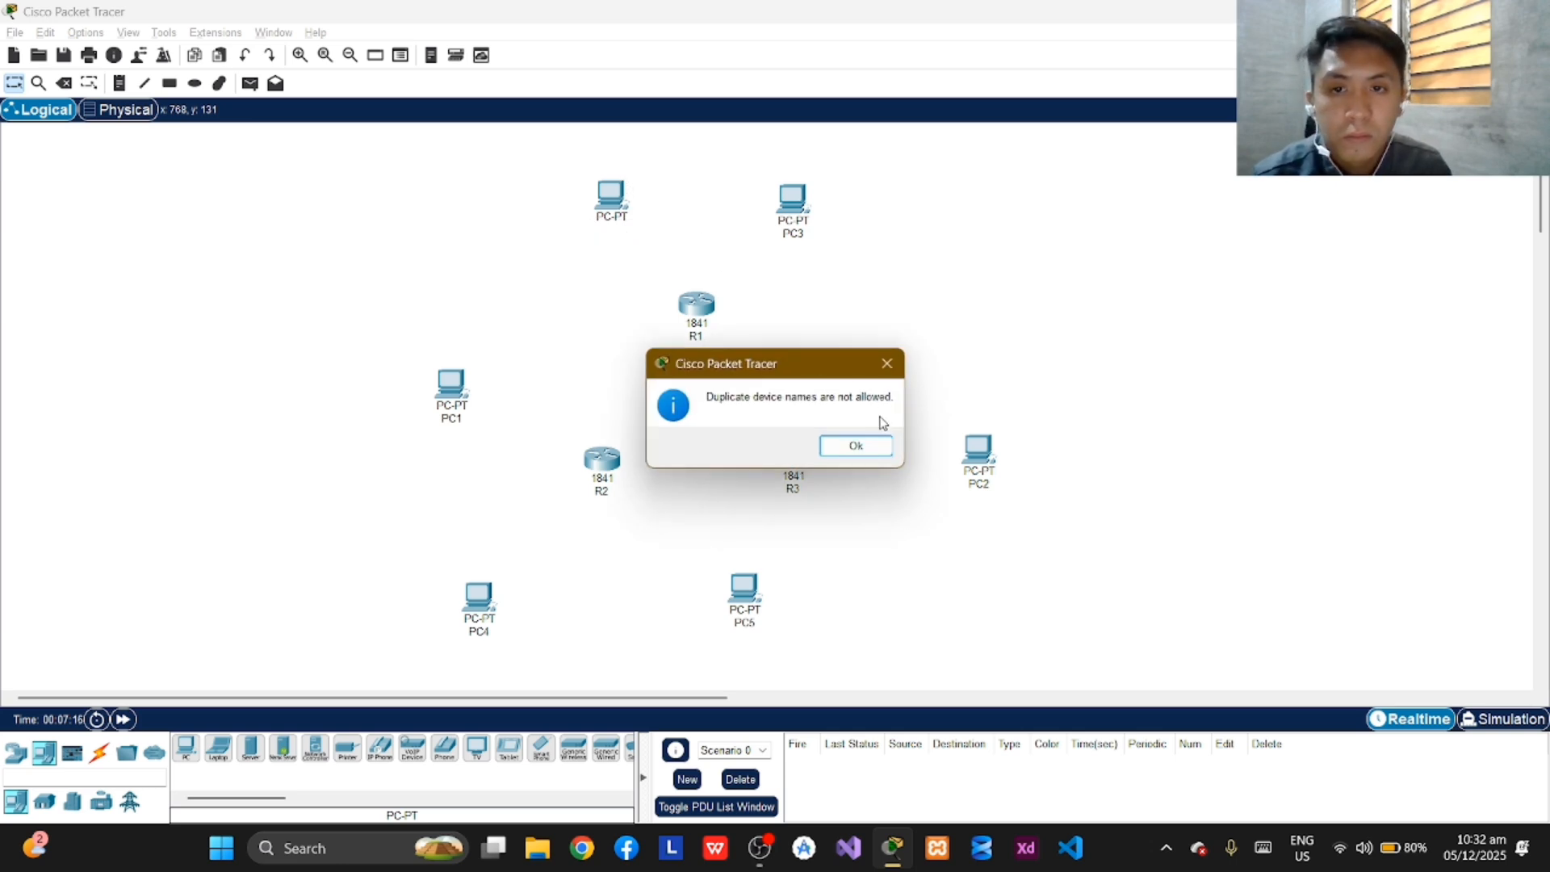
left_click(887, 363)
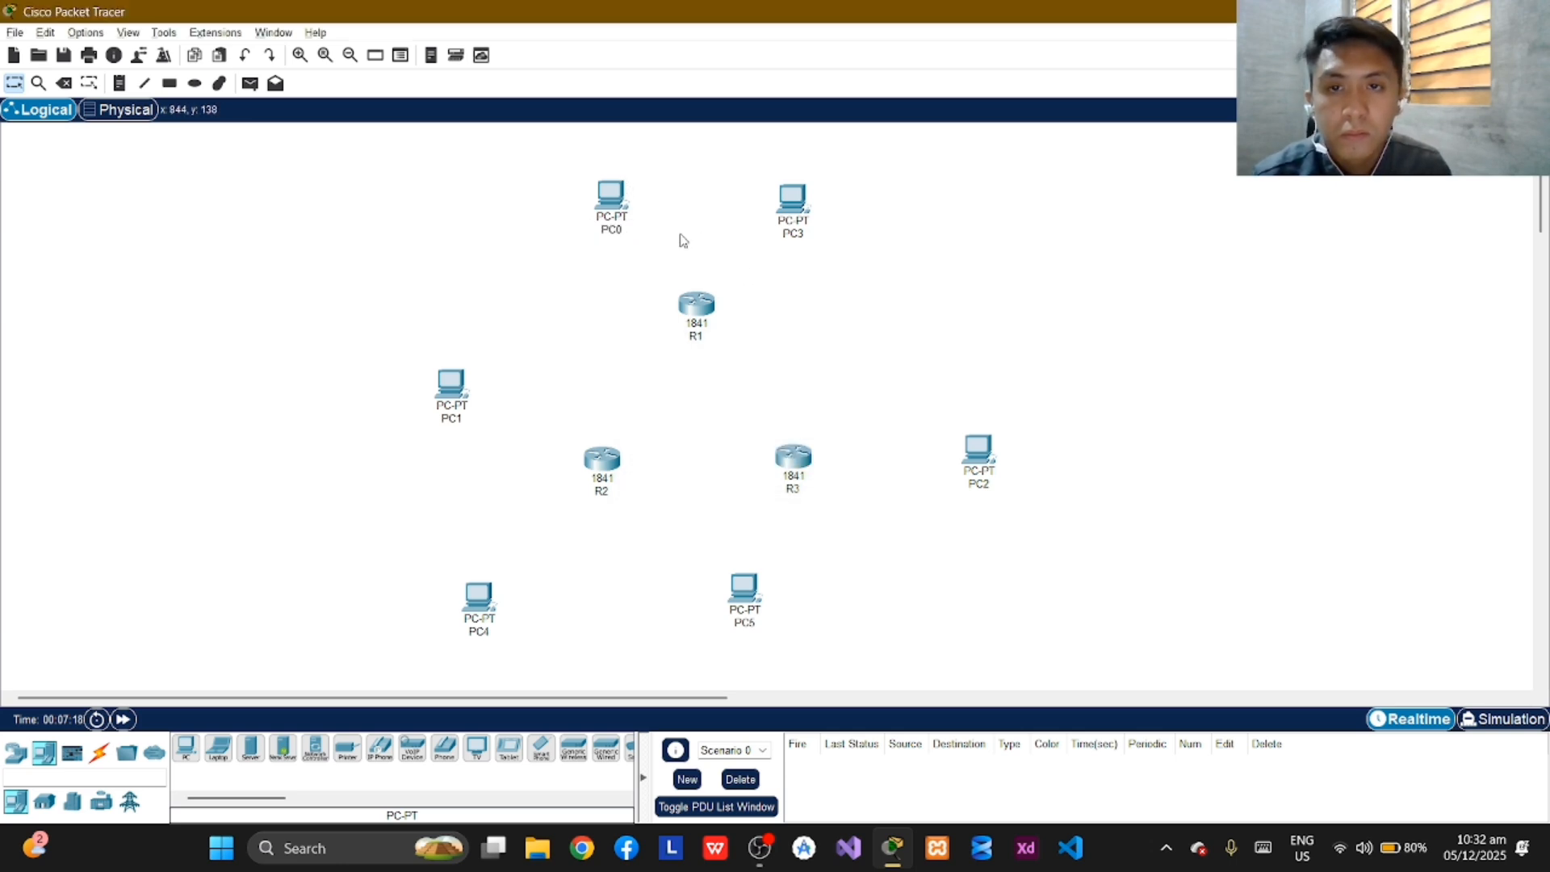
Delete PC0 from the topology and return to the selection tool.
left_click(602, 212)
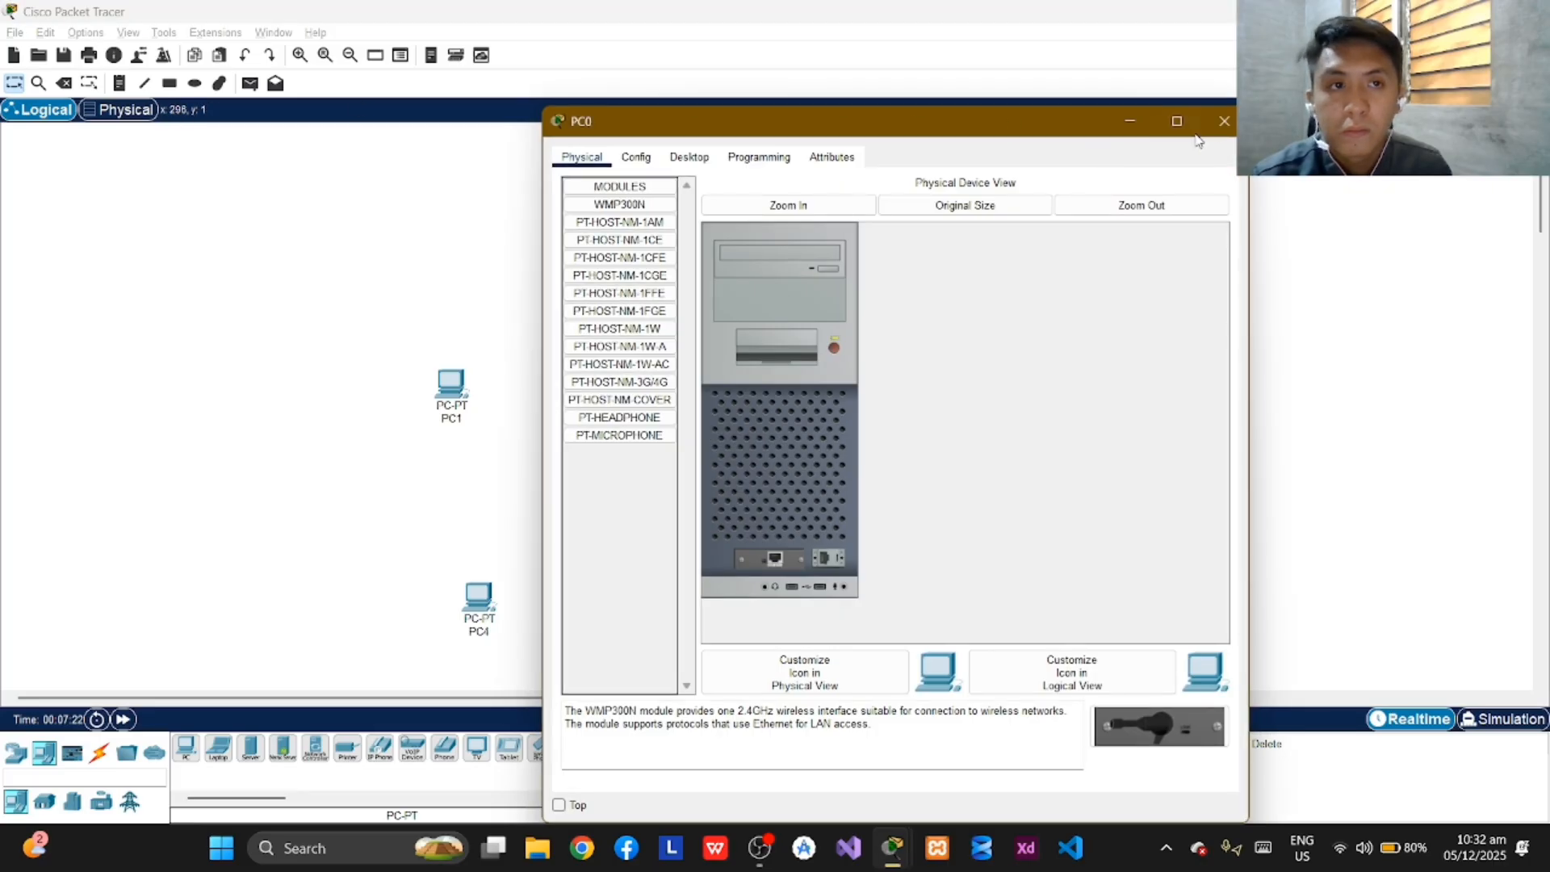
left_click(1224, 121)
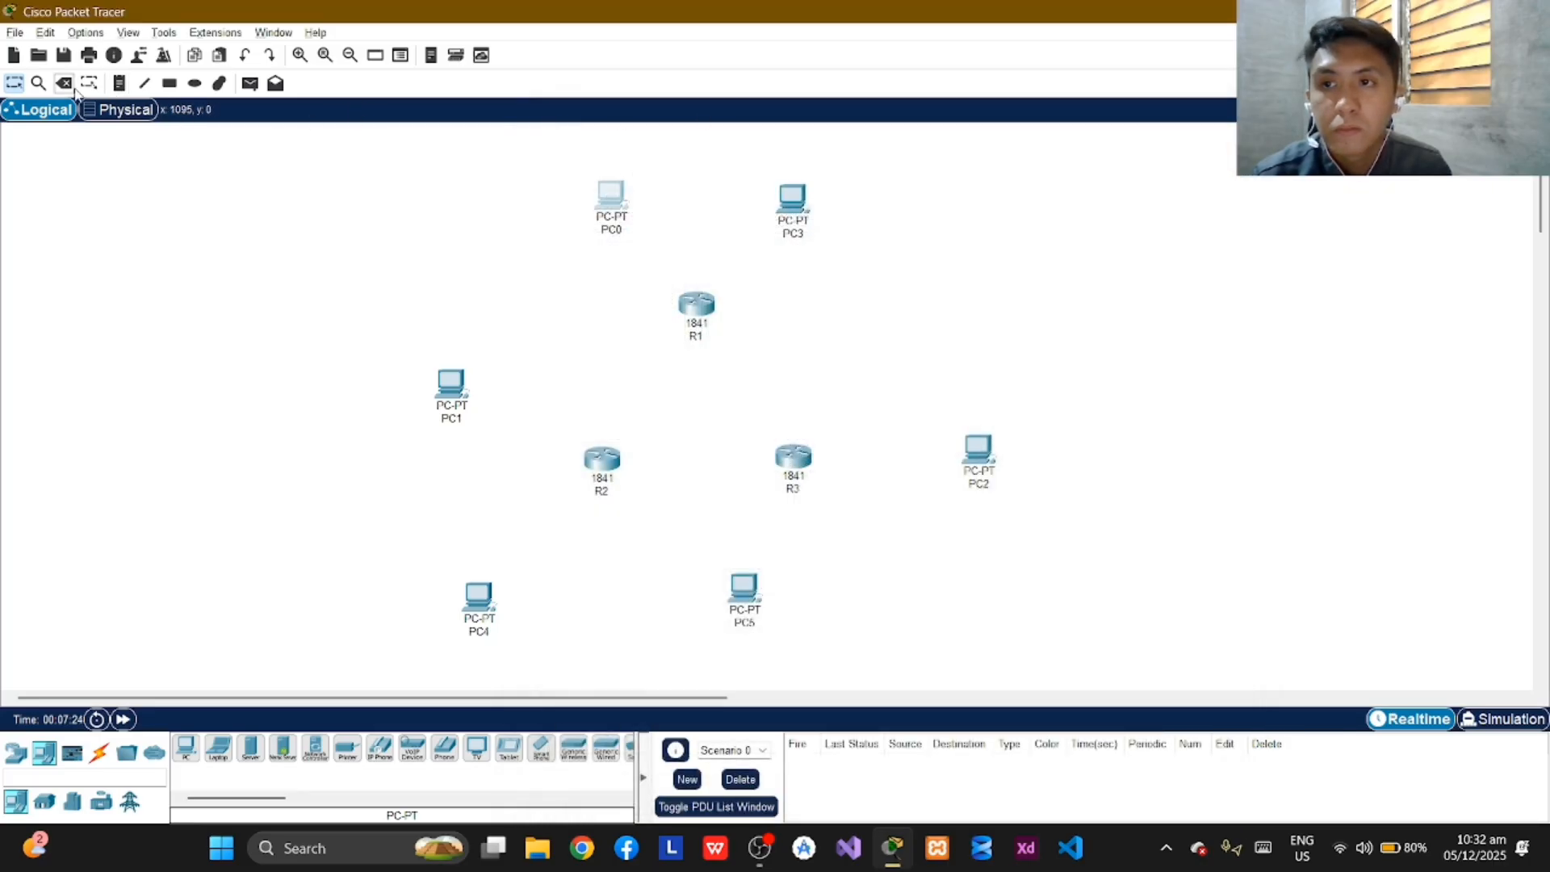
key("Delete")
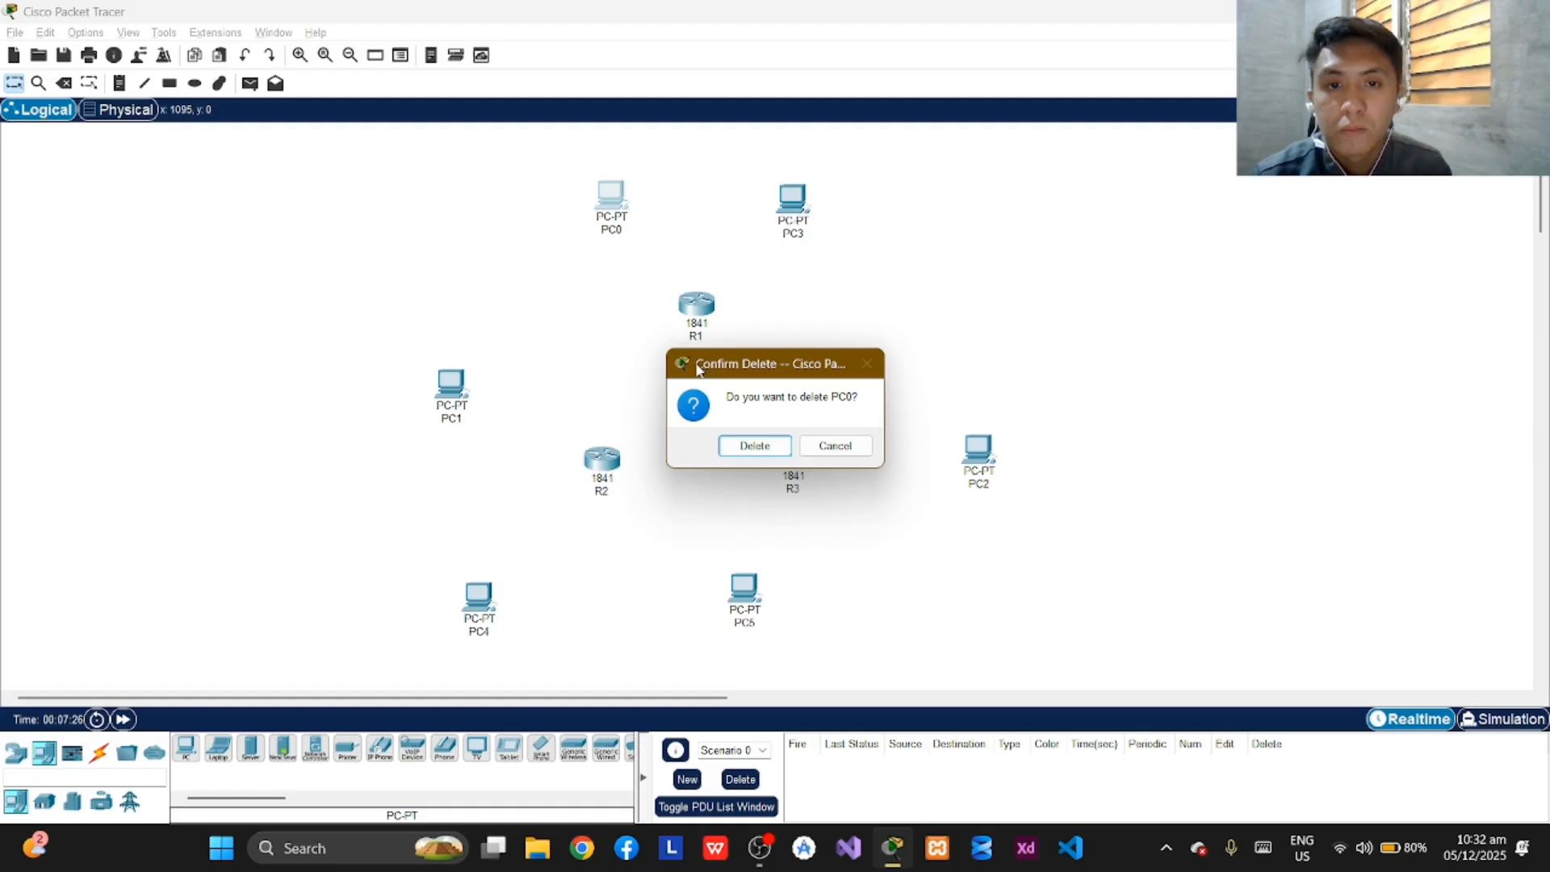
left_click(757, 448)
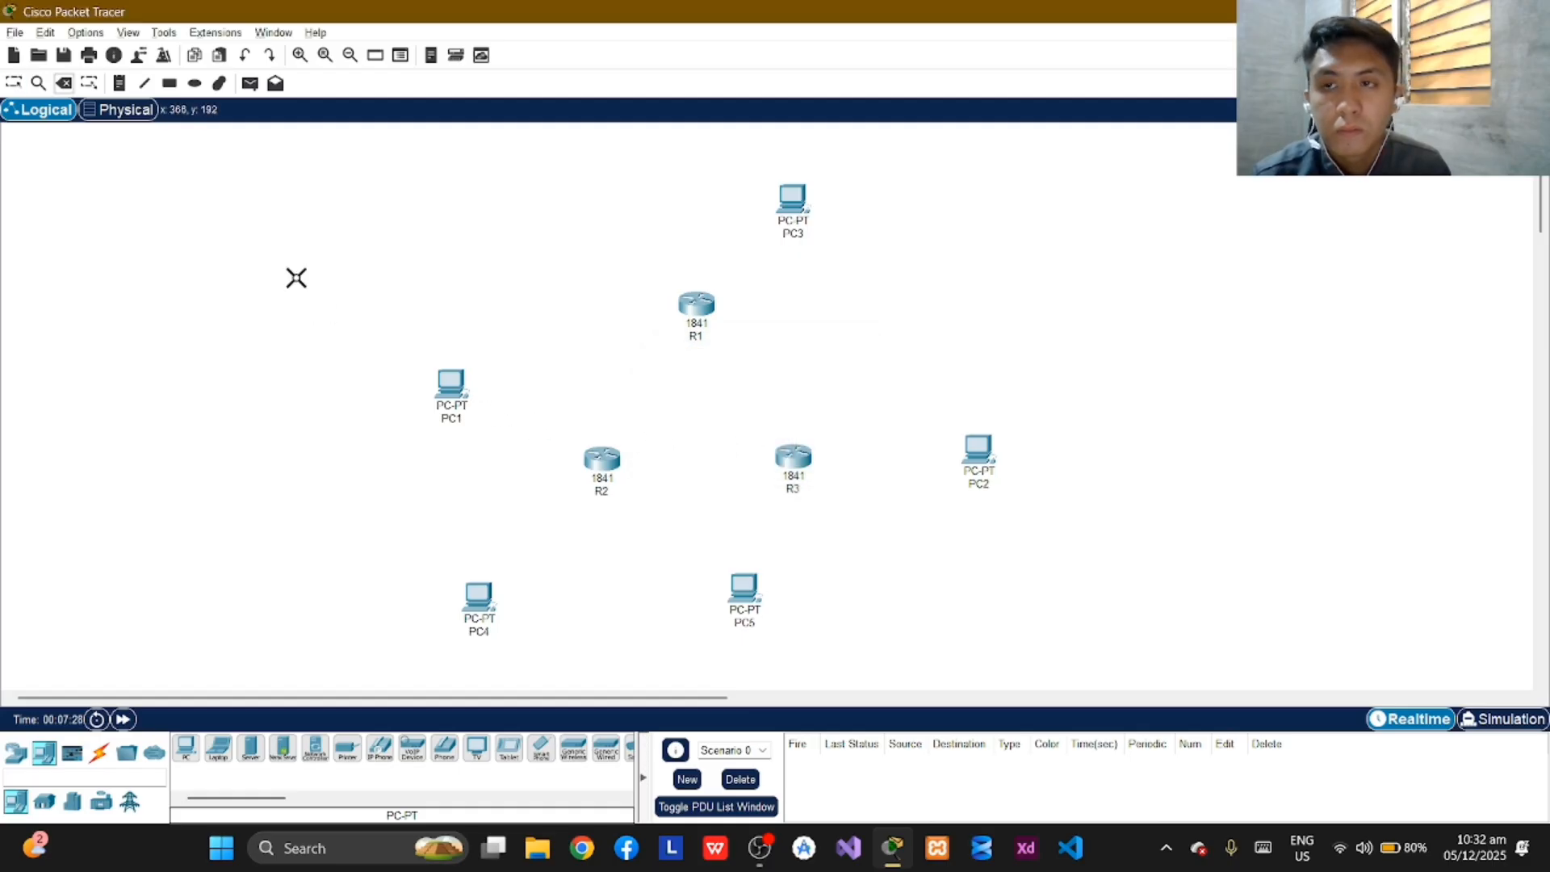
left_click(14, 83)
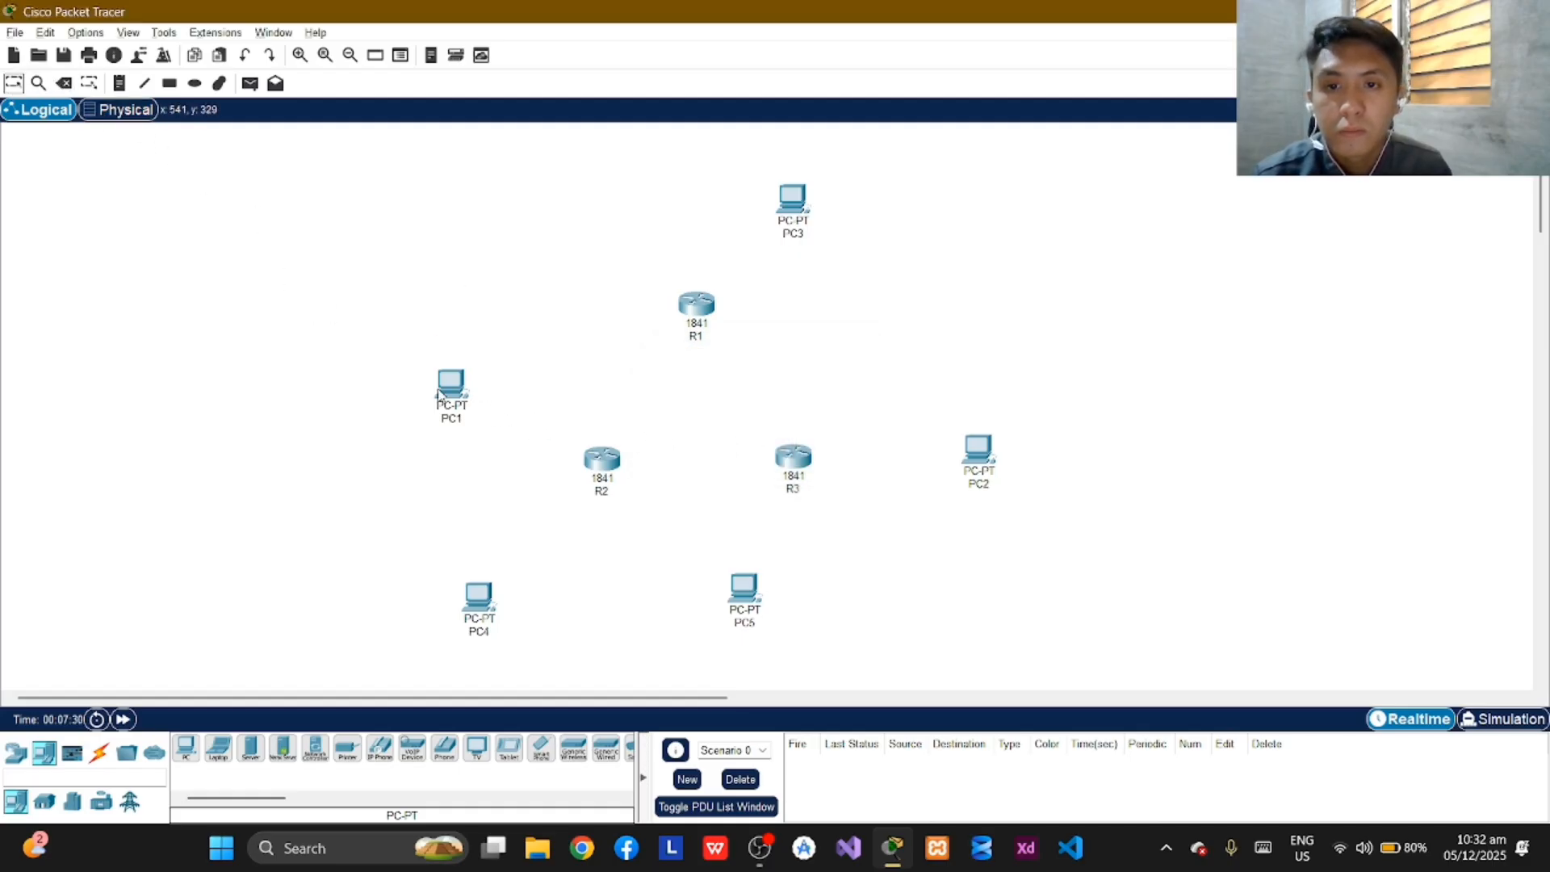
Rearrange the PCs with PC1 above-left of R1, PC4 above-right of R1, PC2 above-left of R2 and PC3 to the right of R3.
left_click_drag(439, 394, 614, 229)
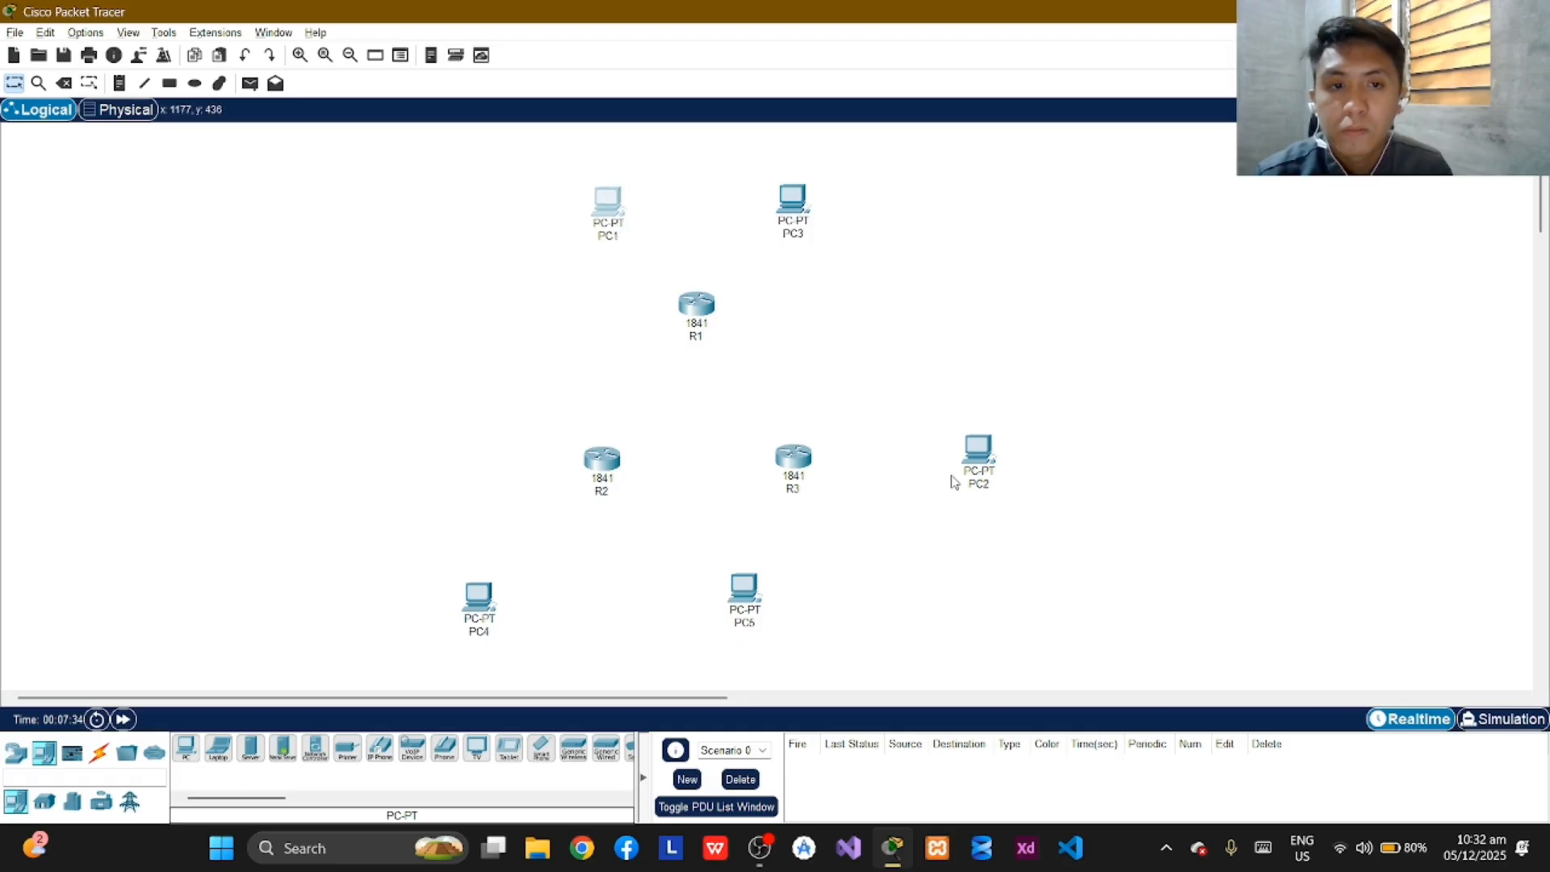
left_click_drag(969, 470, 457, 408)
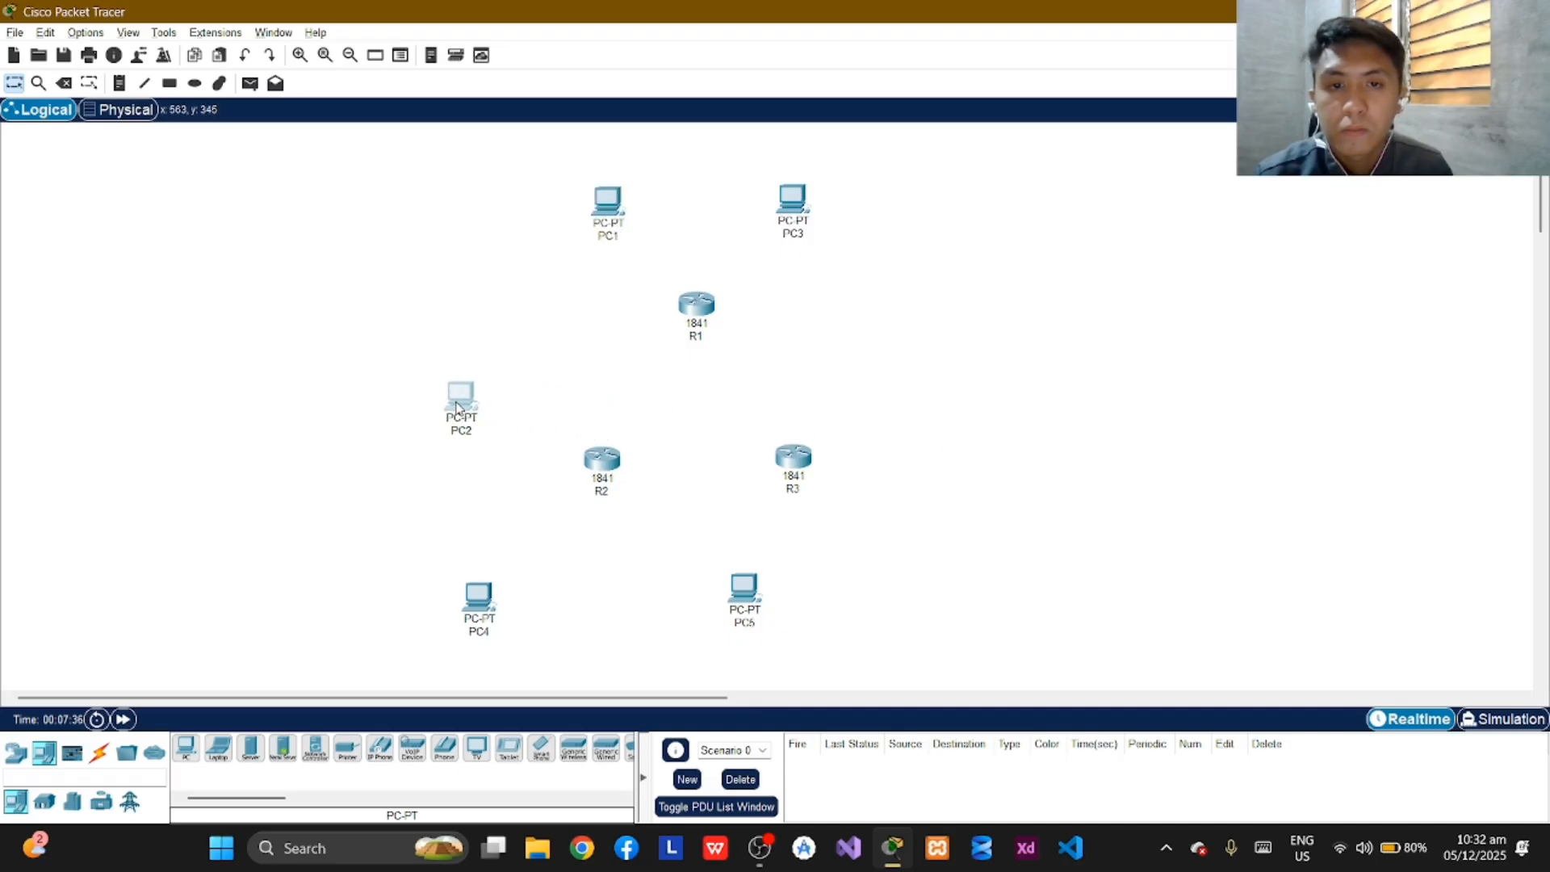
left_click_drag(814, 234, 614, 625)
left_click_drag(441, 615, 996, 466)
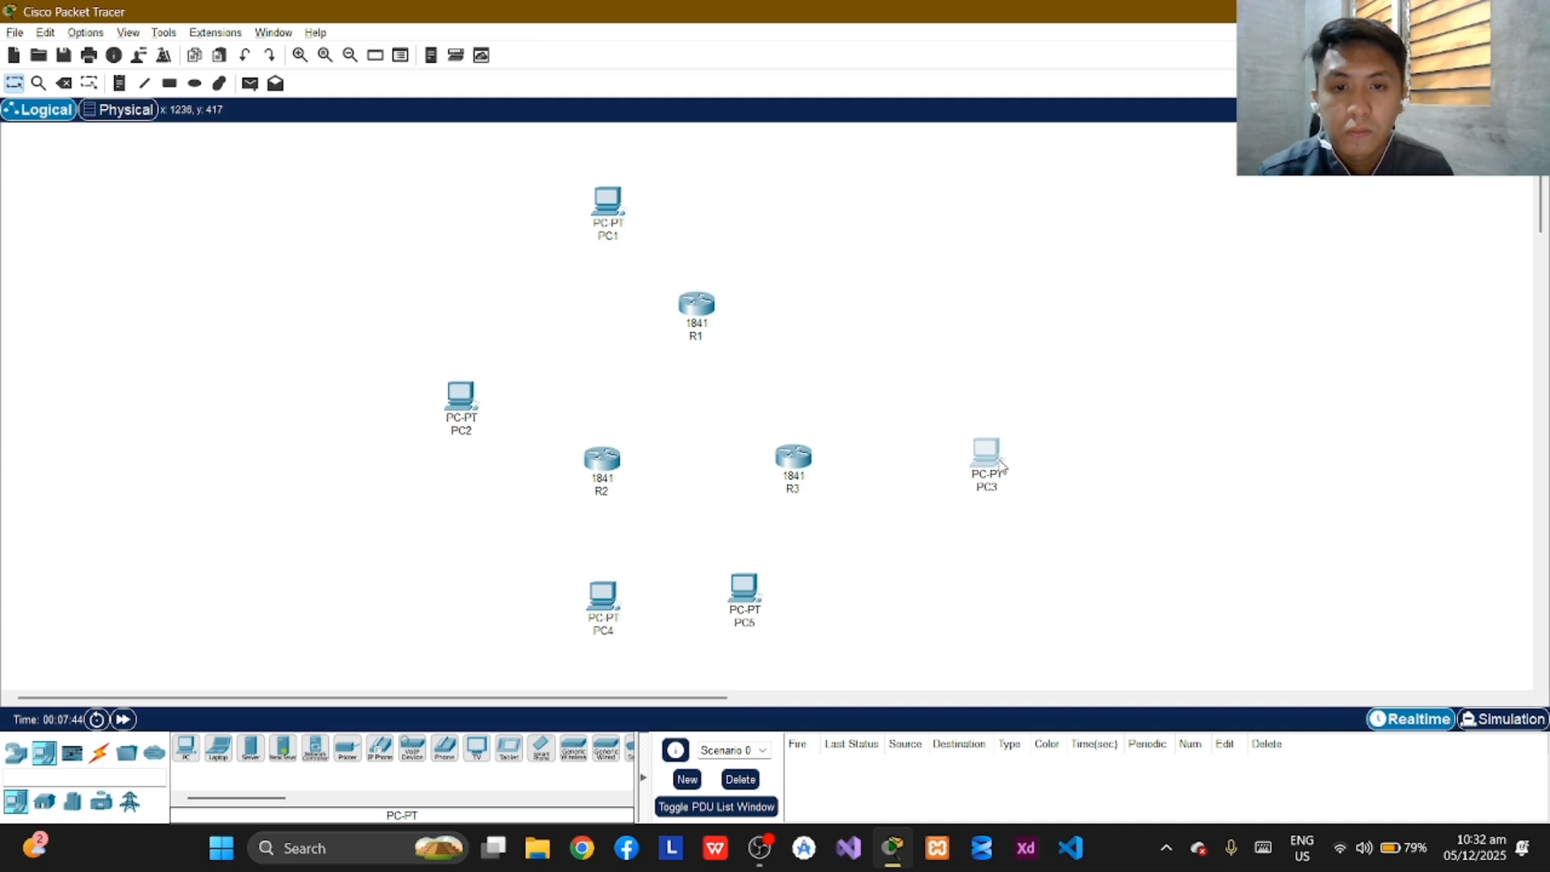
left_click_drag(620, 607, 805, 217)
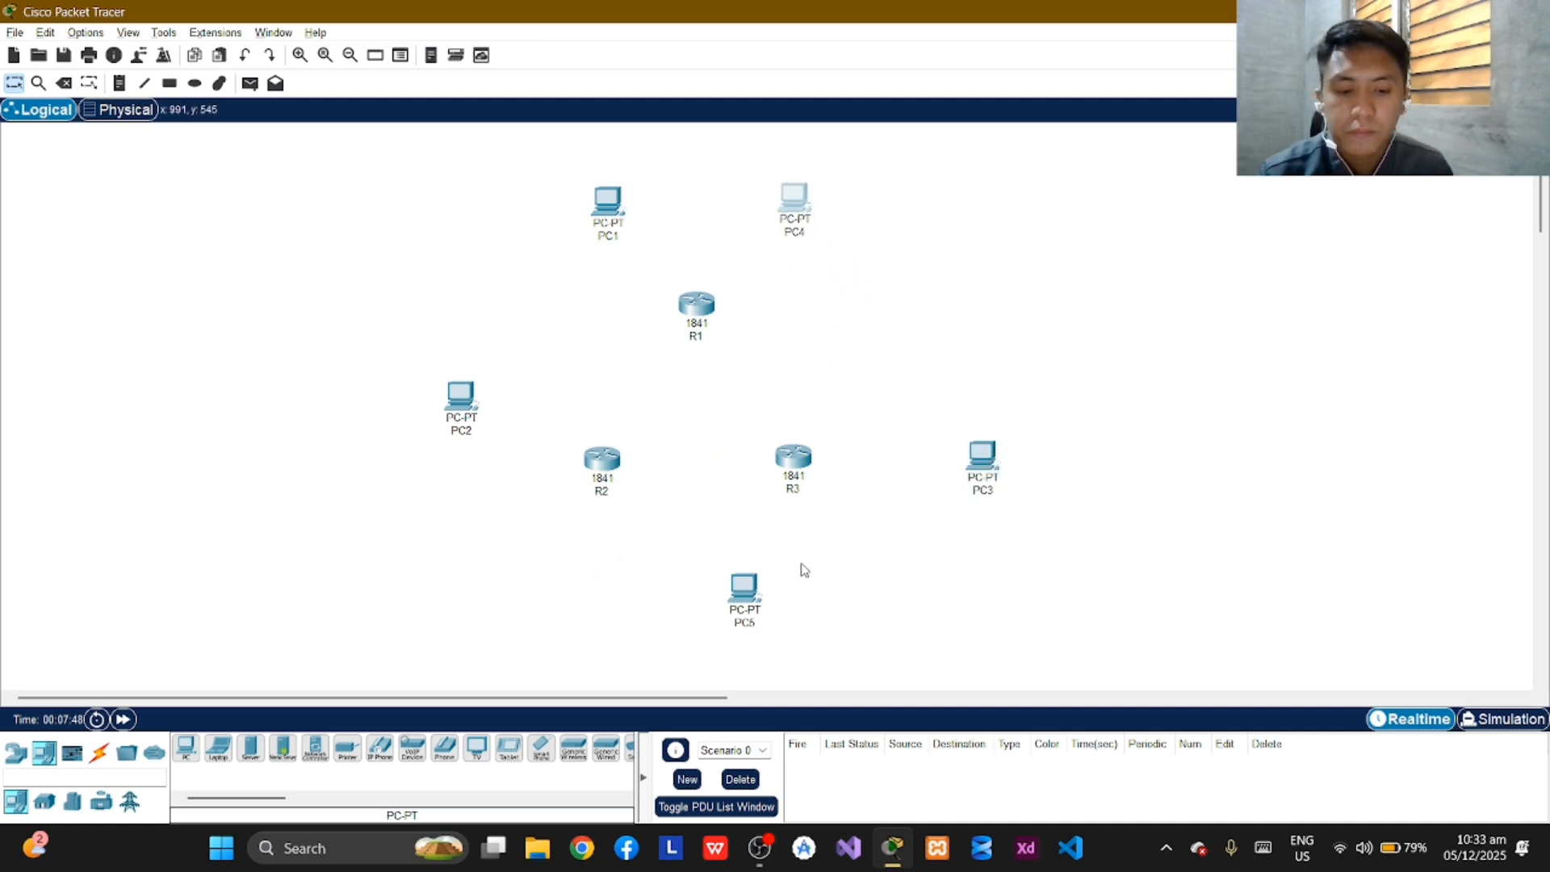
Move PC5 below-left of R2 and add another PC below R3.
left_click_drag(755, 606, 518, 619)
left_click_drag(186, 748, 744, 618)
left_click_drag(507, 624, 497, 600)
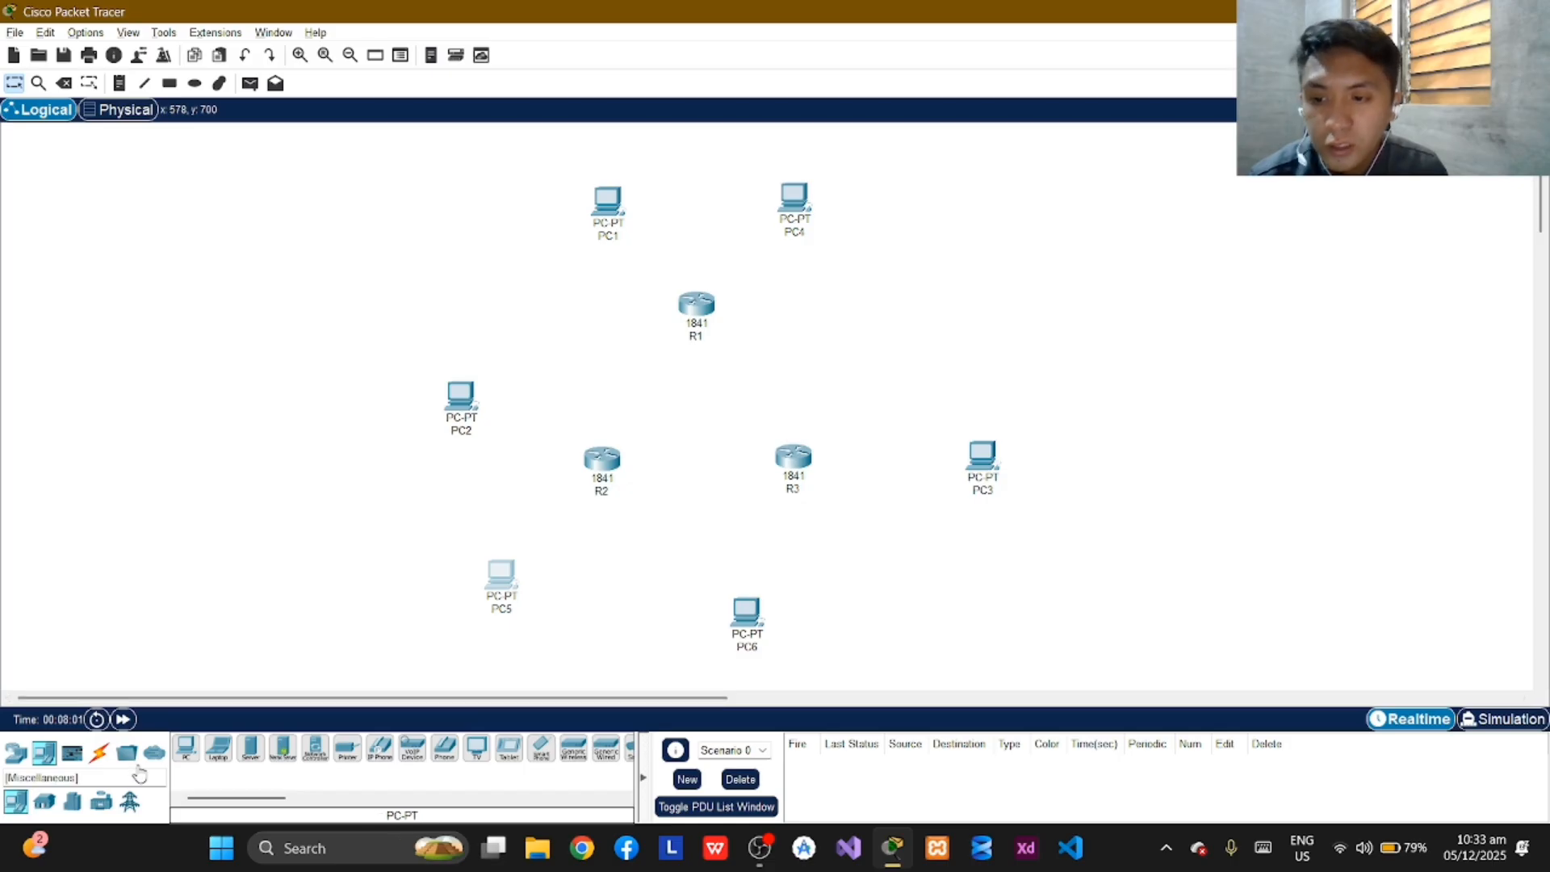
Connect PC1's FastEthernet0 to R1's FastEthernet0/0 with a Copper Cross-Over cable.
left_click(98, 752)
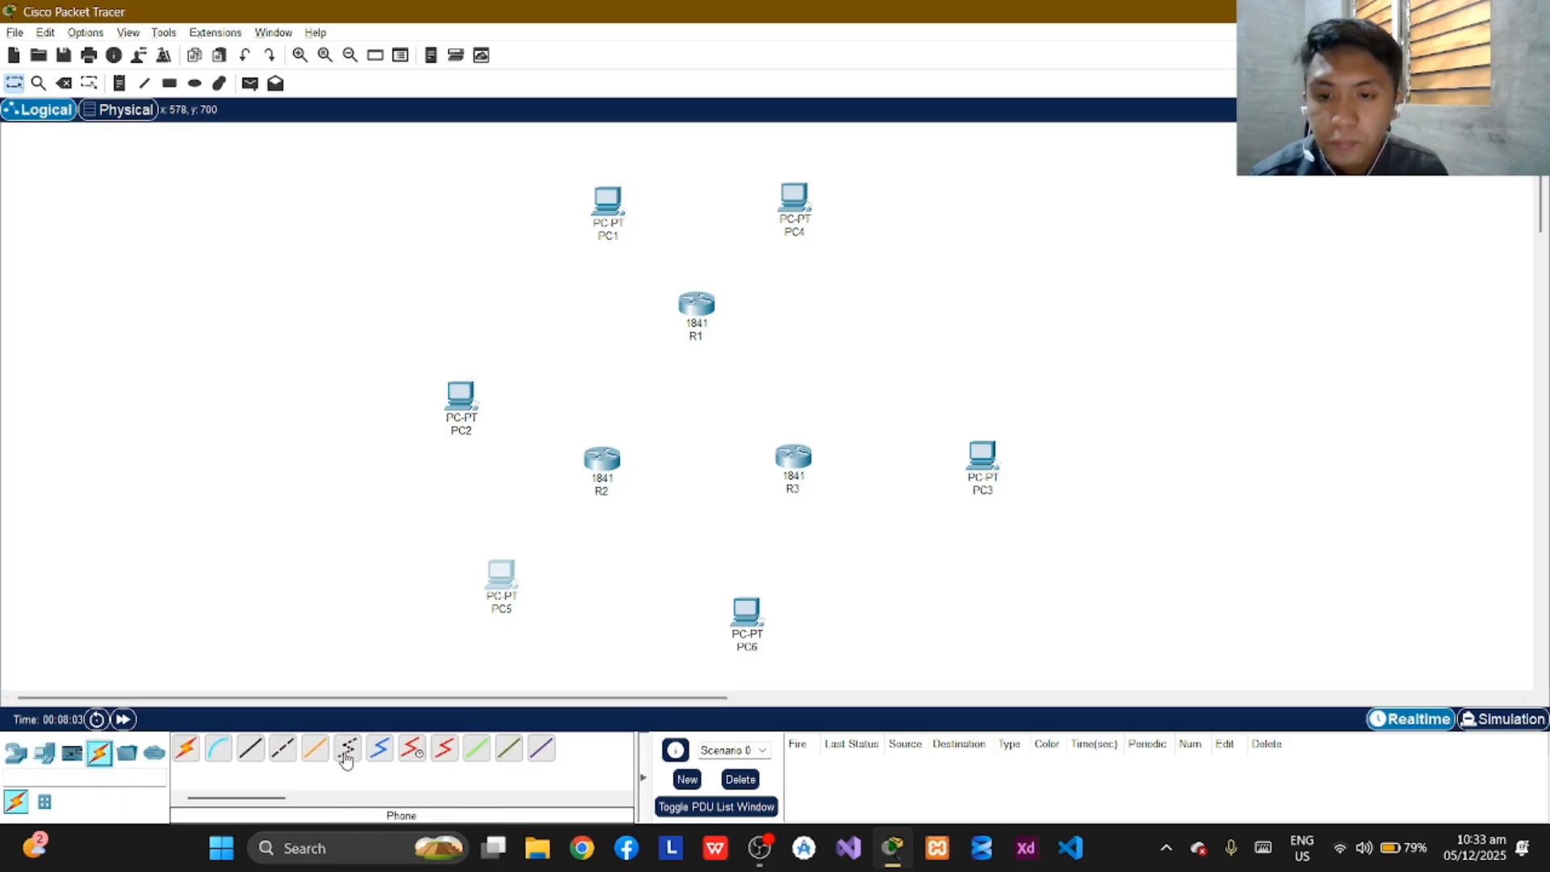
left_click(282, 749)
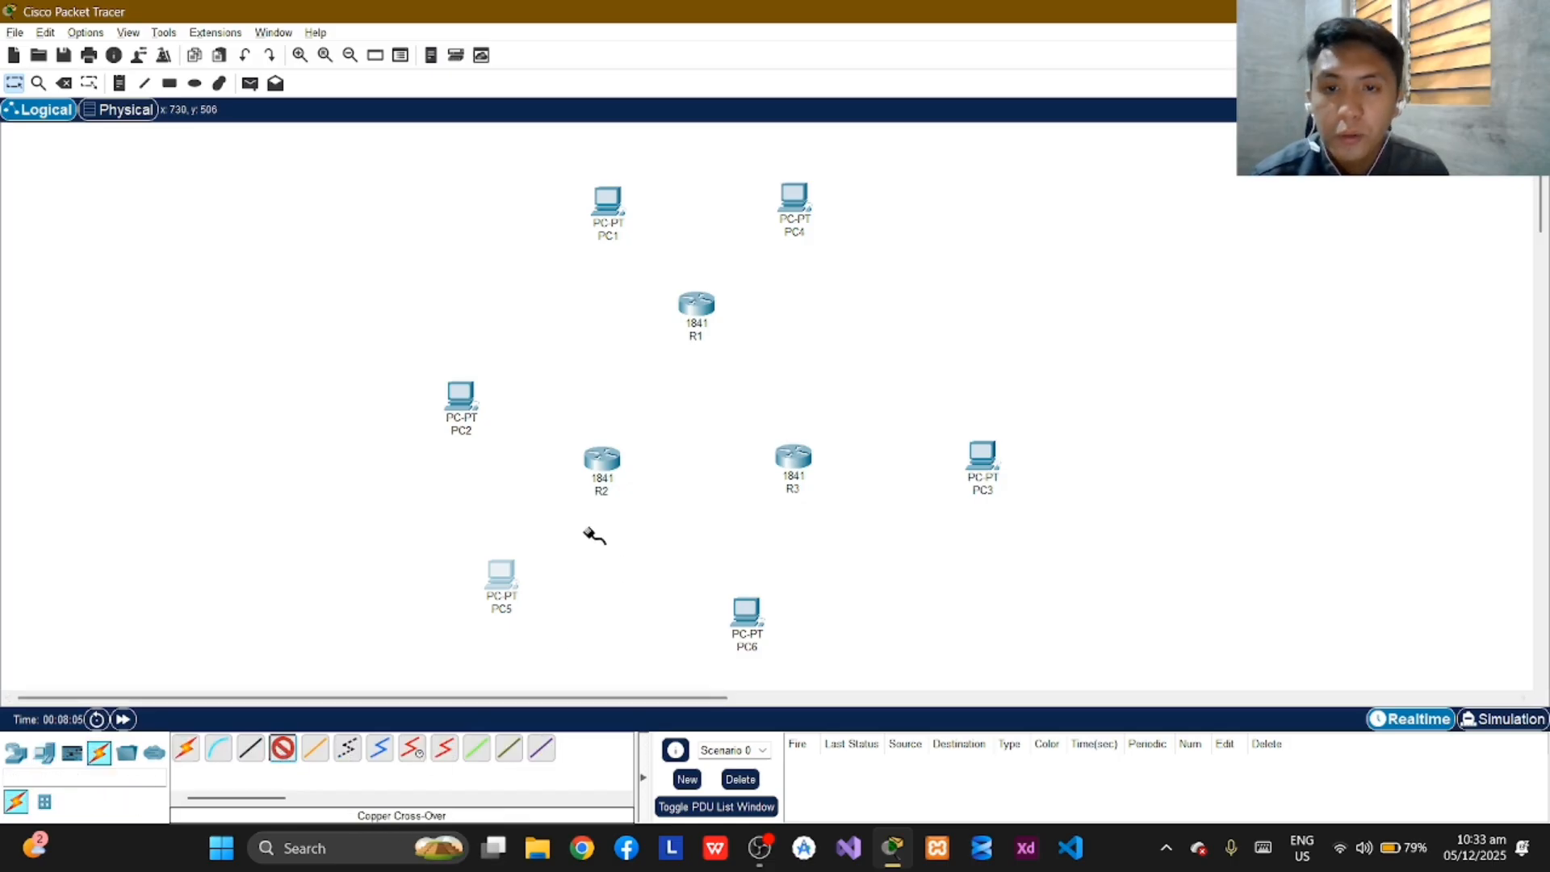
left_click(614, 208)
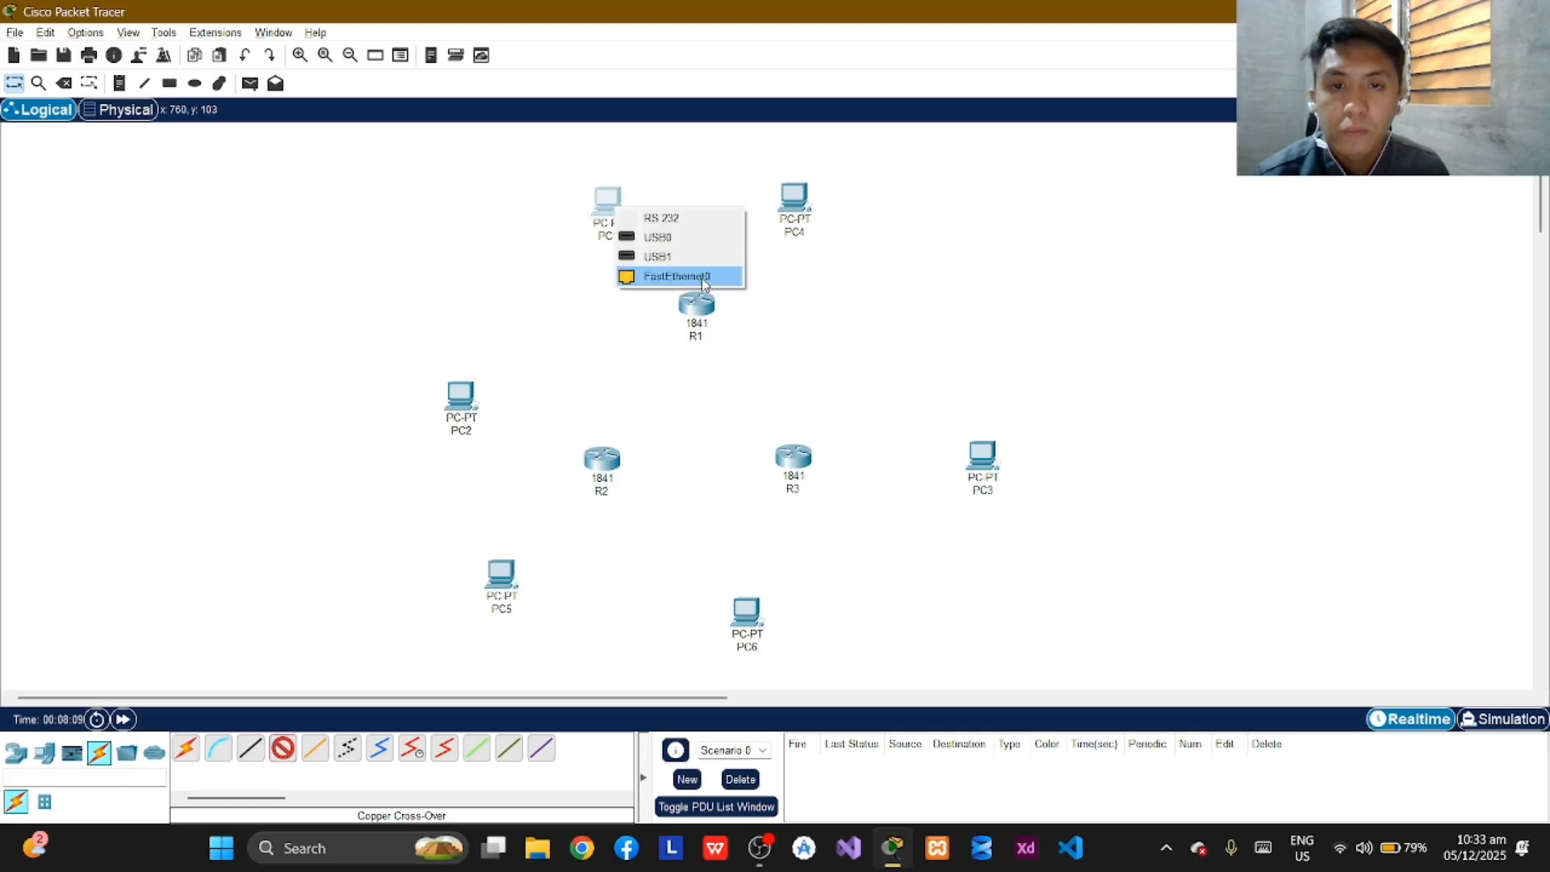
left_click(704, 276)
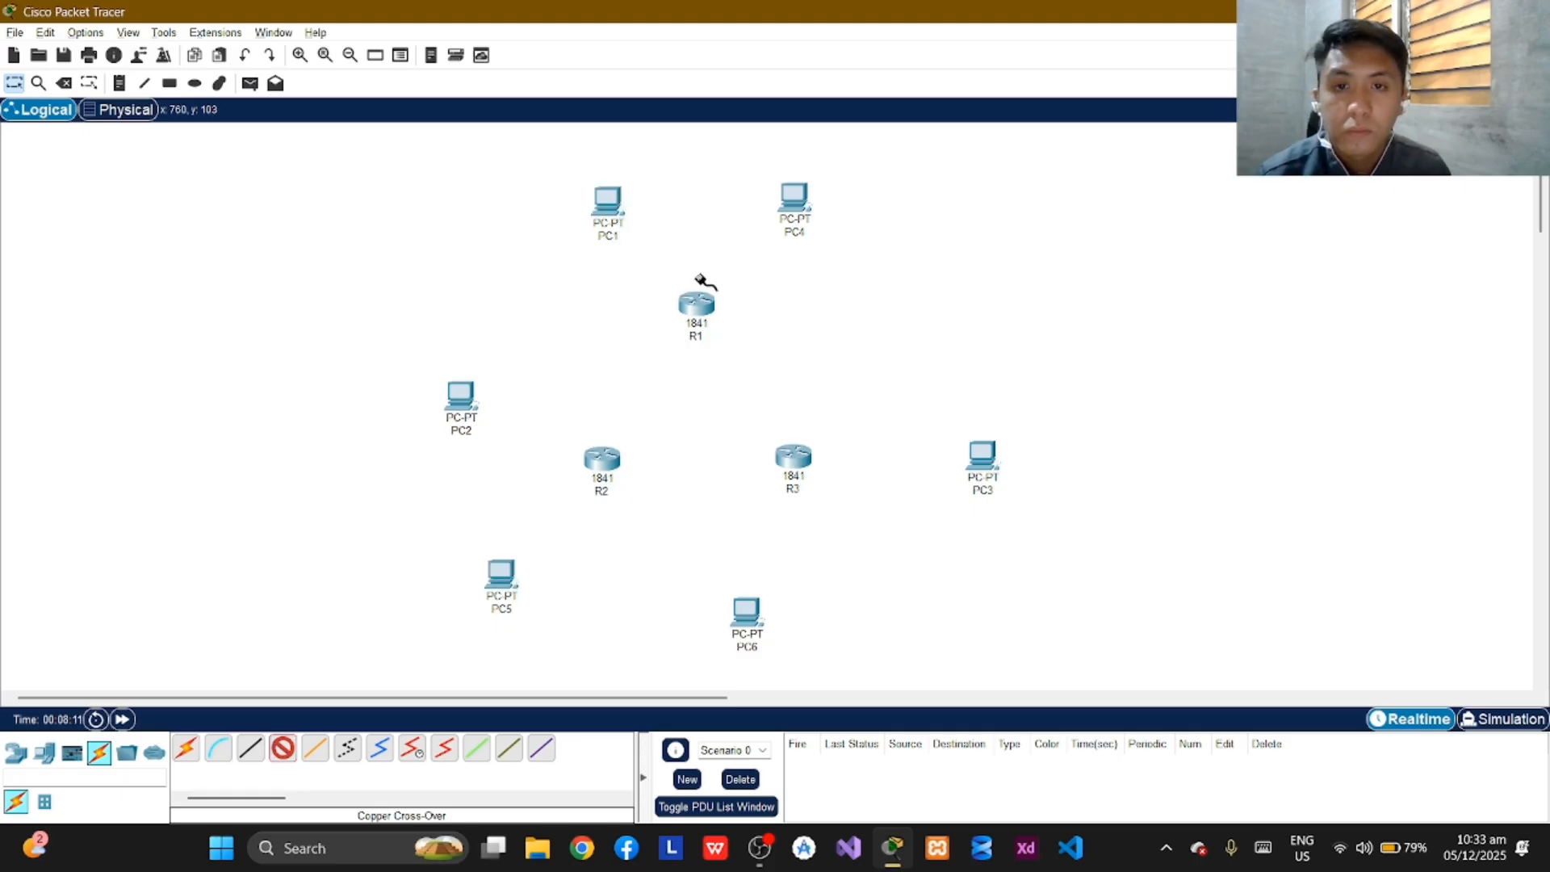
left_click(696, 305)
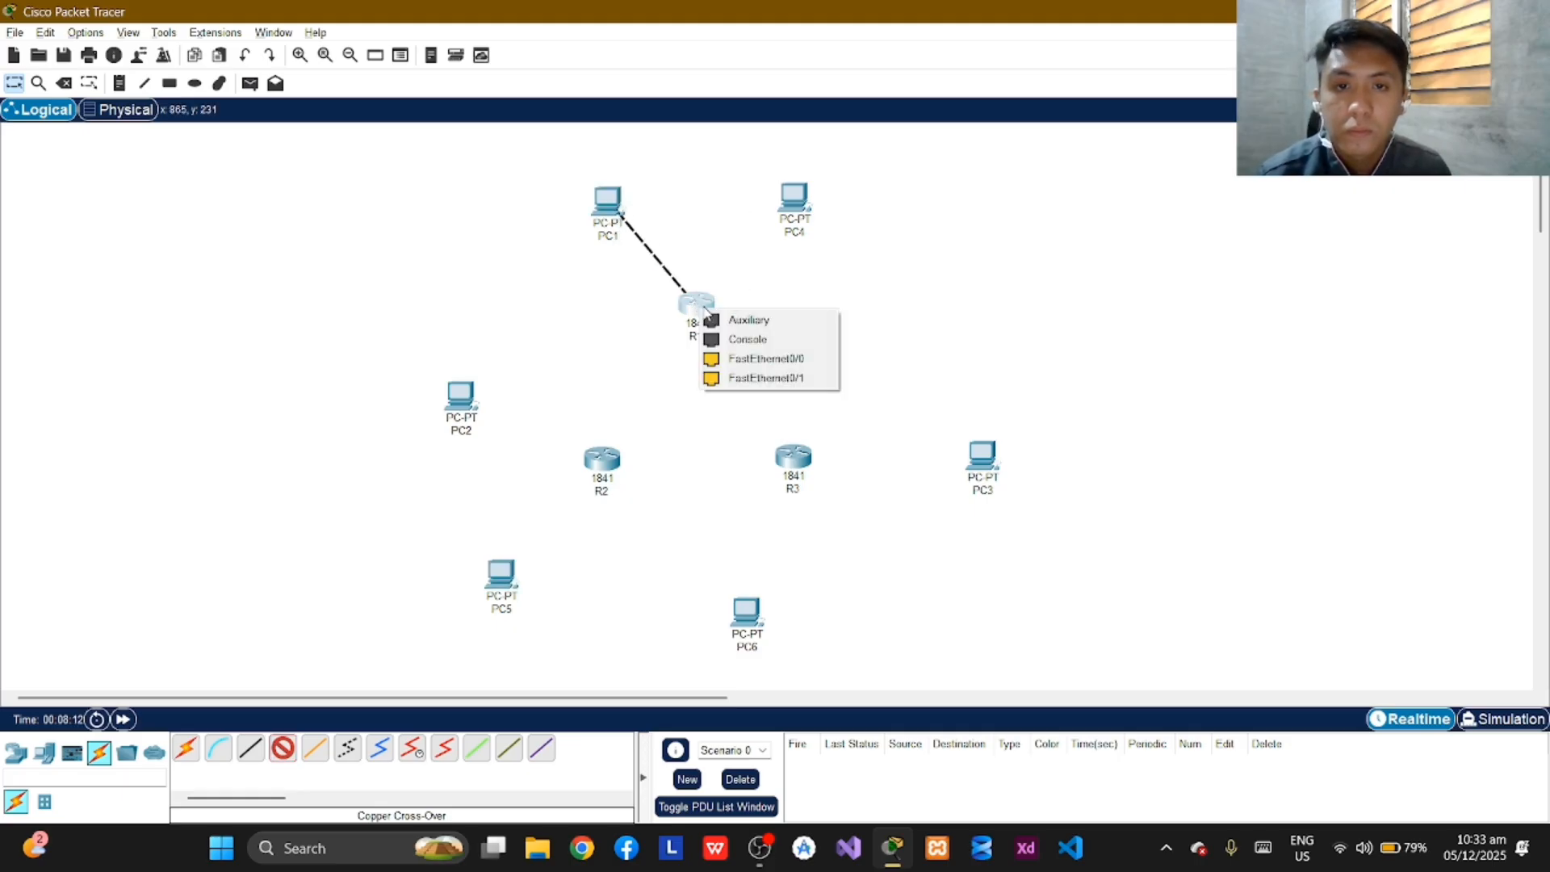
left_click(771, 359)
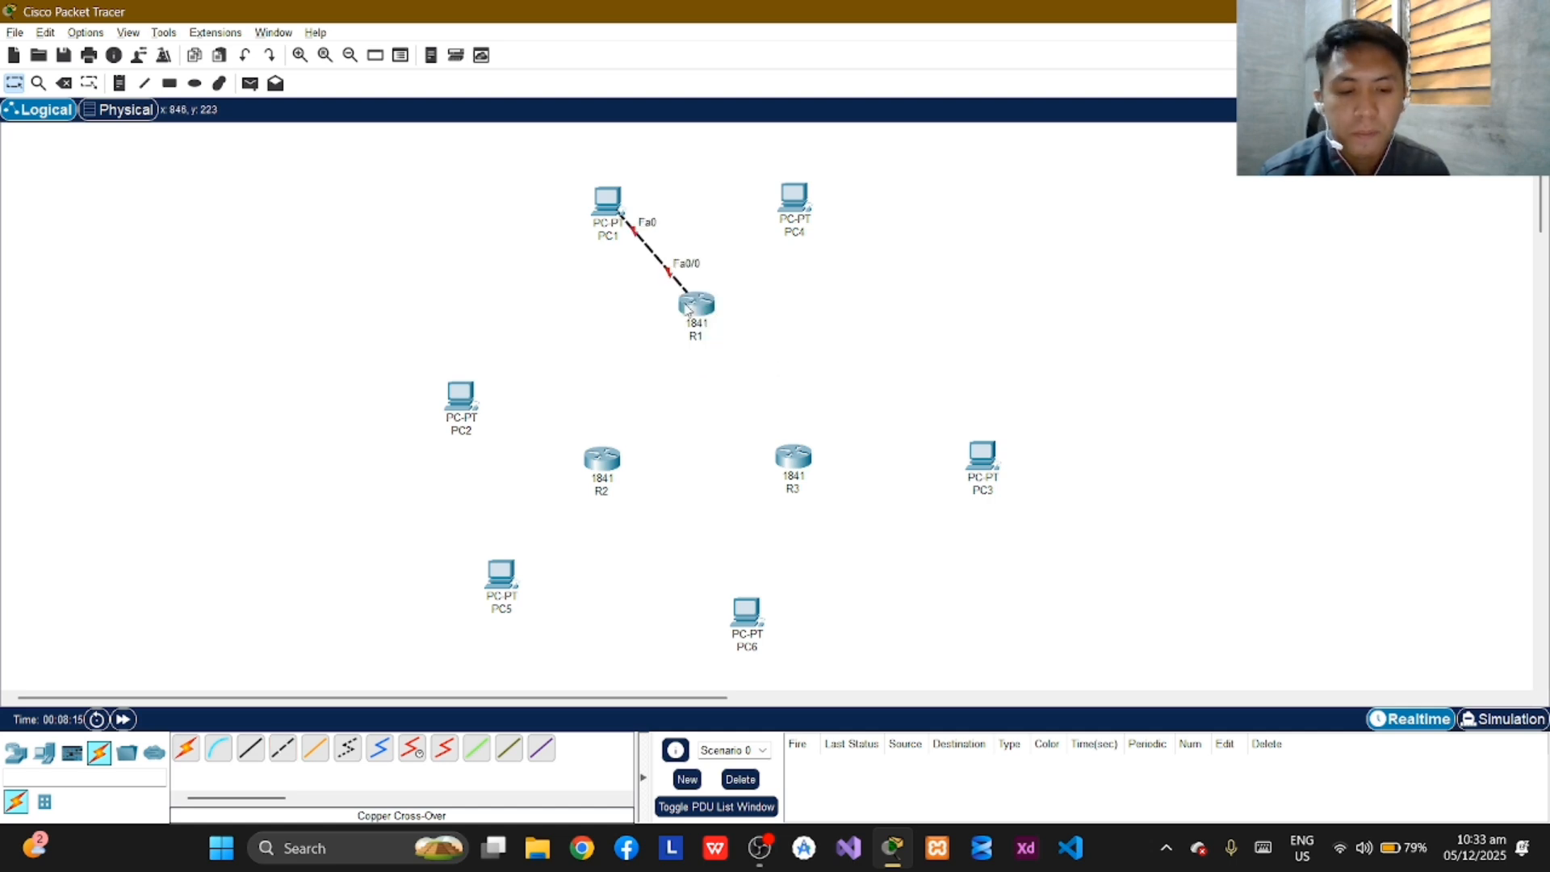
Connect PC4's FastEthernet0 to R1's FastEthernet0/1 with a Copper Cross-Over cable.
mouse_move(687, 309)
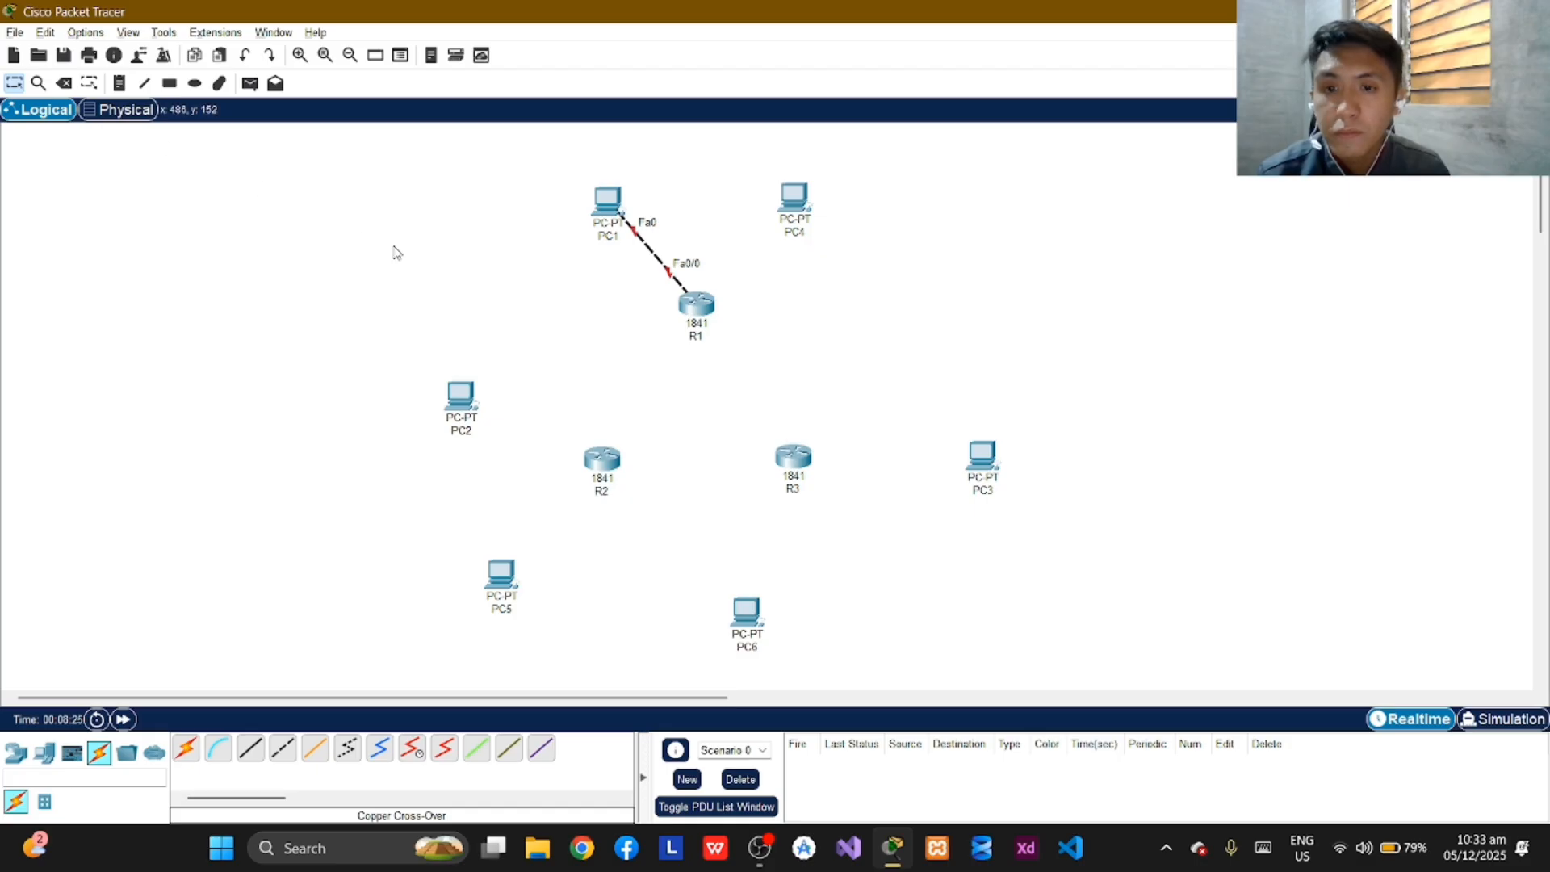
left_click(283, 748)
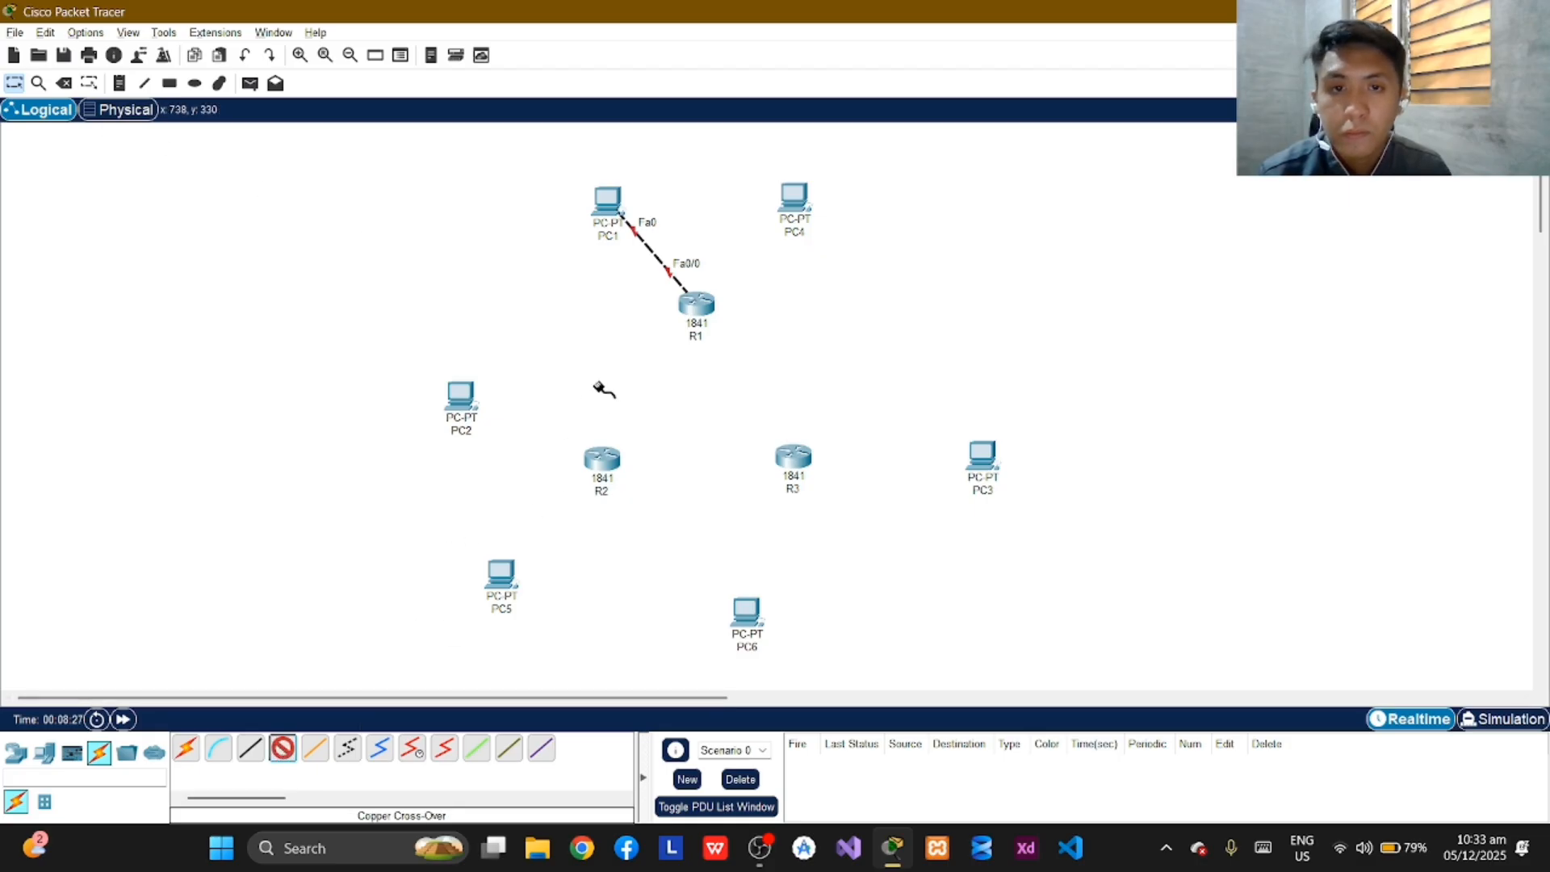
left_click(812, 200)
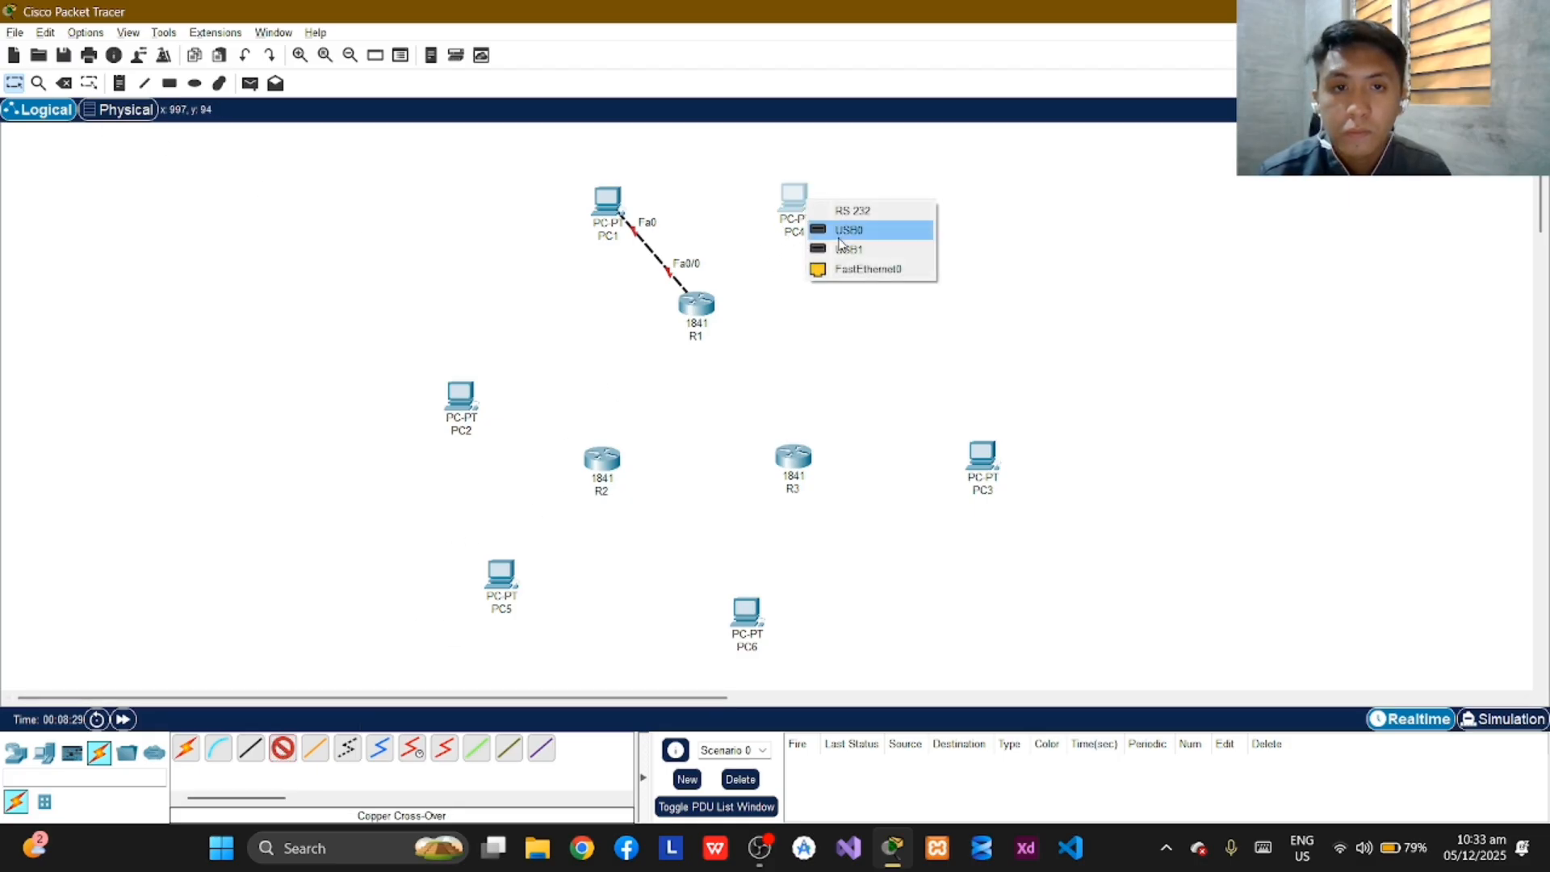
left_click(898, 269)
left_click(698, 304)
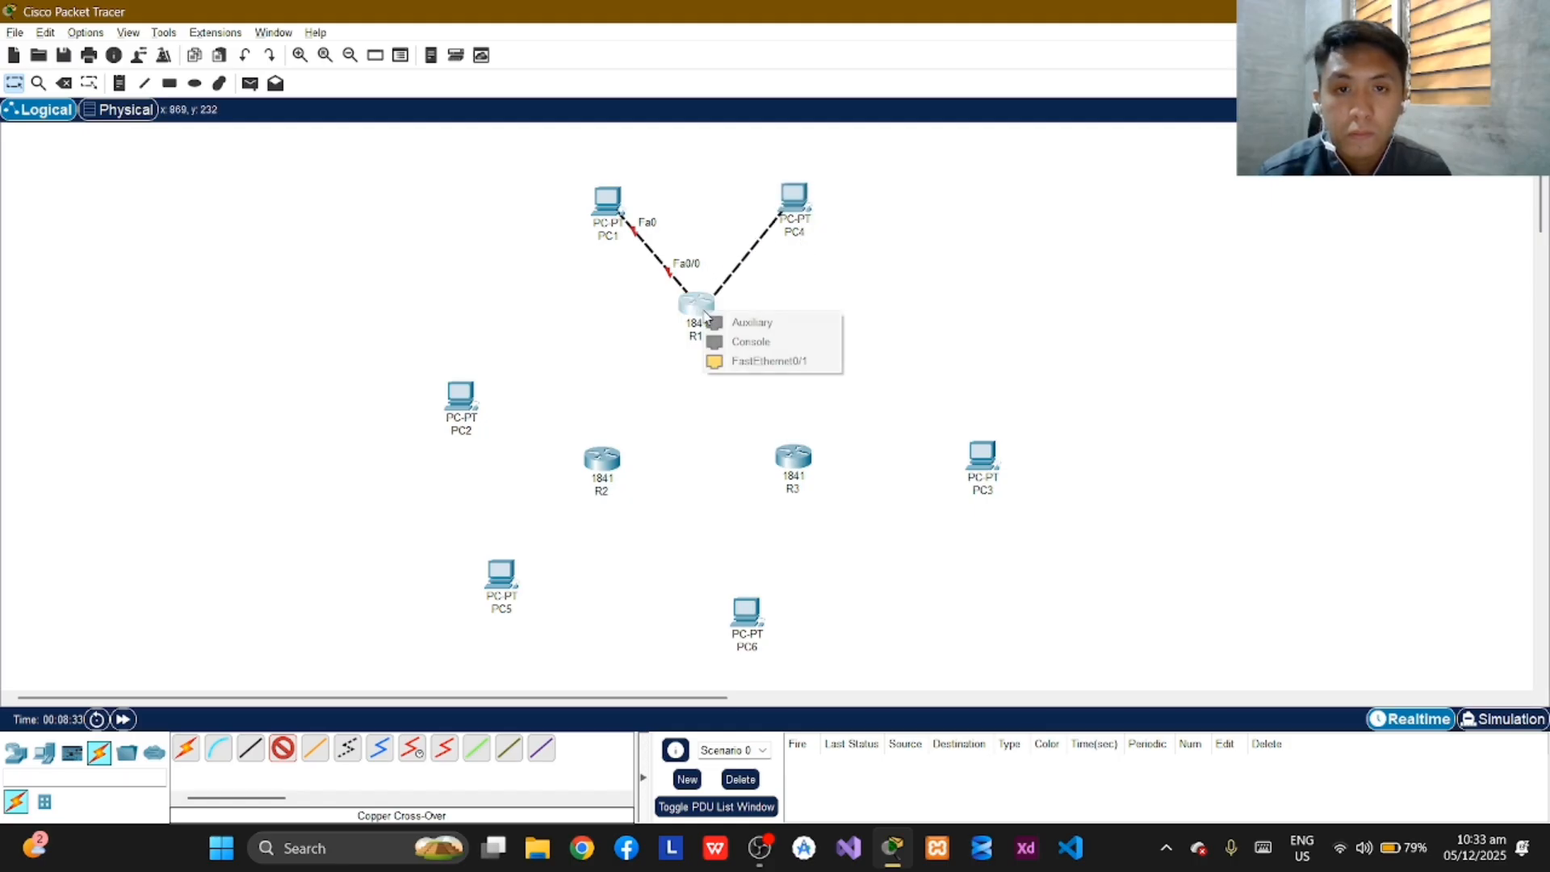
left_click(800, 362)
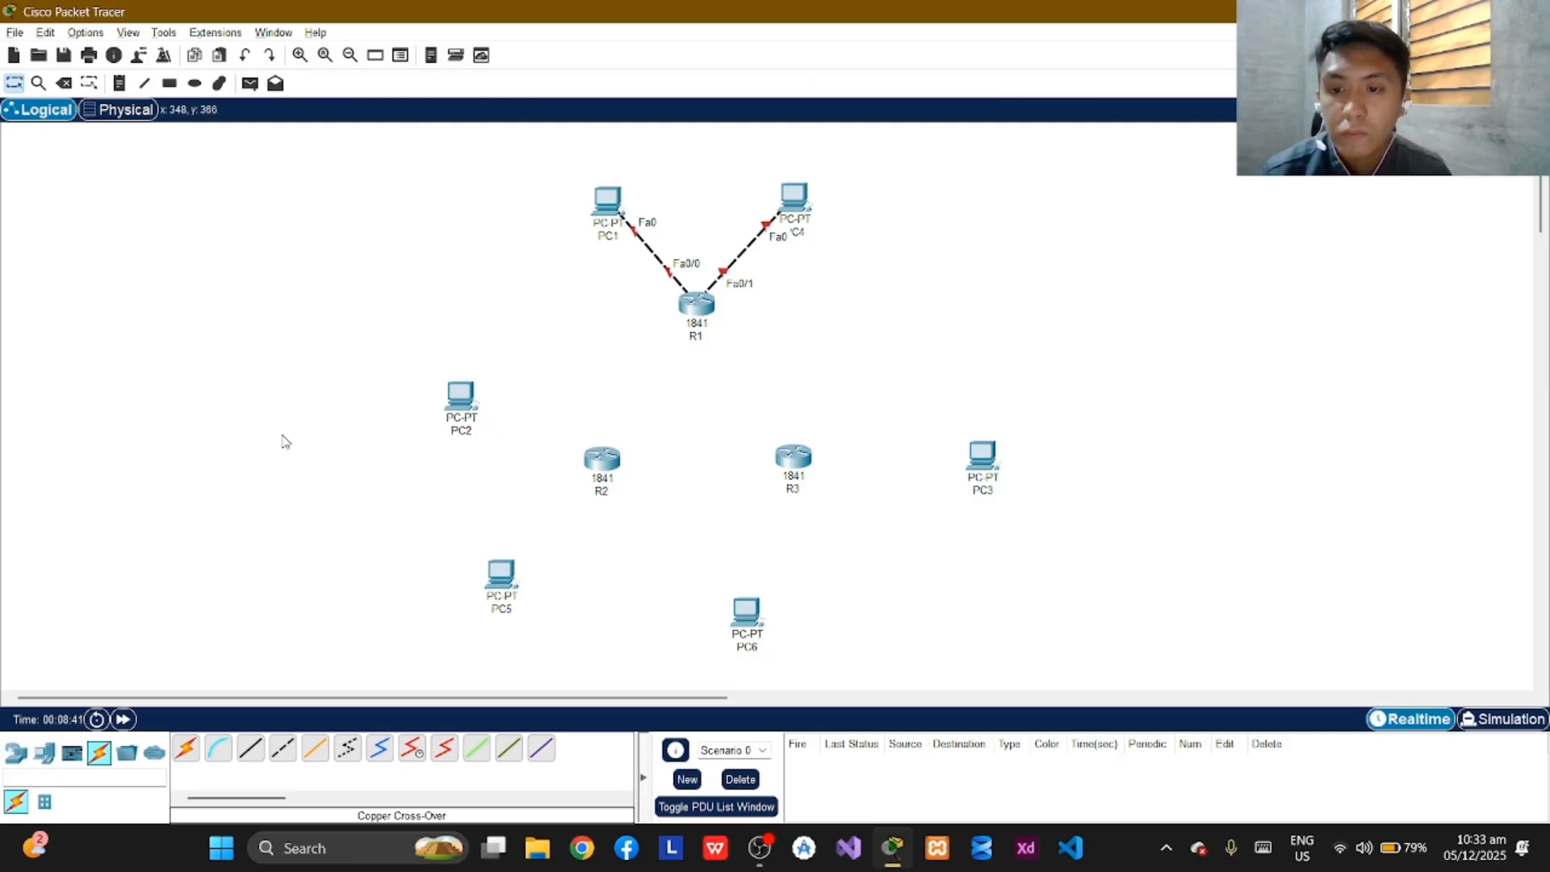
Connect PC2's FastEthernet0 to R2's FastEthernet0/0 with a Copper Cross-Over cable.
left_click(281, 751)
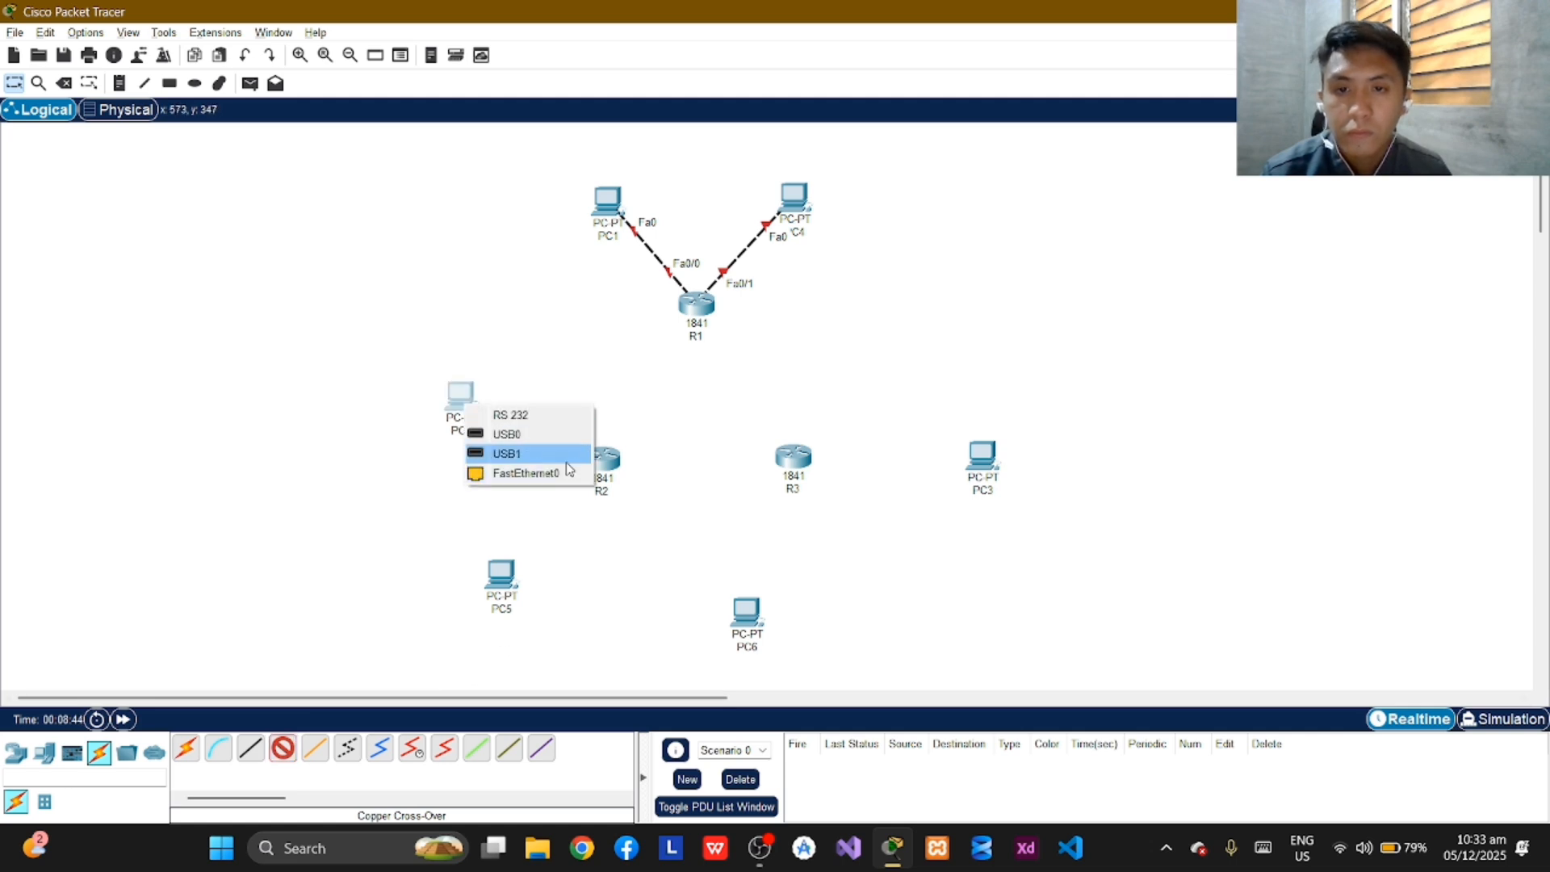
left_click(569, 473)
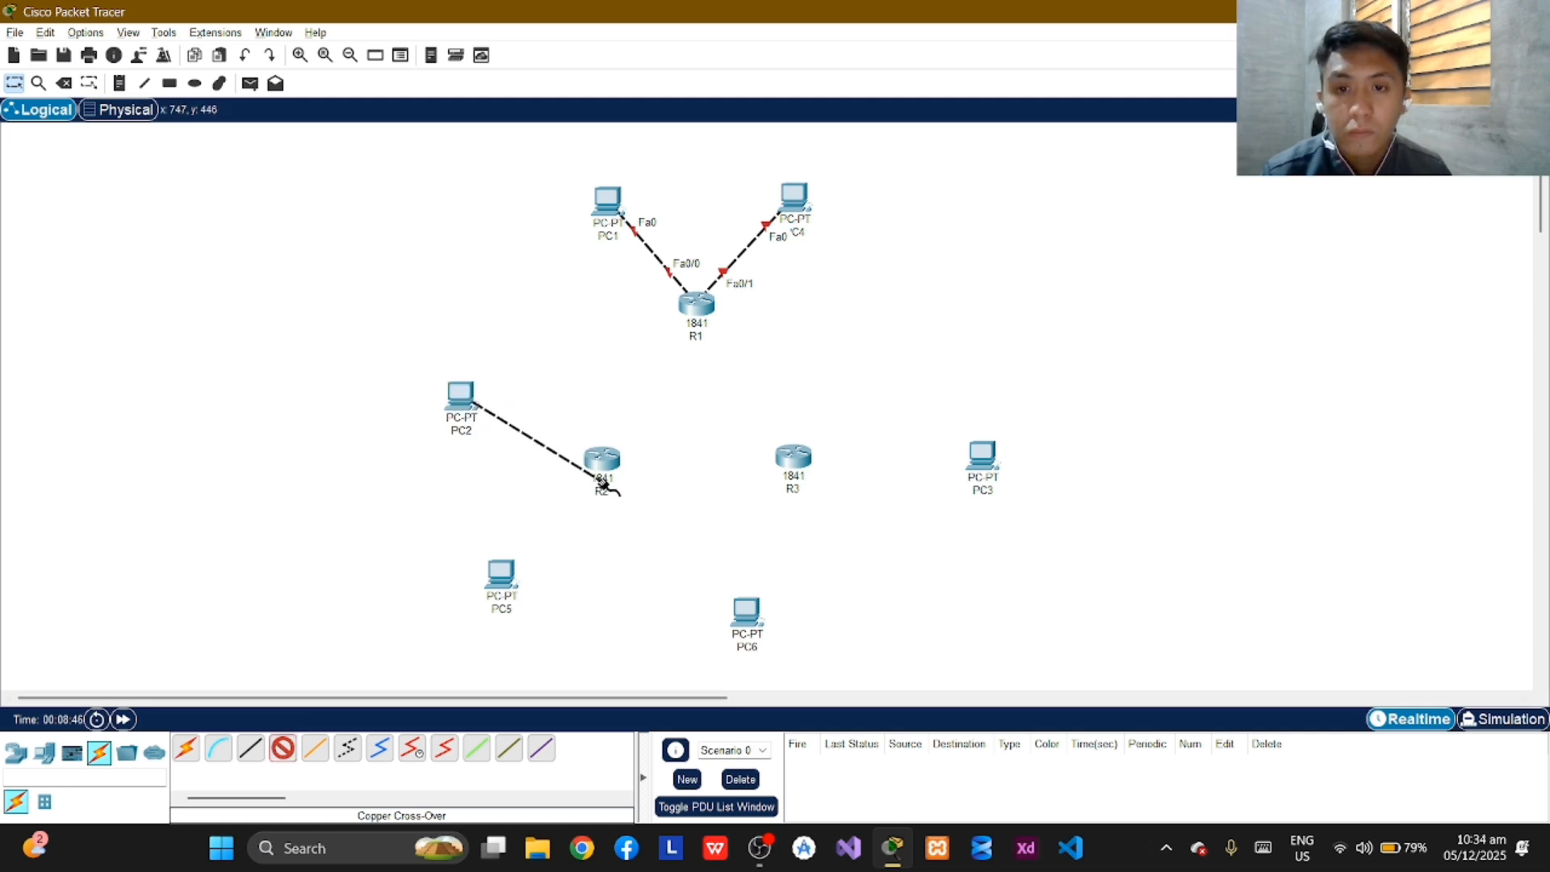
left_click(598, 467)
left_click(657, 517)
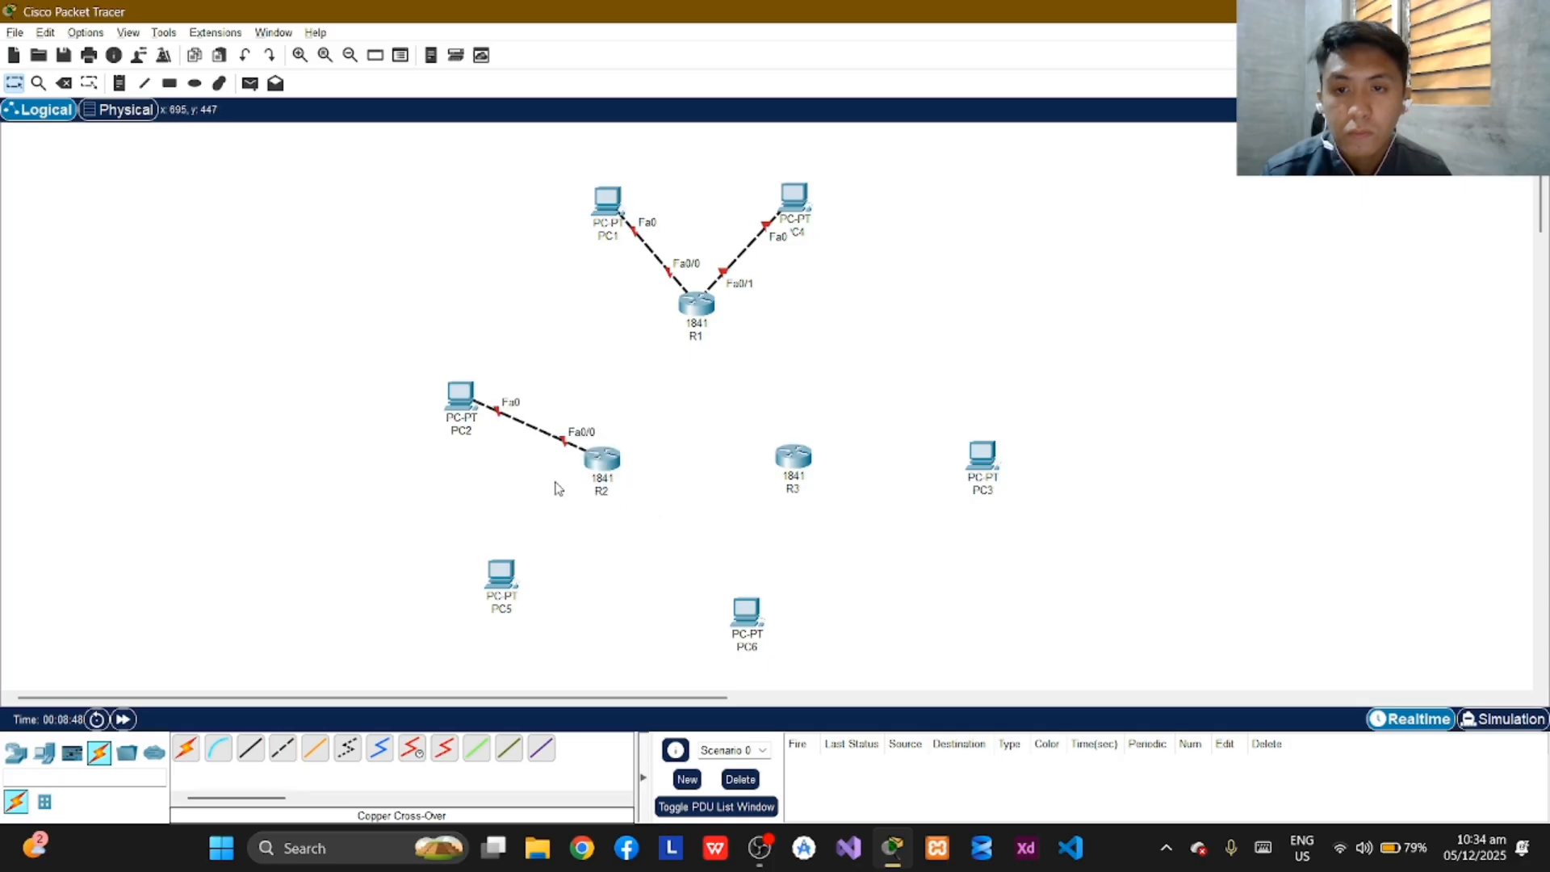
Connect PC5's FastEthernet0 to R2's FastEthernet0/1 with a Copper Cross-Over cable.
left_click(283, 748)
left_click(509, 574)
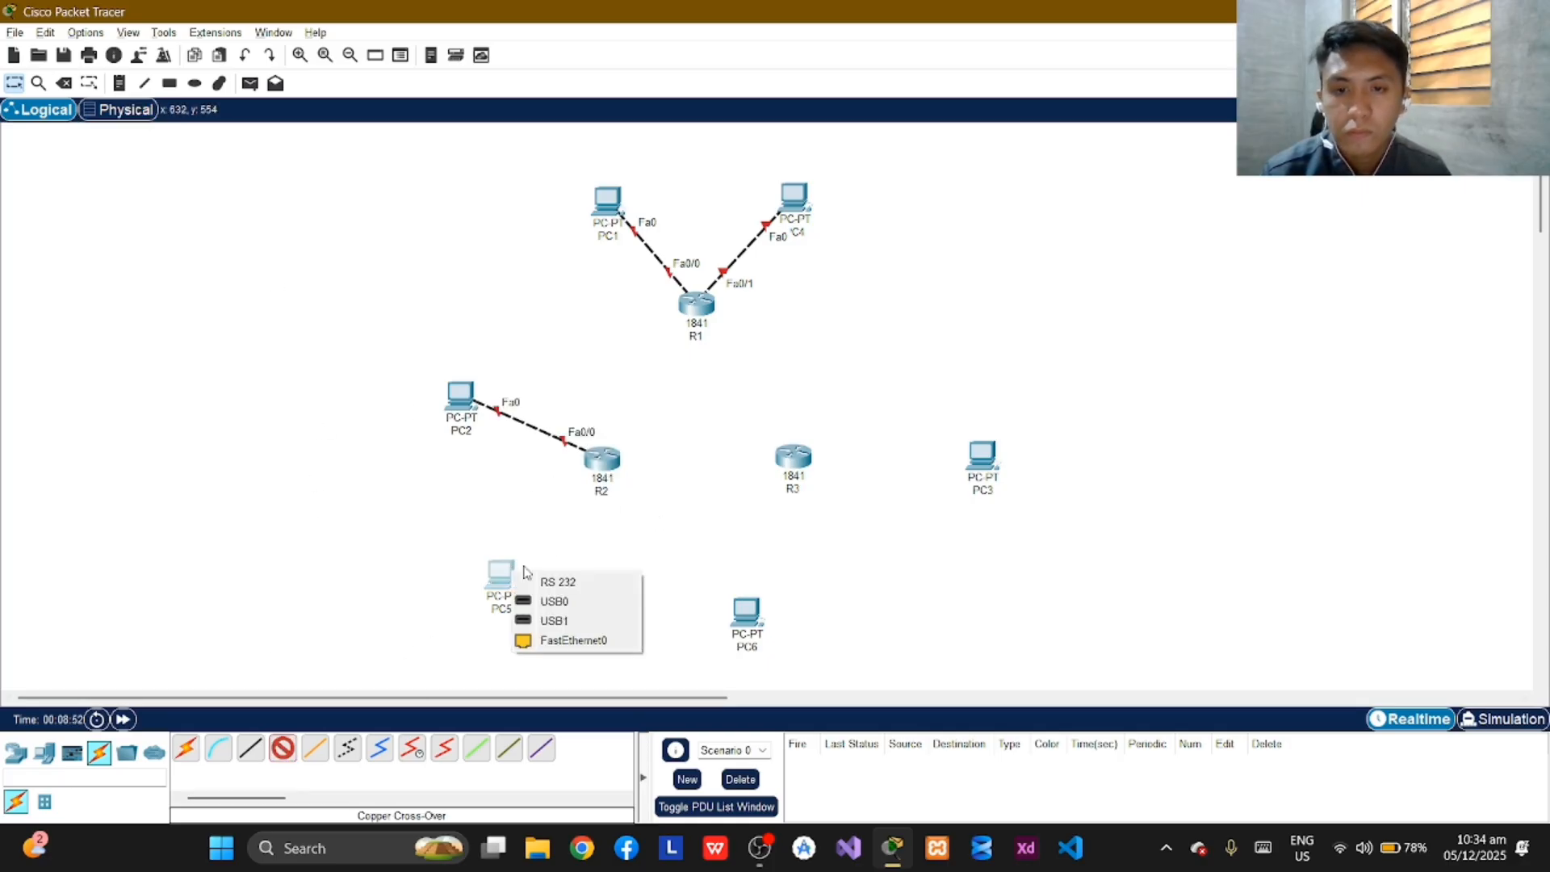
left_click(593, 643)
left_click(601, 464)
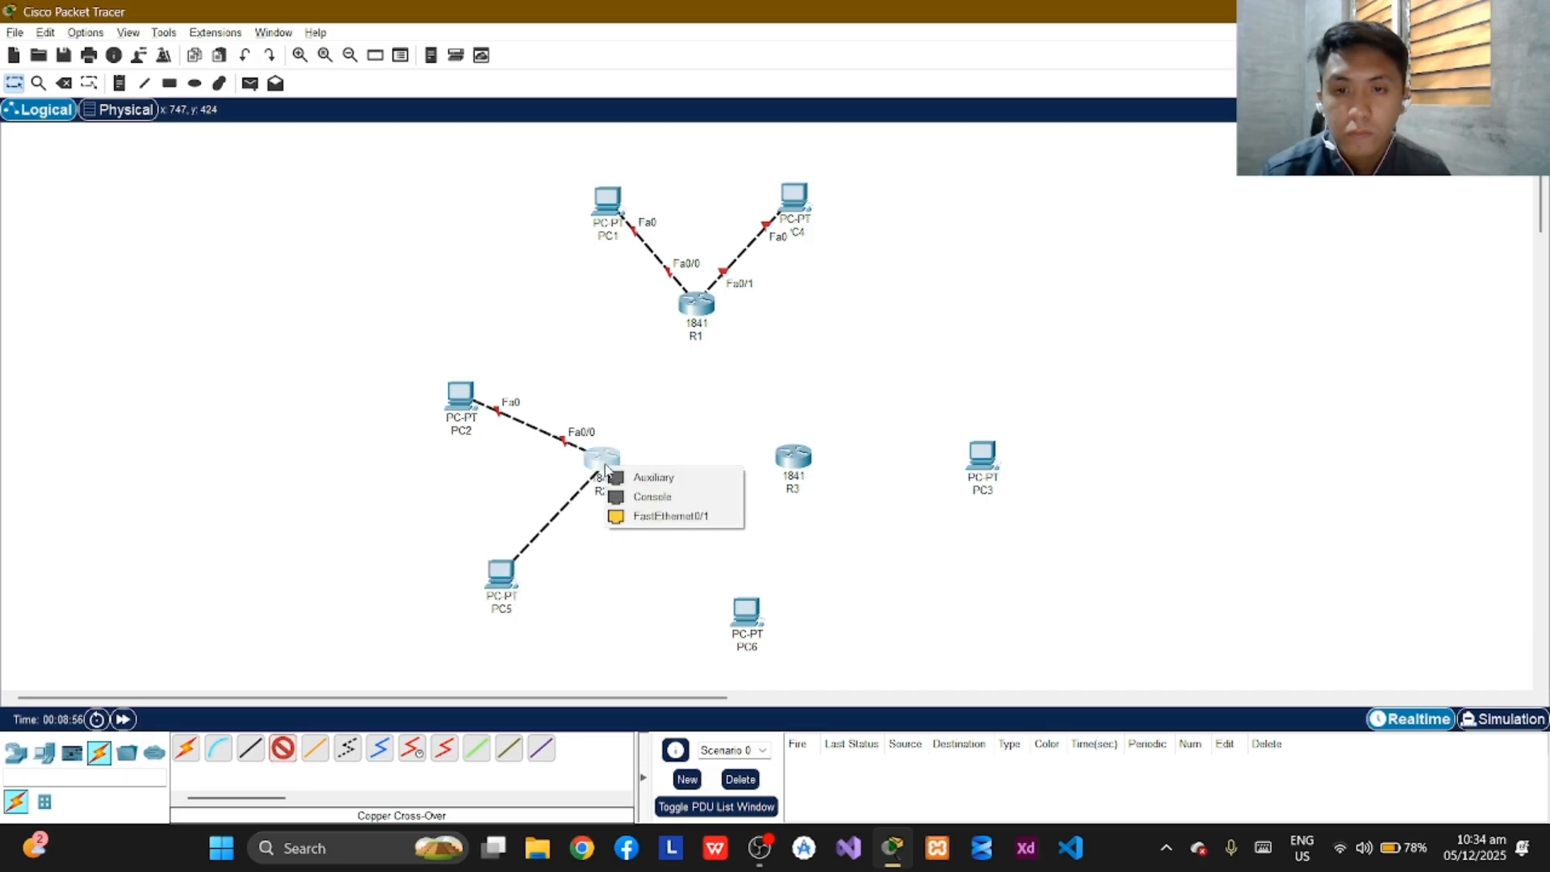
left_click(668, 524)
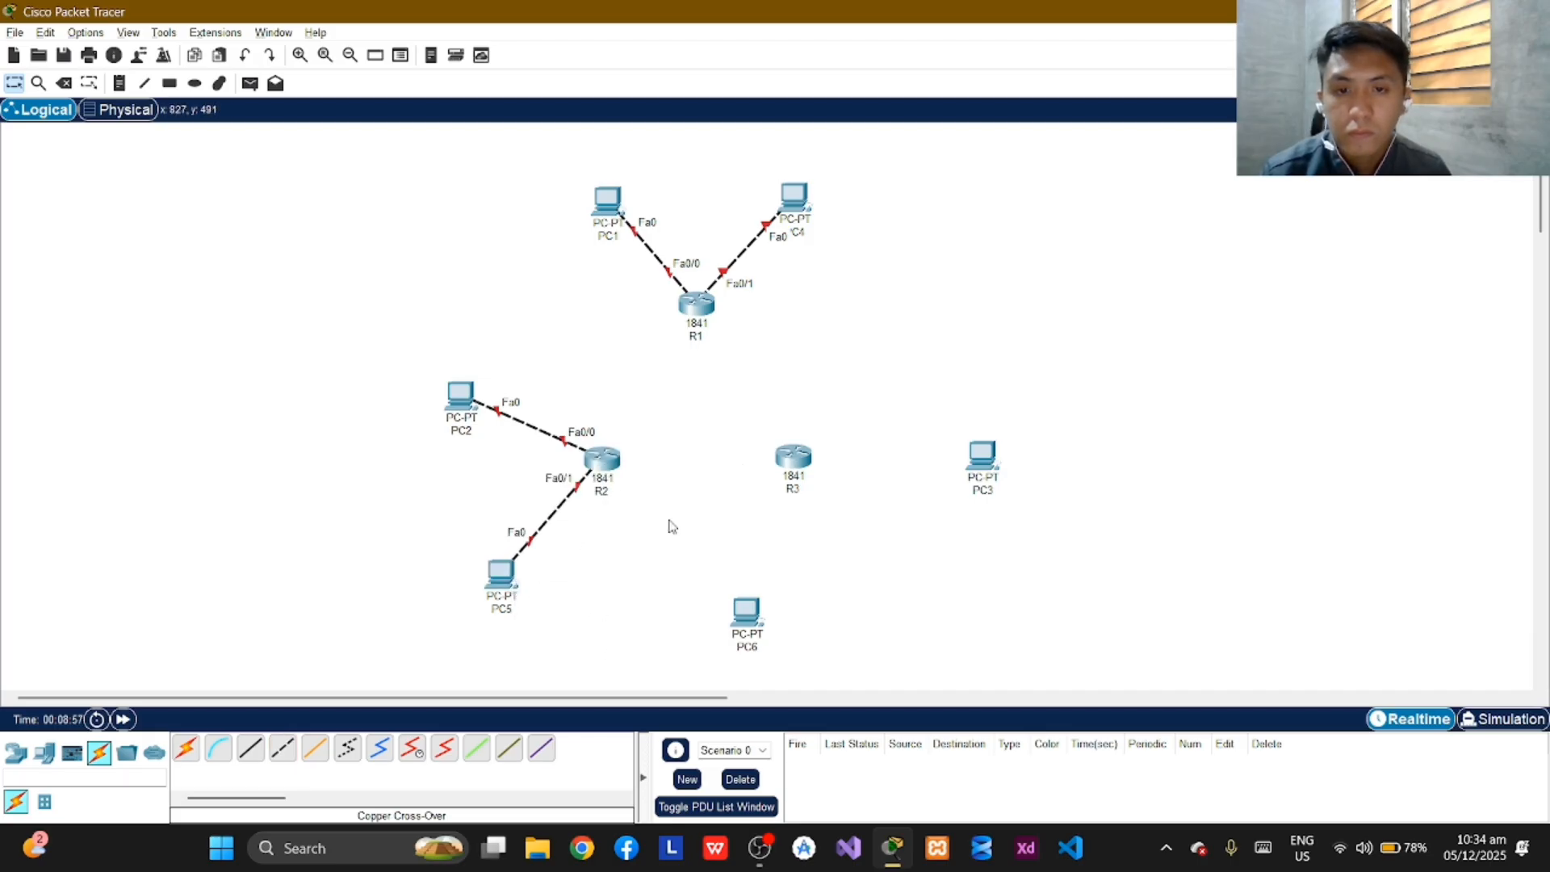
Connect PC3's FastEthernet0 to R3's FastEthernet0/1 with a Copper Cross-Over cable.
left_click(287, 750)
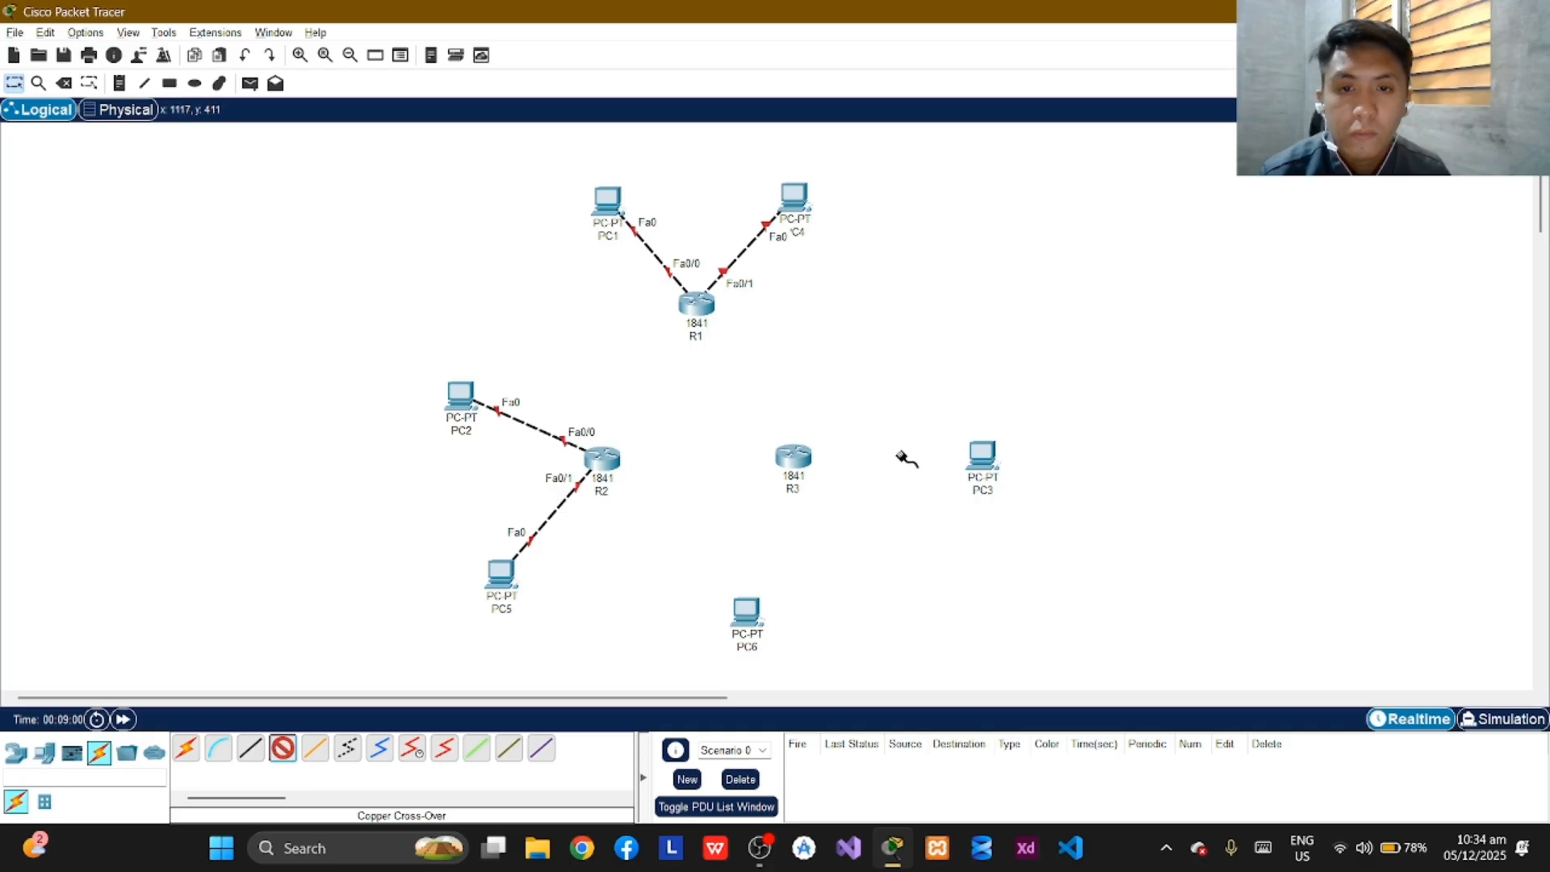
left_click(990, 467)
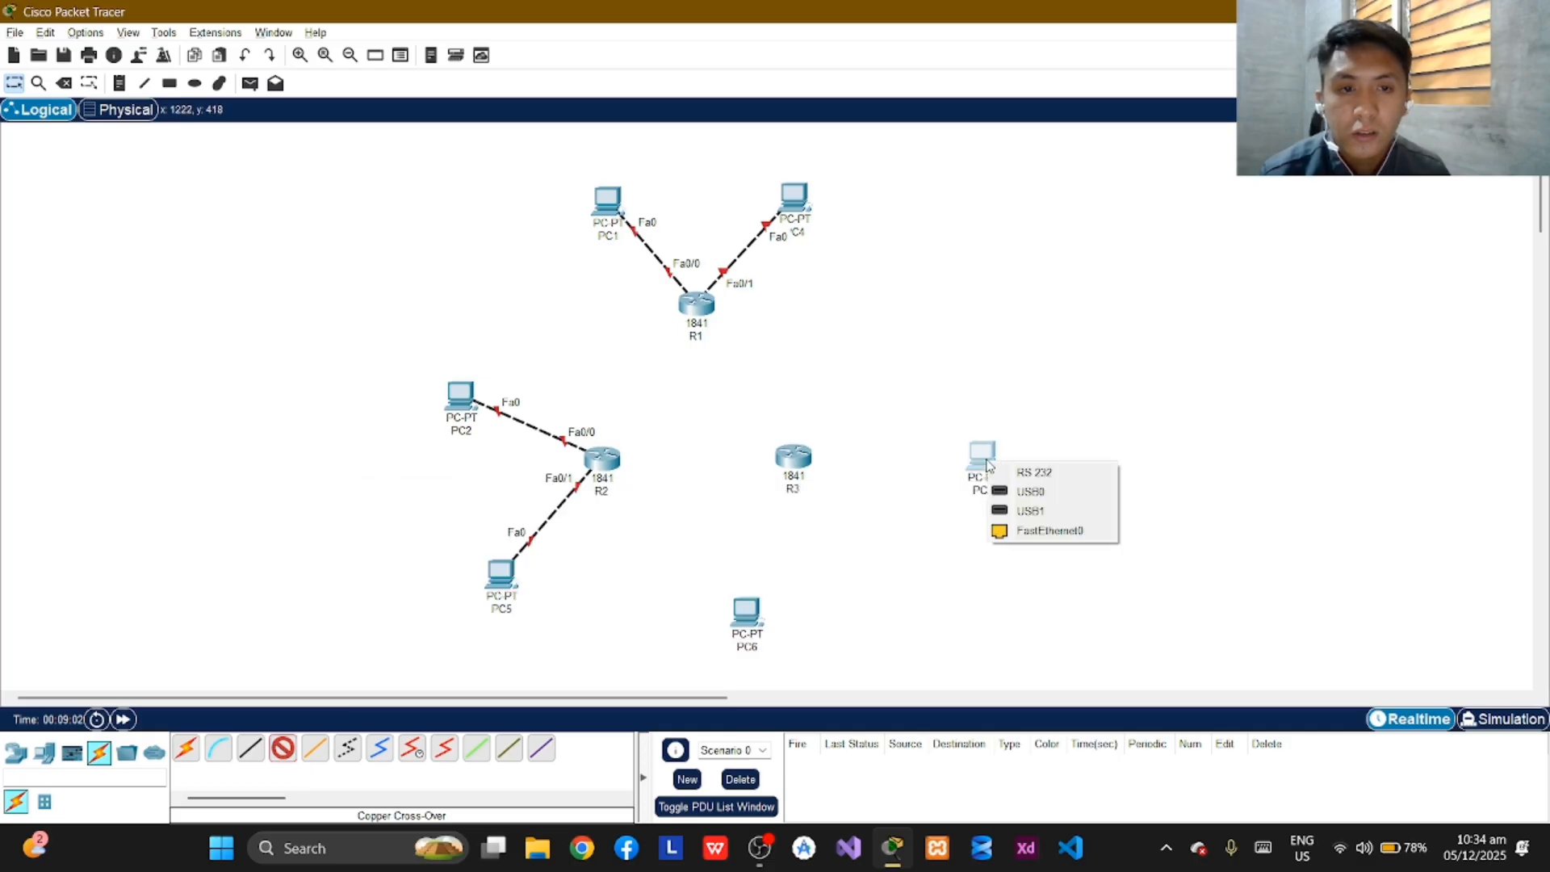
left_click(1053, 530)
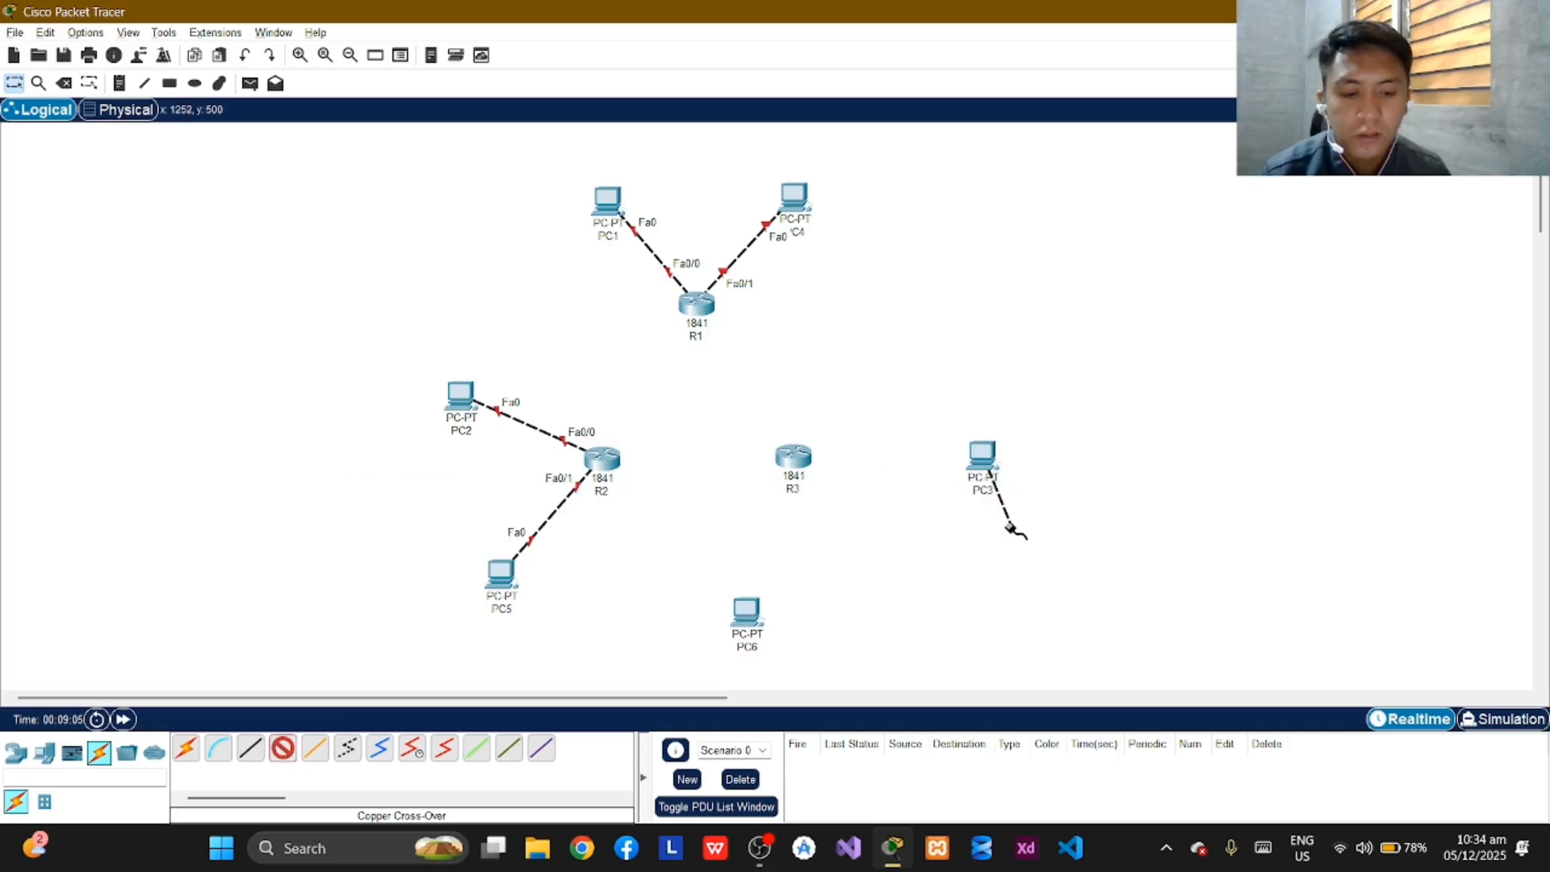
left_click(795, 457)
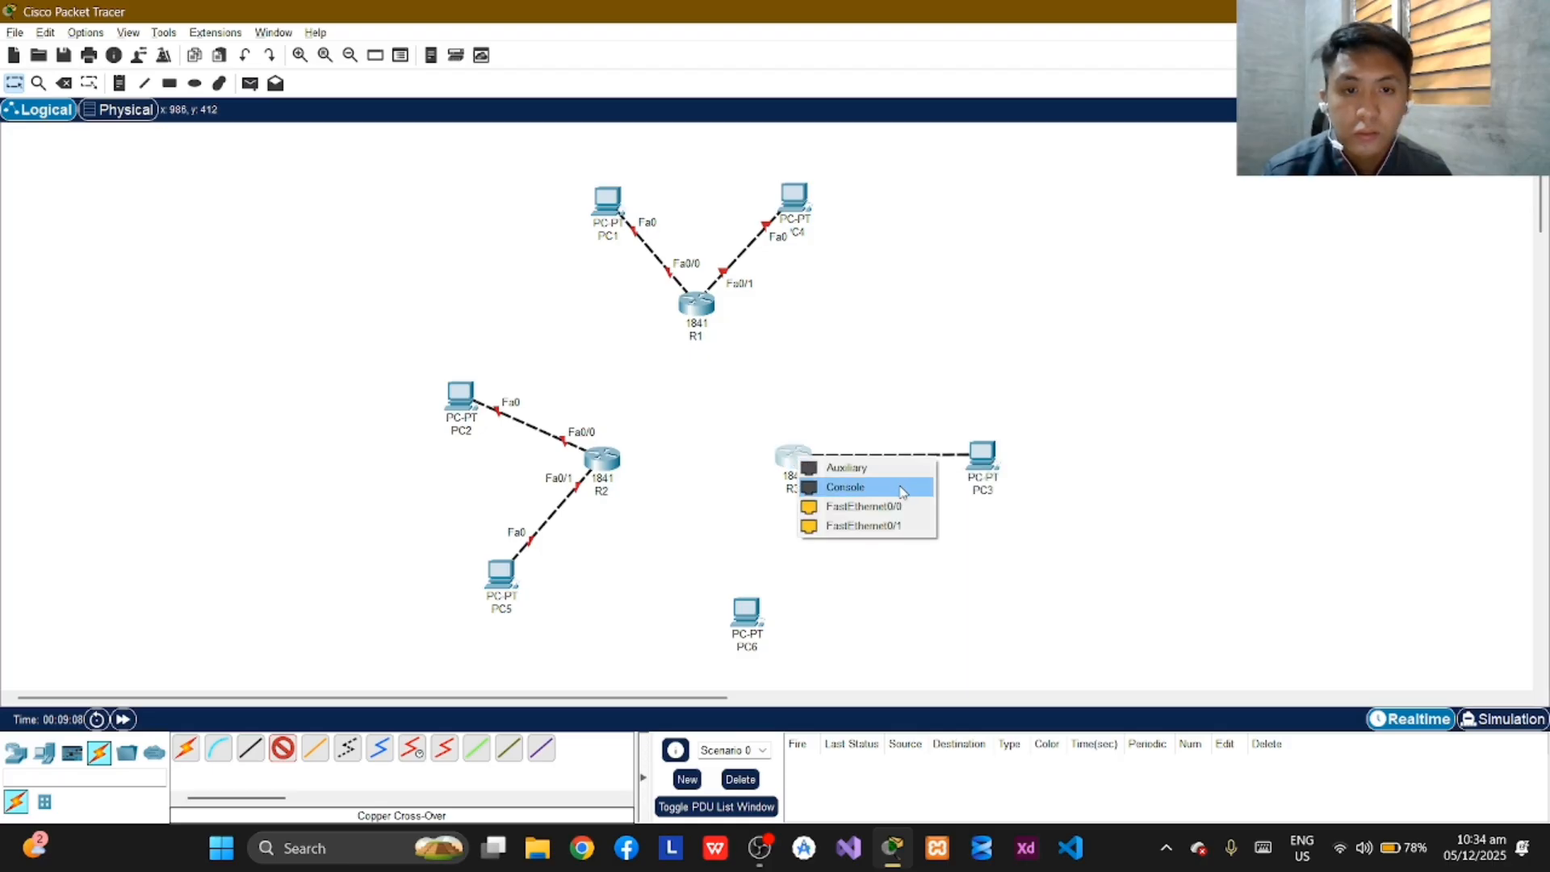
left_click(878, 527)
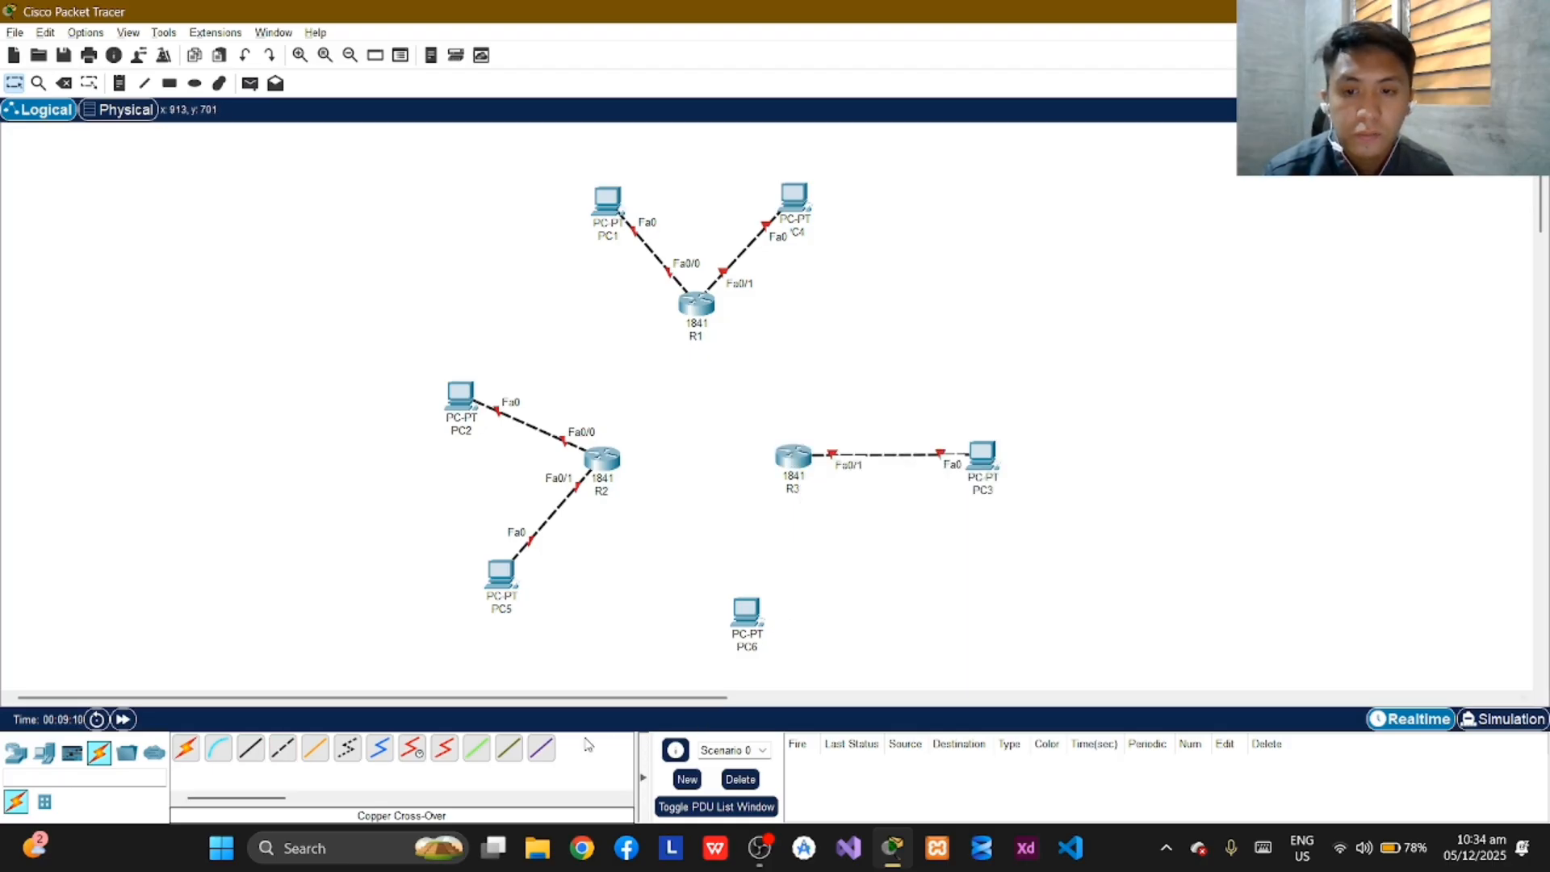
Try to attach a Phone cable to PC6's FastEthernet0 port.
left_click(347, 747)
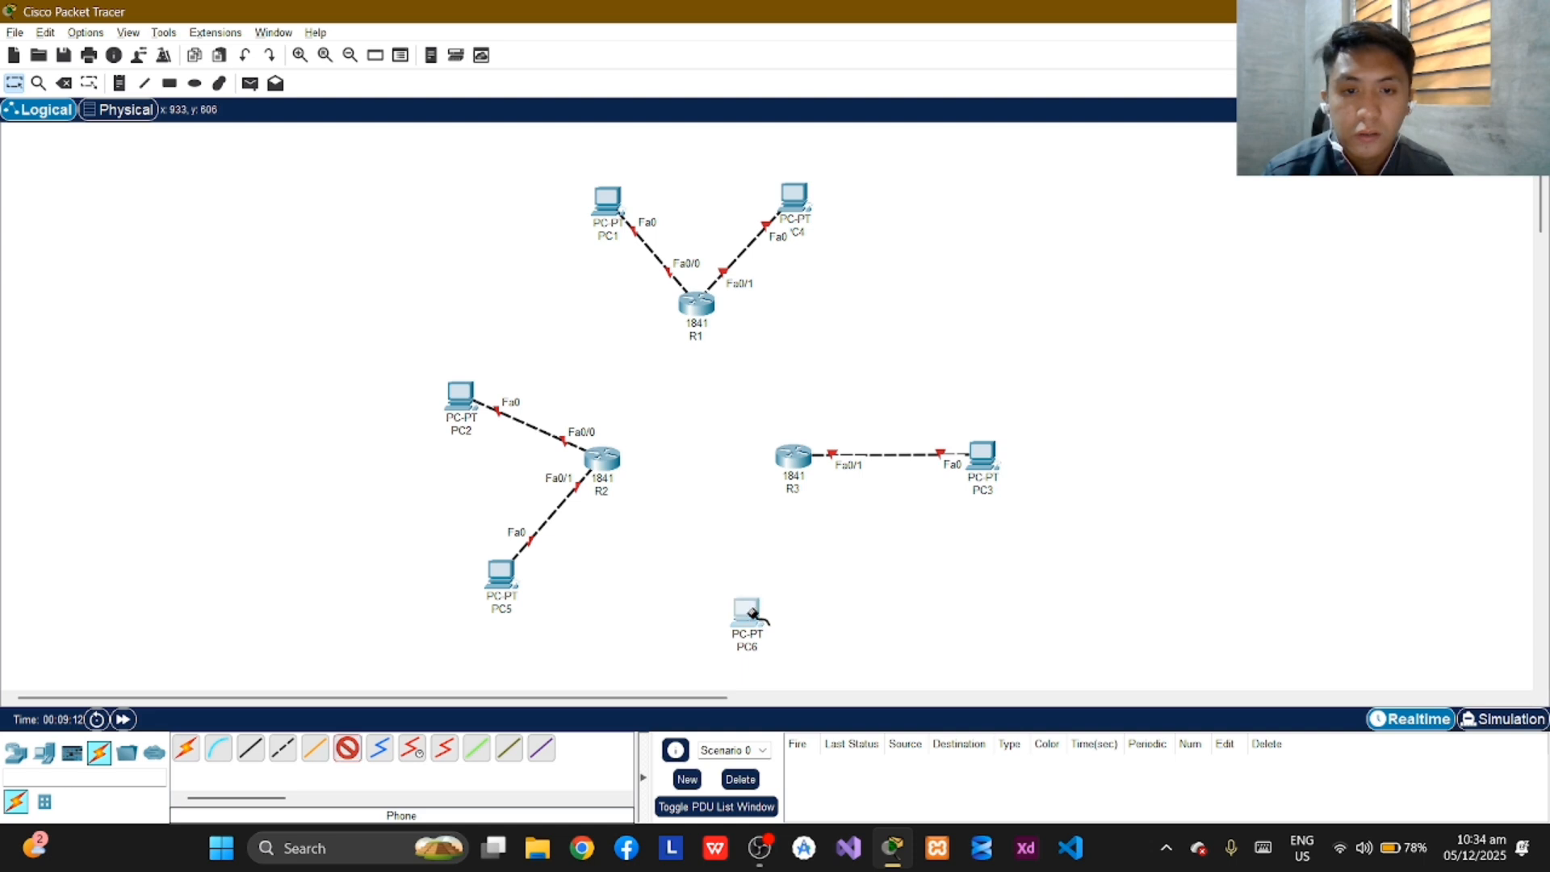
left_click(749, 614)
left_click(837, 683)
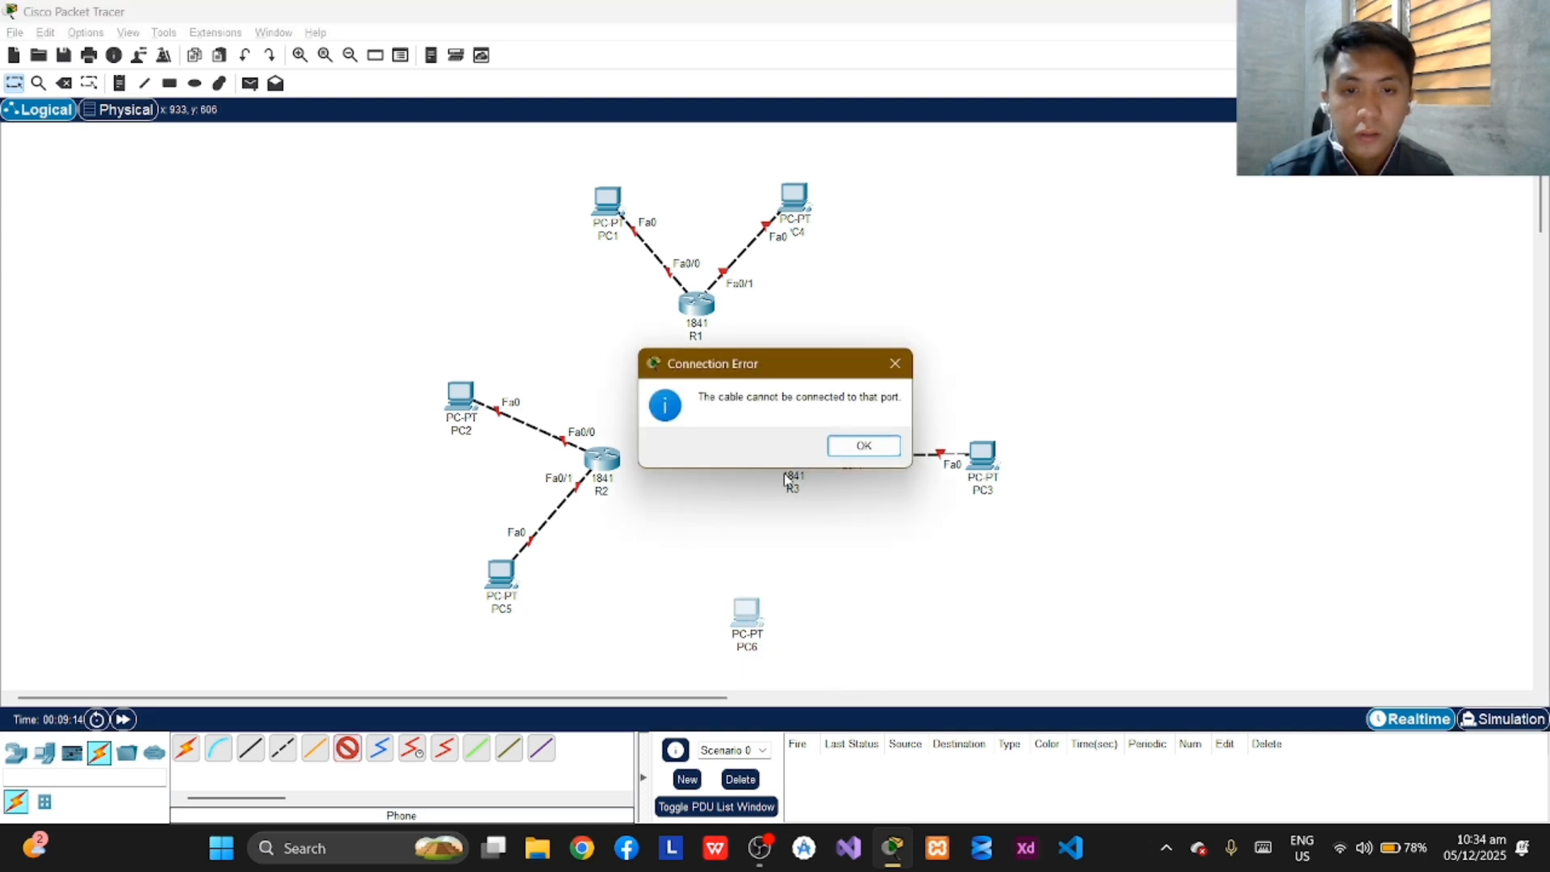
left_click(896, 364)
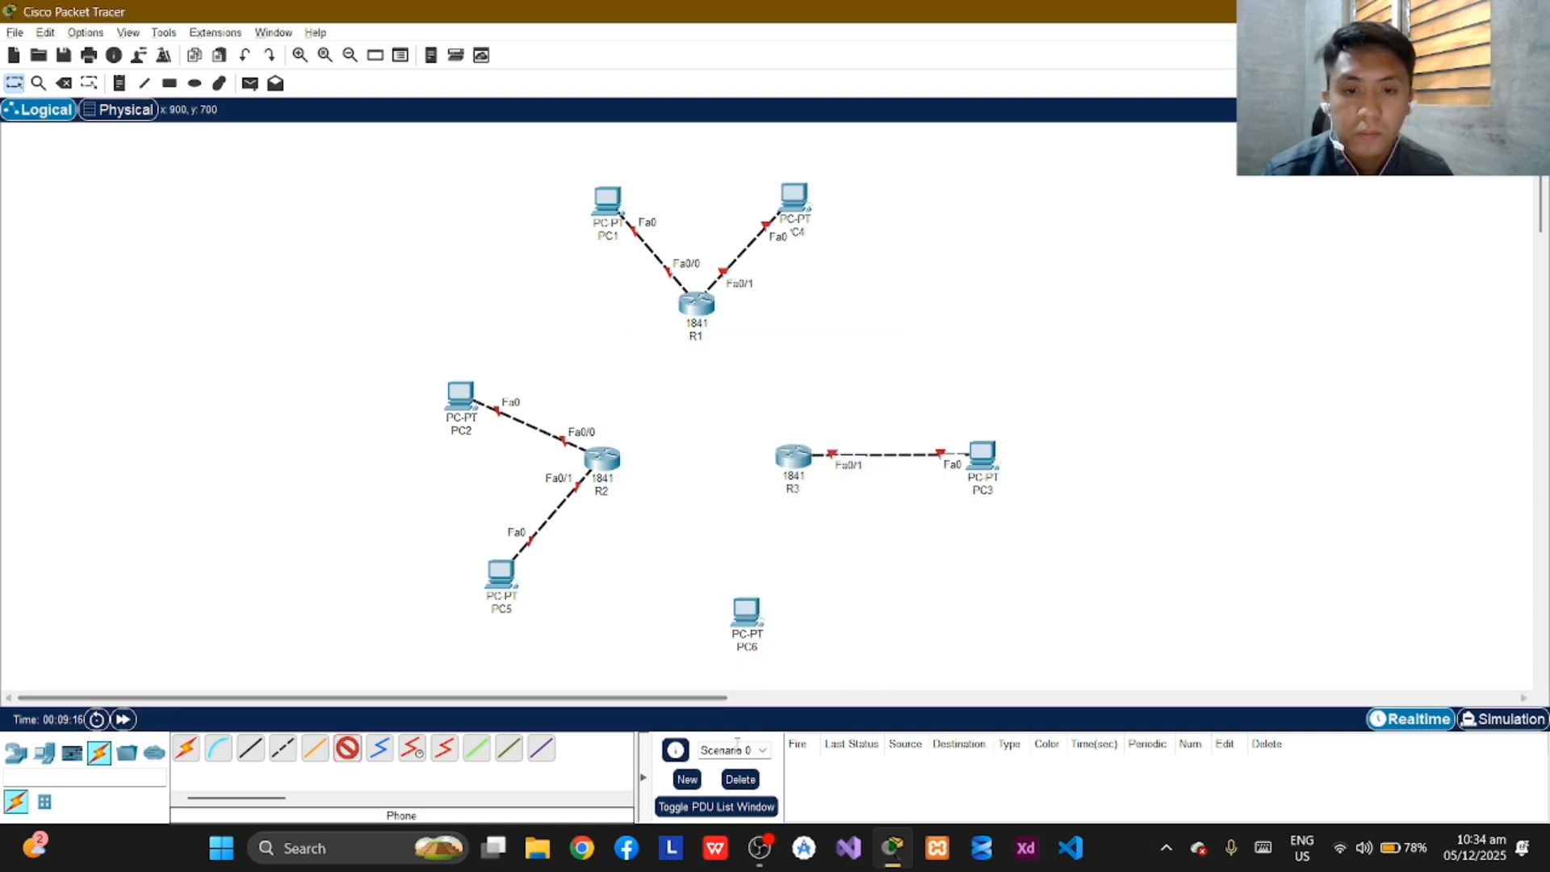
left_click(748, 614)
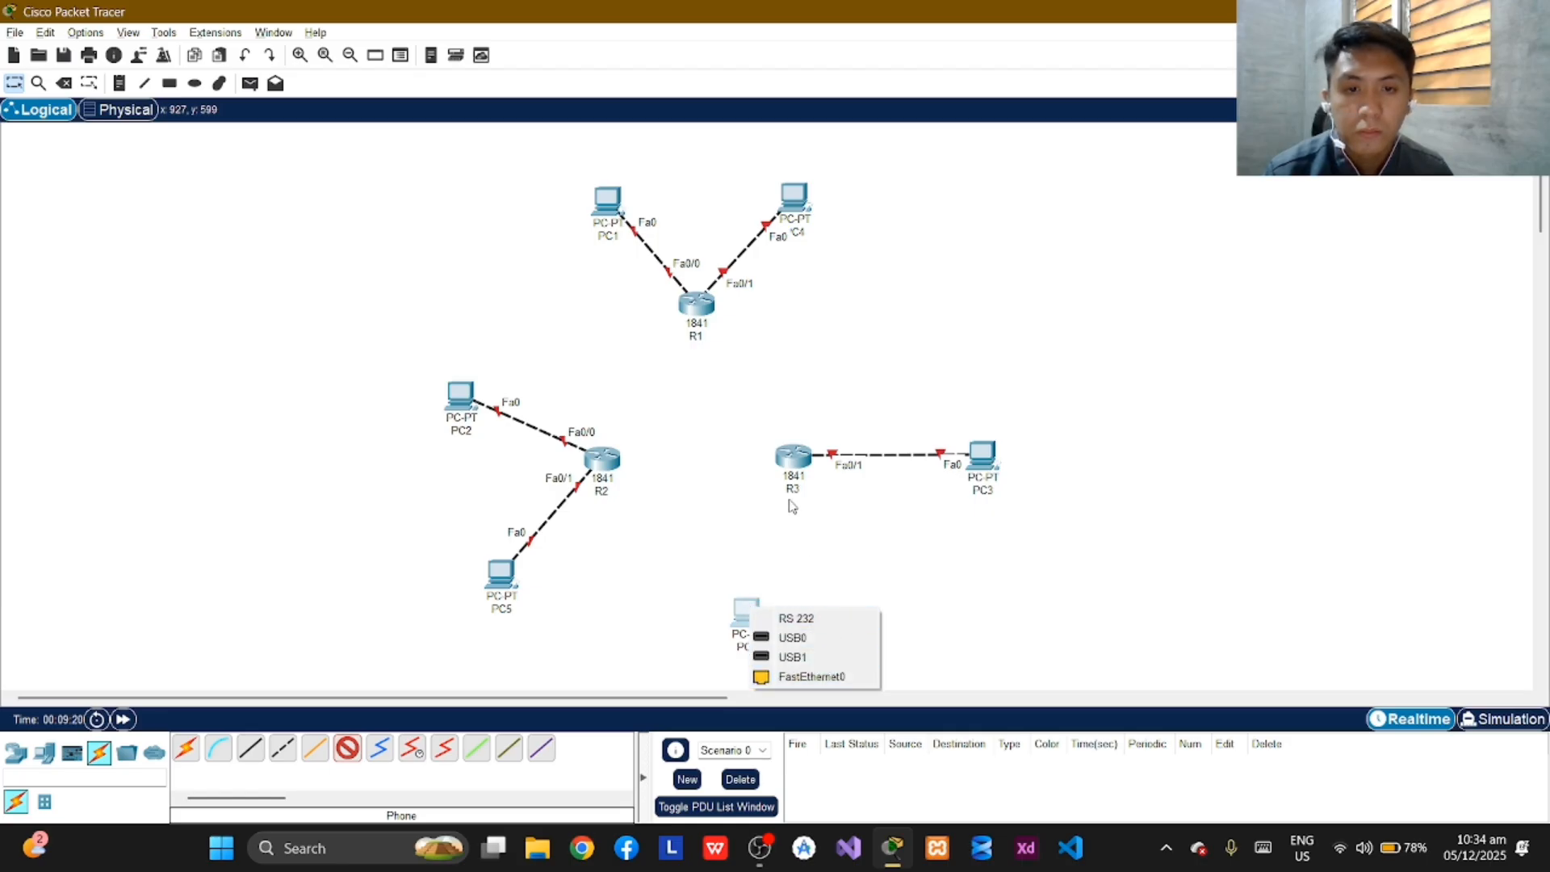
left_click(831, 678)
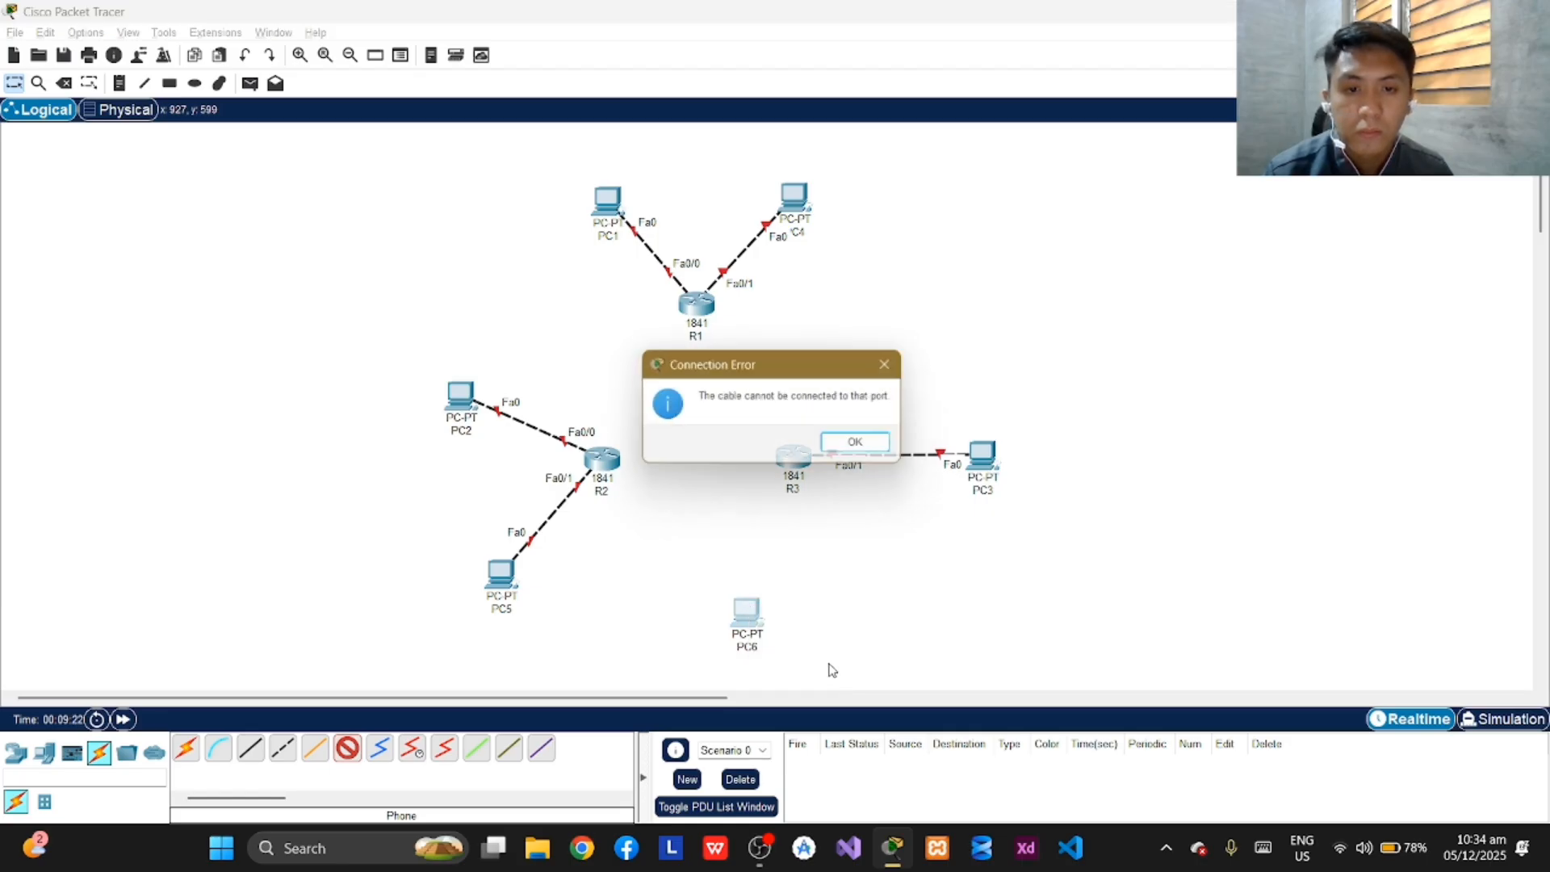
left_click(893, 365)
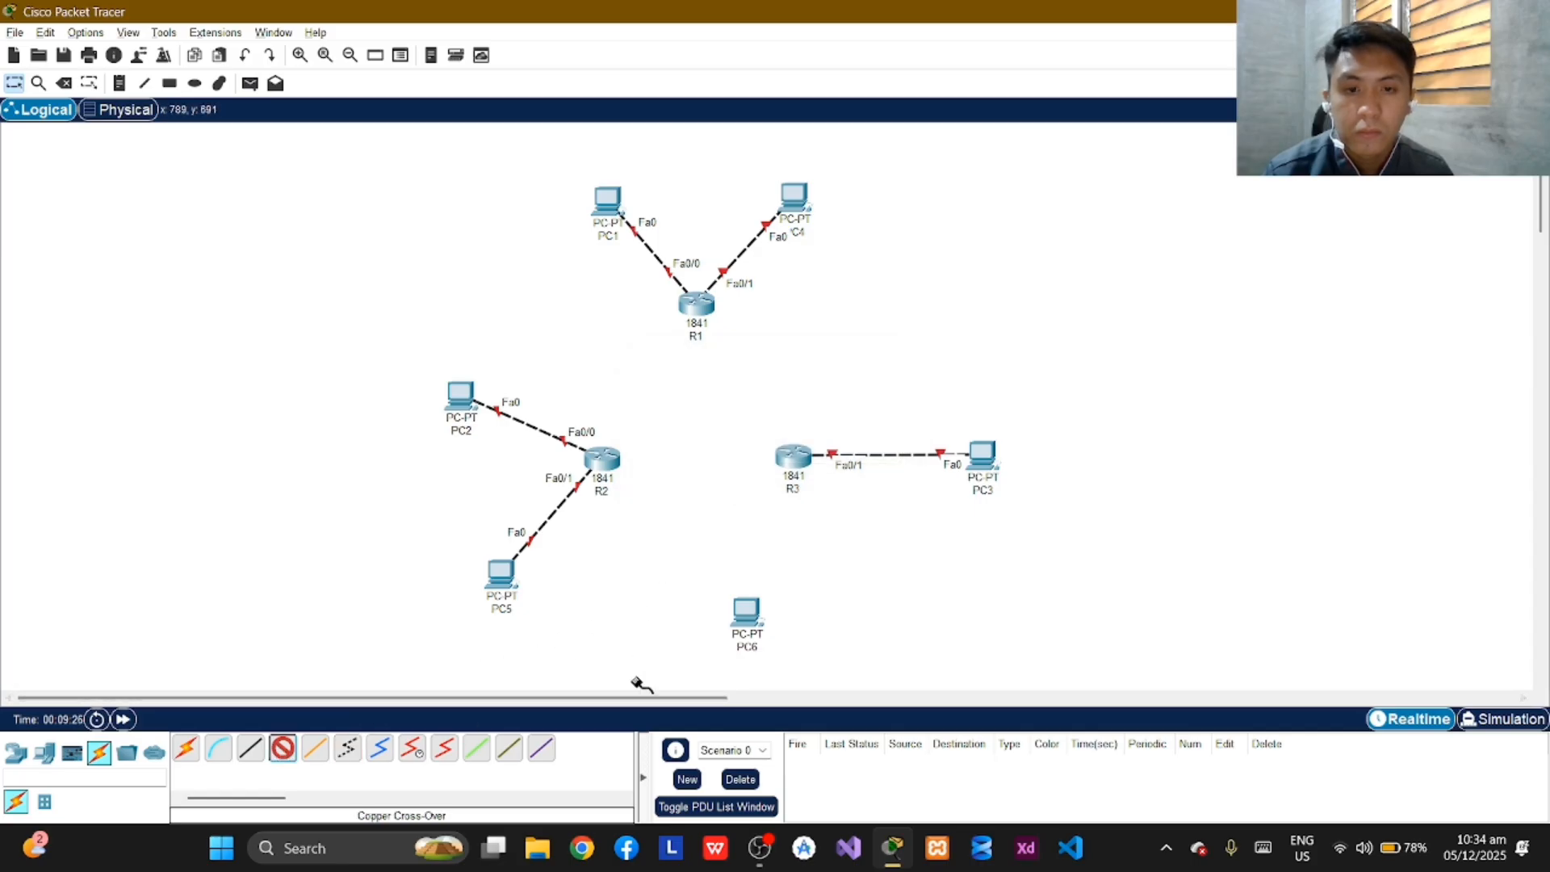
Connect PC6's FastEthernet0 to R3's FastEthernet0/0 with a Copper Cross-Over cable.
left_click(749, 615)
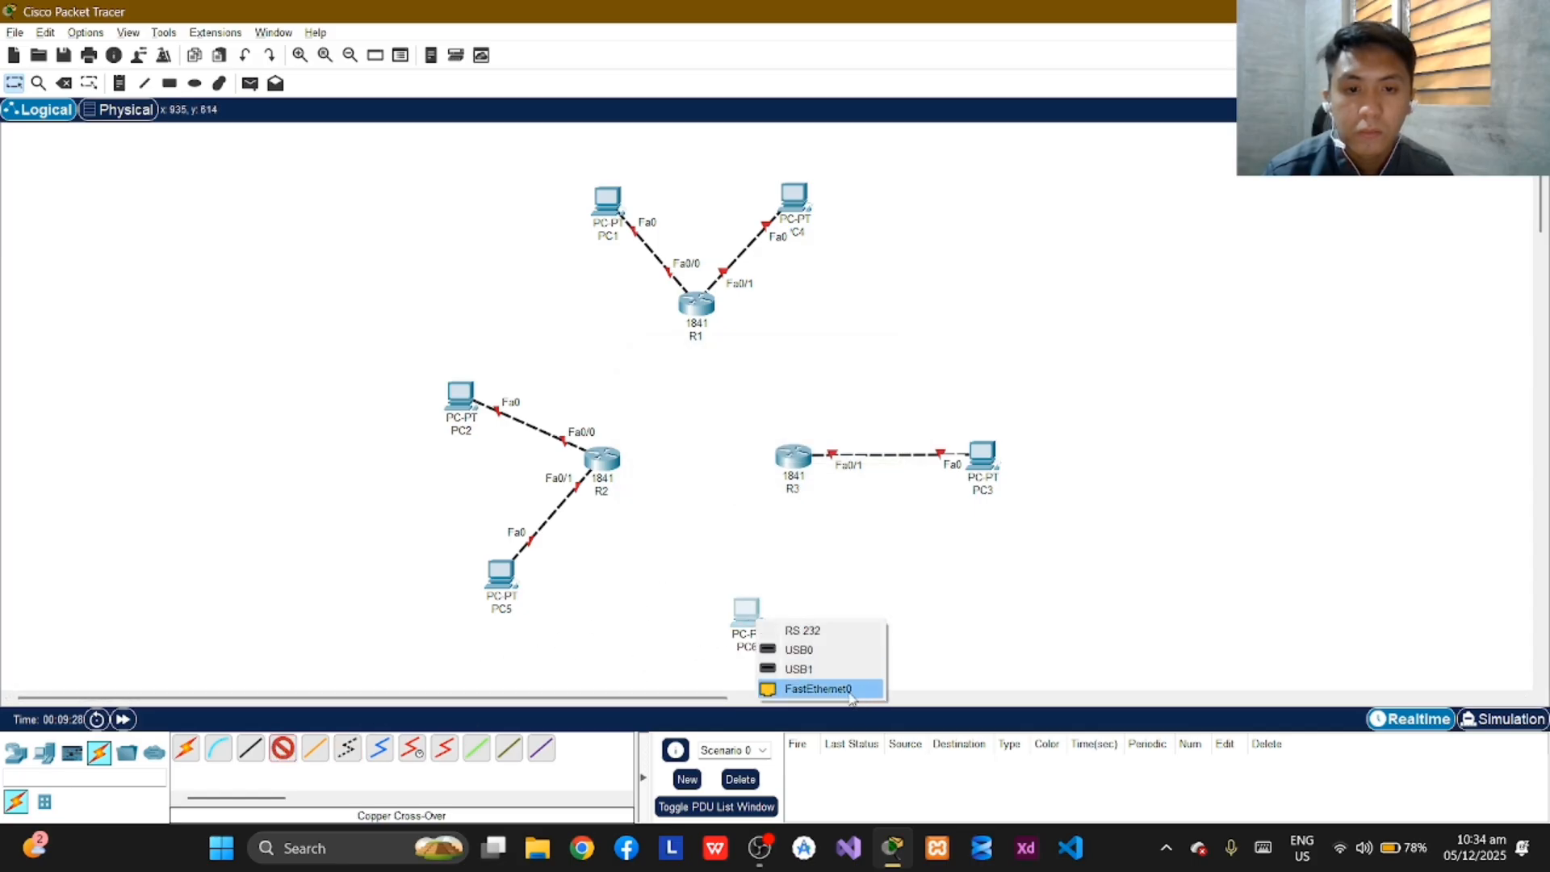
left_click(818, 689)
left_click(804, 458)
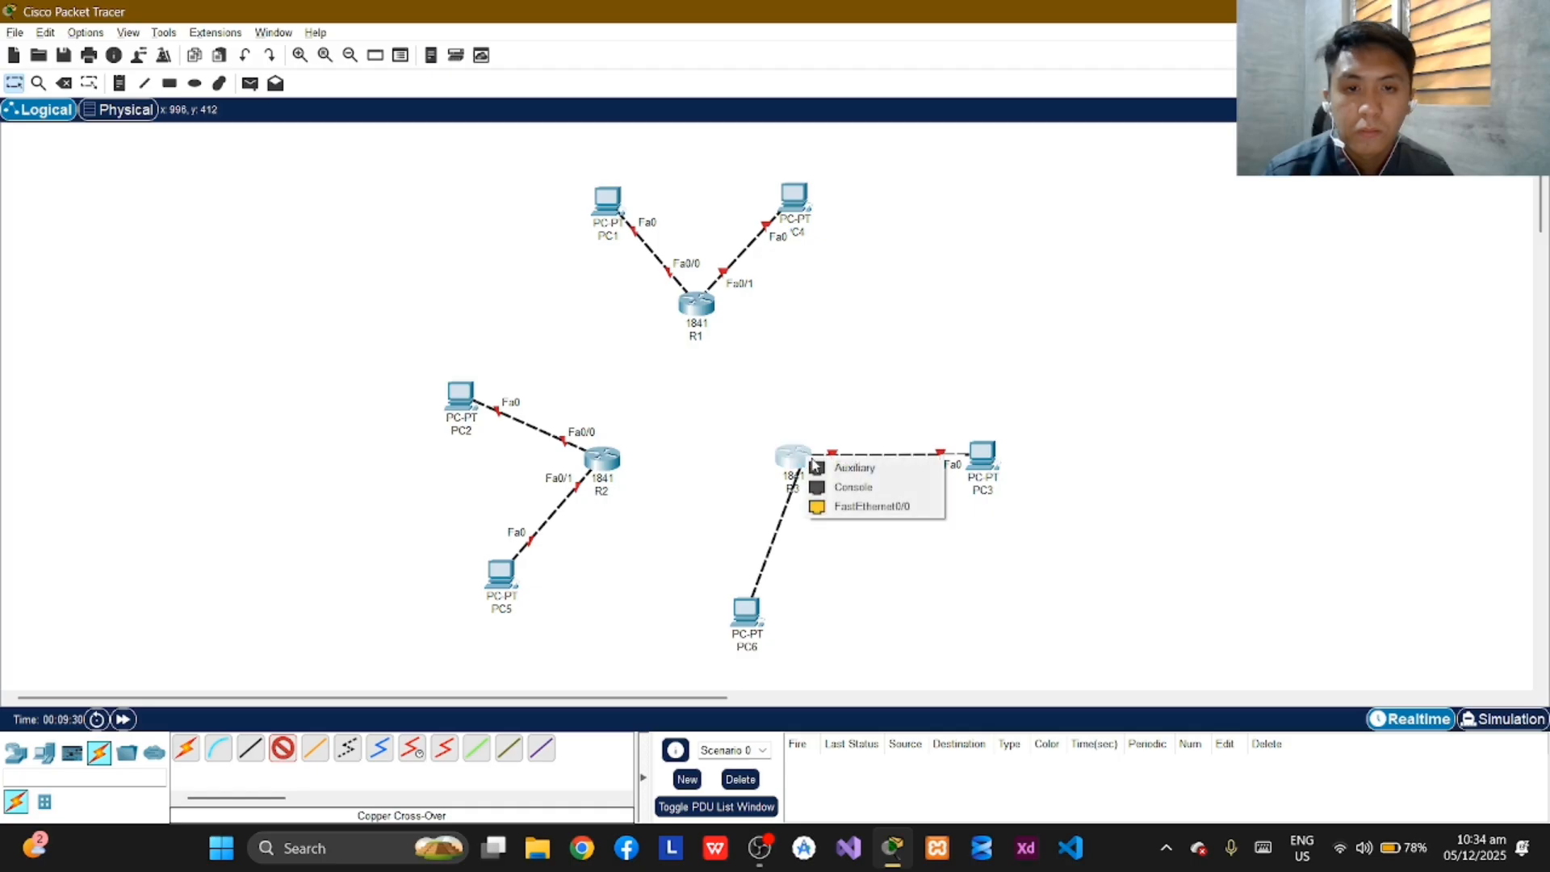
left_click(882, 507)
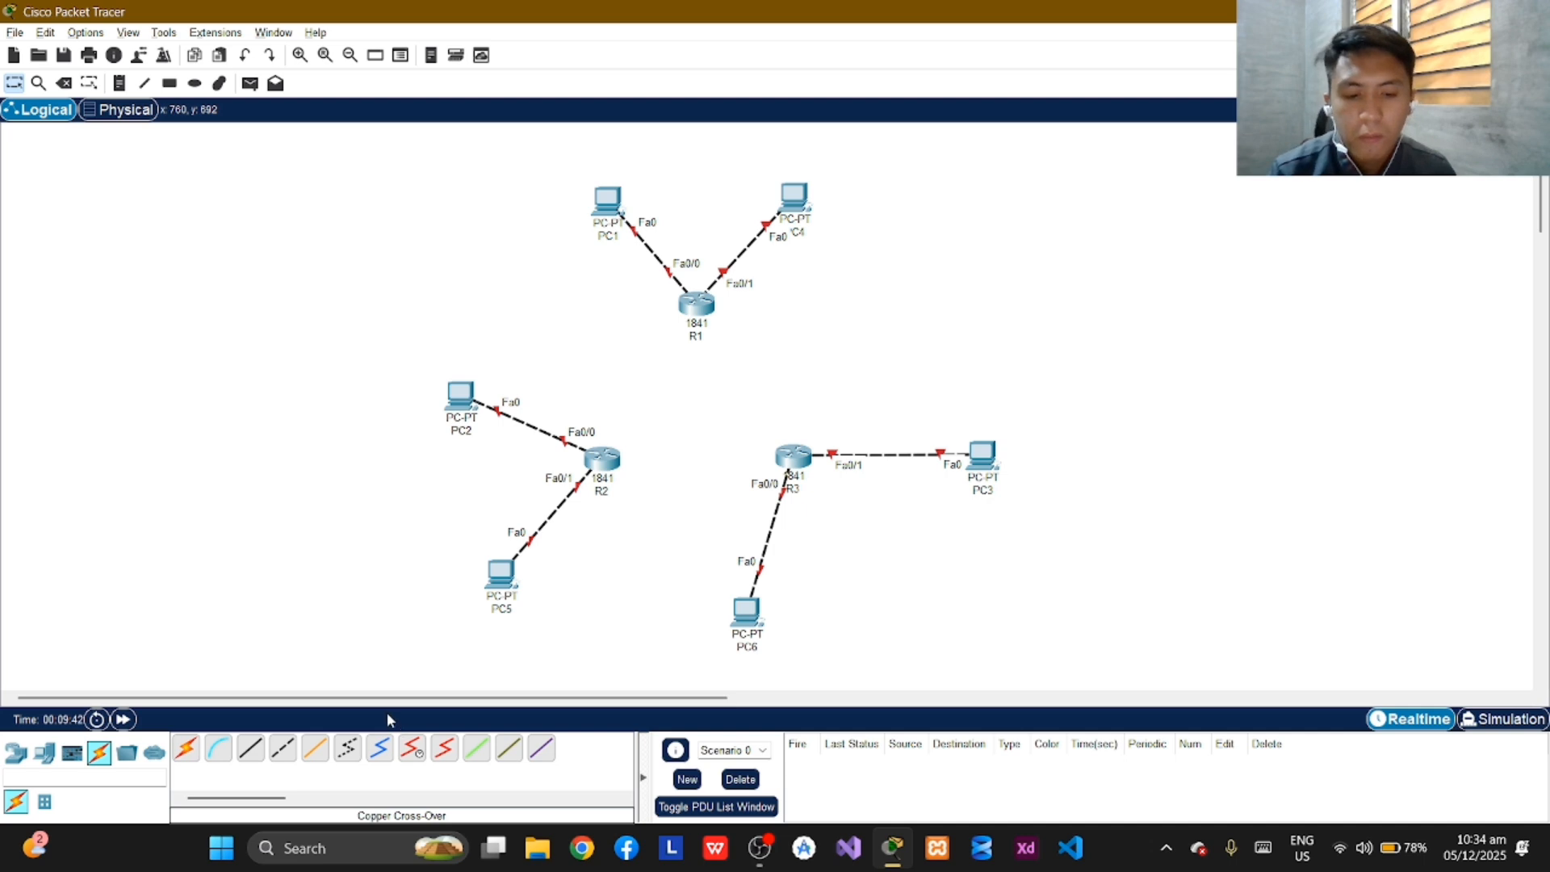
Try to connect routers R1 and R2 with a Serial DCE cable.
left_click(412, 748)
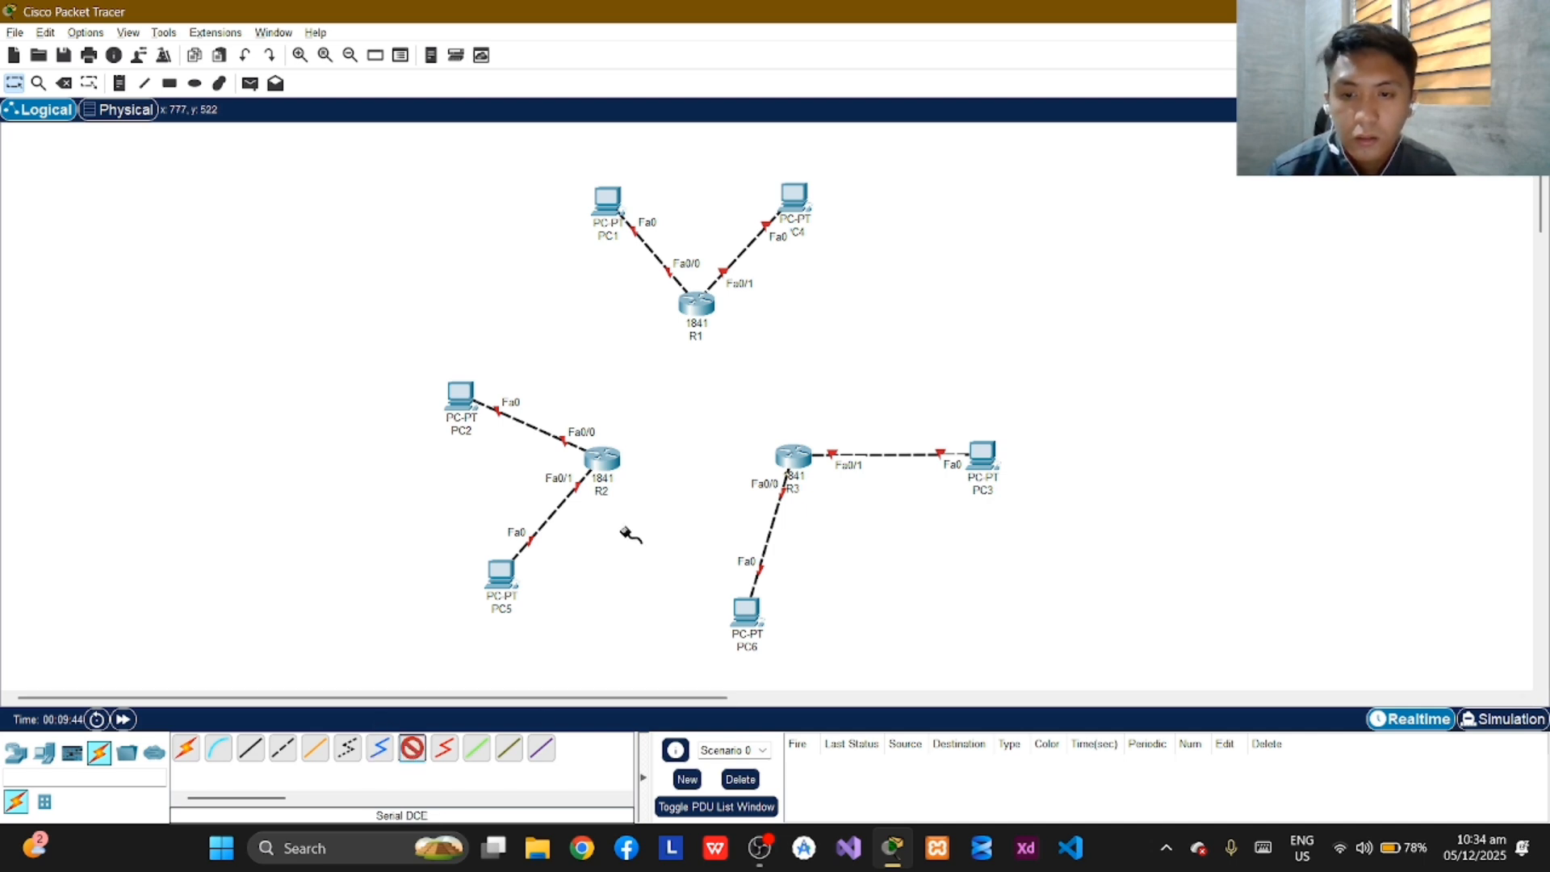
left_click(699, 305)
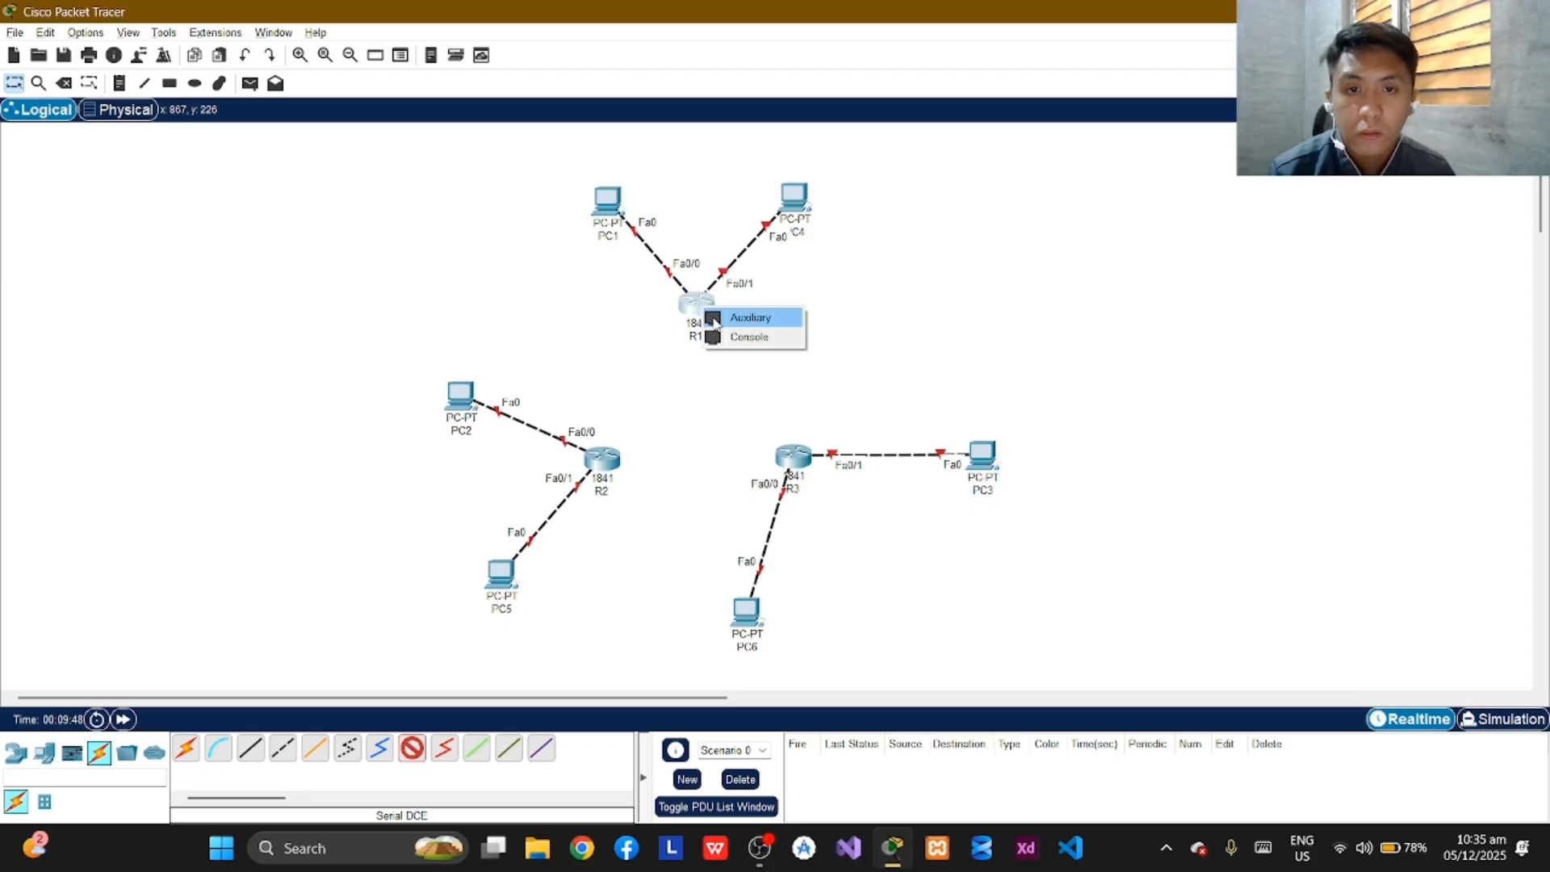
left_click(685, 370)
left_click(699, 305)
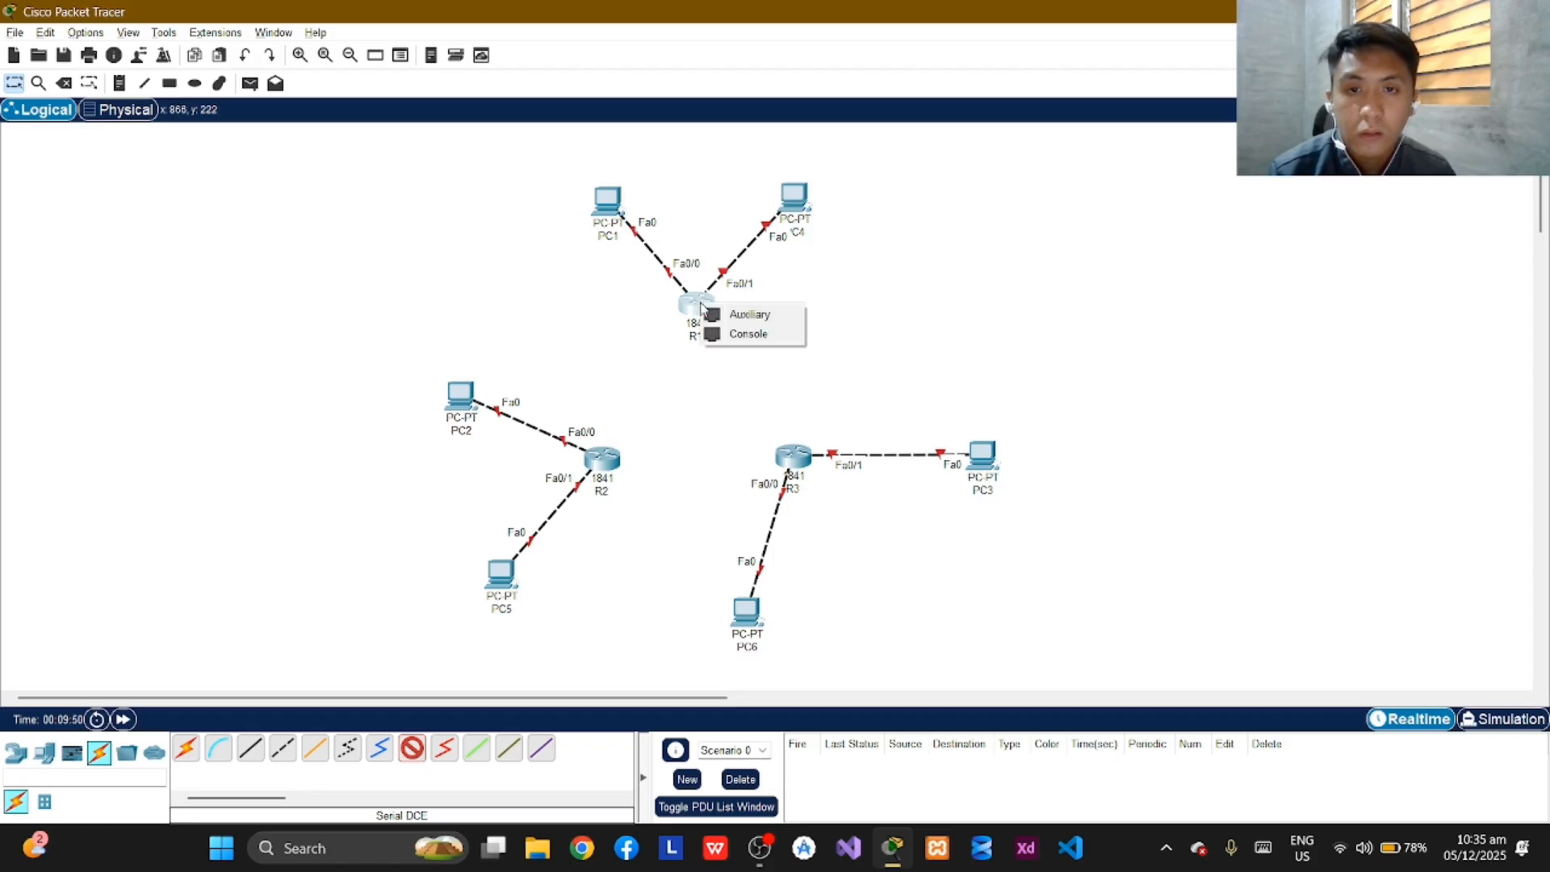
left_click(727, 365)
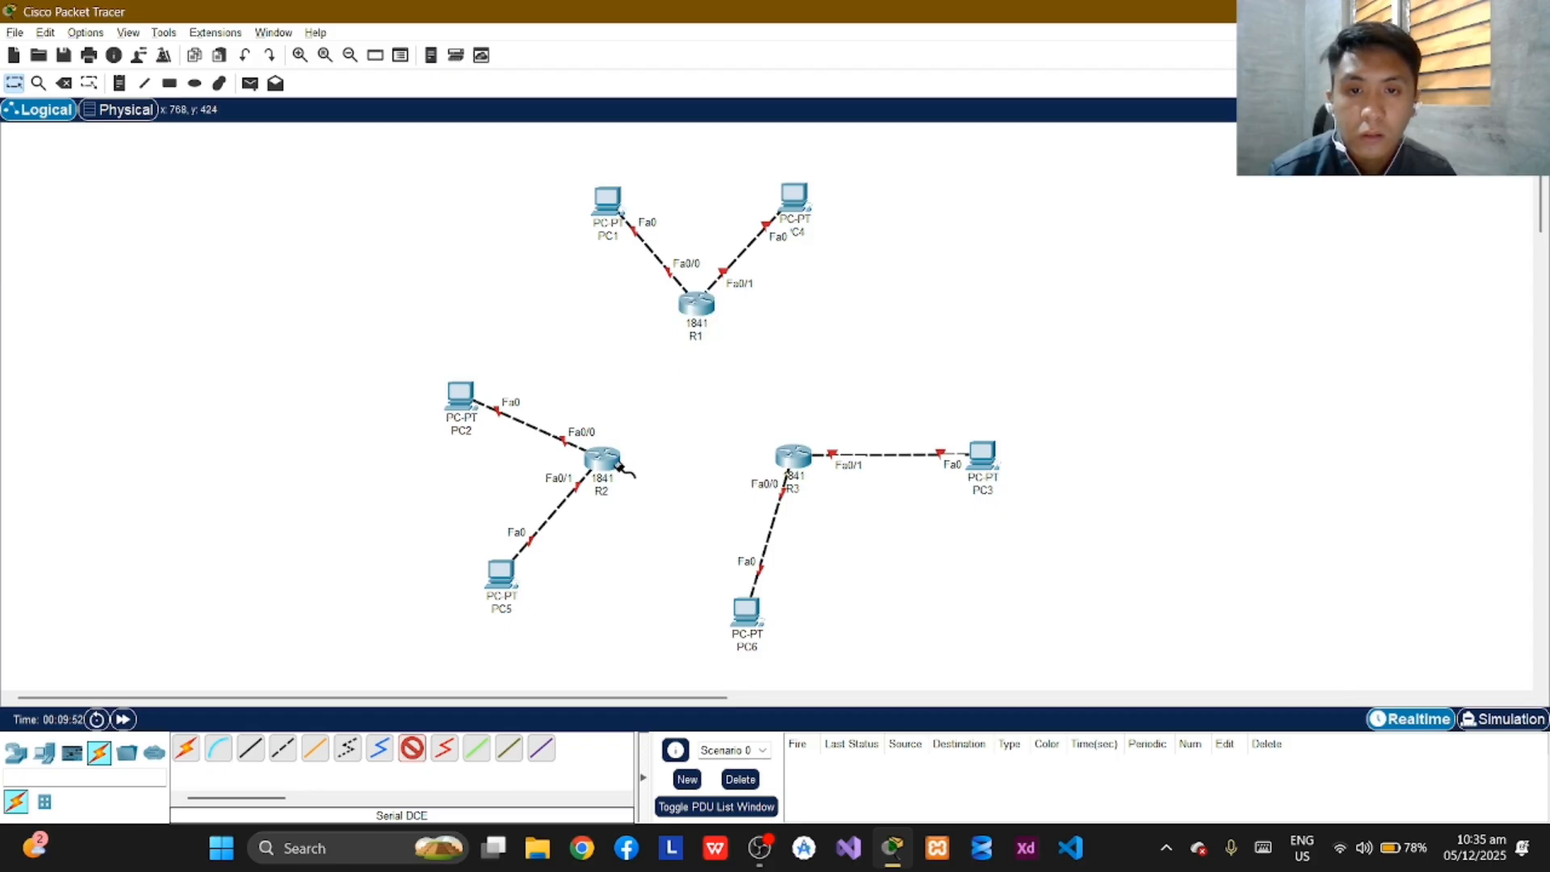
left_click(612, 462)
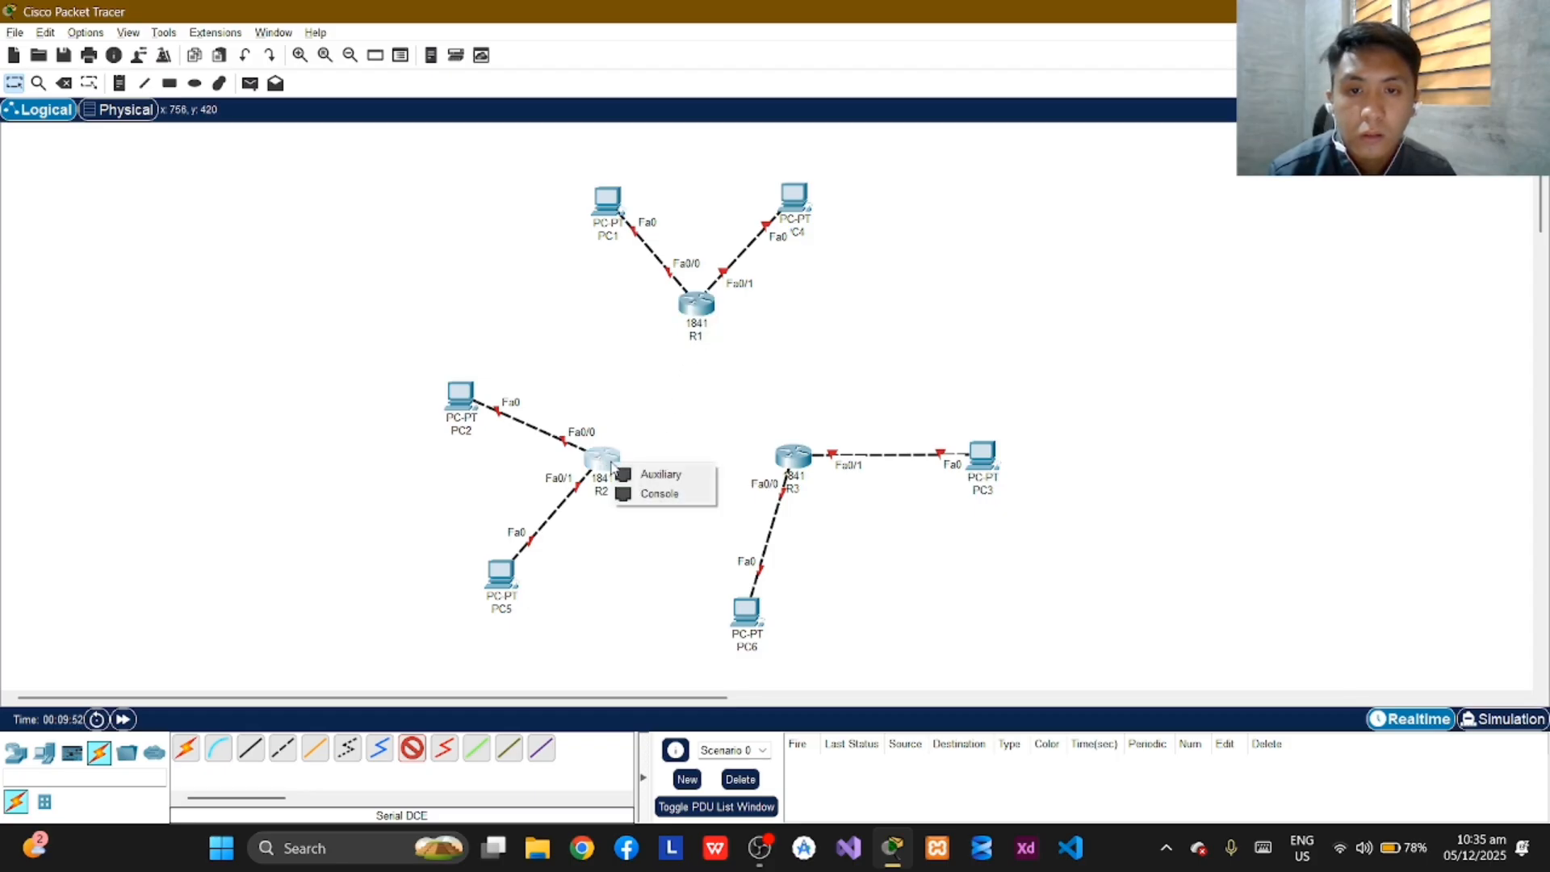
left_click(679, 386)
left_click(704, 308)
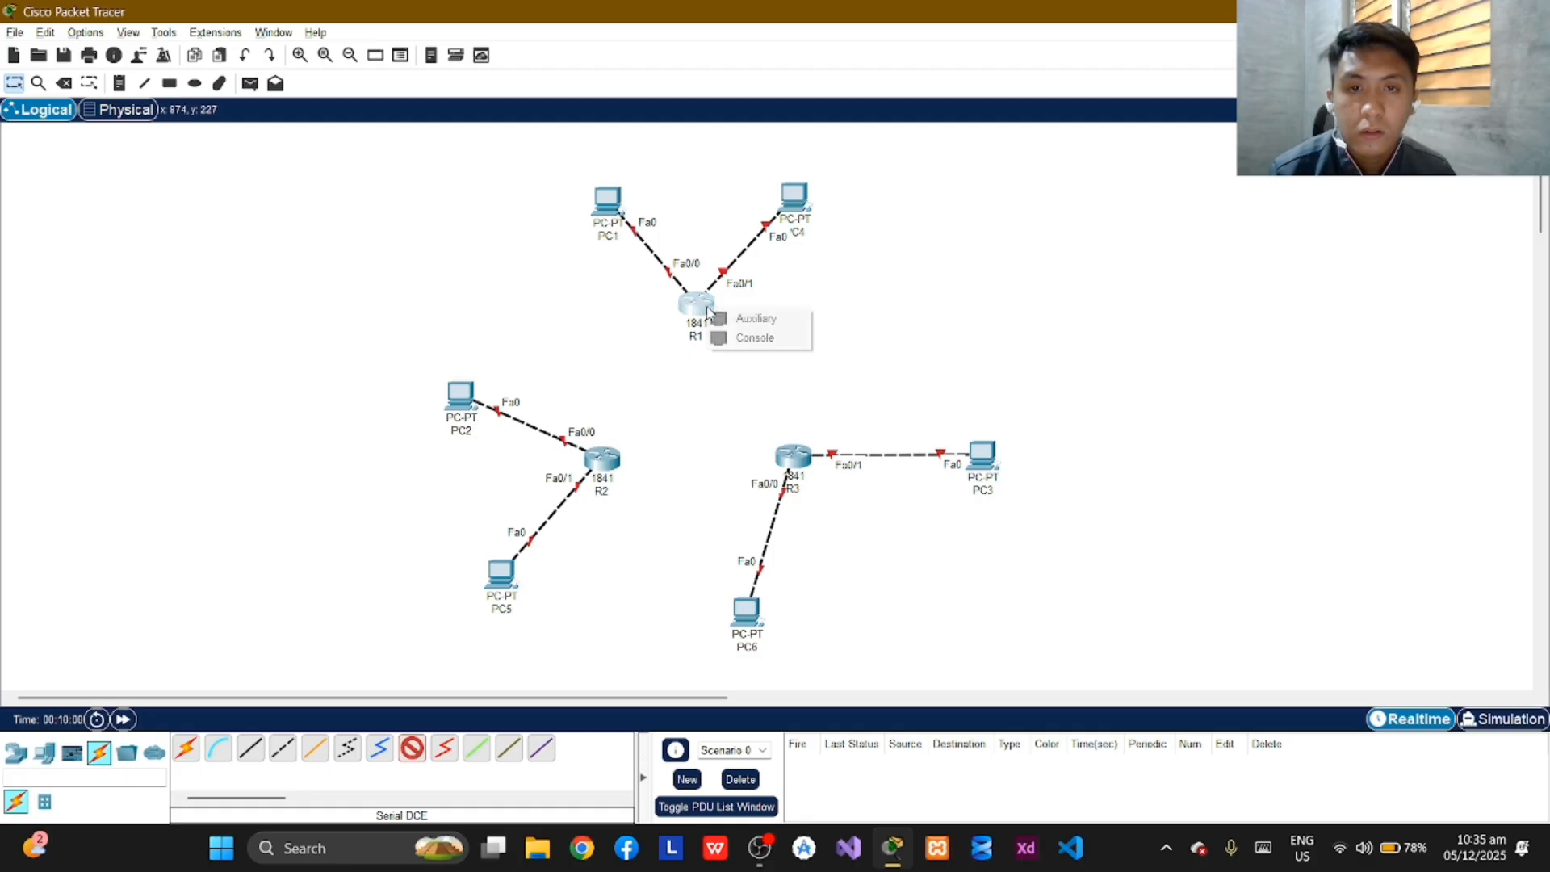
left_click(706, 360)
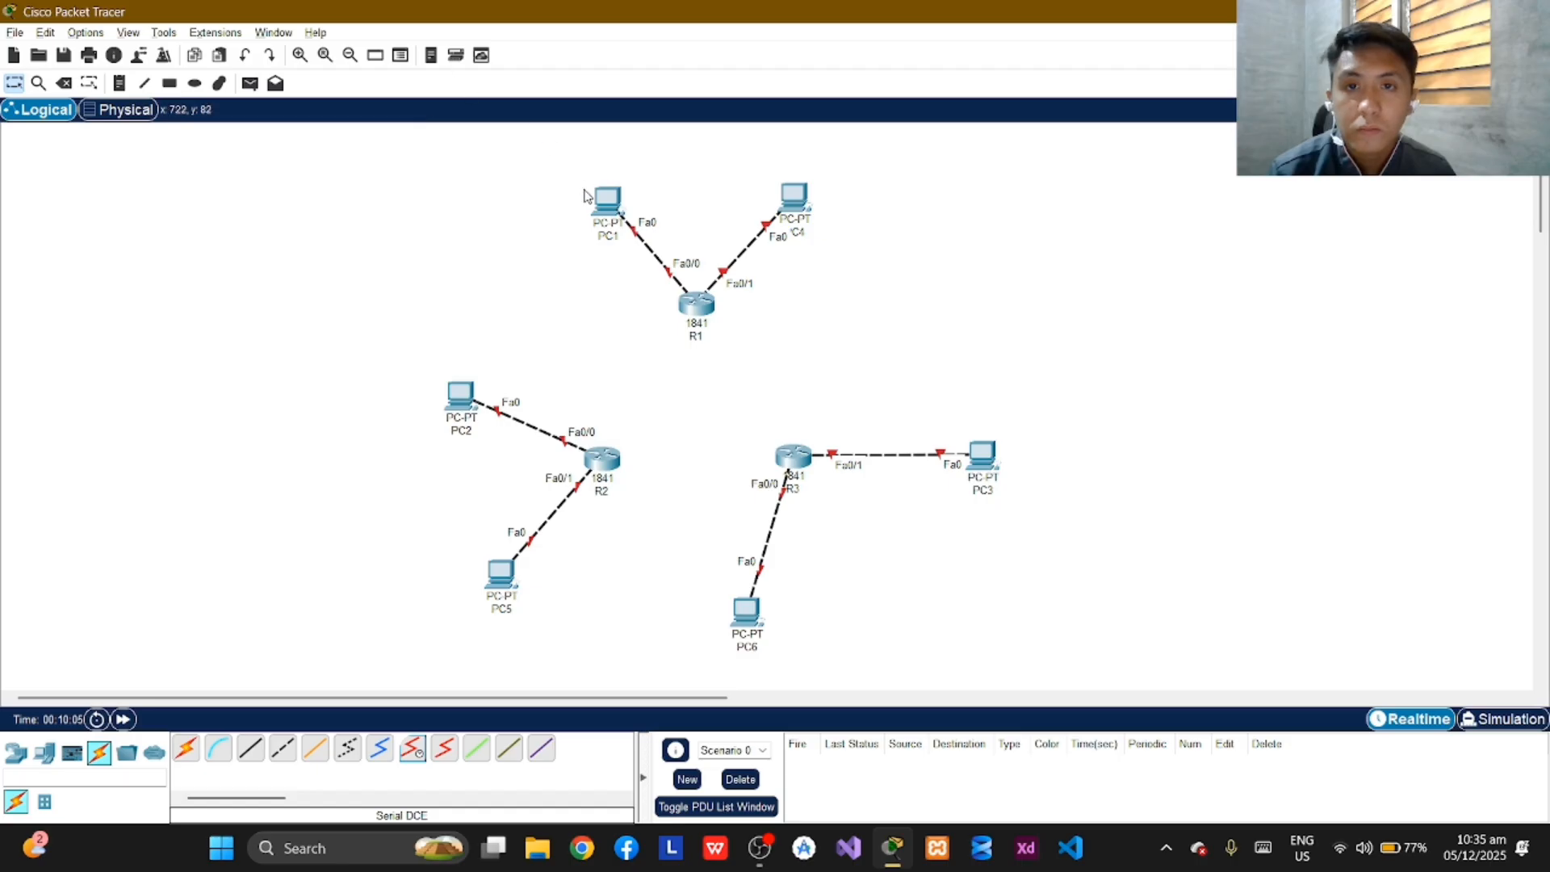
Open PC1's IP configuration and set its static IPv4 address to 192.168.7.254.
left_click(611, 202)
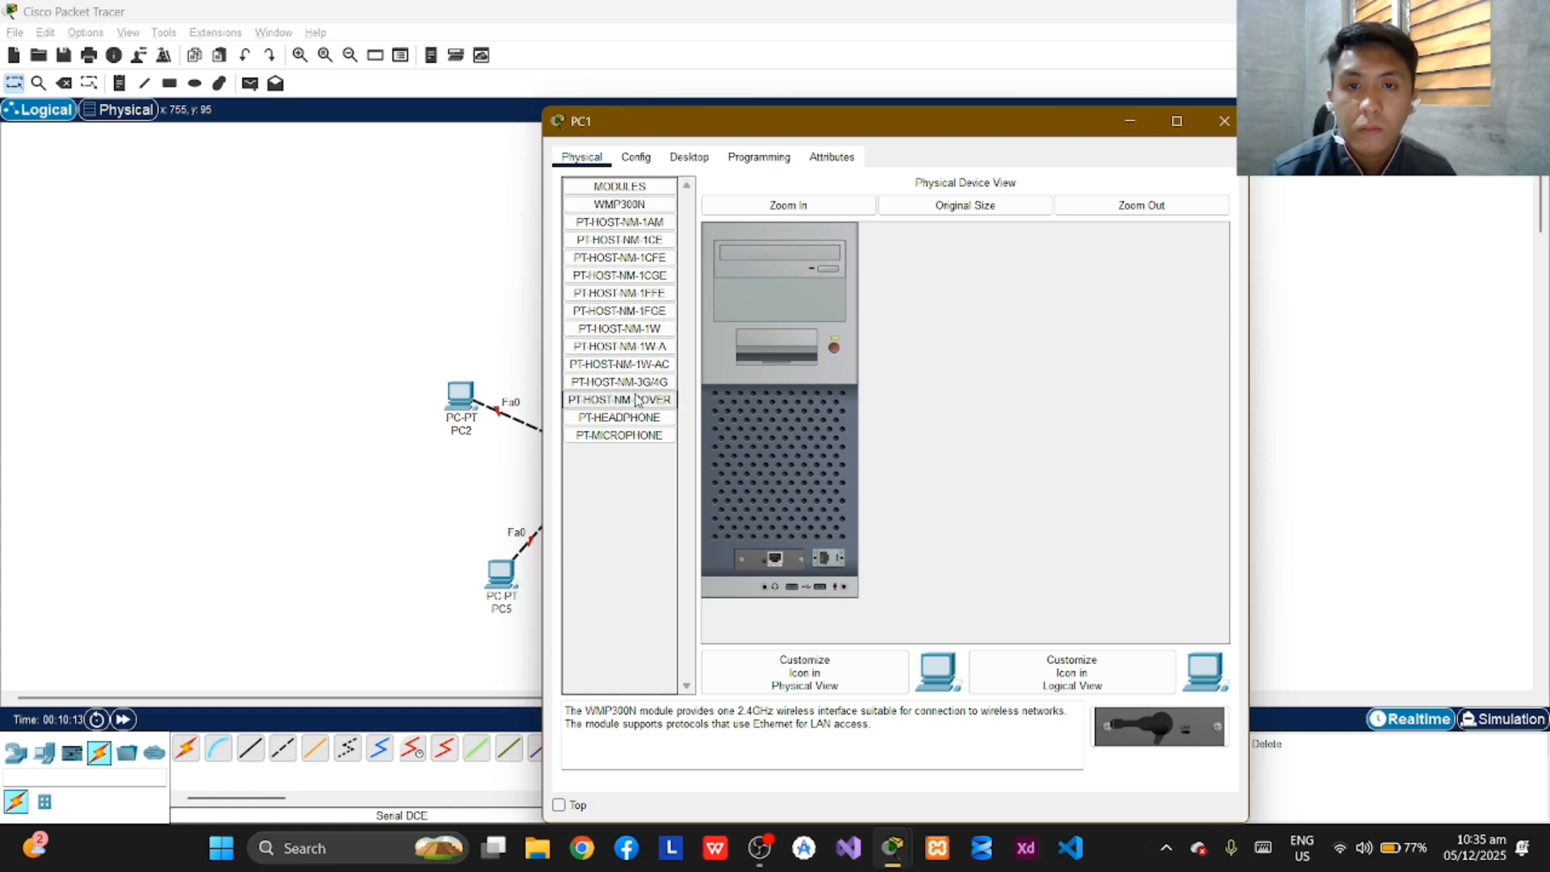
left_click(687, 157)
left_click(650, 214)
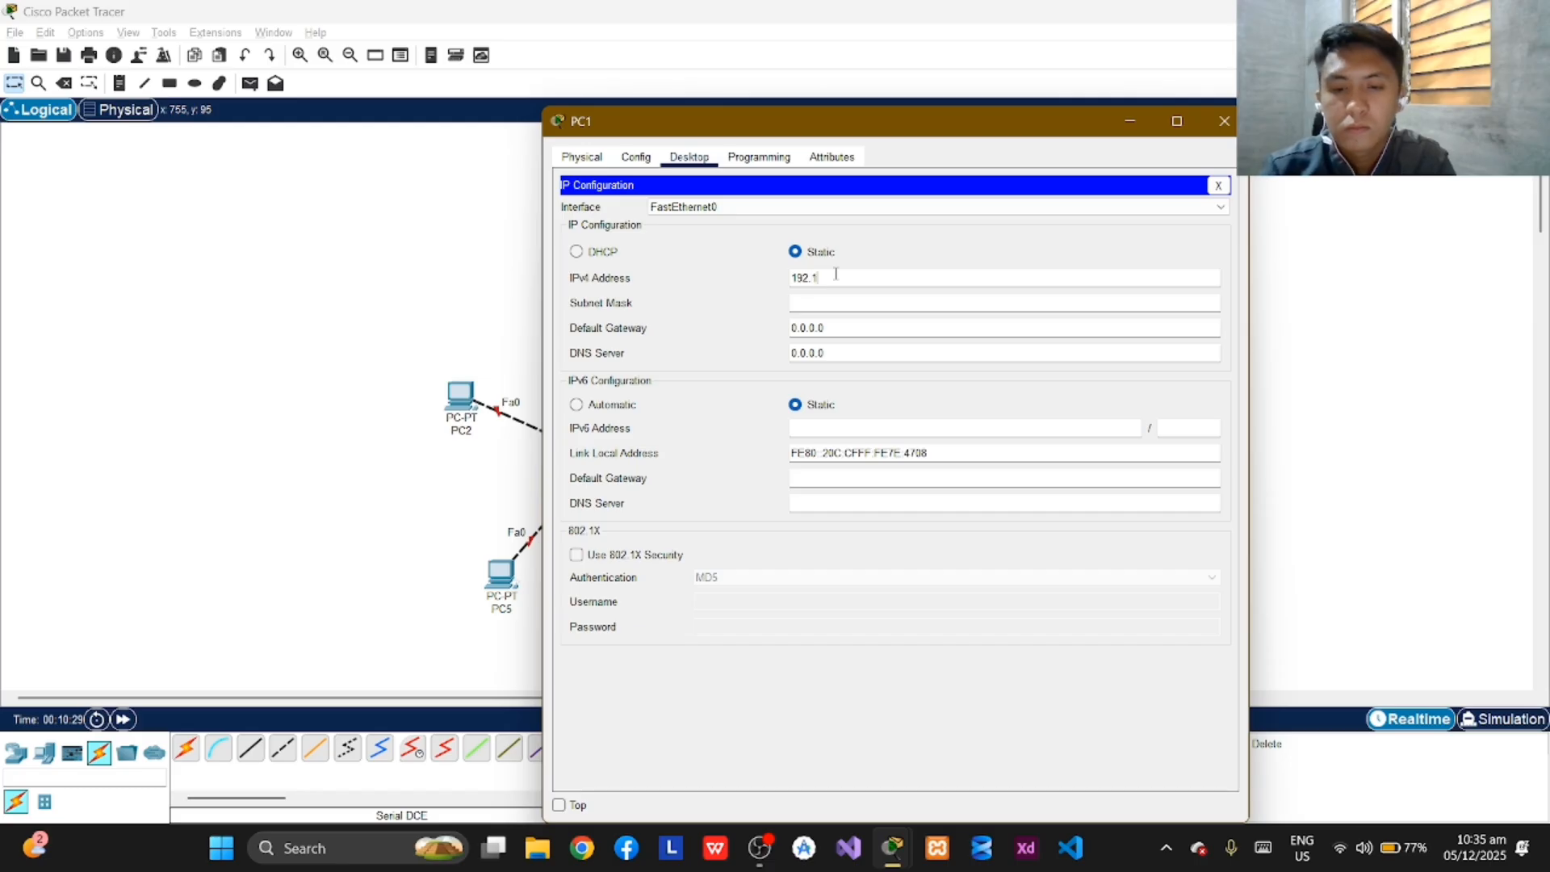
type("8.7.254")
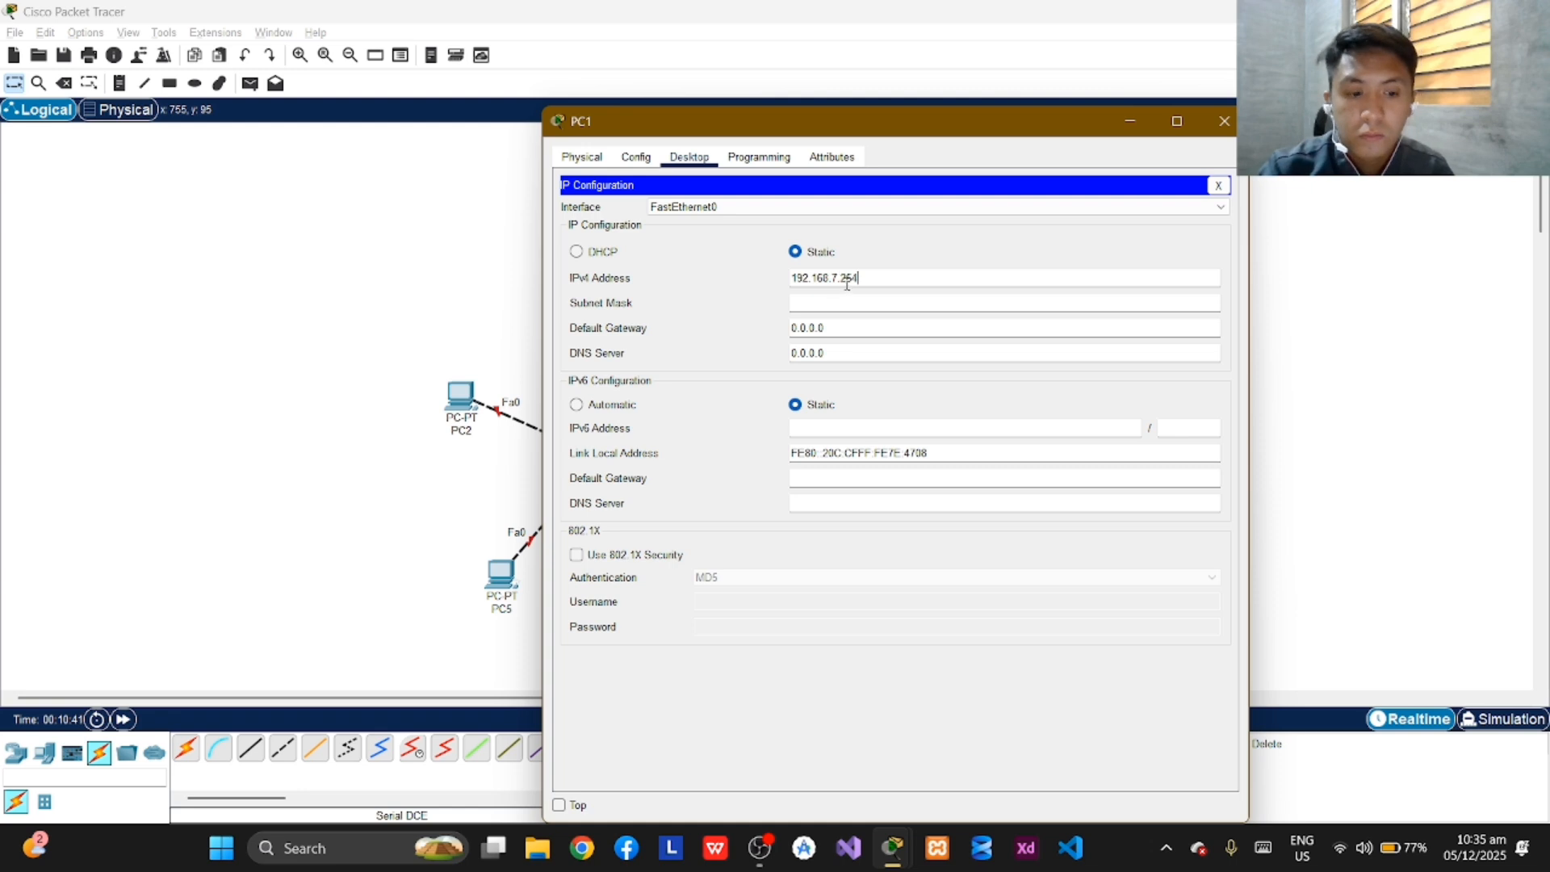
Set PC1's subnet mask to 255.255.252.0 and close its configuration window.
left_click(857, 302)
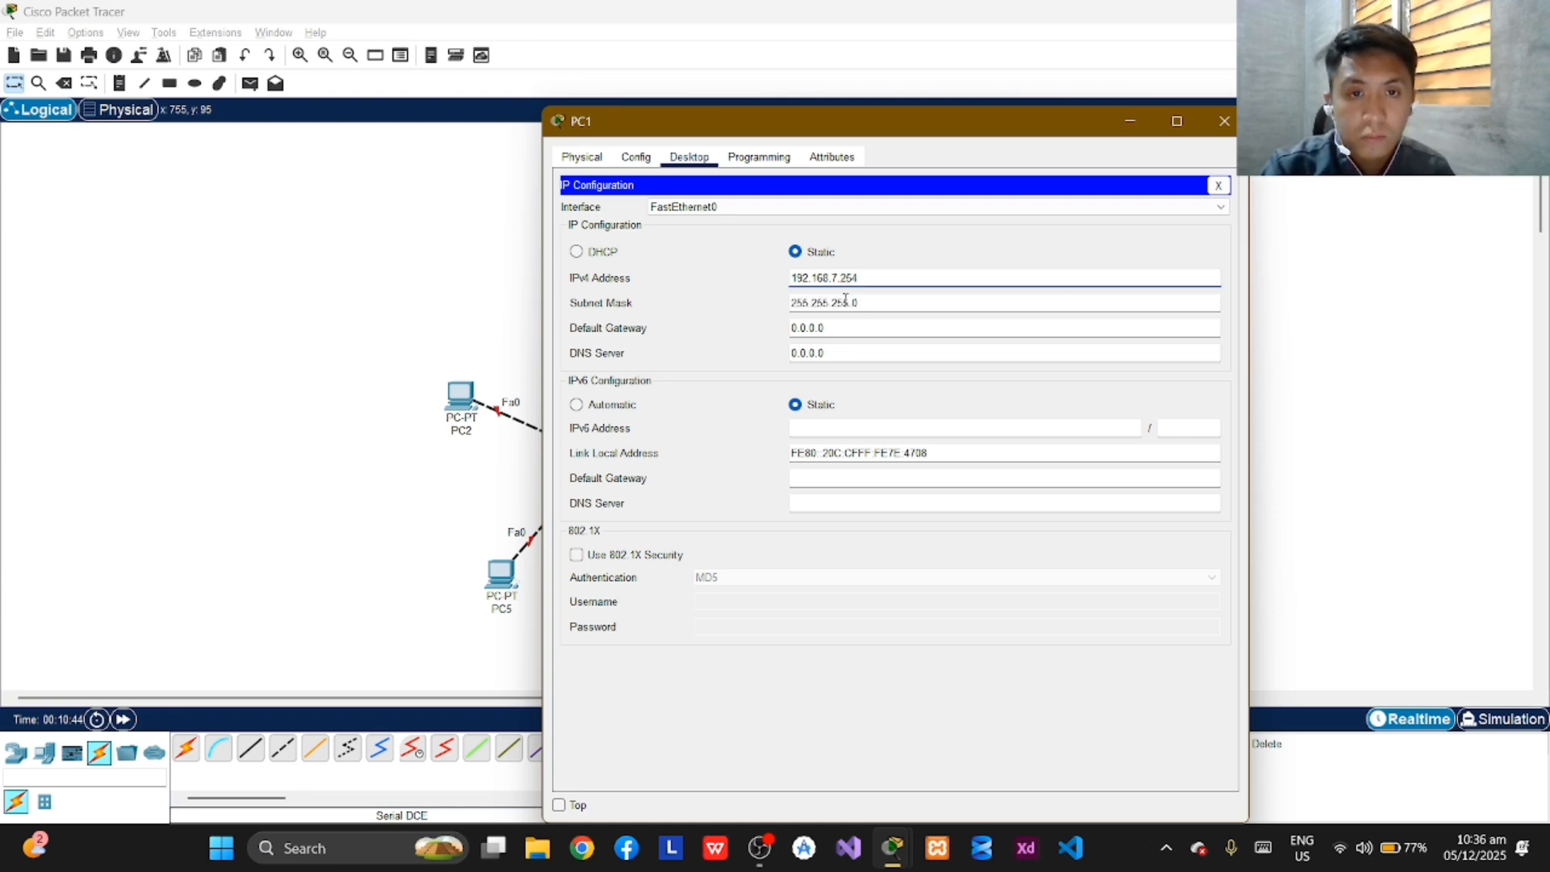
left_click(845, 303)
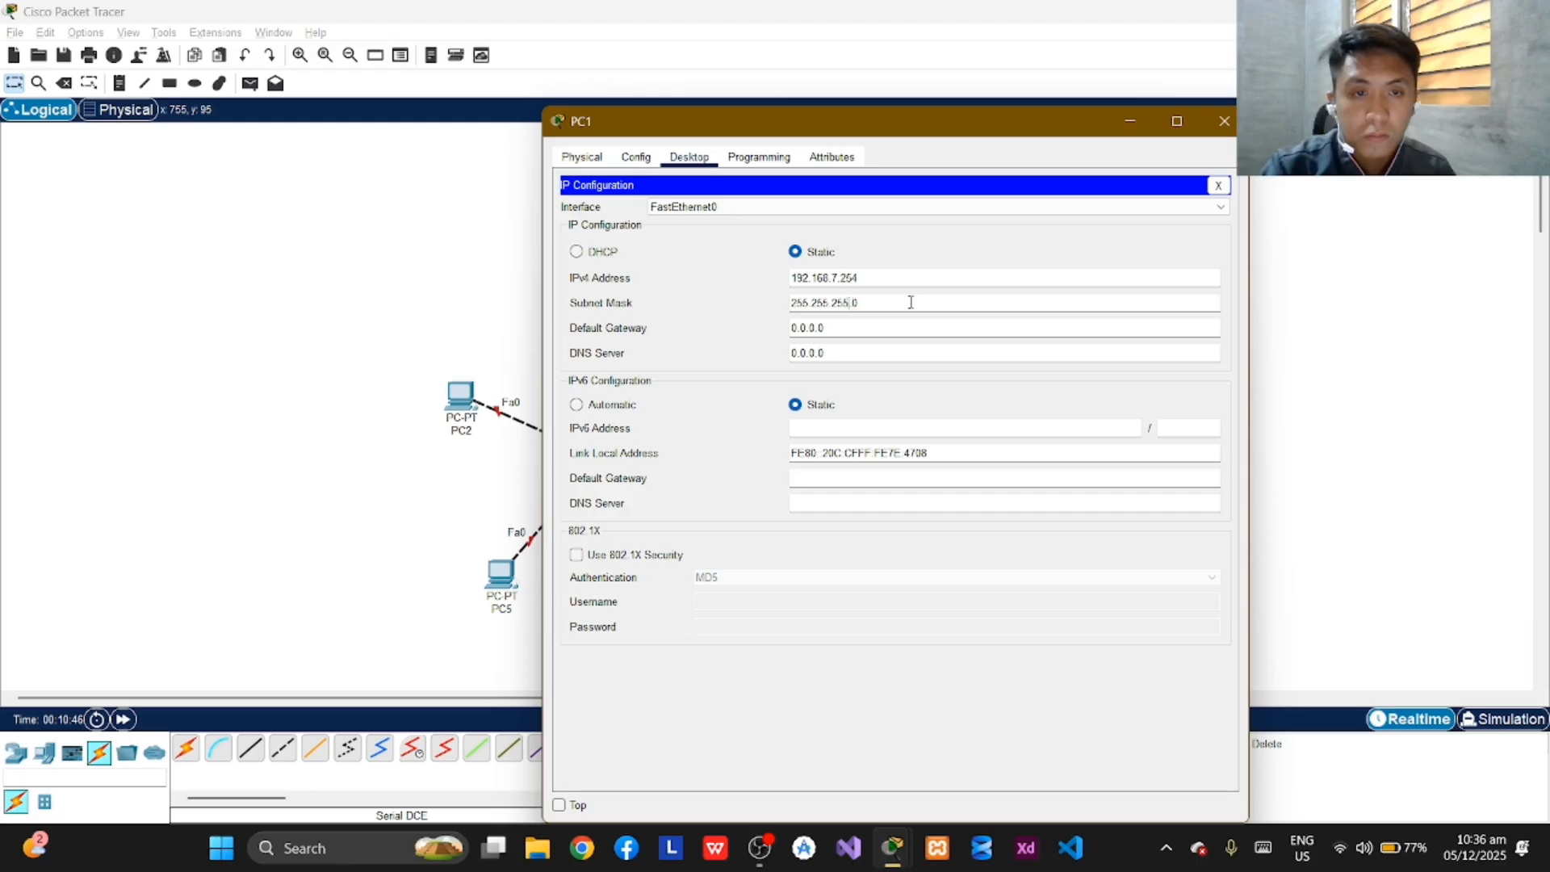
key("BackSpace")
type("2")
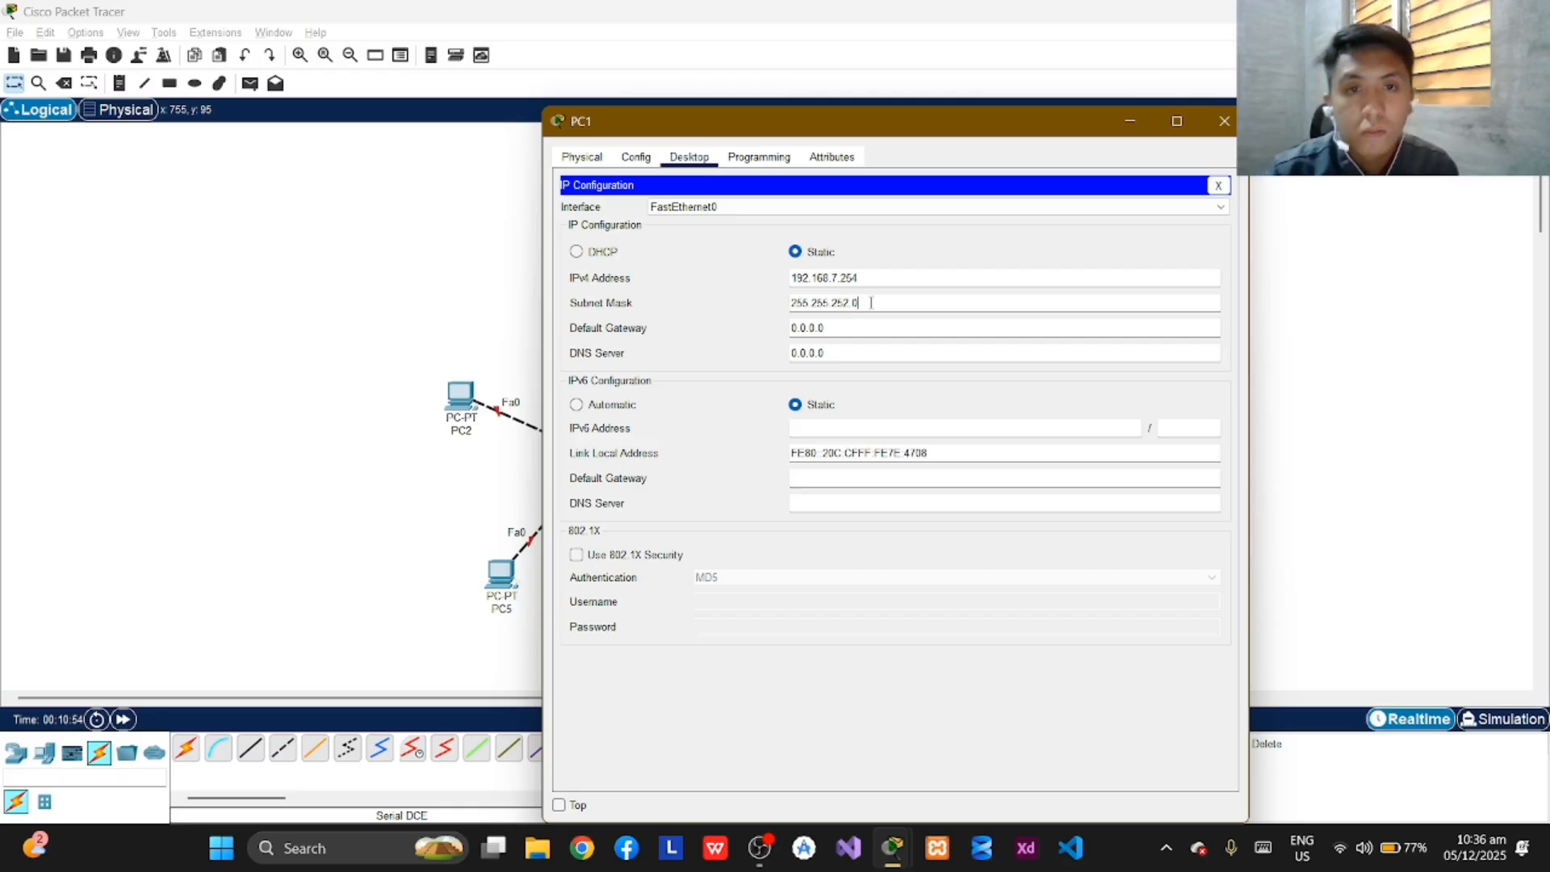
left_click(871, 303)
left_click(1225, 122)
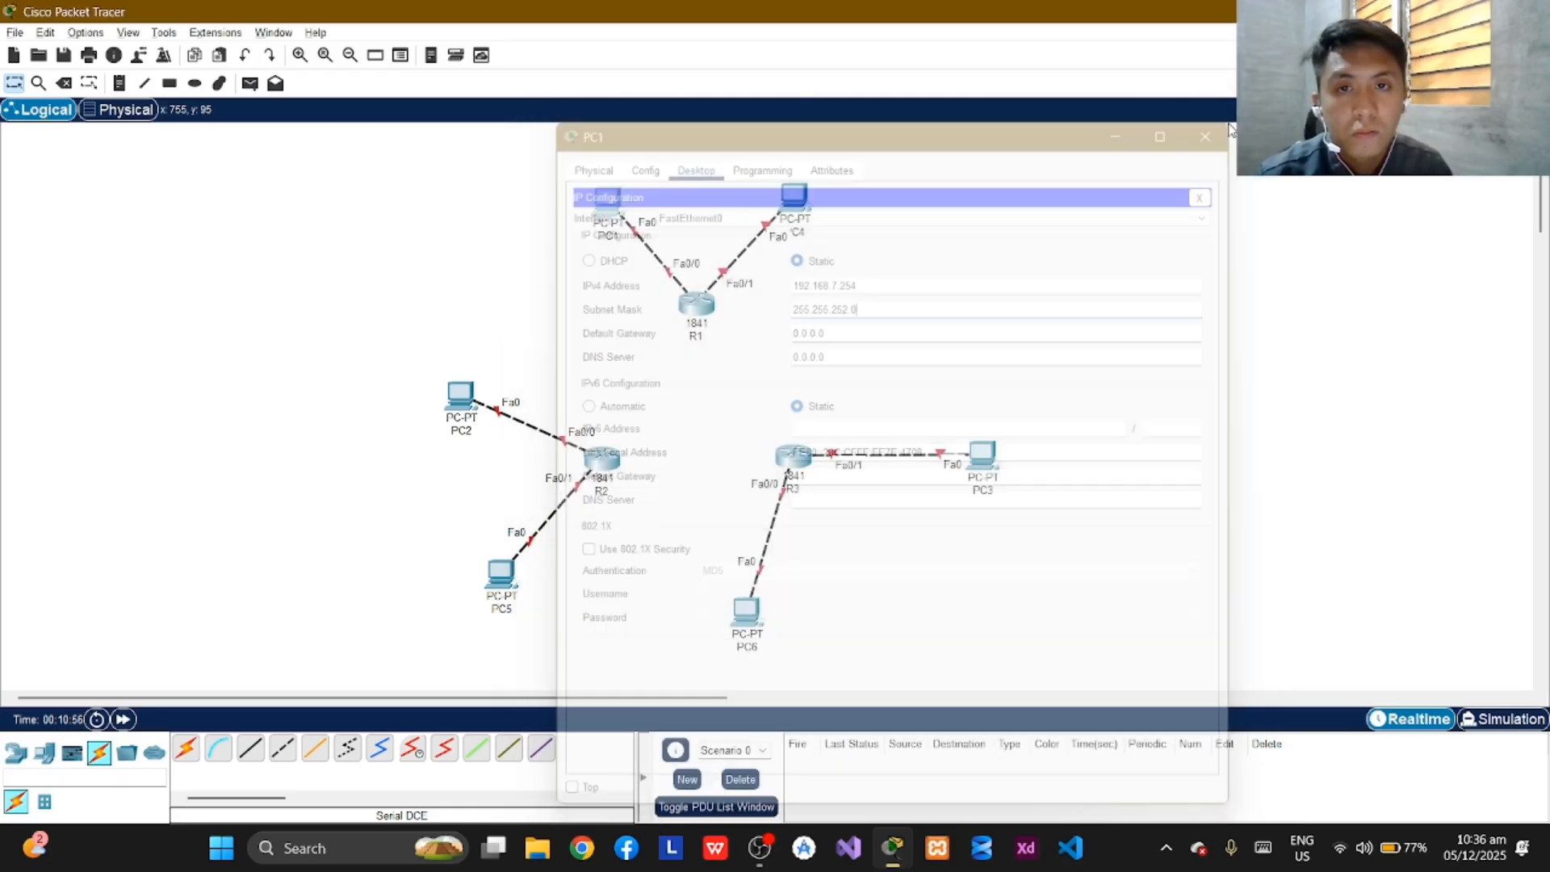
Reopen PC1's IP configuration to check the saved address and subnet mask, and close it.
left_click(617, 214)
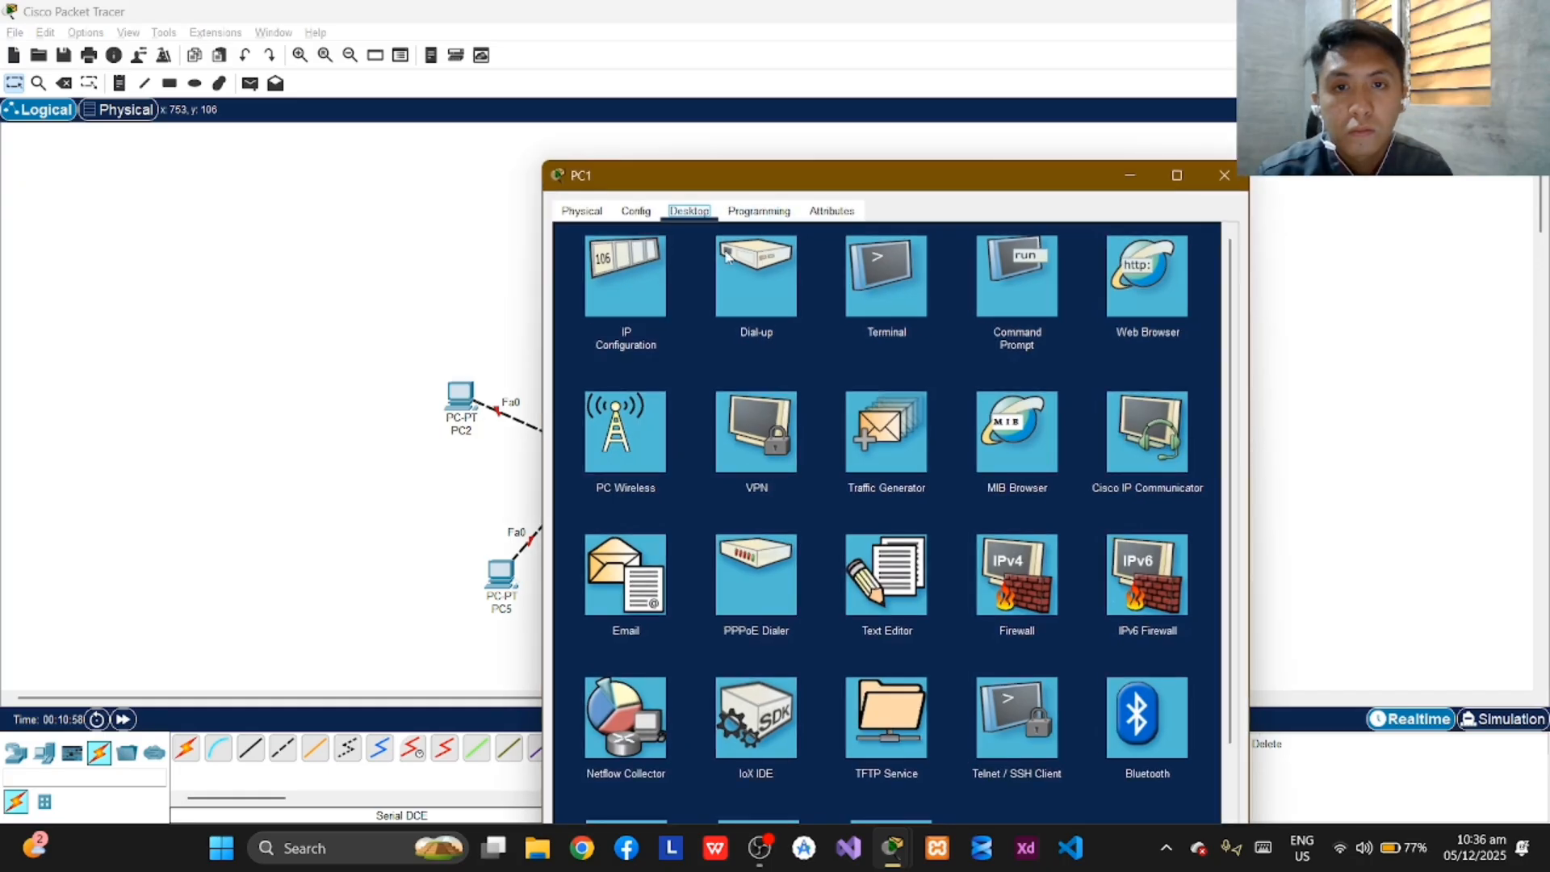
left_click(622, 288)
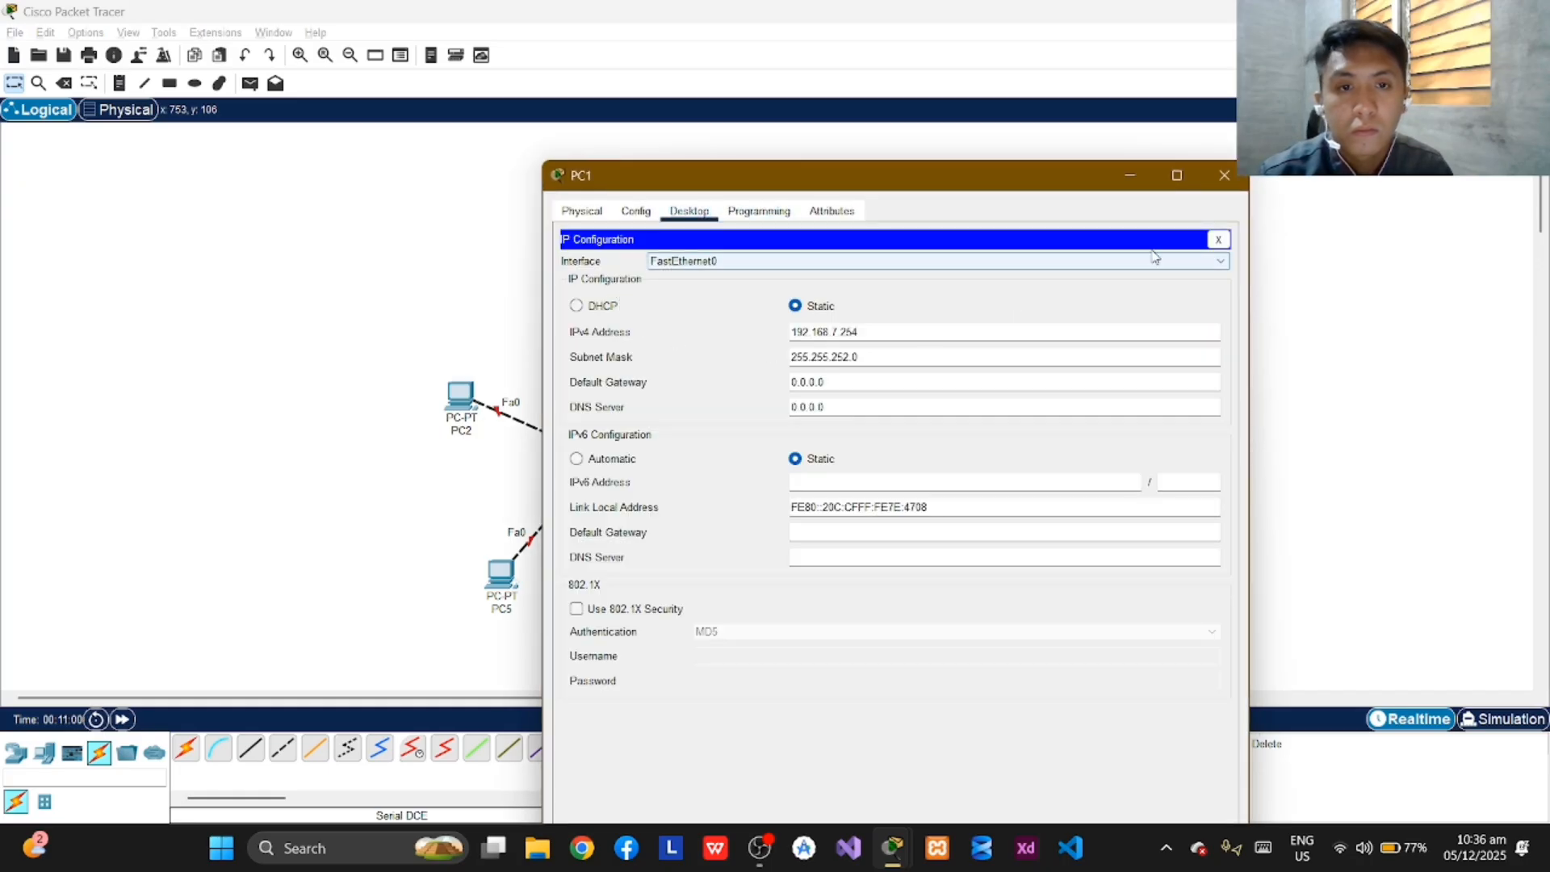
left_click(1223, 176)
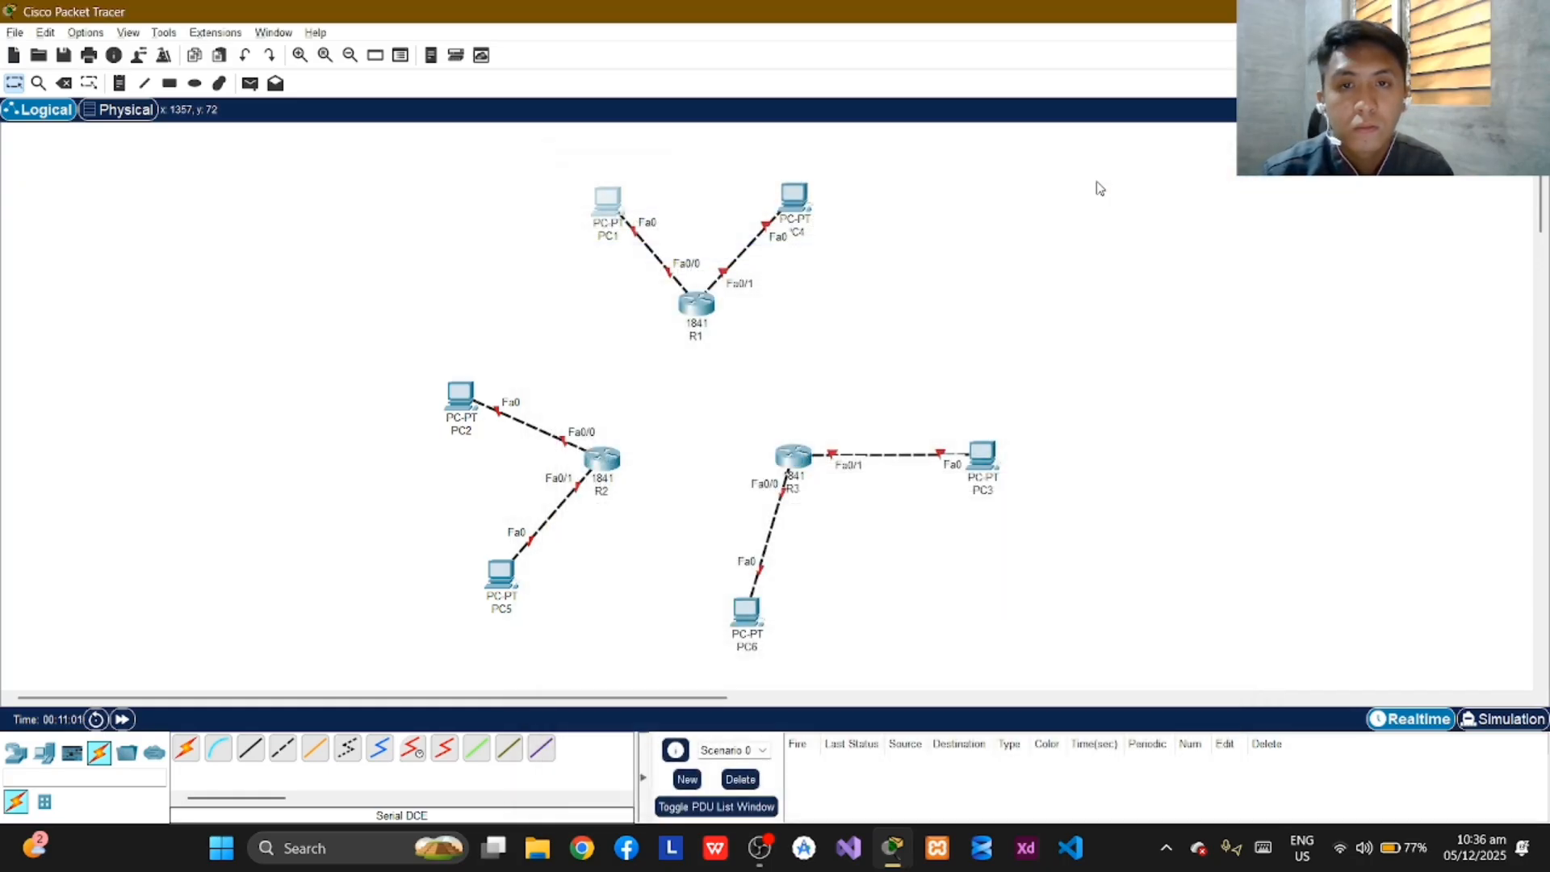
Open PC2's IP configuration and set its static IPv4 address to 192.168.9.254.
left_click(468, 413)
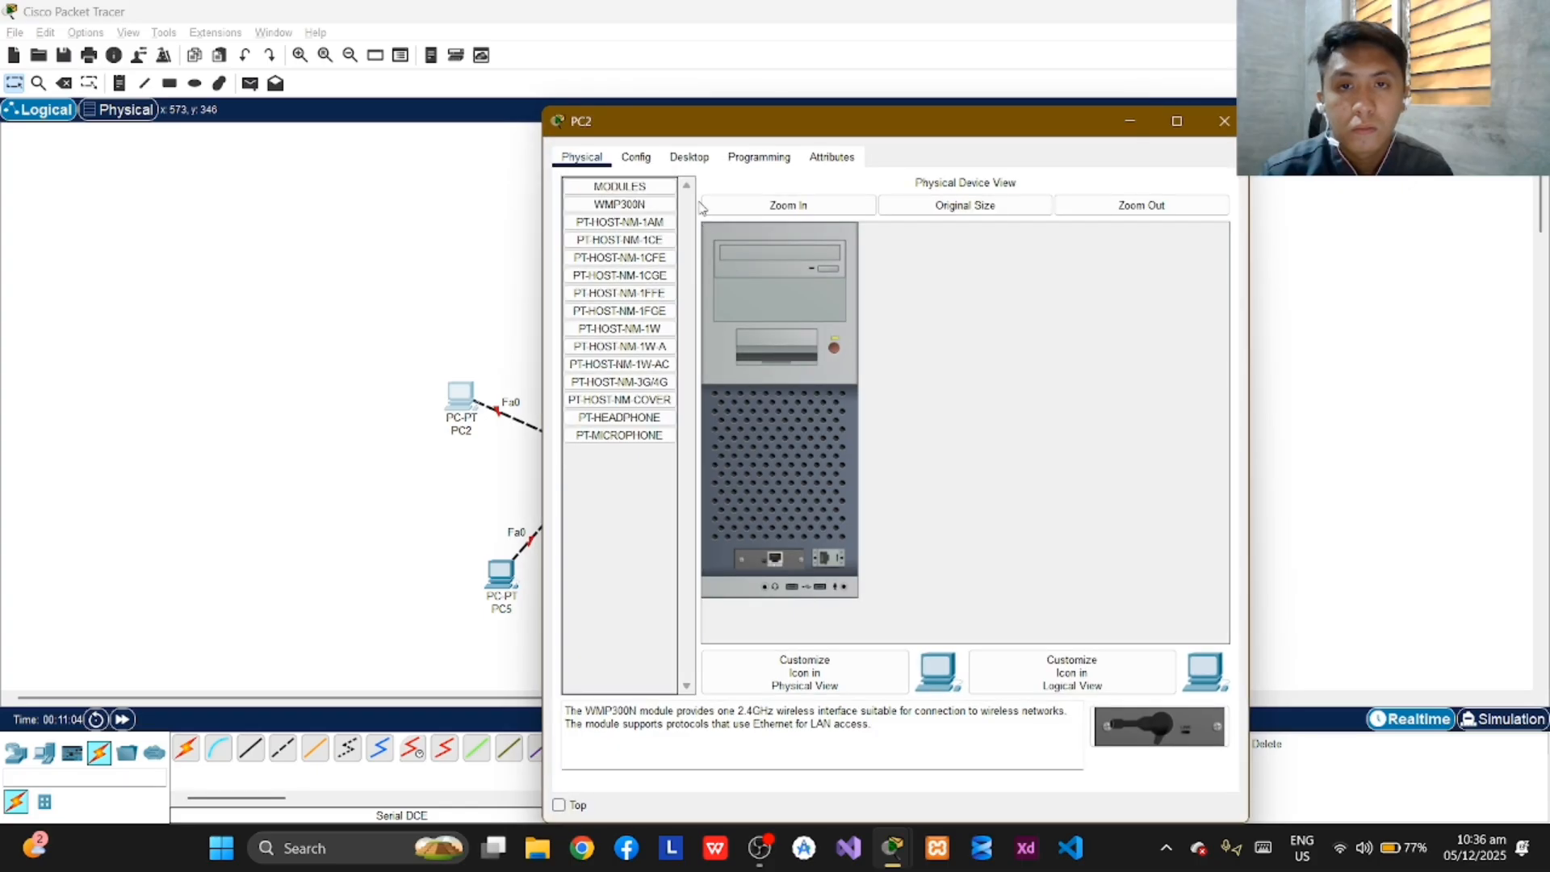
left_click(684, 159)
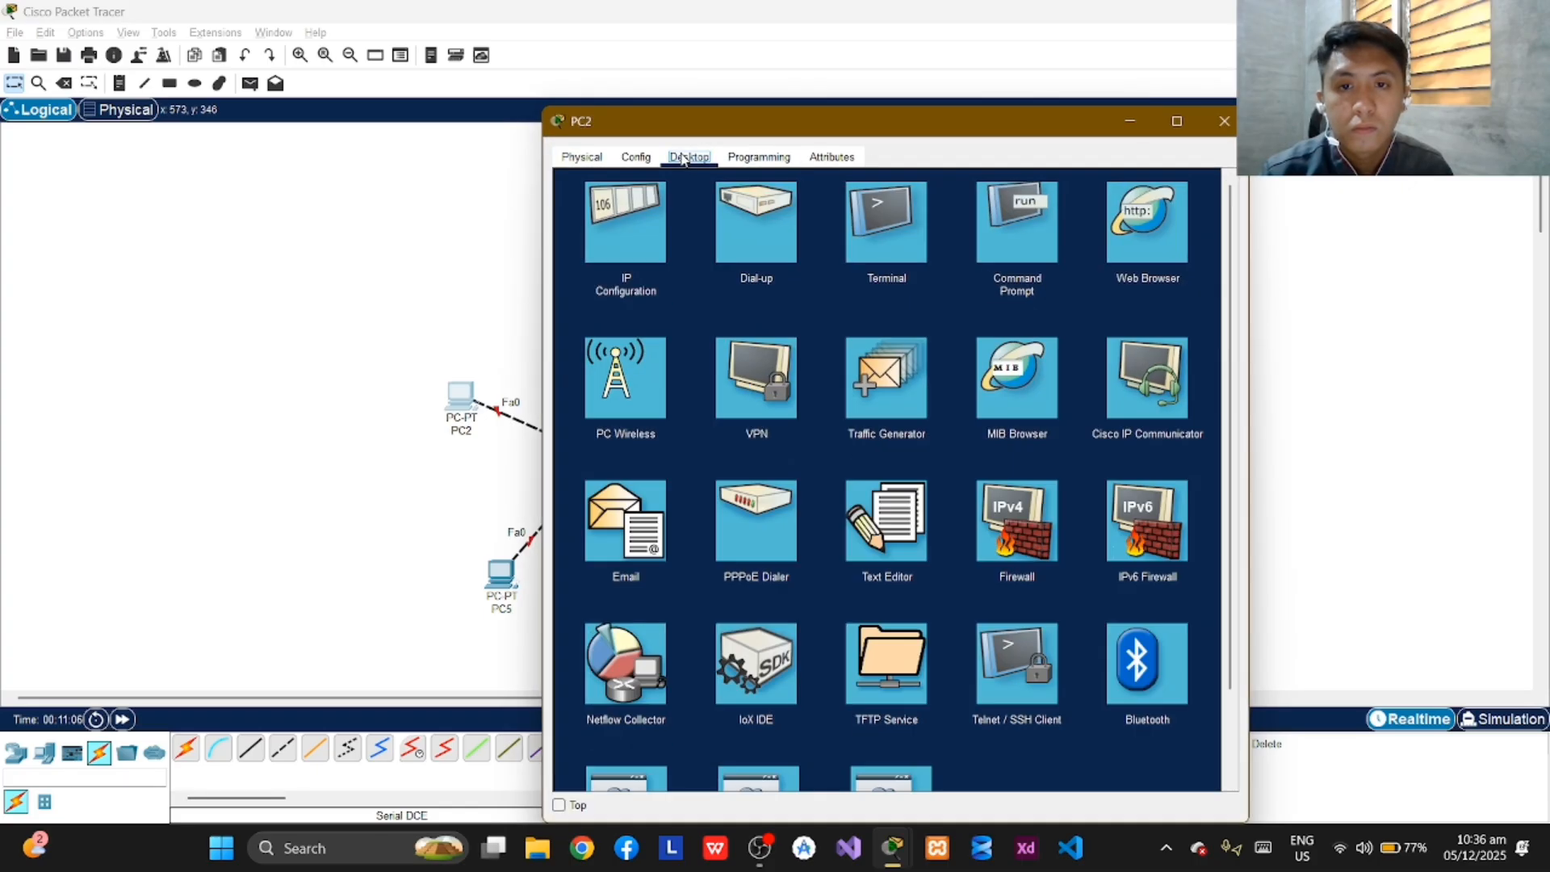
left_click(636, 242)
left_click(809, 279)
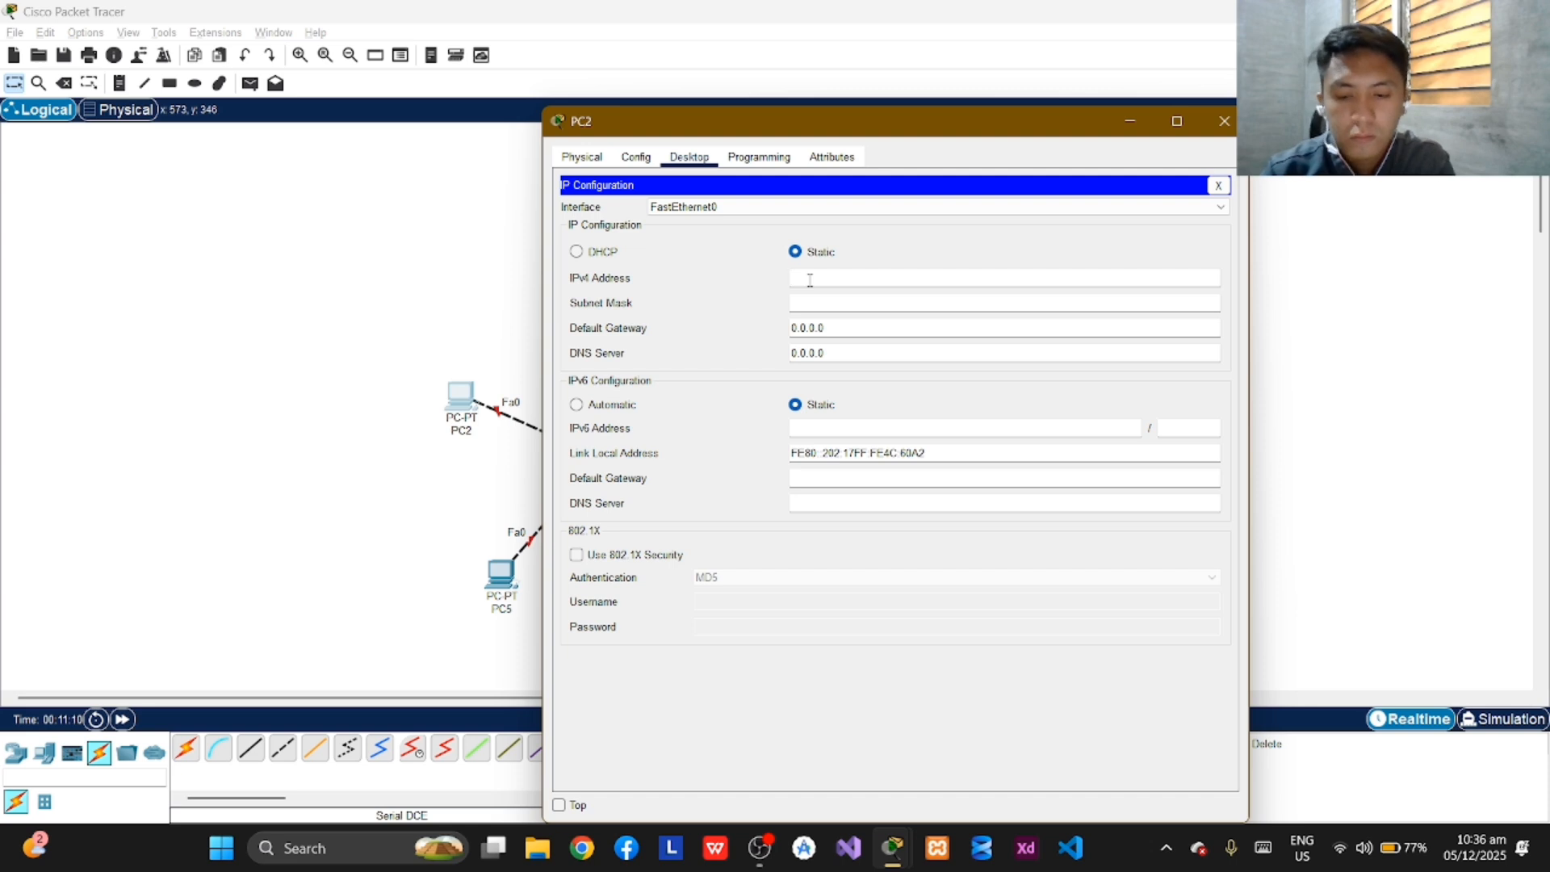
type("192")
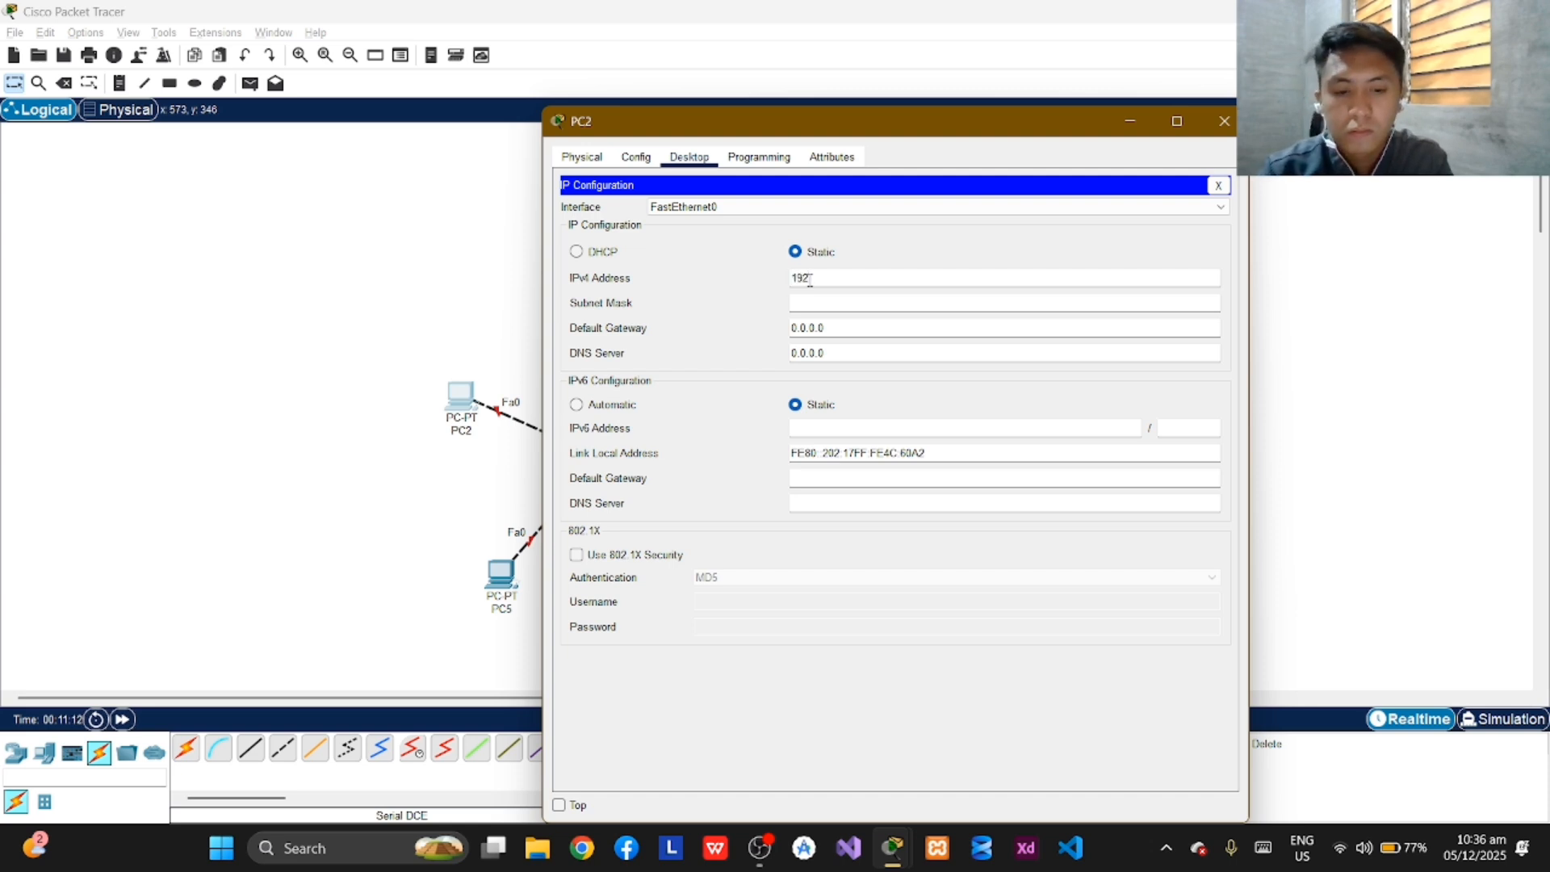
type(".168.9.254")
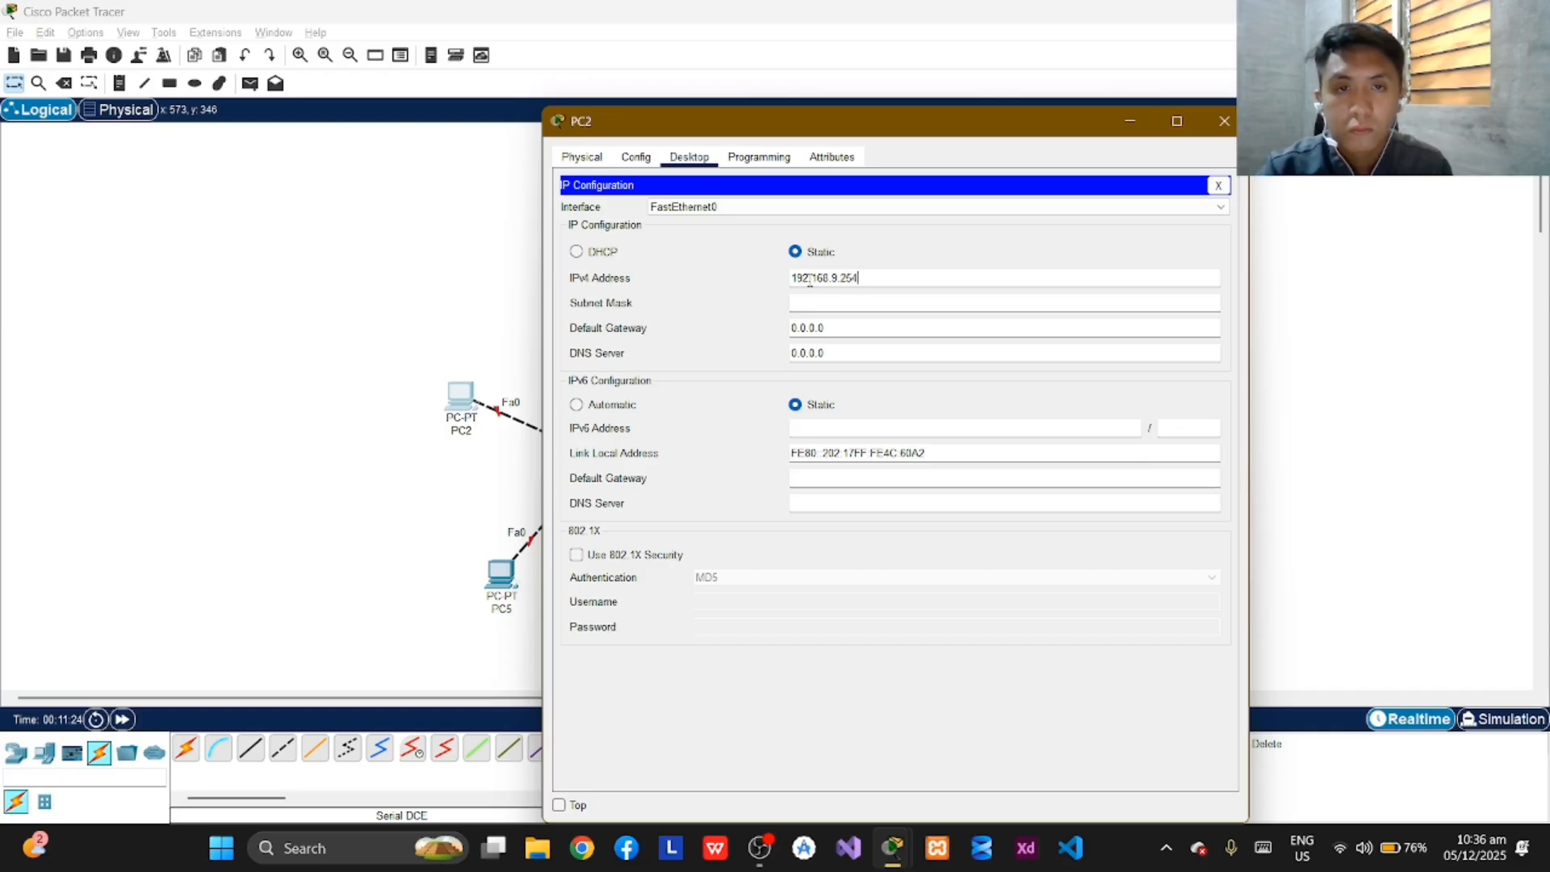
Set PC2's subnet mask to 255.255.254.0 and close its configuration window.
left_click(840, 303)
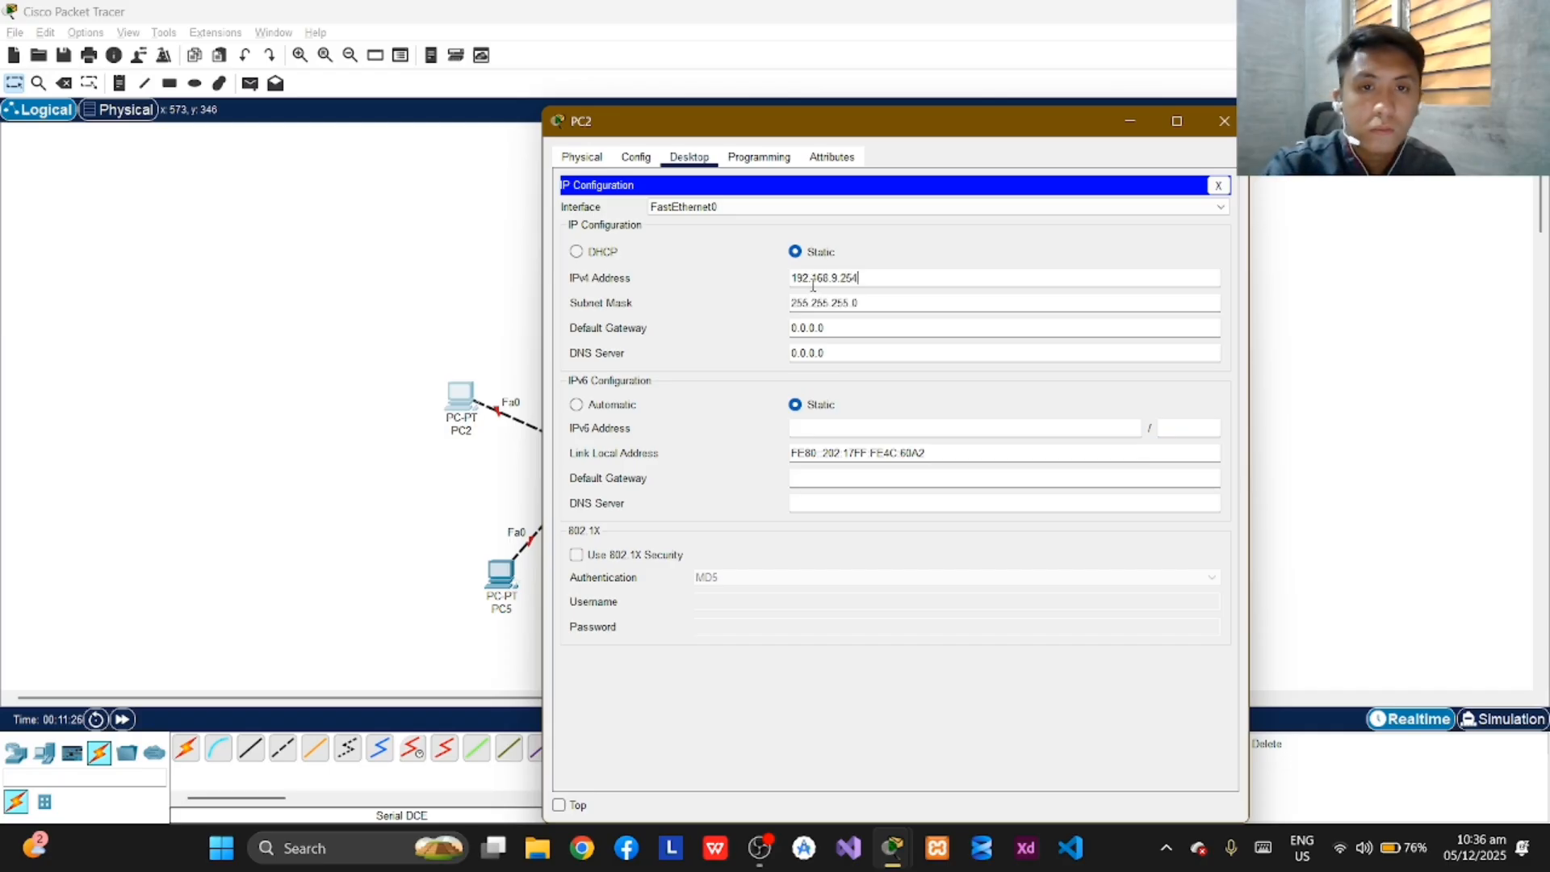
left_click(849, 304)
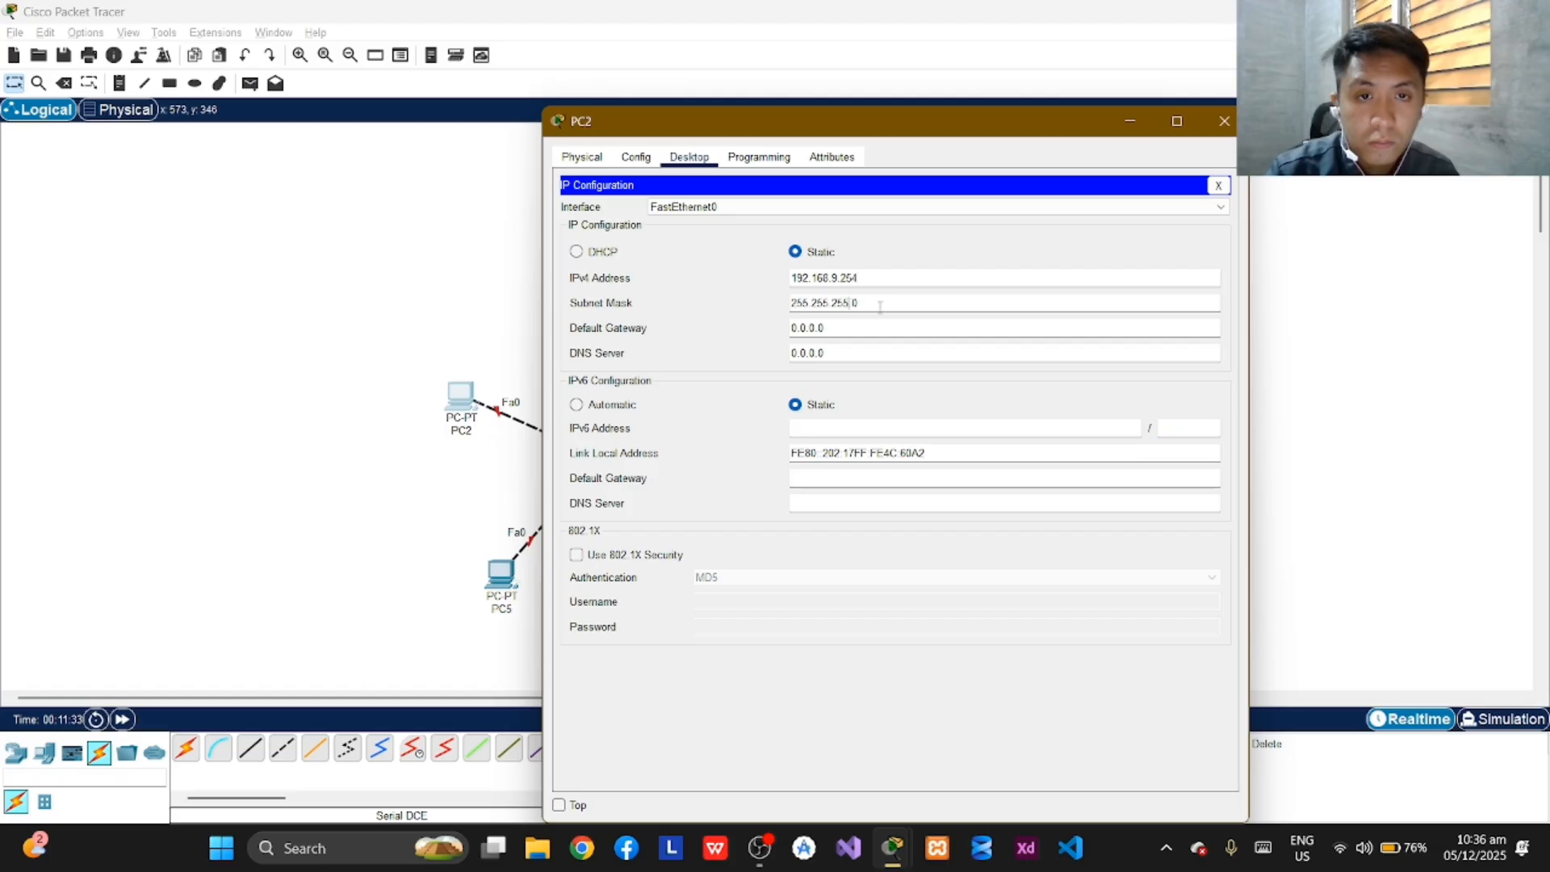
key("BackSpace")
type("4")
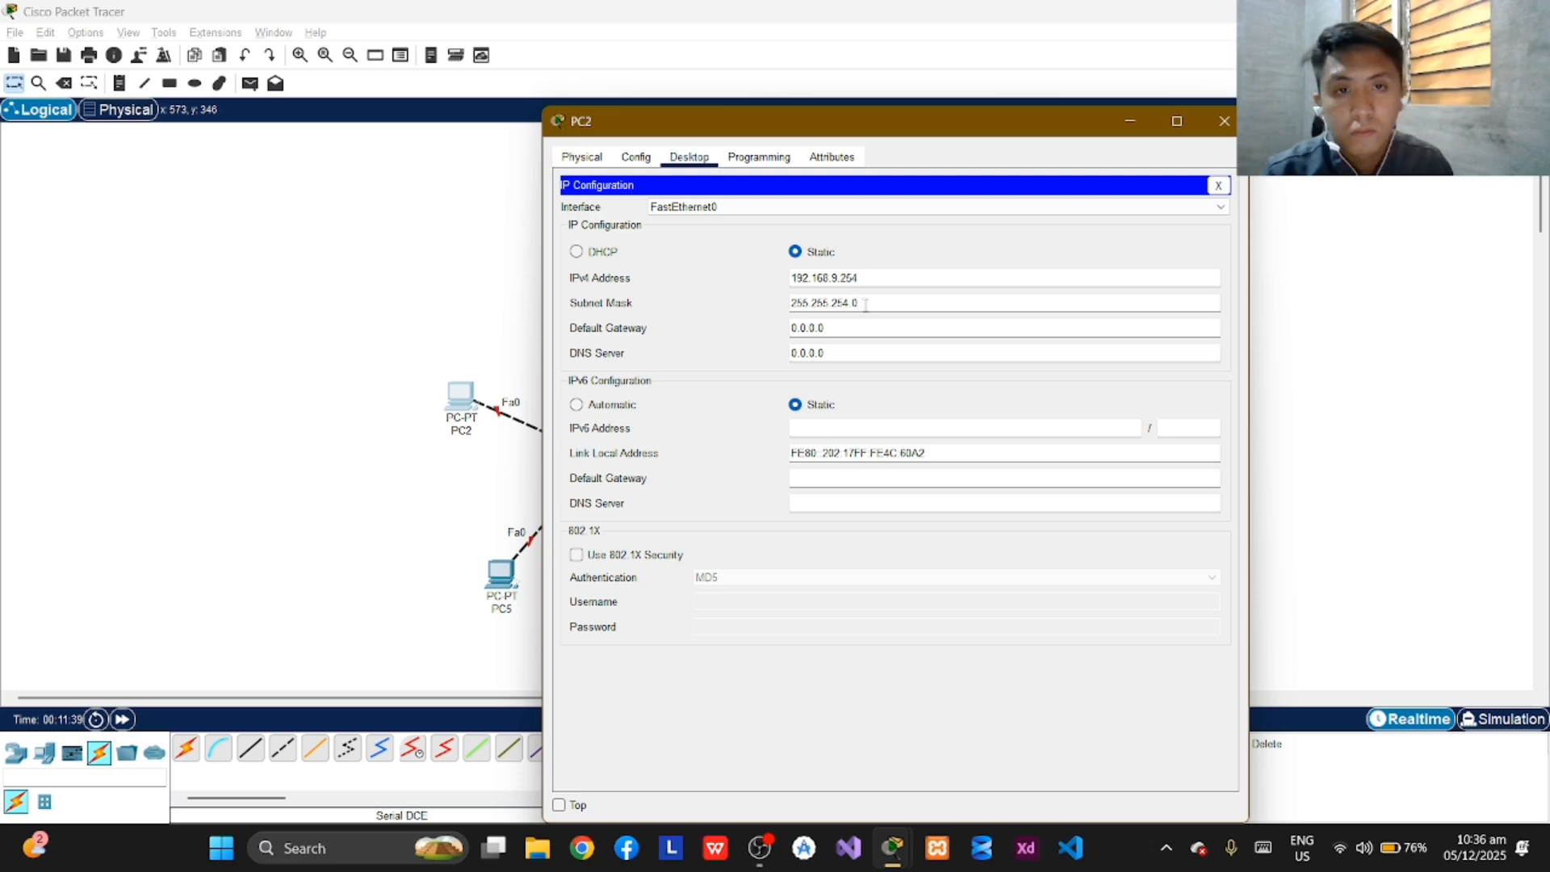
left_click(1215, 123)
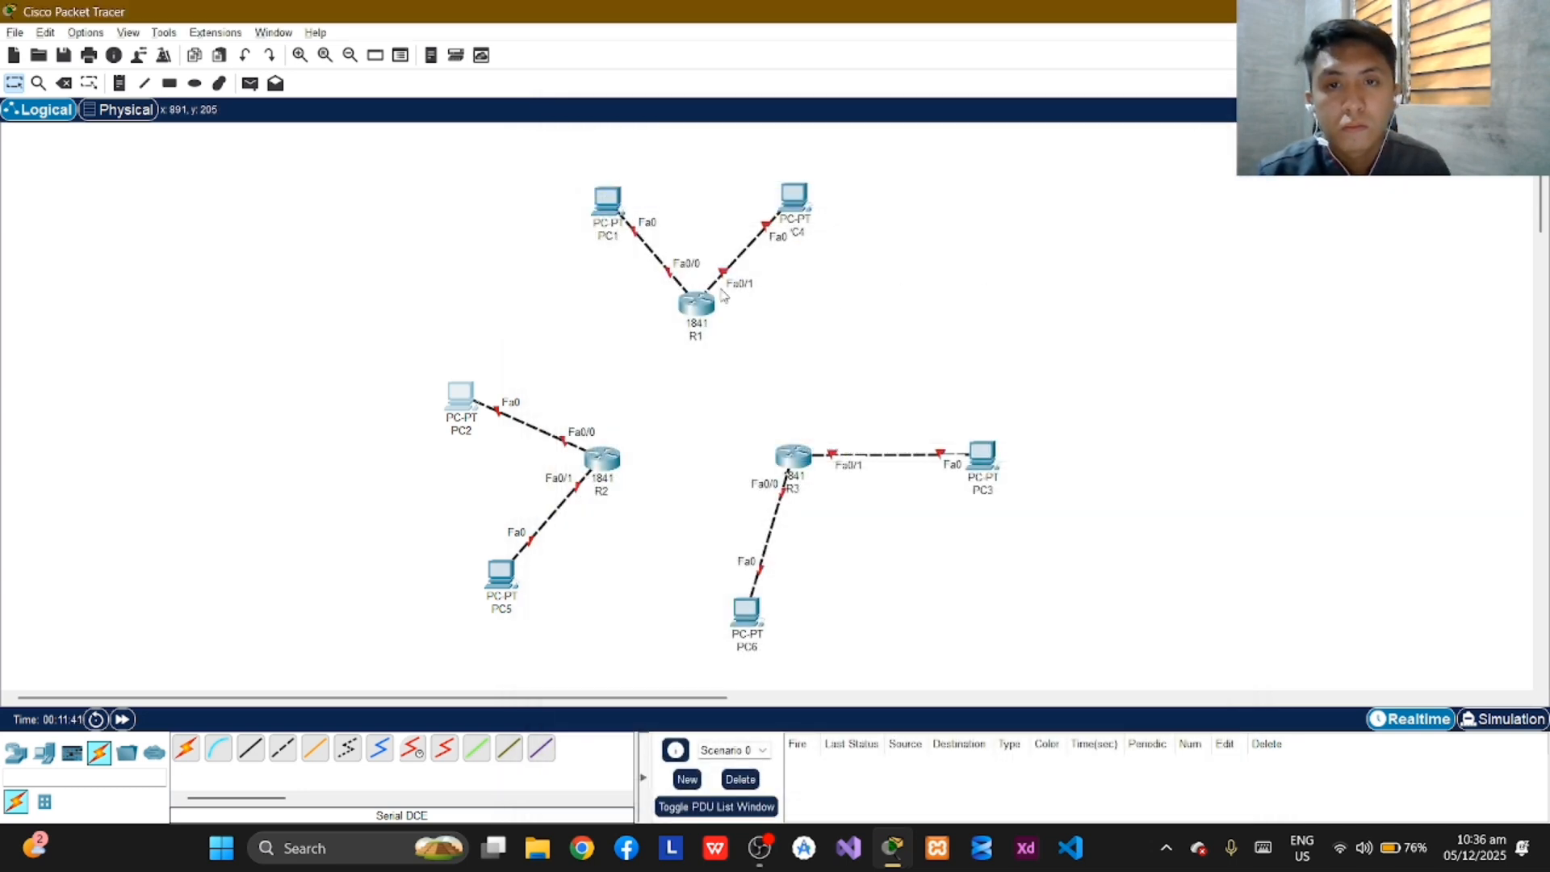
Open PC3's IP configuration and set its static IPv4 address to 192.168.11.190.
left_click(985, 454)
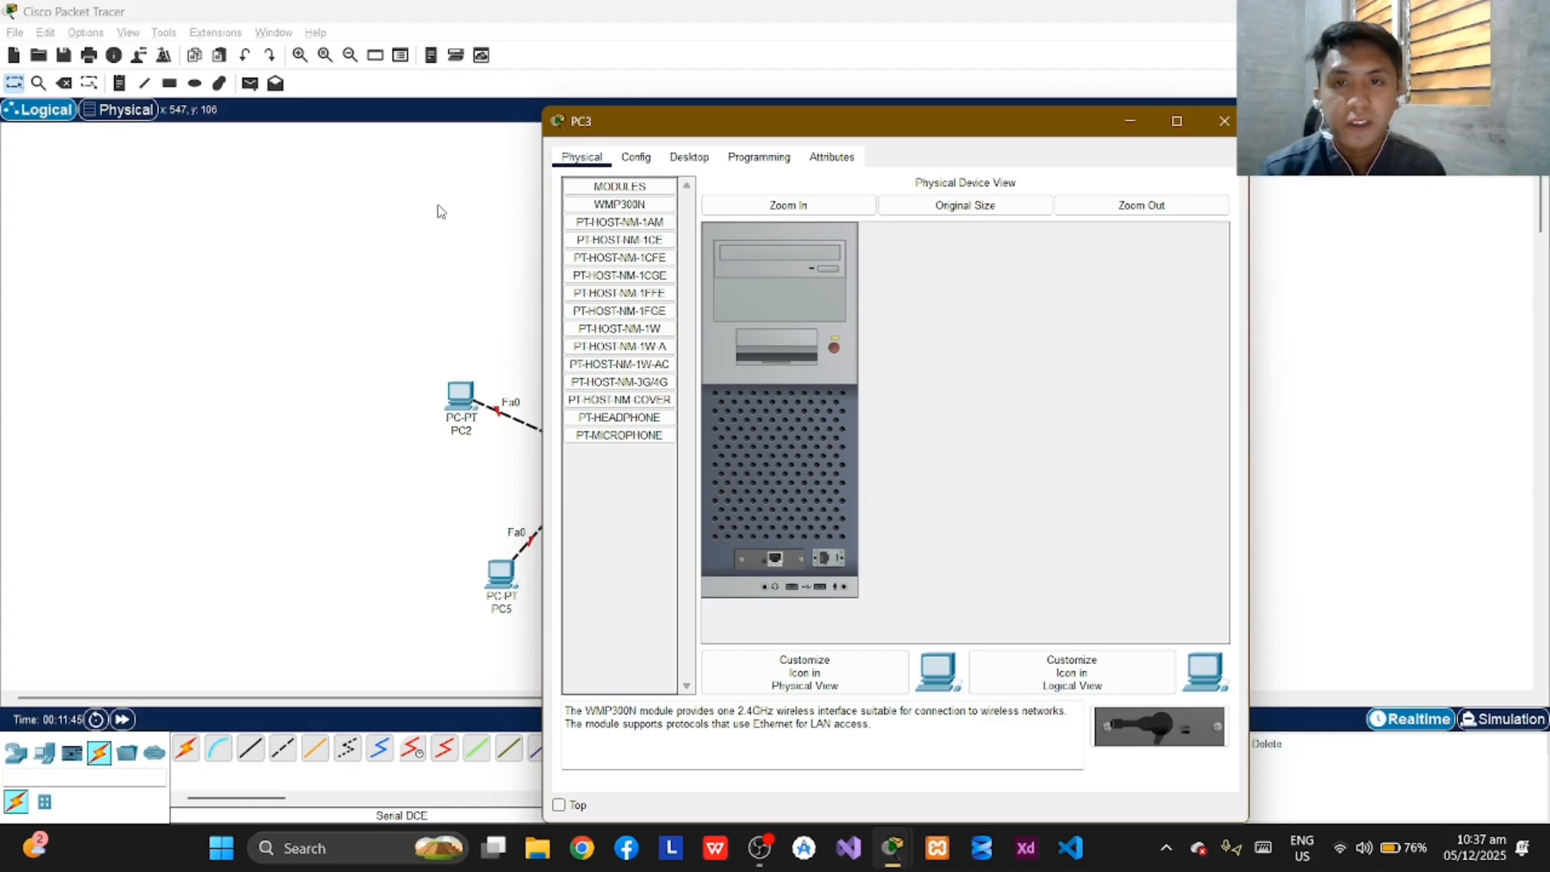
left_click(675, 157)
left_click(623, 220)
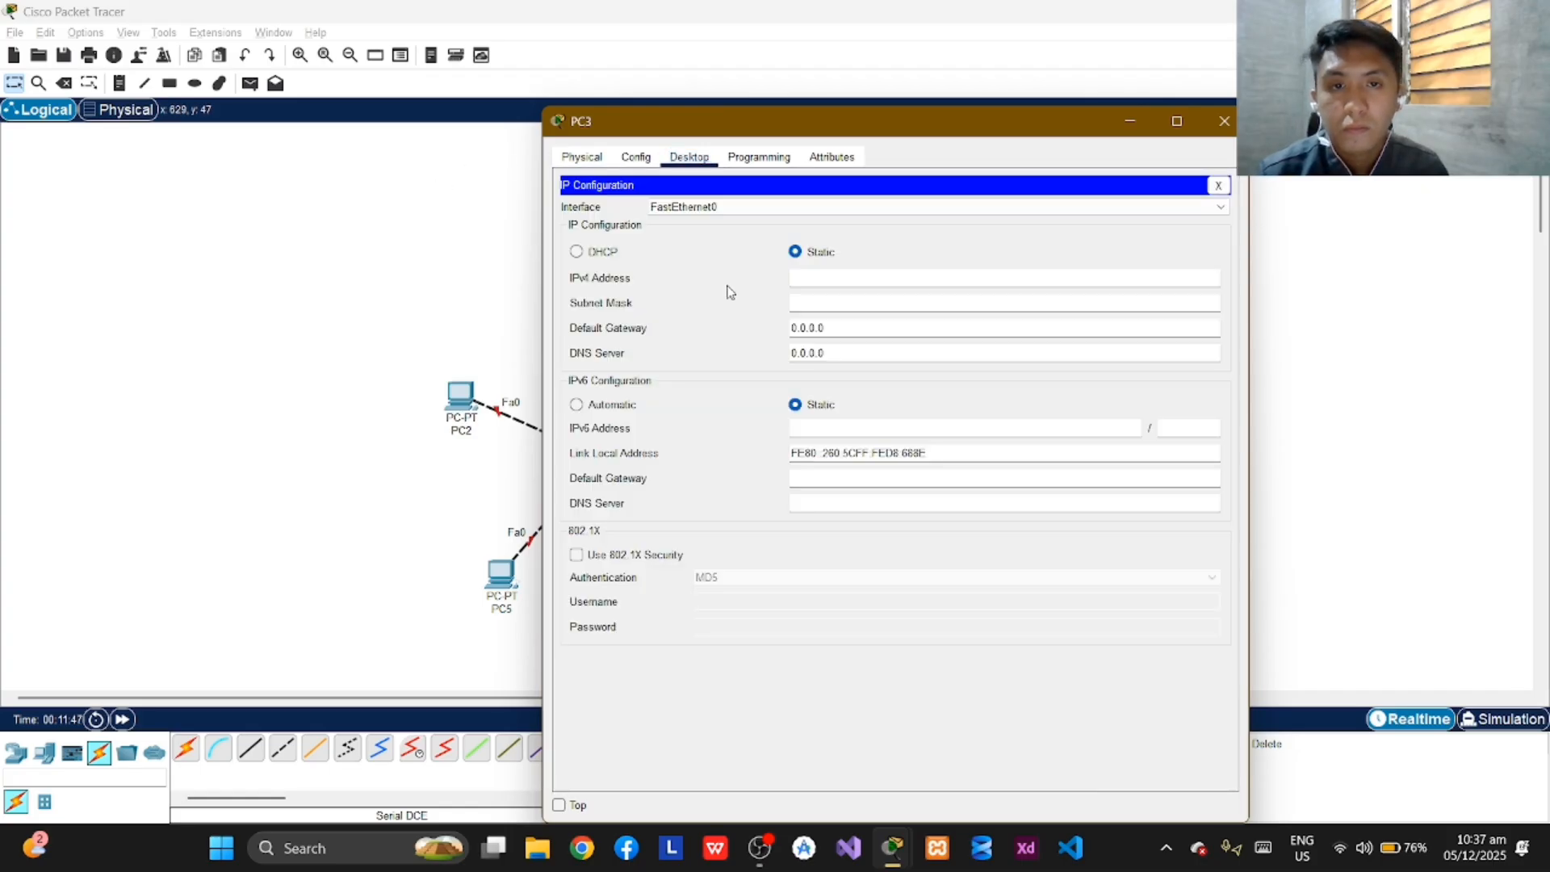
left_click(820, 281)
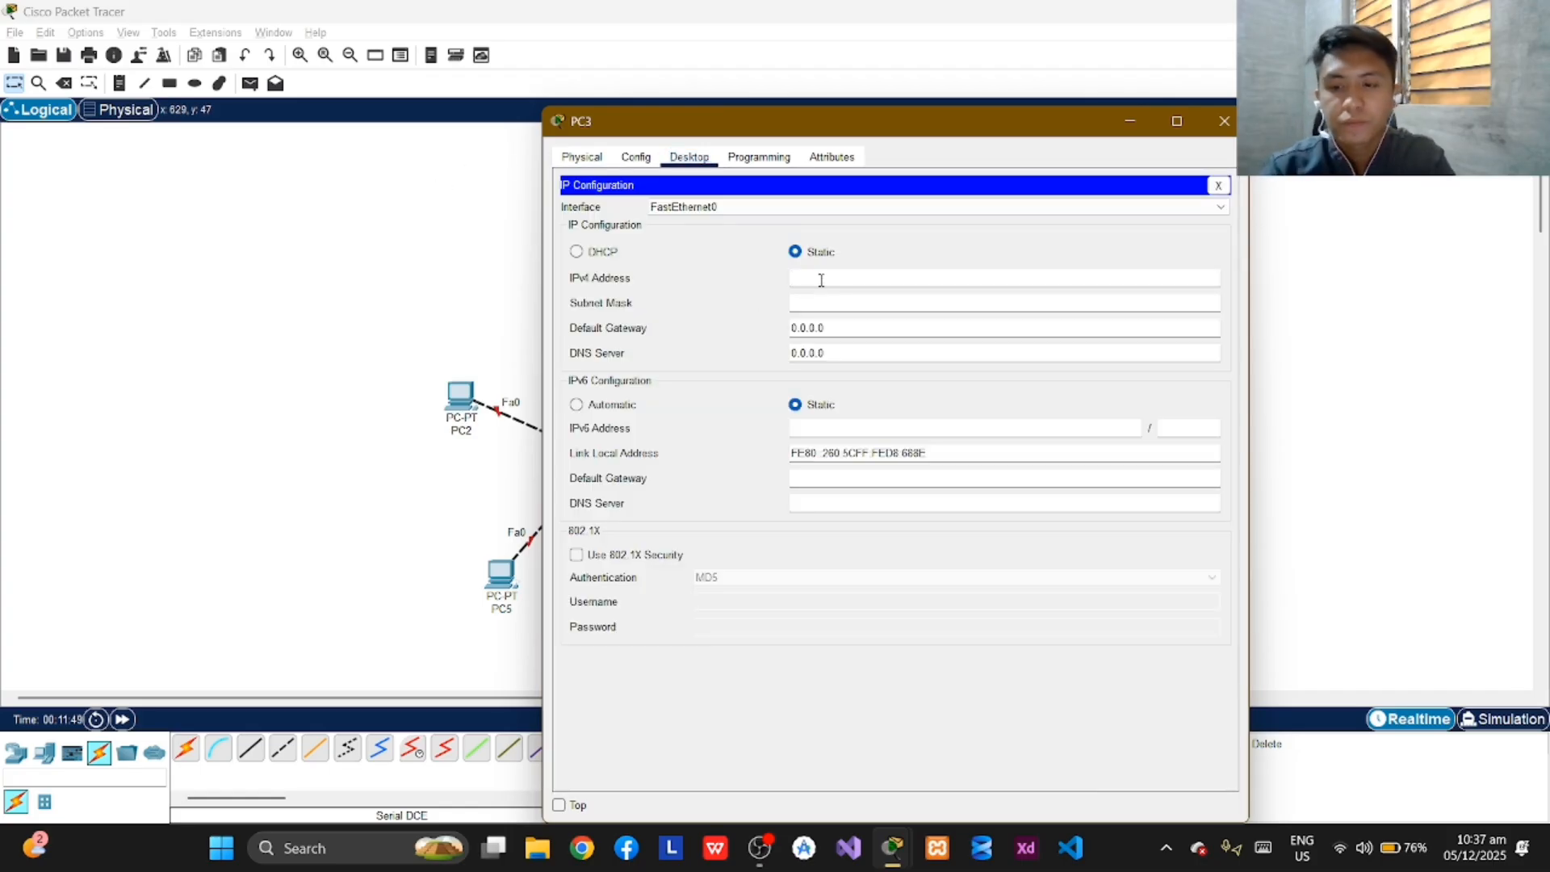
type("192.")
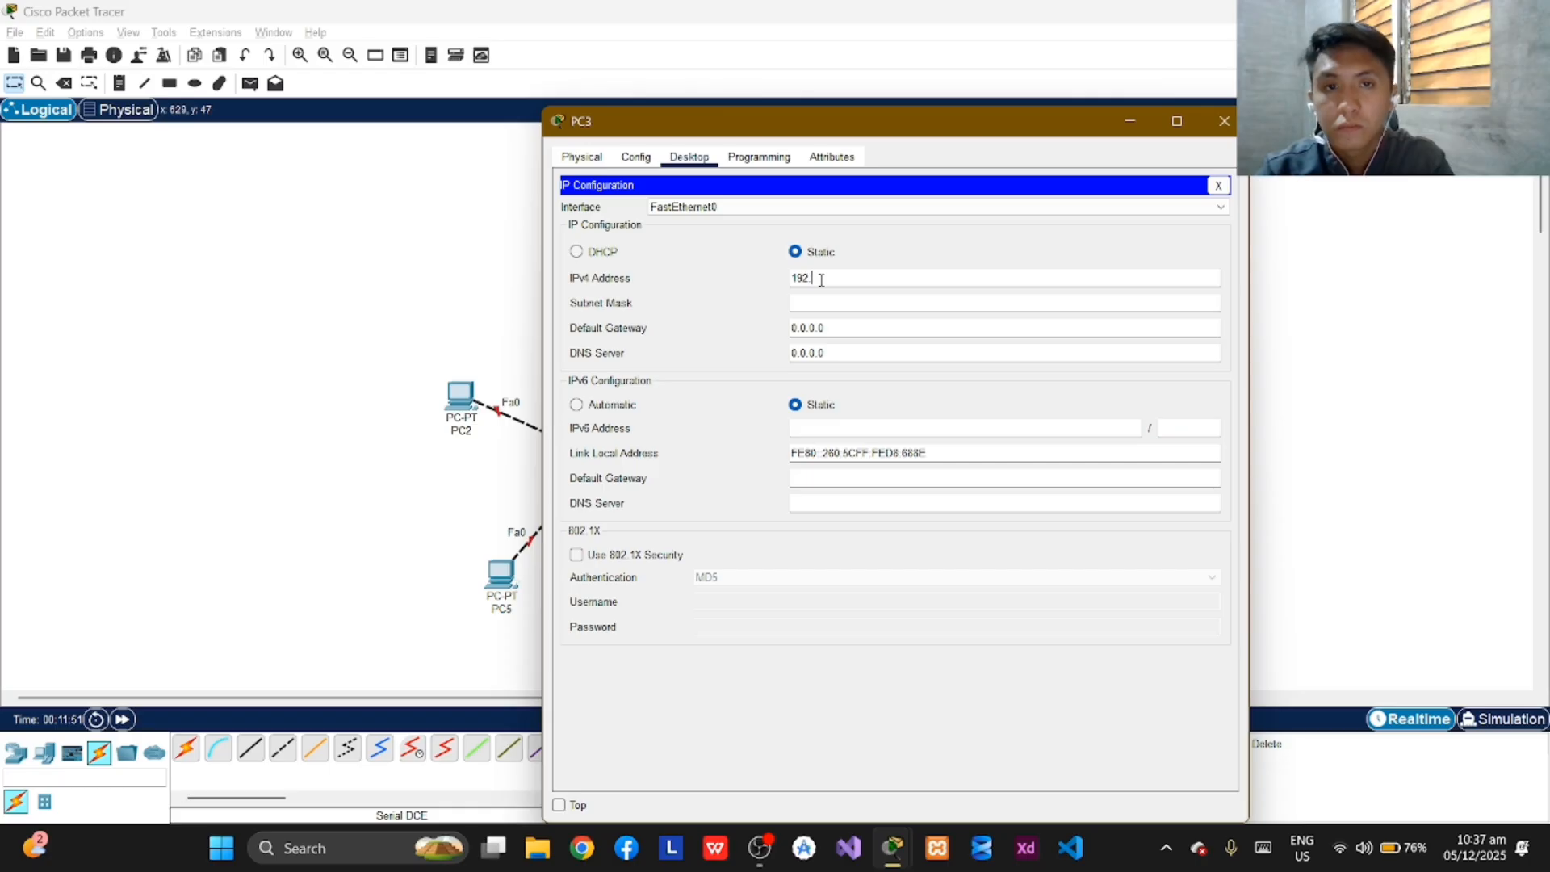
type("168.")
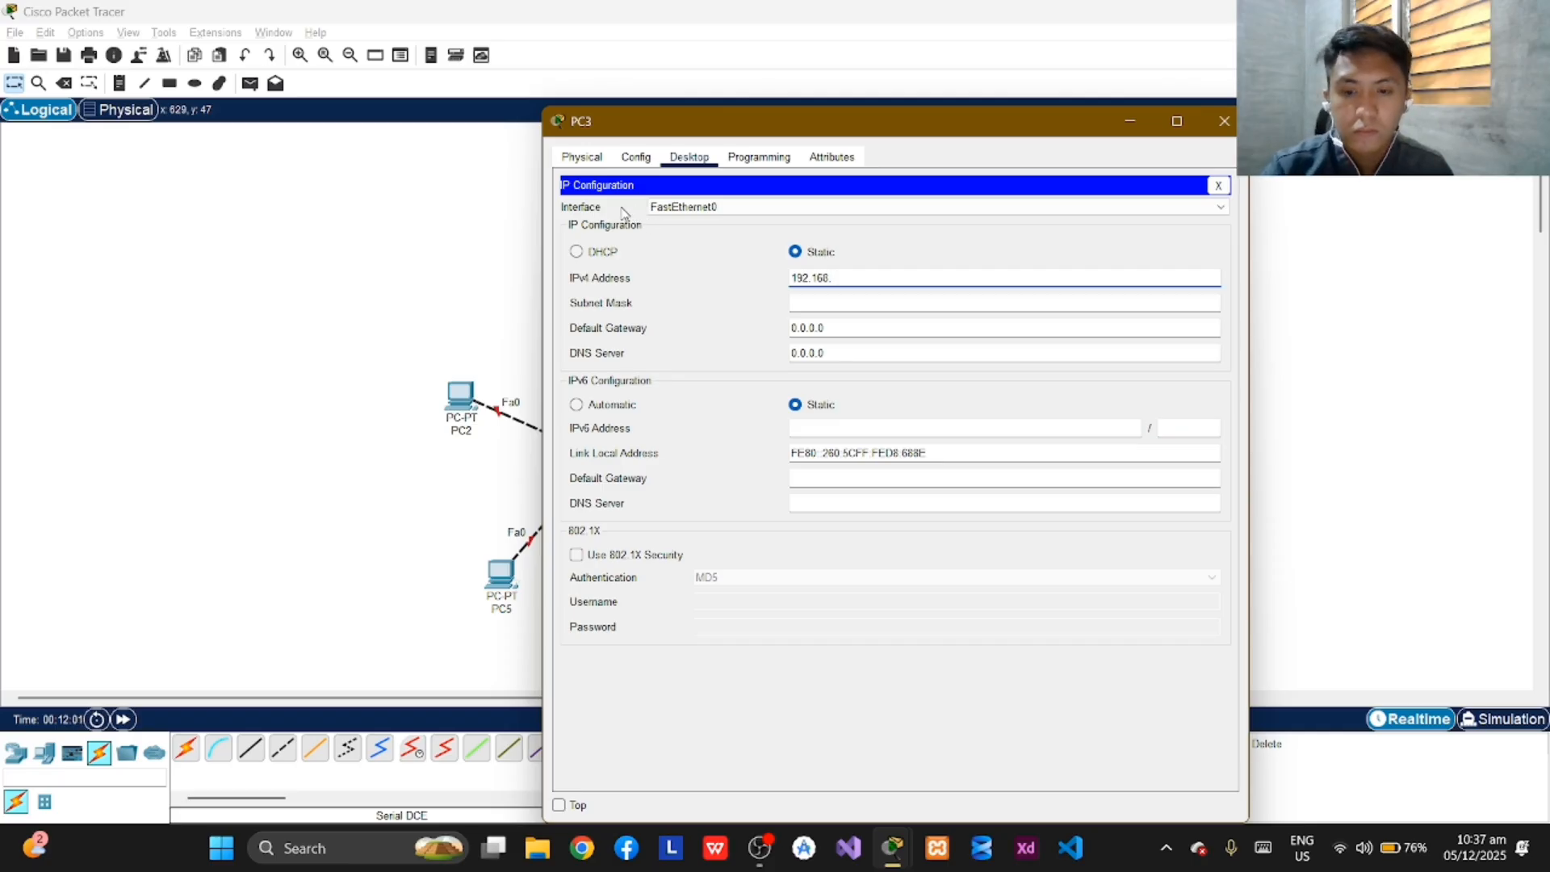
type("11.190")
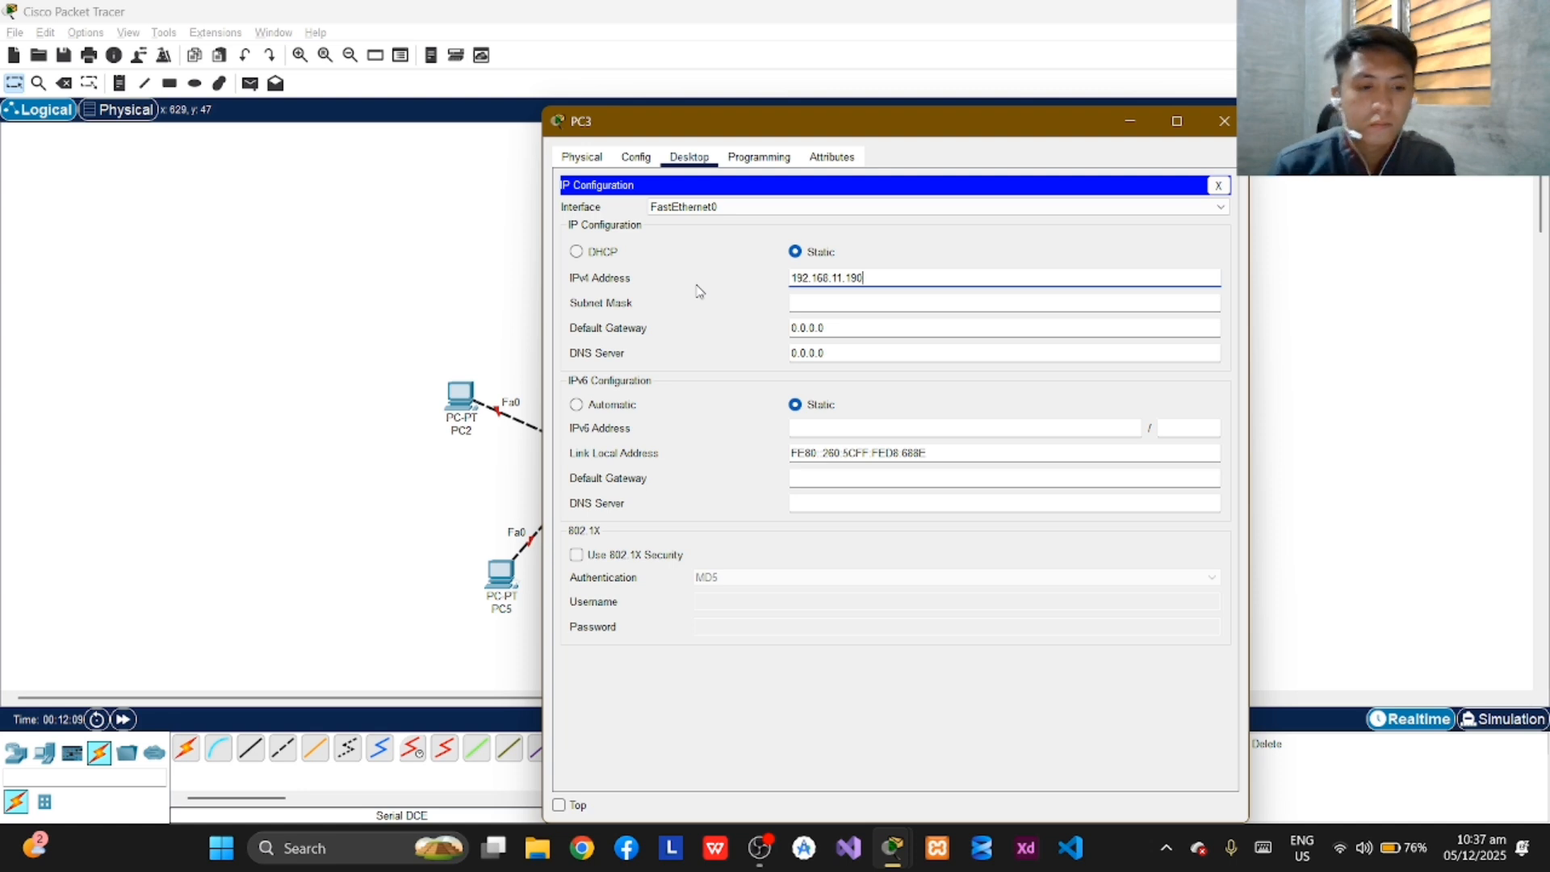
key("Return")
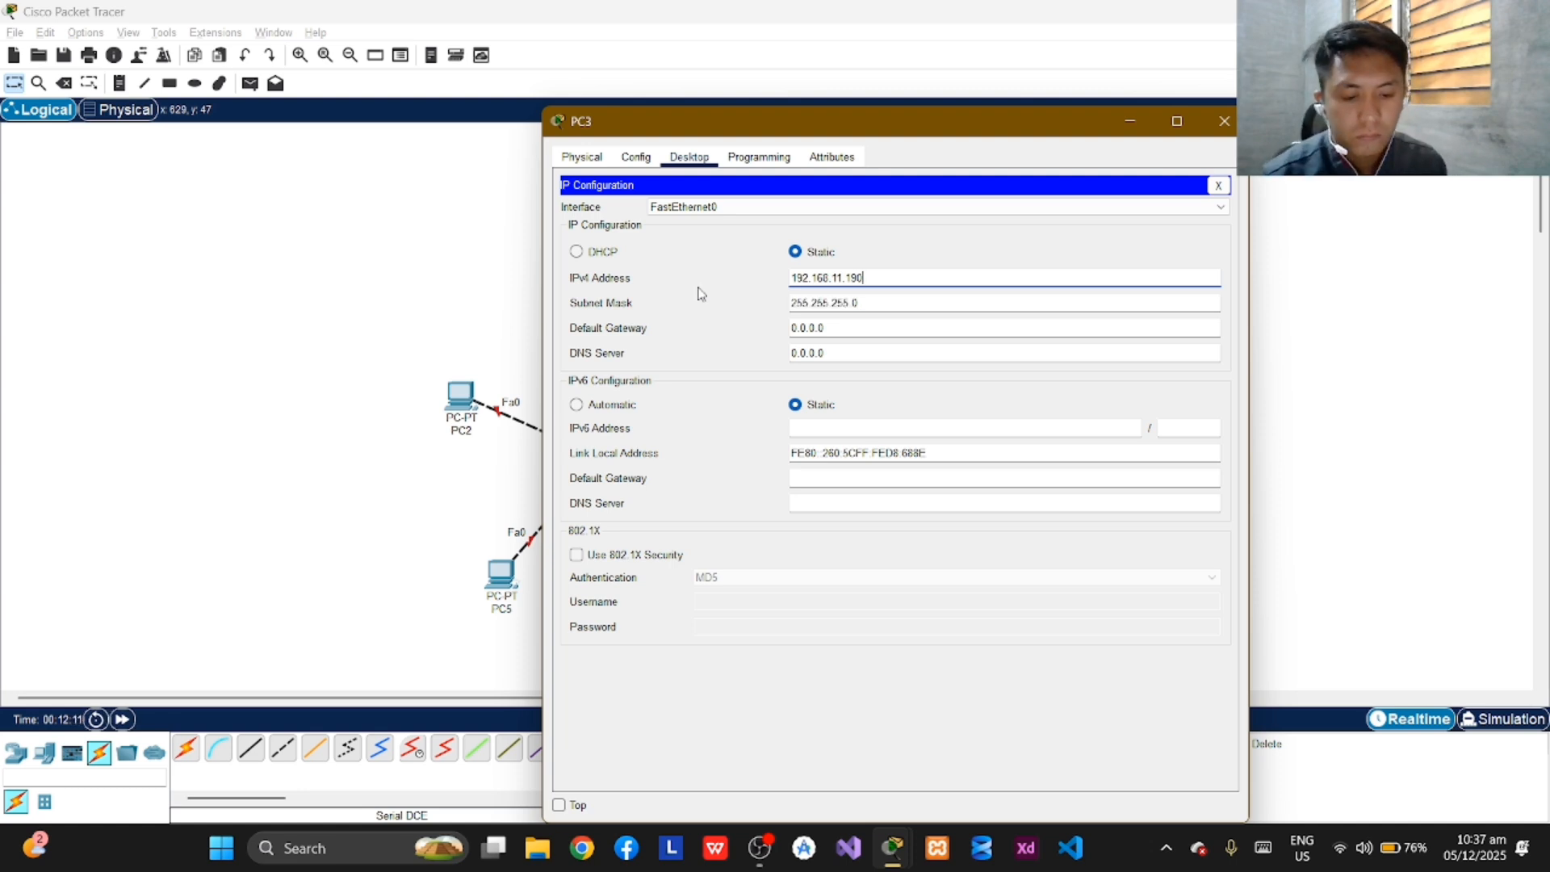
Set PC3's subnet mask to 255.255.255.192 and close its configuration window.
left_click(888, 299)
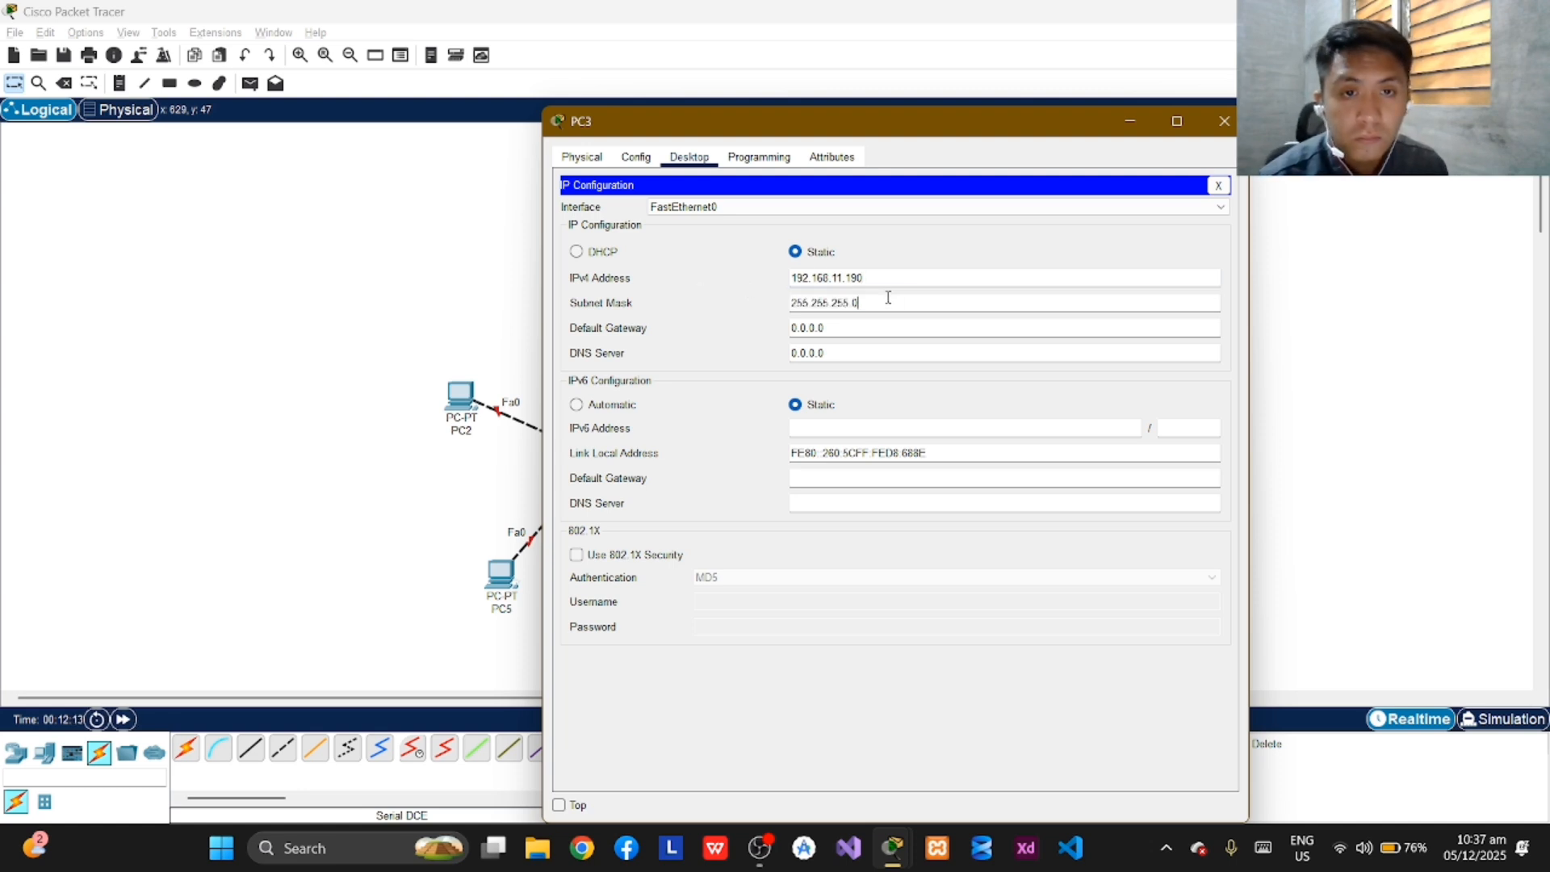
type("19")
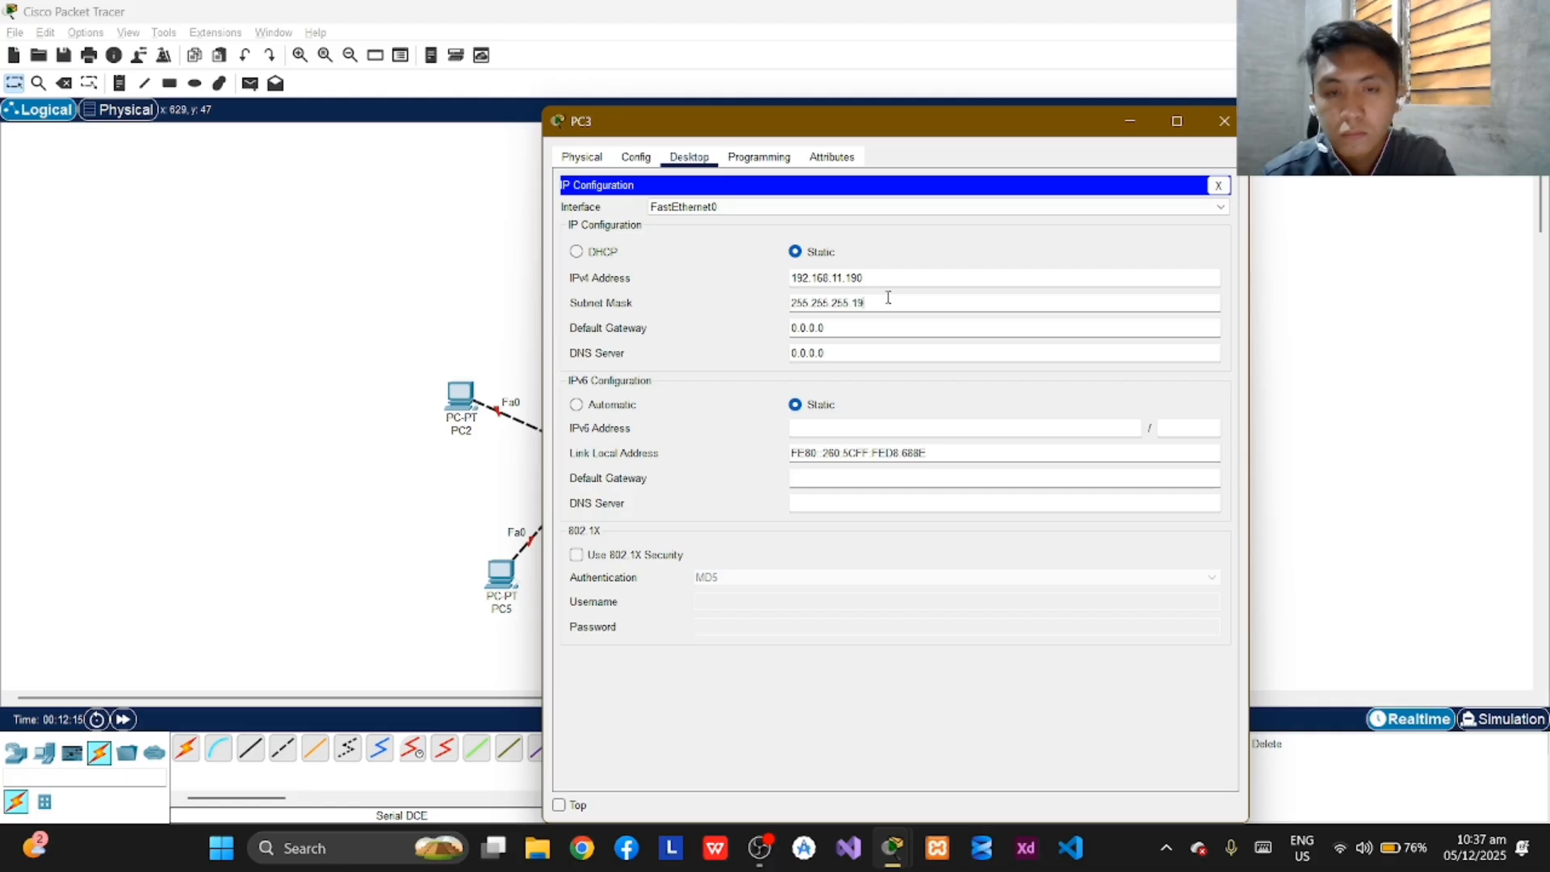
type("2")
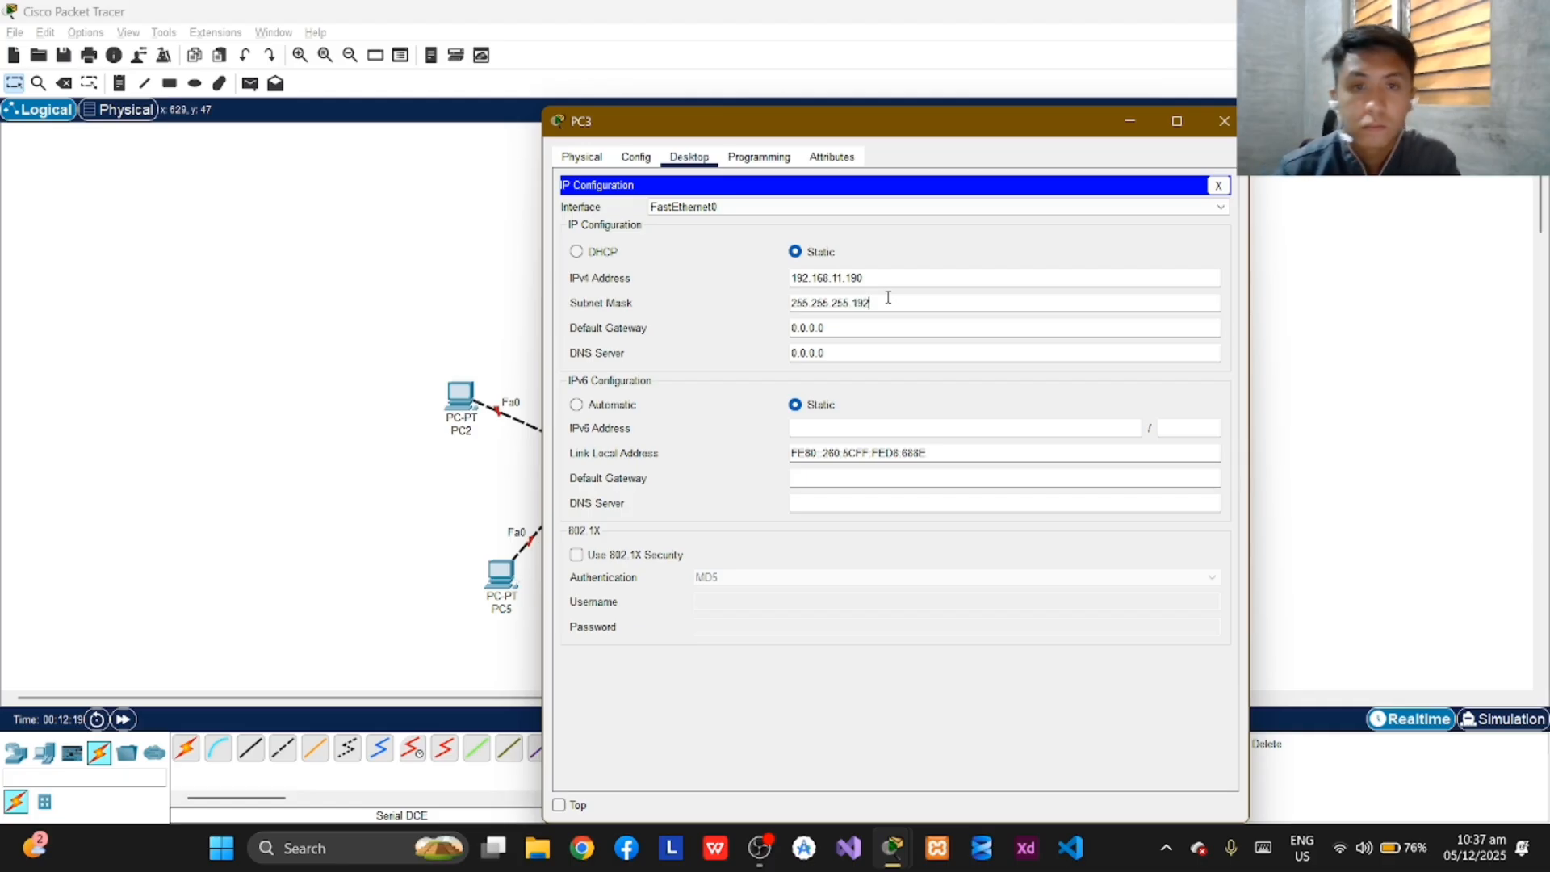
left_click(1219, 127)
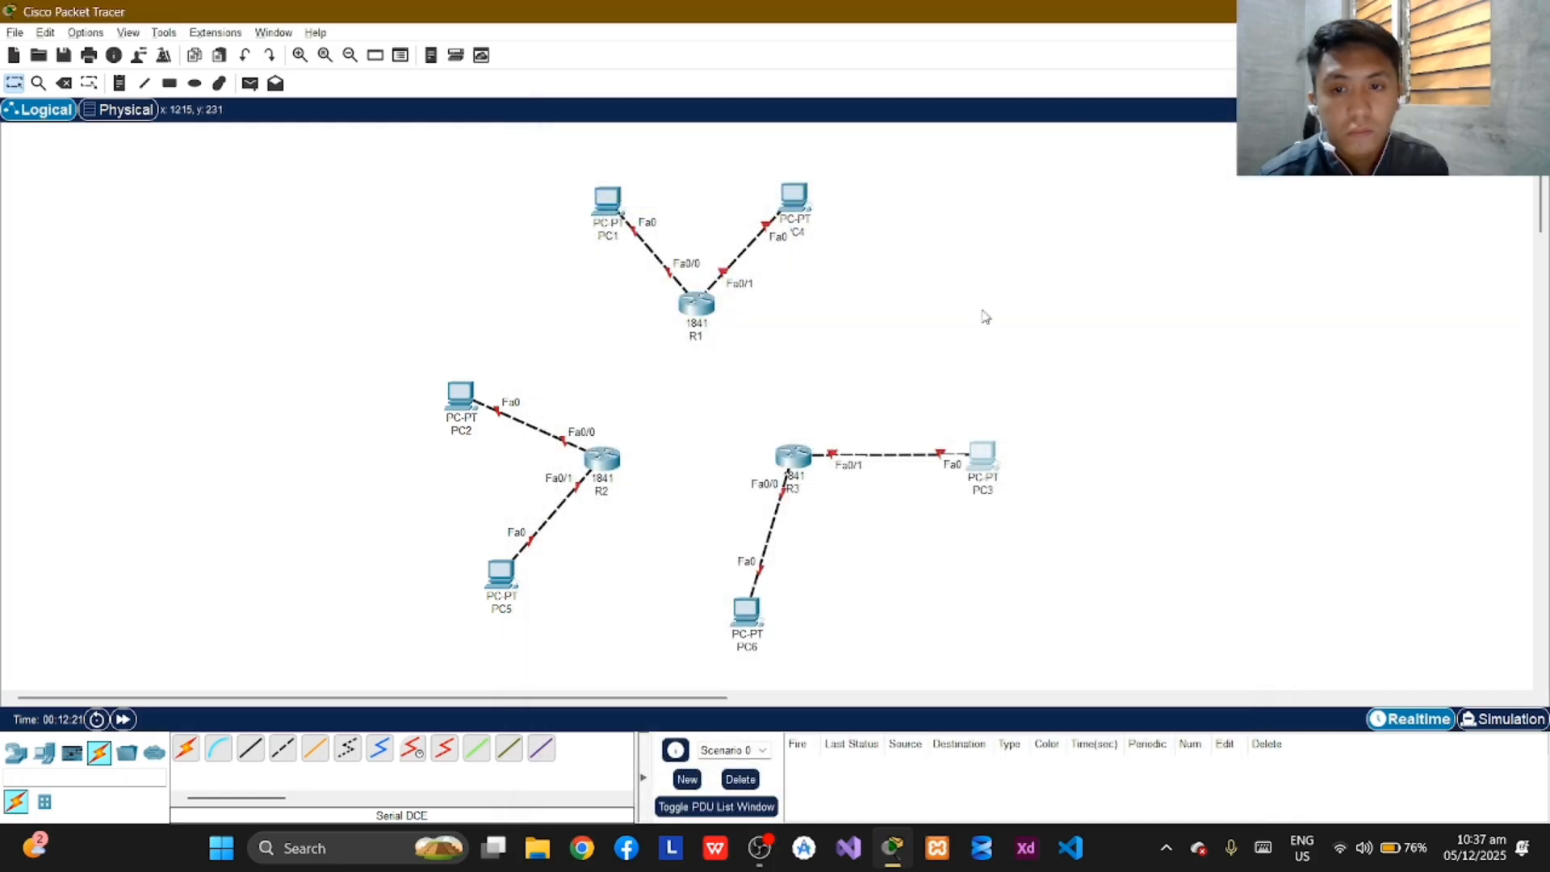
Open PC4's IP configuration and set its static IPv4 address to 192.168.10.254.
left_click(780, 193)
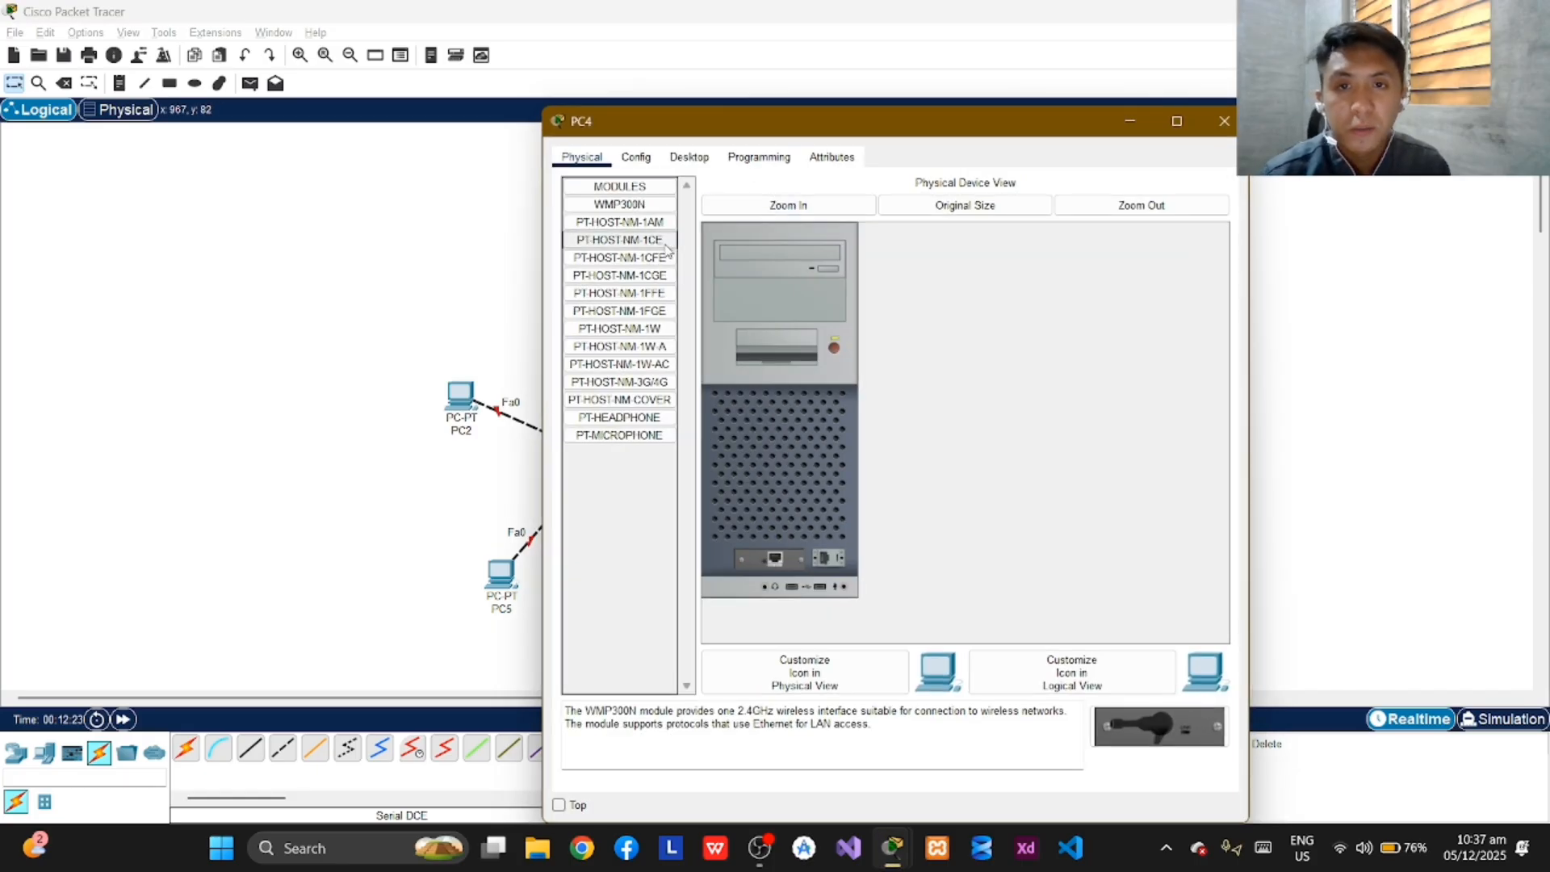
left_click(690, 159)
left_click(623, 233)
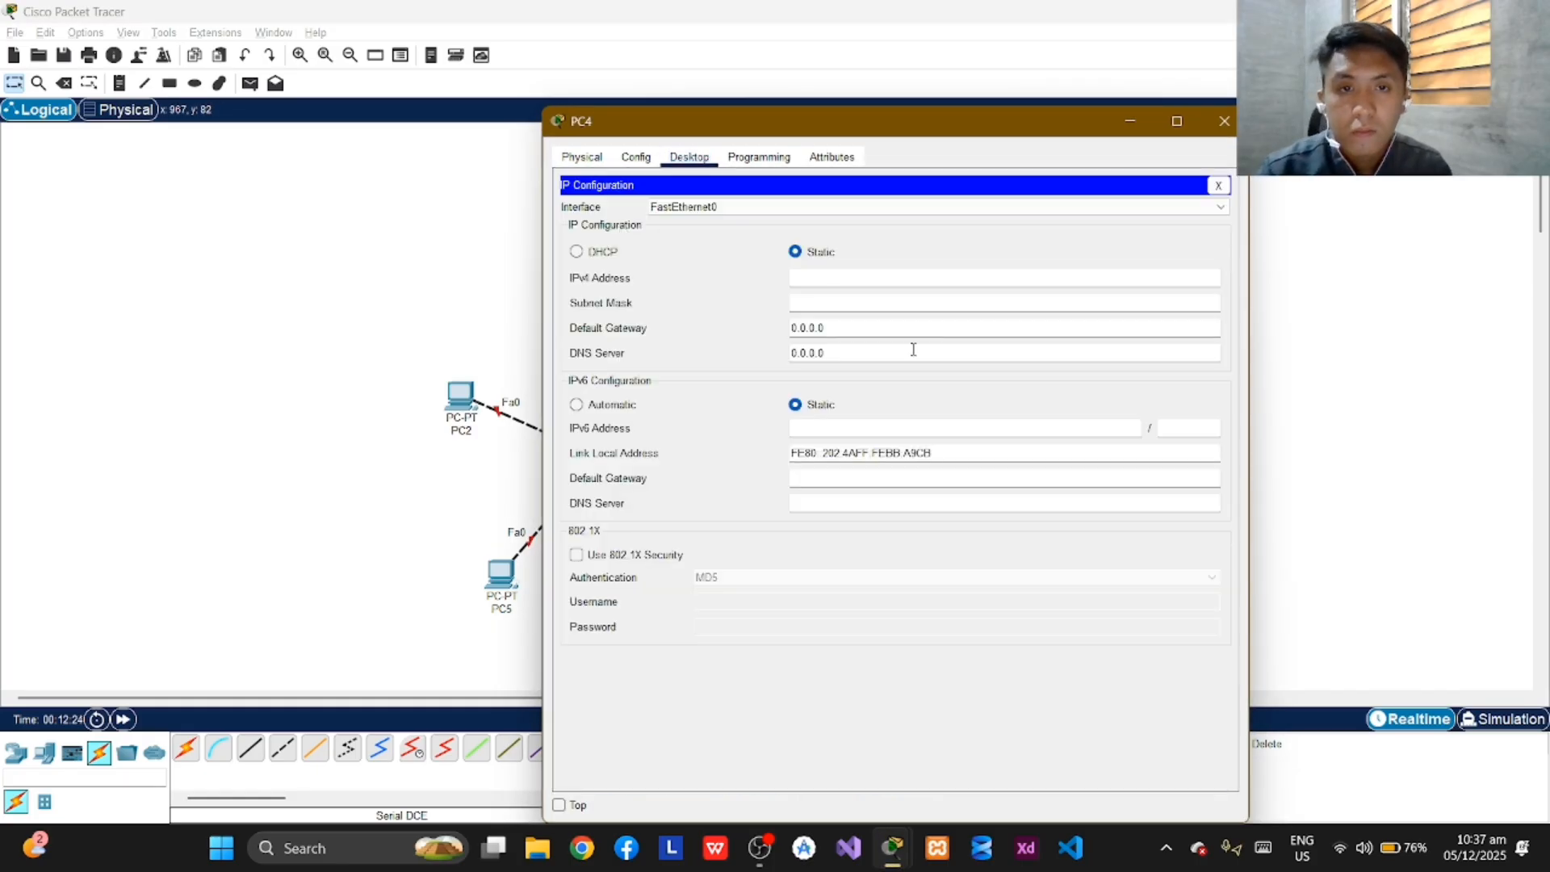
left_click(842, 275)
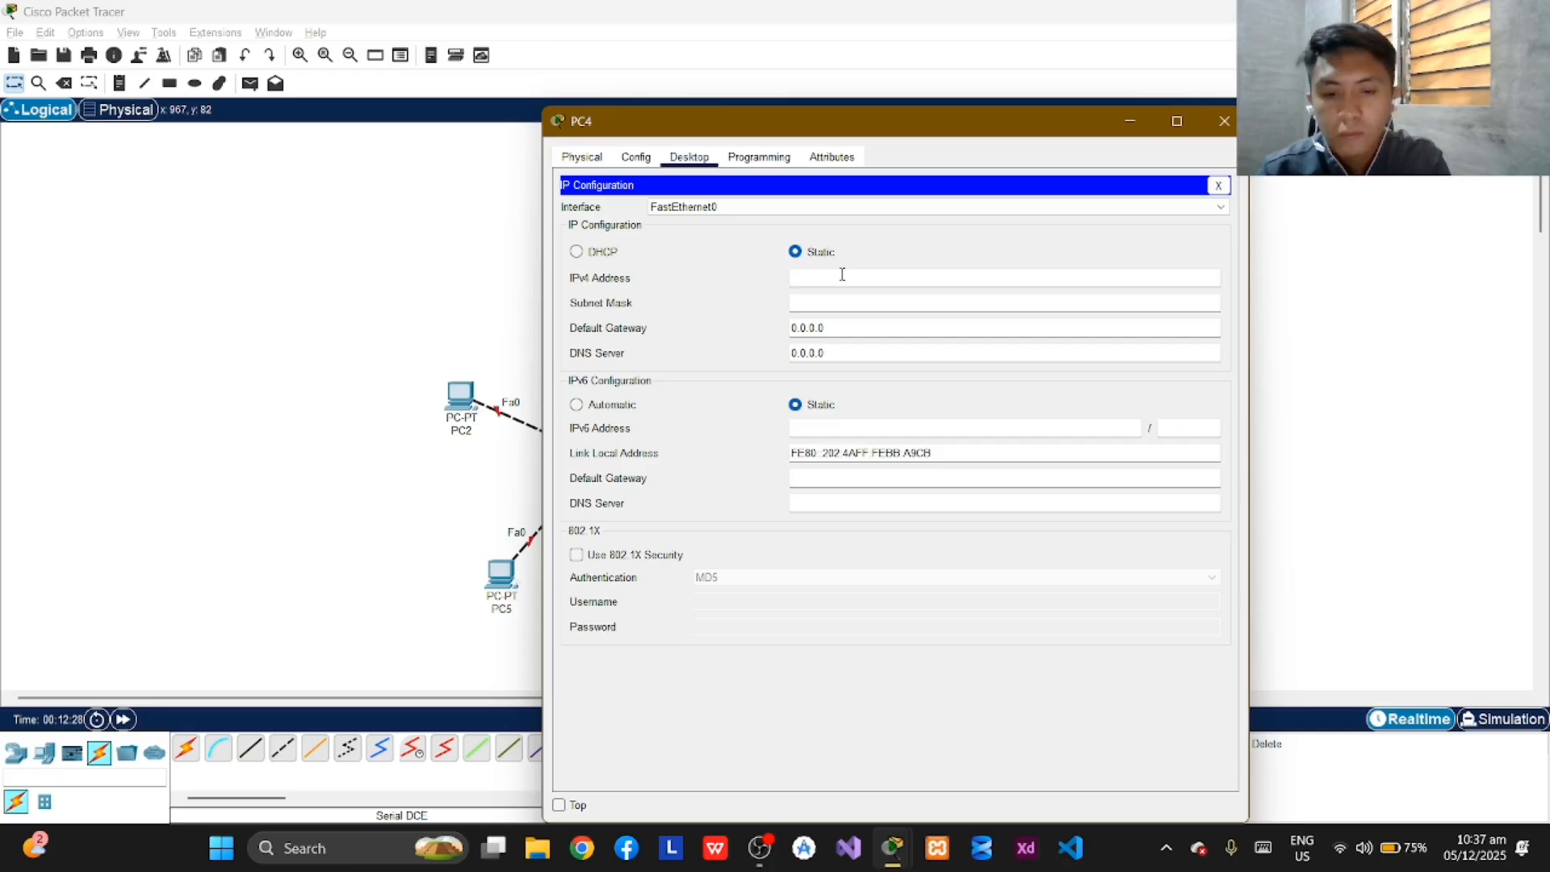
type("192.16")
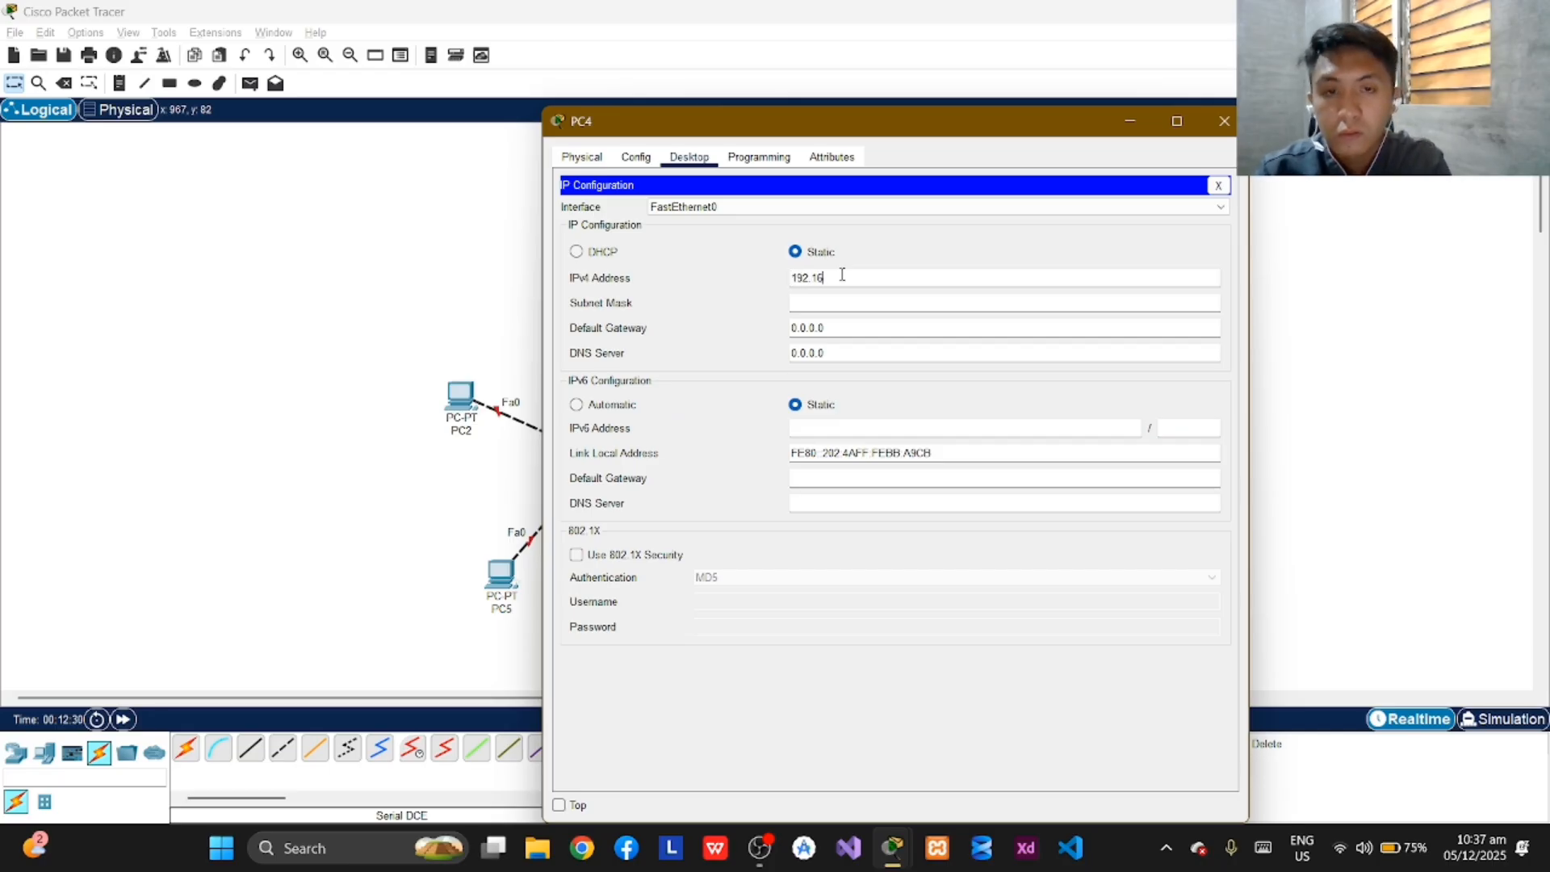
type("8.10.")
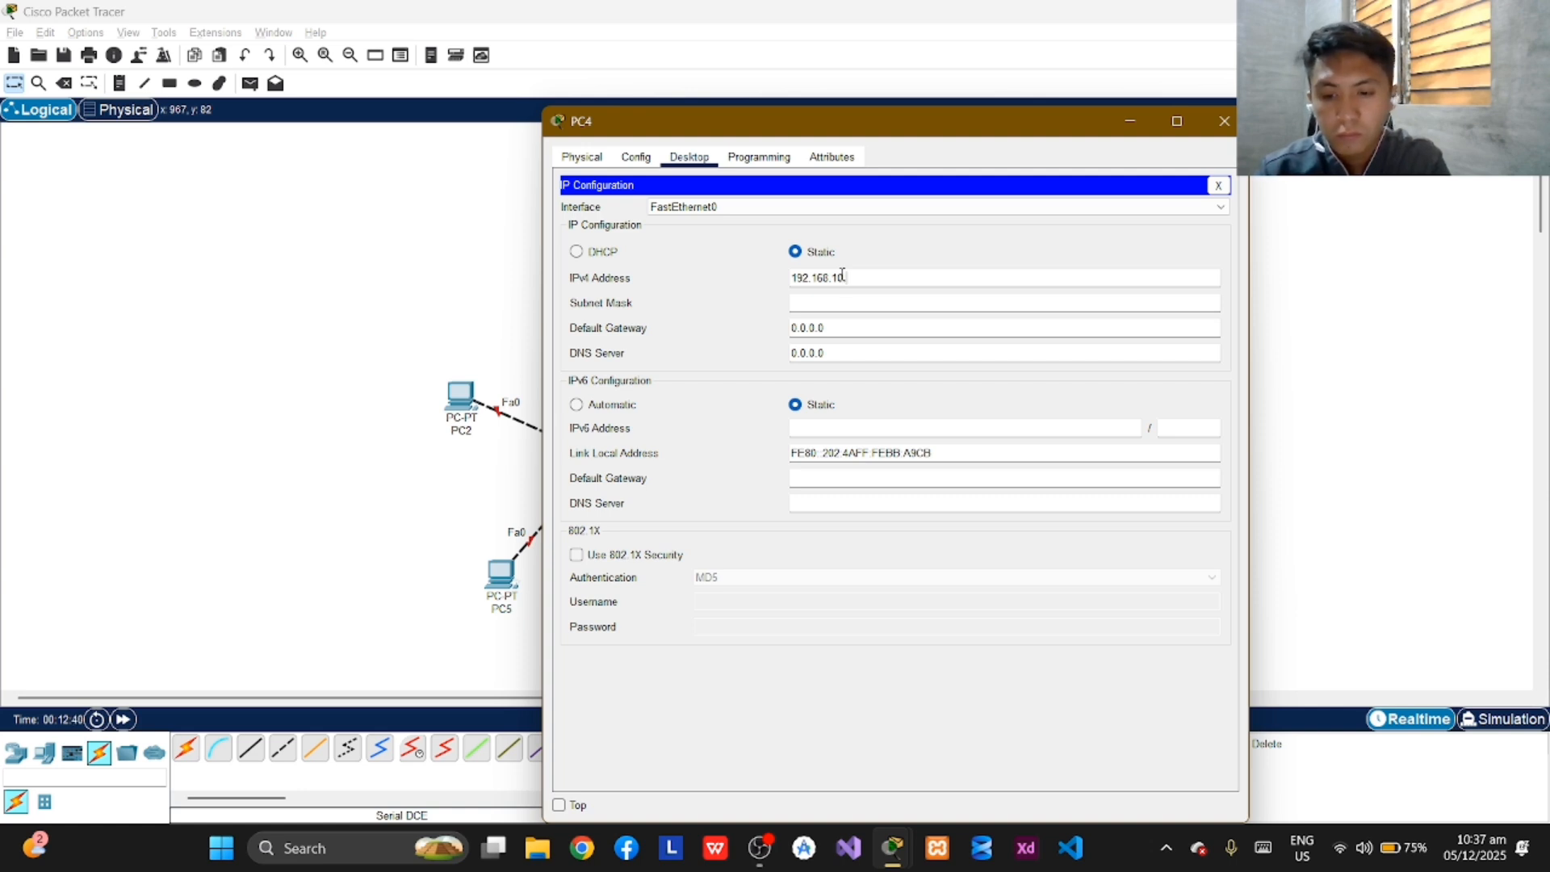
type("54")
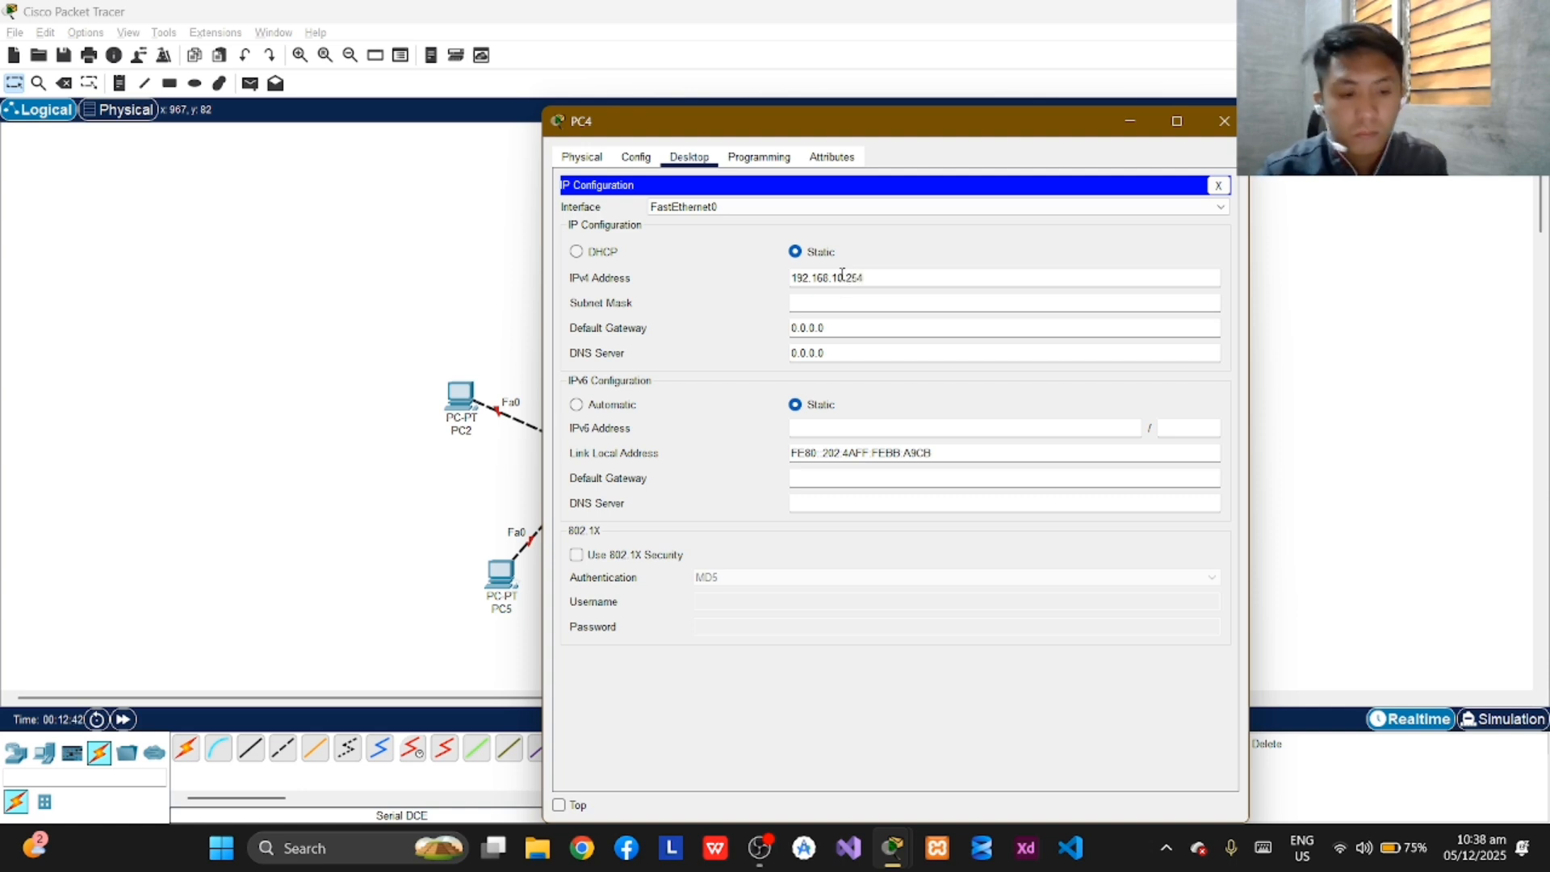
Fill in PC4's default subnet mask of 255.255.255.0 and close its configuration window.
key("Tab")
left_click(832, 256)
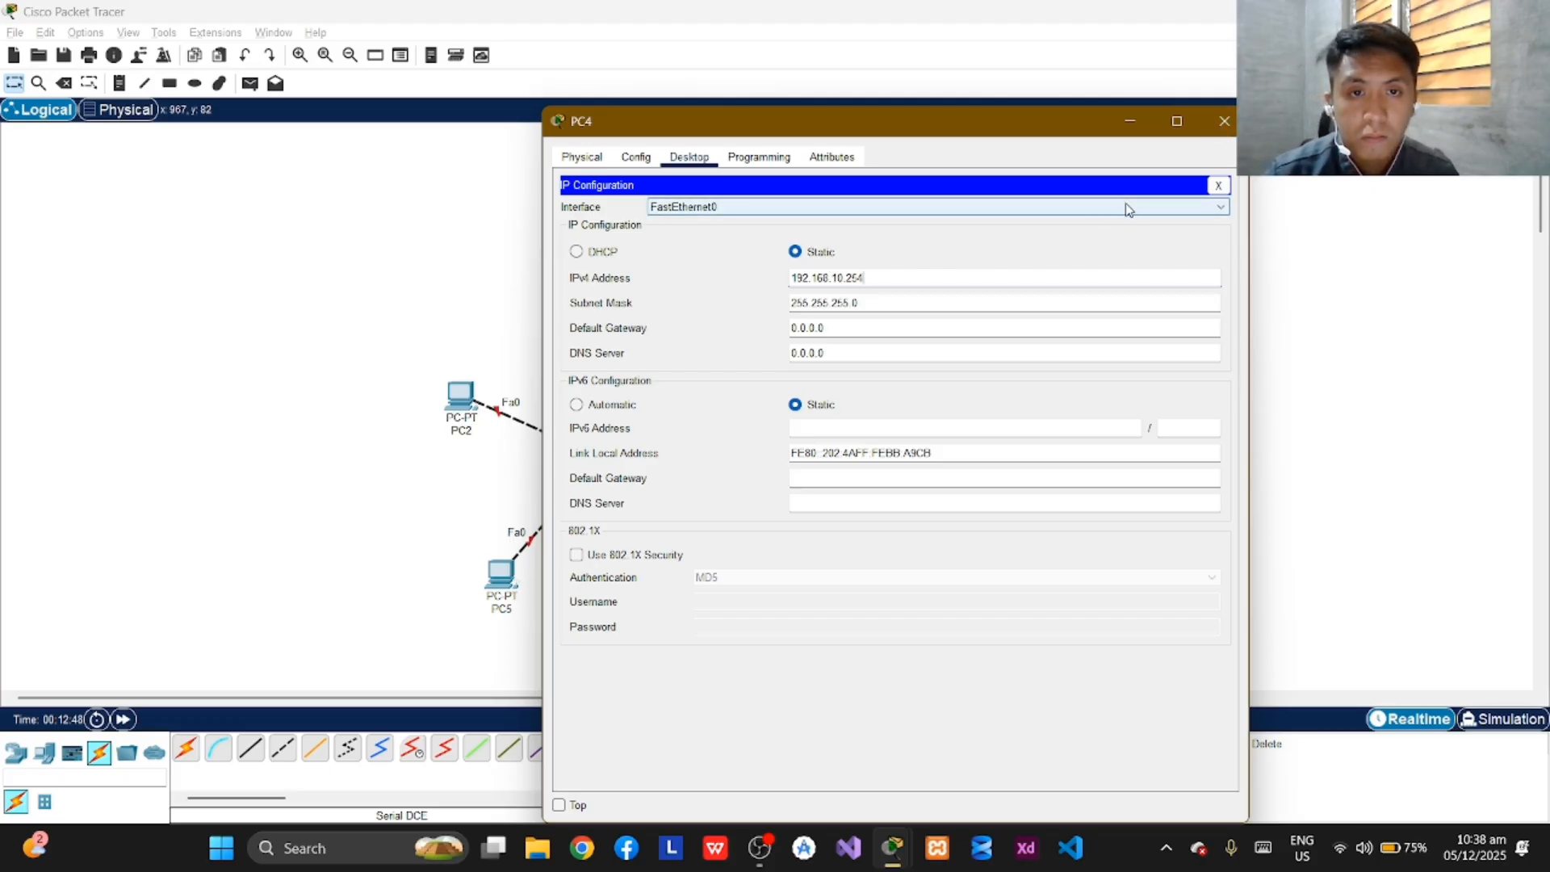
left_click(947, 306)
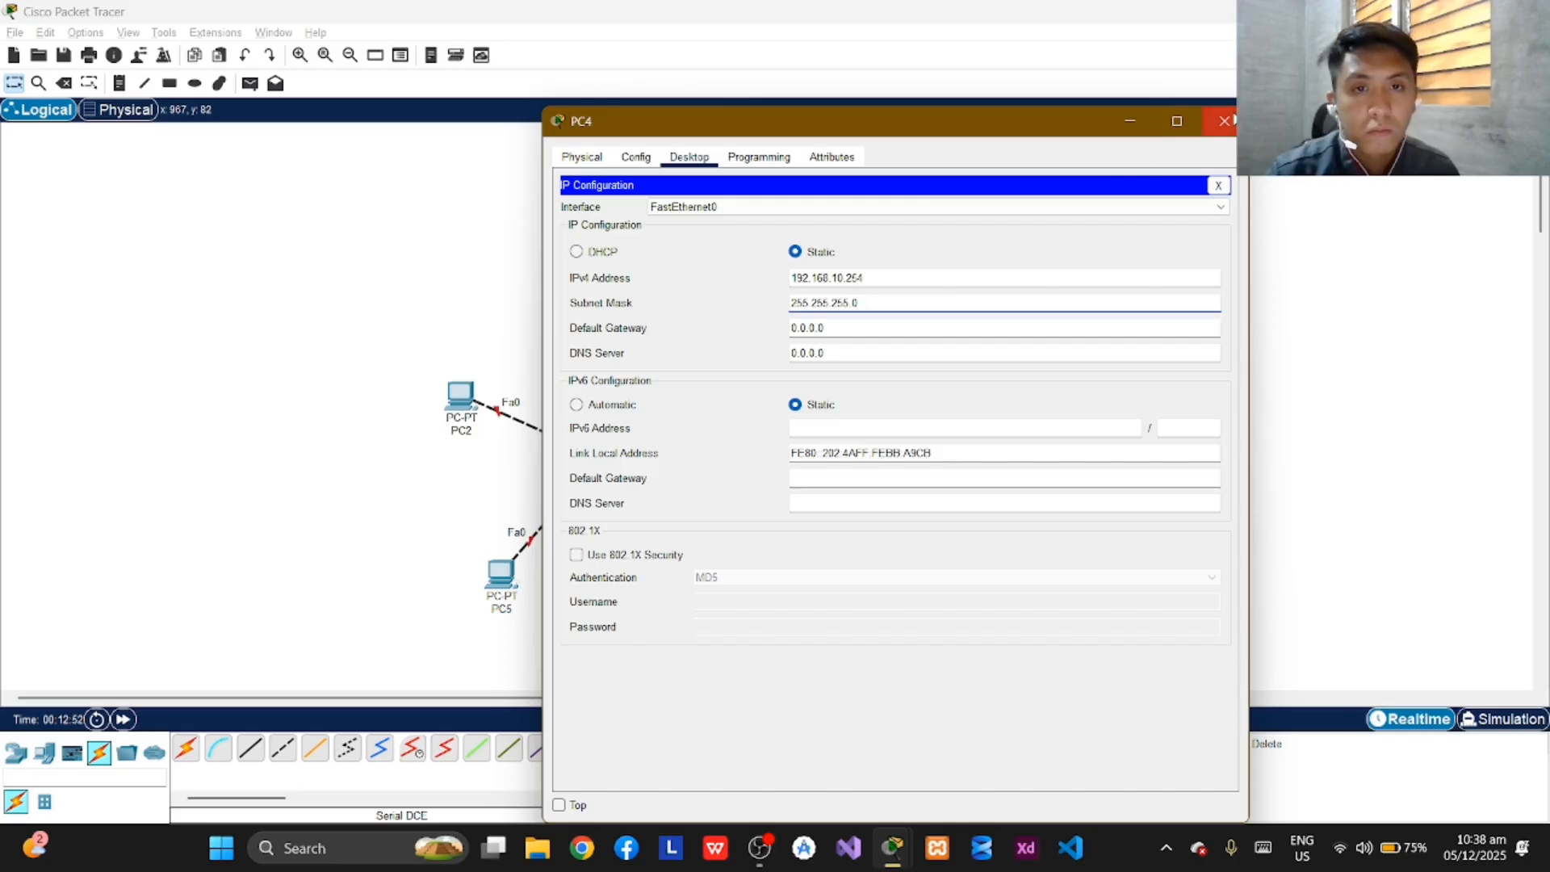
left_click(1225, 121)
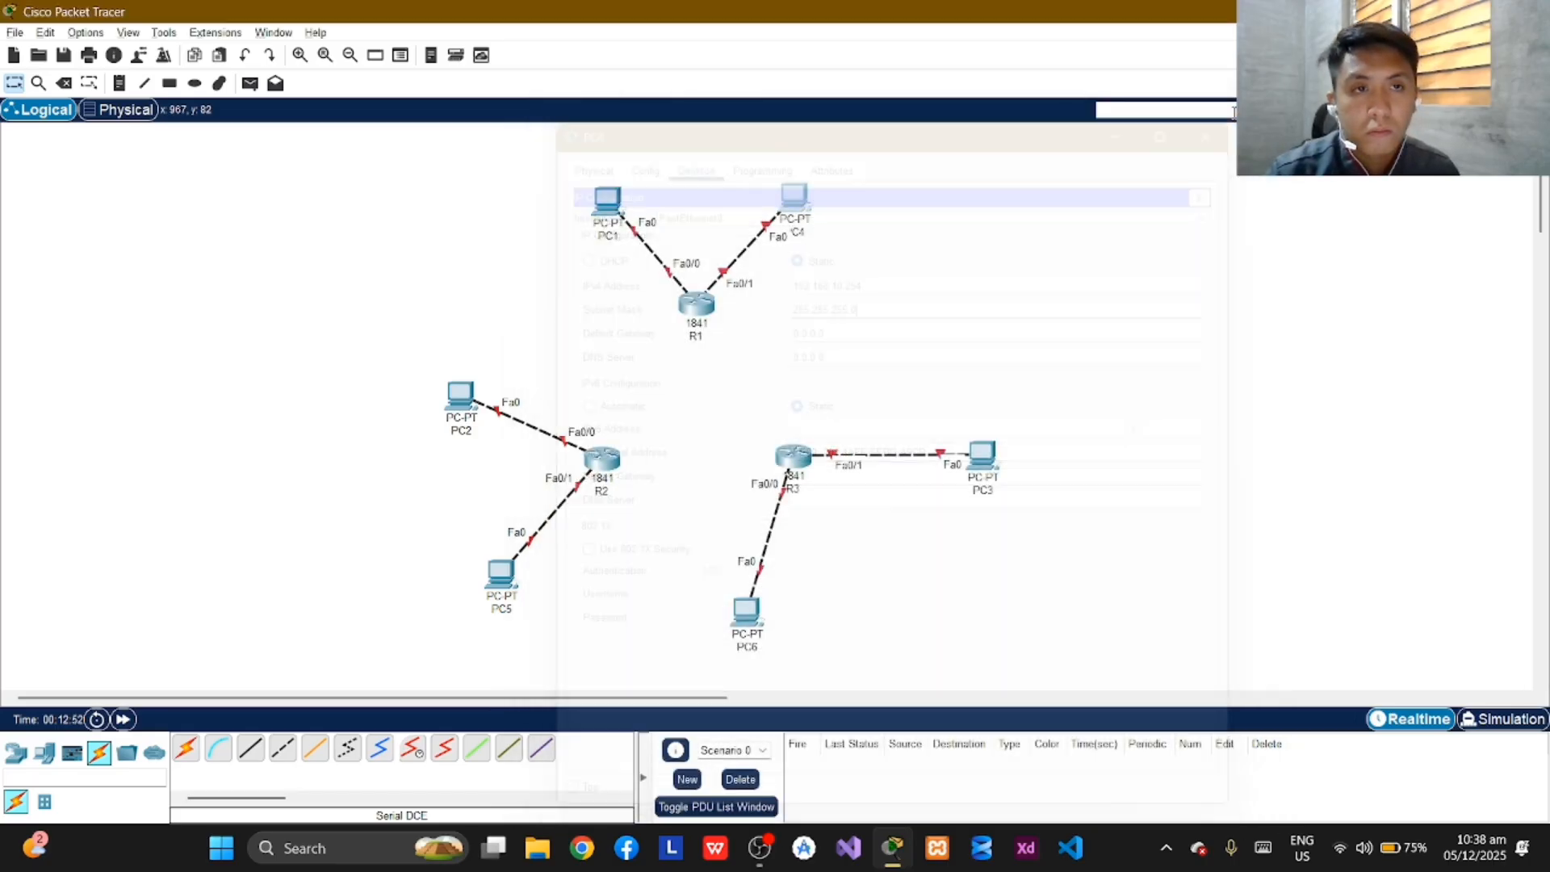
Open PC5's IP configuration and set its static IPv4 address to 192.168.11.126.
left_click(500, 583)
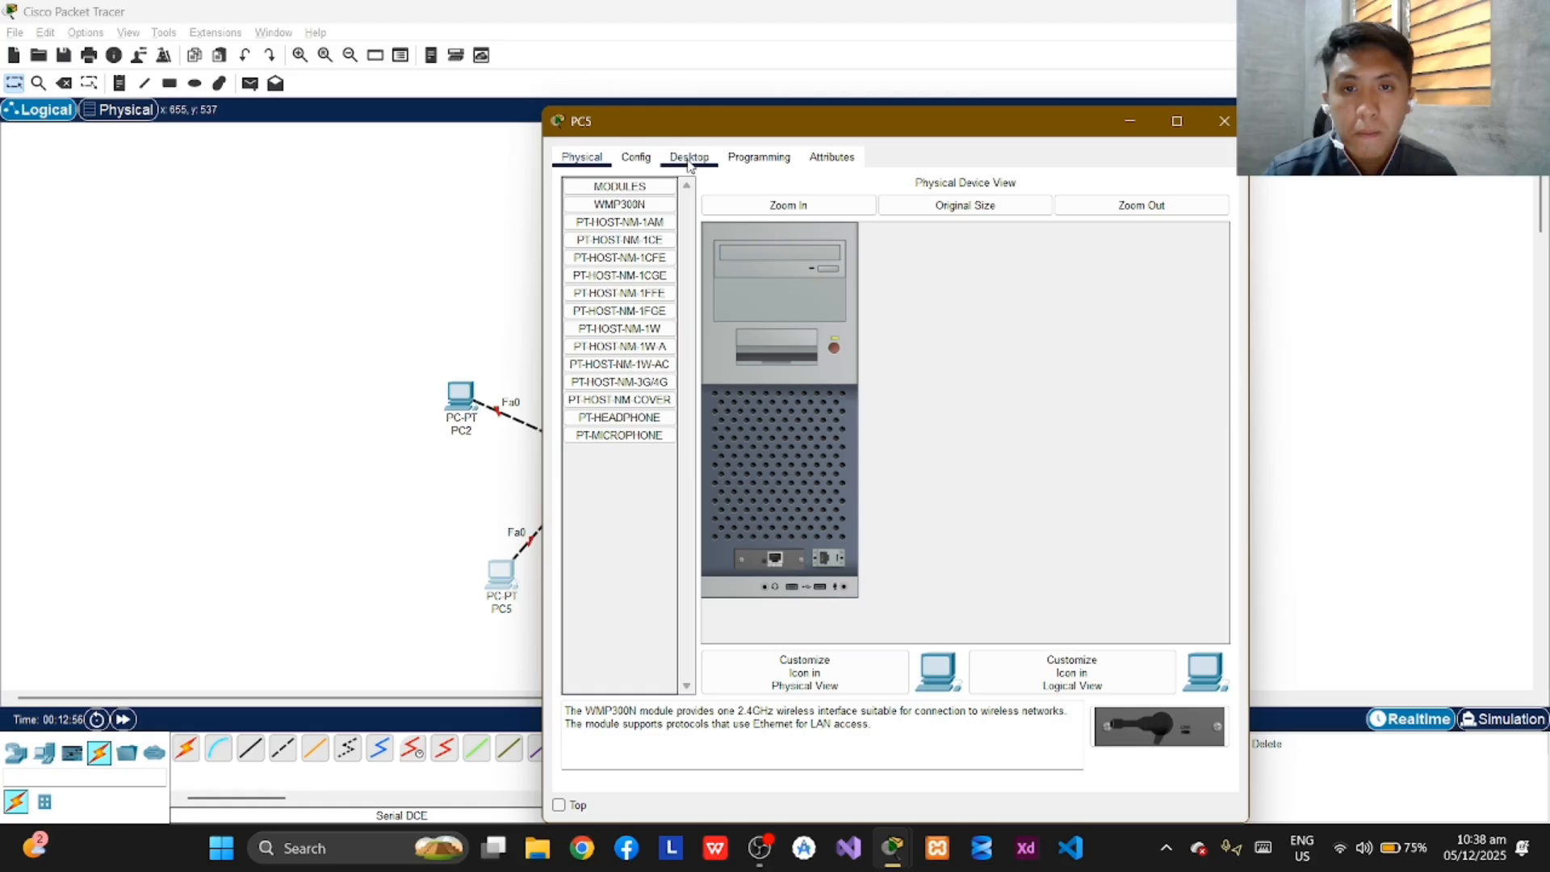
left_click(689, 158)
left_click(611, 243)
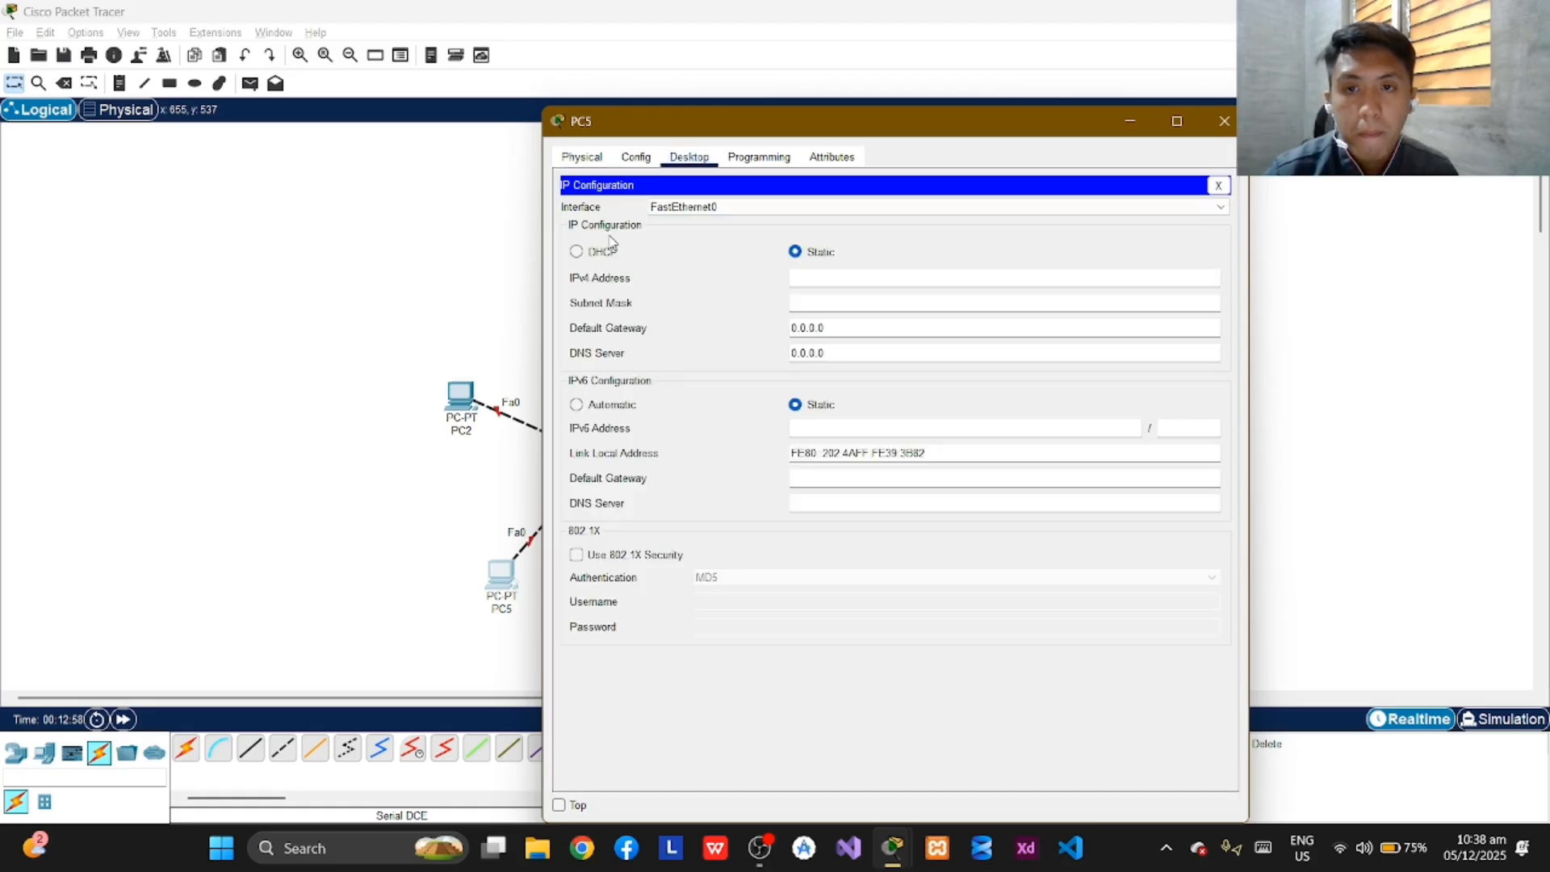
left_click(873, 275)
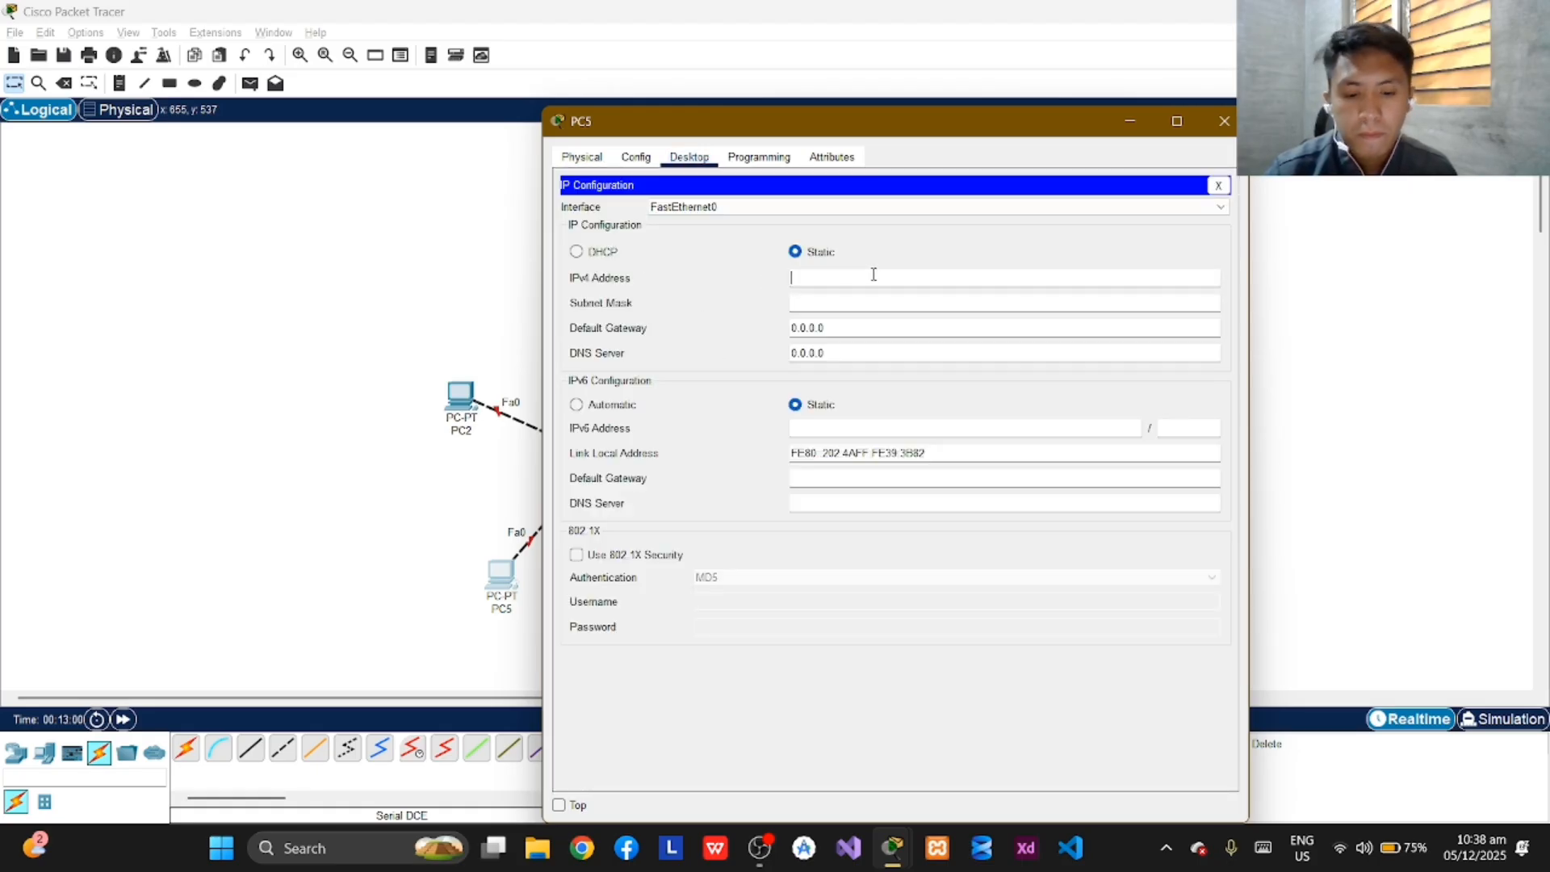
type("1")
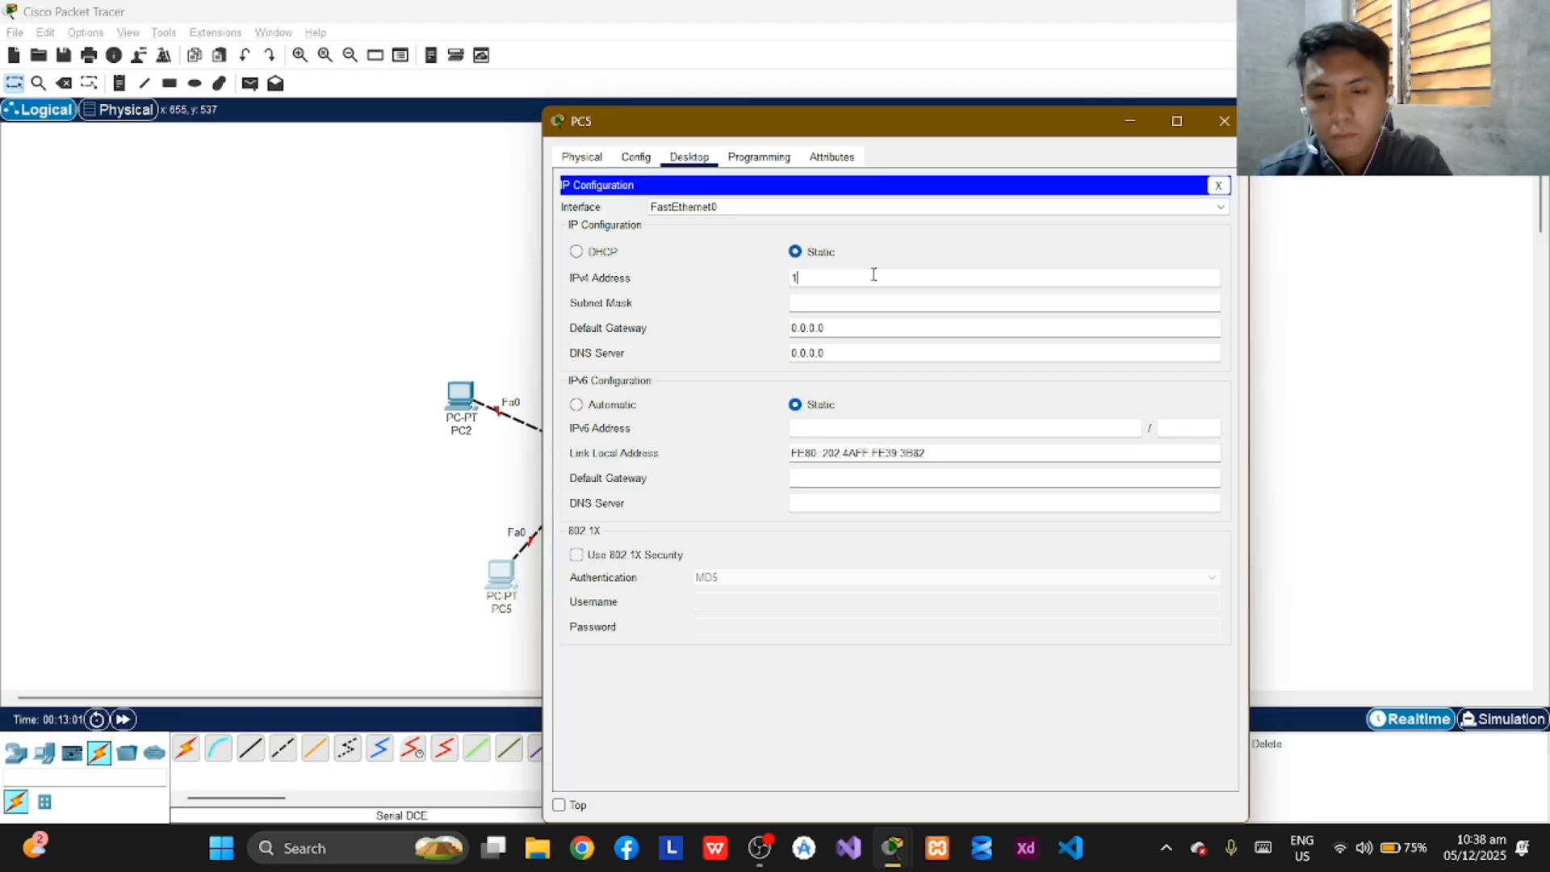
type("92.168.11.126")
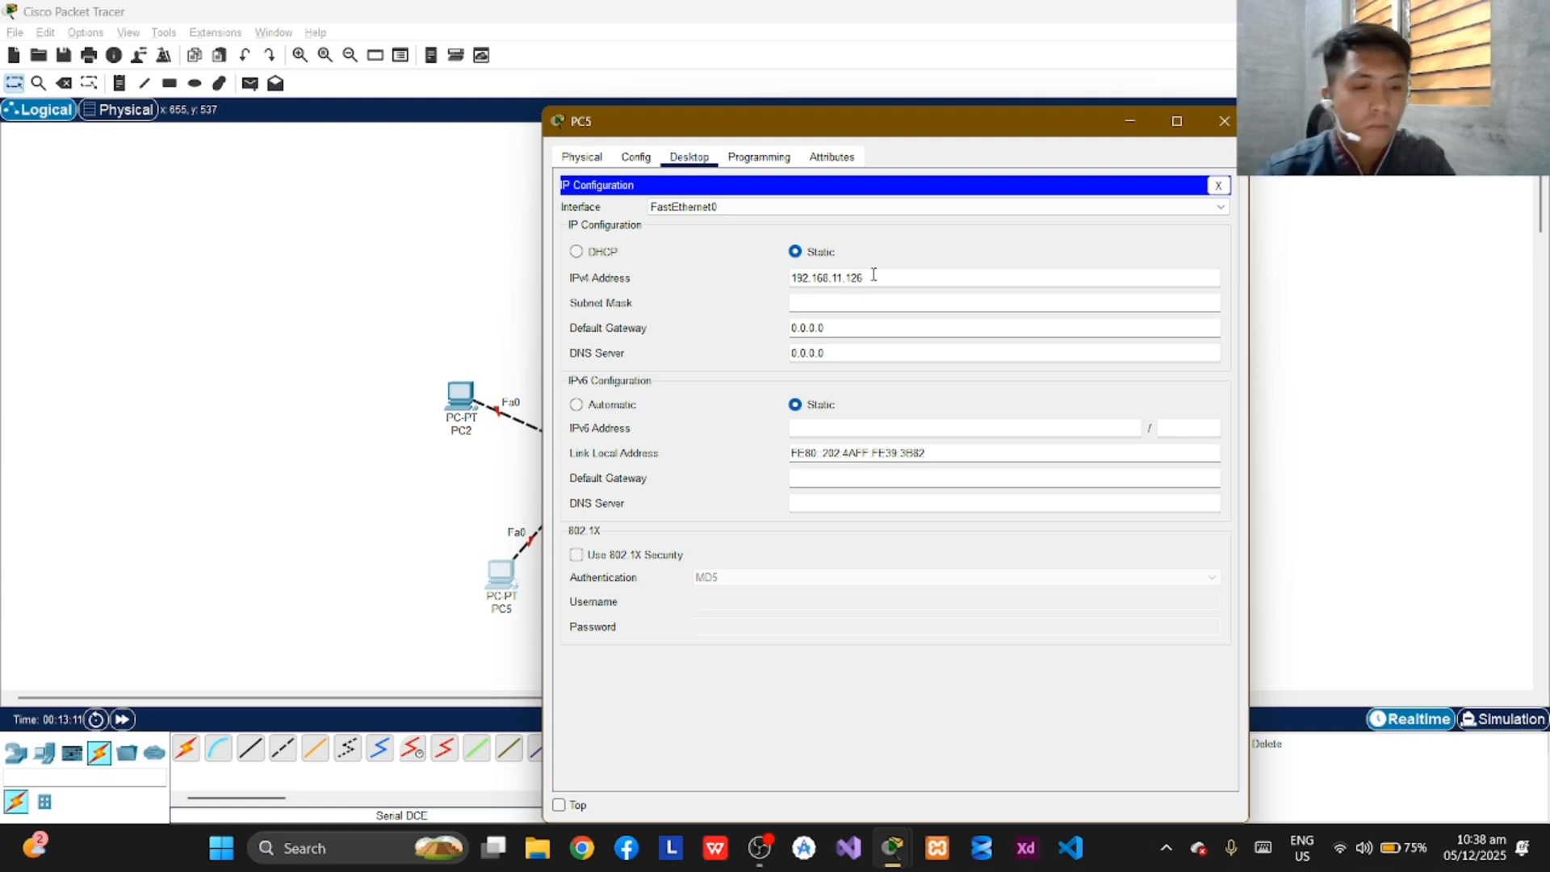
Set PC5's subnet mask to 255.255.255.128 and close its configuration window.
key("Return")
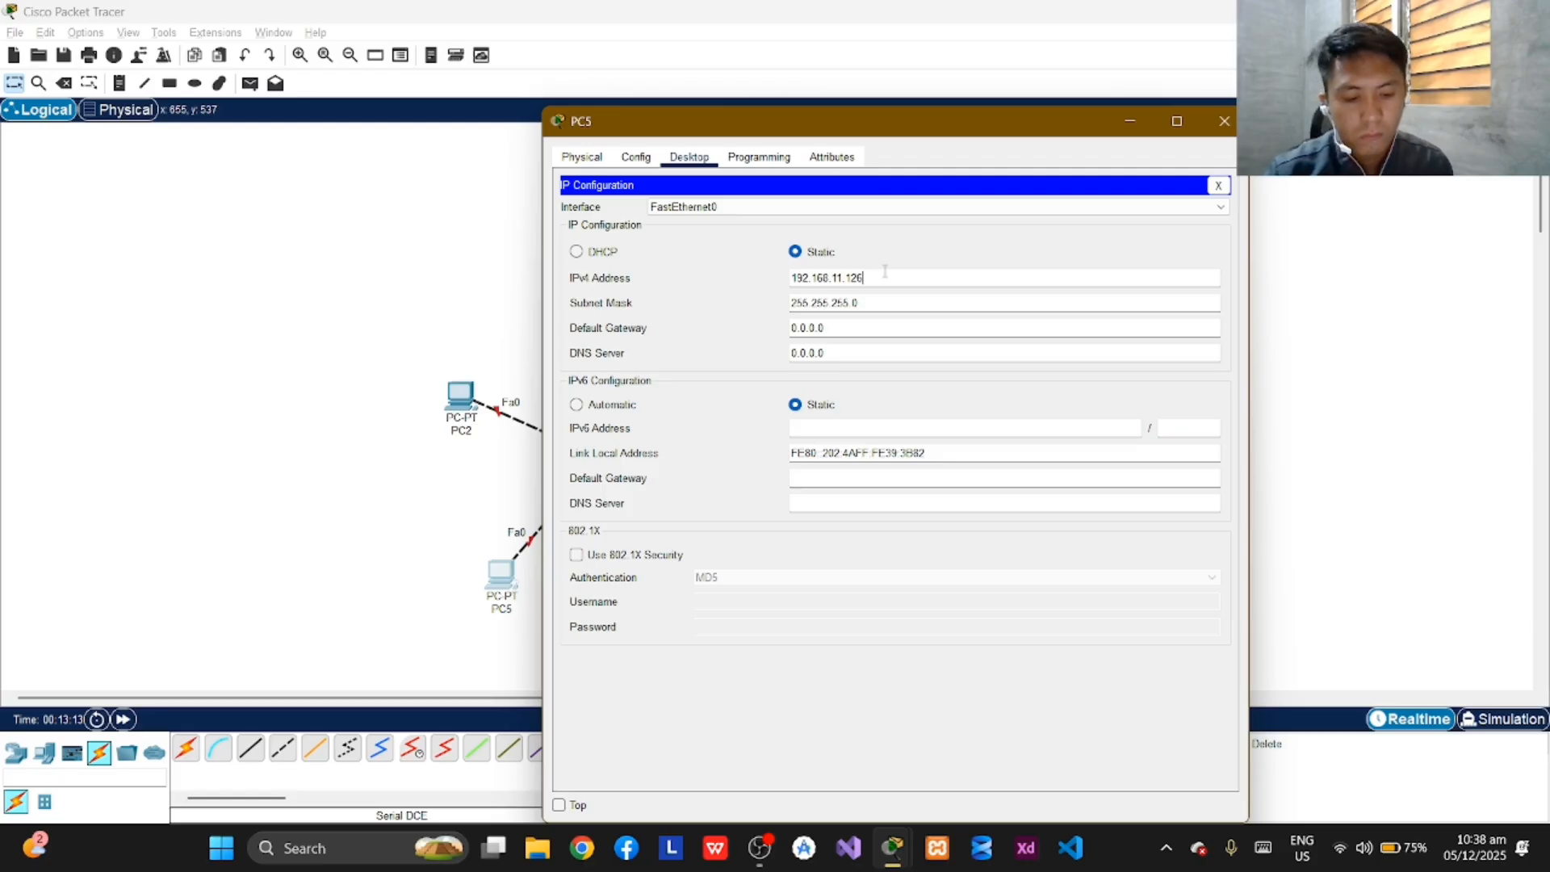
left_click(921, 301)
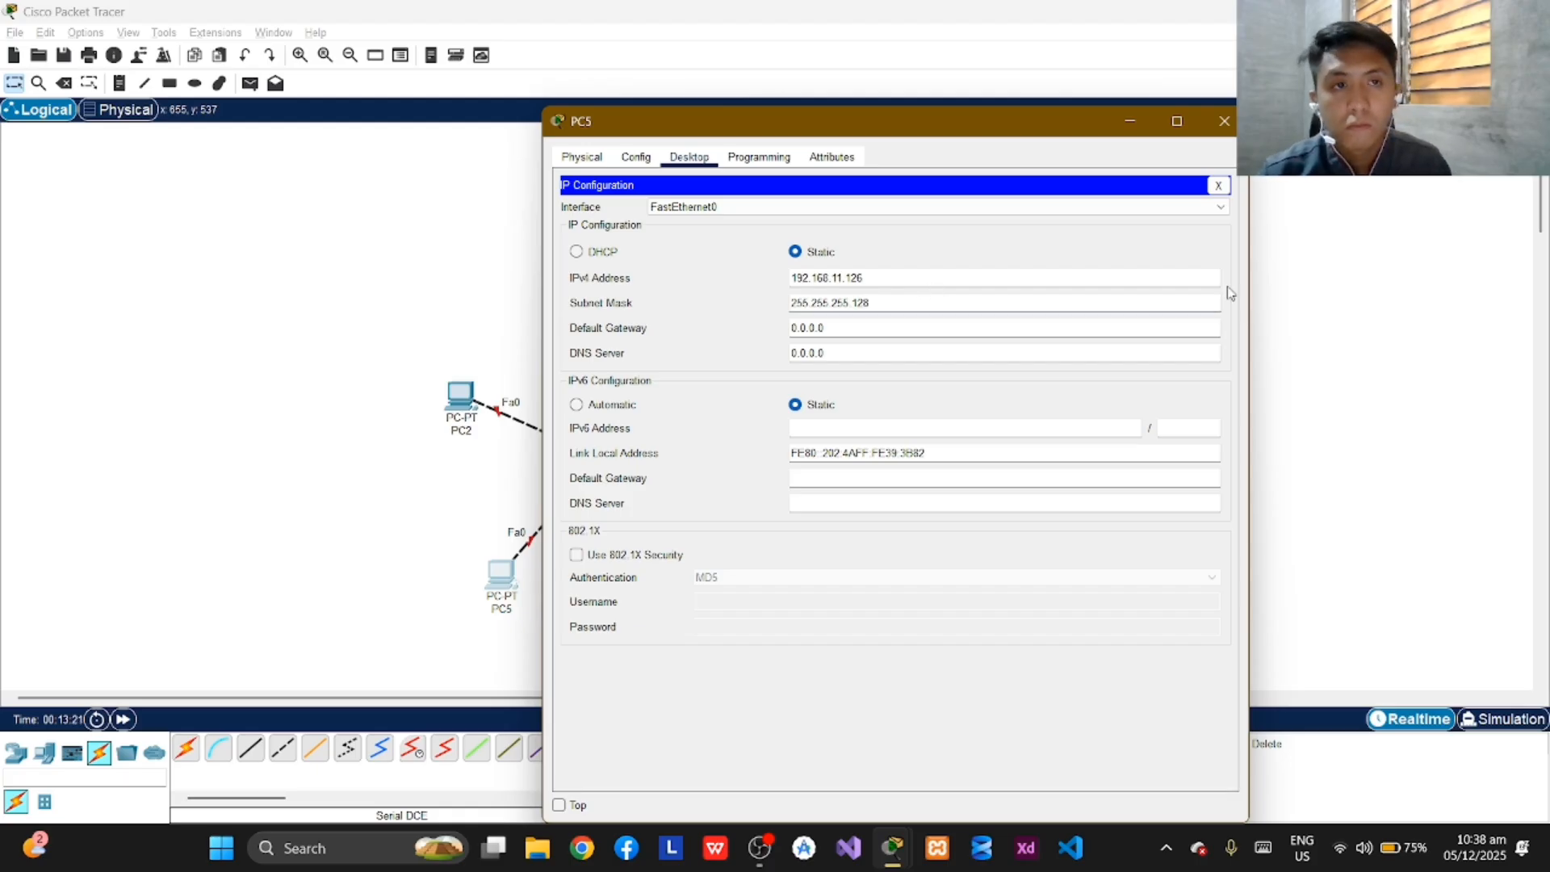
left_click(1223, 121)
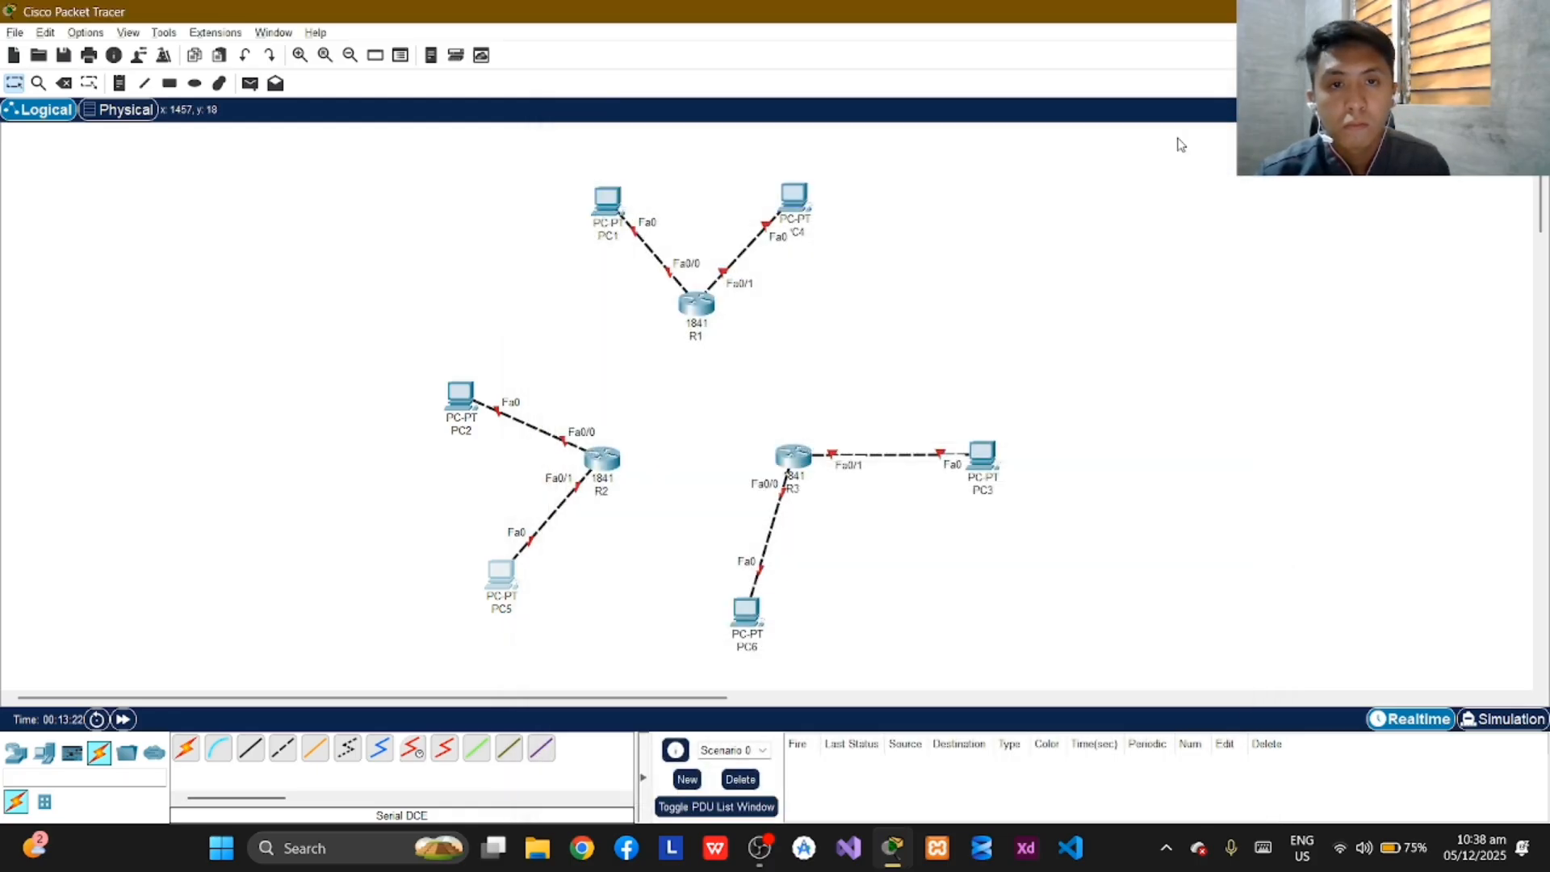
Open PC6's IP configuration and set its static IPv4 address to 192.168.3.254.
left_click(749, 618)
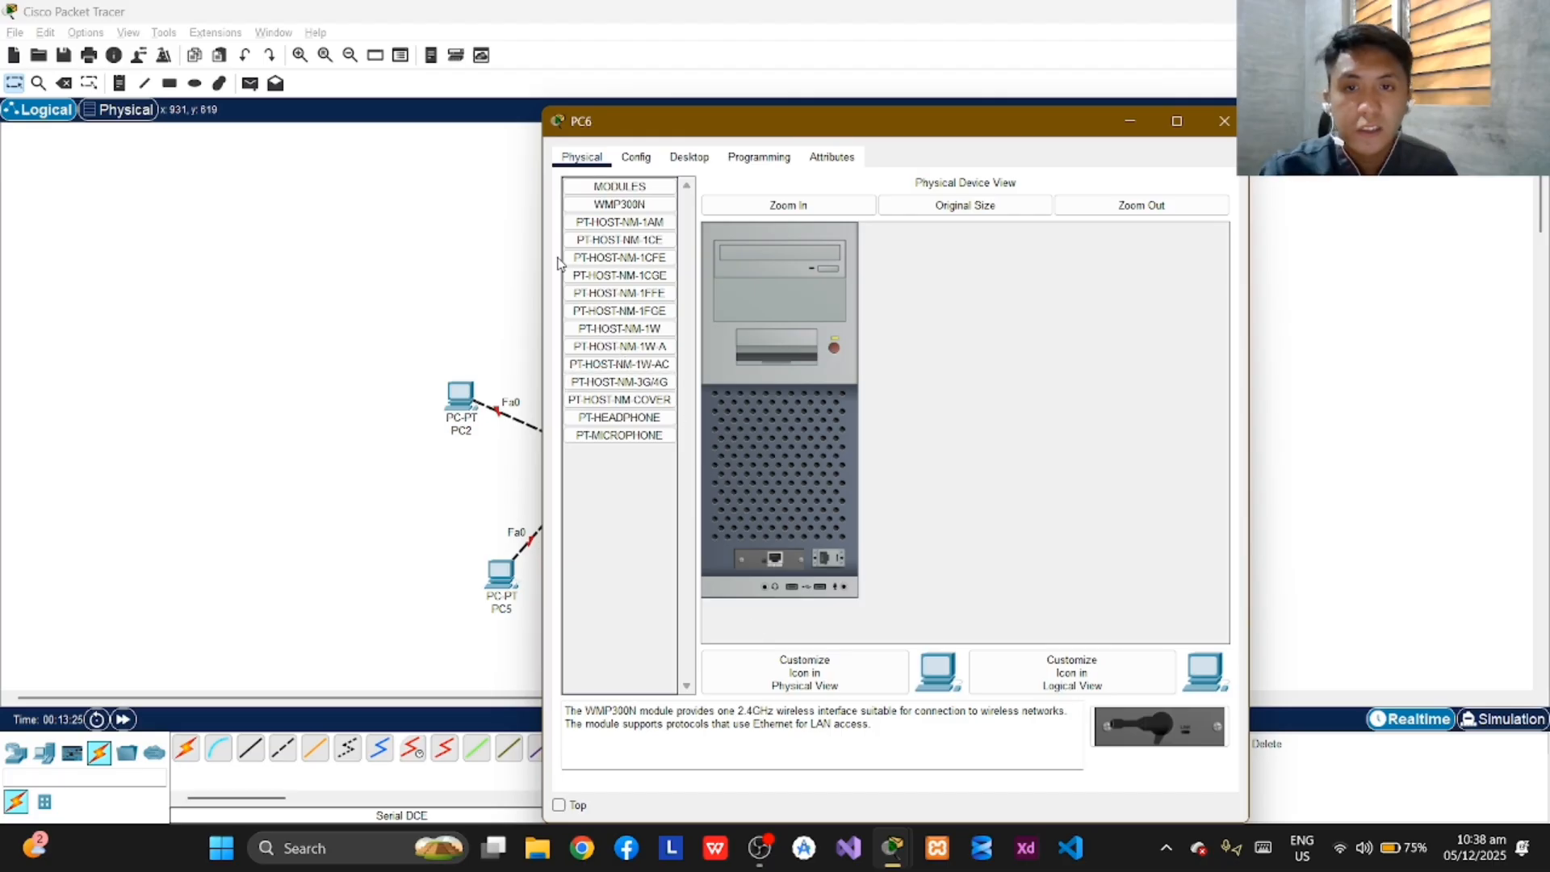
left_click(698, 157)
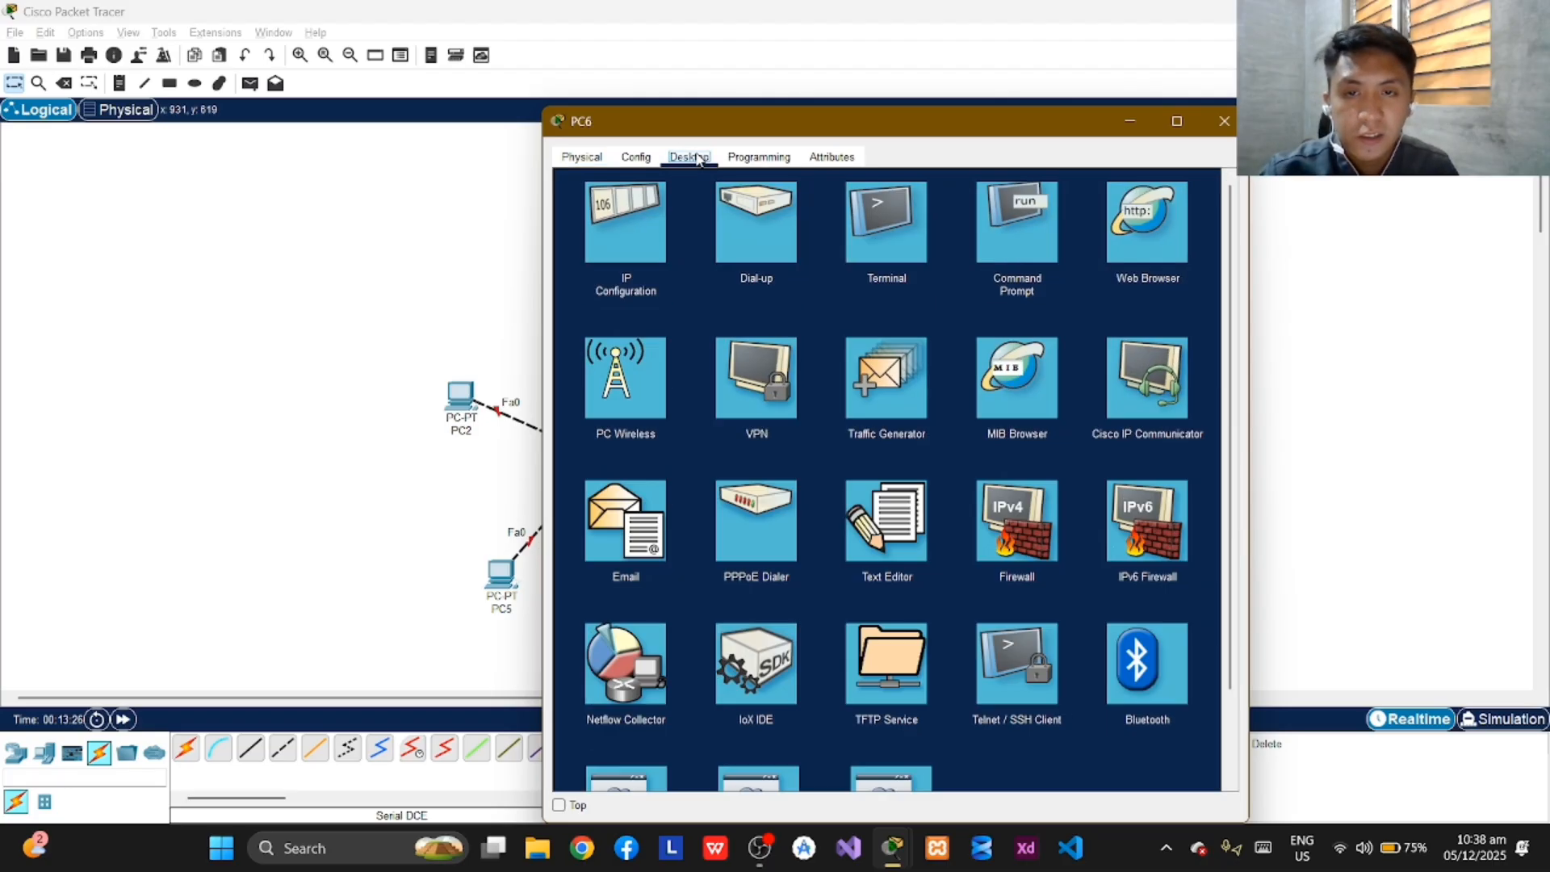
left_click(626, 230)
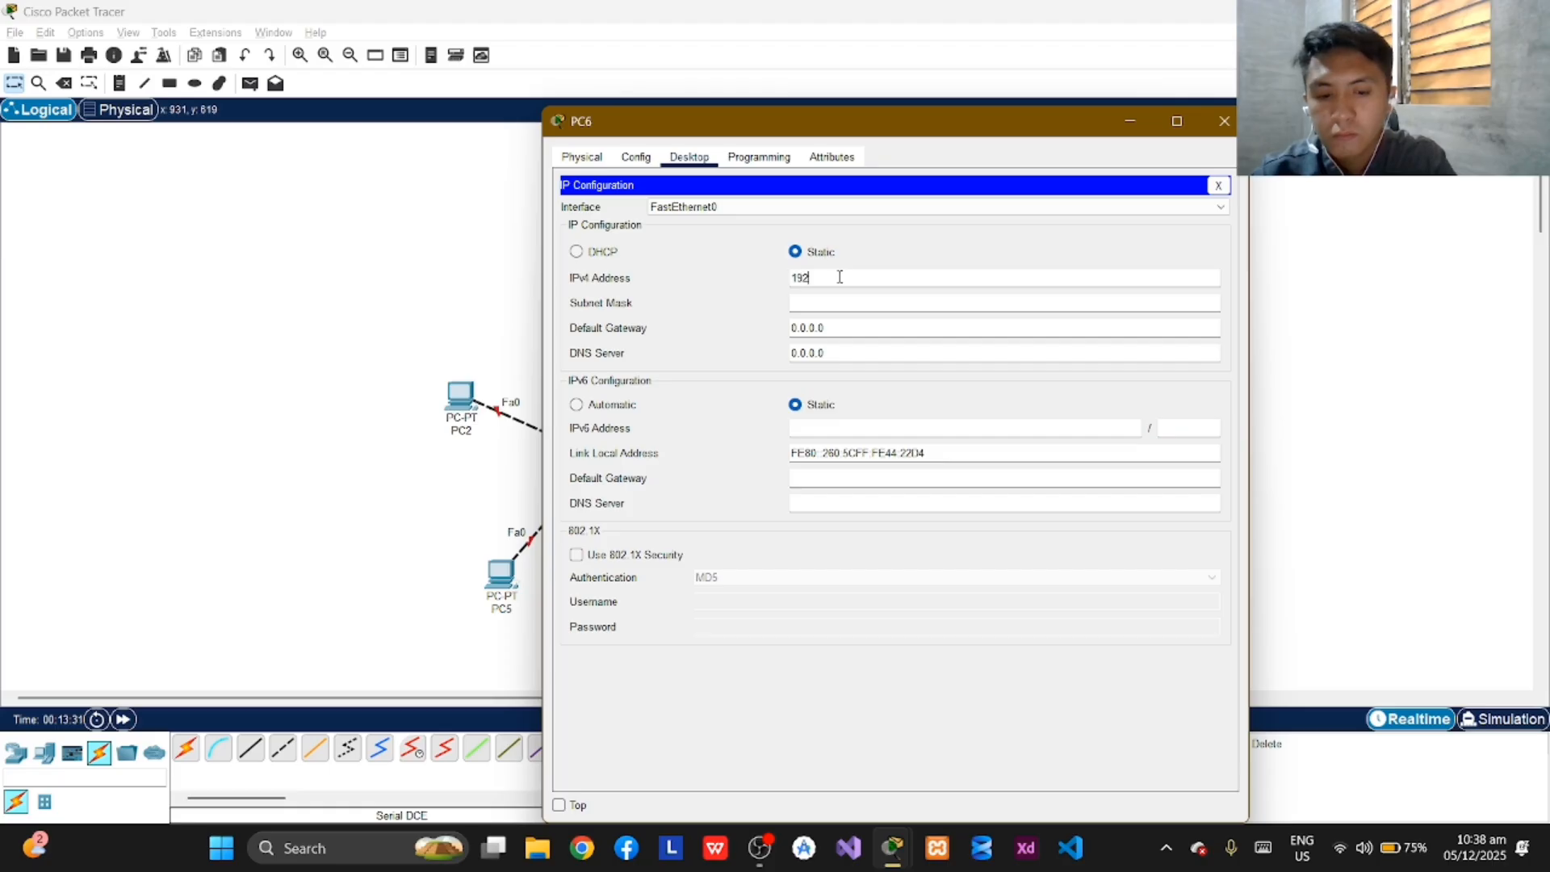
type("192.168")
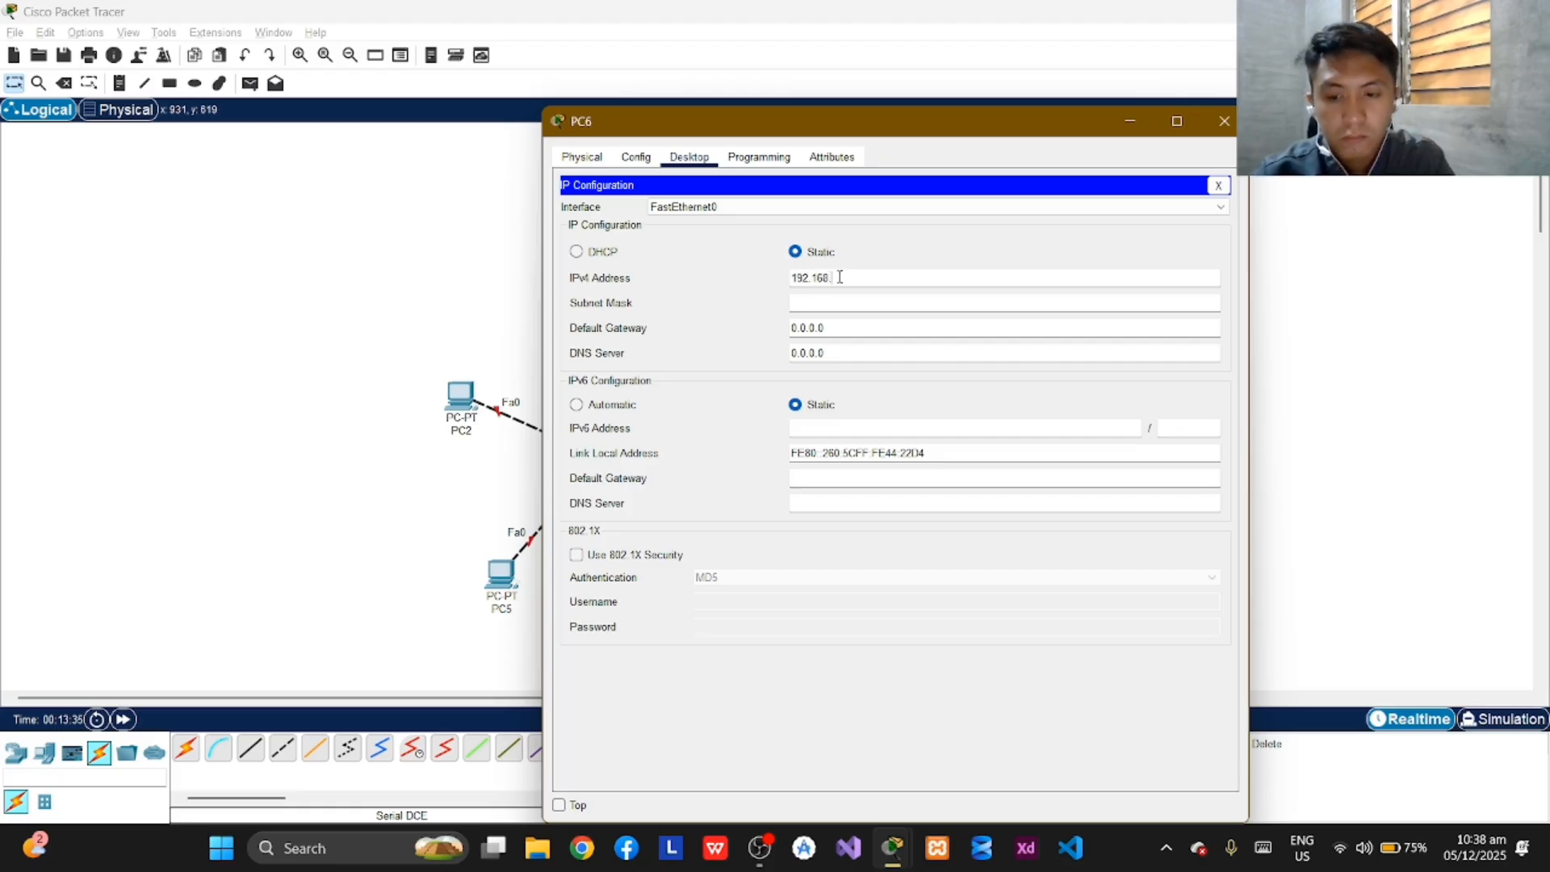
type(".3")
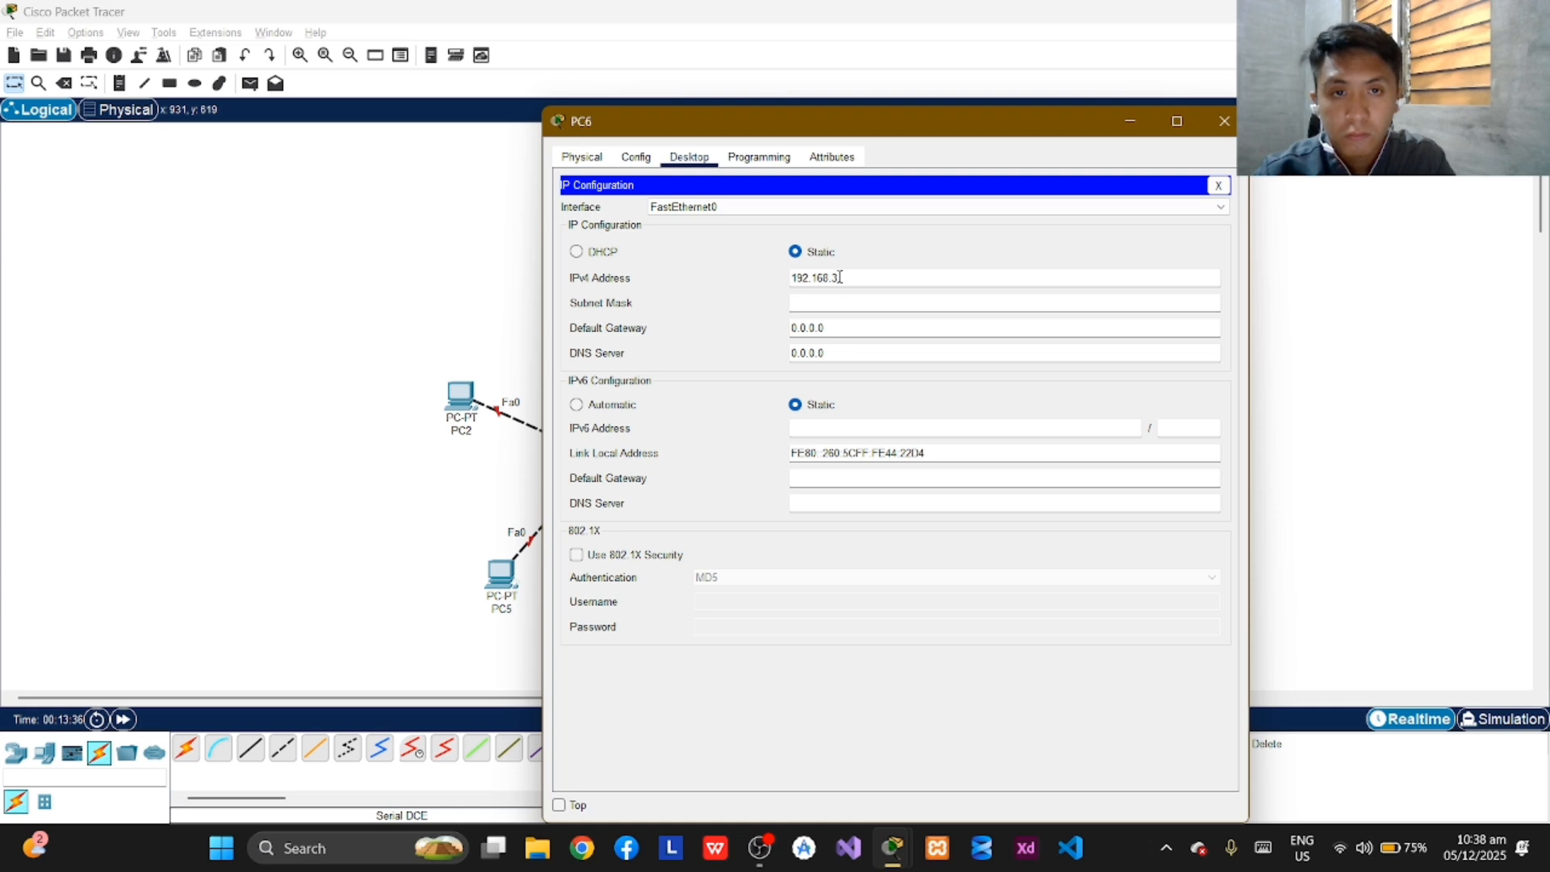
type(".2")
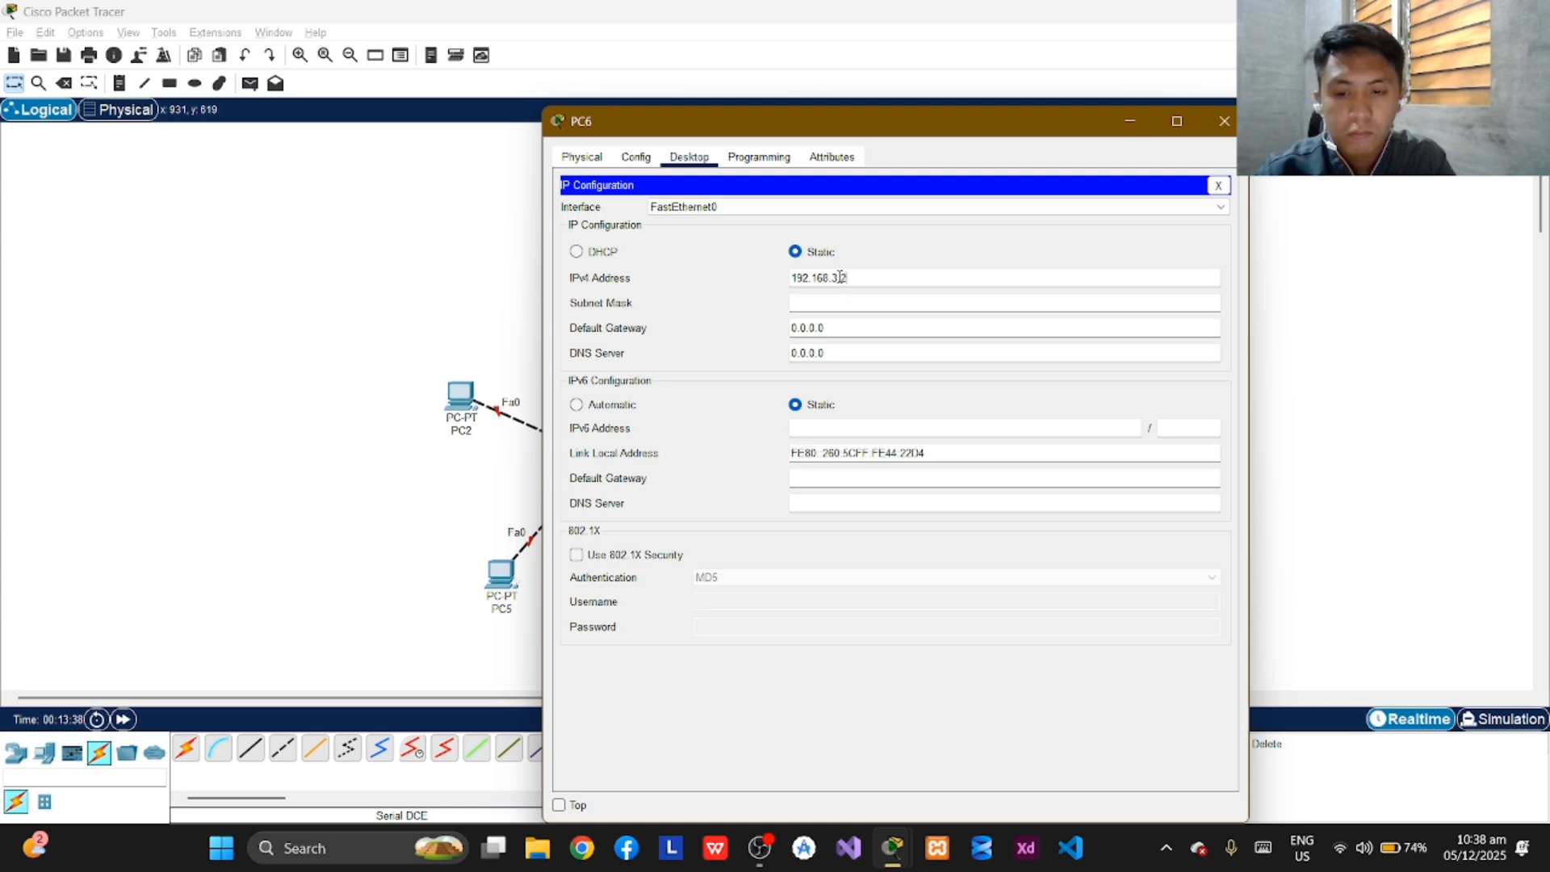
type("54")
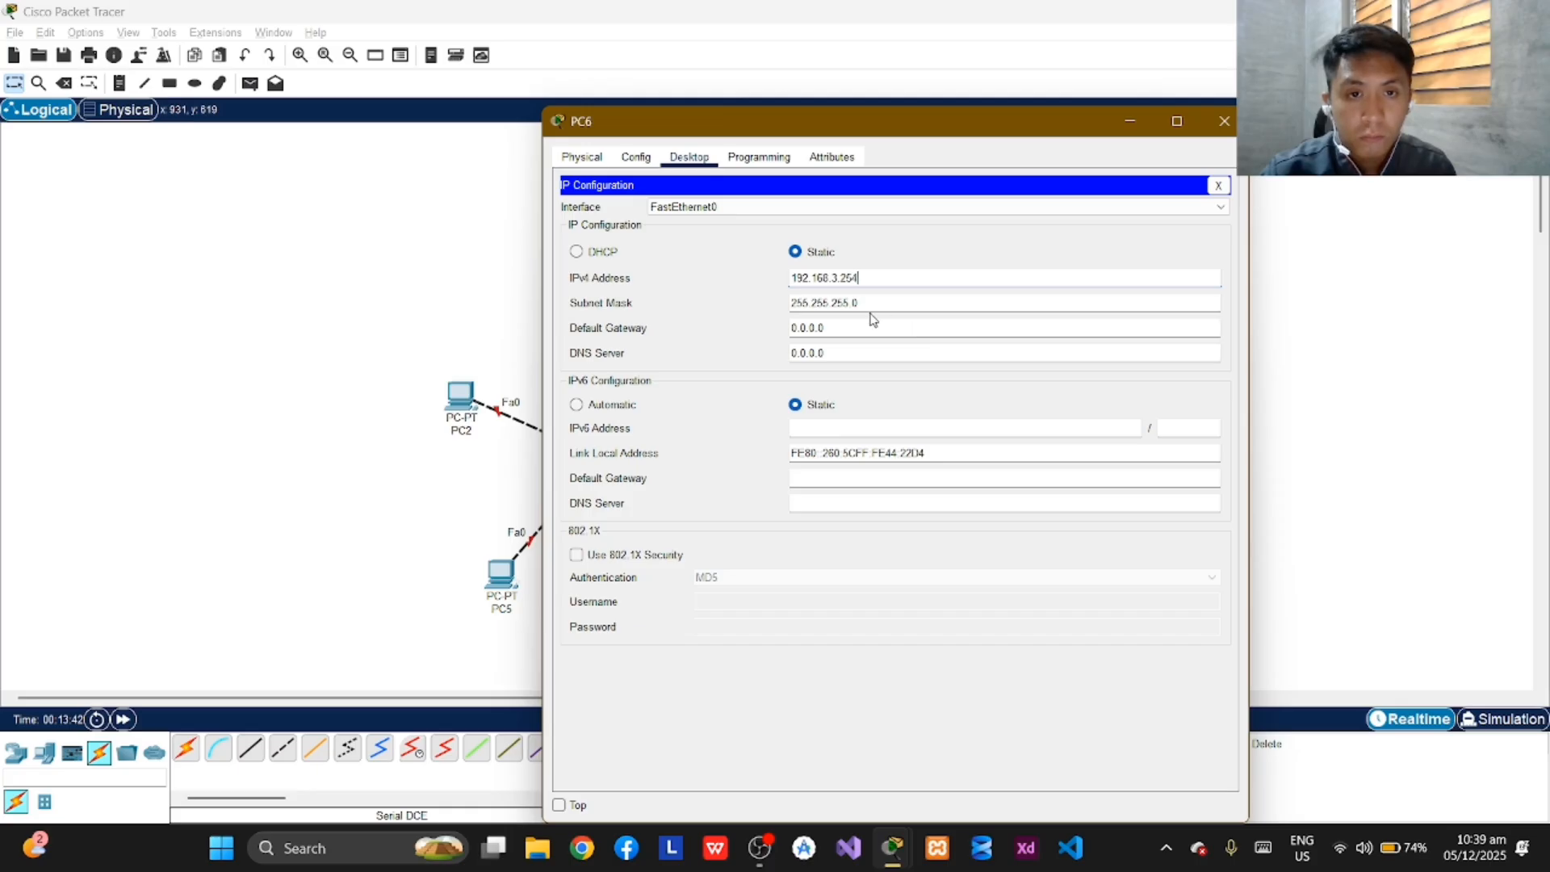
Set PC6's subnet mask to 255.255.252.0 and close its configuration window.
key("Tab")
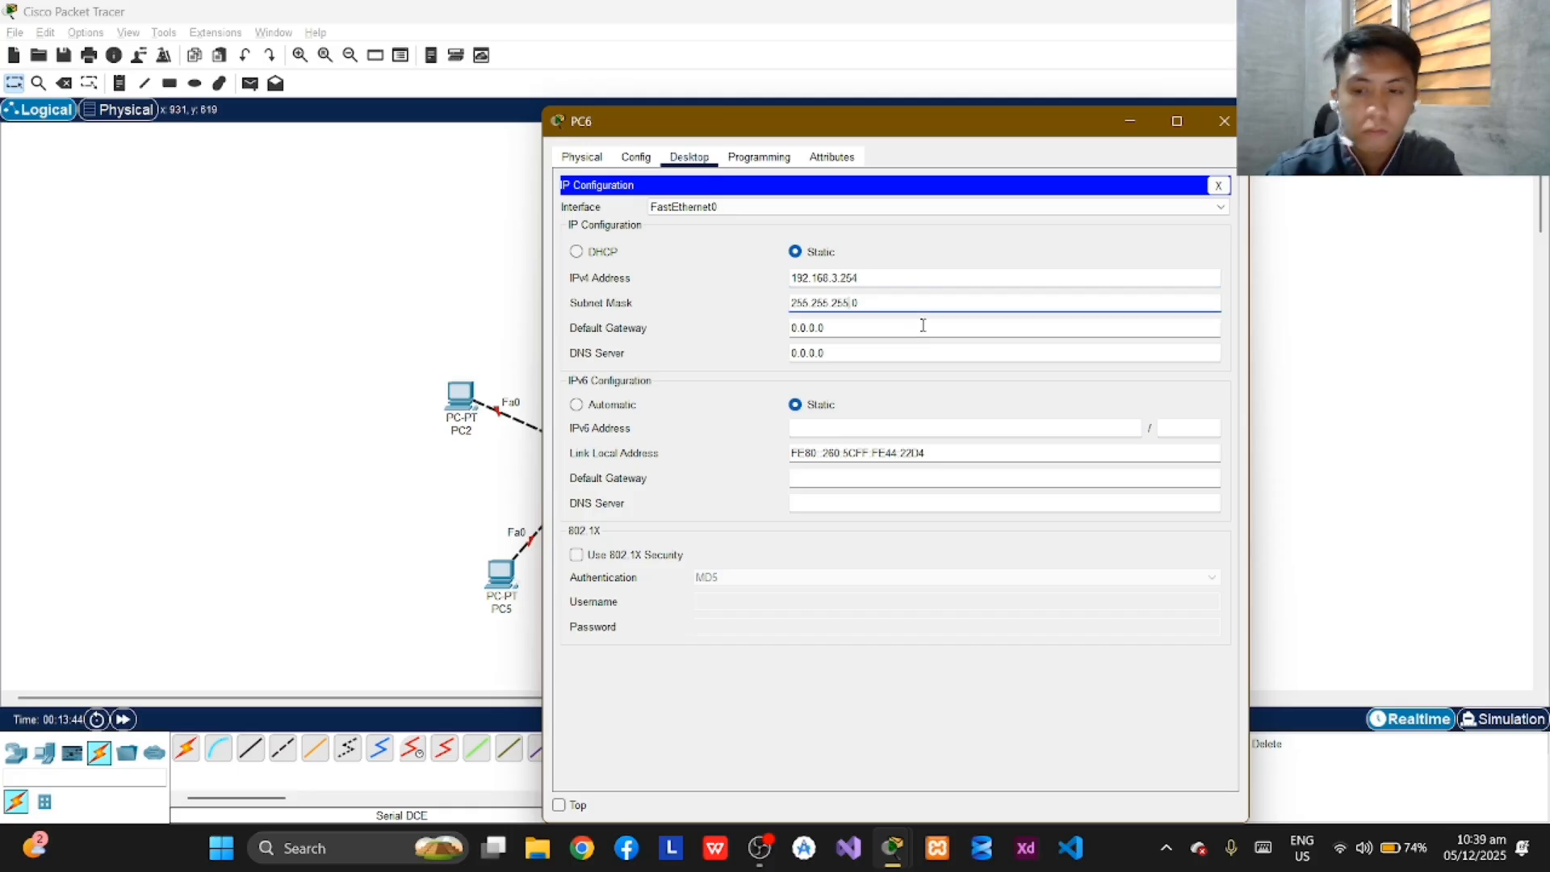
key("BackSpace")
type("2")
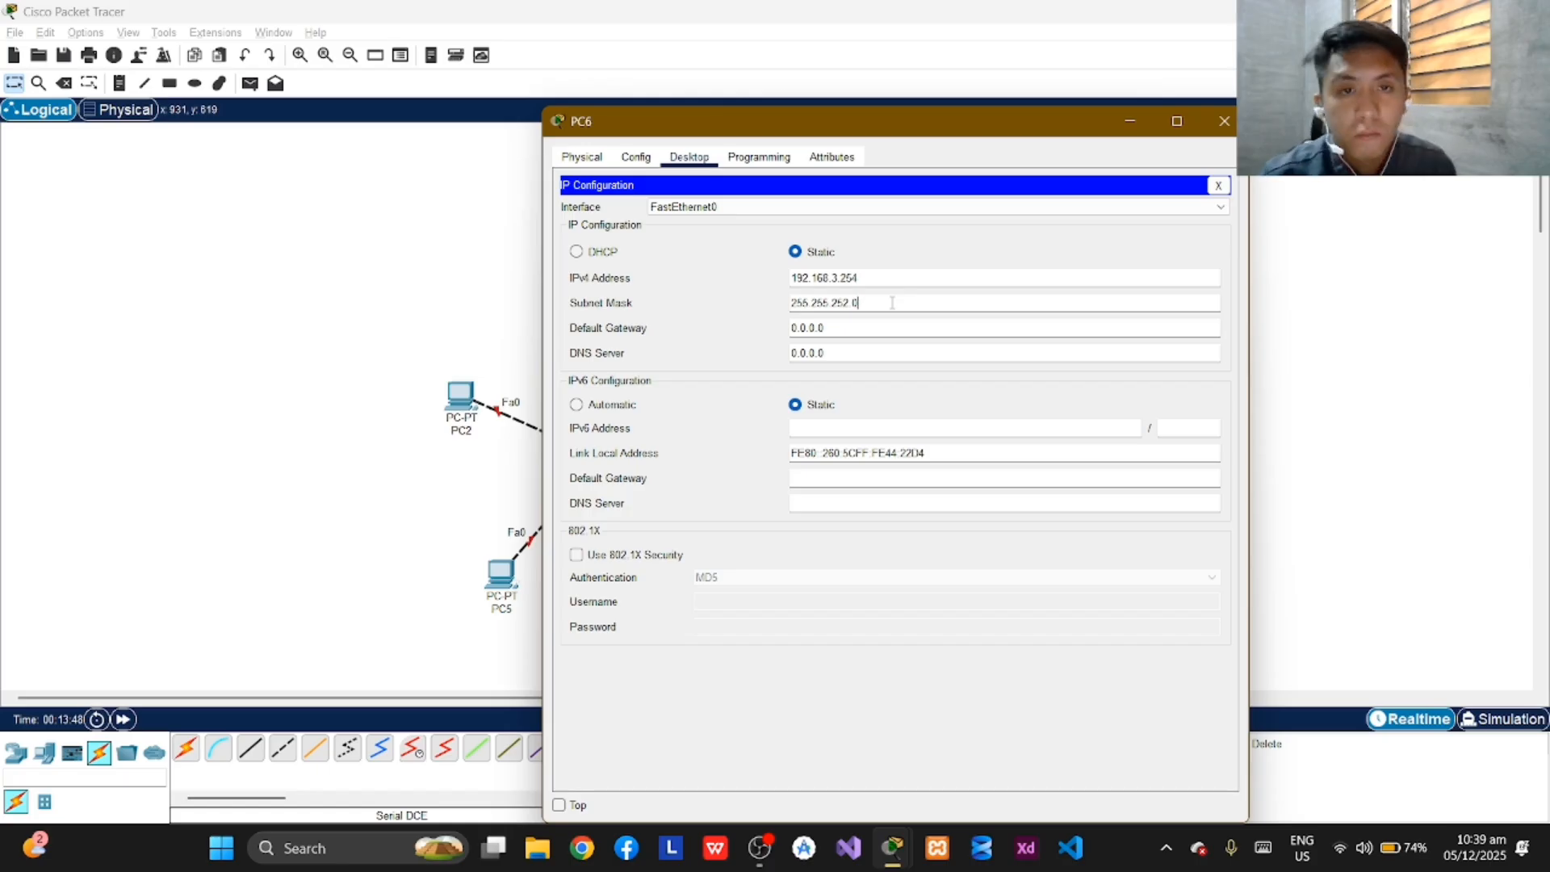
left_click(1224, 121)
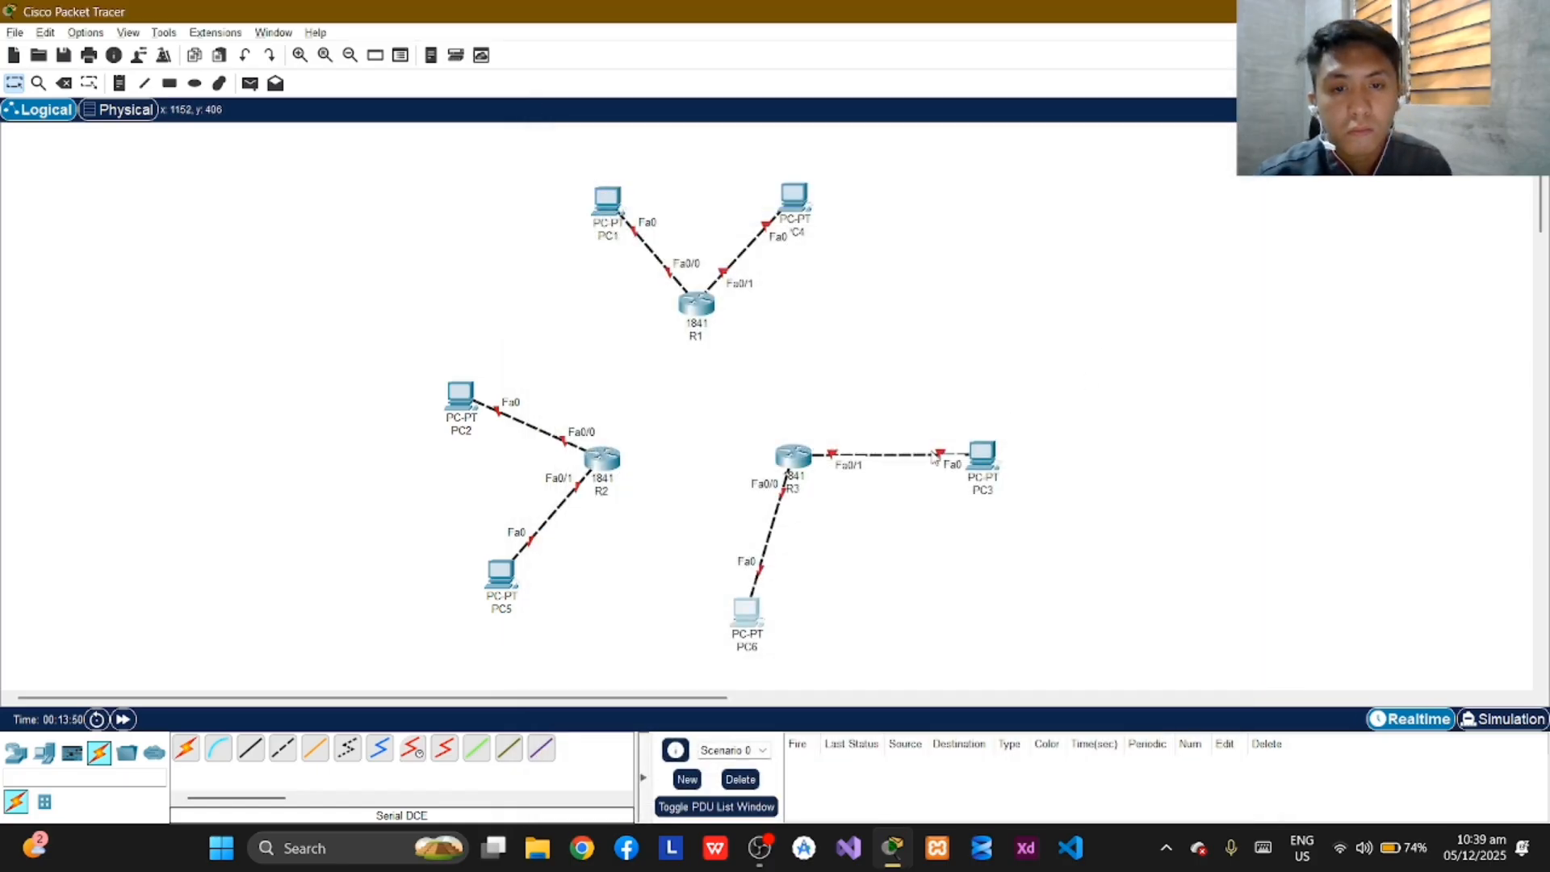
Reopen PC6's IP configuration to check the saved address and subnet mask, and close it.
left_click(747, 617)
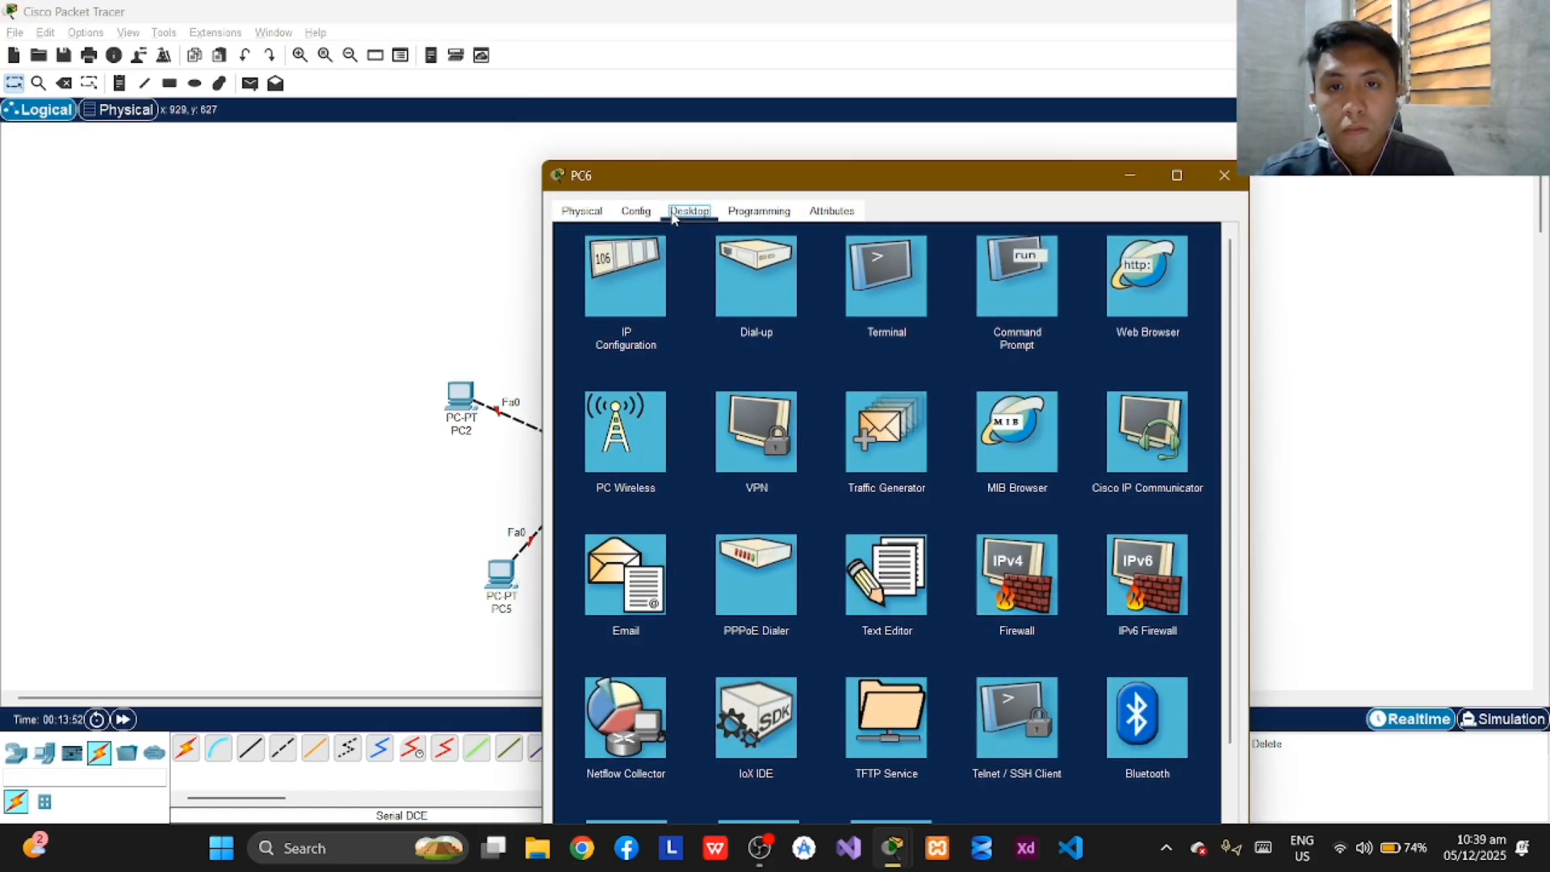
left_click(626, 273)
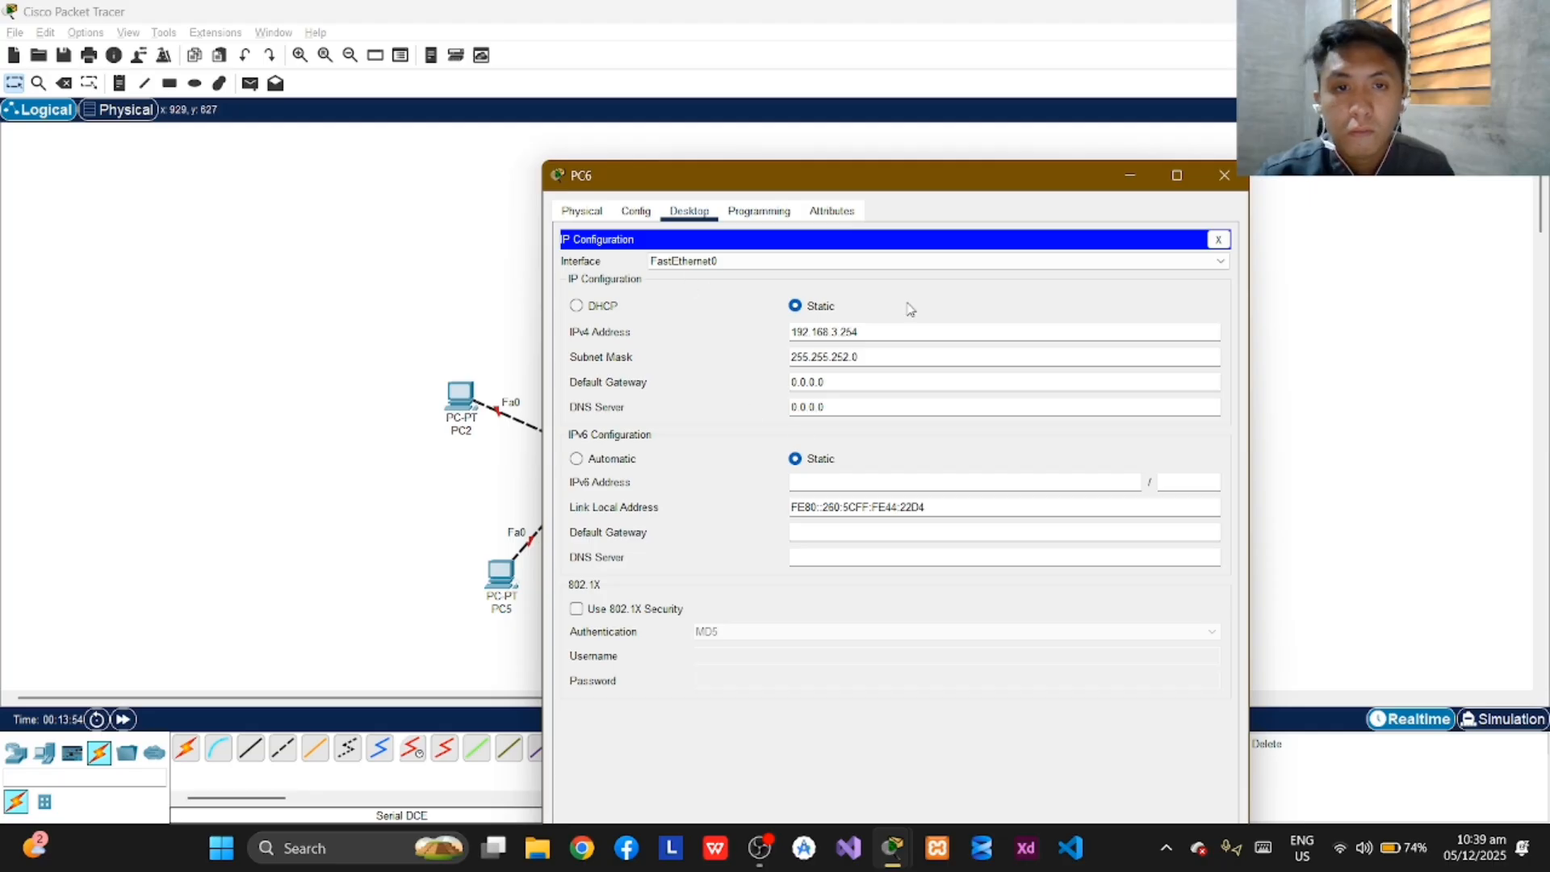
left_click(1224, 176)
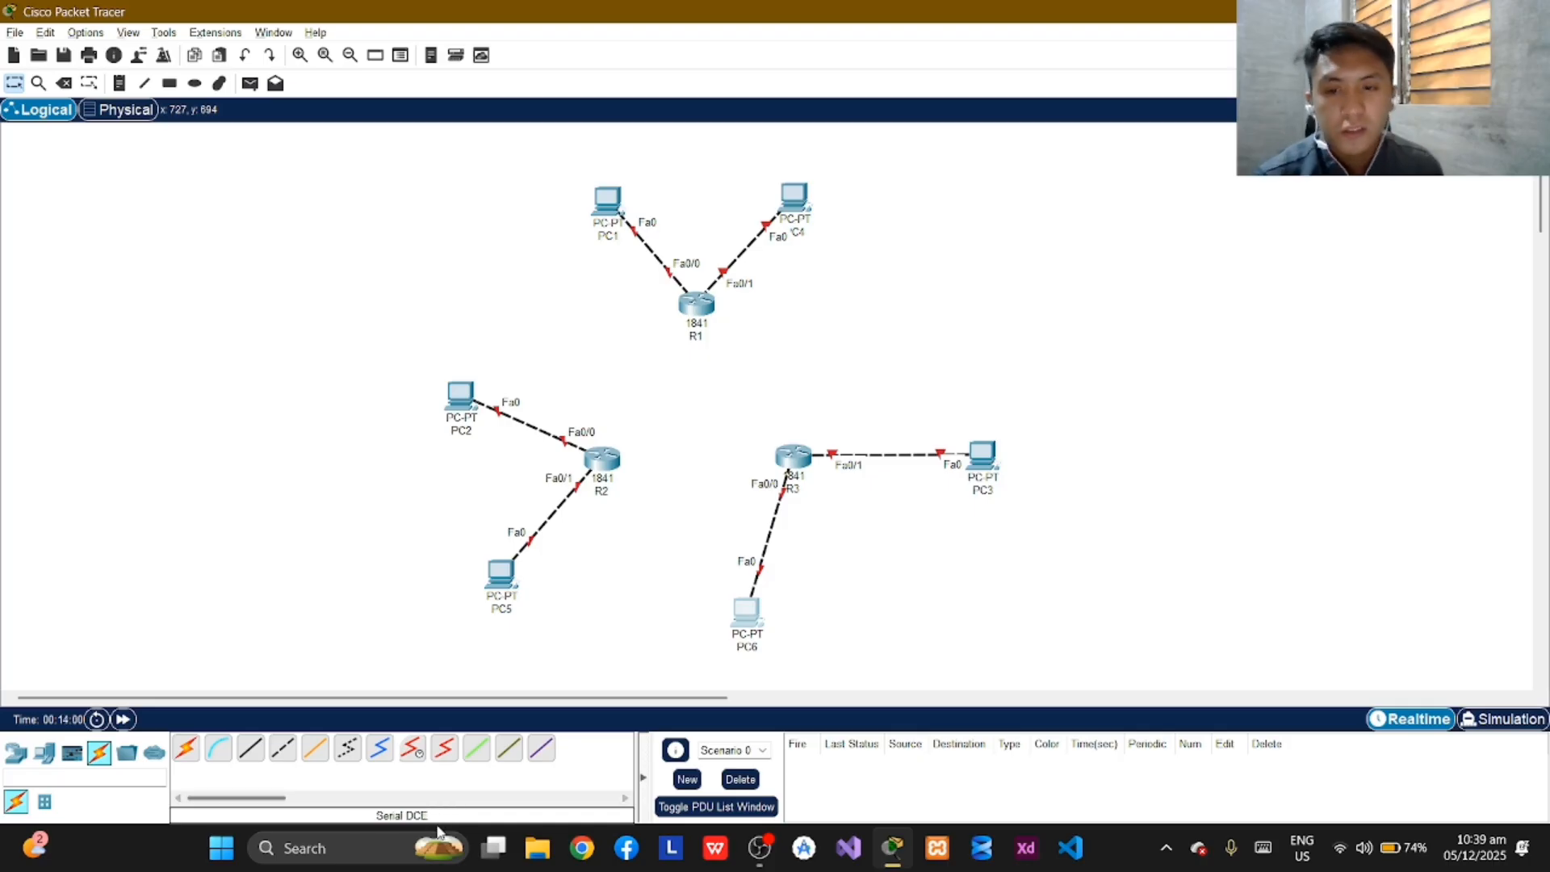
Power off R1, install a WIC-2T module in its empty slot beside the power switch, and restore power.
left_click(411, 748)
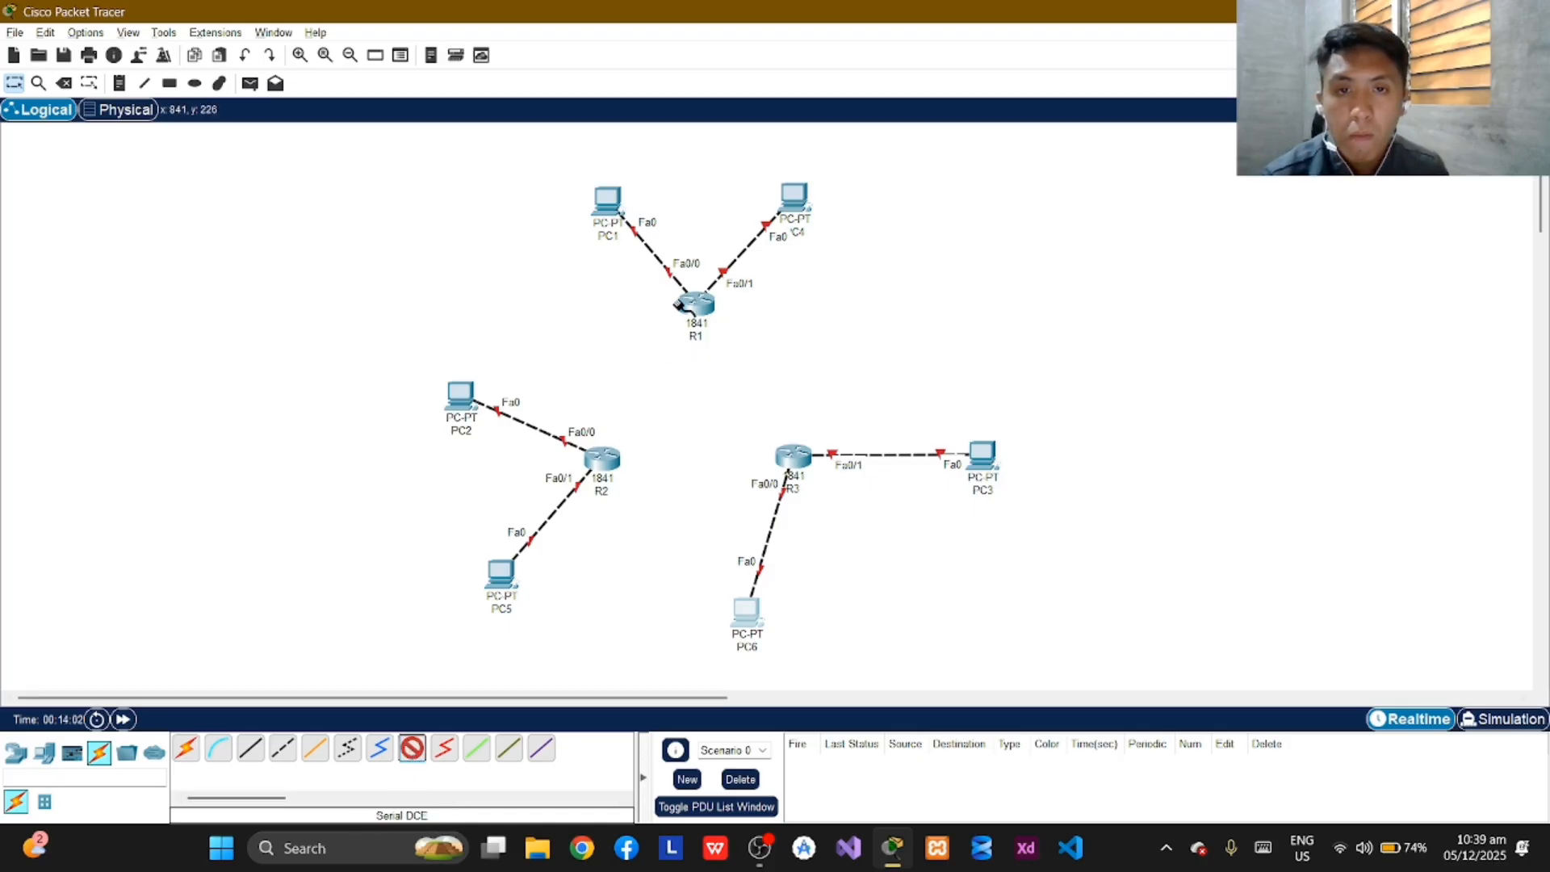
left_click(697, 303)
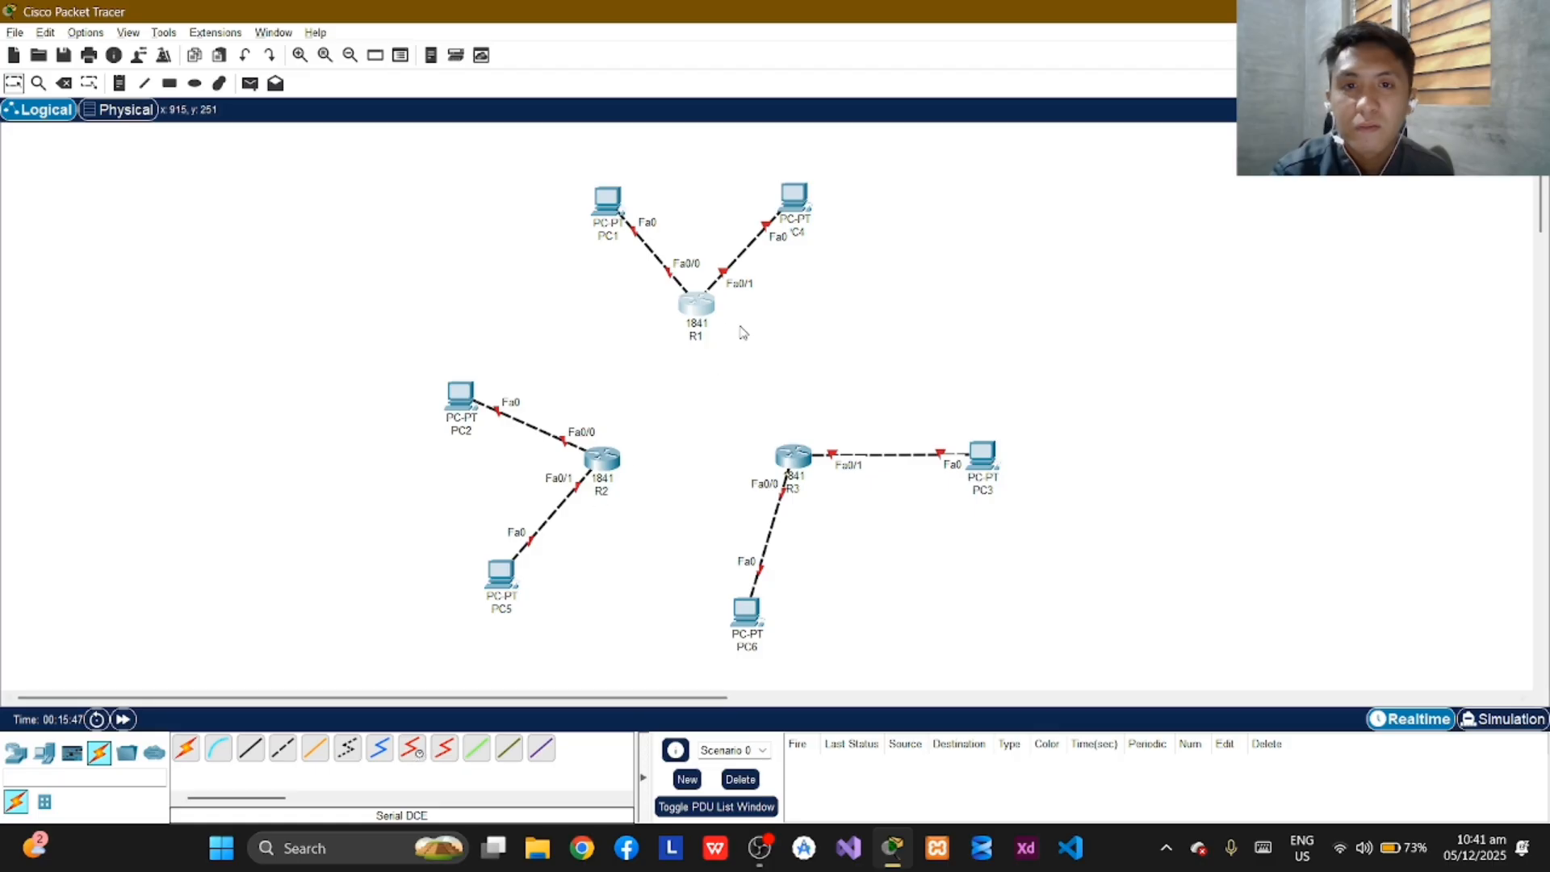
left_click(698, 310)
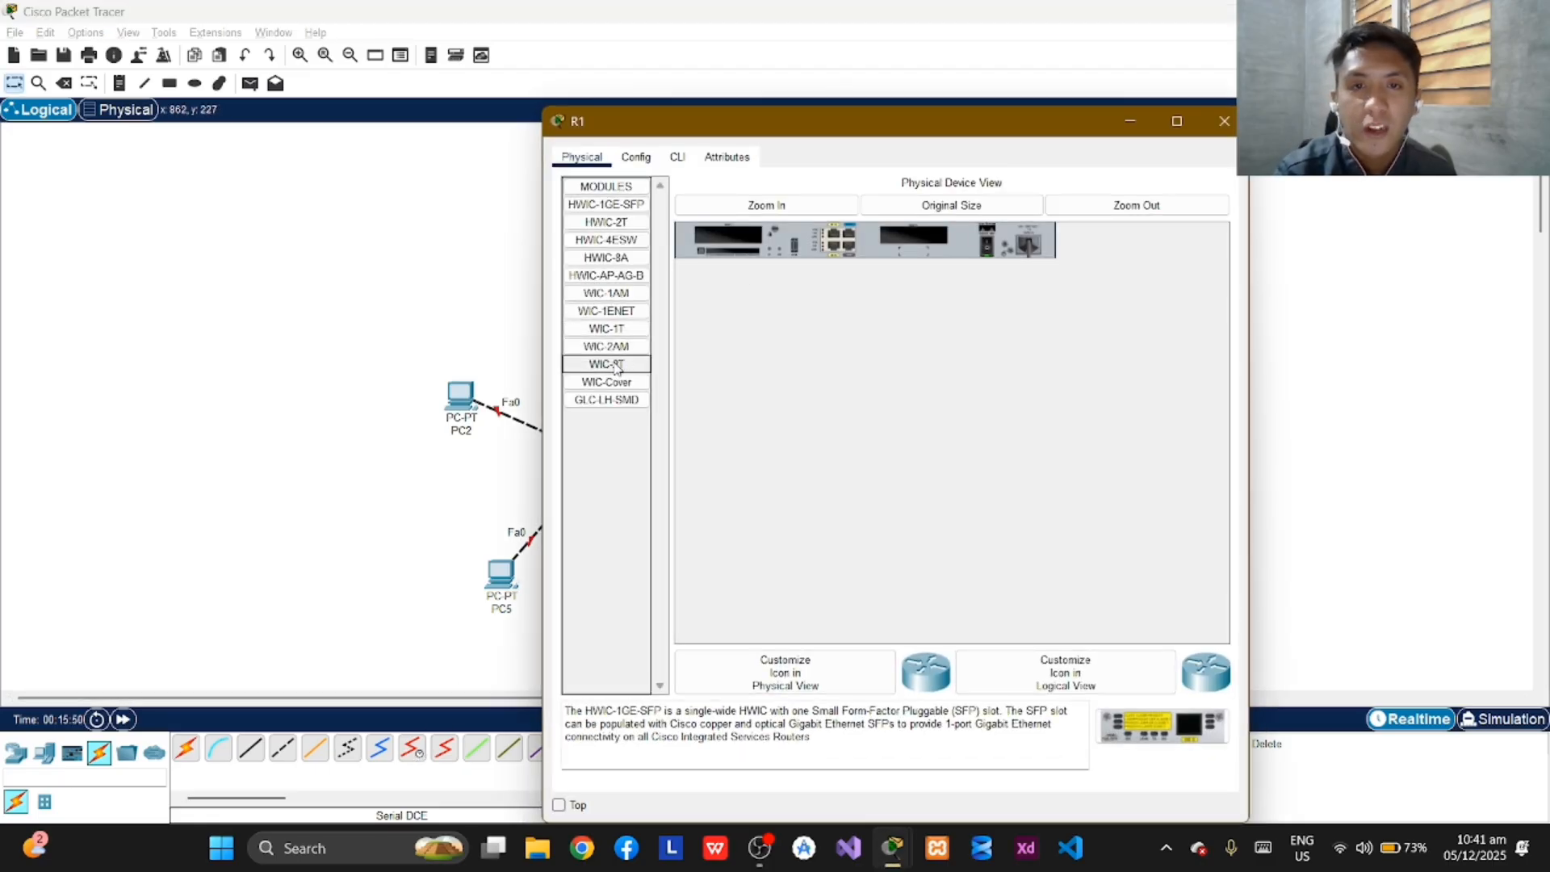
left_click_drag(634, 374, 611, 365)
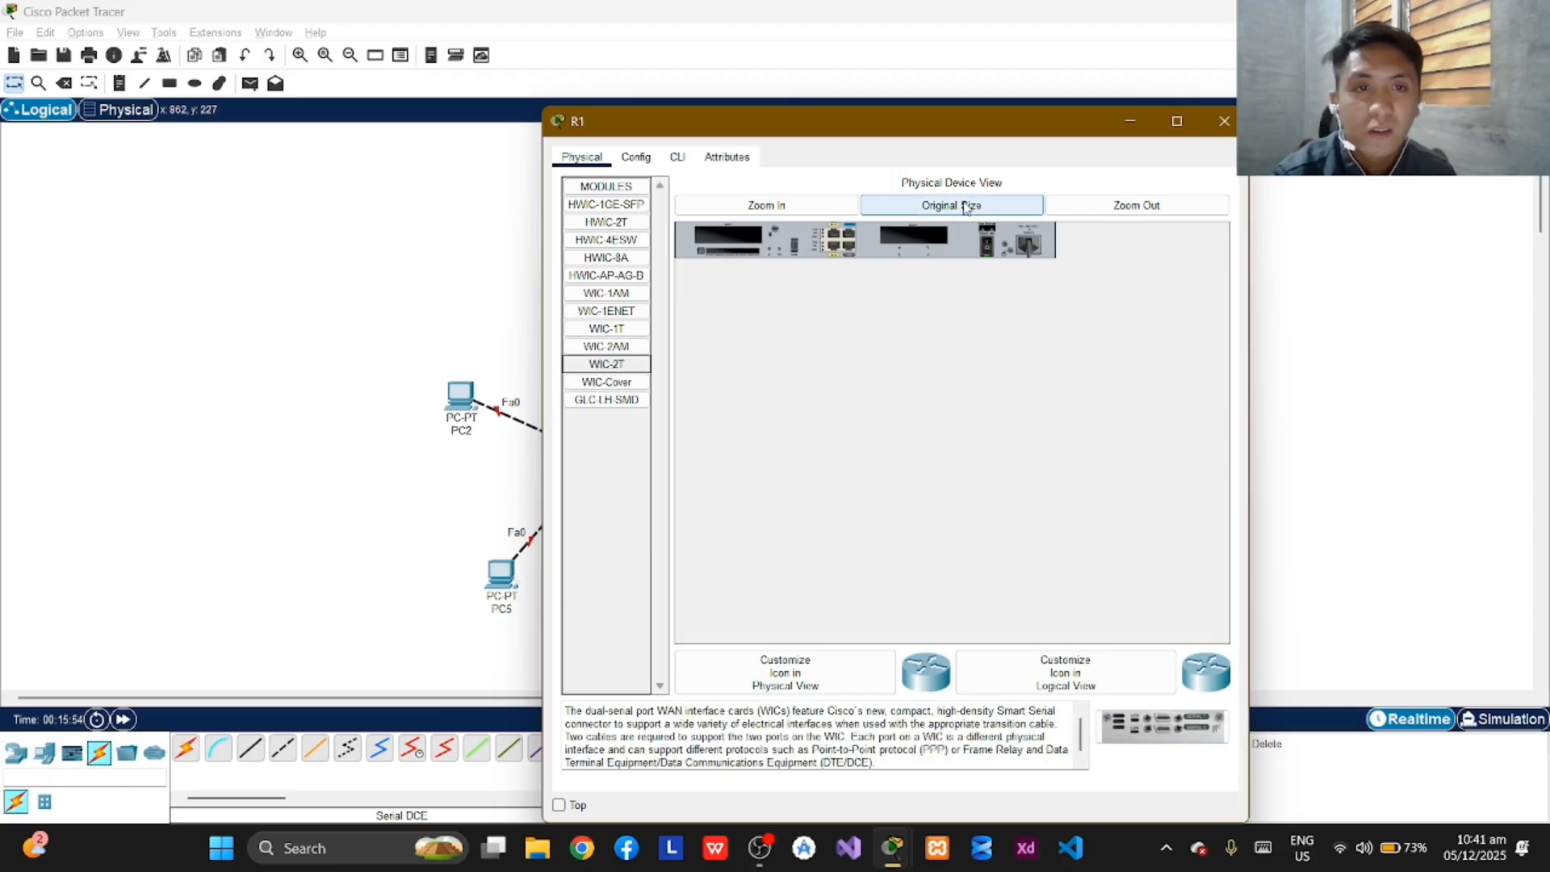
left_click(992, 250)
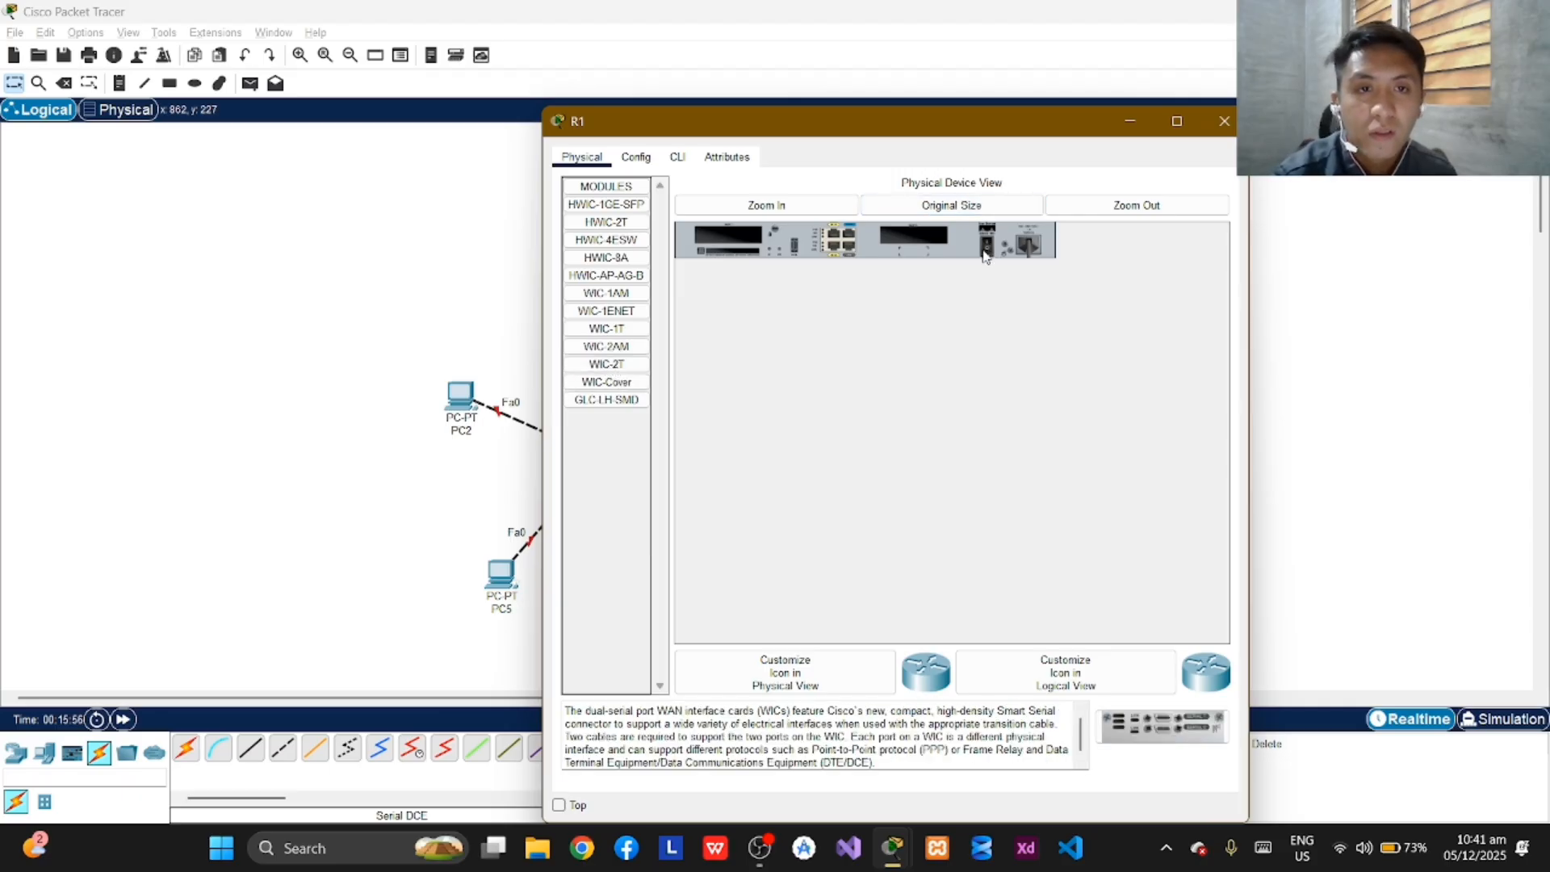
left_click_drag(607, 364, 909, 239)
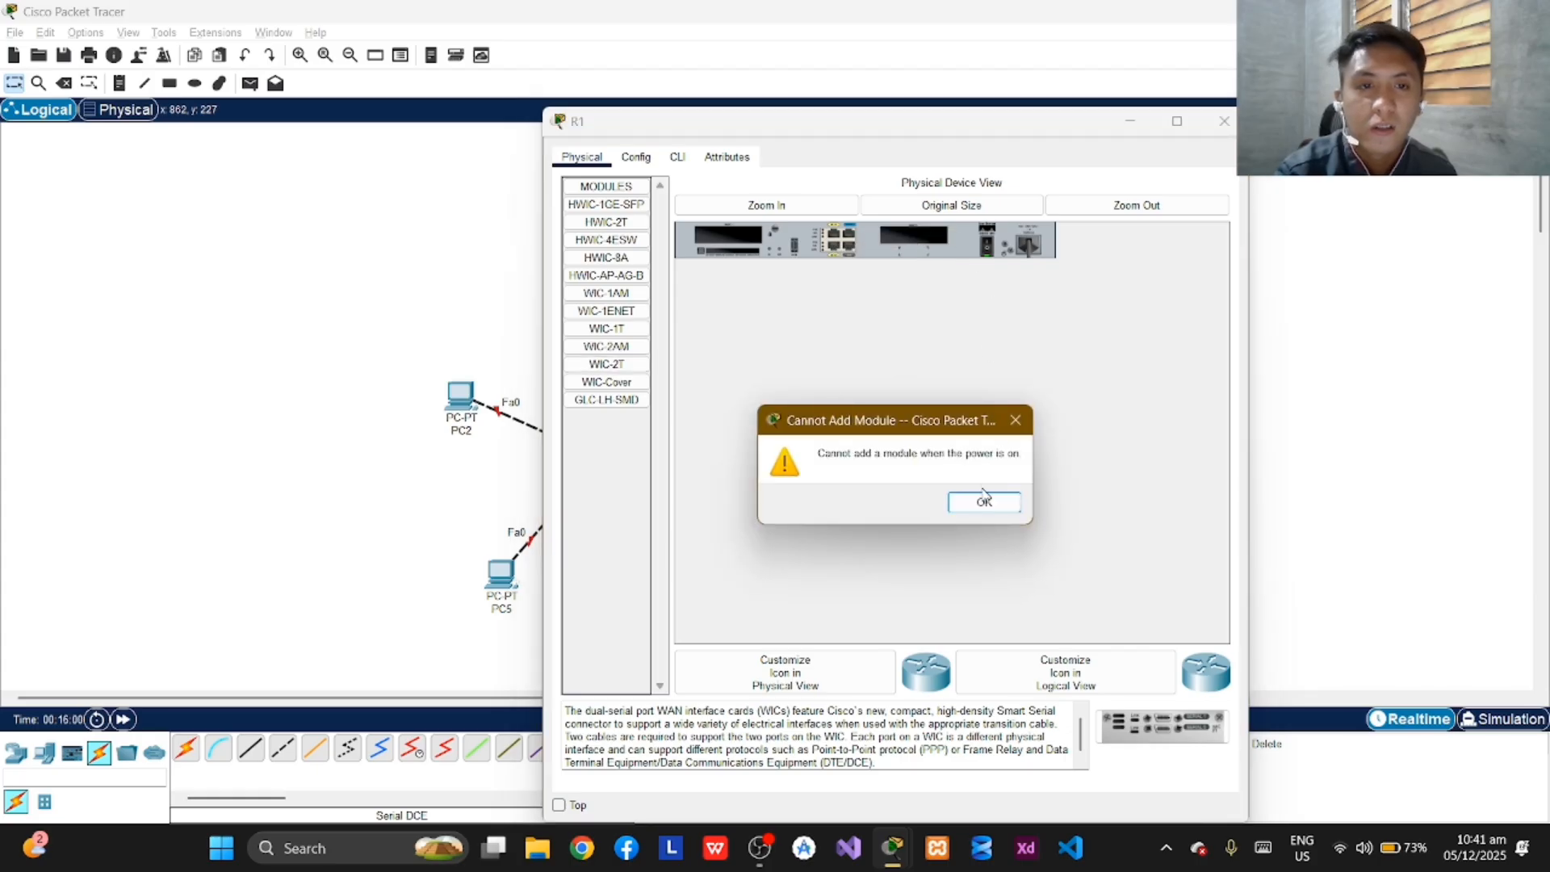
left_click(984, 500)
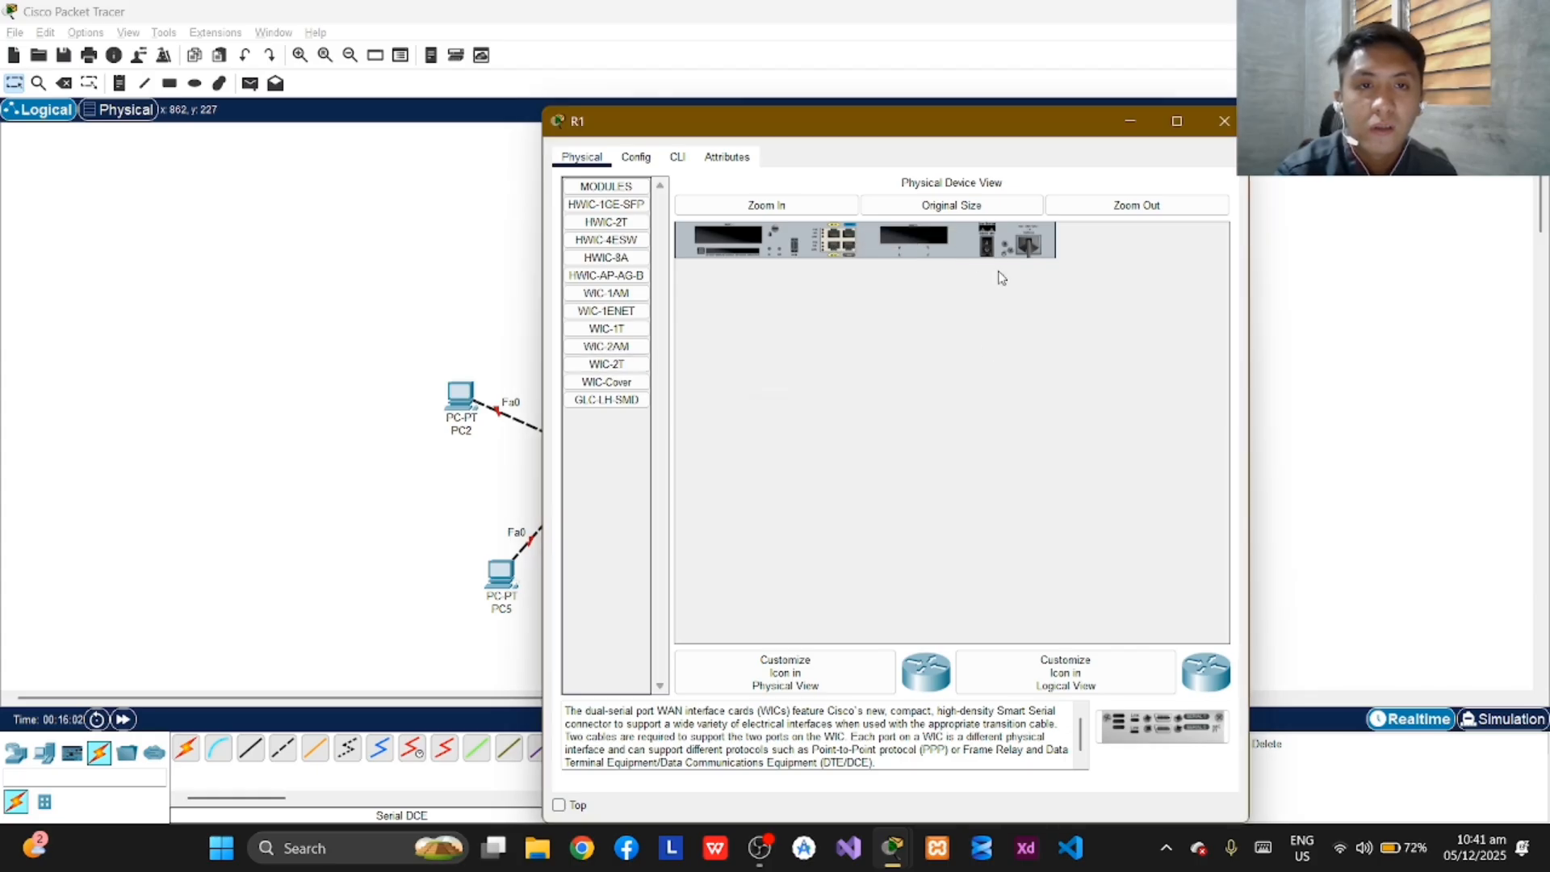
left_click_drag(607, 364, 914, 241)
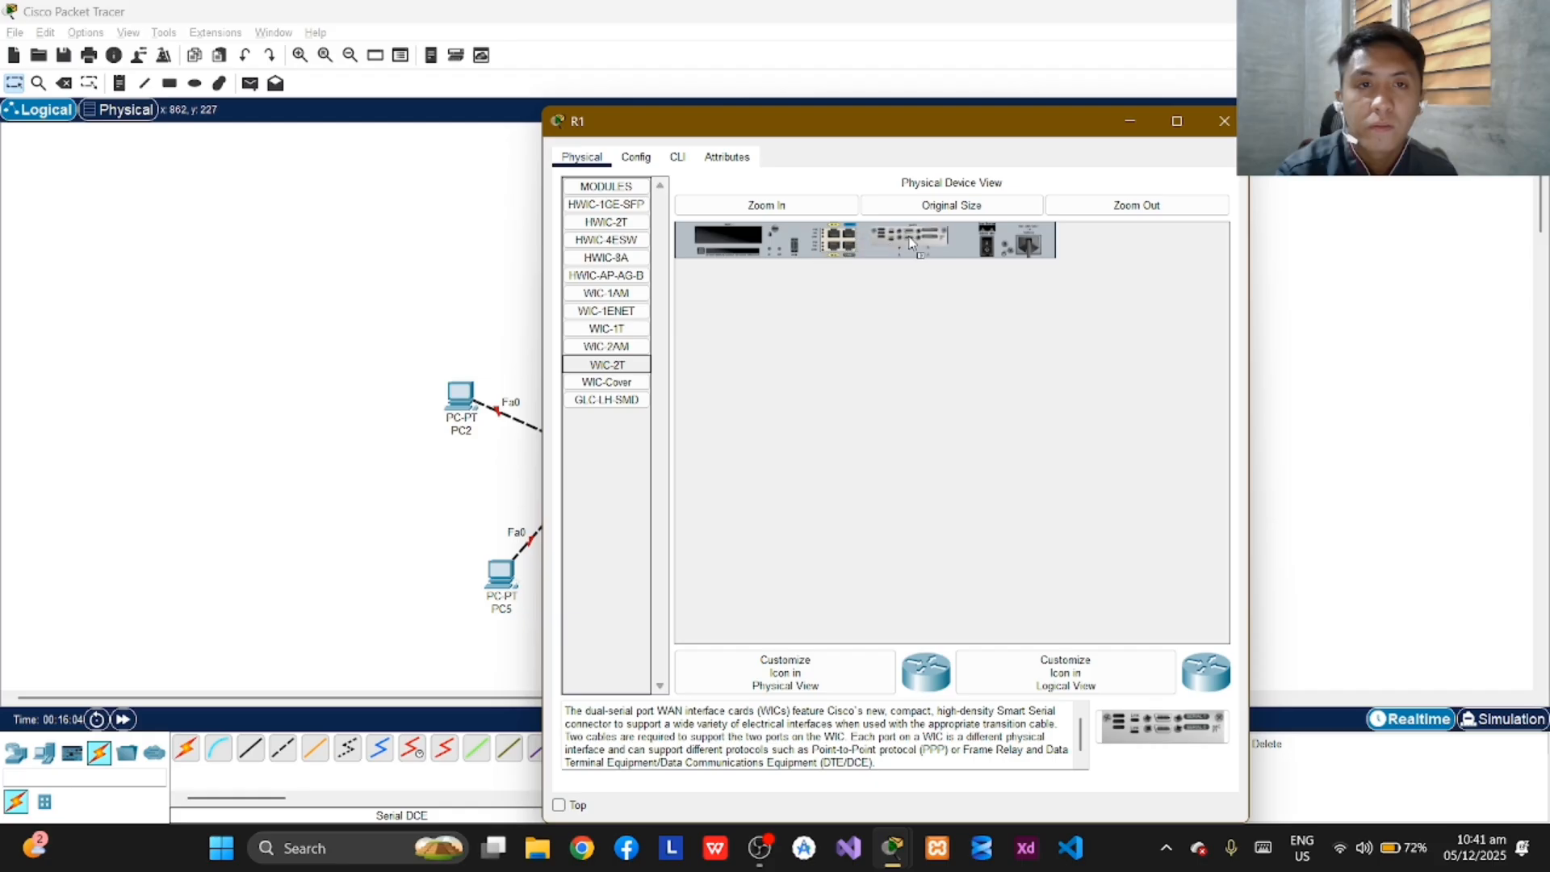
left_click(989, 246)
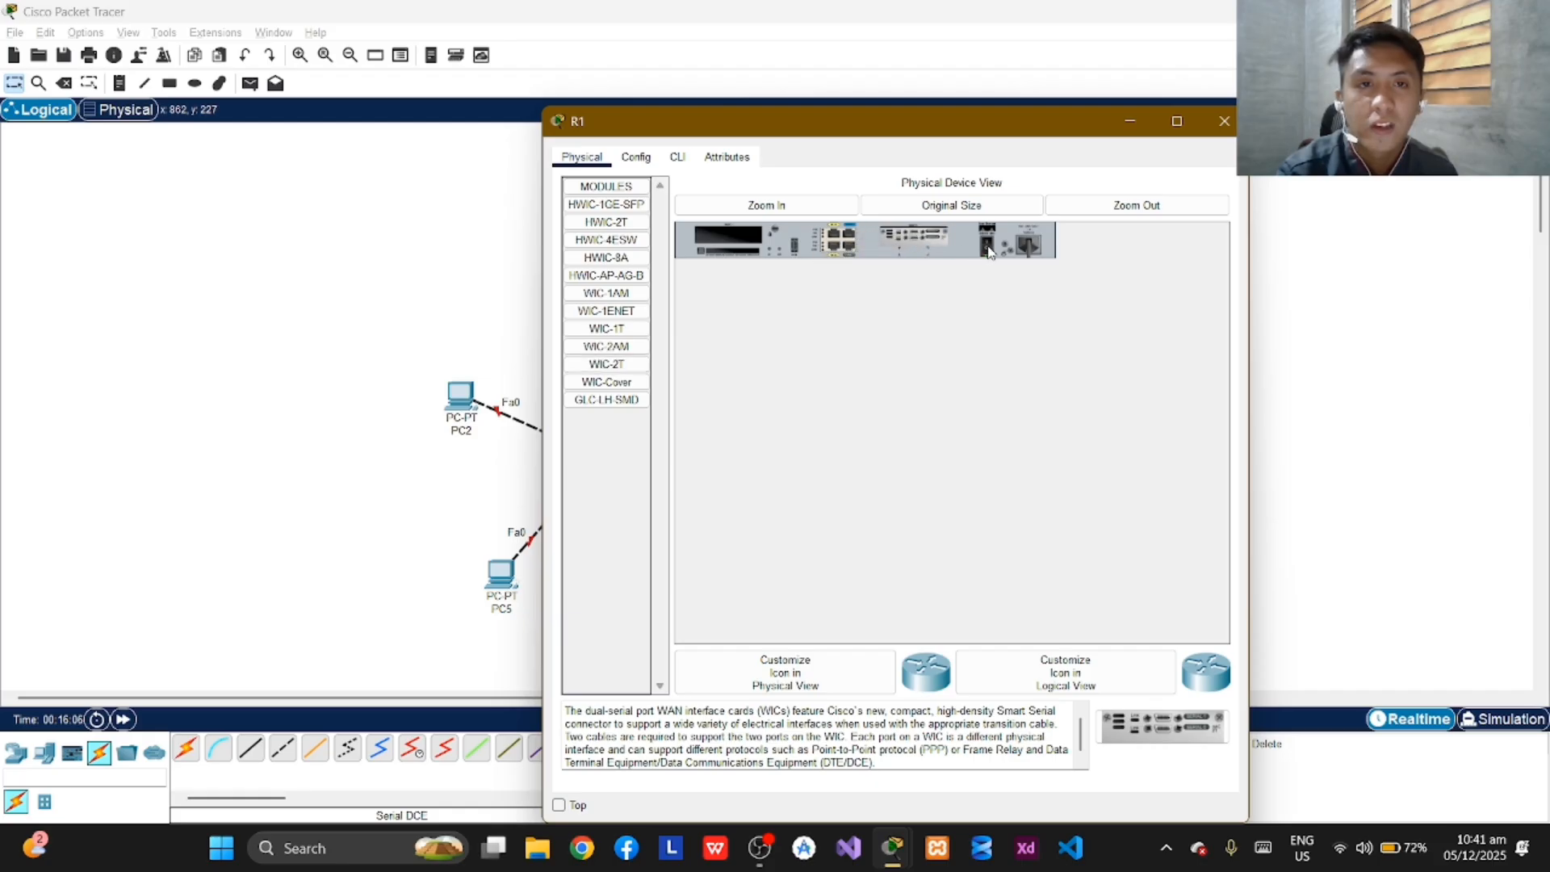
left_click(1218, 125)
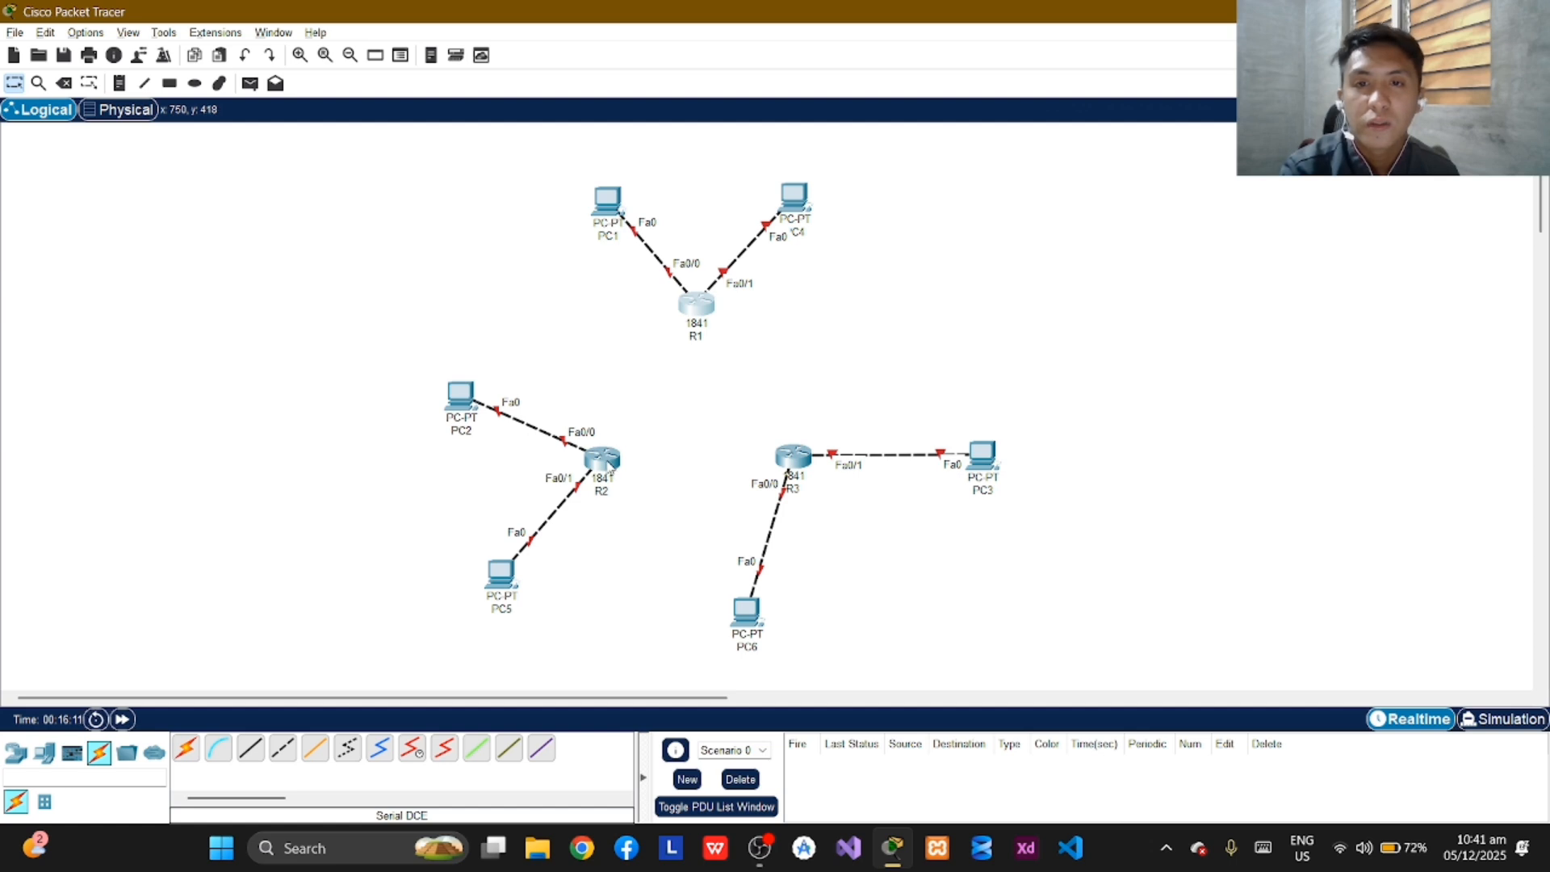
Install a WIC-2T module in R2's slot beside the power switch while the router is off, and close its window.
left_click(610, 464)
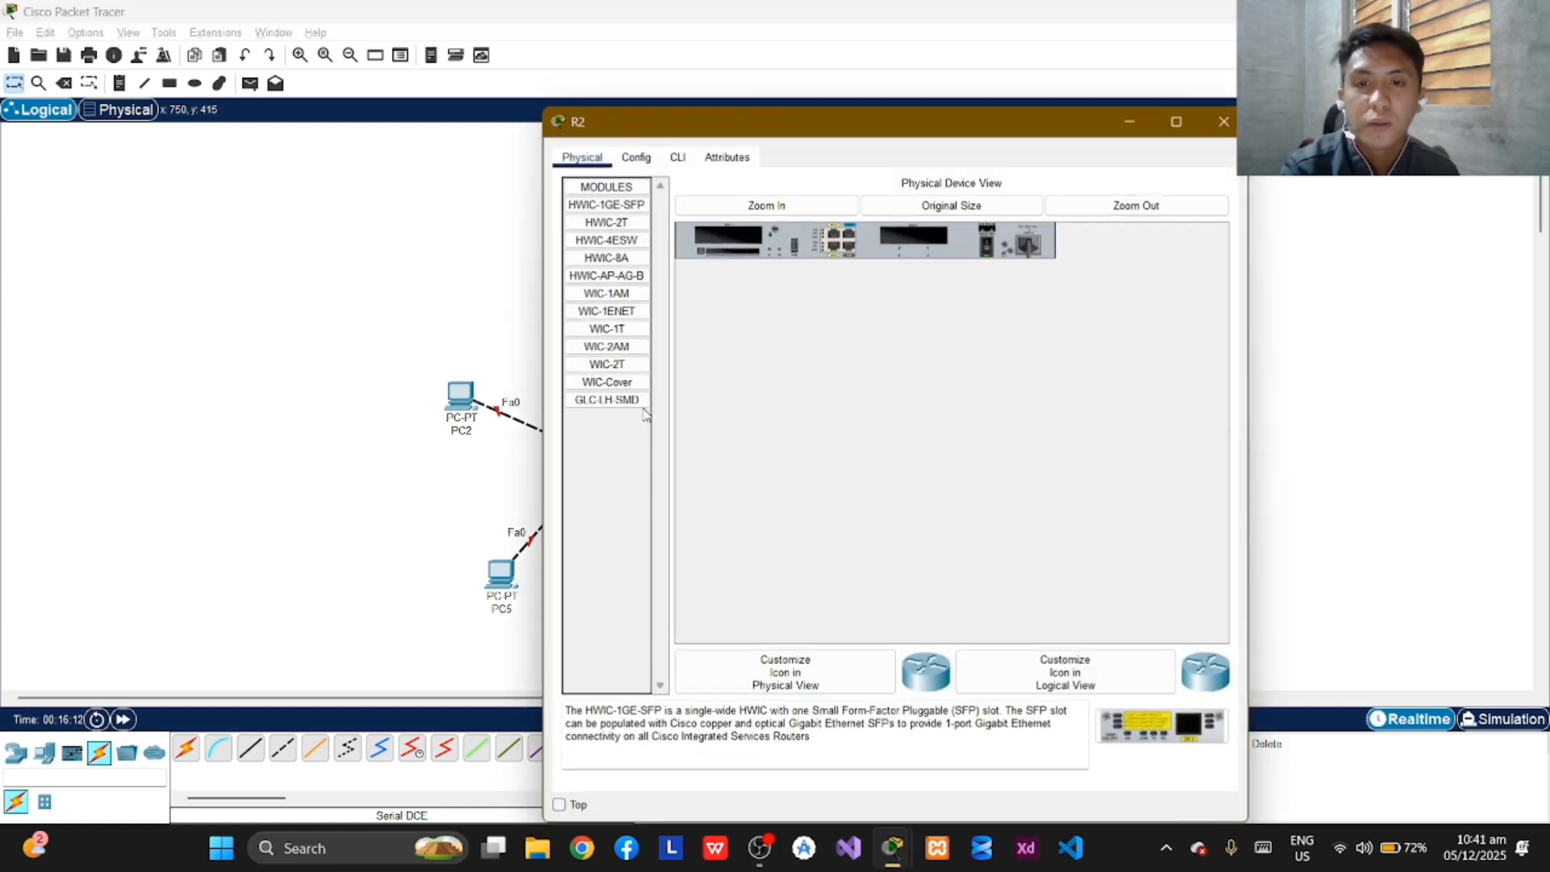
left_click(608, 370)
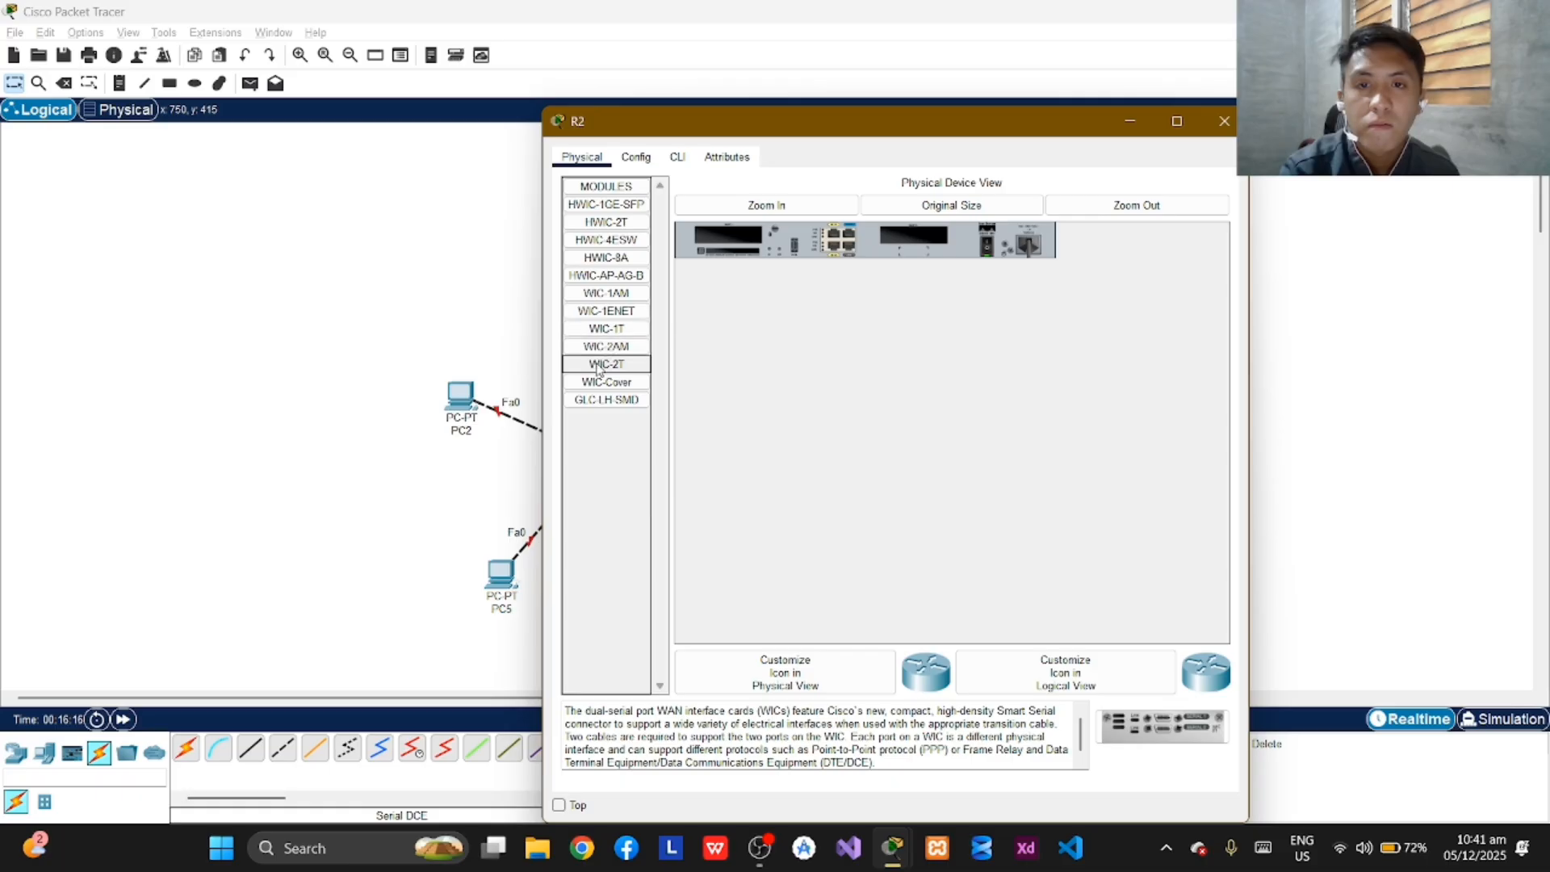
left_click_drag(598, 364, 913, 244)
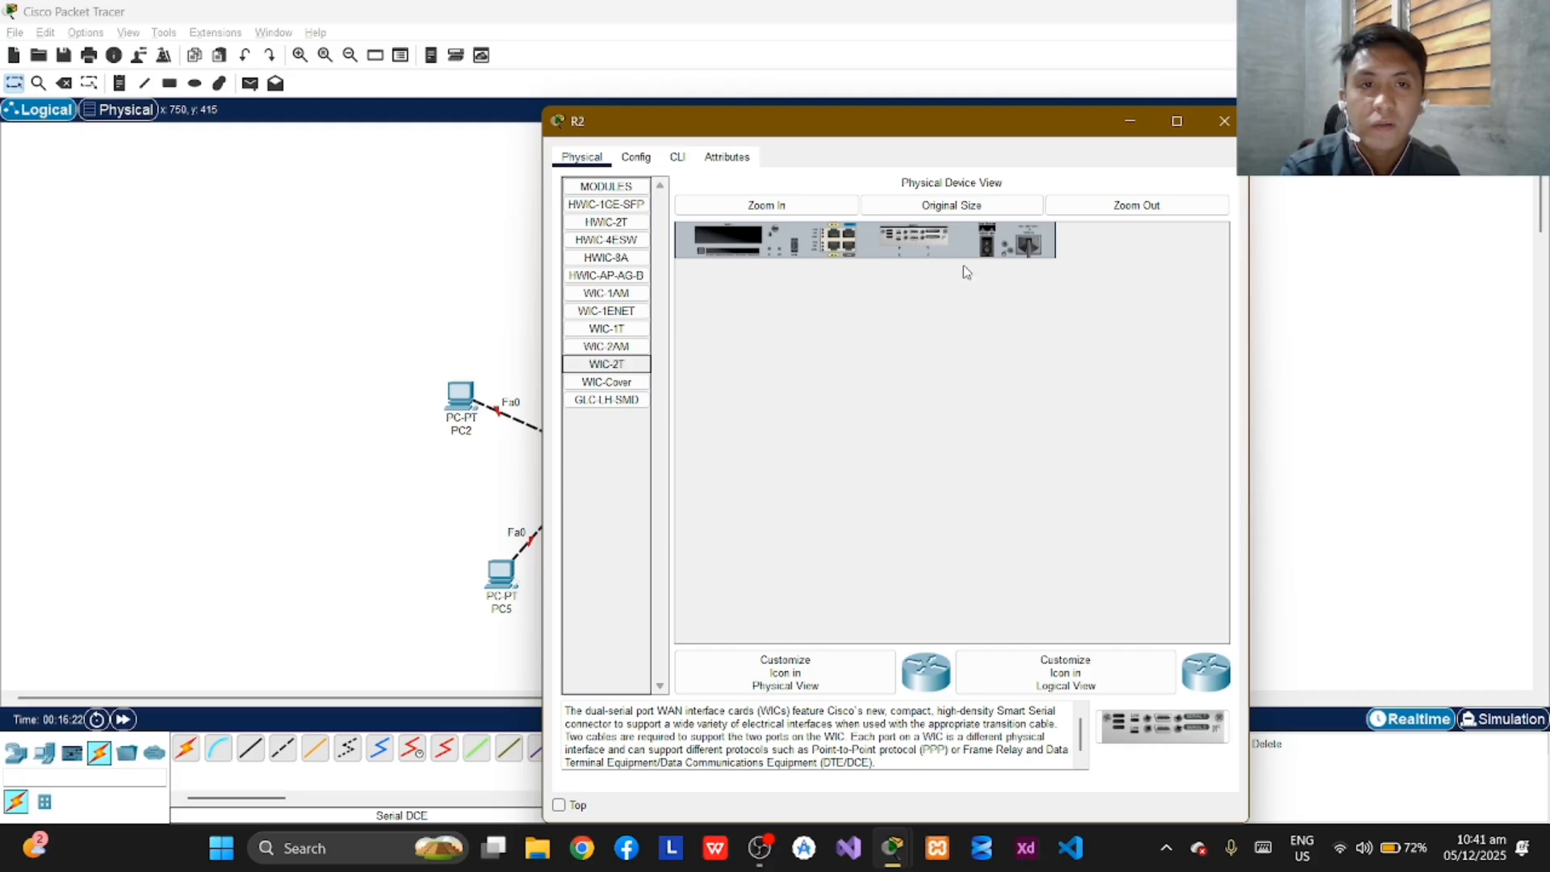
left_click(1224, 121)
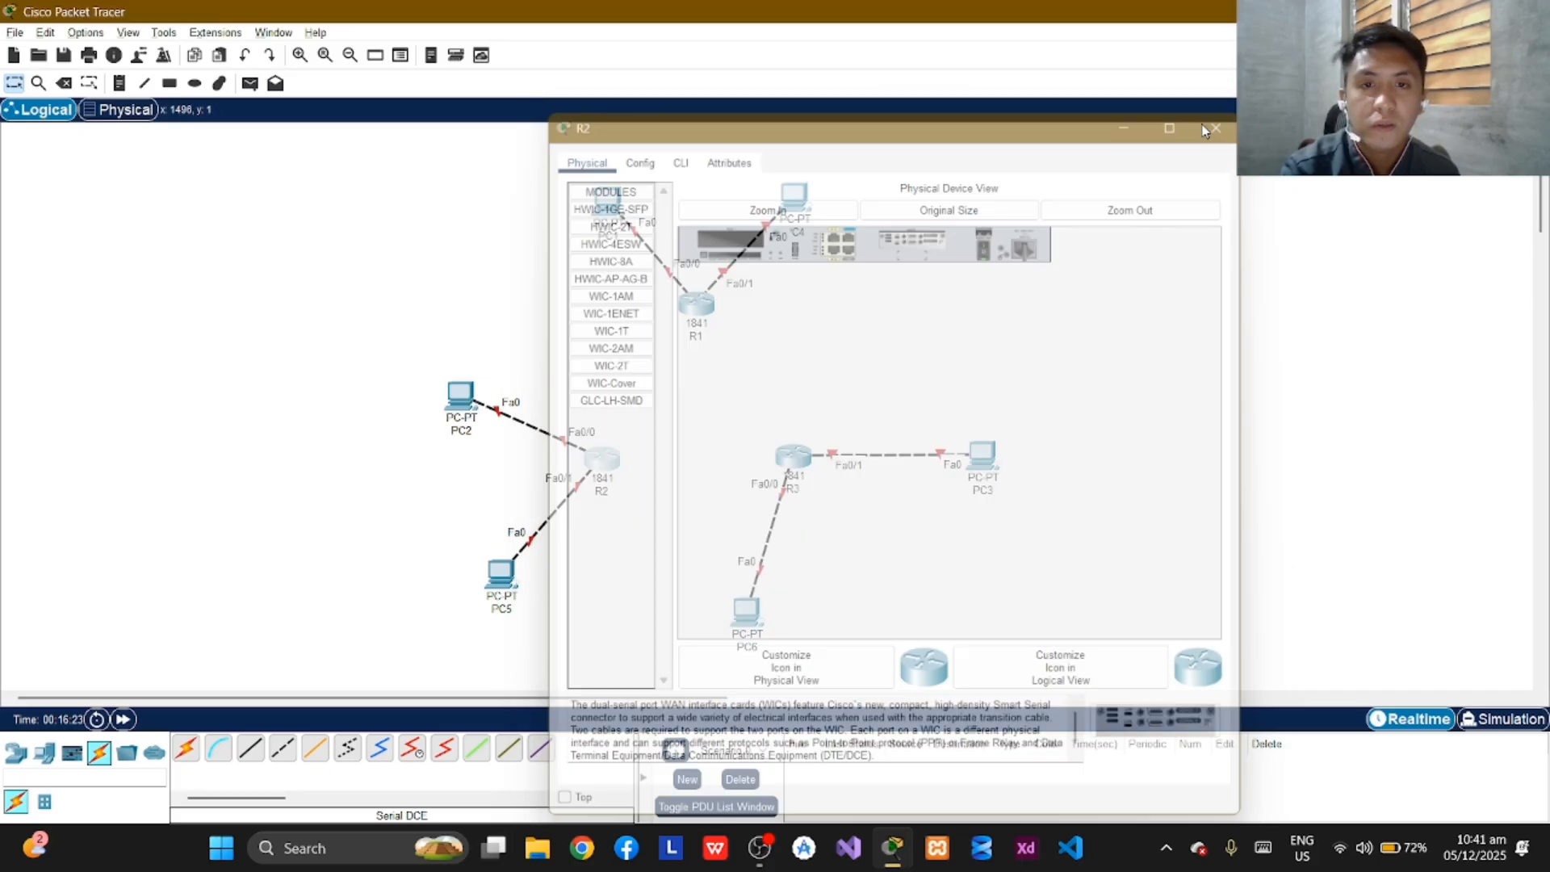
Install a WIC-2T module in R3's slot beside the power switch while it is off, and turn the router back on.
left_click(800, 456)
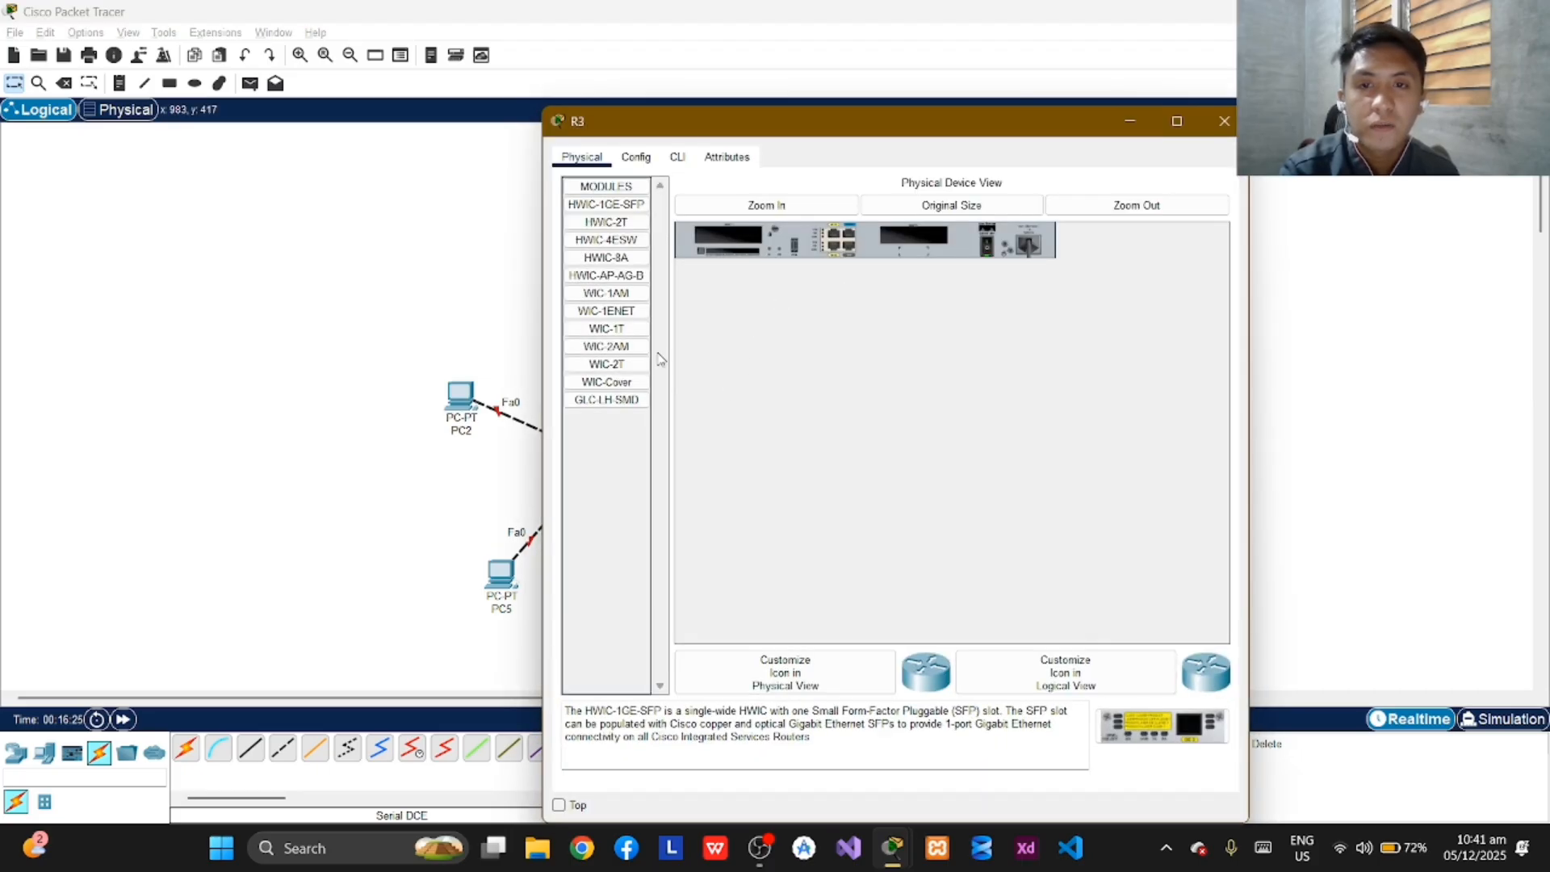
left_click_drag(642, 365, 917, 242)
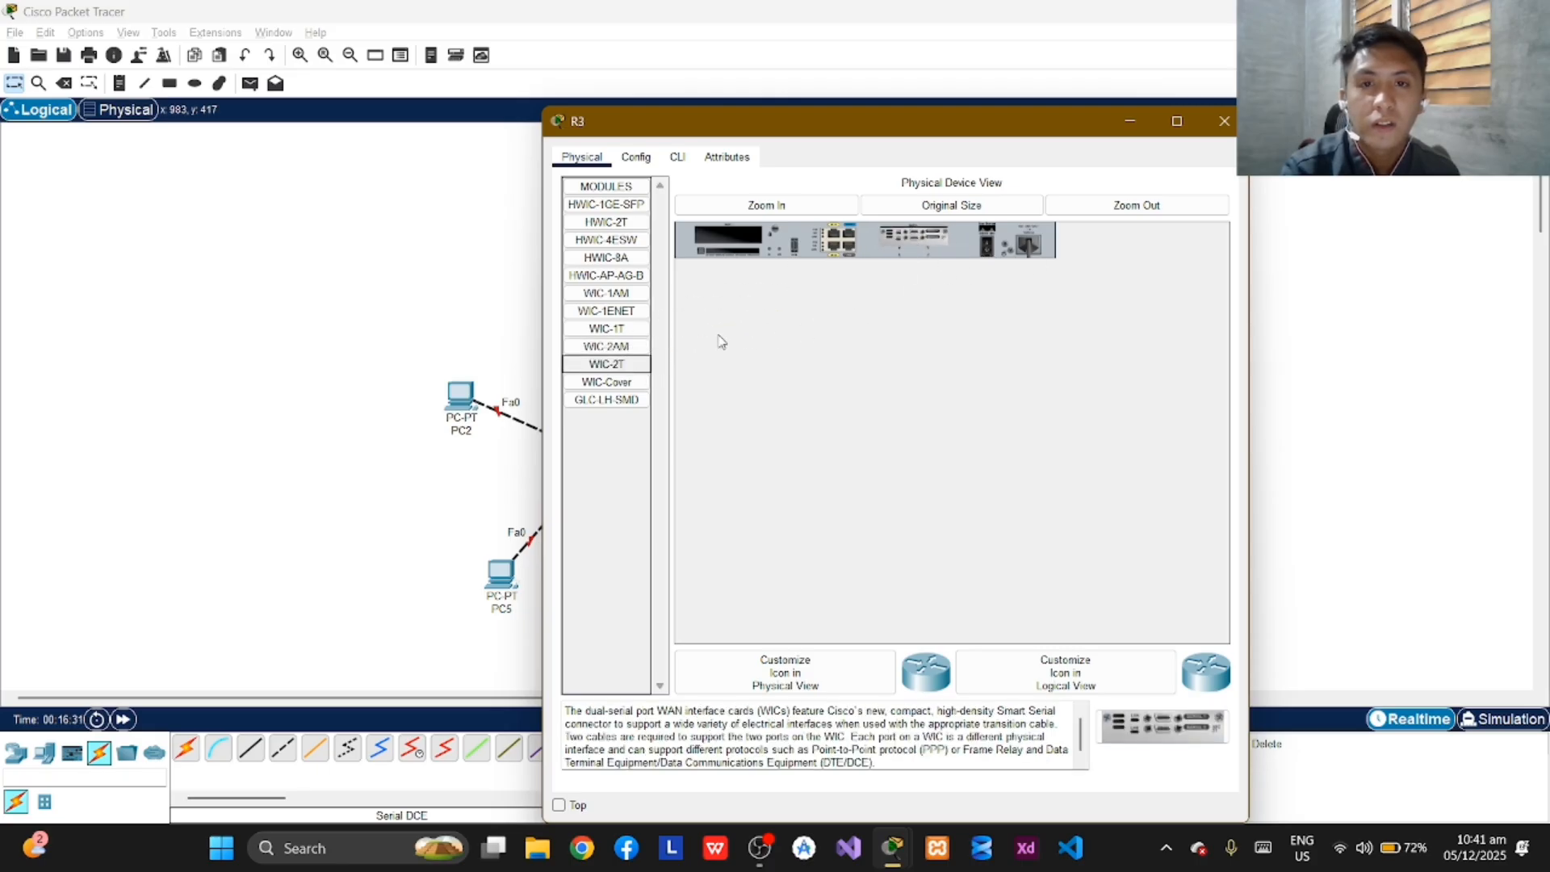
left_click(987, 246)
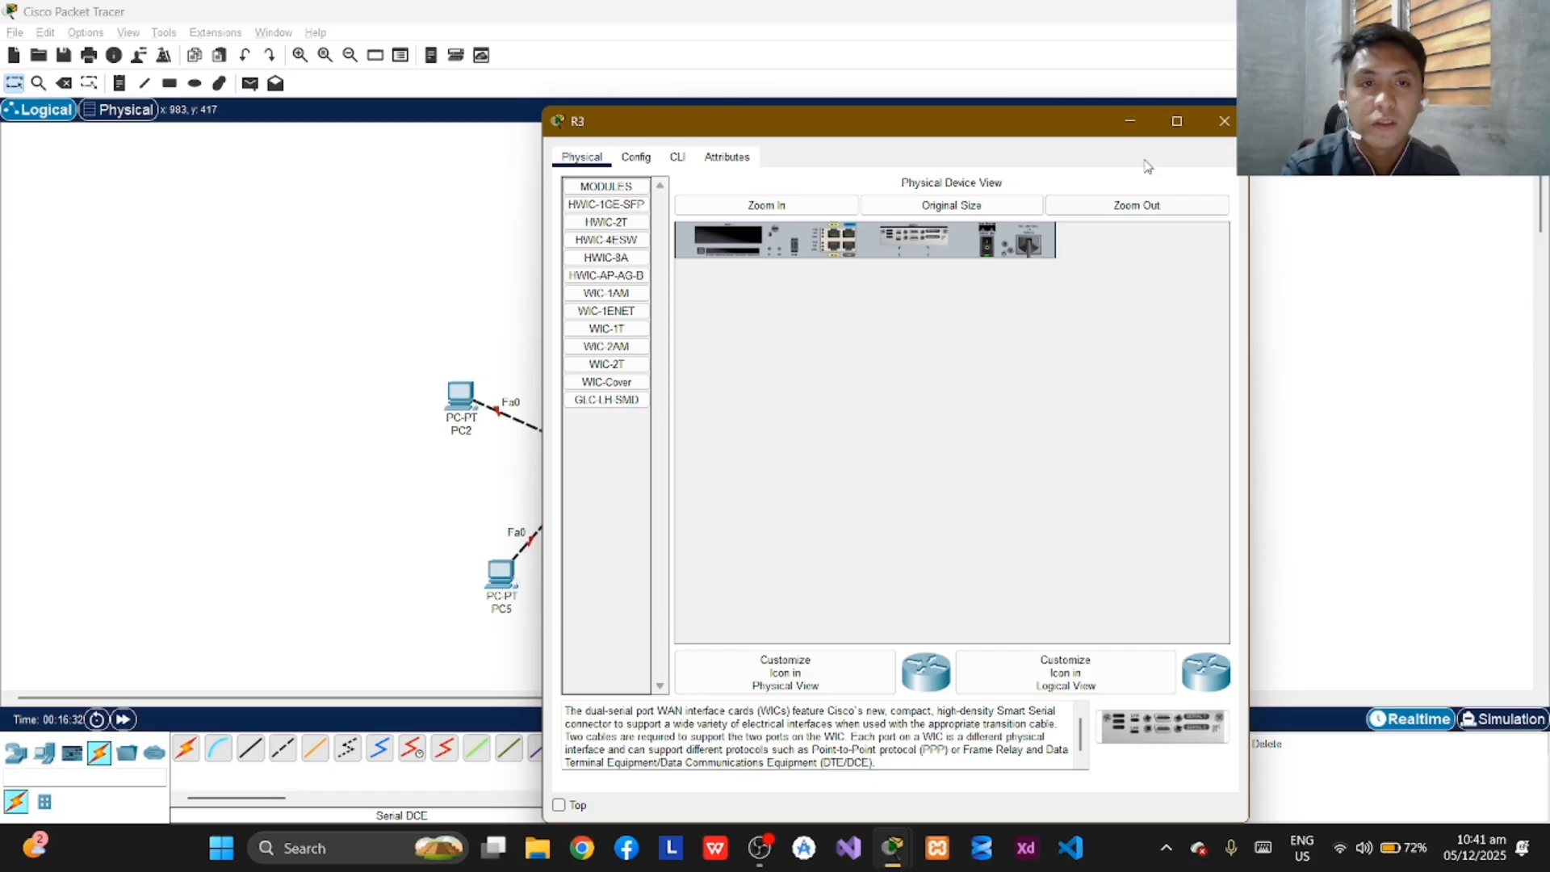
left_click(1224, 122)
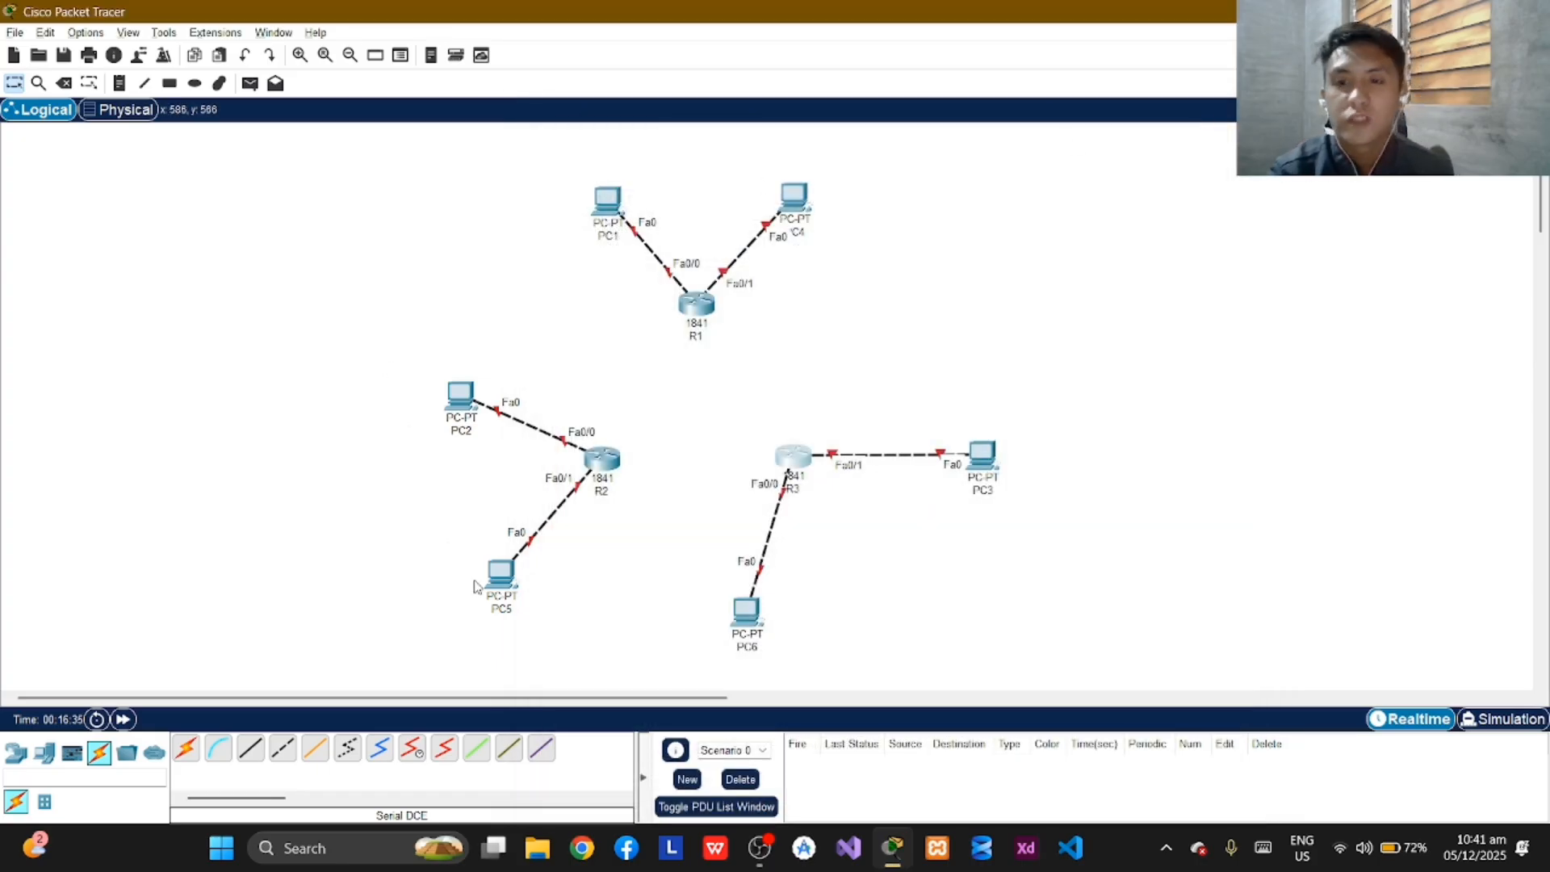
Connect R1's Serial0/0/0 to R2's Serial0/0/0 with a Serial DCE cable, with R1 as the DCE end.
left_click(414, 751)
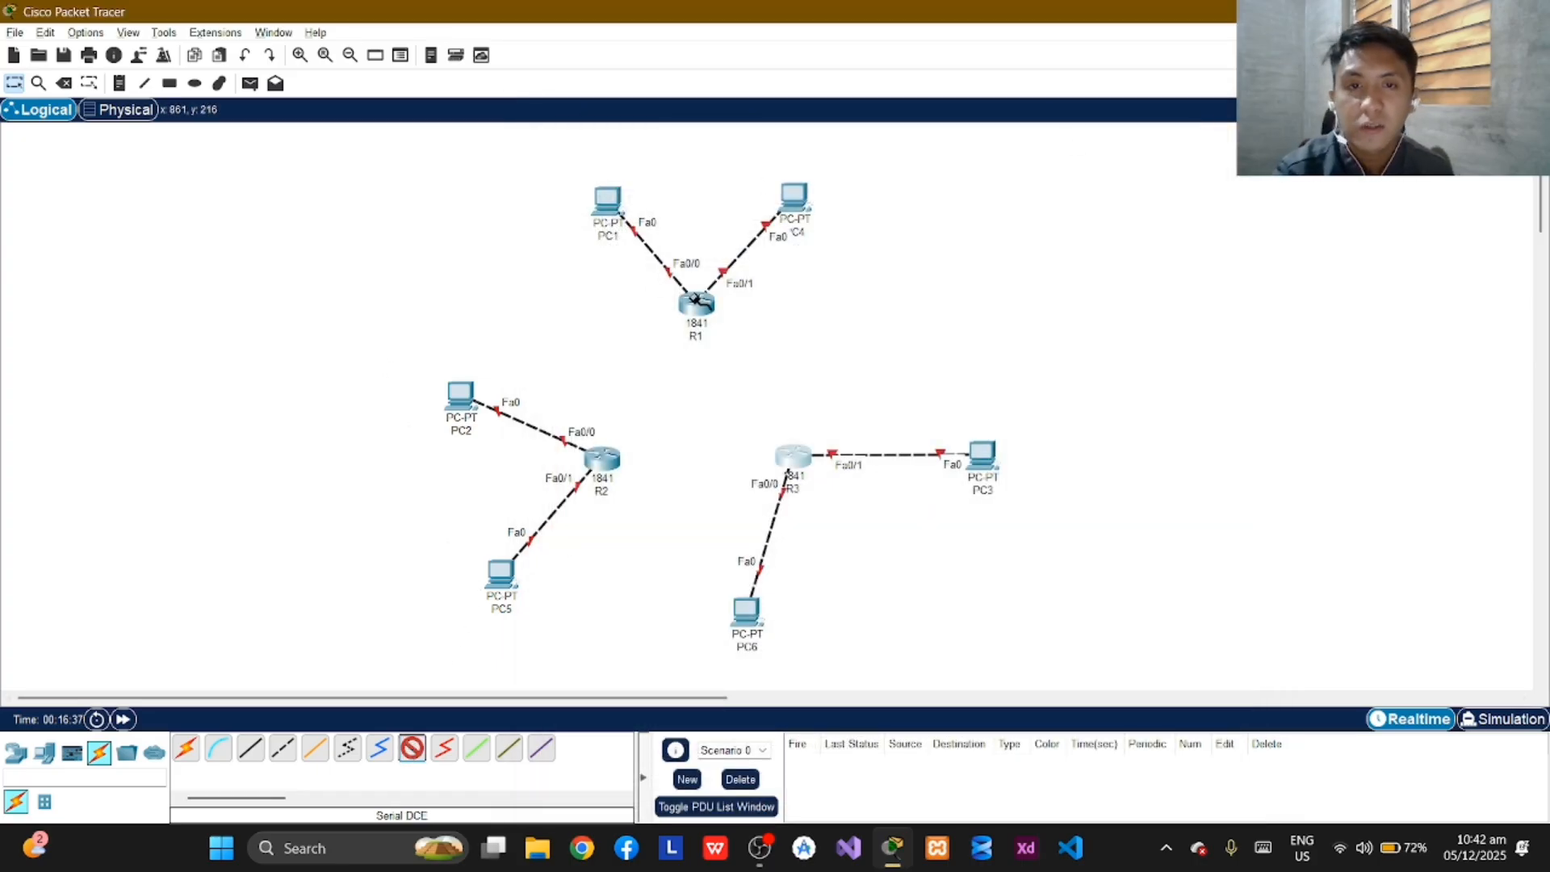
left_click(698, 305)
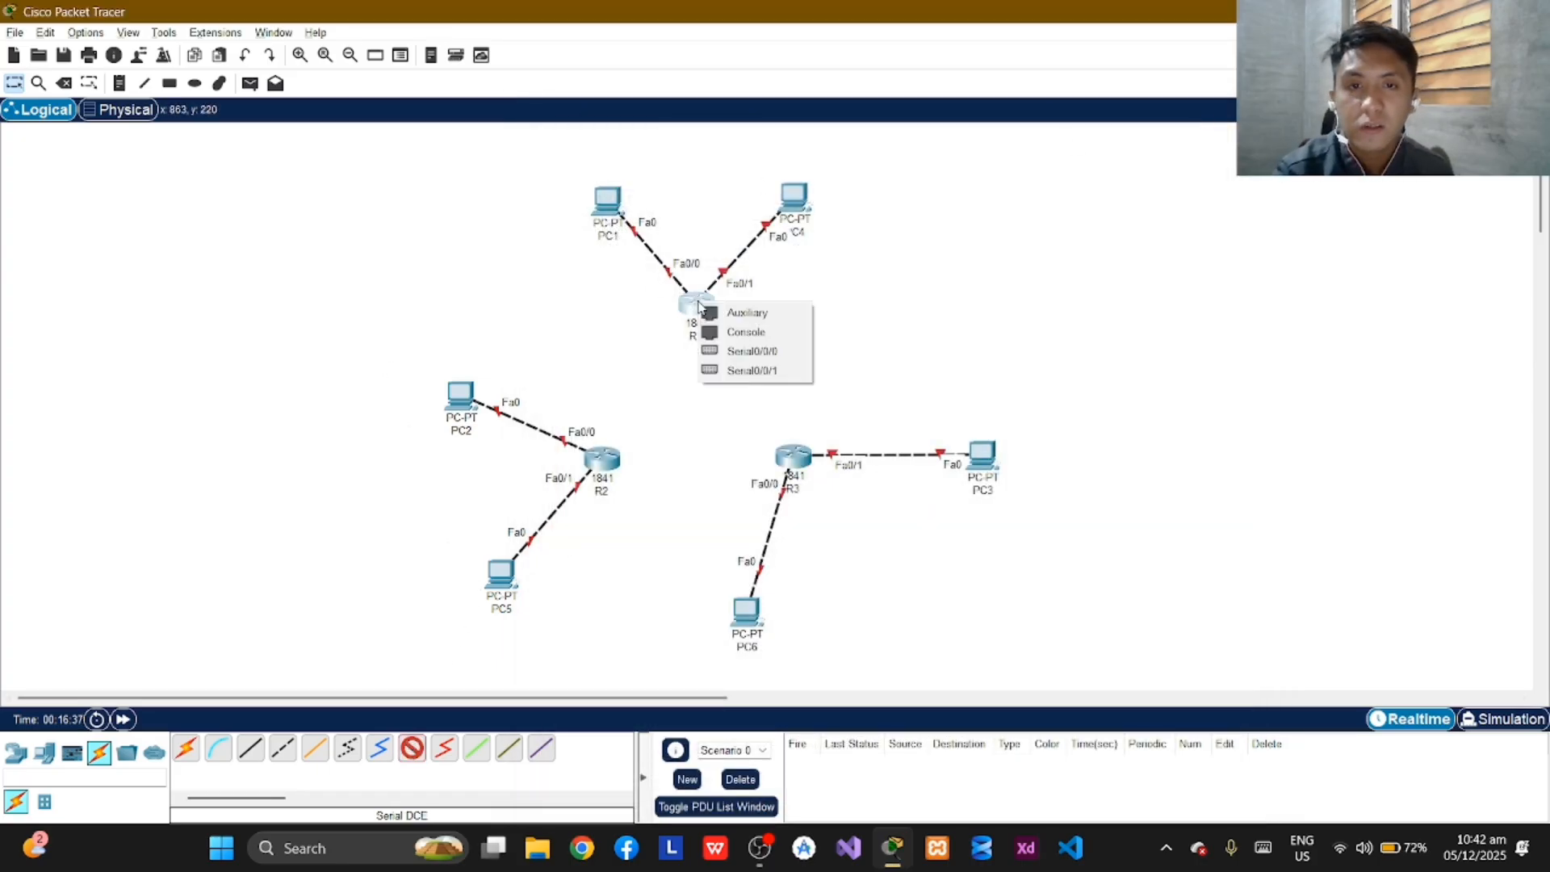
left_click(773, 350)
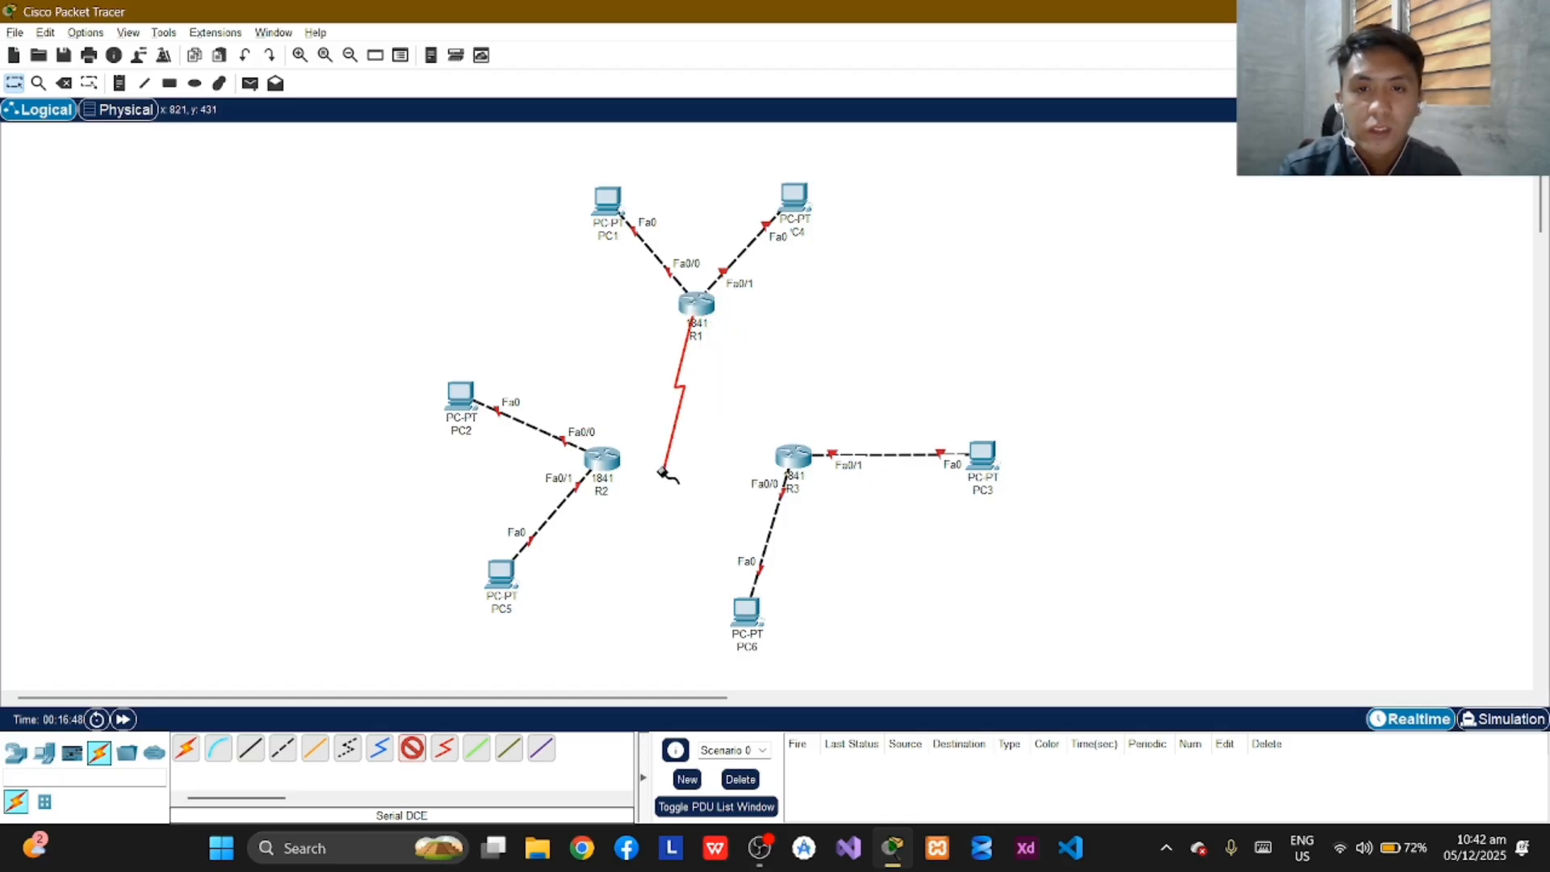
mouse_move(598, 460)
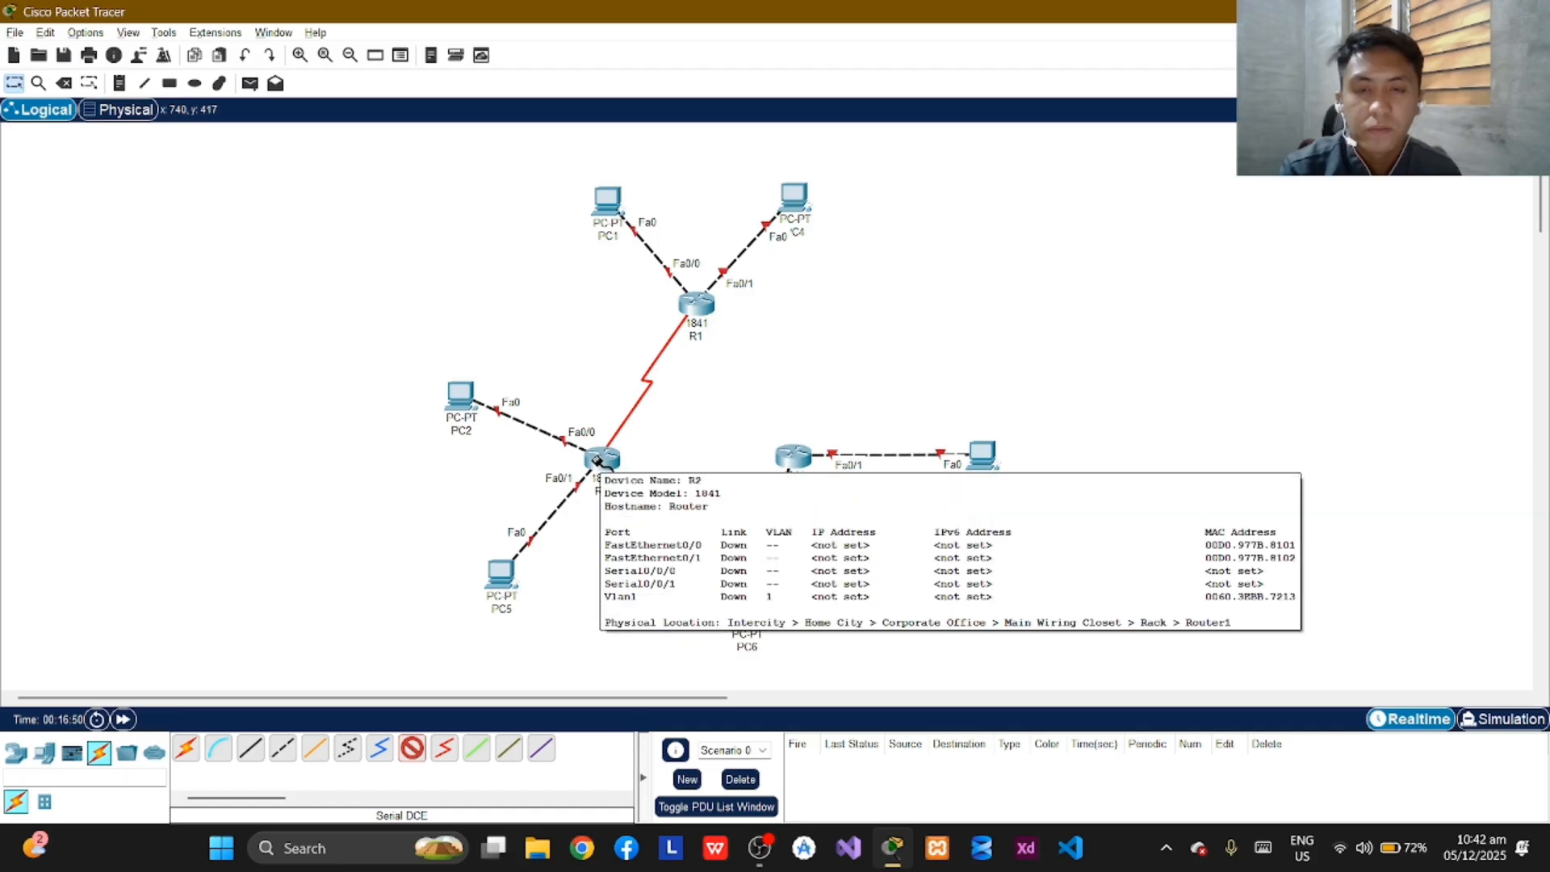
left_click(598, 461)
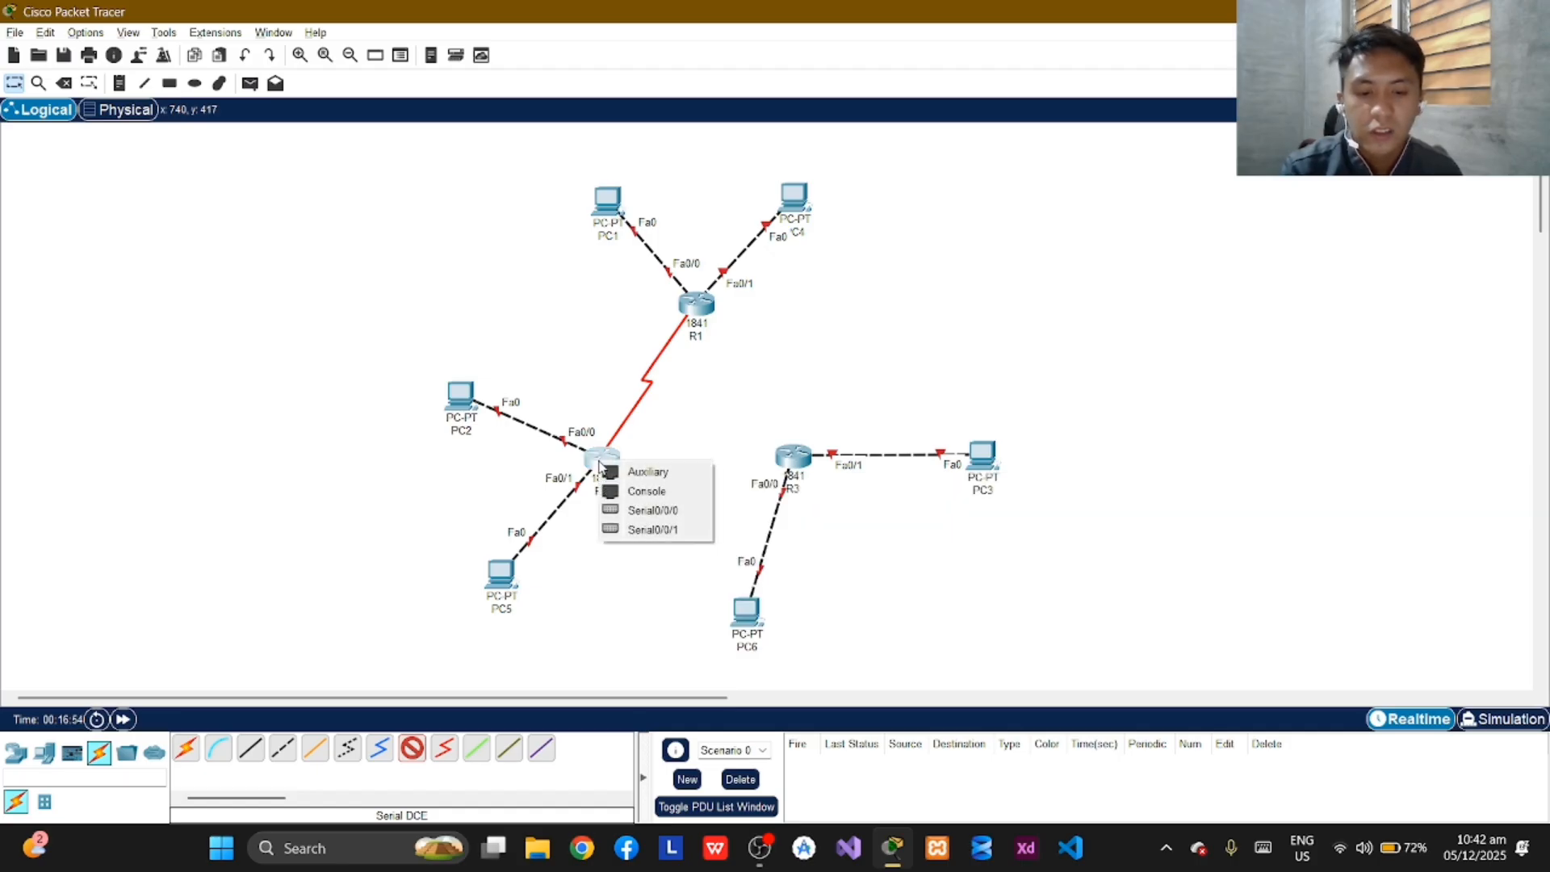
left_click(675, 512)
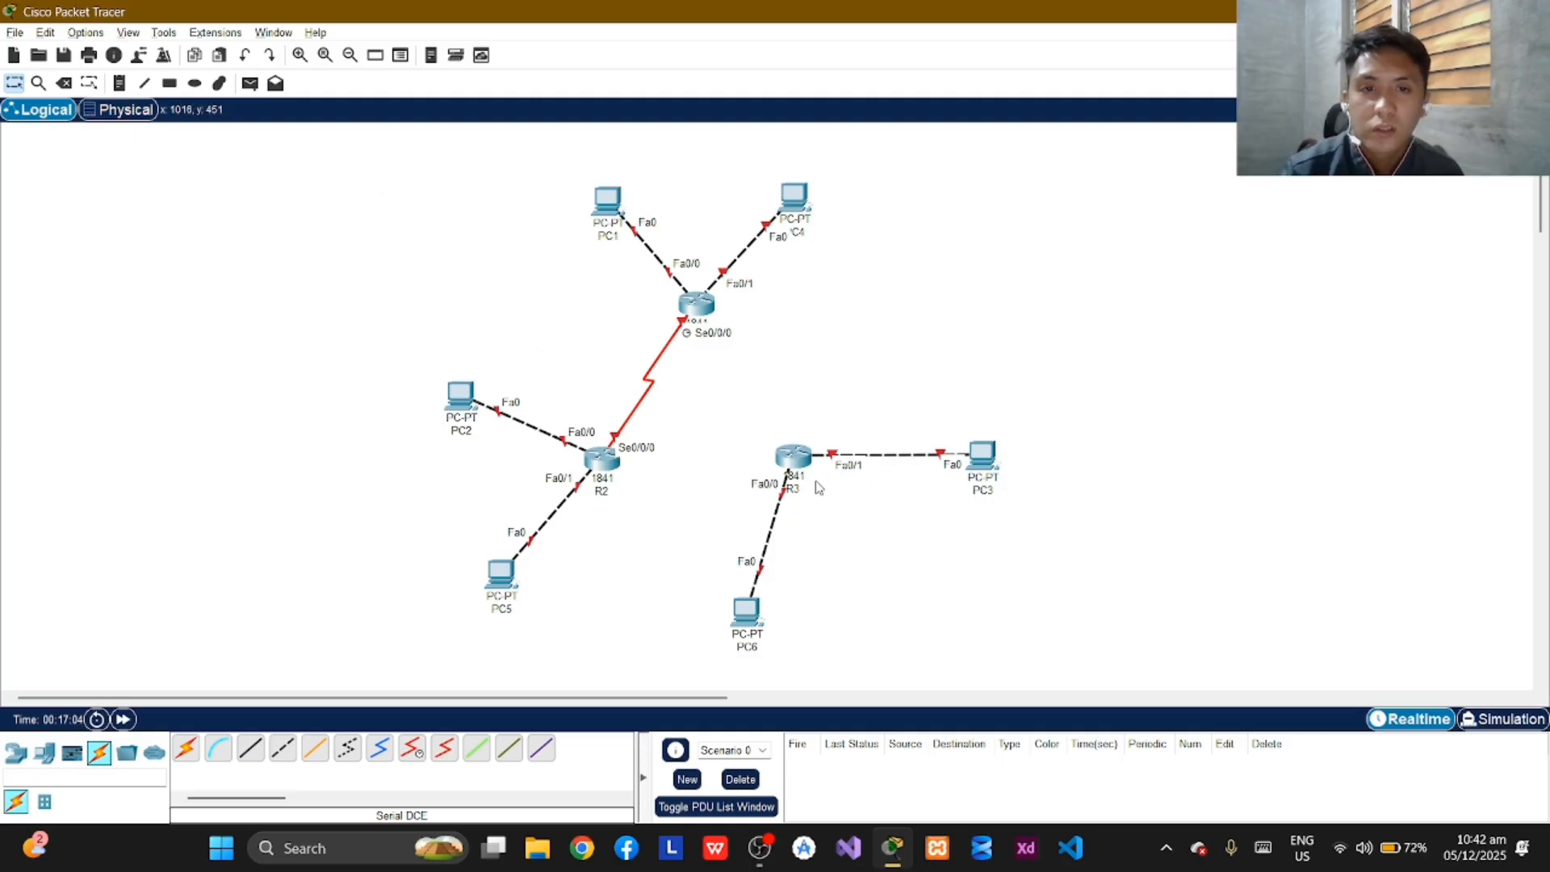
Connect R3's Serial0/0/0 to R1's Serial0/0/1 with a Serial DCE cable, starting from R3.
left_click(412, 748)
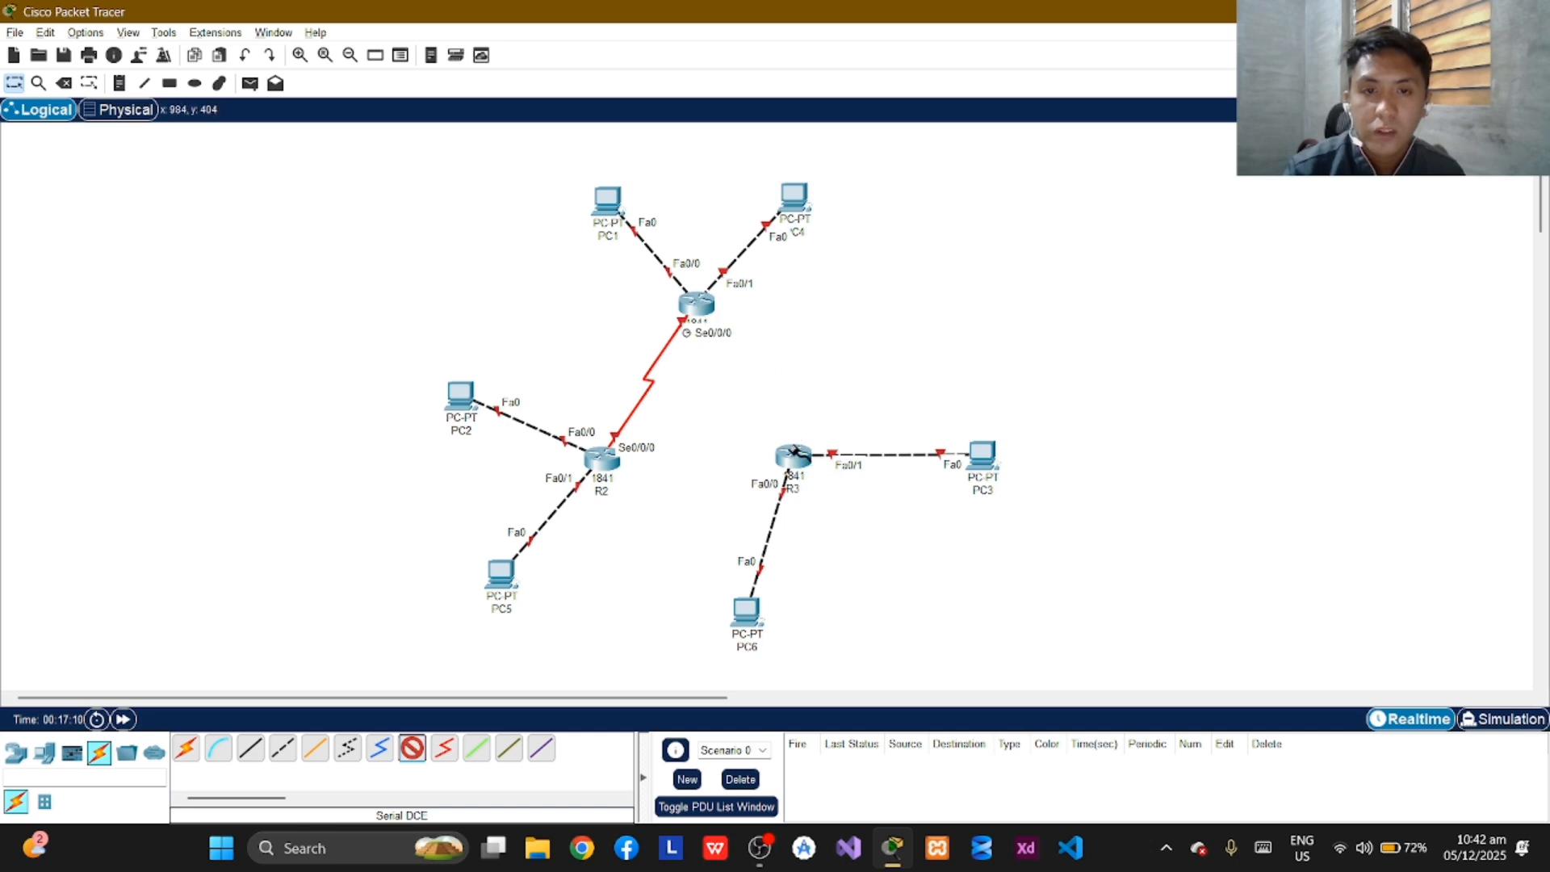
left_click(796, 456)
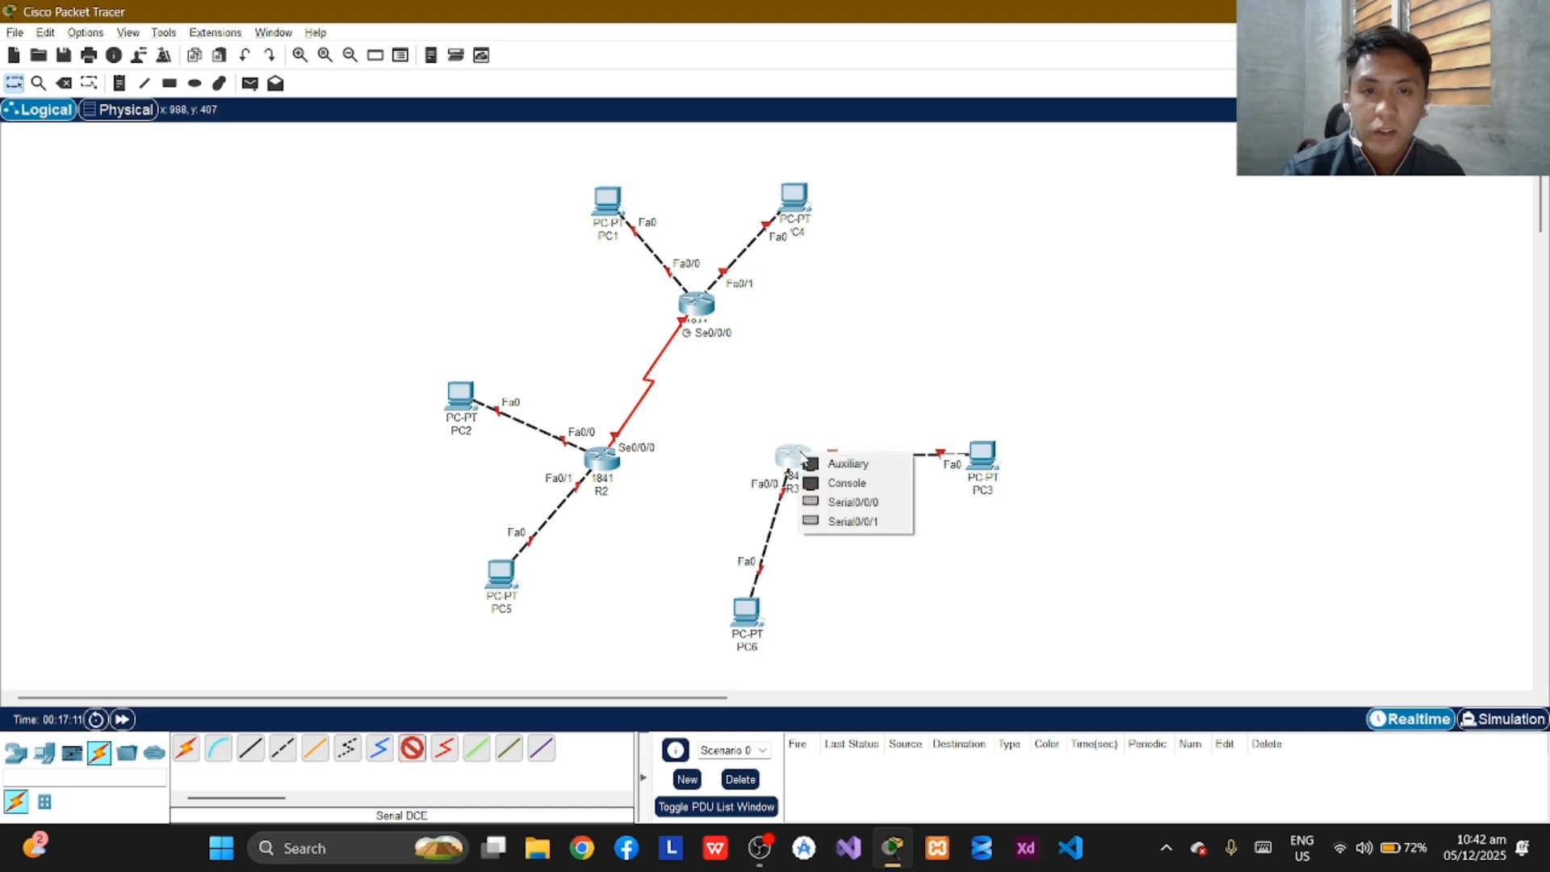
left_click(885, 507)
left_click(701, 303)
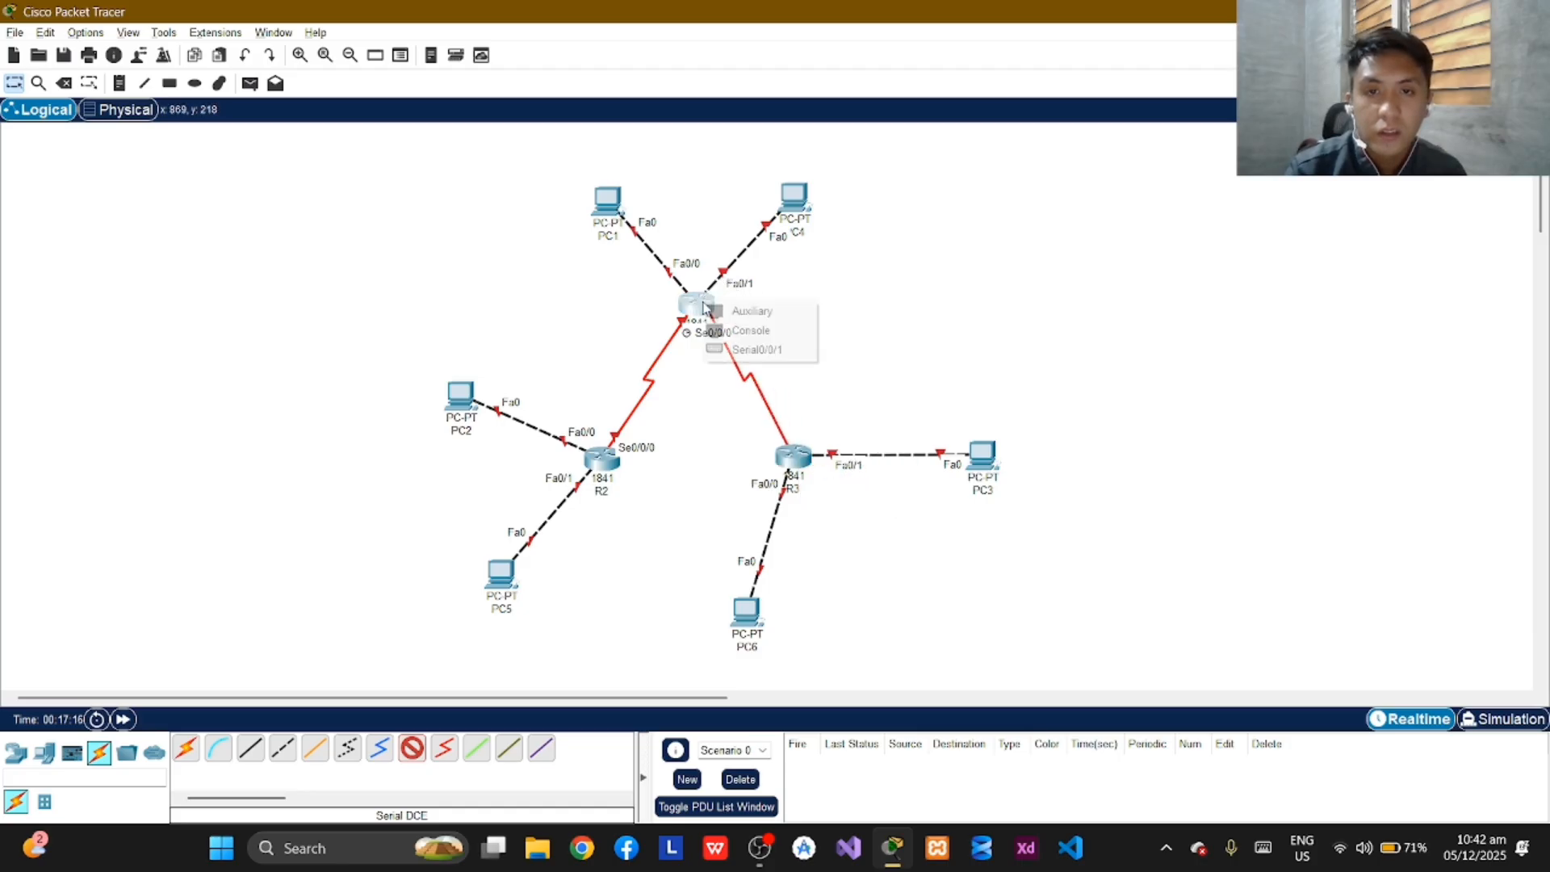
left_click(804, 349)
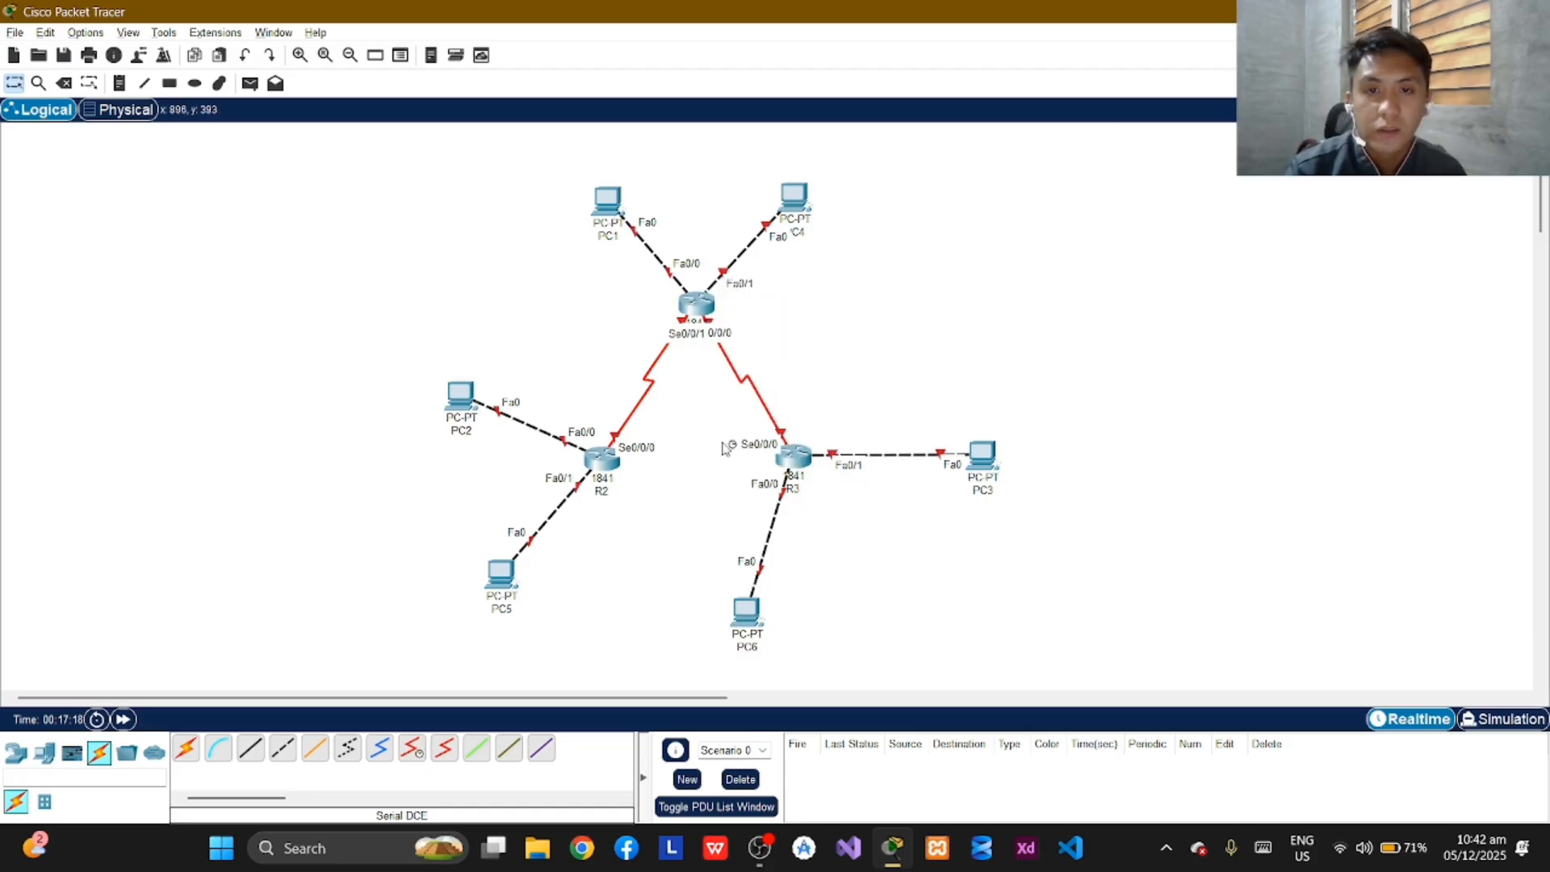
Connect R2's Serial0/0/1 to R3's Serial0/0/1 with a Serial DCE cable, starting from R2.
left_click(412, 749)
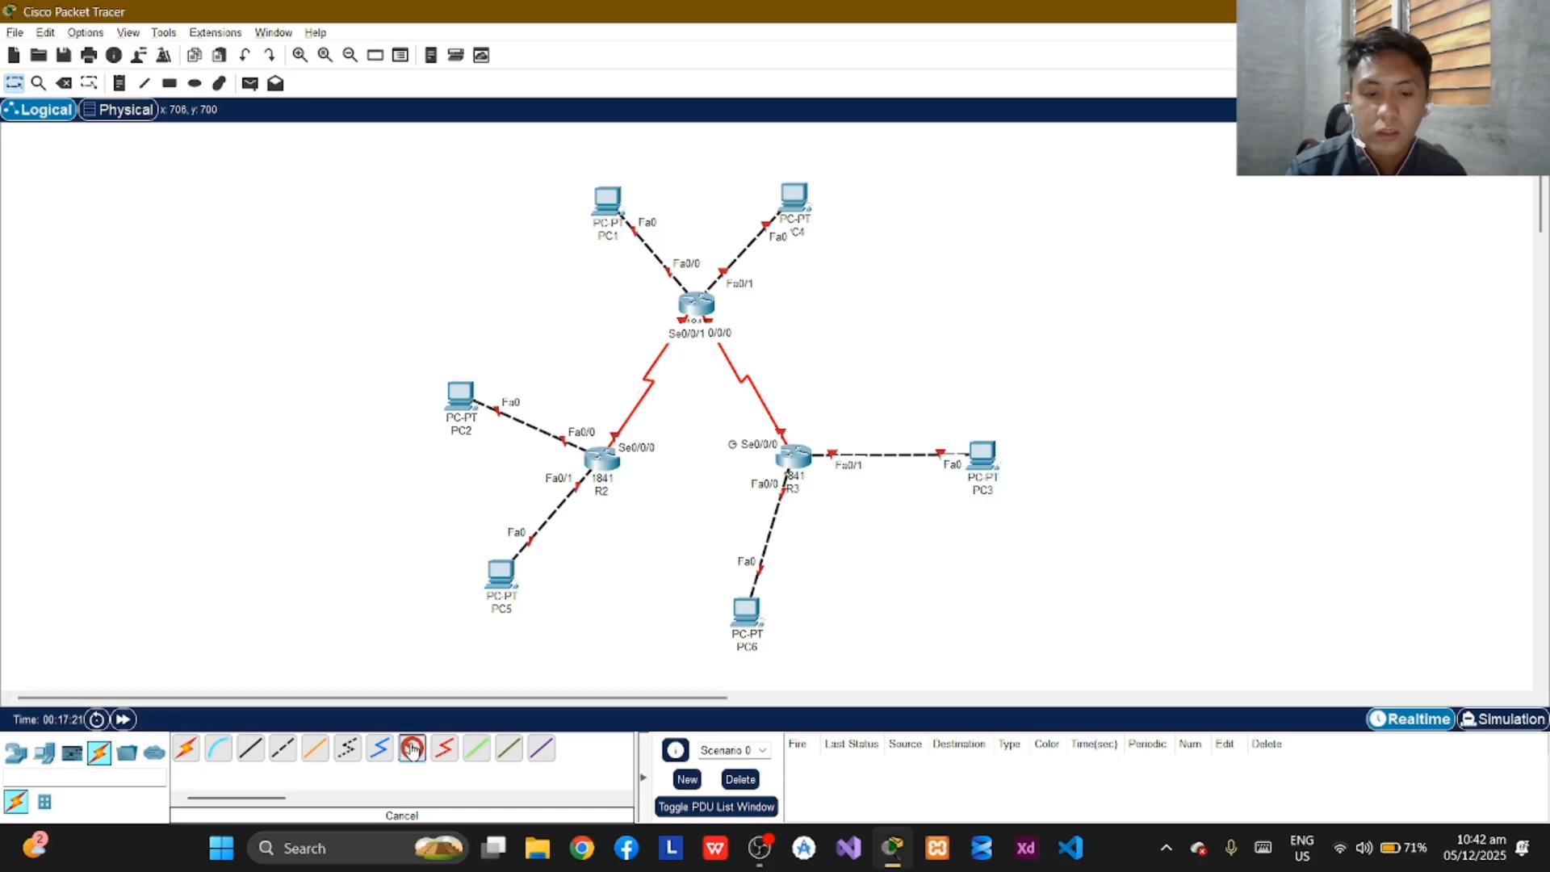
left_click(606, 461)
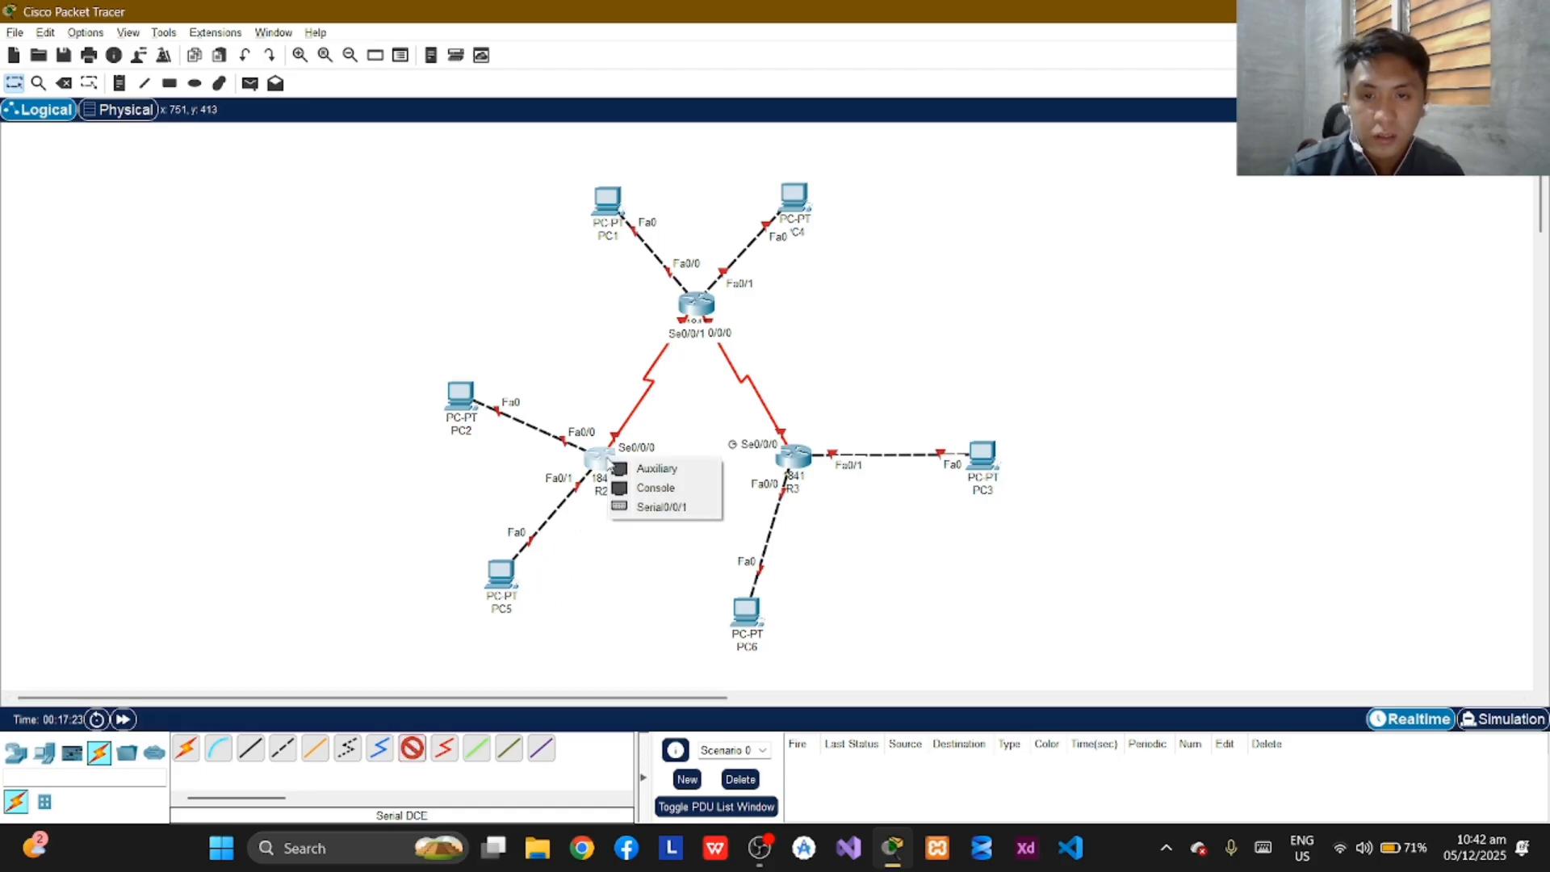
left_click(664, 508)
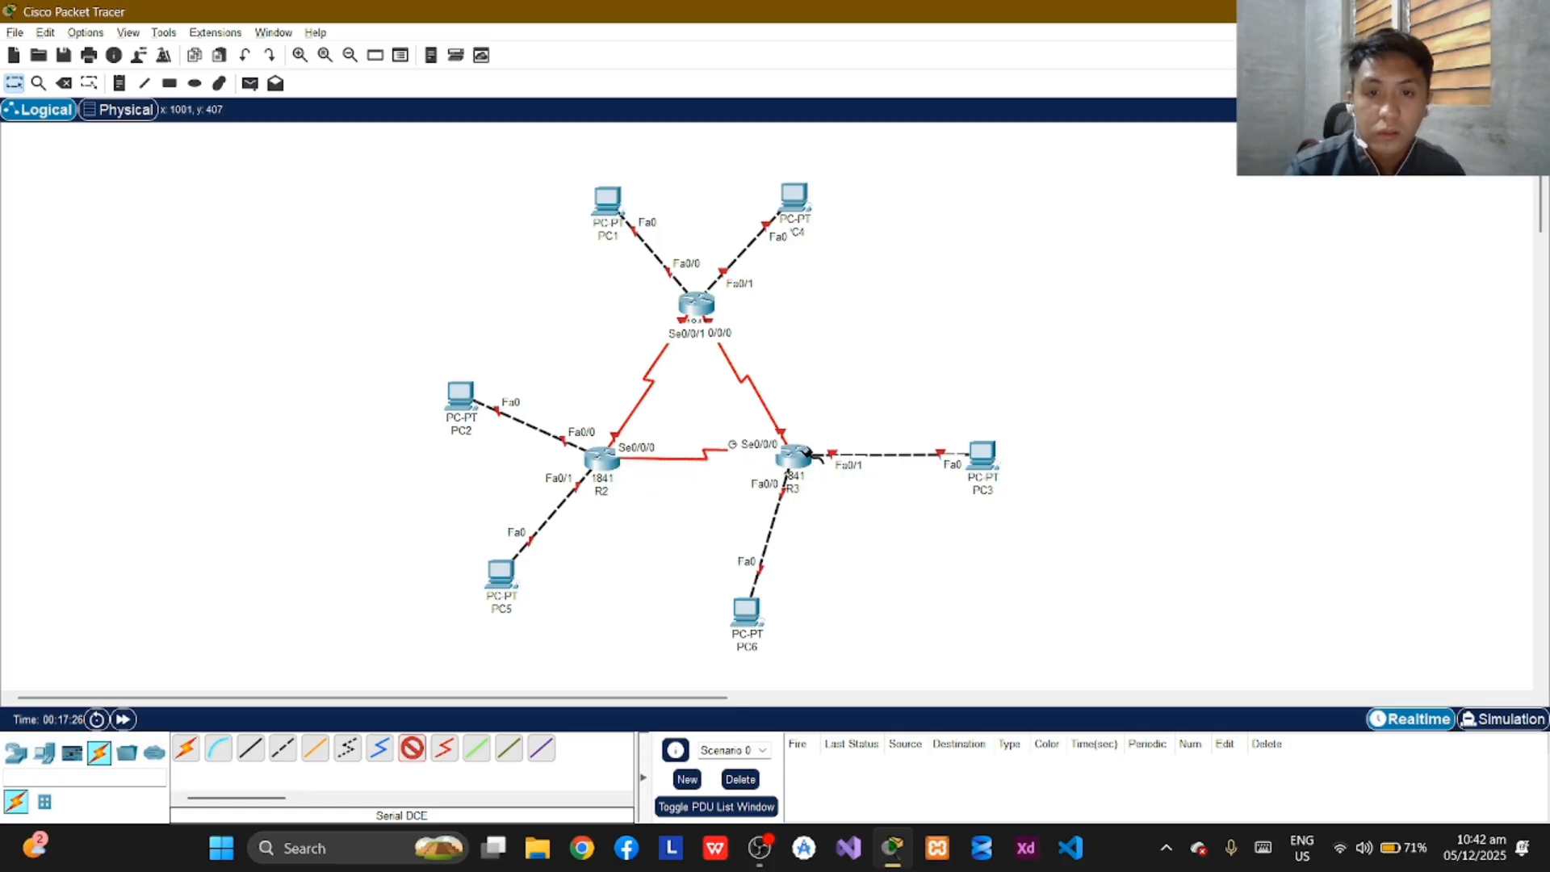
left_click(798, 457)
left_click(848, 499)
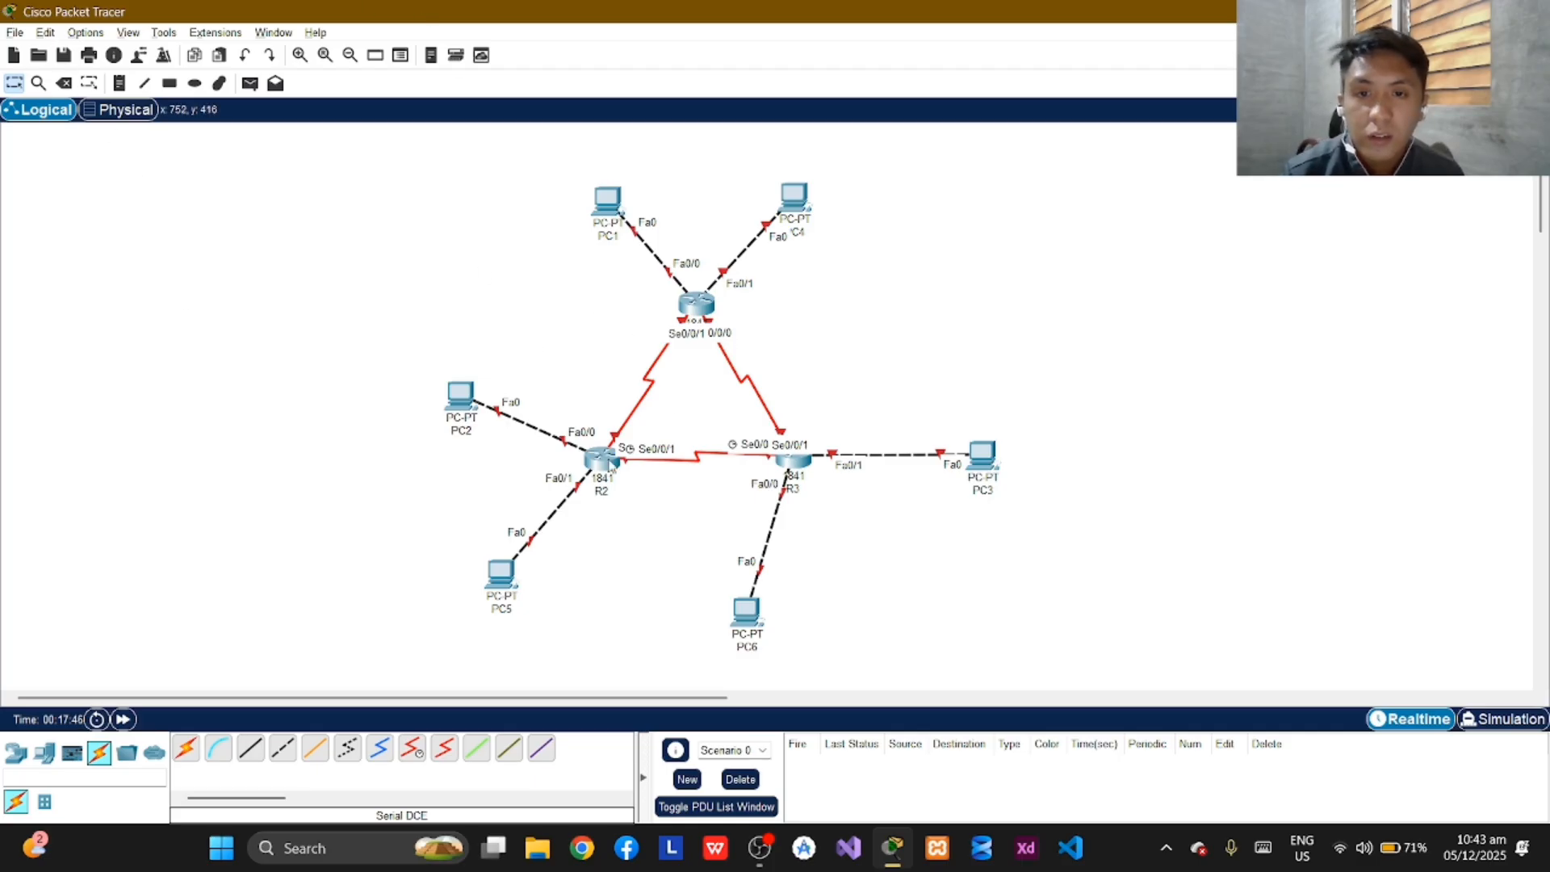
Open R1's command line interface, answer NO to the initial configuration dialog, and bring up the router's user prompt.
left_click(695, 307)
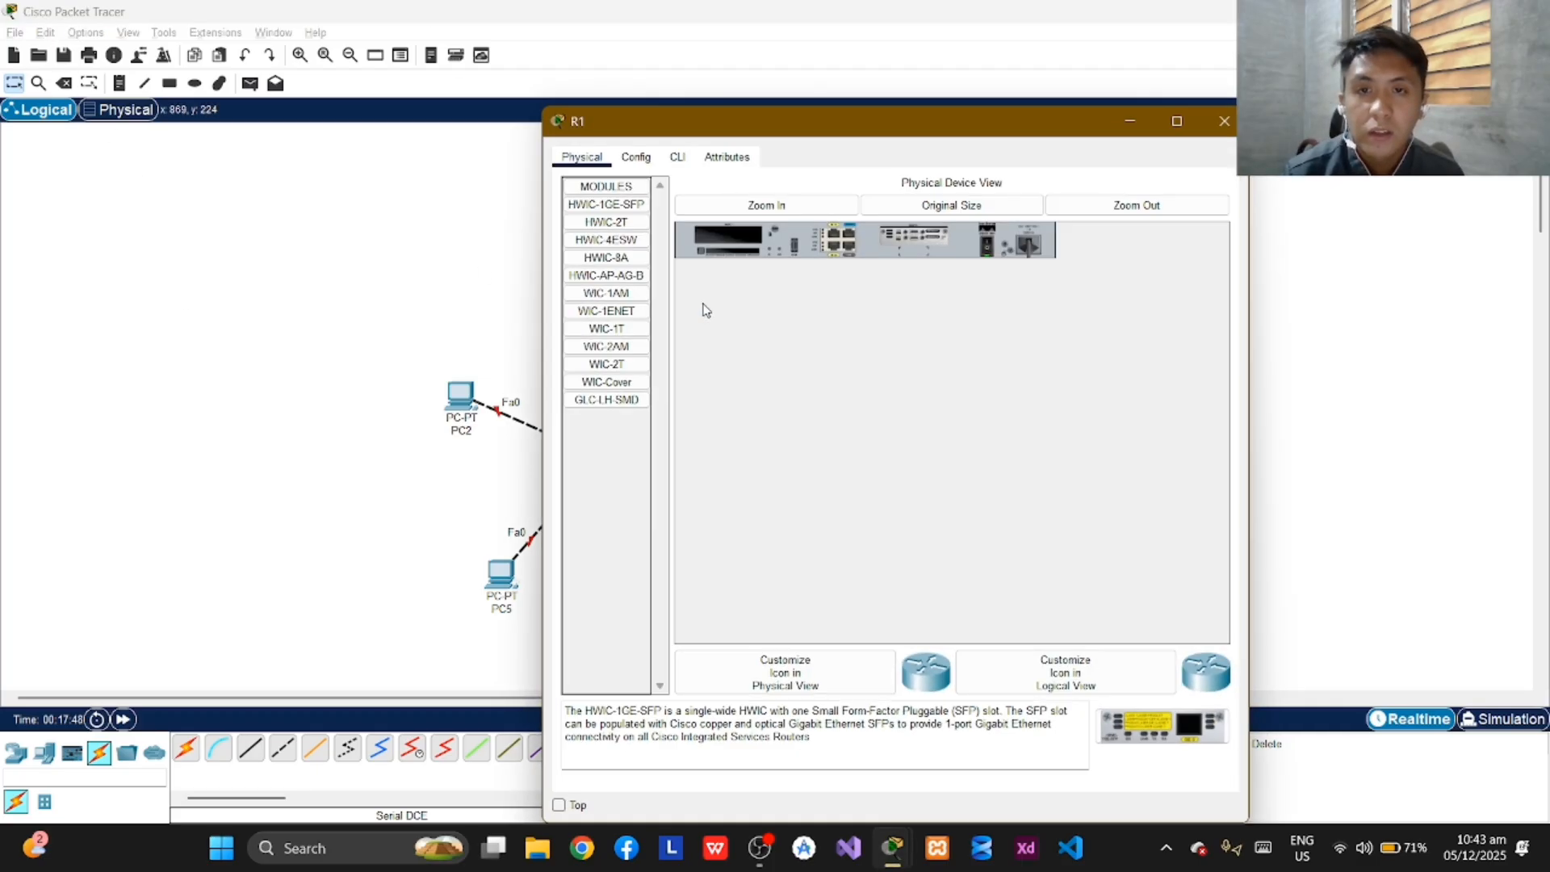
left_click(678, 158)
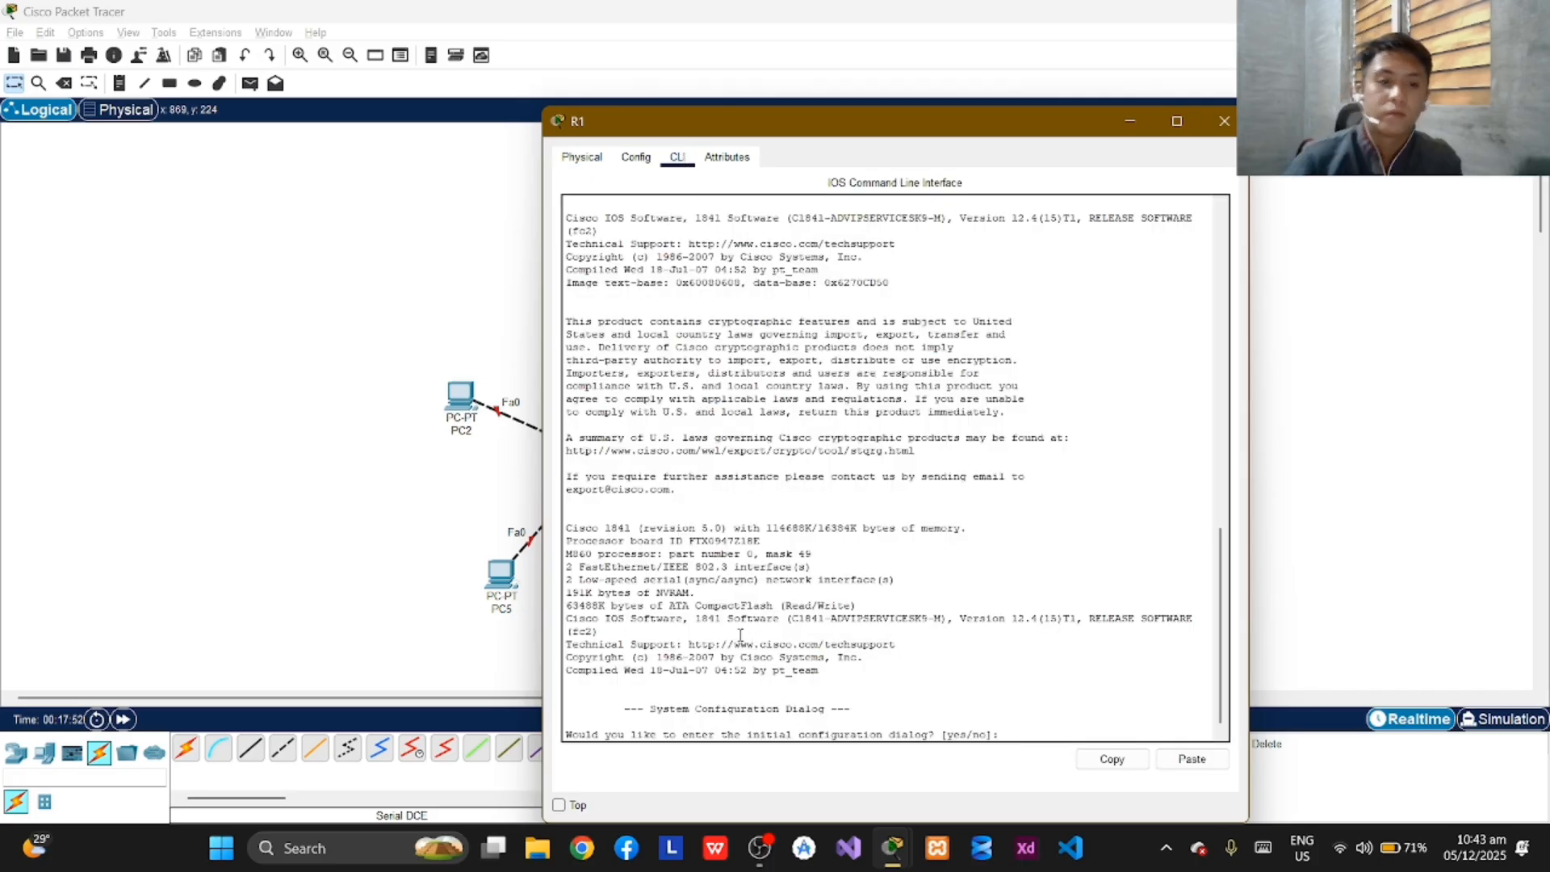
key("Return")
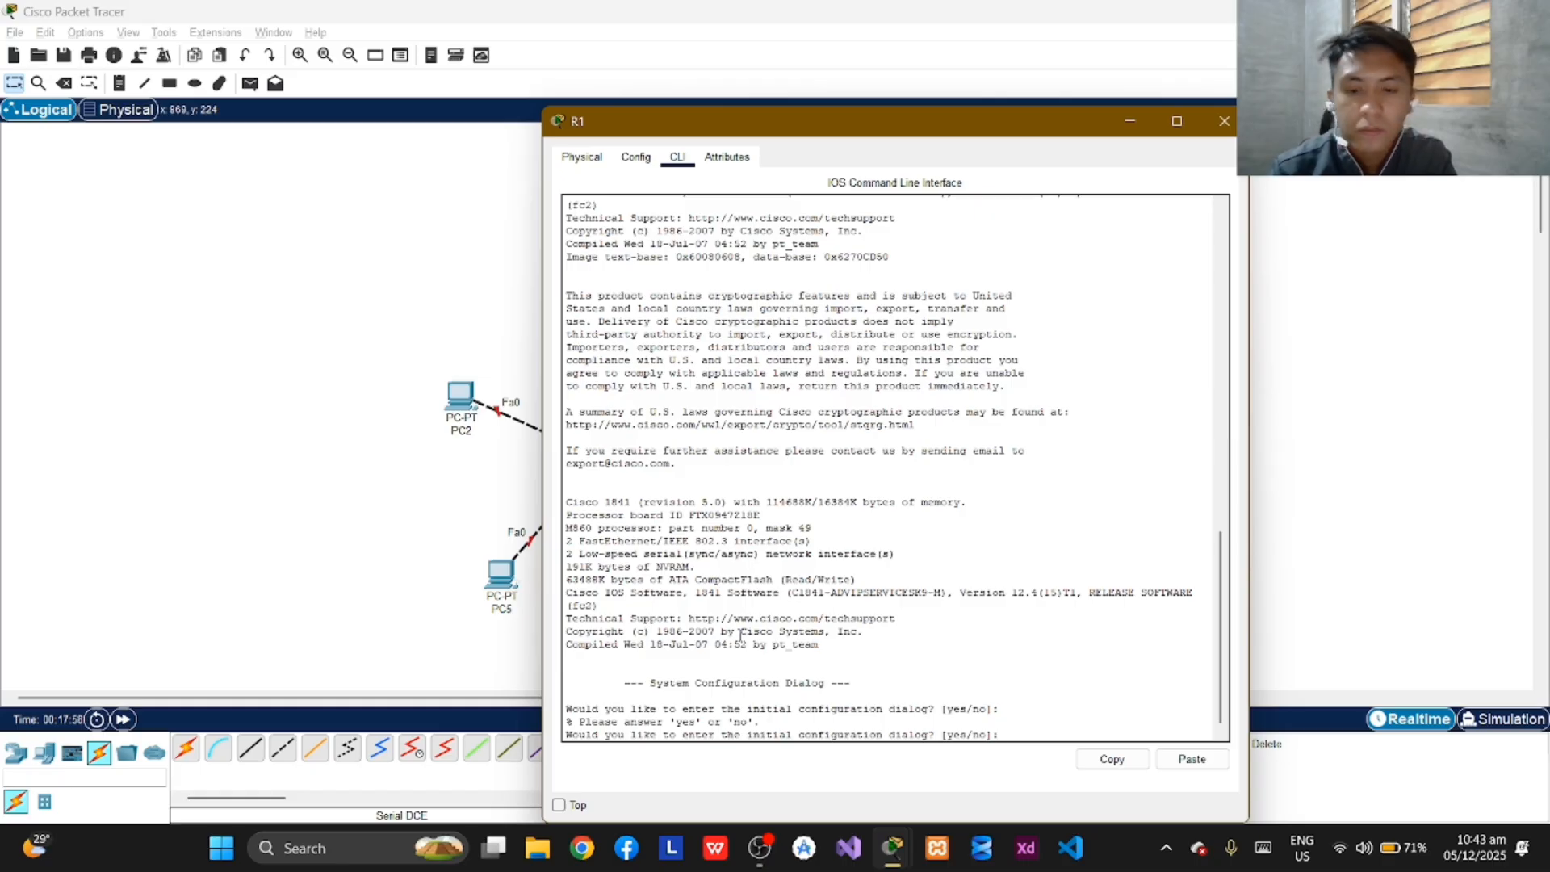
type("NO")
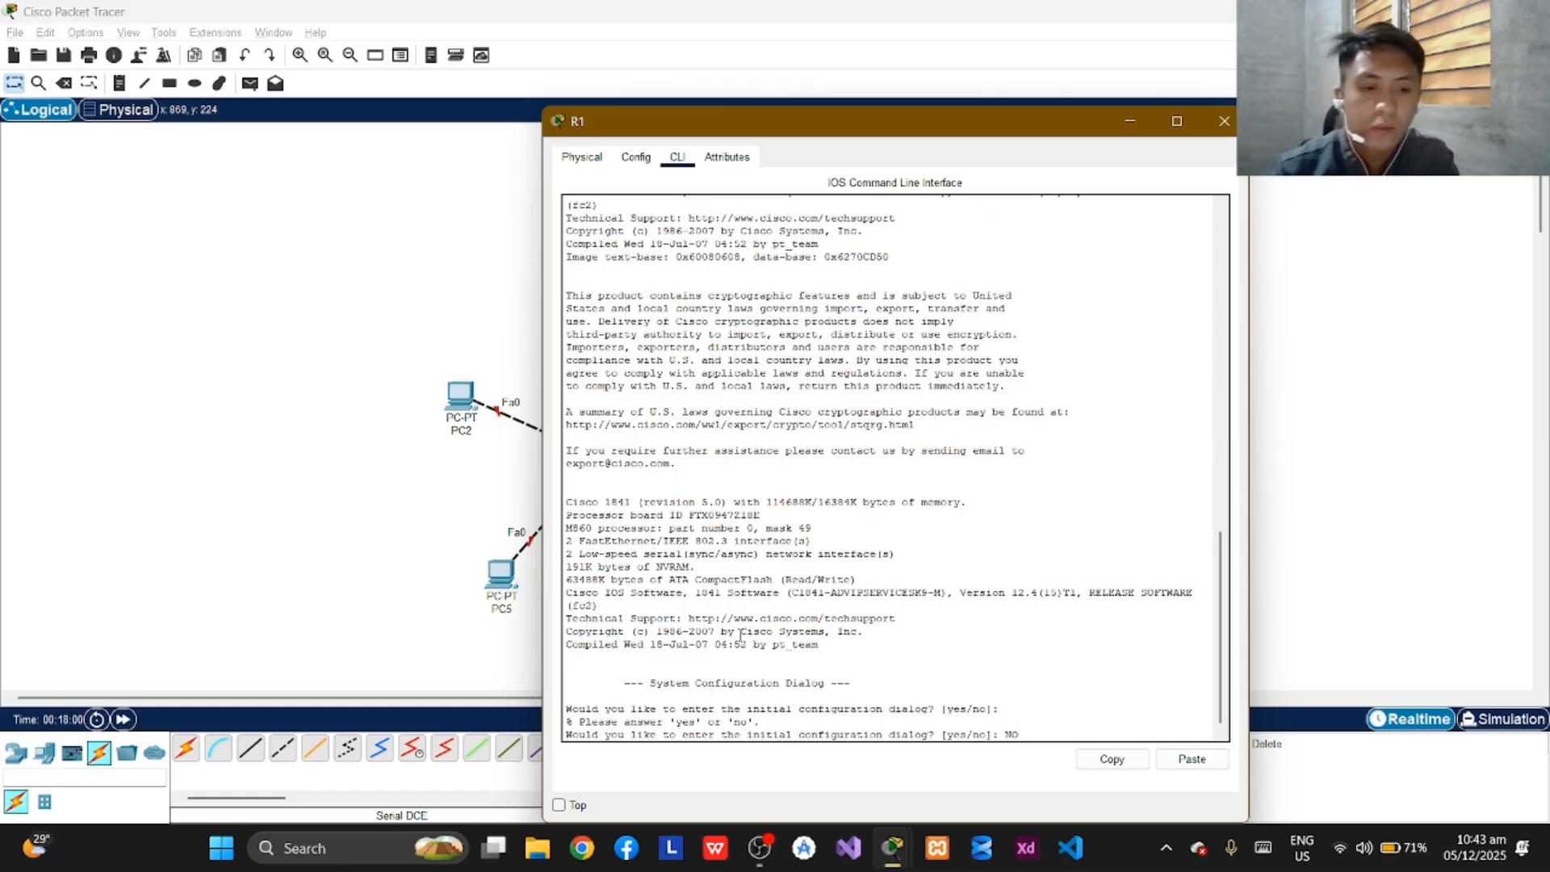
key("Return")
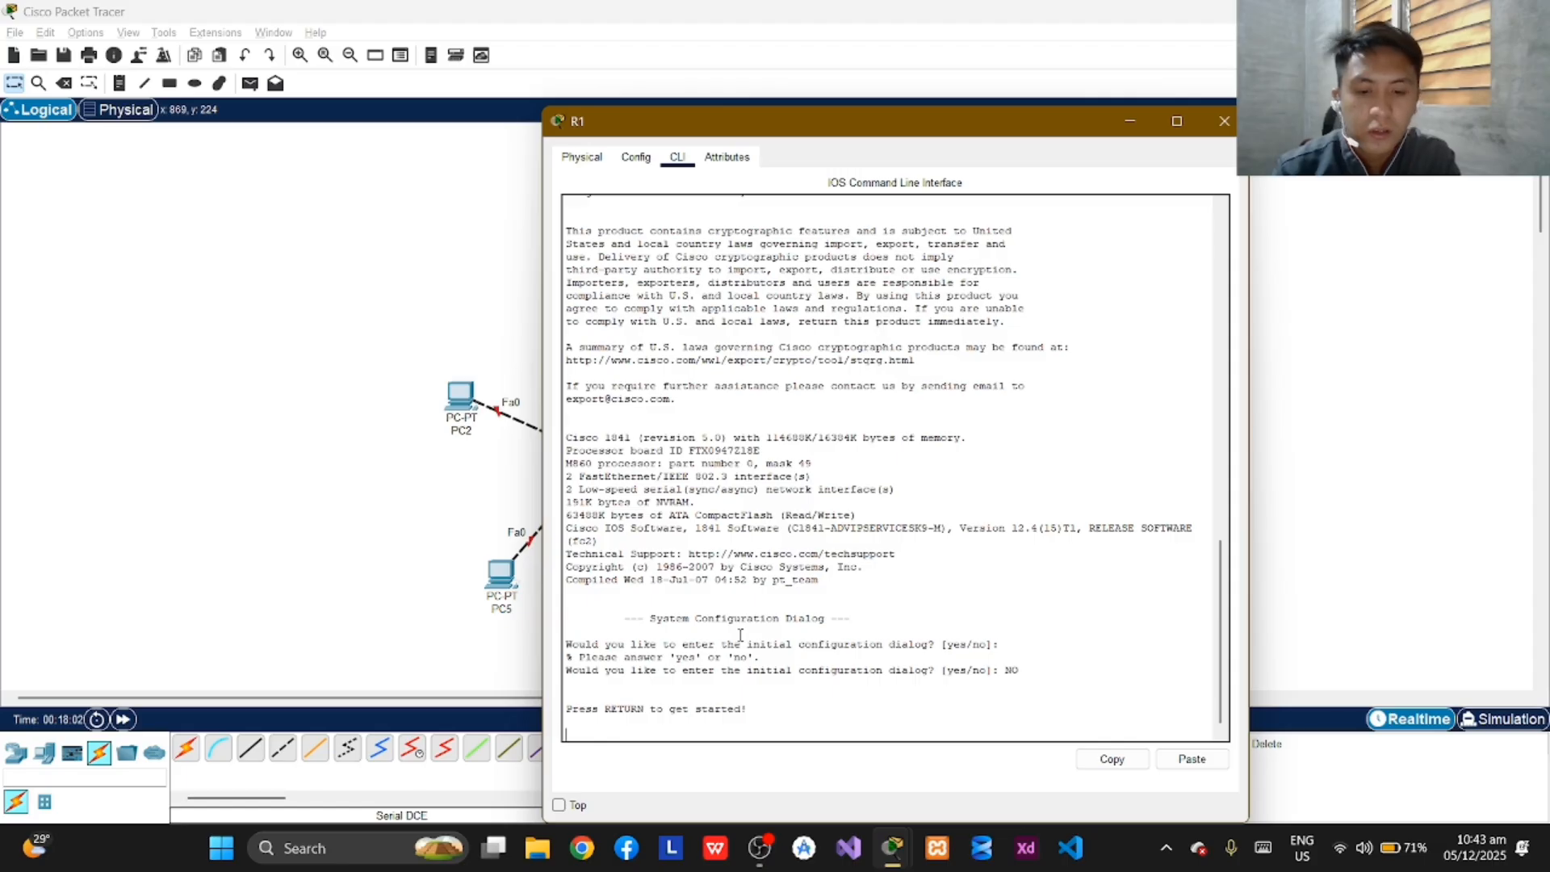
key("Return")
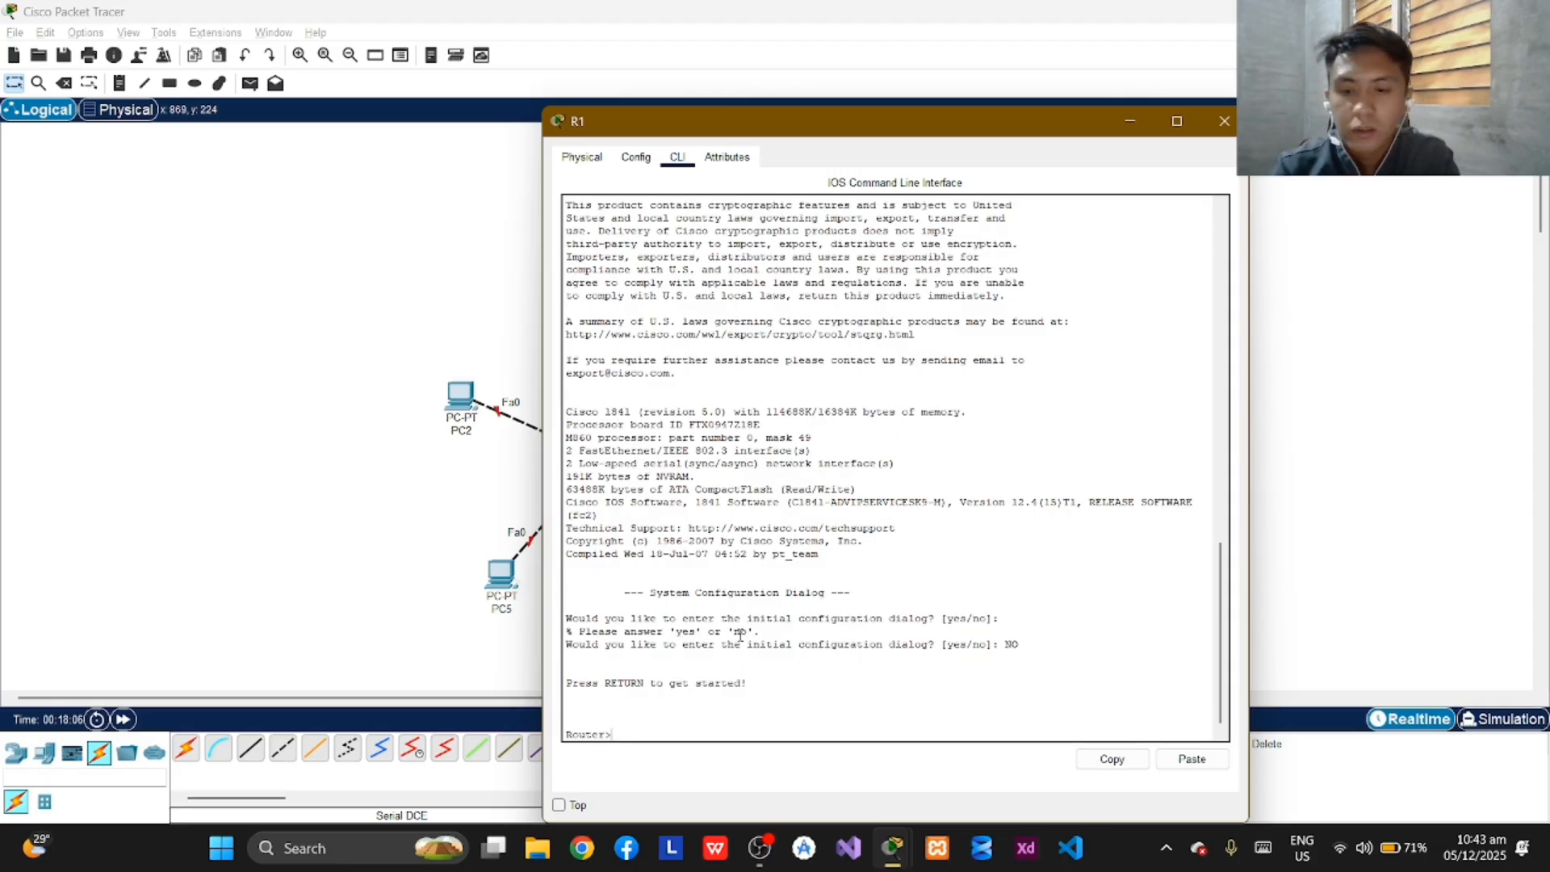
Enter privileged mode on R1 with enable, and go into global configuration mode with conf term.
type("enable")
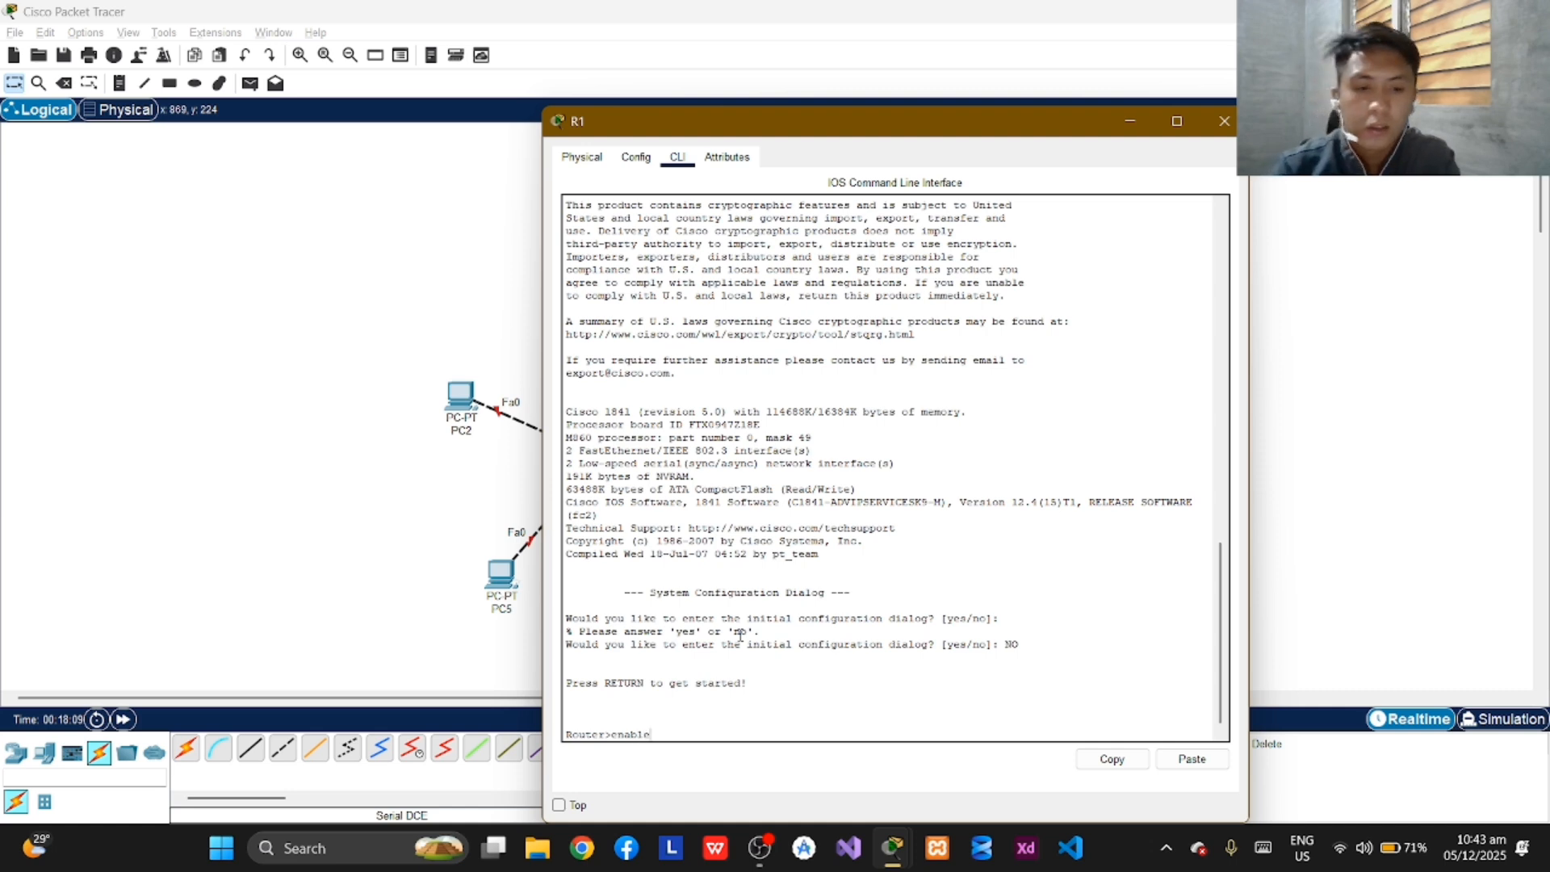
key("Return")
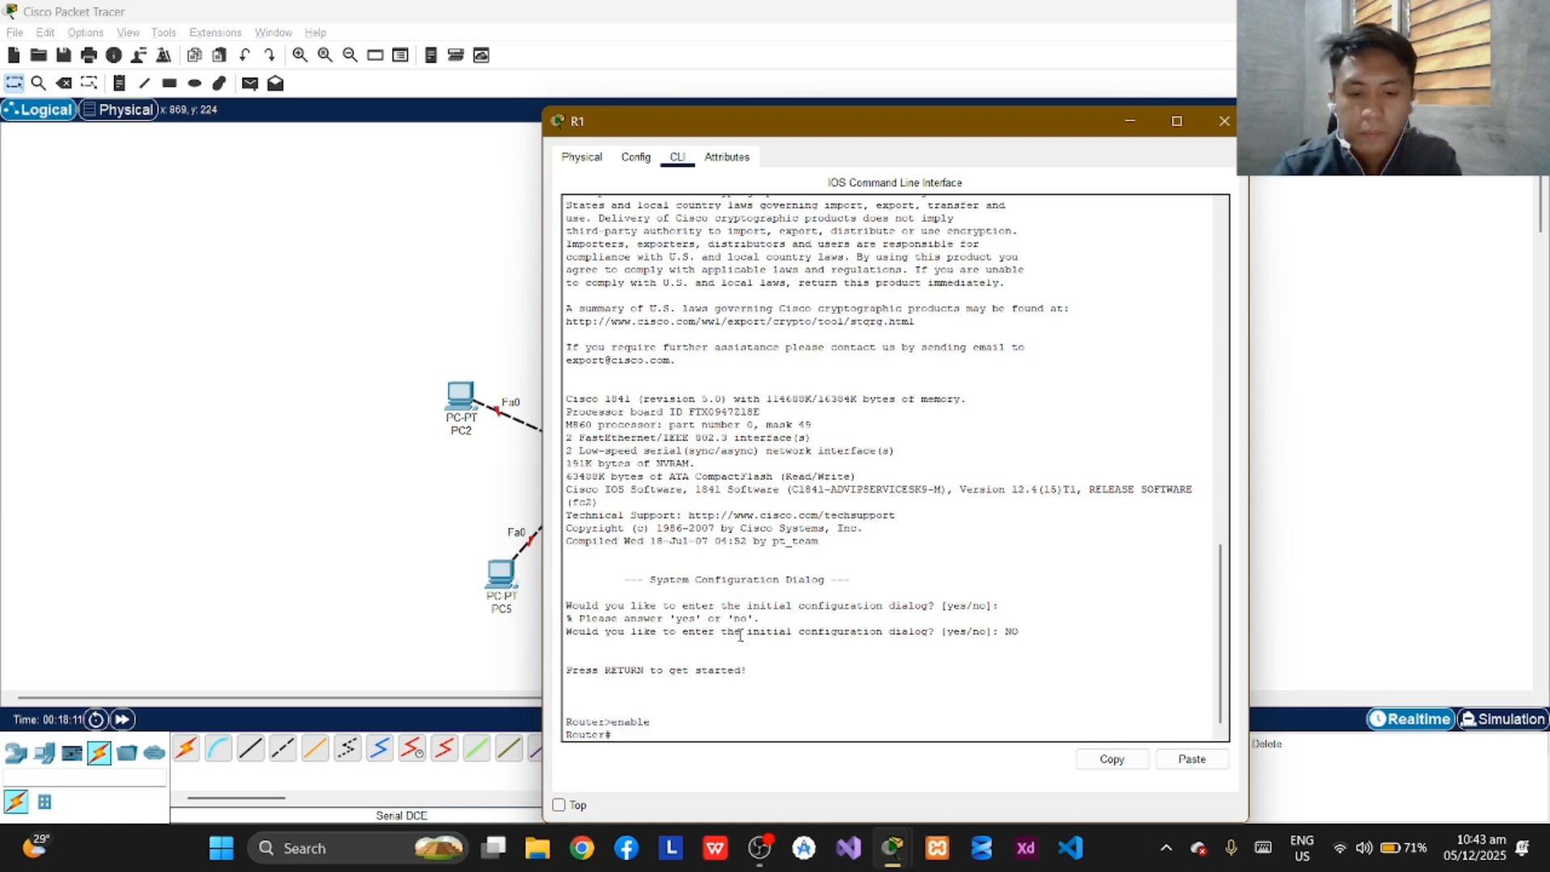
type("conf")
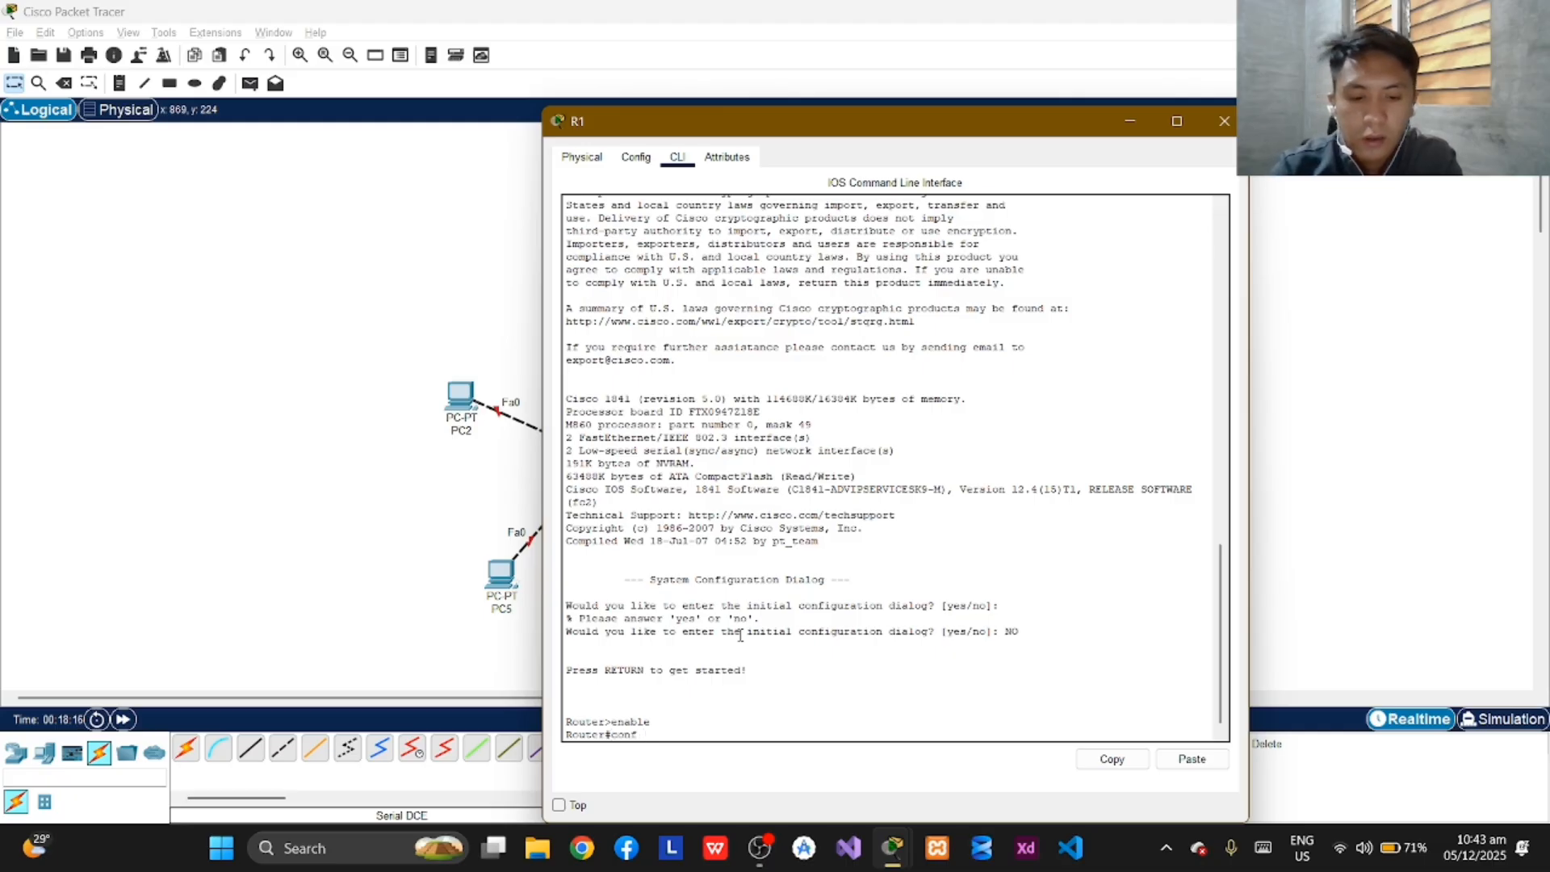
type(" term")
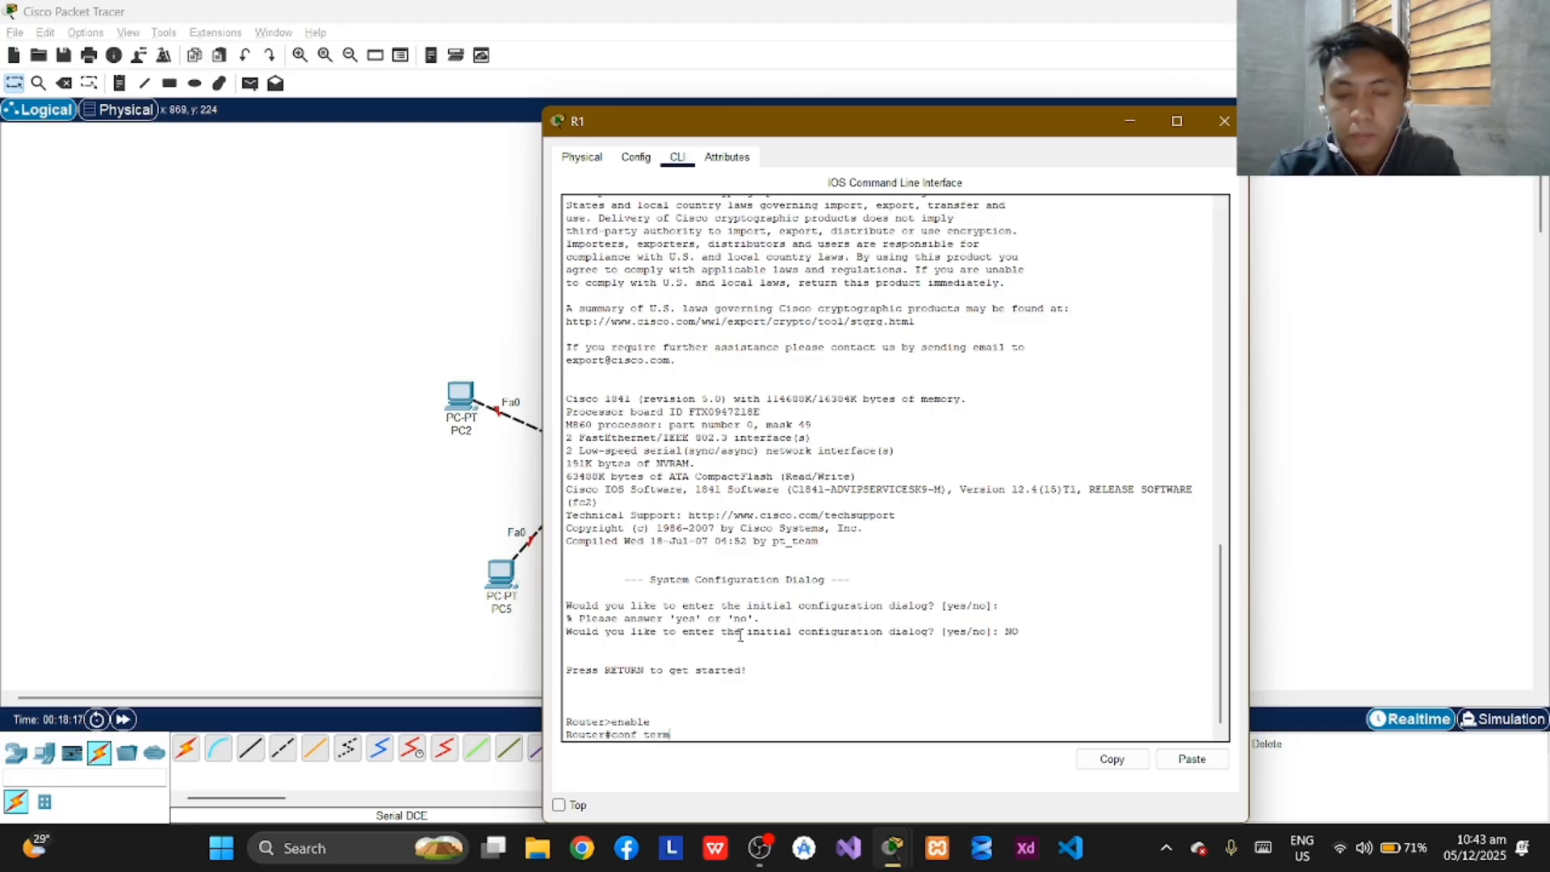
key("Return")
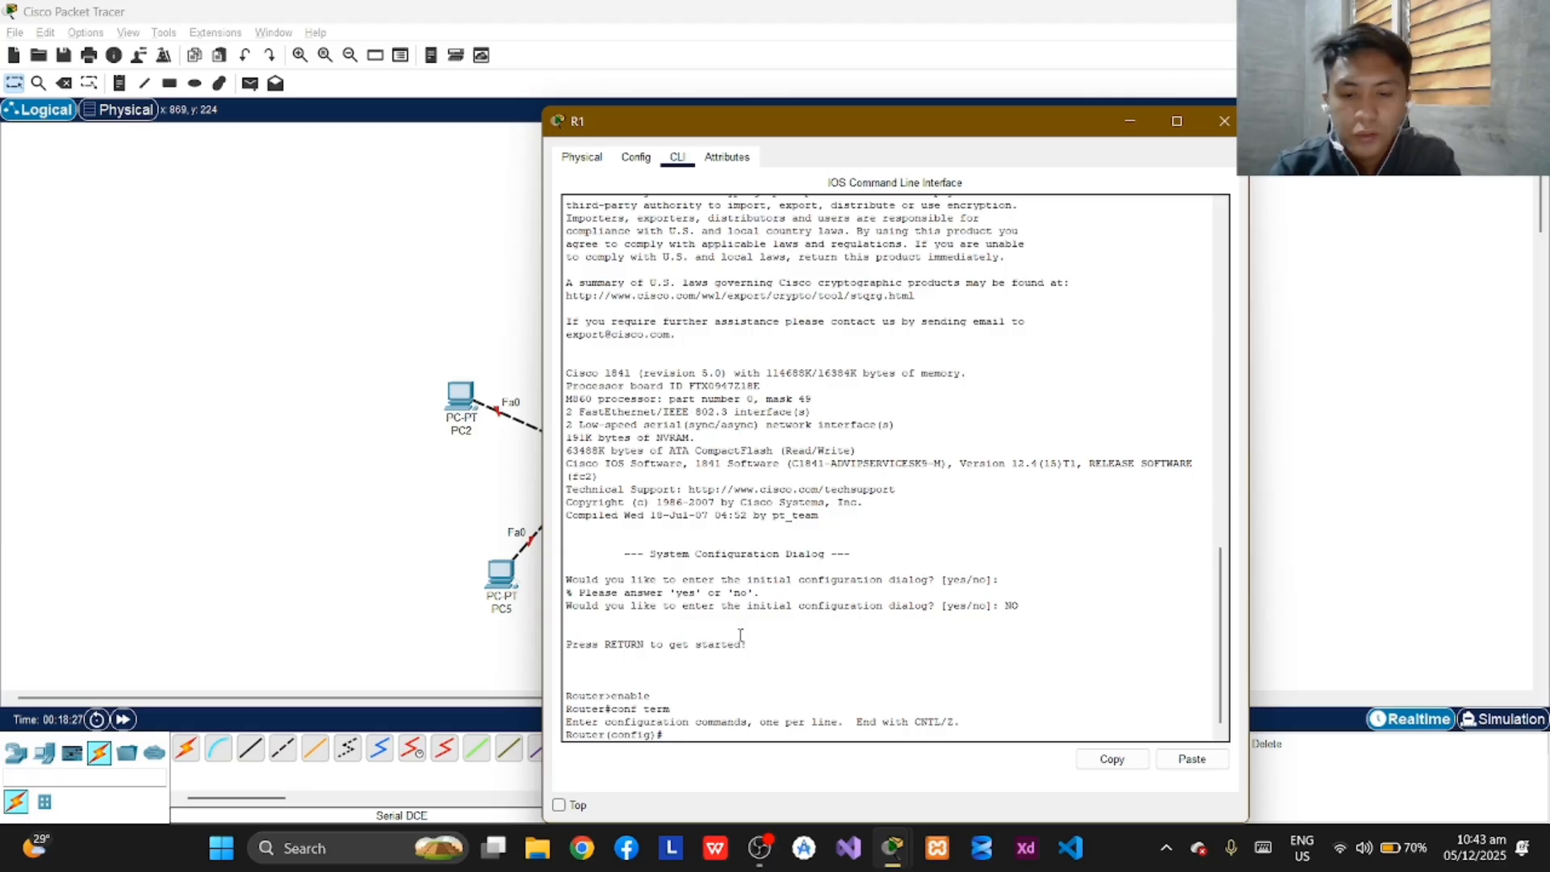
Set the router's hostname to R1 in global configuration mode.
type("hostname")
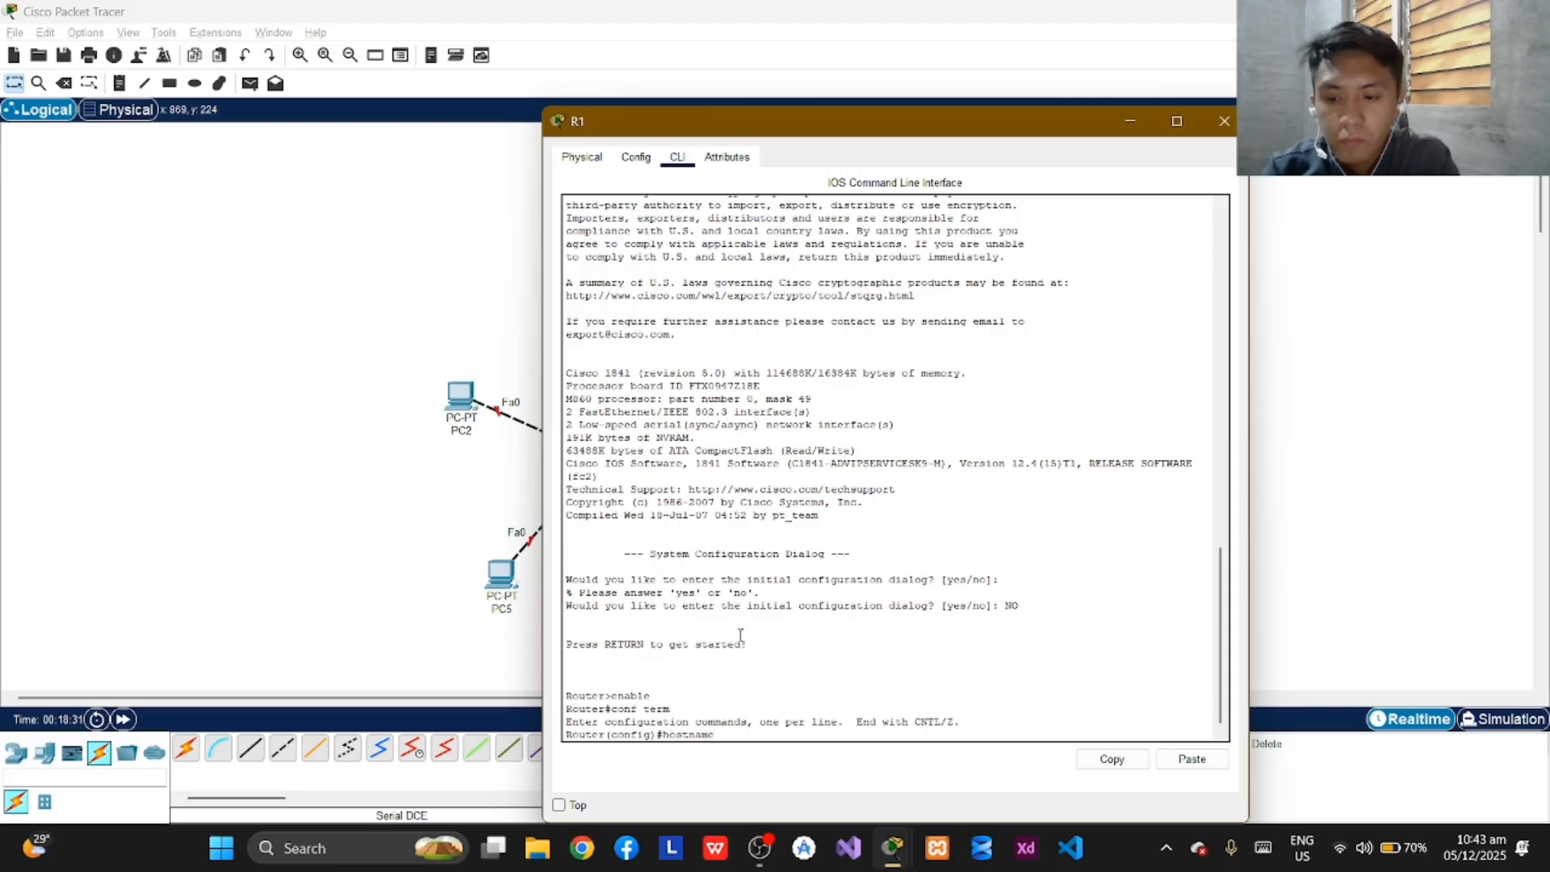
type(" r1")
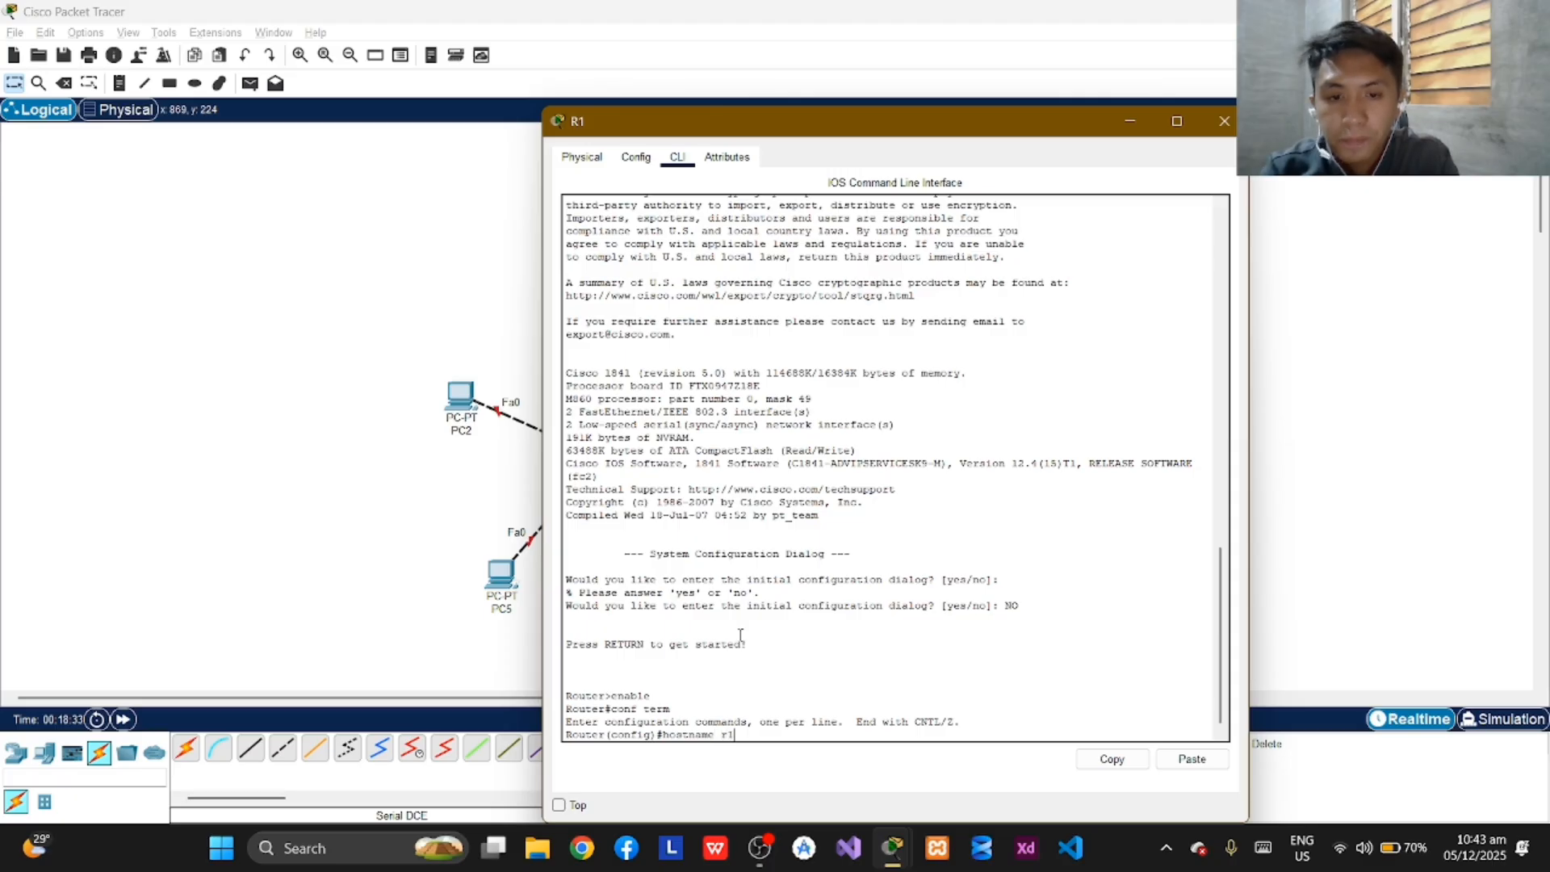
key("BackSpace")
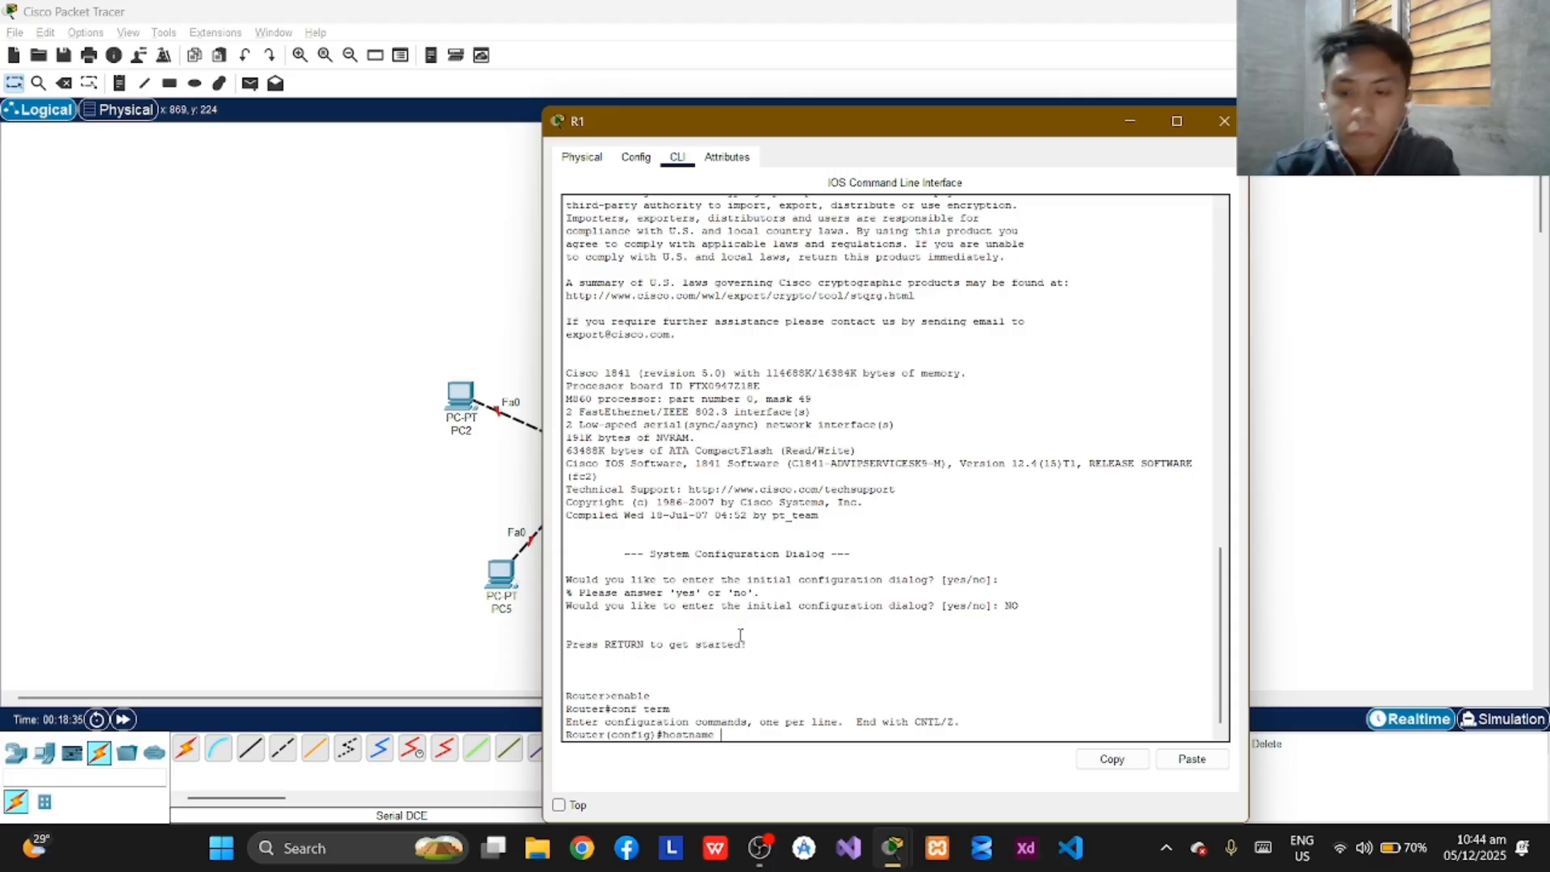
type("R1")
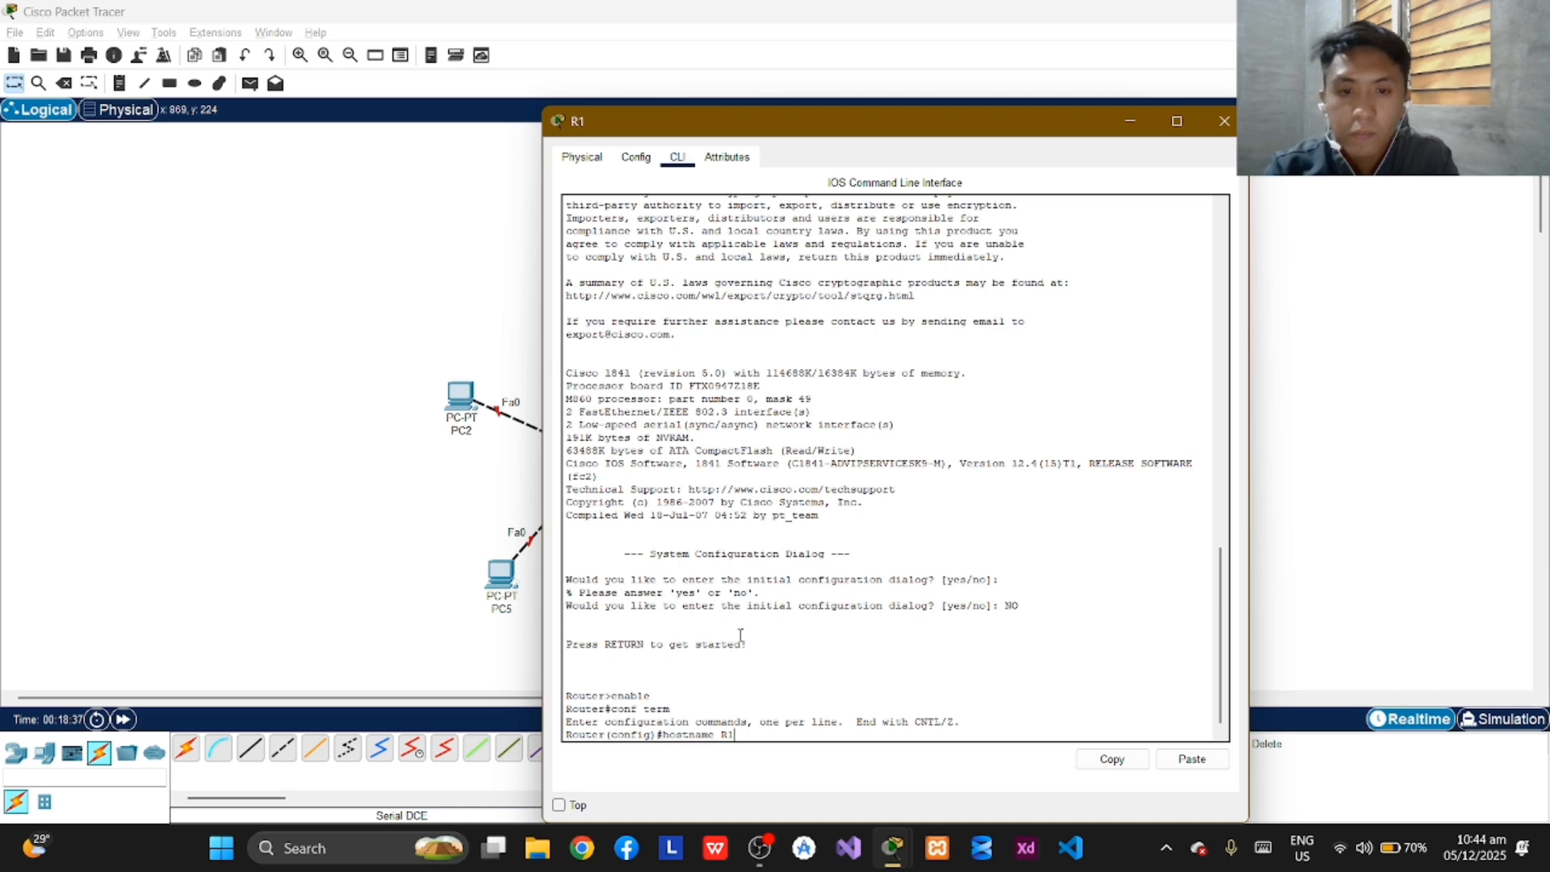
key("Return")
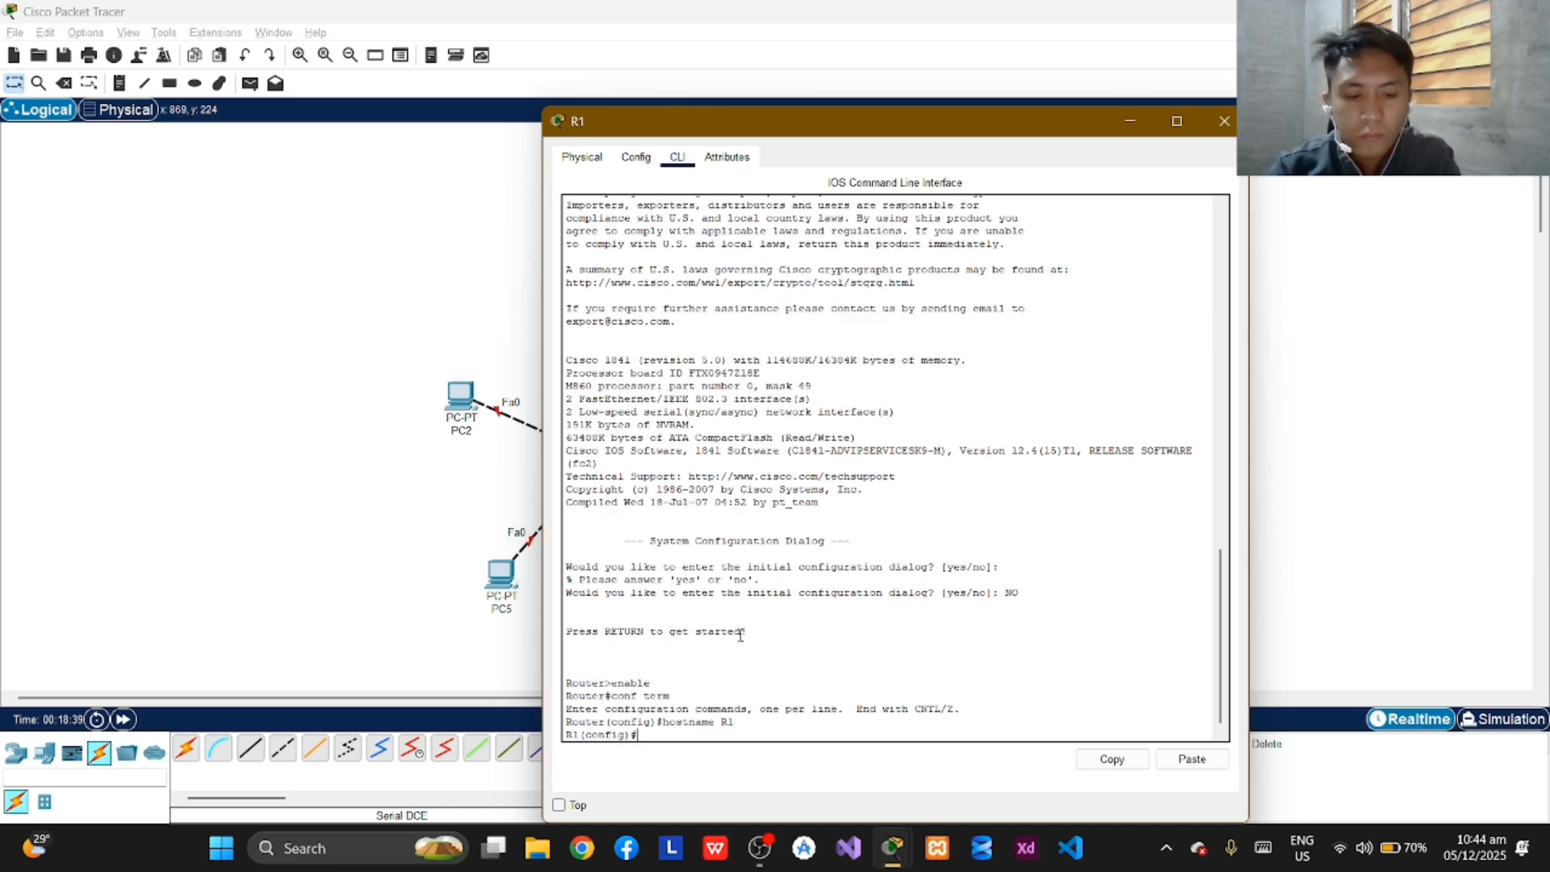
Set the encrypted privileged-mode password on R1 with the enable secret command.
type("en")
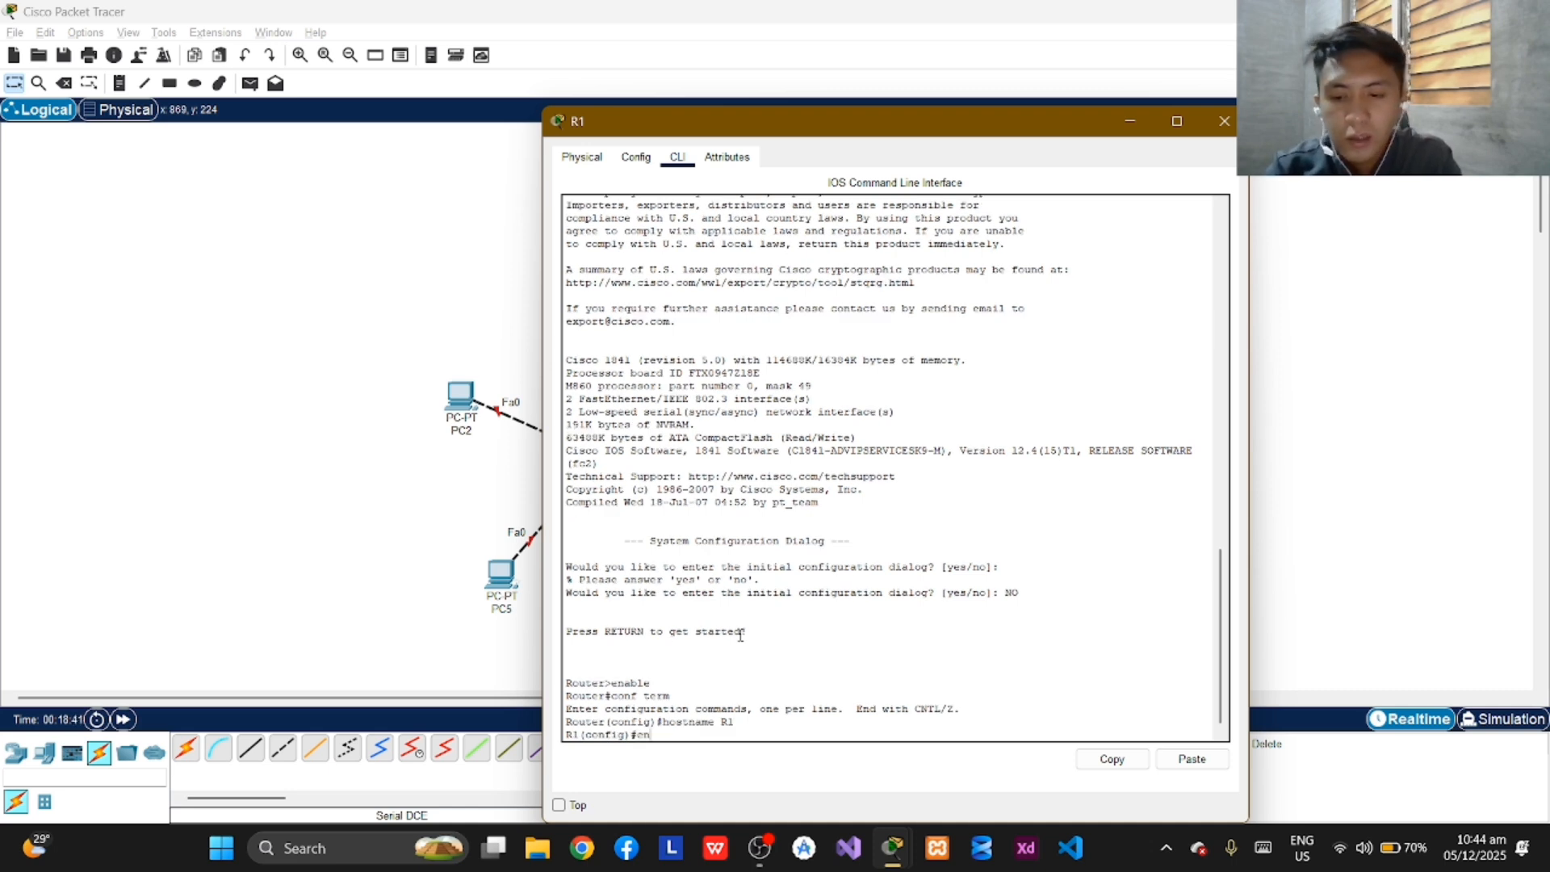
type("able")
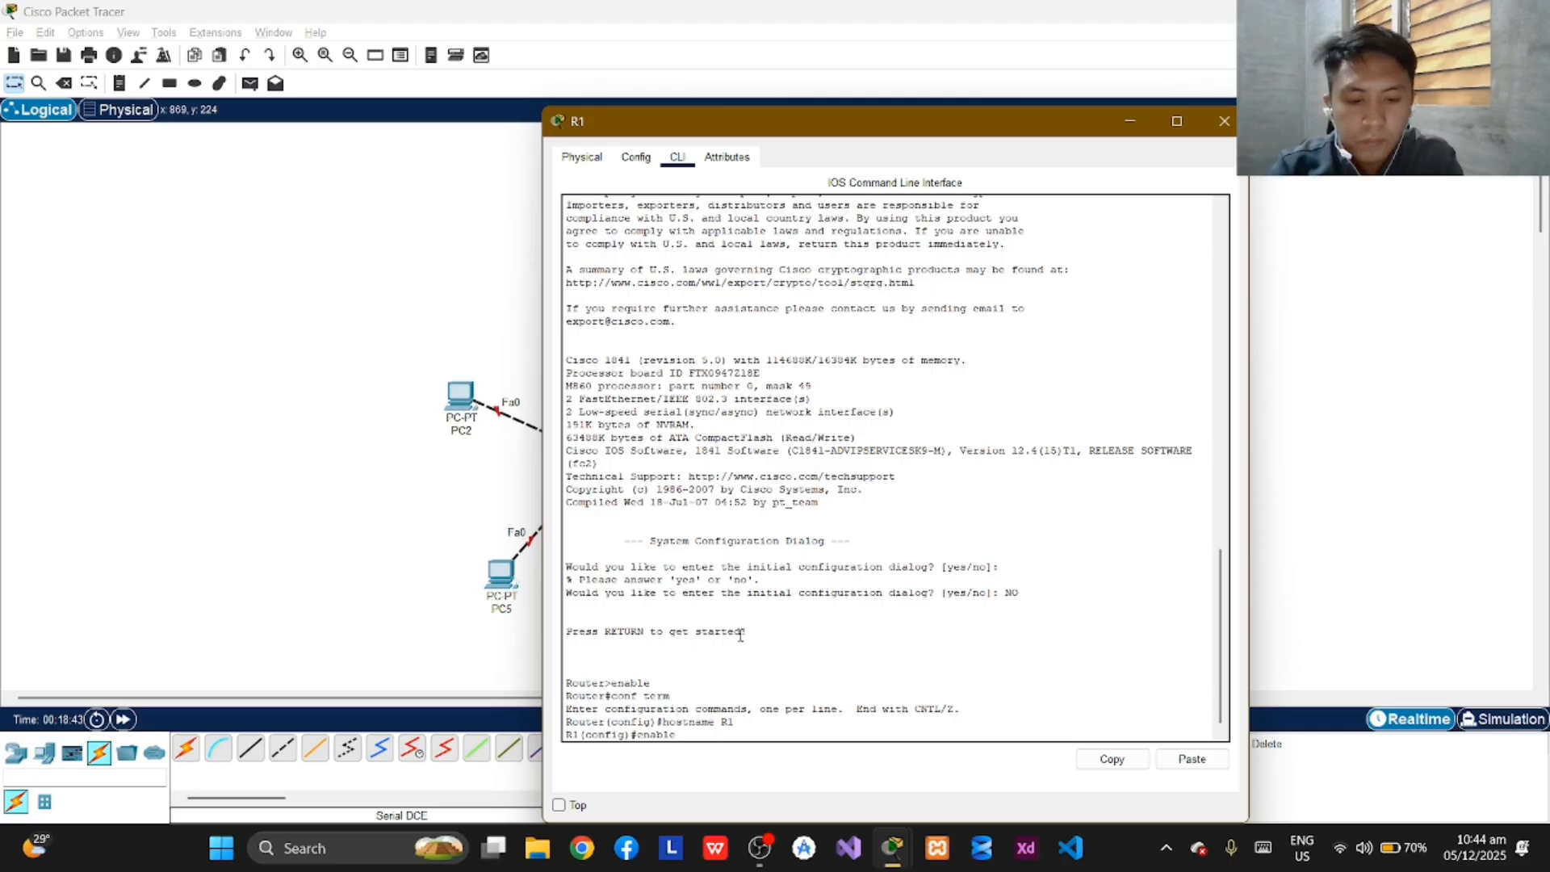
type(" sec")
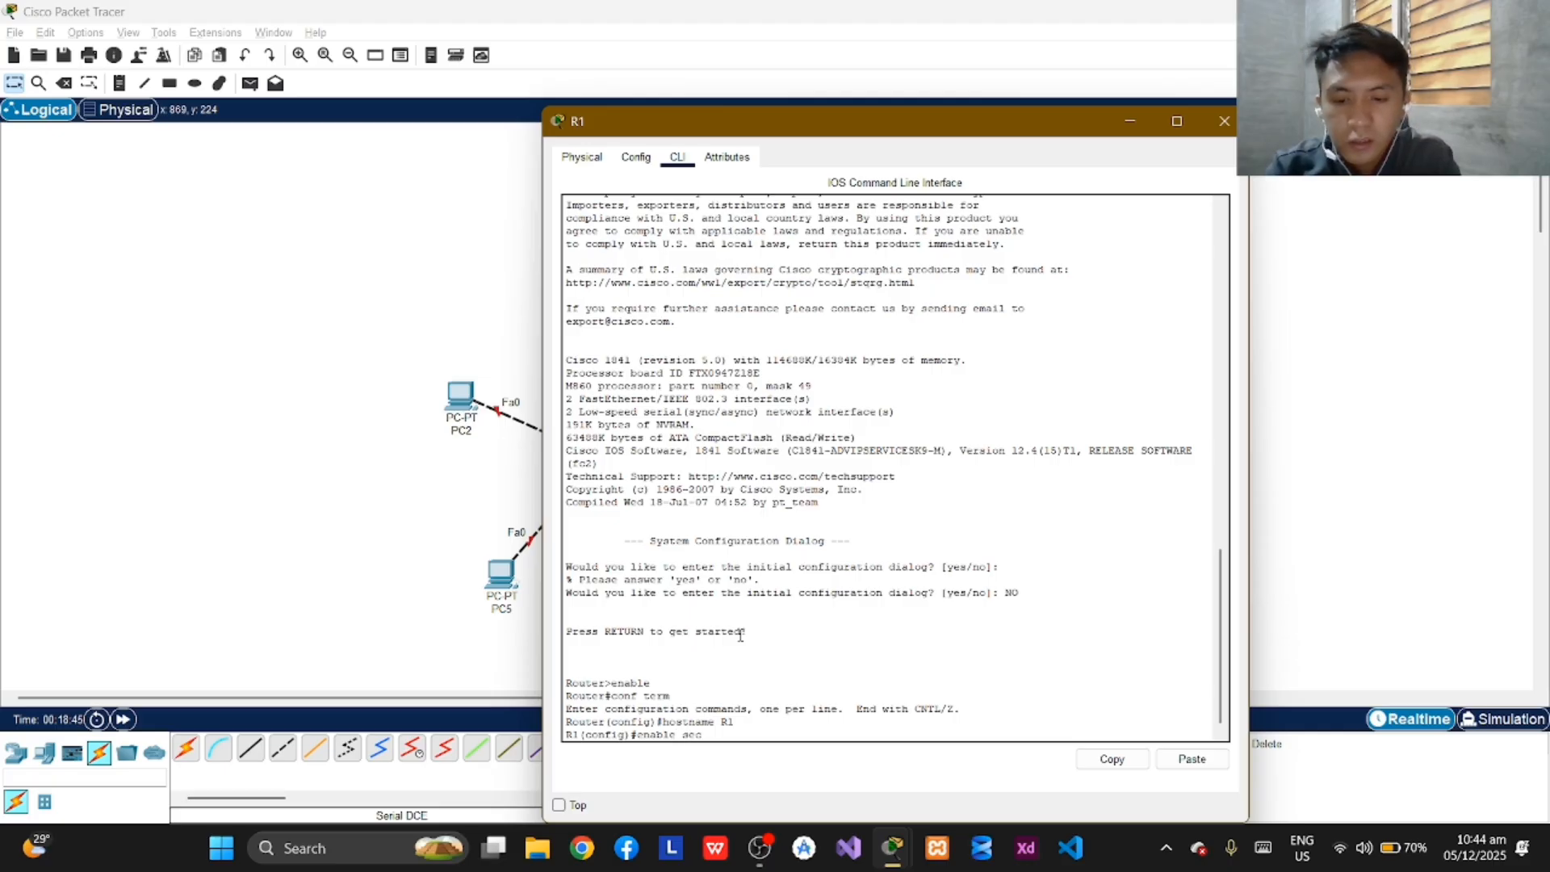
type("ret cla")
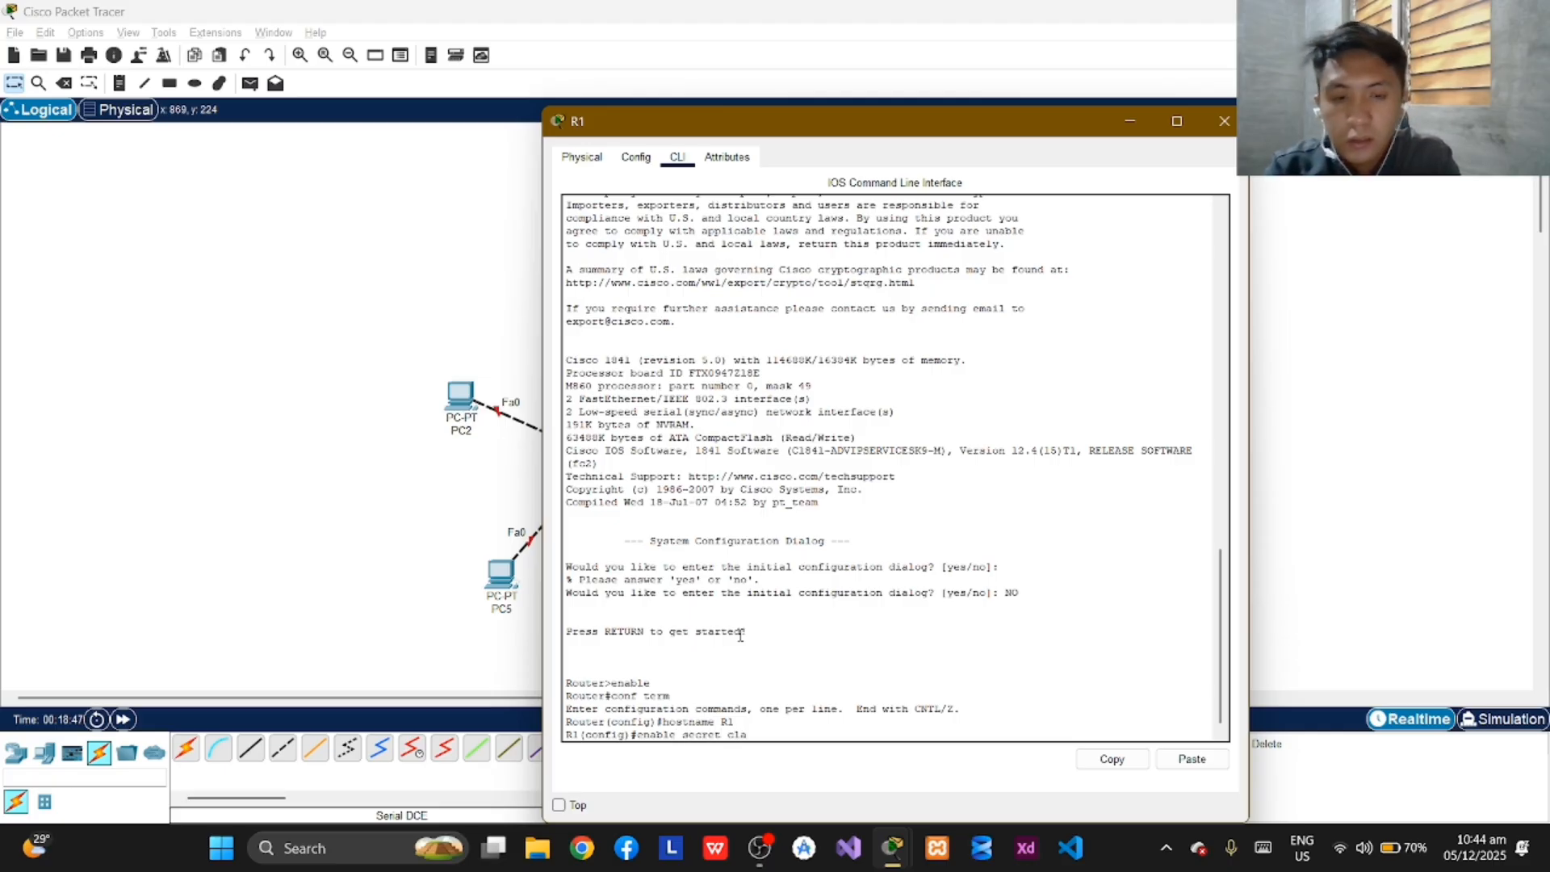
type("ss")
key("Return")
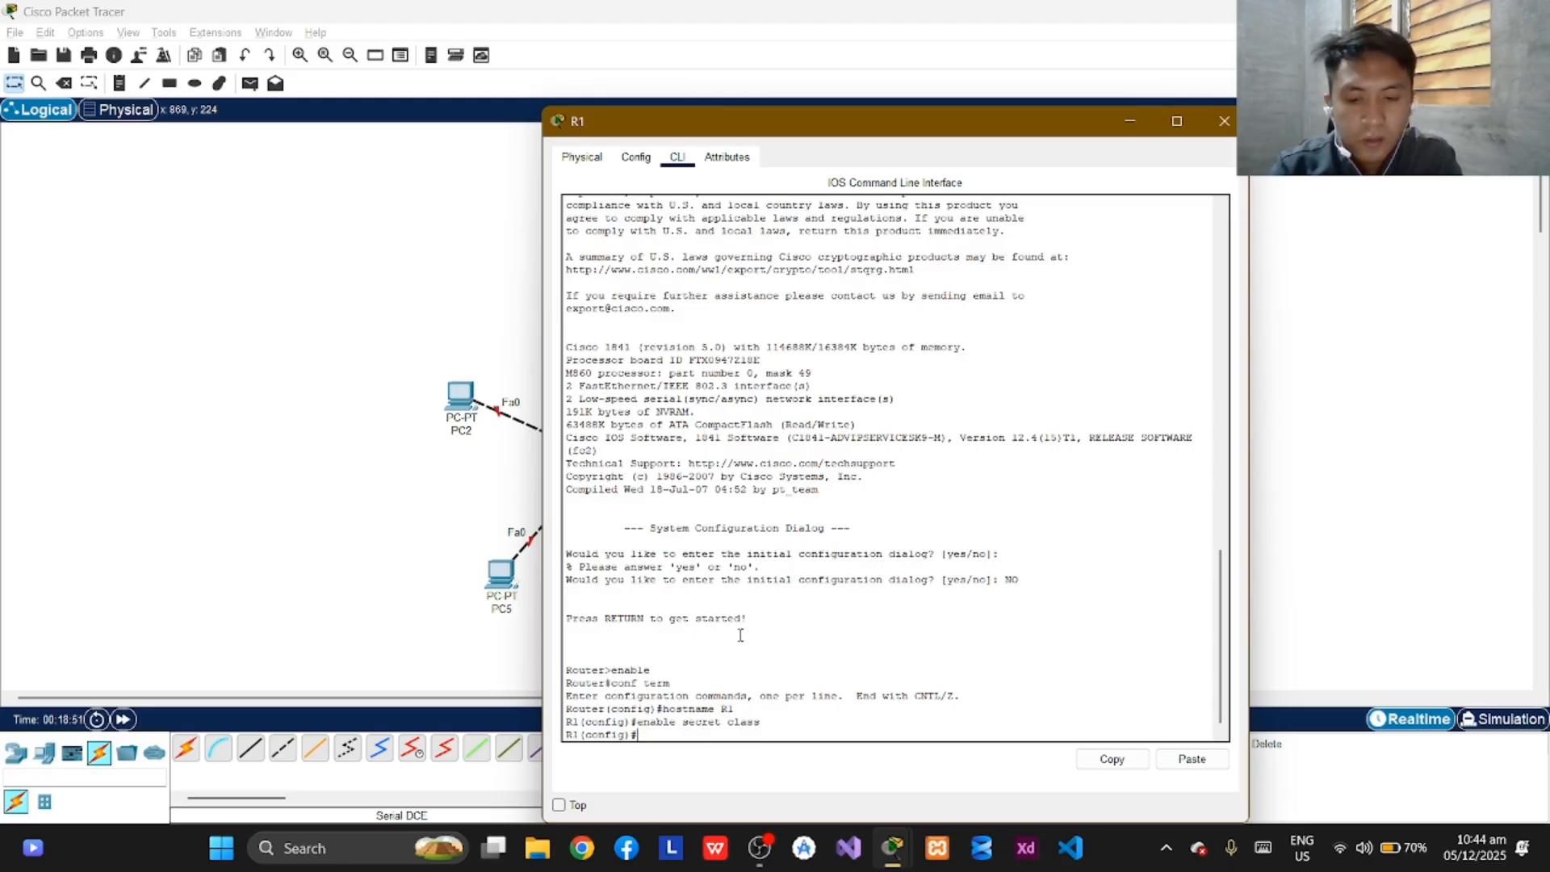
Try to turn off domain name lookup on R1 with the command "no ip domain look-up".
type("no ip")
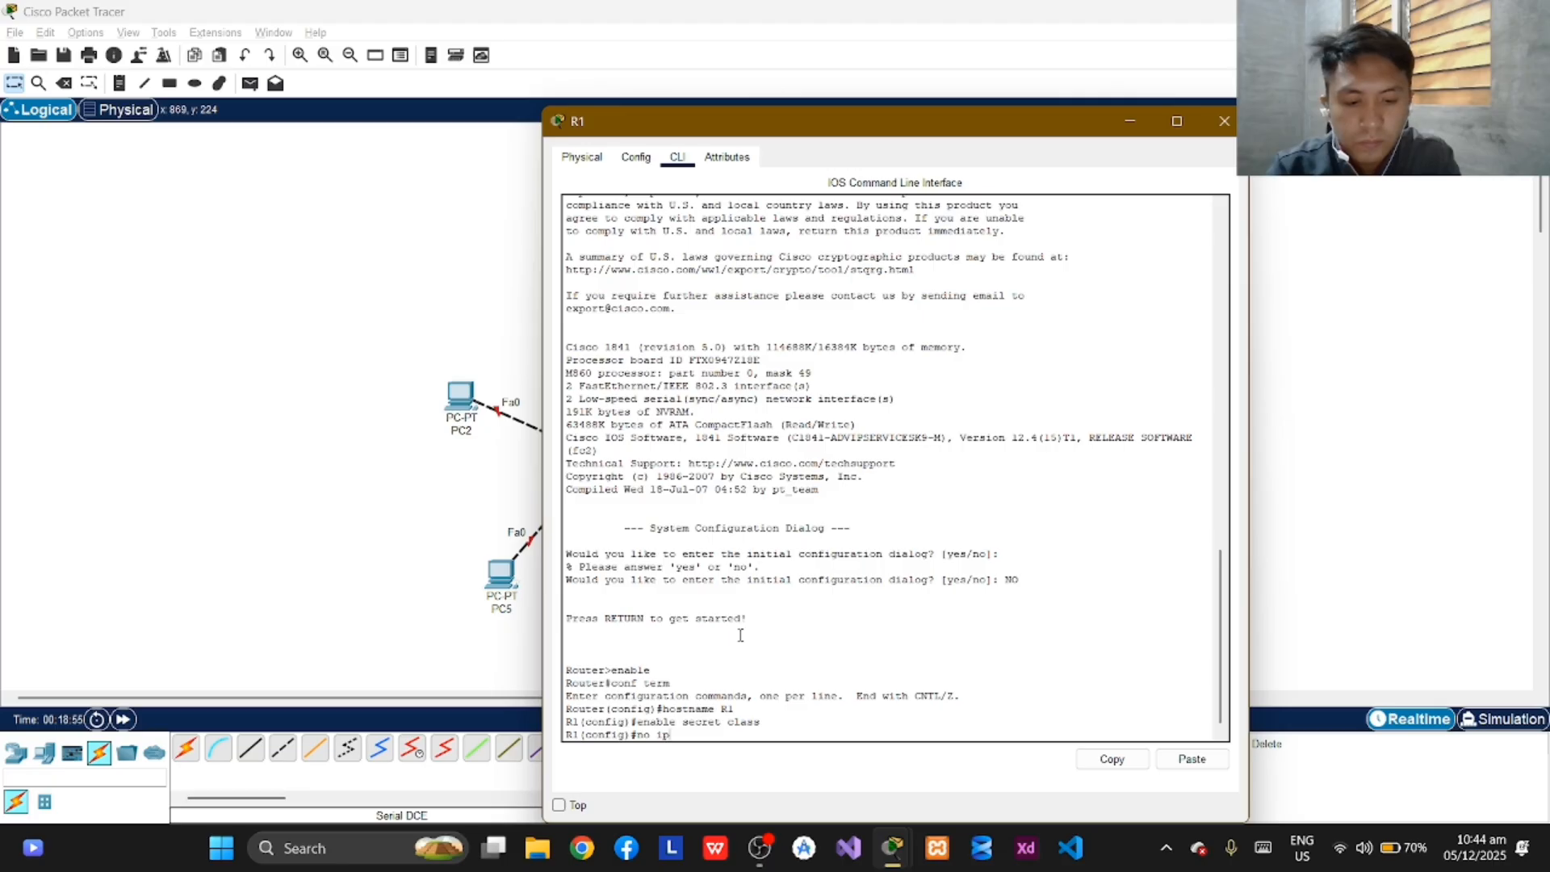
type(" do")
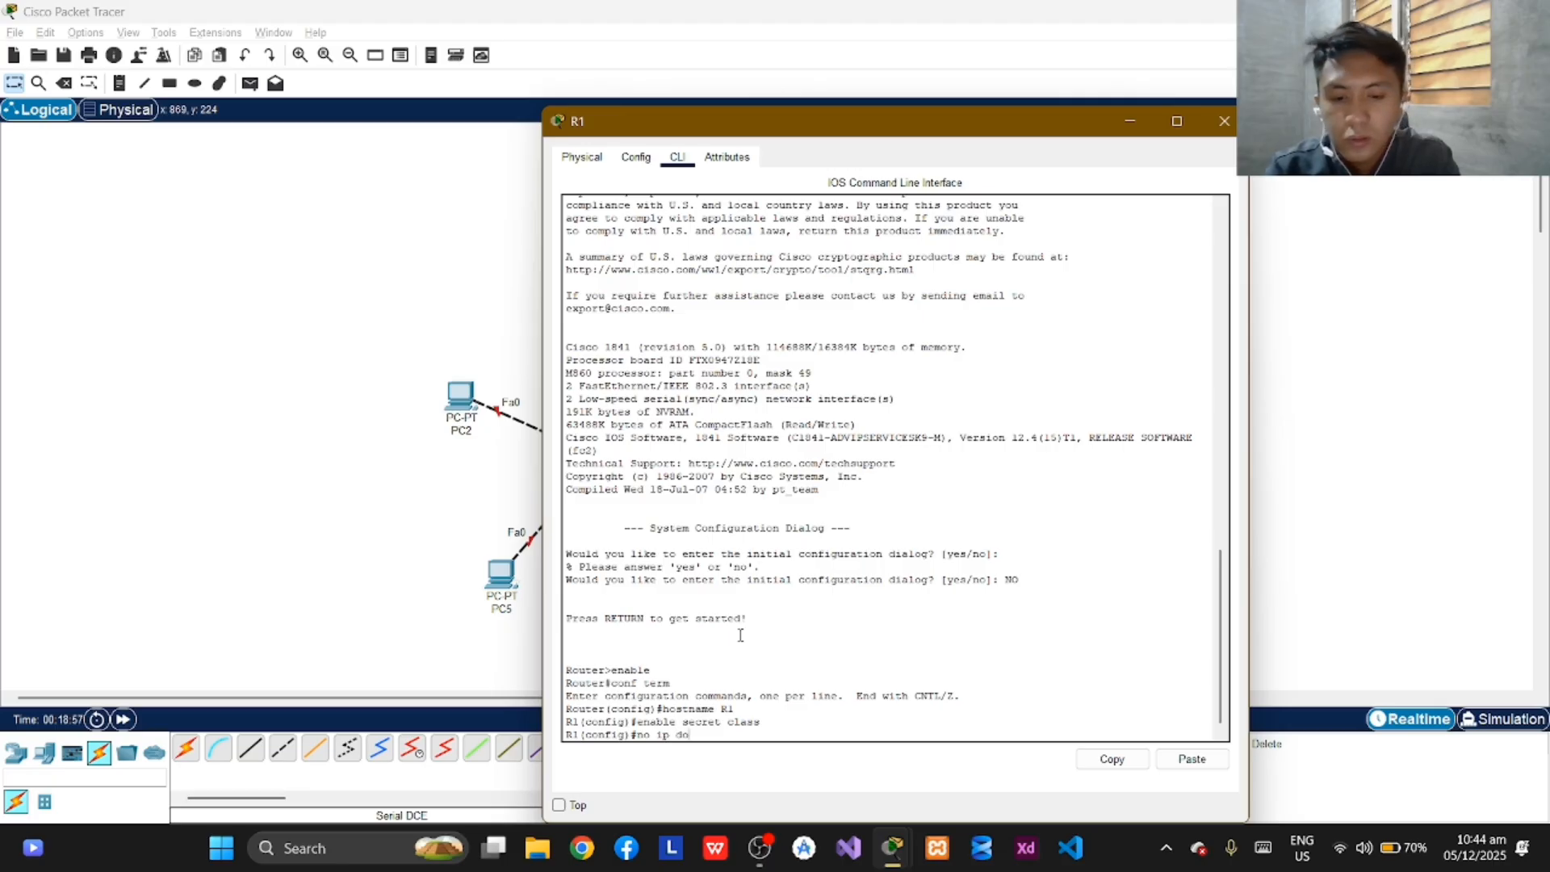
type("main l")
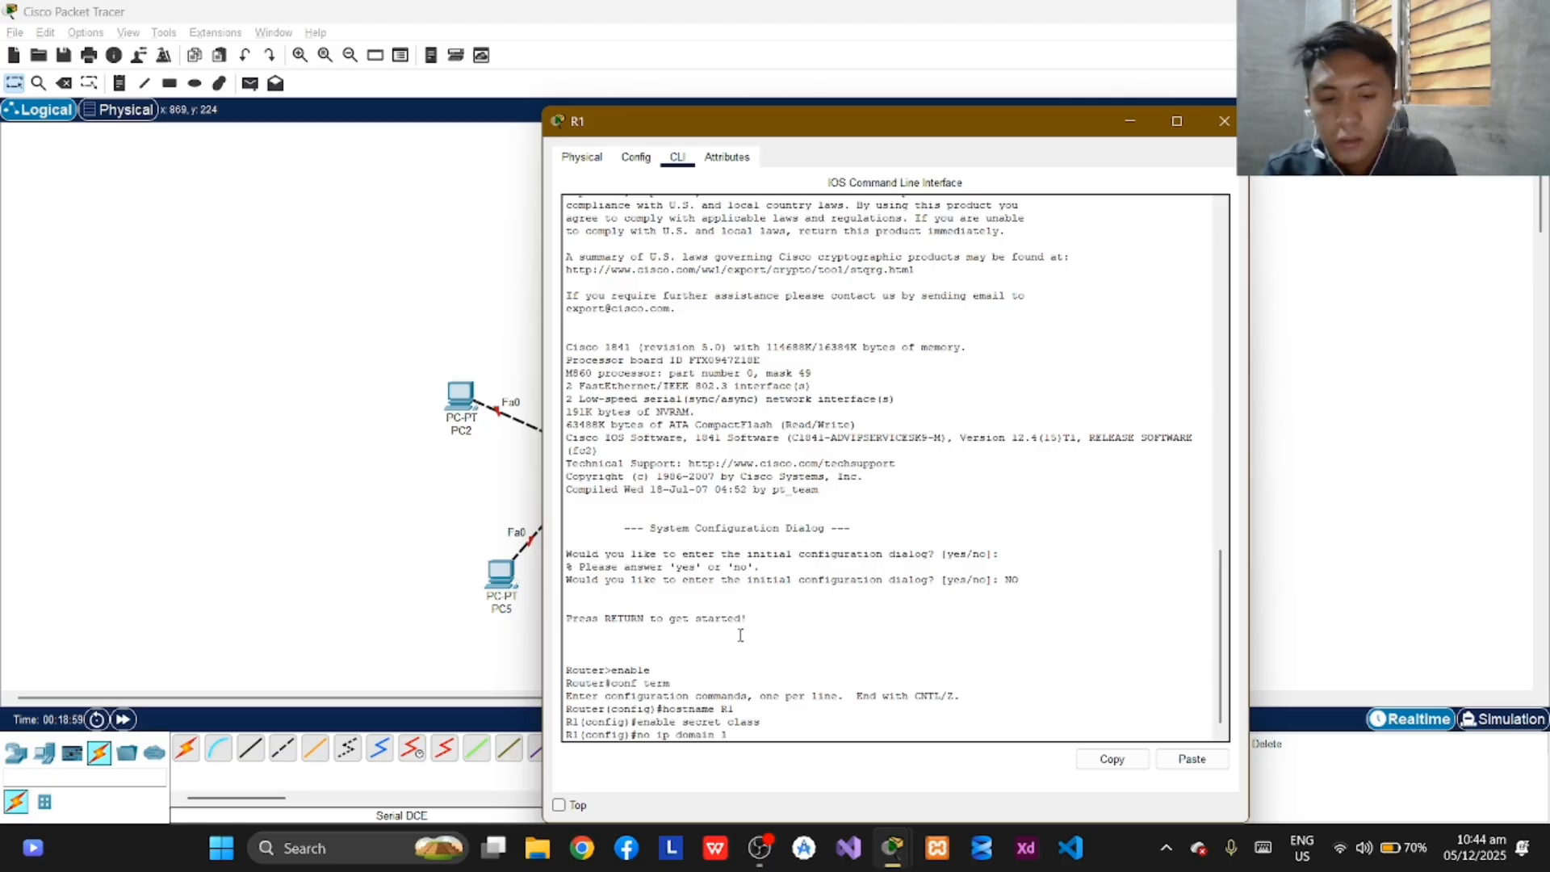
type("ook")
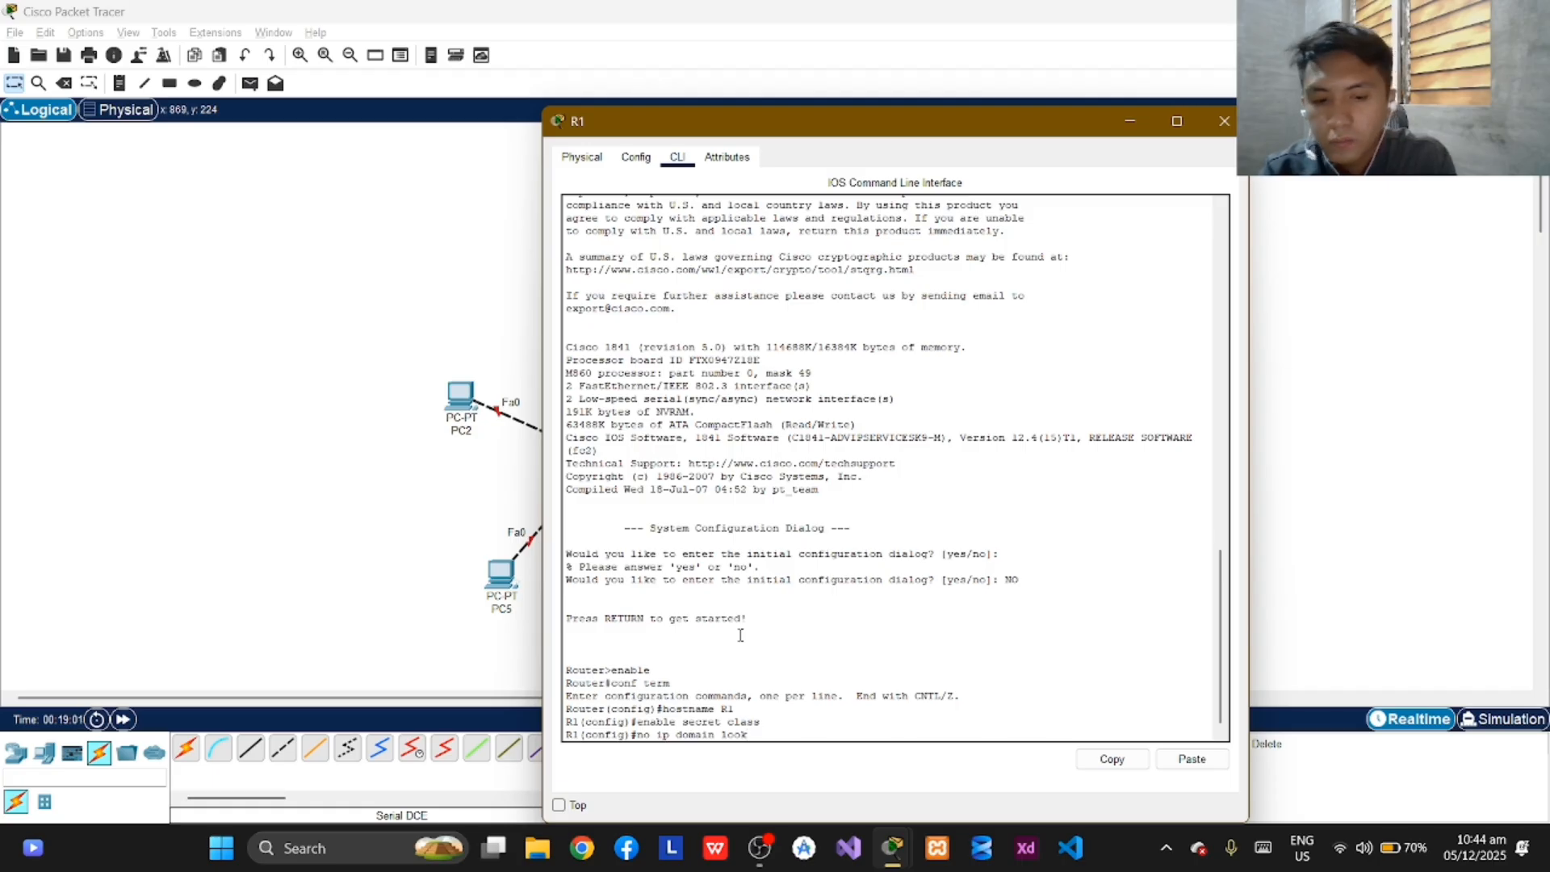
type("-up")
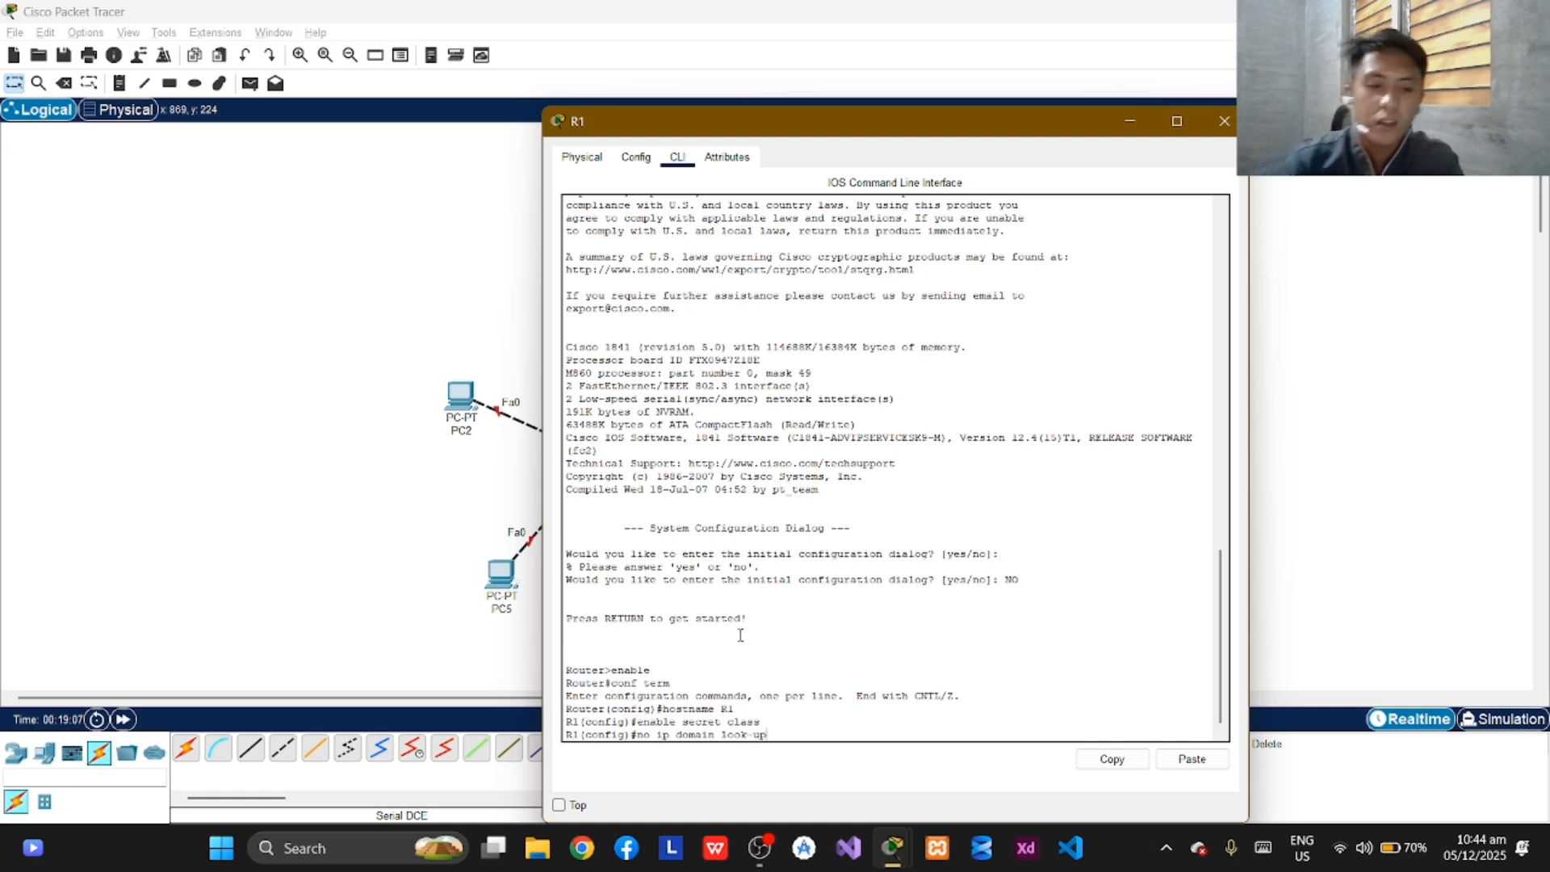
key("Return")
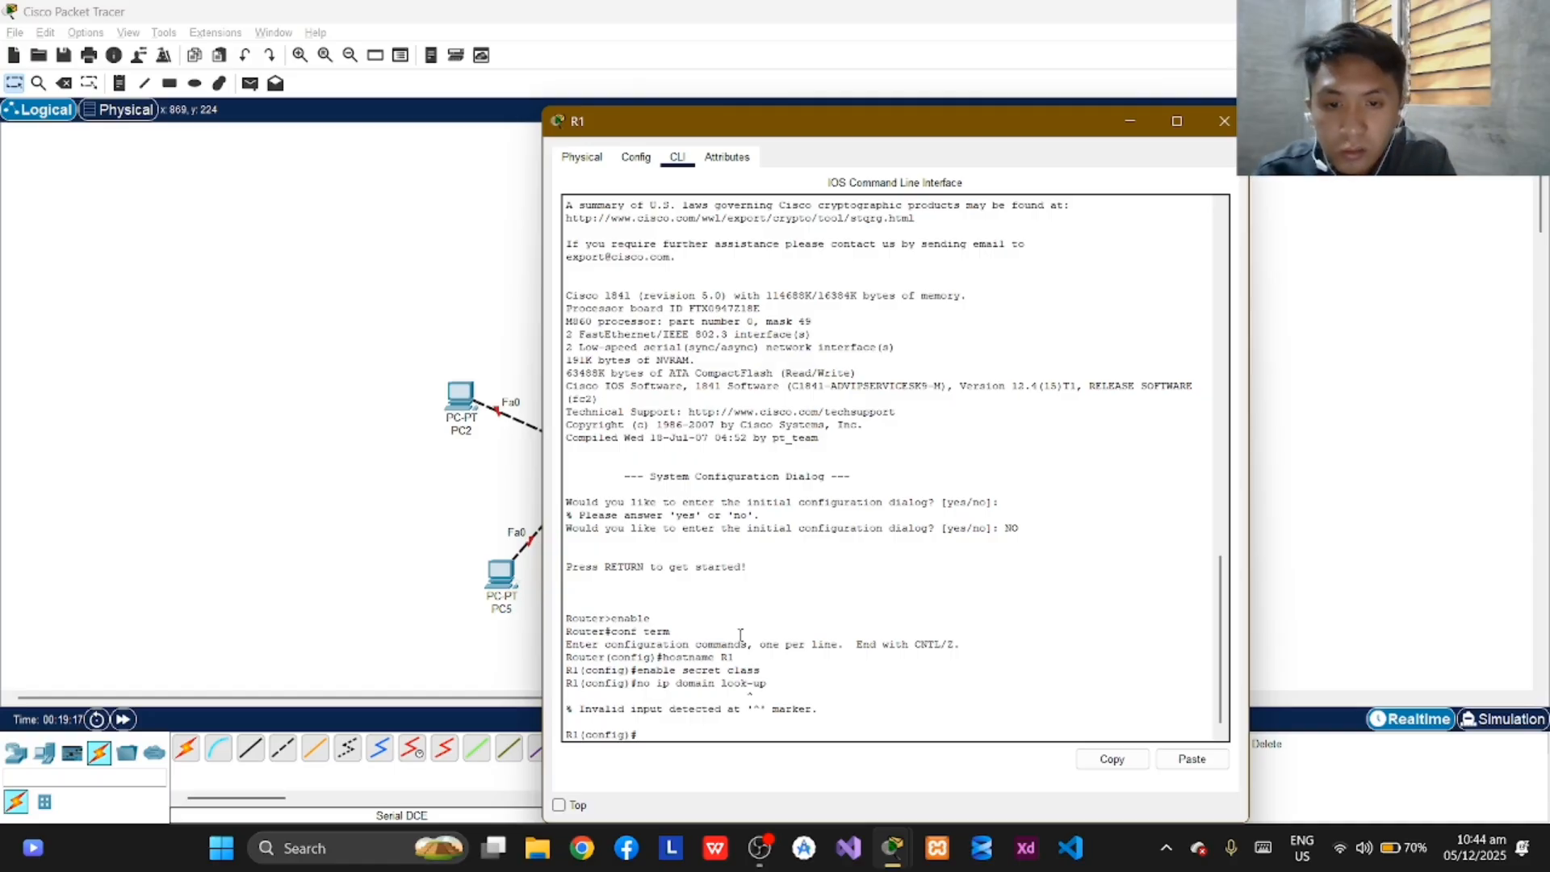
Try to turn off domain name lookup on R1 with the command "no ip doamin-lookup".
type("no")
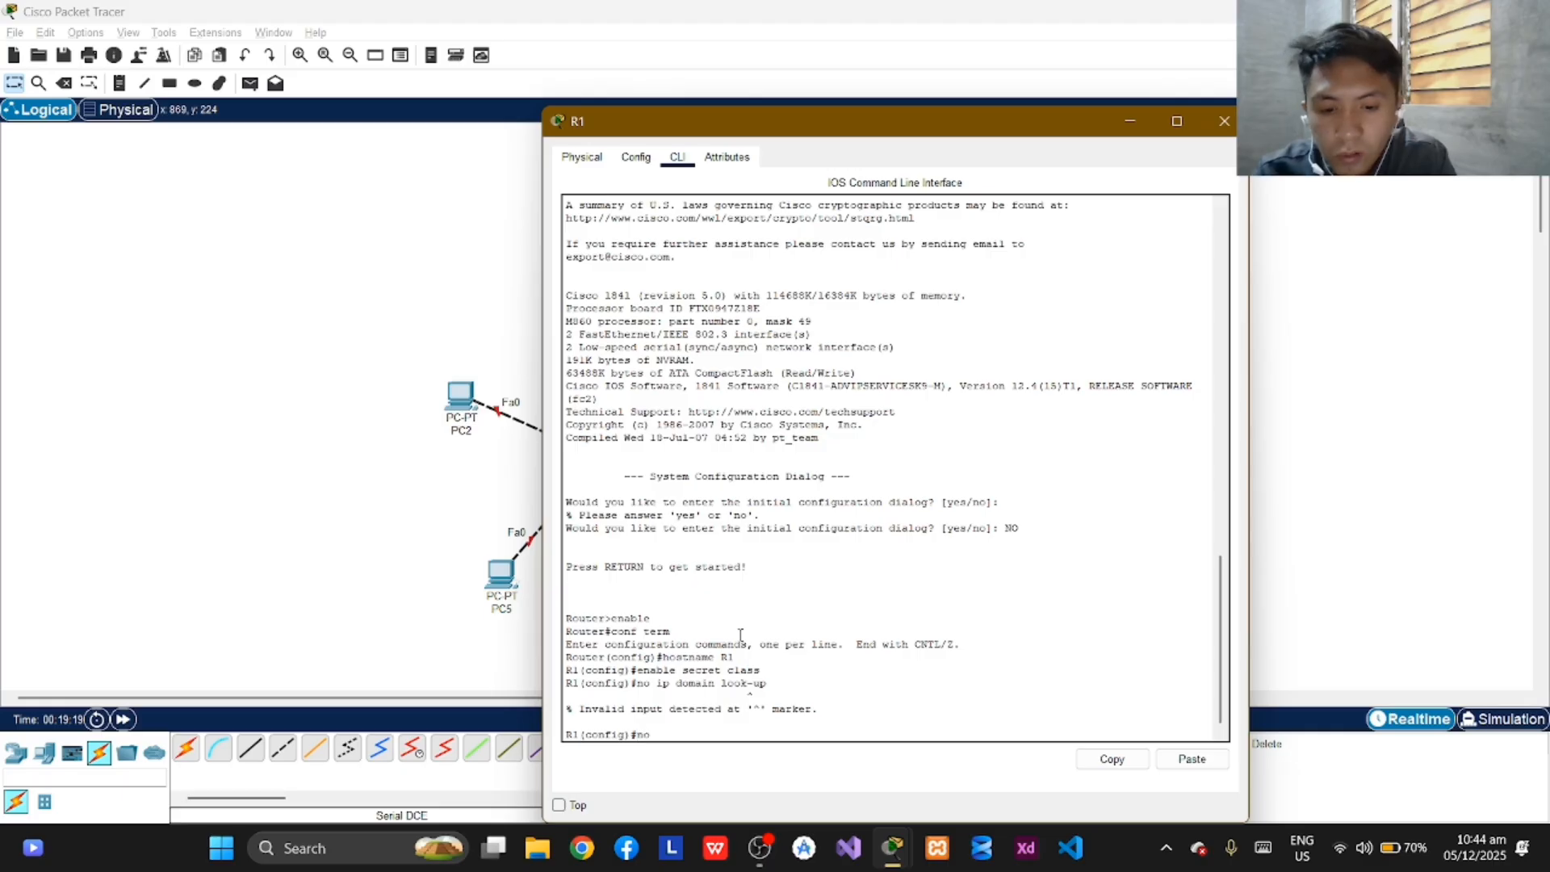
type(" ip doam")
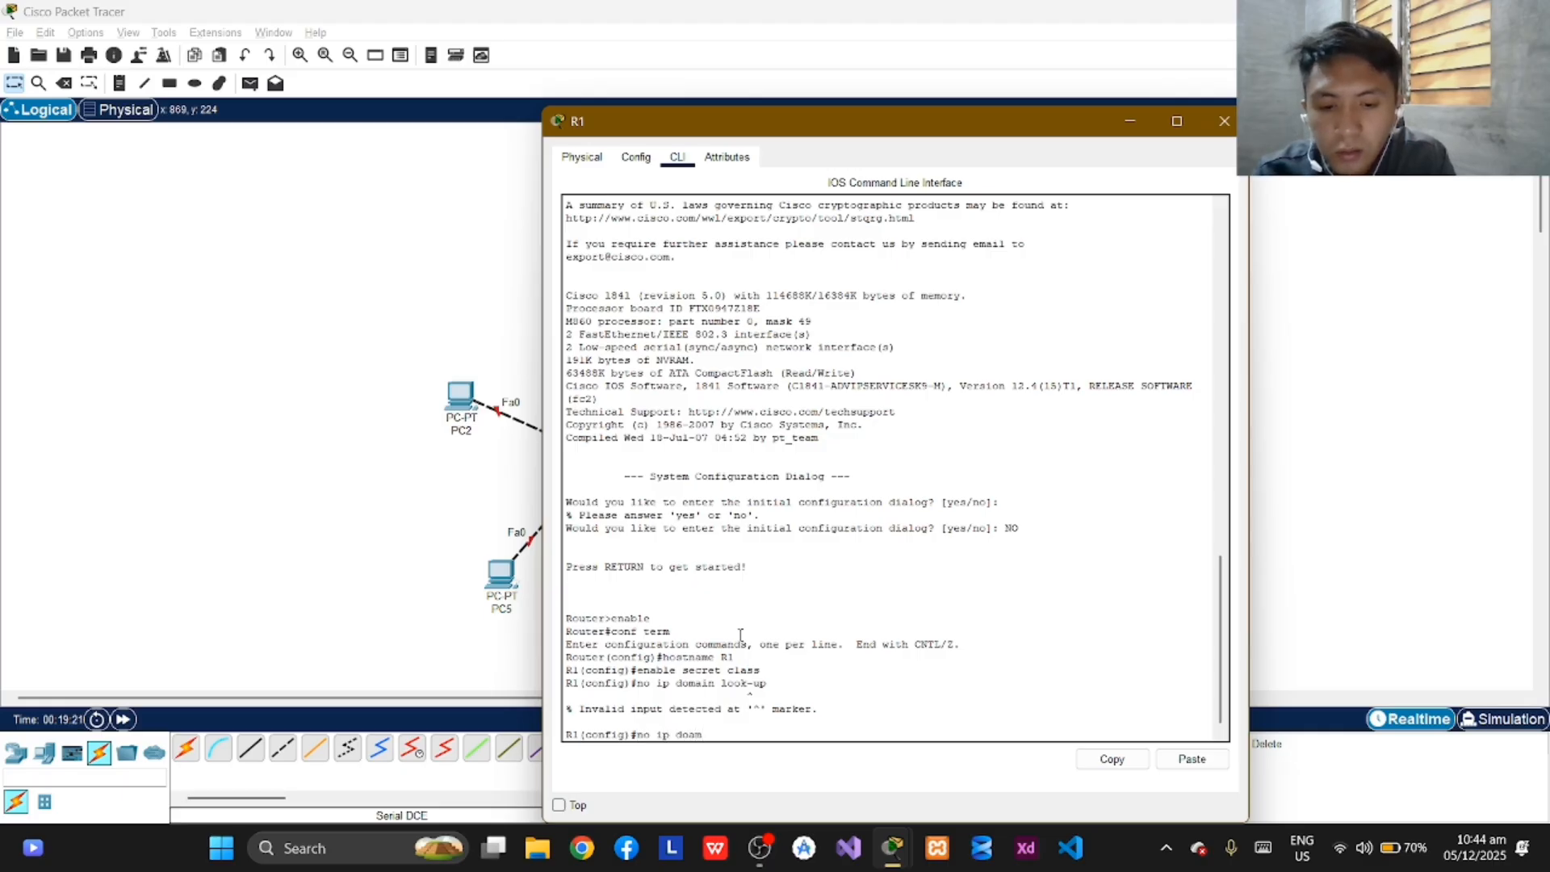
type("in-l")
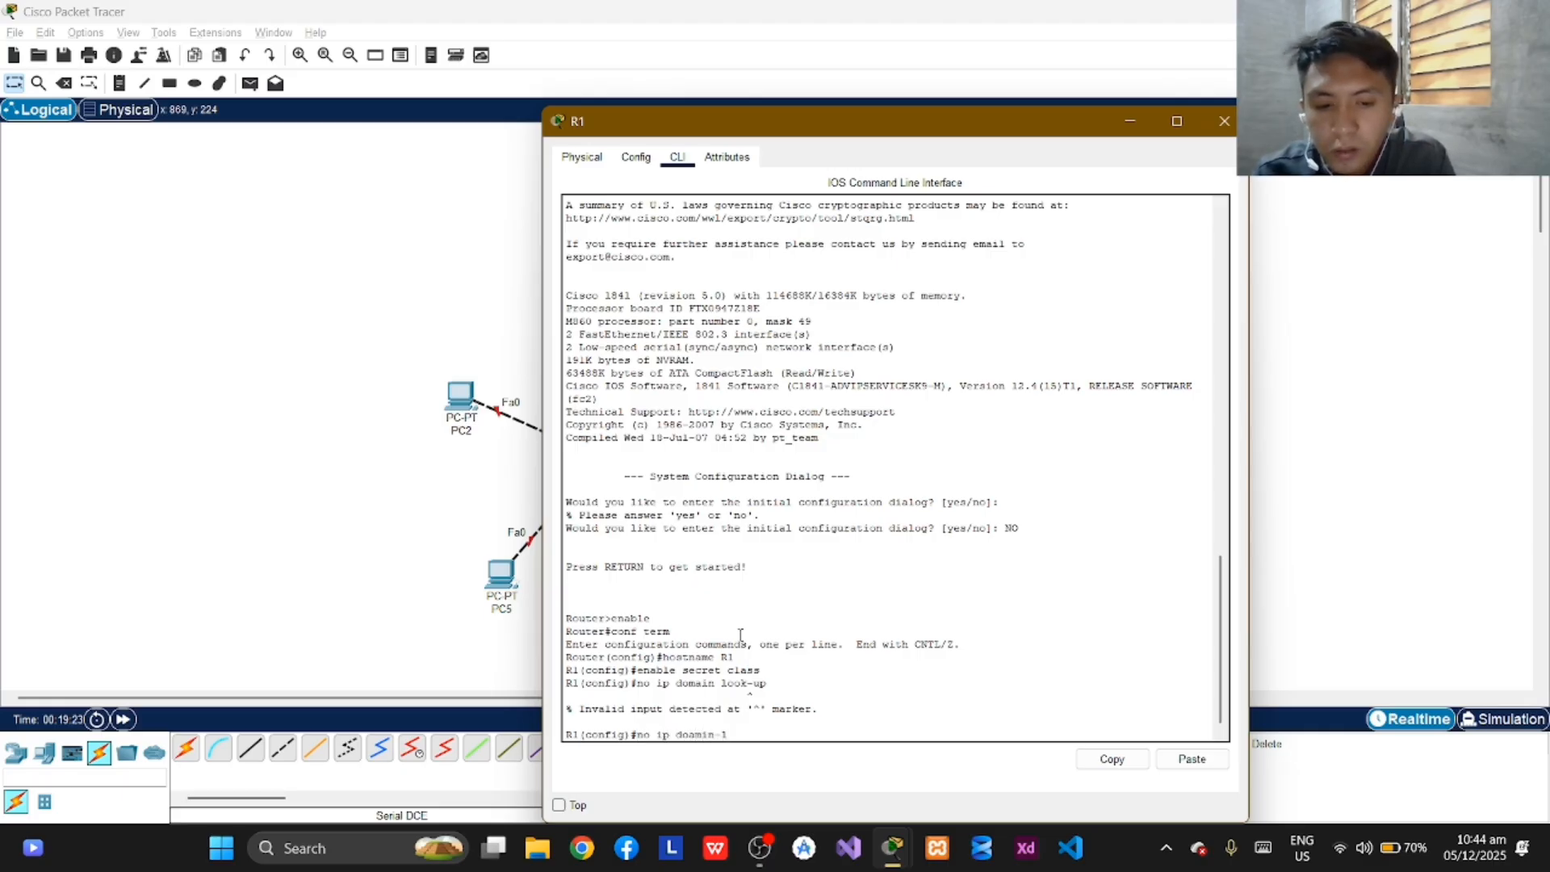
type("ookup")
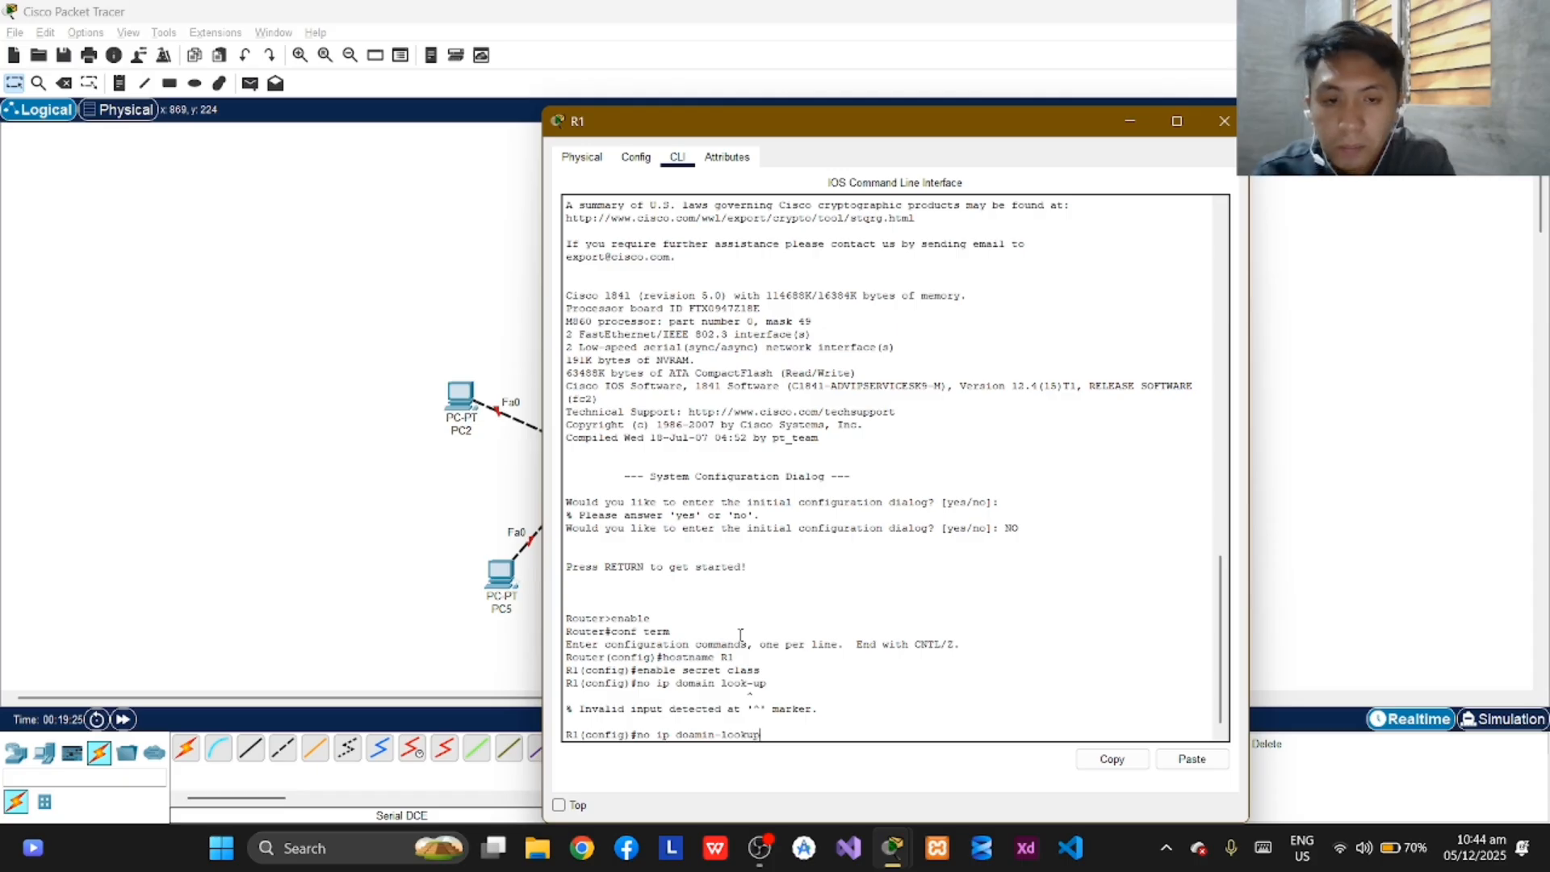
key("Return")
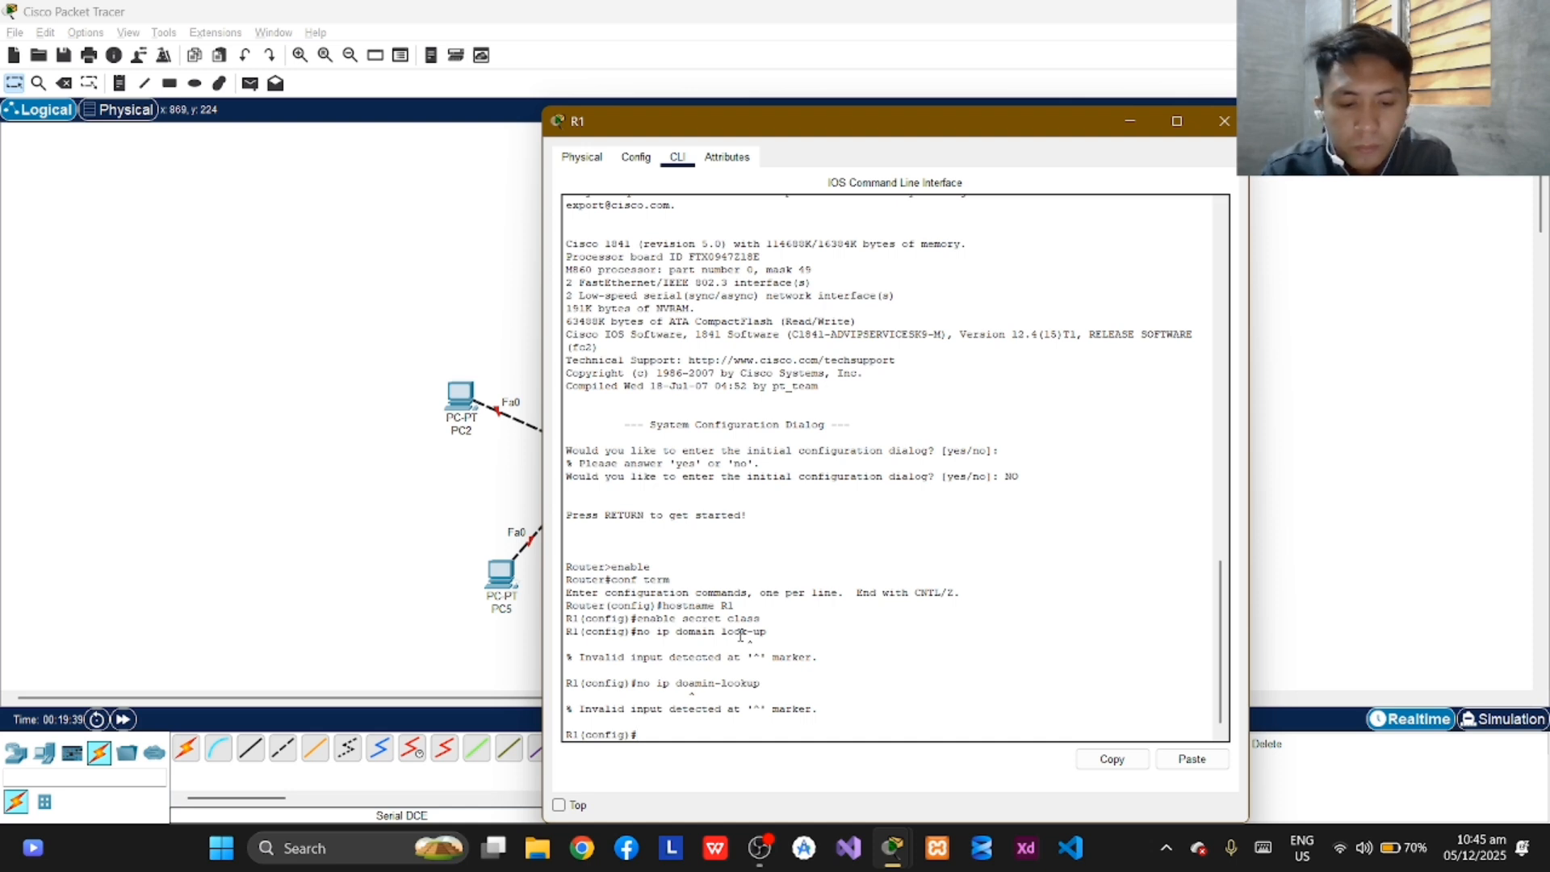
Turn off domain name lookup on R1 with the command "no ip domain-lookup".
type("no ")
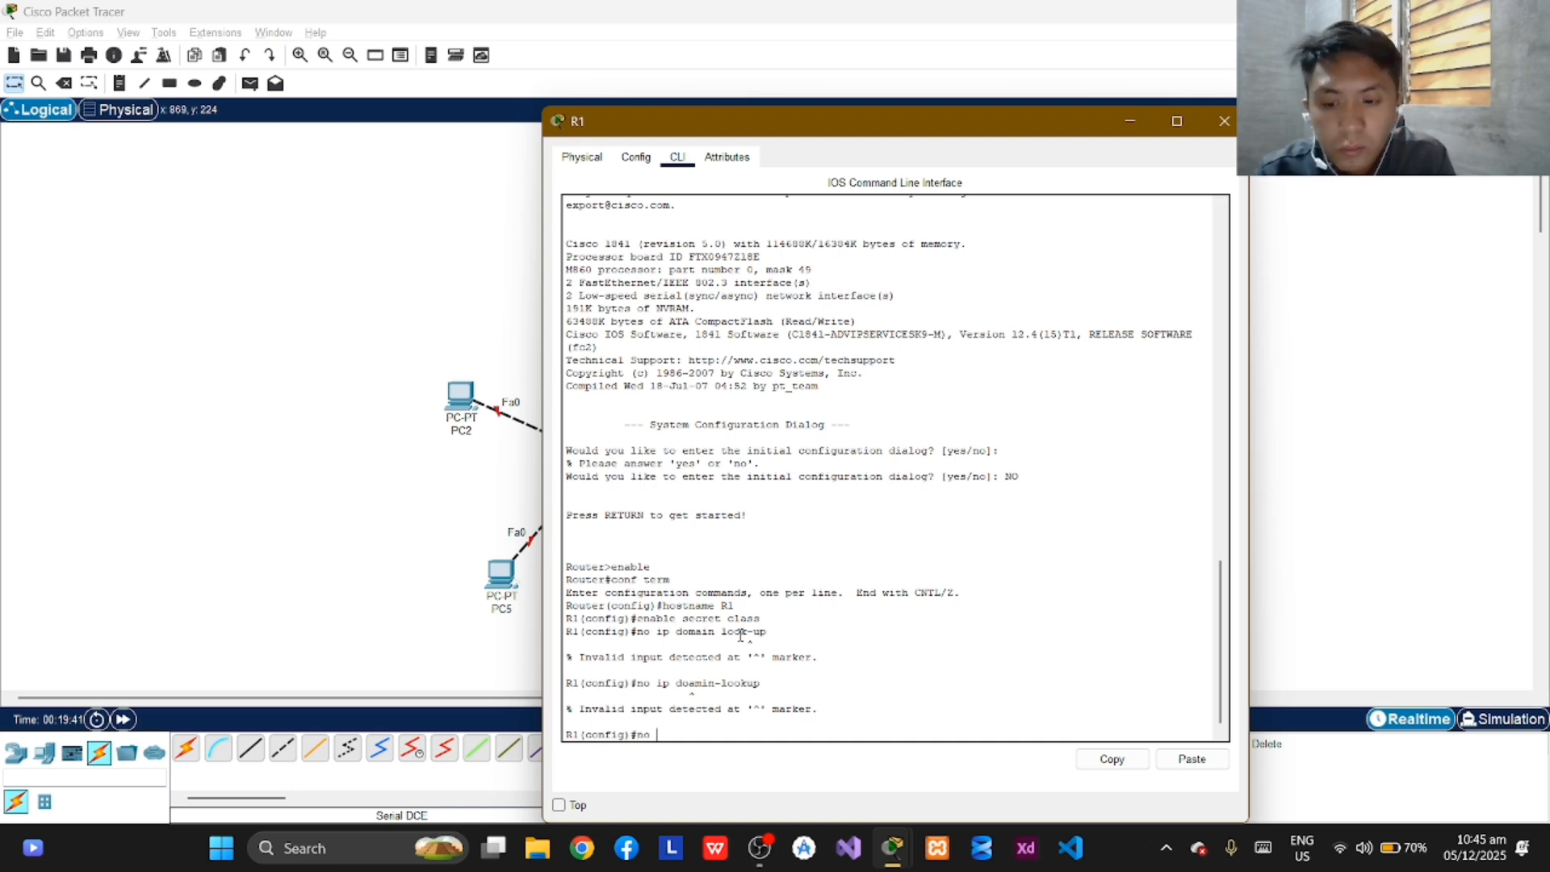
type("ip domain")
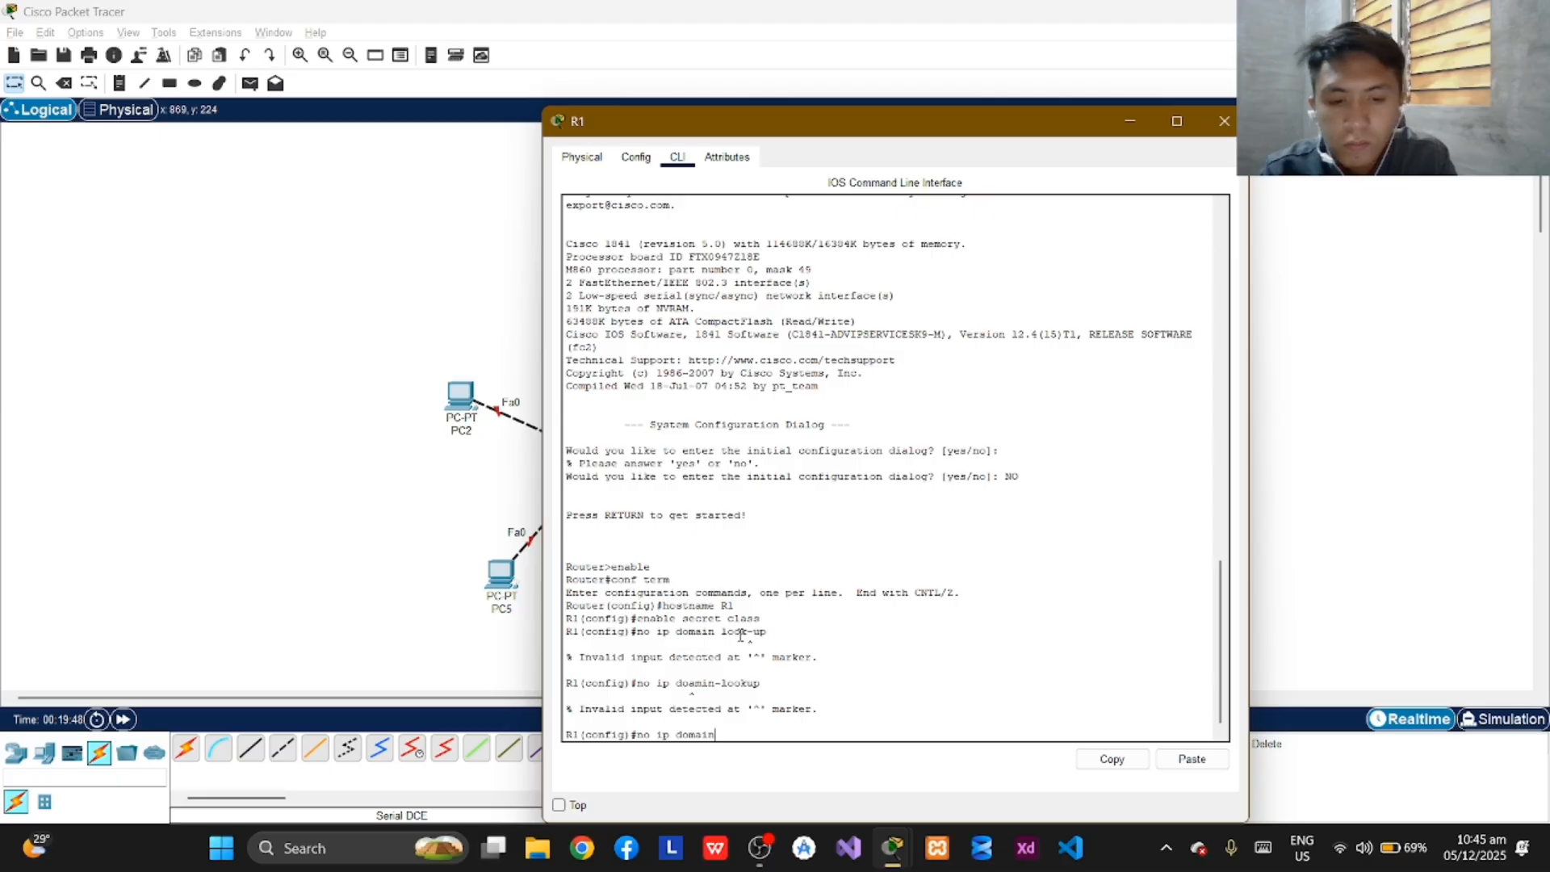
type("-look")
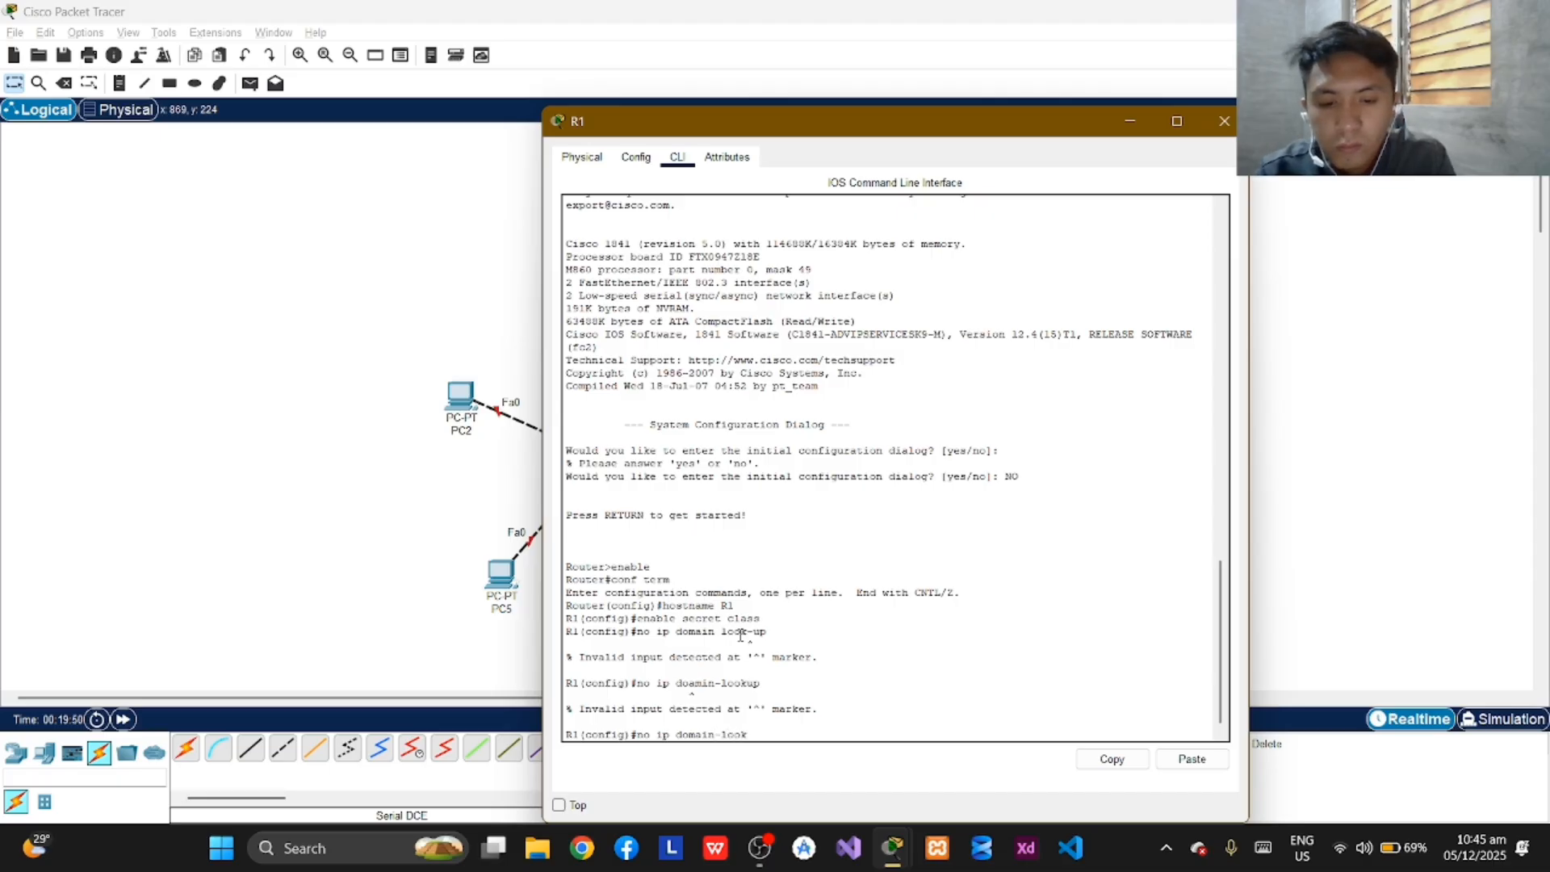
type("up")
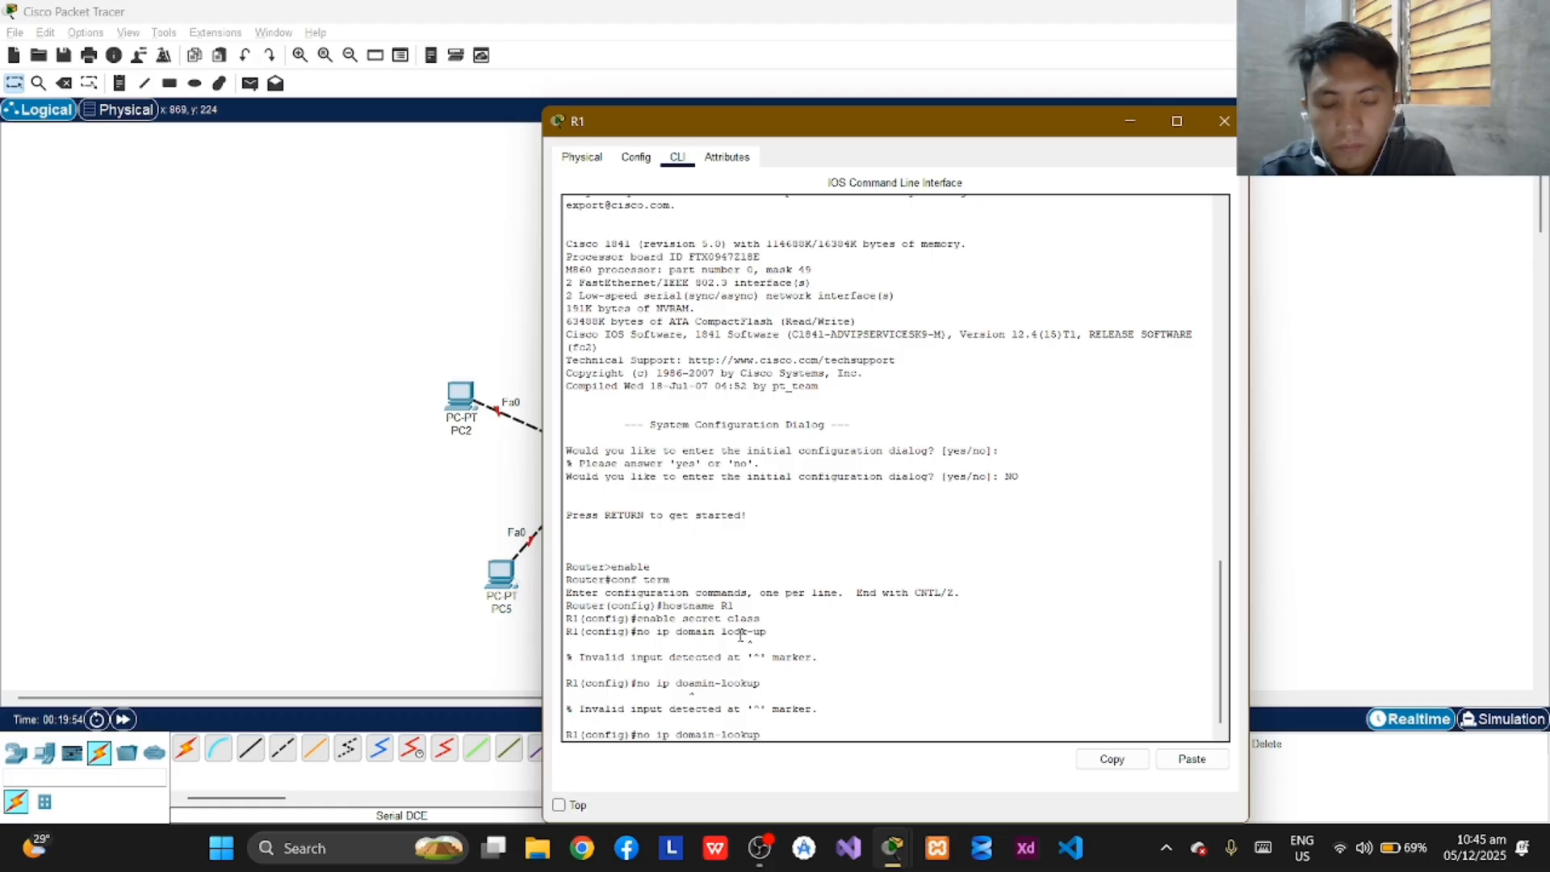
key("Return")
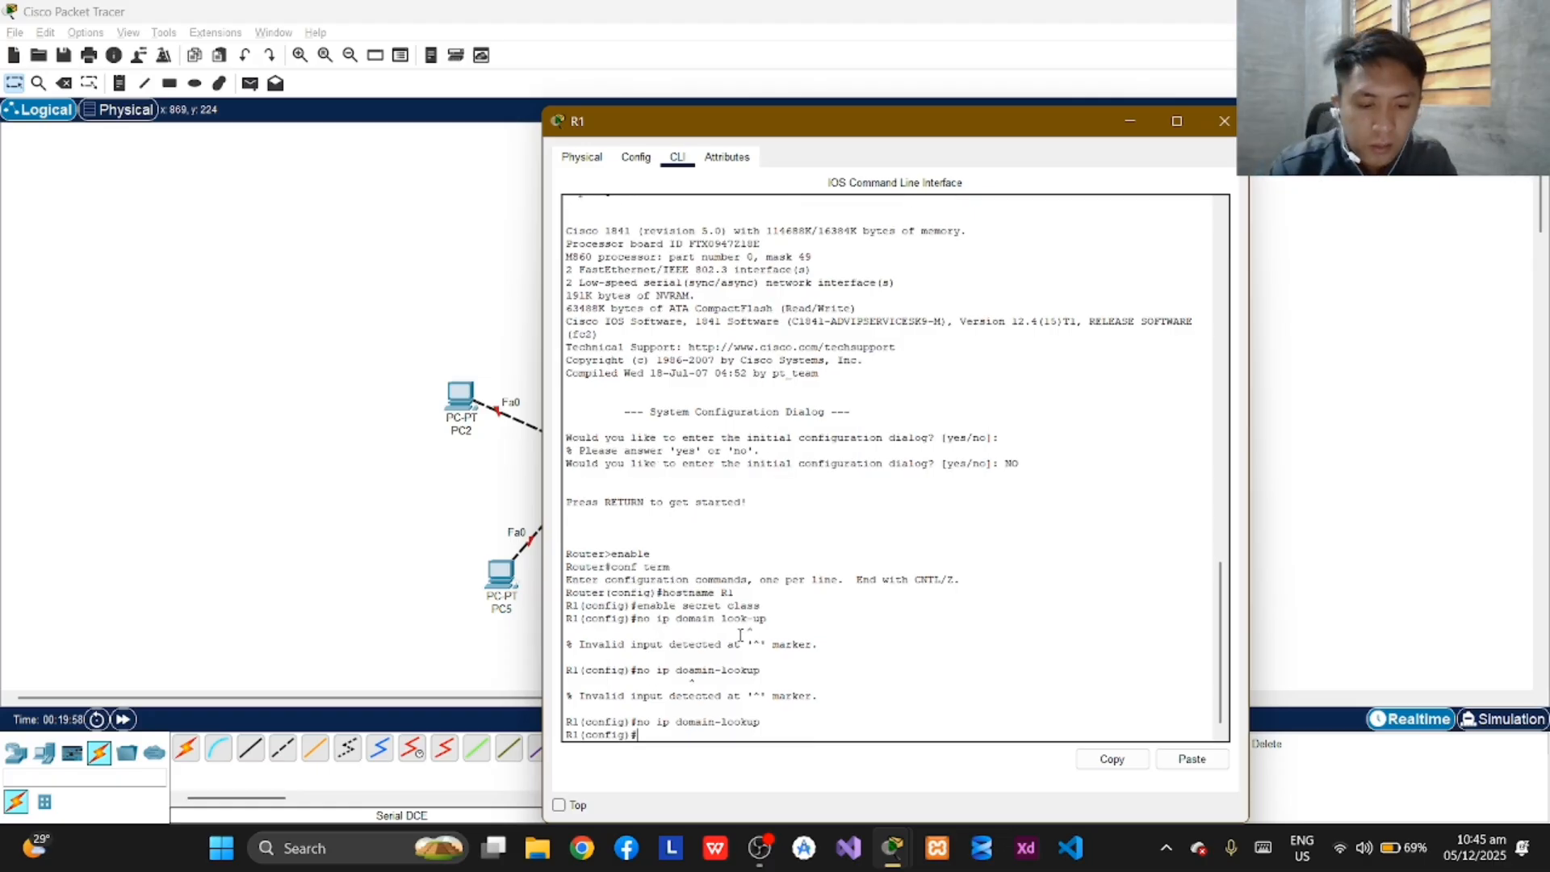
Set R1's message-of-the-day banner to "Unauthorized access is strictly prohibited!", using # as the delimiter.
type("banner")
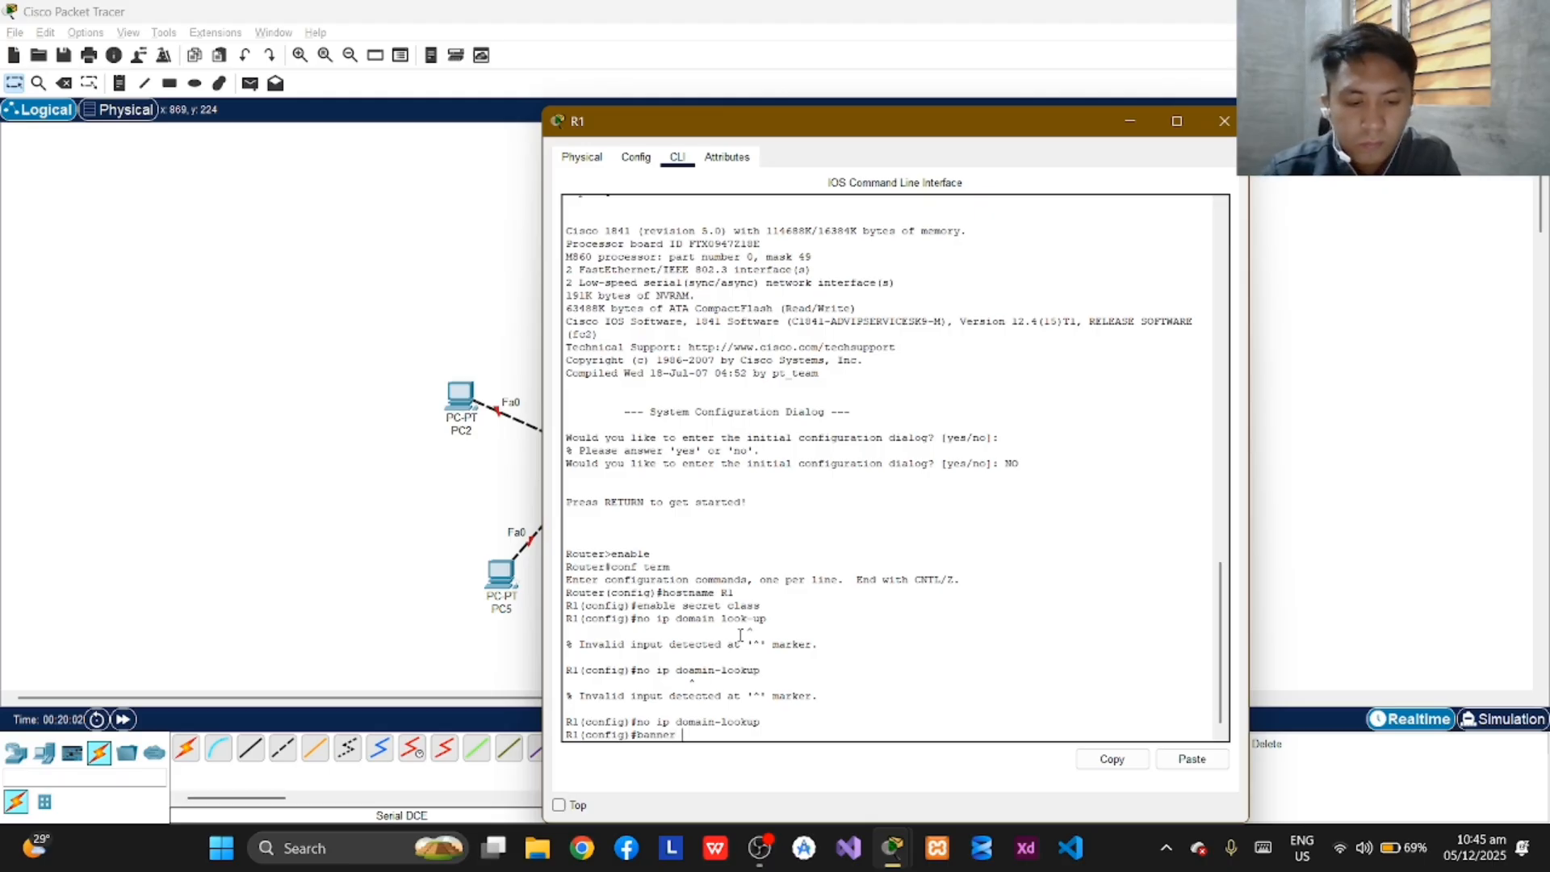
type(" motd #")
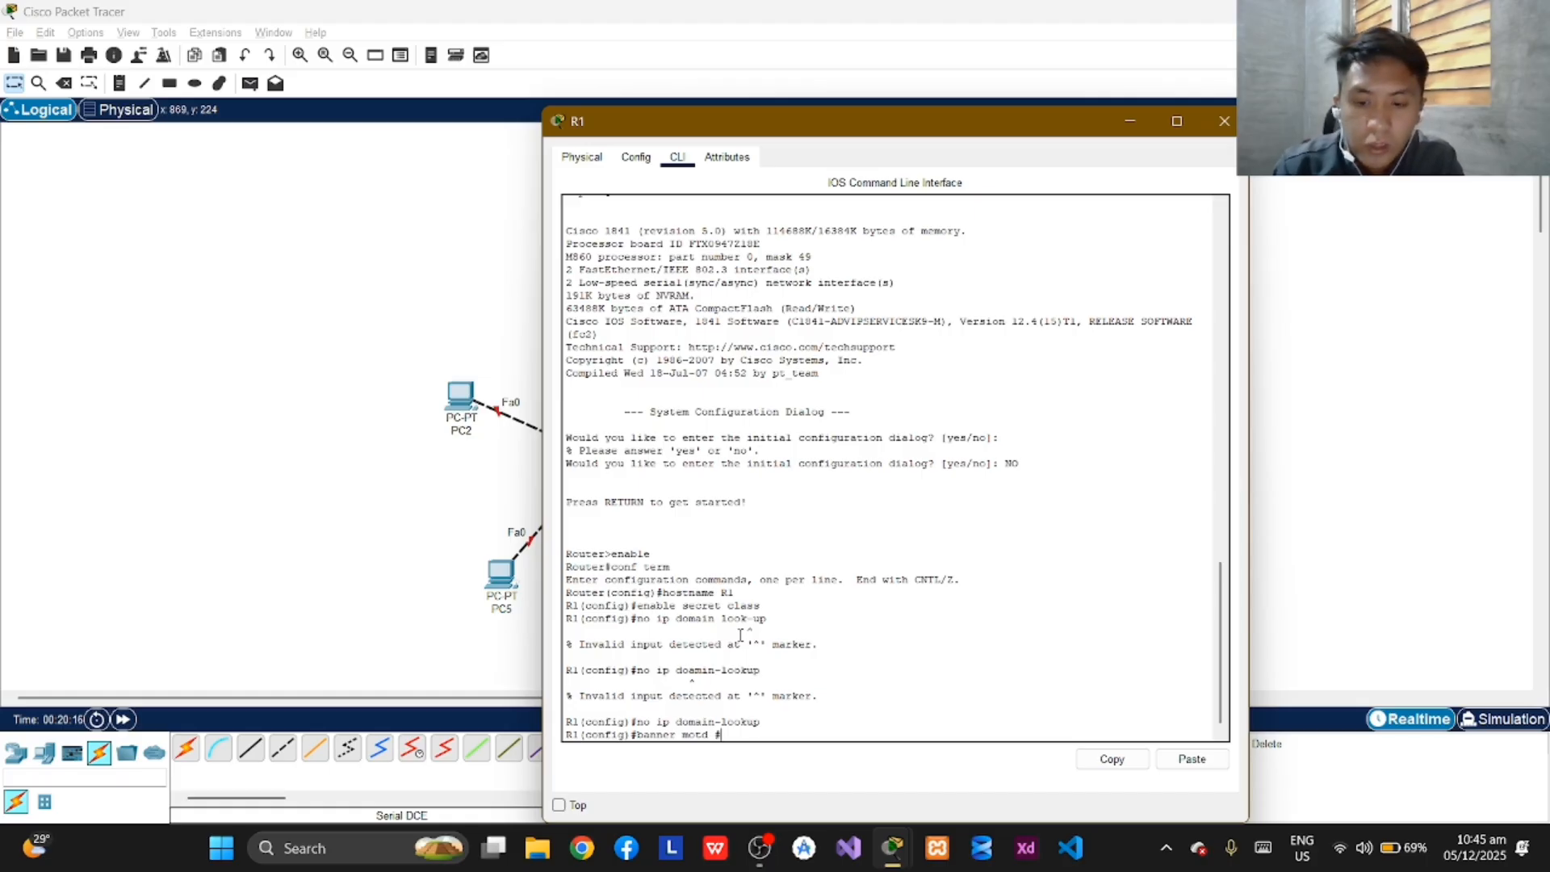
type("Unauthori")
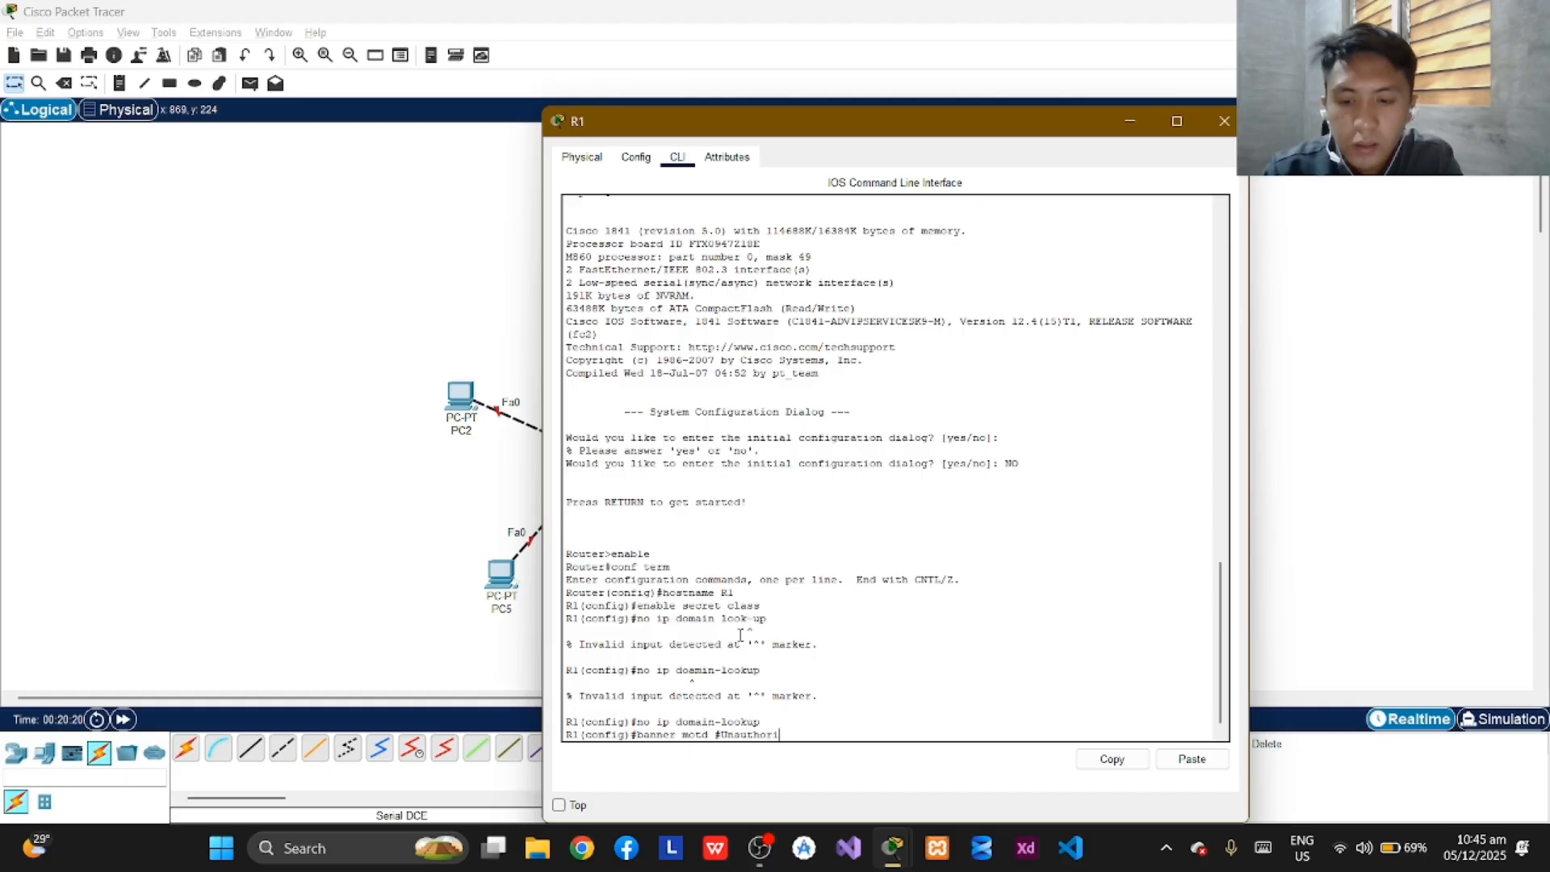
type("zed")
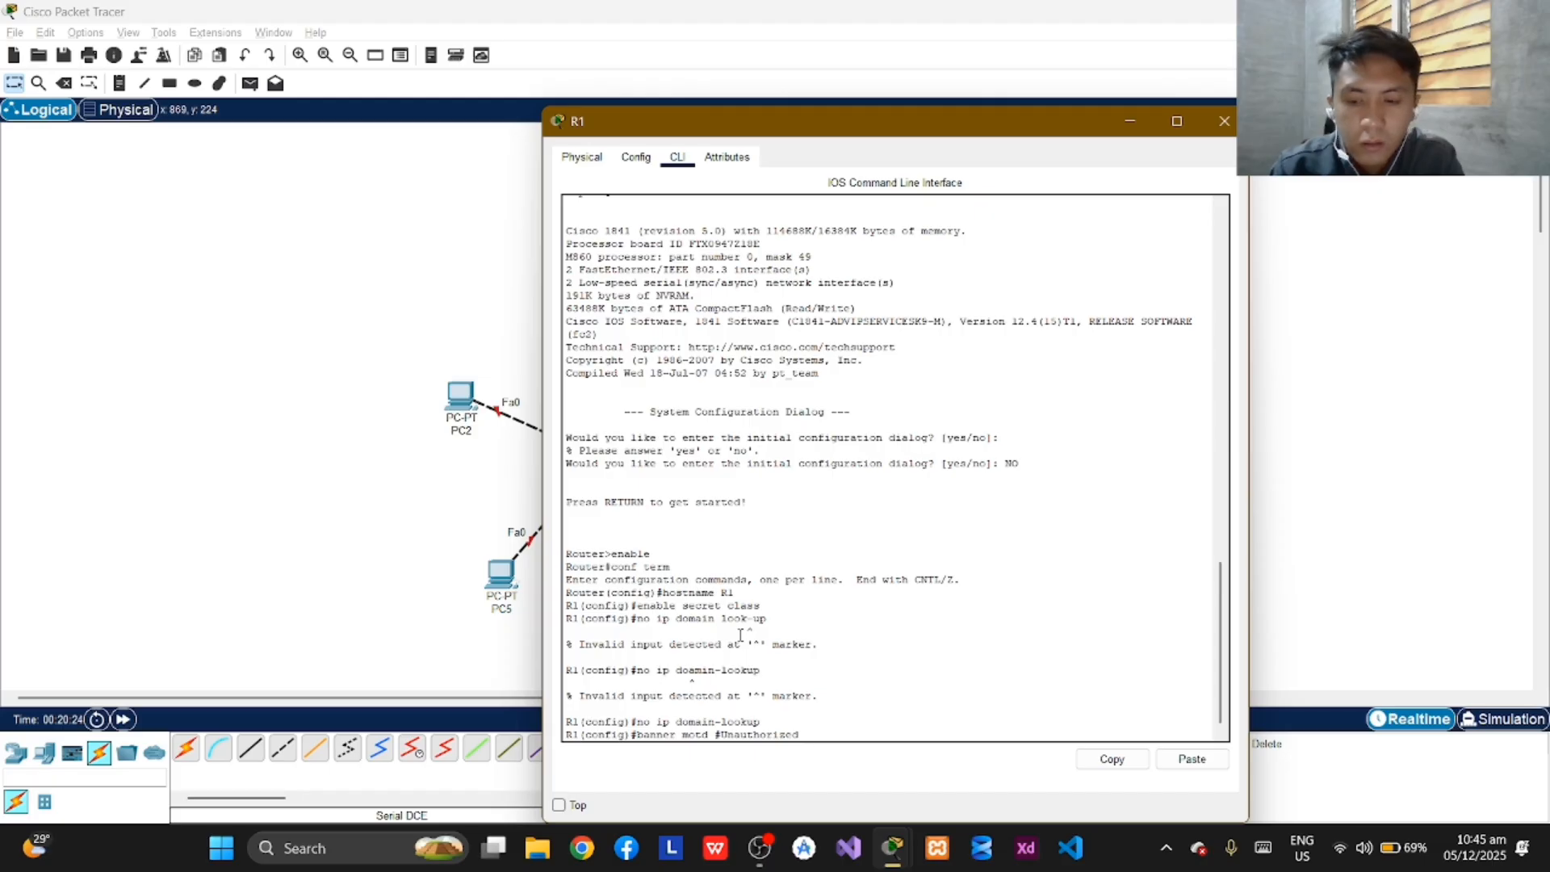
type(" access i")
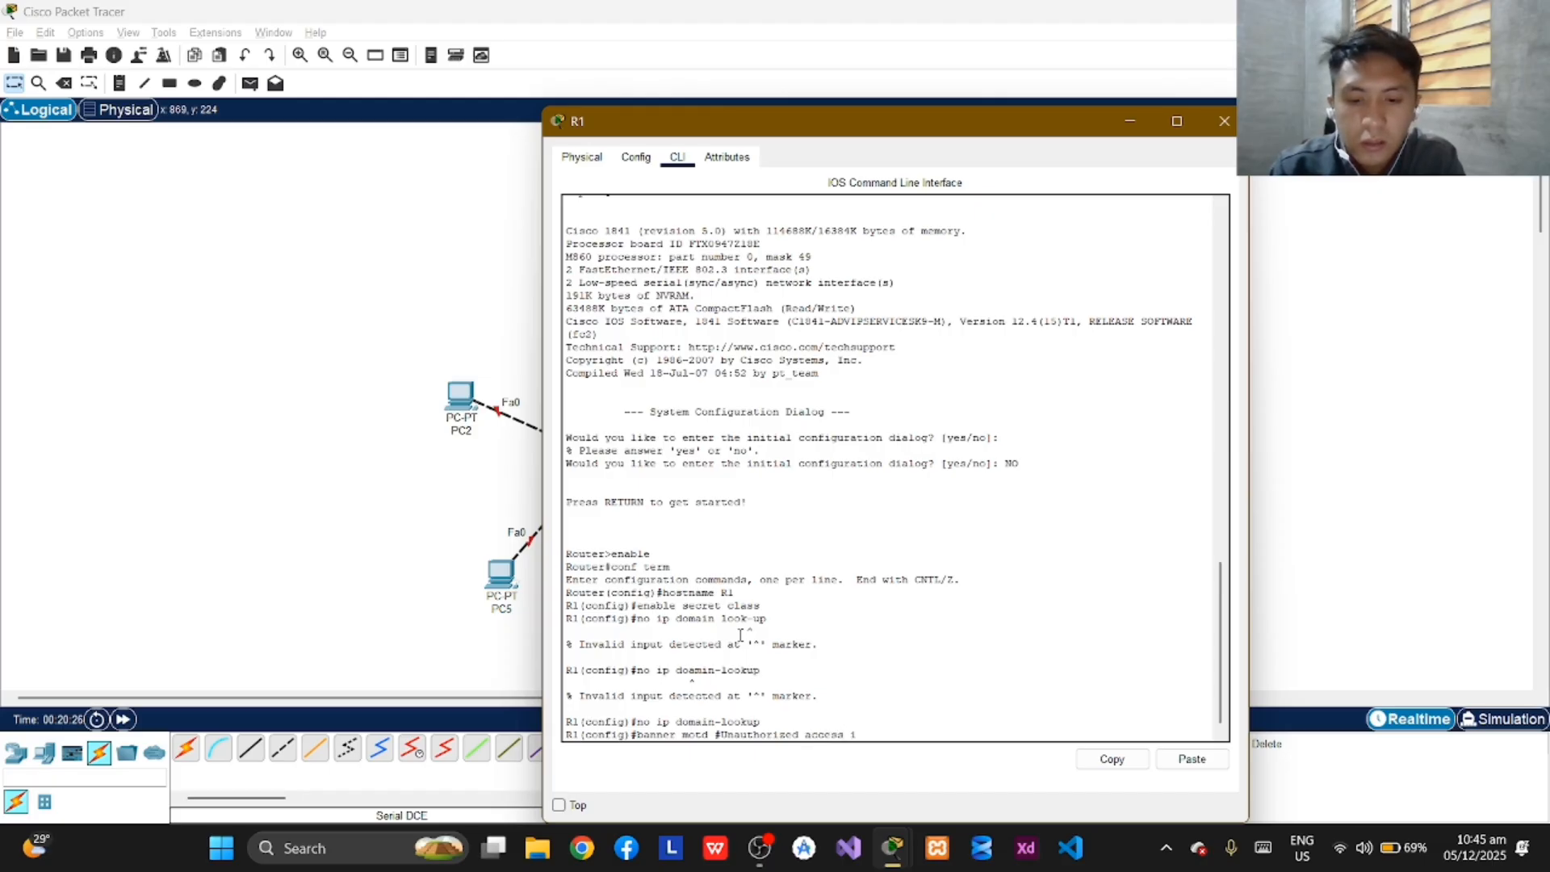
type("s stric")
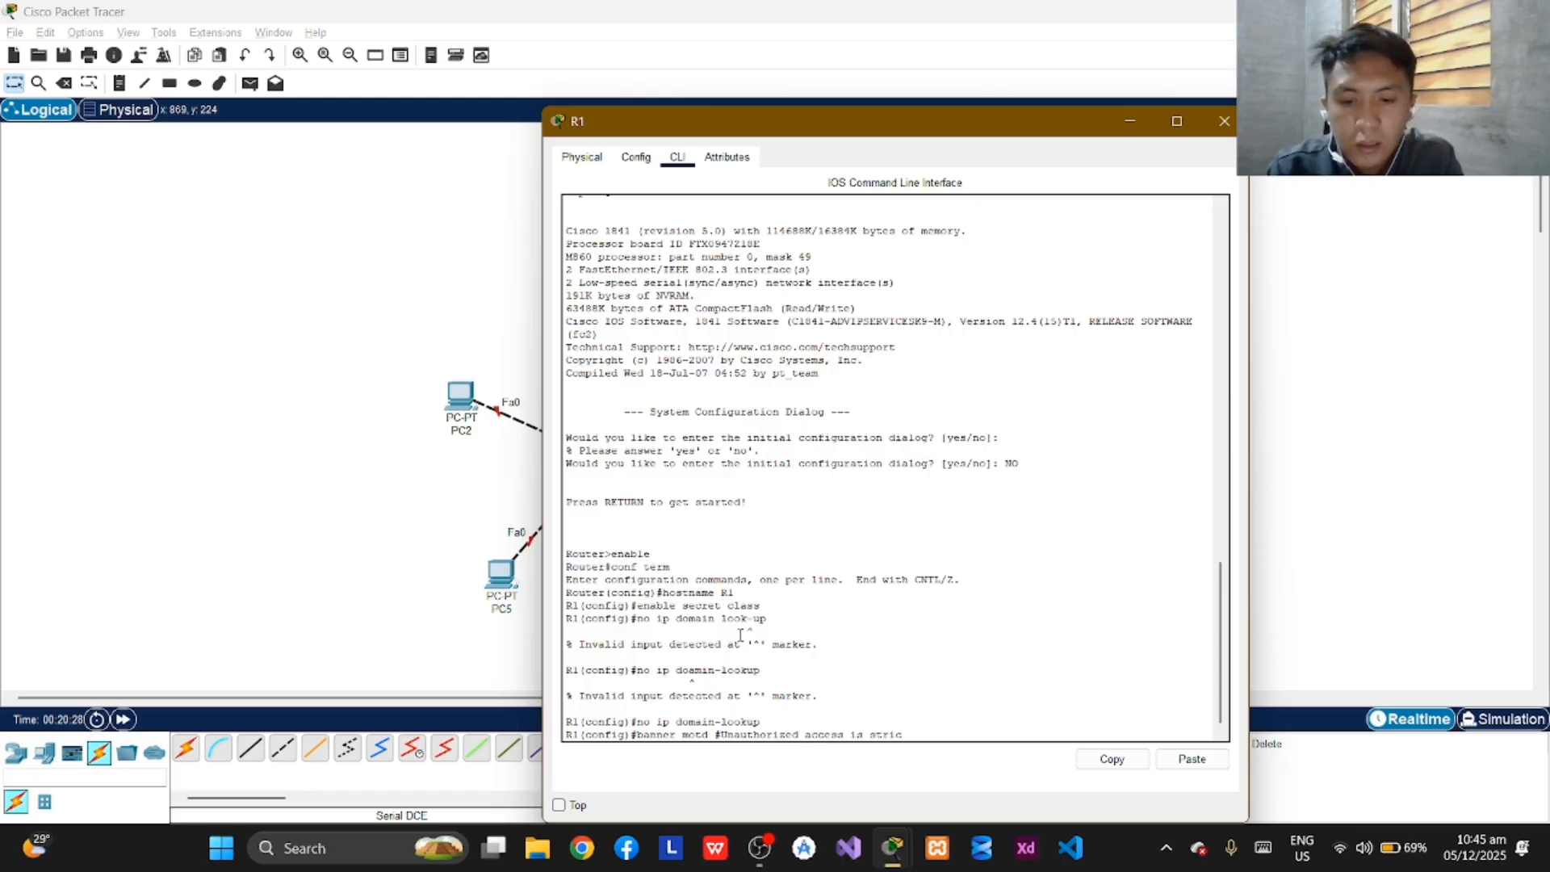
type("tly")
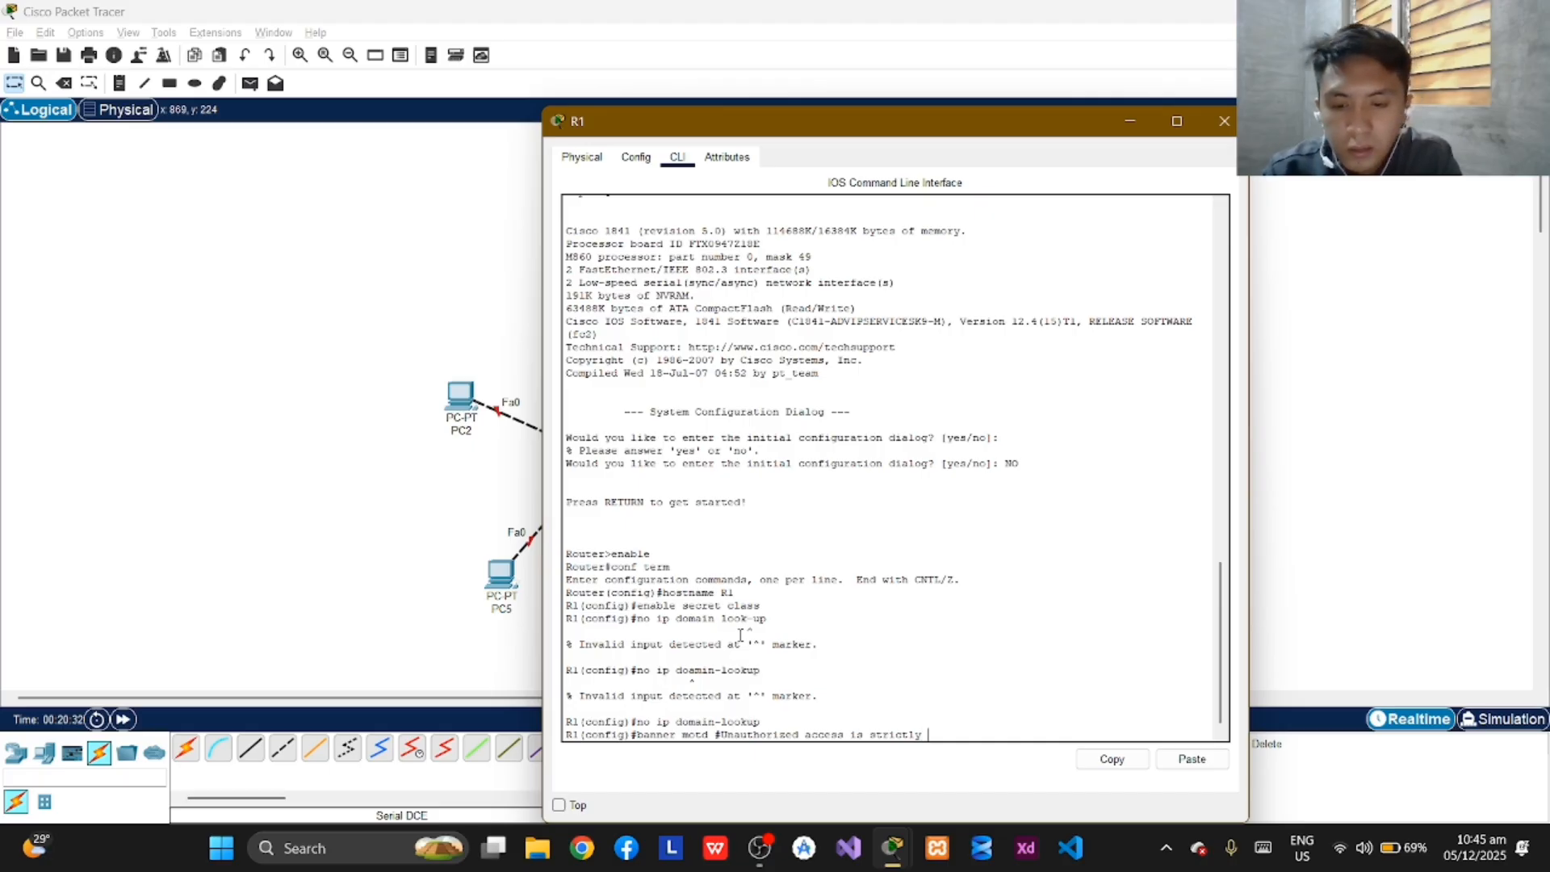
type(" prohibit")
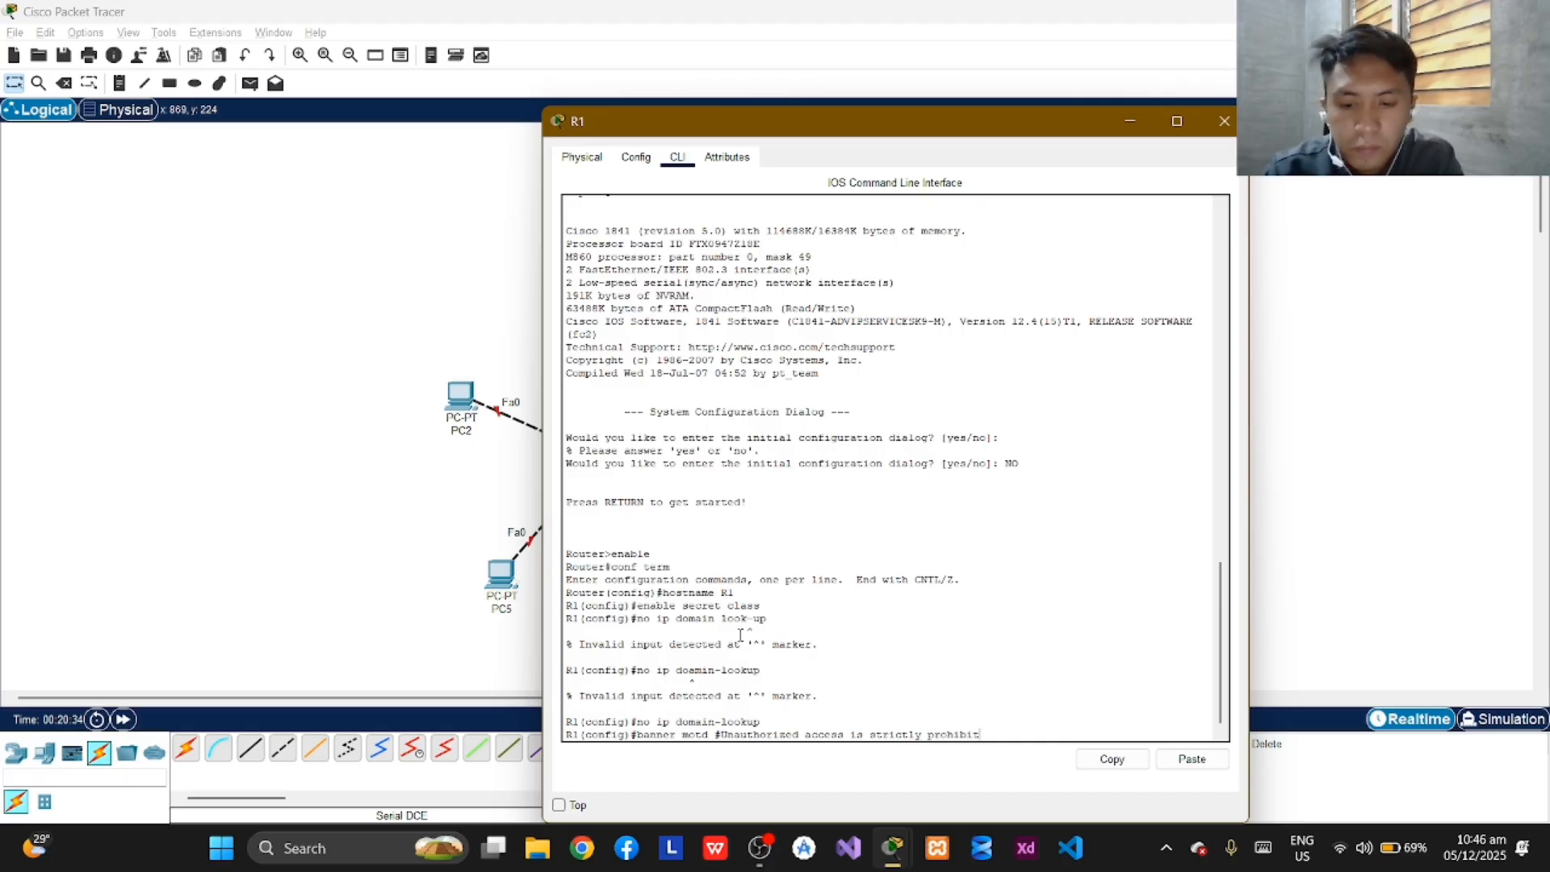
type("ed")
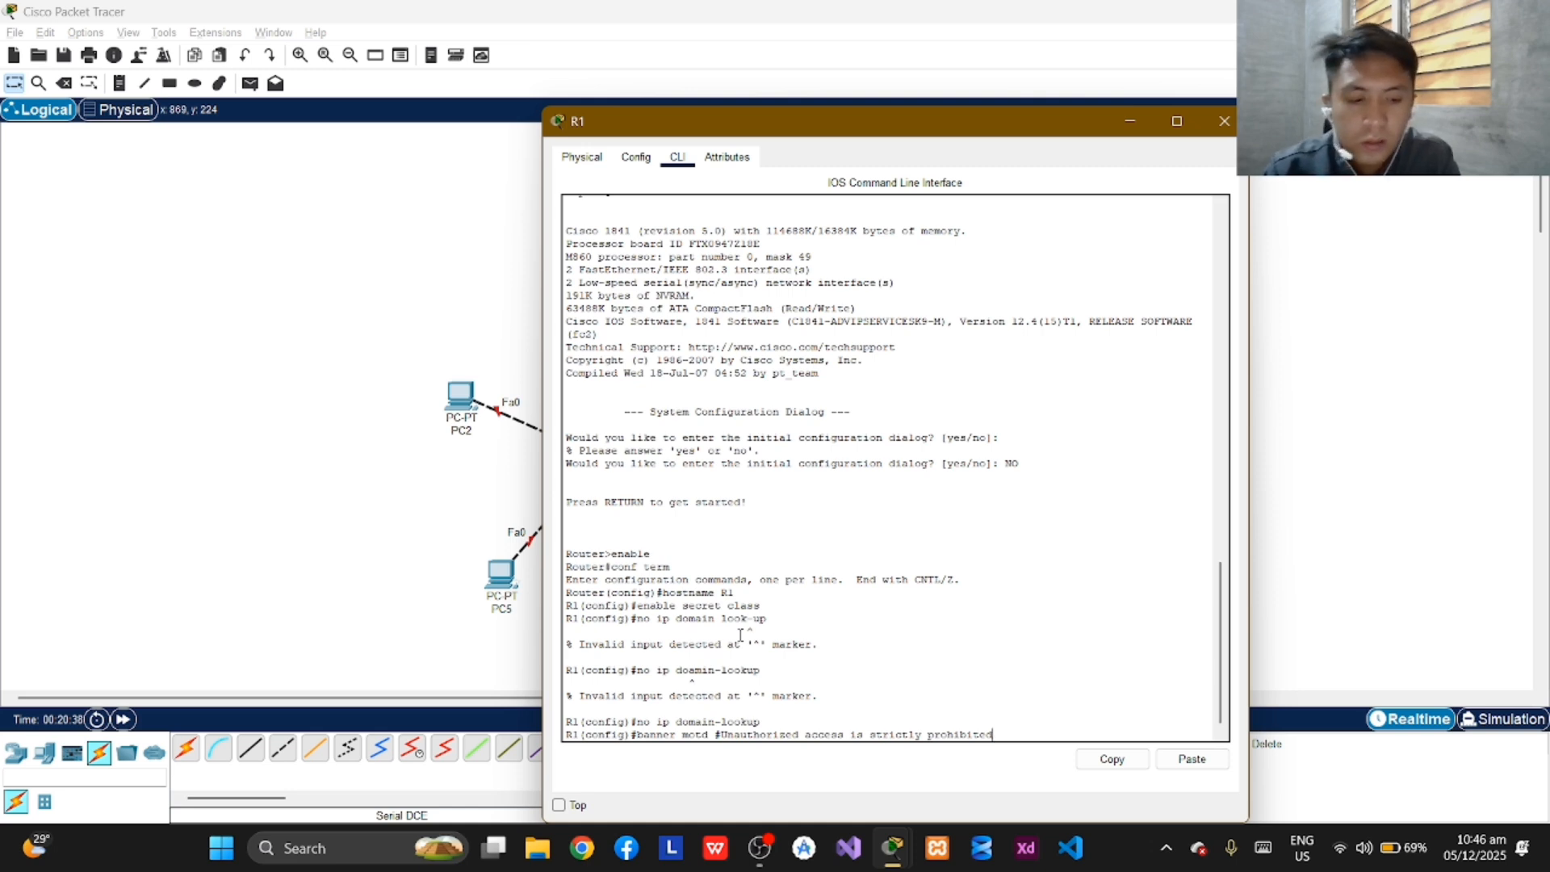
type("!")
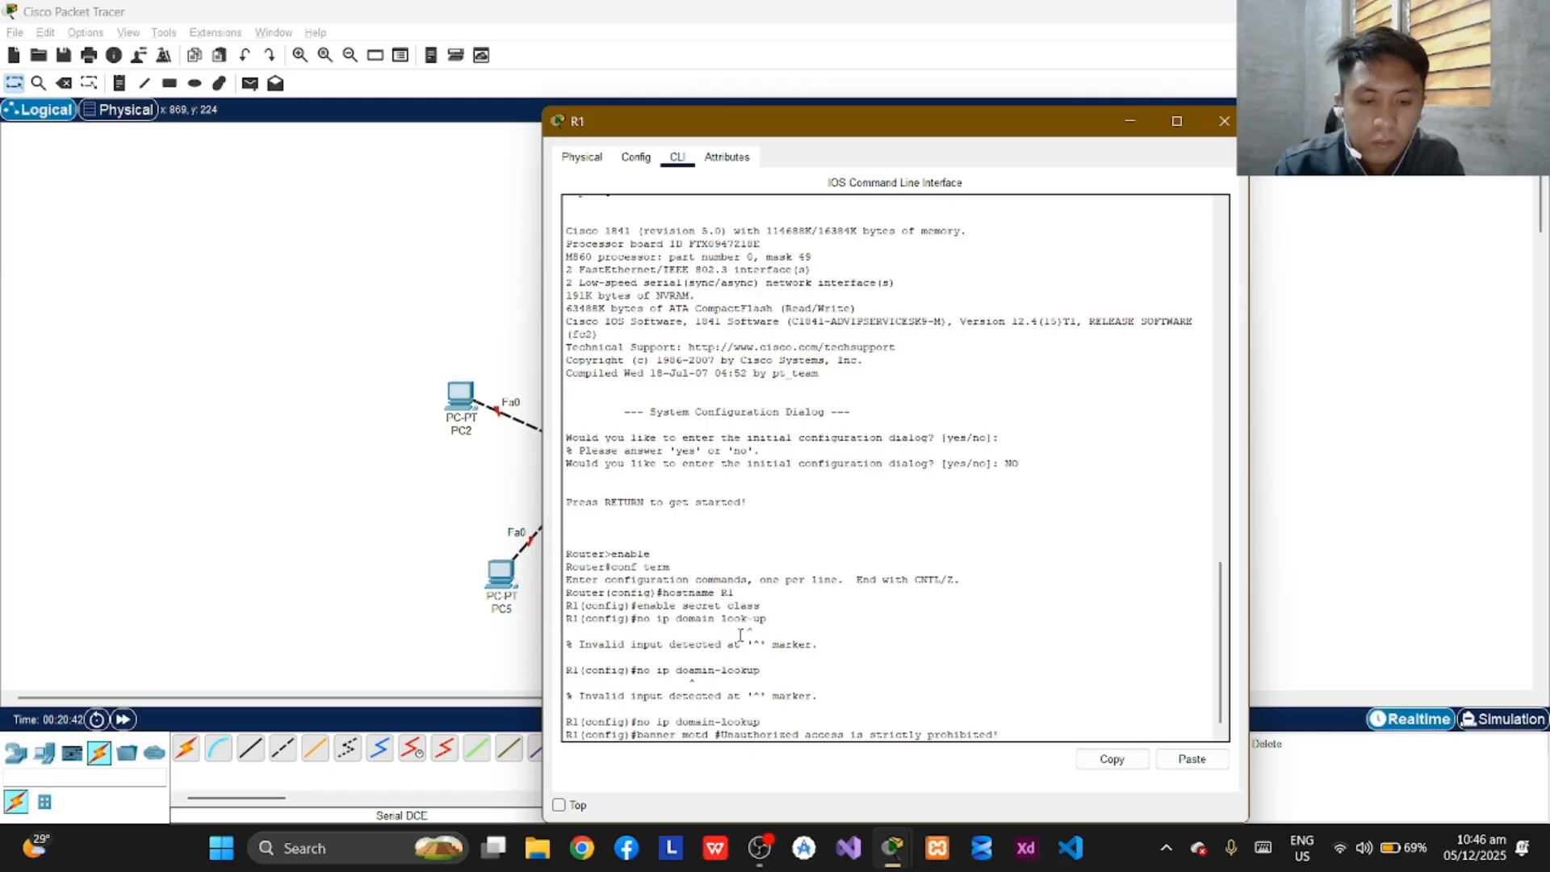
type("#")
key("Return")
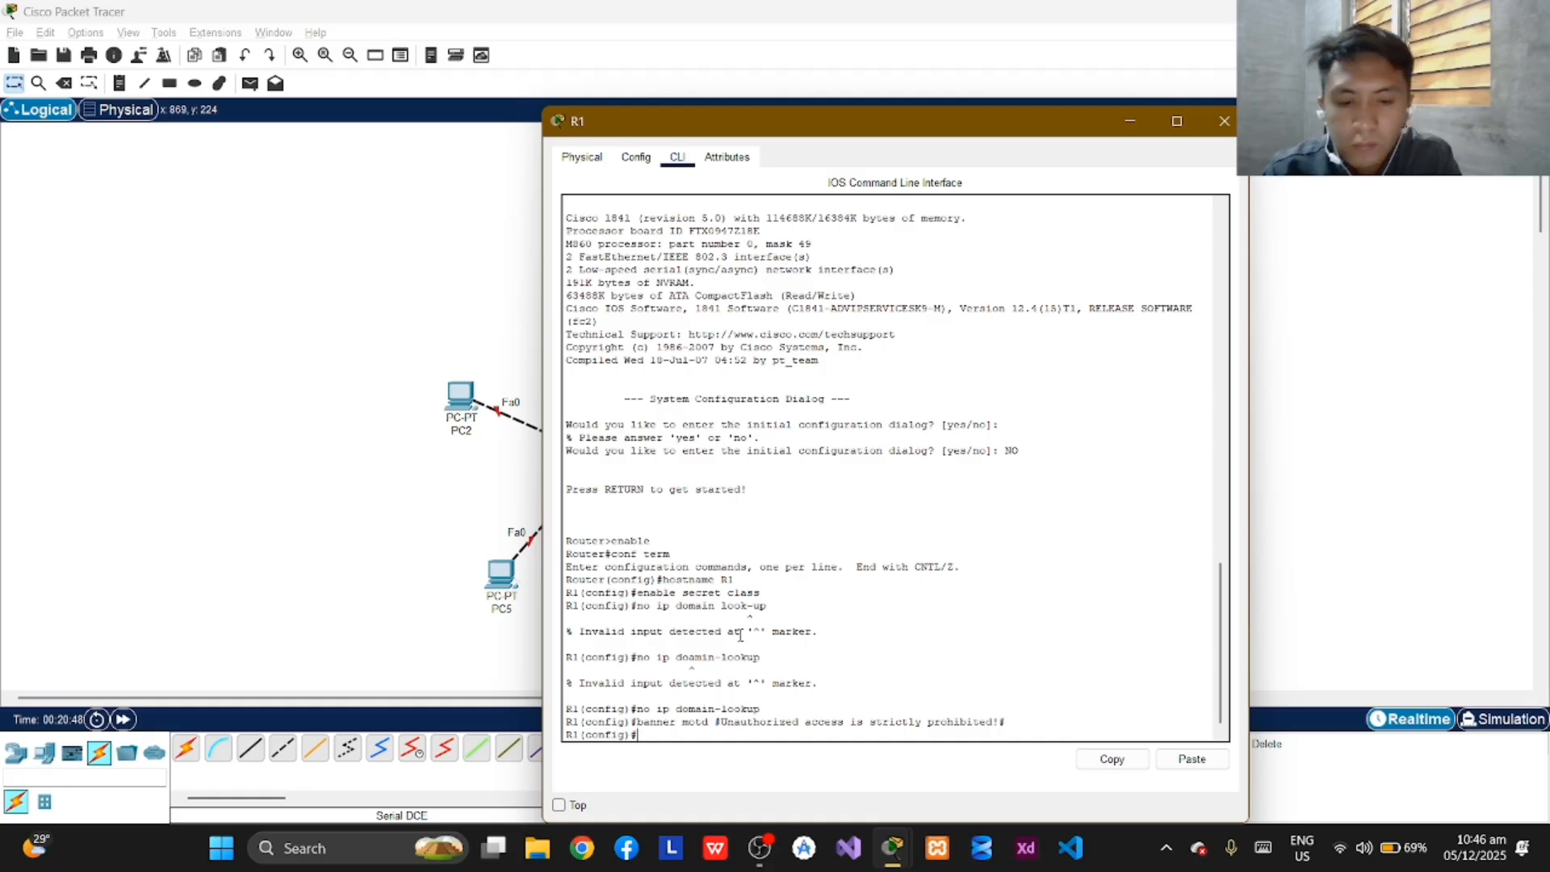
Try to enter console line configuration on R1 with the command "line console".
type("line con")
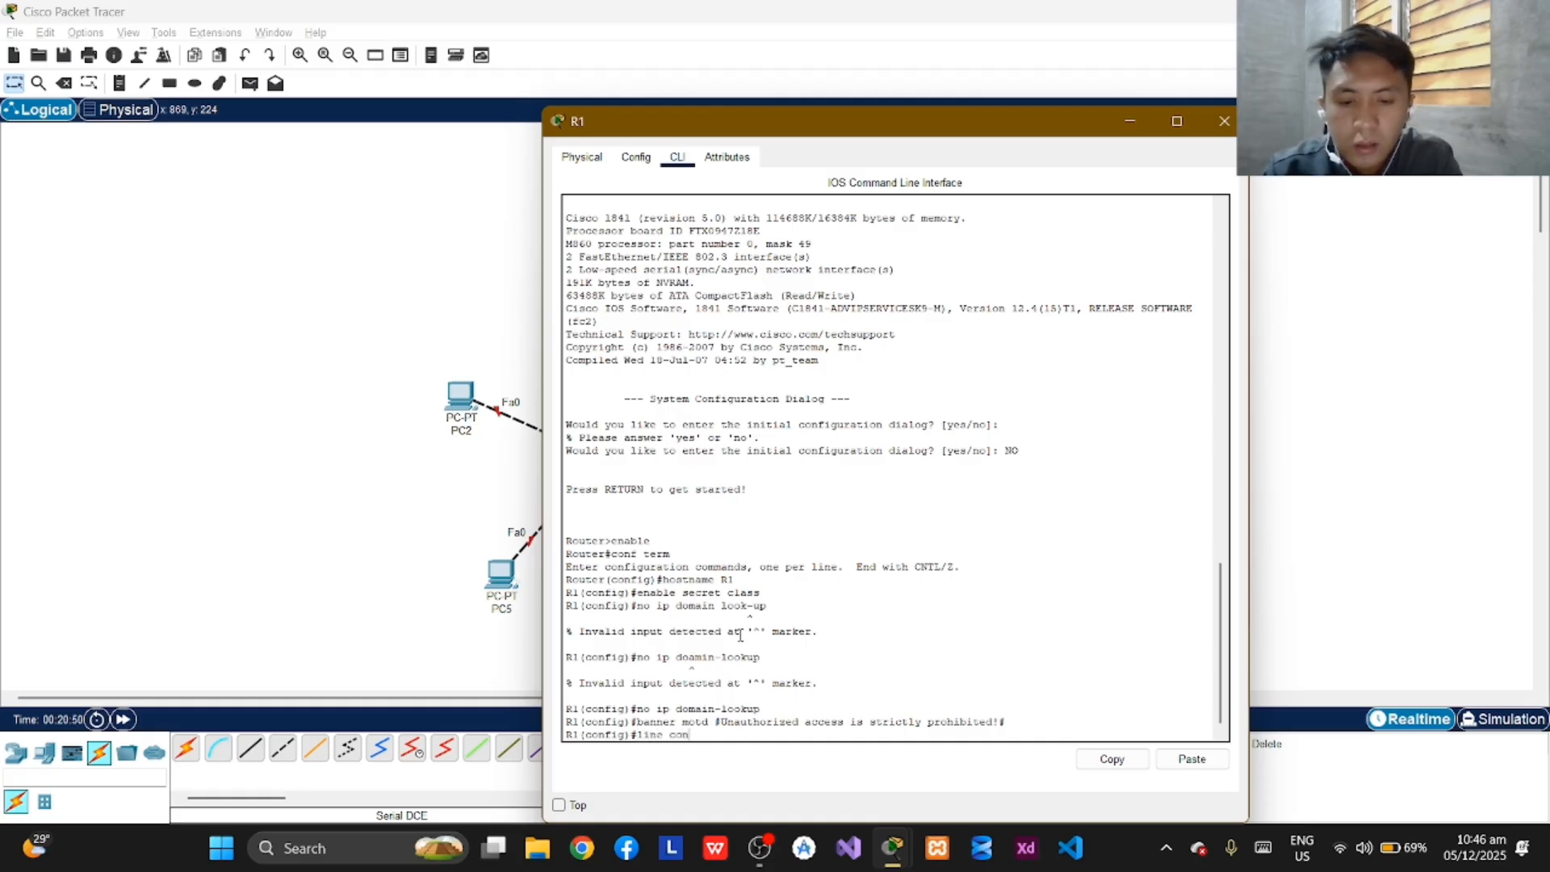
type("sole")
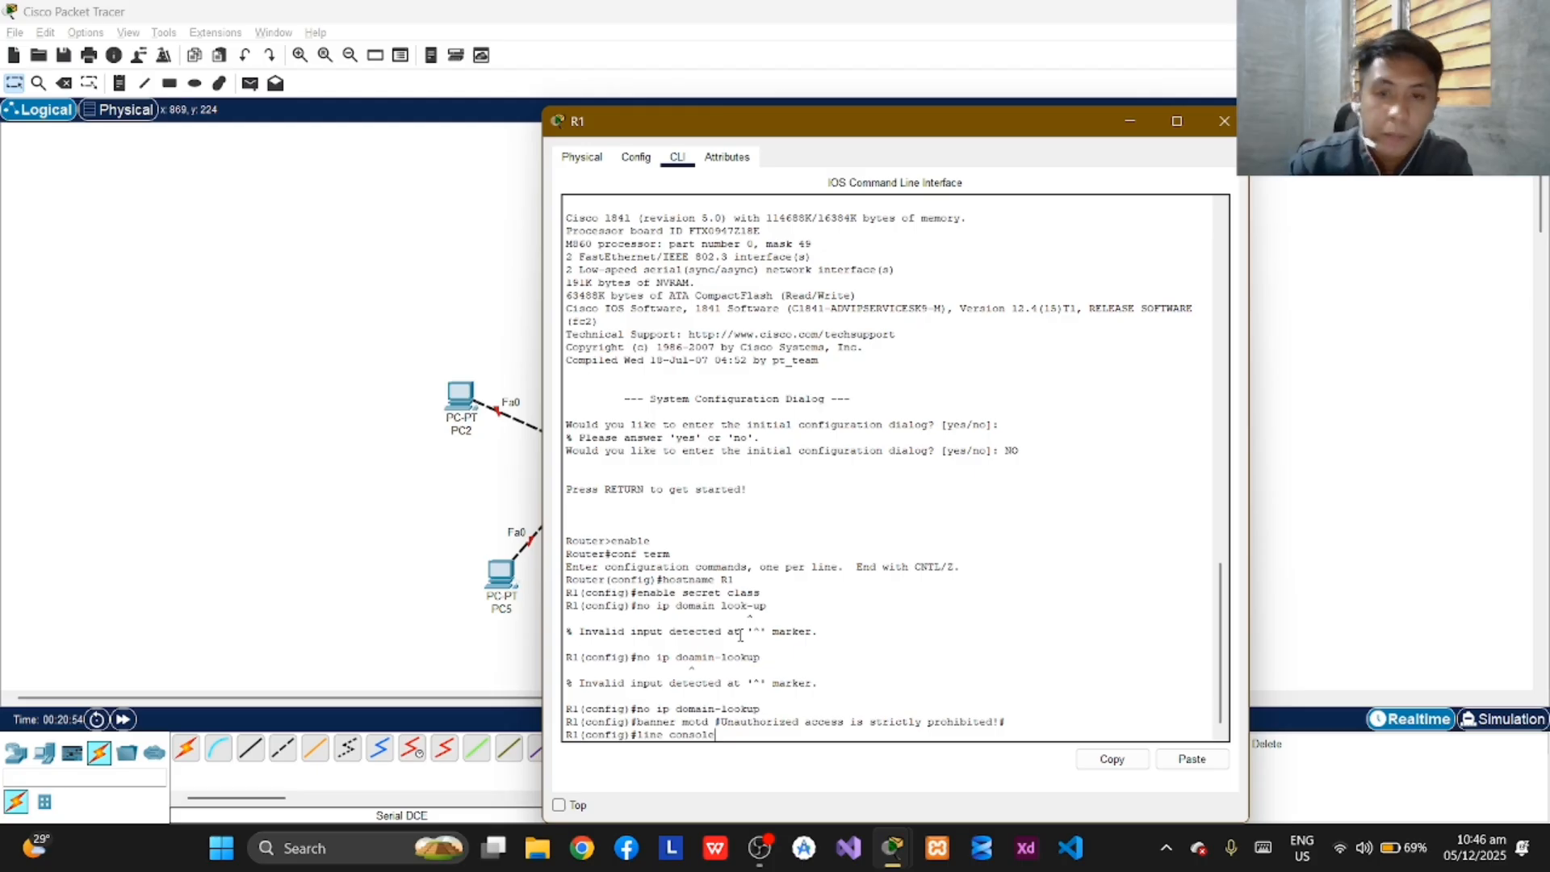
key("Return")
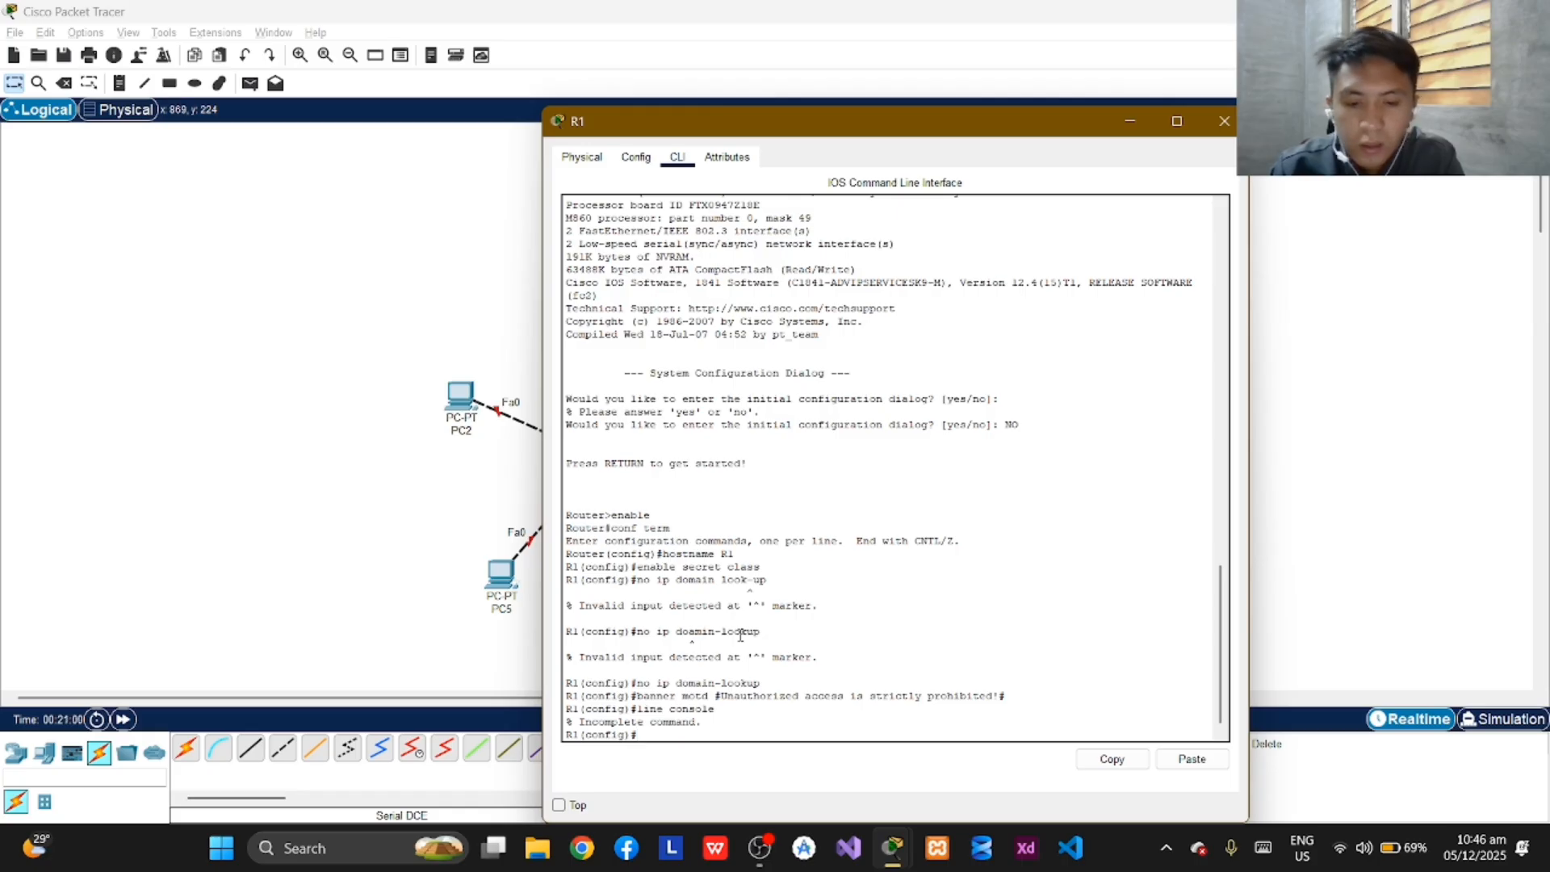
Set the access password for console line 0 on R1 and require login on that line.
type("line con")
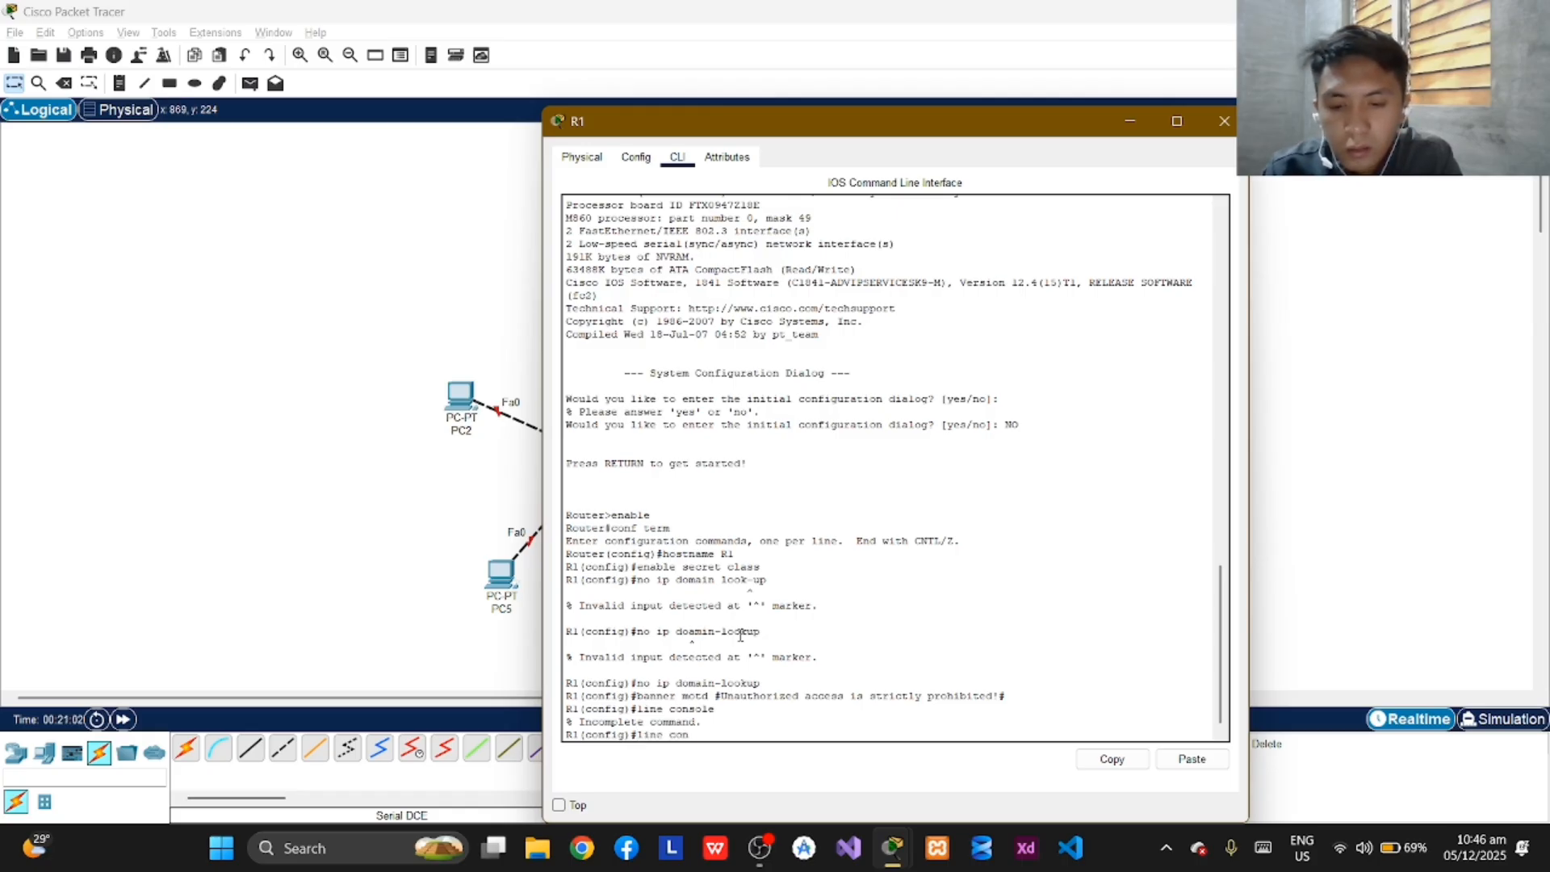
type("sole 0")
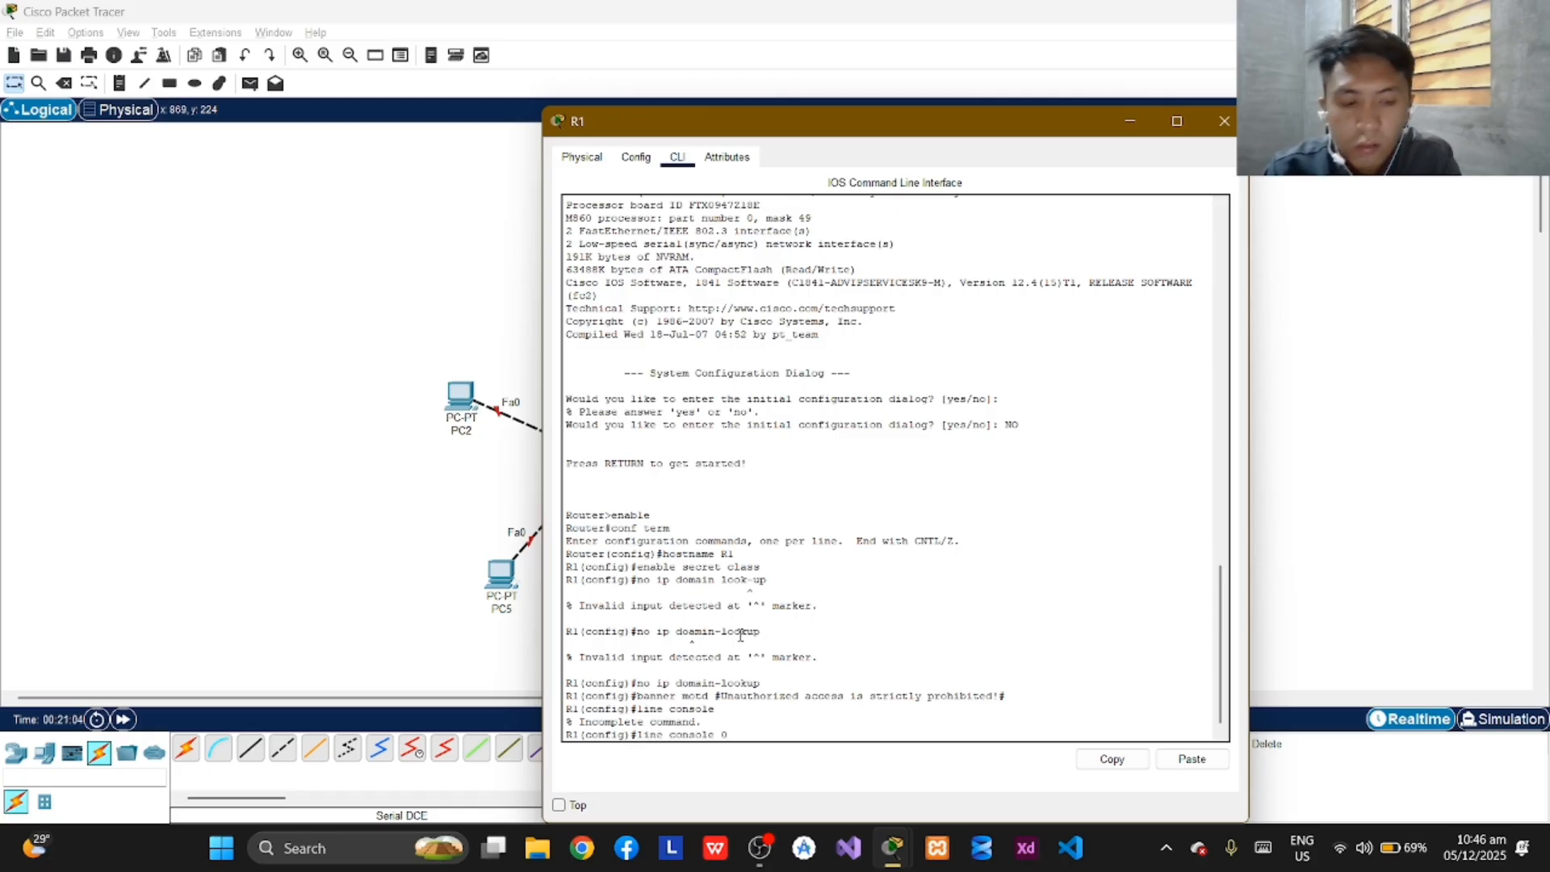
key("Return")
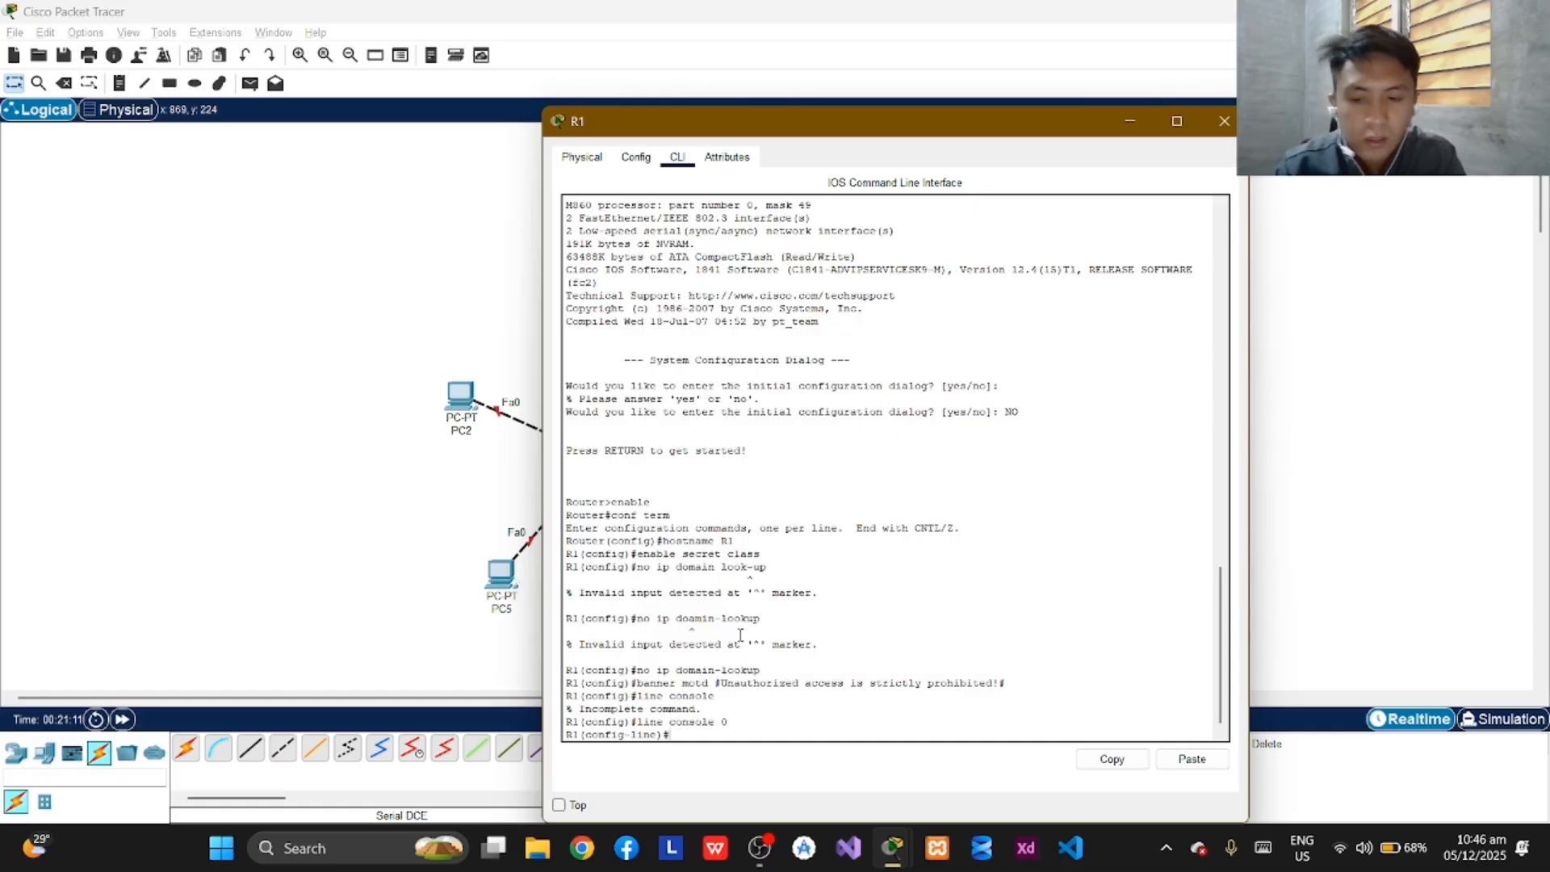
type("passwor")
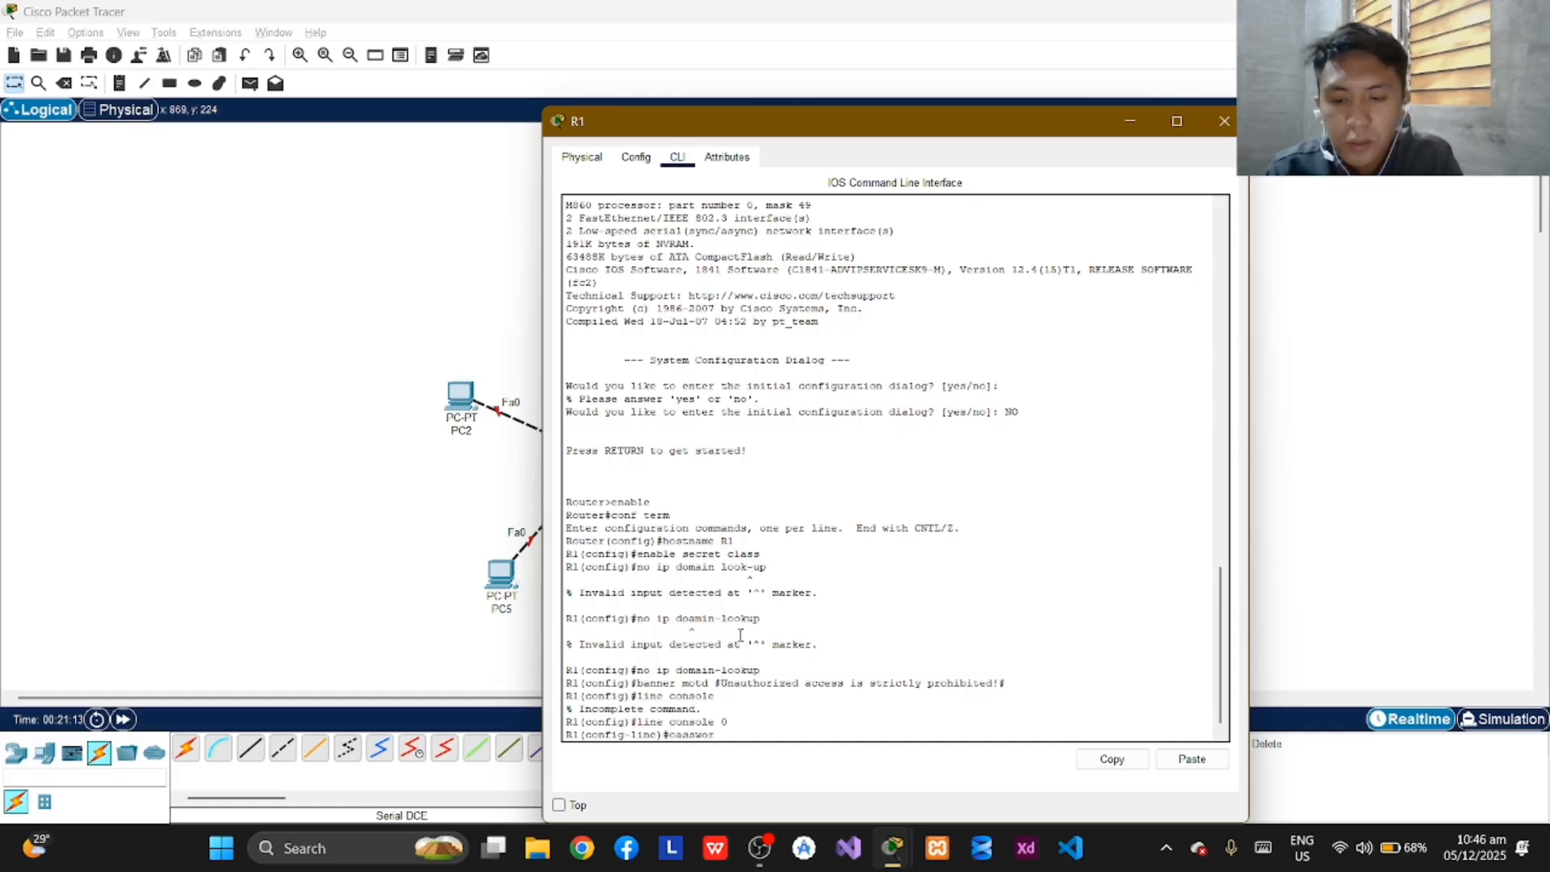
type("d ja")
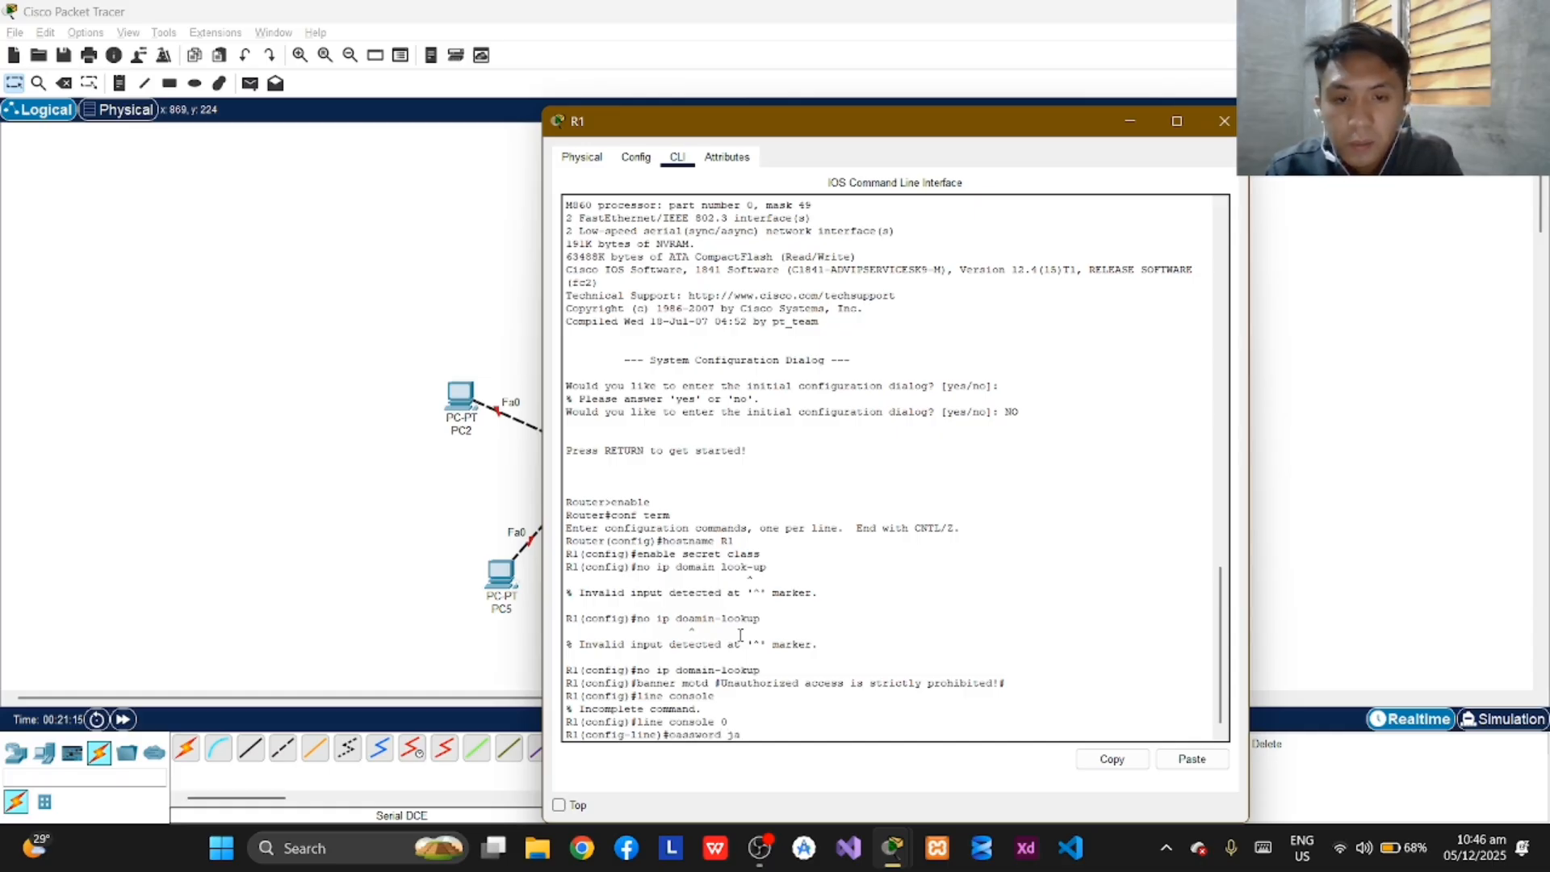
type("vier")
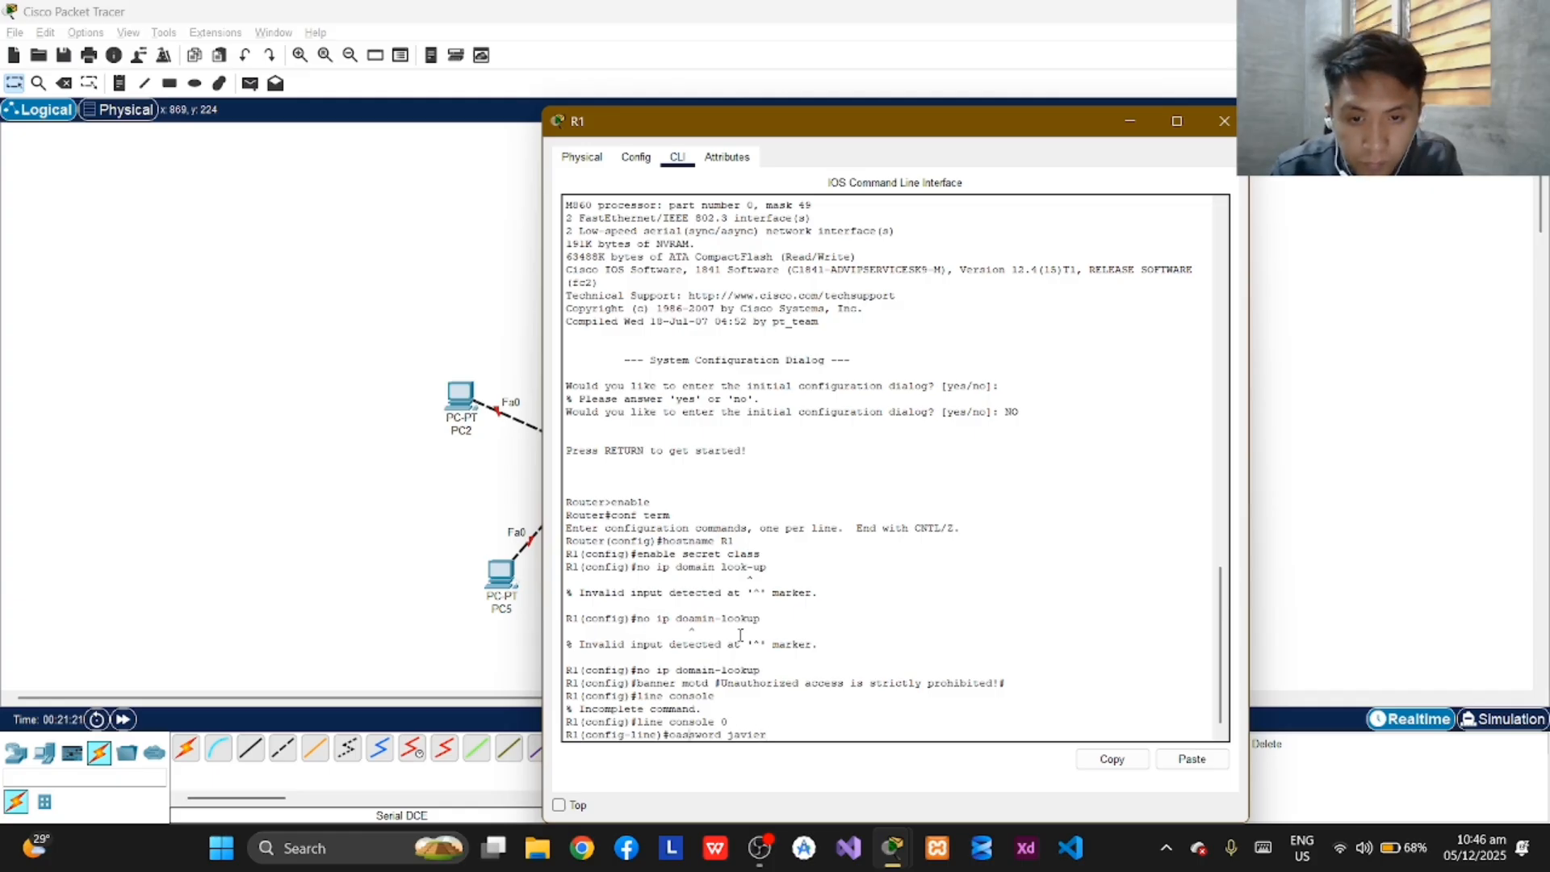
key("BackSpace")
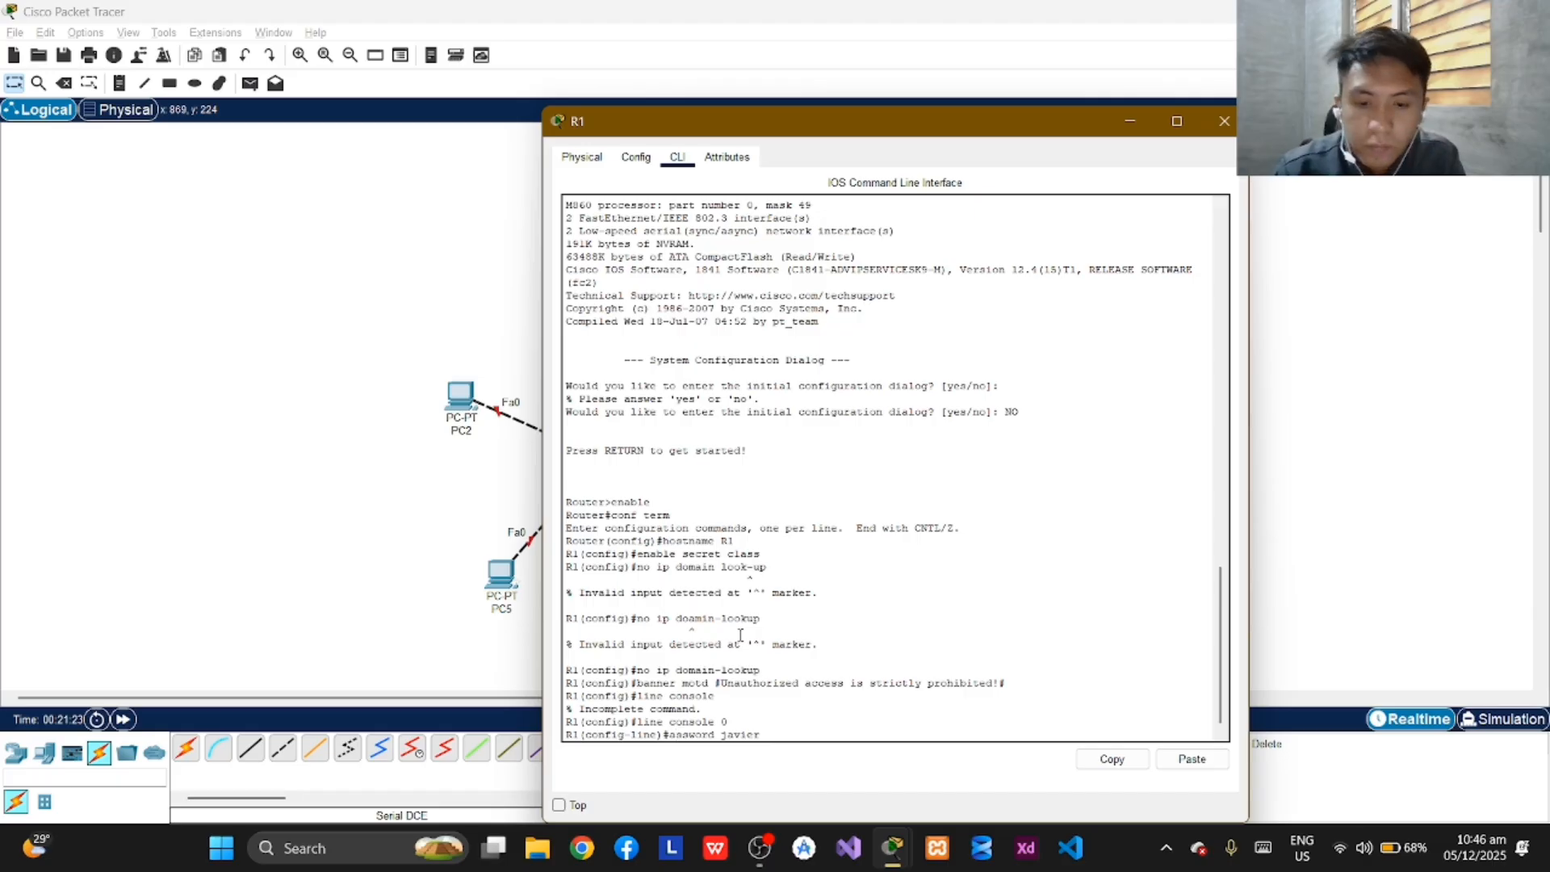
type("p")
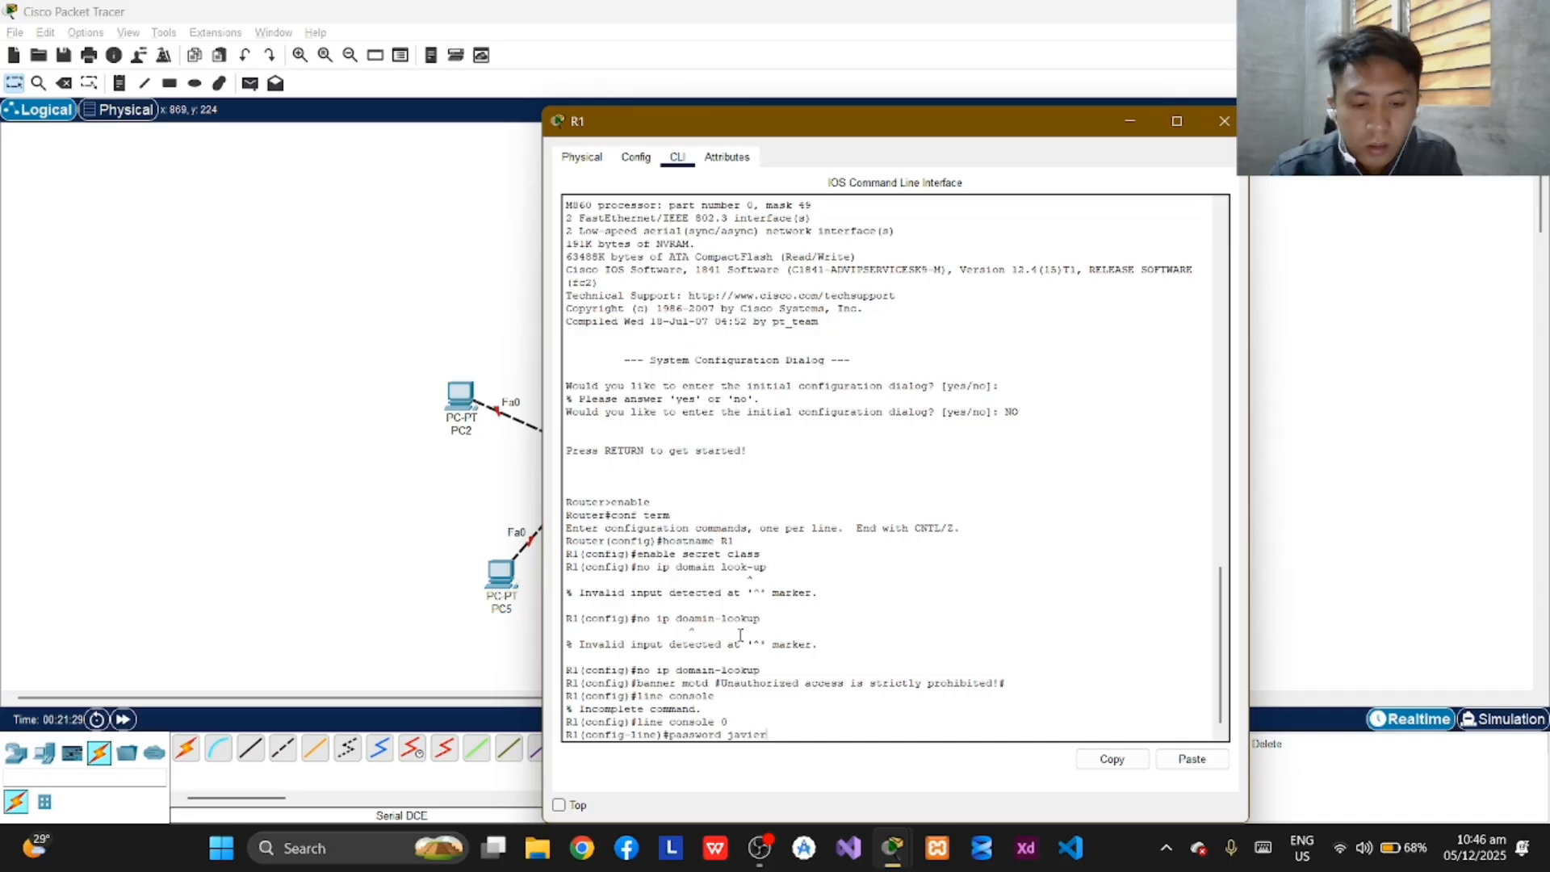
key("Return")
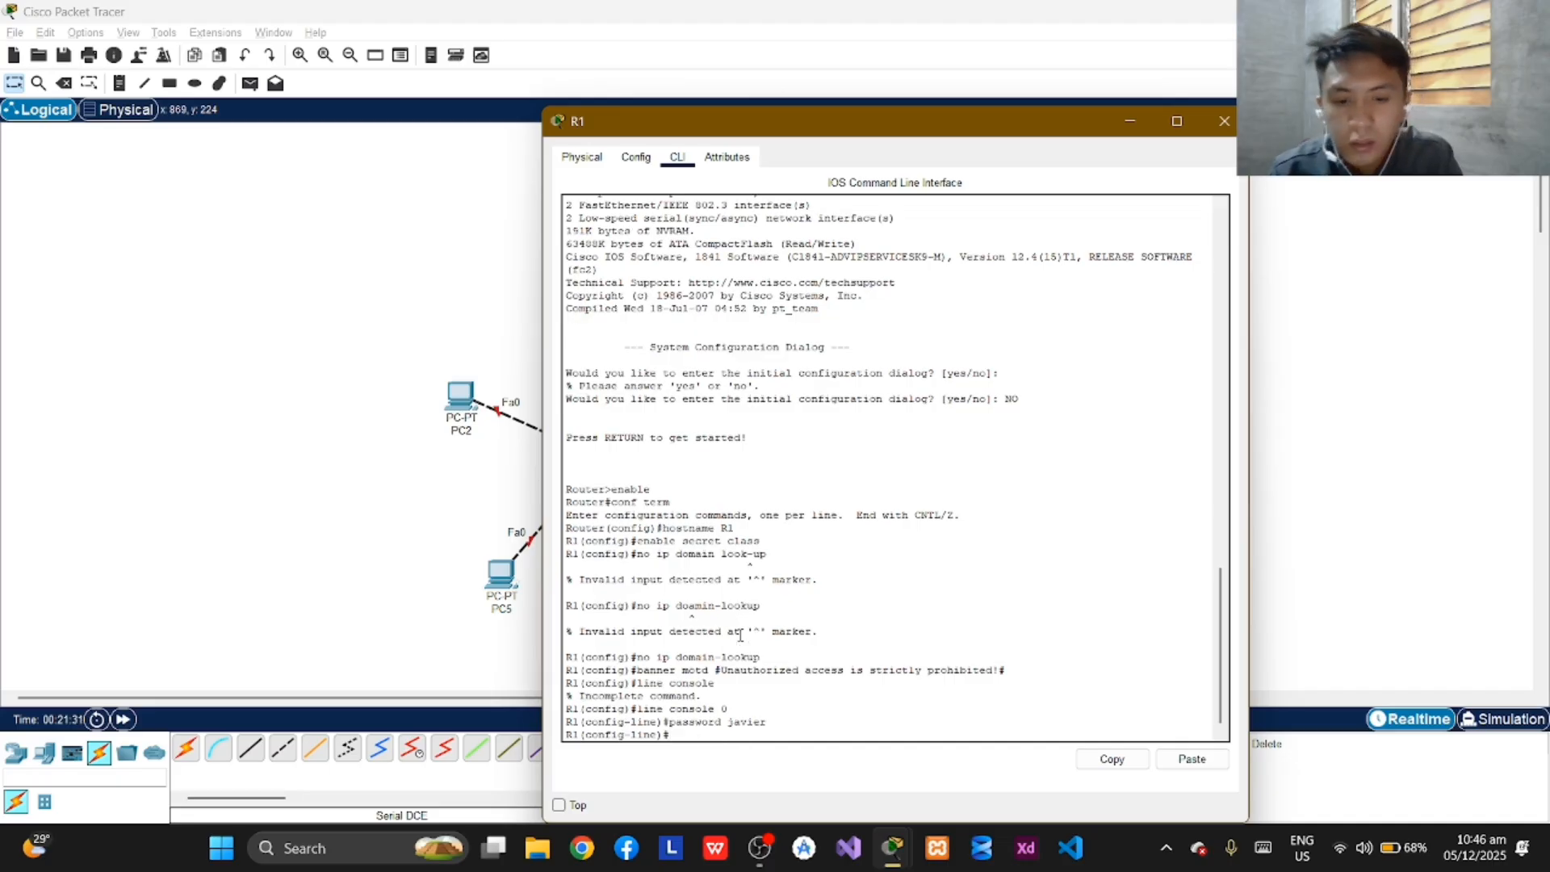
type("login")
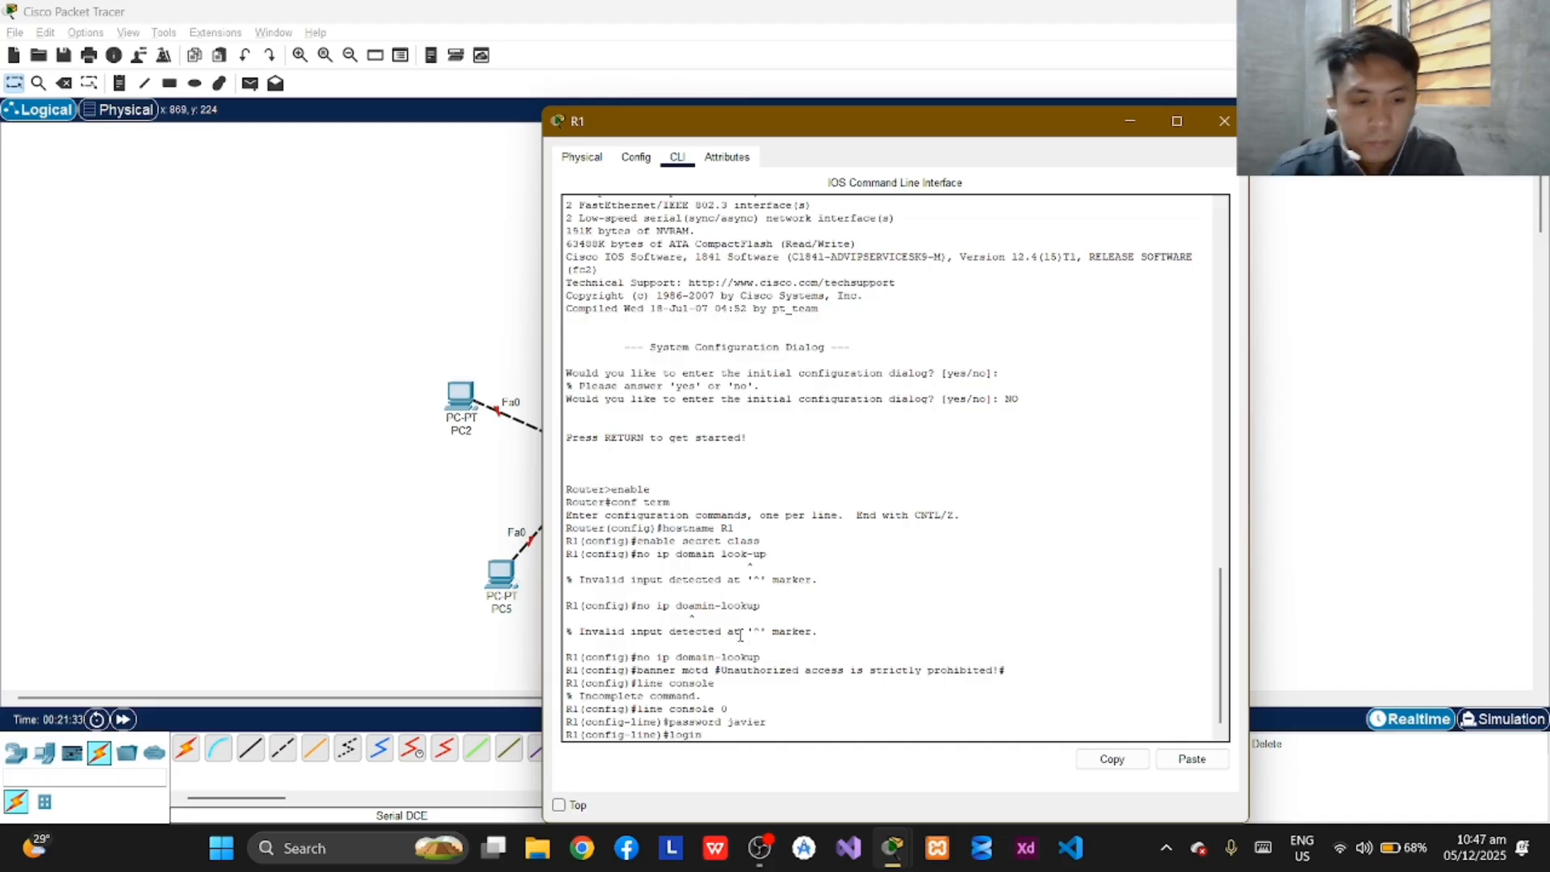
key("Return")
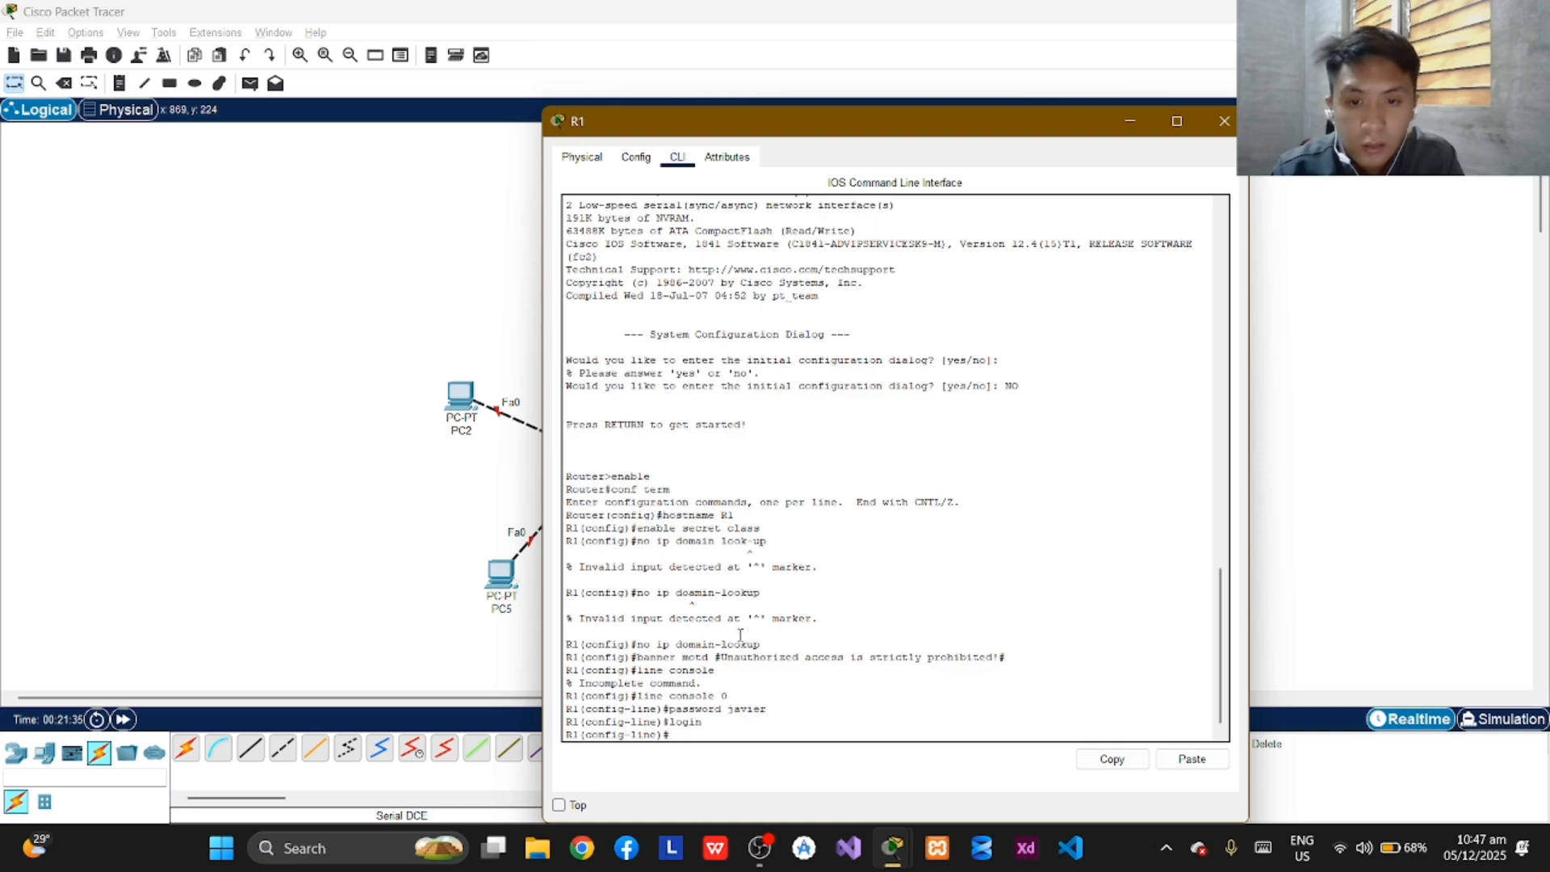
Set the access password for virtual terminal lines vty 0 4 on R1 and require login on them.
type("line vty")
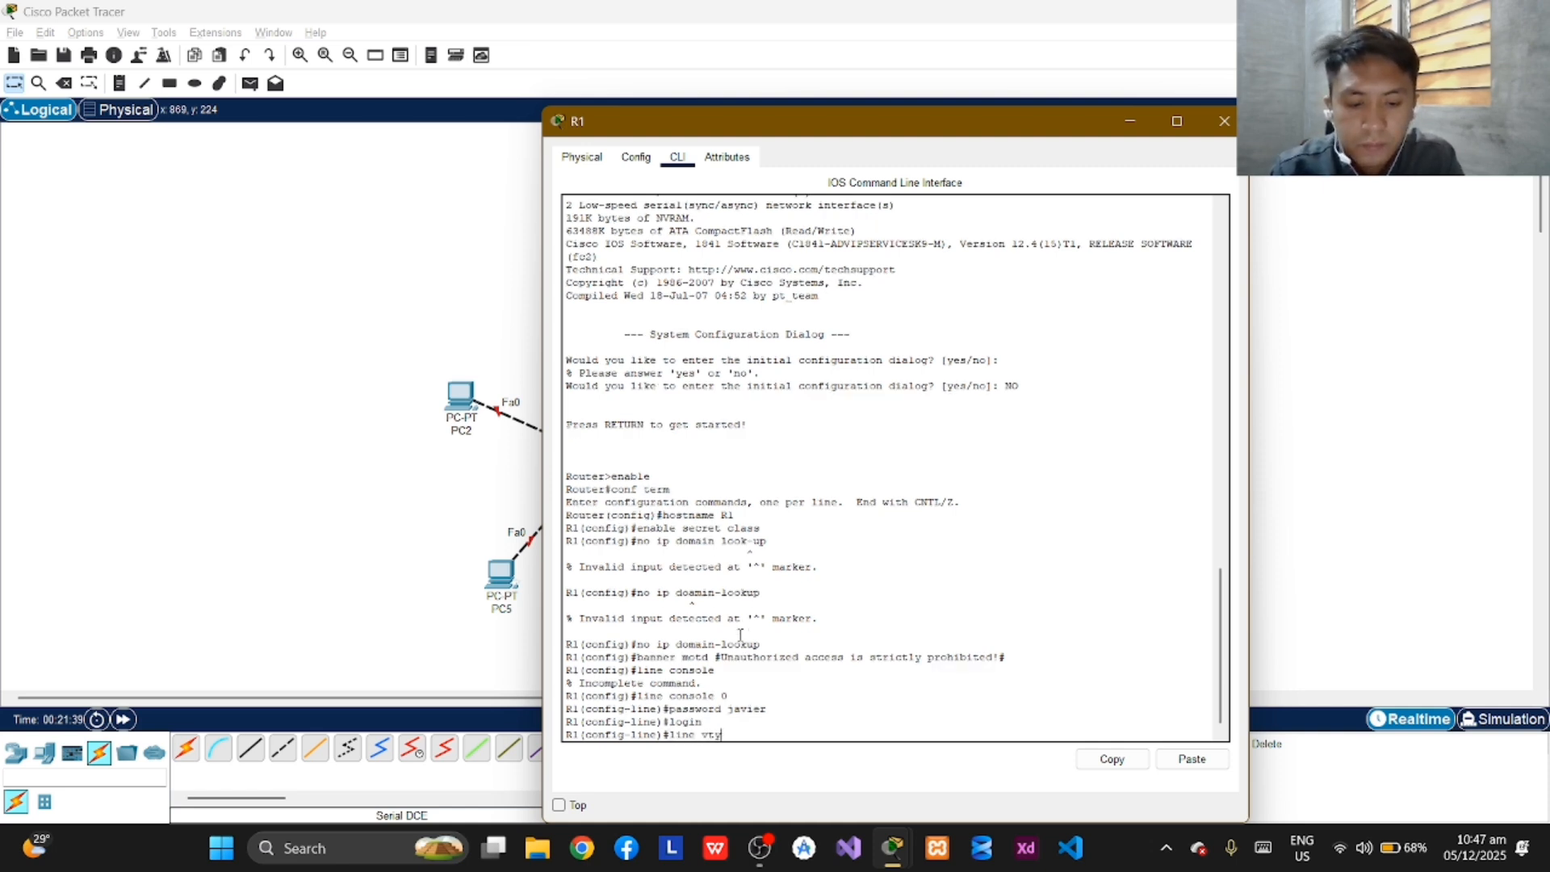
type(" 0 4")
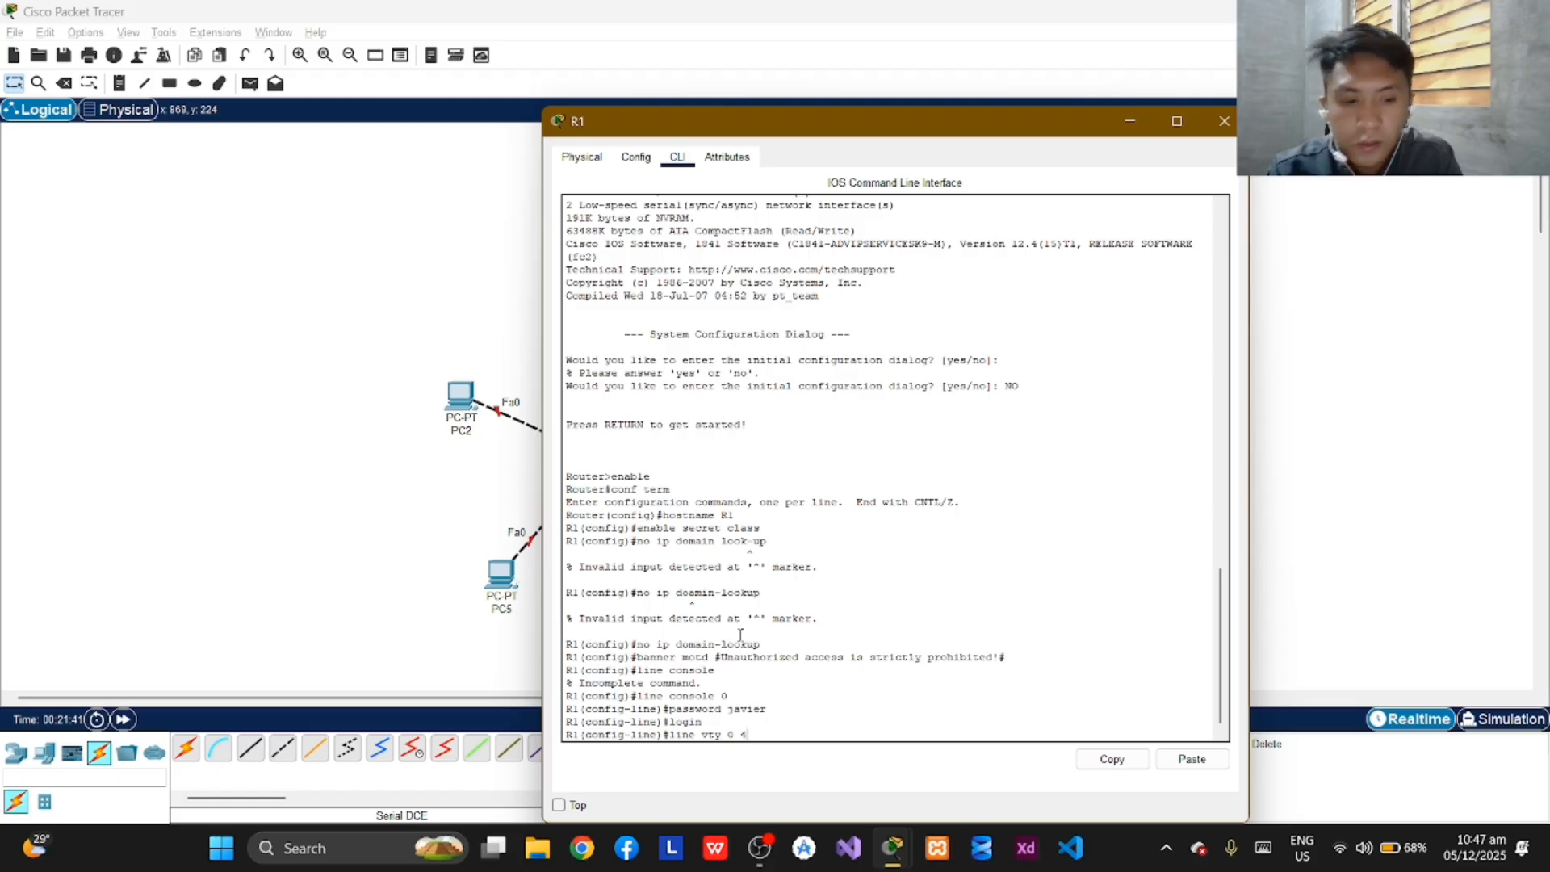
key("Return")
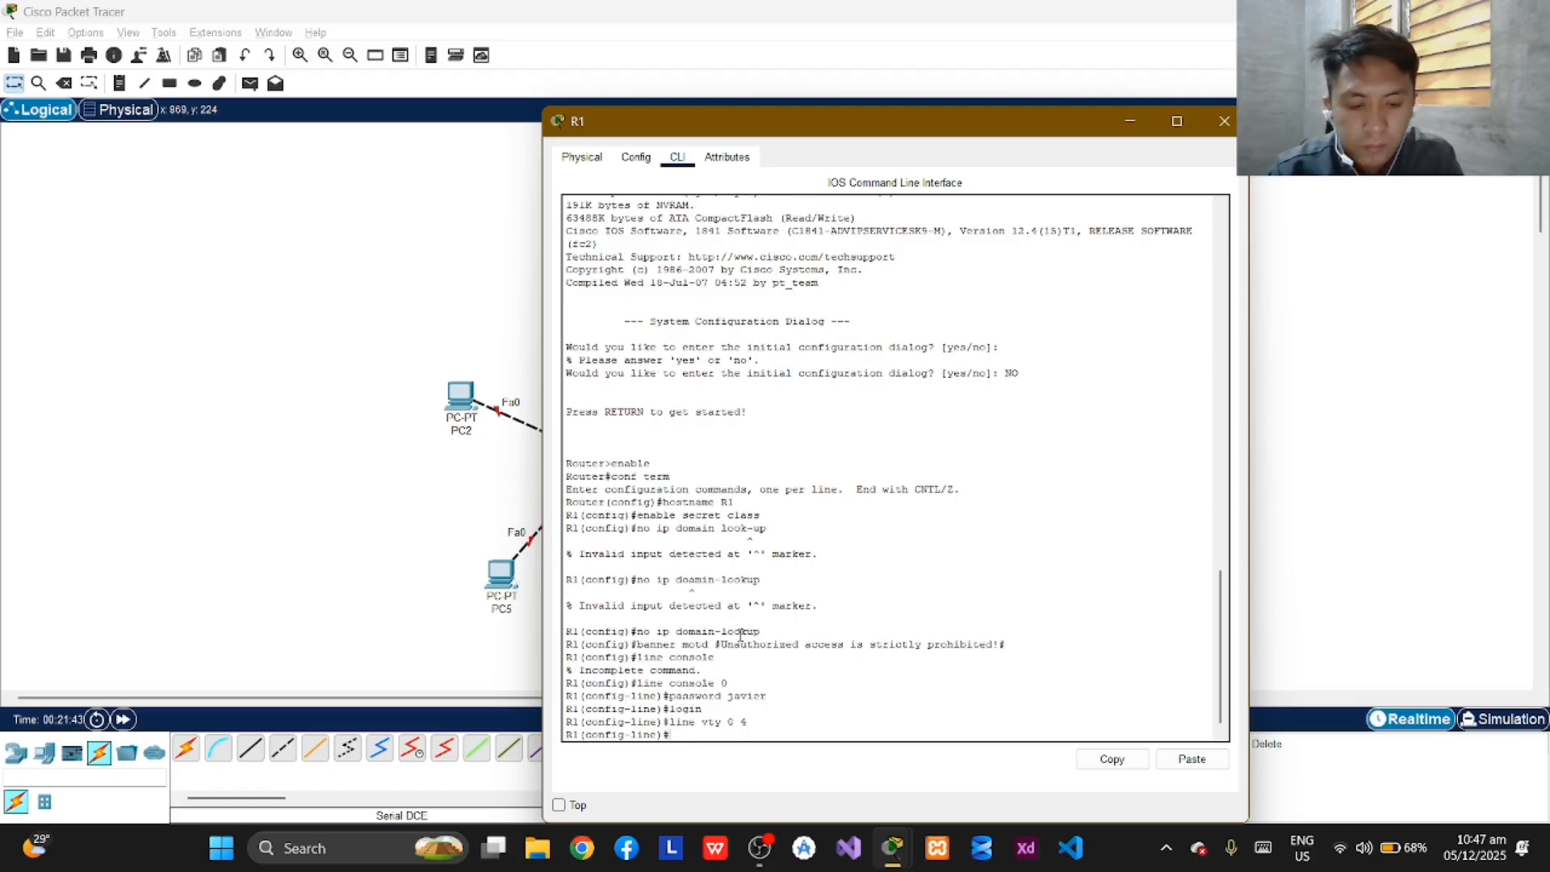
type("pa")
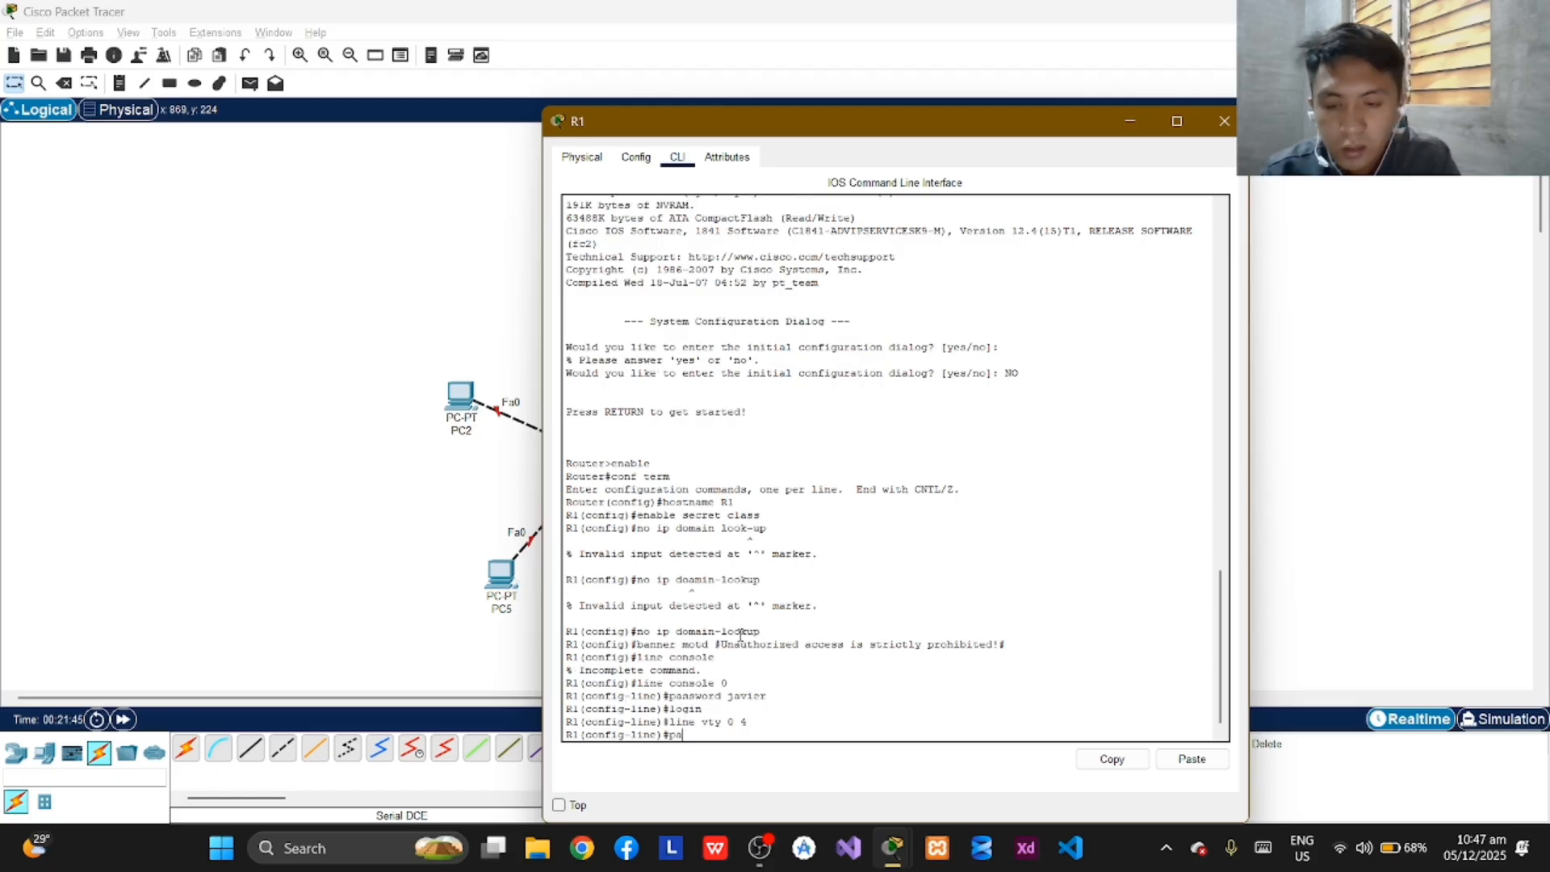
type("sswor")
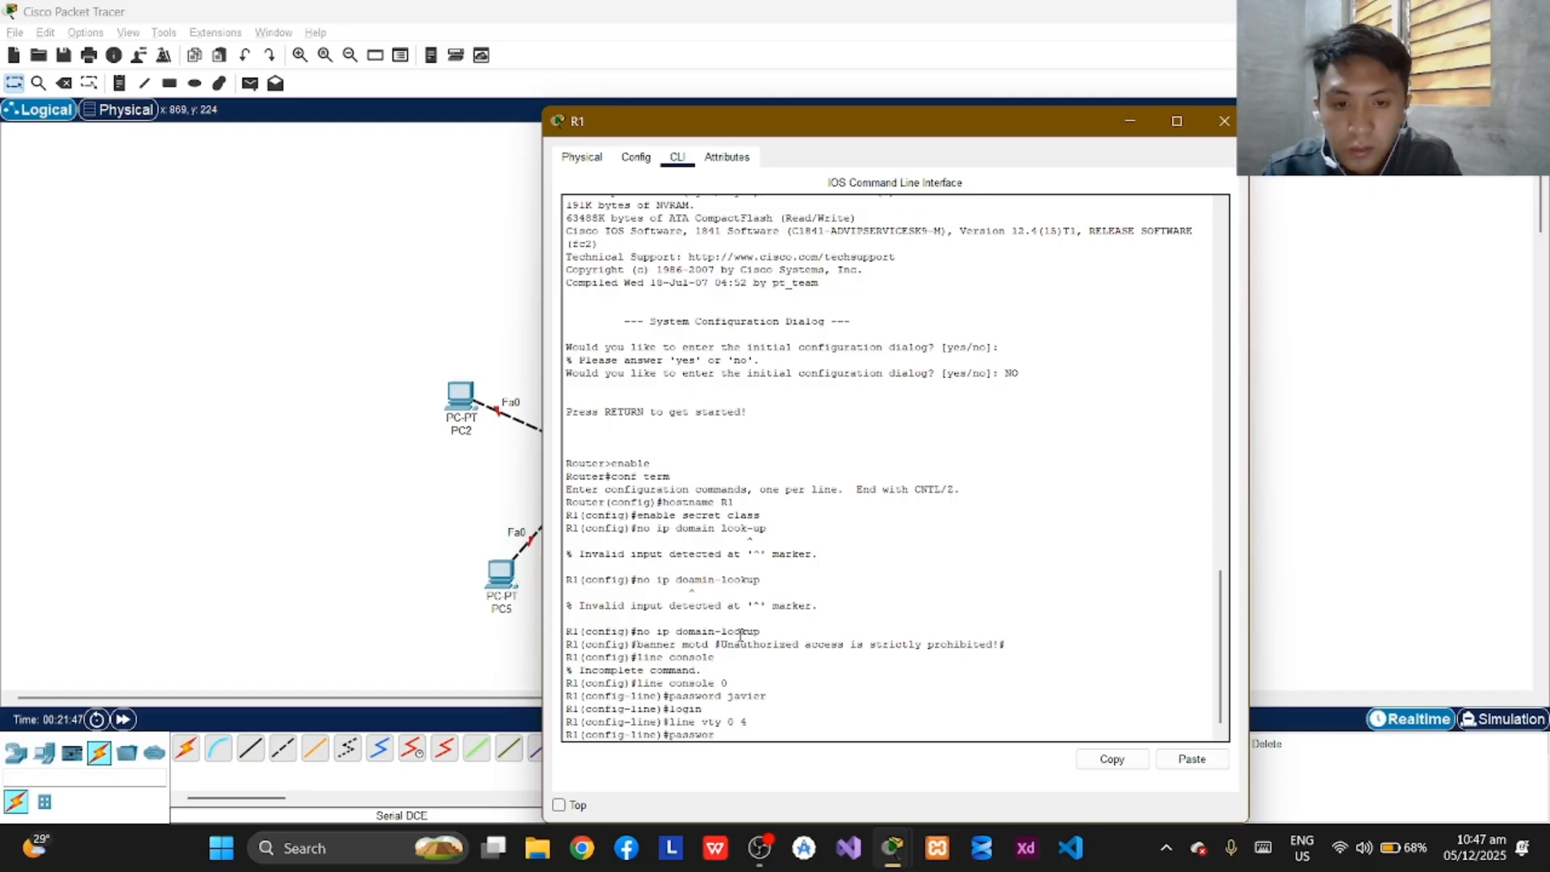
type("d javier")
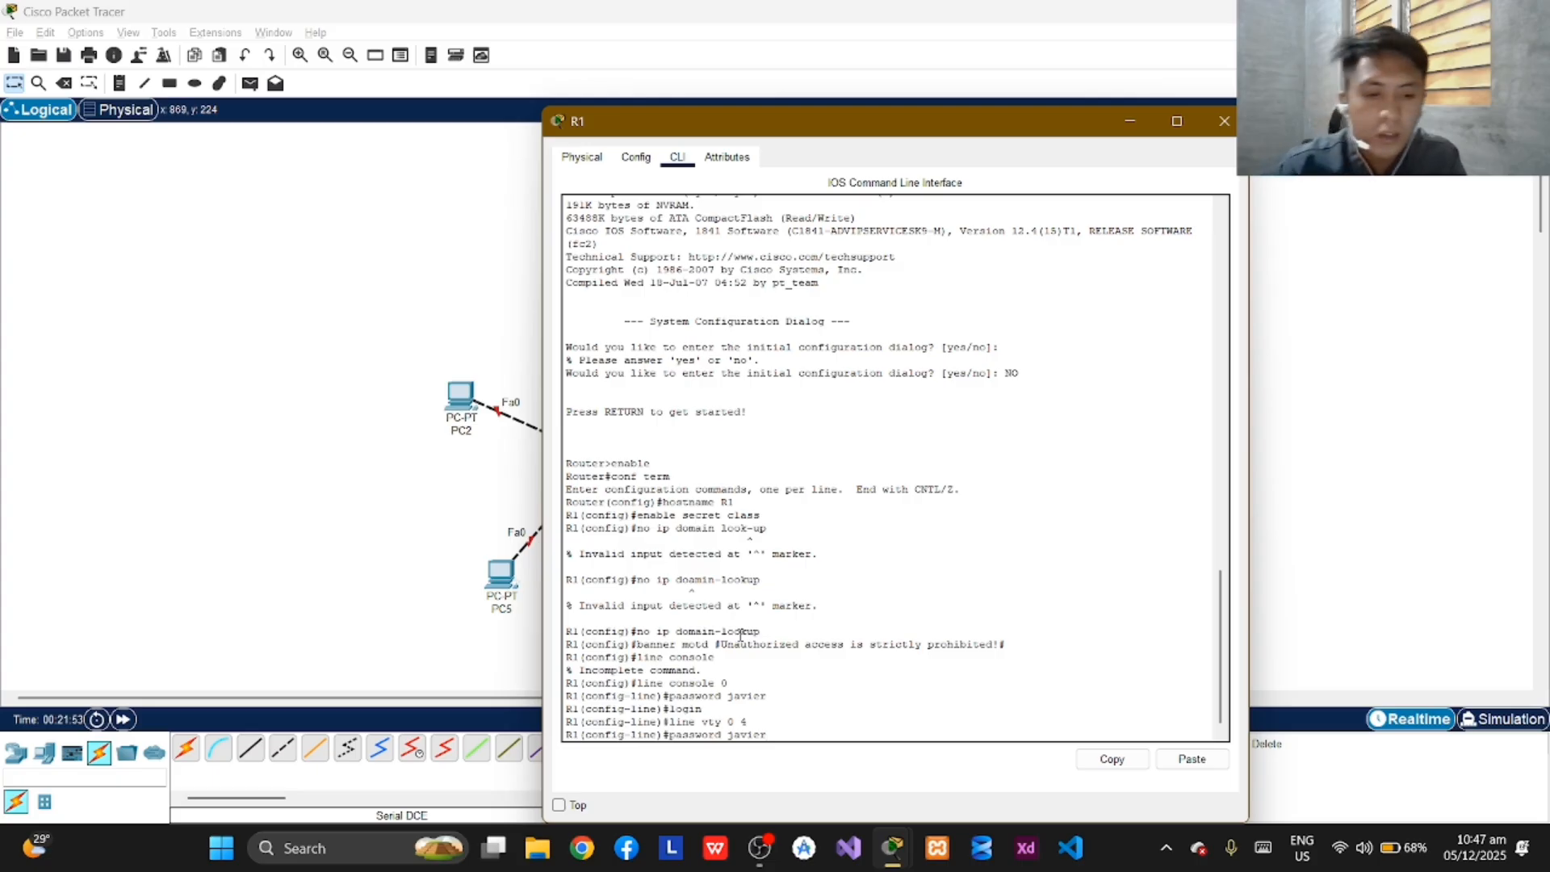
key("Return")
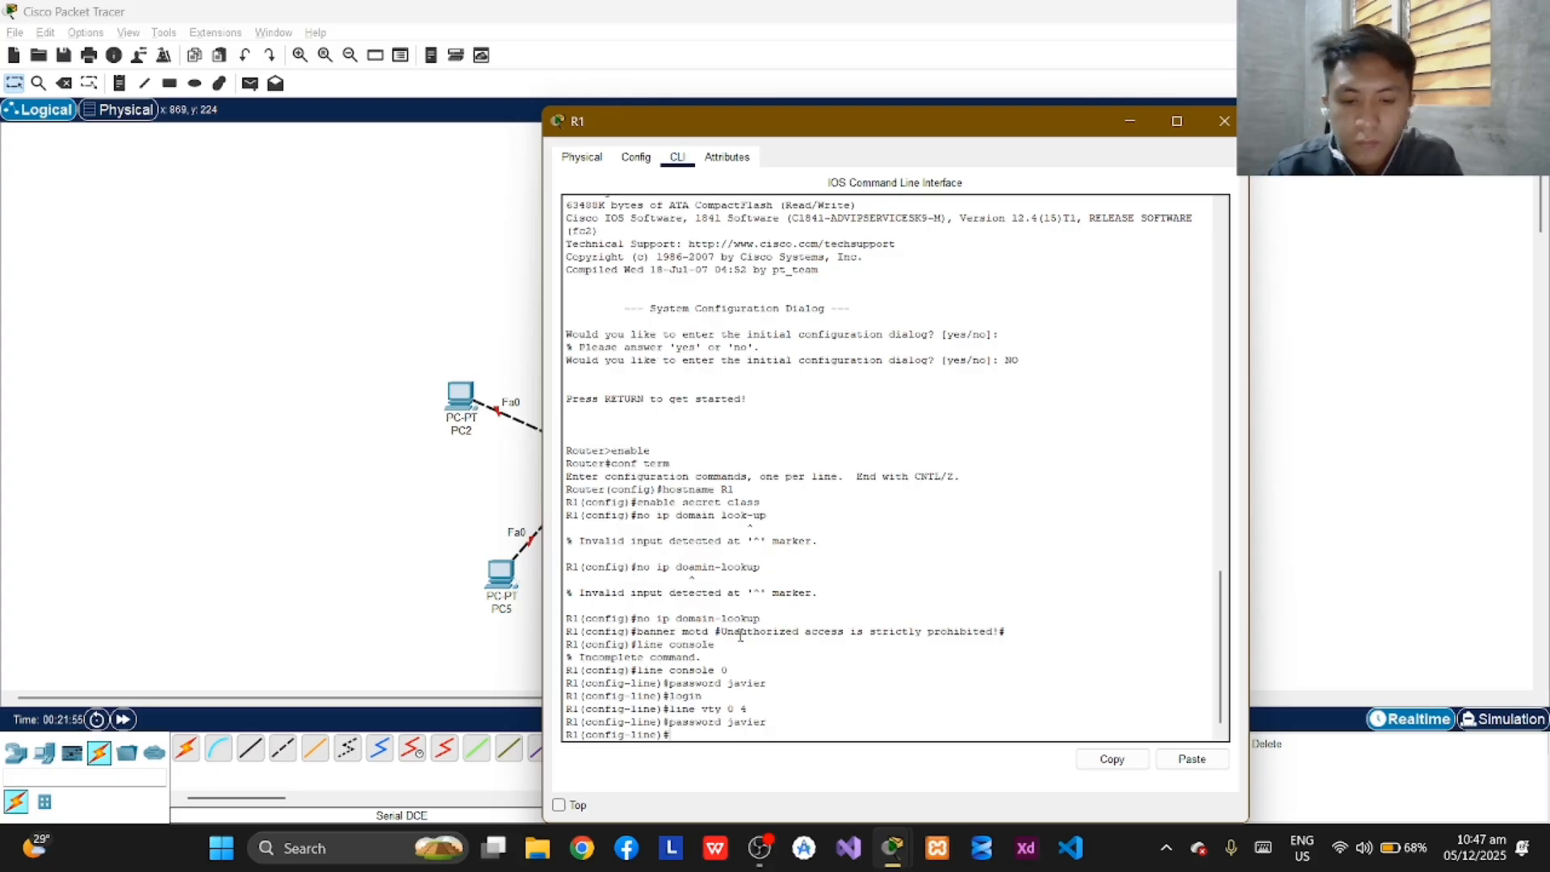
type("login")
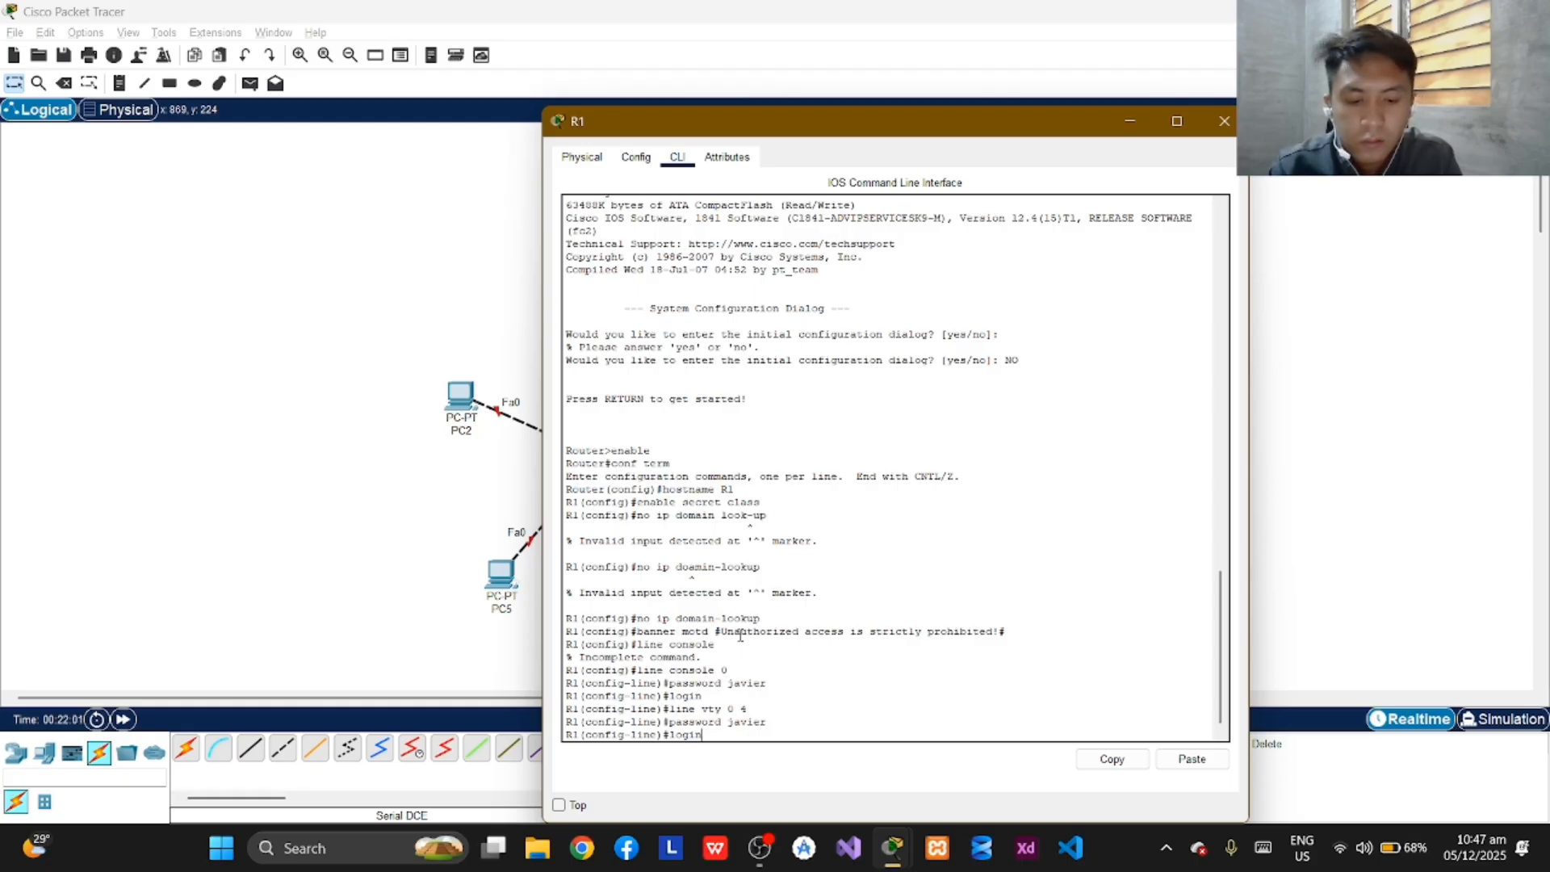
key("Return")
Exit line configuration and global configuration on R1 to return to the privileged EXEC prompt.
type("exit")
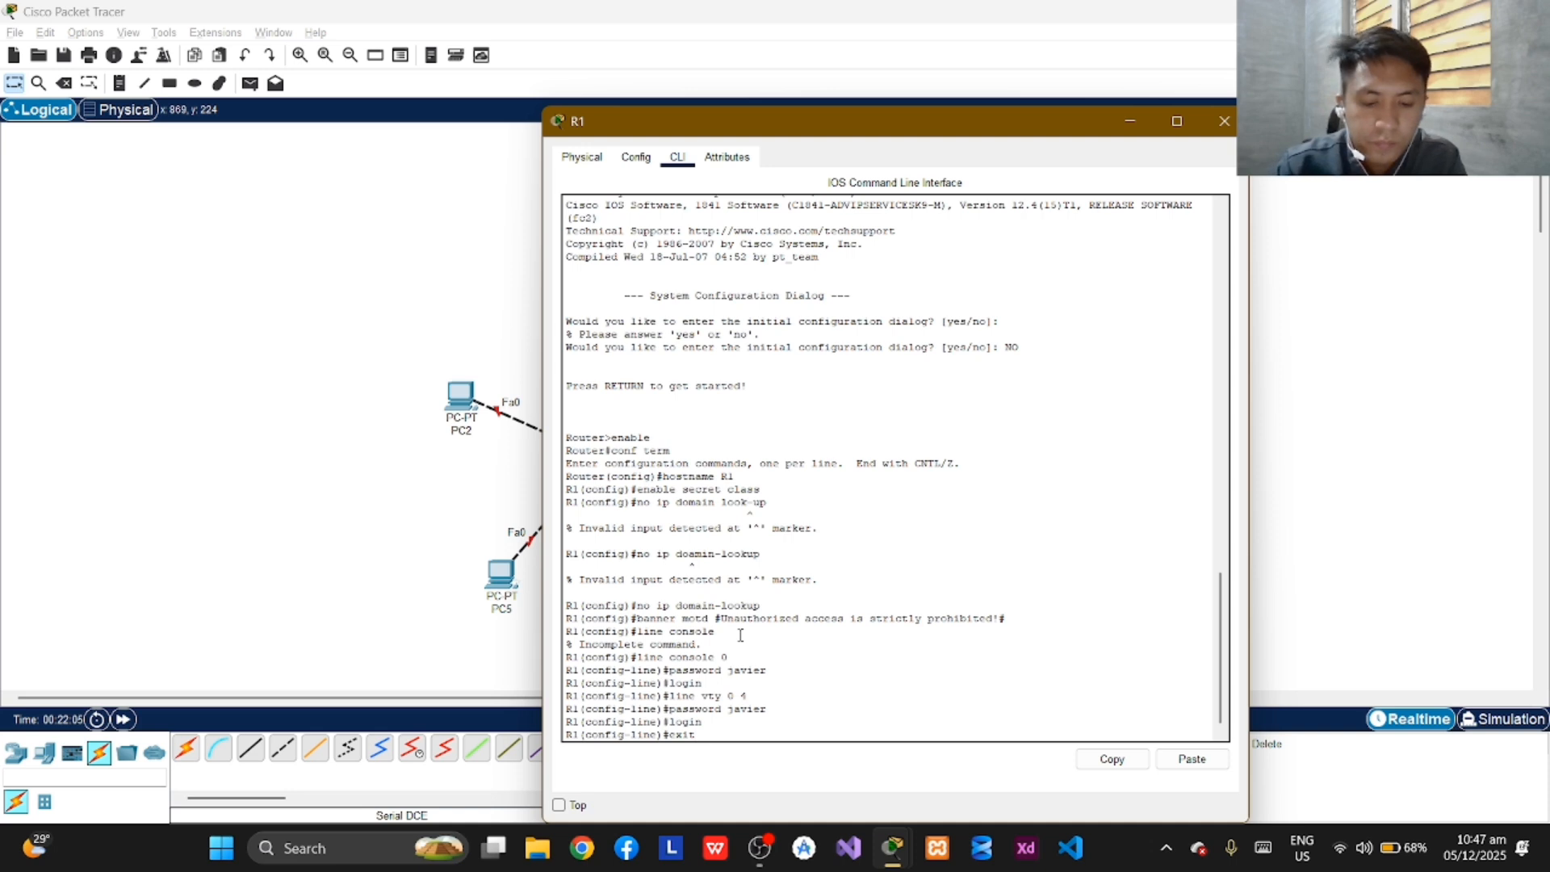
key("Return")
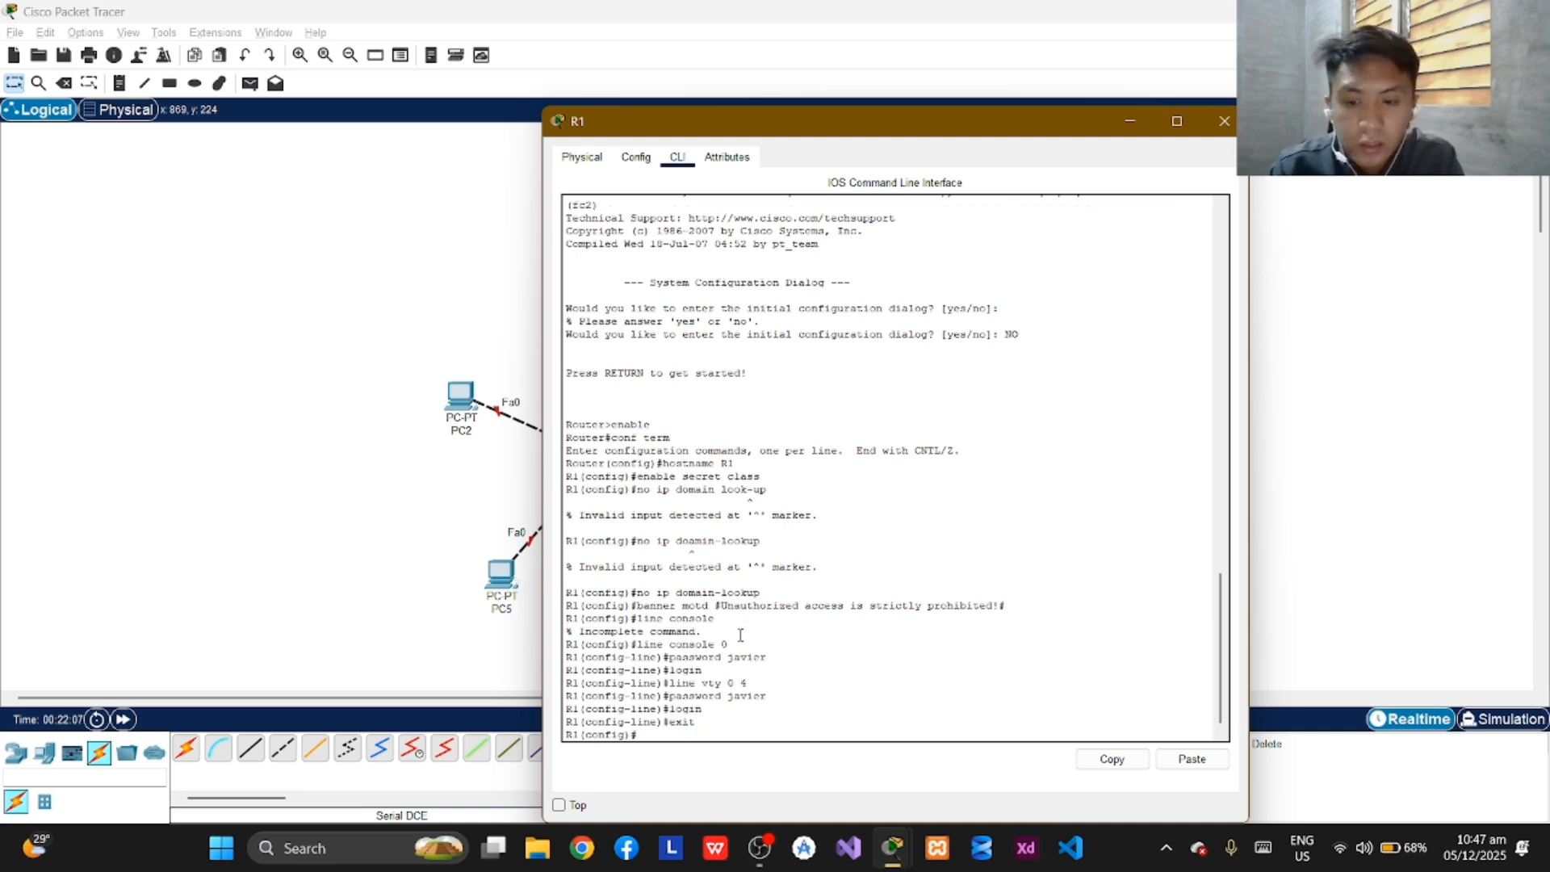
type("exit")
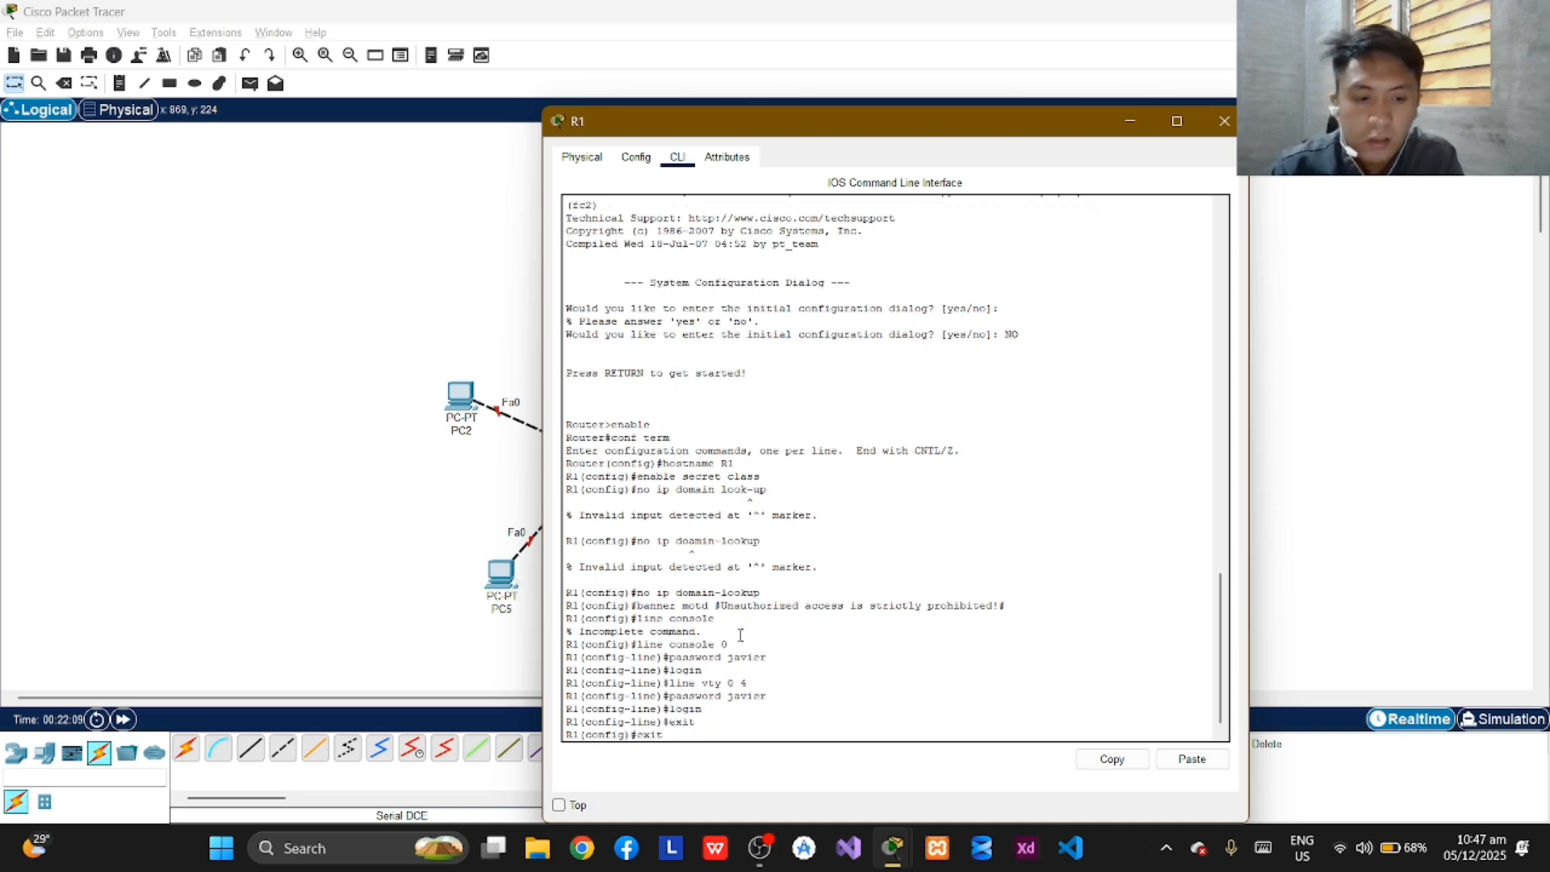
key("Return")
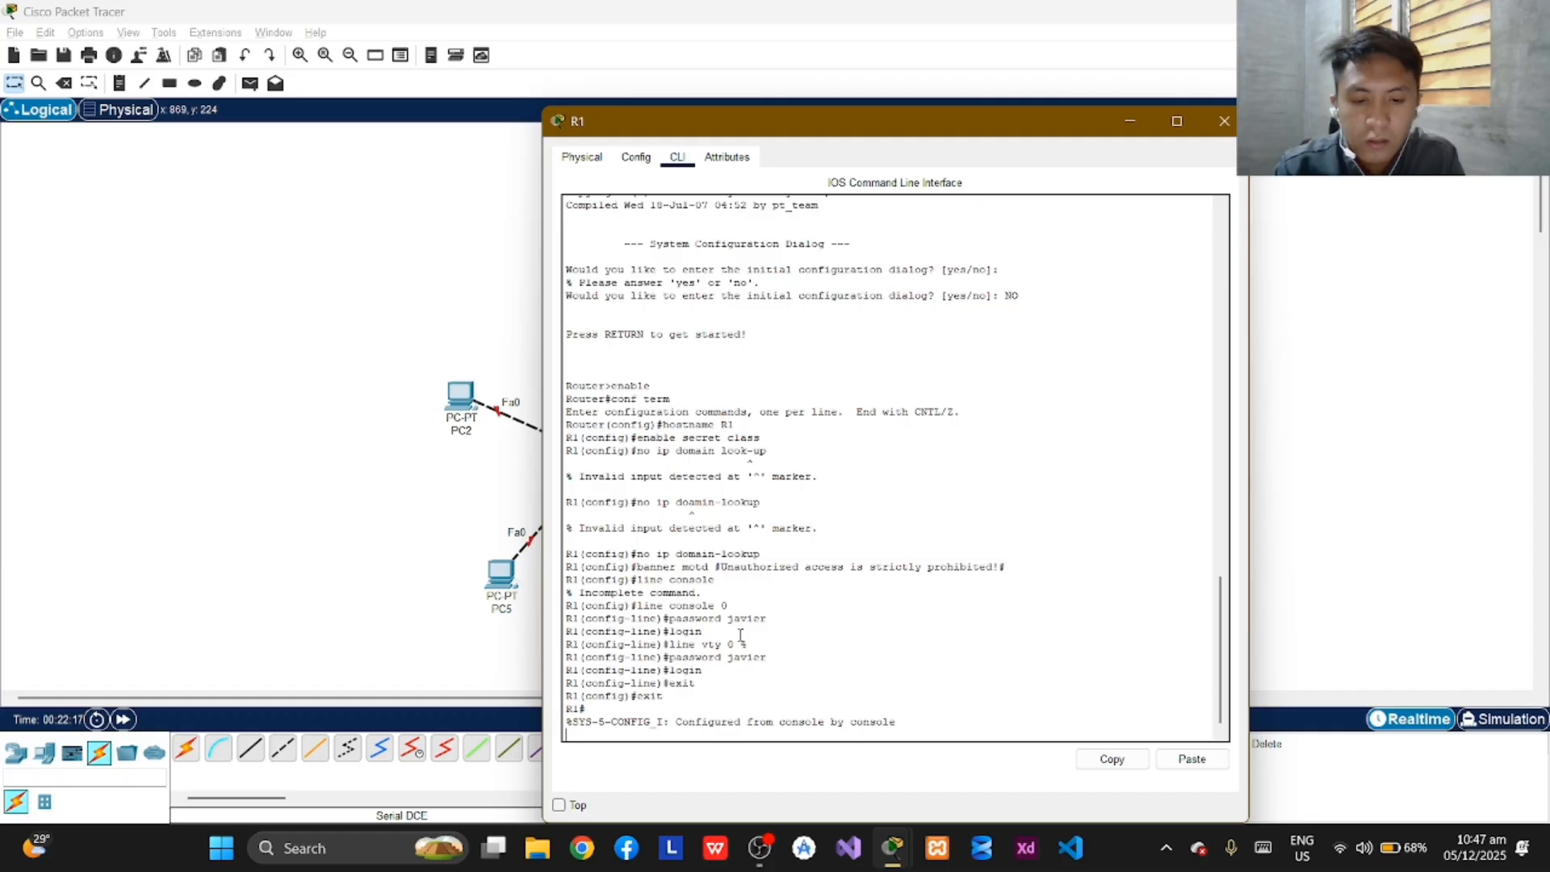
key("Return")
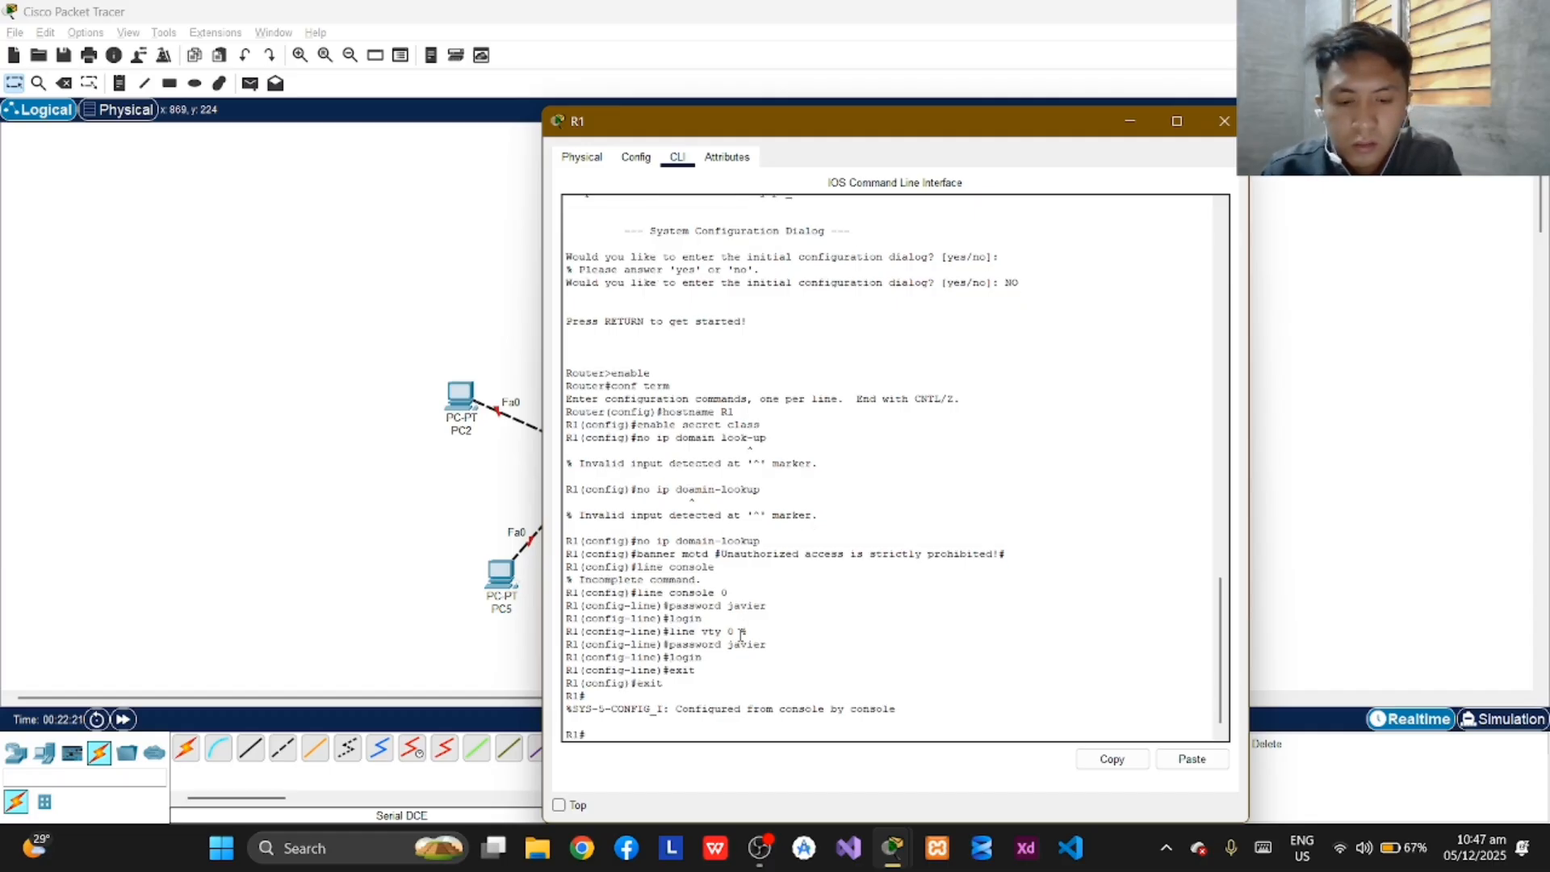
Re-enter global configuration mode on R1 with "conf term" and start the "interface" command for a FastEthernet port.
type("conf")
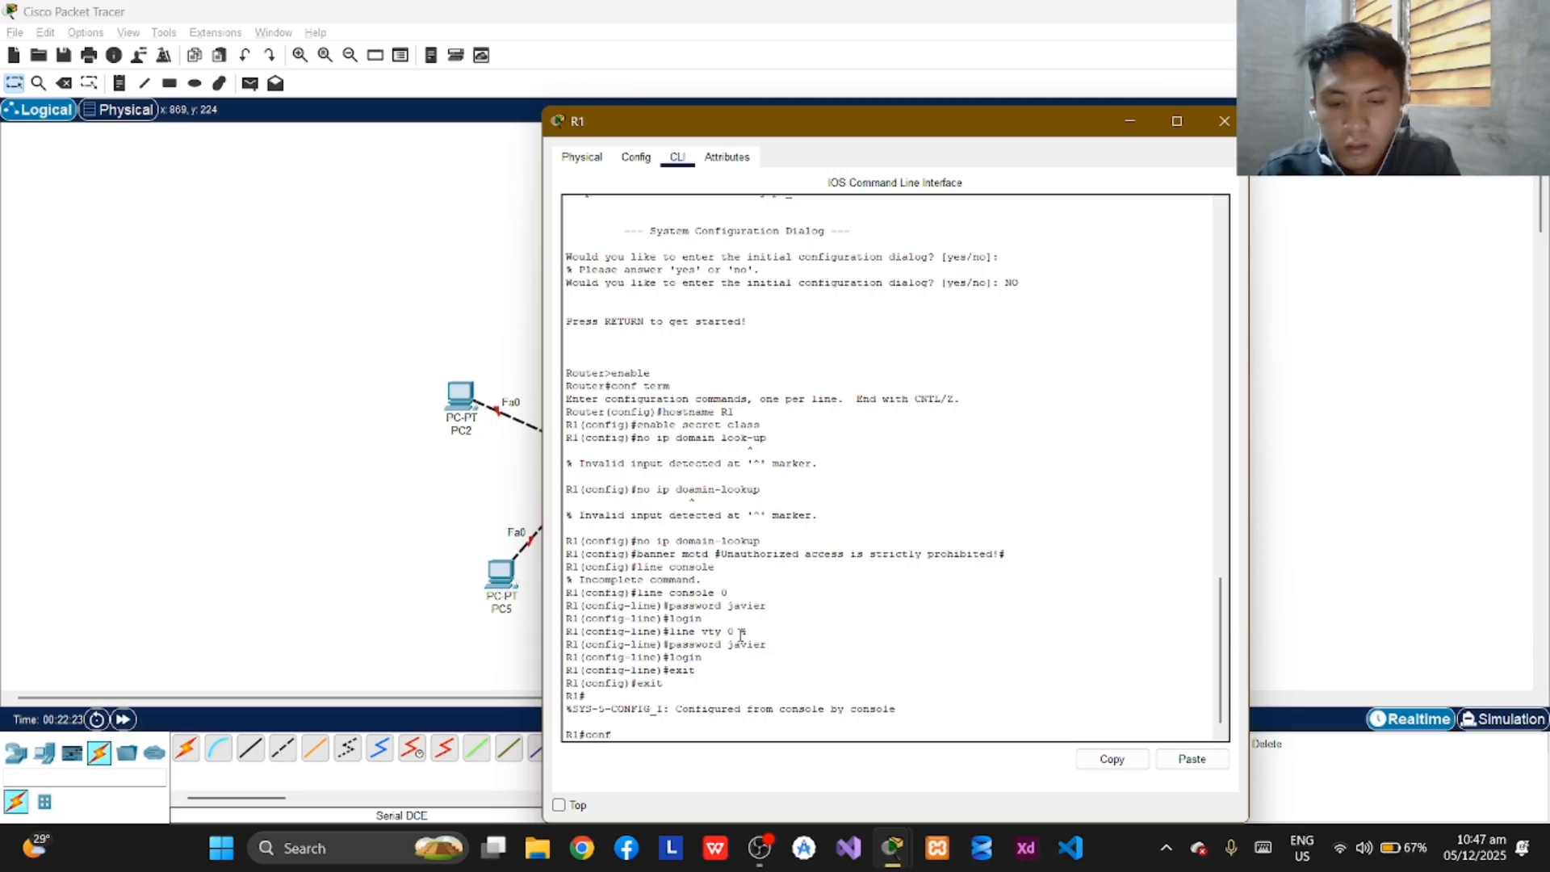
type(" term")
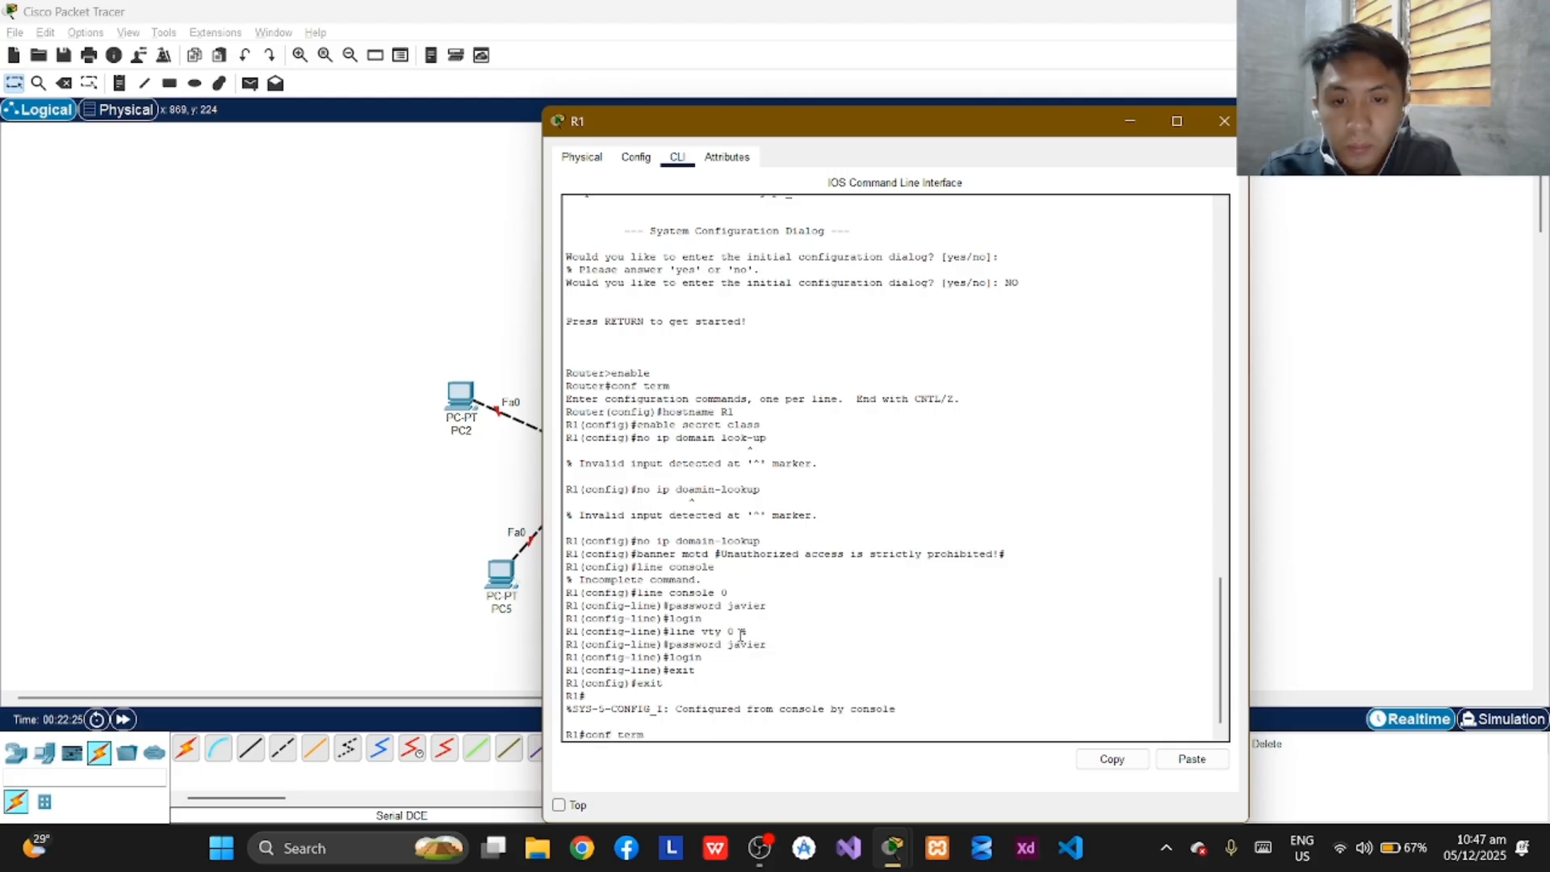
key("Return")
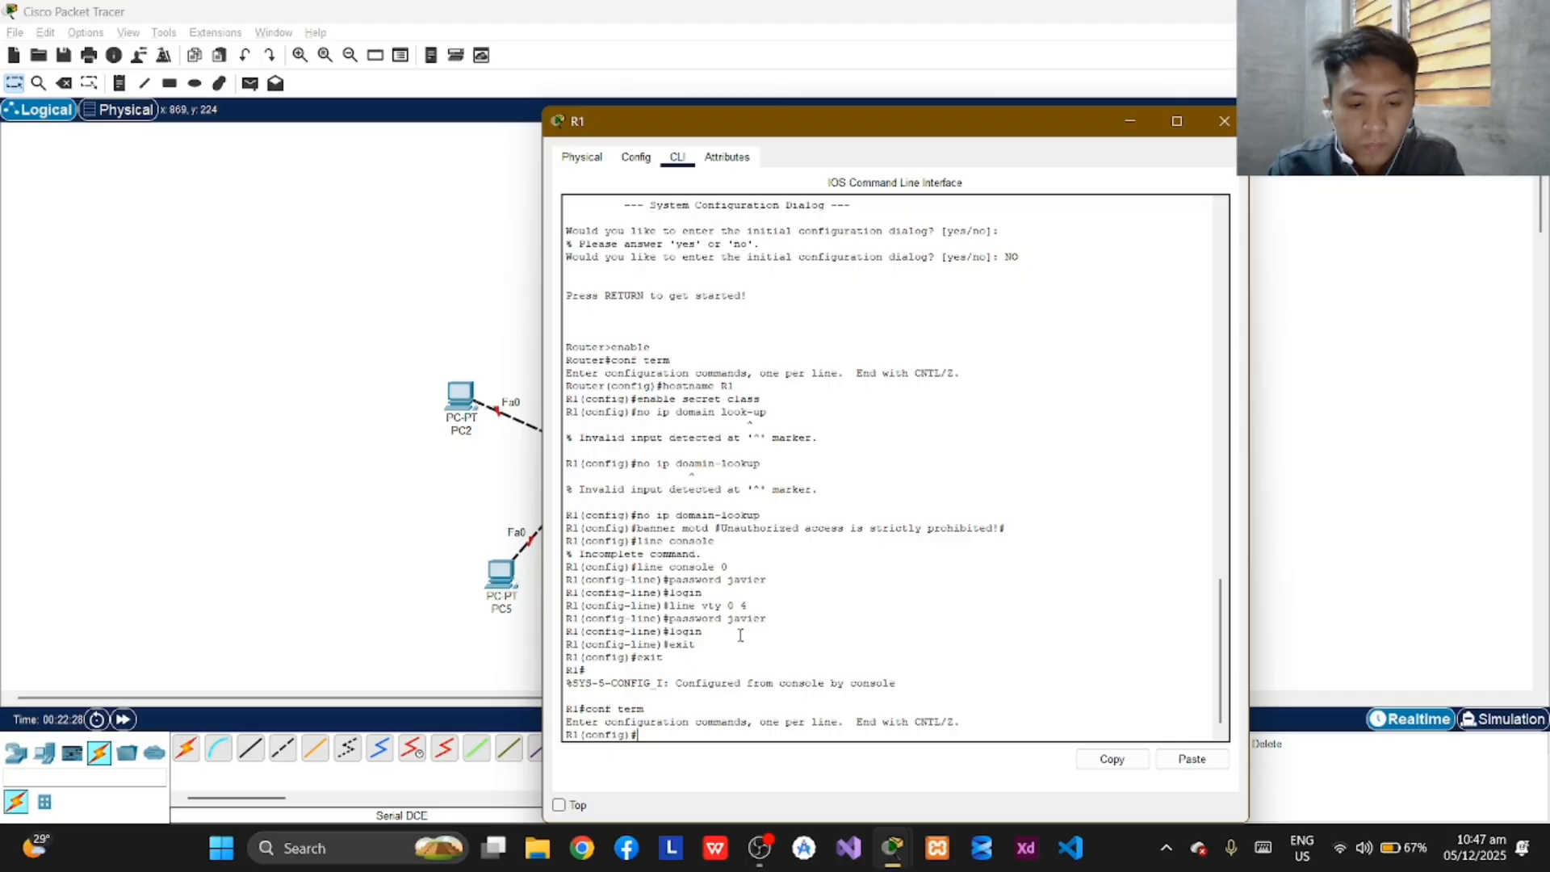
type("interface")
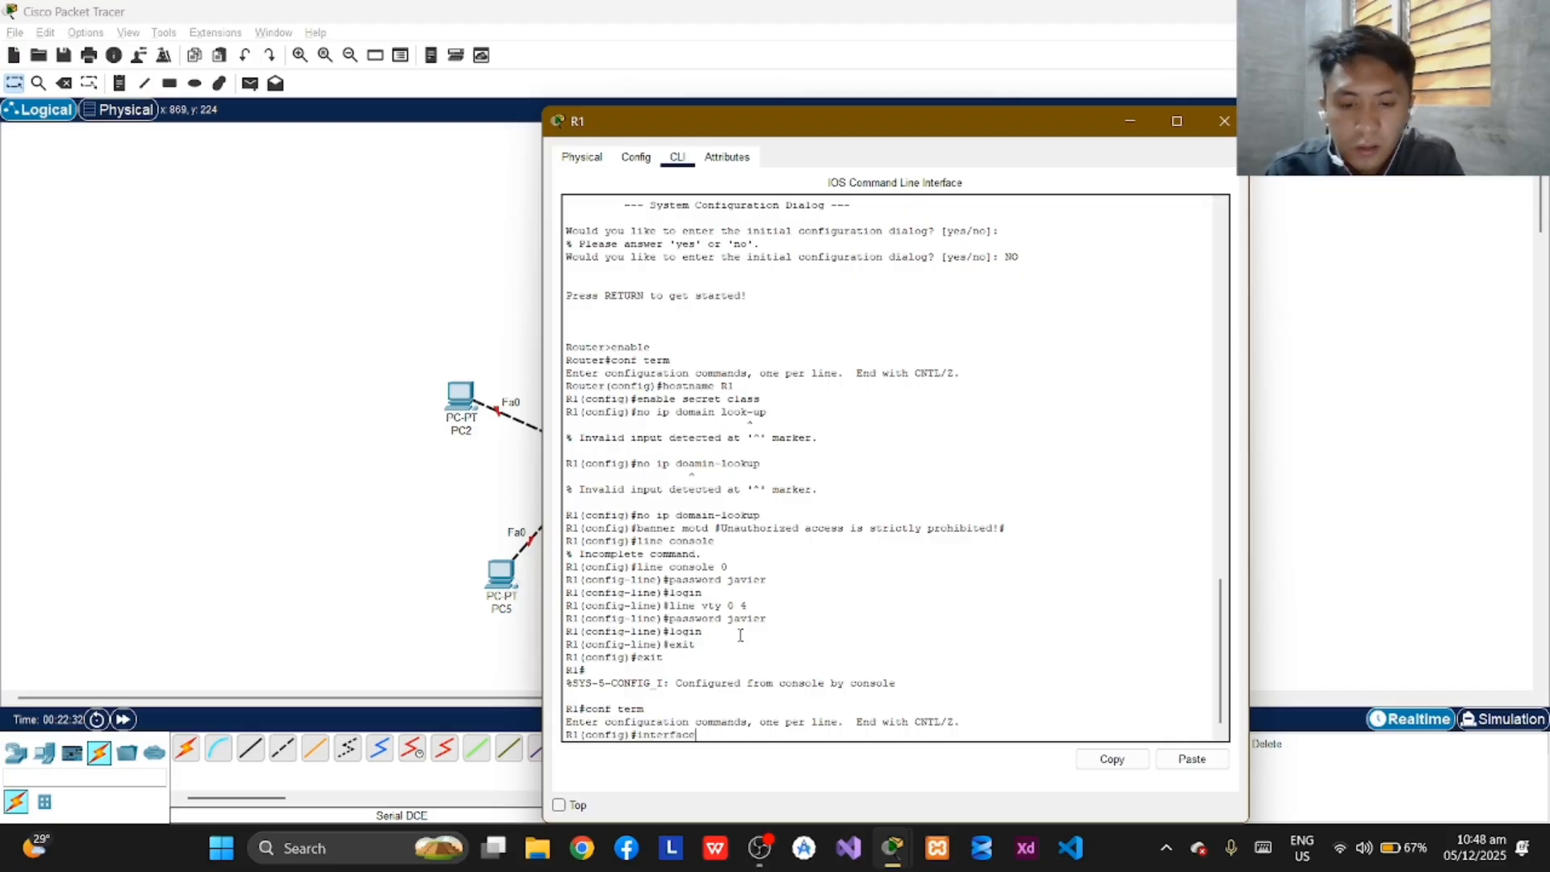
type(" fa0/0")
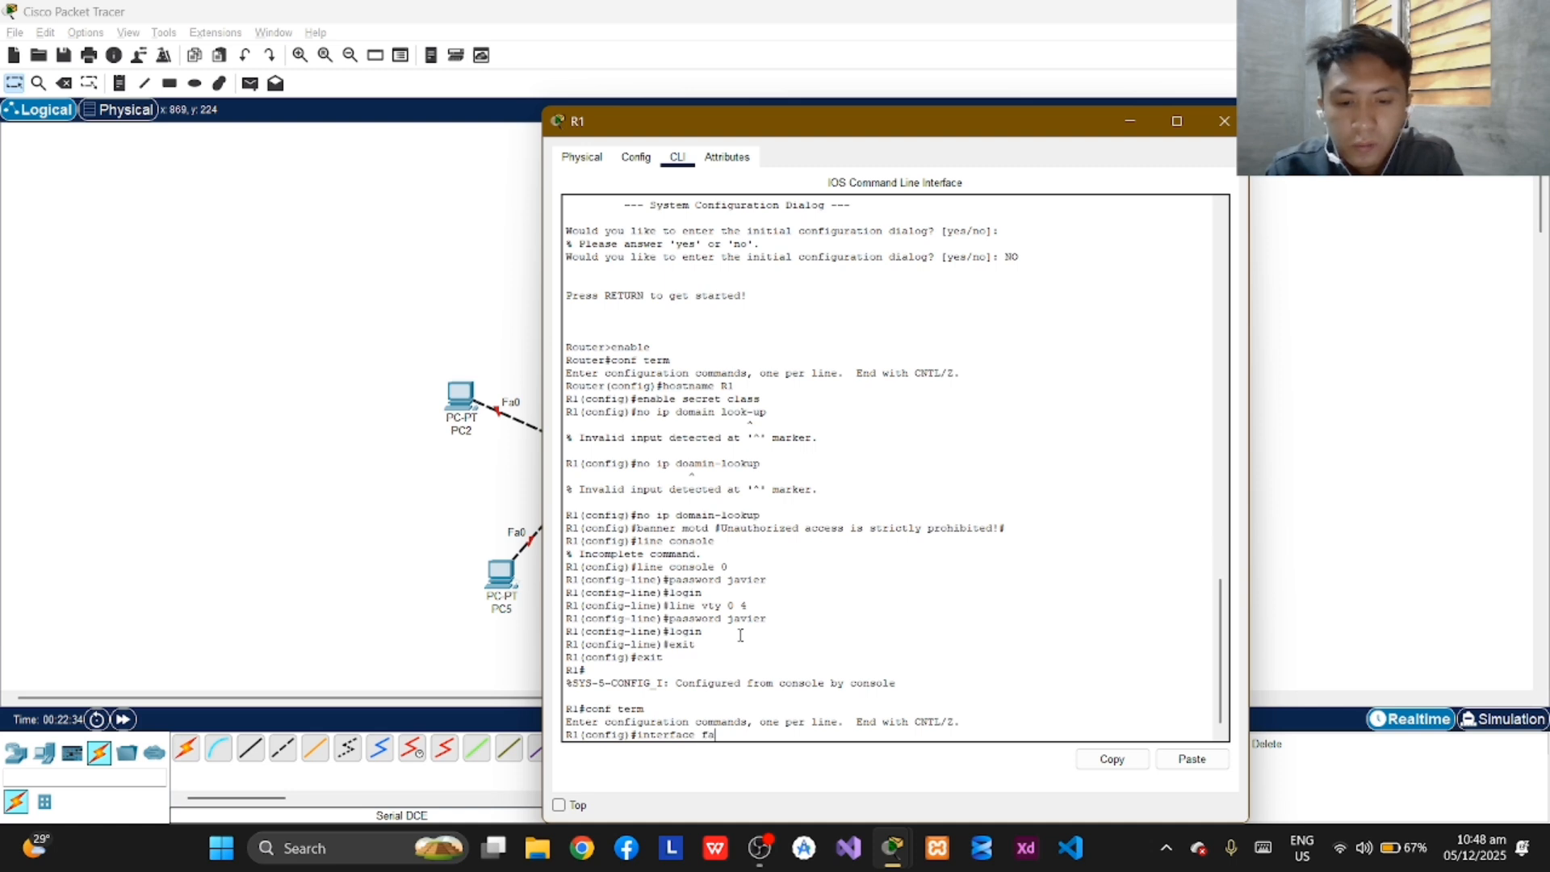
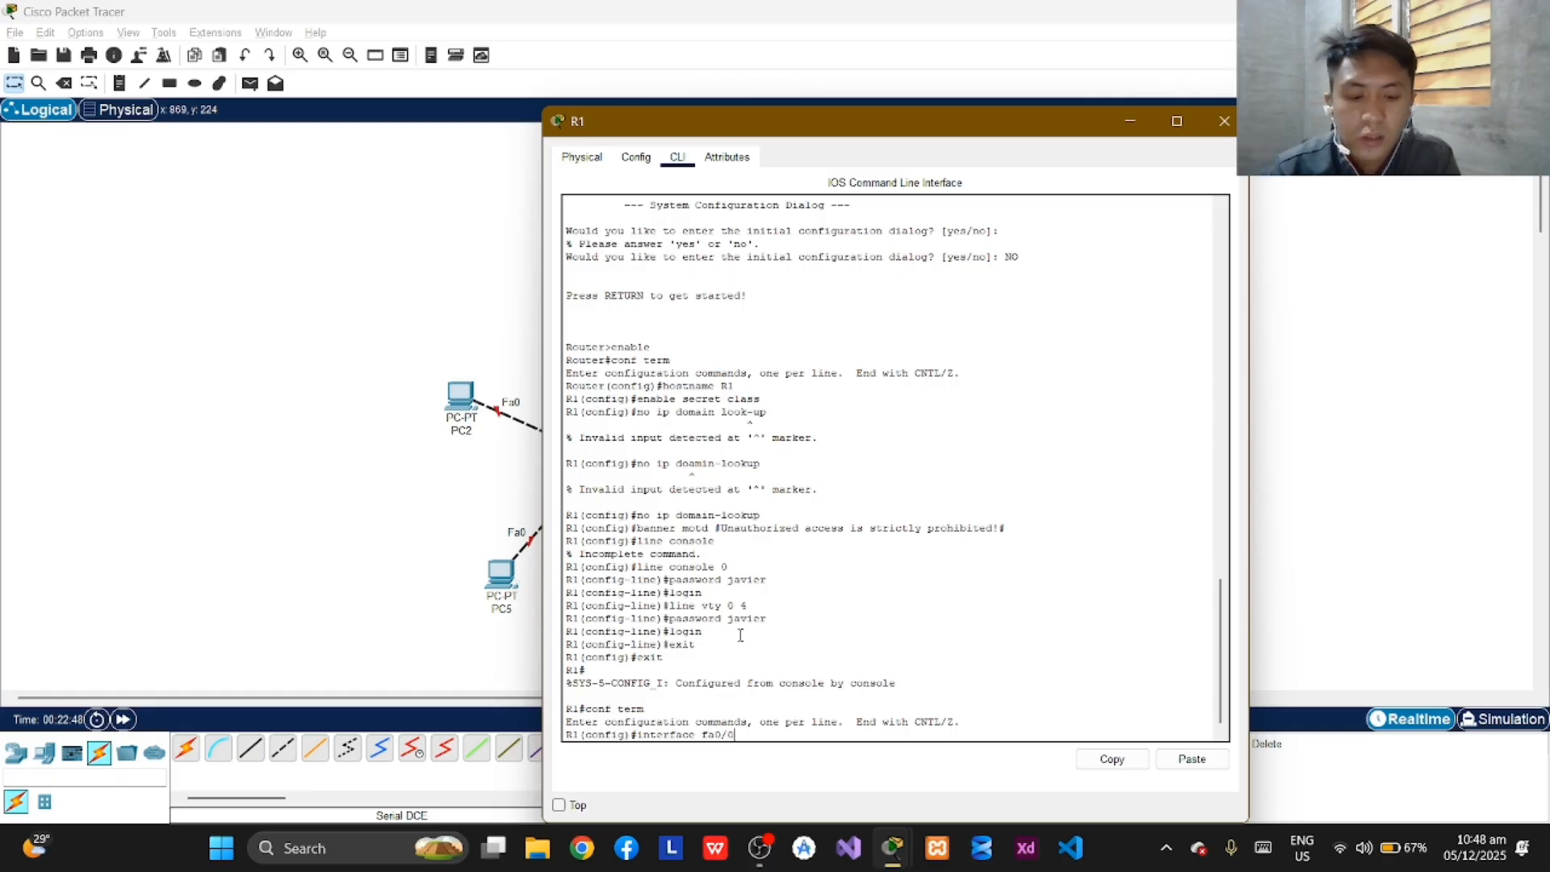
Enter the configuration mode of interface fa0/0 on R1.
key("Return")
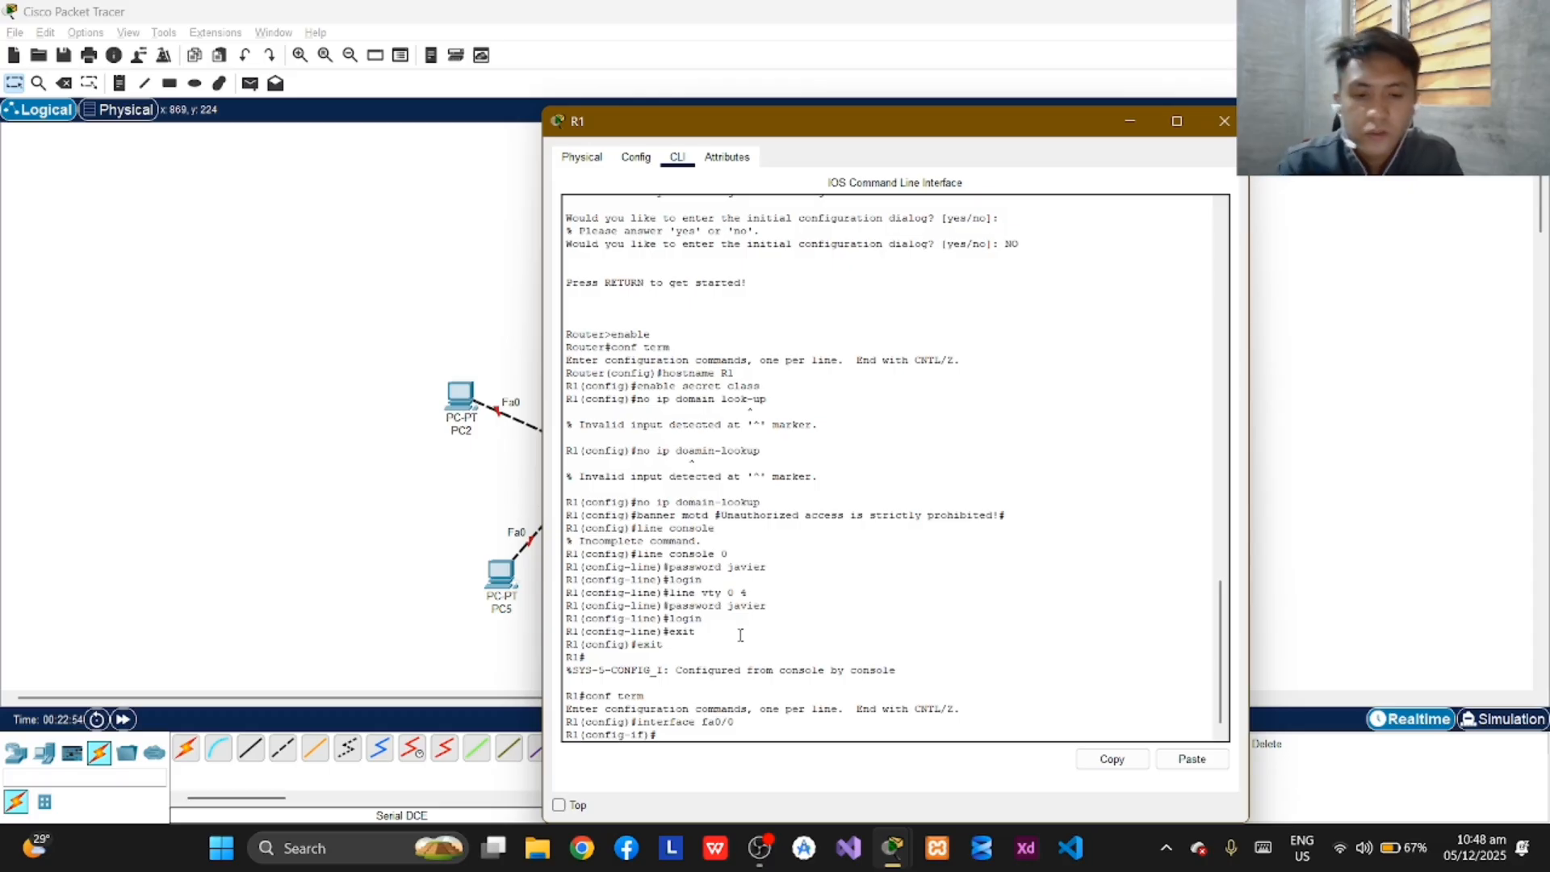
Try to assign an address to R1's fa0/0 interface with "ip address 192.168.1.255.255.254.0".
type("ip a")
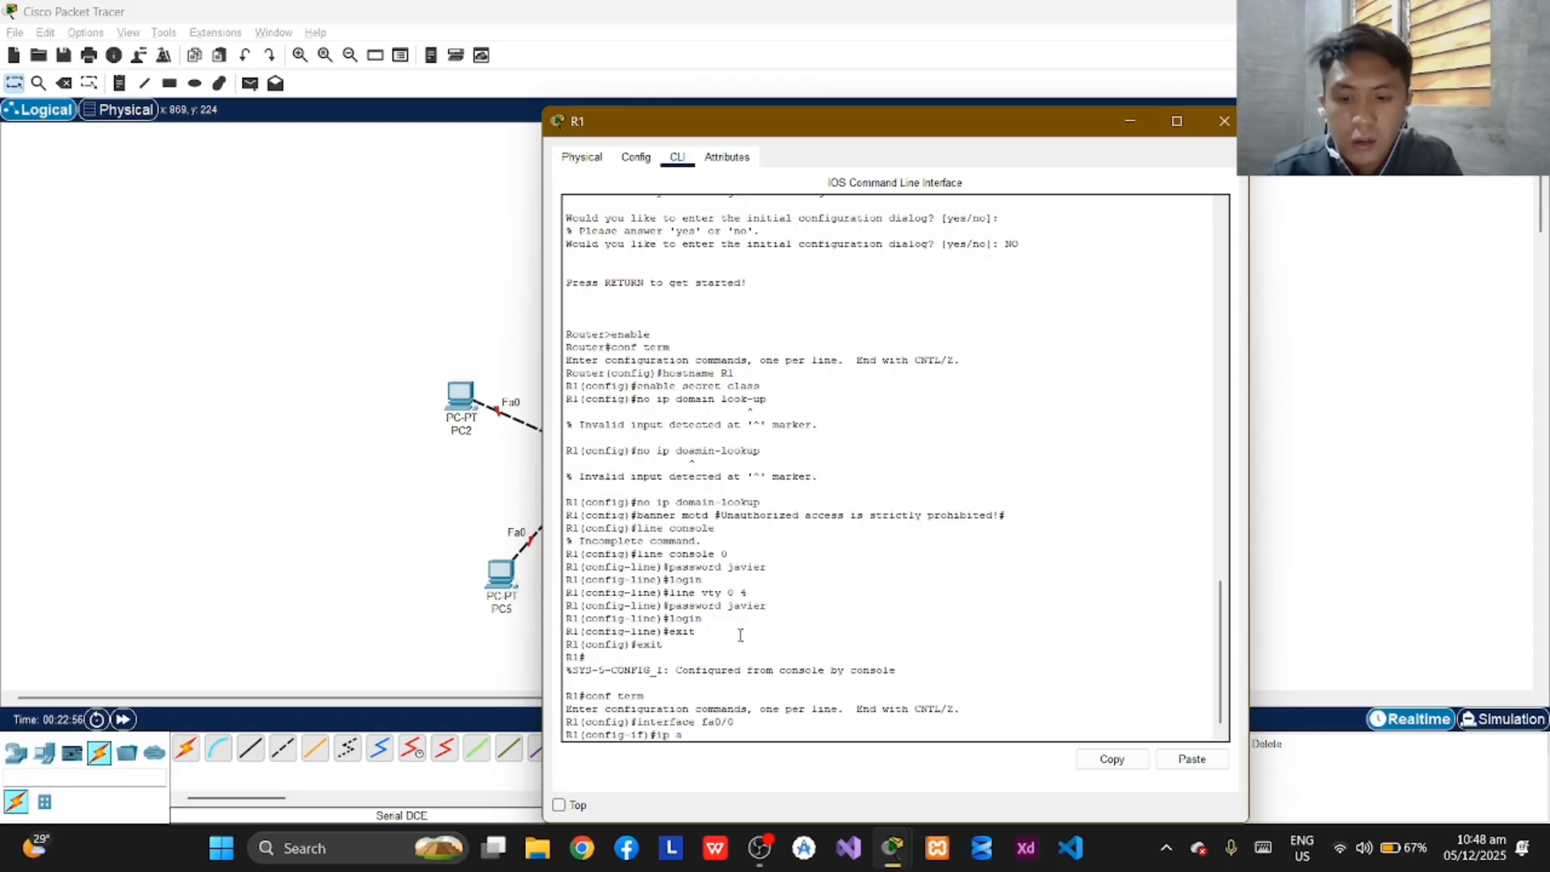
type("ddress")
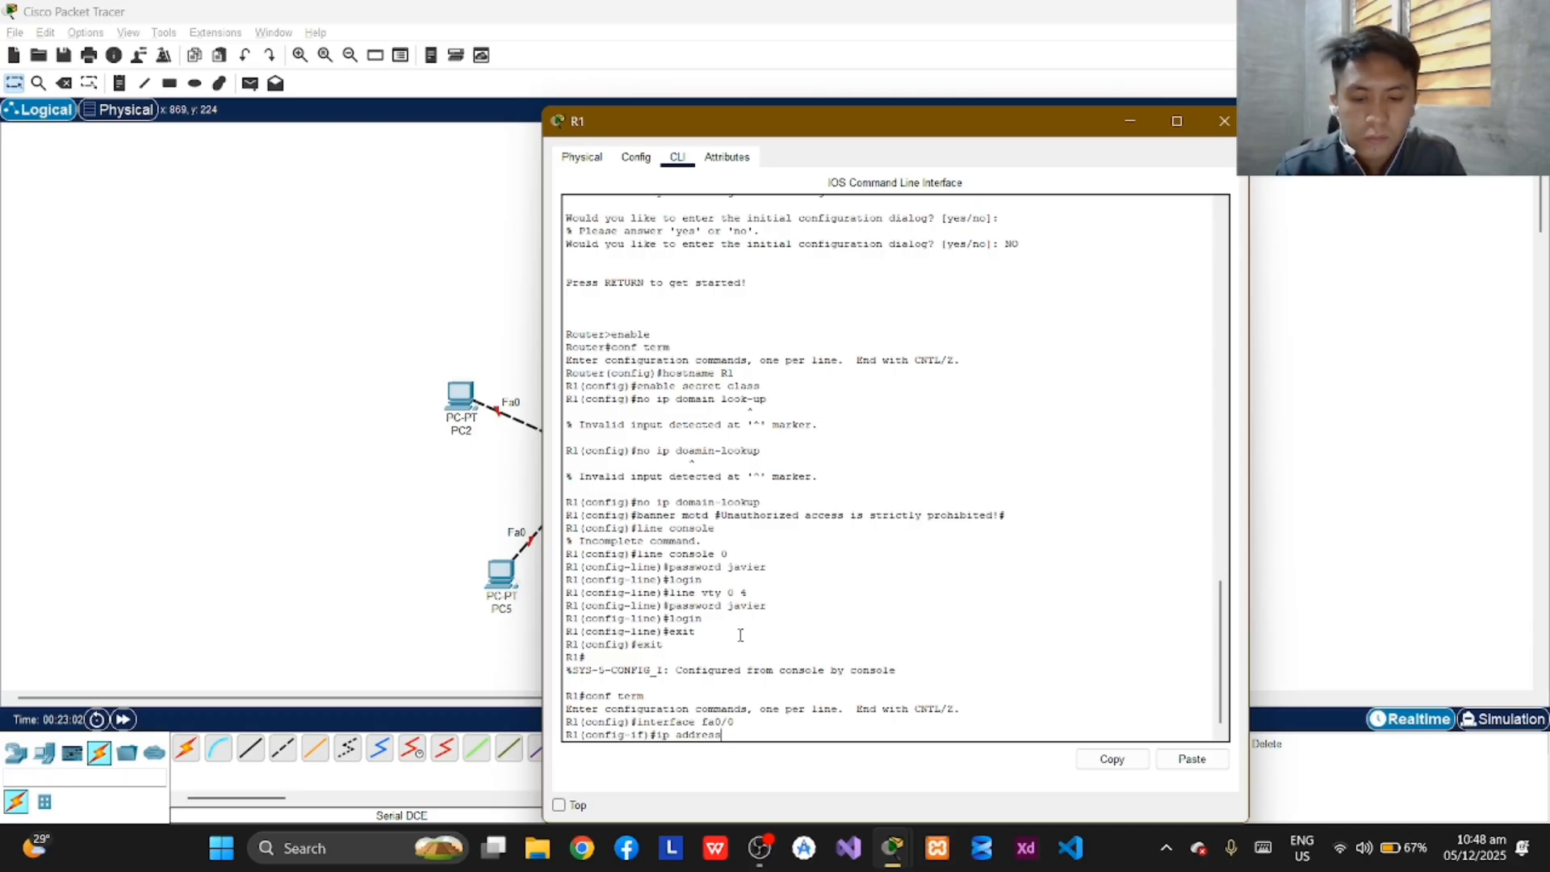
type("192")
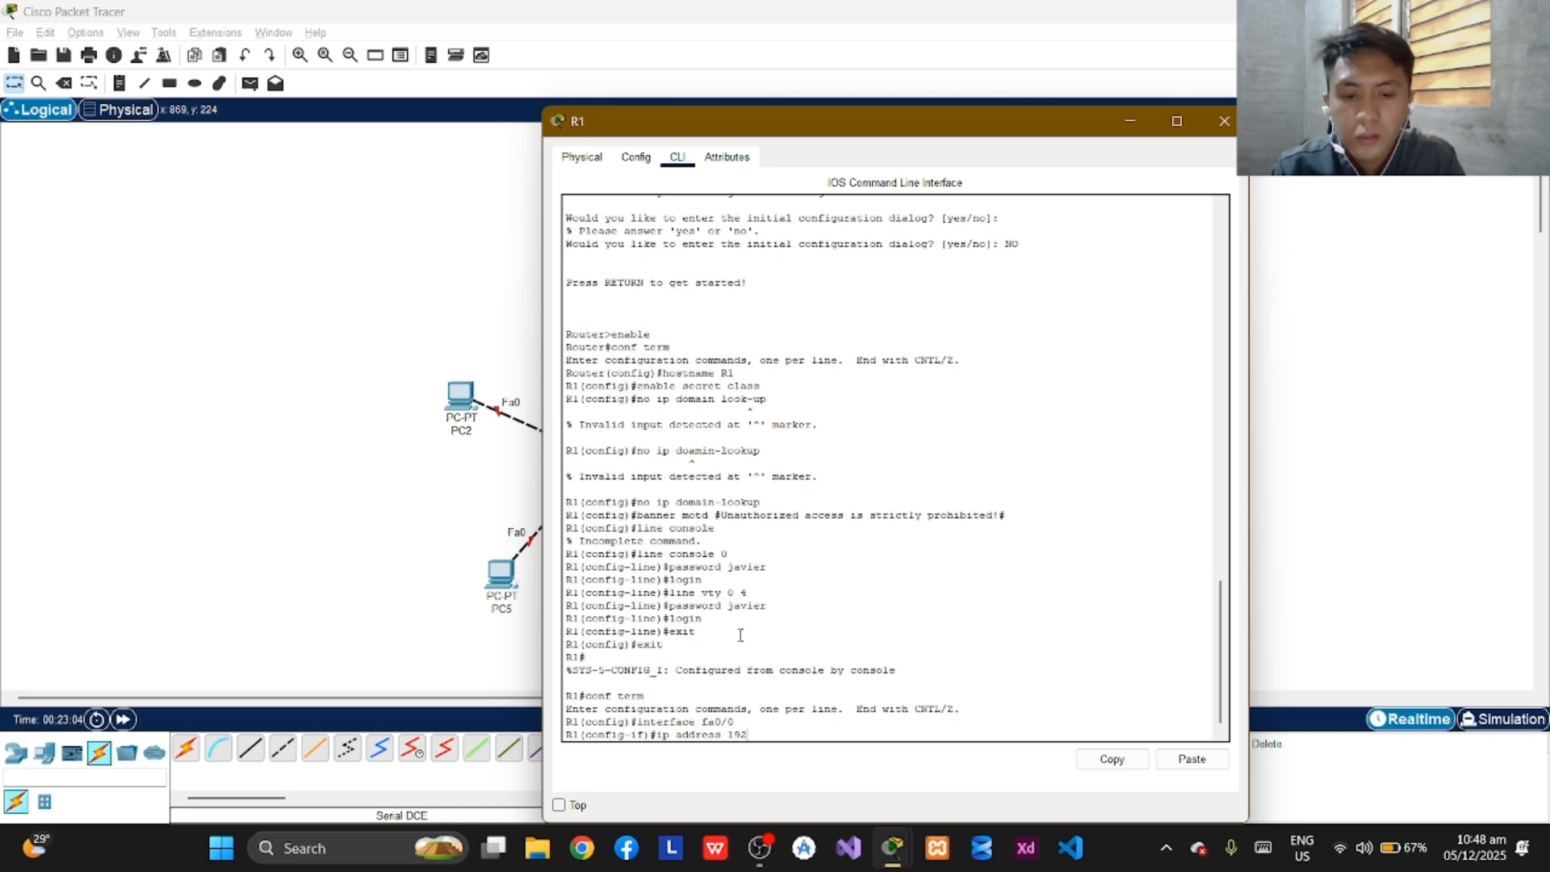
type(".168")
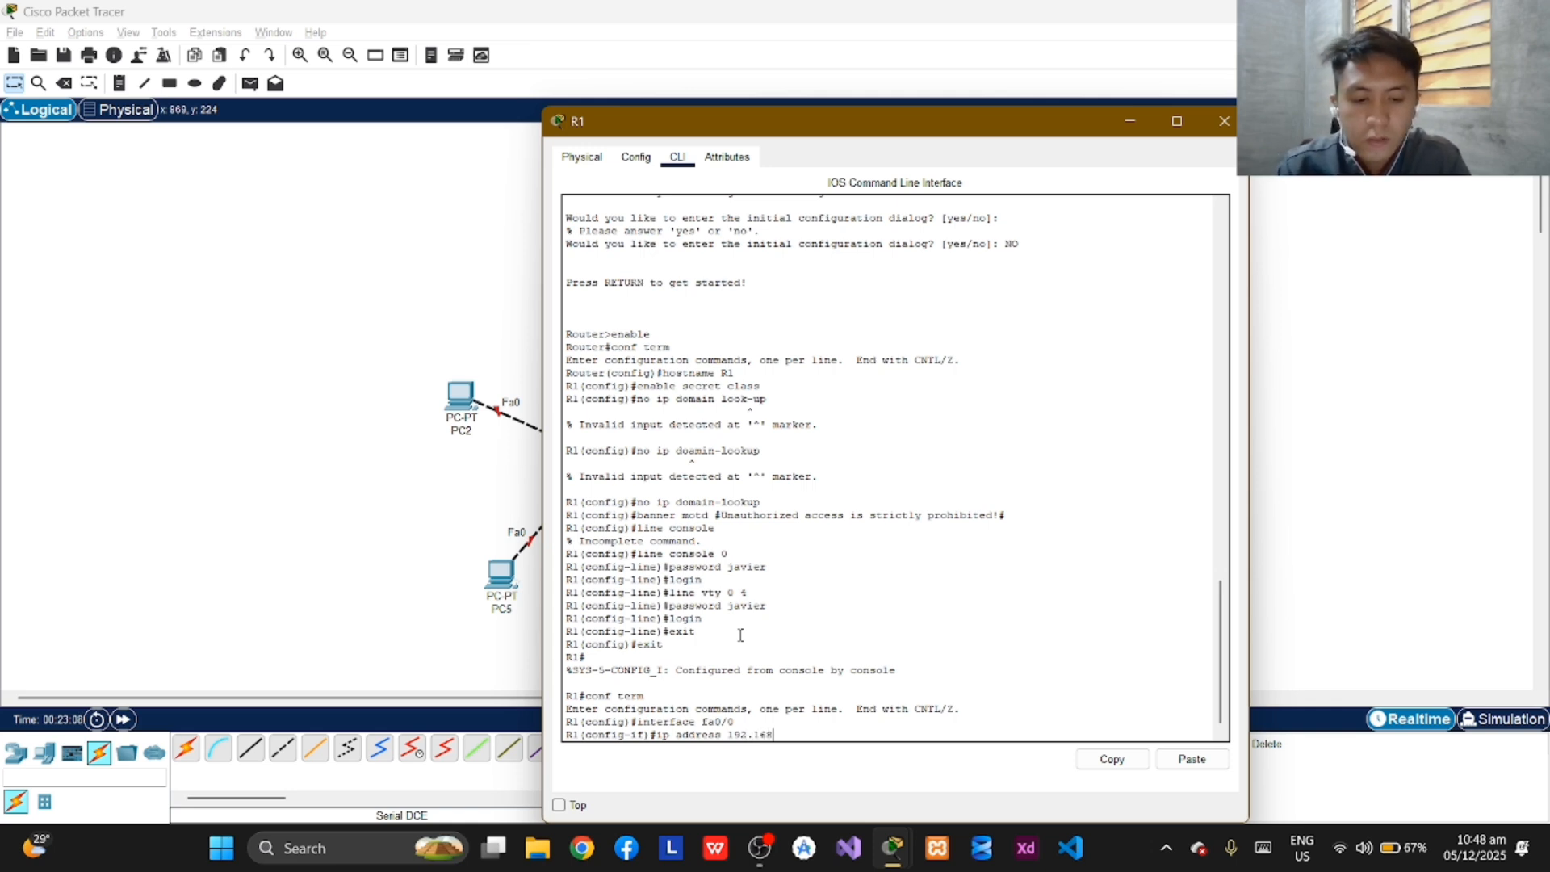
type(".1")
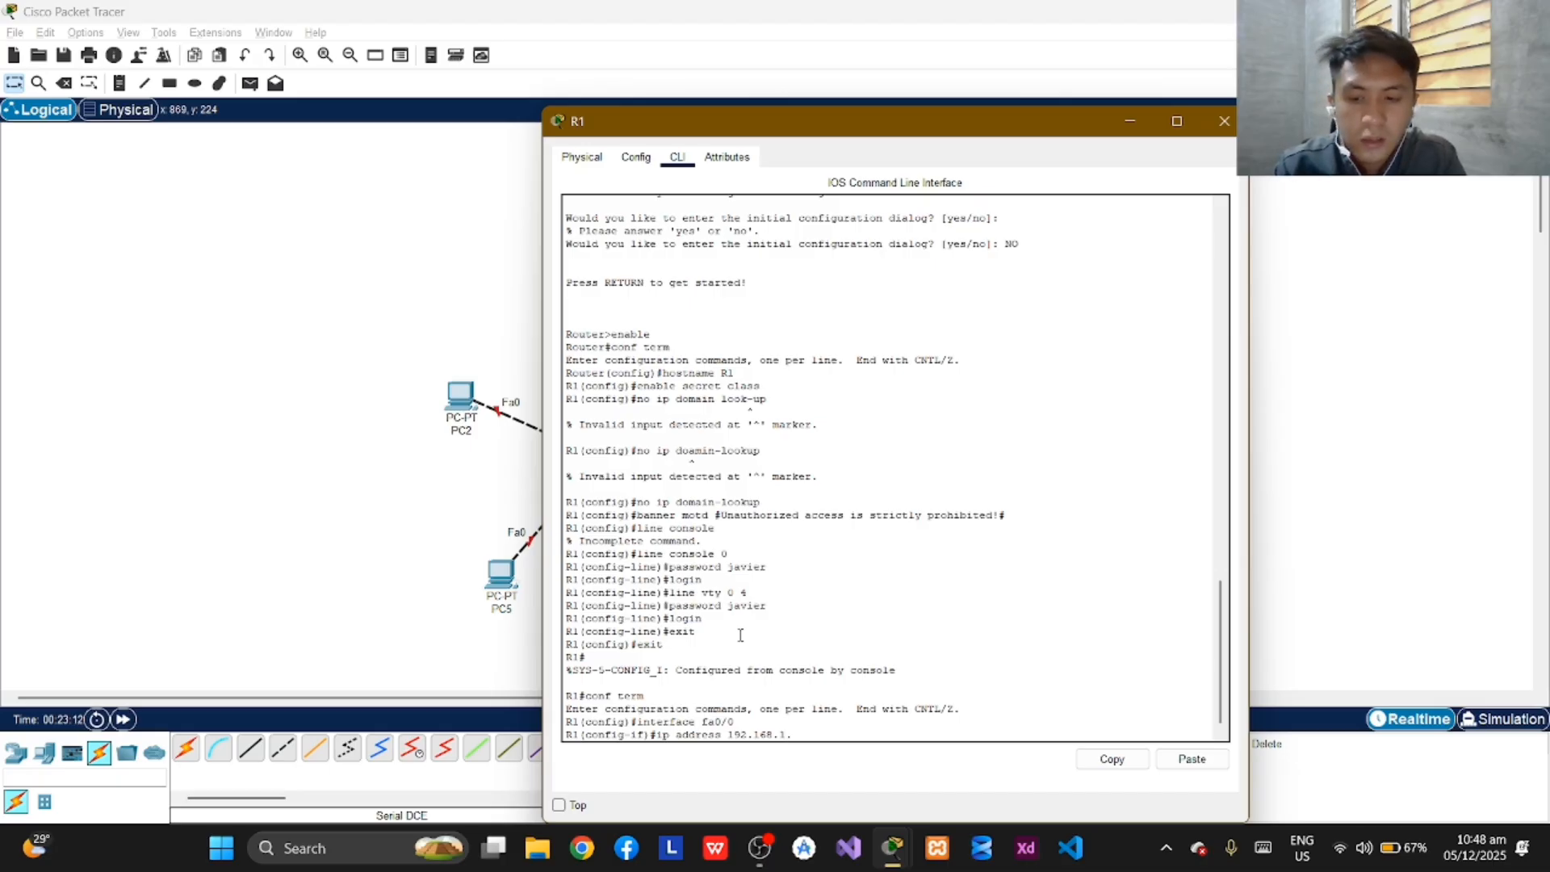
type(".255")
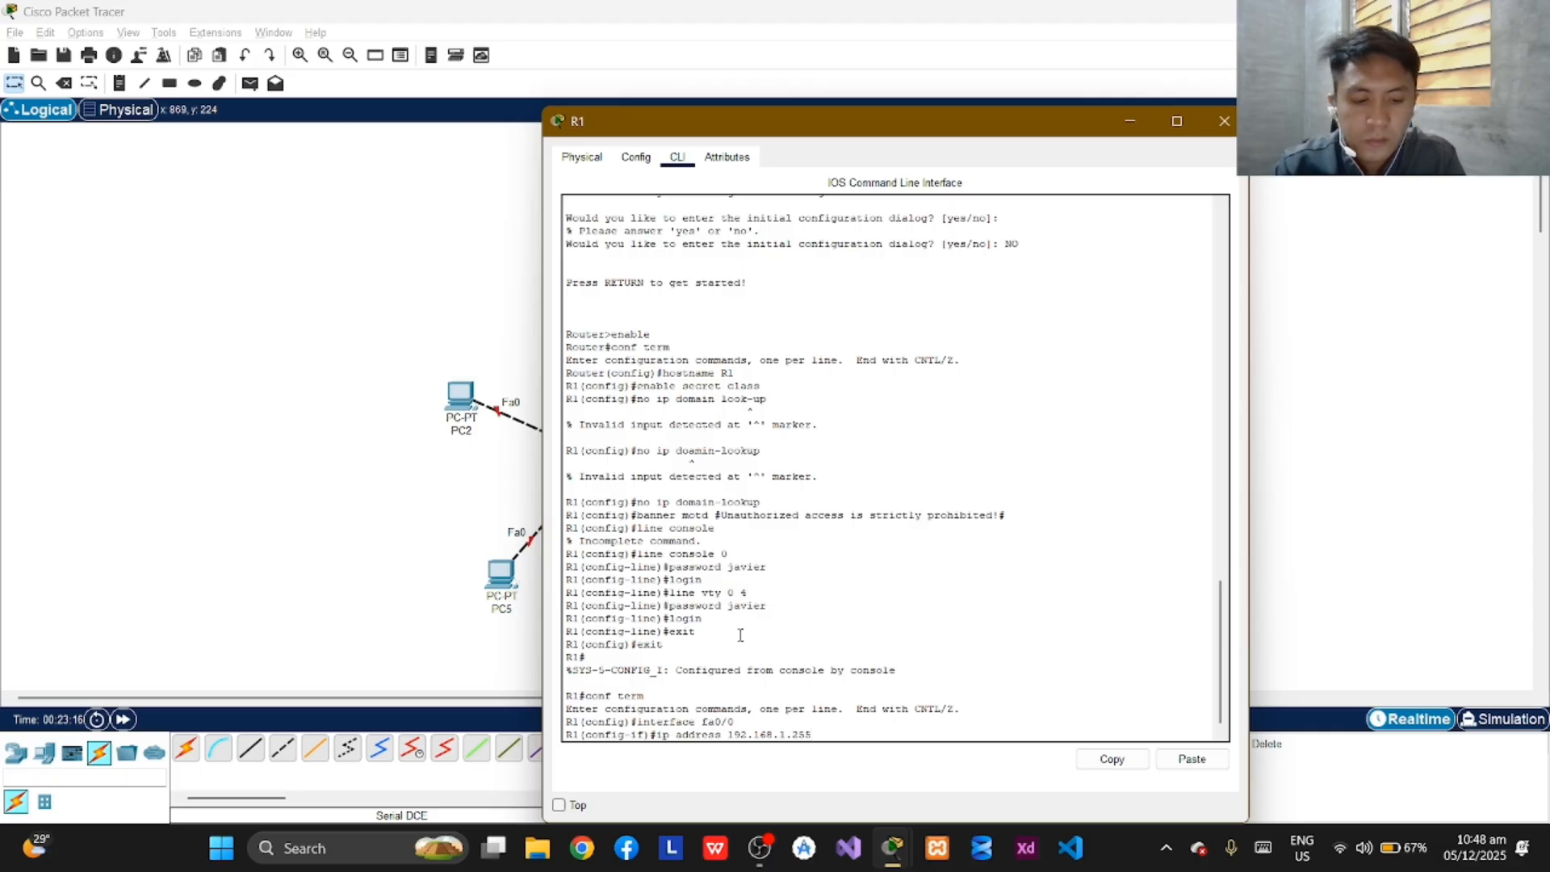
type(".255.")
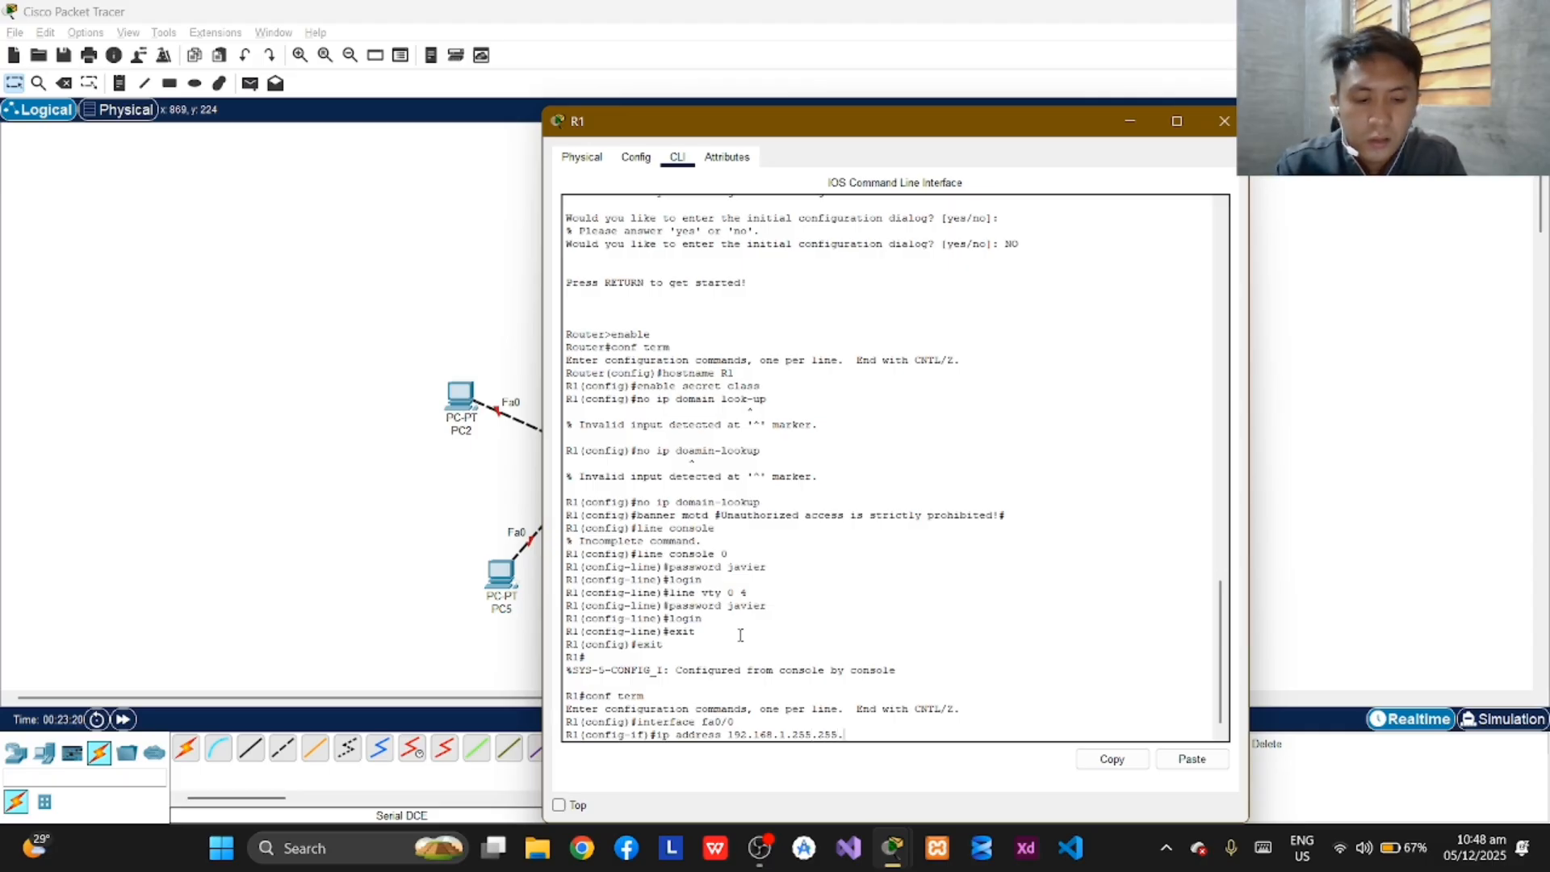
type("2")
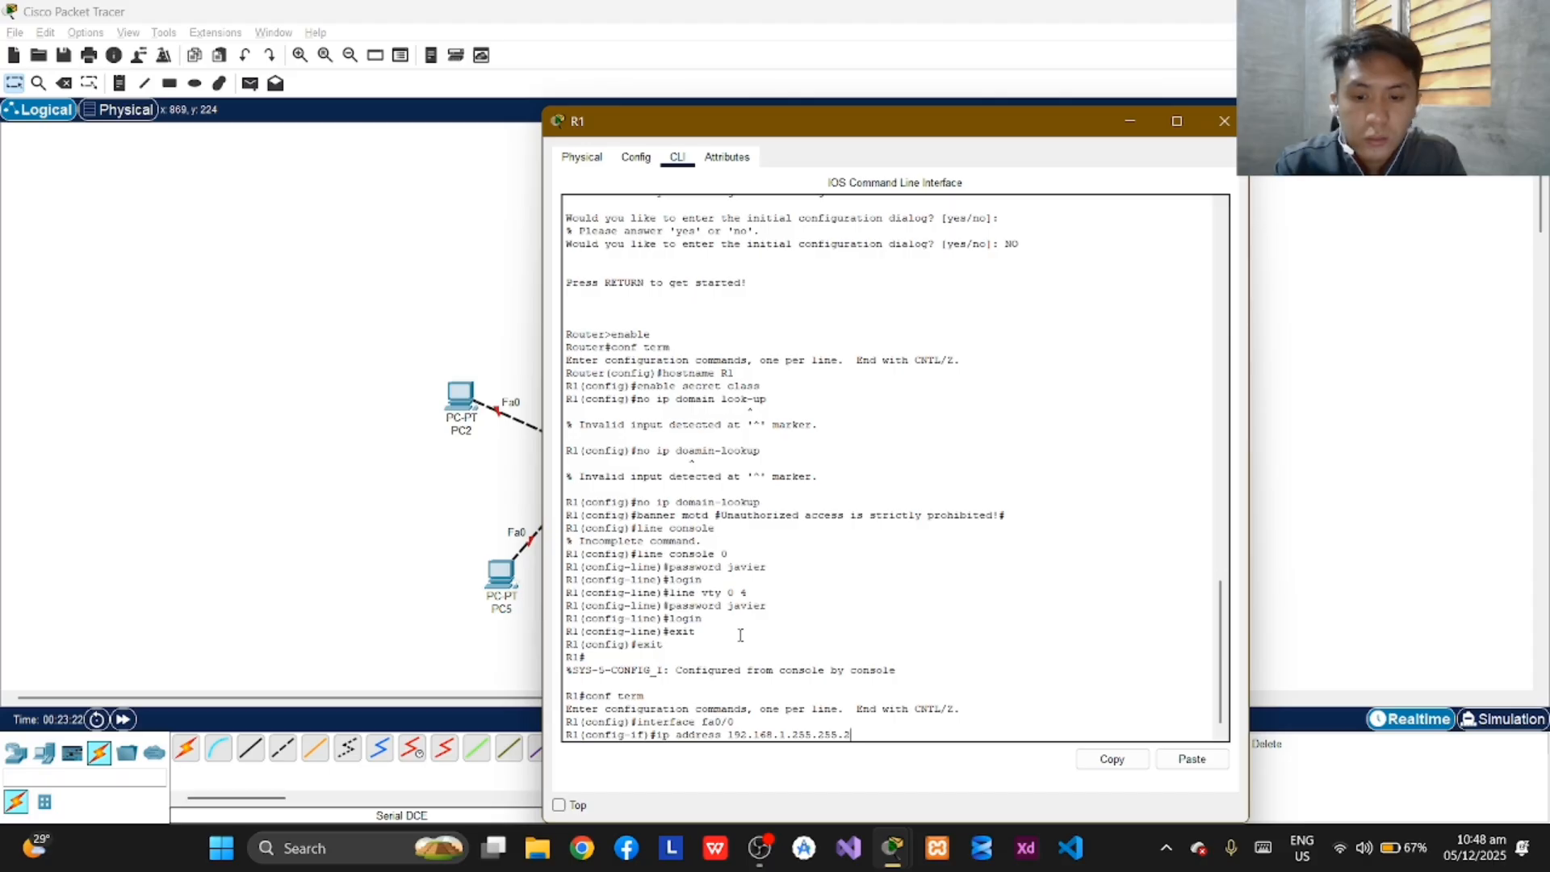
type("54.")
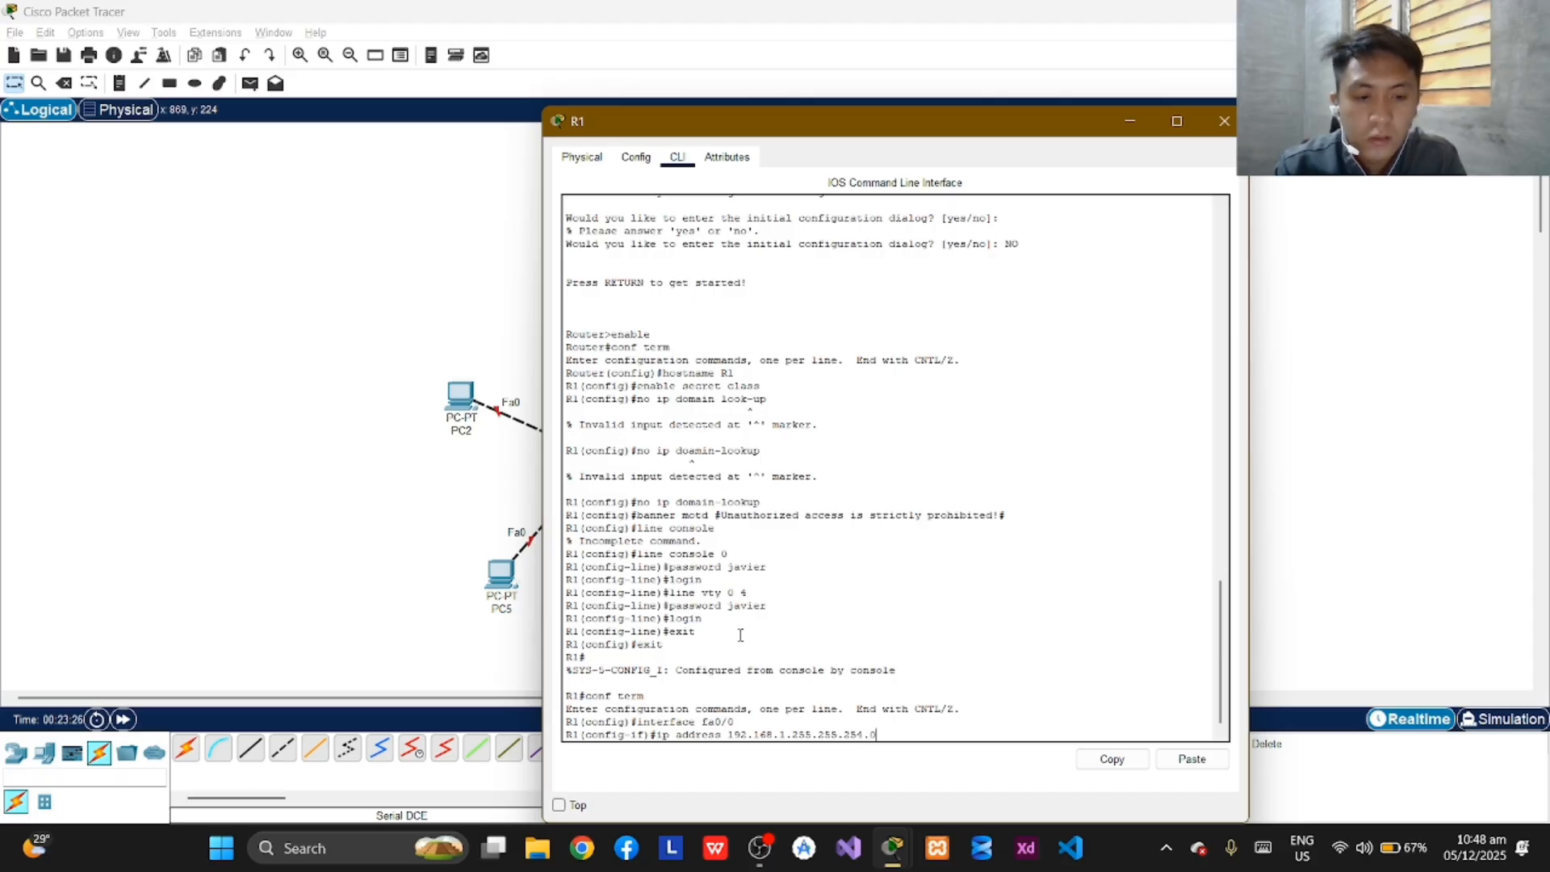
type("0")
key("Return")
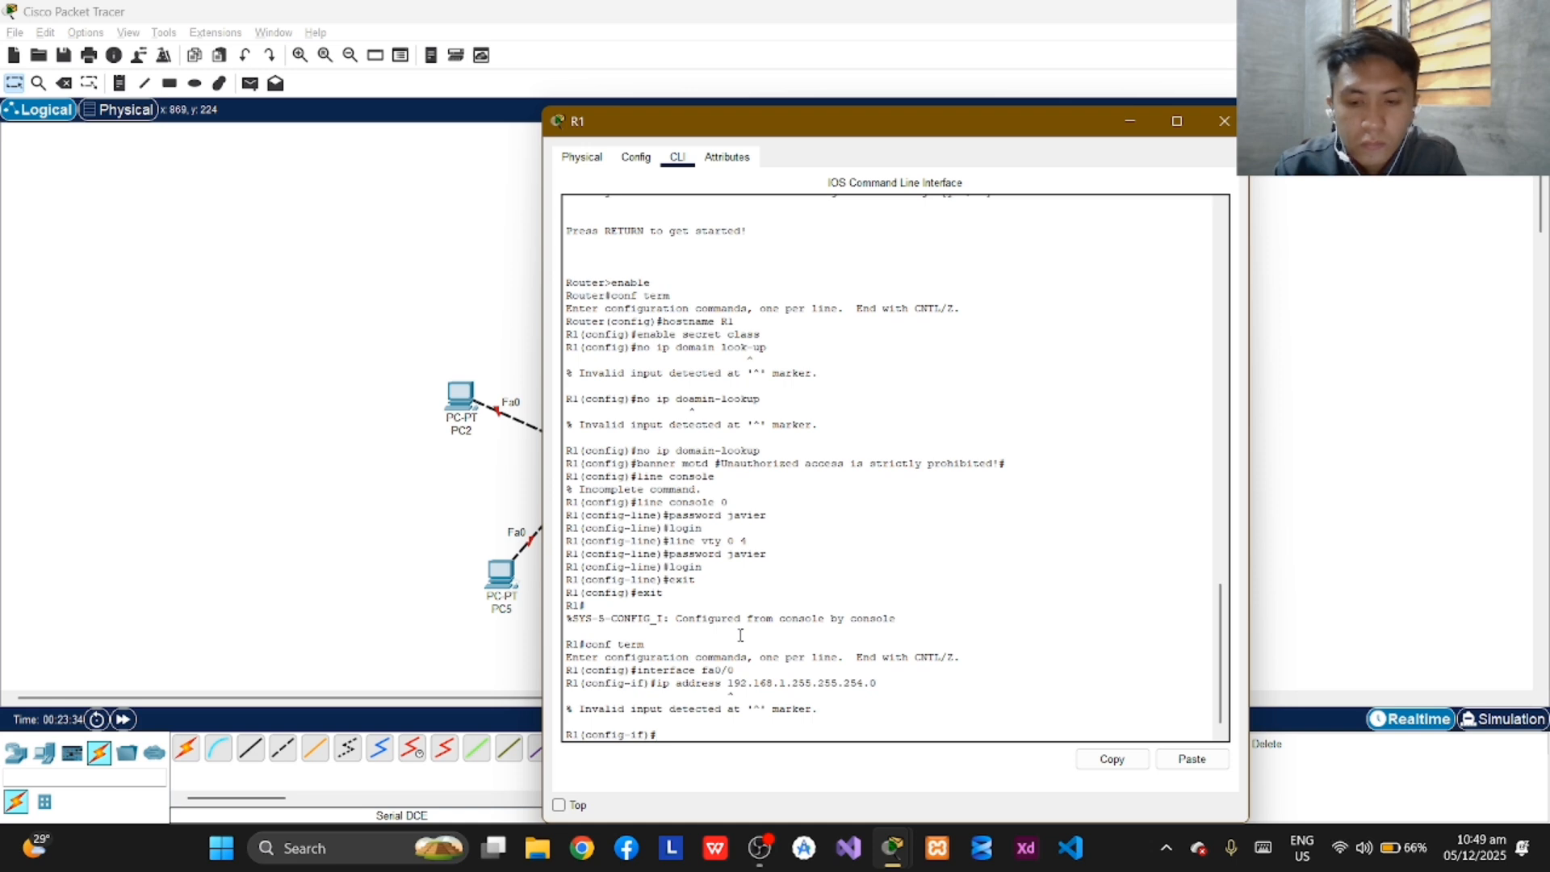
Try to address R1's fa0/0 interface with the command "ip address 192.168.8.1.255.255.254..0".
type("i")
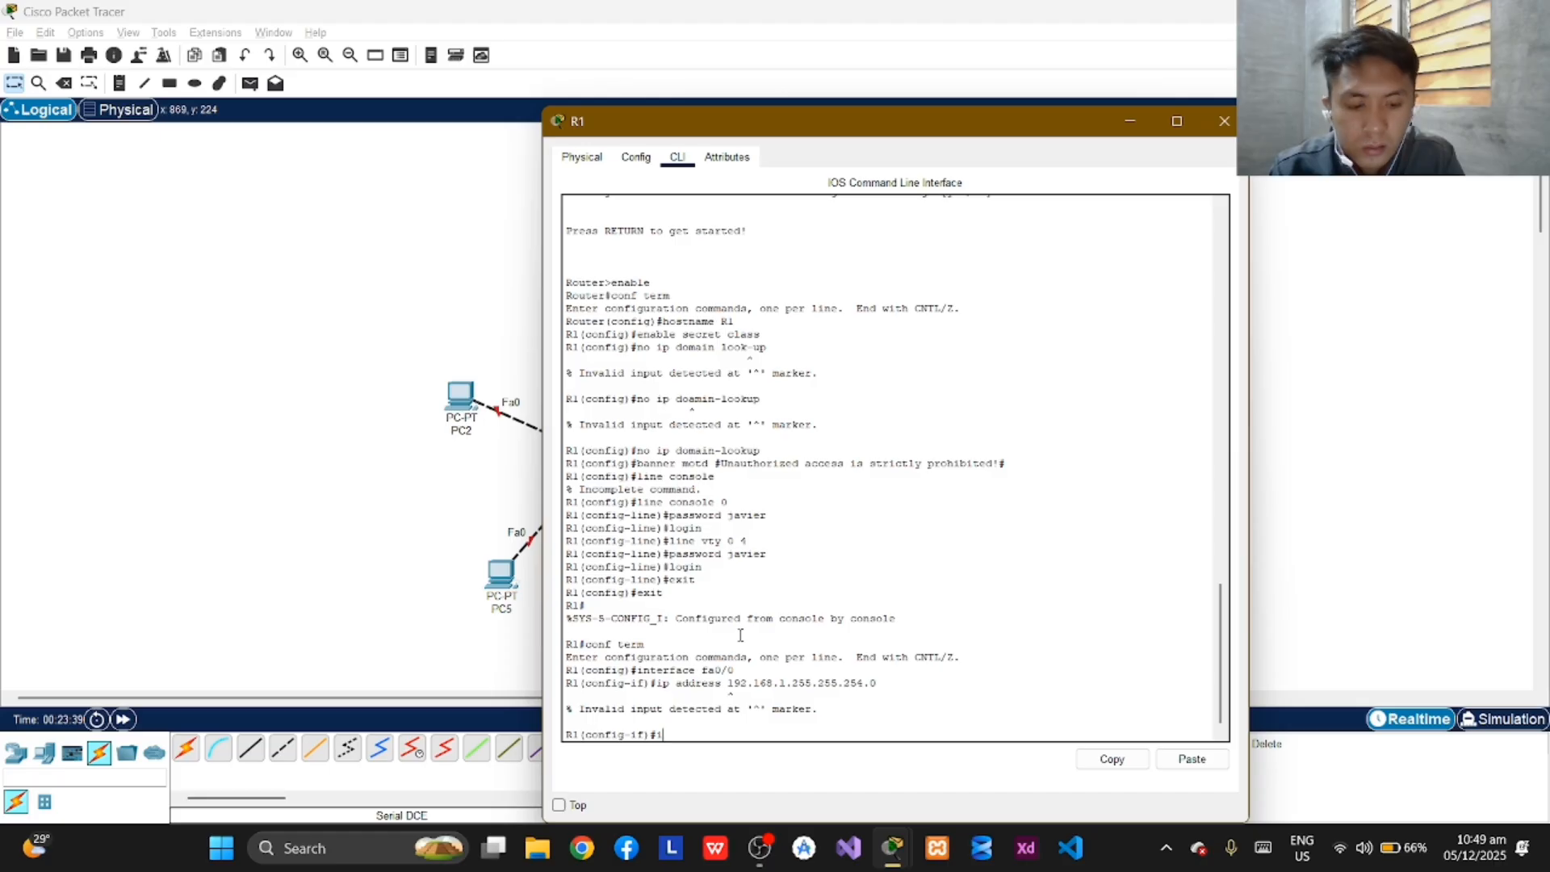
type("p")
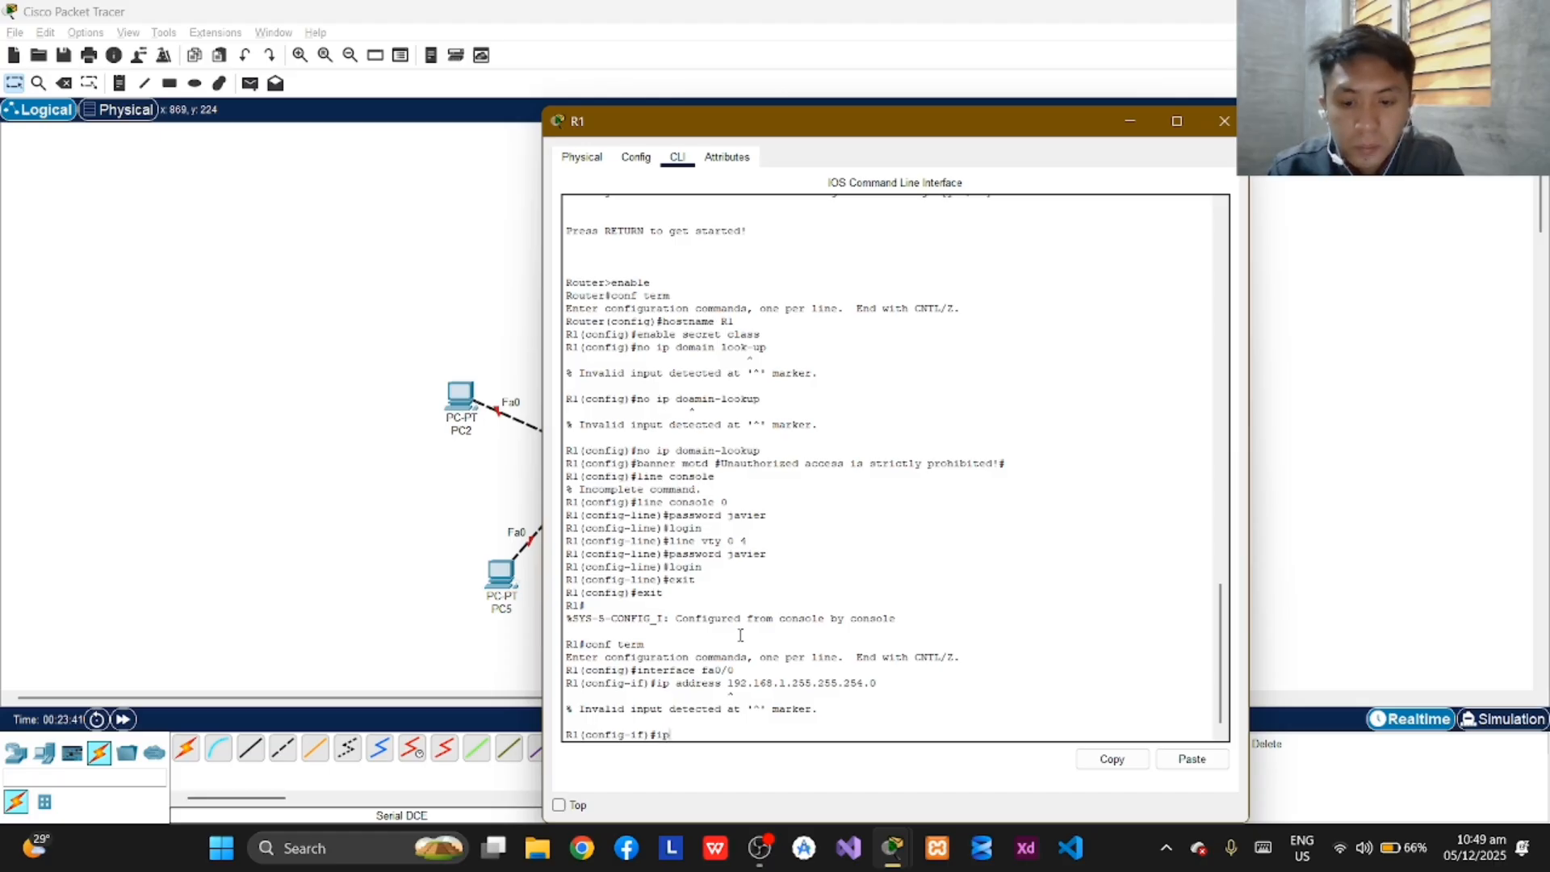
type(" address")
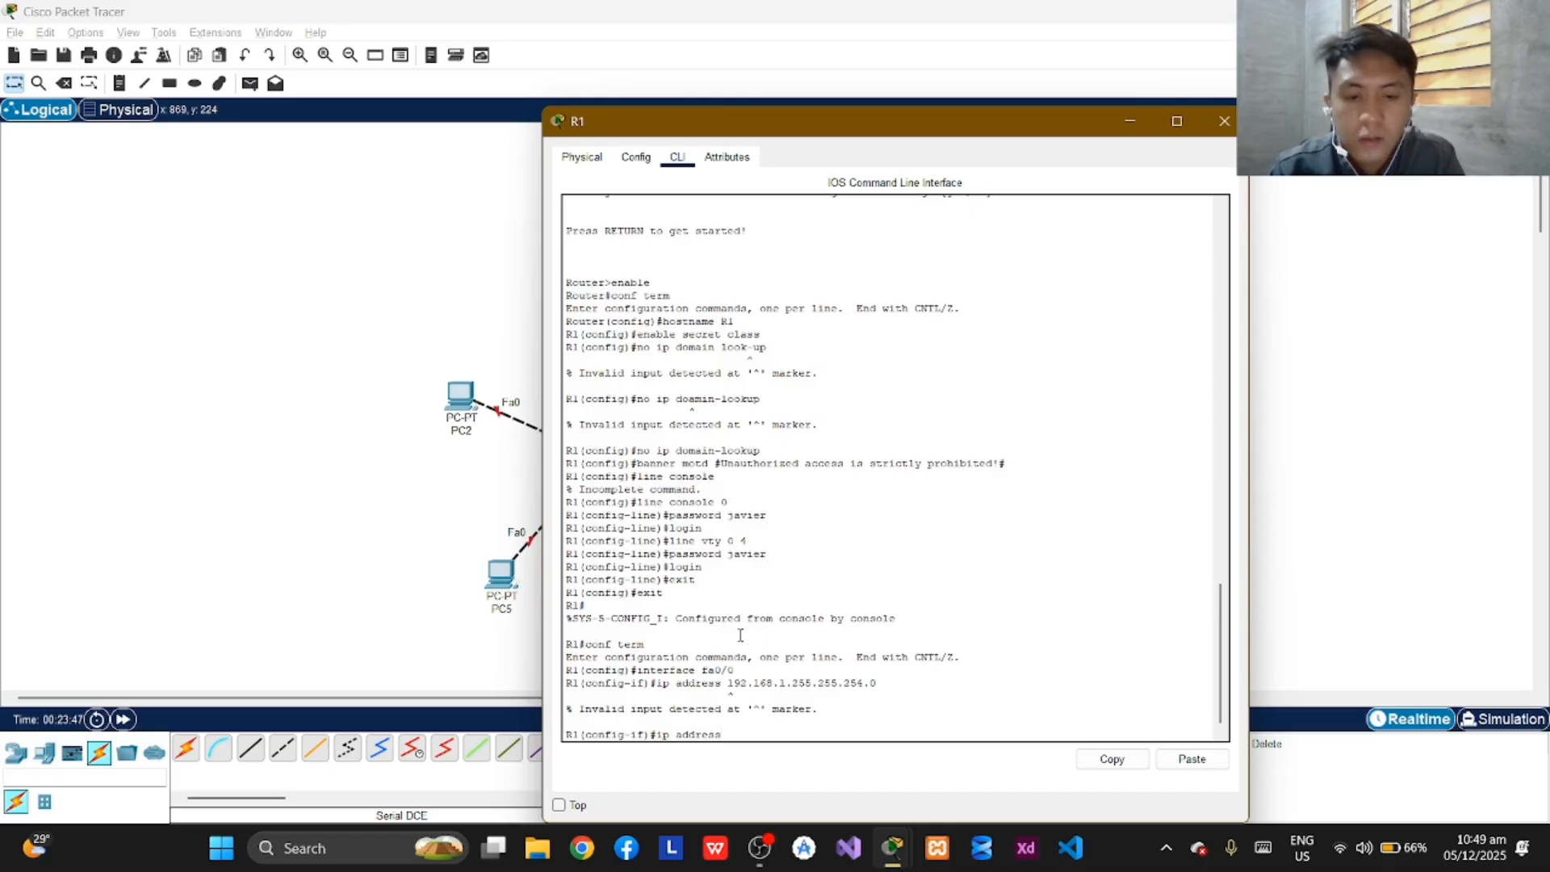
type("192")
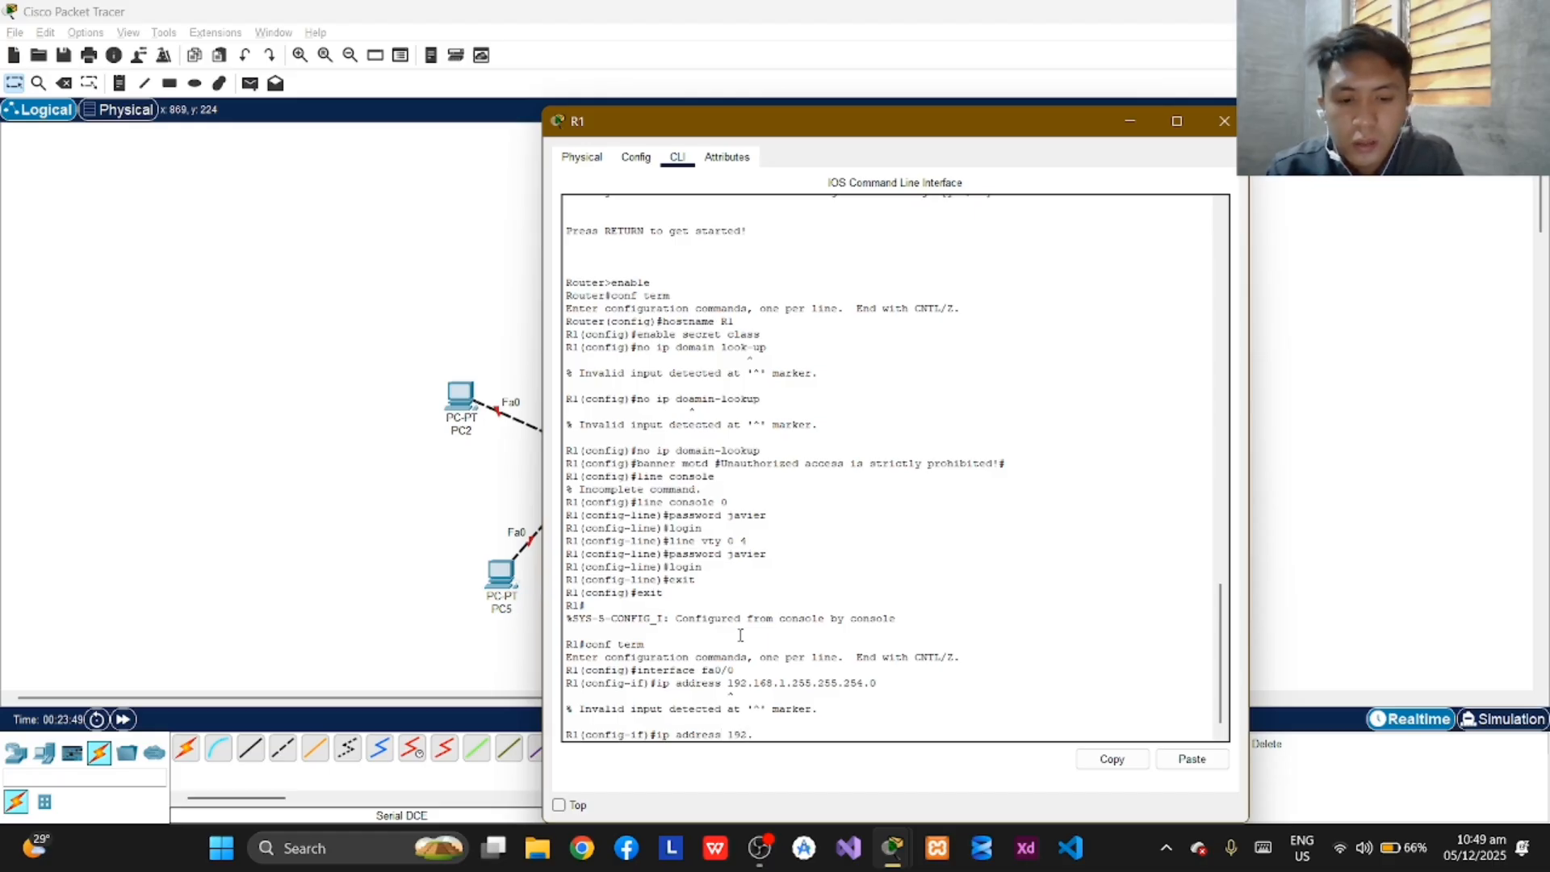
type(".168.")
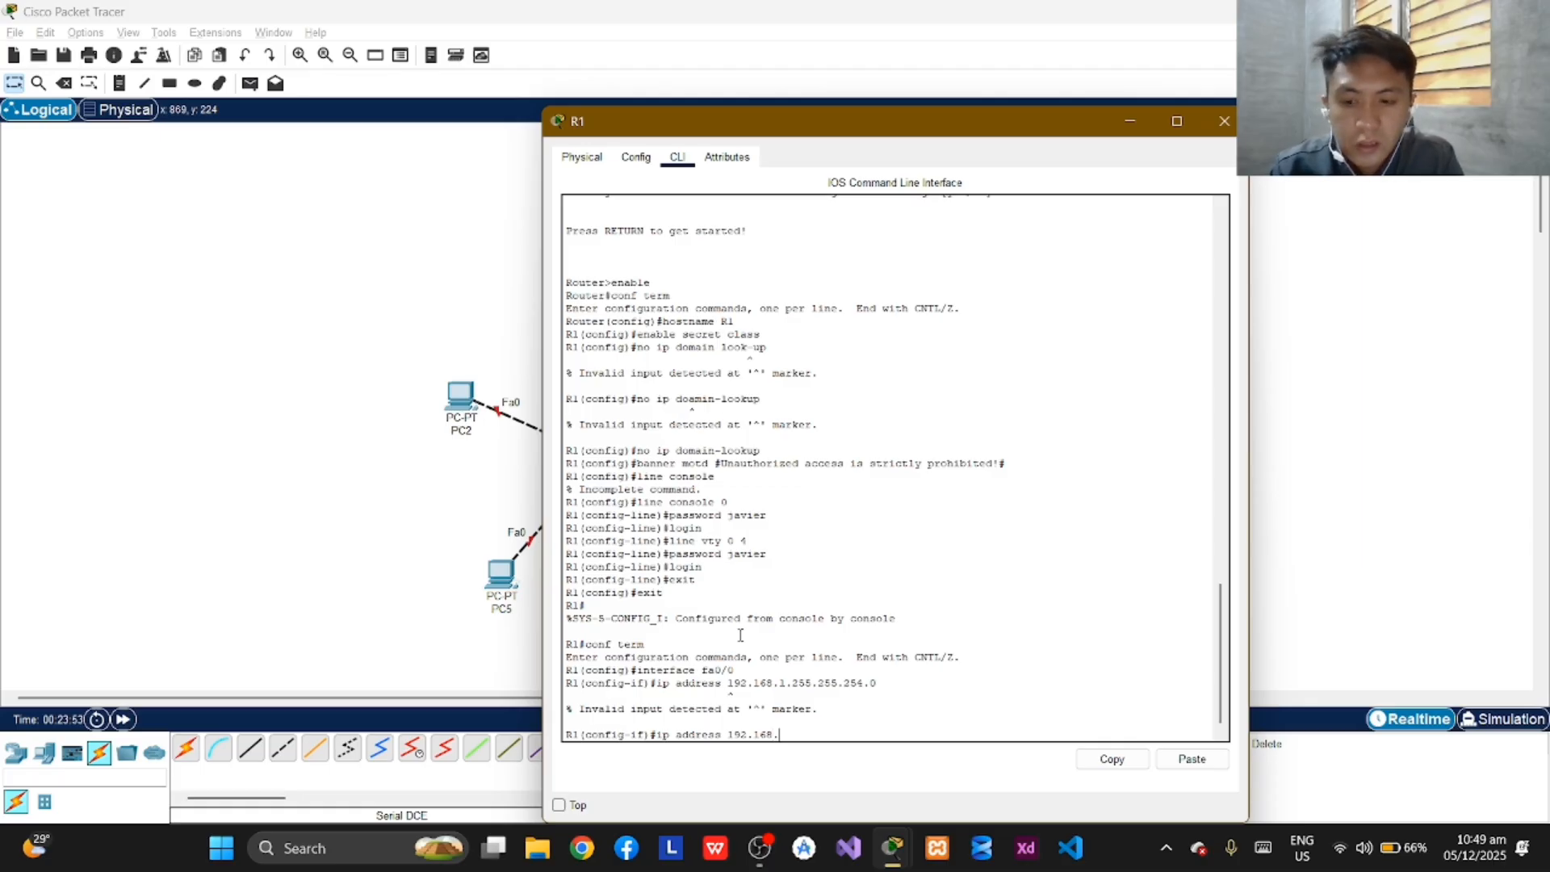
type("8.1.")
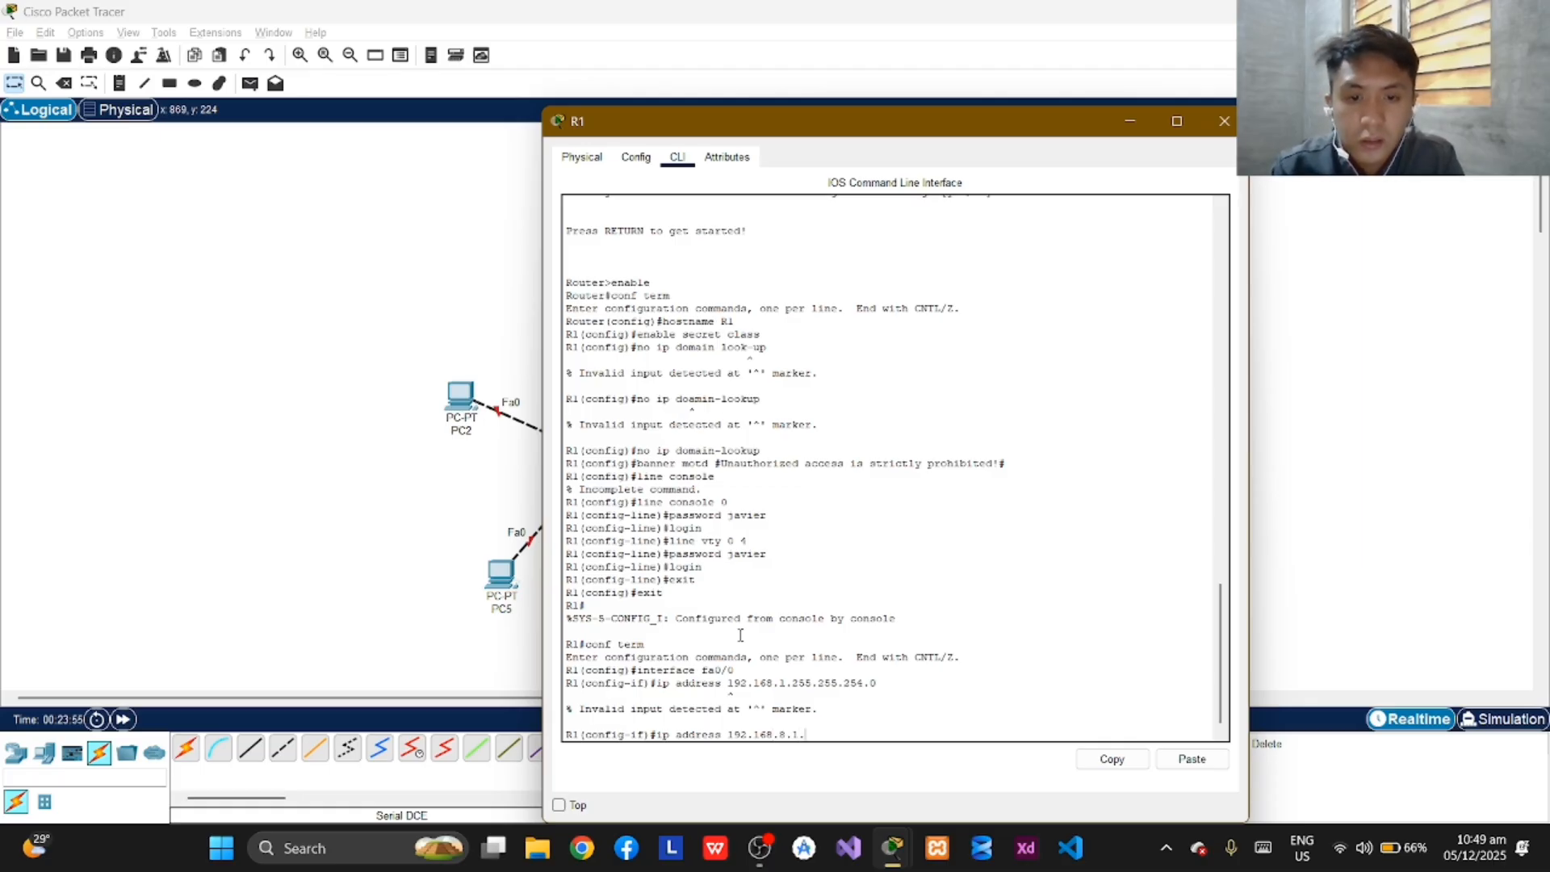
type("2")
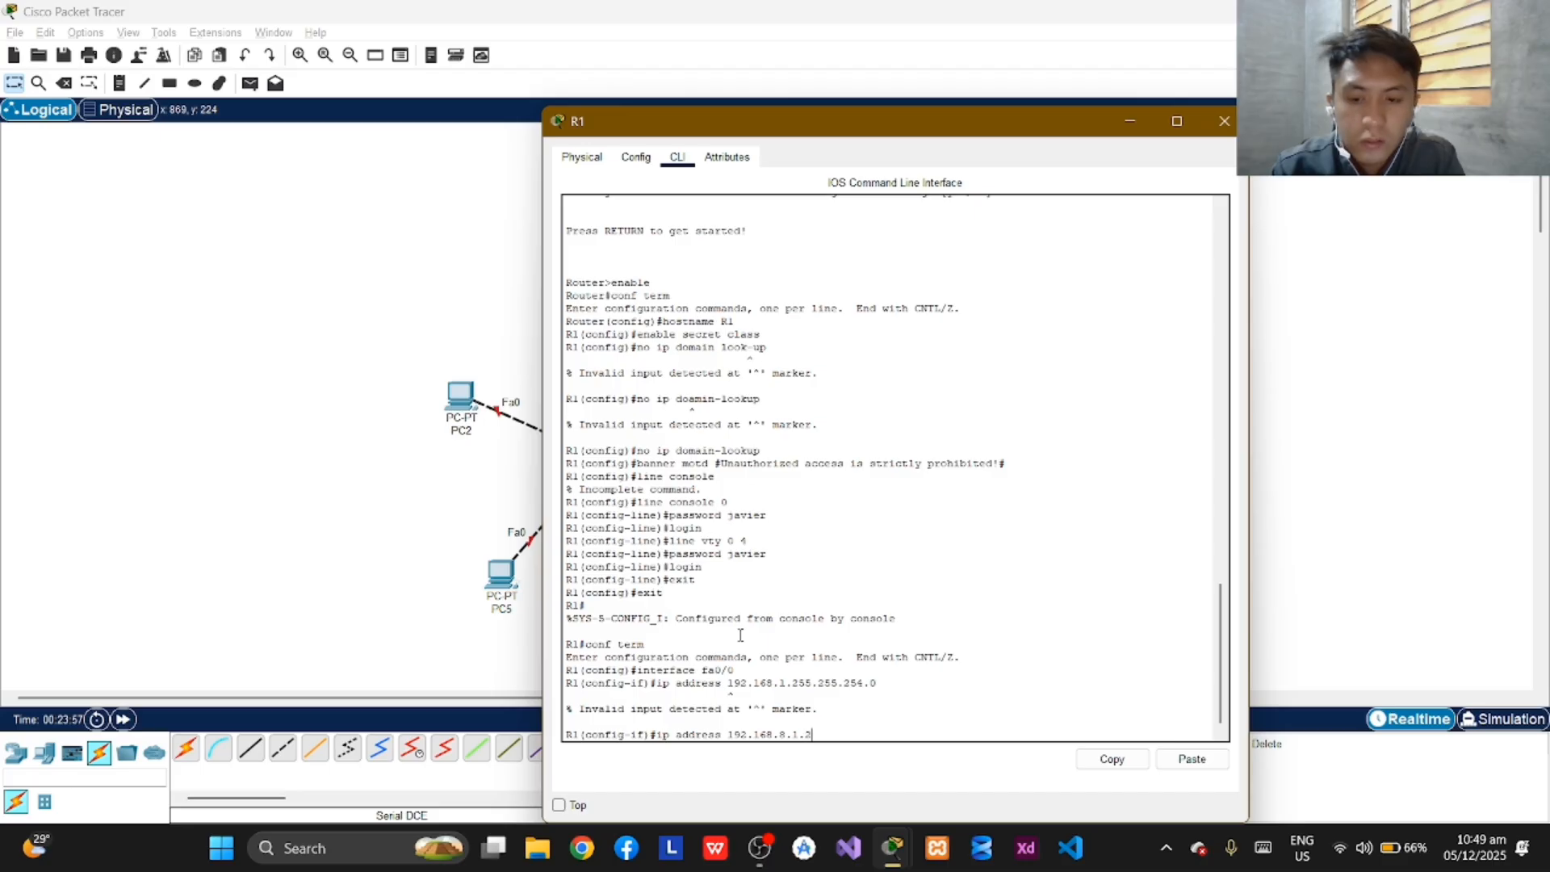
type("55.255.")
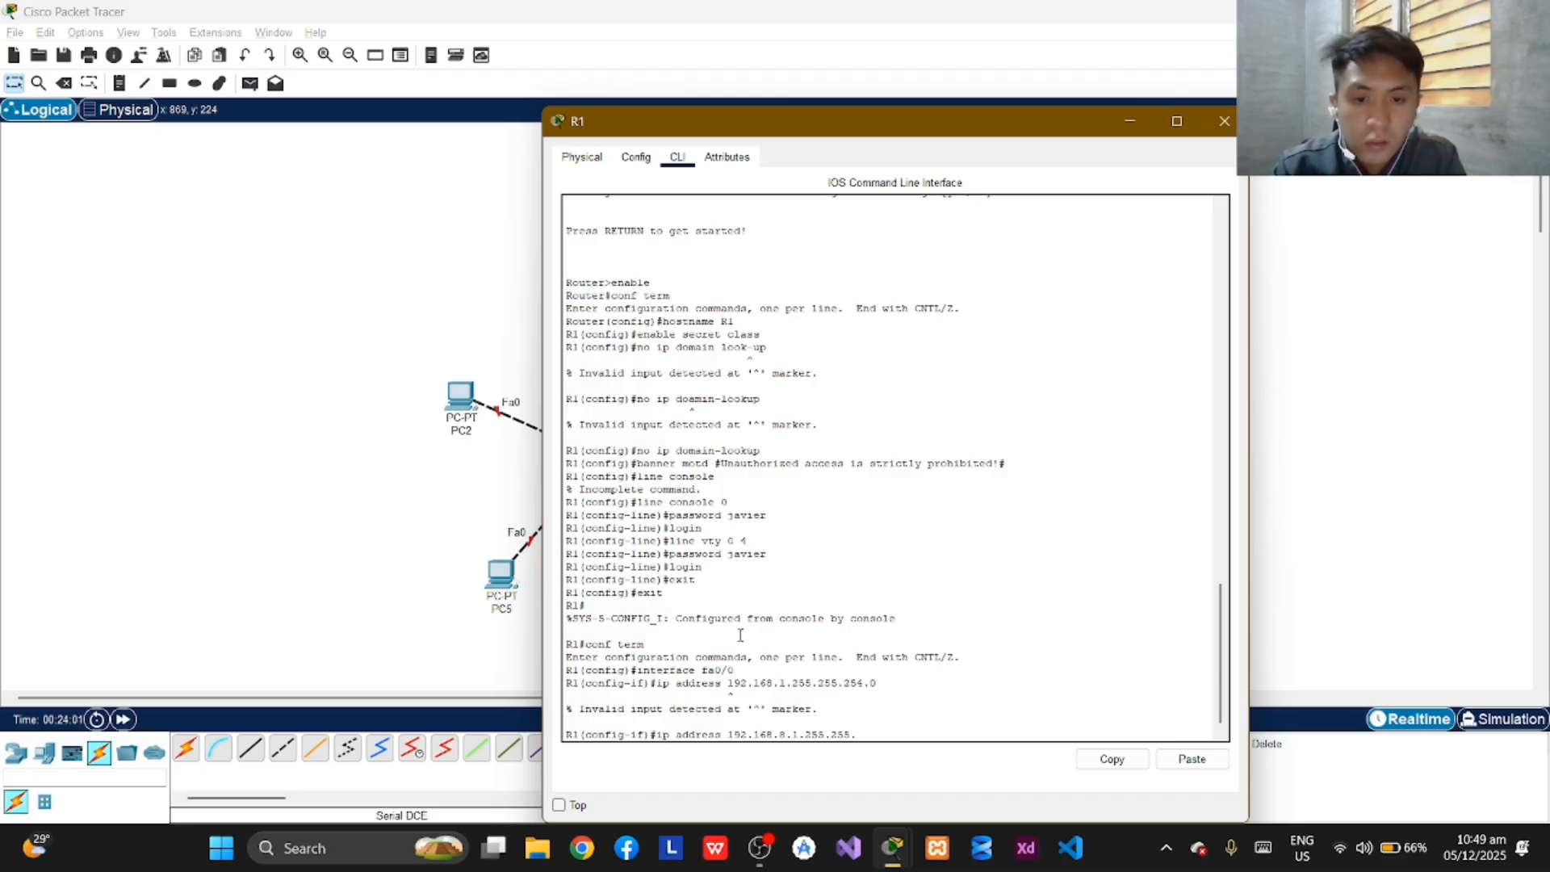
type("254..")
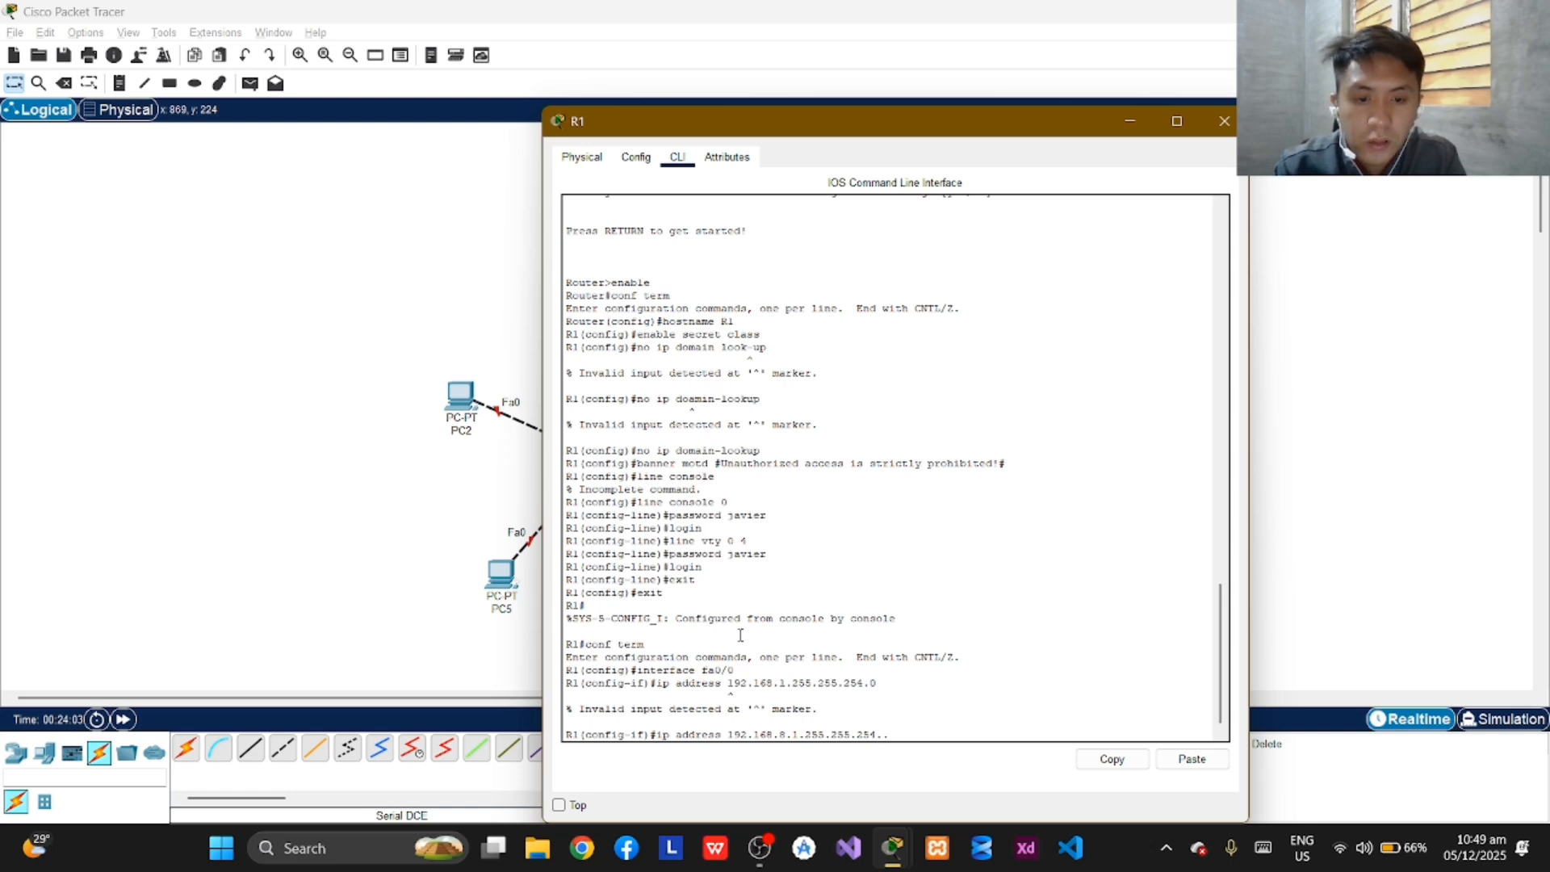
type("0")
key("Return")
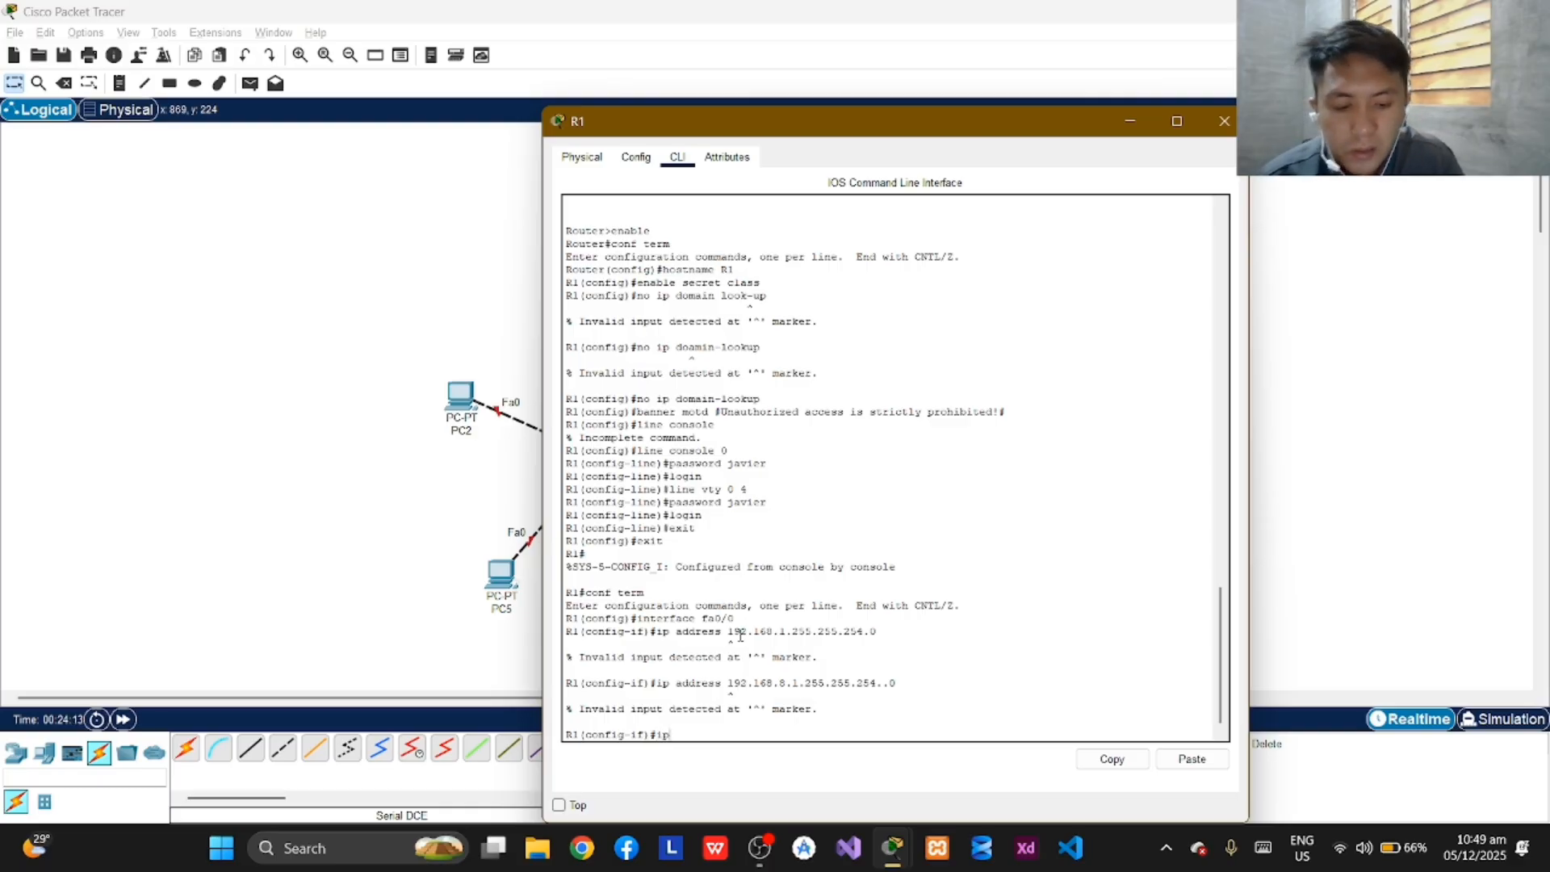
Retry the address command on R1's fa0/0 interface as "ip address 192.168.8.1.255.255.254.0".
type("addre")
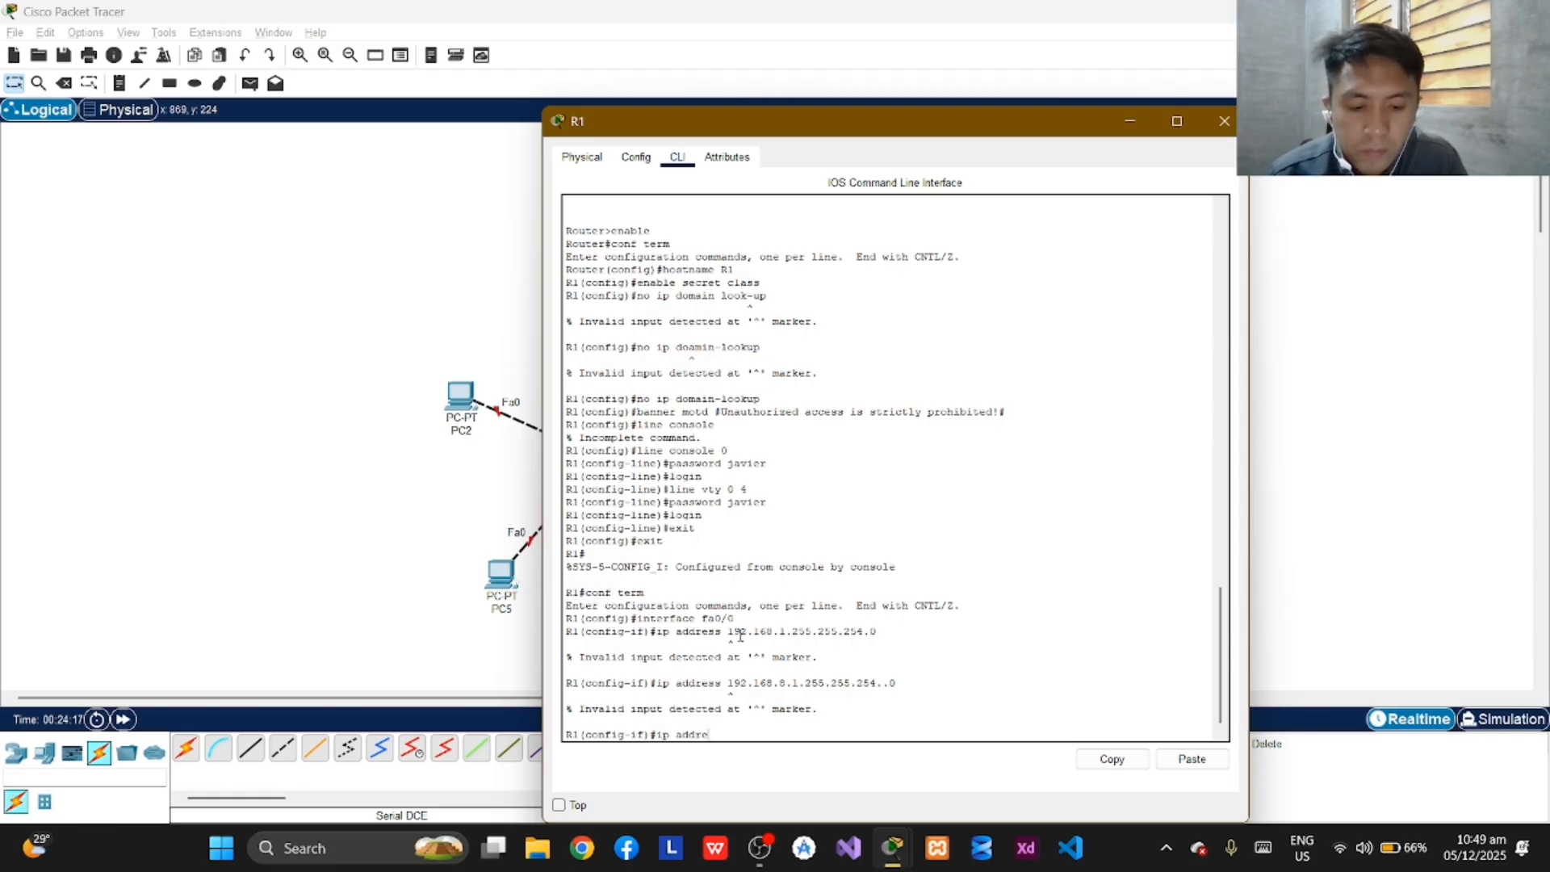
type("ss")
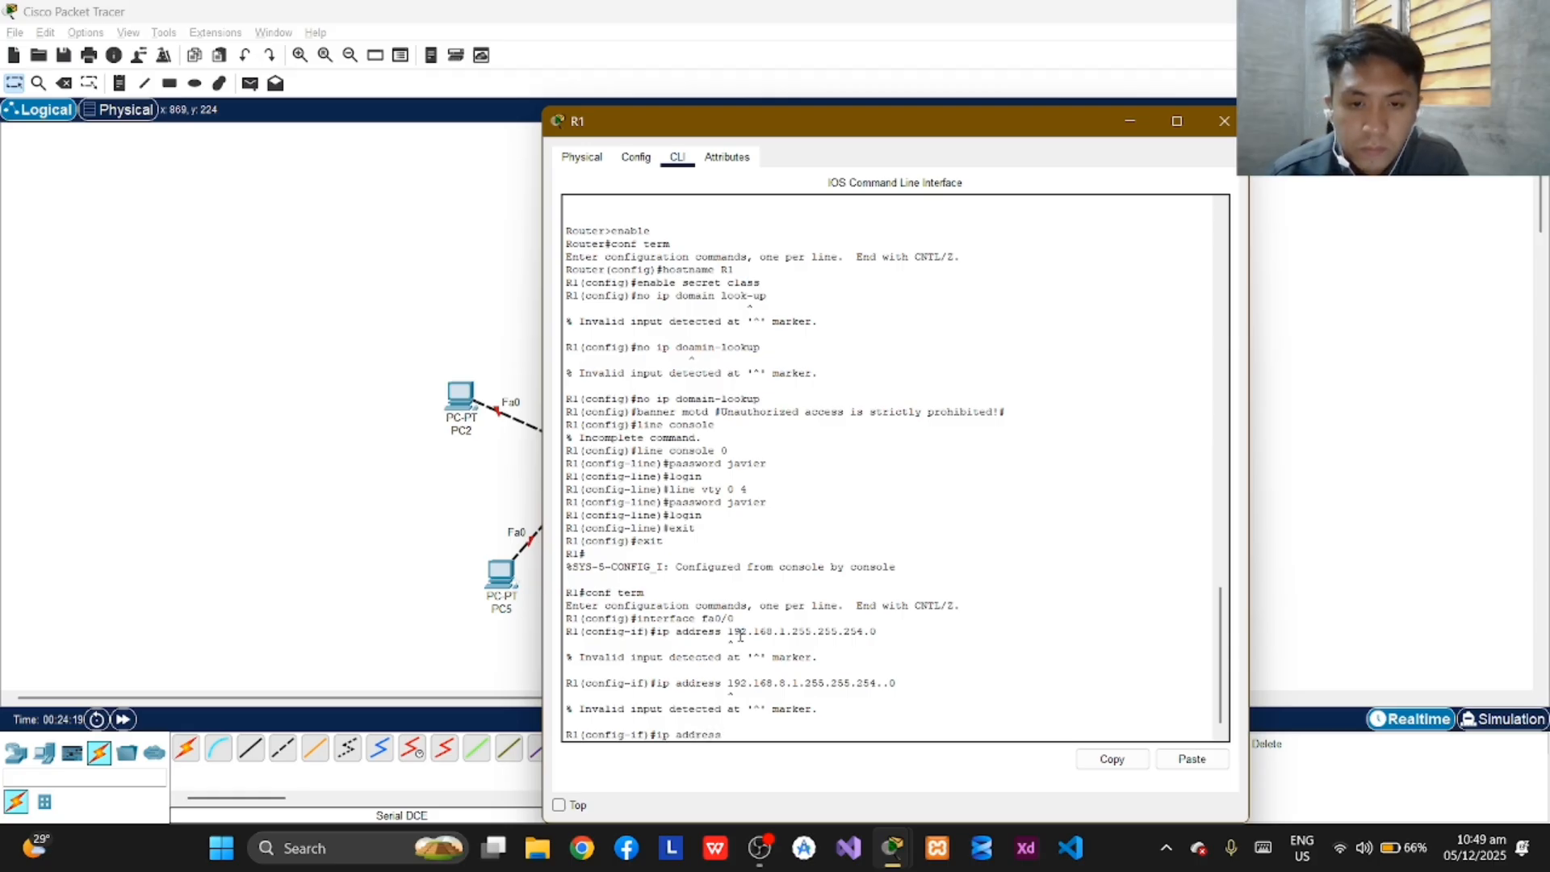
type(" 192")
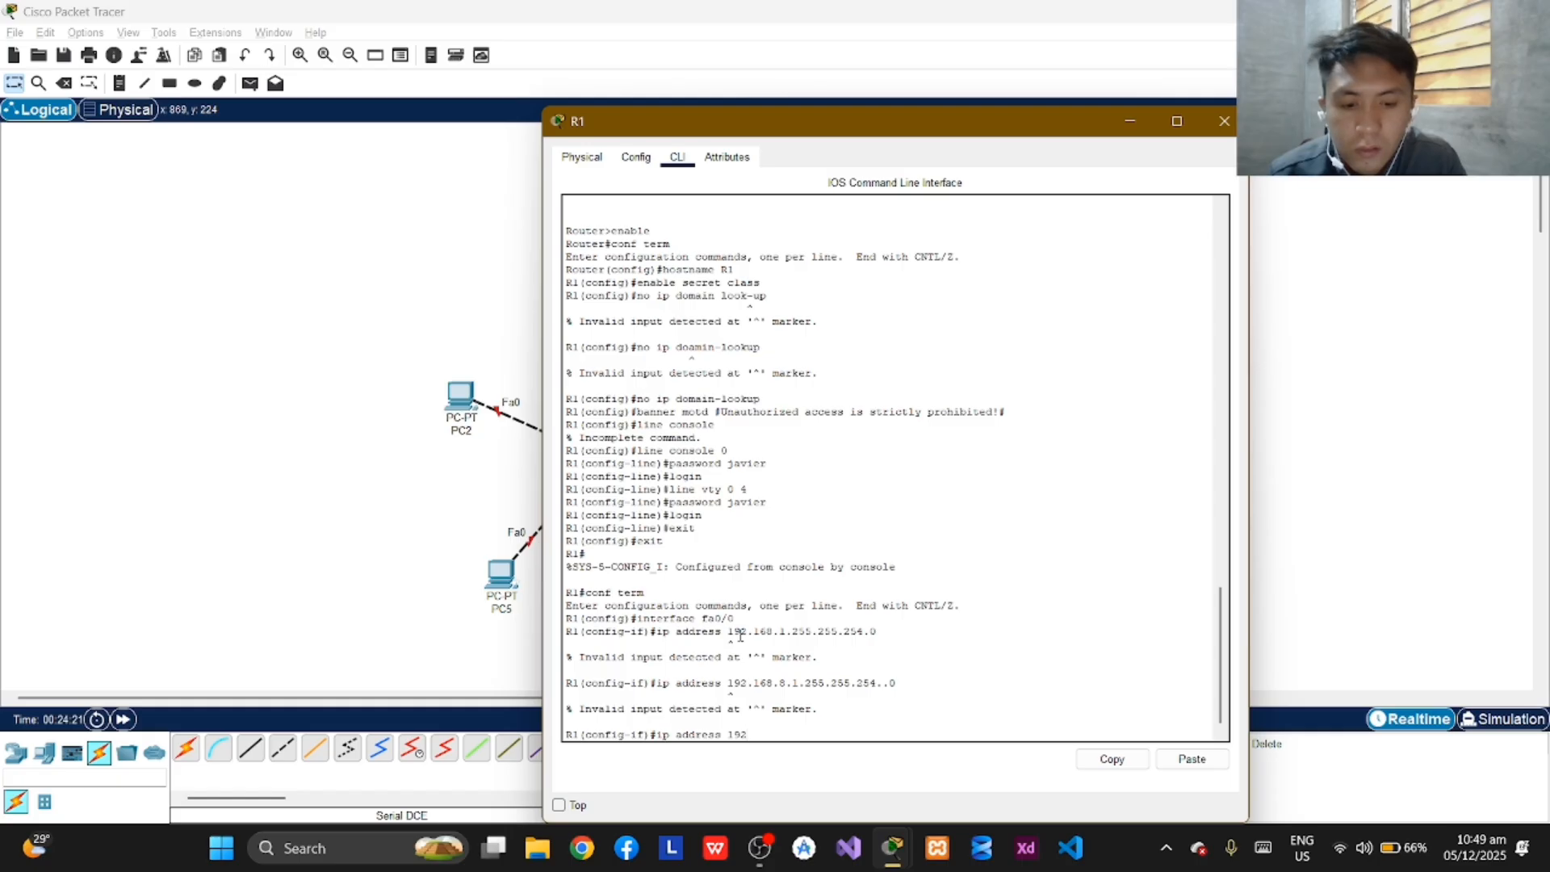
type(".168.")
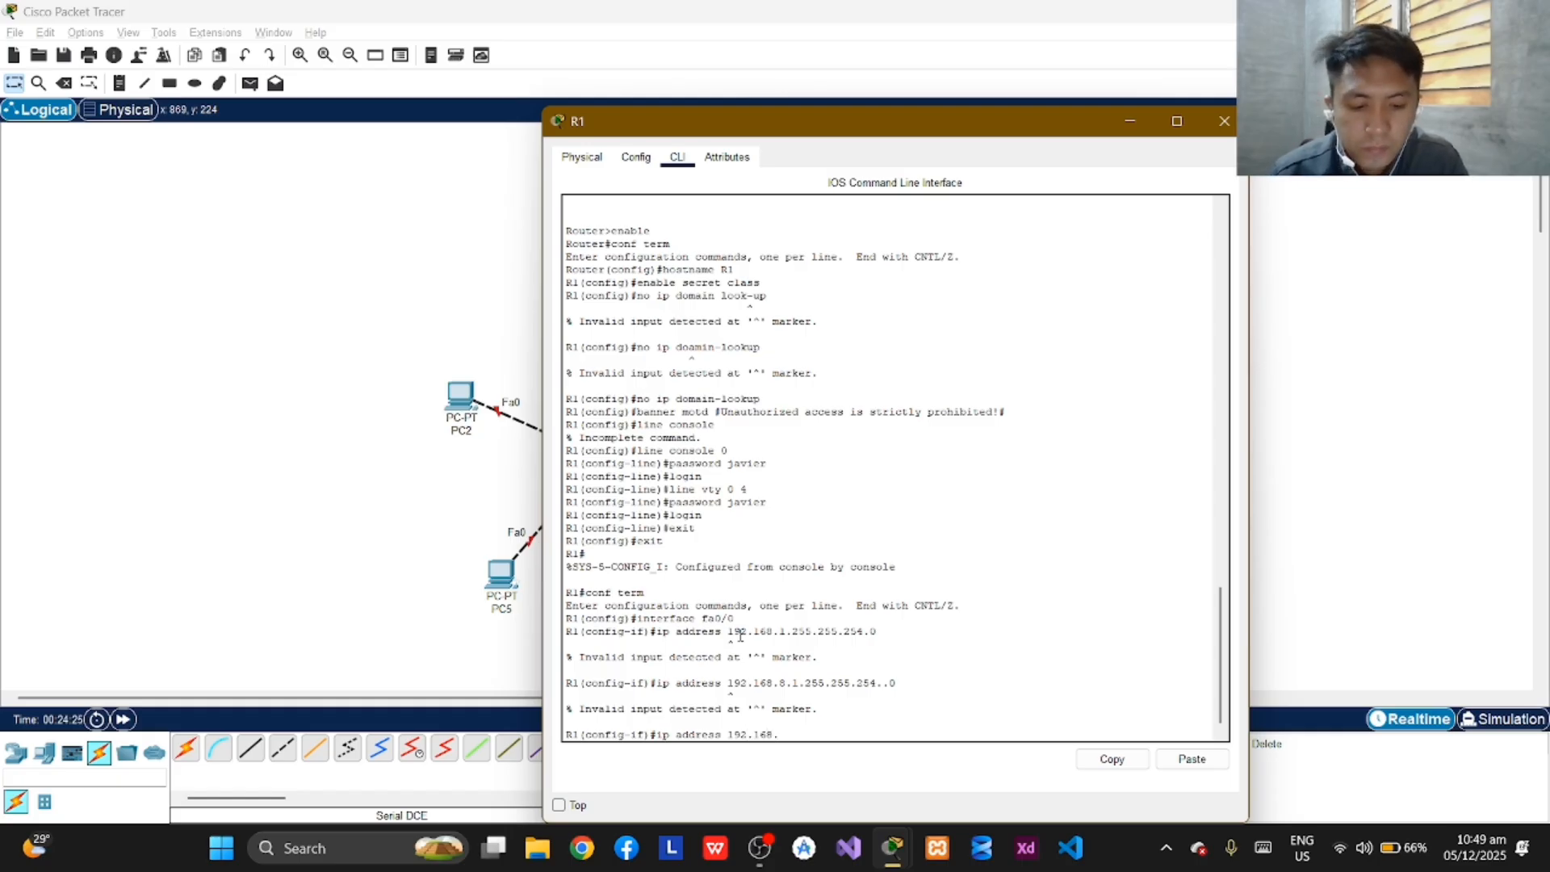
type("8.1")
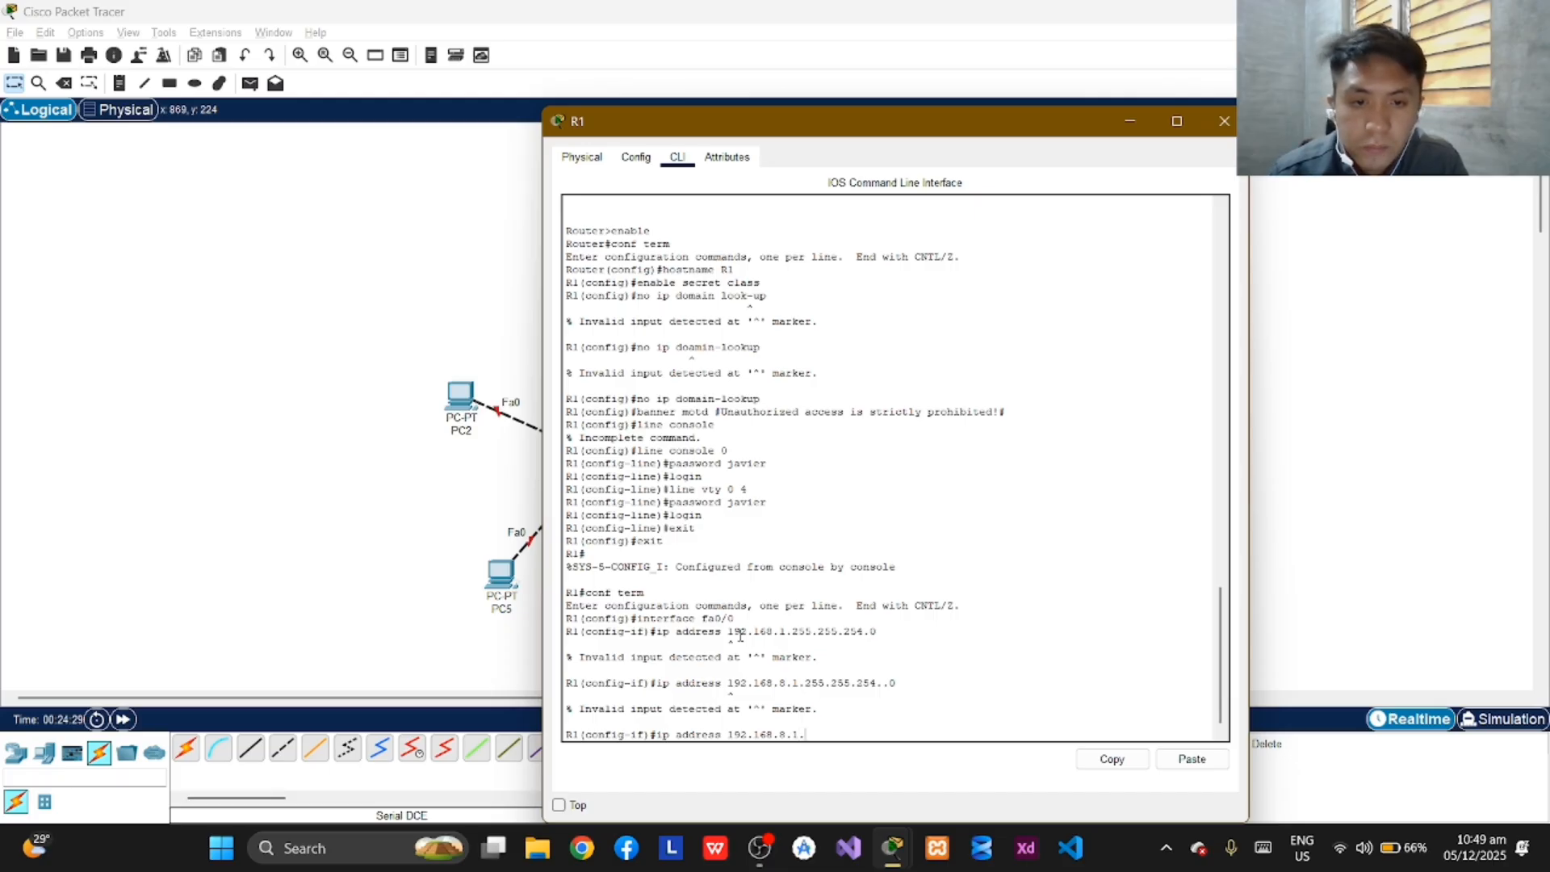
type(".255")
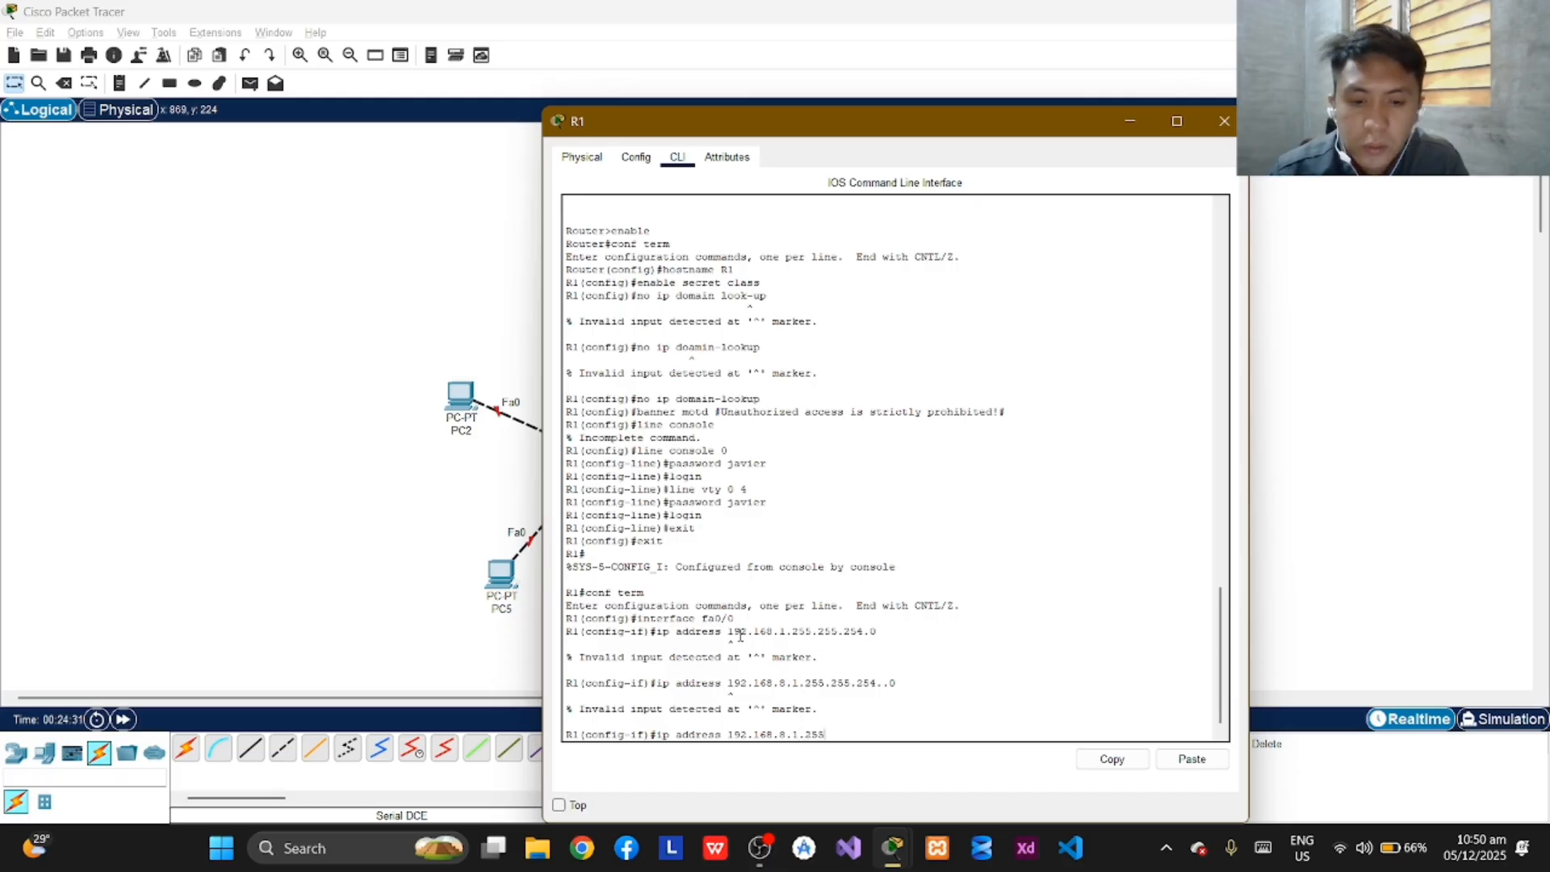
type(".255.254")
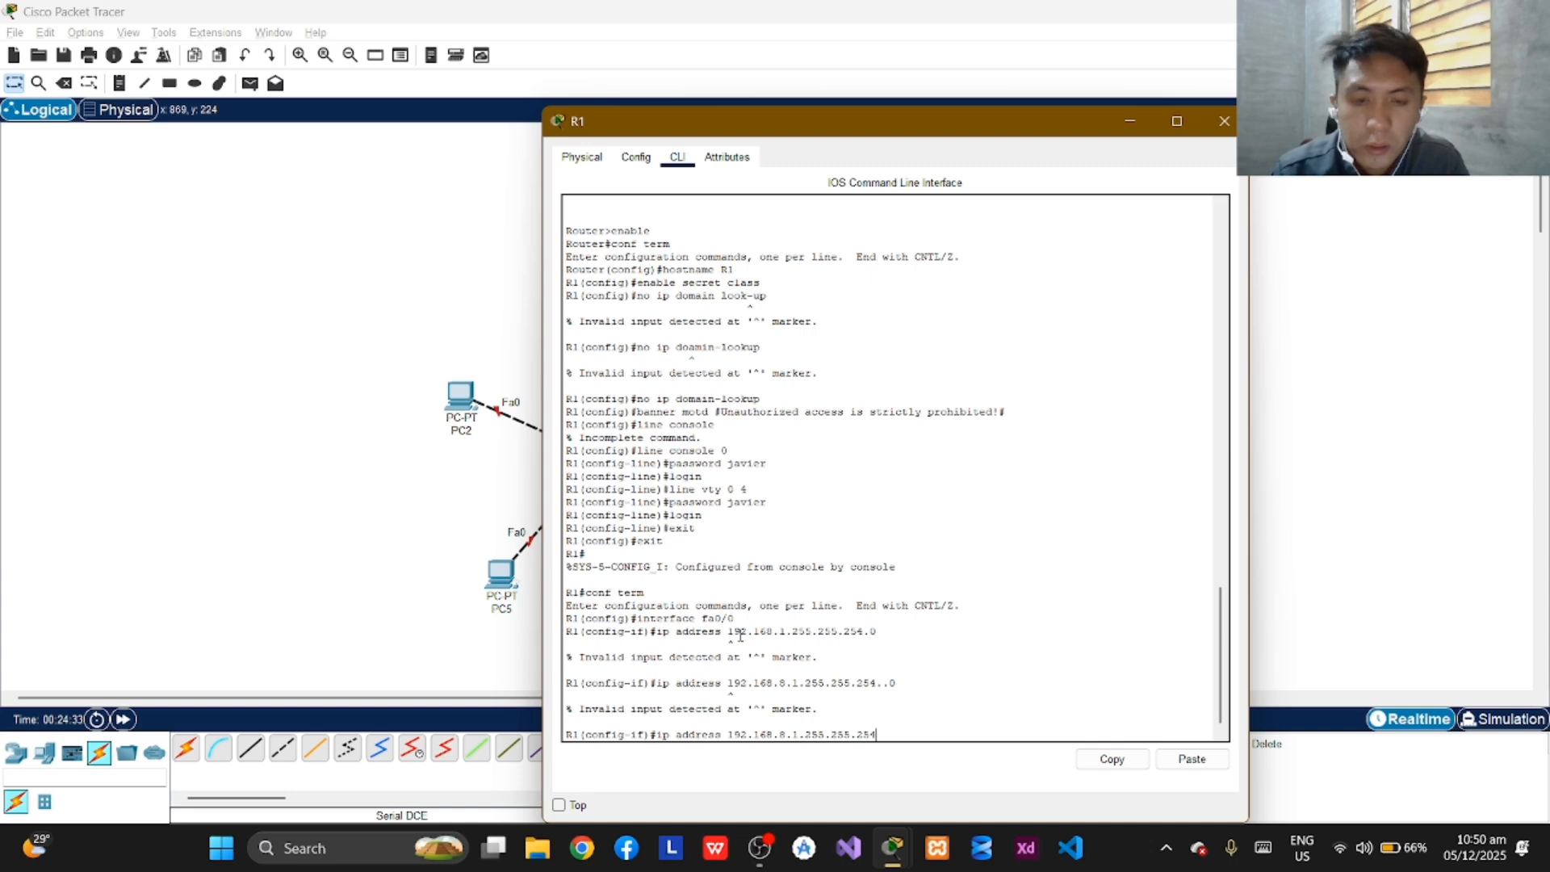
type(".0")
key("Return")
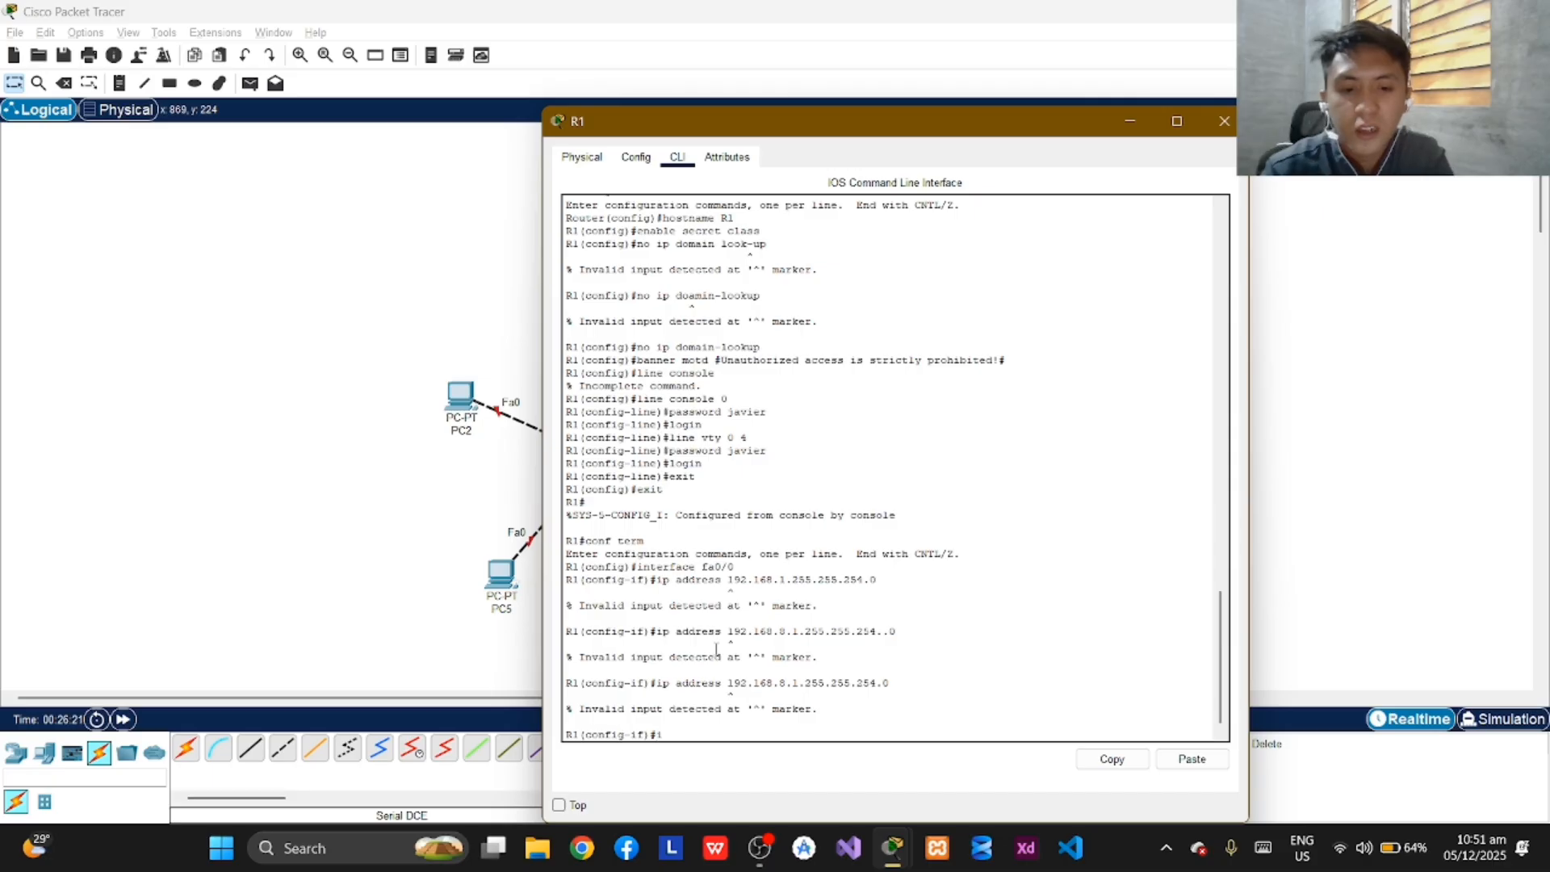
Assign IP address 192.168.8.1 with subnet mask 255.255.254.0 to R1's fa0/0 interface.
type("address")
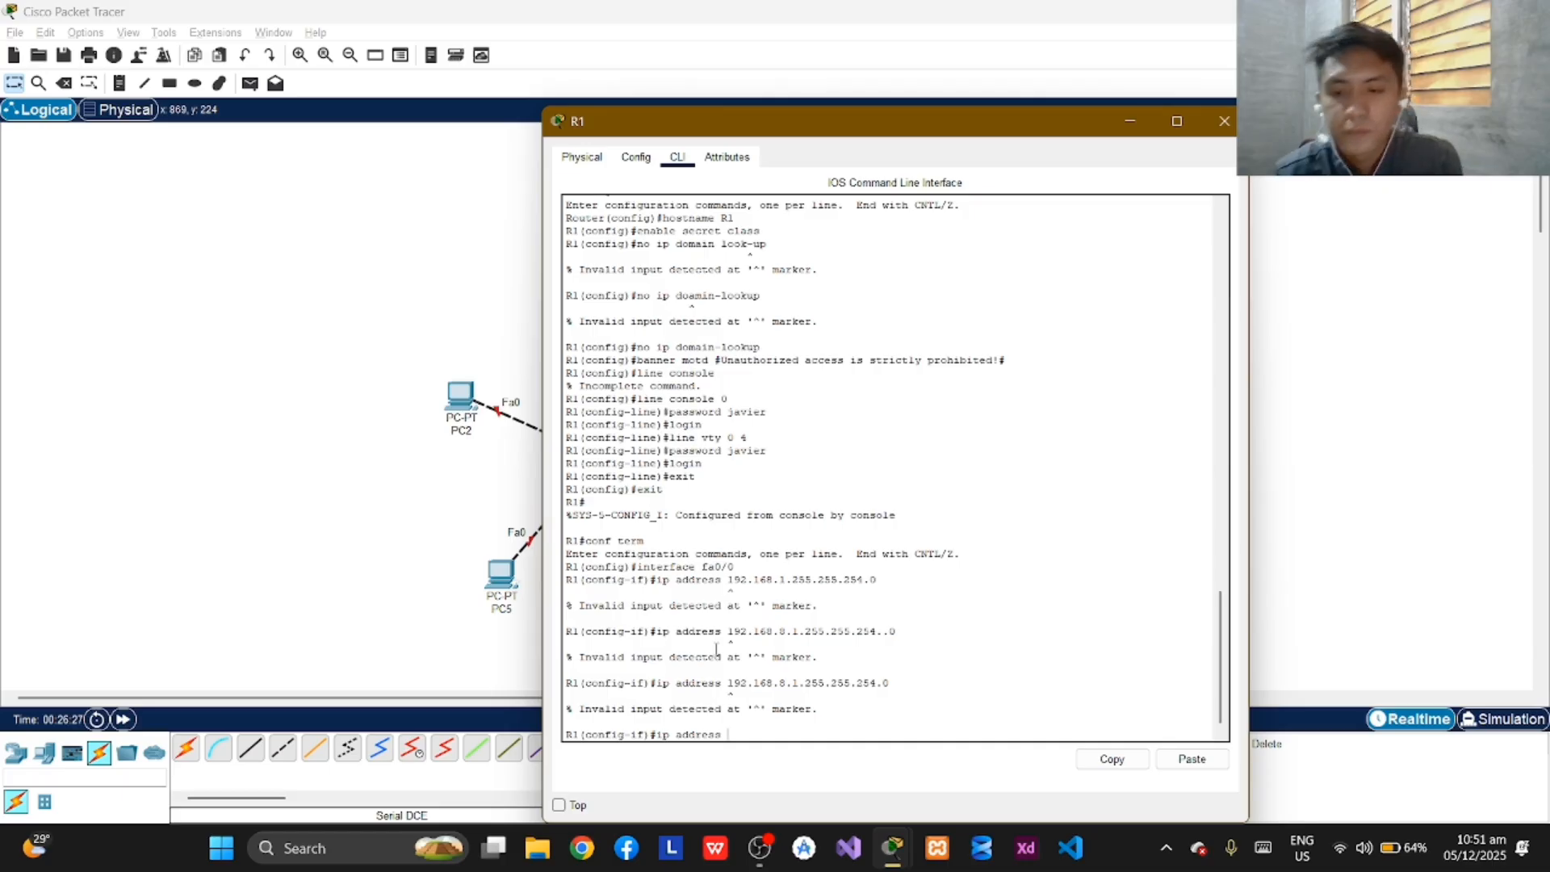
type(" 192.1")
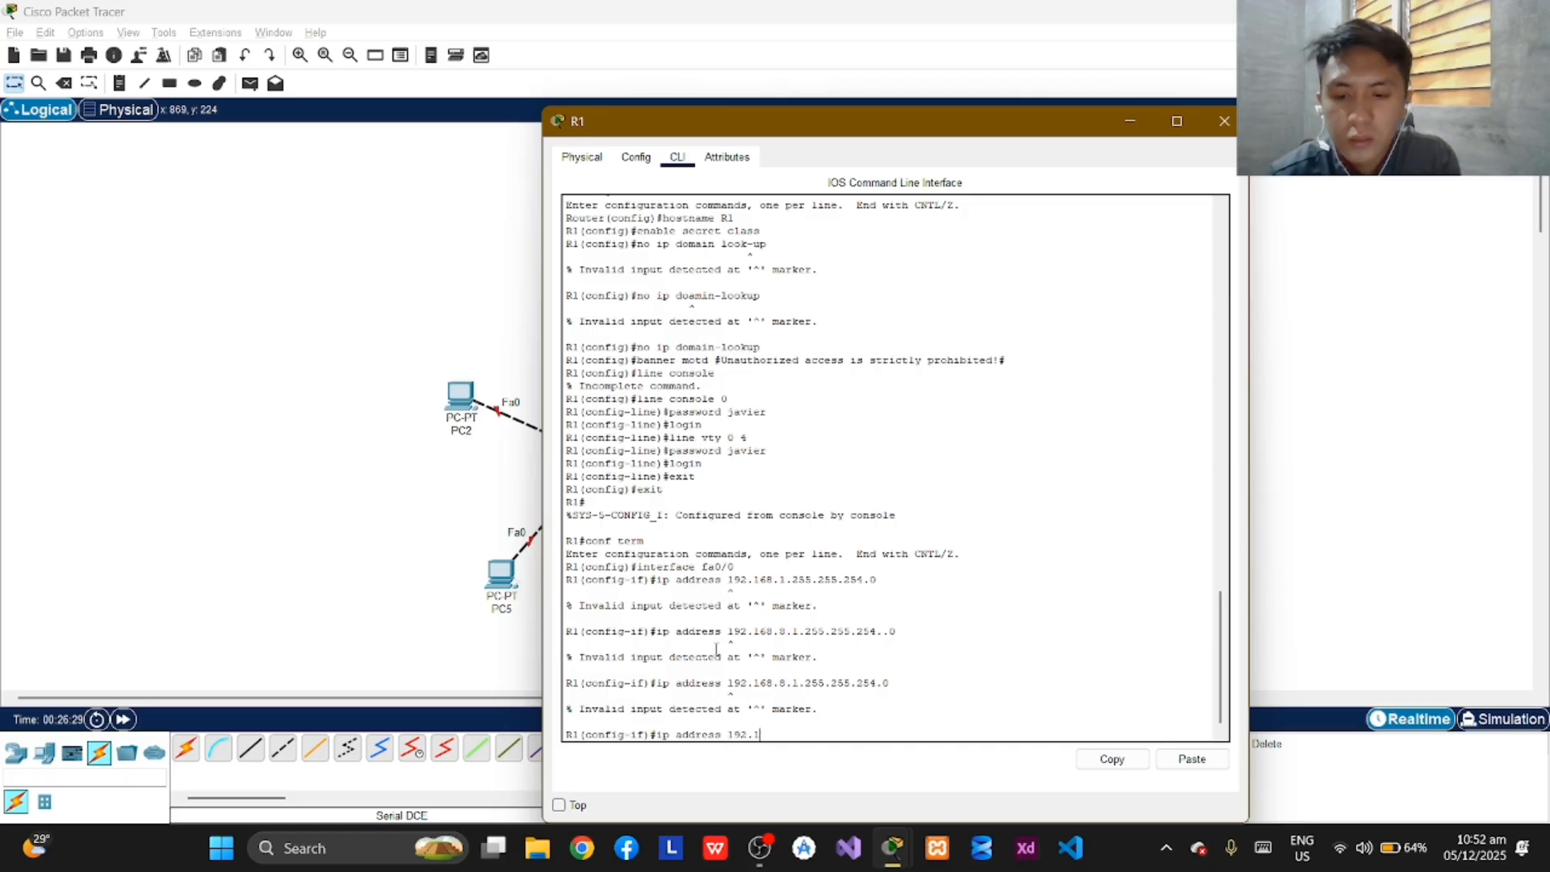
type("68.")
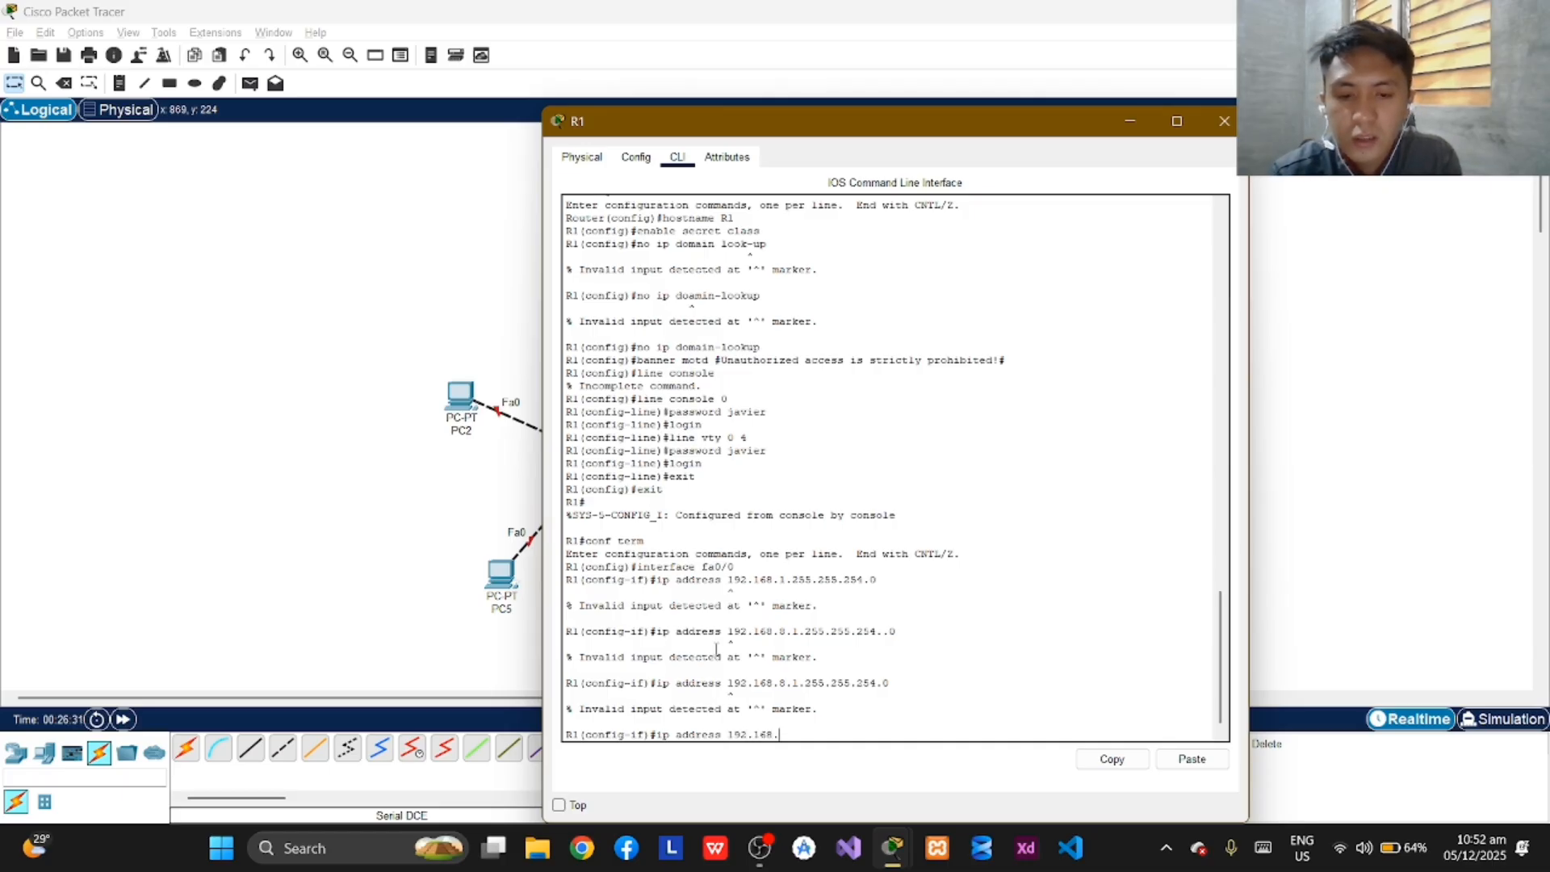
type("8")
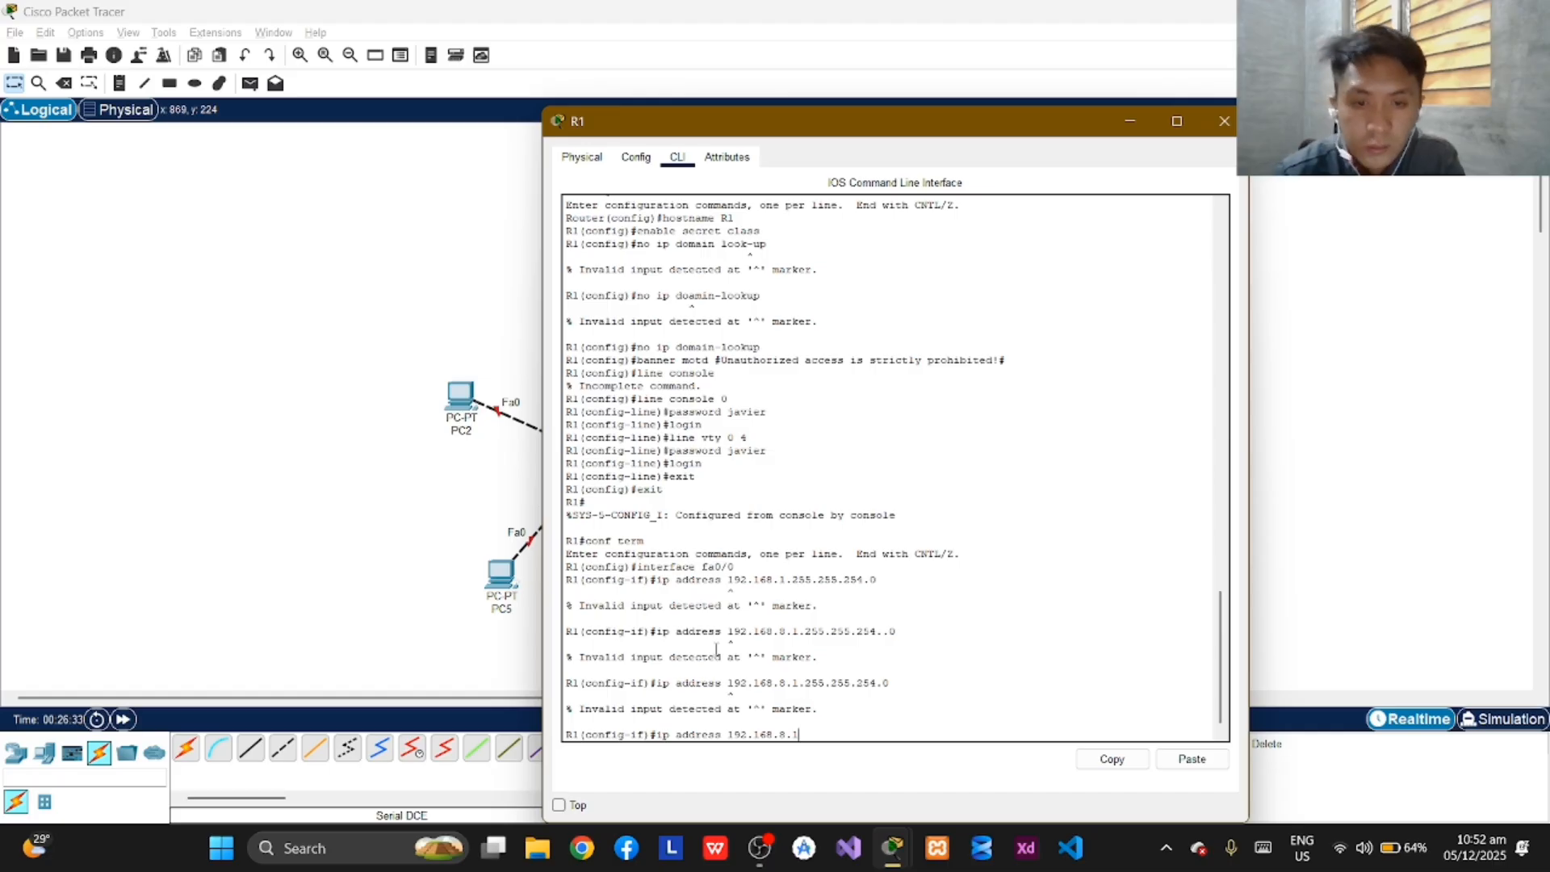
type(".1")
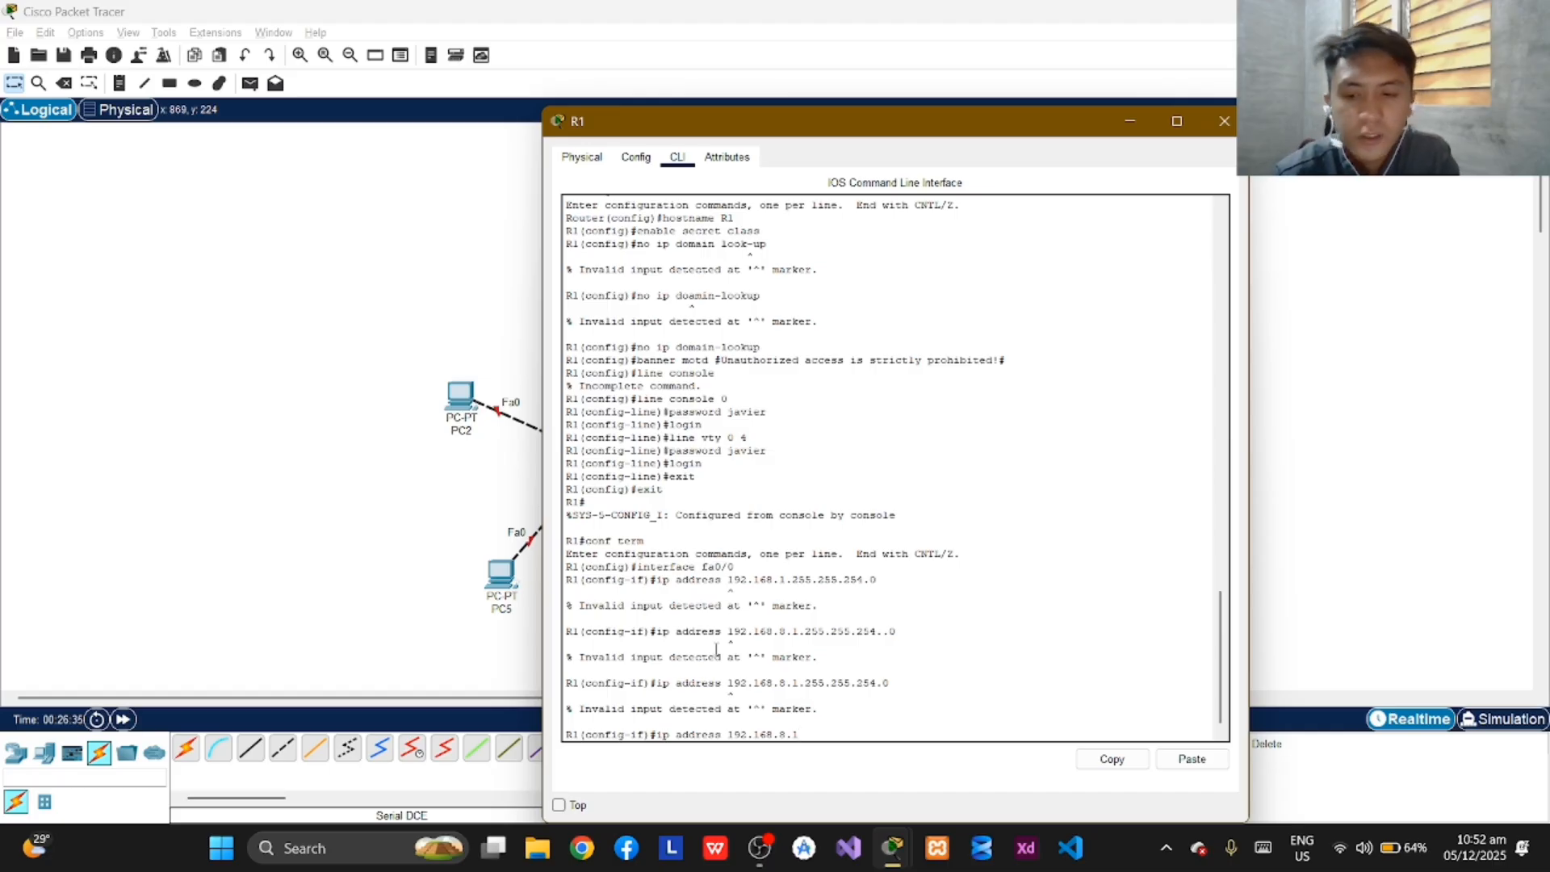
type(" 255")
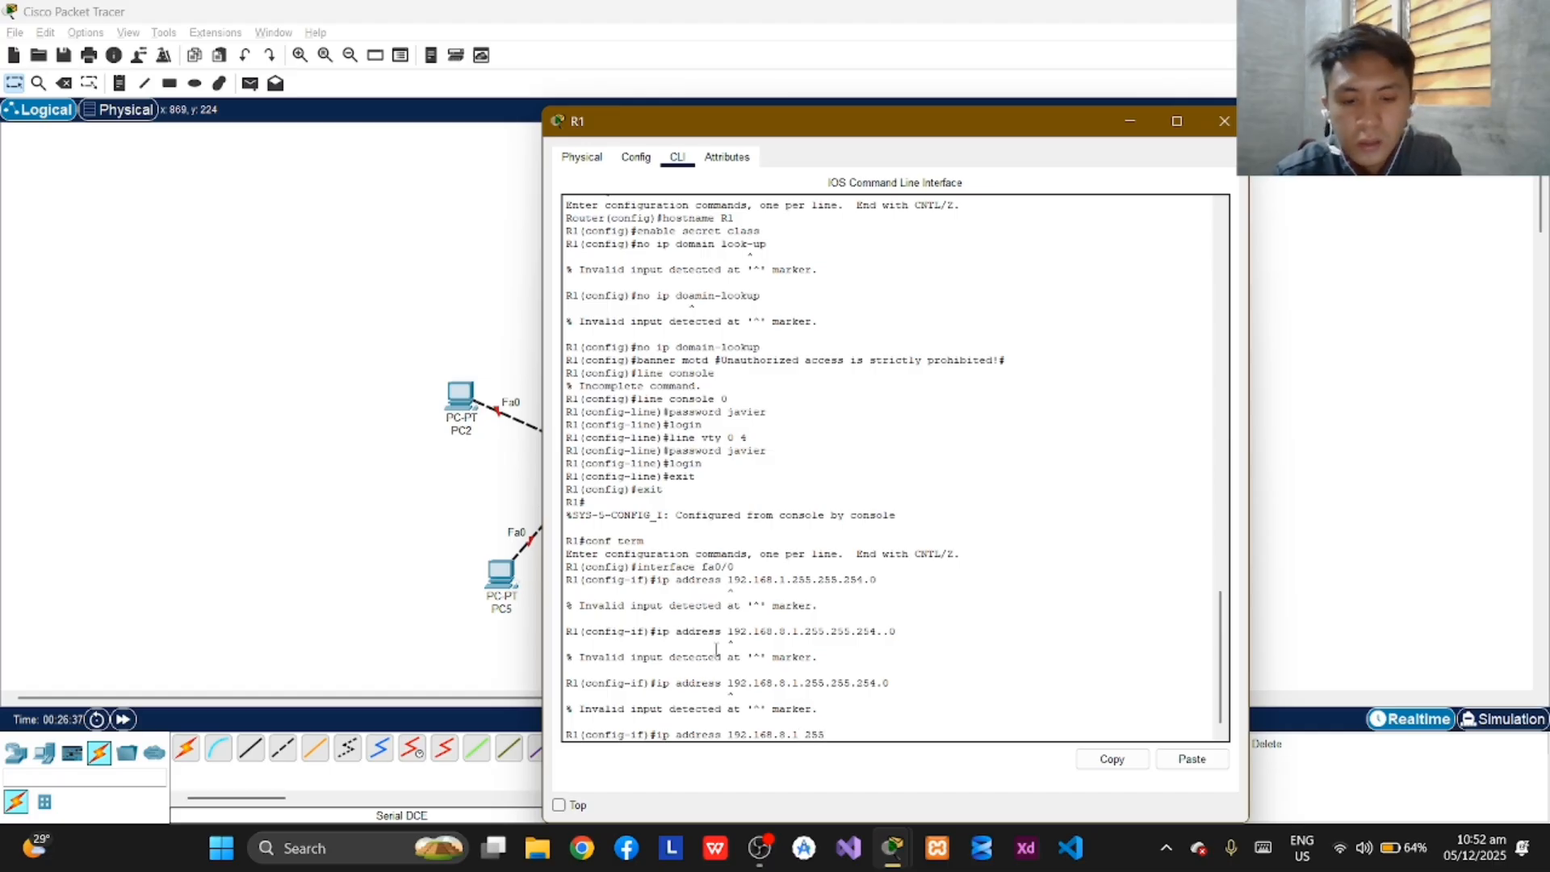
type(".255.2")
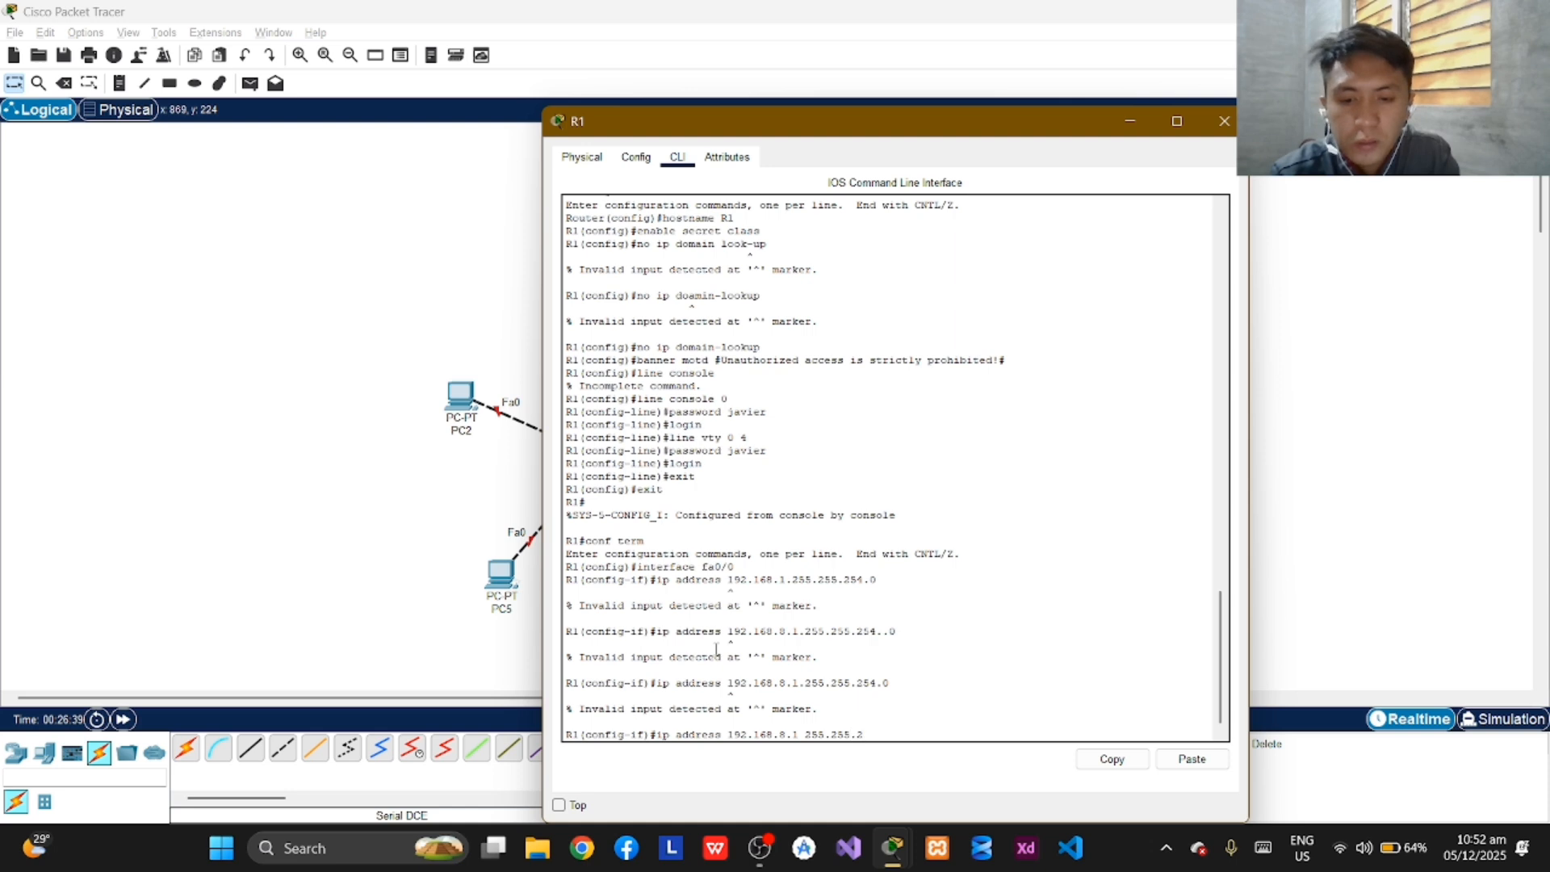
type("54.0")
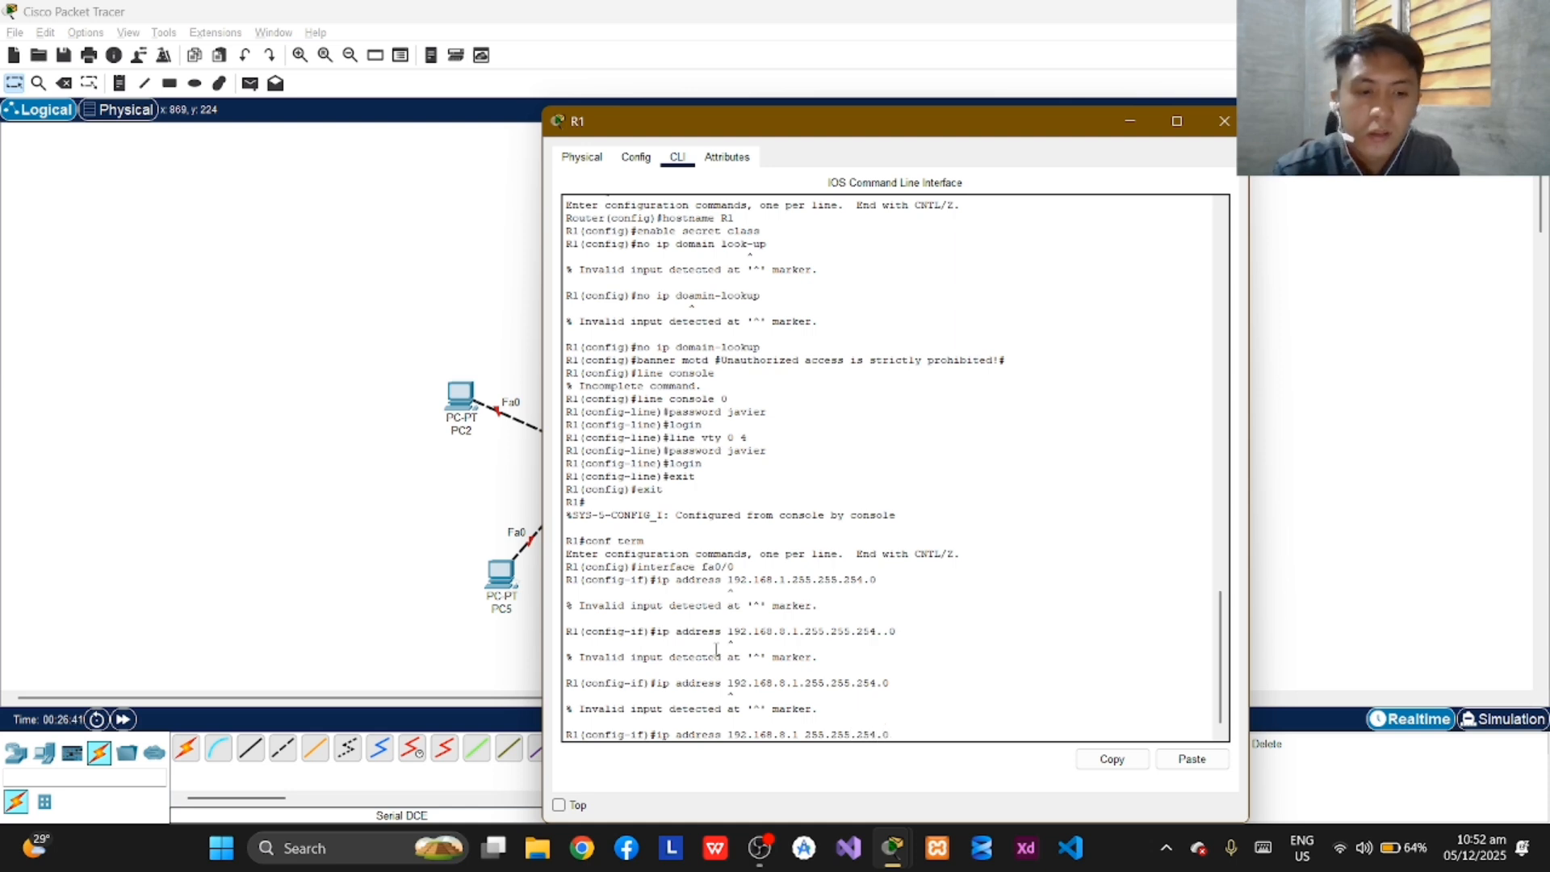
key("Return")
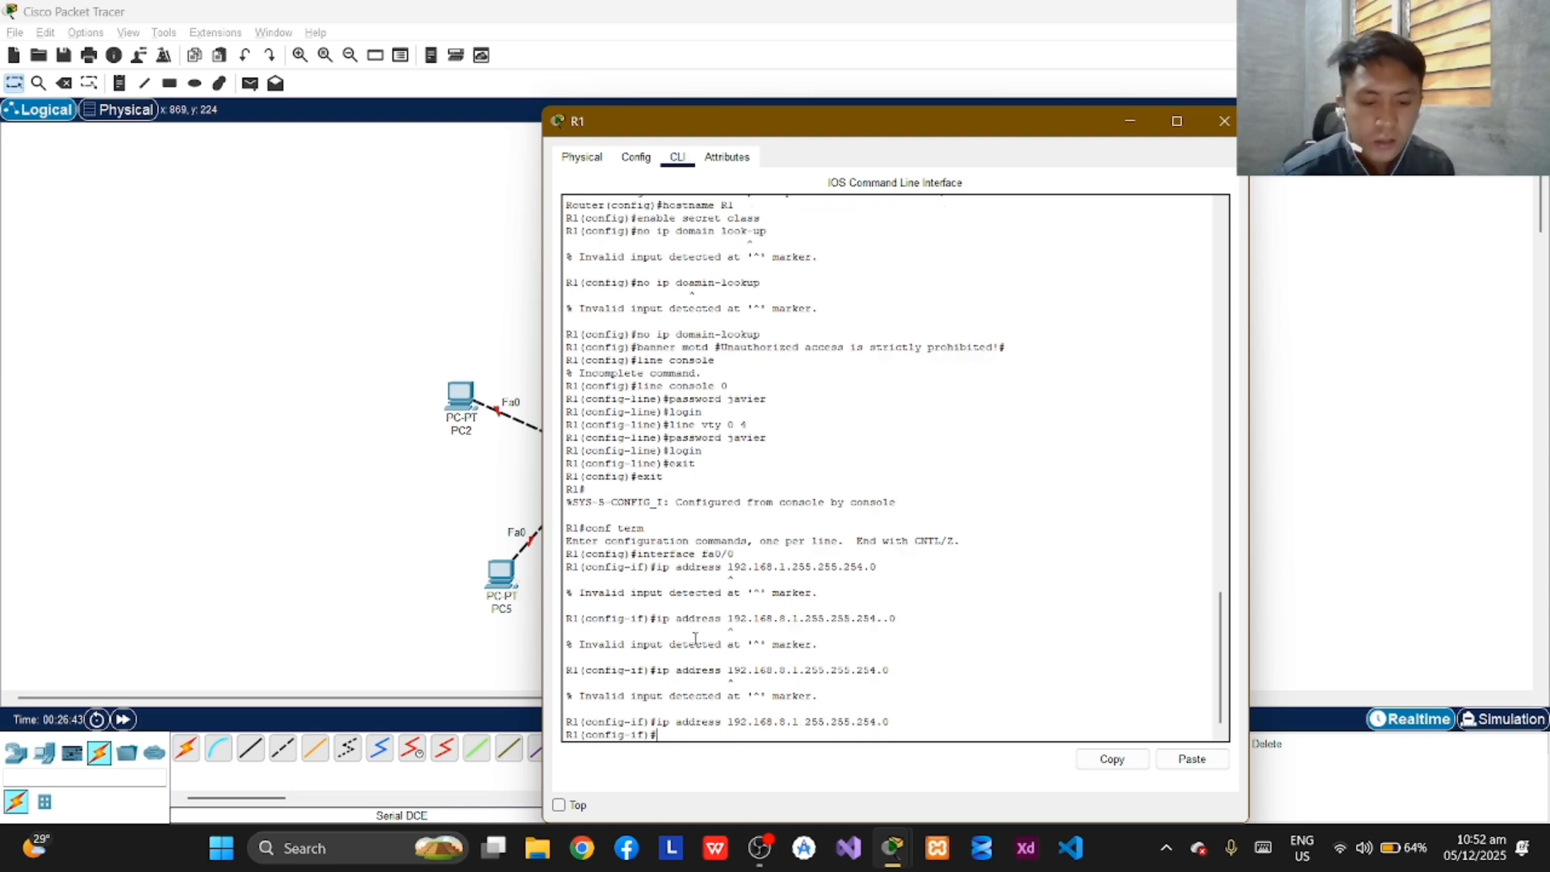
Bring up R1's fa0/0 interface with the "no shutdown" command.
type("no shutdown")
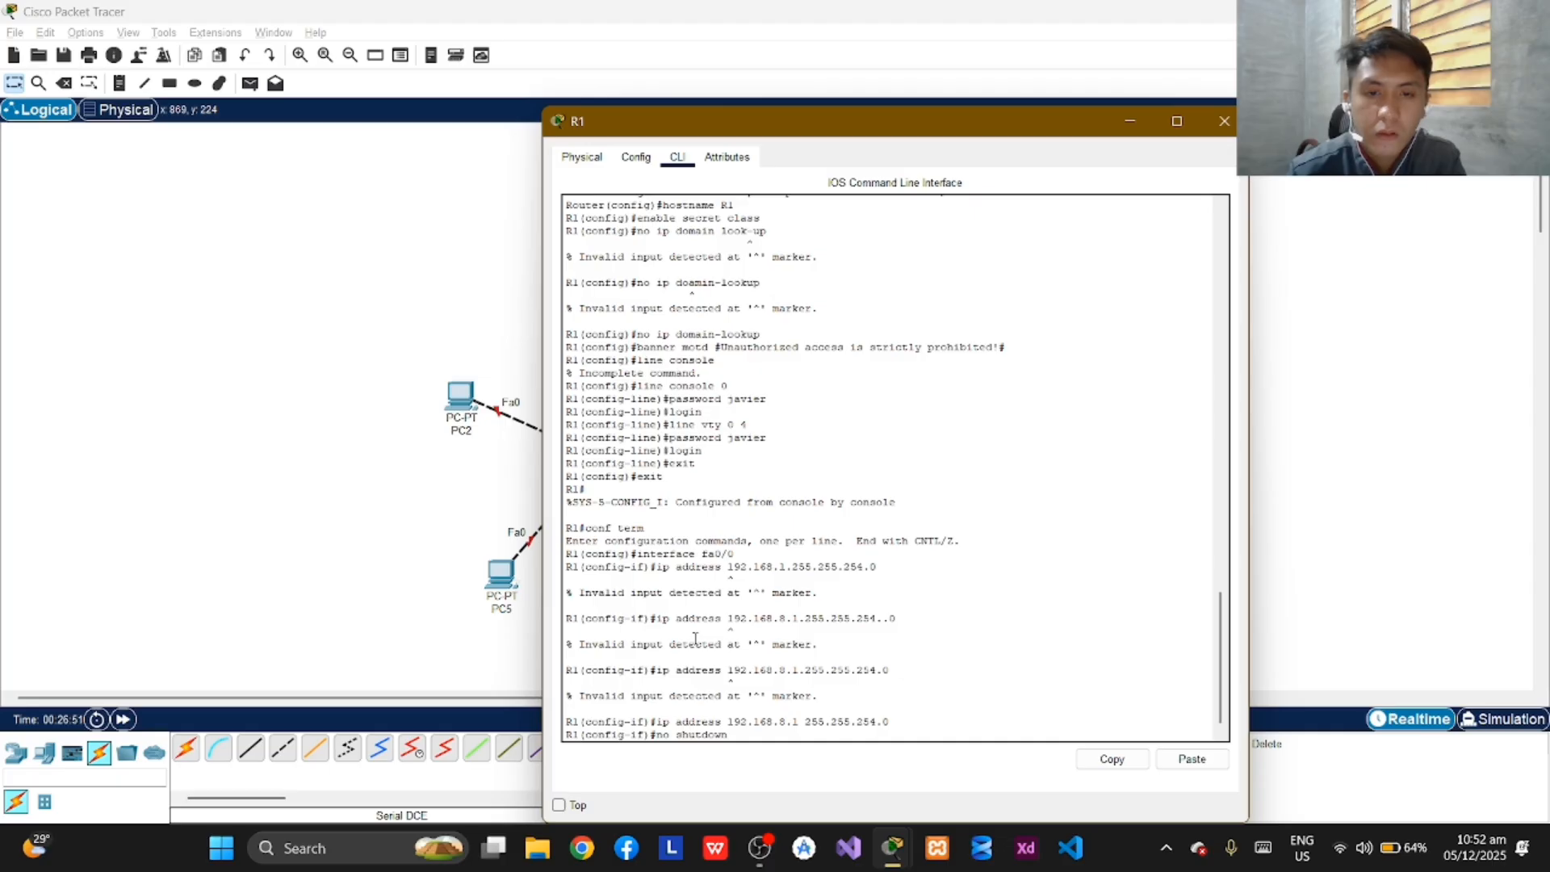
key("Return")
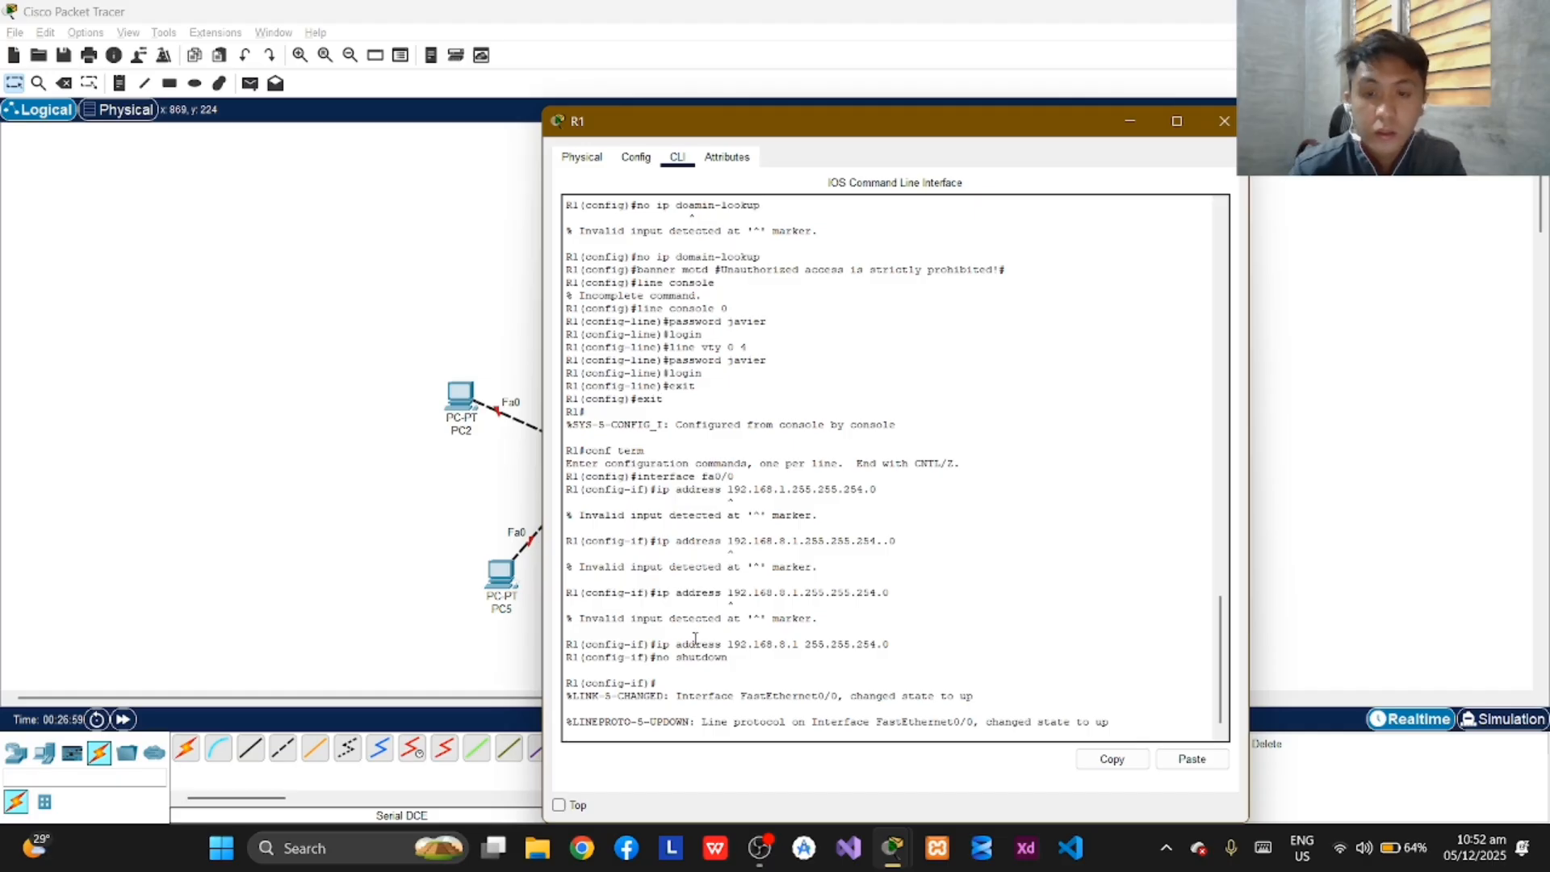
key("Return")
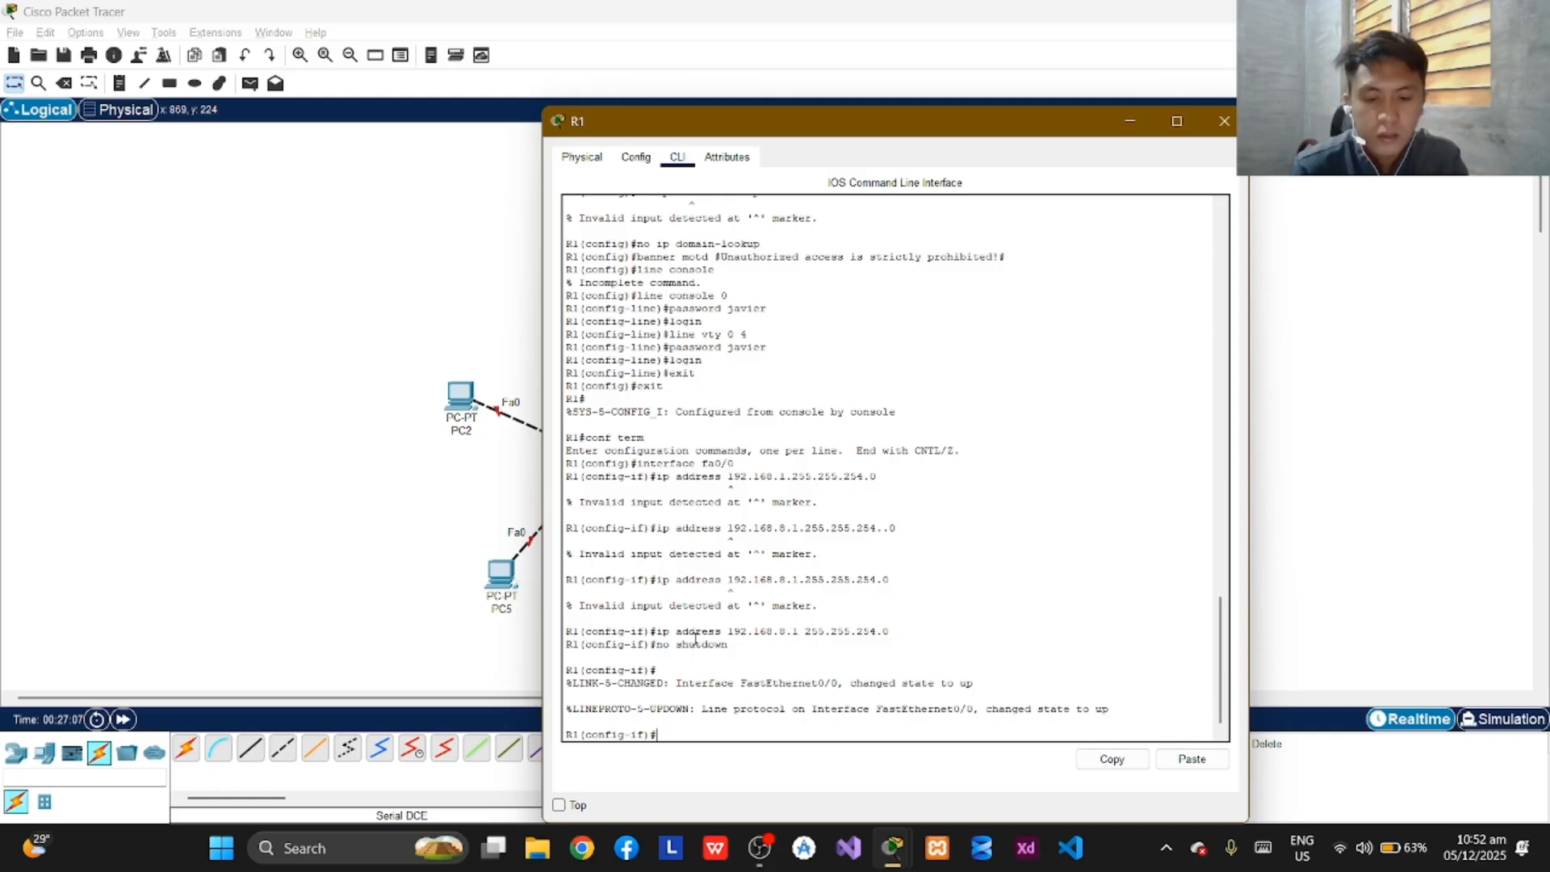
key("Return")
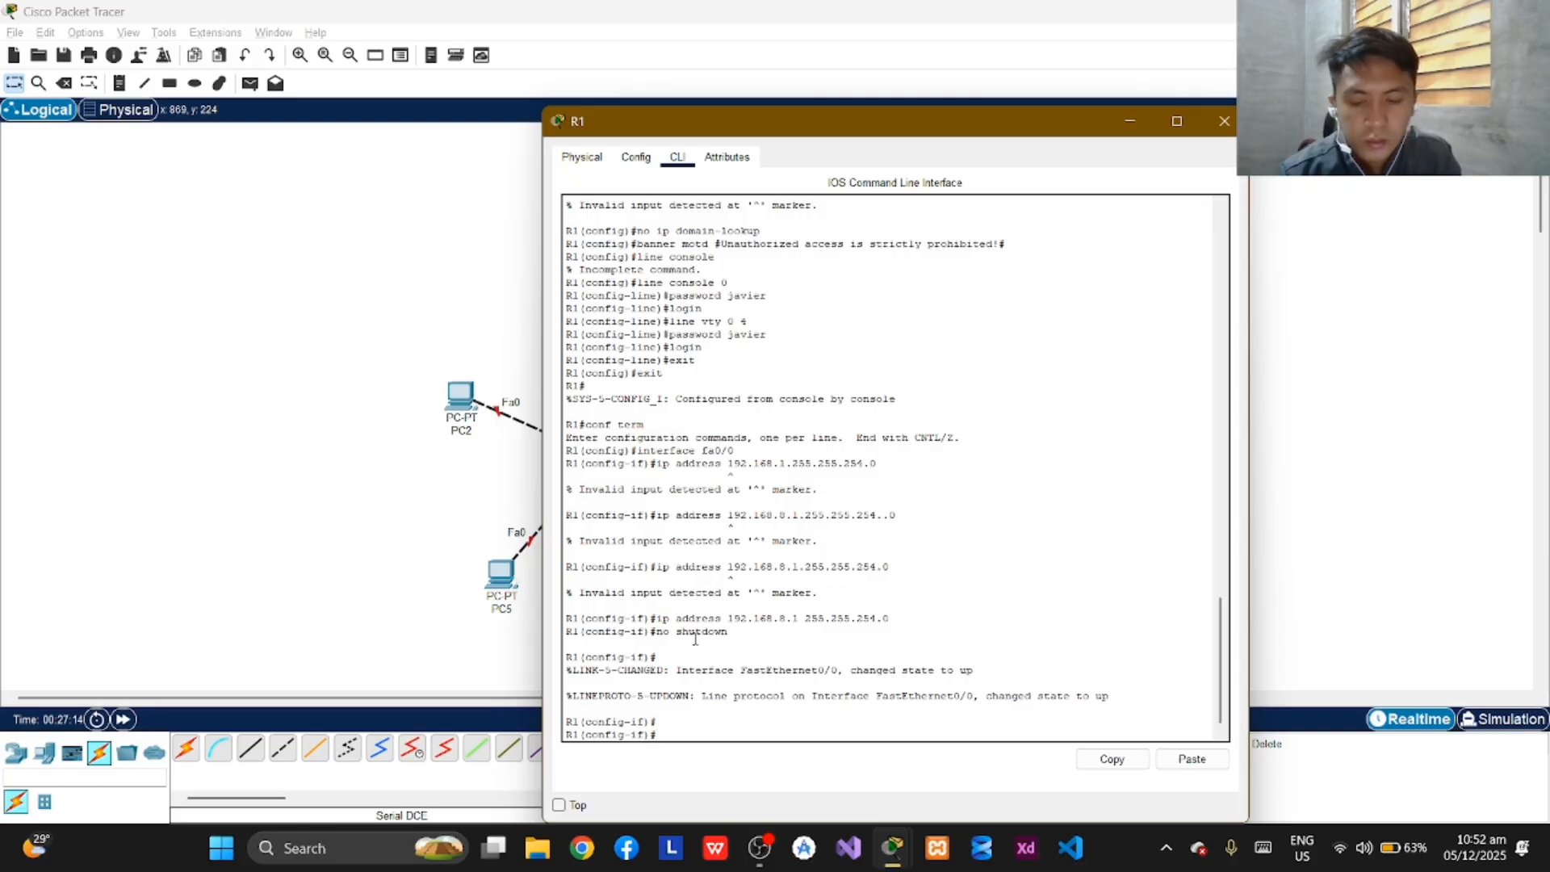
Switch to the configuration mode of interface fa0/1 on R1.
type("interfac")
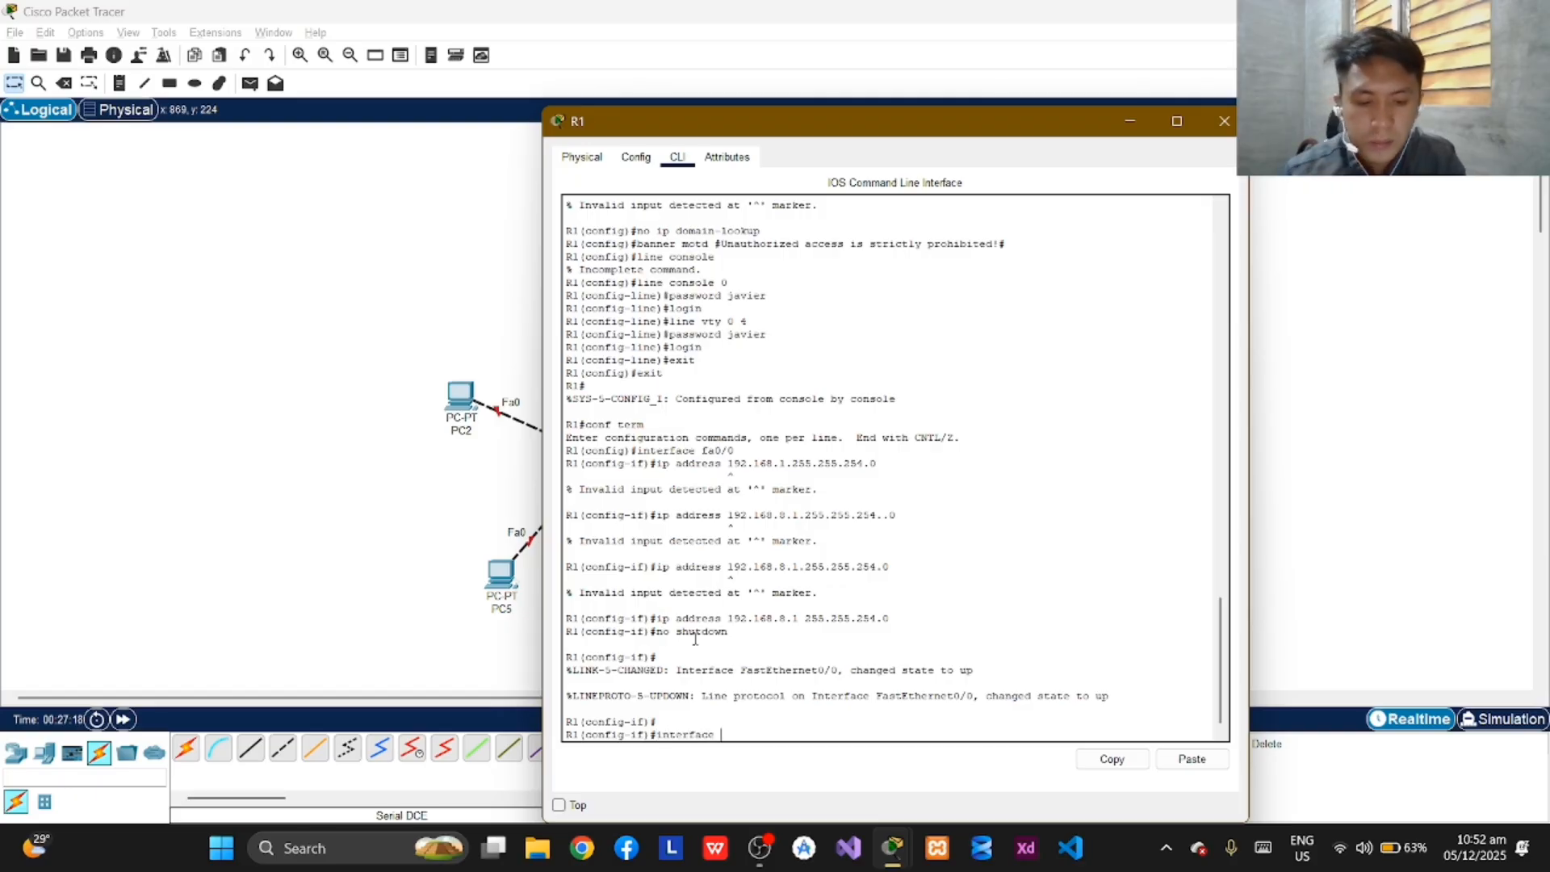
type("e fa")
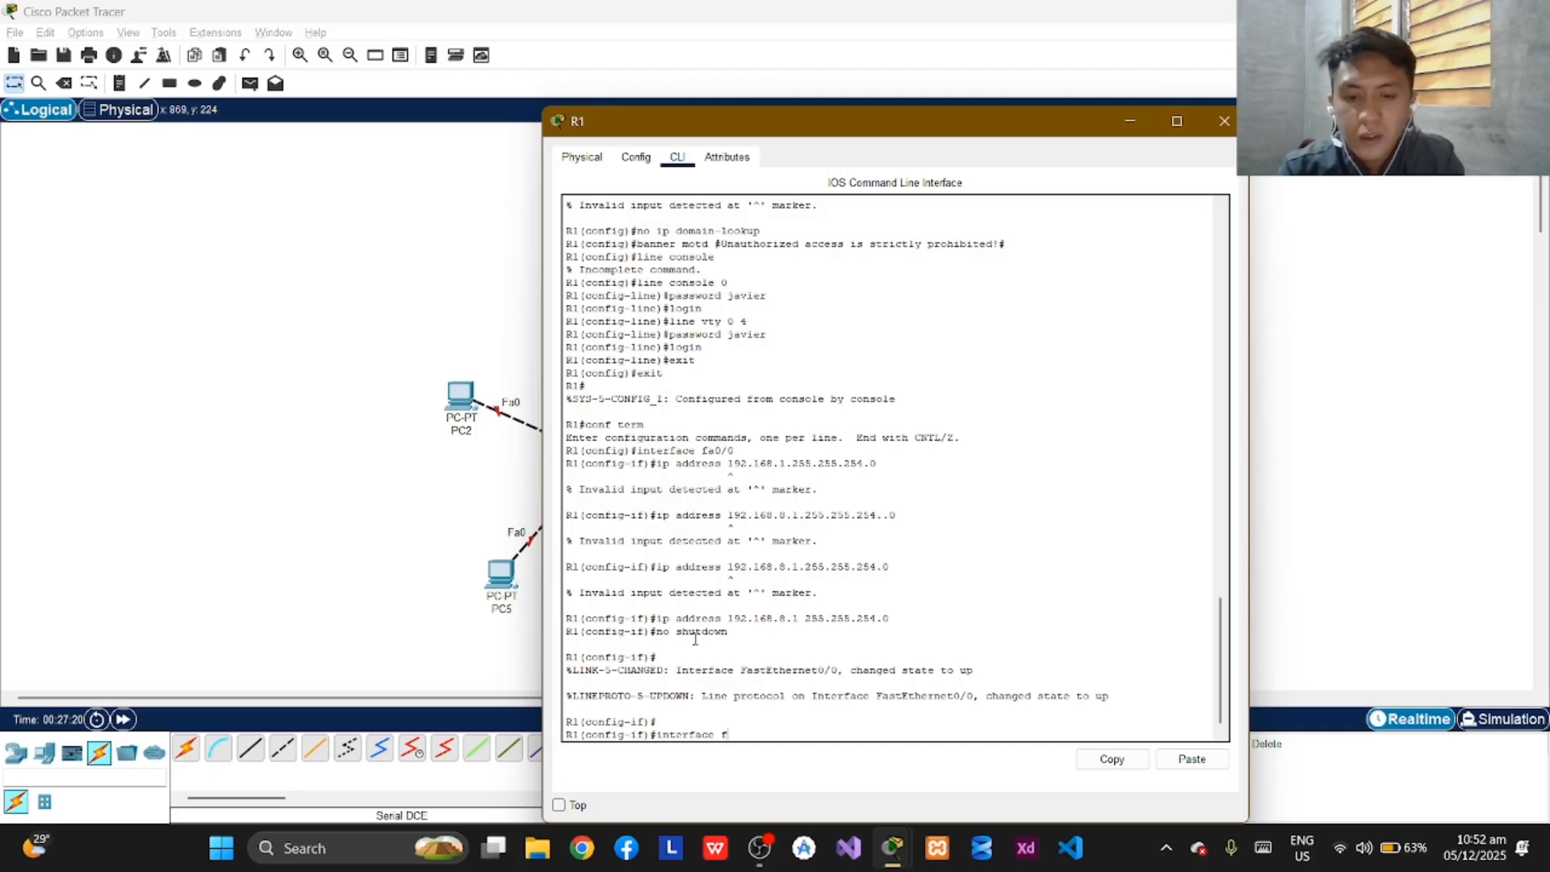
type("0/")
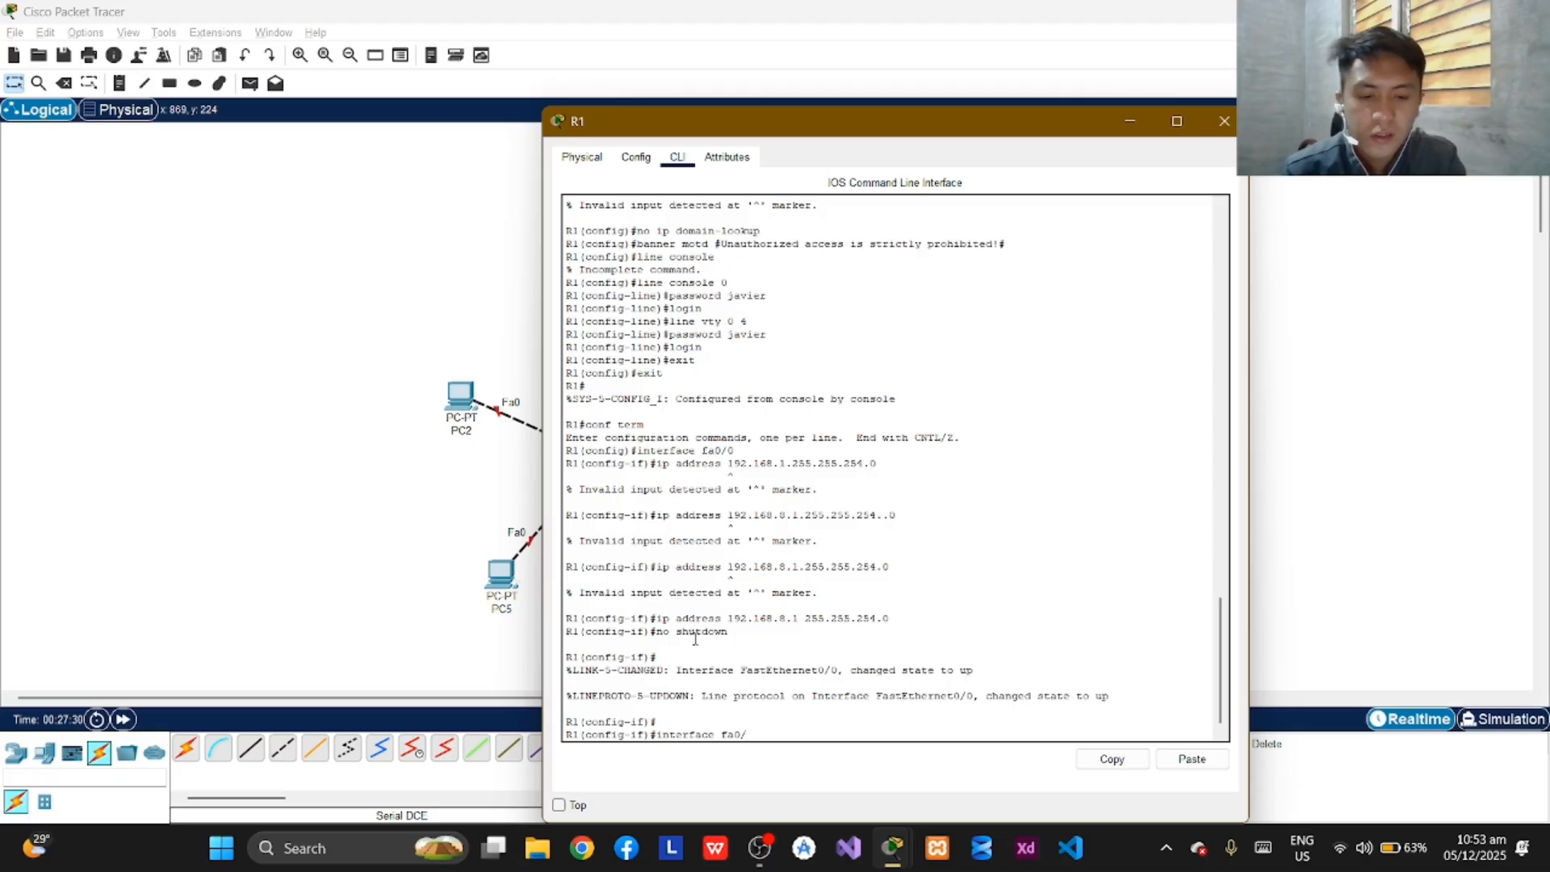
type("1")
key("Return")
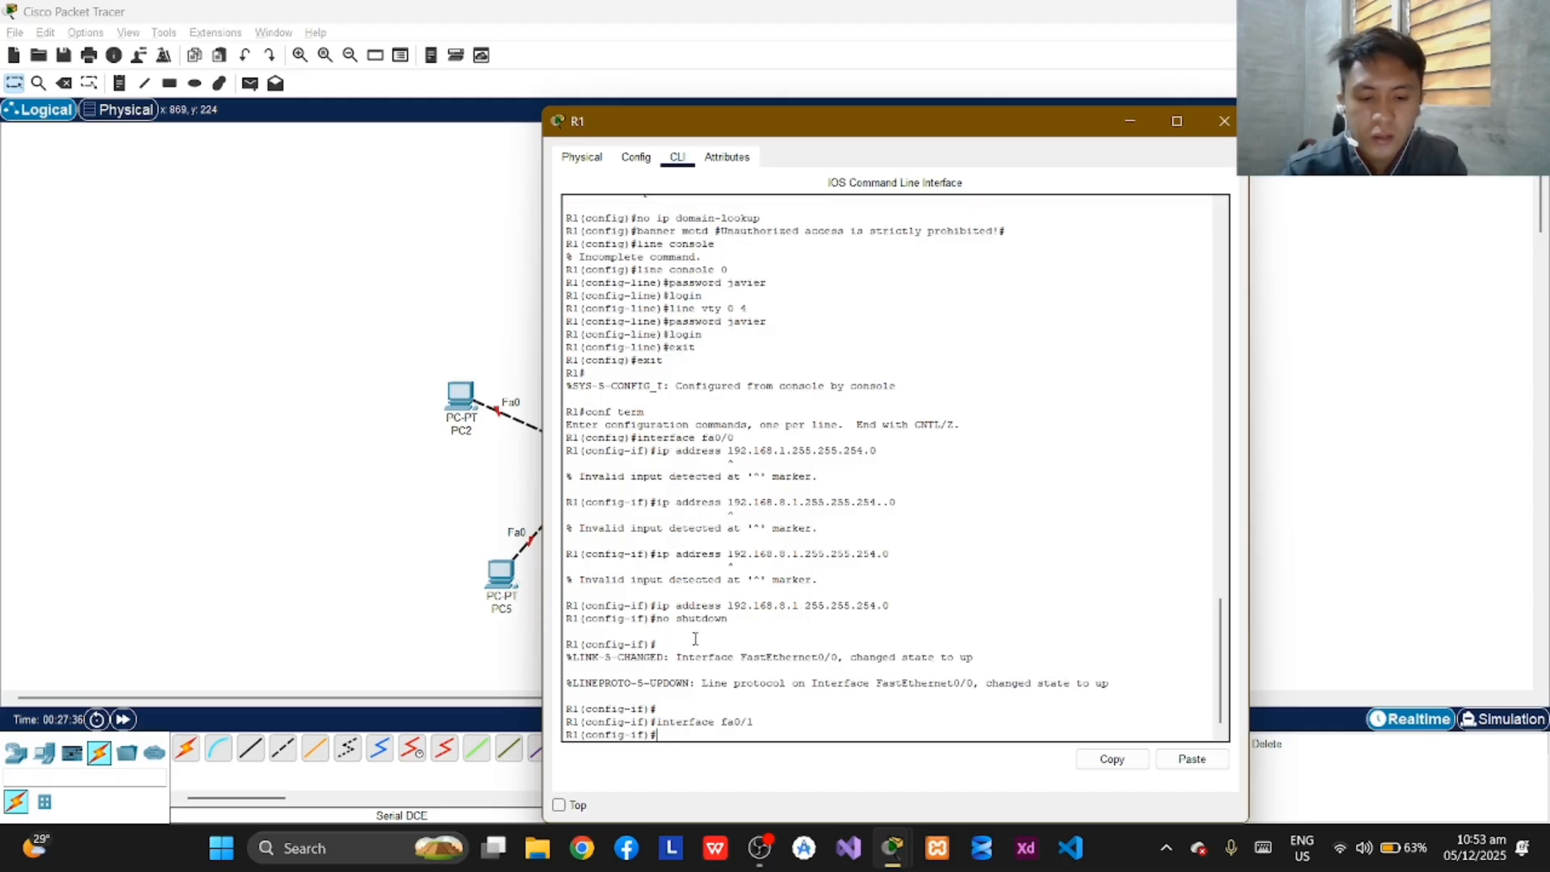
Assign IP address 192.168.11.1 with subnet mask 255.255.255.128 to R1's fa0/1 interface.
type("ip ad")
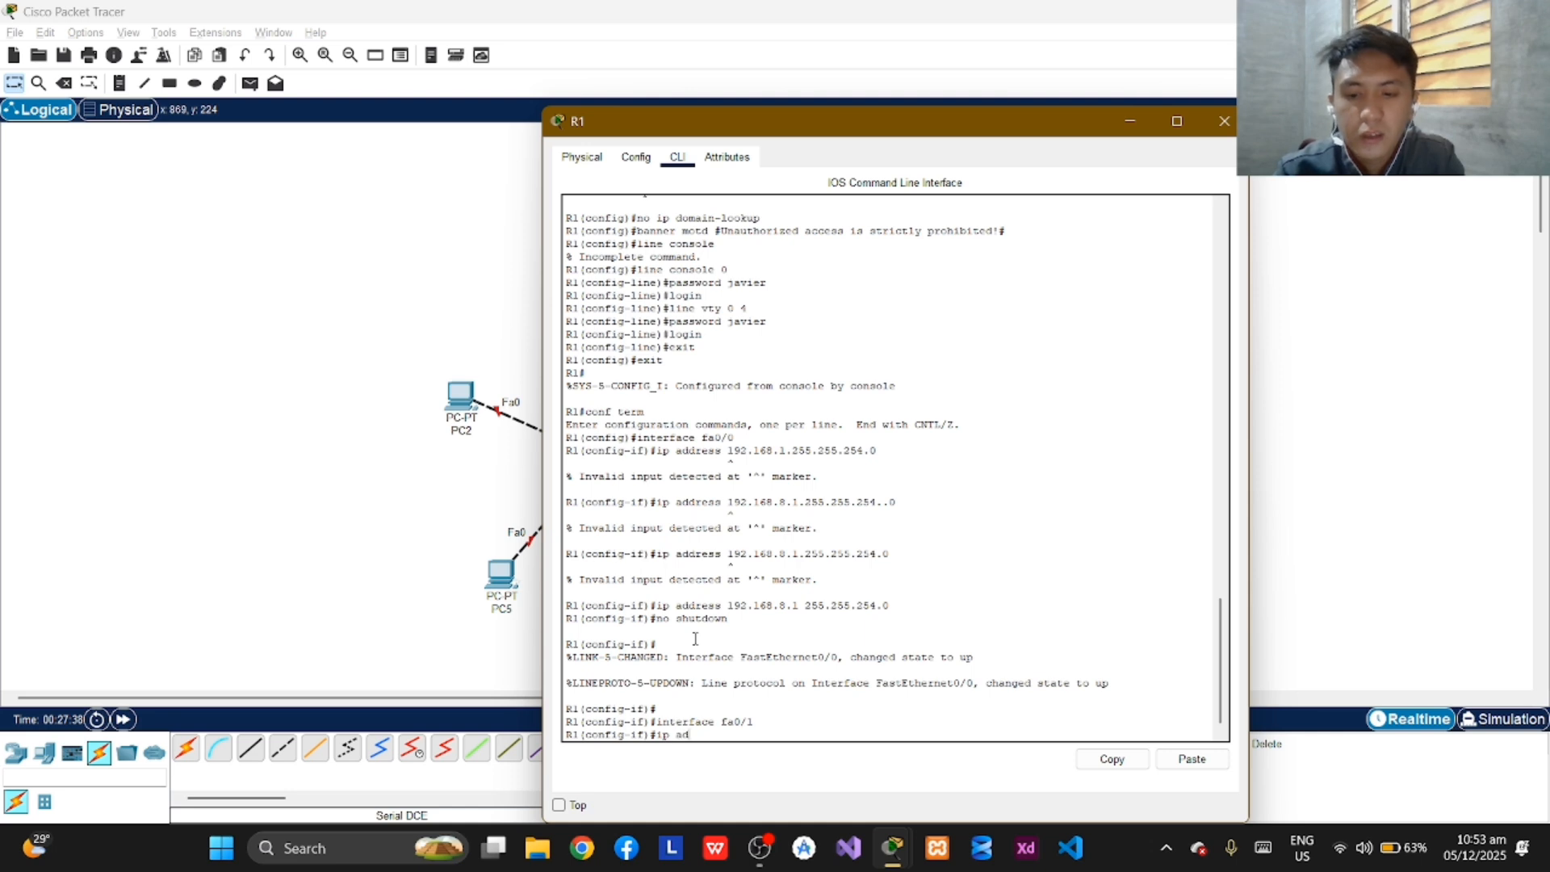
type("dress")
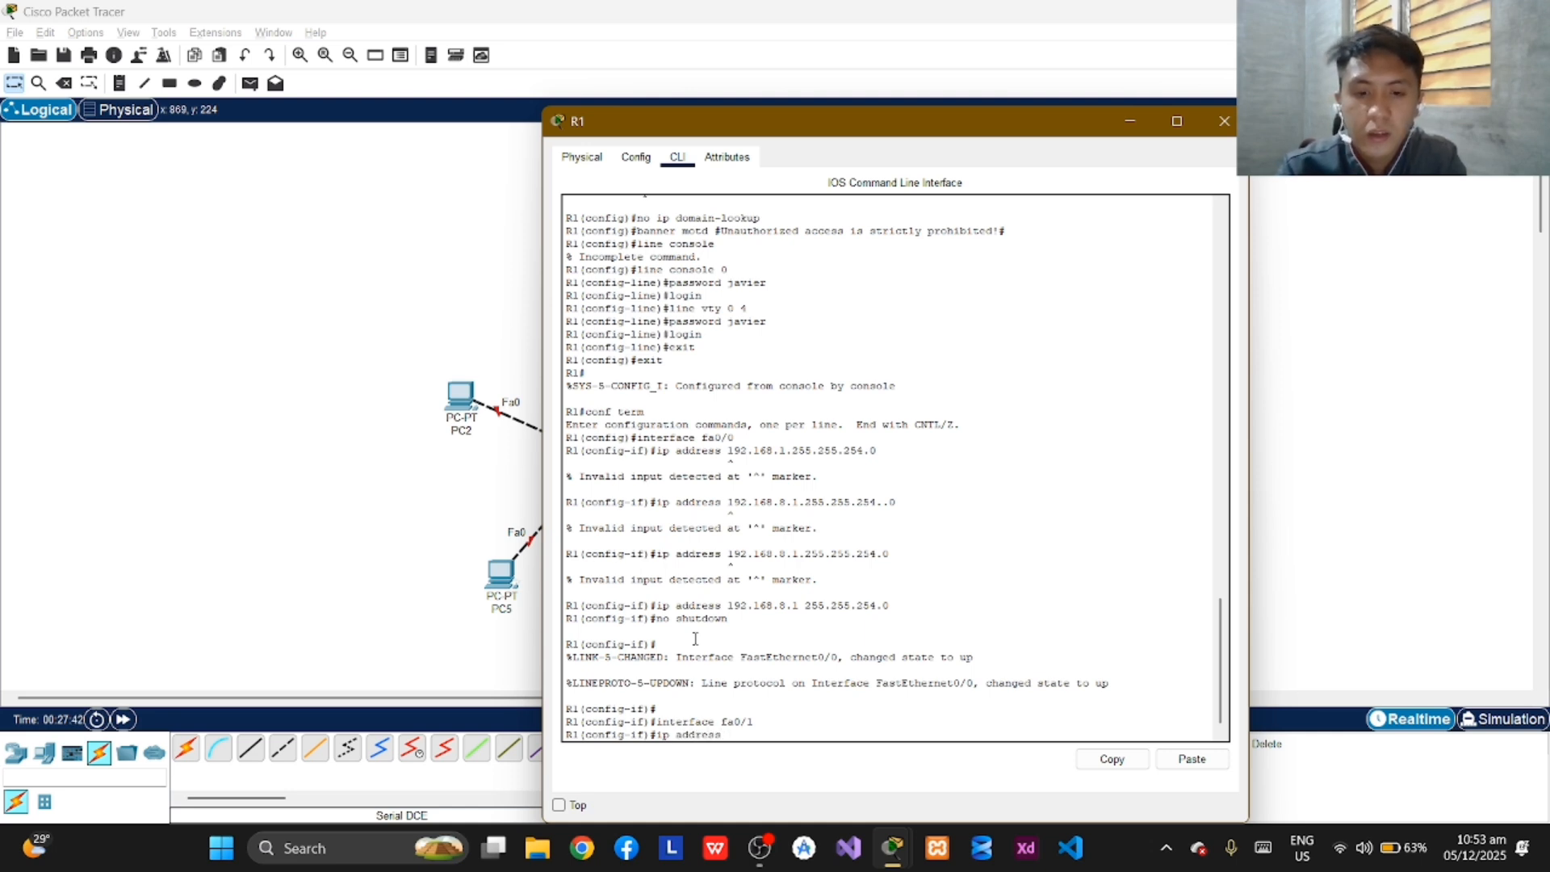
type(" 192")
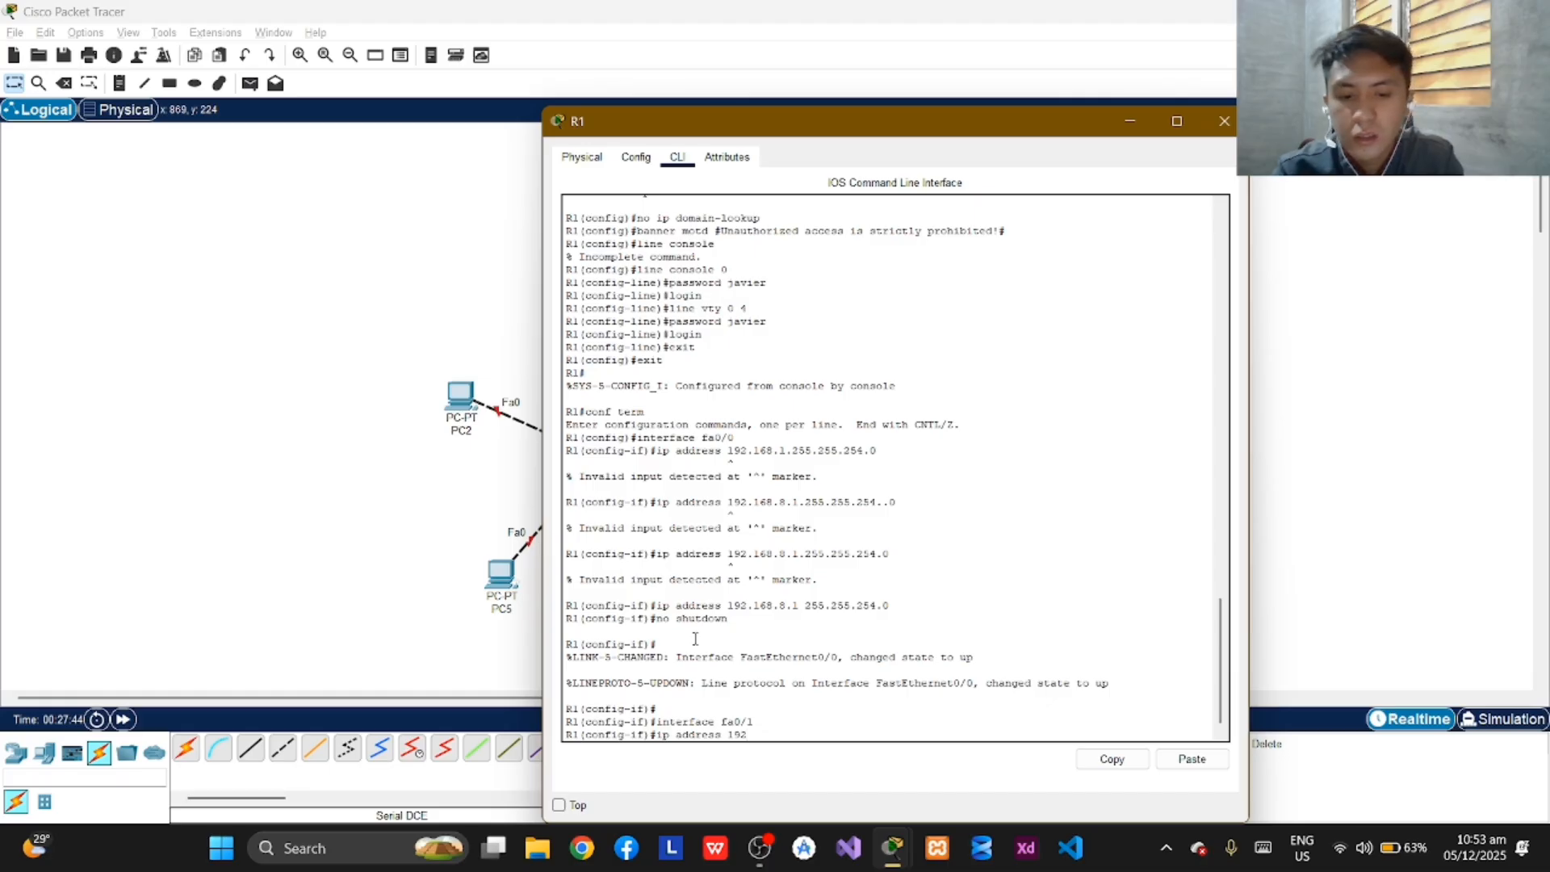
type(".168")
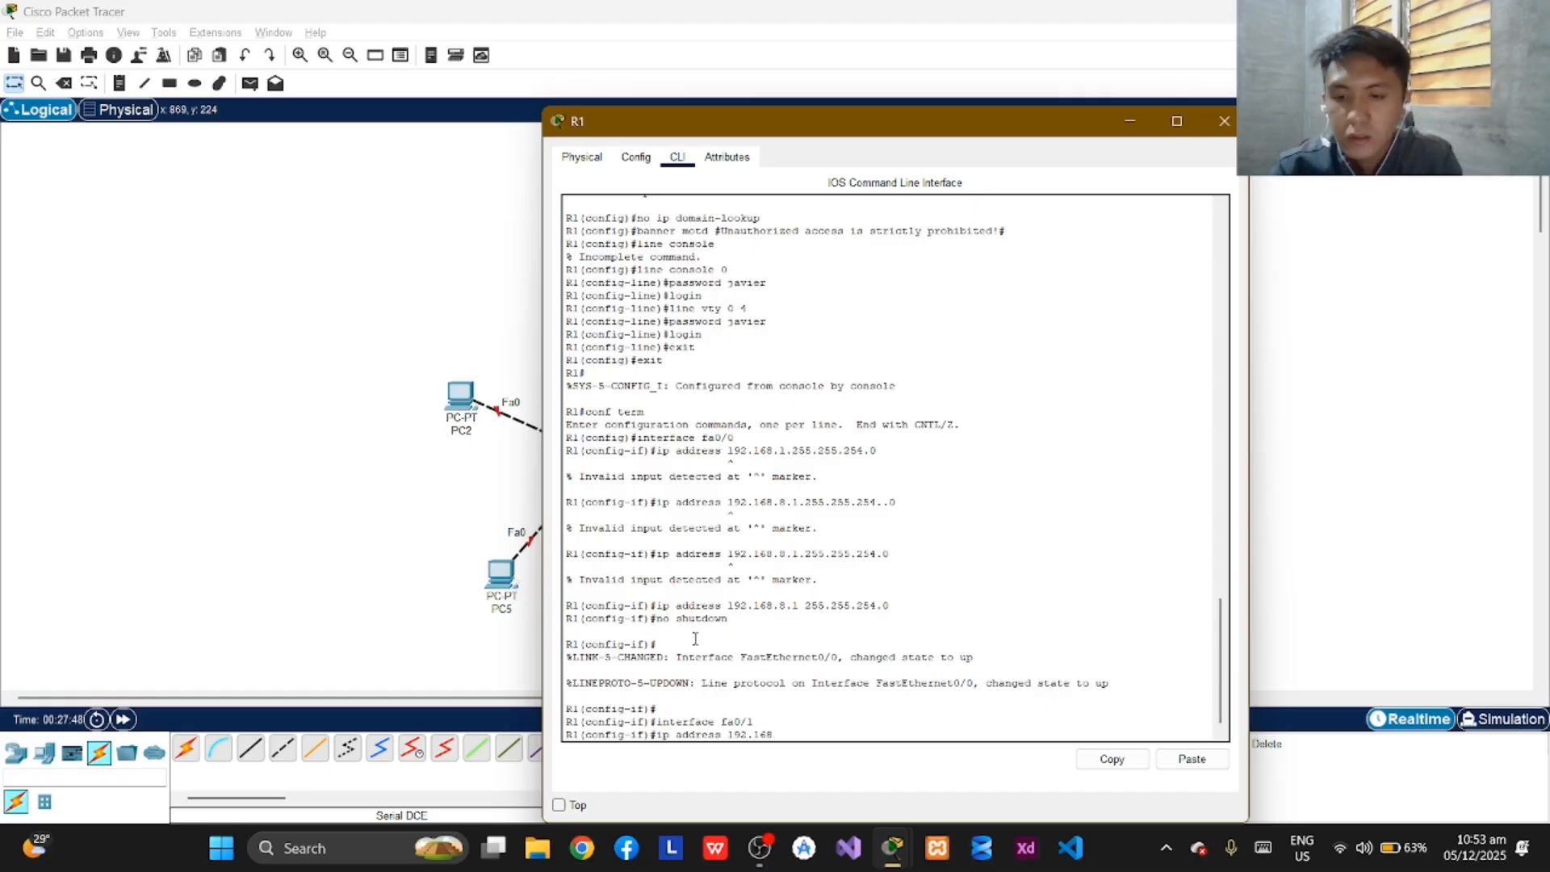
type(".11.1")
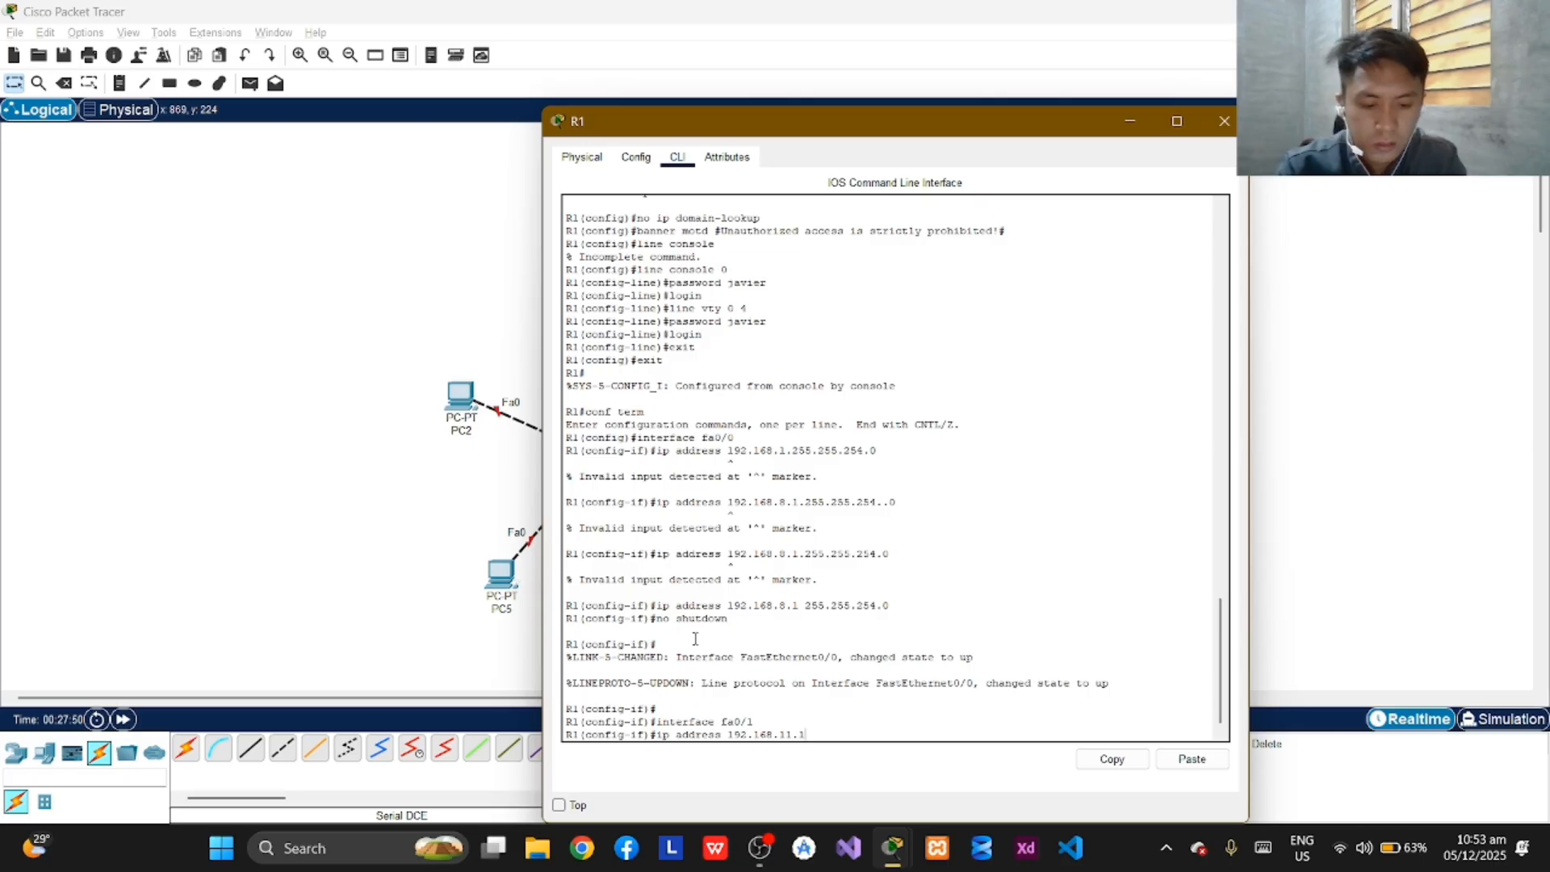
type(" 255")
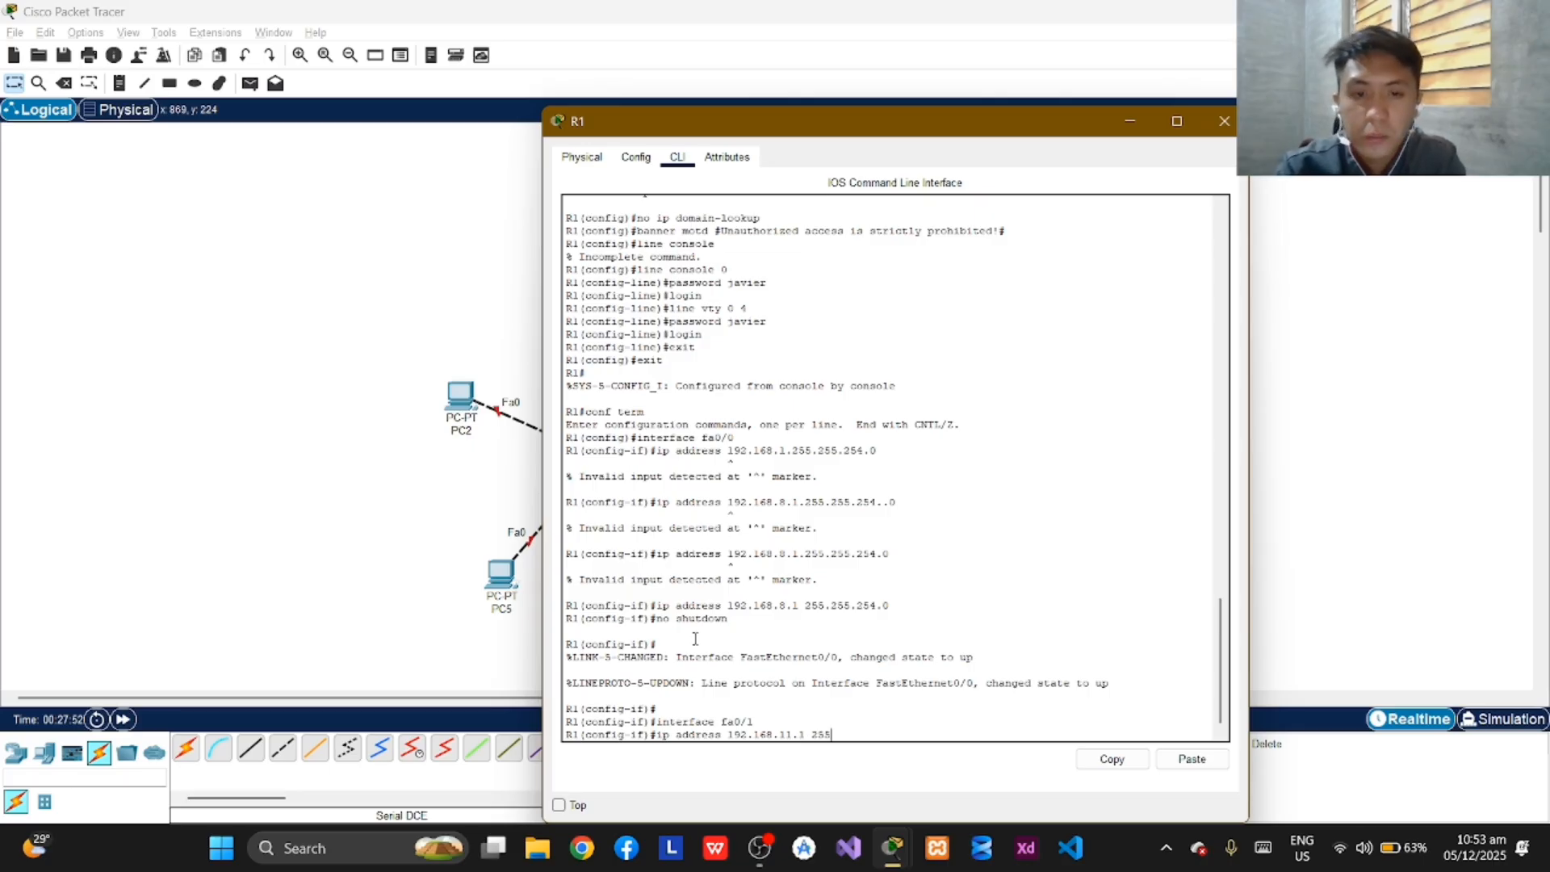
type(".255")
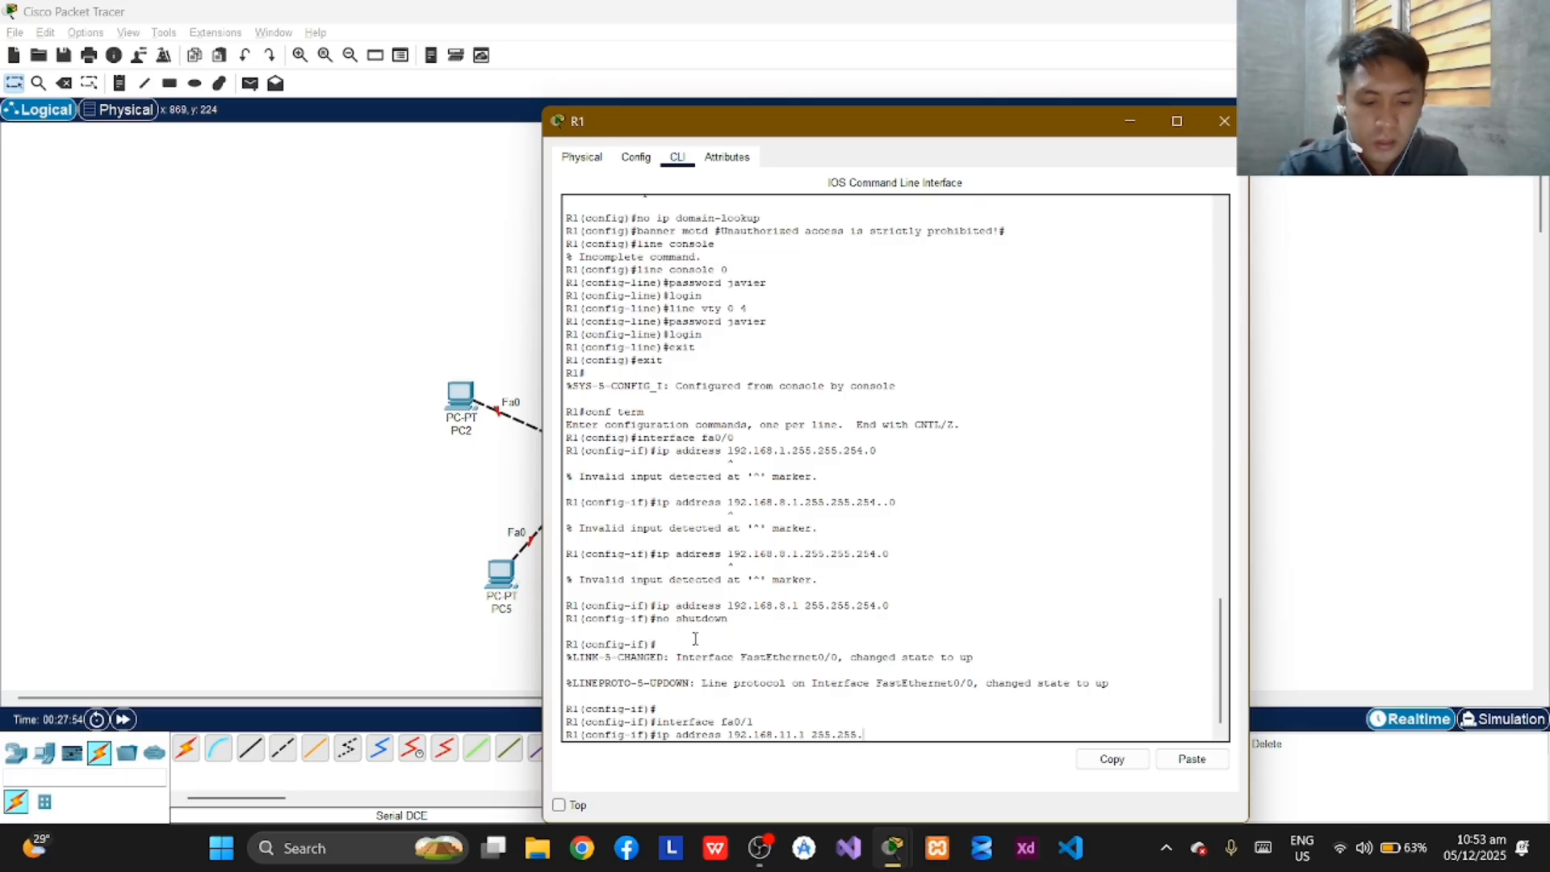
type(".")
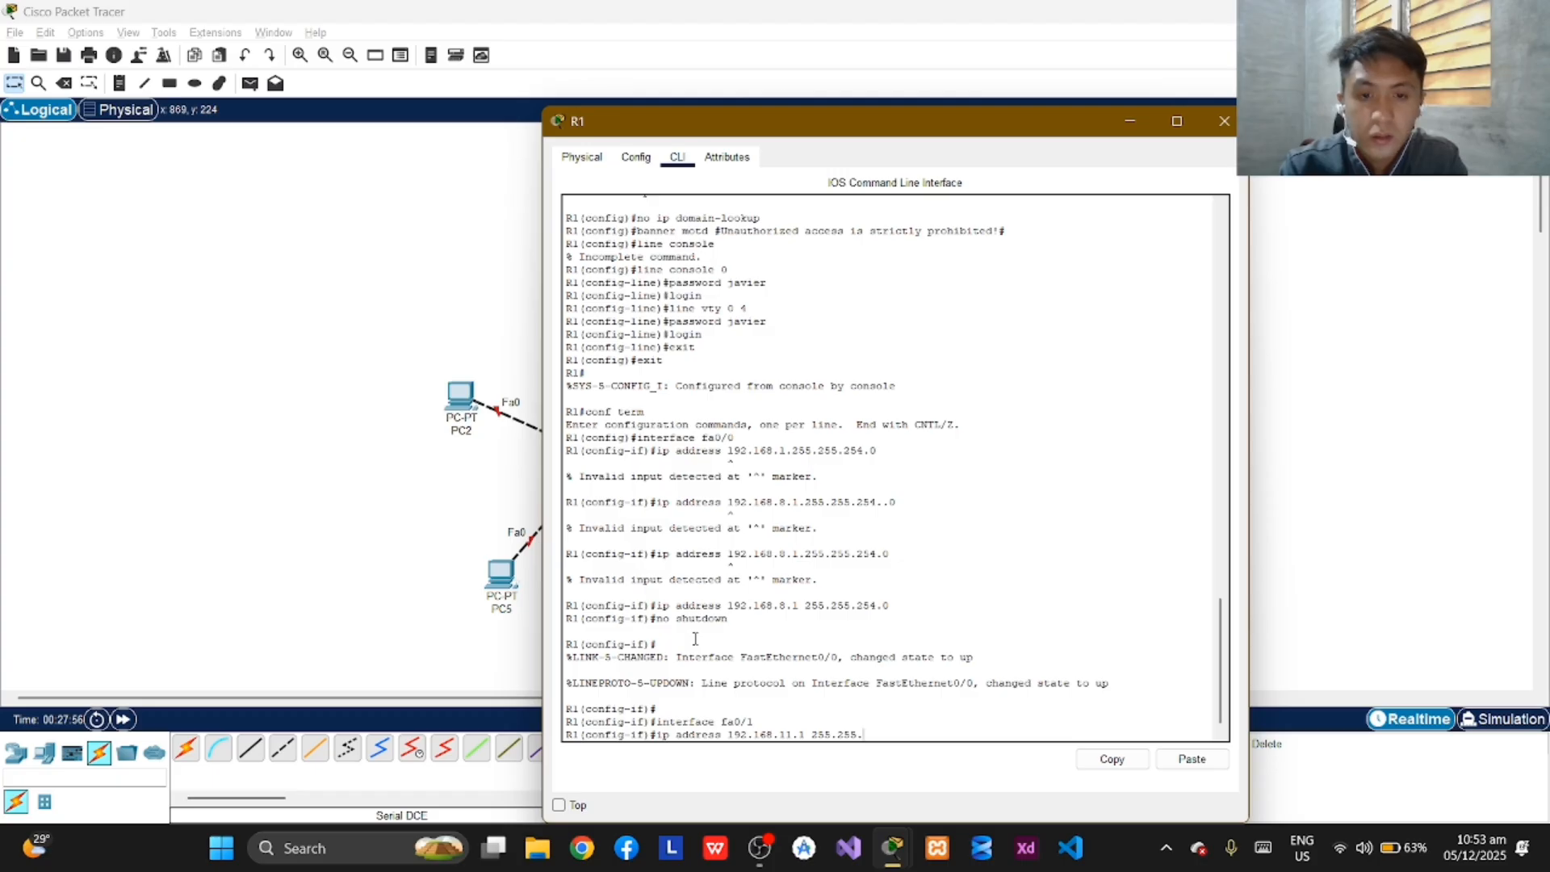
type(".2")
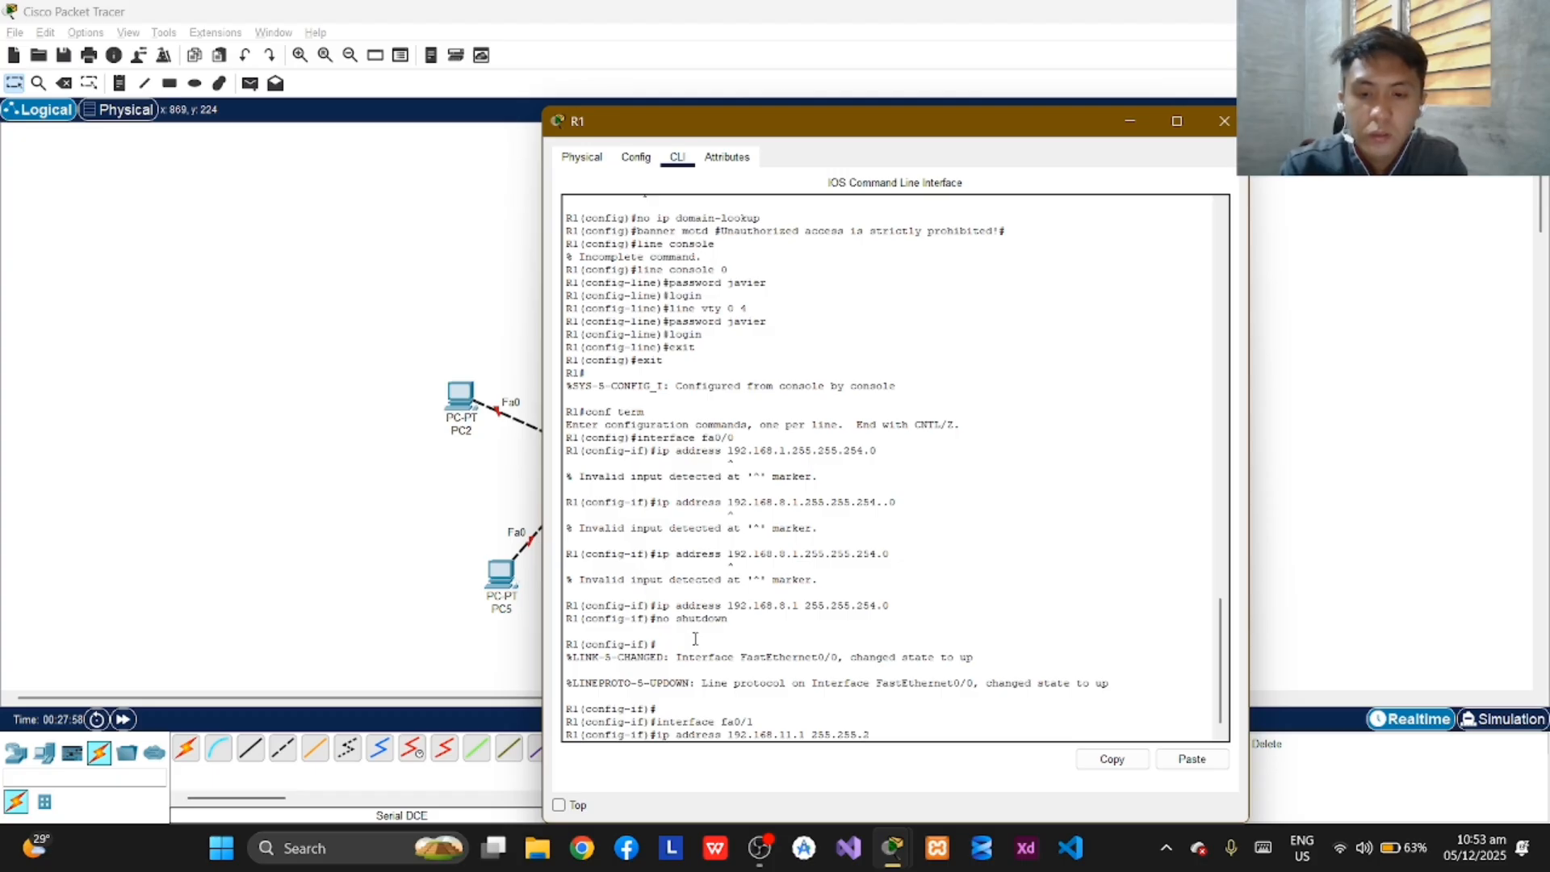
type("55.128")
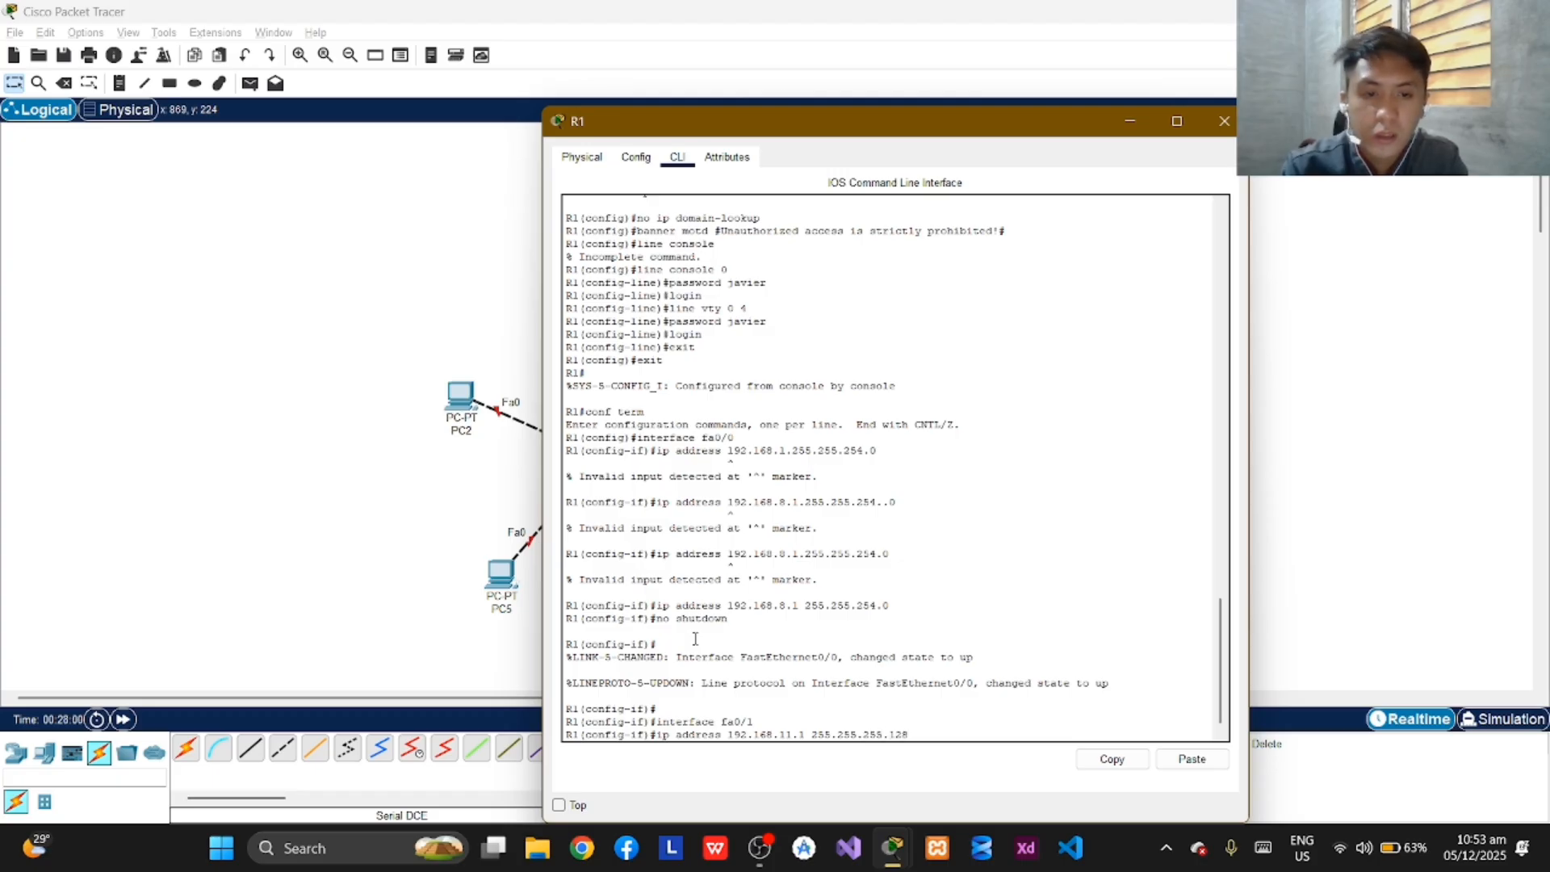
key("Return")
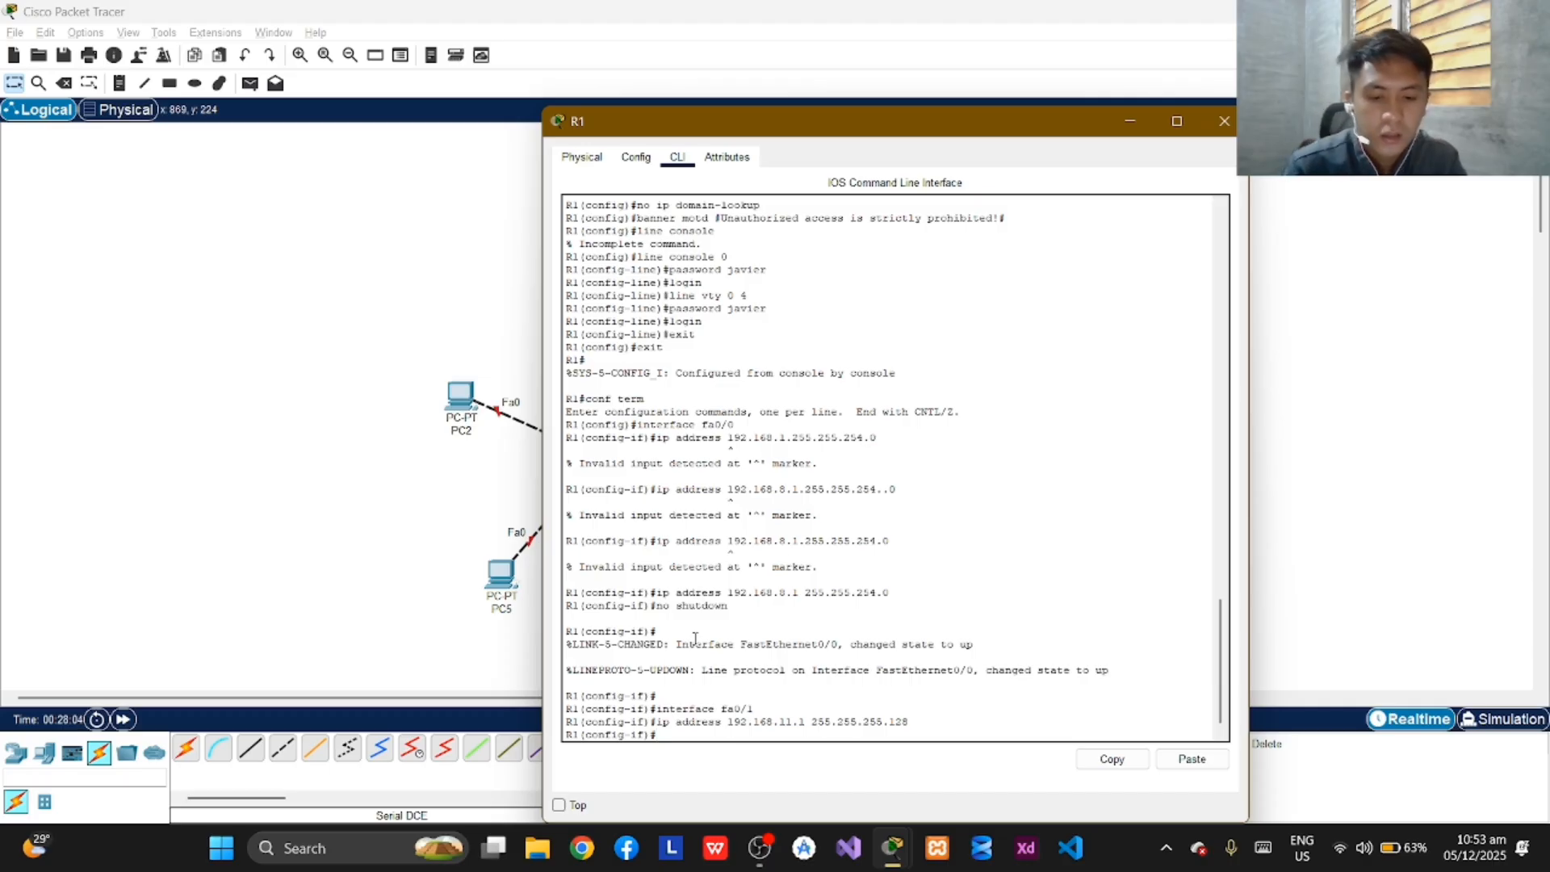
Try to bring up R1's fa0/1 interface with the command "no shutddwon".
type("no s")
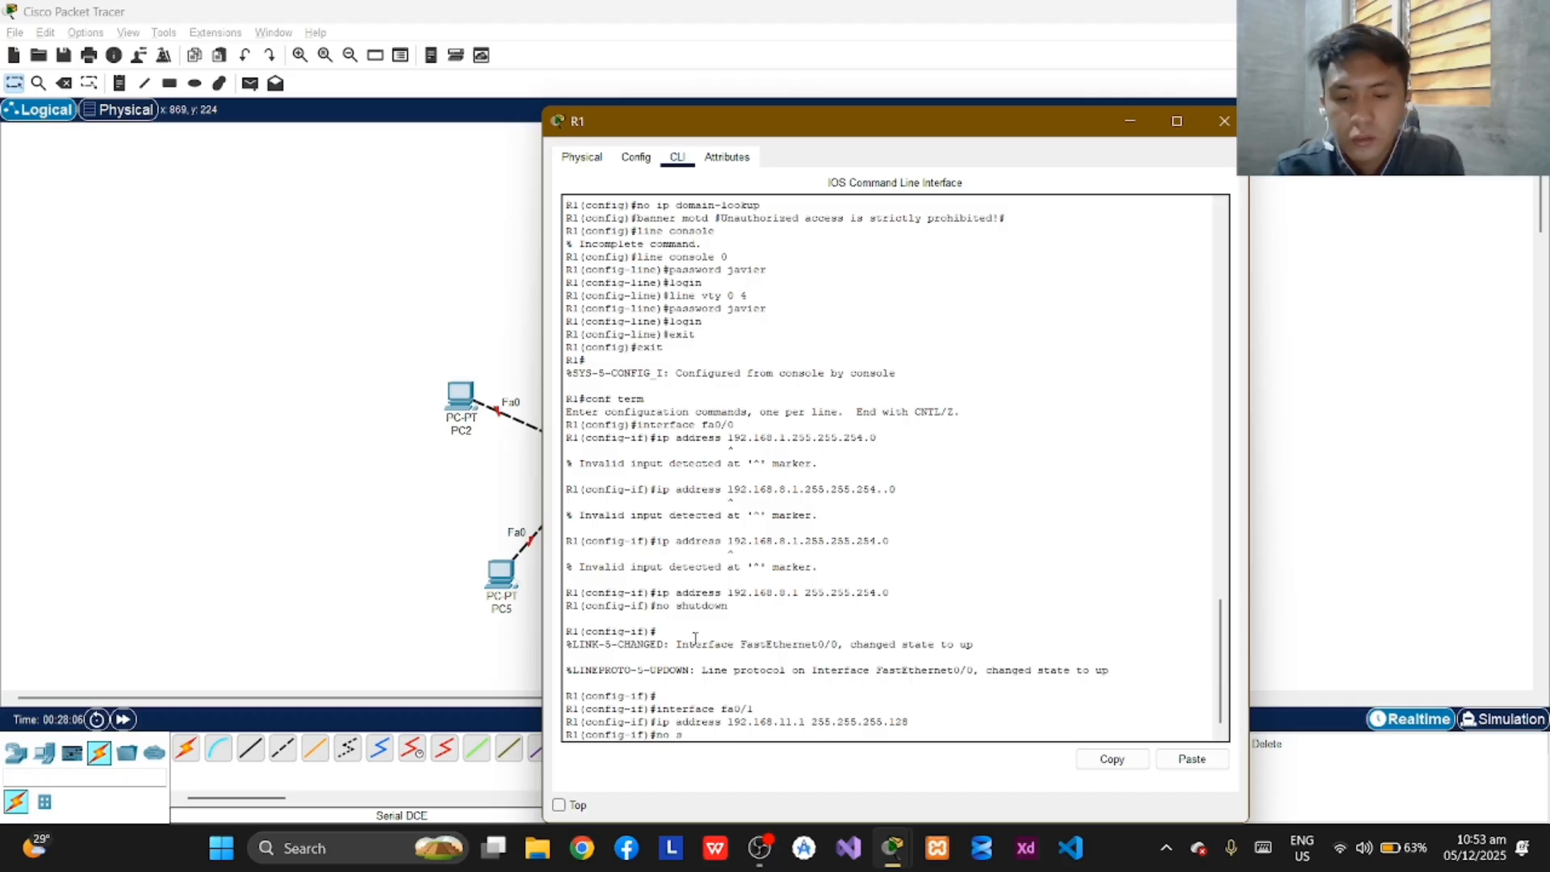
type("hutddwon")
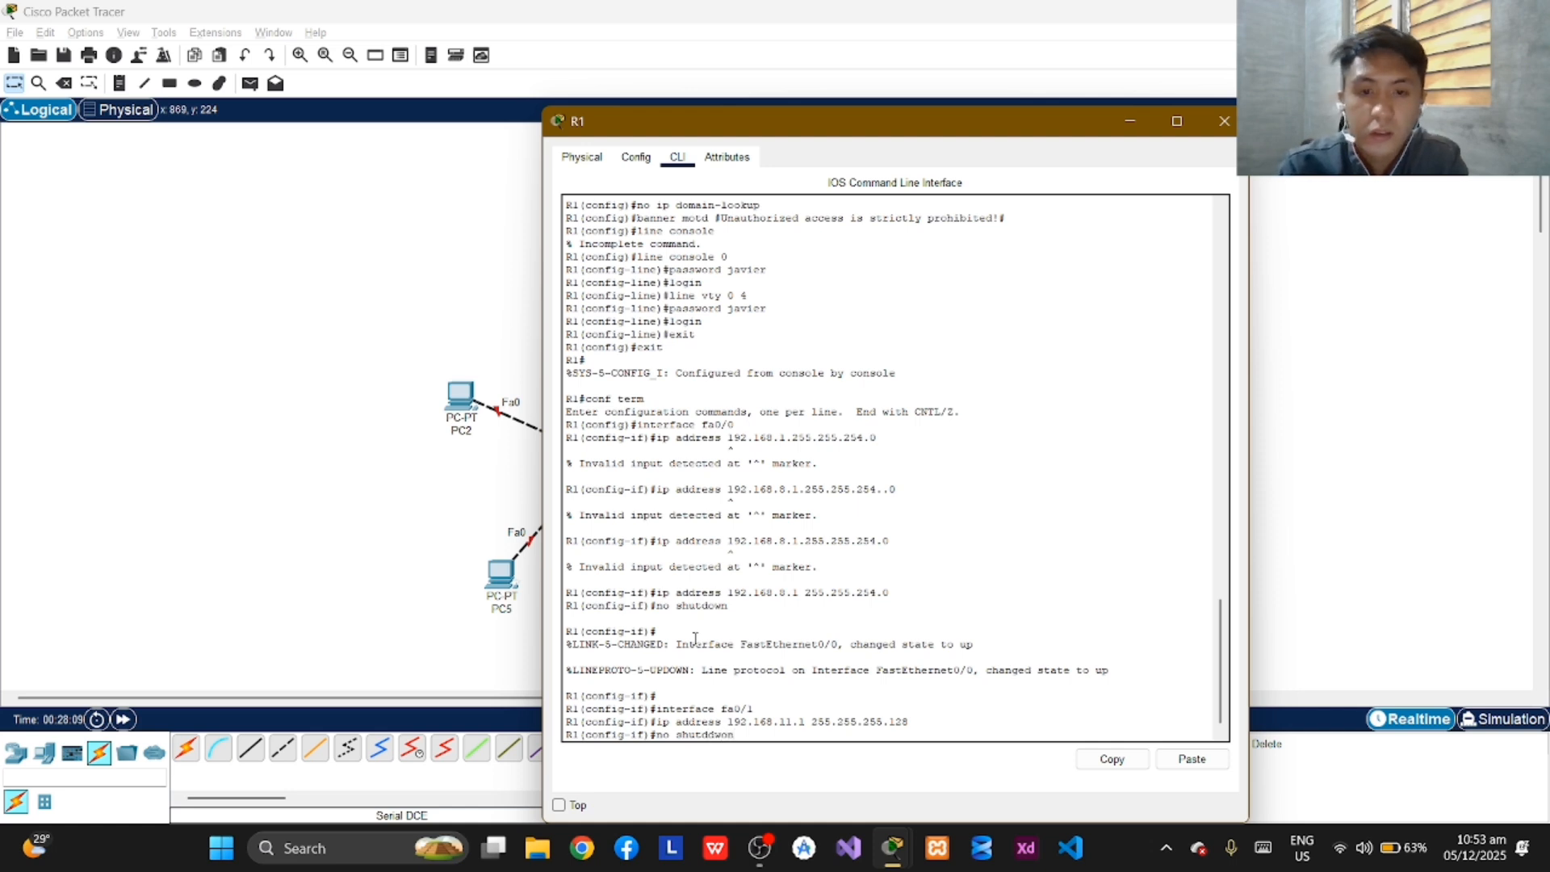
key("Return")
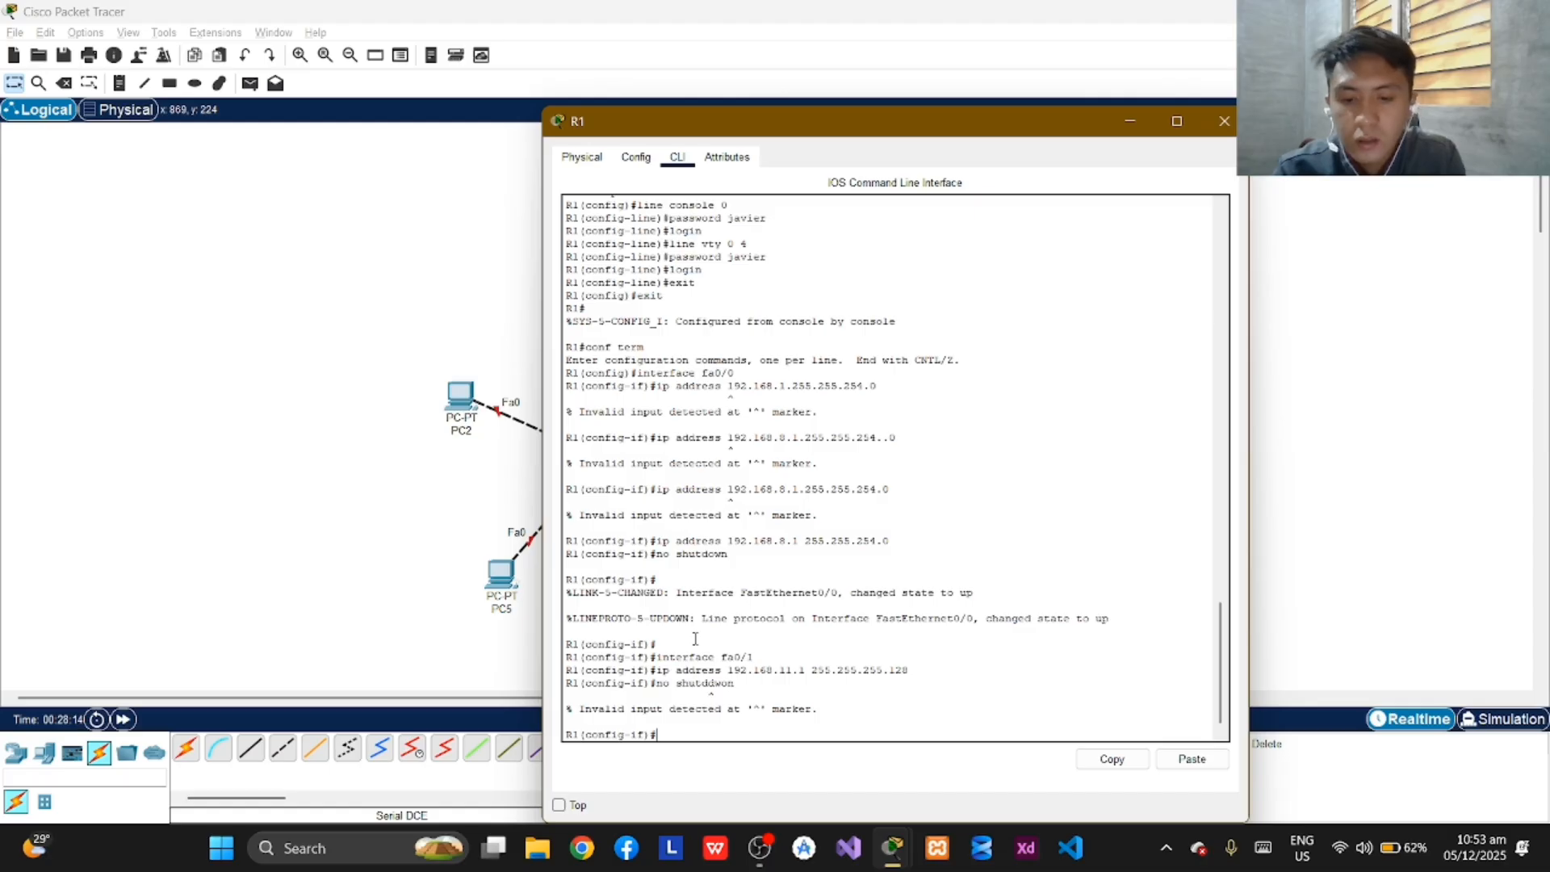
Bring up R1's fa0/1 interface with the correctly spelled "no shutdown" command.
type("no sh")
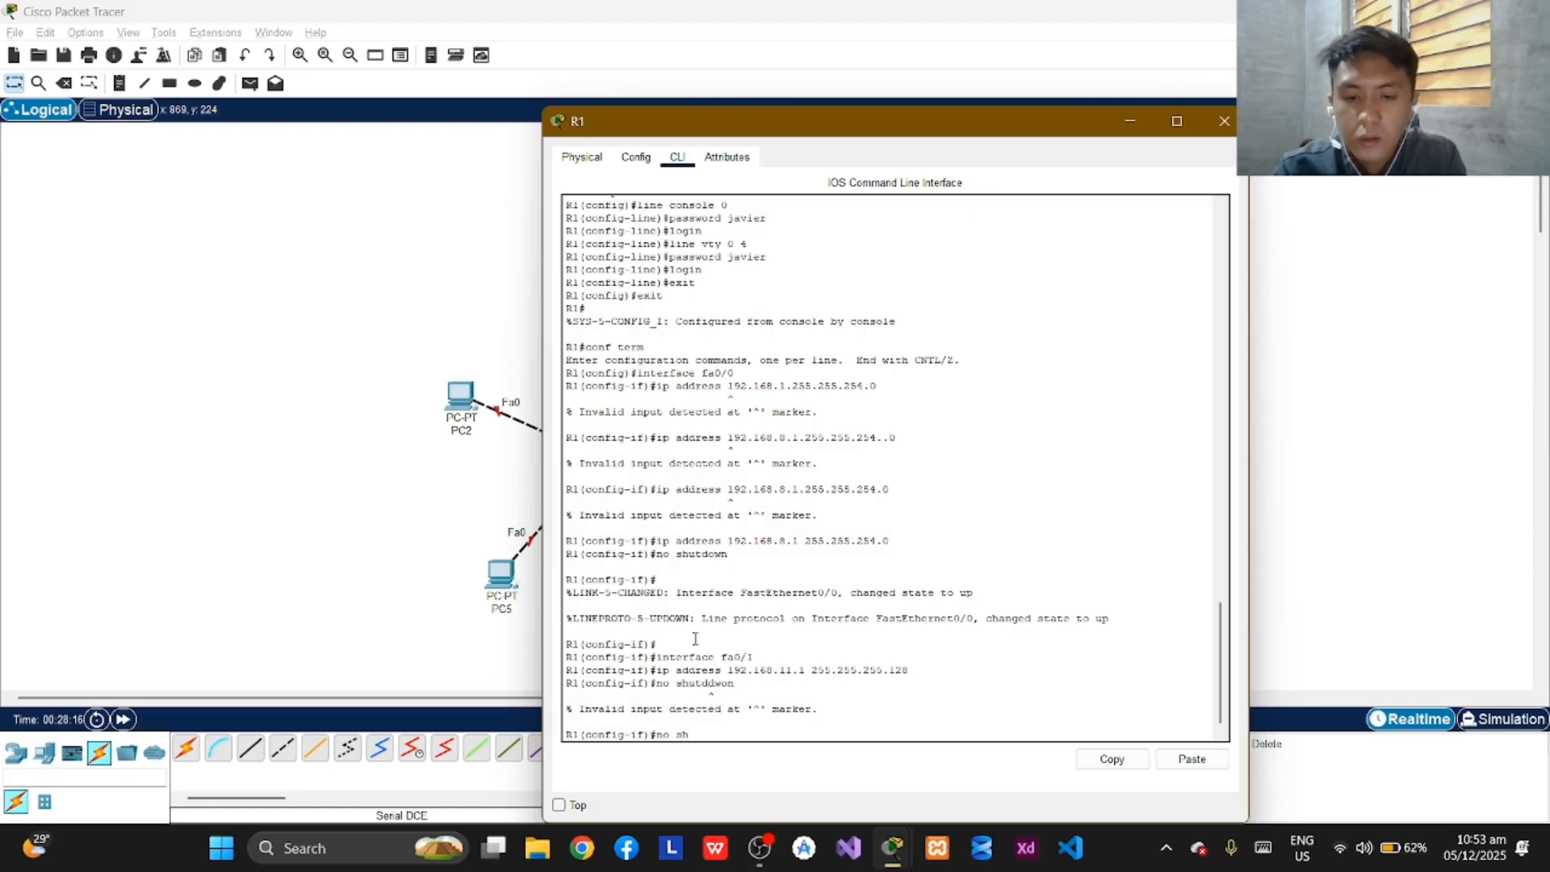
type("utdown")
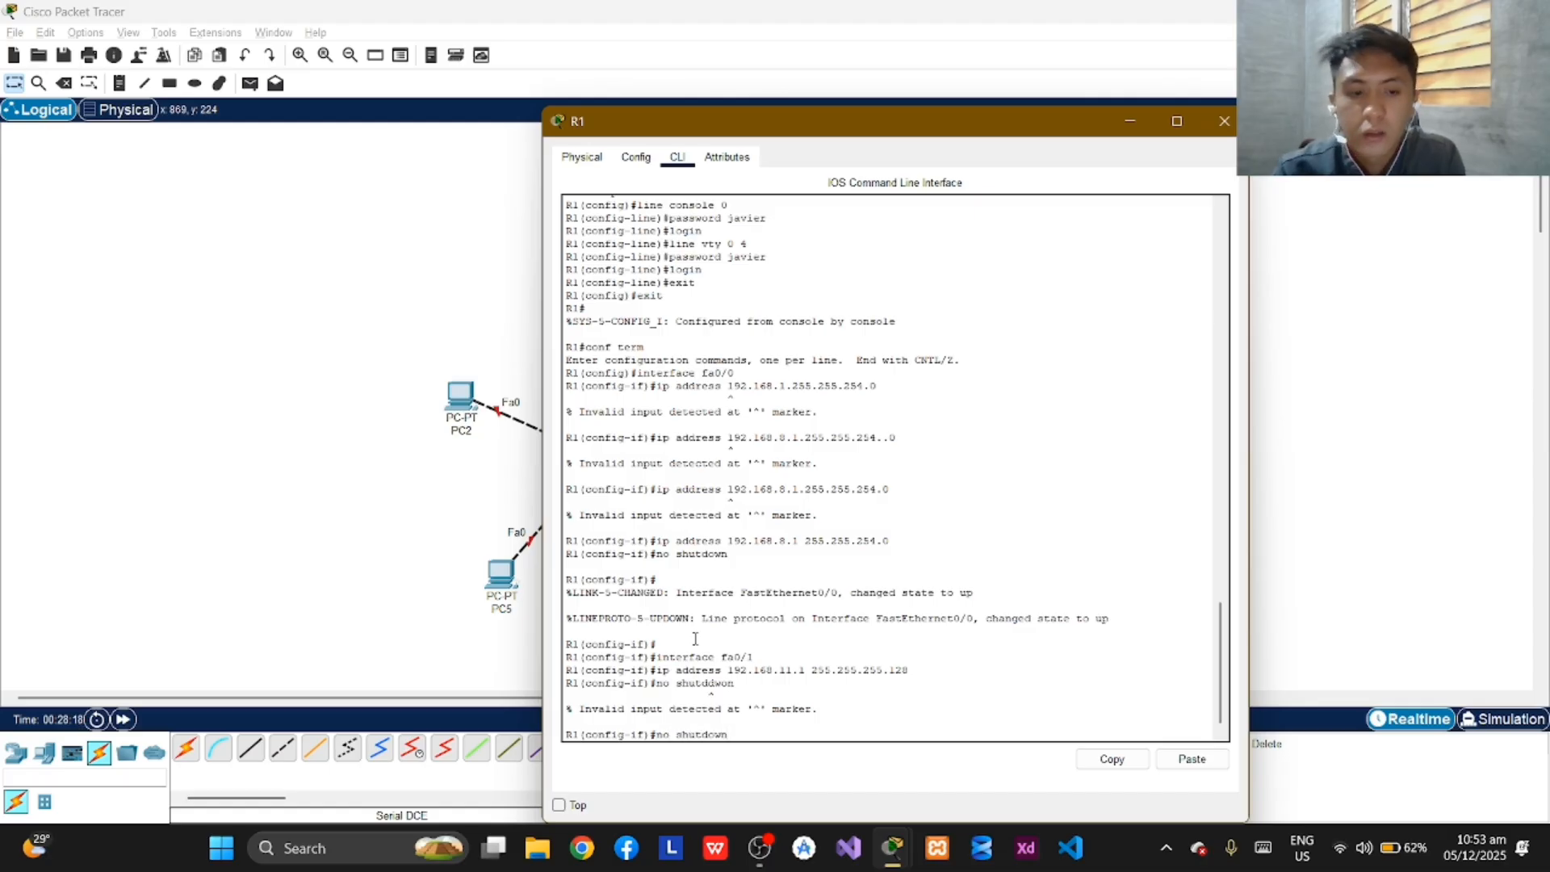
key("Return")
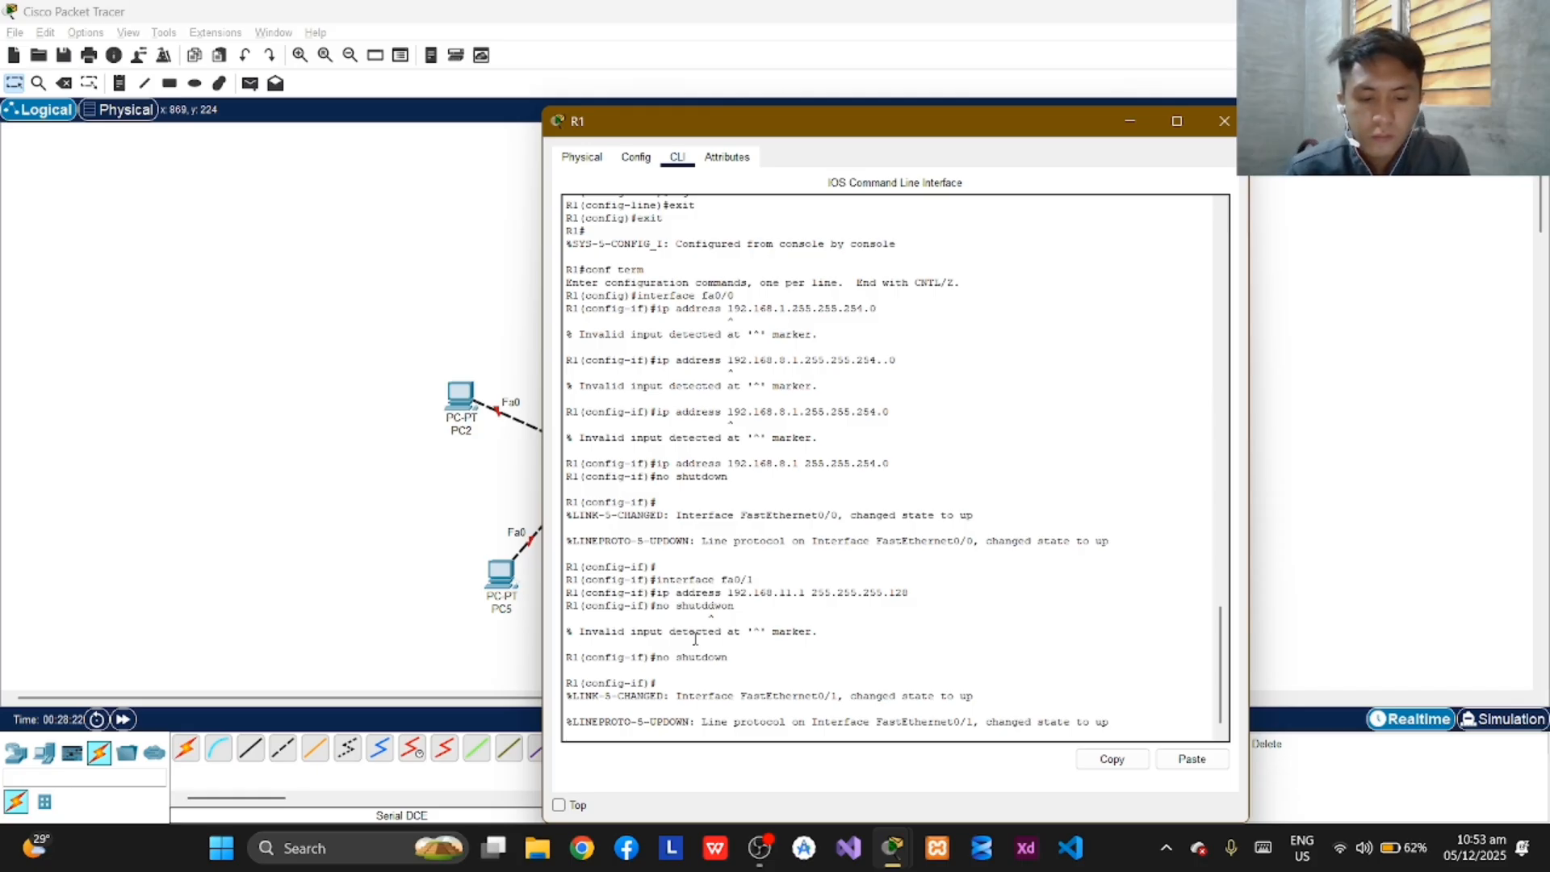
key("Return")
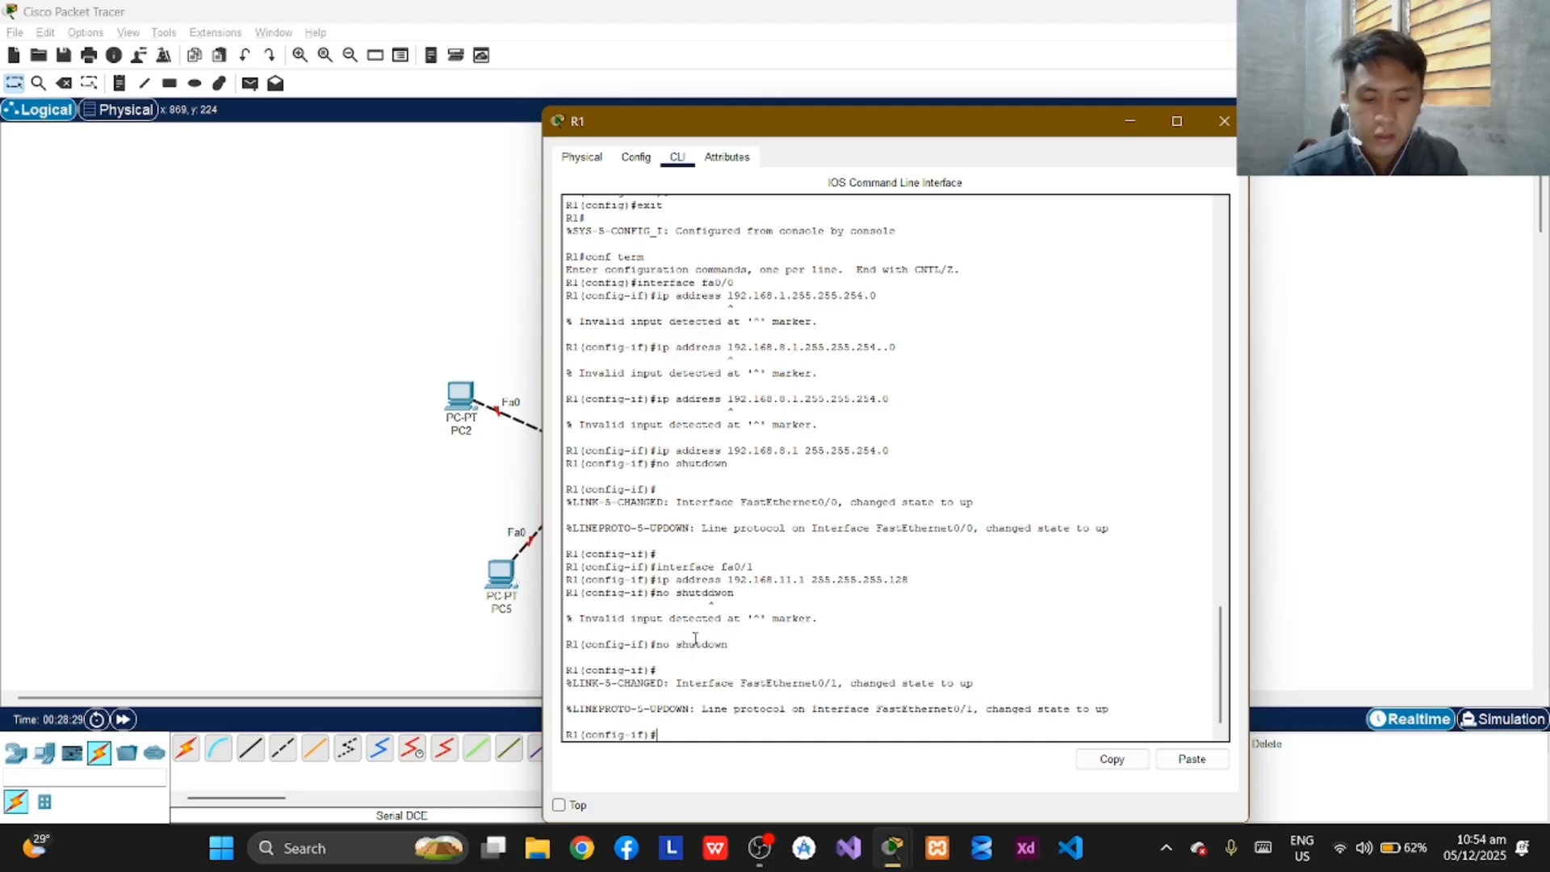
Switch to the configuration mode of serial interface Se0/0/0 on R1.
type("interfca")
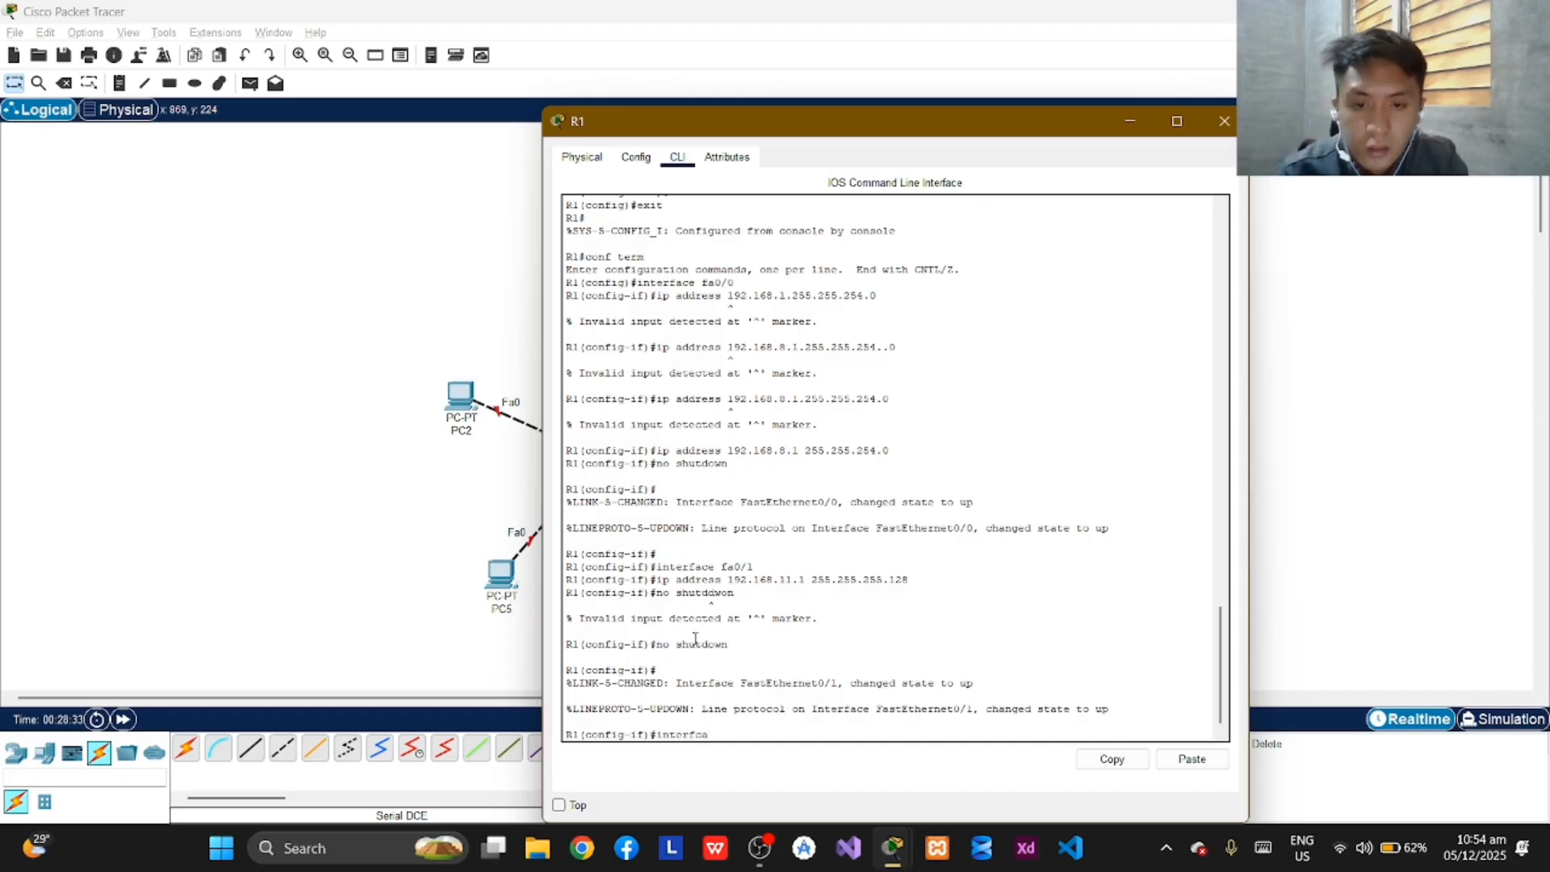
key("BackSpace")
key("BackSpace")
type("ace")
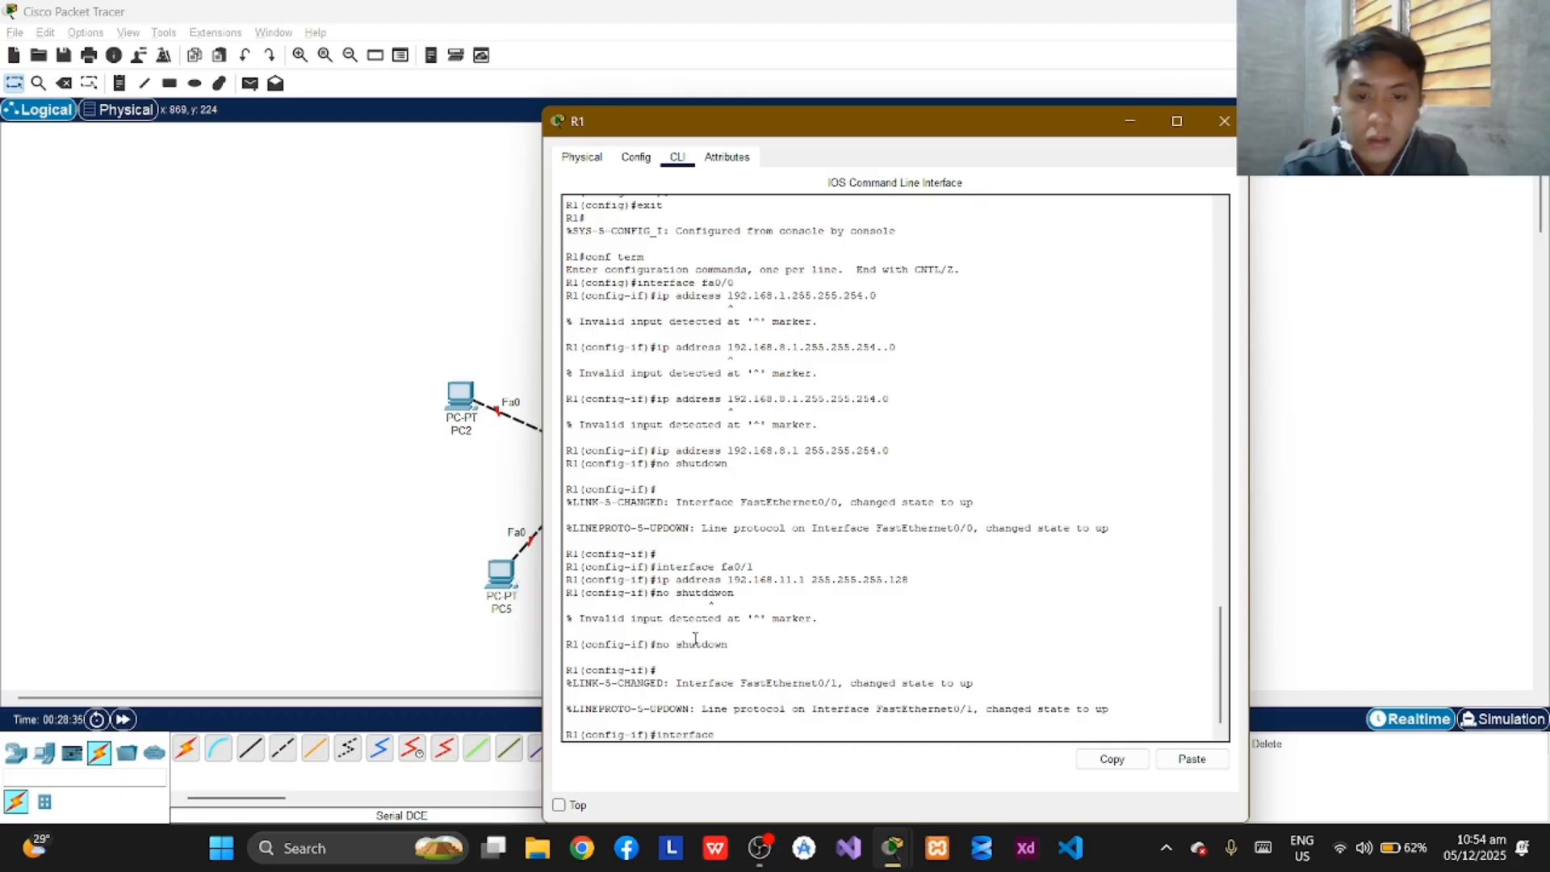
type(" se")
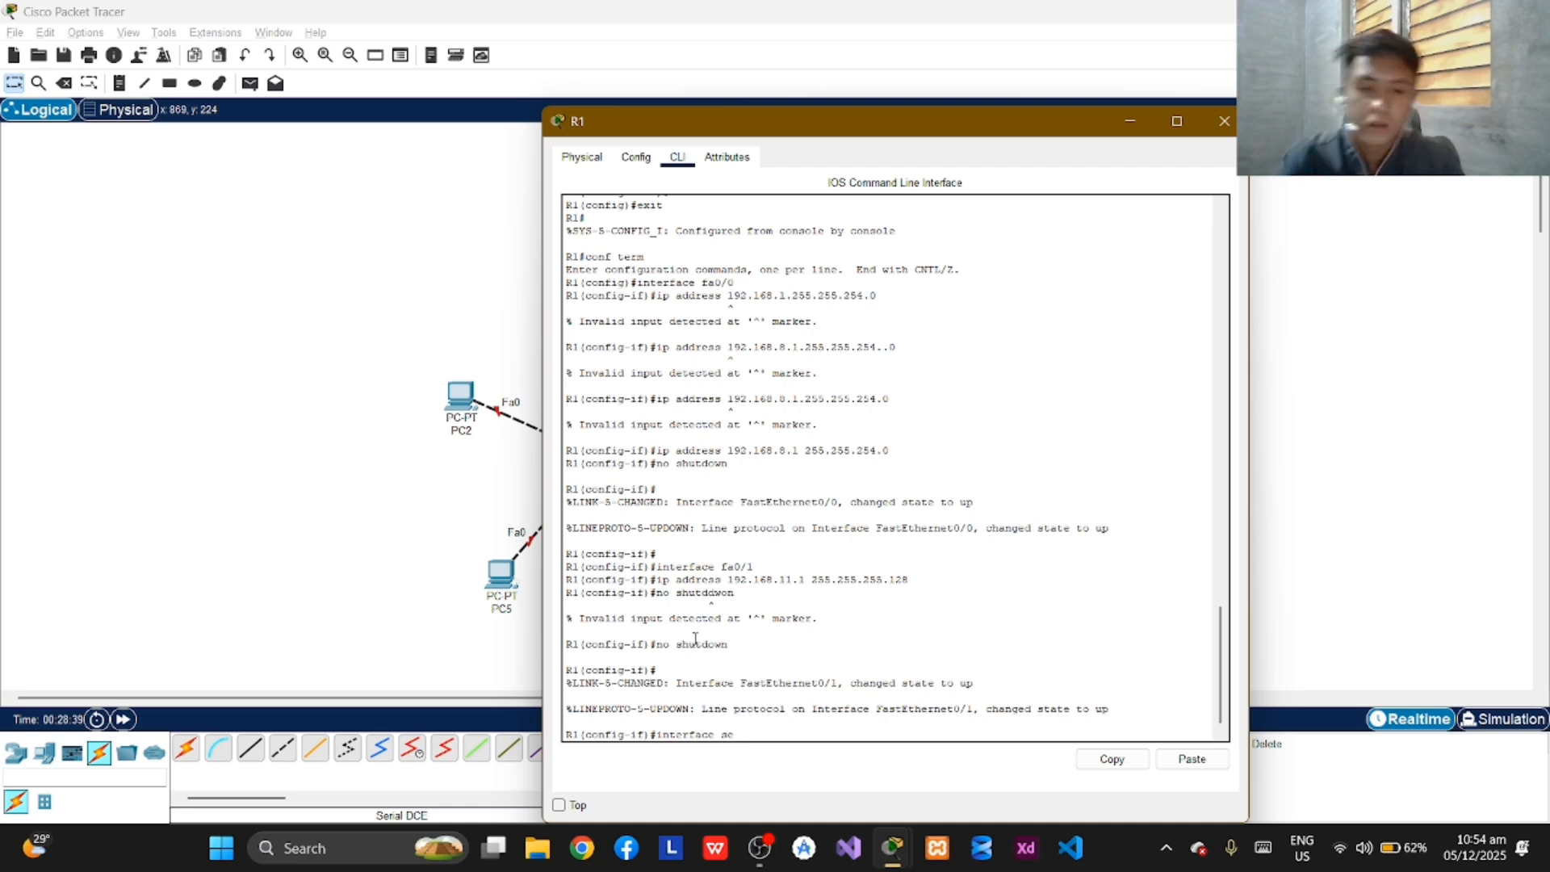
key("BackSpace")
key("BackSpace")
type("Se")
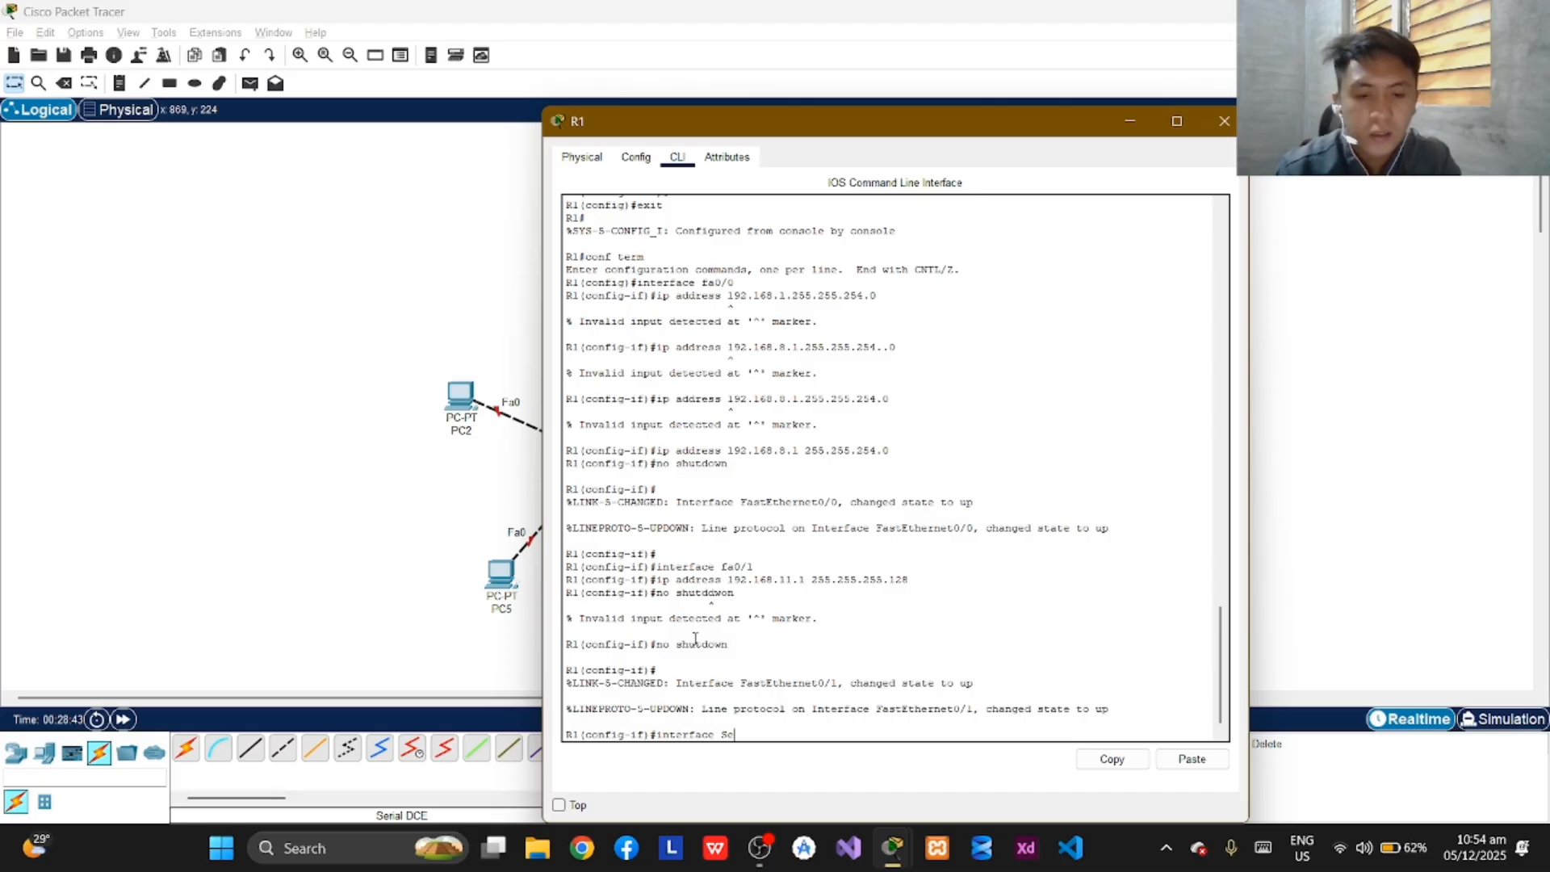
type("0/0/0")
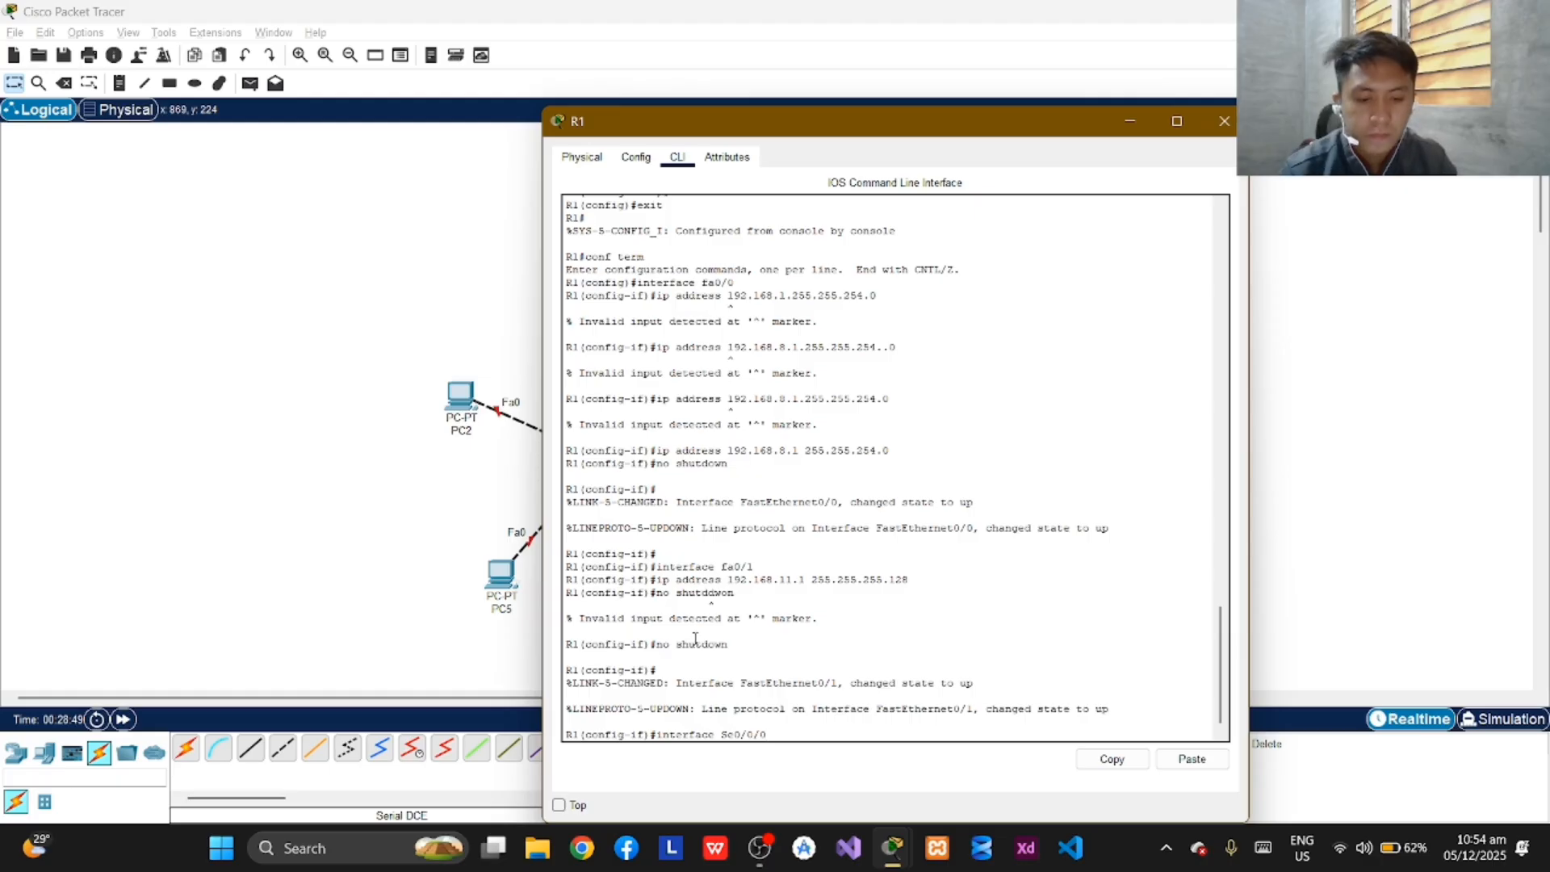
key("Return")
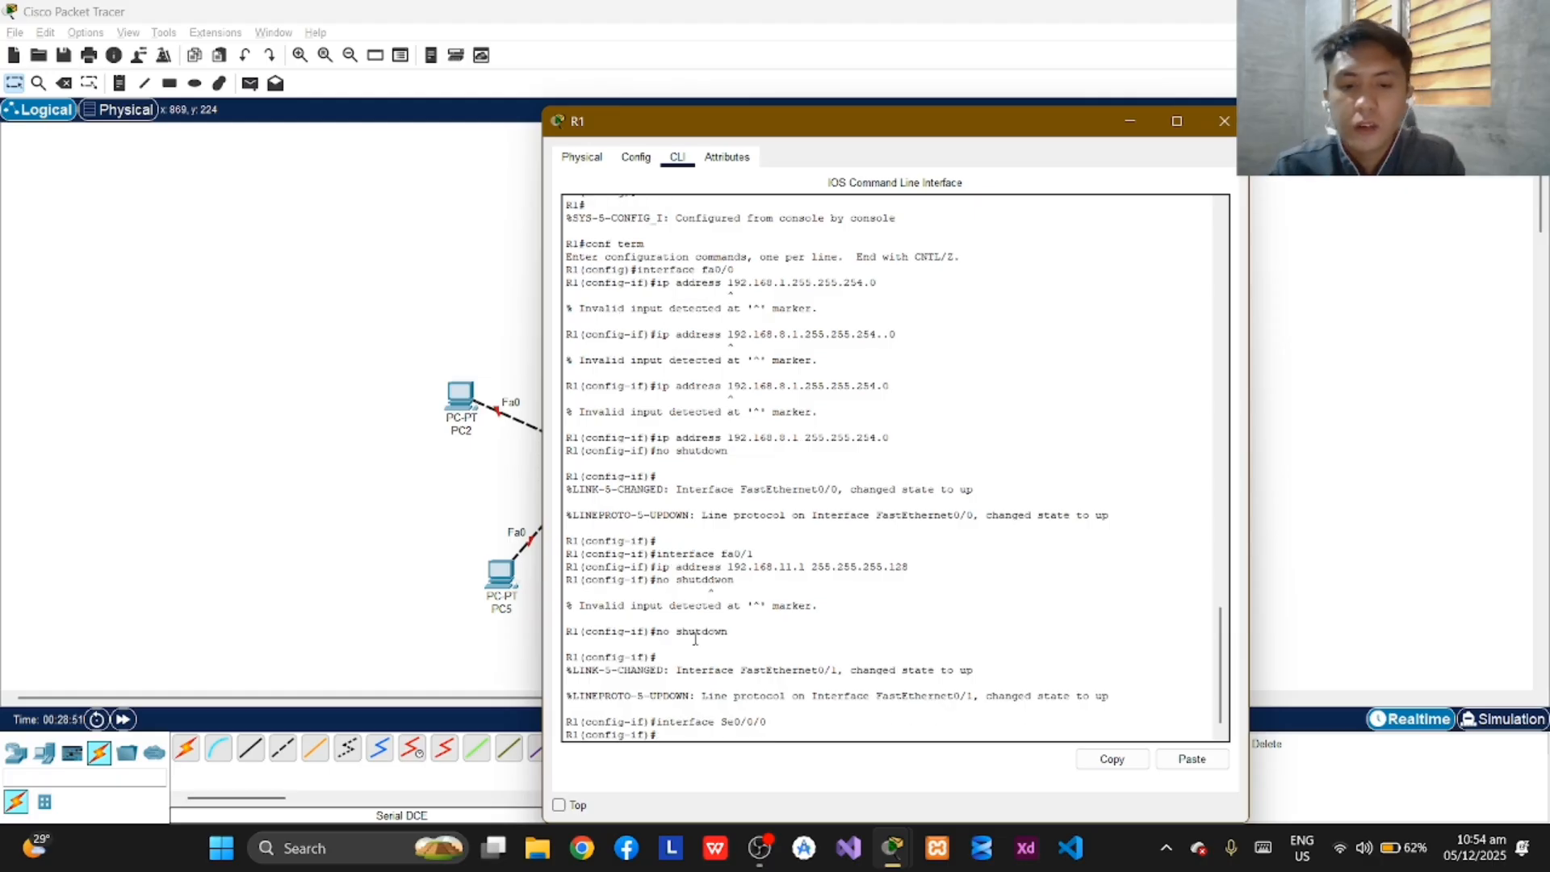
Assign IP address 192.167.11.194 with subnet mask 255.255.255.252 to R1's Se0/0/0 interface.
type("ip address")
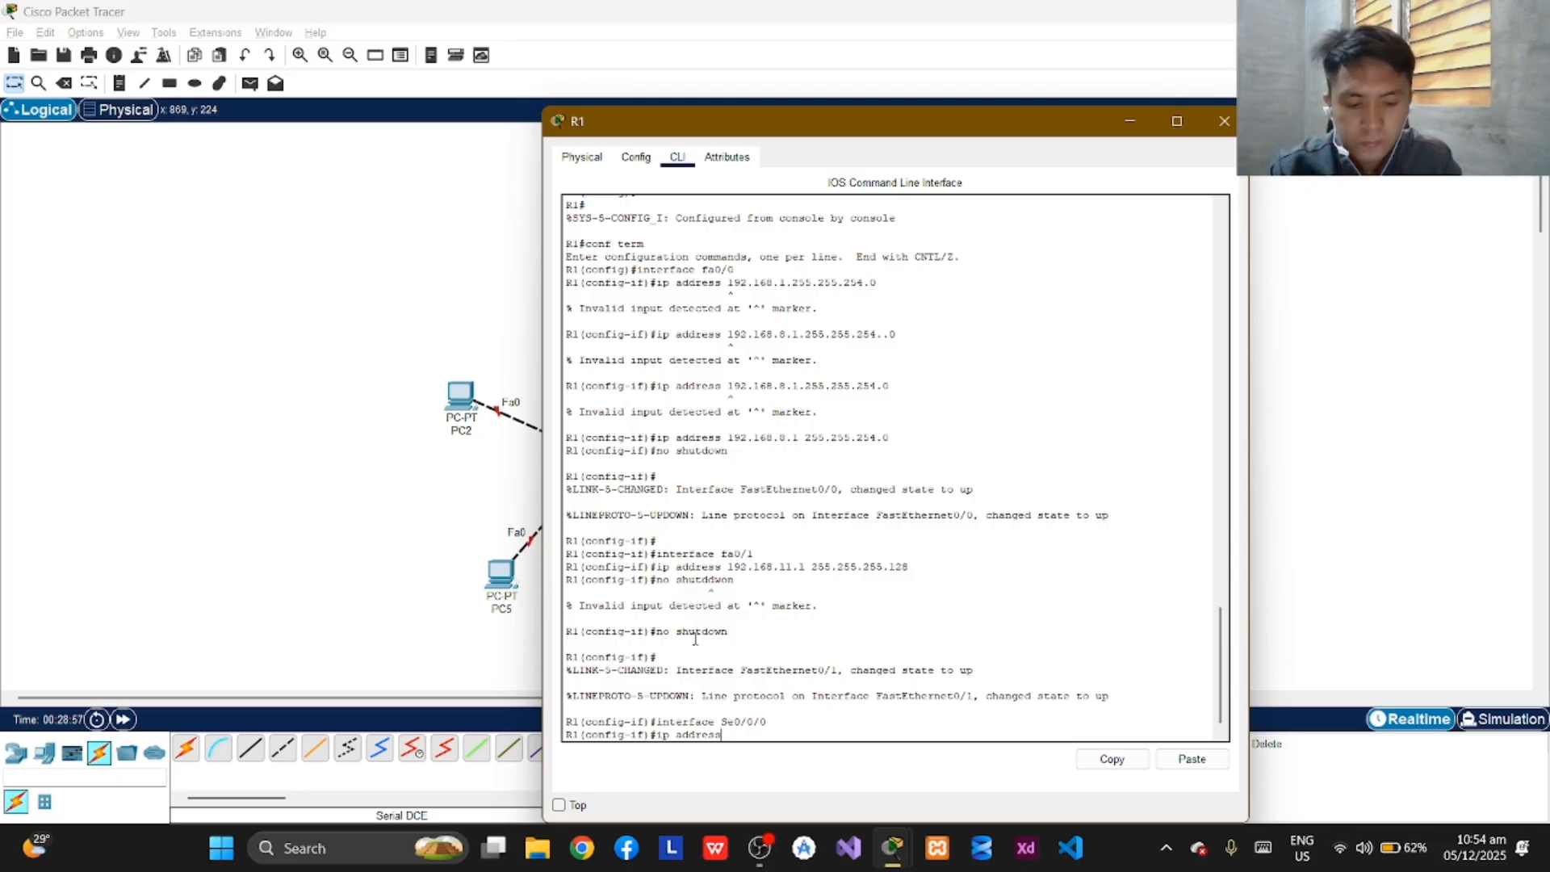
type(" 192.")
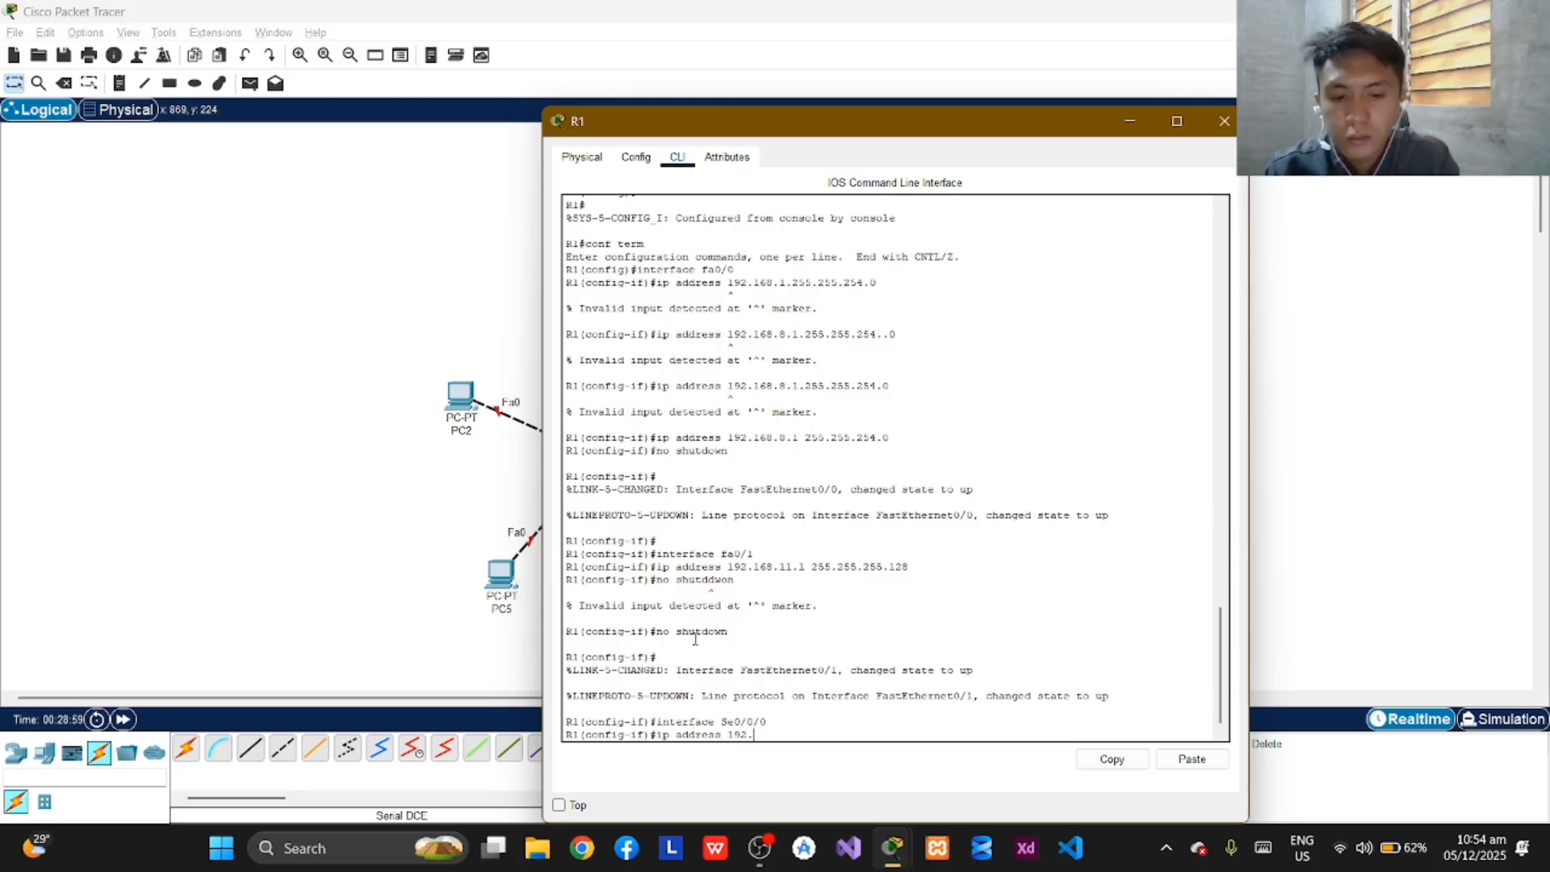
type("167")
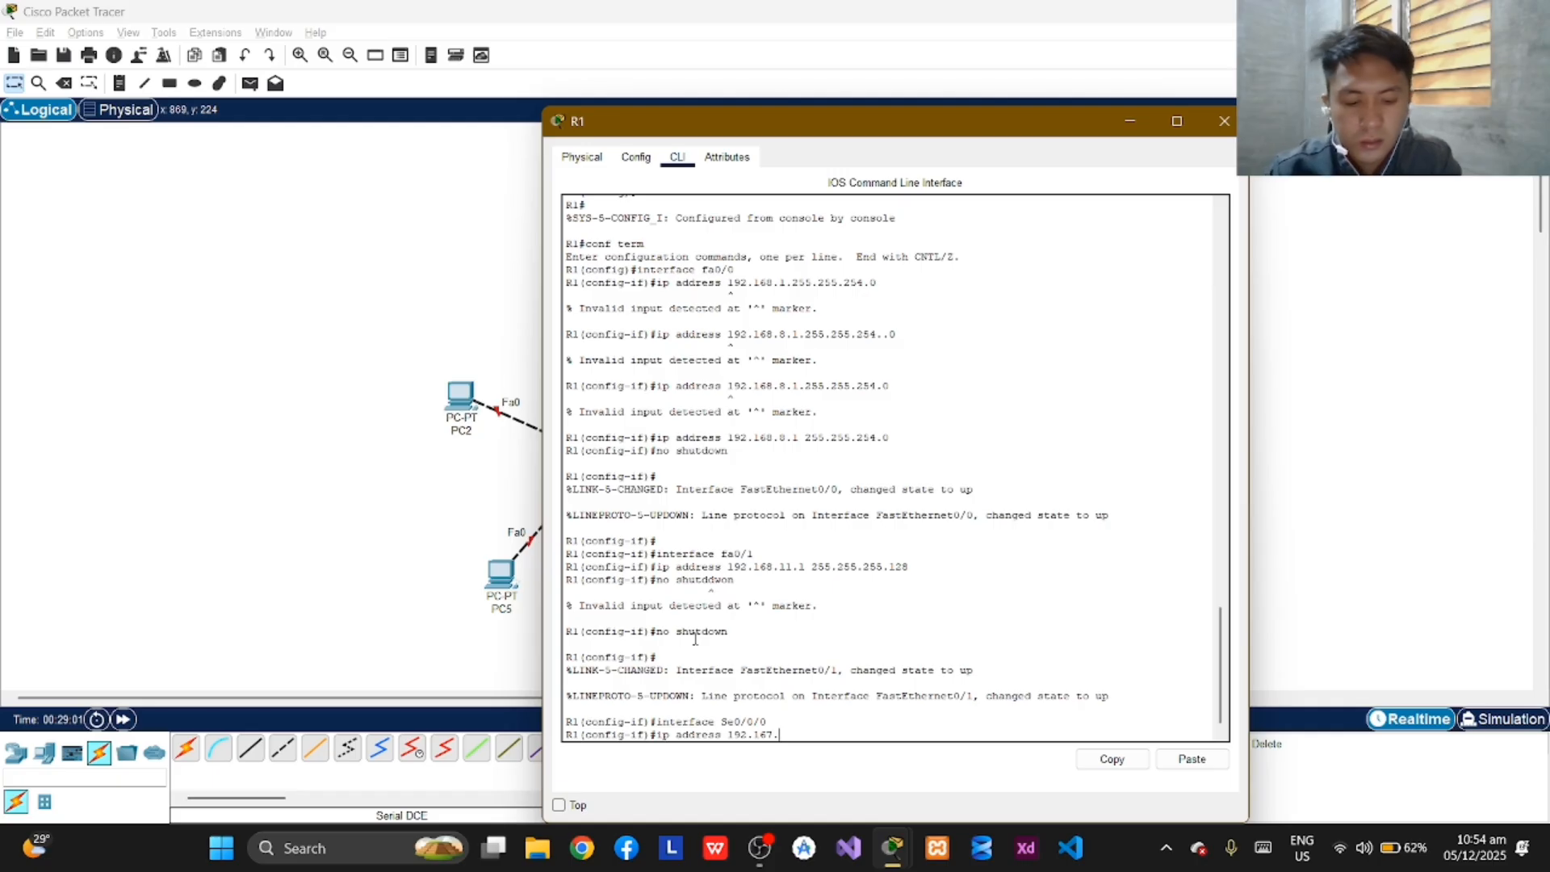
type(".11")
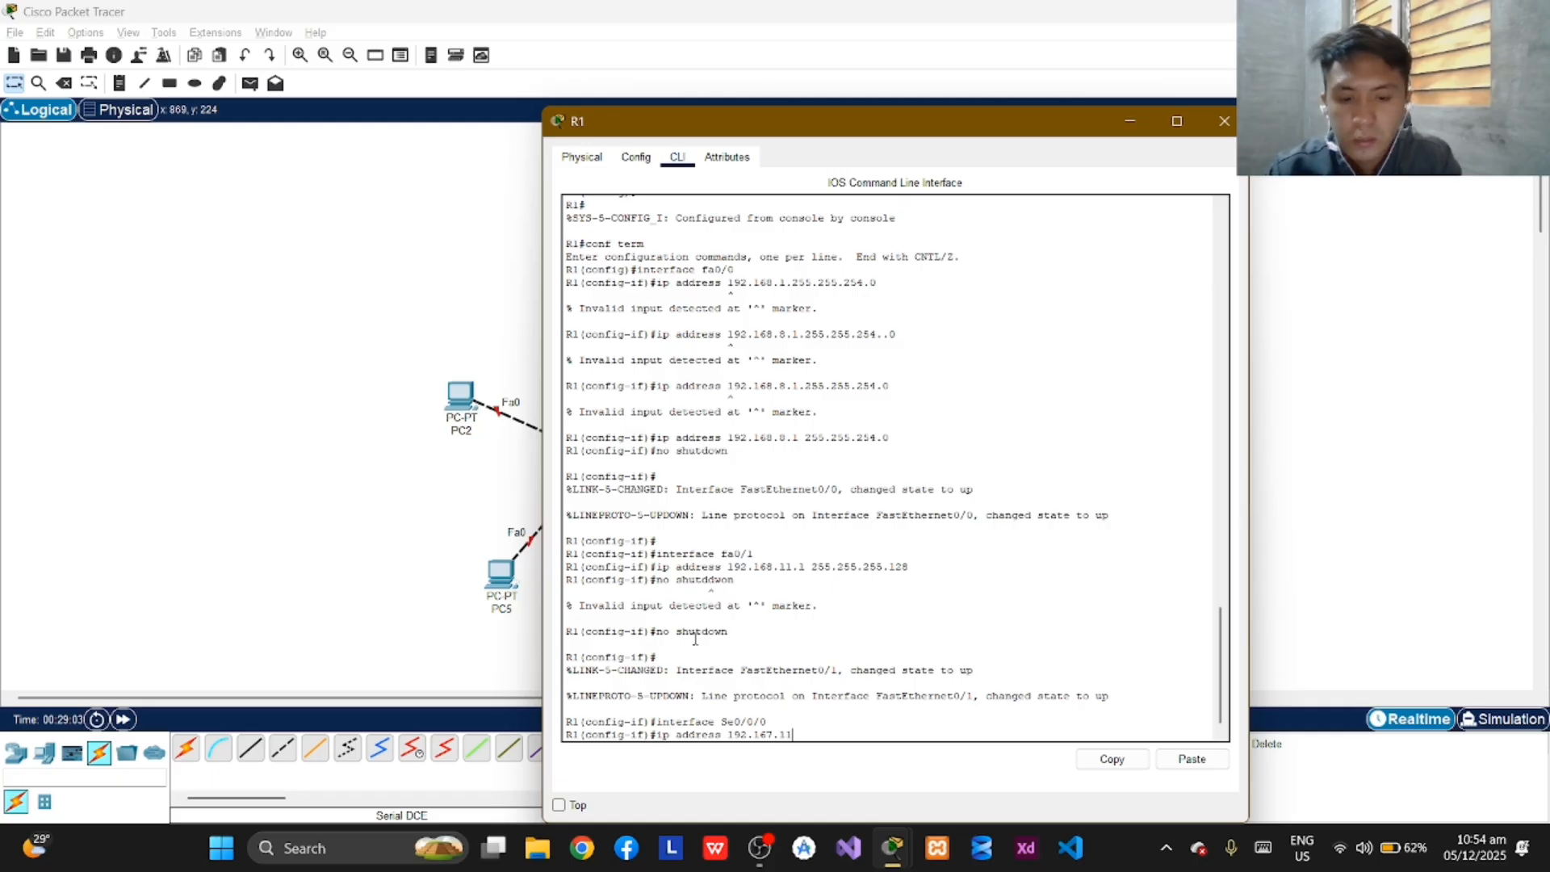
type(".21")
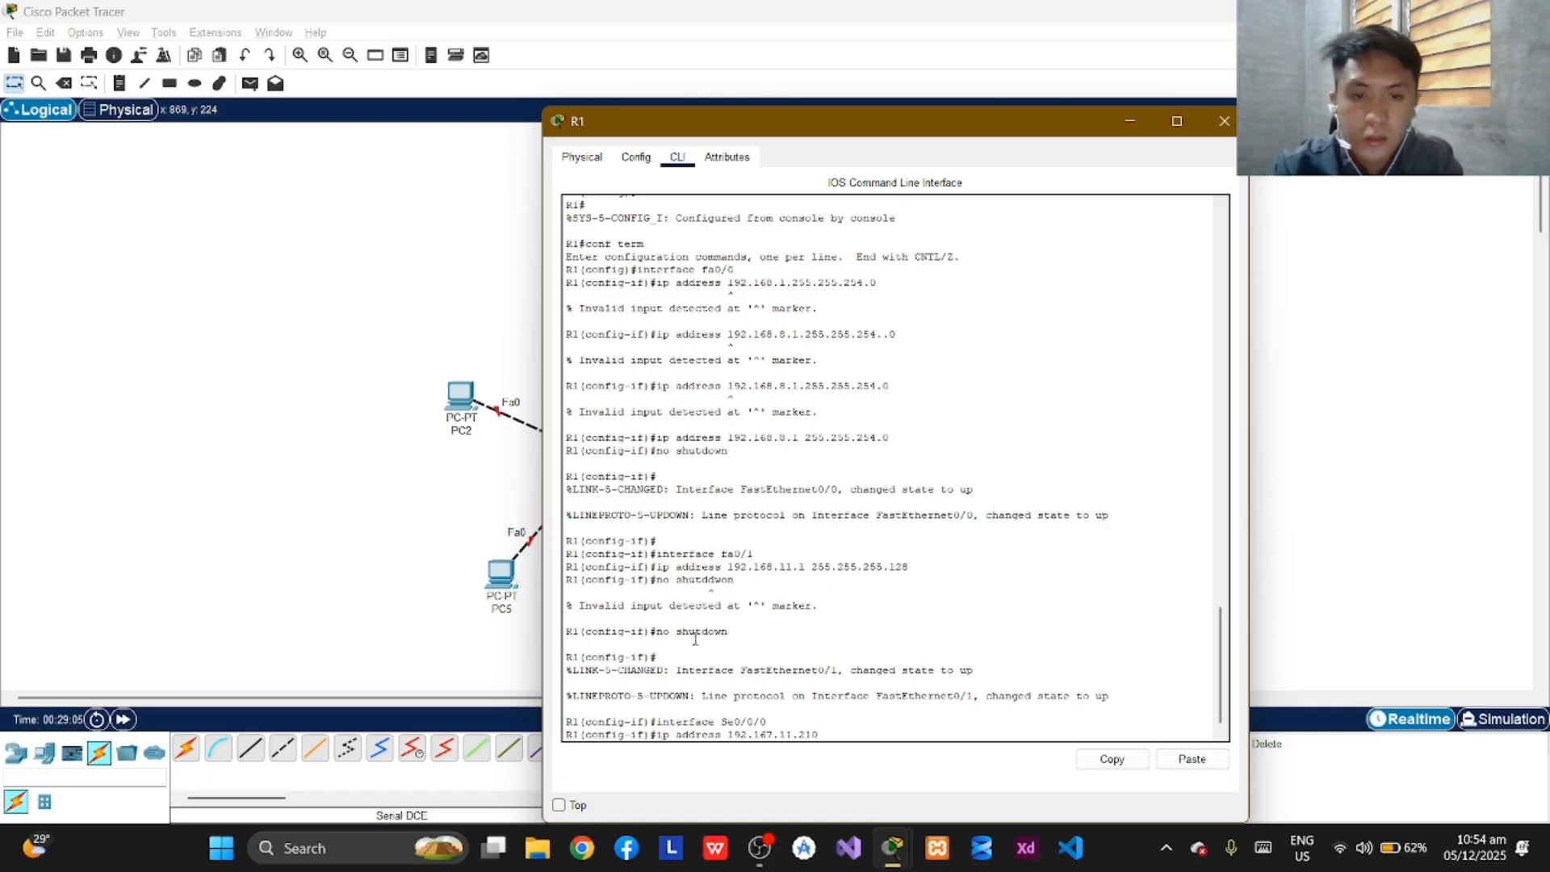
key("BackSpace")
type("0")
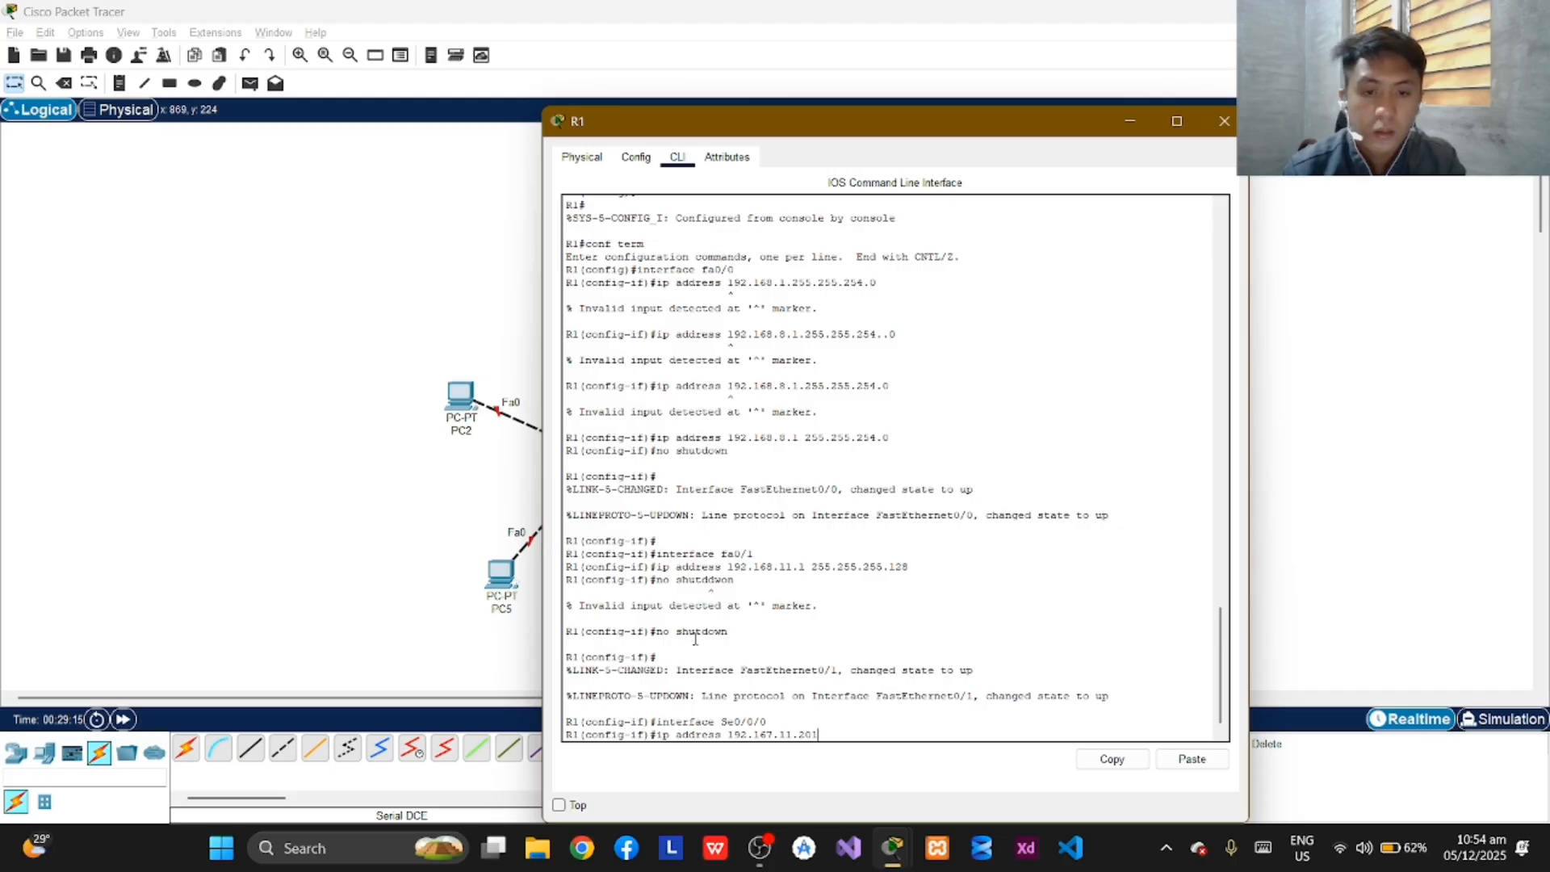
key("BackSpace")
key("BackSpace")
key("BackSpace")
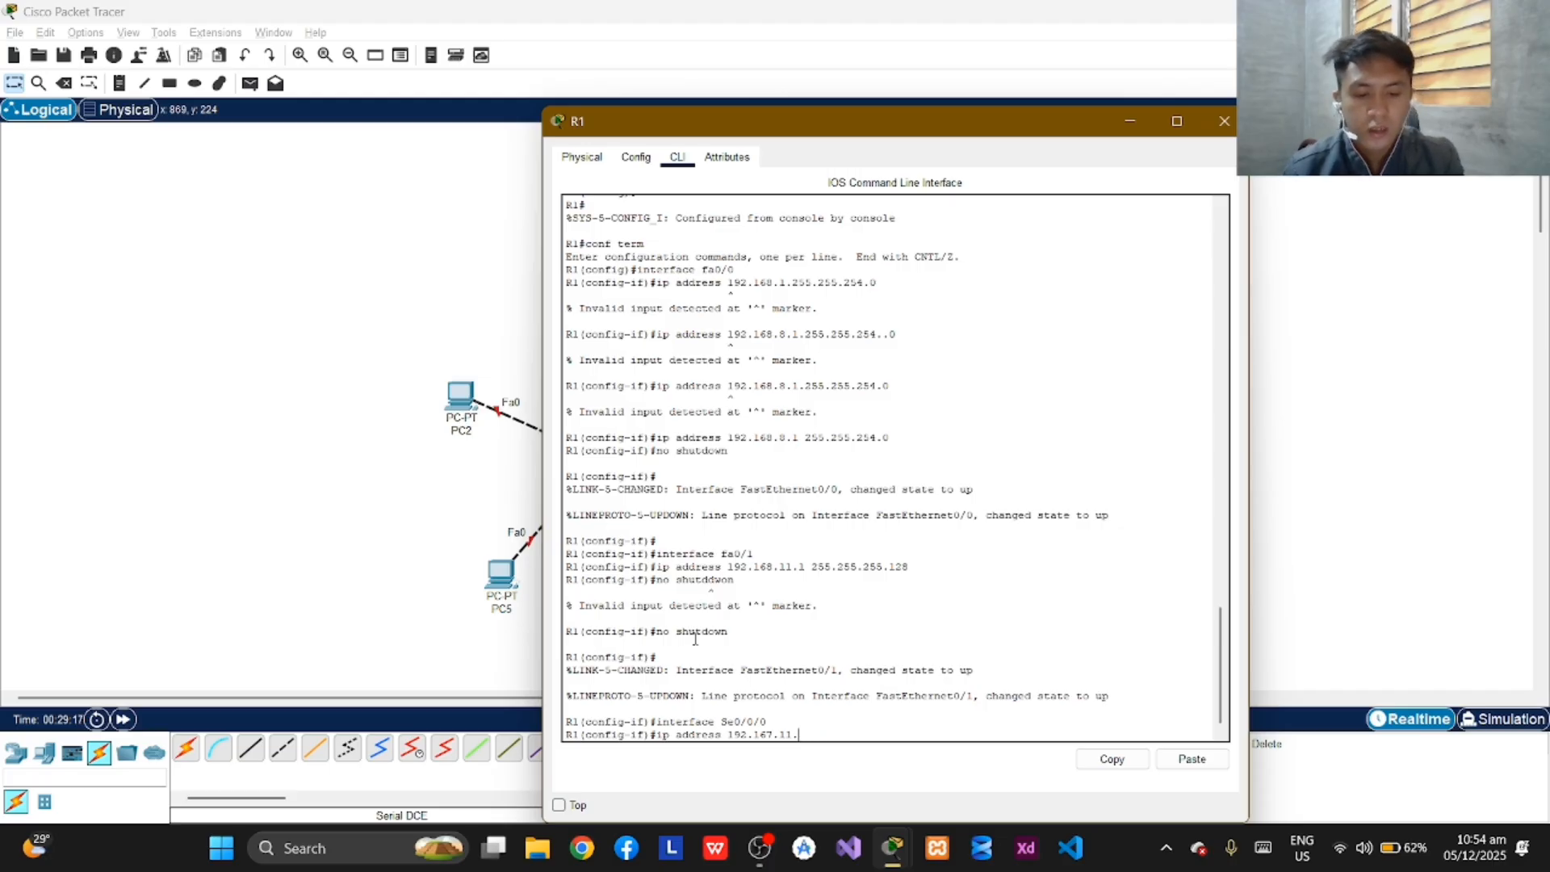
type("194")
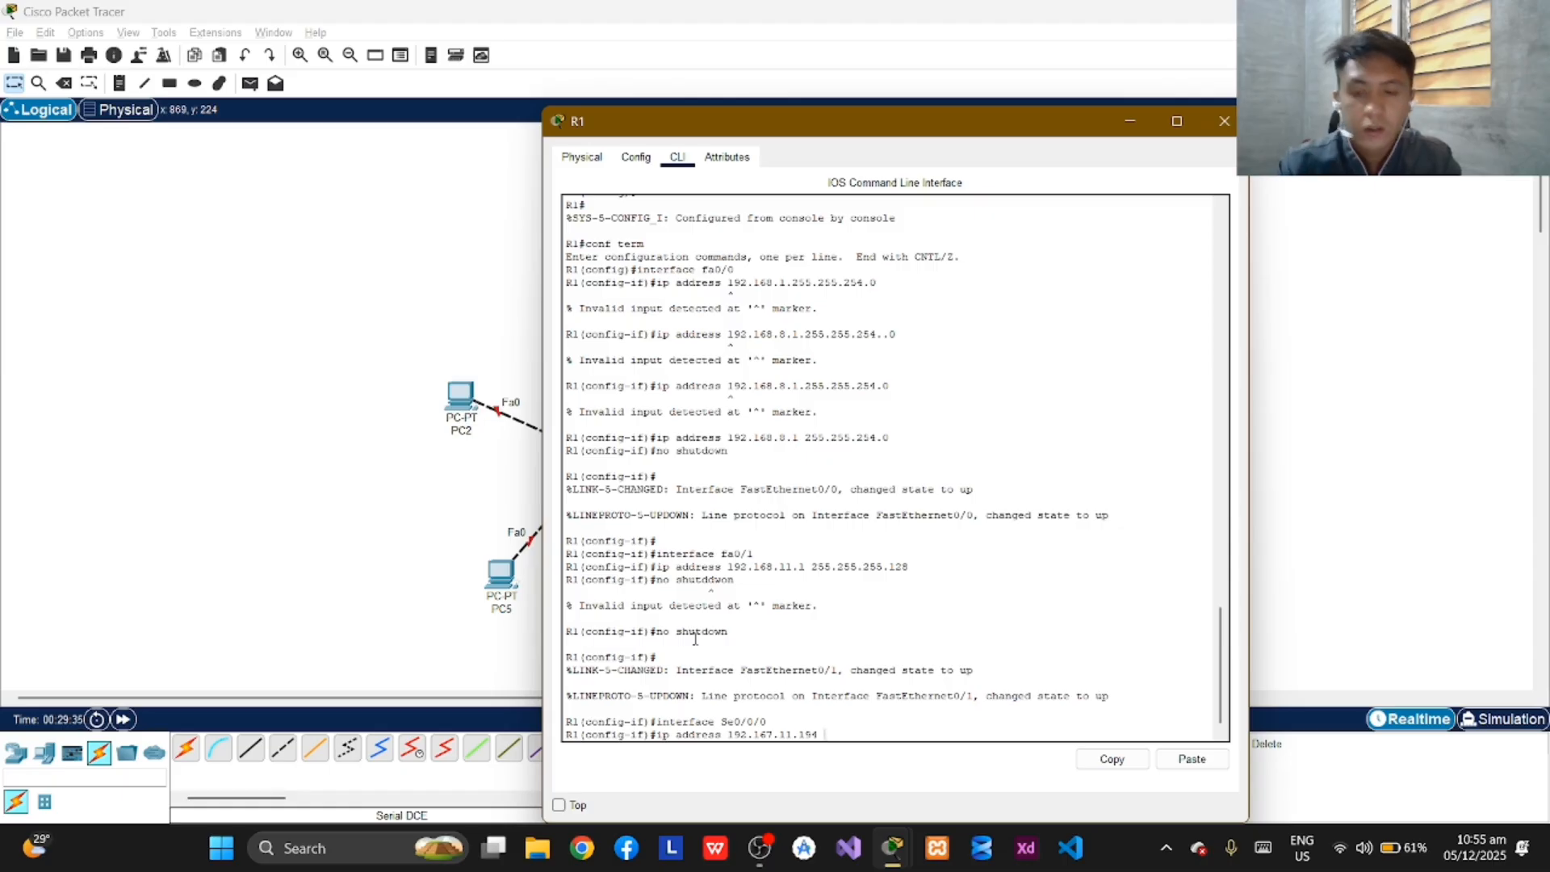
type("255")
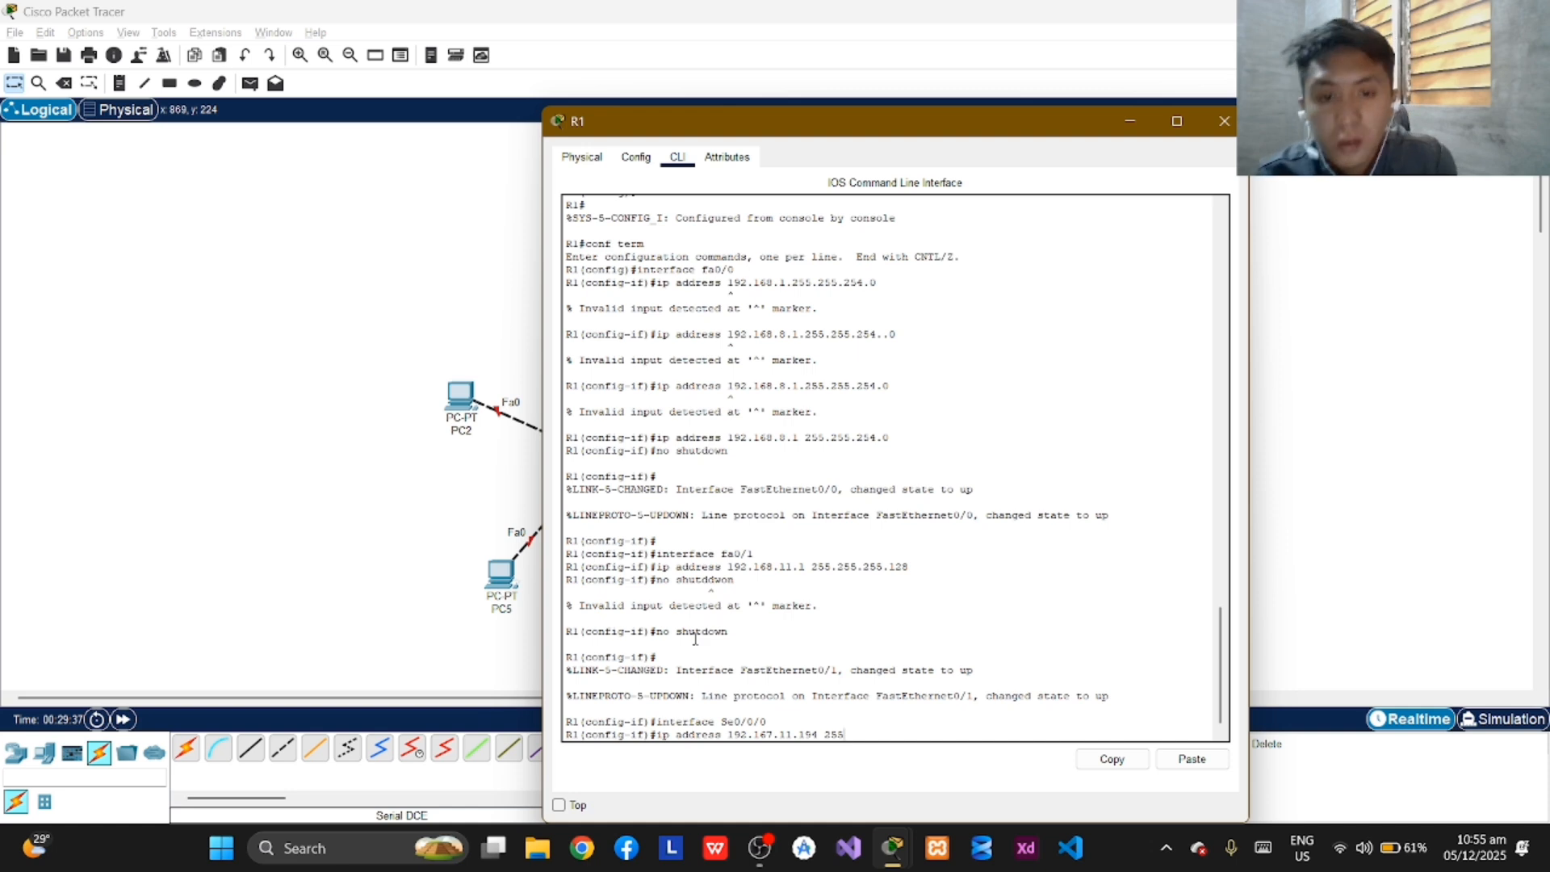
type(".255.")
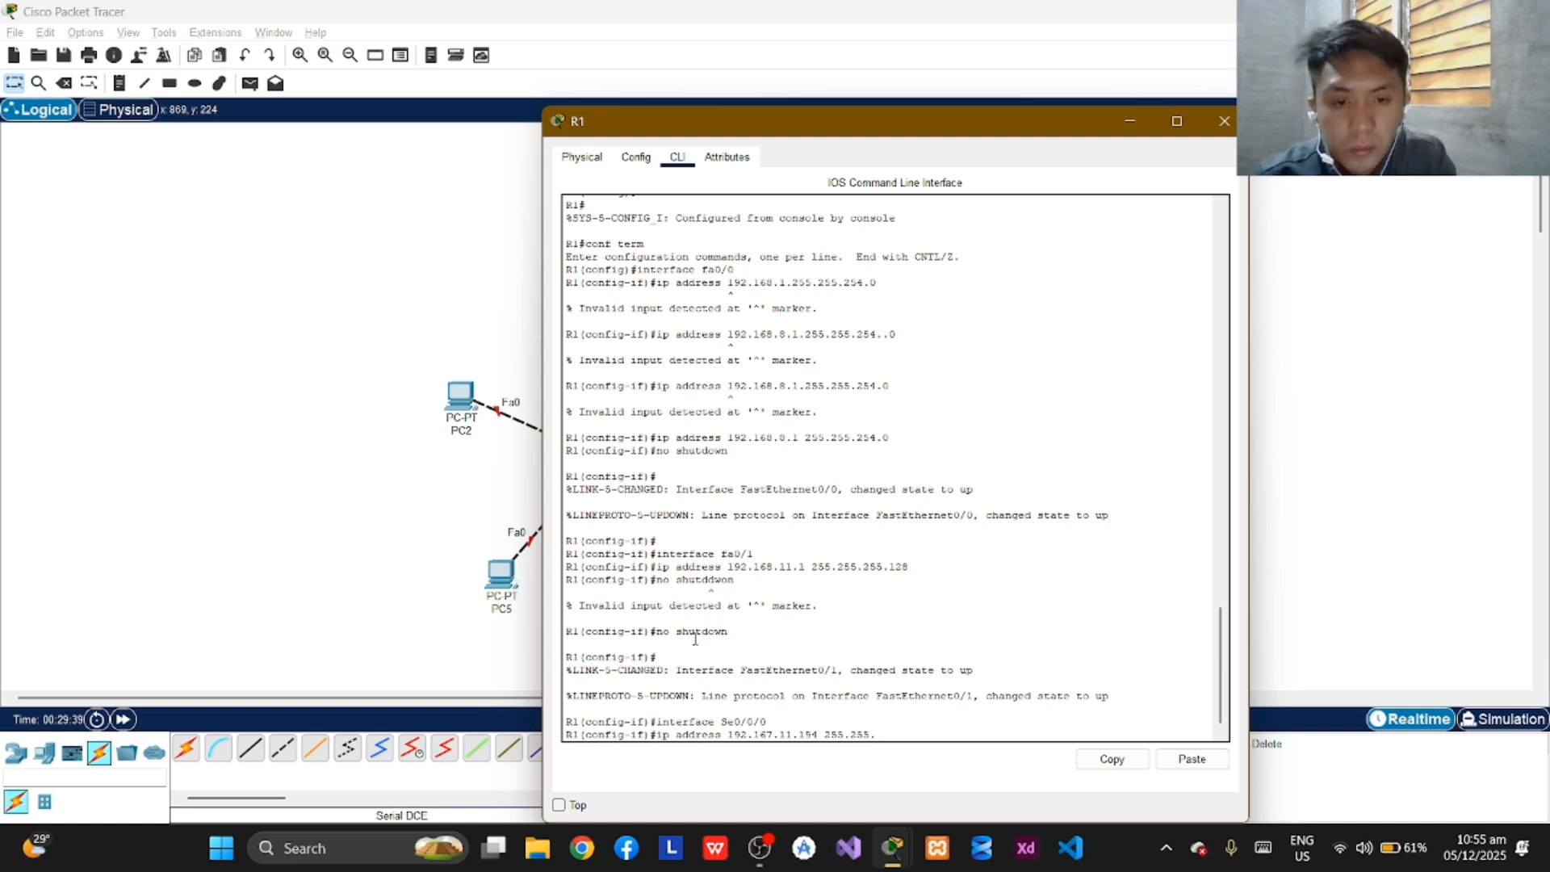
type("255")
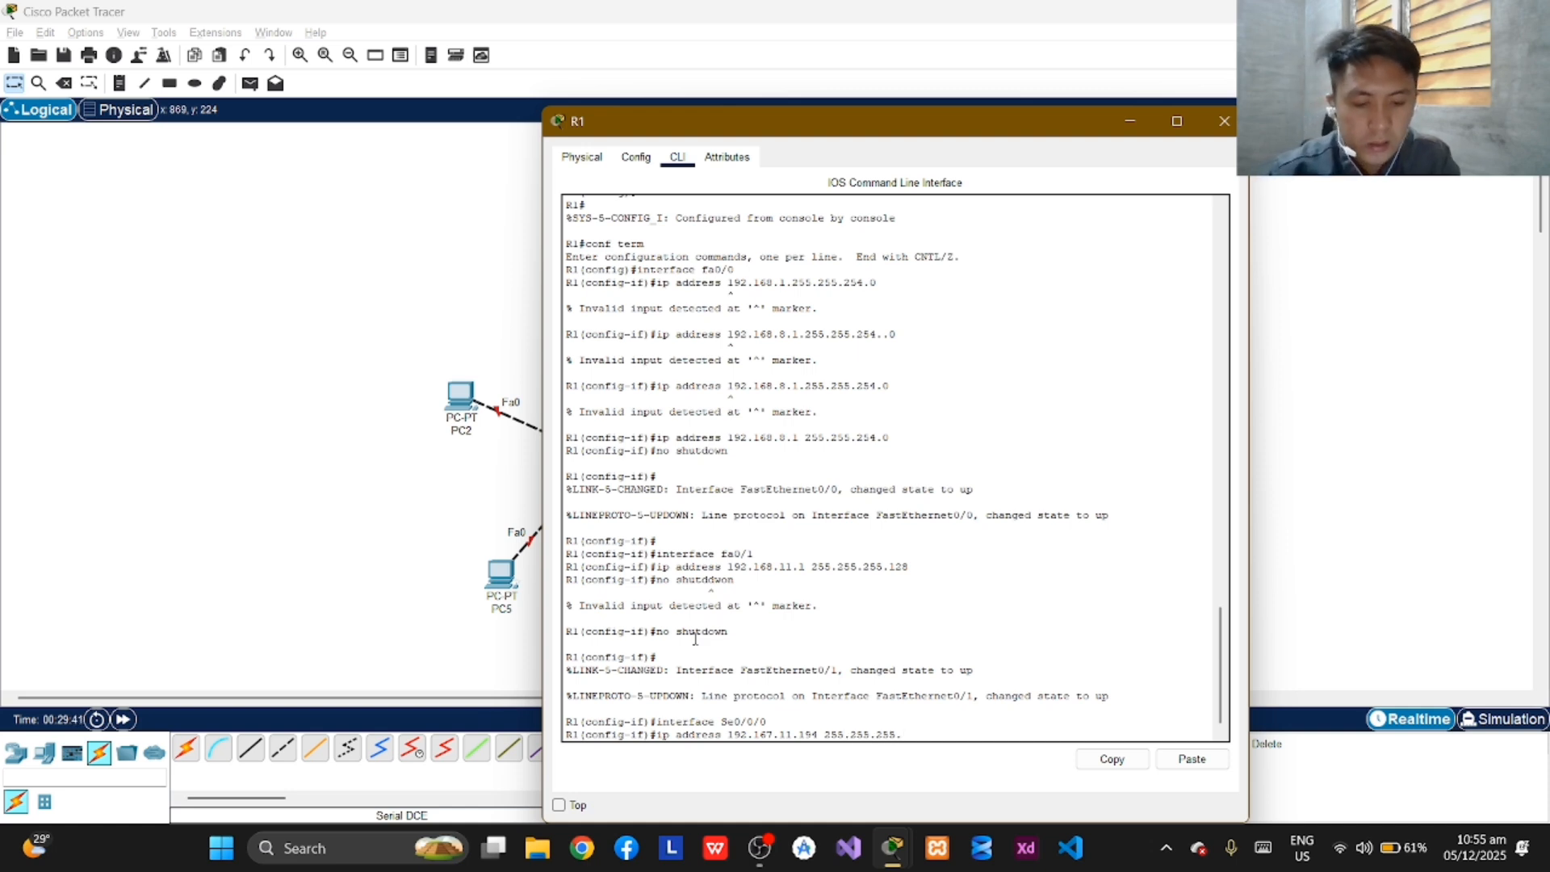
type(".252")
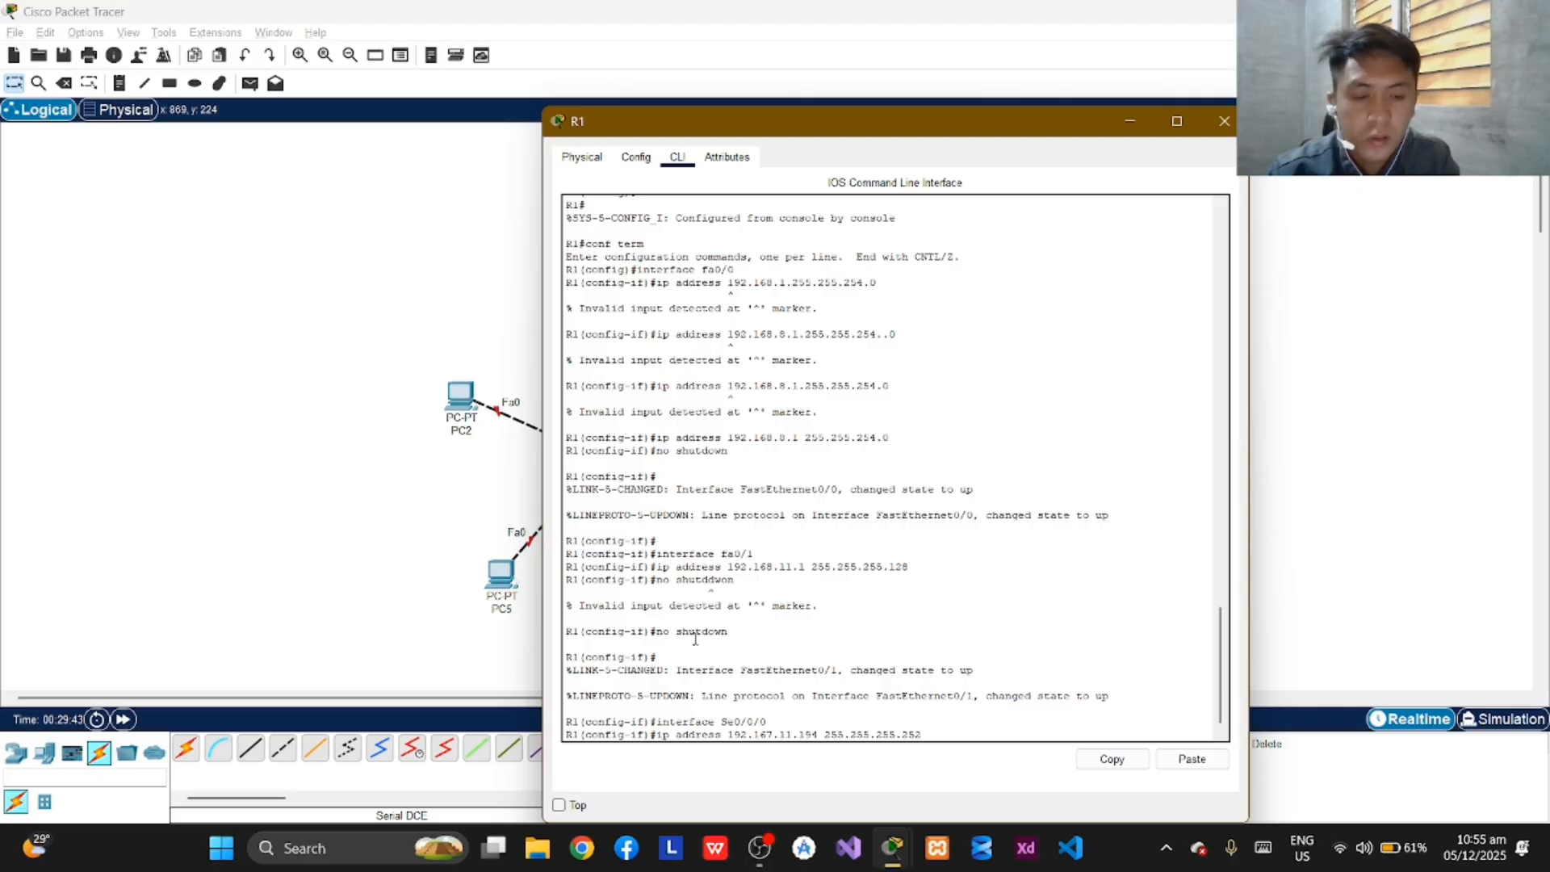
key("Return")
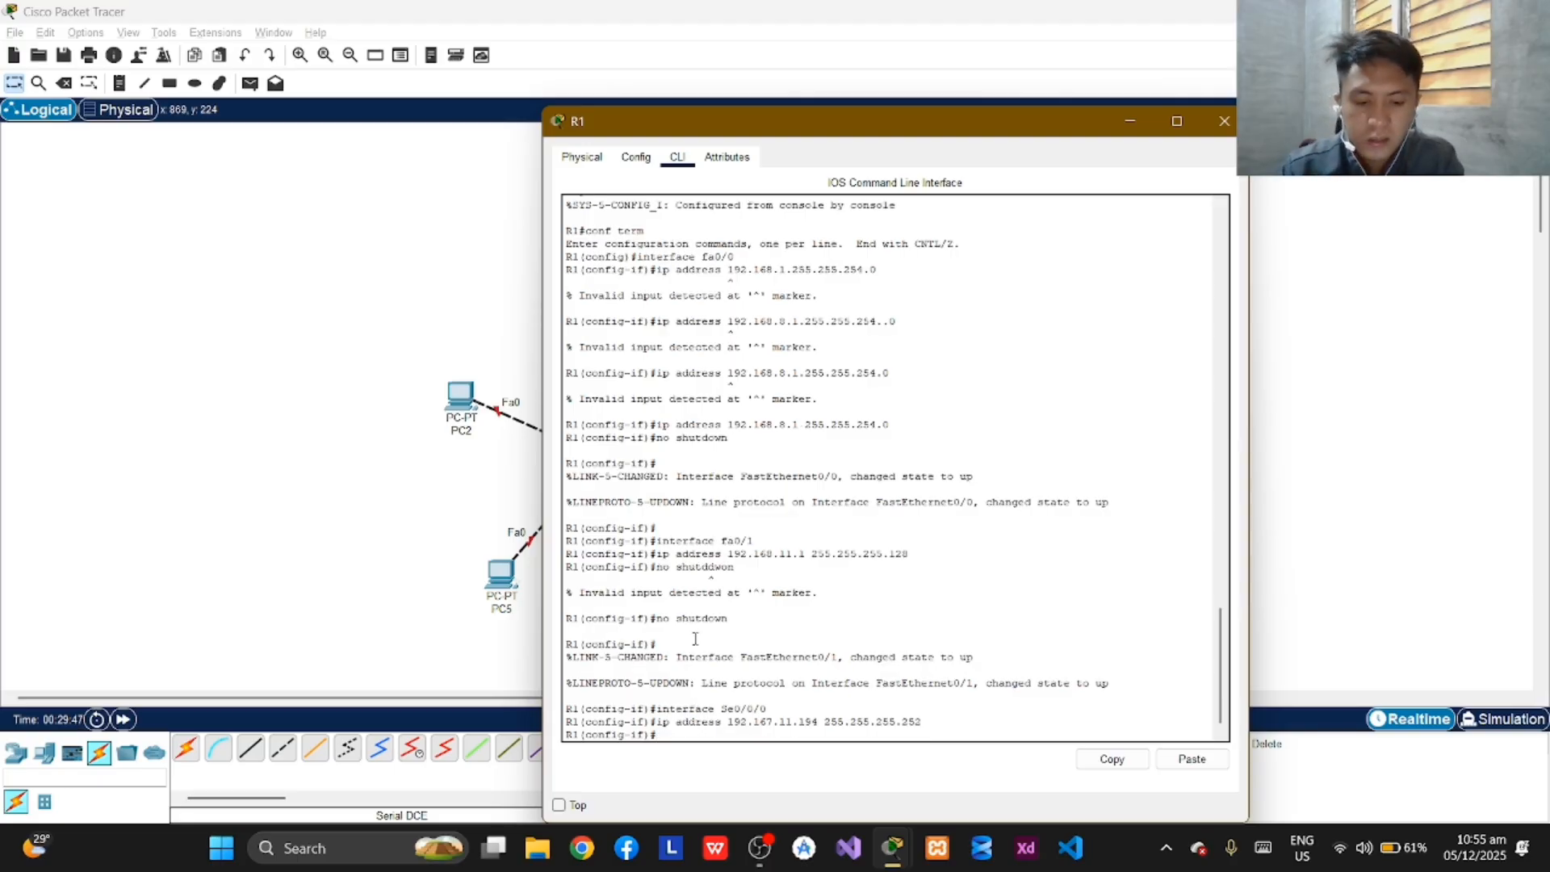
Bring up R1's Se0/0/0 interface with the "no shutdown" command.
type("no shutdwon")
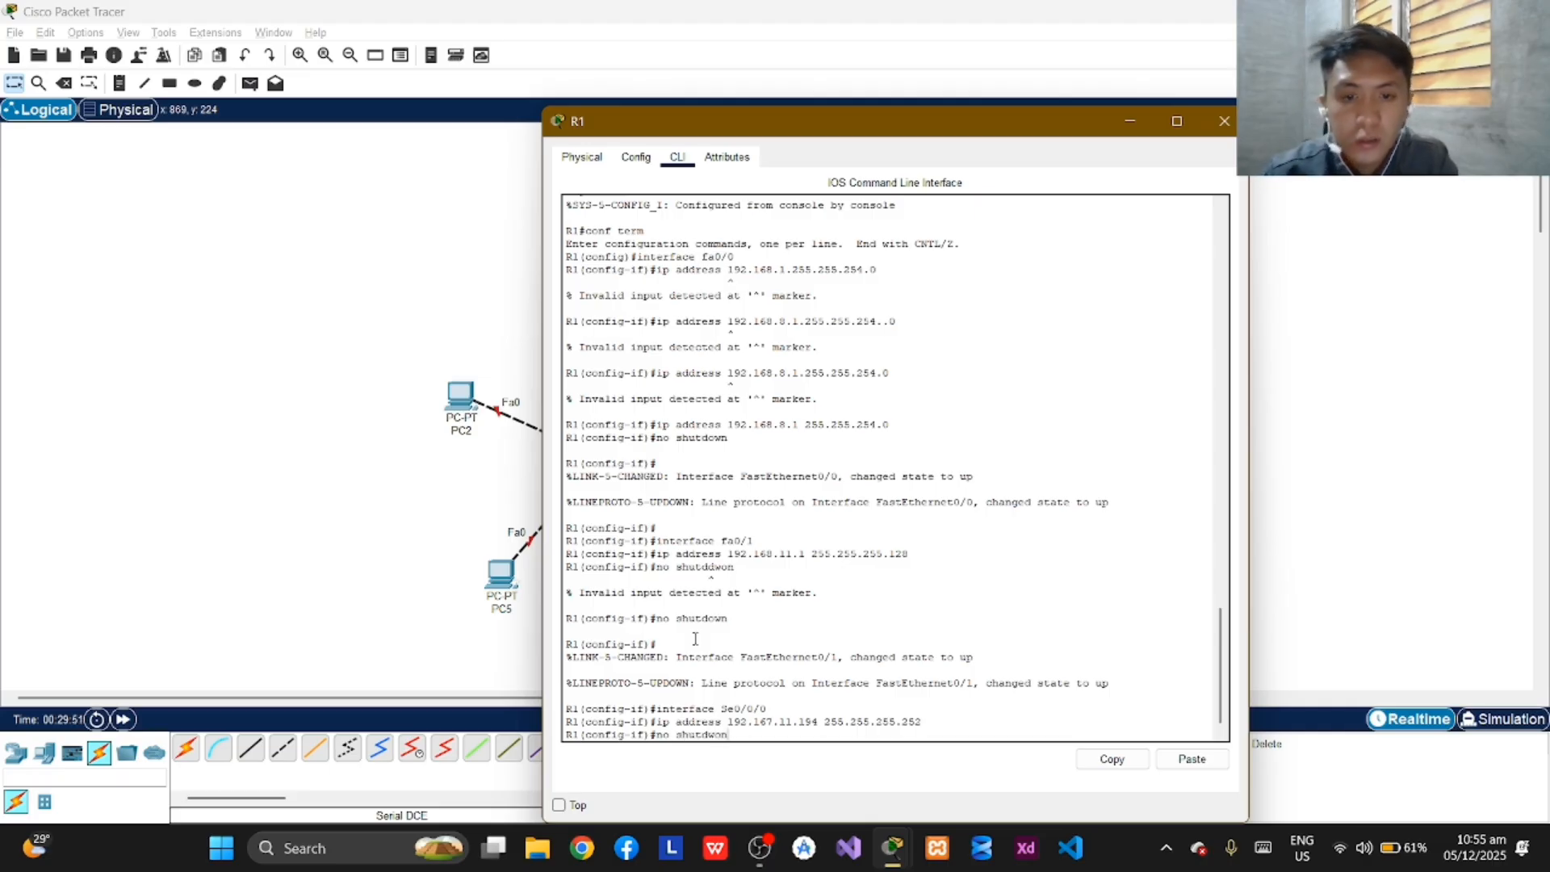
key("Return")
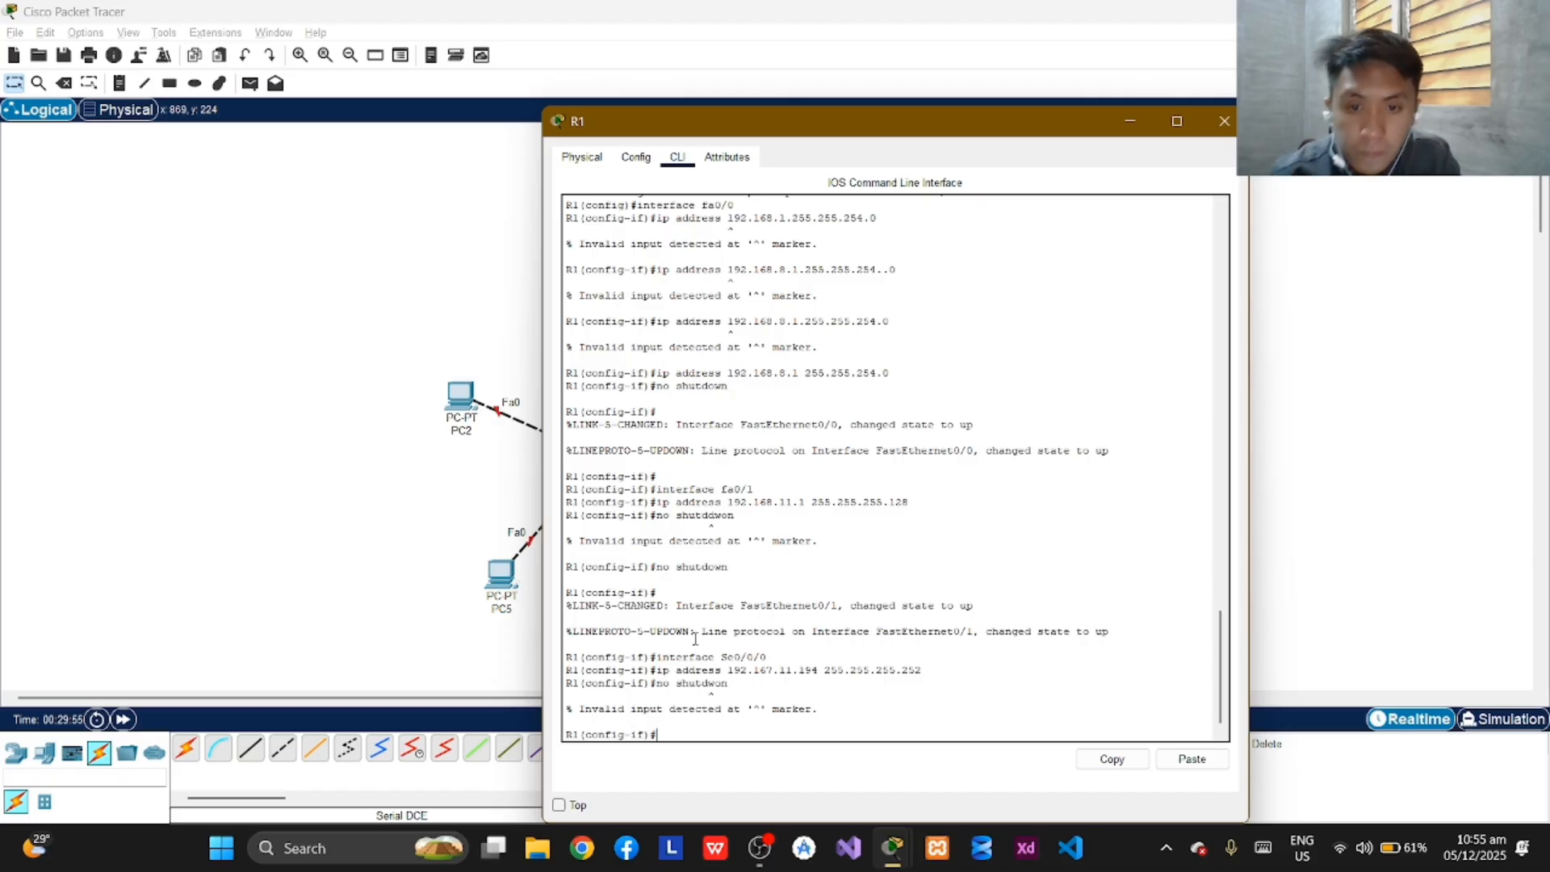
type("n")
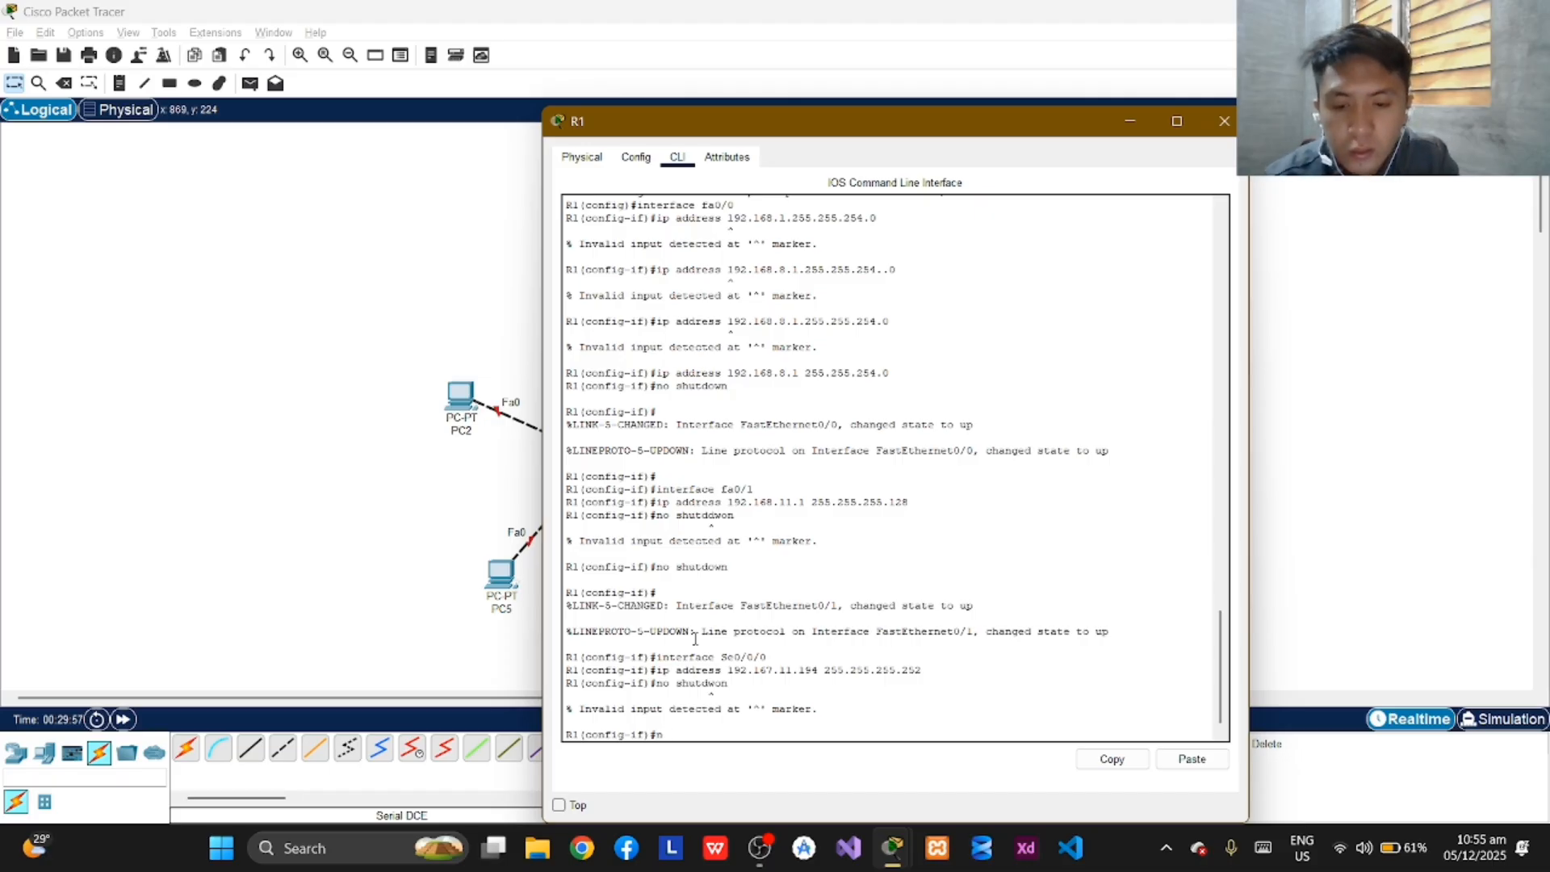
type("oshut")
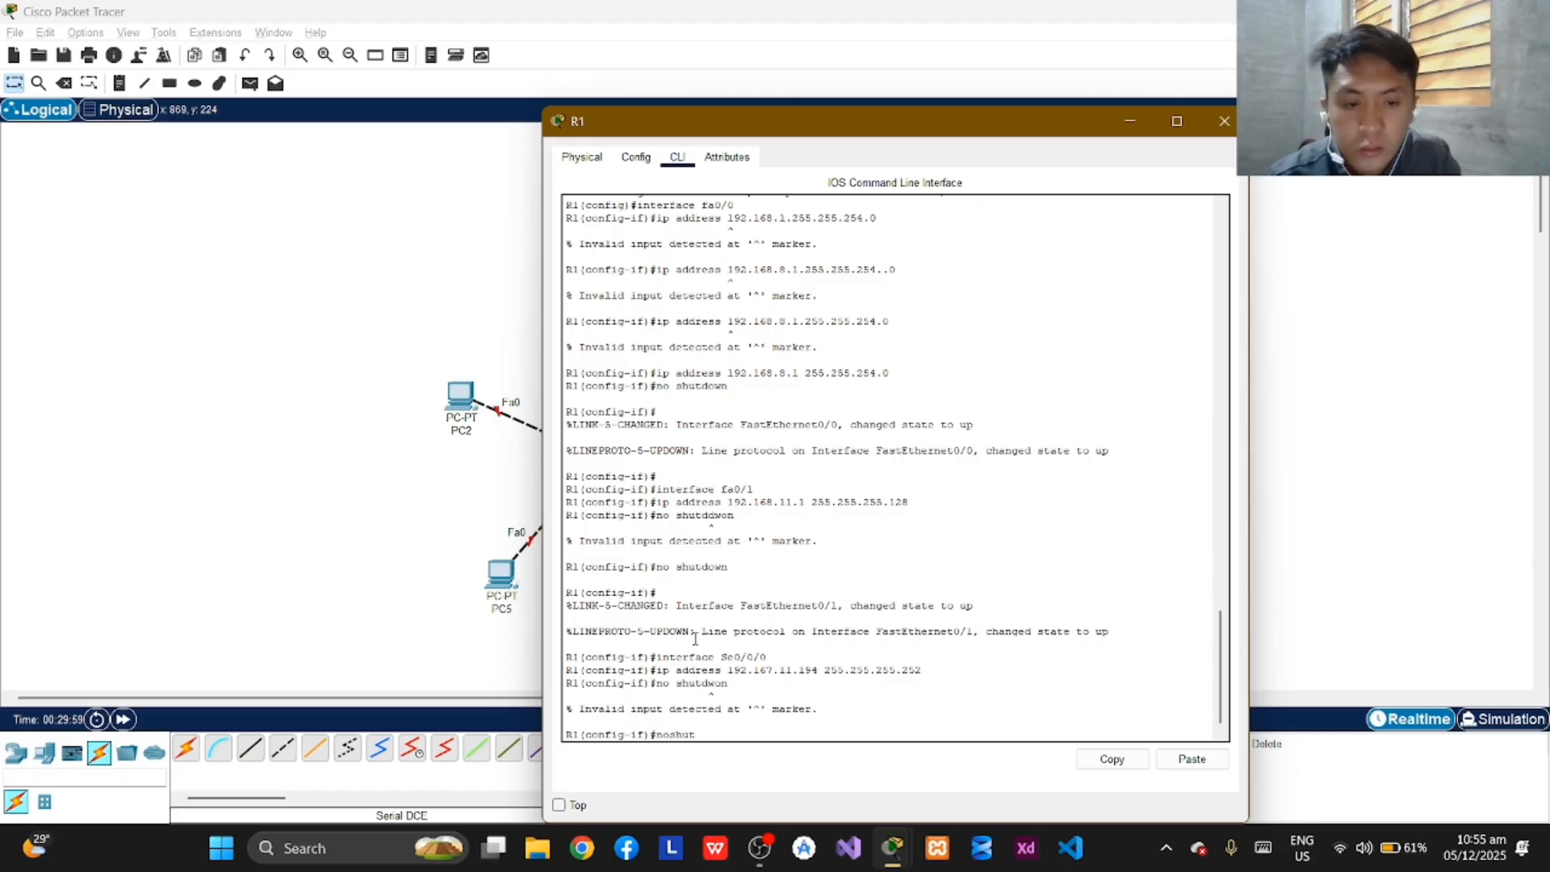
key("BackSpace")
key("BackSpace")
key("BackSpace")
key("BackSpace")
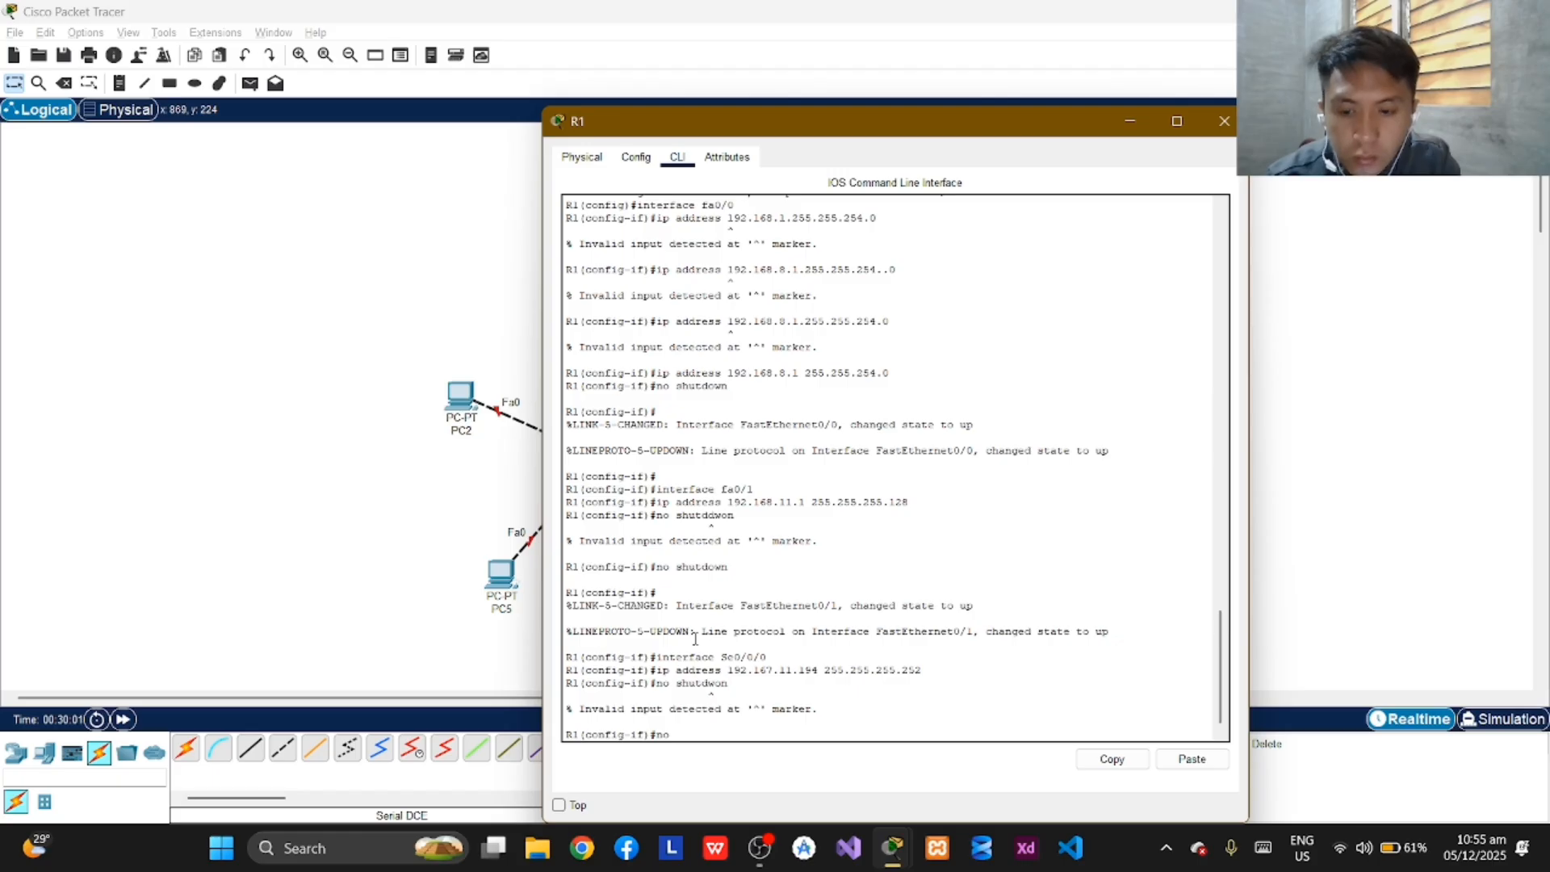
type("shutdown")
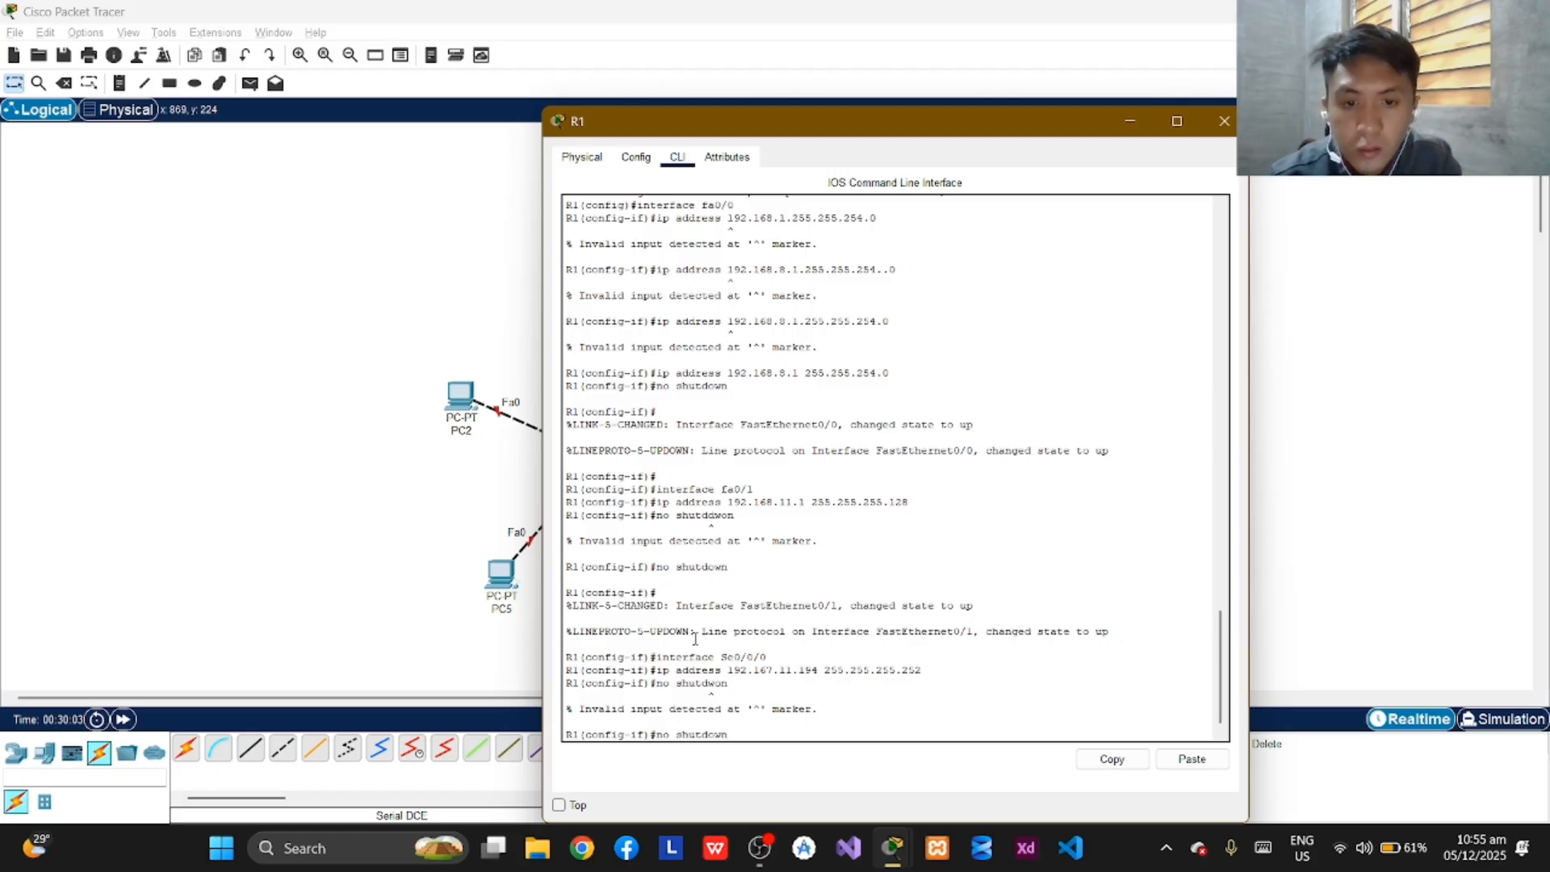
key("Return")
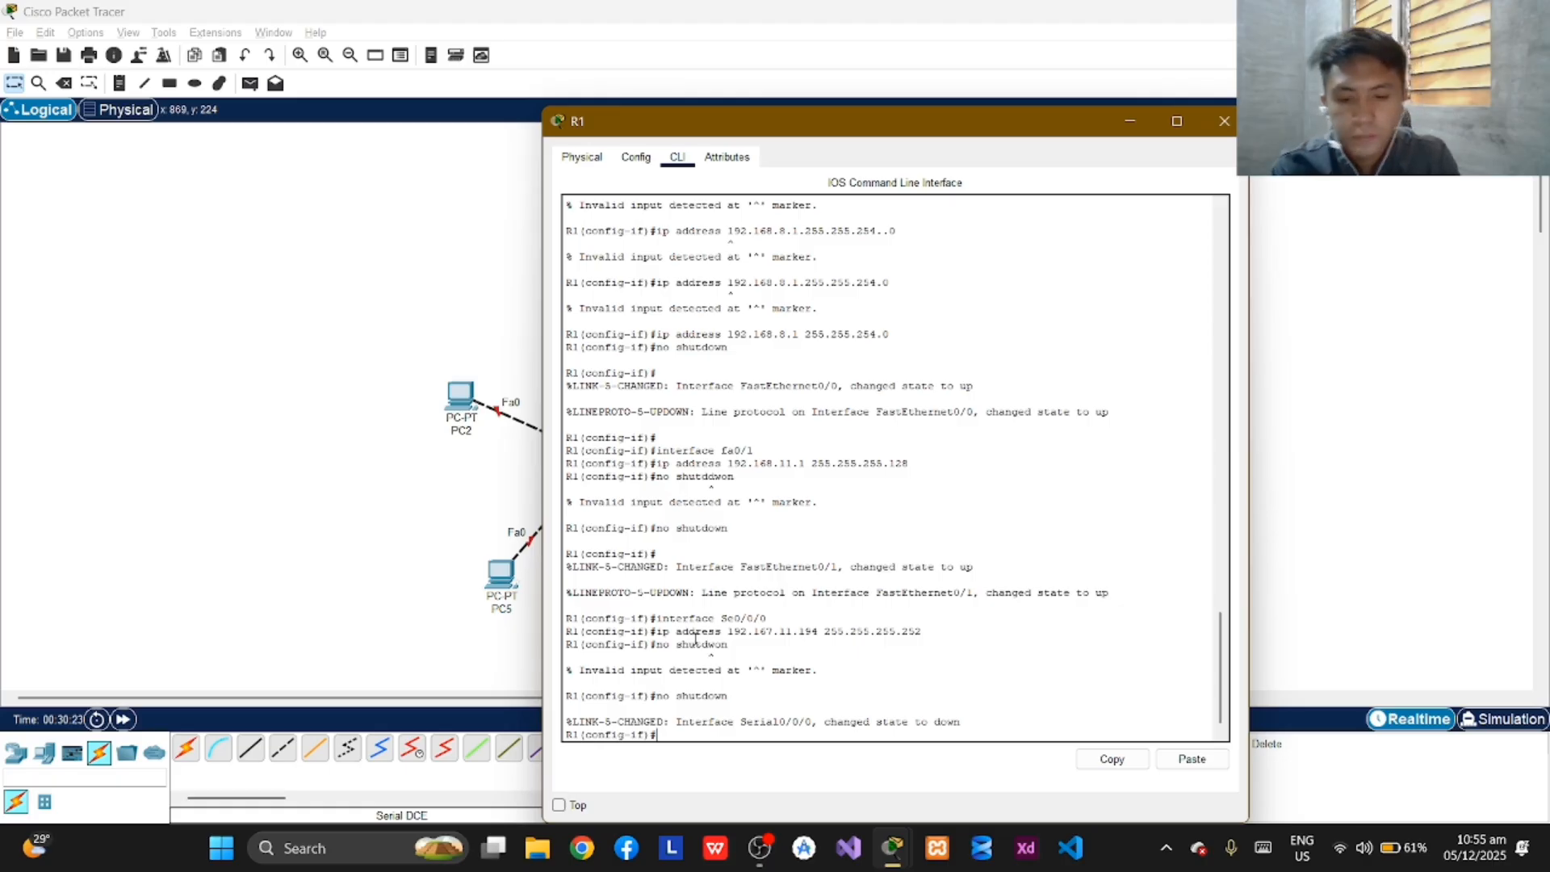
Switch to the configuration mode of serial interface Se0/0/1 on R1.
type("interface")
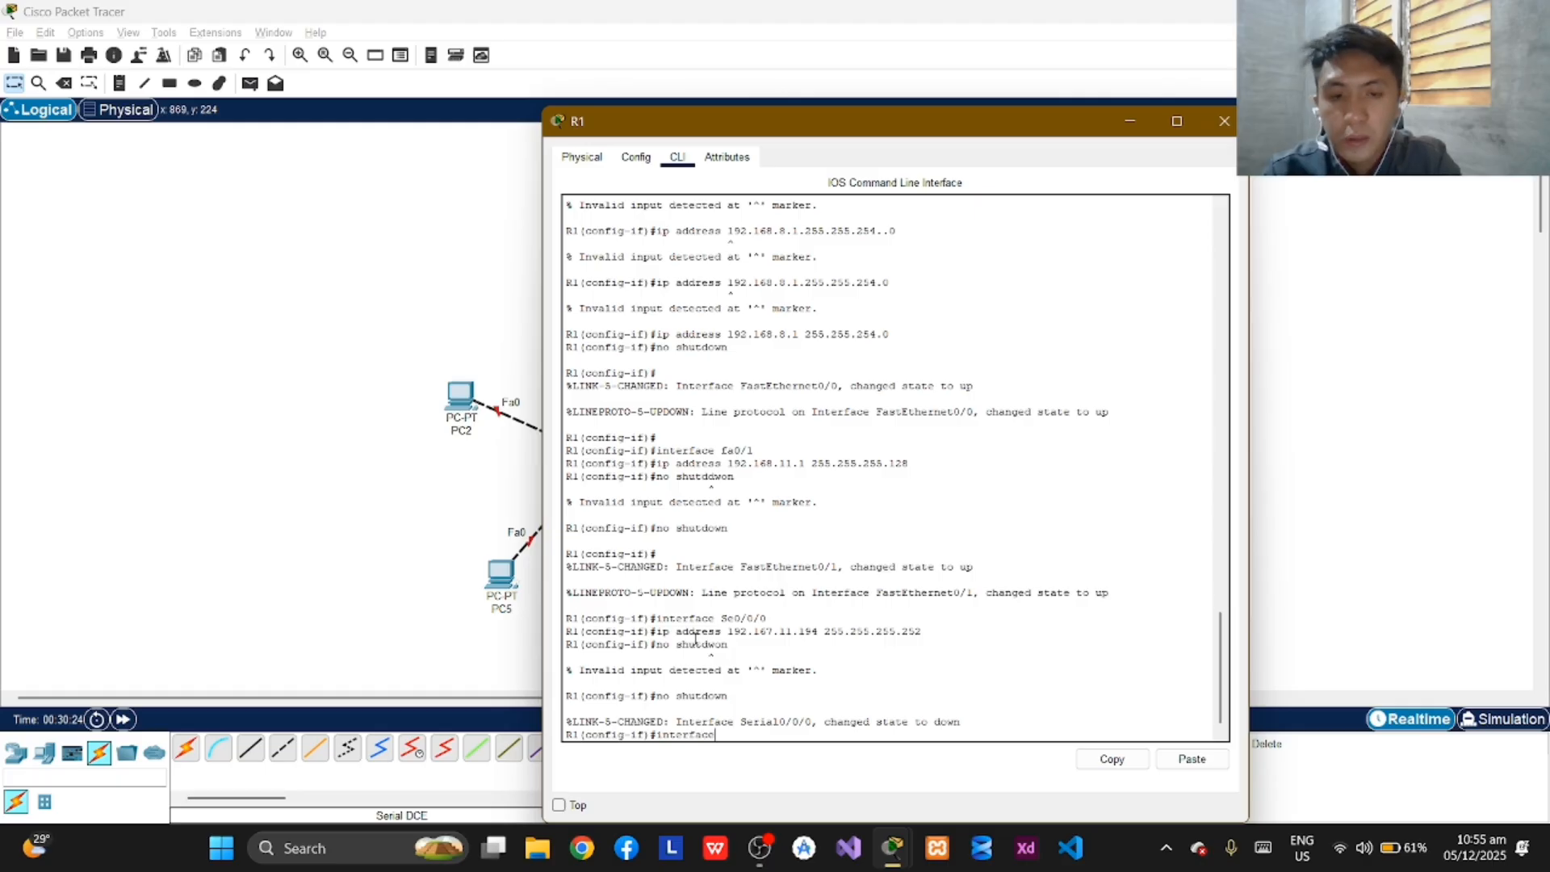
type(" Se")
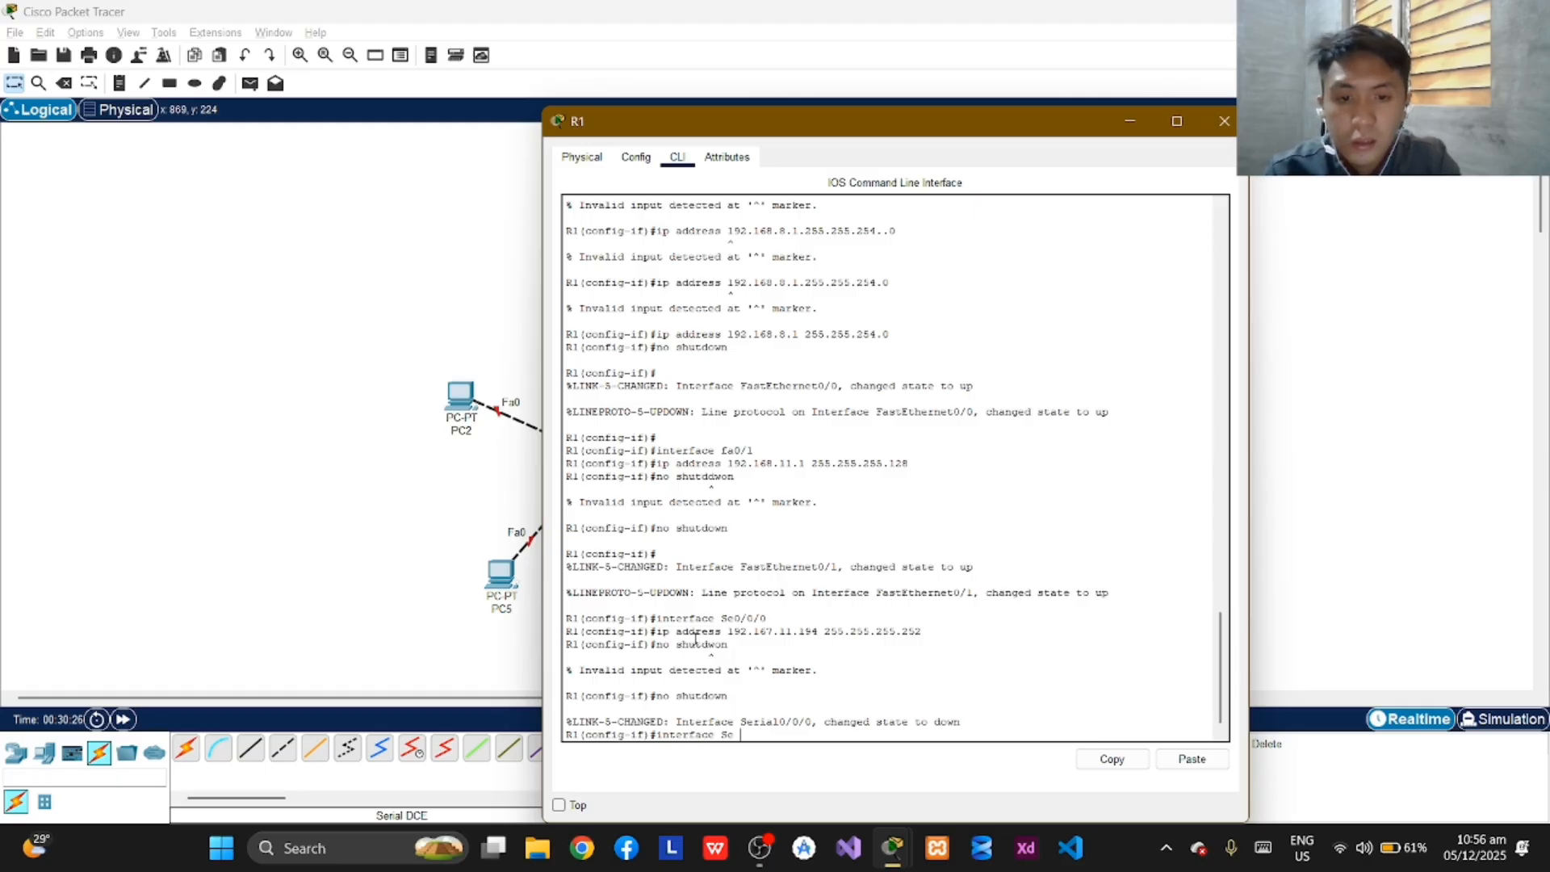
type("0/0/1")
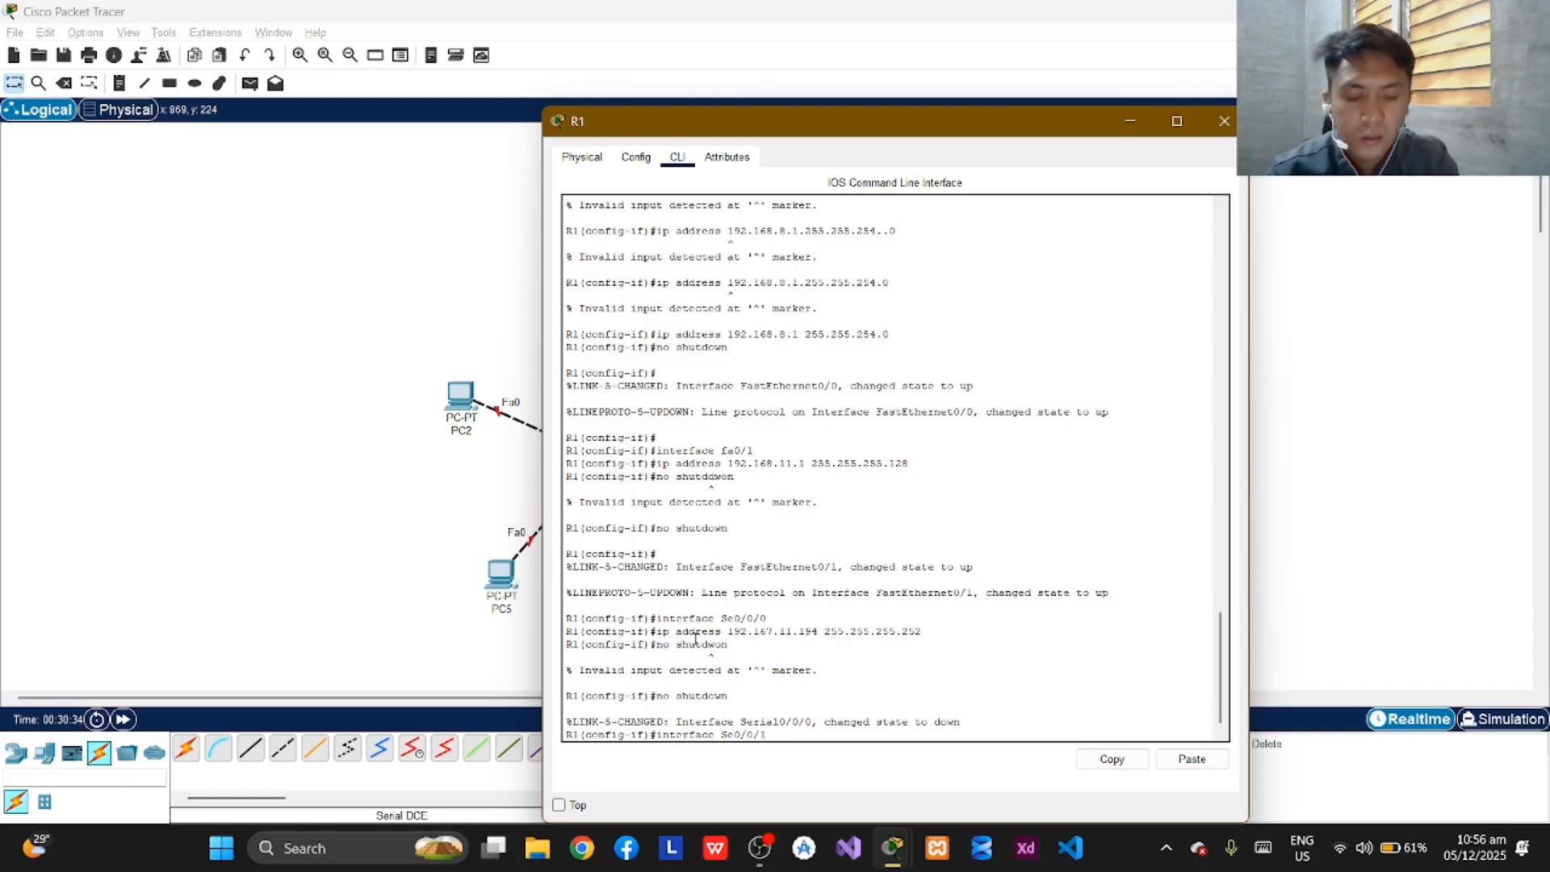
key("Return")
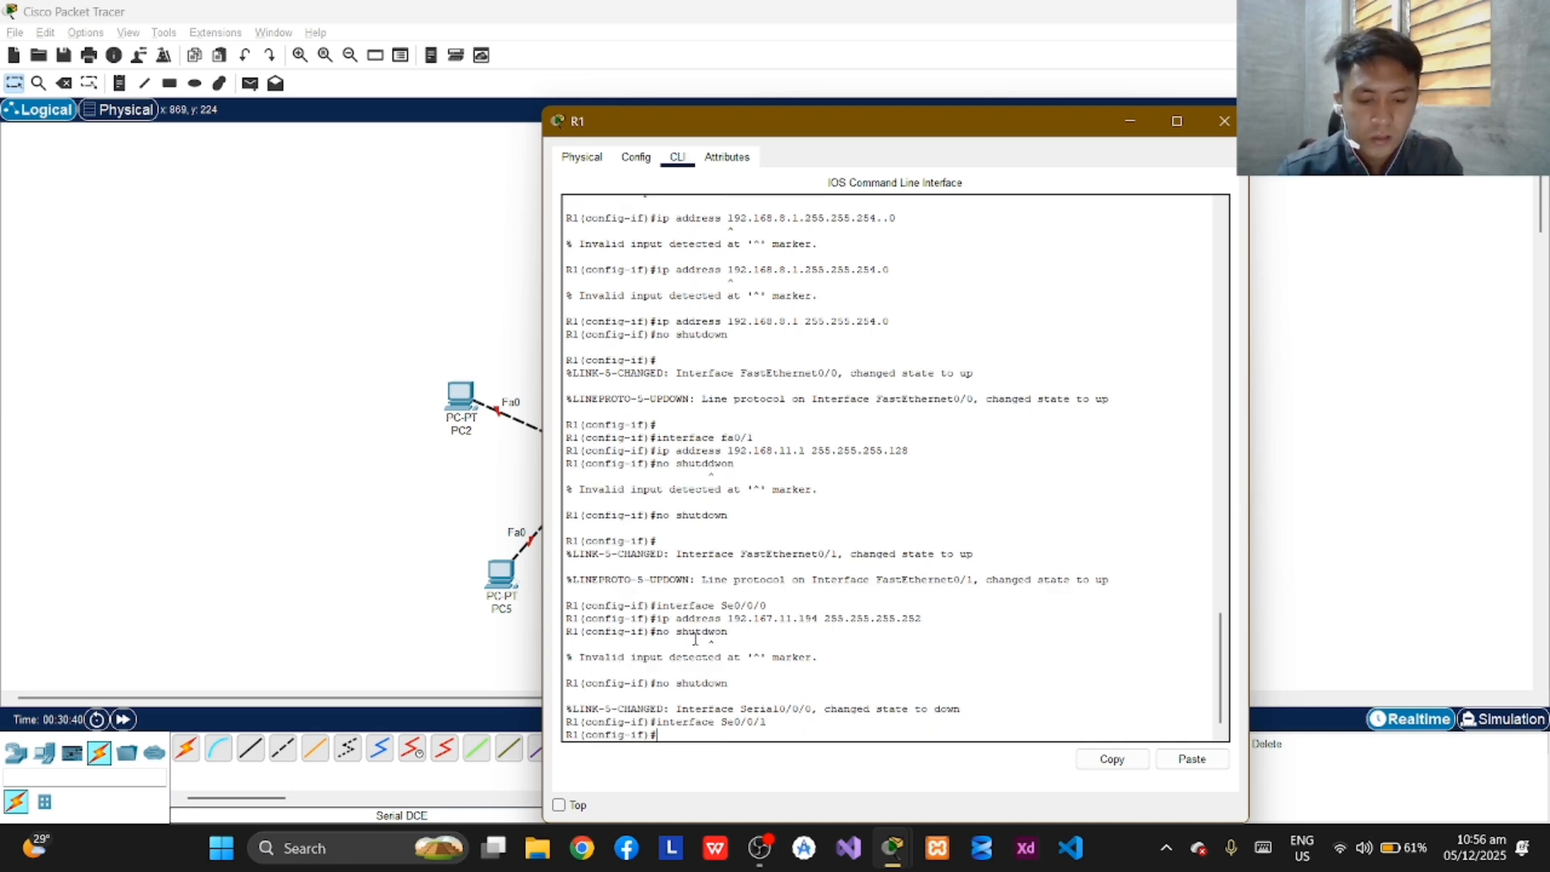
Try to address R1's Se0/0/1 interface by submitting "192.168.11.201 255.255.255..252" without the "ip address" keywords.
type("192.168")
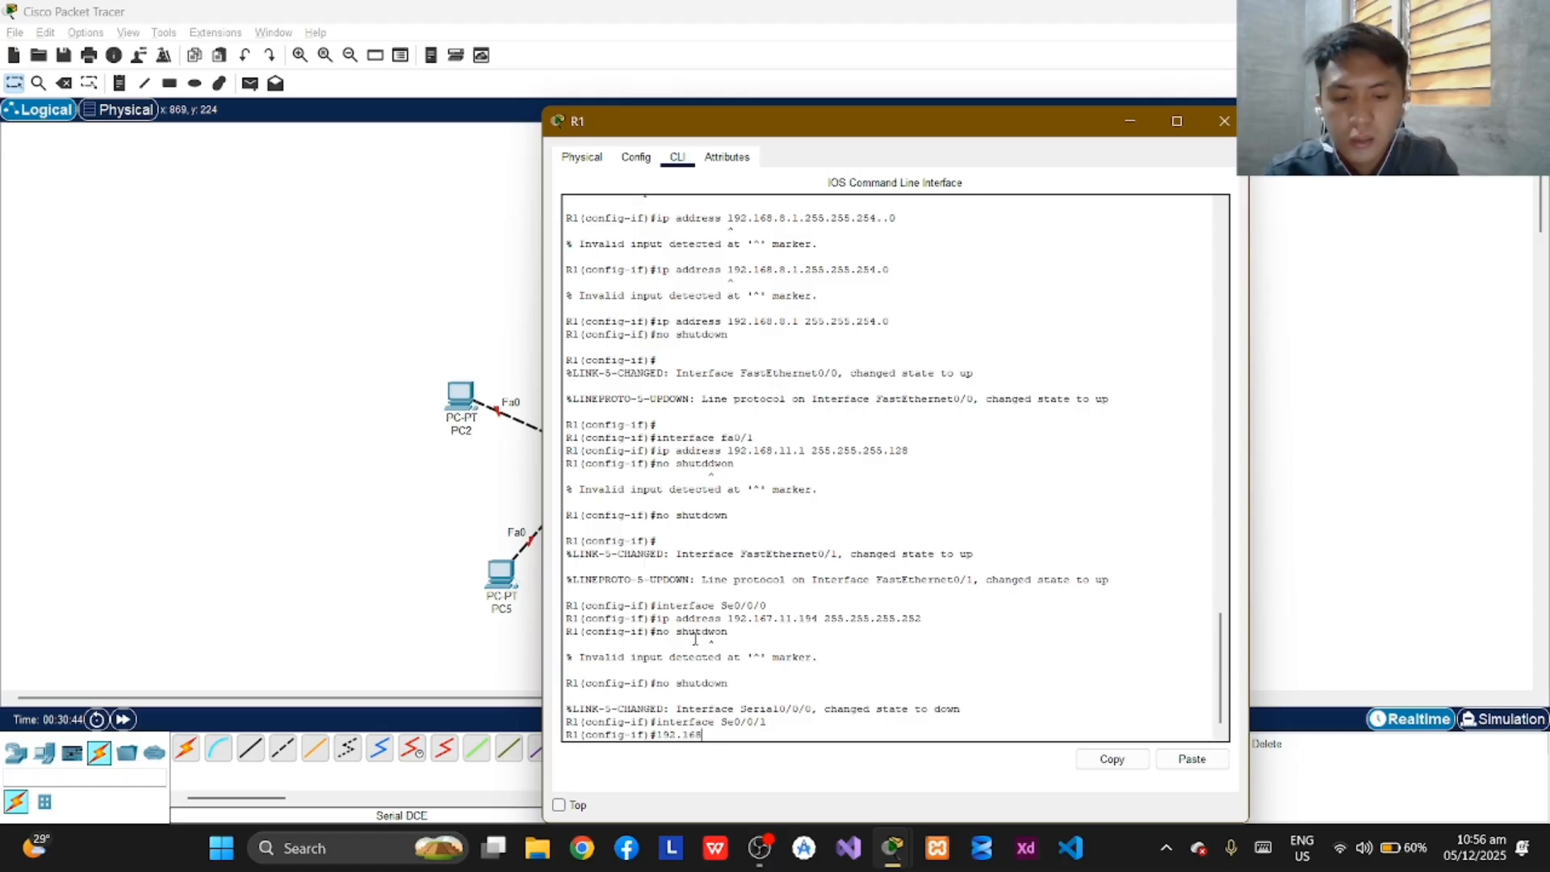
type(".")
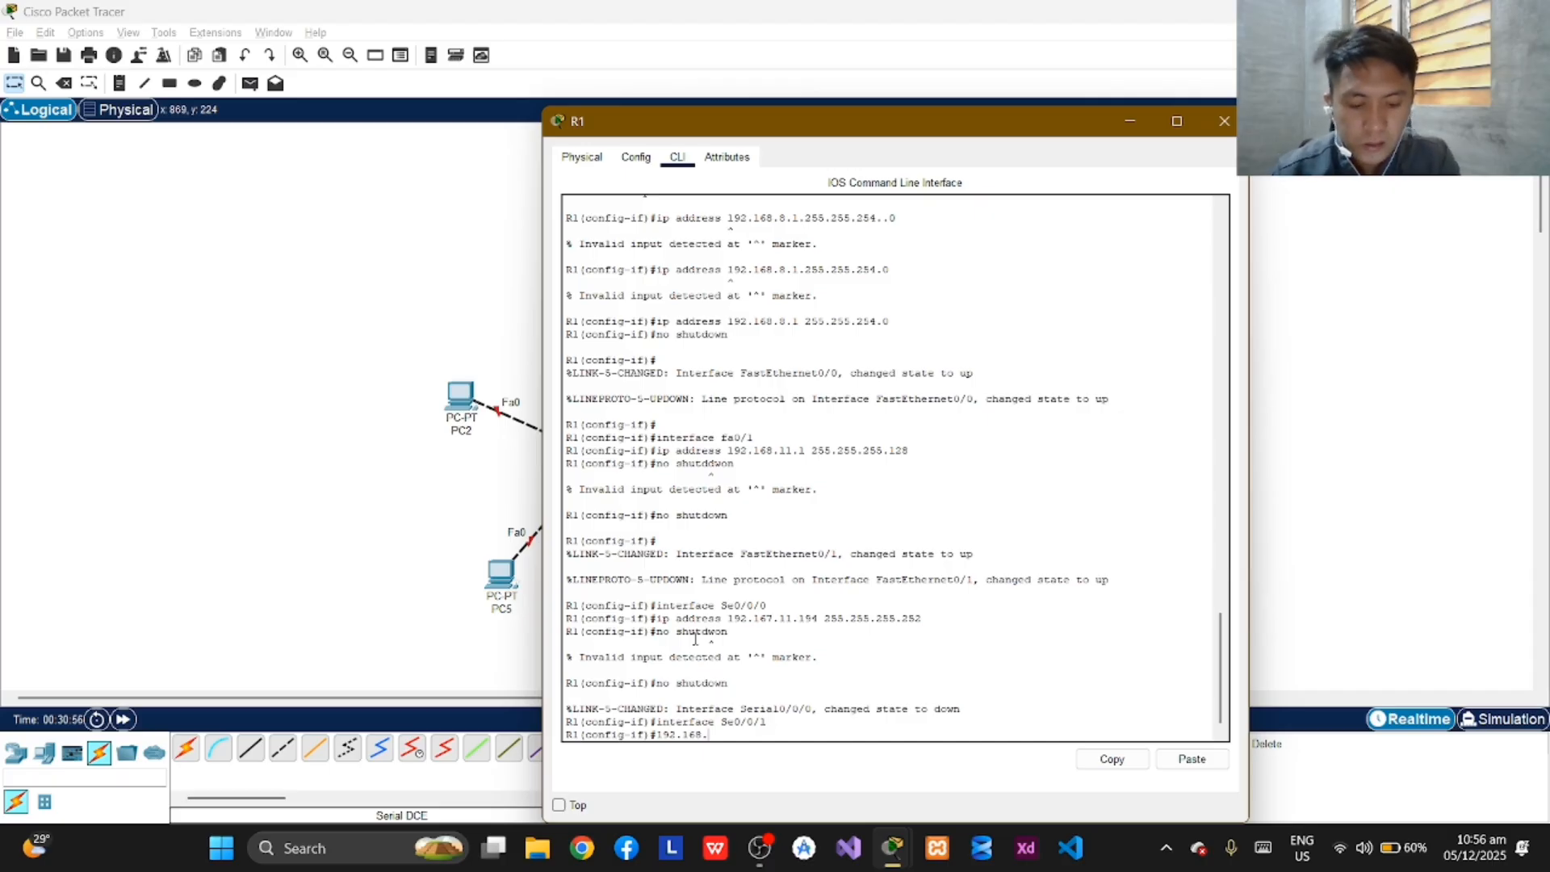
type("11")
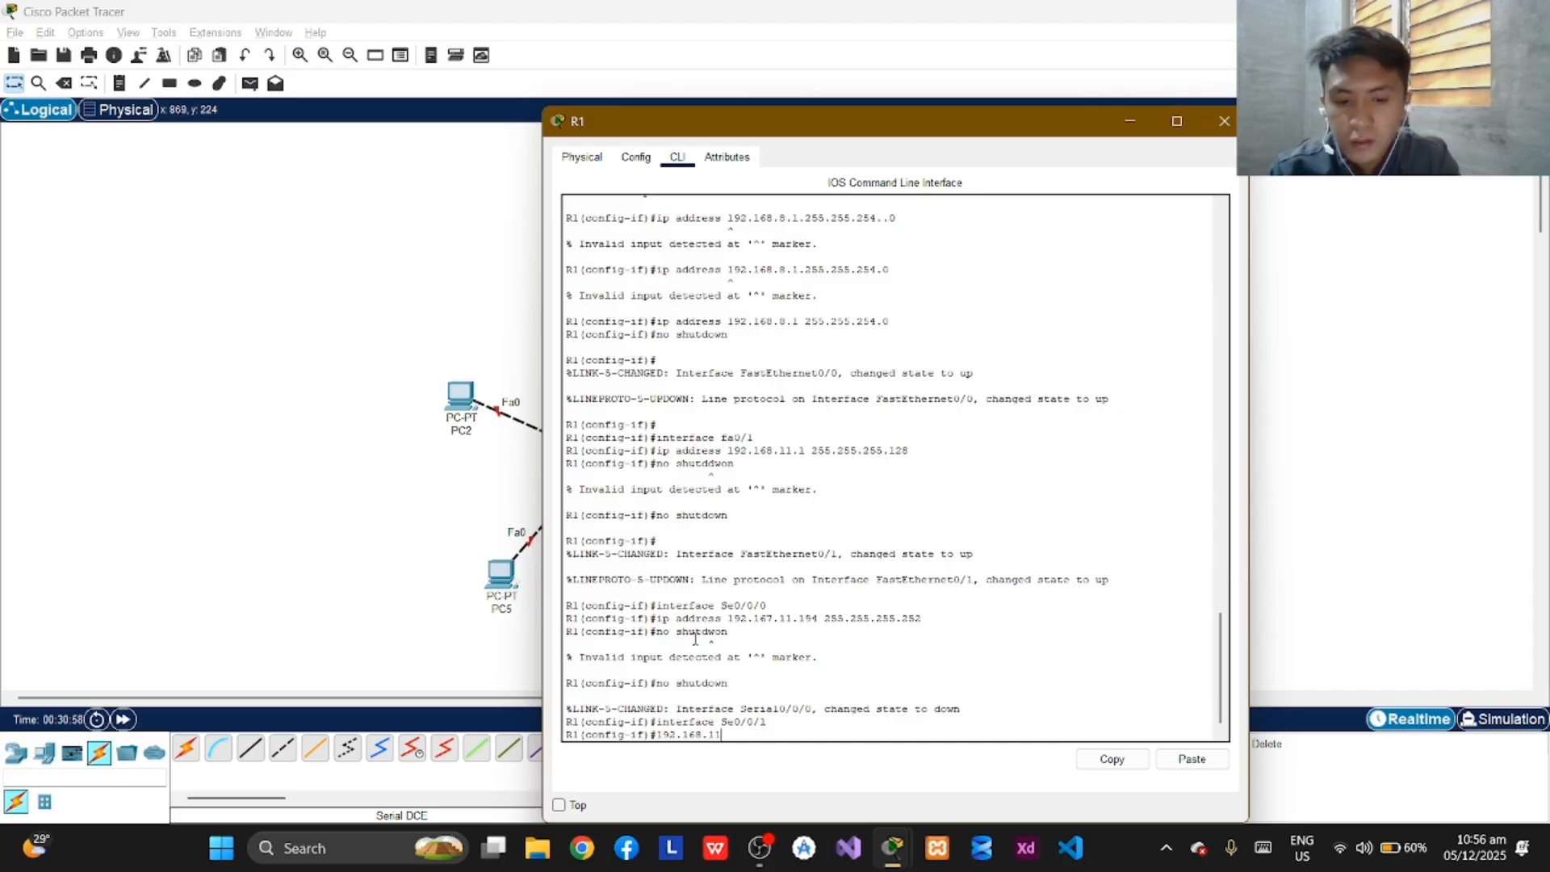
type(".201")
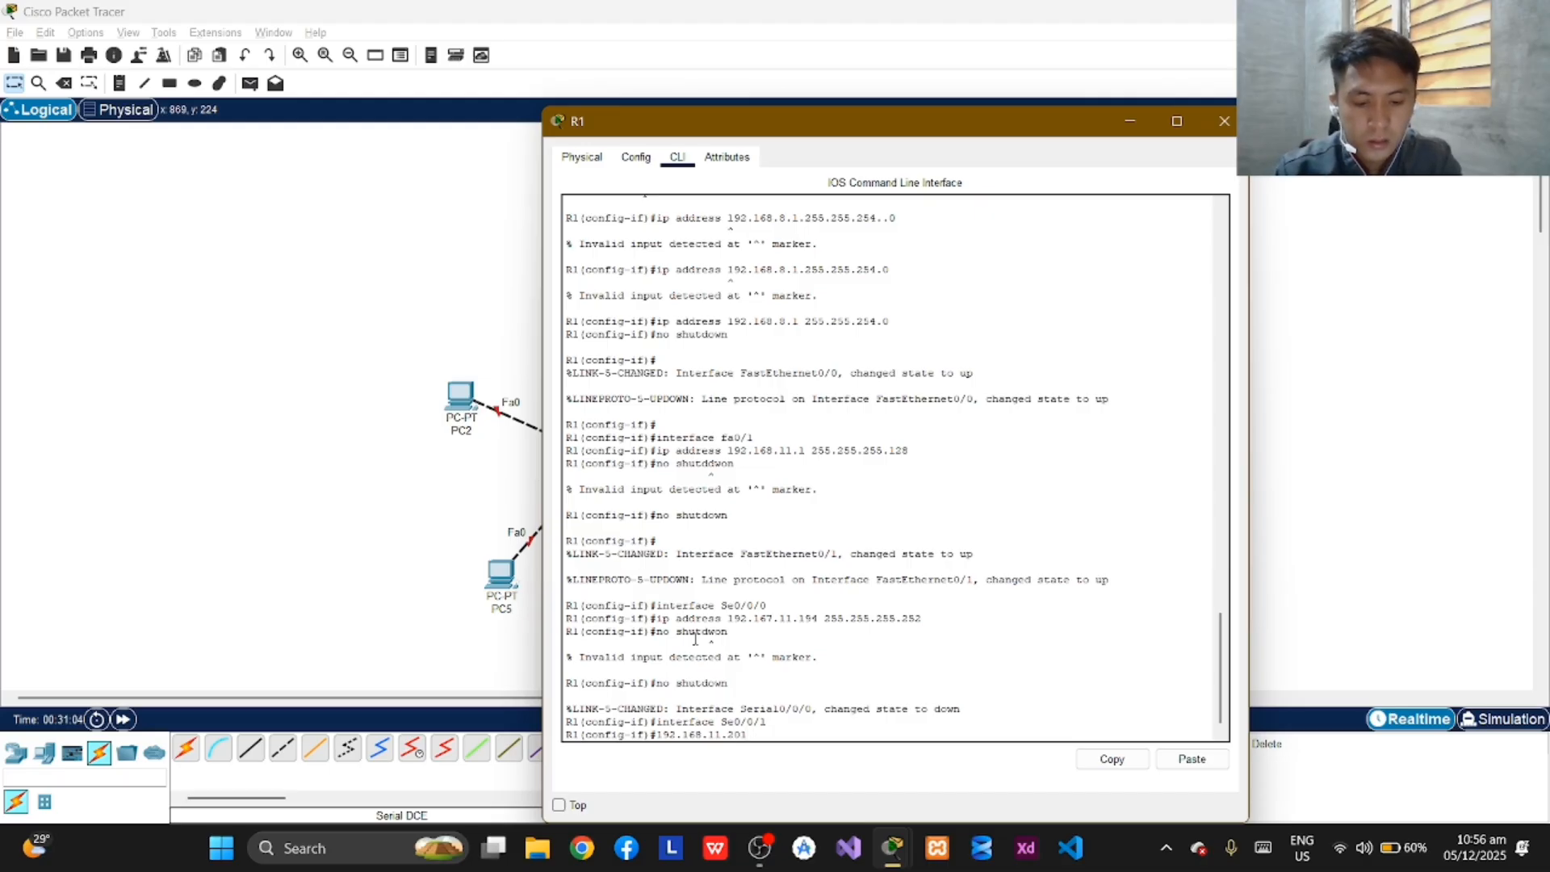
type(" 255.")
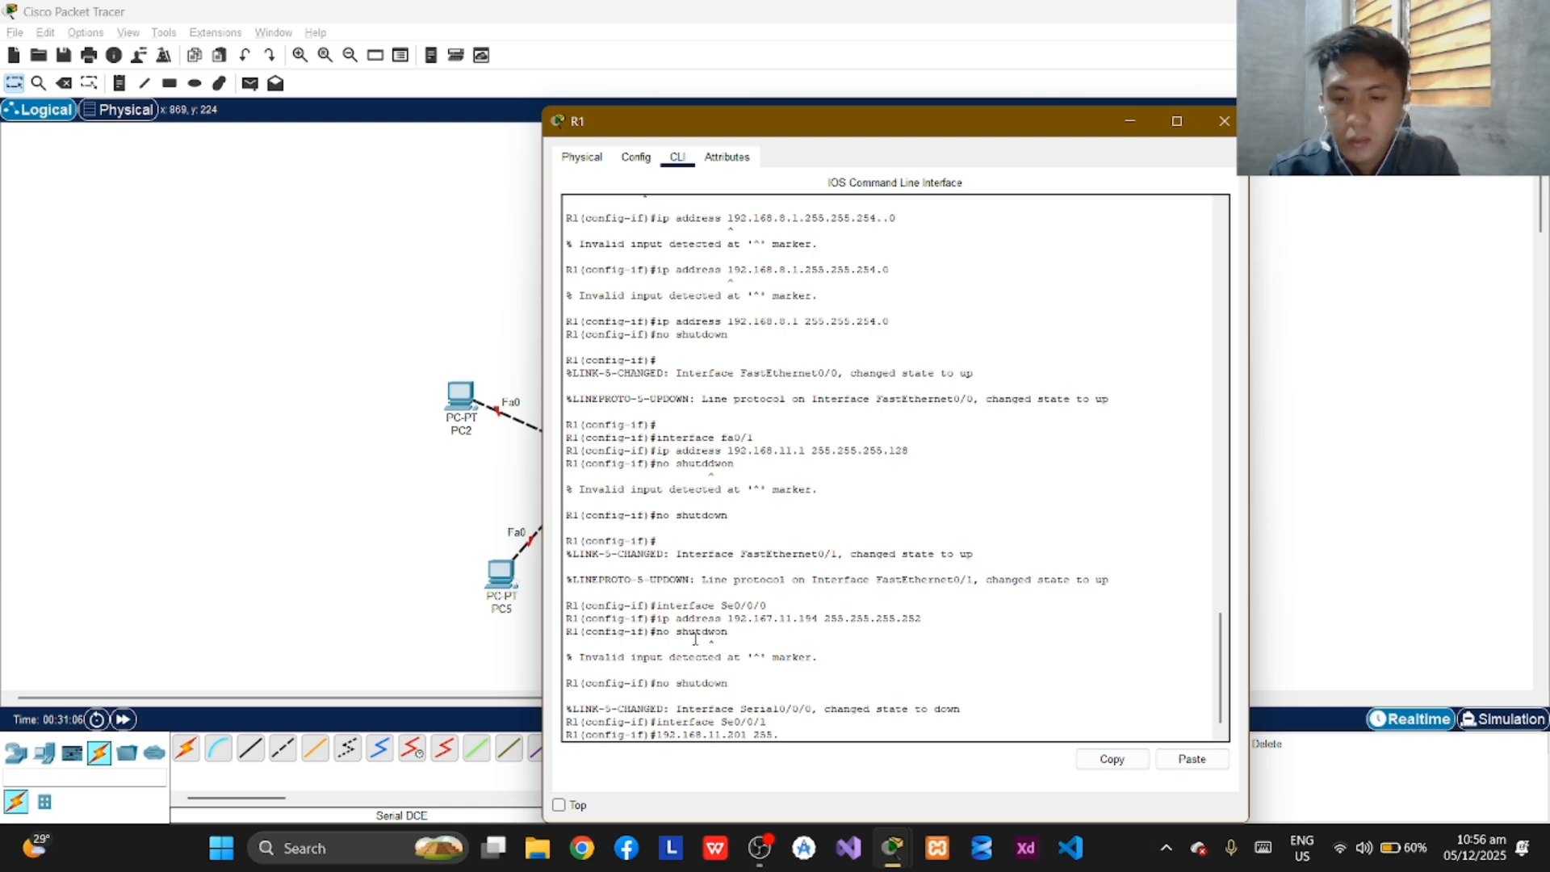
type("255.255")
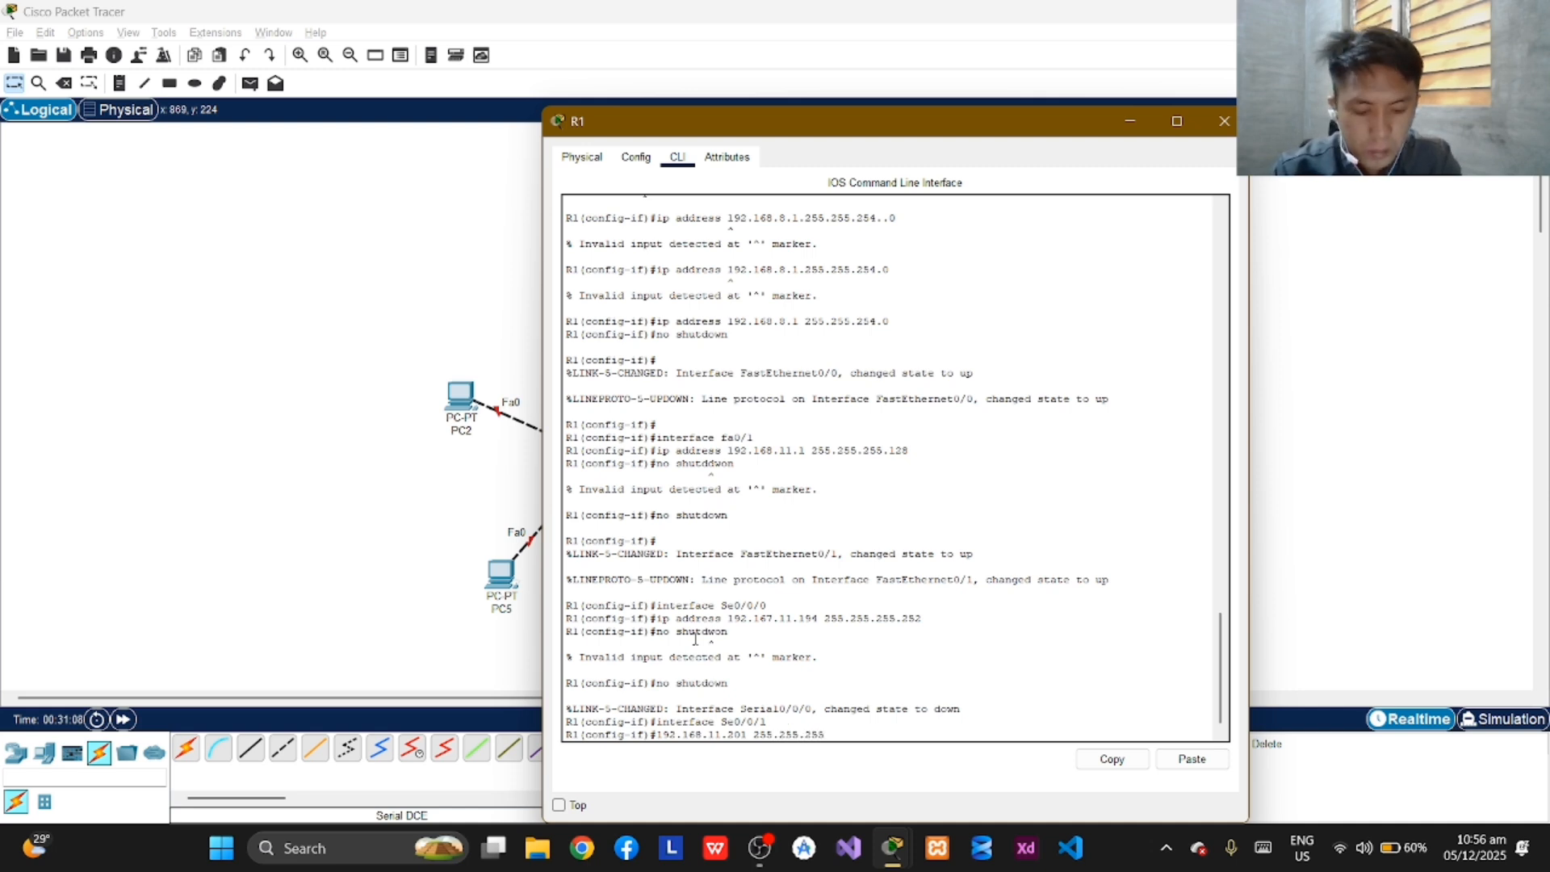
type("..252")
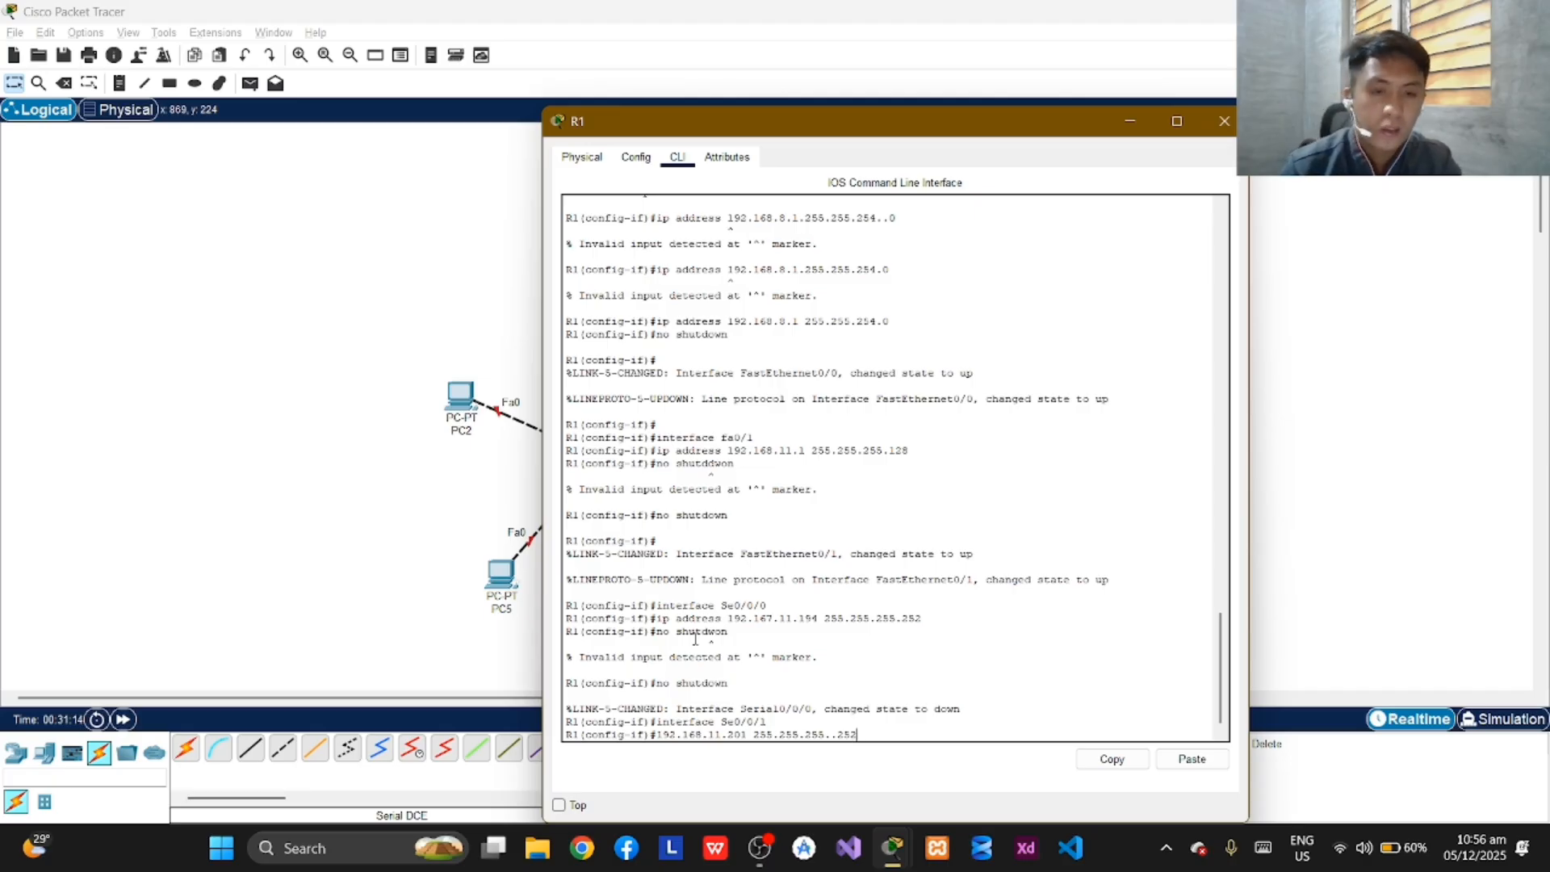
key("Return")
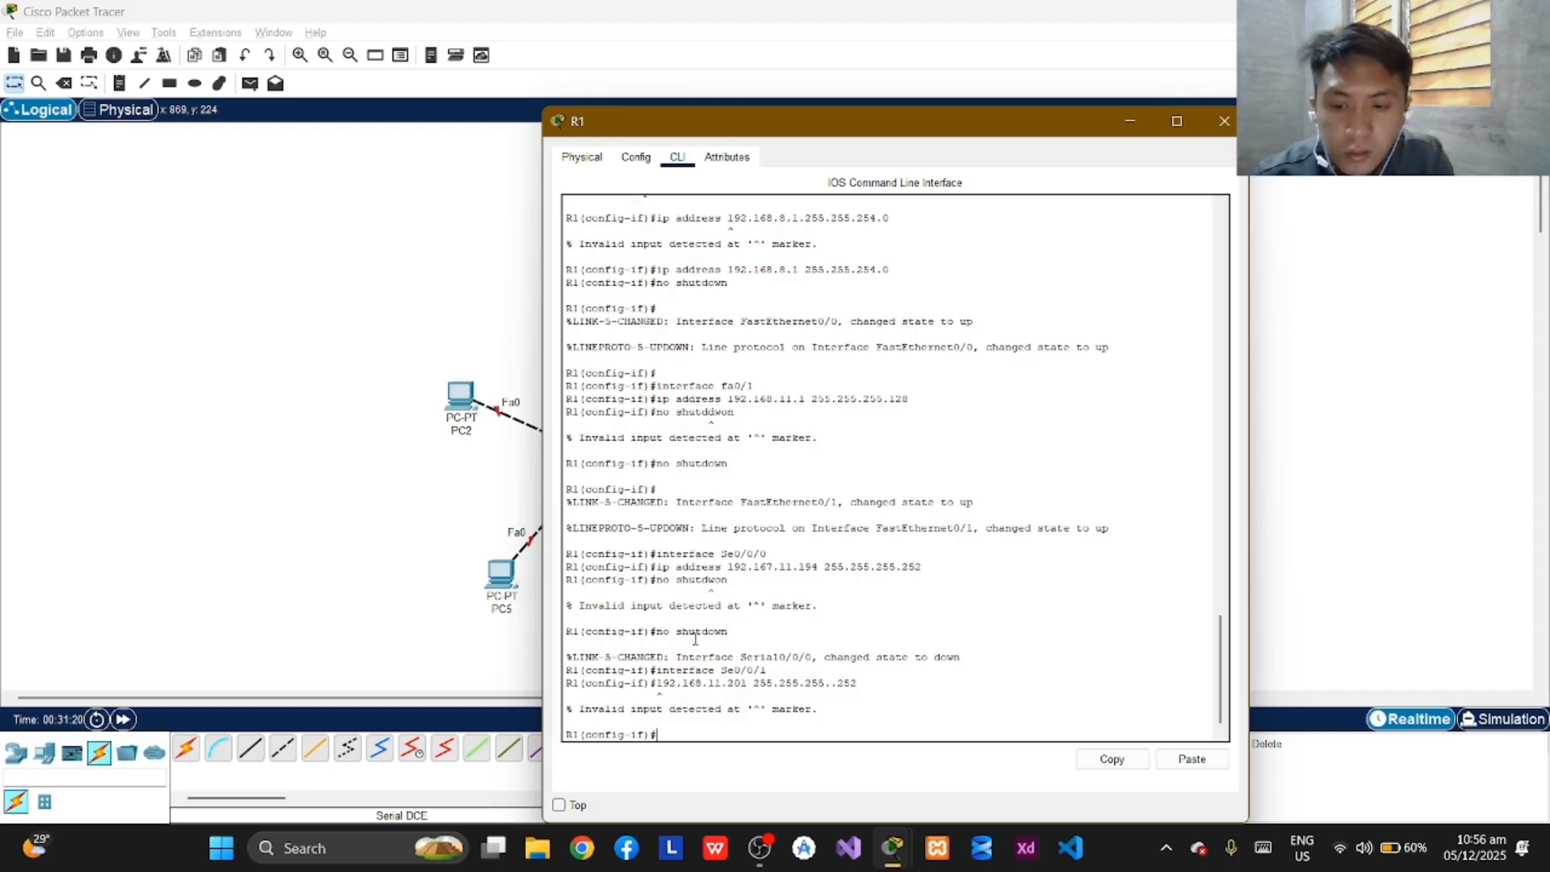
Assign IP address 192.168.11.201 with subnet mask 255.255.255.252 to R1's Se0/0/1 interface.
type("192")
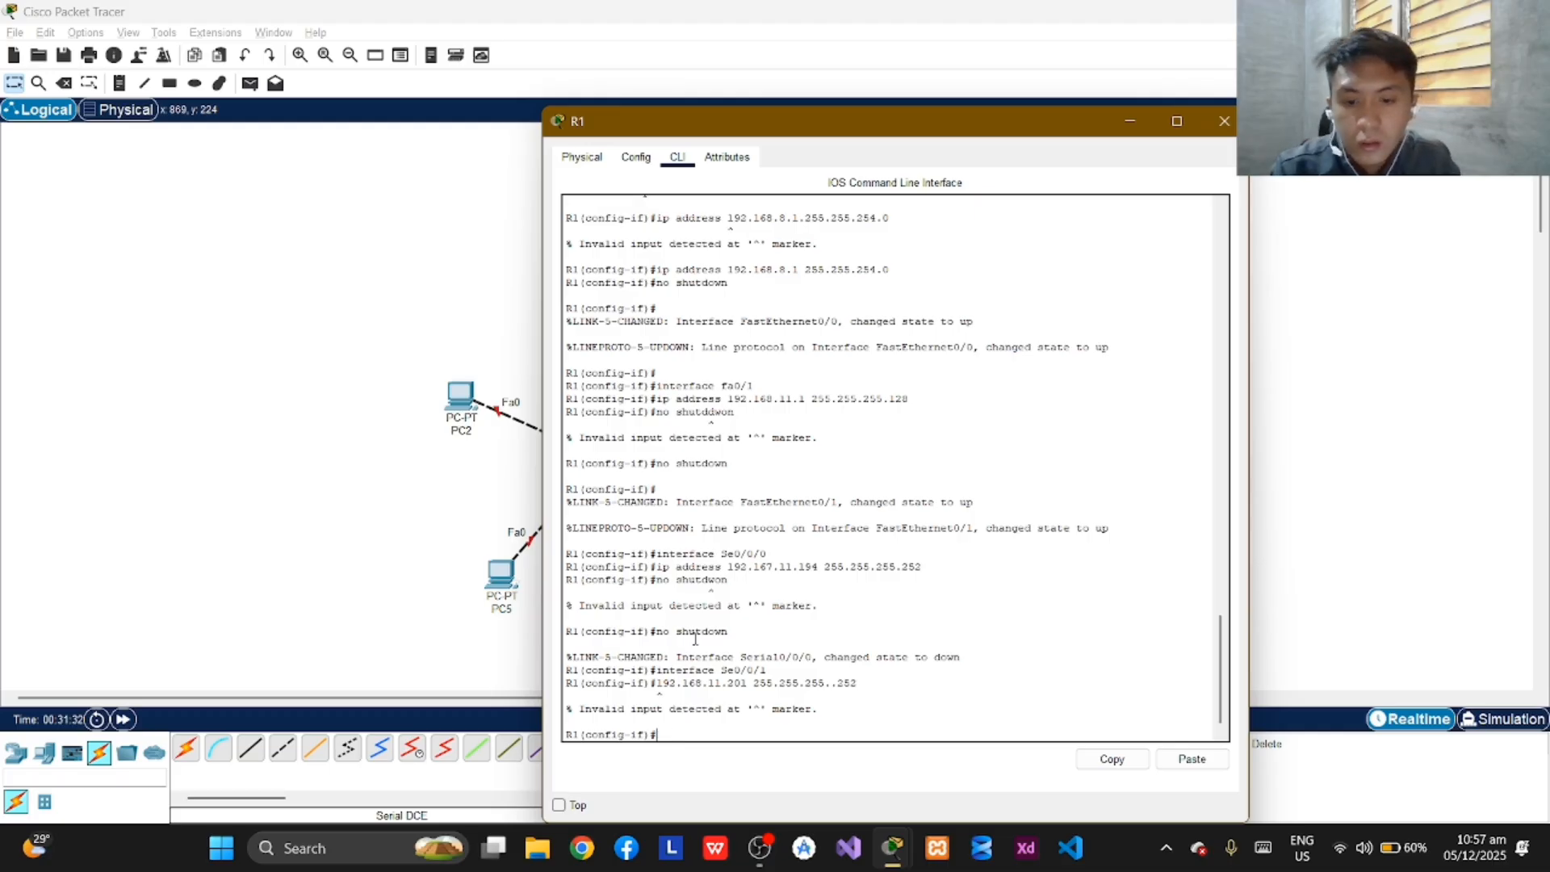
type("p")
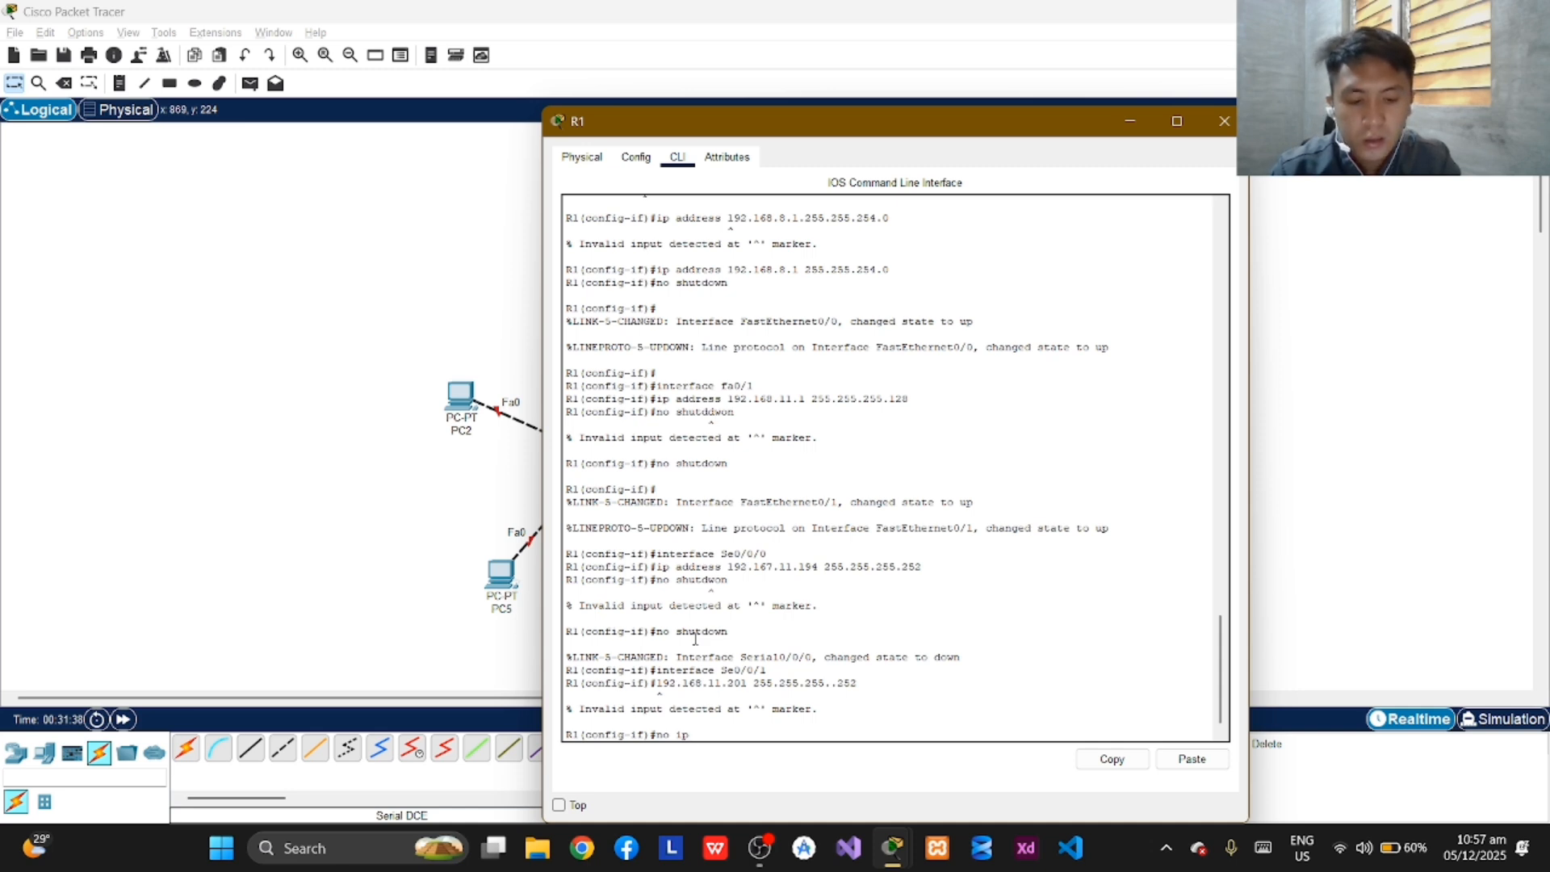
key("BackSpace")
key("BackSpace")
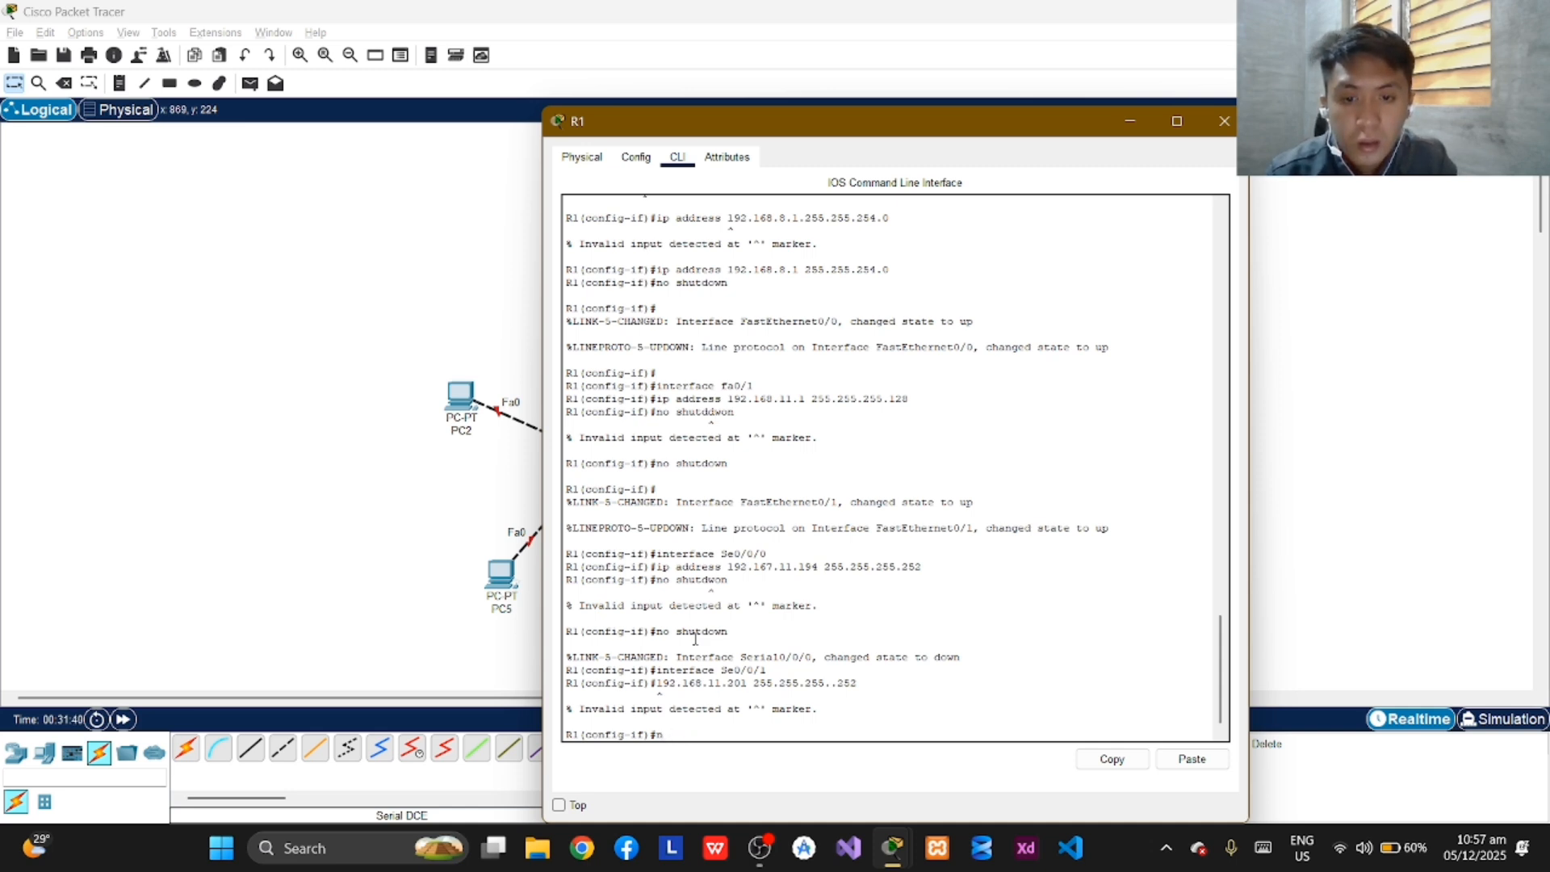
type("p address")
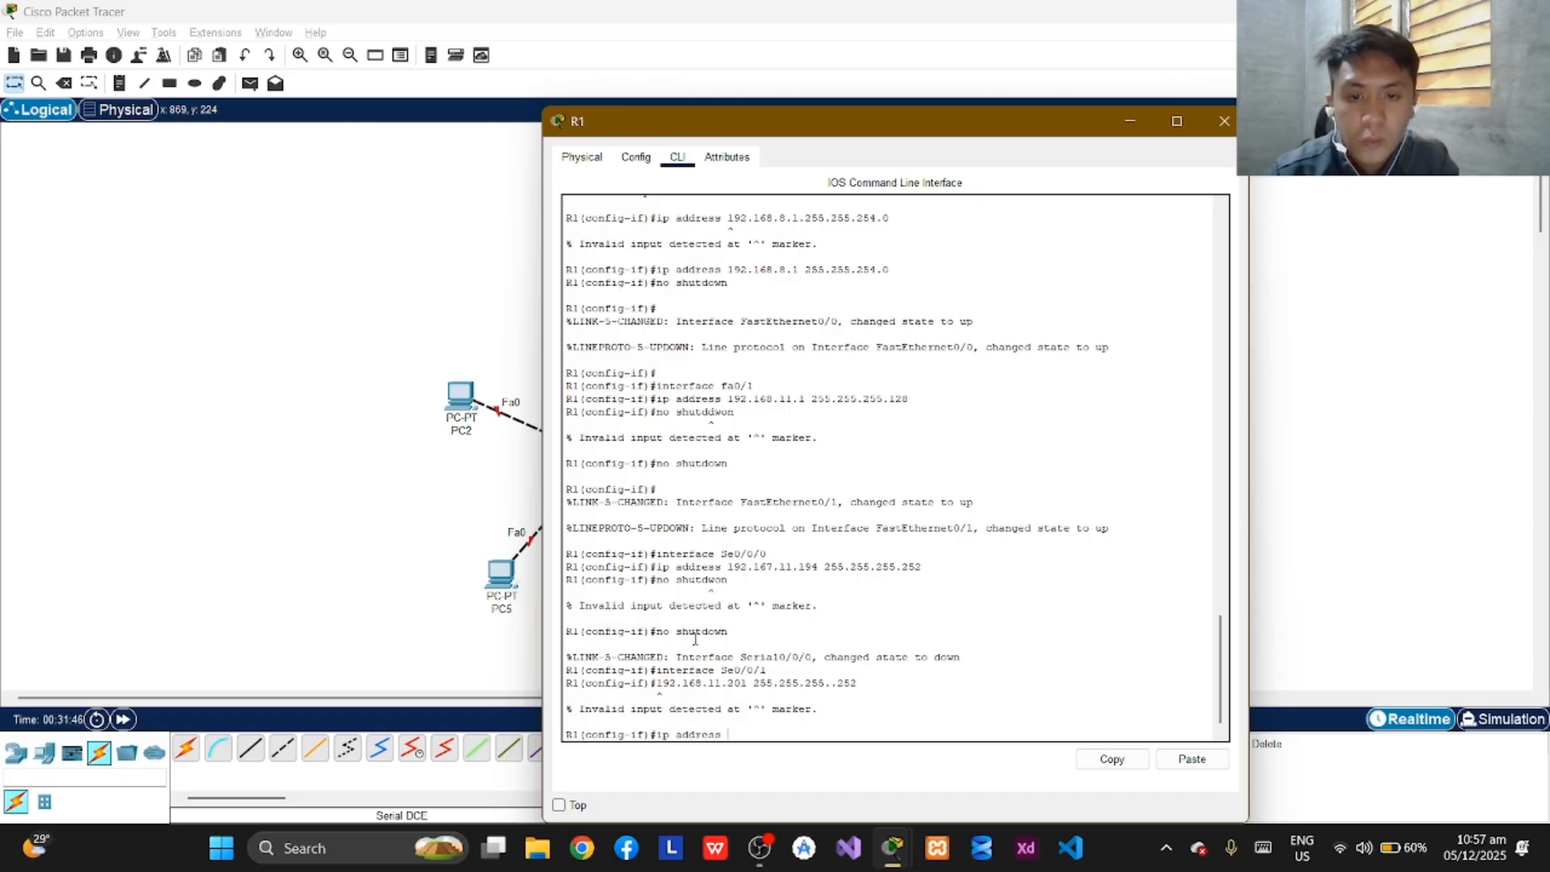
type("192")
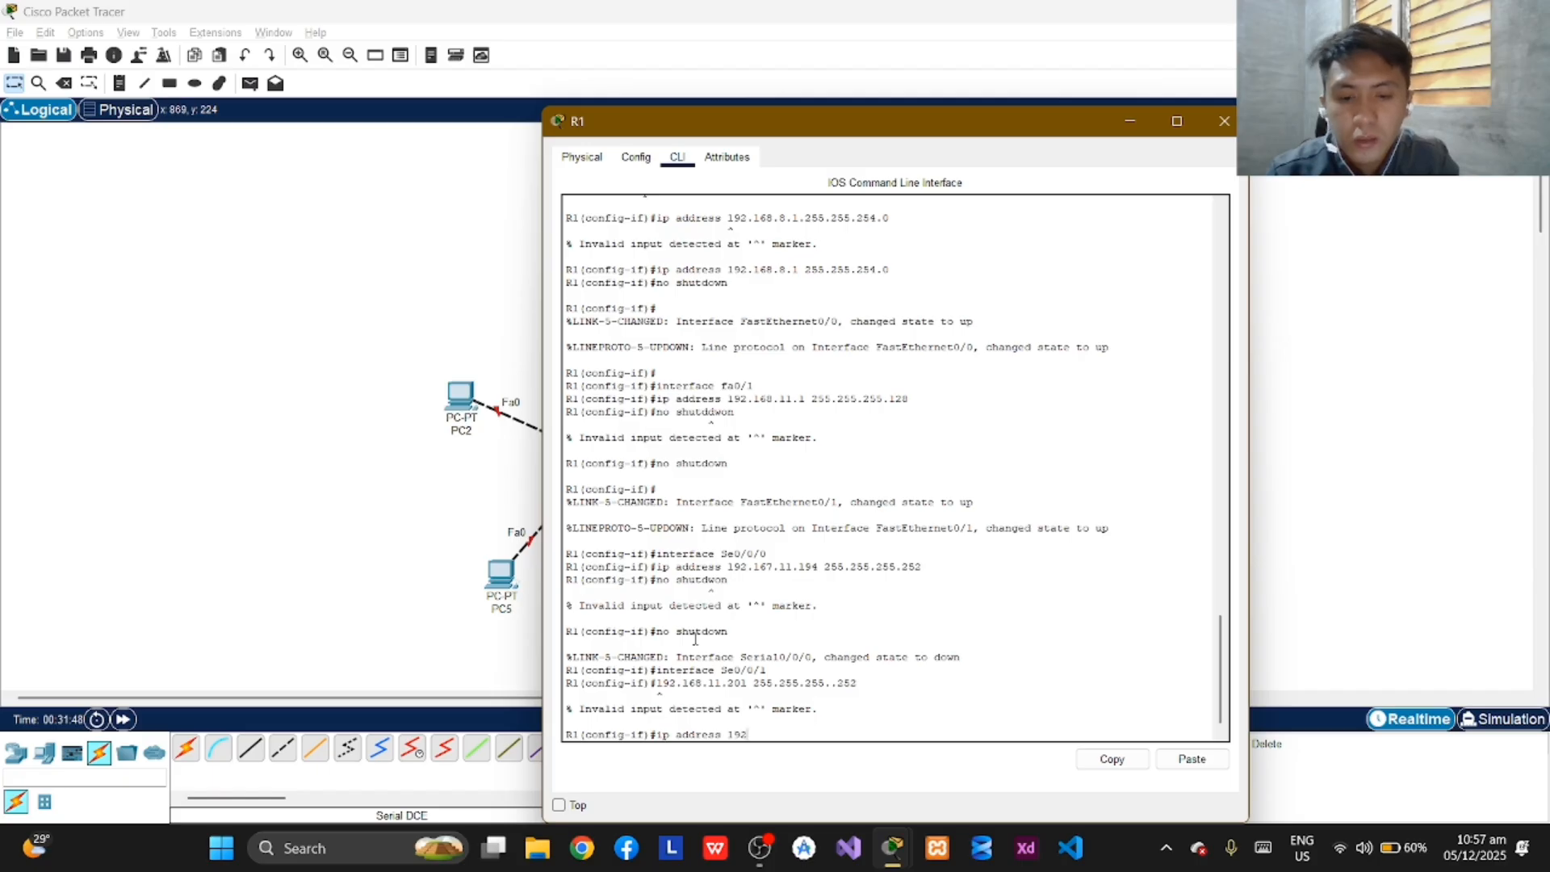
type(".168.")
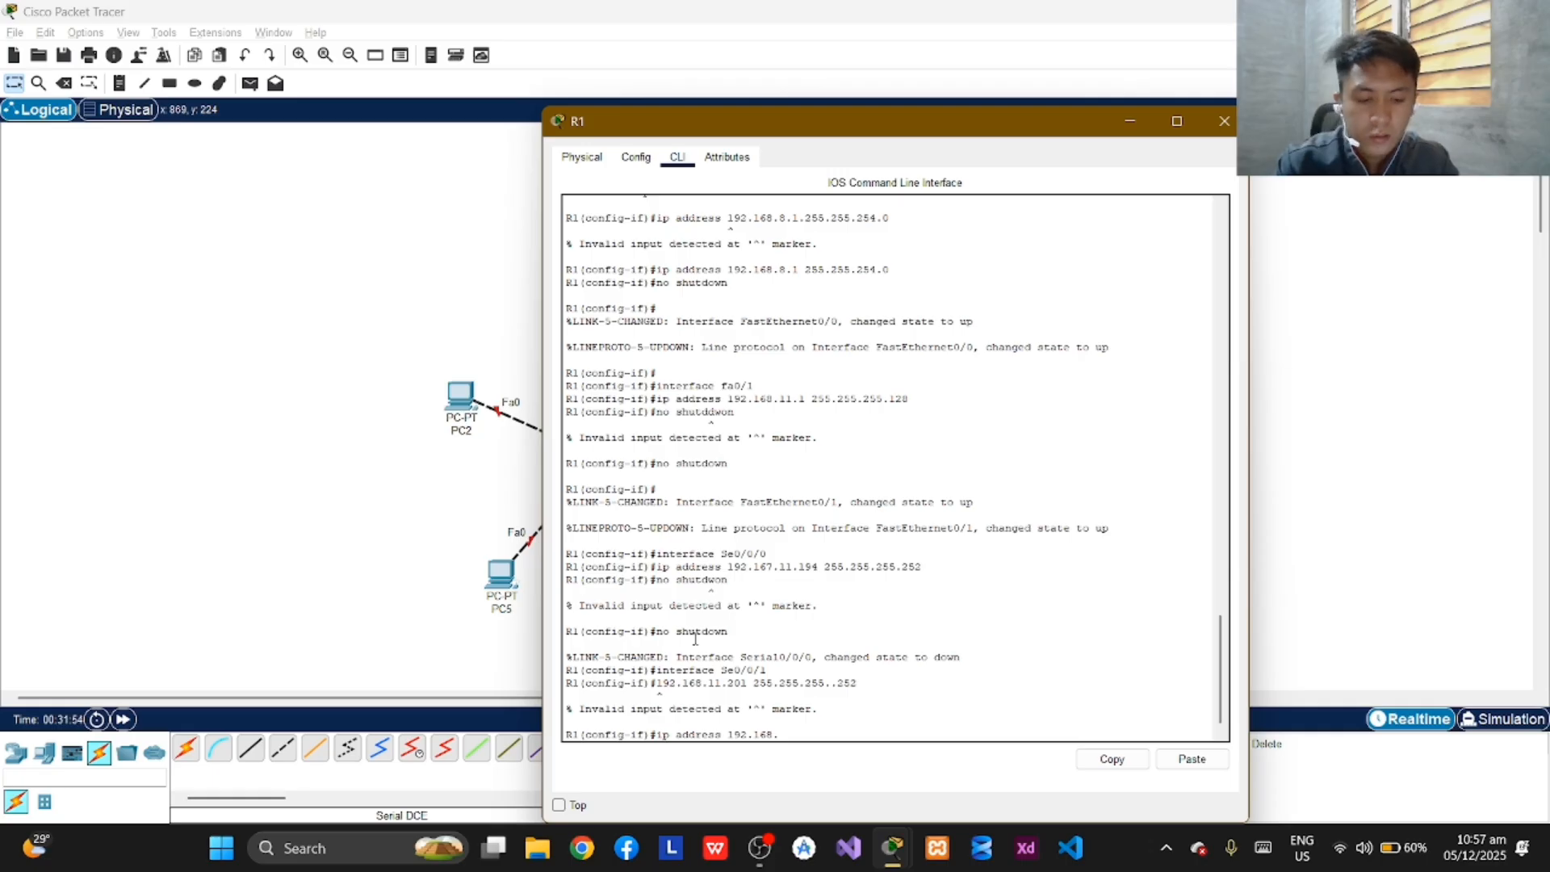
type("11")
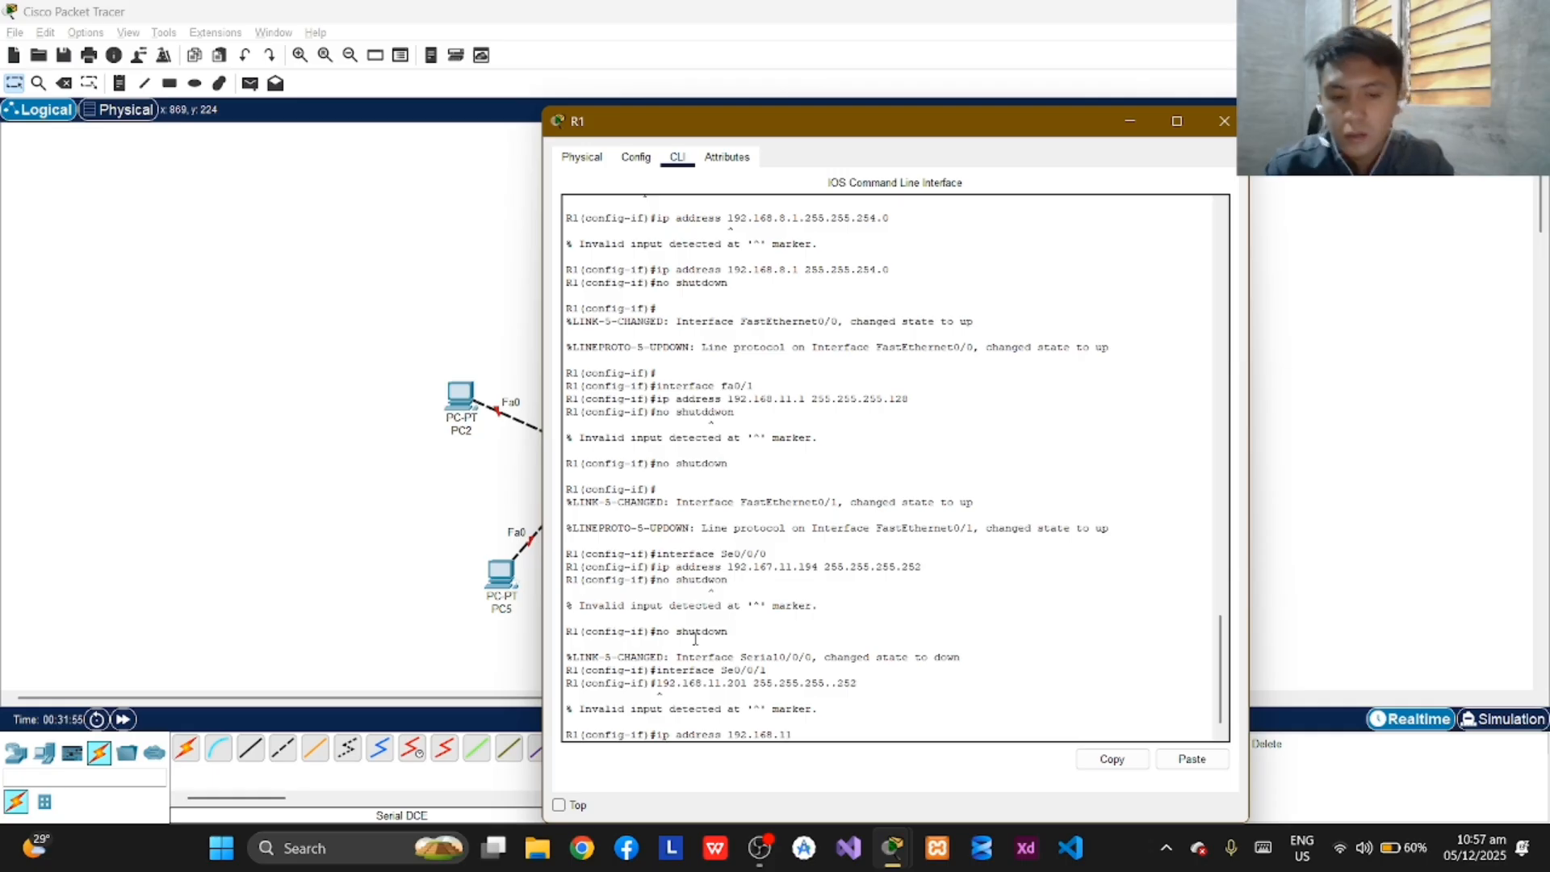
type(".201")
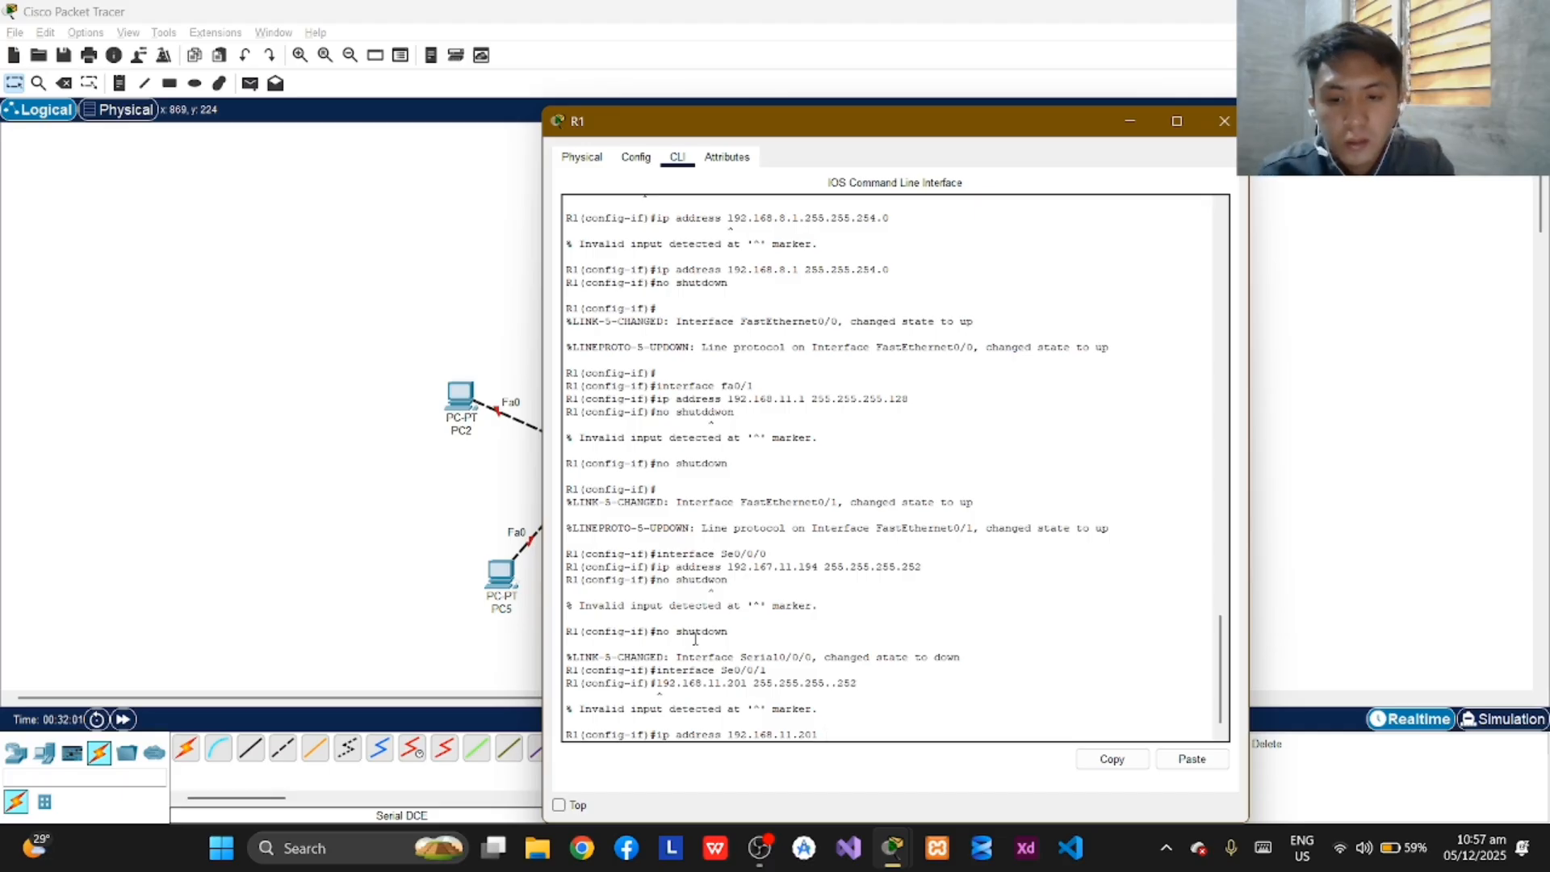
type(" 255.255.")
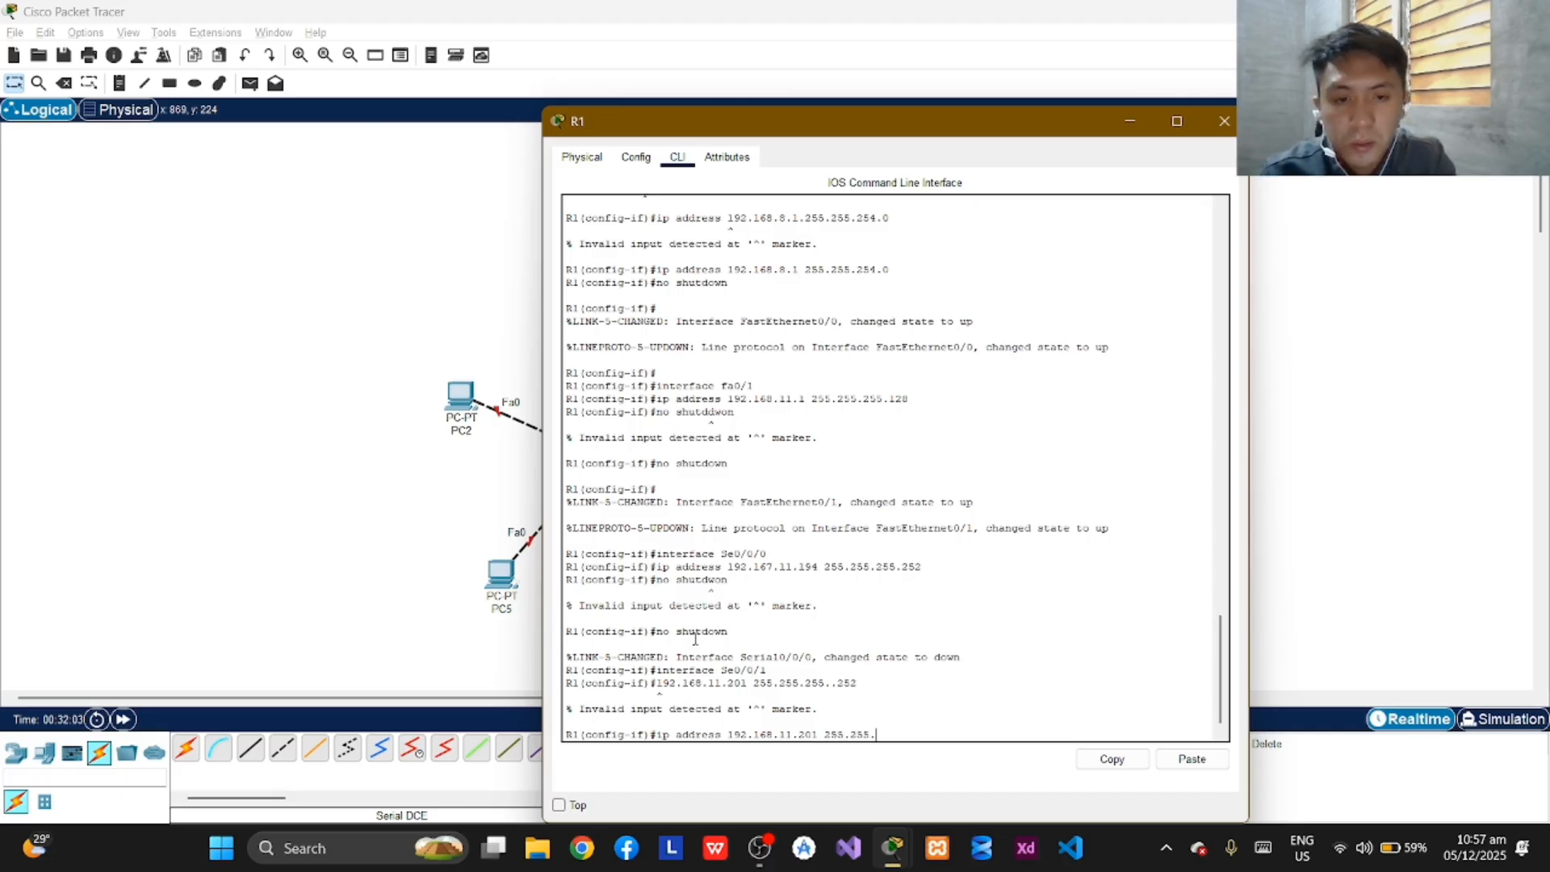
type("255.252")
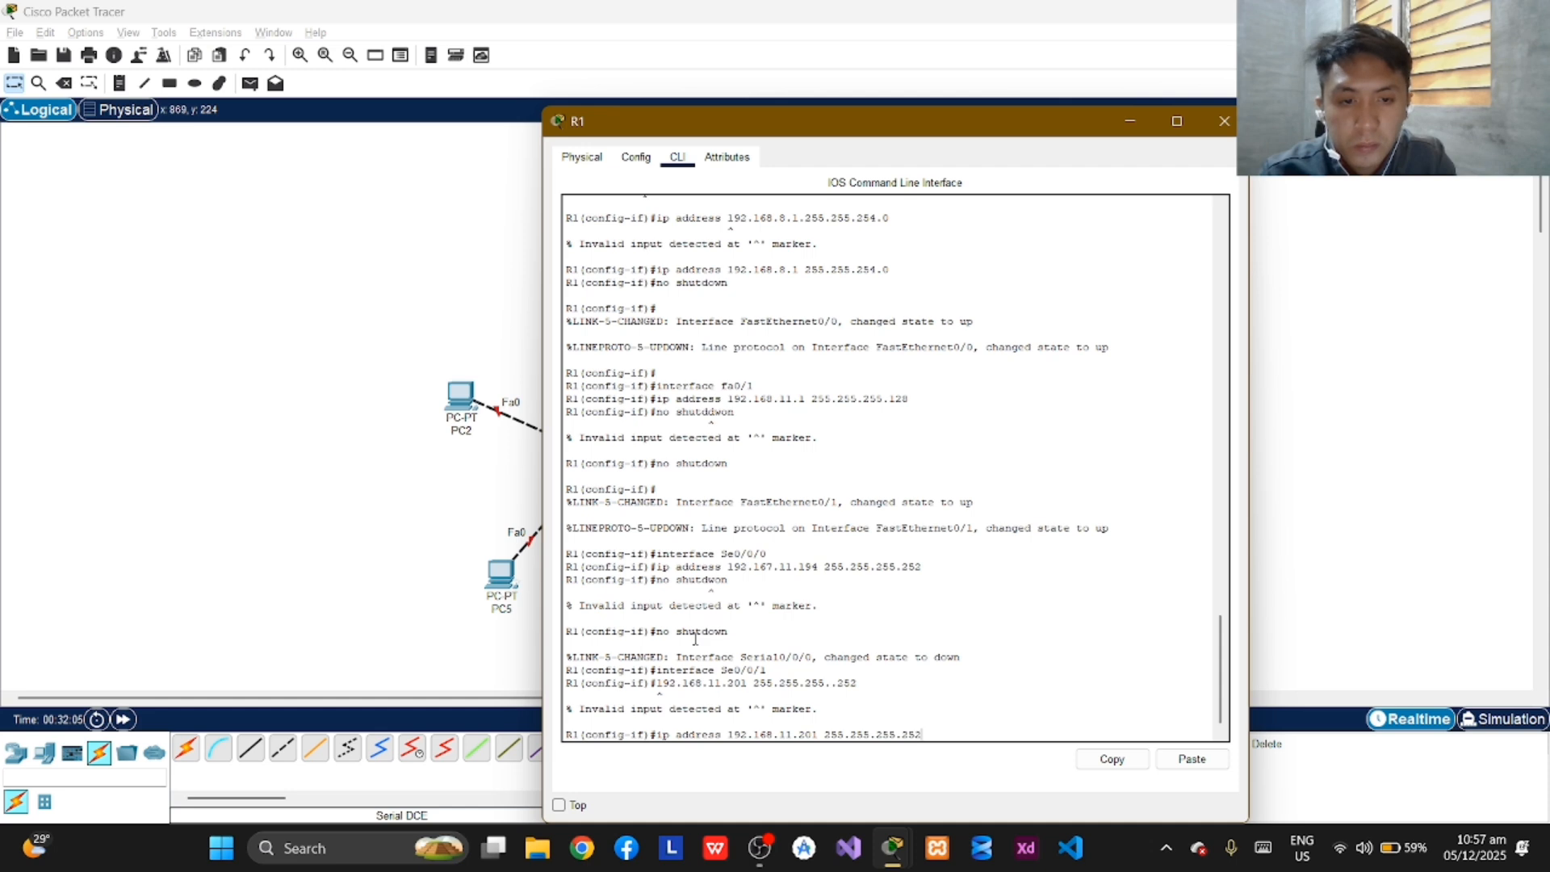
key("Return")
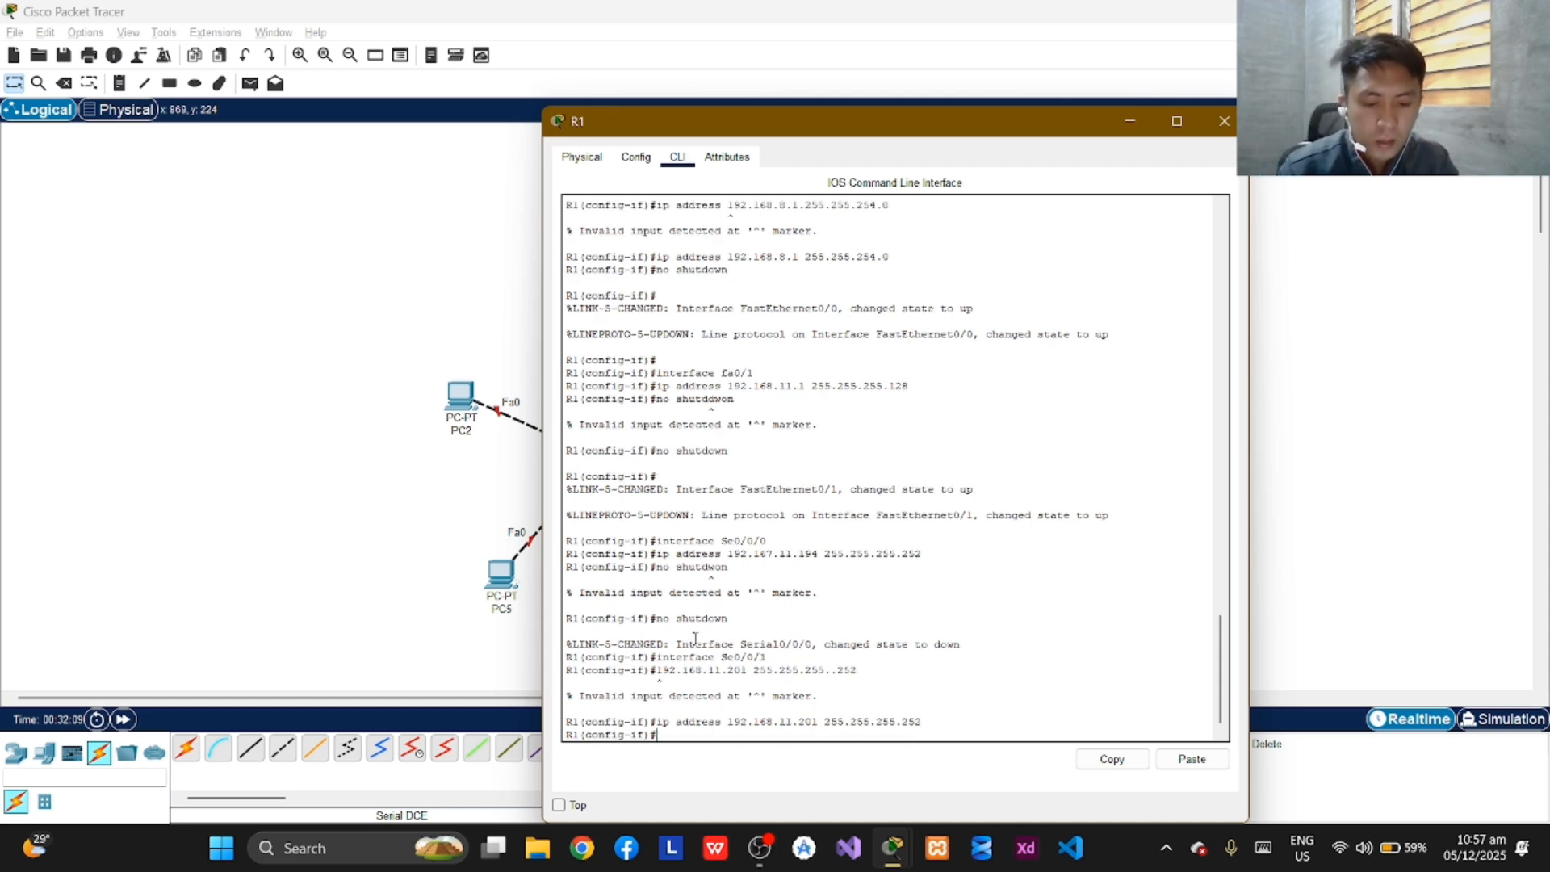
Try twice to set a clock rate of 9600 on R1's Se0/0/1 interface.
type("cl")
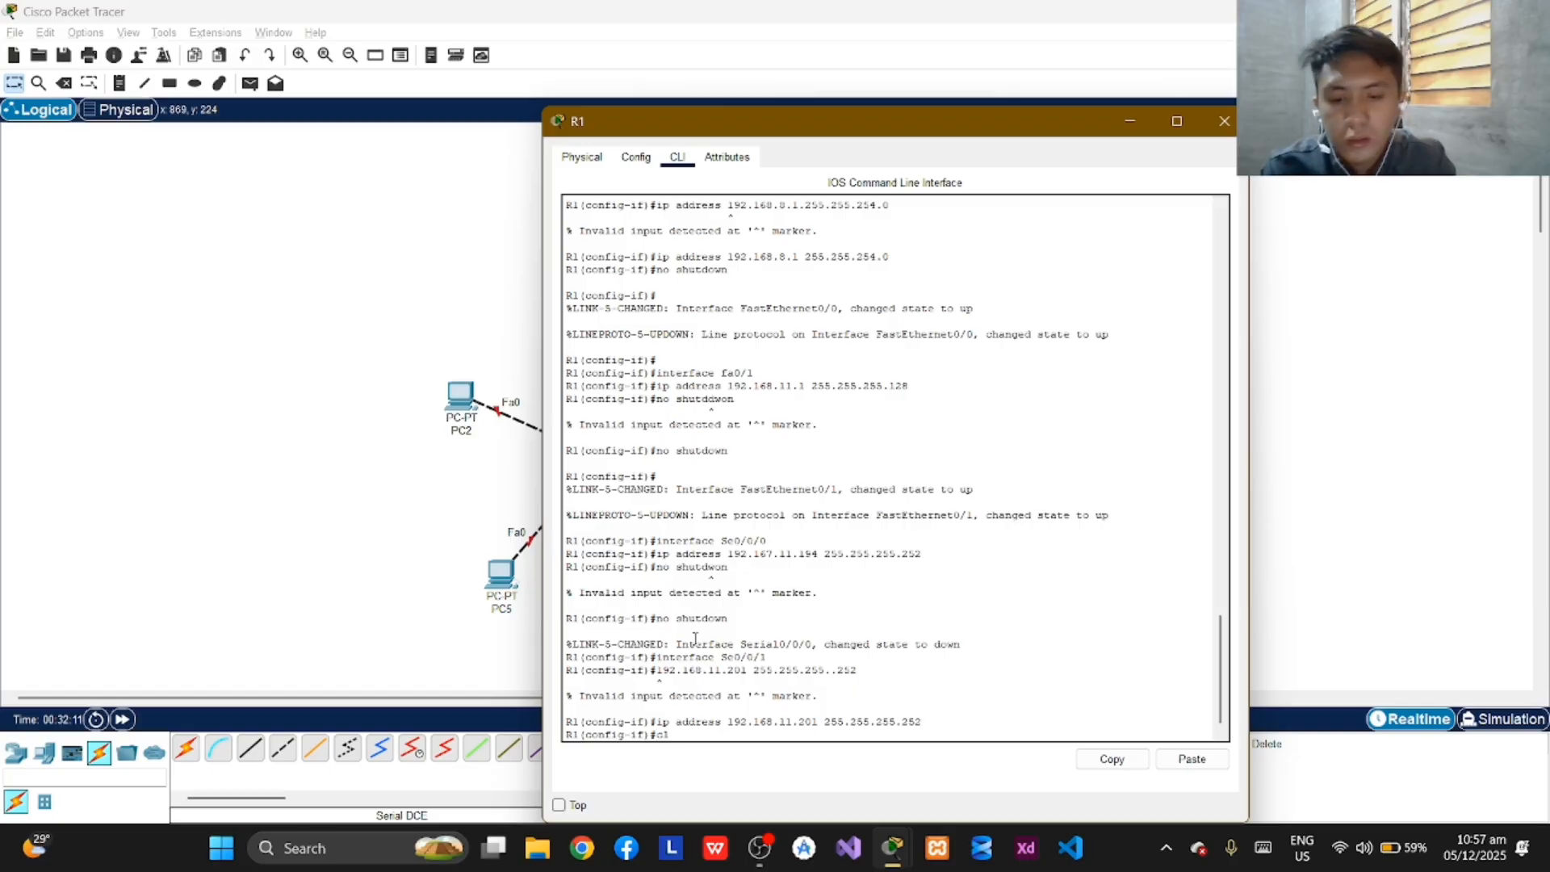
type("ock rate")
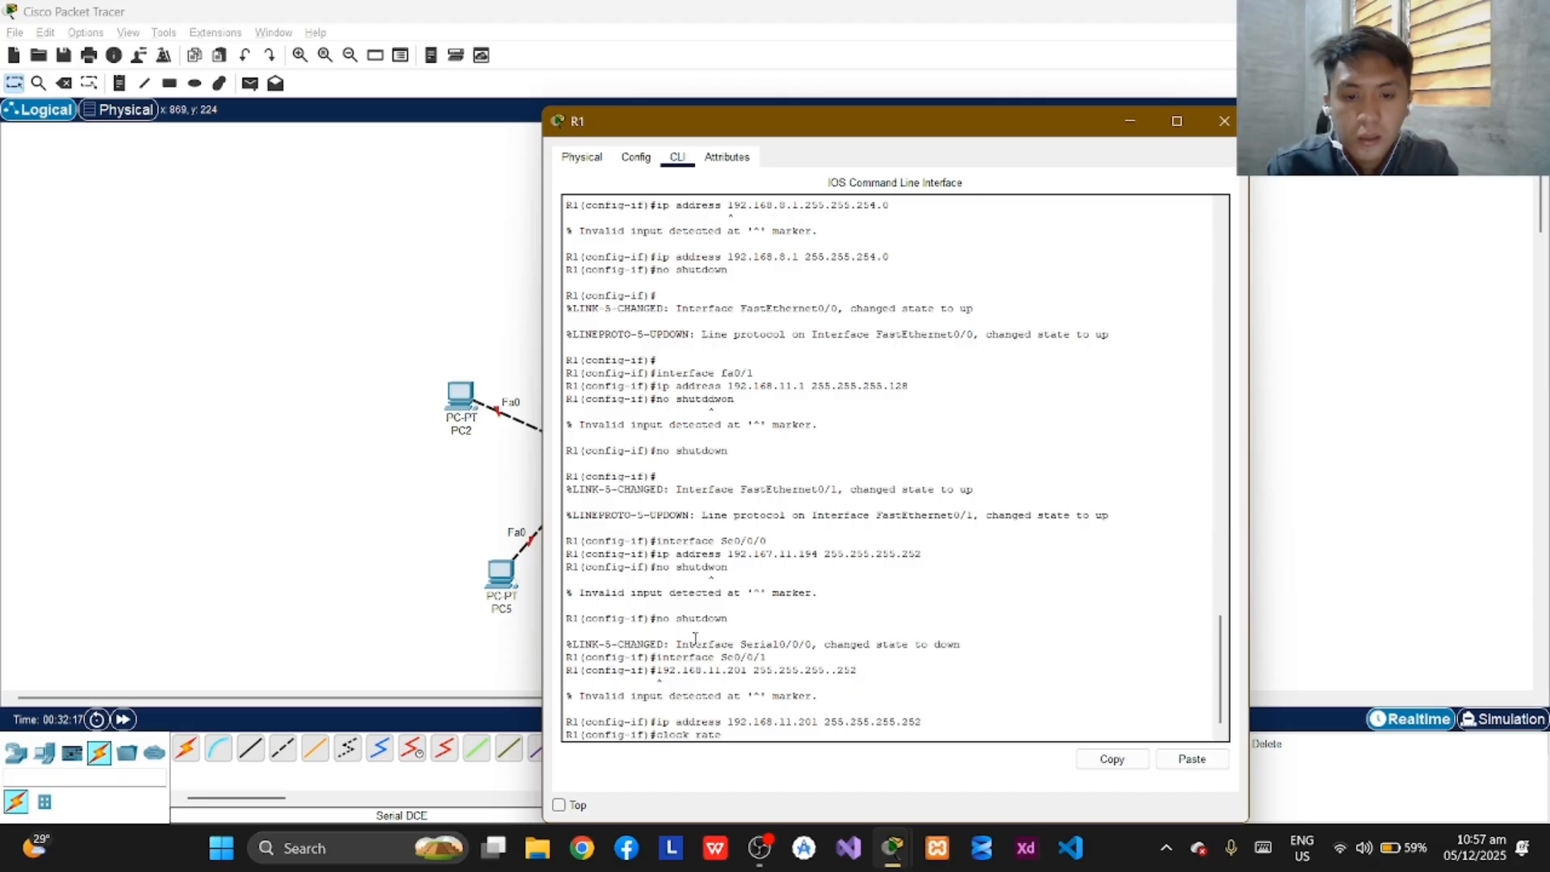
type(" 560")
key("BackSpace")
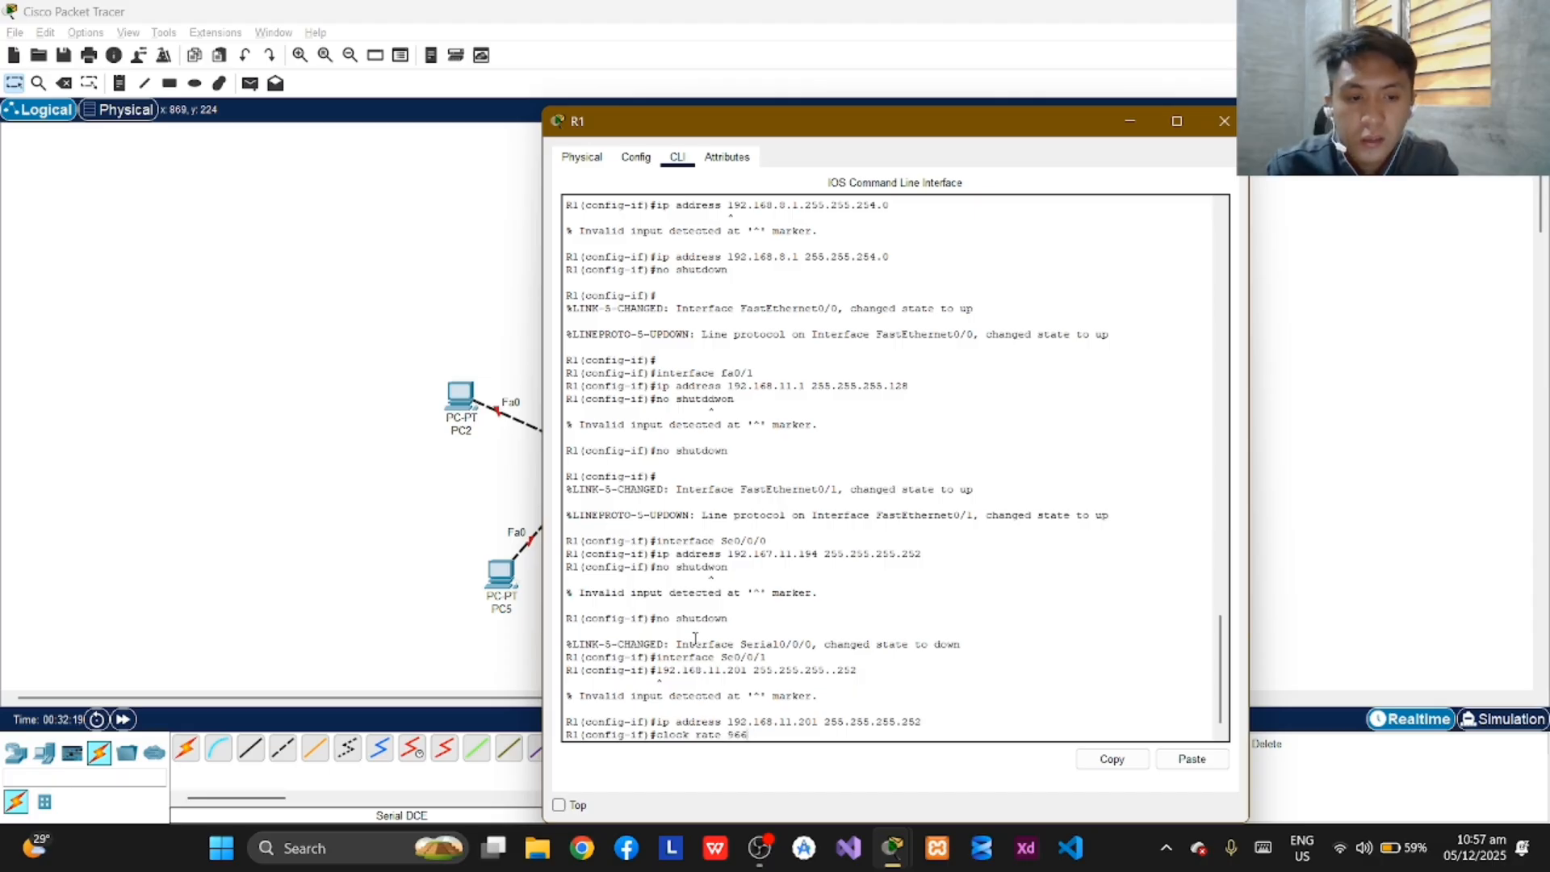
type("00")
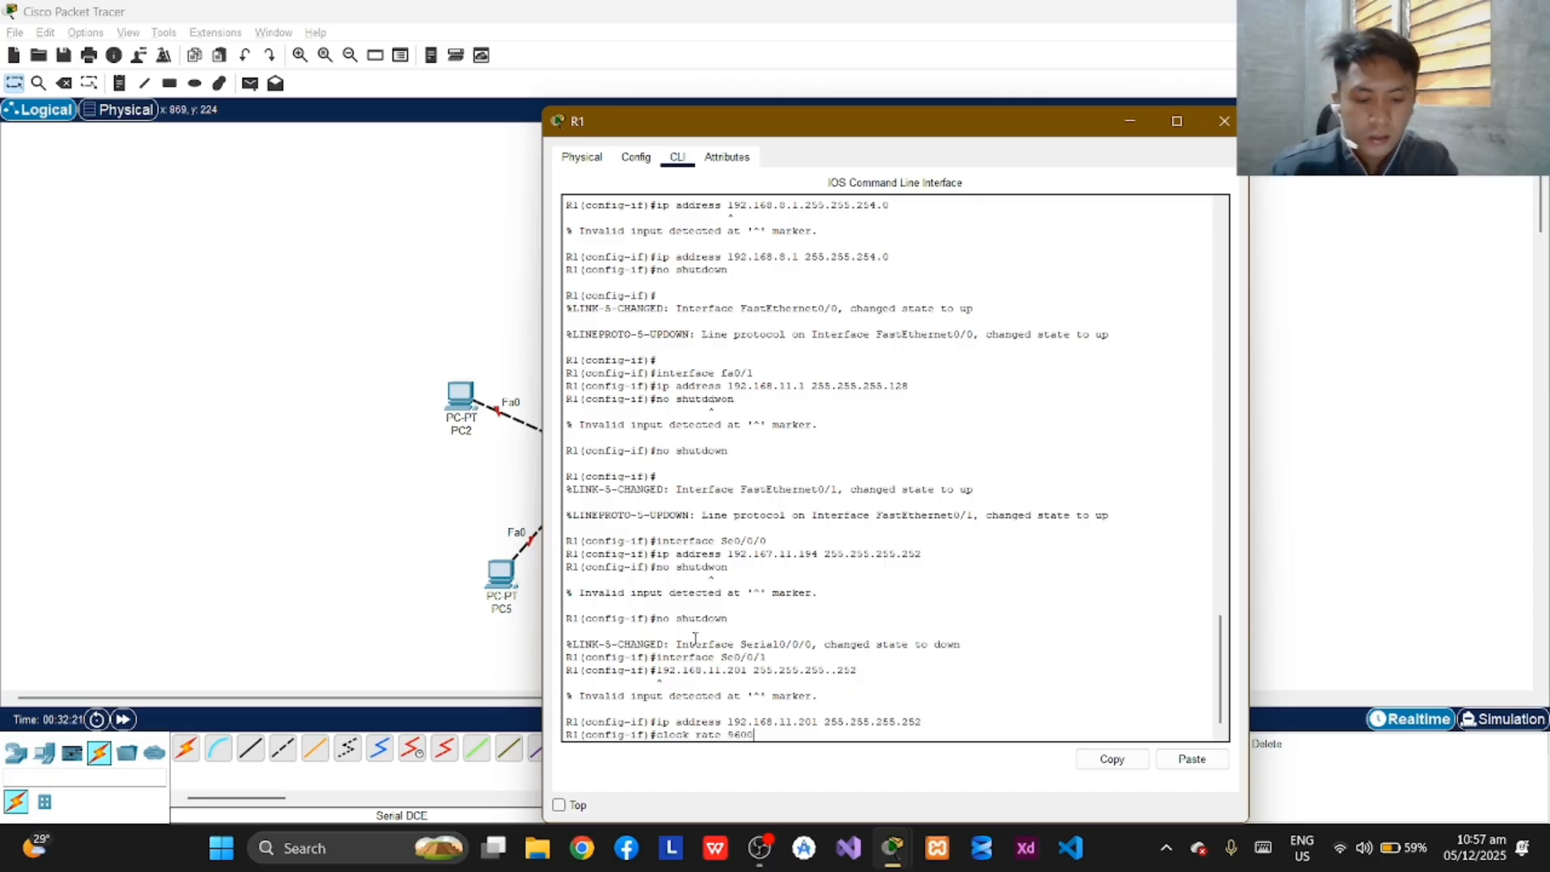
key("Return")
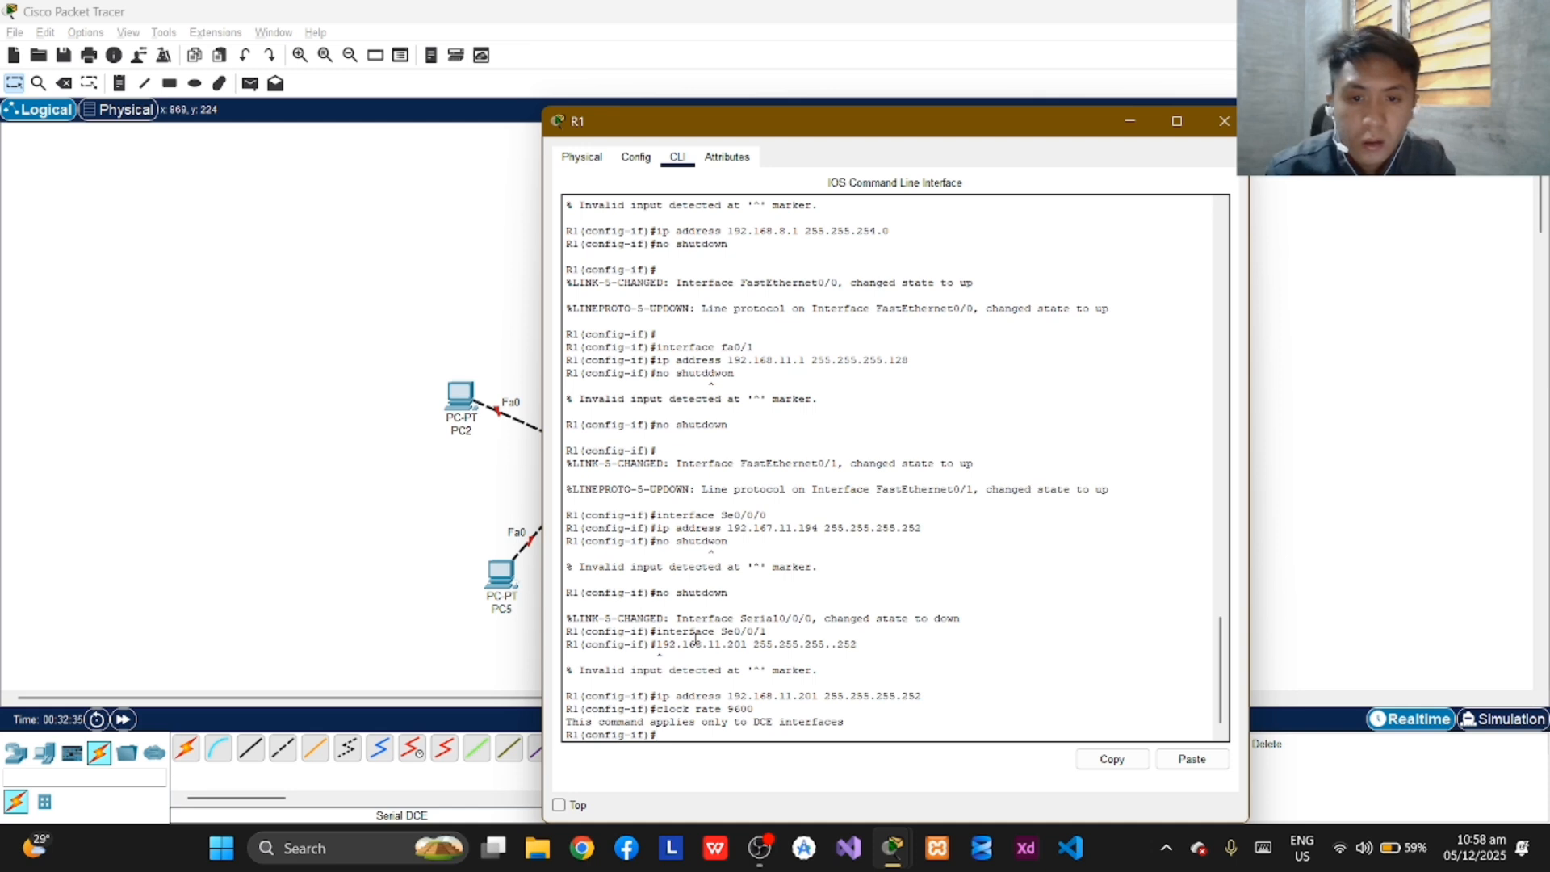
type("clo")
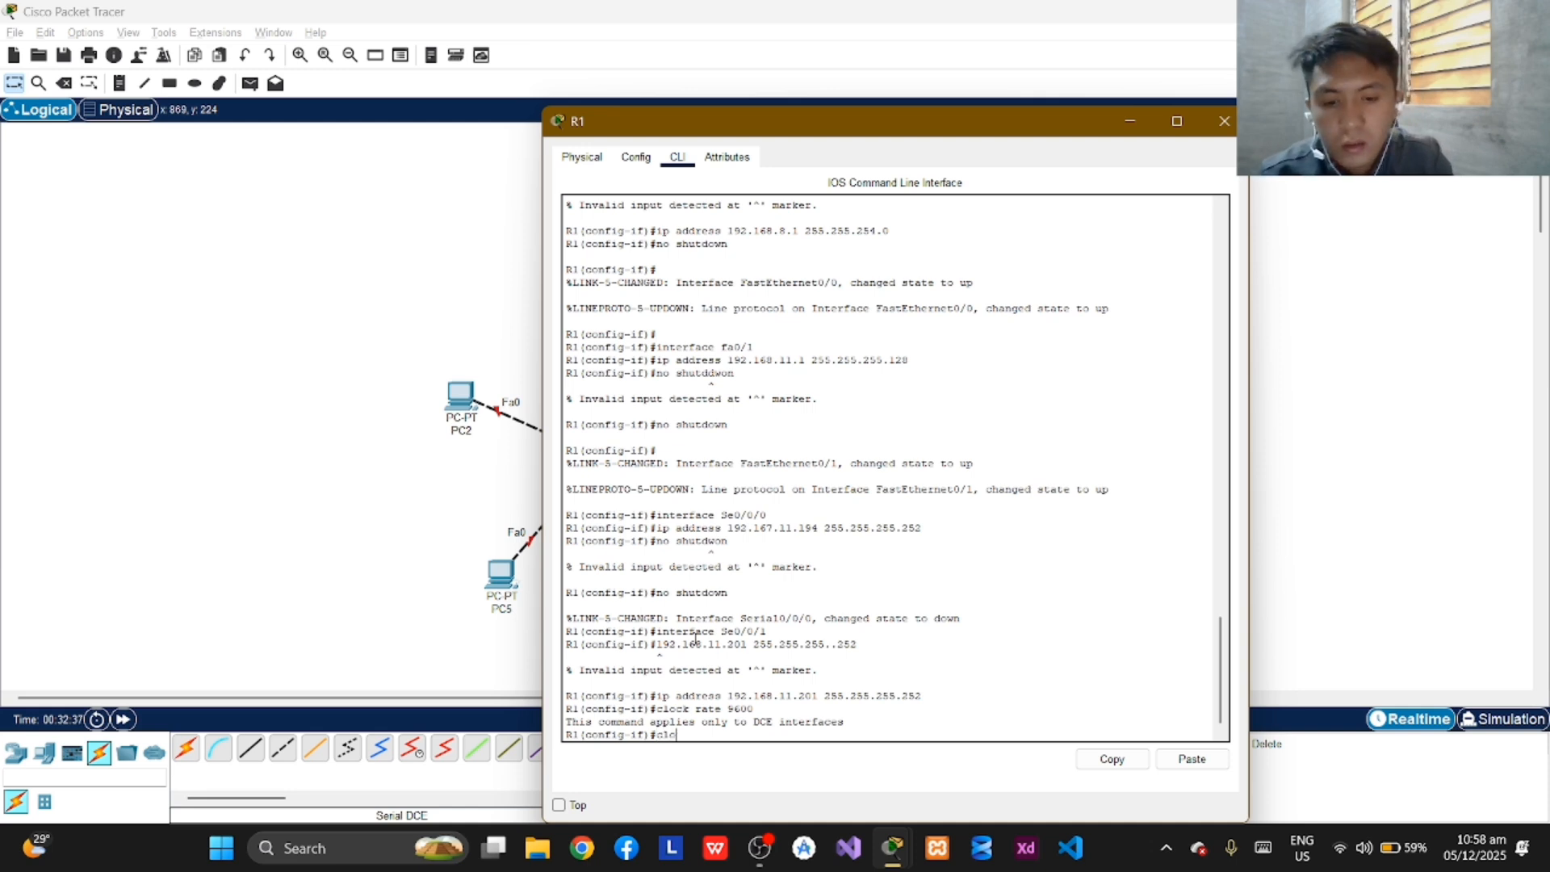
type("ck rate")
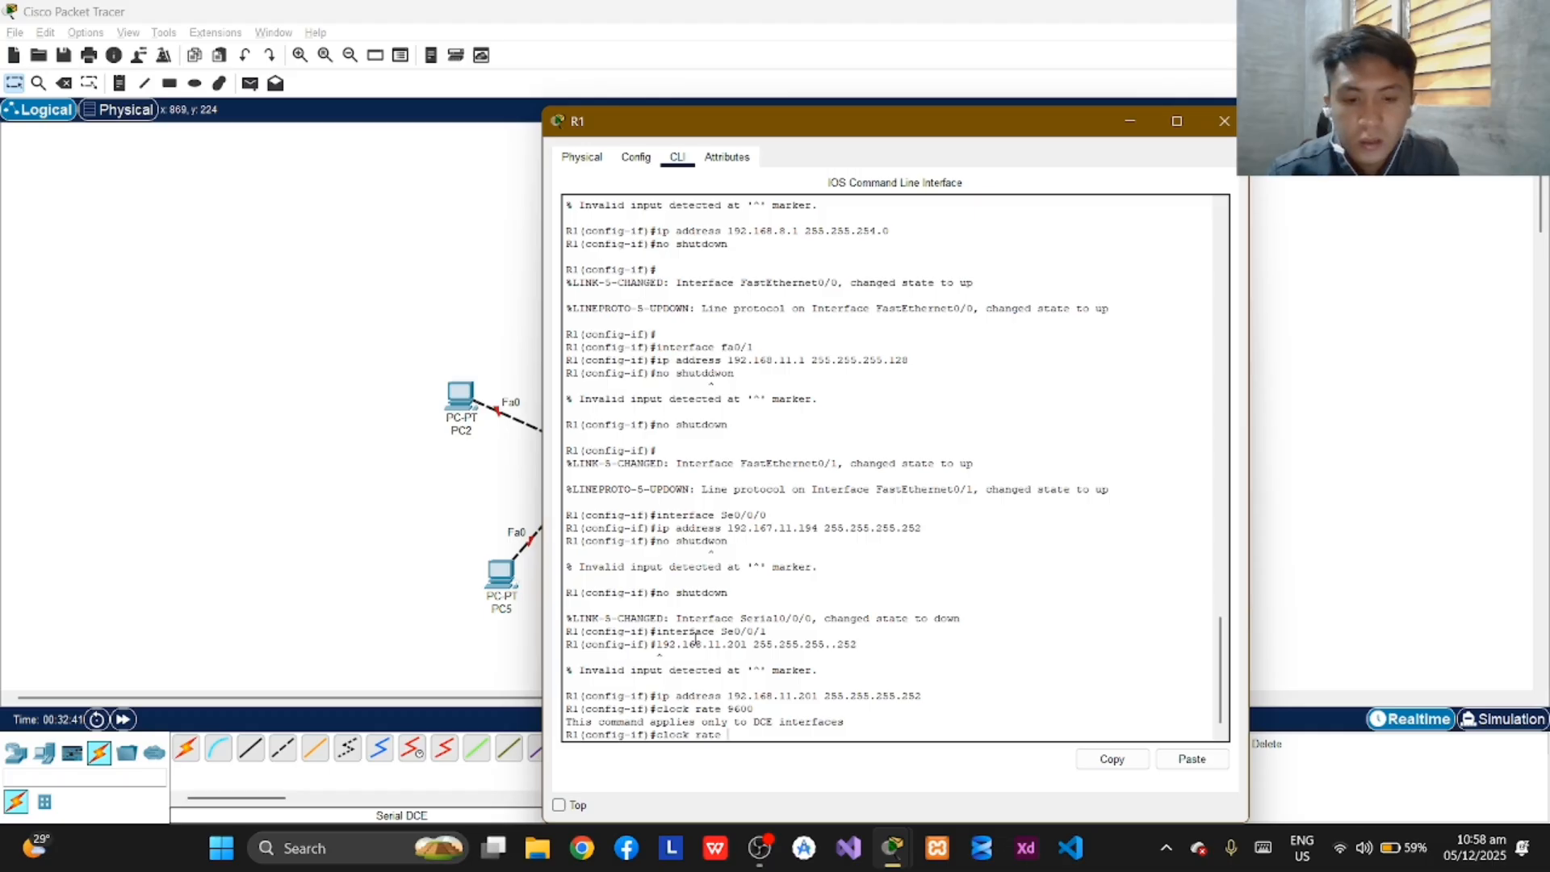
type(" 960")
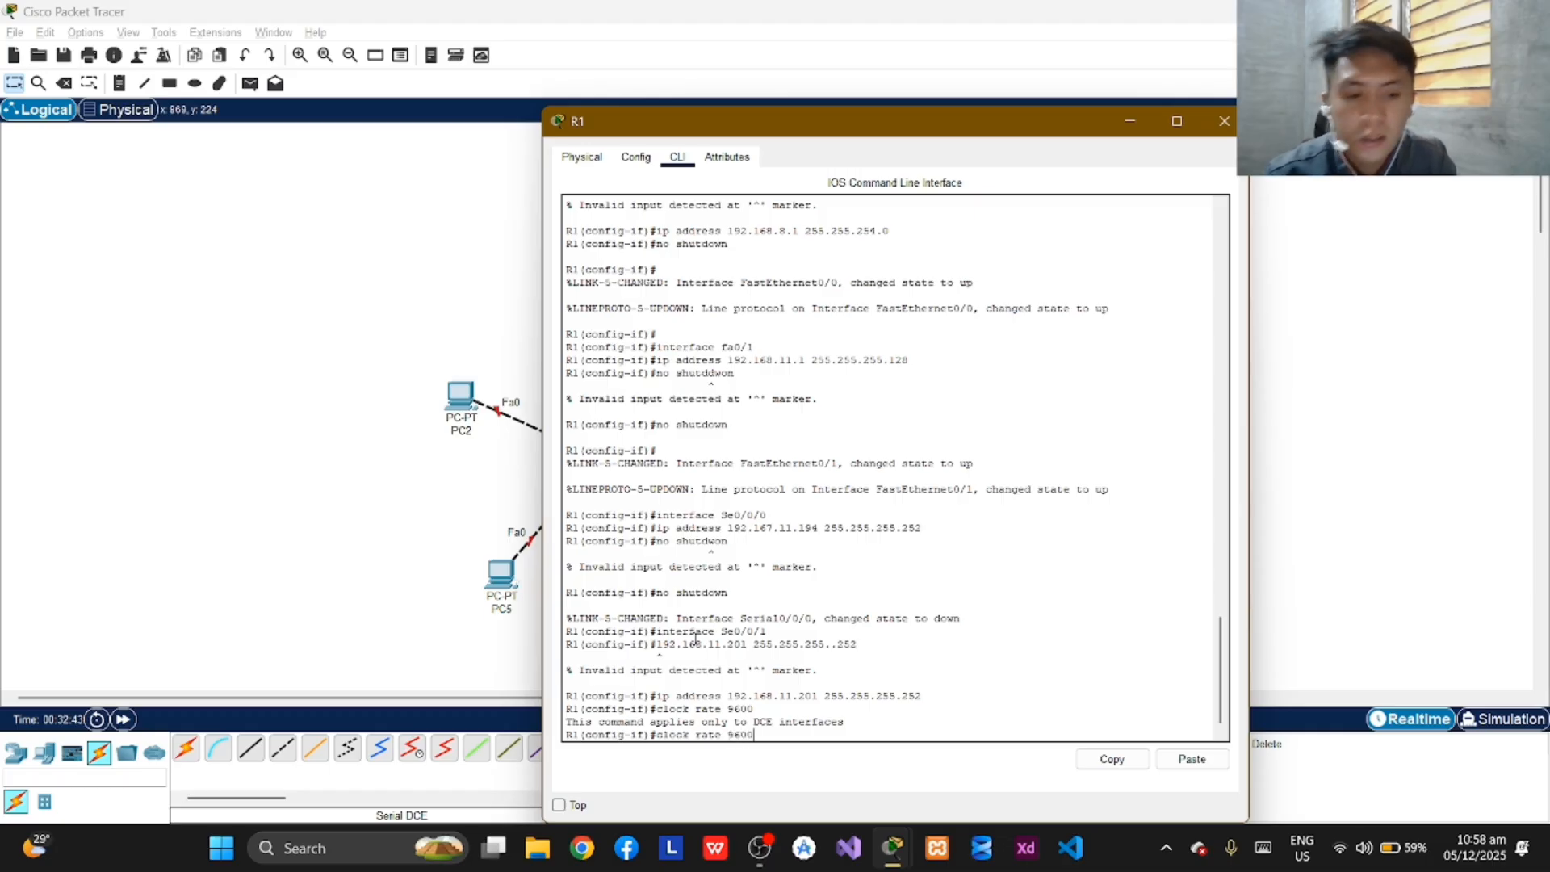
type("0")
key("Return")
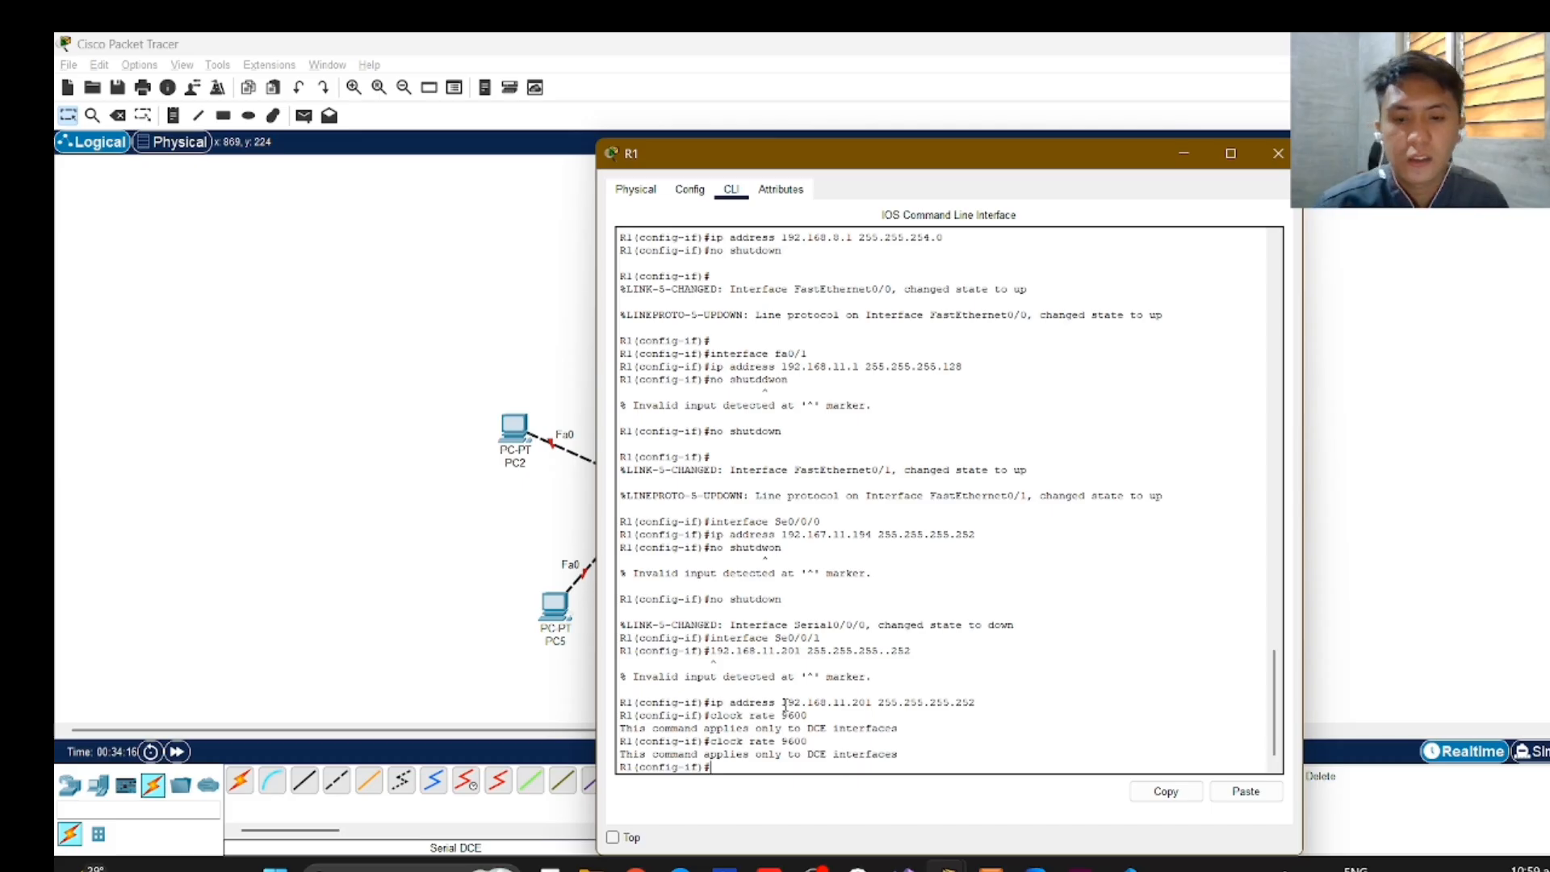
Bring up R1's Se0/0/1 interface with the "no shutdown" command.
left_click(818, 868)
left_click(816, 868)
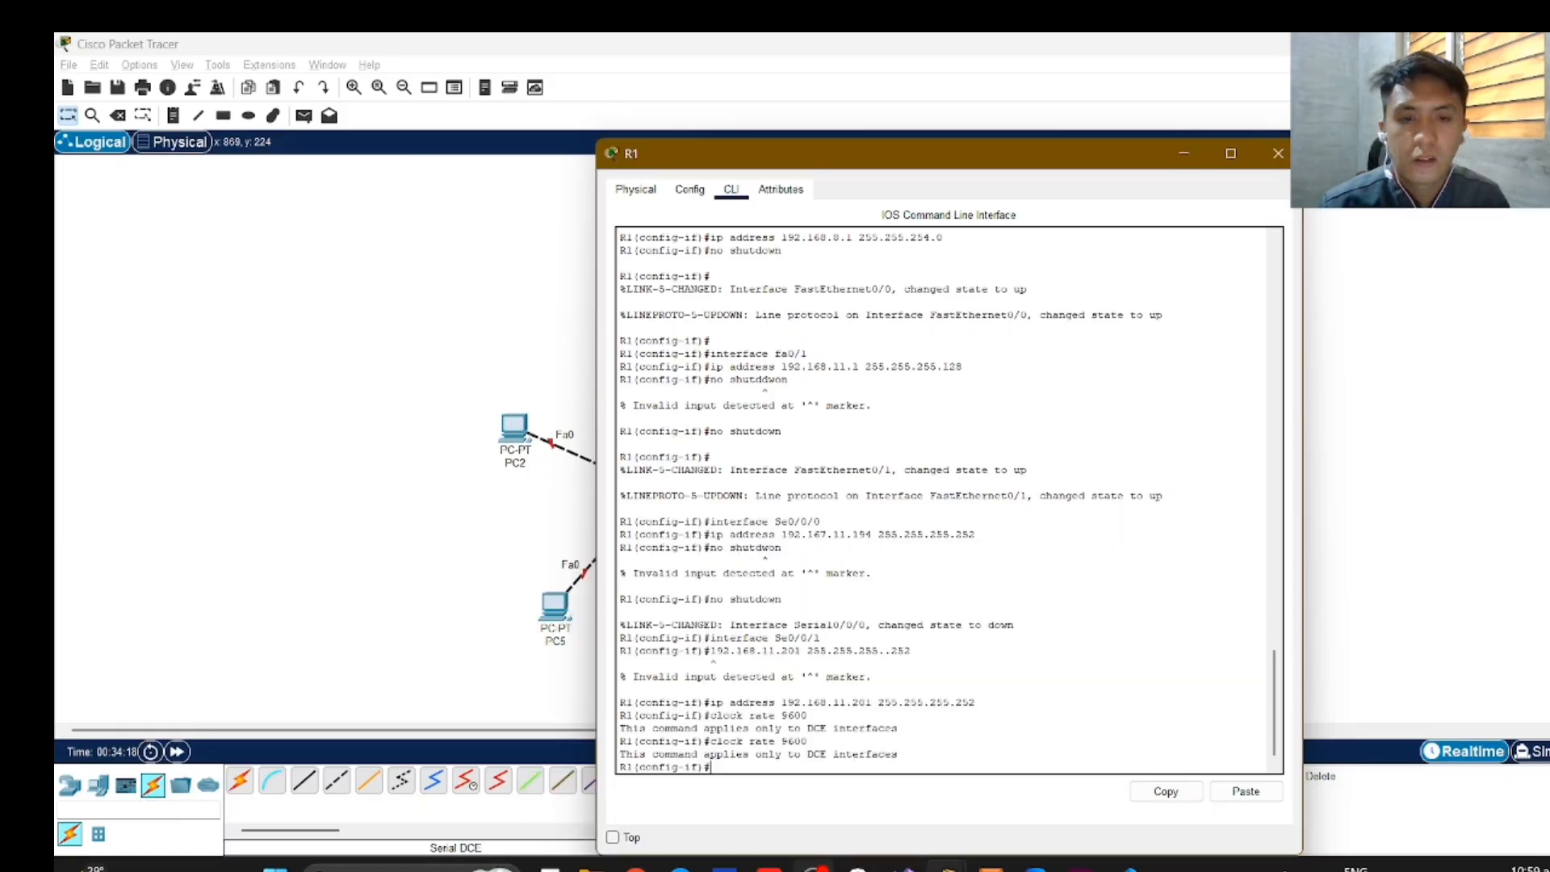
type("no ")
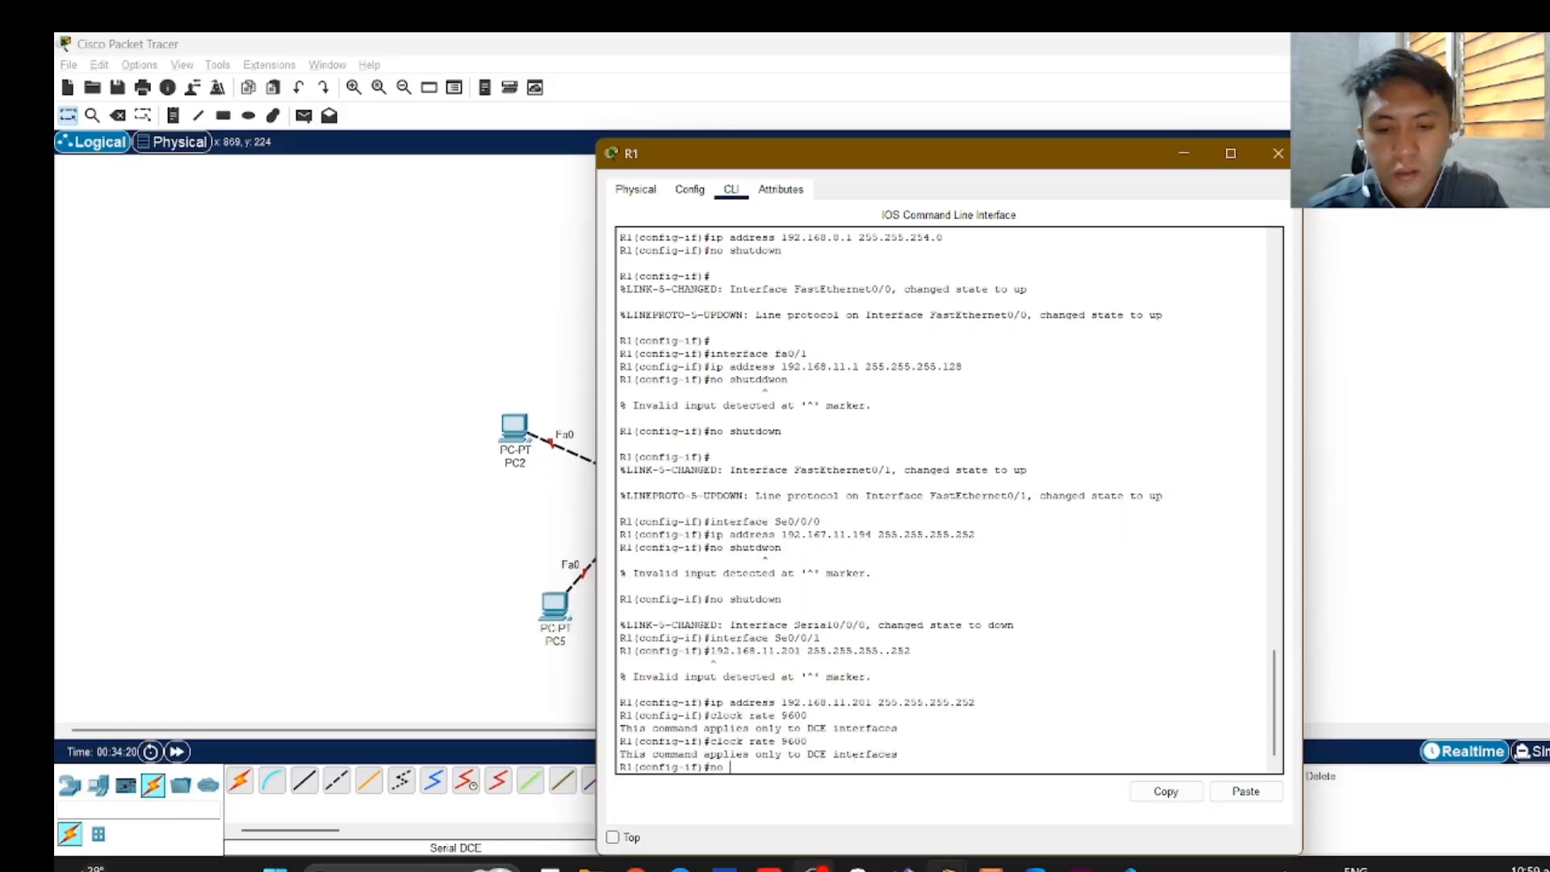
type("shutdown")
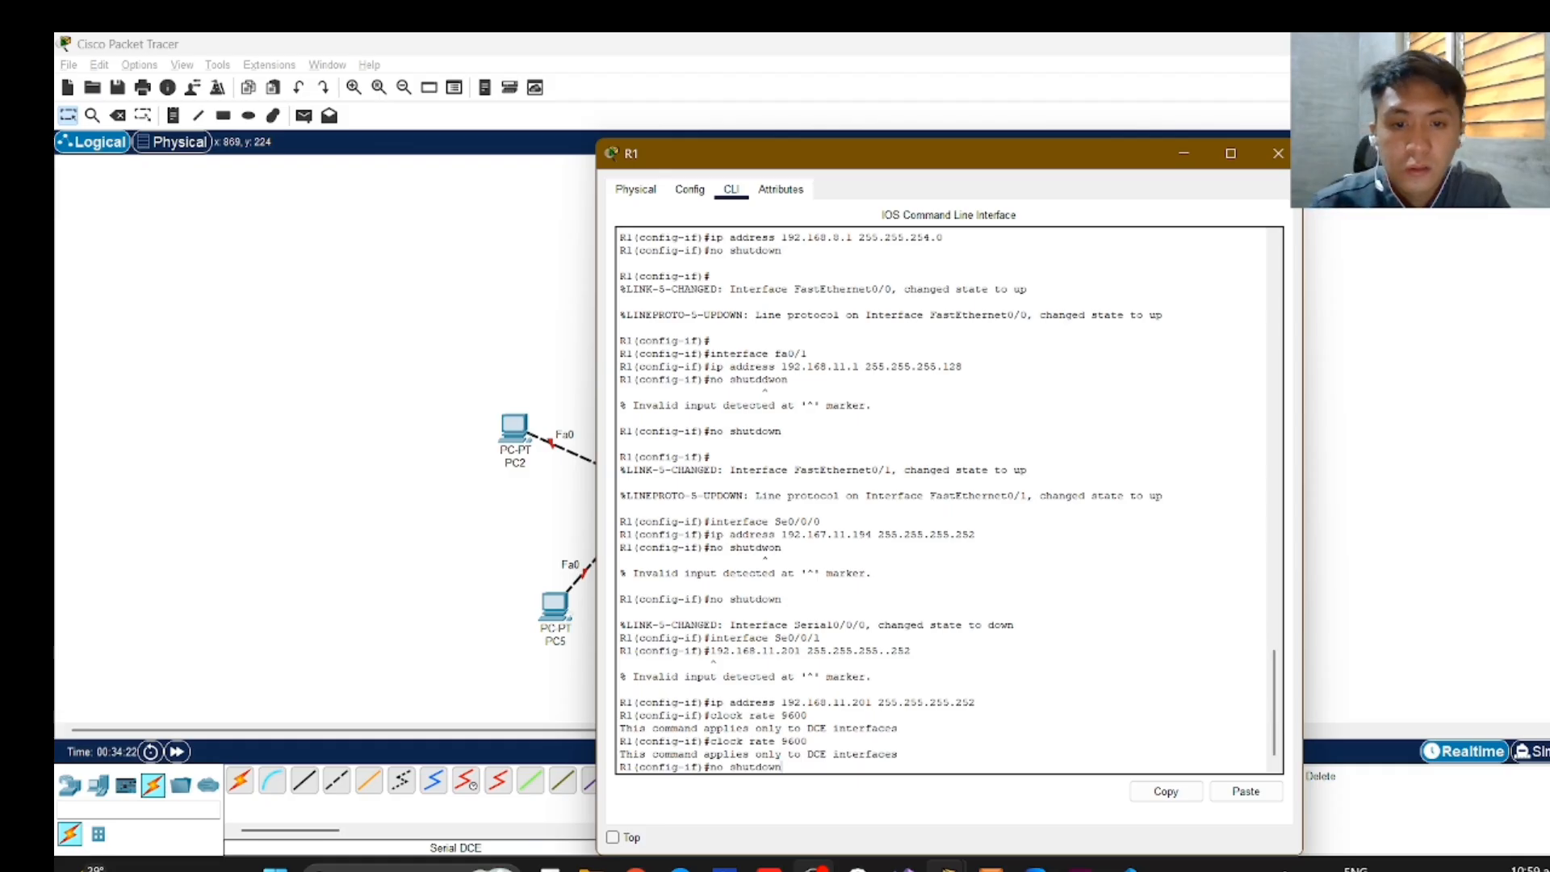
key("Return")
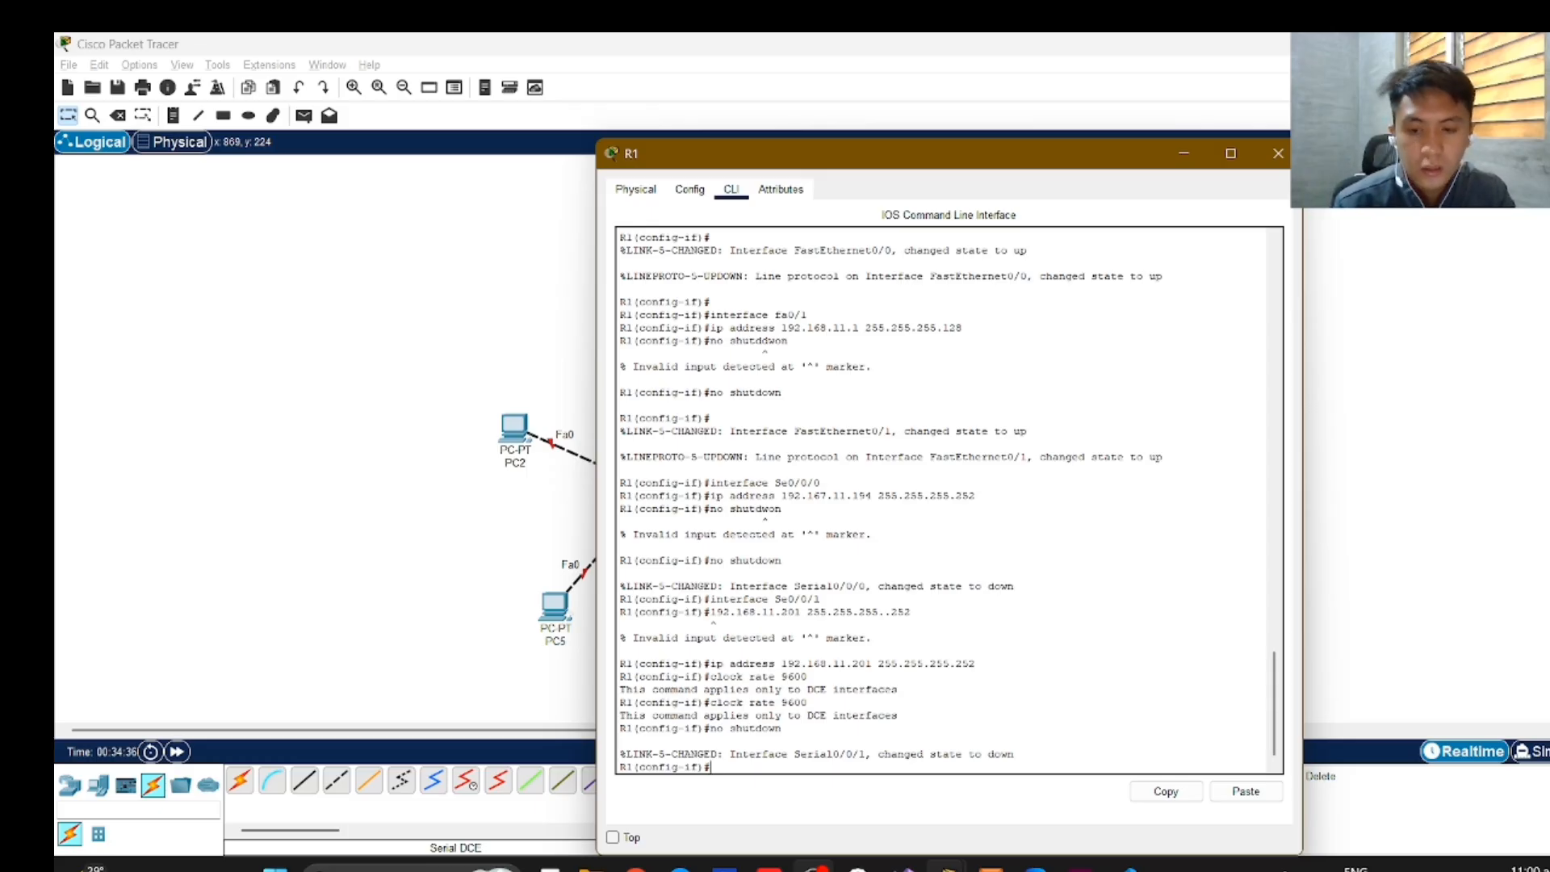
Exit R1's Se0/0/1 interface configuration and return to global configuration mode.
type("xit")
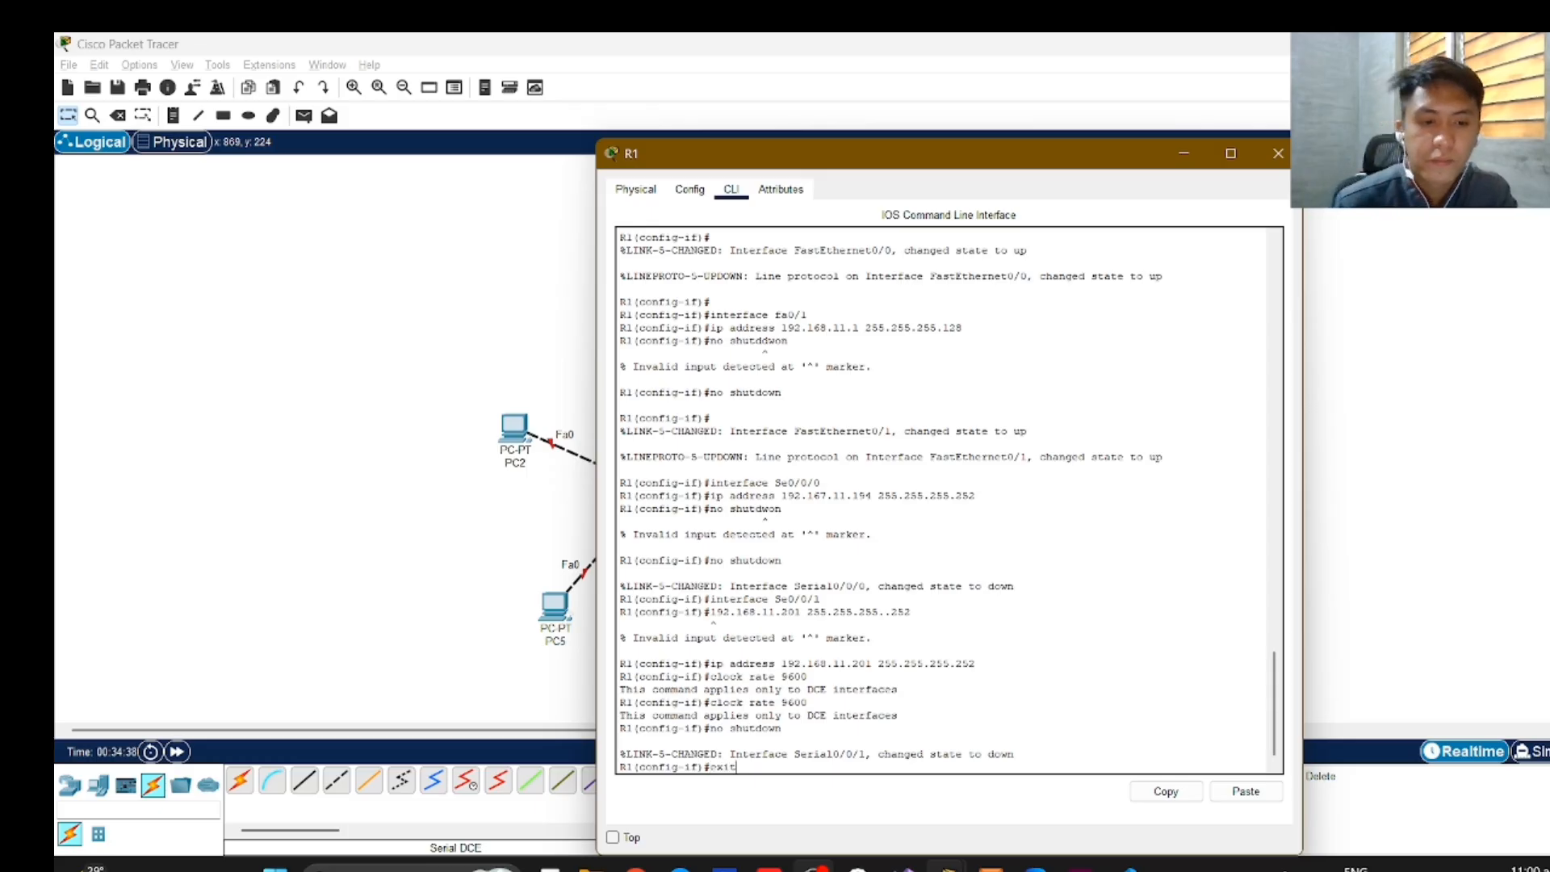
key("Return")
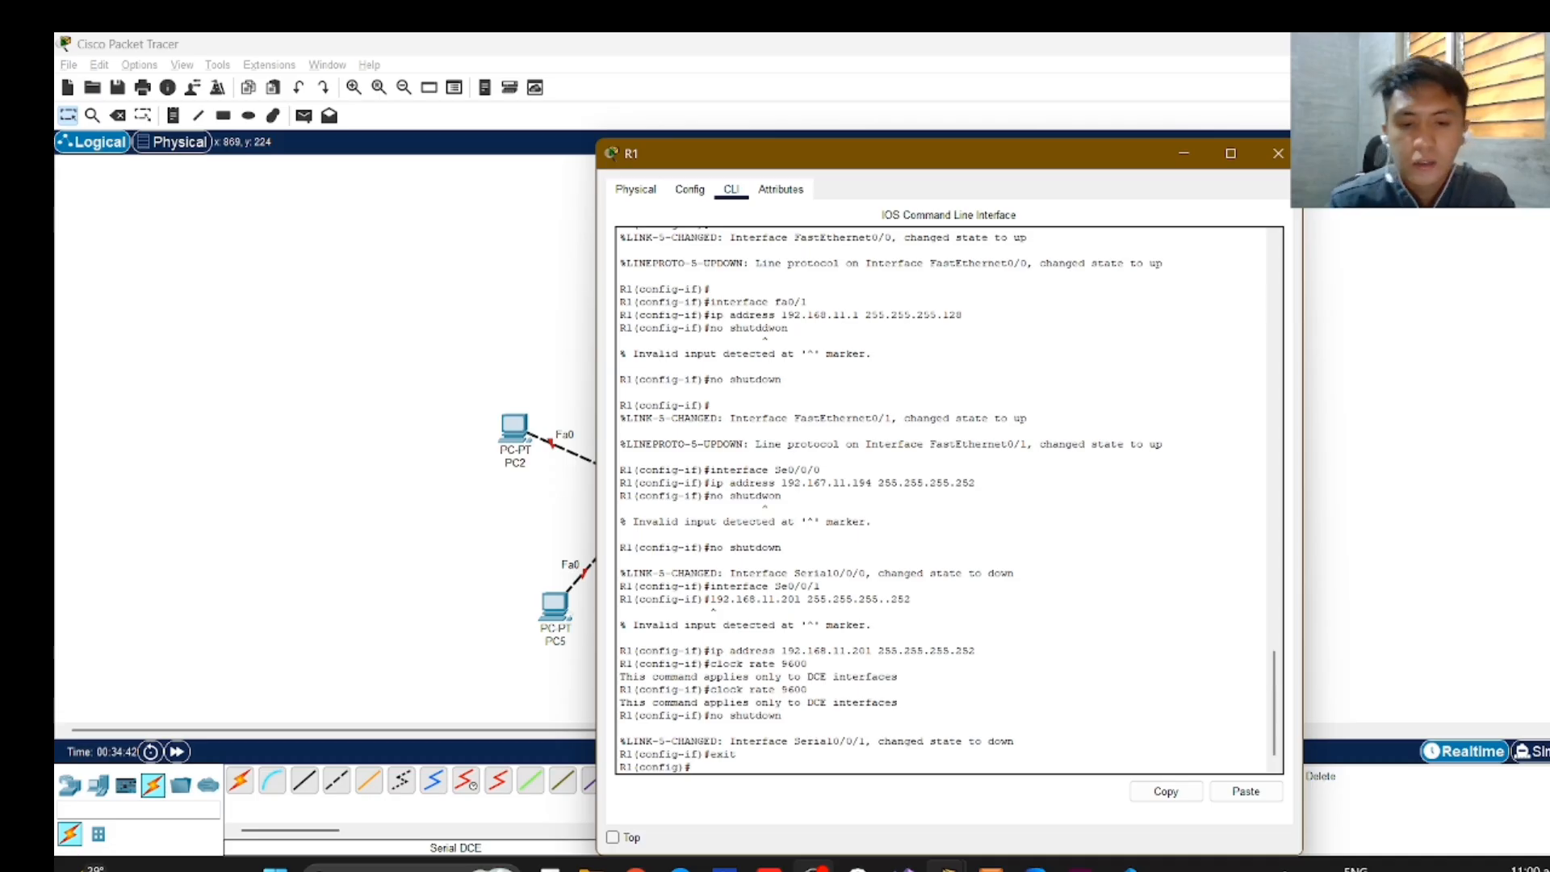
Try to add a static route on R1 by submitting "ip rout 192.168.4.0 255.255.252 192.168.11.193".
type("ip rout")
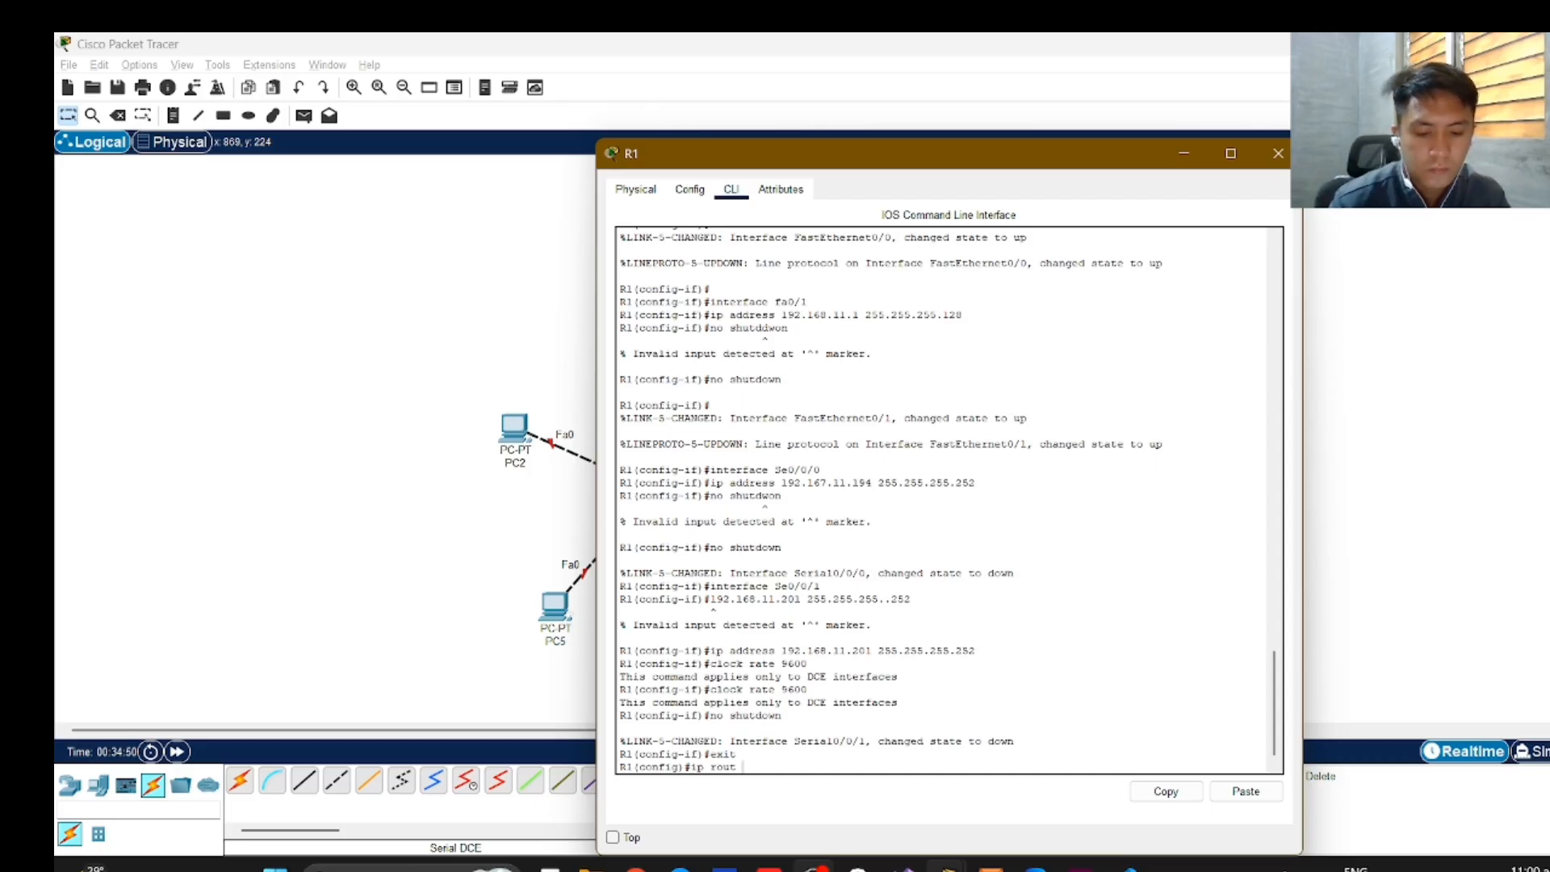
type("192")
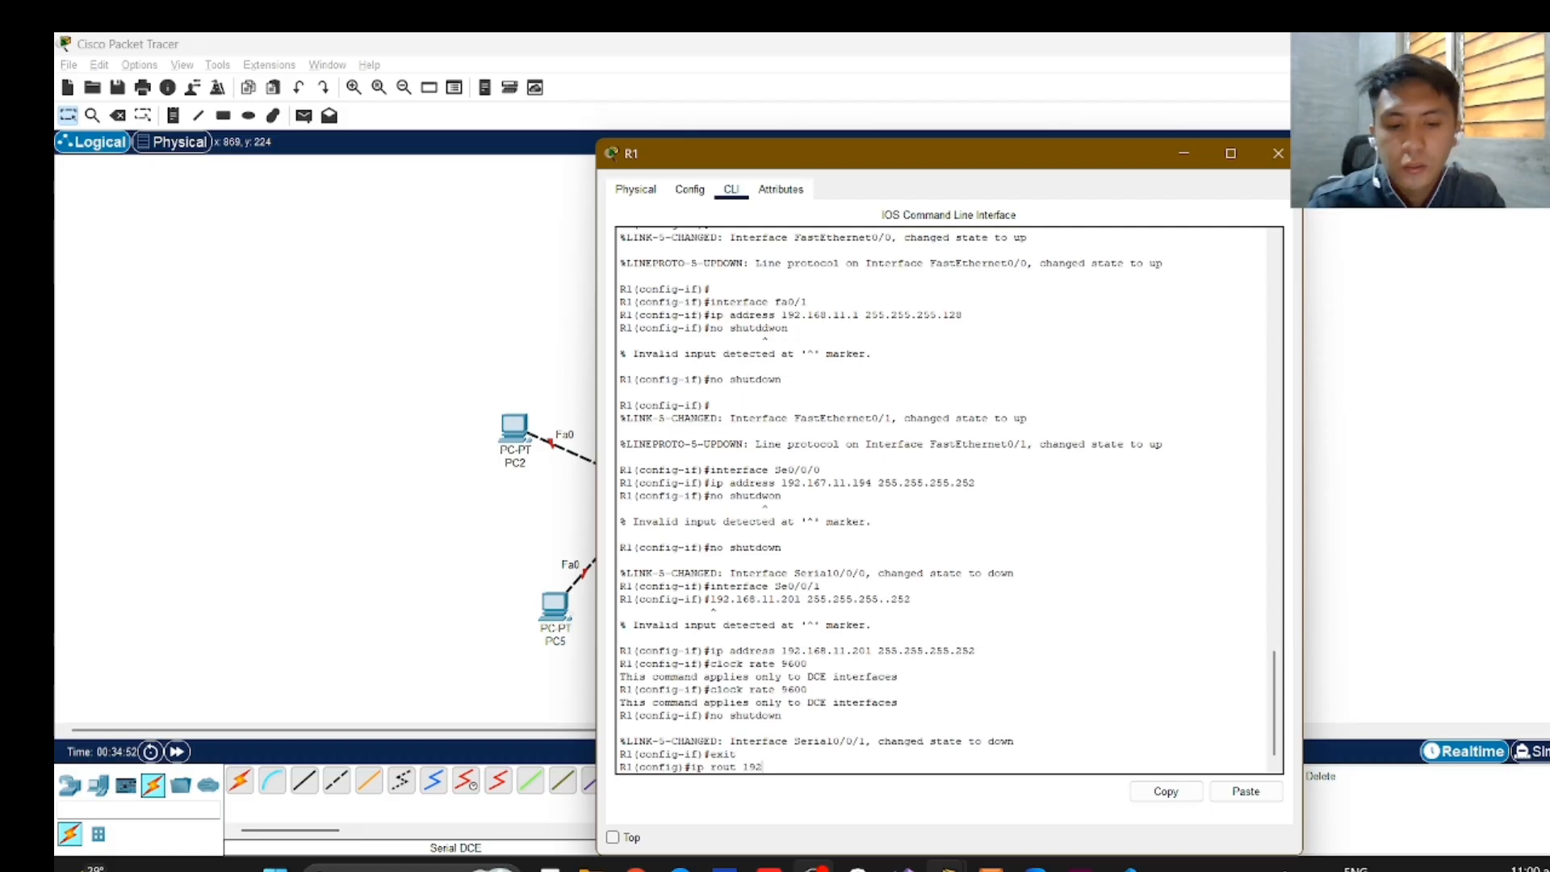
type(".168")
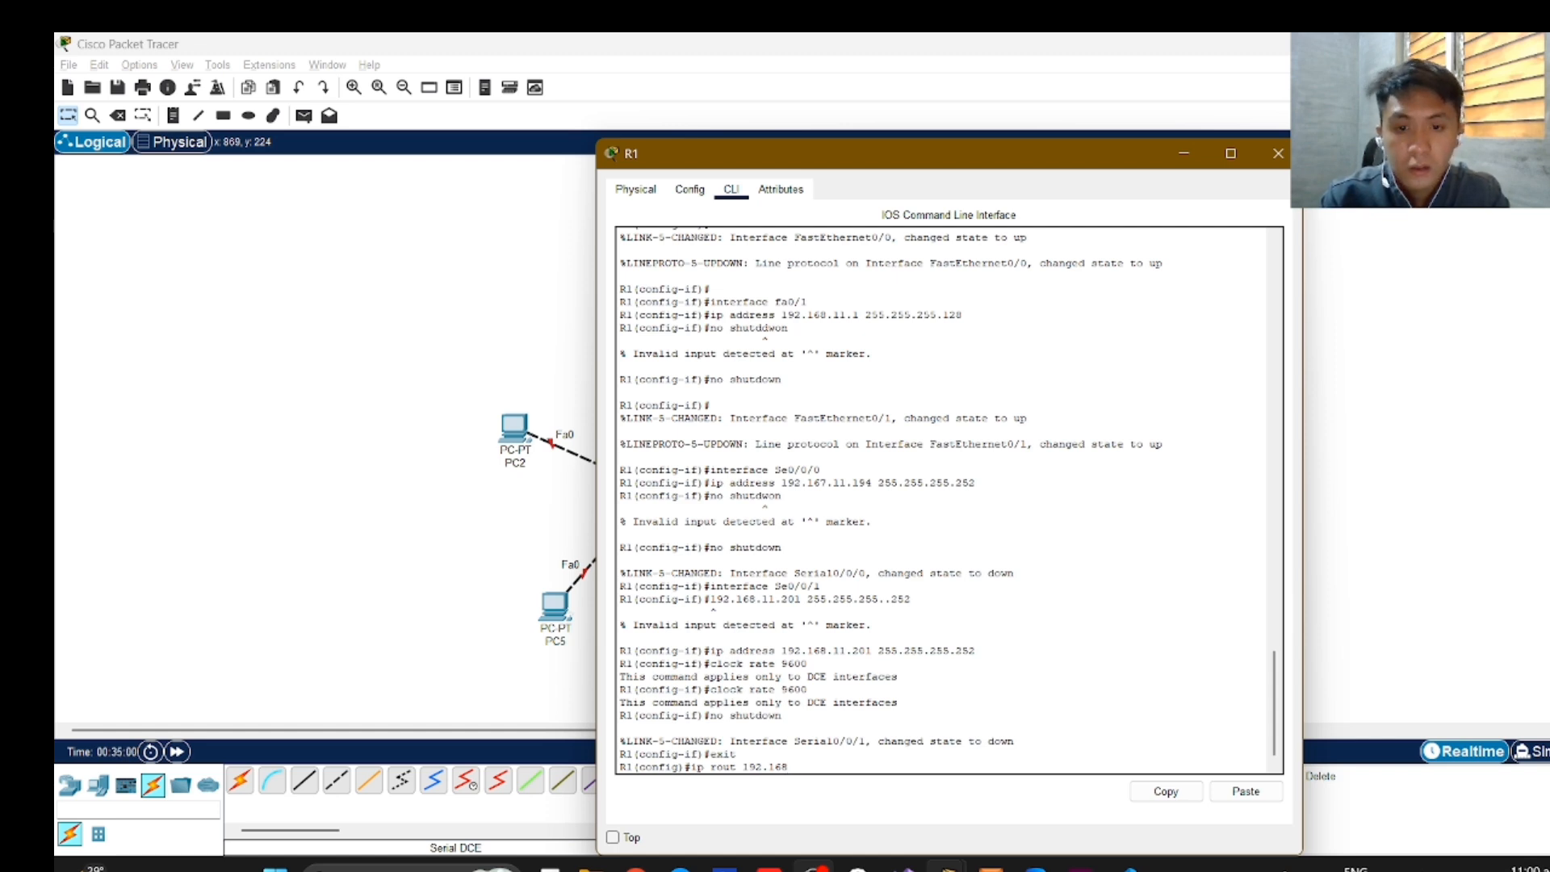
type(".4")
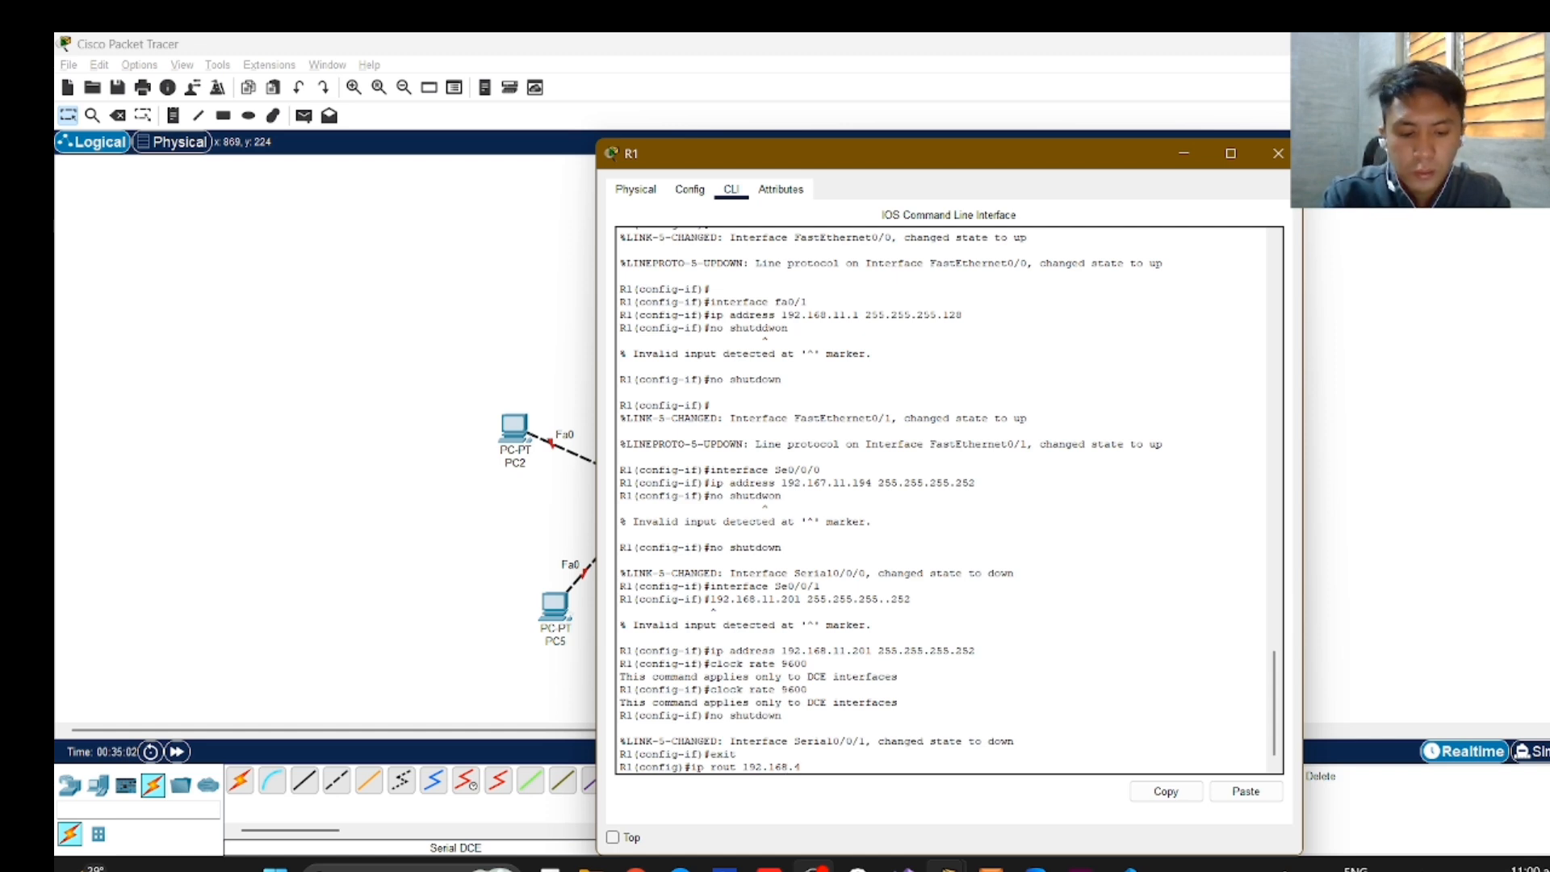
type(".0 255.")
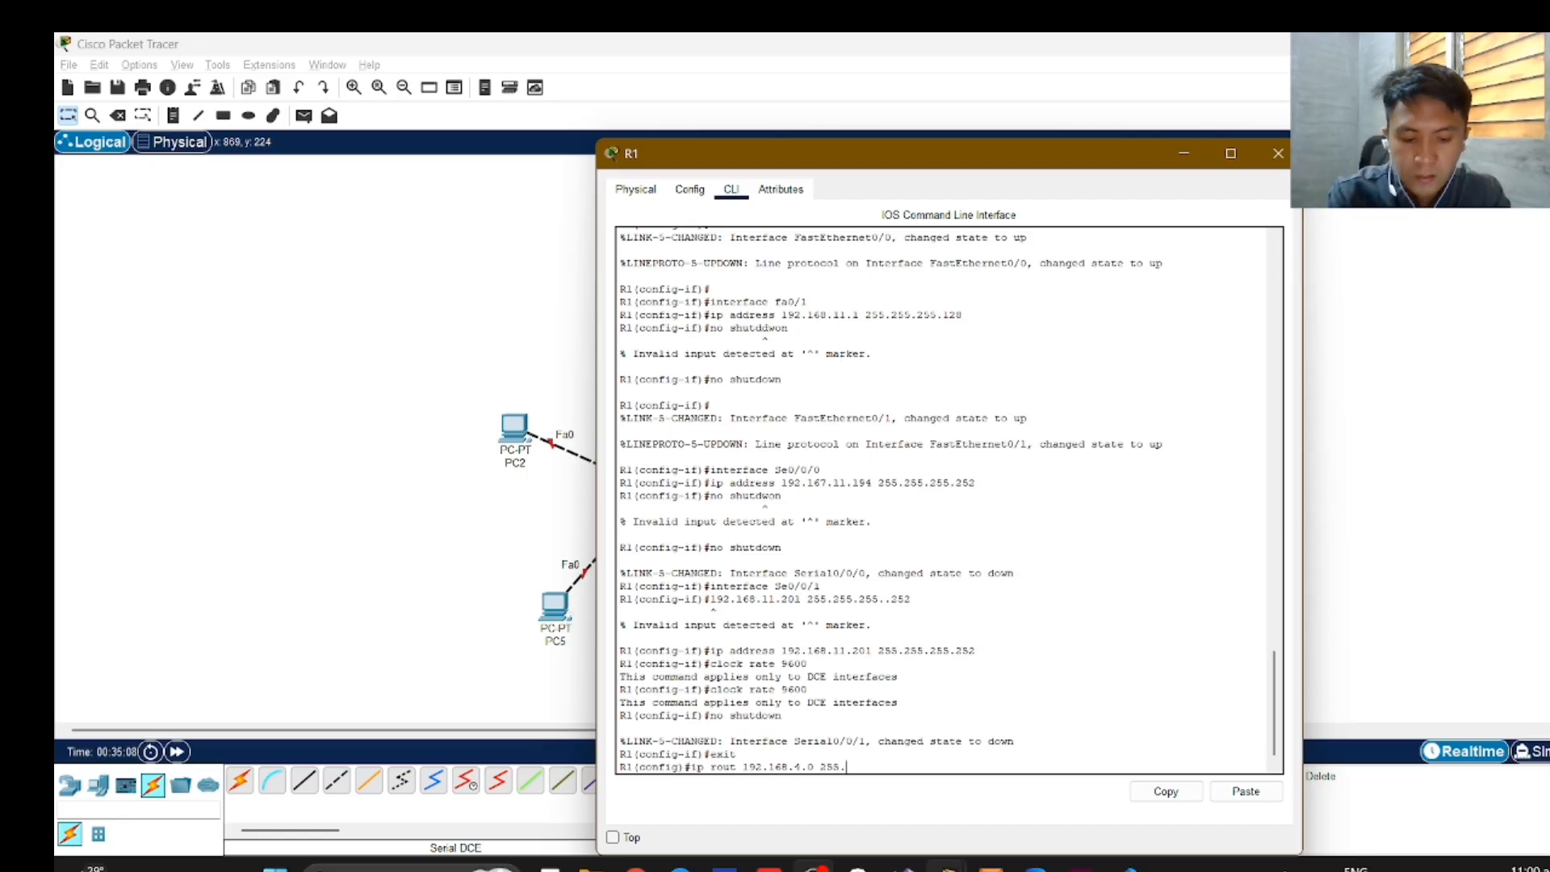
type(".255.")
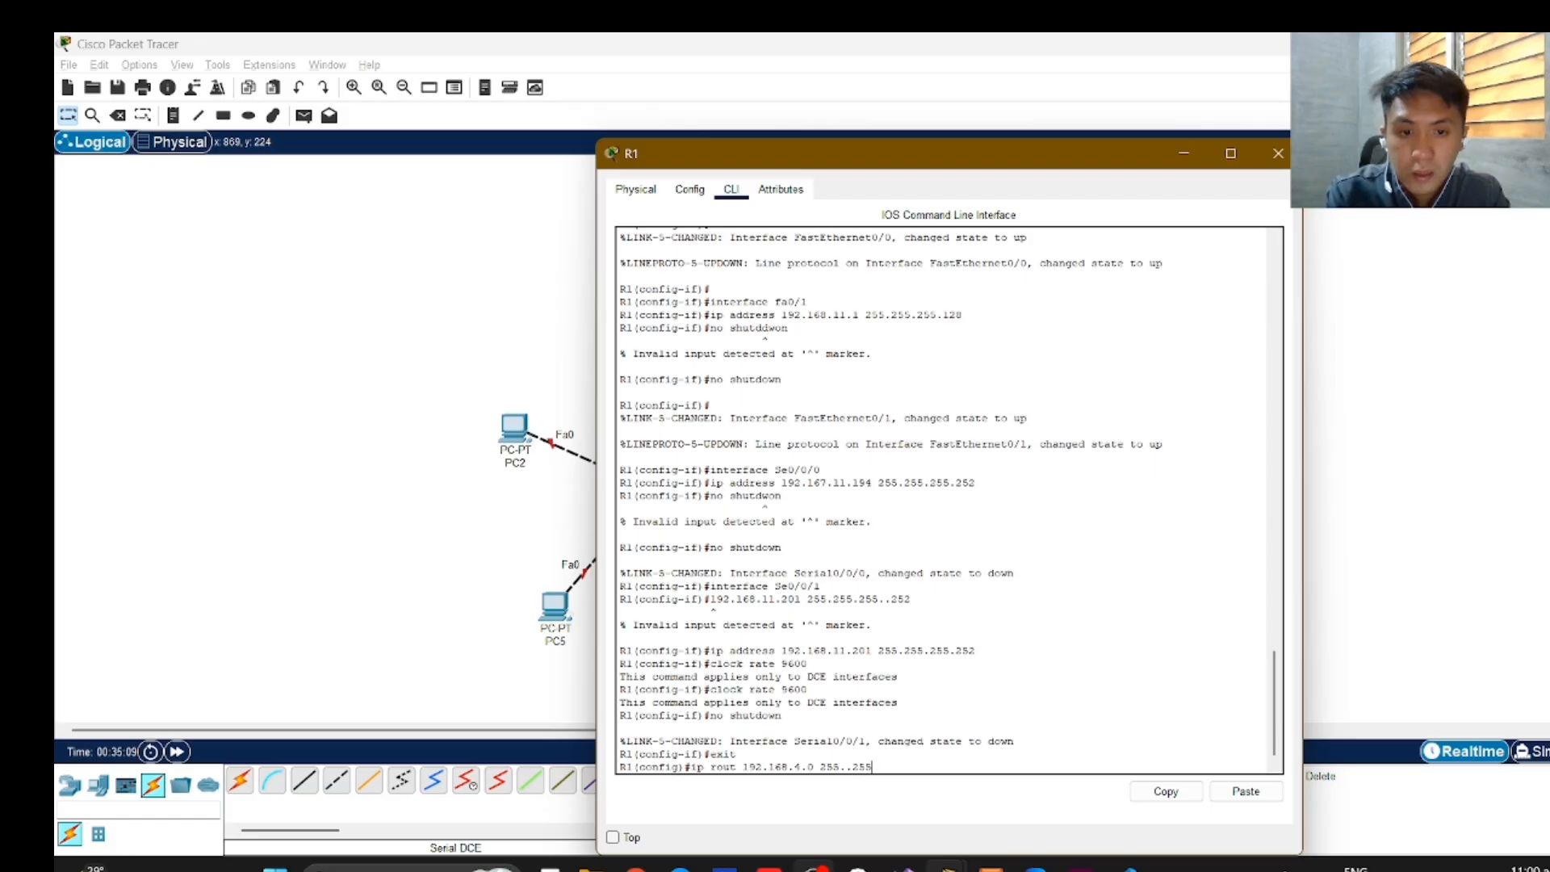
key("BackSpace")
key("BackSpace")
key("BackSpace")
key("BackSpace")
key("BackSpace")
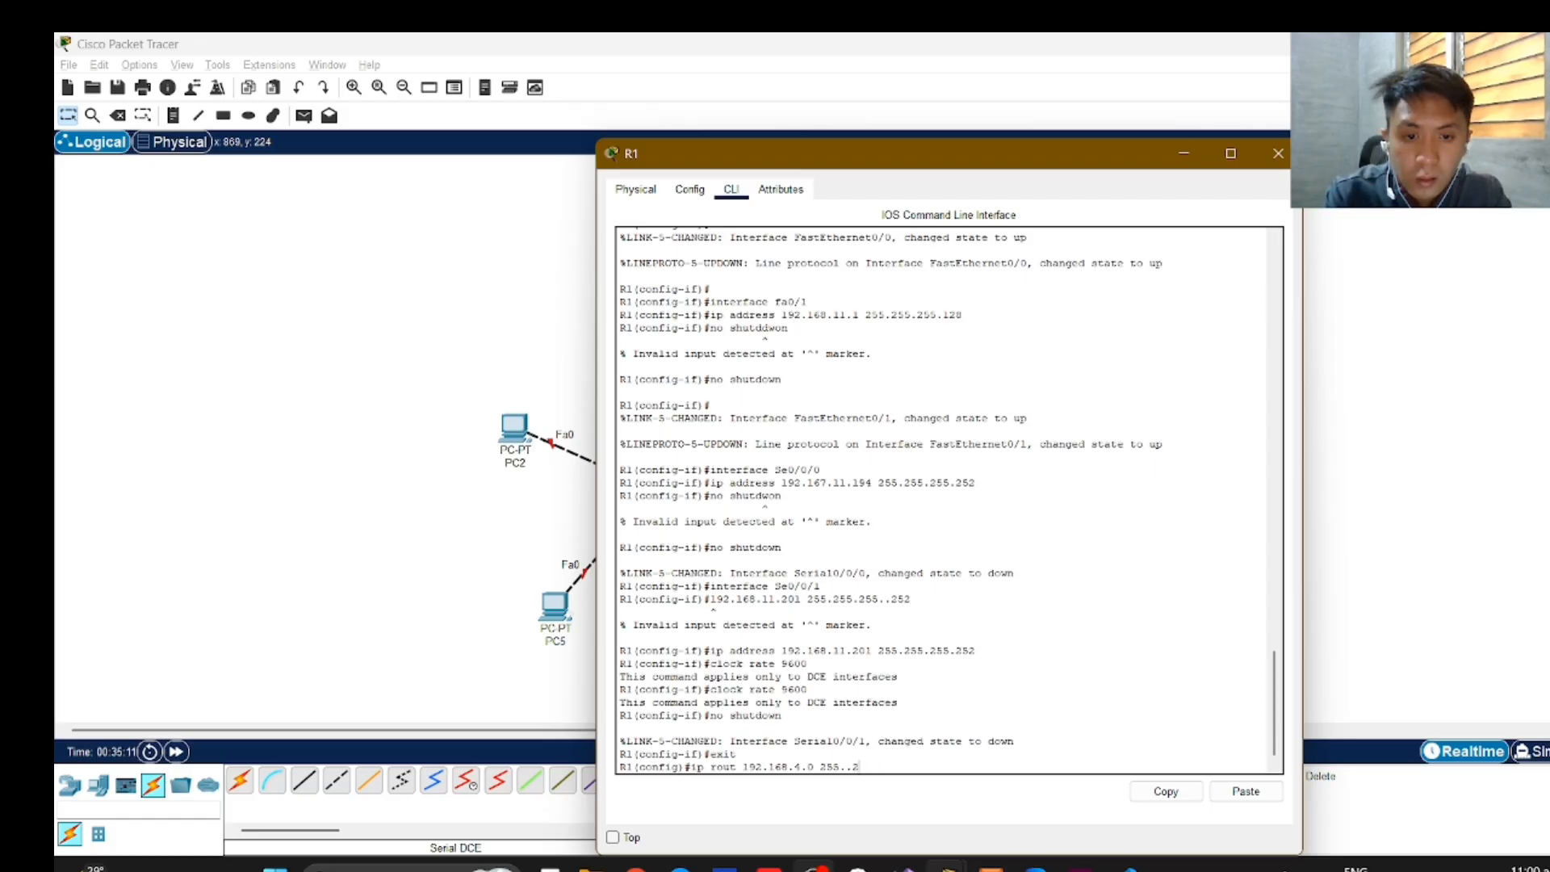
type("255")
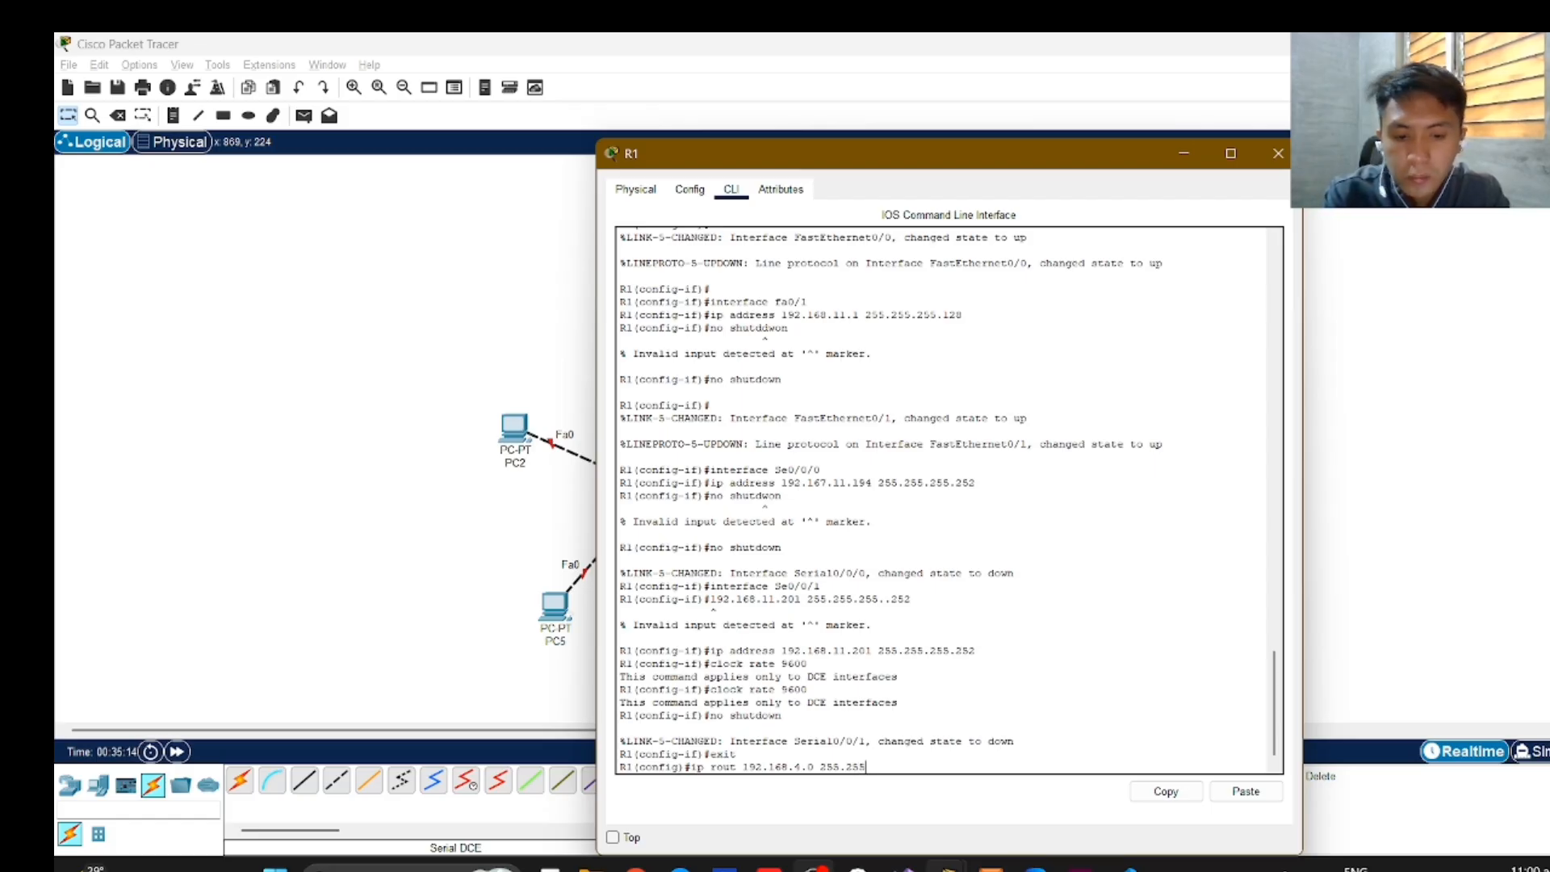
type(".2")
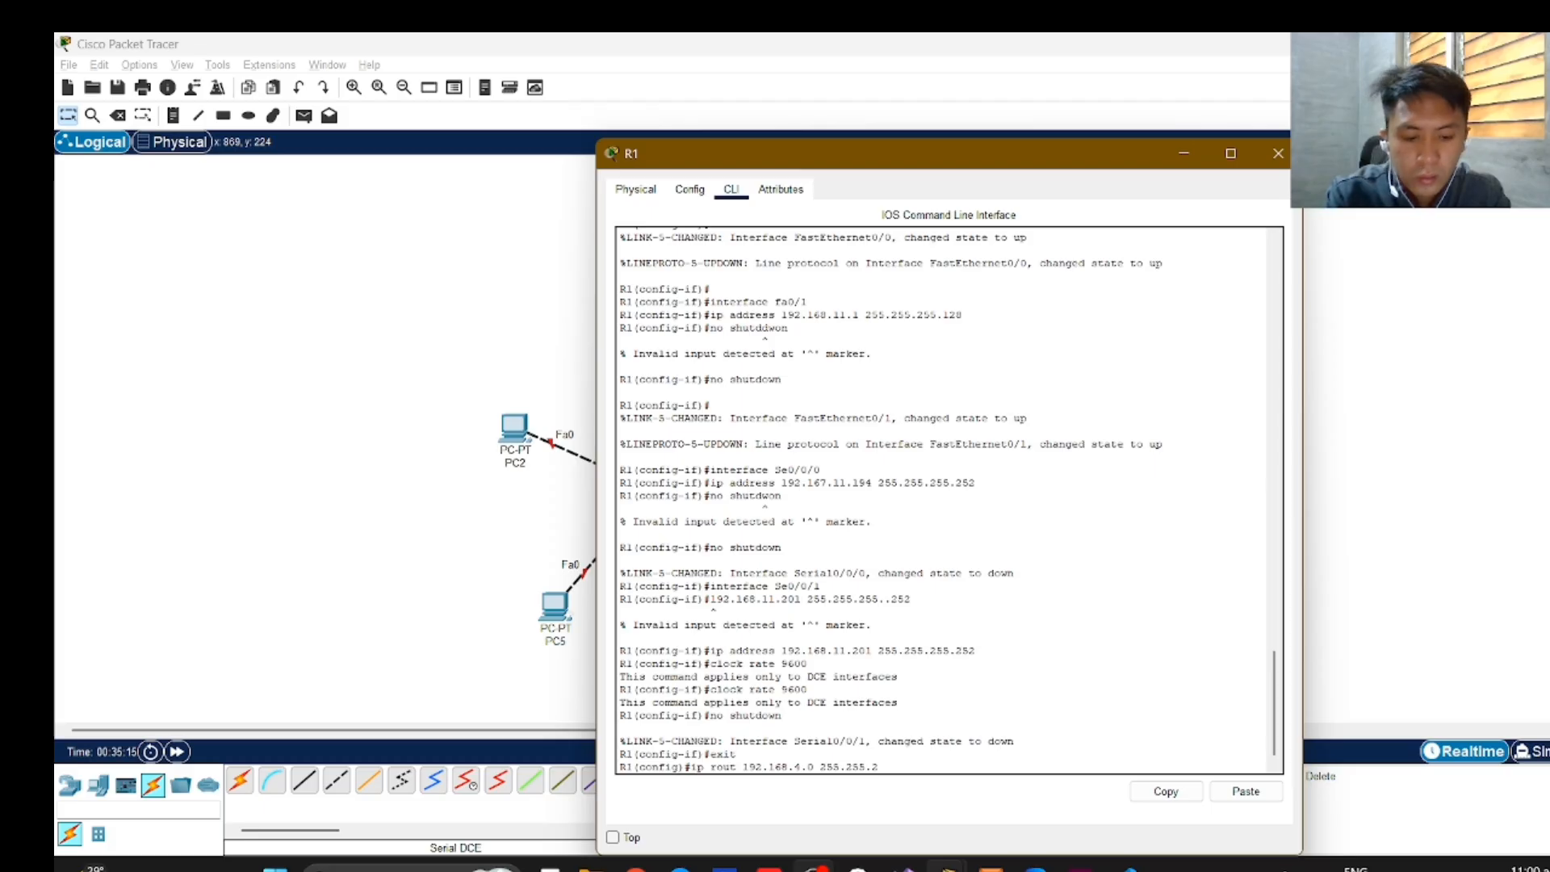
type("5")
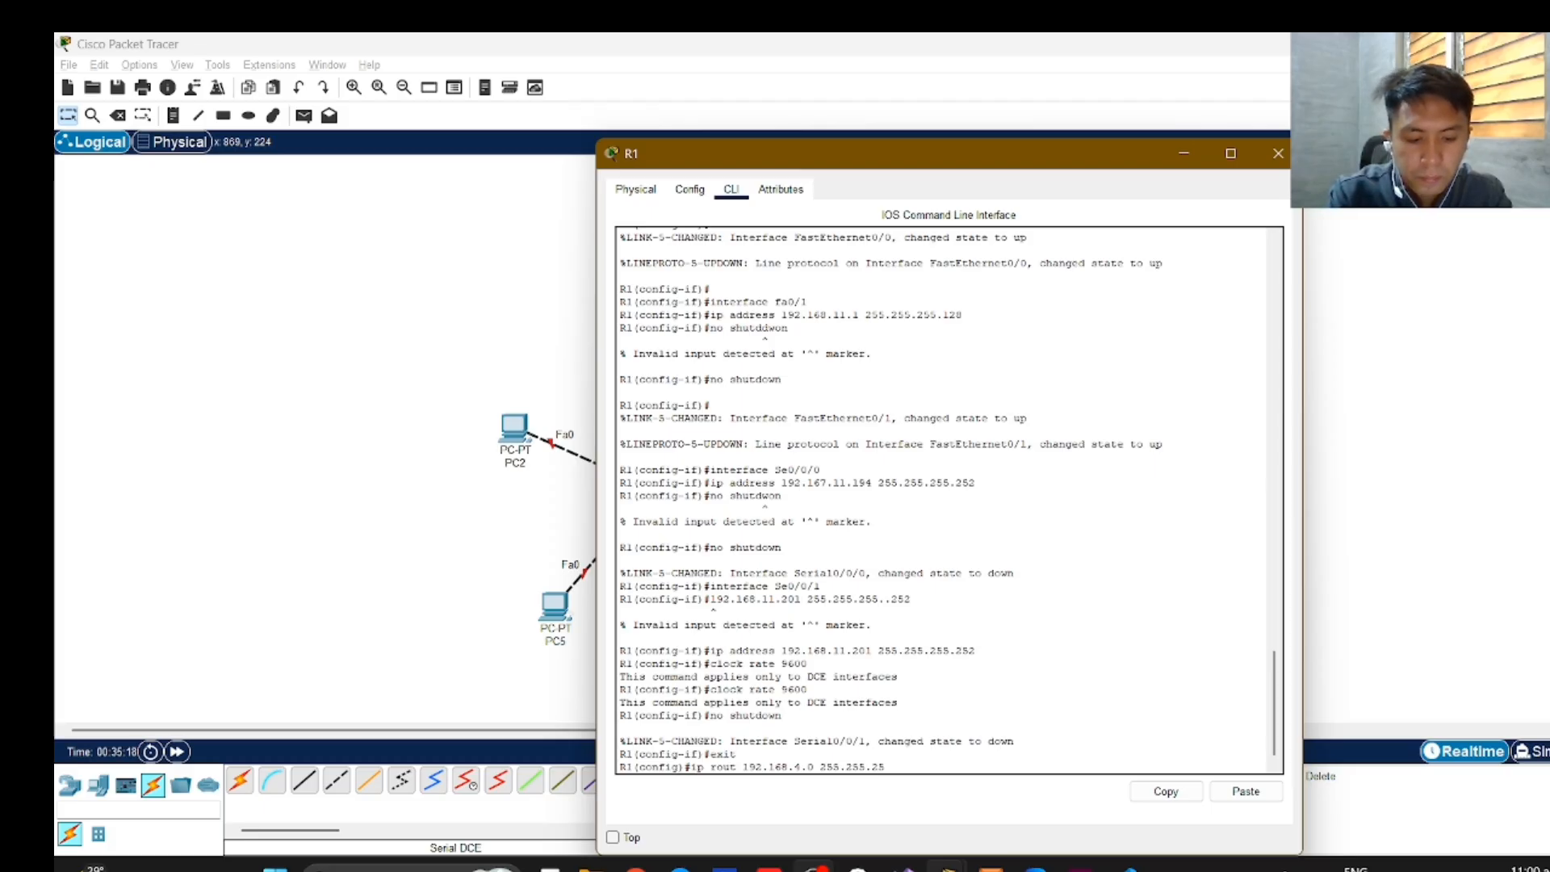
type("2")
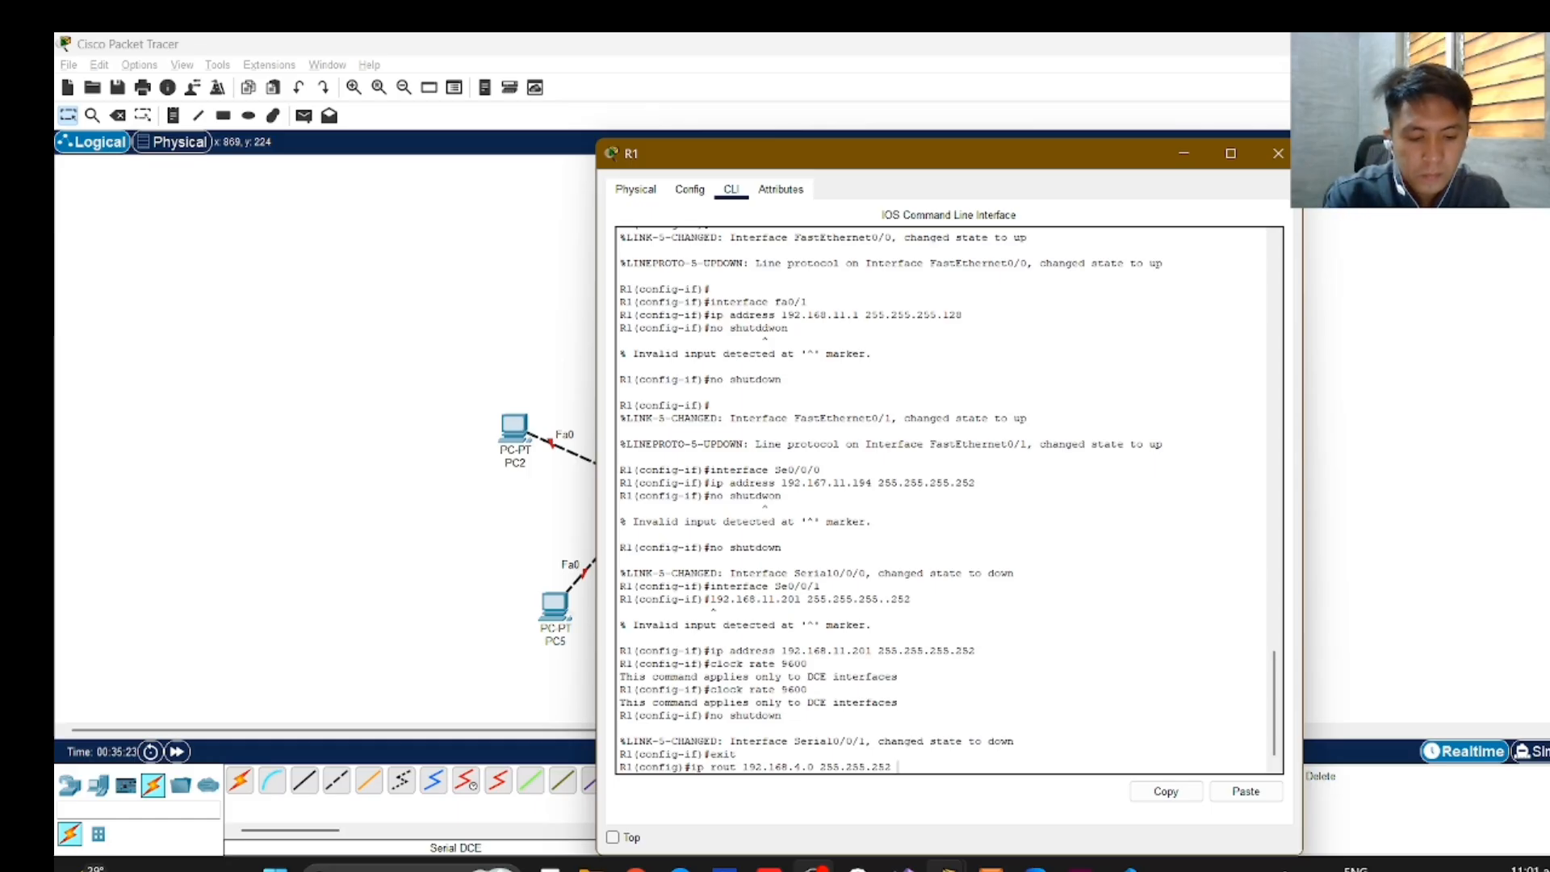
type(" 192")
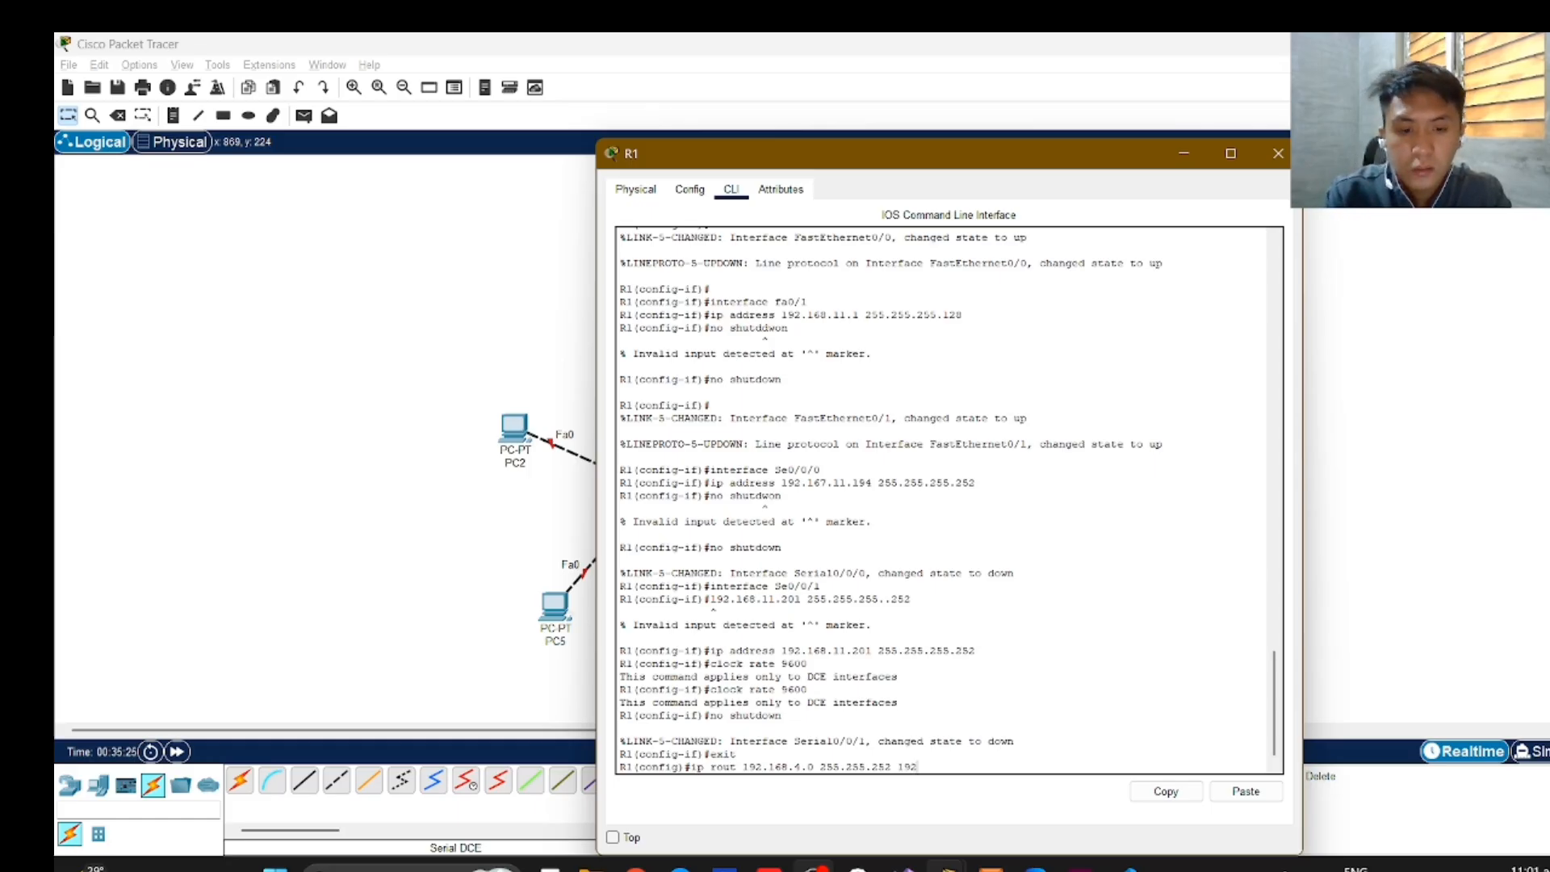
type(".")
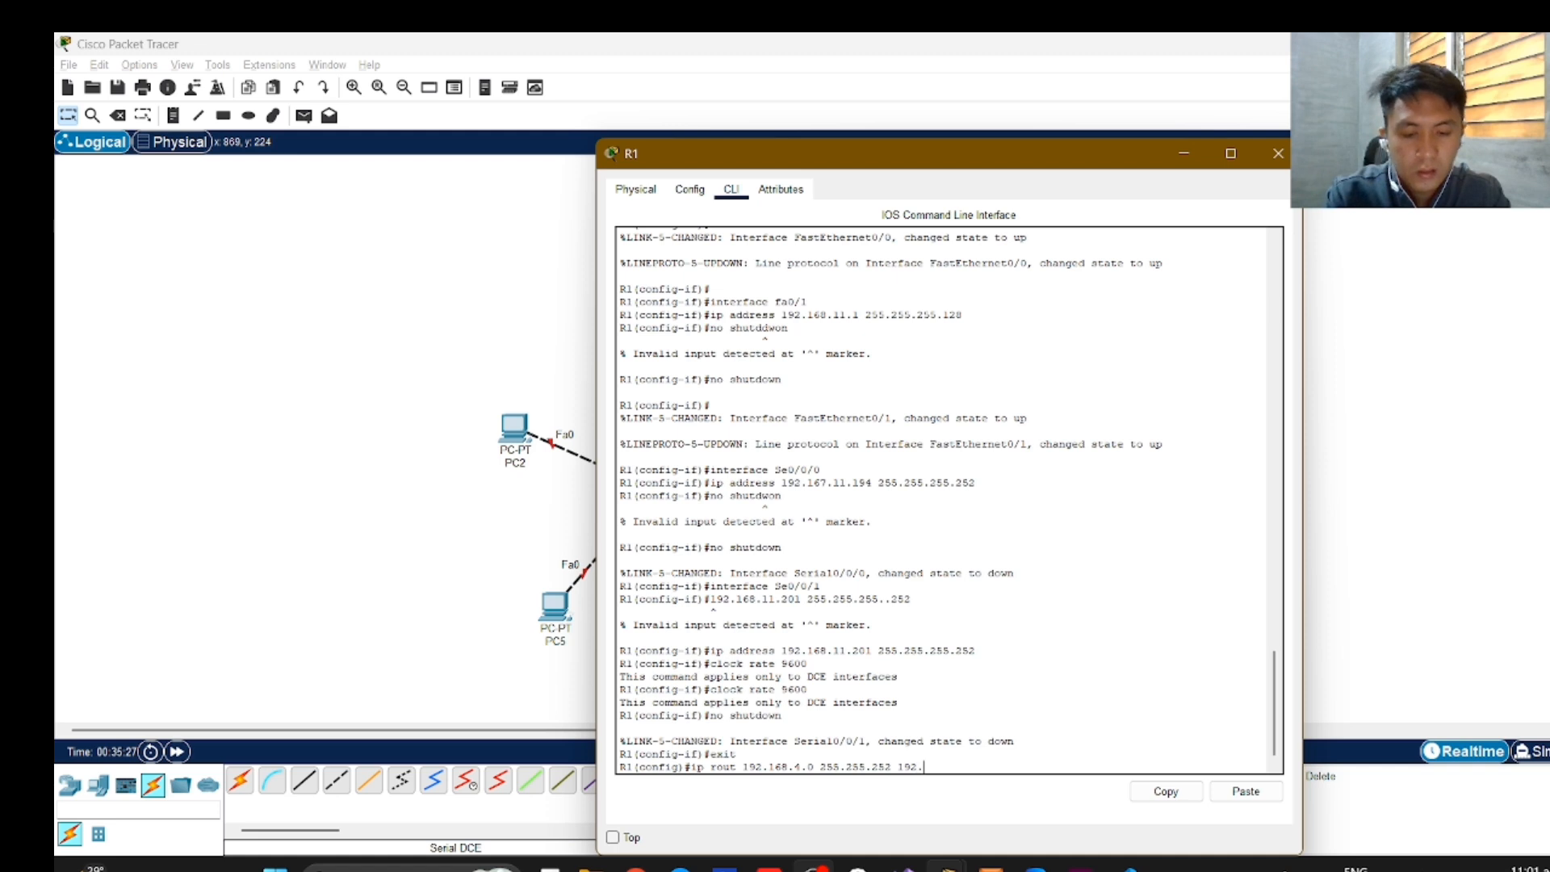
type("168")
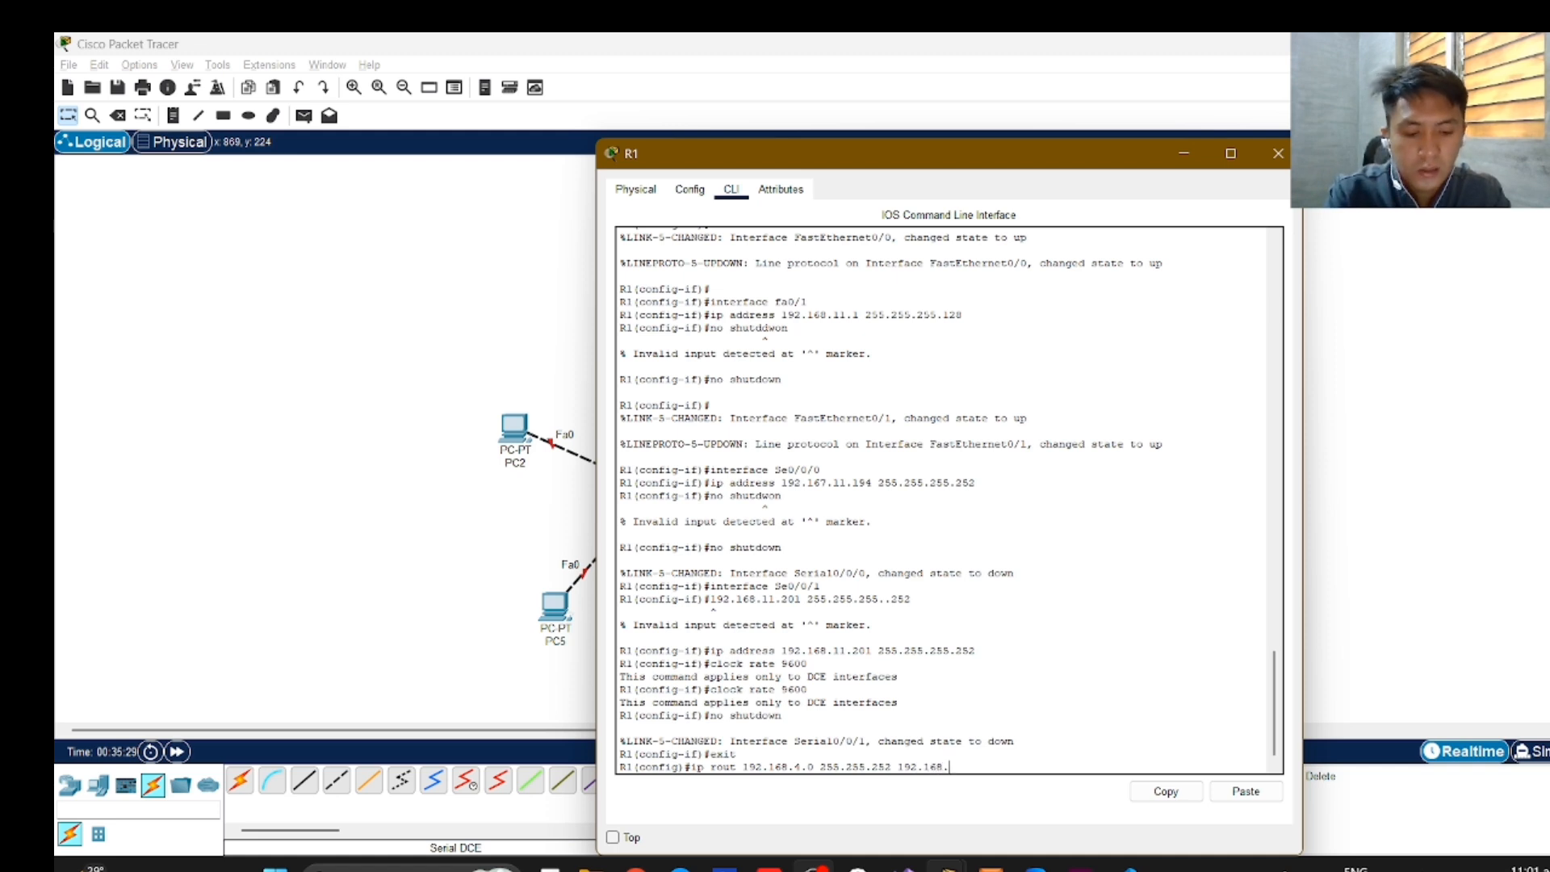
type(".11")
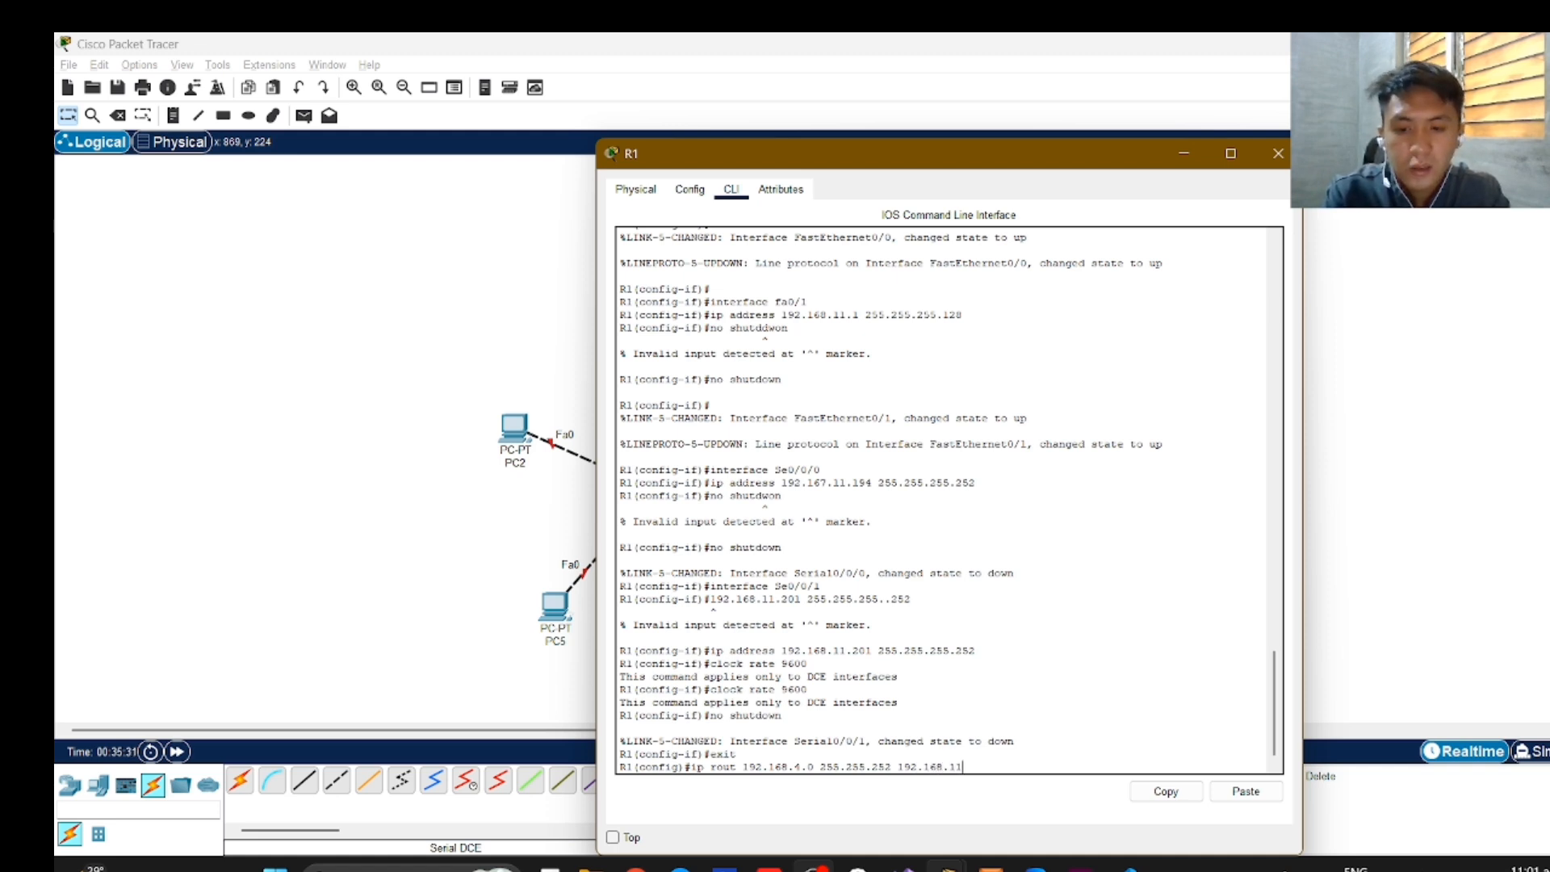
type(".193")
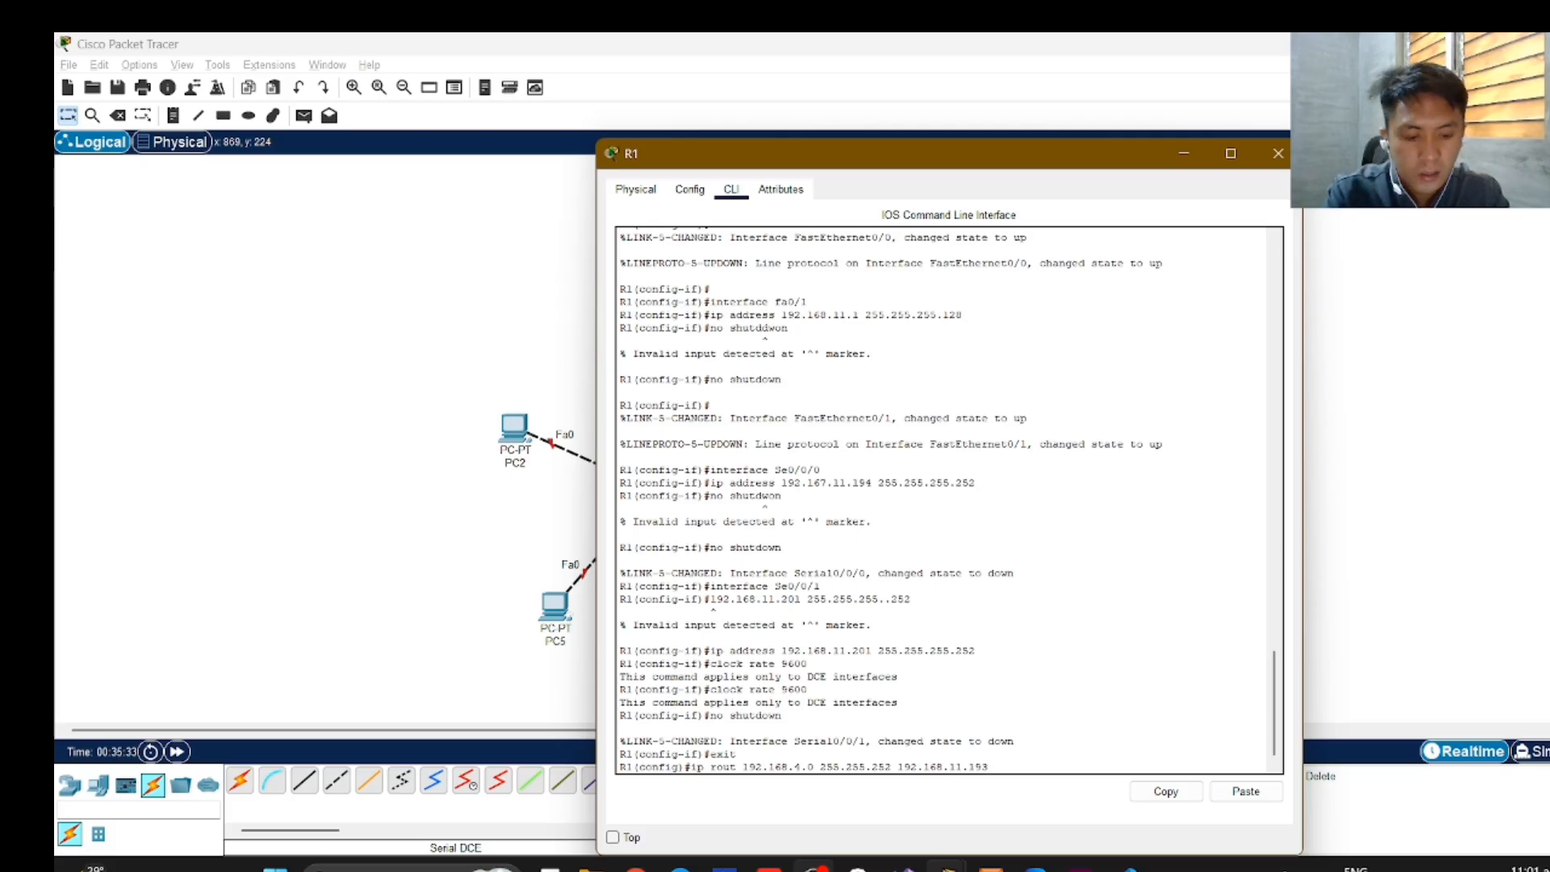
key("Return")
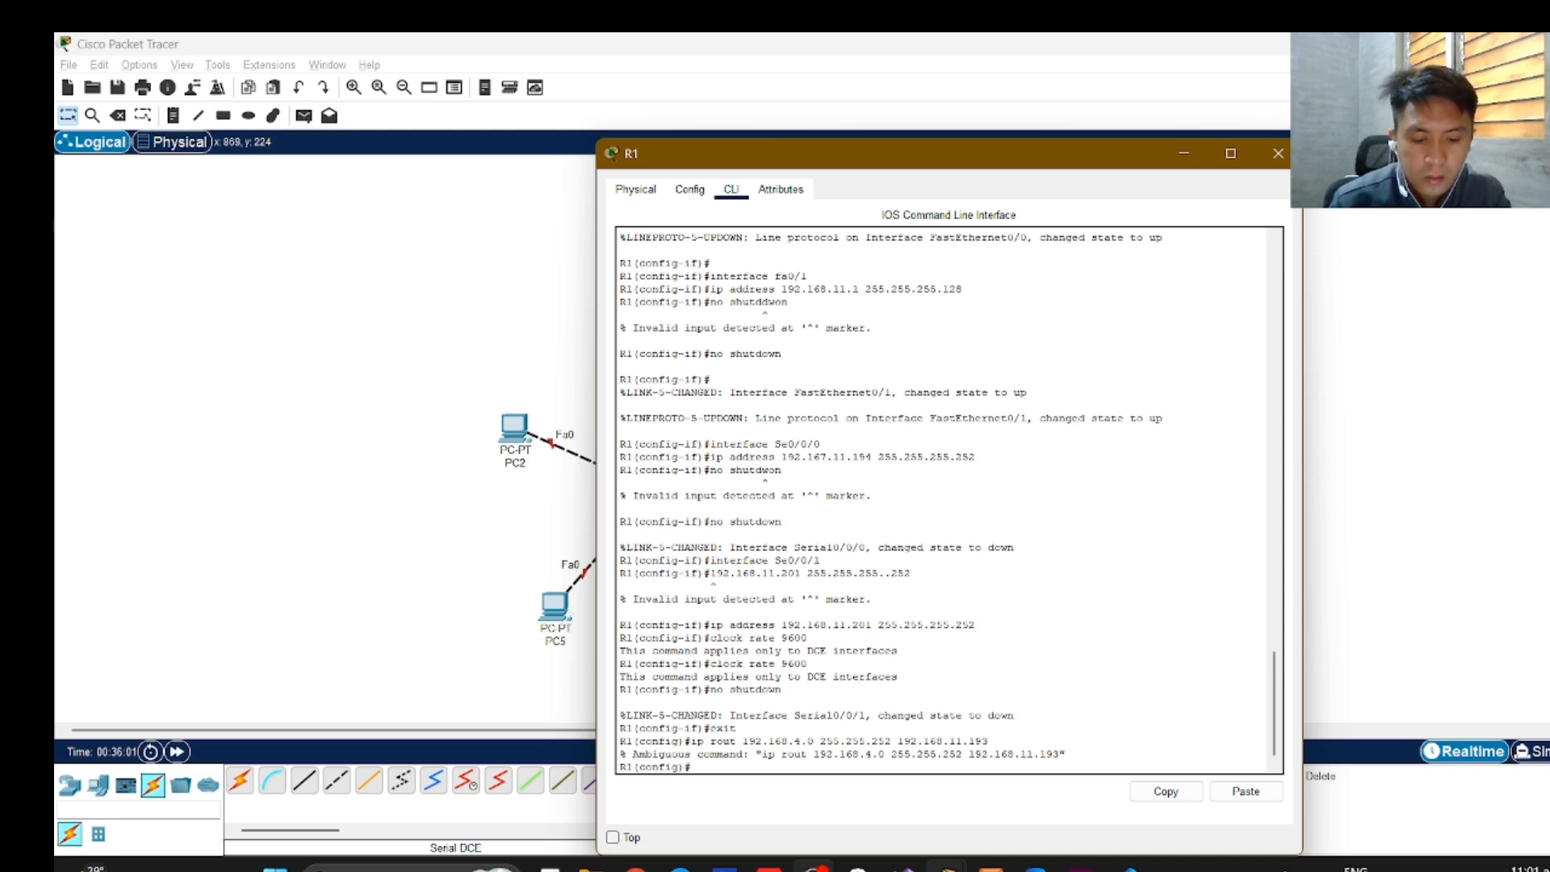
Try the static route on R1 again with the full keyword, submitting "ip route 192.168.4.0 255.255.252 192.168.11.193".
type("ip")
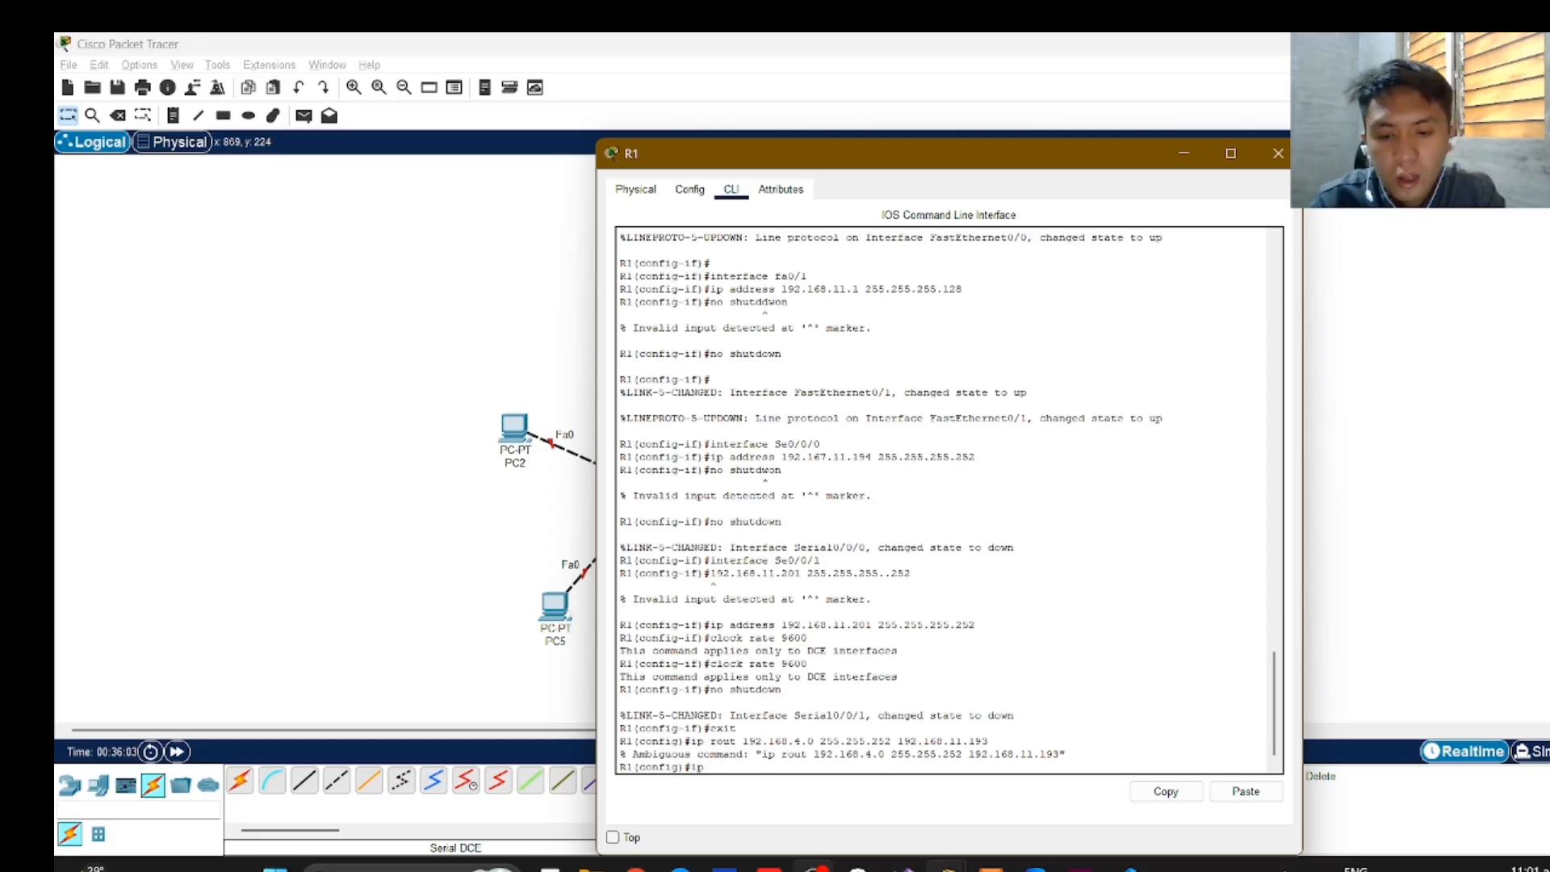
type(" route")
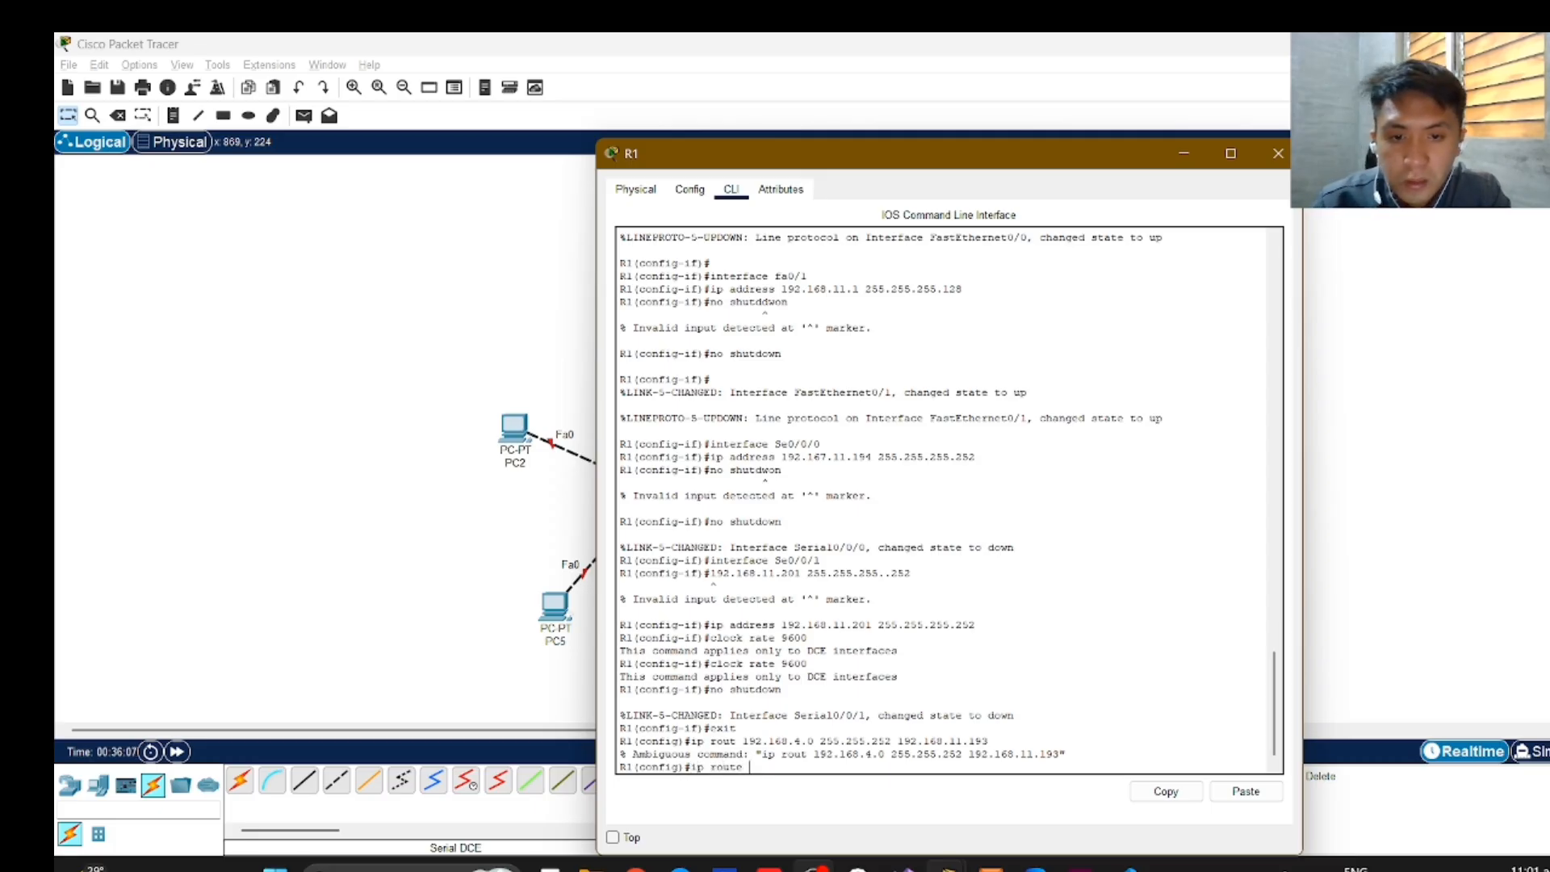
type(" 192")
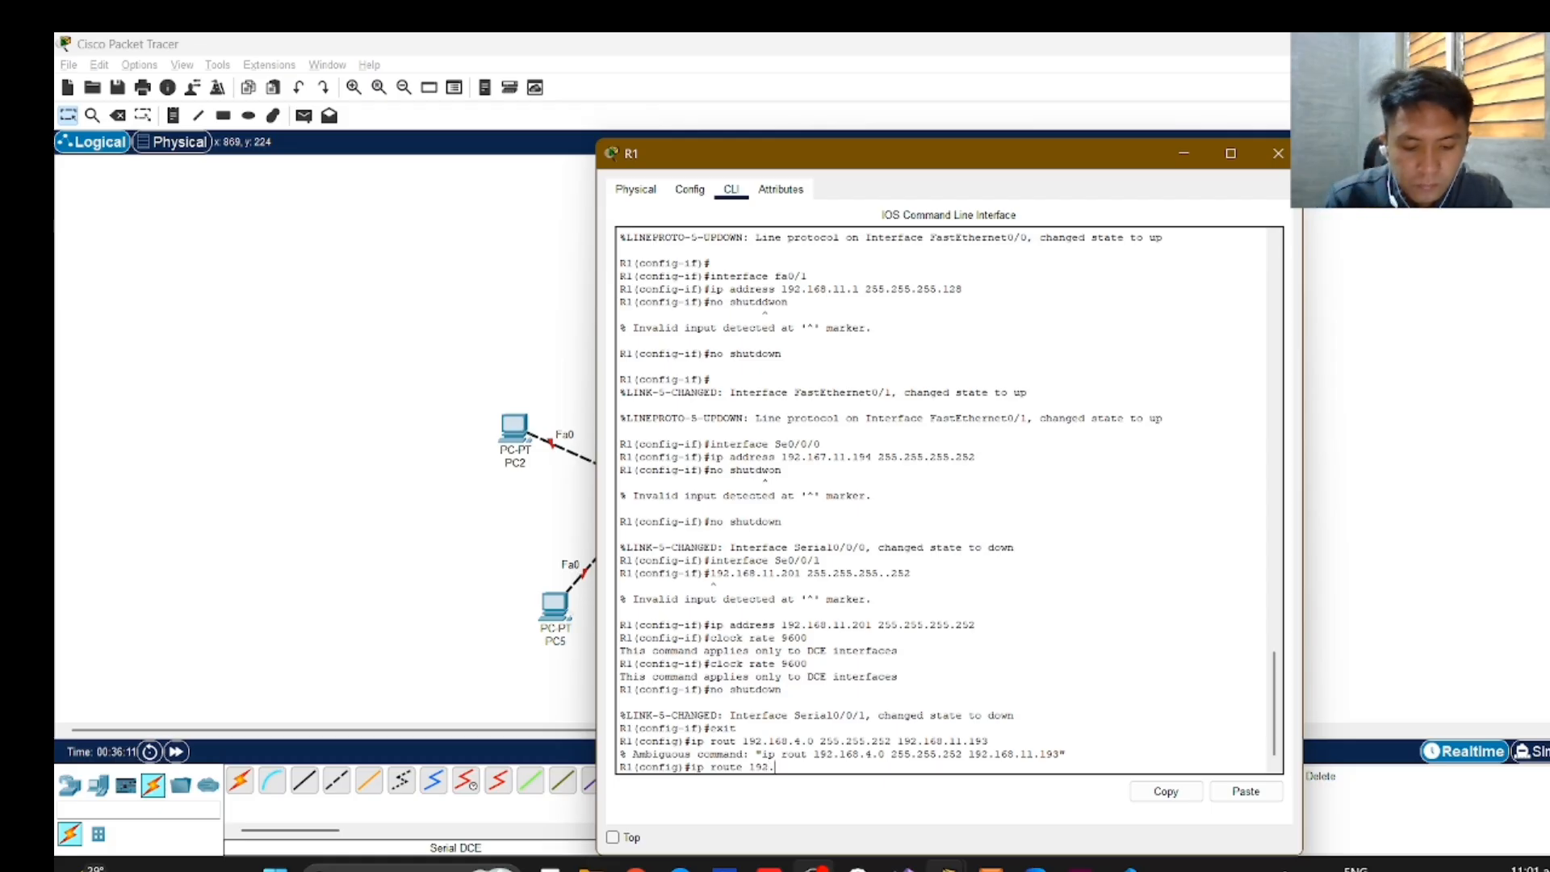
type(".")
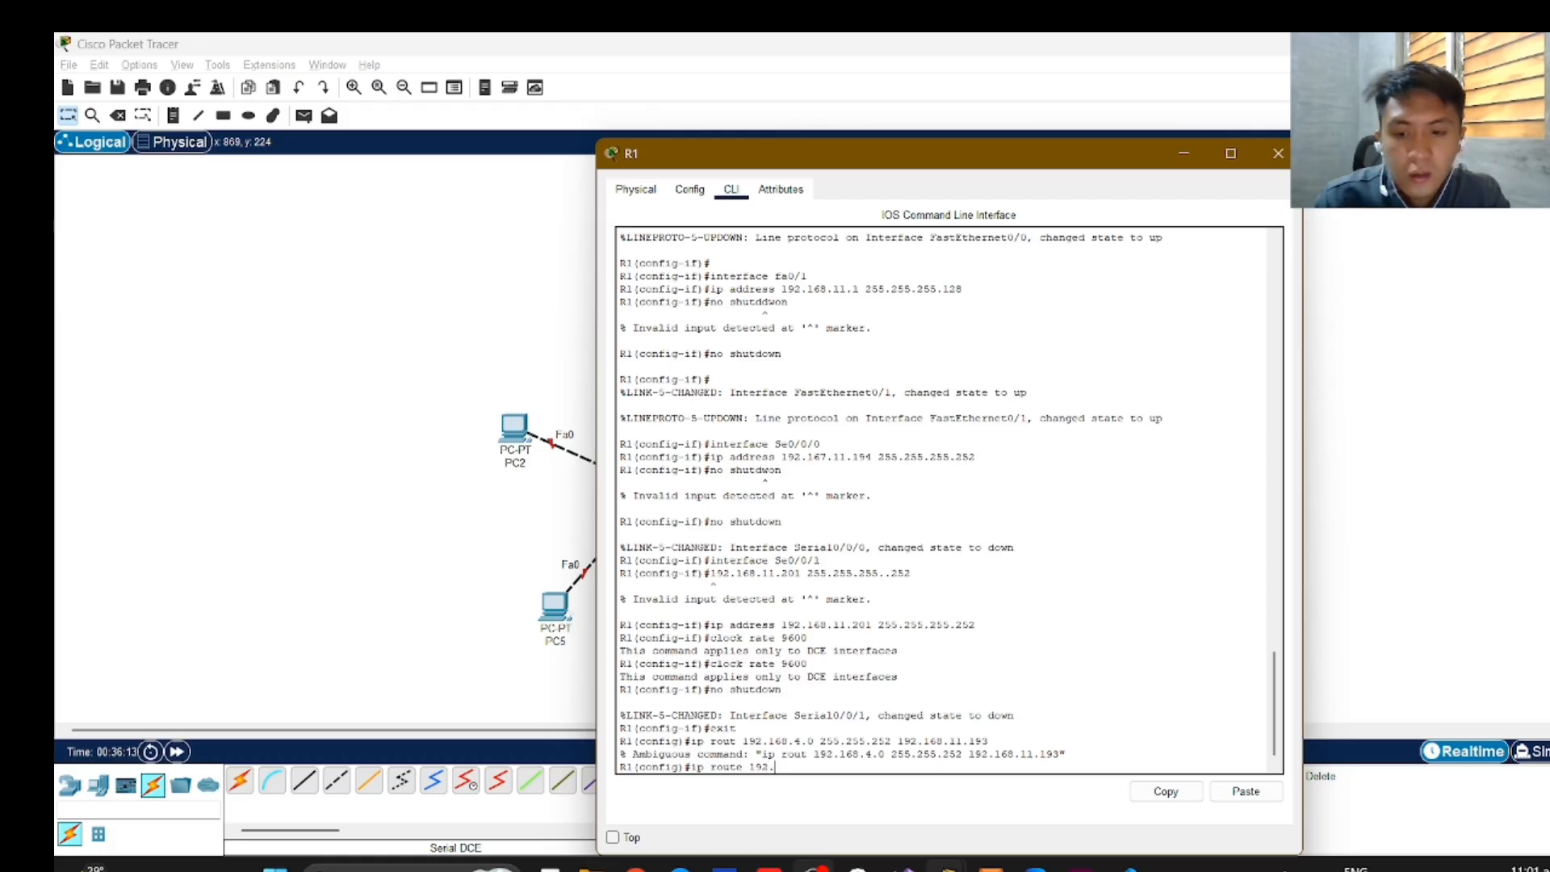
type("168")
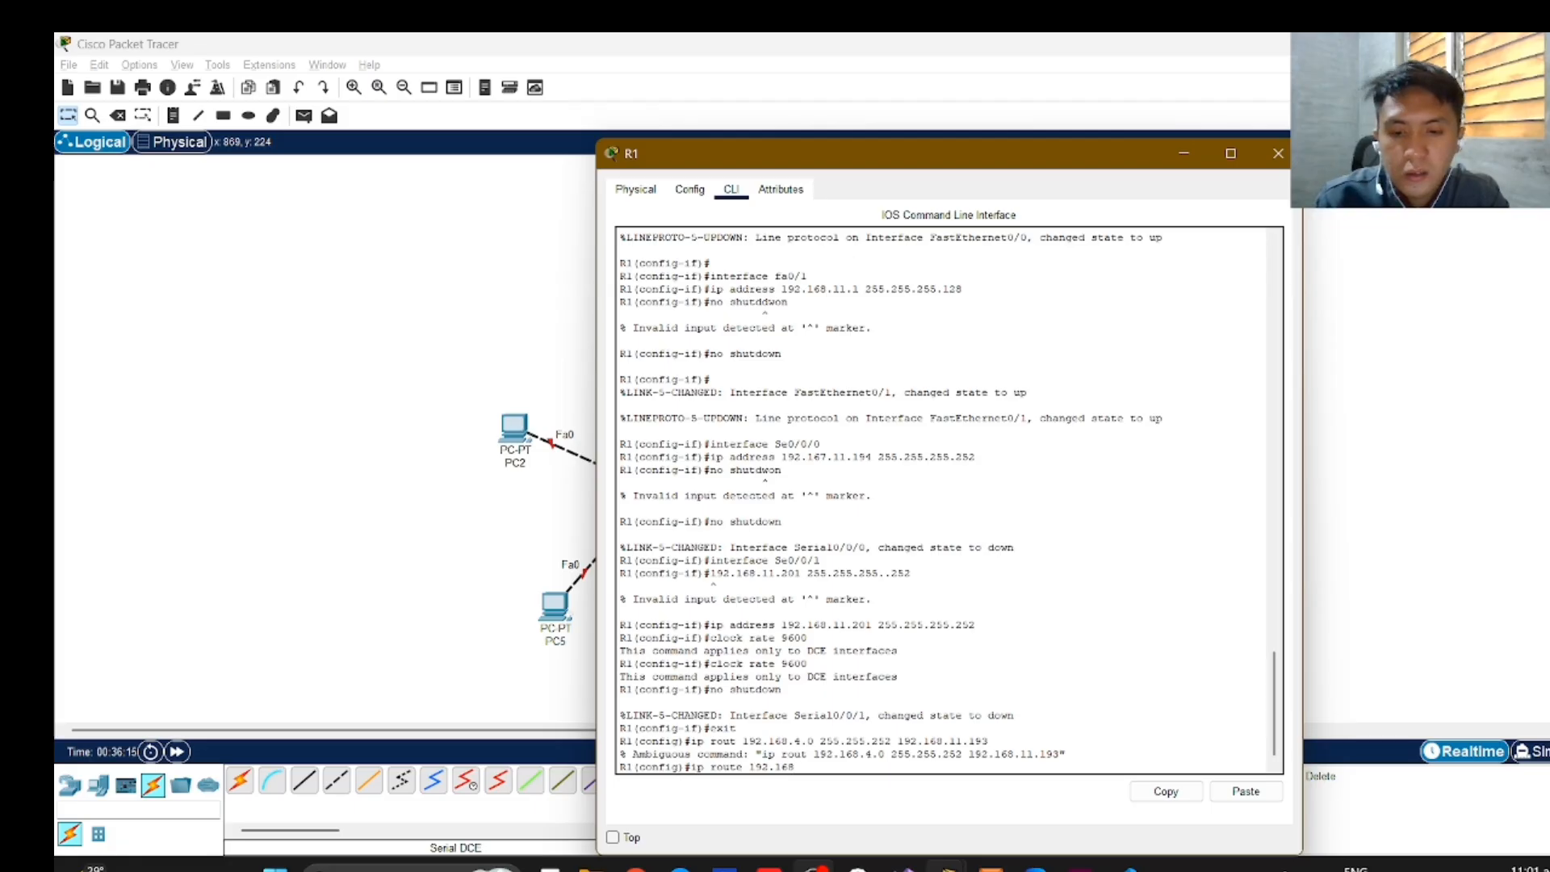
type(".4")
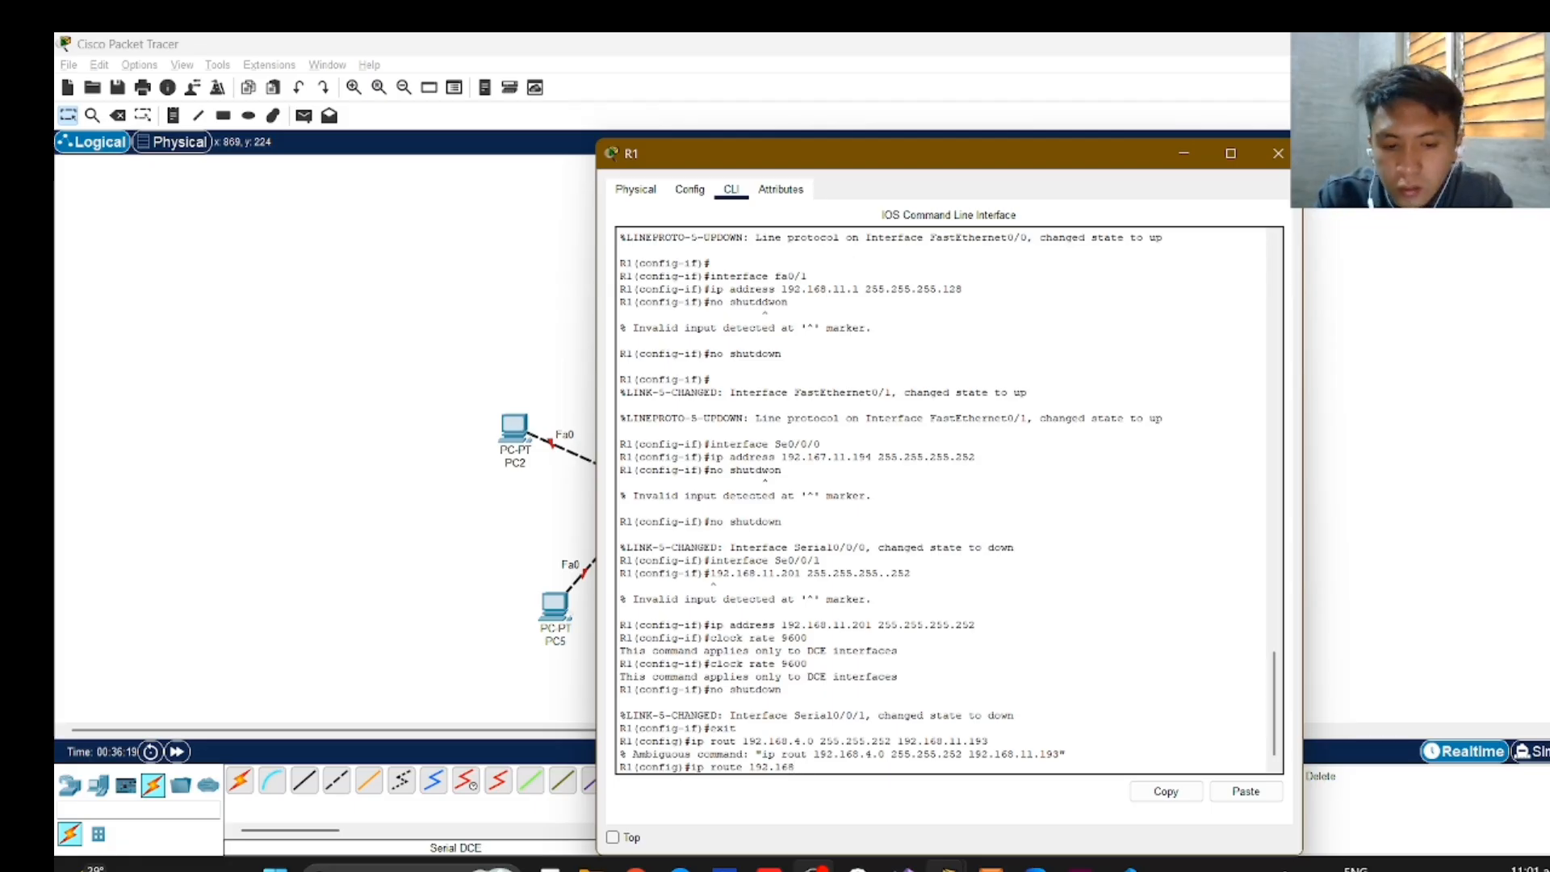
type(".4.0")
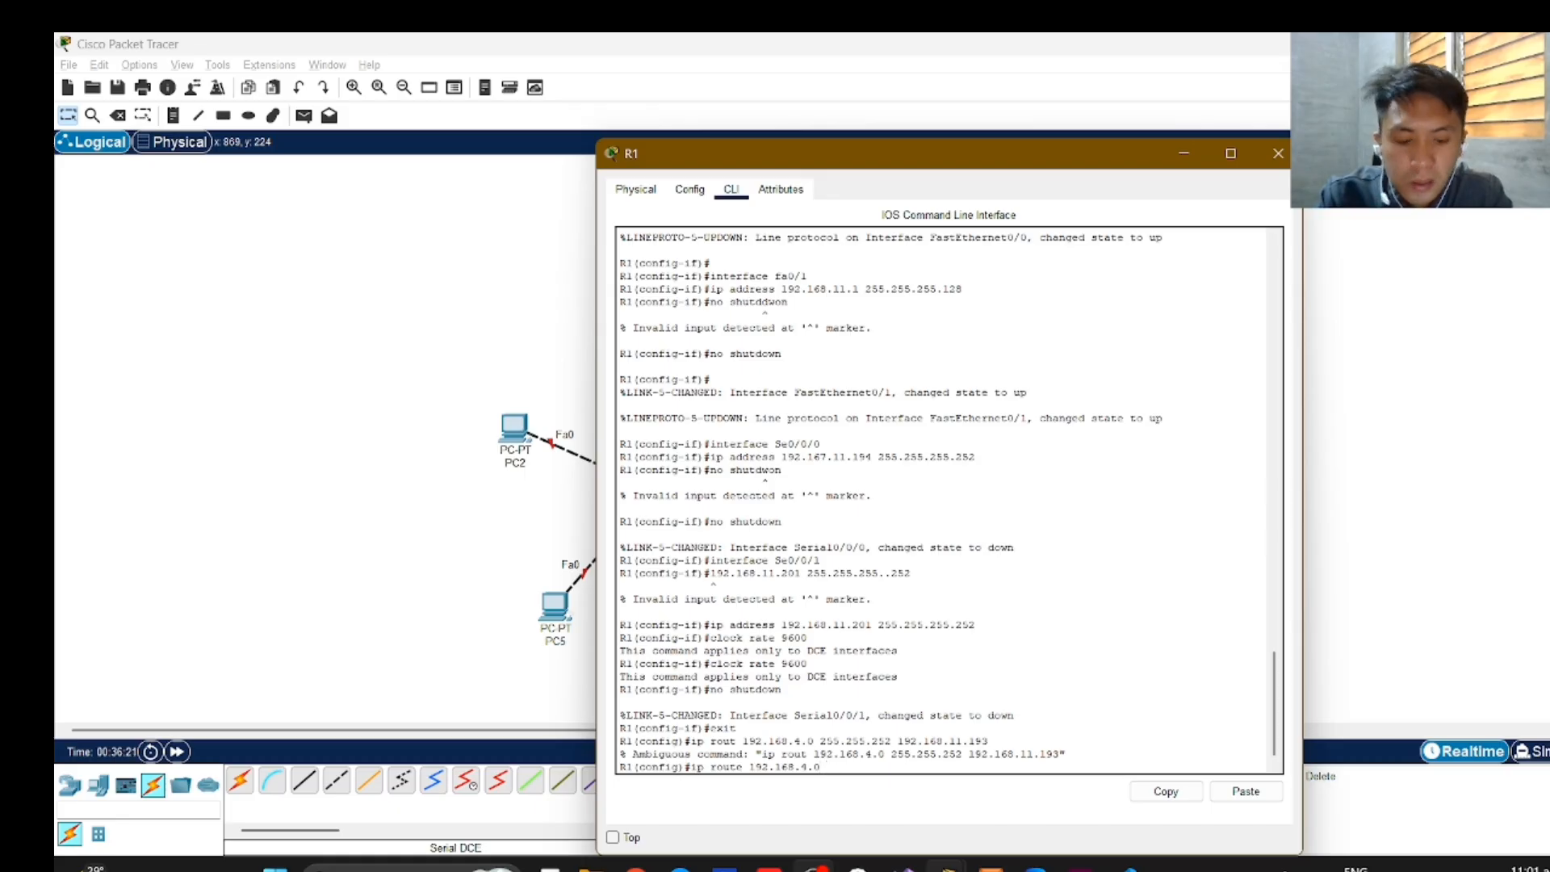
type(" 255.255.252")
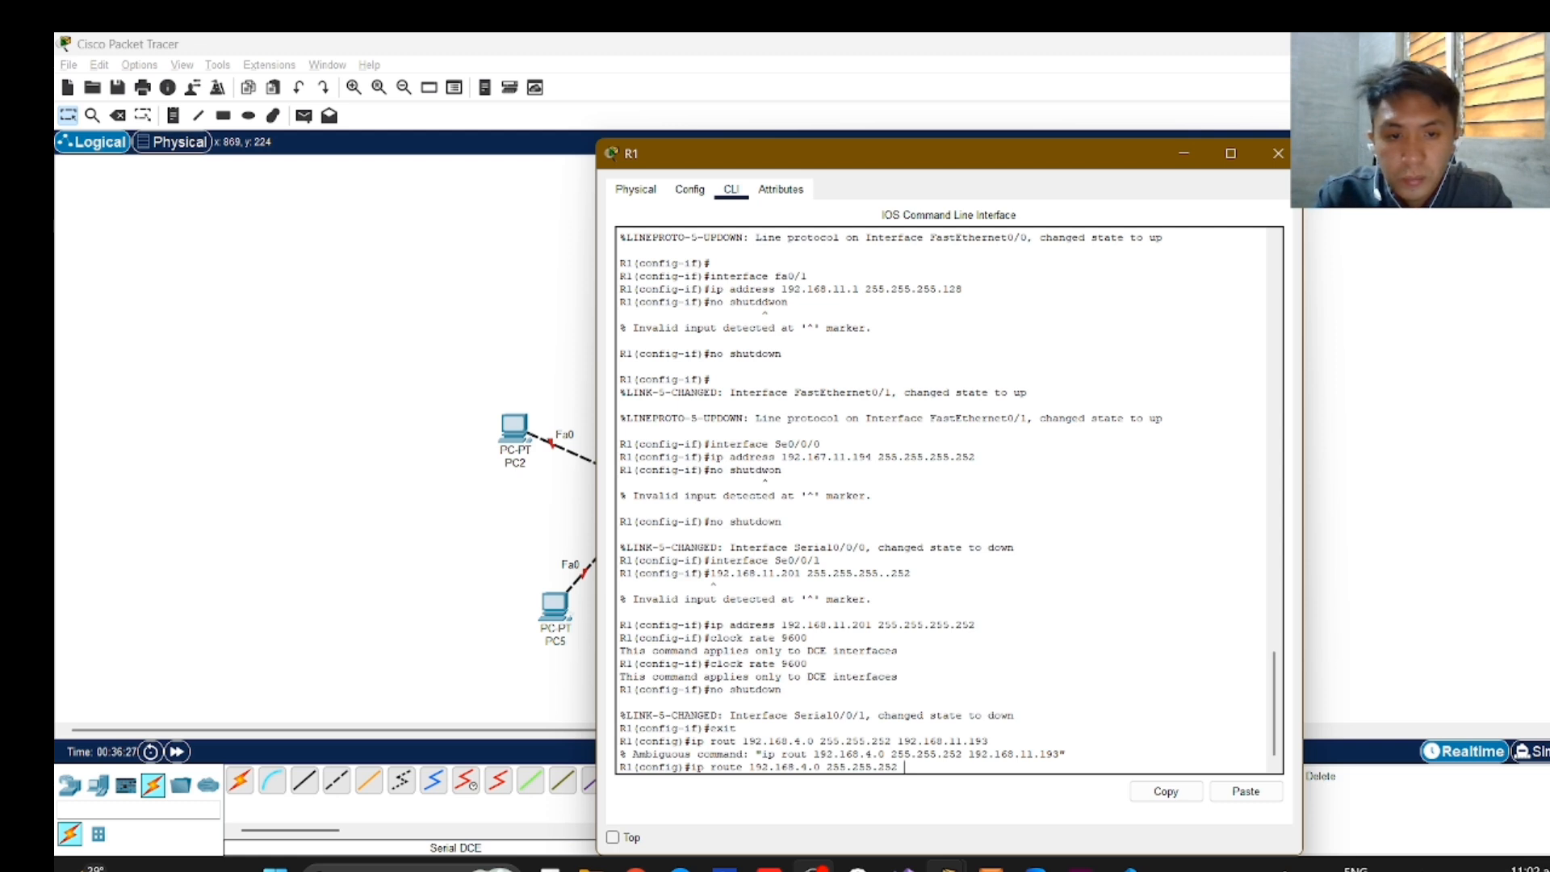
type(" 19")
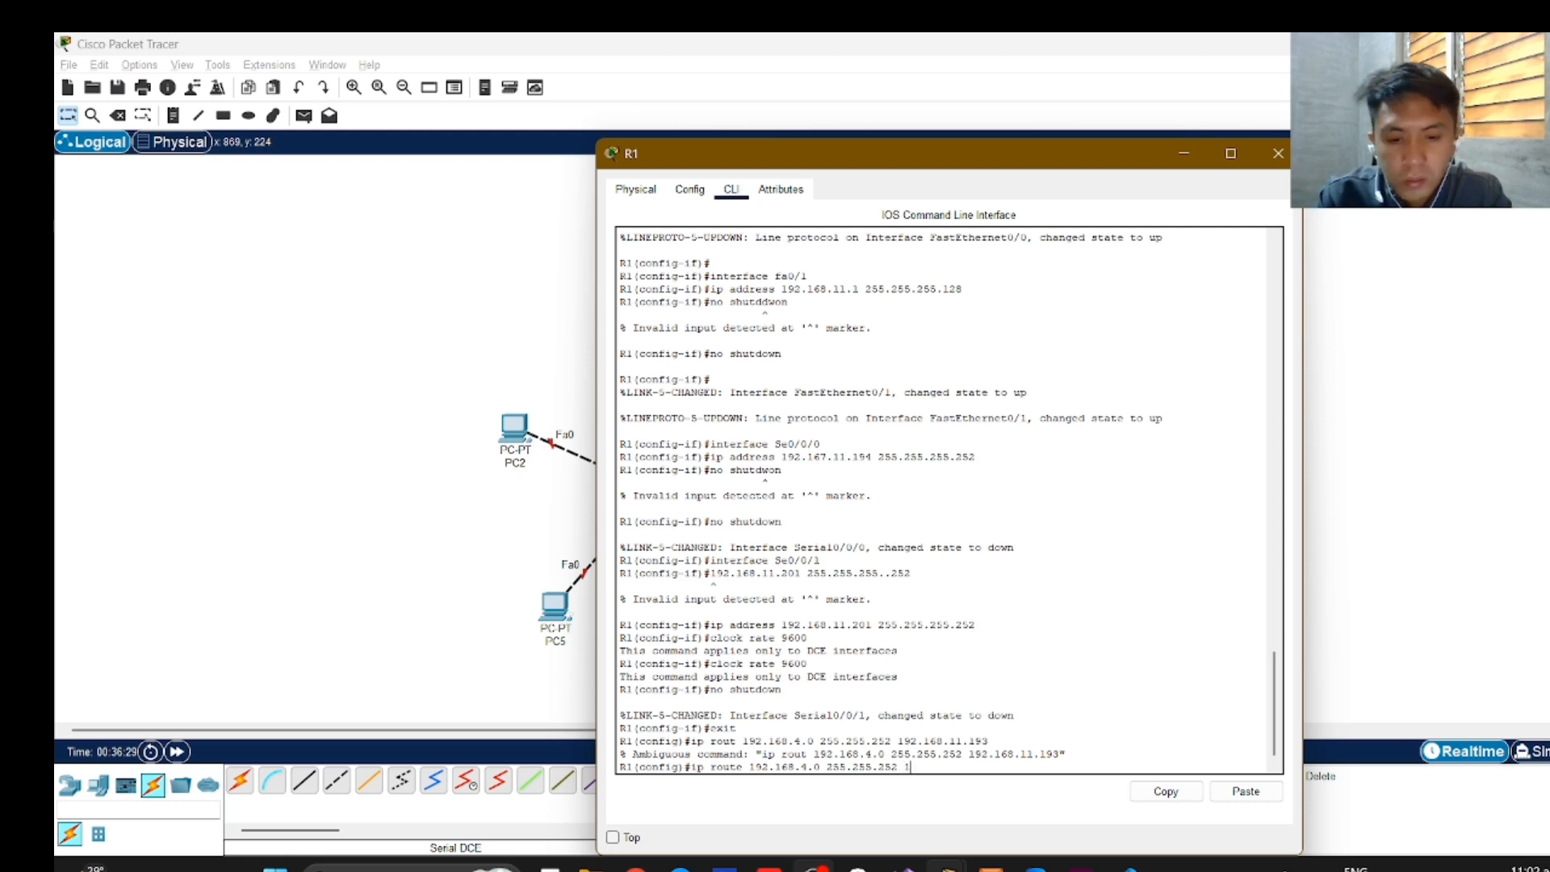
type("2.1")
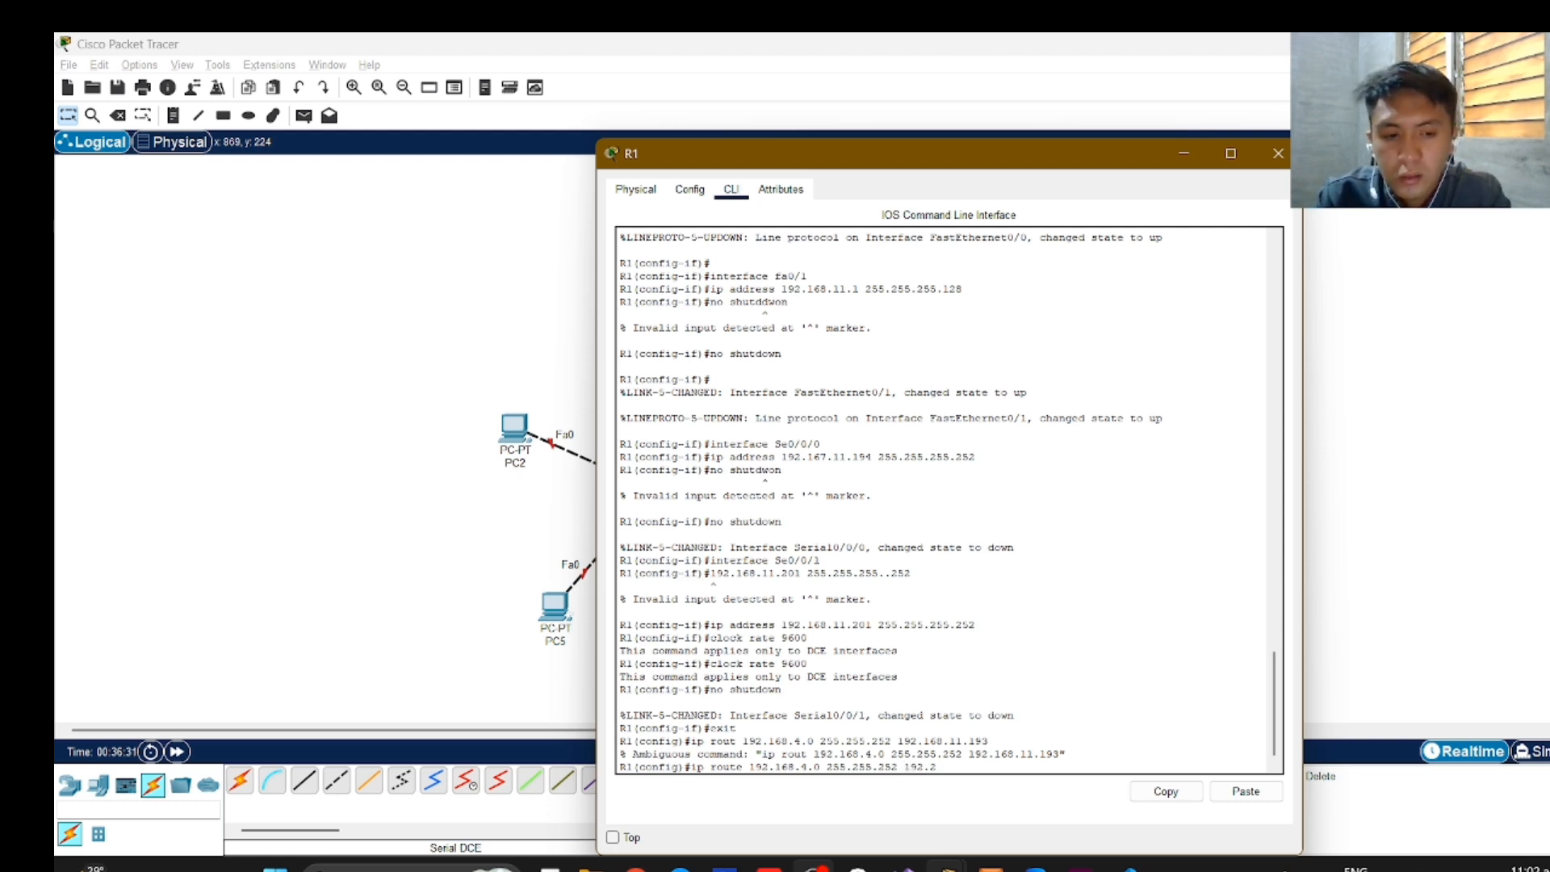
type("68.1")
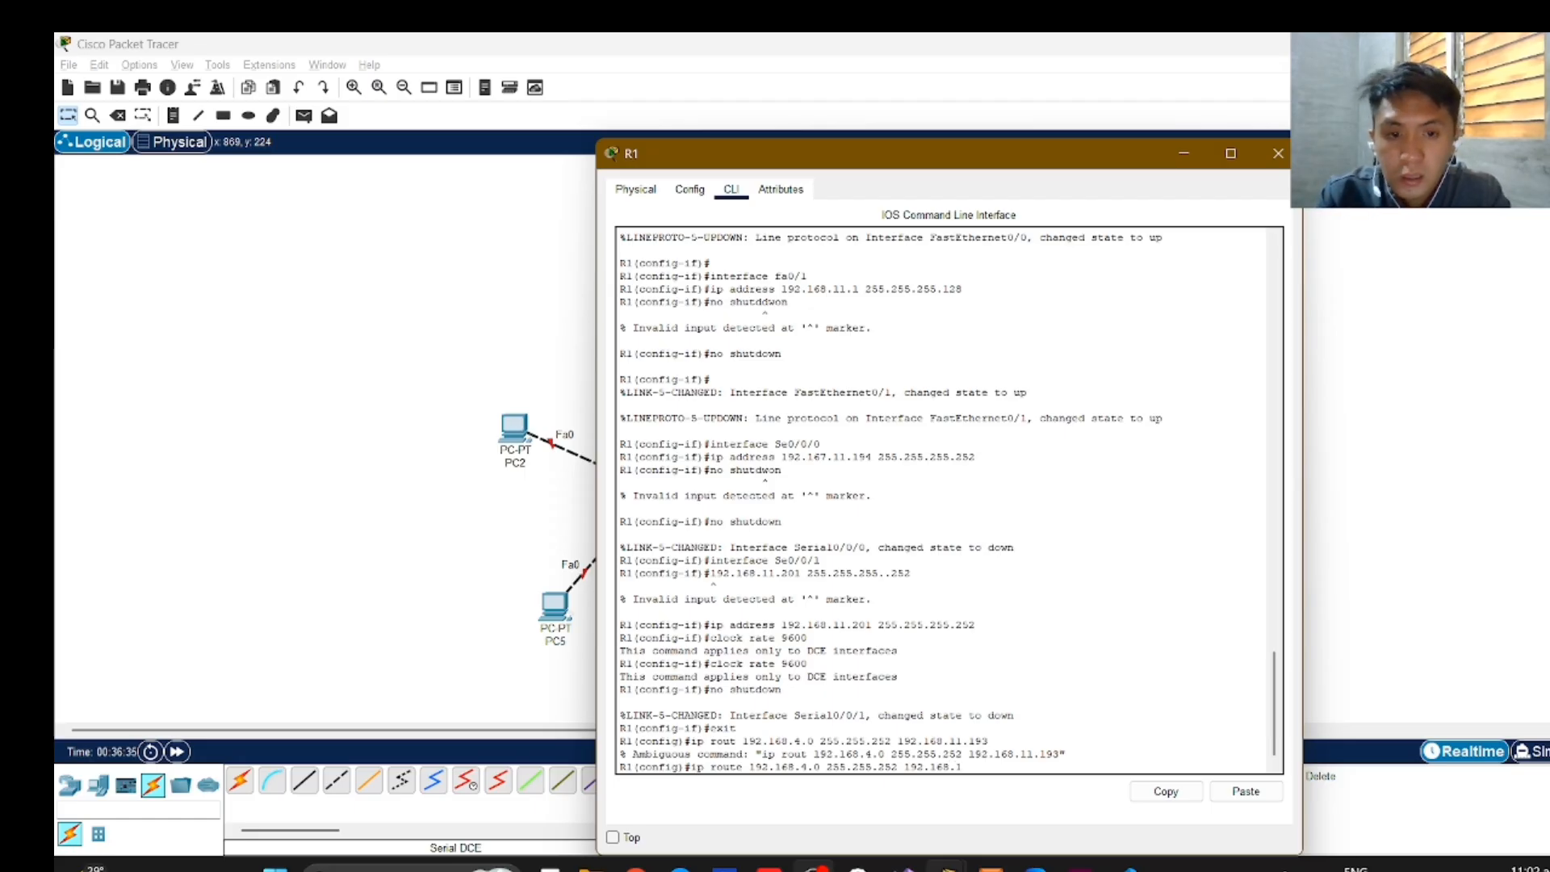
type("1.1")
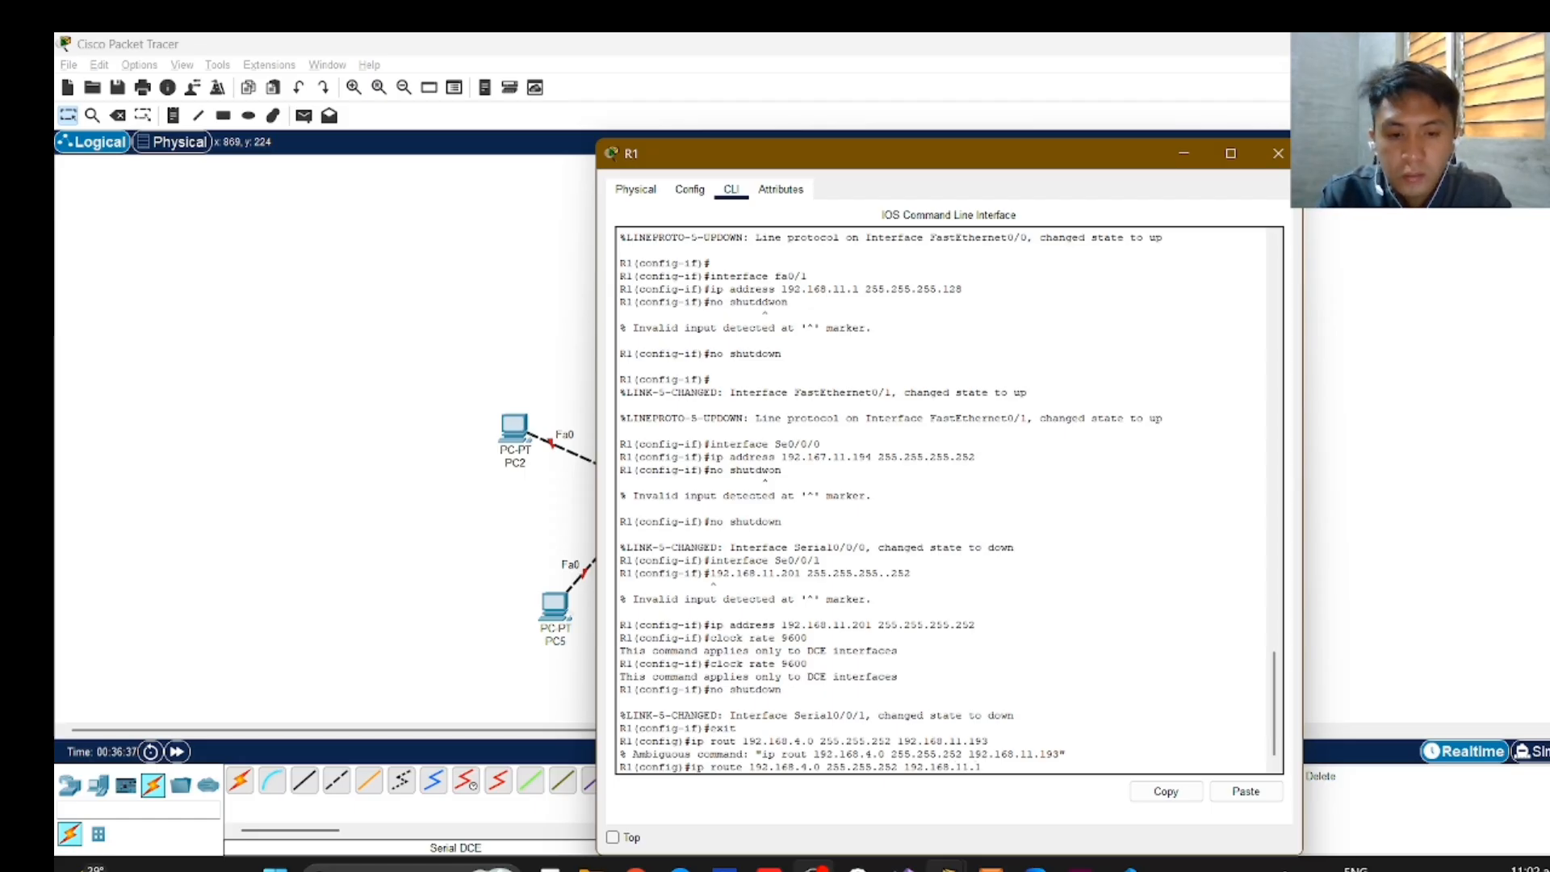
type("93")
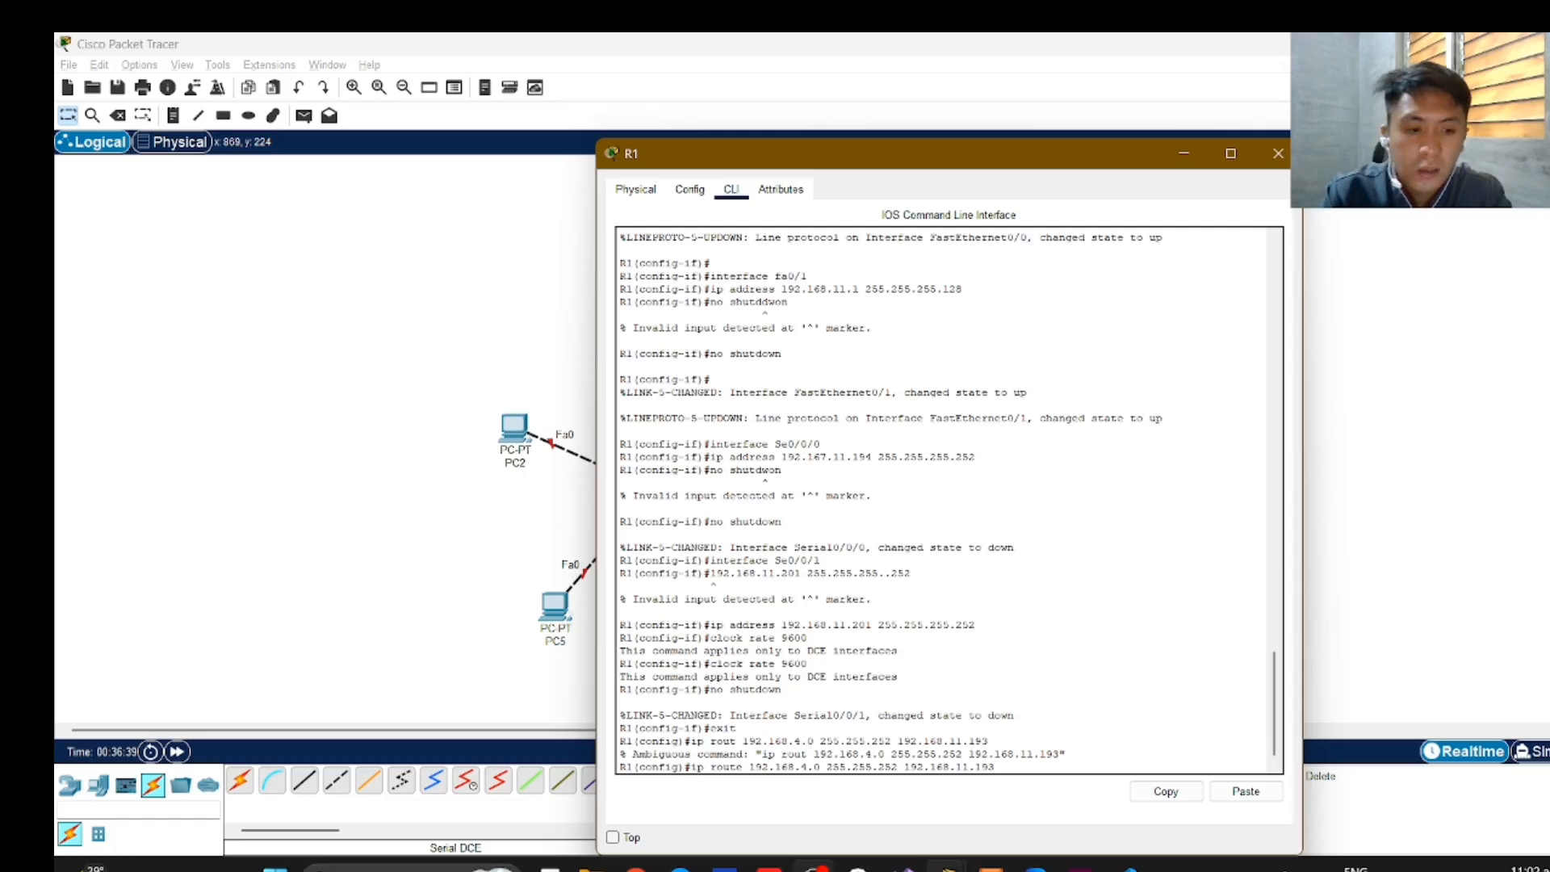
key("Return")
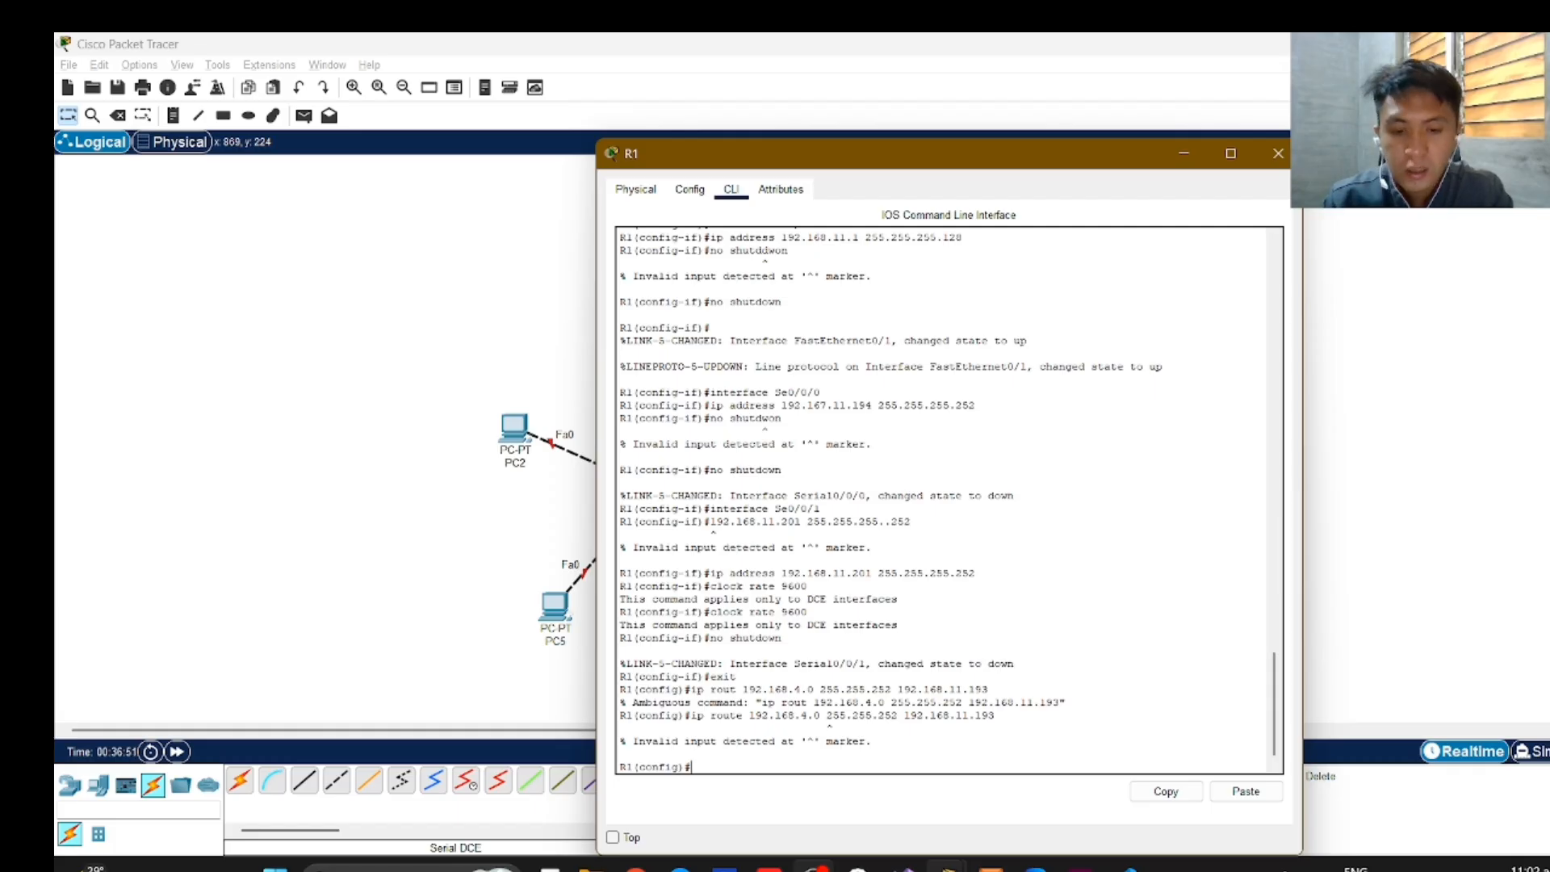
Add a static route on R1 with "ip route 192.168.4.0 255.255.252.0 192.168.11.193".
type("ip")
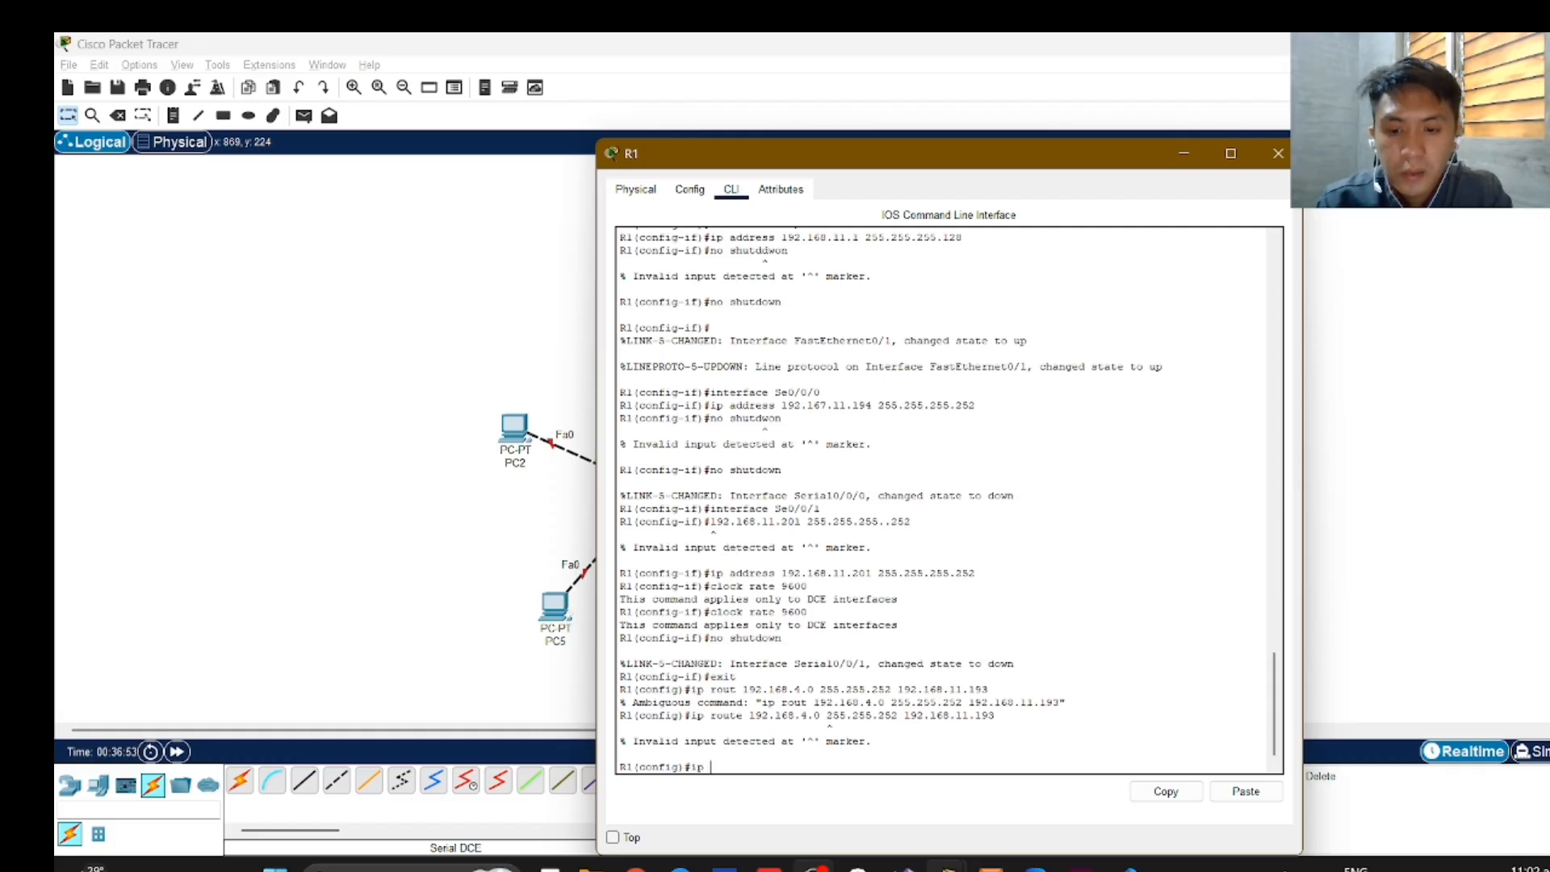
type(" route")
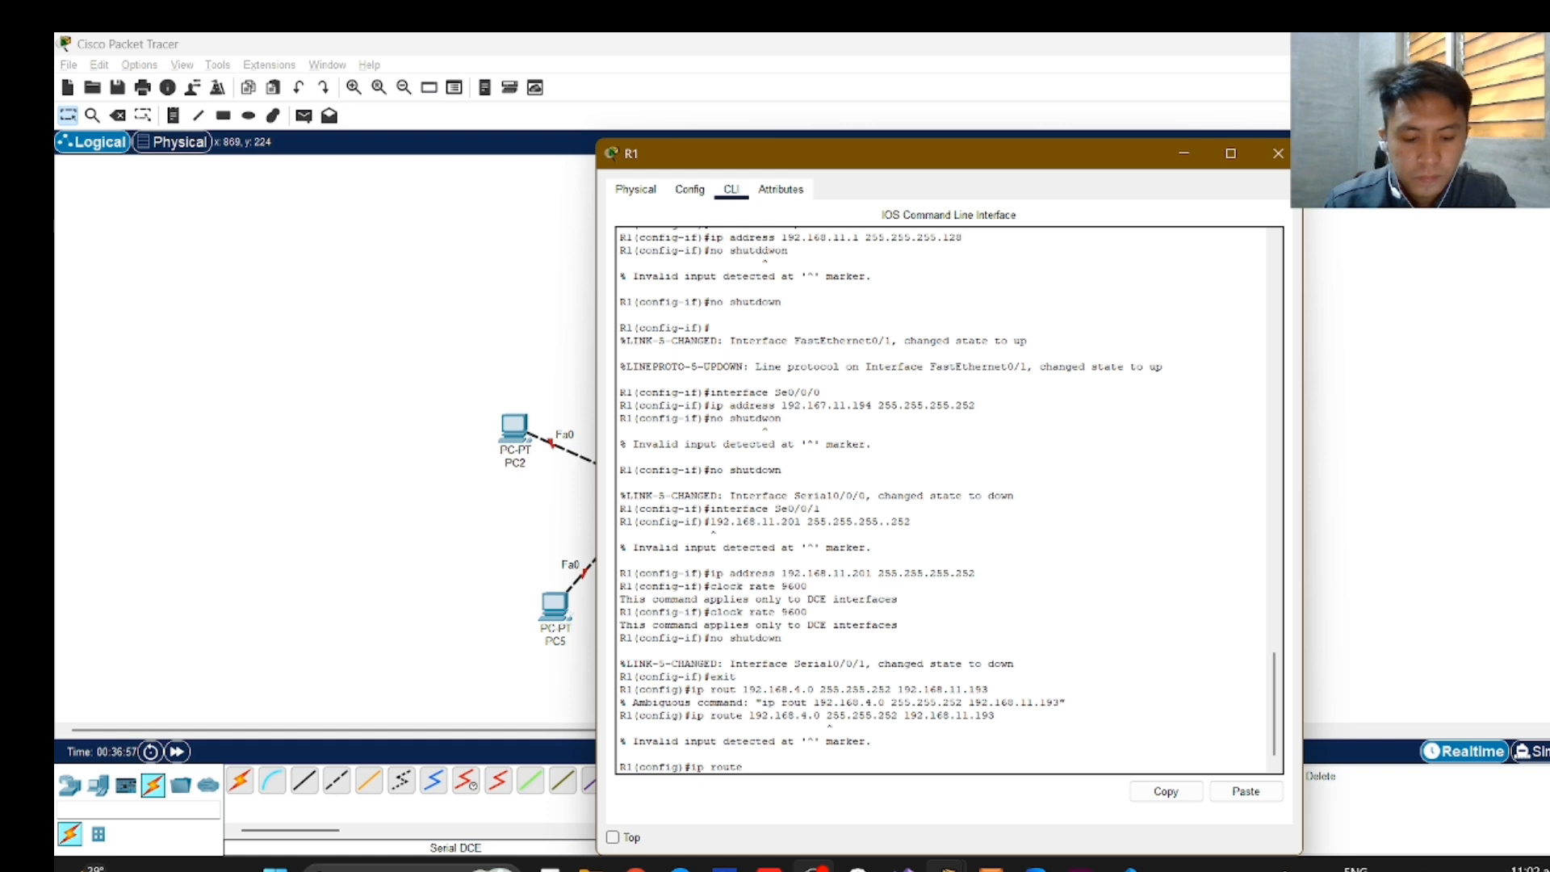
type(" 19")
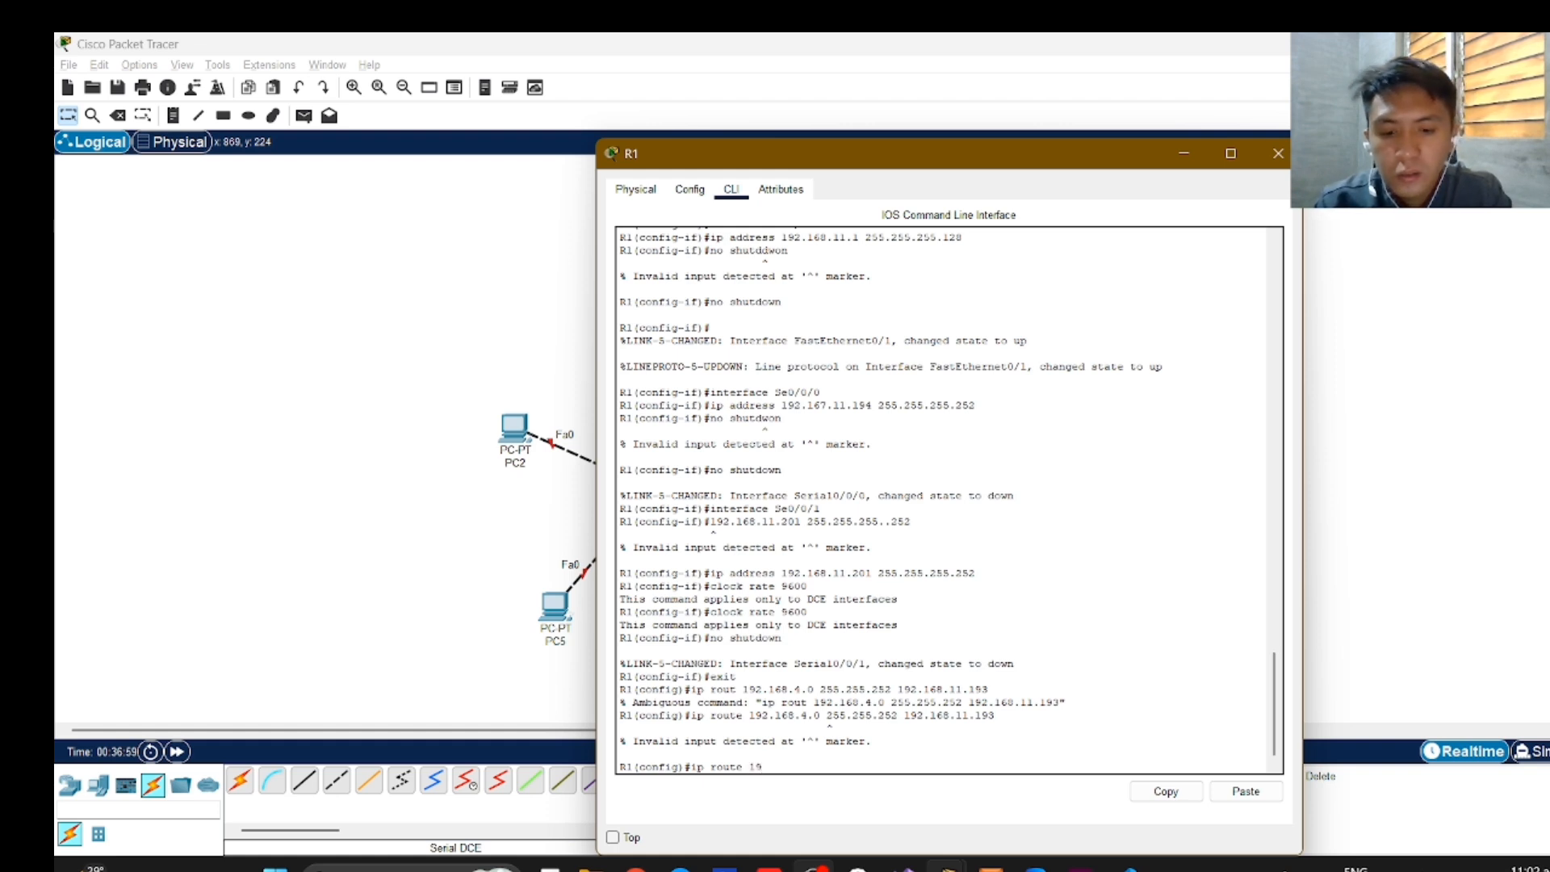
type("2.168.")
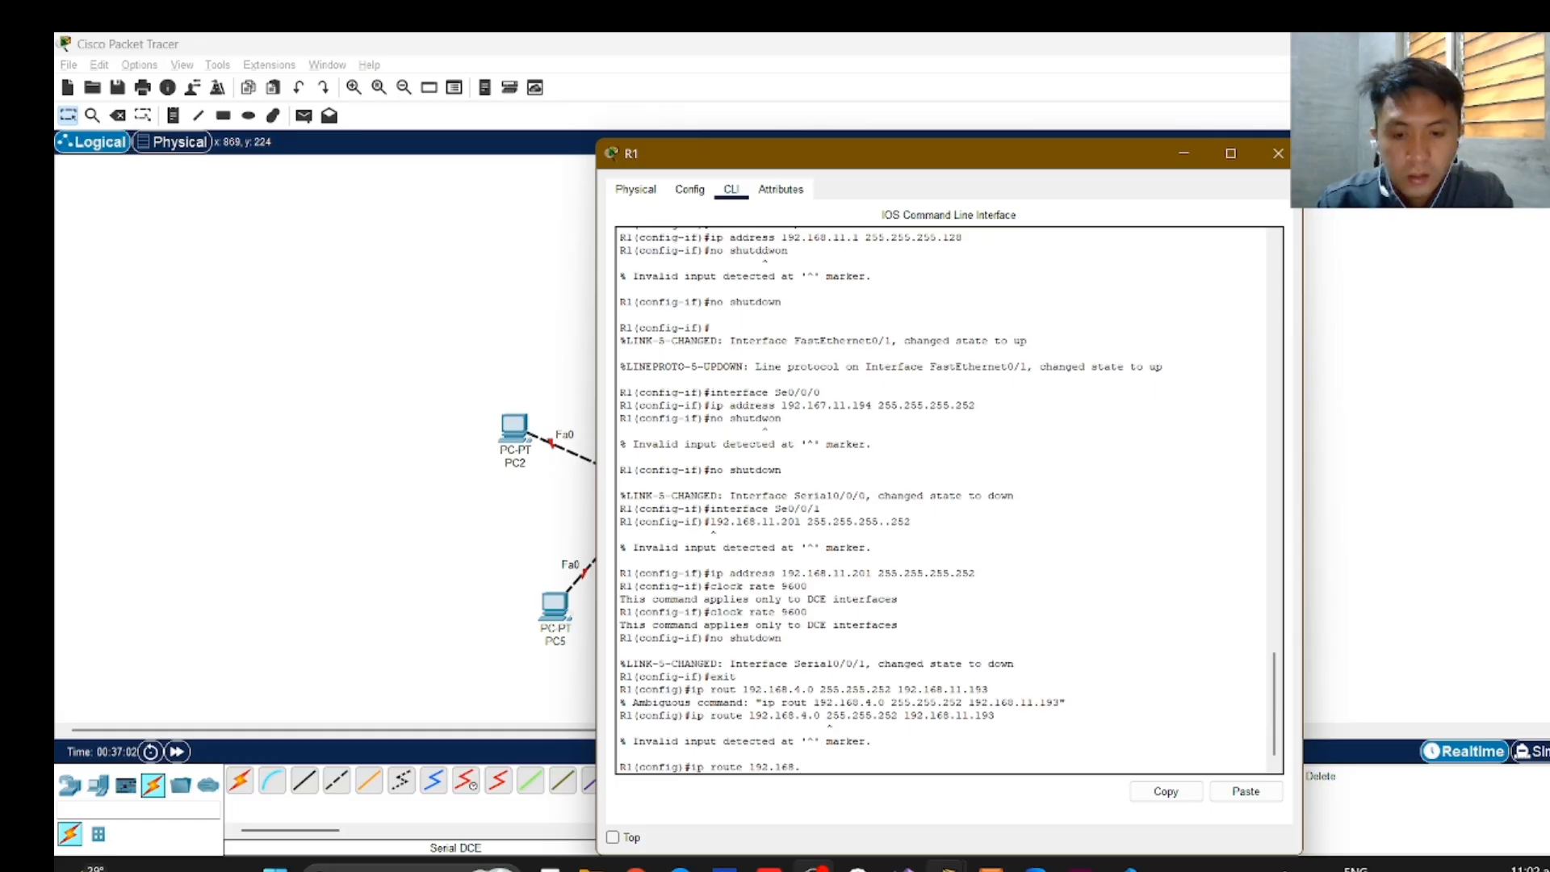
type("4.0")
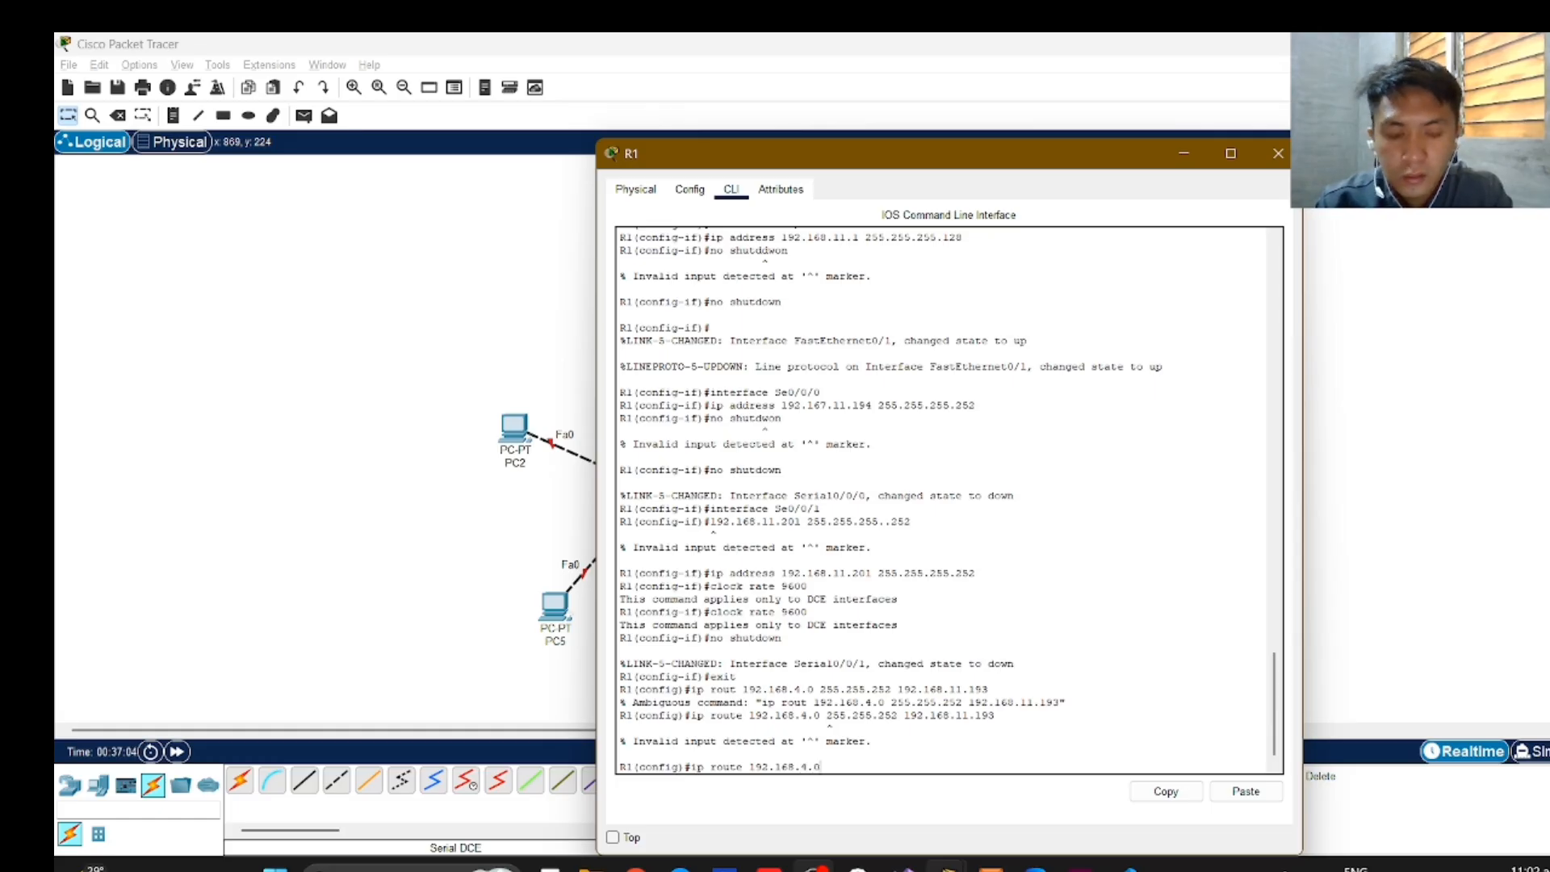
type(" 255.255")
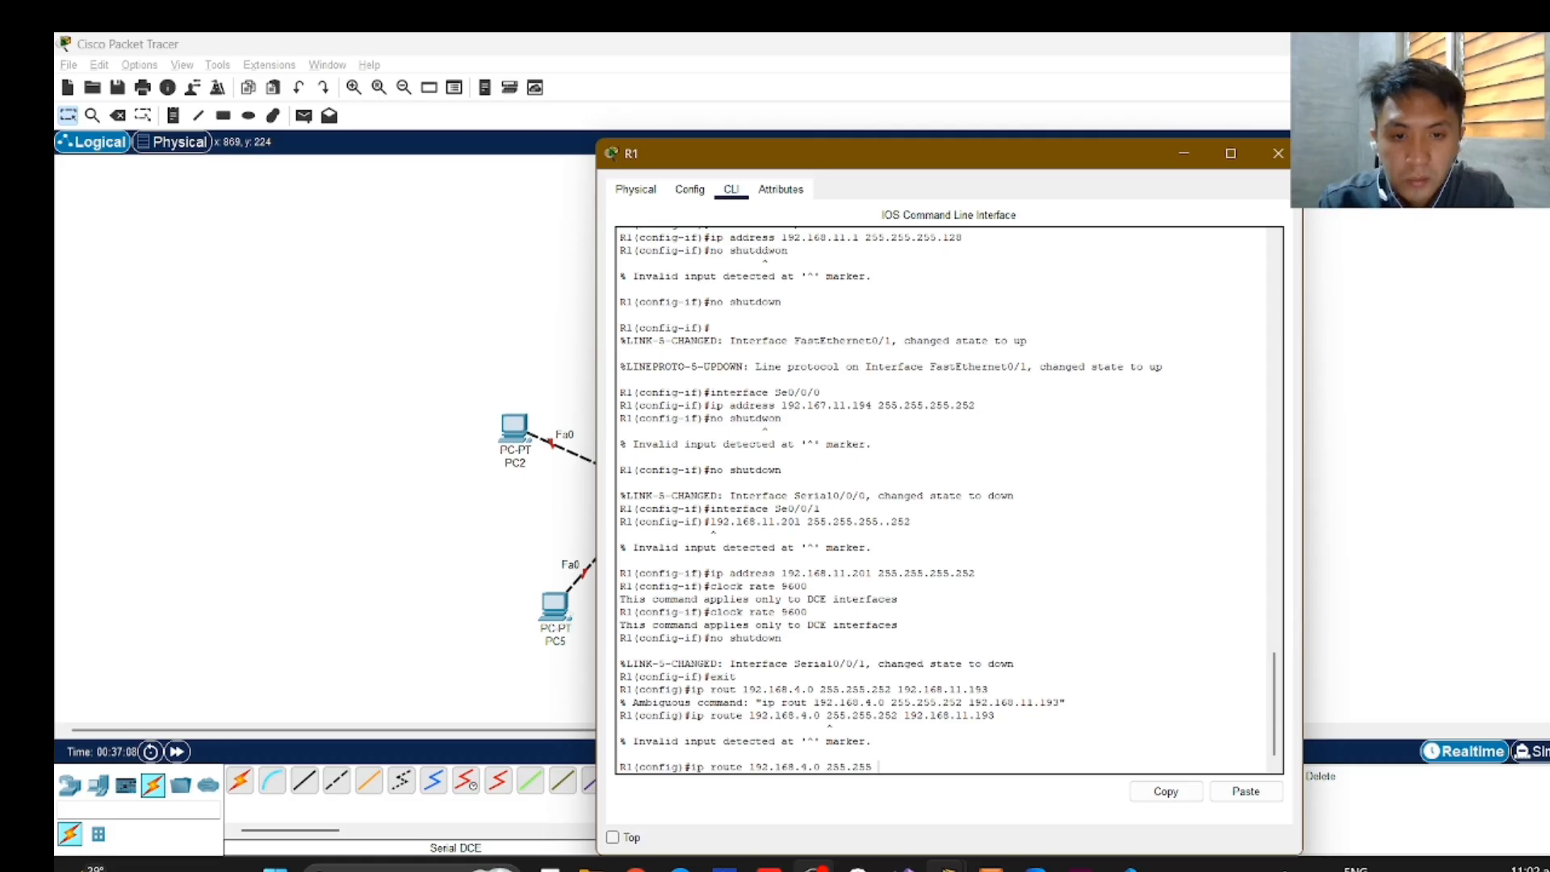
type(".")
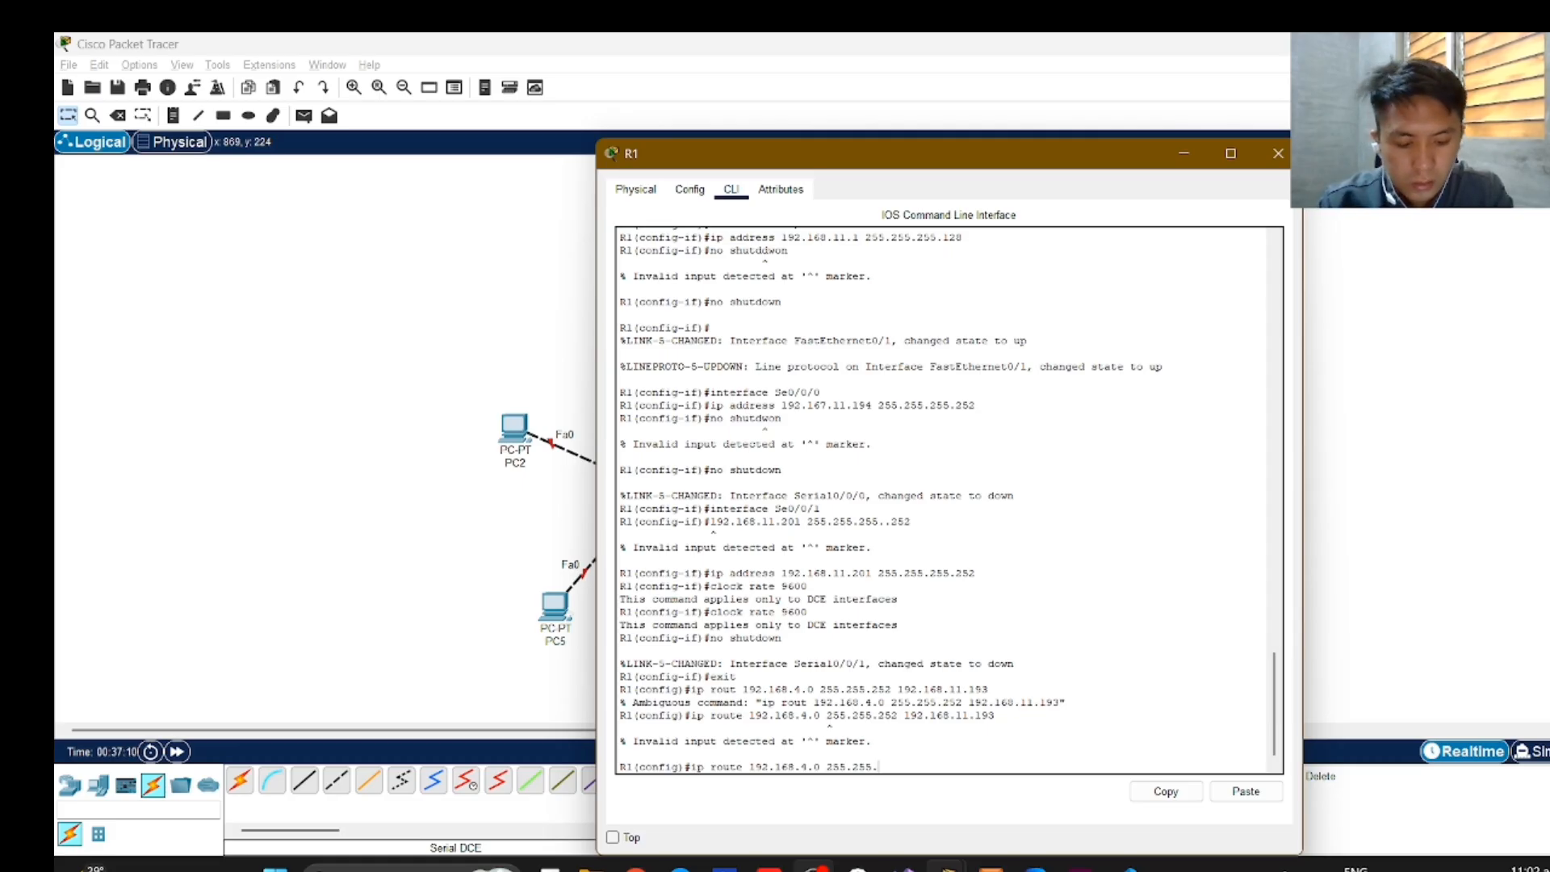
type("252")
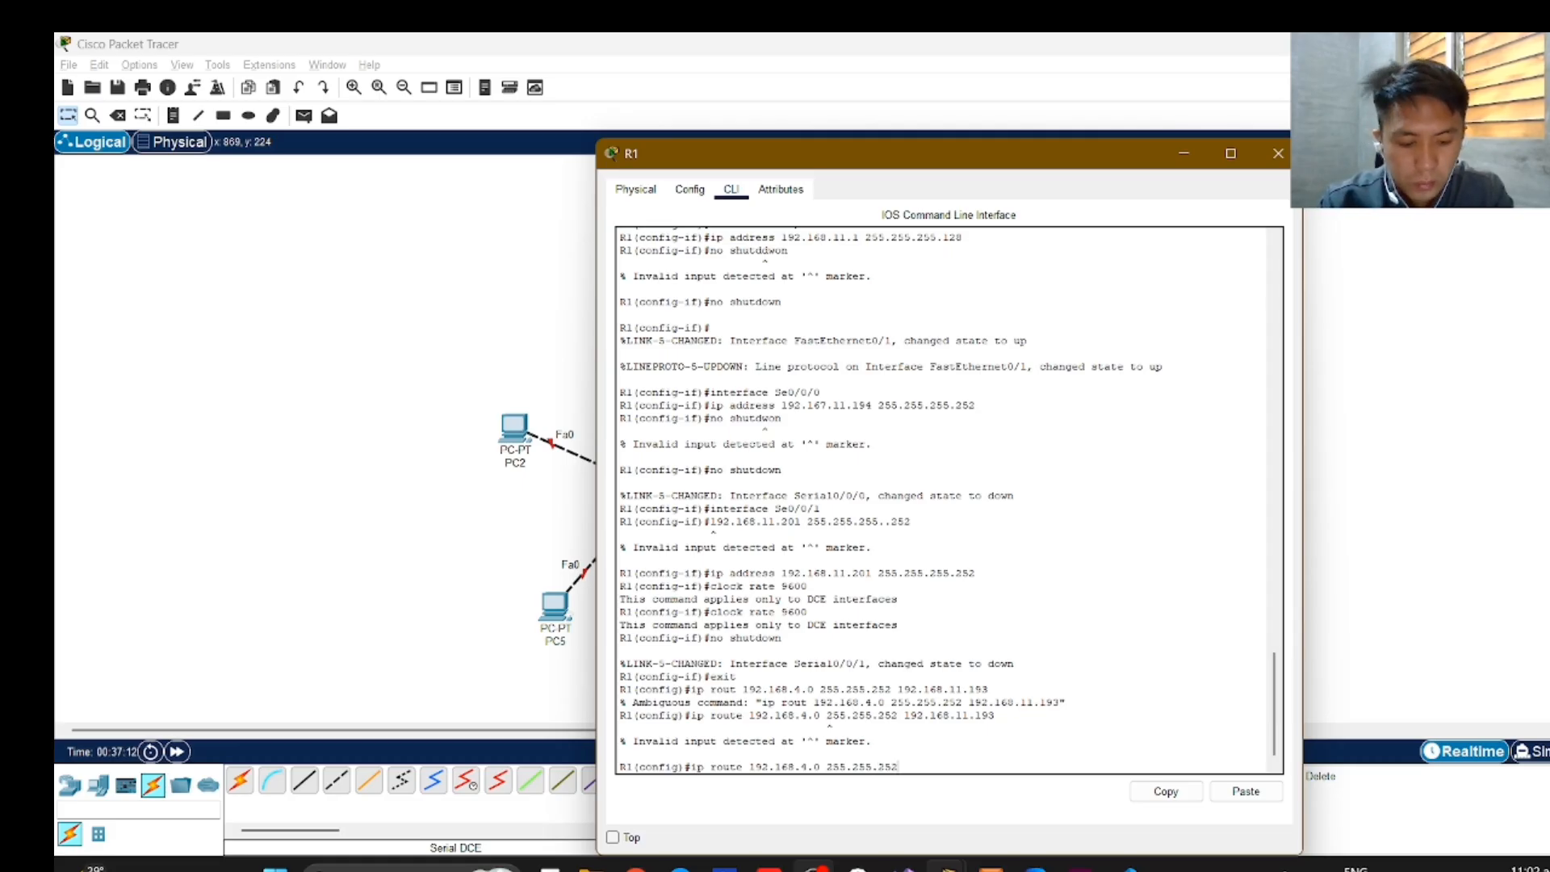
type(".0")
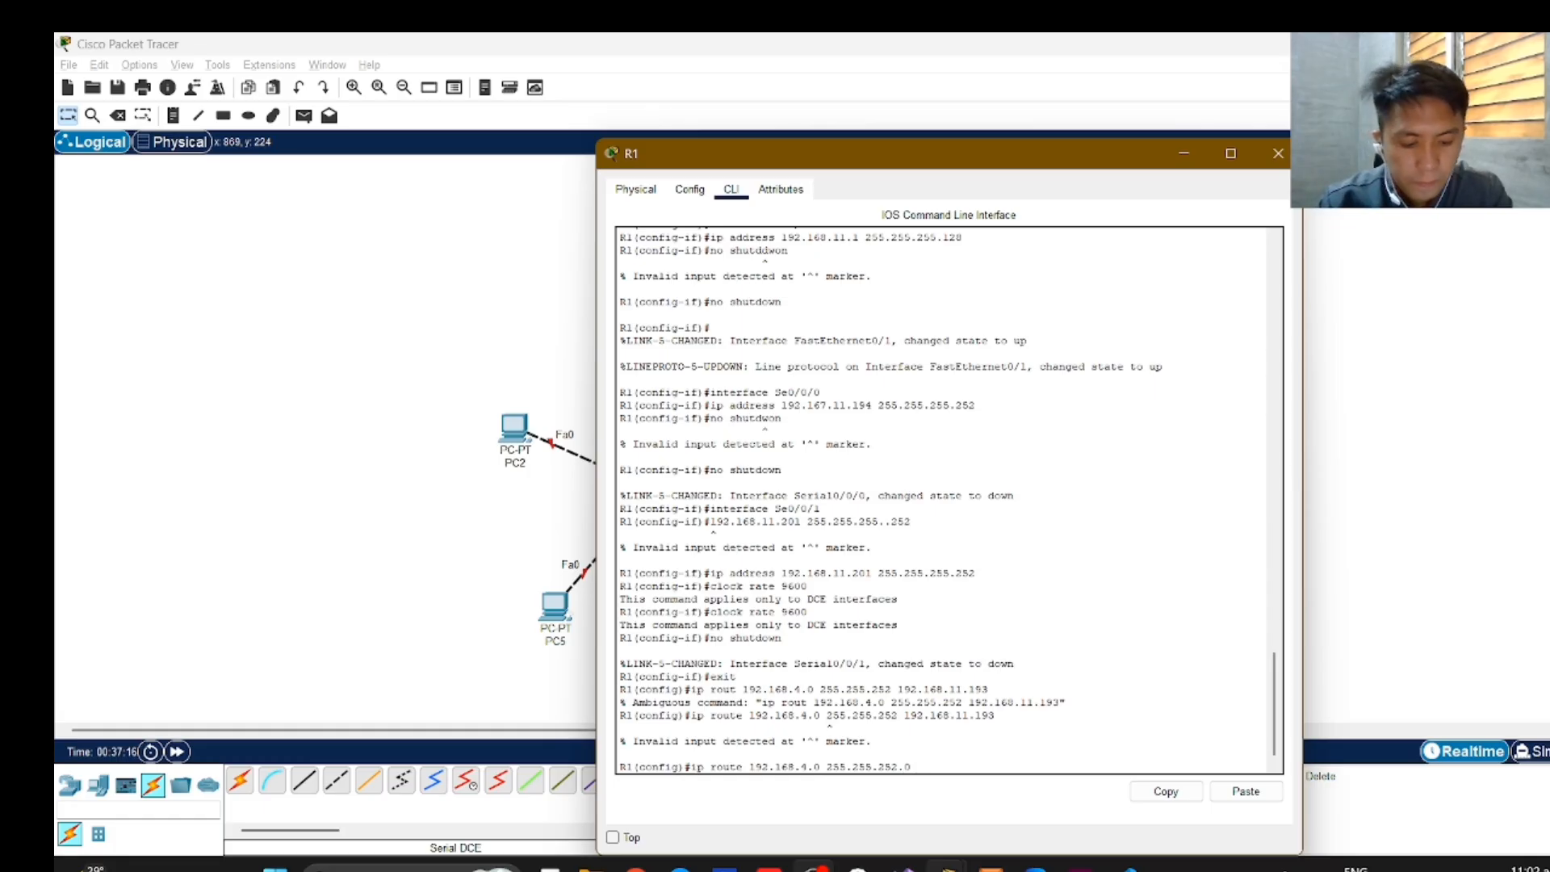
type(" 192")
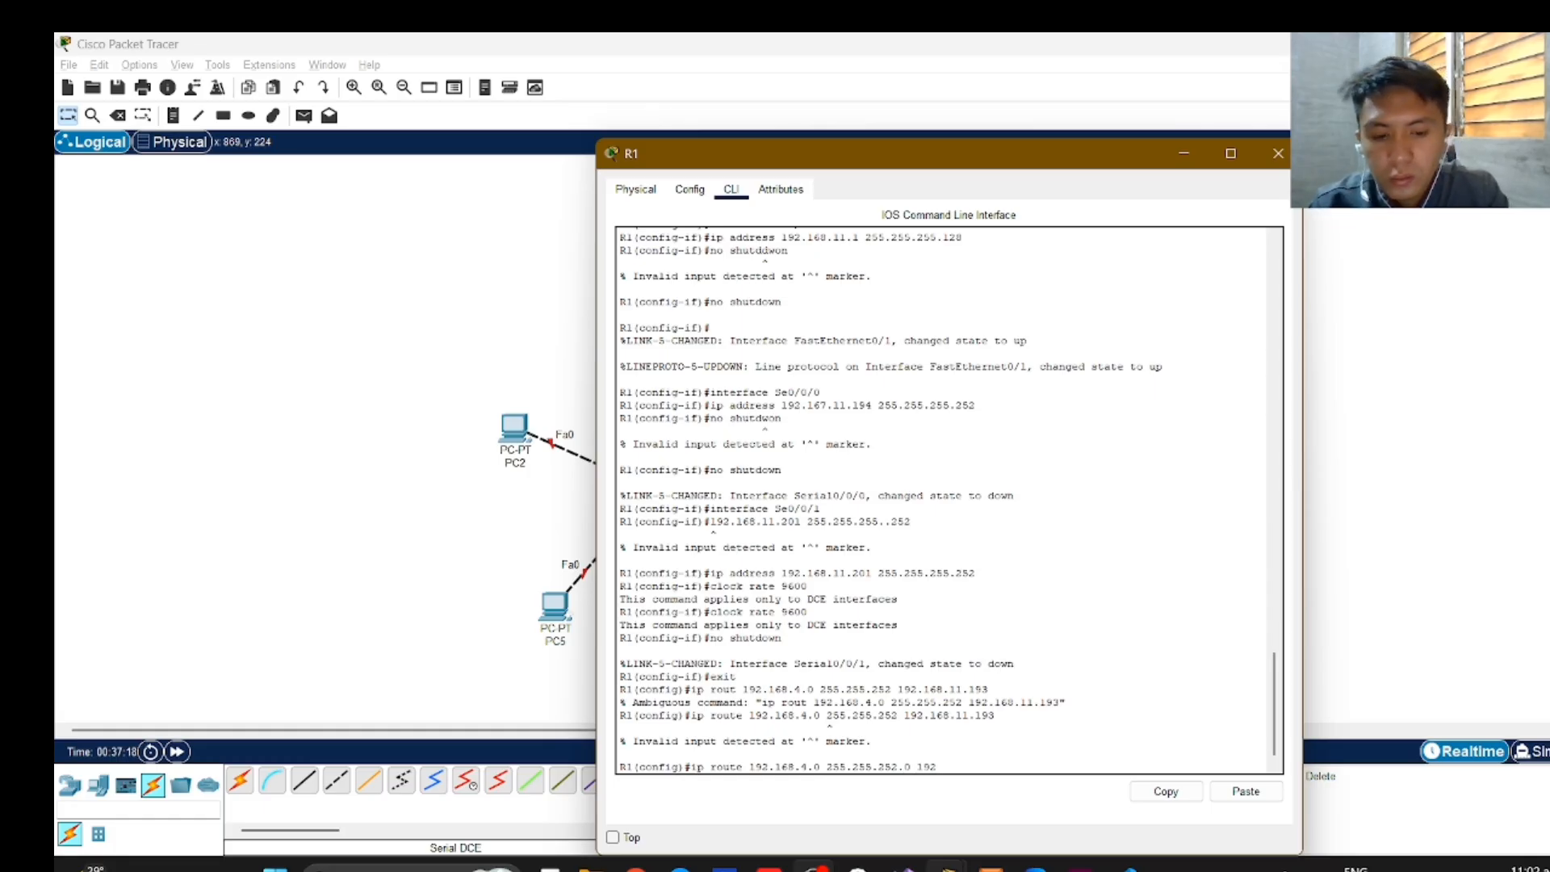
type(".168")
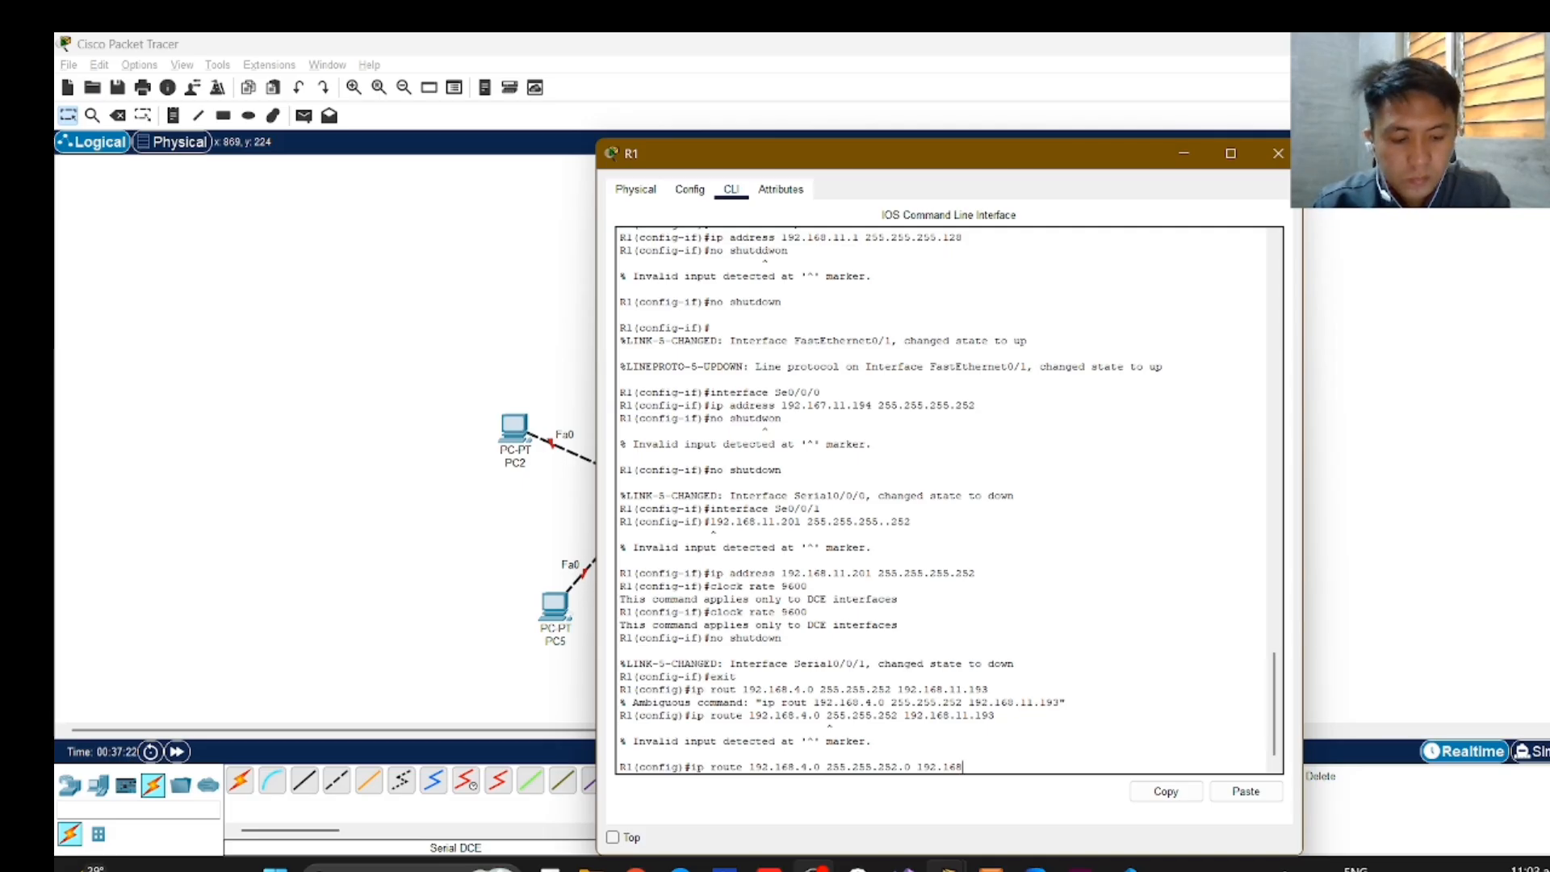
type(".11.193")
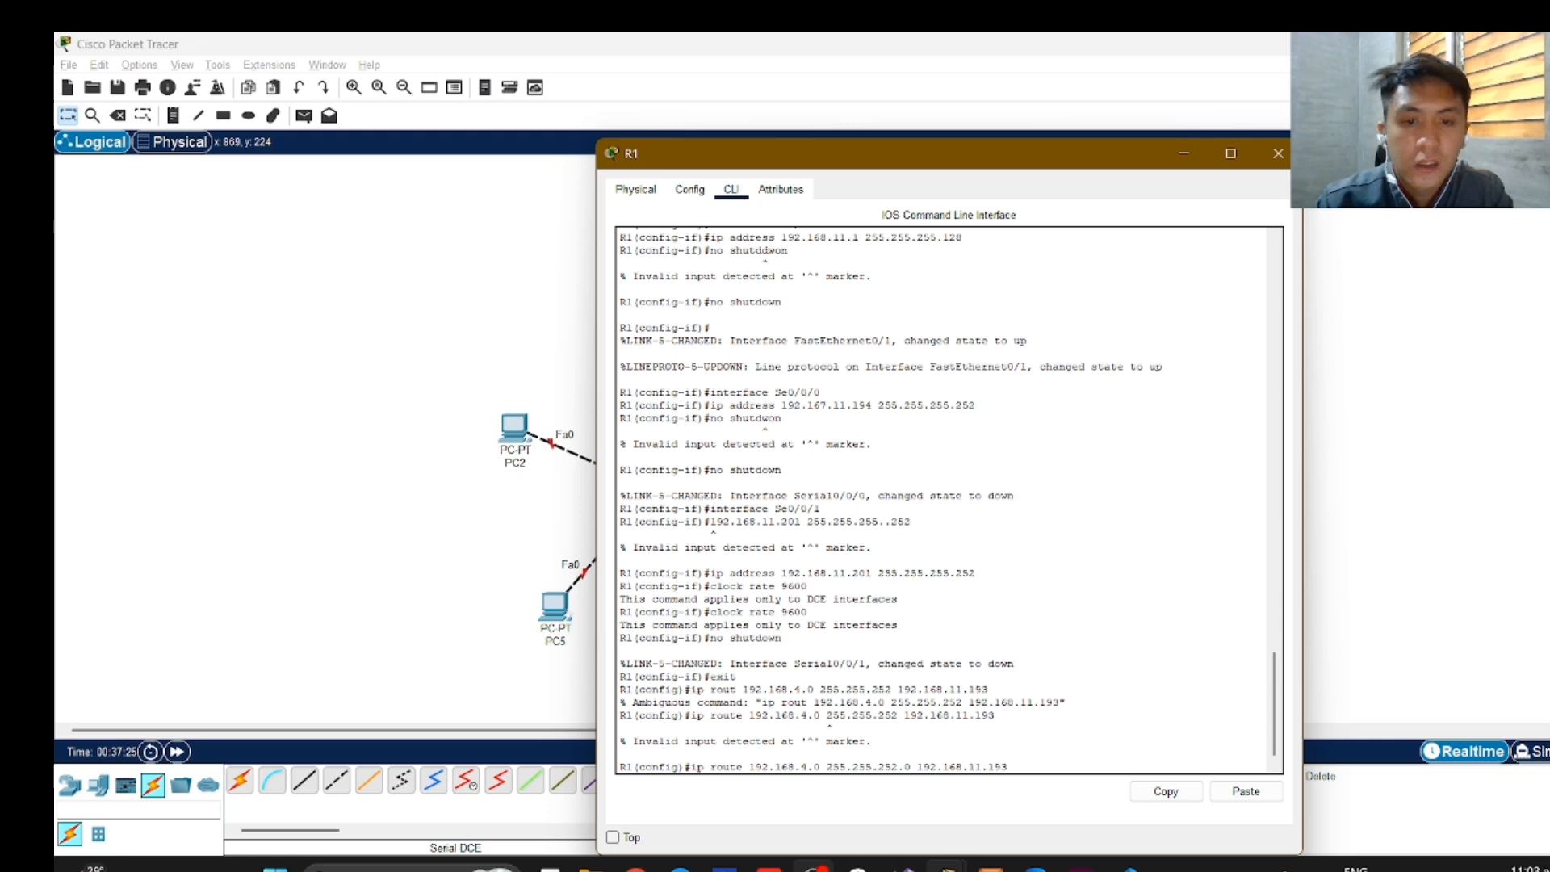
key("Return")
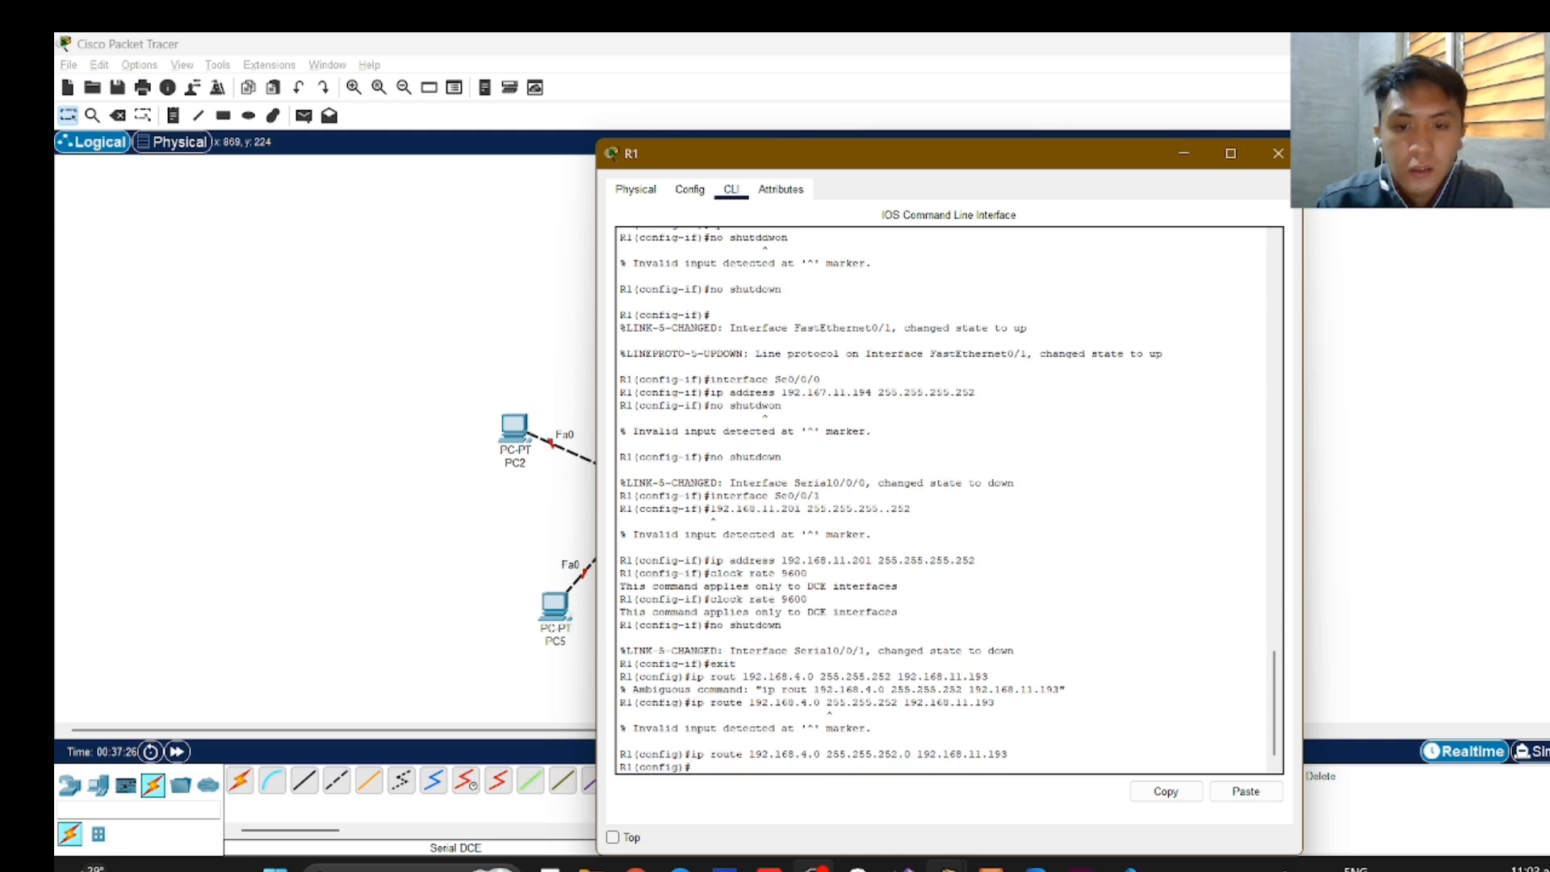
Add a static route on R1 to the 192.168.10.0 network with "ip route 192.168.10.0 255.255.255.0 192.168.11.193".
type("ip")
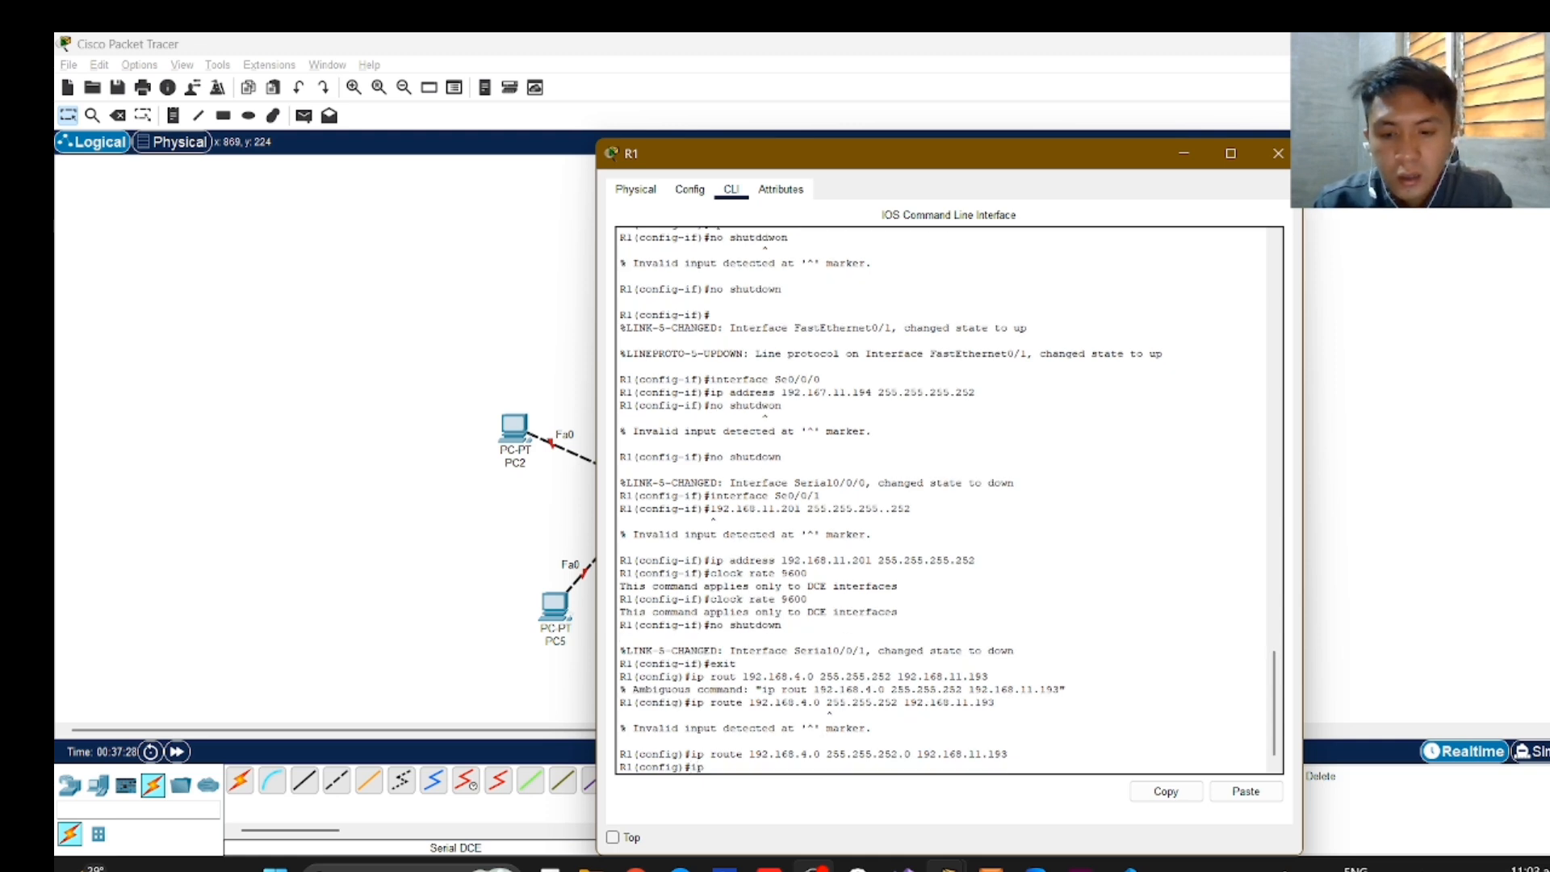
type(" route ")
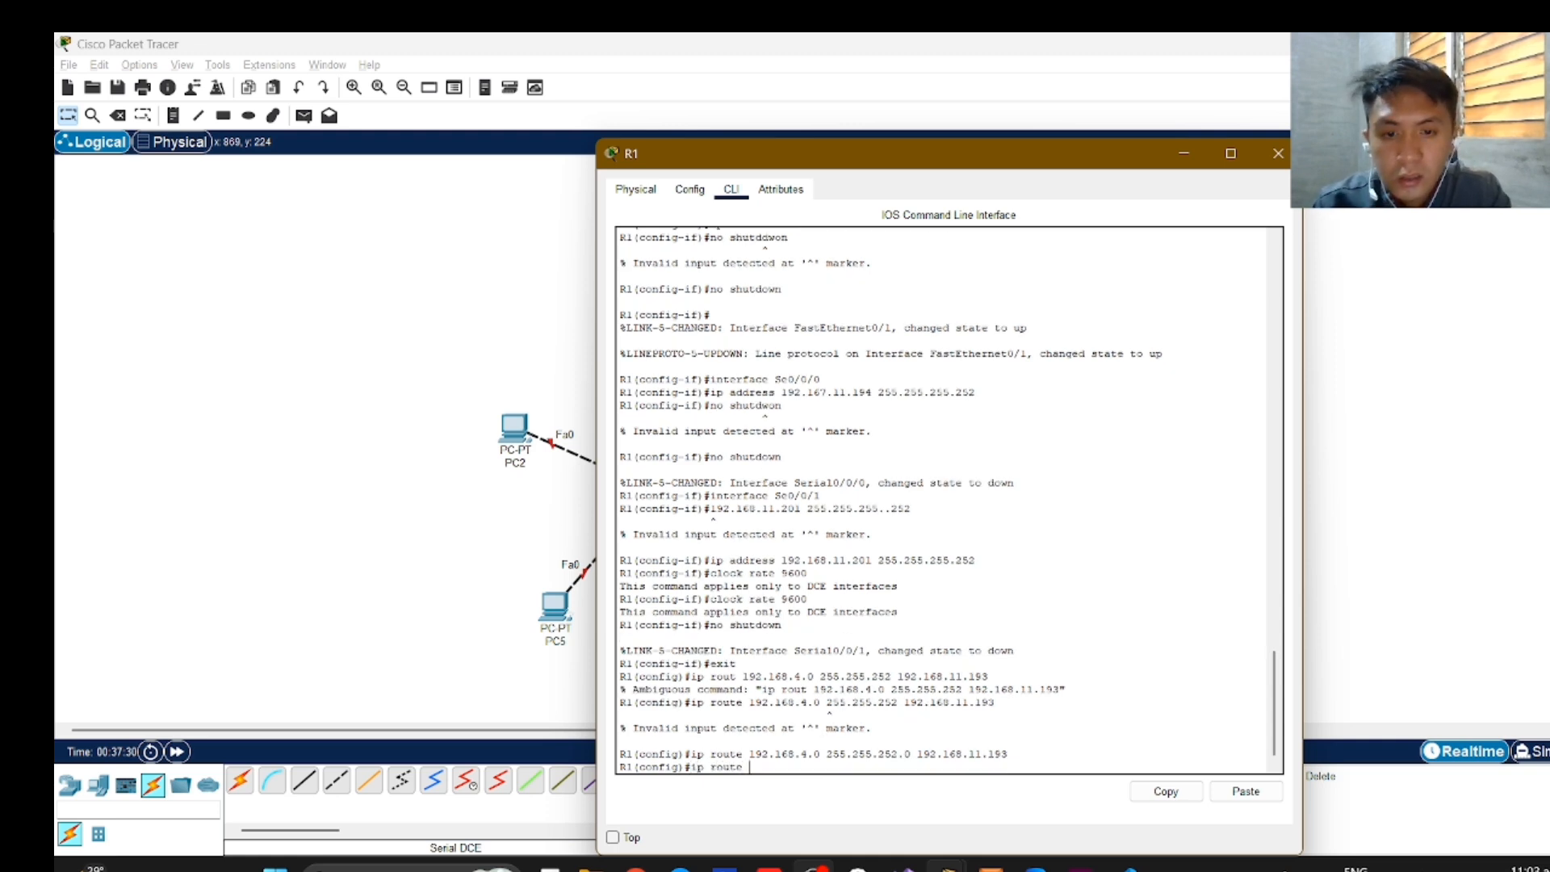
type("192.")
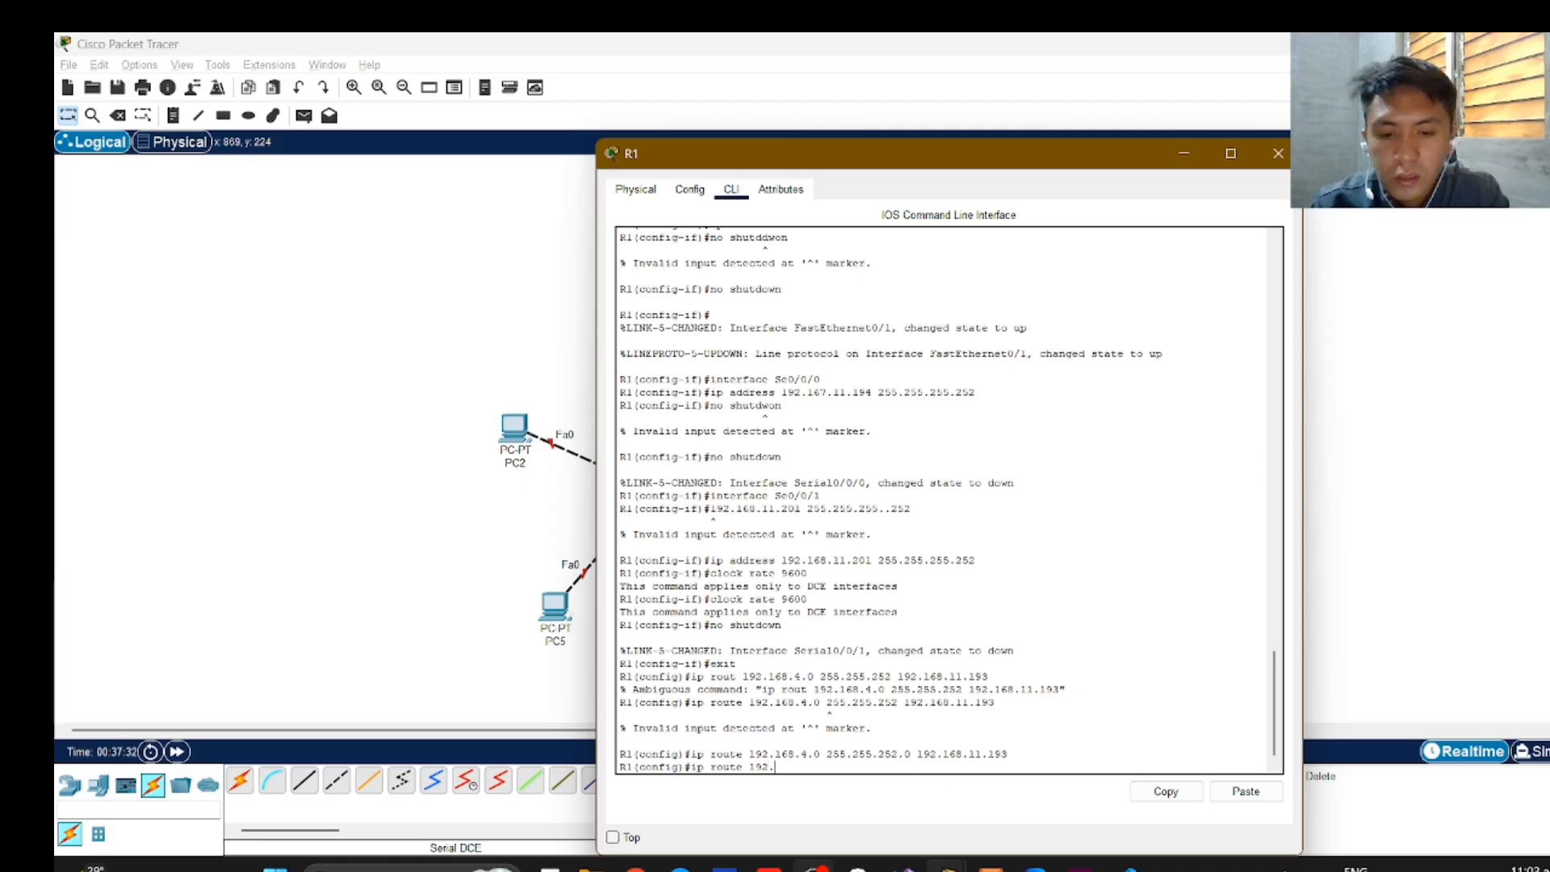
type("168.")
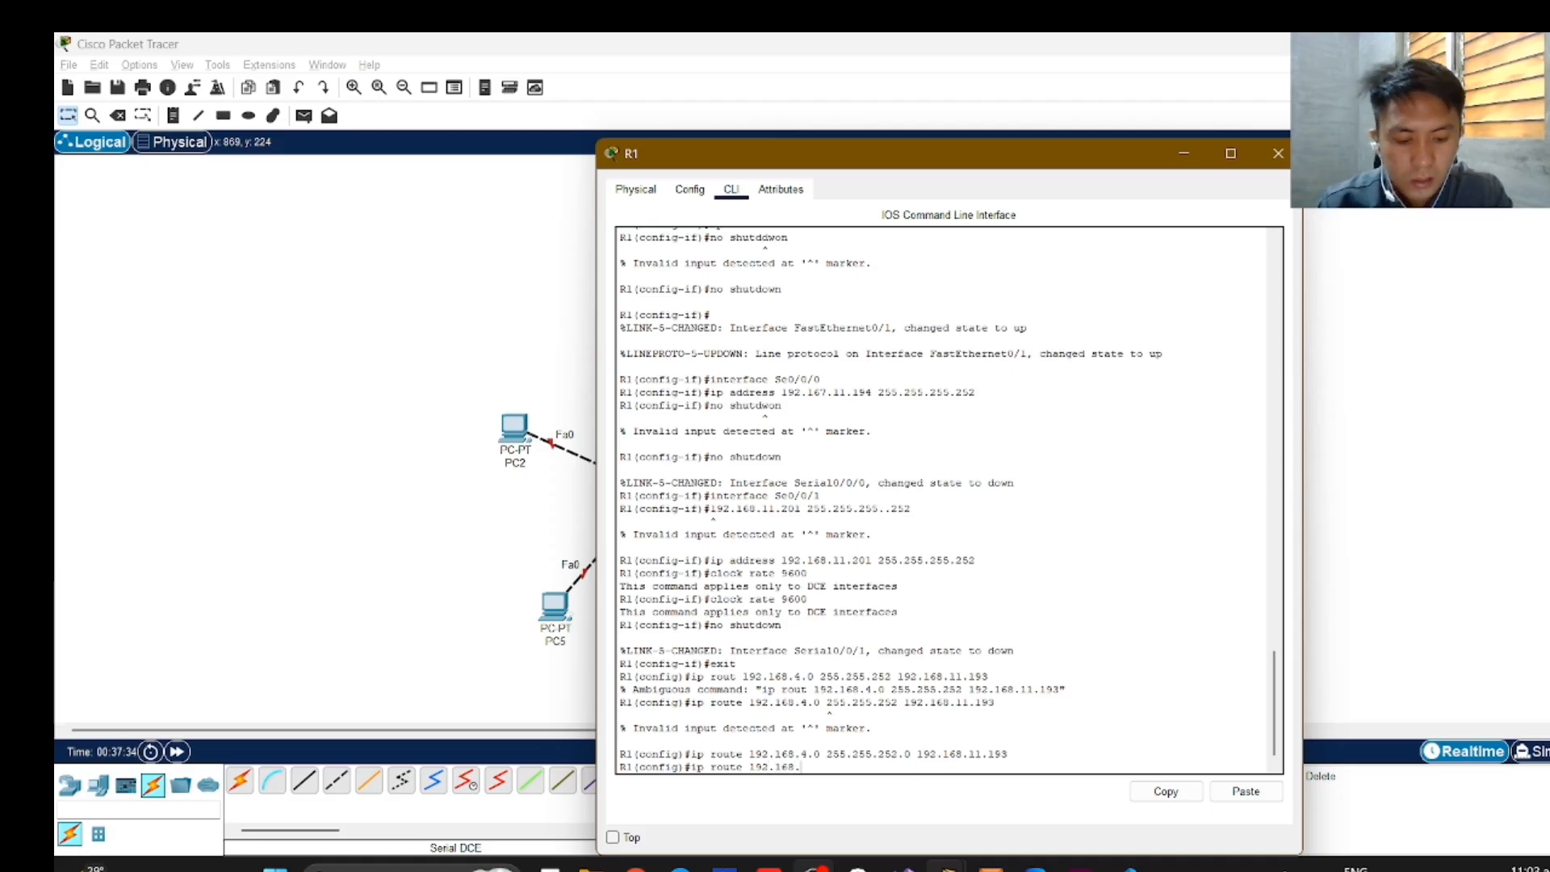
type("10.0")
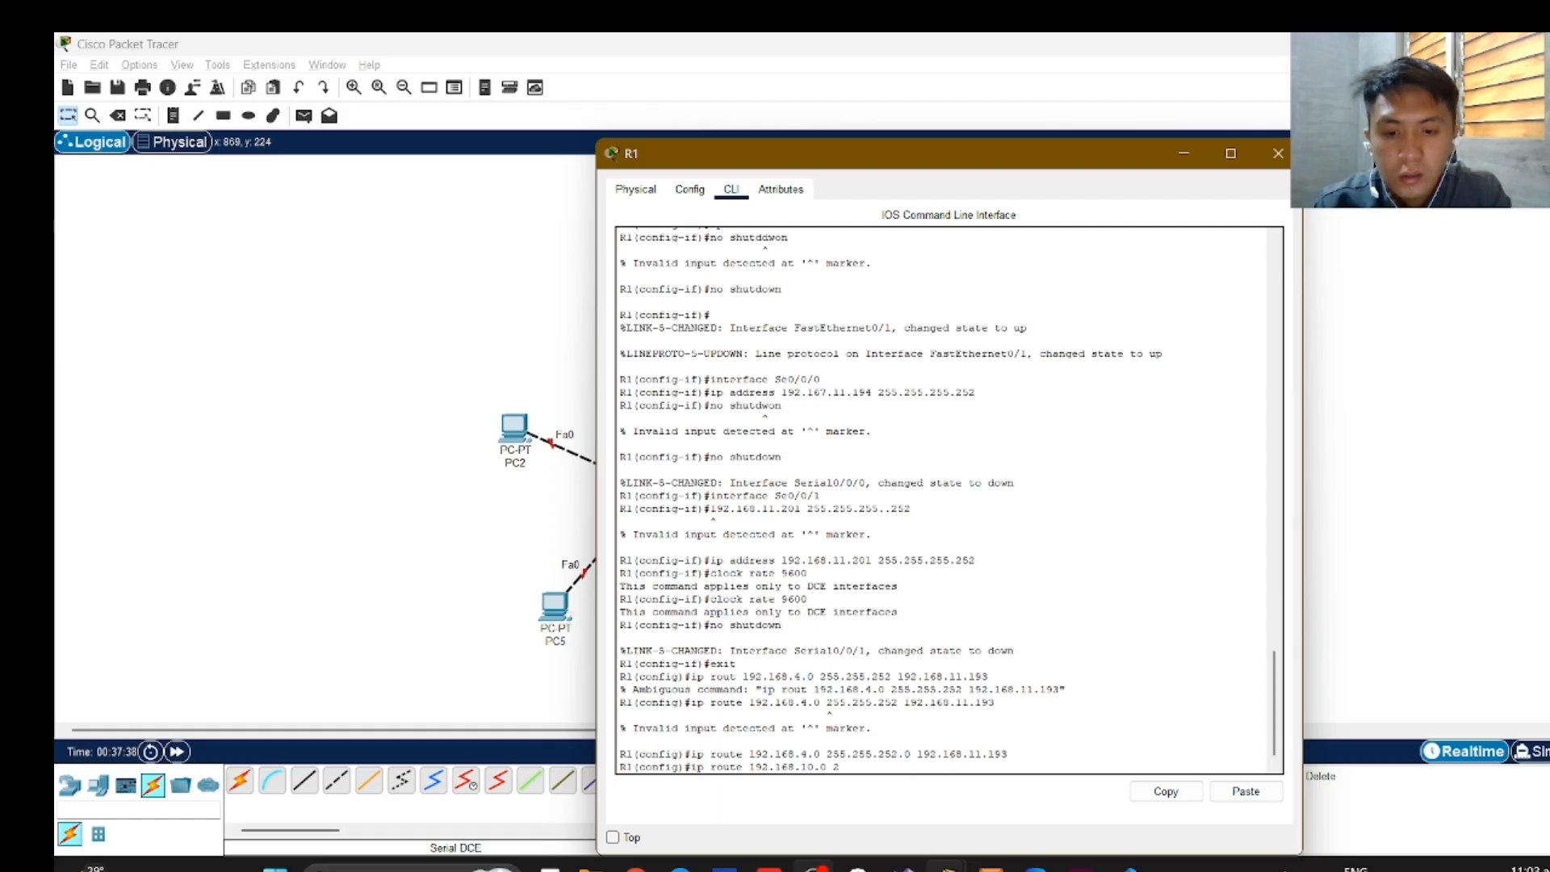
type(" 255.255.255")
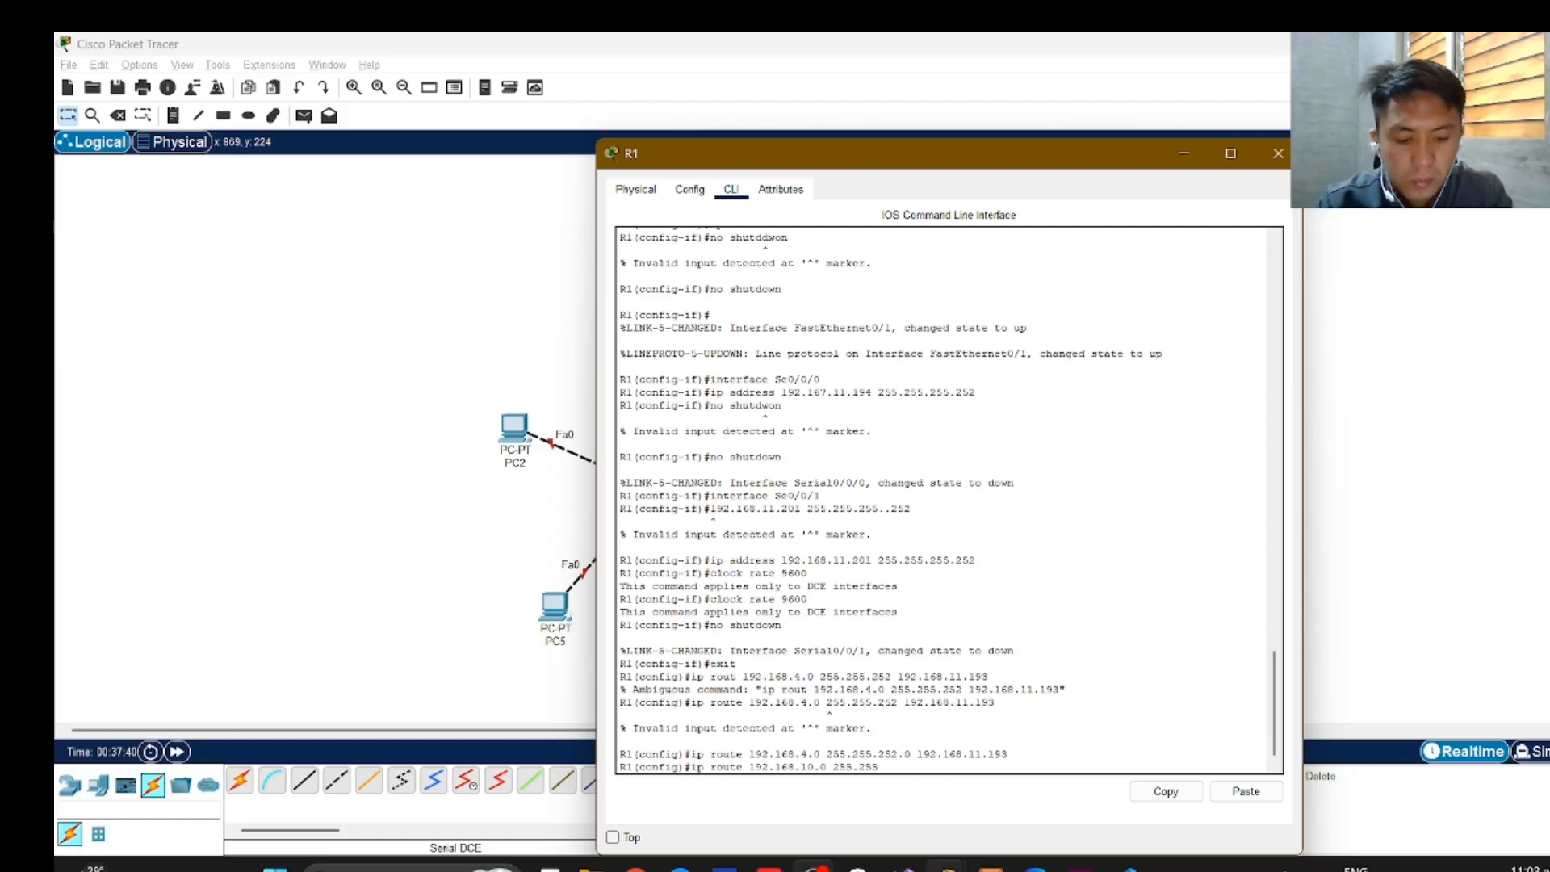
type(".255.")
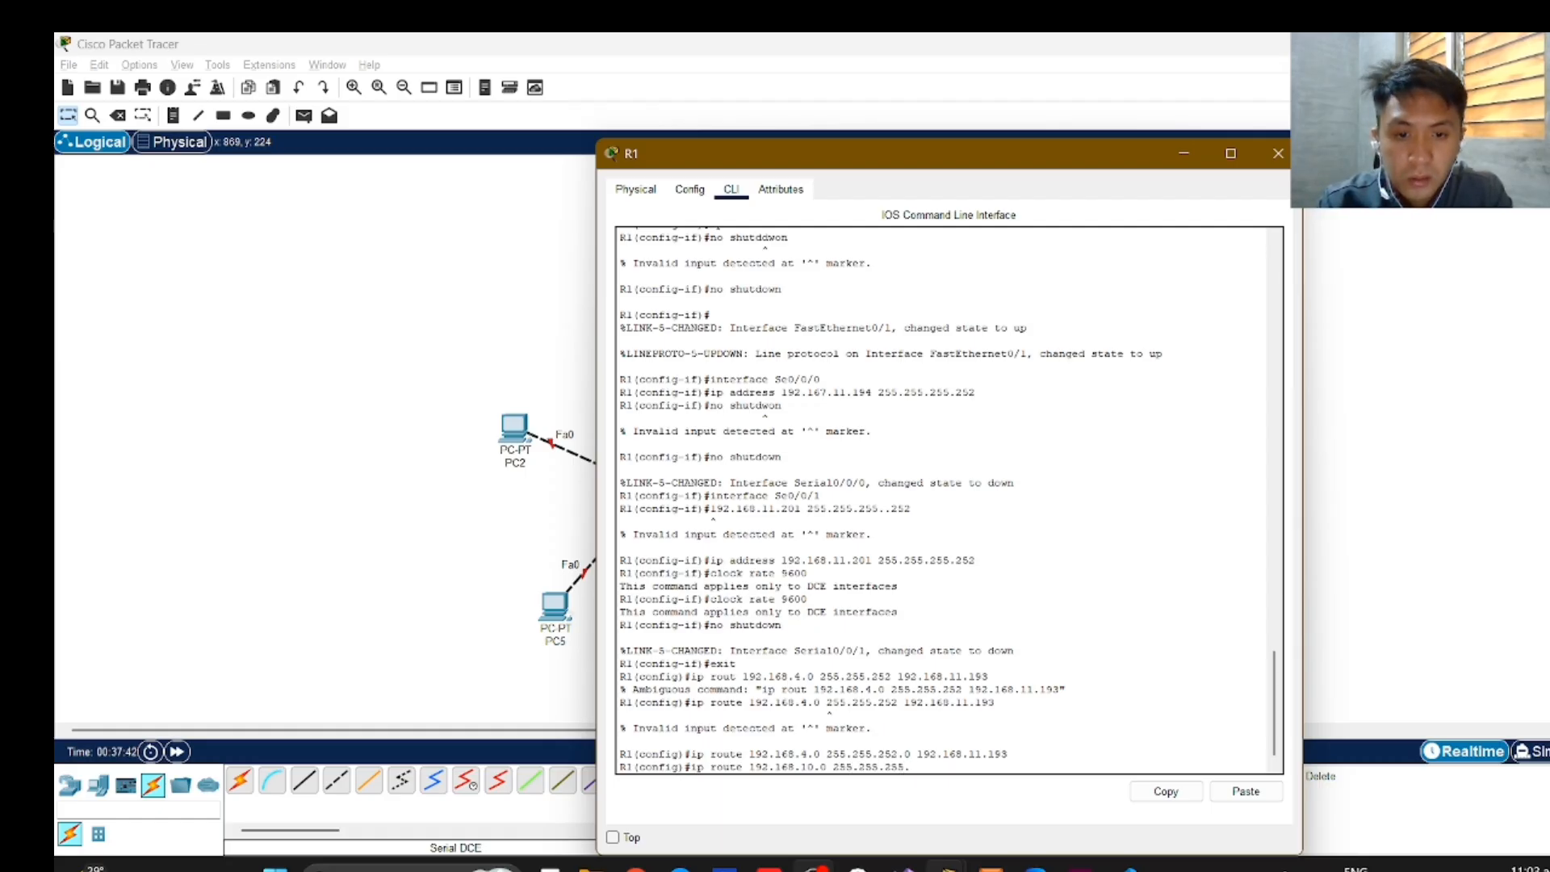
type("0")
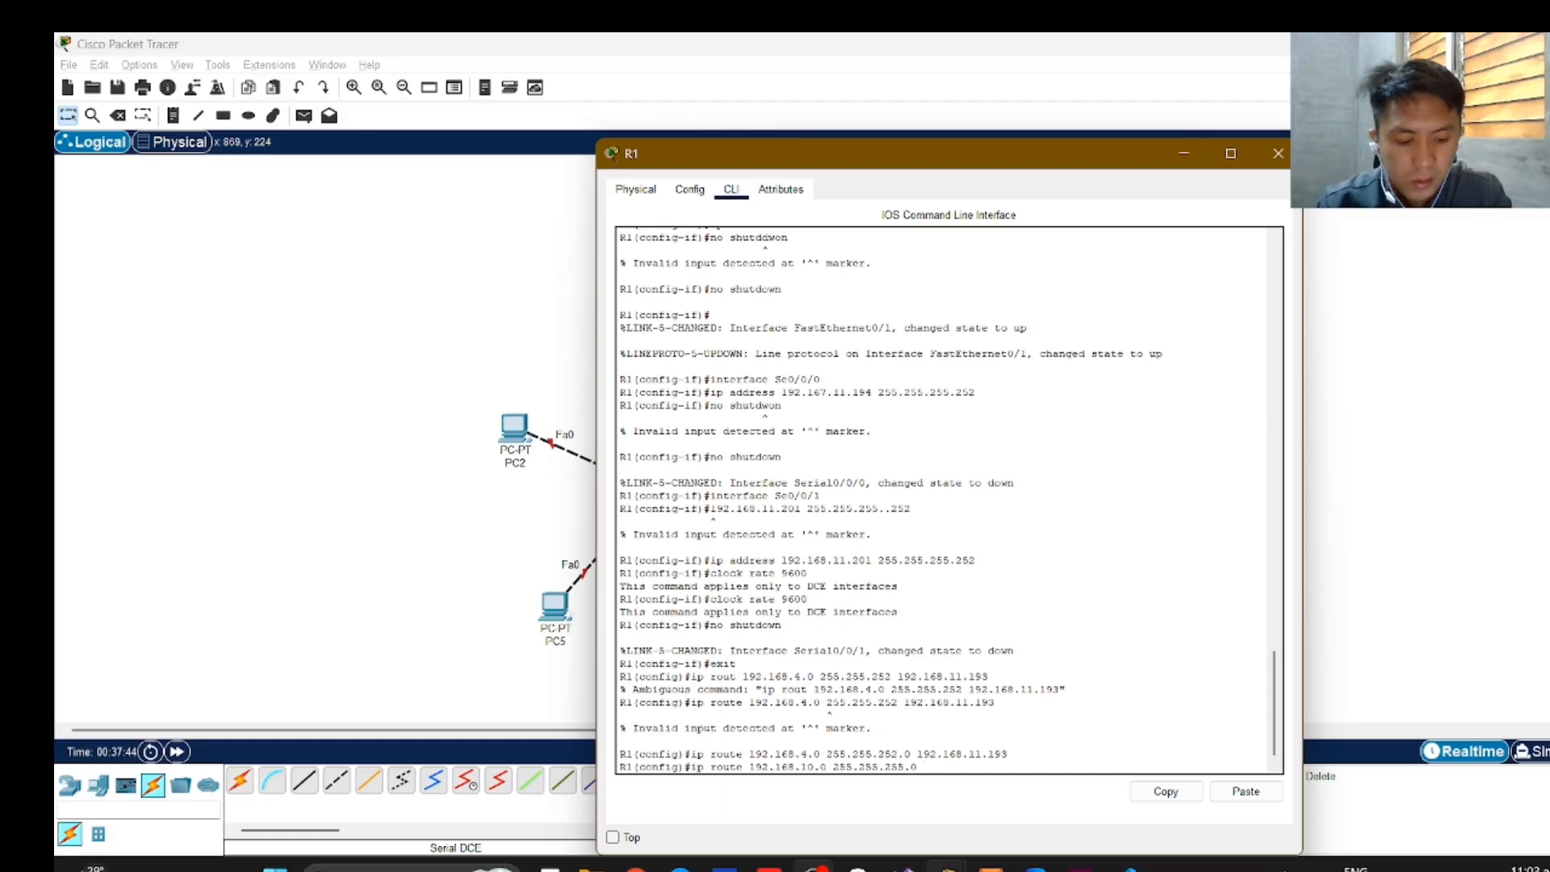
type(" 192")
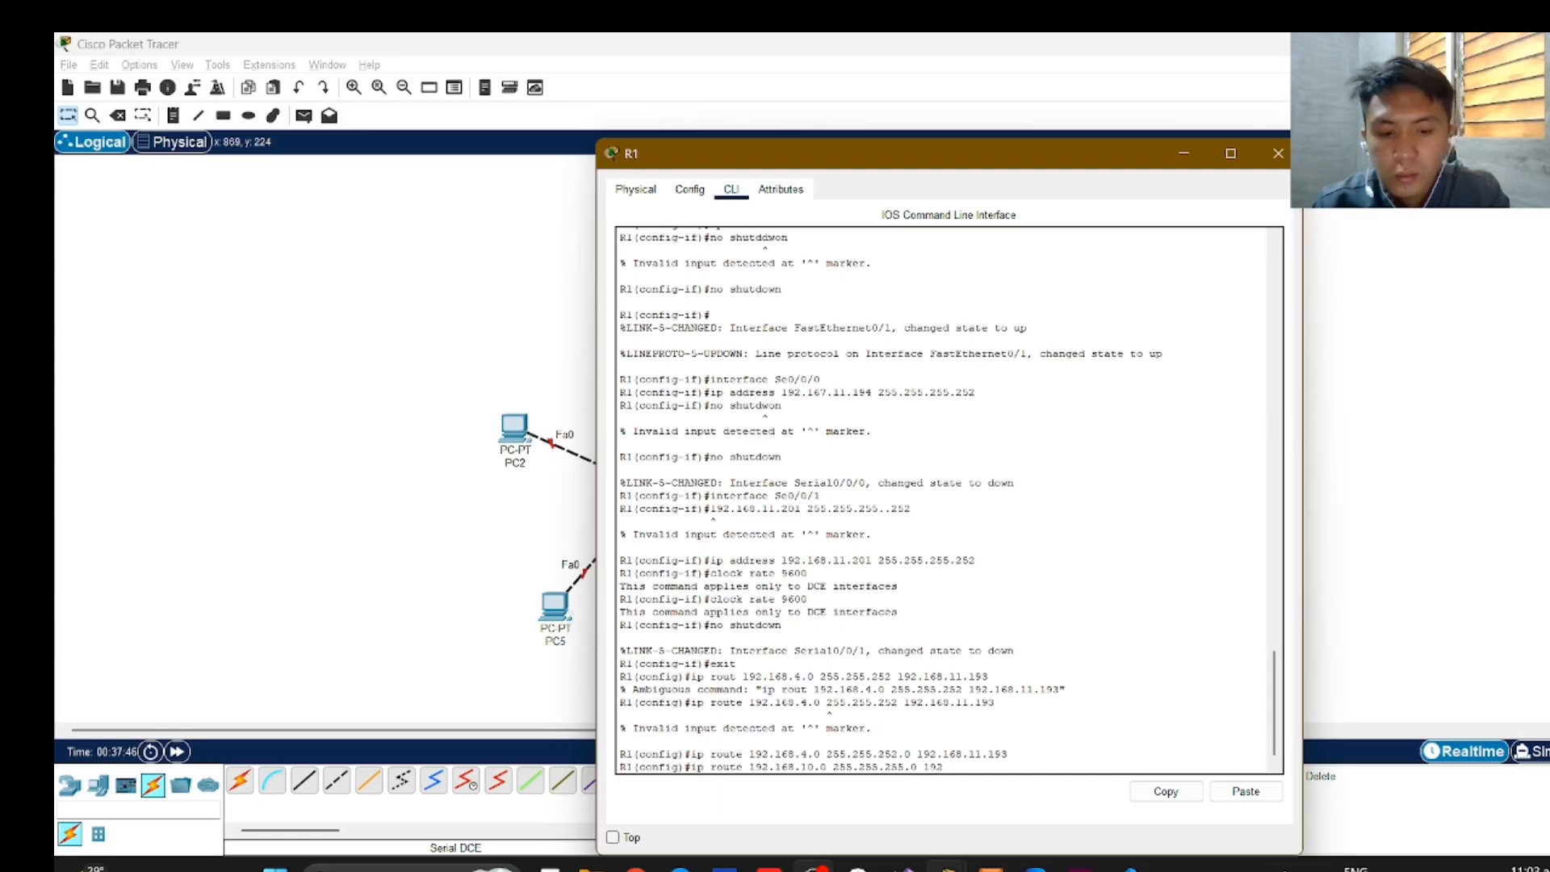
type(".168")
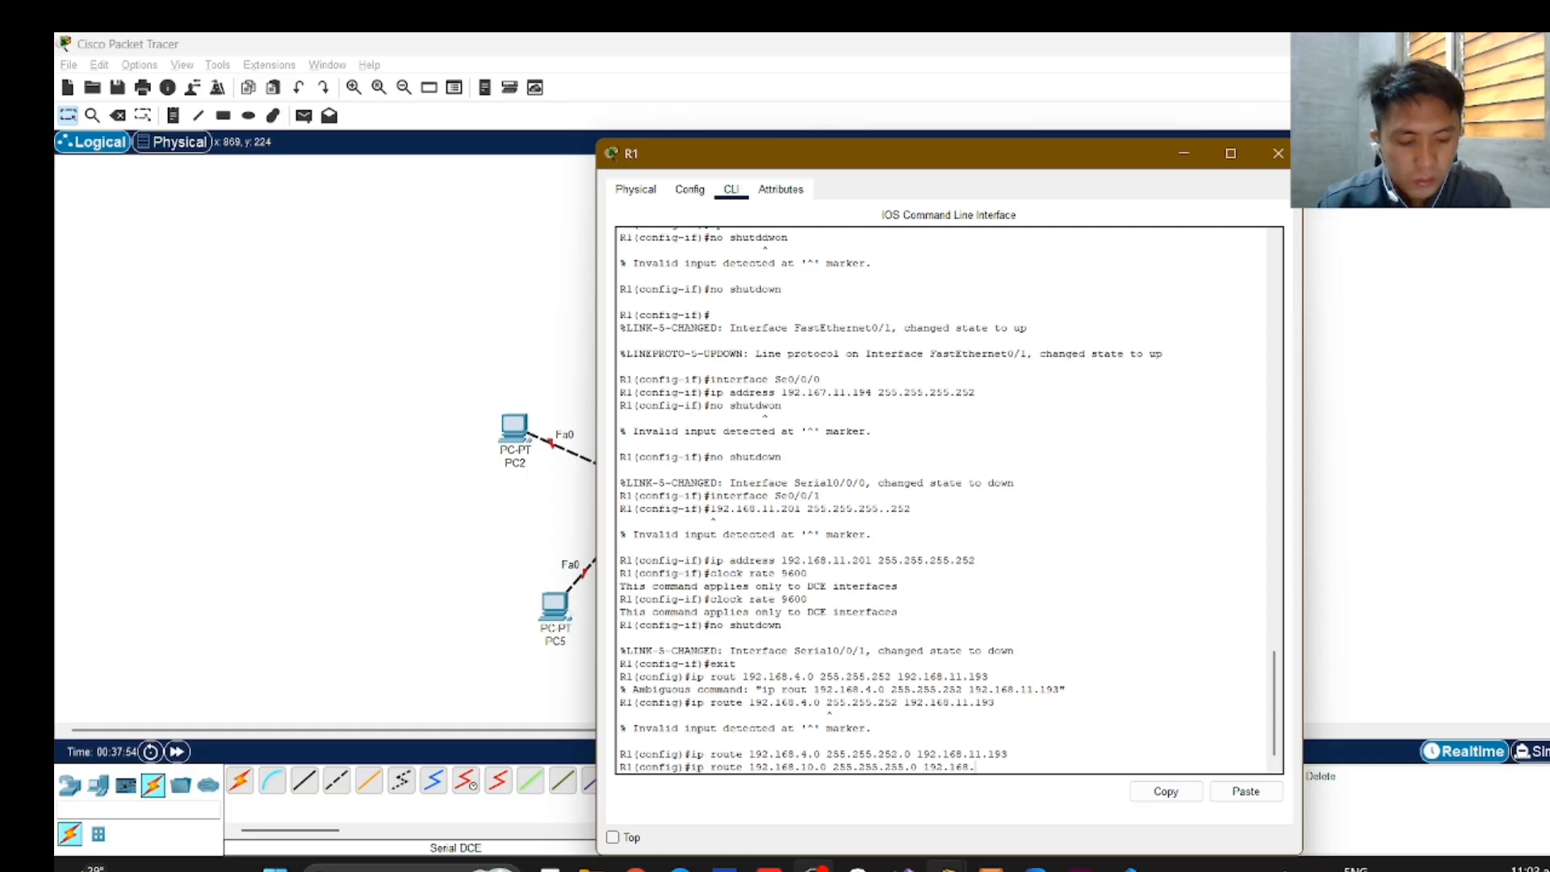
type(".11")
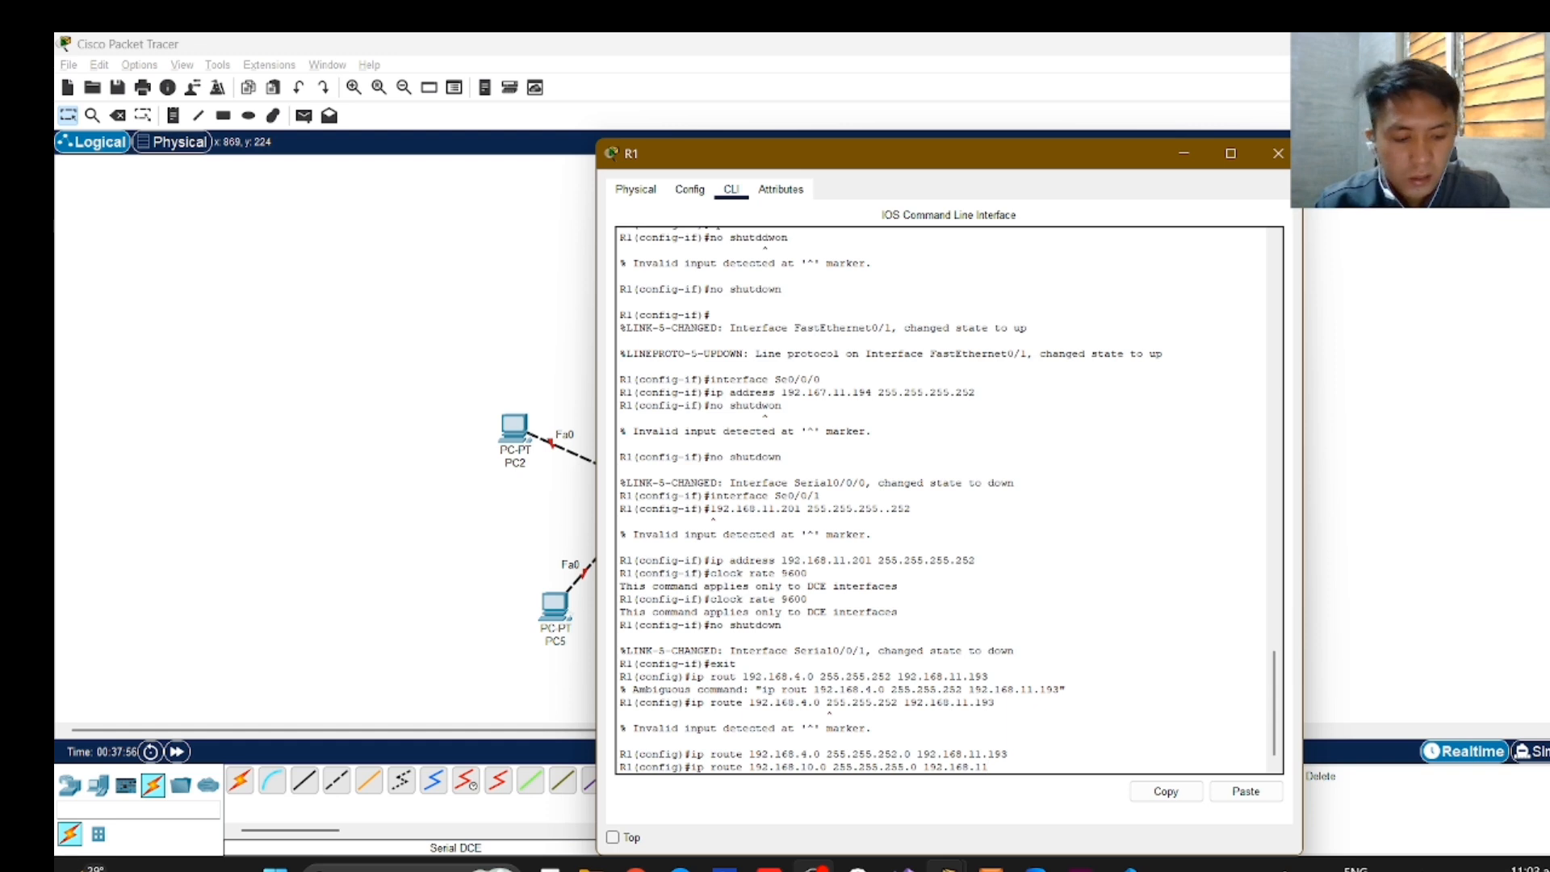
type(".193")
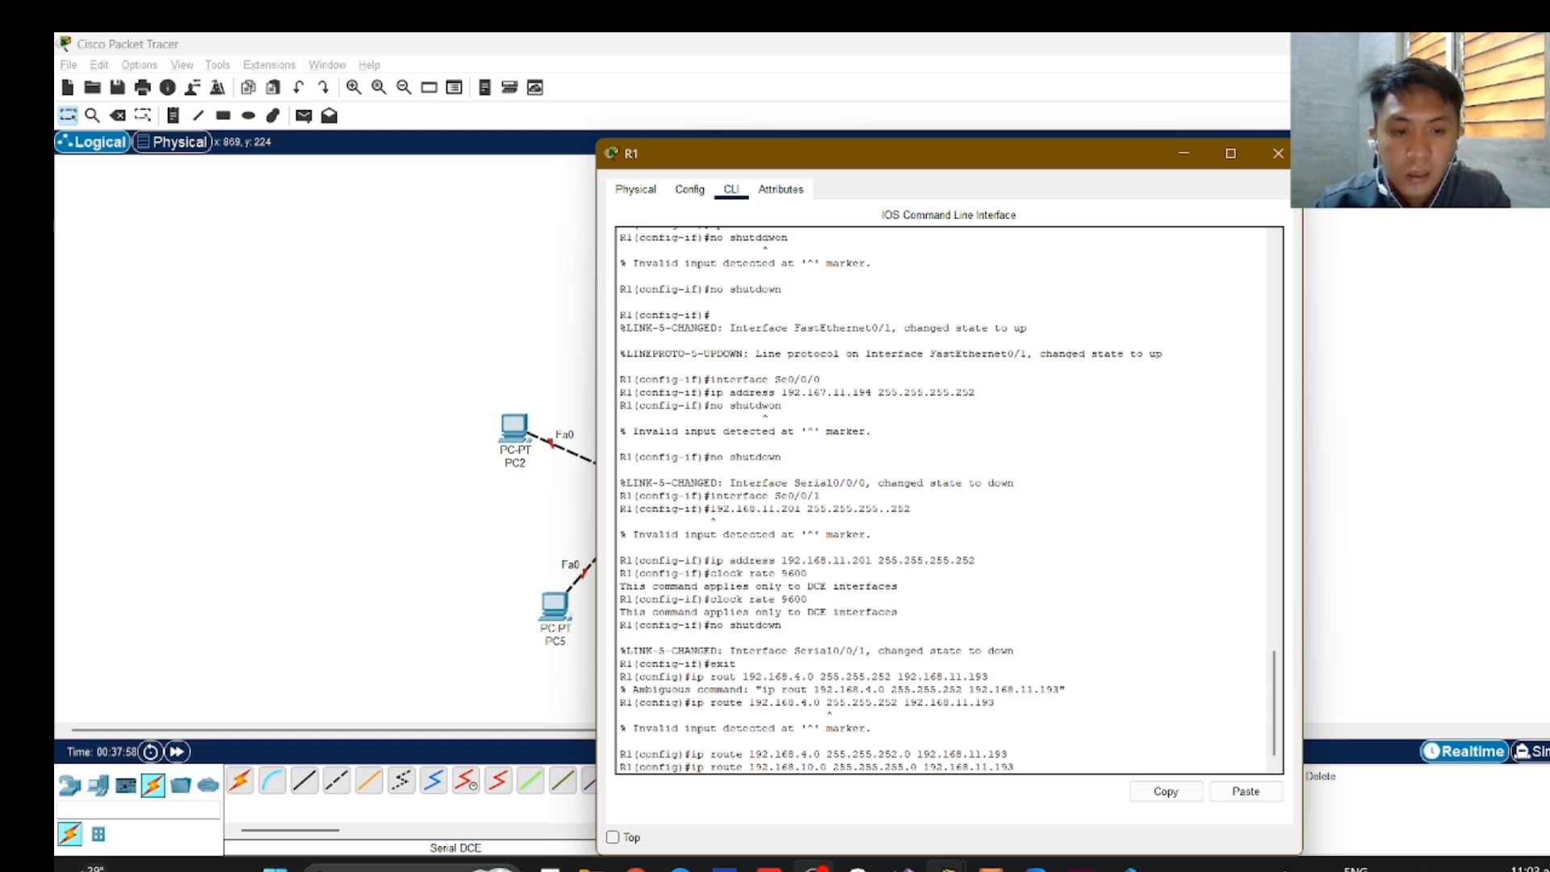
key("Return")
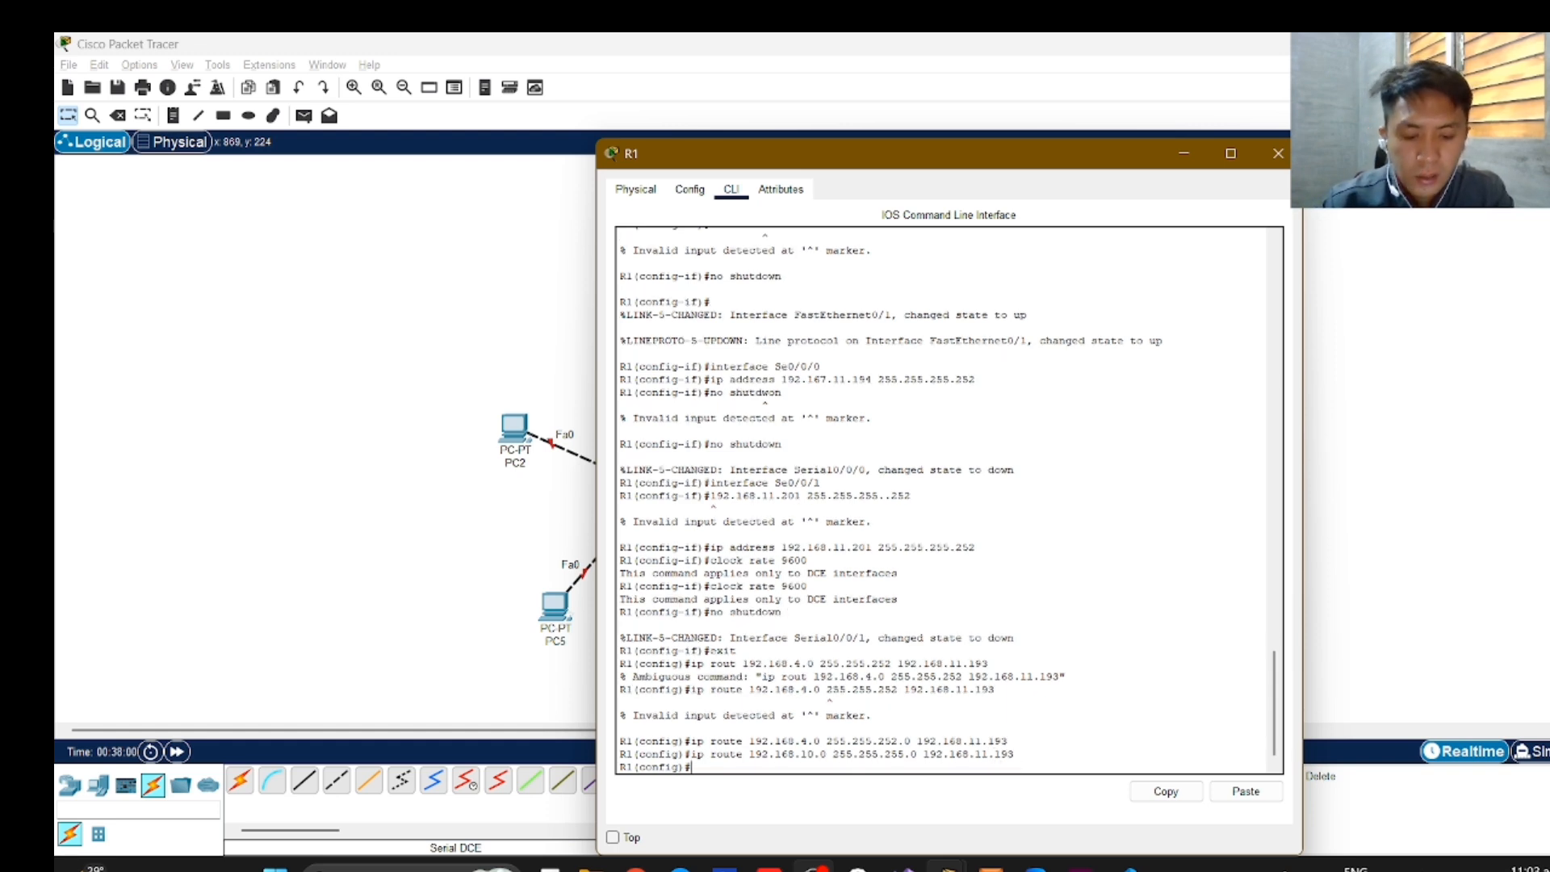
Try to add another static route on R1 by submitting "ip route 192.1168.11.128 255.255.255.192 192.168.11.202".
type("i")
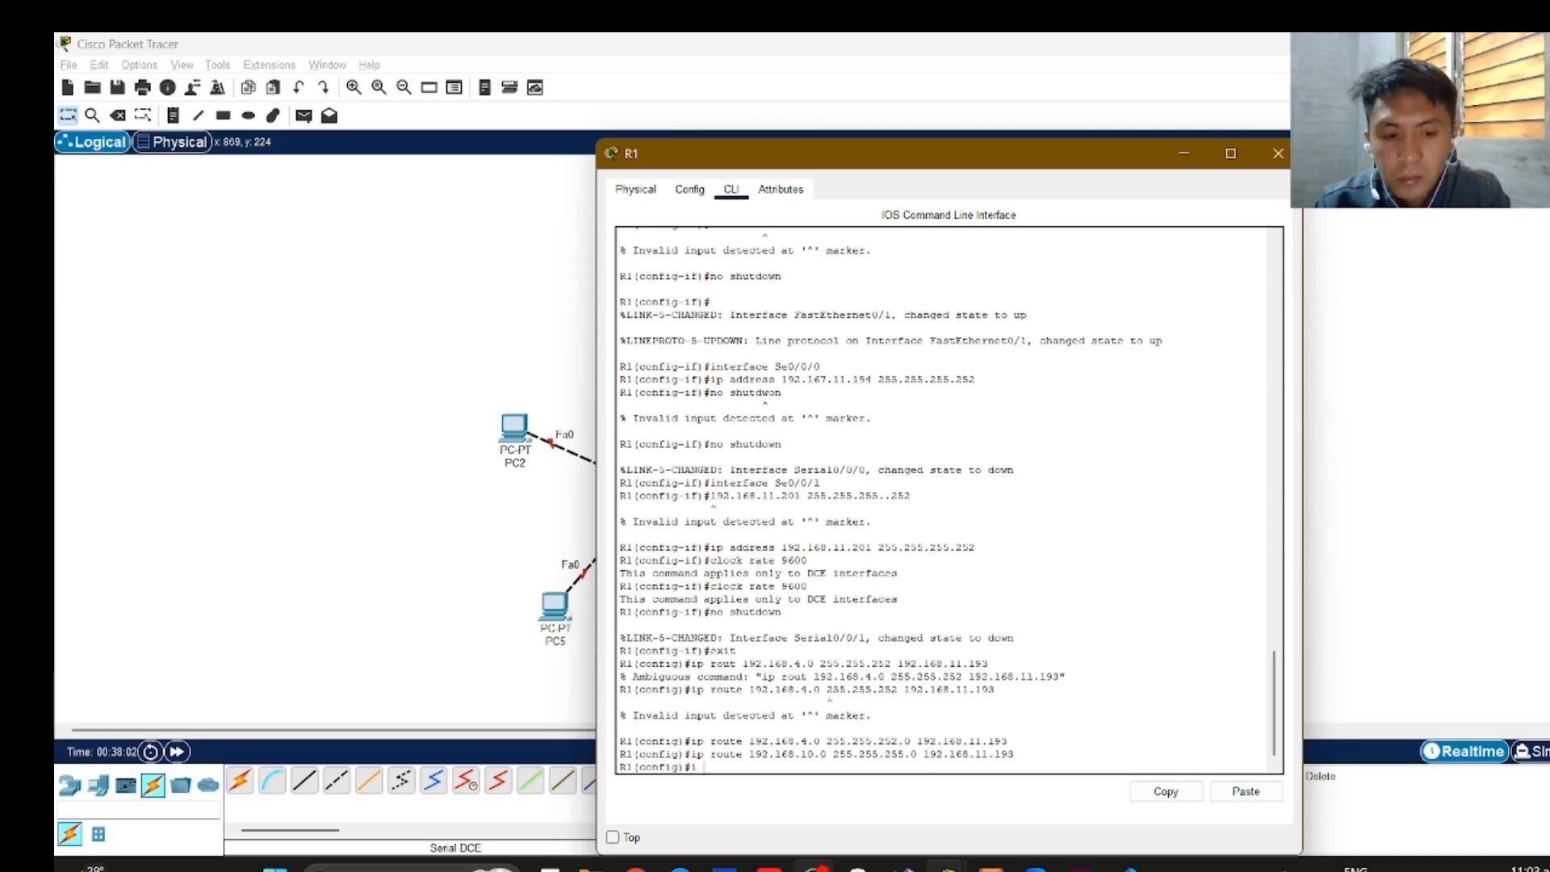
type("p rout")
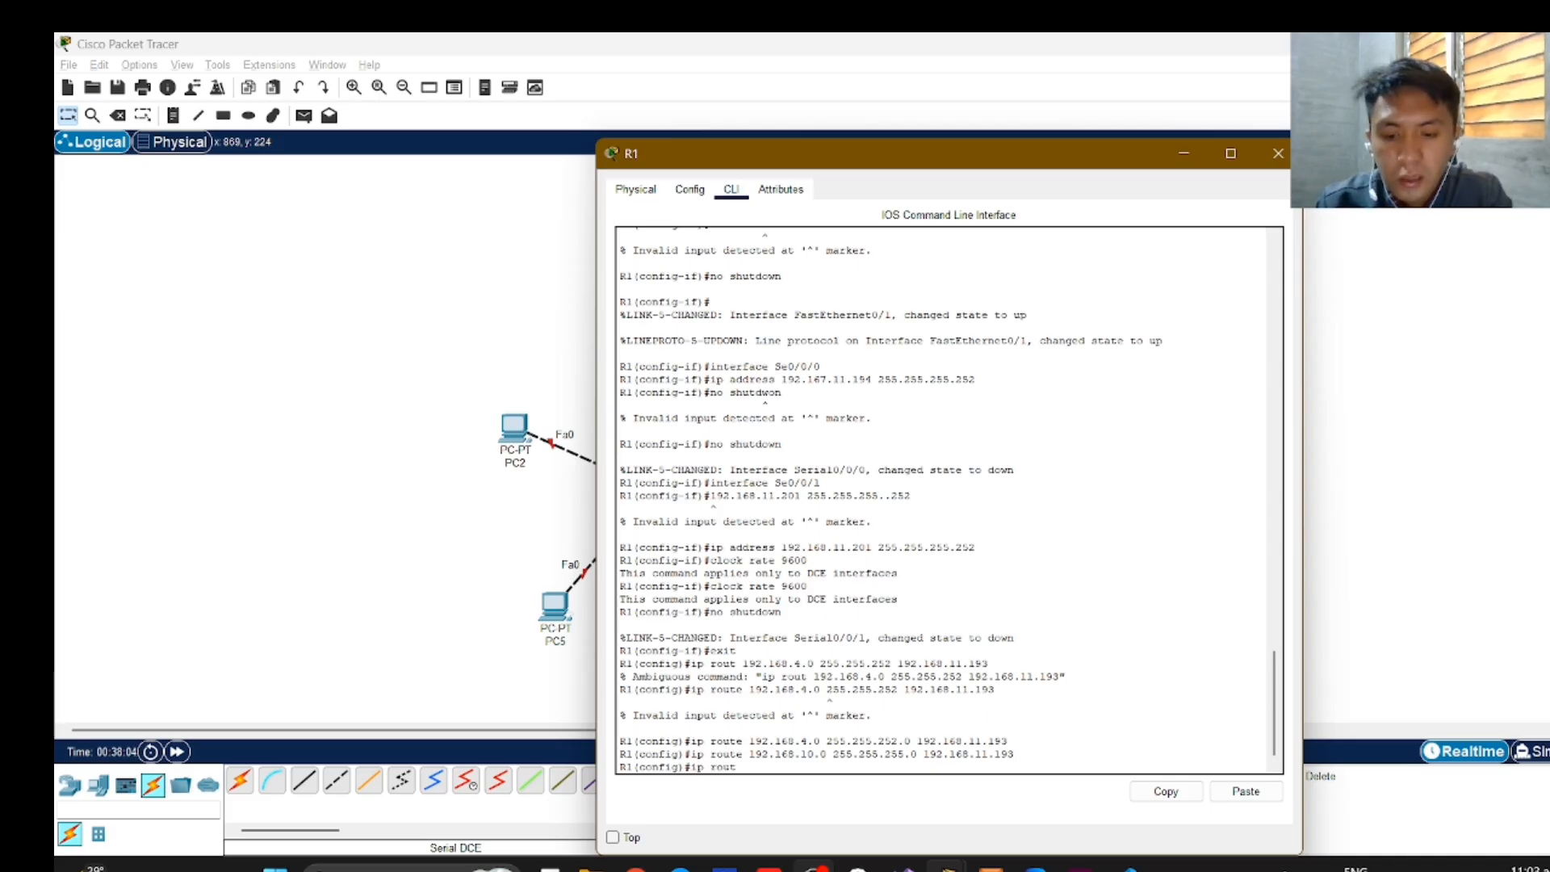
type("e 192")
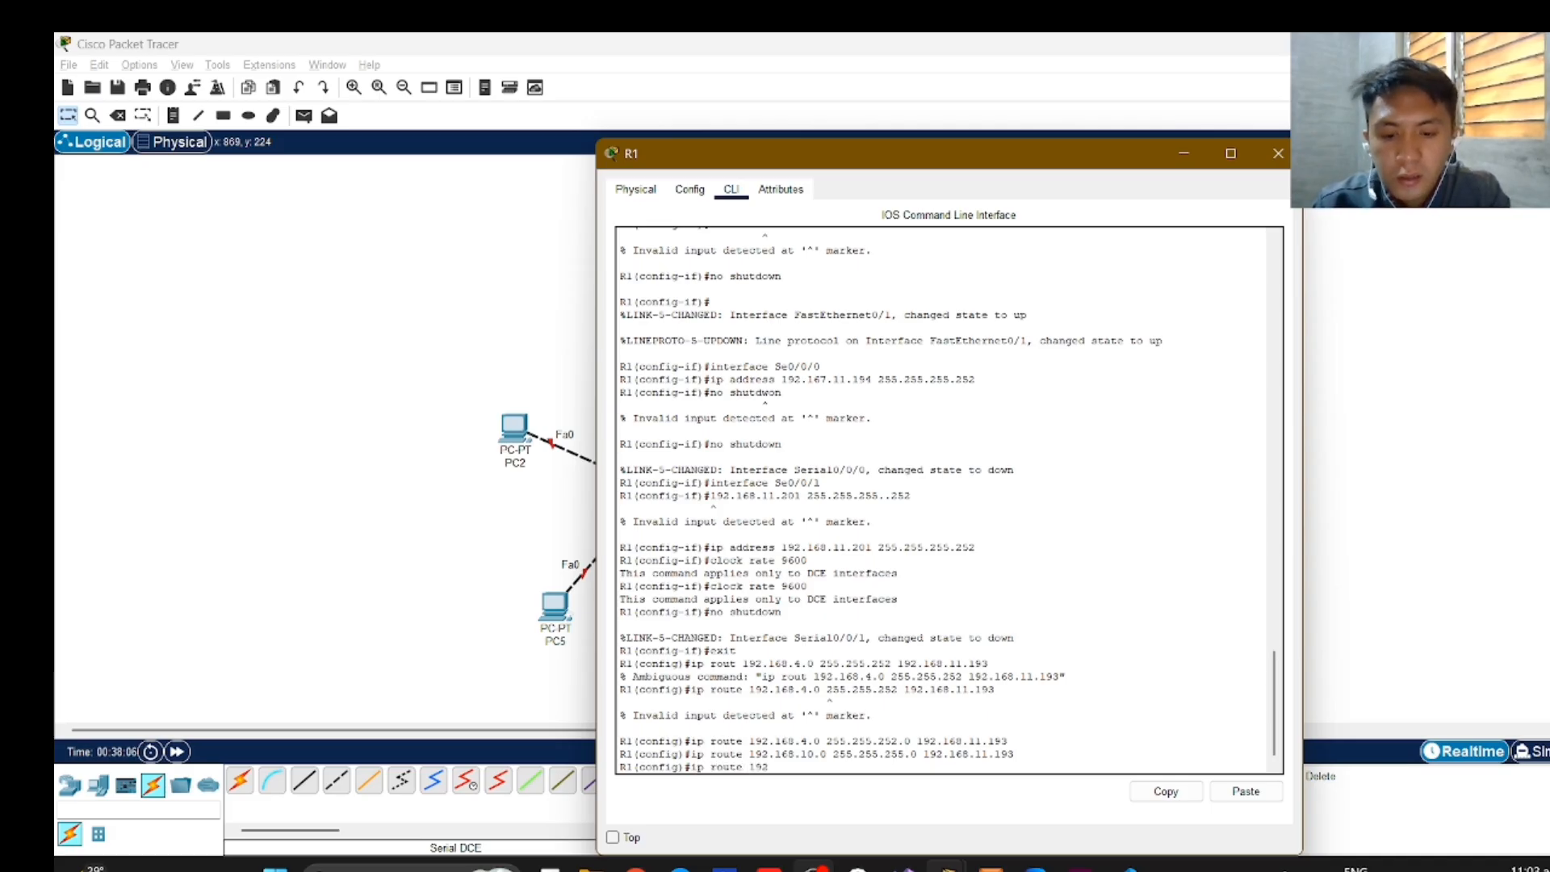
type(".1168")
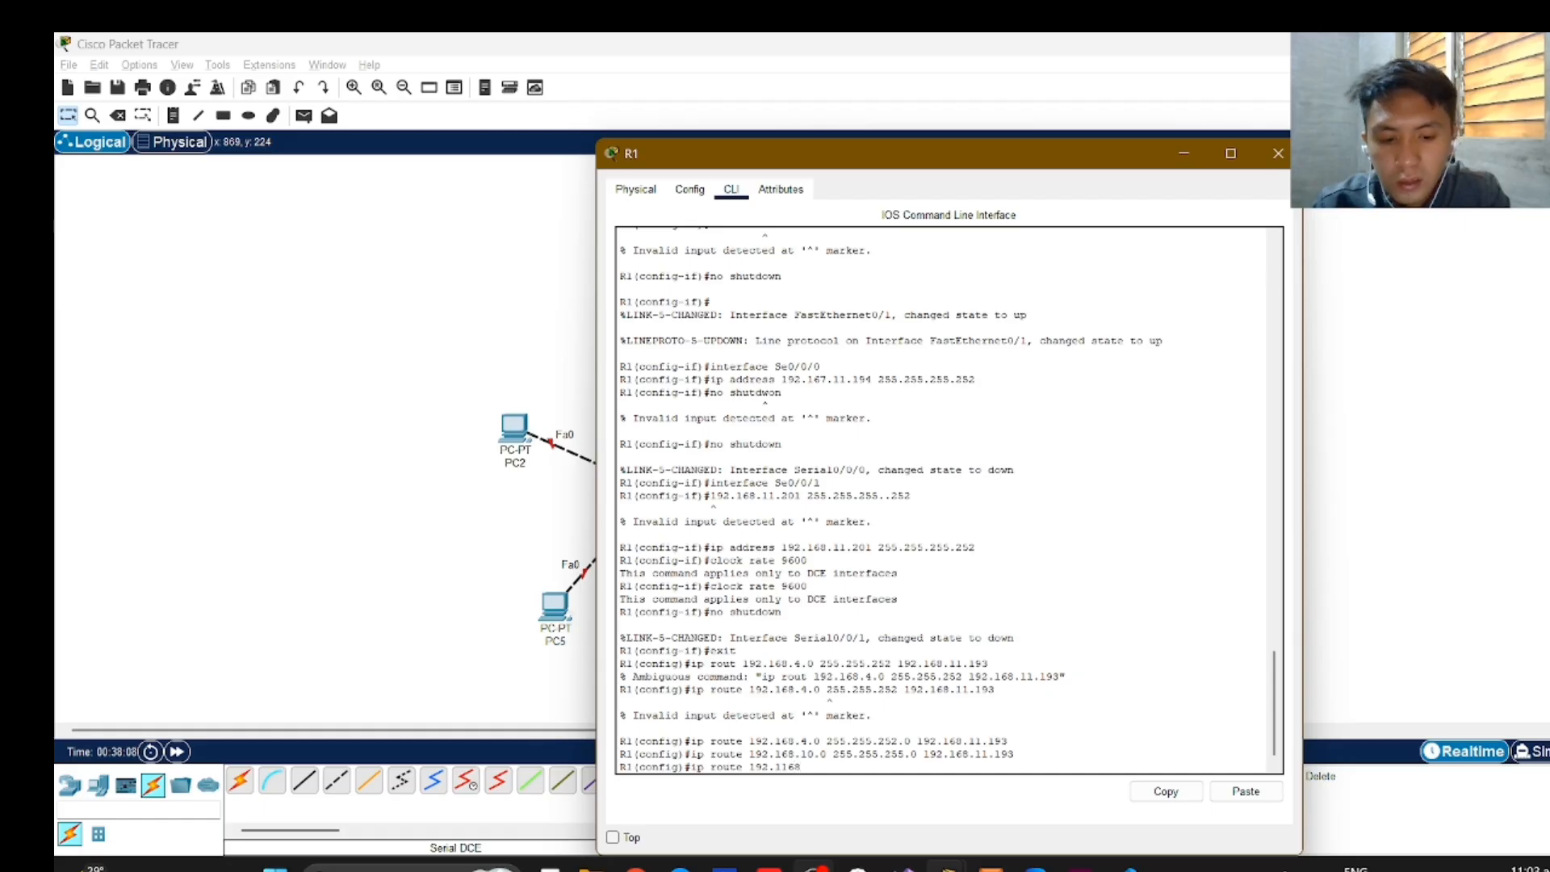
type(".")
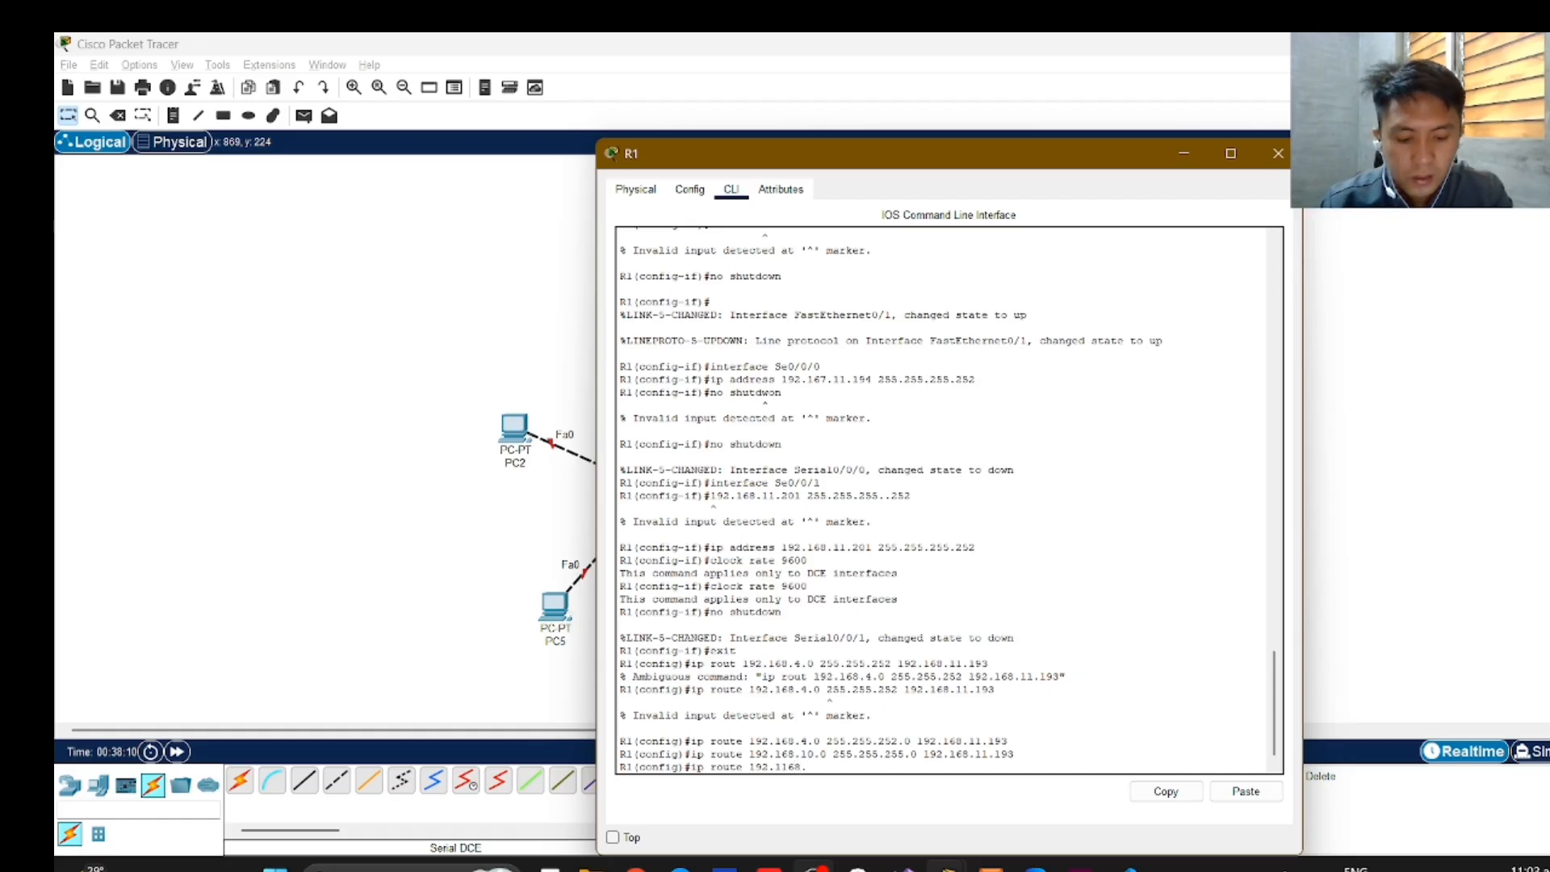
type("11.12")
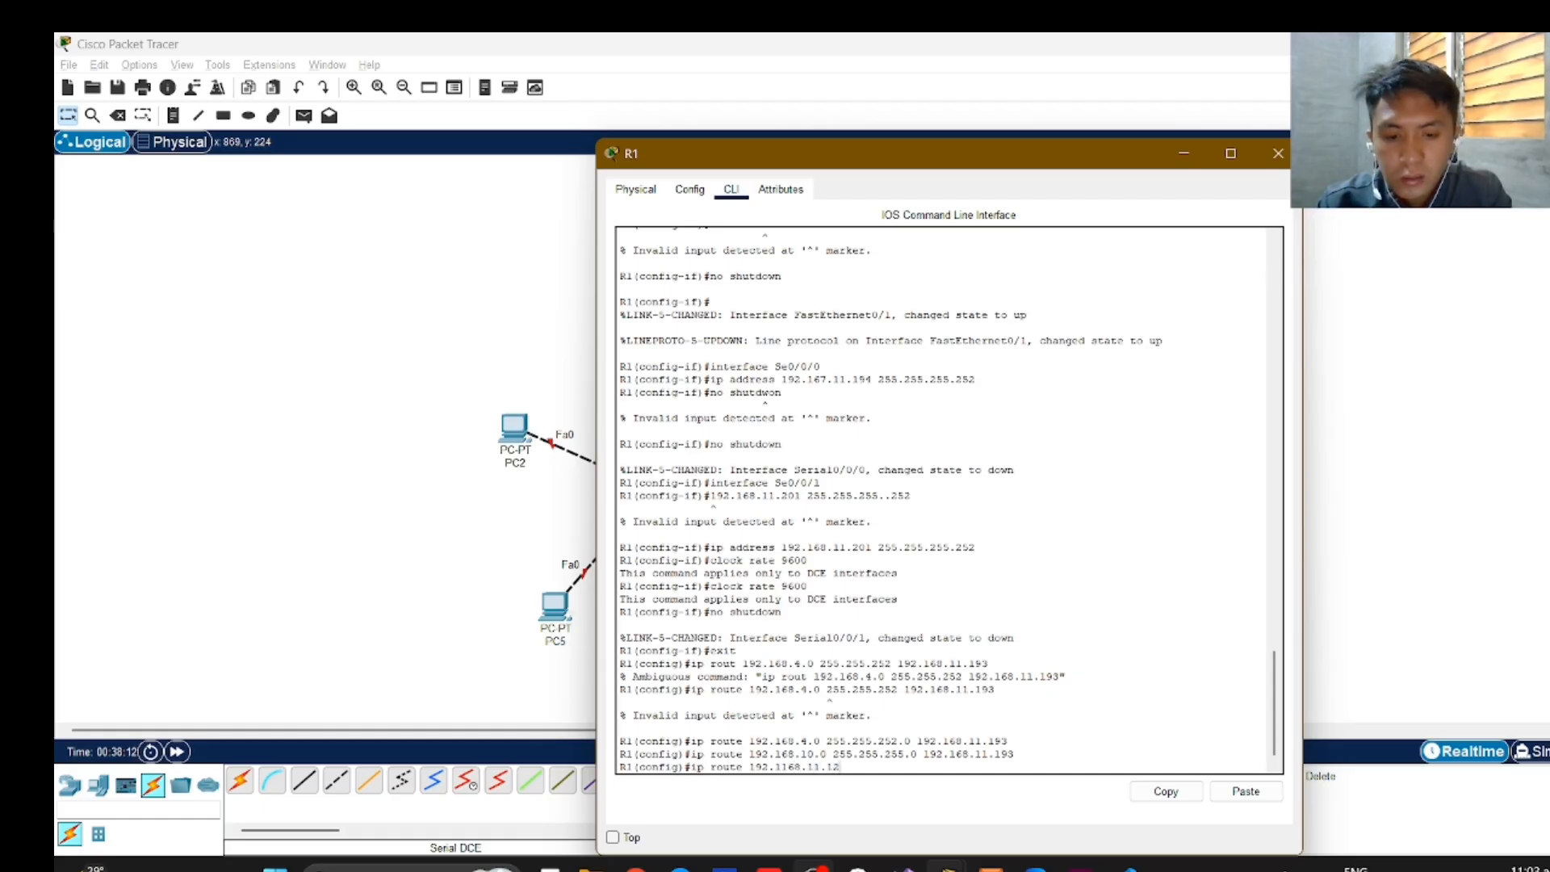
type("8")
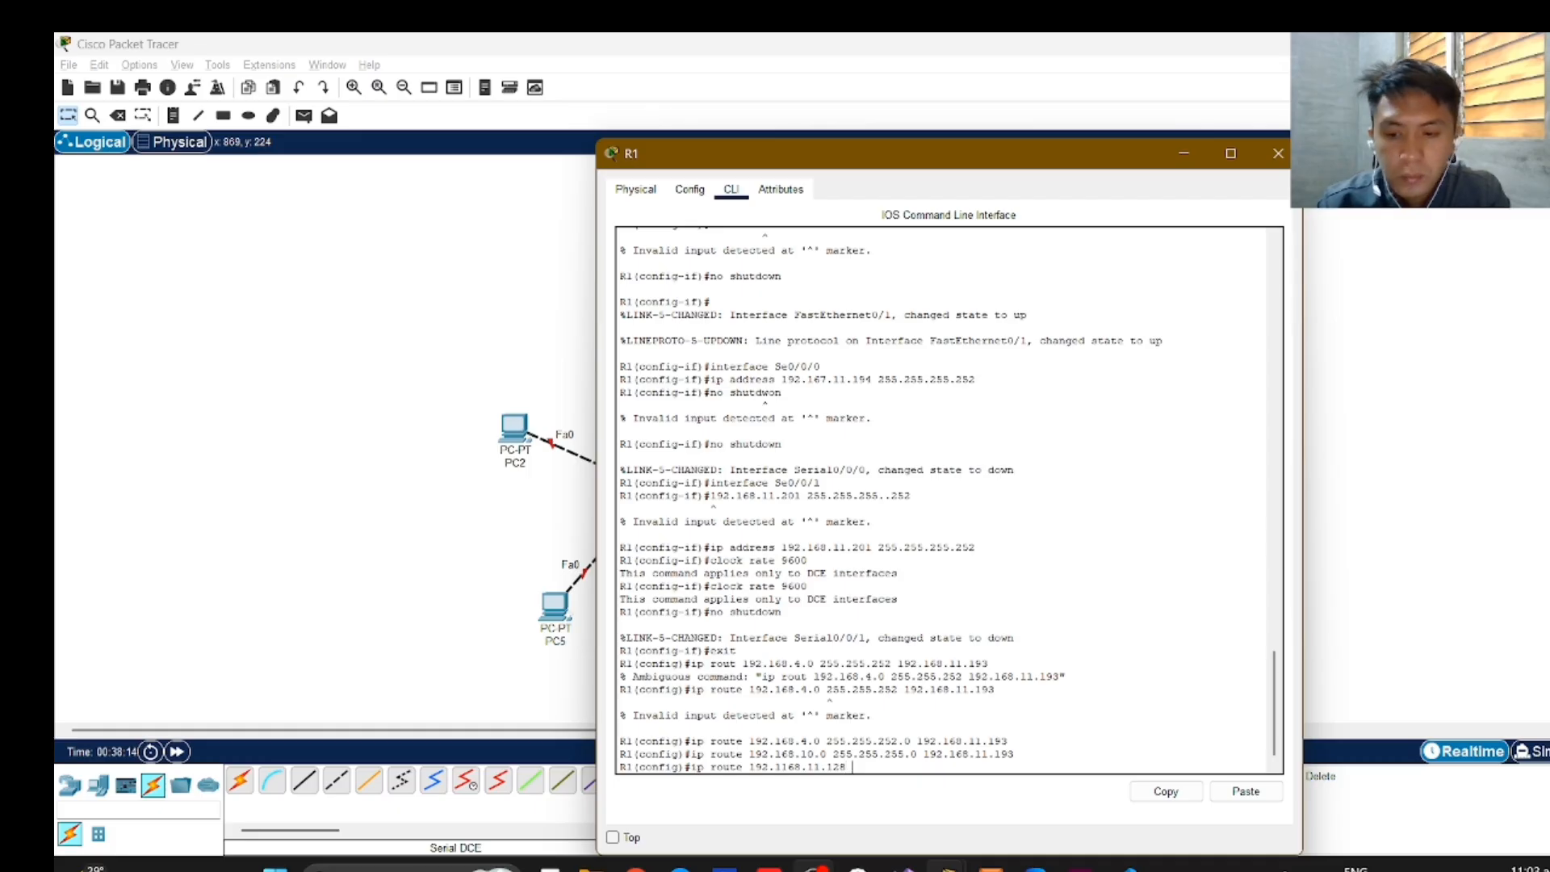
type(" 255.2")
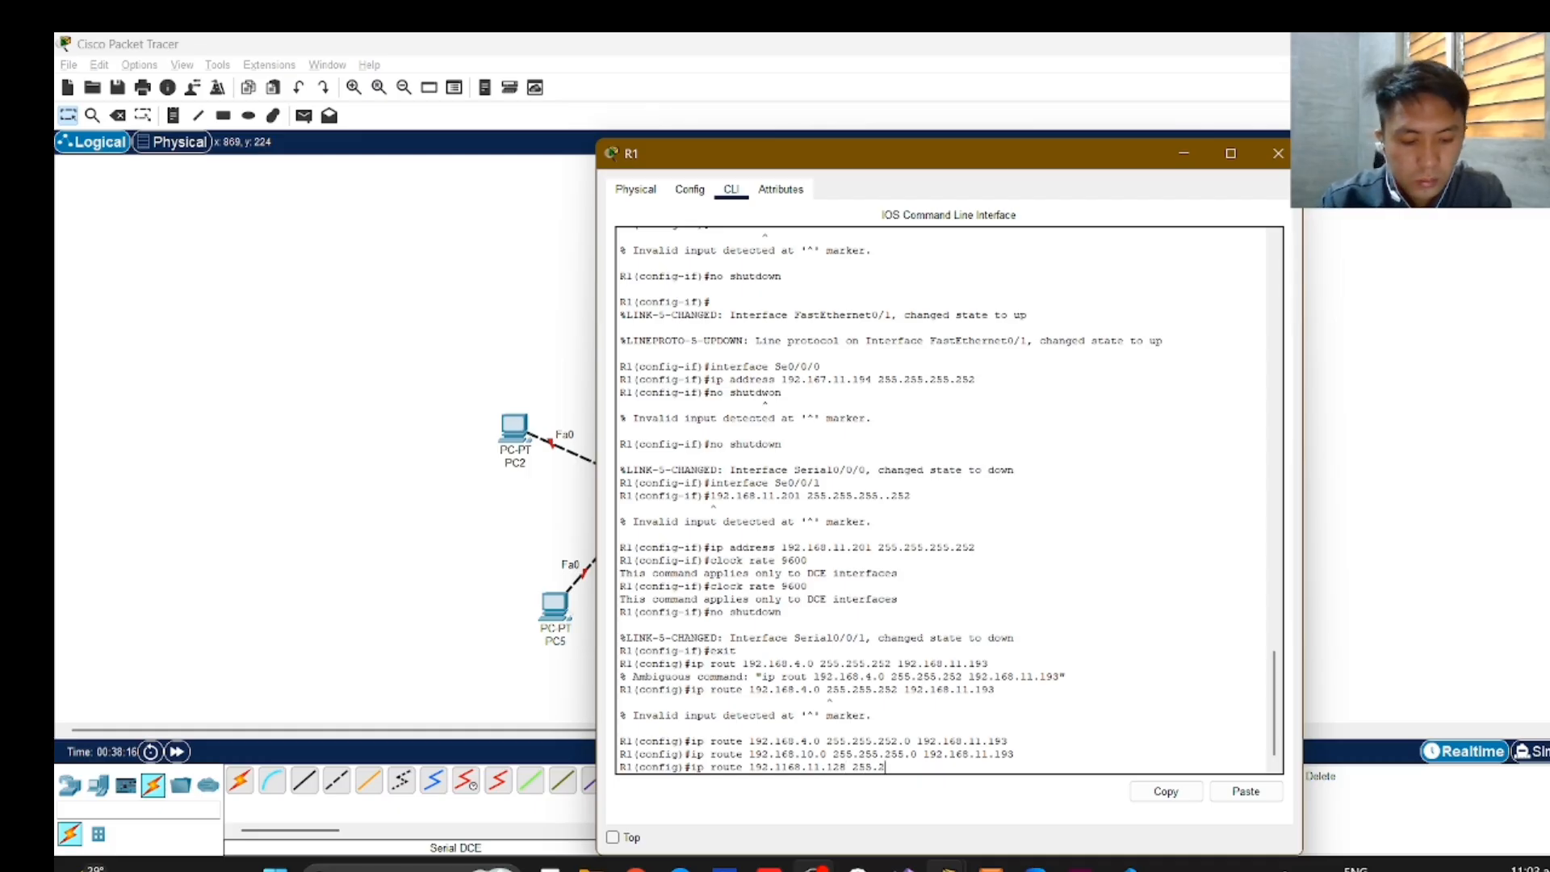
type("55.255.192")
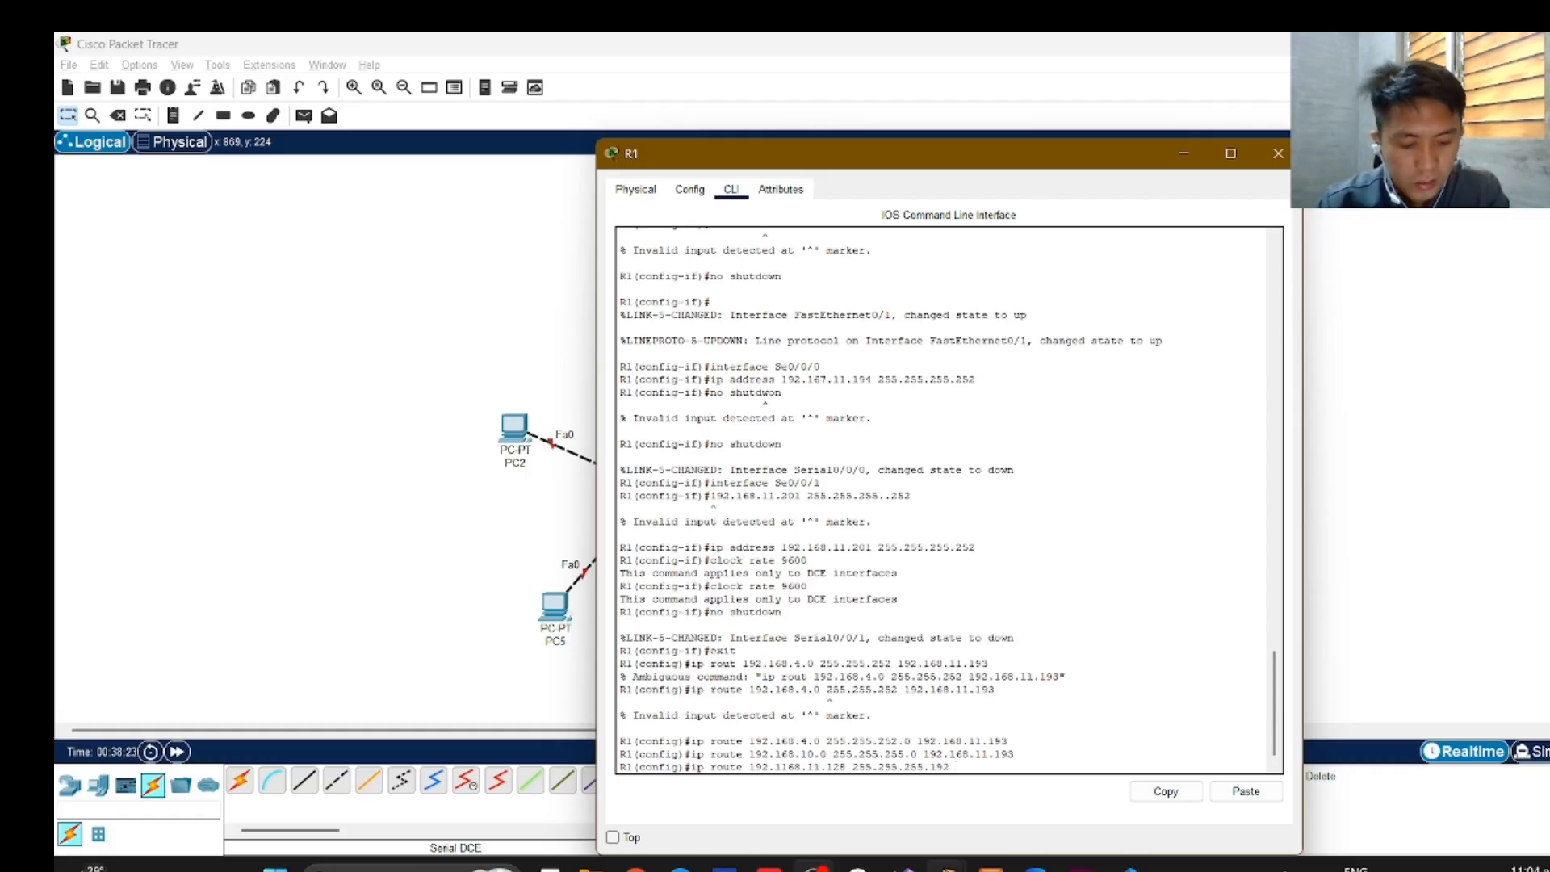
type("192.16")
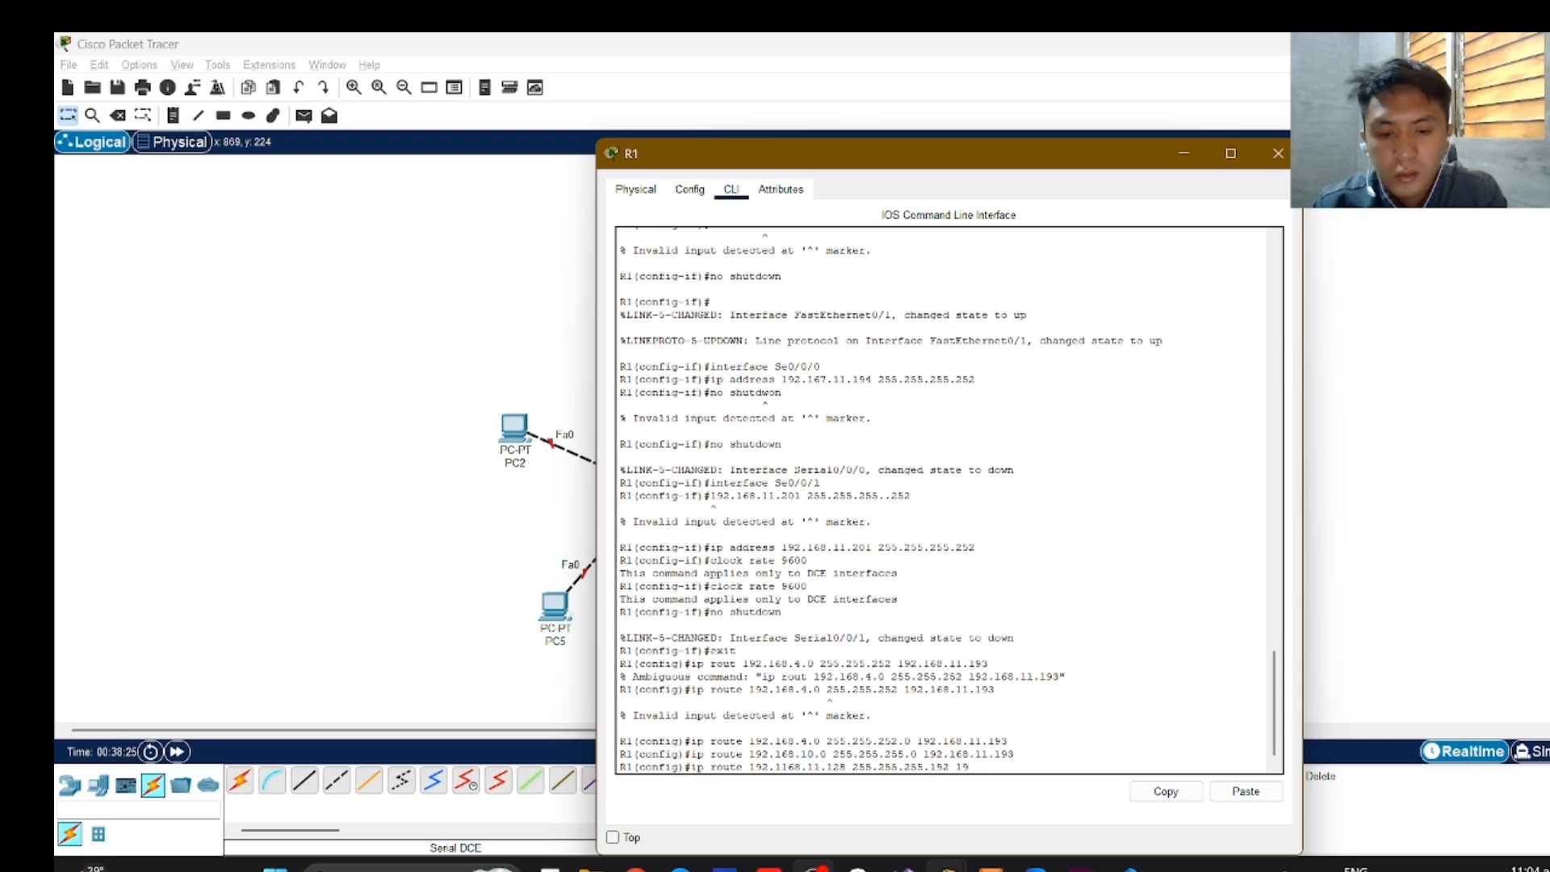
type("8.")
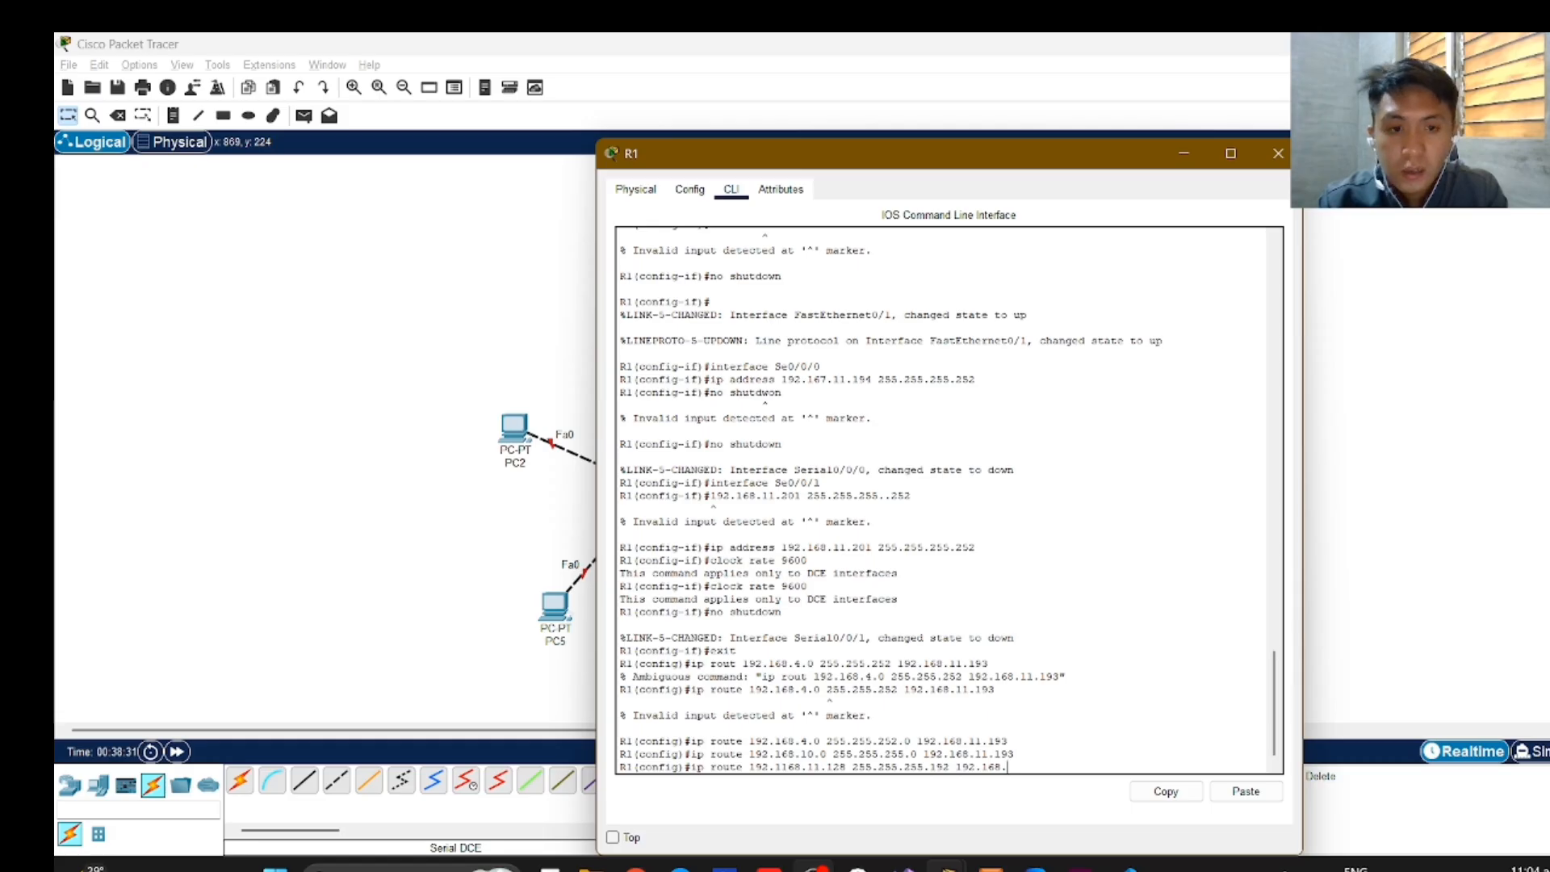
type("11")
type(".202")
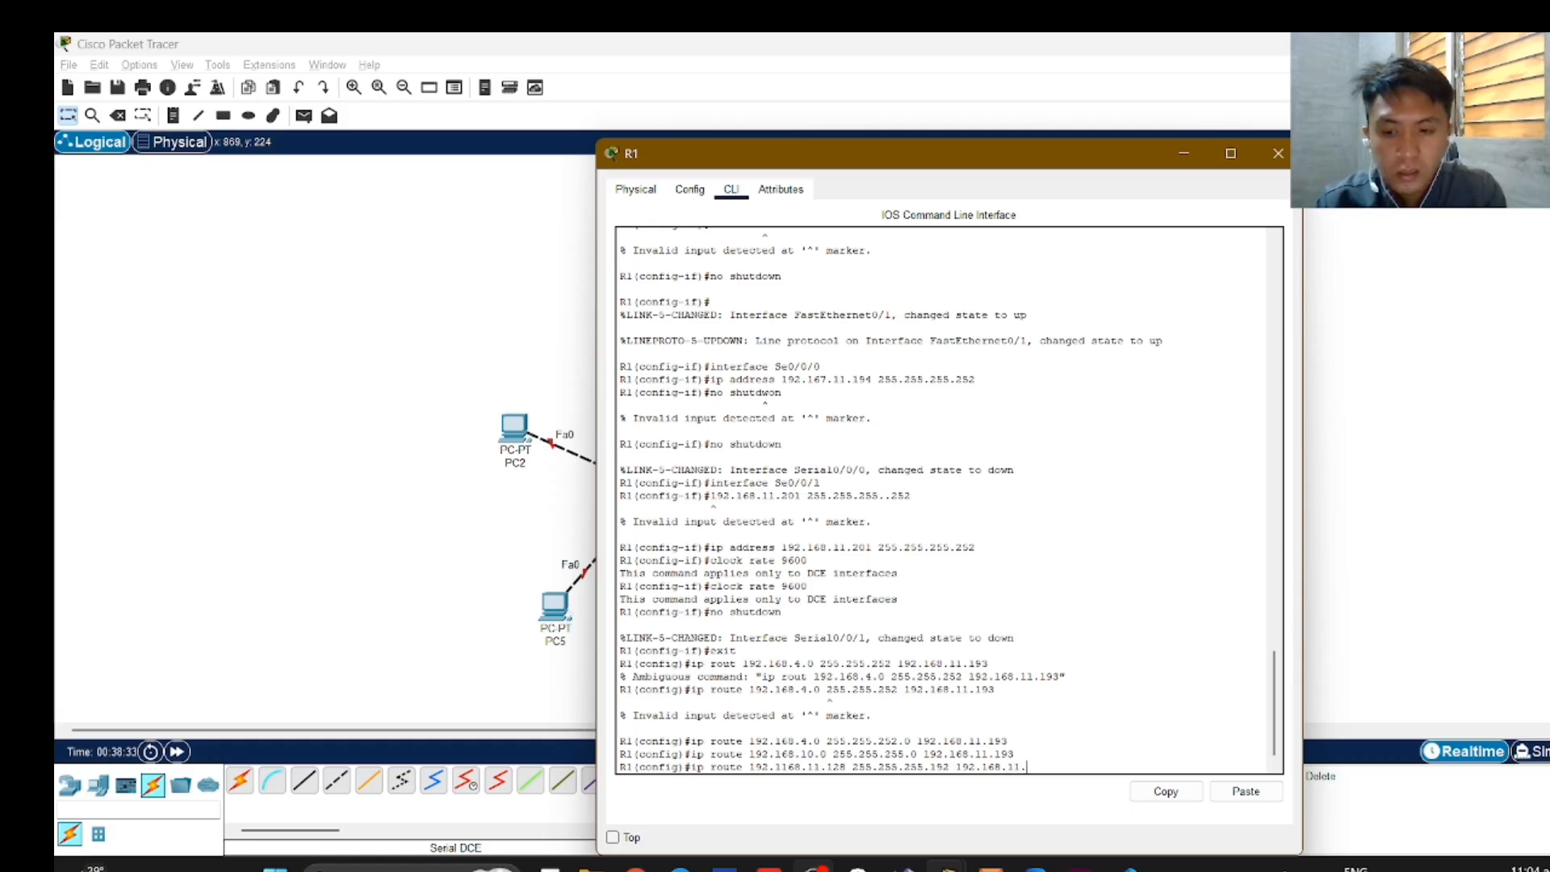
key("Return")
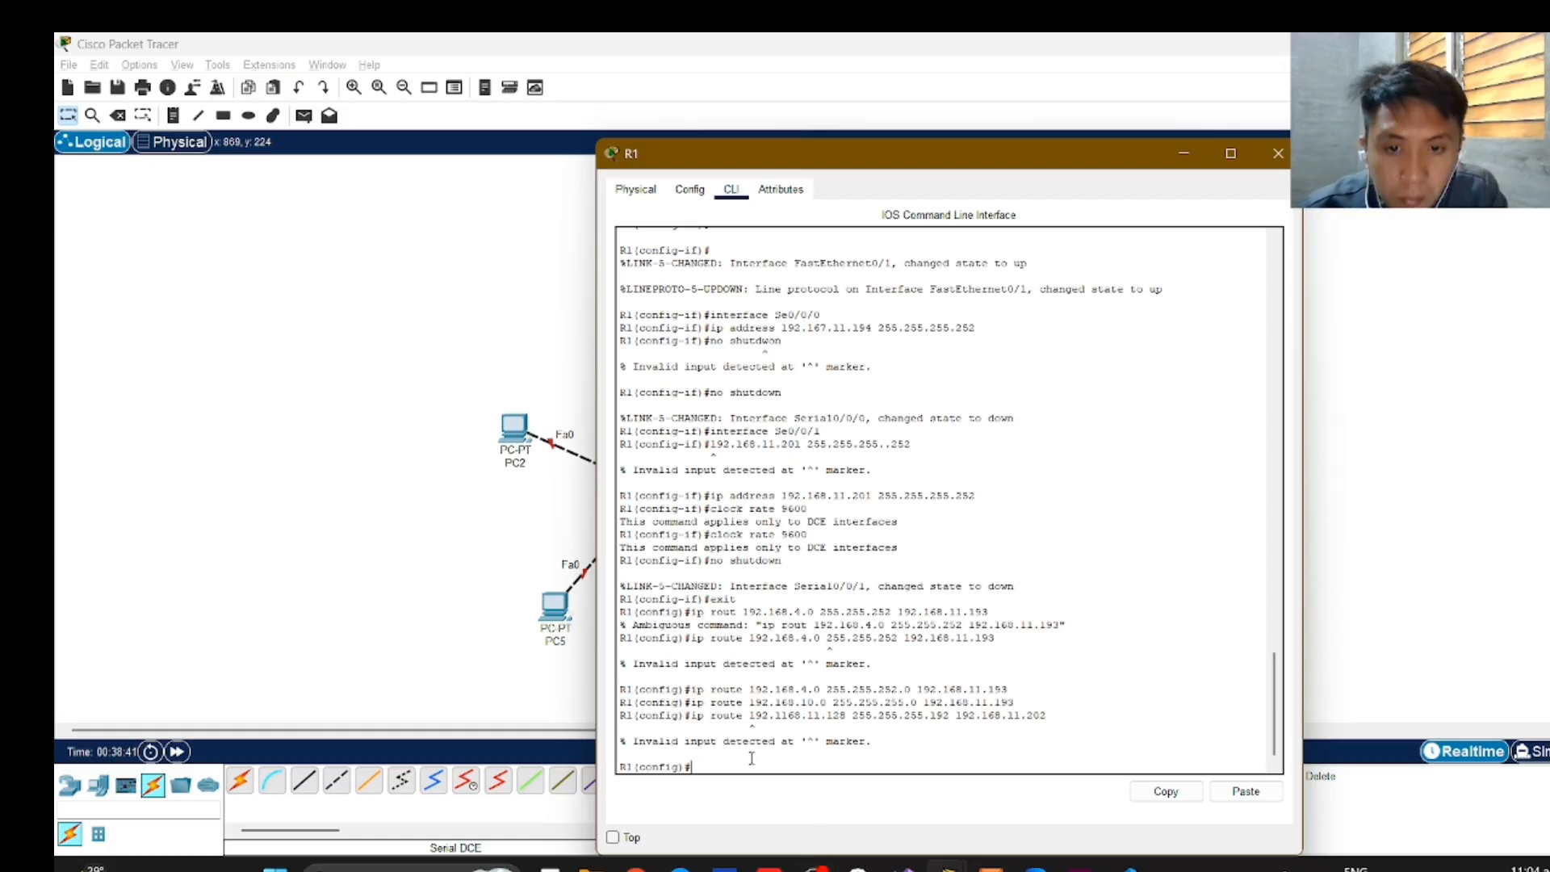
Add a static route on R1 to the 192.168.11.128 network with "ip route 192.168.11.128 255.255.255.192 192.168.11.202".
type("ip ")
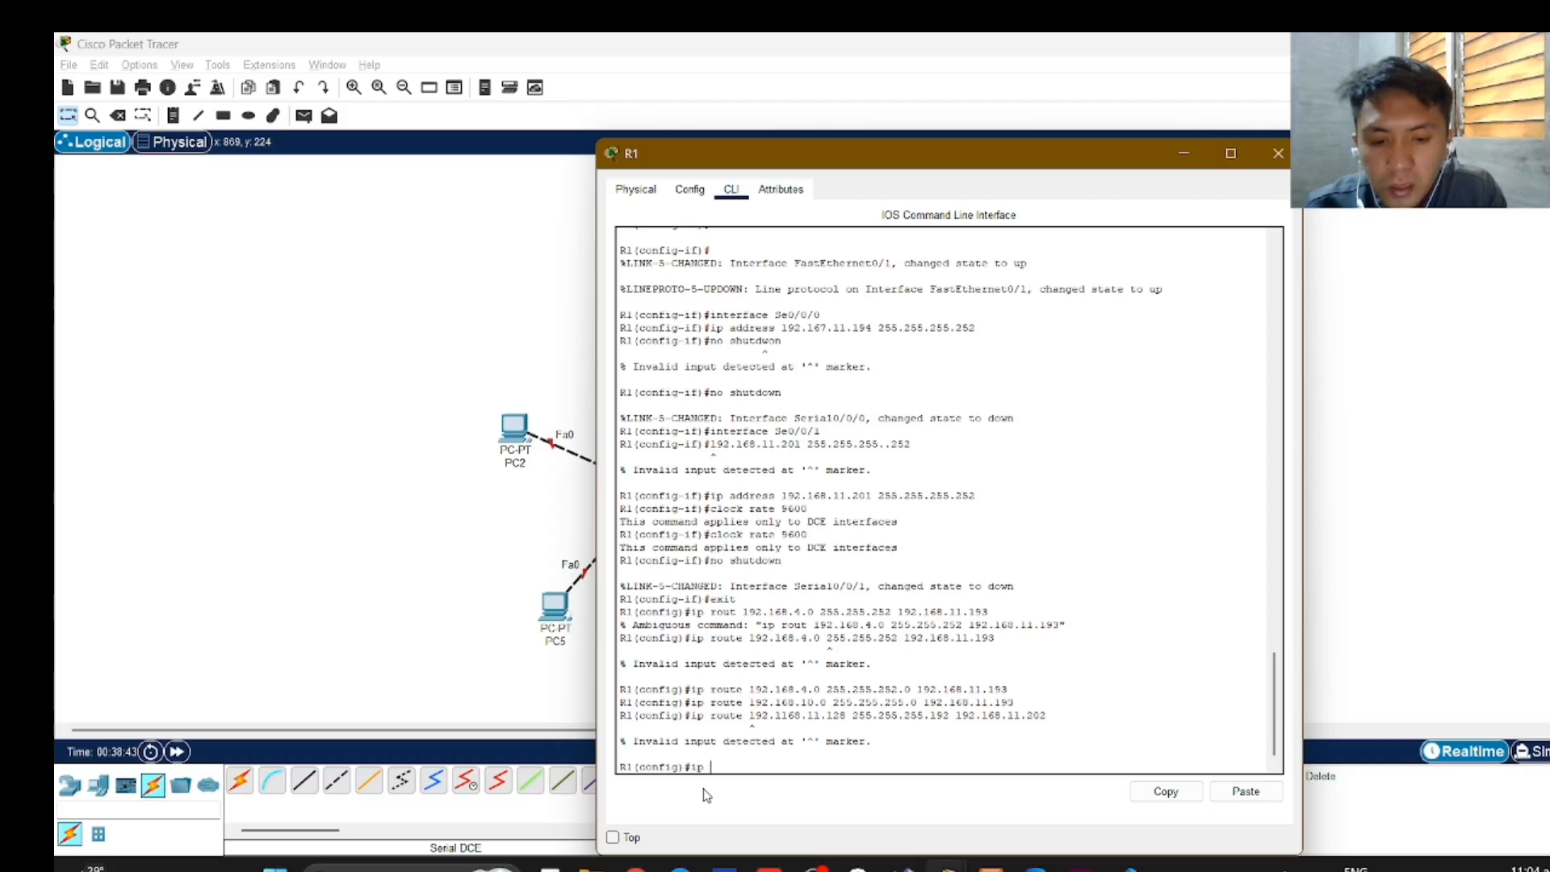
type("route")
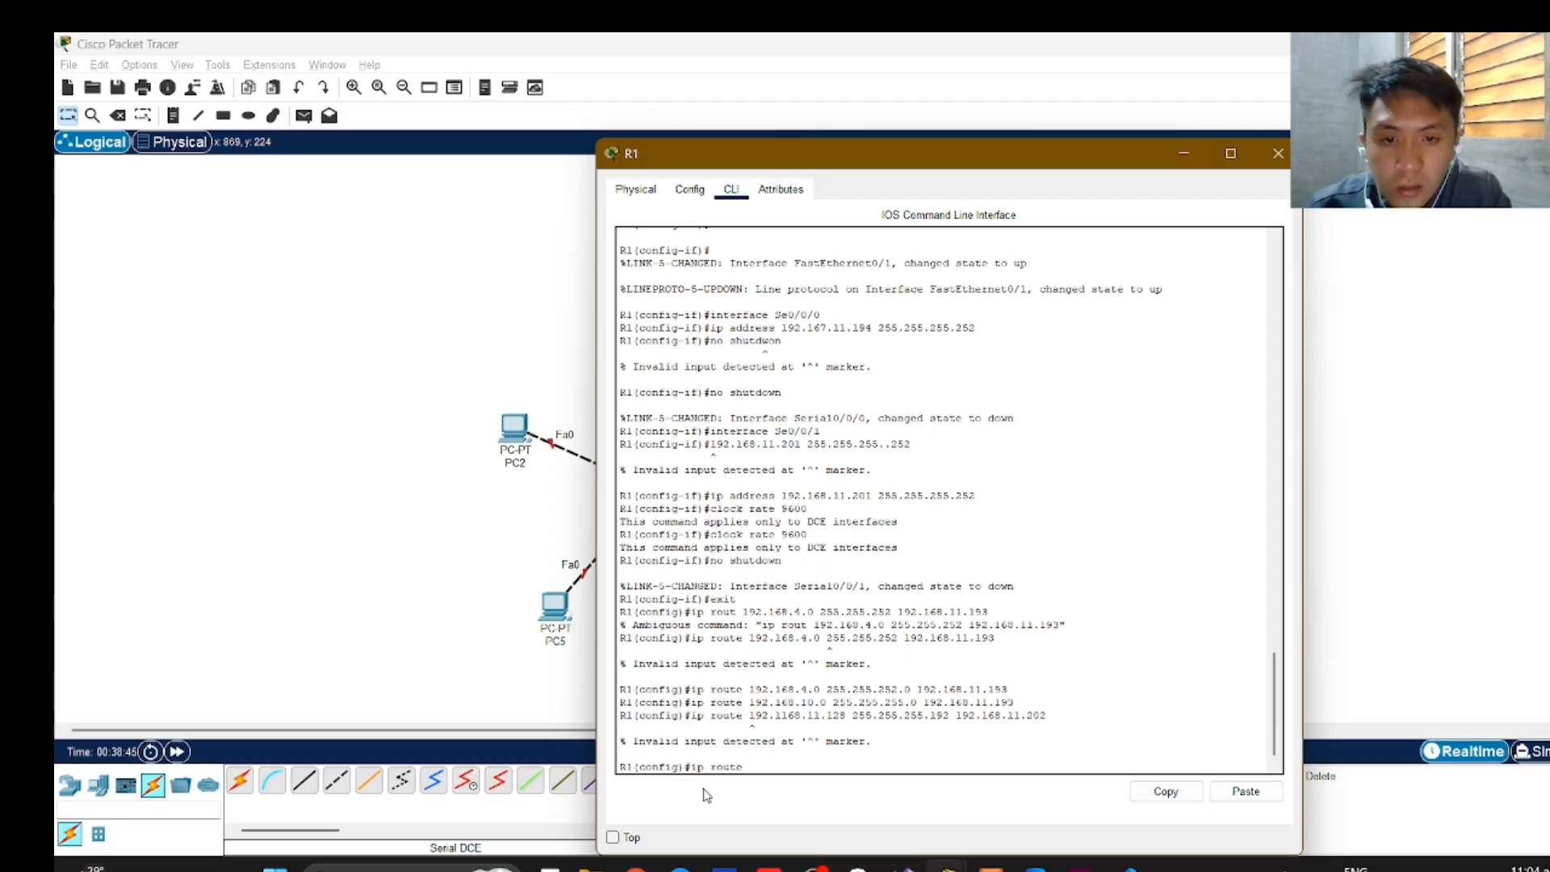
type(" 192")
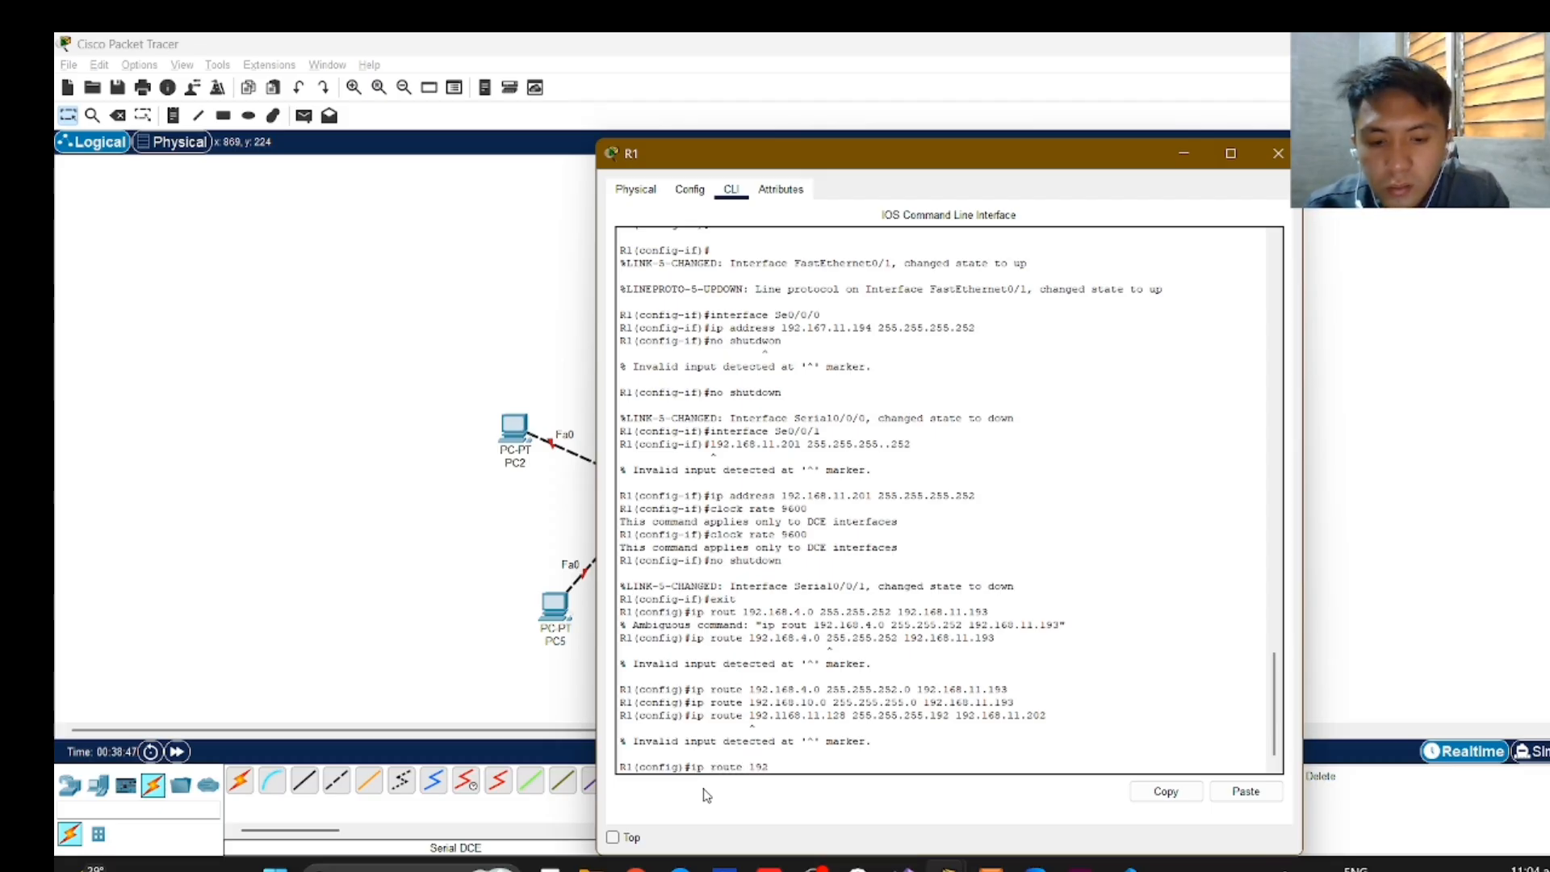
type(".168")
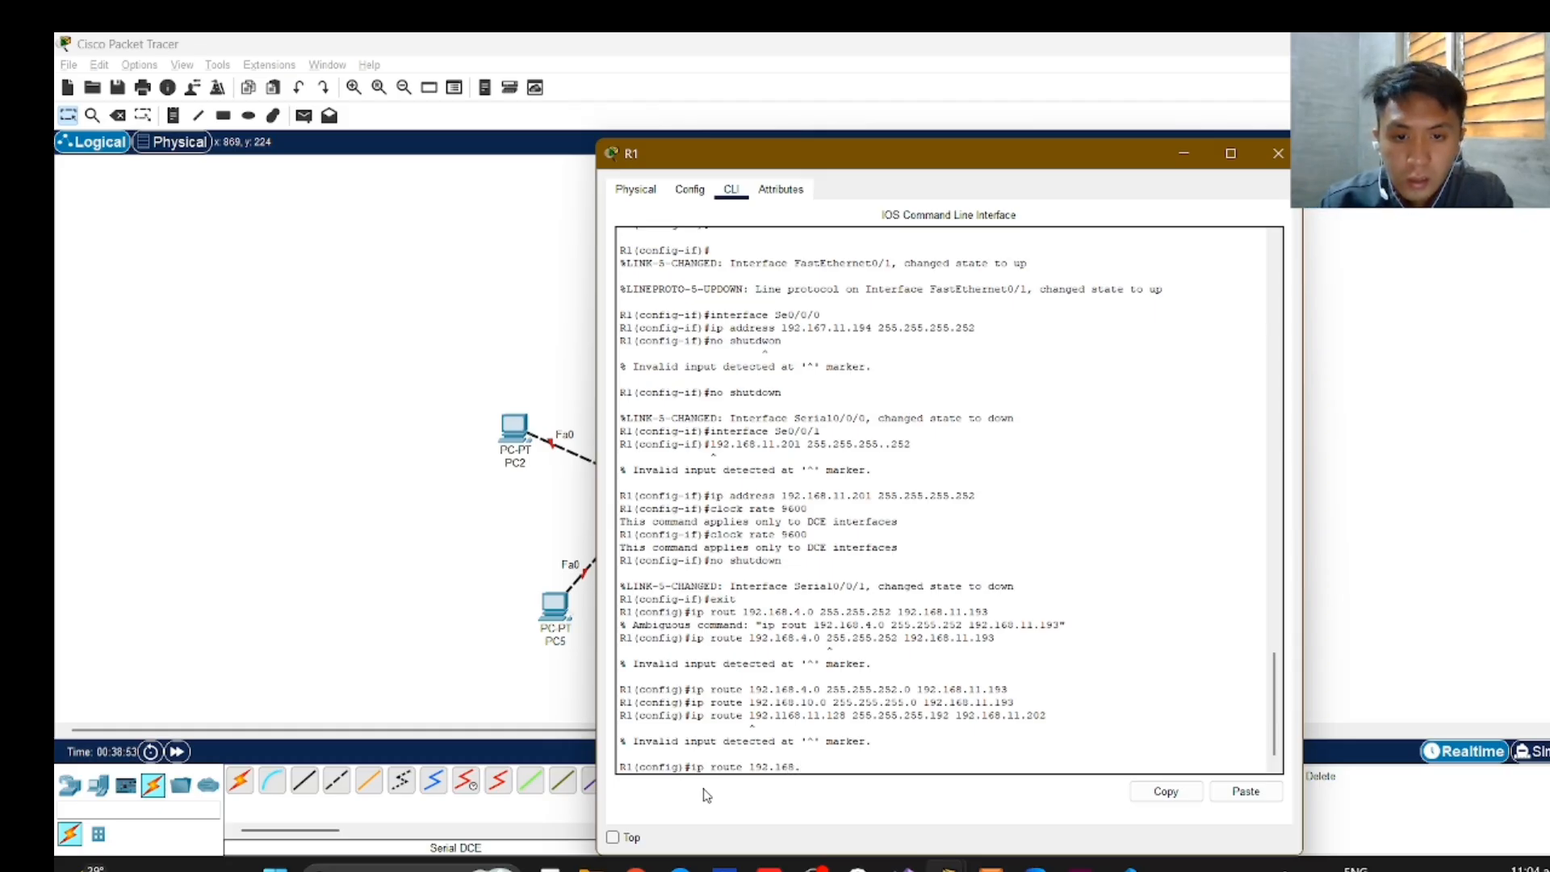
type(".11.12")
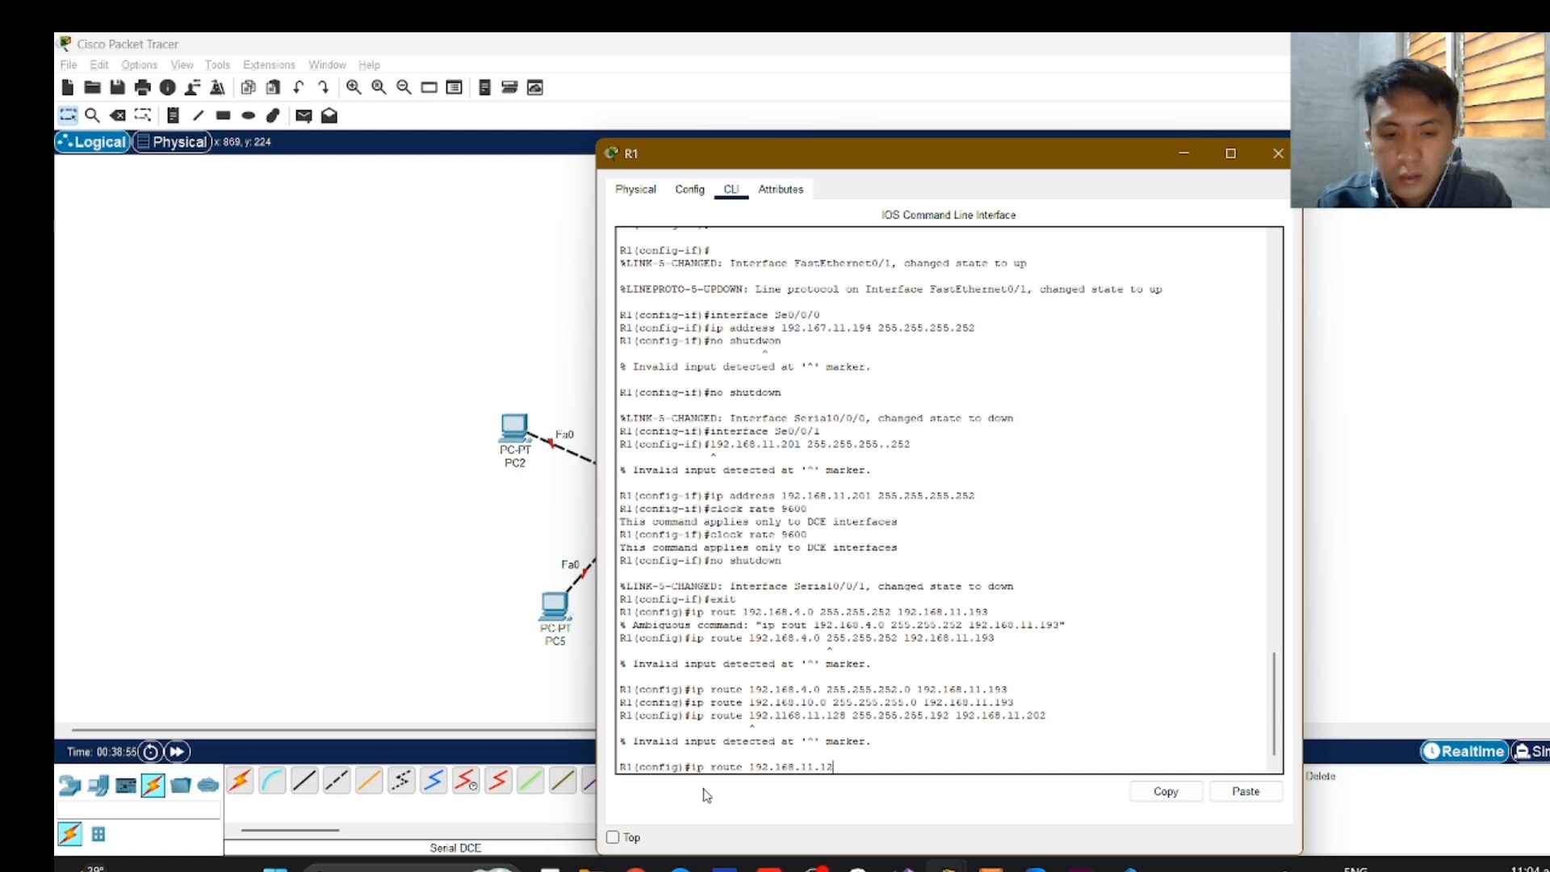
type("8 ")
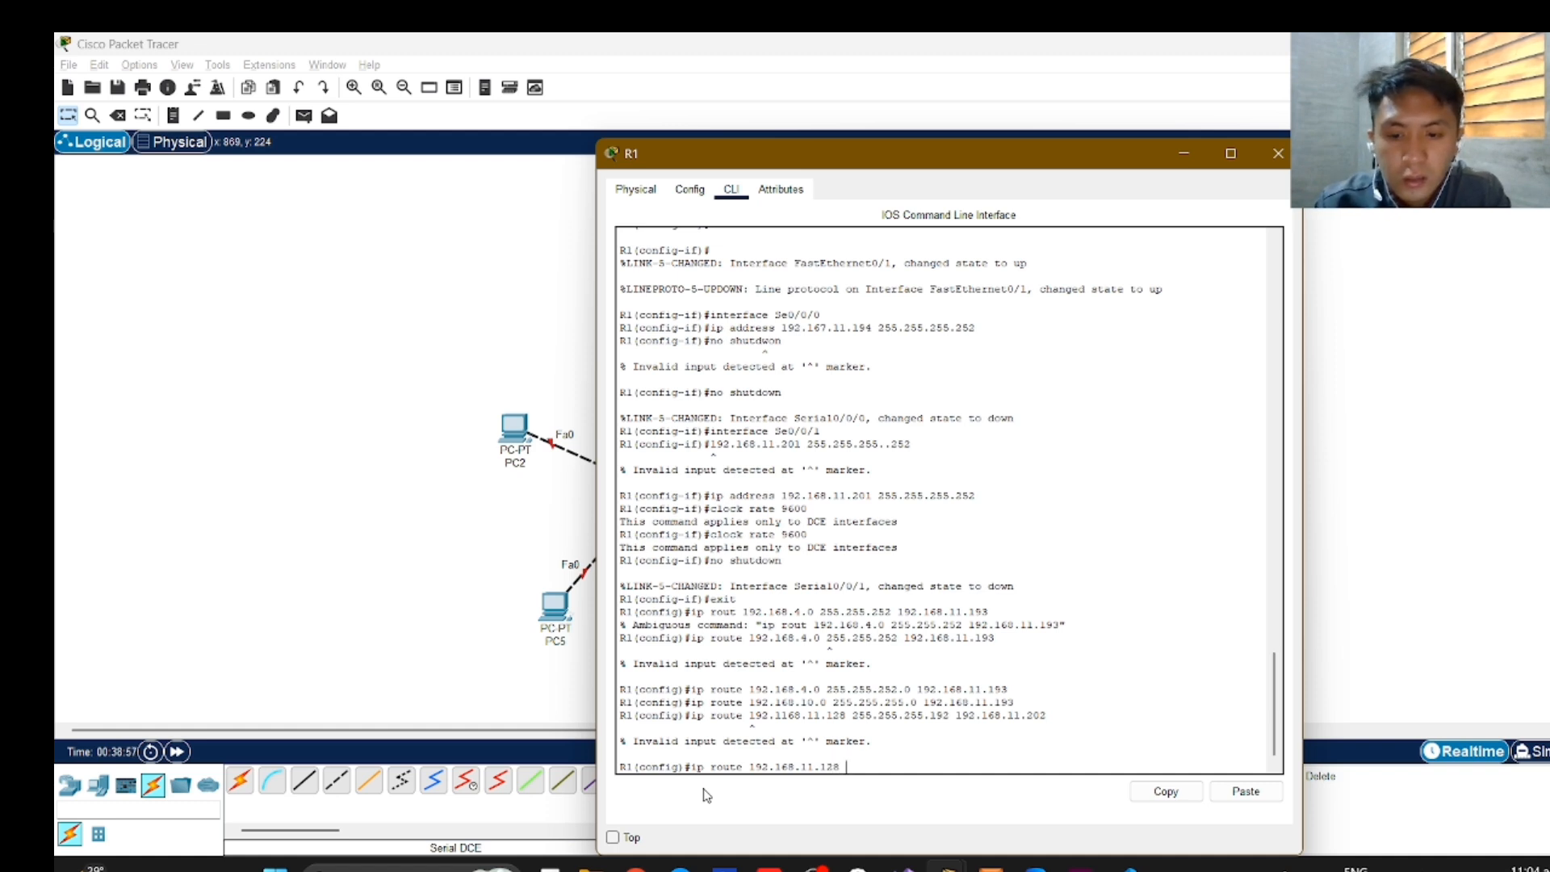
type("255.255.2")
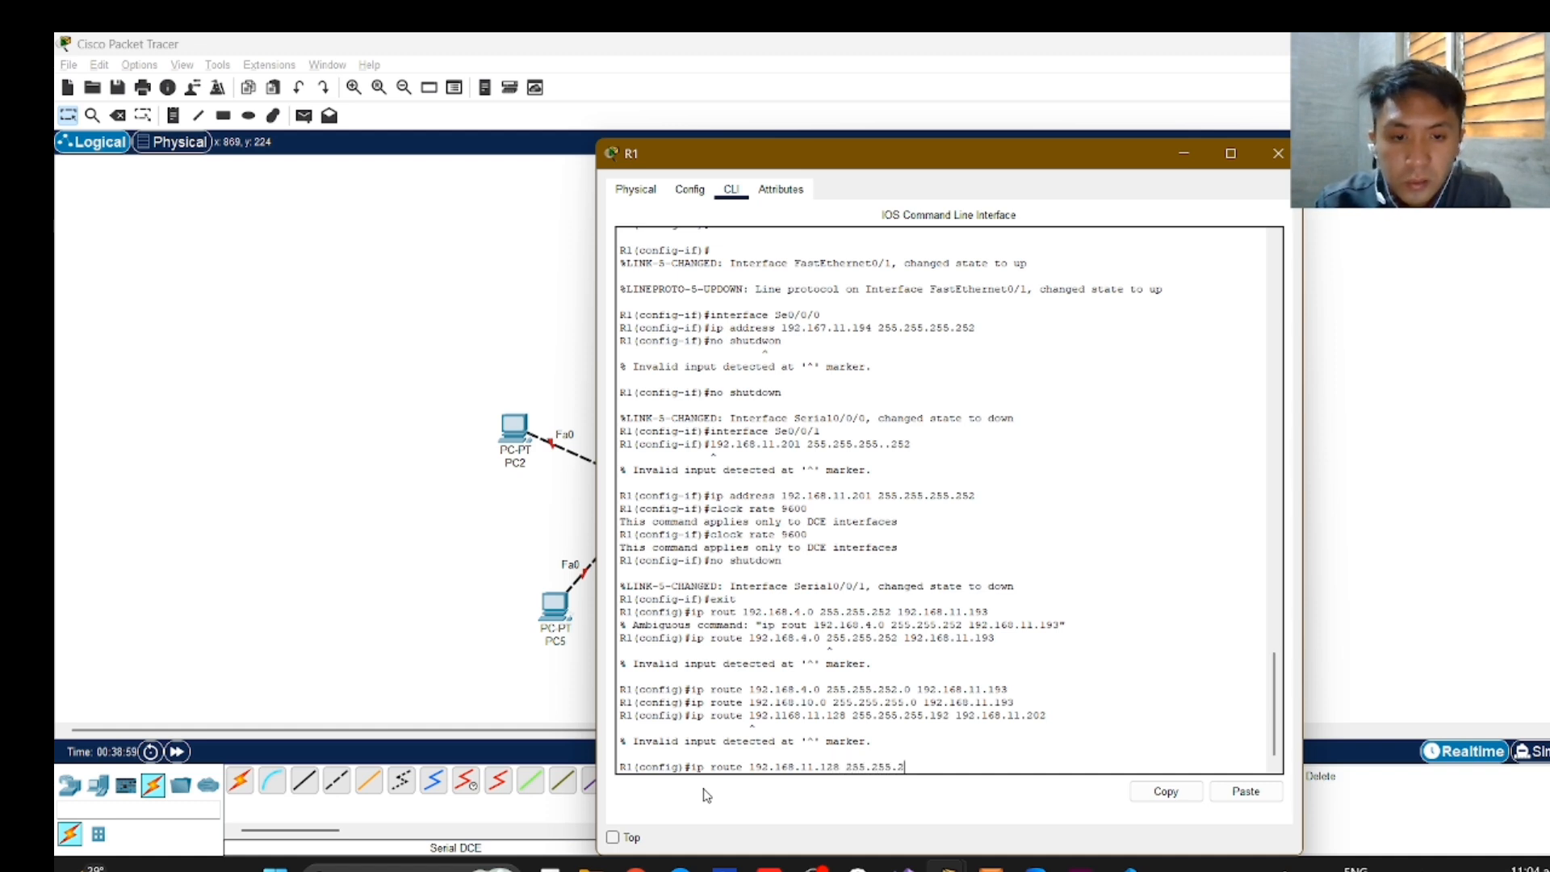
type("55.0")
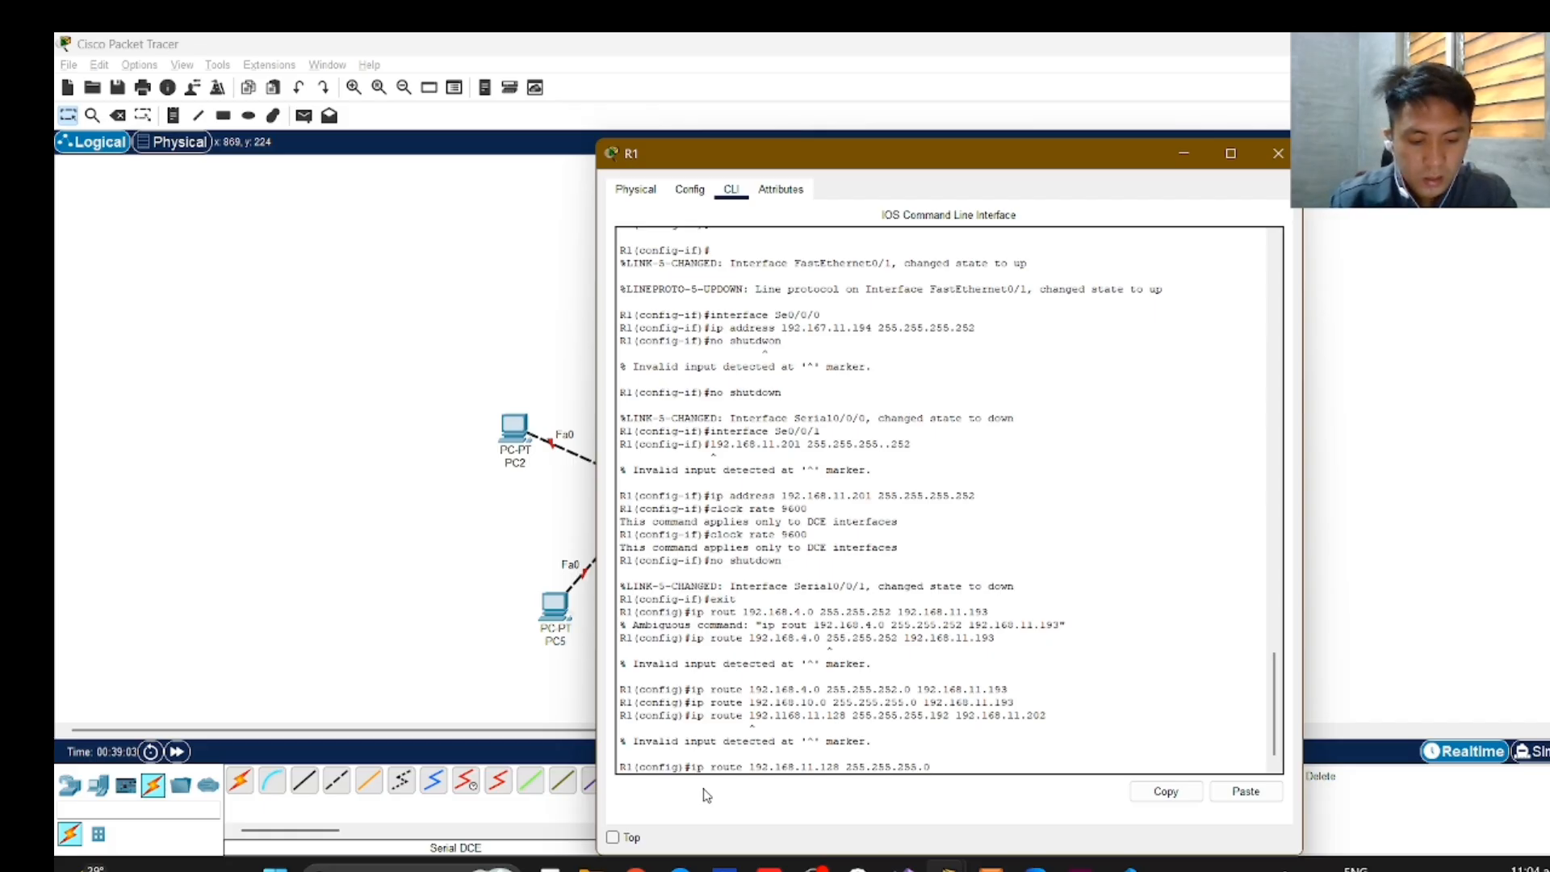
key("BackSpace")
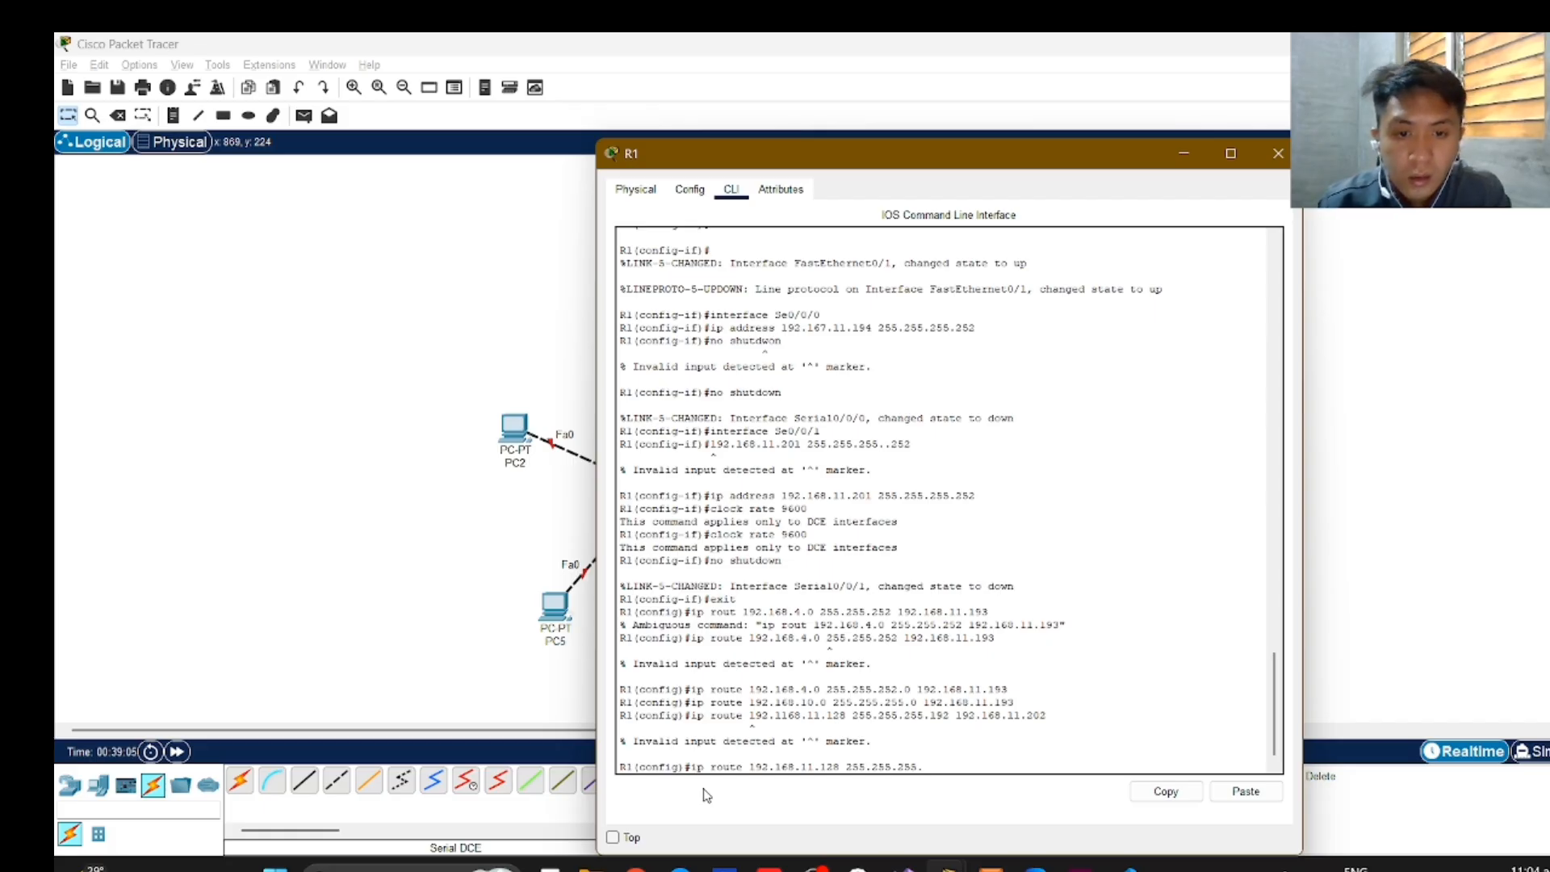
type("192")
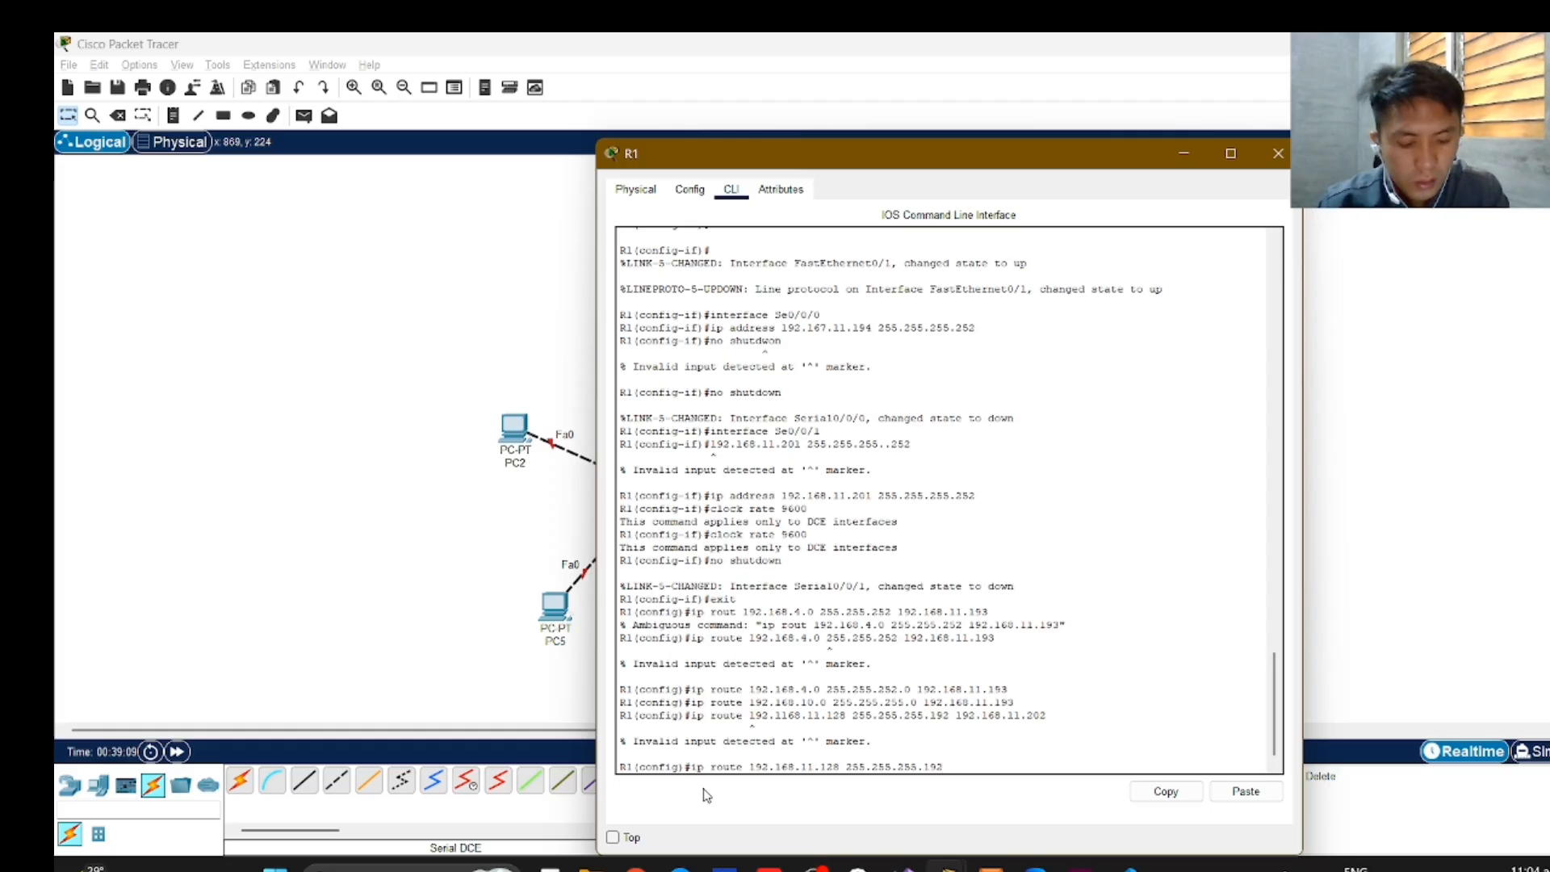
type(" 192.168")
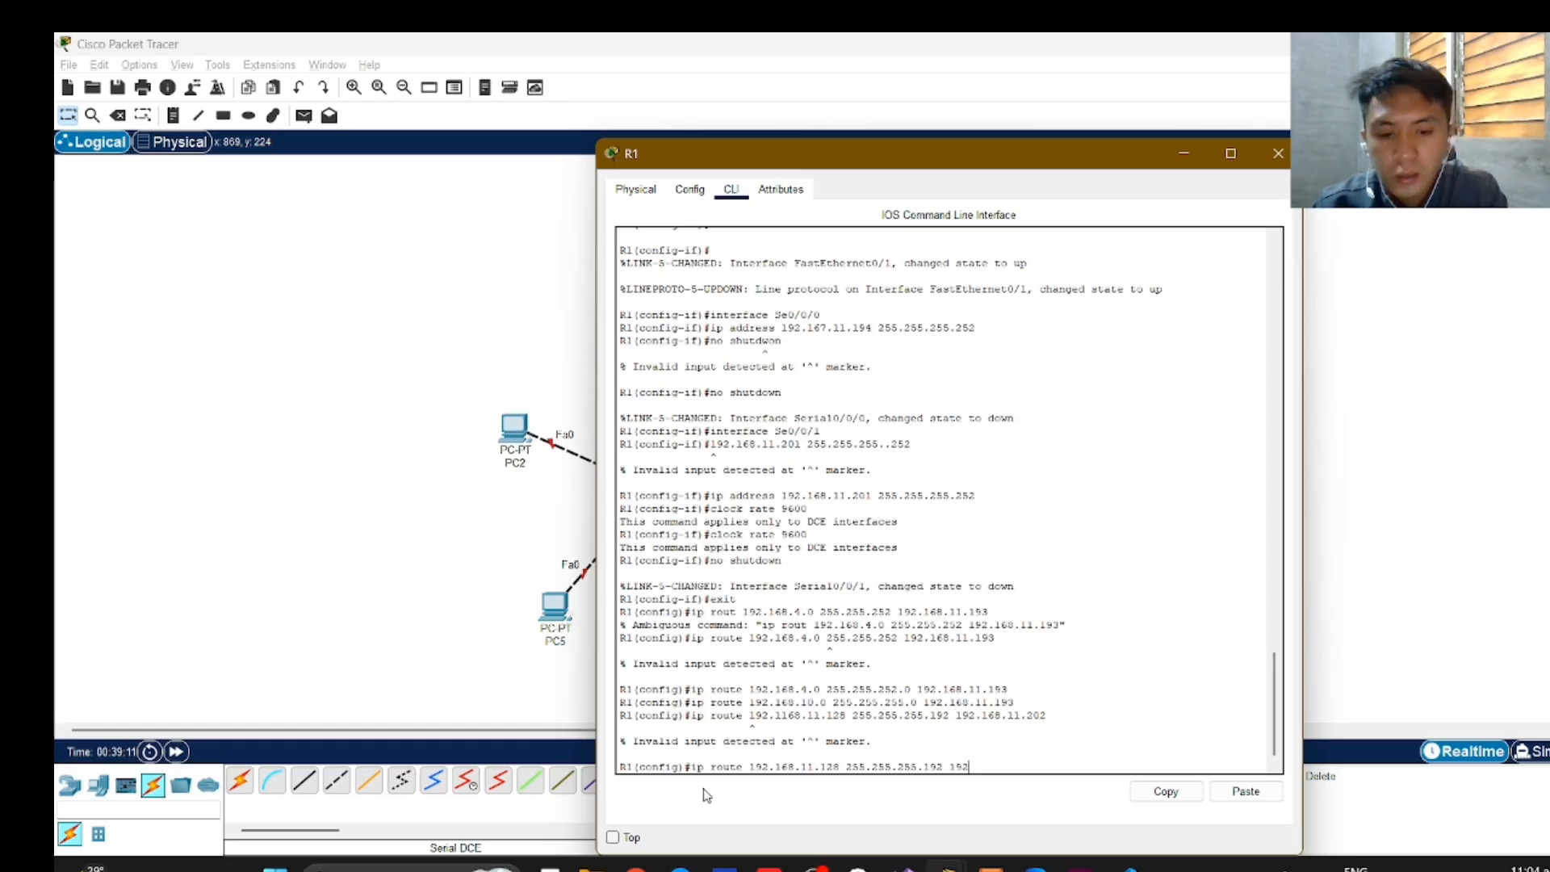
type(".11")
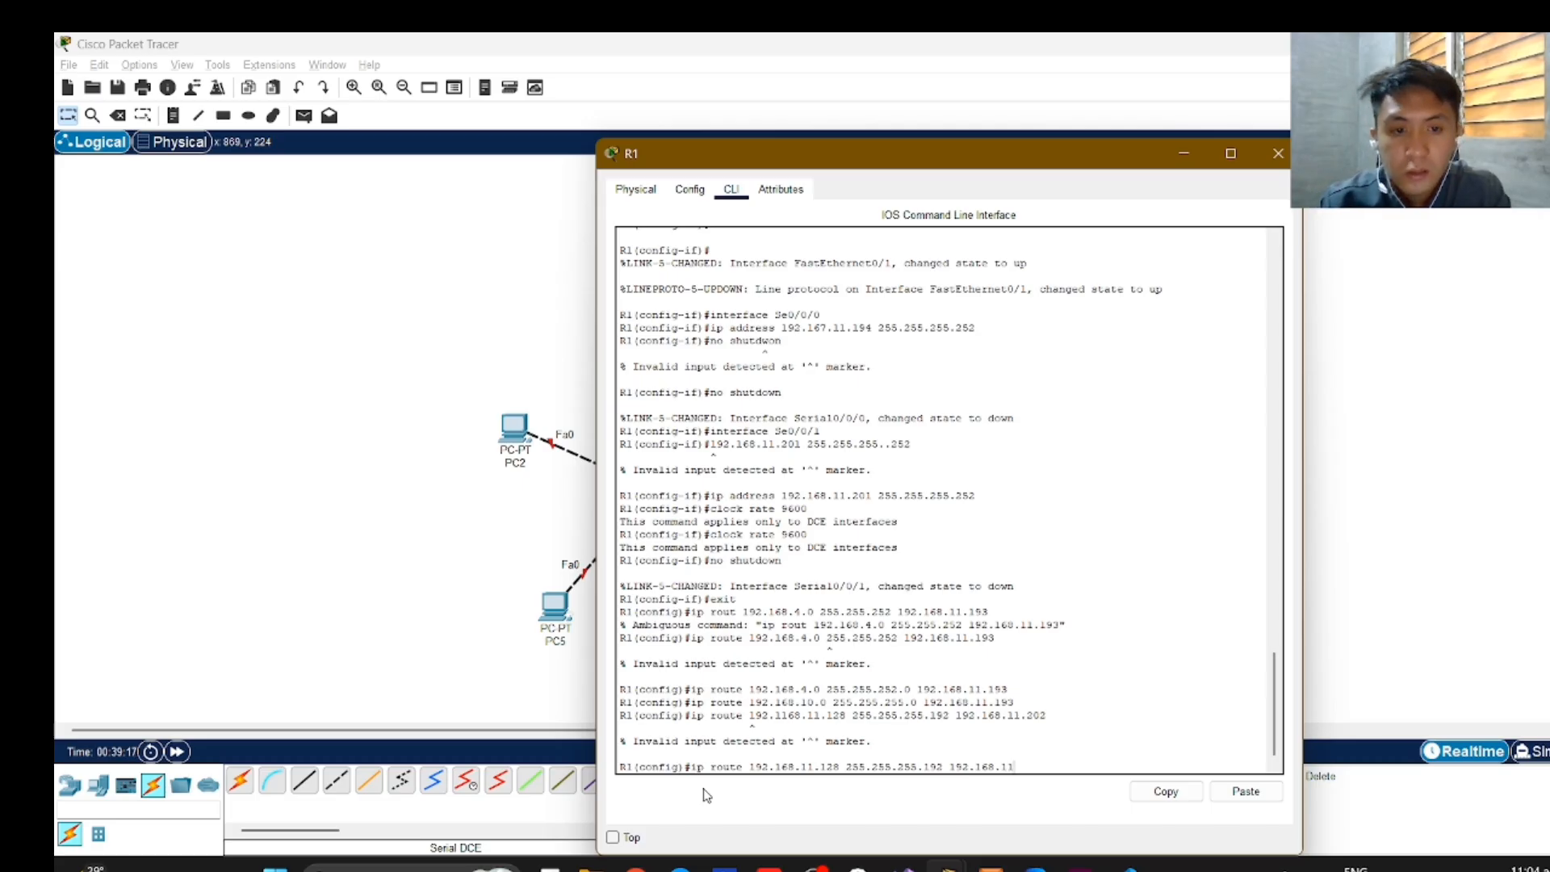
type(".202")
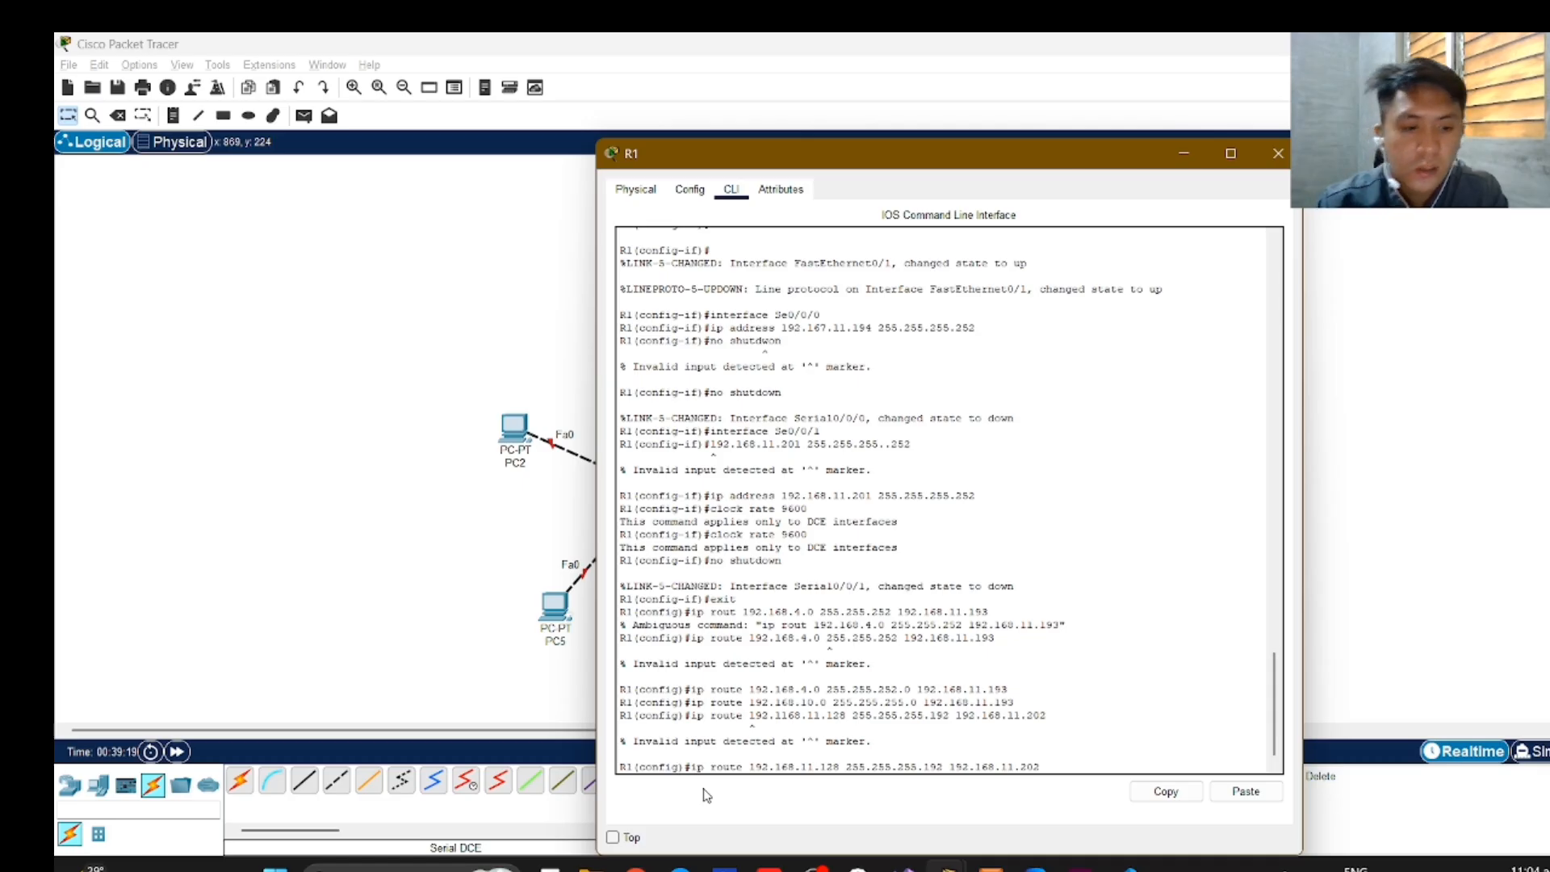
key("Return")
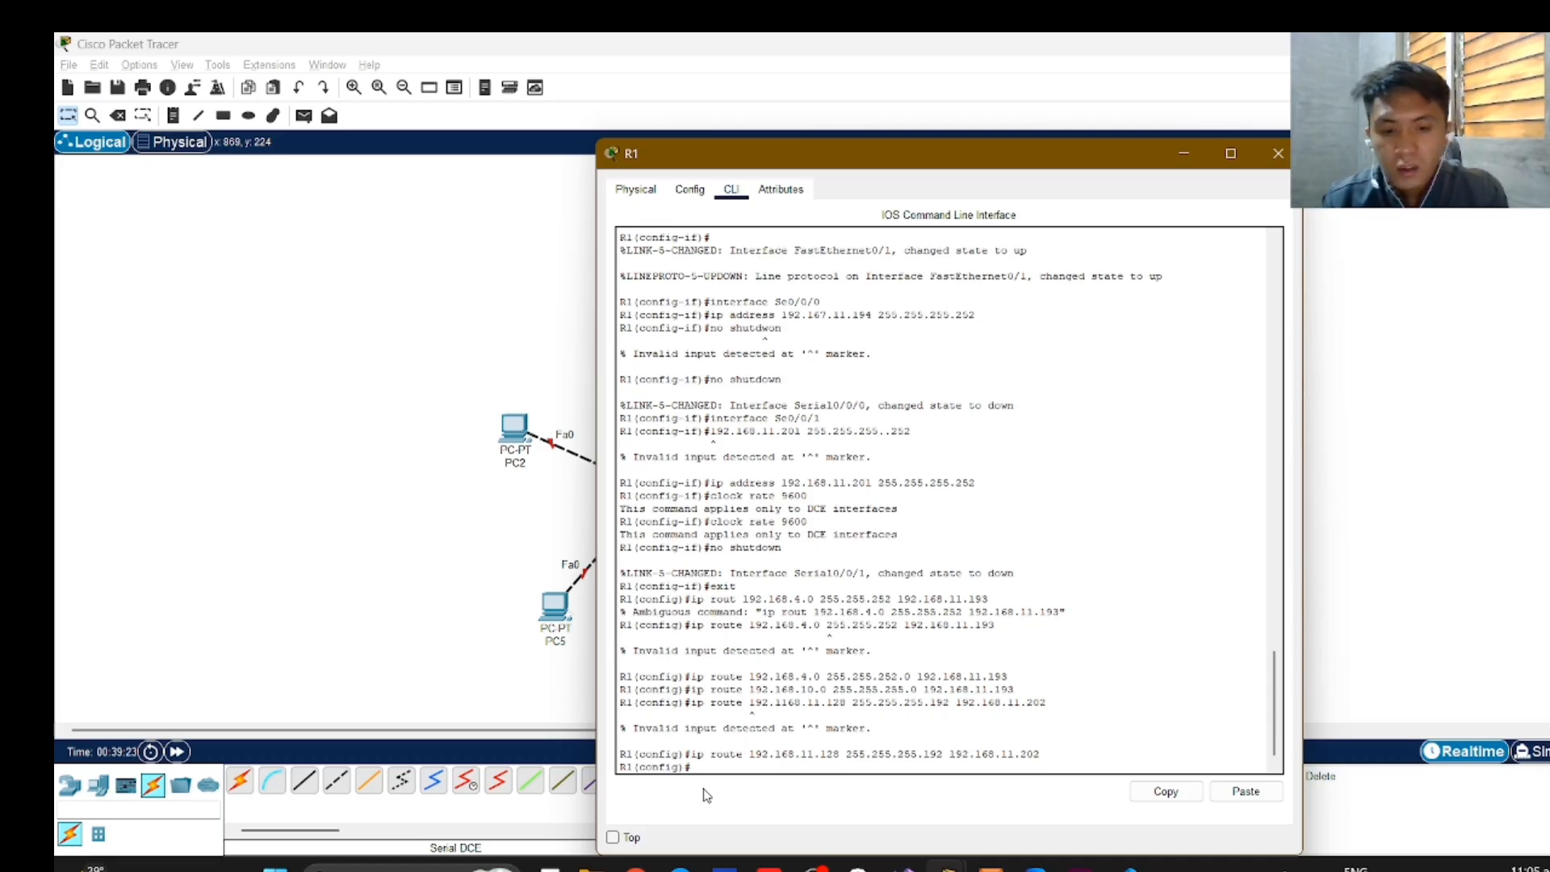
Add a static route on R1 to the 192.168.0.0 network with "ip route 192.168.0.0 255.255.252.0 192.168.11.202".
type("ip ro")
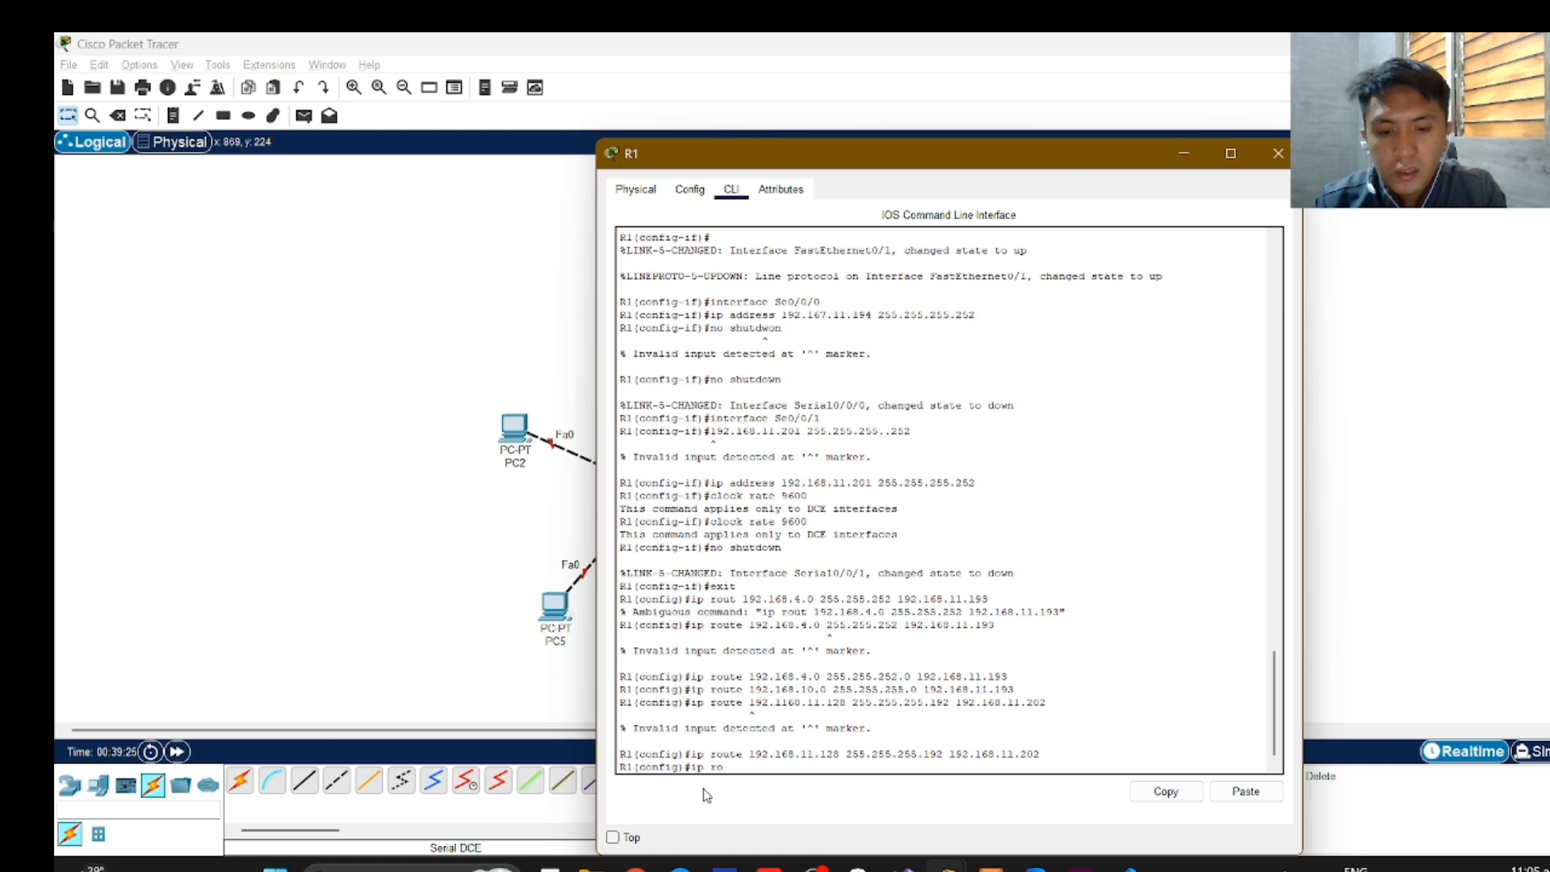
type("oute")
key("BackSpace")
key("BackSpace")
key("BackSpace")
key("BackSpace")
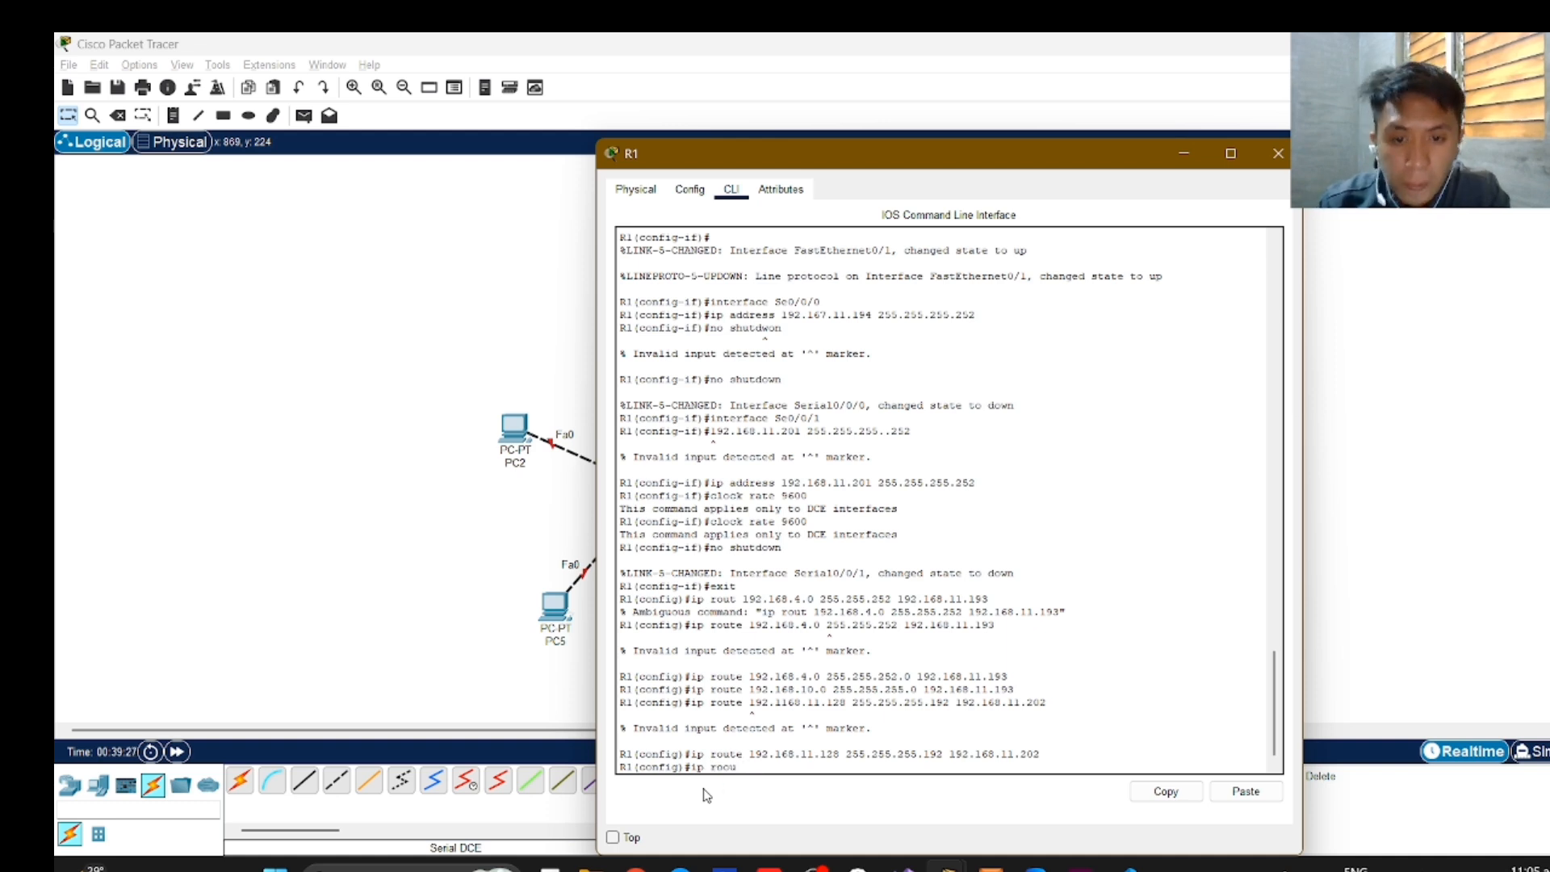
type("ute")
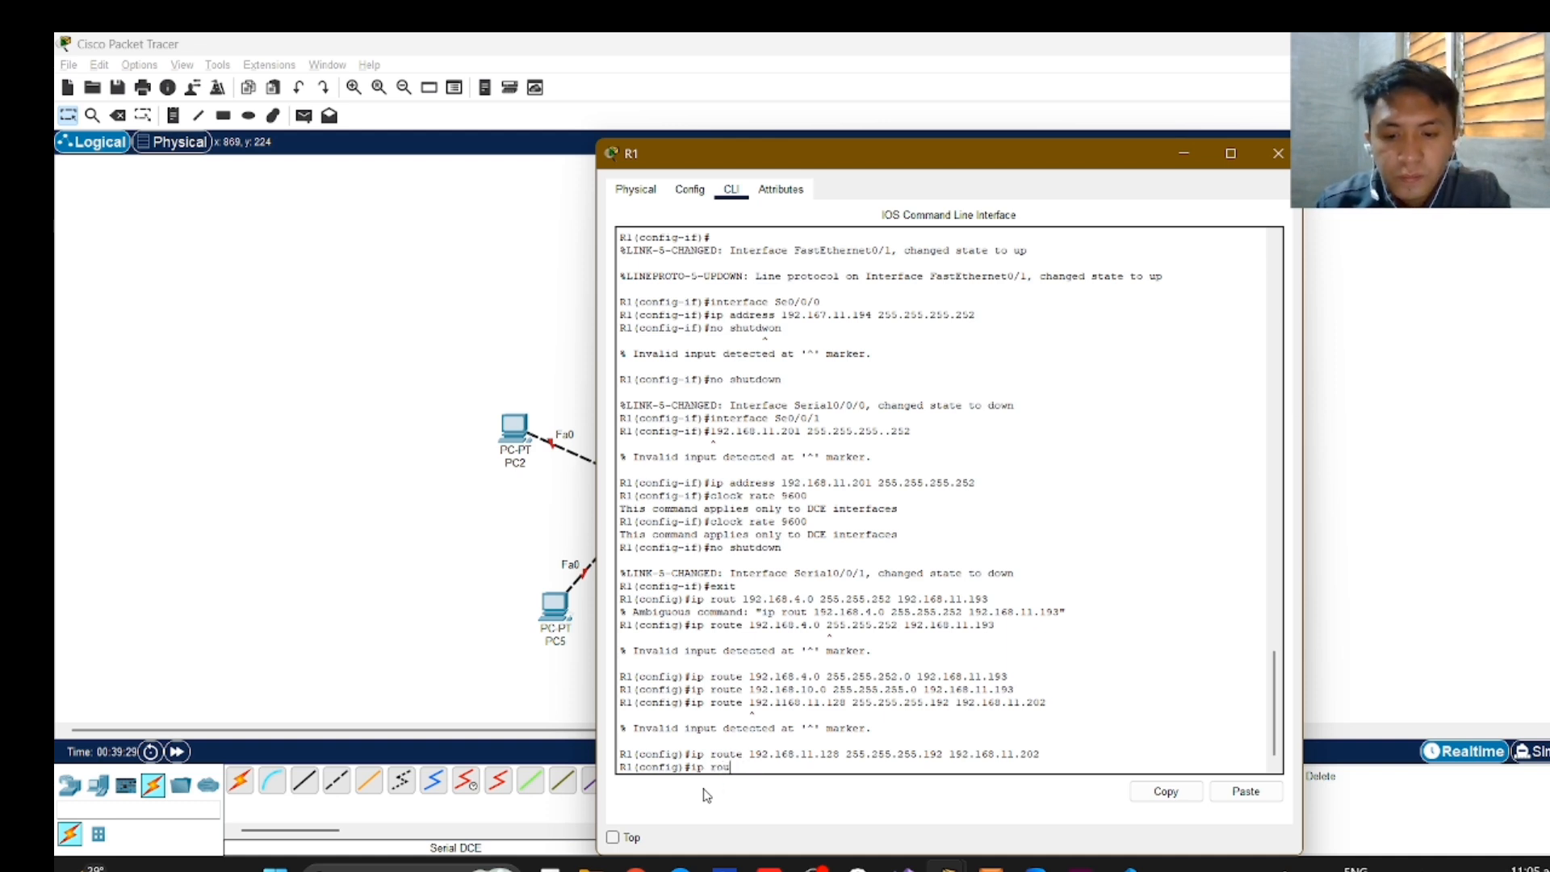
type(" 192")
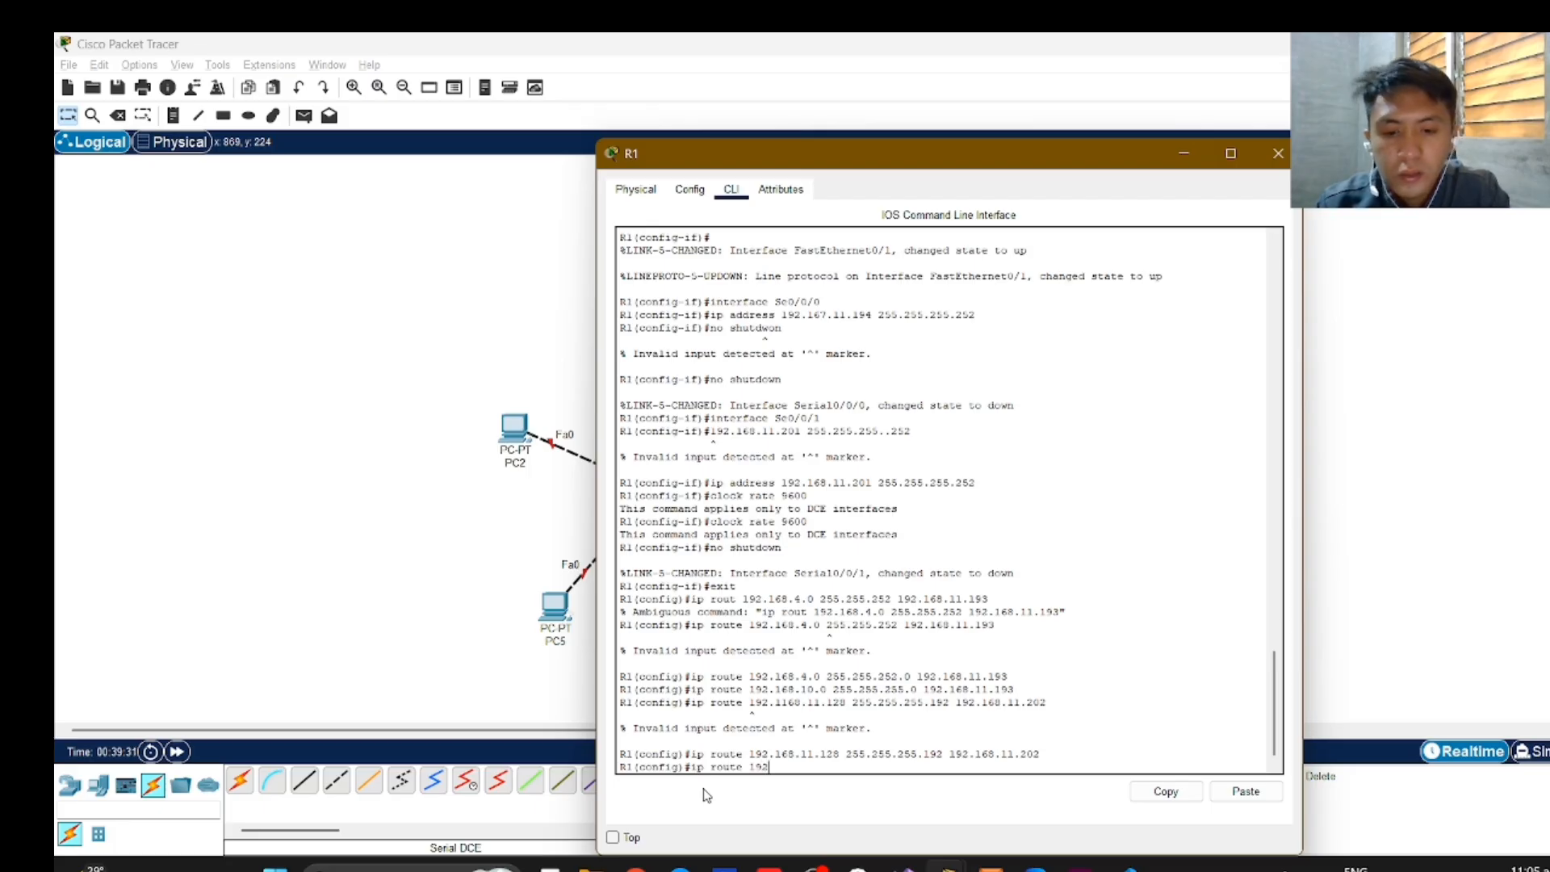
type(".168.0.")
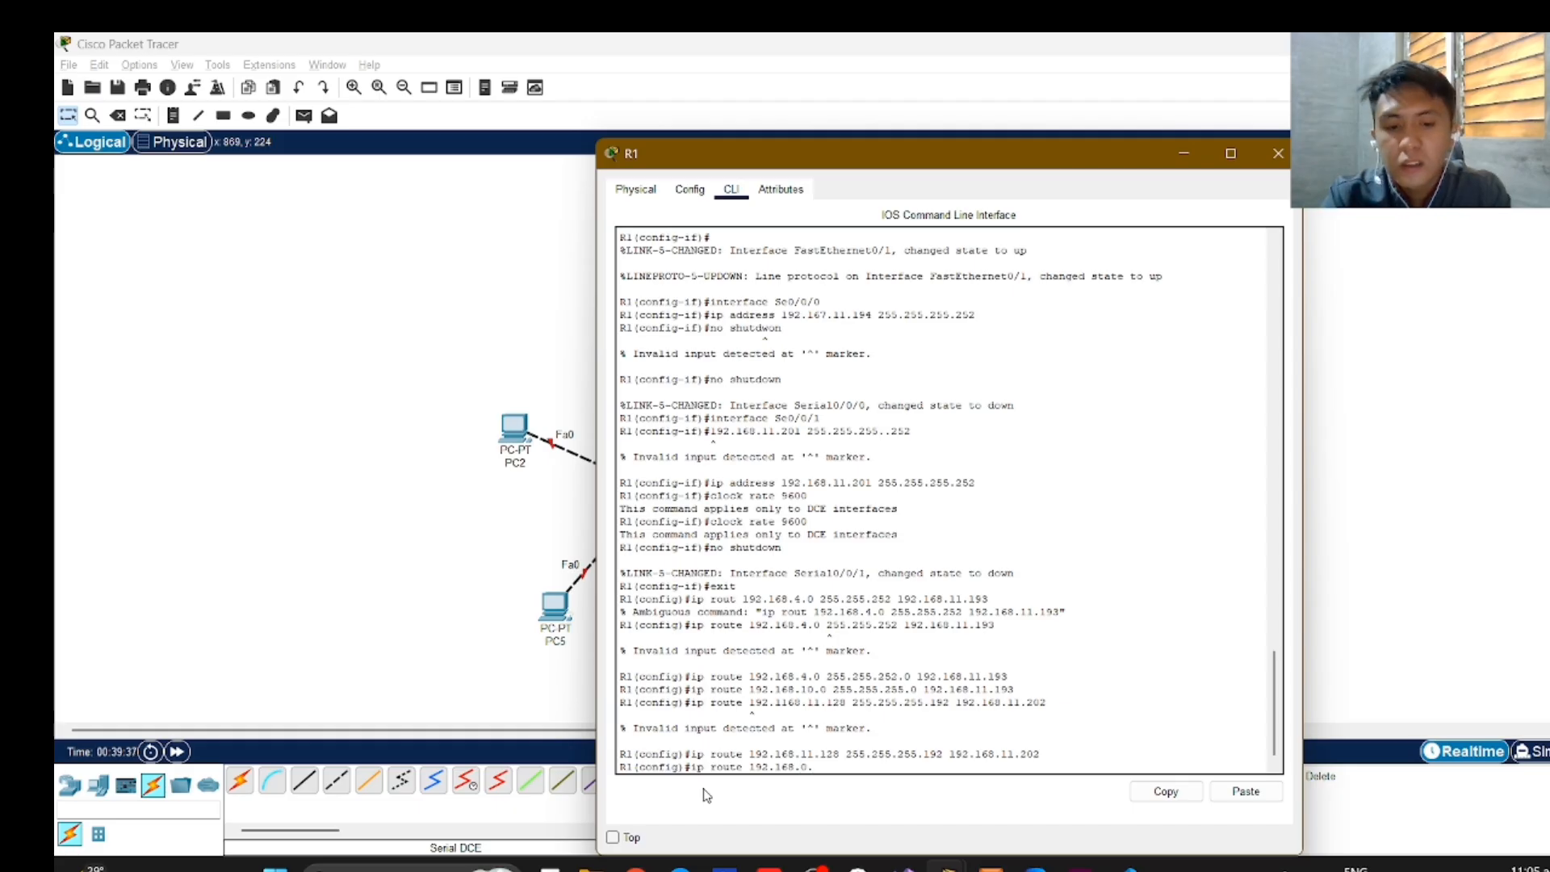
type("0 2")
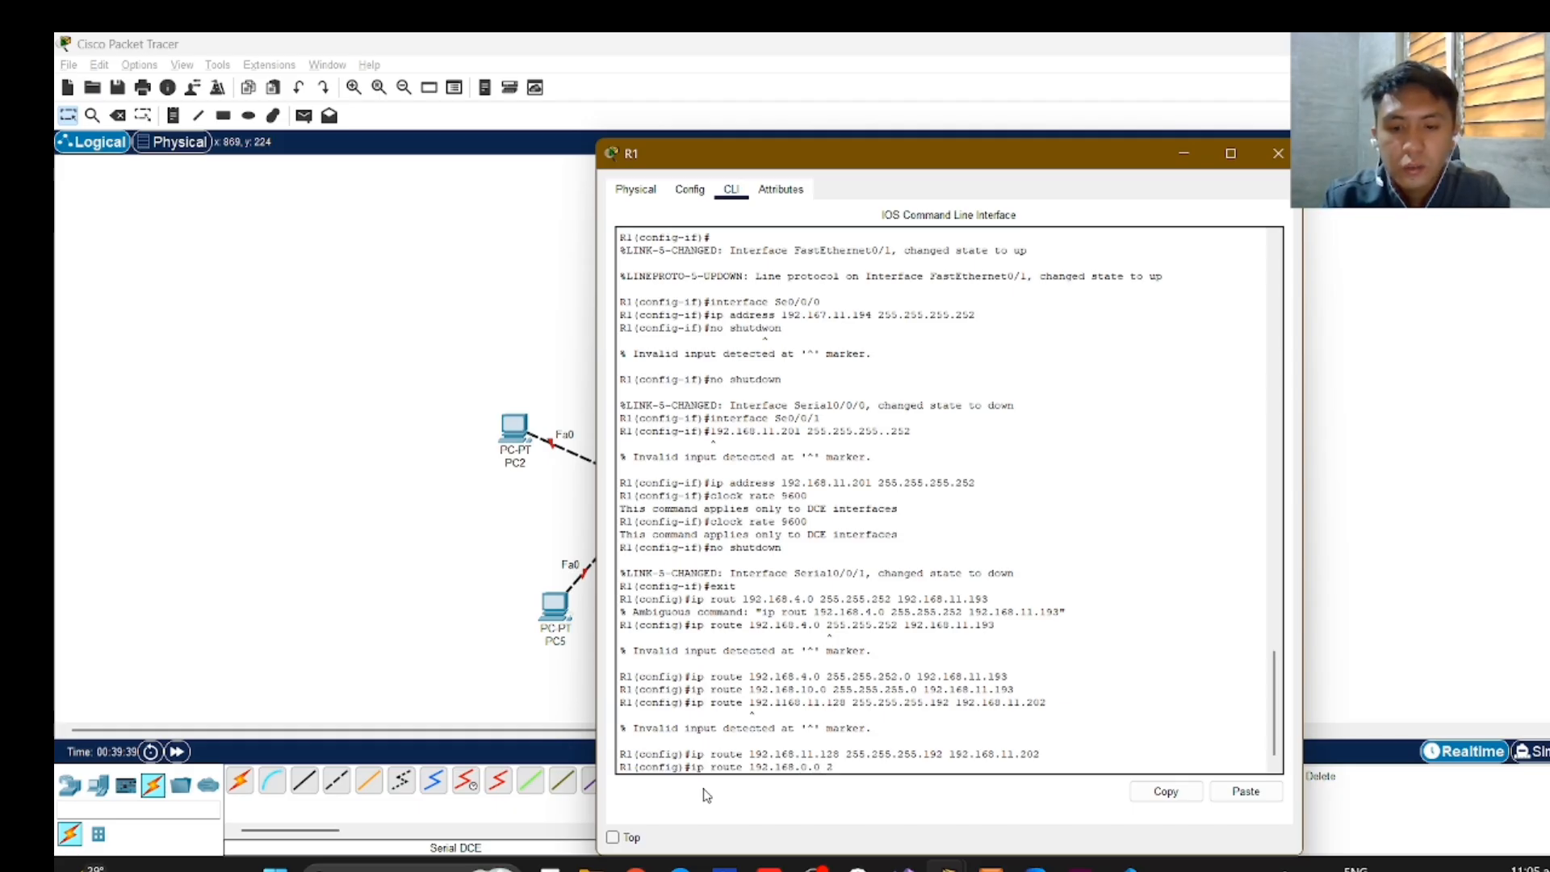
type("55.255.")
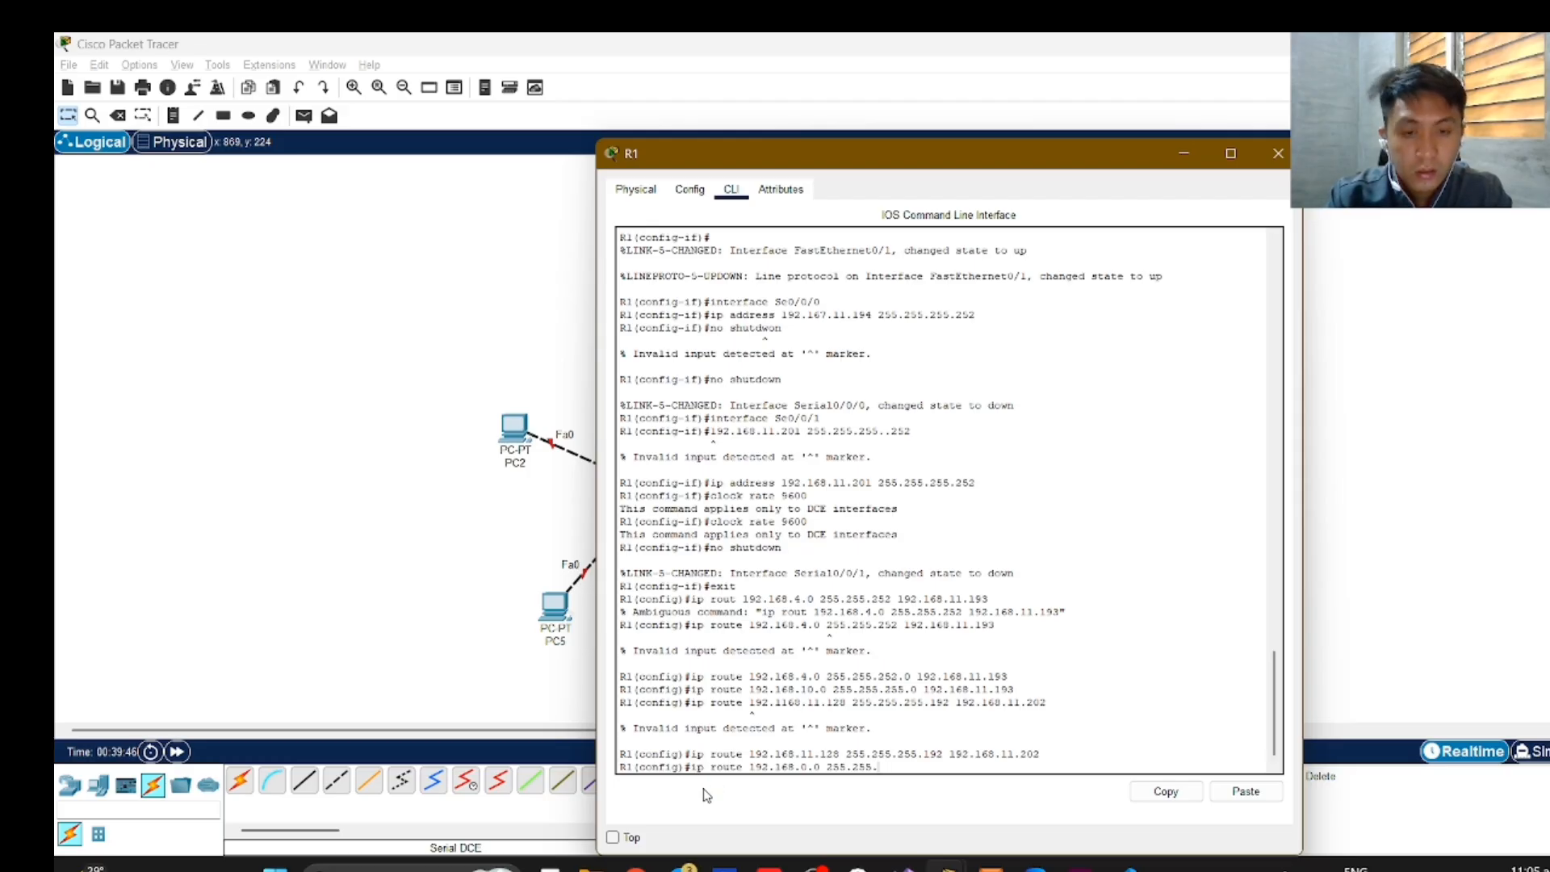
type("2")
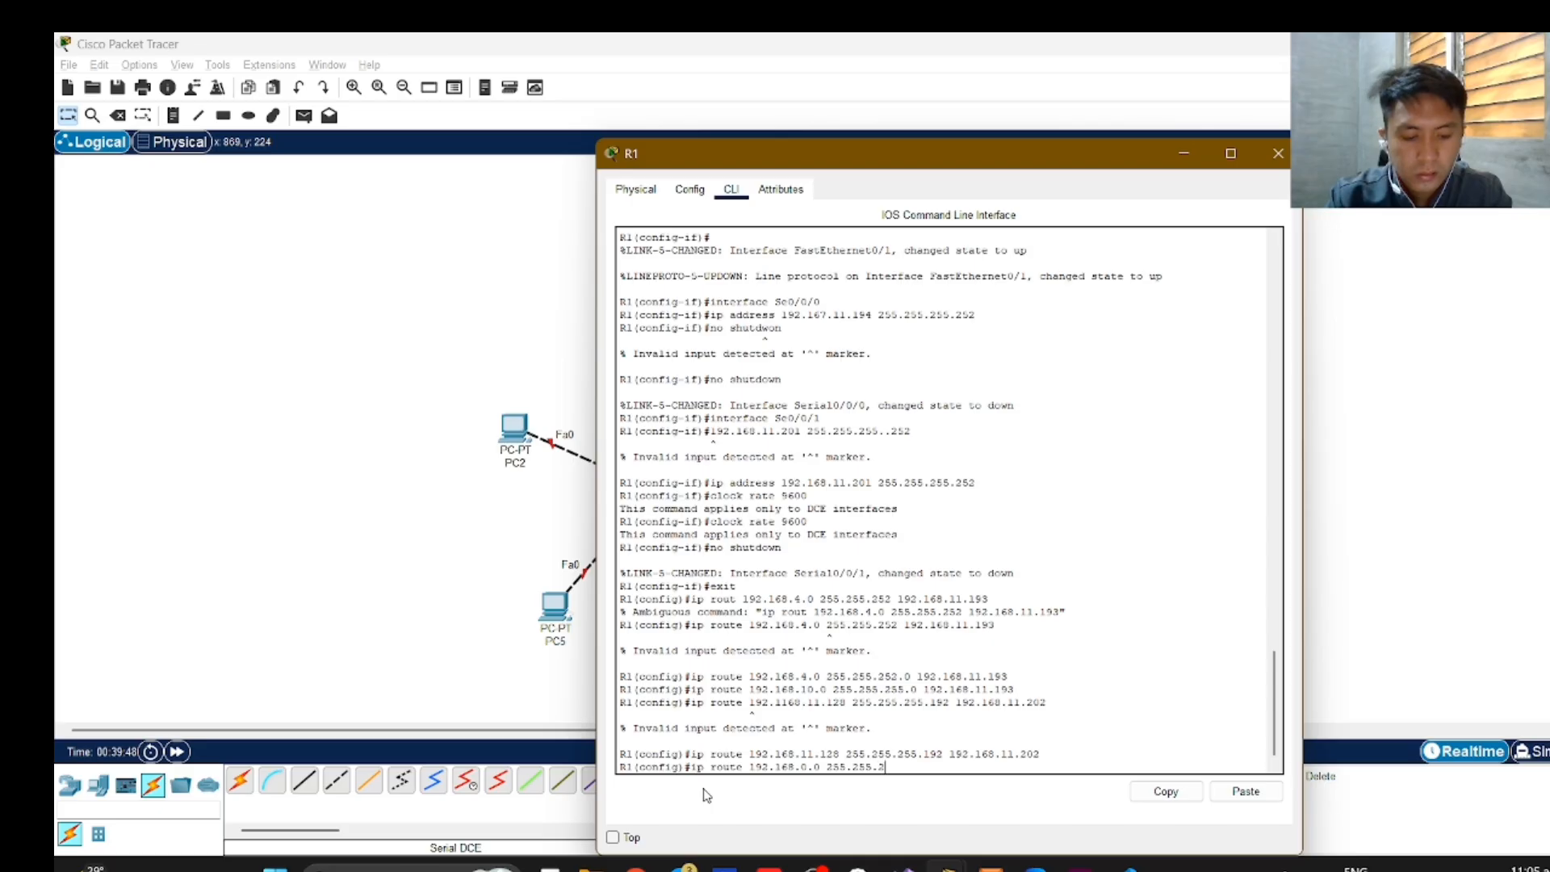
type("52.")
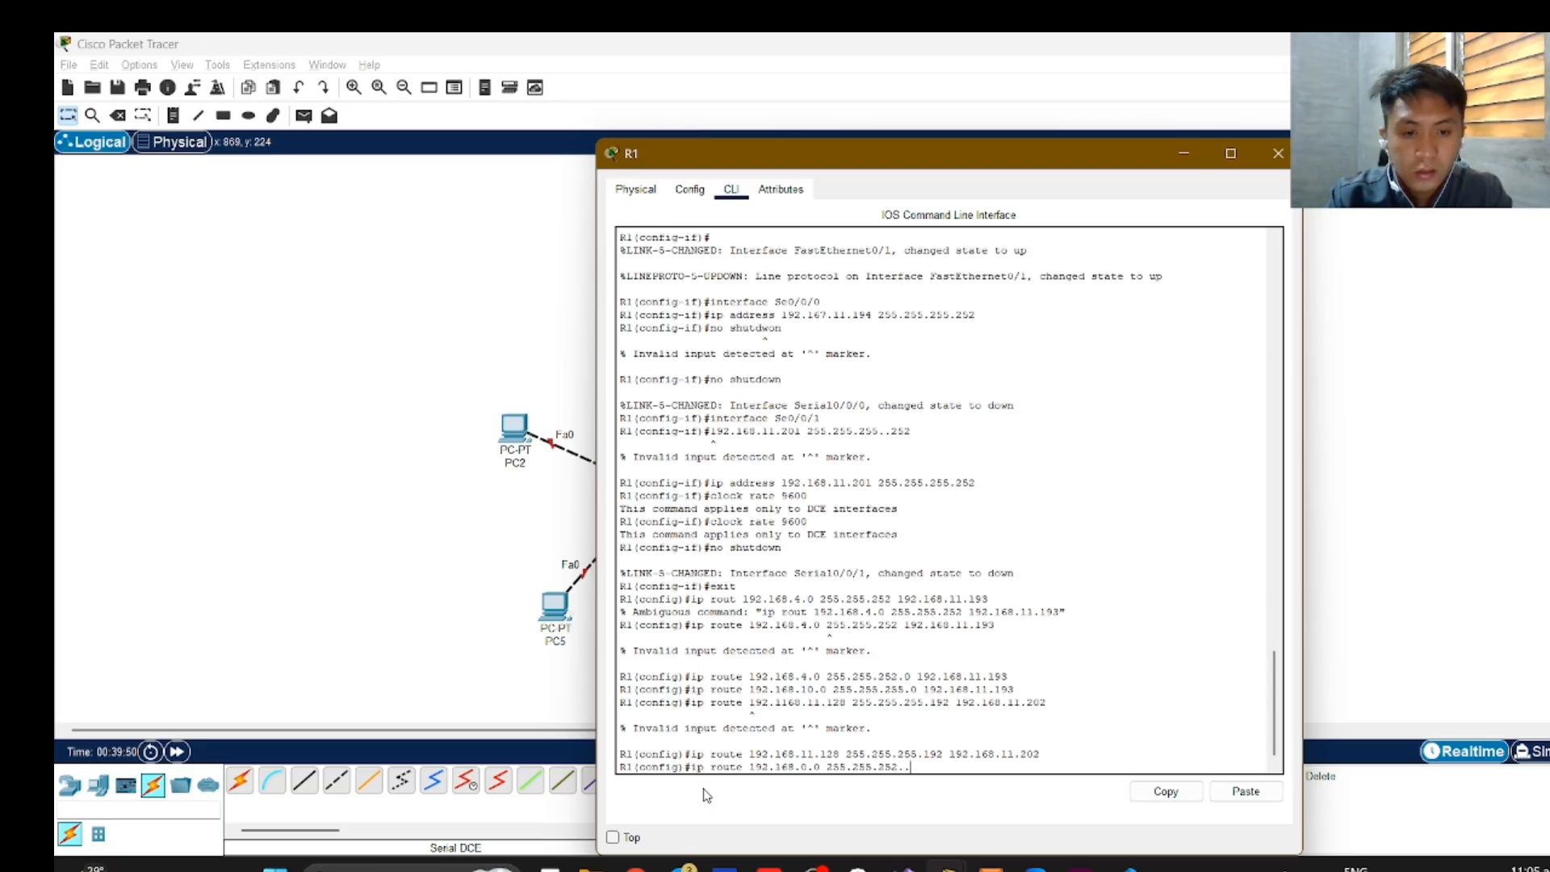
type("0")
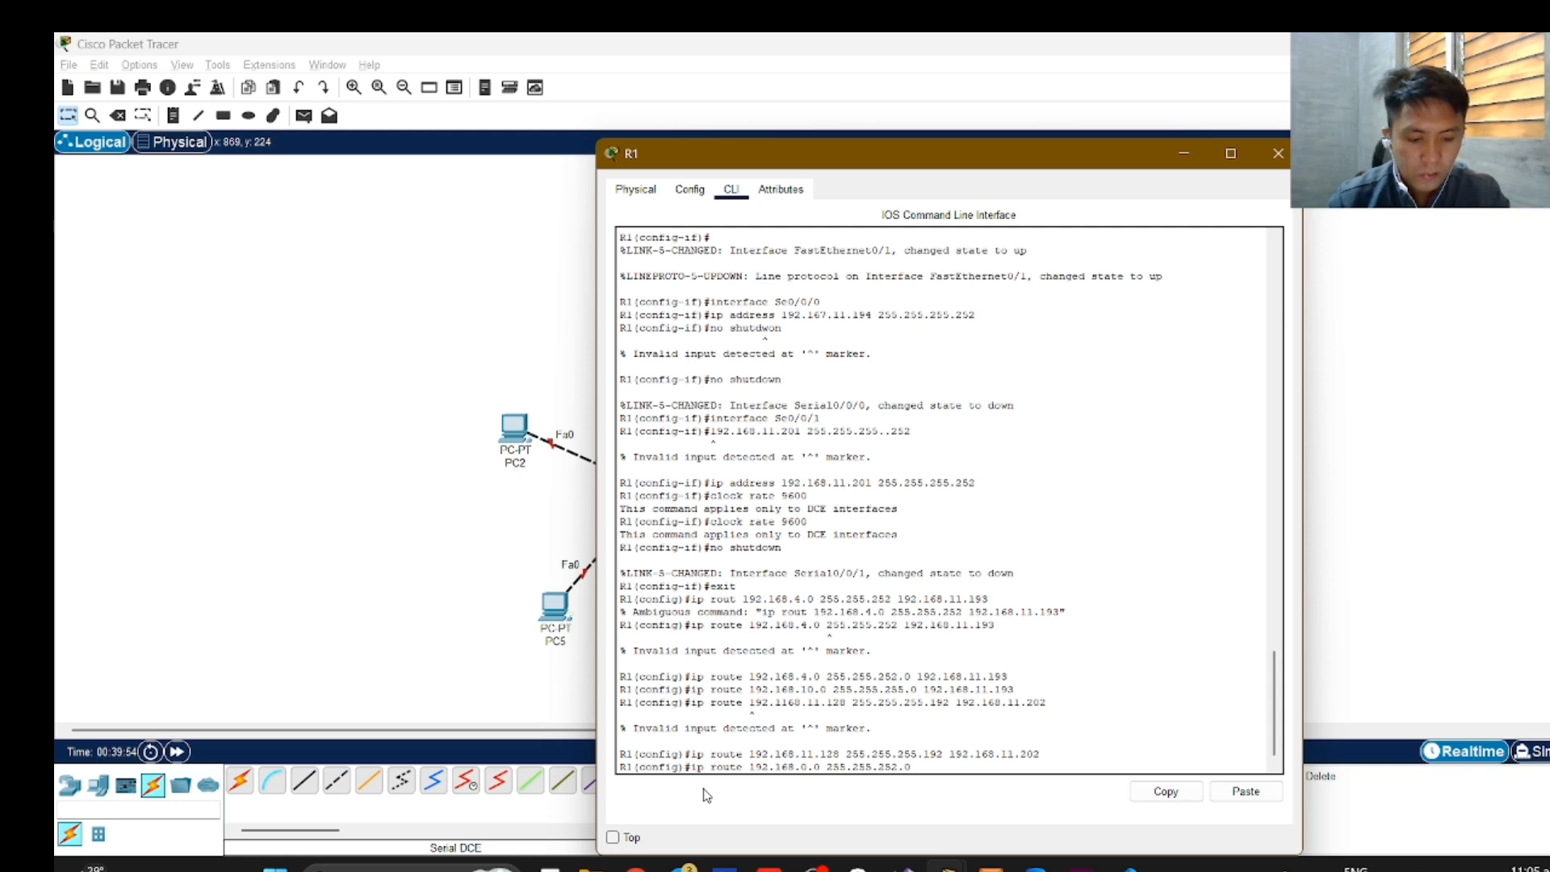
type(" 1")
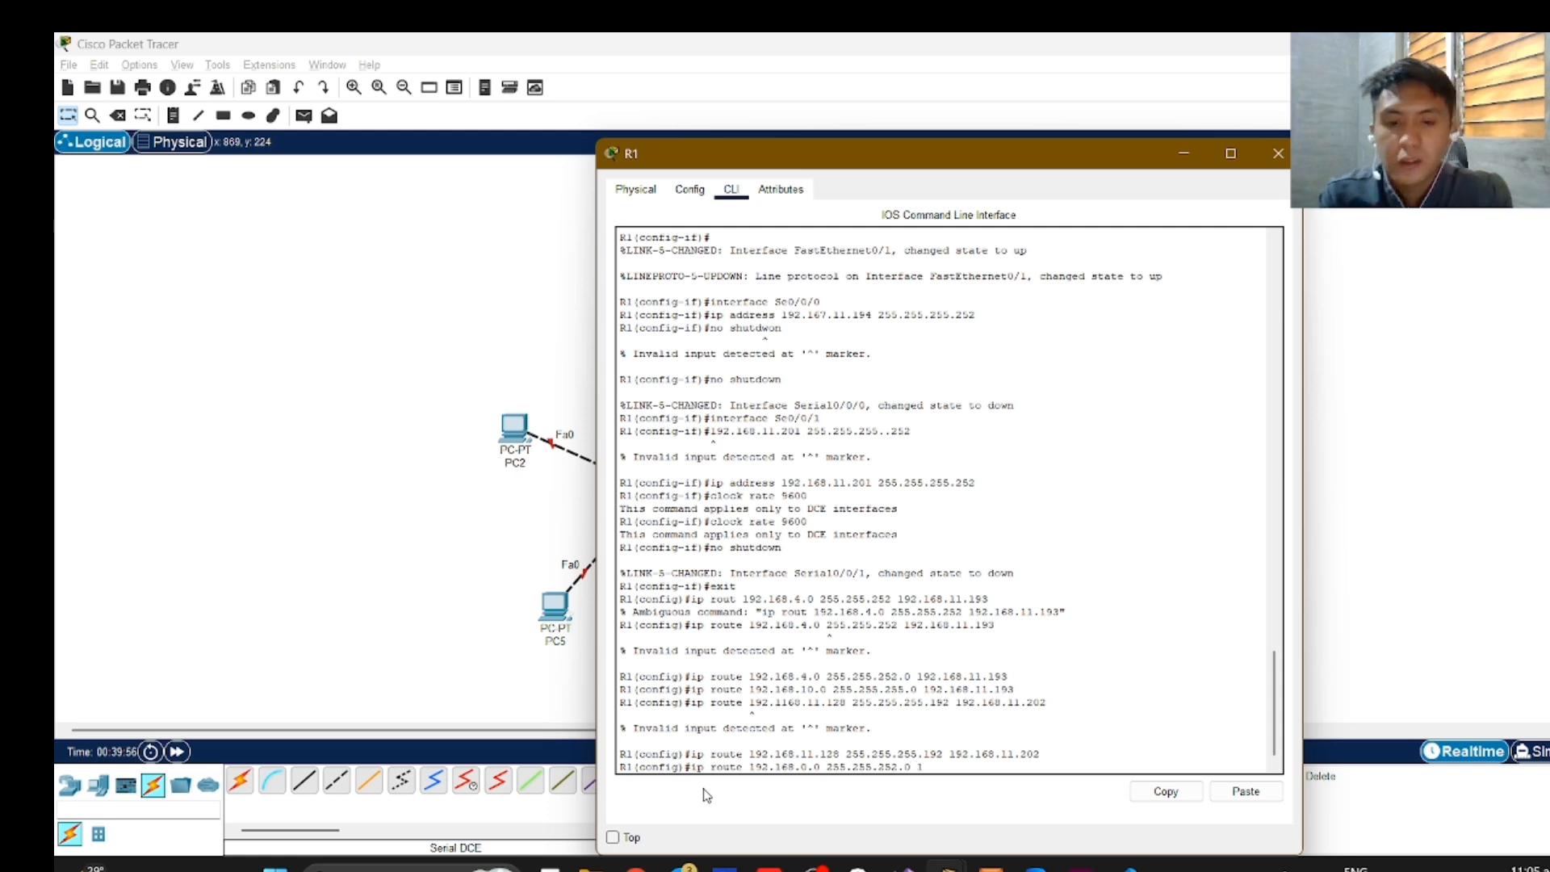
type("92.168.")
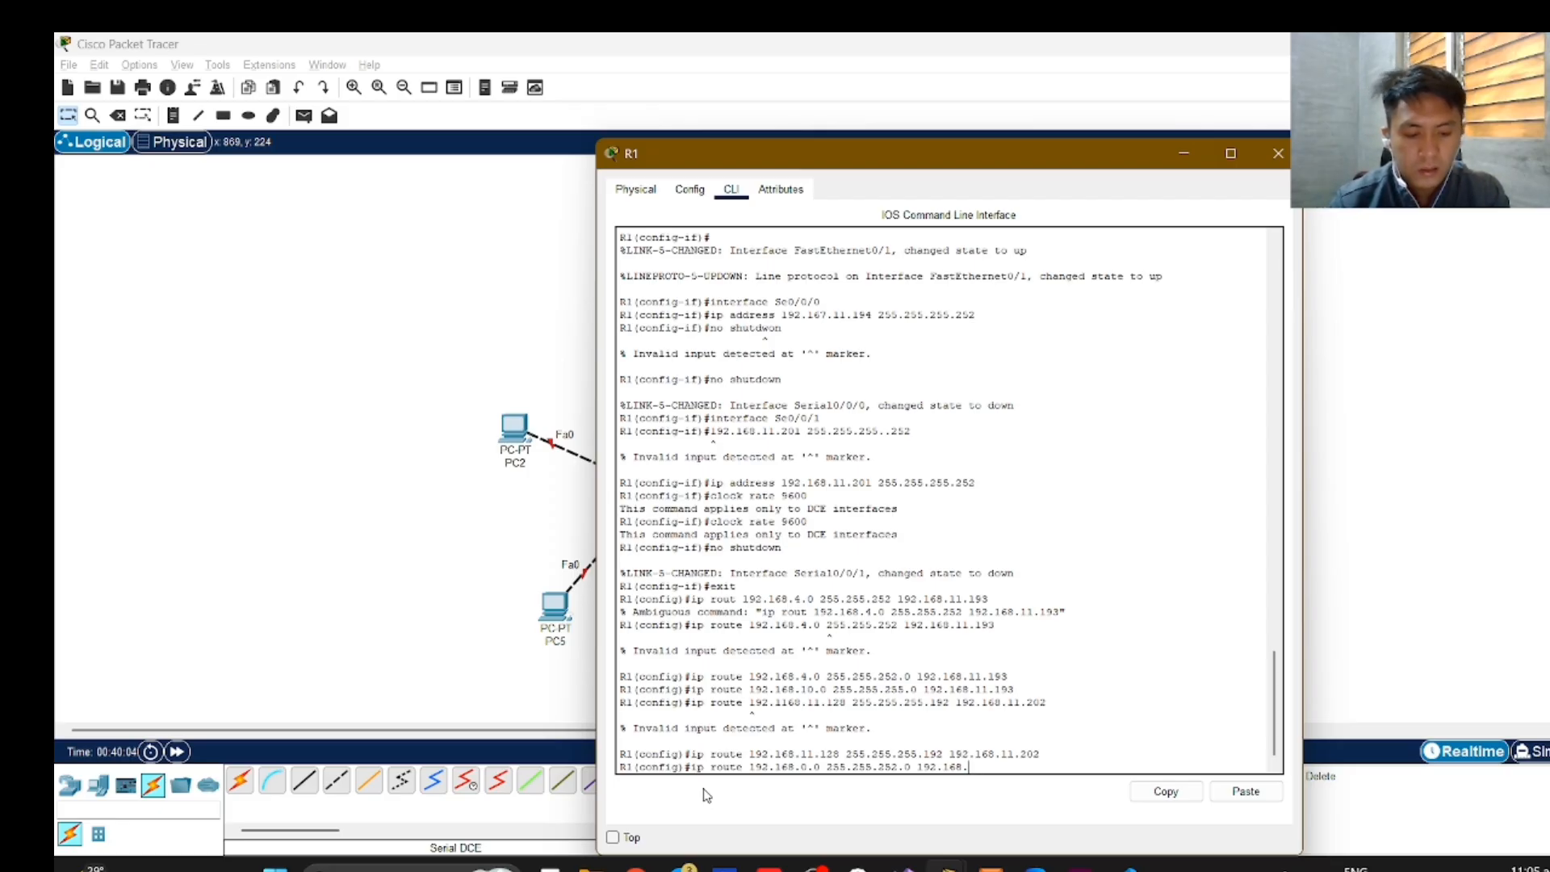
type("11")
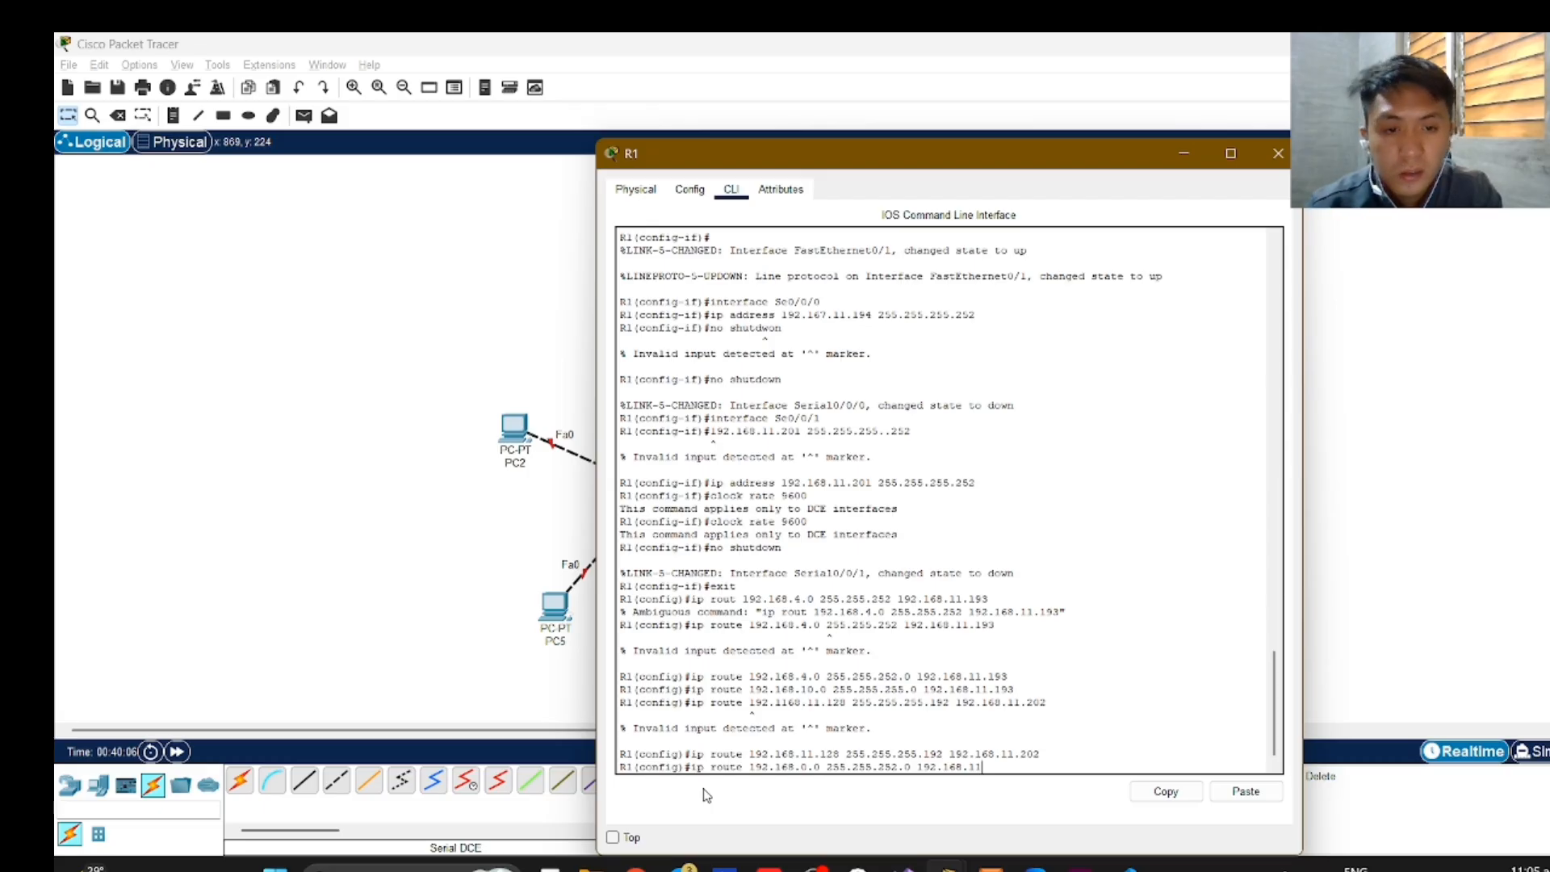
type(".202")
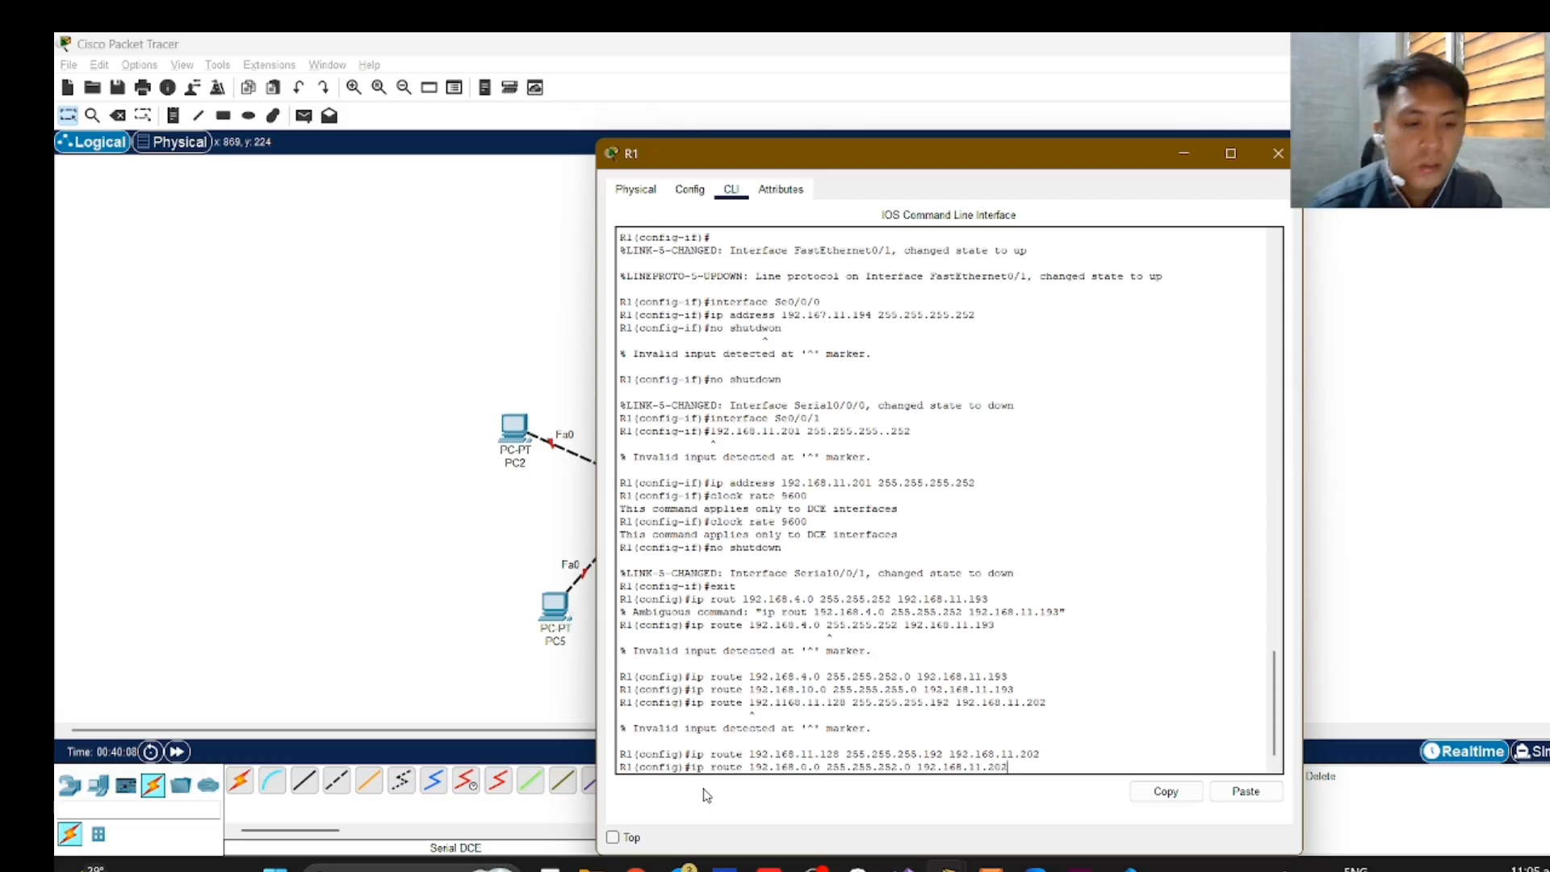
key("Return")
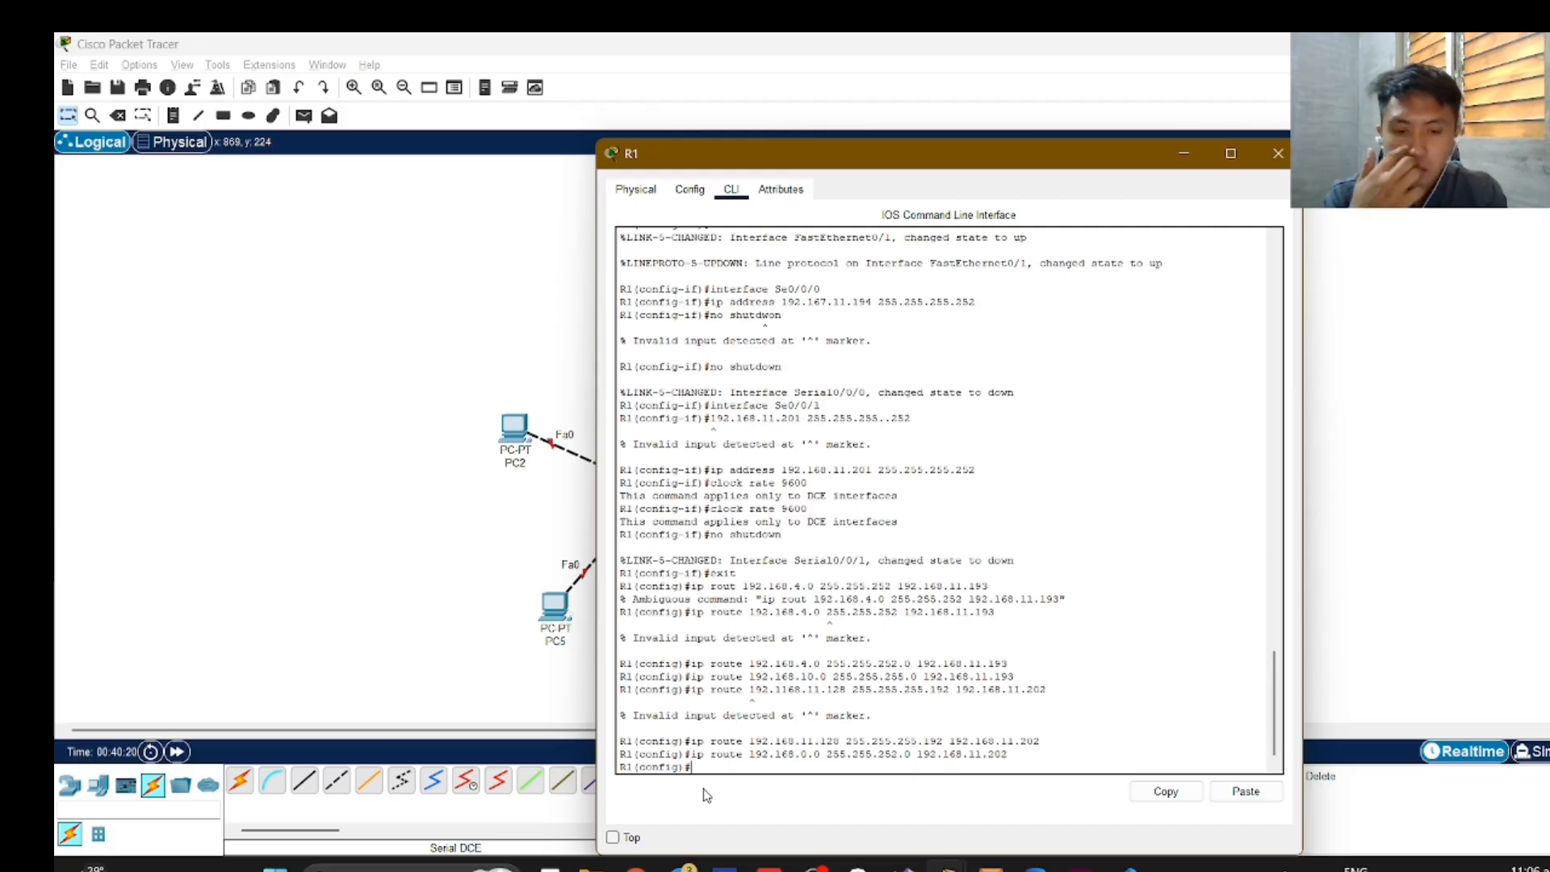
Try to add a default route on R1 by submitting "ip route 0.0.0.0.0.0.0.0 192.168.11.193".
type("ip rout")
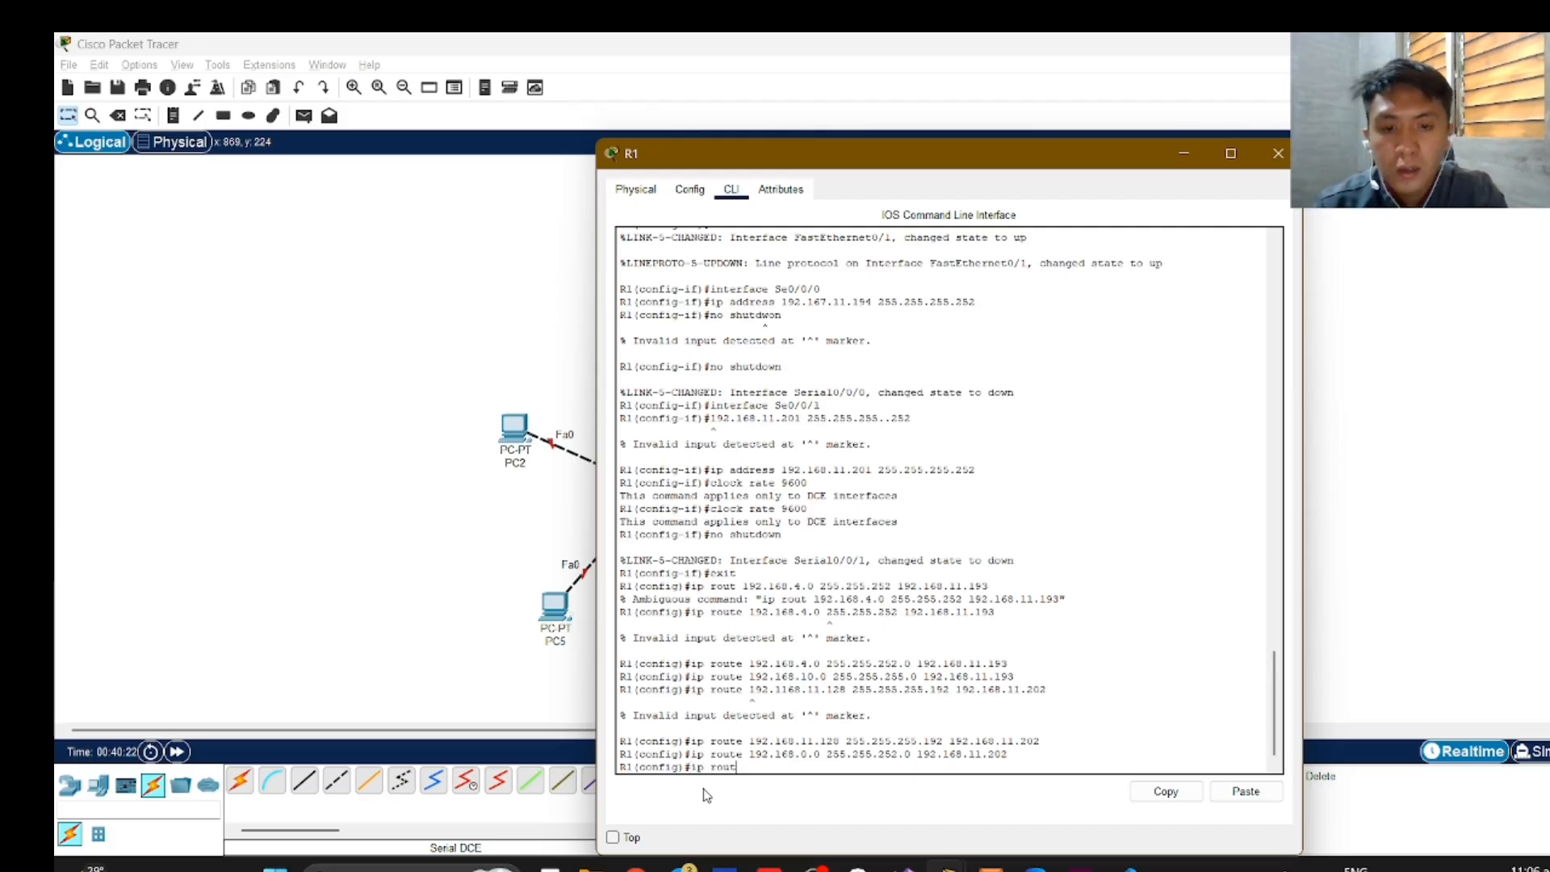
type("e 192")
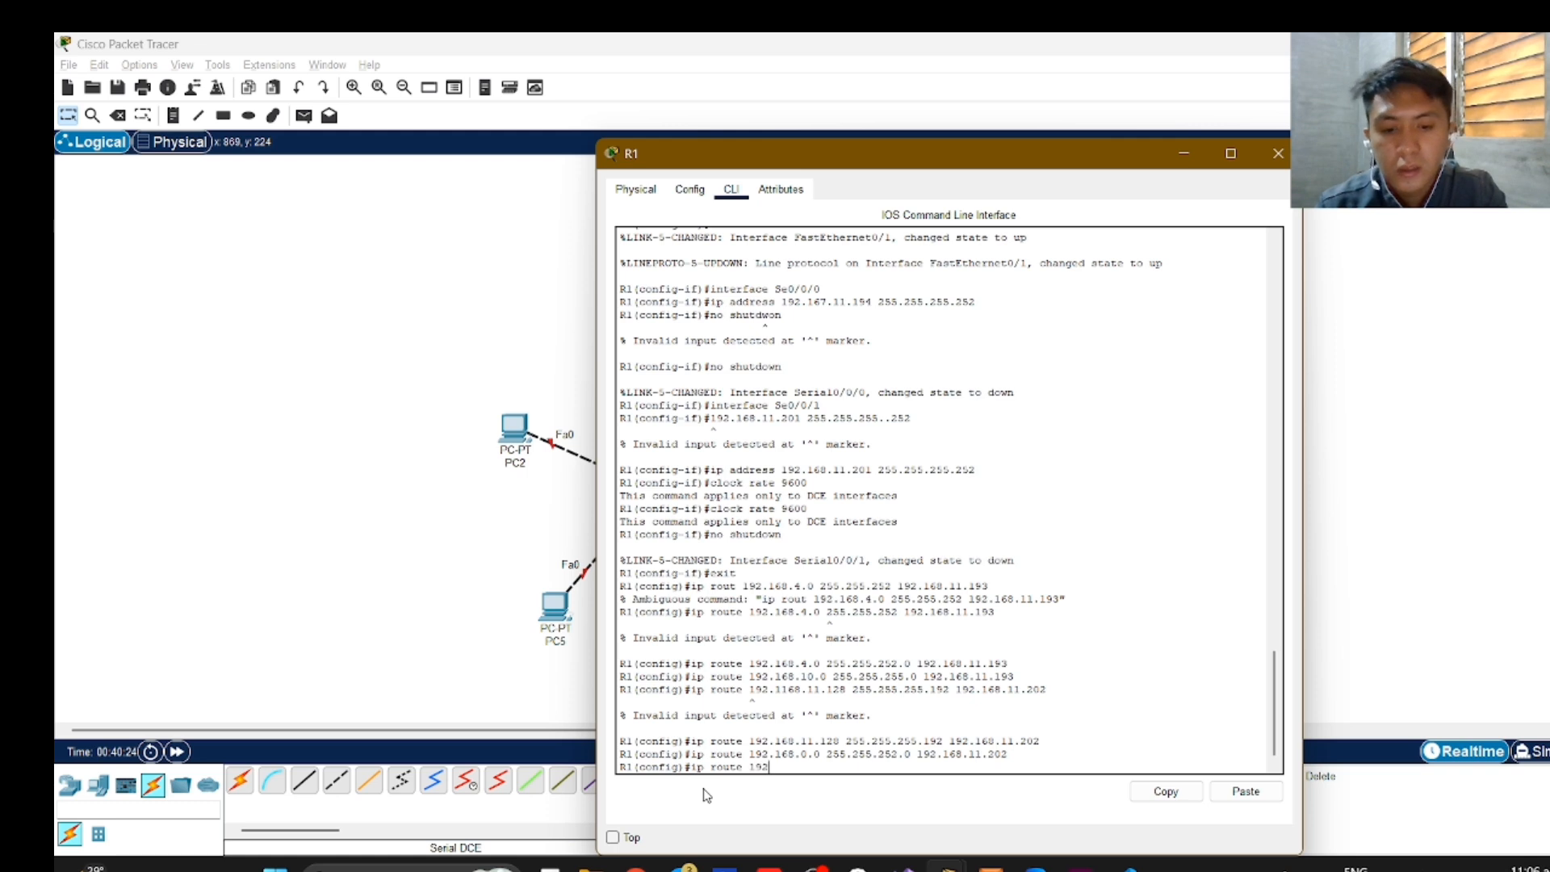
type(".168.")
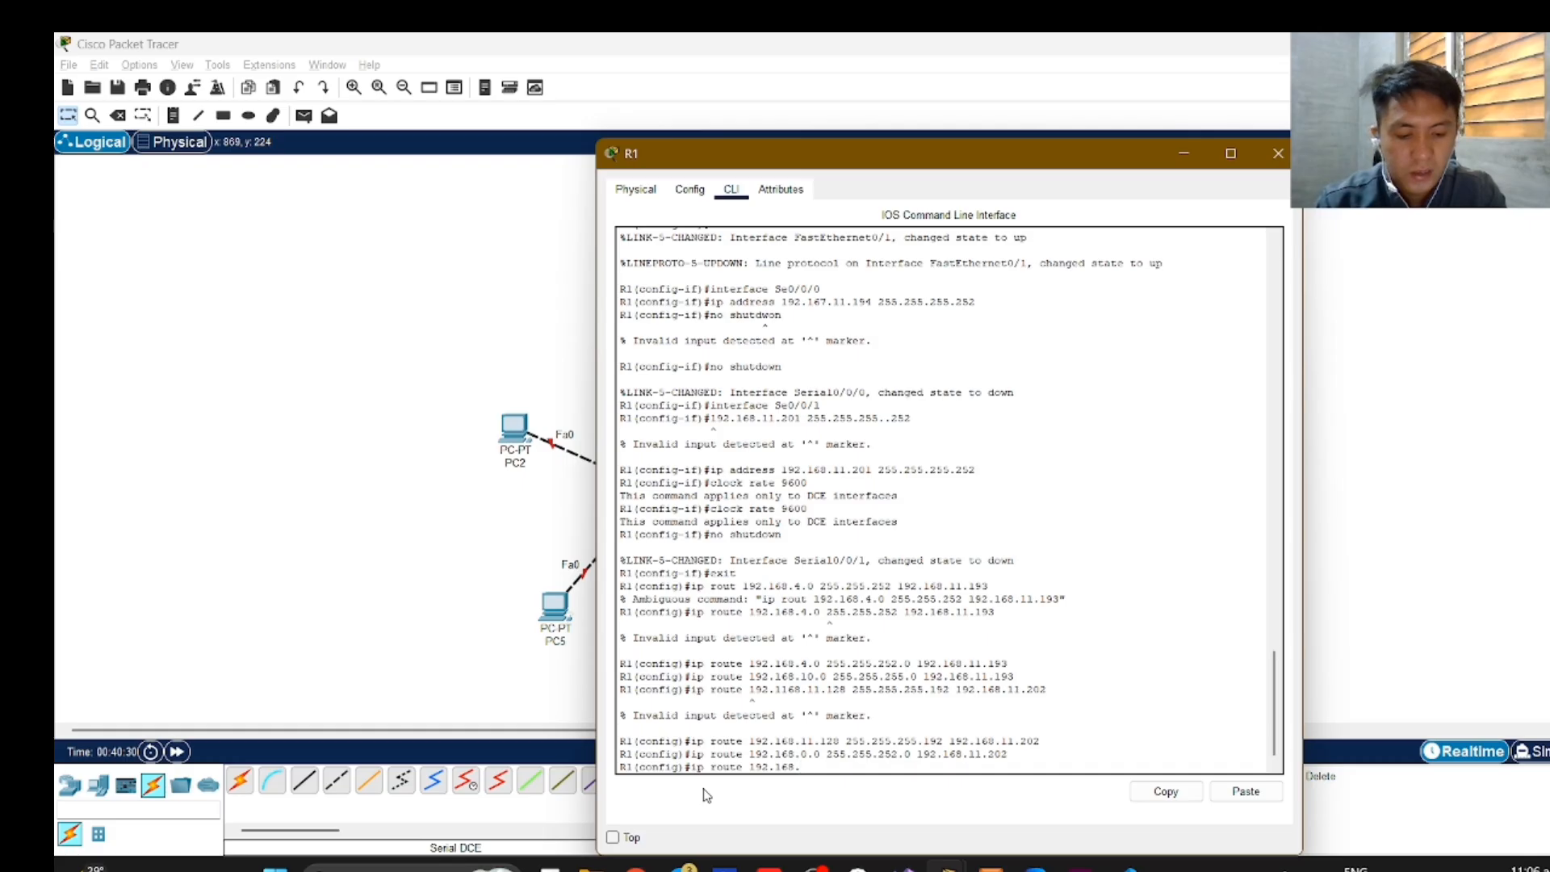
key("BackSpace")
key("BackSpace")
key("BackSpace")
key("BackSpace")
key("BackSpace")
key("BackSpace")
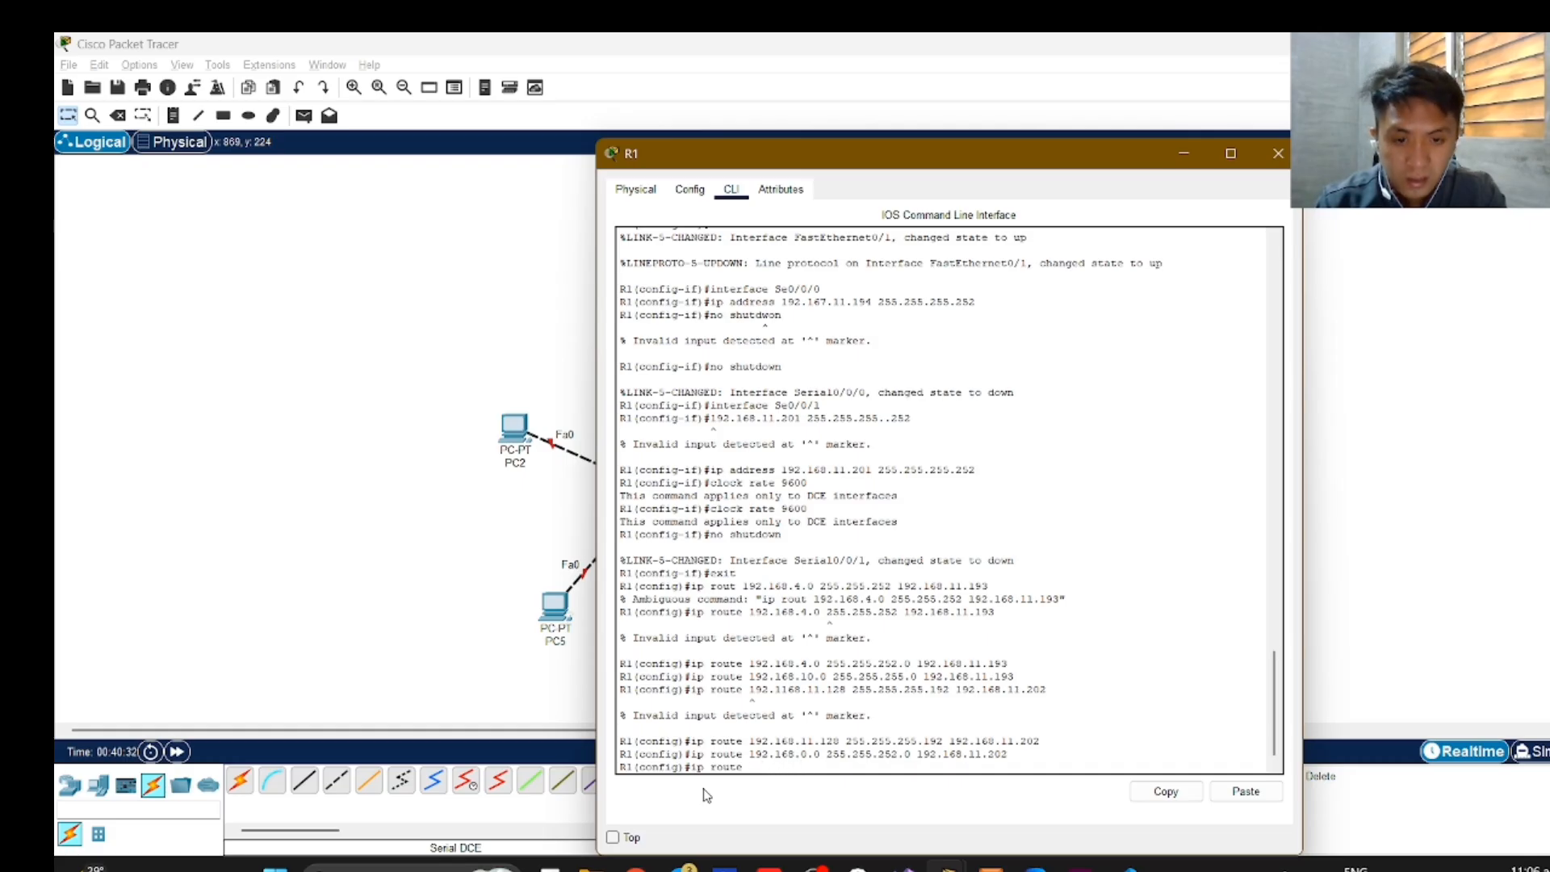
type("0.0.0")
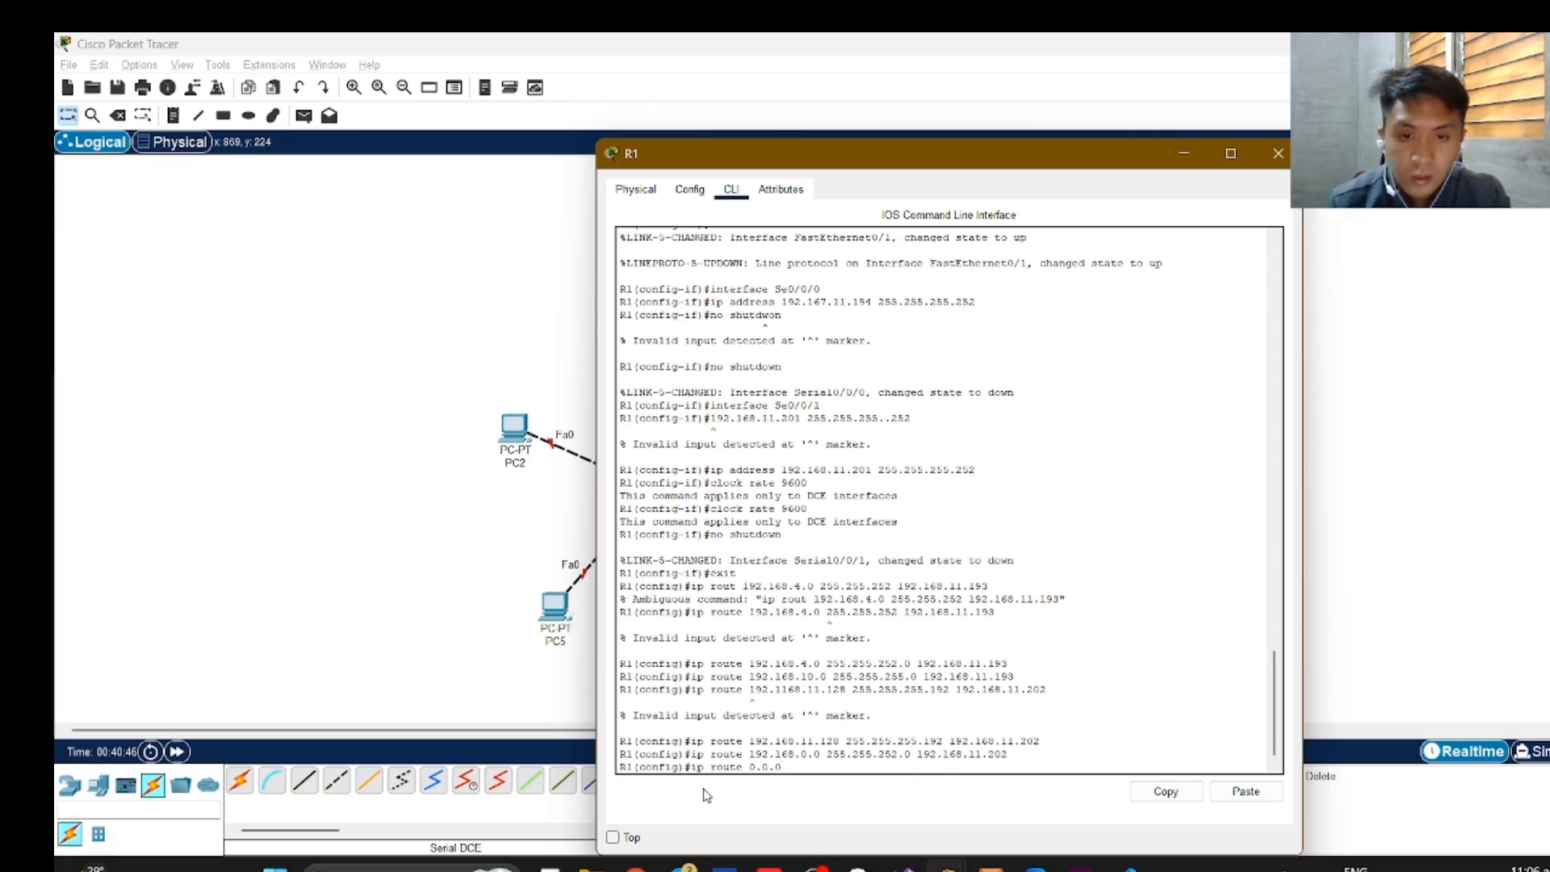
type(".0.0.0")
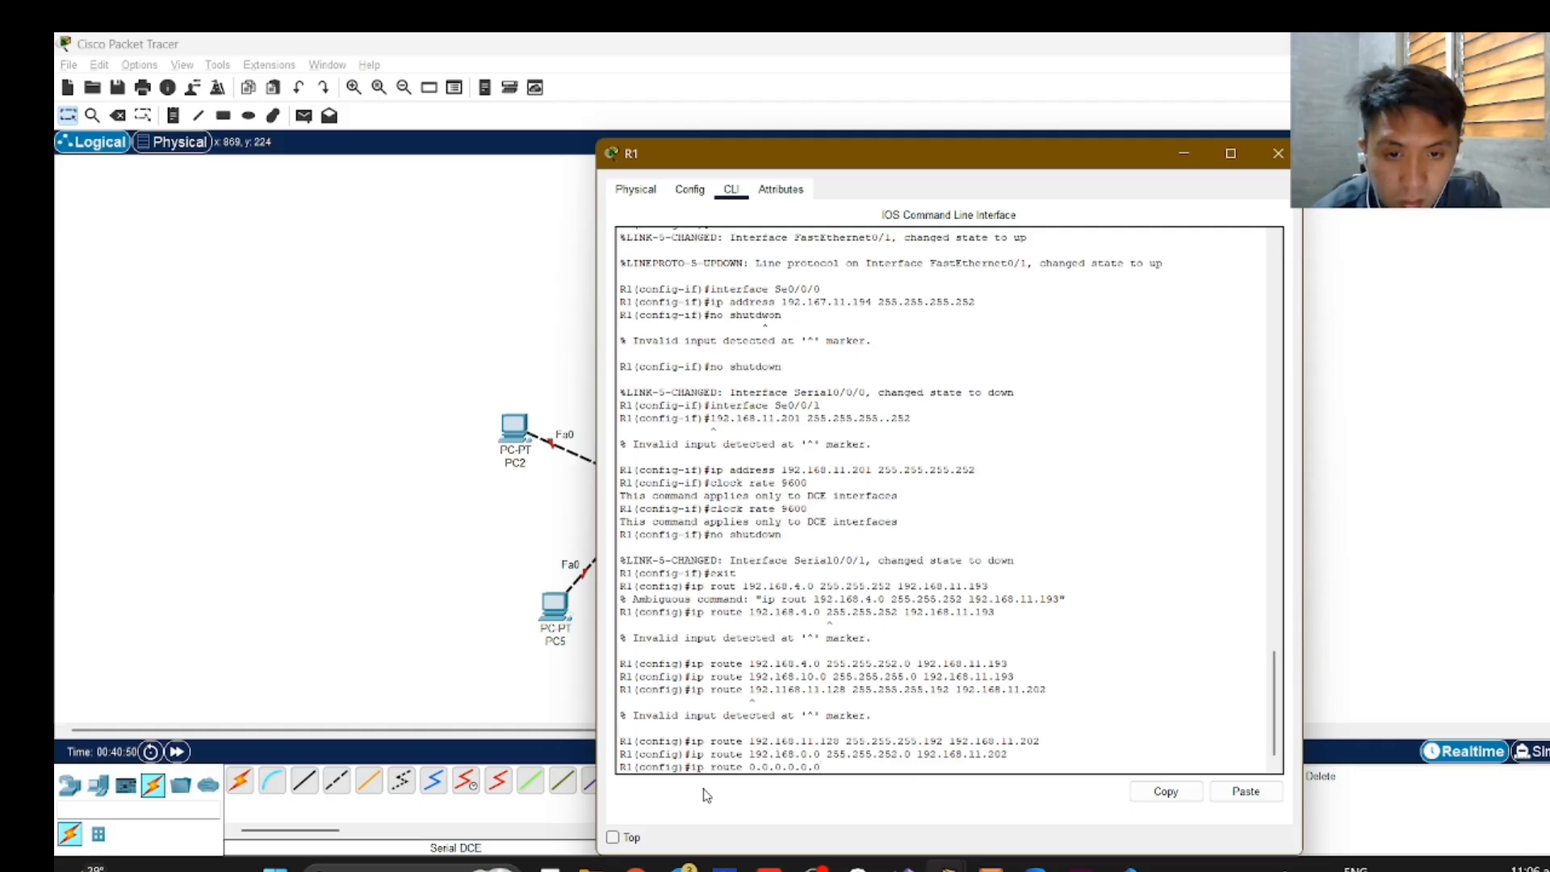
type(".0.0")
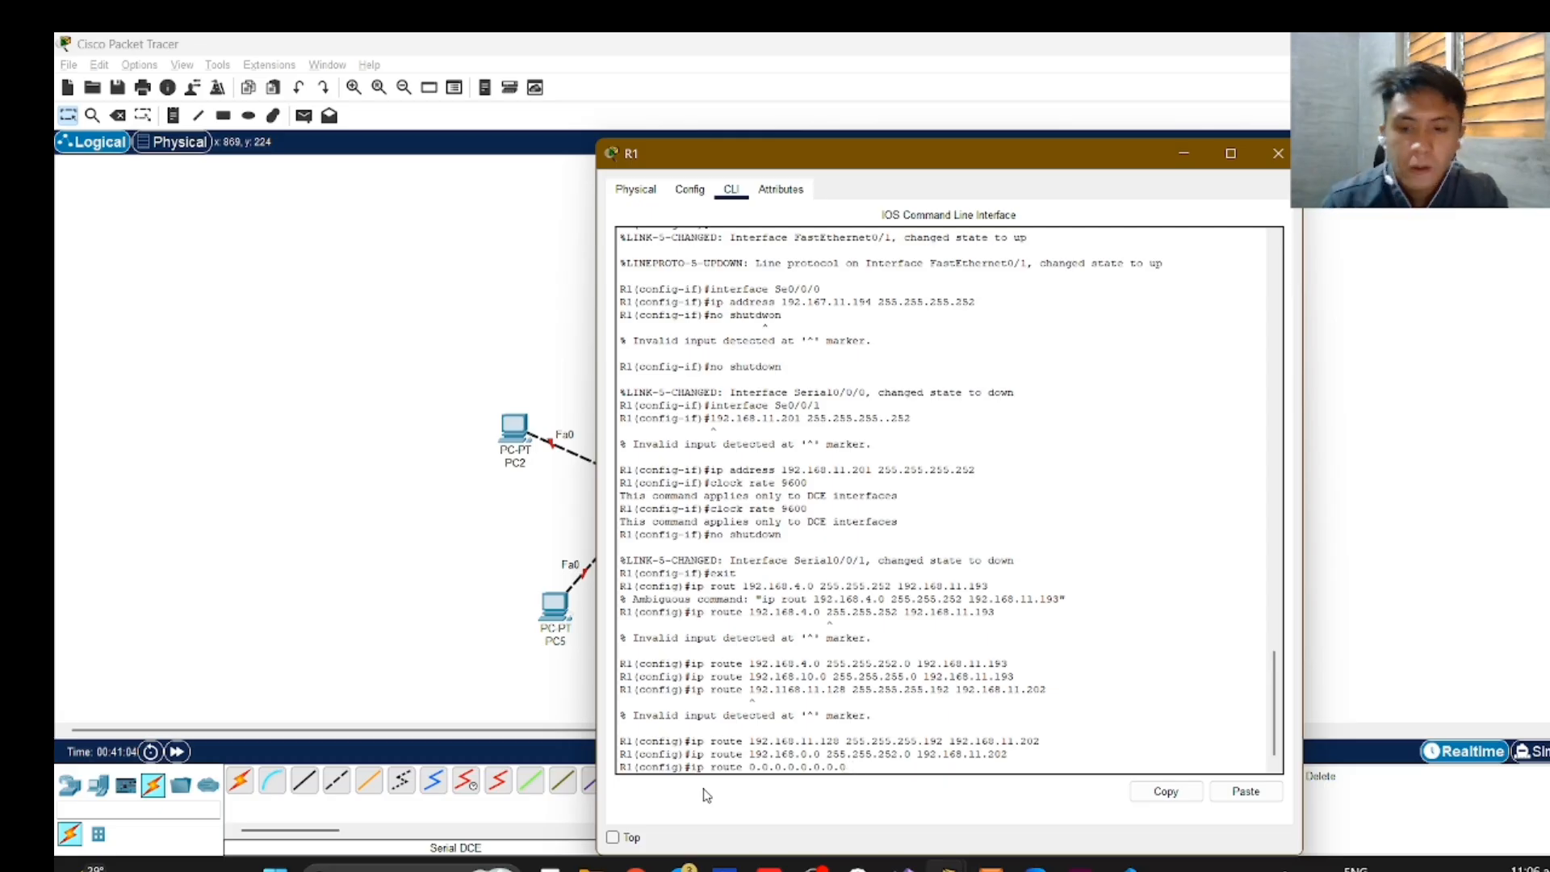
type("192.168")
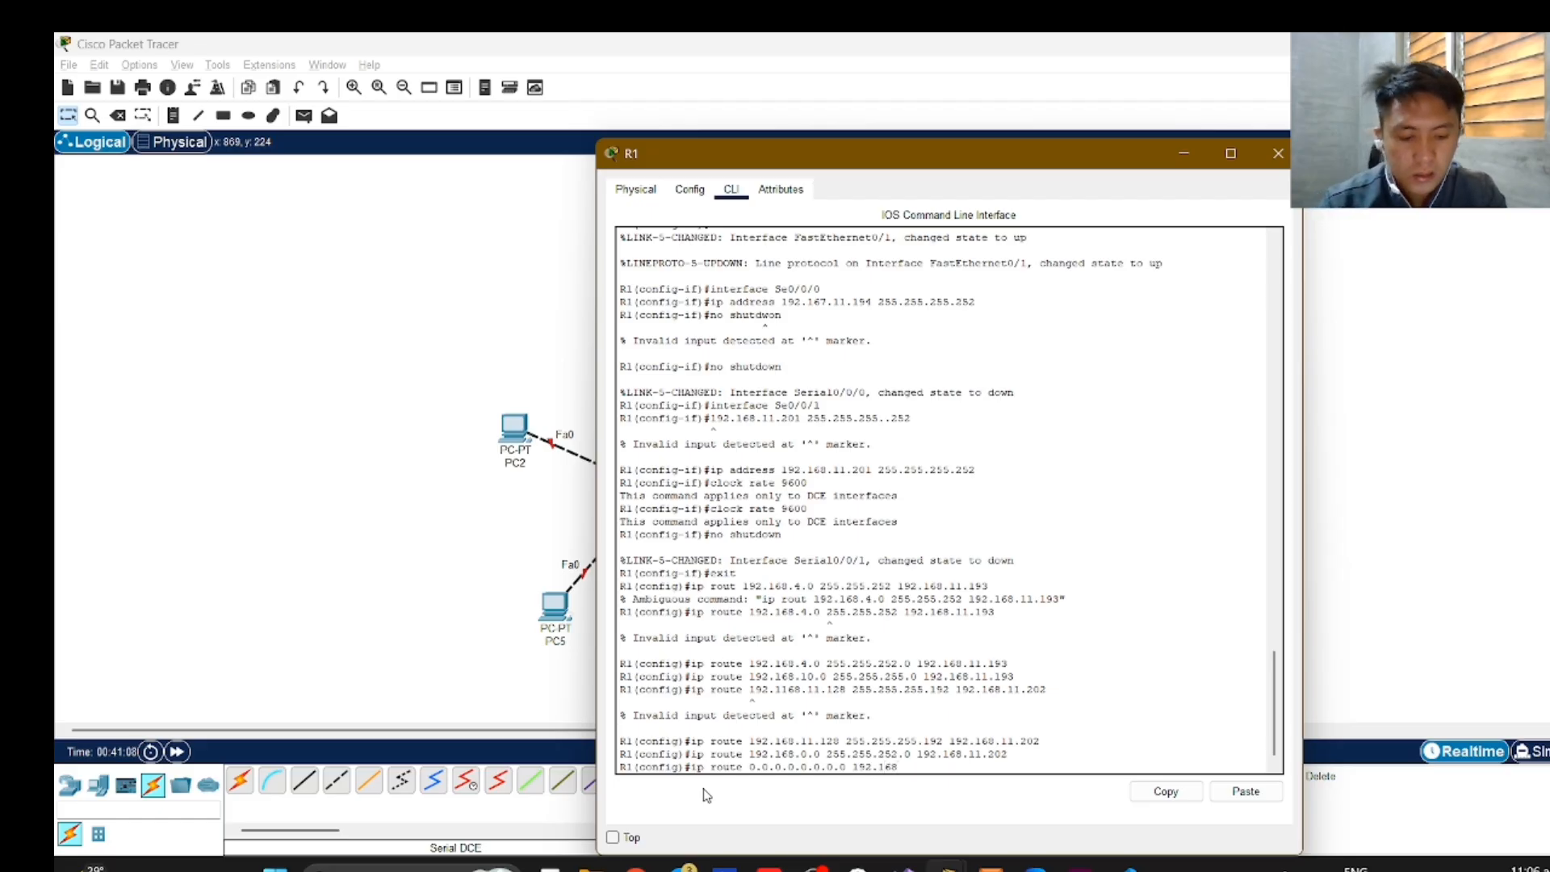
type(".11.193")
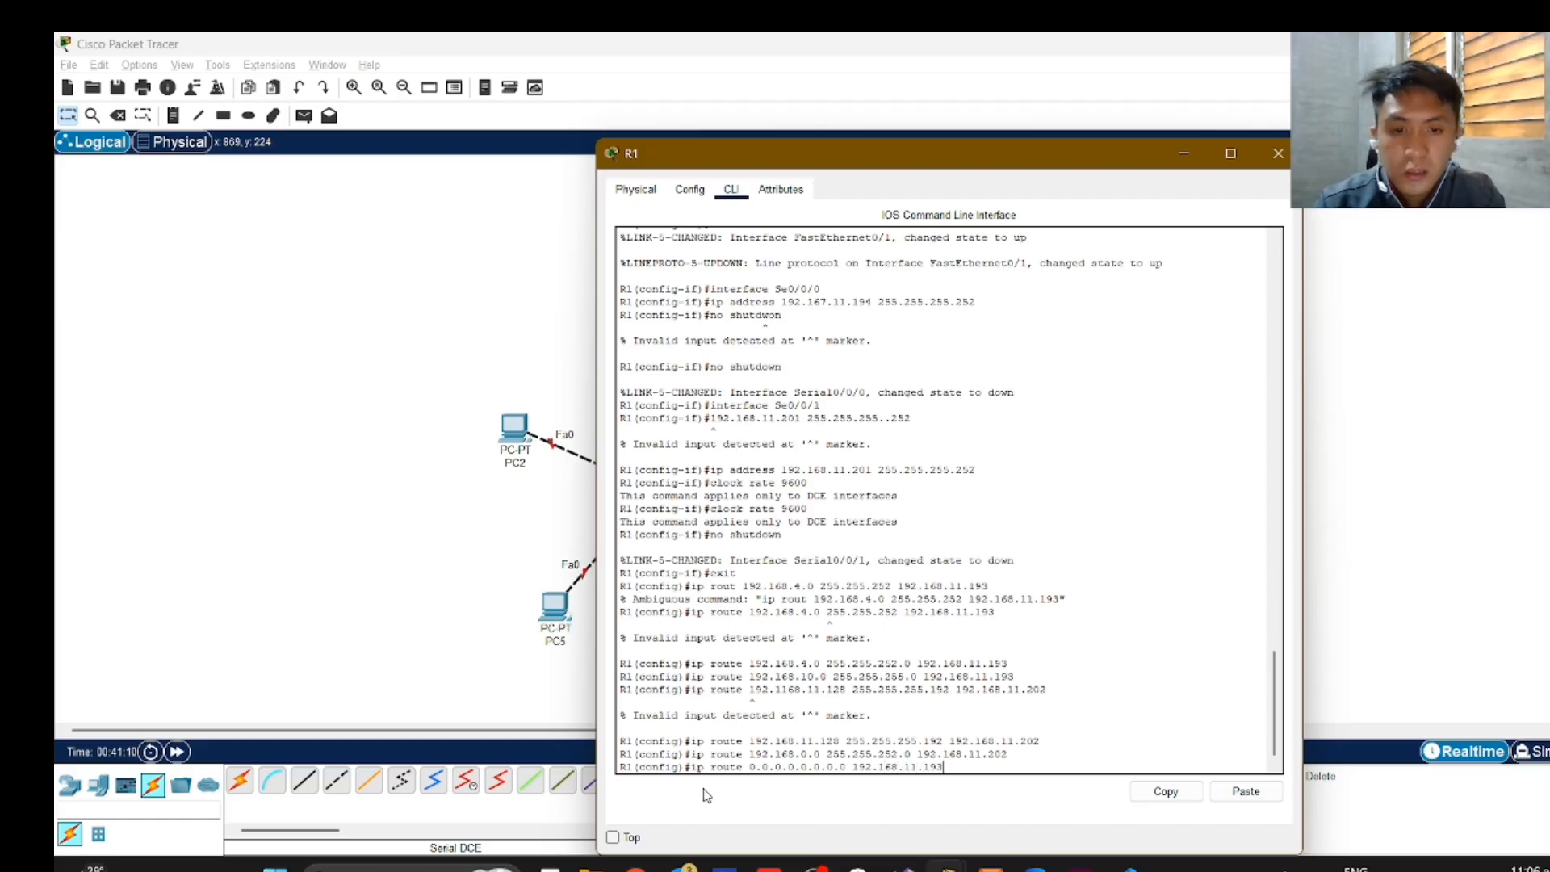
key("Return")
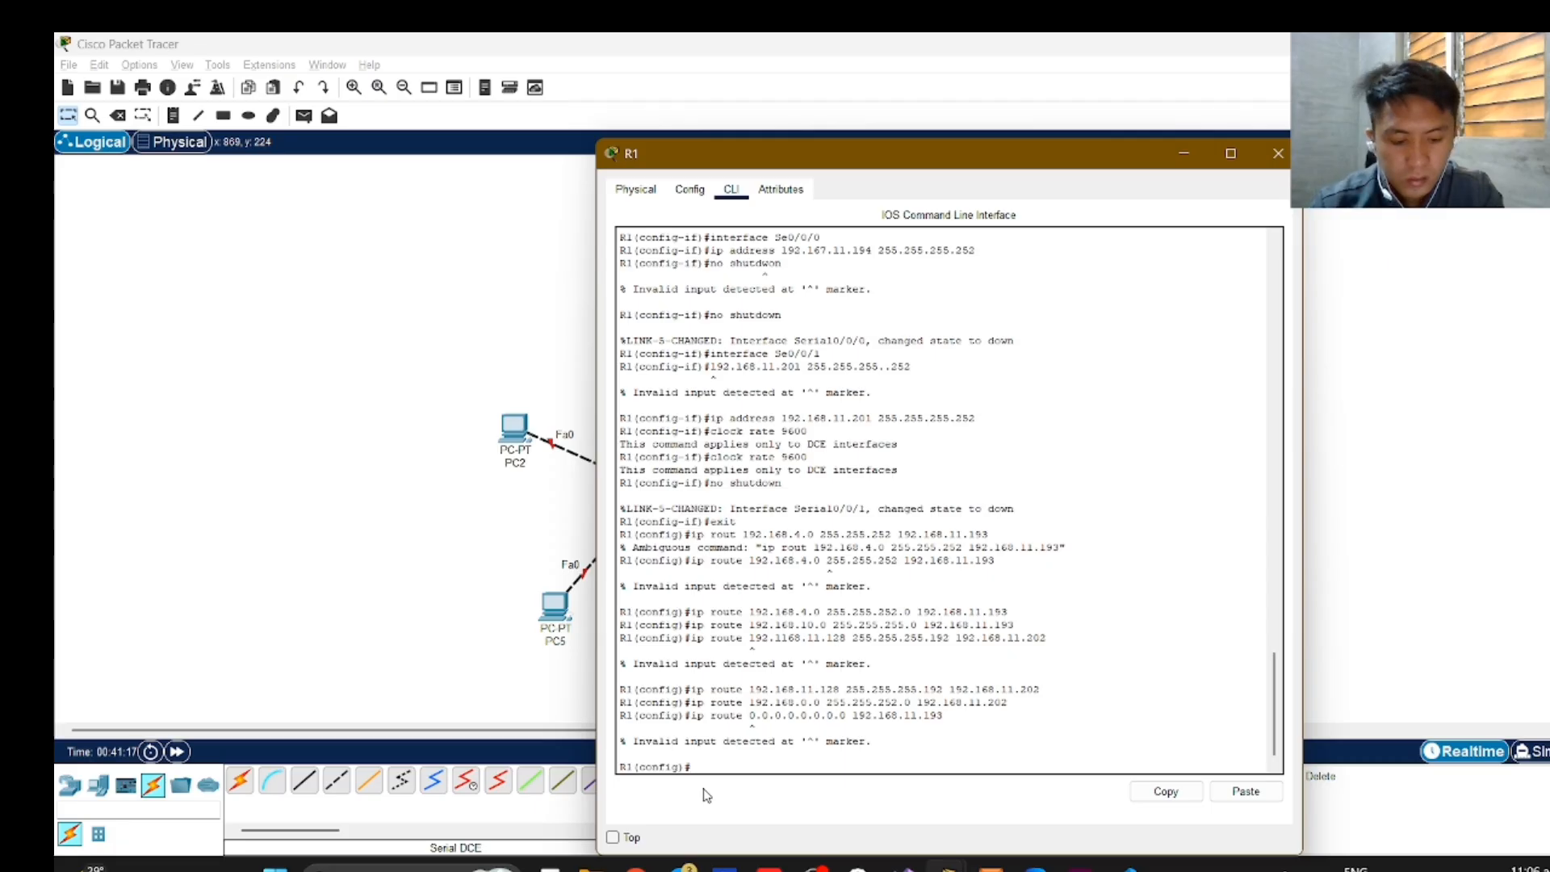
Retry the default route on R1 via 192.168.11.193, submitting "ip route 0.0.0.0.0.0.0.0 192.168.11.193" again.
type("i")
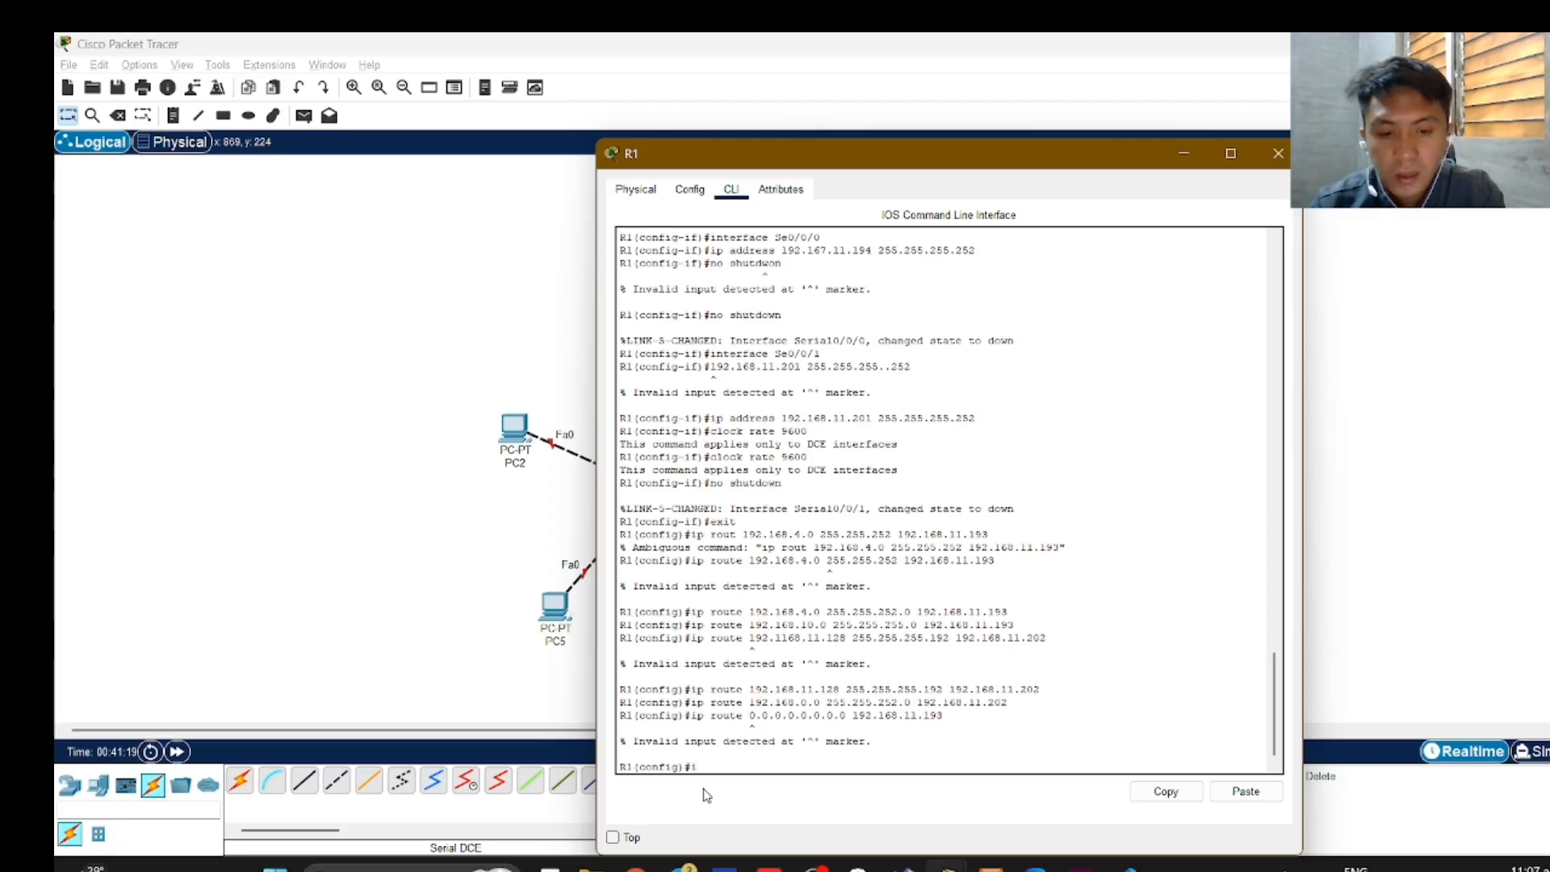
type("p route")
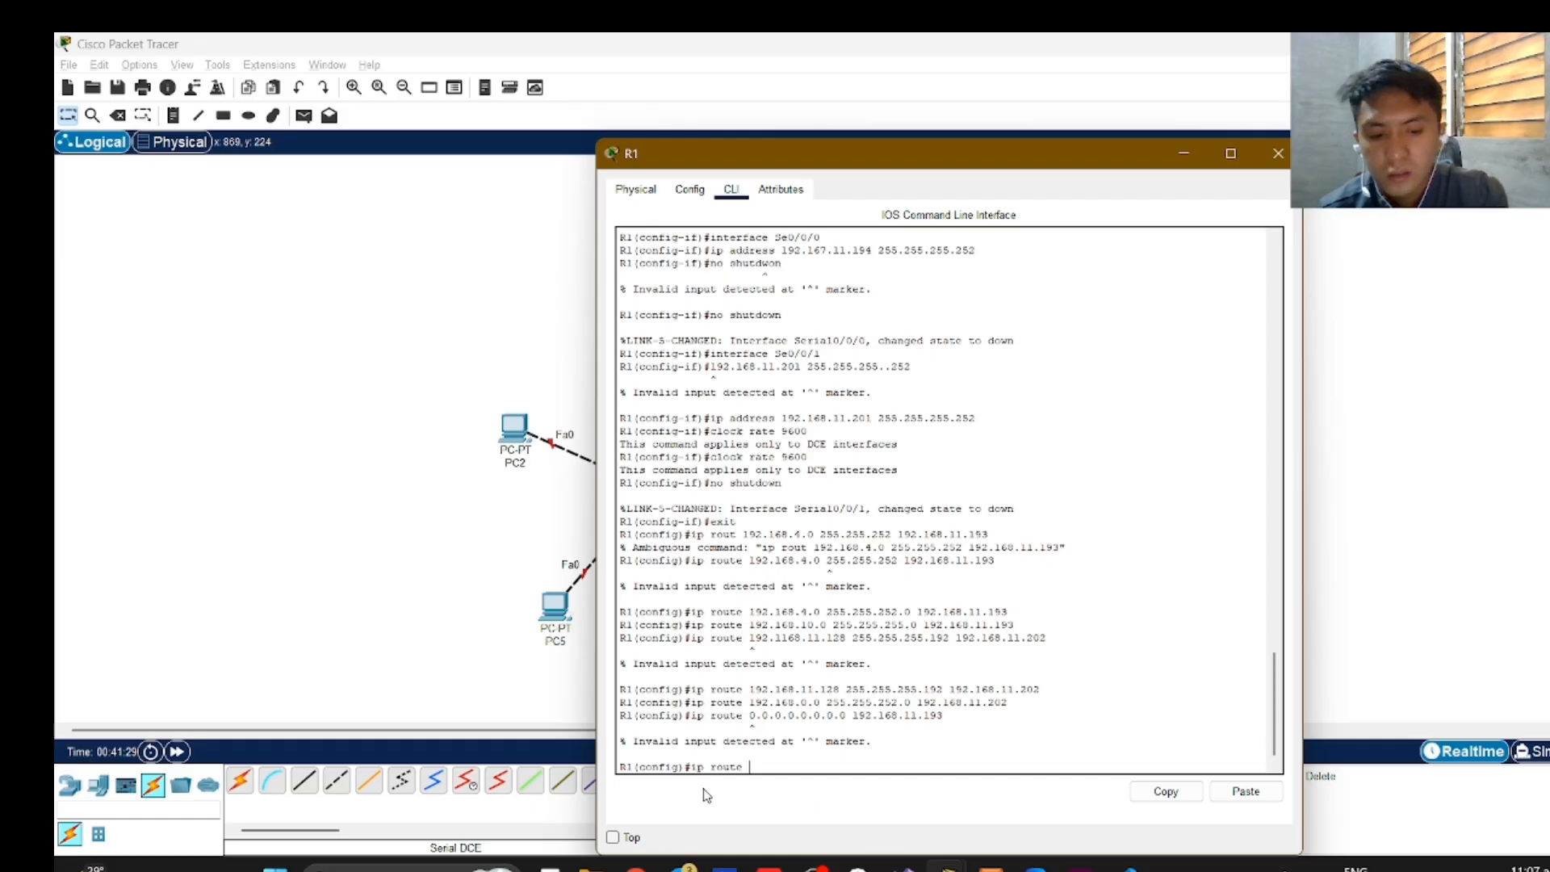
type("0.0.0")
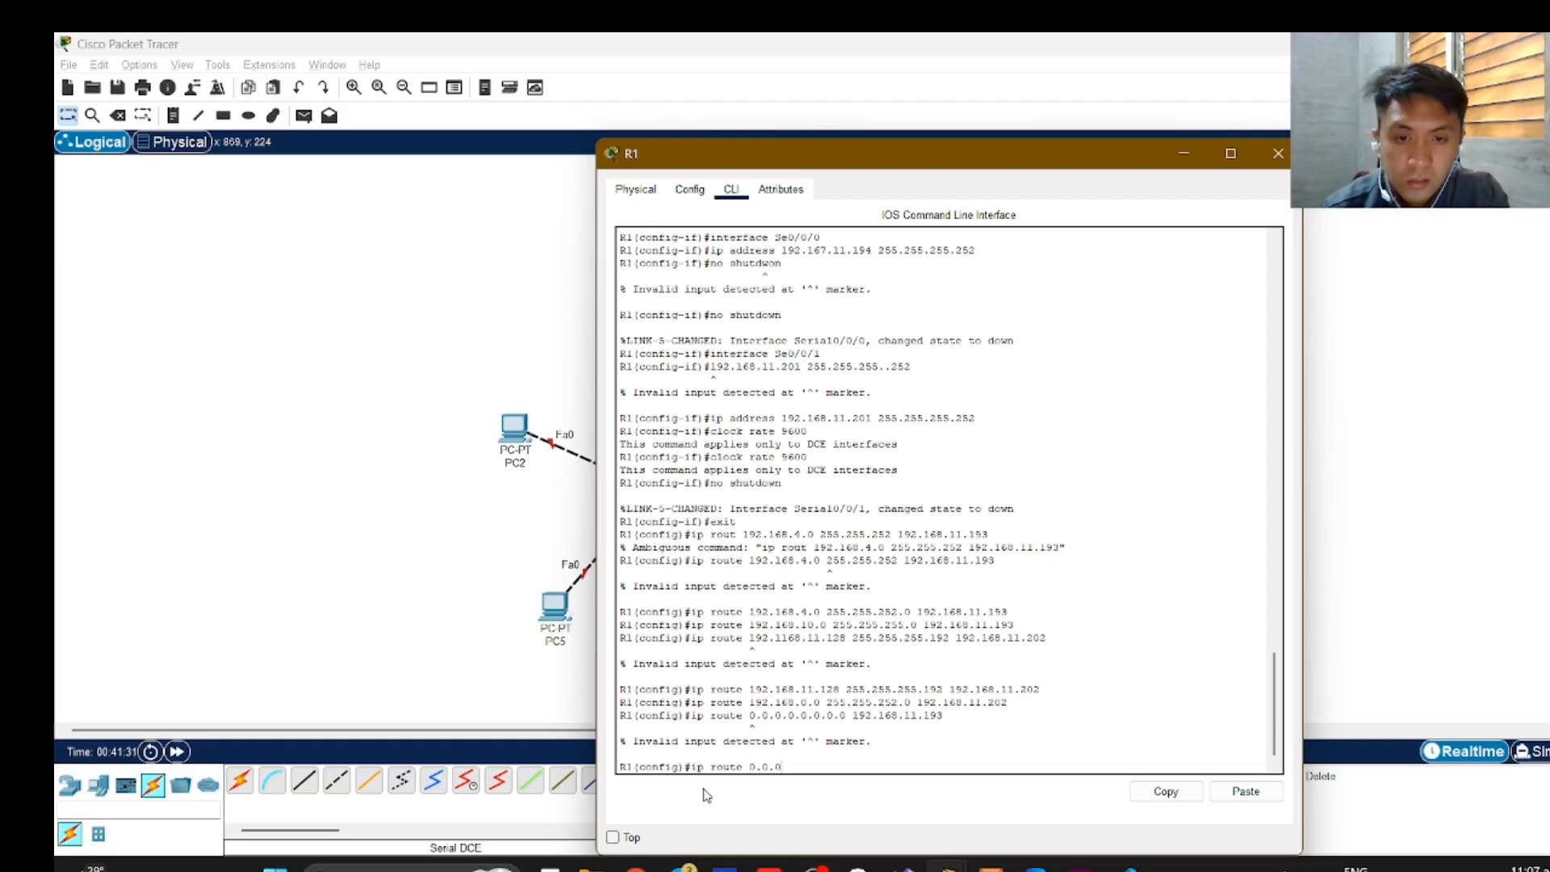
type(".0.0.")
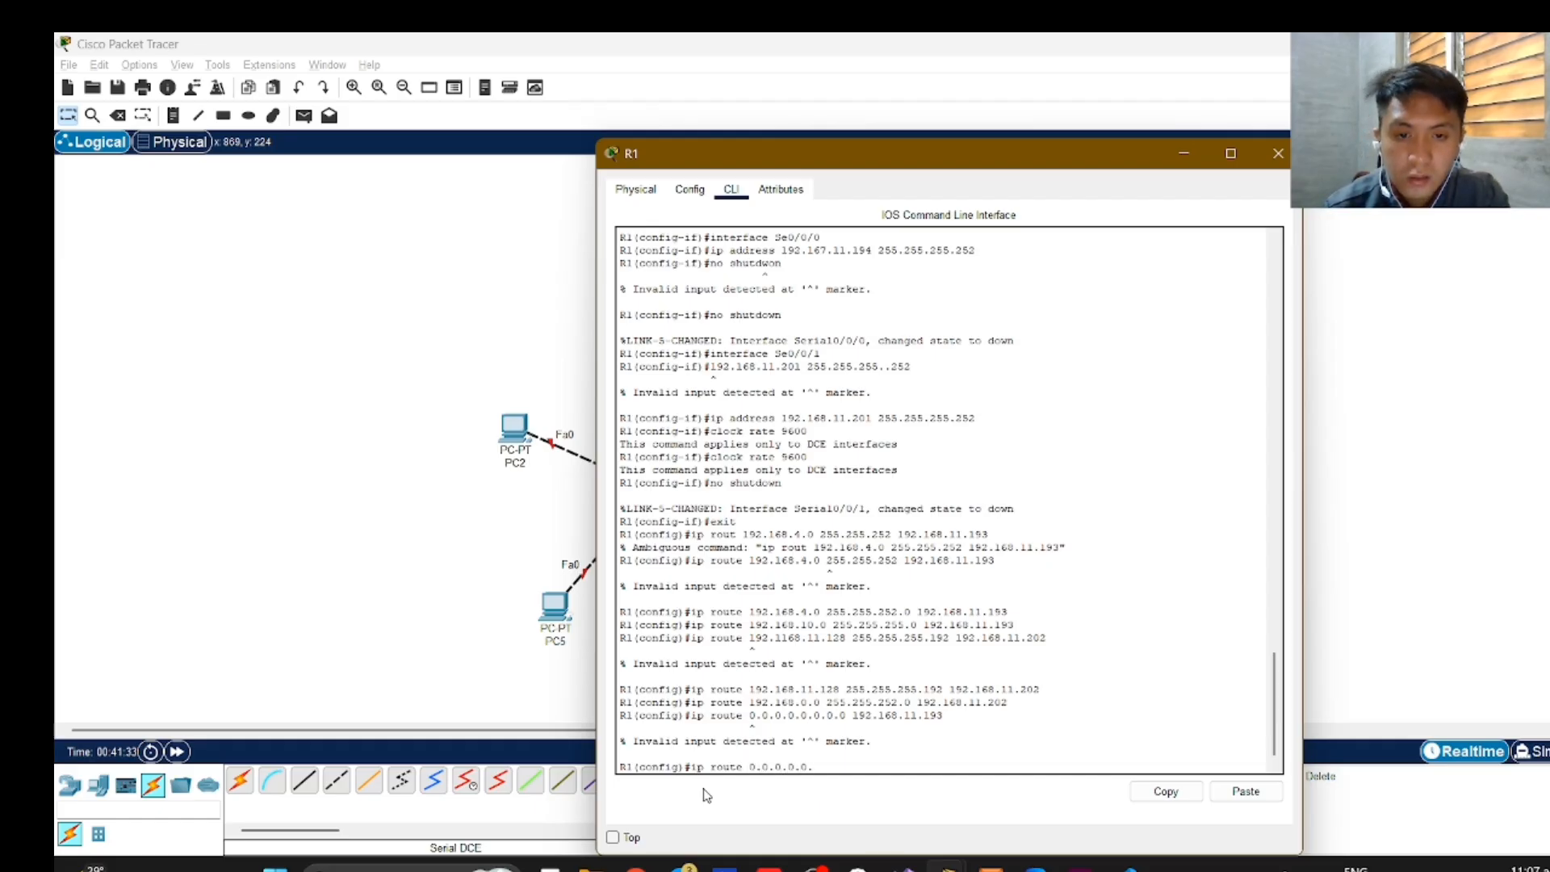
type("0.00")
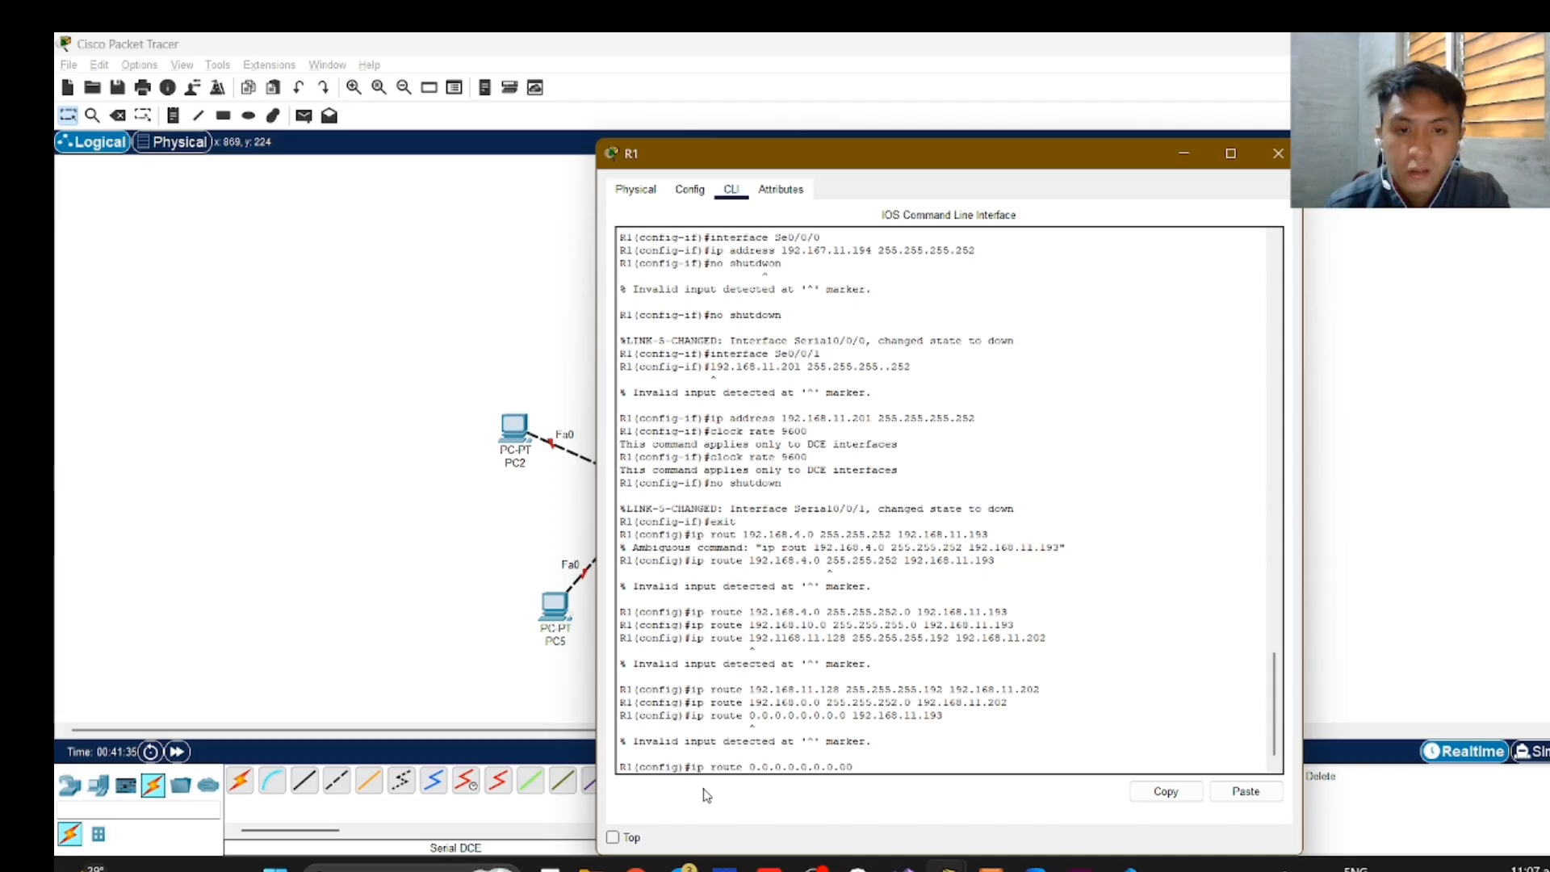
key("BackSpace")
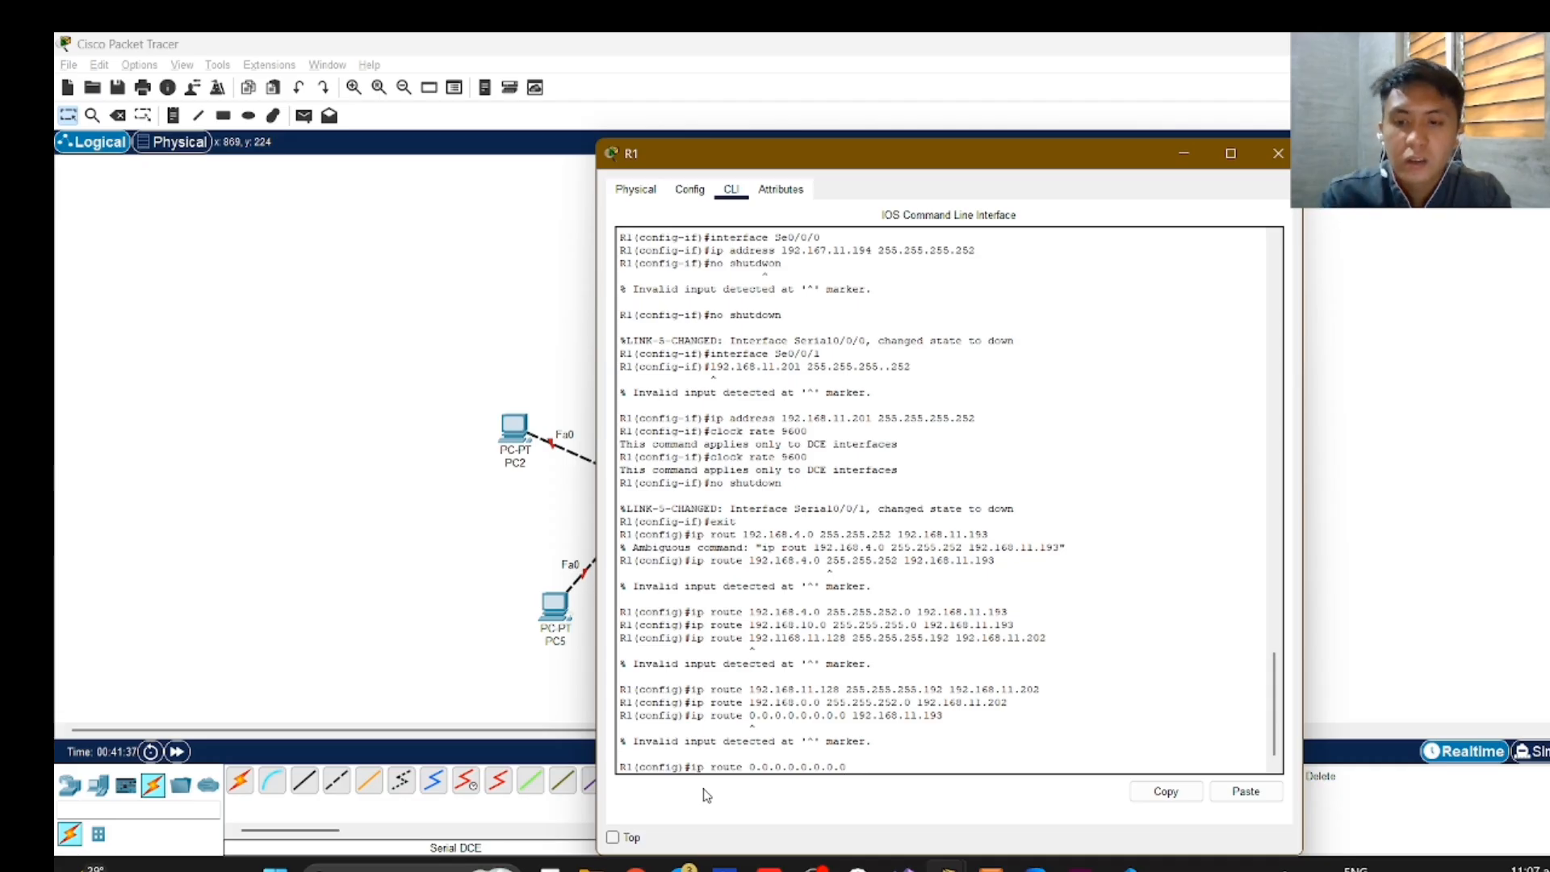
type("192.")
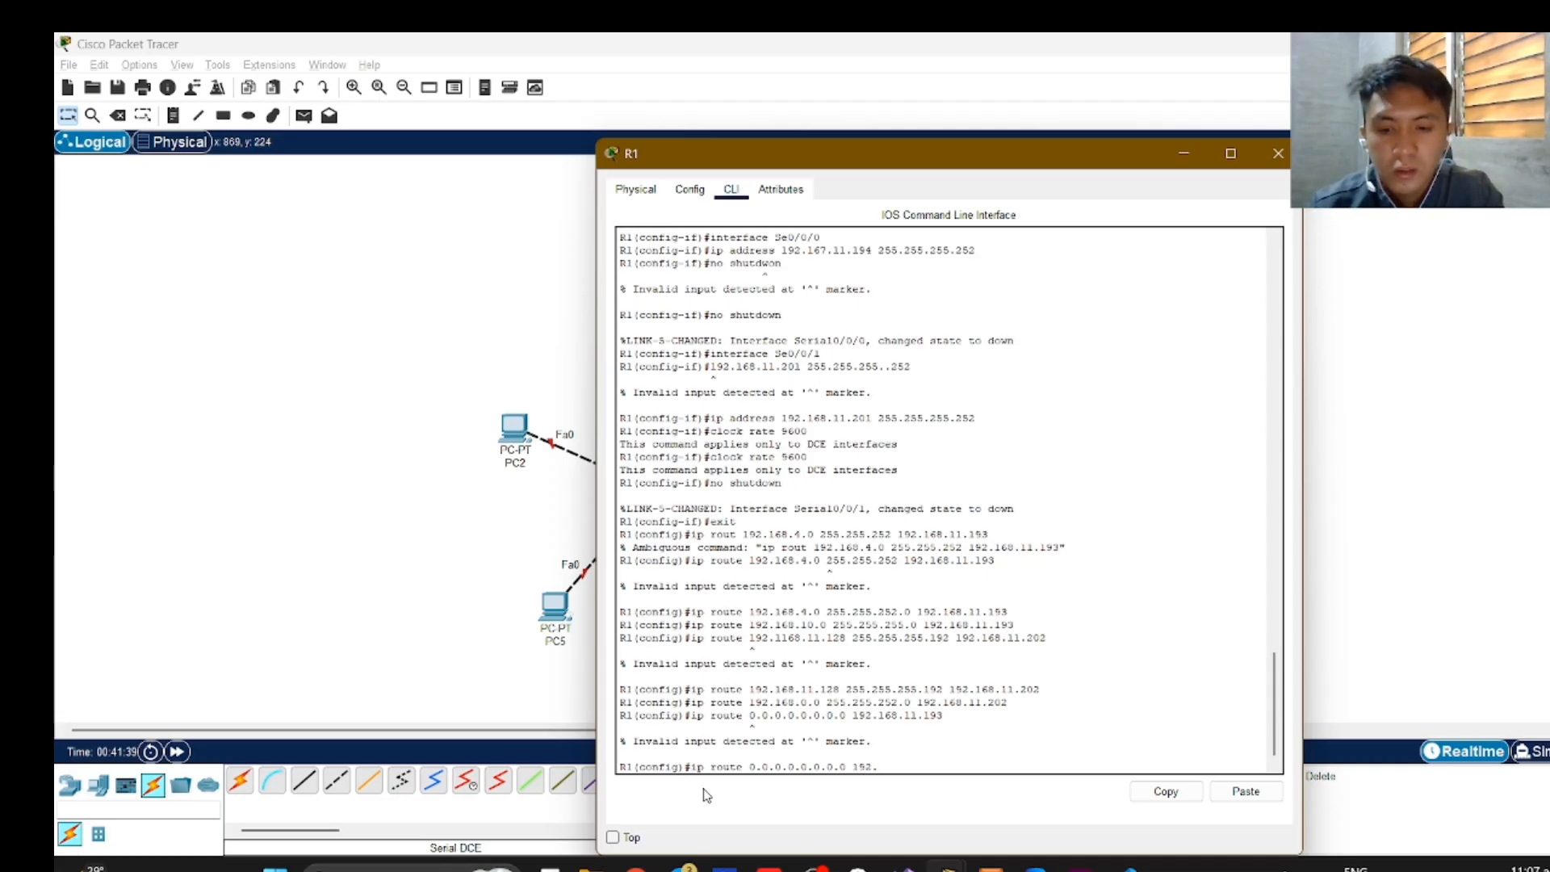
type("168")
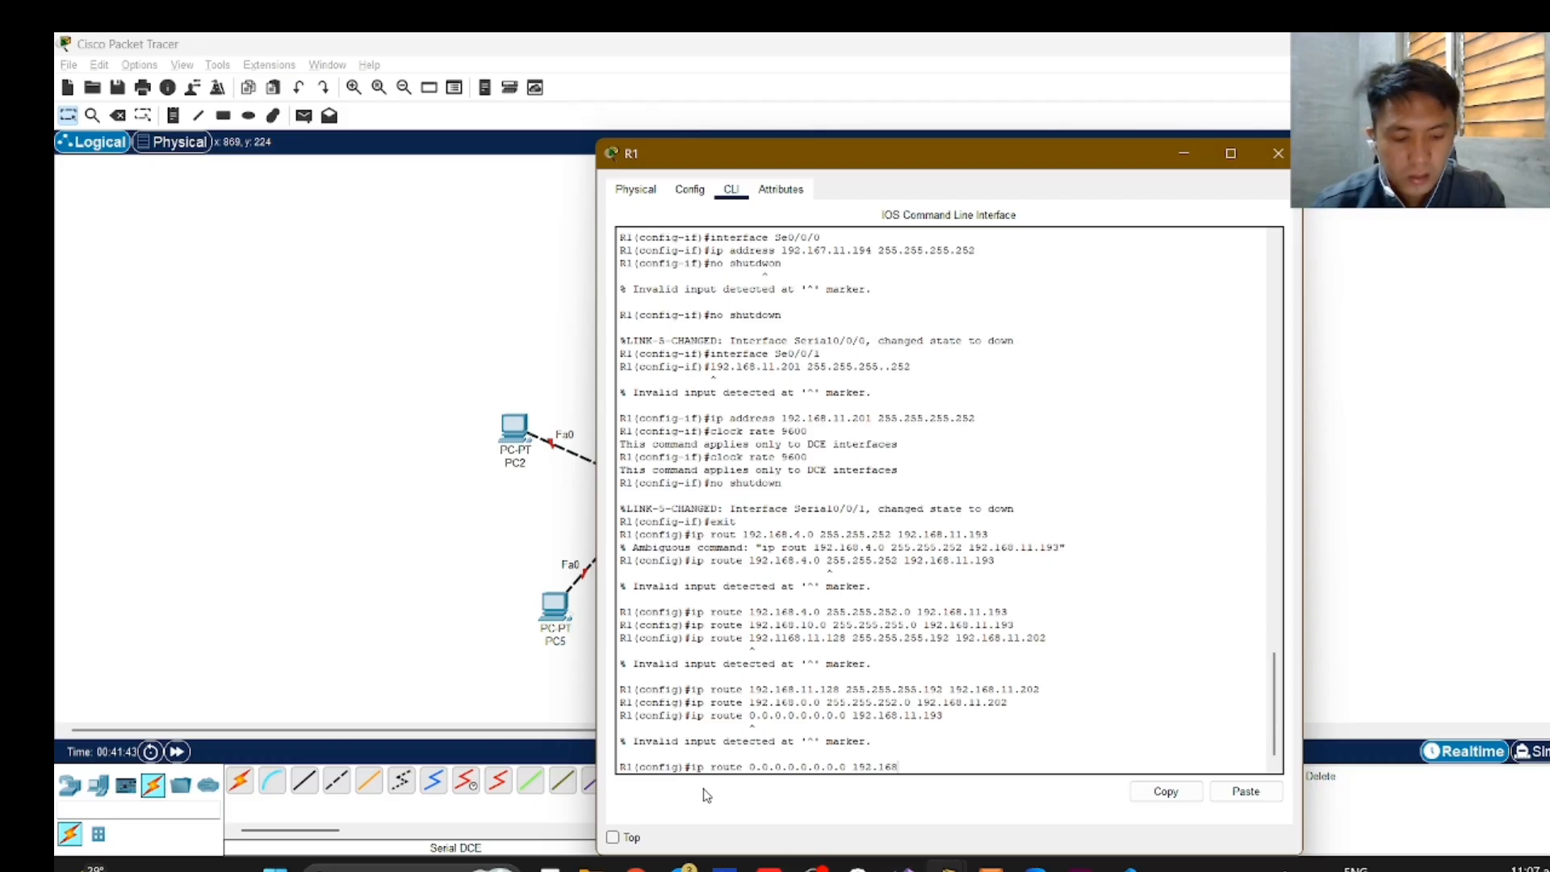
type(".1")
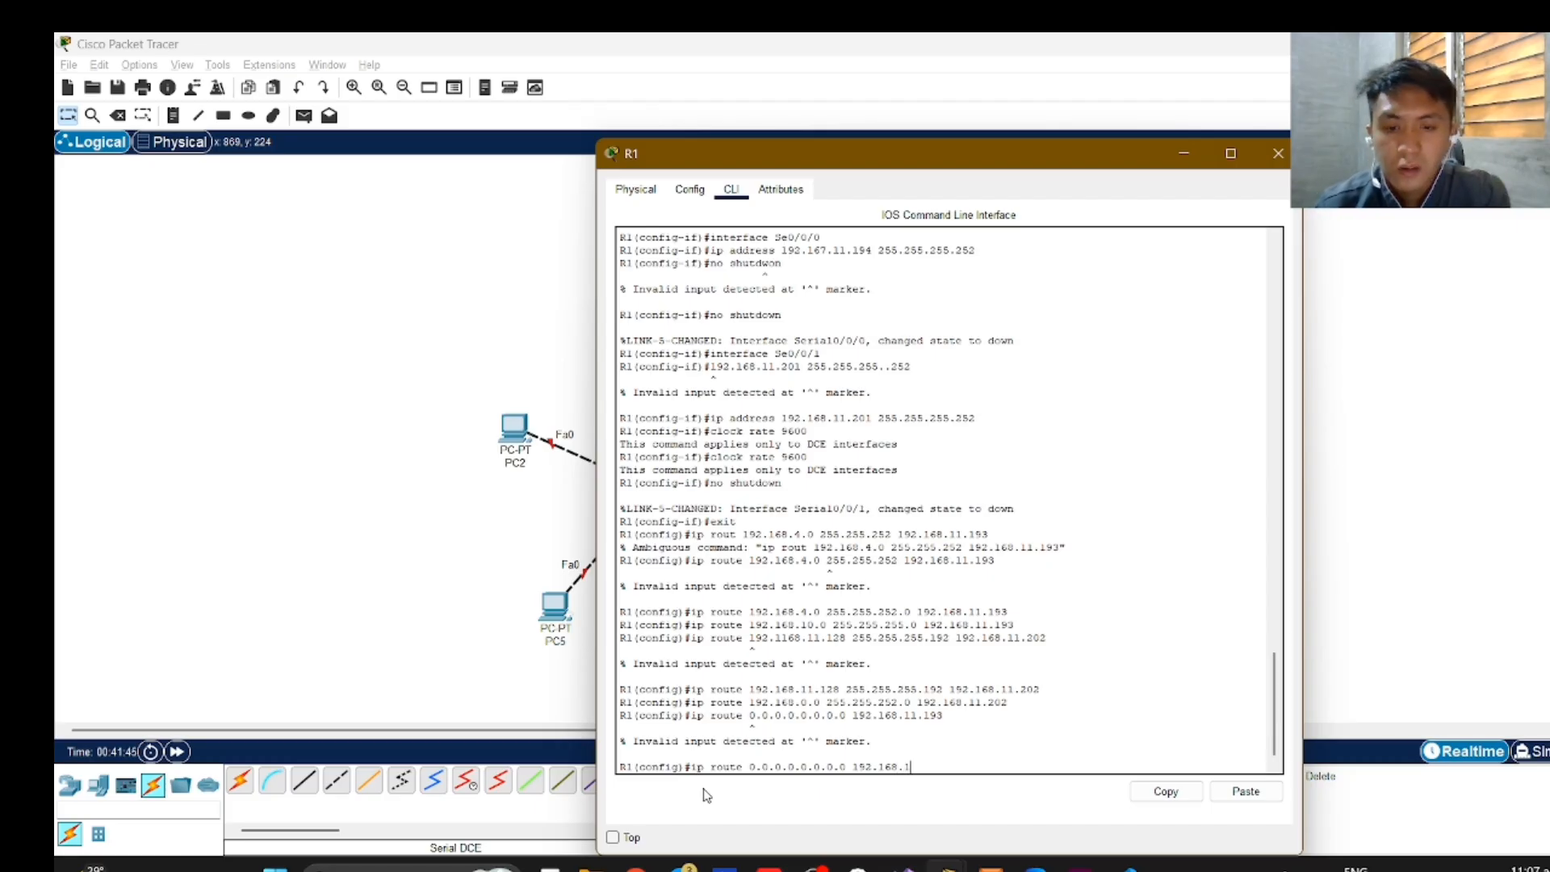
type("1.193")
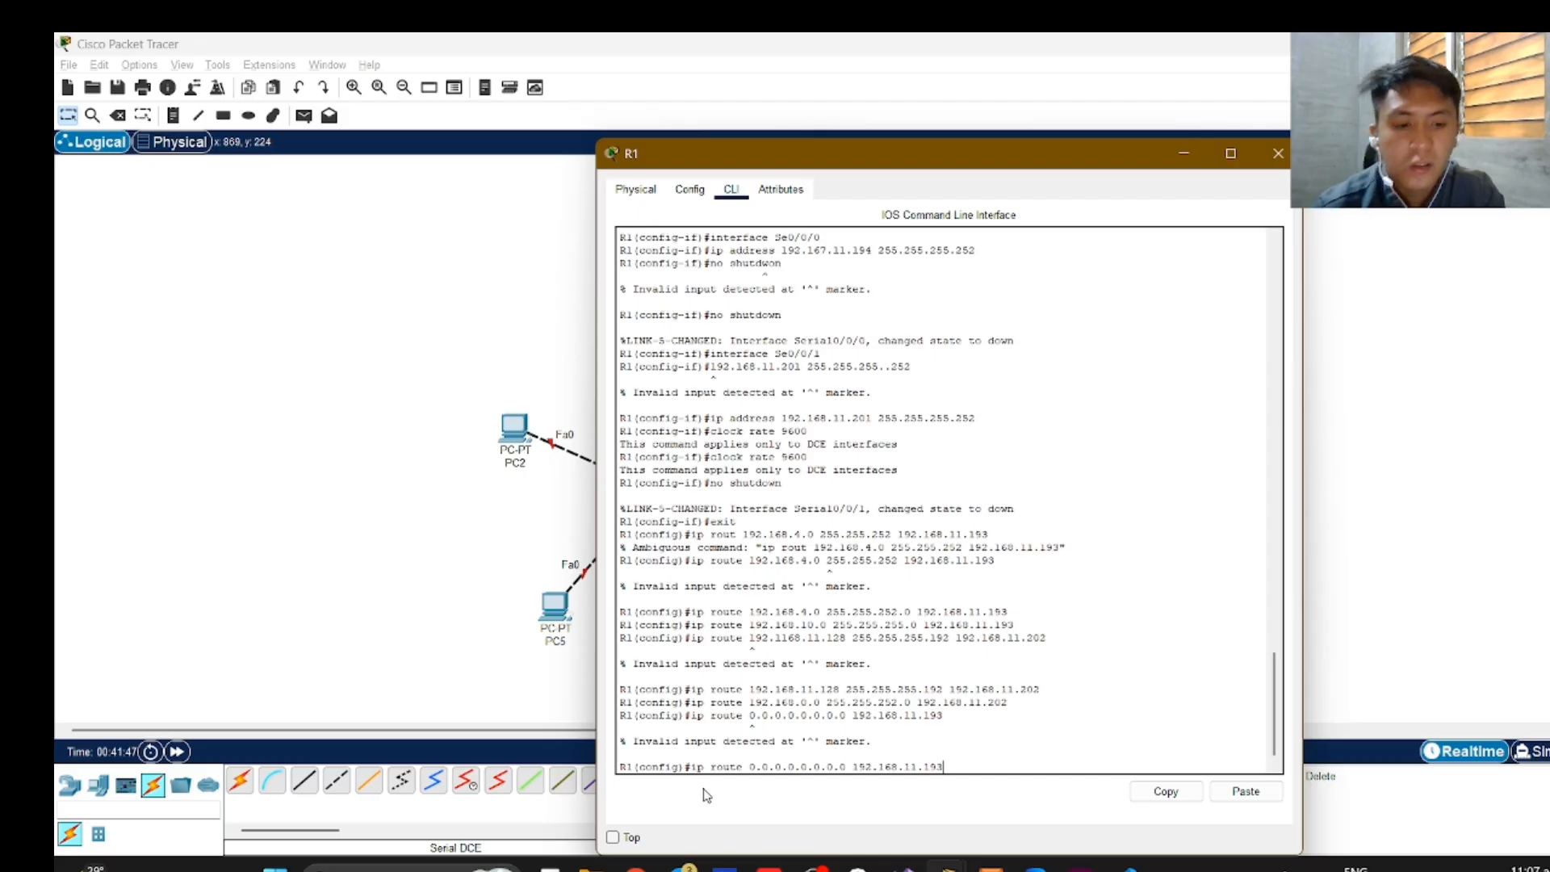
key("Return")
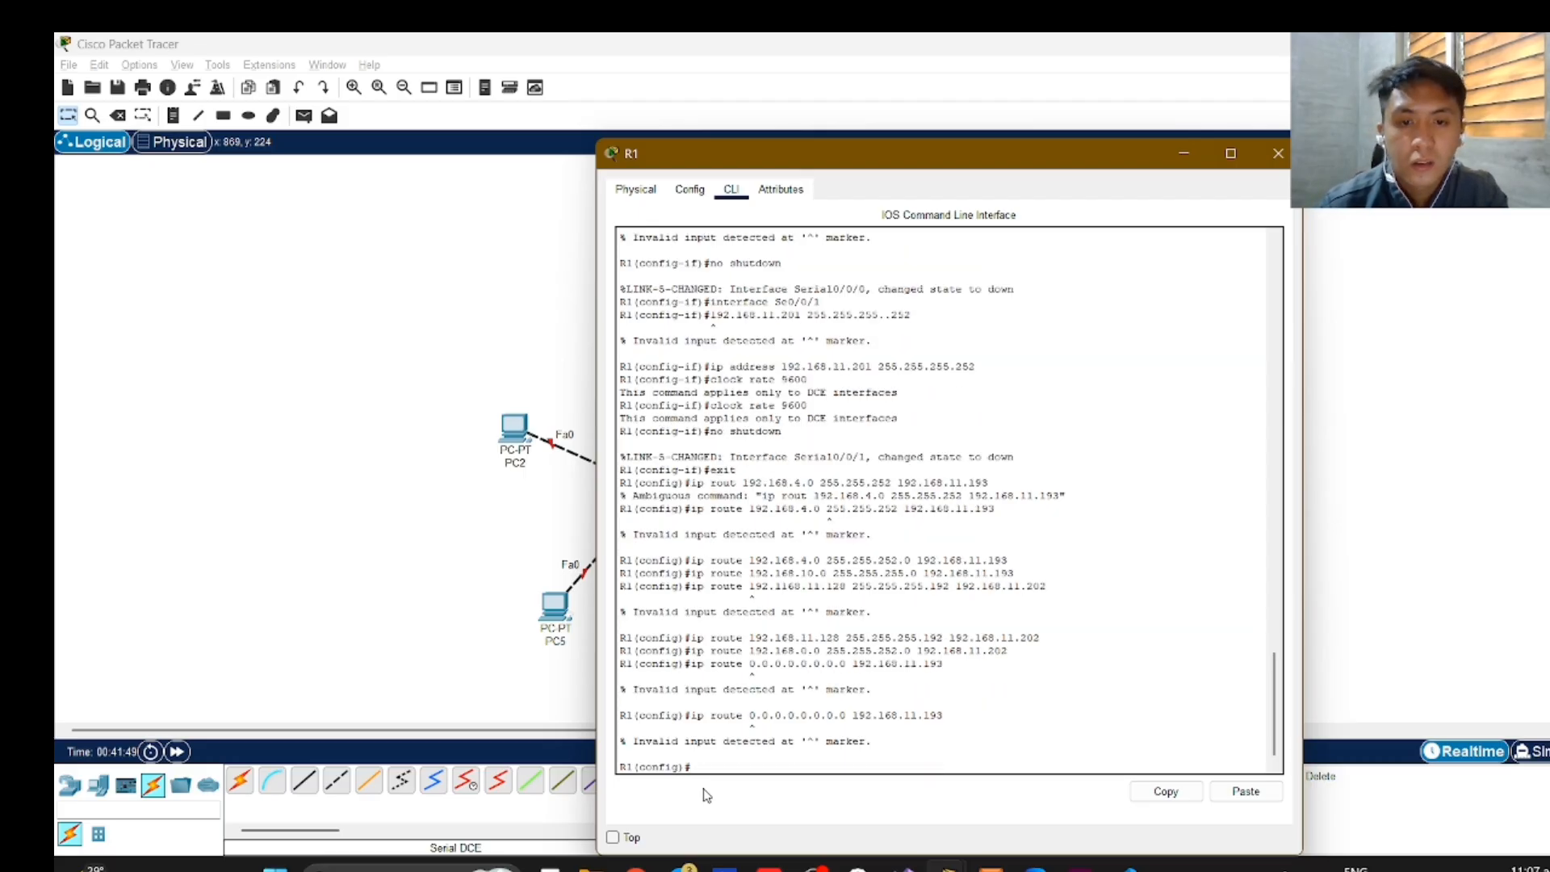
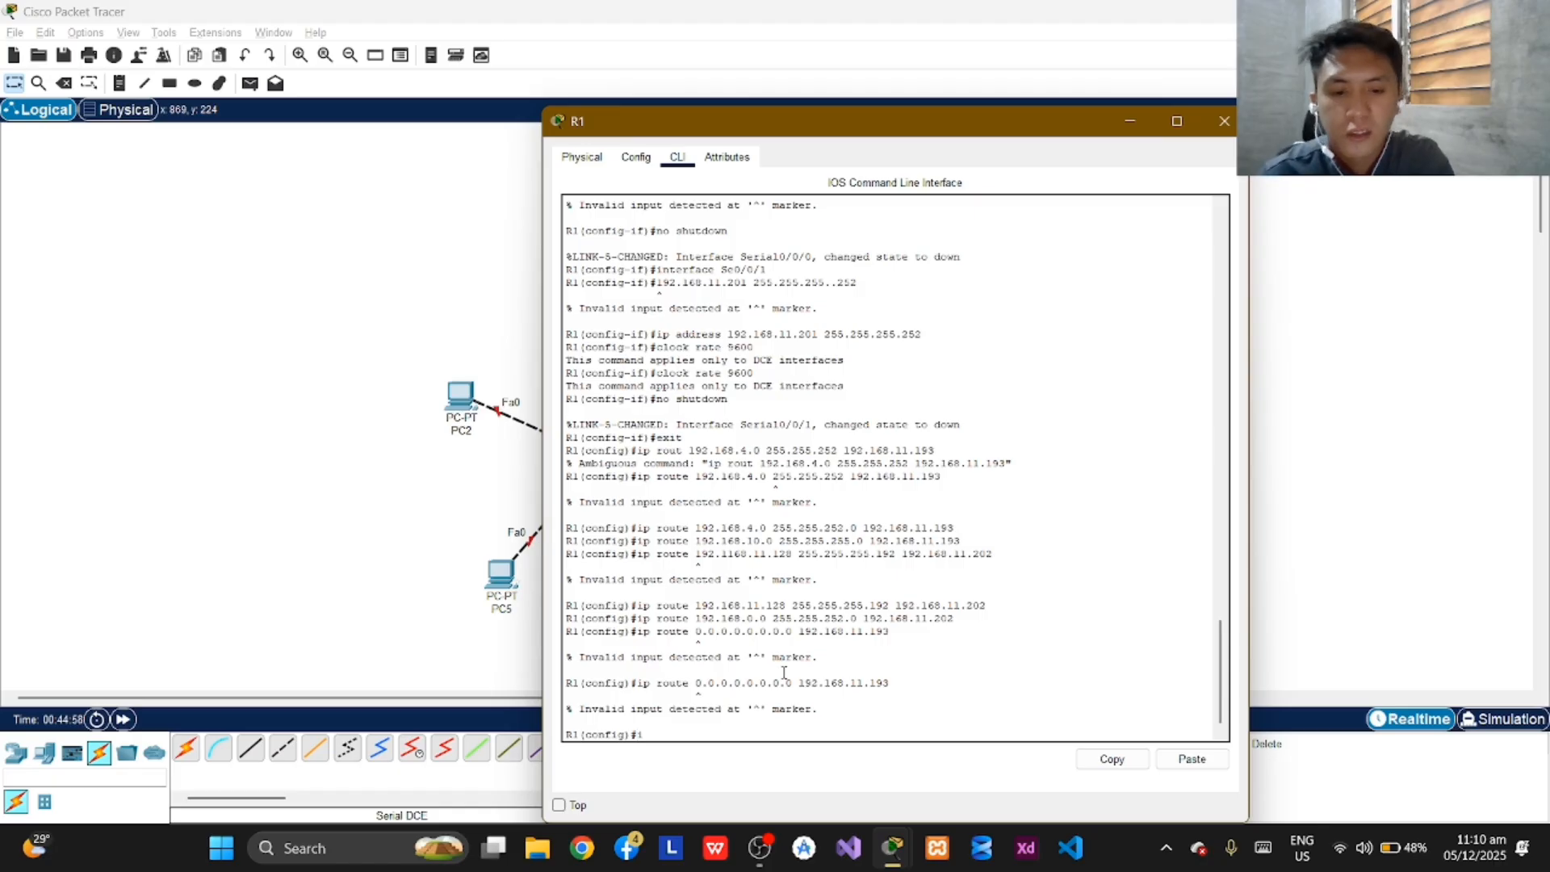
Try to add a default route on R1 by submitting "ip route 0.0.0.0 0.0.0.0" without a next hop.
type("p route")
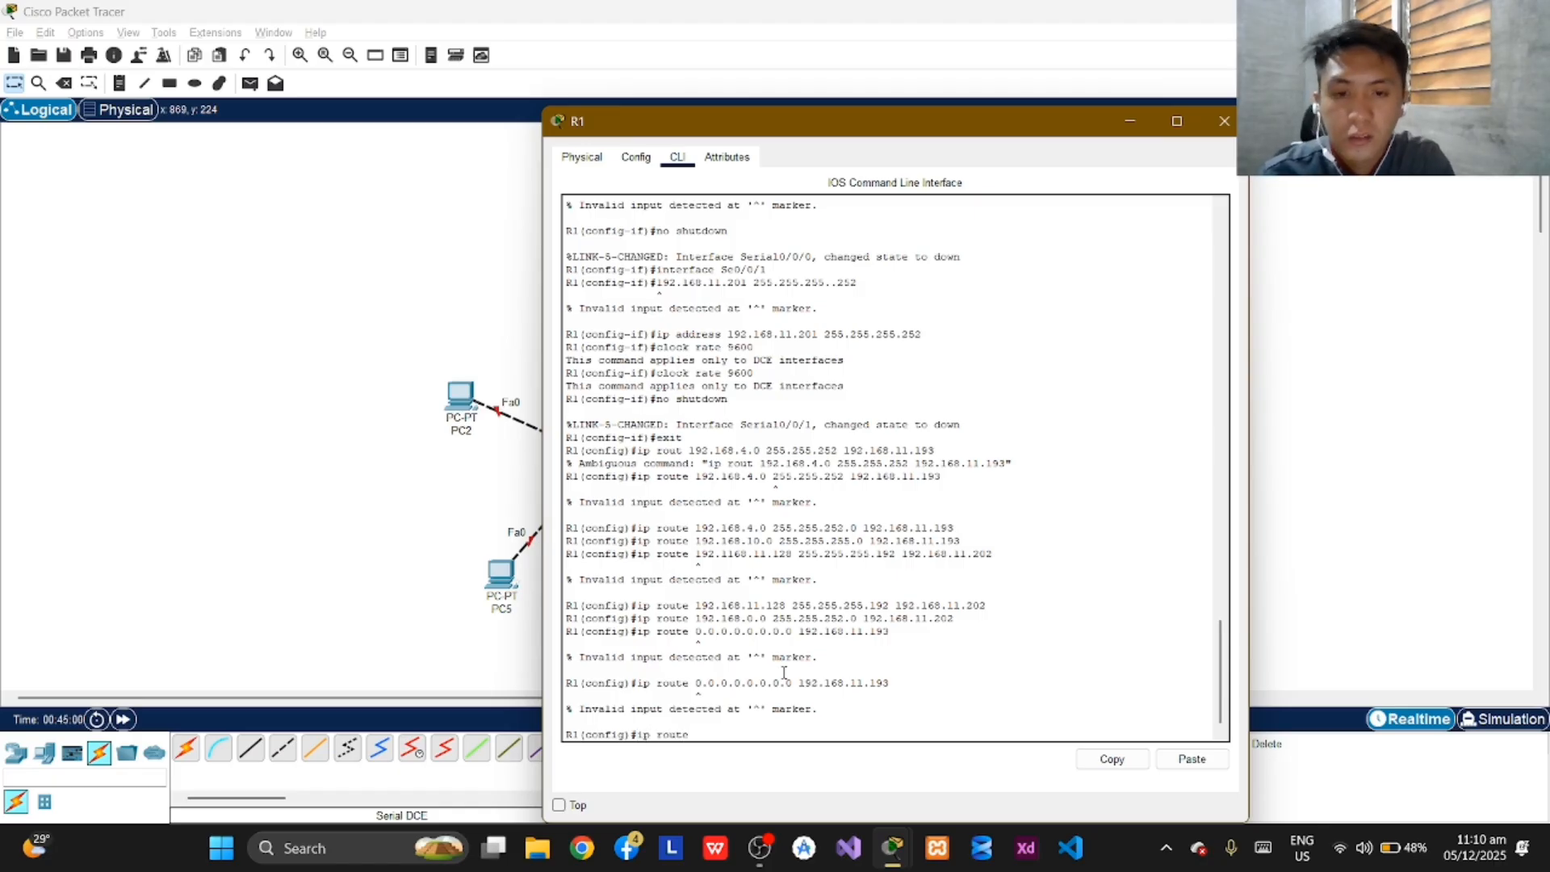
type(" 0.0.")
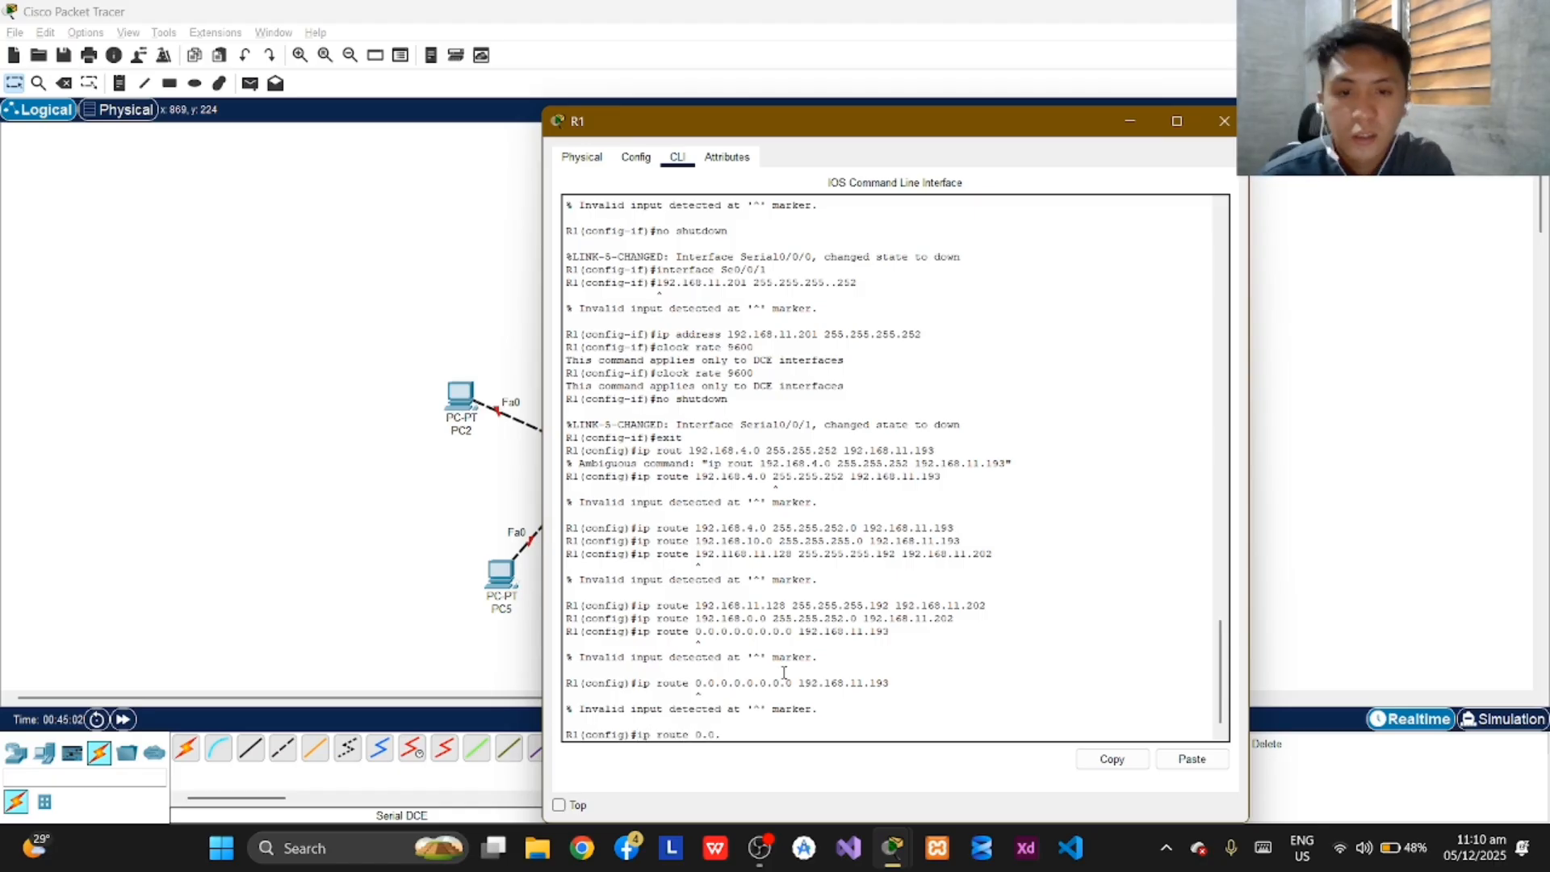
type("0.0")
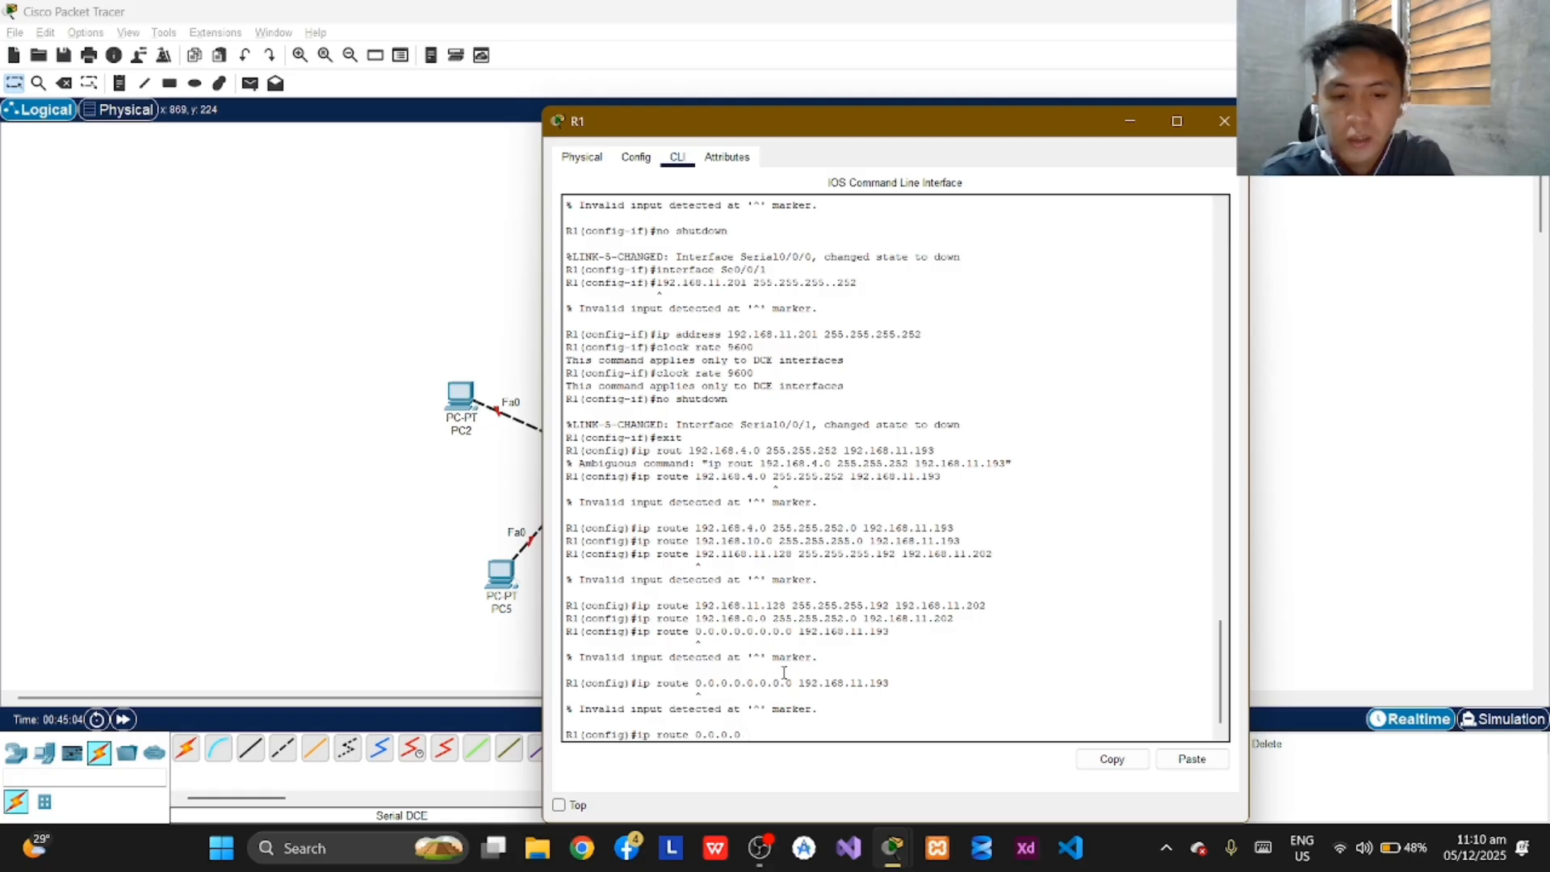
type(" 0.0.0.0")
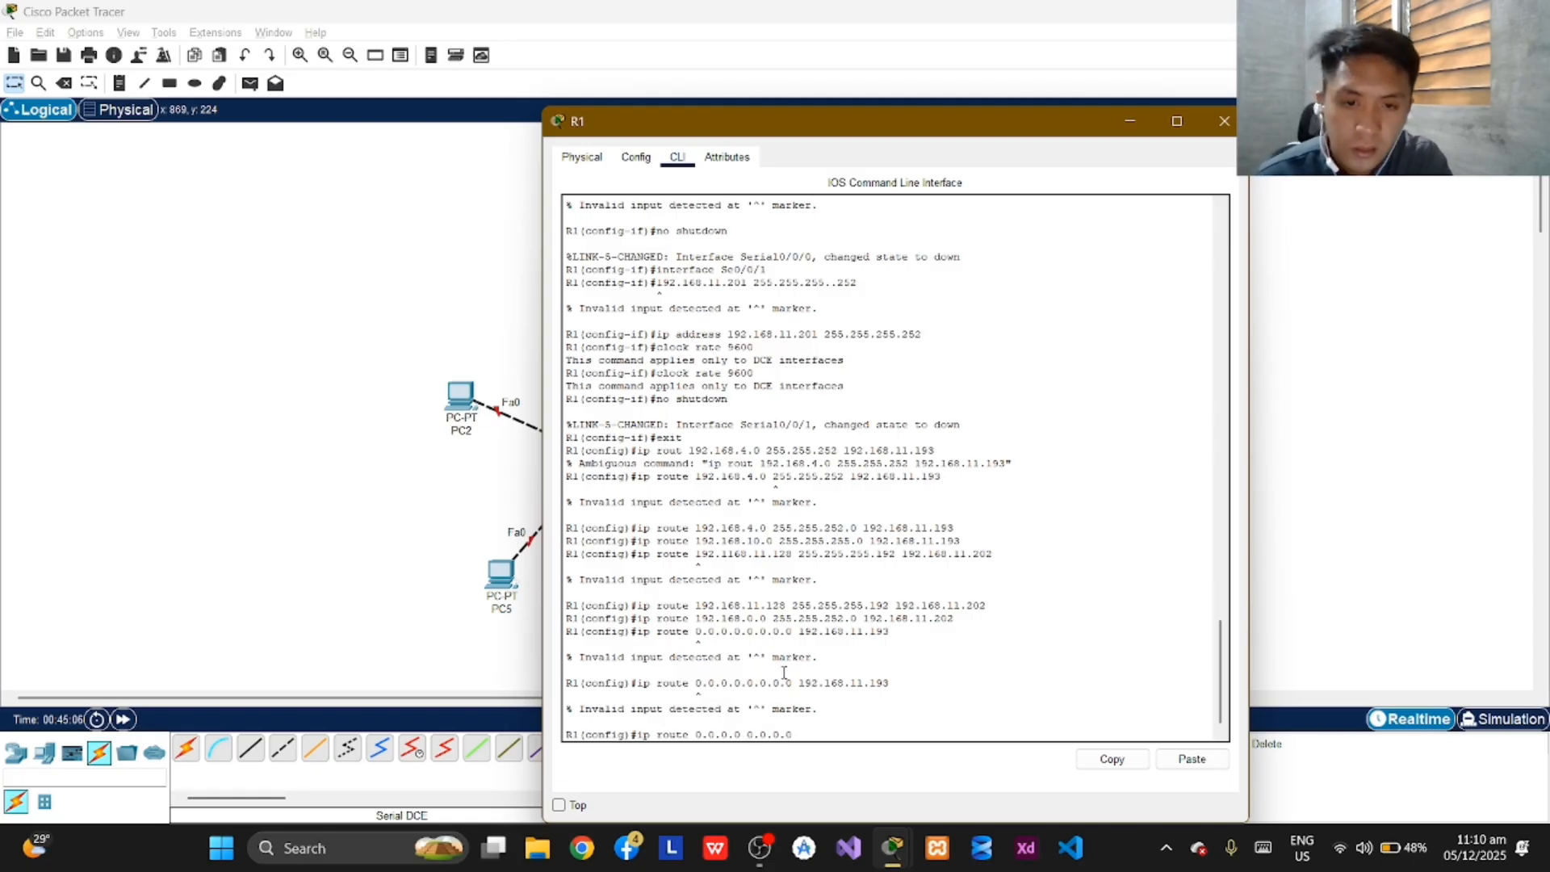
key("Return")
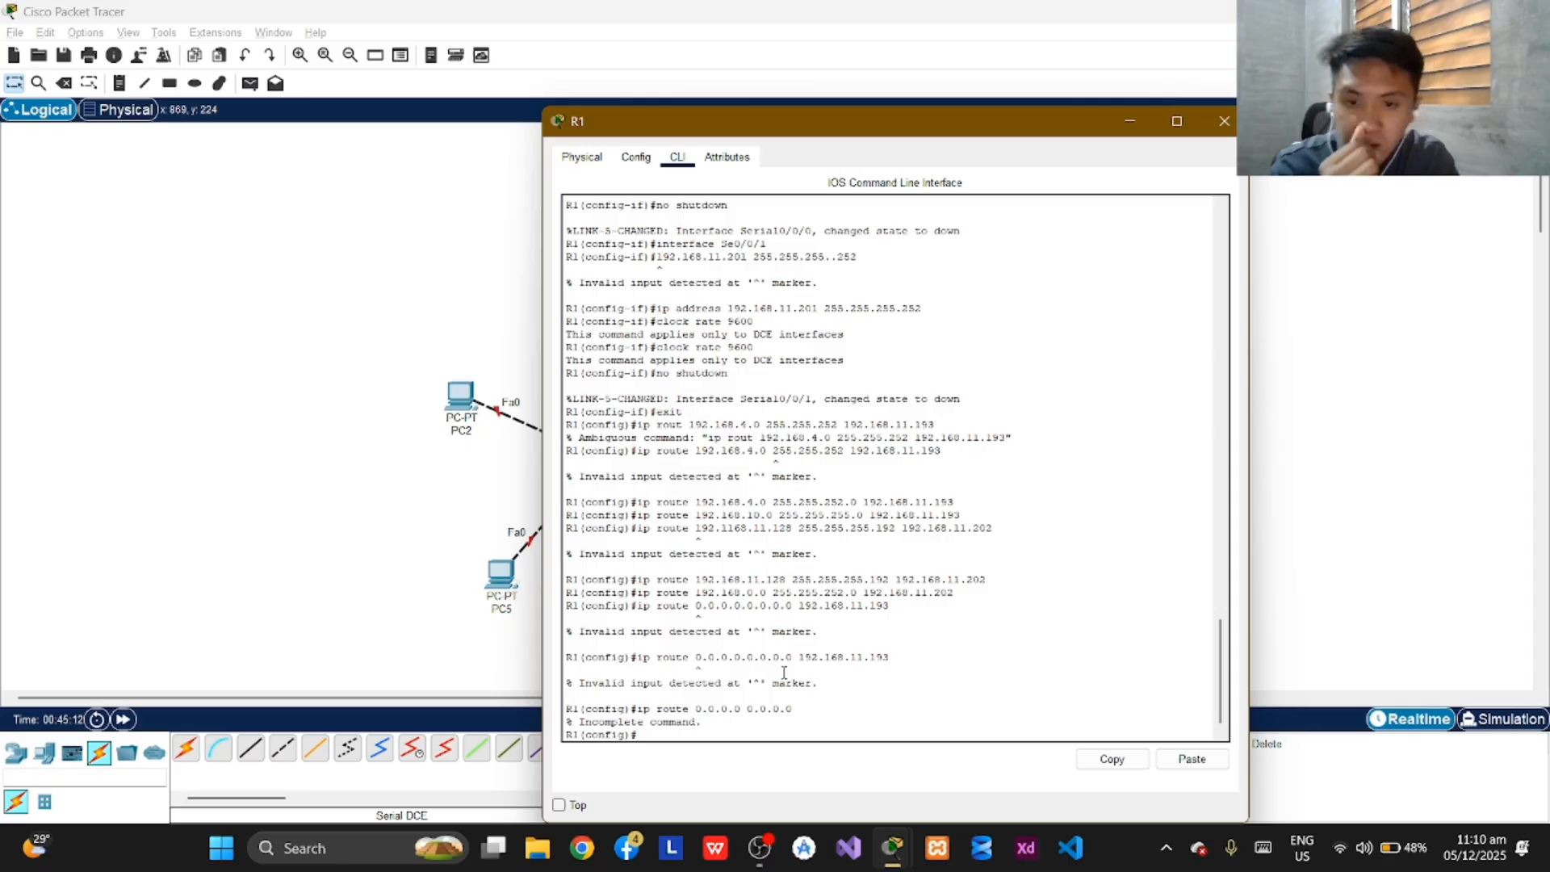
Add a default route on R1 with "ip route 0.0.0.0 0.0.0.0 192.168.11.193".
type("ip r")
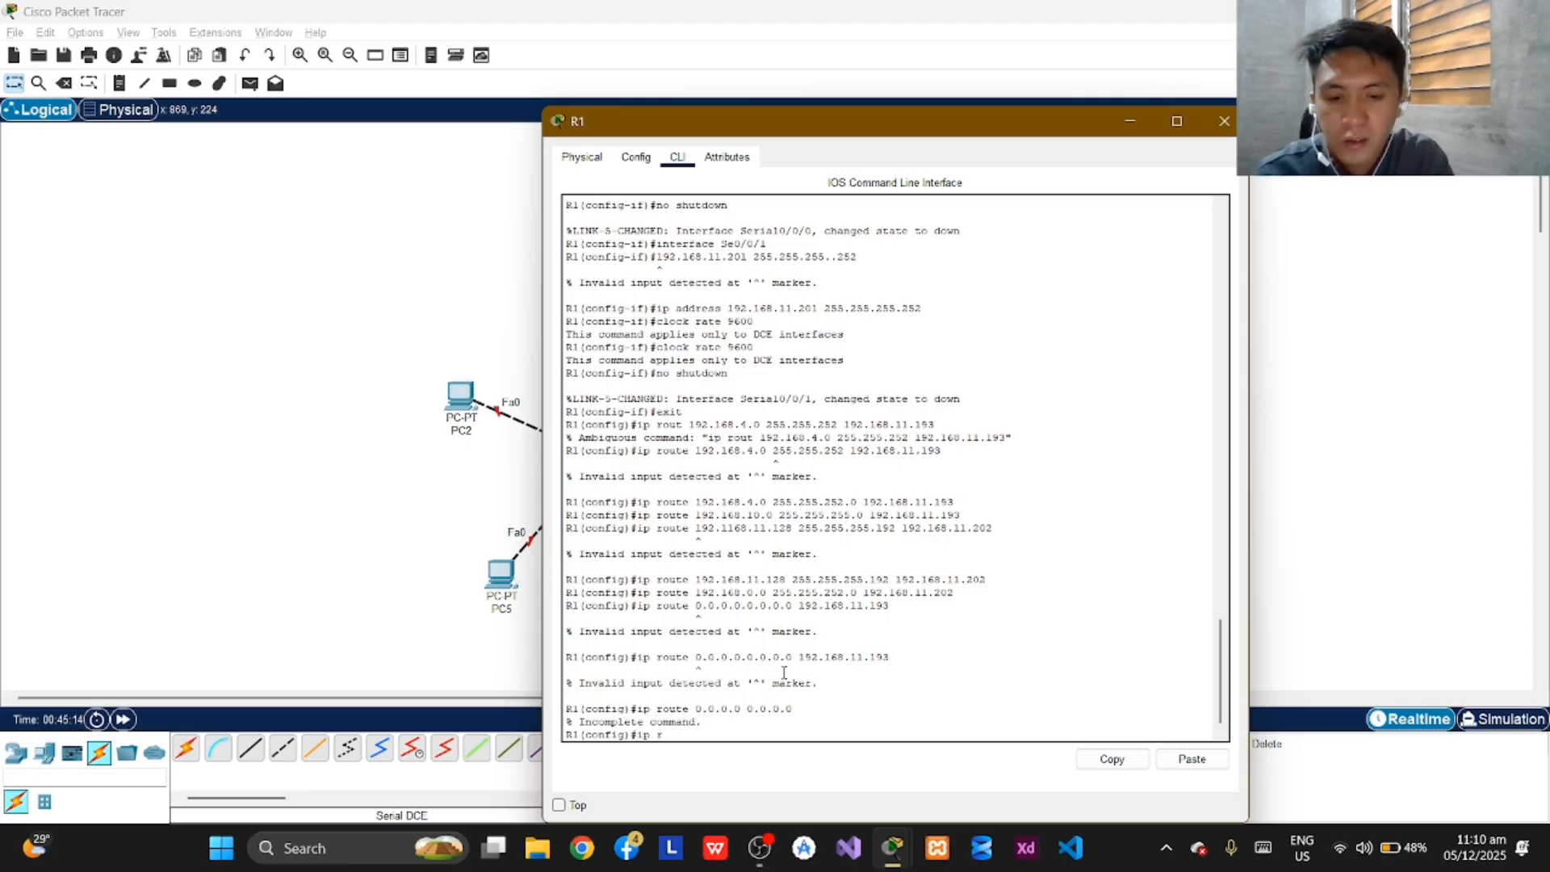
type("oute")
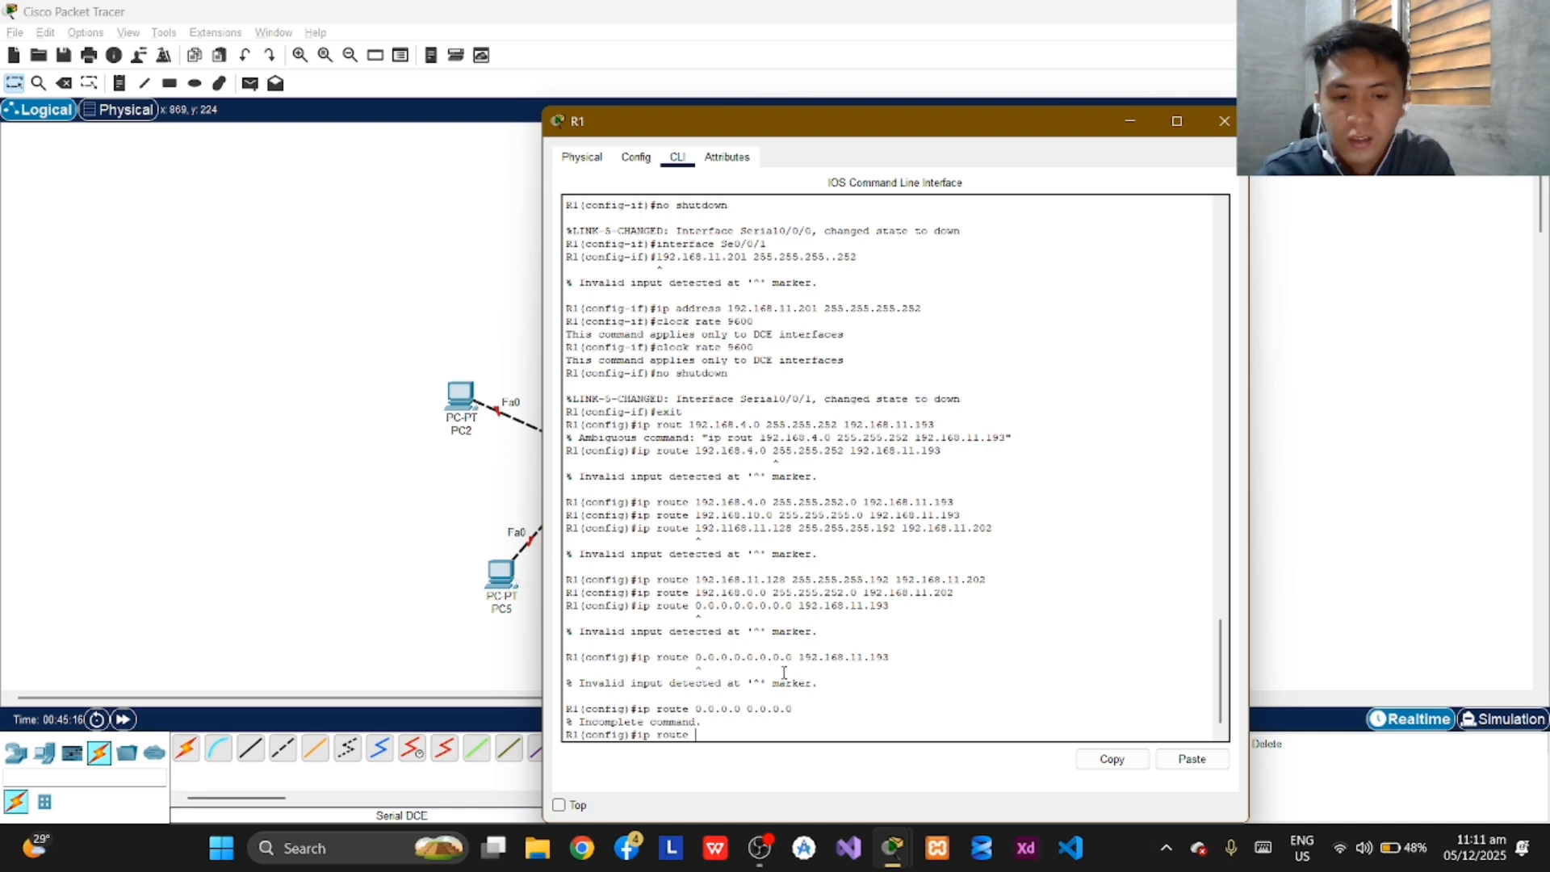
type(" 0.")
key("BackSpace")
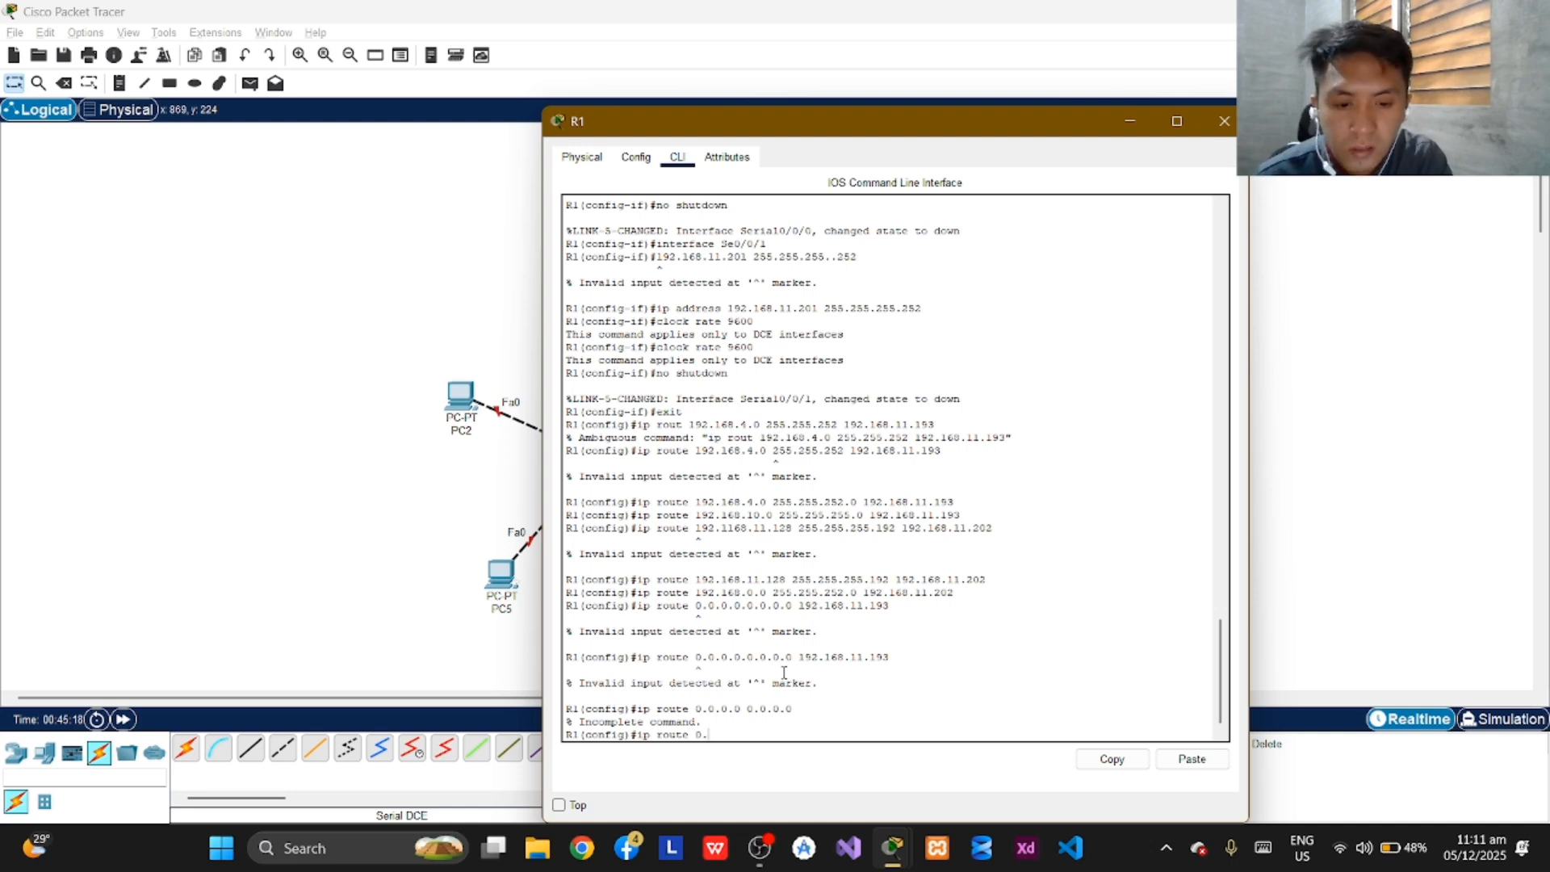
type("0.0.0 ")
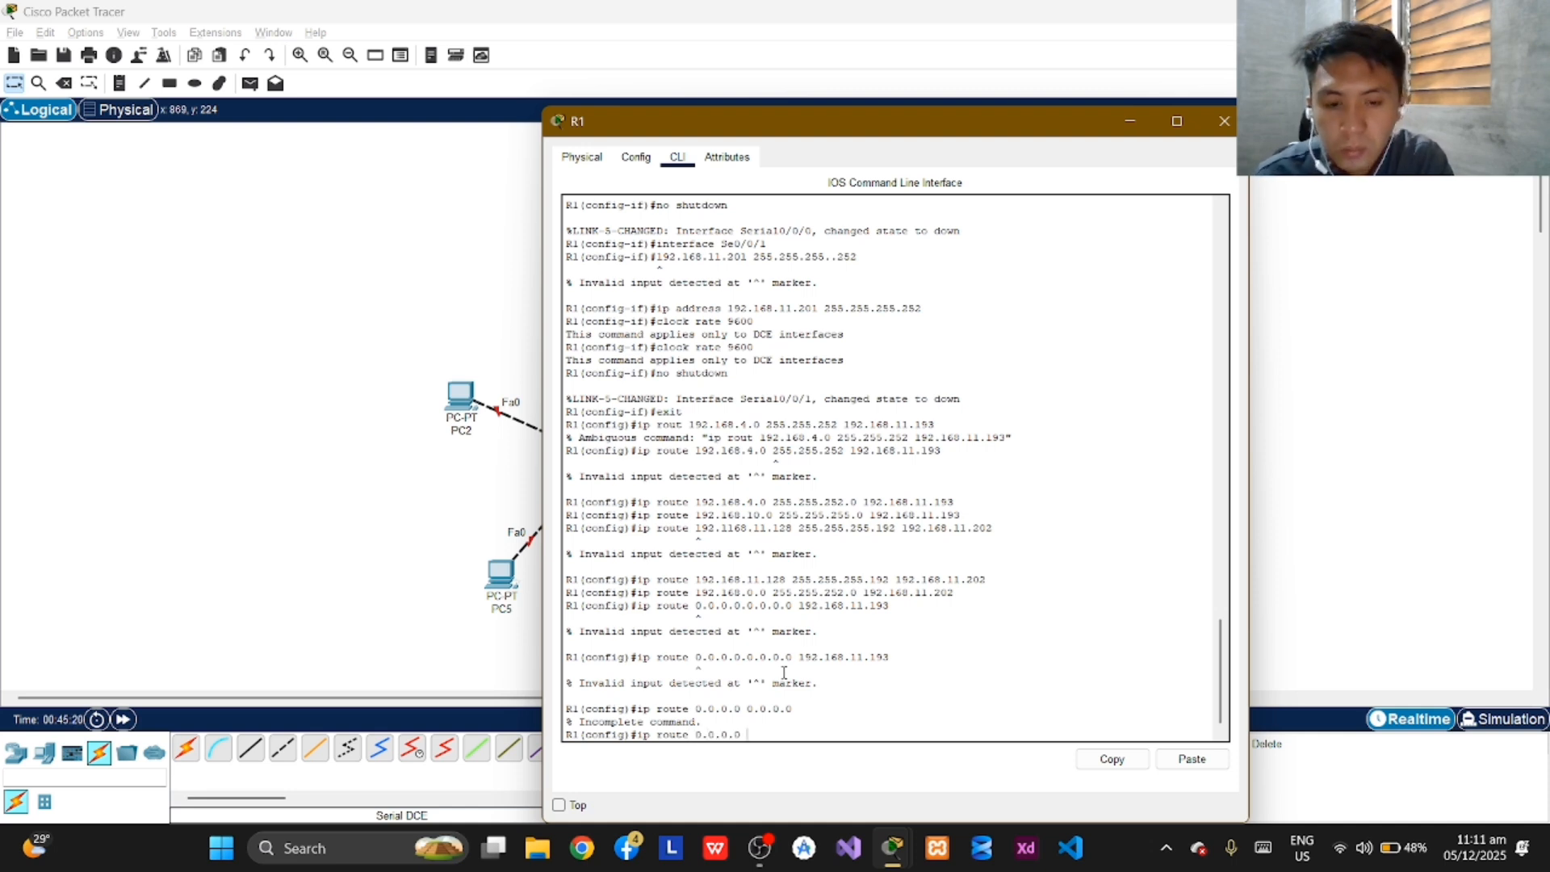
type("0.0.0.0")
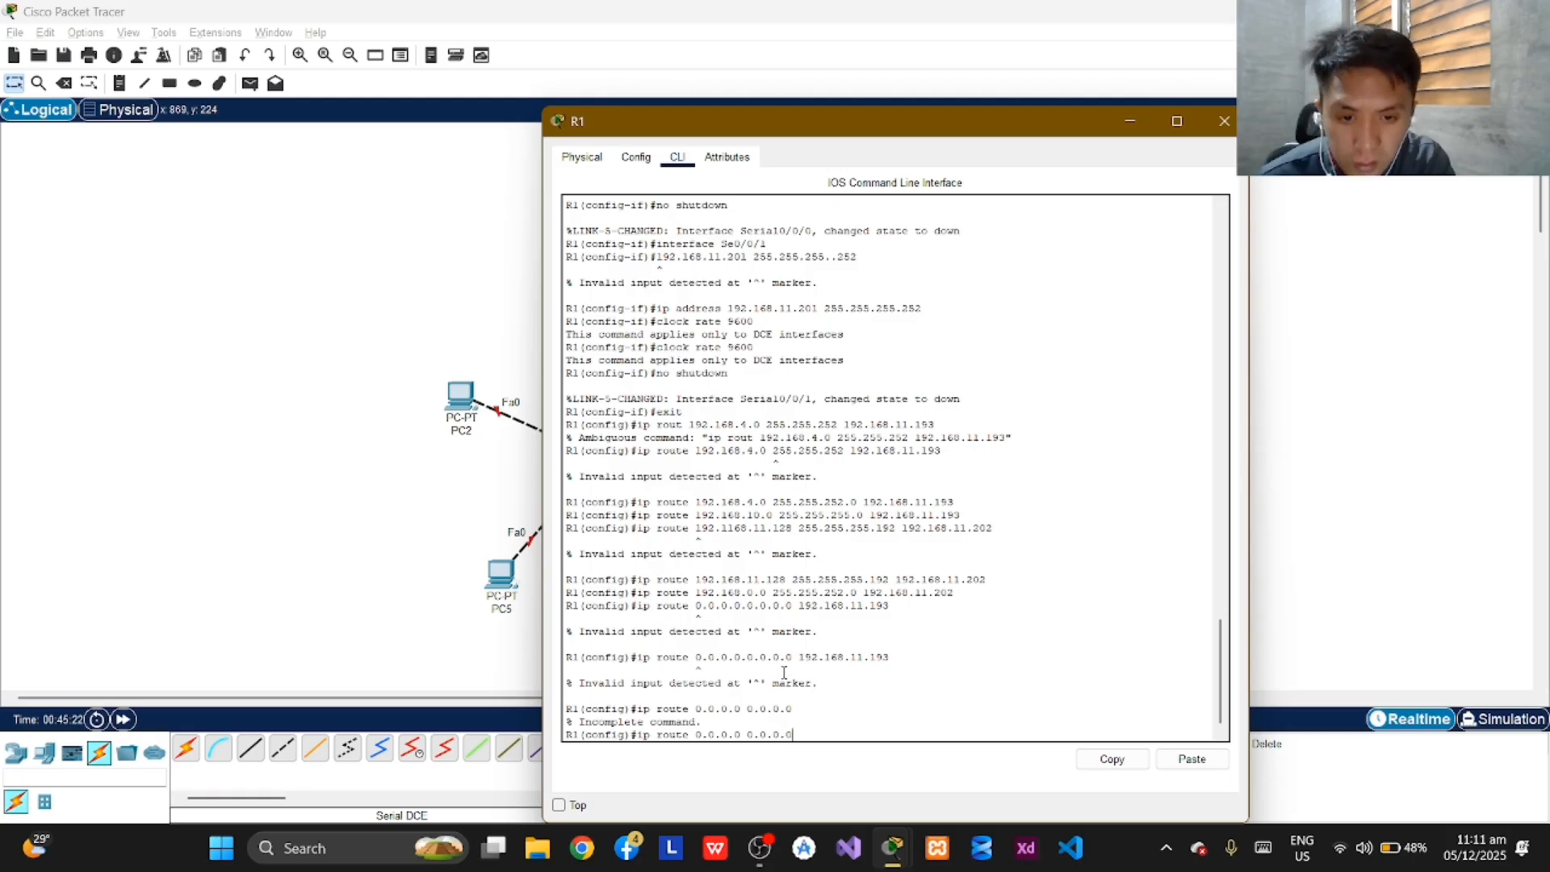
type(" 192")
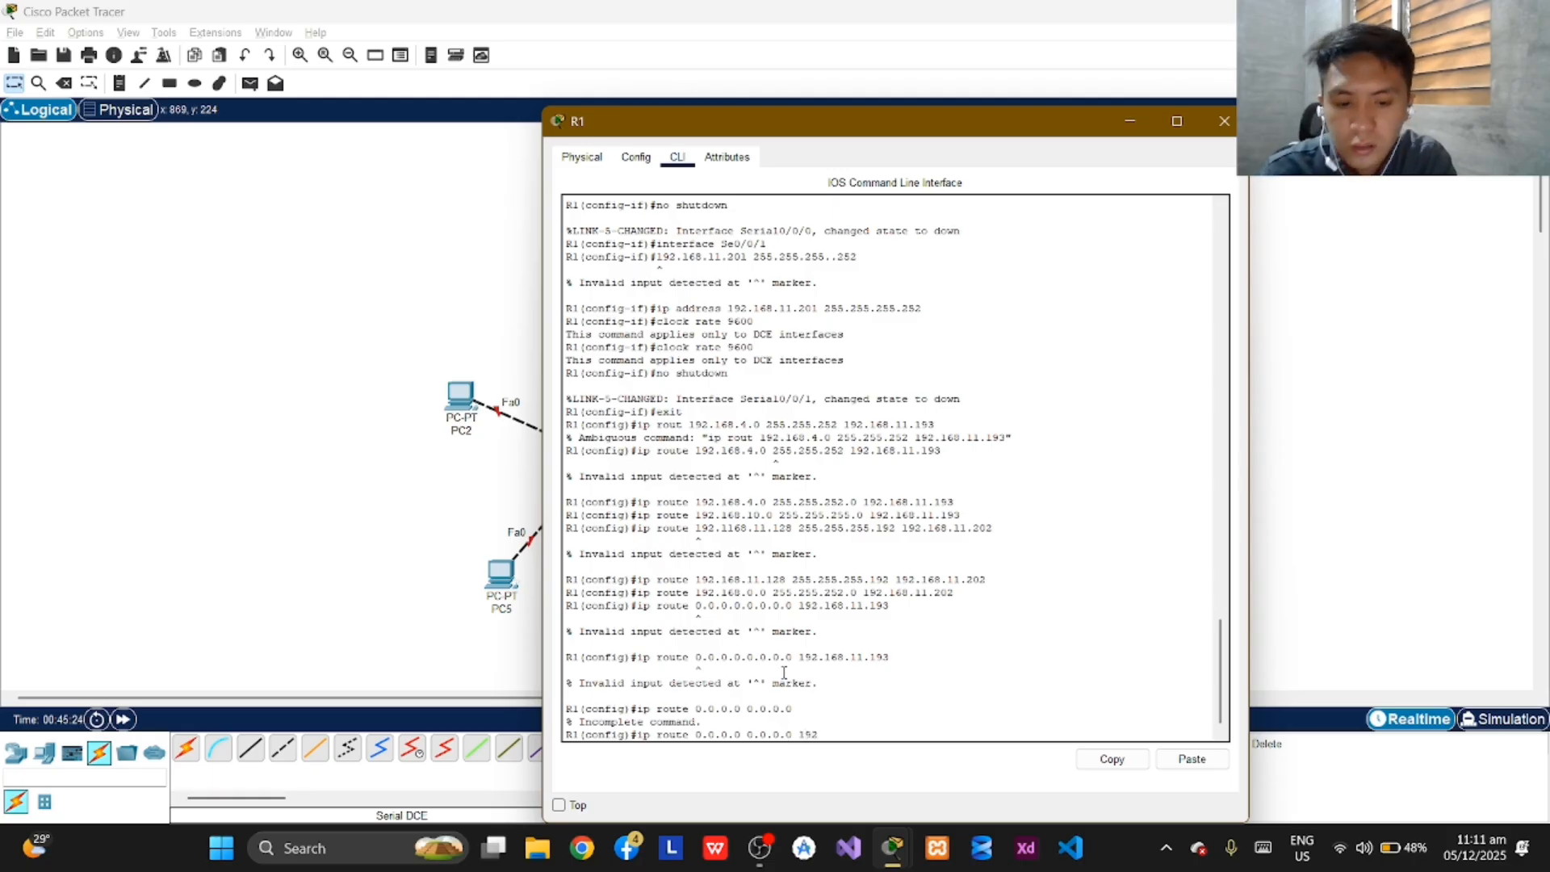
type(".168")
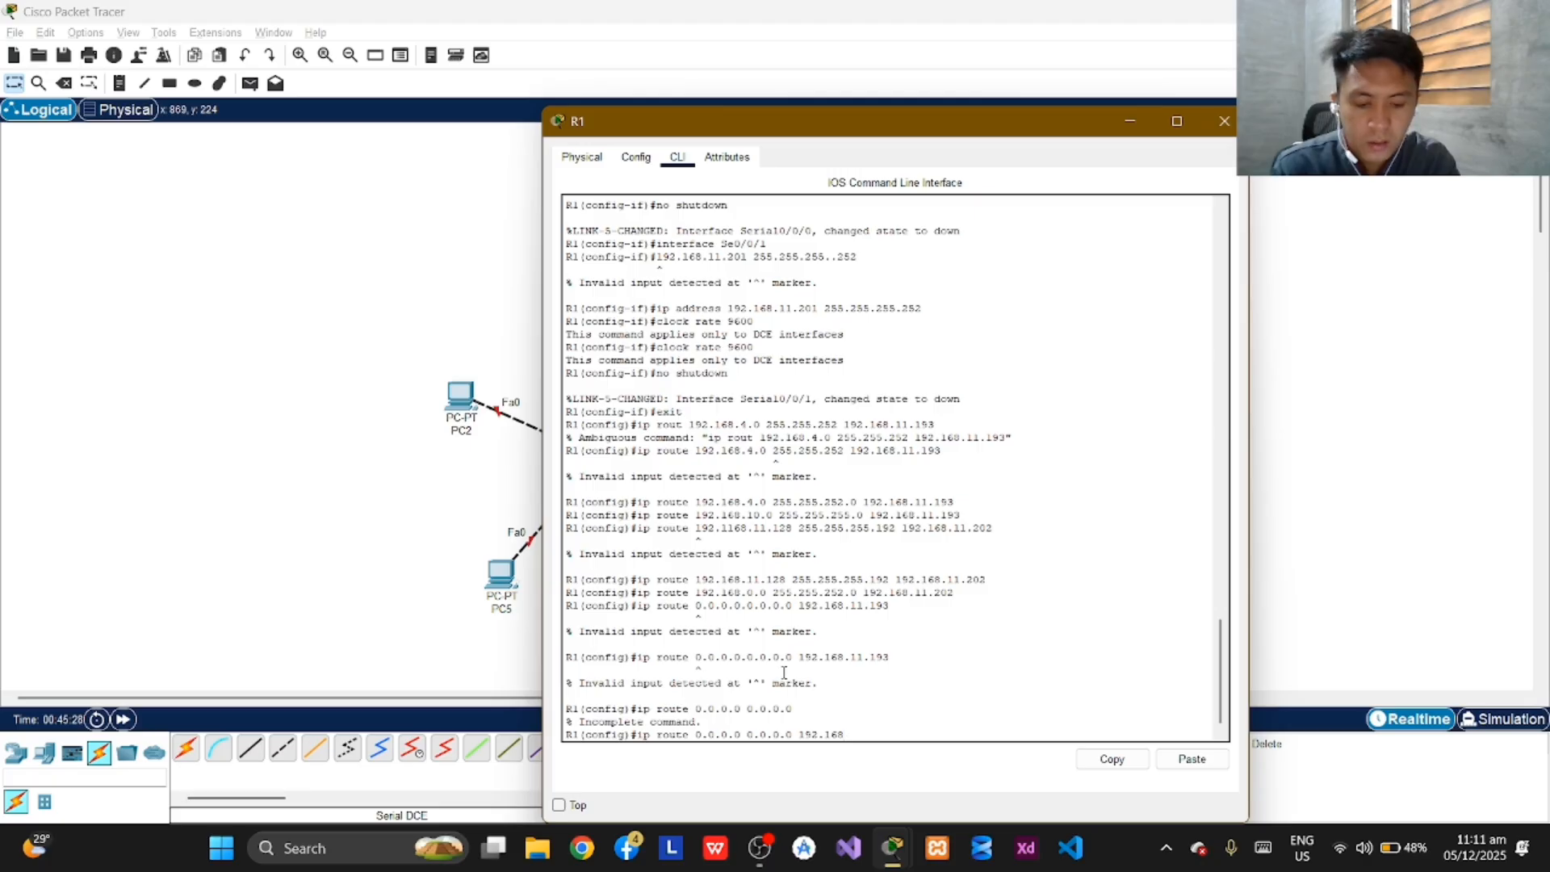
type(".11")
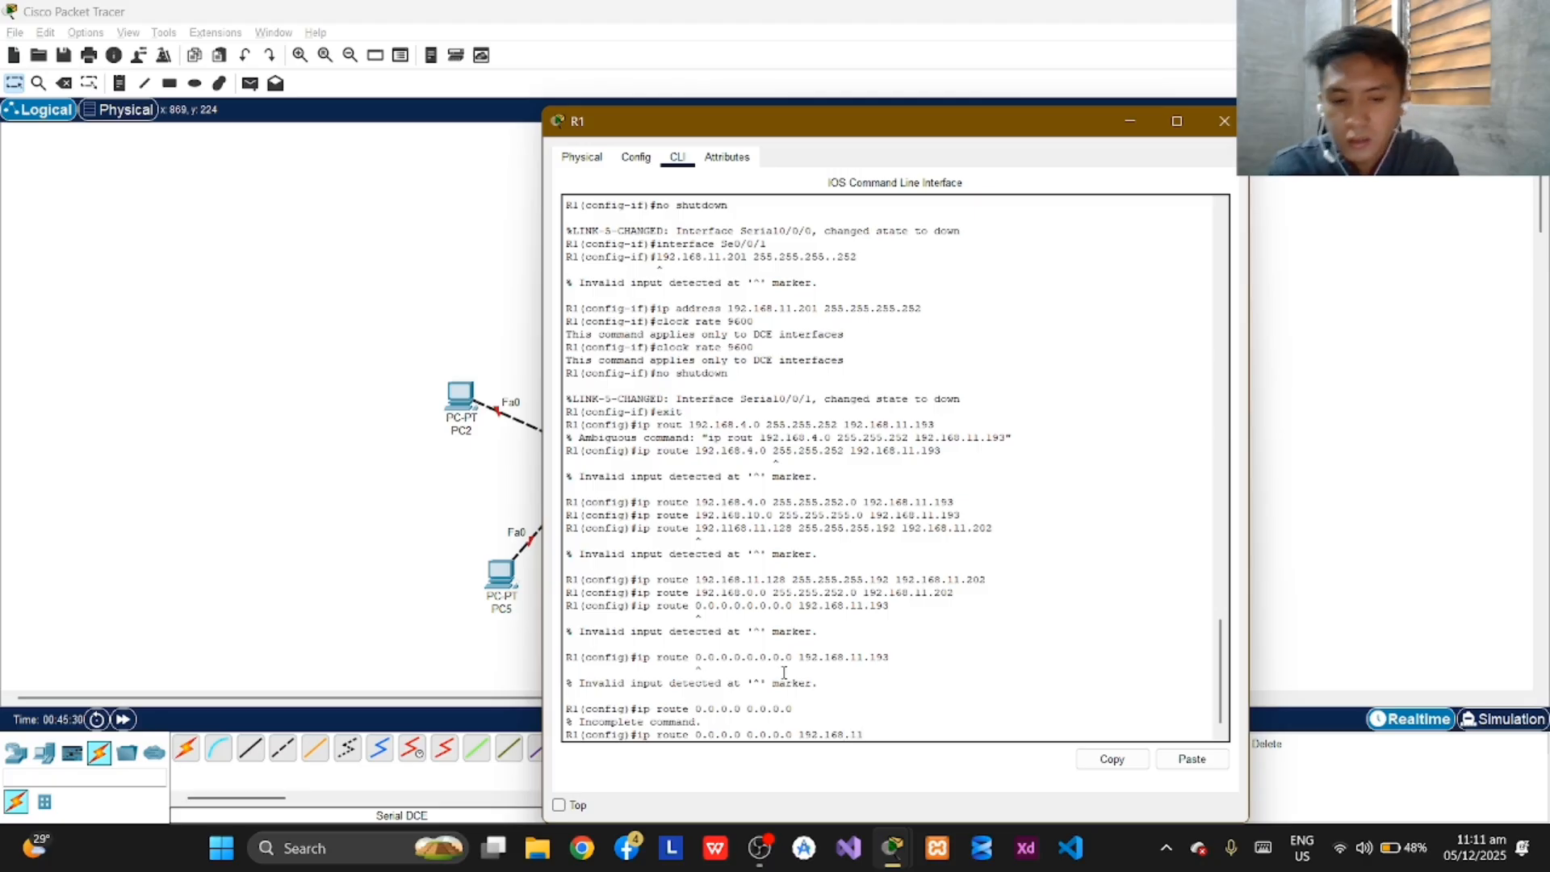
type(".19")
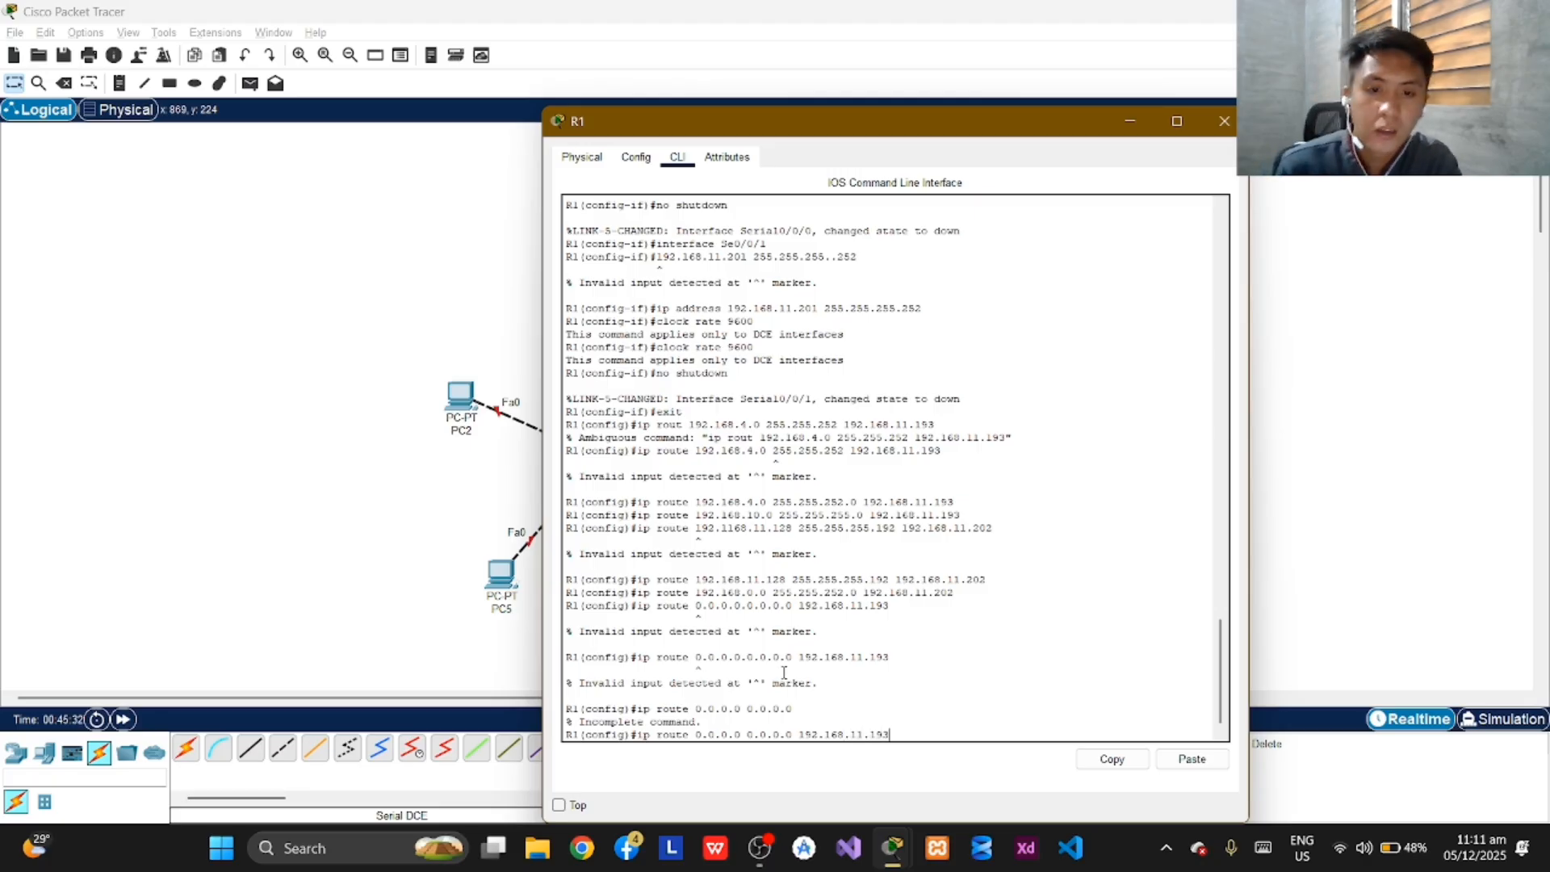
type("3")
key("Return")
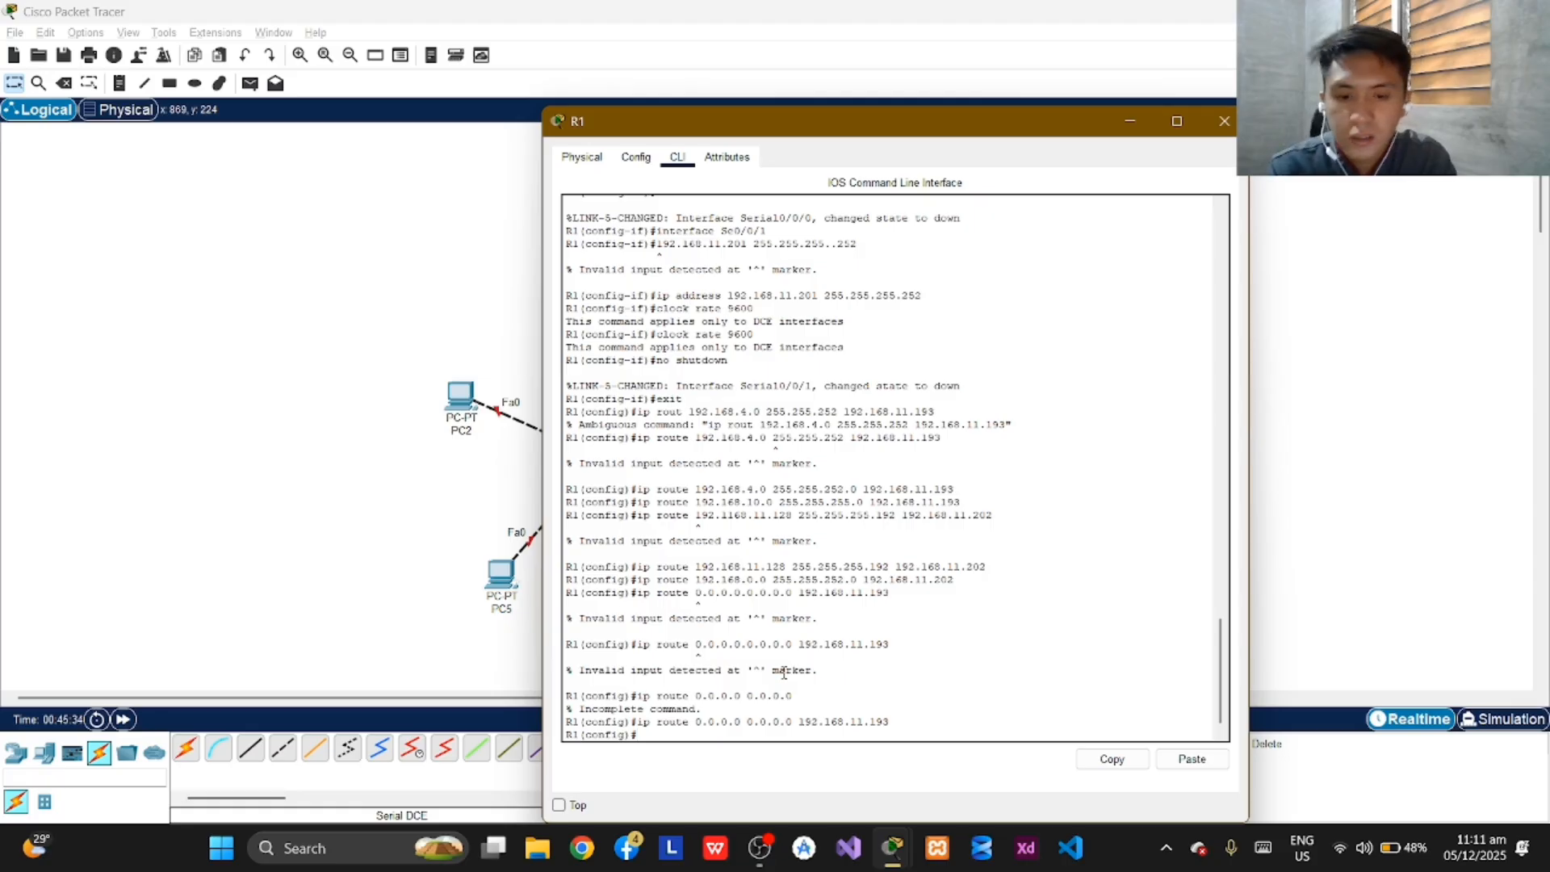
Enter a second default route on R1, "ip route 0.0.0.0 0.0.0.0 192.168.11.202", and minimize R1's window.
type("ip route")
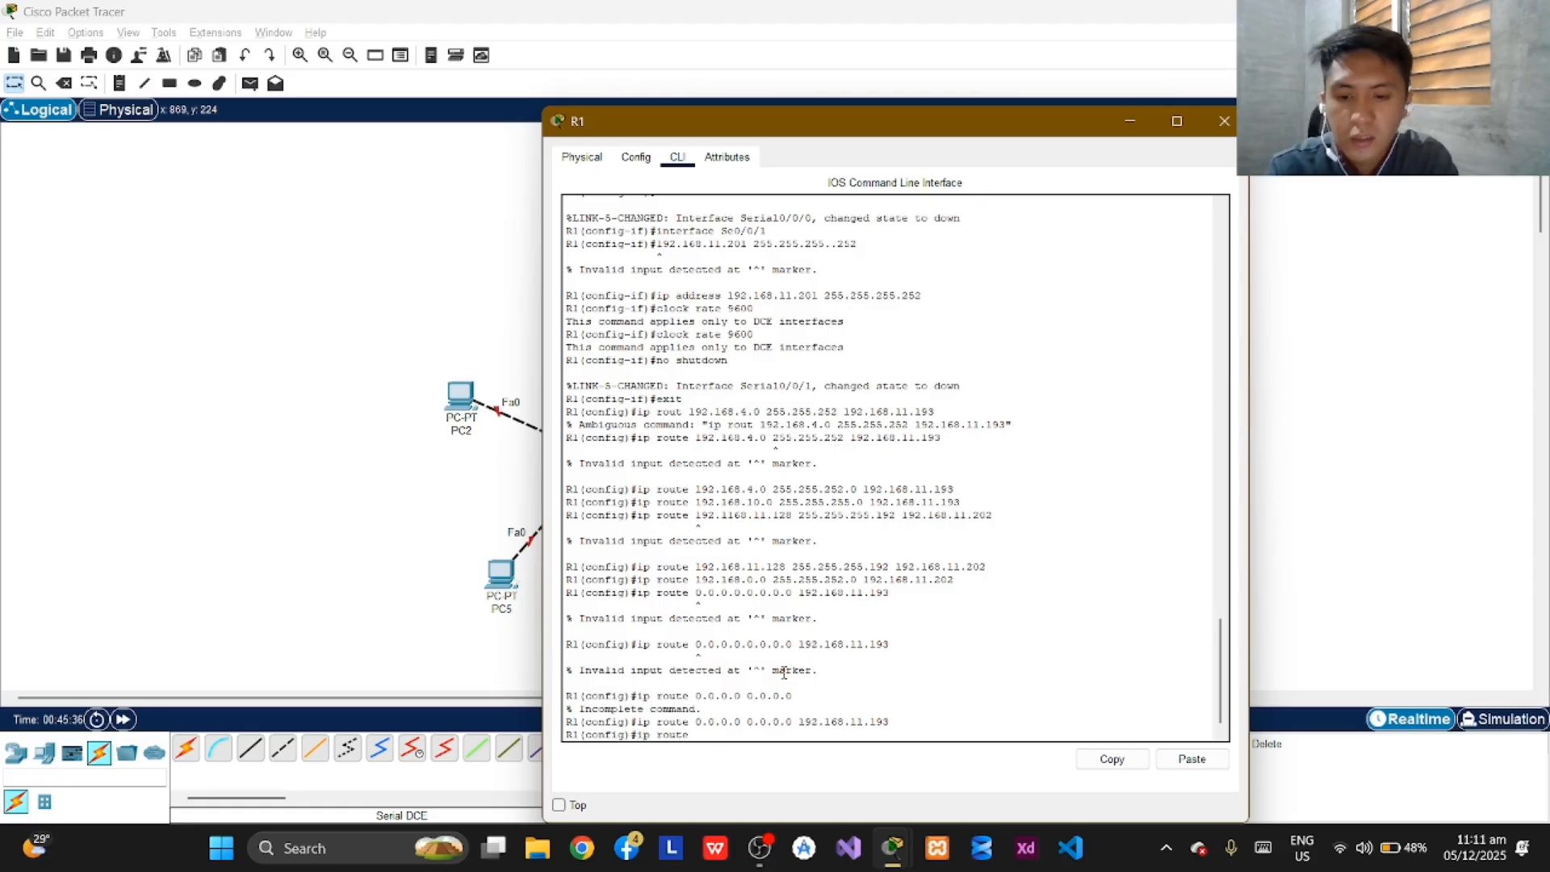
type(" 0.0.0")
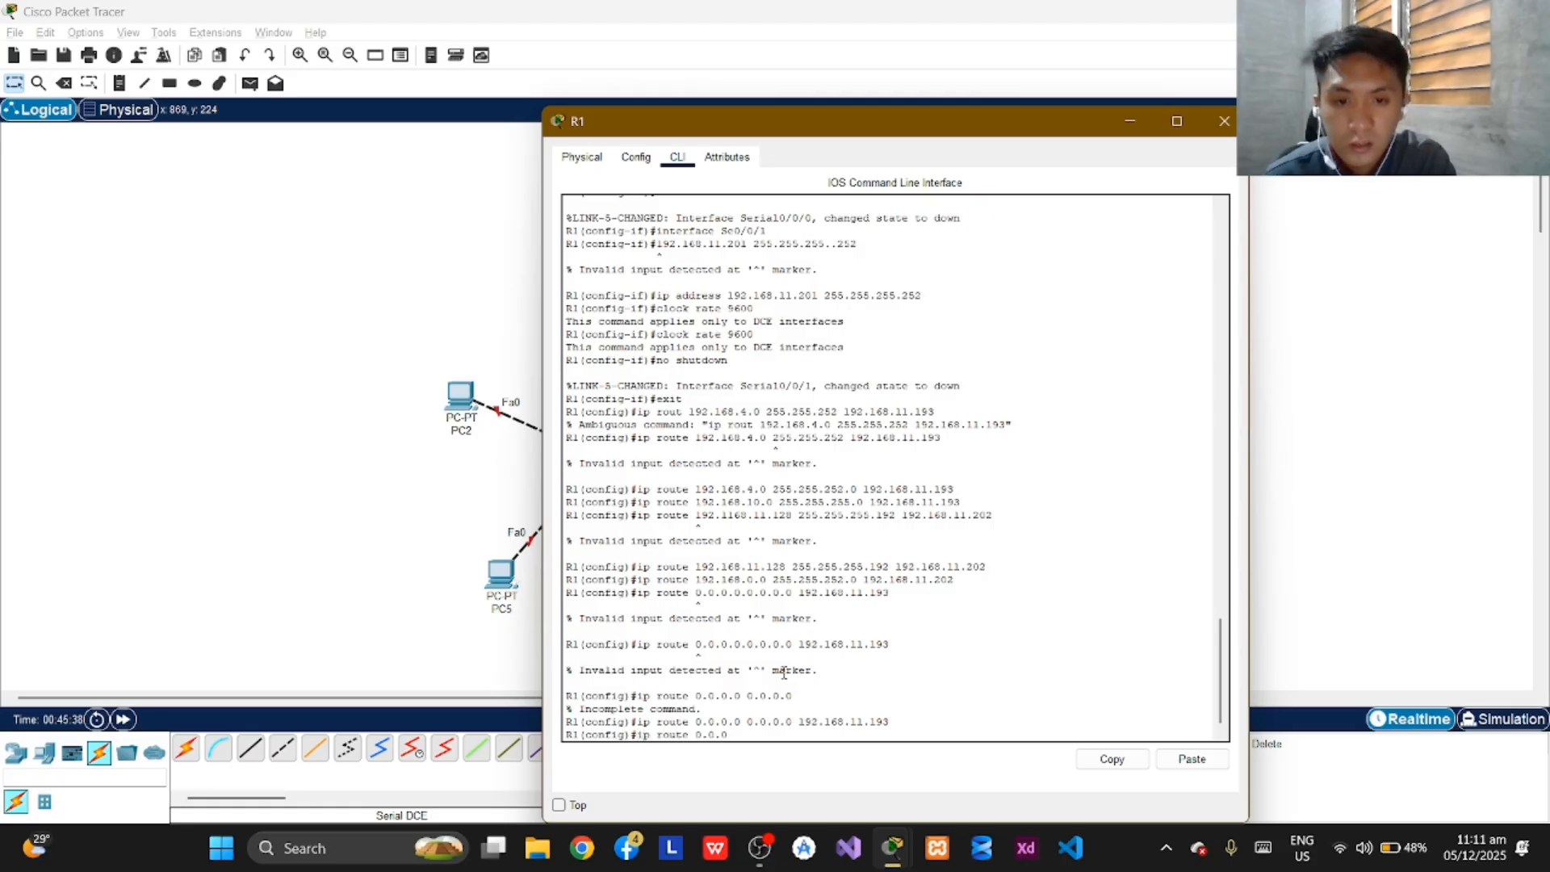
type(".0 0")
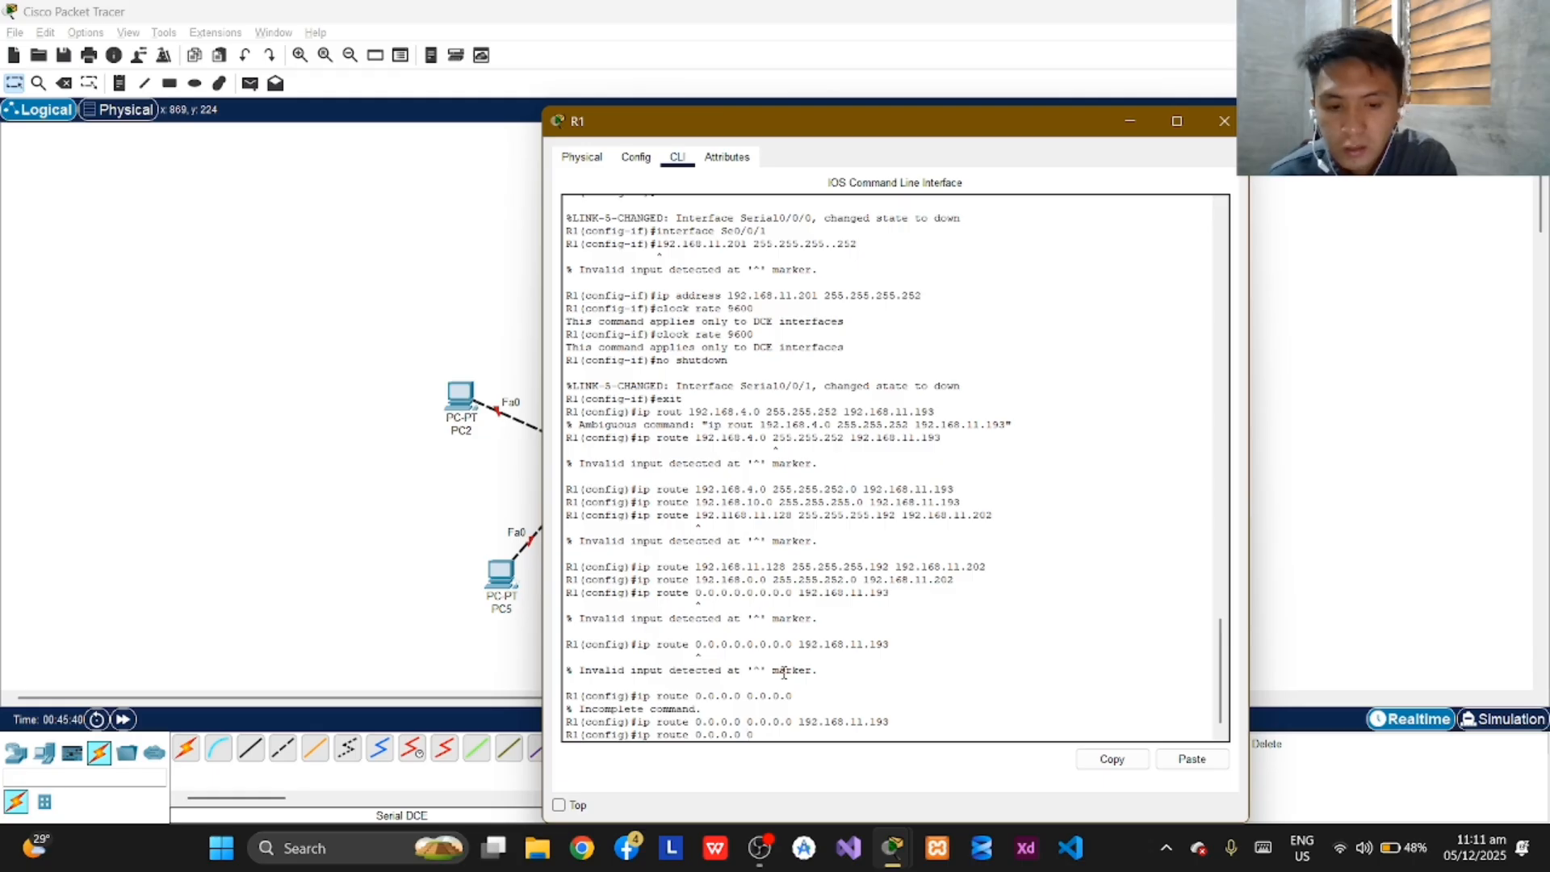
type(".0.0.0")
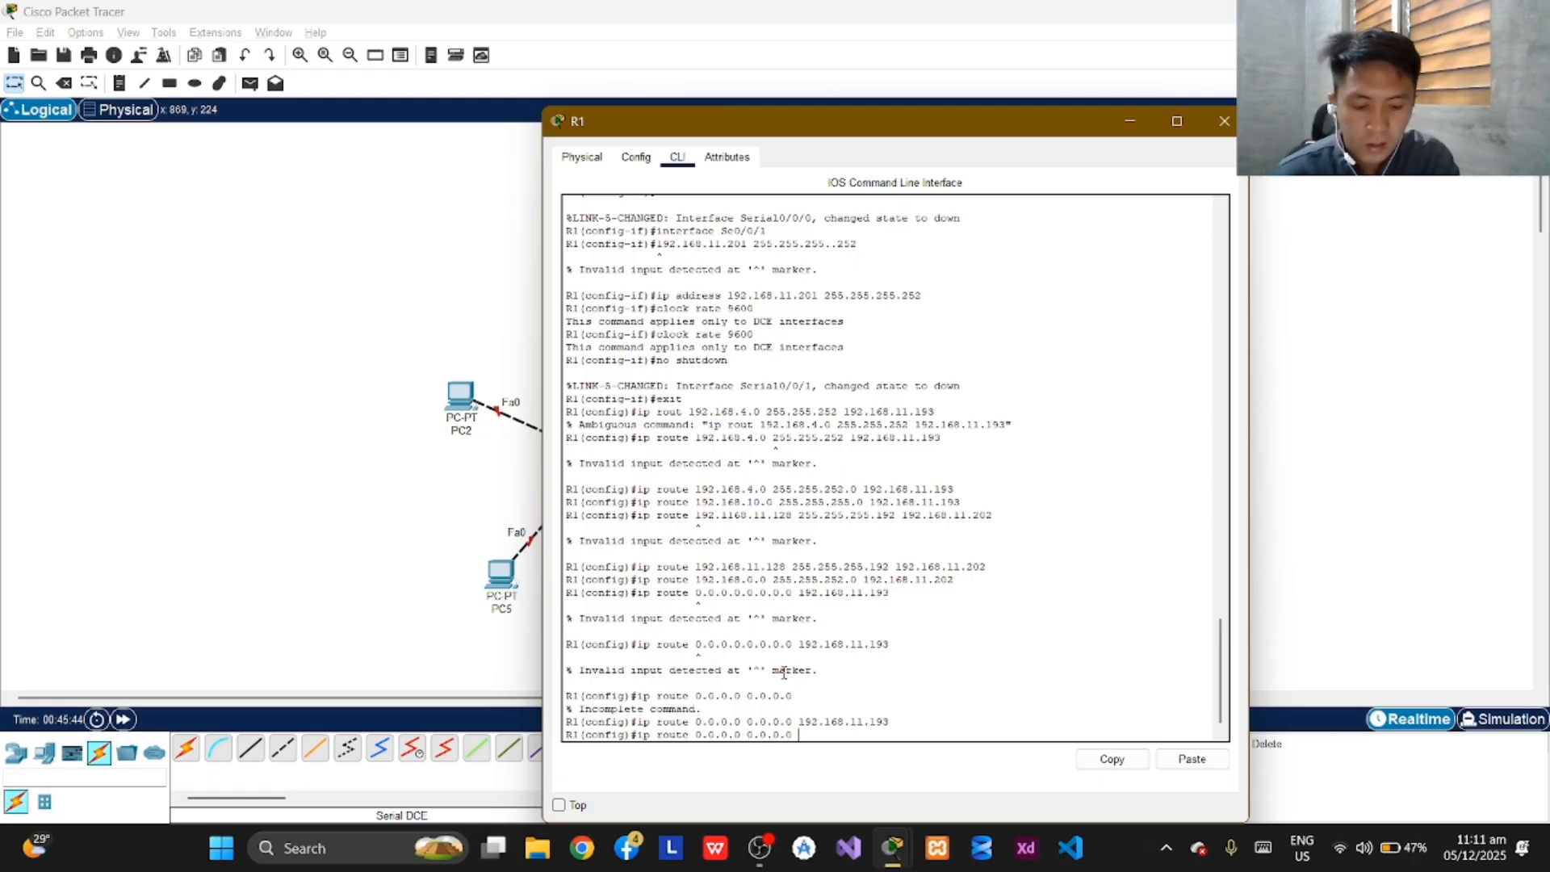
type(" 192")
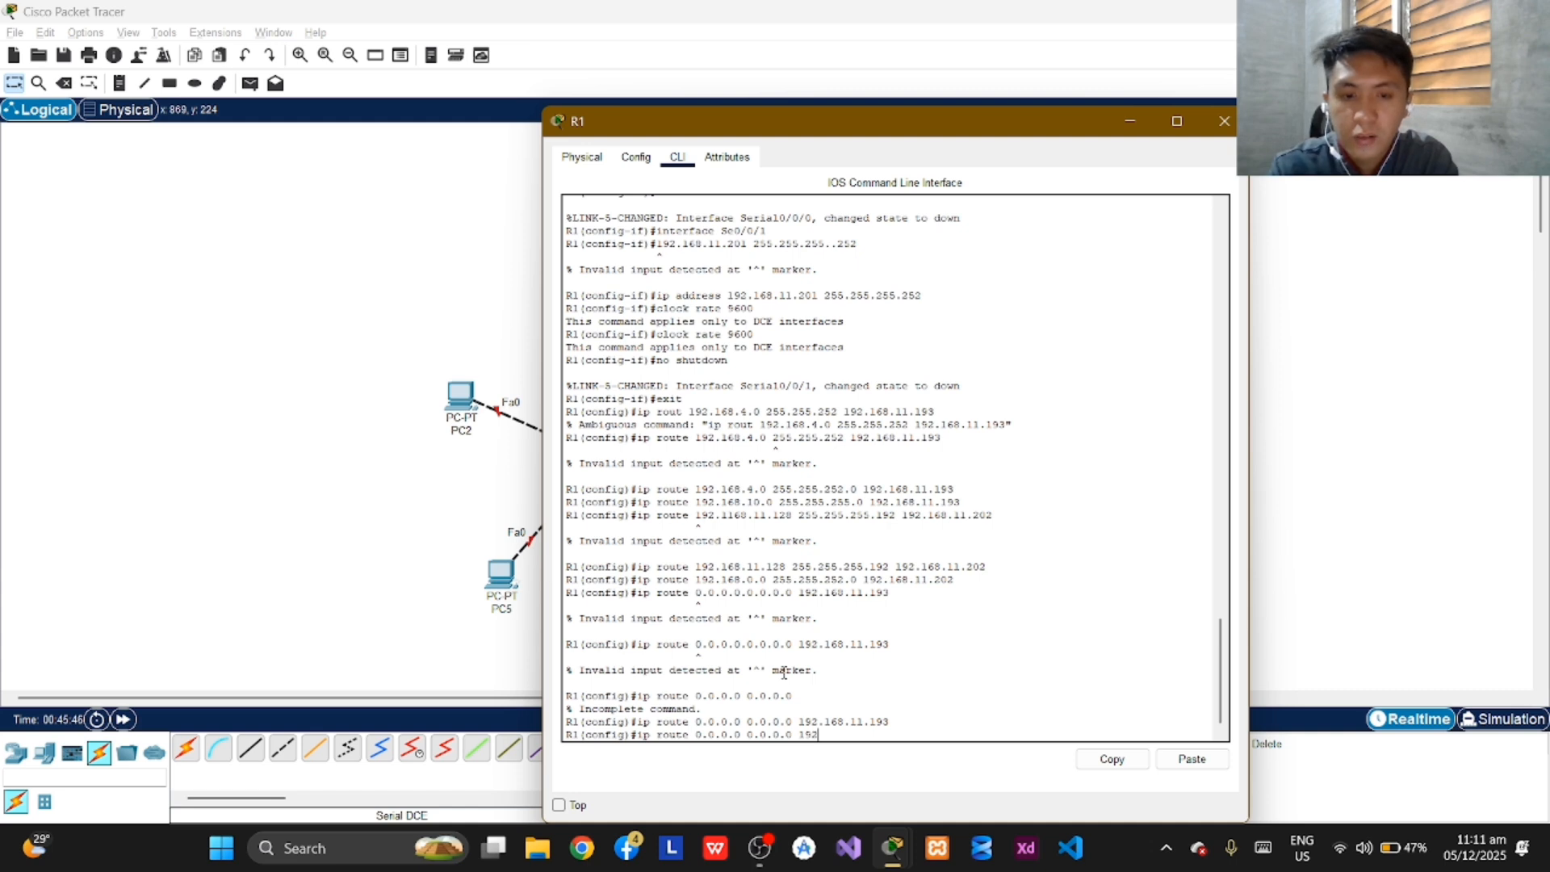
type(".168")
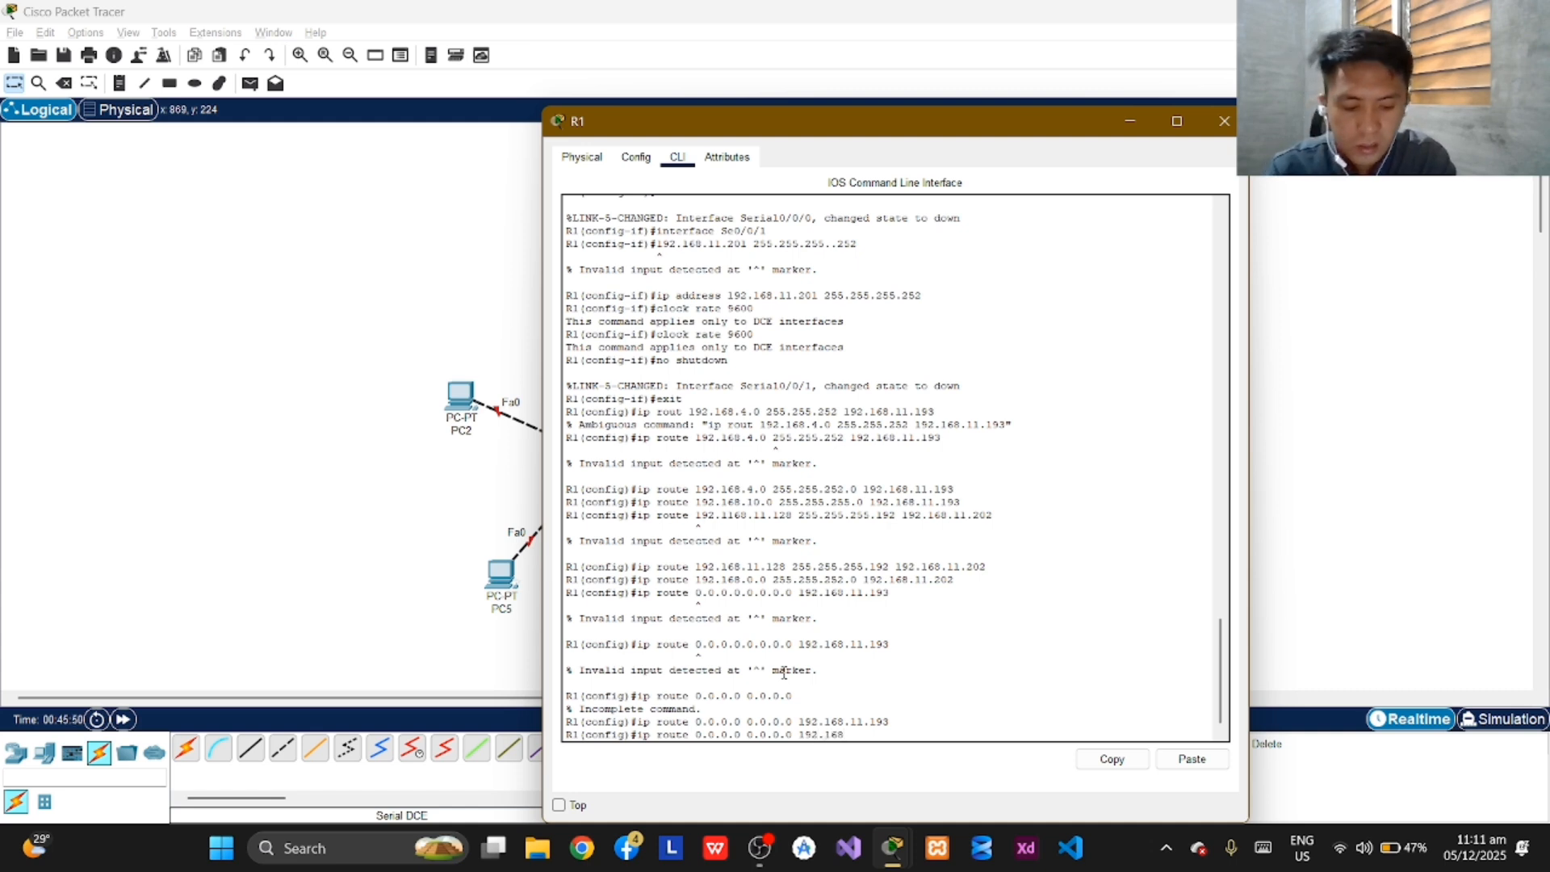
type(".11.")
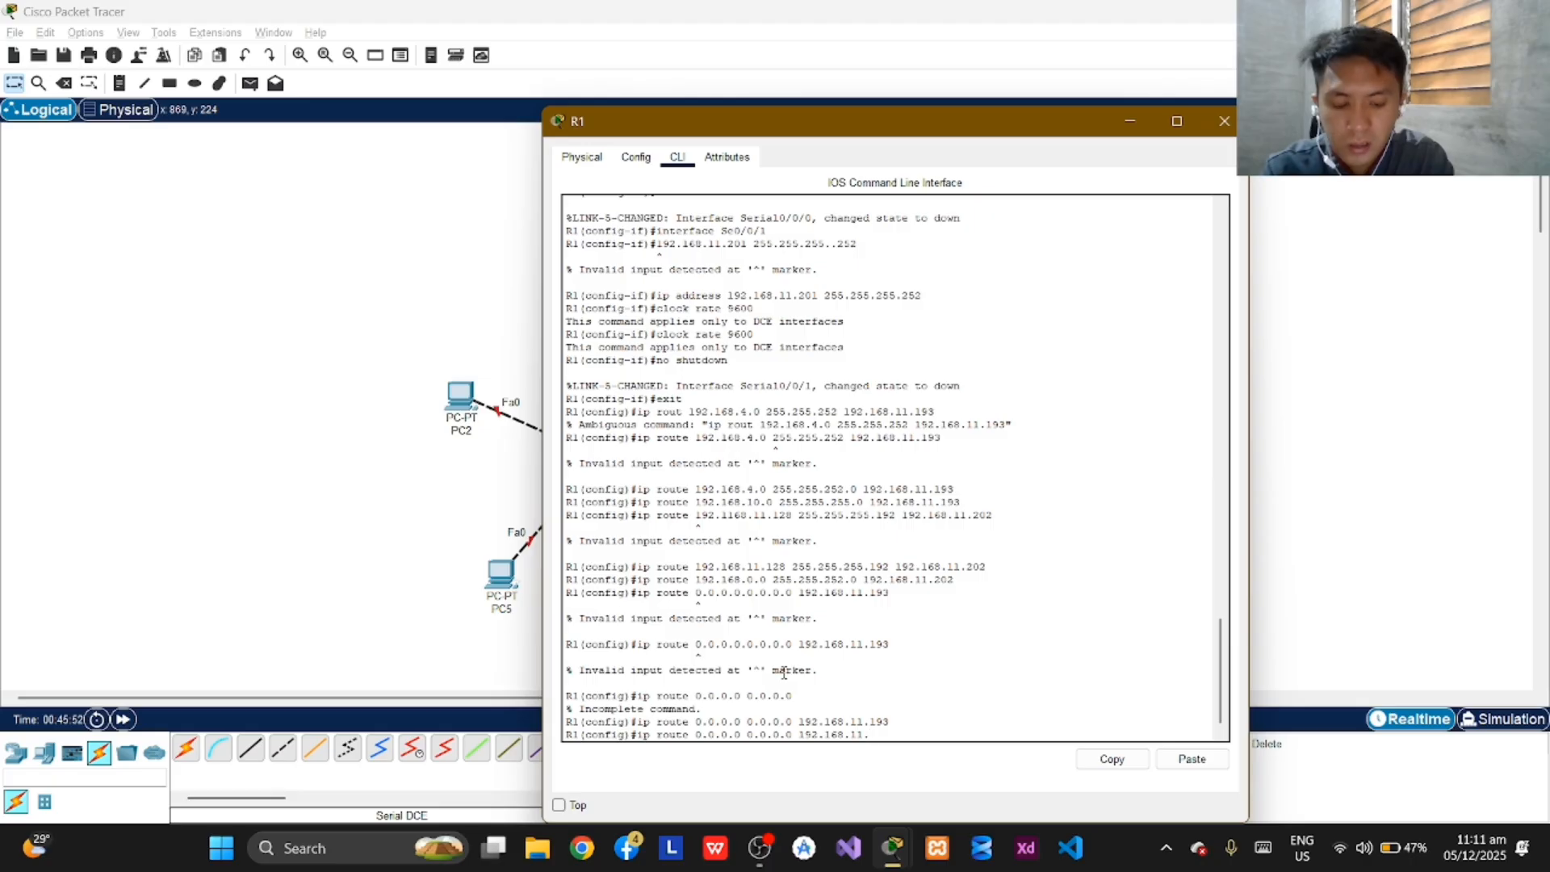
type("202")
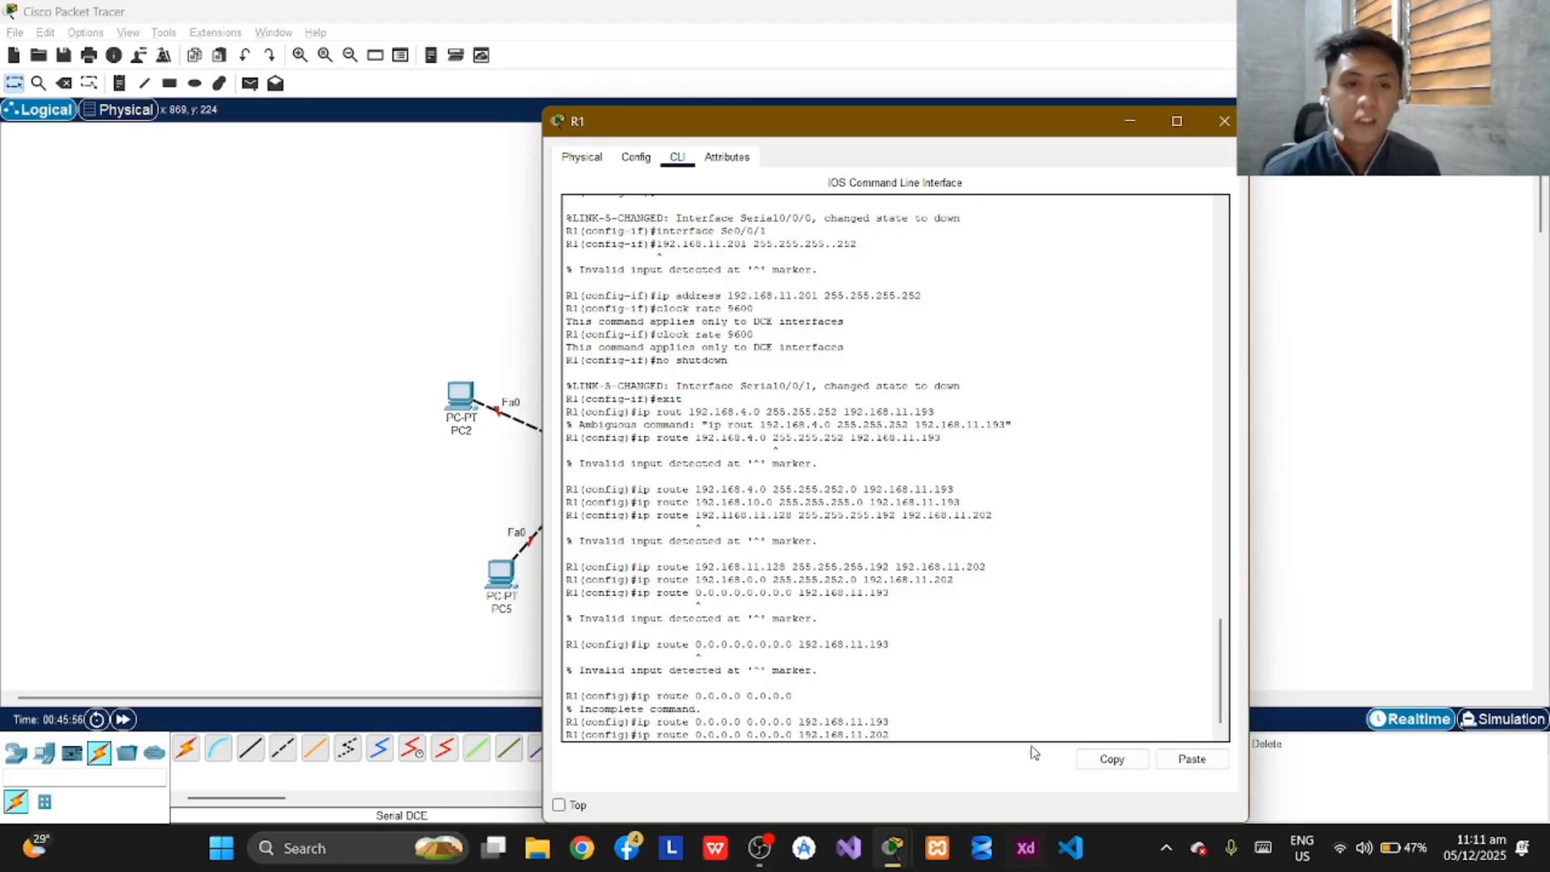
left_click(1128, 122)
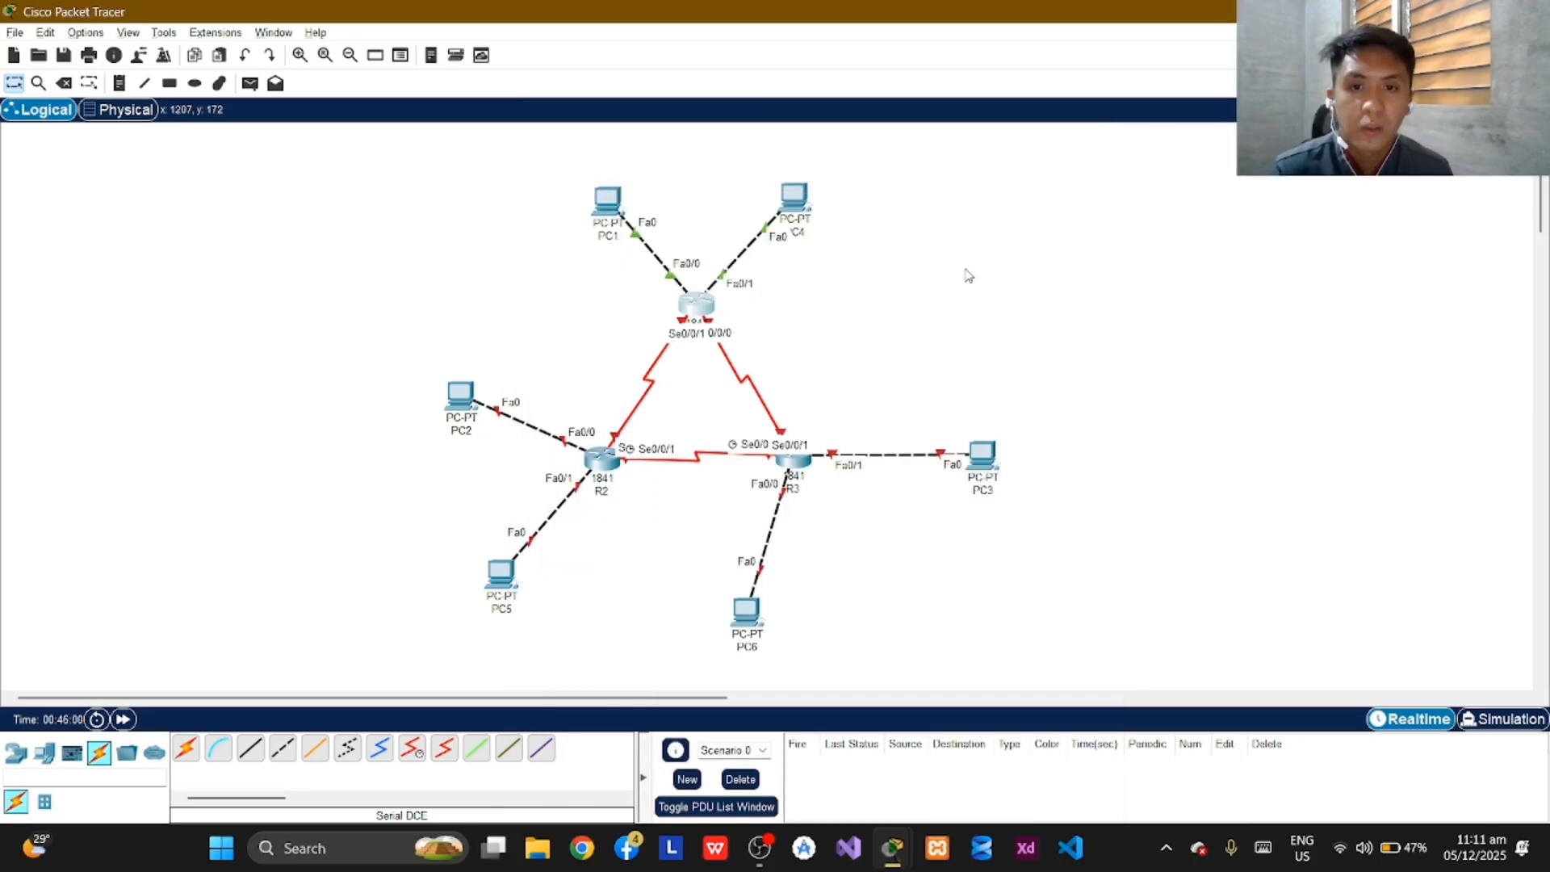
Open the command line of router R2 and answer "no" to the initial configuration dialog to reach the prompt.
left_click(602, 460)
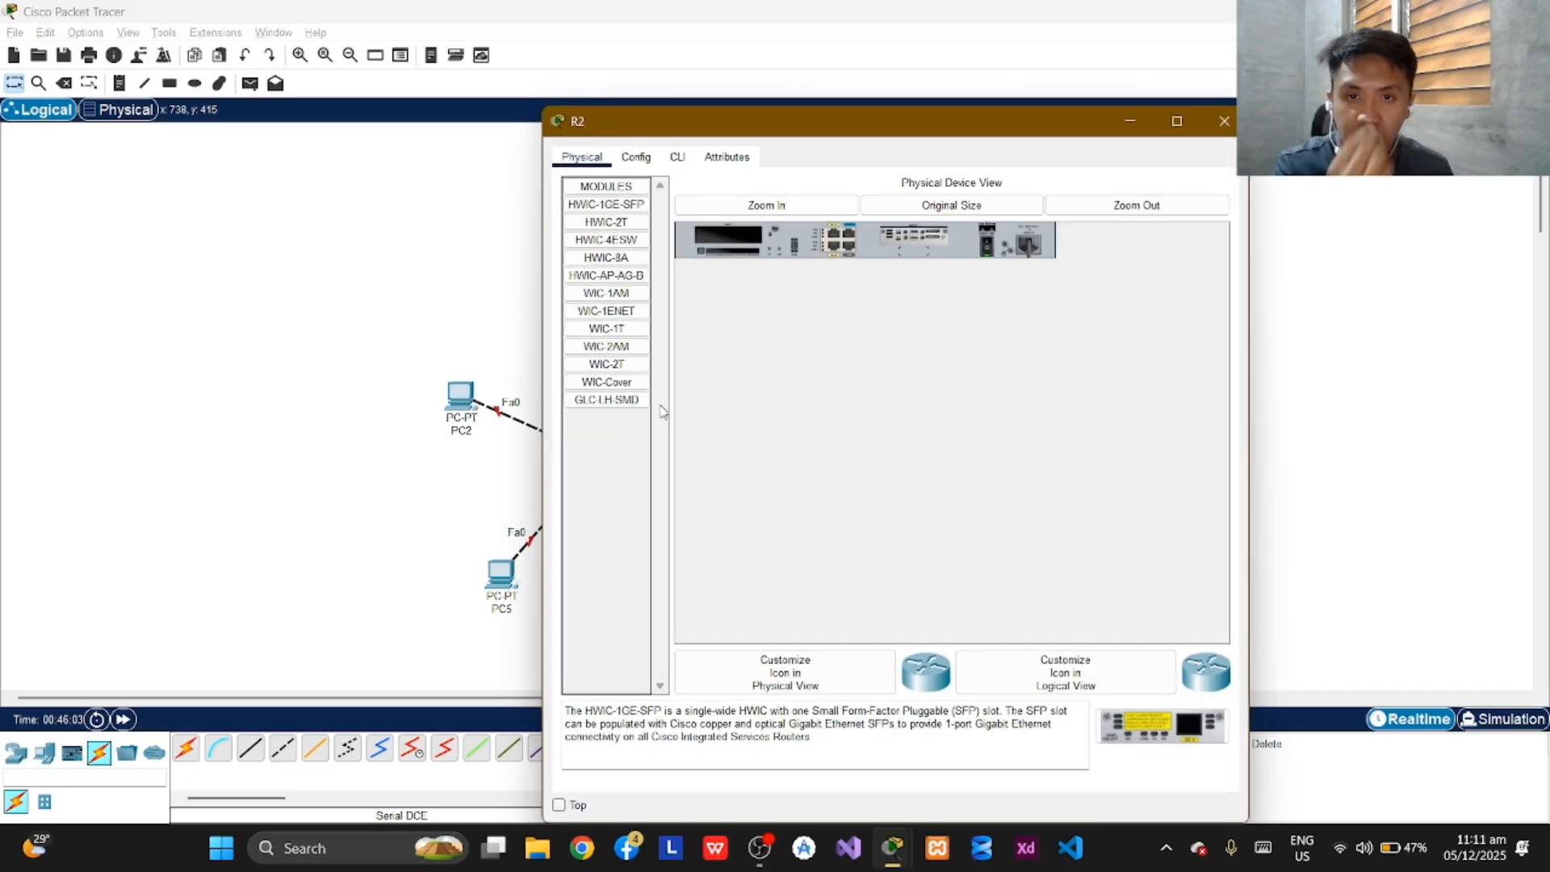
left_click(676, 158)
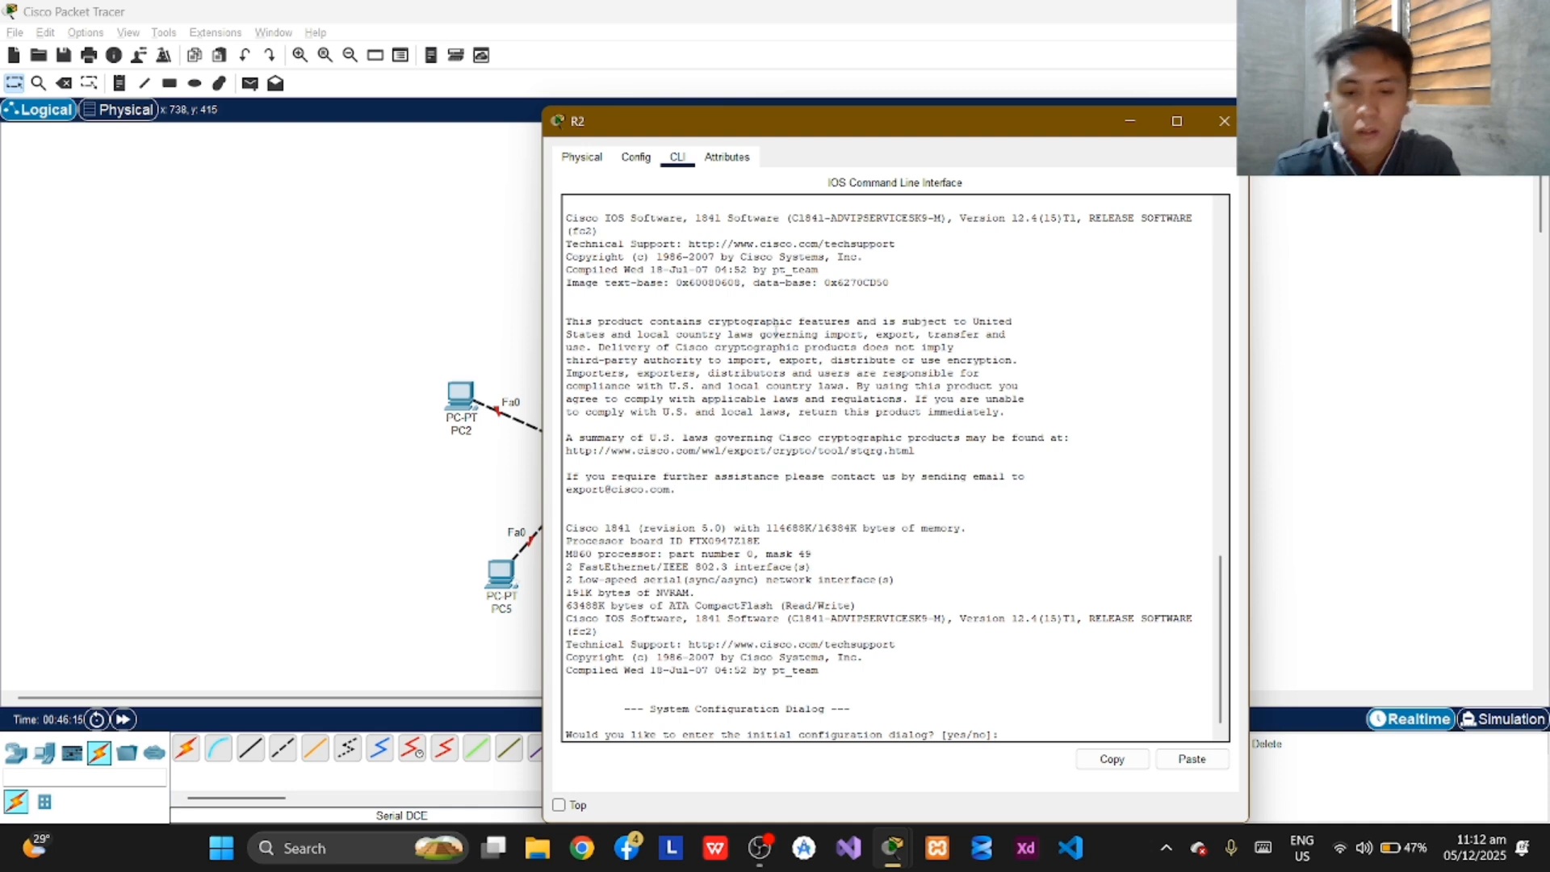
type("no")
key("Return")
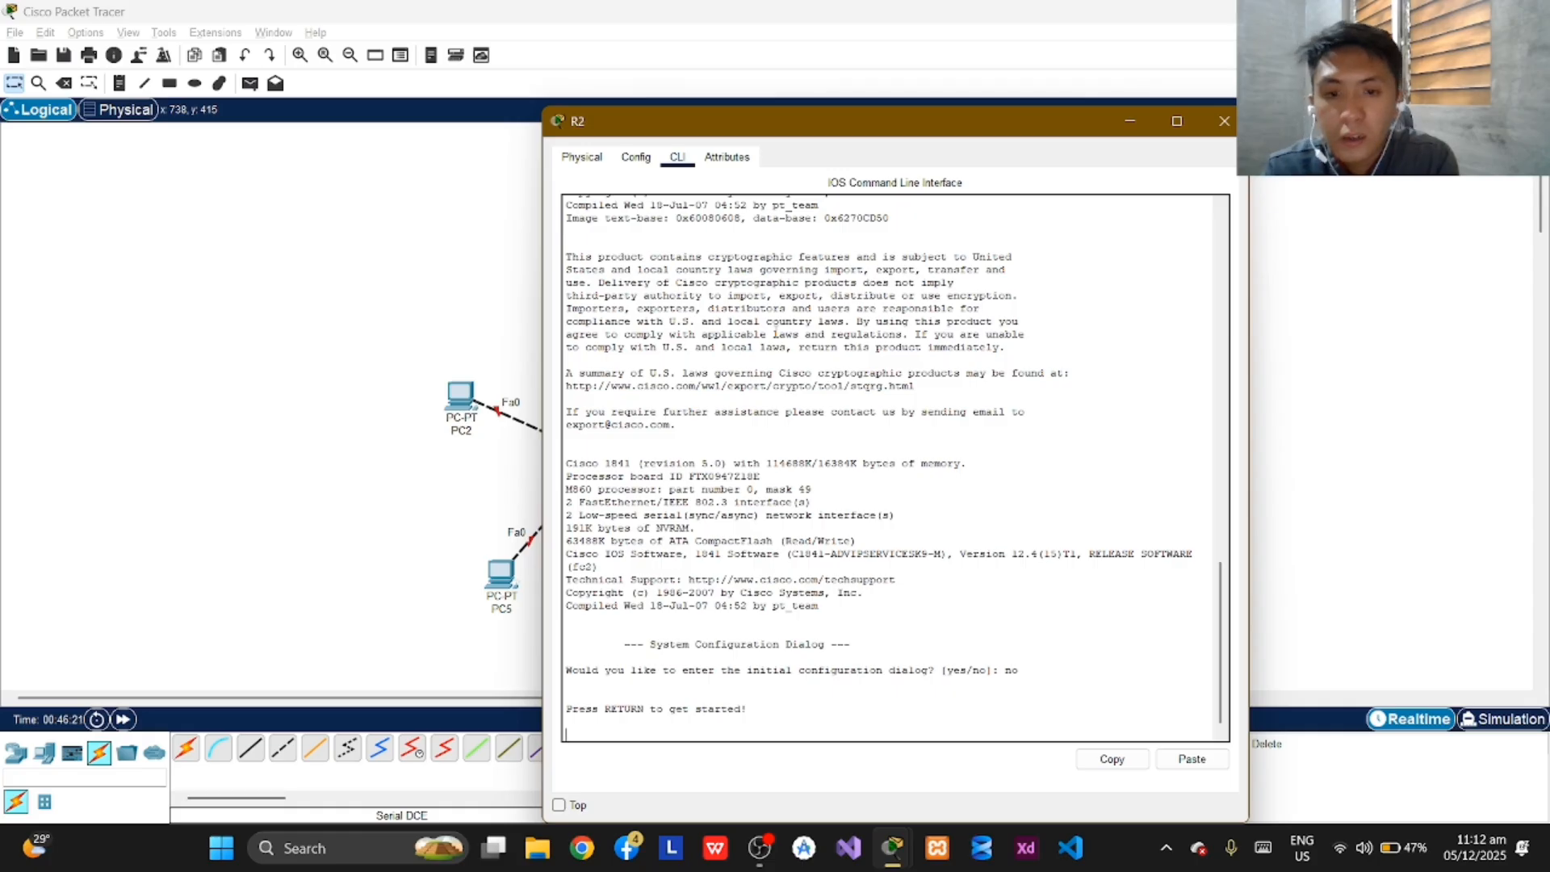
key("Return")
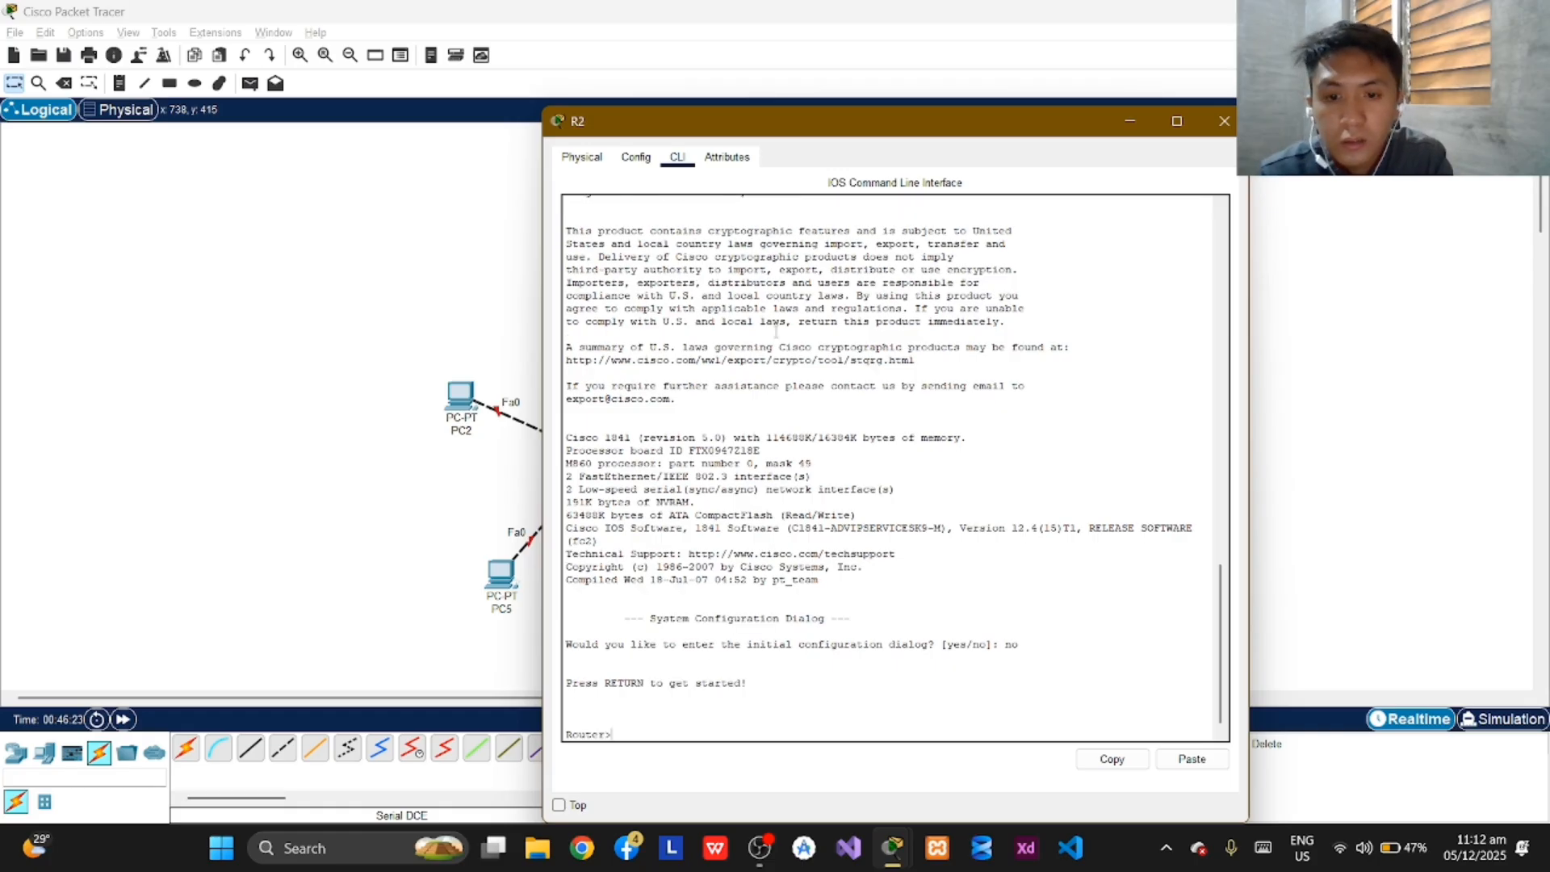
Enter privileged and global configuration mode on the second router and set its hostname to R2.
type("enable")
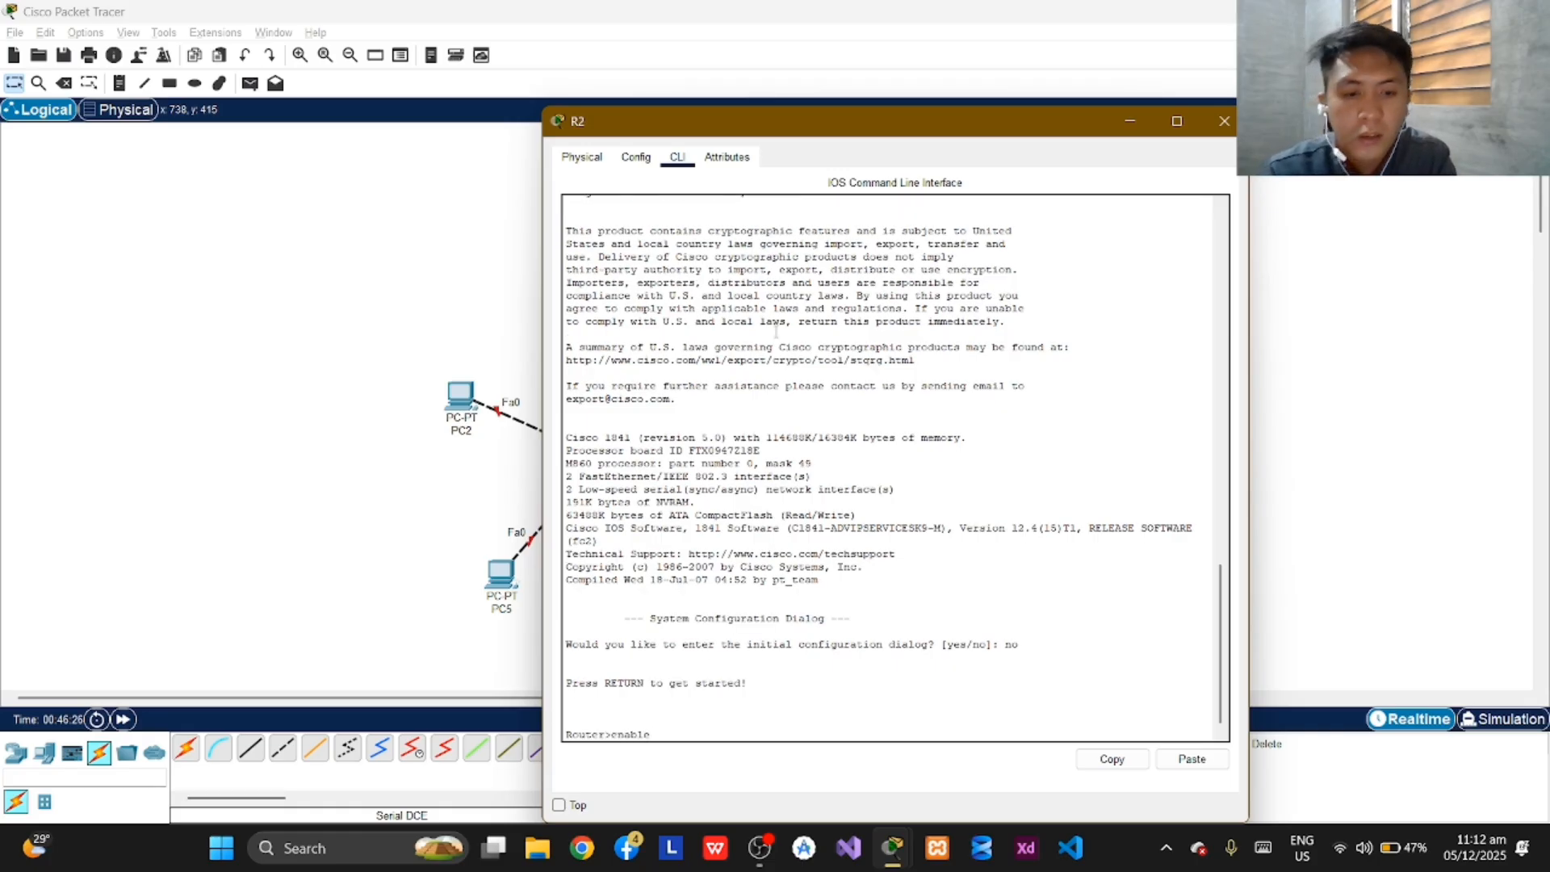
key("Return")
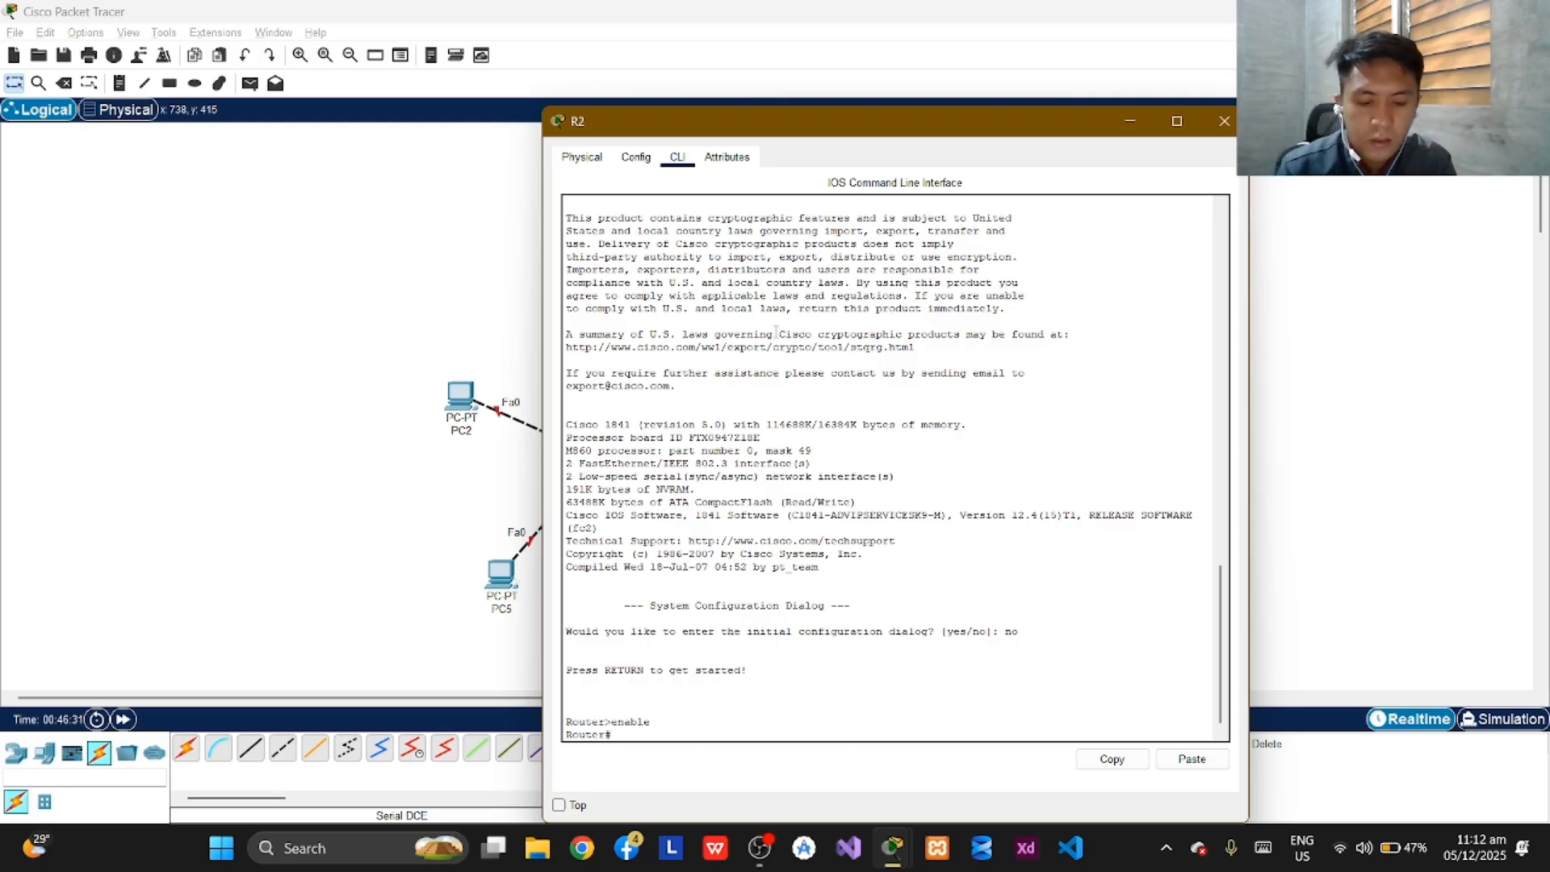
type("conf term")
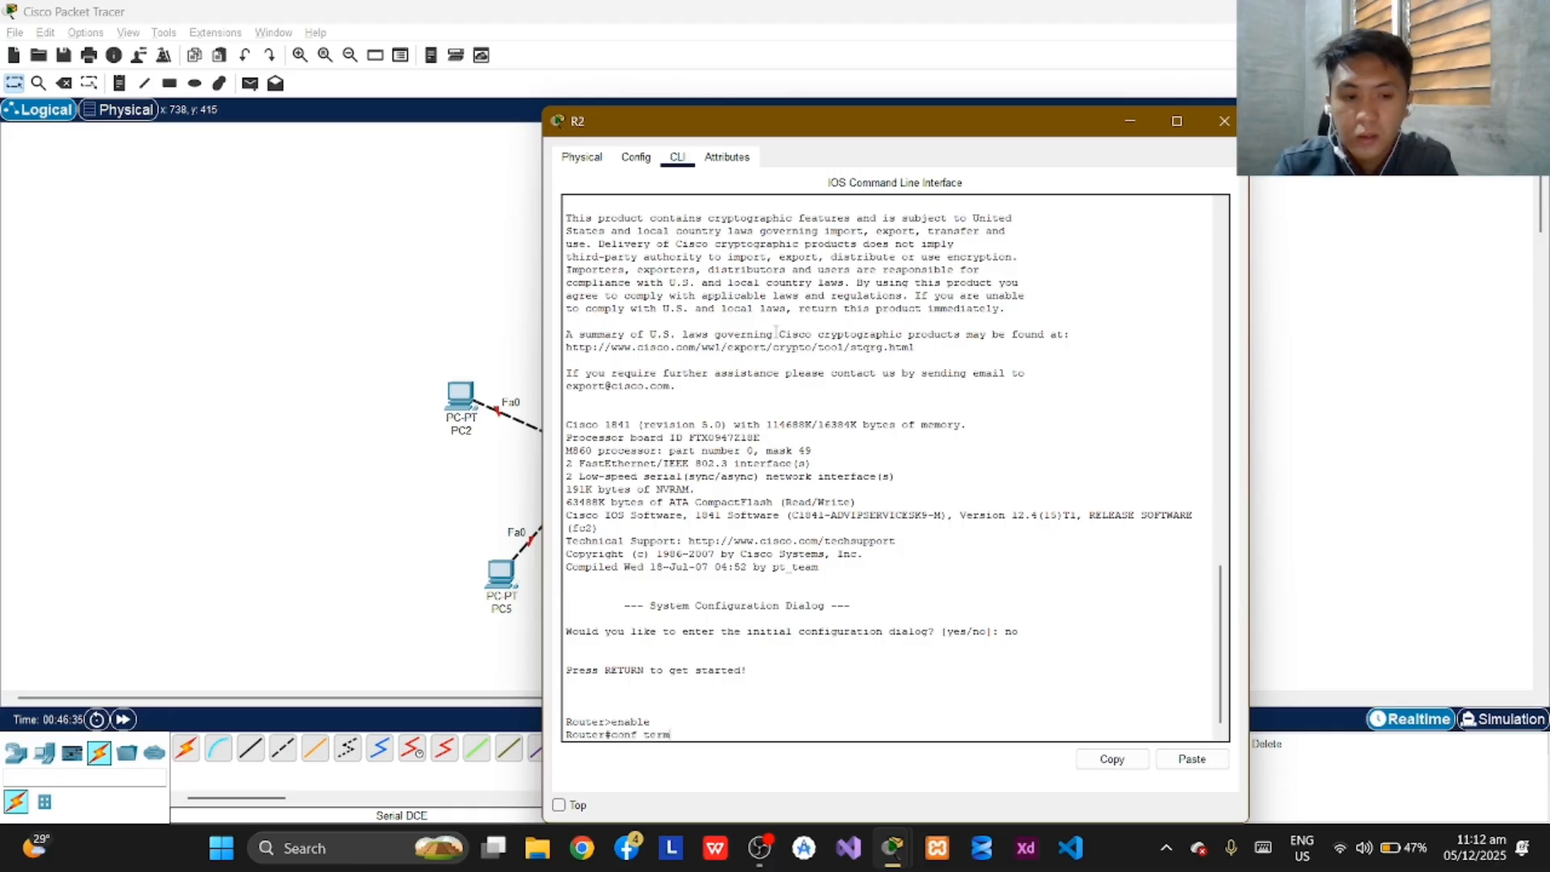
key("Return")
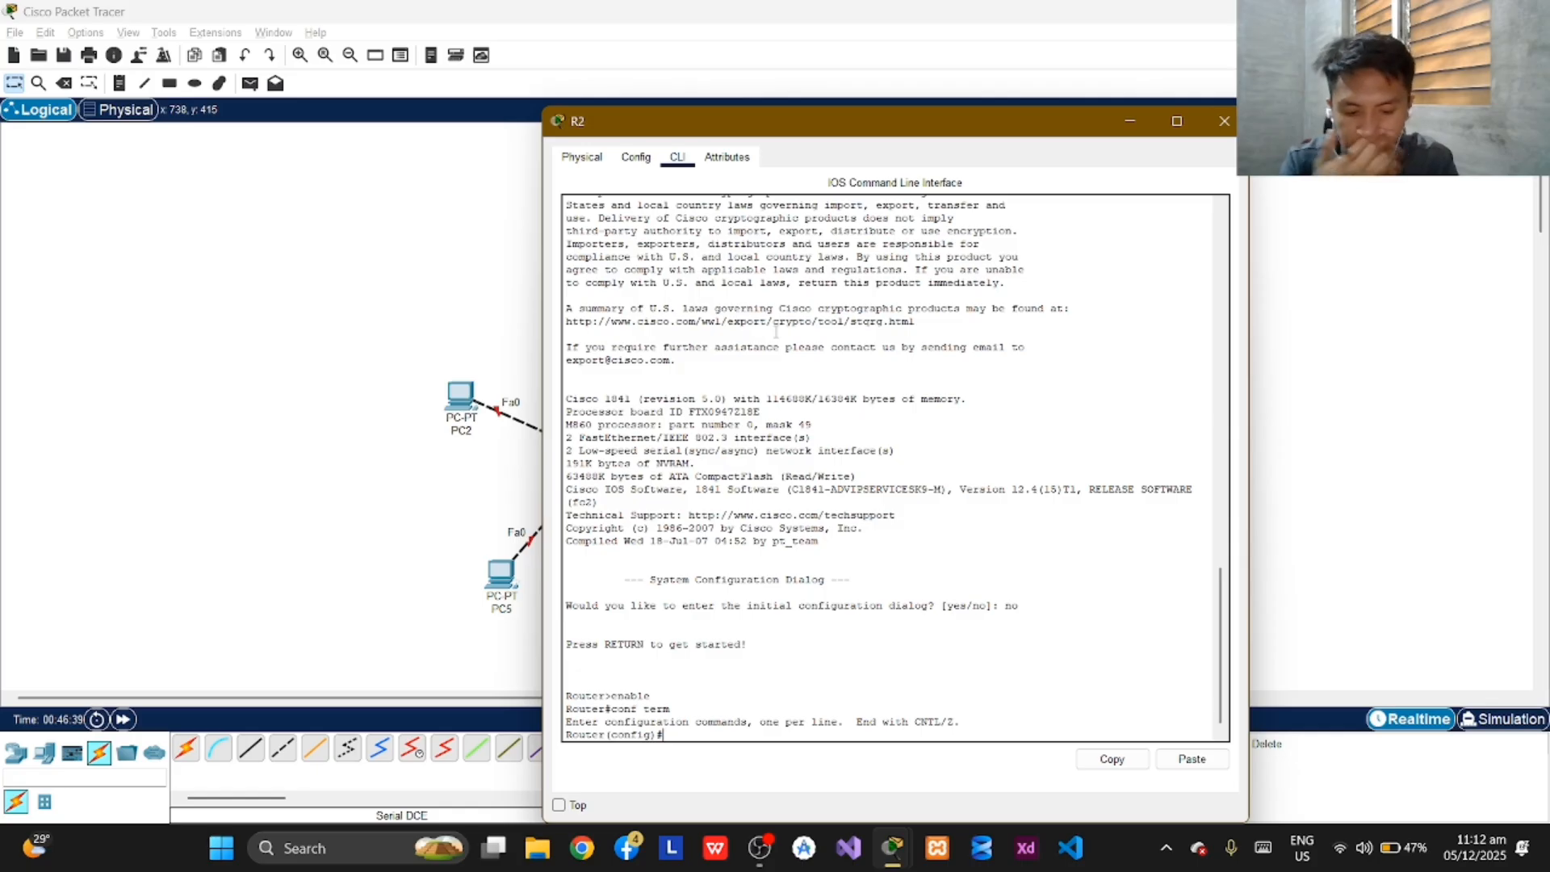
type("host")
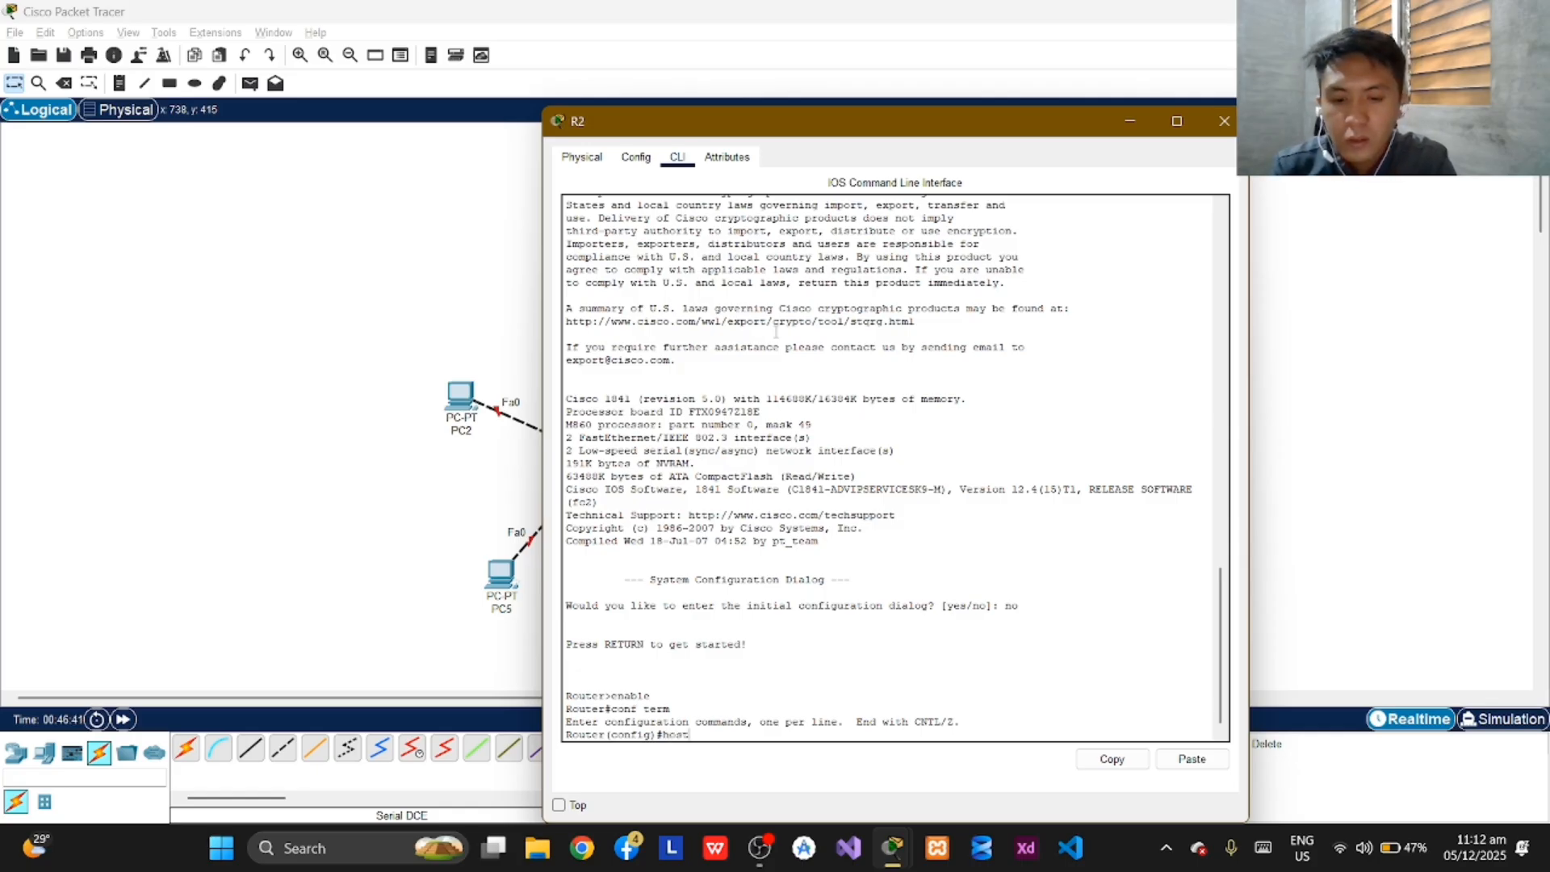
type("name R2")
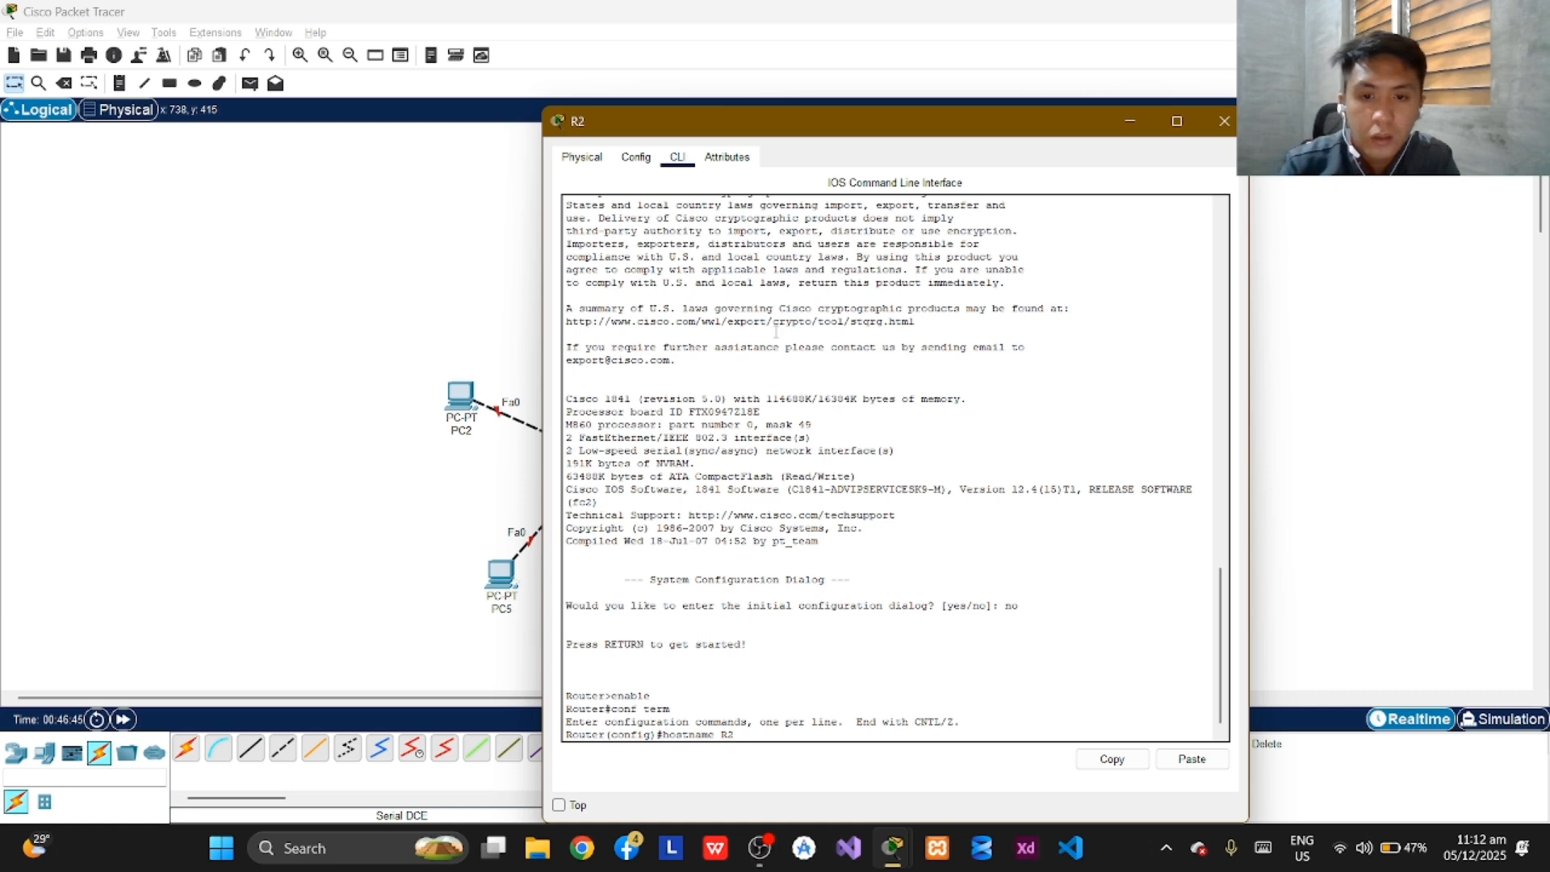
key("Return")
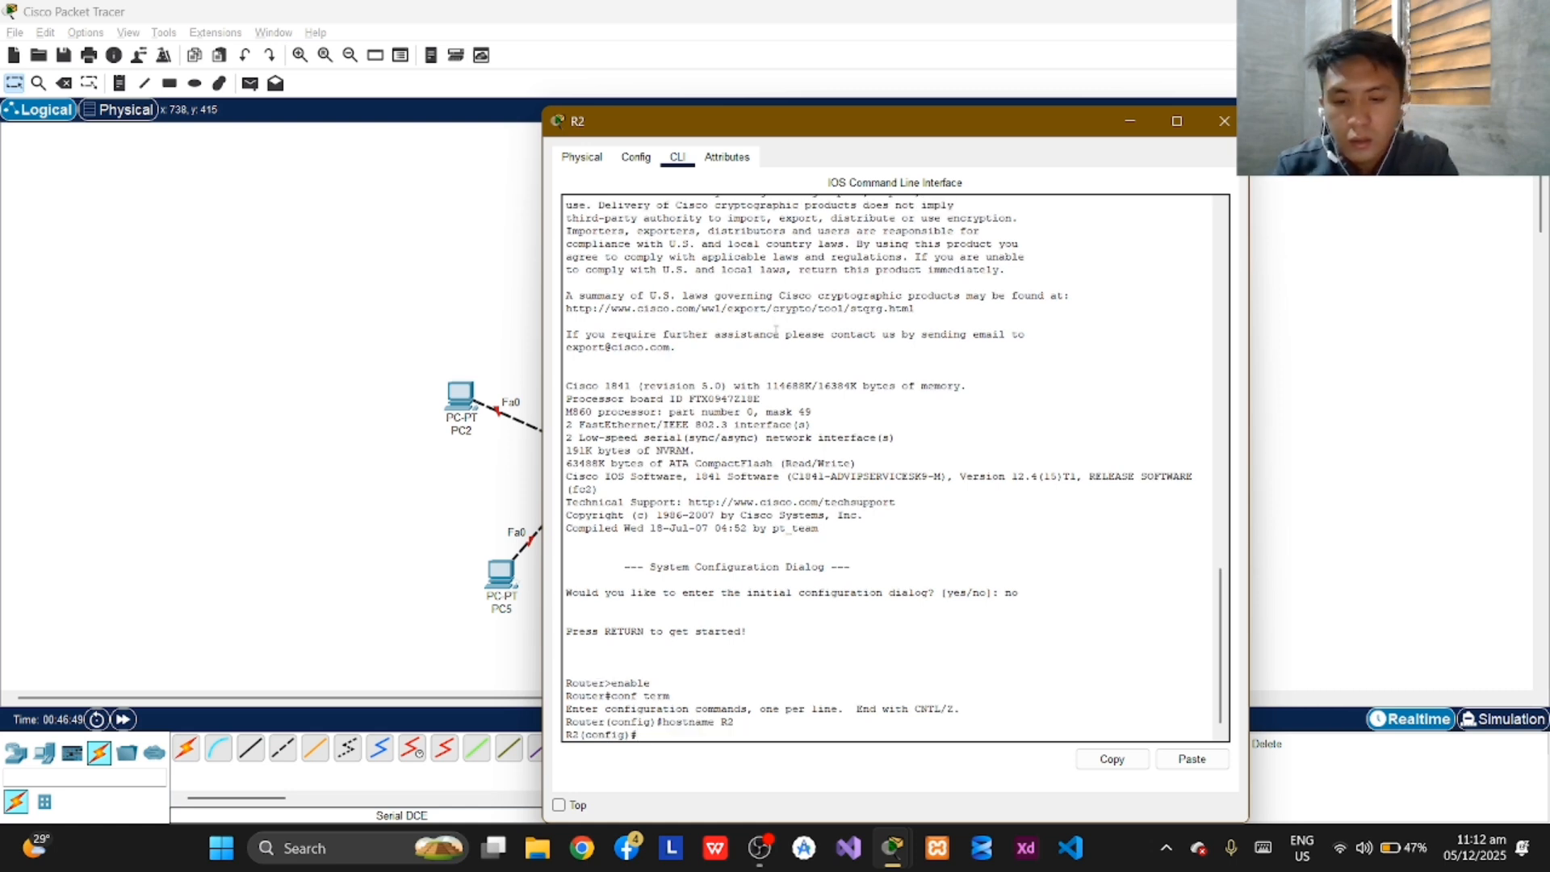
Set the enable secret password on R2 from global configuration mode.
type("enable s")
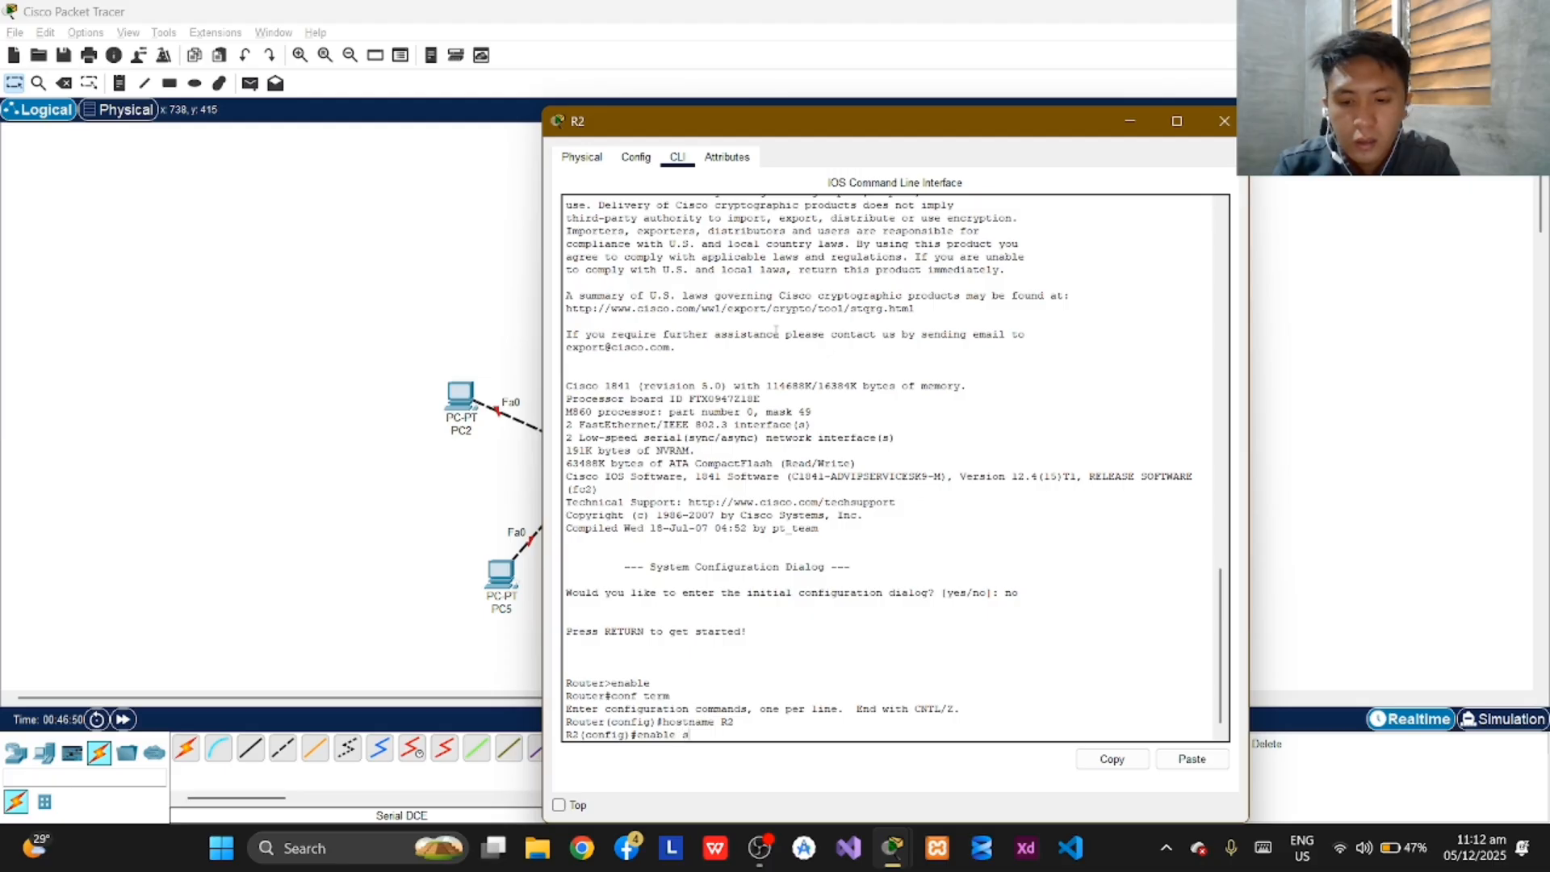
type("ecret")
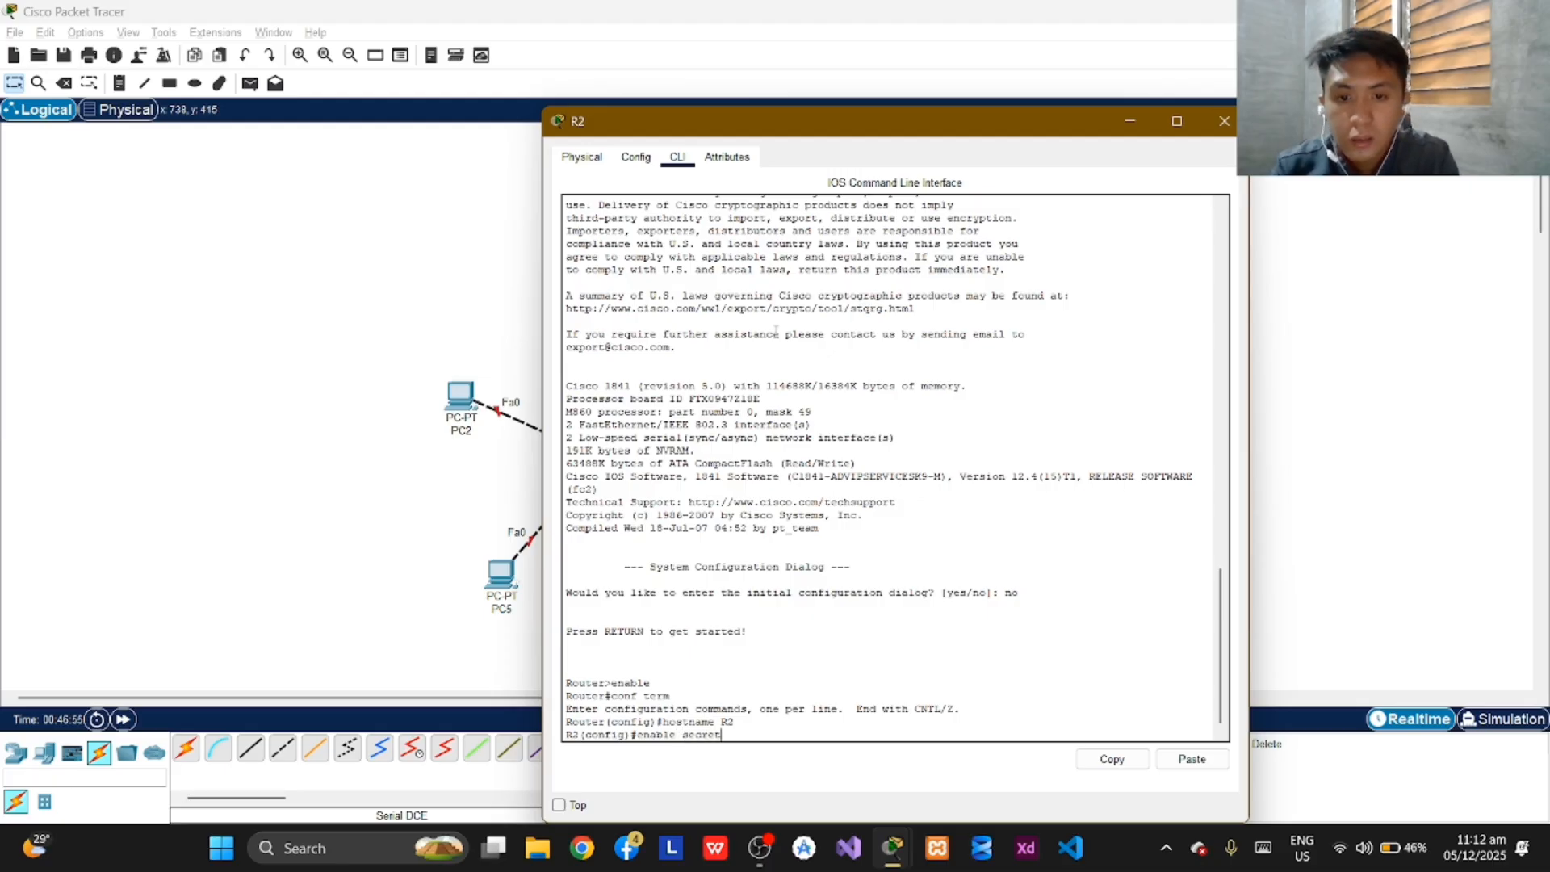
type(" class")
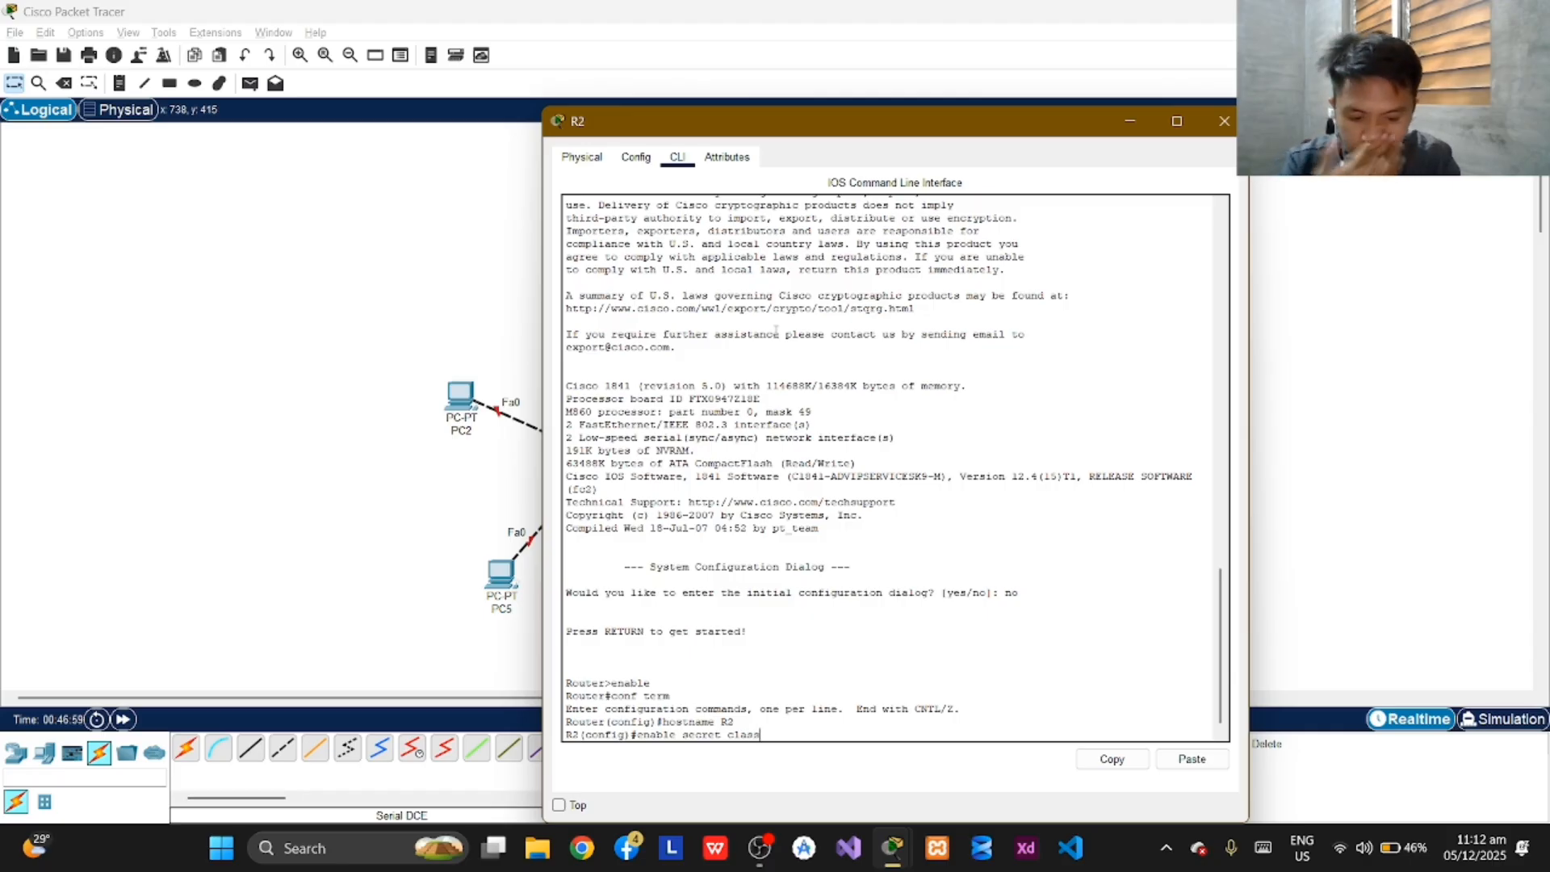
key("Return")
key("Return")
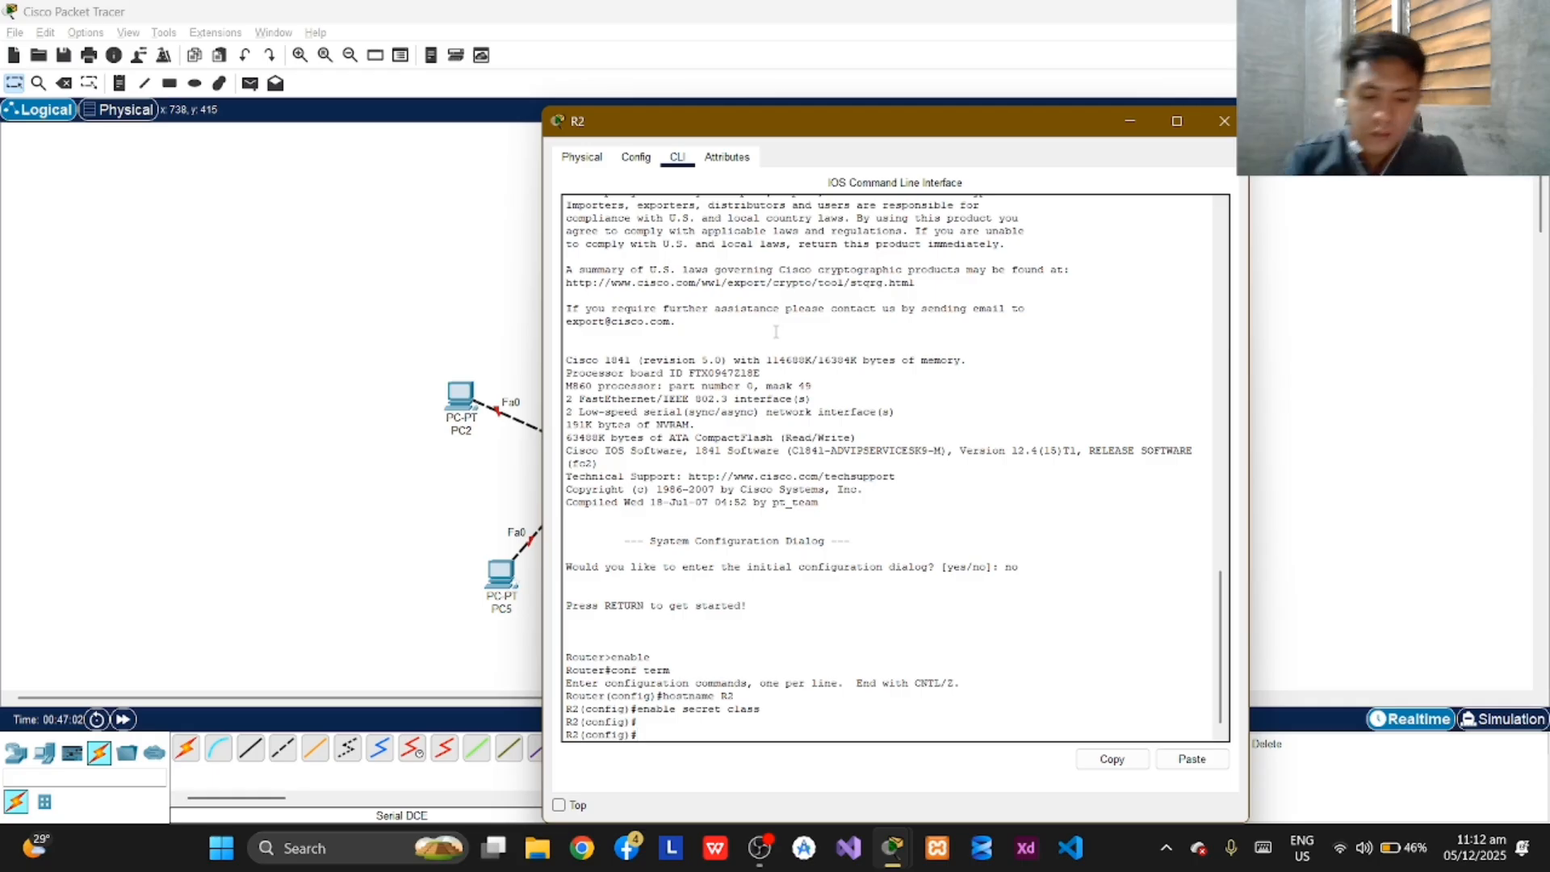
Turn off DNS lookup on R2 with "no ip domain-lookup".
type("no ip")
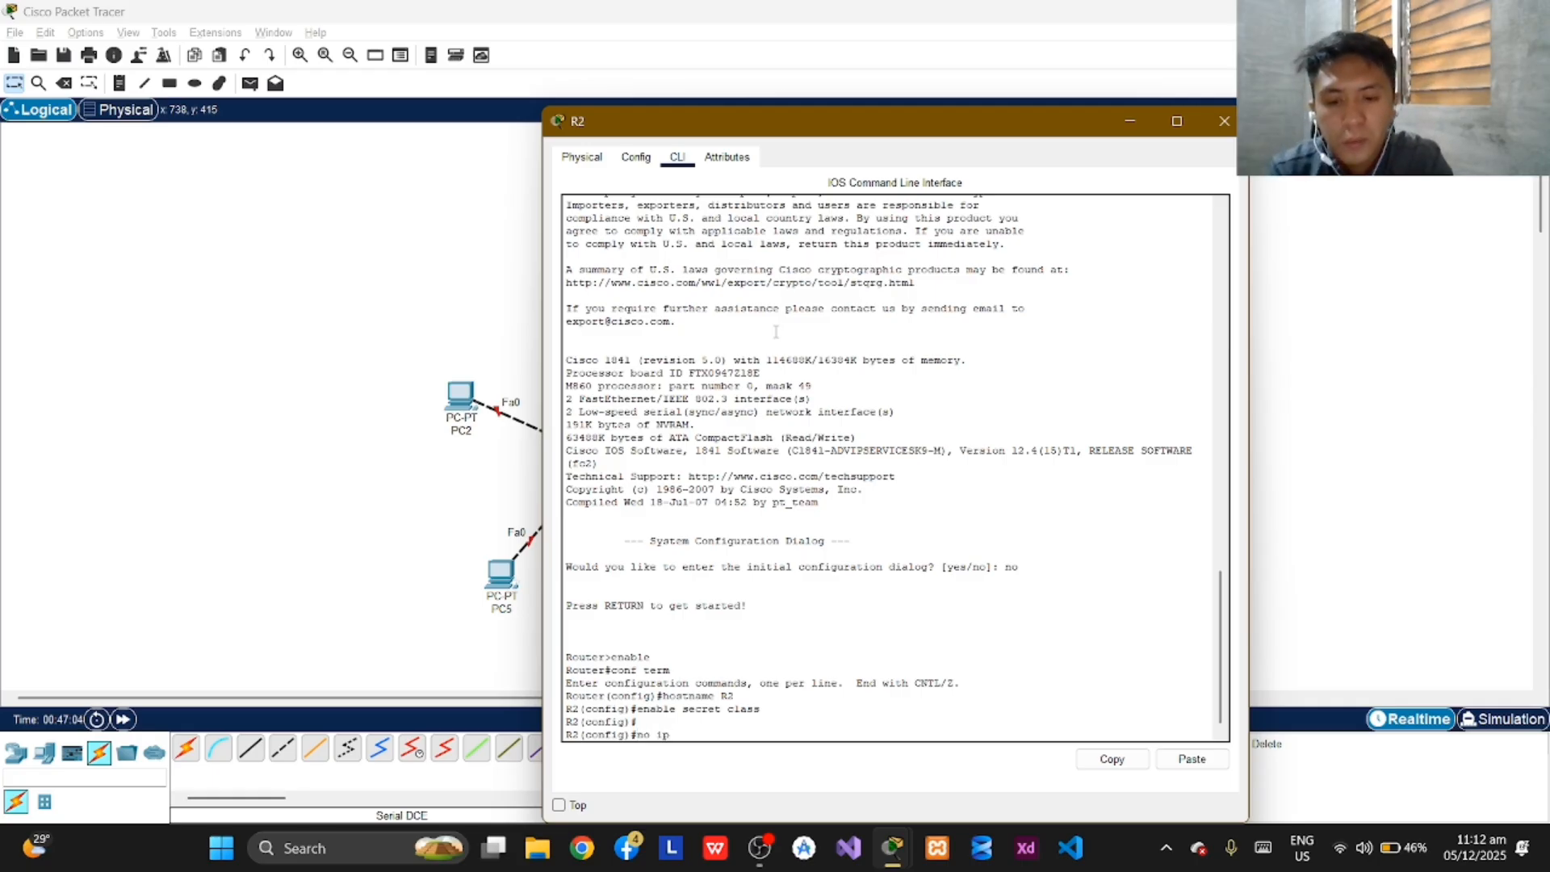
type(" domain")
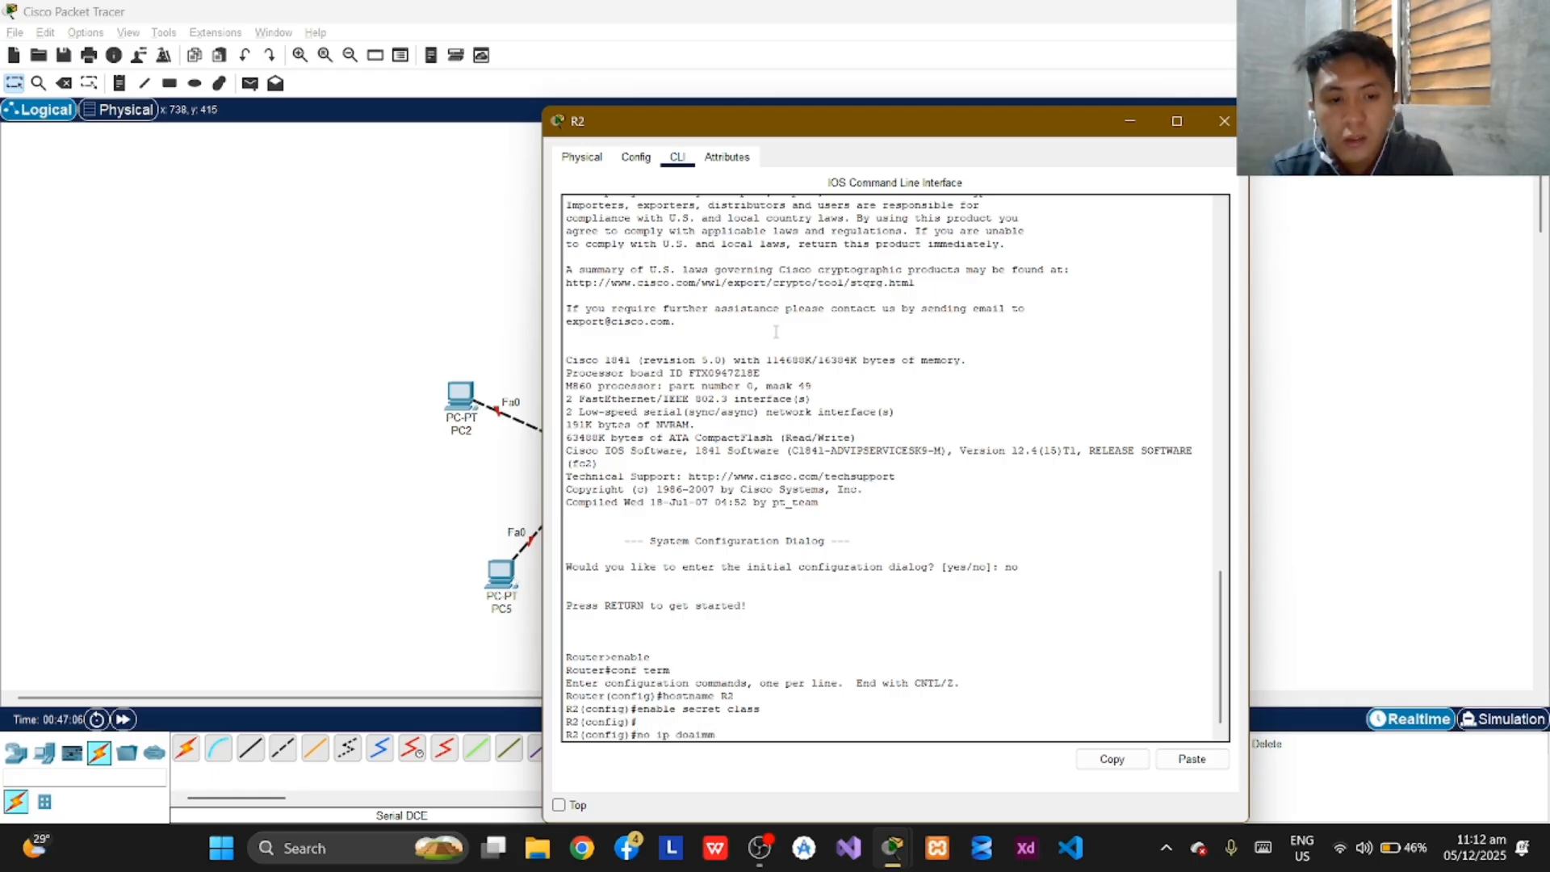
key("BackSpace")
key("BackSpace")
key("BackSpace")
key("BackSpace")
type("main")
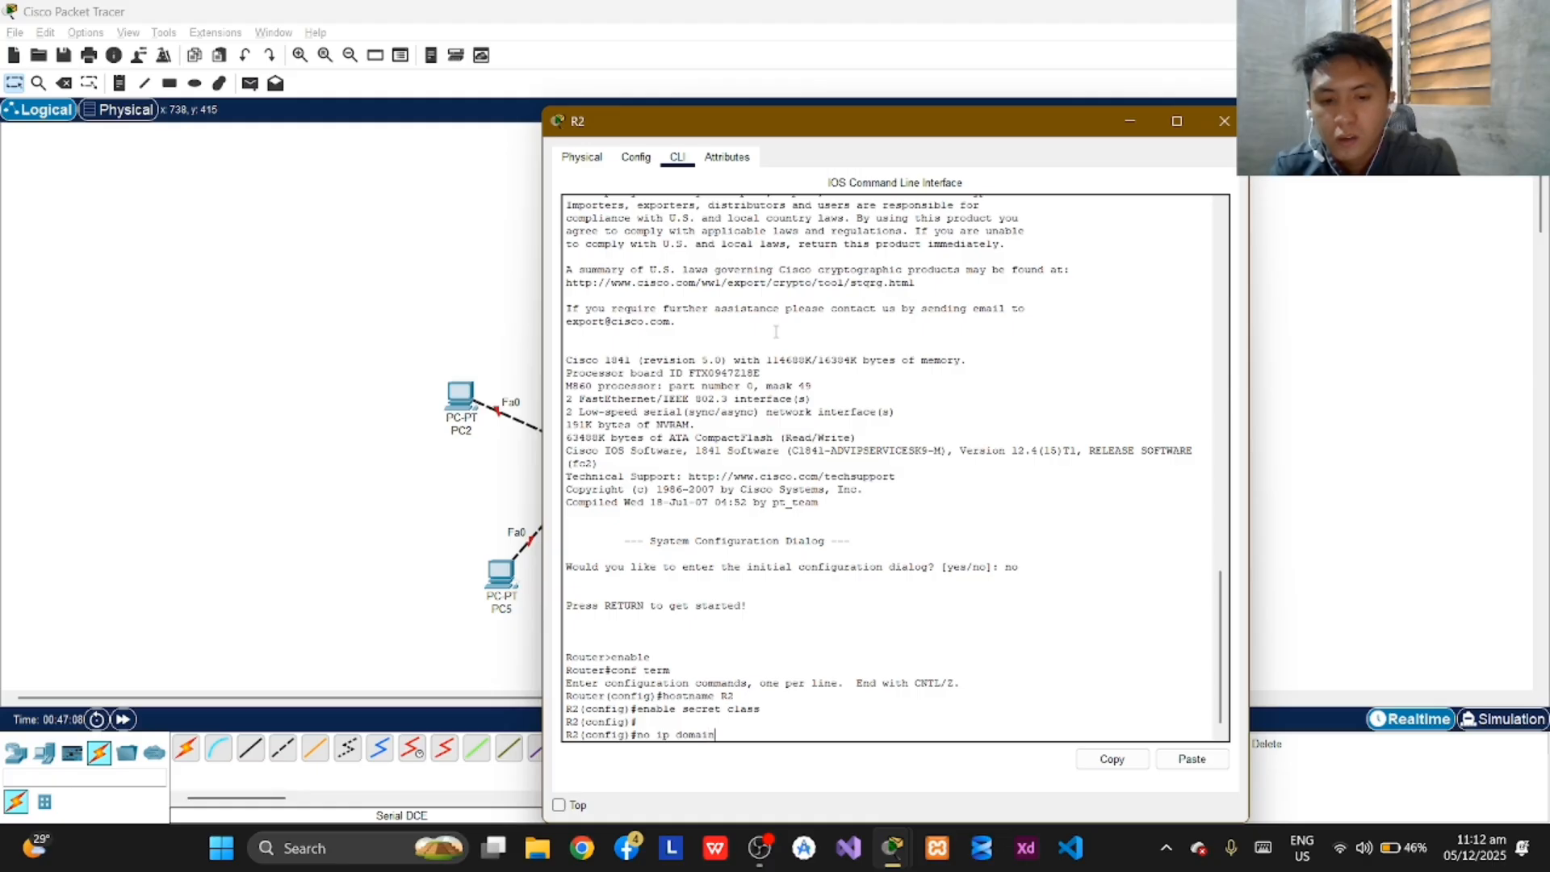
type("-lookup")
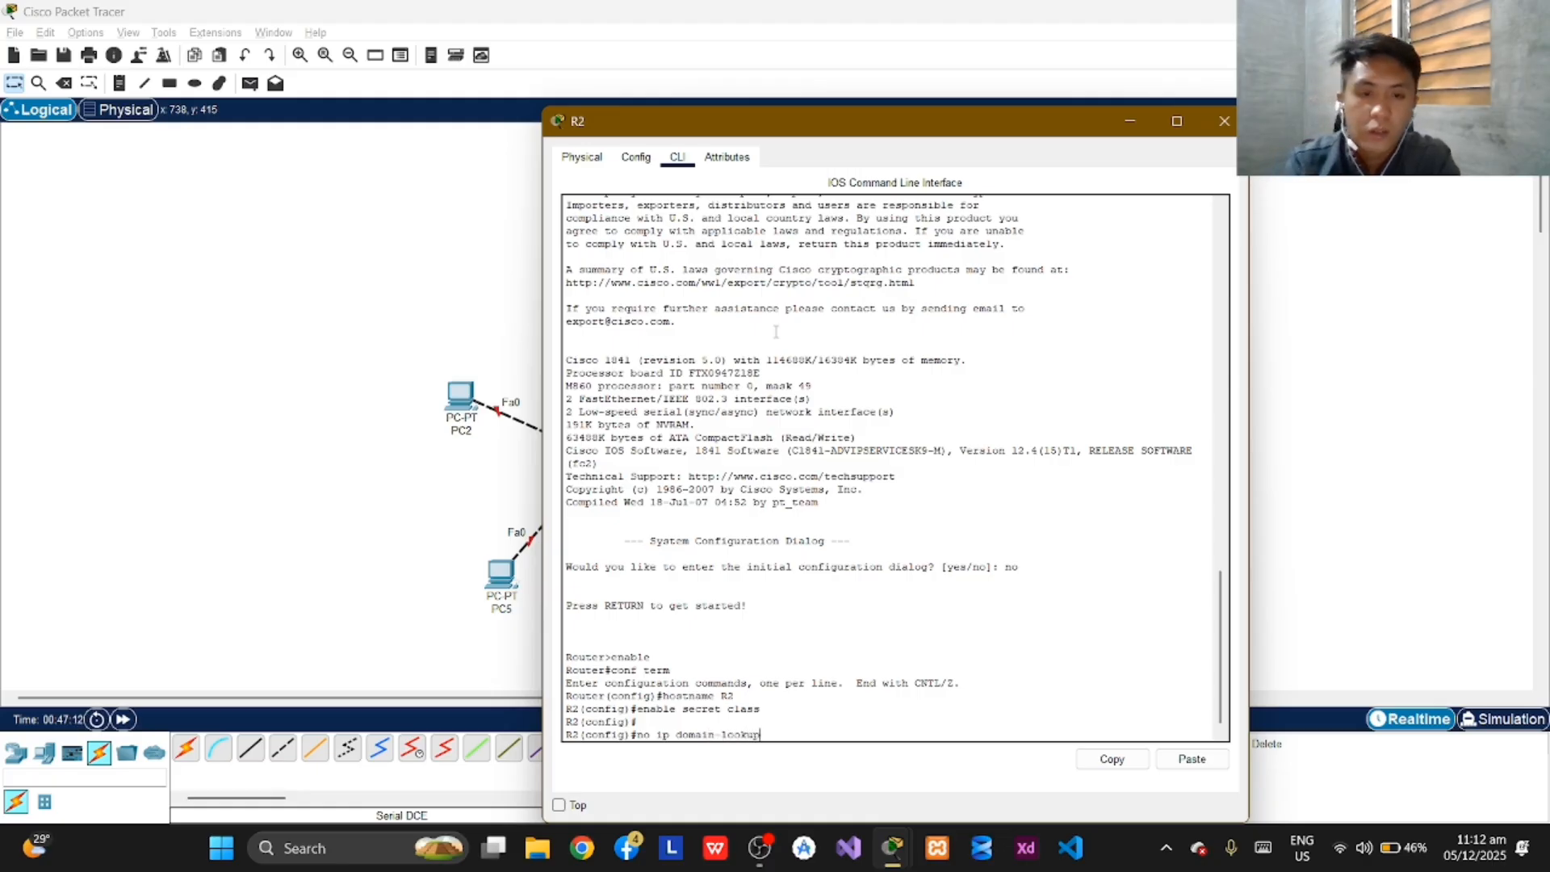
key("Return")
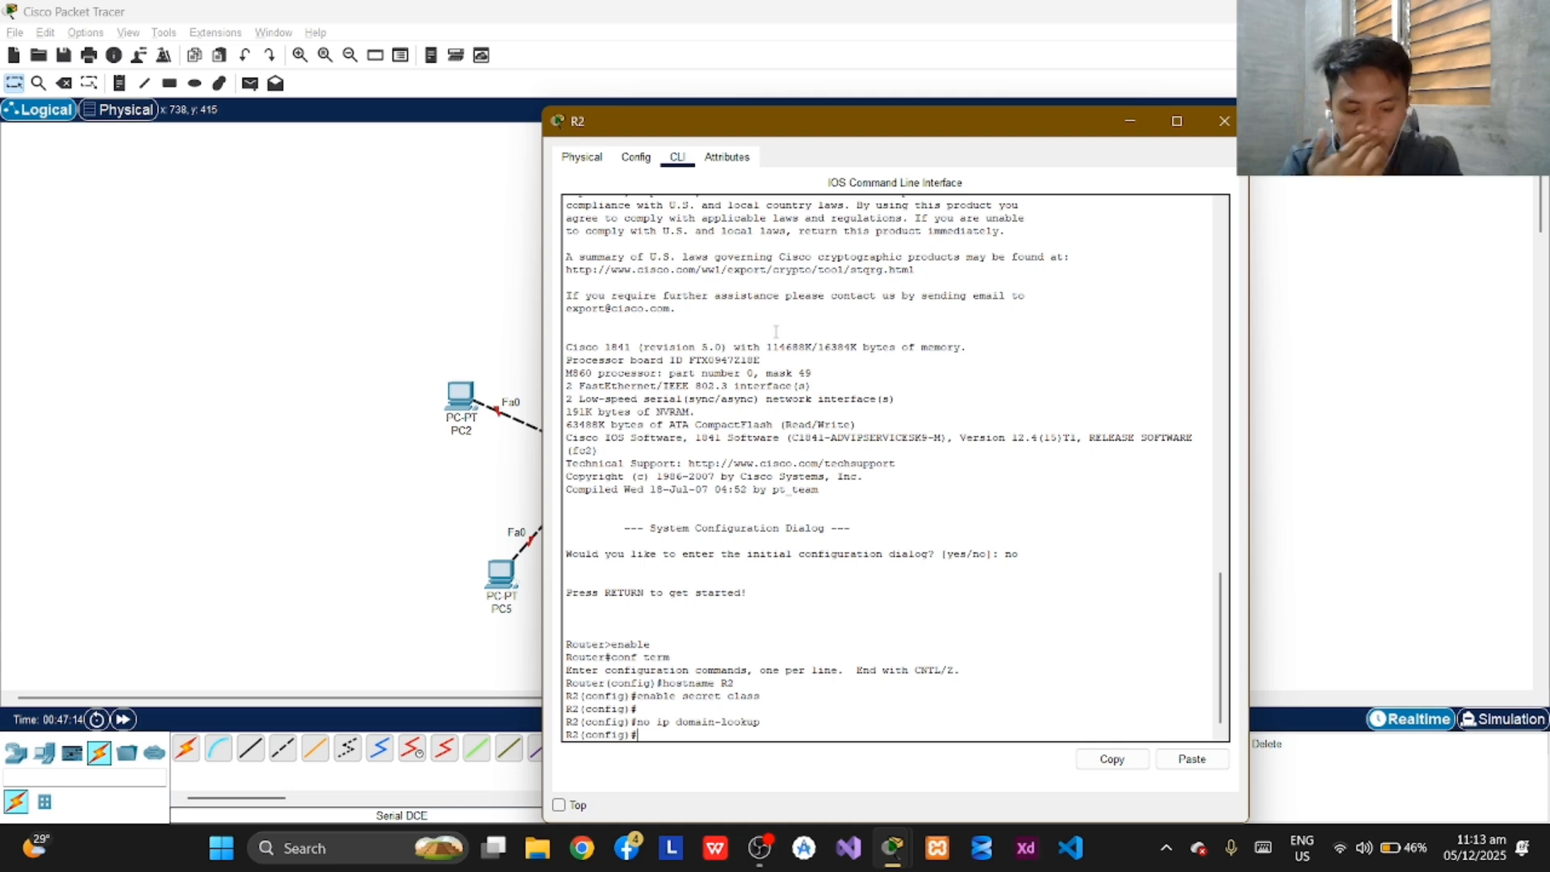
Set R2's login banner with "banner motd #Unauthorized access is strictly prohibited!#".
type("ban")
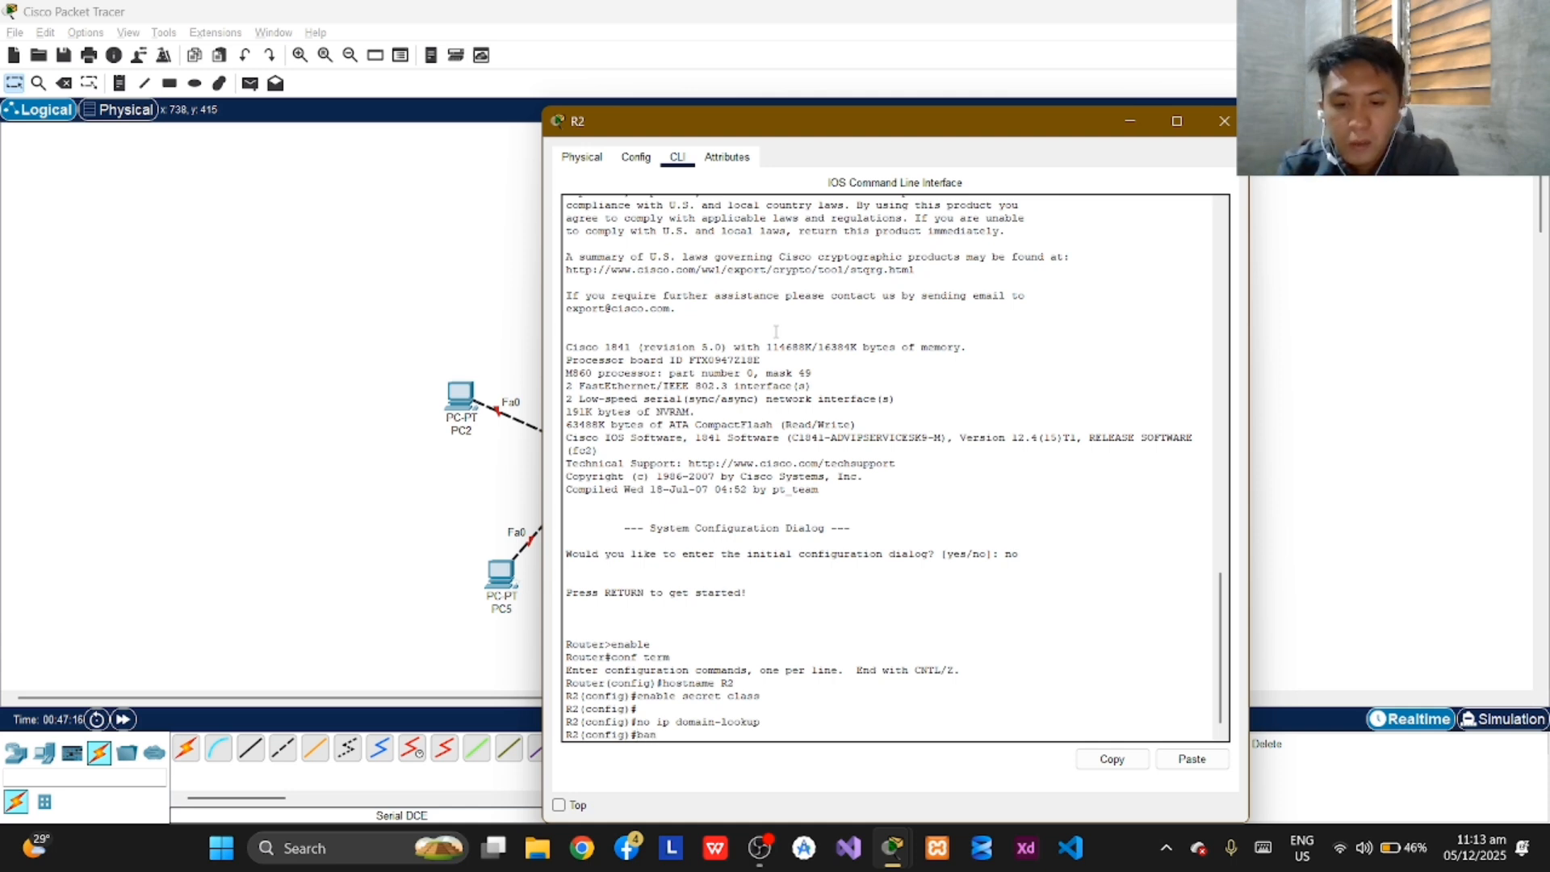
type("ner m")
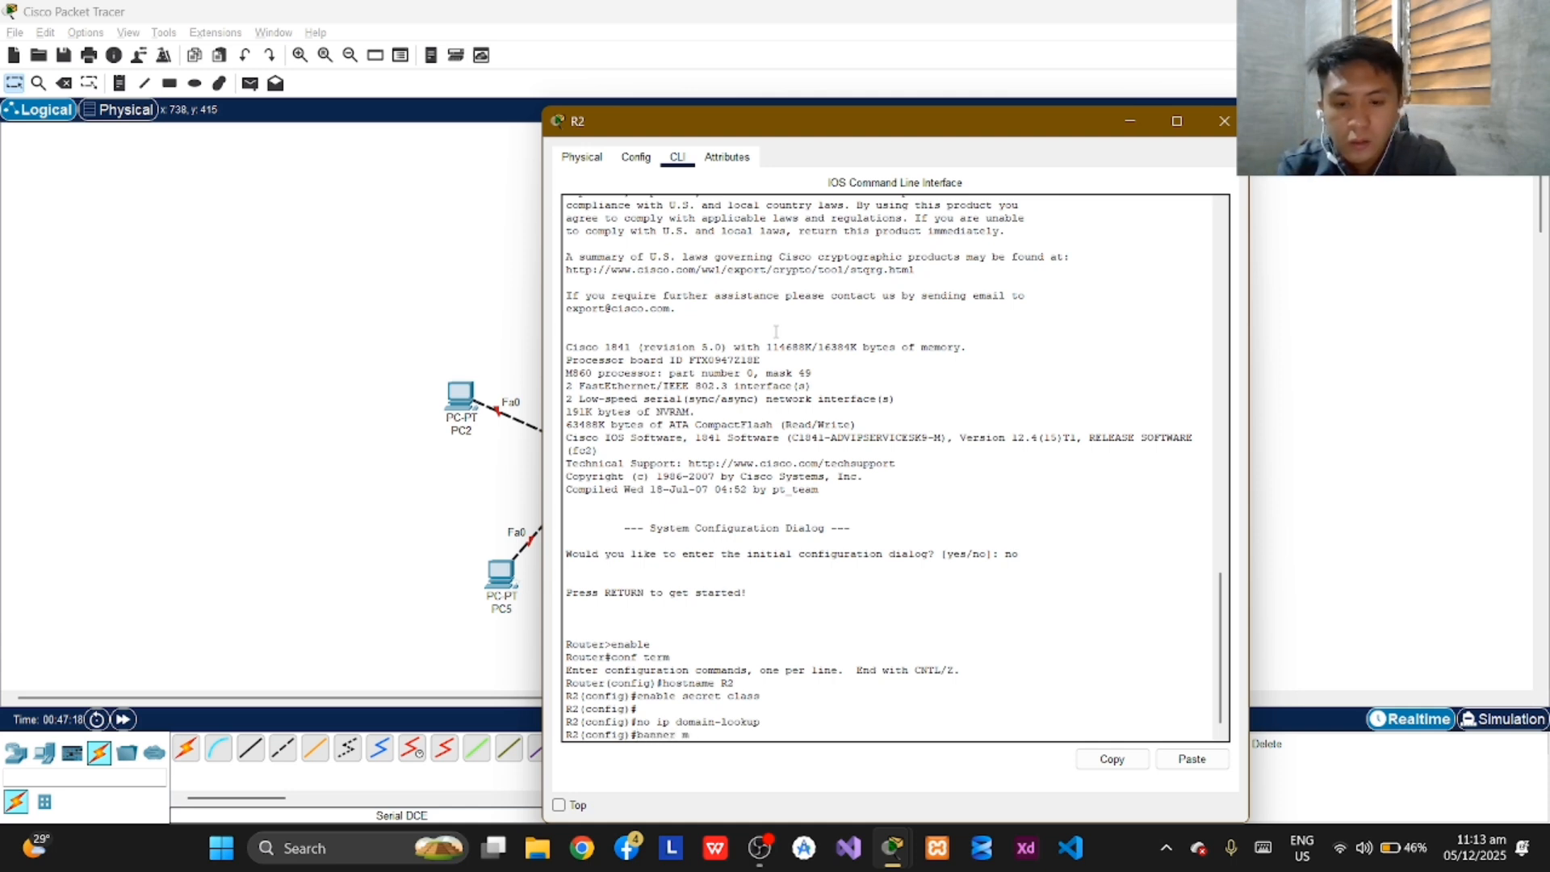
type("otd ")
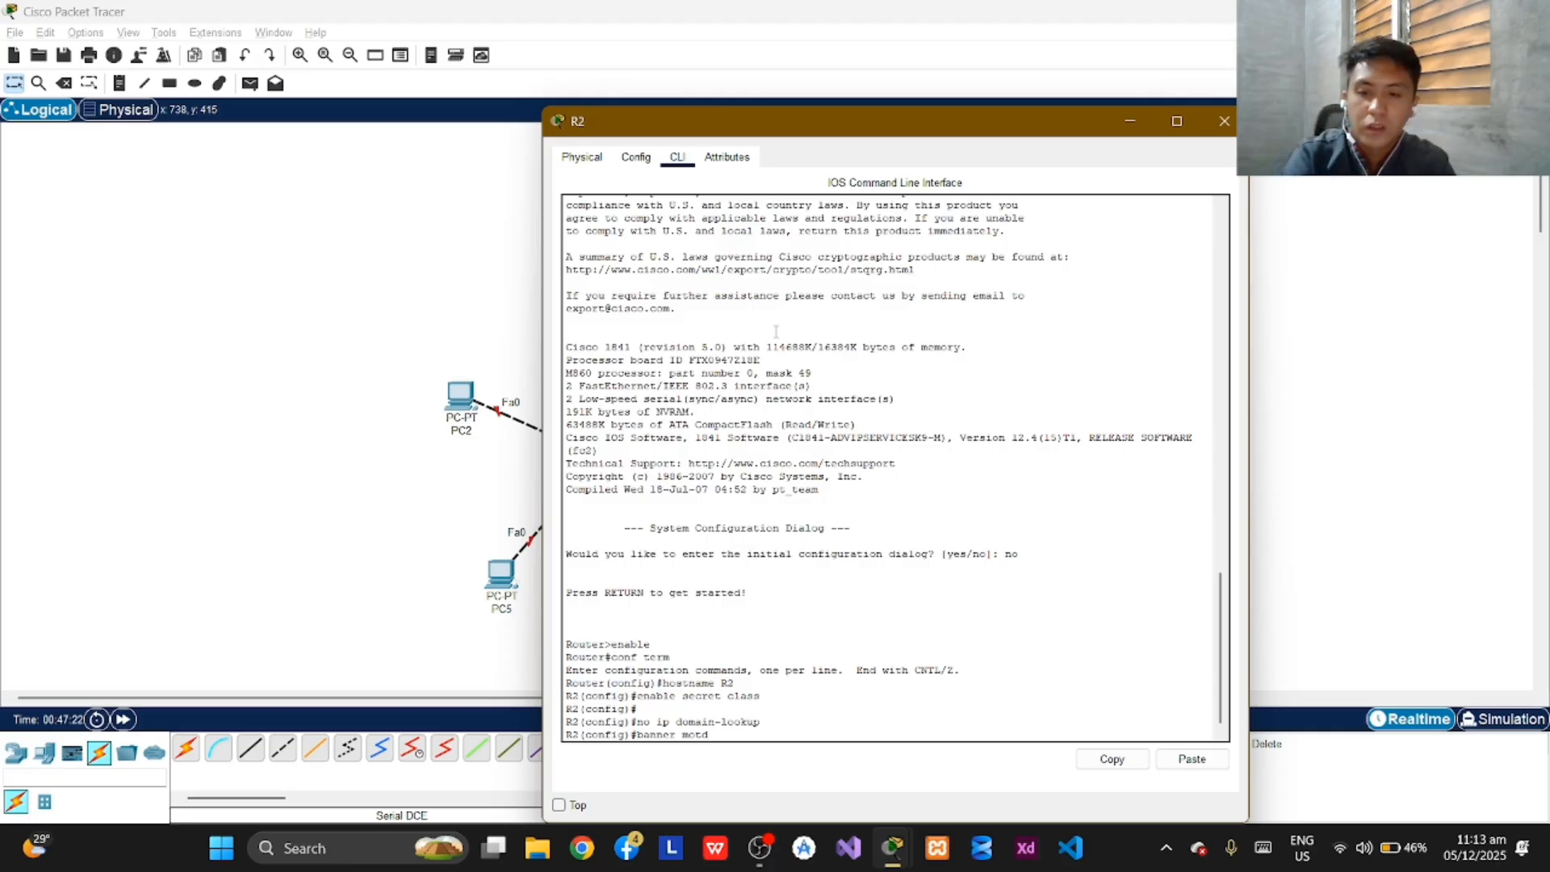
type("#Una")
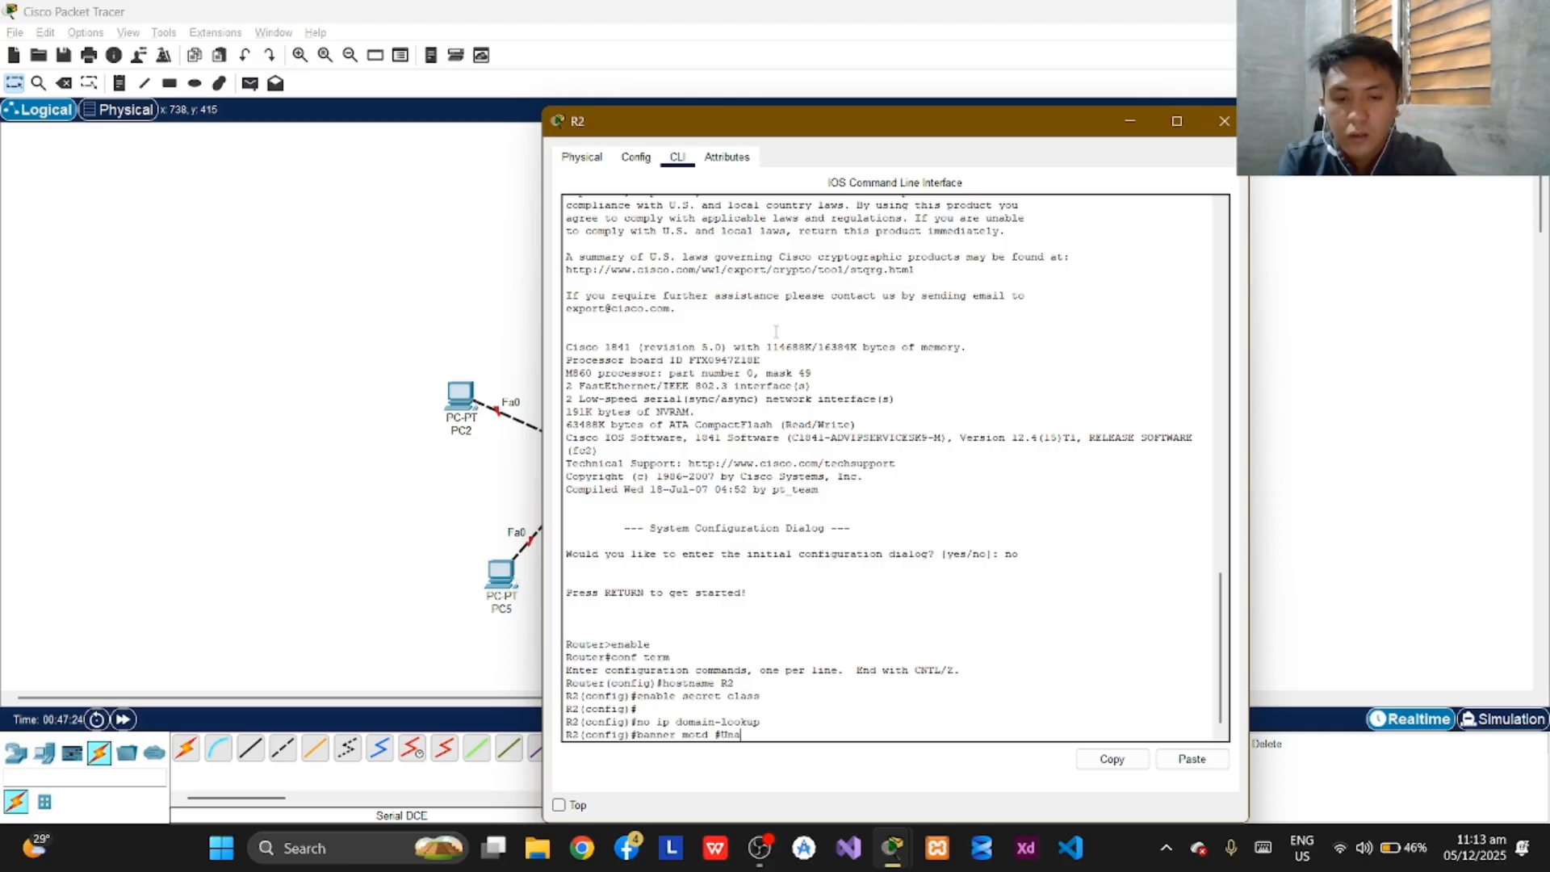
type("uthori")
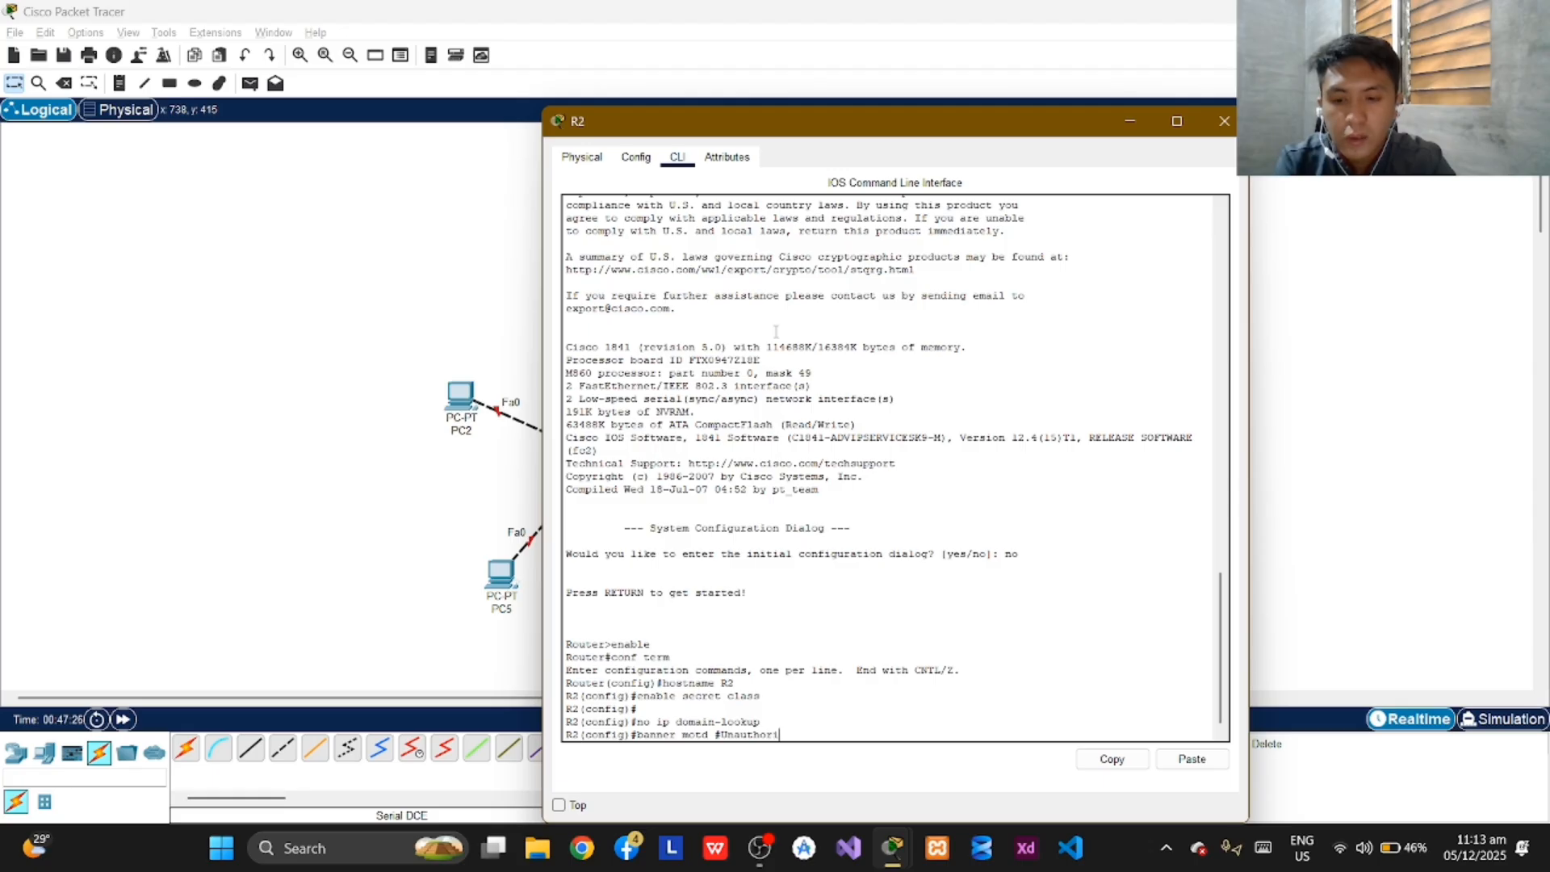
type("zed")
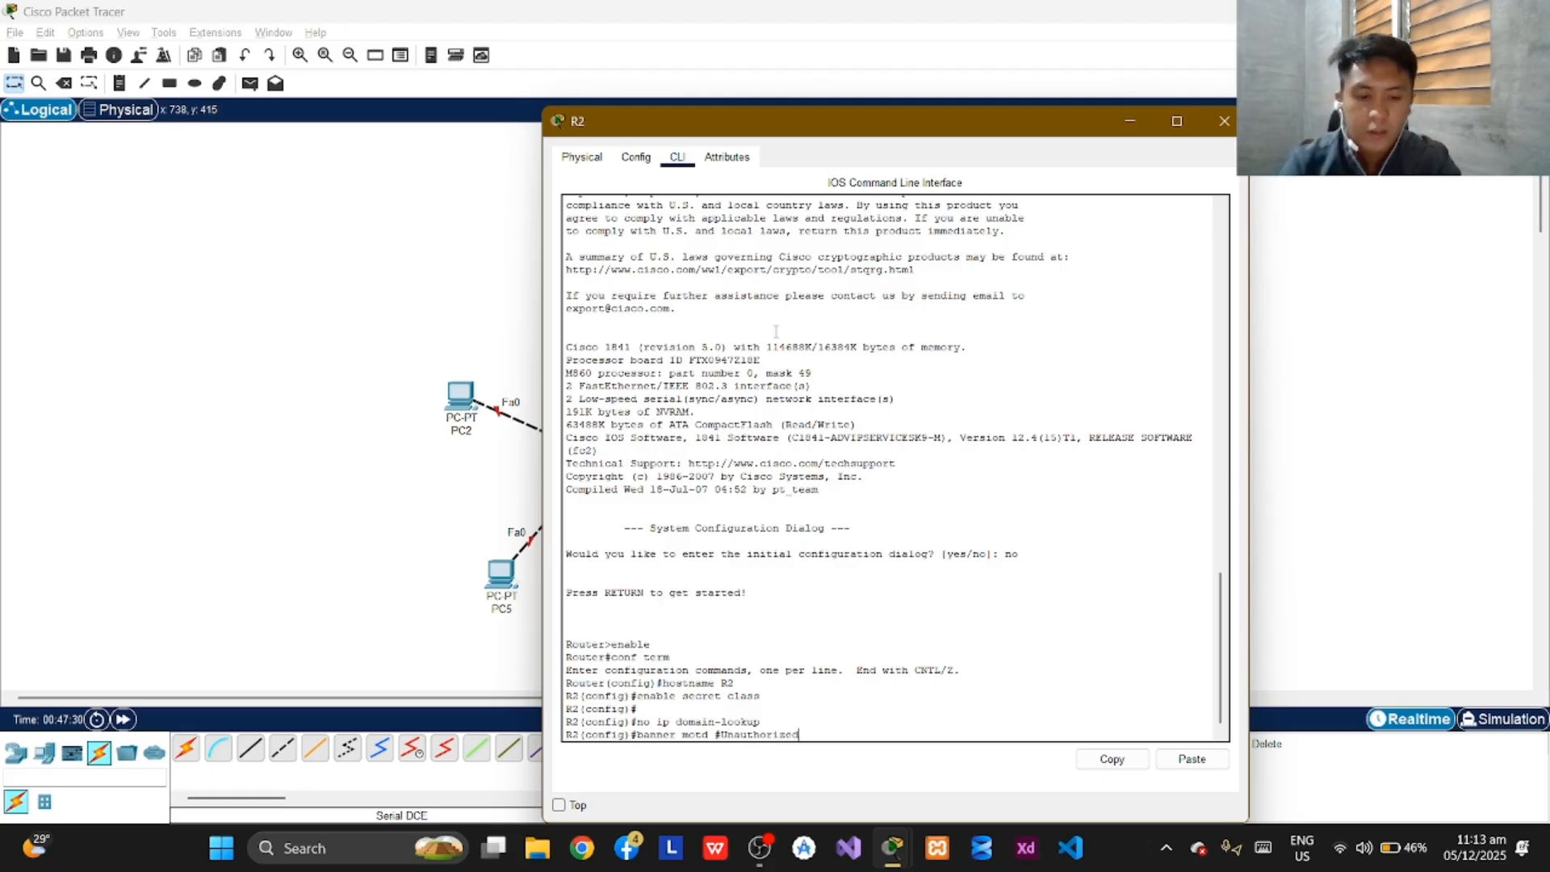
type(" a")
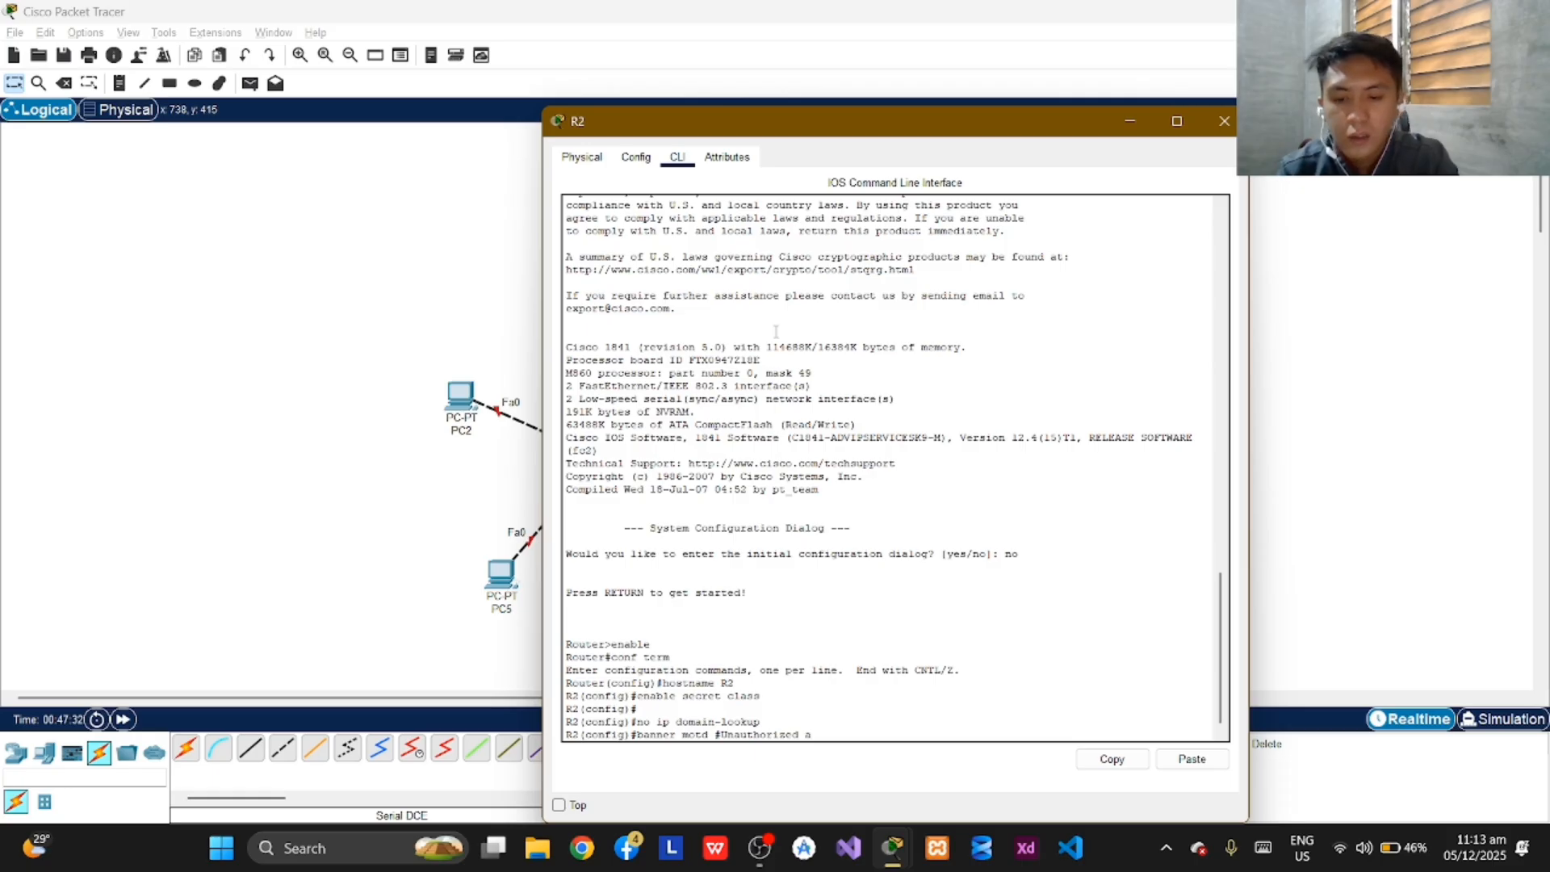
type("ccess")
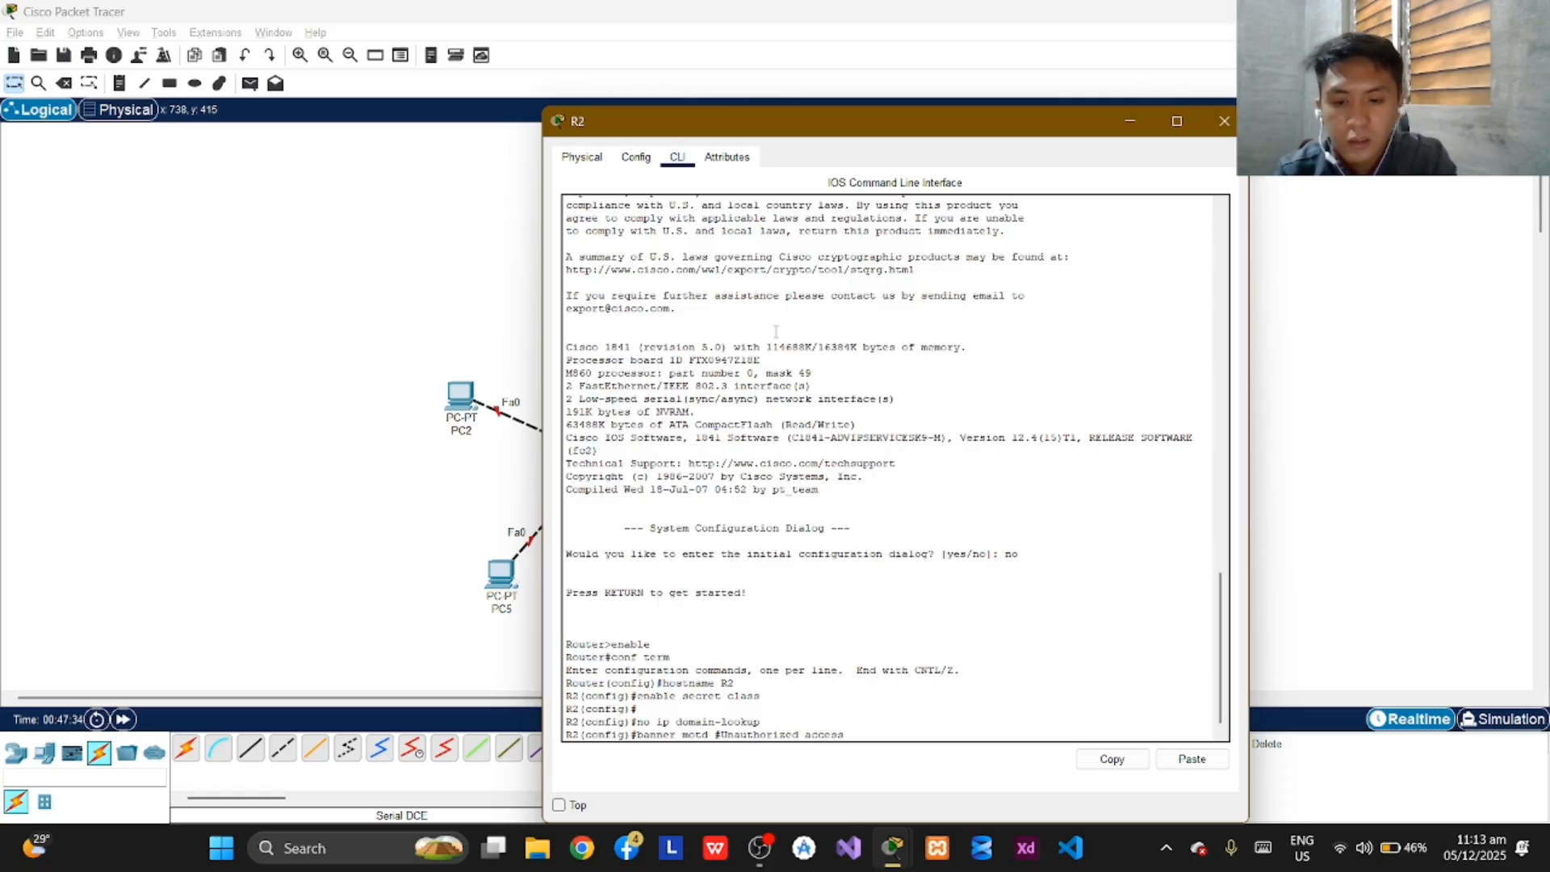
type(" is stric")
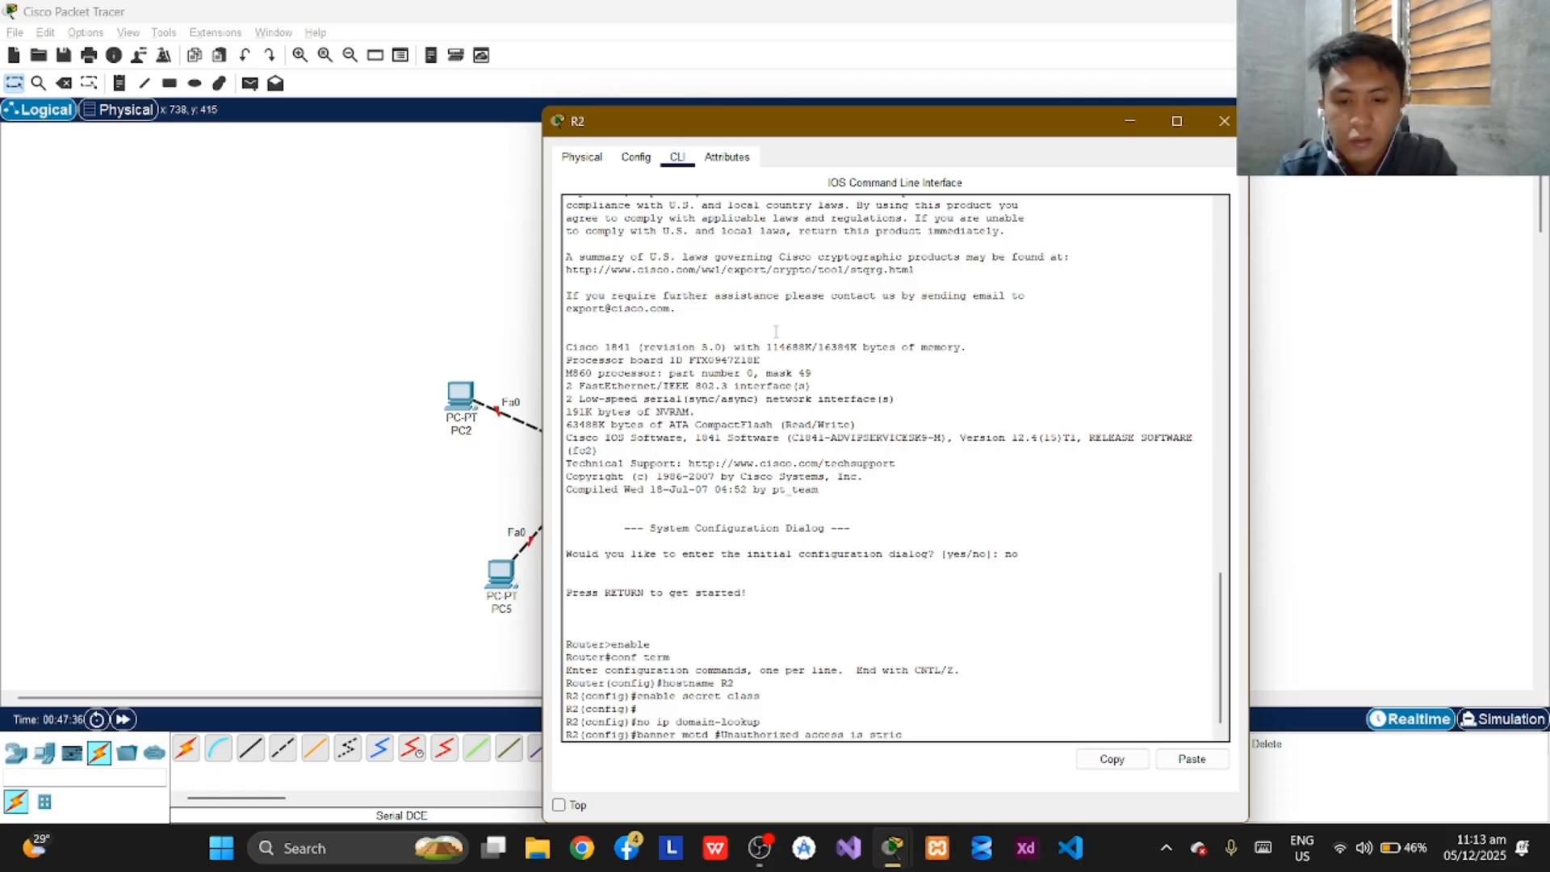
type("tly")
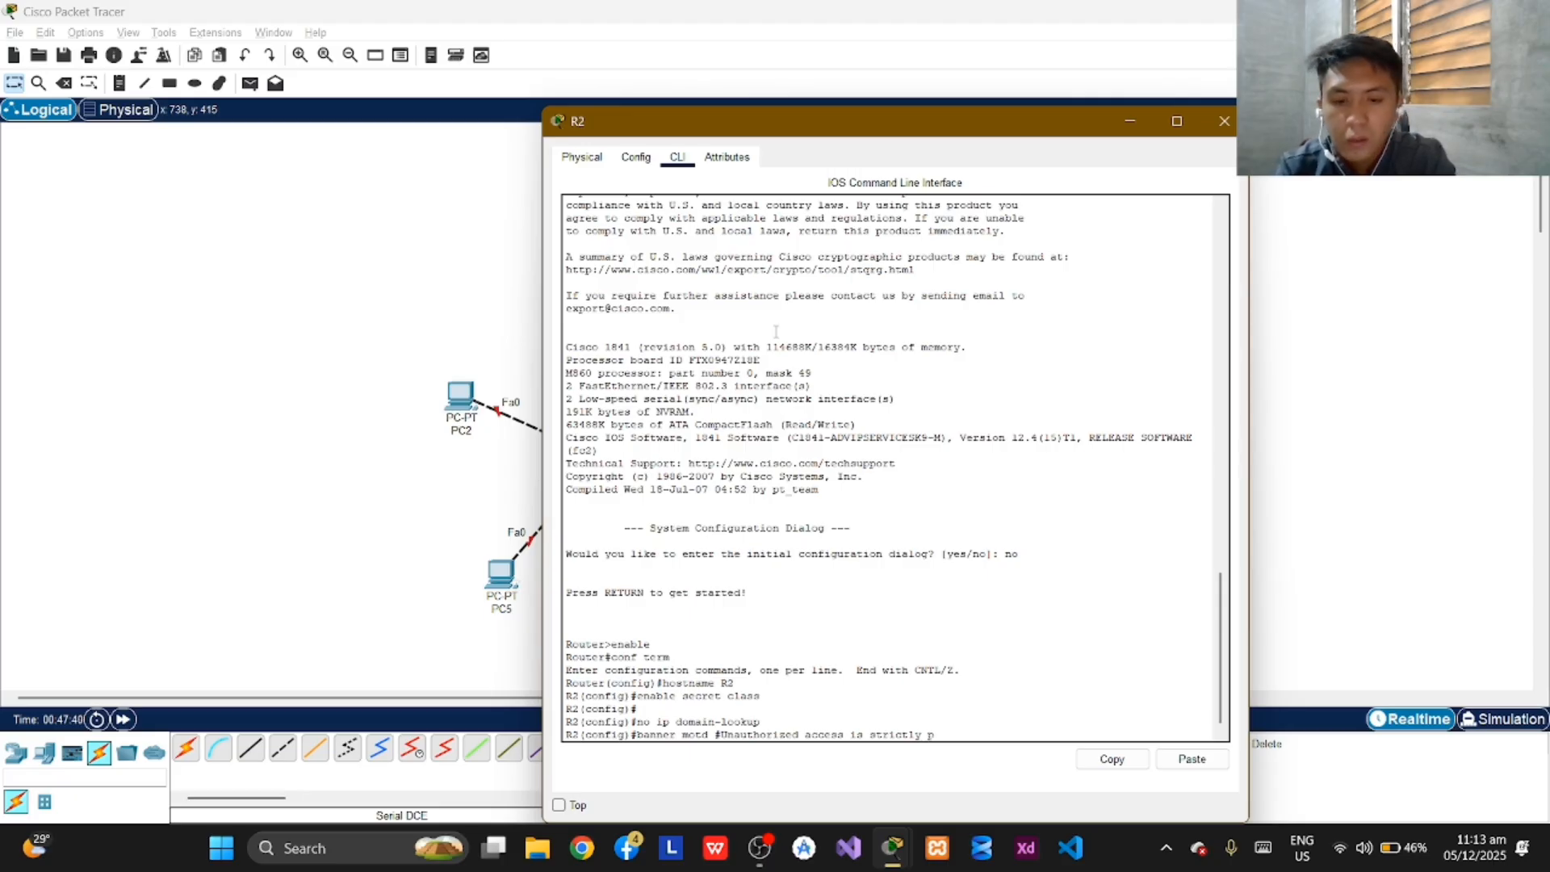
type(" prohibited")
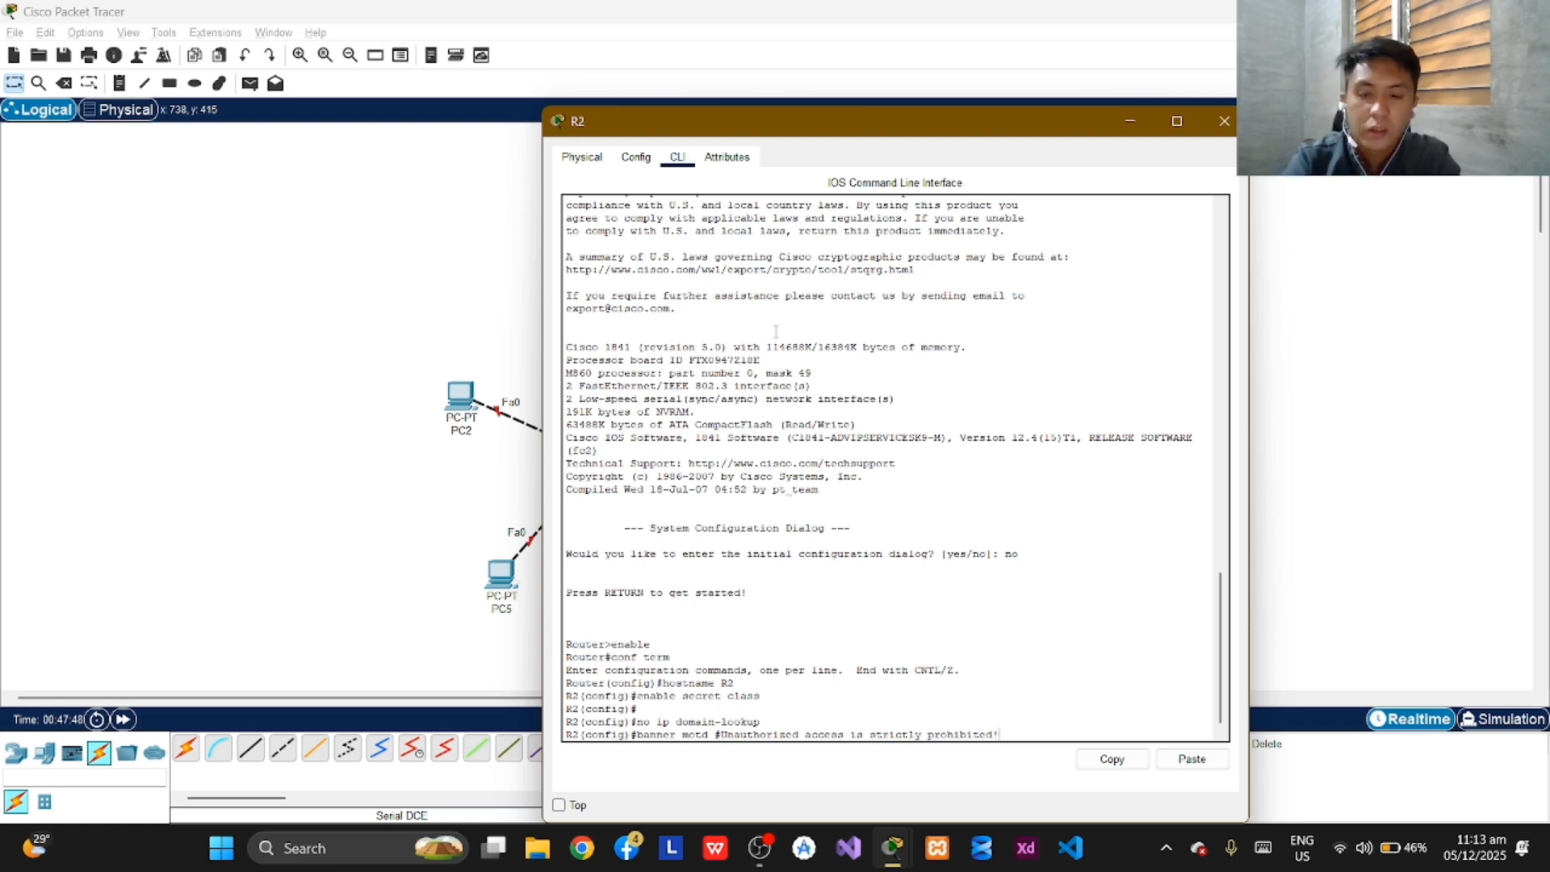
type("!#")
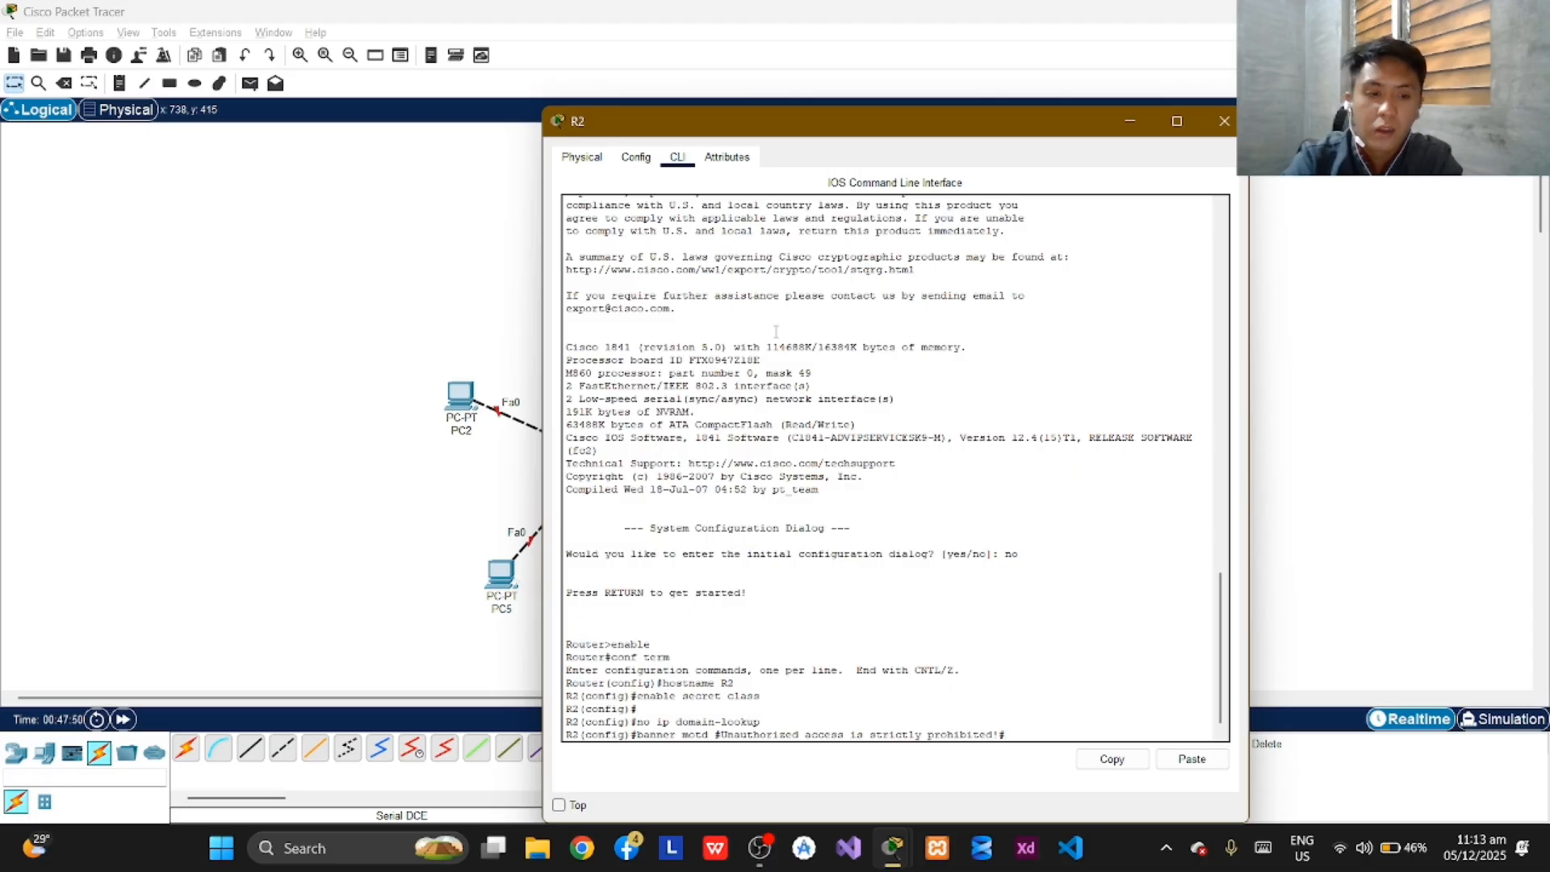
key("Return")
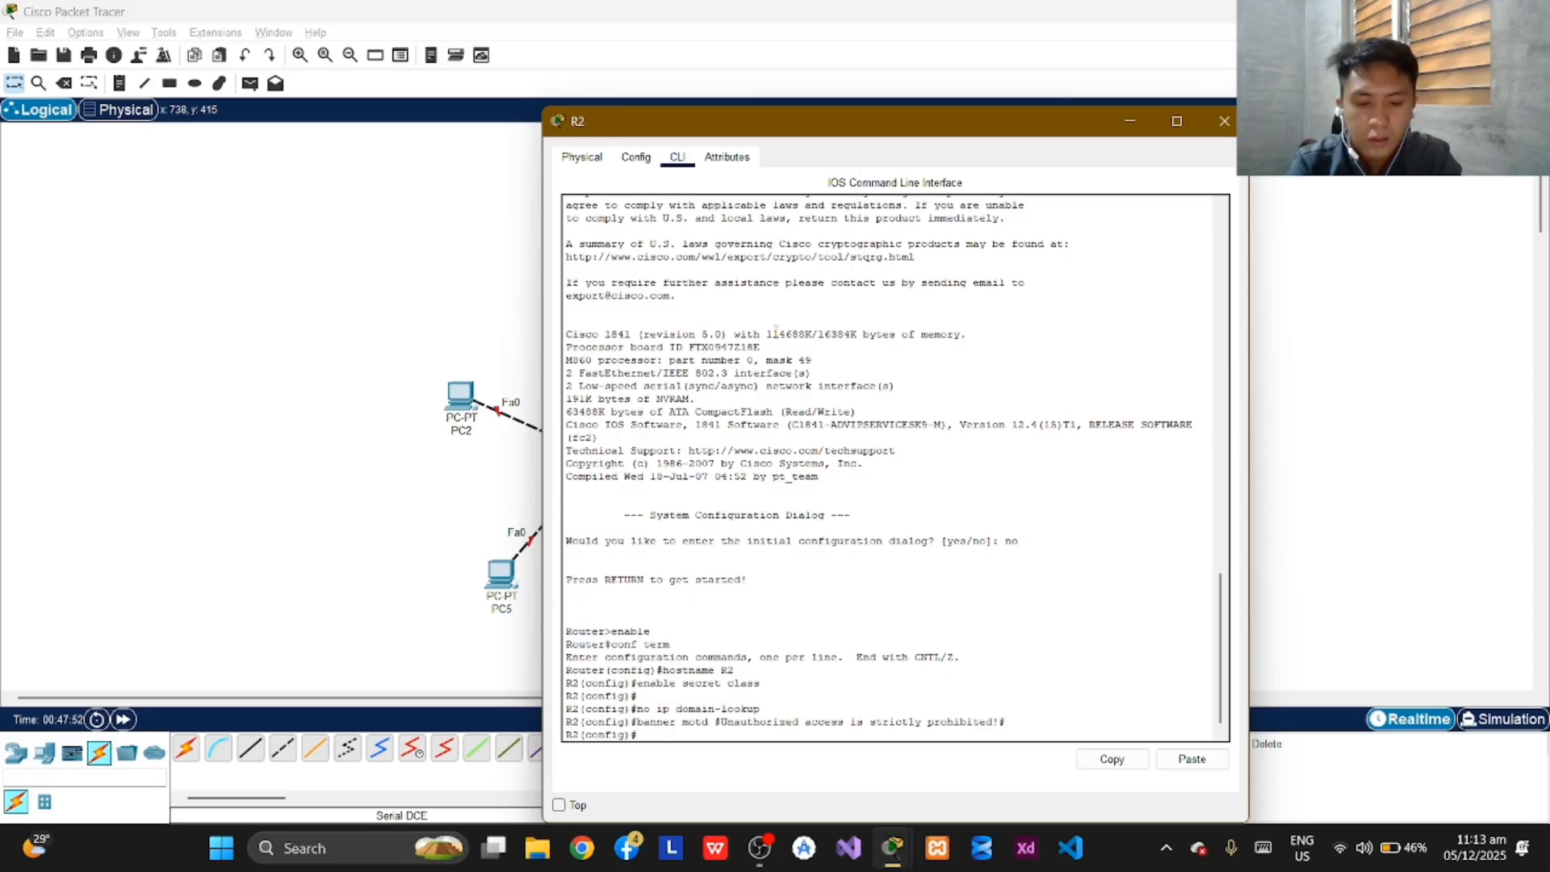
Enter "line console 0" on R2, set the console password and enable login.
type("line")
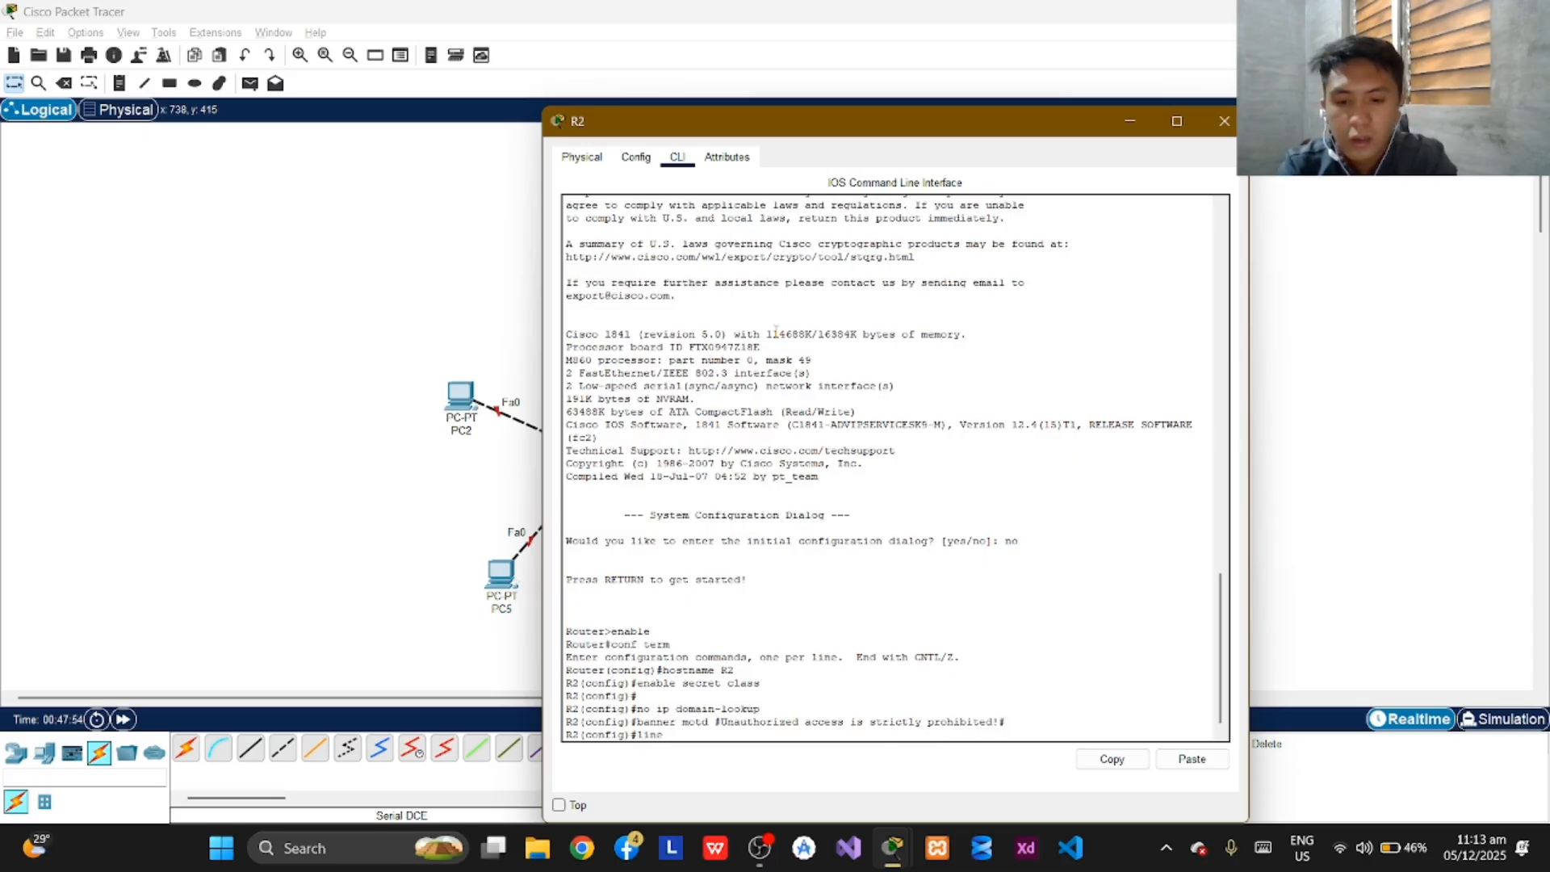
type(" console")
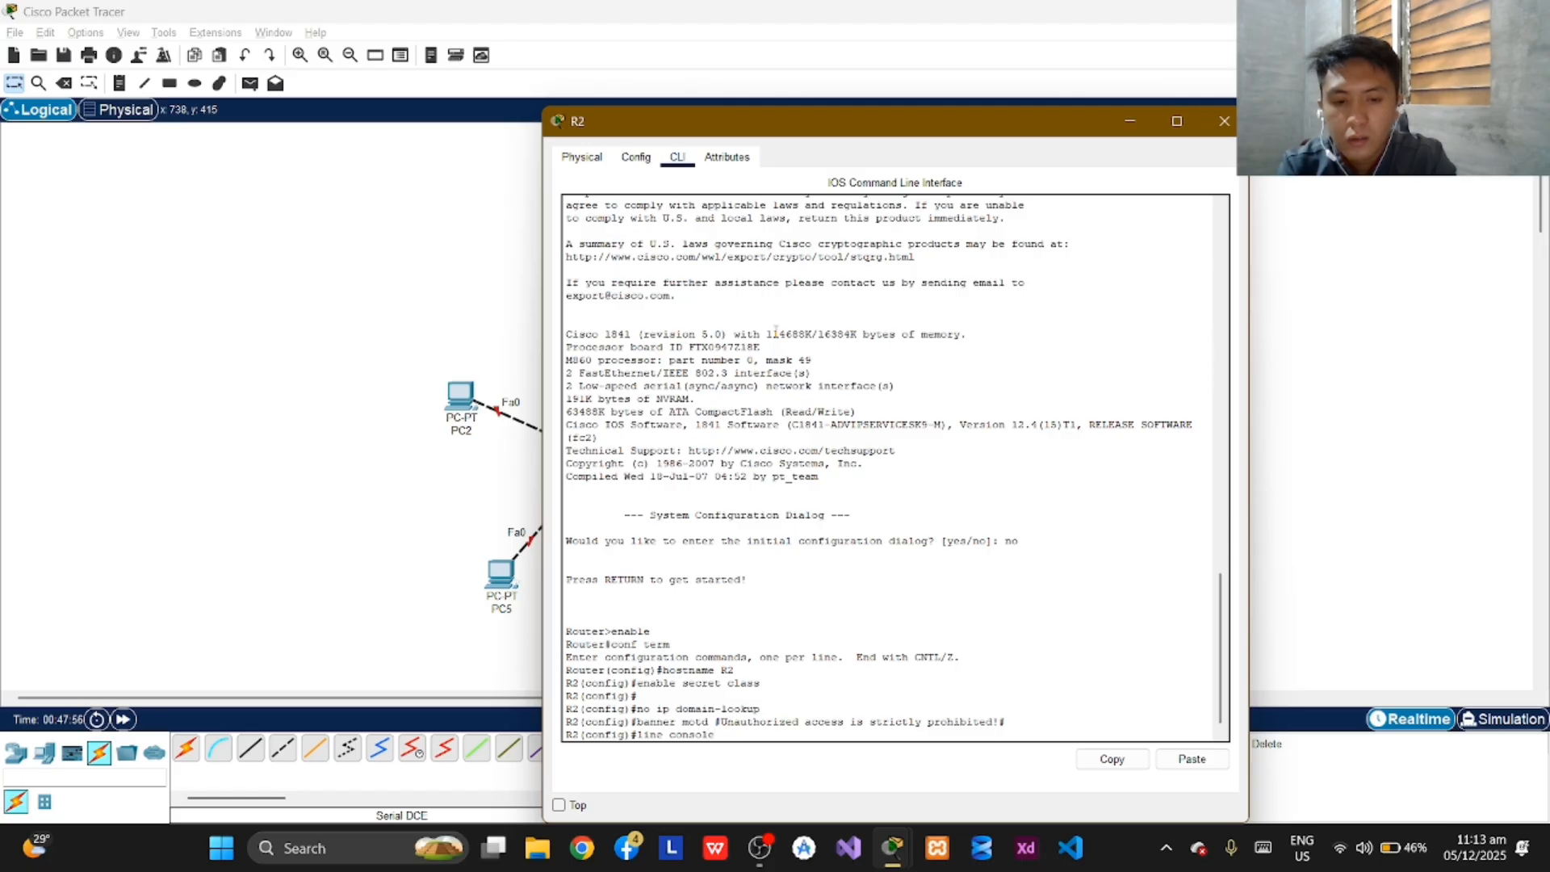
type(" 0")
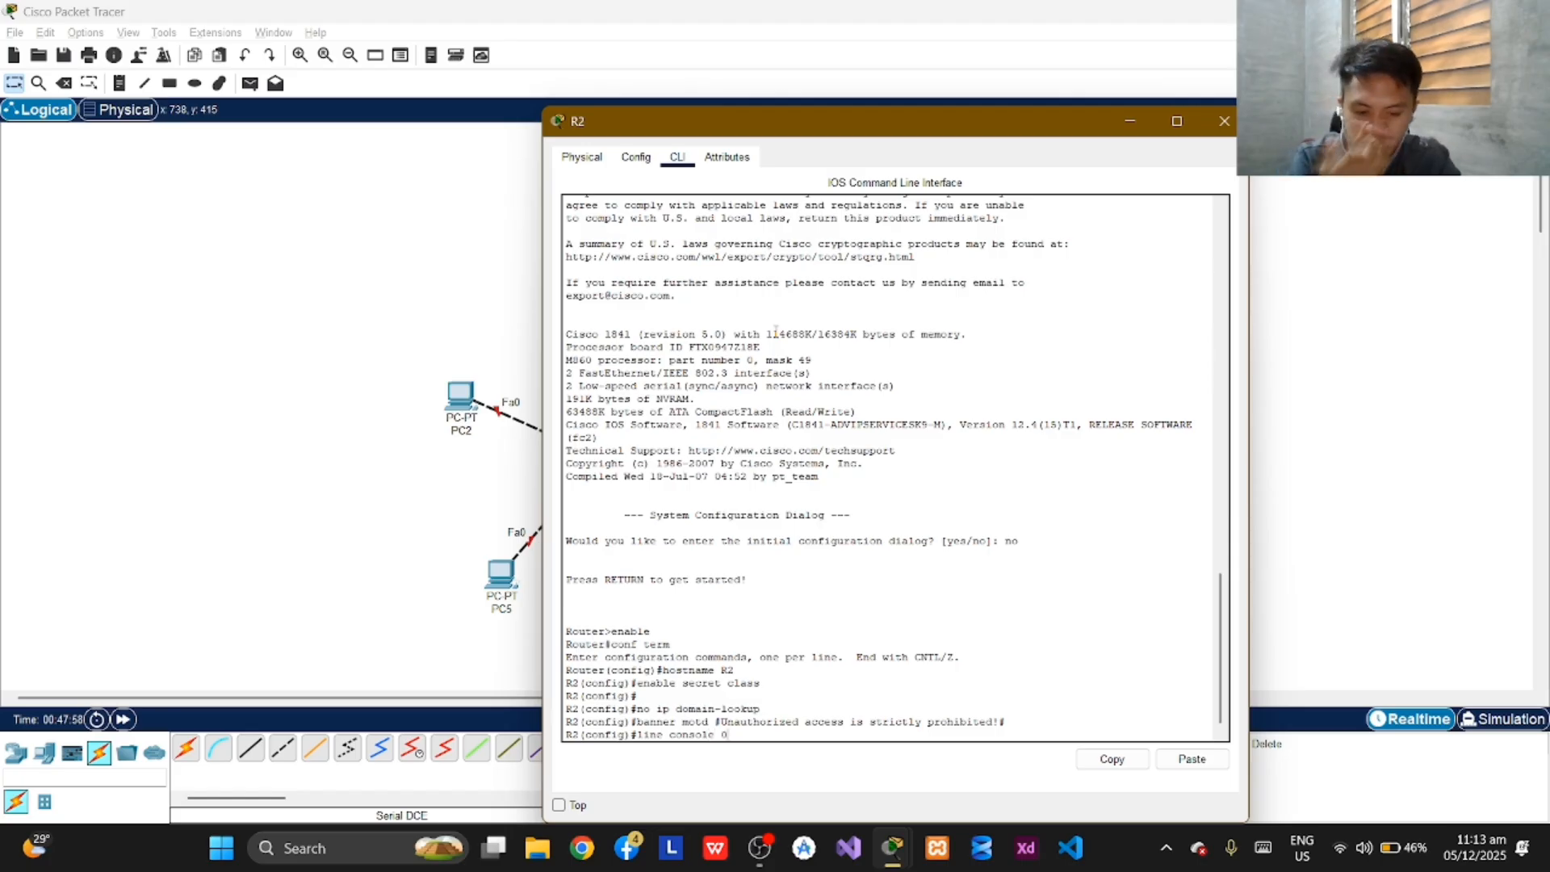
key("Return")
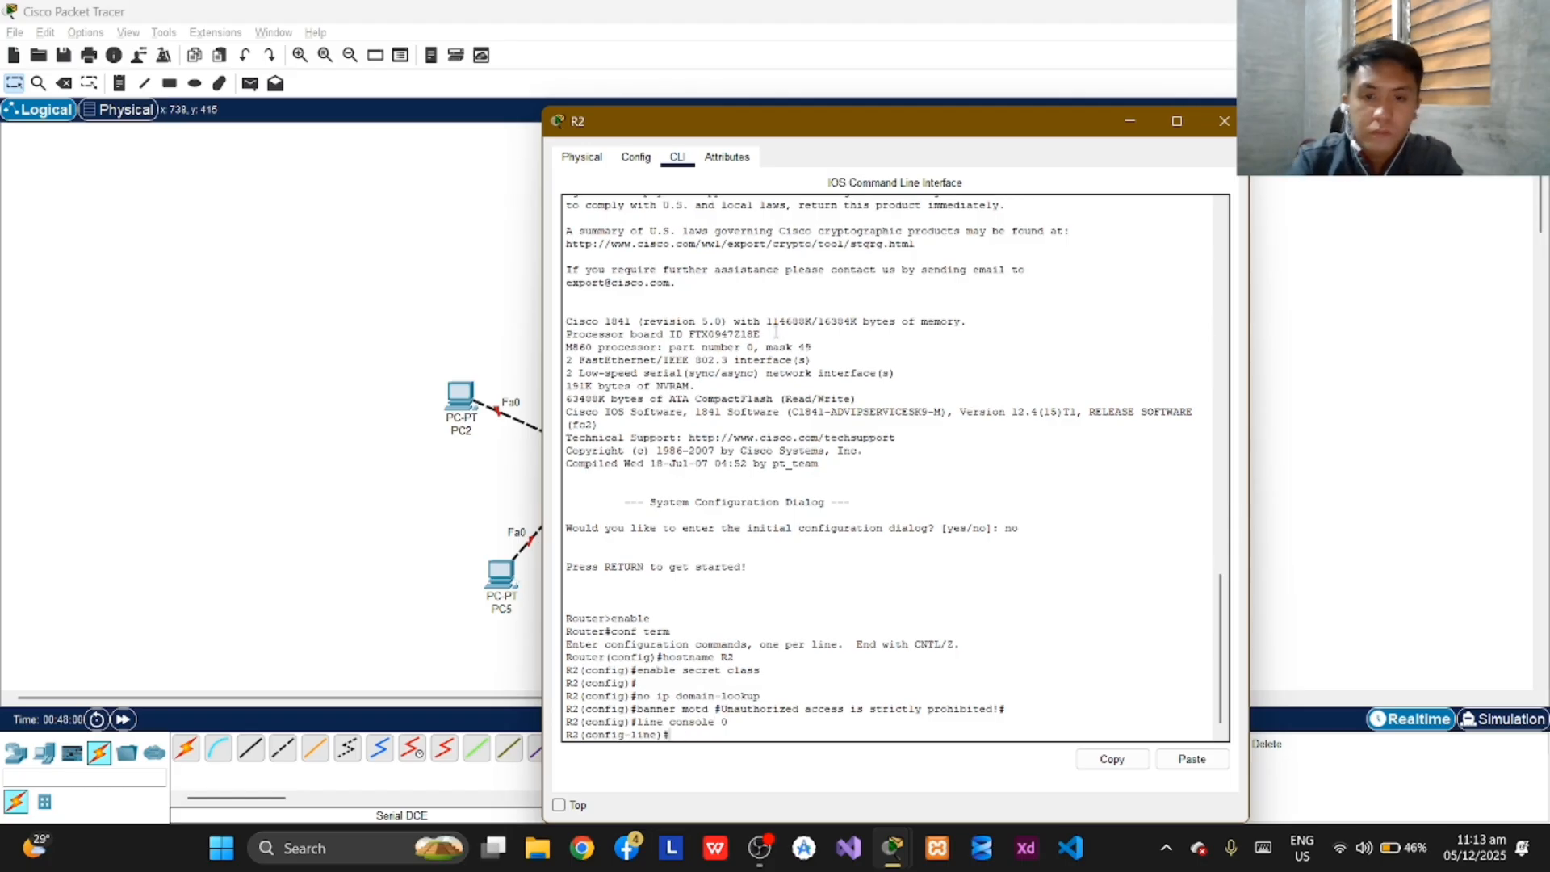
type("passwor")
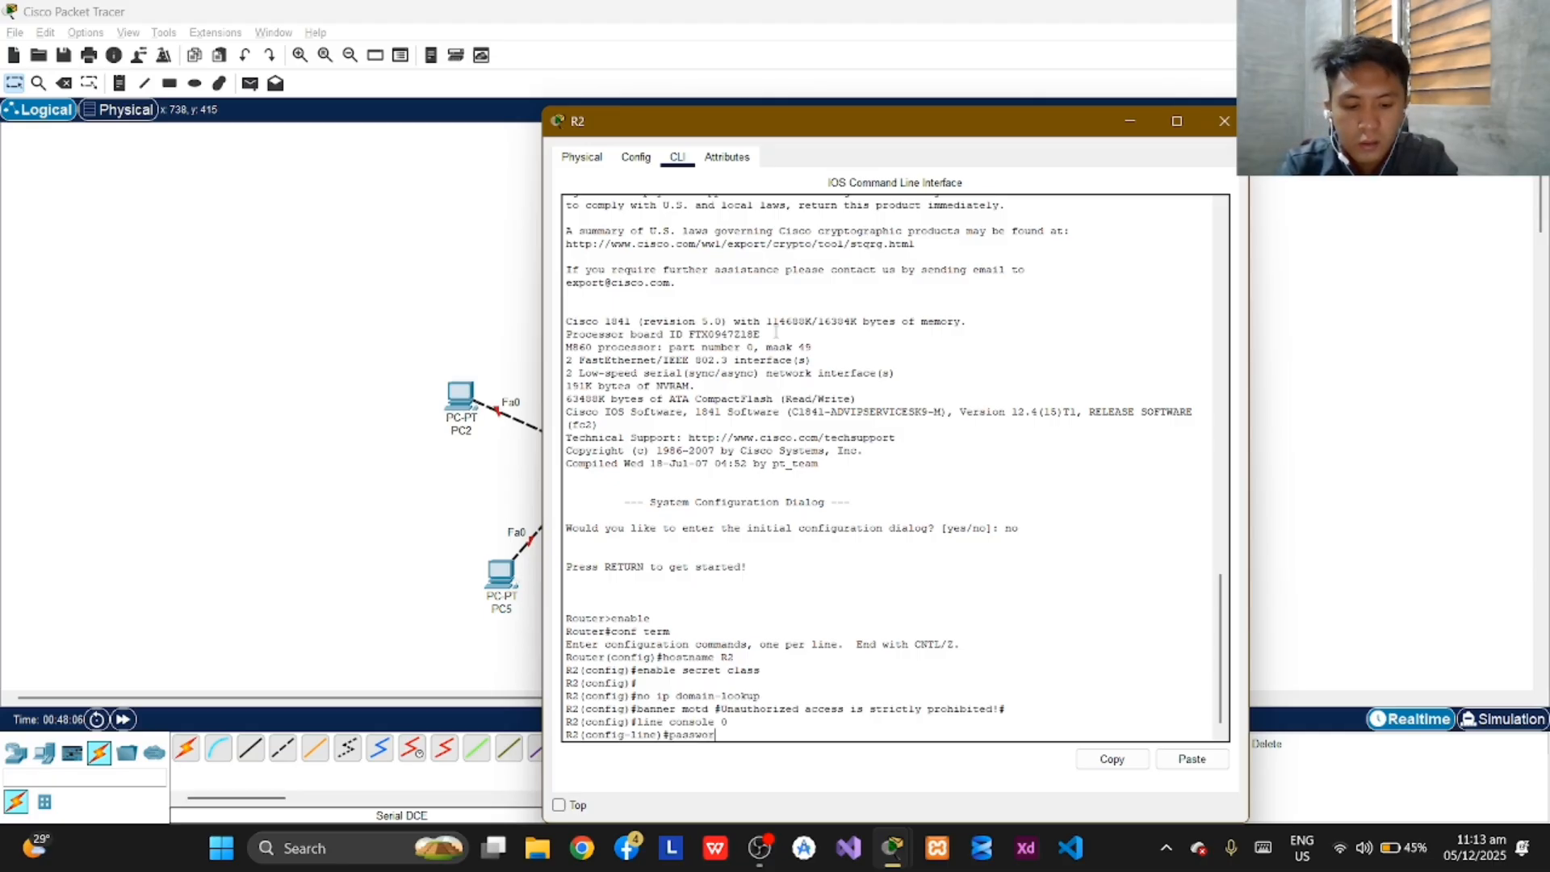
type("d")
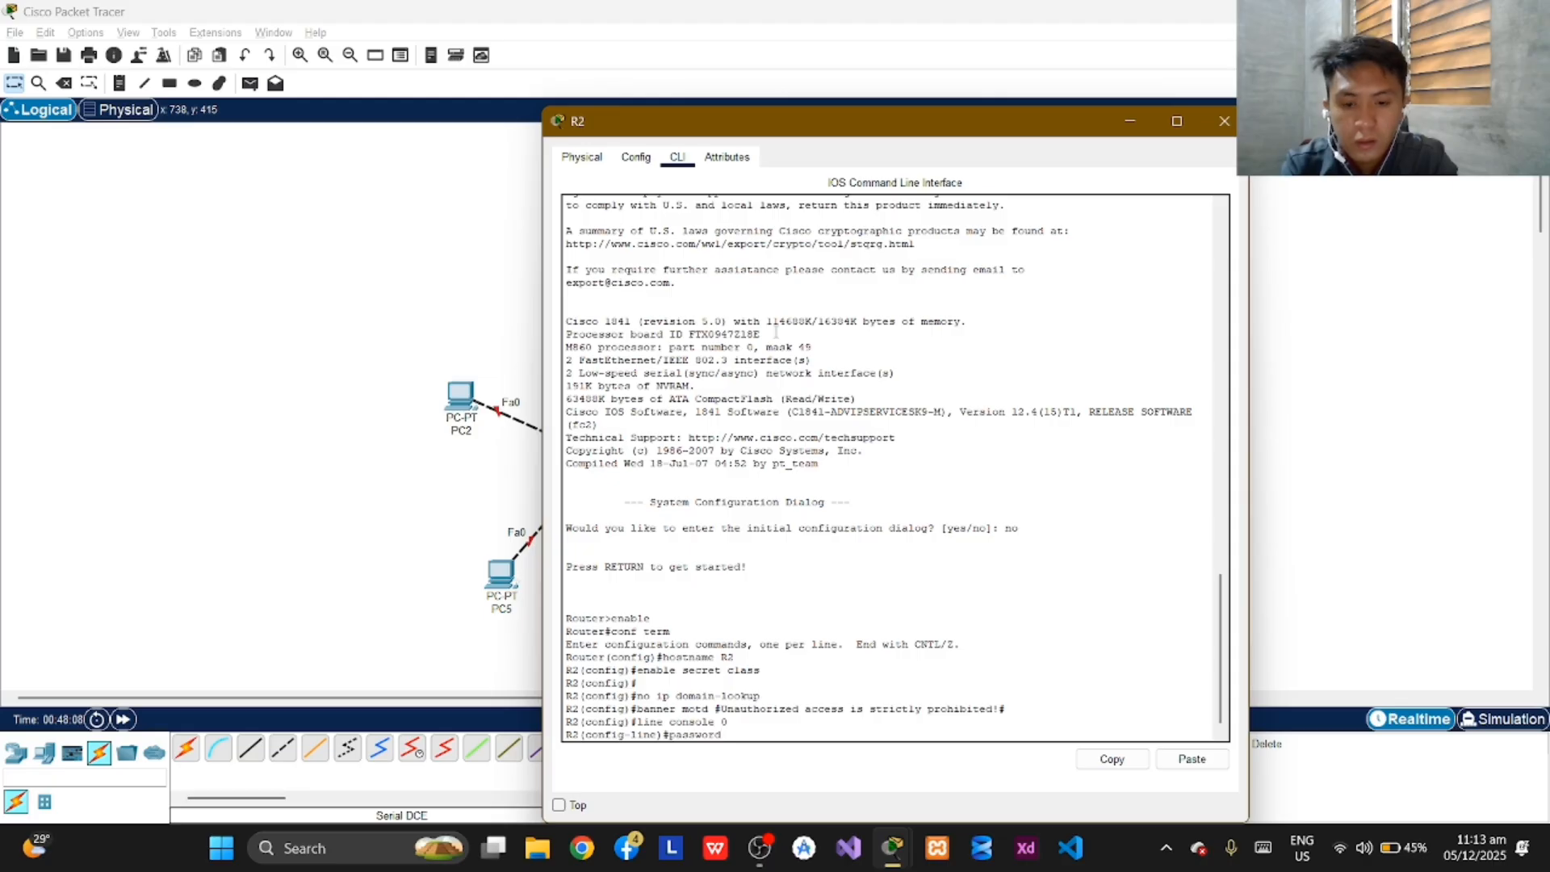
type(" javier")
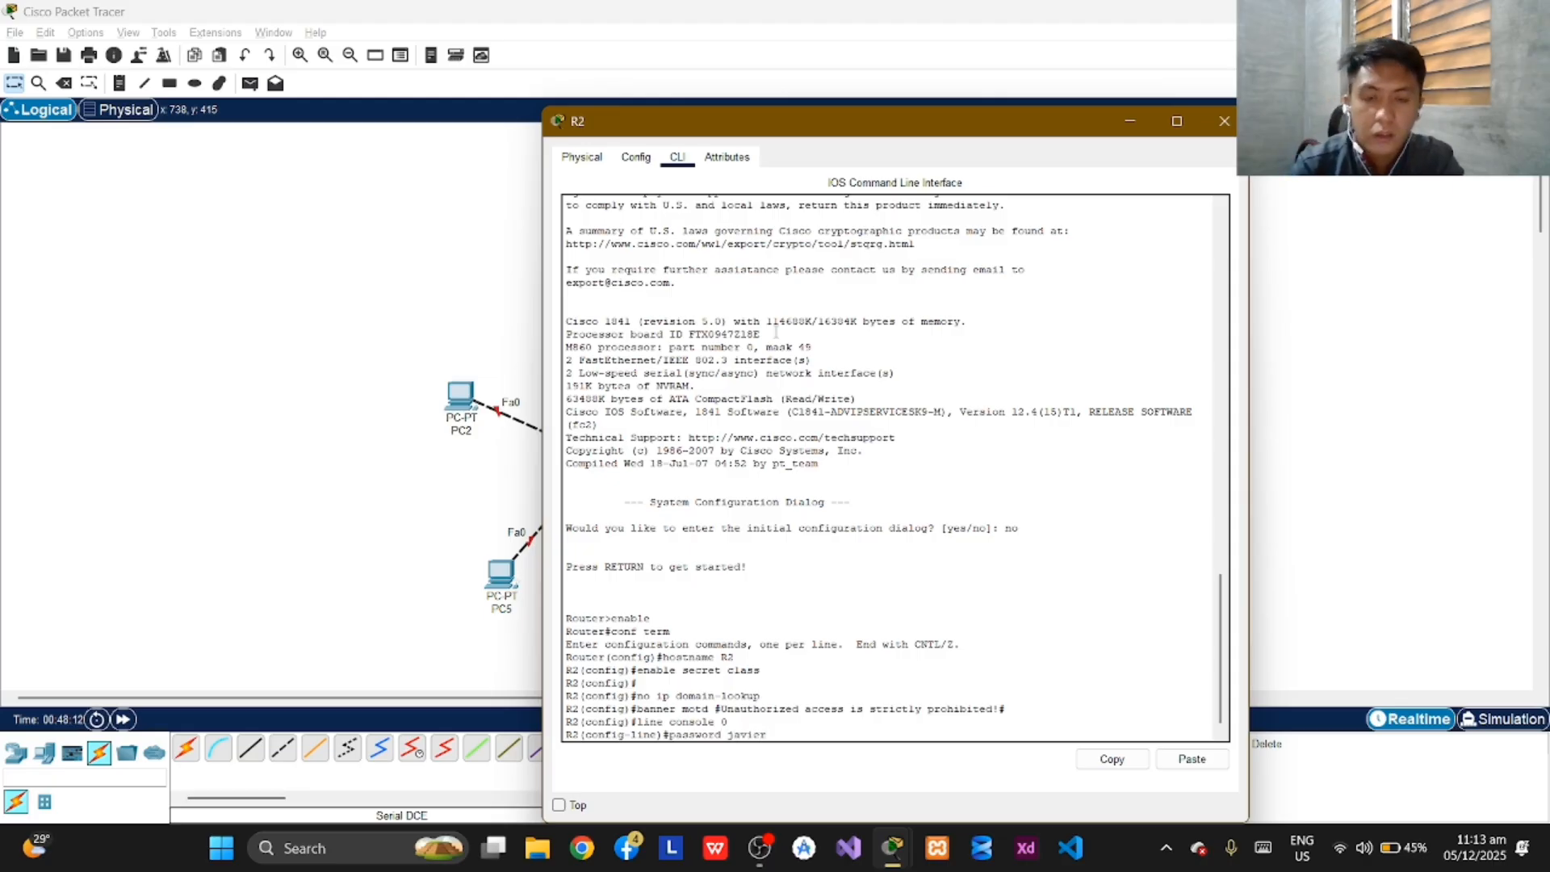
key("Return")
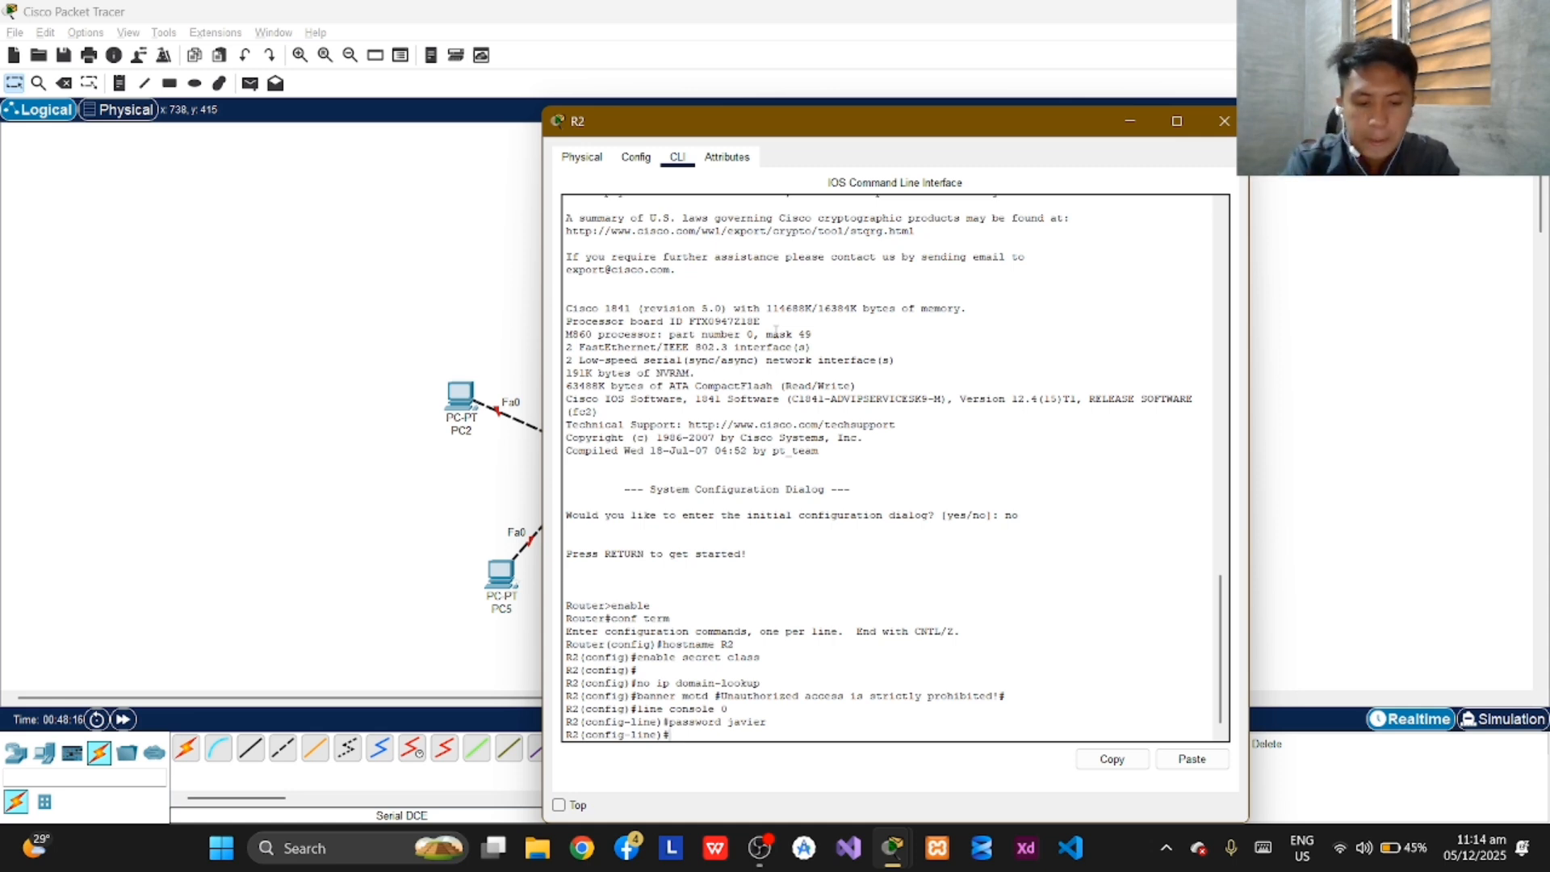
type("login")
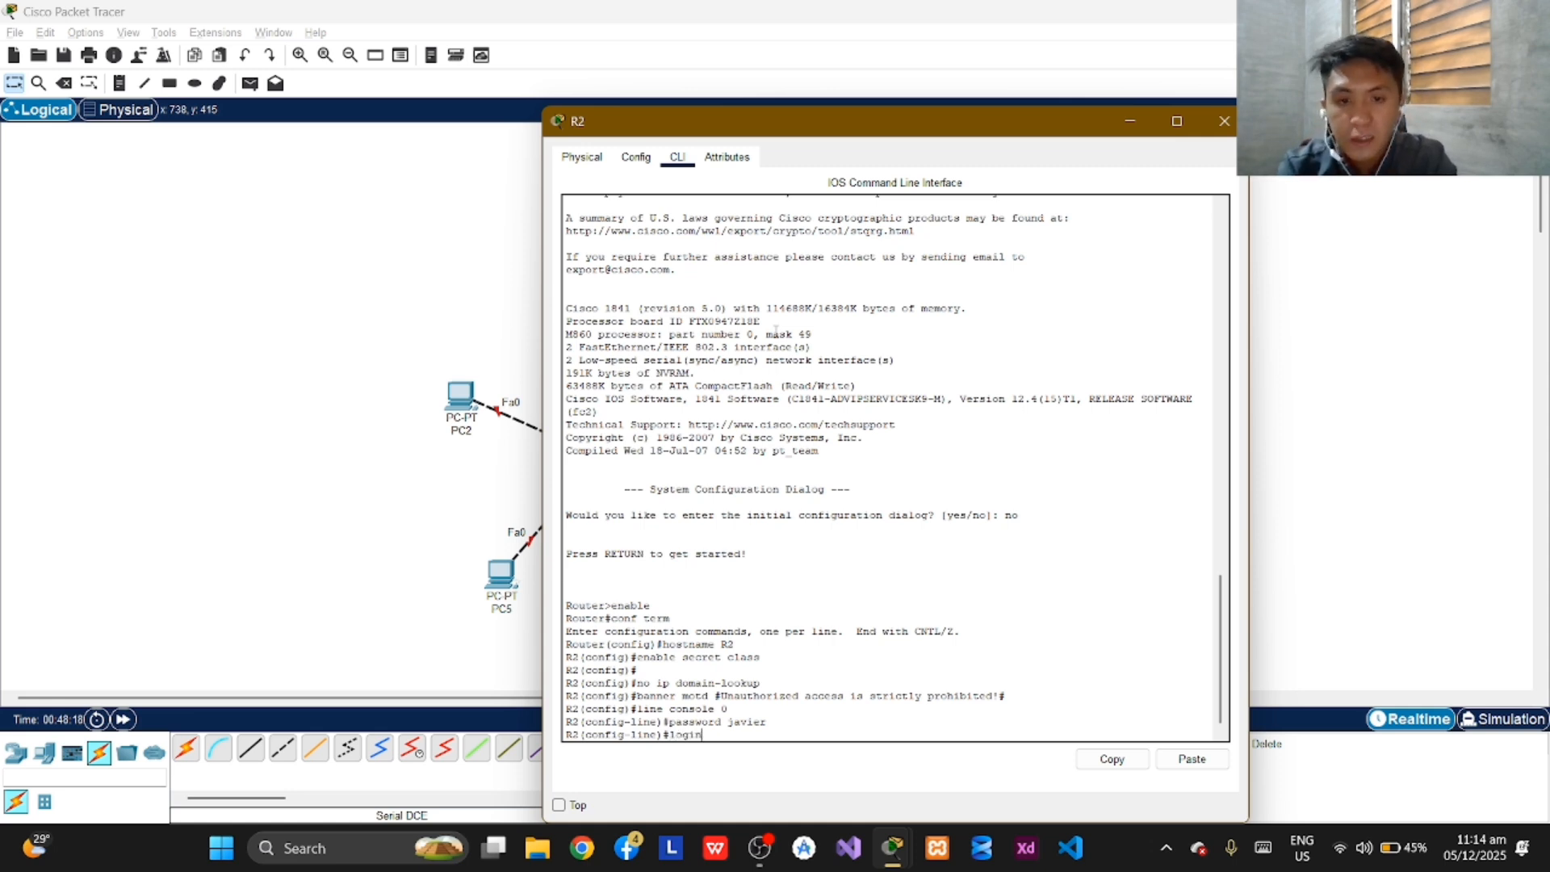
key("Return")
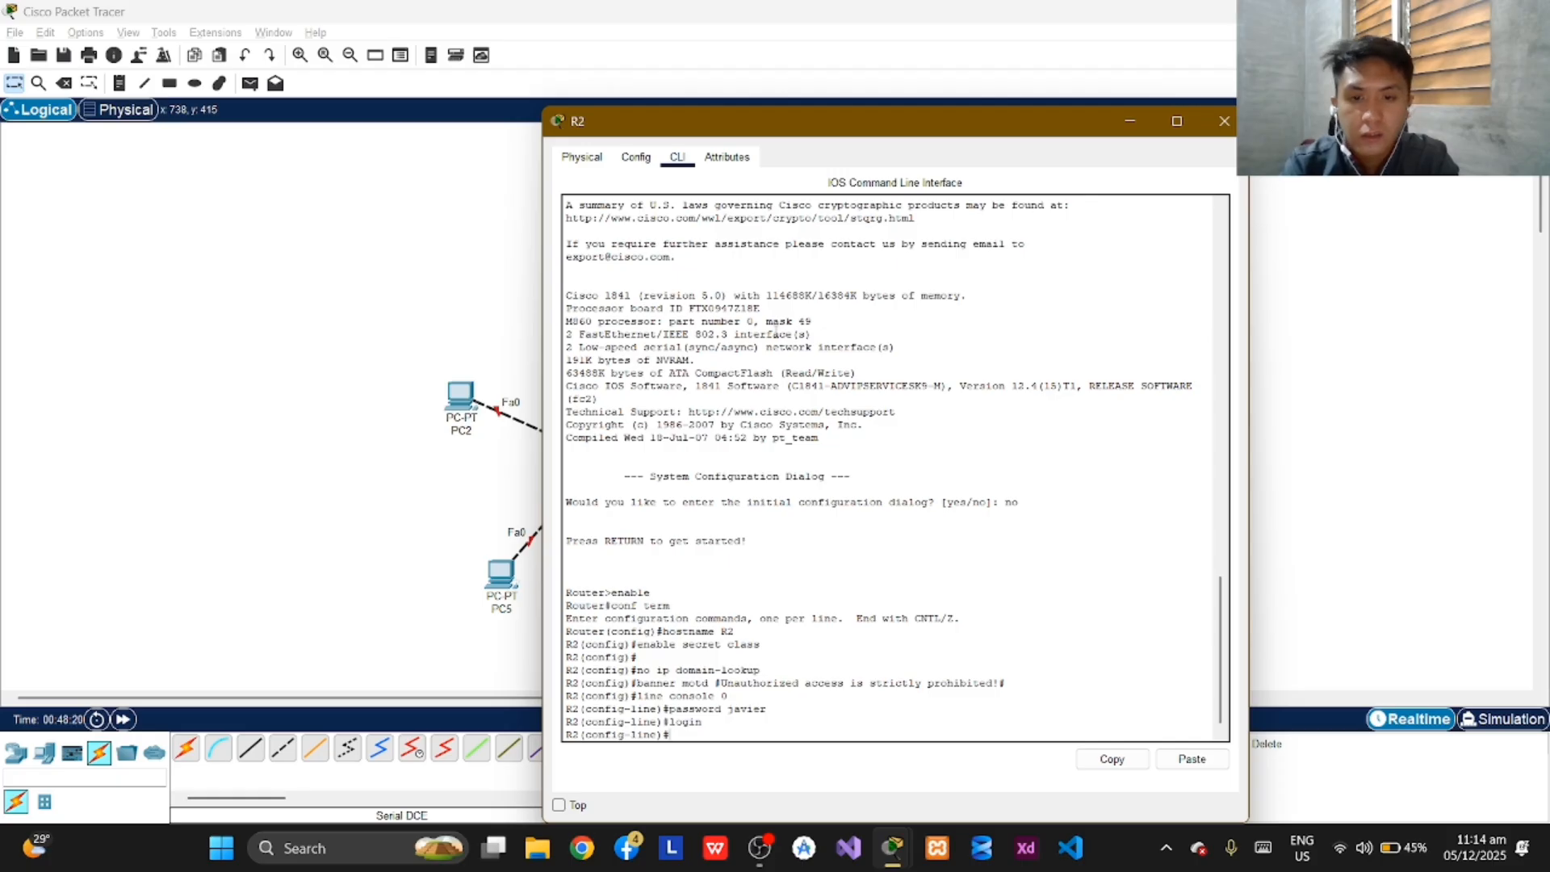
type("exit")
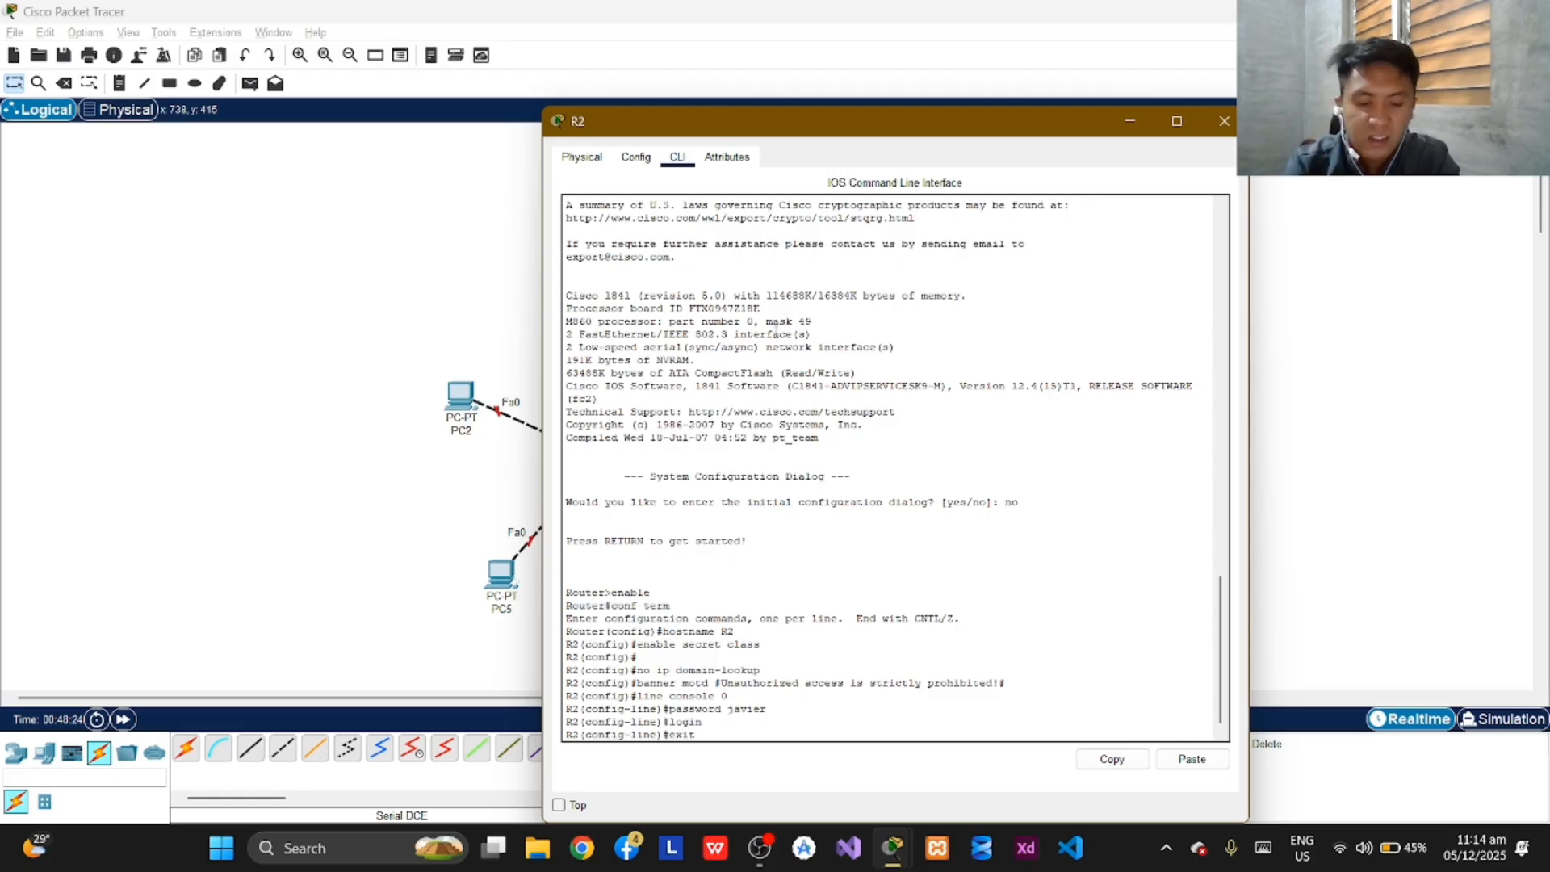
key("BackSpace")
key("BackSpace")
key("BackSpace")
key("BackSpace")
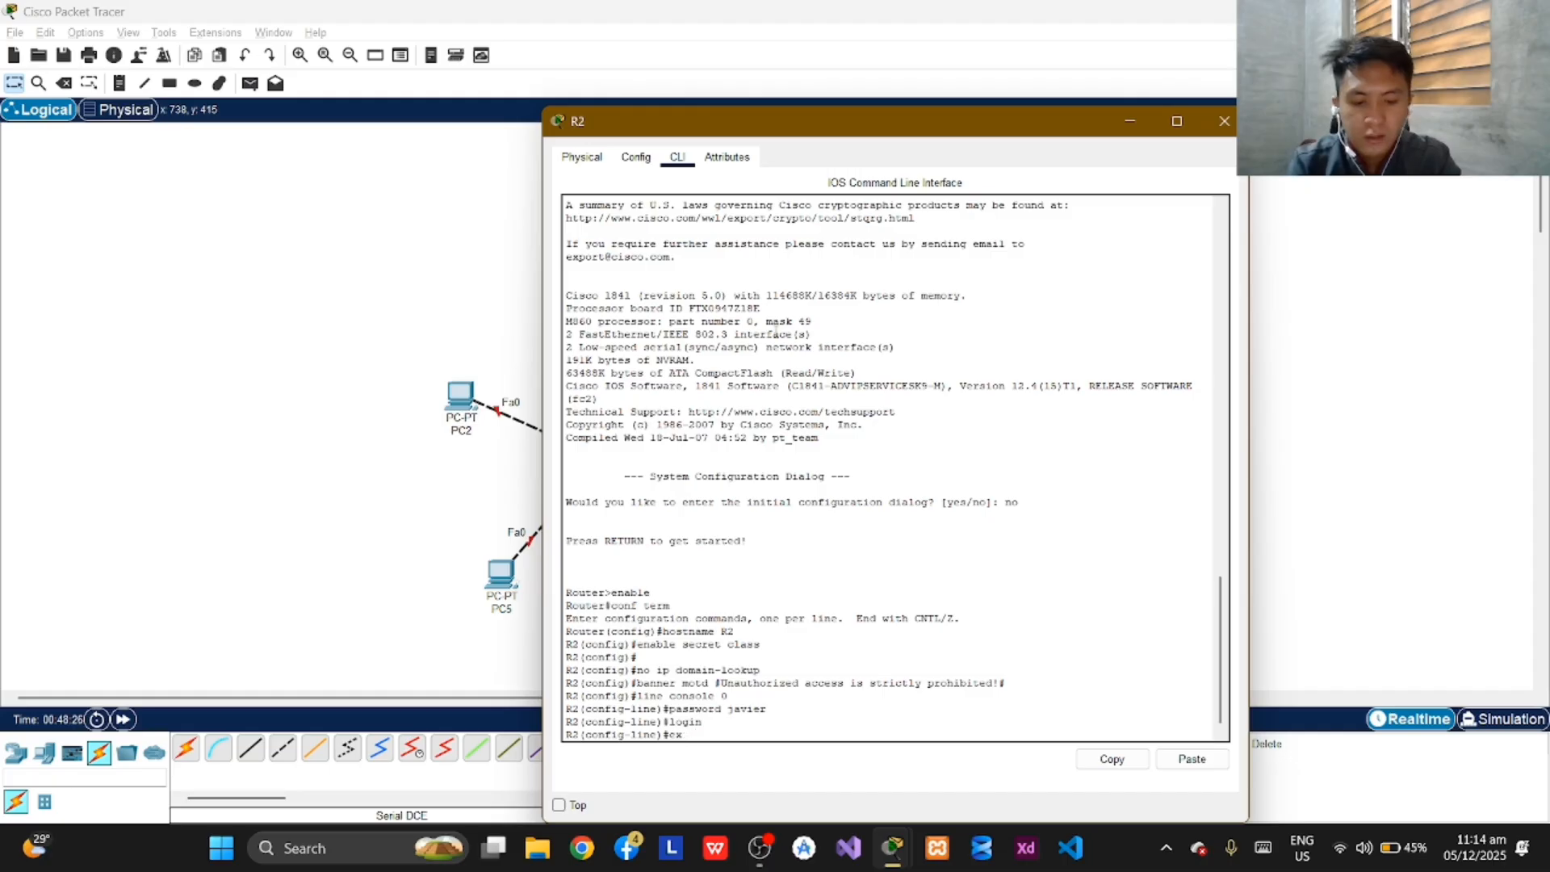
Enter "line vty 0 4" on R2, set the vty line password and enable login.
type("line")
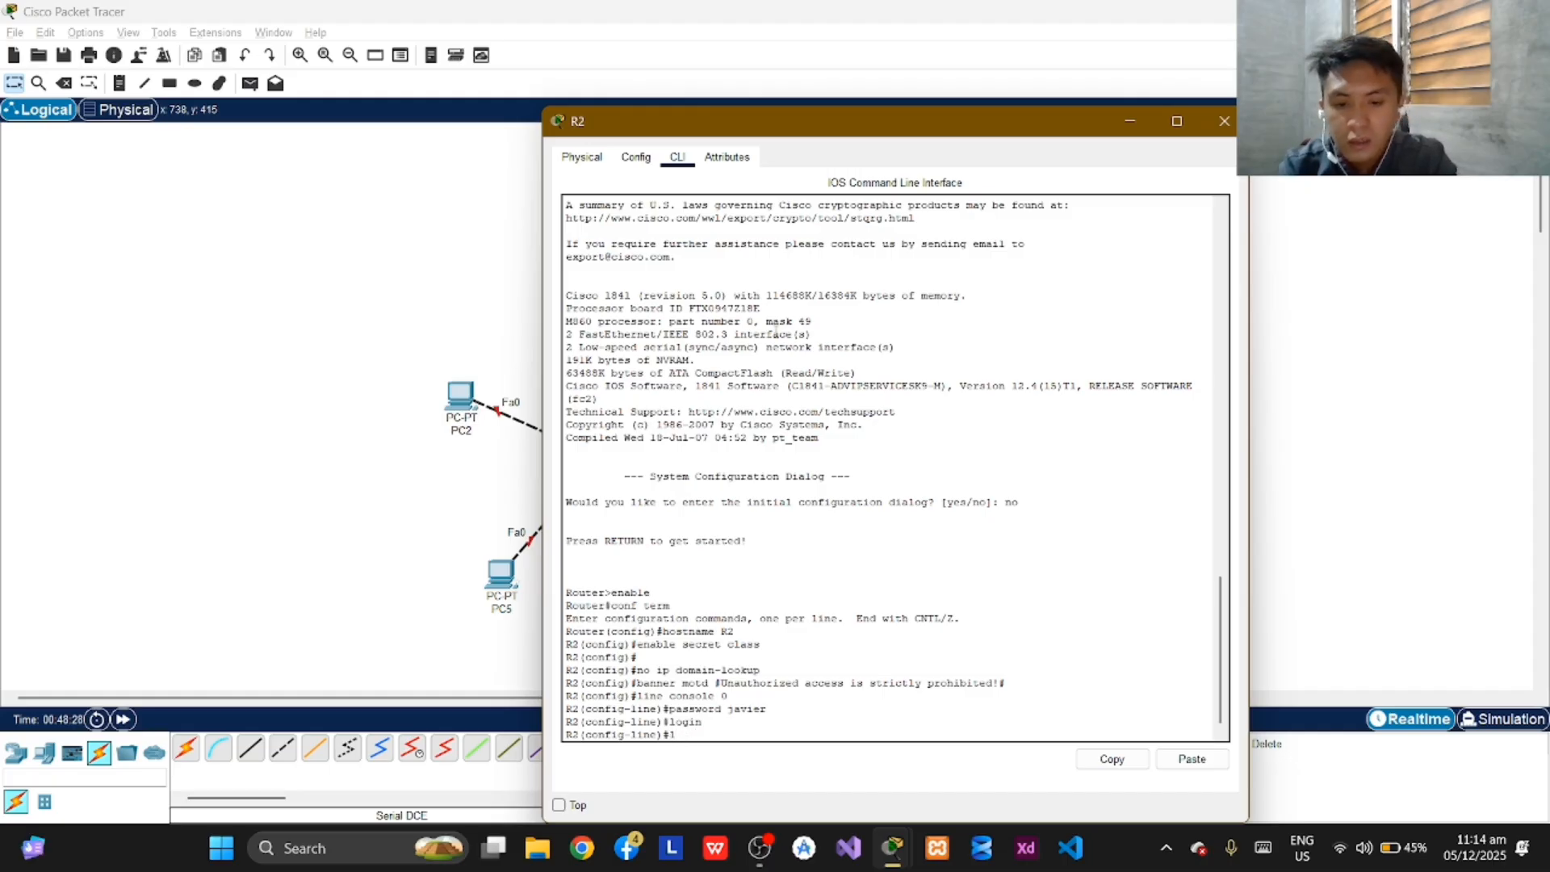
type(" vty")
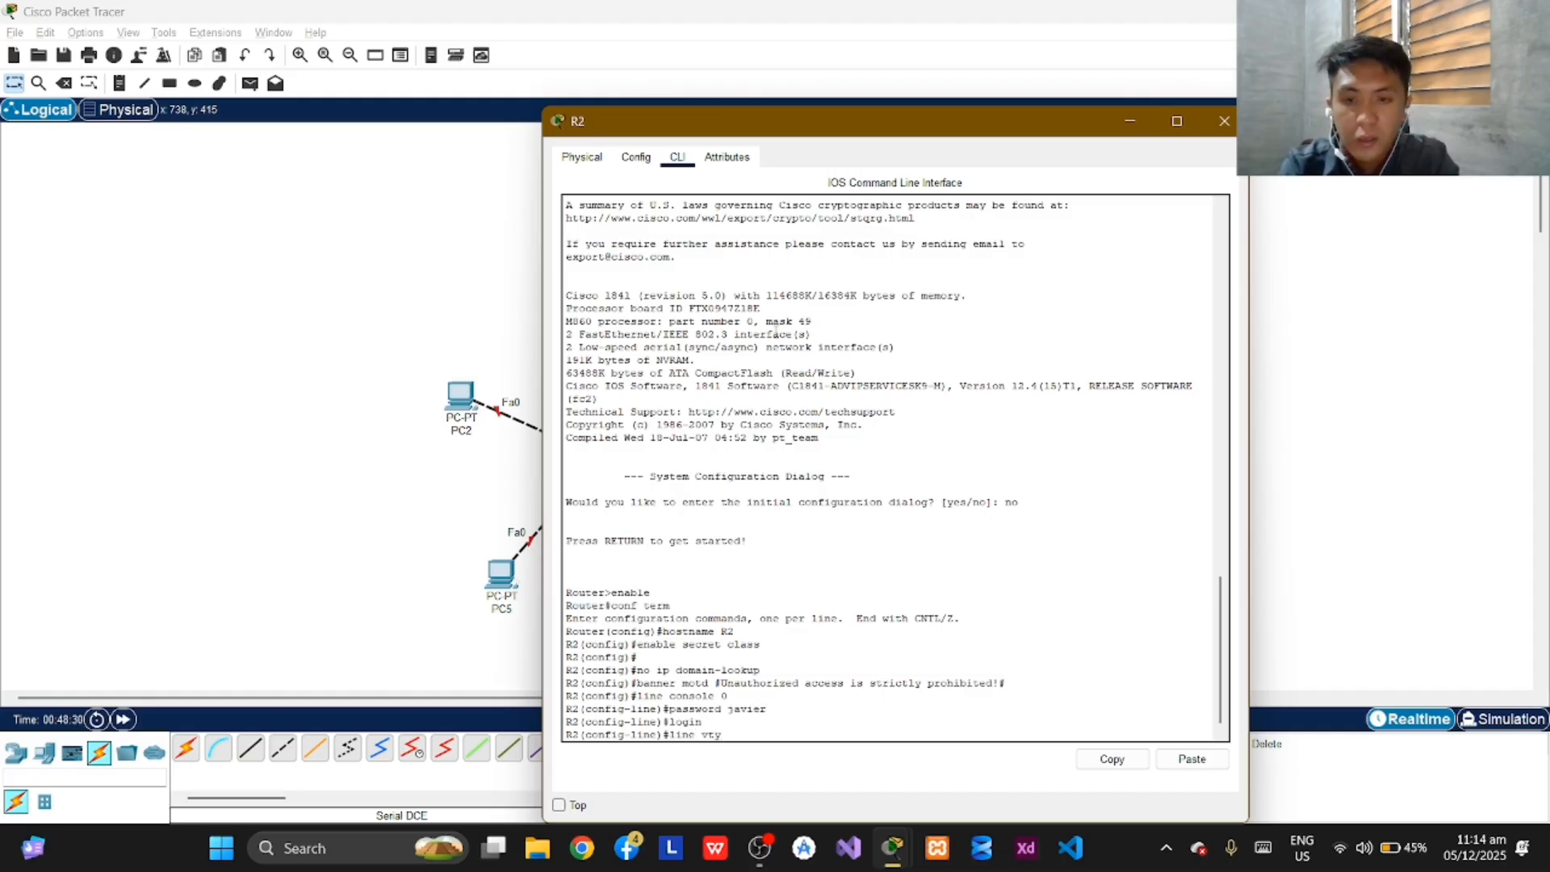
type(" 0")
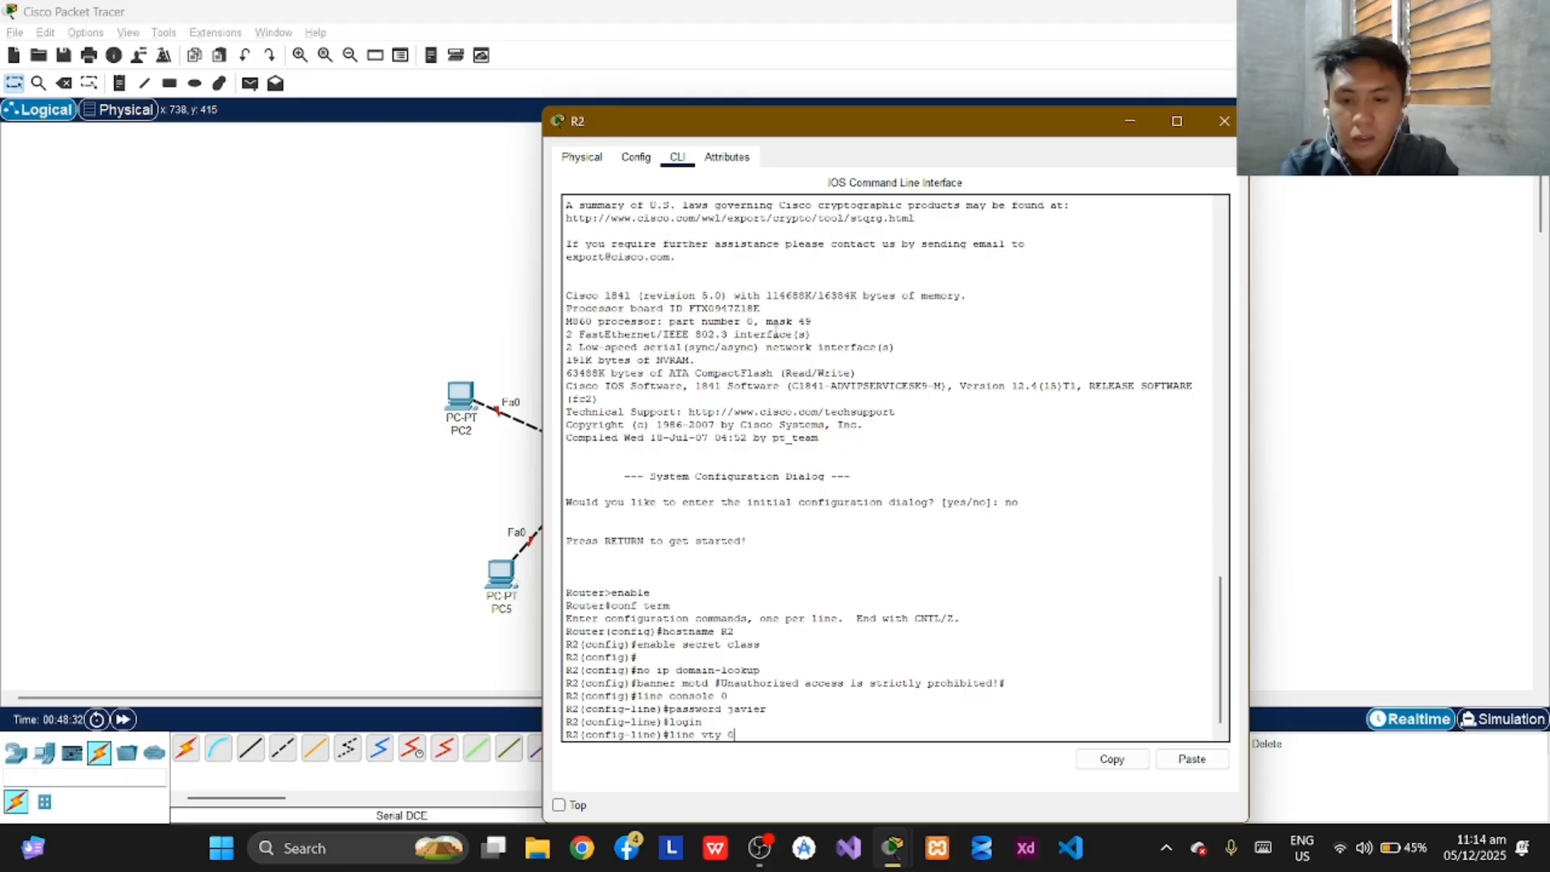
type(" 4")
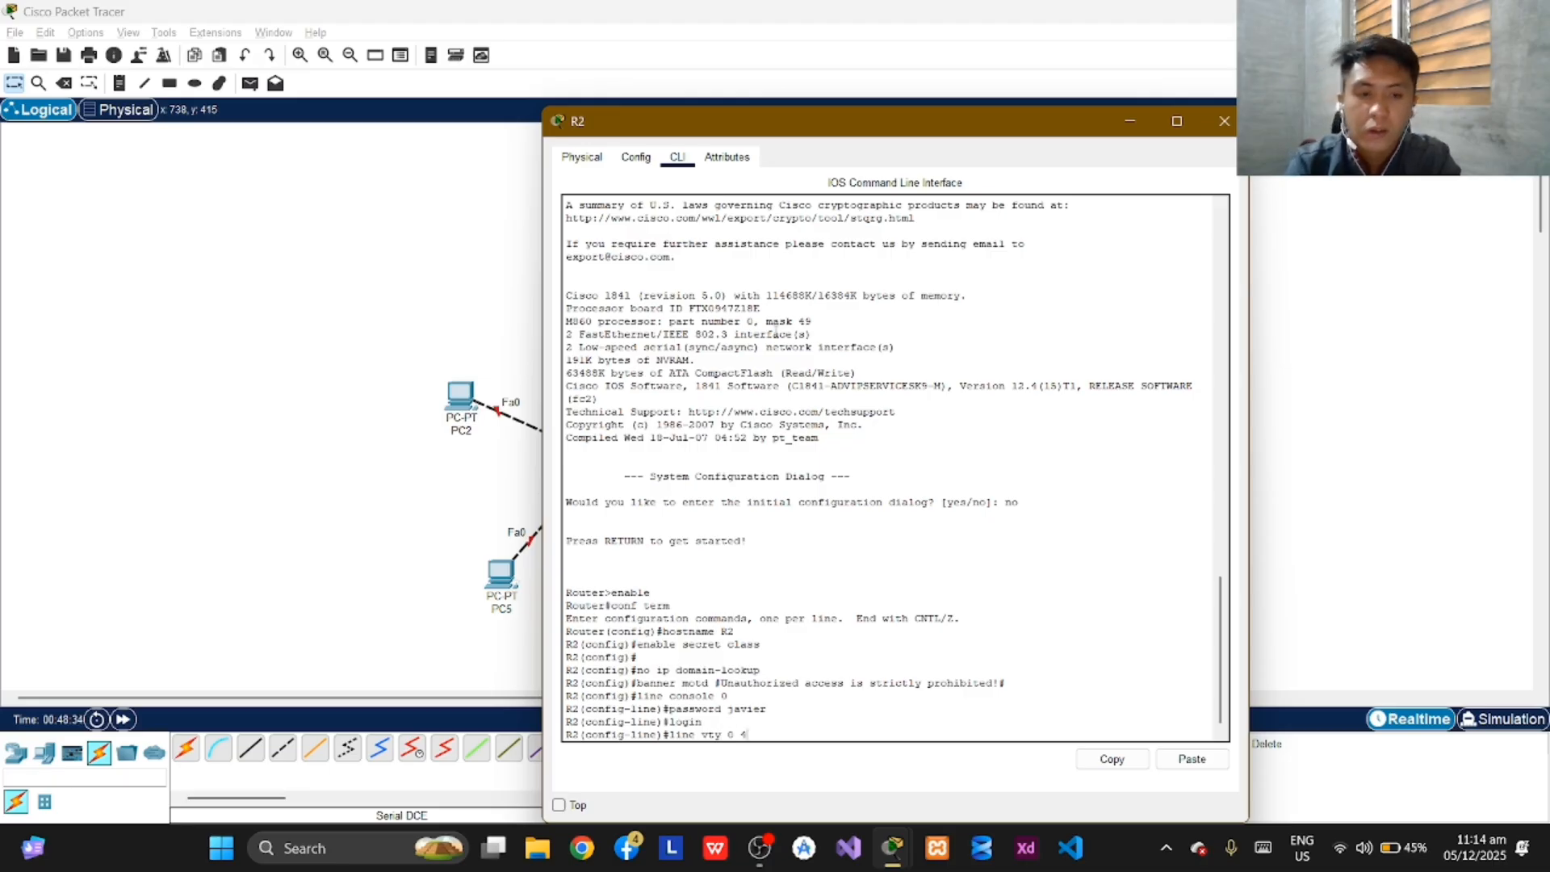
key("Return")
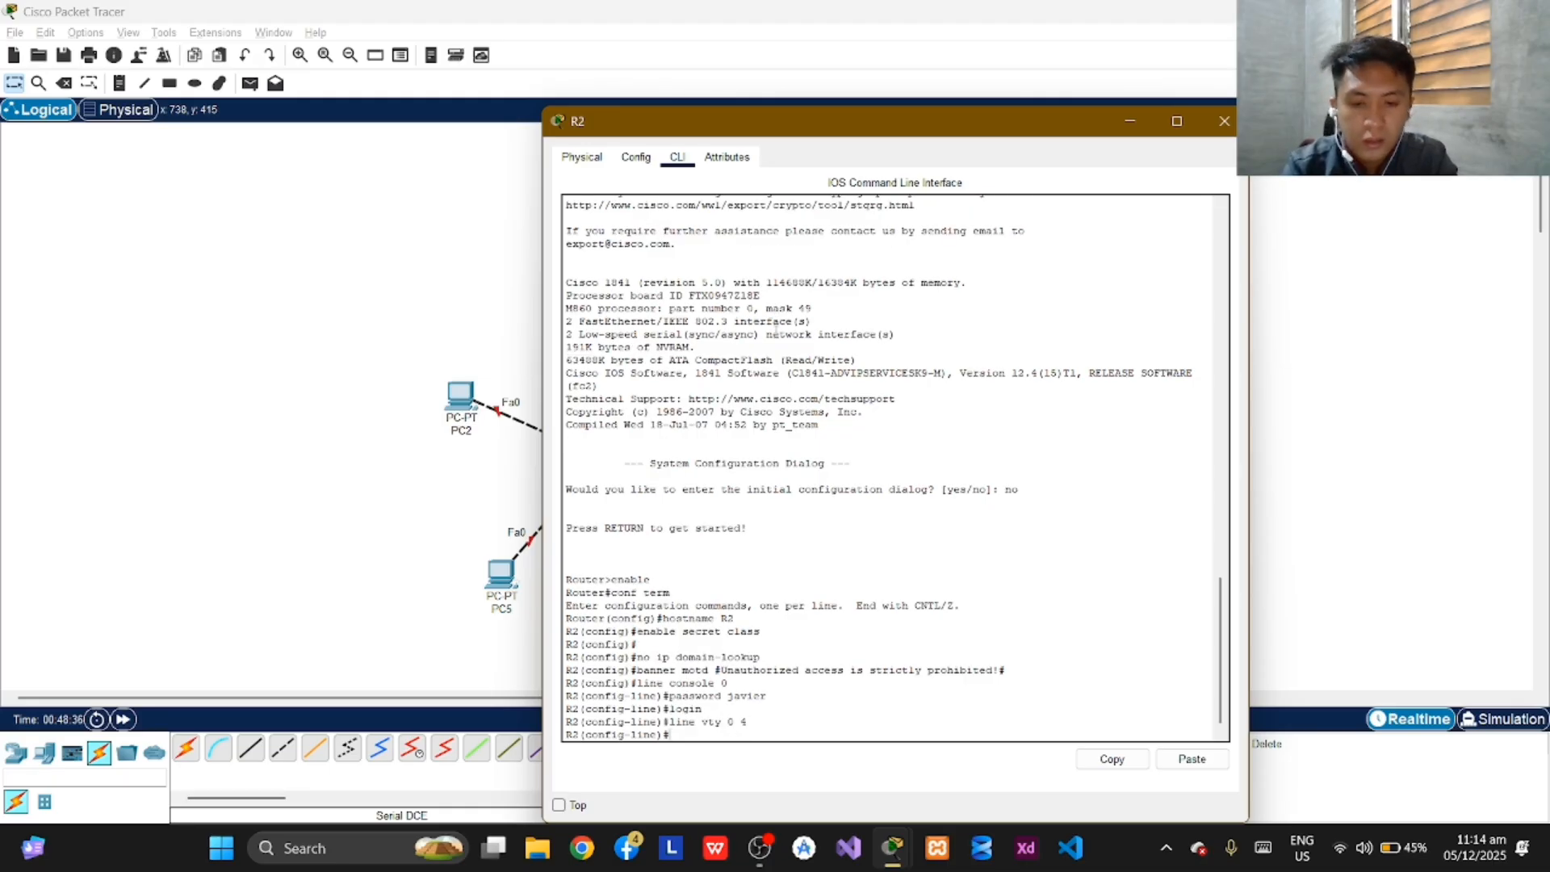
type("passwor")
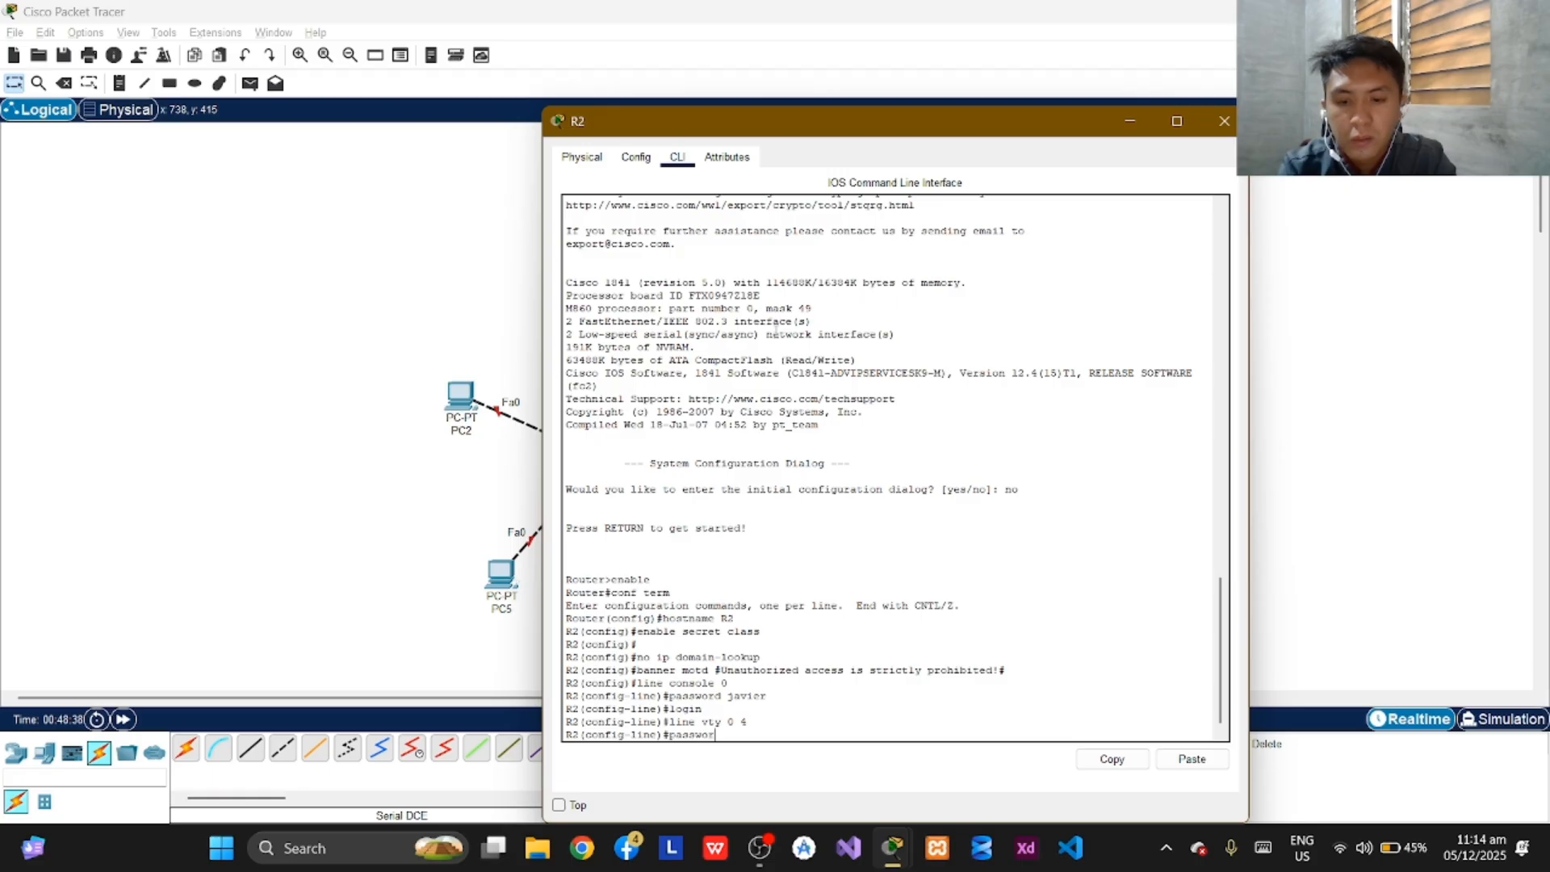
type("d javier")
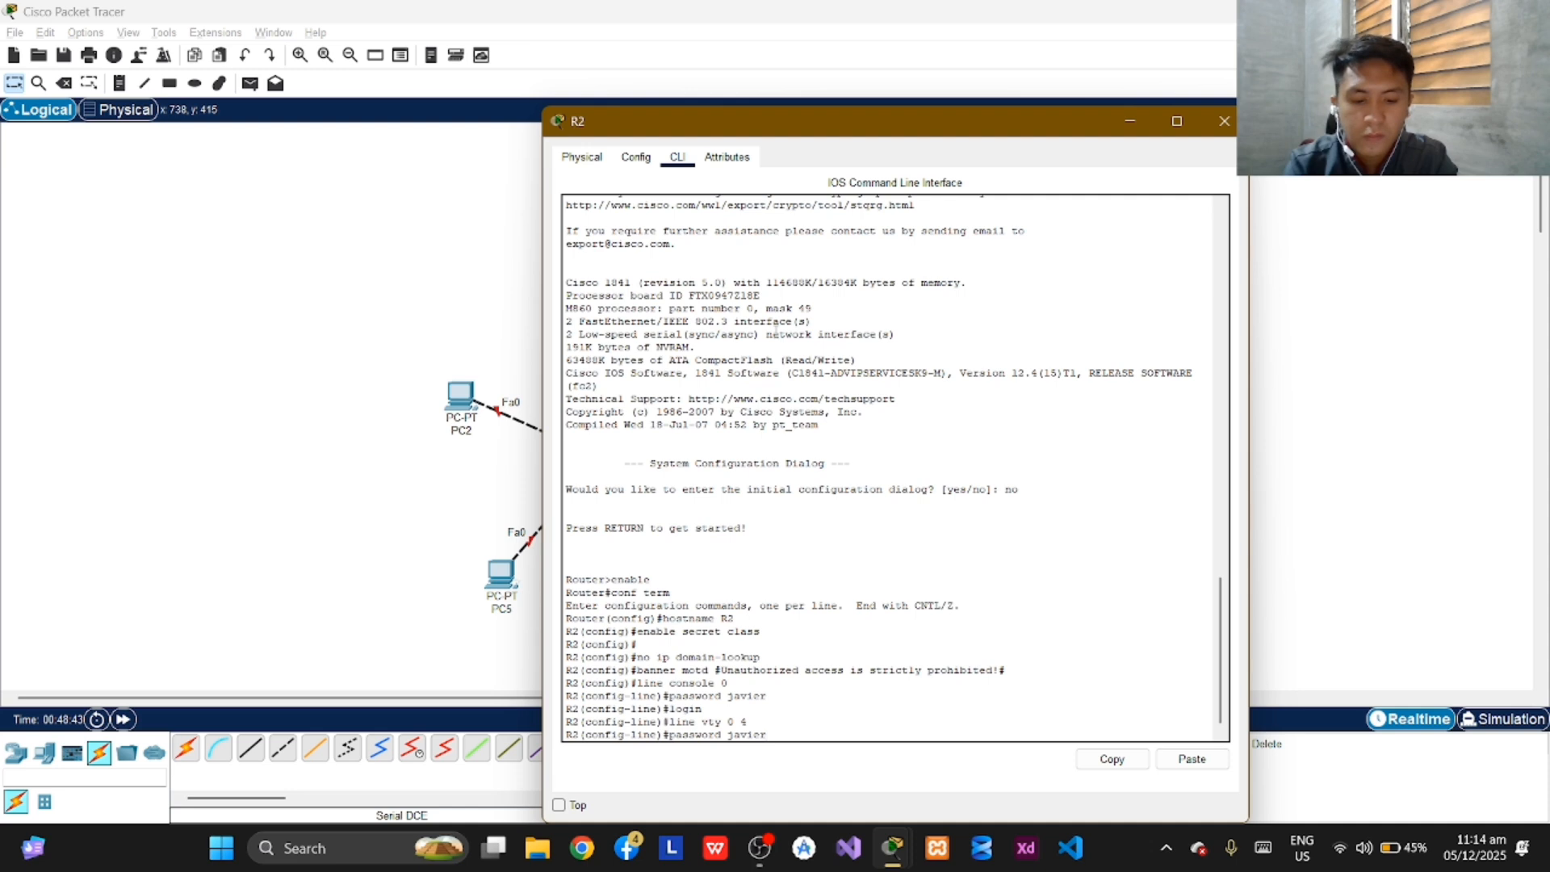
key("Return")
type("login")
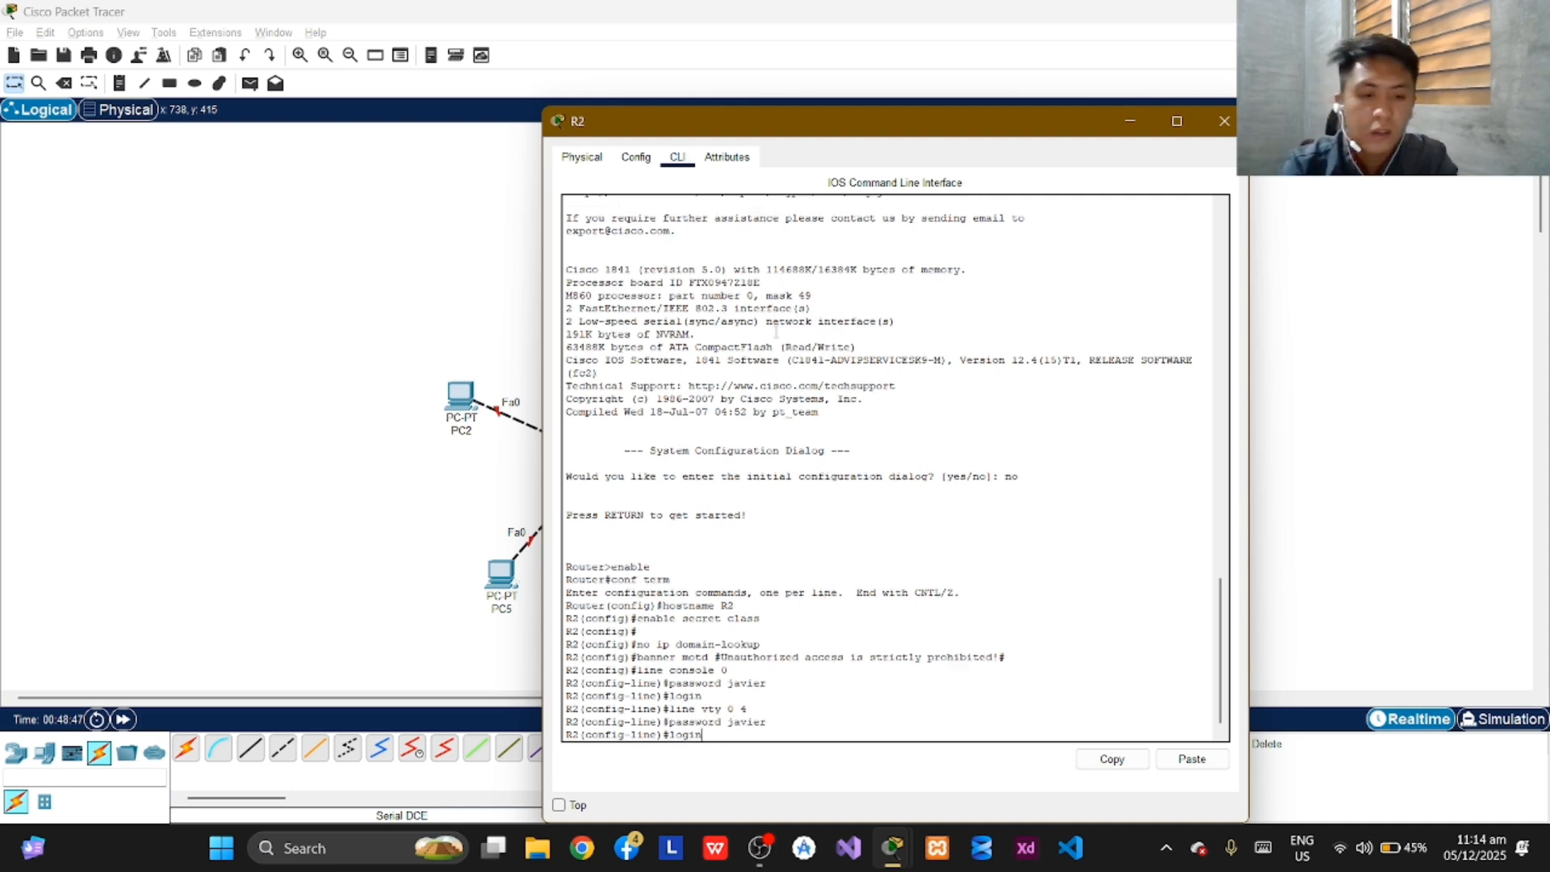
key("Return")
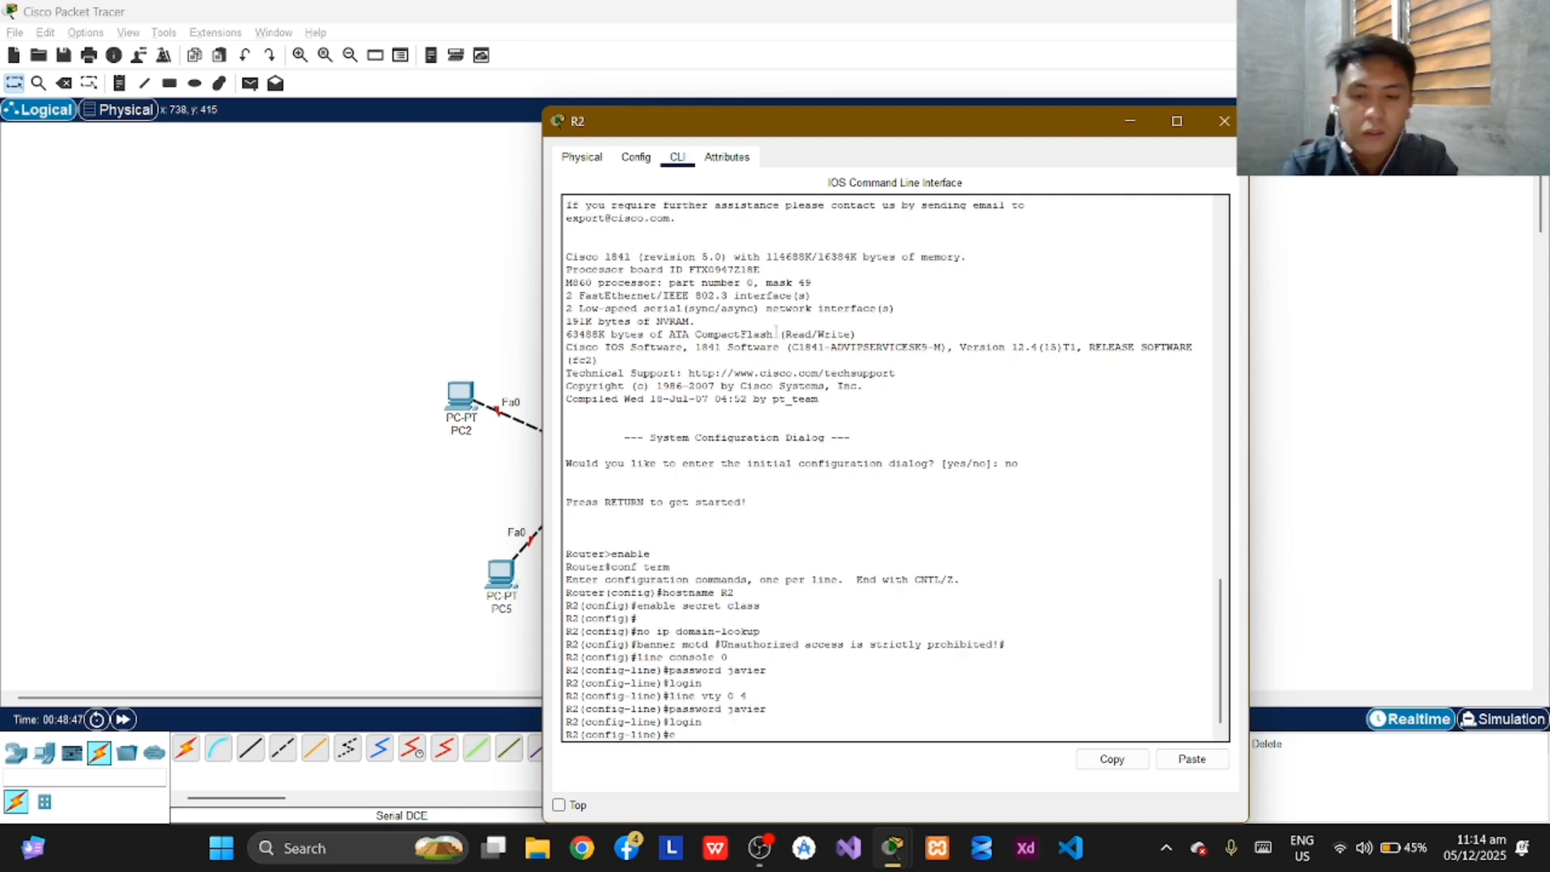
Exit line and global configuration on R2 to return to privileged EXEC mode.
type("exit")
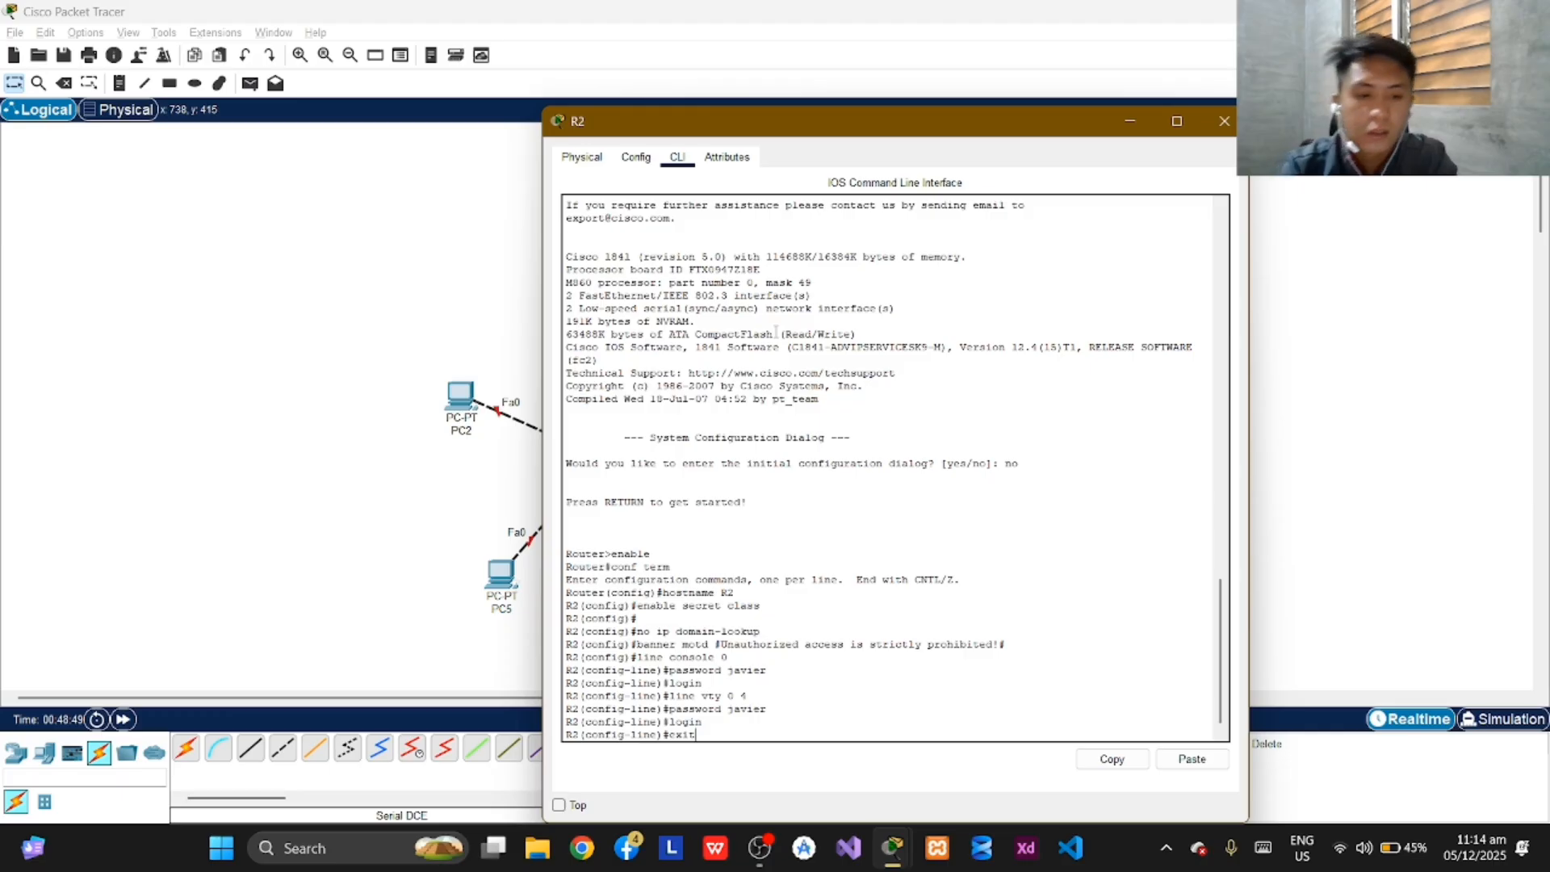
key("Return")
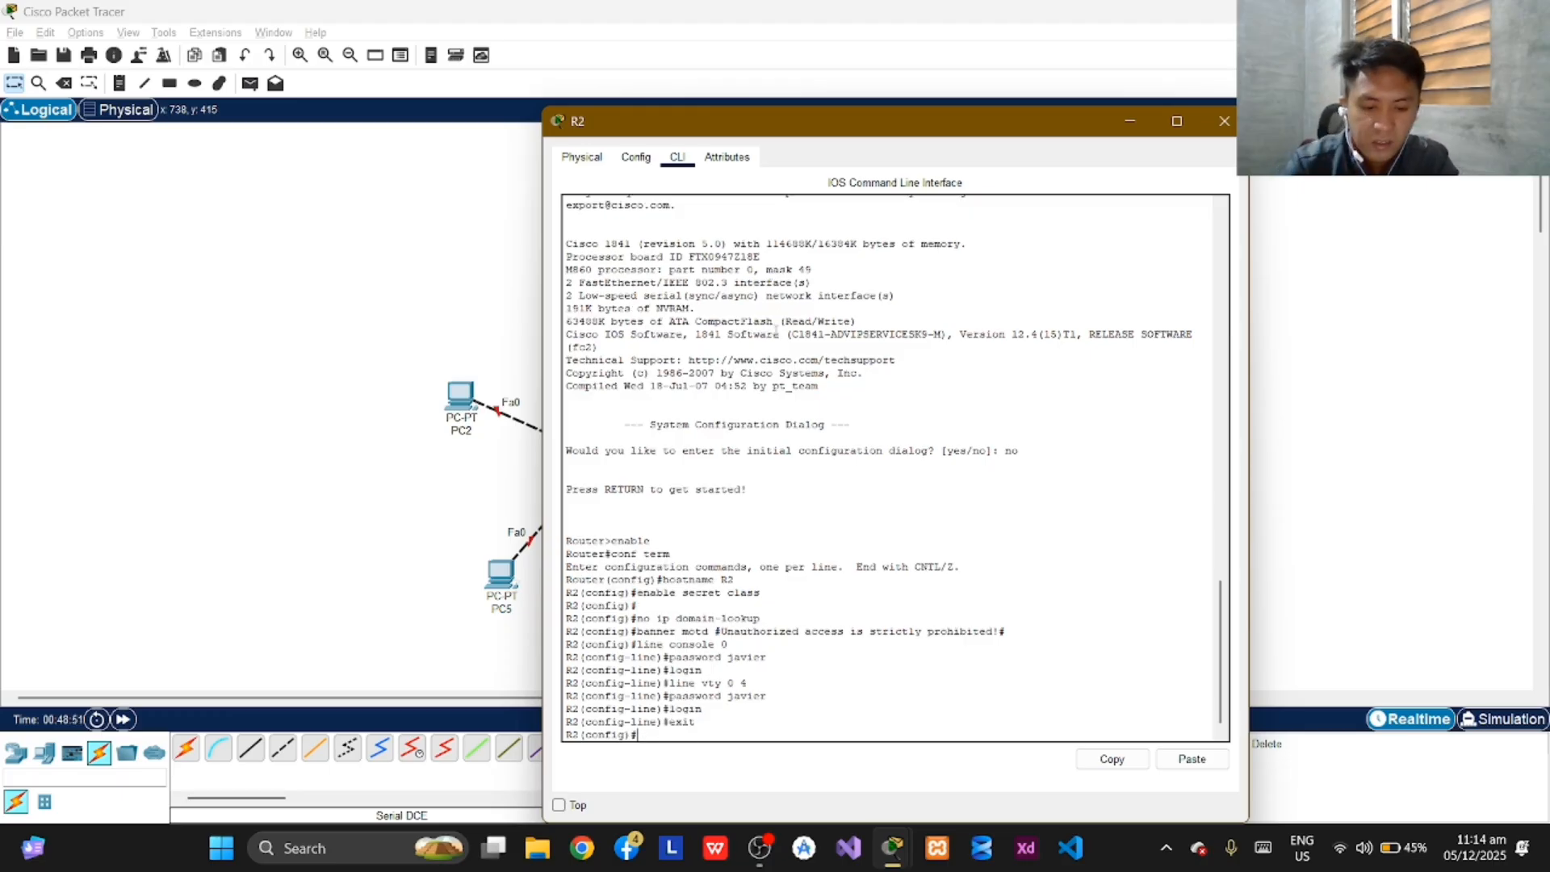
type("exit")
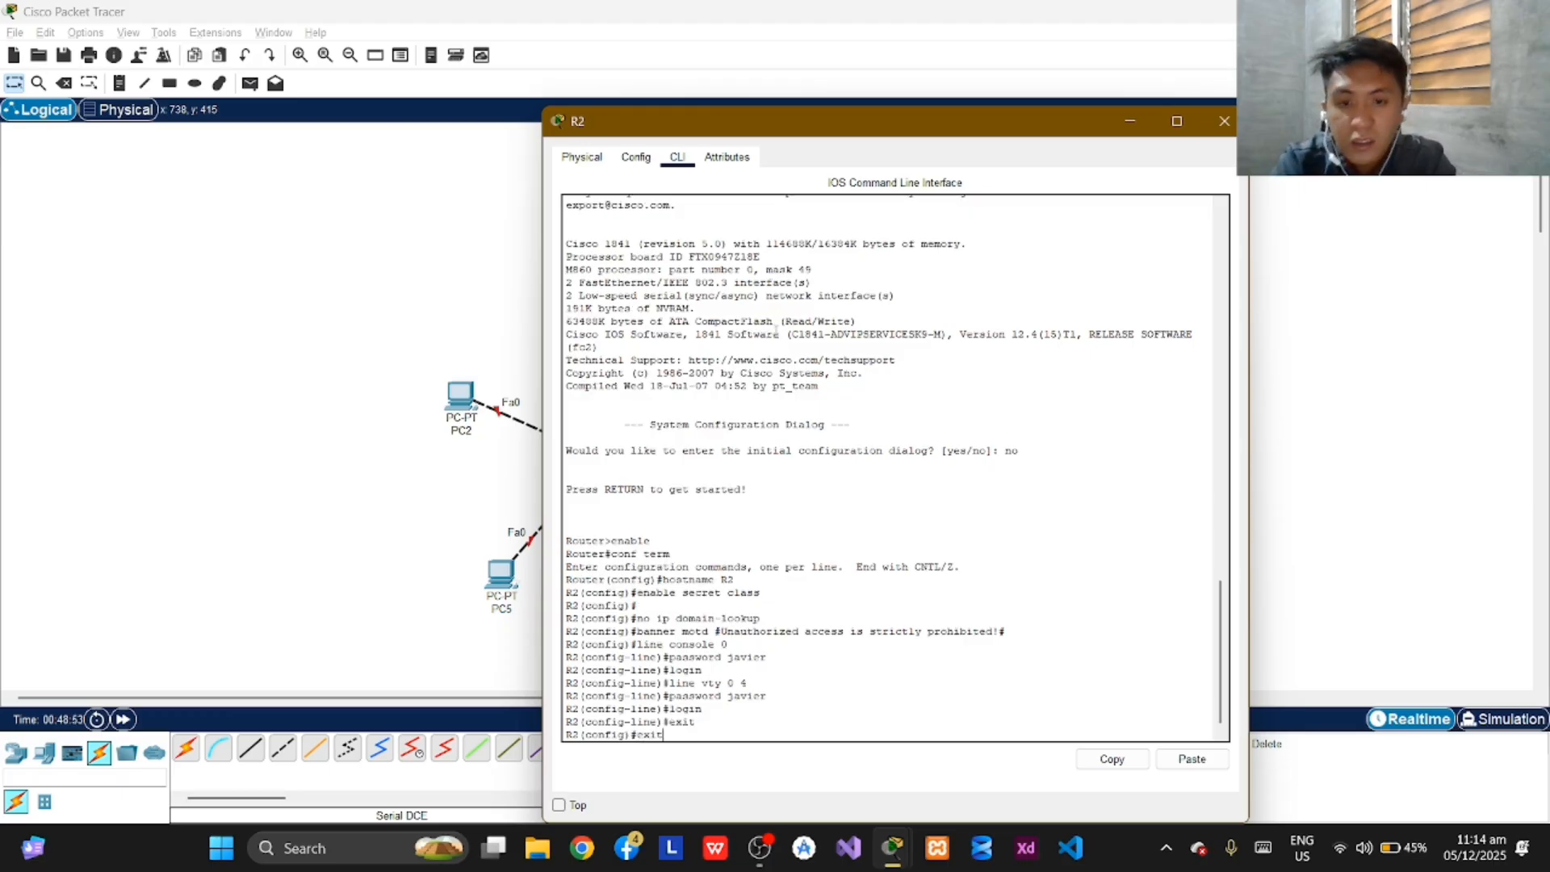
key("Return")
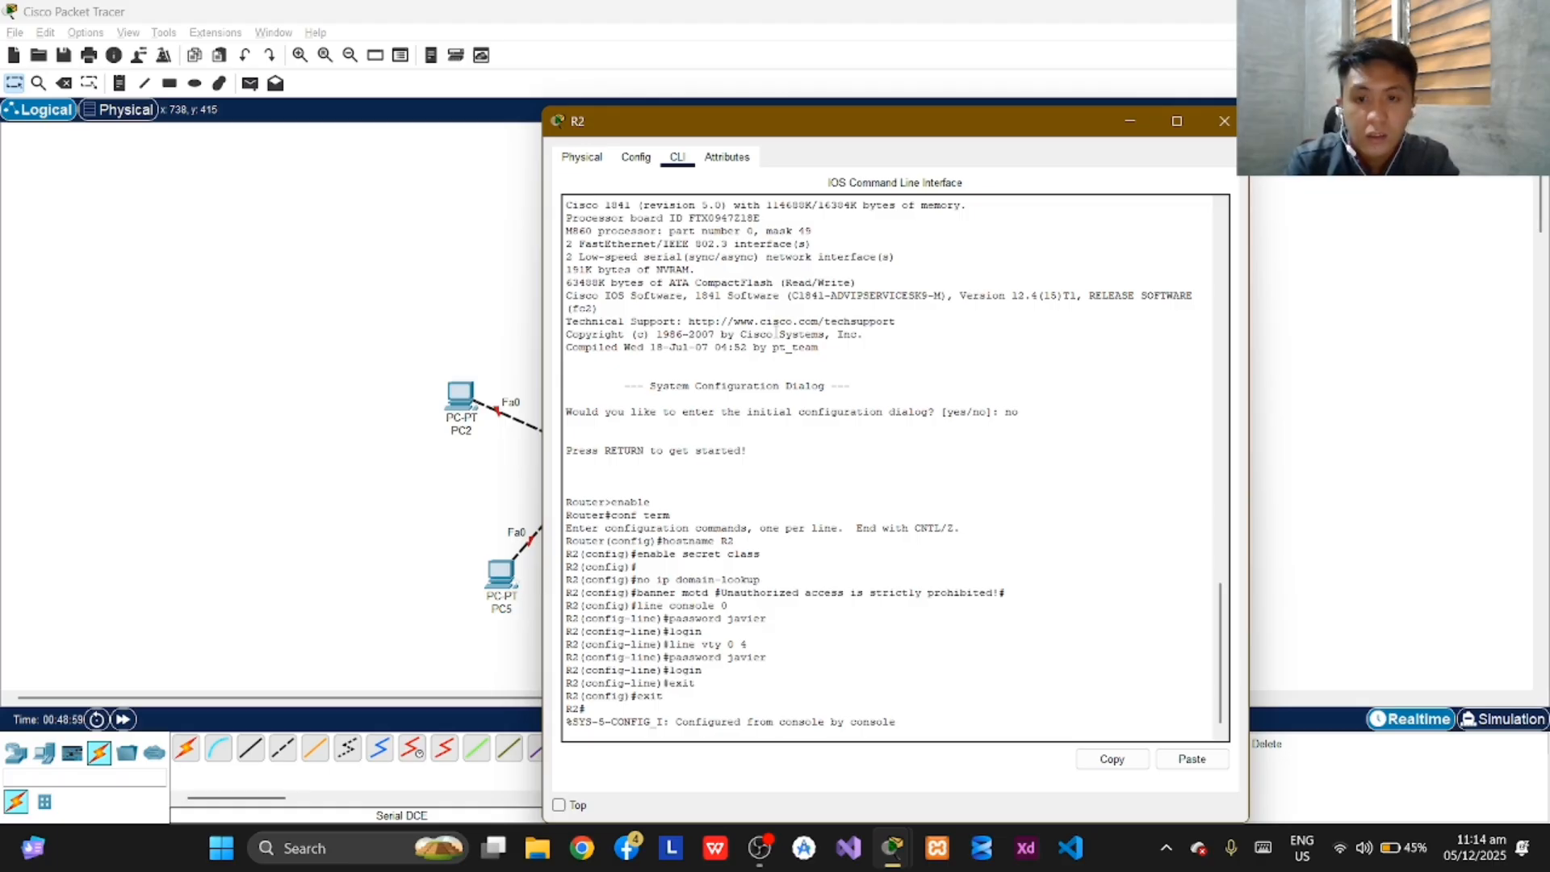
key("Return")
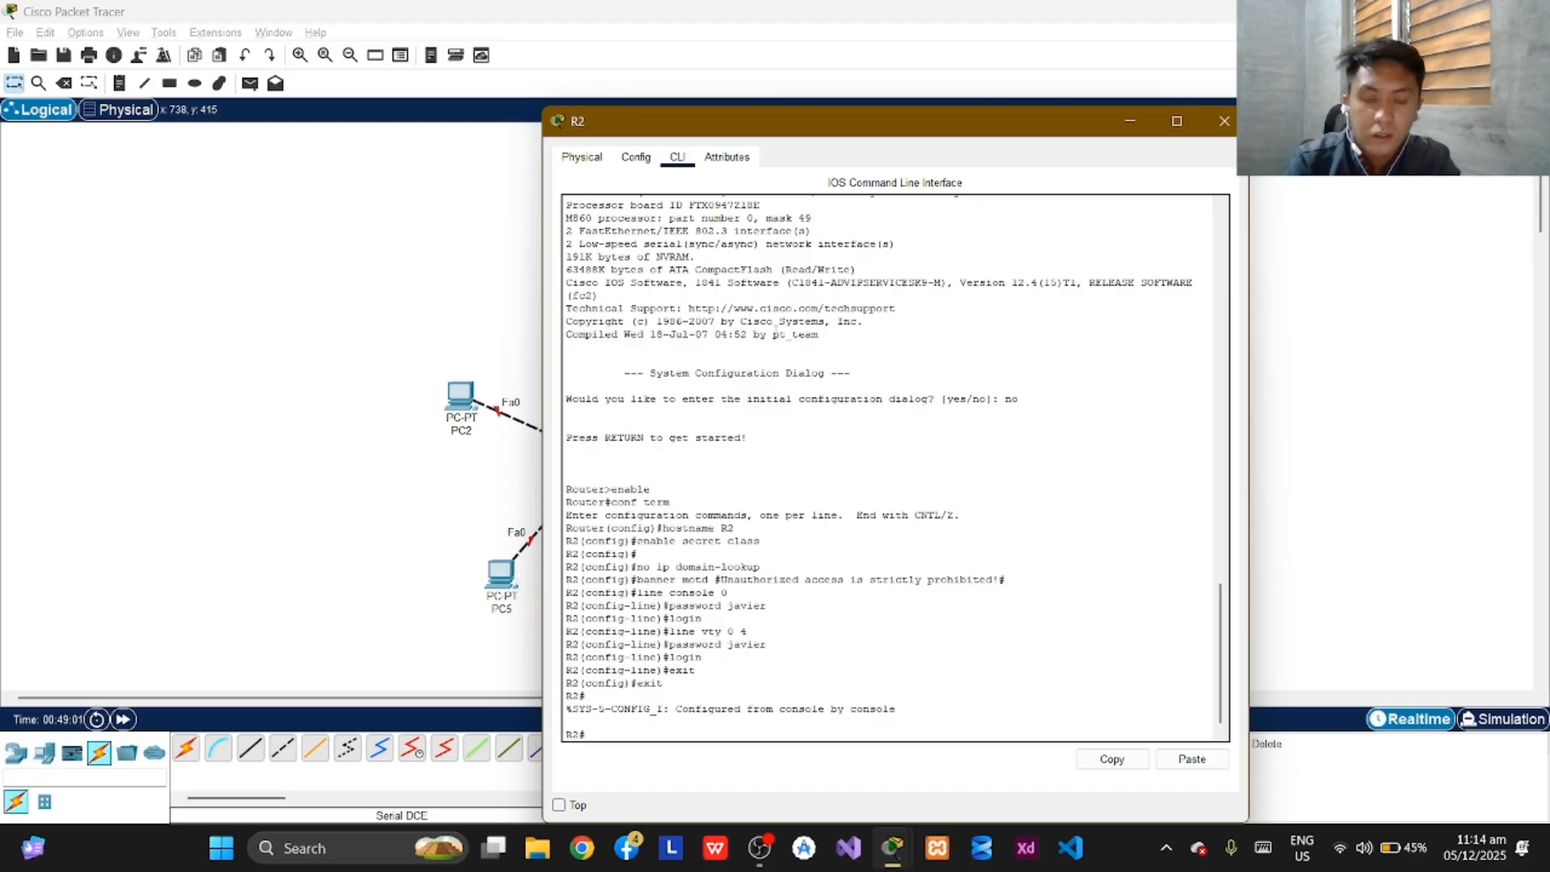
Re-enter R2's global configuration with "enable" and "conf term", and open configuration of interface fa0/0.
type("enable")
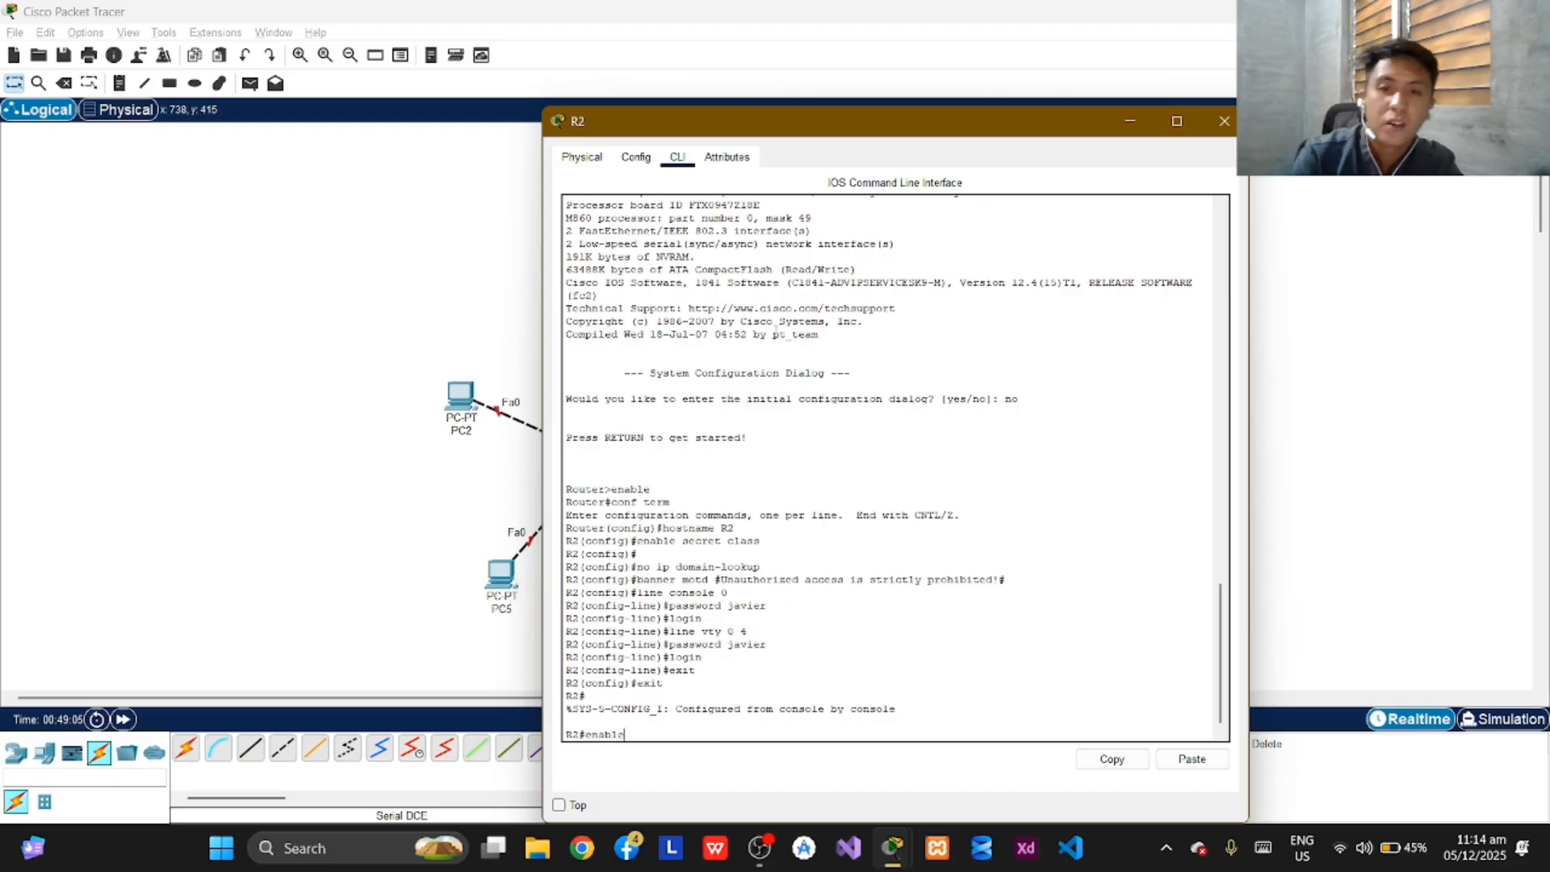
key("Return")
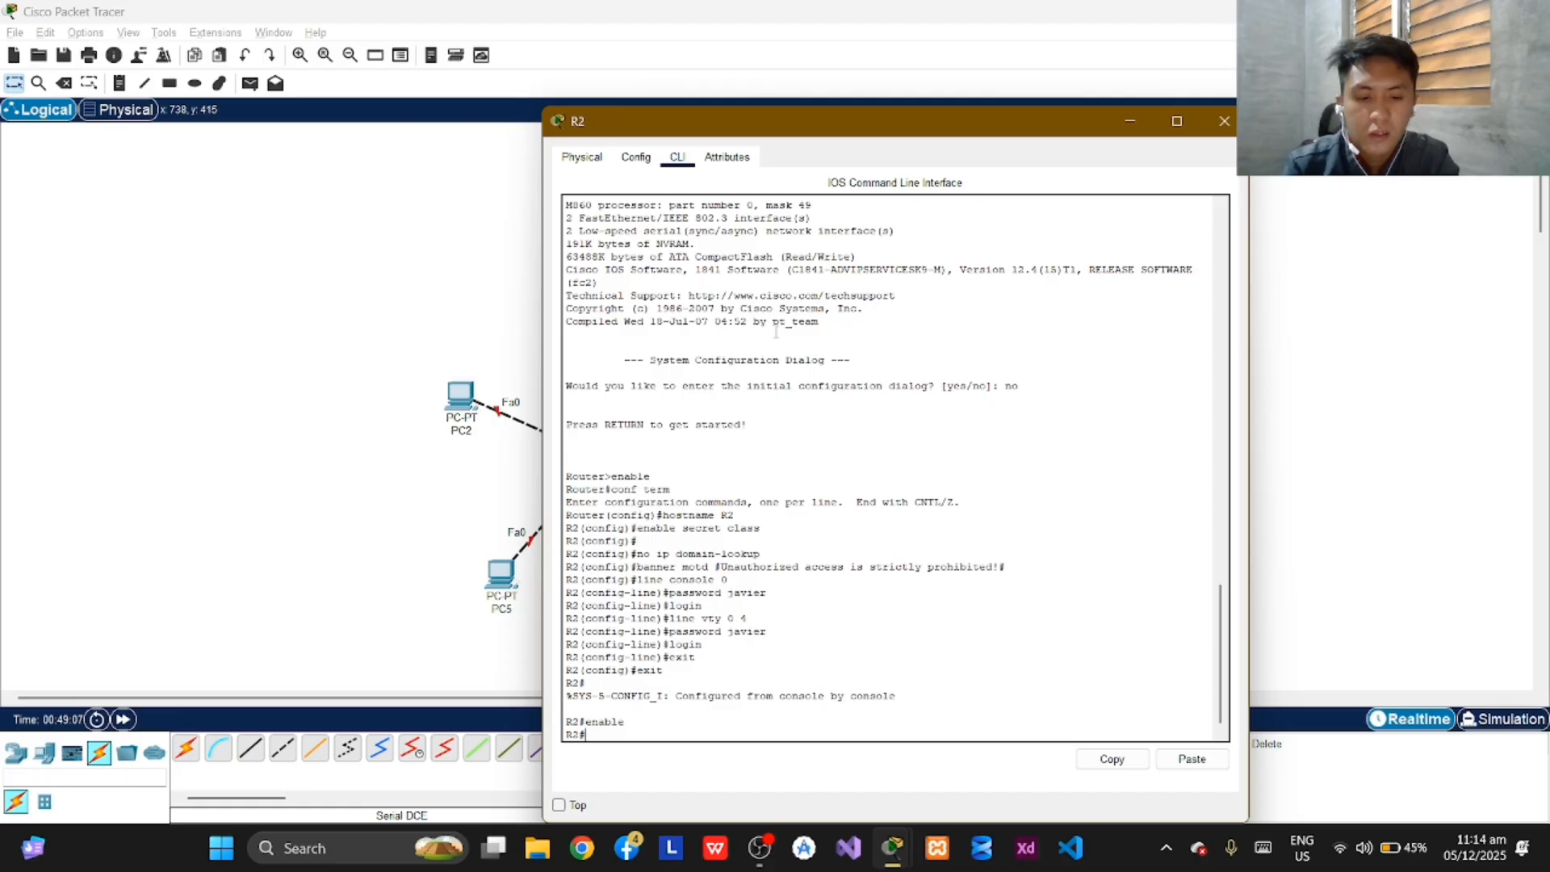
type("conf term")
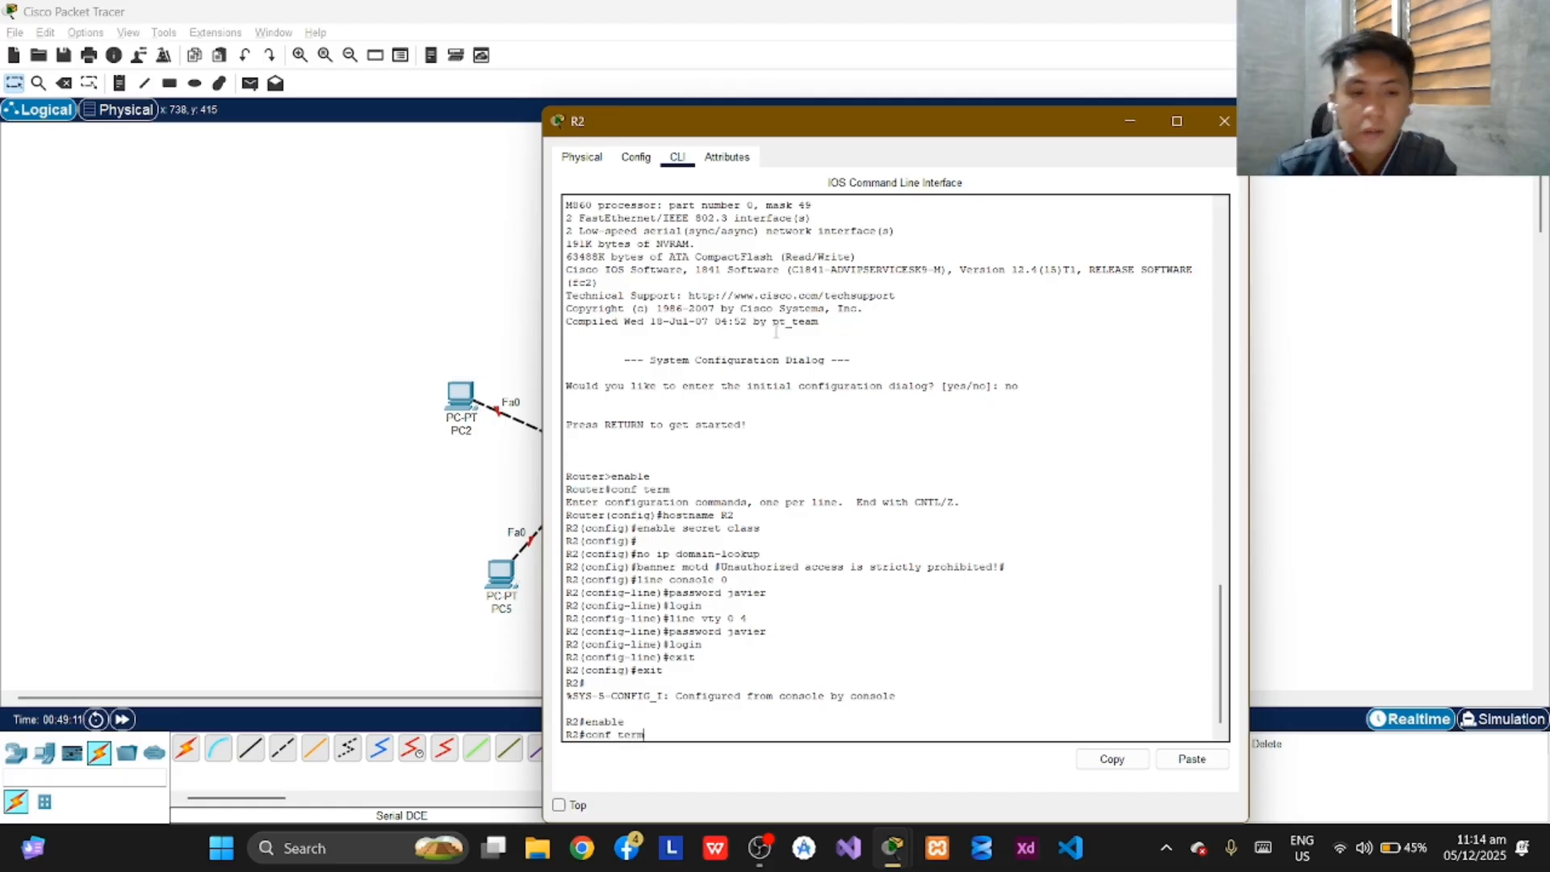
key("Return")
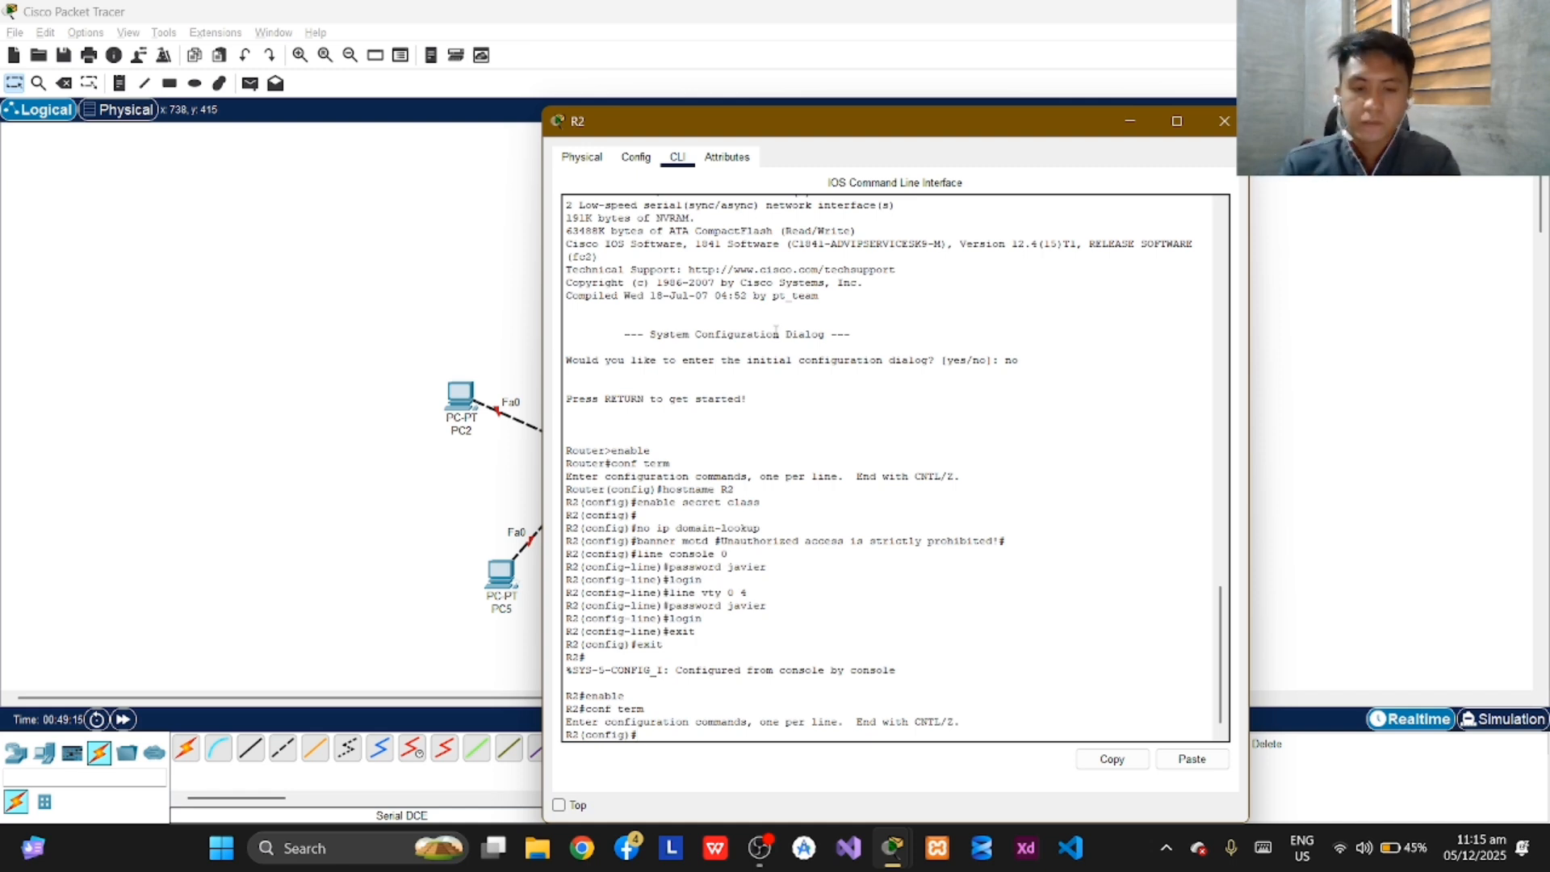
type("interfa")
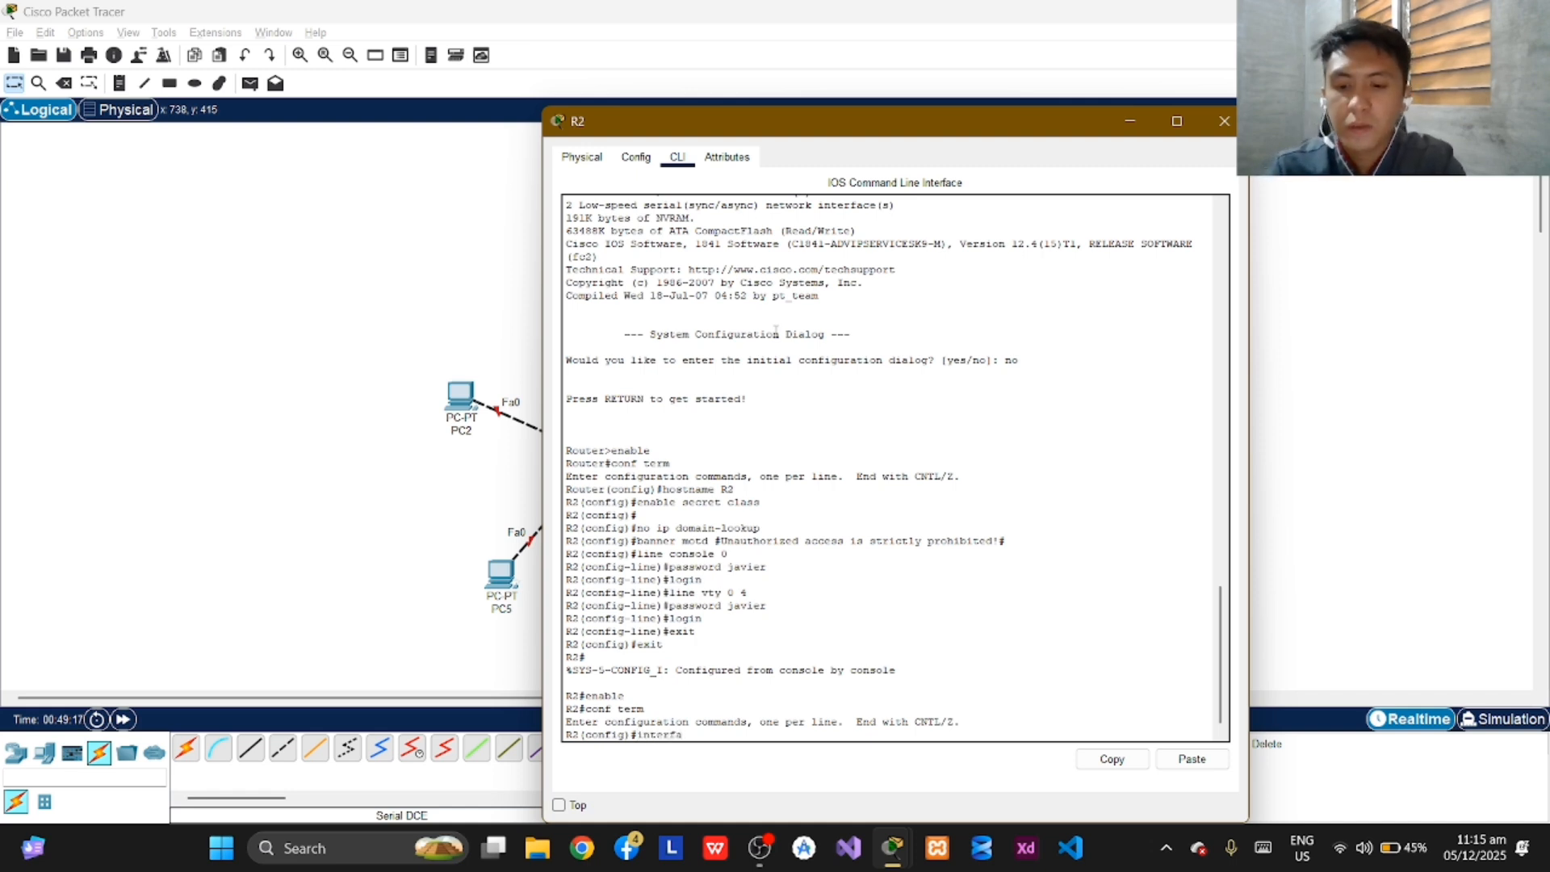
type("ce fa0")
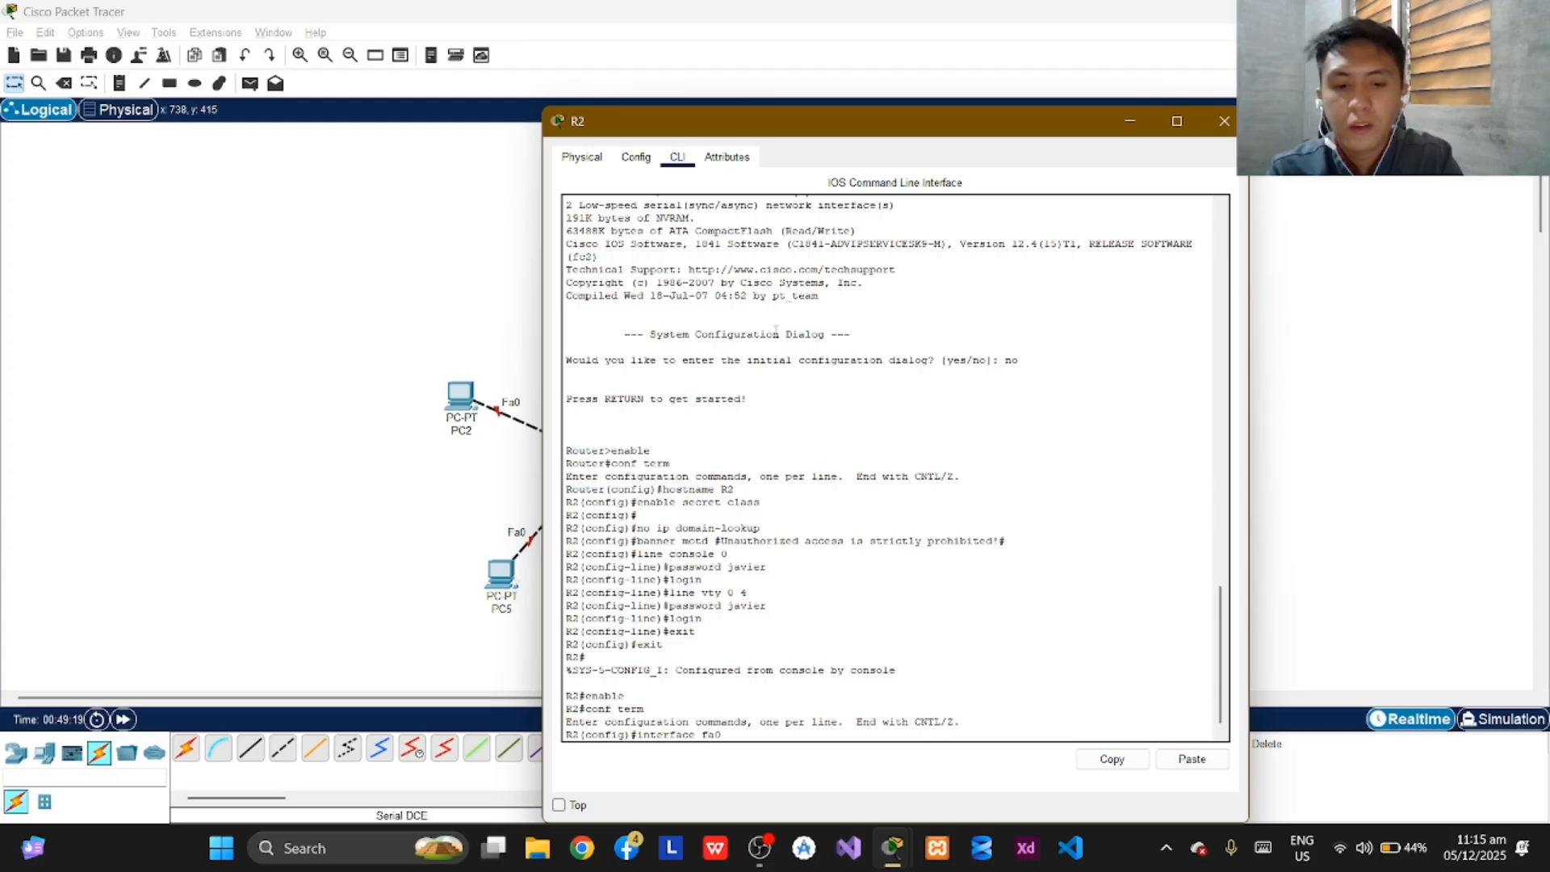
type("/0")
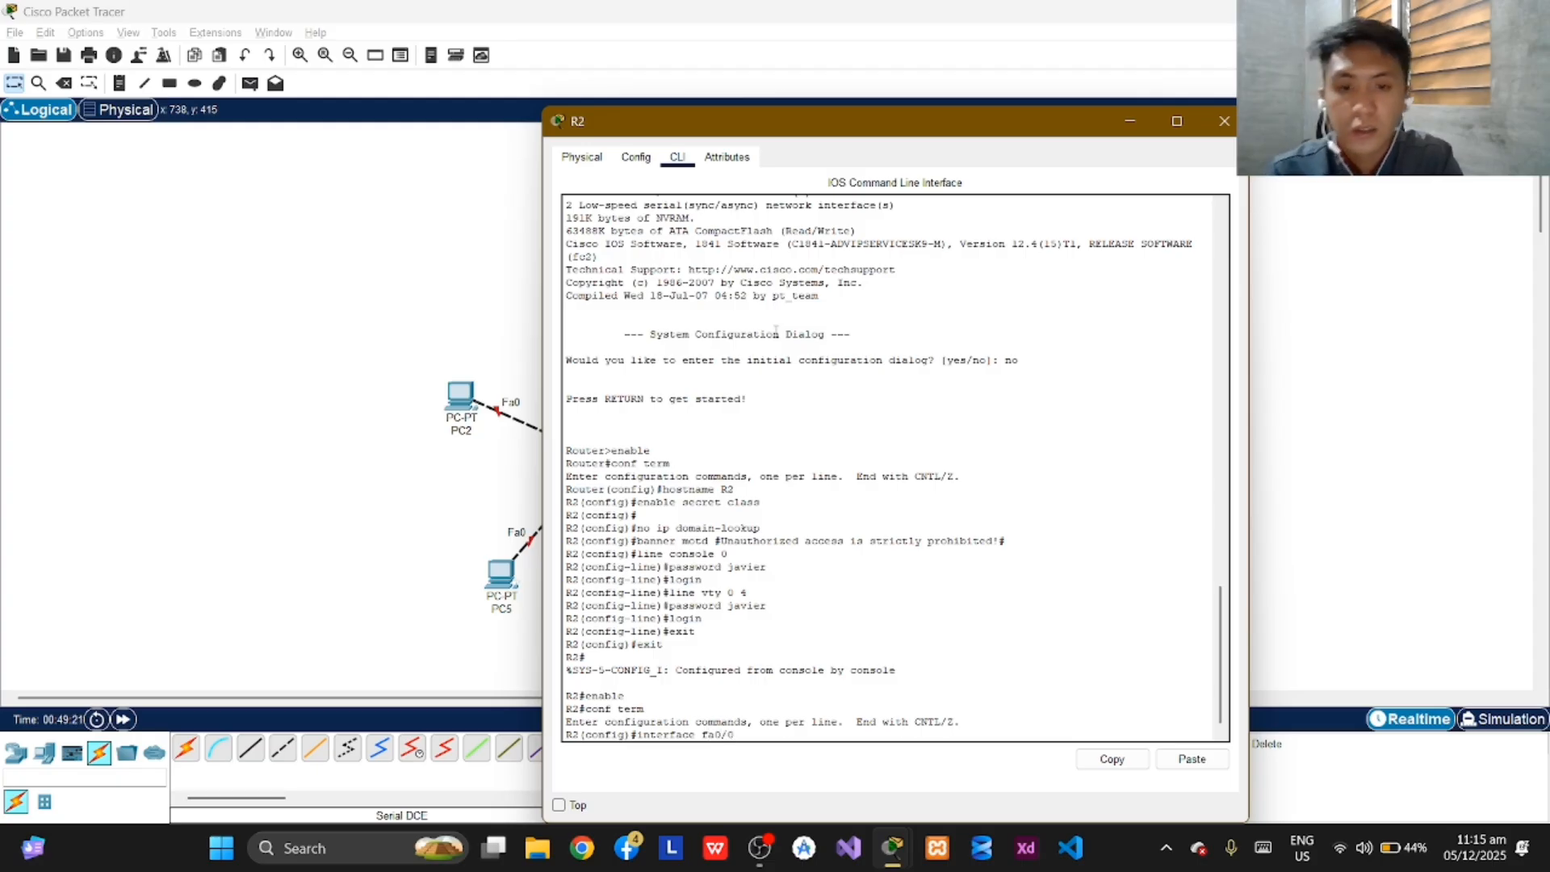
key("Return")
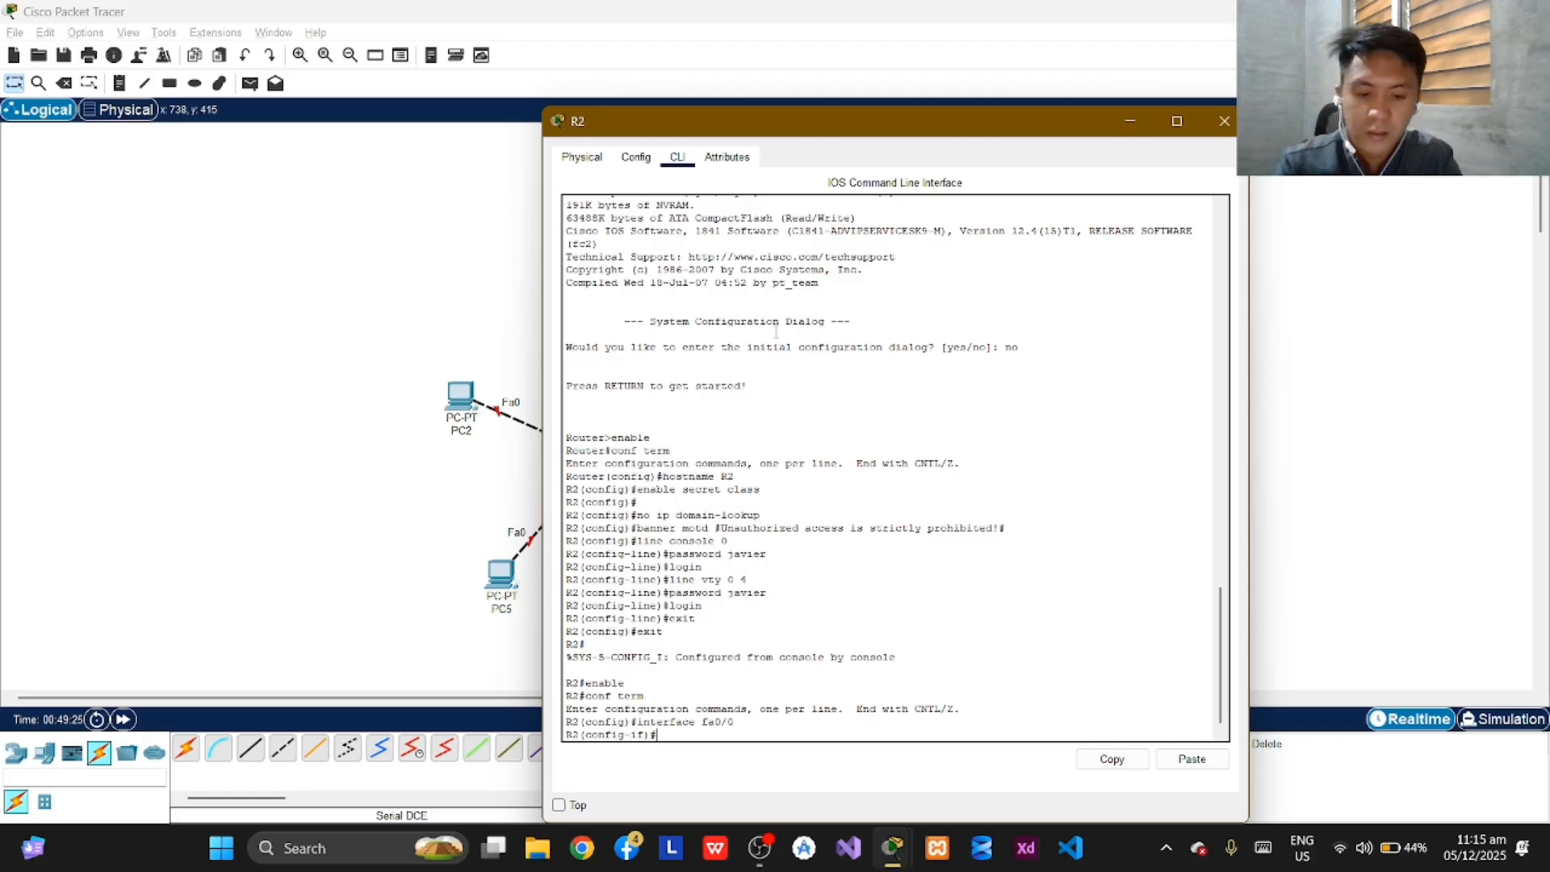
Assign IP address 192.168.4.1 with subnet mask 255.255.252.0 to R2's fa0/0 interface.
type("ip addres")
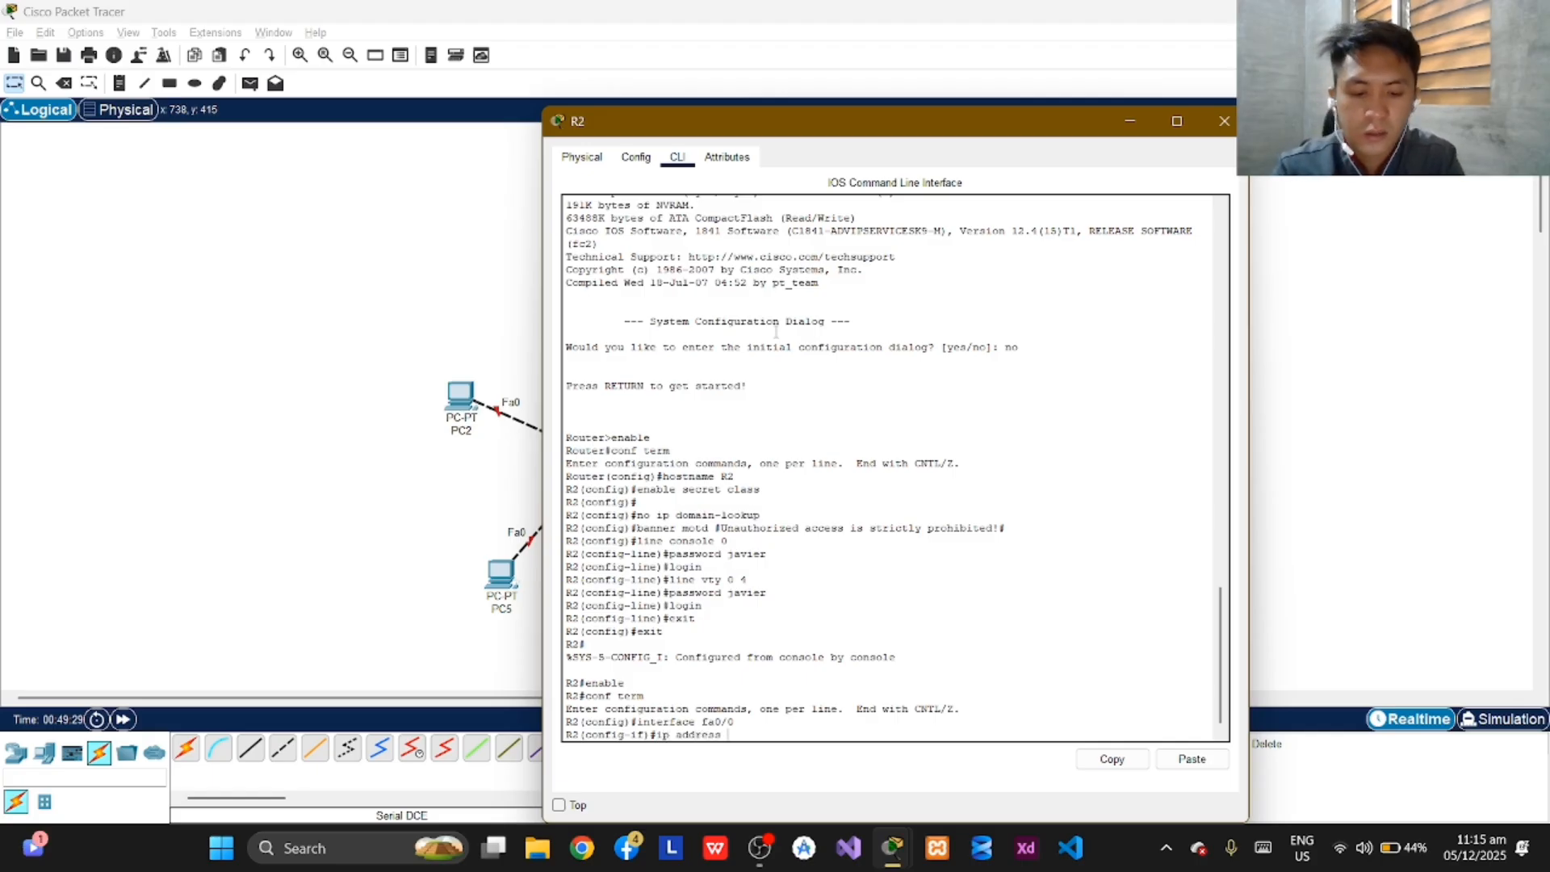
type("s")
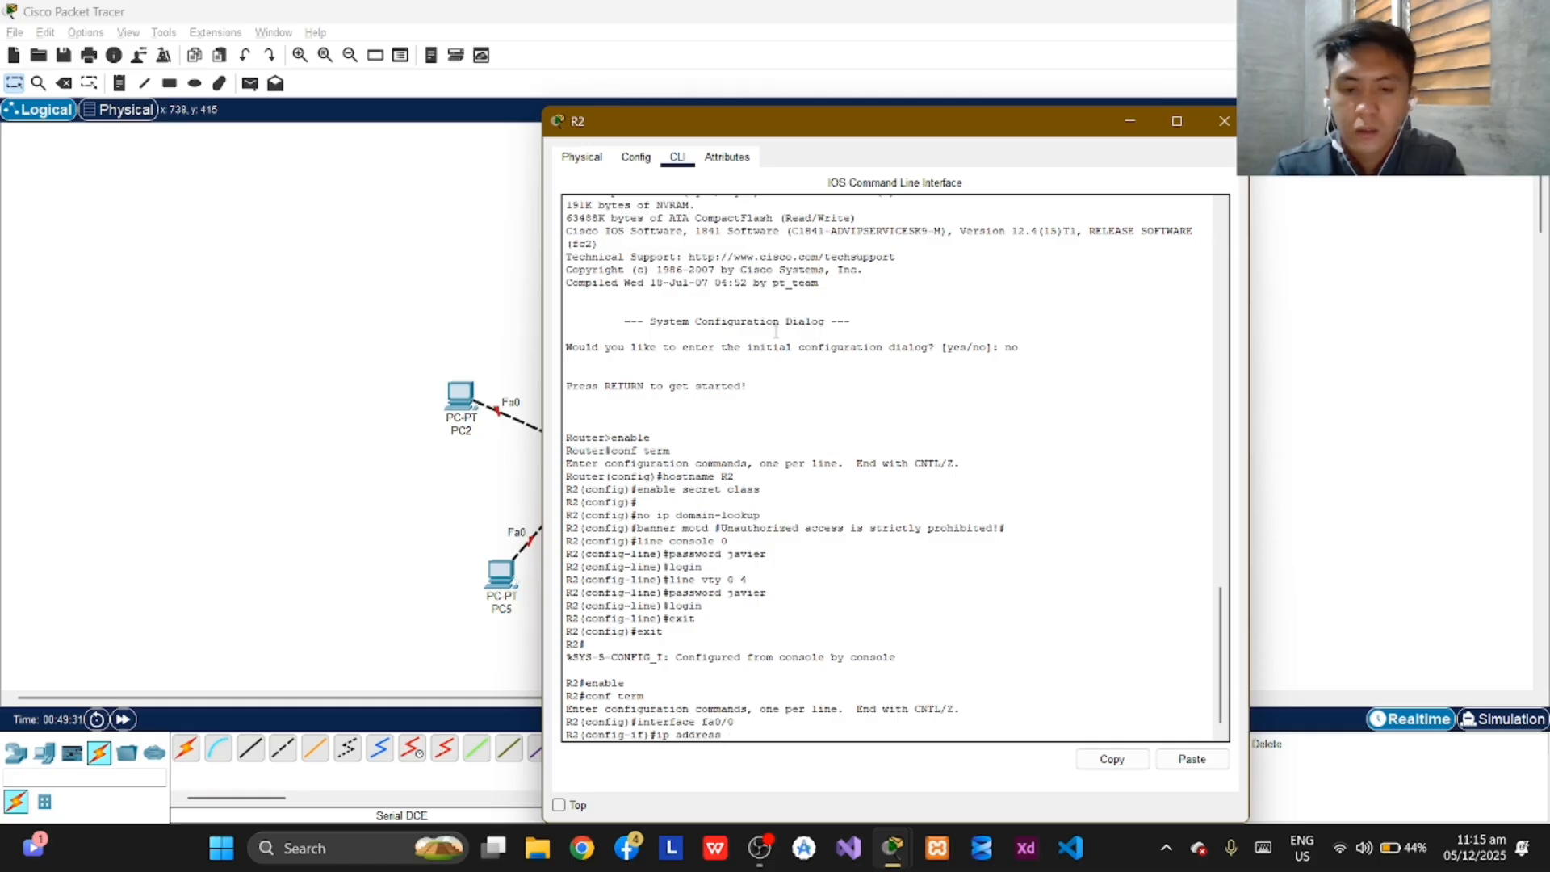
type(" 192.1")
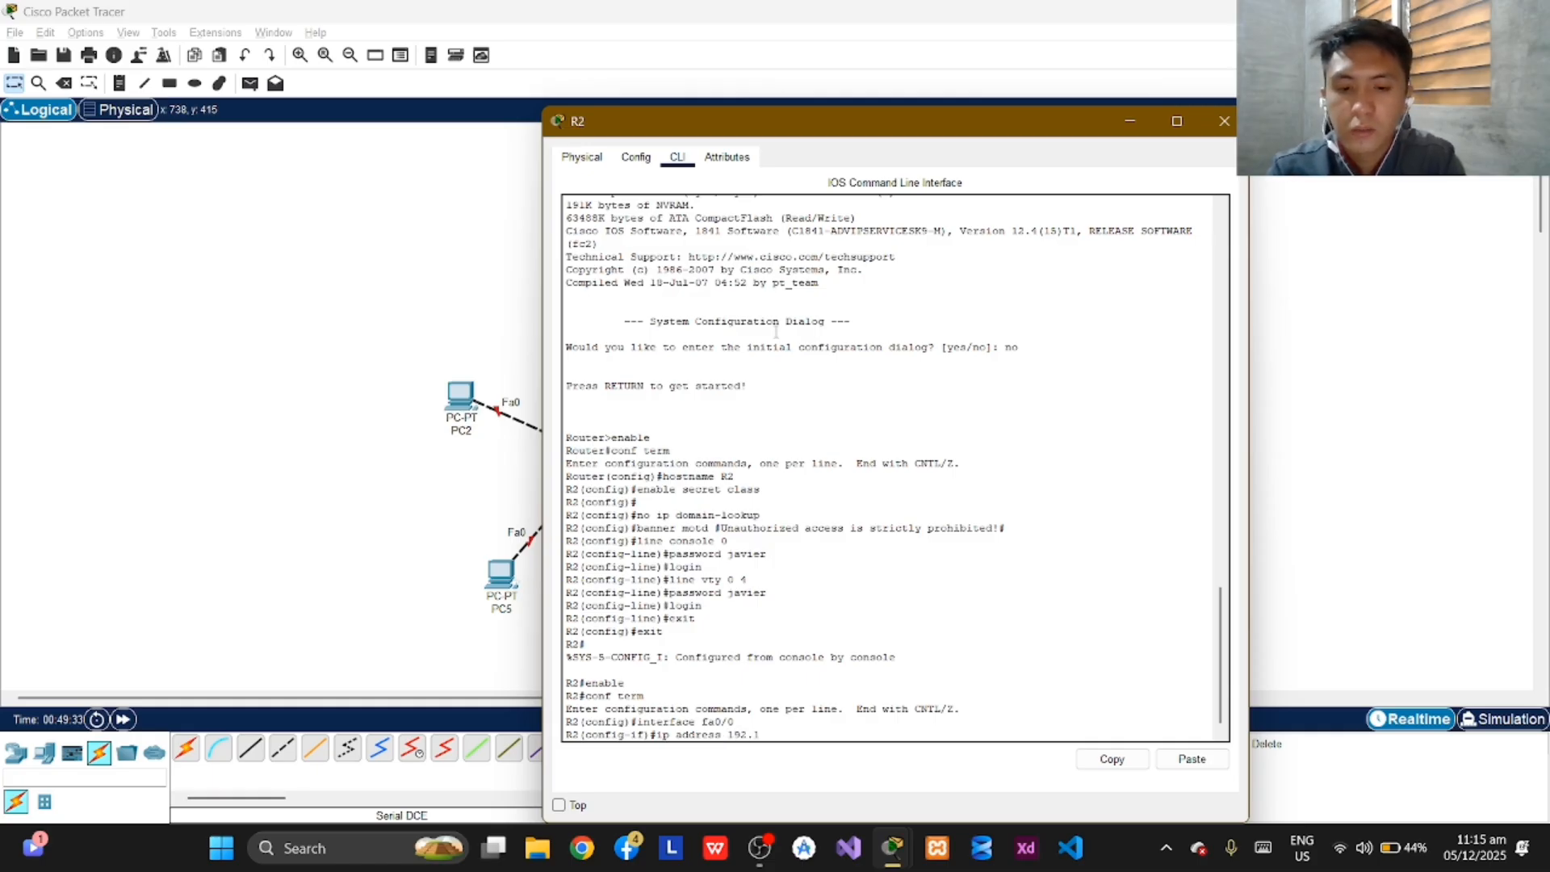
type("68.")
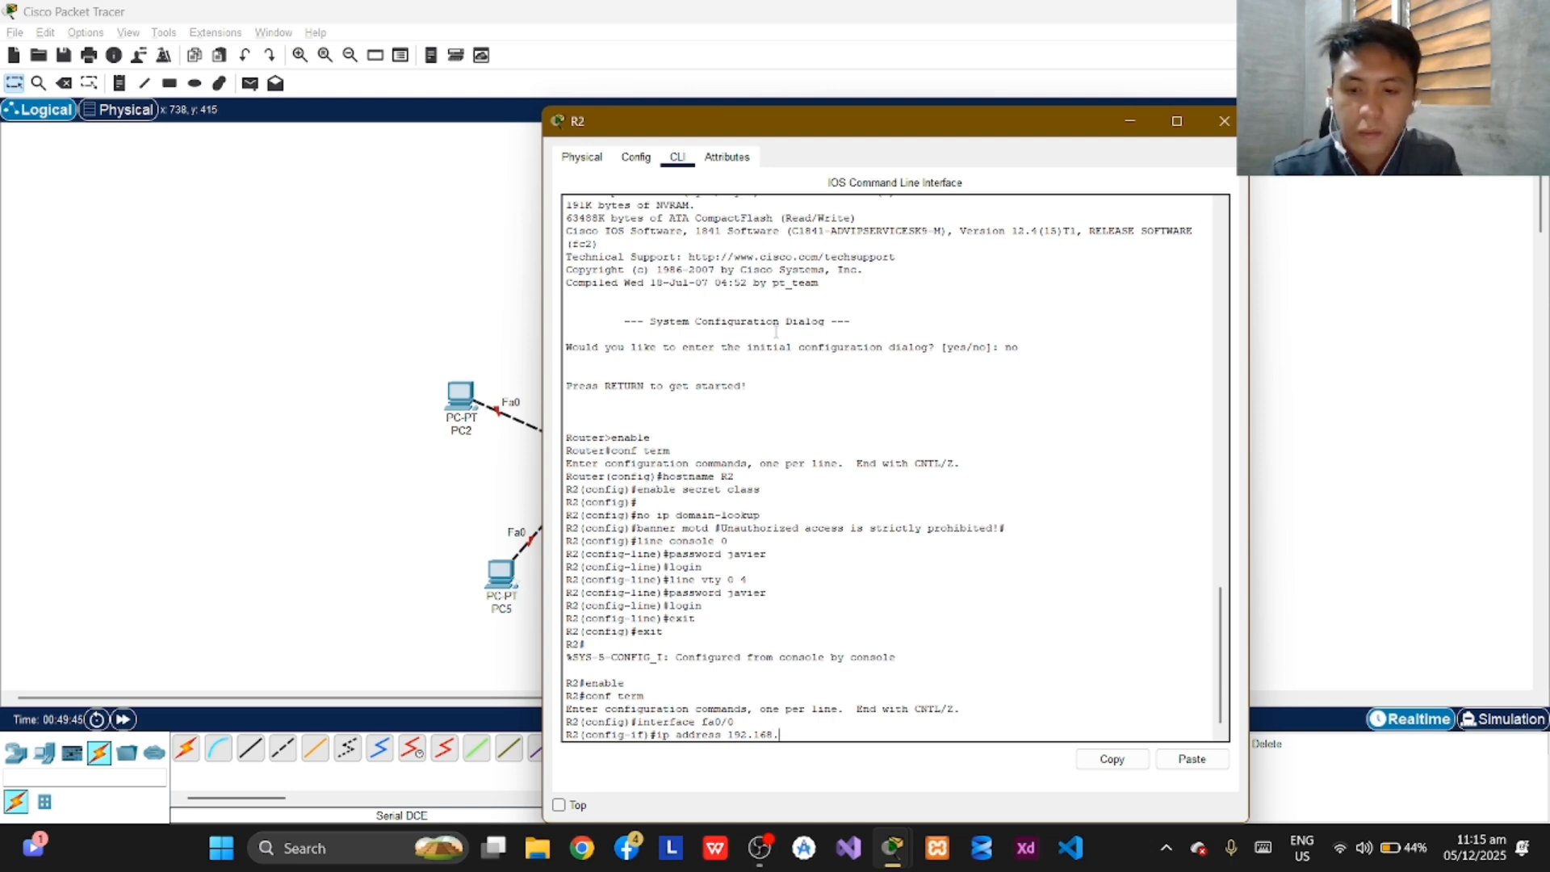
type("4.")
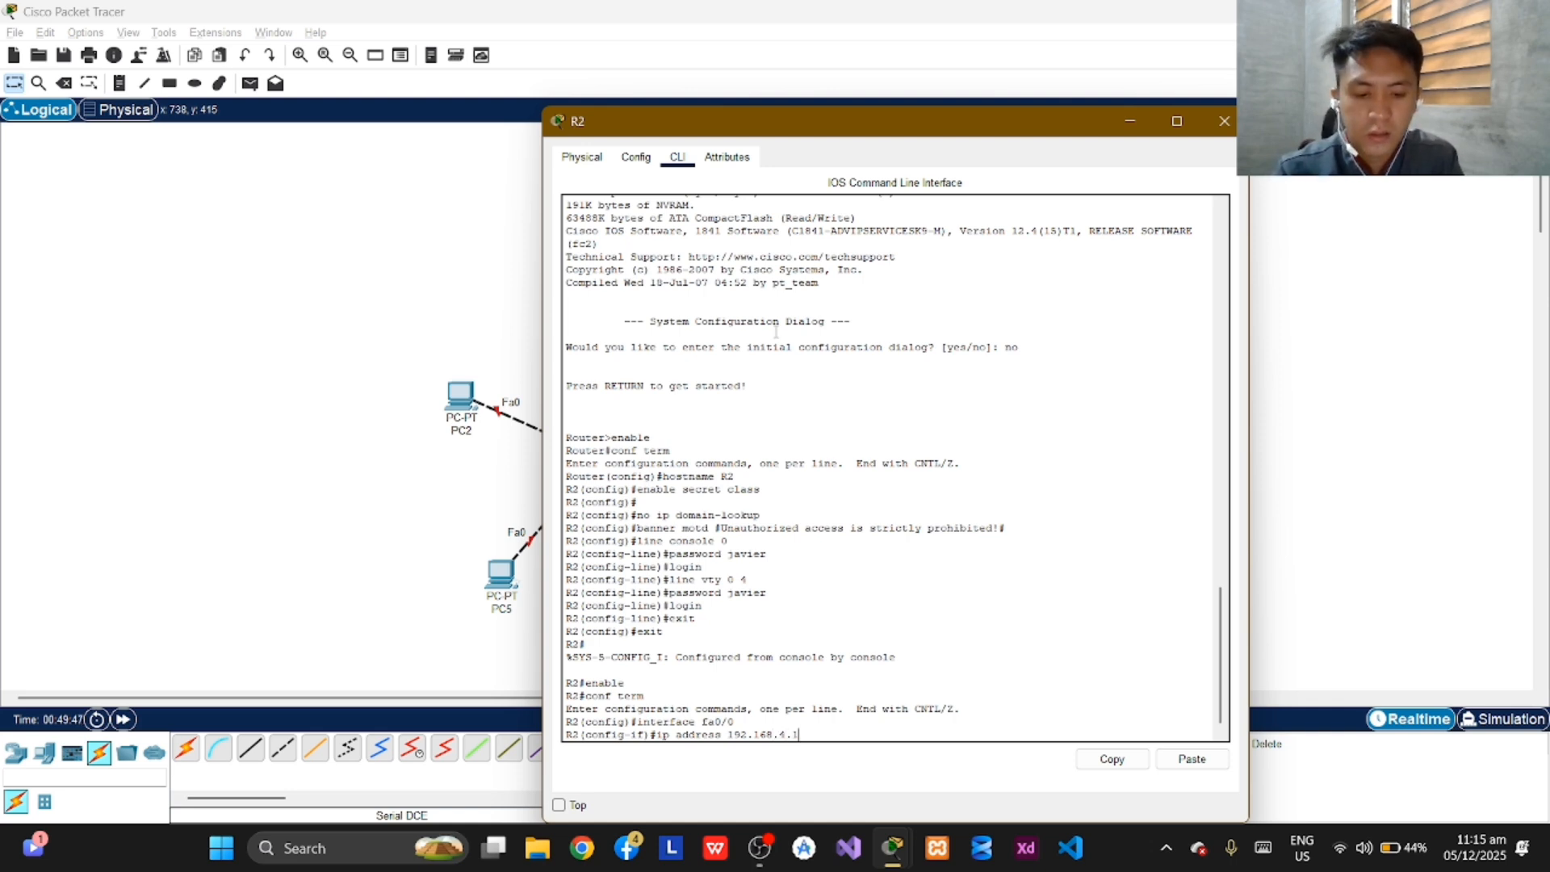
type("1")
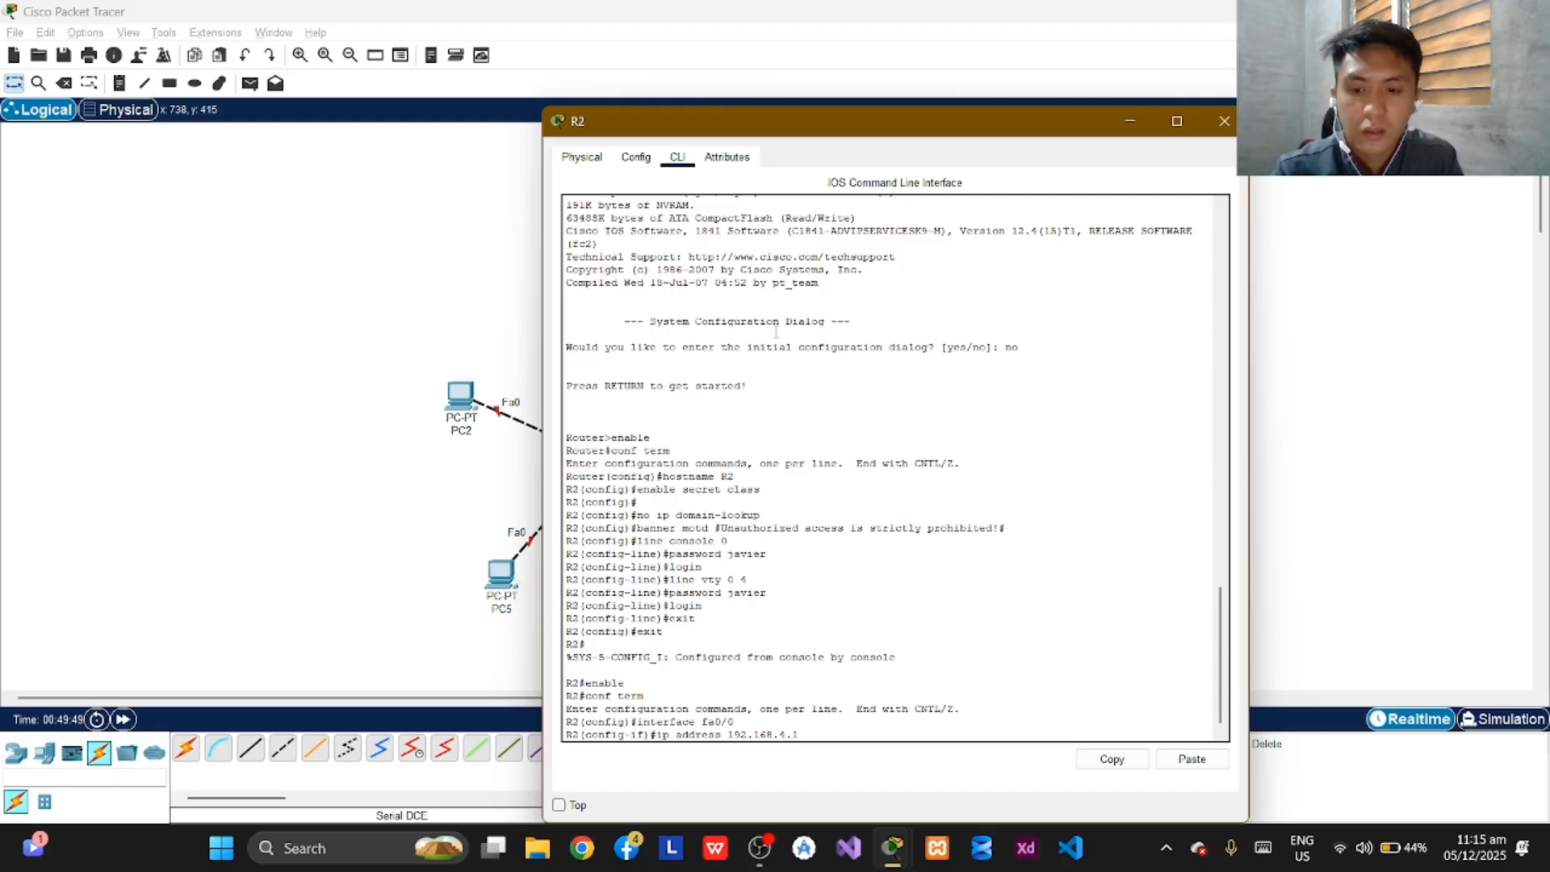
type(" 255.255")
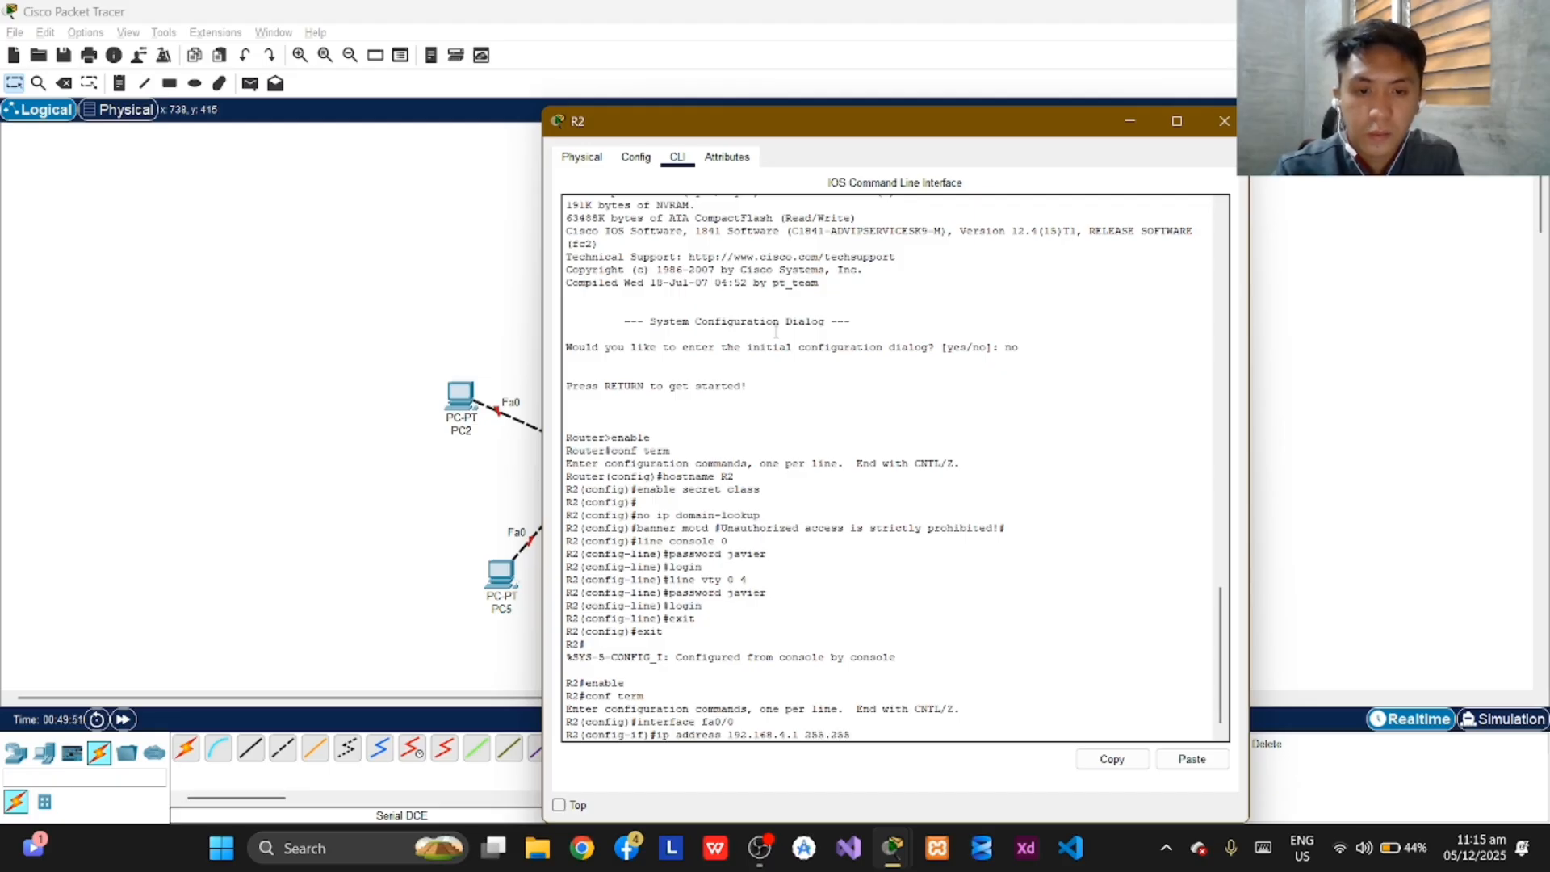
type(".25")
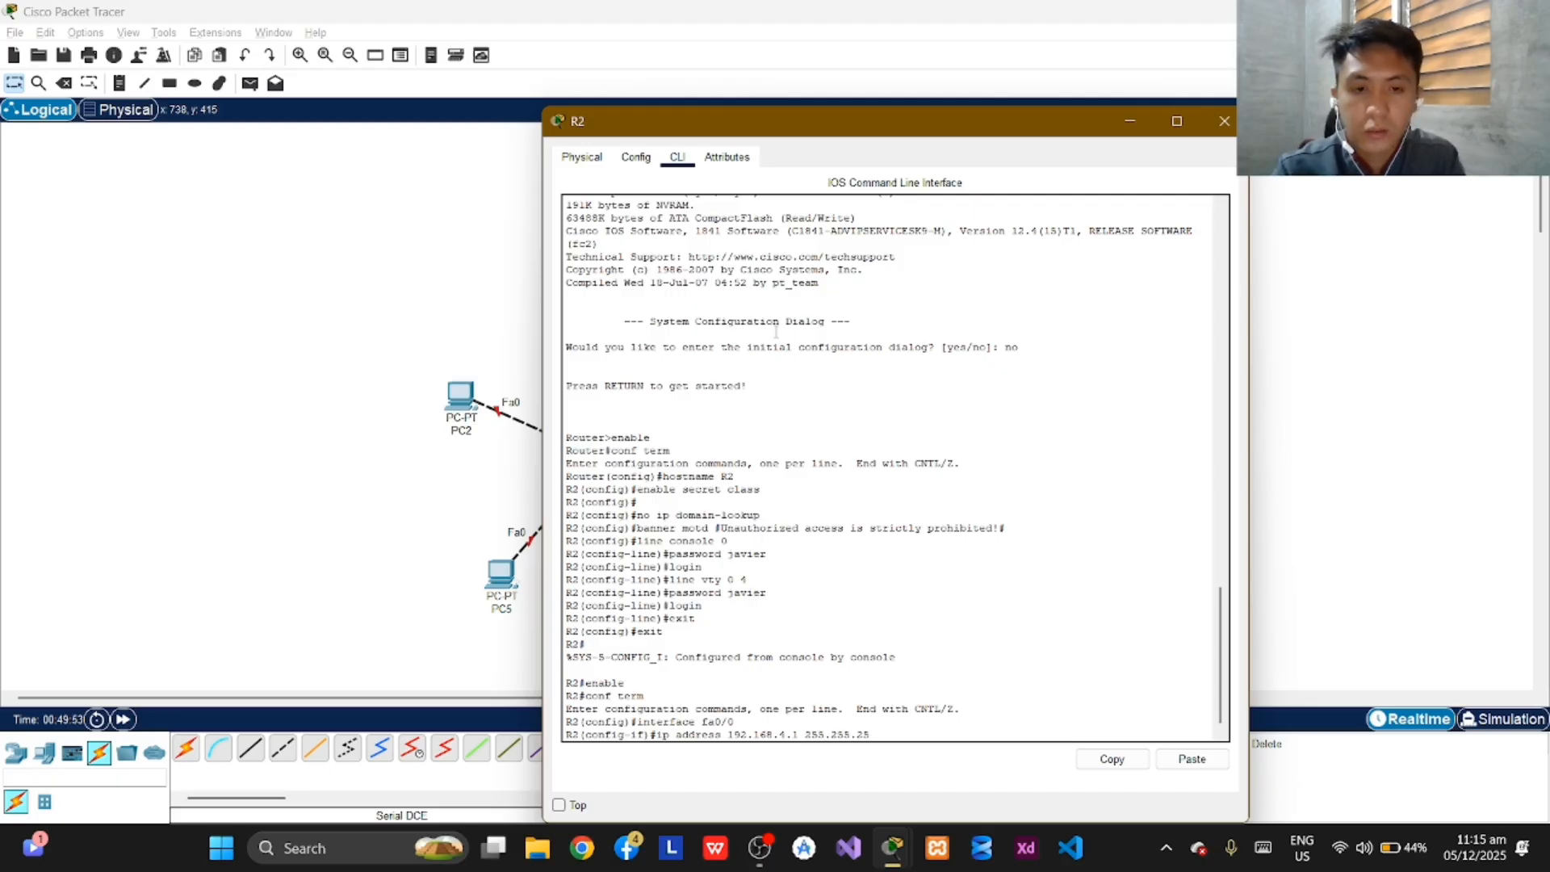
type("2.")
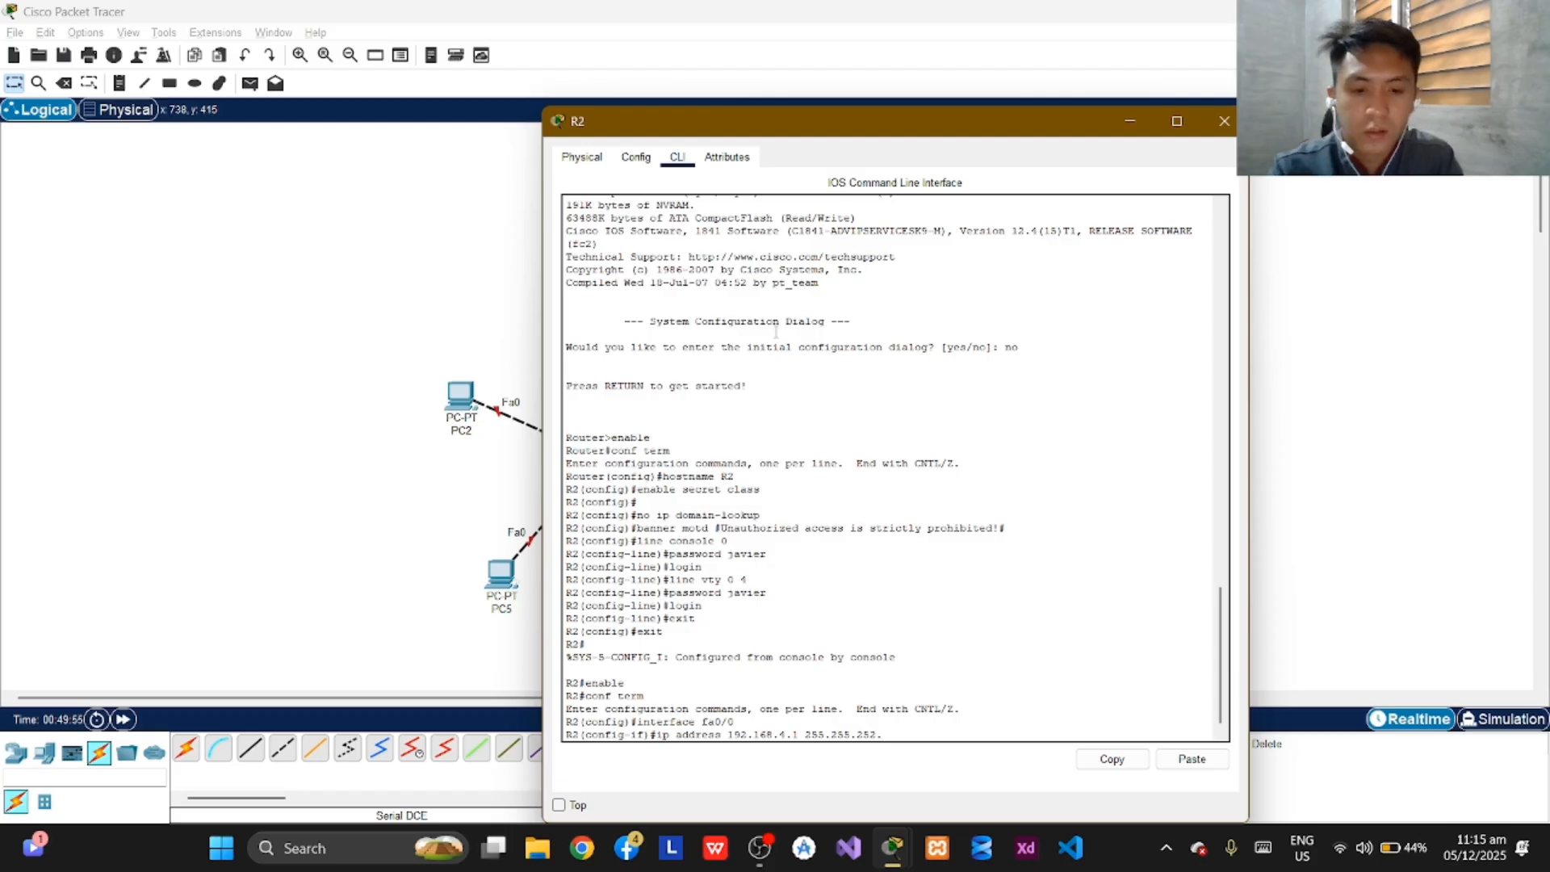
type("0")
key("Return")
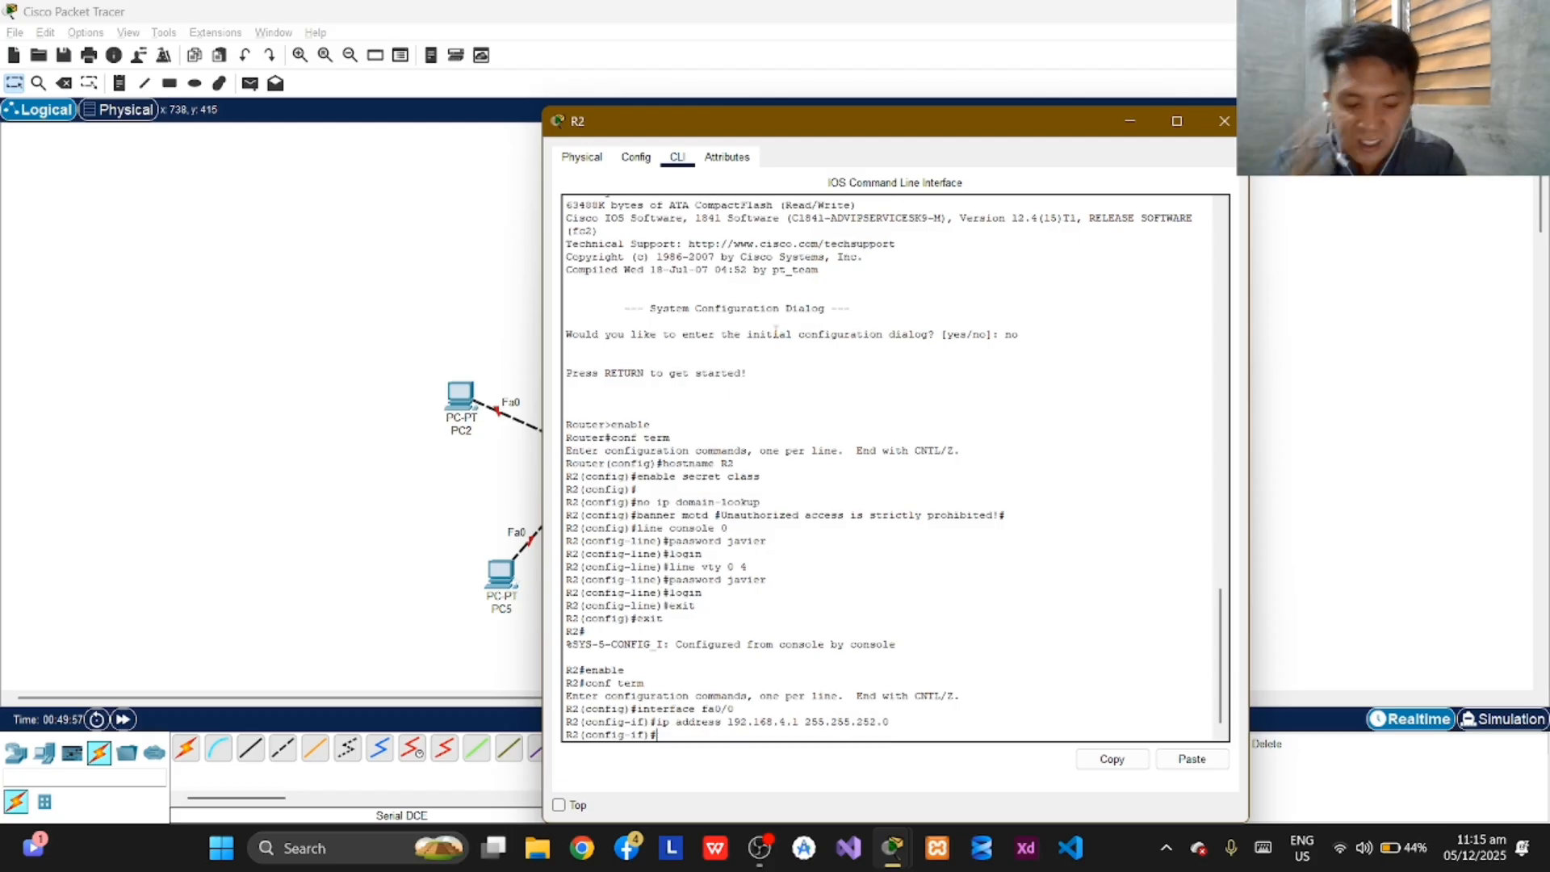
Enable R2's fa0/0 interface with "no shutdown".
type("no sh")
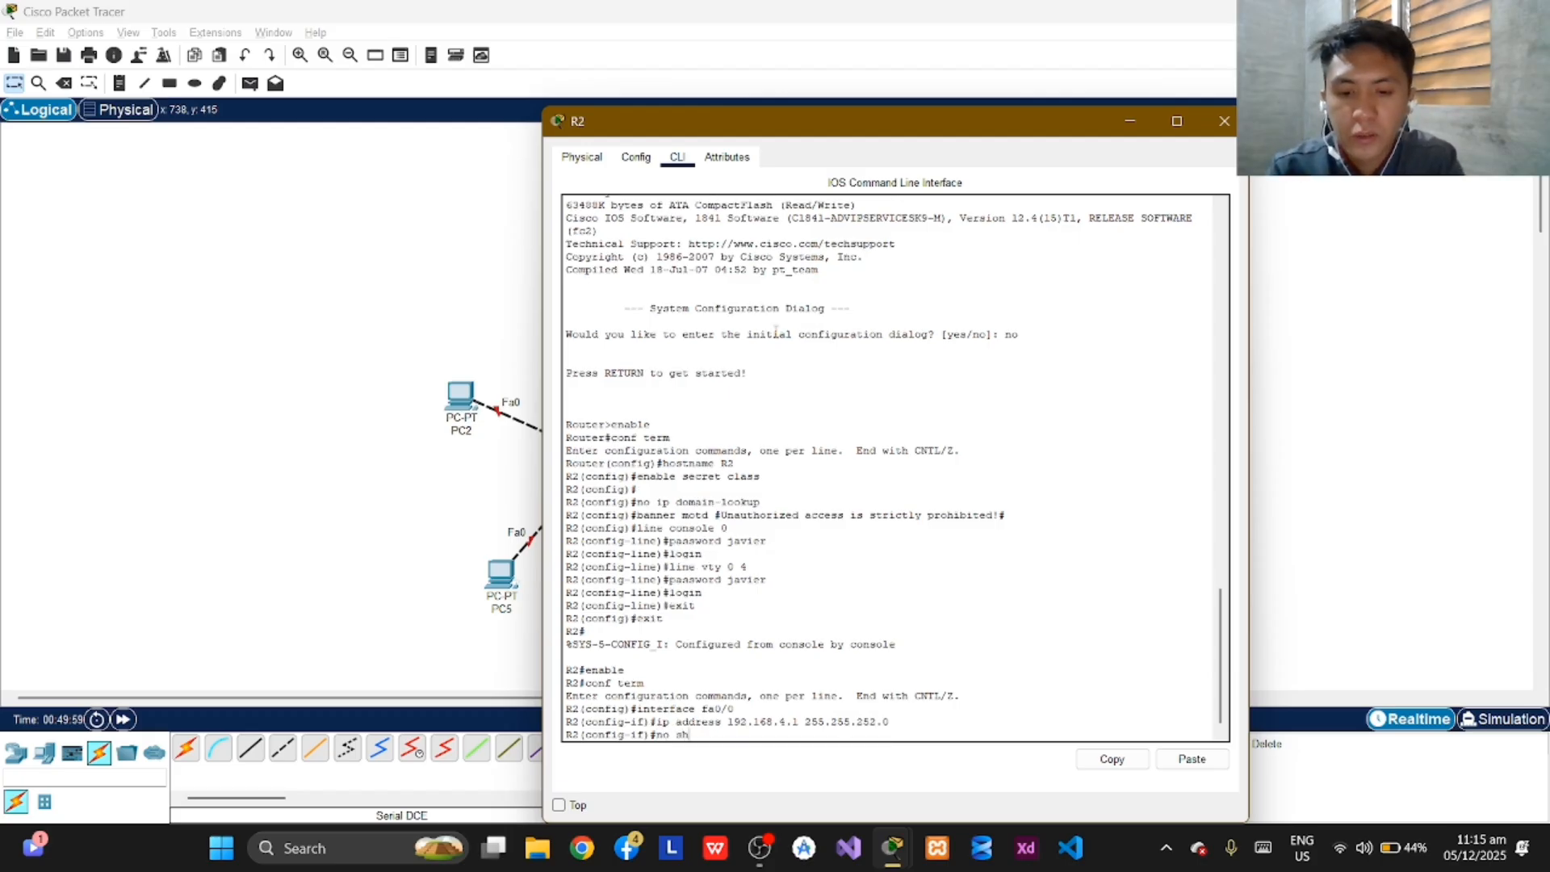
type("utdown")
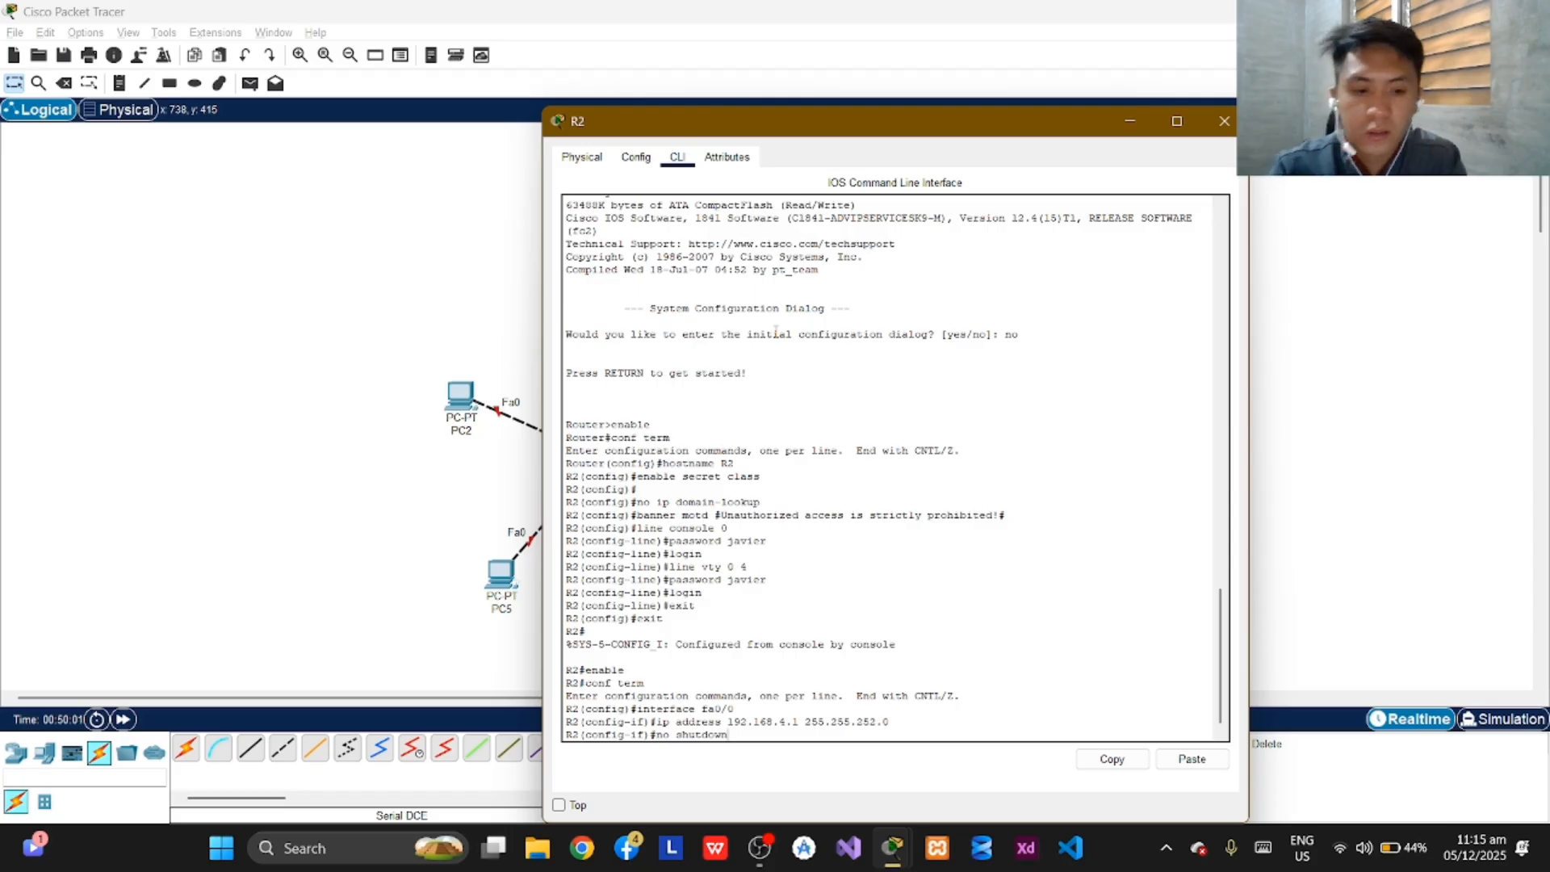
key("Return")
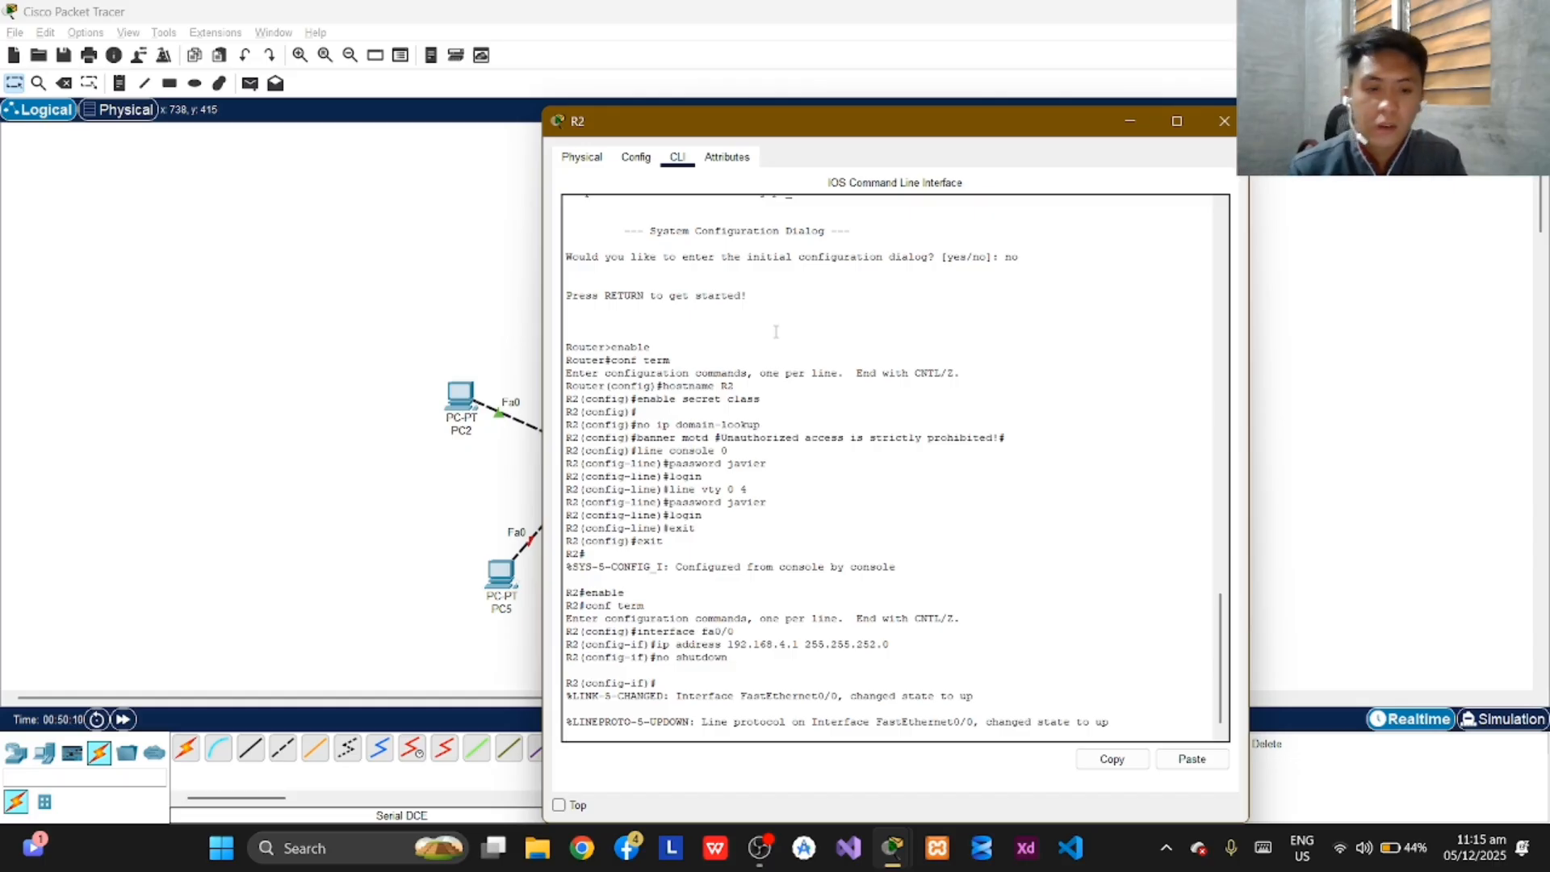
Open configuration of interface fa0/1 on R2.
key("Return")
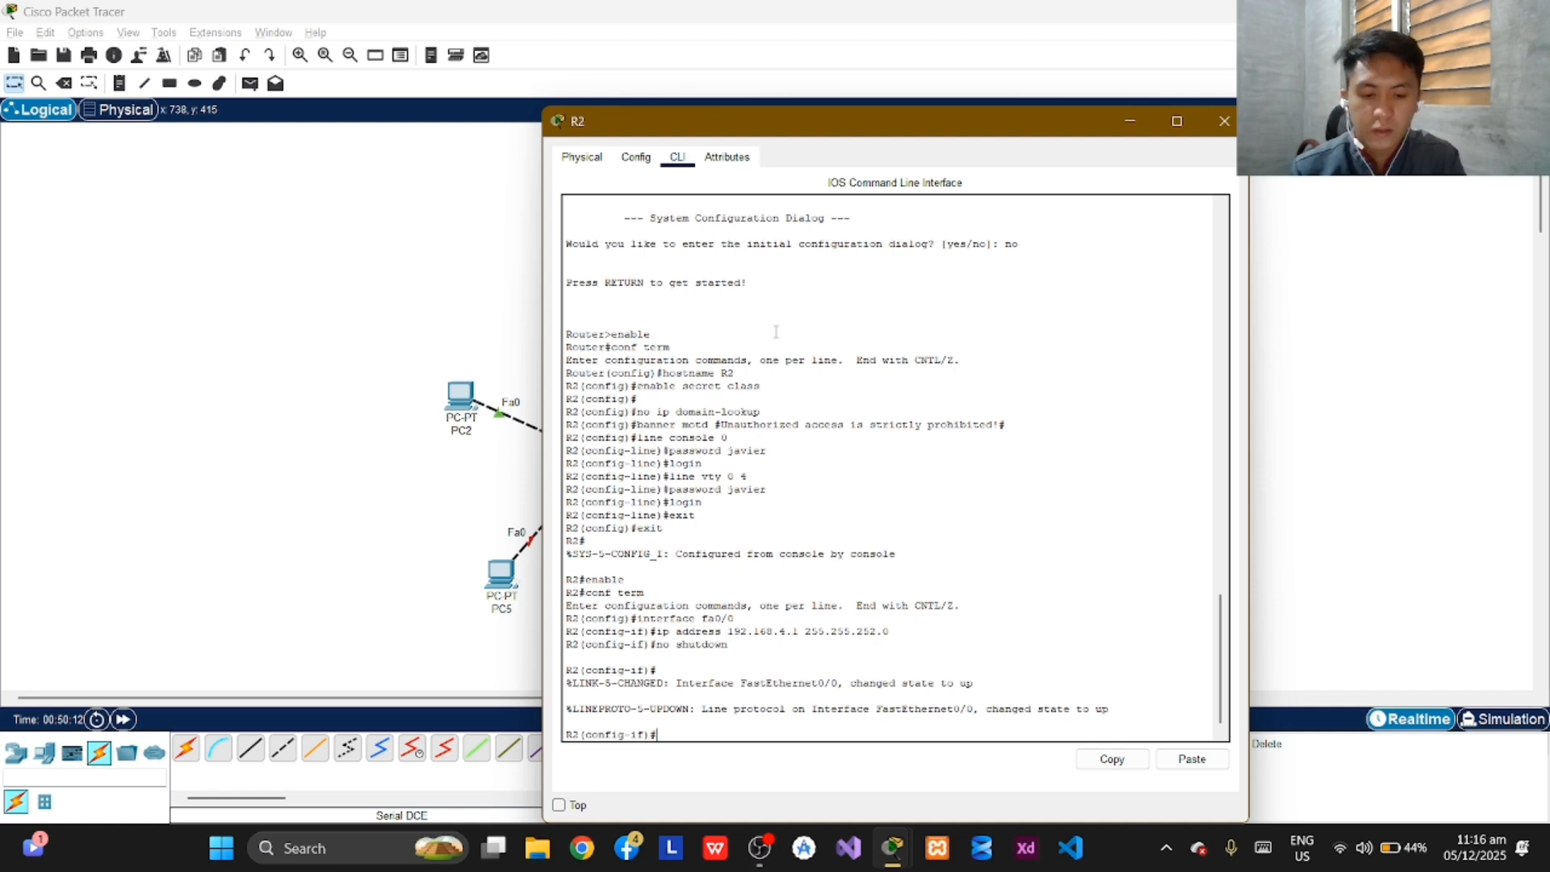
type("i")
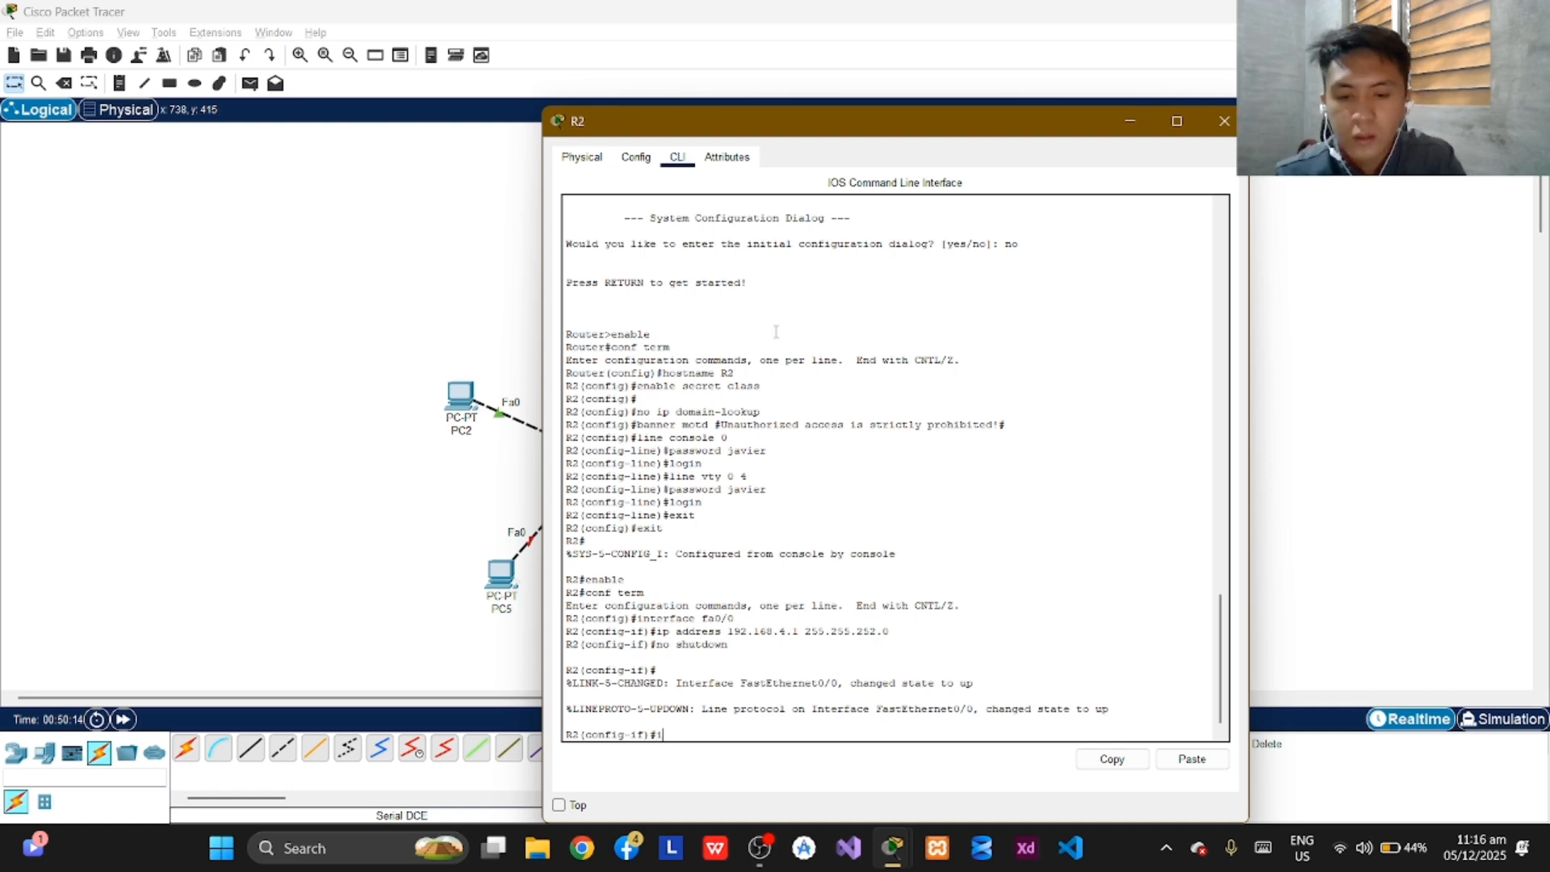
type("nterface fa0")
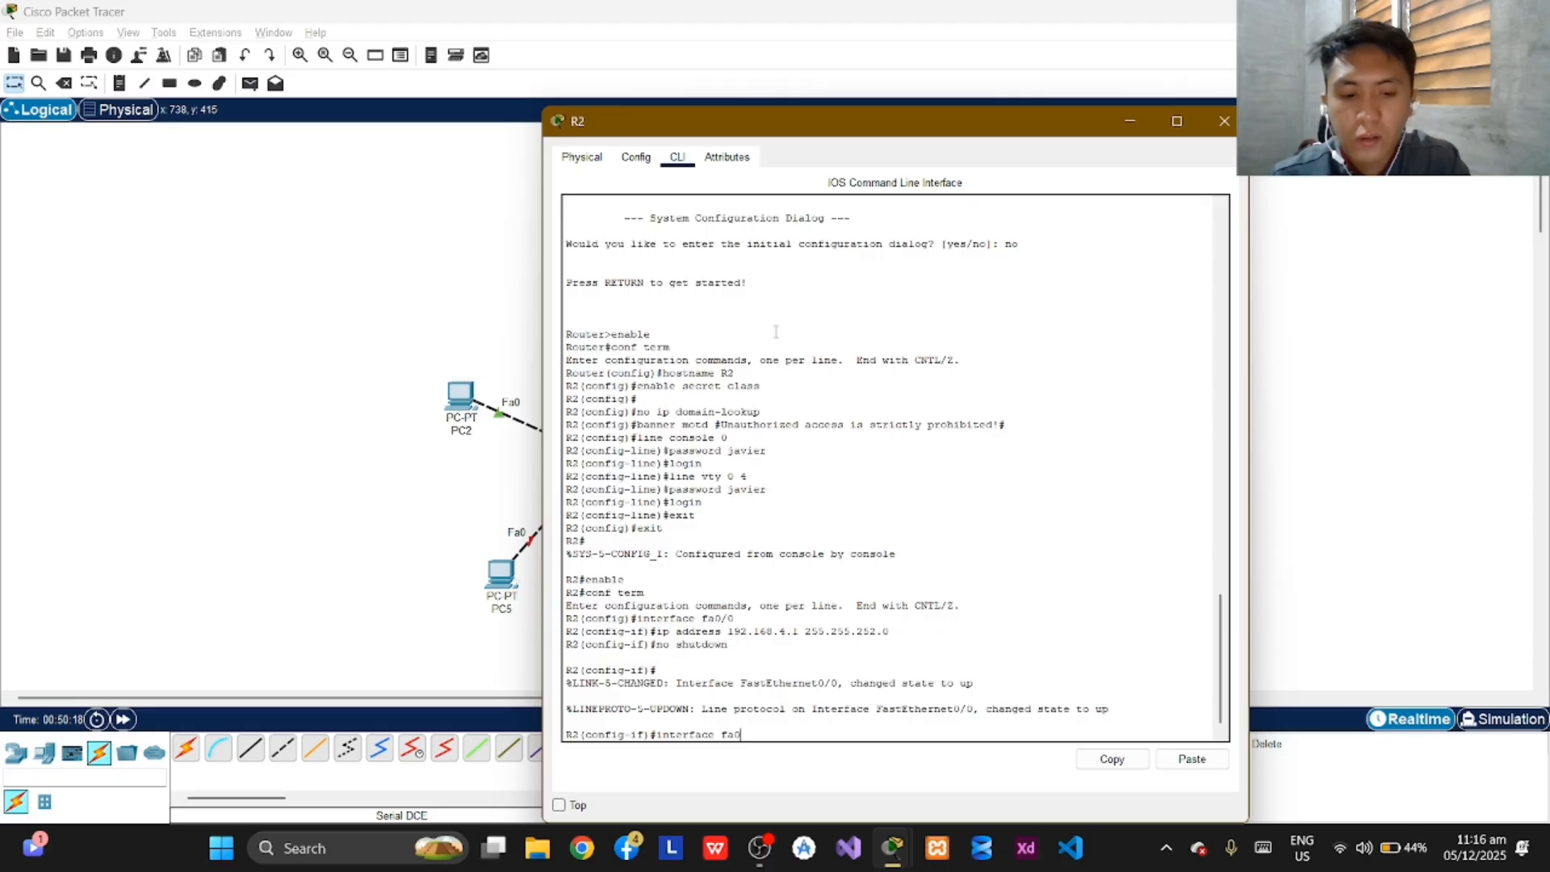
type("/1")
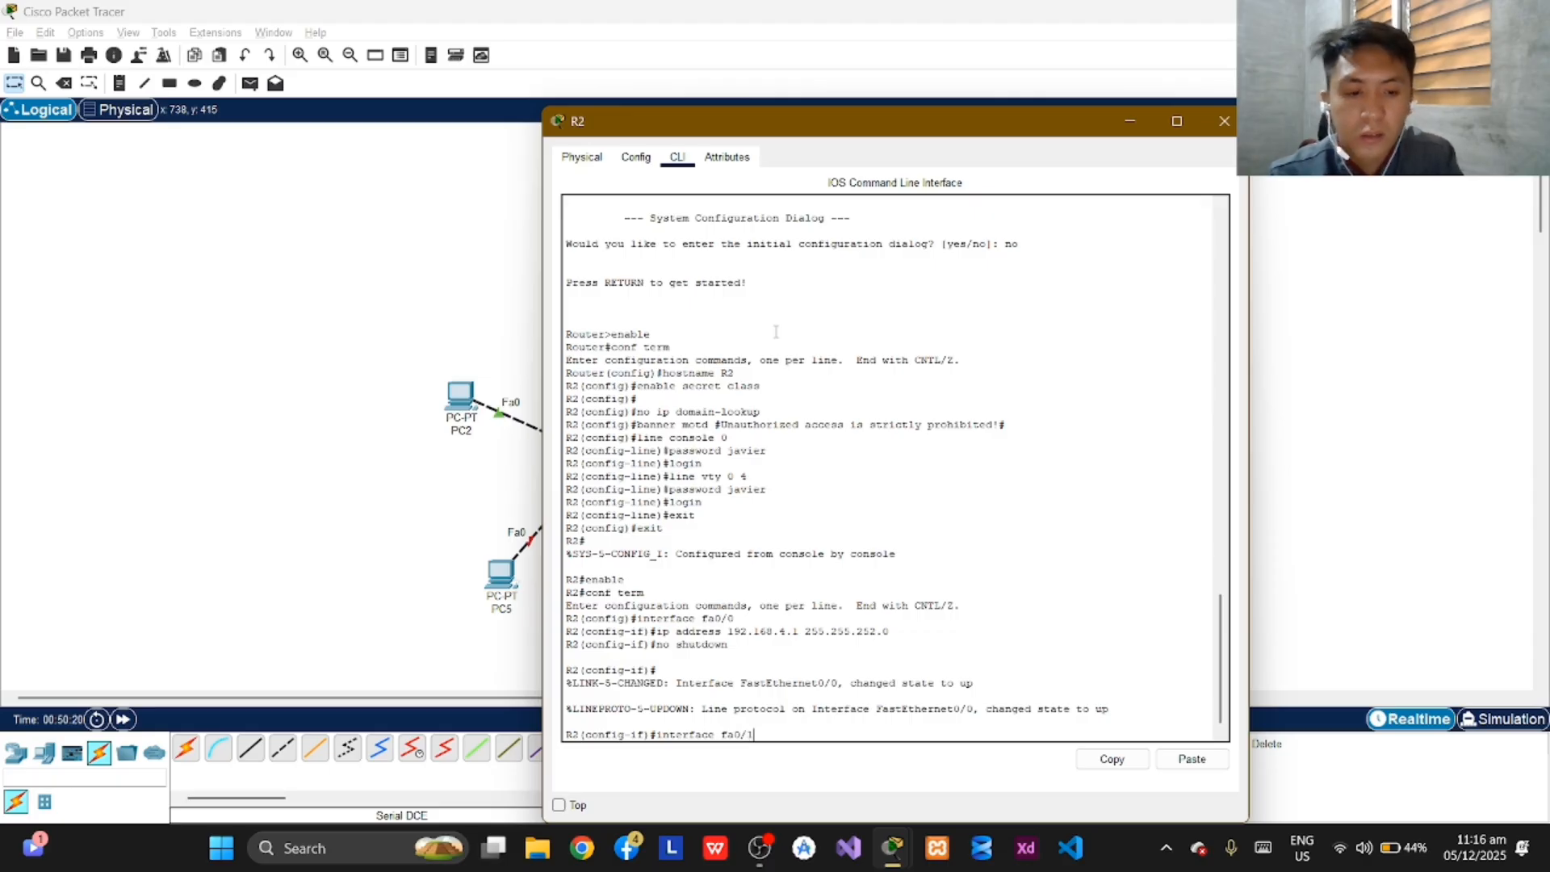
key("Return")
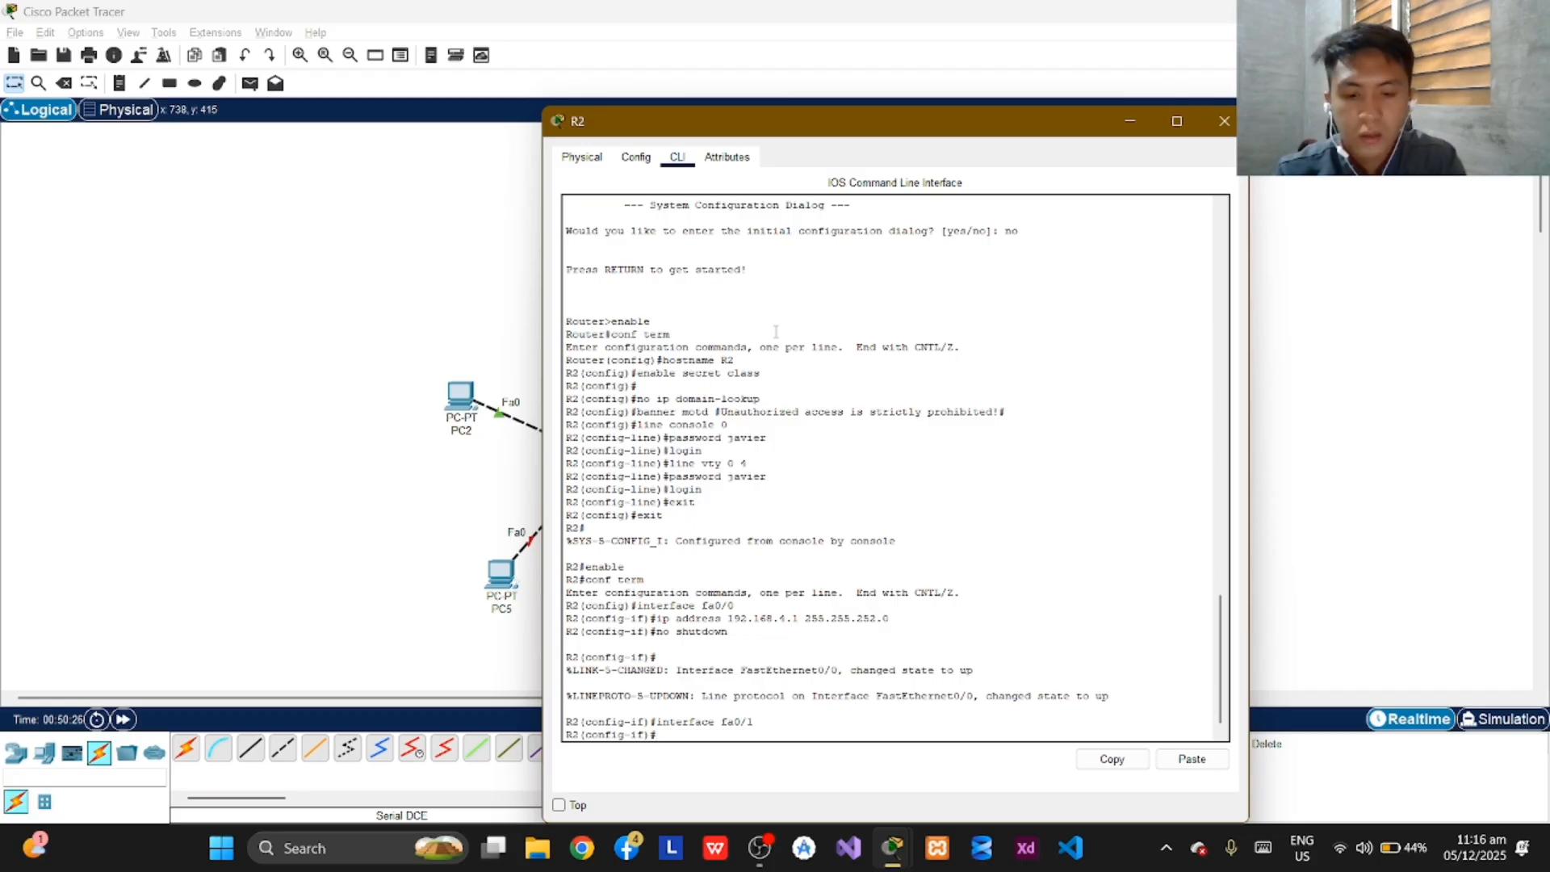
Try to assign IP address 192.168.4.1 with subnet mask 255.255.255.0 to R2's fa0/1 interface.
type("ip address 192")
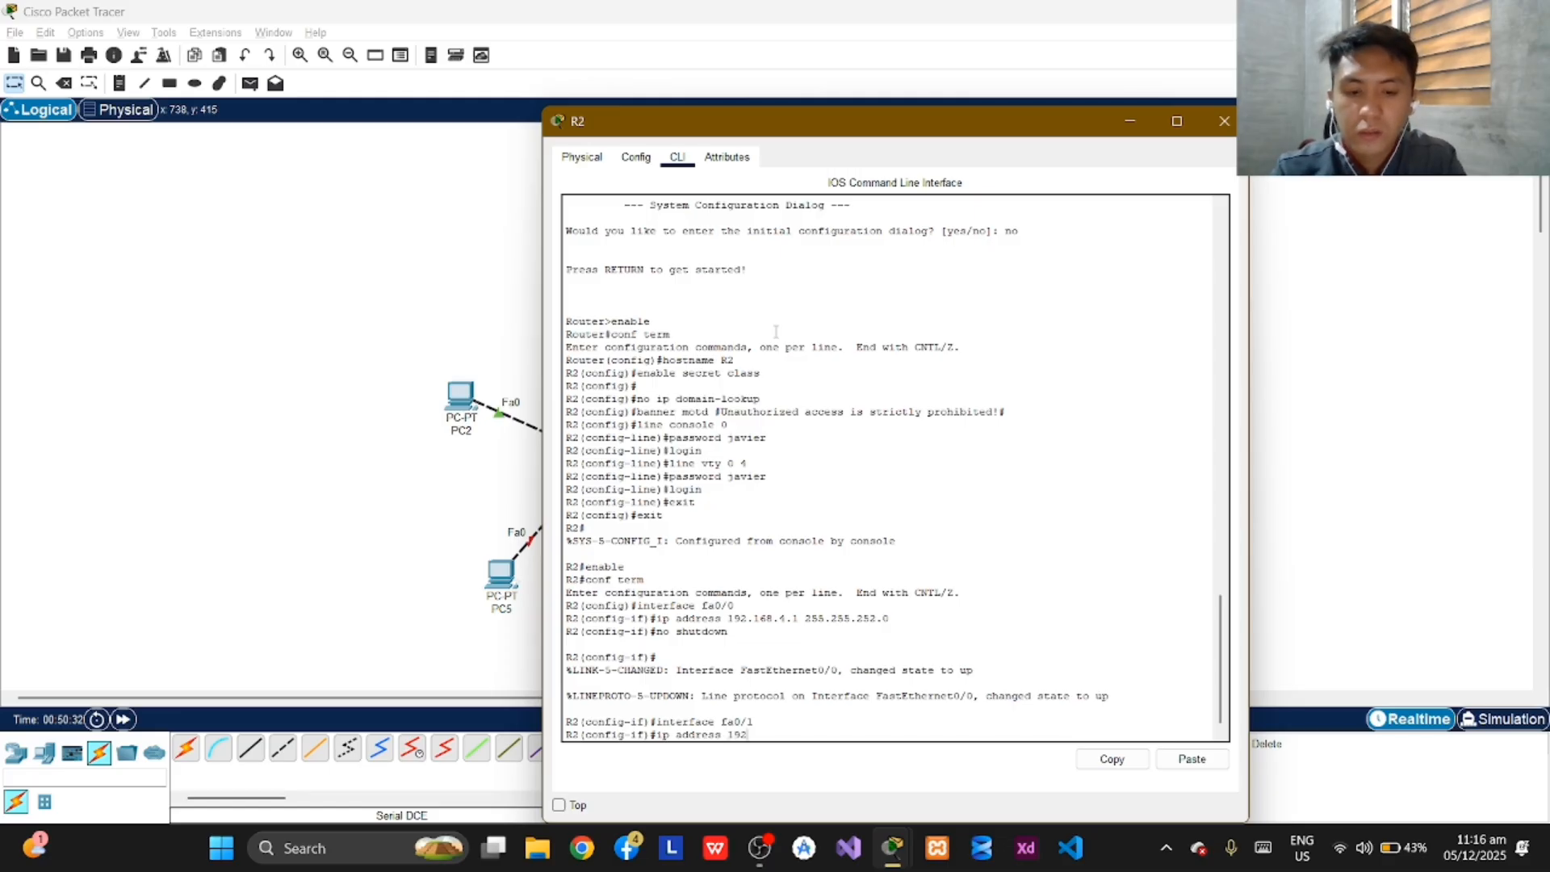
type(".168")
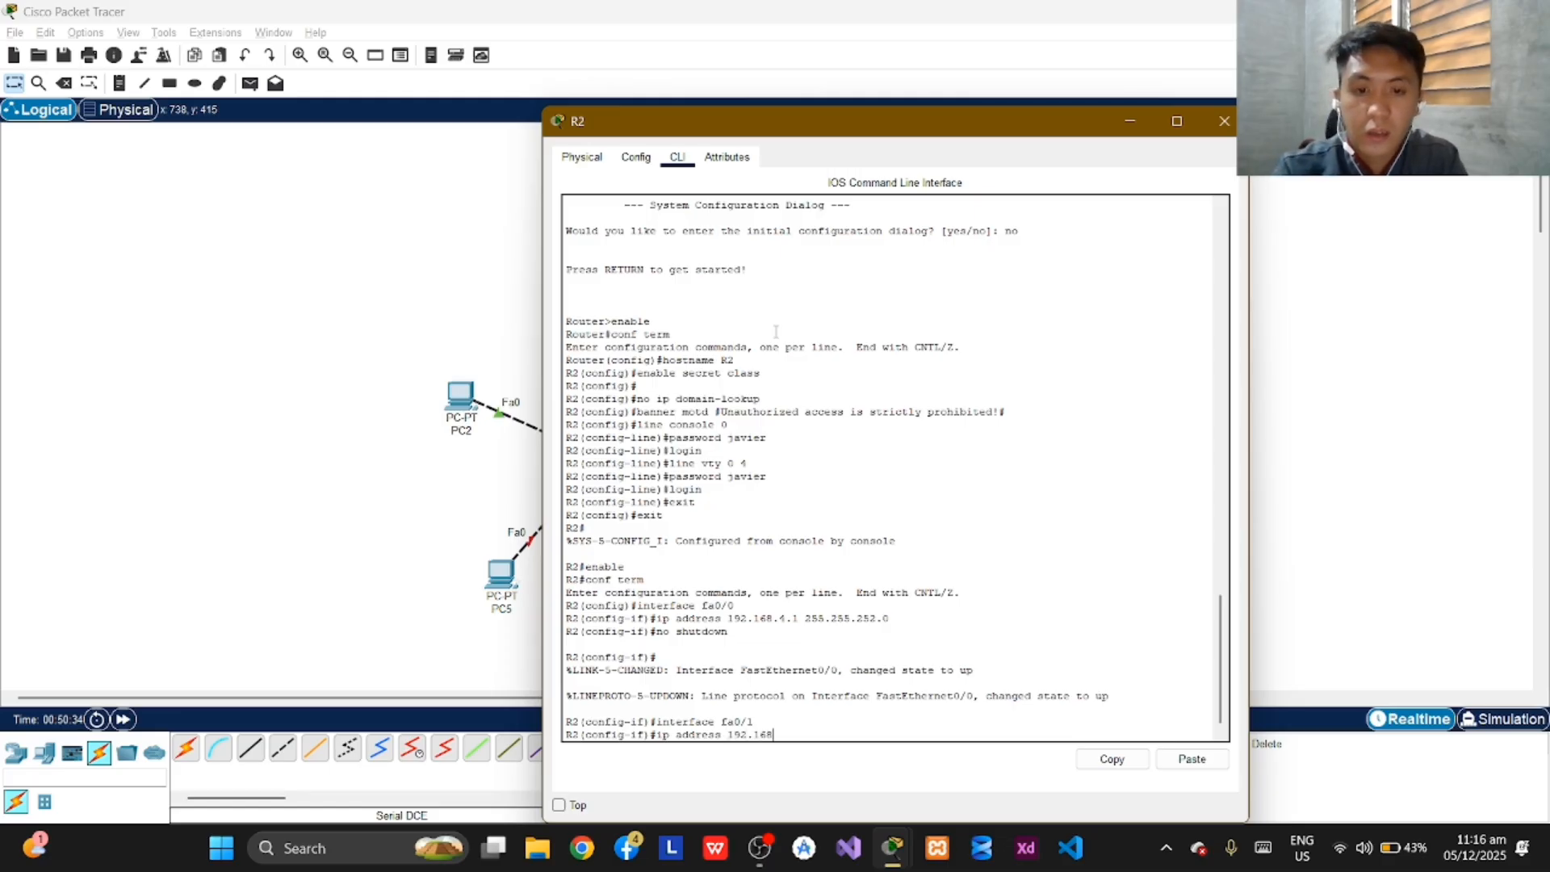
type(".")
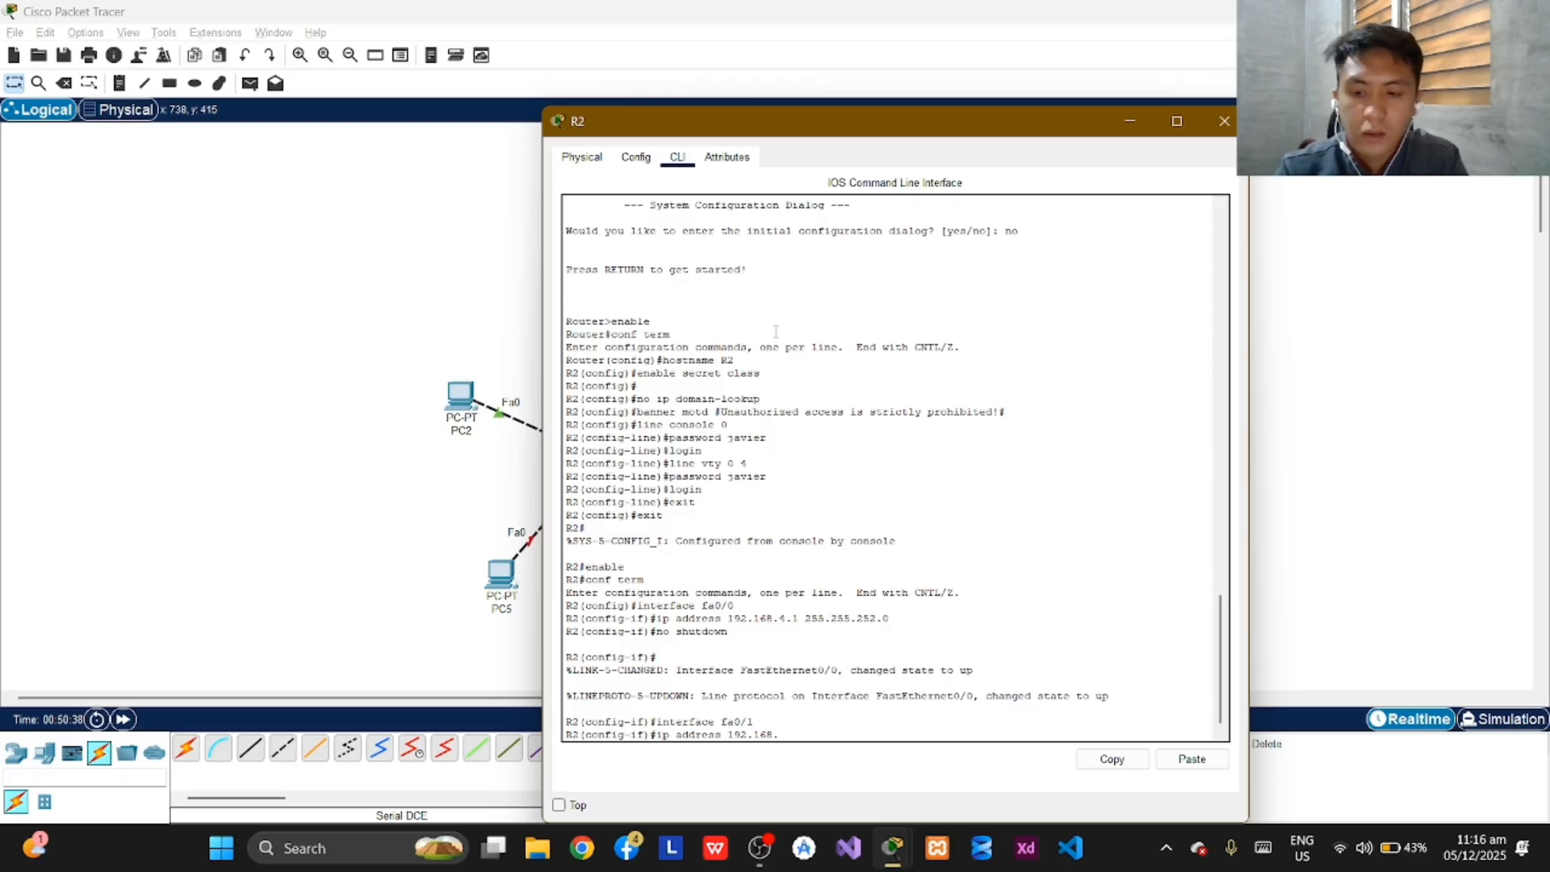
type("4.1")
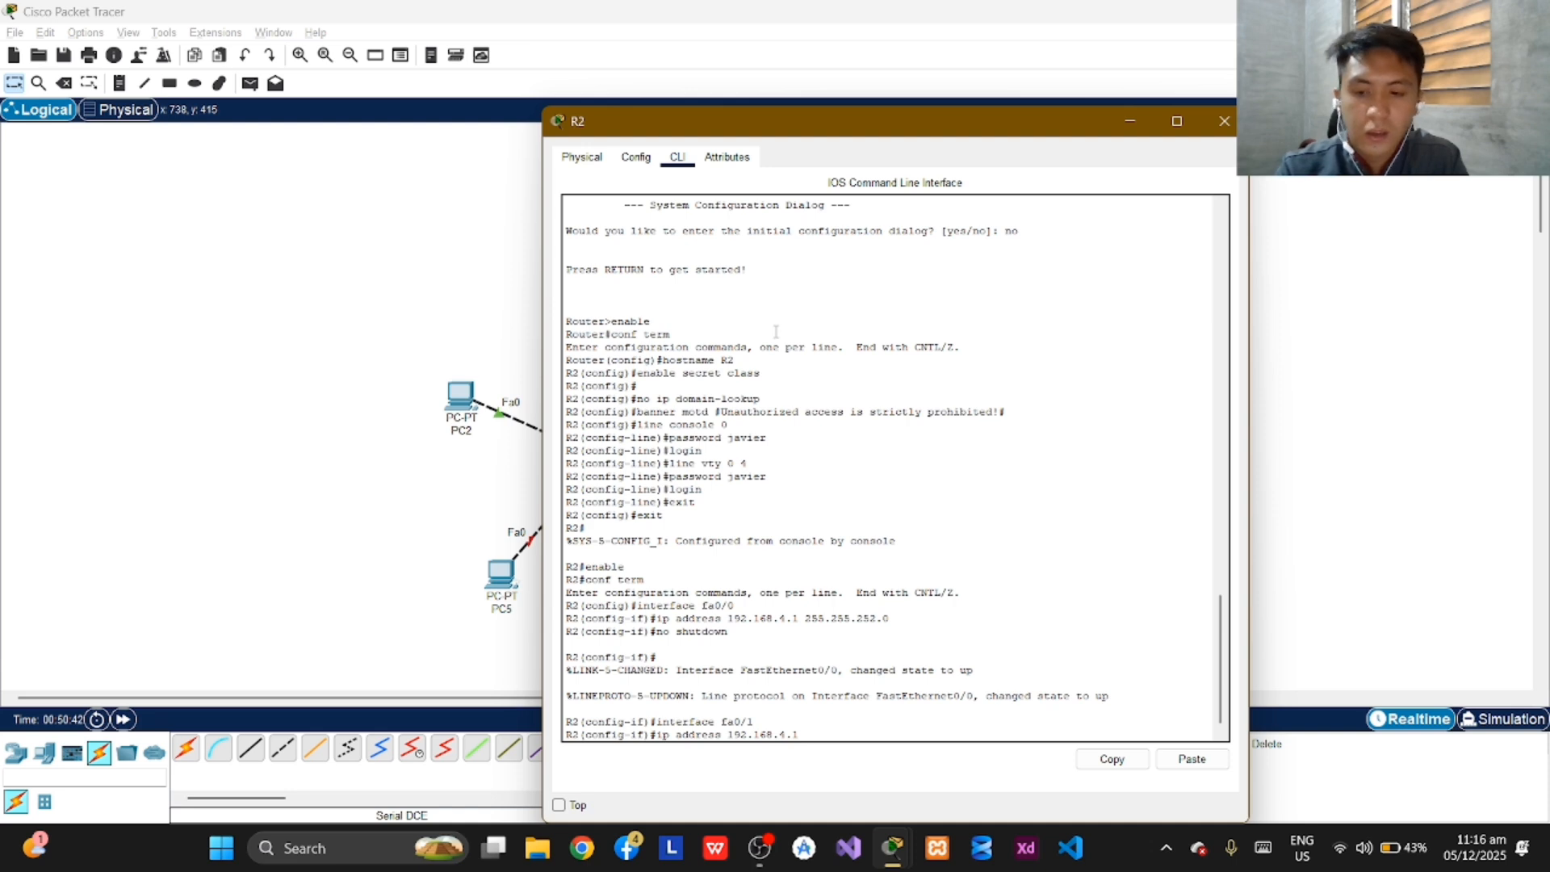
type(" 125")
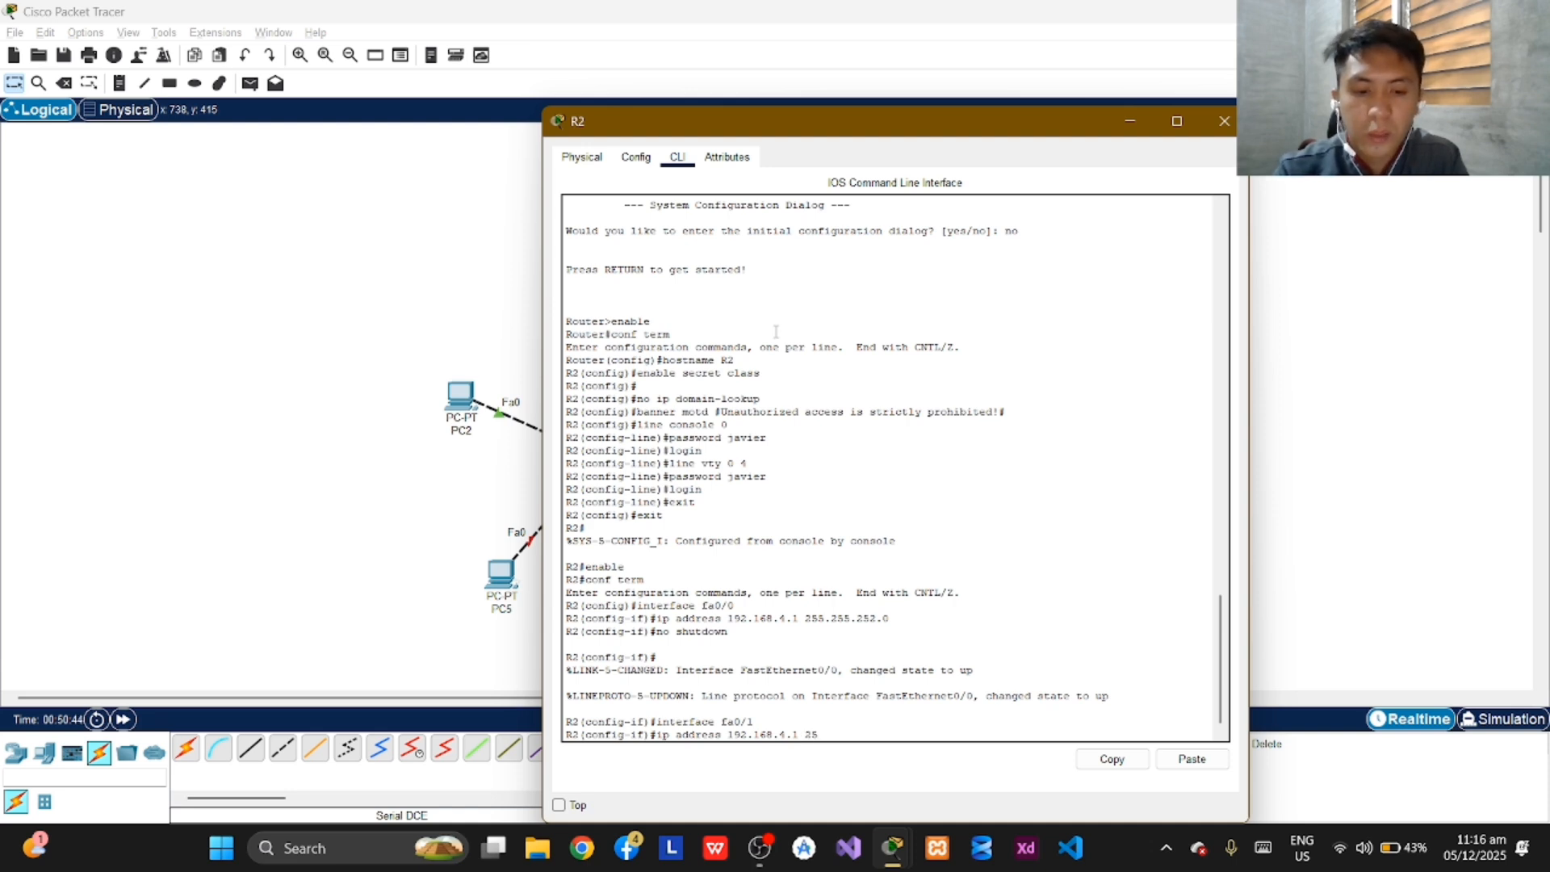
type("/")
type(".")
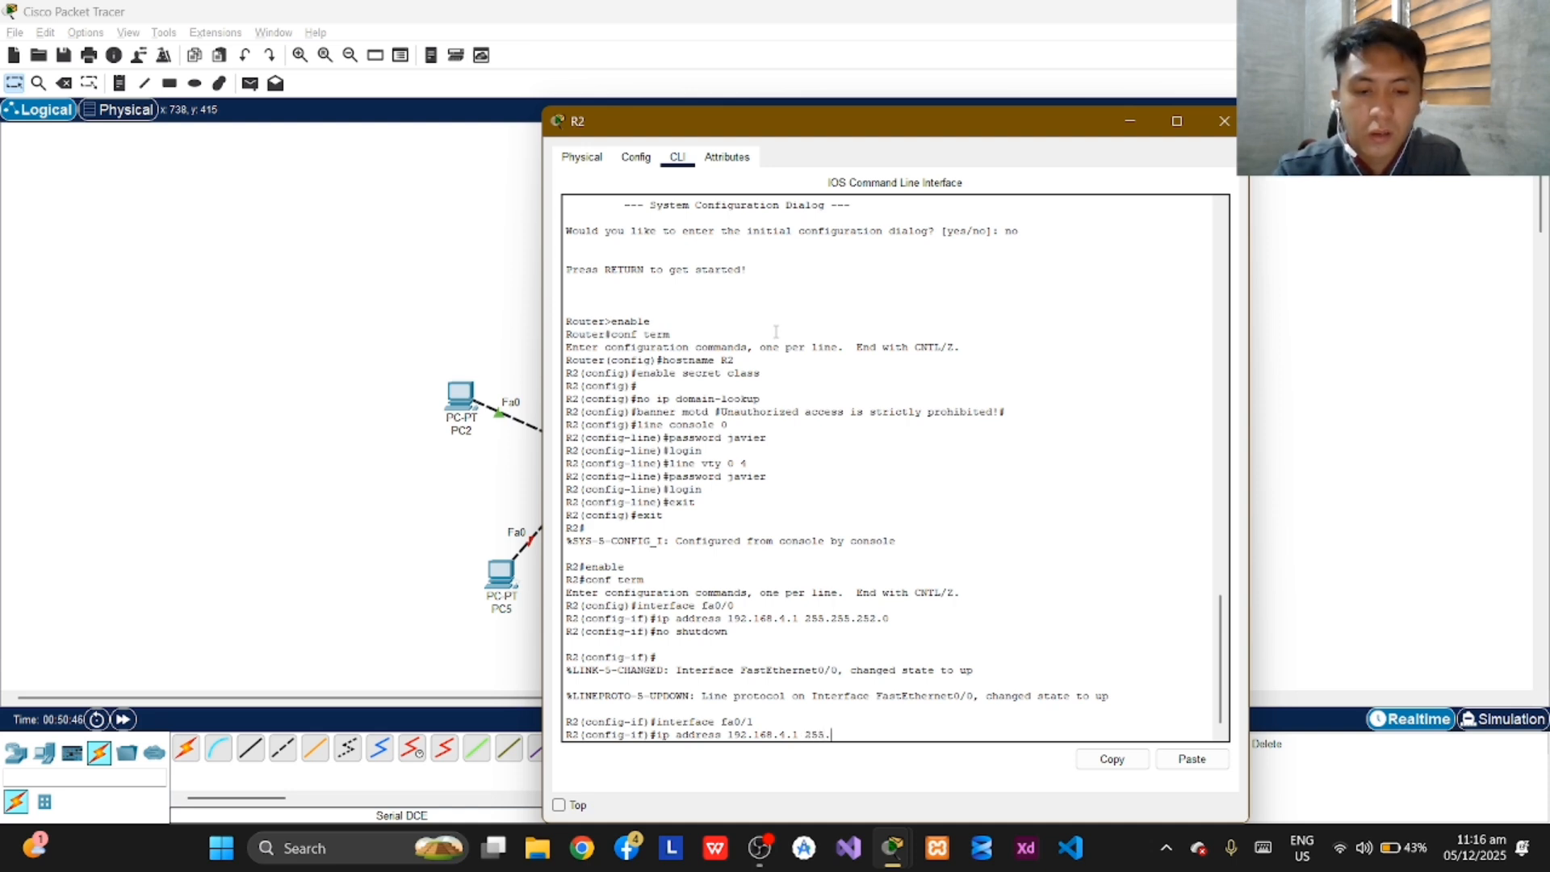
type("255.252.")
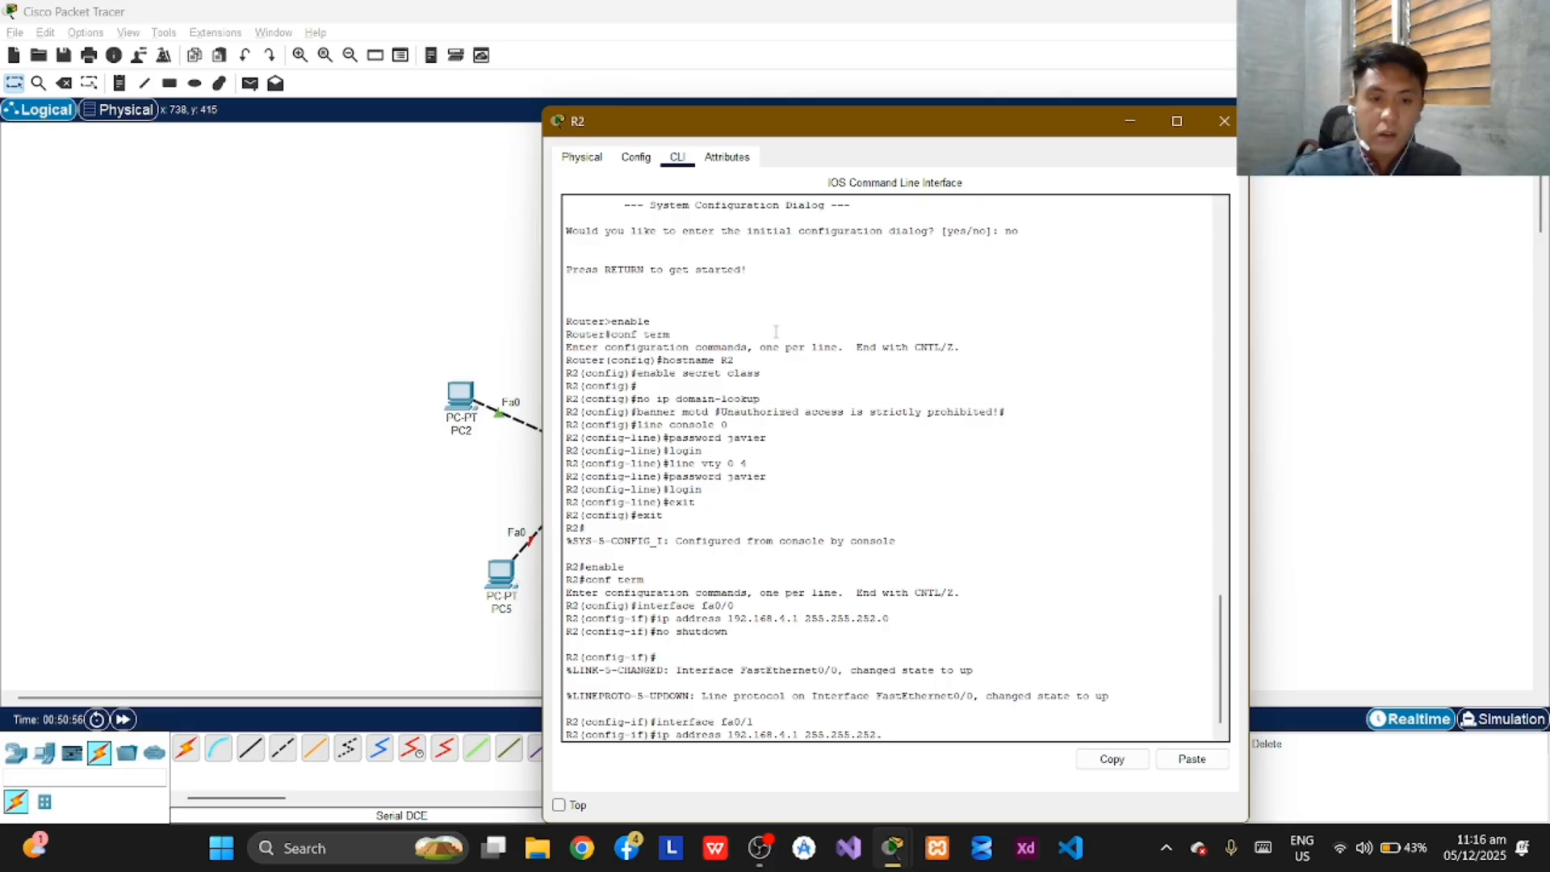
key("BackSpace")
key("BackSpace")
type("5")
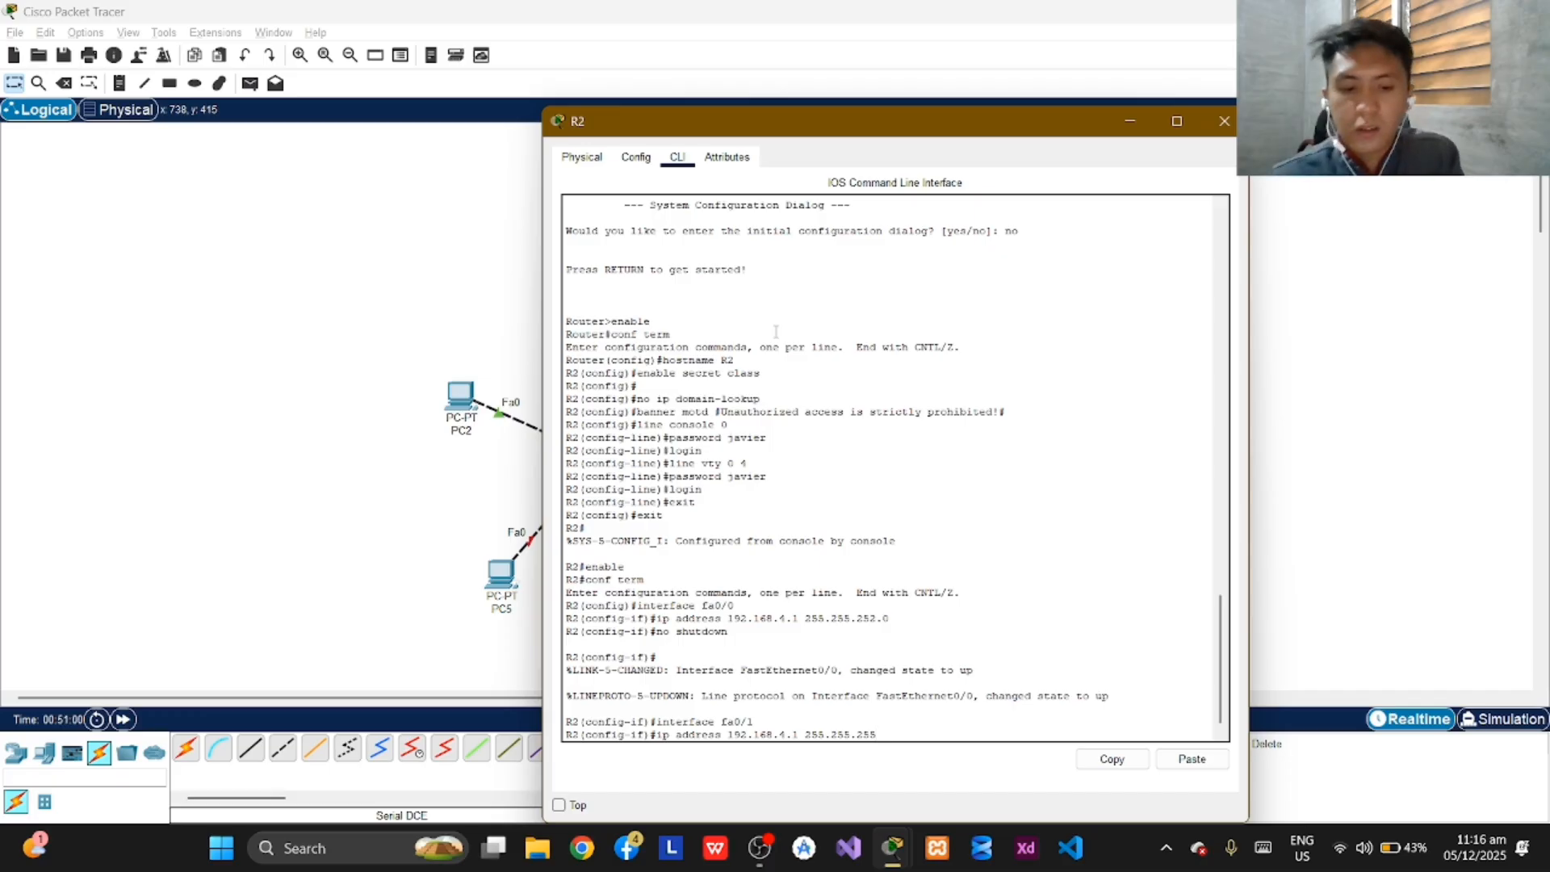
type(".0")
key("Return")
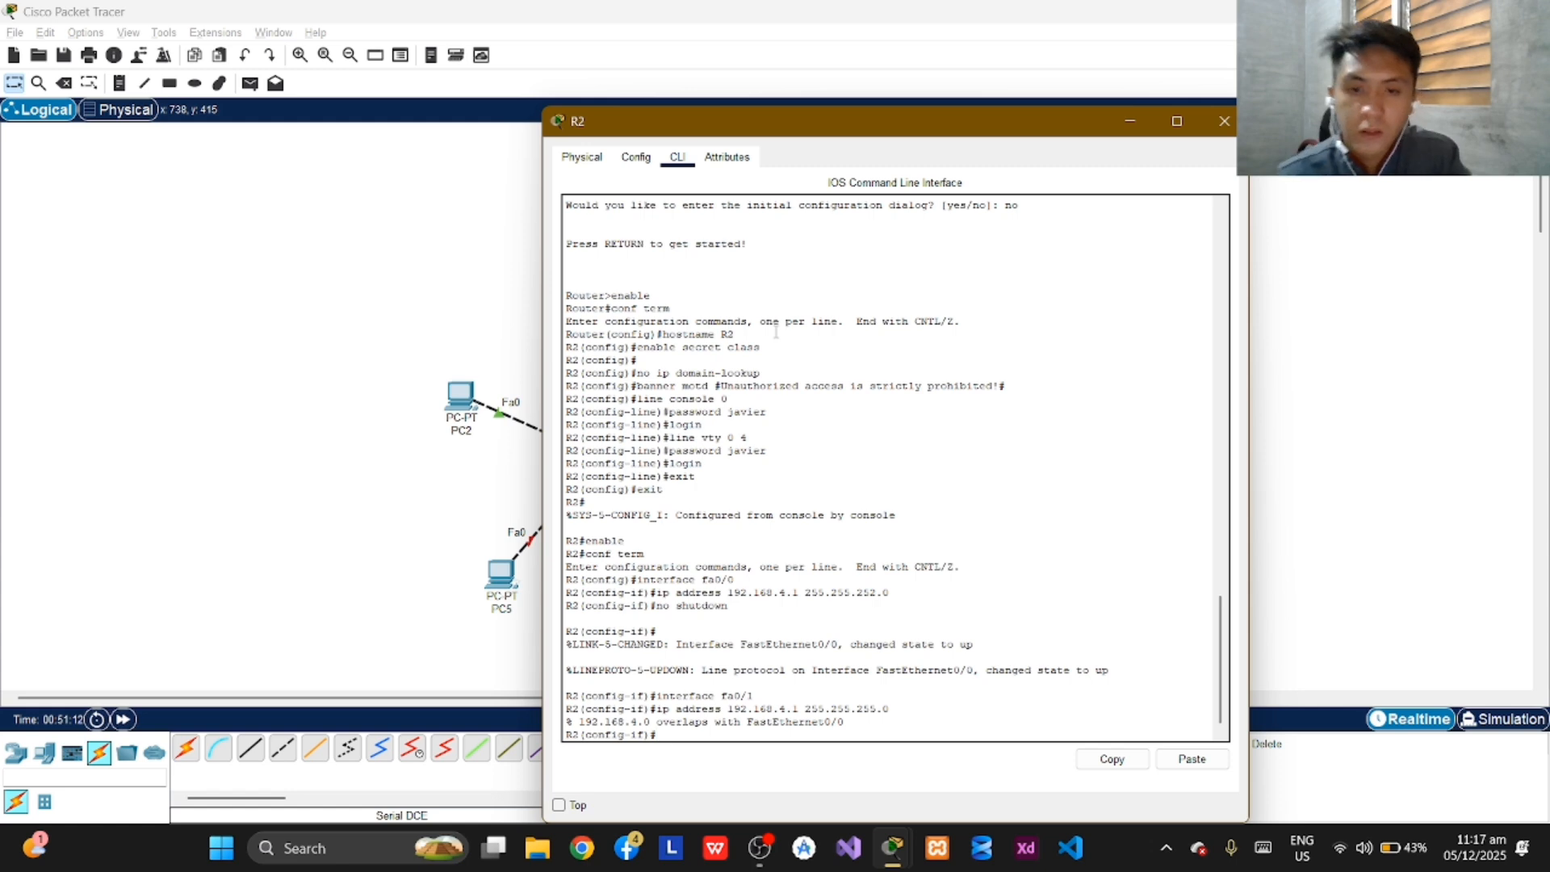
Assign IP address 192.168.10.1 with subnet mask 255.255.255.0 to R2's fa0/1 interface.
type("ip addr")
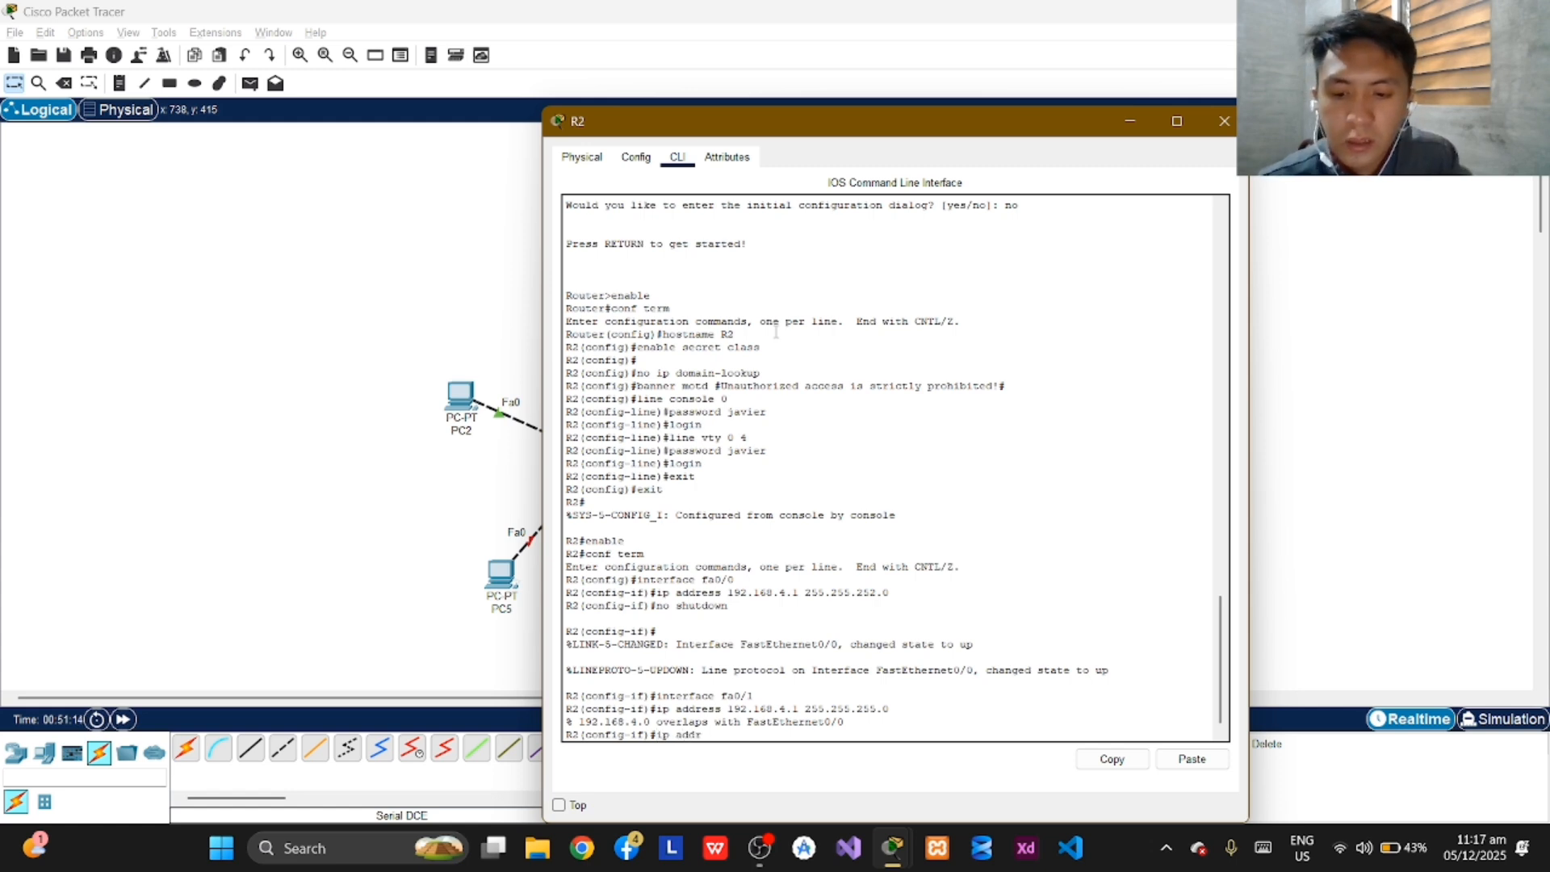
type("ess")
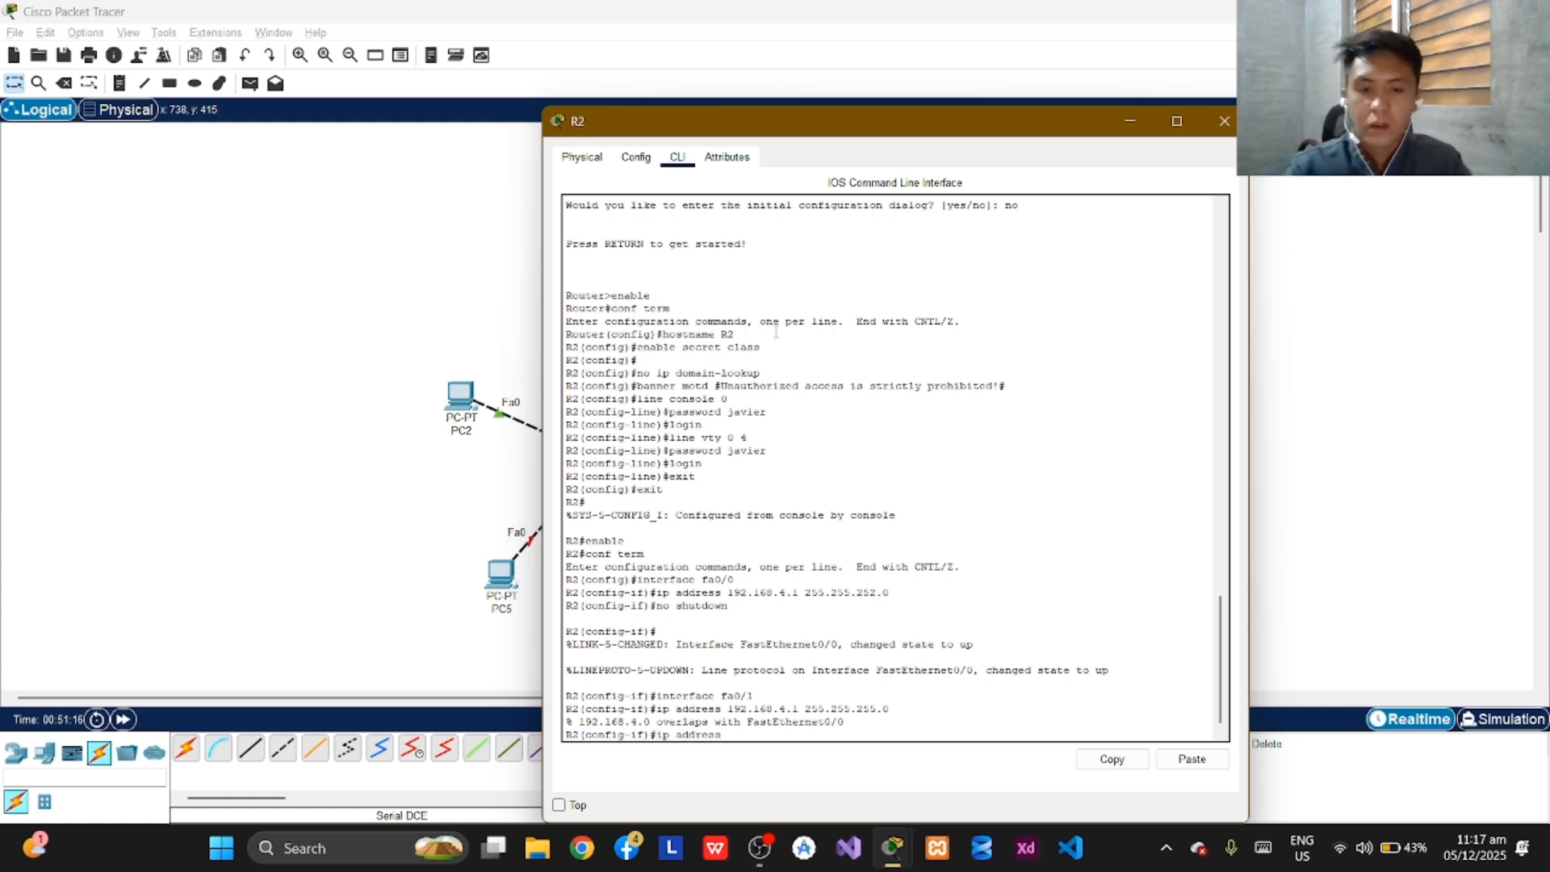
type(" f")
key("BackSpace")
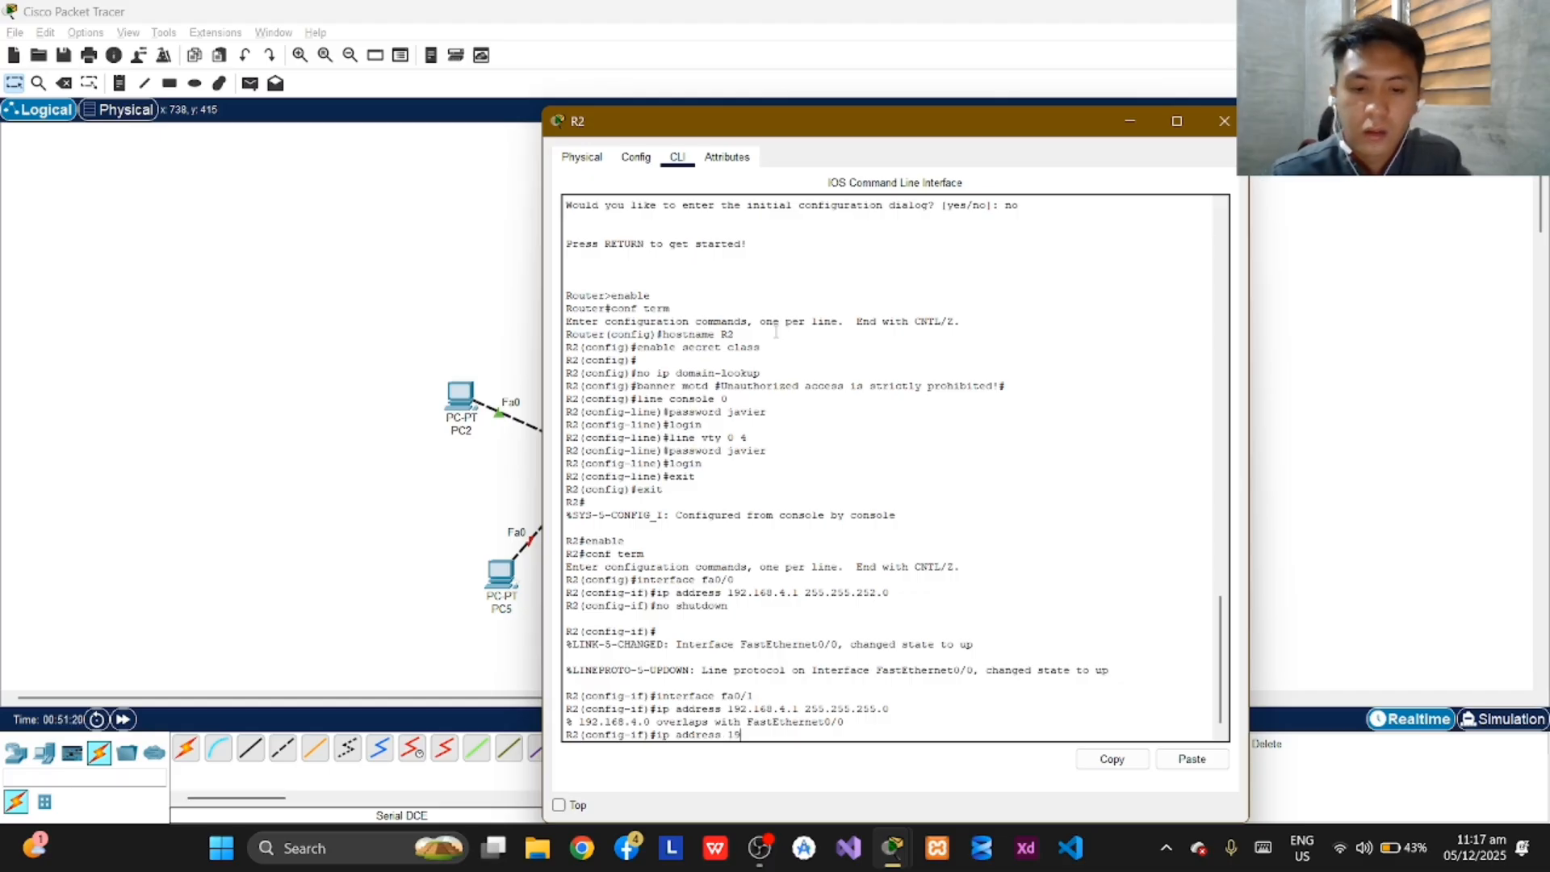
type("2.168")
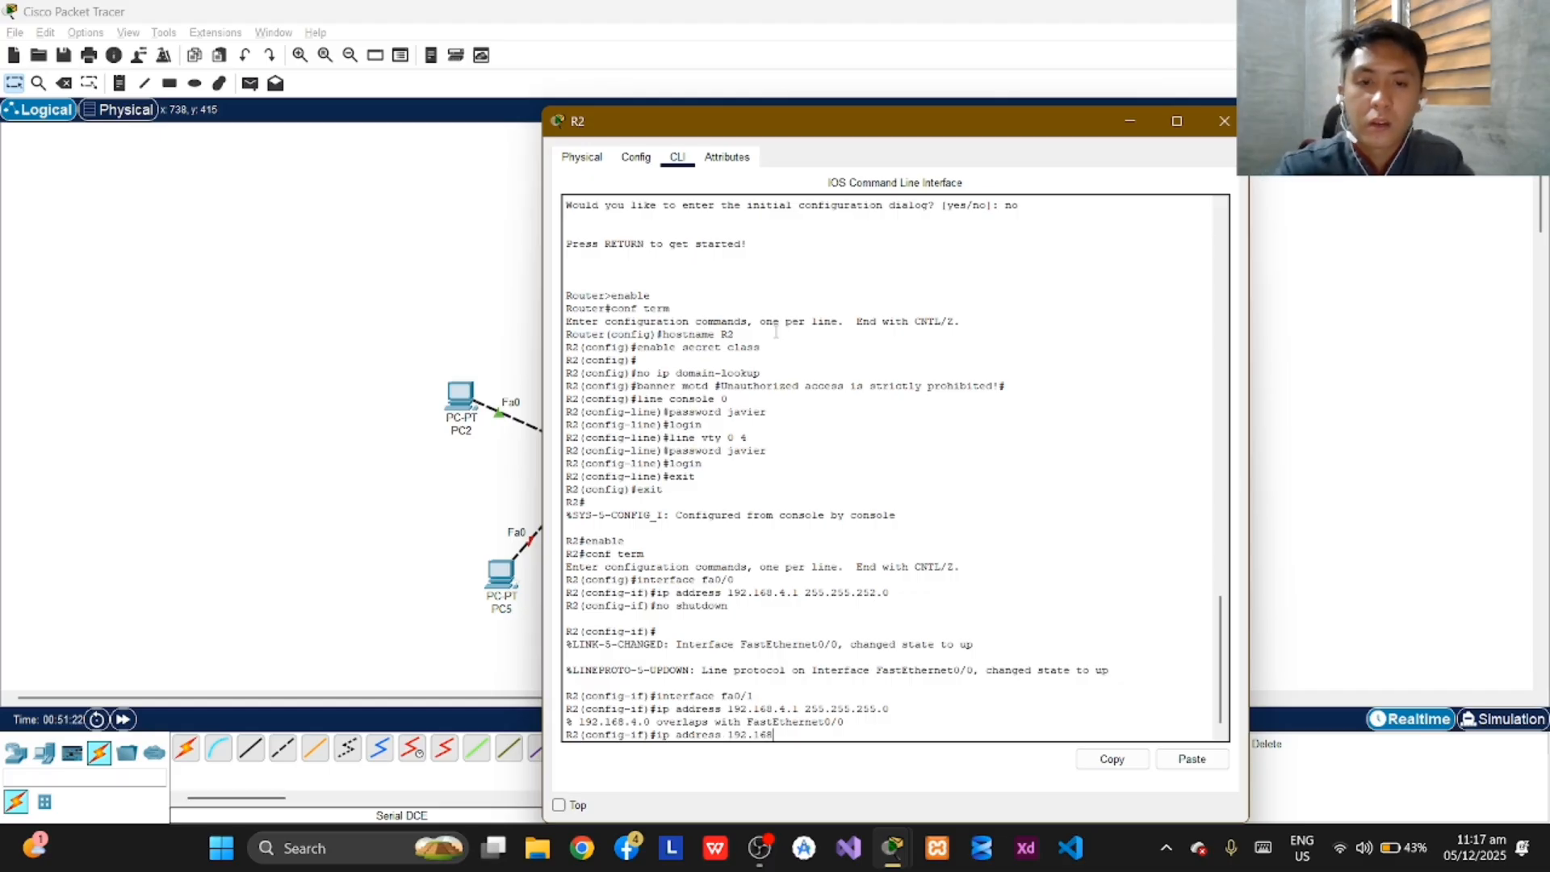
type(".")
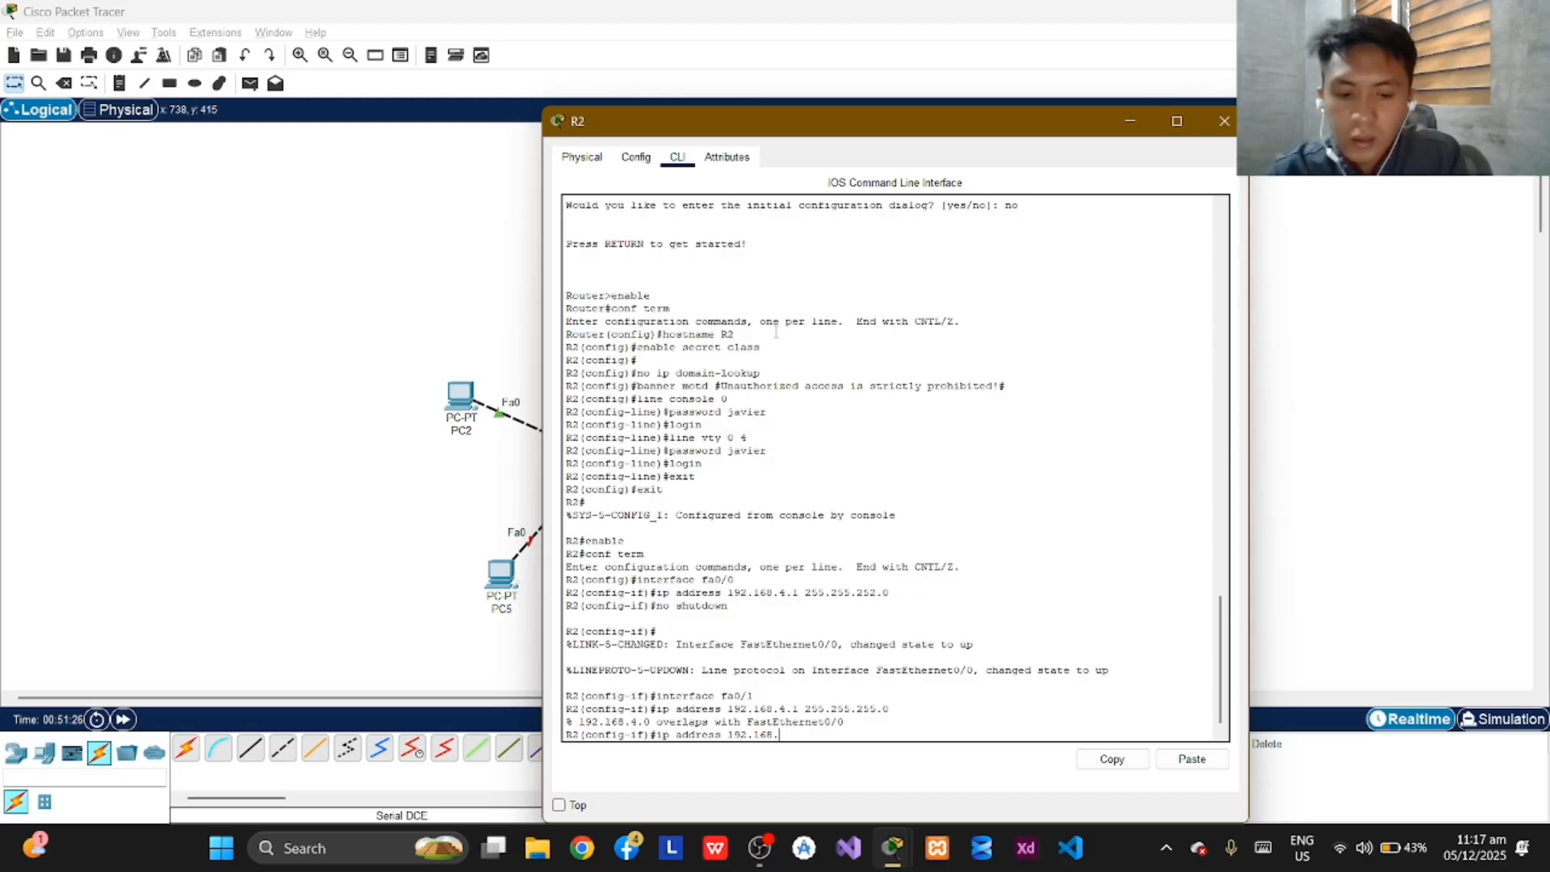
type("10")
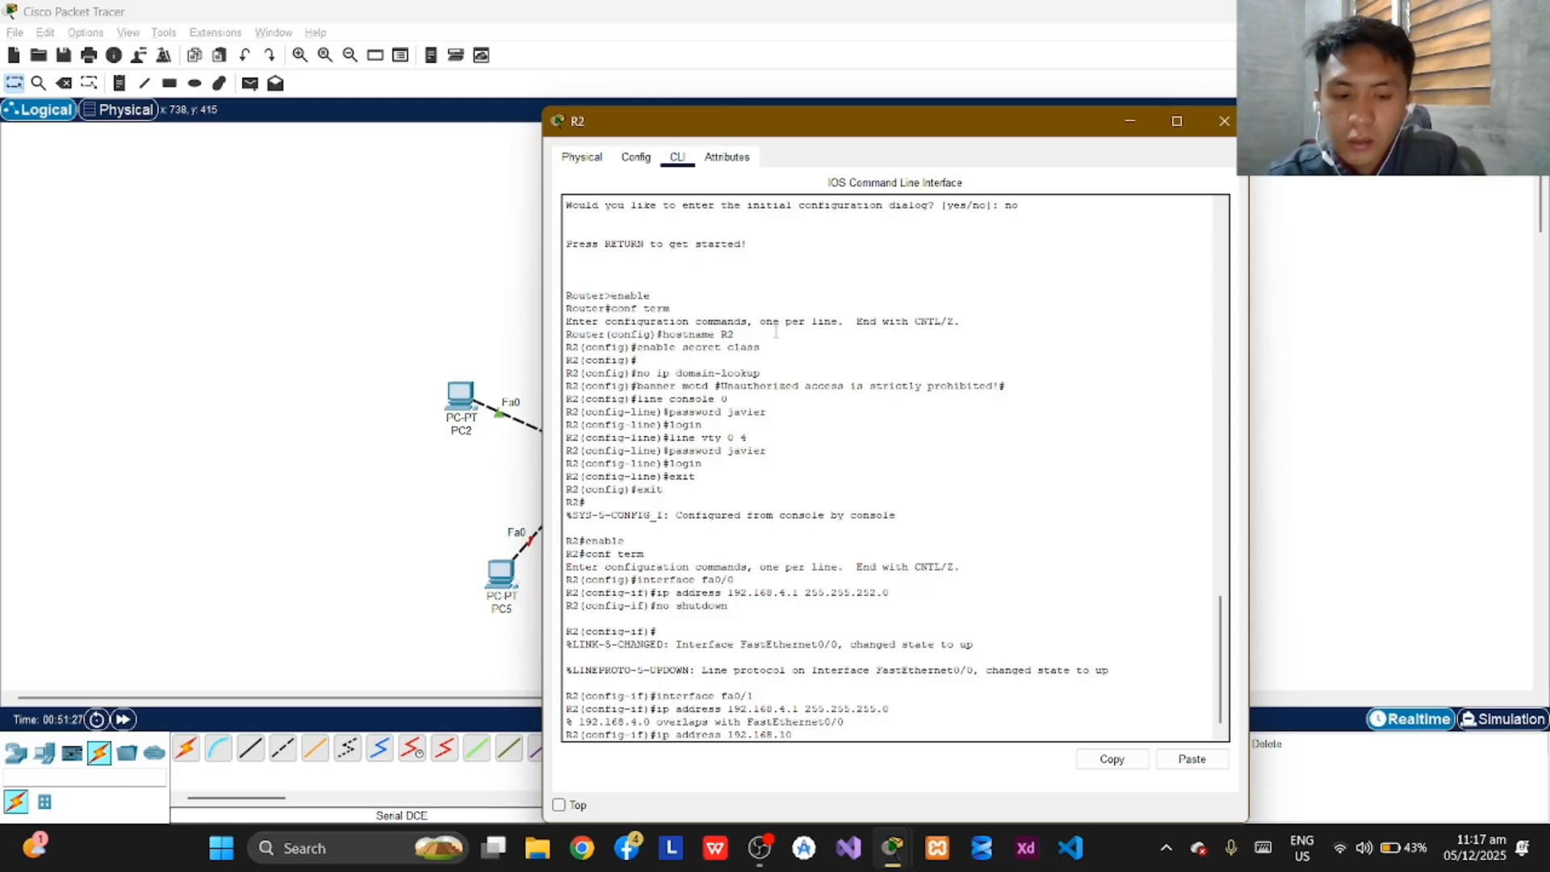
type(".1")
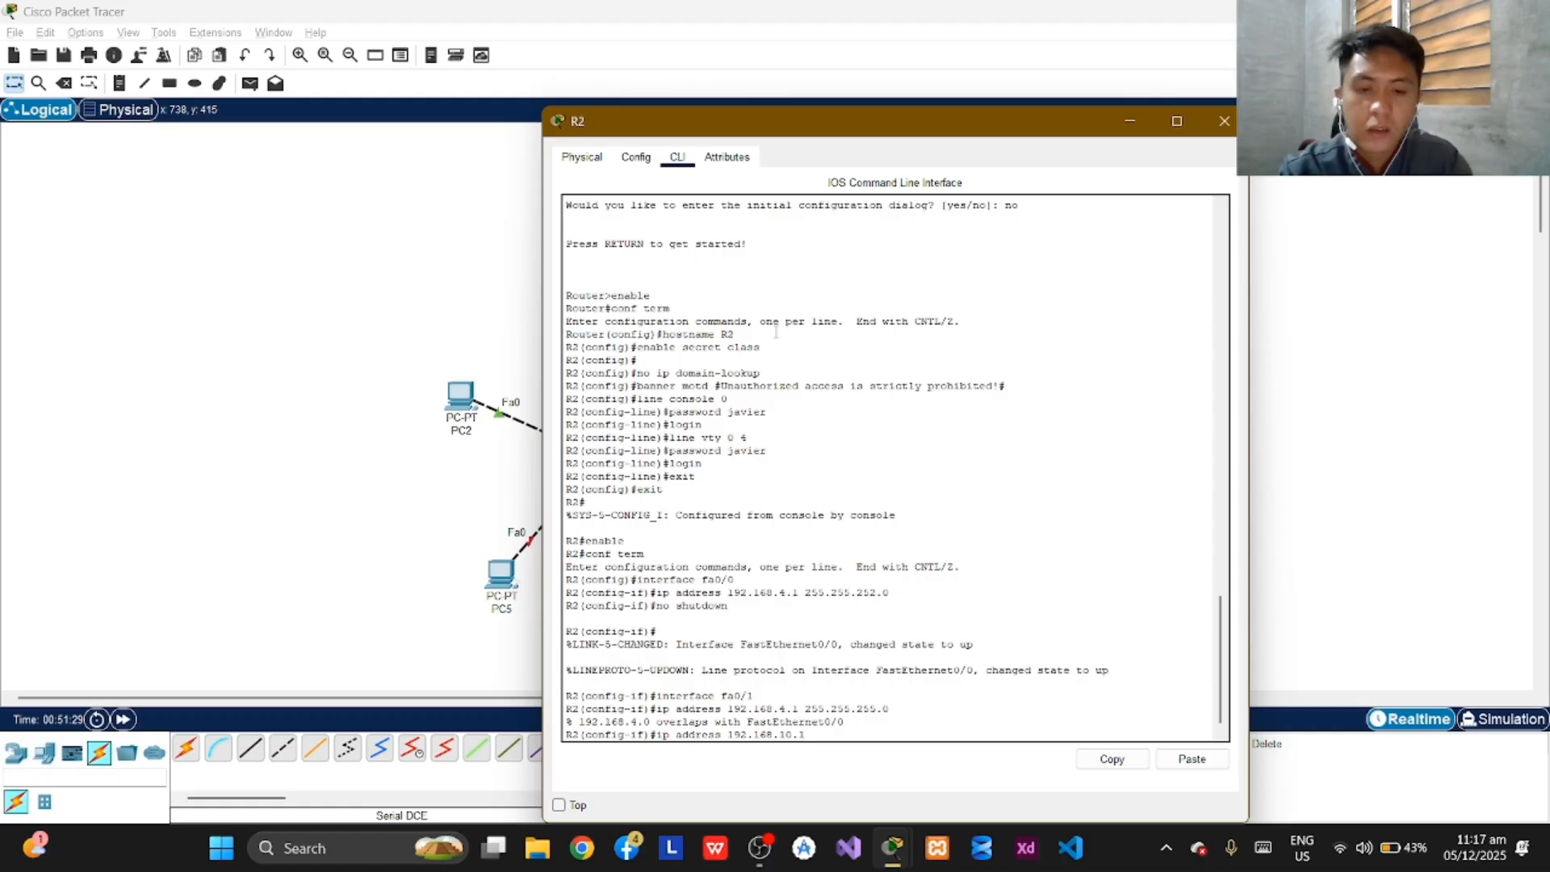
type(" 255")
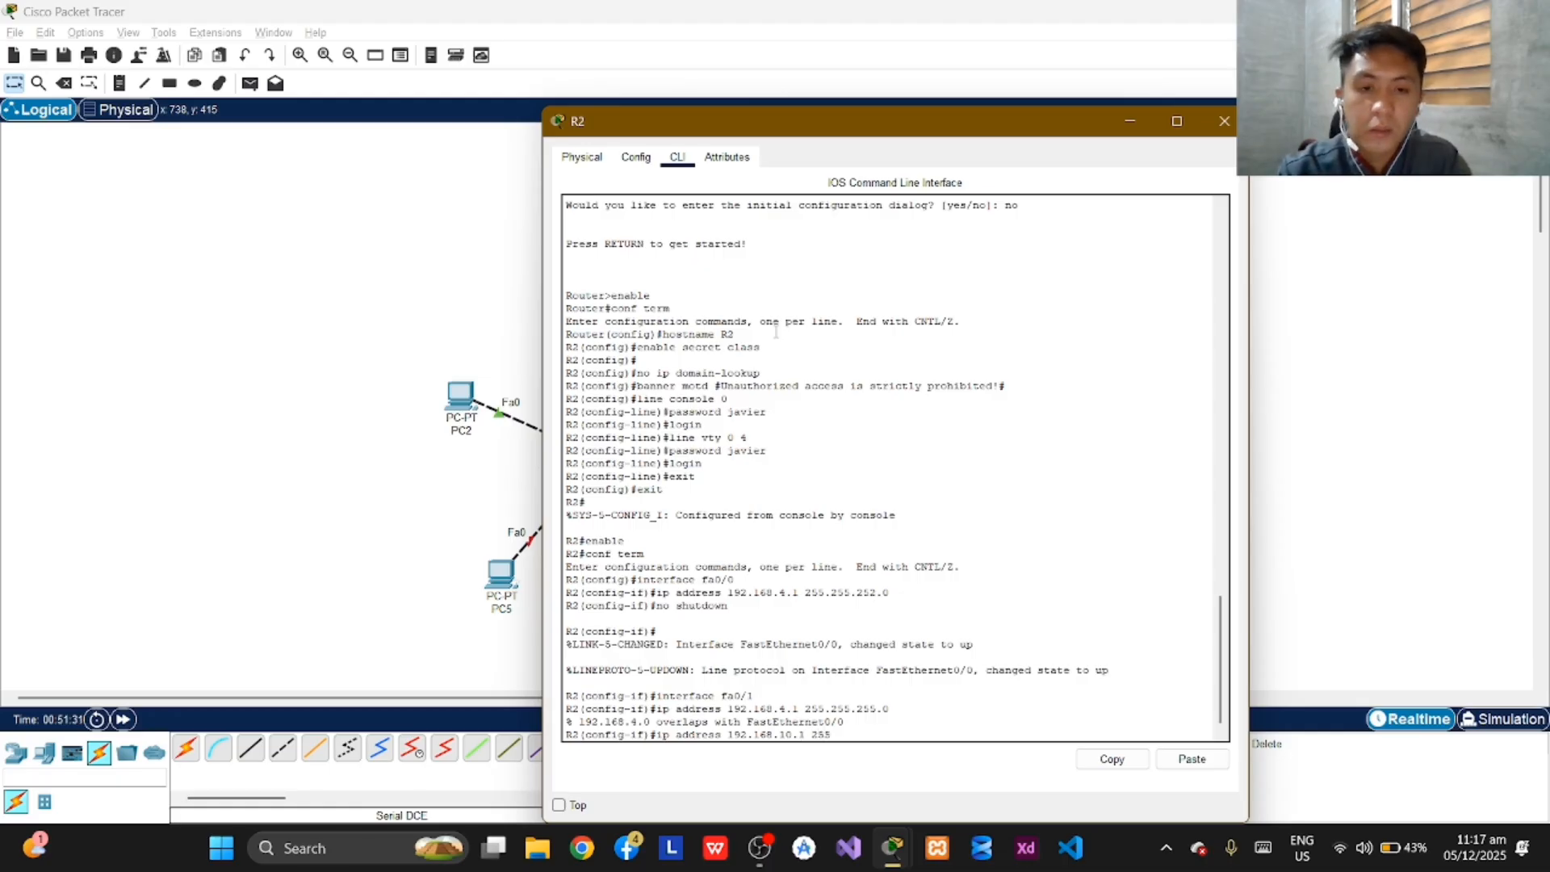
type(".255.255.0")
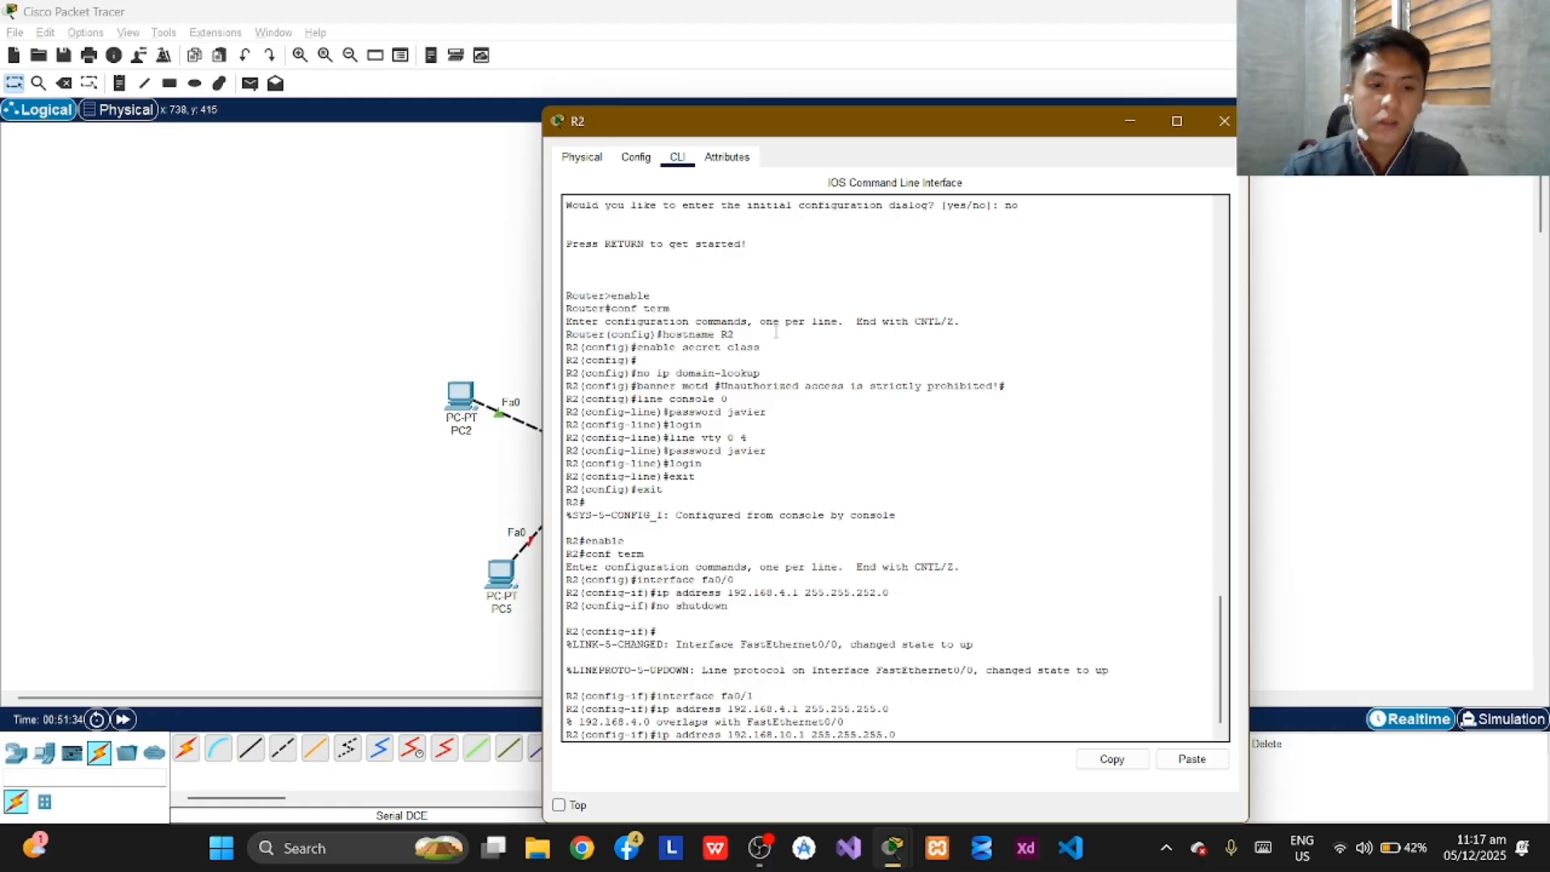
key("Return")
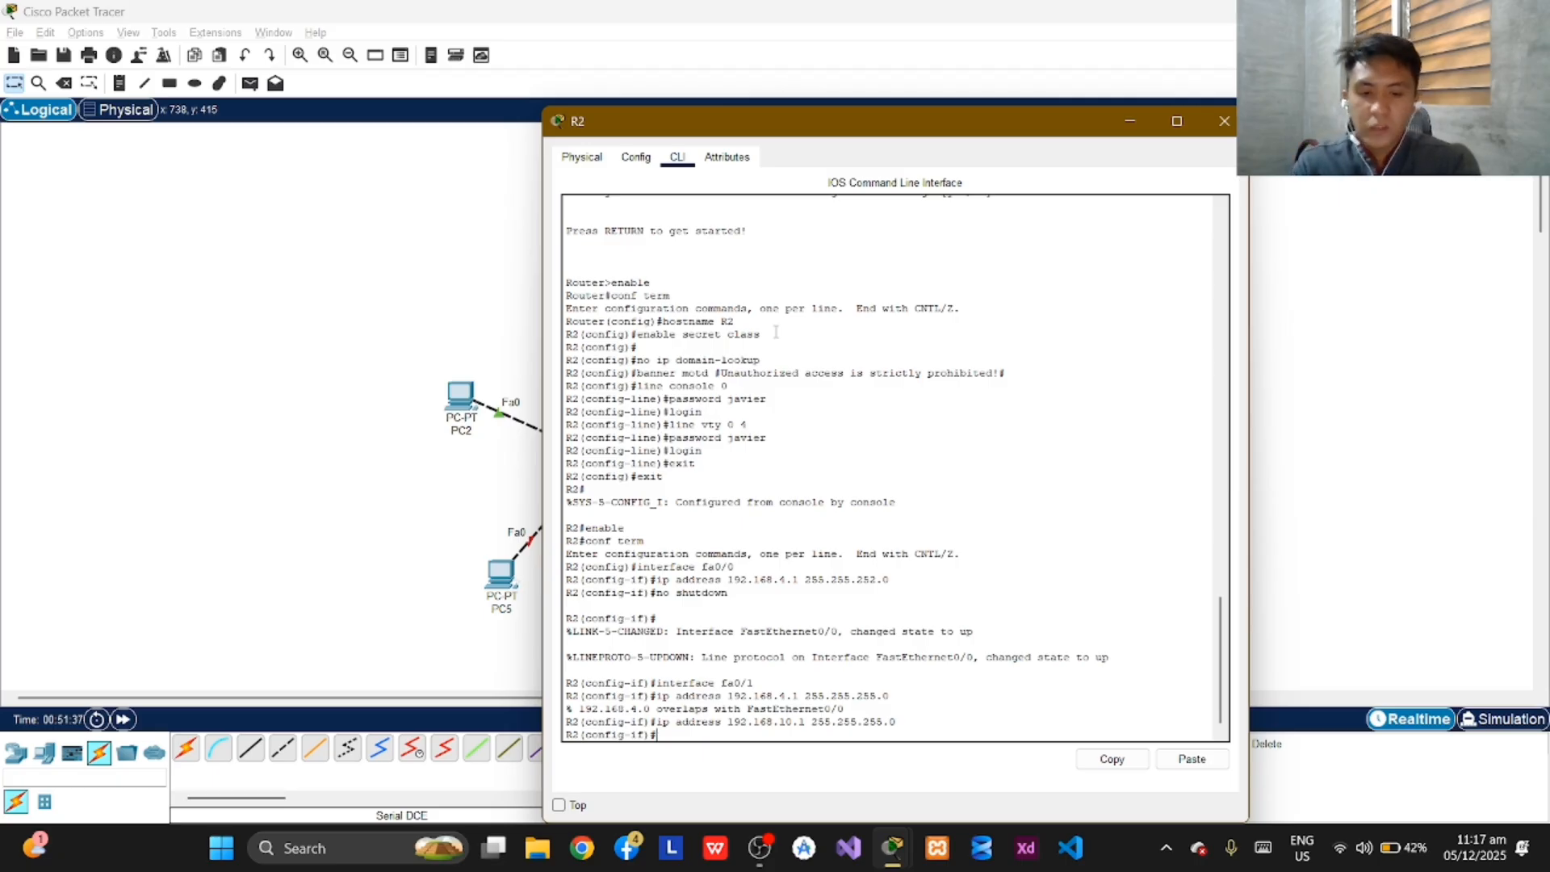
Enable R2's fa0/1 interface with "no shutdown" and return to an empty prompt.
type("no shu")
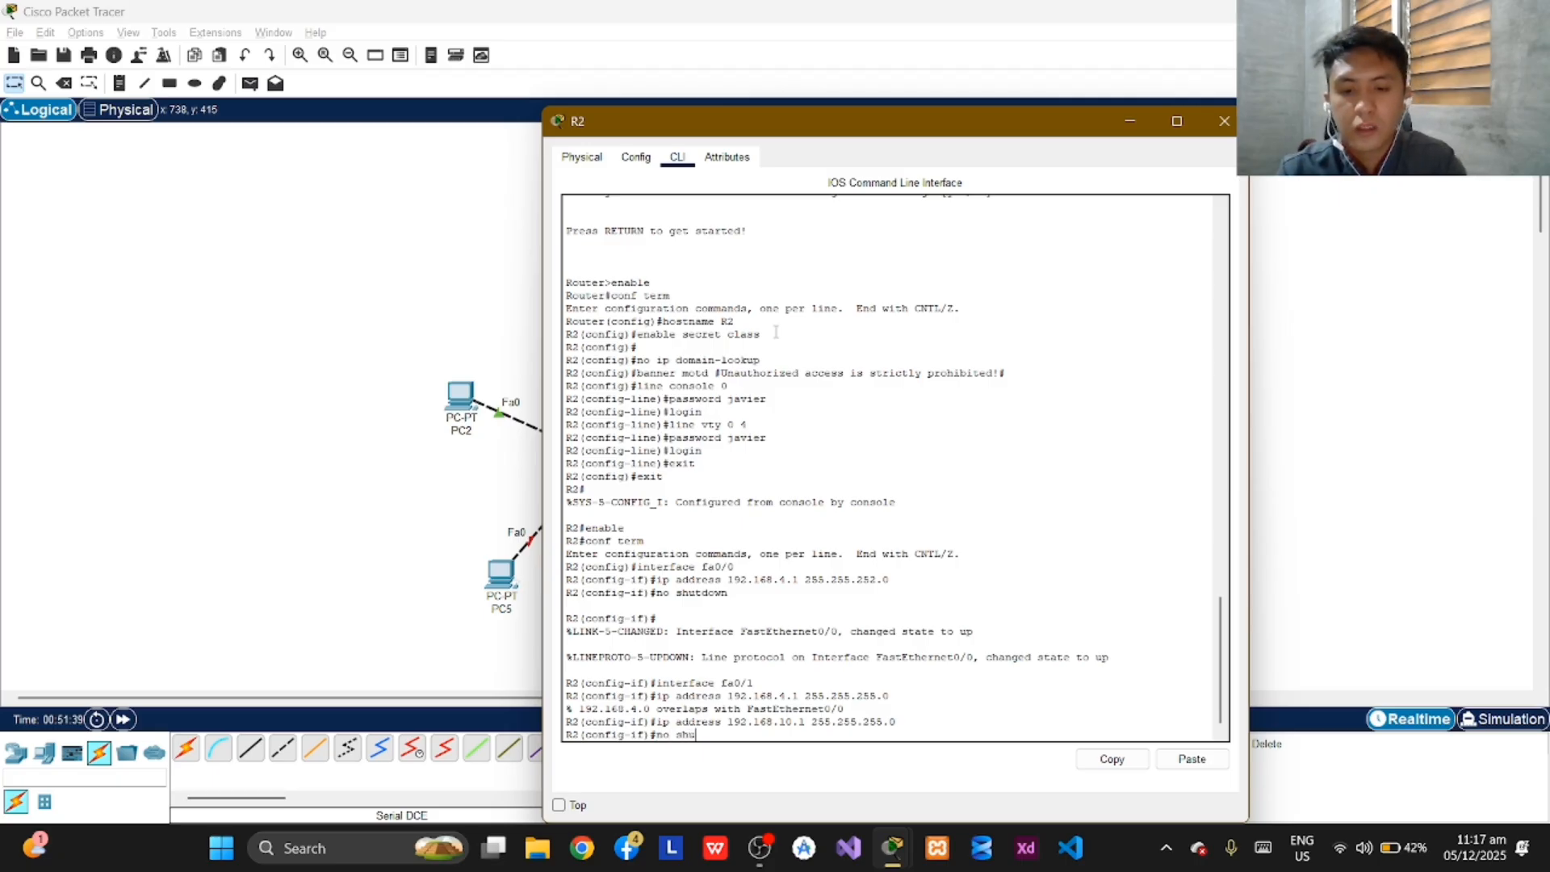
type("tdow")
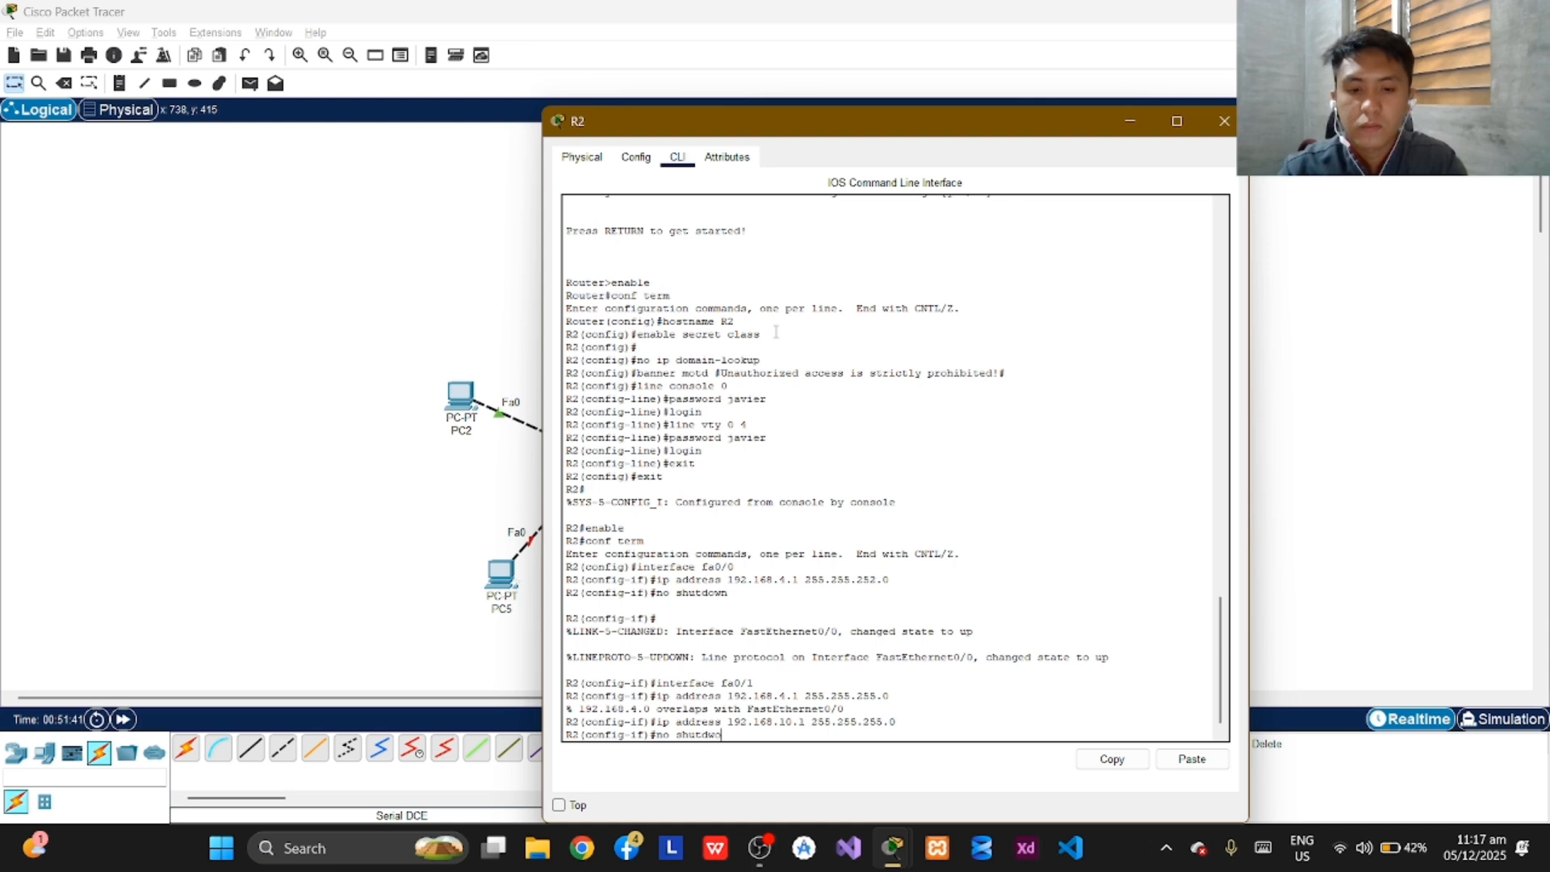
type("n")
key("Return")
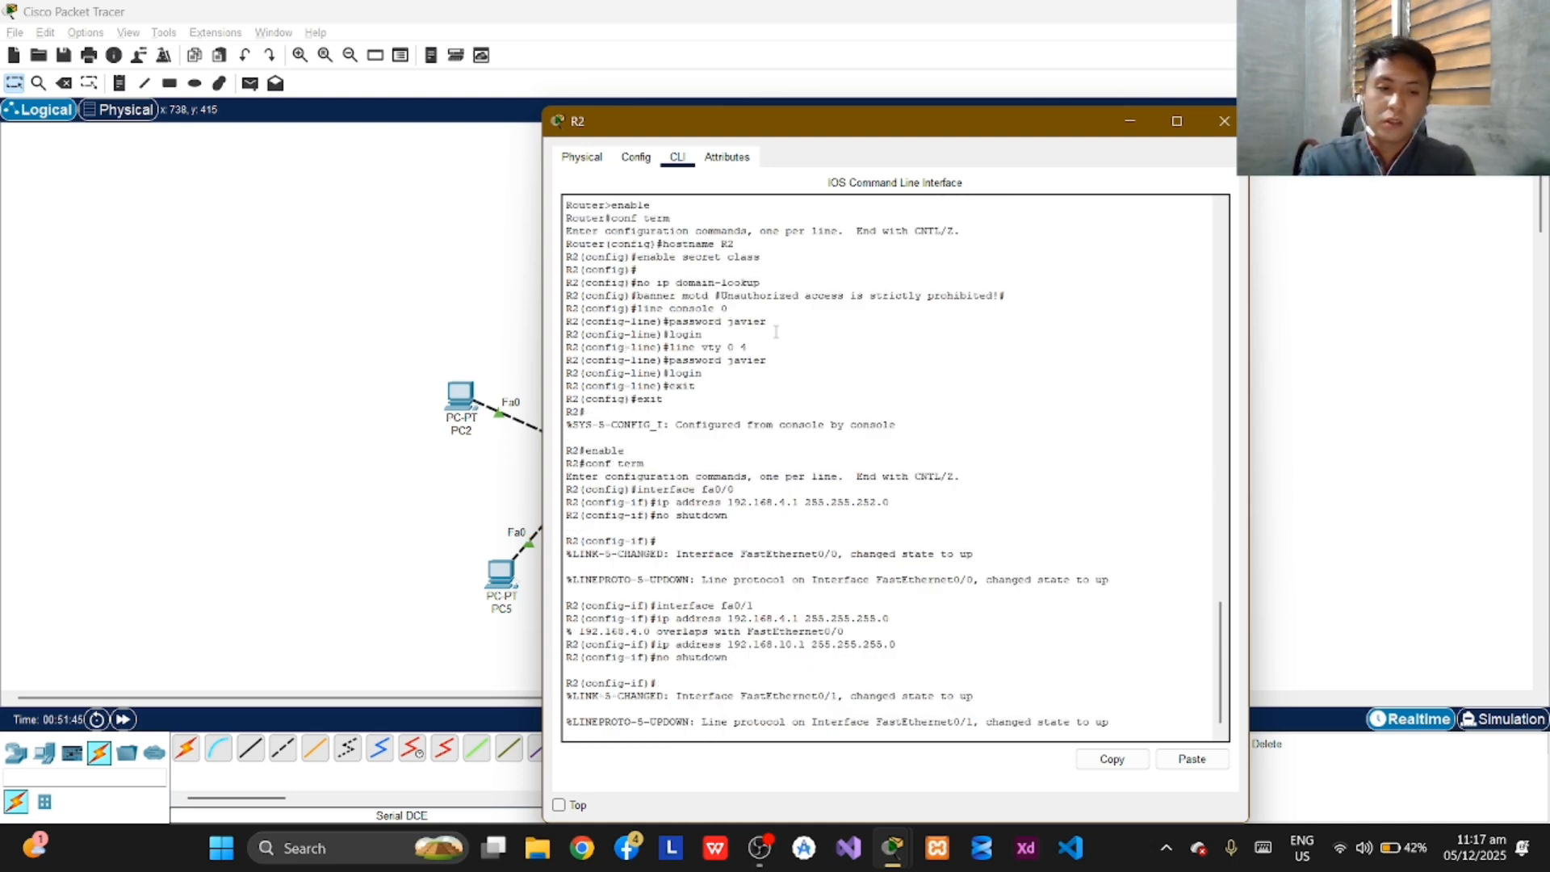
key("Return")
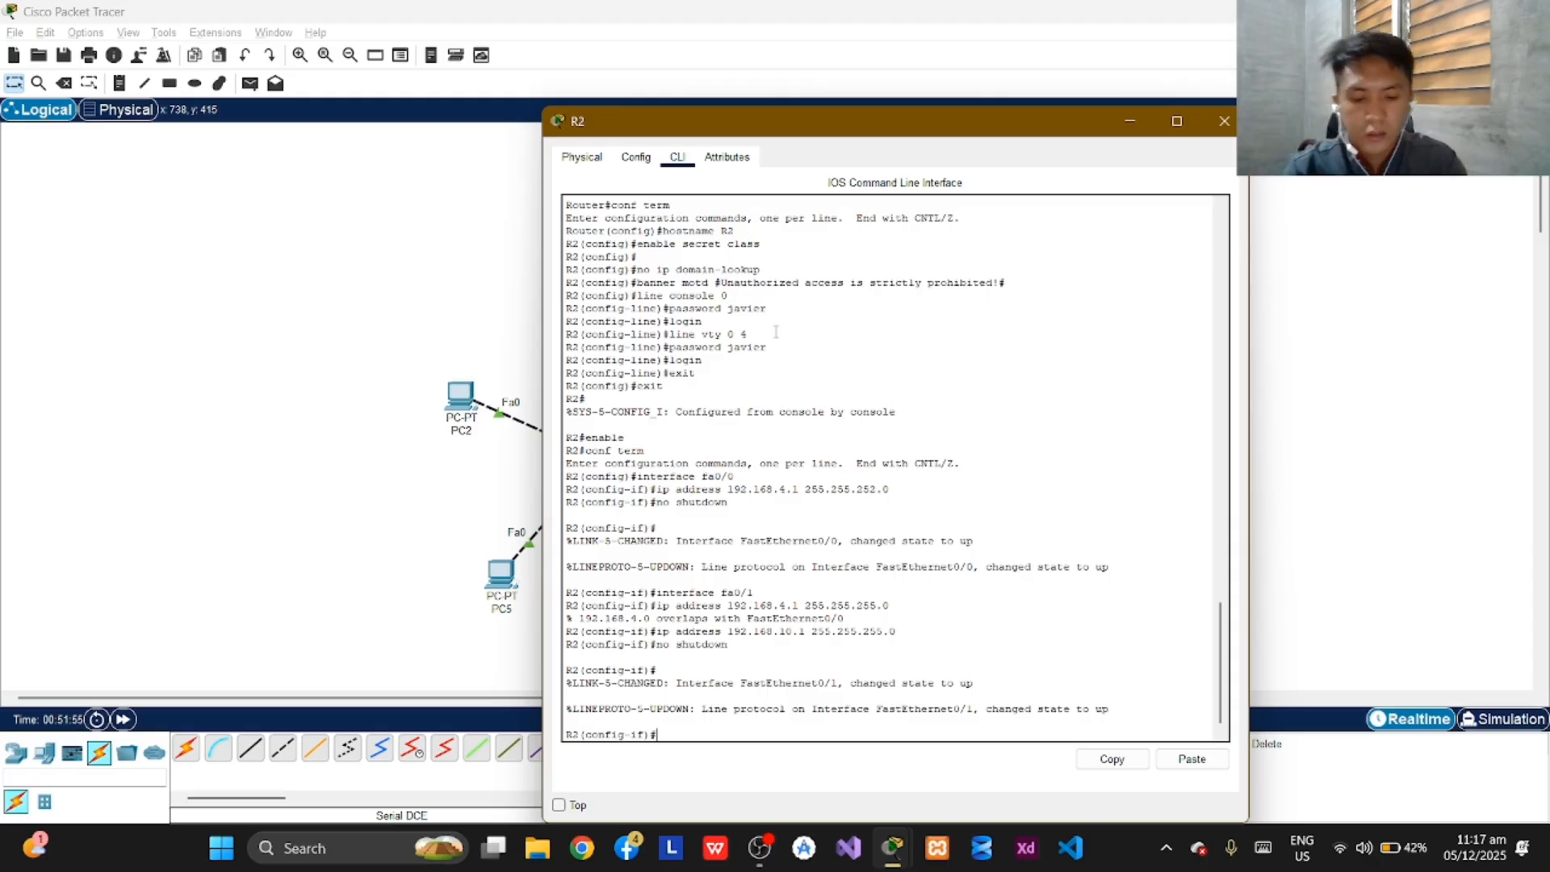
Open configuration of serial interface se0/0/0 on R2.
type("interface")
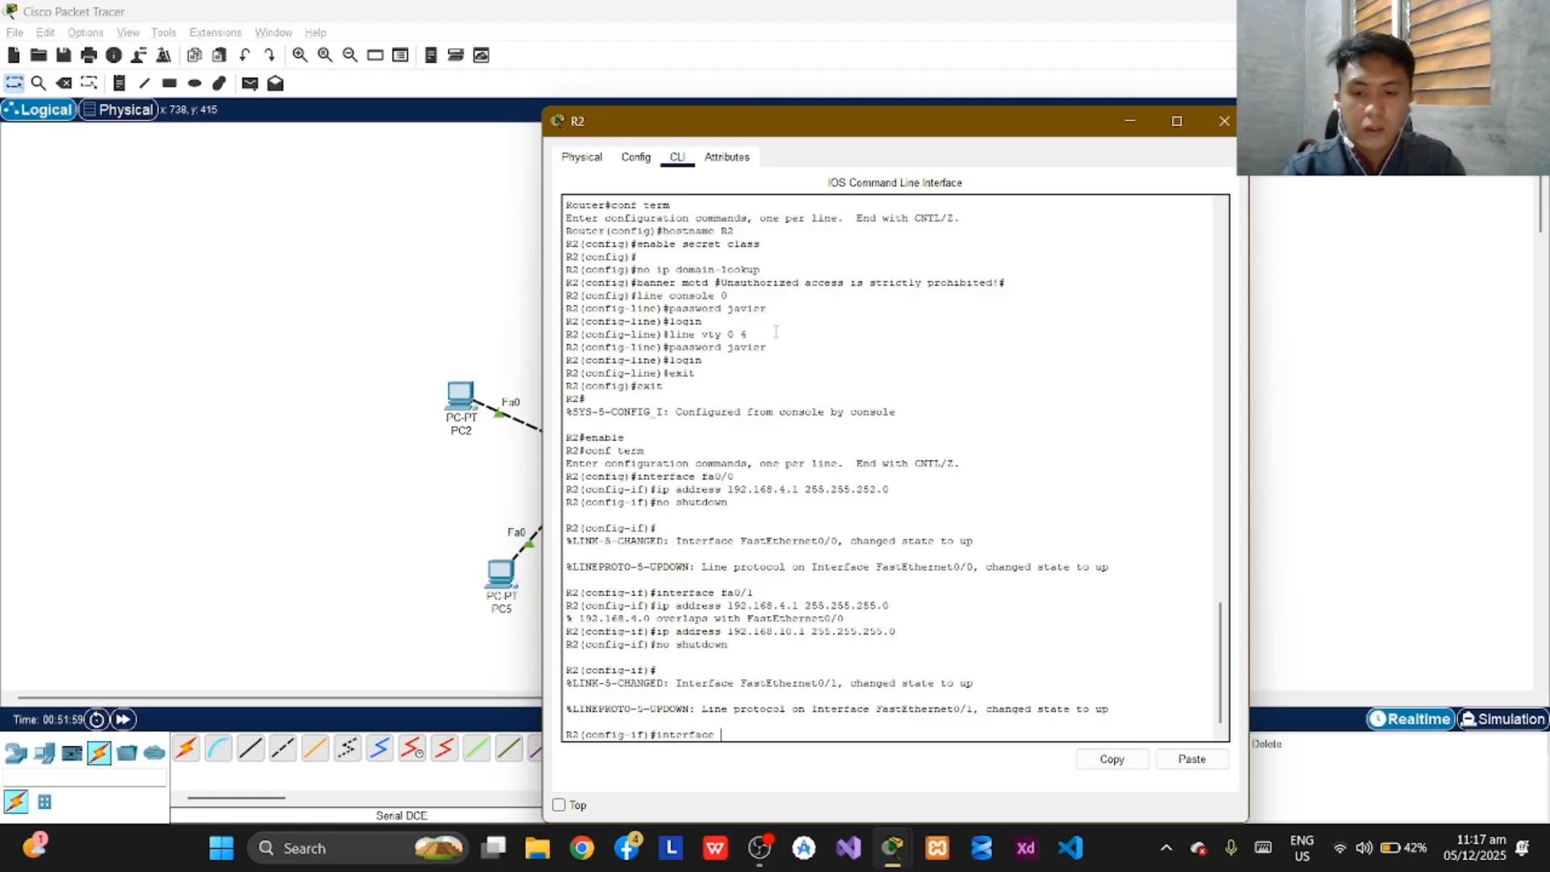
type(" a")
type("e")
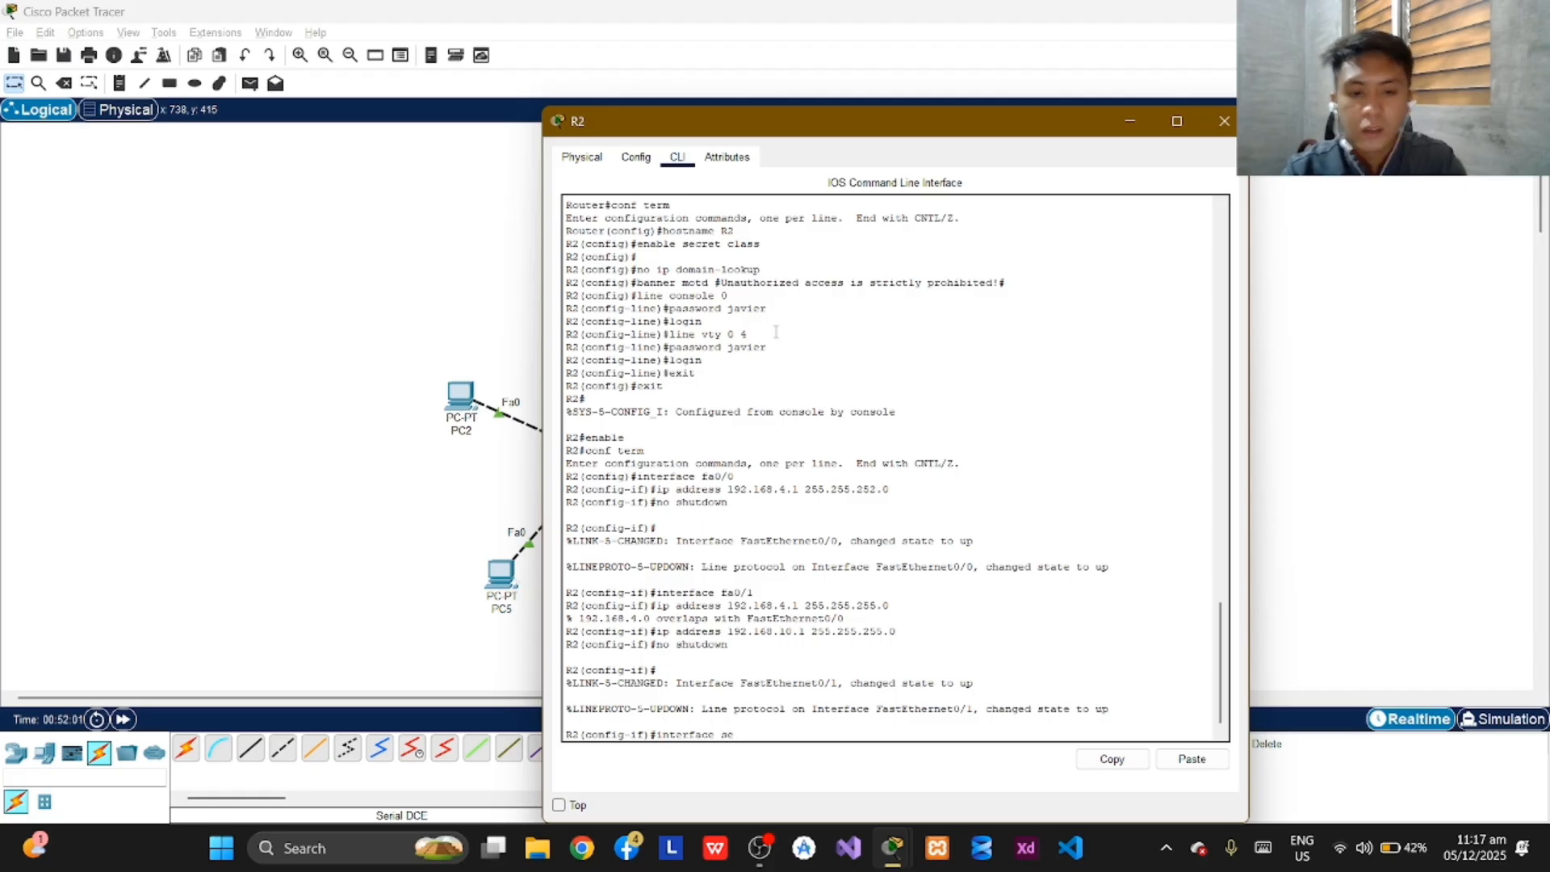
type("0/")
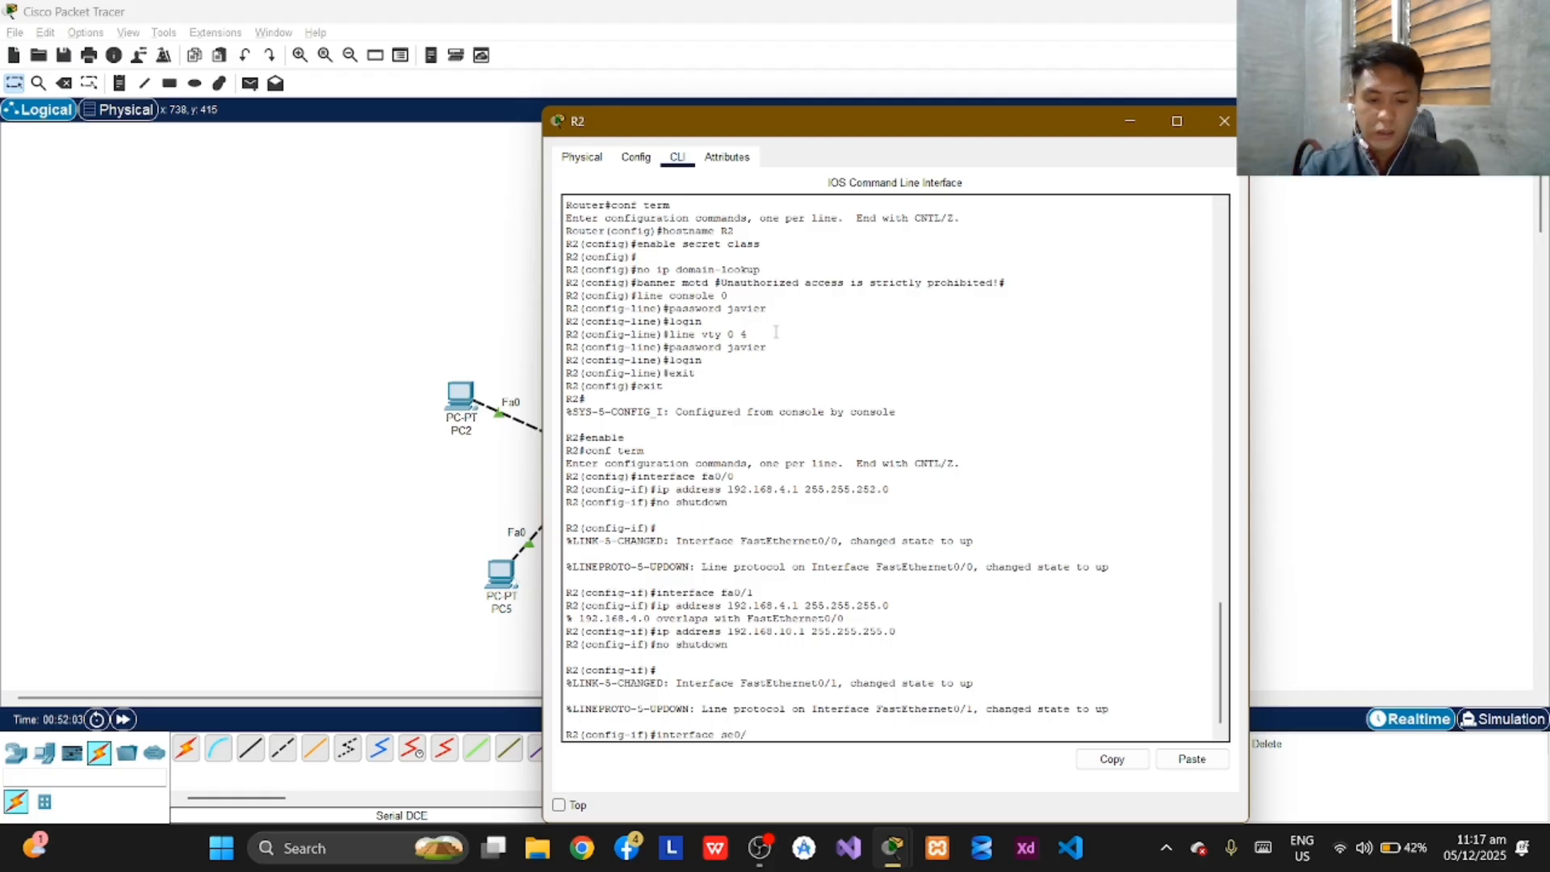
type("0/0")
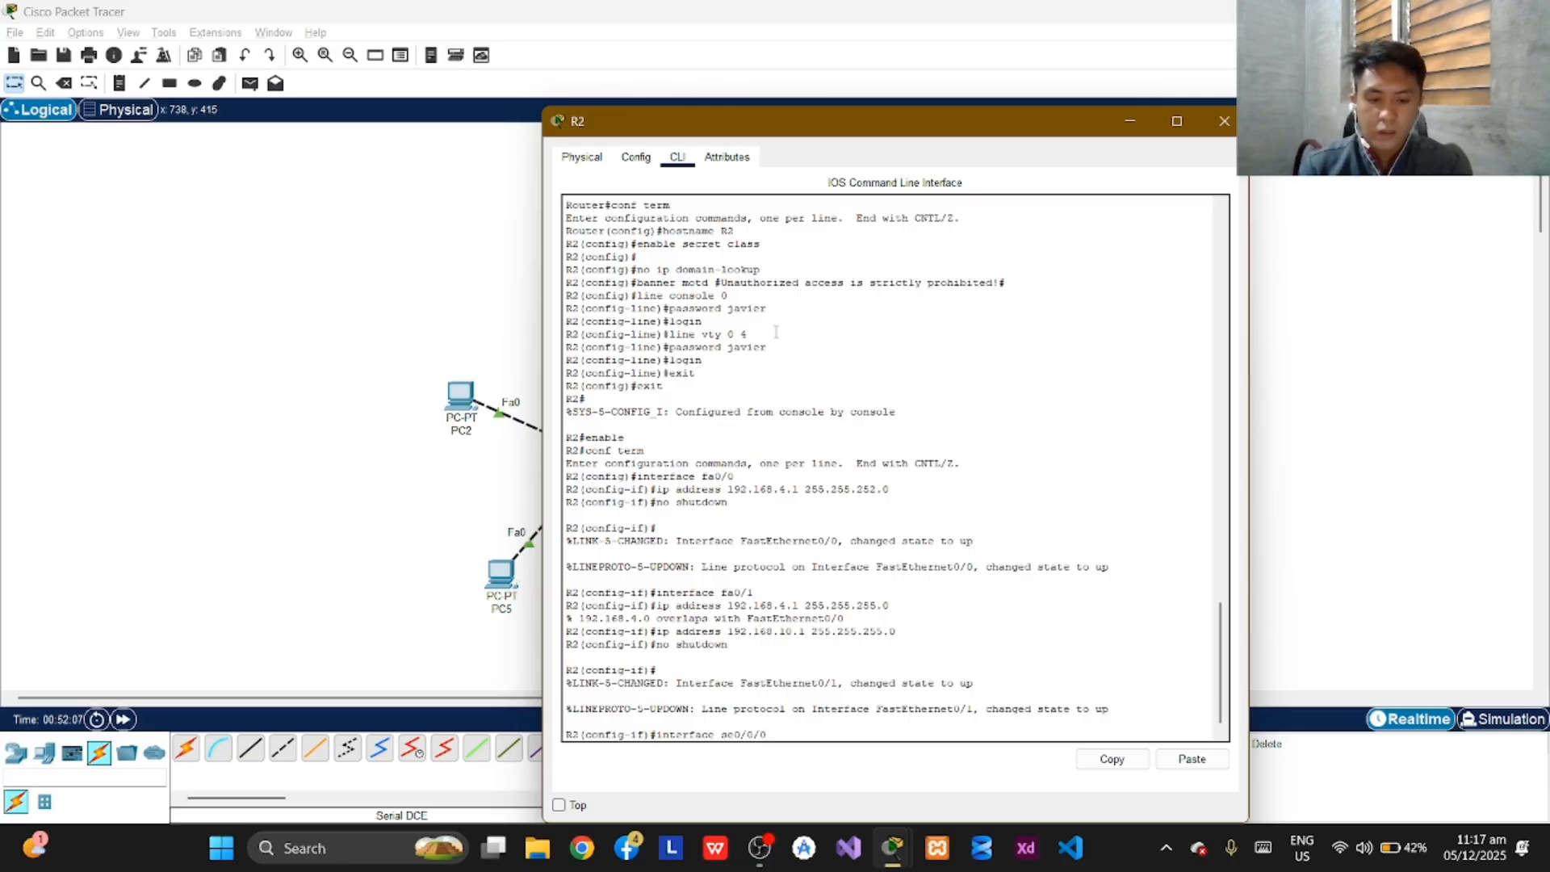
key("Return")
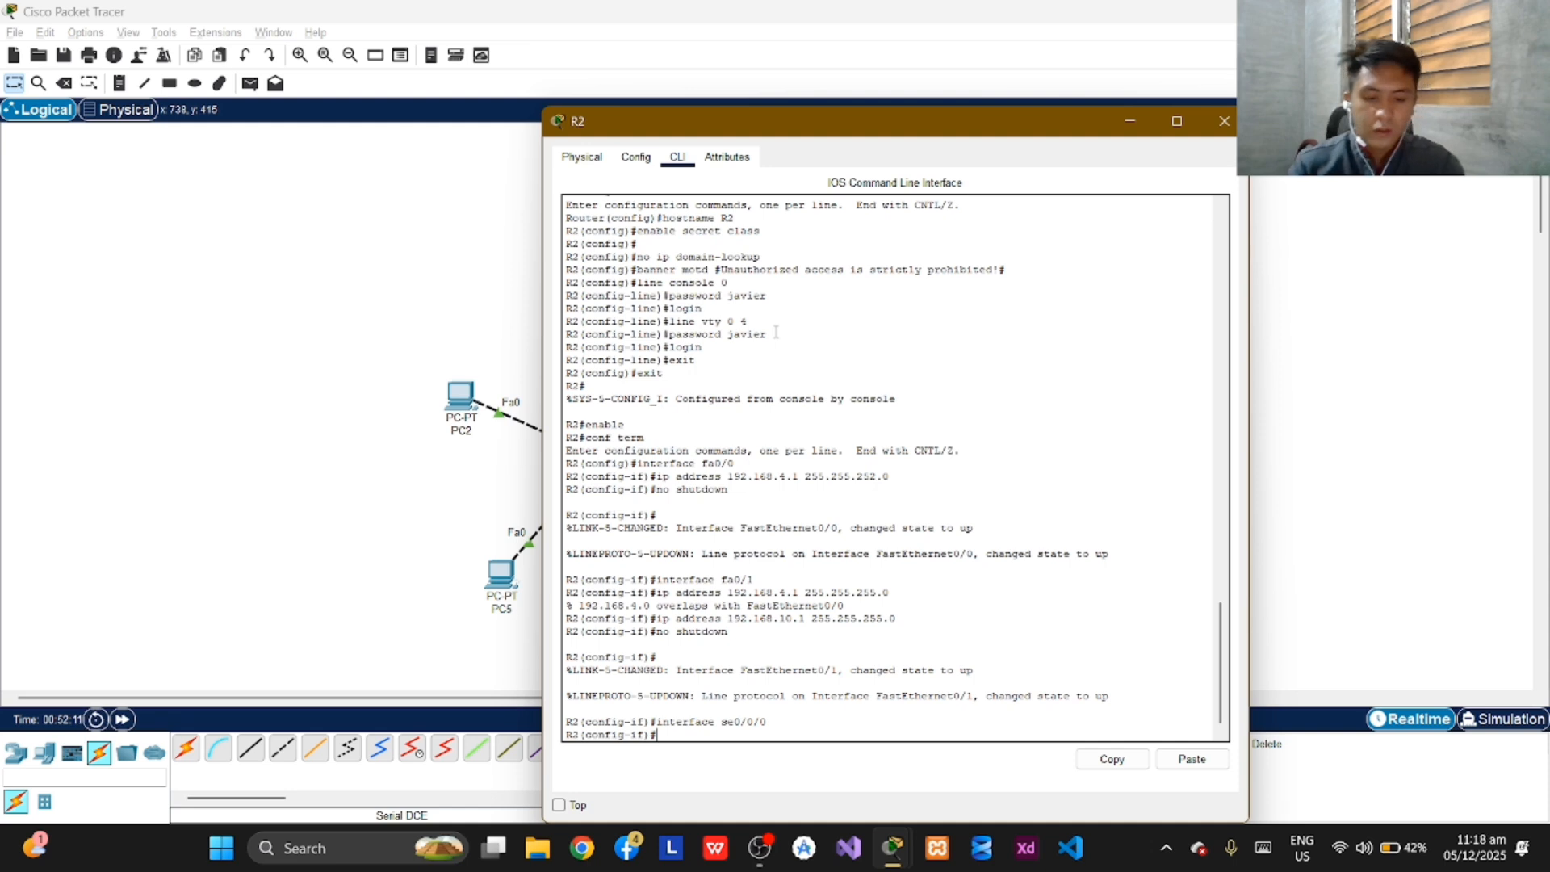
Assign IP address 192.168.11.193 with subnet mask 255.255.255.252 to R2's se0/0/0 interface.
type("ip a")
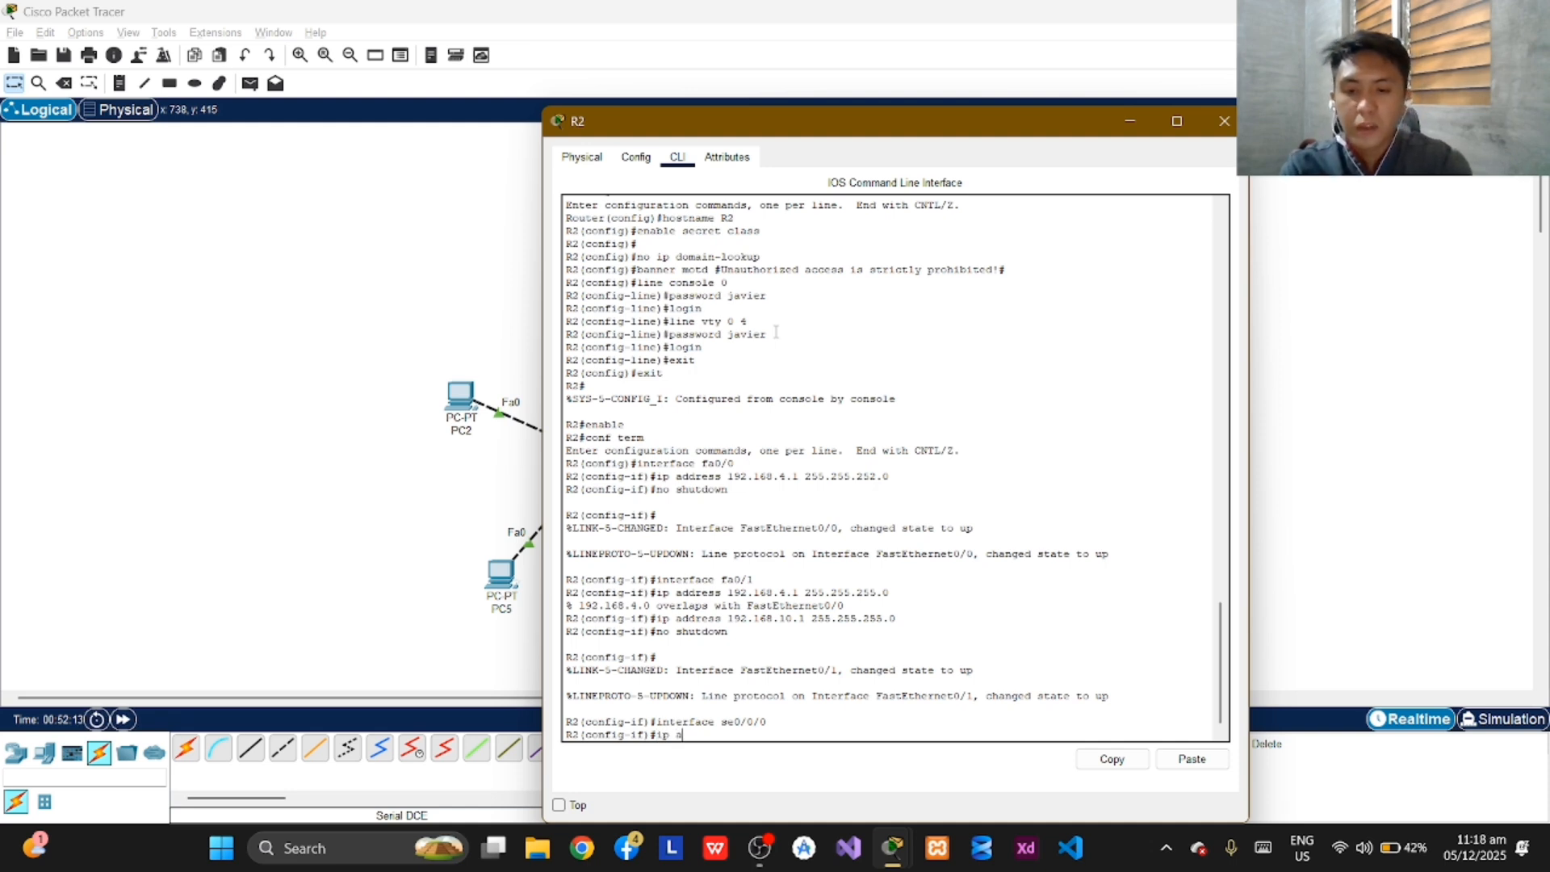
type("ddr")
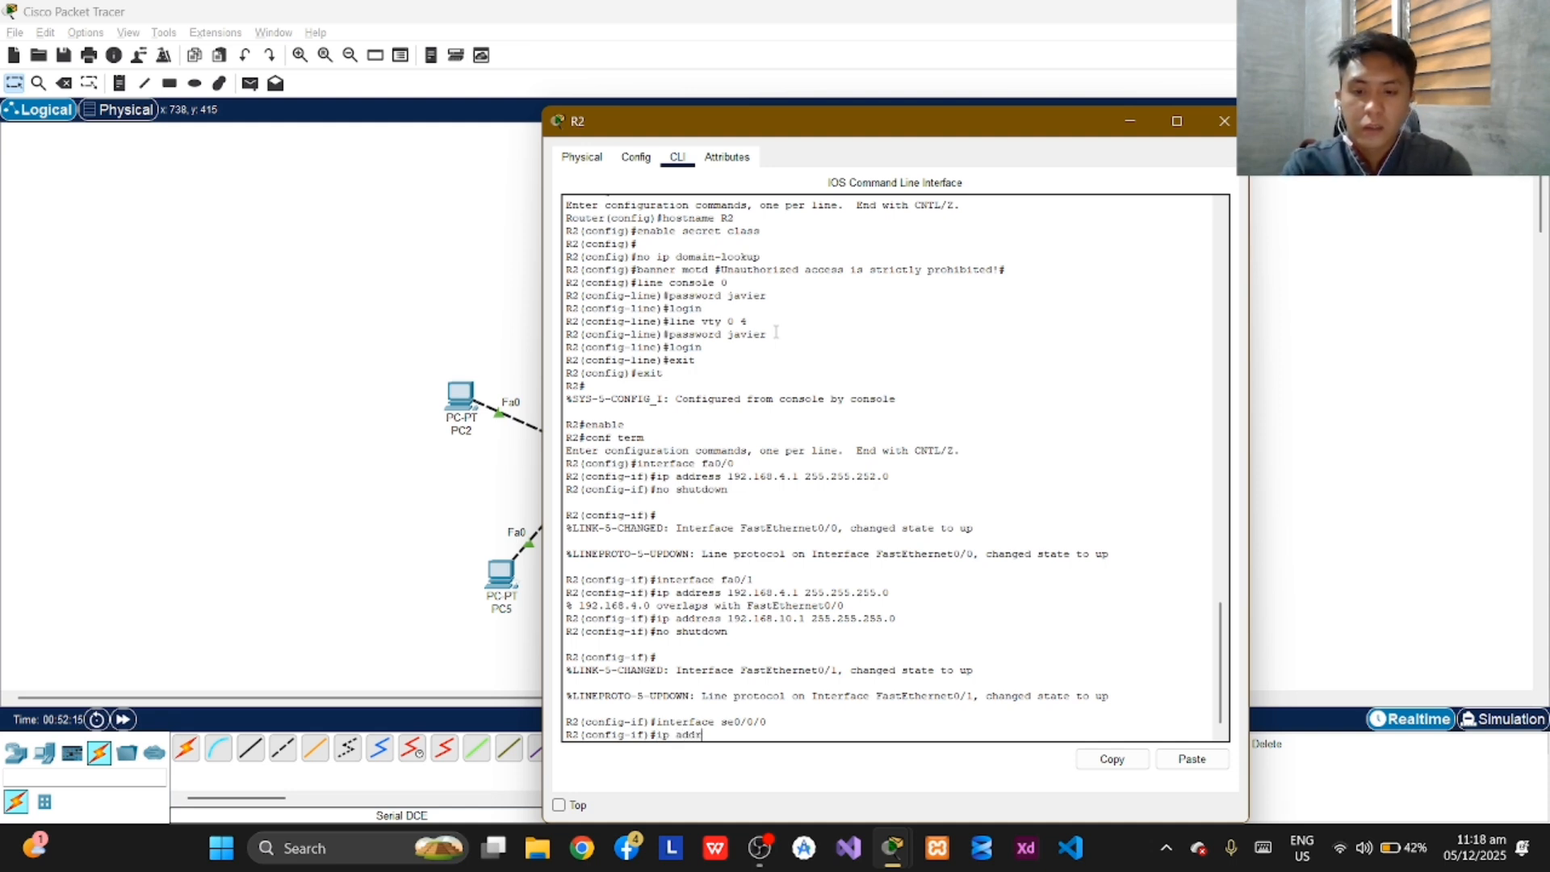
type("ess ")
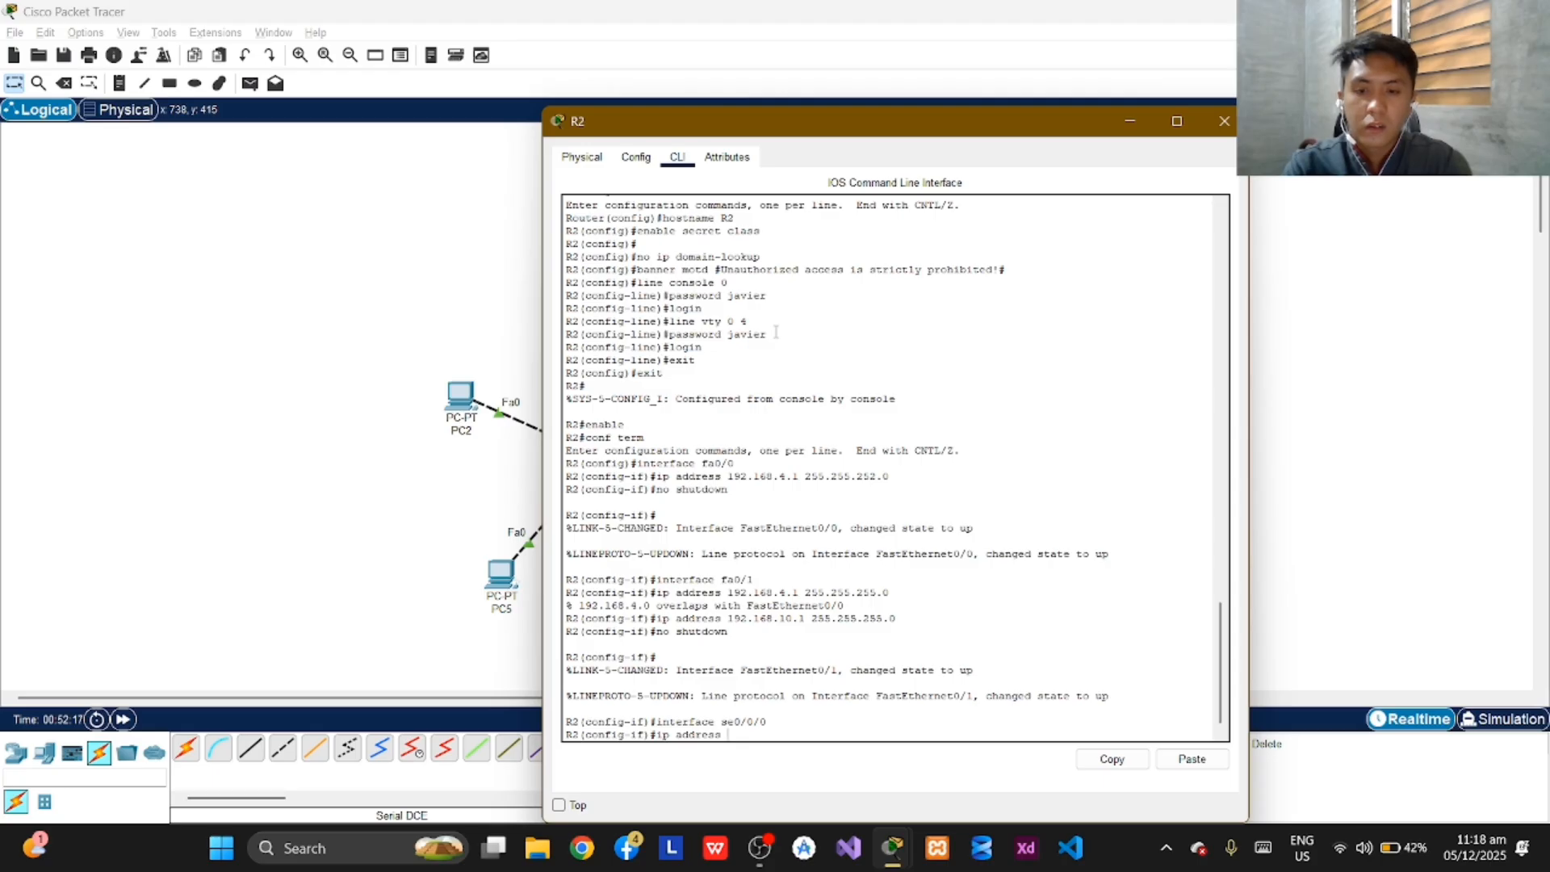
type("192.")
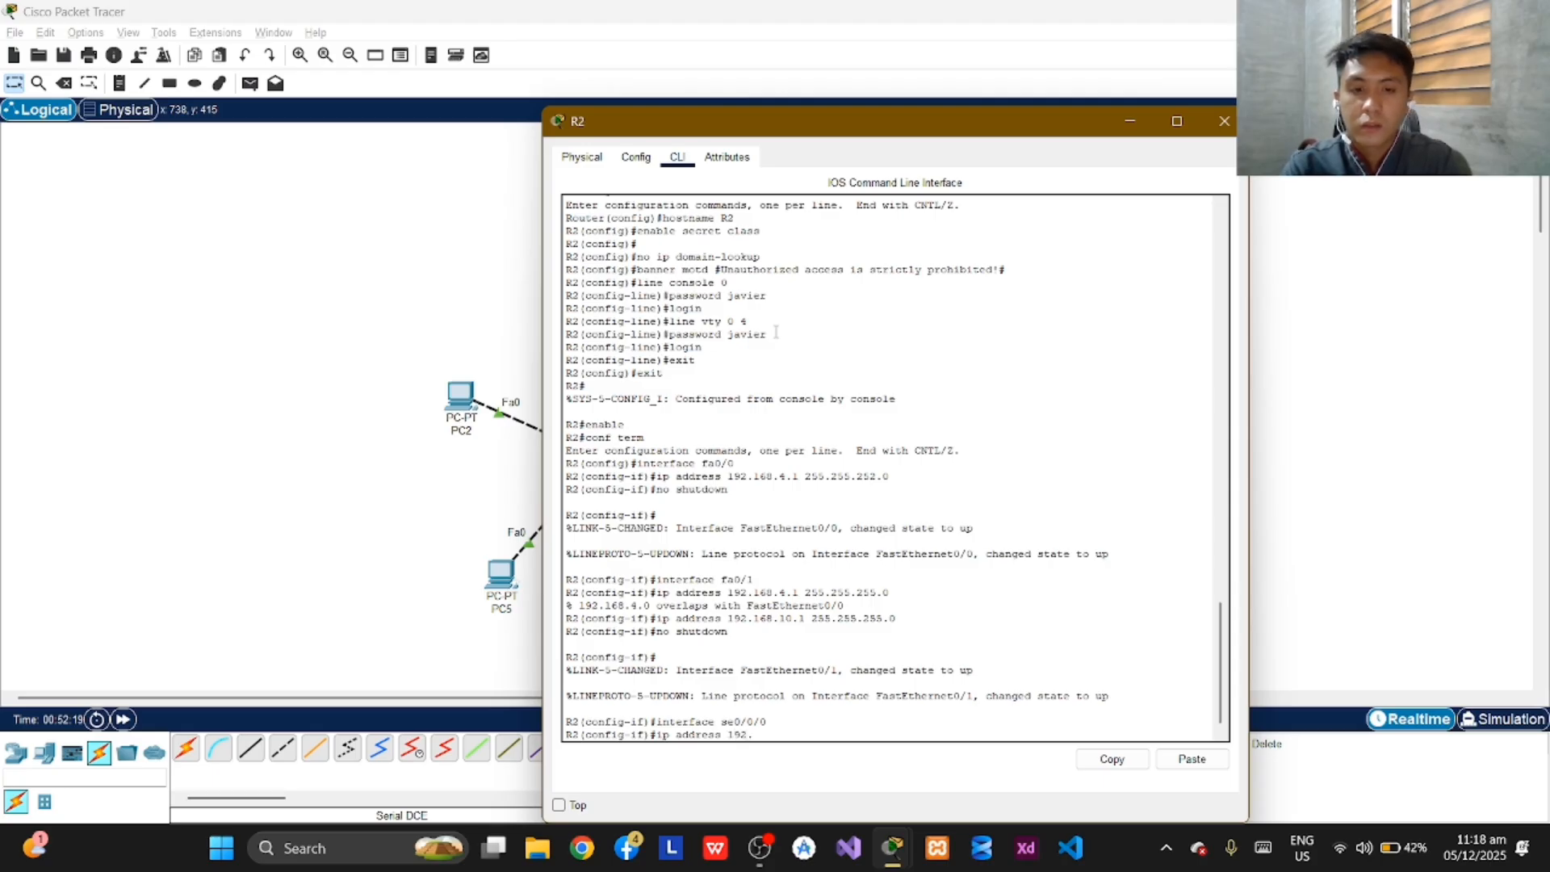
type("168")
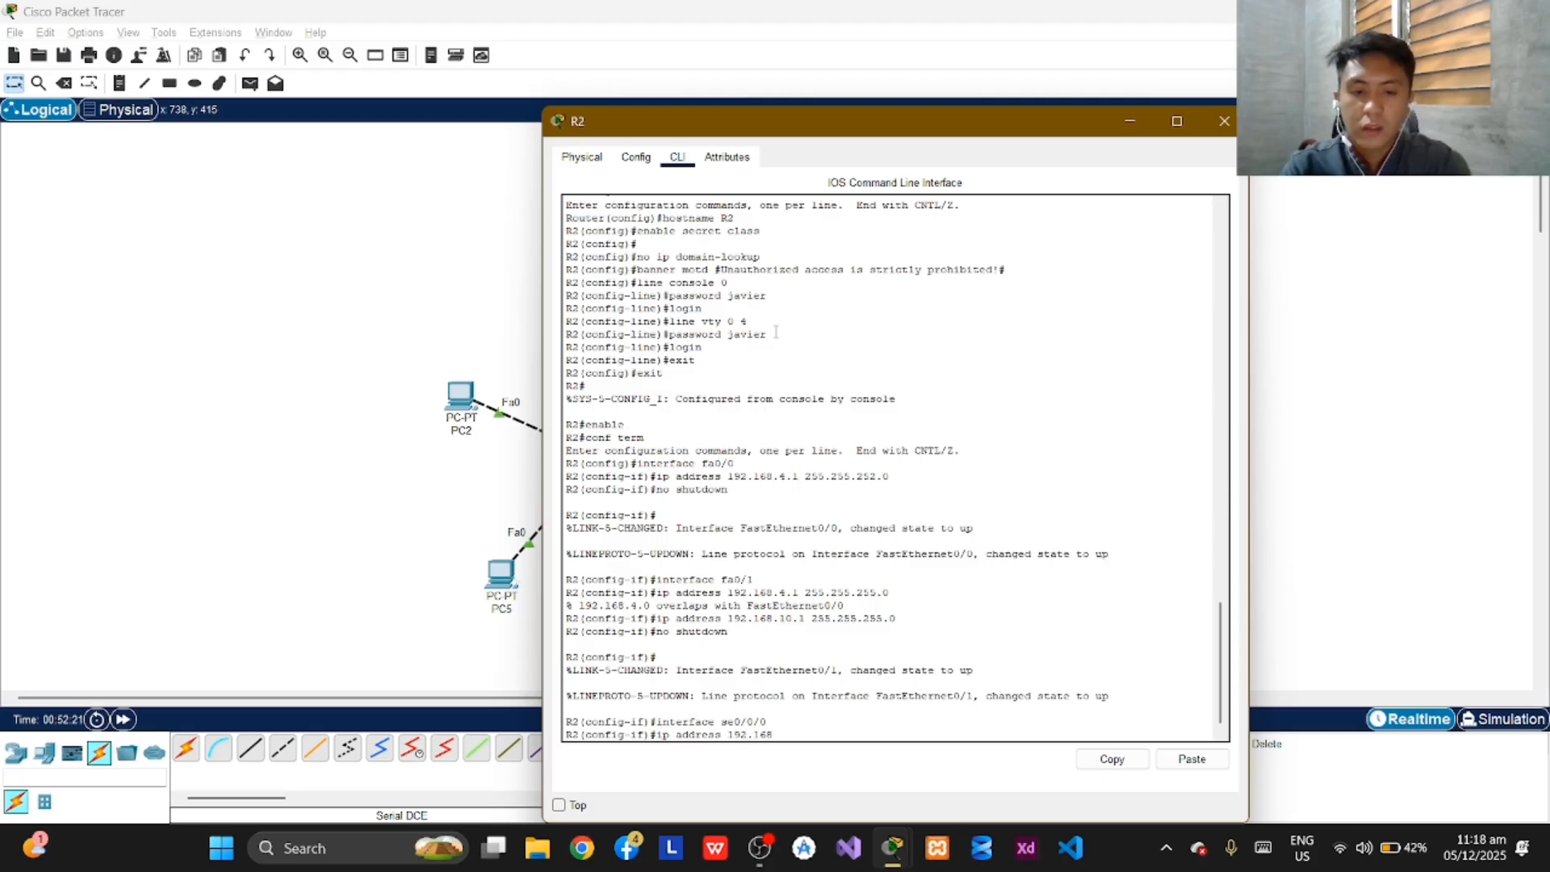
type(".")
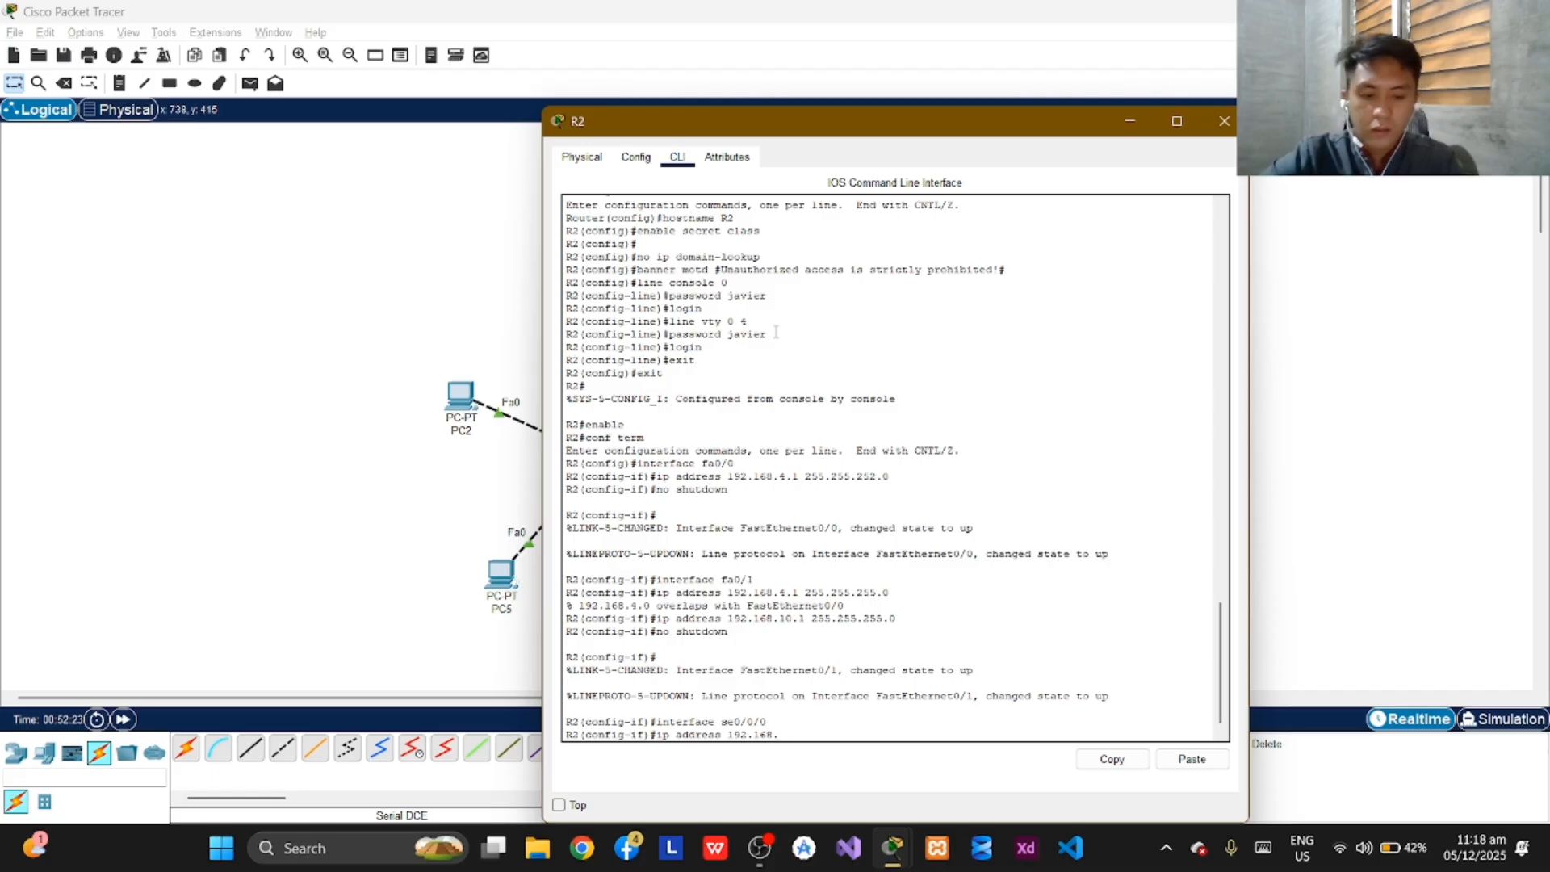
type("11.")
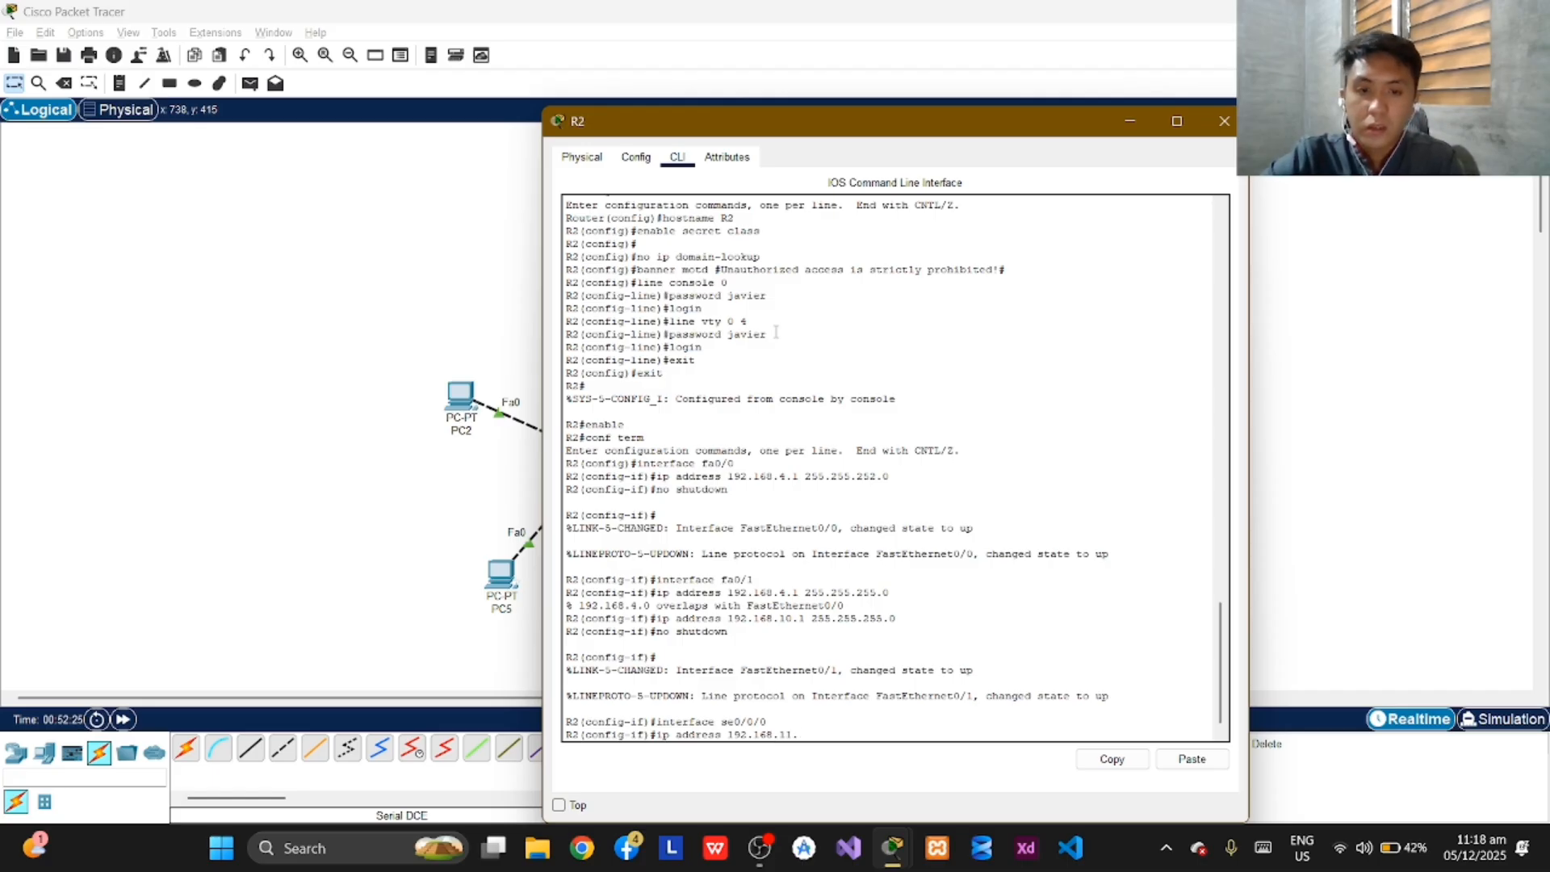
type("193")
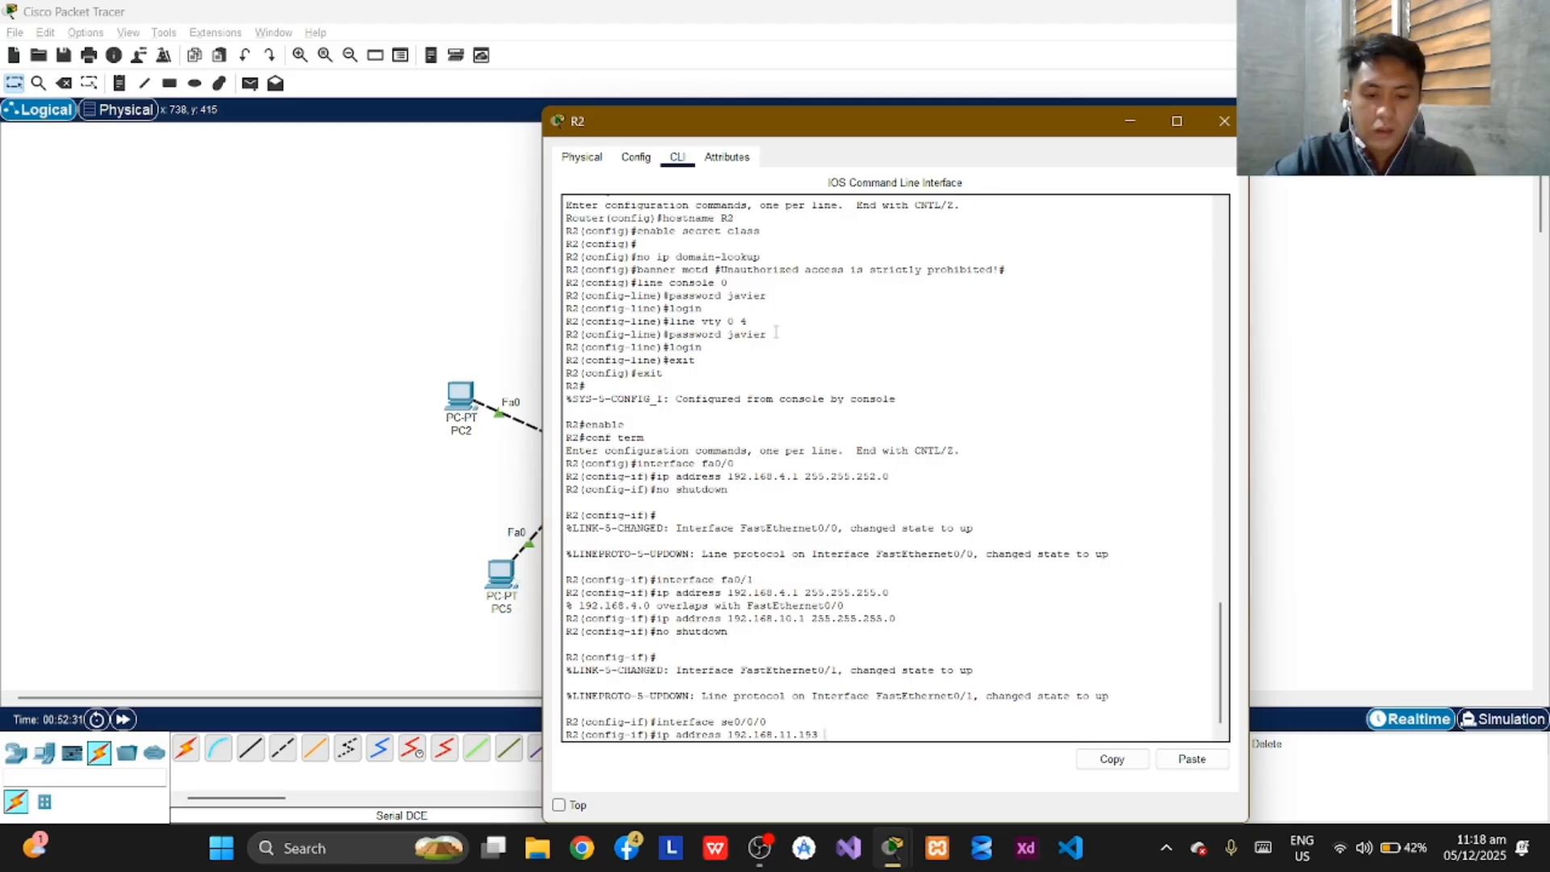
type("25")
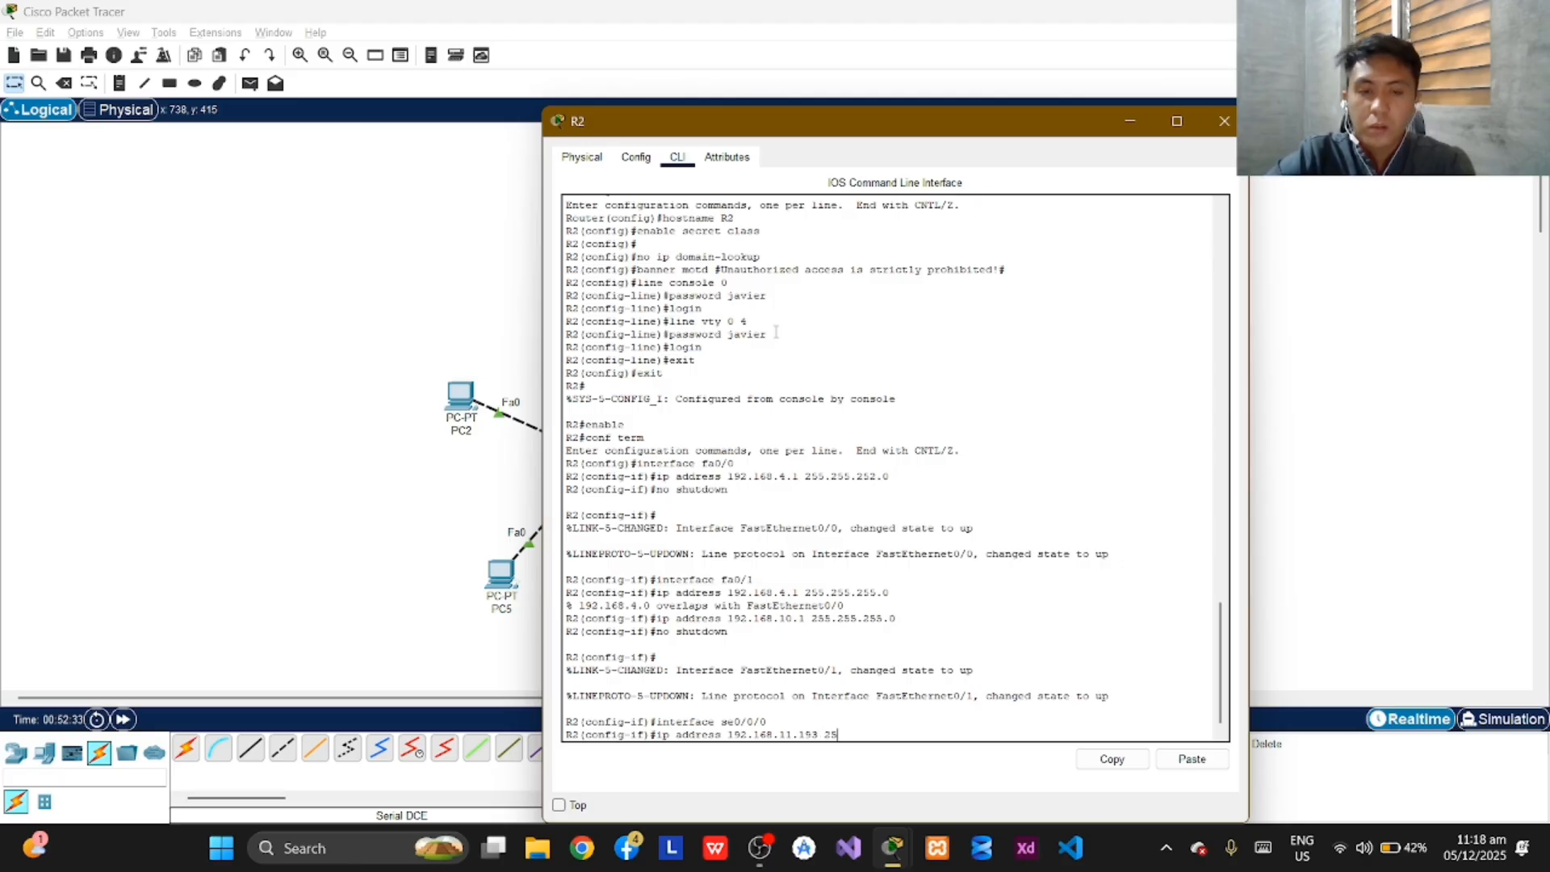
type("5.255")
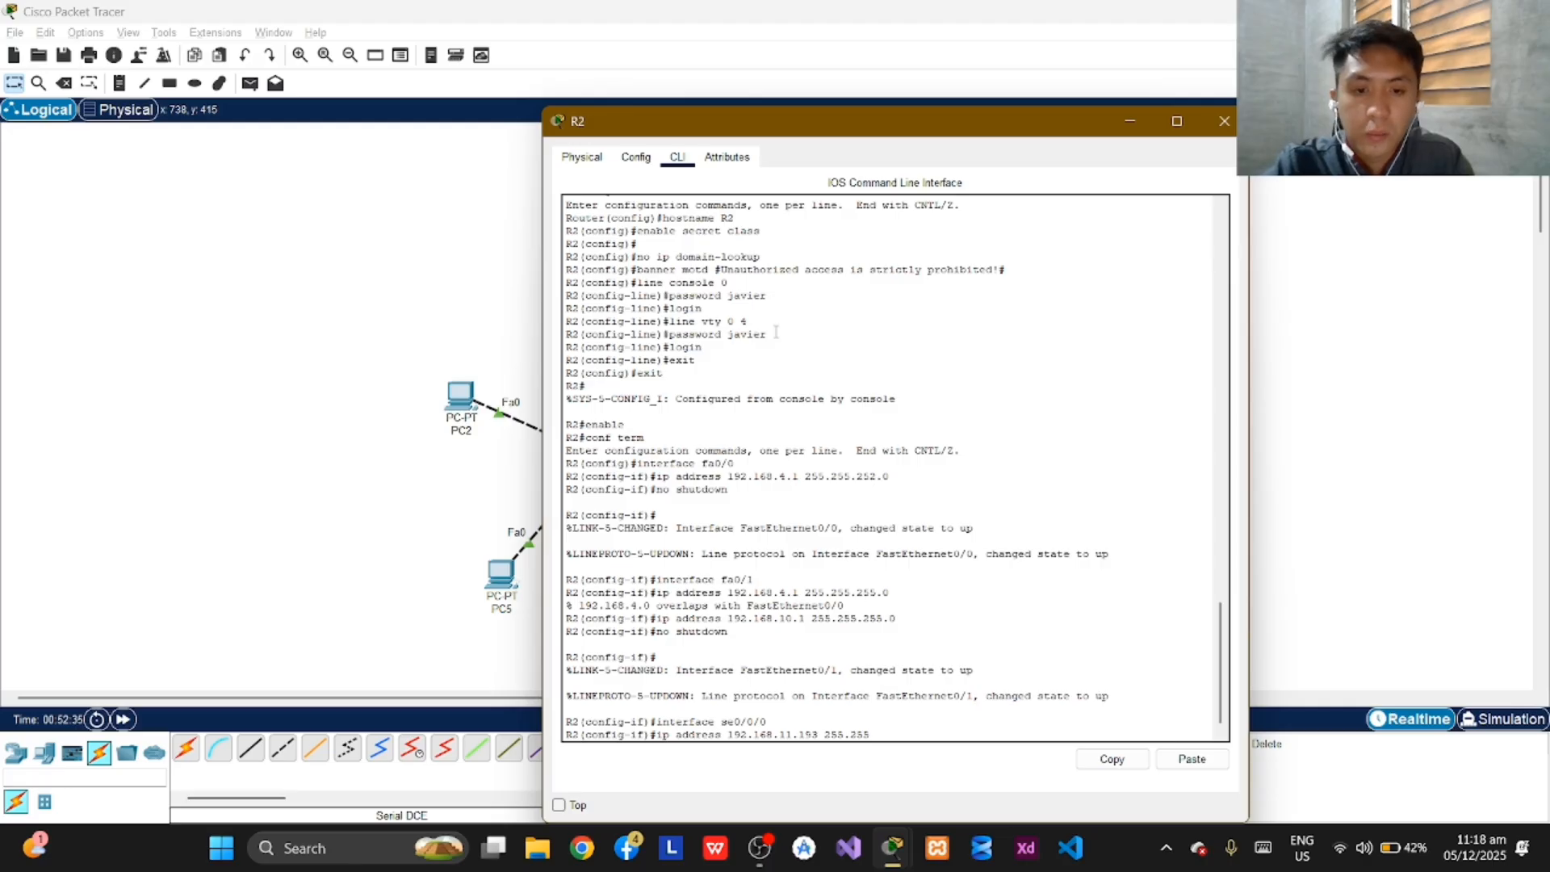
type("2")
type("..2")
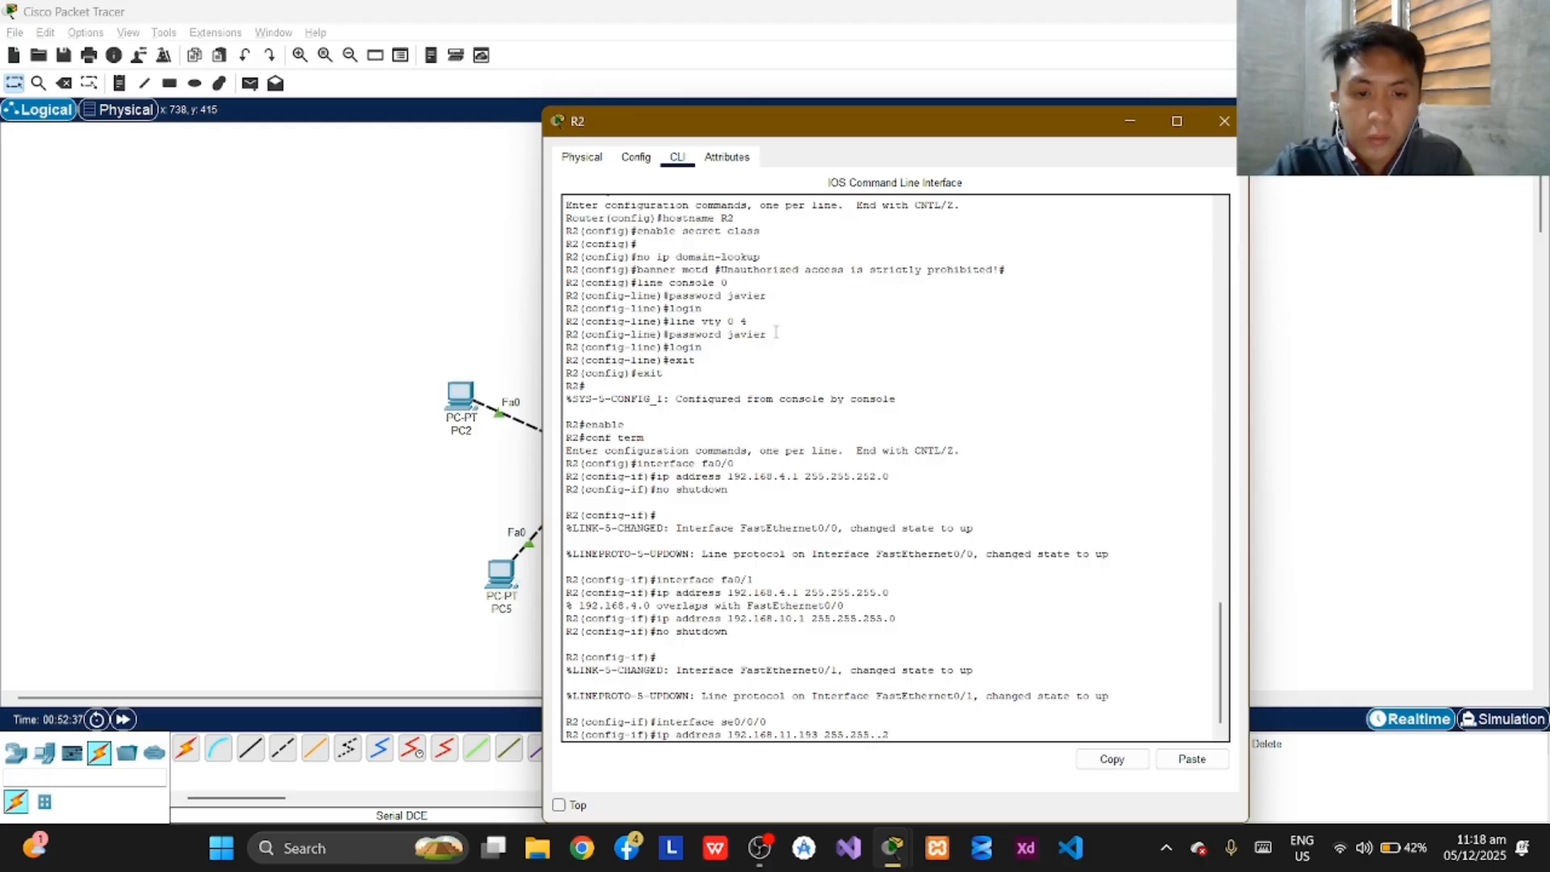
key("BackSpace")
type("255.255")
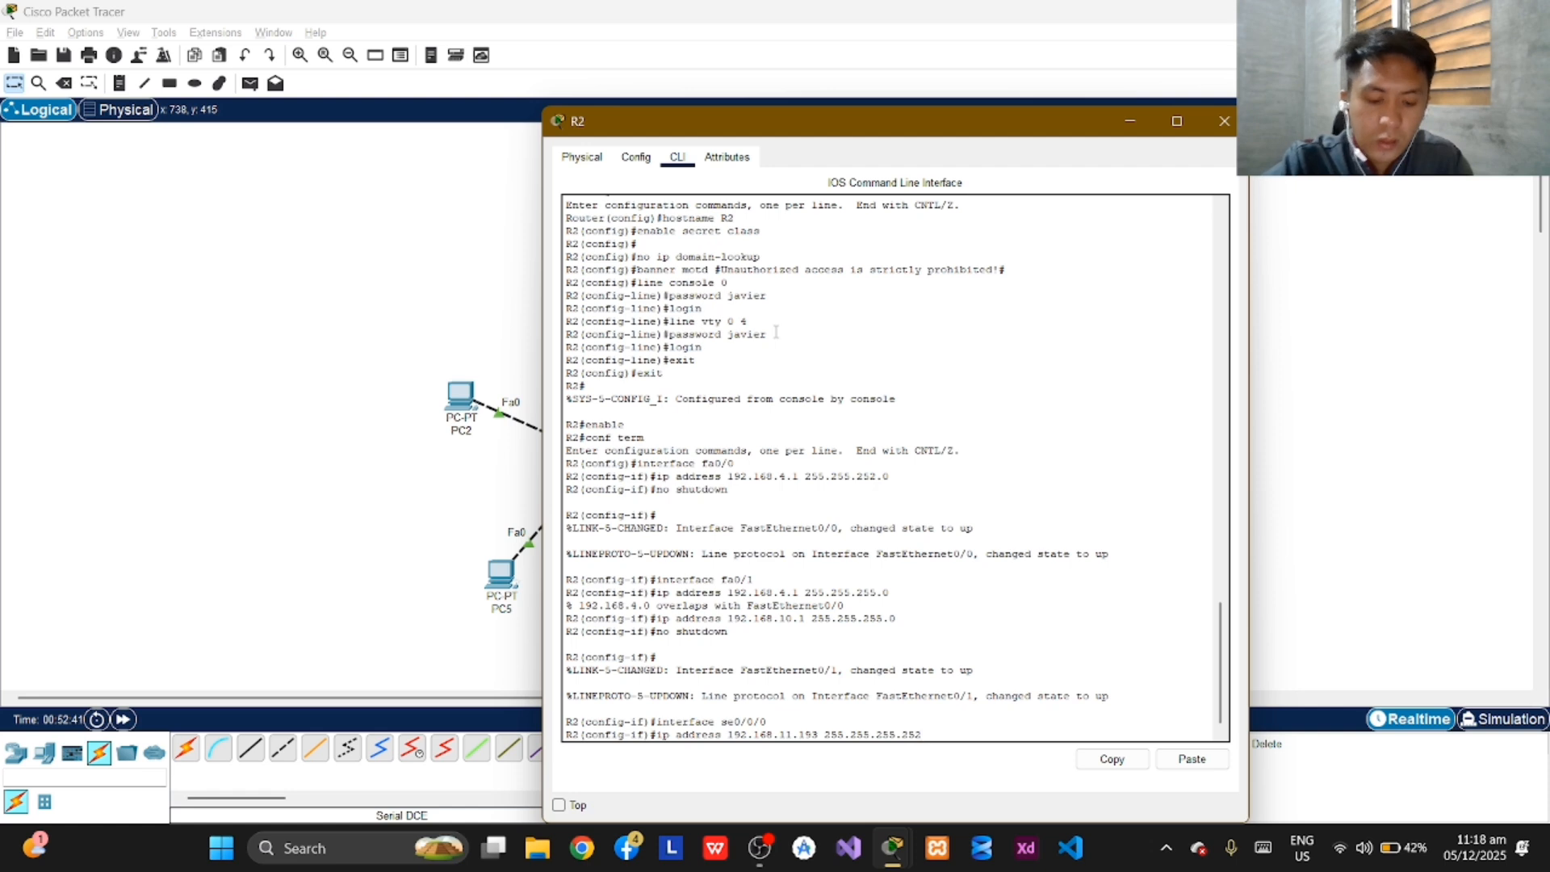
key("Return")
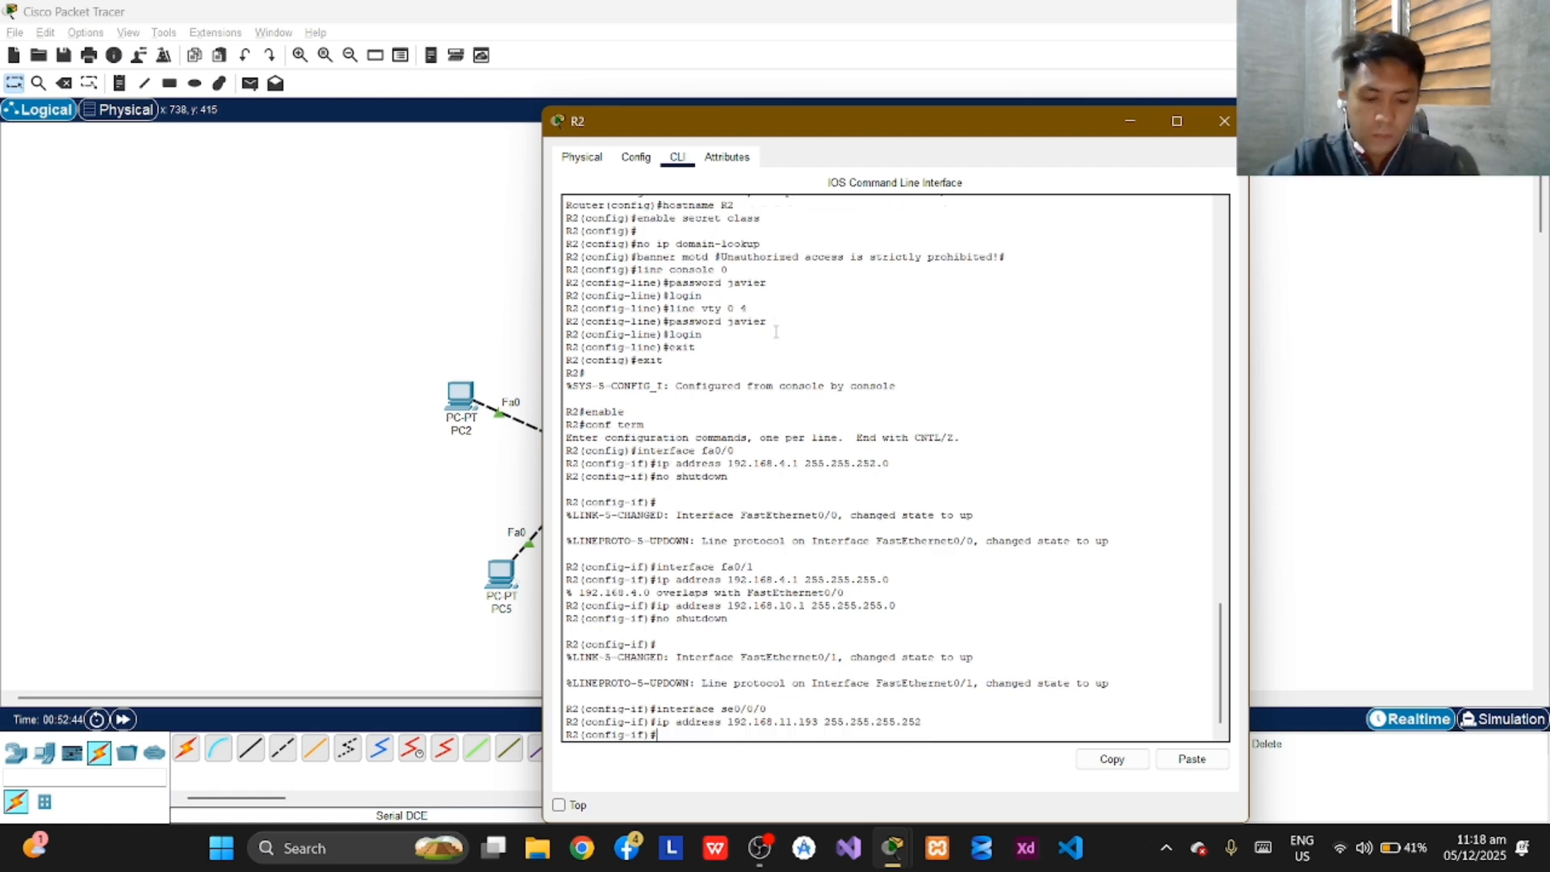
Enable R2's se0/0/0 interface with "no shutdown" and return to an empty prompt.
type("no")
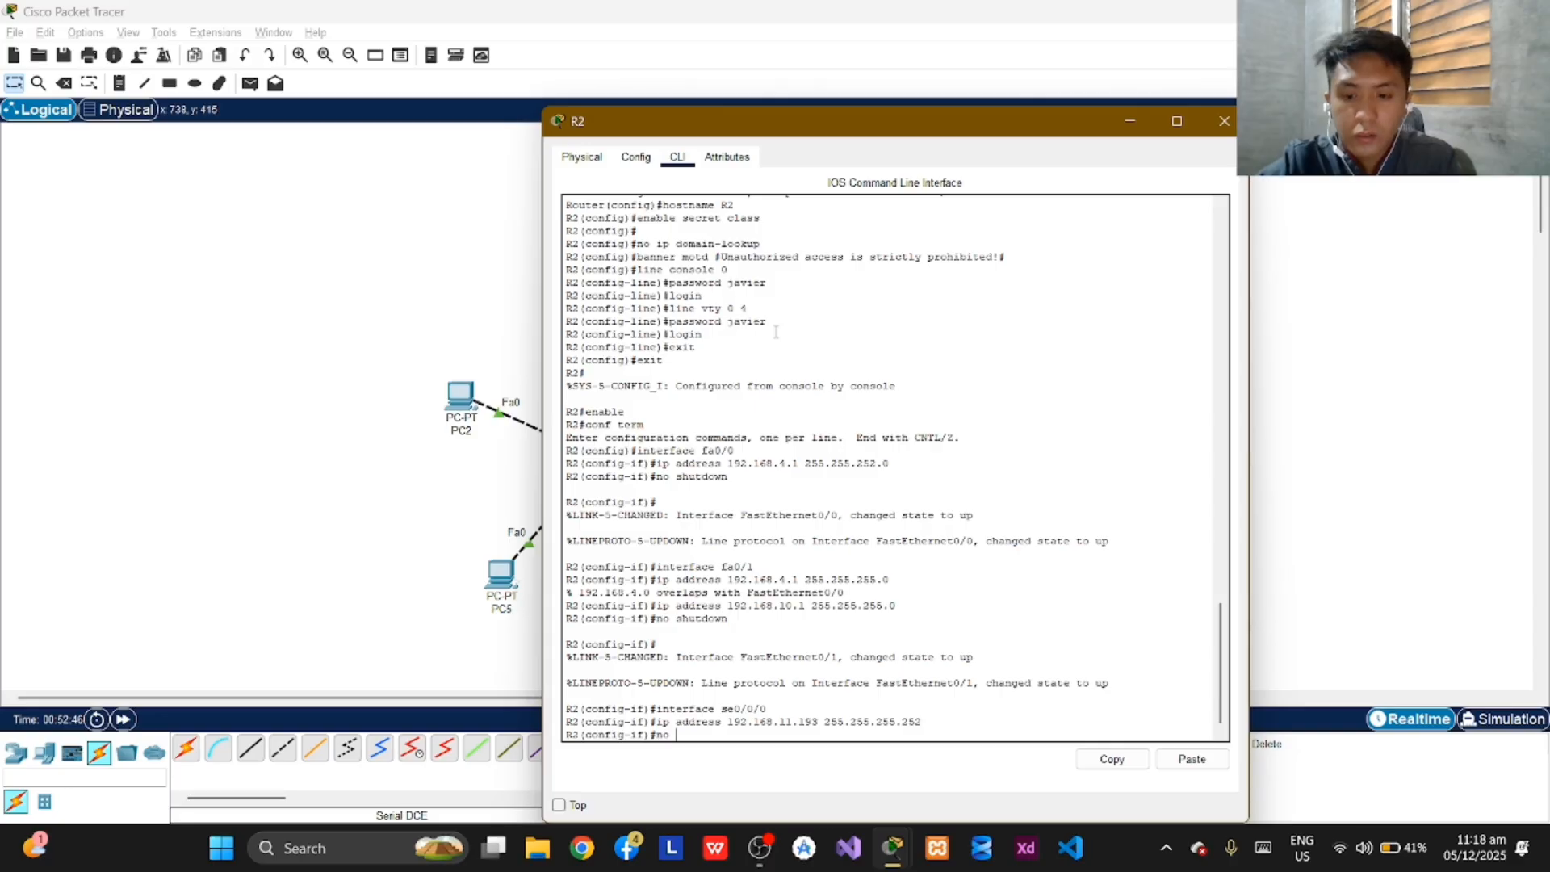
type(" shut")
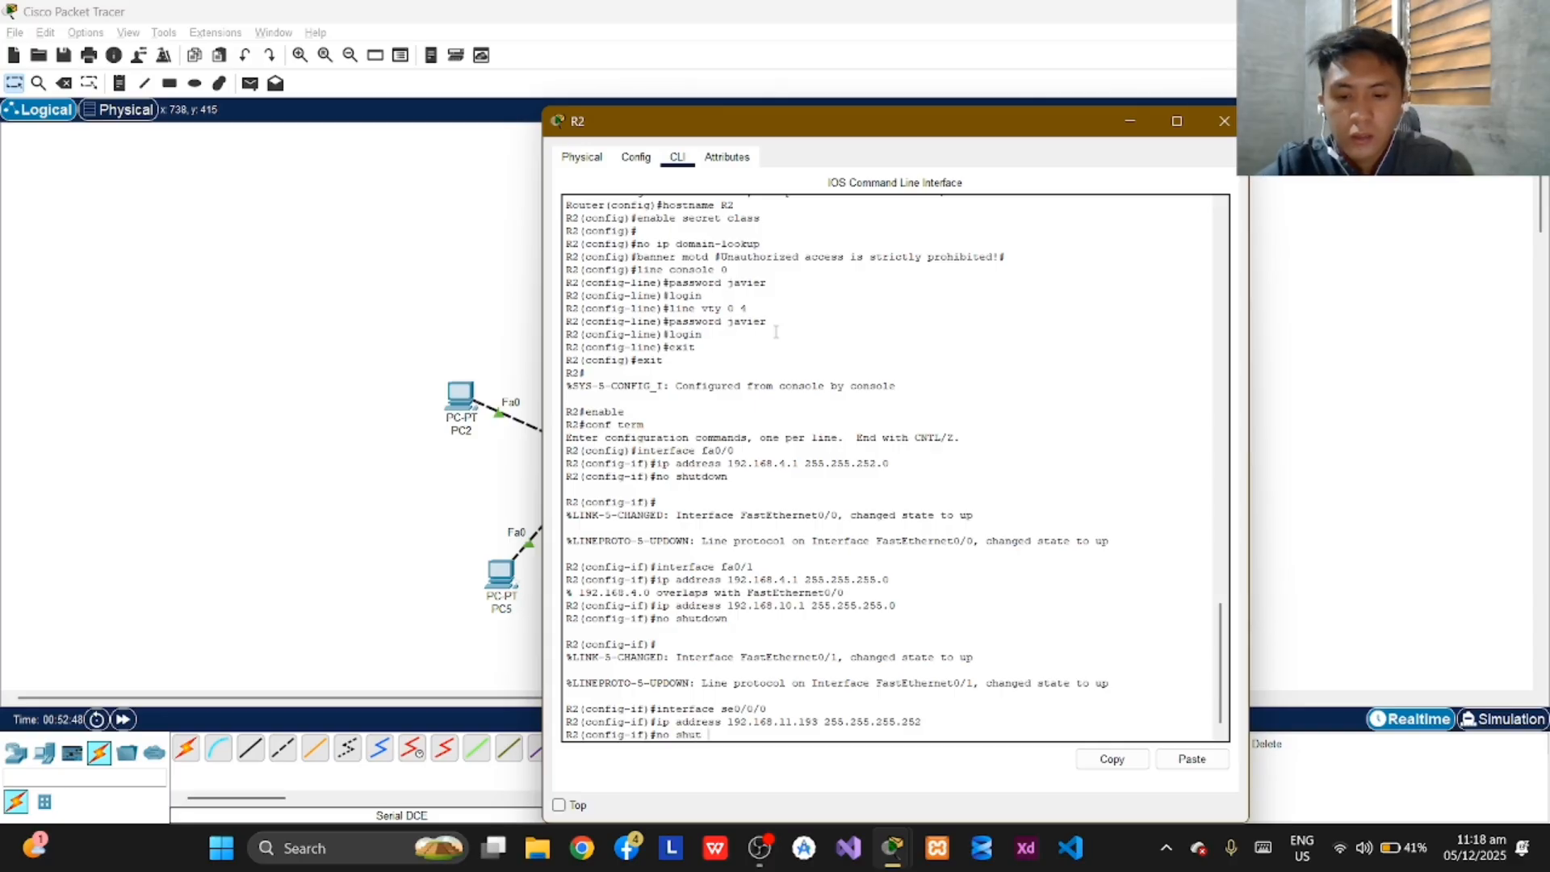
type("down")
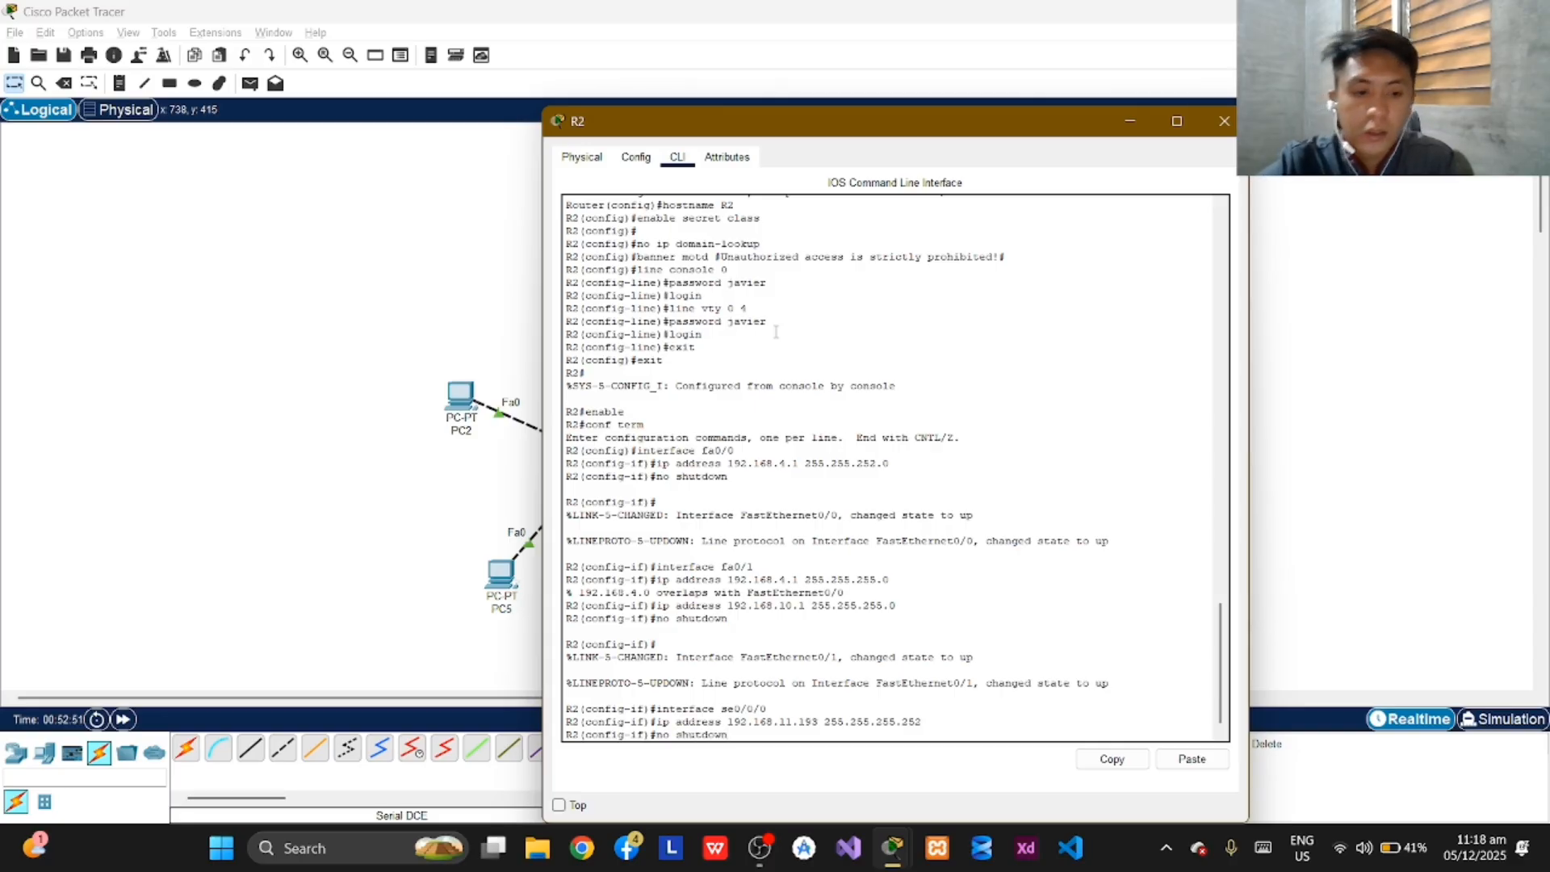
key("Return")
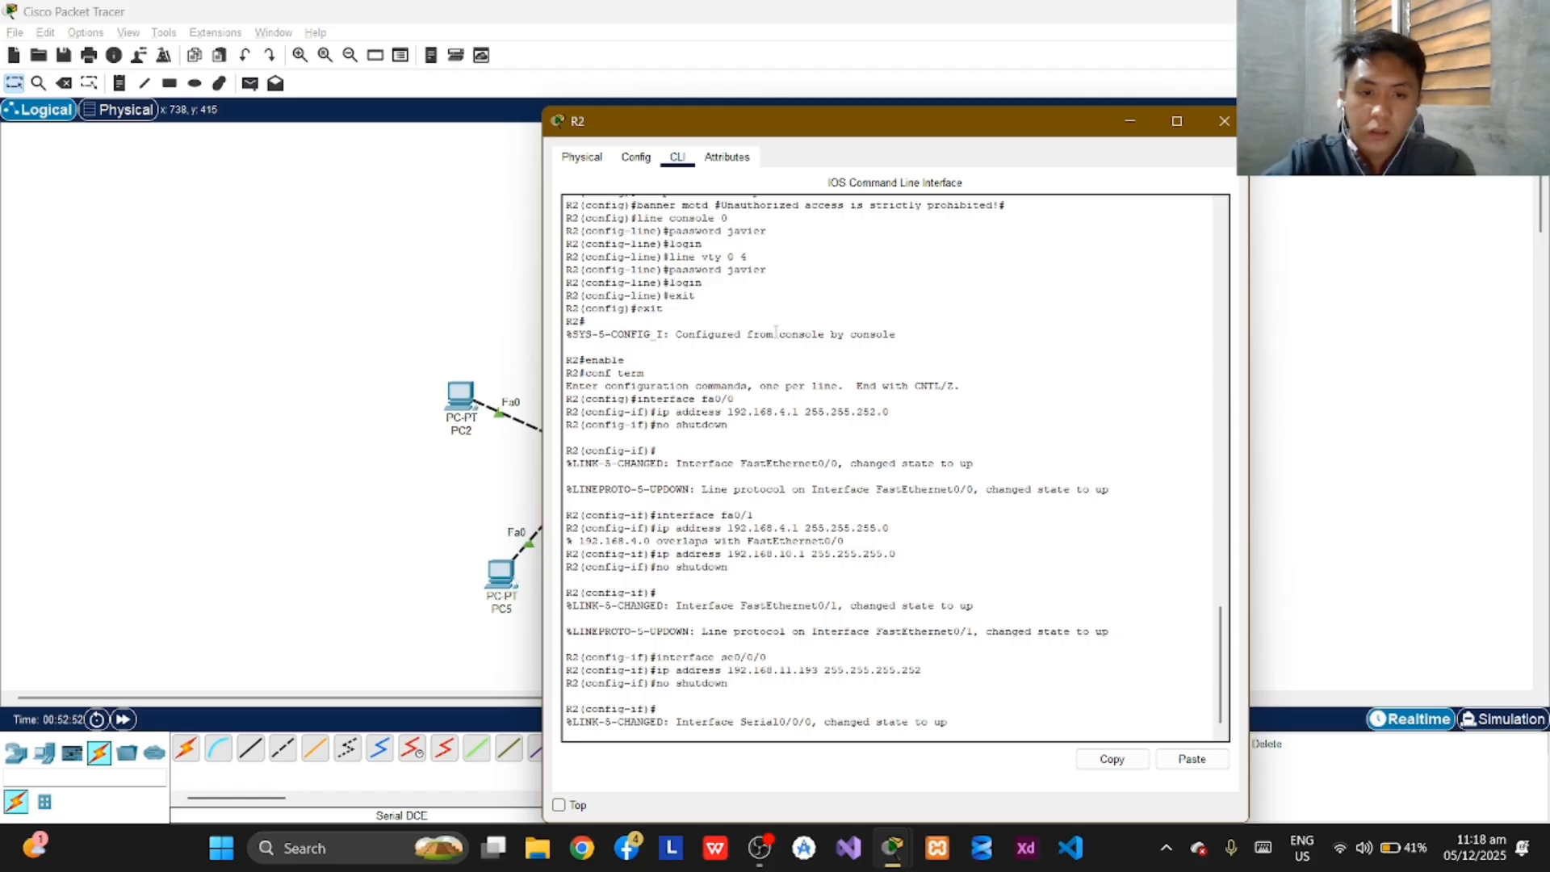
key("Return")
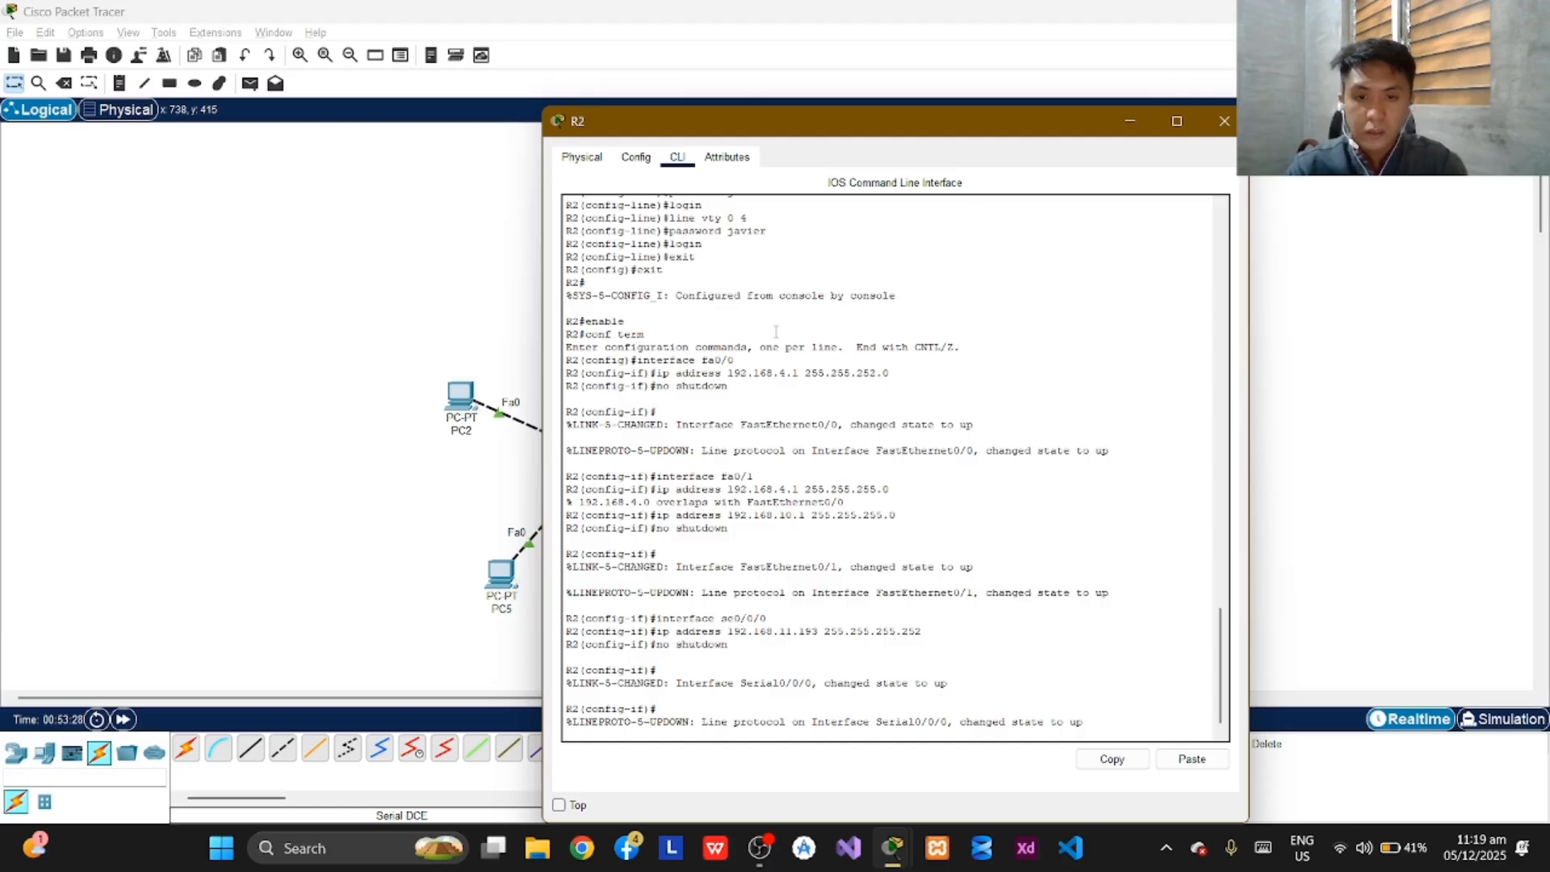
key("Return")
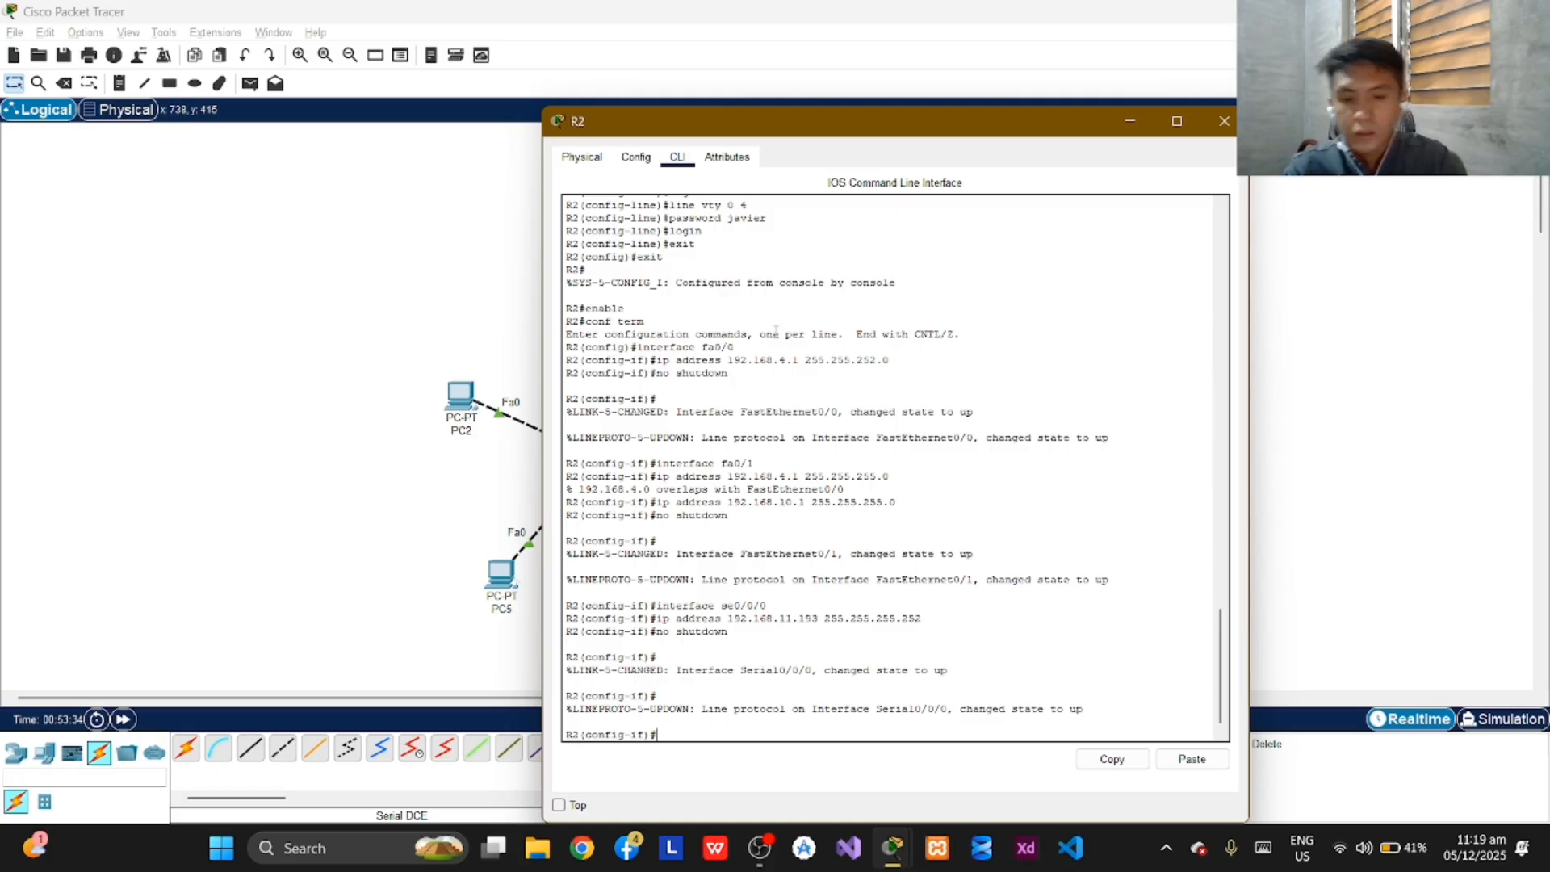
Enter configuration of serial interface se0/0/1 on R2.
type("interfac")
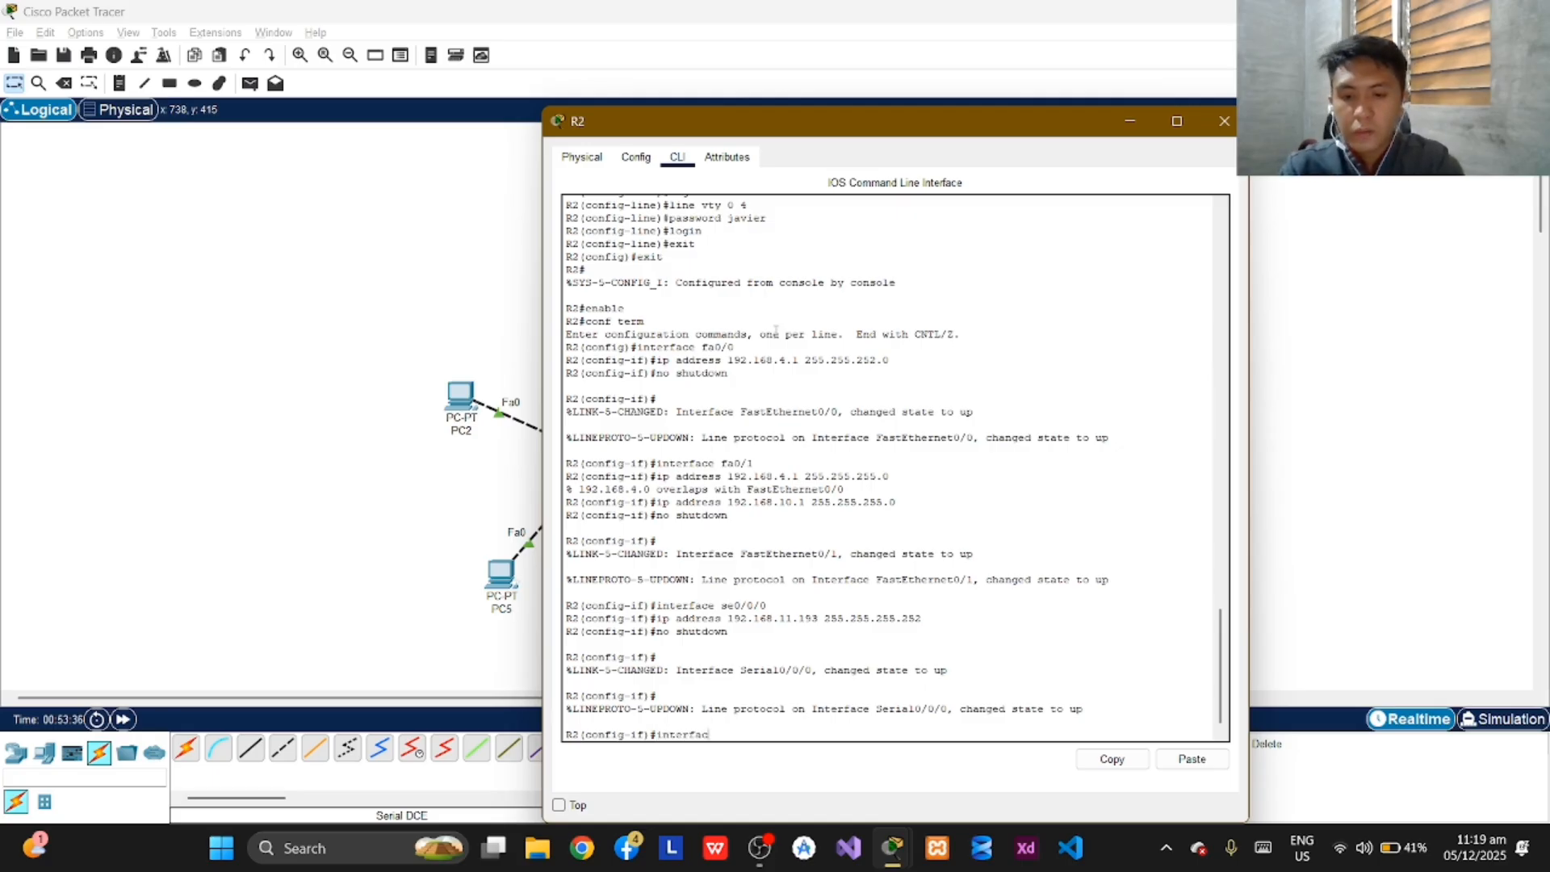
type("e se")
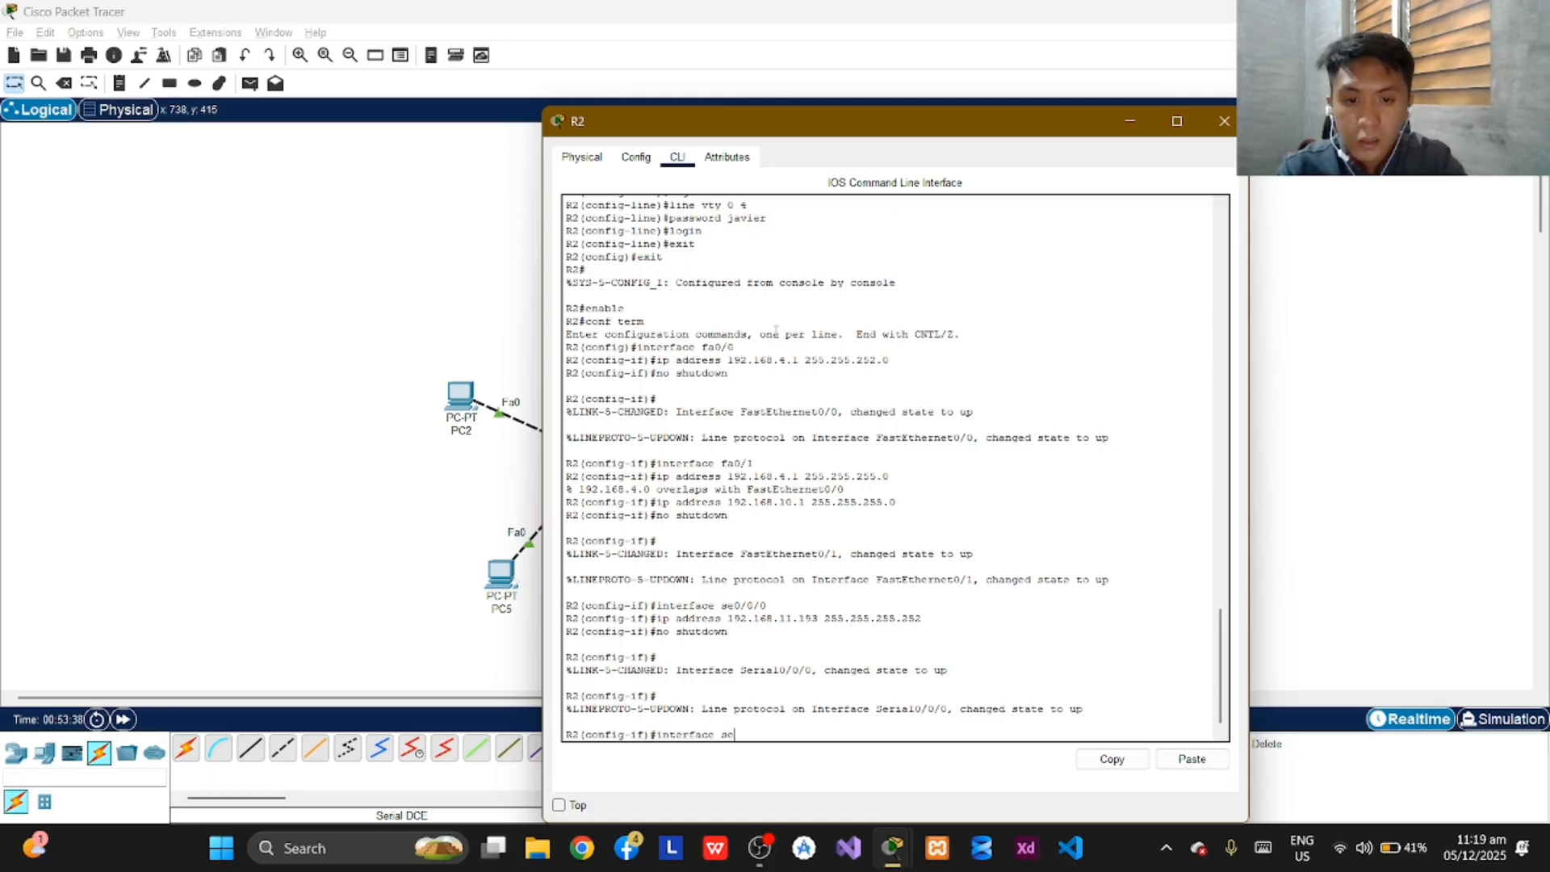
type("0")
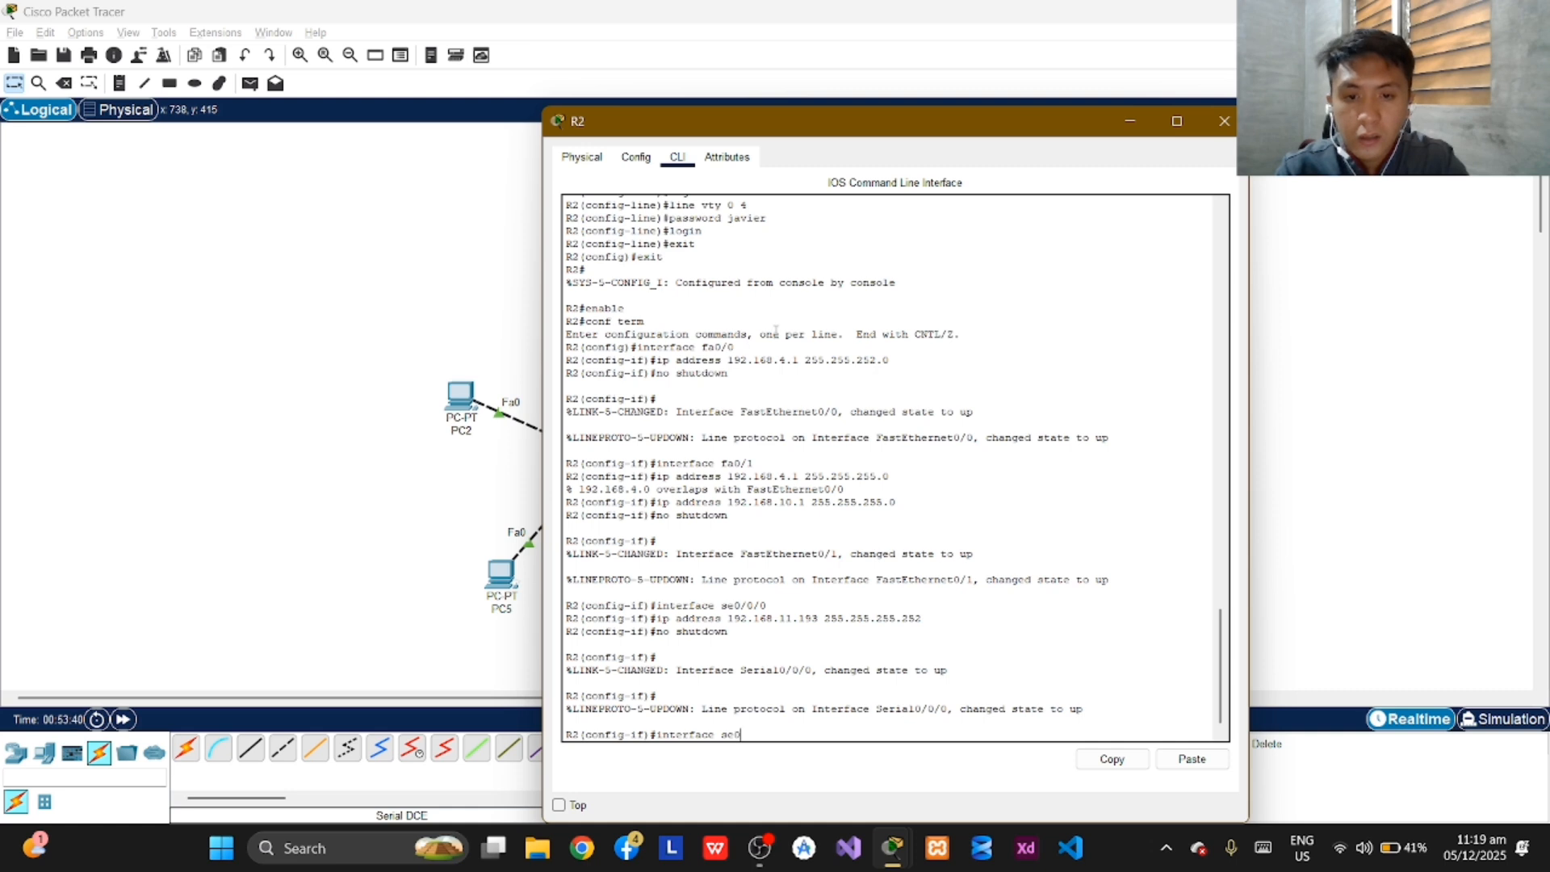
type("/0/")
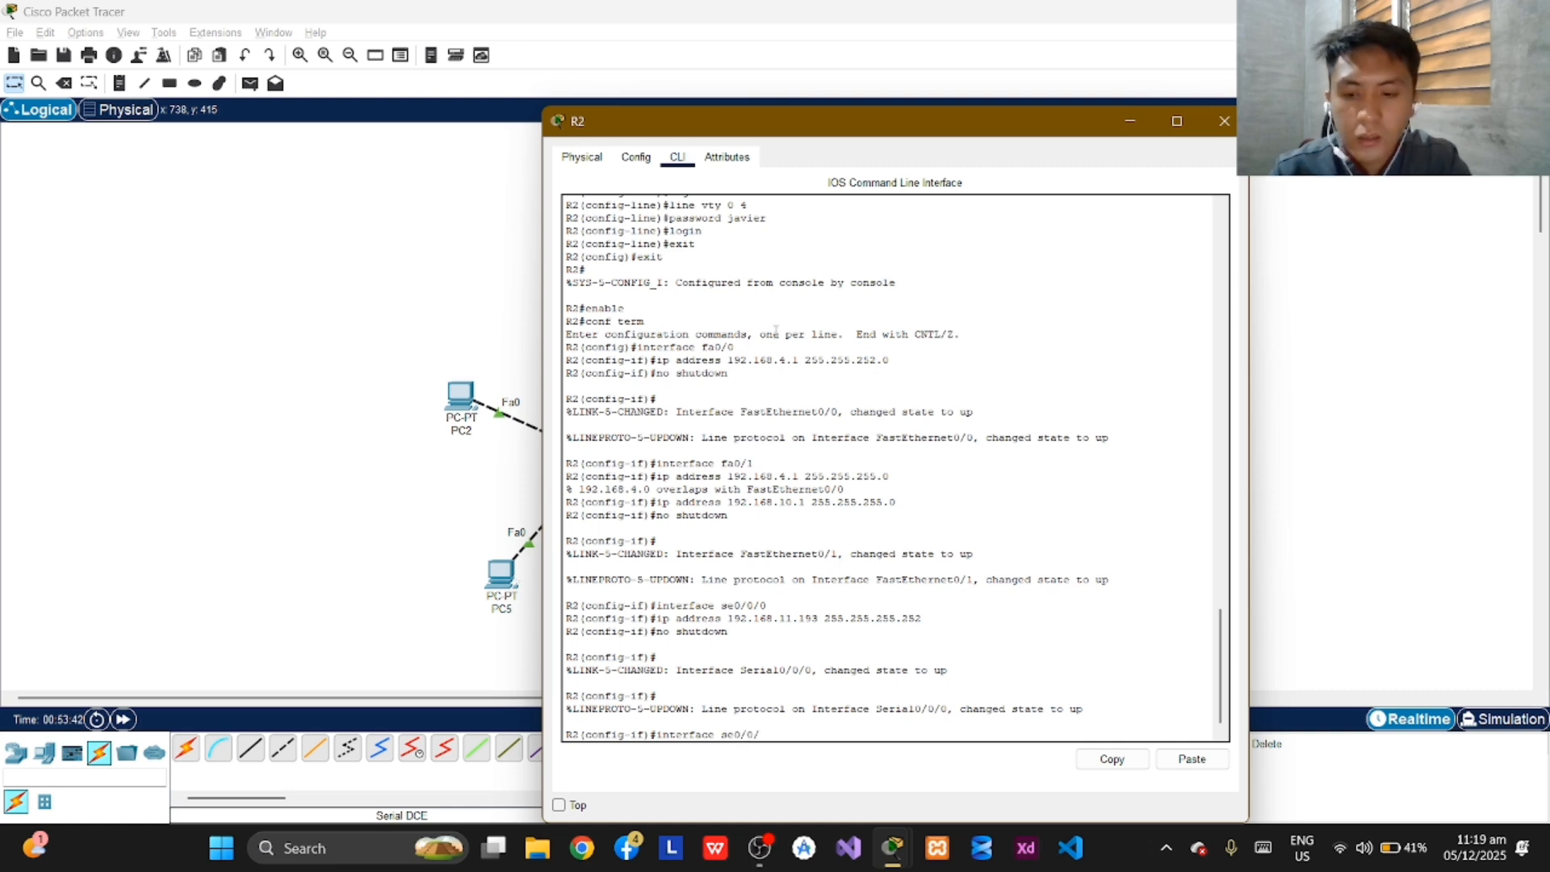
type("1")
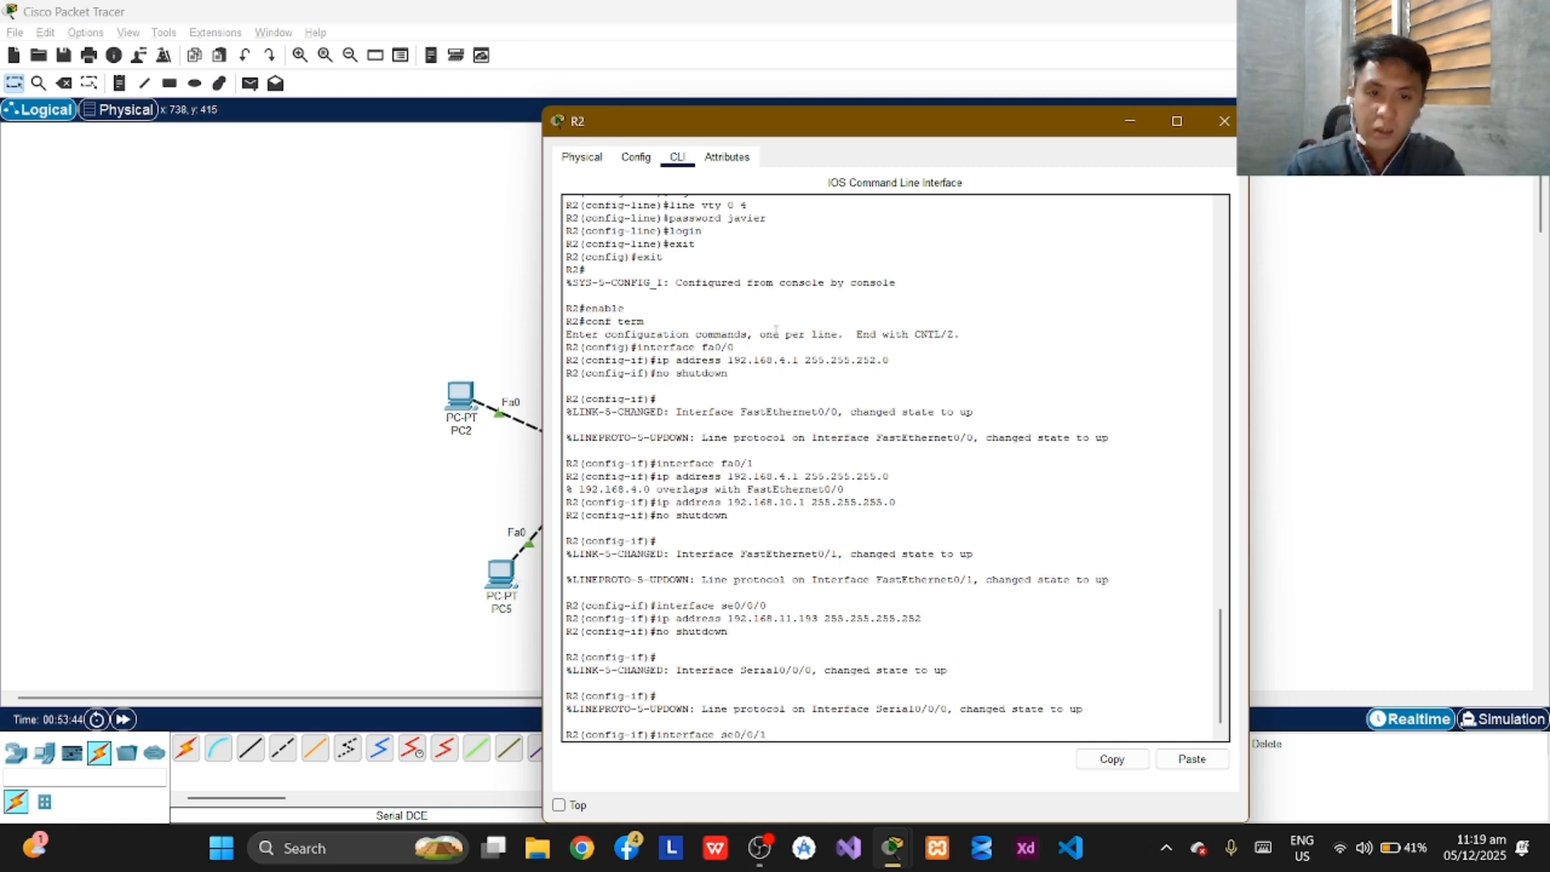
key("Return")
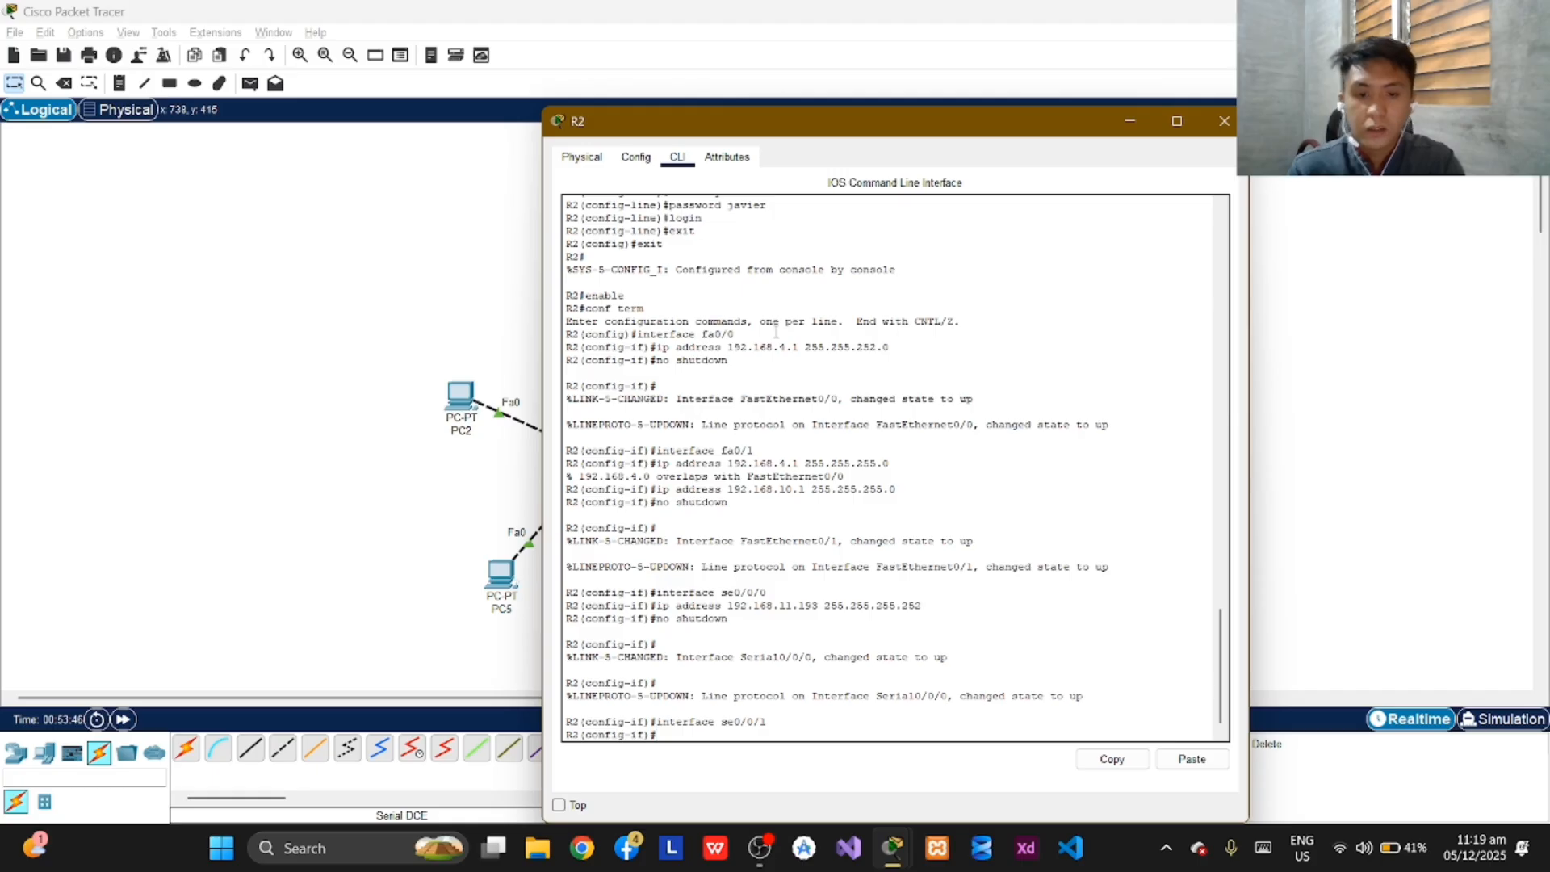
Assign IP address 192.168.11.198 with subnet mask 255.255.255.252 to R2's se0/0/1 interface.
type("ip a")
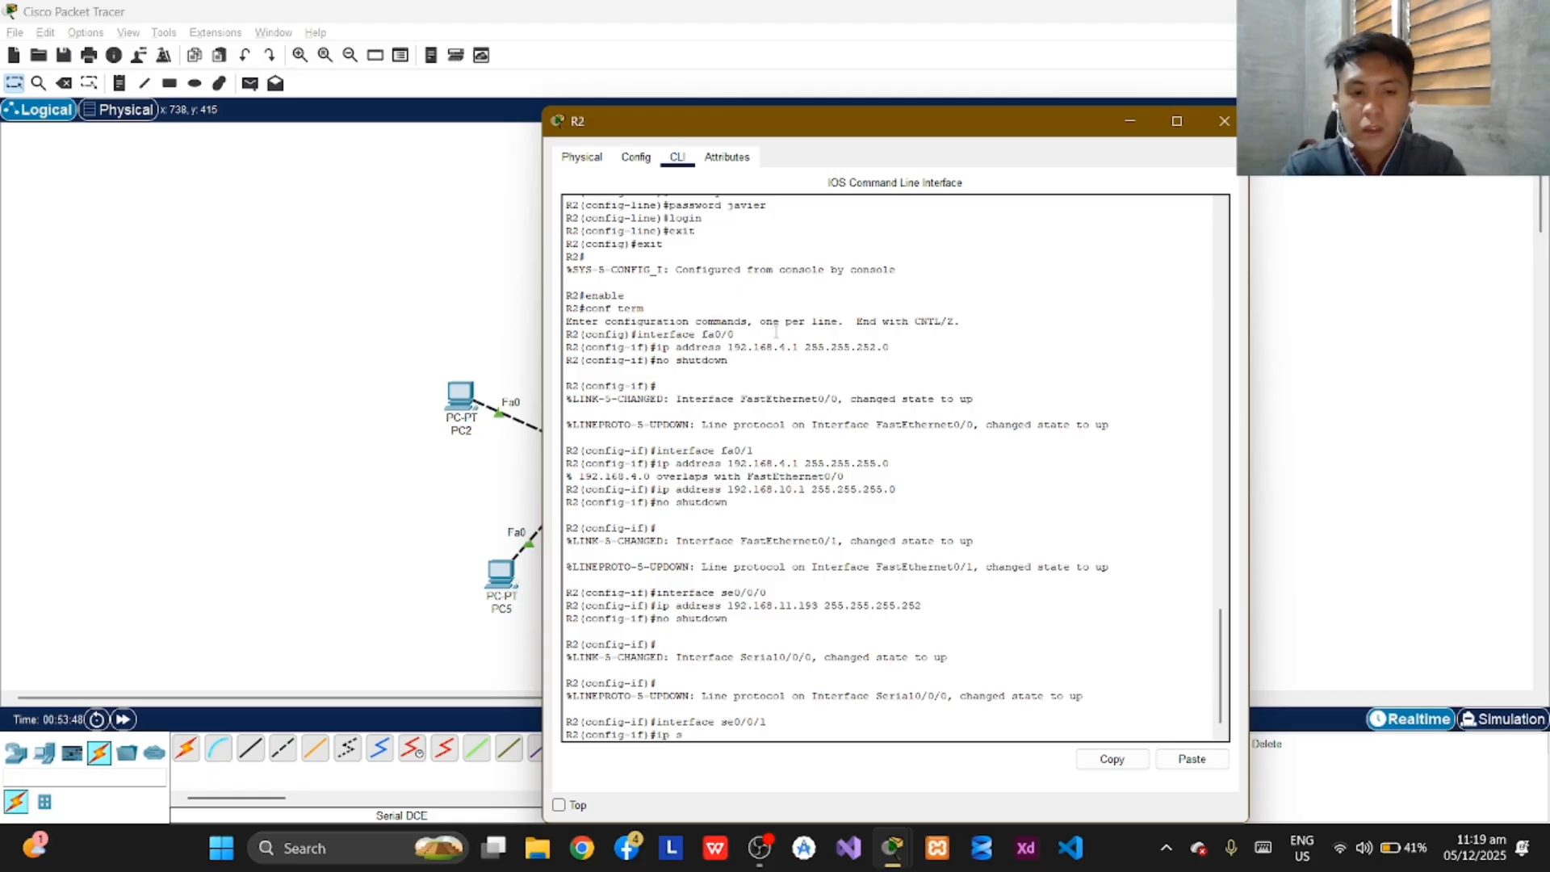
type("ddress")
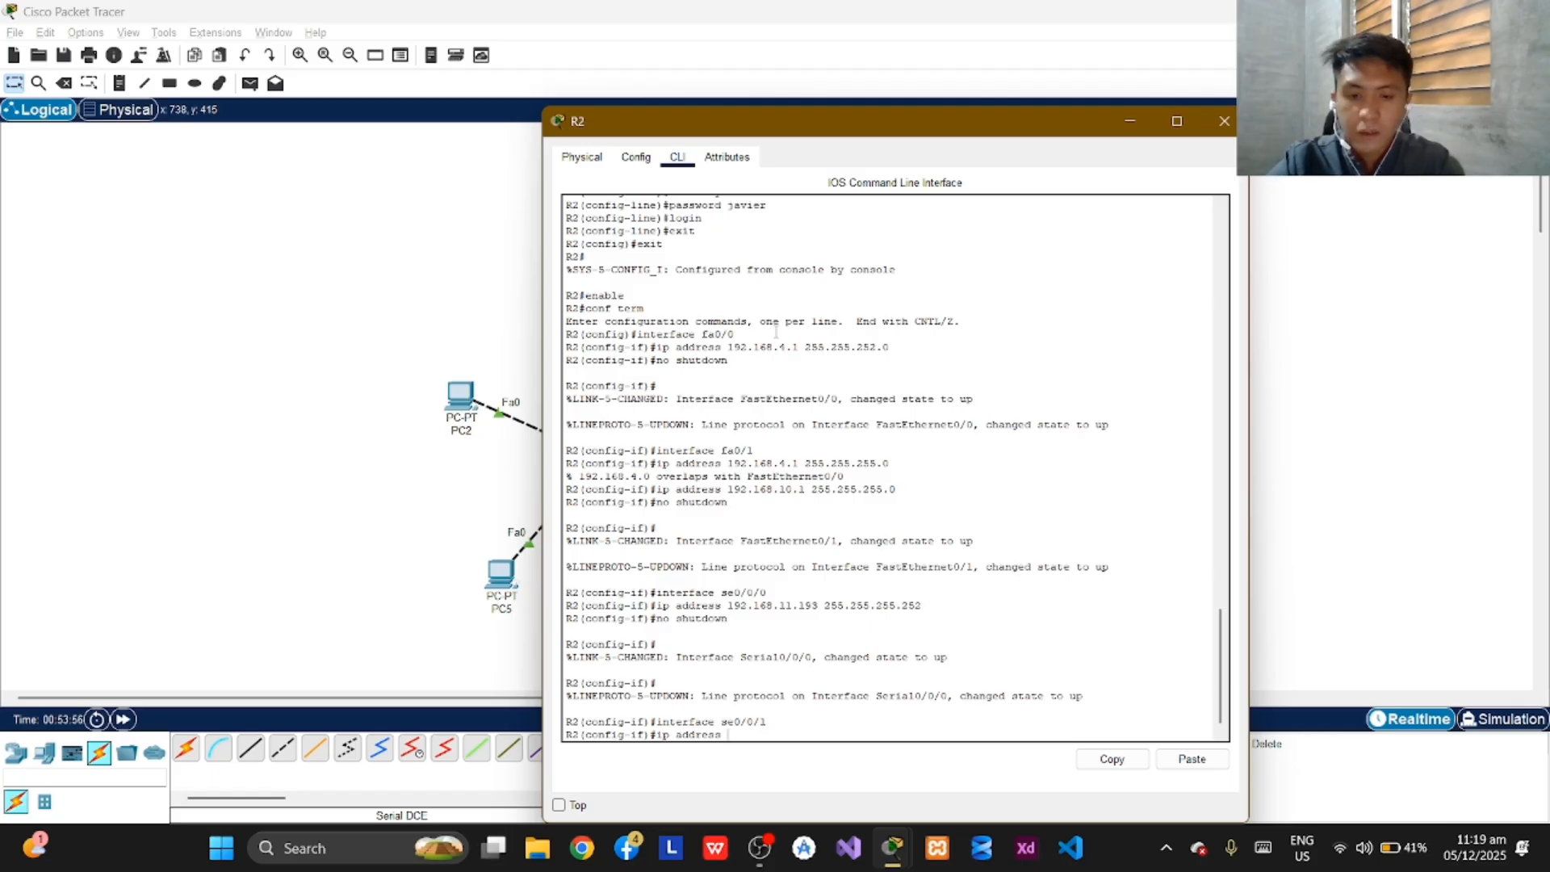
type("192.")
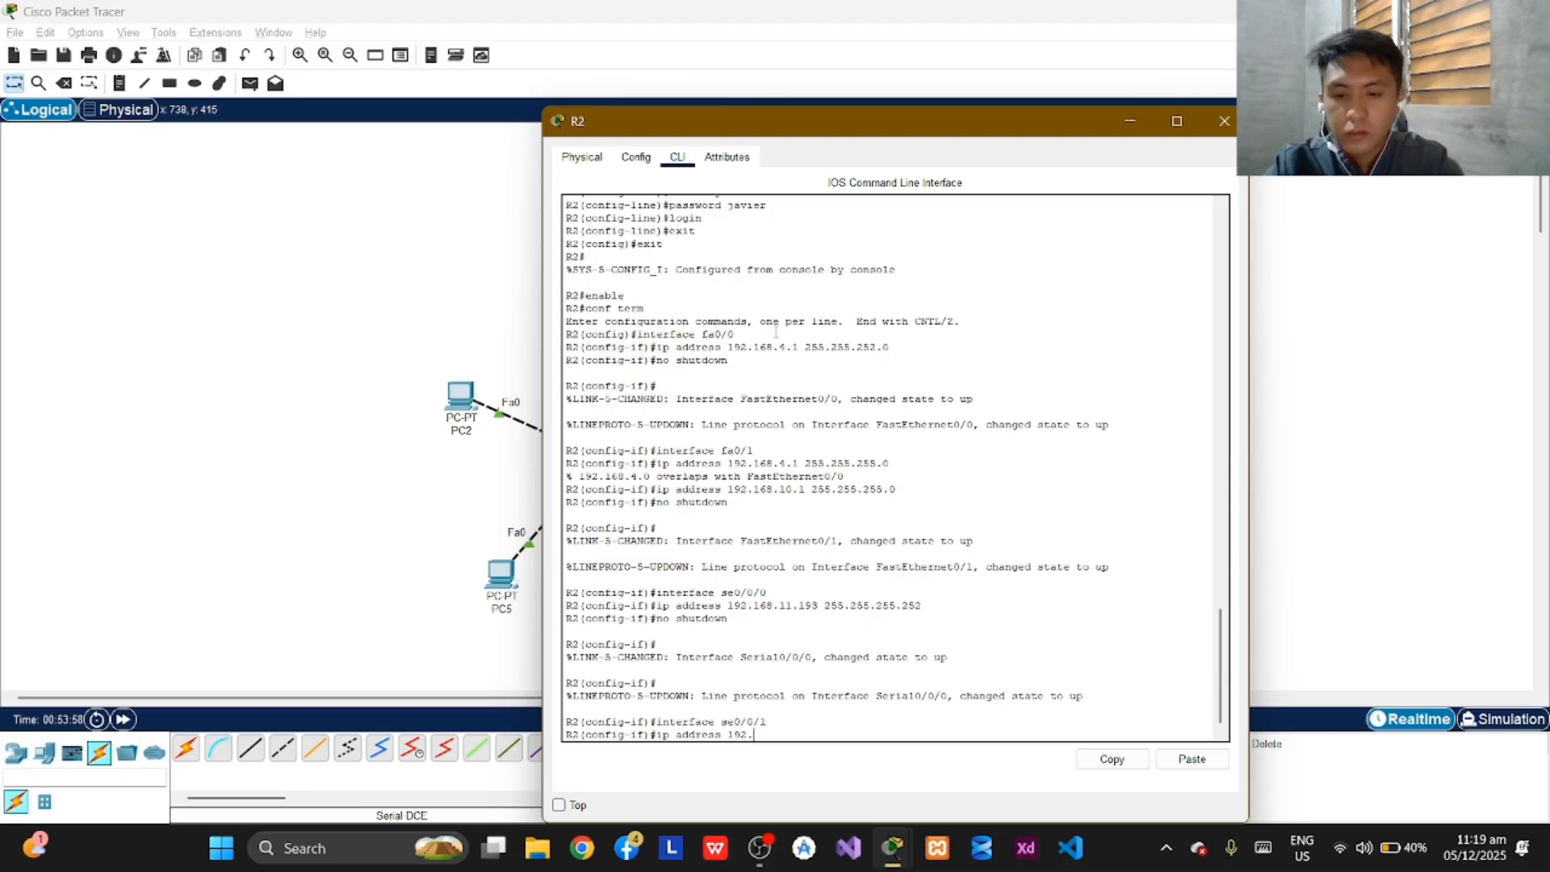
type("168.")
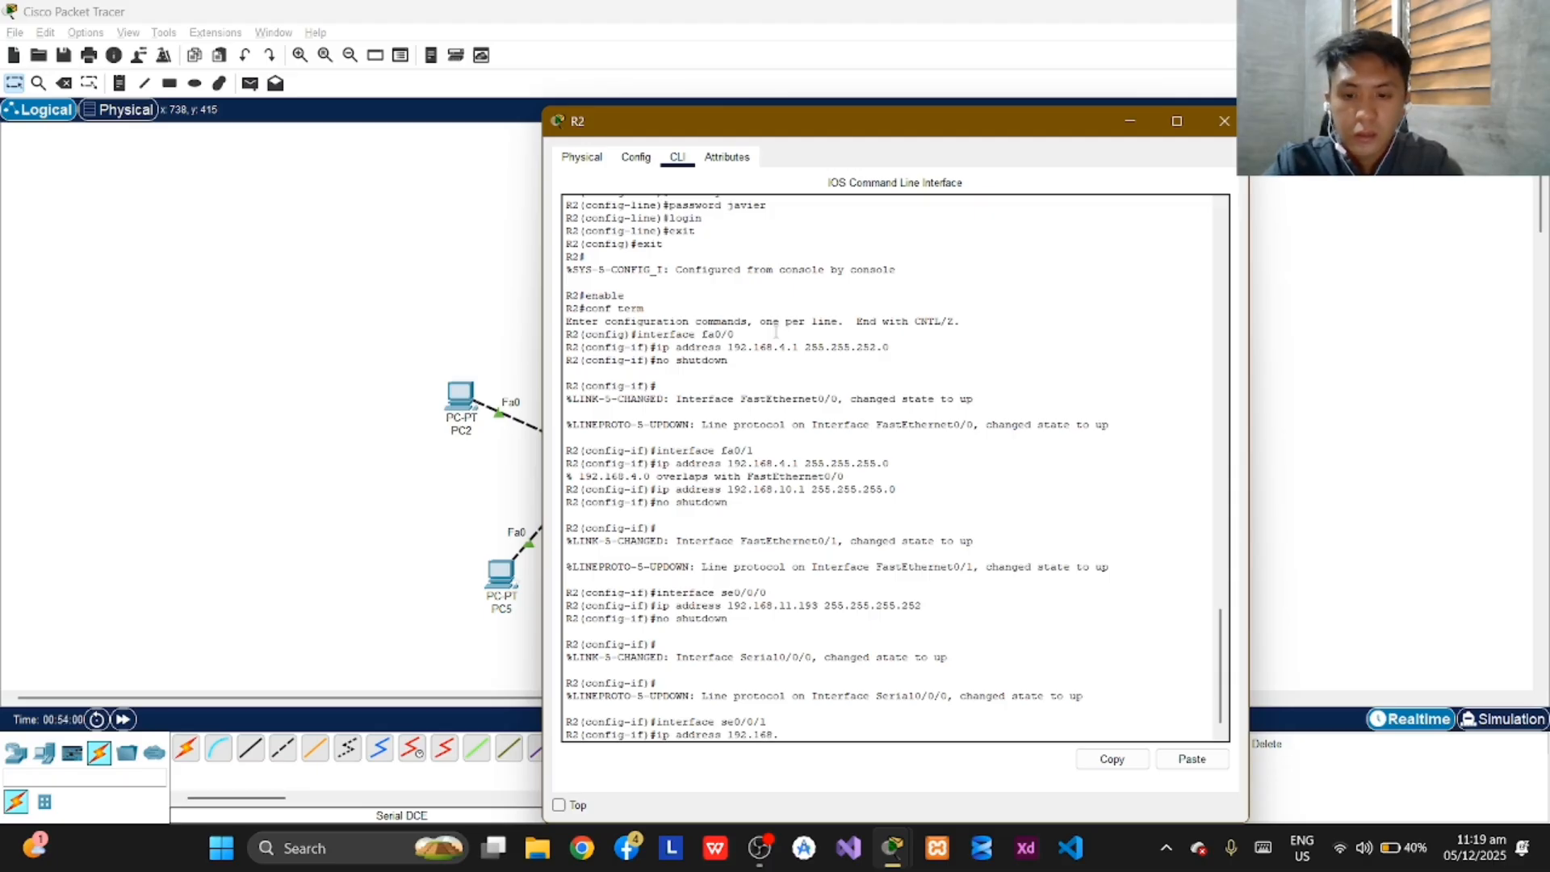
type("11")
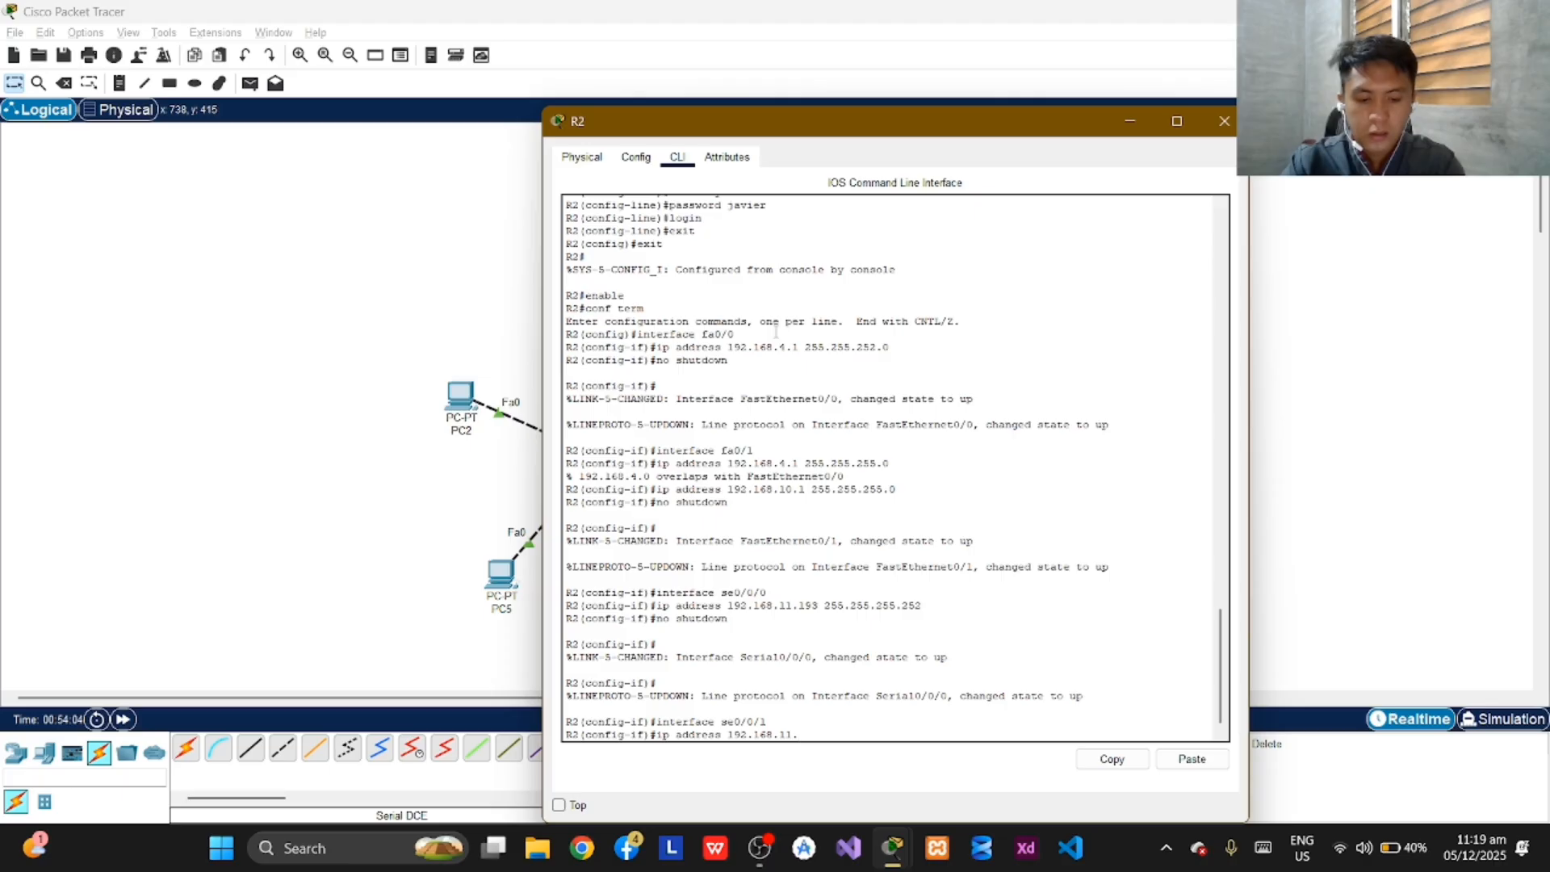
type(".1")
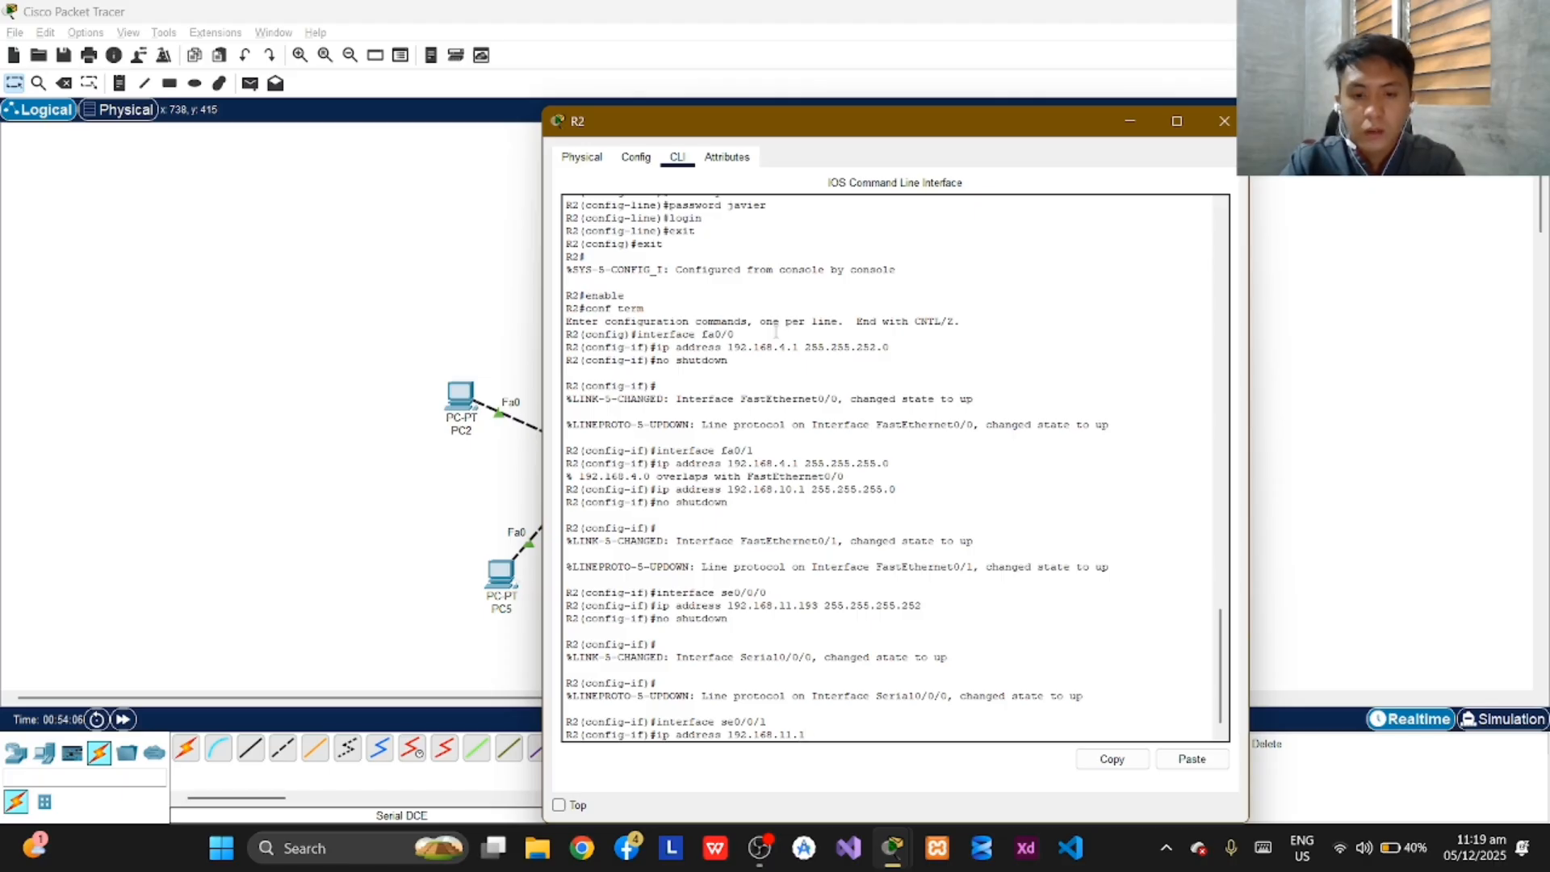
type("58")
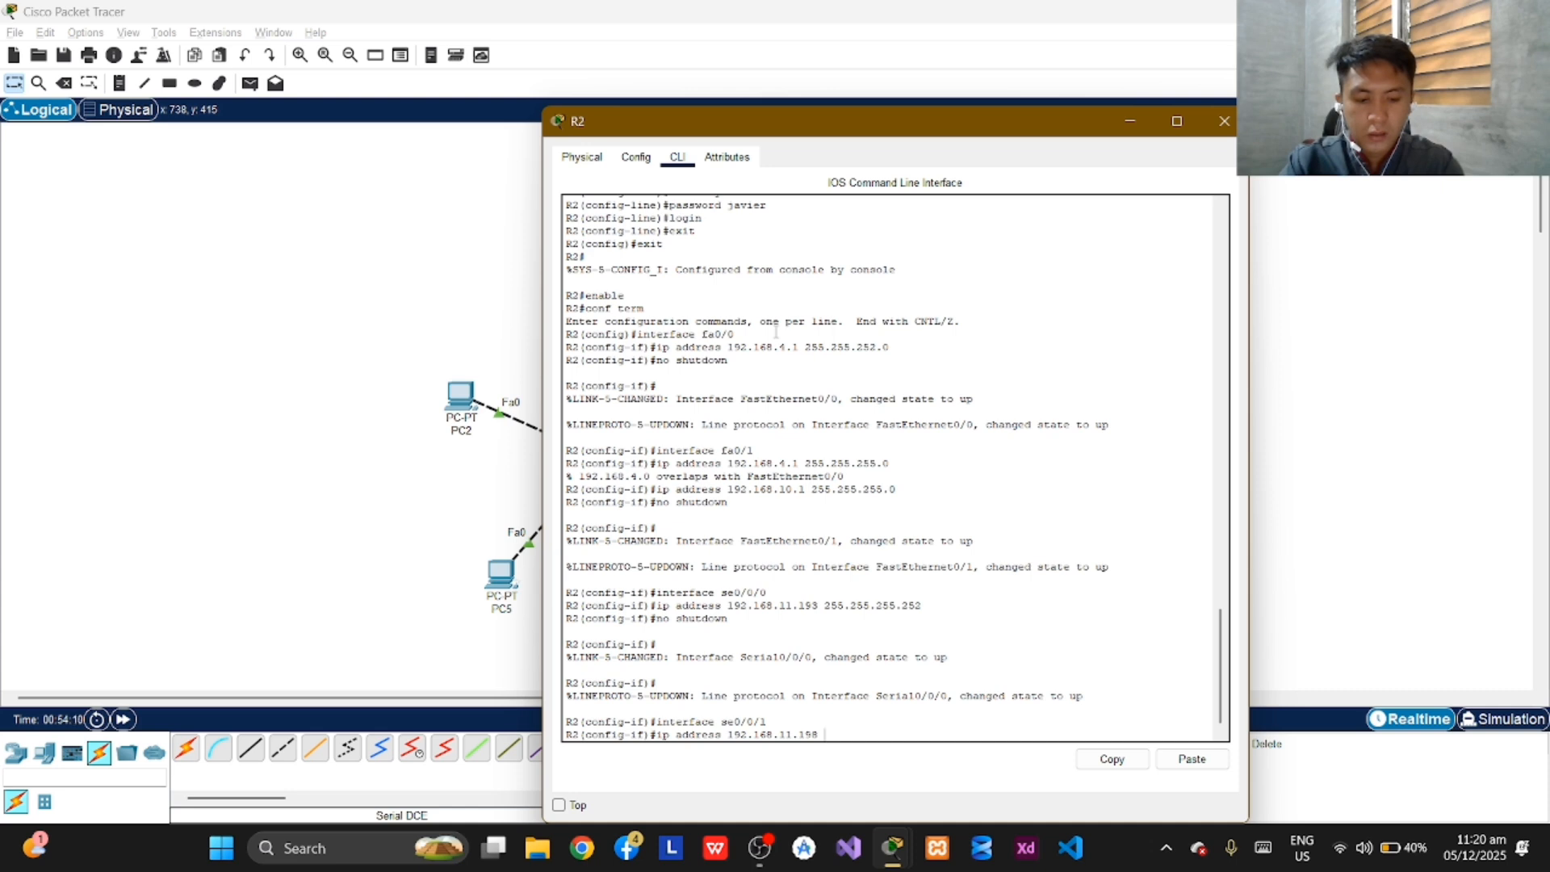
type("255")
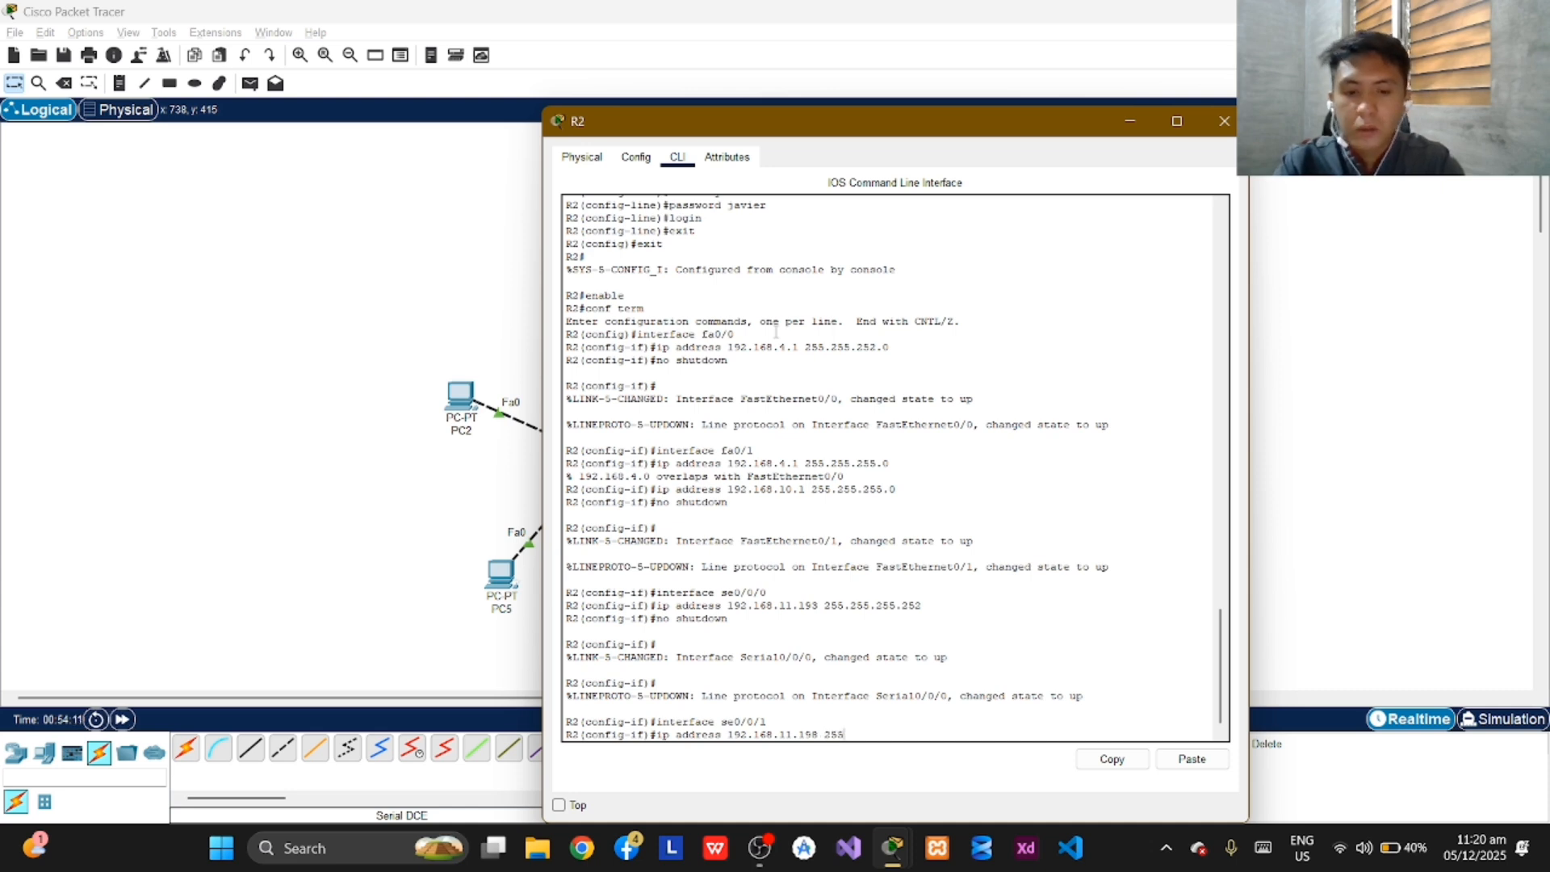
type(".255.2")
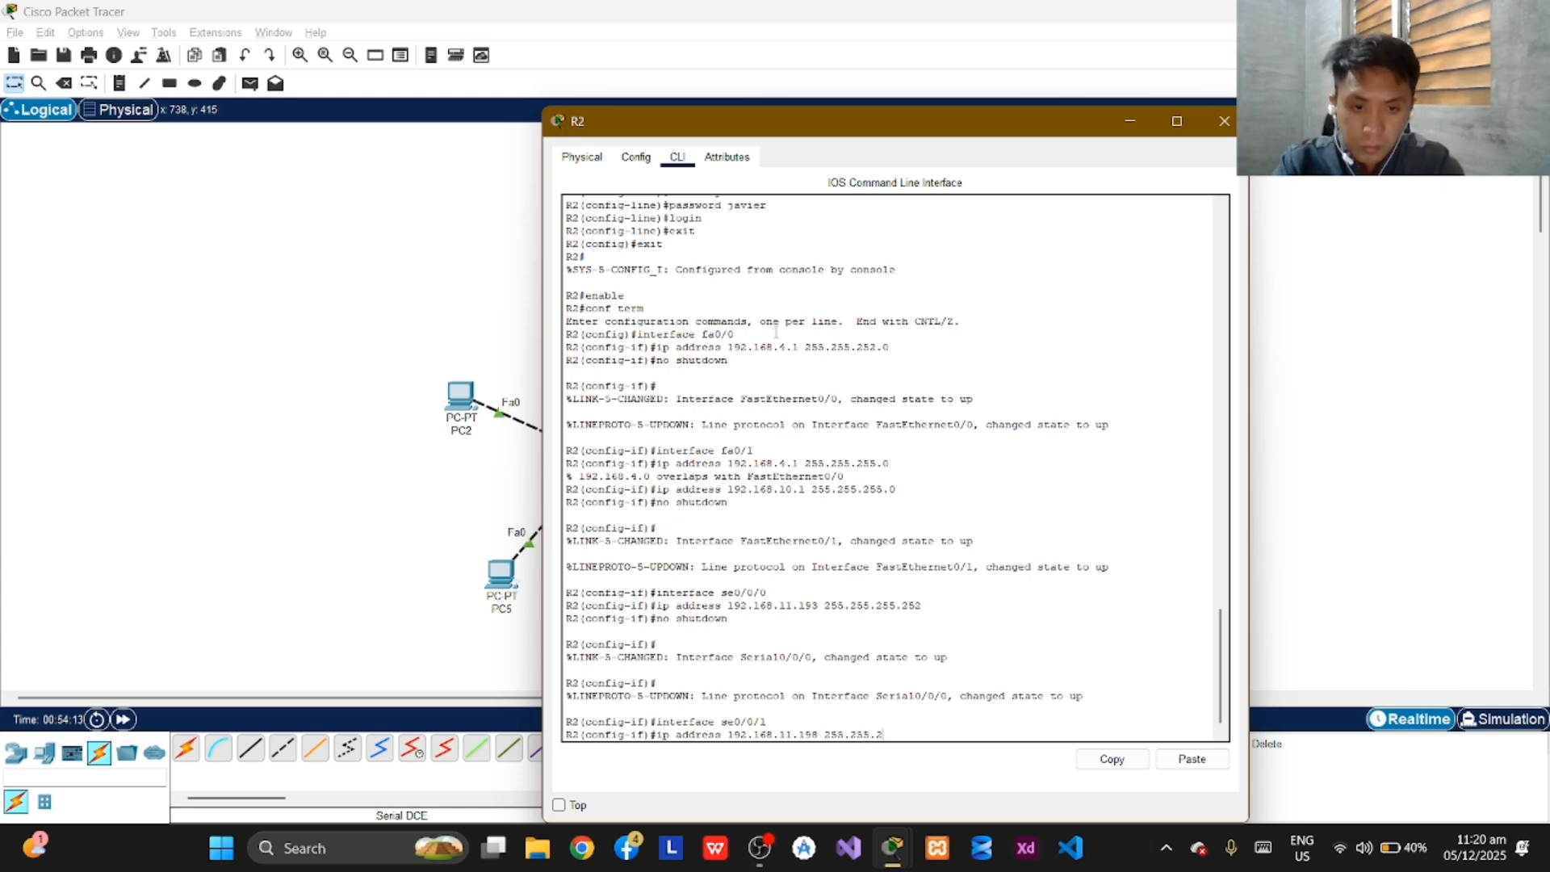
type("55.252")
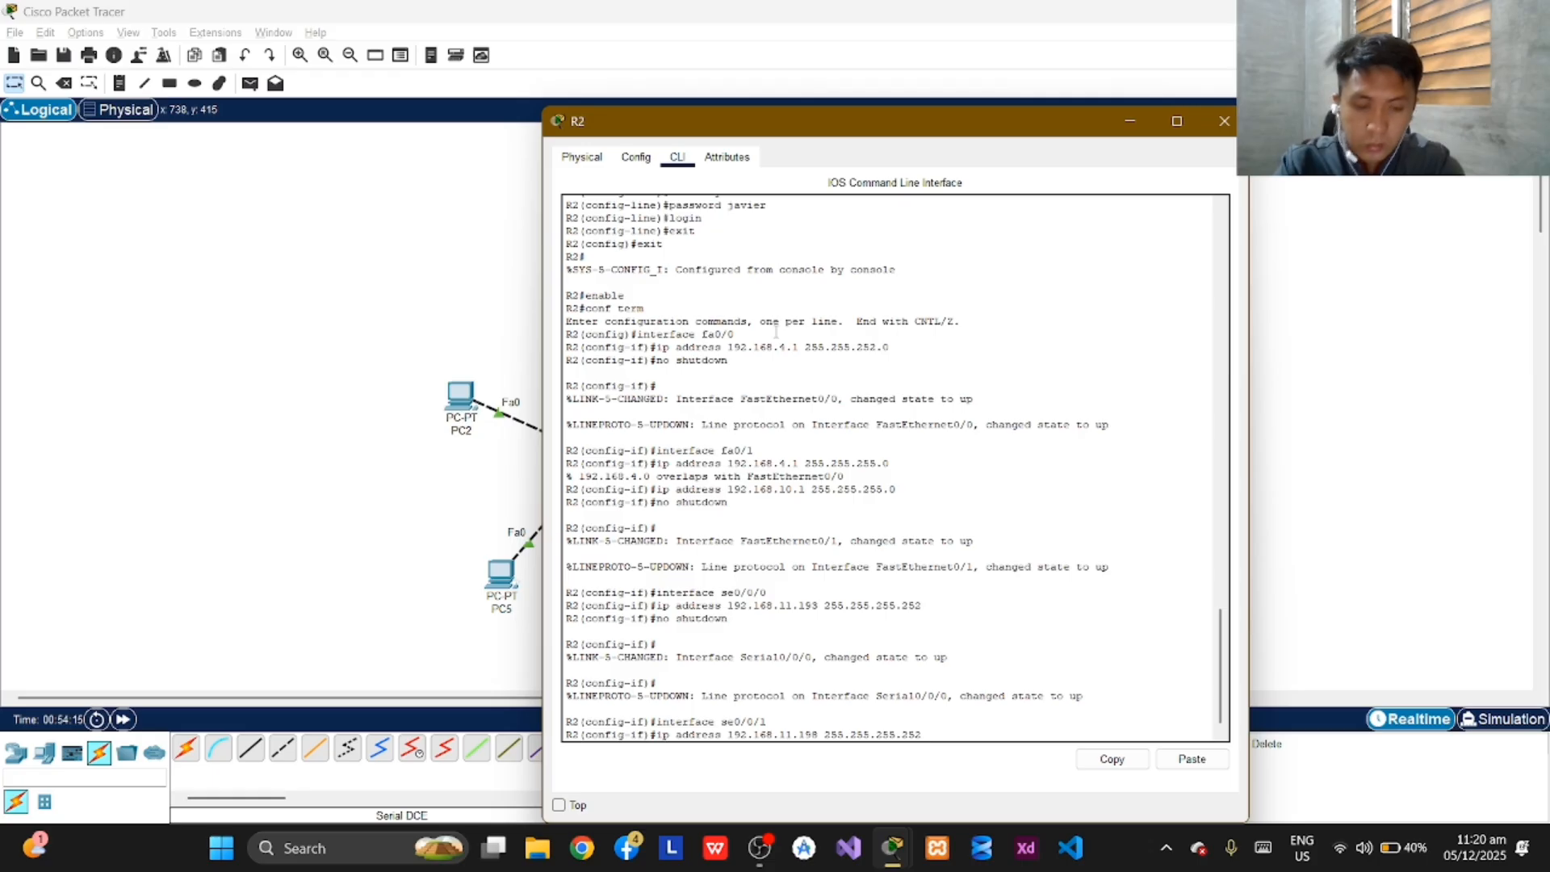
key("Return")
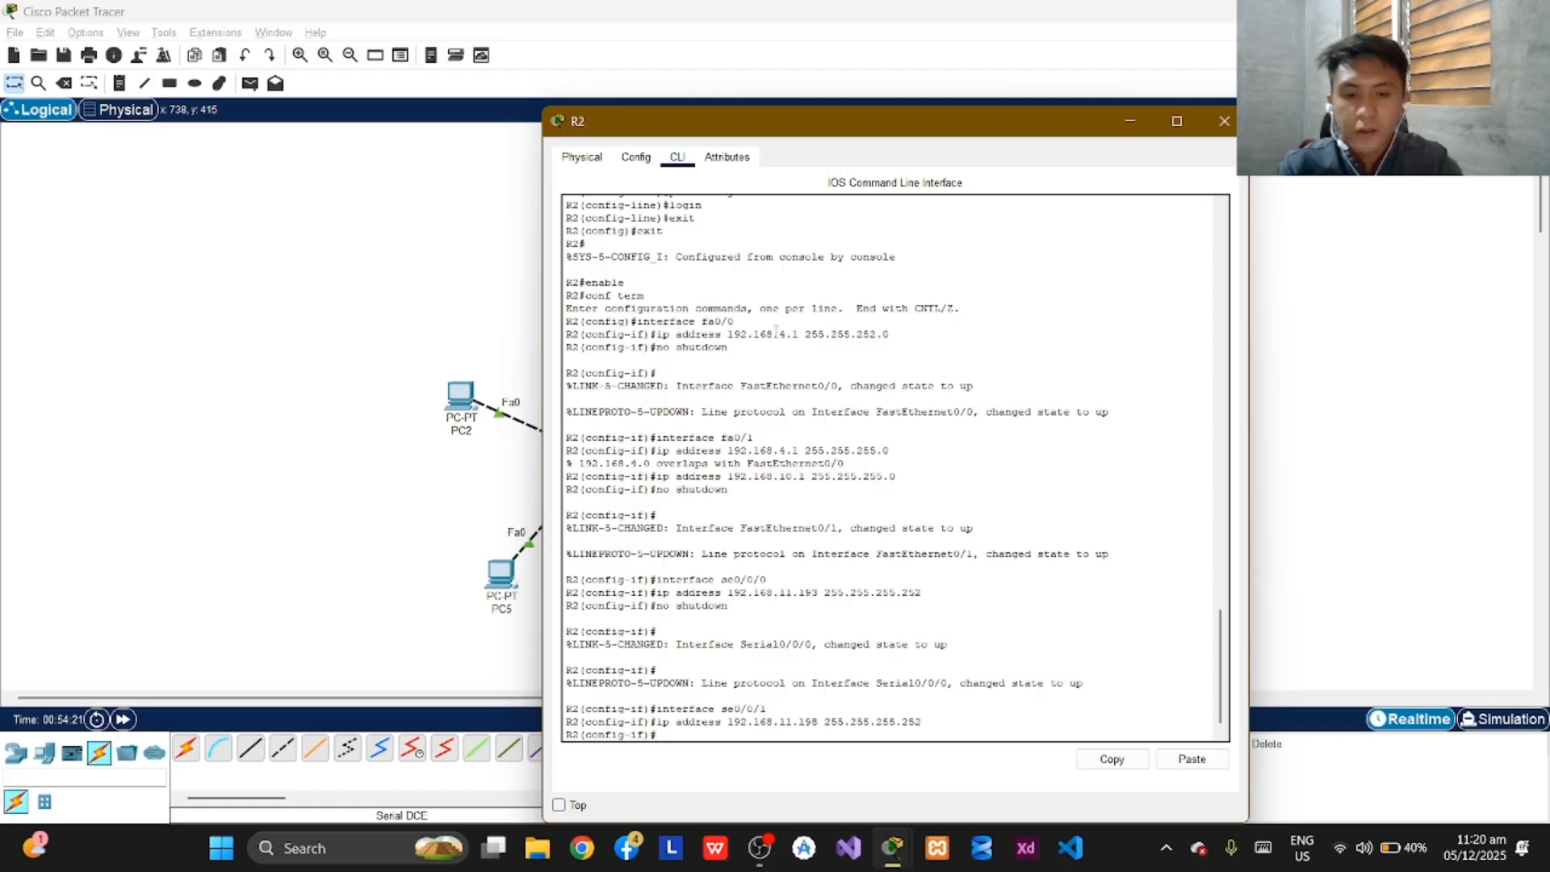
Set the clock rate of R2's se0/0/1 interface to 9600.
type("clock")
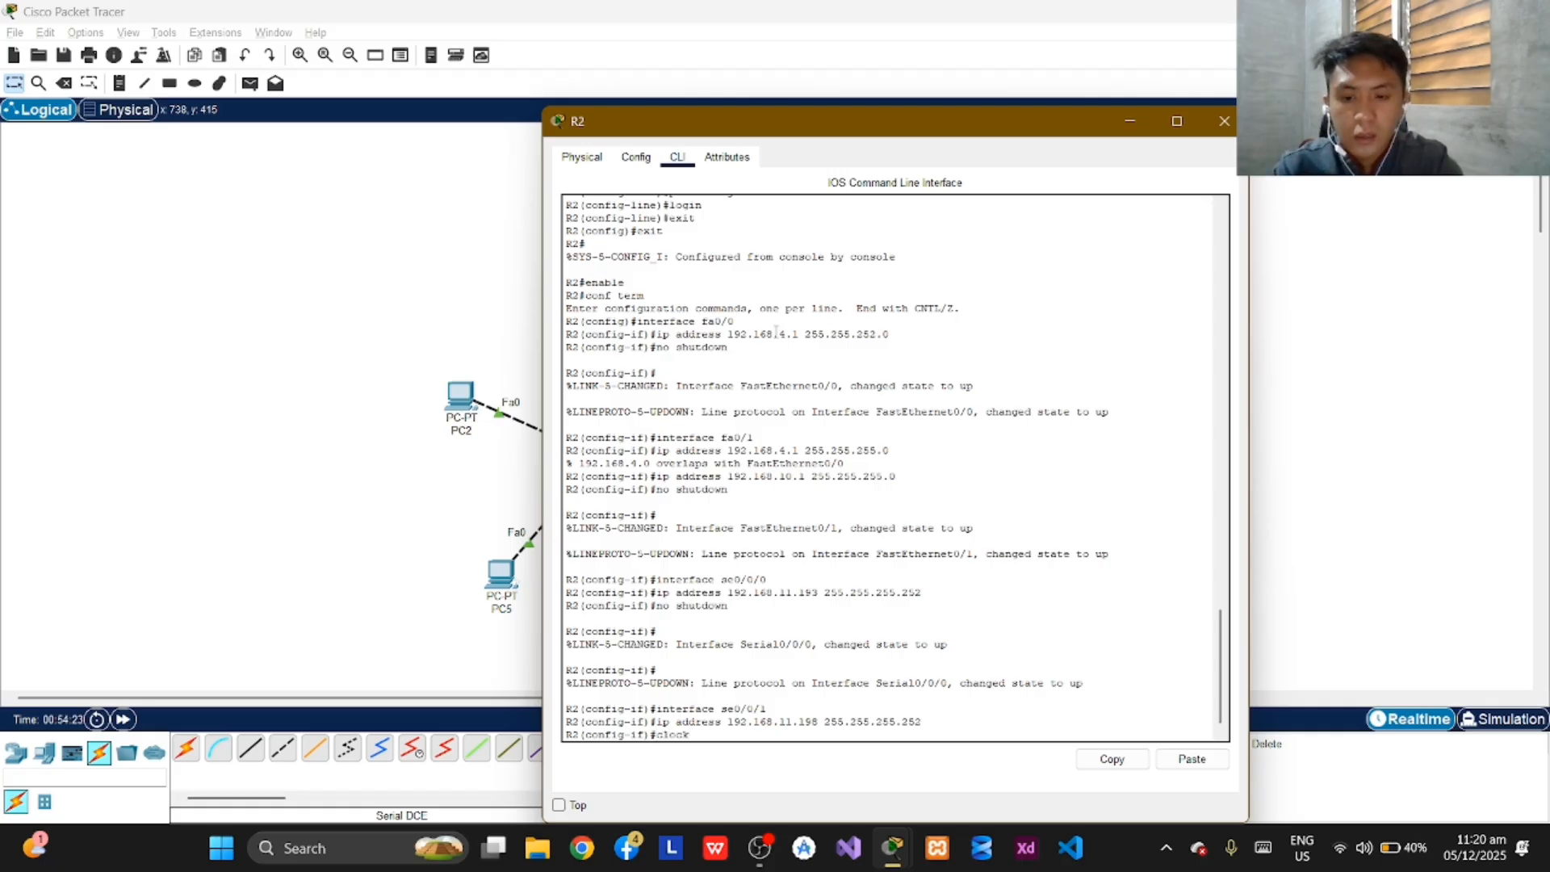
type(" rate")
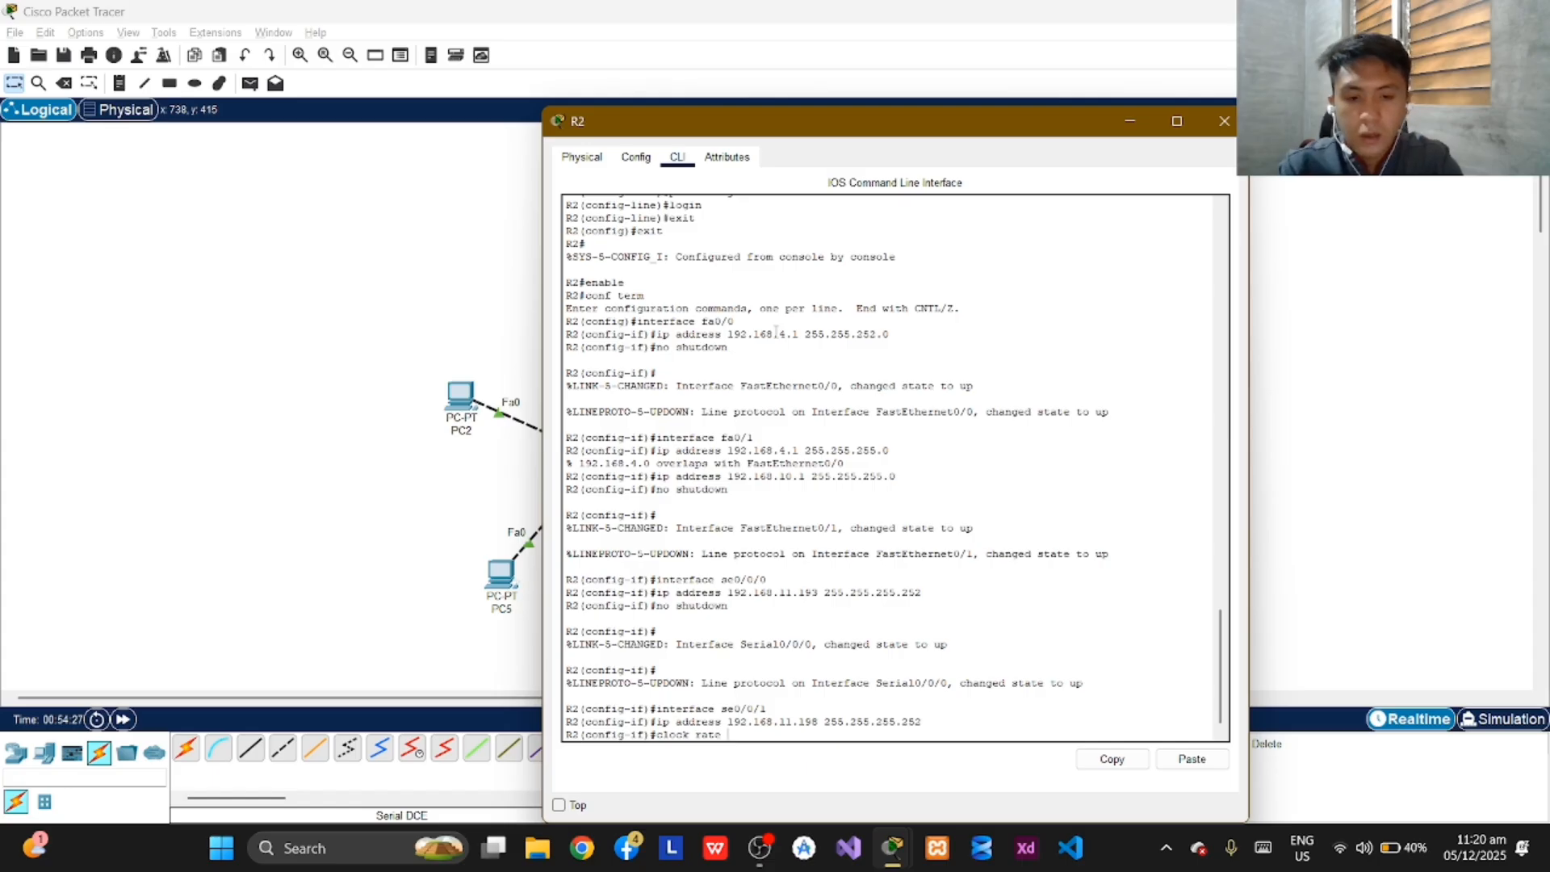
type(" 9600")
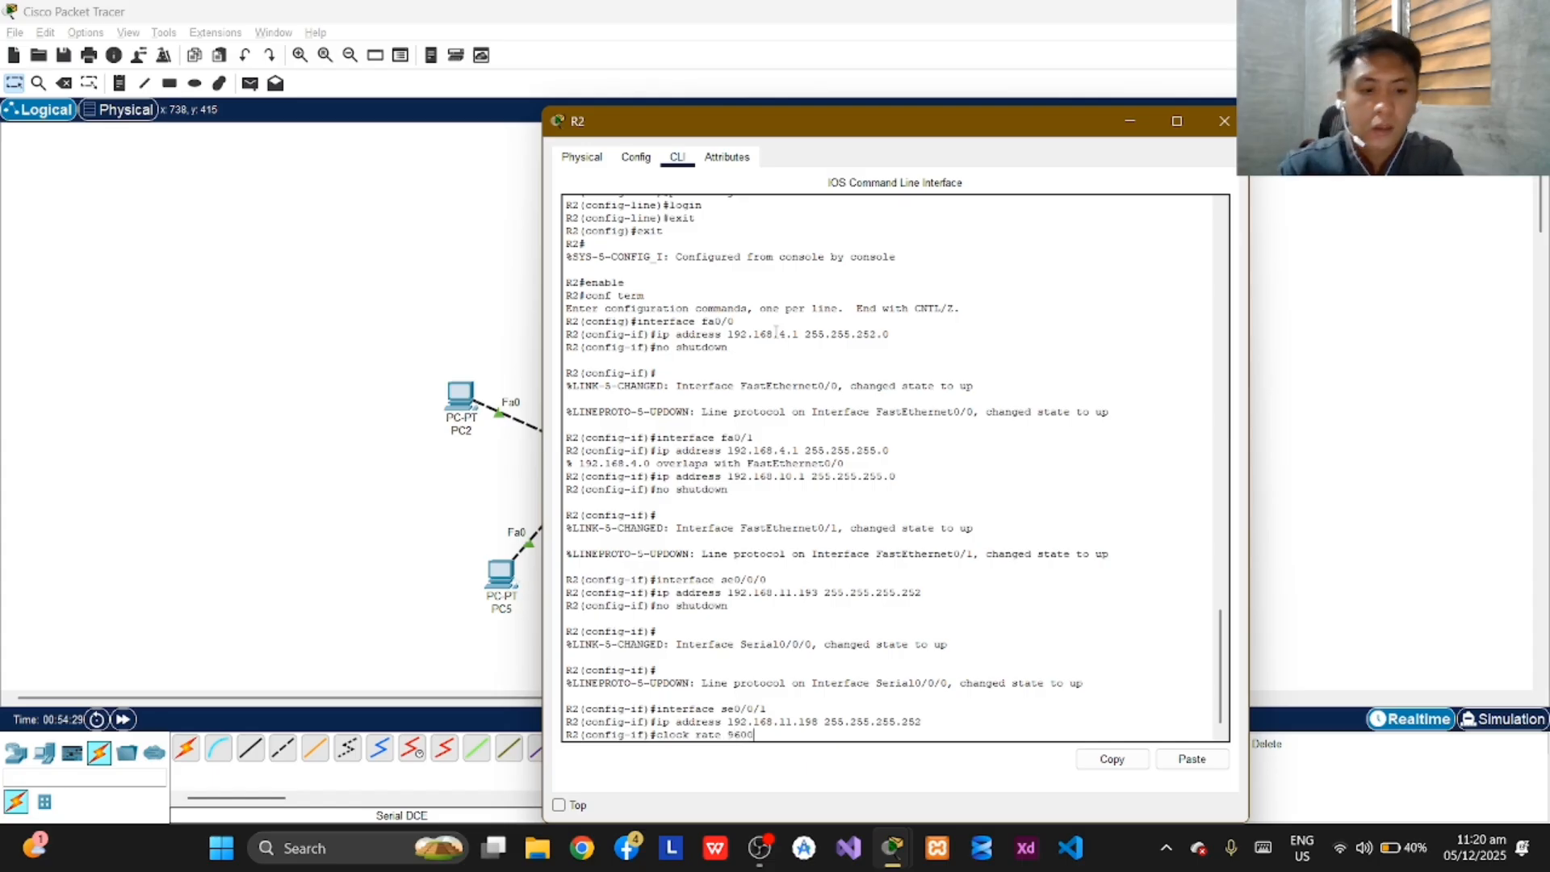
key("Return")
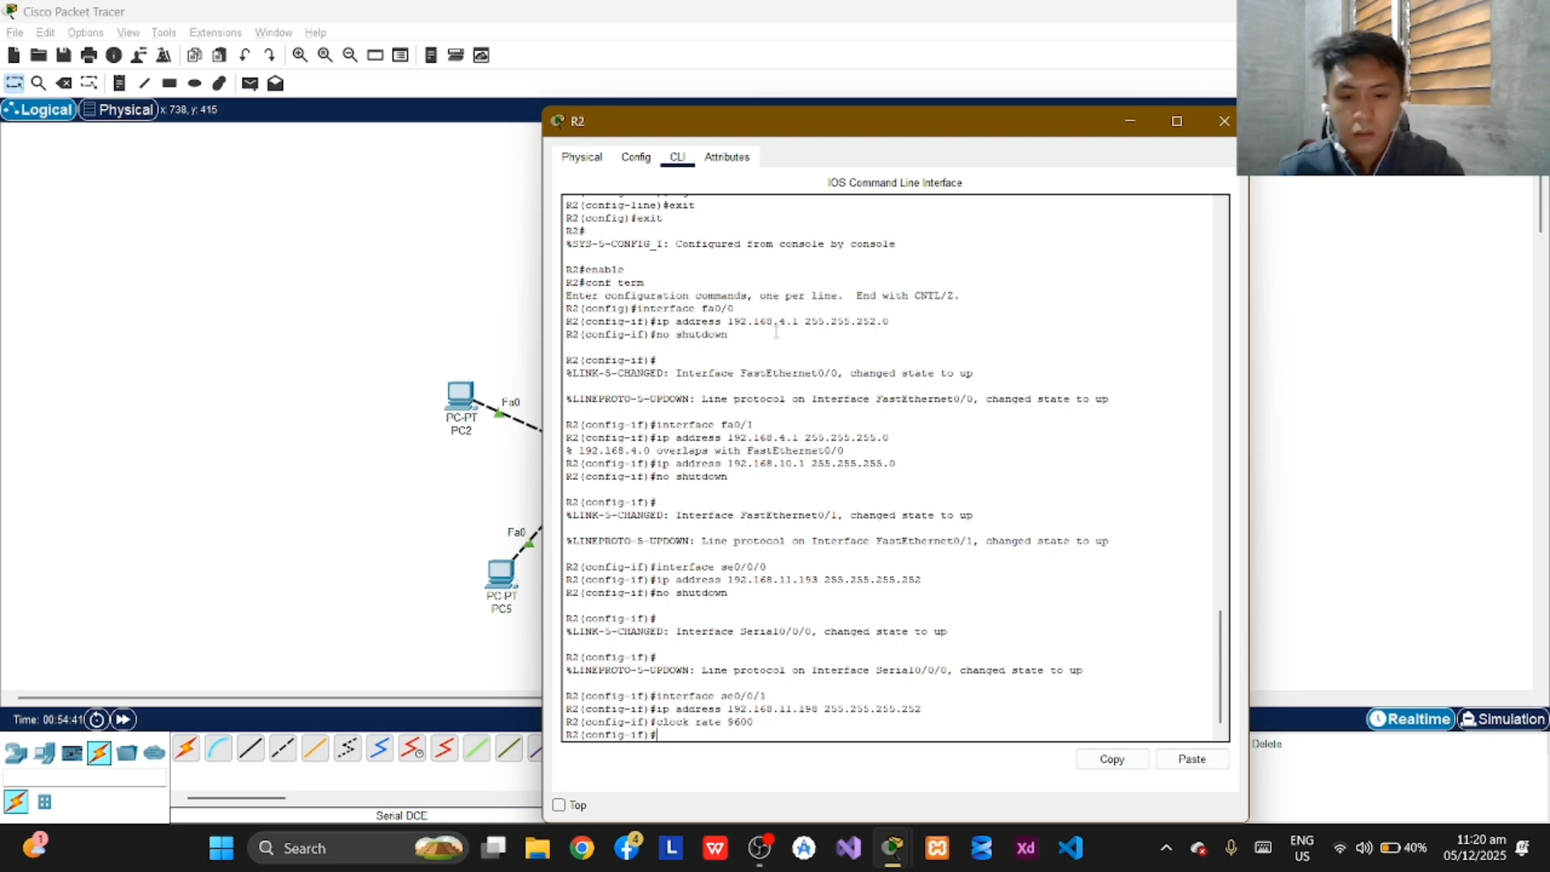
Enable R2's se0/0/1 interface with "no shutdown" and exit to global configuration mode.
type("shutd")
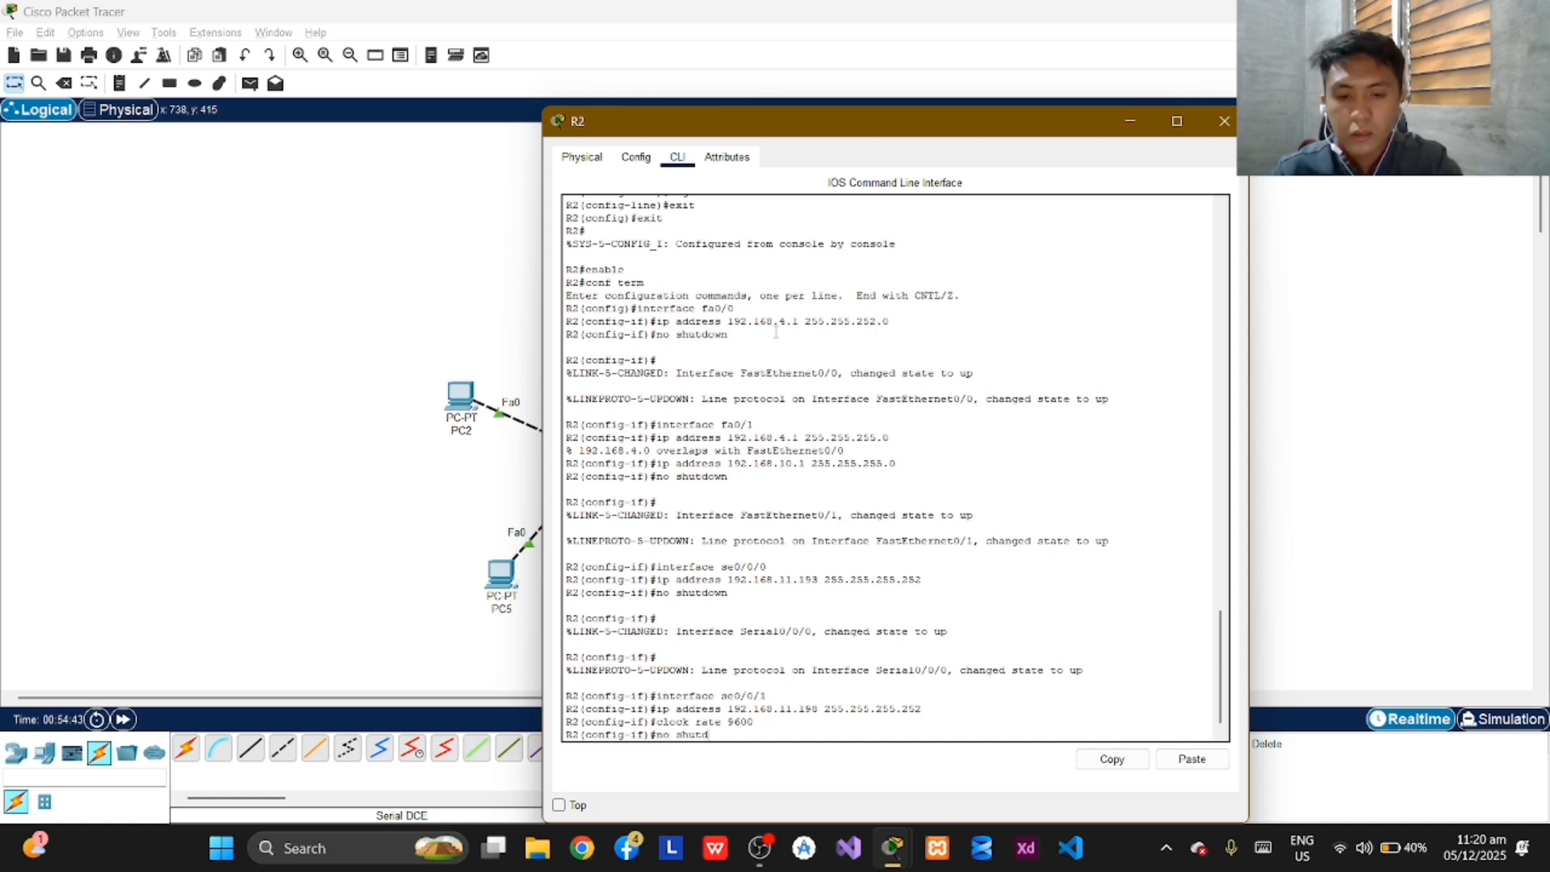
type("own")
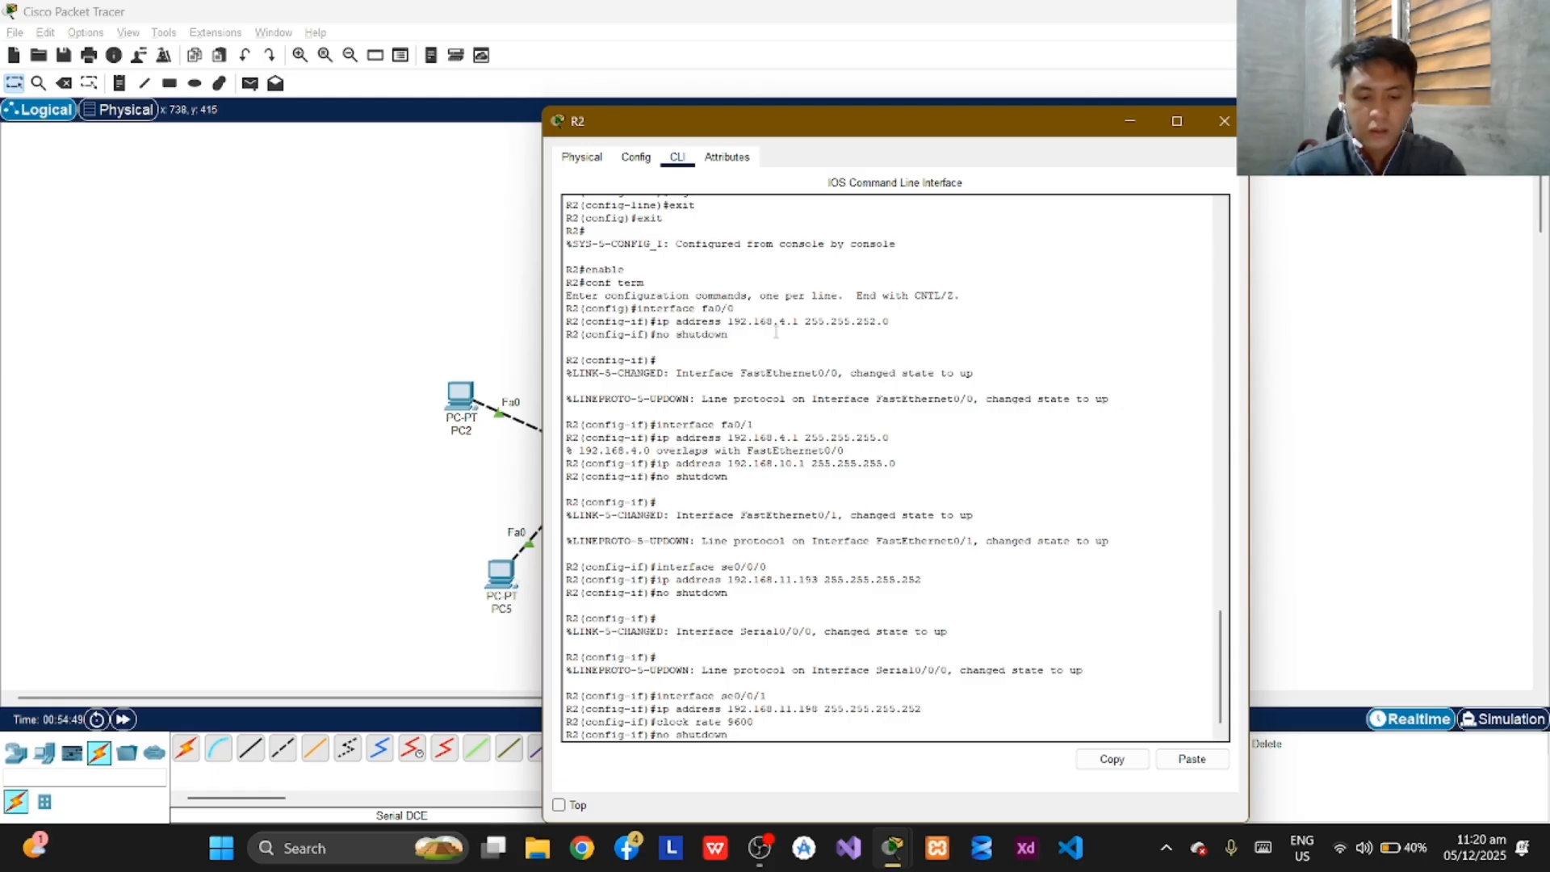
key("Return")
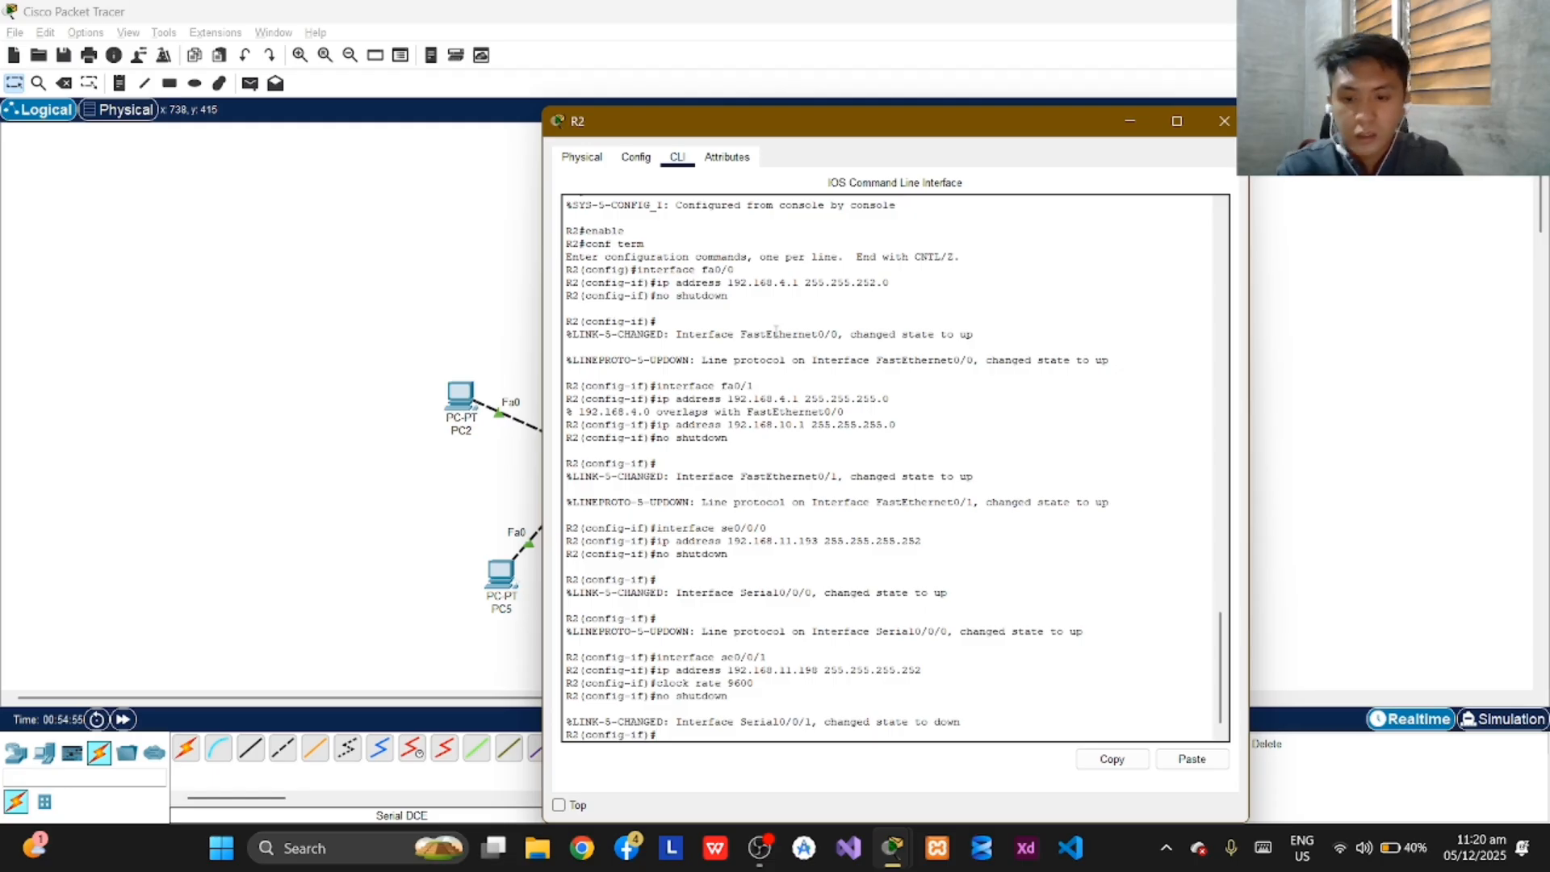
type("exit")
key("Return")
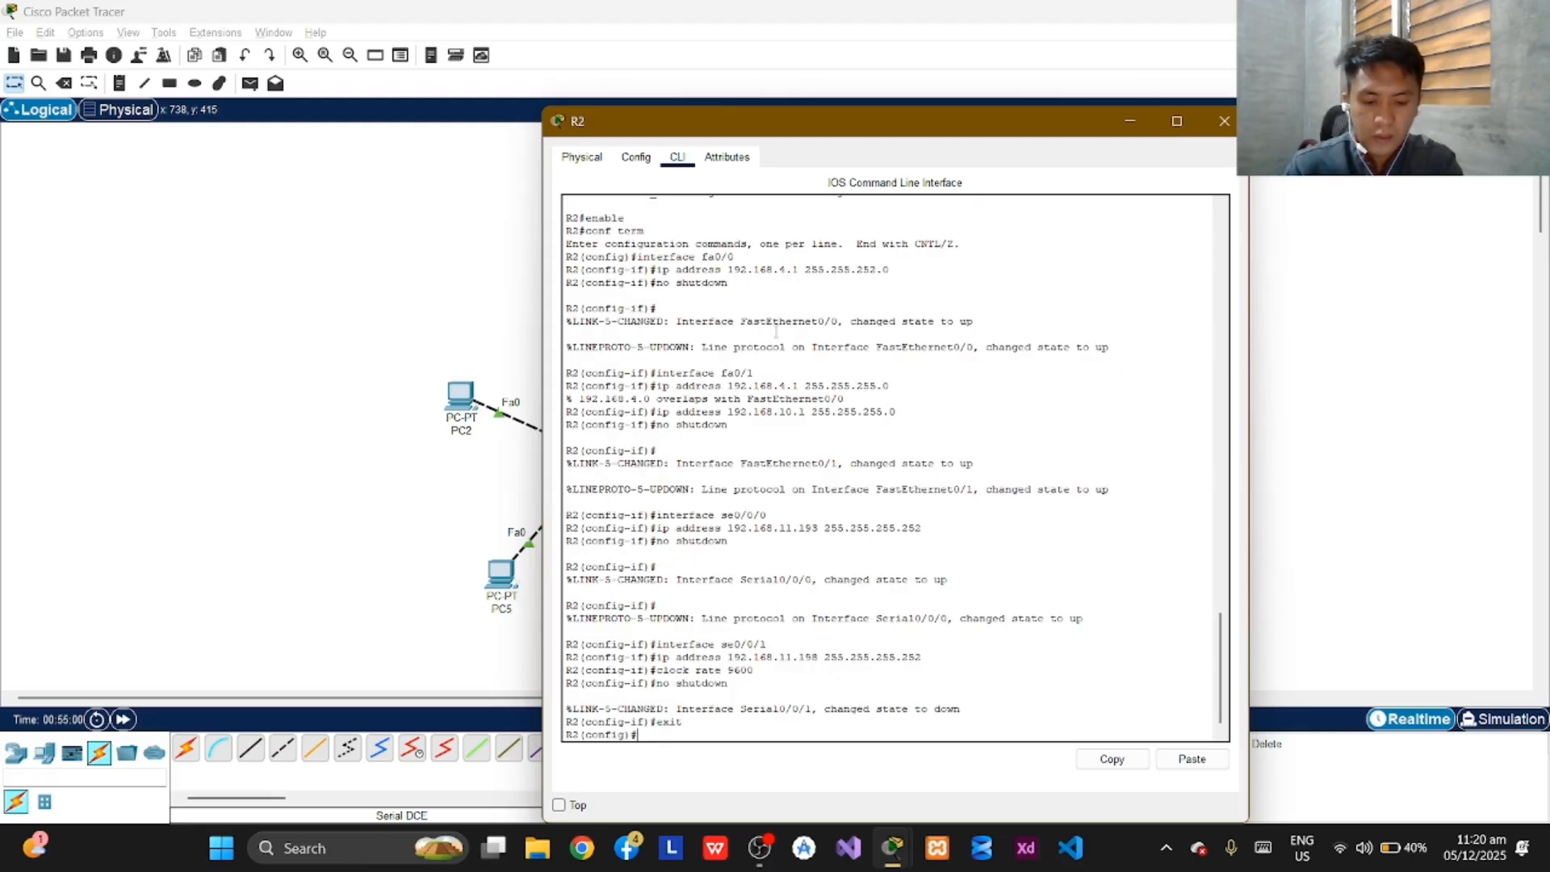
Add a static route on R2 to network 192.168.8.0 with mask 255.255.254.0 via next hop 192.168.11.194.
type("ip")
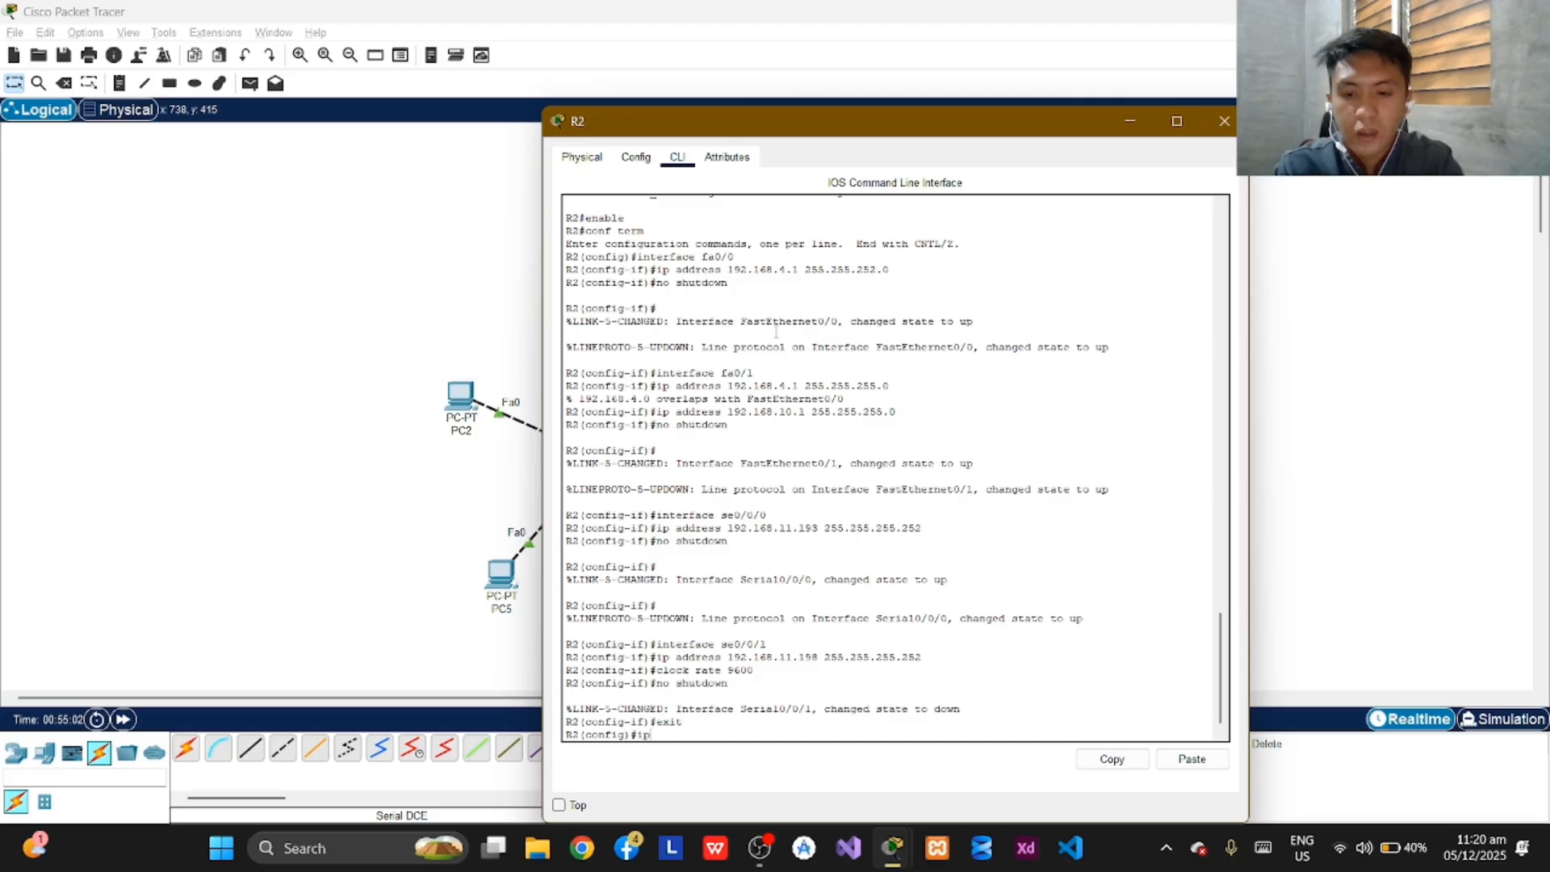
type(" route")
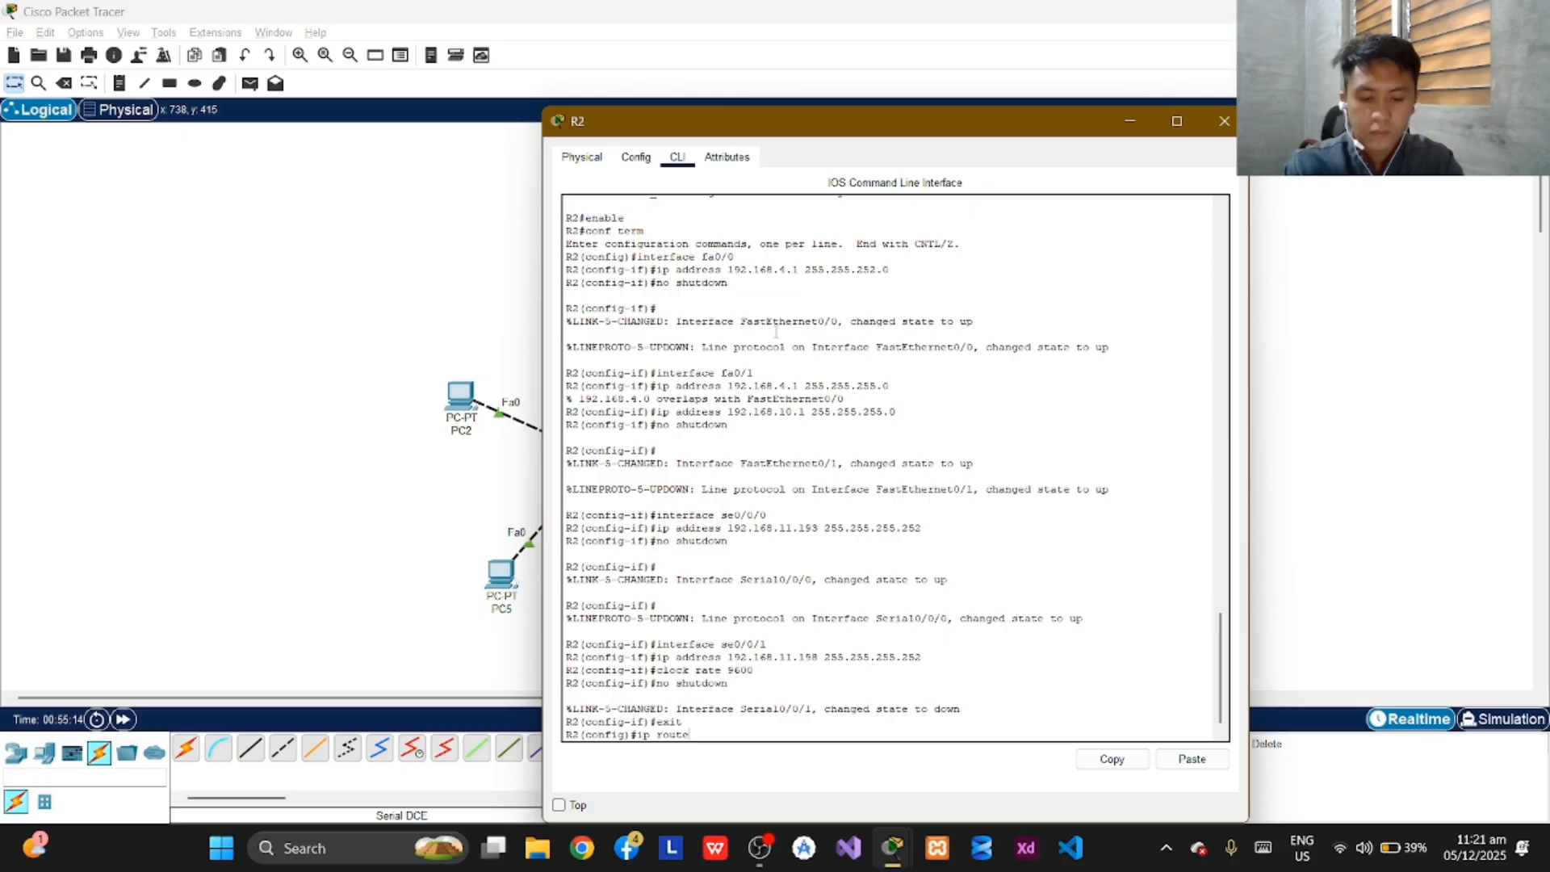
type("192.")
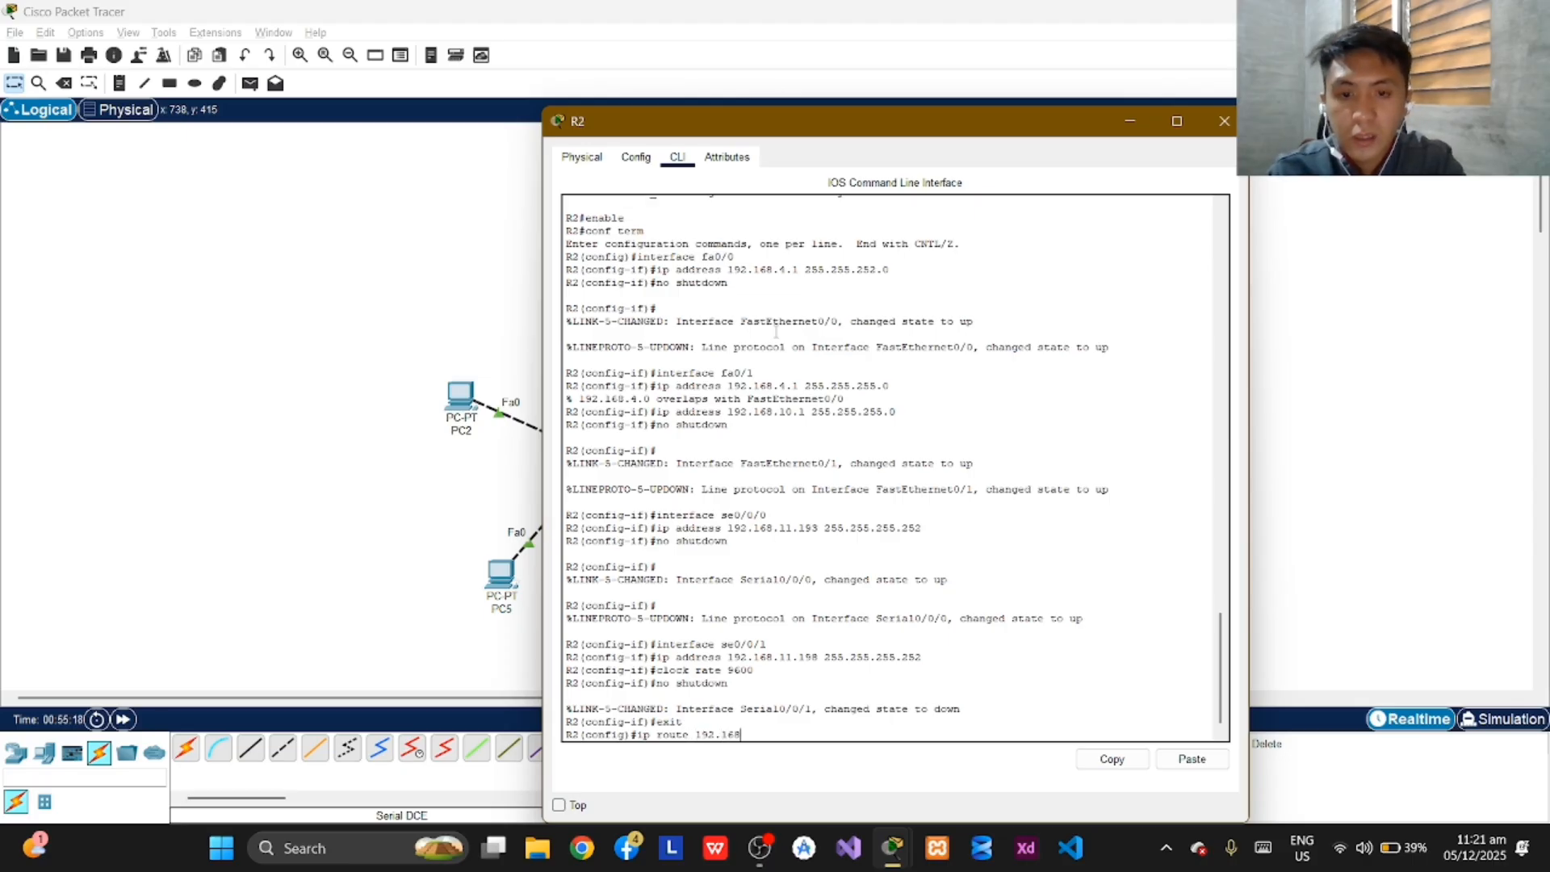
type("168")
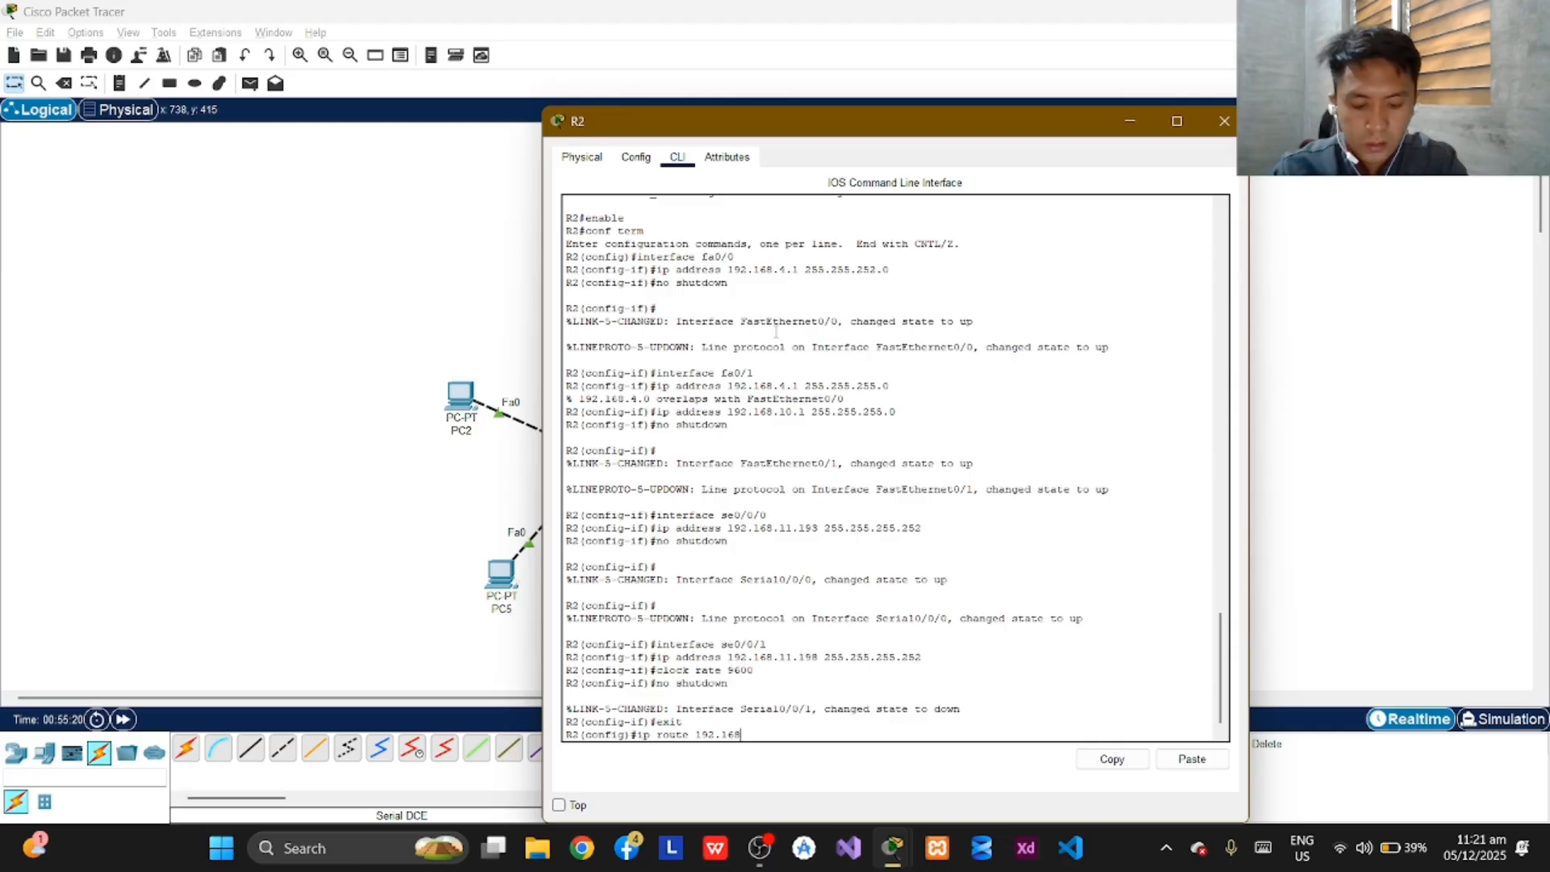
type(".8.")
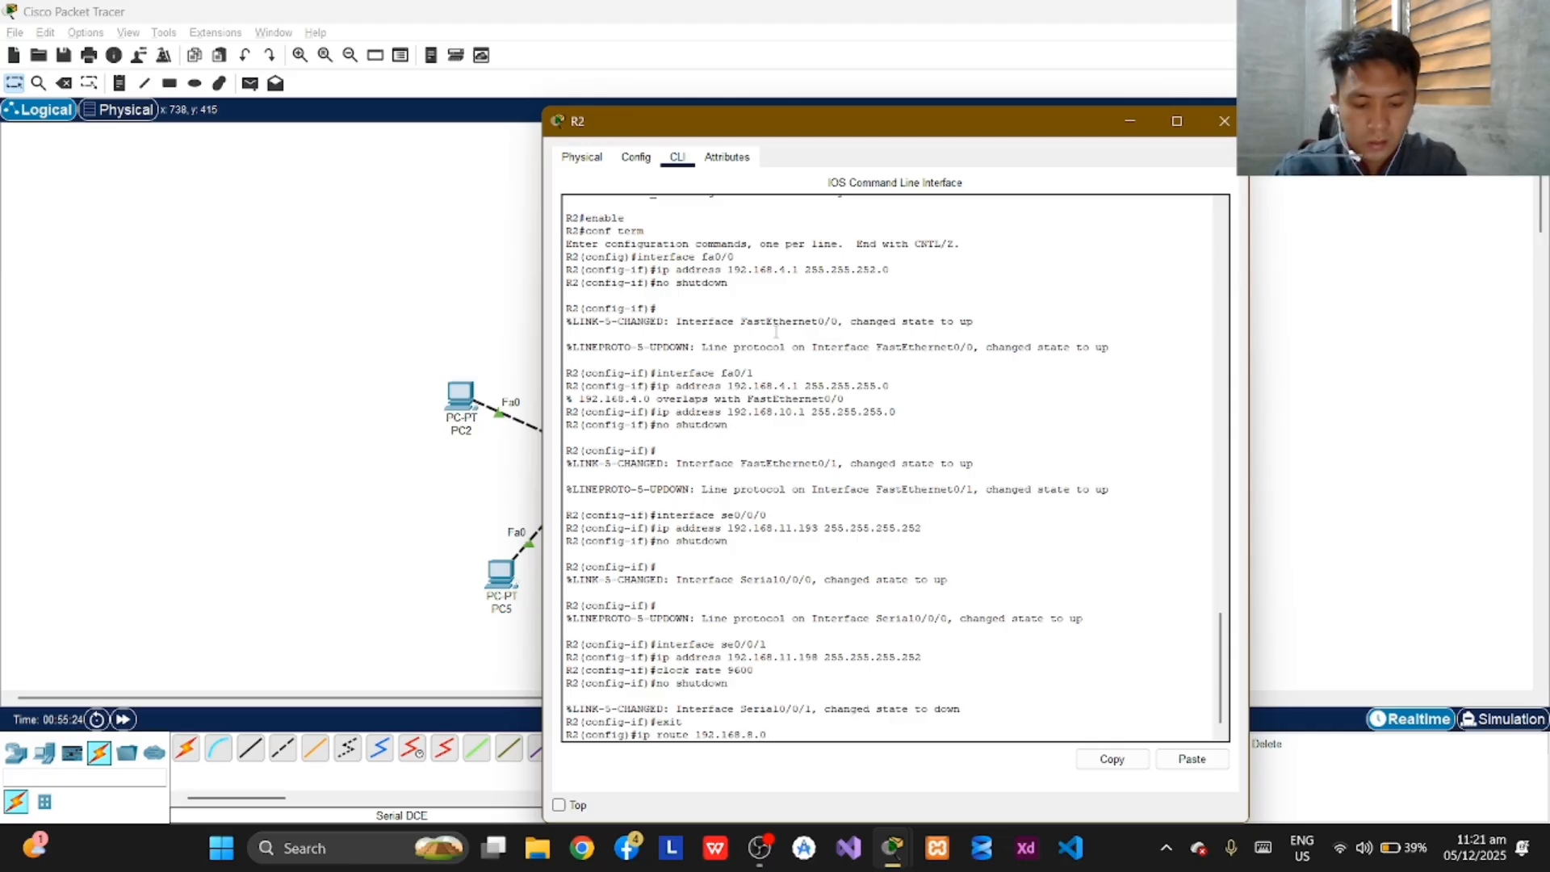
type("0 25")
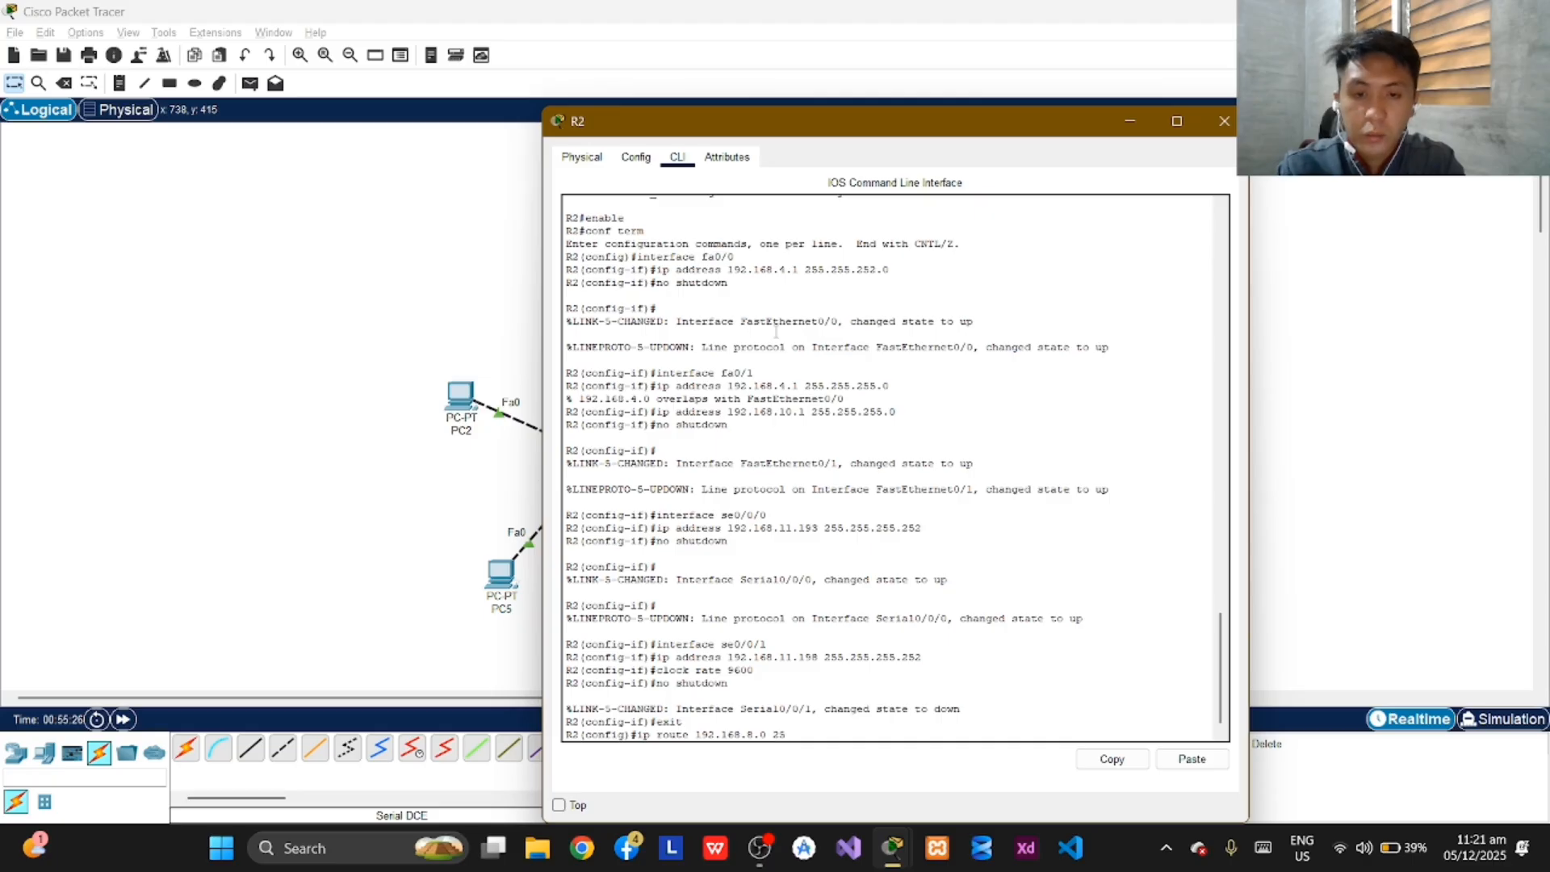
type("5.255.")
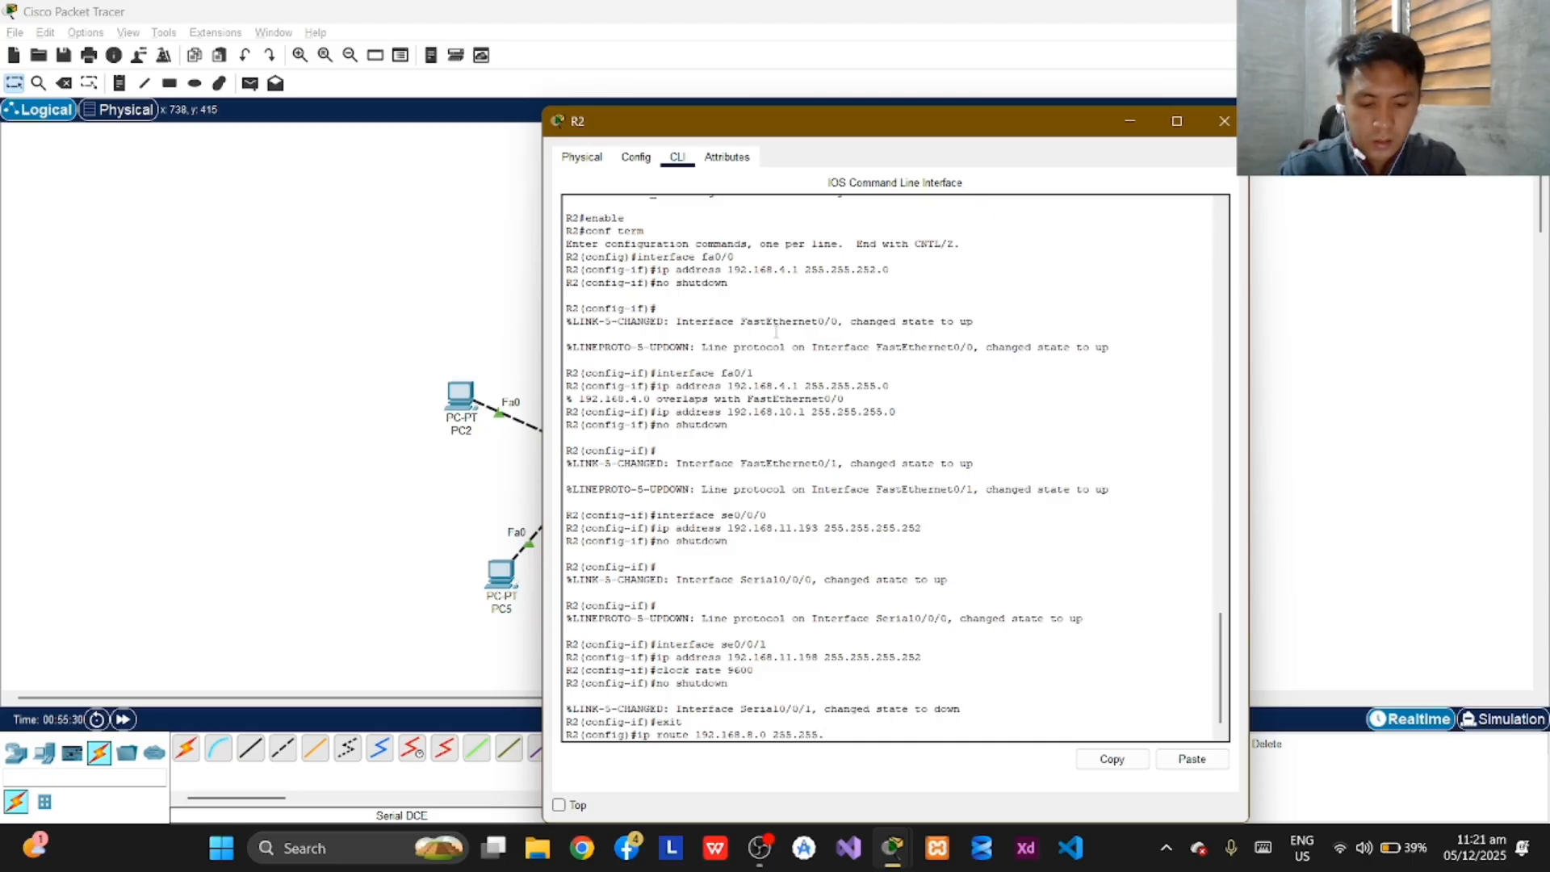
type("254")
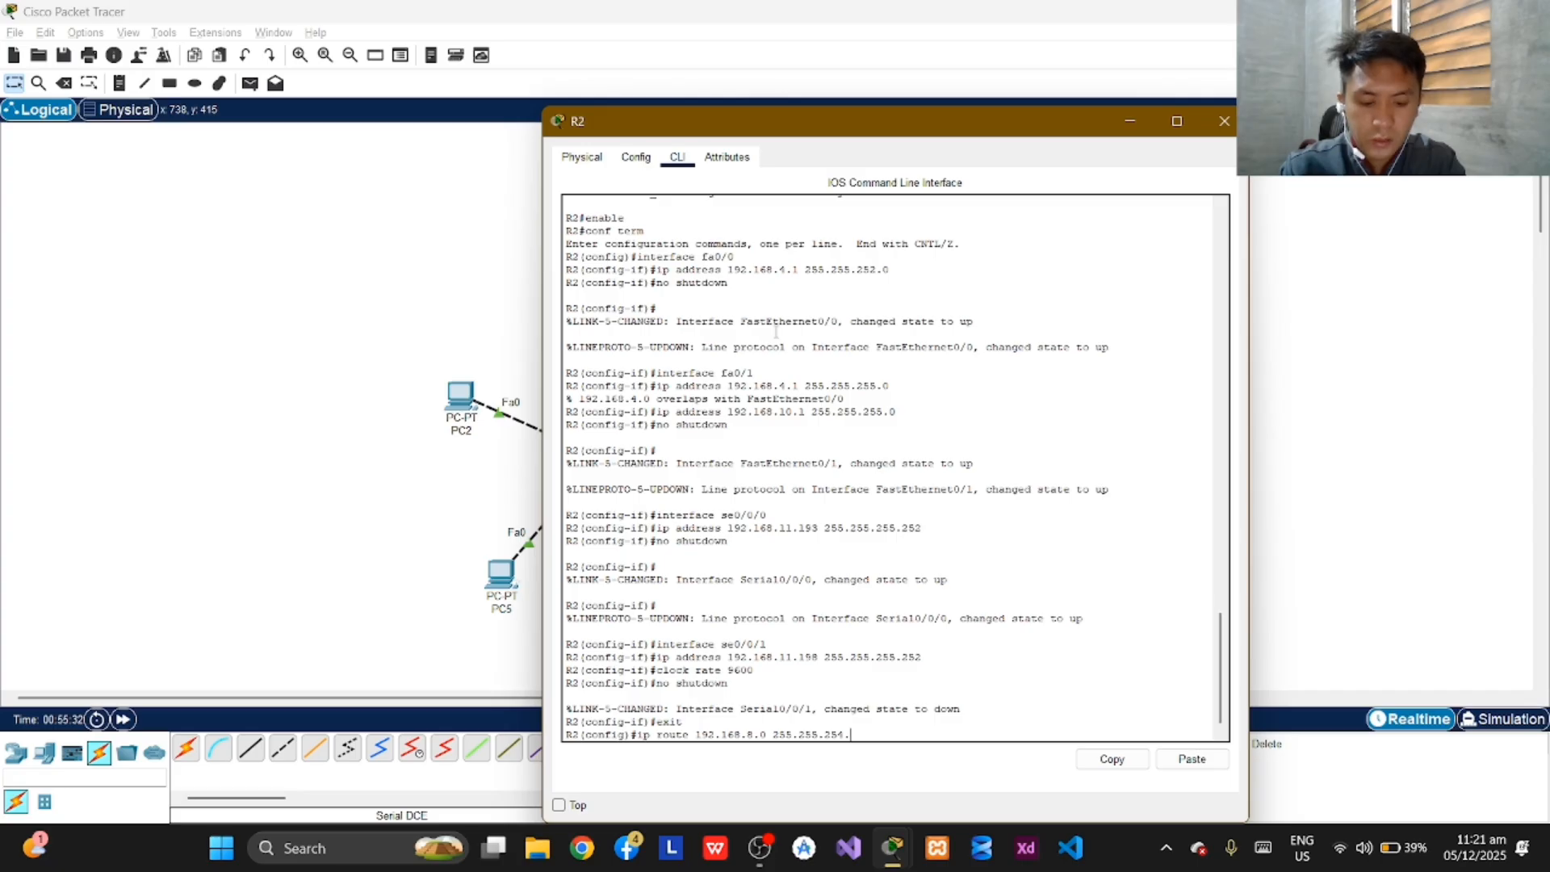
type(".0")
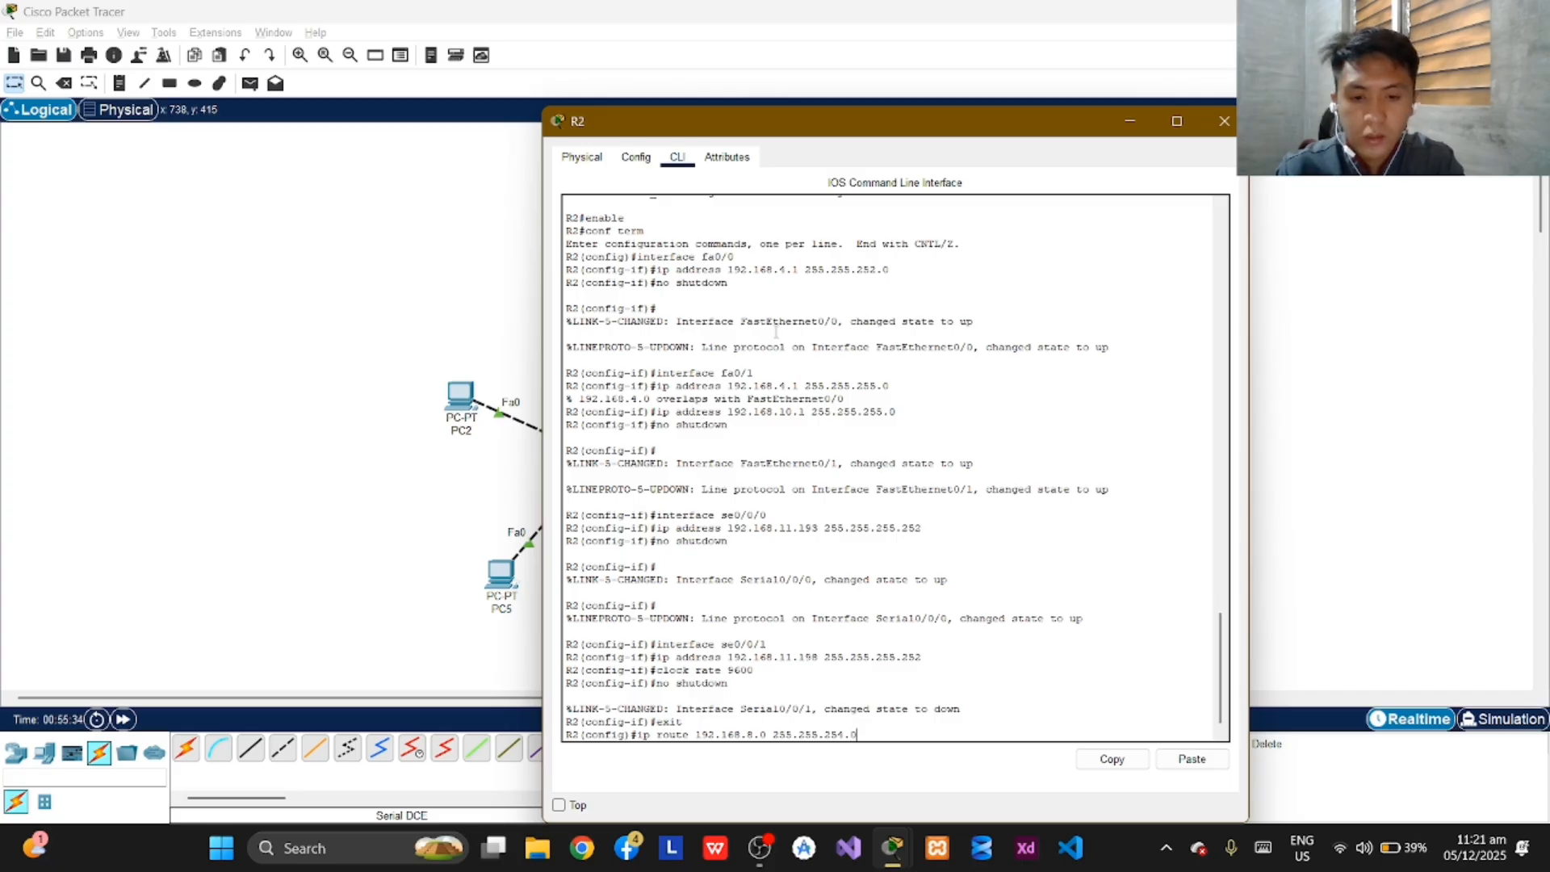
type(" 192.168.")
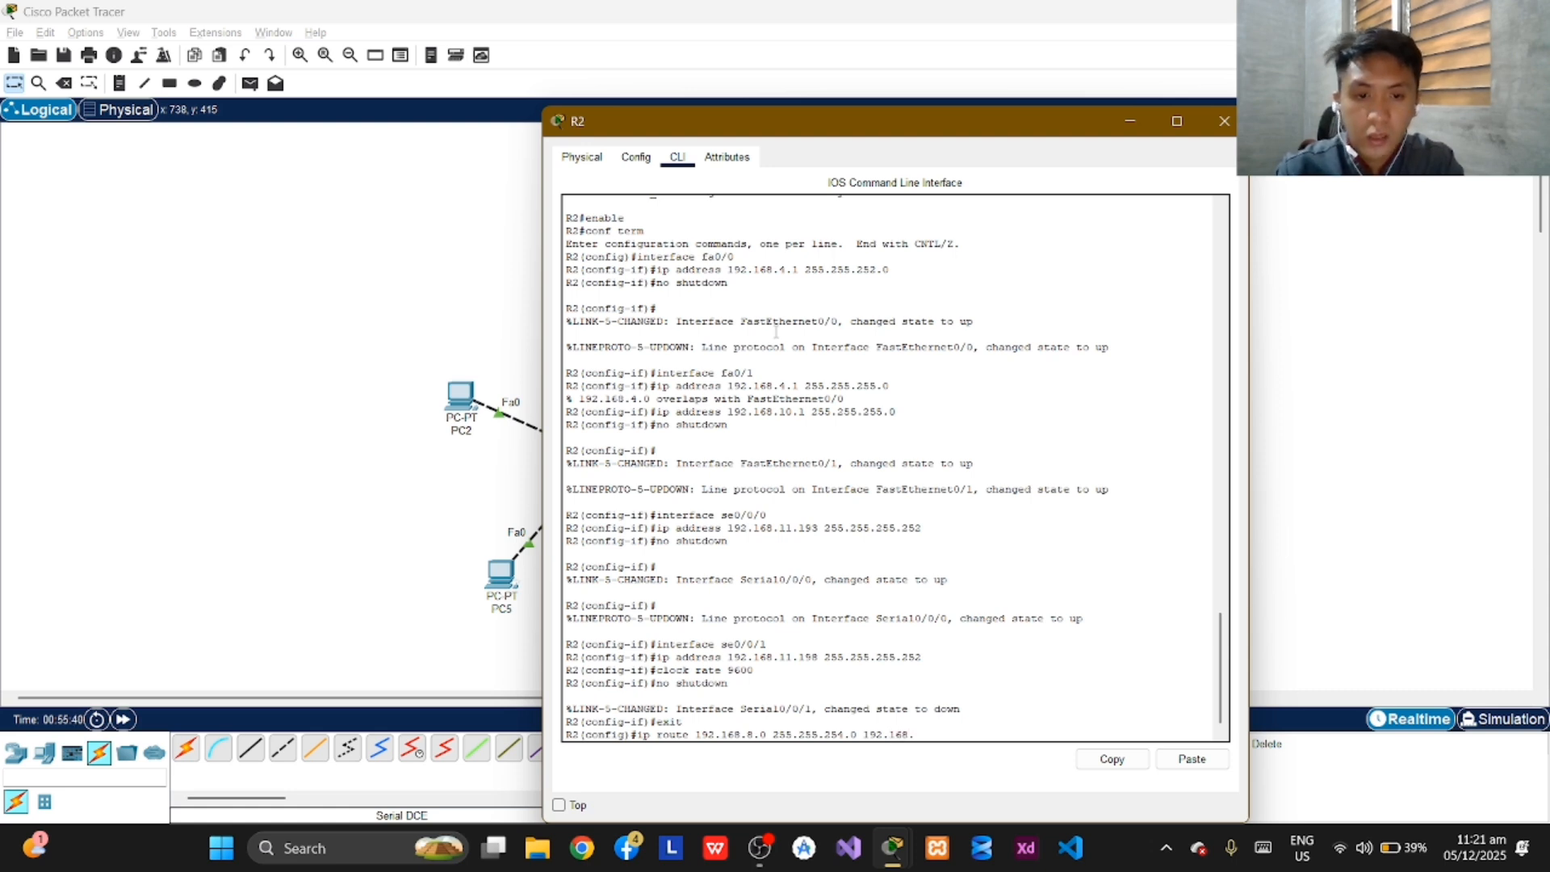
type("11.")
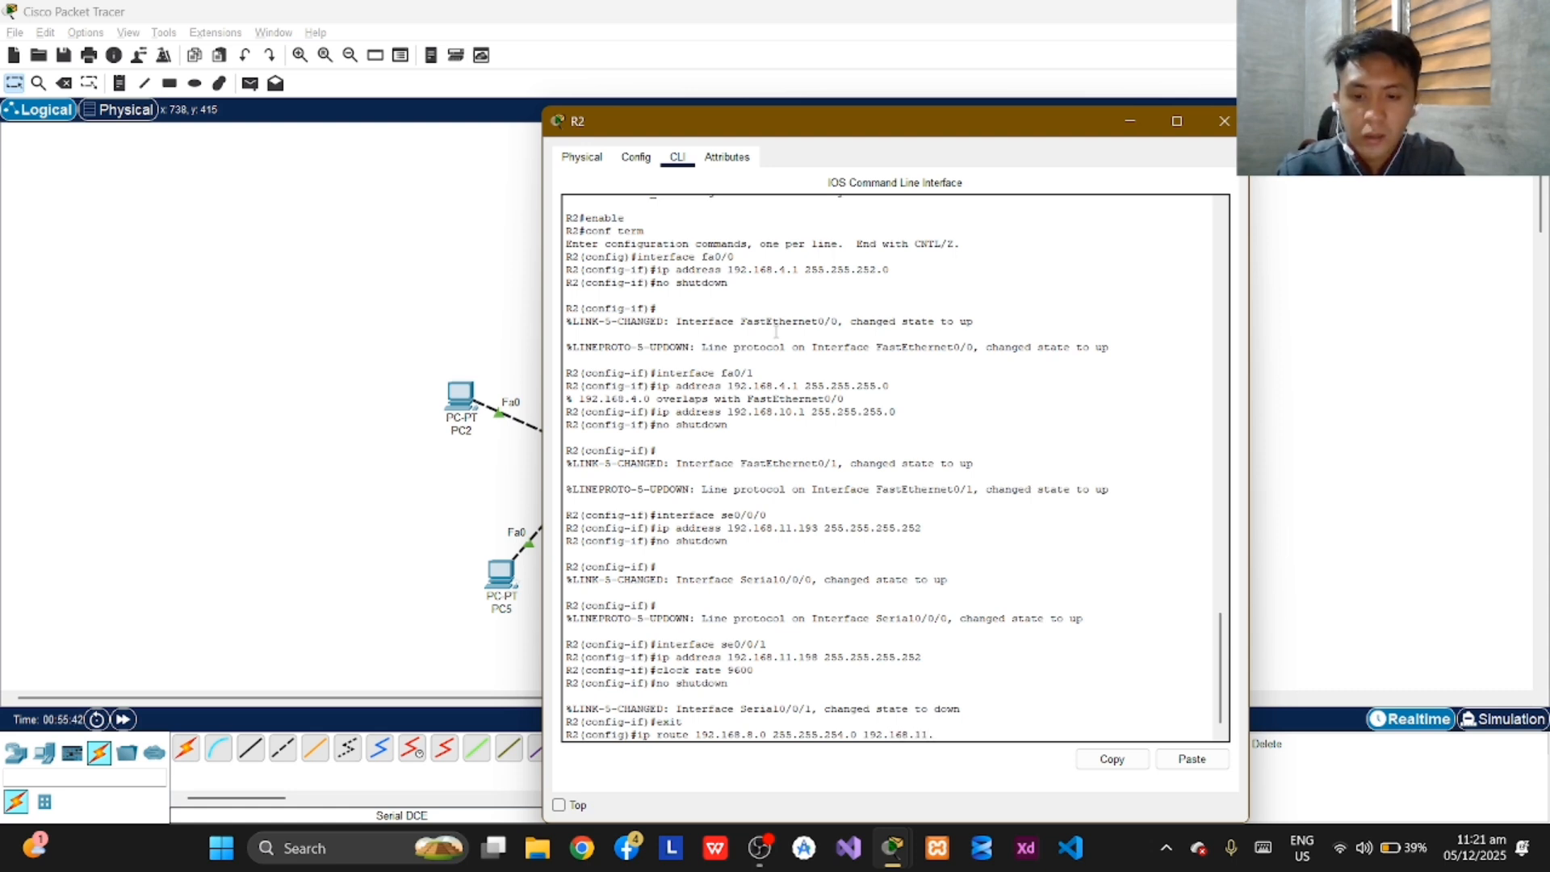
type("19")
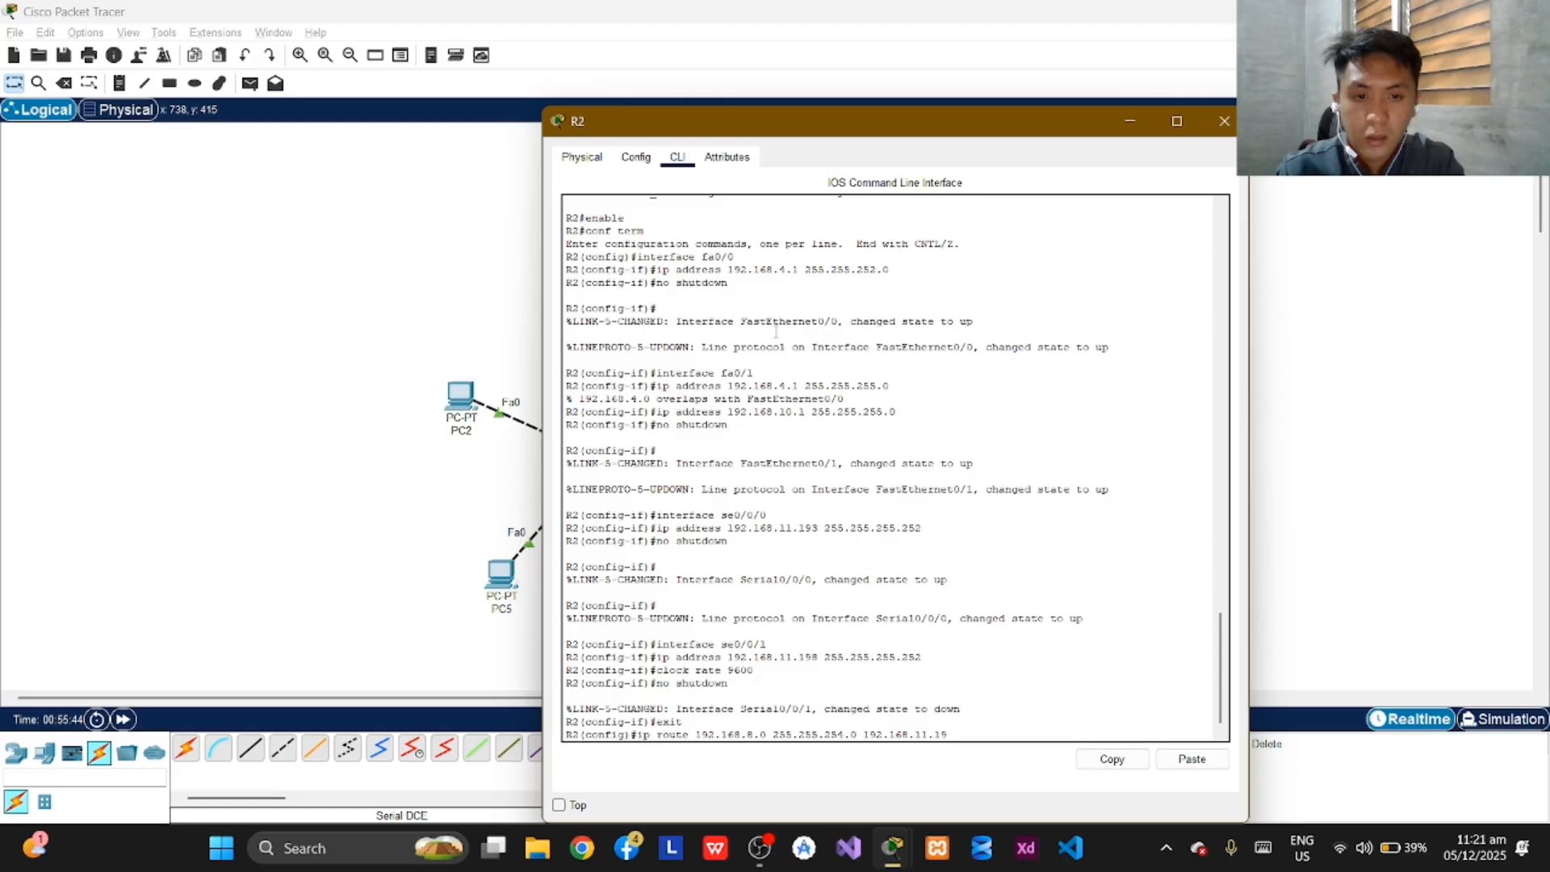
type("4")
key("Return")
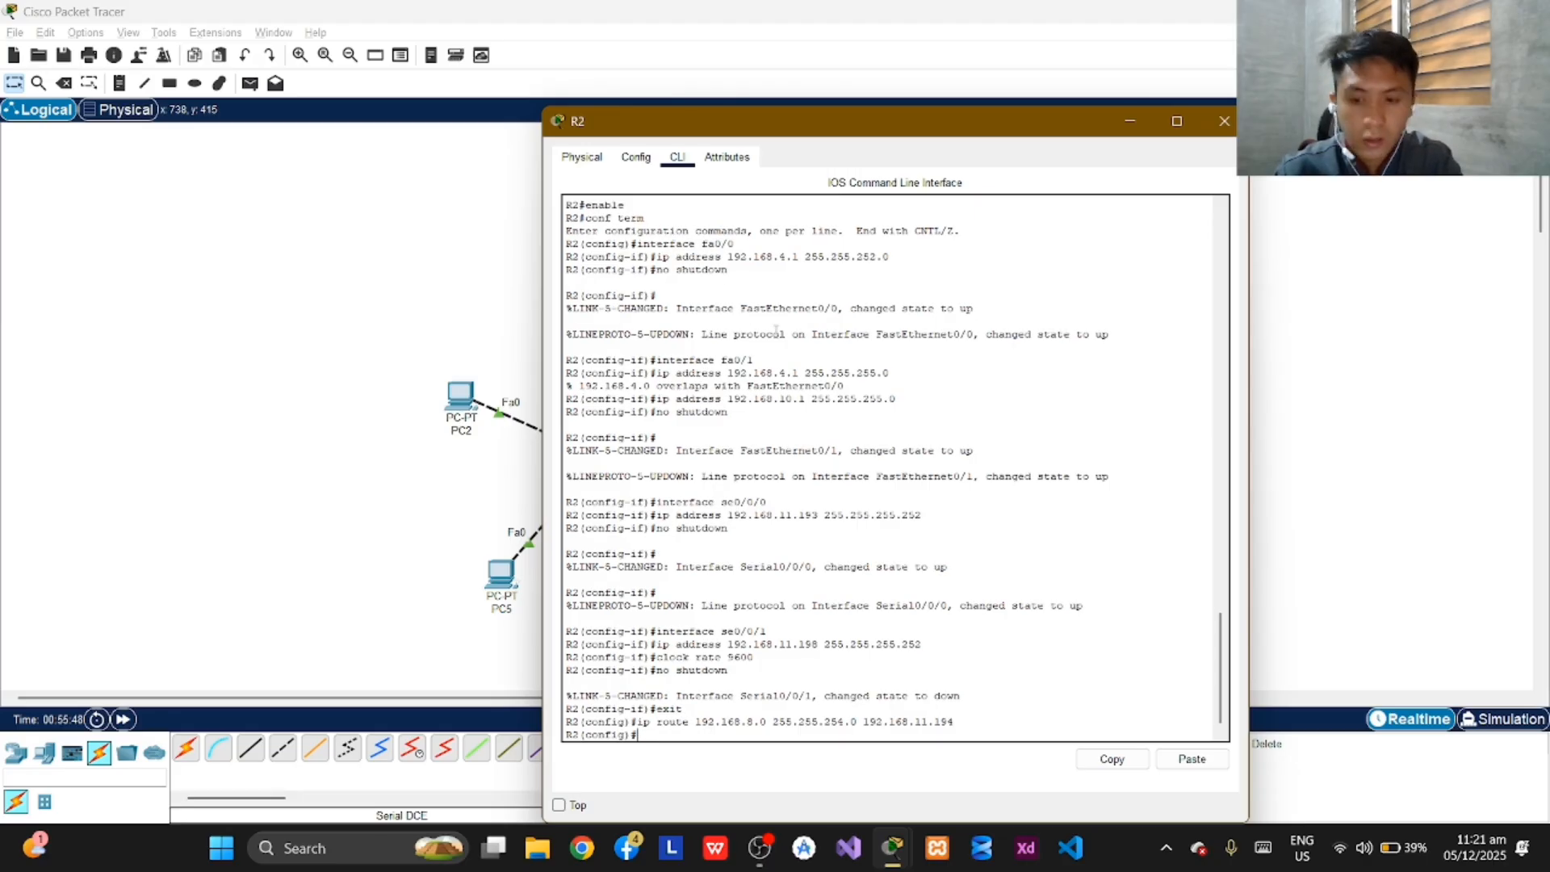
type("ip ")
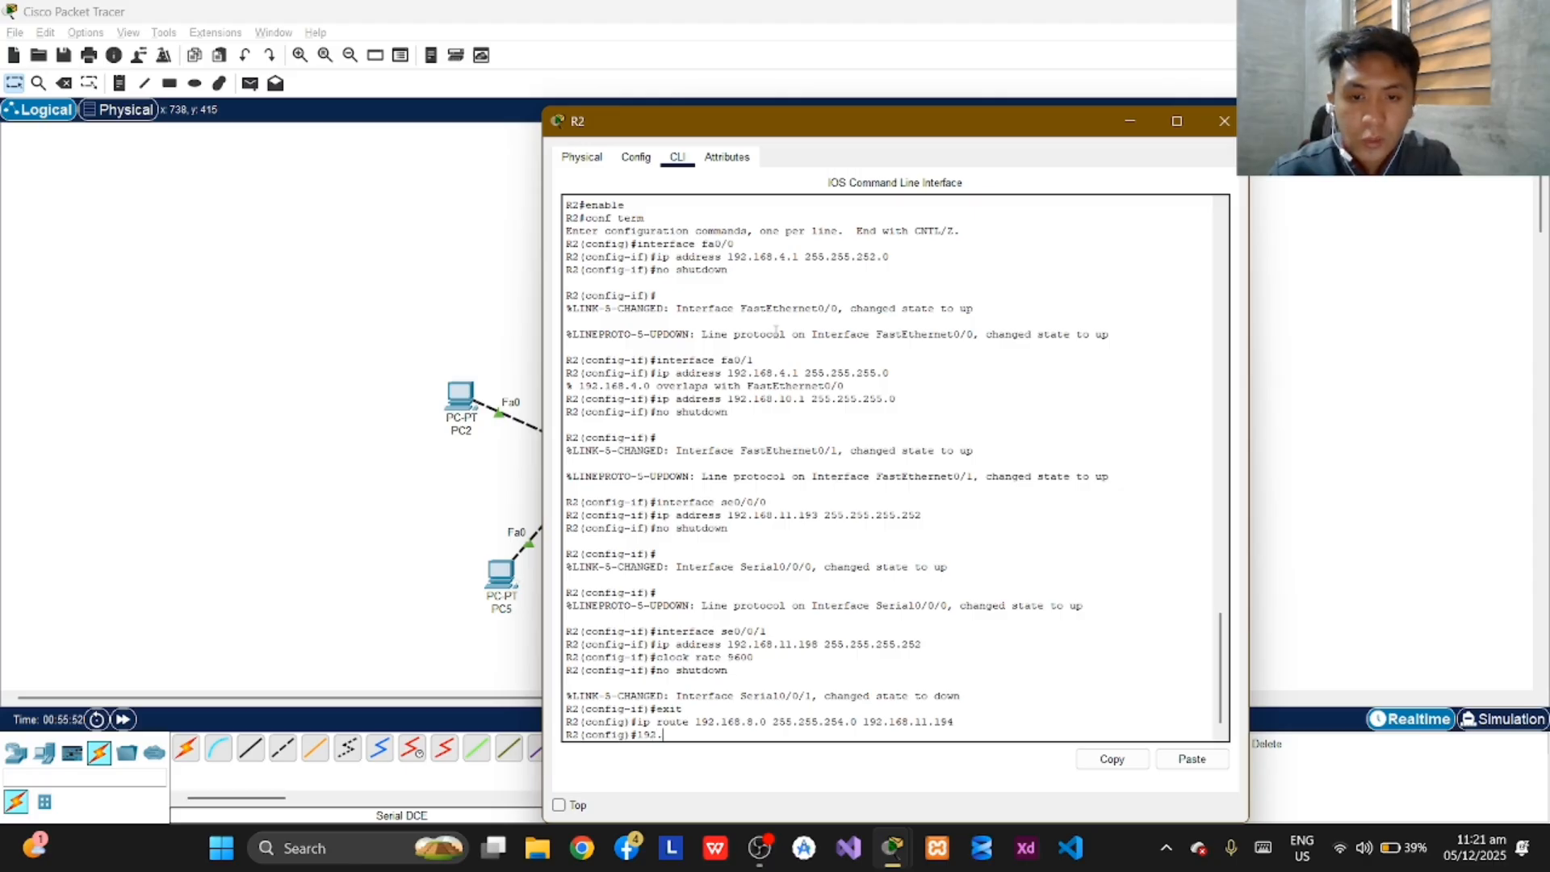
type("2.168.")
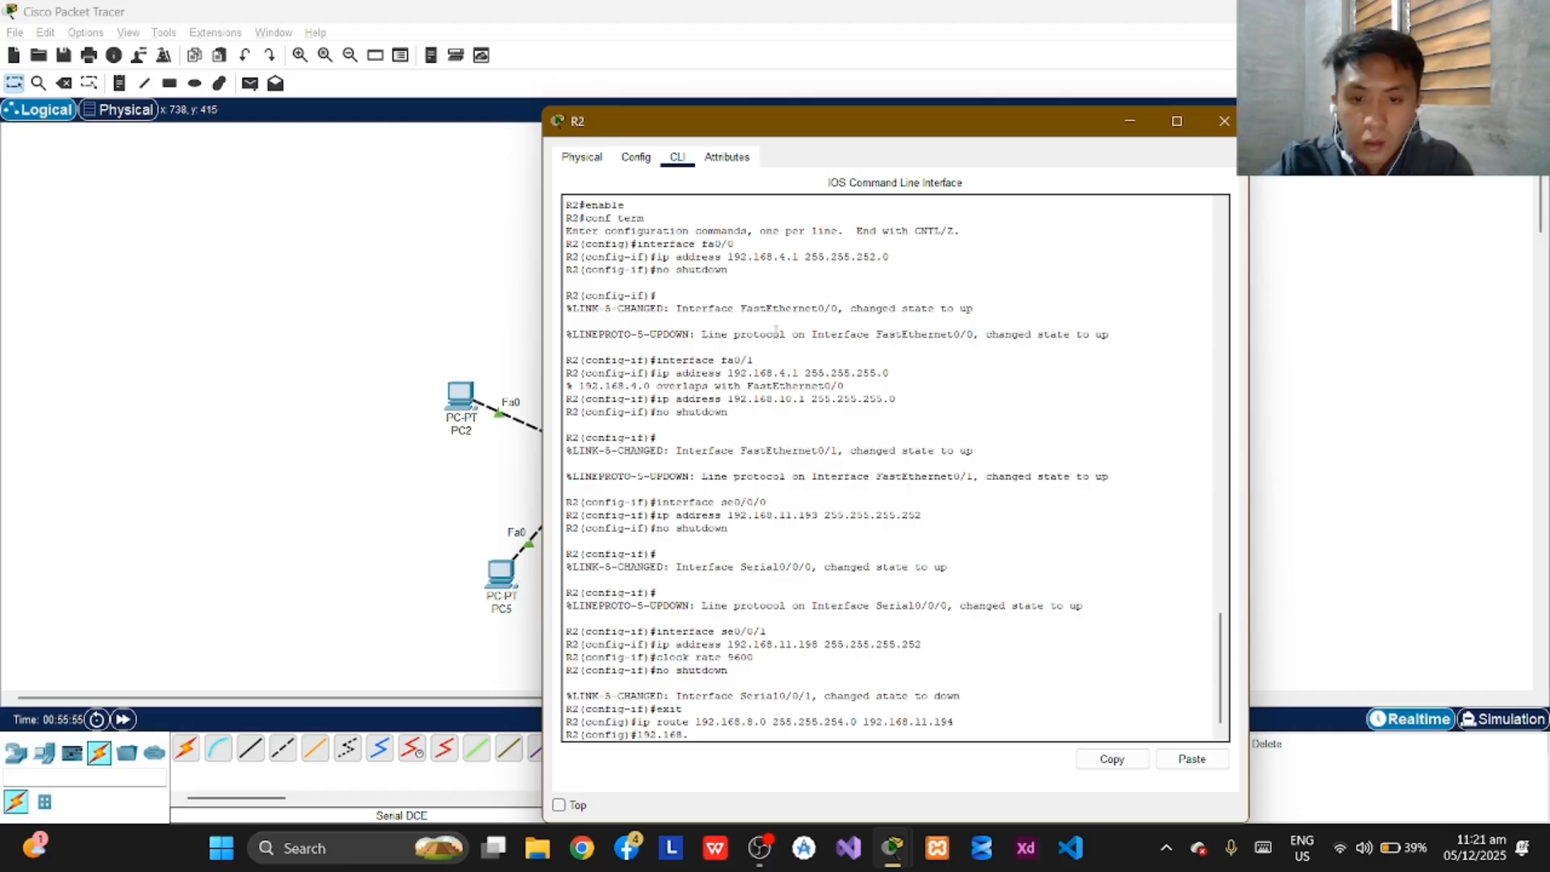
key("BackSpace")
key("BackSpace")
key("BackSpace")
key("BackSpace")
key("BackSpace")
key("BackSpace")
key("BackSpace")
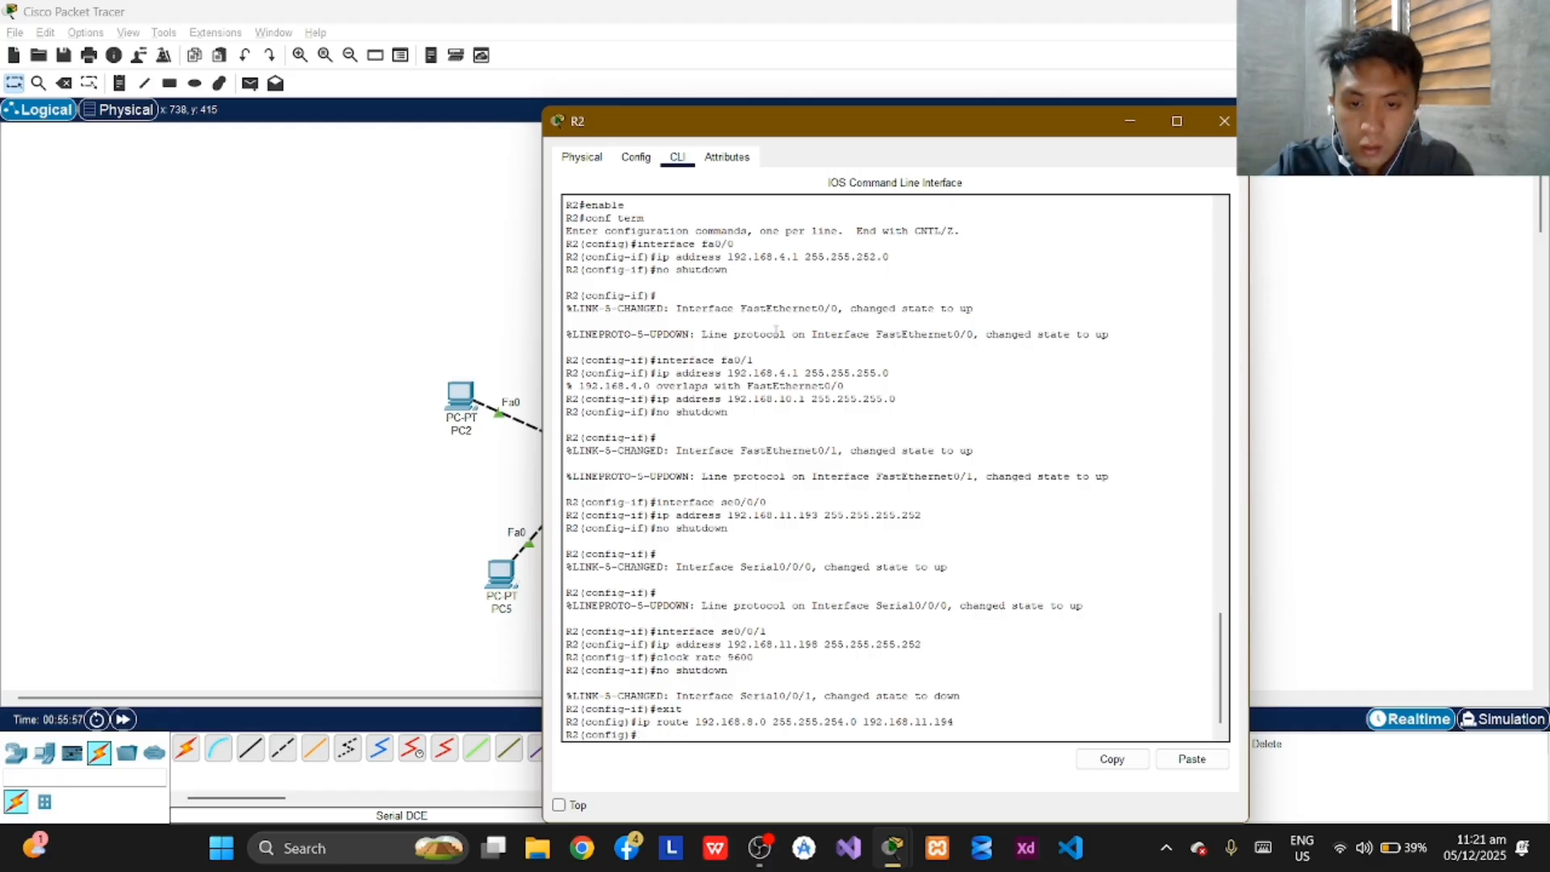
Add a static route on R2 to network 192.168.11.0 with mask 255.255.255.128 via next hop 192.168.11.194.
type("ip route")
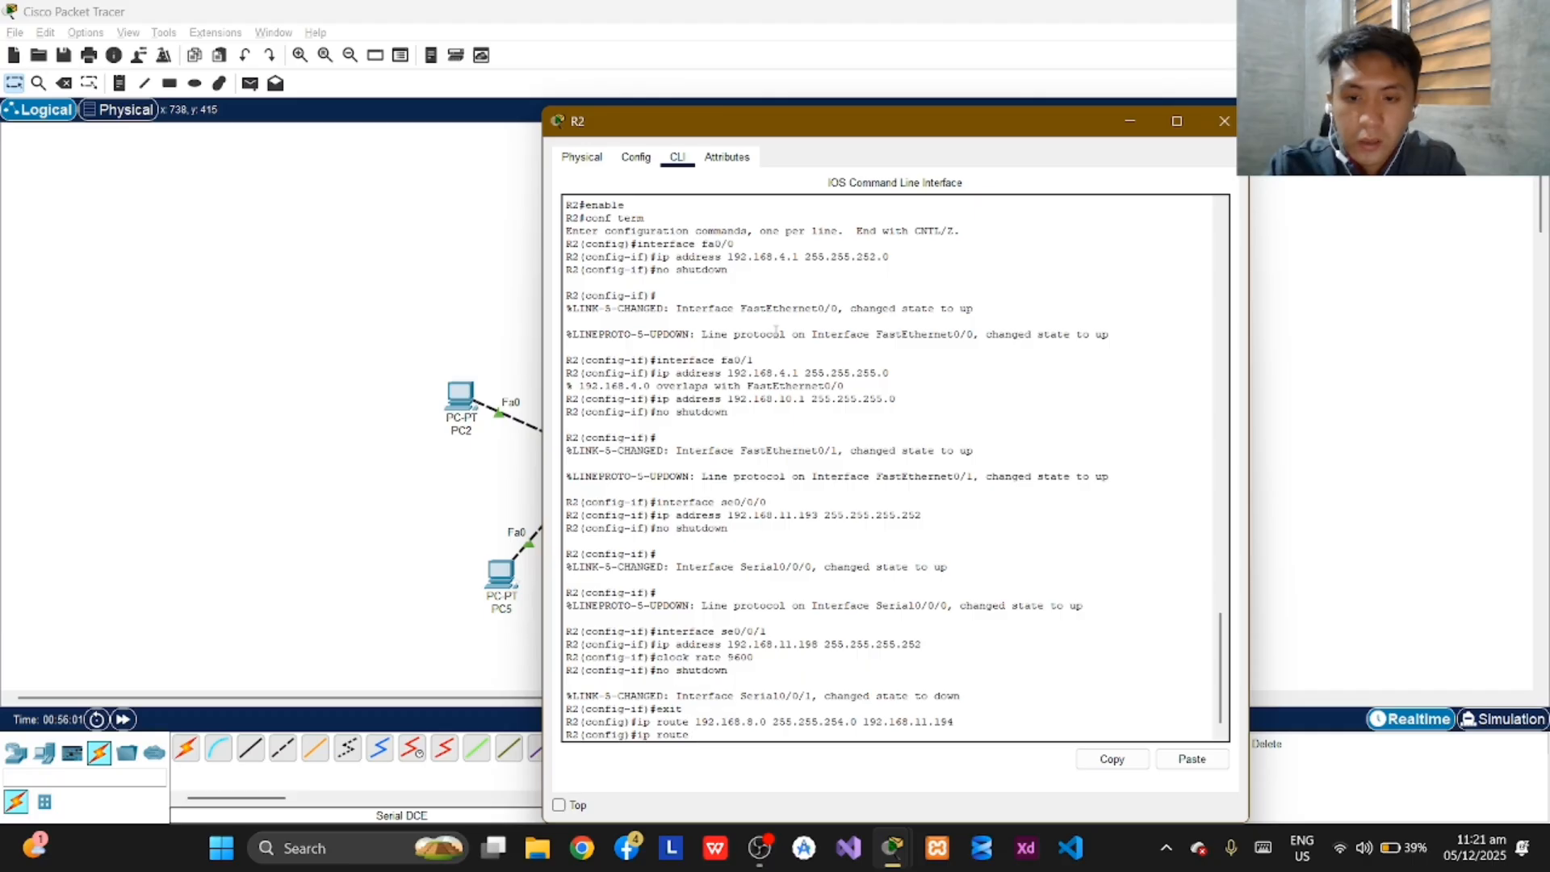
type(" 192.1")
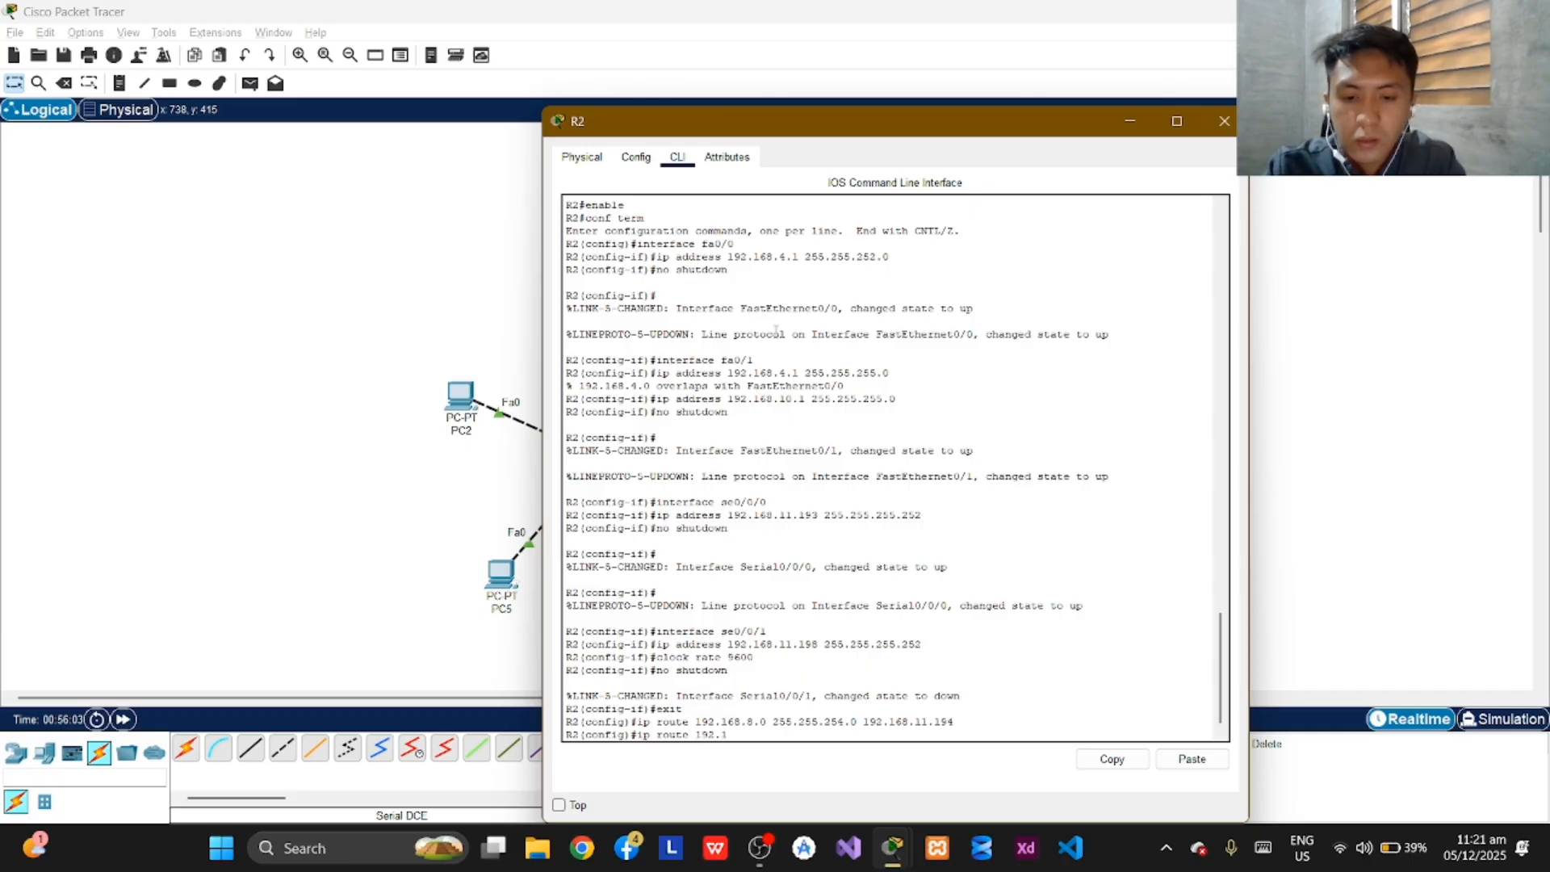
type("68")
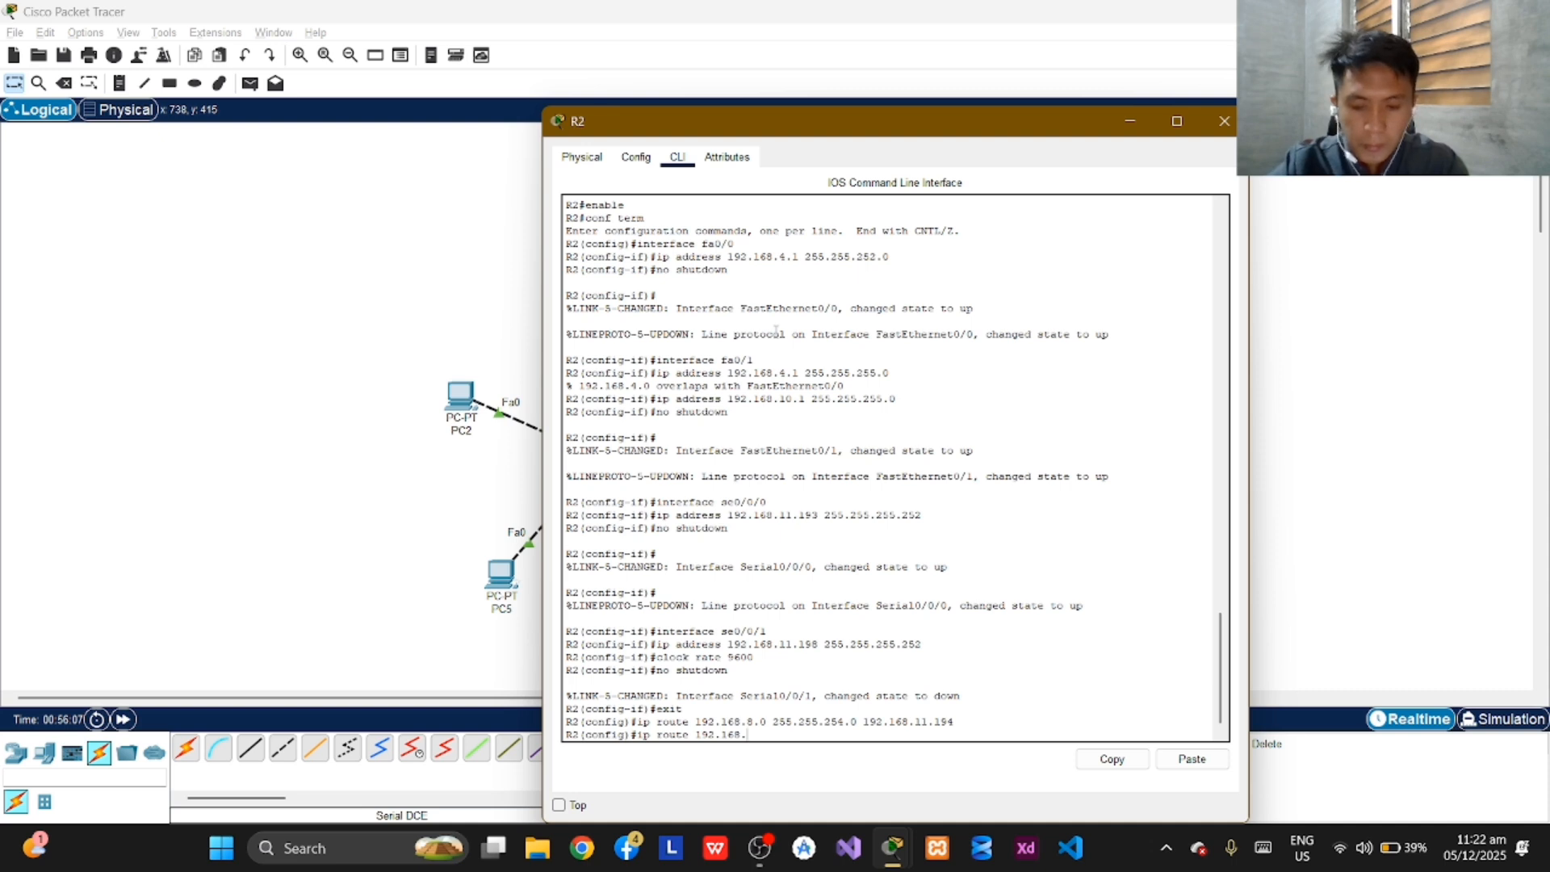
type(".11.")
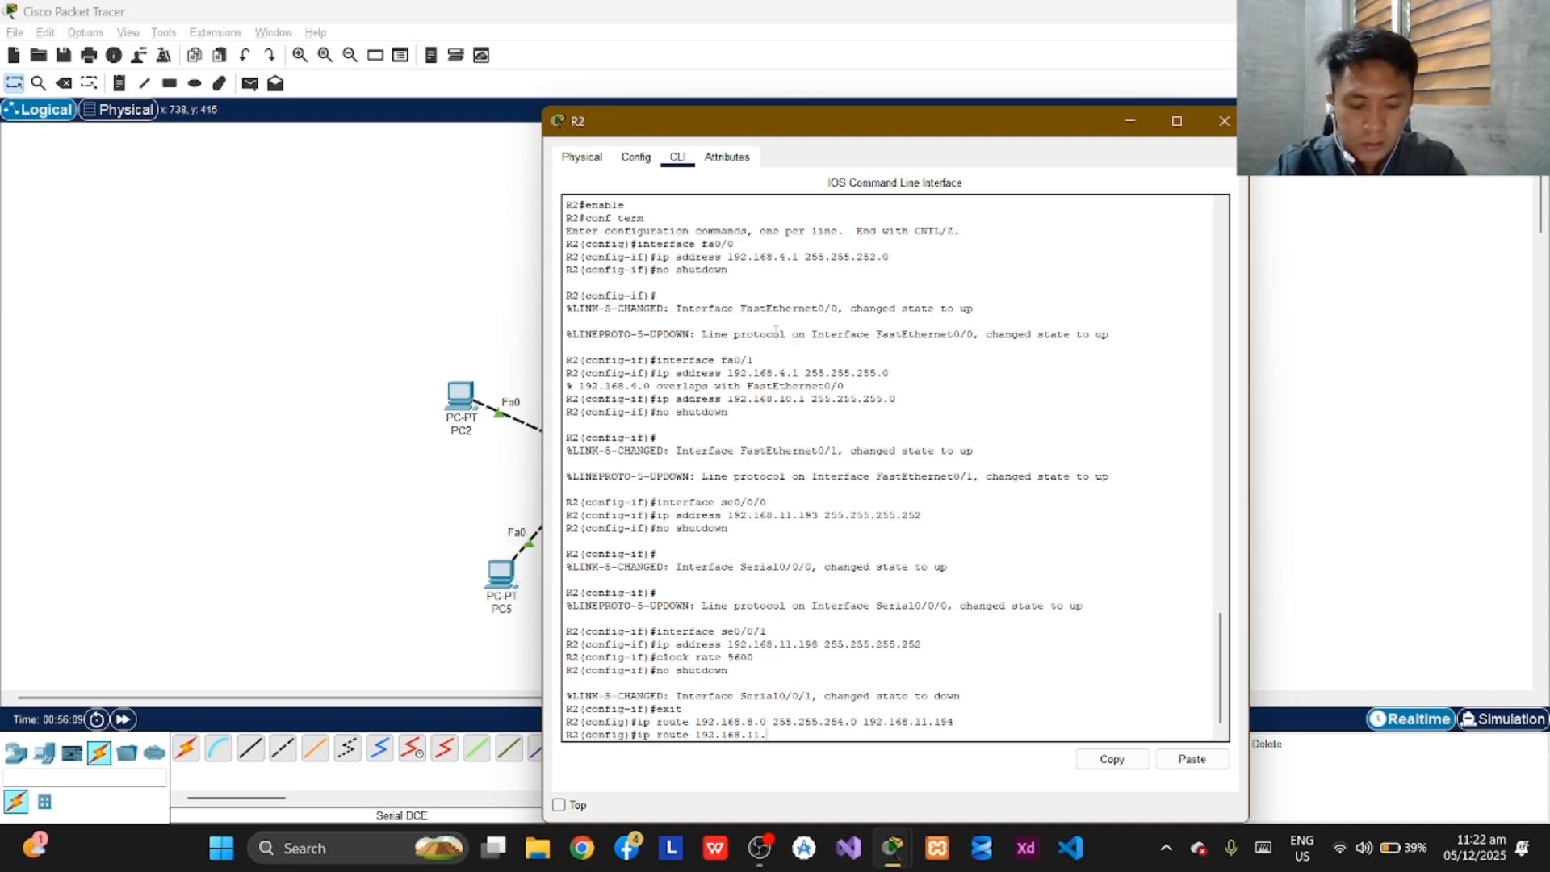
type("1")
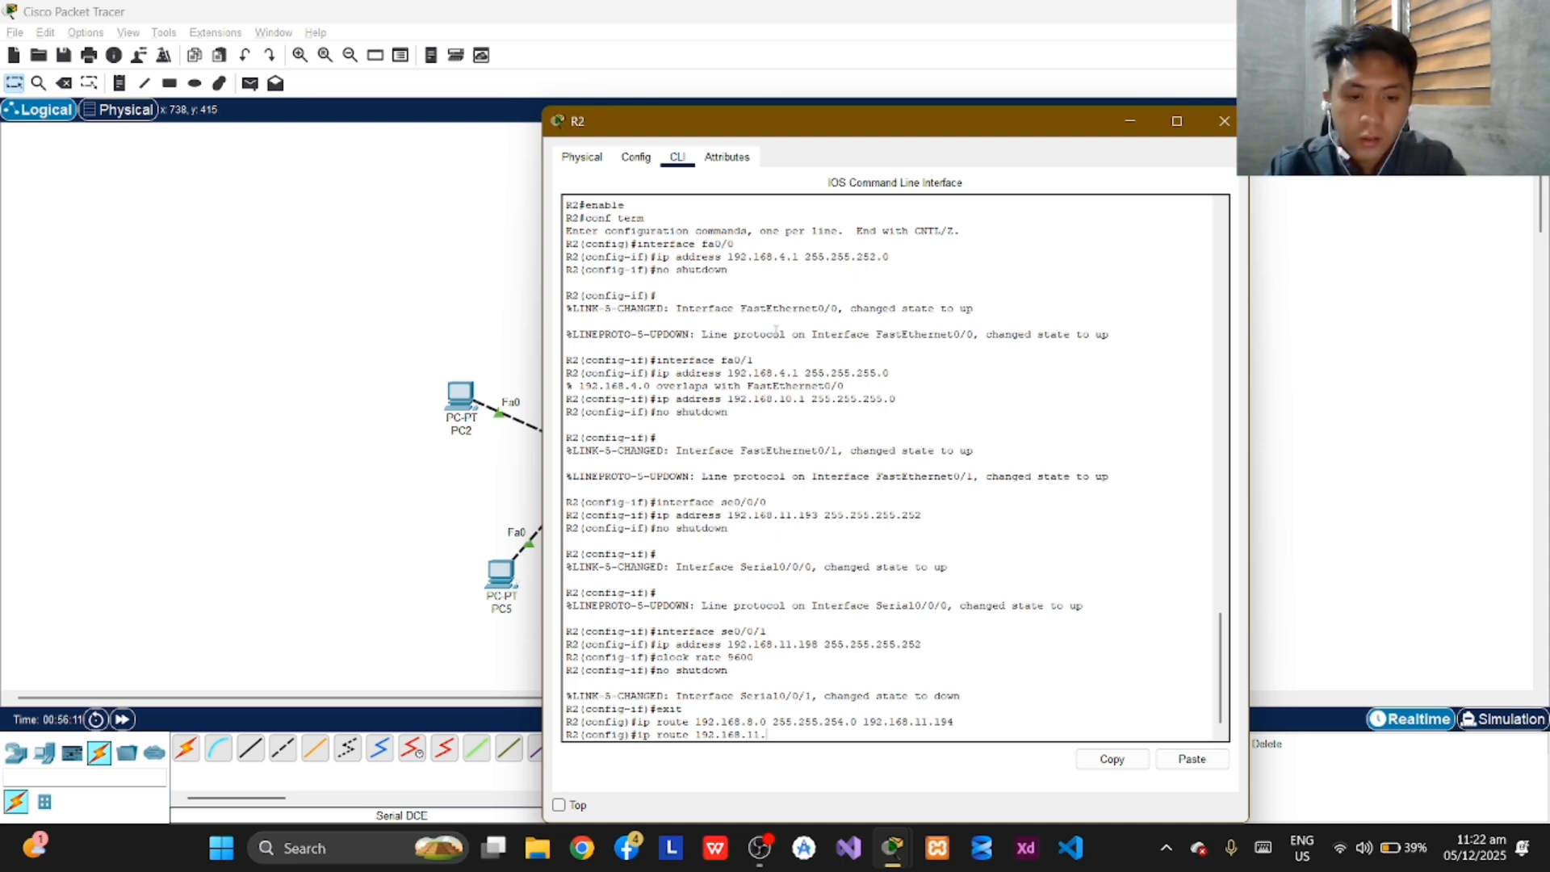
type("0")
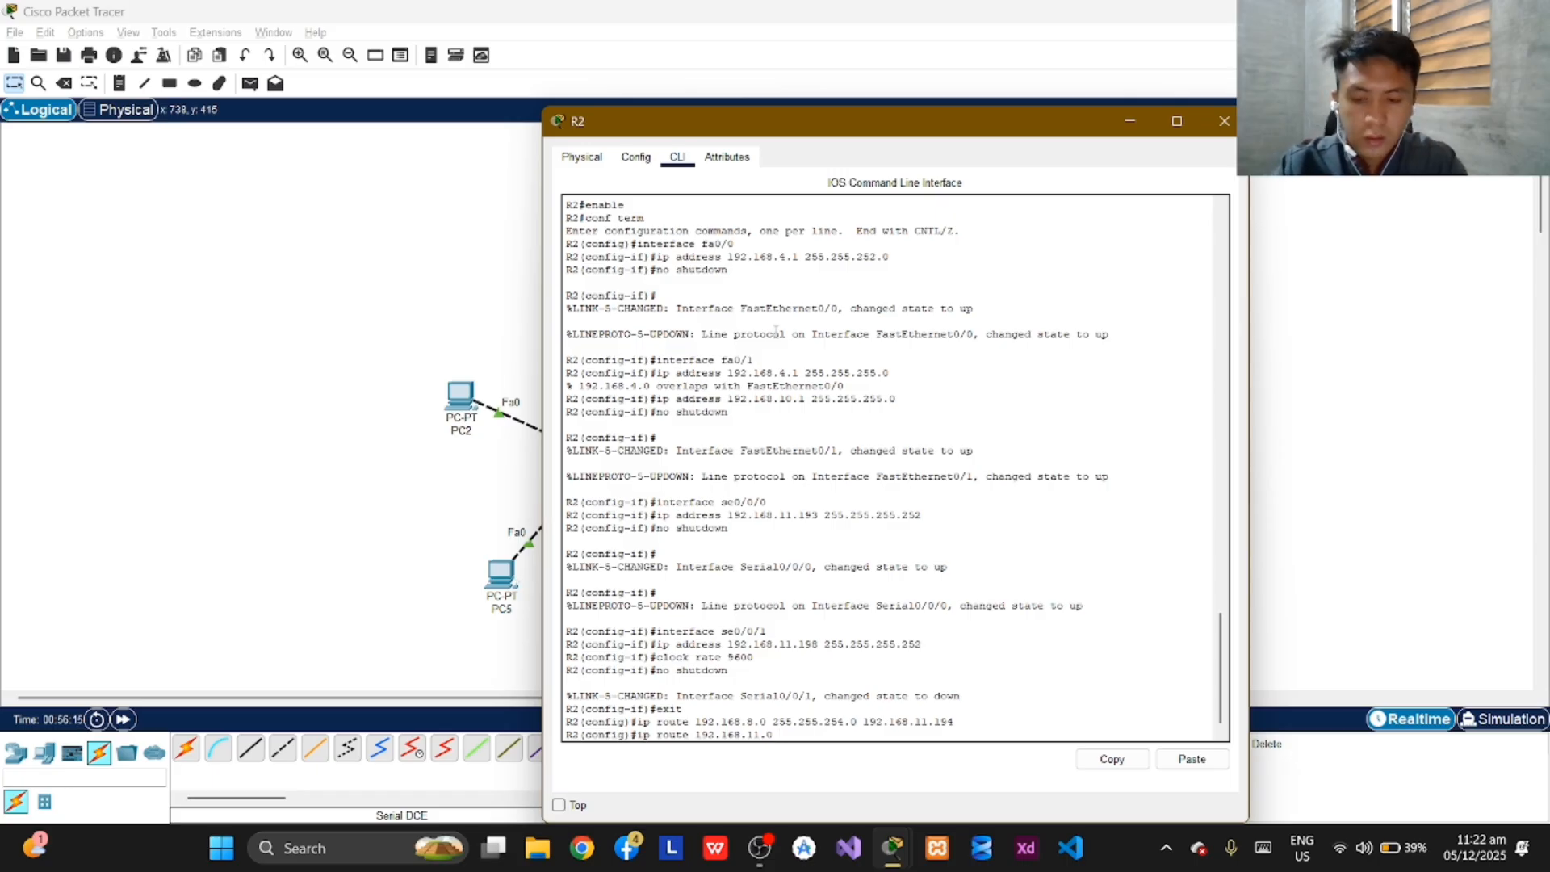
type(" 255.2")
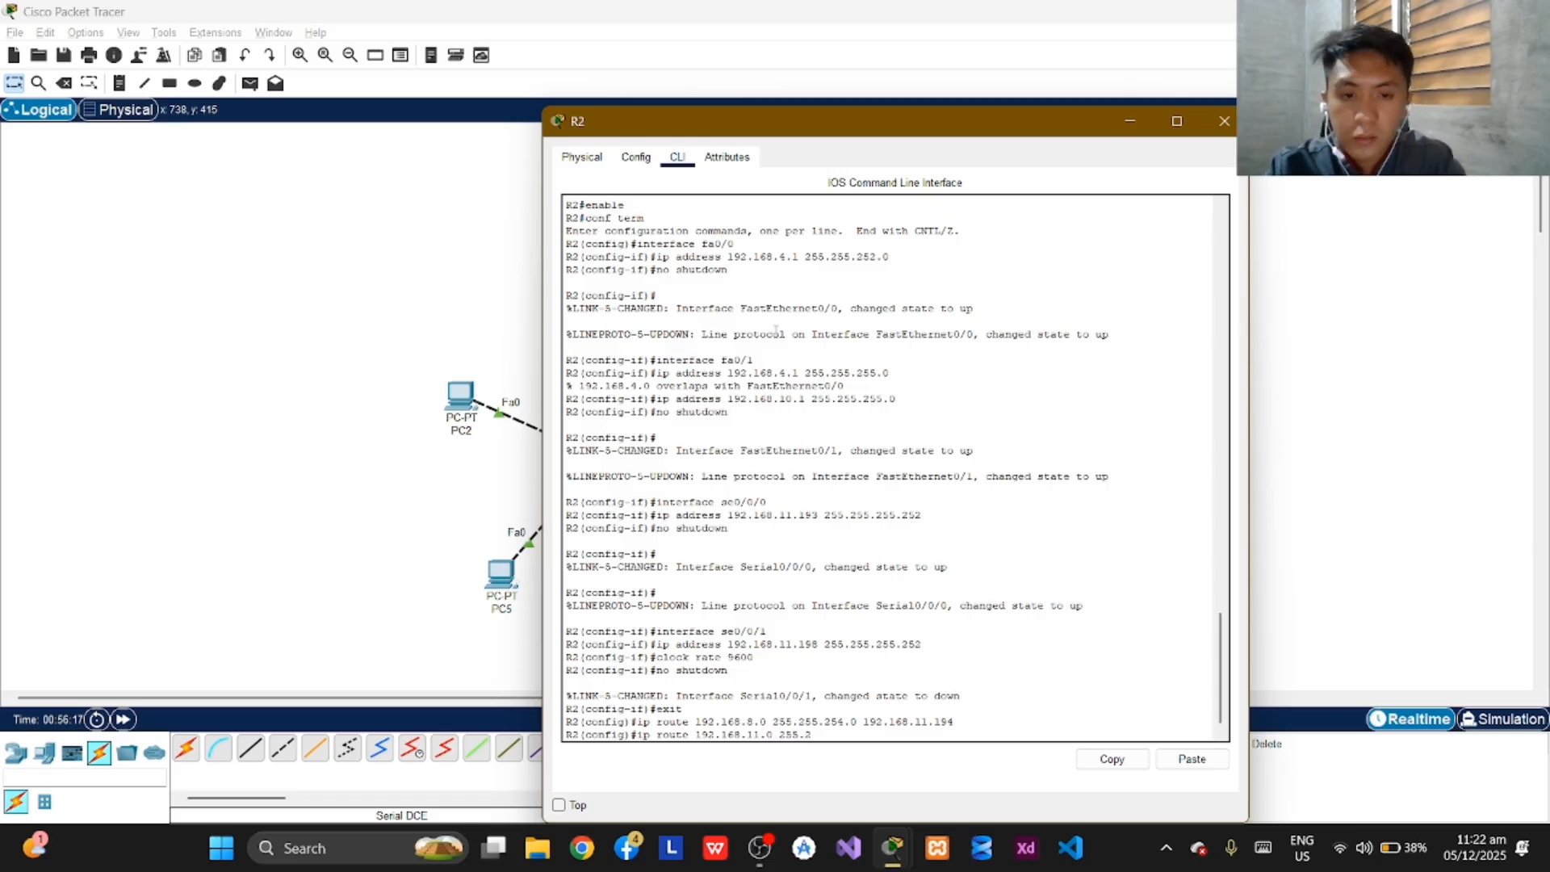
type("55.255.1")
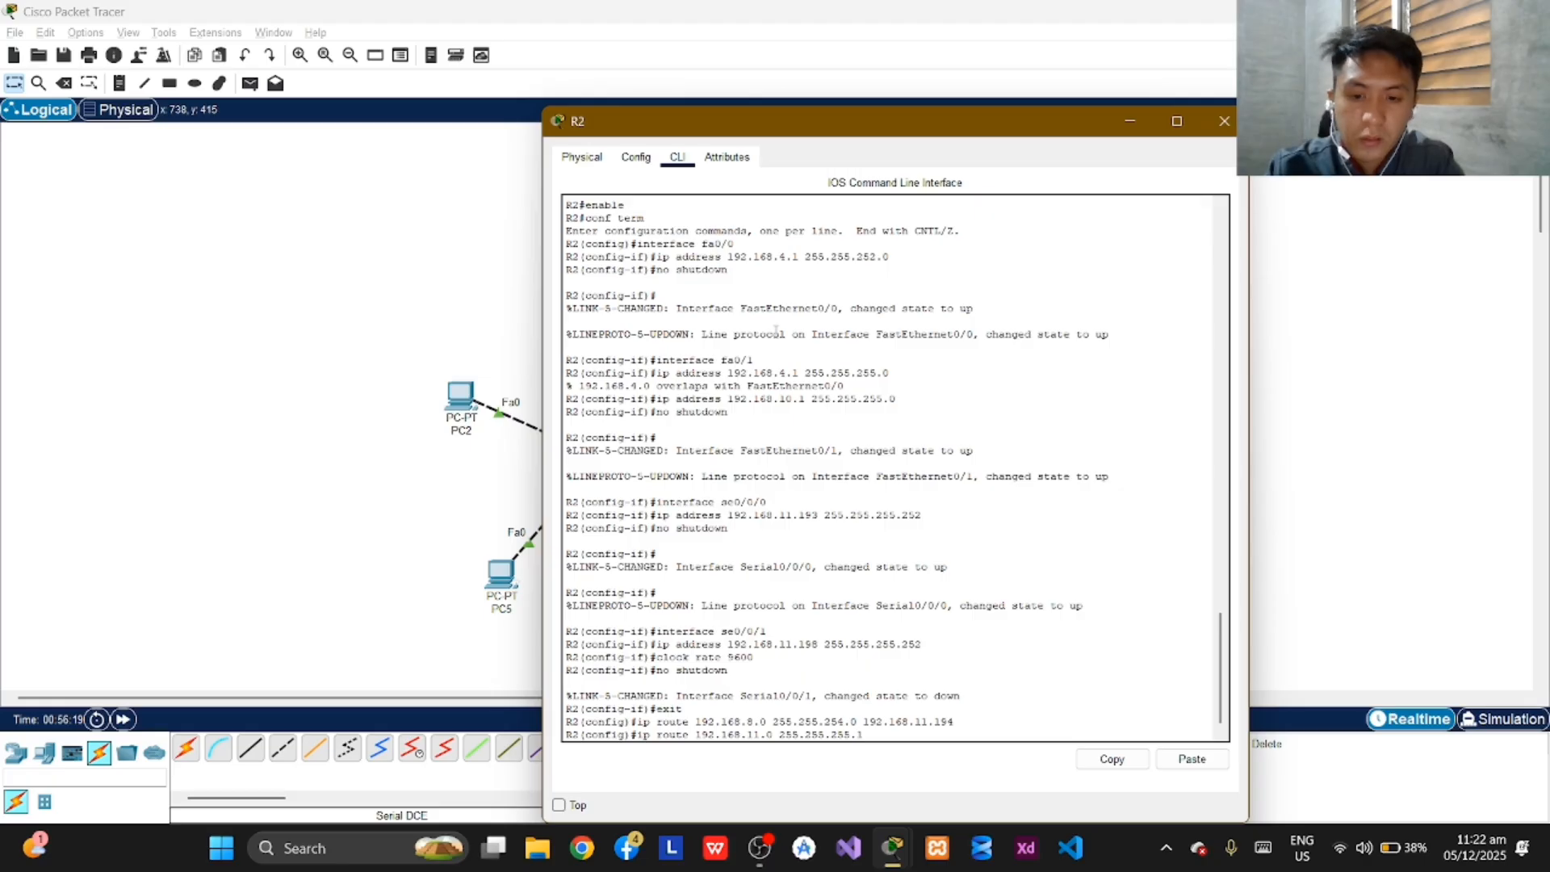
type("28")
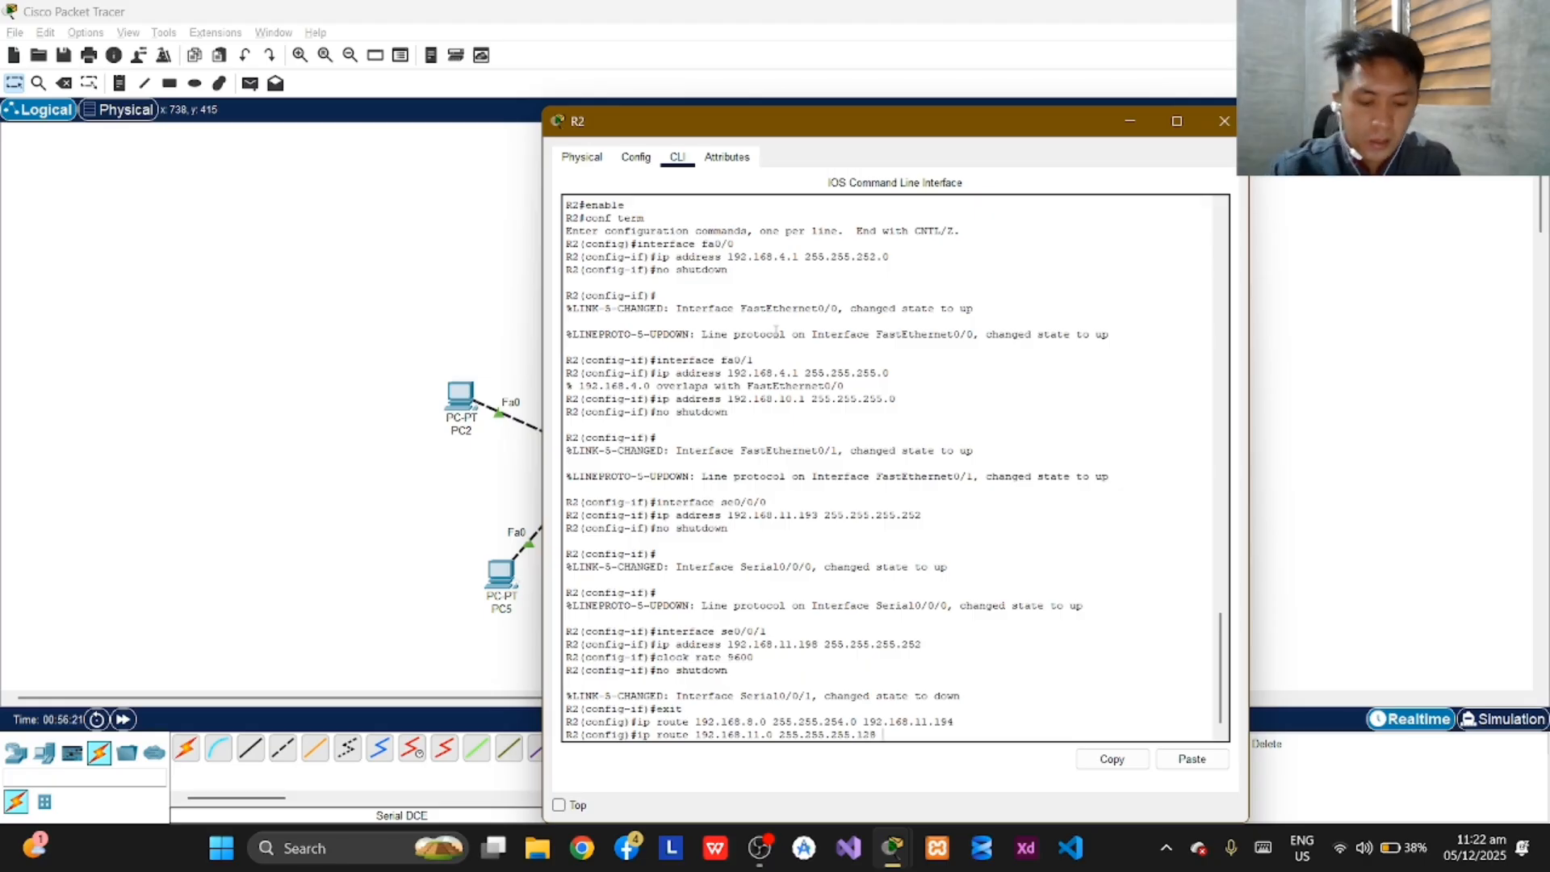
type(" 192.1")
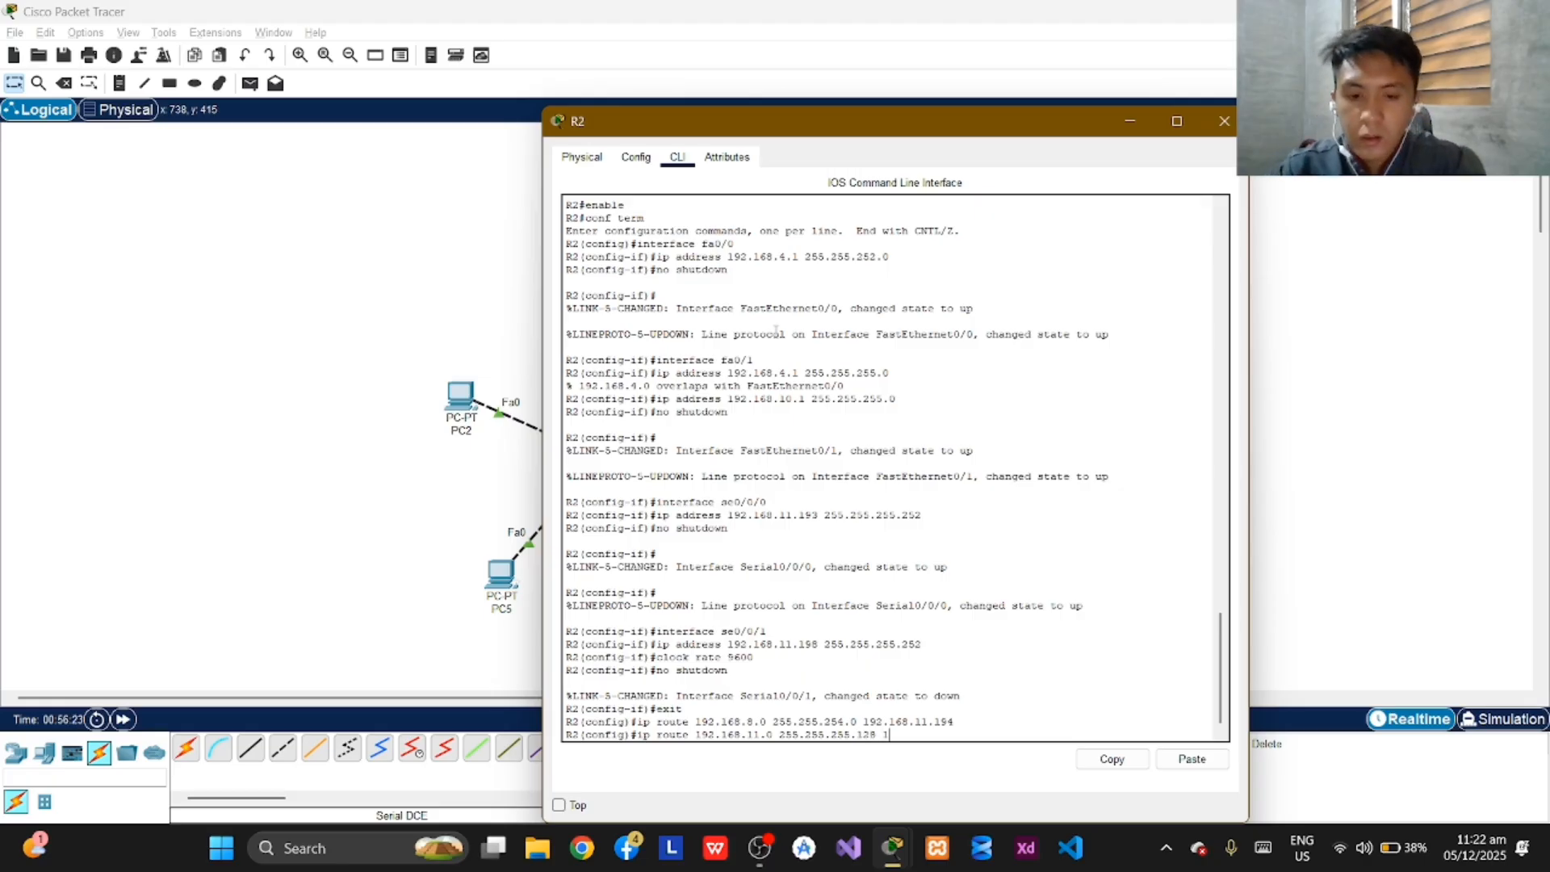
type("68")
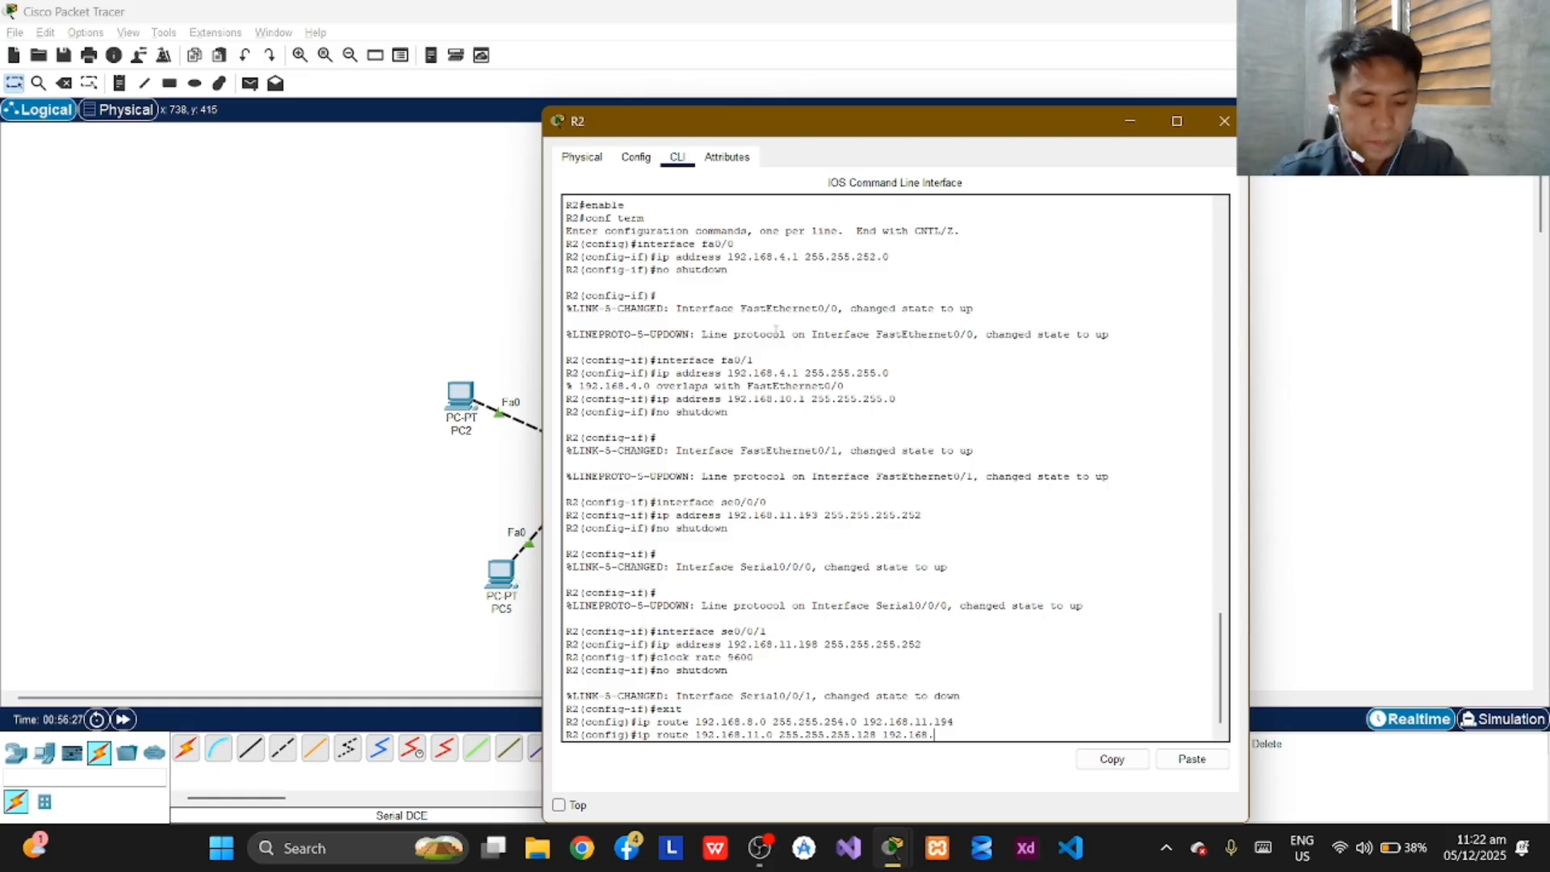
type(".11.1")
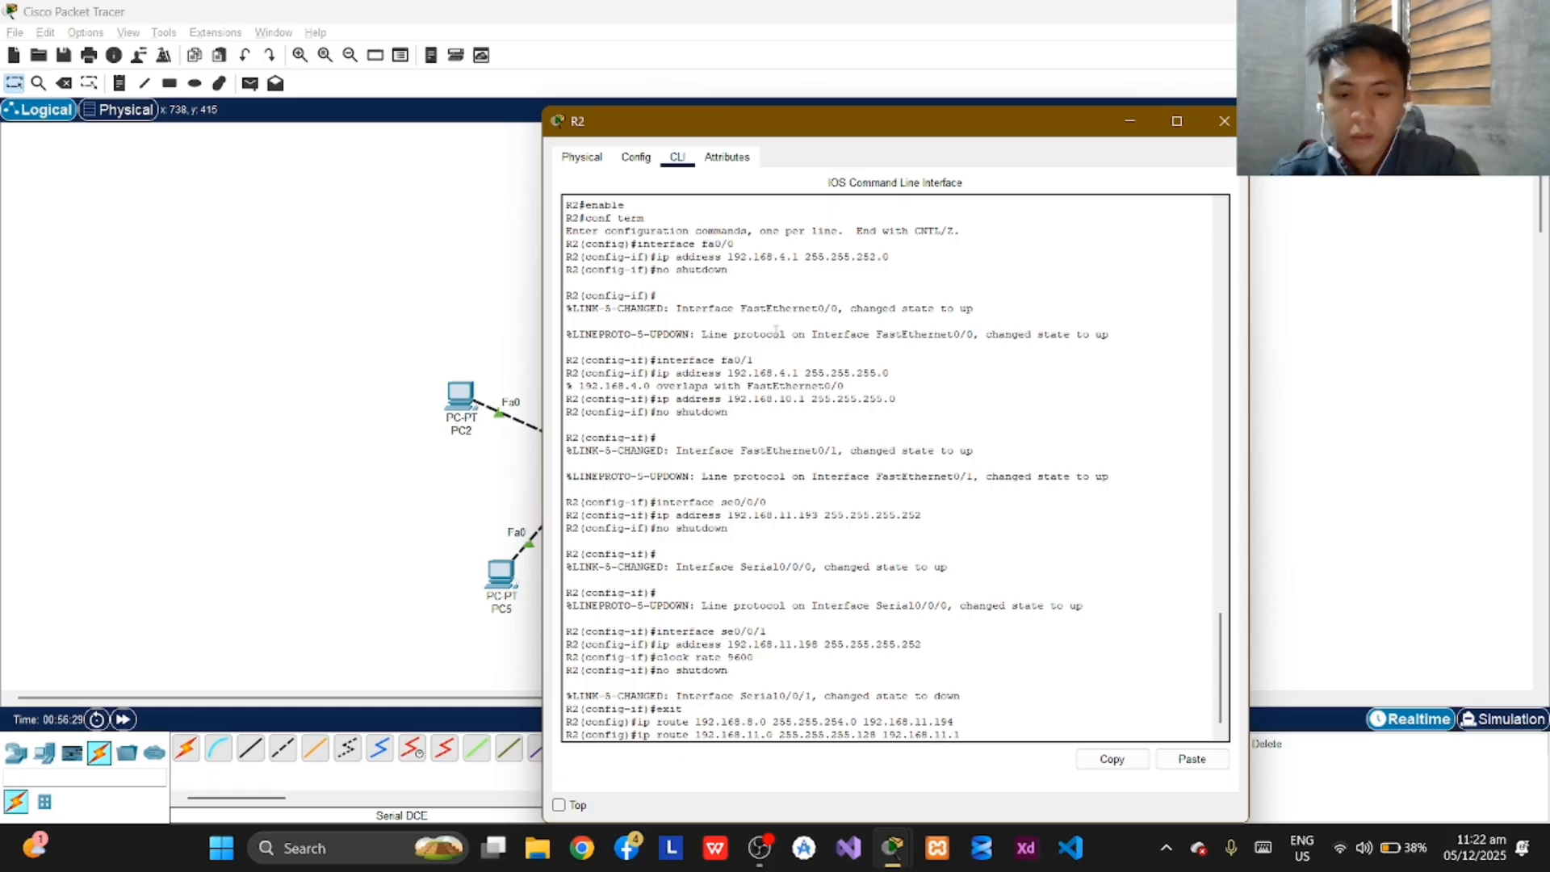
type("94")
key("Return")
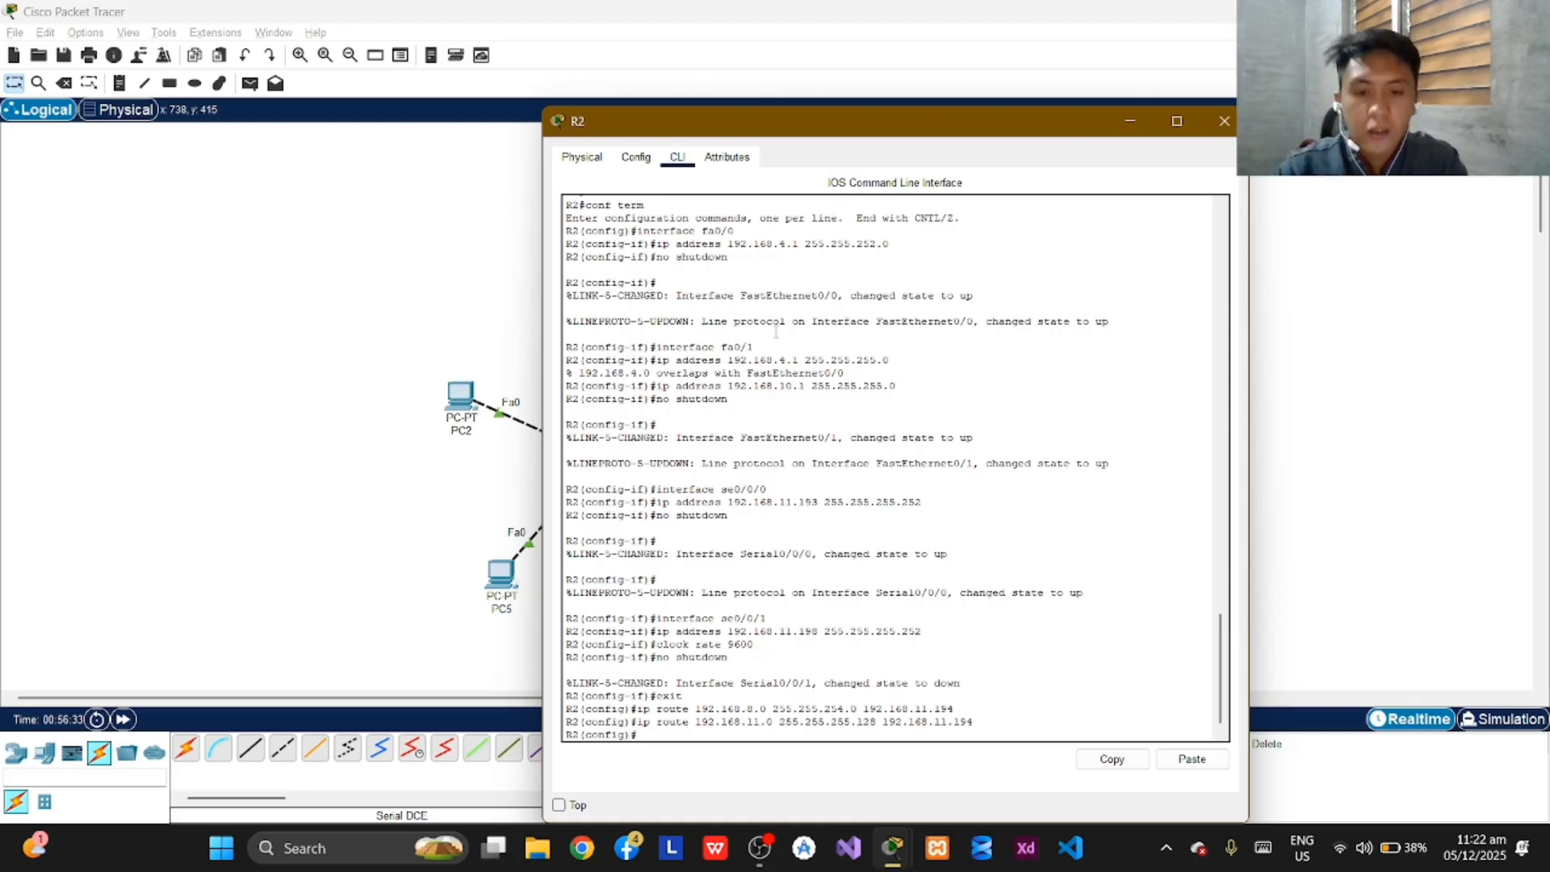
Add a static route on R2 to network 192.168.11.128 with mask 255.255.255.192 via next hop 192.168.11.202.
type("ip route")
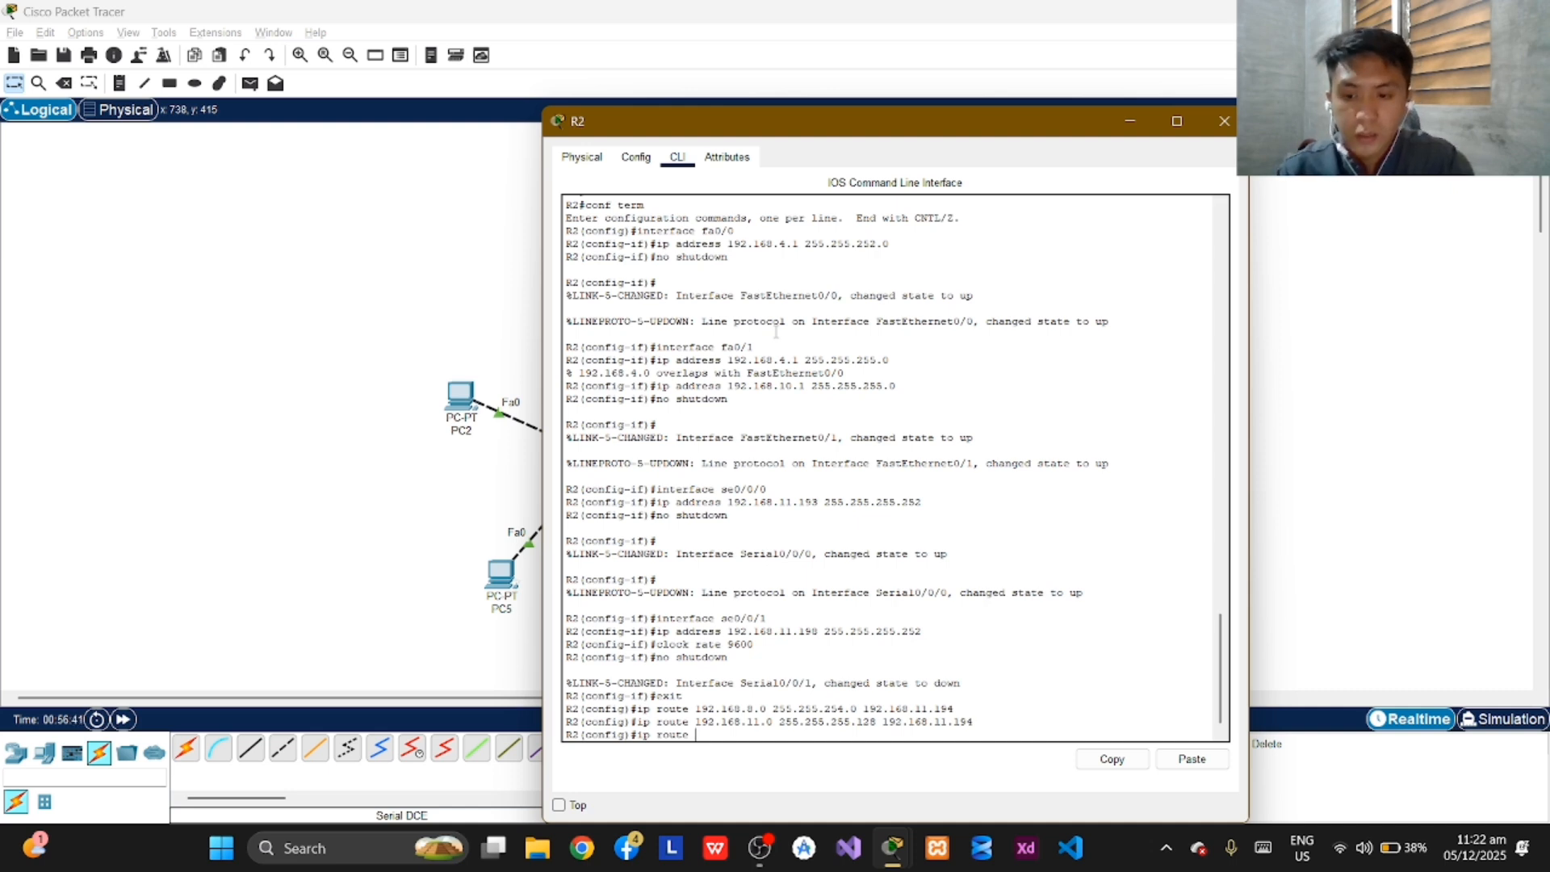
type("192.168.11")
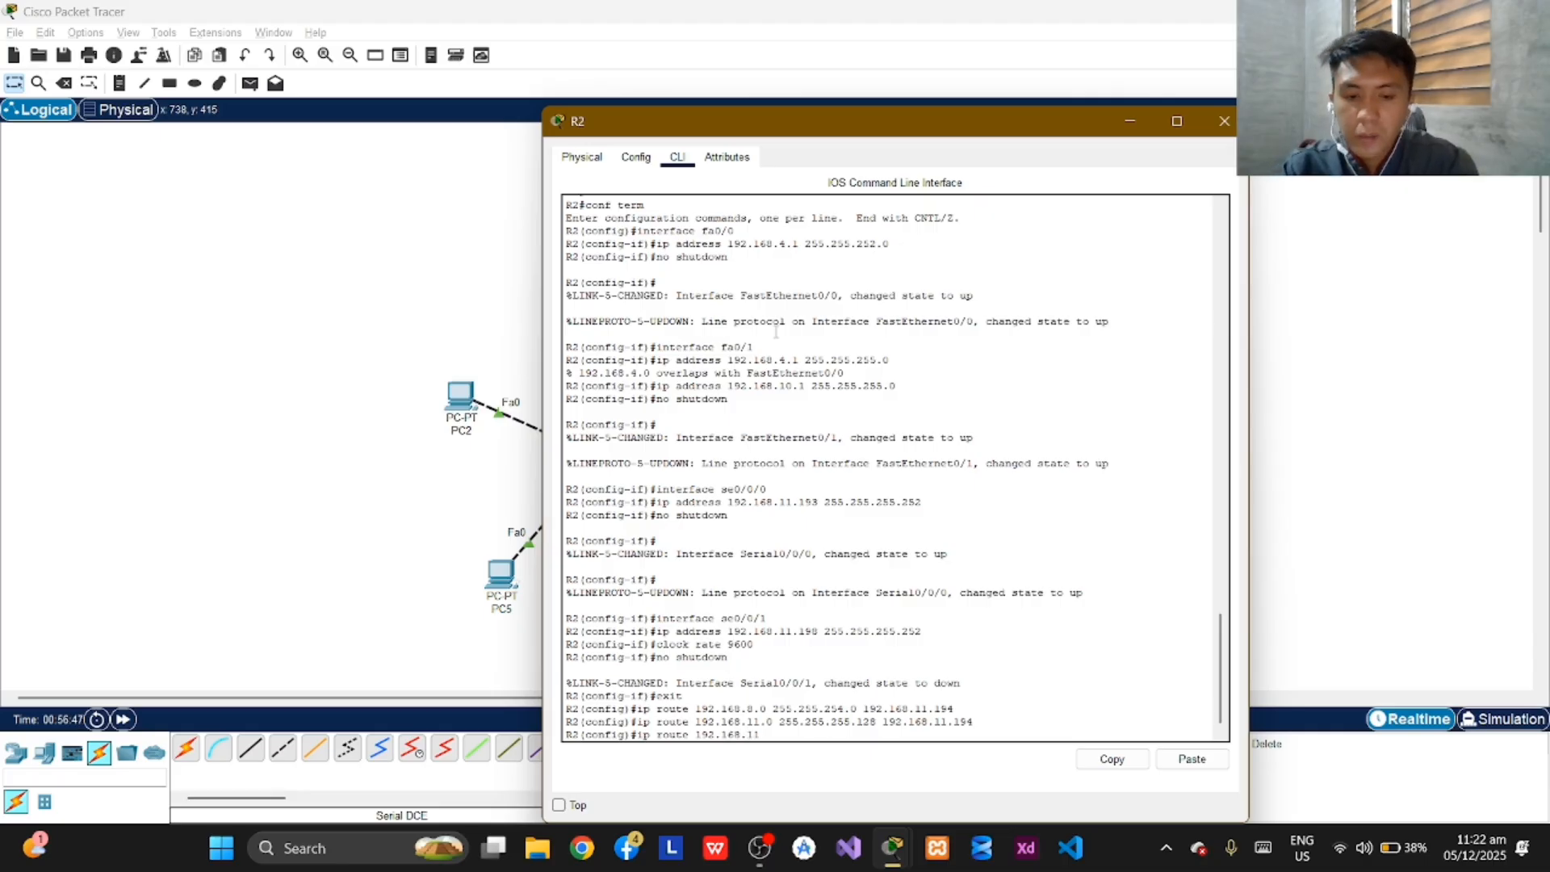
type(".128")
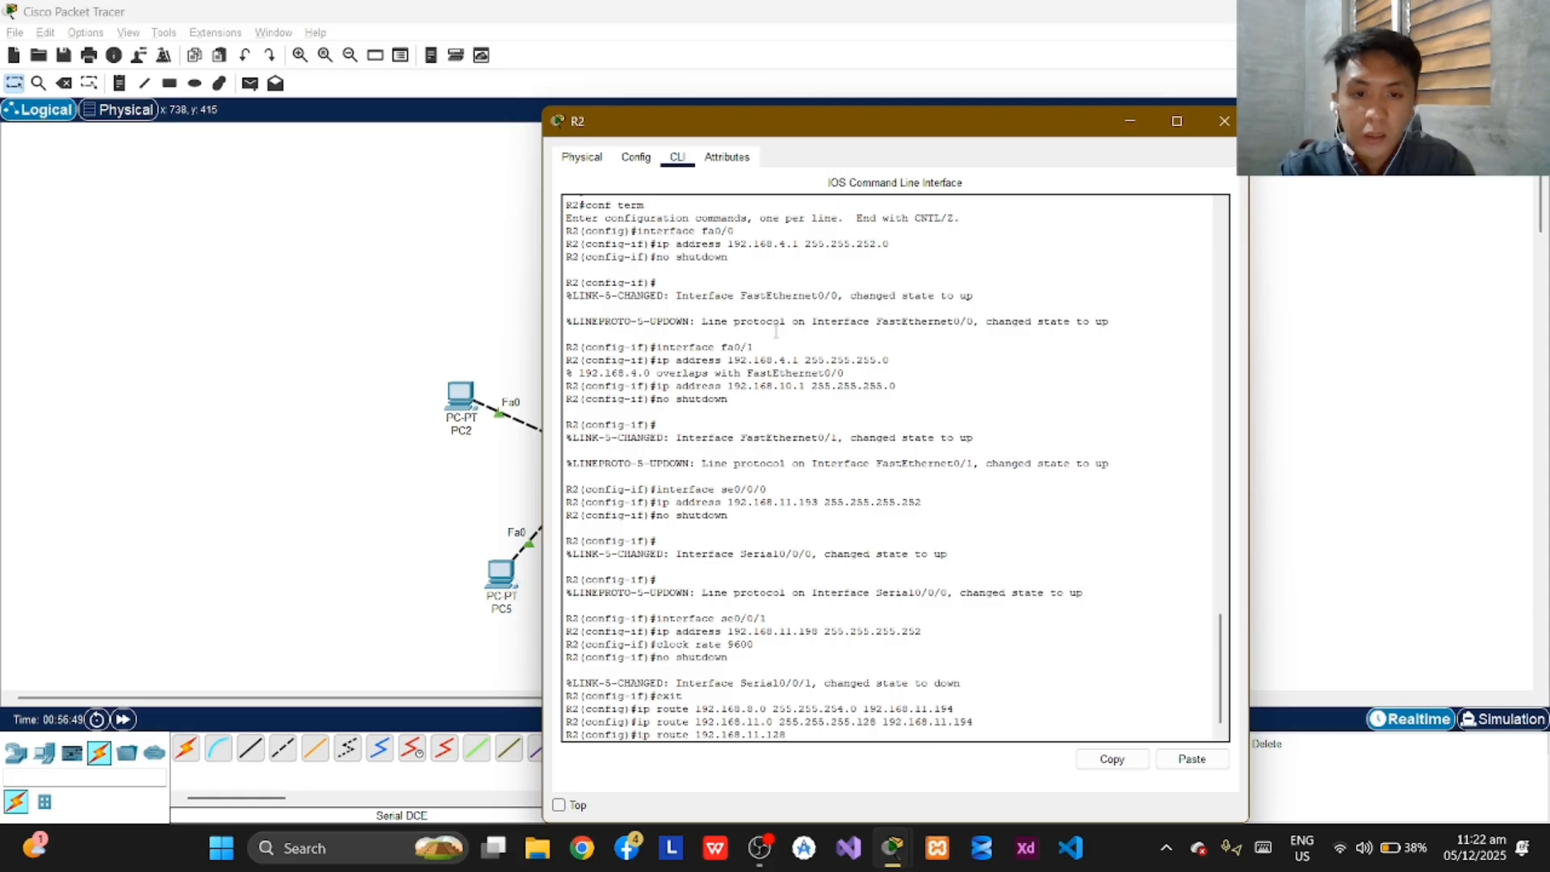
type(" 255.")
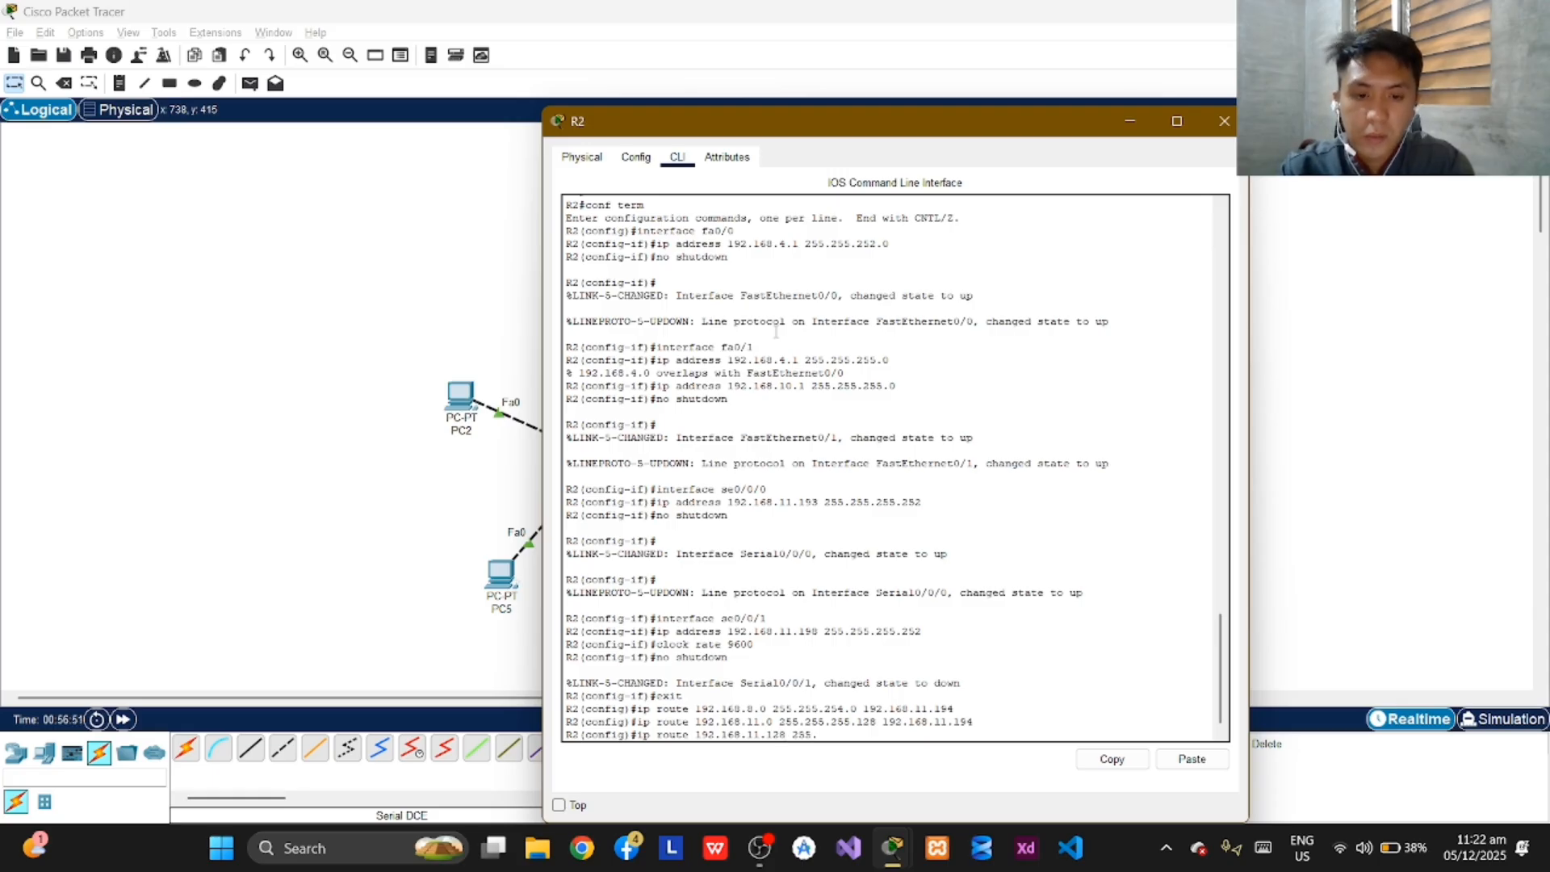
type("255")
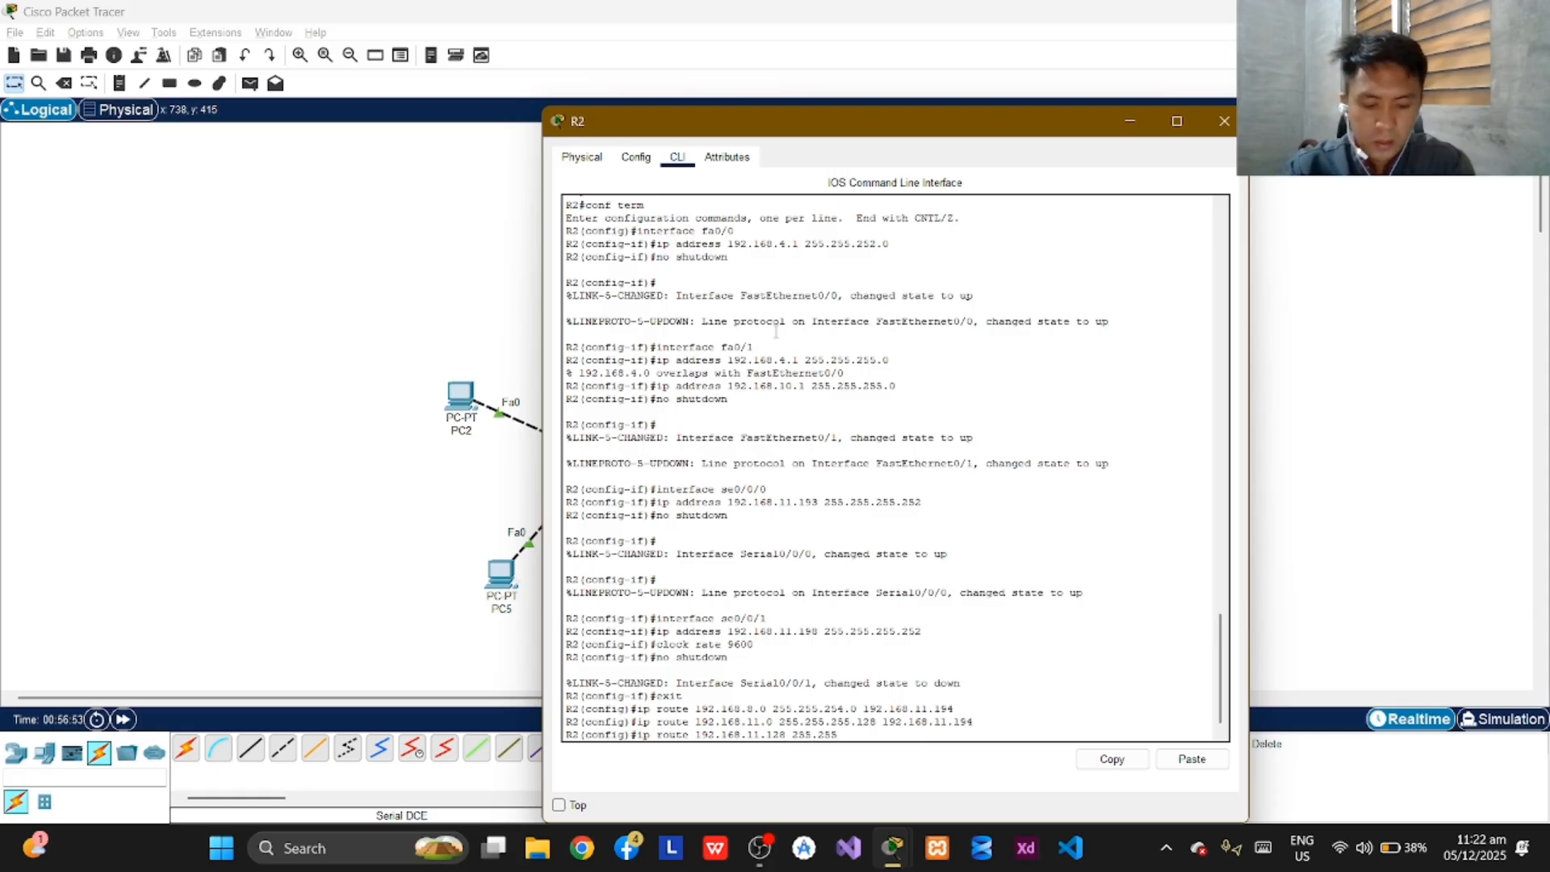
type(".255.")
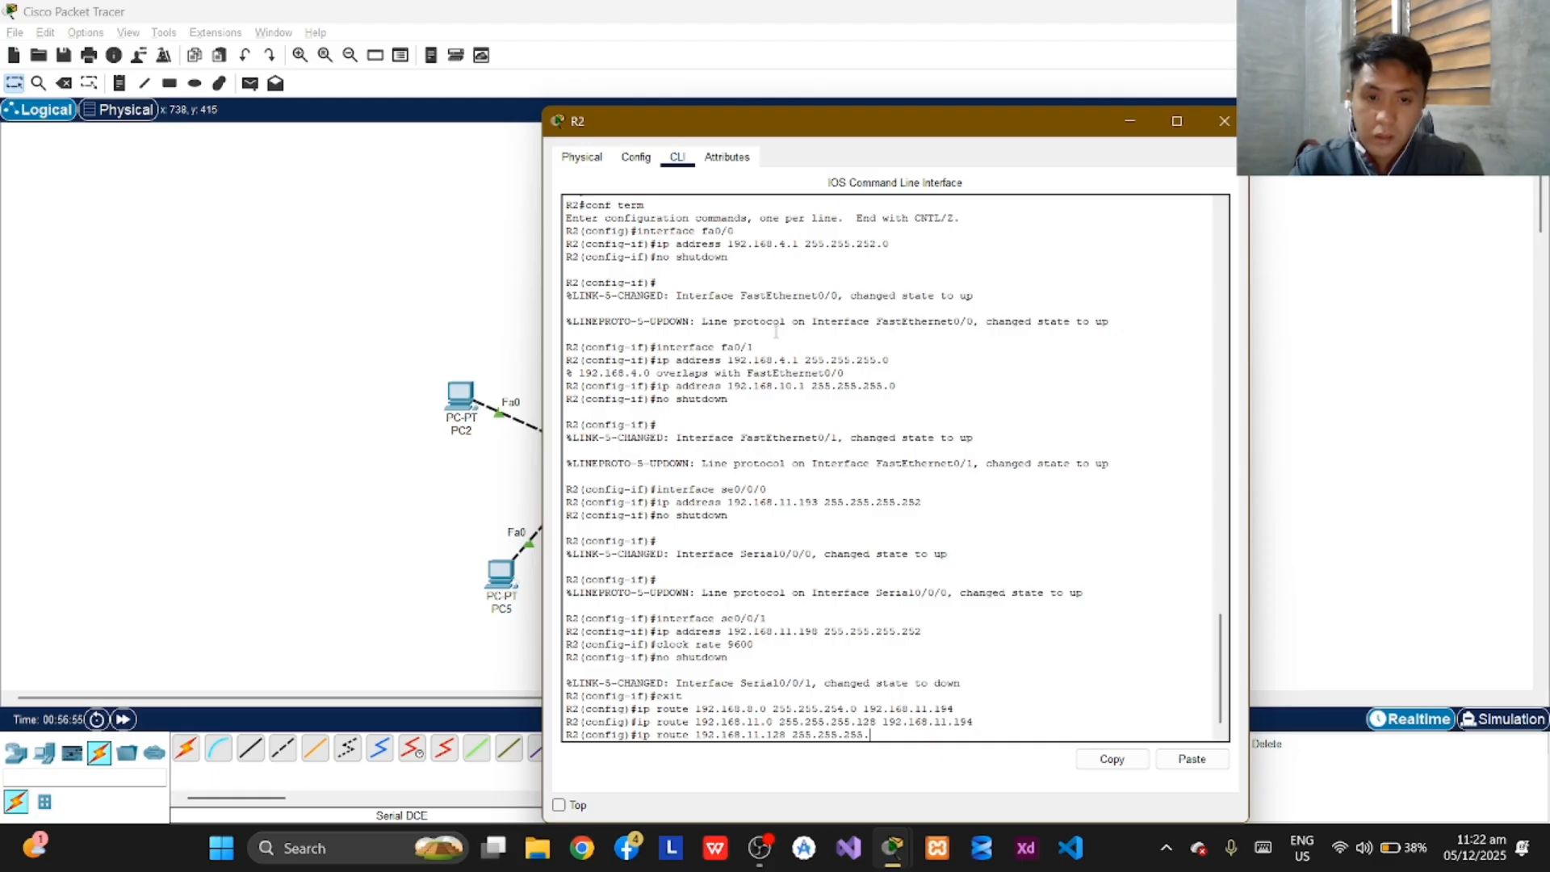
type("1")
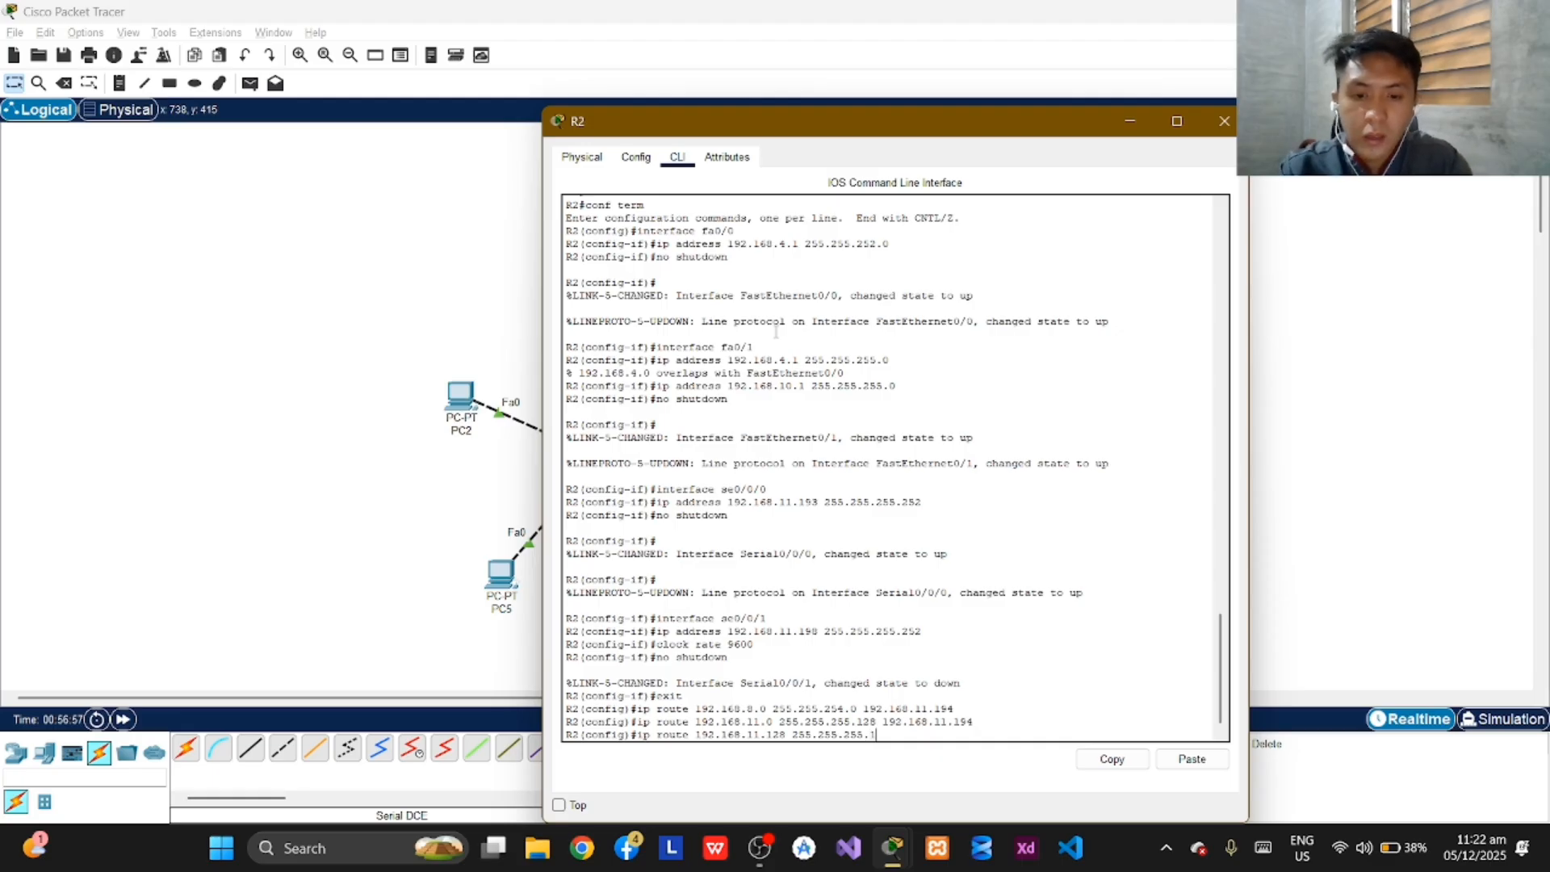
type("92")
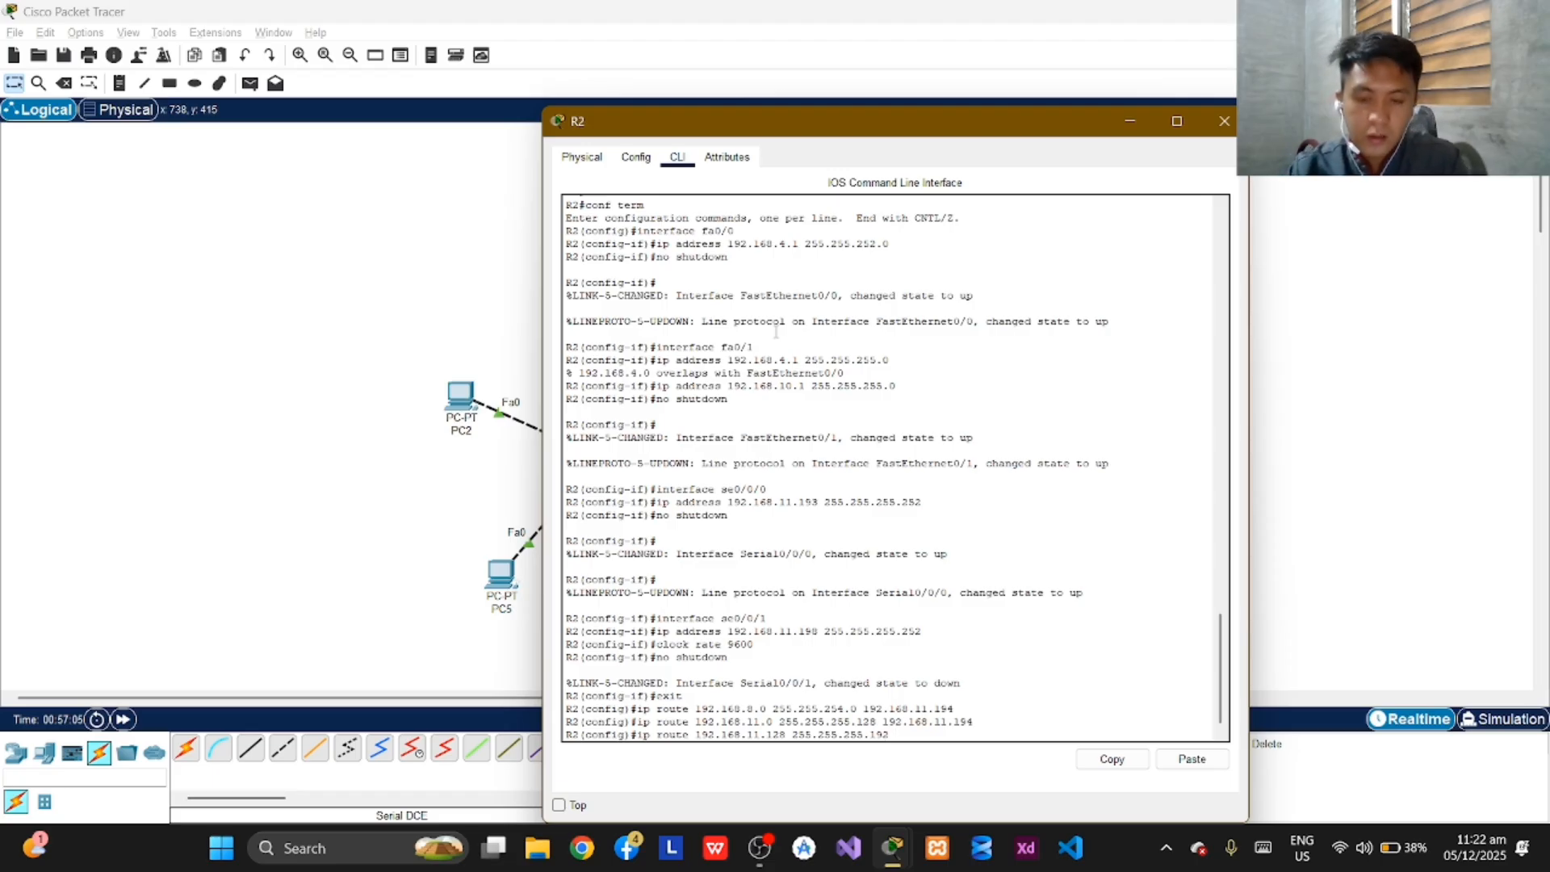
type("192.")
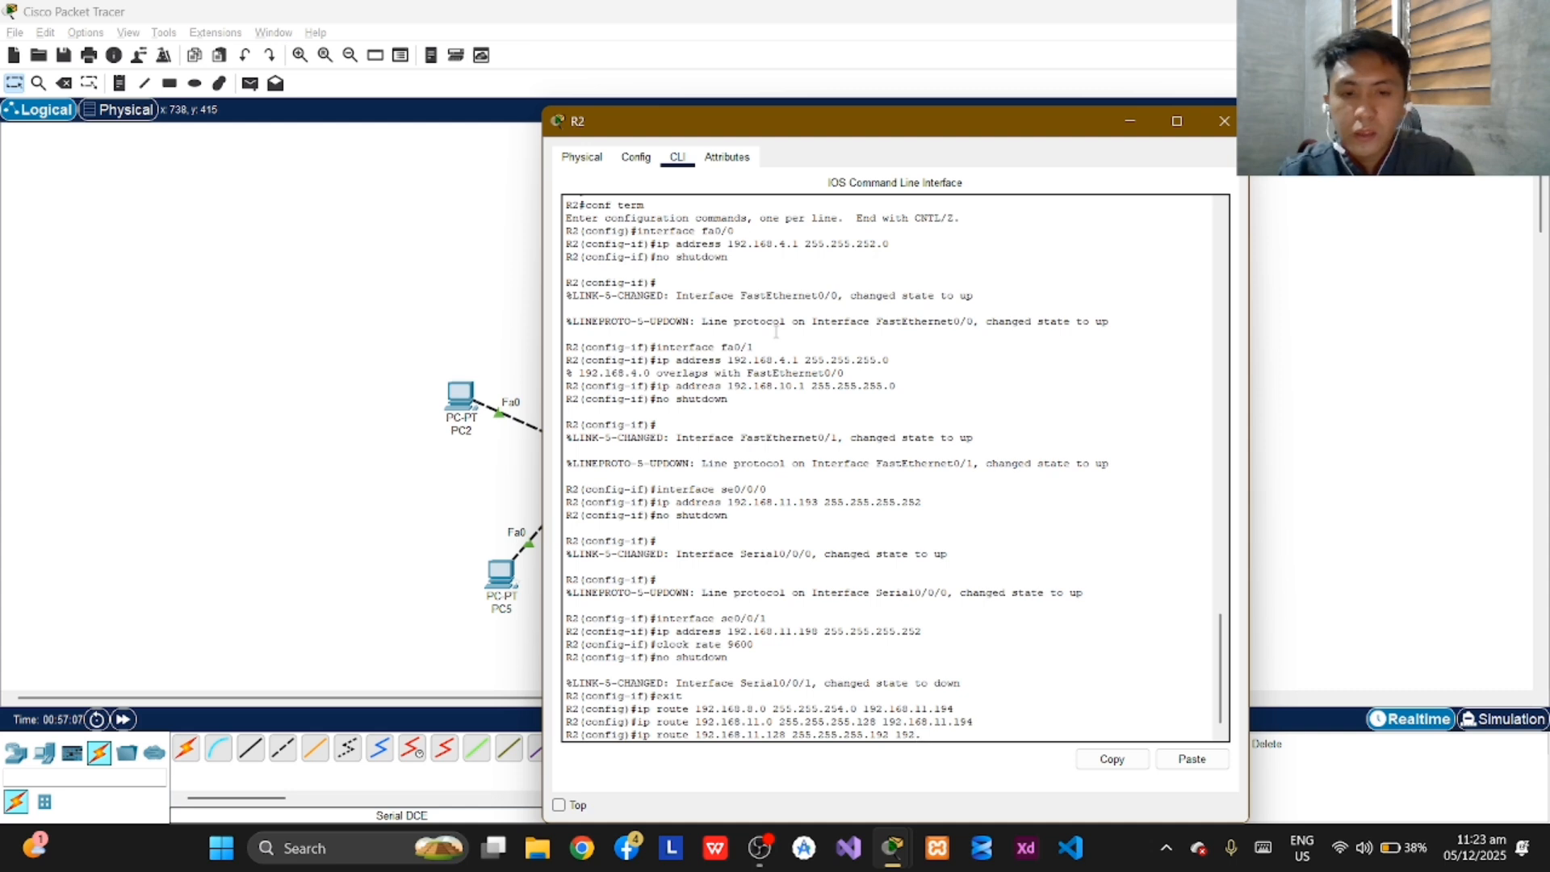
type("168")
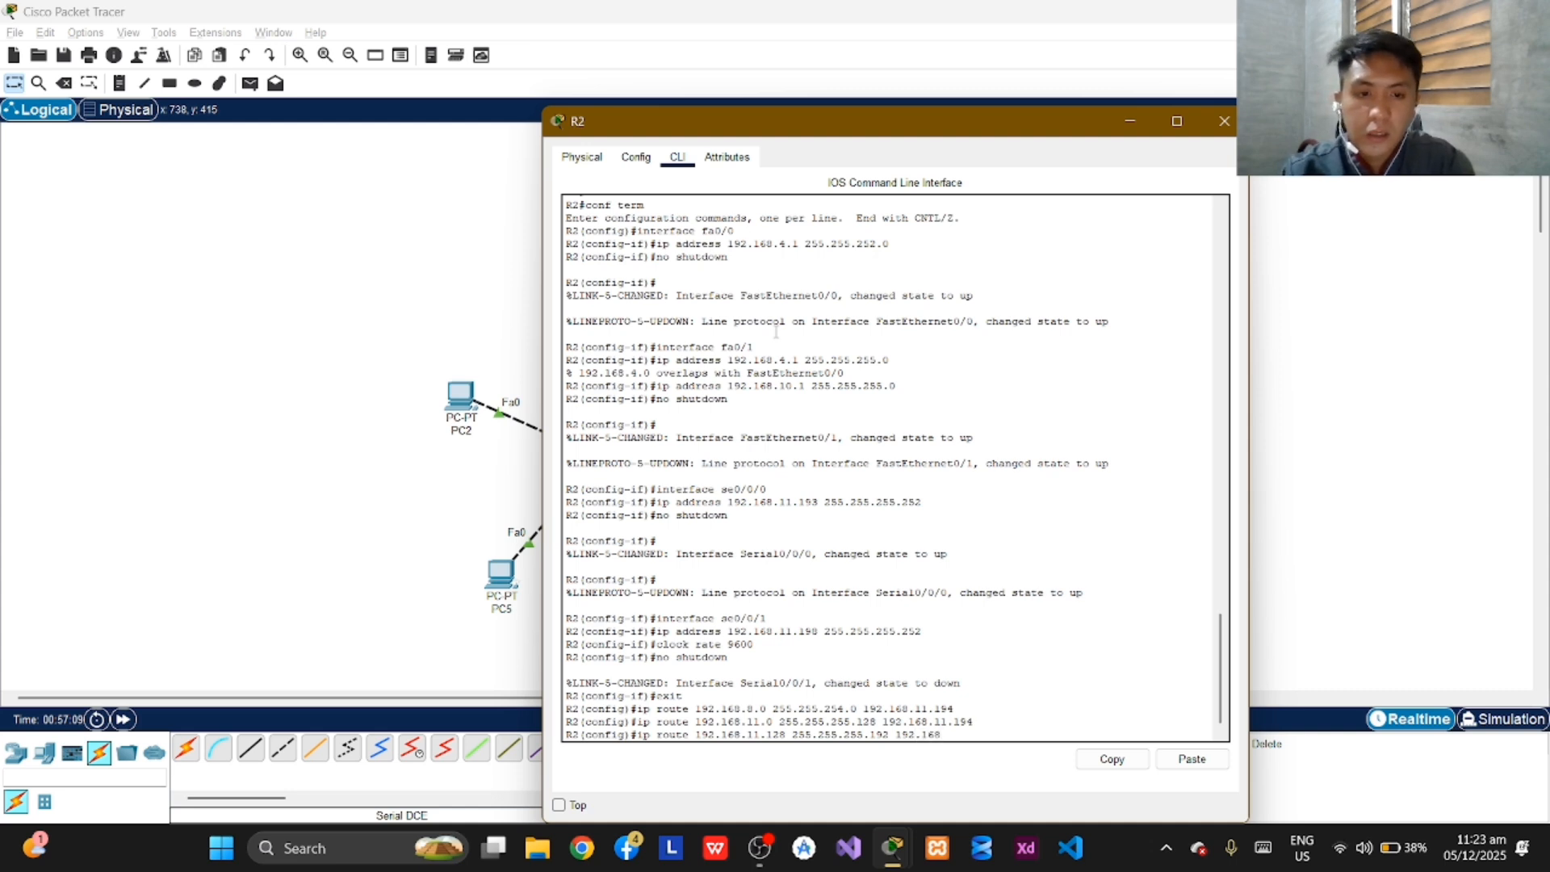
type(".")
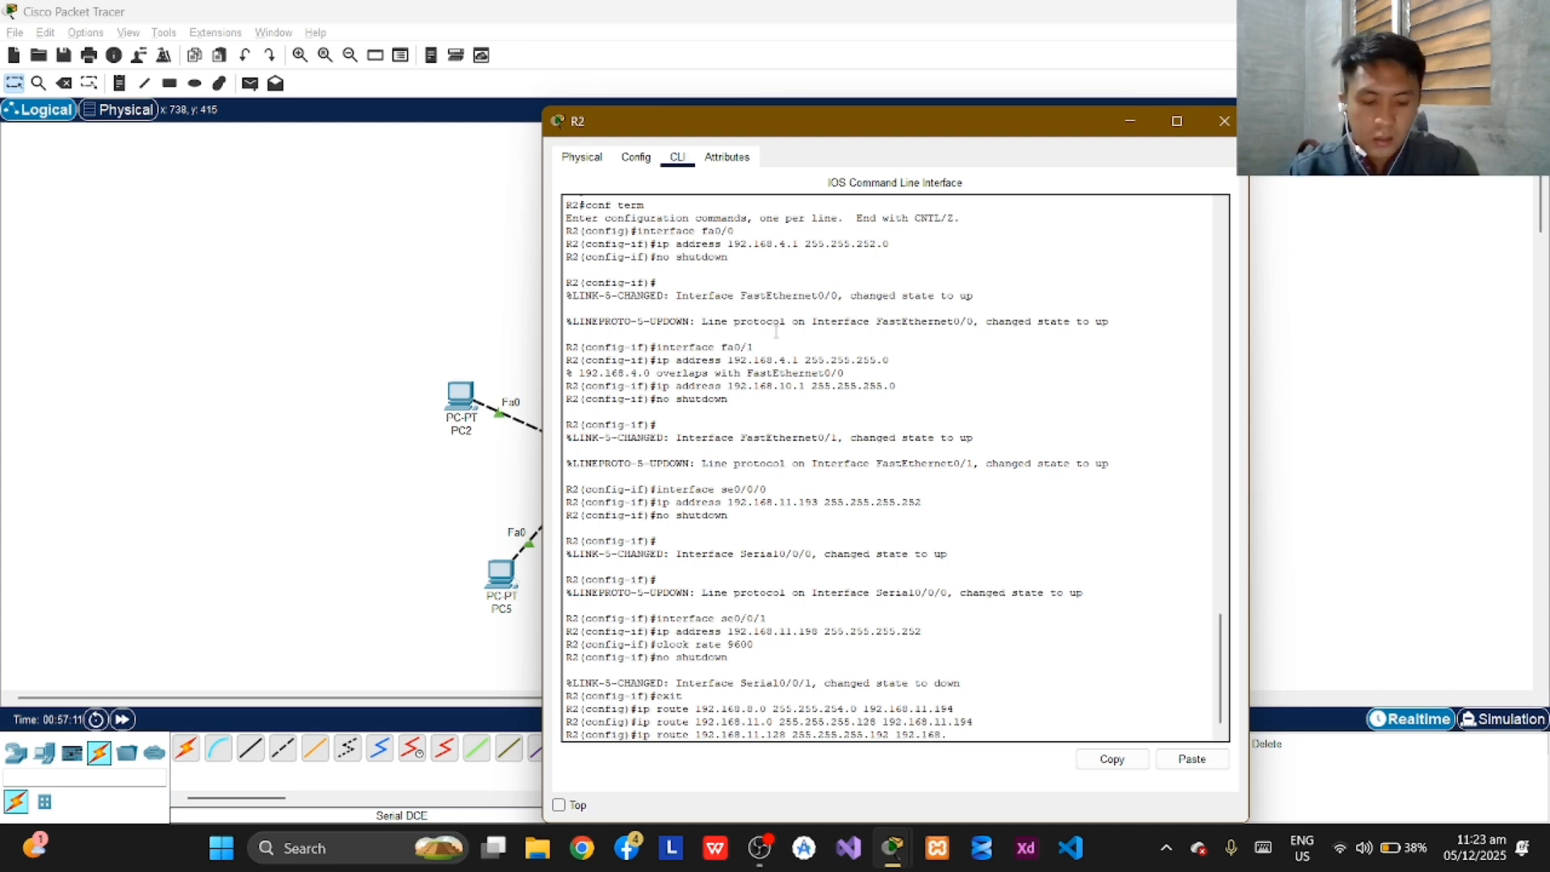
type("11")
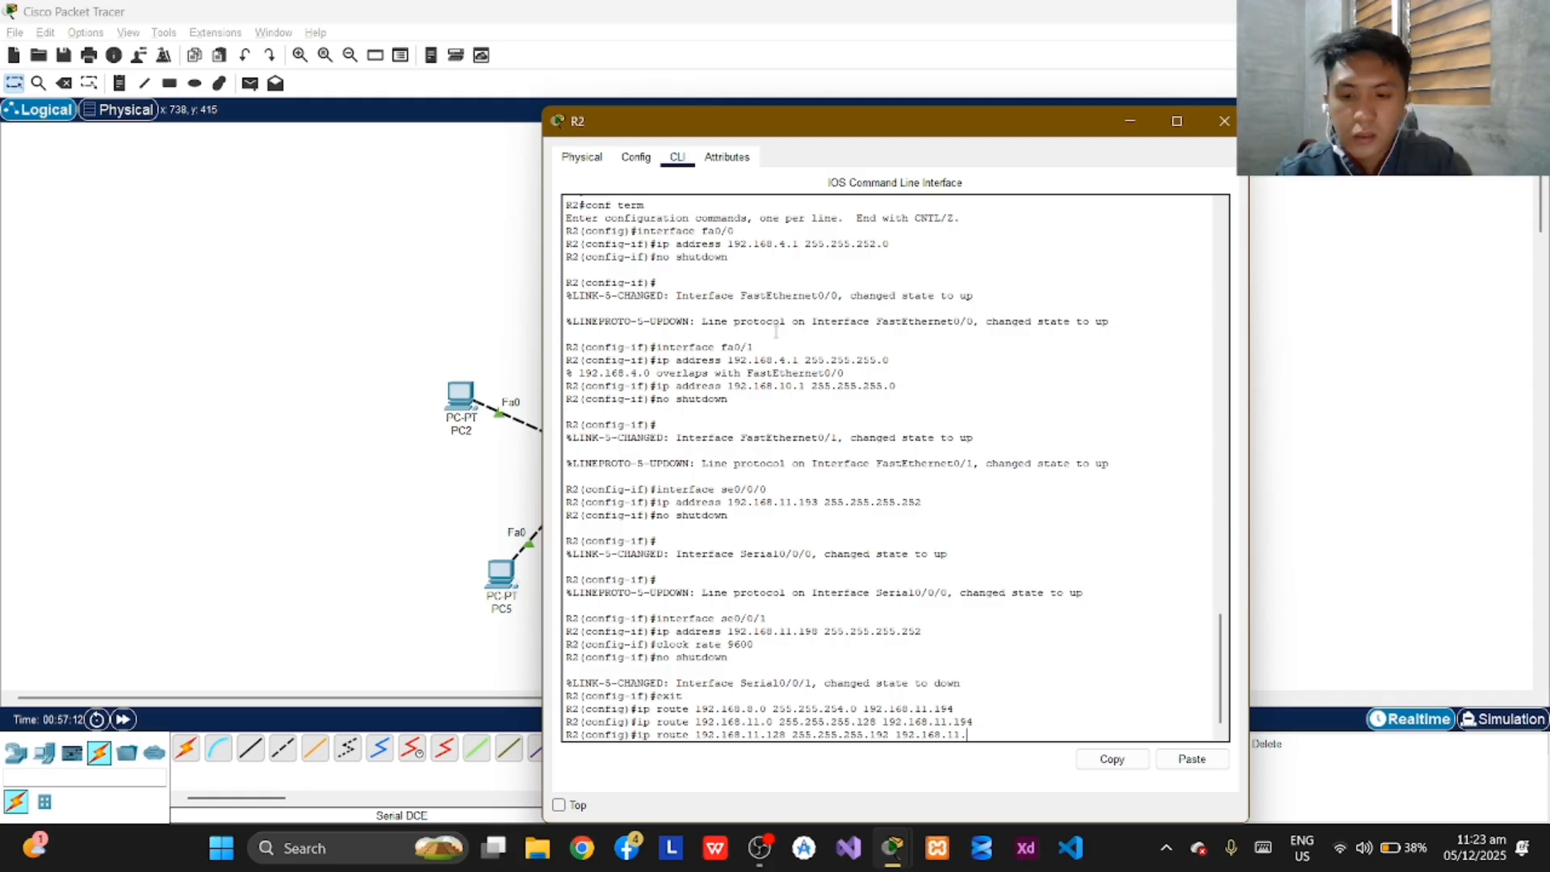
type(".202")
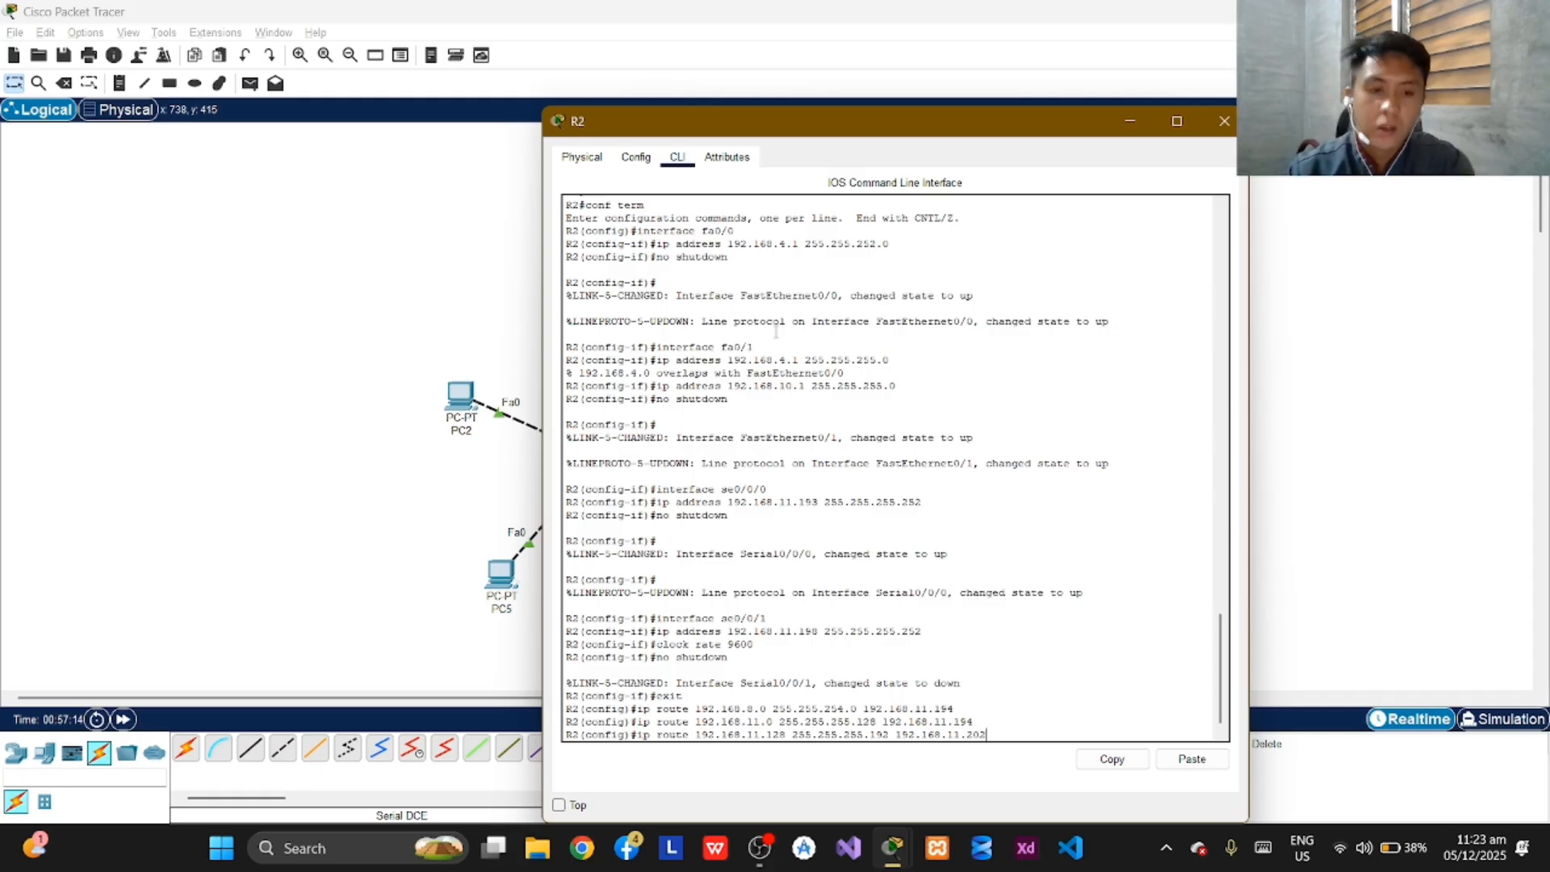
key("Return")
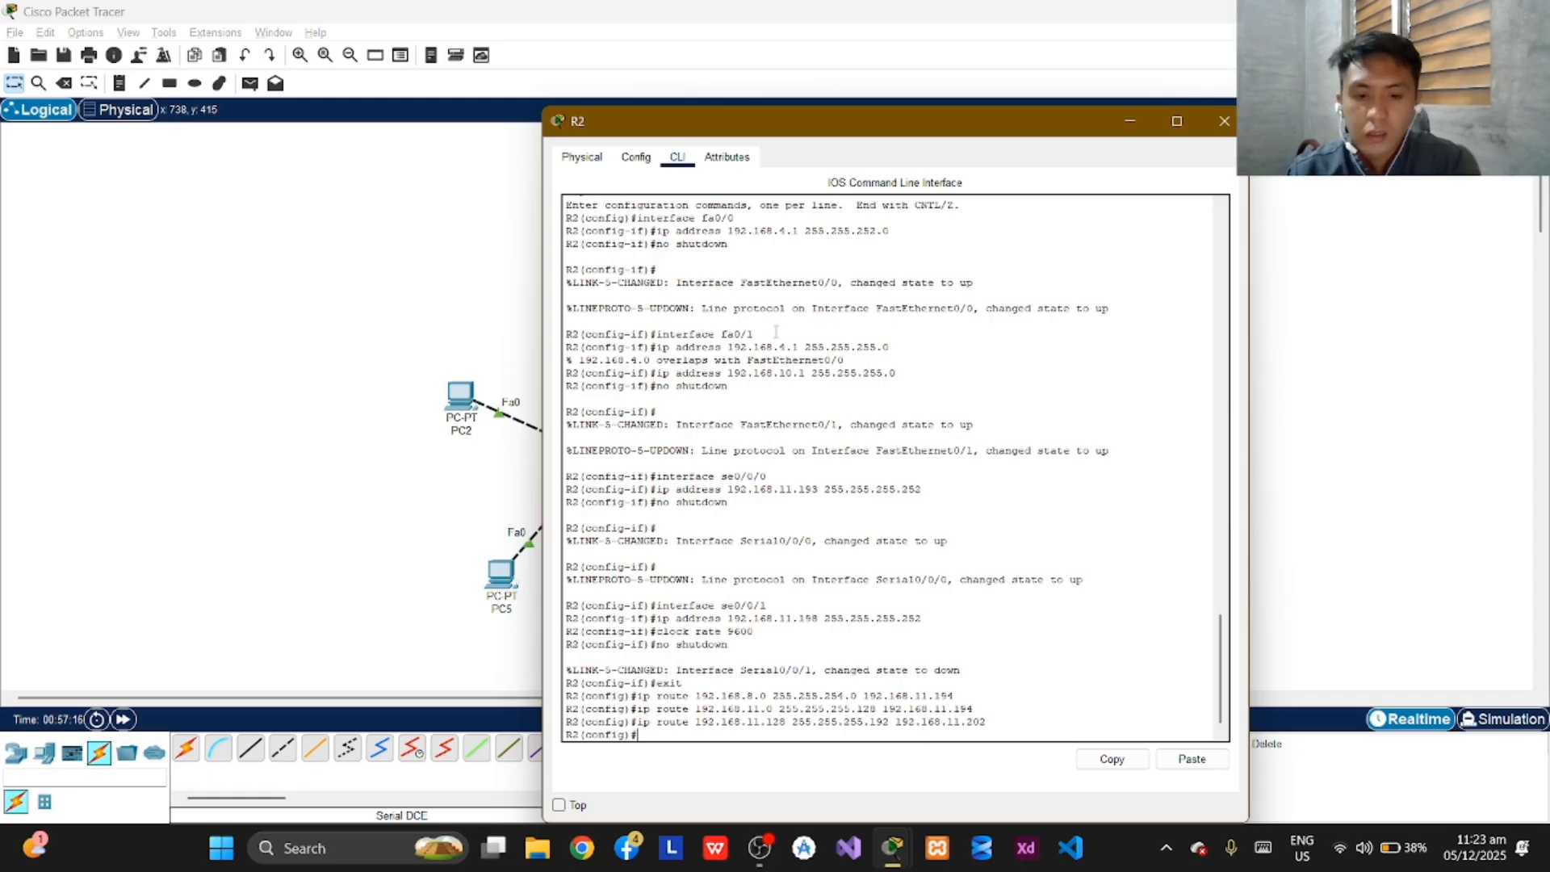
Add a static route on R2 to network 192.168.0.0 with mask 255.255.252.0 via next hop 192.168.11.202.
type("ip rout")
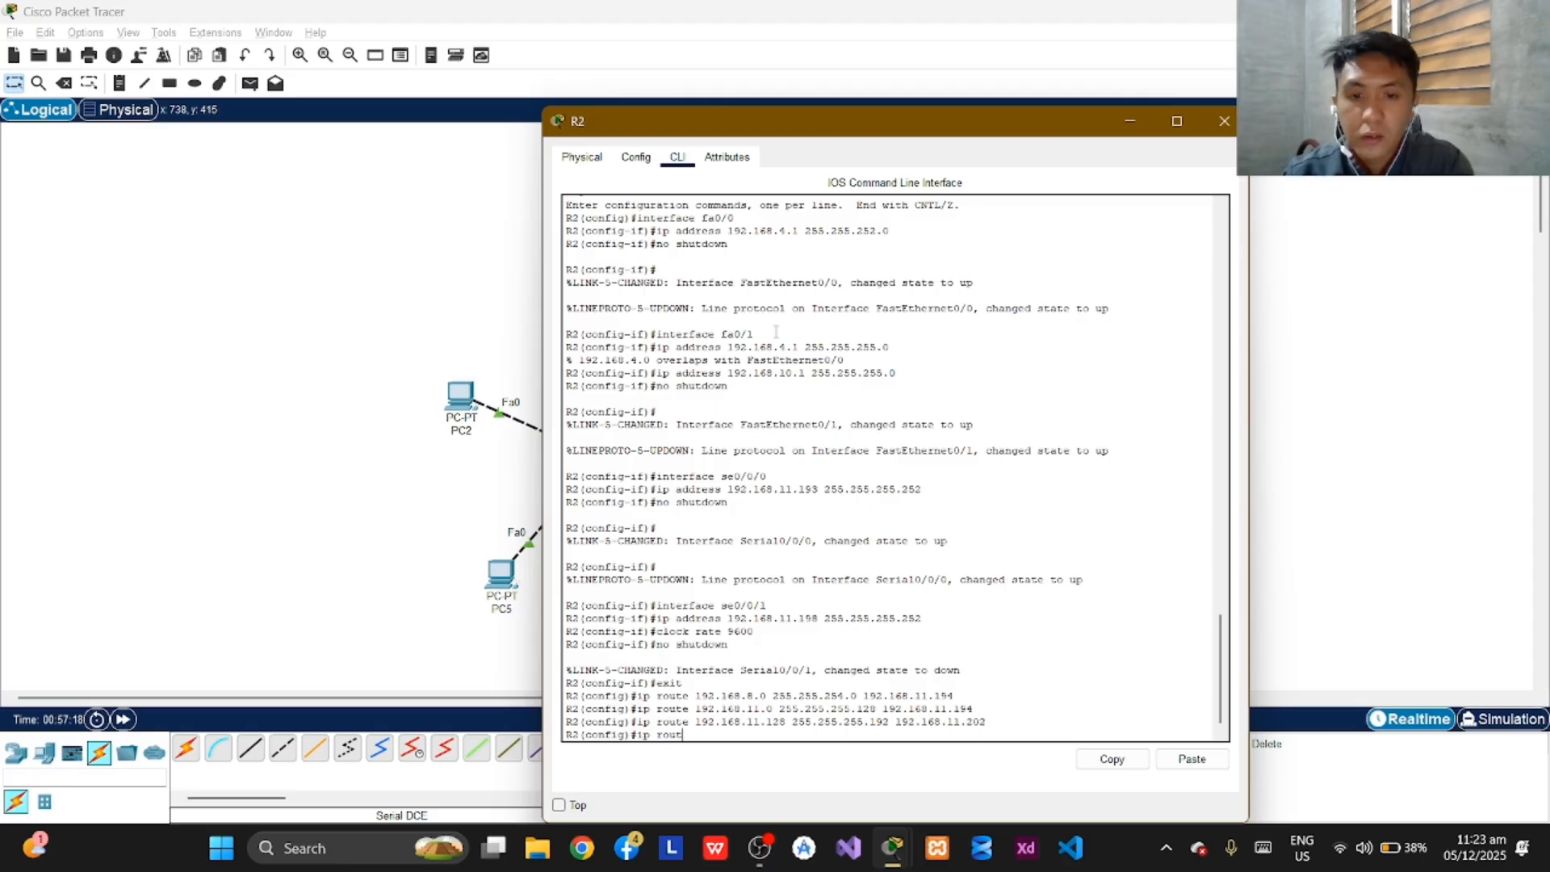
type("e 1")
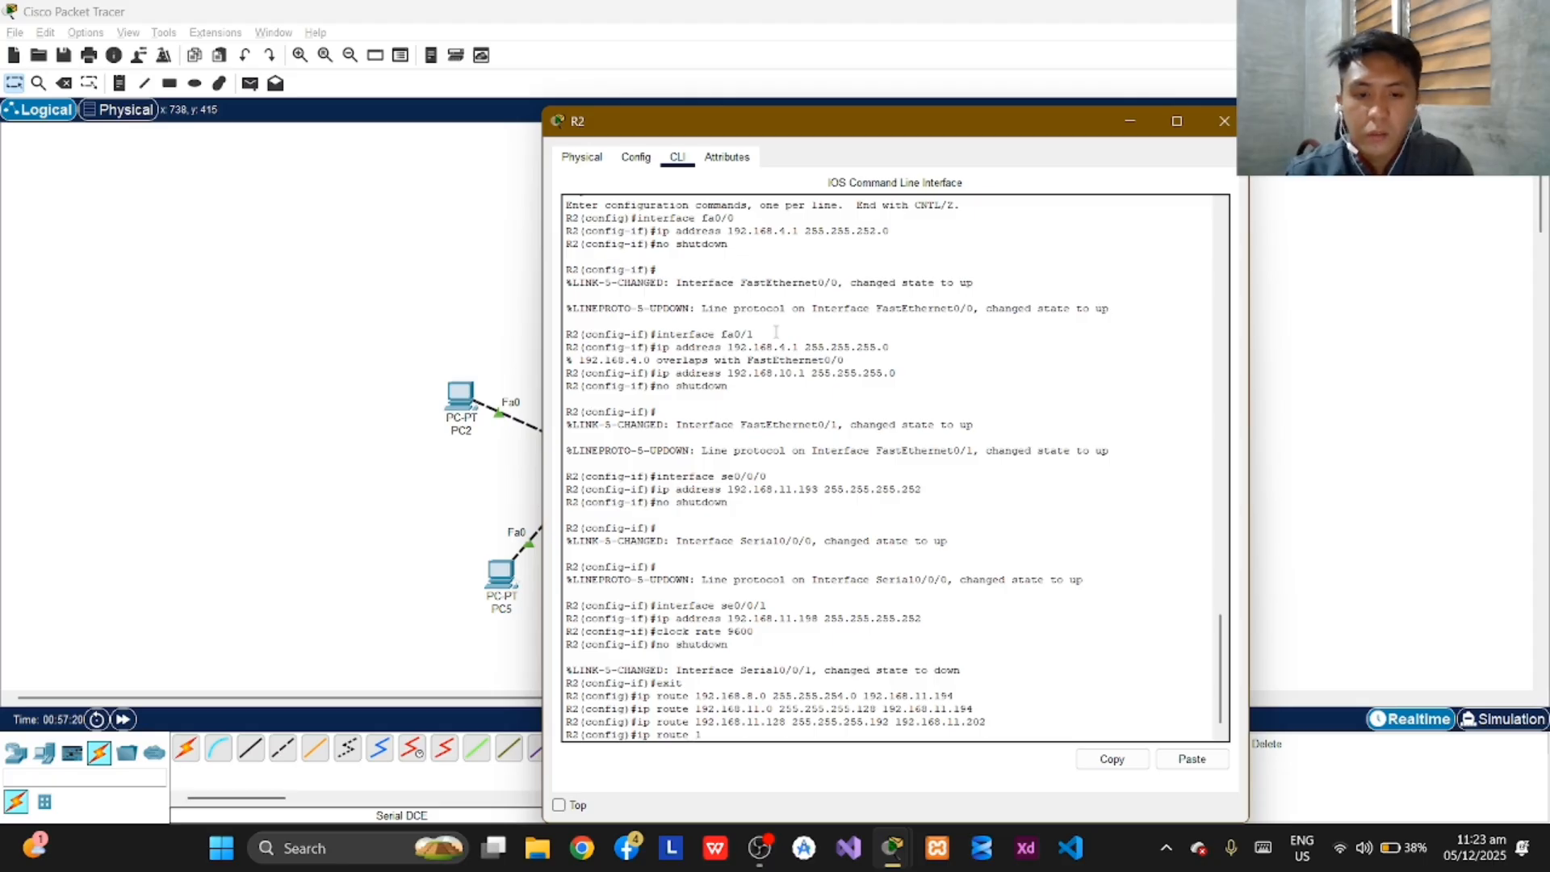
type("92.1")
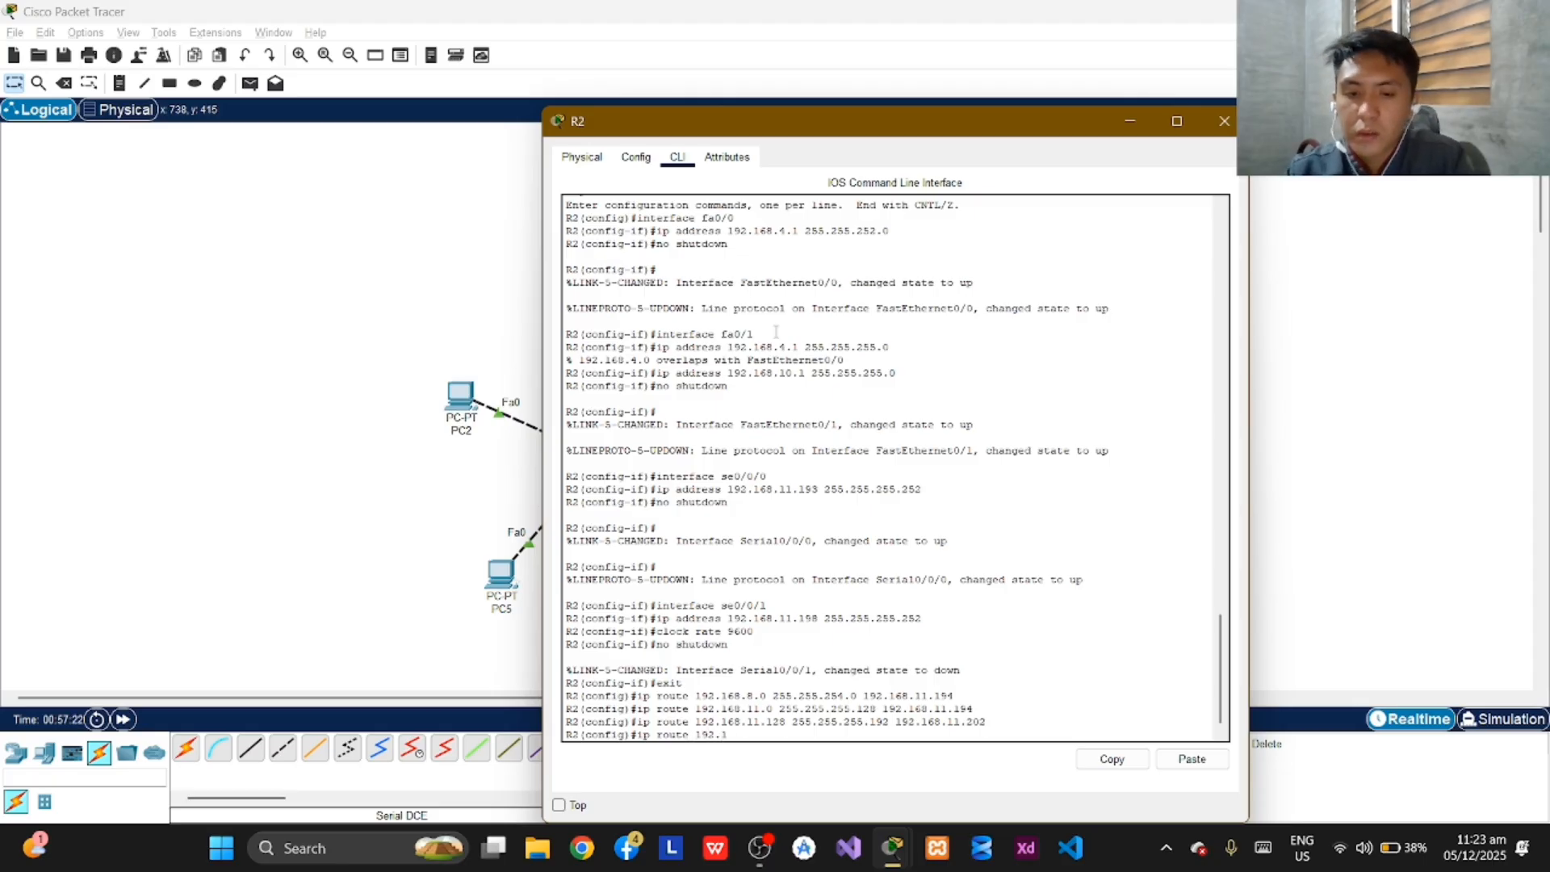
type("68")
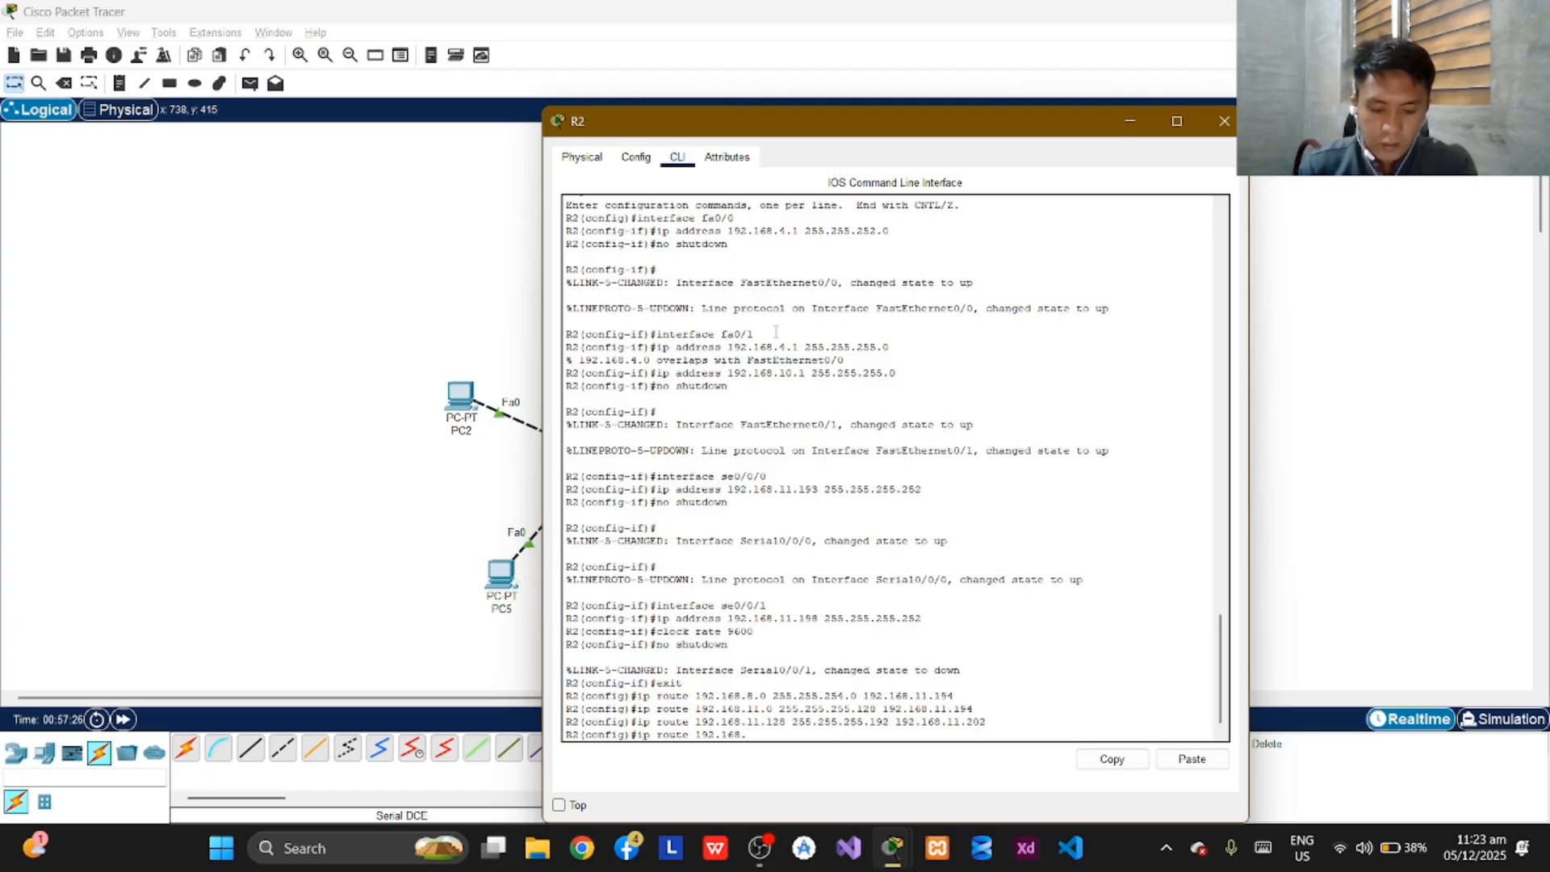
type(".0.0")
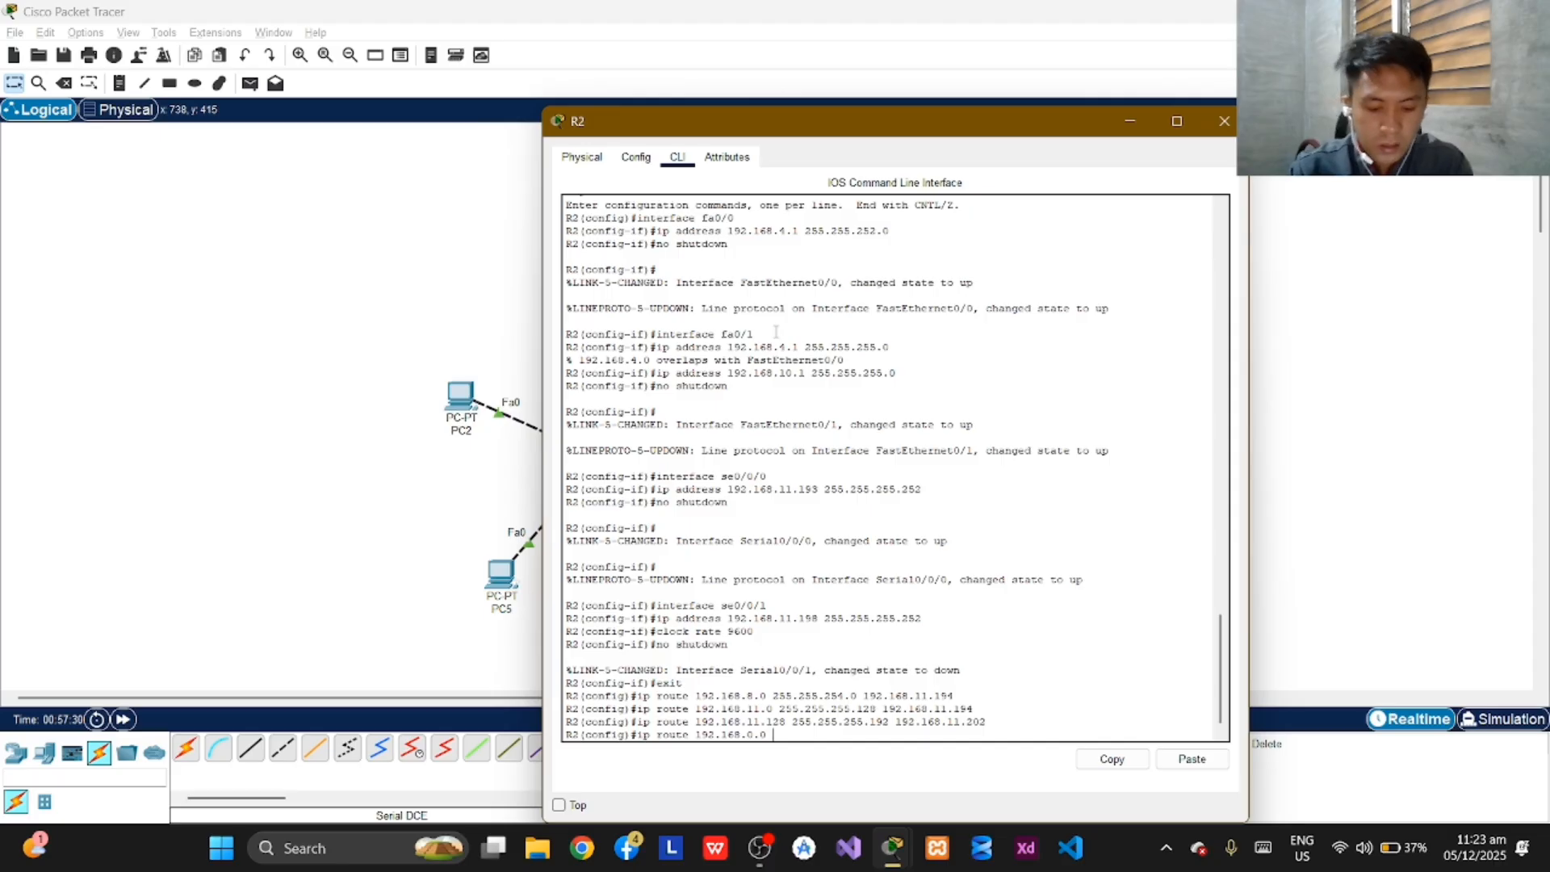
type(" 255")
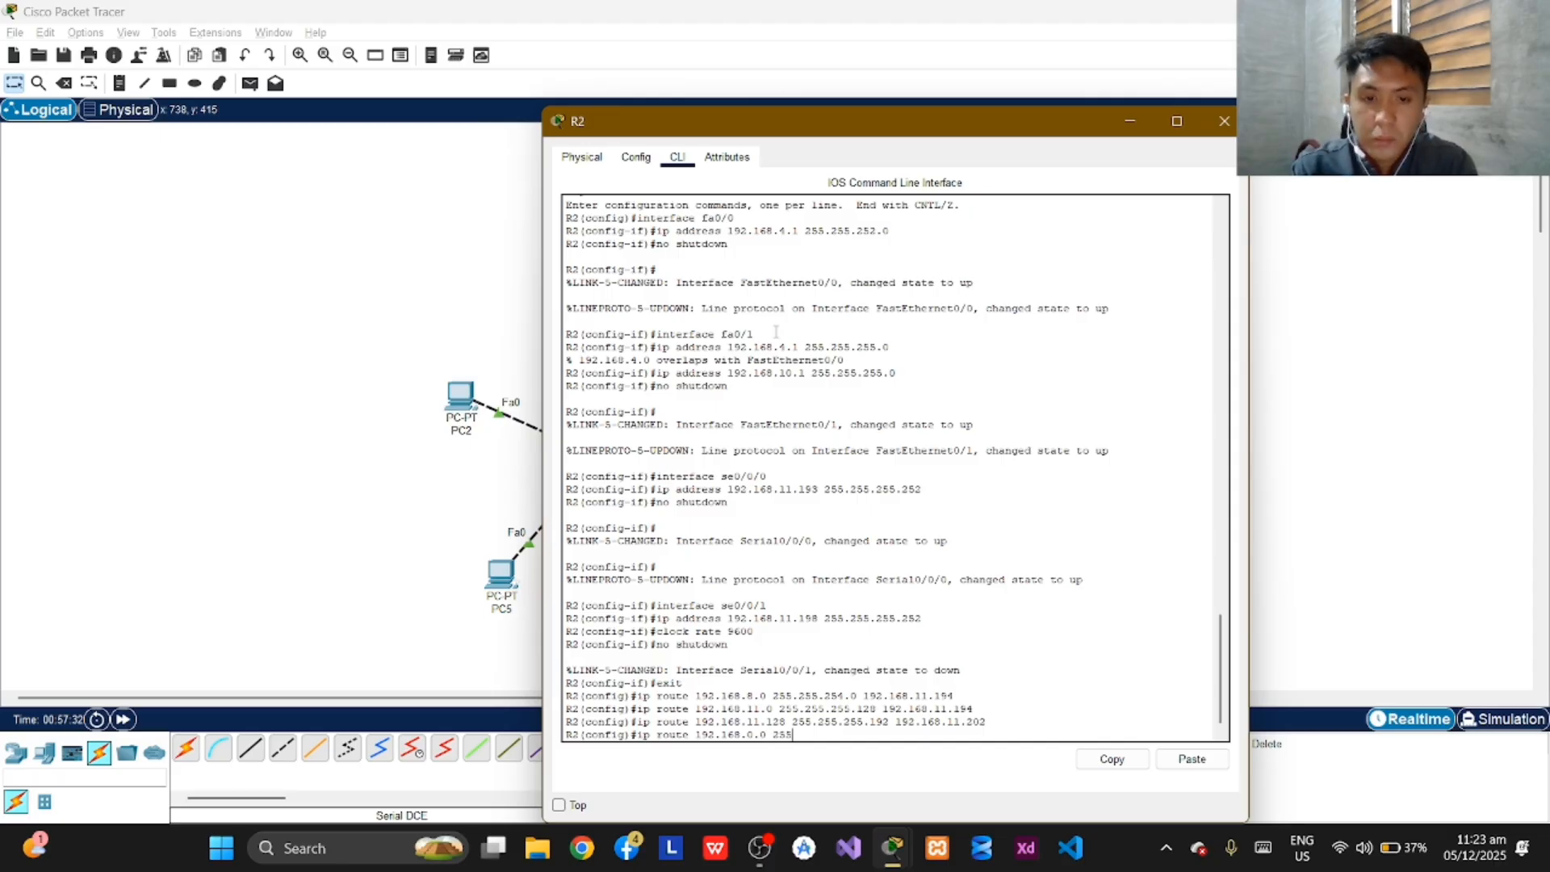
type(".255.252")
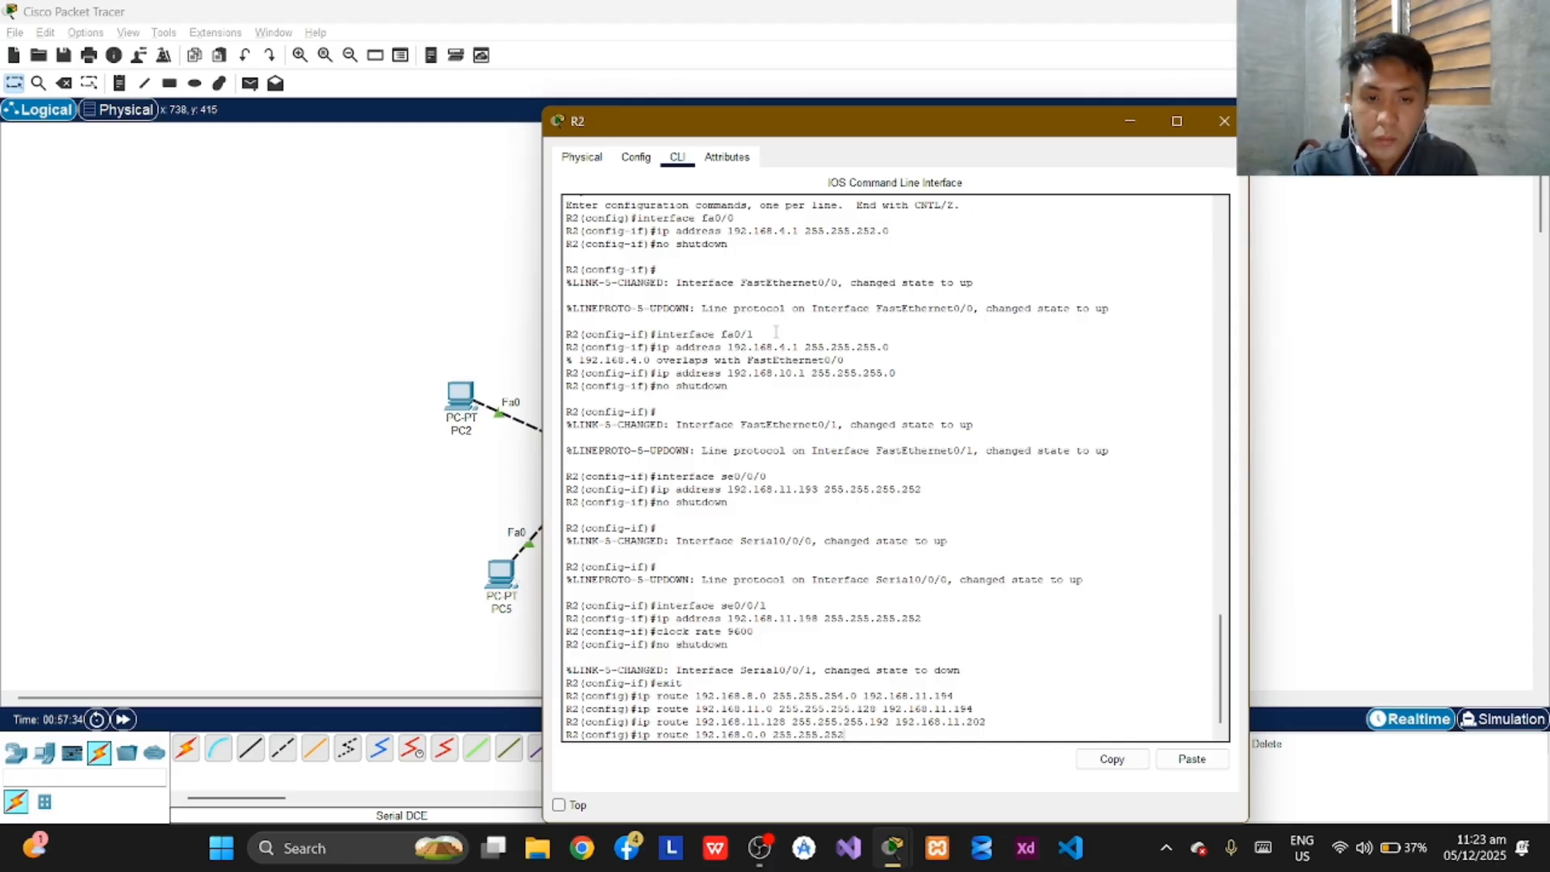
type(".0")
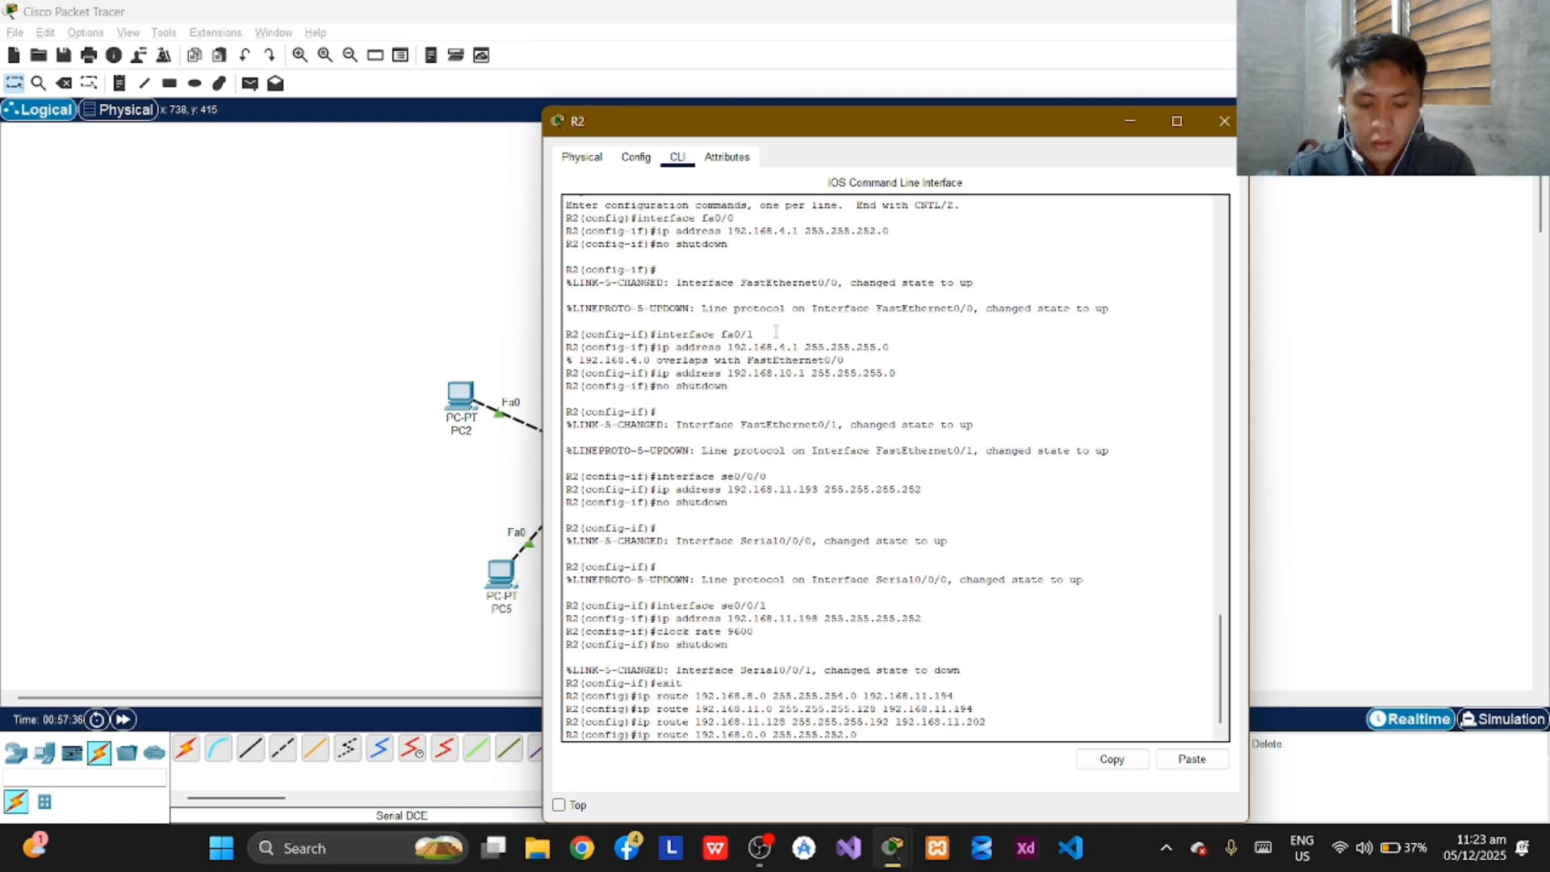
type(" 19")
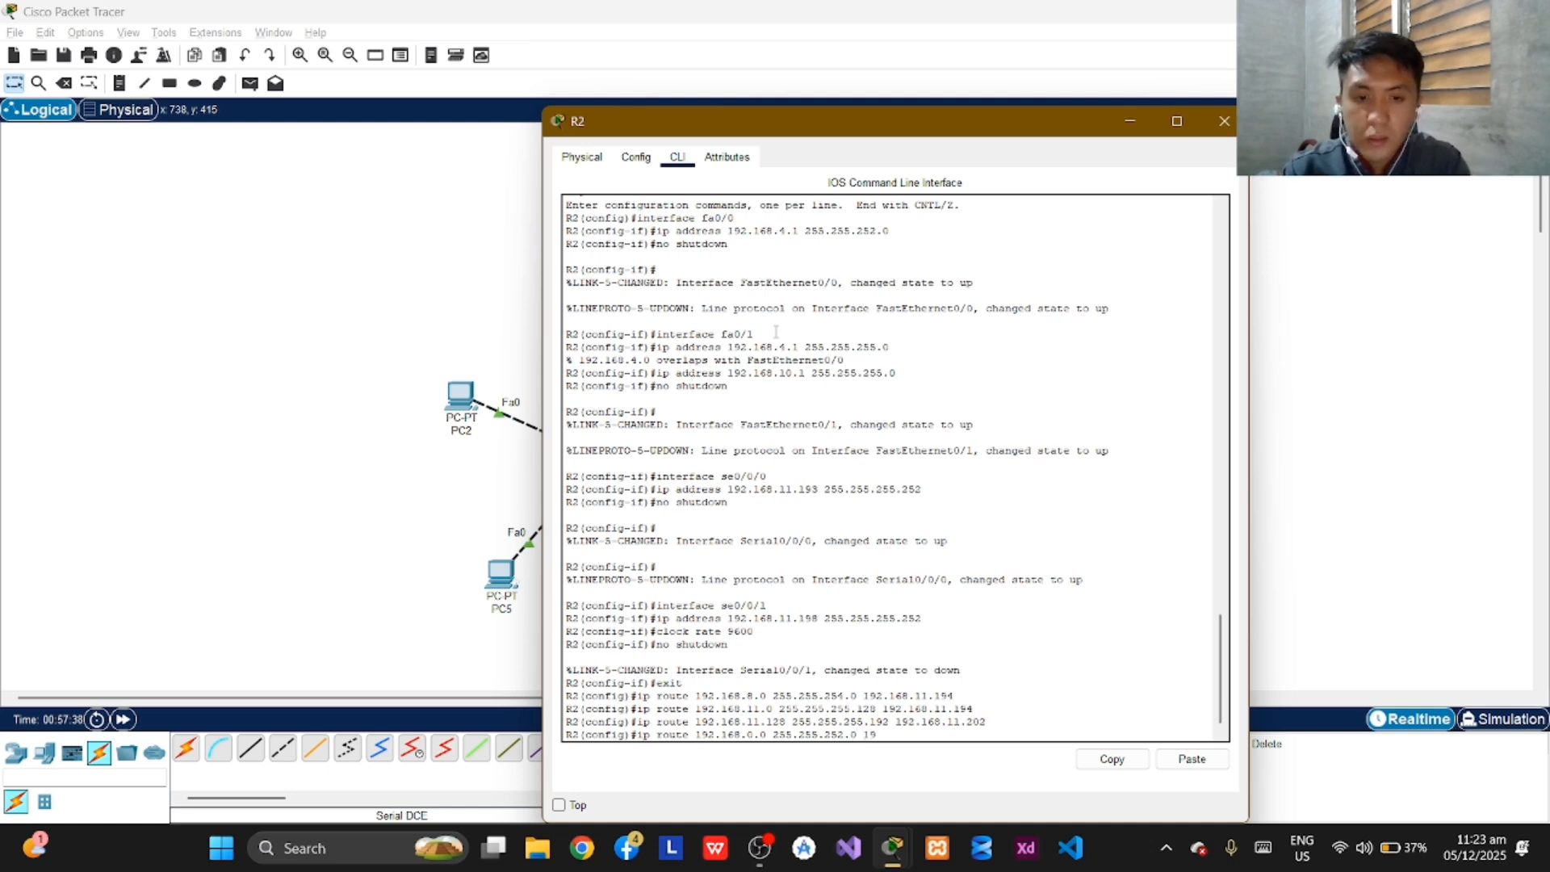
type("2.168.")
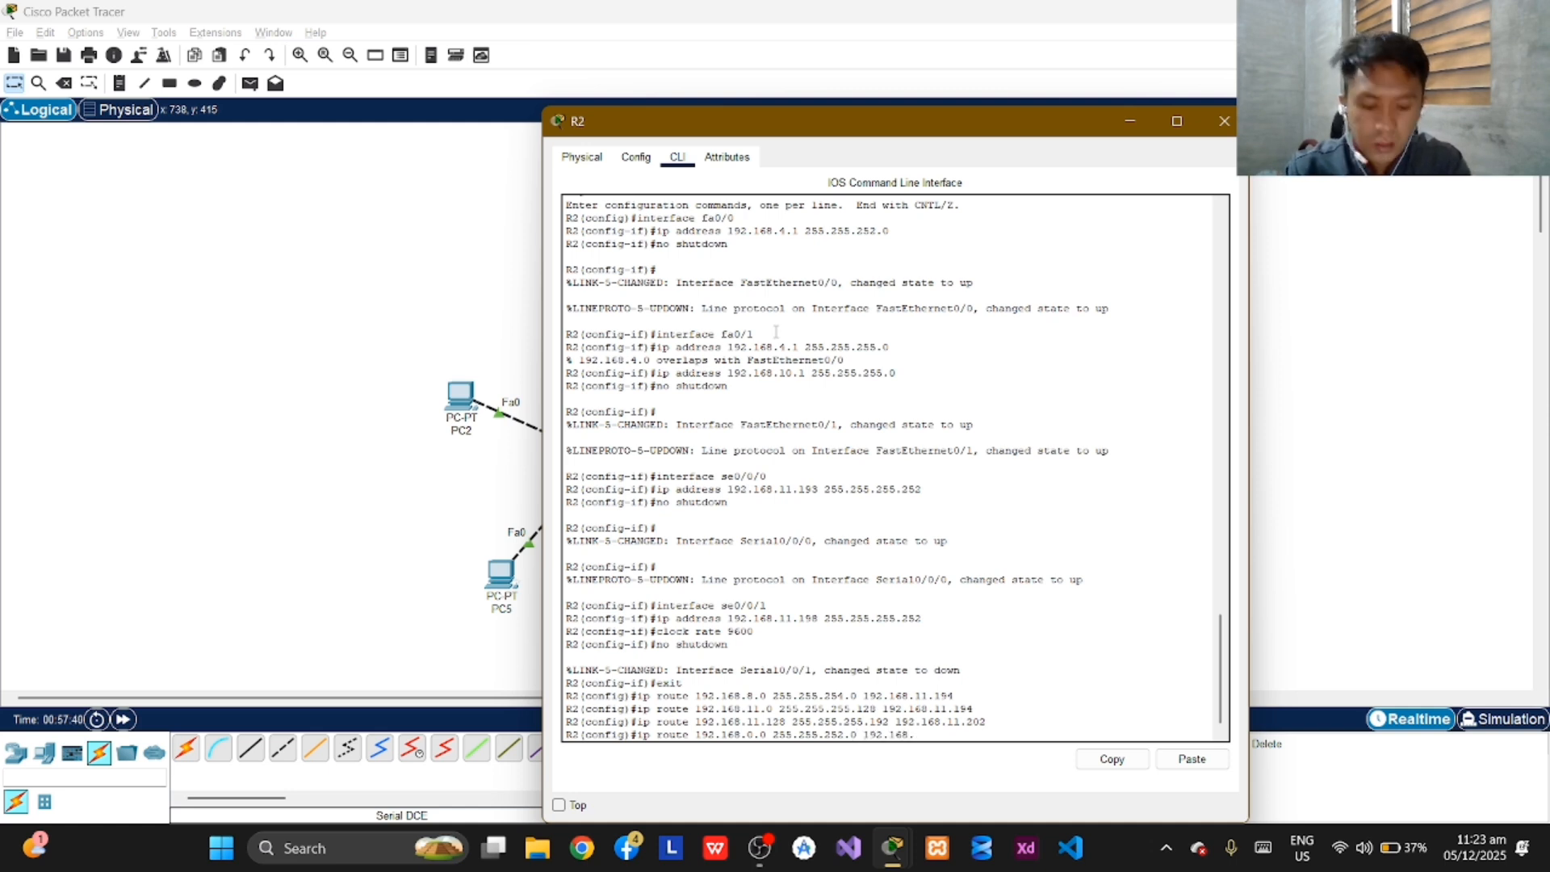
type("11")
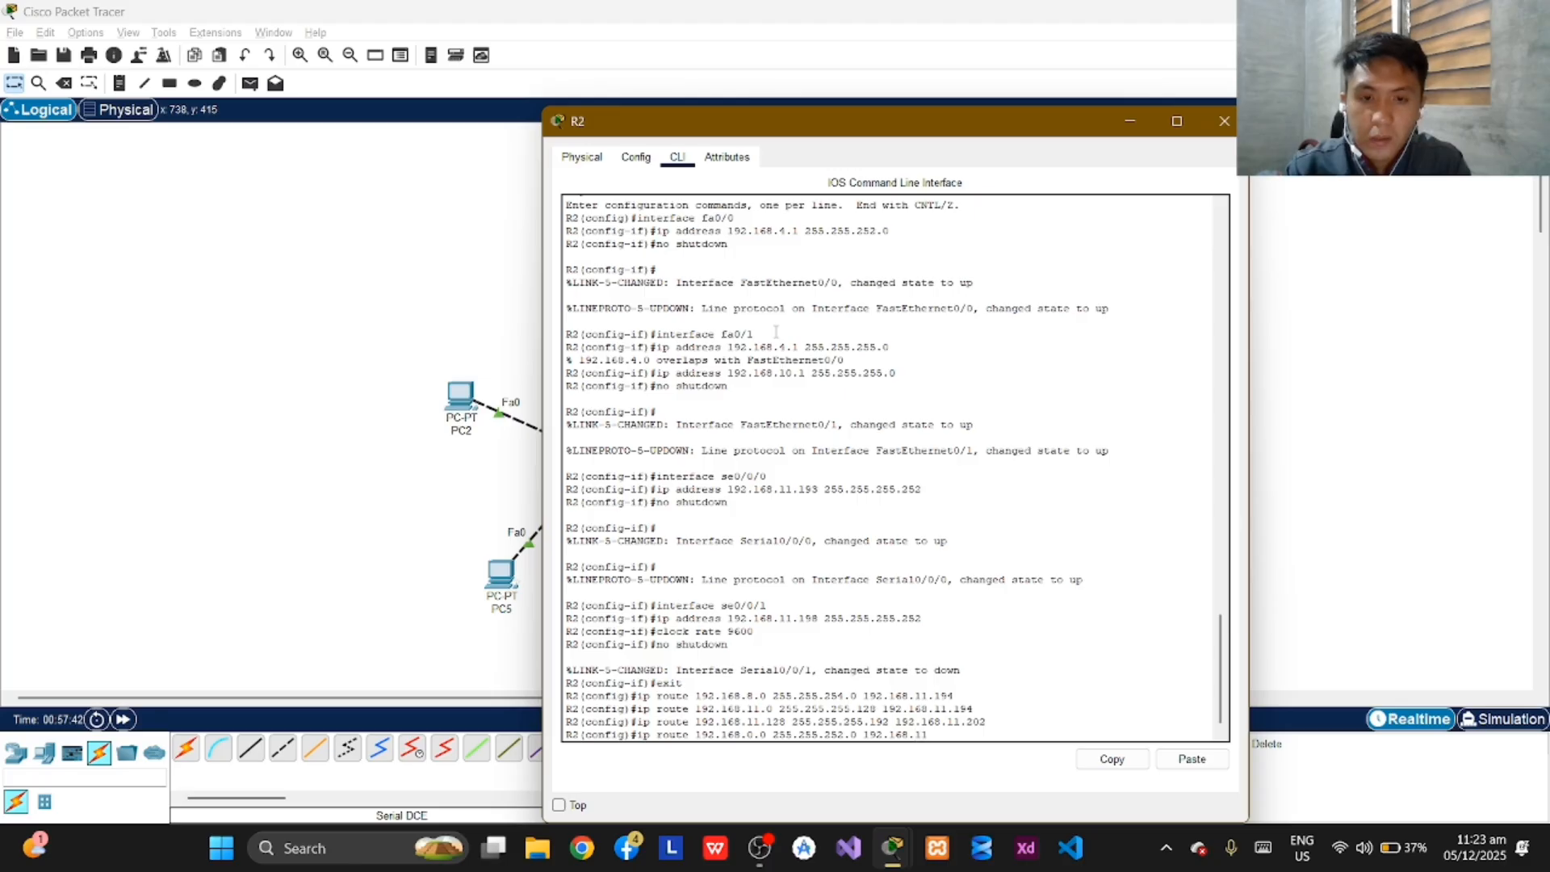
type(".202")
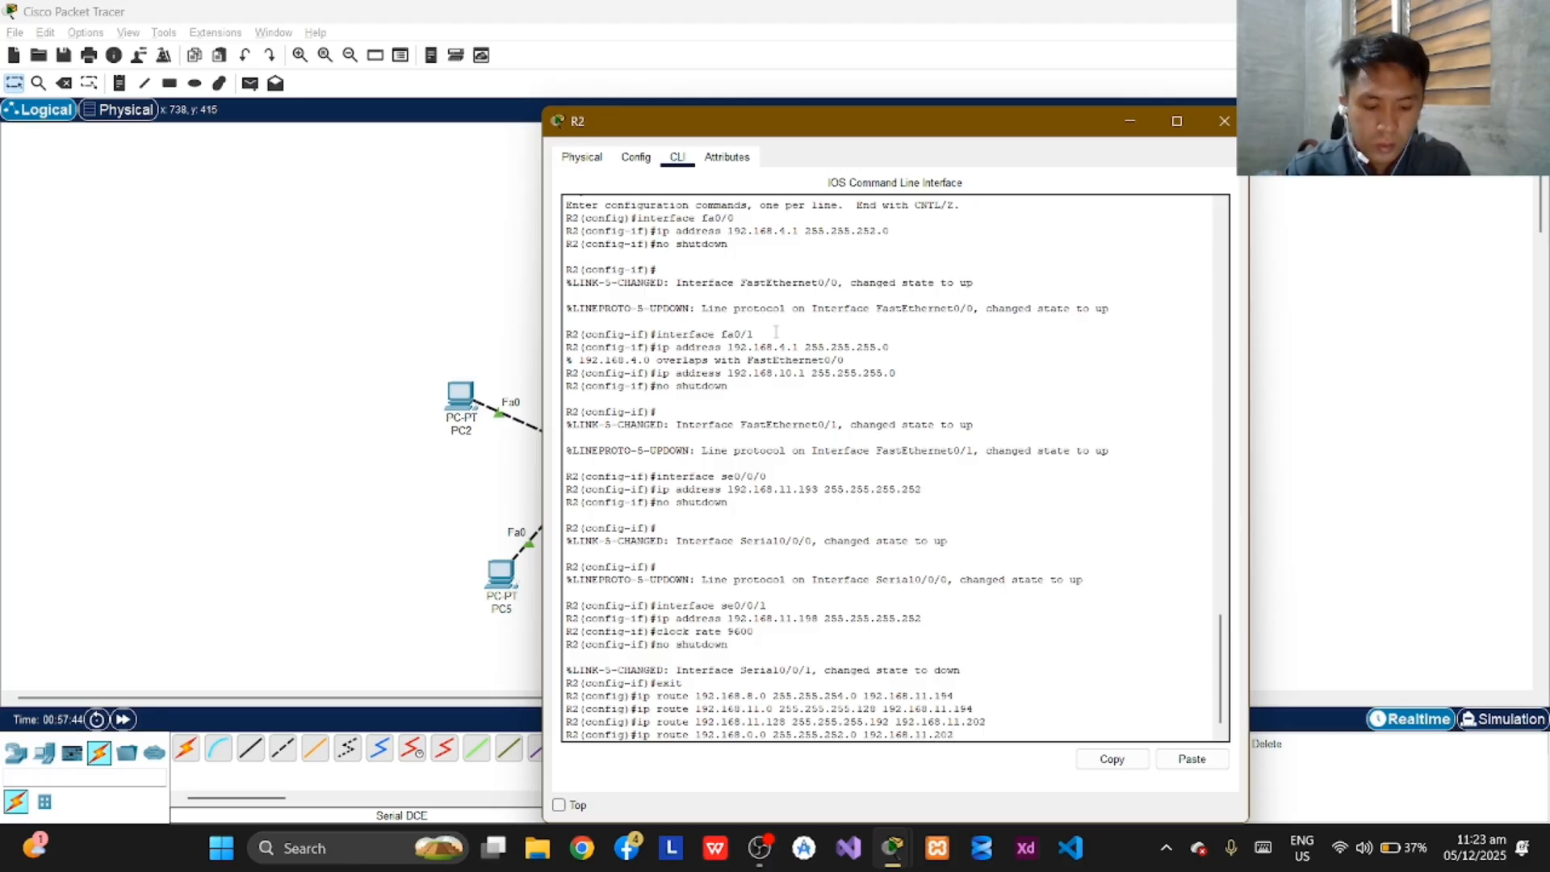
key("Return")
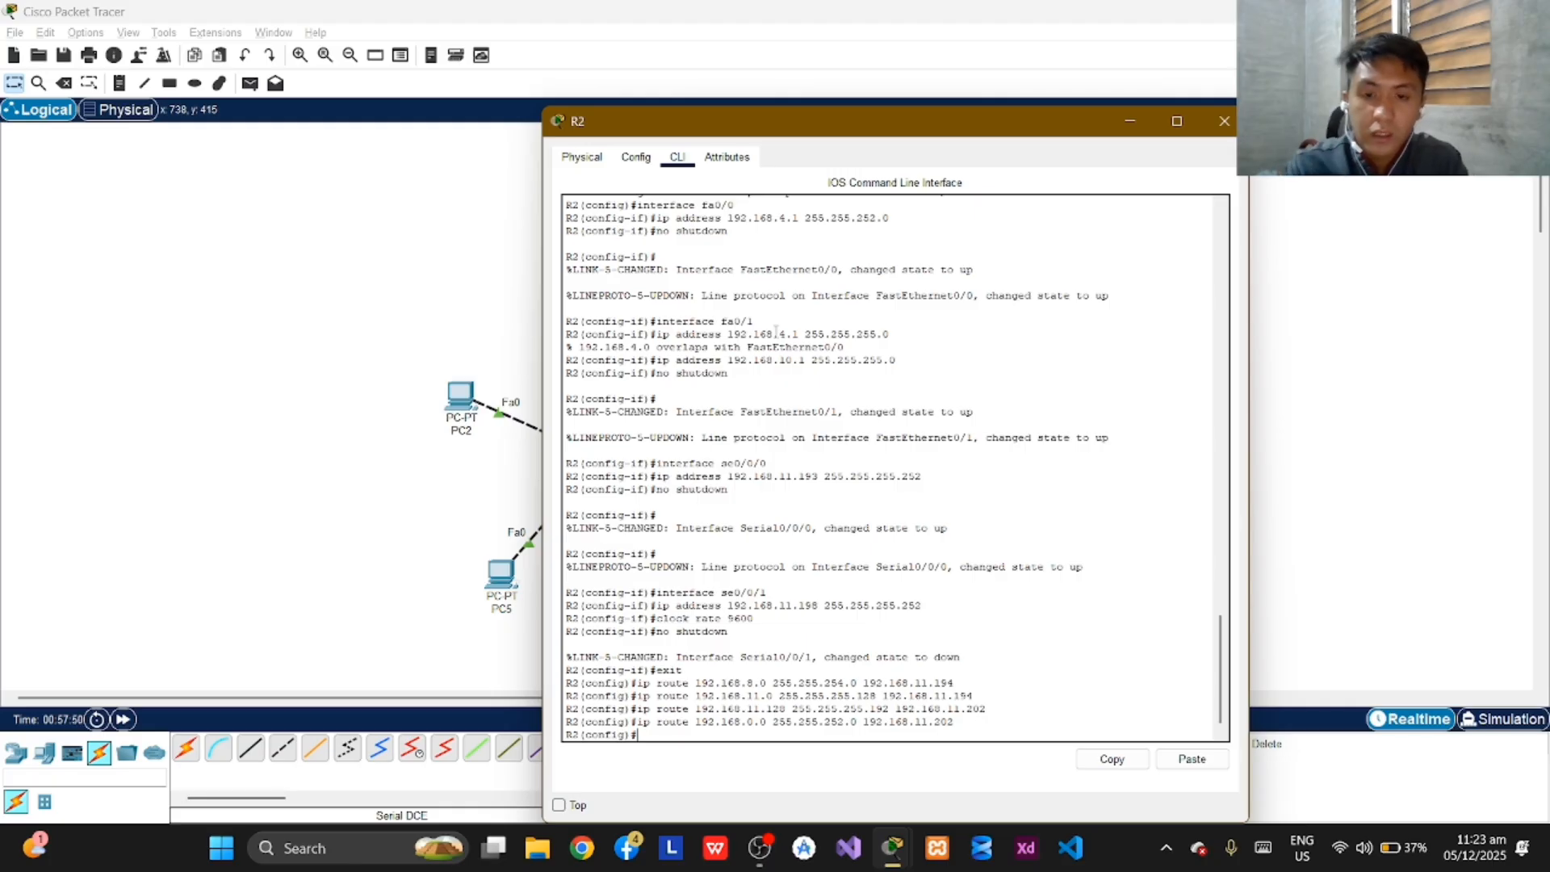
Add a default route (0.0.0.0 0.0.0.0) on R2 via next hop 192.168.11.194.
type("ip r")
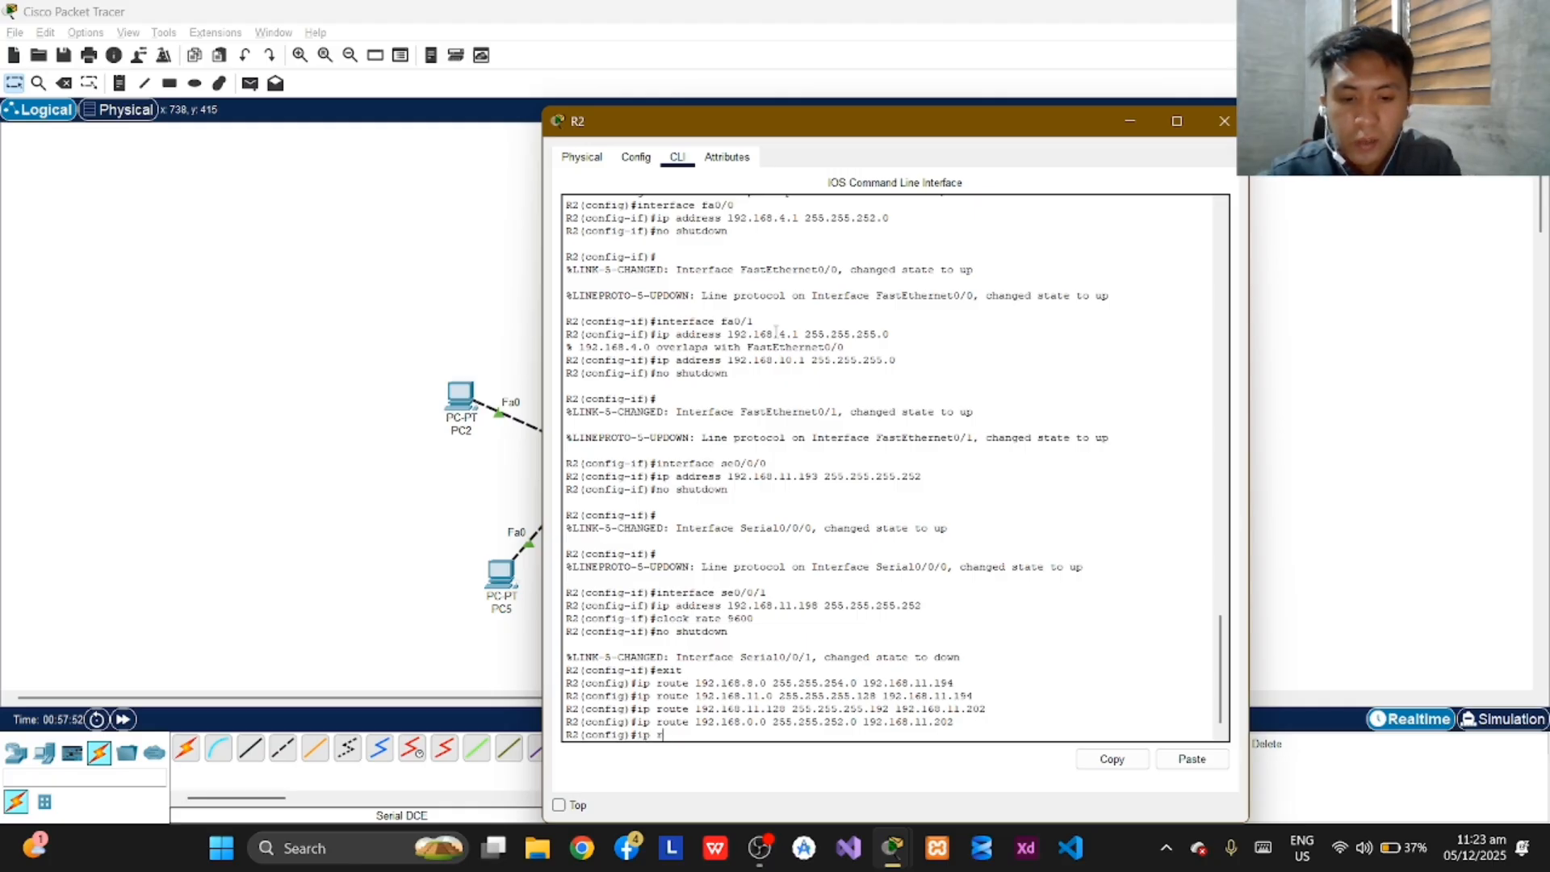
type("oute")
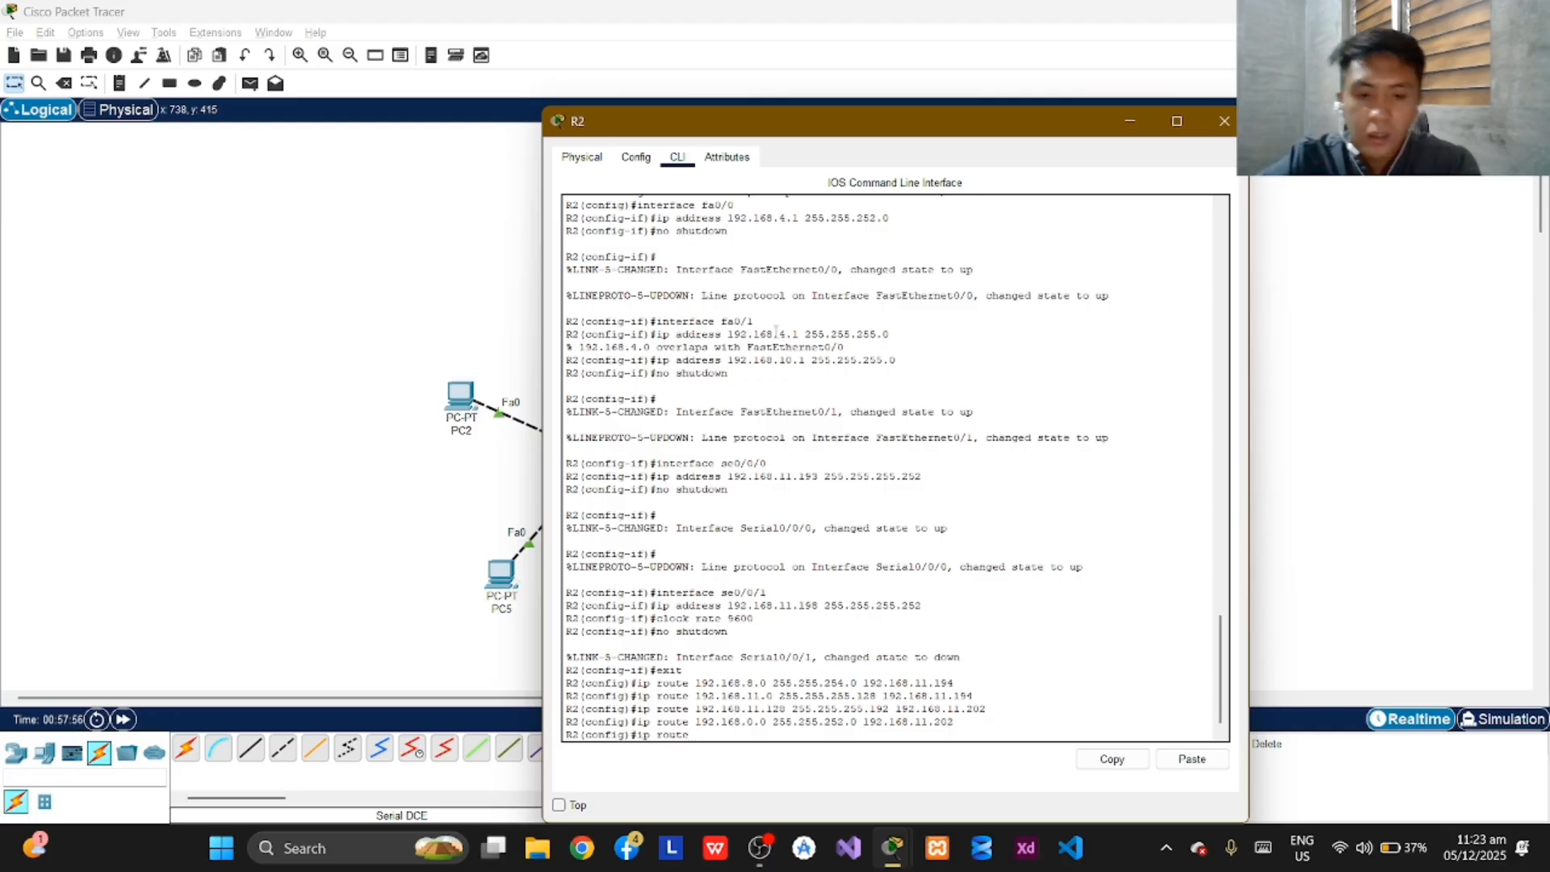
type(" 0.0.0.0")
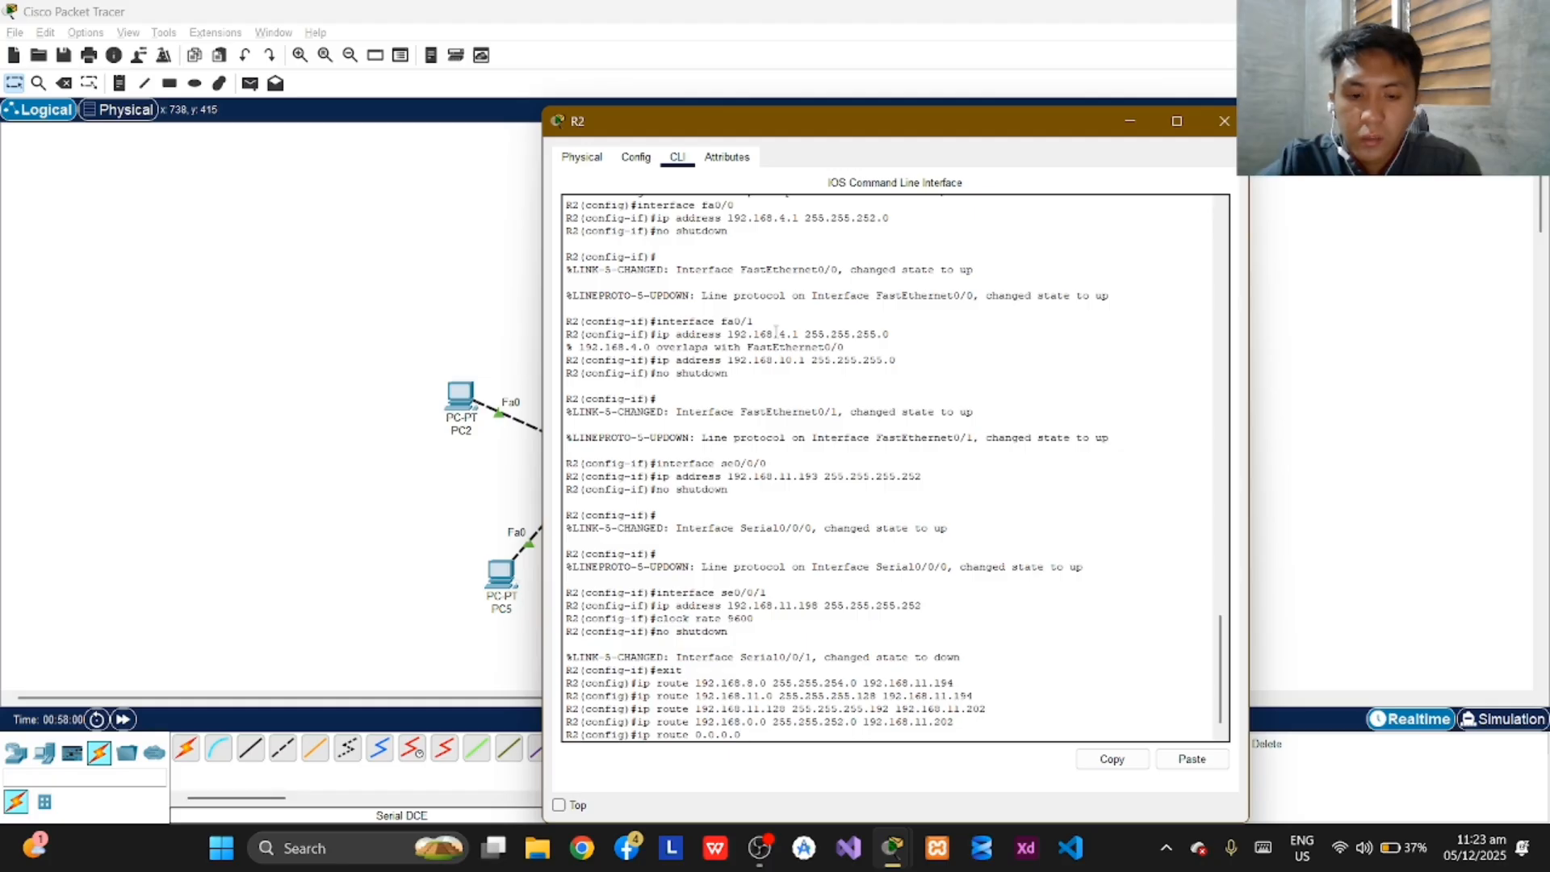
type(" 0.0.0.0")
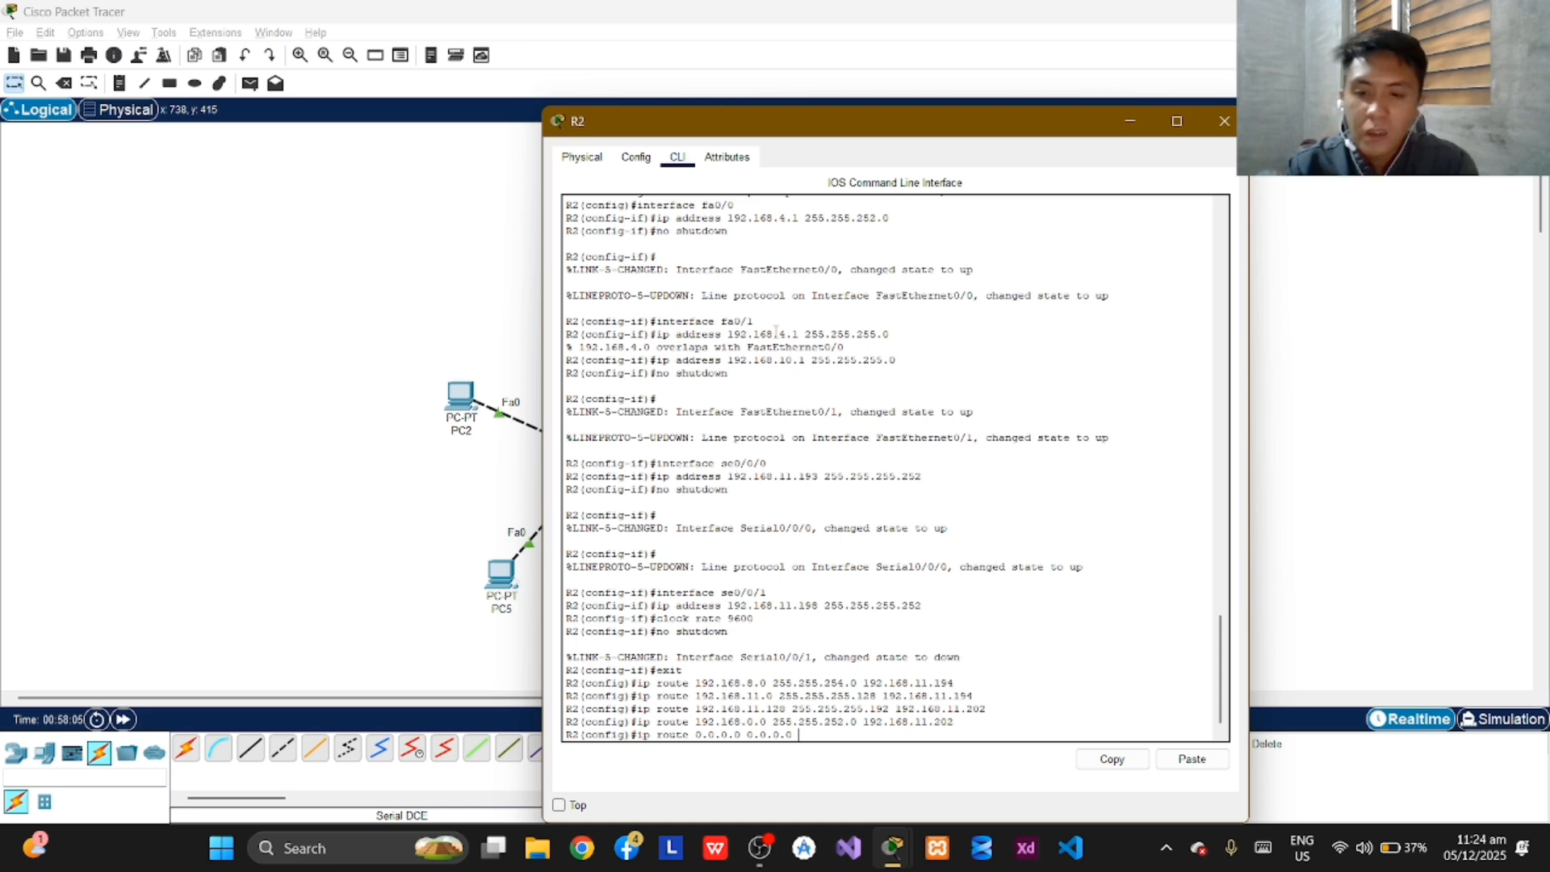
type("192.168.")
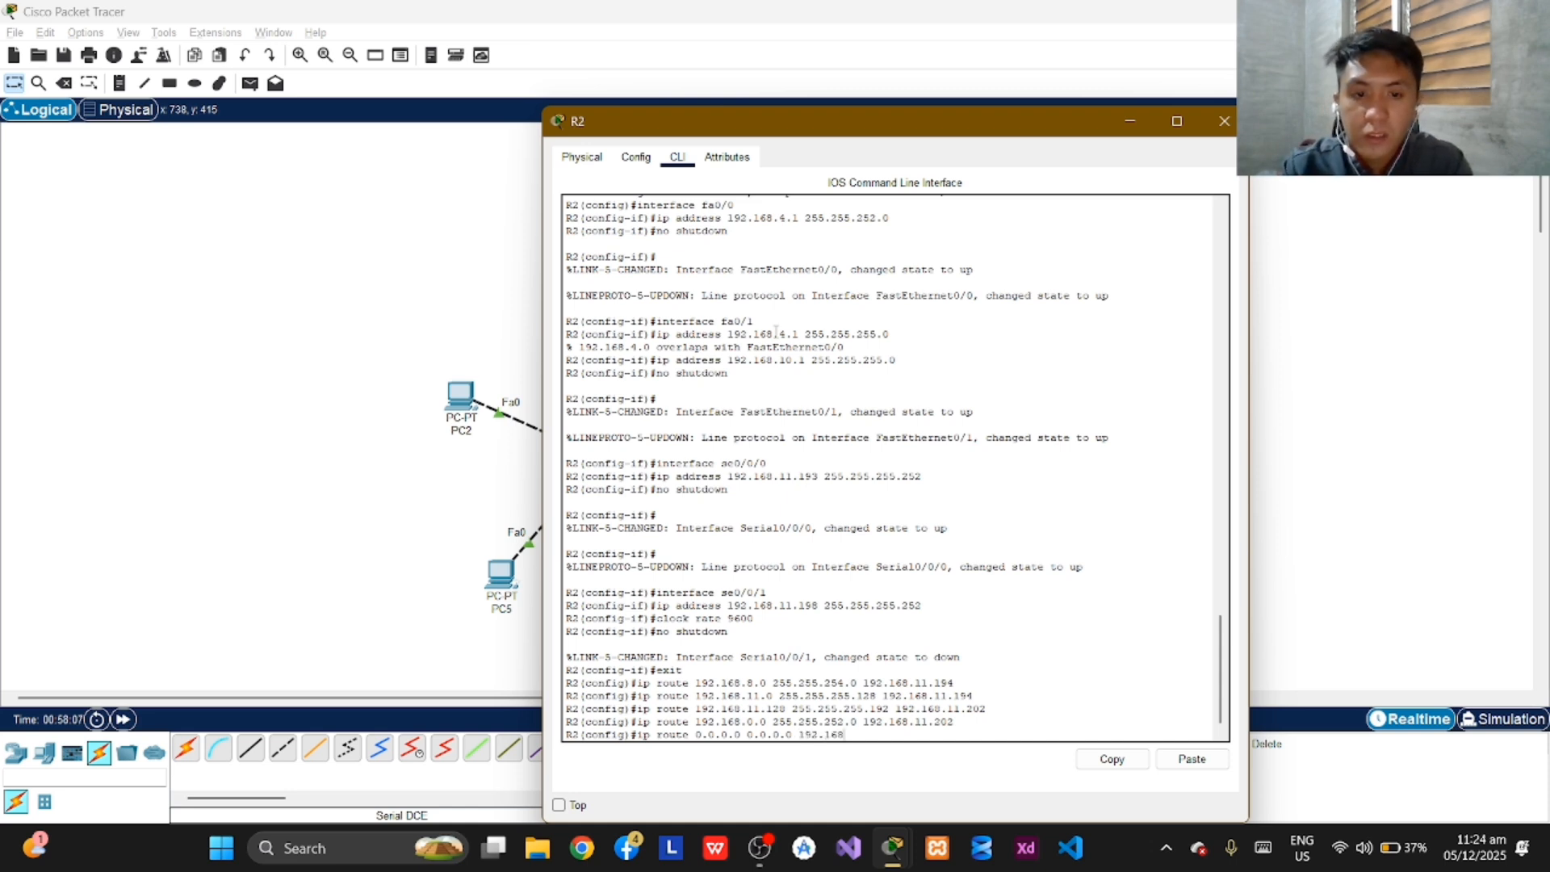
type("1")
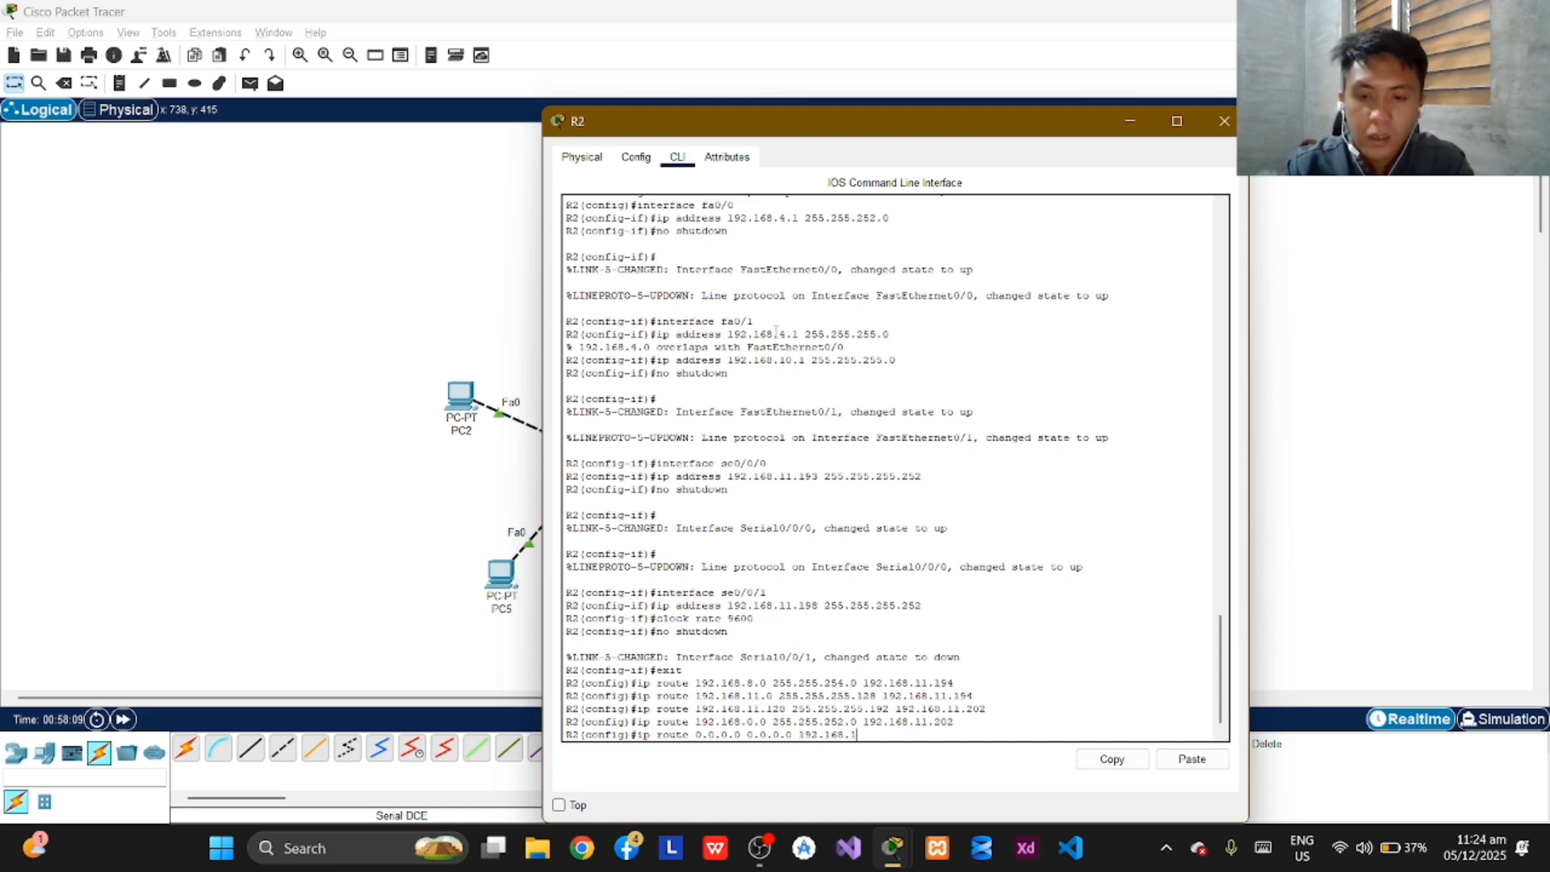
type("1.19")
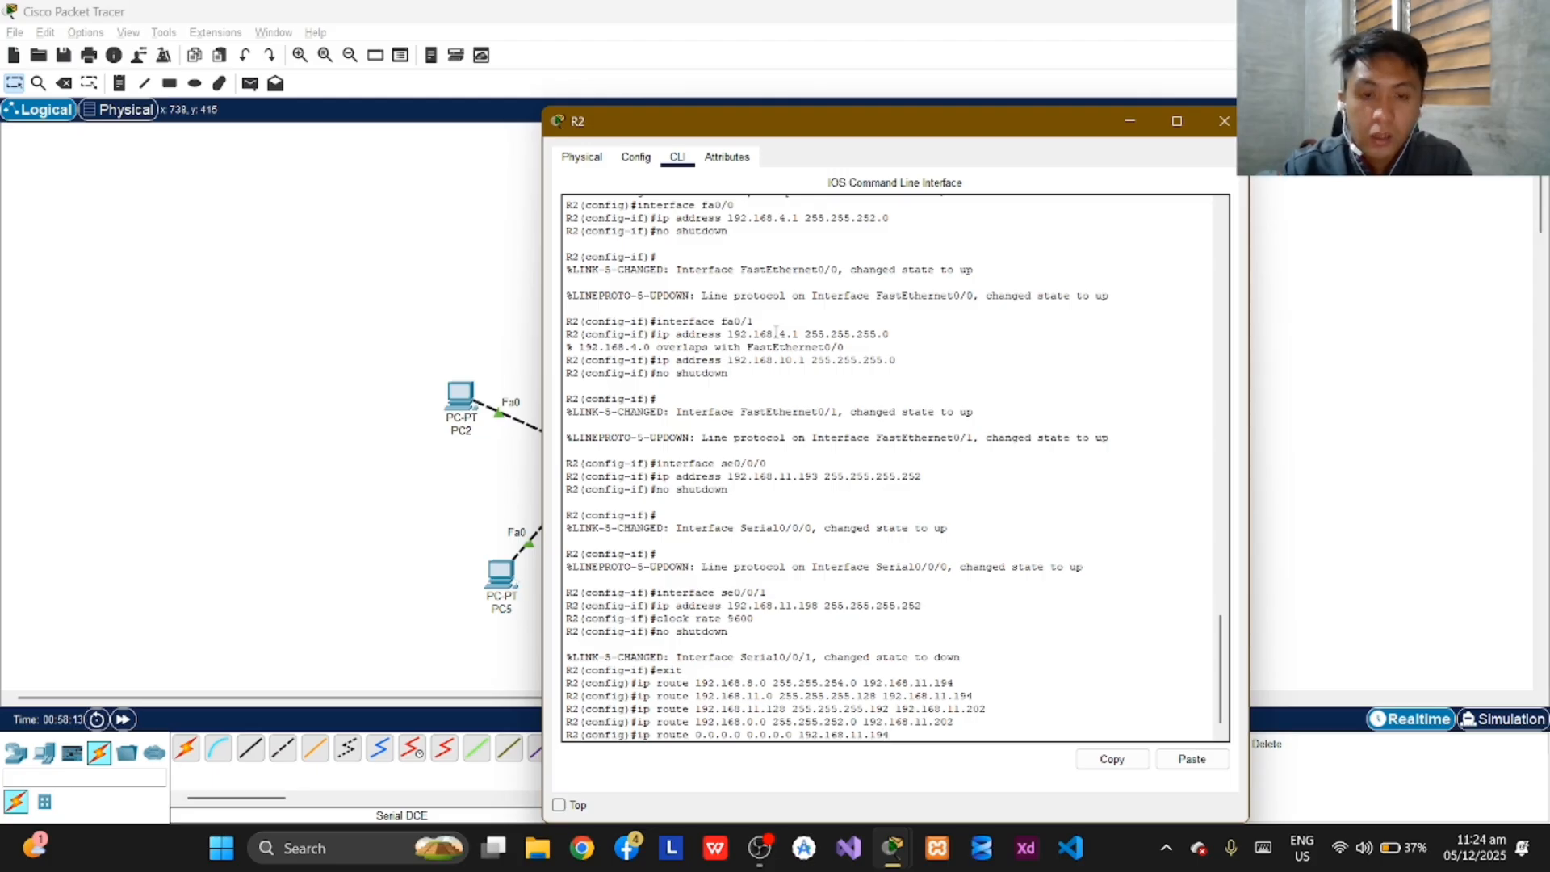
type("4")
key("Return")
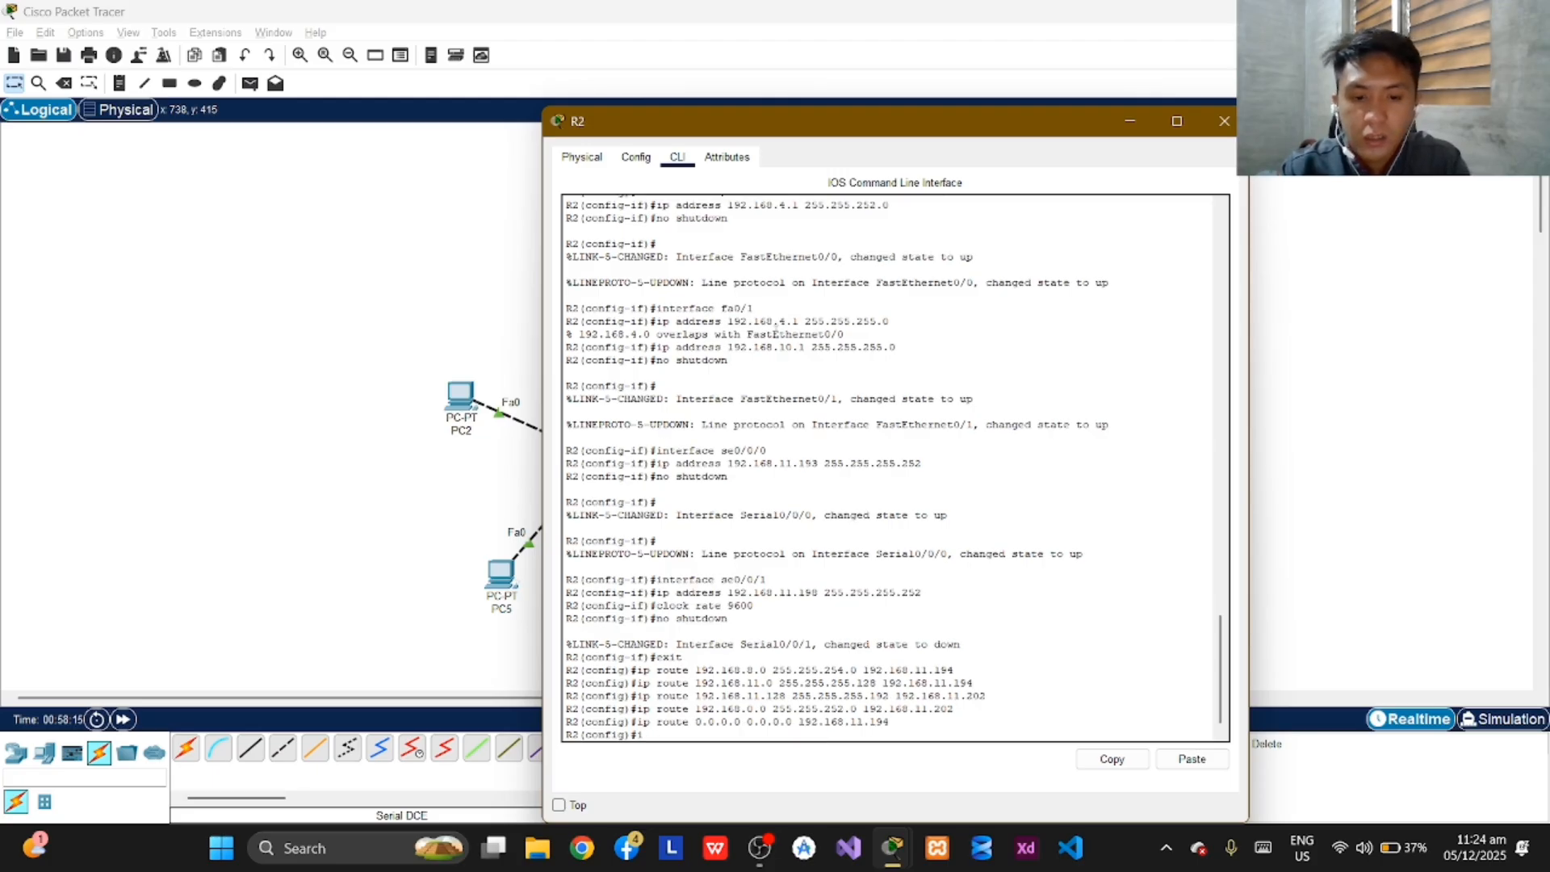
Add a second default route (0.0.0.0 0.0.0.0) on R2 via next hop 192.168.11.202.
type("ip route")
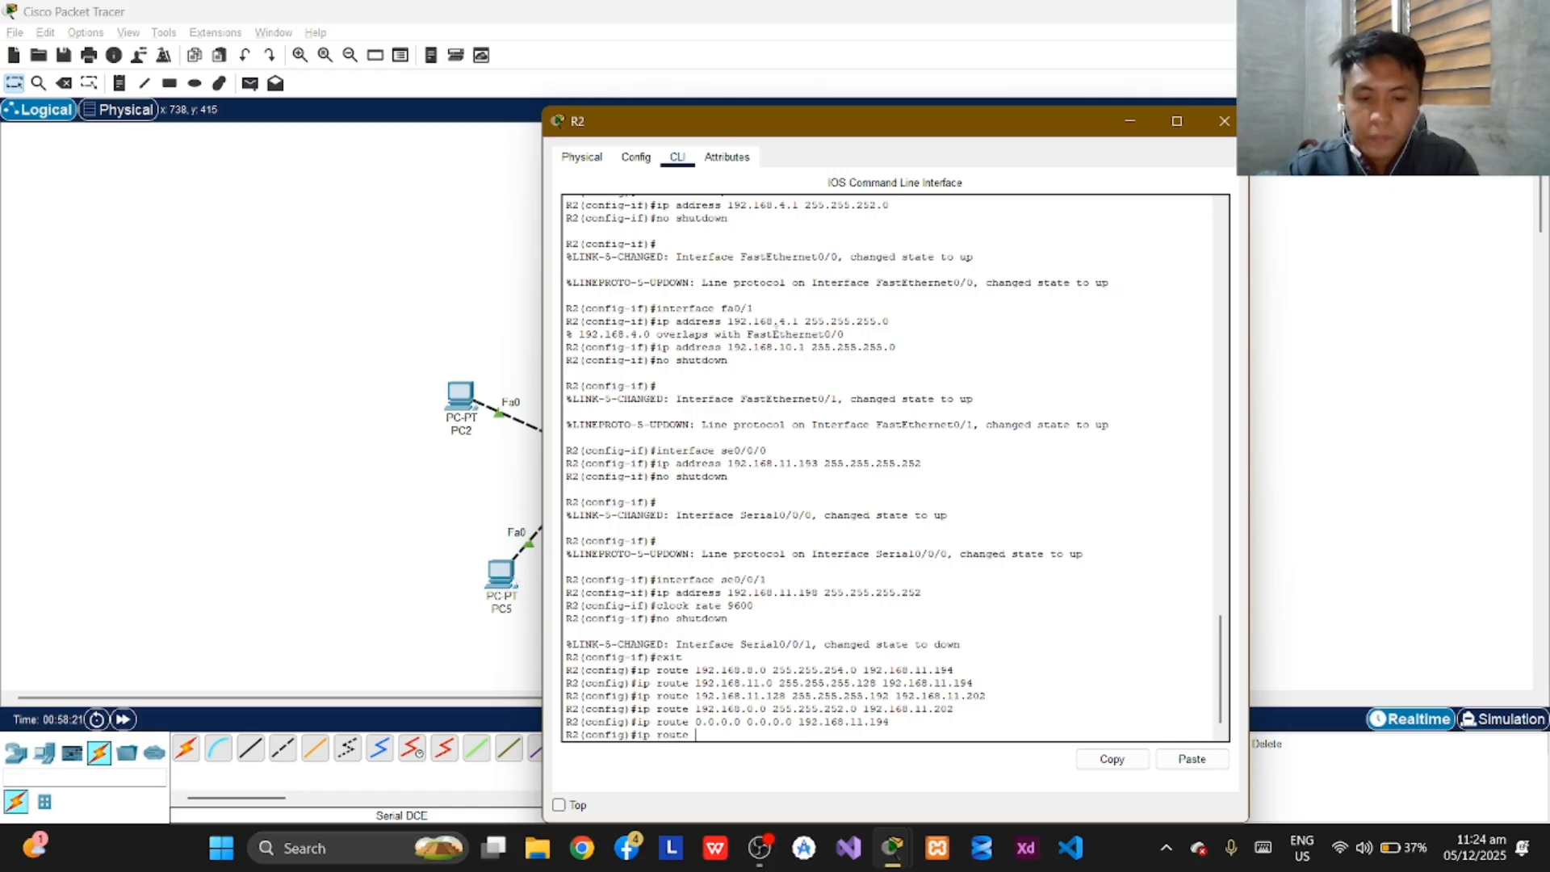
type(" 0.0.0.")
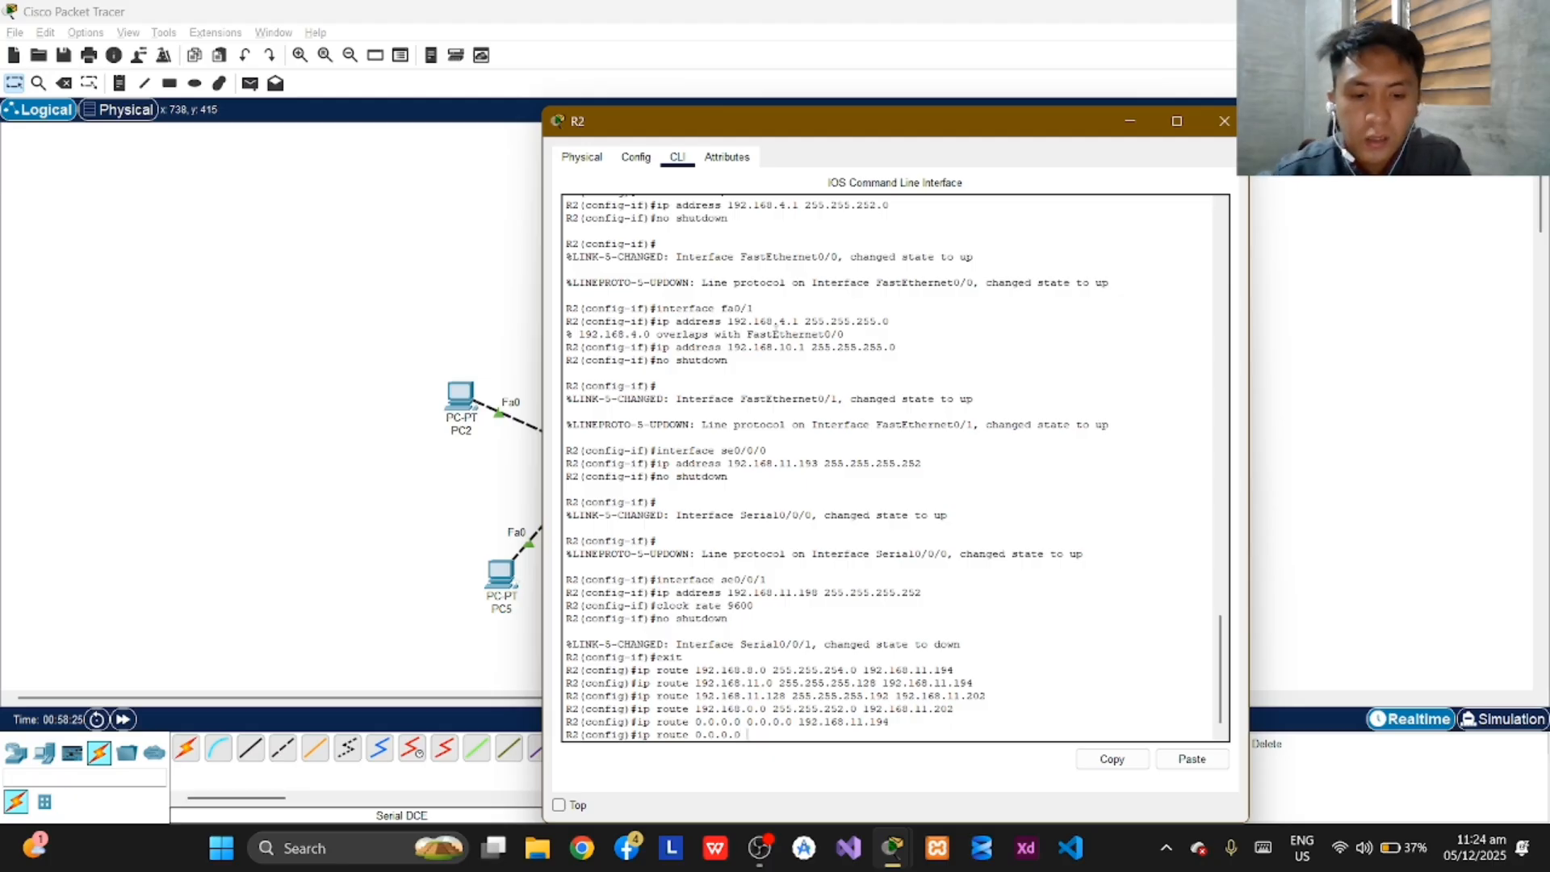
type("0 0.0.0.0")
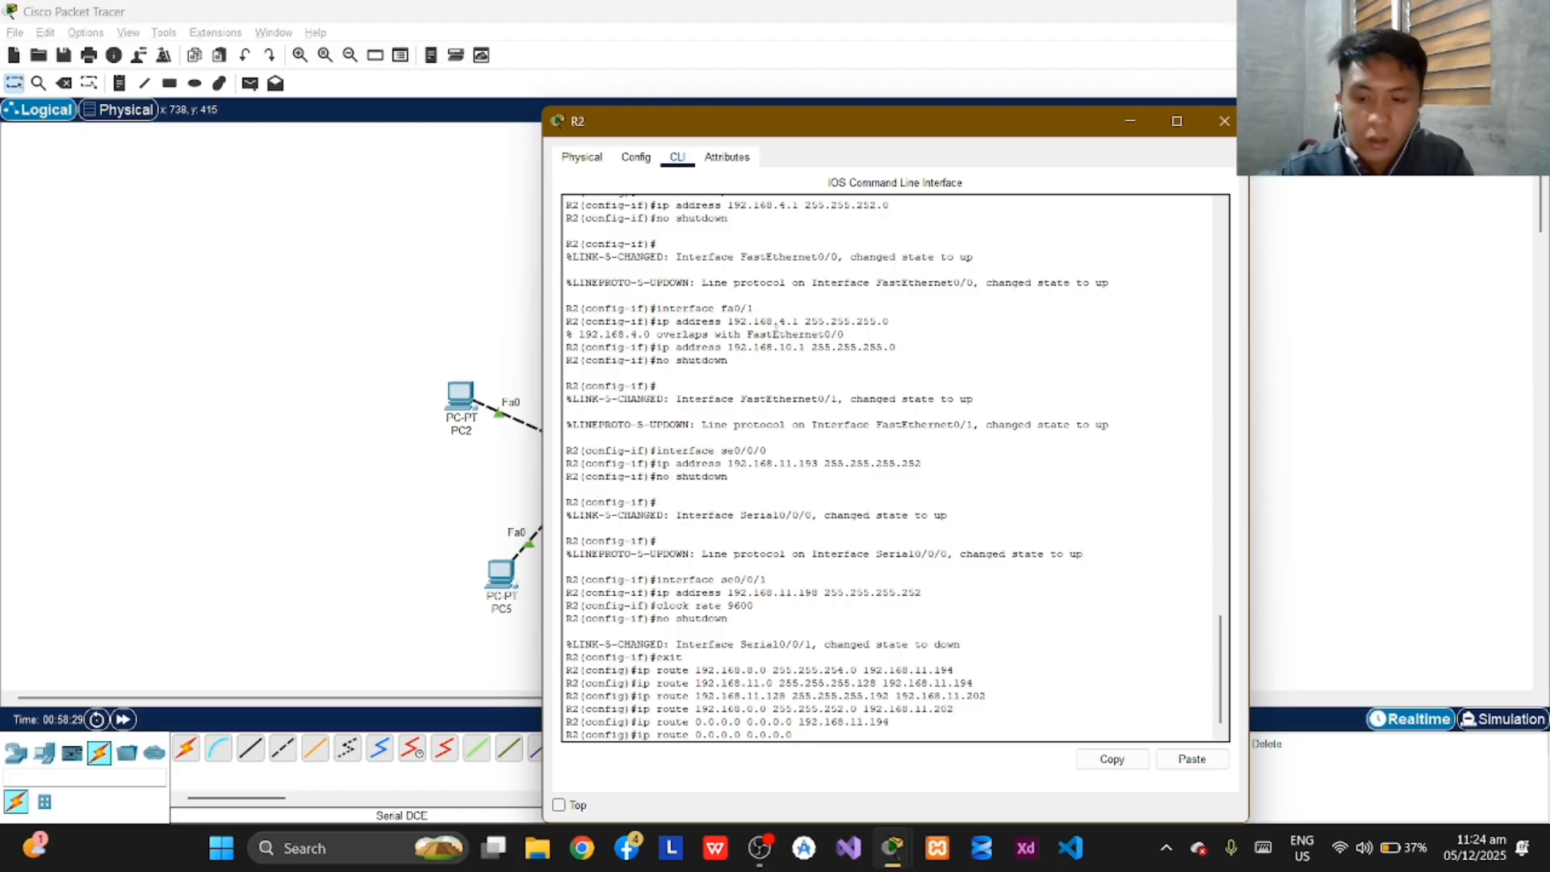
type(" 192")
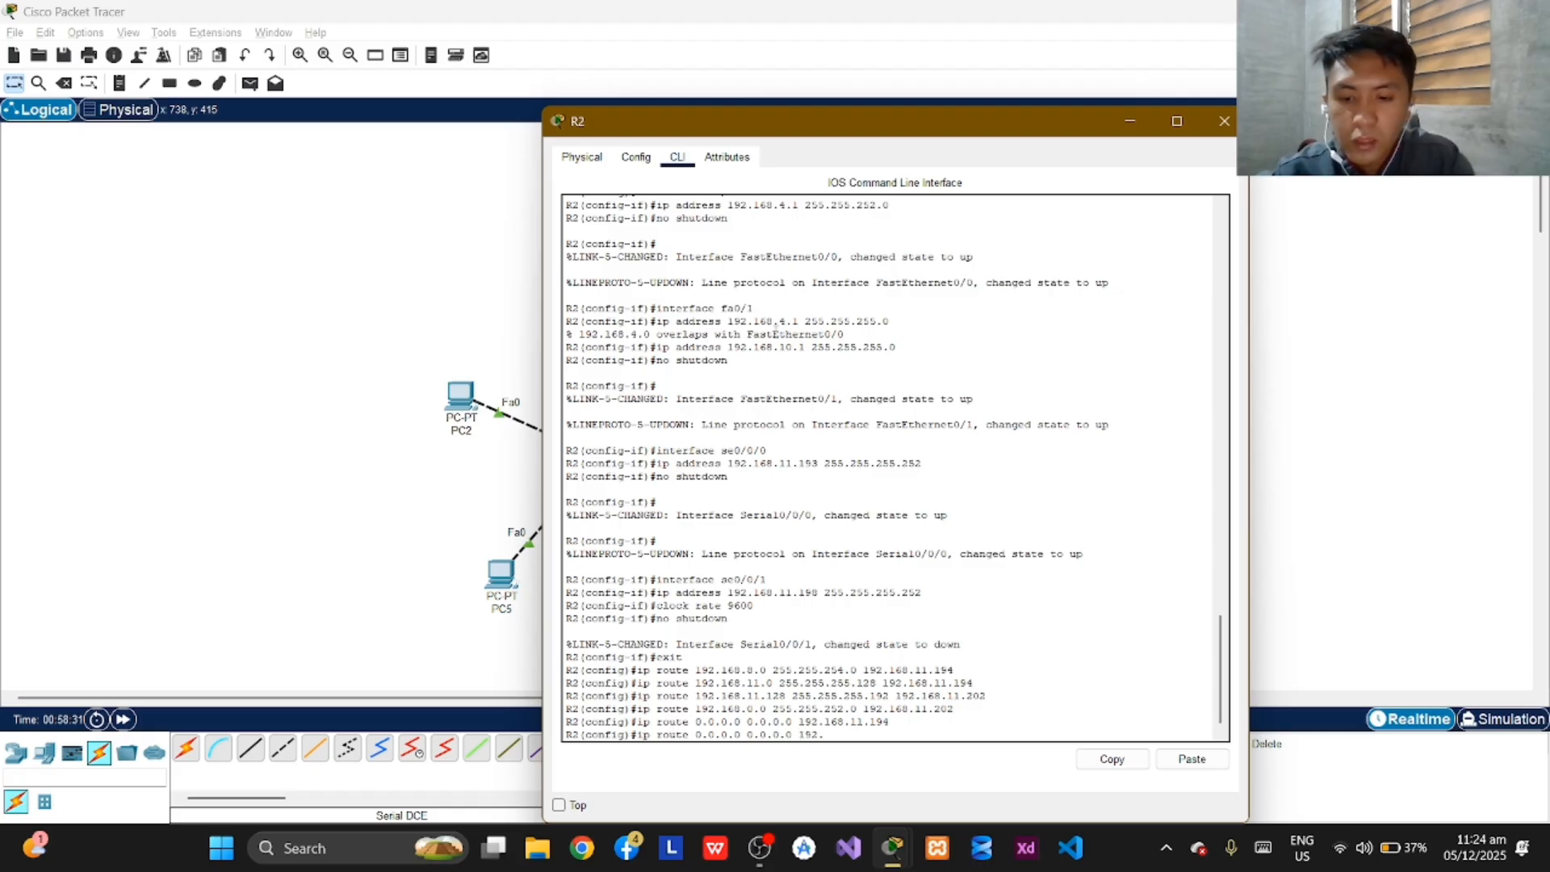
type(".168")
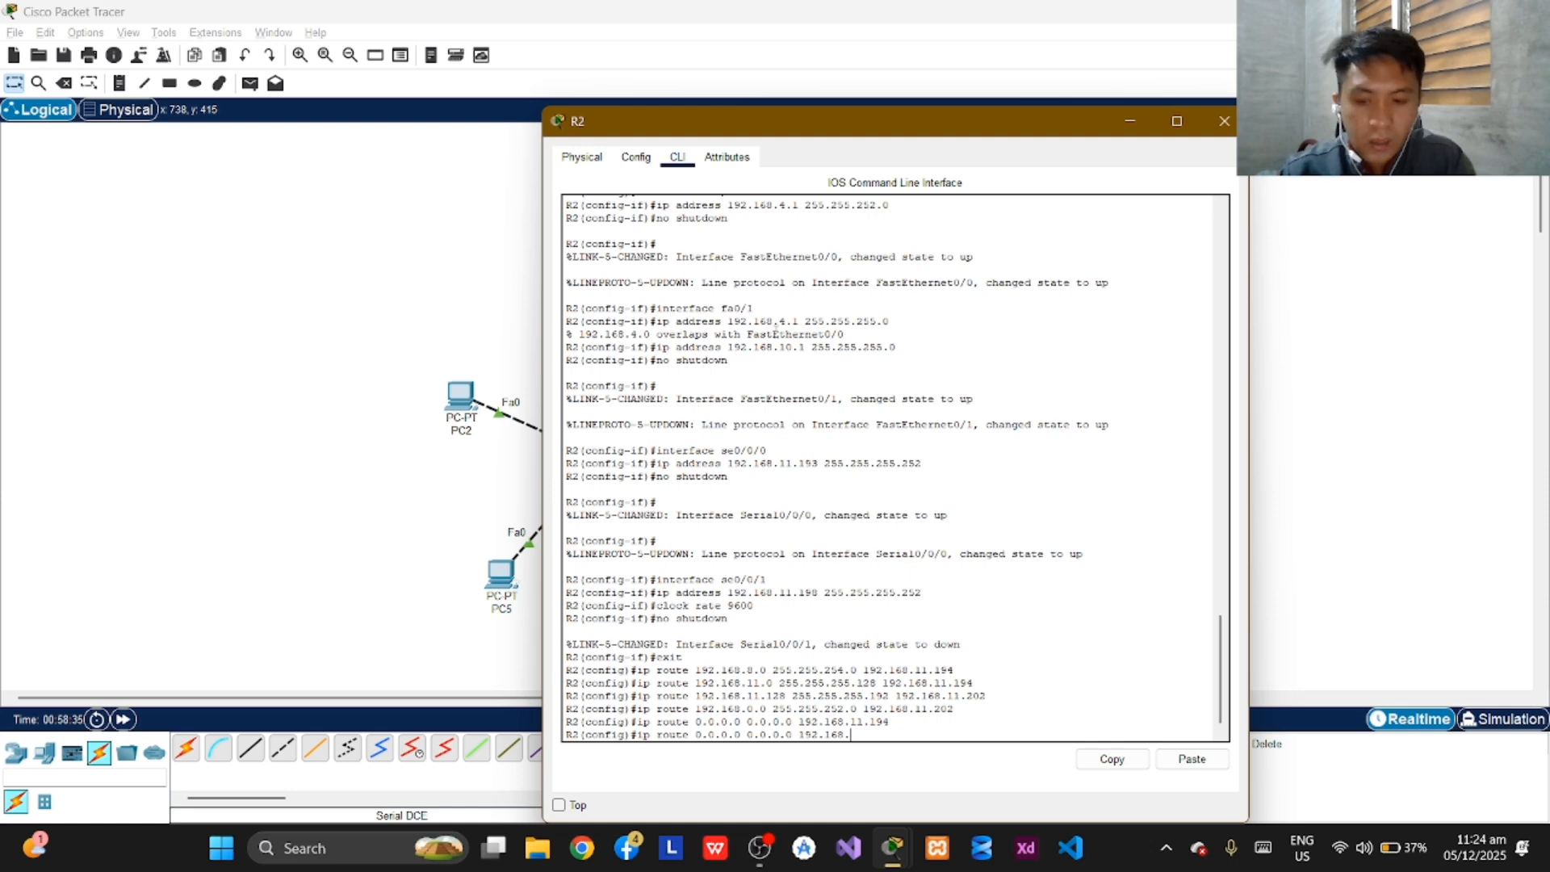
type(".11.20")
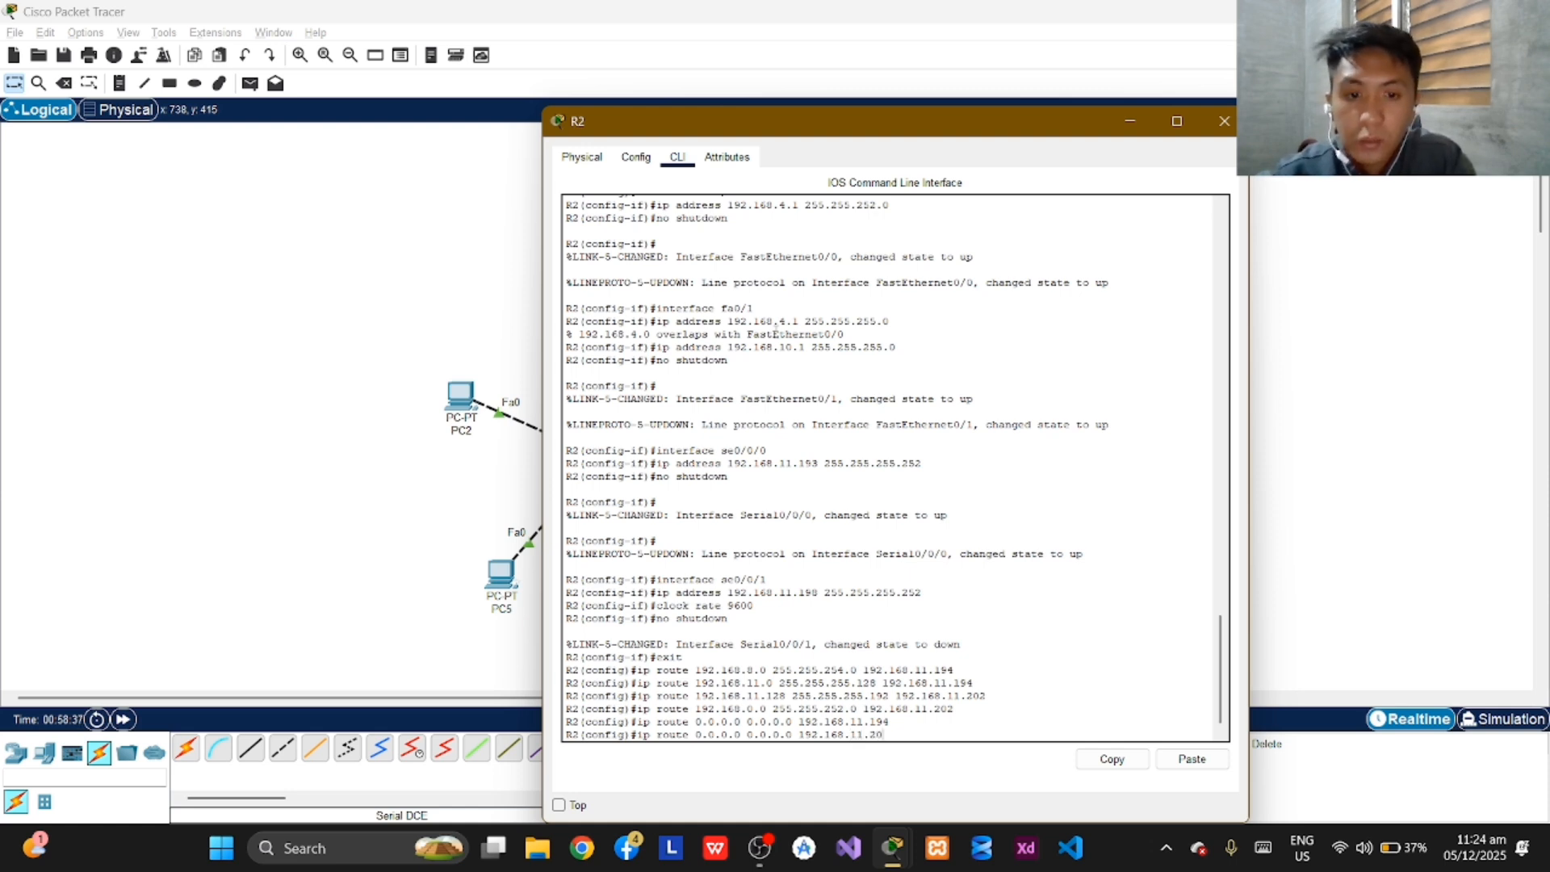
type("2")
key("Return")
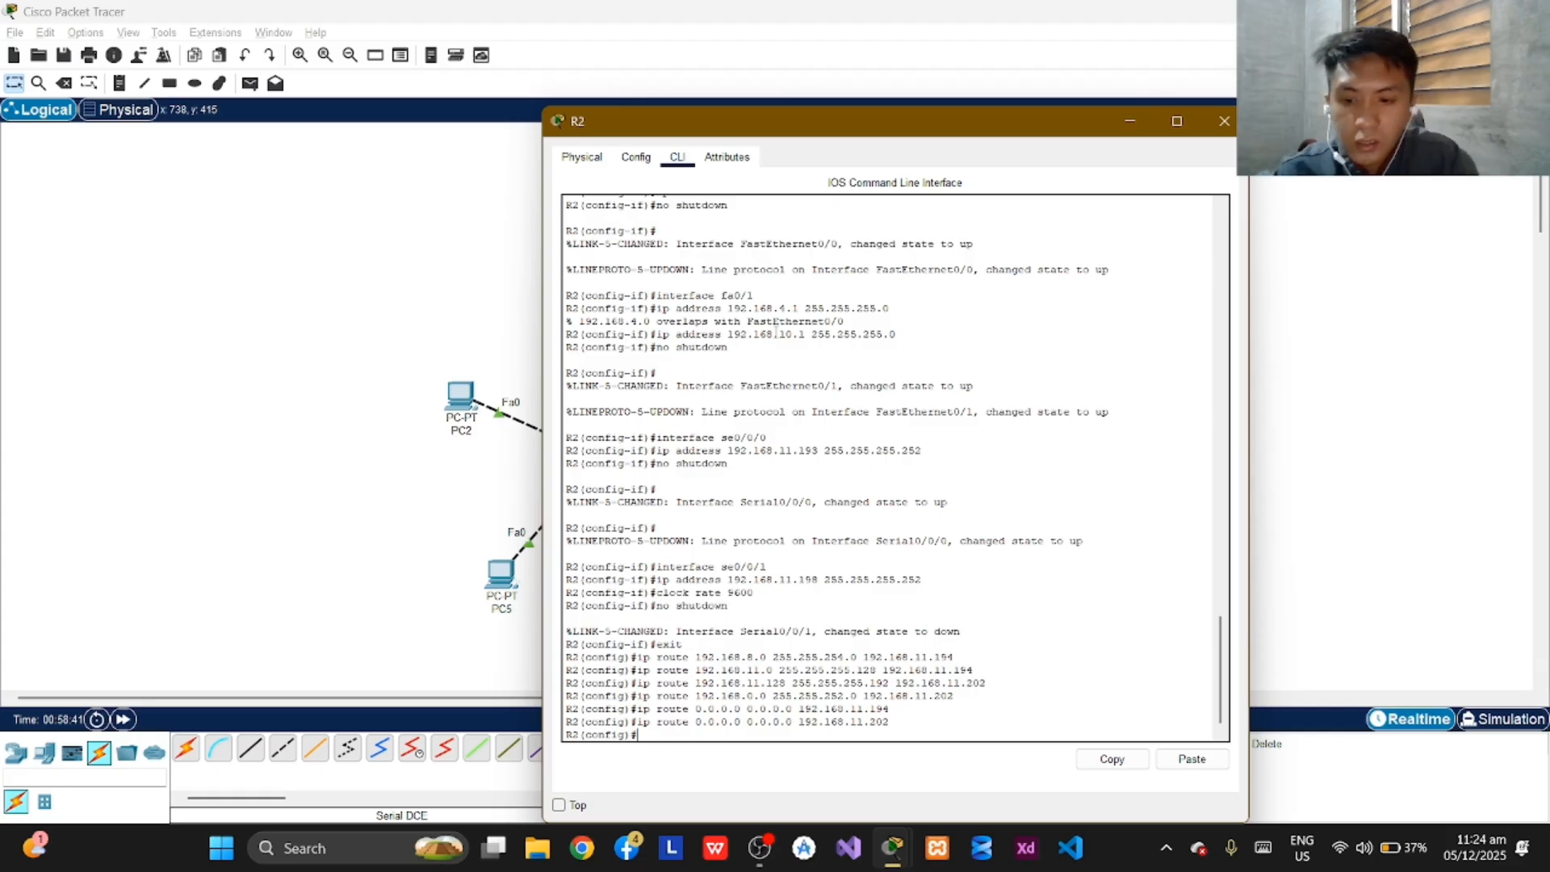
Exit R2's global configuration mode and enter a further "exit" at the privileged prompt.
type("ex")
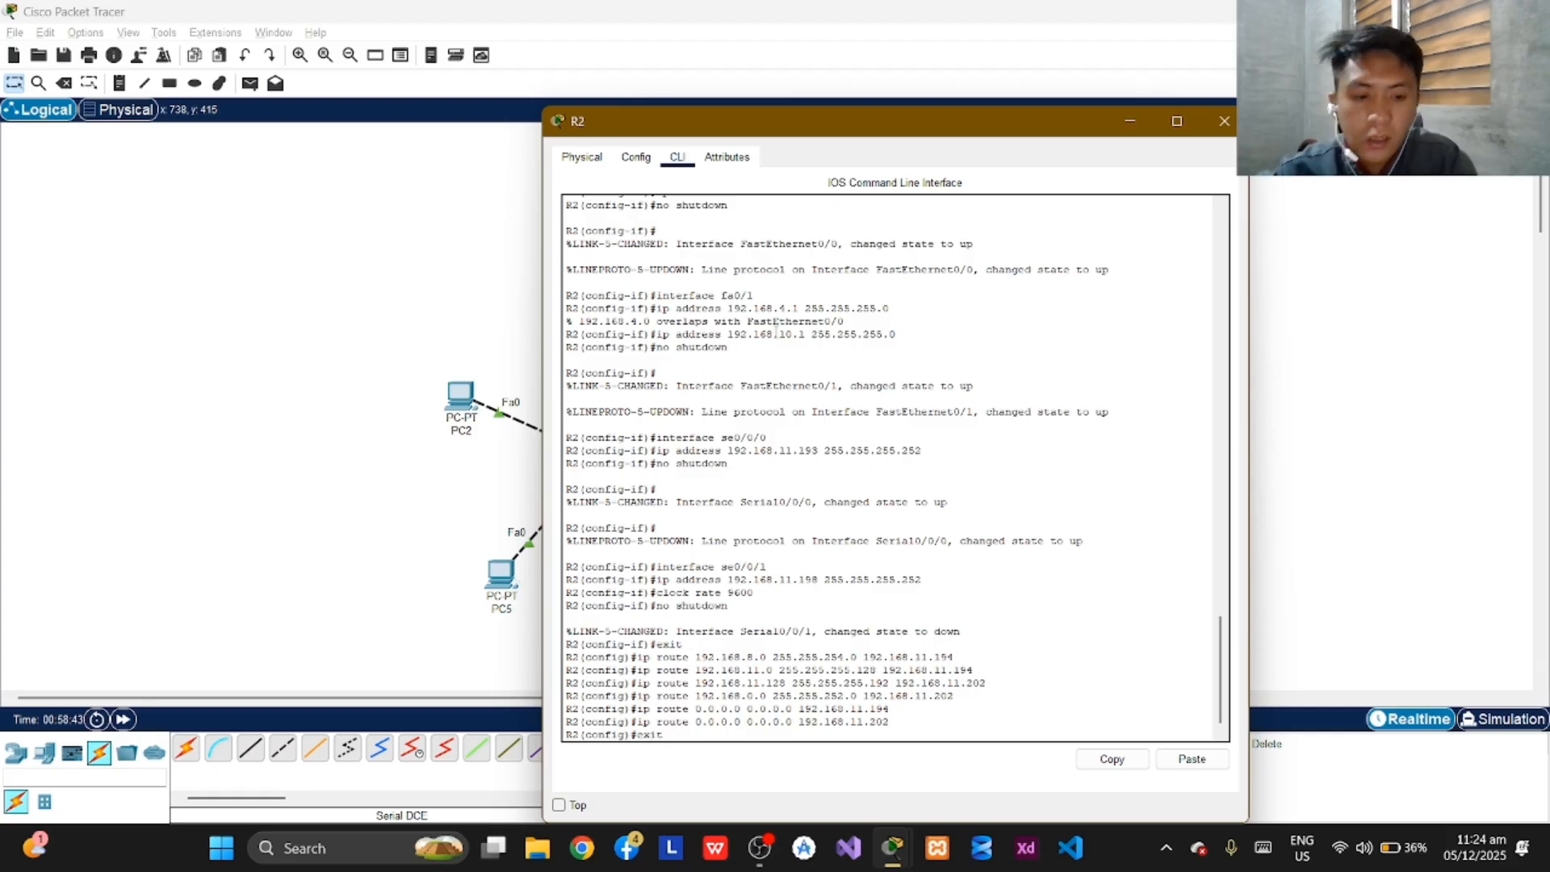
type("it")
key("Return")
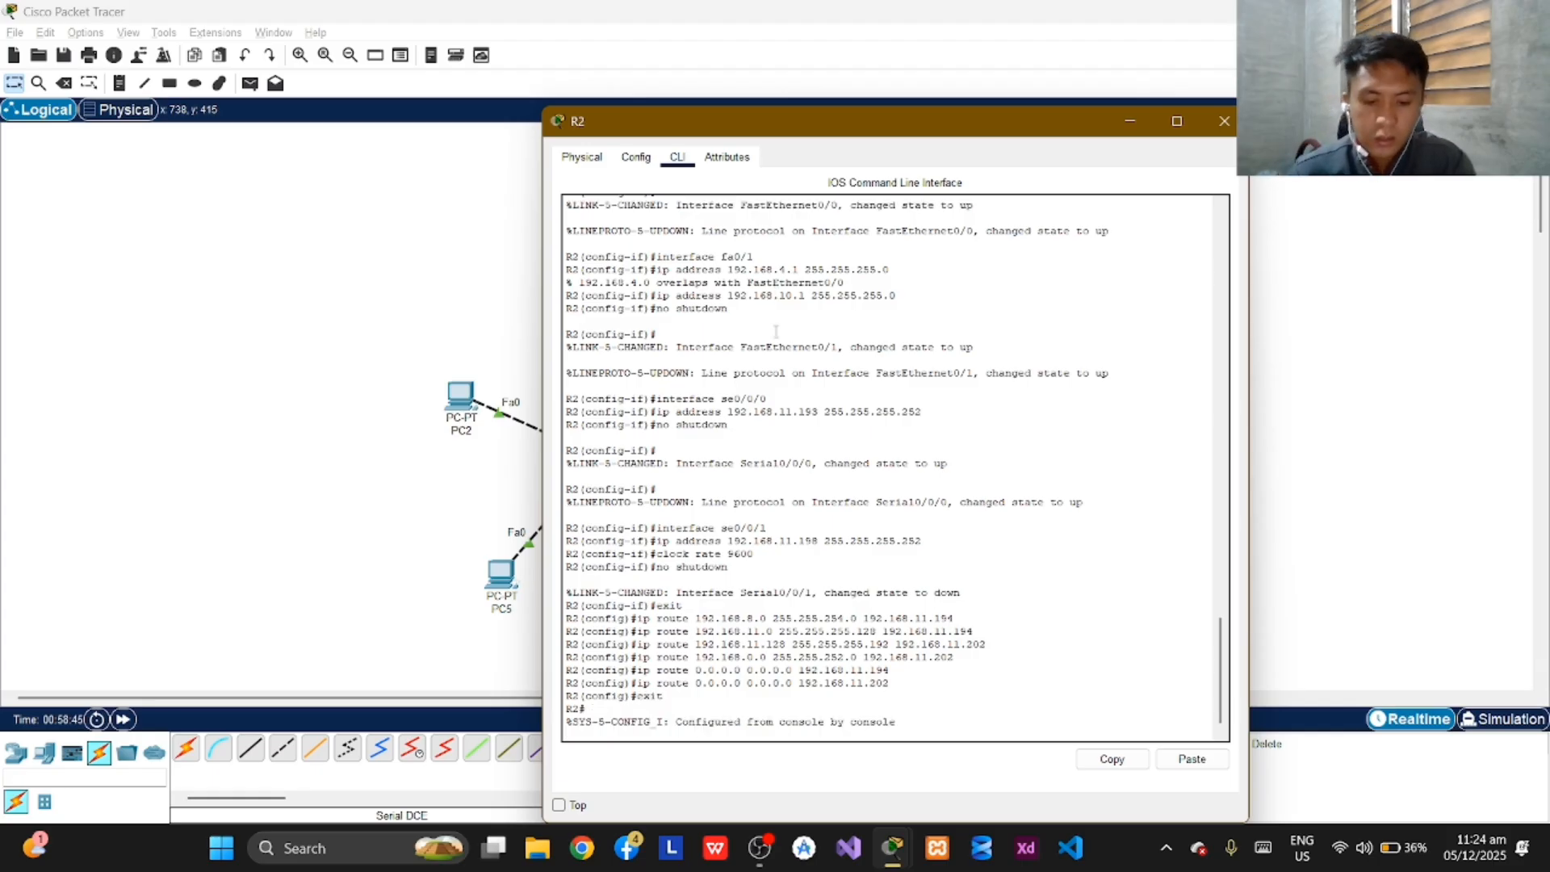
type("e")
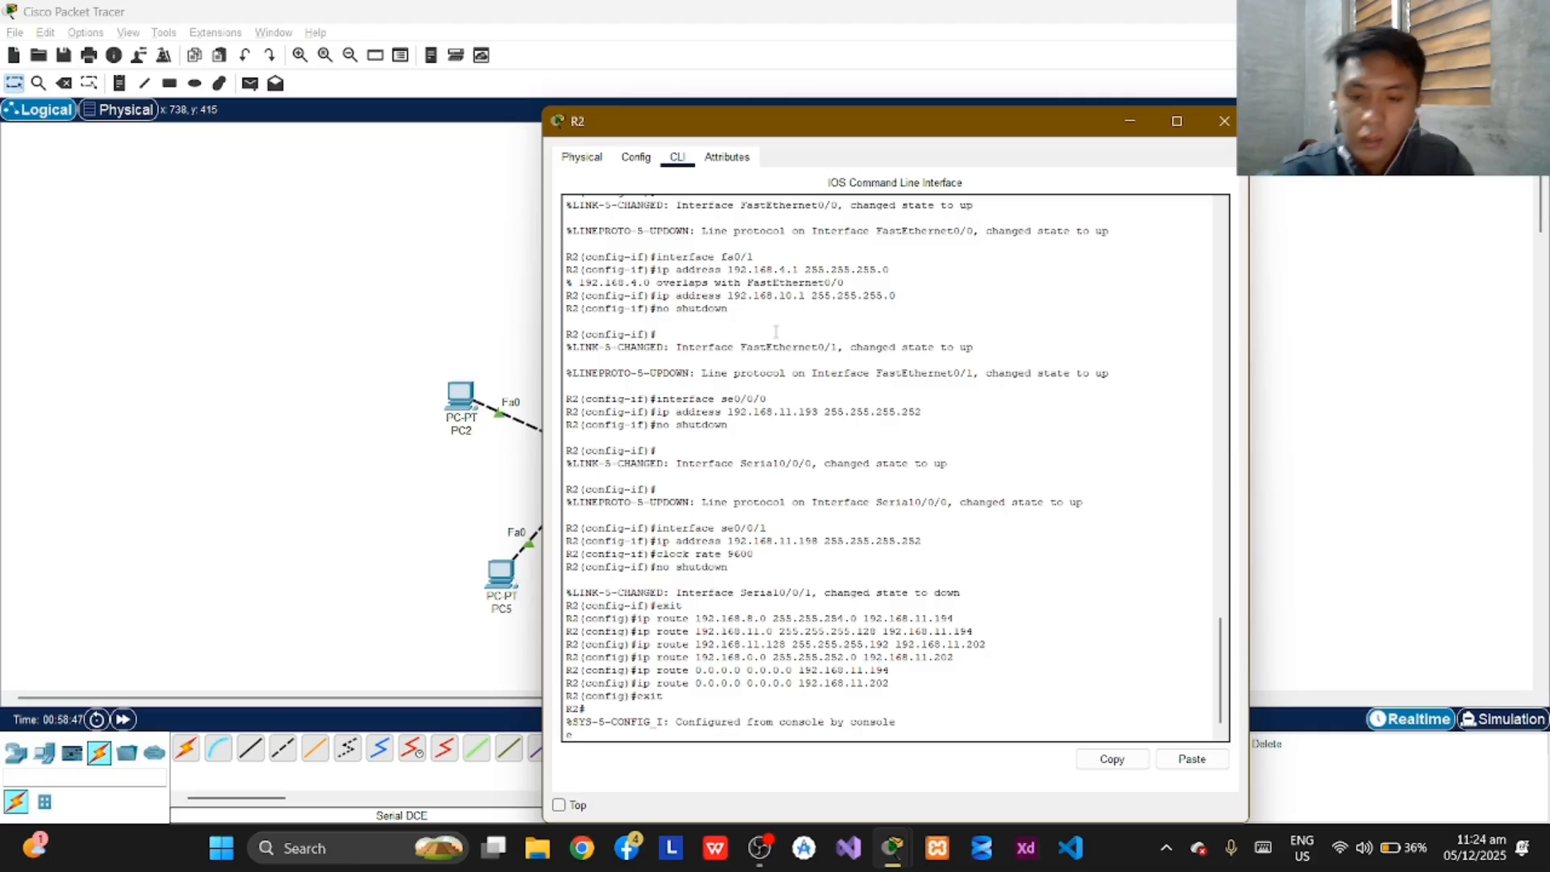
type("xit")
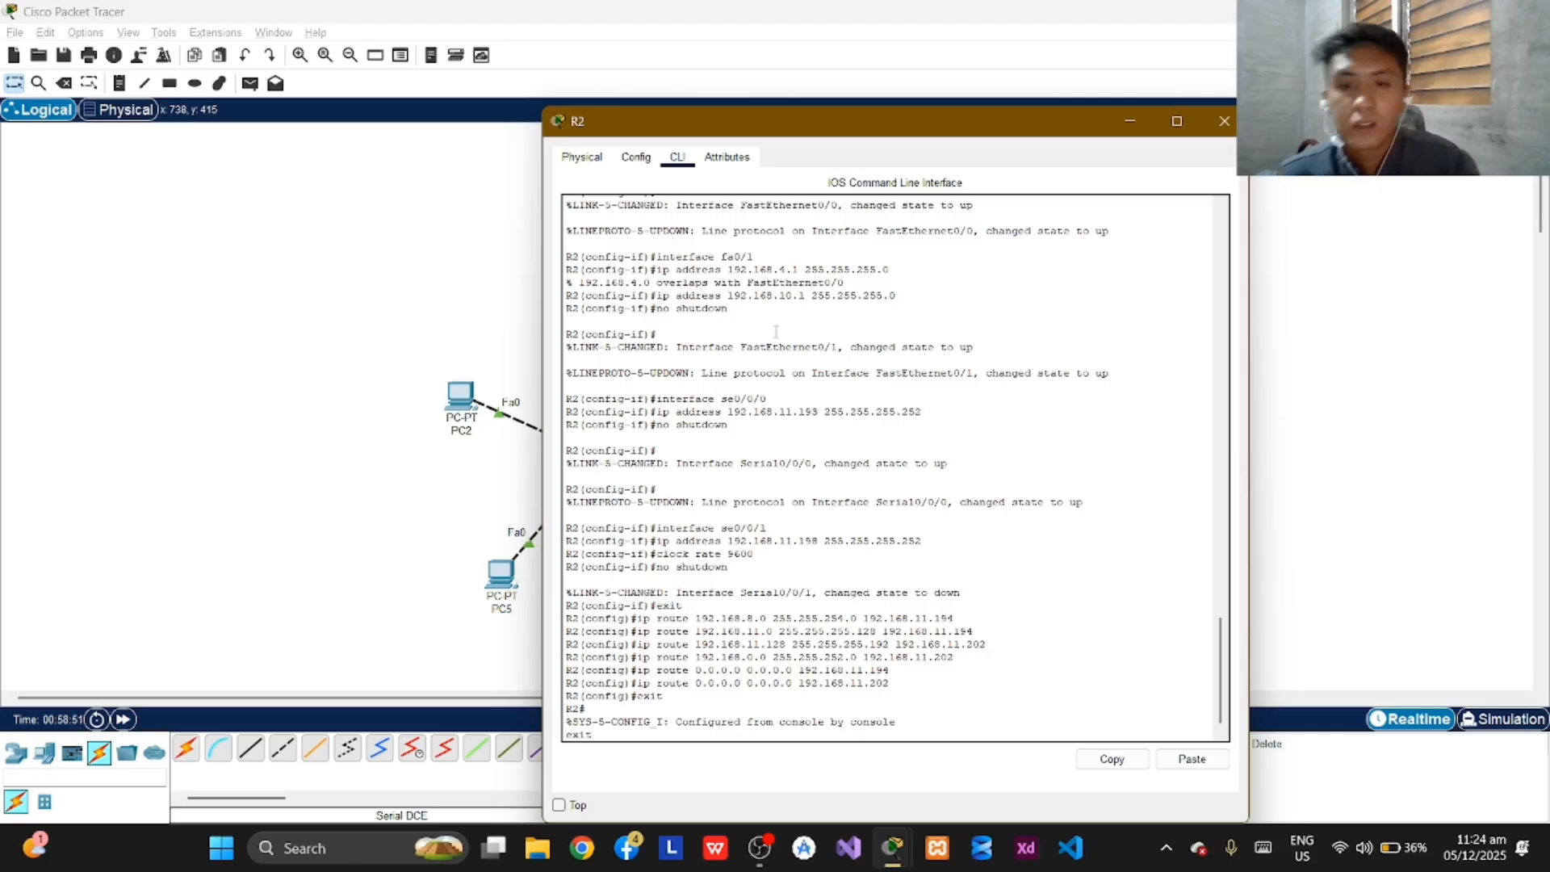
Minimize R2's window and open router R3's command line interface.
left_click(1134, 126)
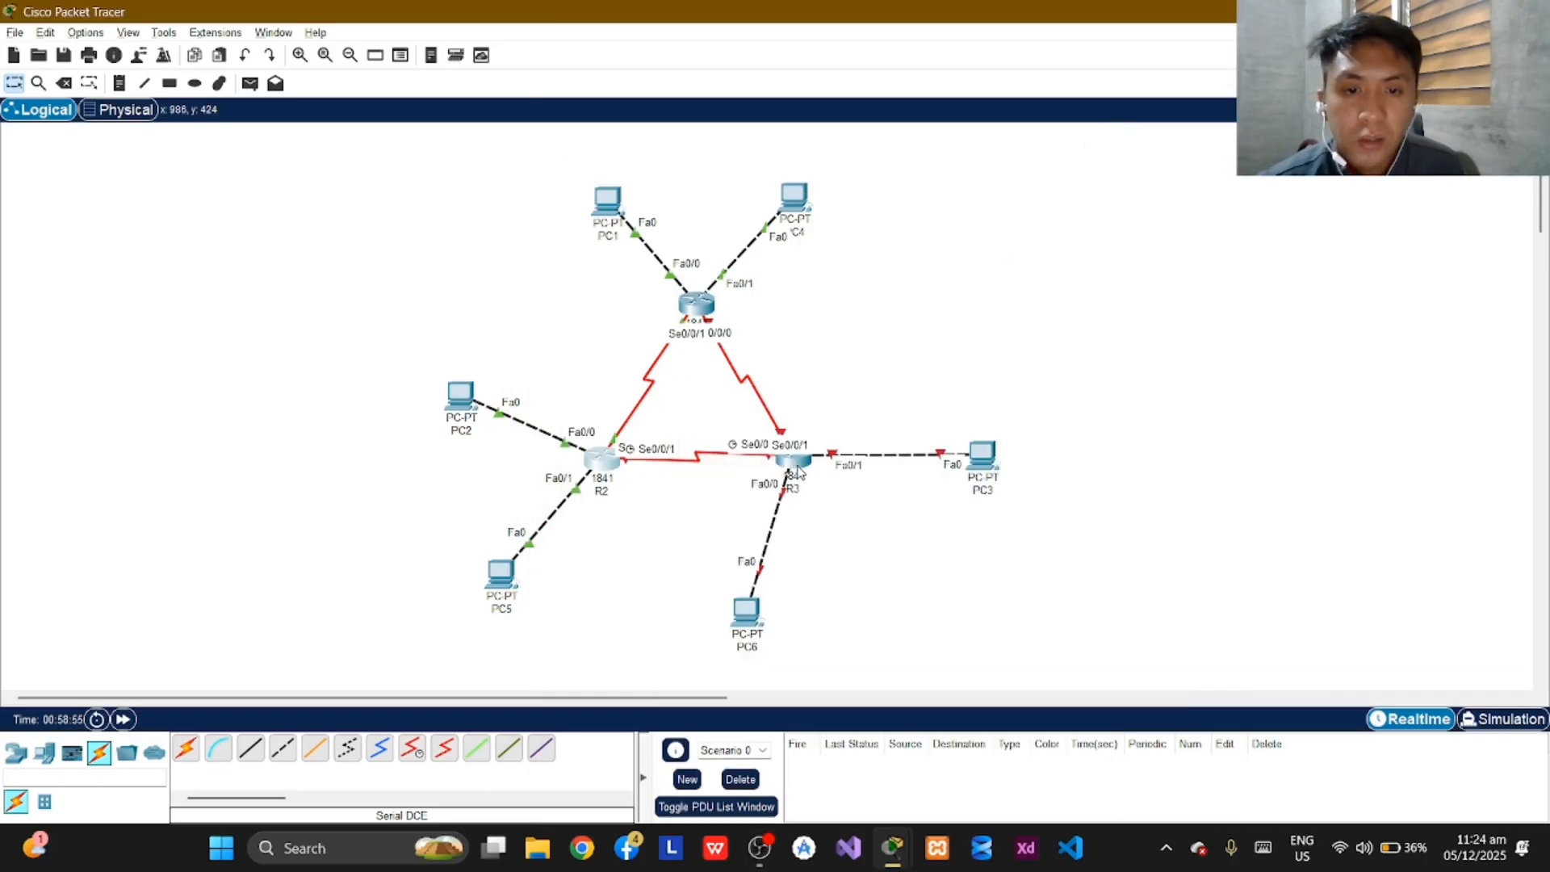
left_click(799, 468)
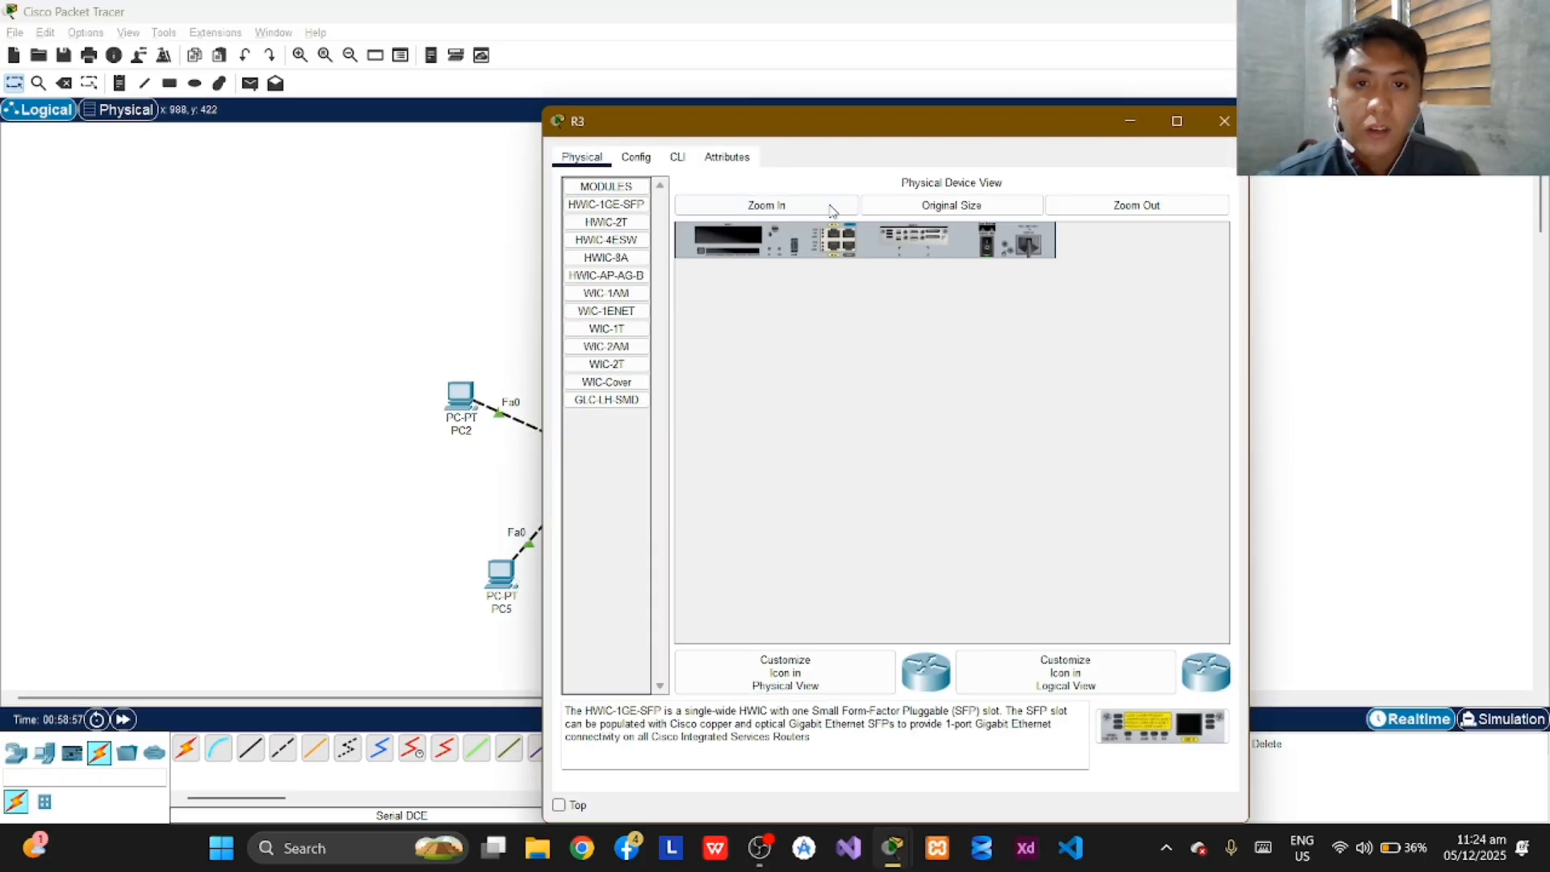
left_click(678, 158)
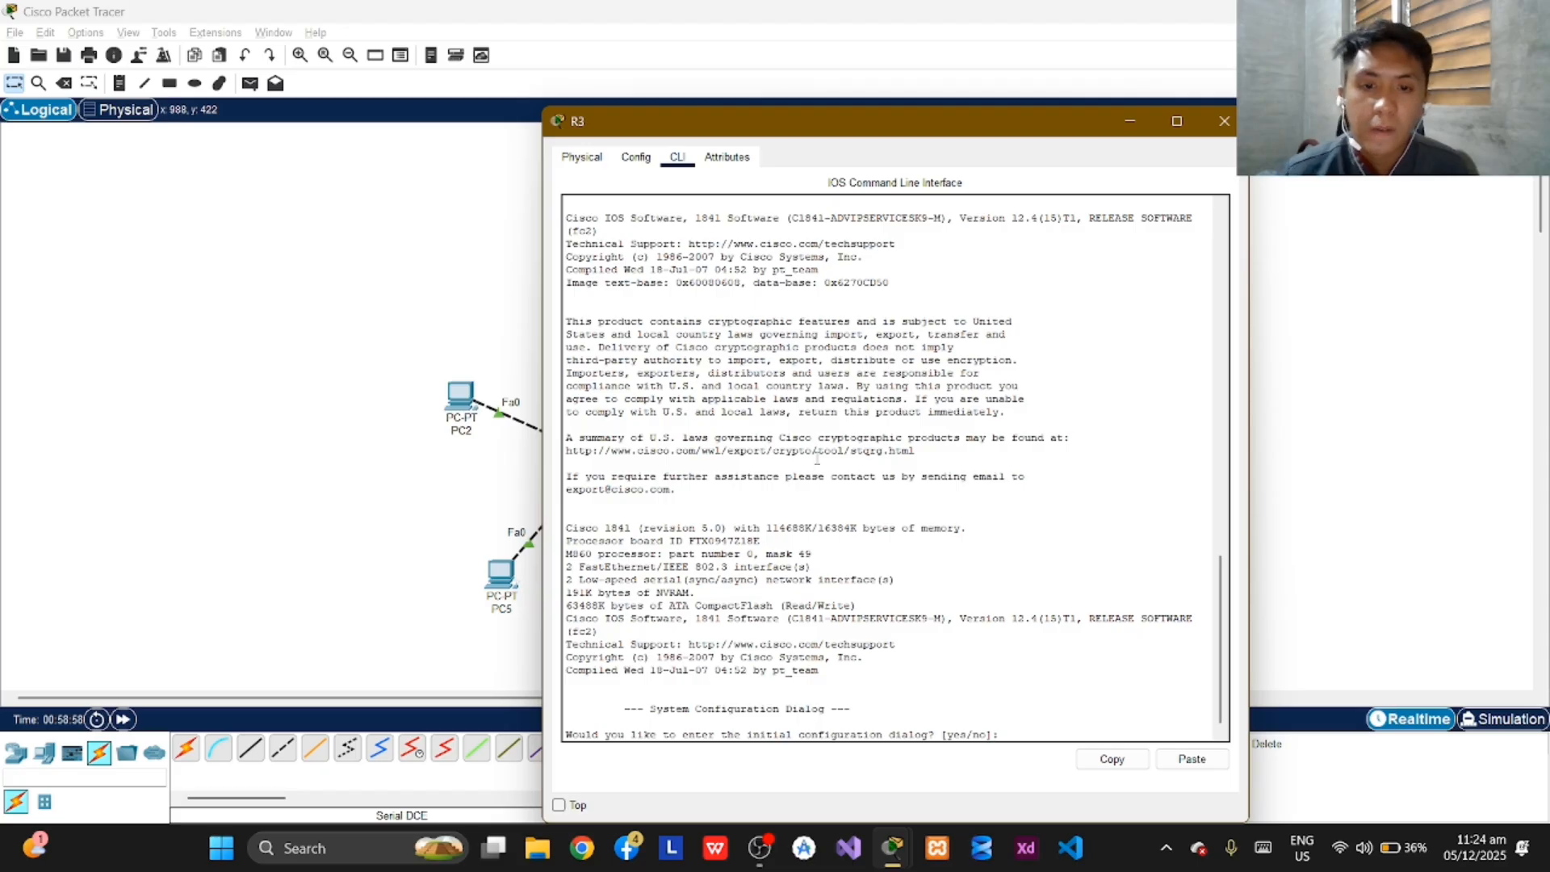
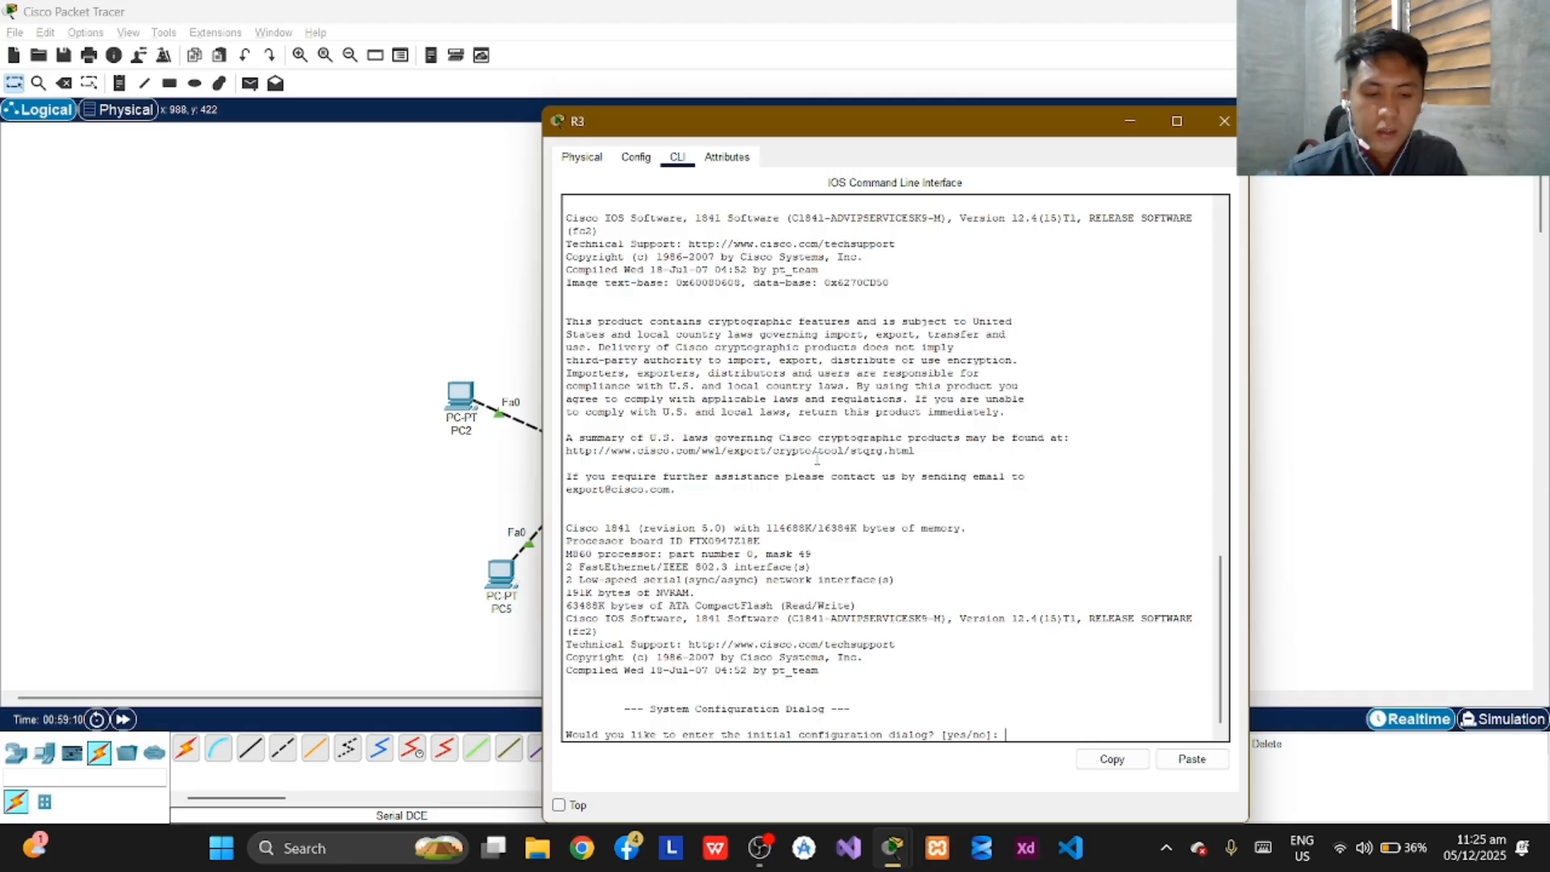
Decline R3's initial configuration dialog and enter global configuration mode through privileged mode.
type("no")
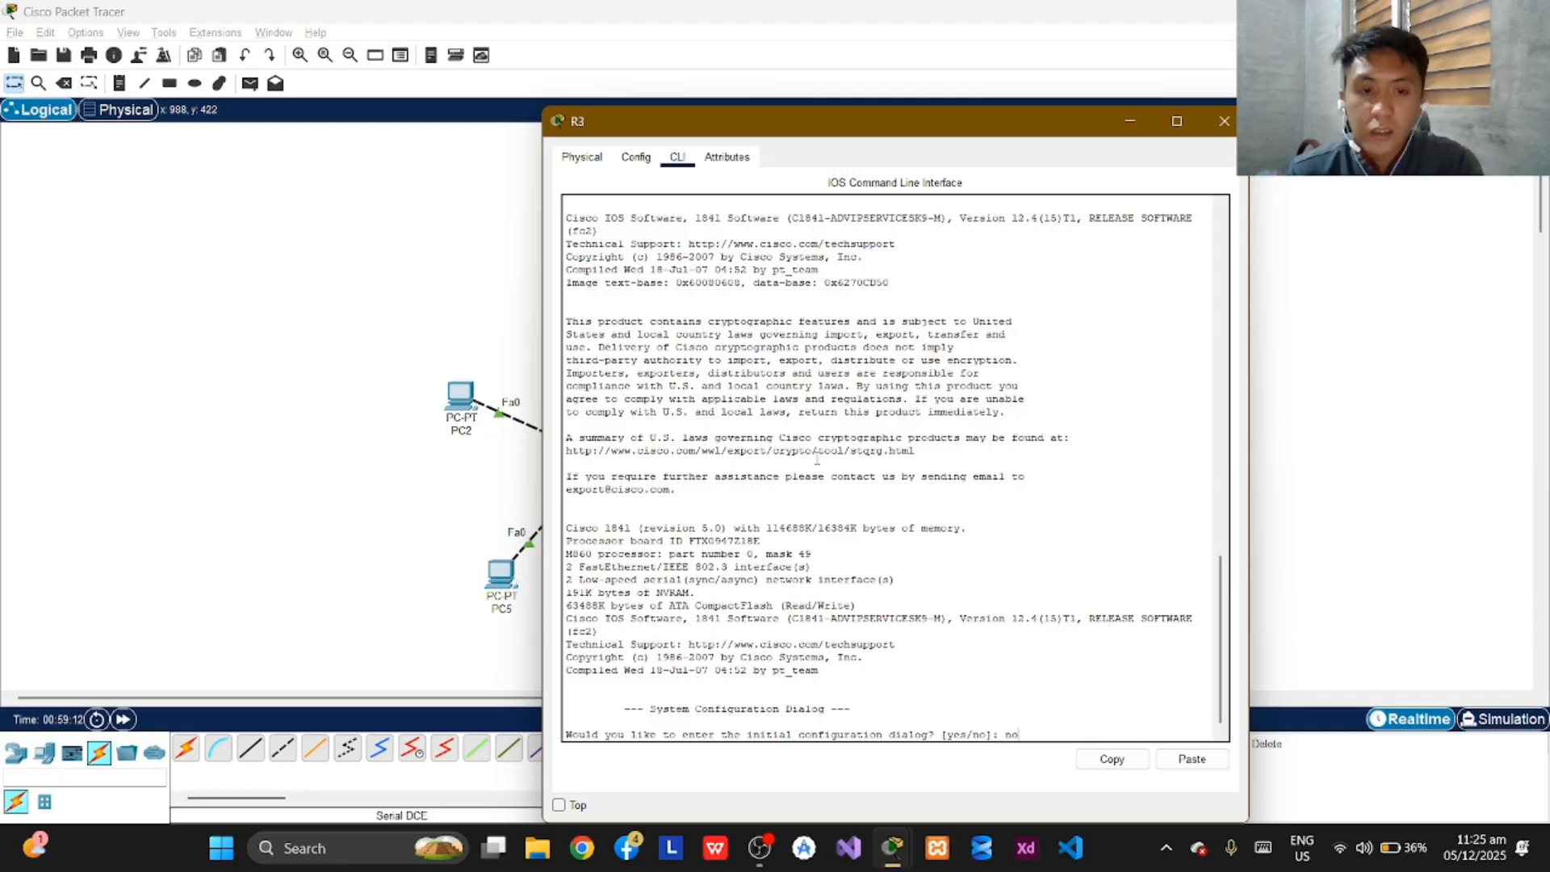
key("Return")
key("Return")
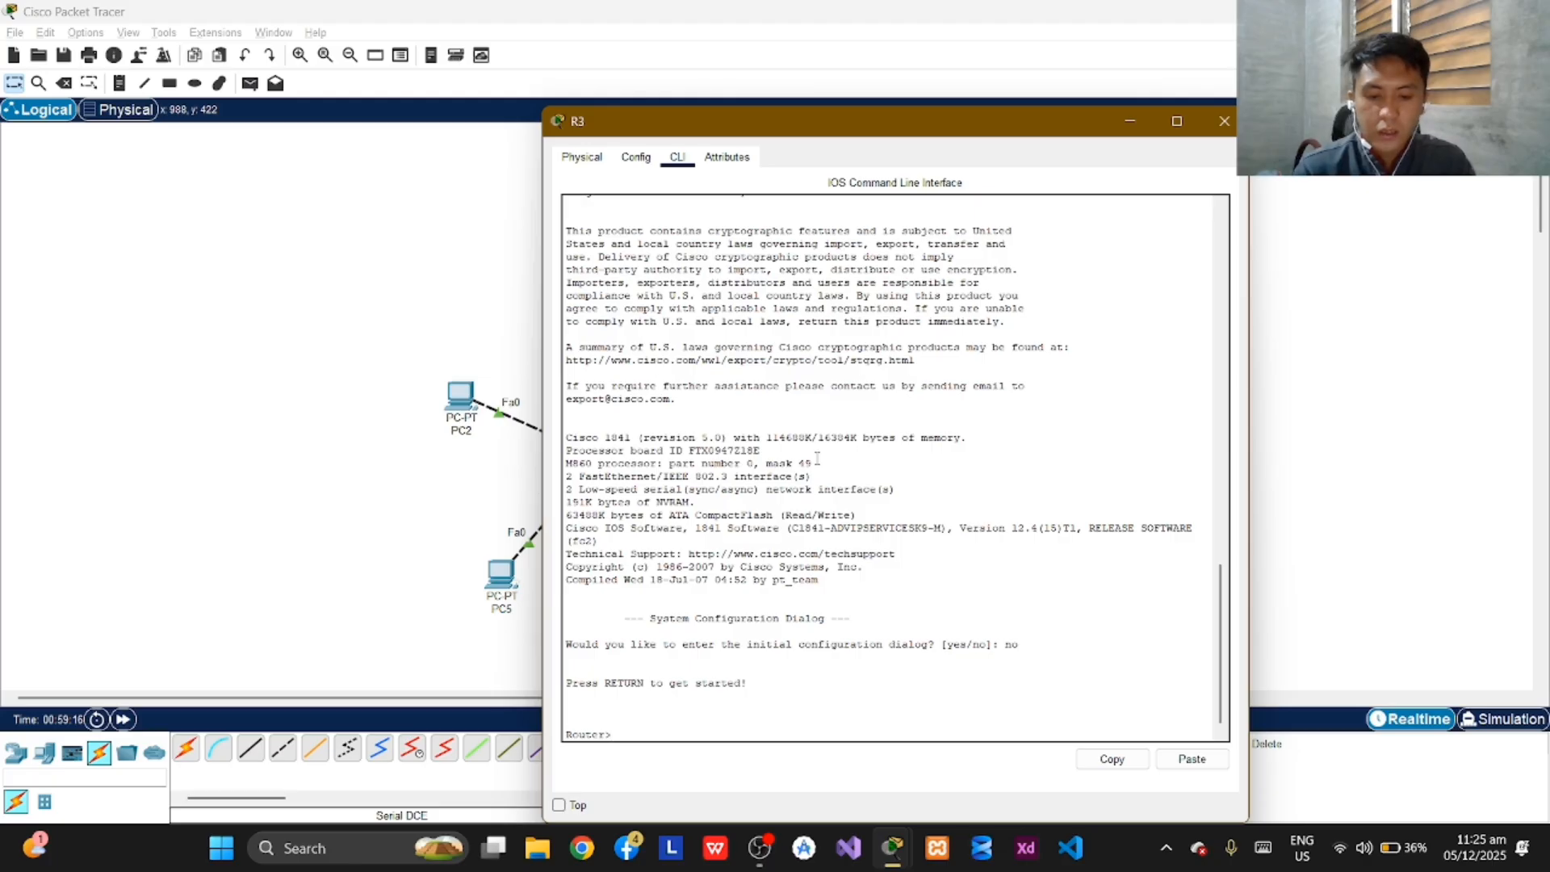
type("enba")
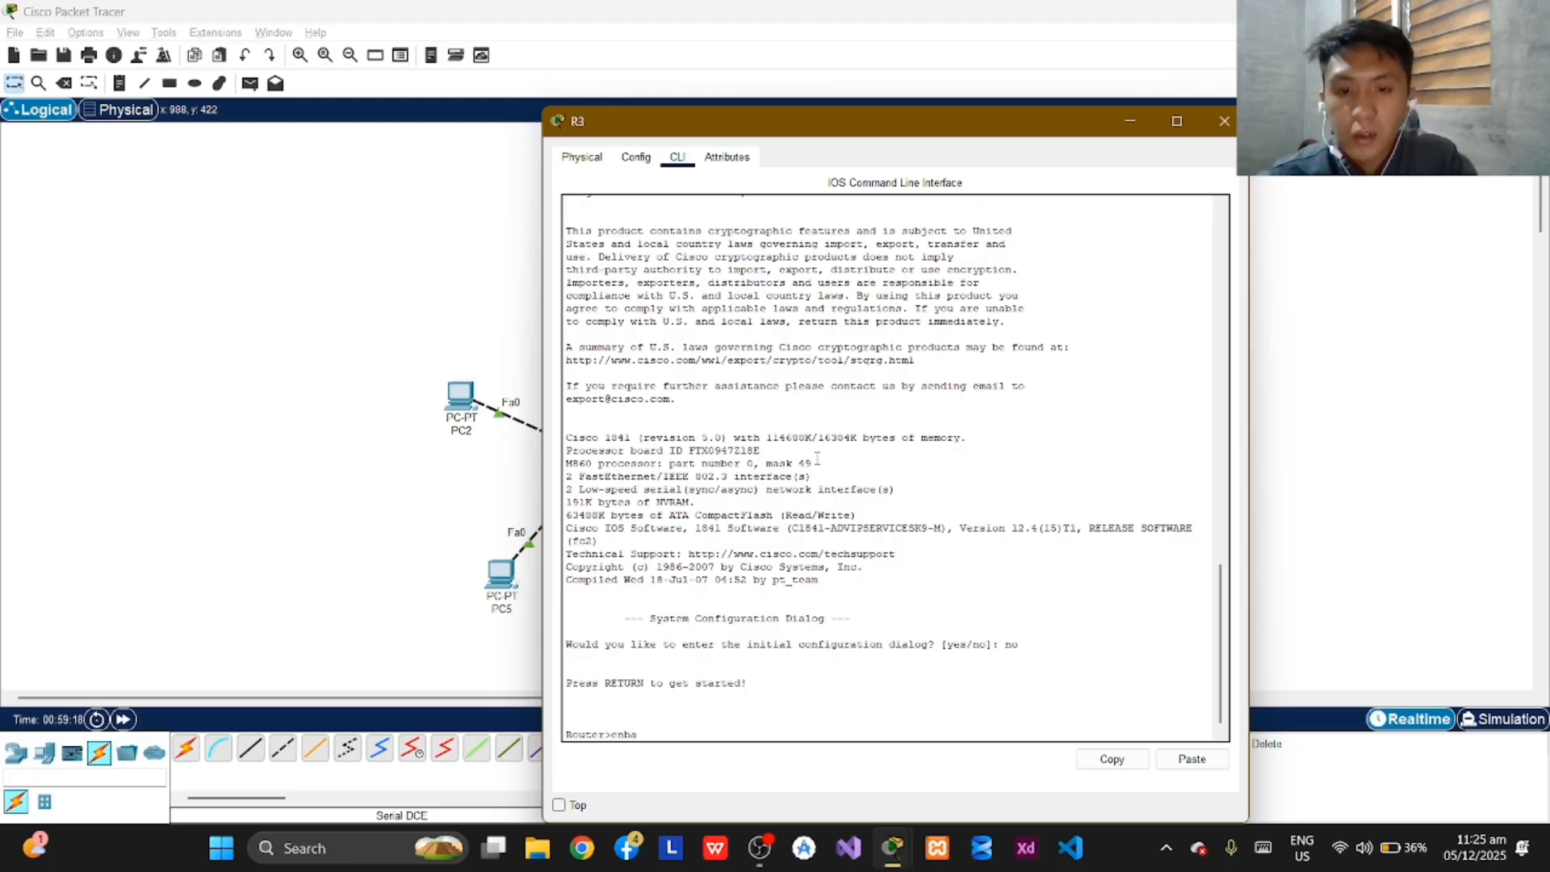
type("ble")
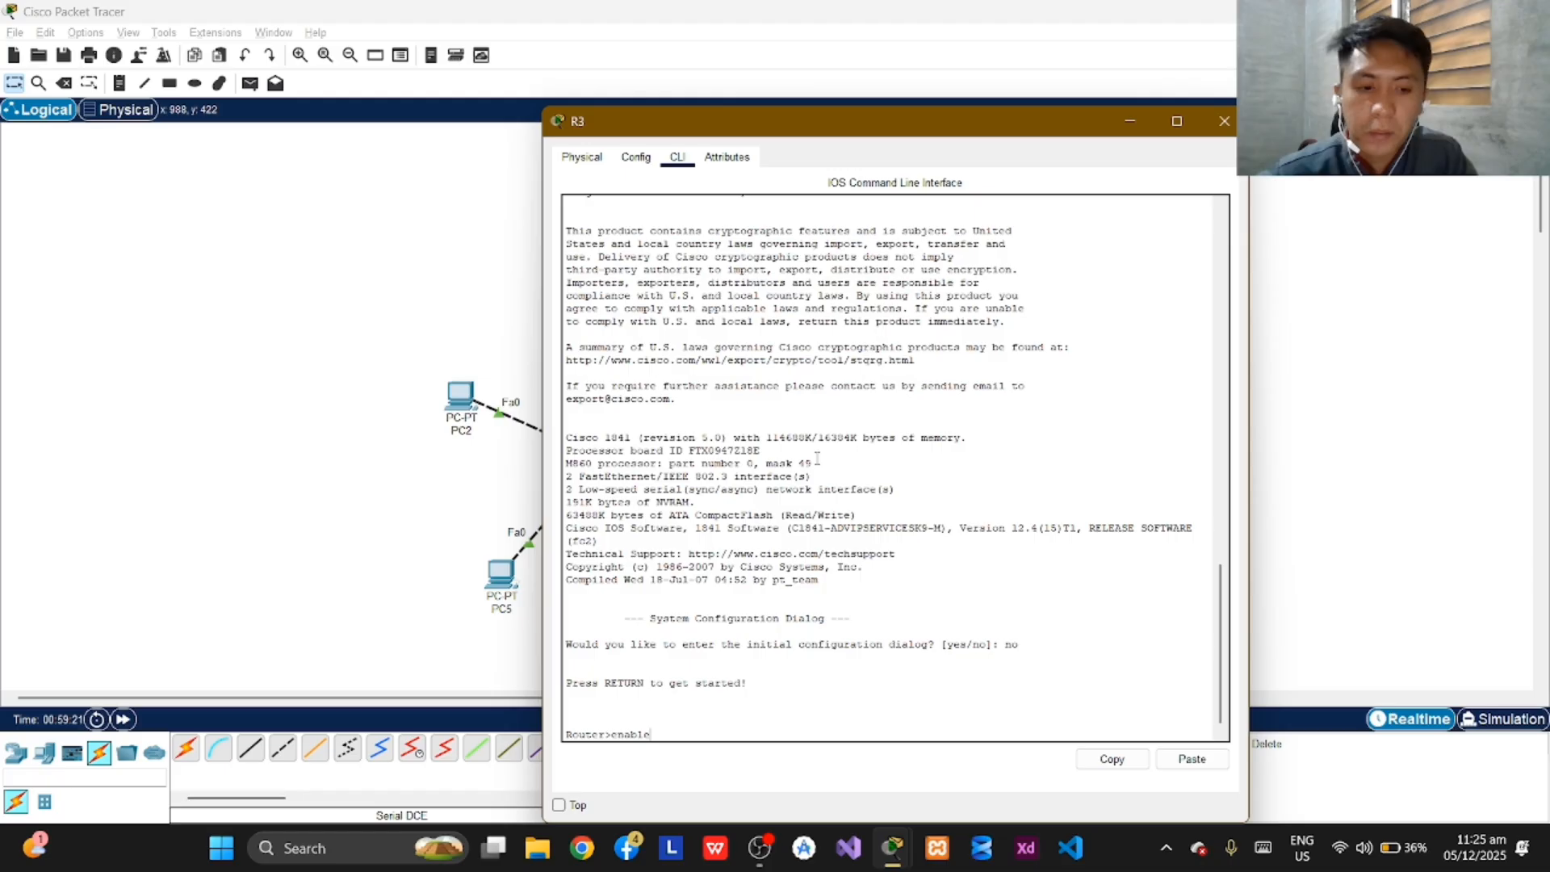
key("Return")
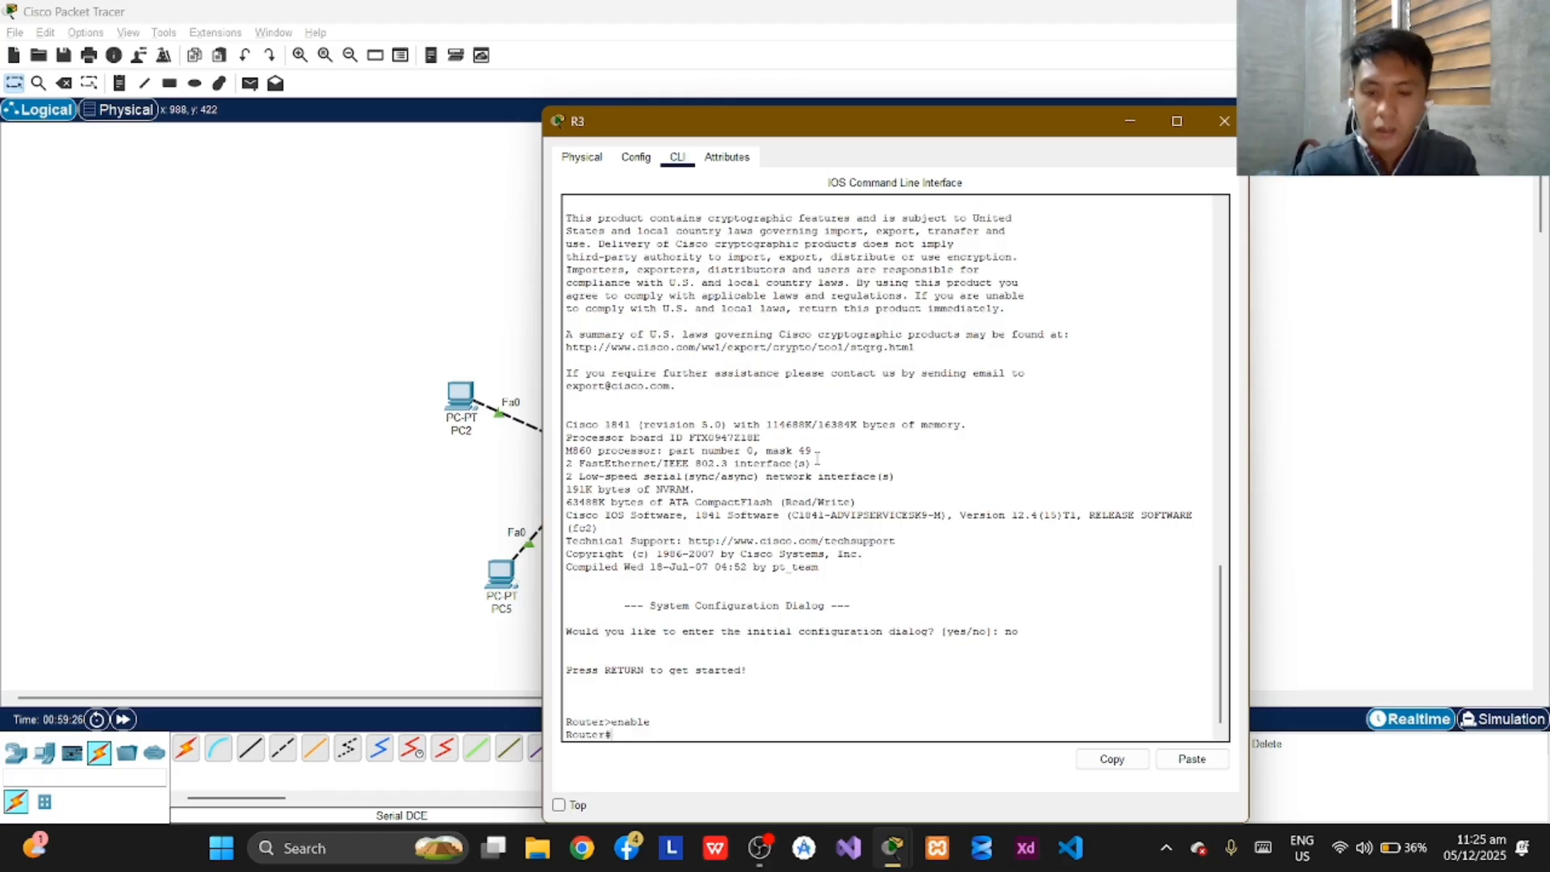
type("conf term")
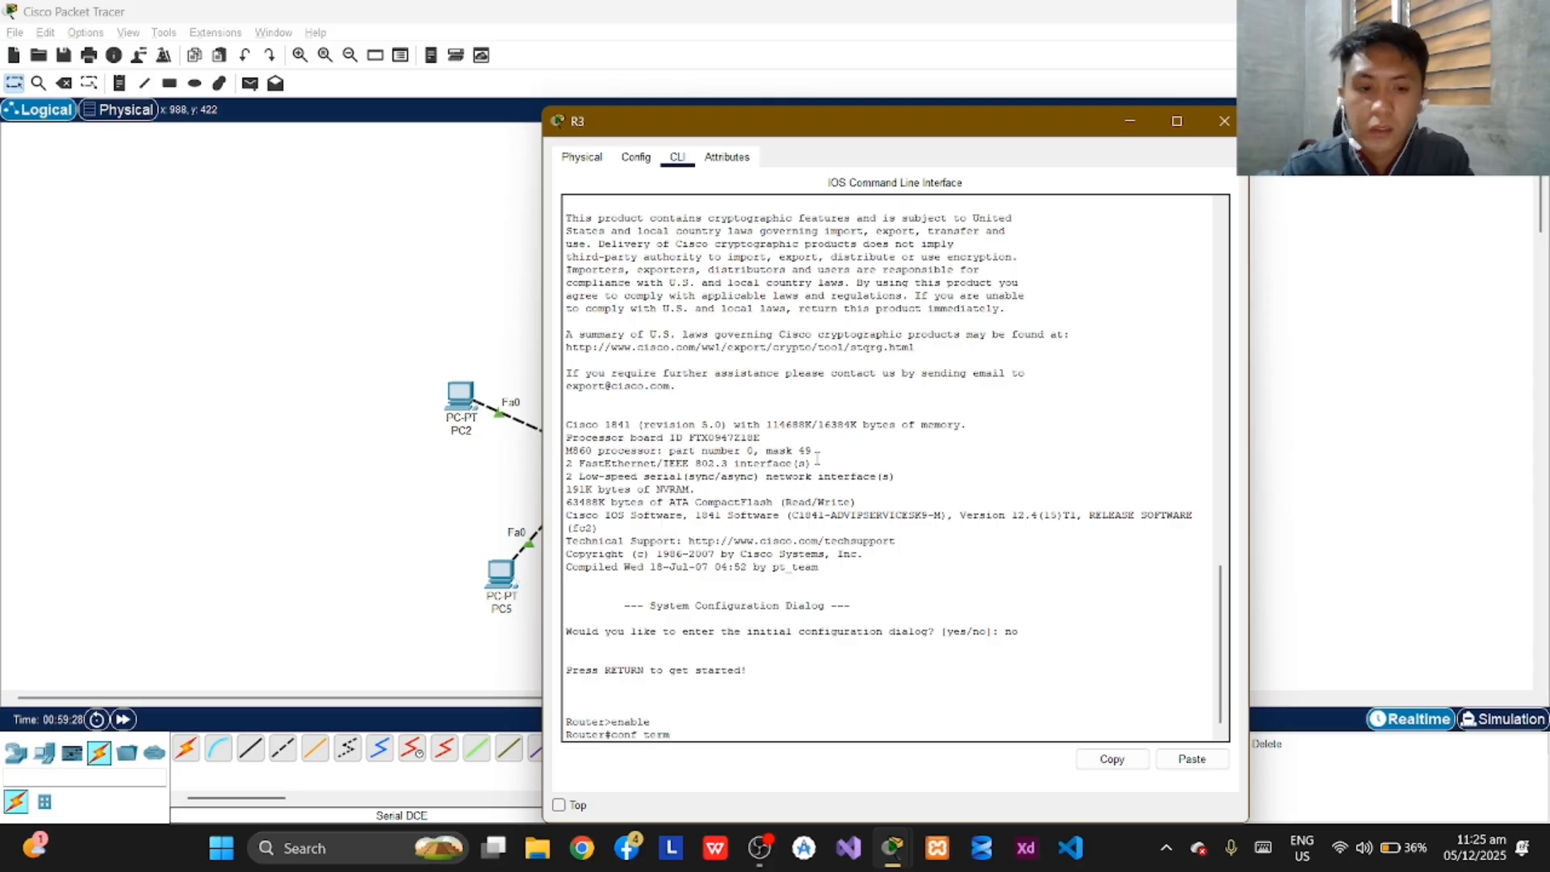
key("Return")
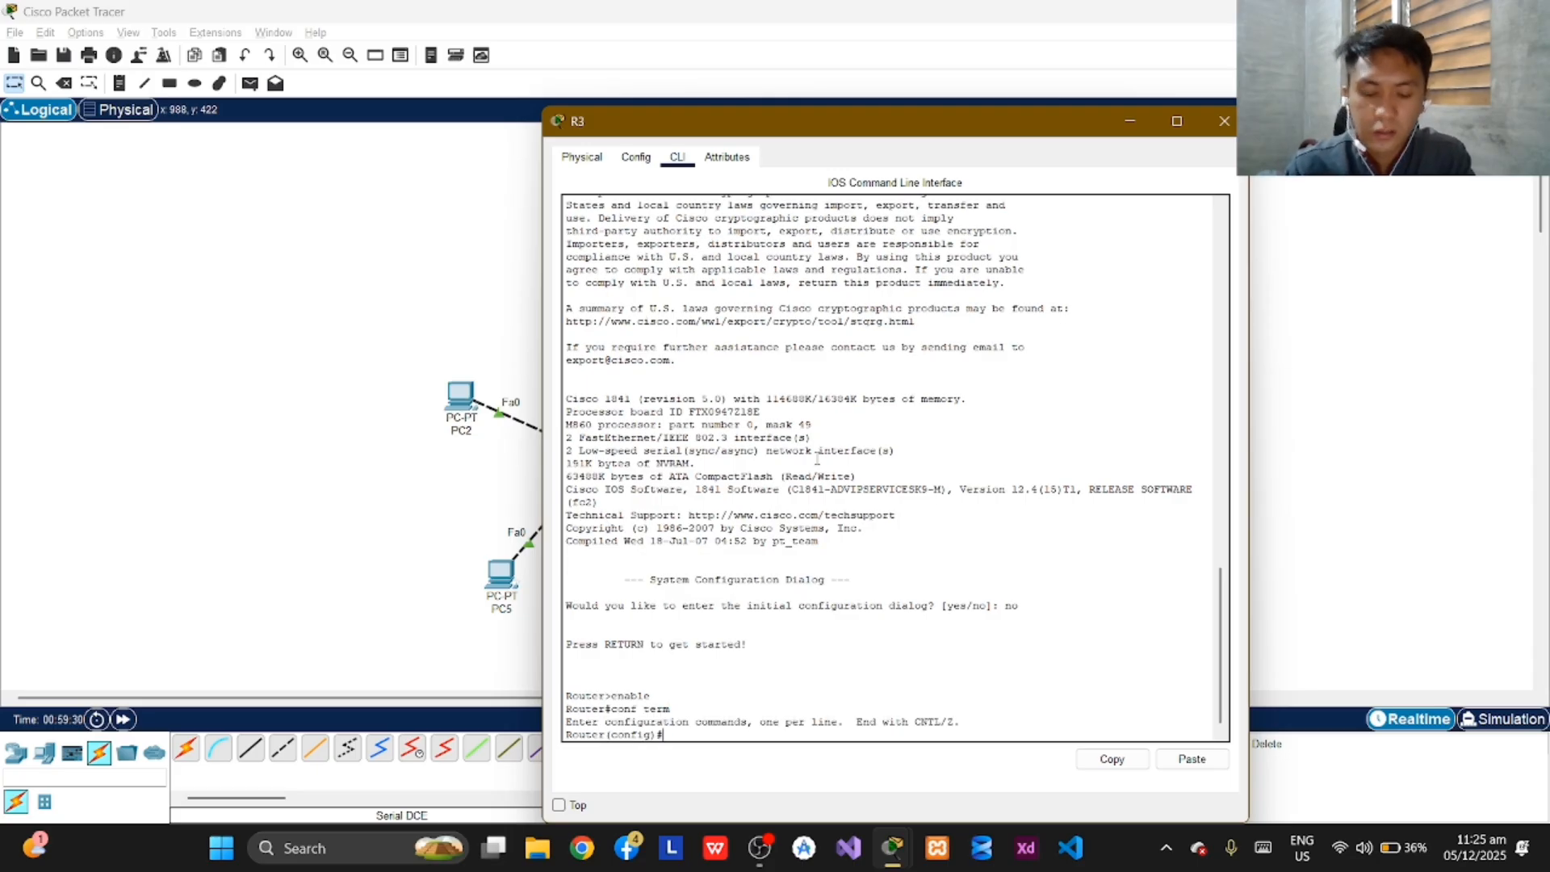
Set the router's hostname to R3.
type("h")
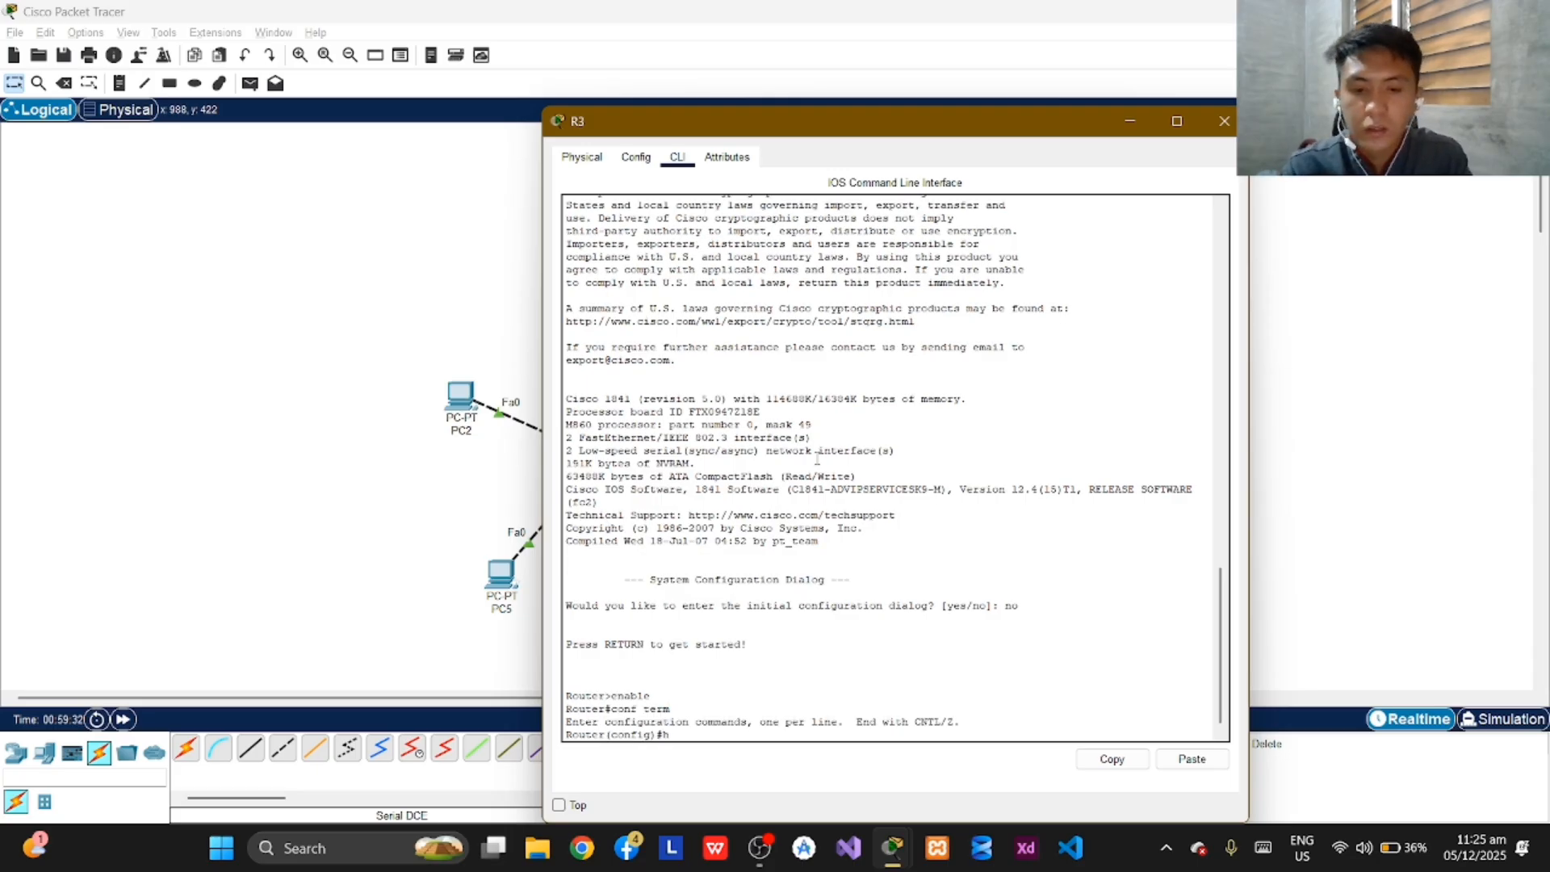
type("ostname")
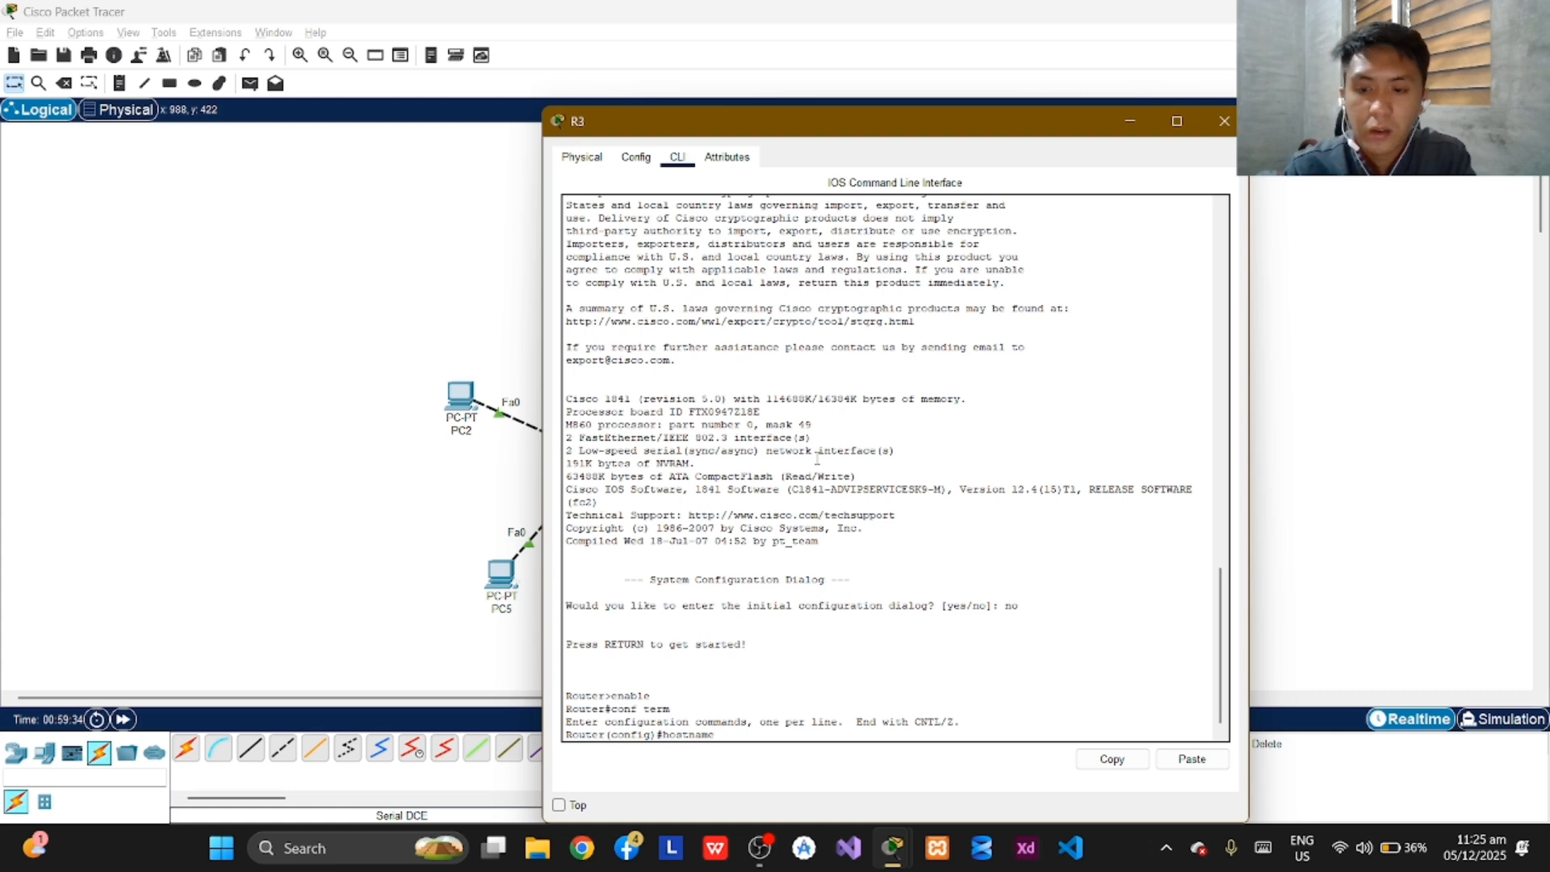
type(" R")
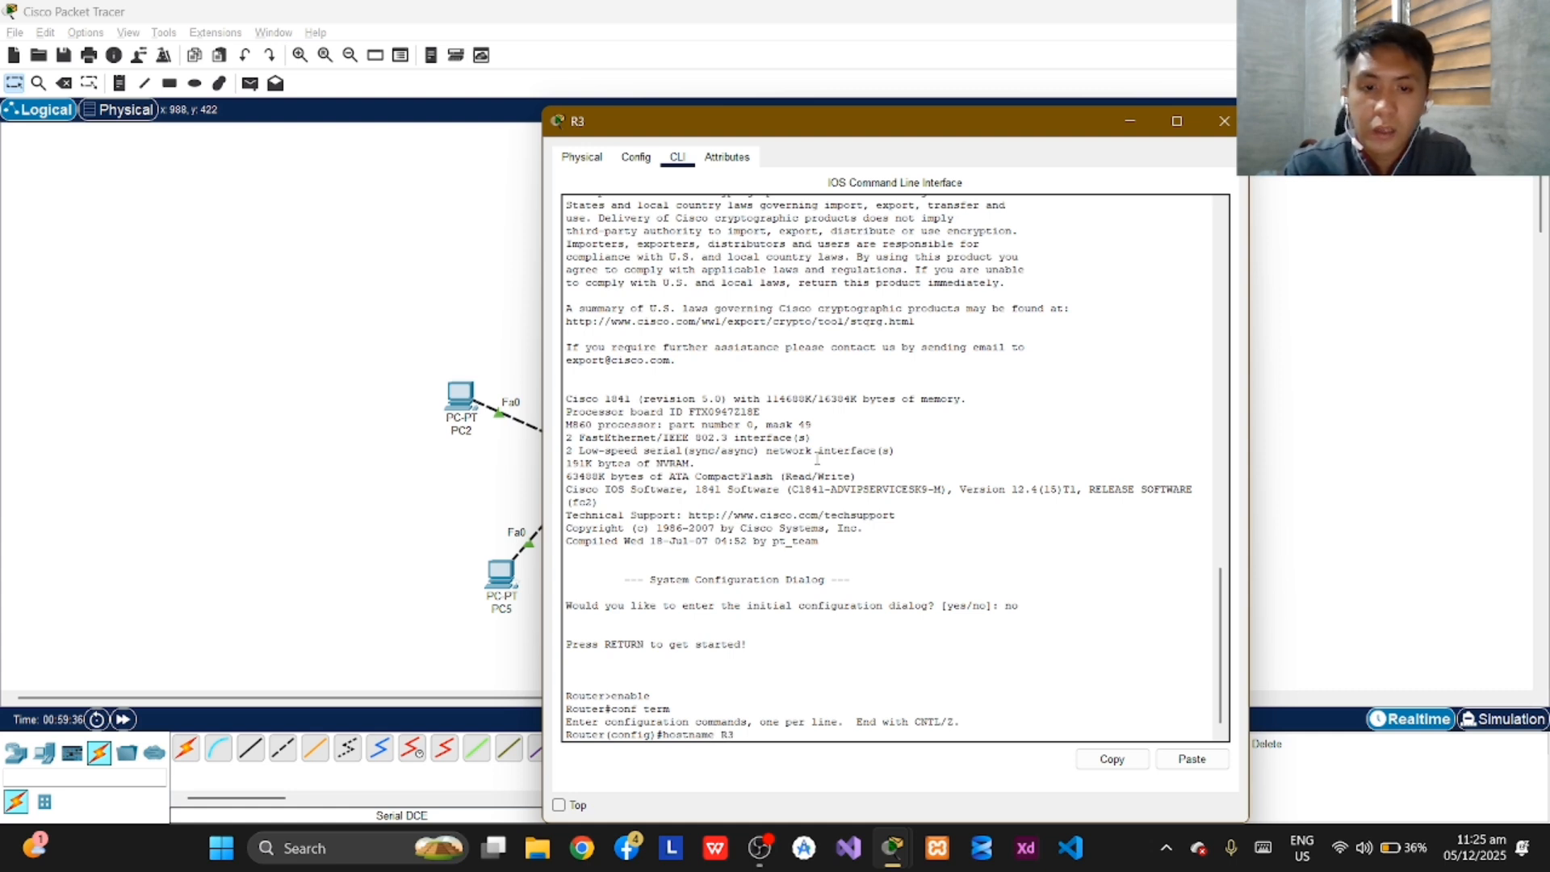
type("3")
key("Return")
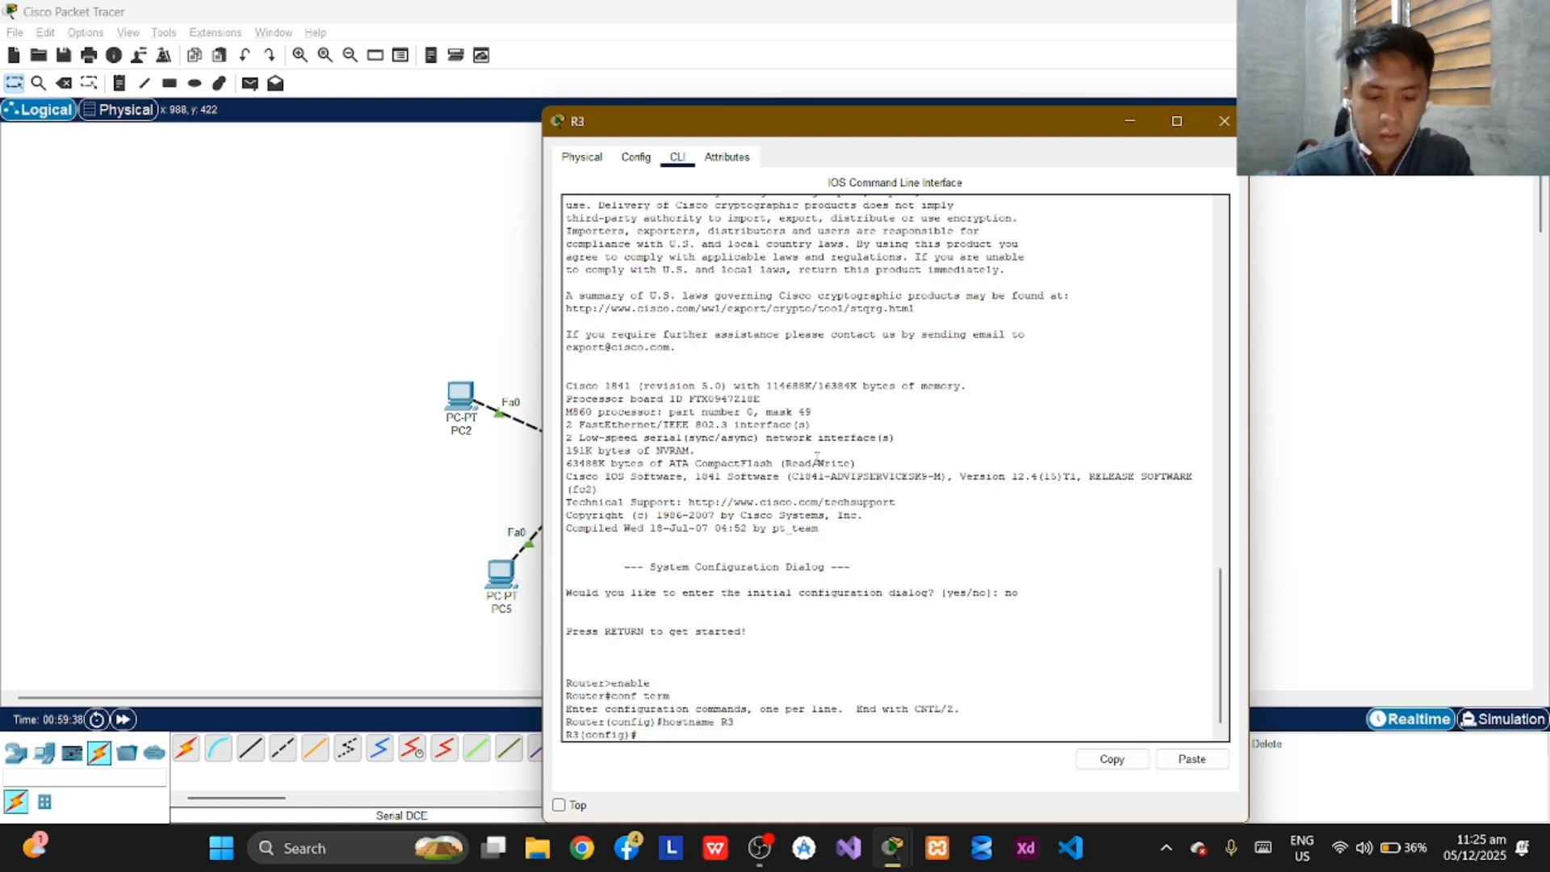
Set the enable secret password on R3.
type("e")
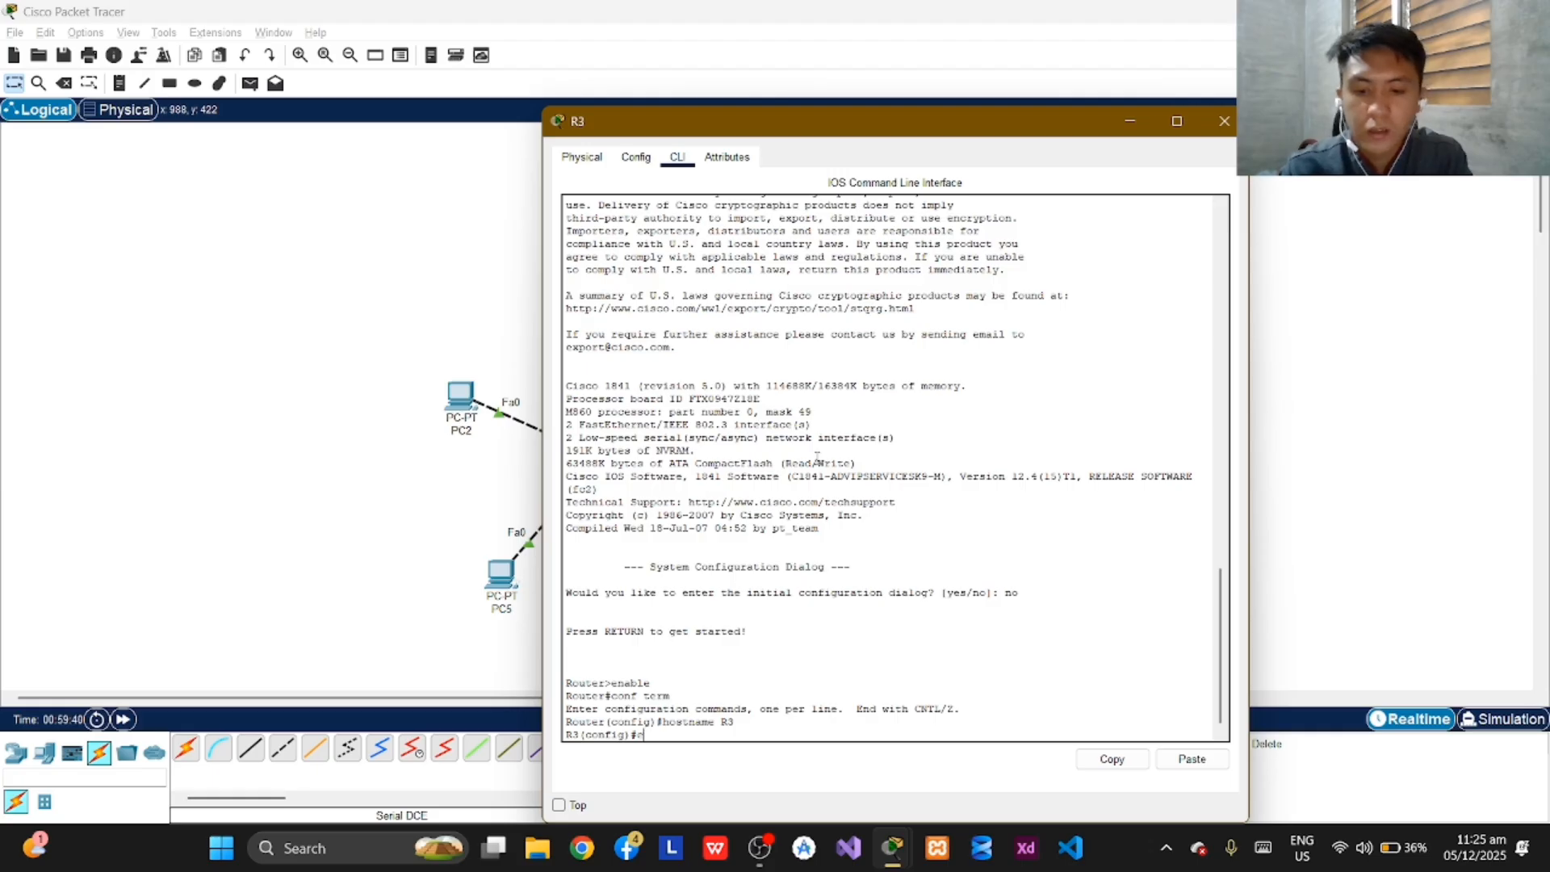
type("nable secr")
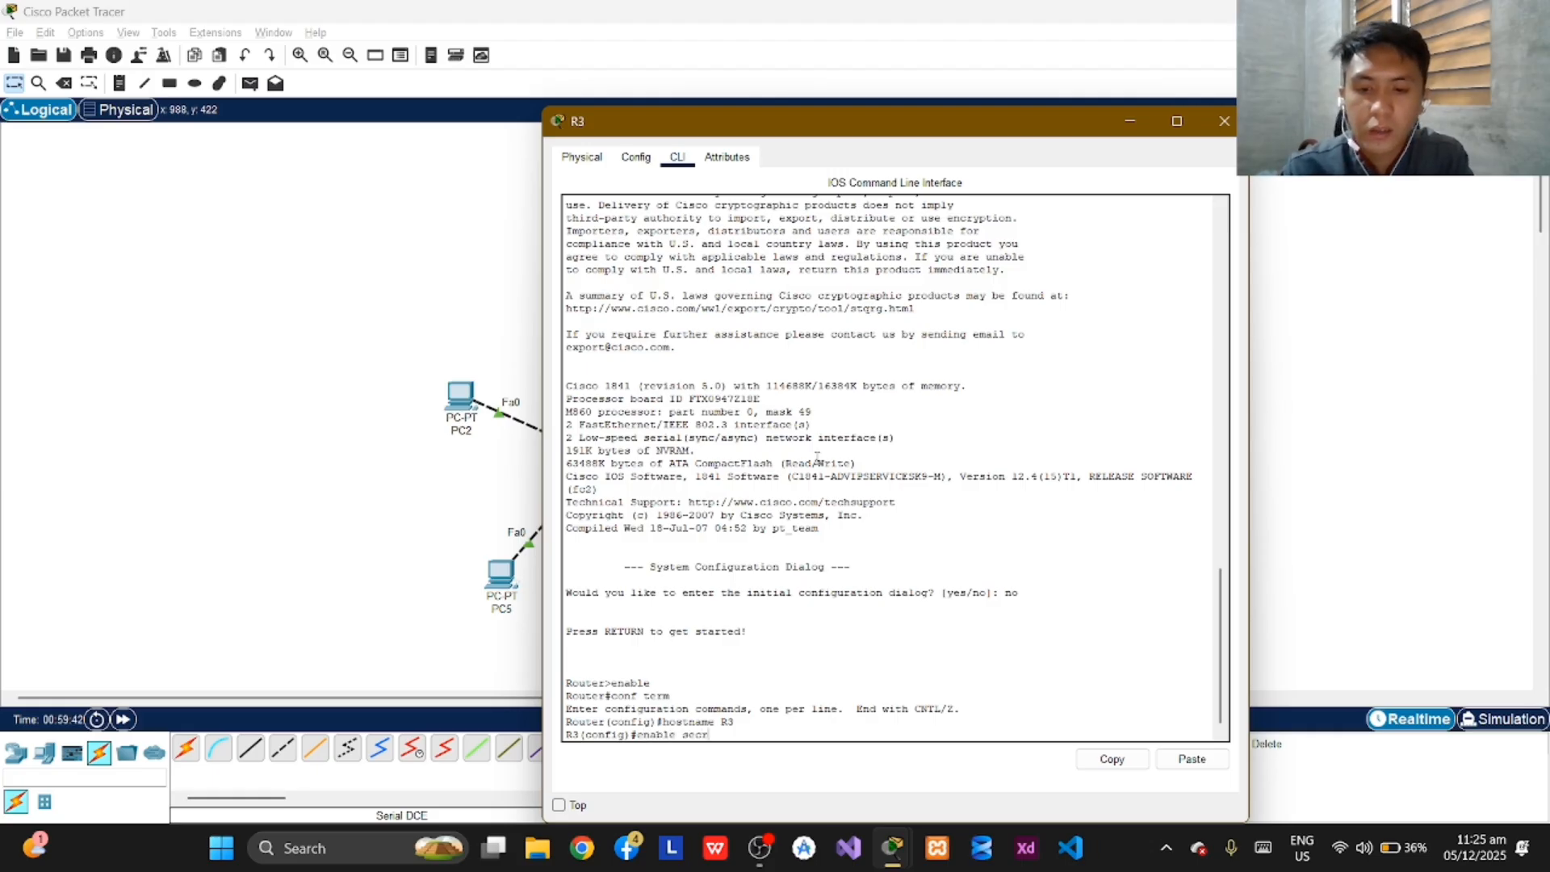
type("e")
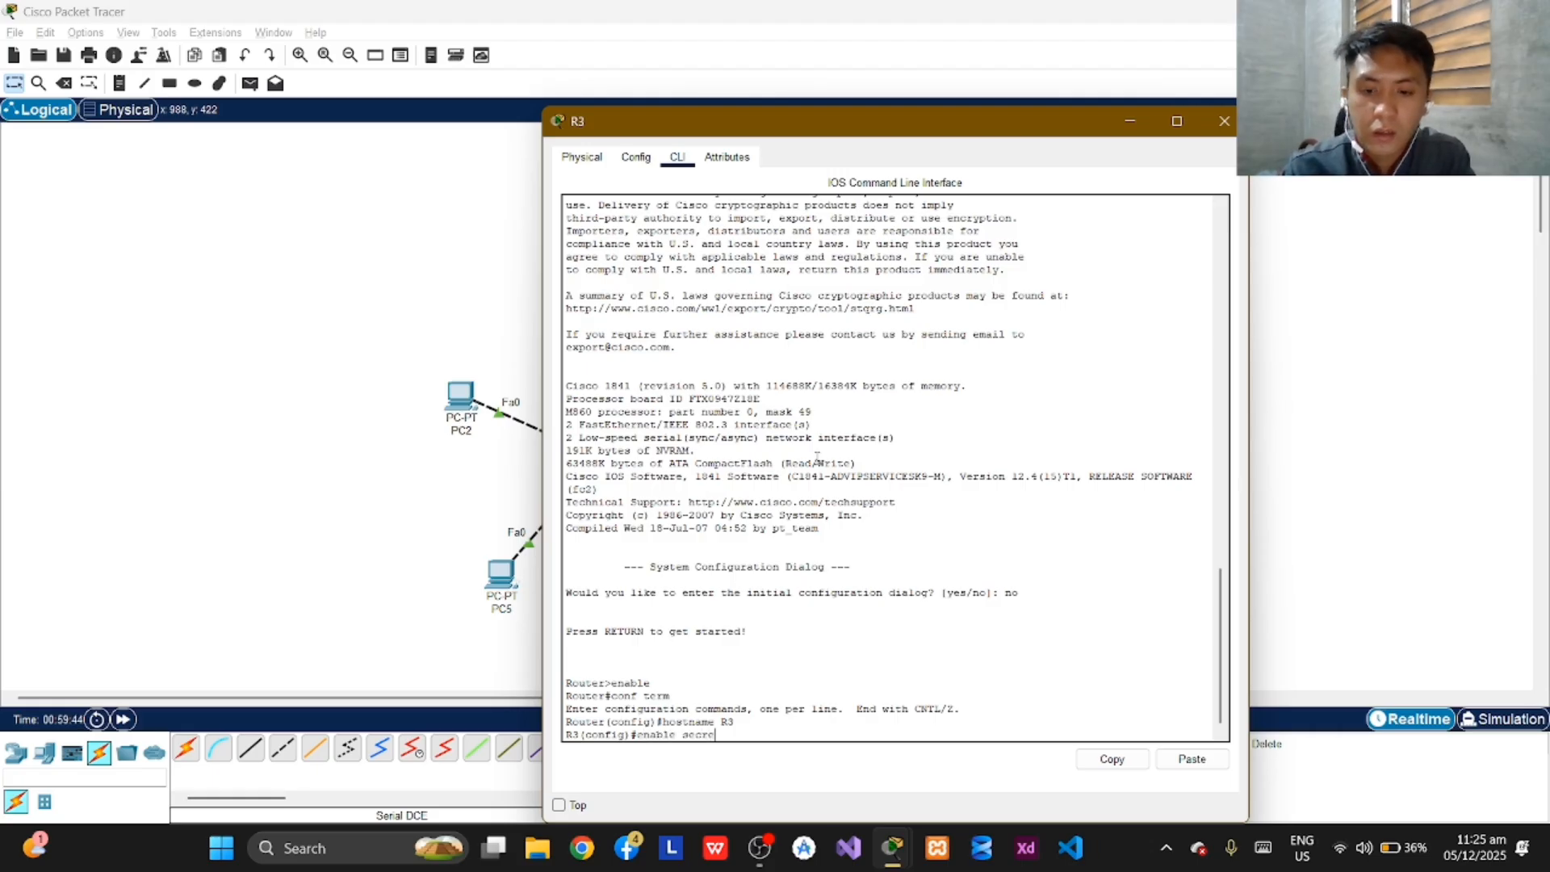
type("t class")
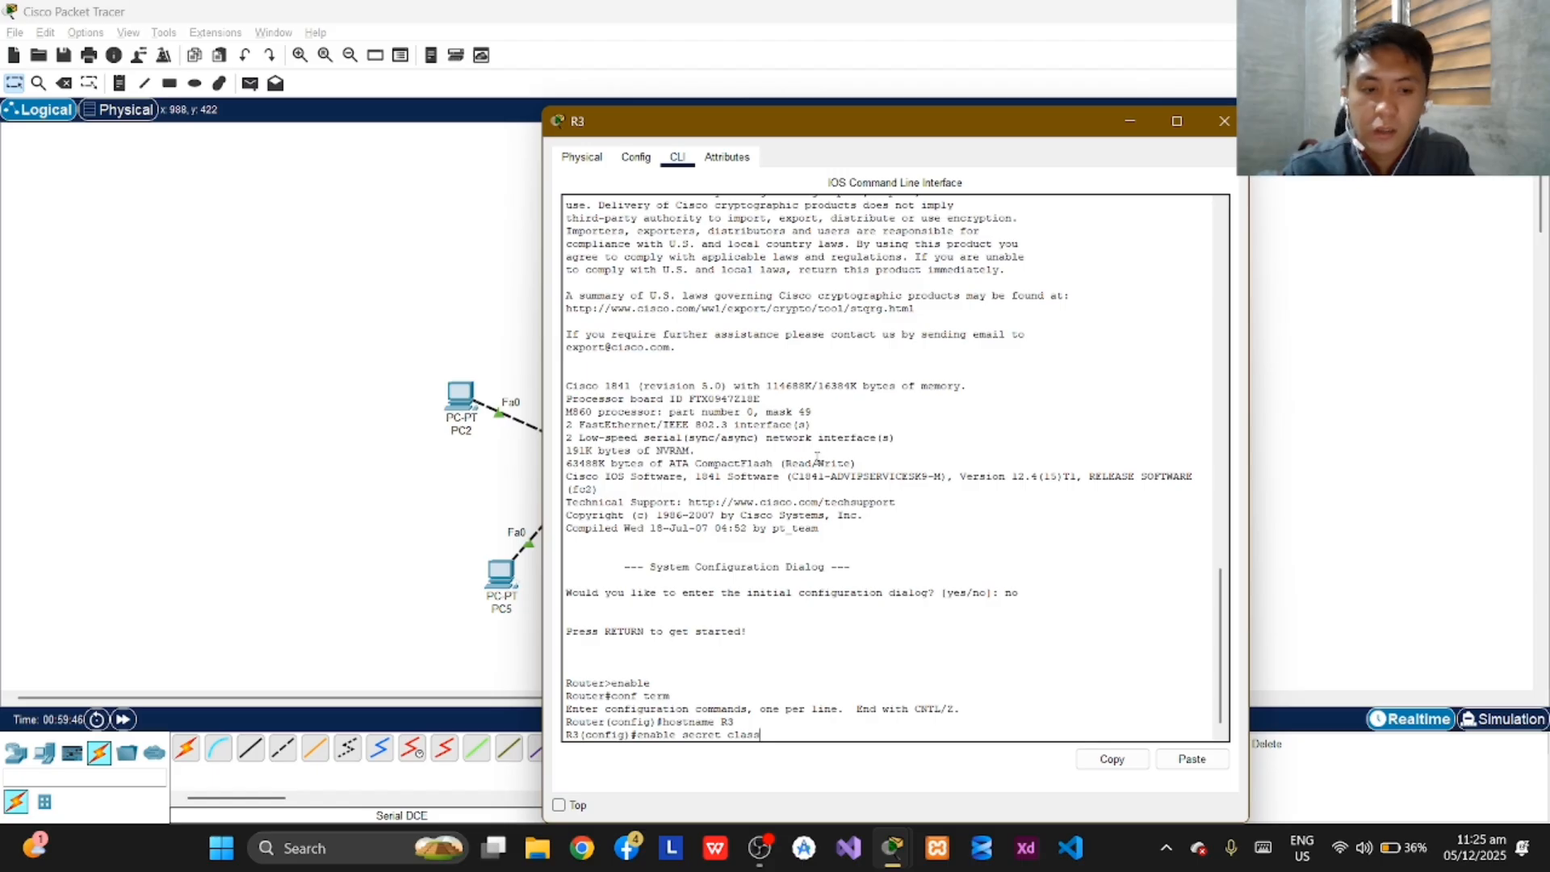
key("Return")
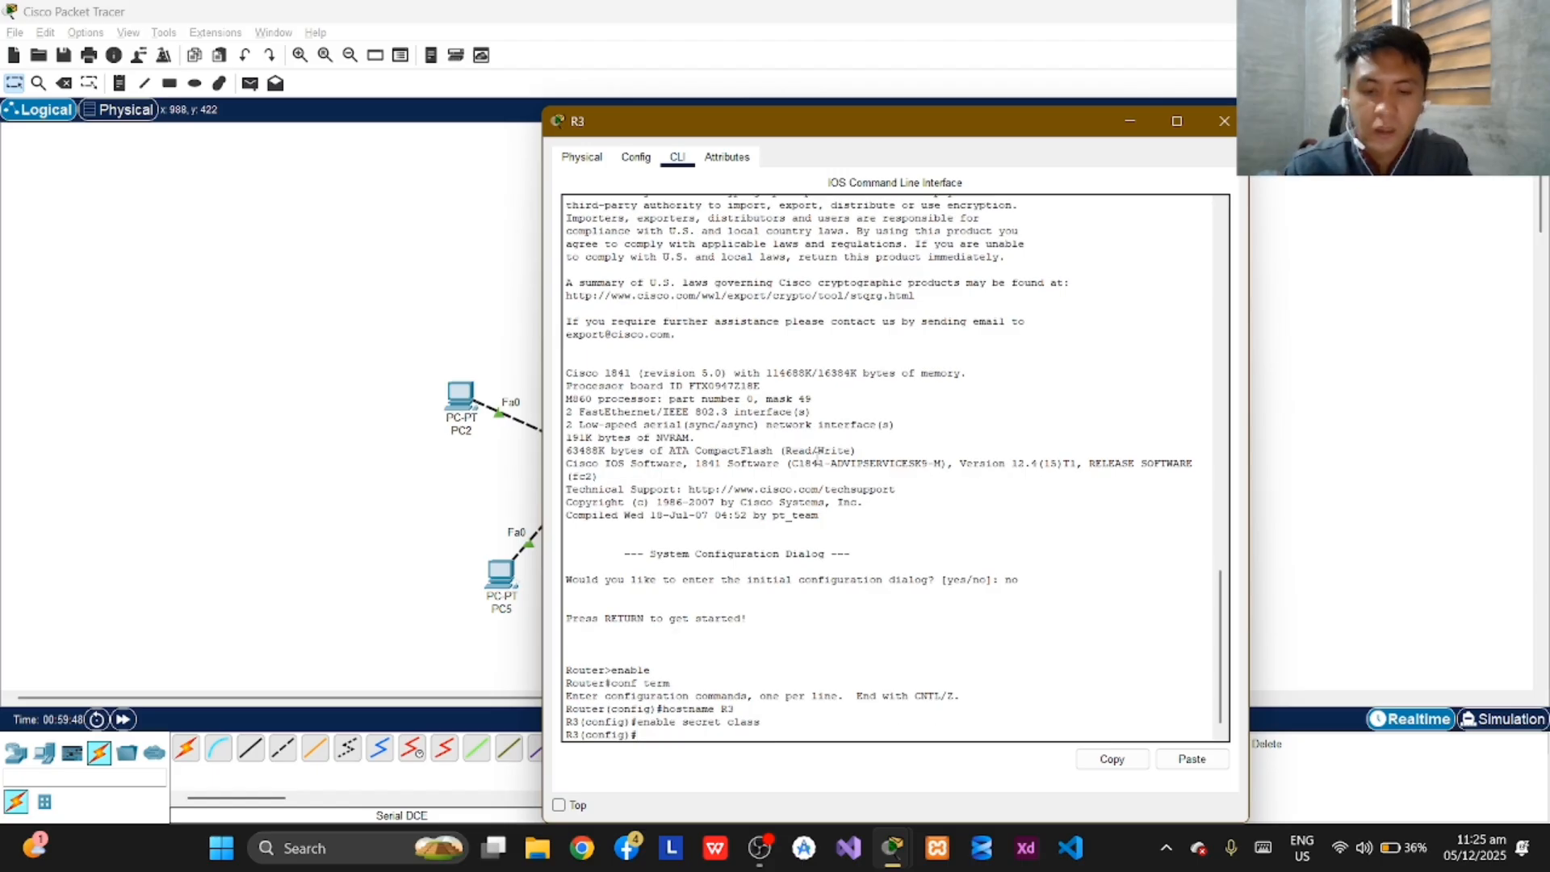
Disable DNS lookup on R3 with the command "no ip domain-lookup".
type("no ip ")
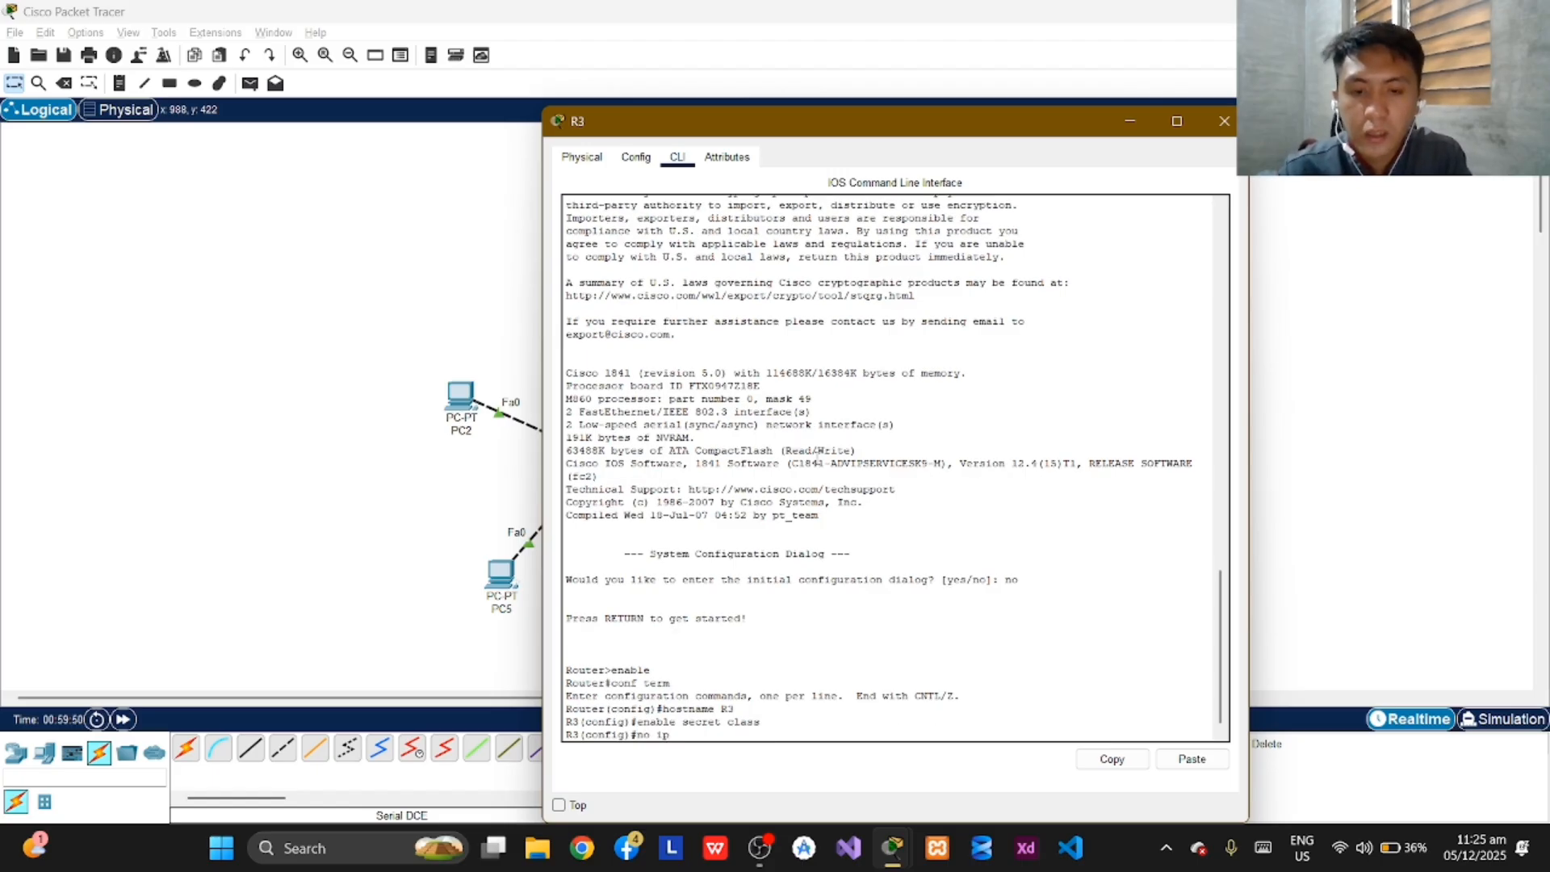
type("d")
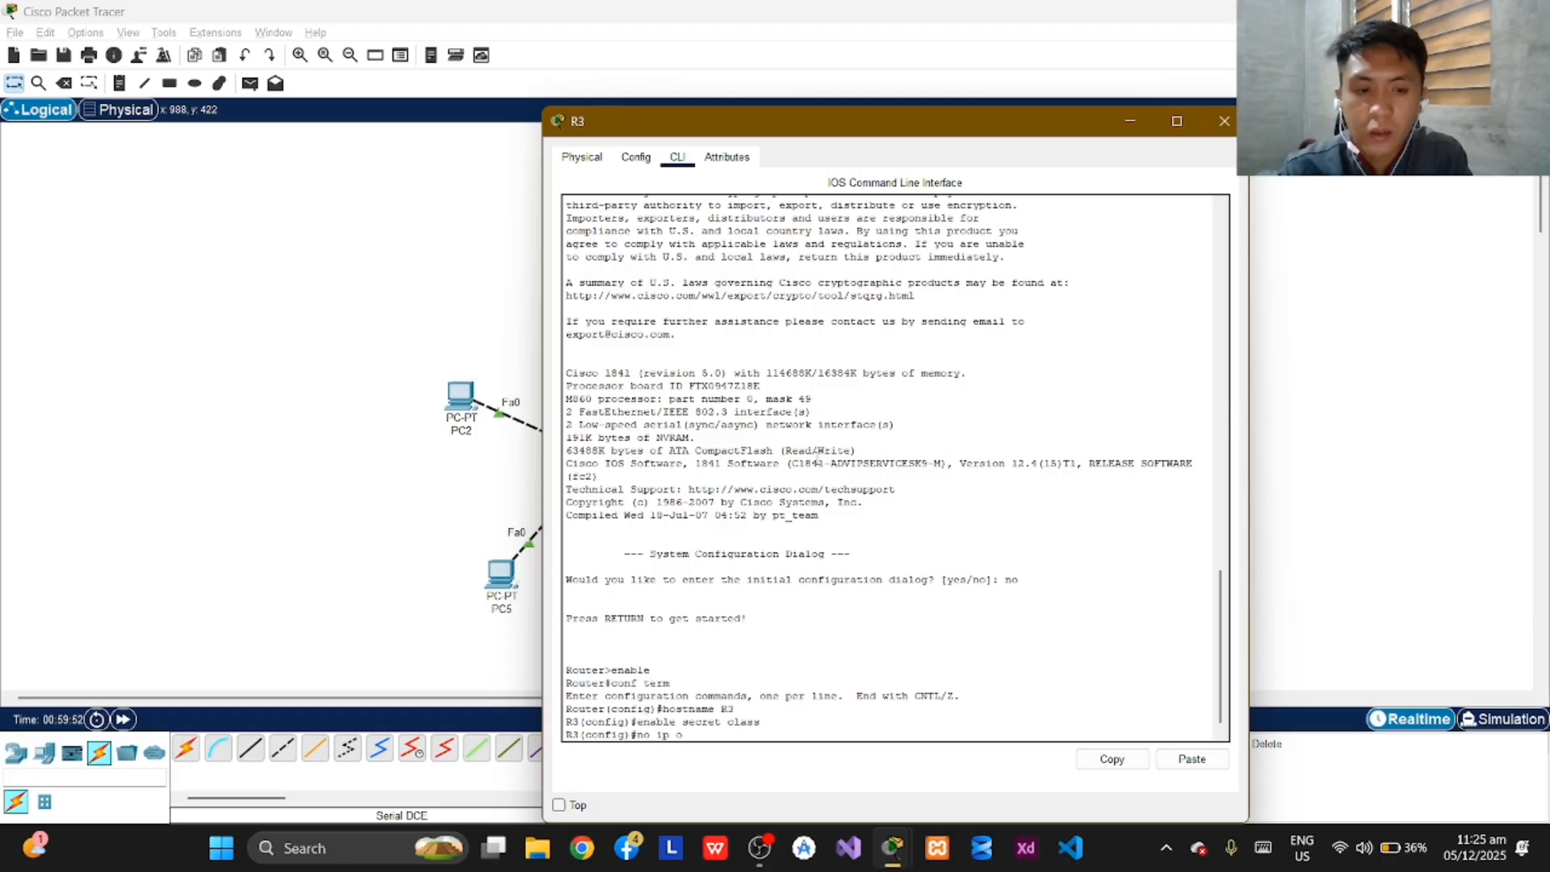
type("moain")
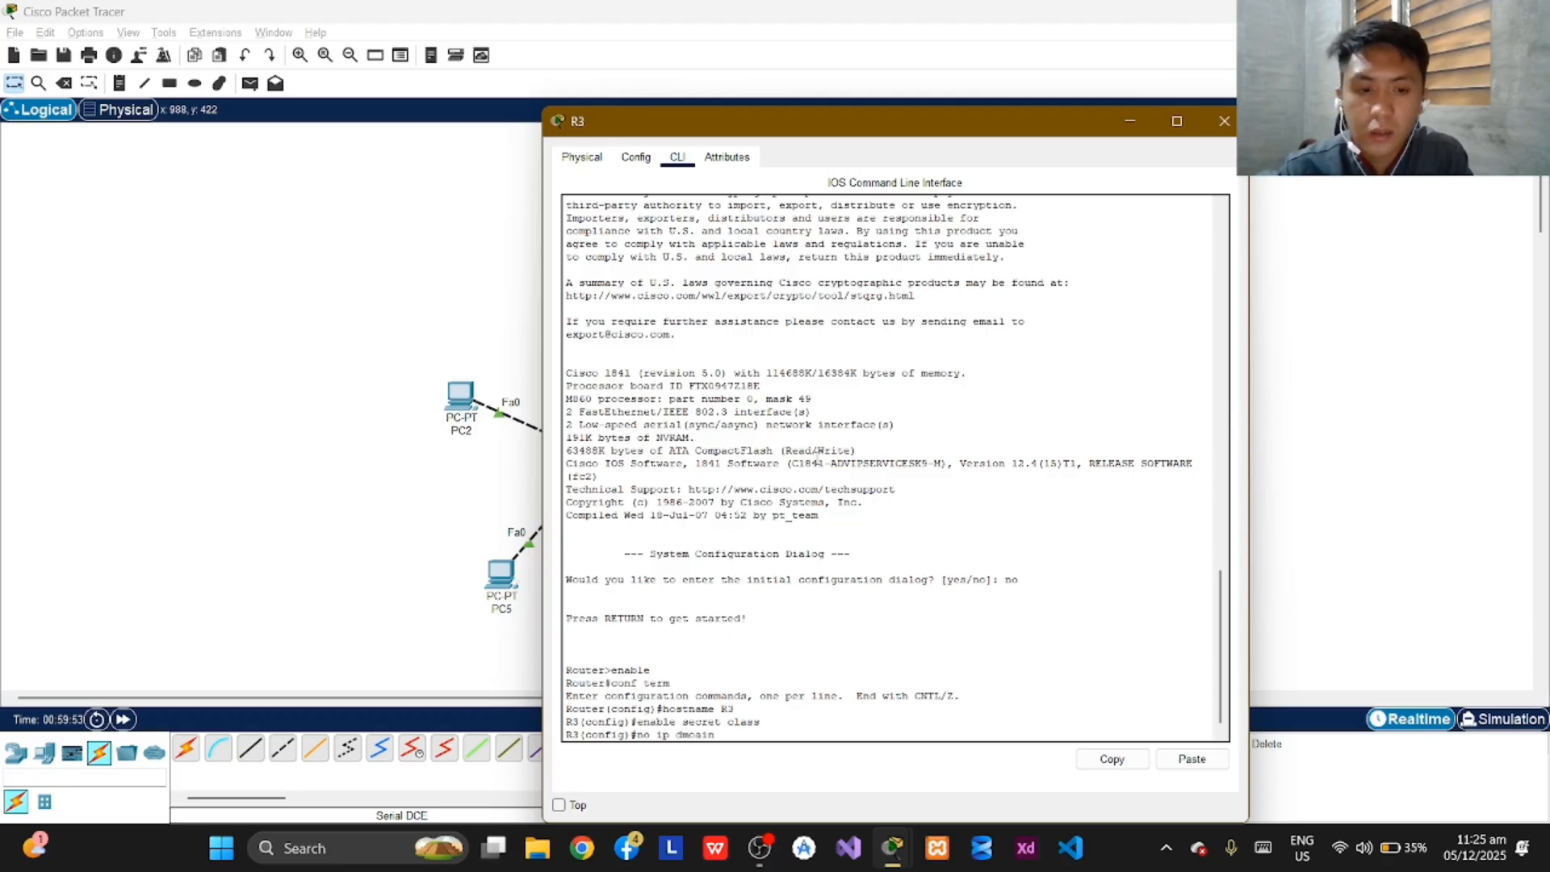
key("BackSpace")
key("BackSpace")
key("BackSpace")
key("BackSpace")
key("BackSpace")
type("omai")
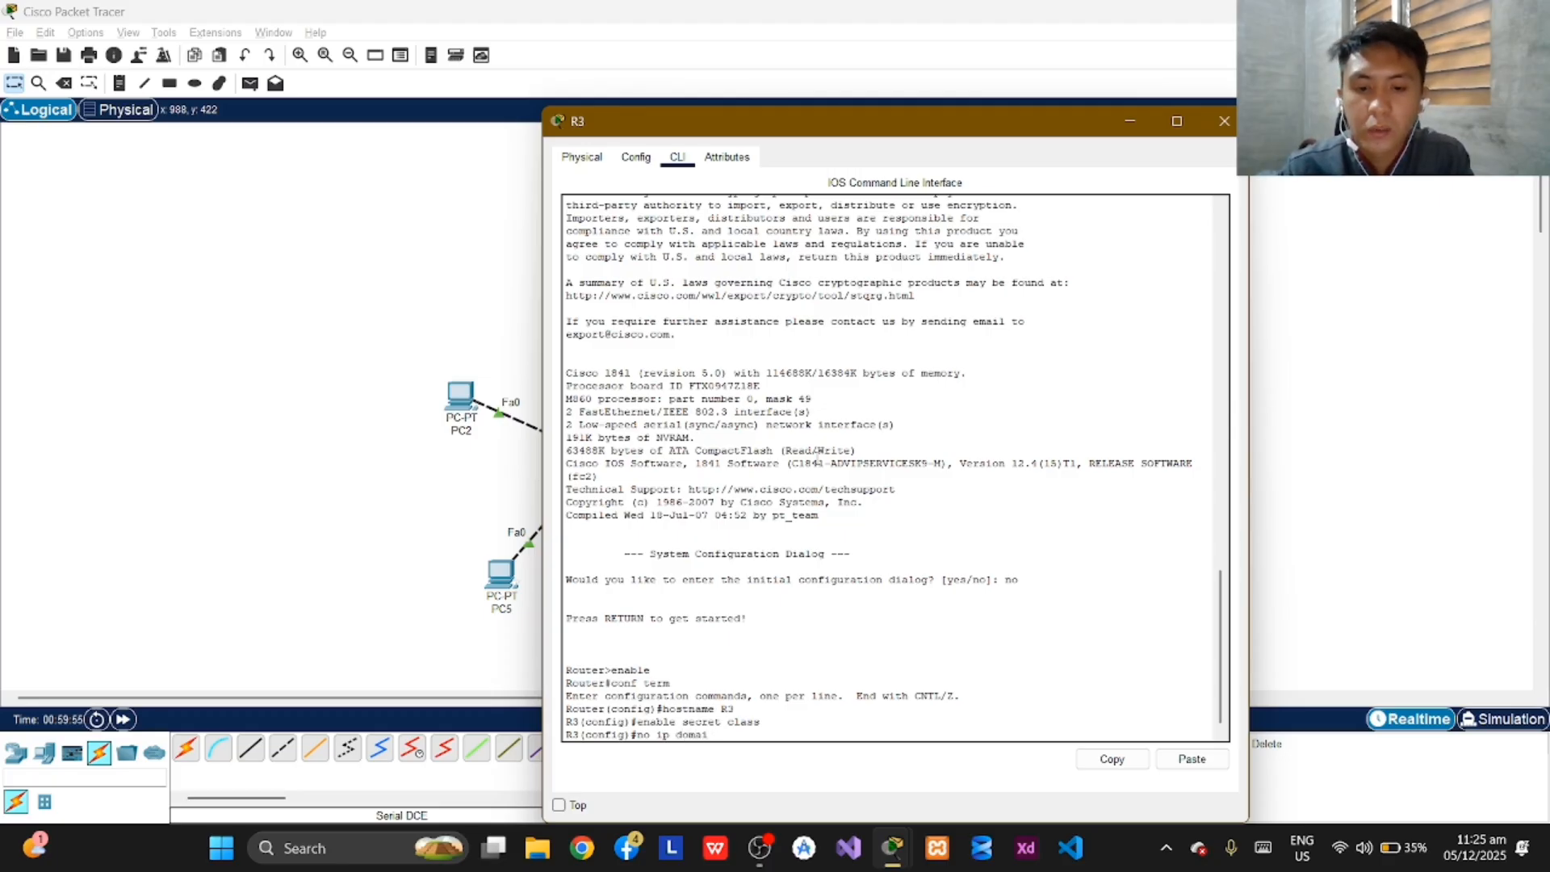
type("n-look")
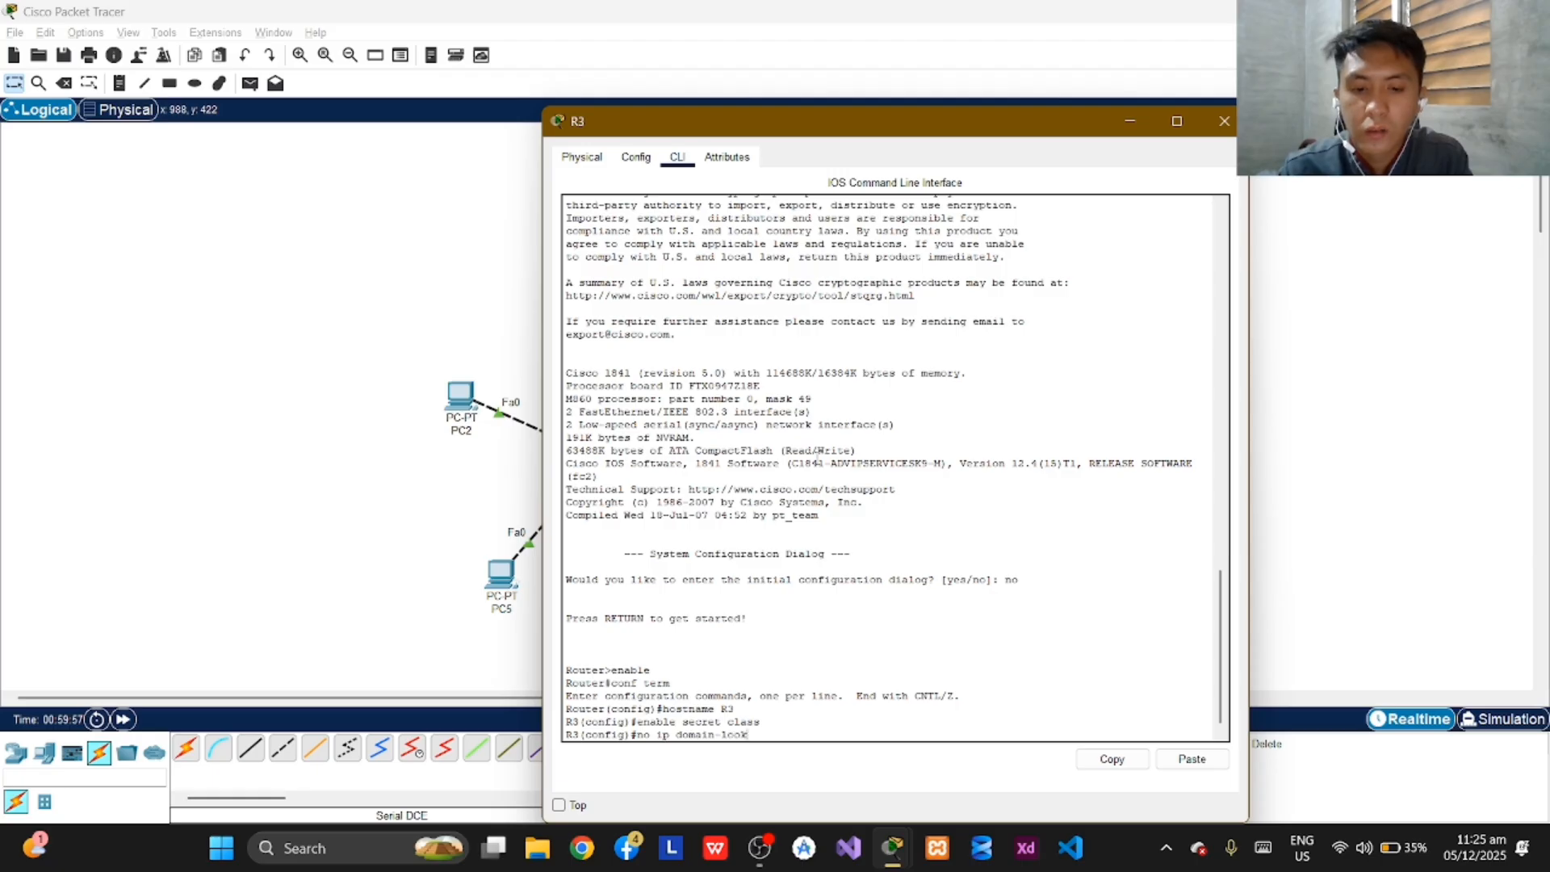
type("up")
key("Return")
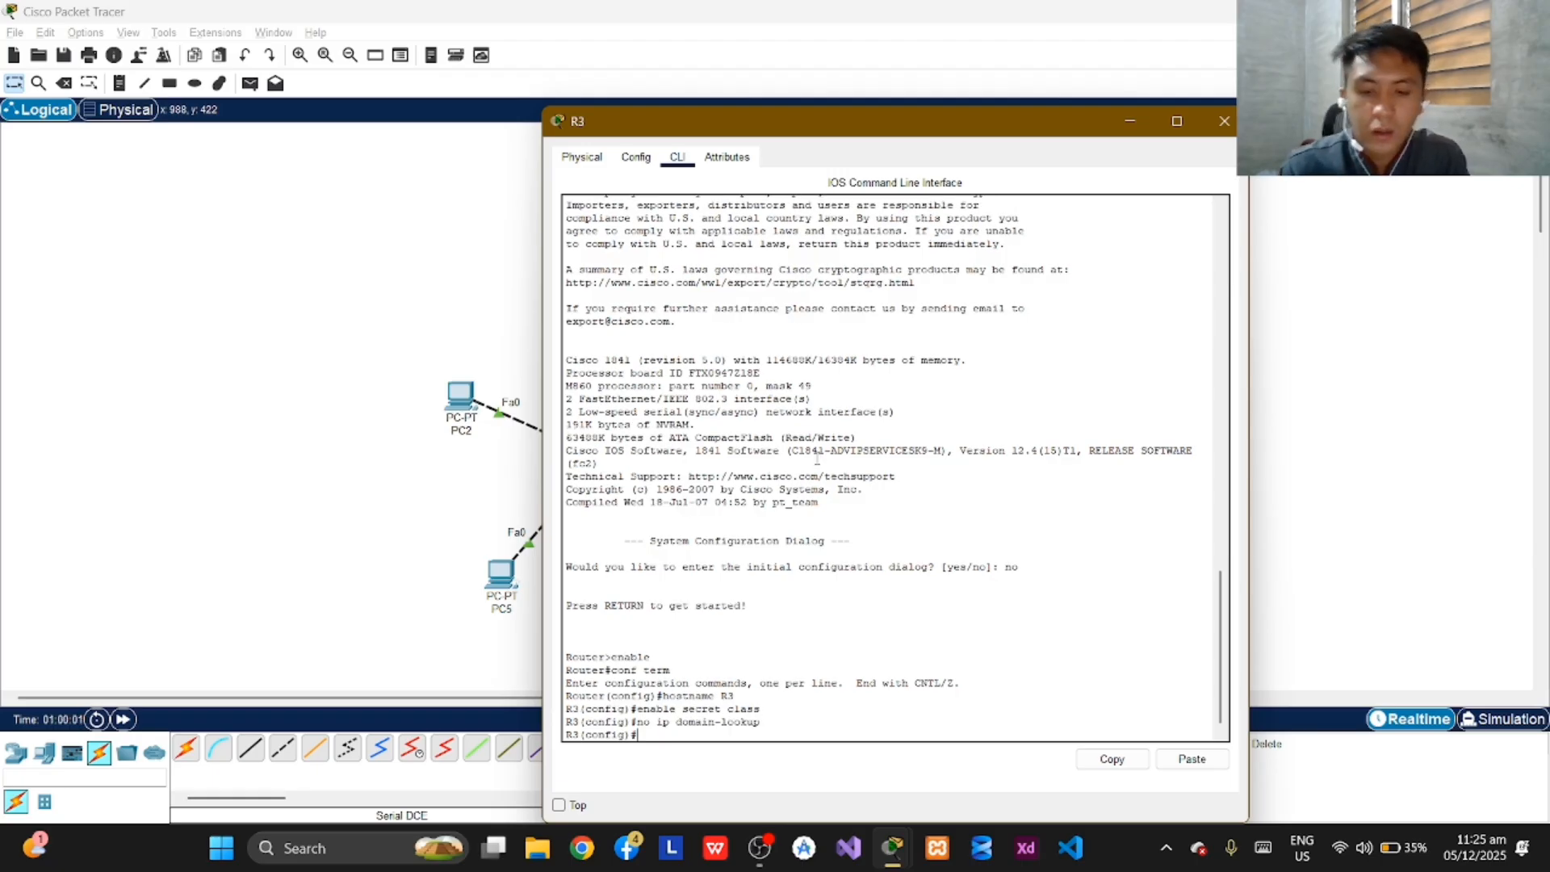
Set R3's message-of-the-day banner to "Unauthorized access strictly prohibited!", using # as the delimiter.
type("banner")
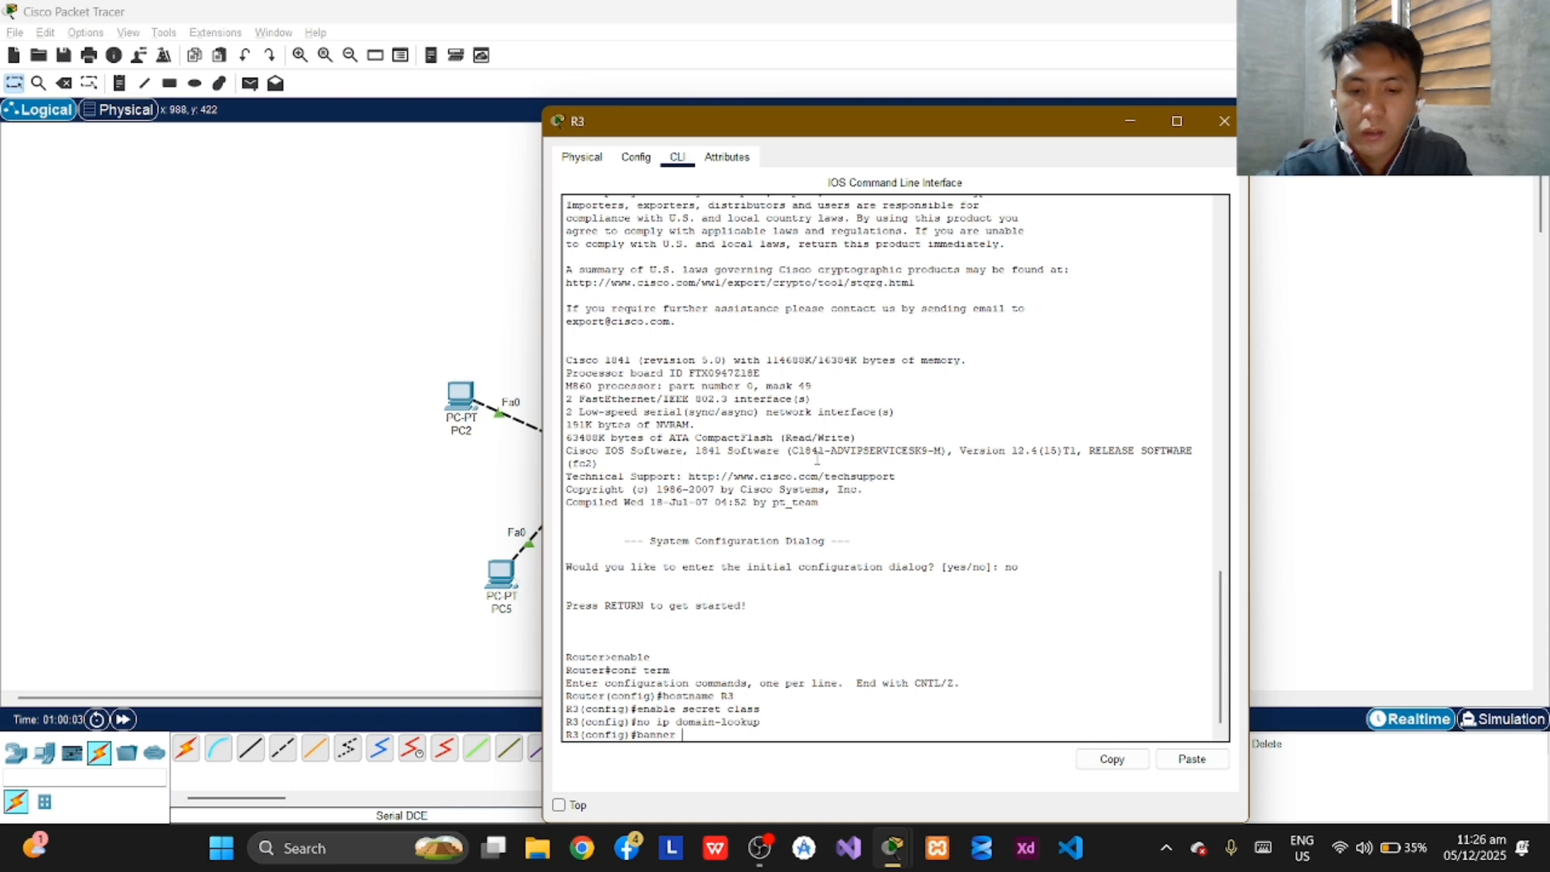
type(" motd")
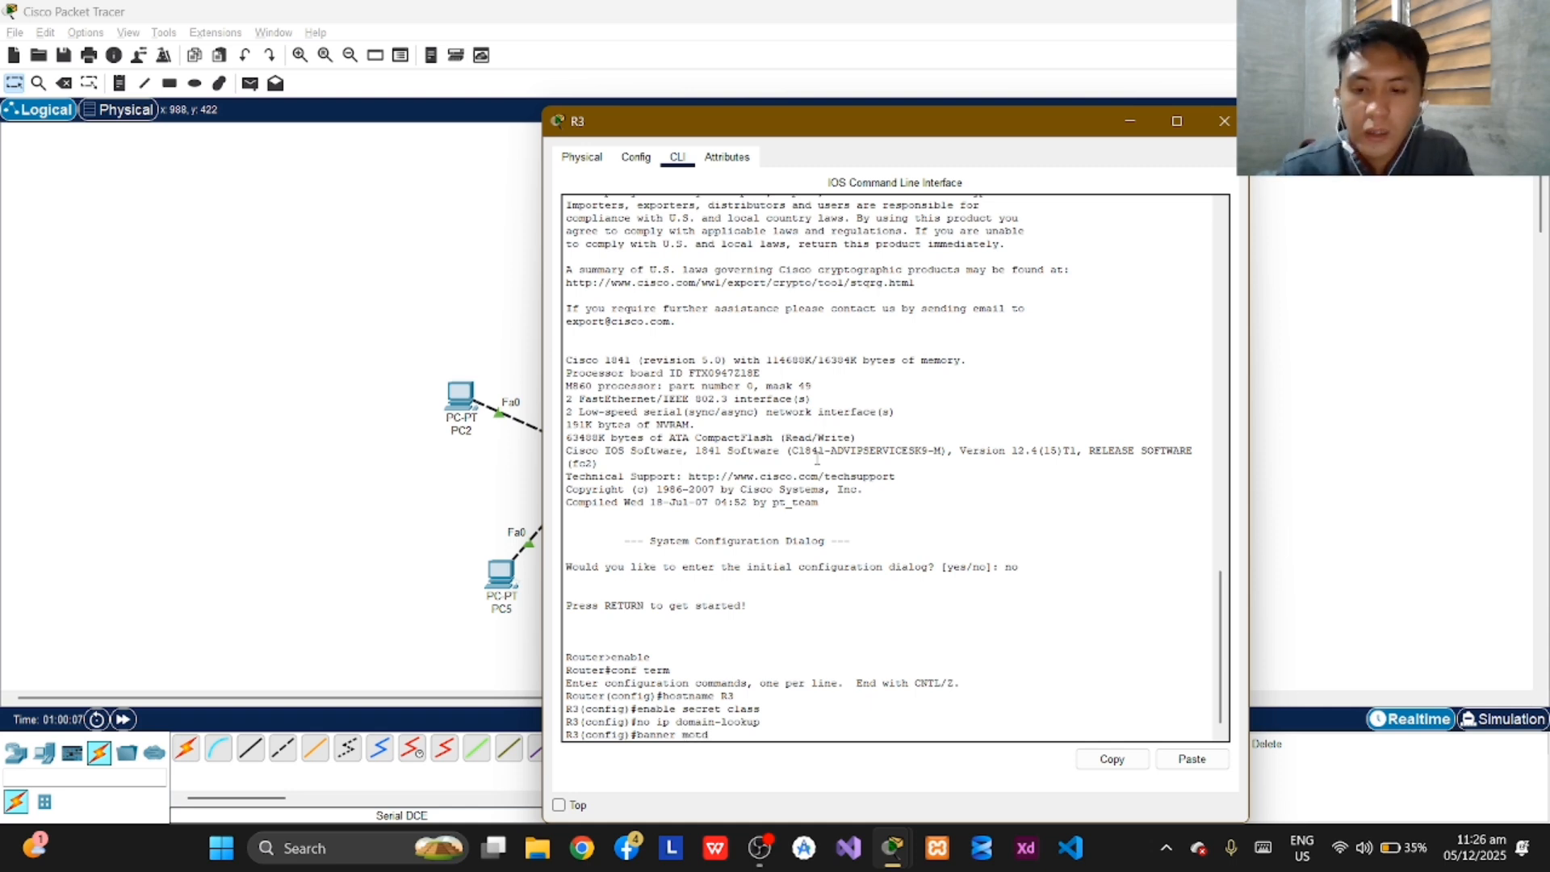
type(" #")
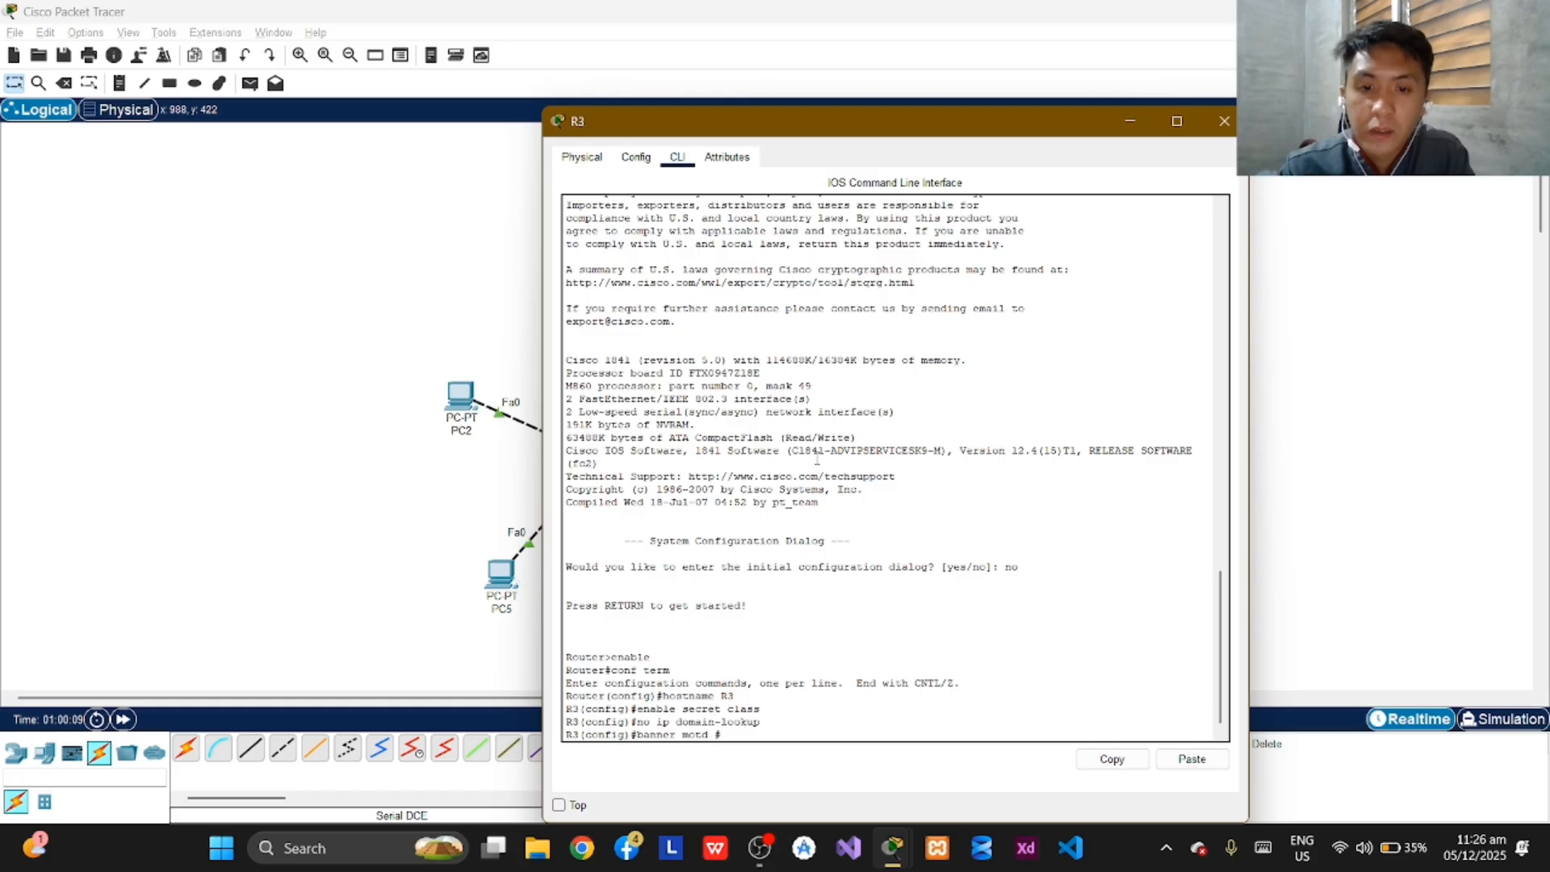
type("Un")
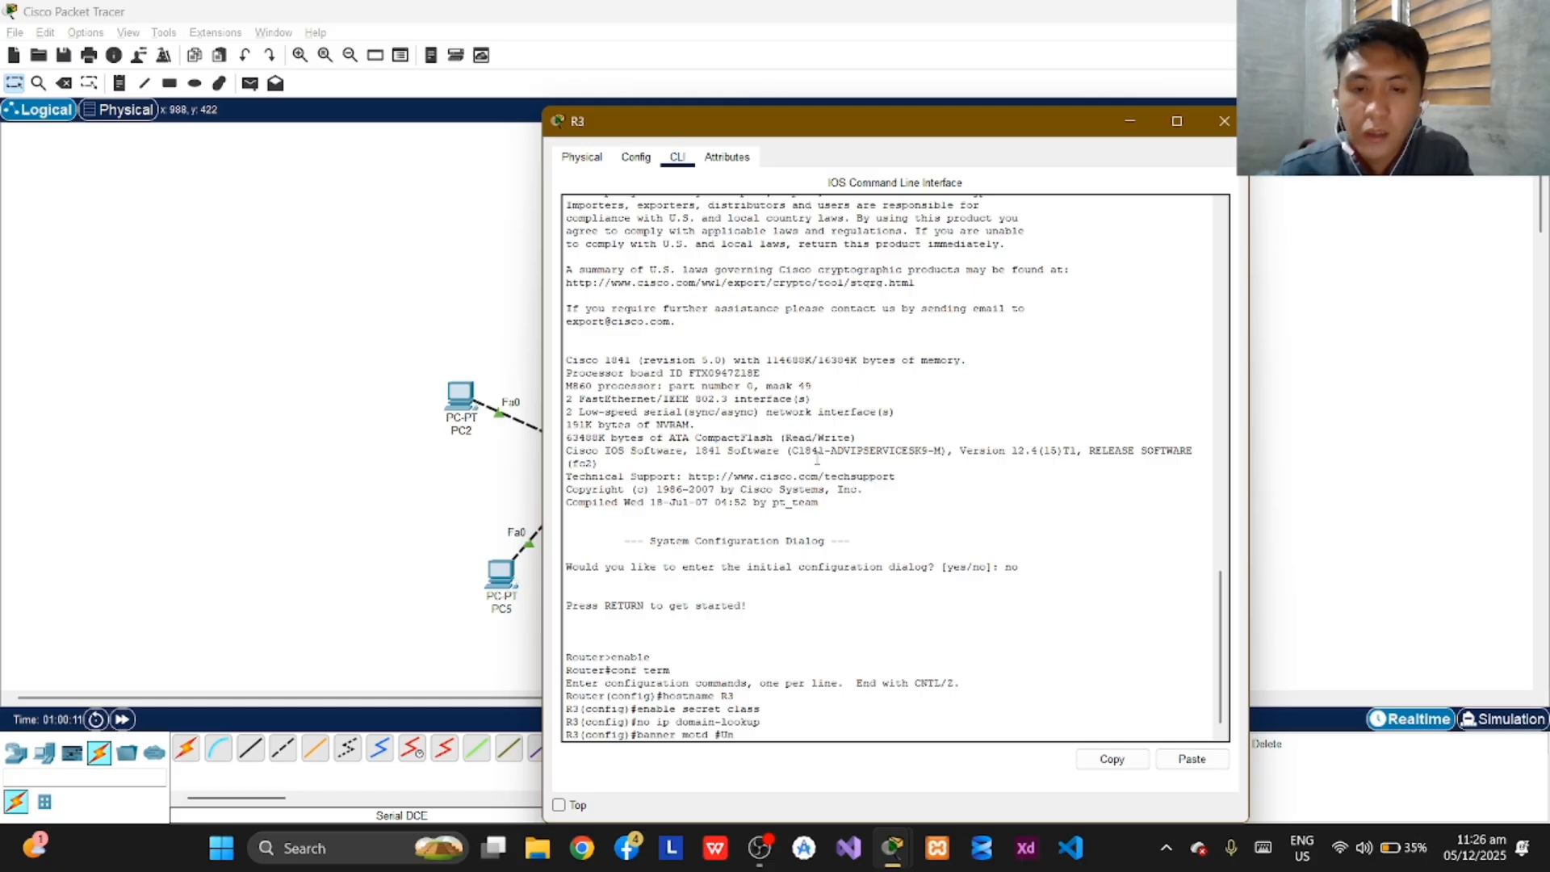
type("authoriz")
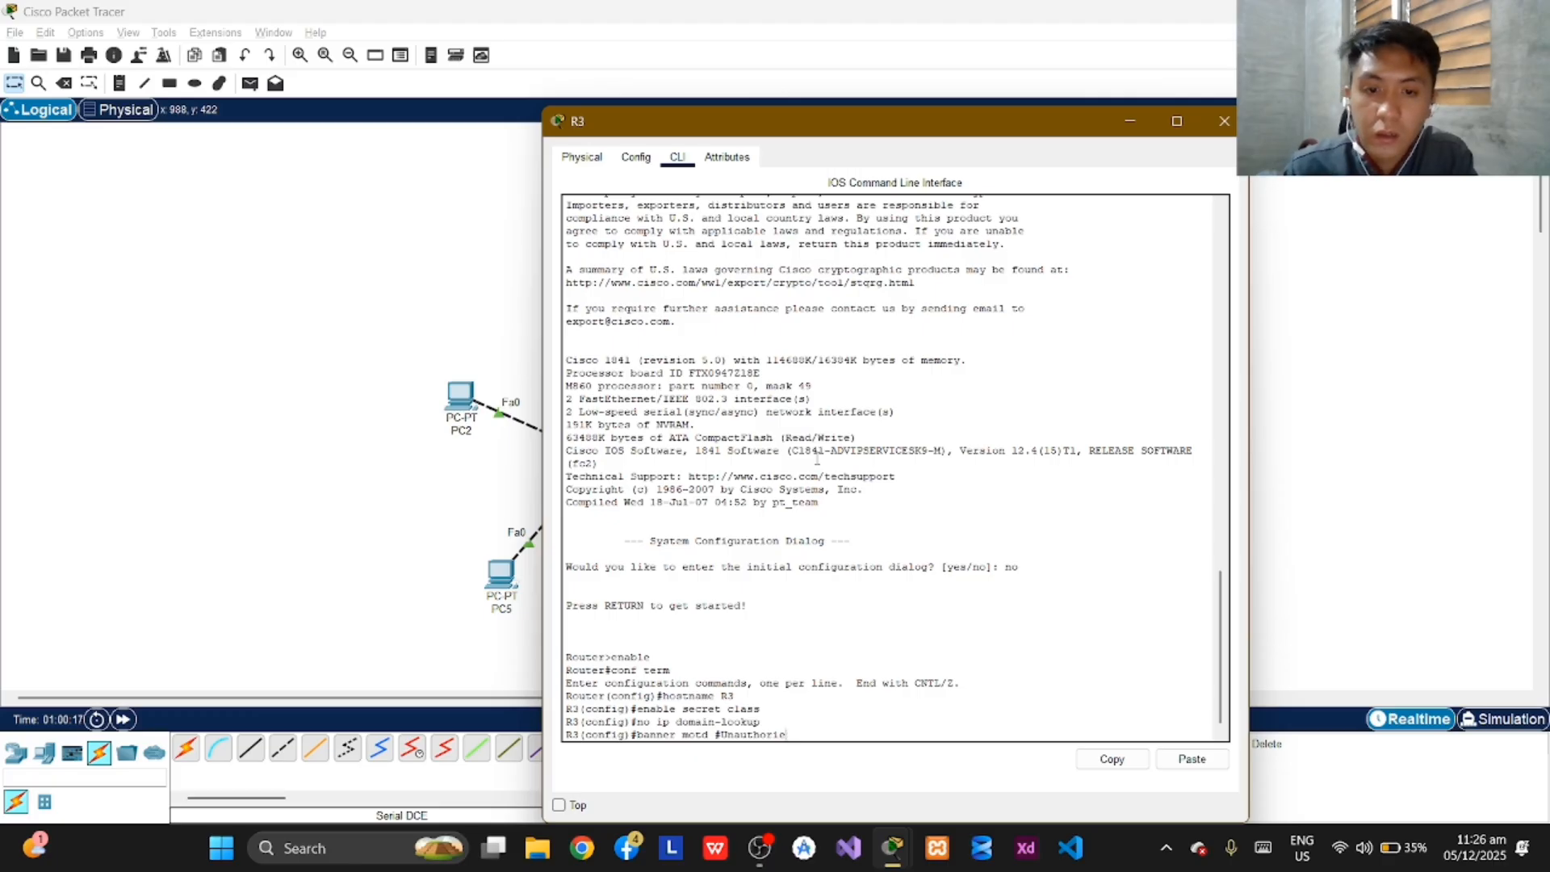
type("ed")
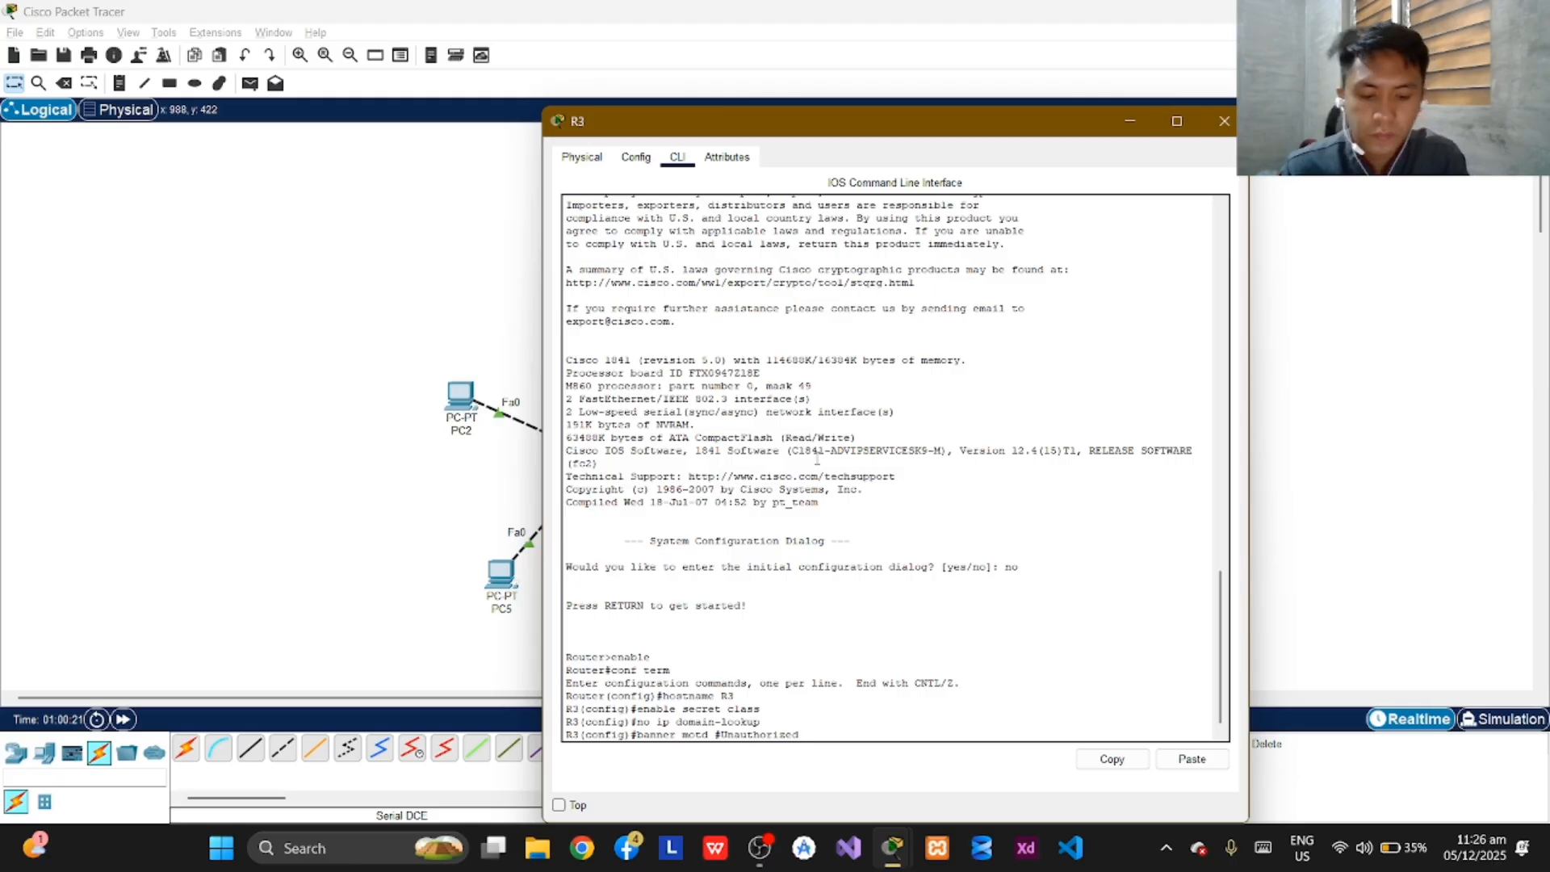
type(" ac")
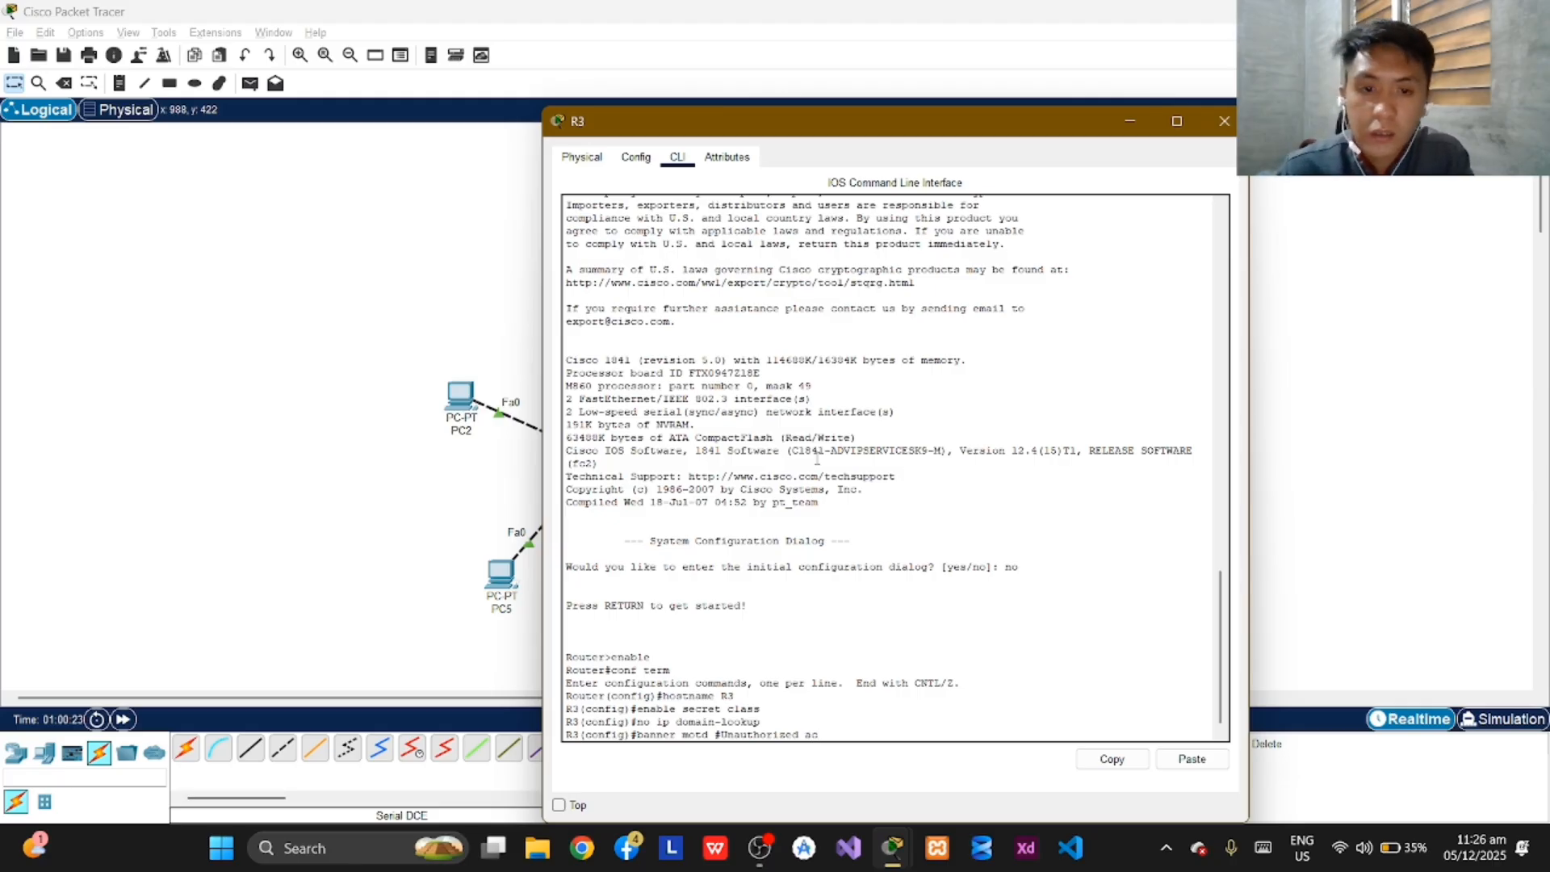
type("cess str")
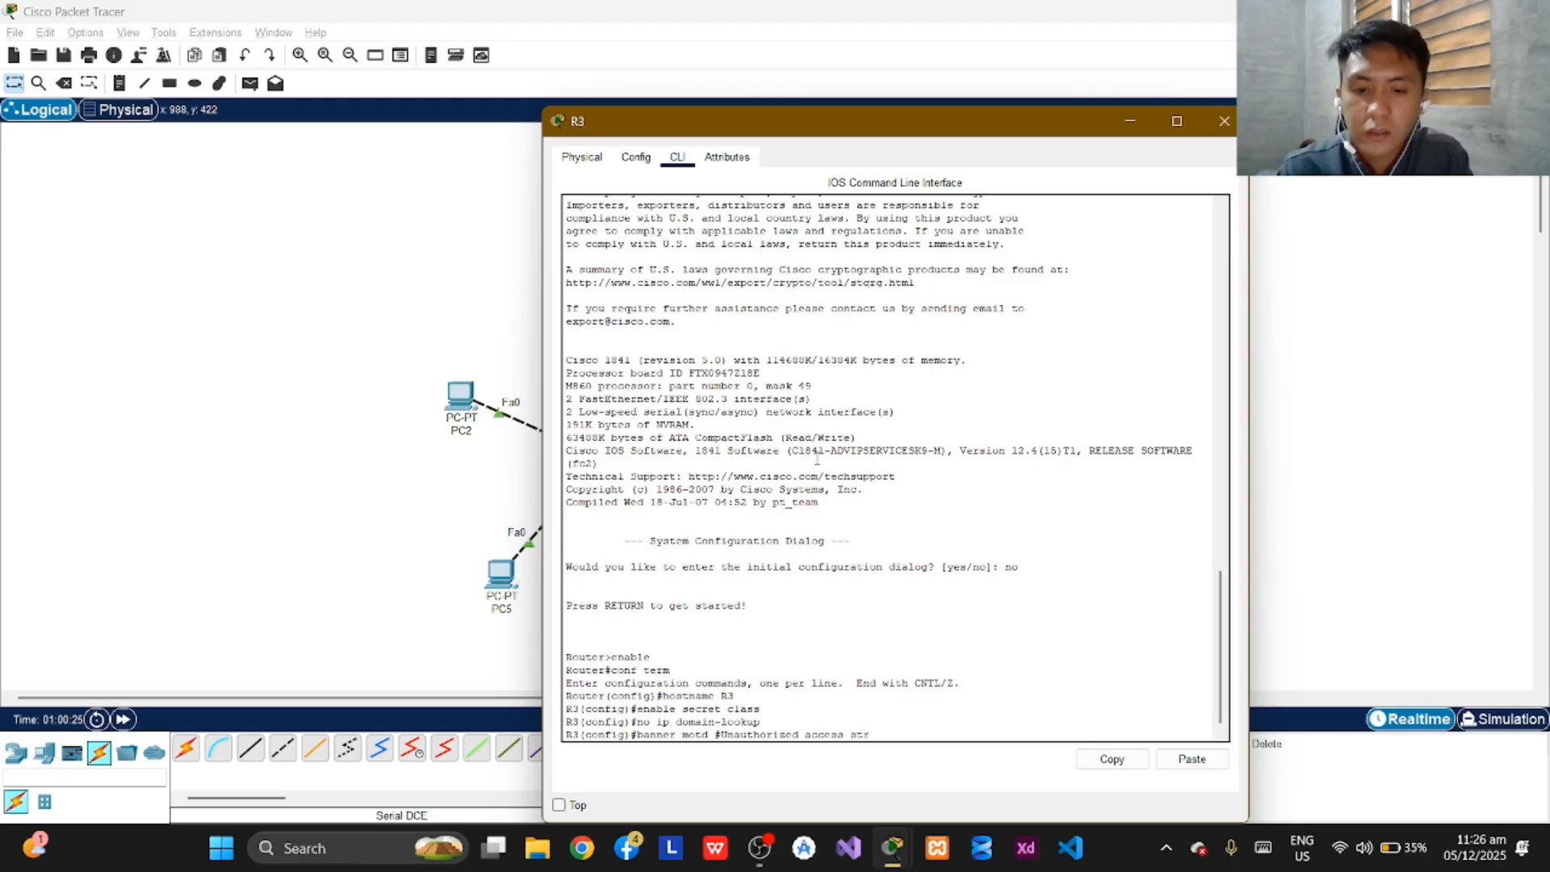
type("ictly")
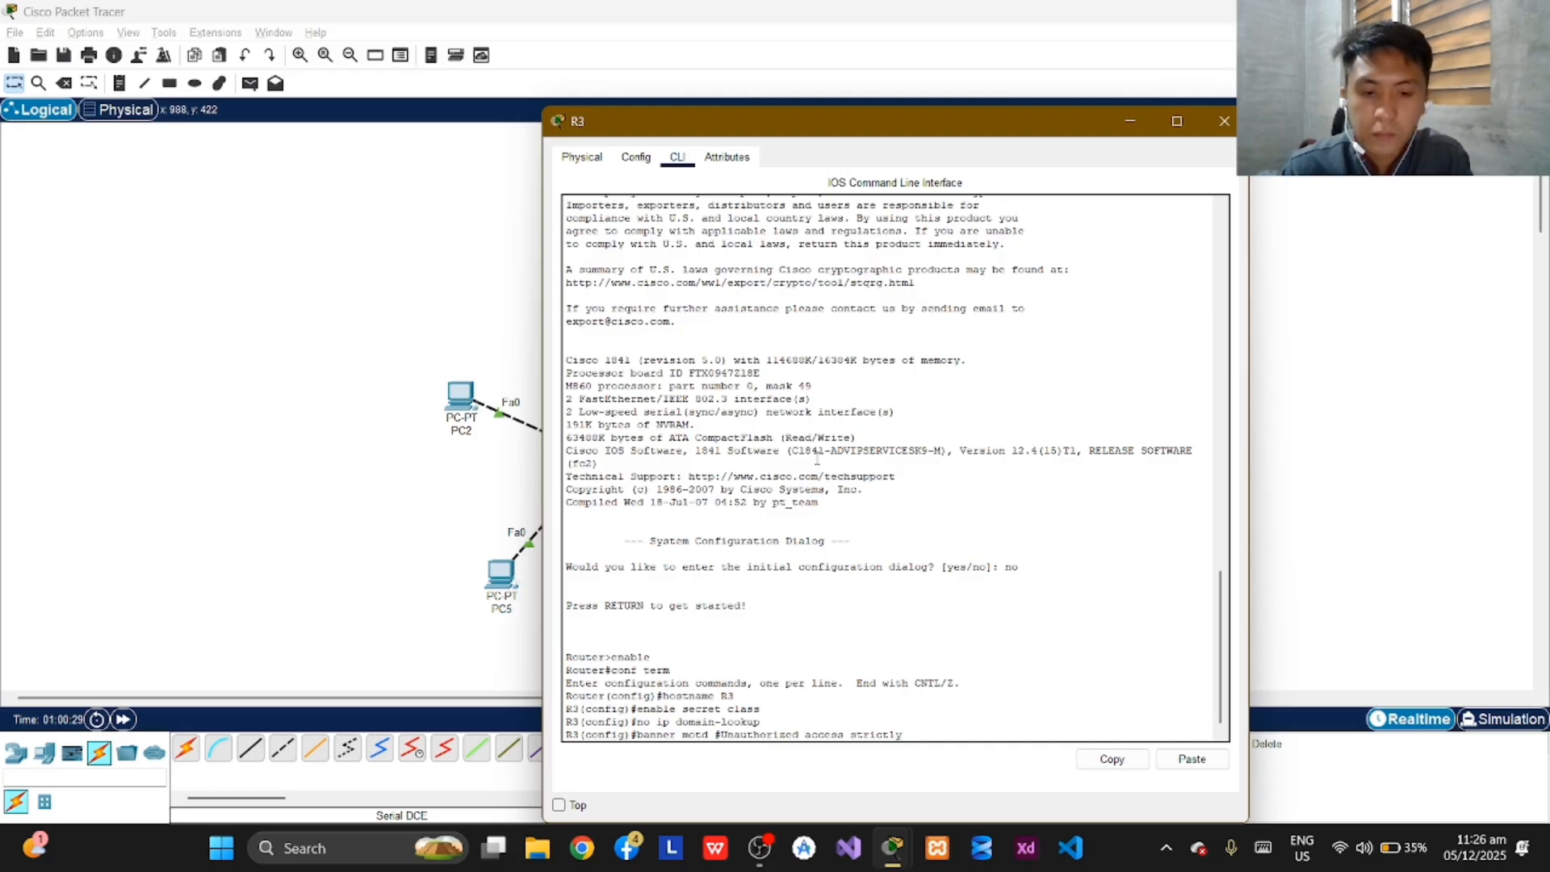
type(" prohibited")
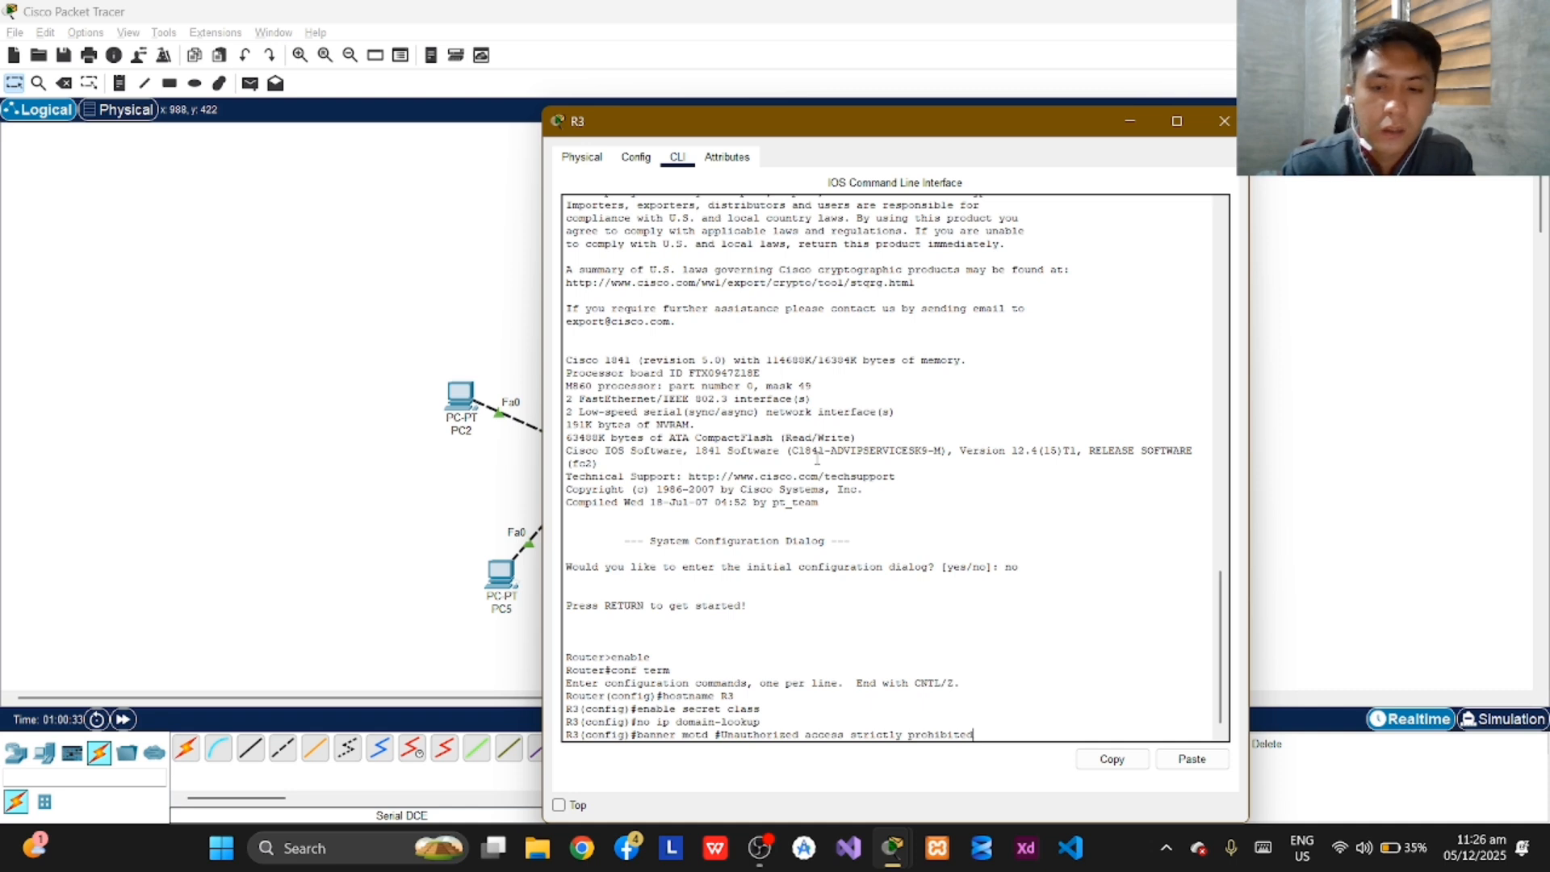
type("!#")
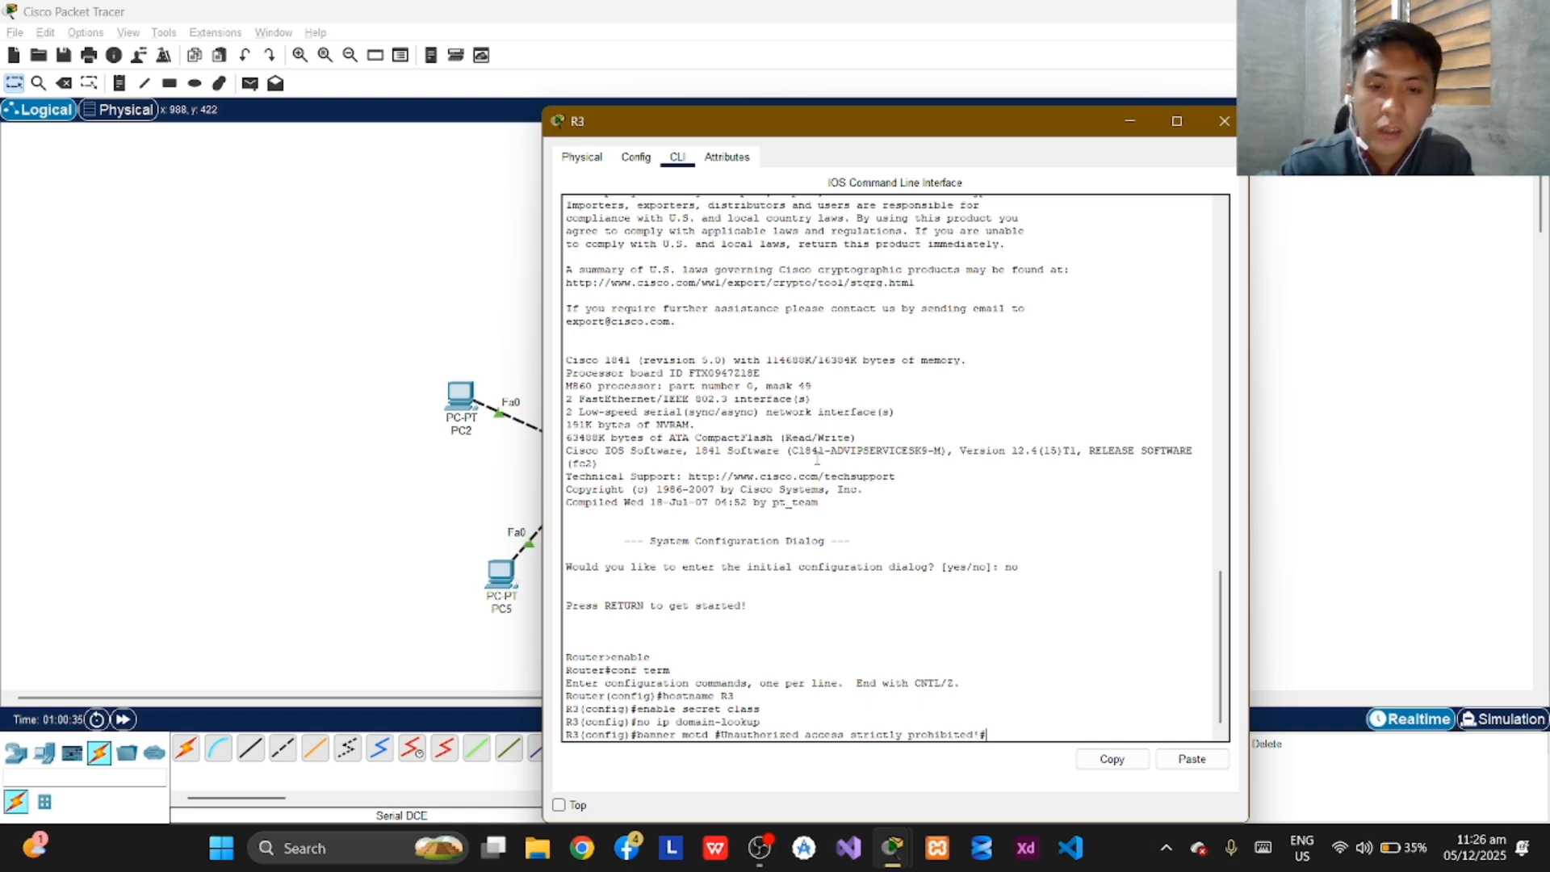
key("Return")
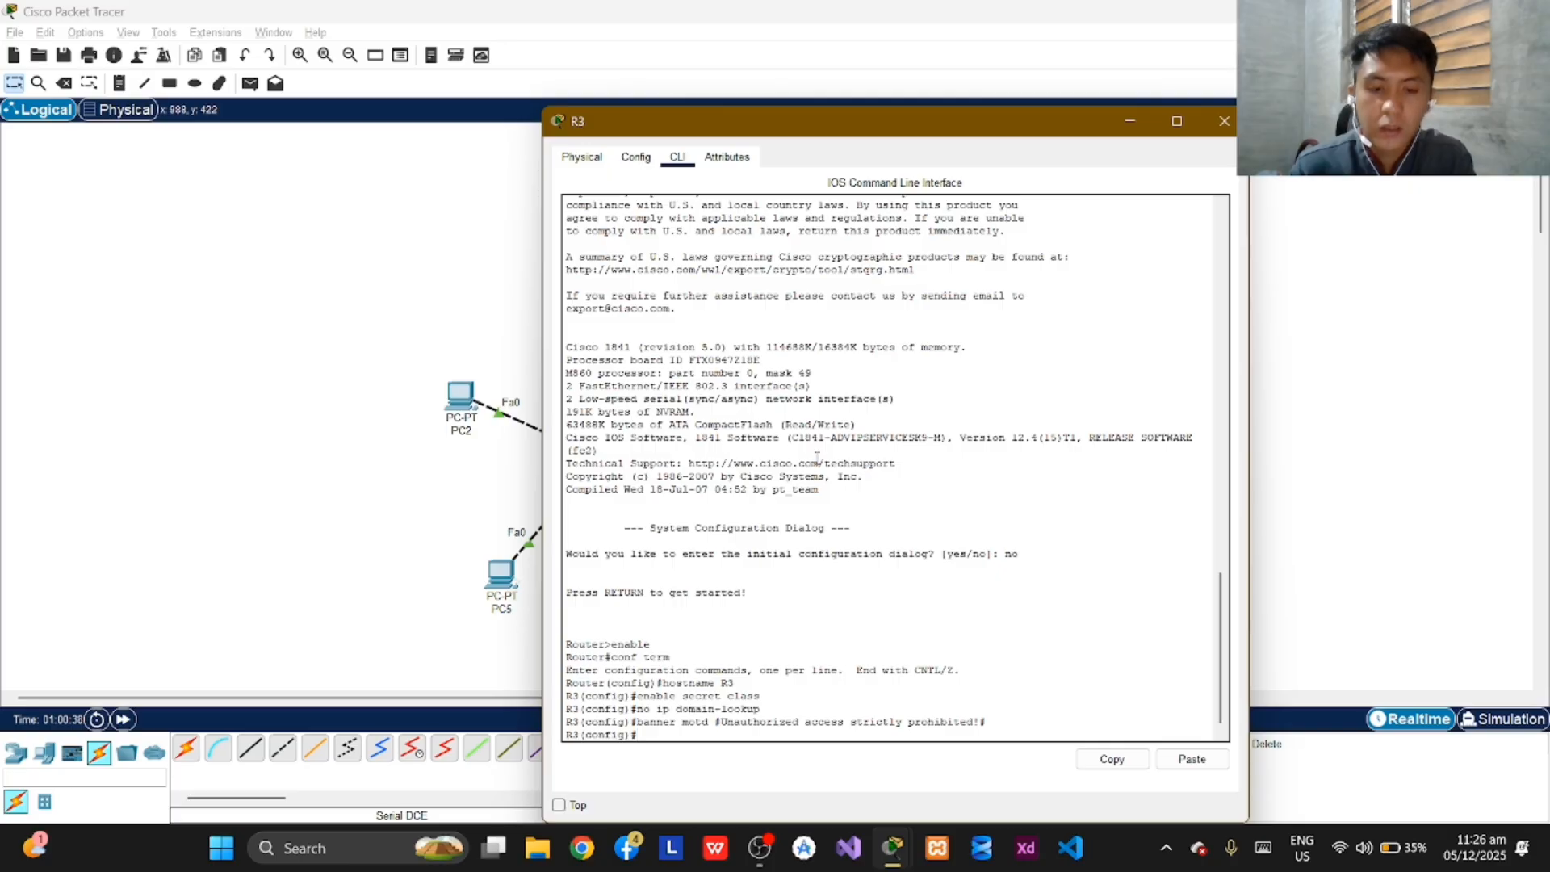
Set a login password on R3's console line 0 and enable login on it.
type("line console")
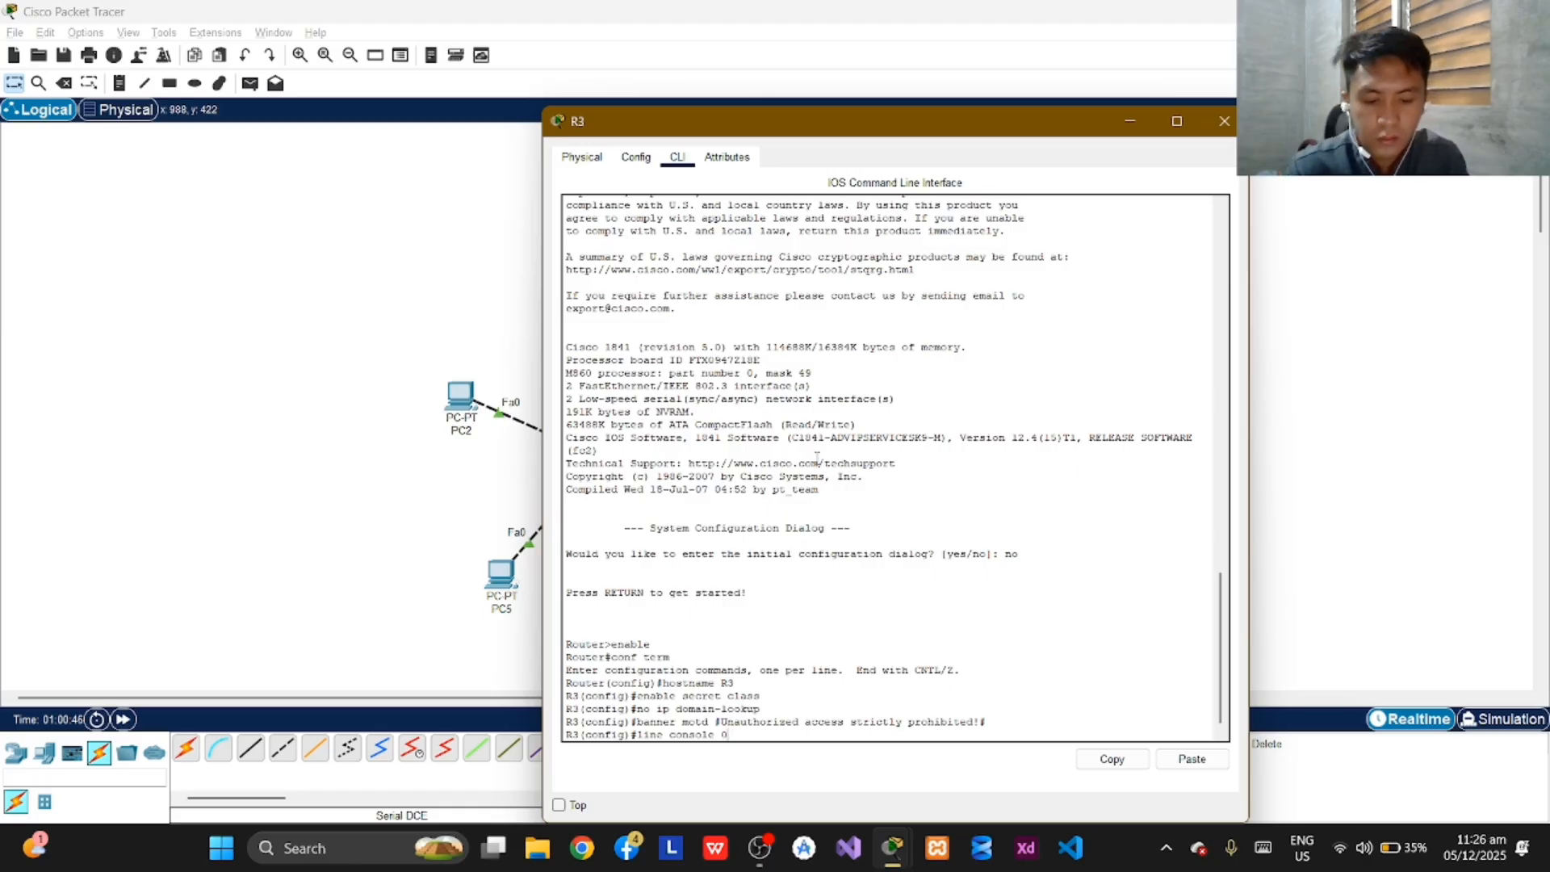
type("0")
key("Return")
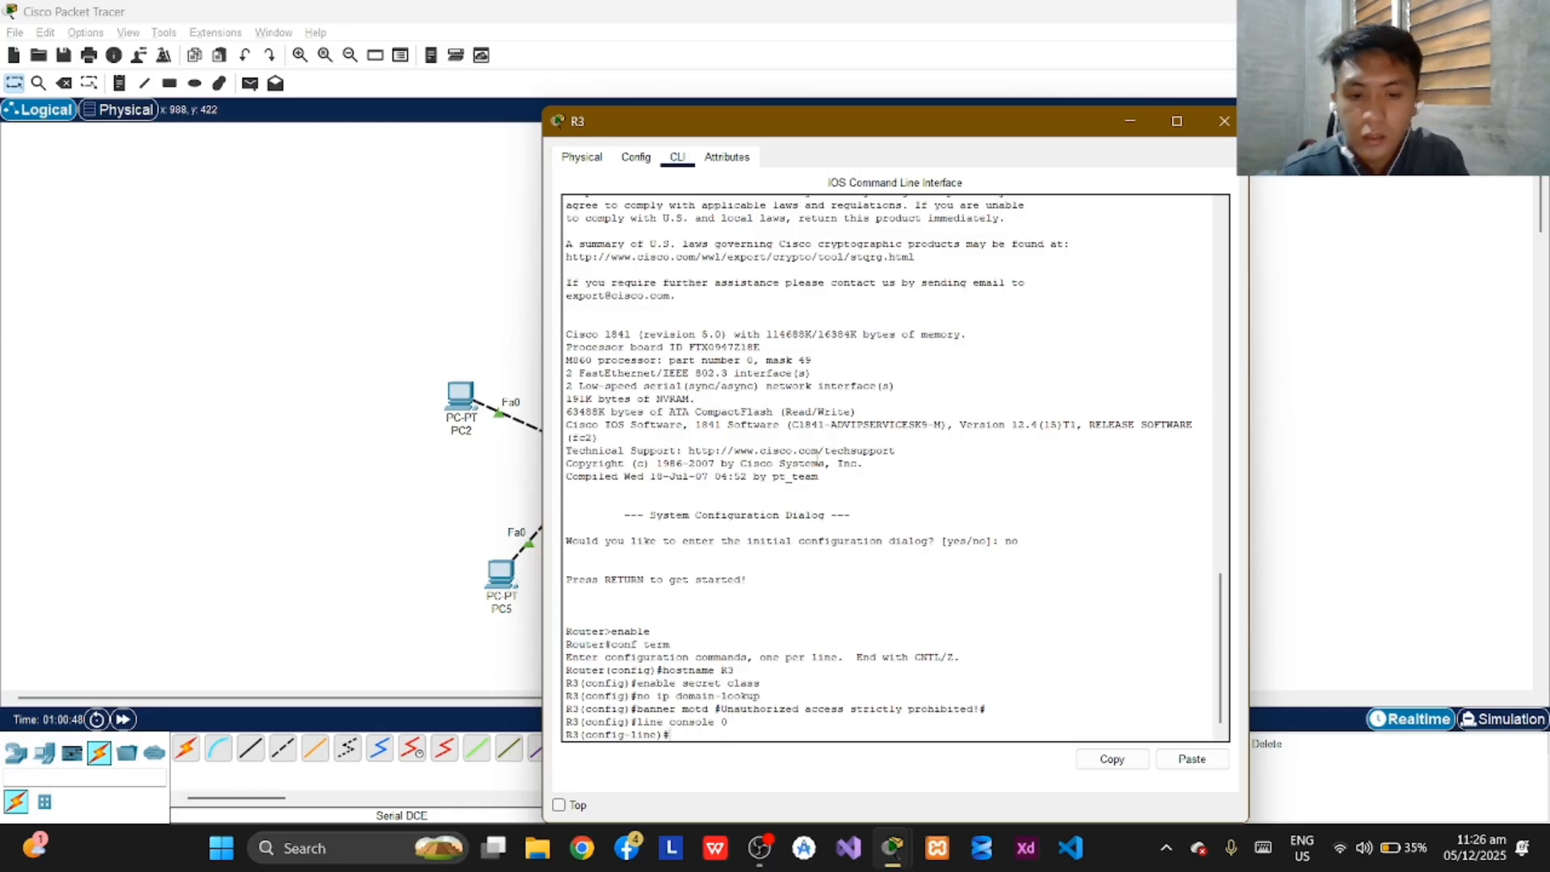
type("password ")
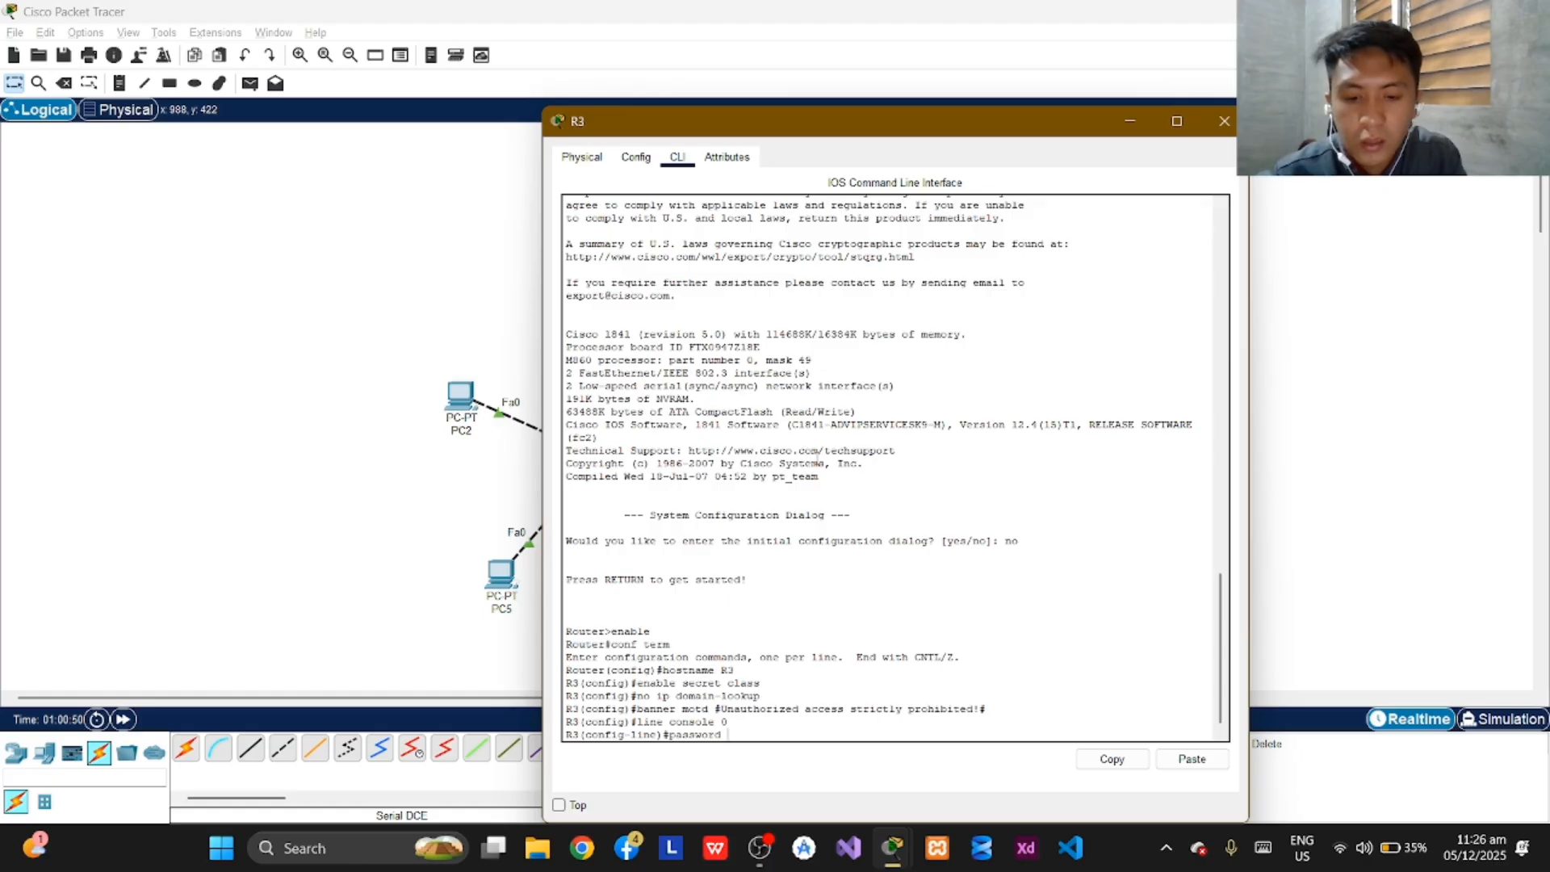
type("javier")
key("Return")
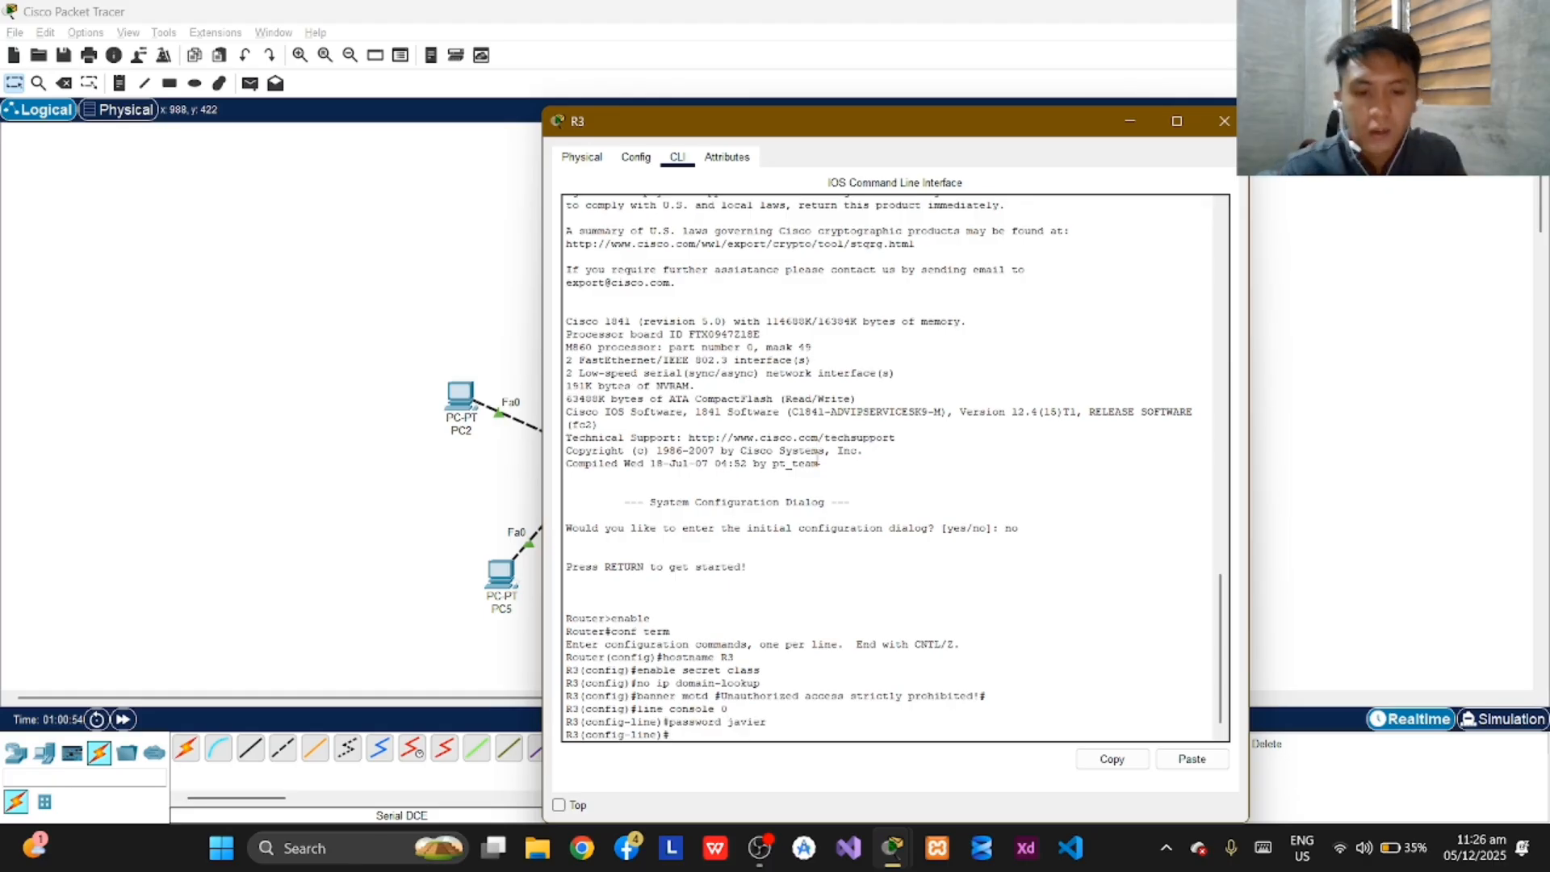
type("login")
key("Return")
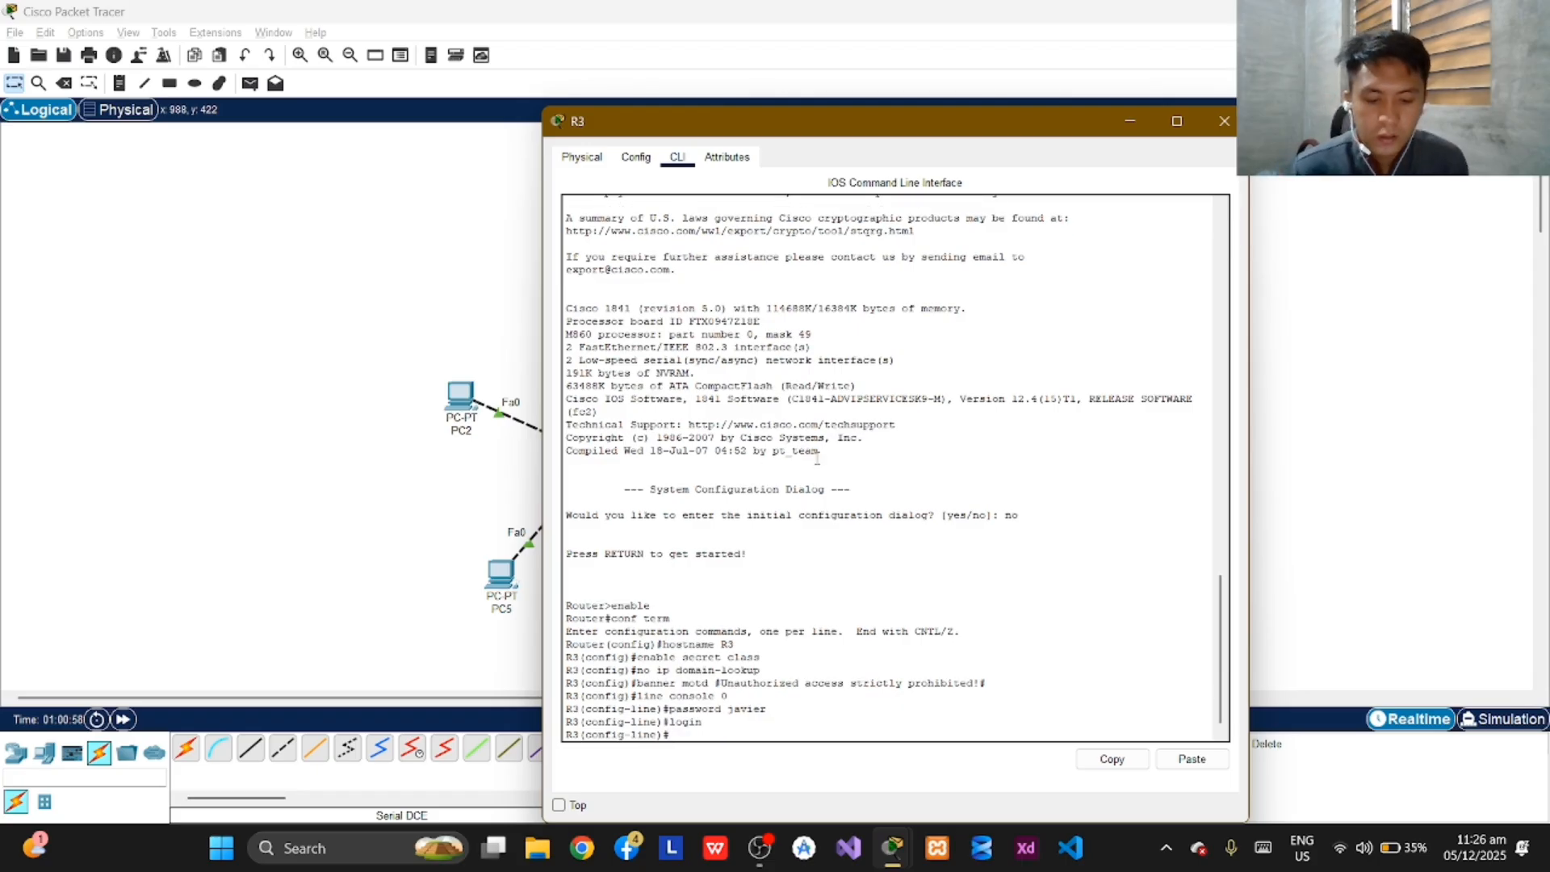
Set a login password on R3's VTY lines 0 4 and enable login on them.
type("line vty")
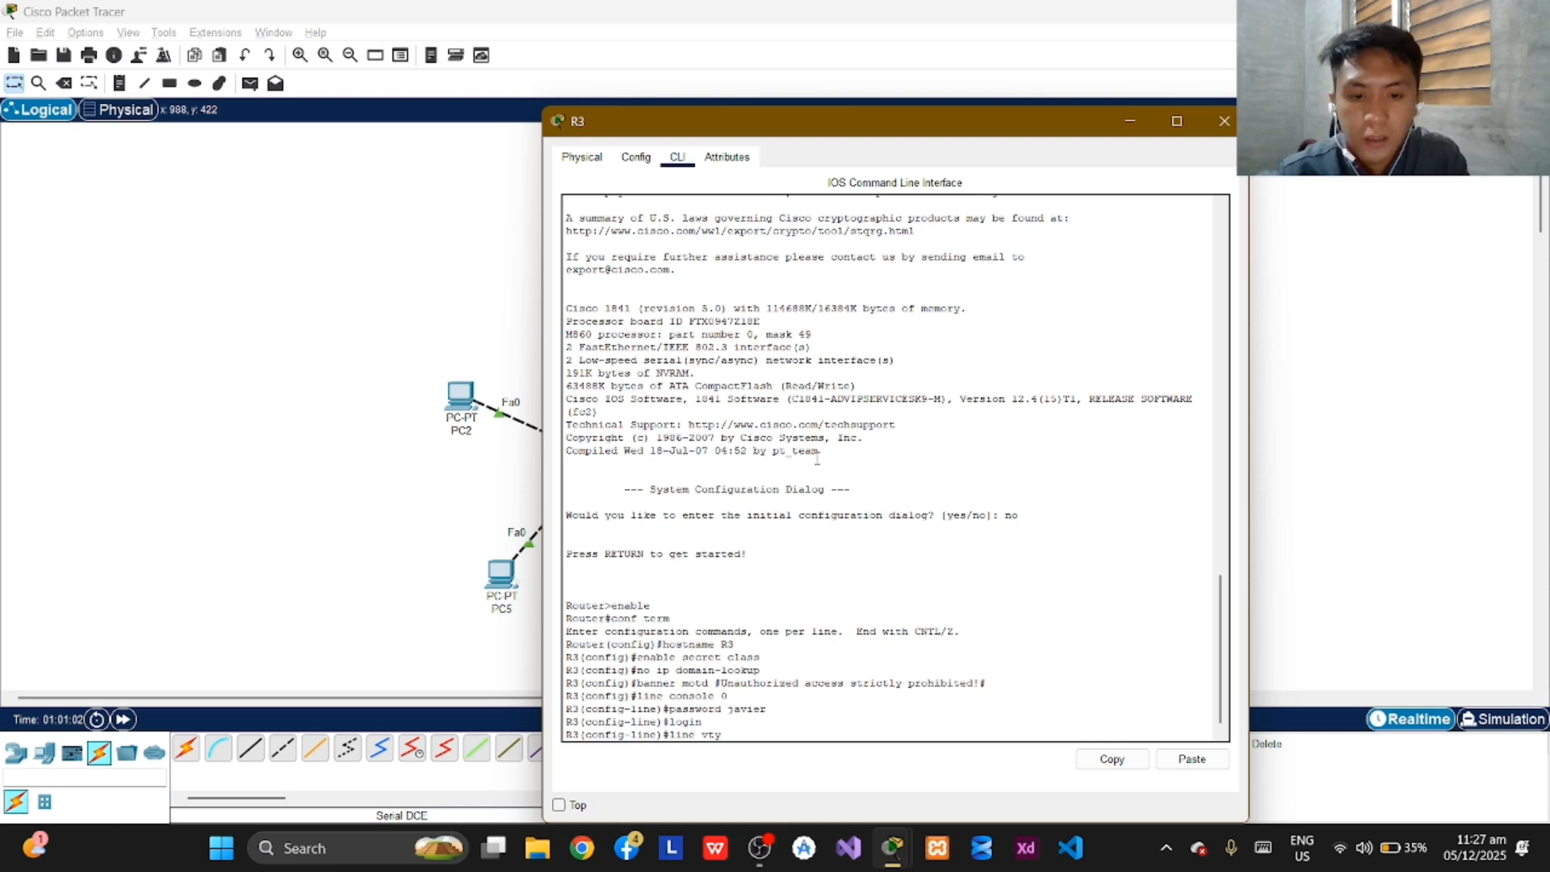
type(" 0 4")
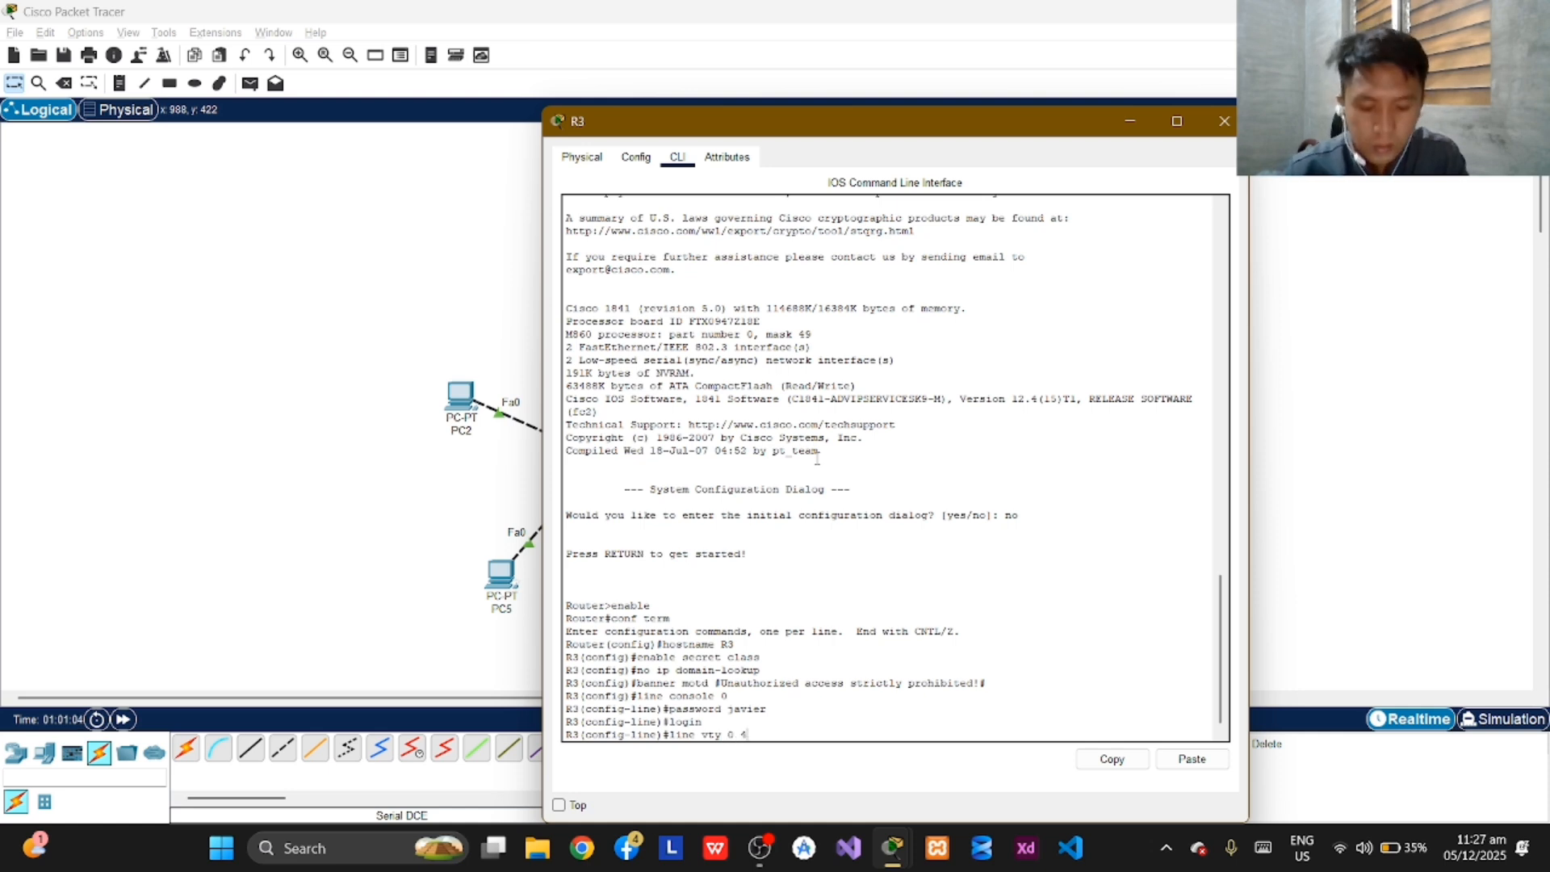
key("Return")
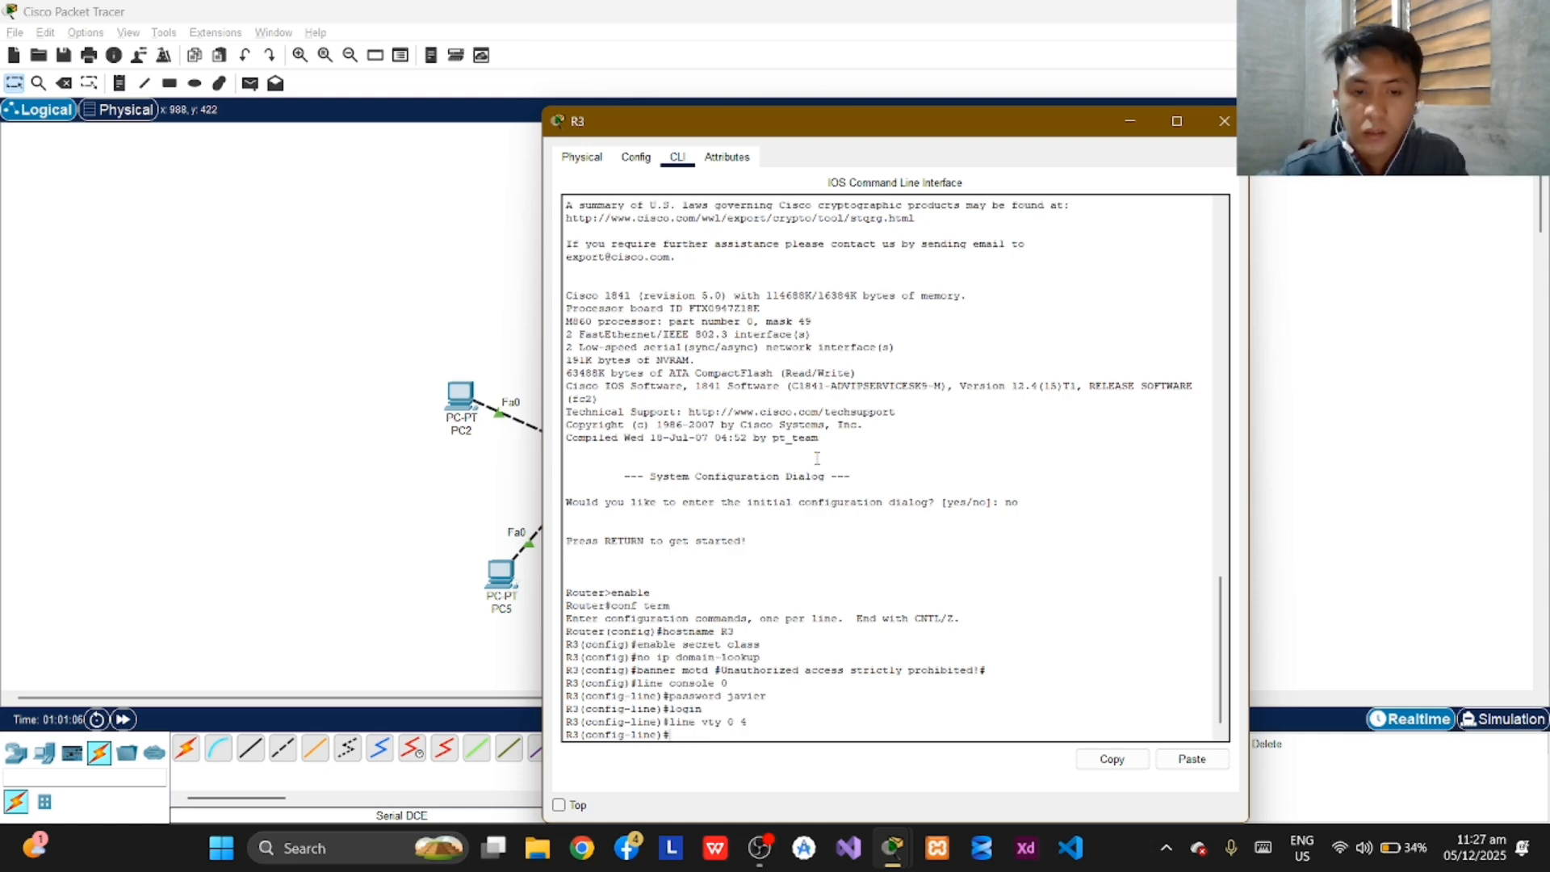
type("password ")
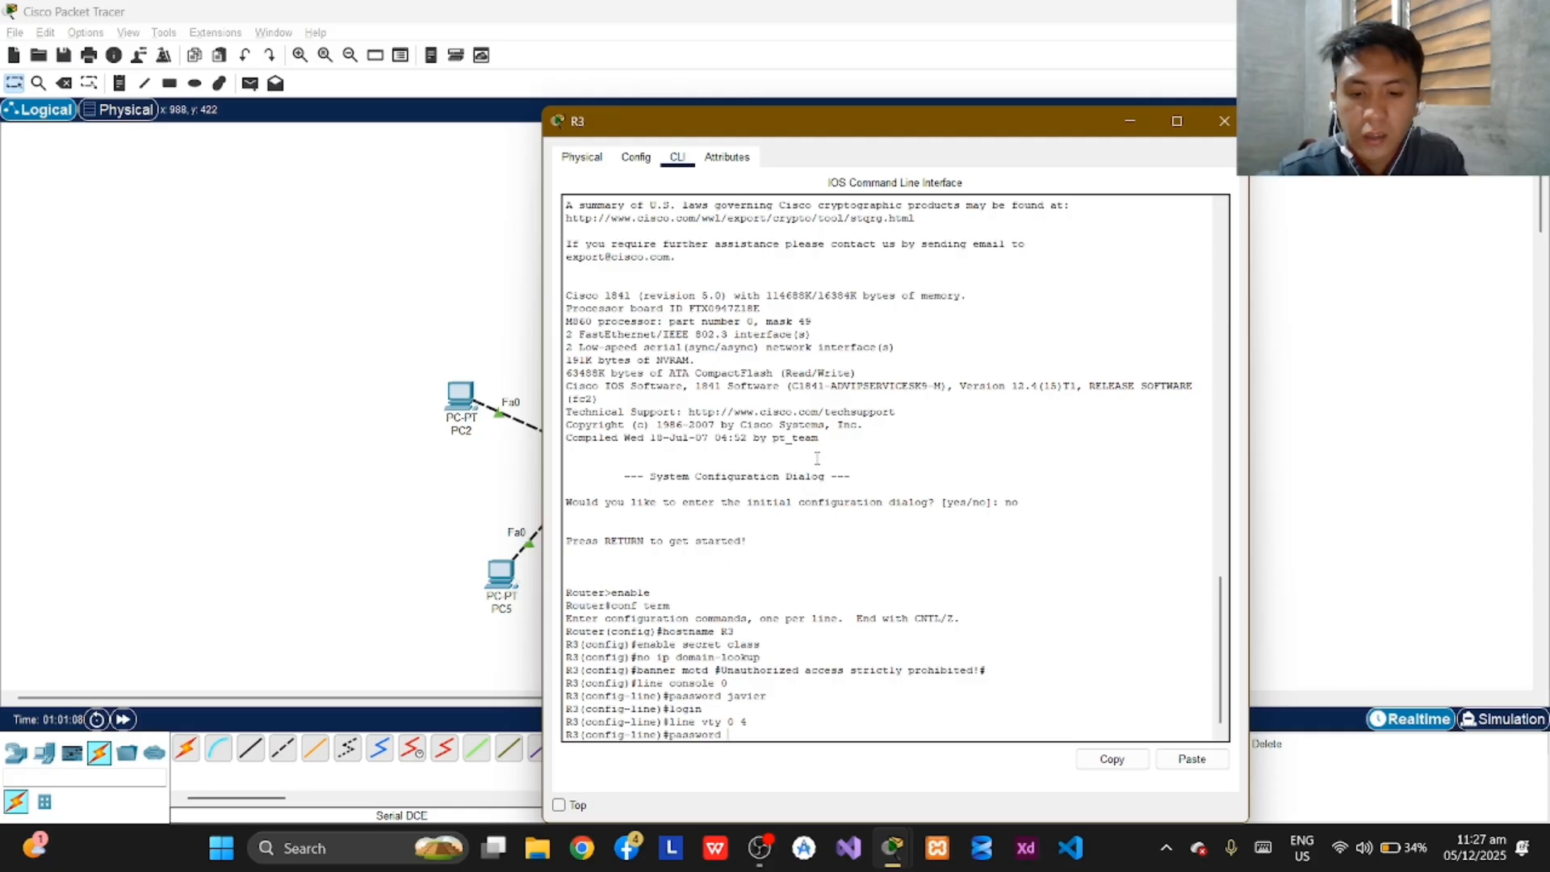
type("javier")
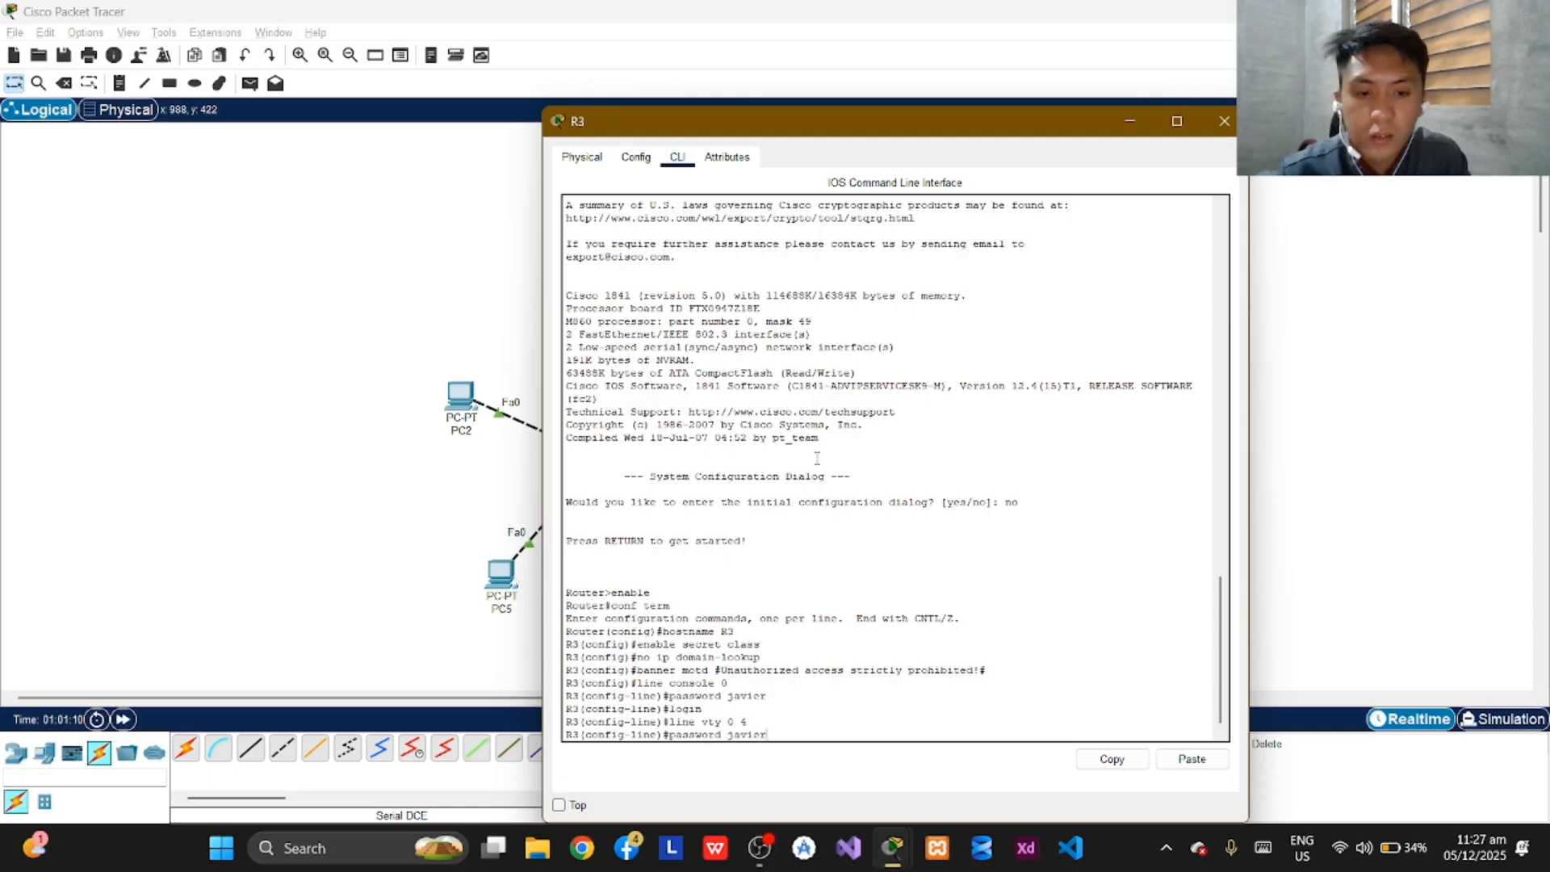
key("Return")
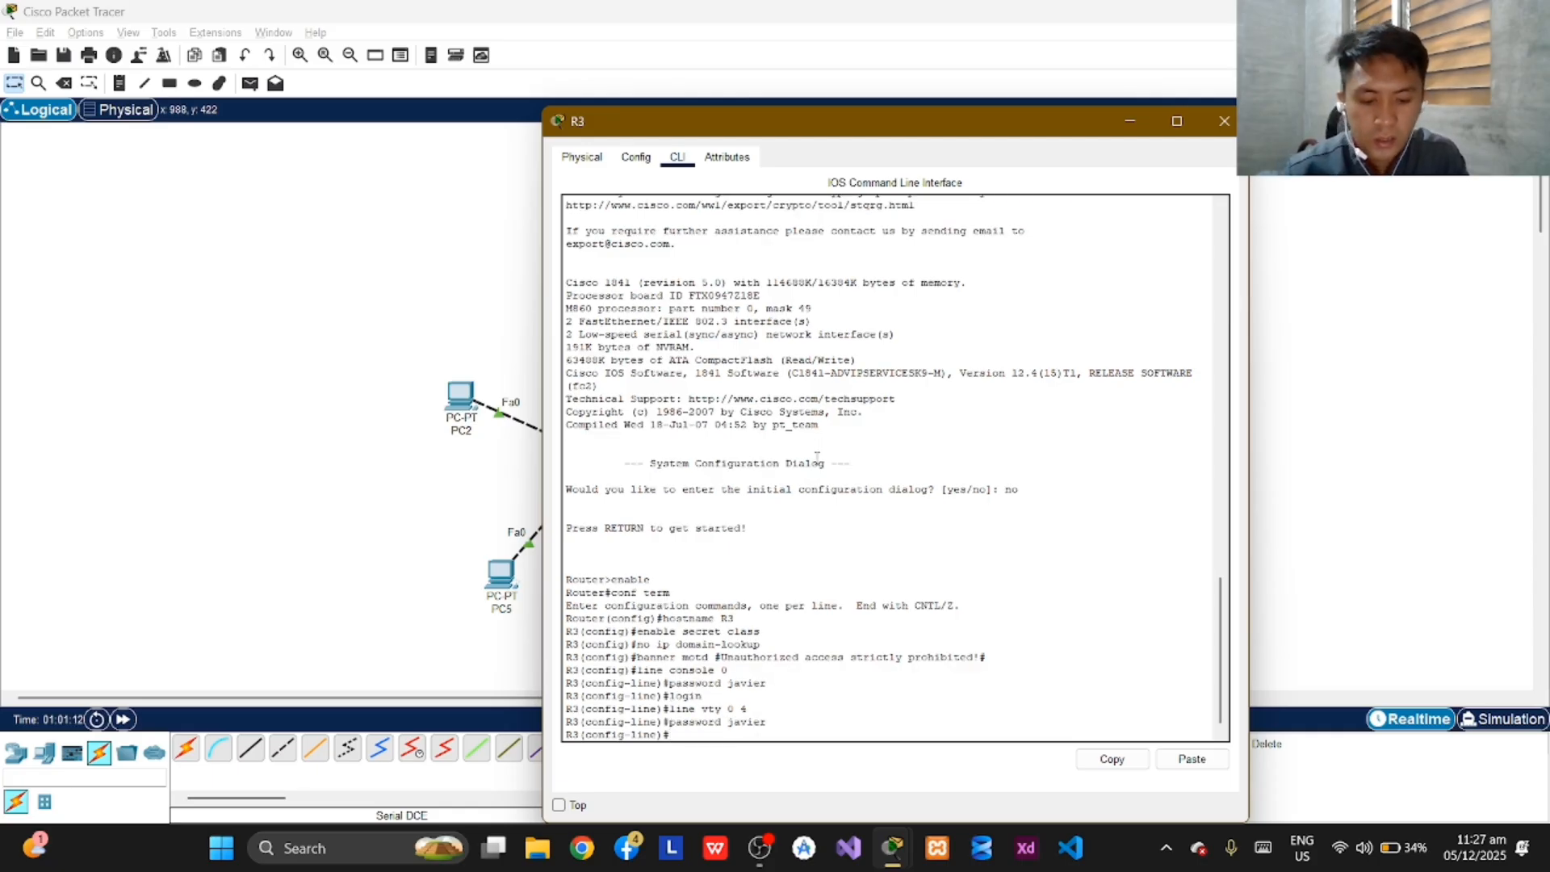
type("login")
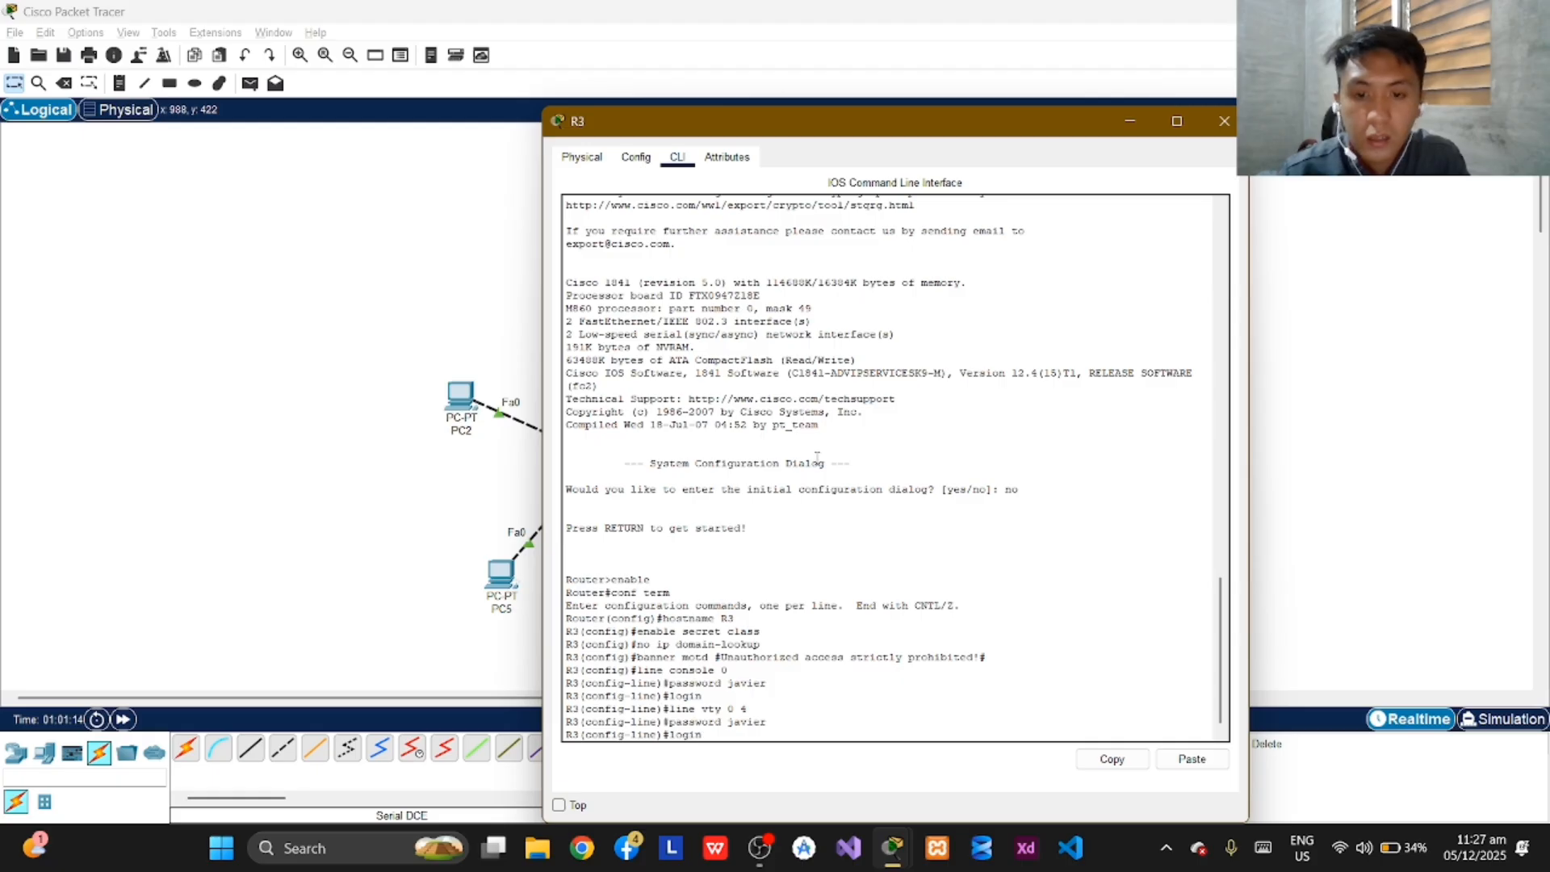
key("Return")
Exit line and global configuration modes to return to R3's privileged EXEC mode.
type("exit")
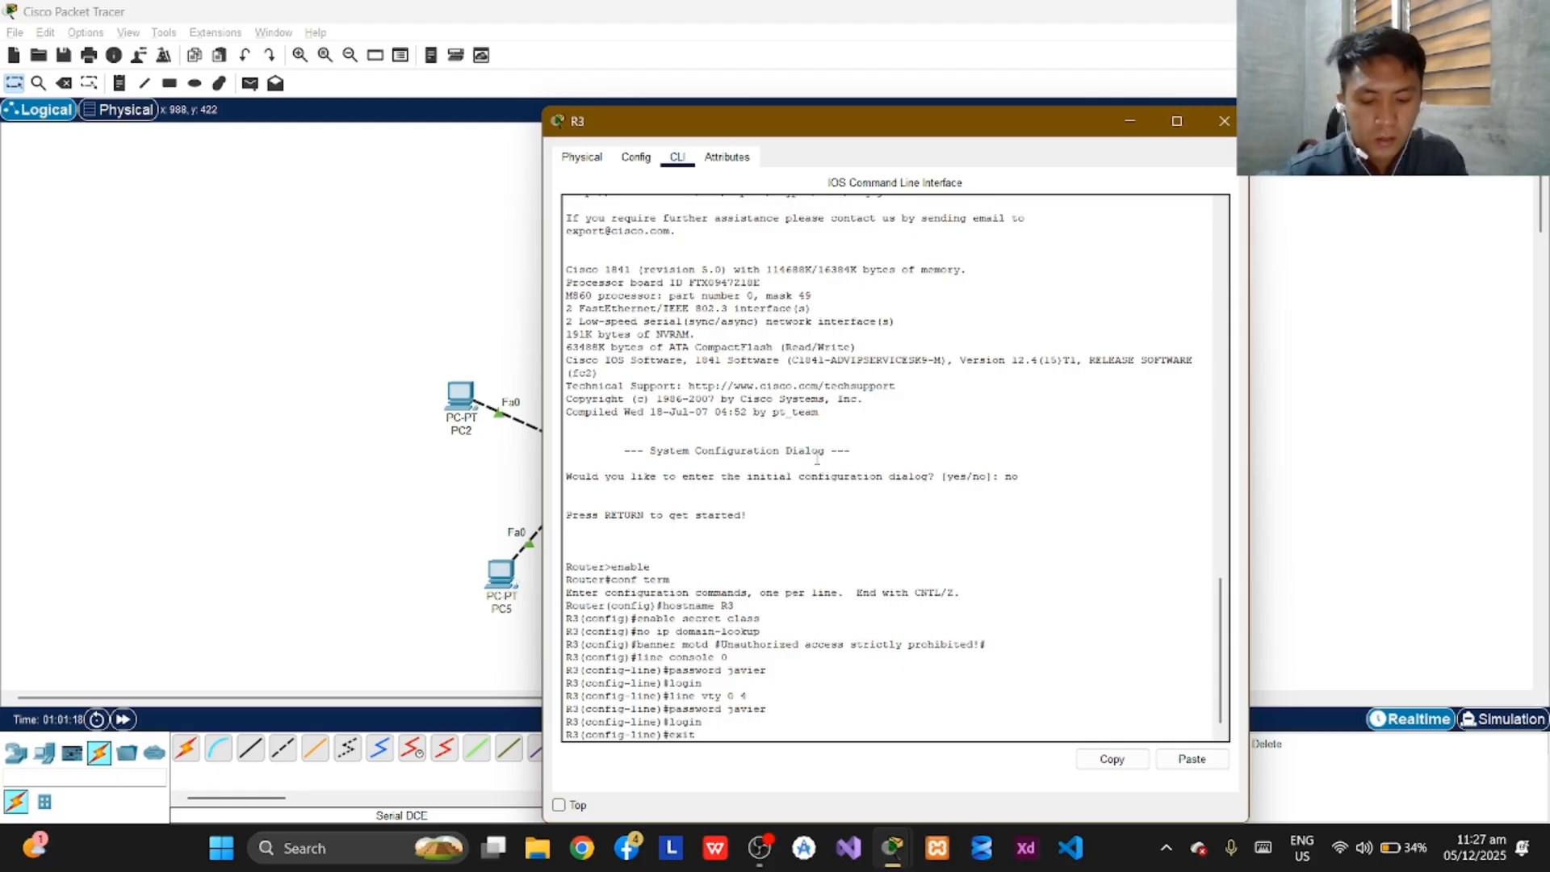
key("Return")
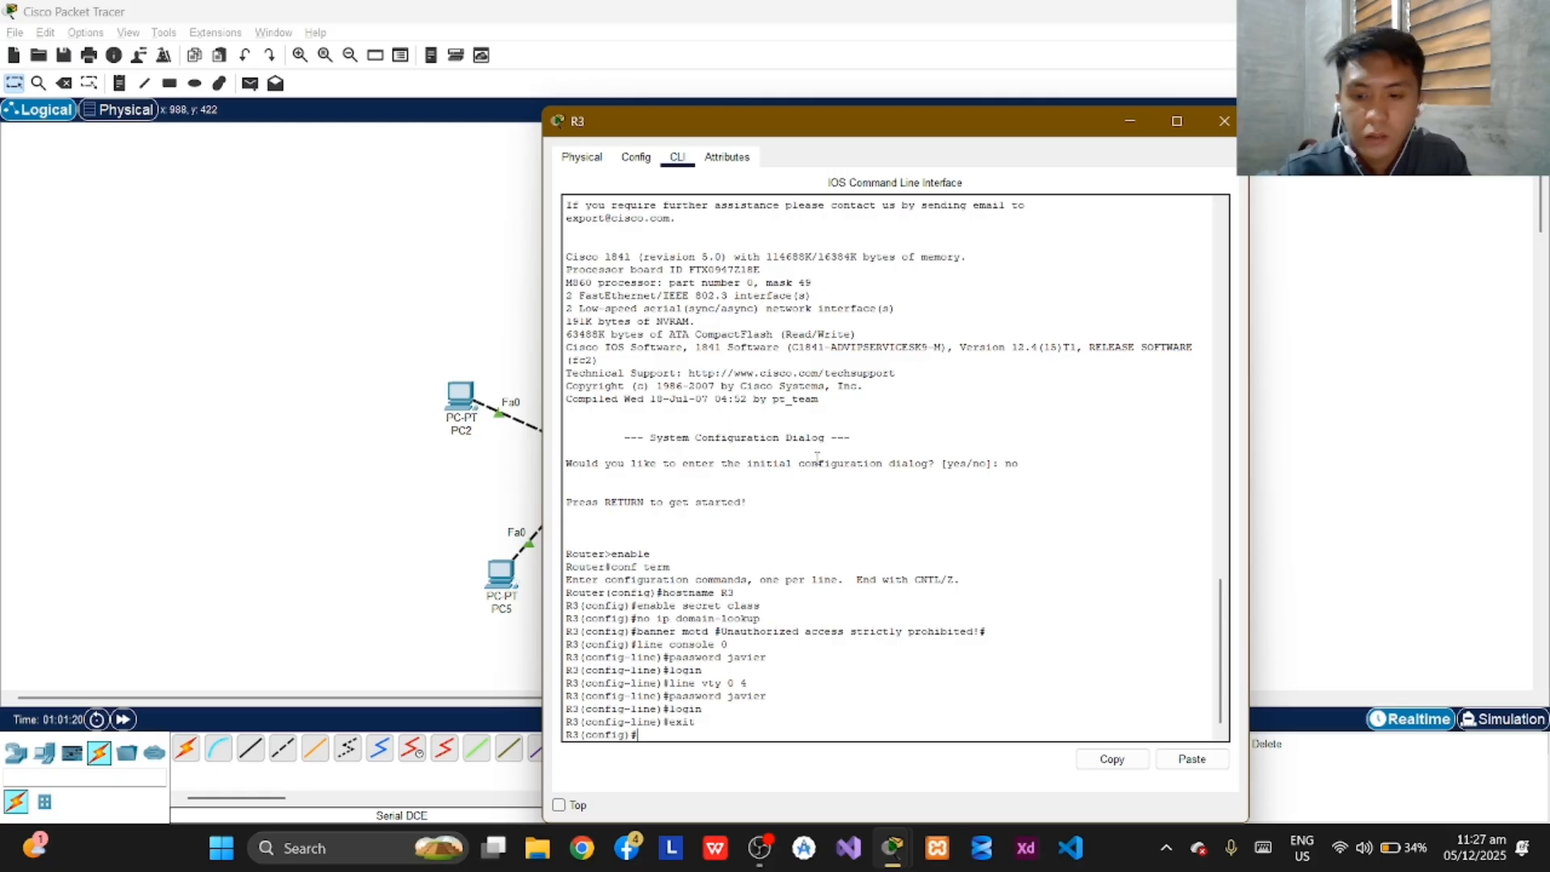
type("exit")
key("Return")
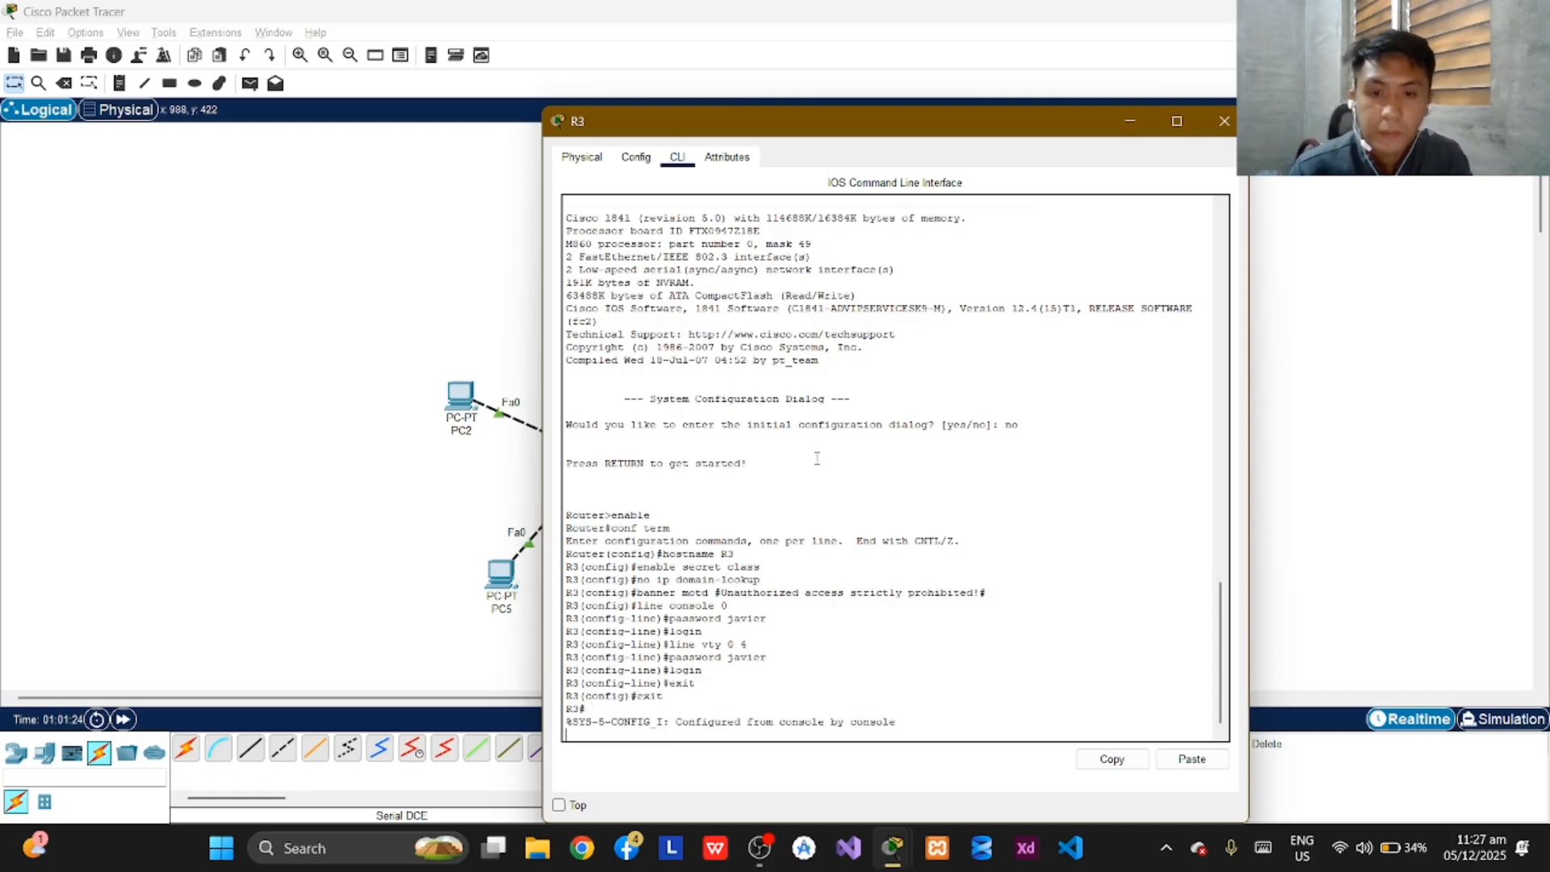
key("Return")
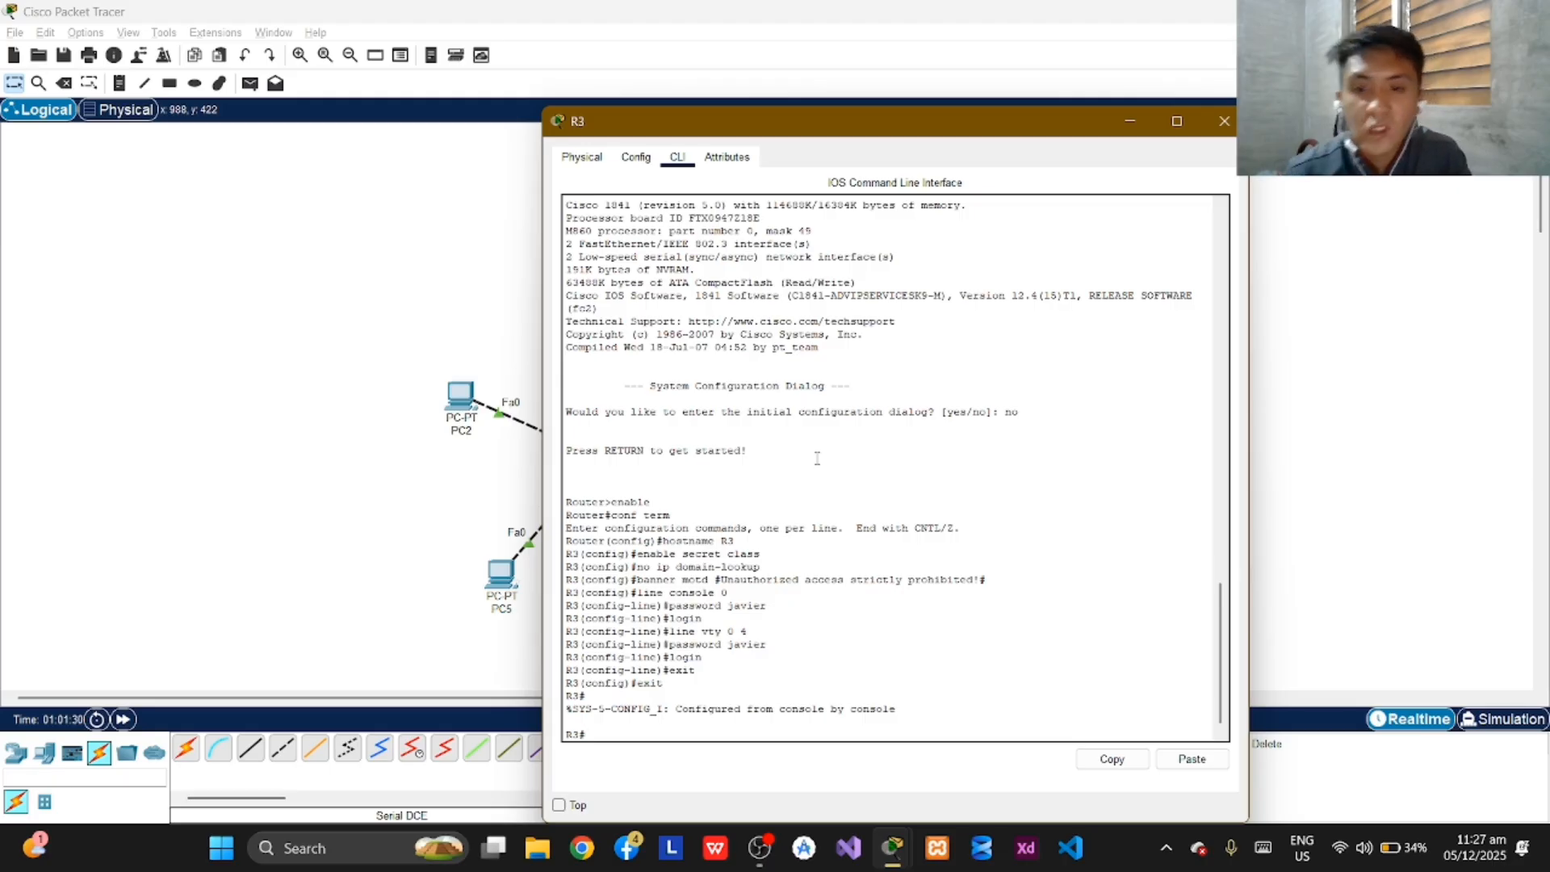
Enter global configuration mode on R3 and open interface fa0/0 for configuration.
type("enable")
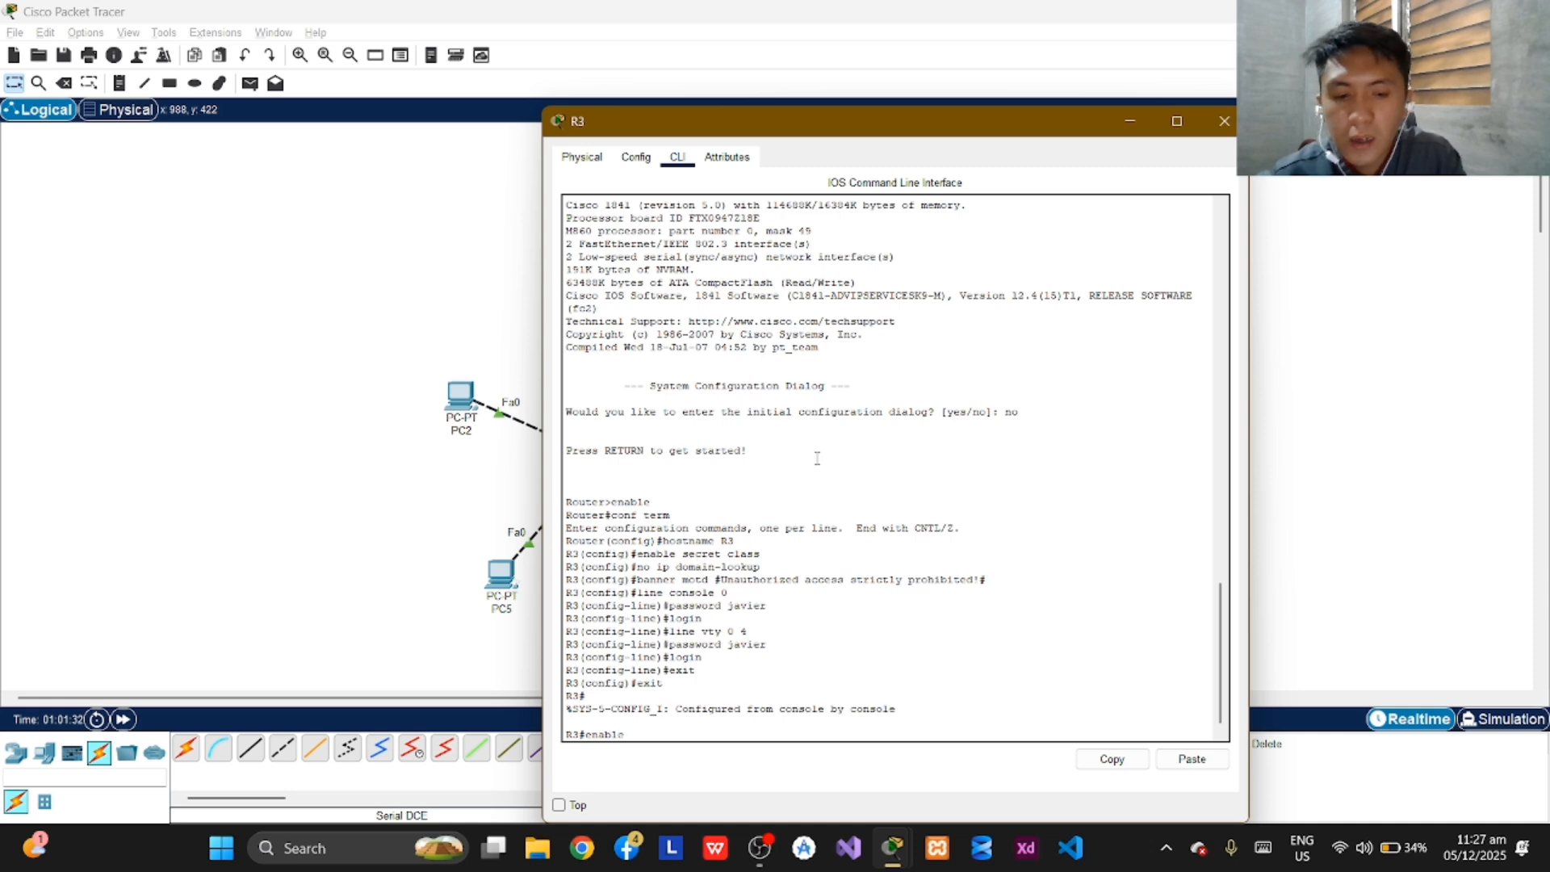
key("Return")
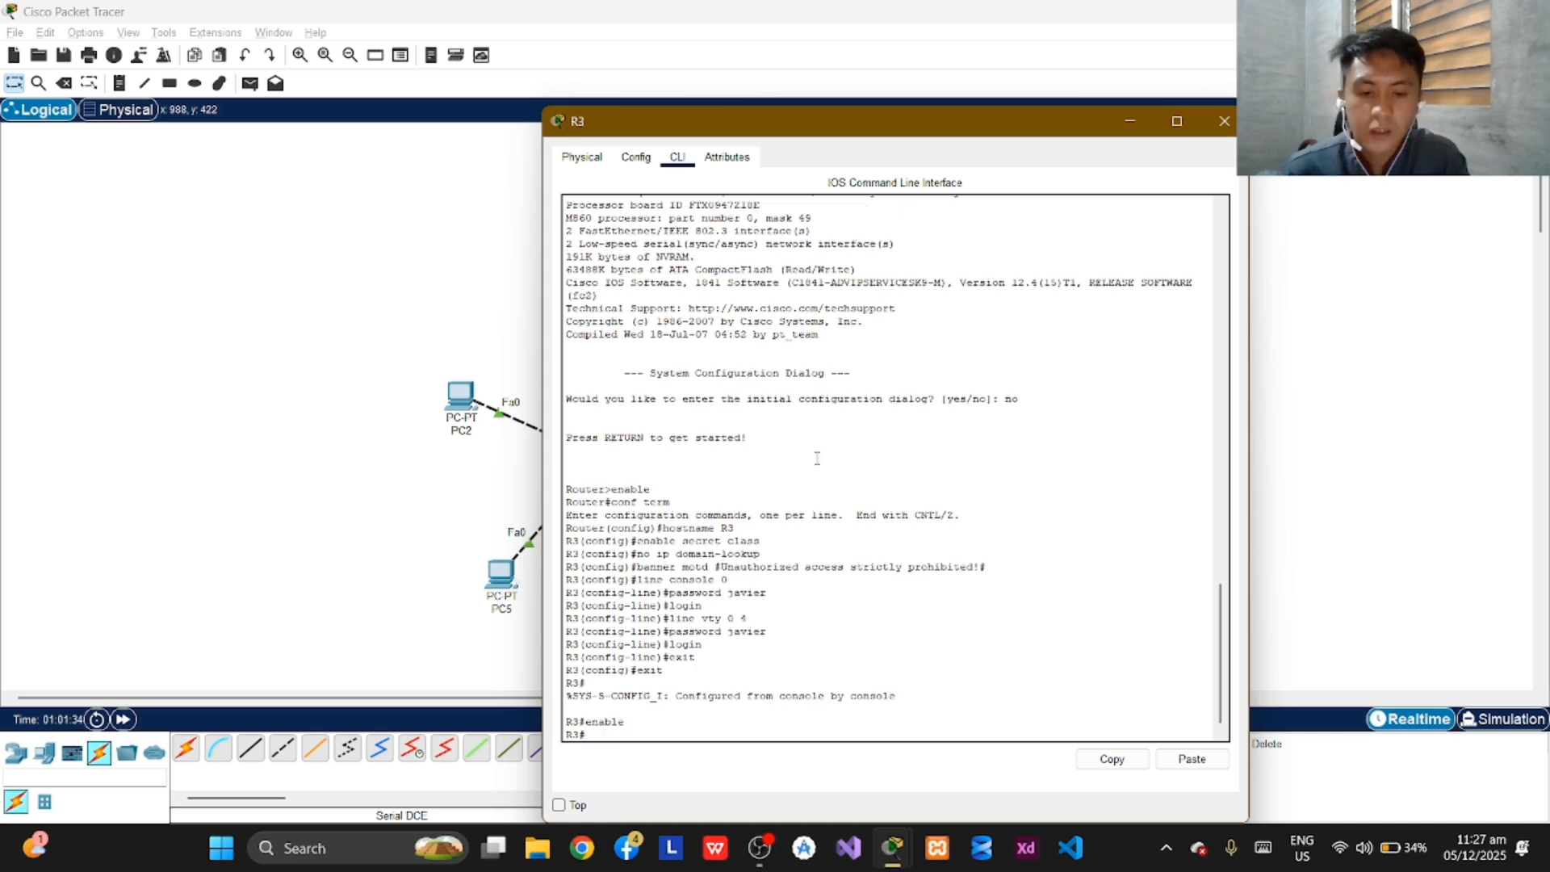
type("conf teerm")
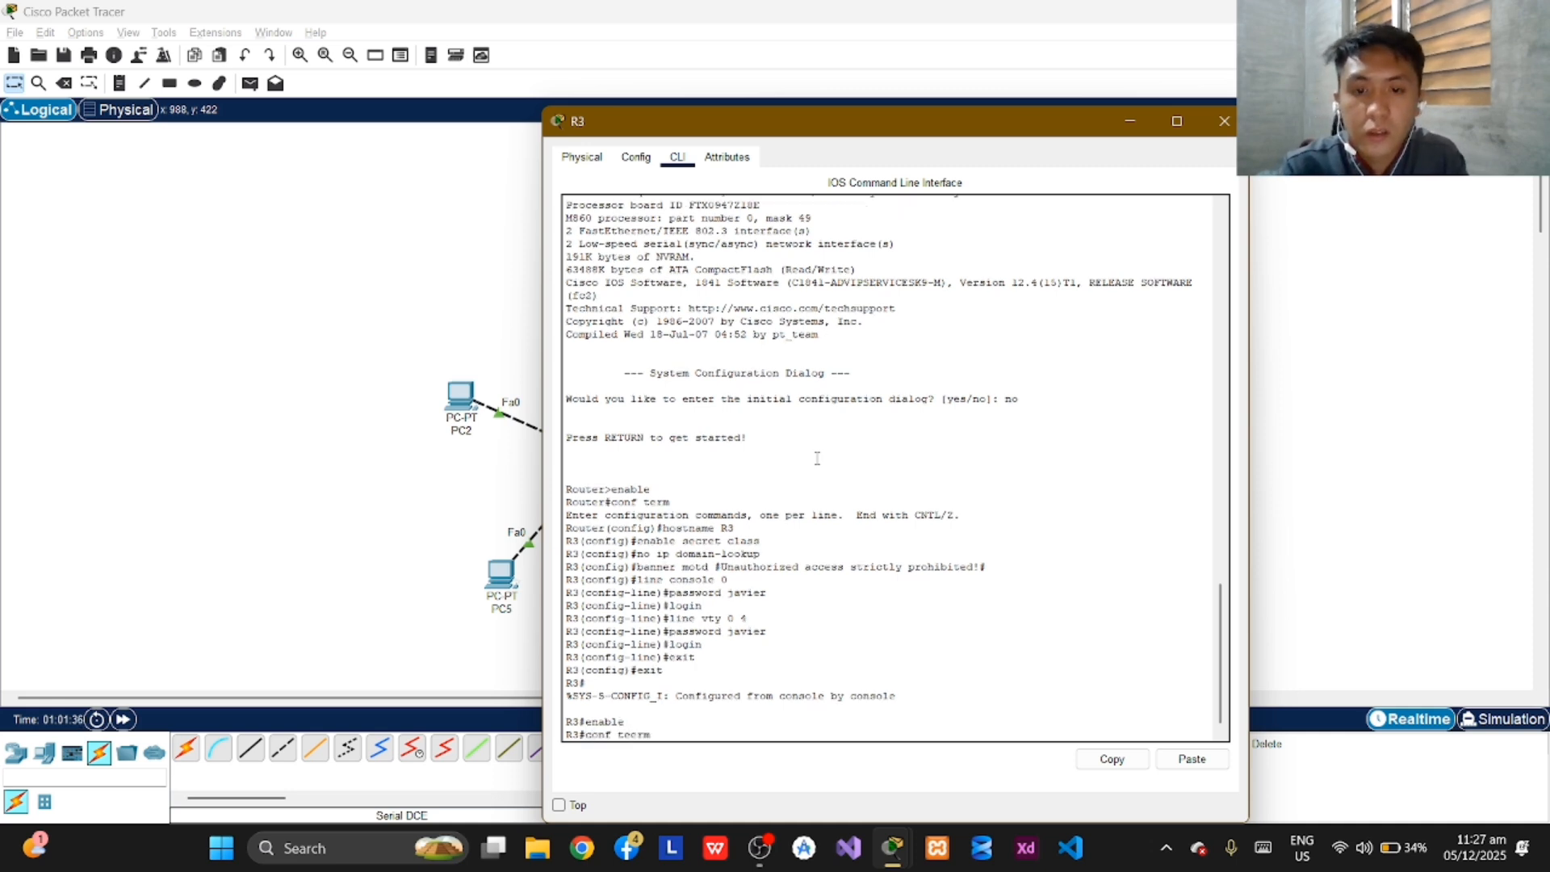
key("Return")
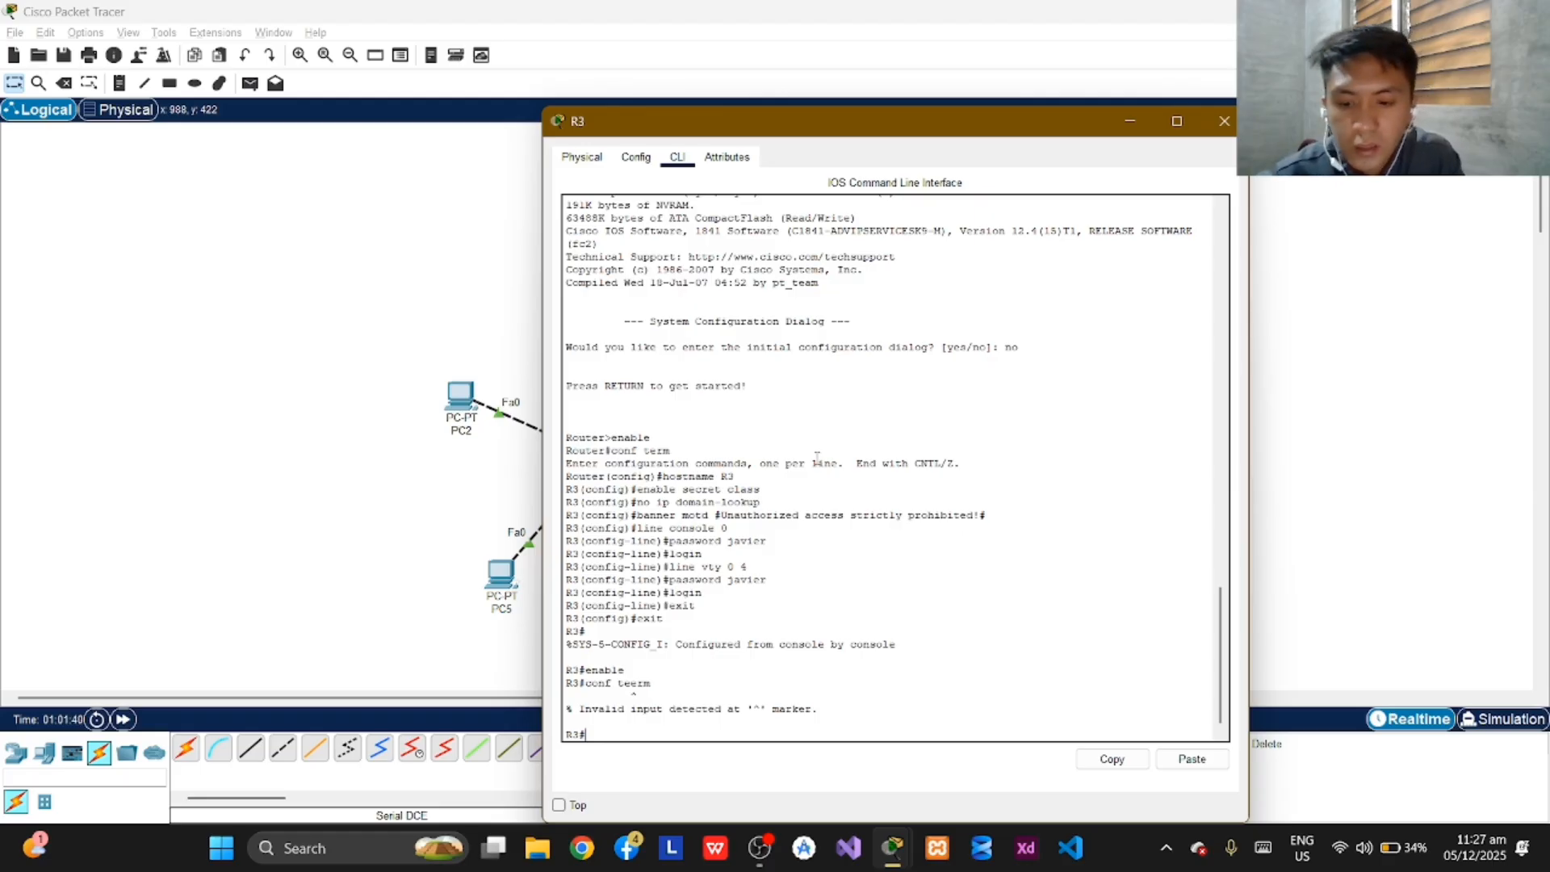
type("conf term")
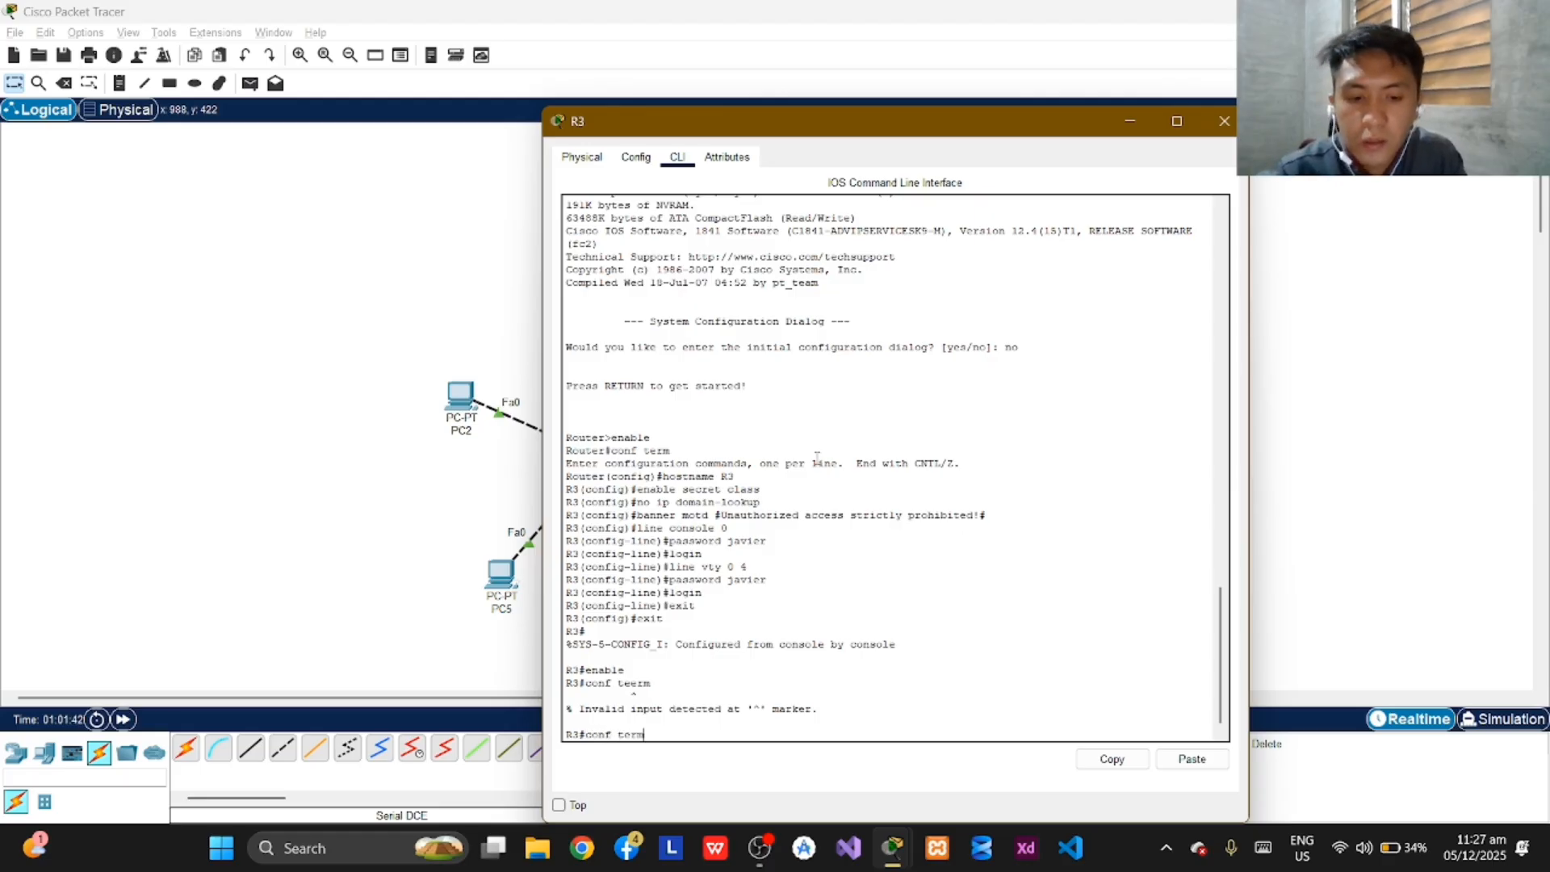
key("Return")
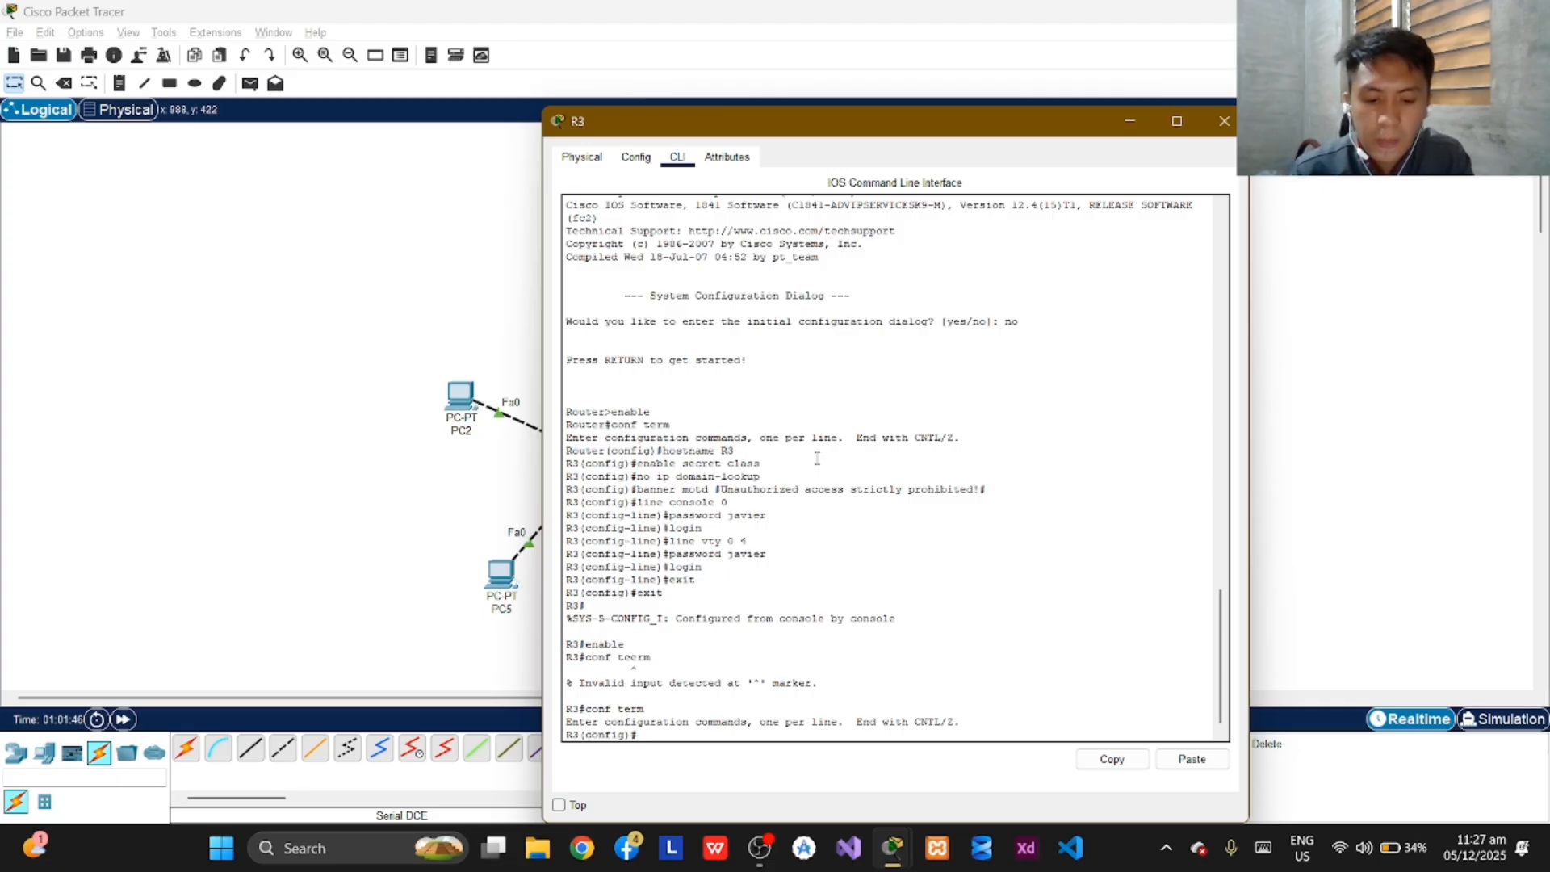
type("inte")
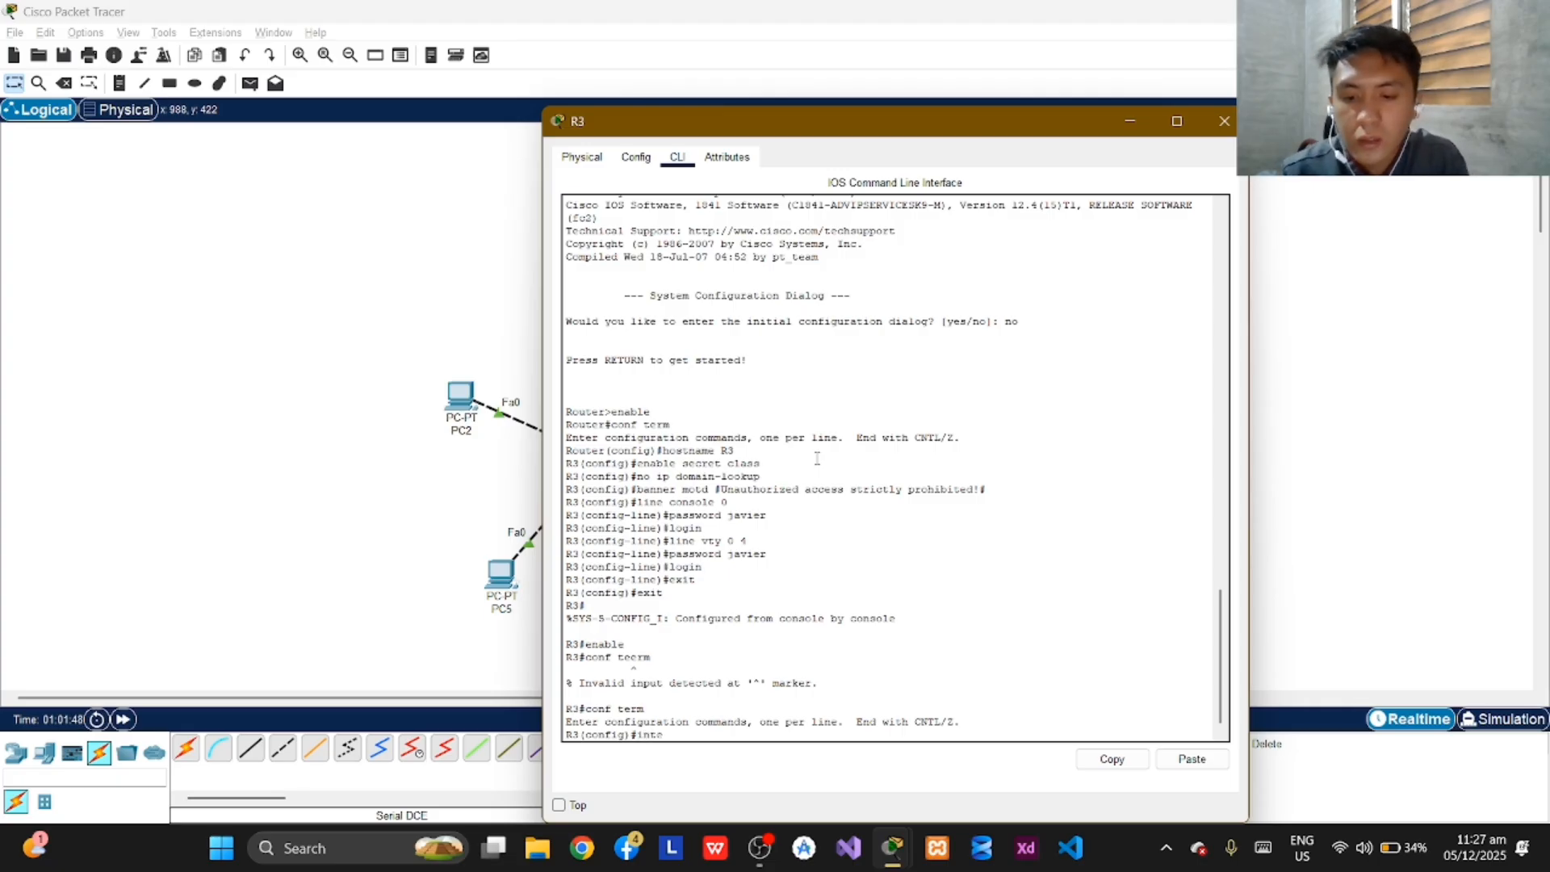
type("rface")
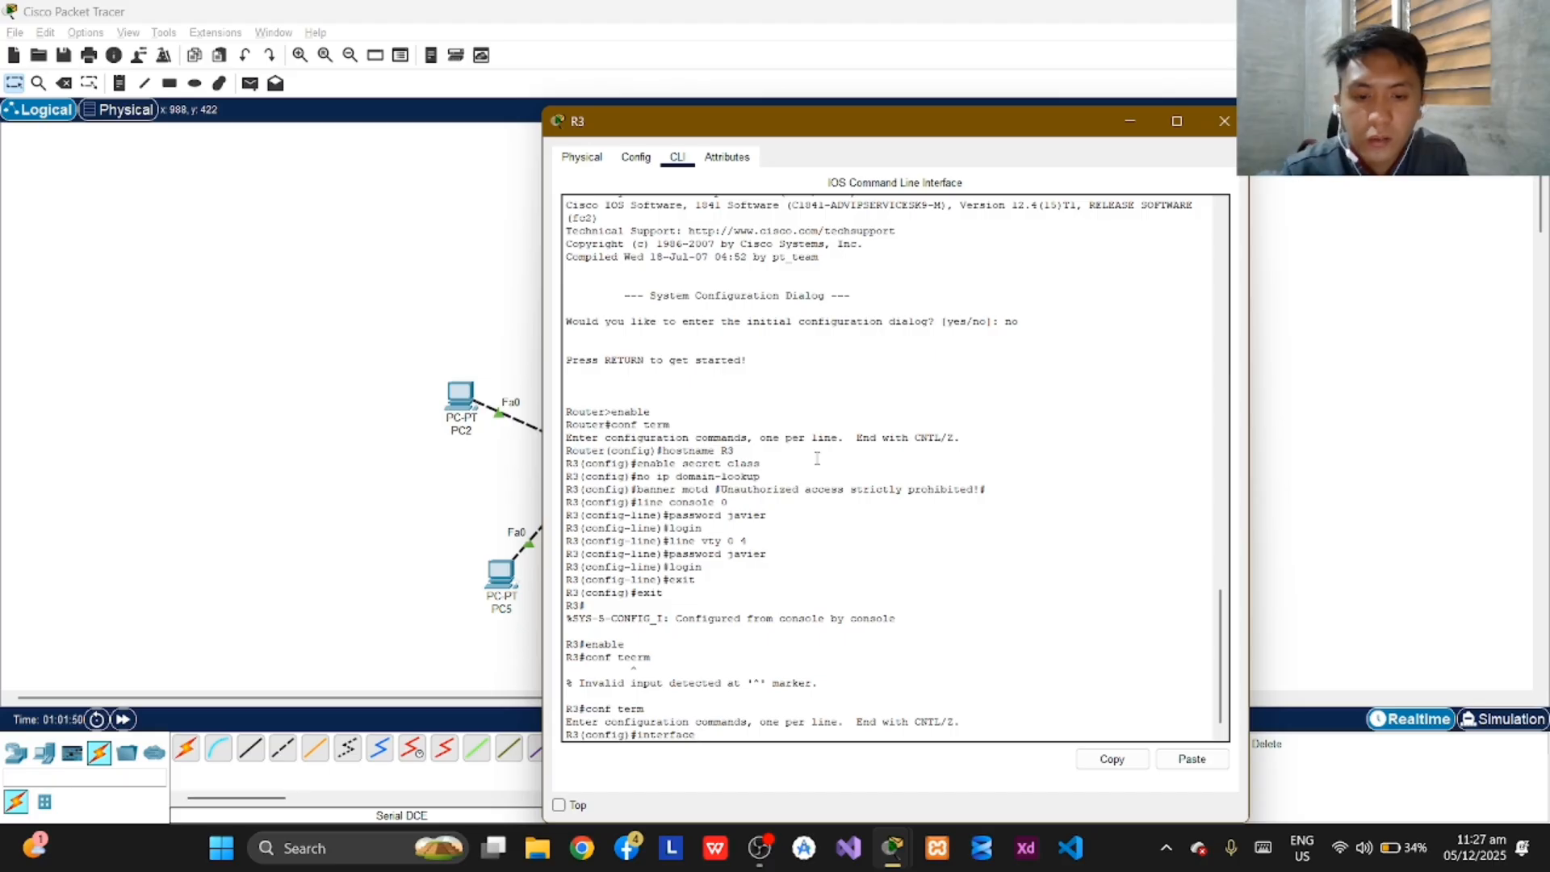
type(" fa0/0")
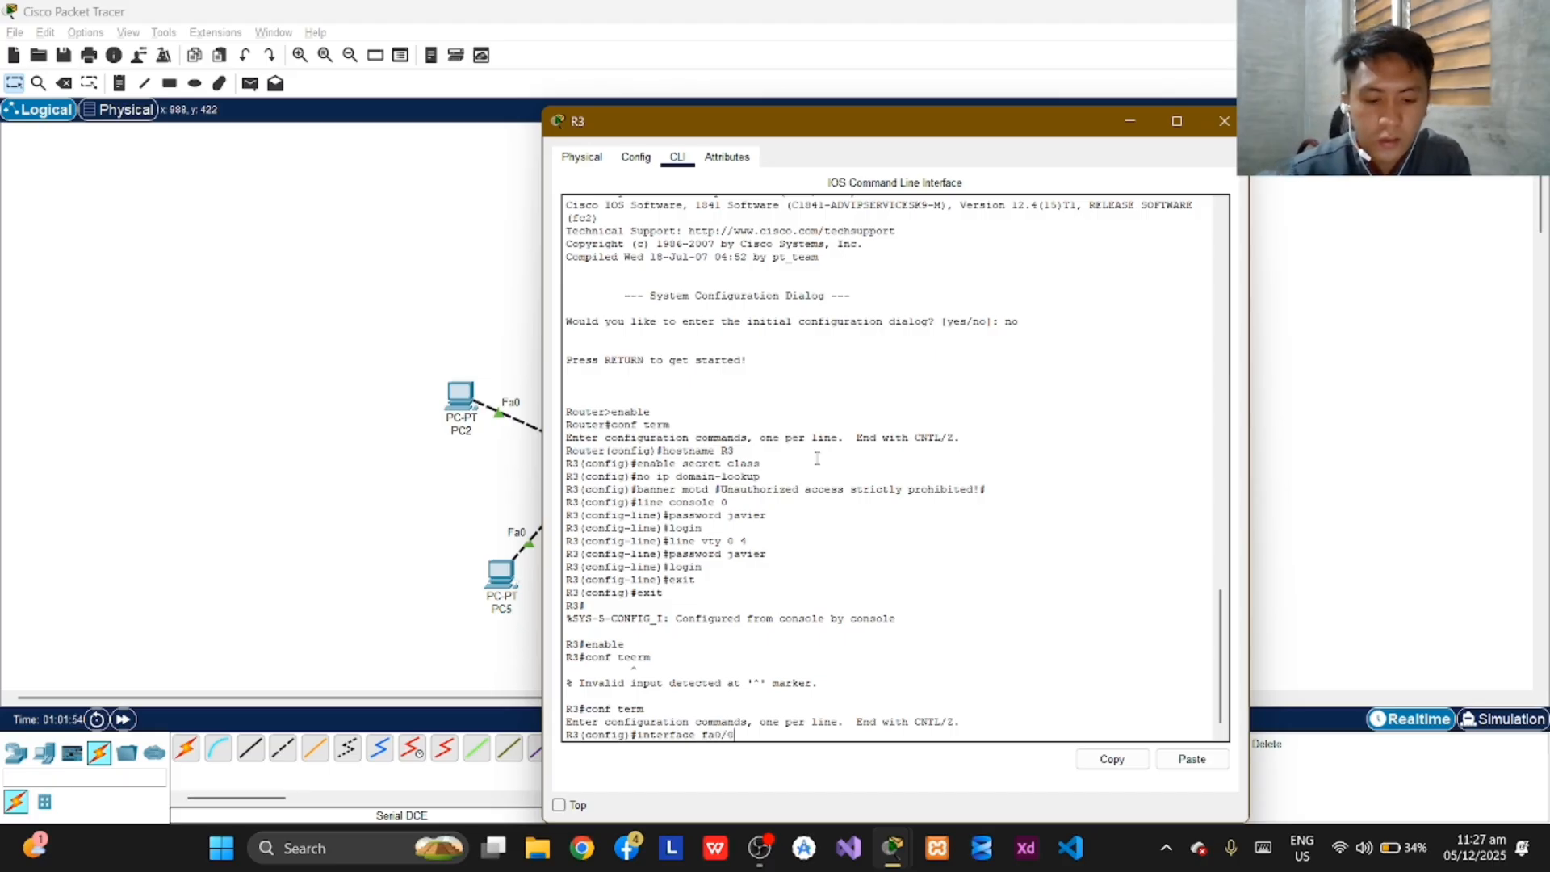
key("Return")
Assign IP address 192.168.0.1 with subnet mask 255.255.252.0 to R3's fa0/0 interface.
type("ig-if)#i")
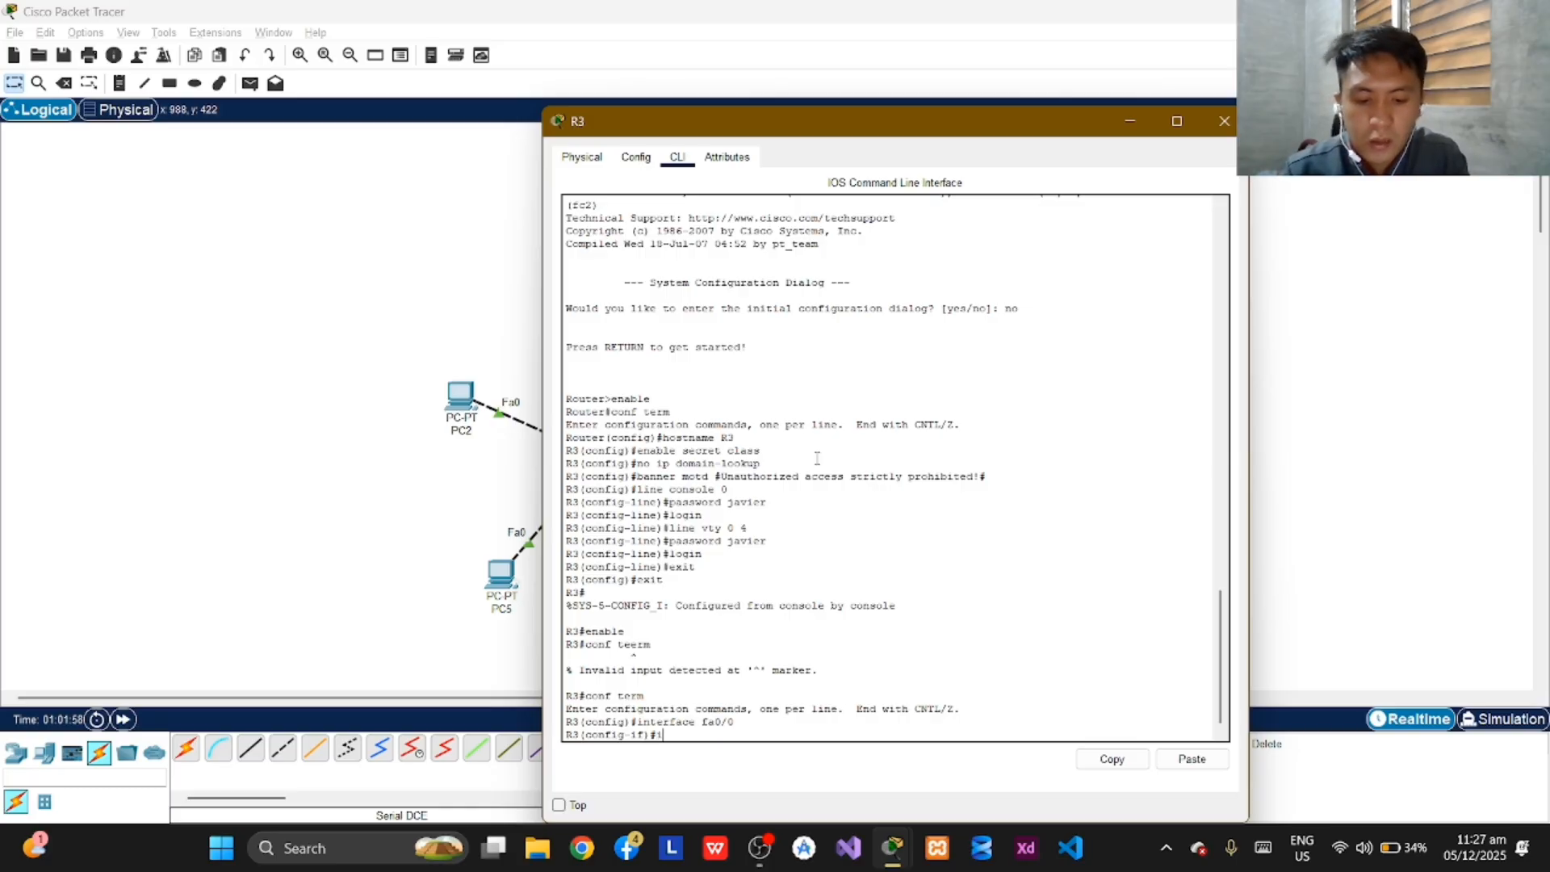
type("p addre")
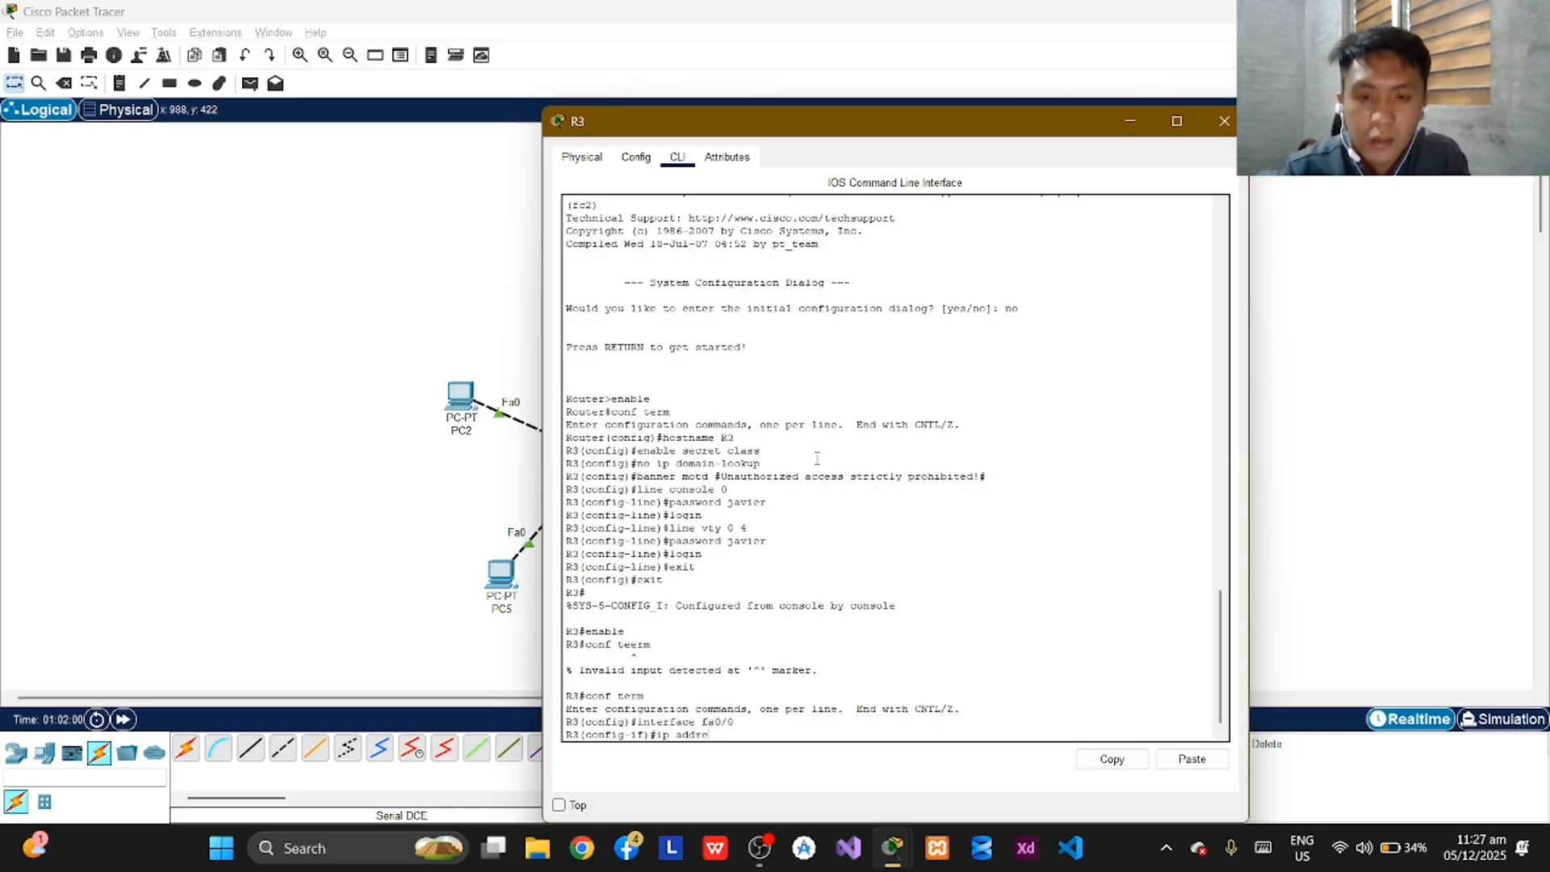
type("ss")
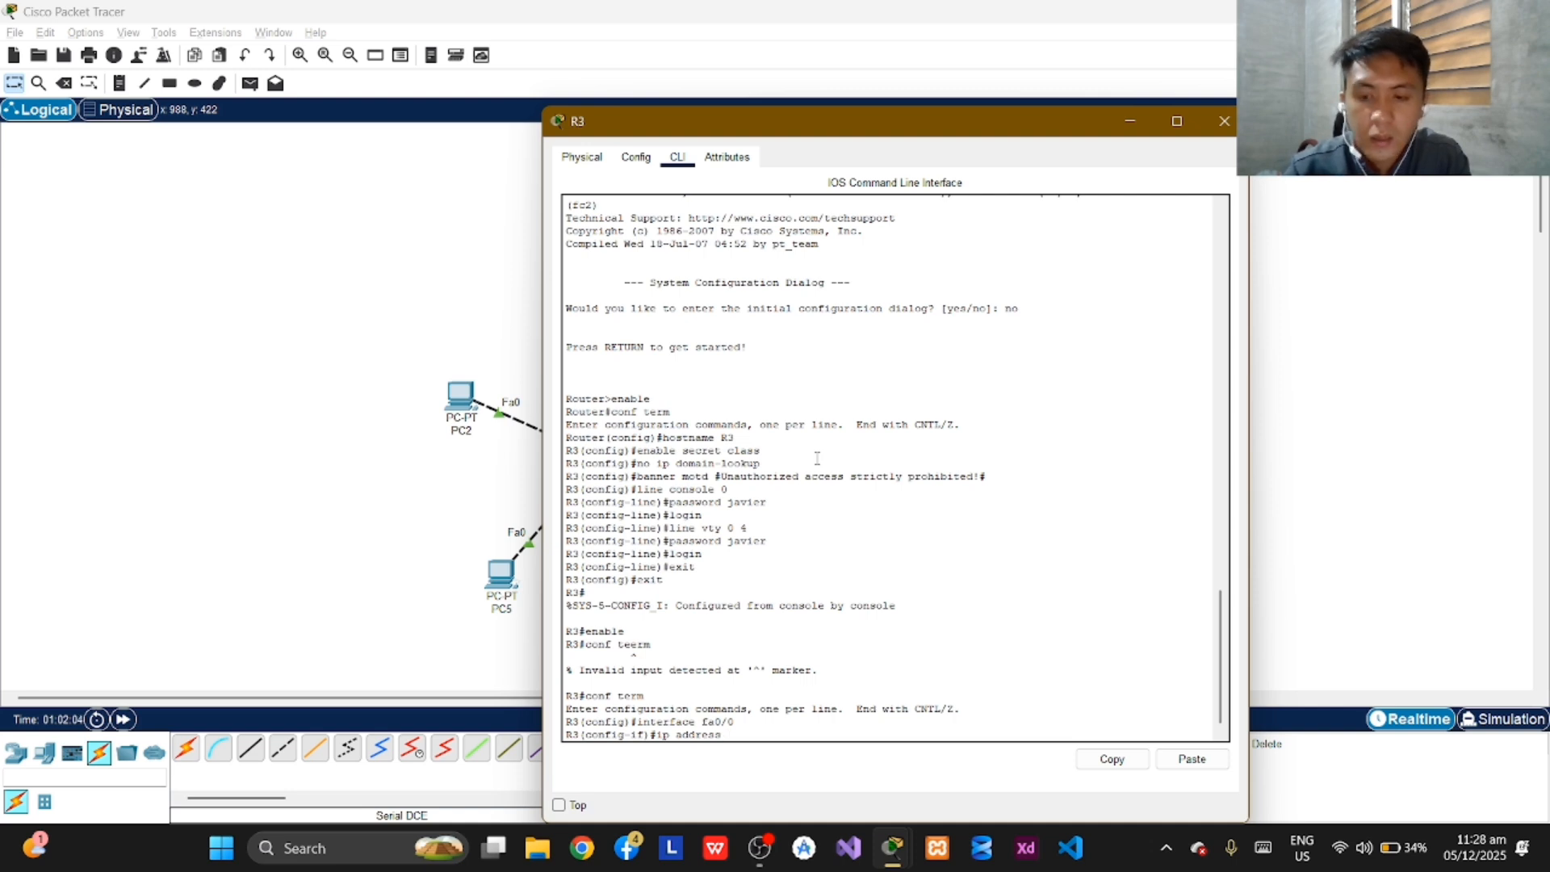
type(" 193")
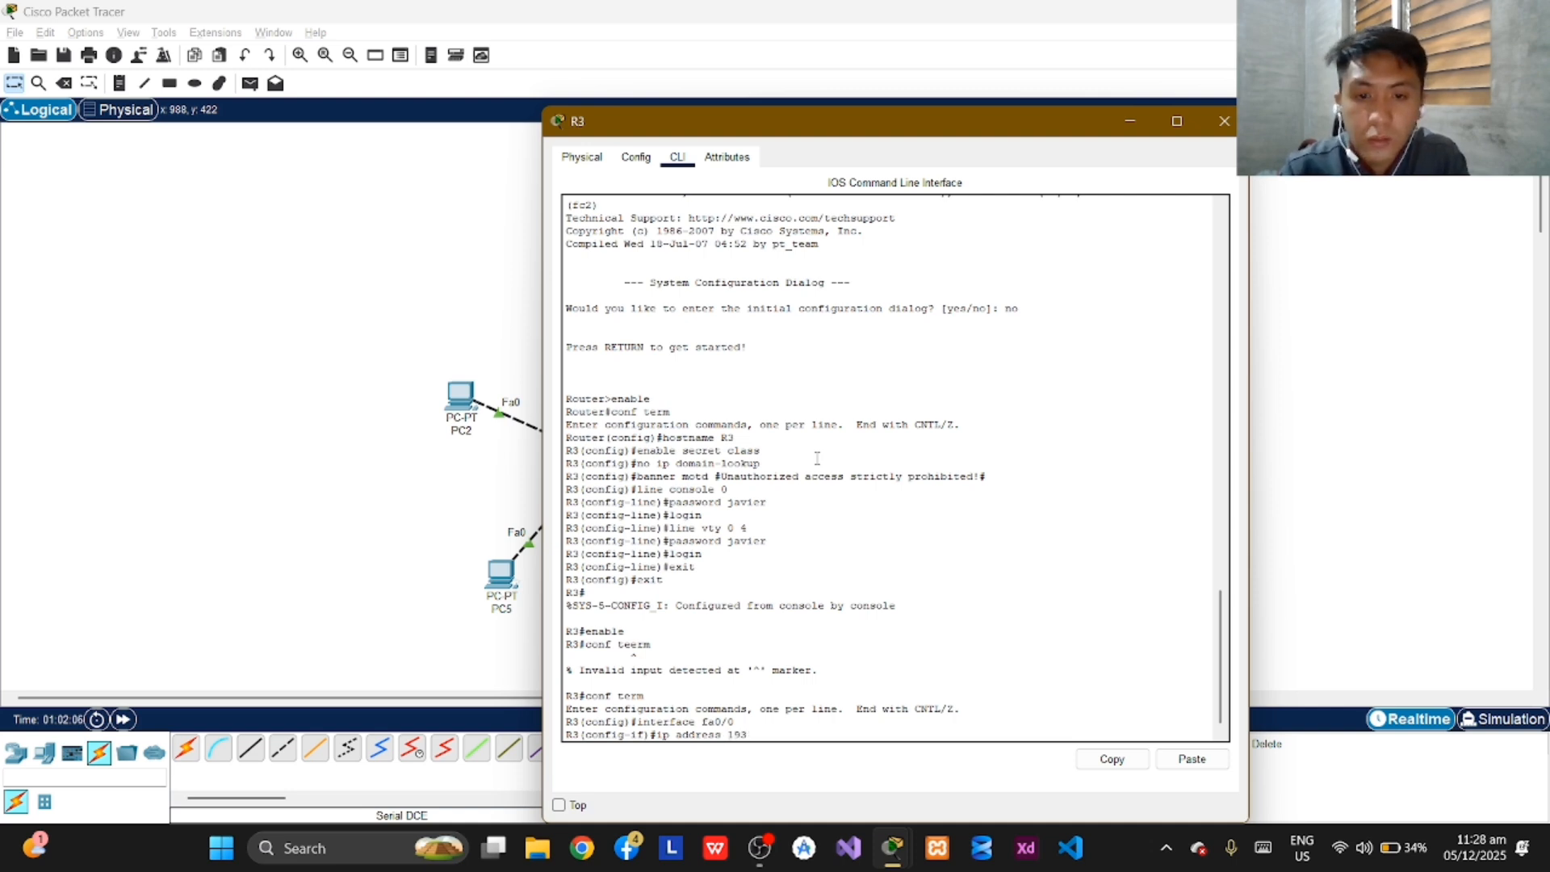
key("BackSpace")
type("2.")
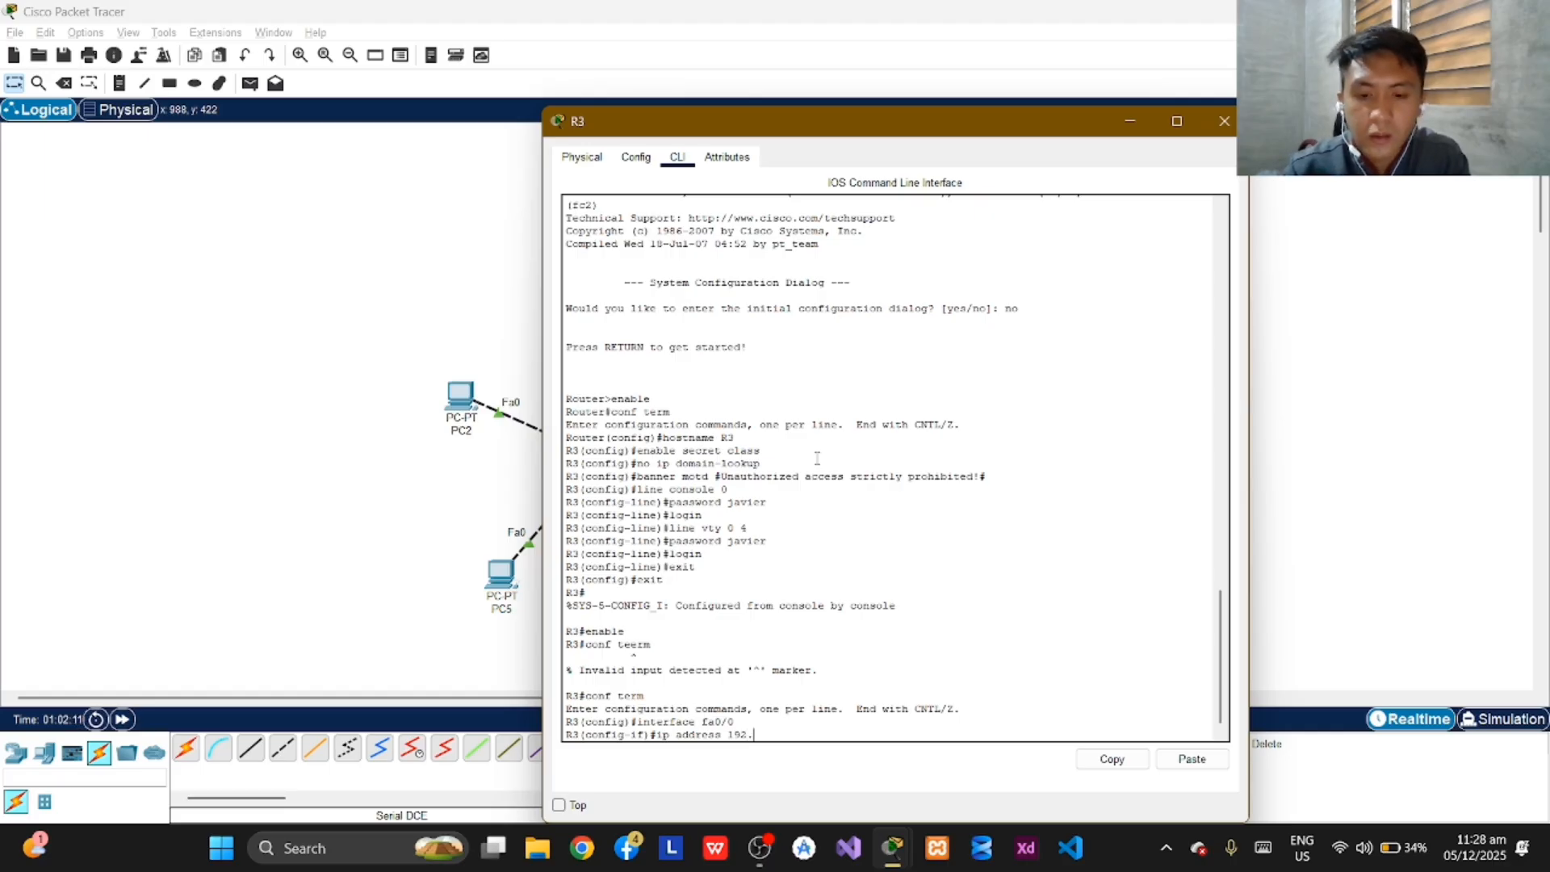
type("168.")
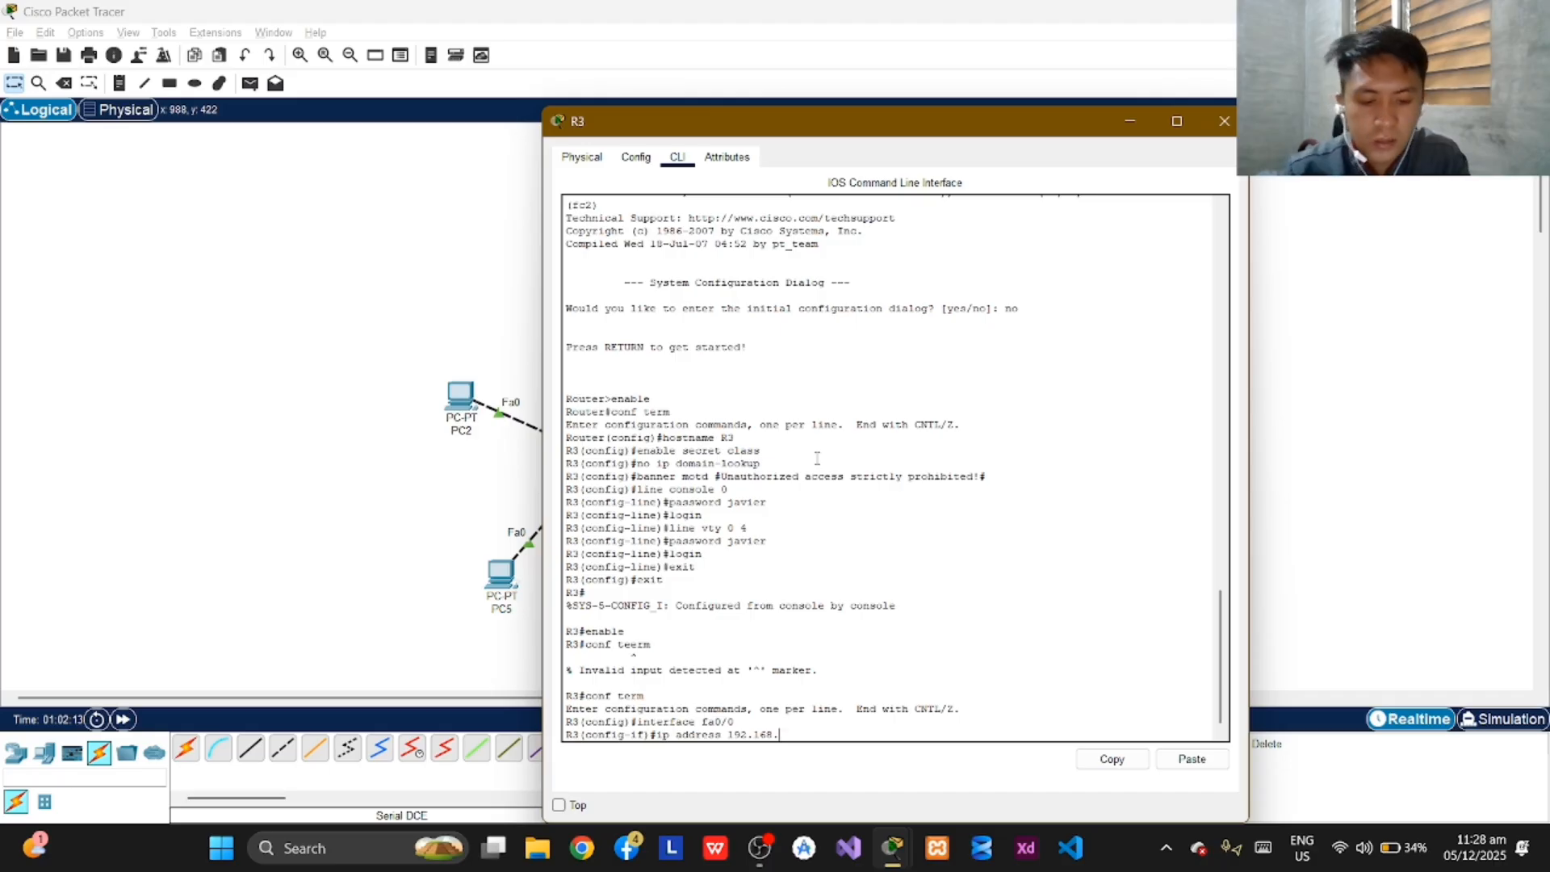
type("0.1")
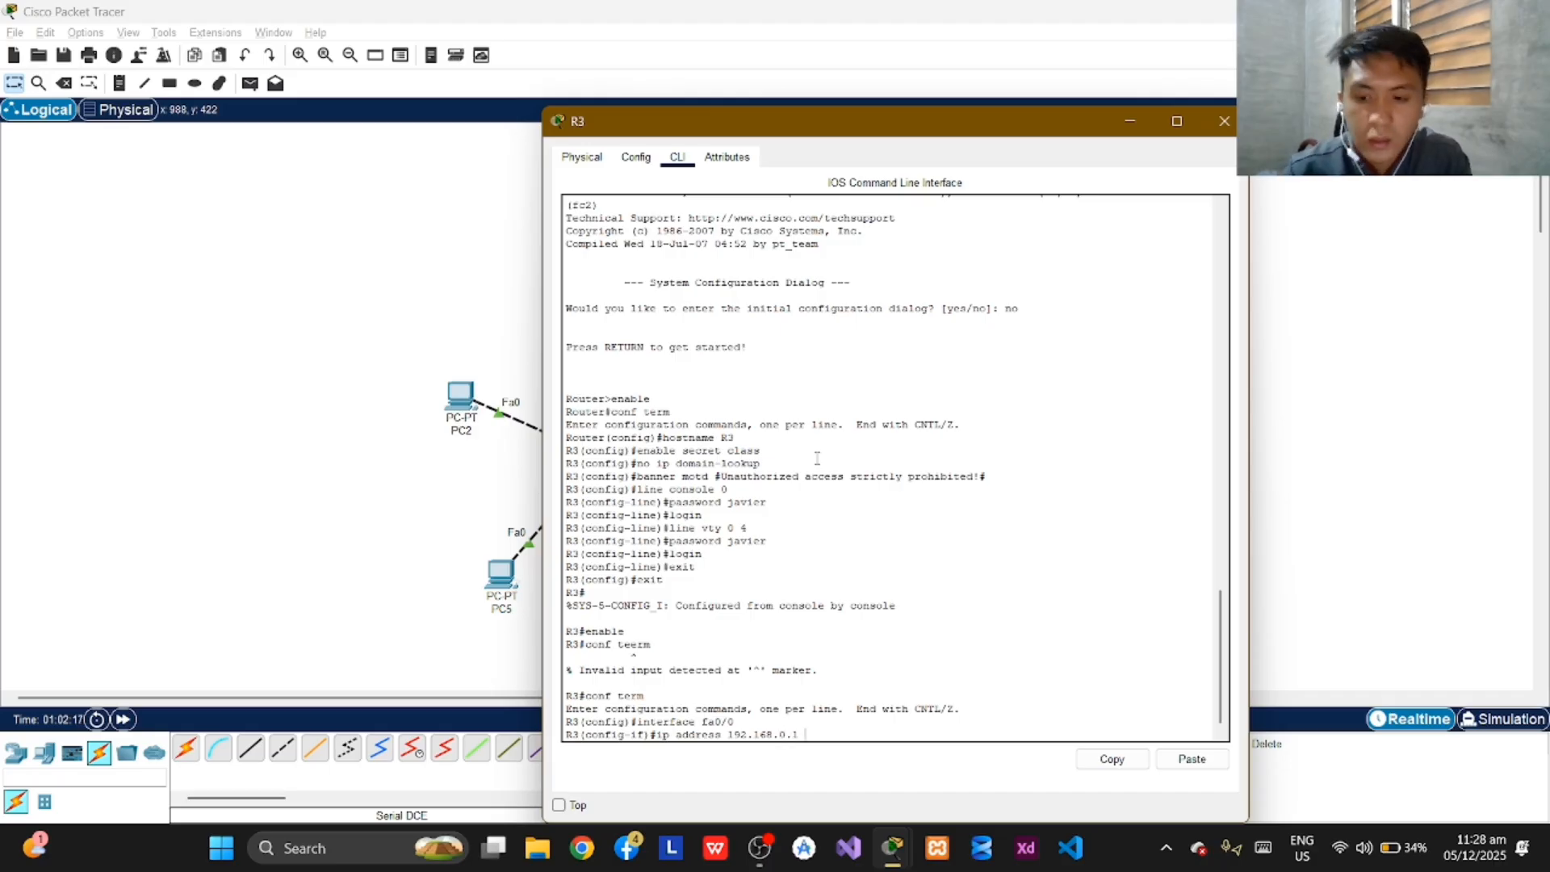
type(" 255.255")
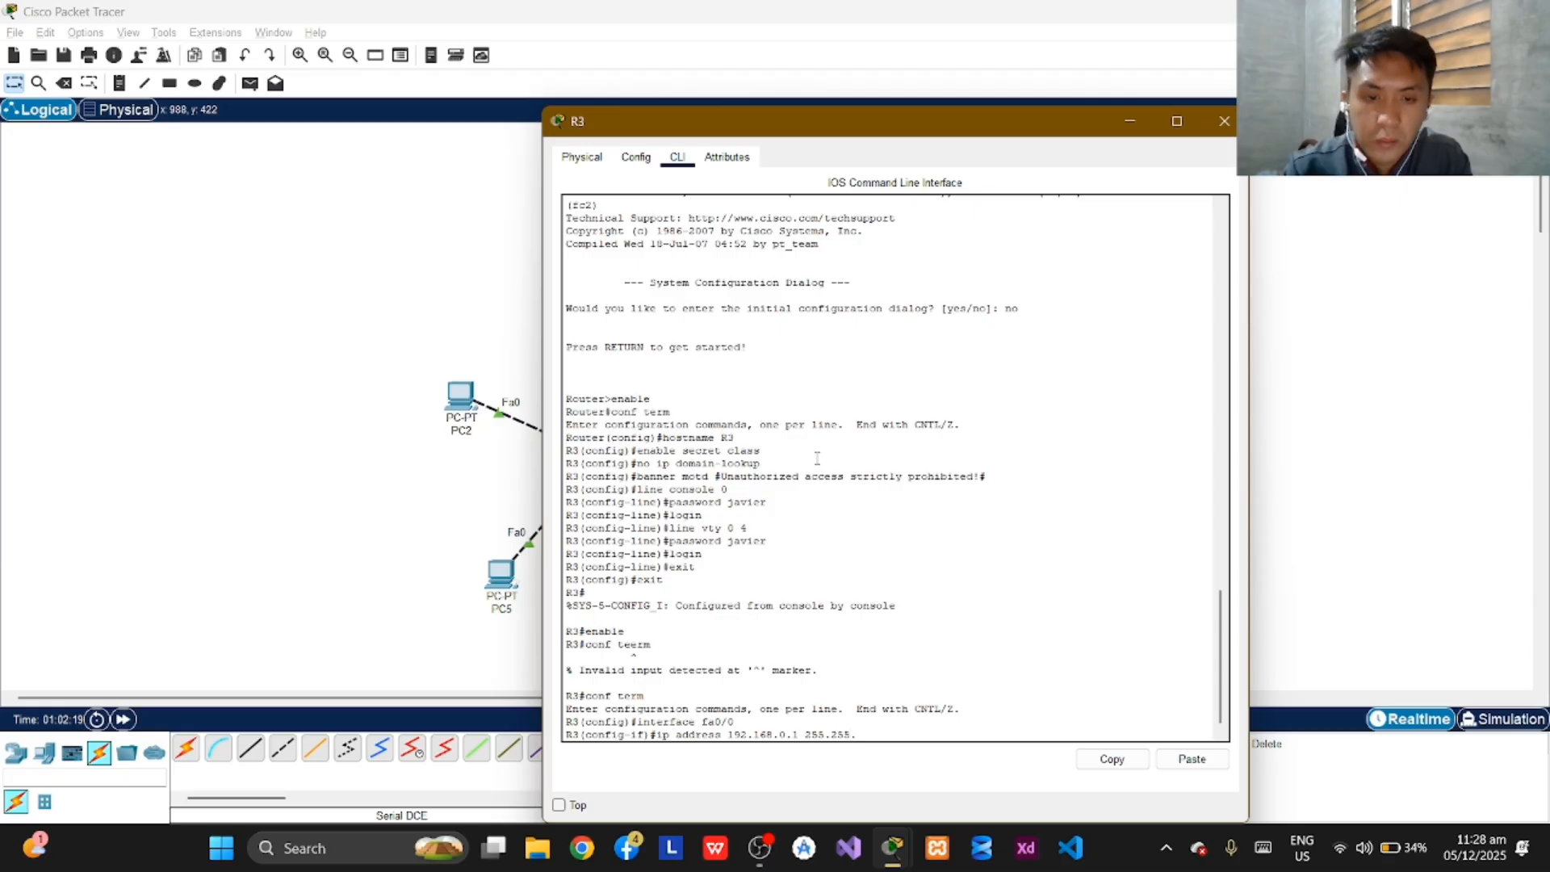
type(".")
type("252.0")
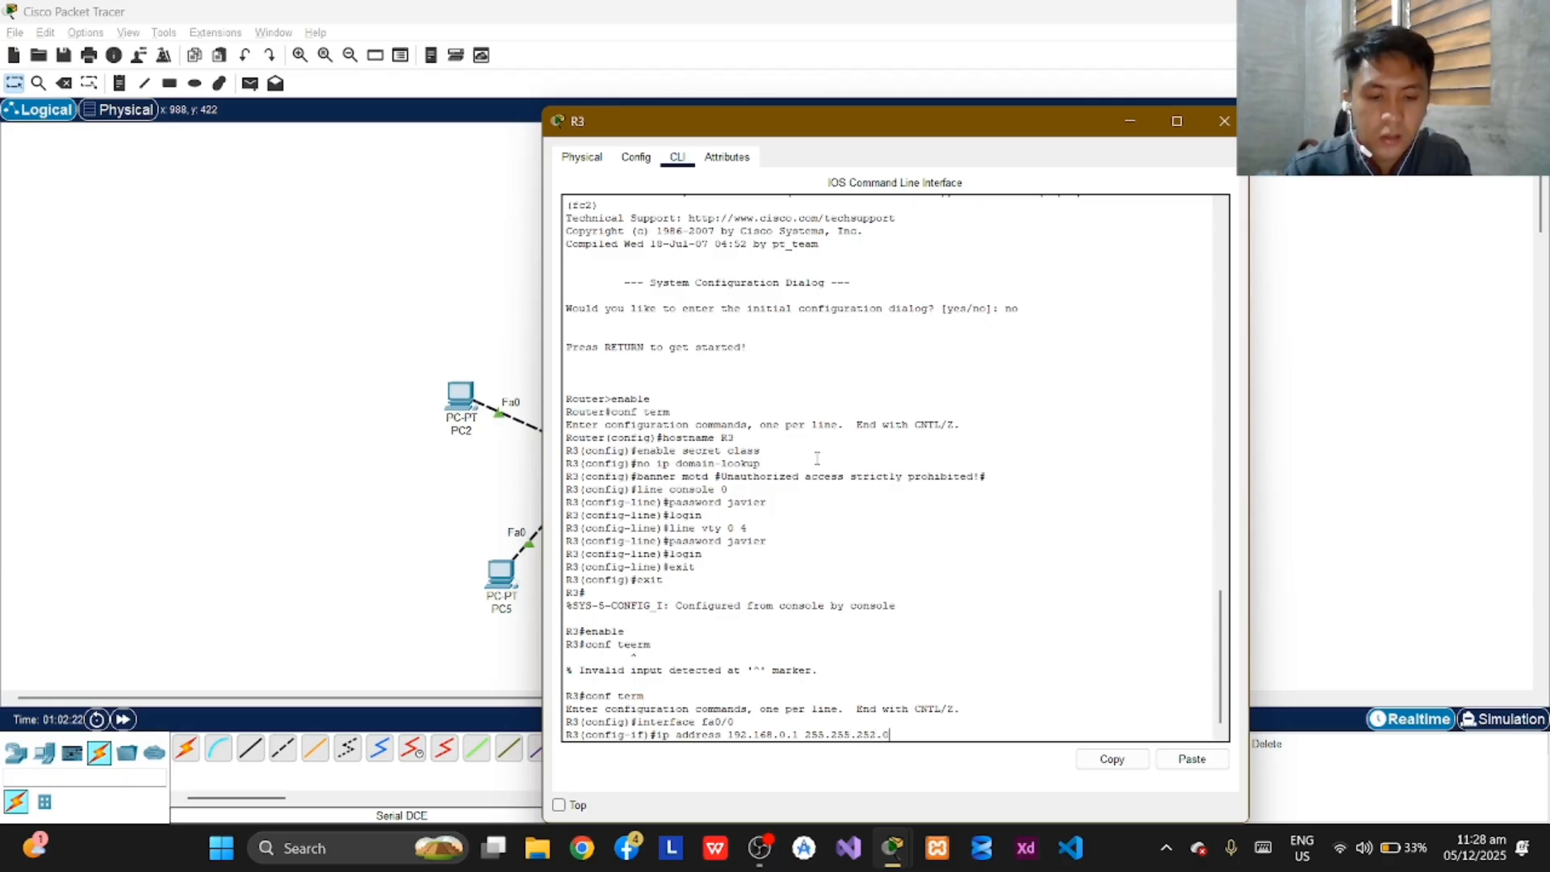
key("Return")
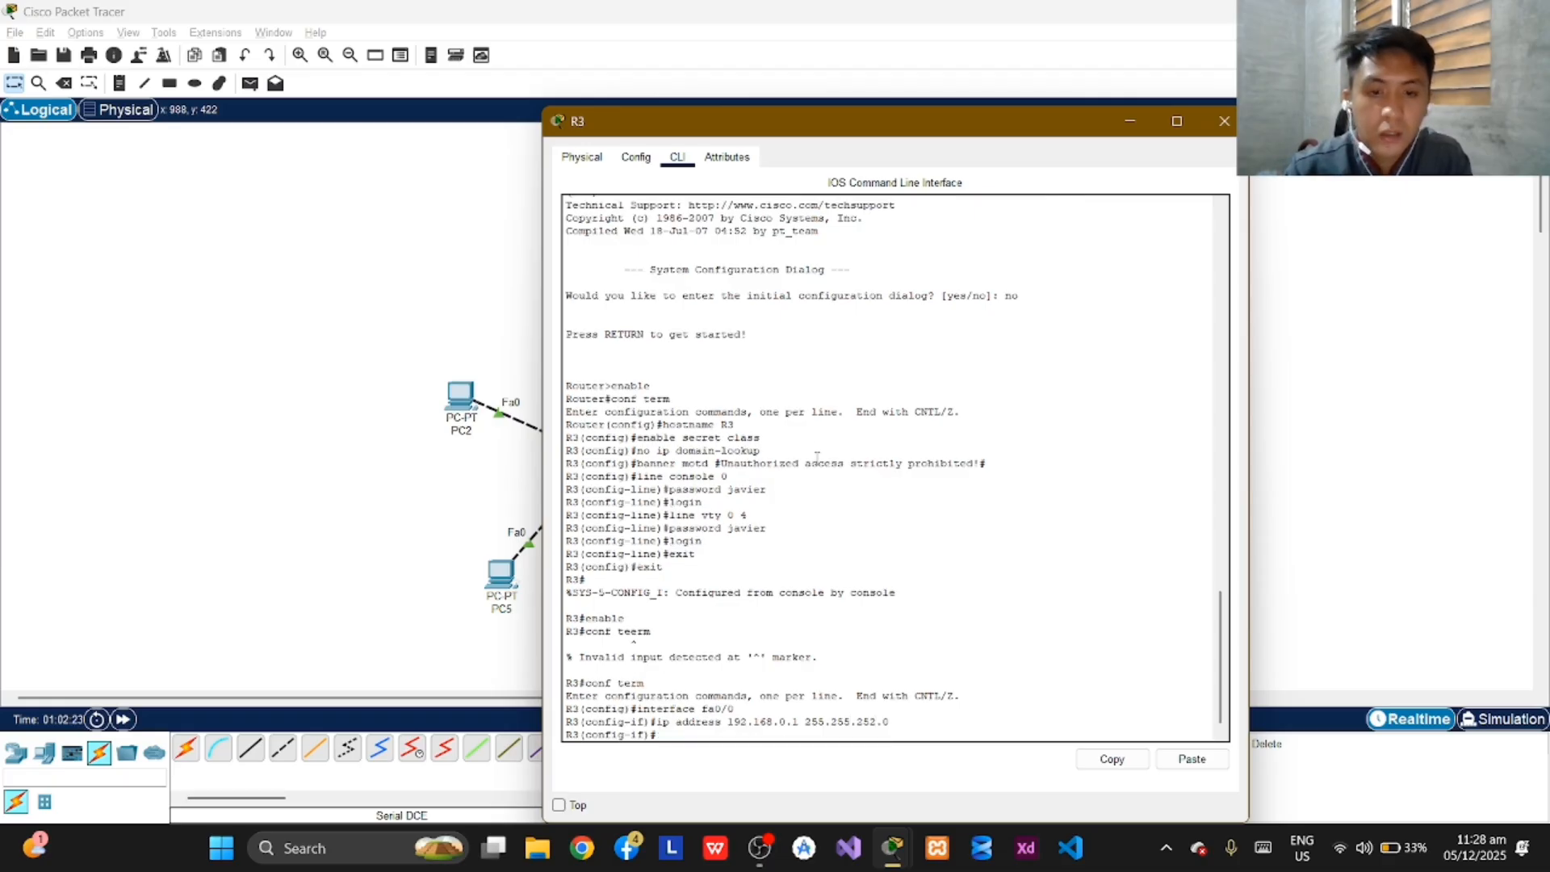
Enable R3's fa0/0 interface with the no shutdown command.
type("no")
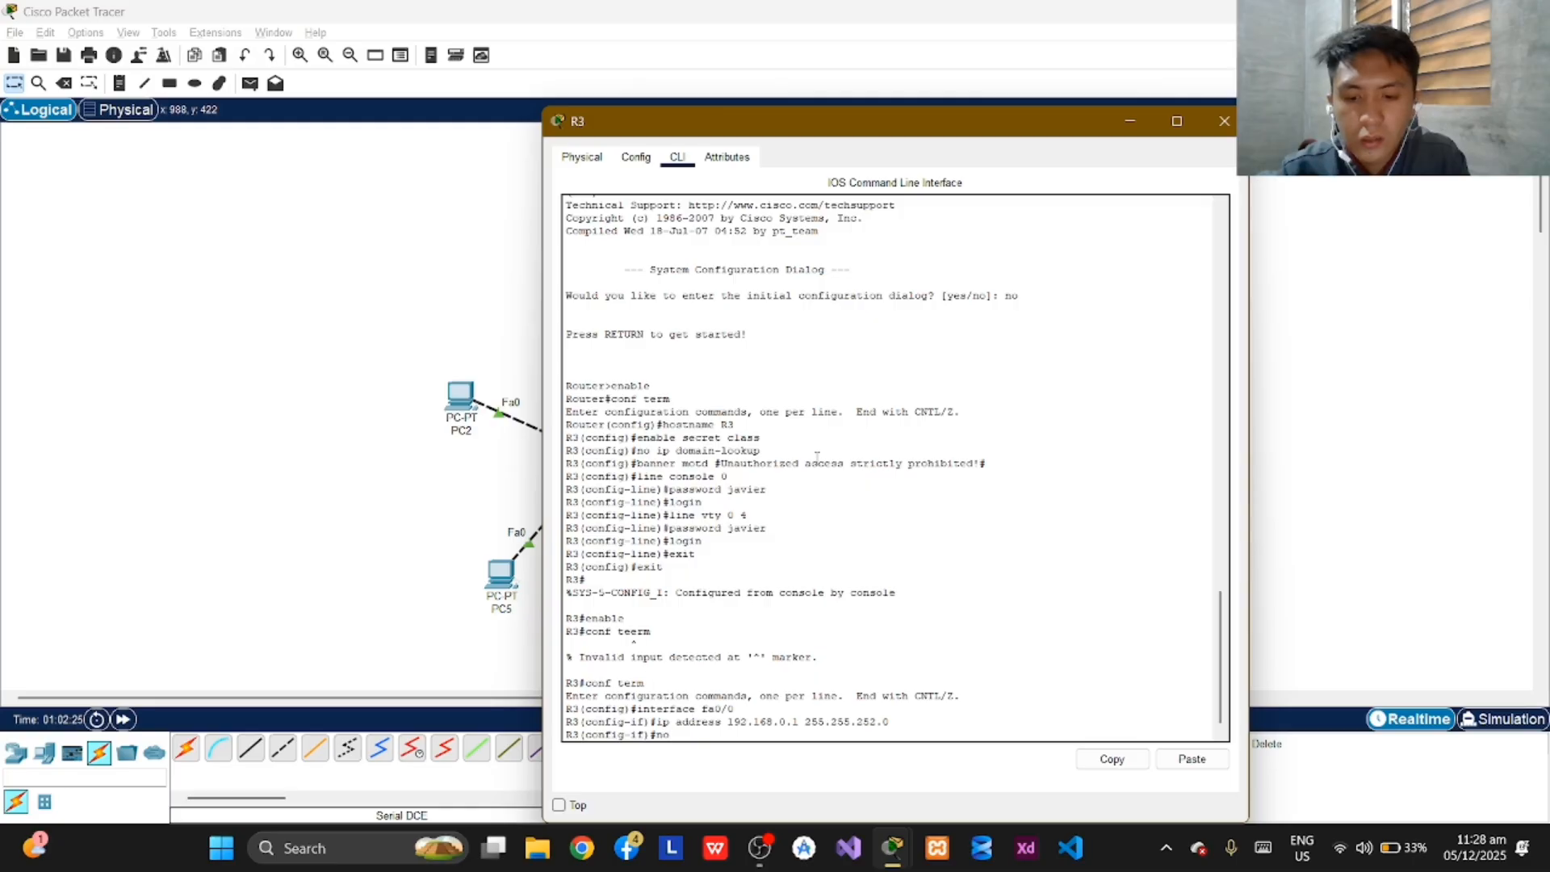
type(" shu")
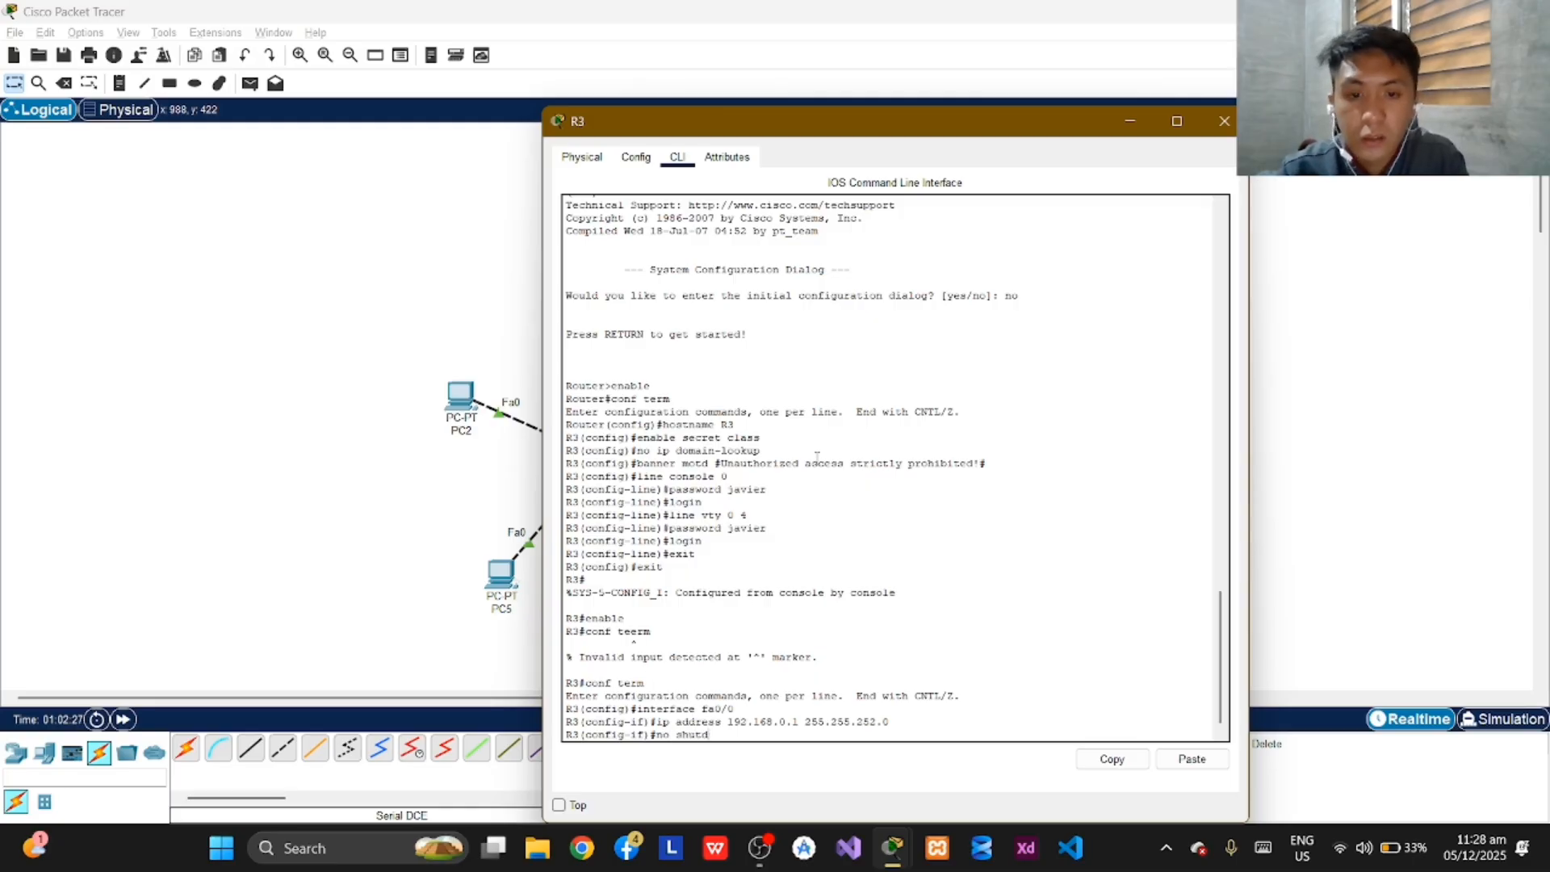
type("td")
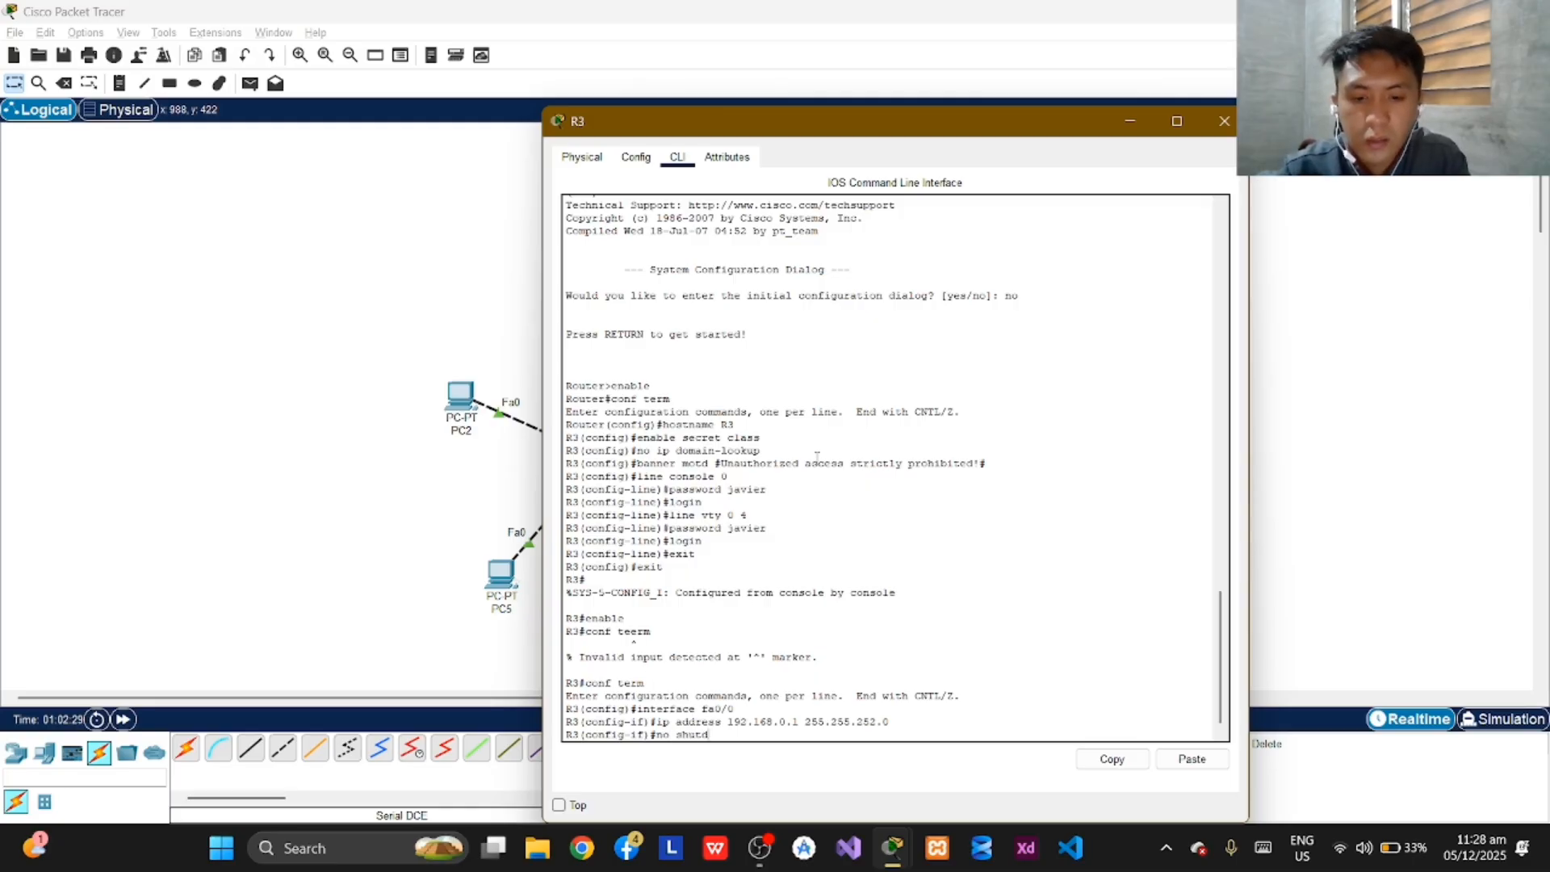
type("own")
key("Return")
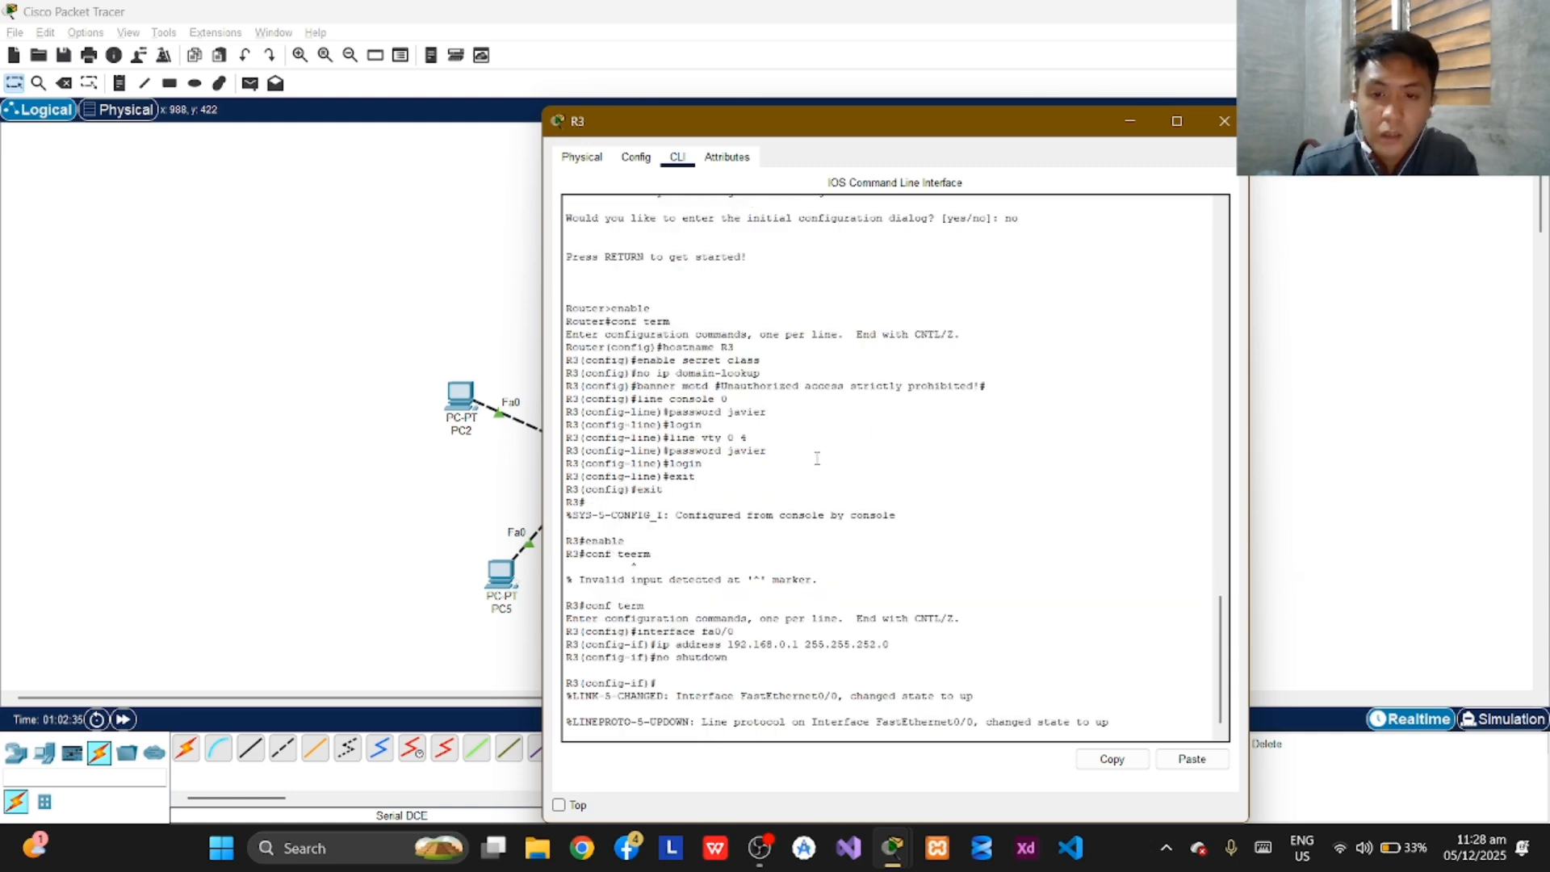
key("Return")
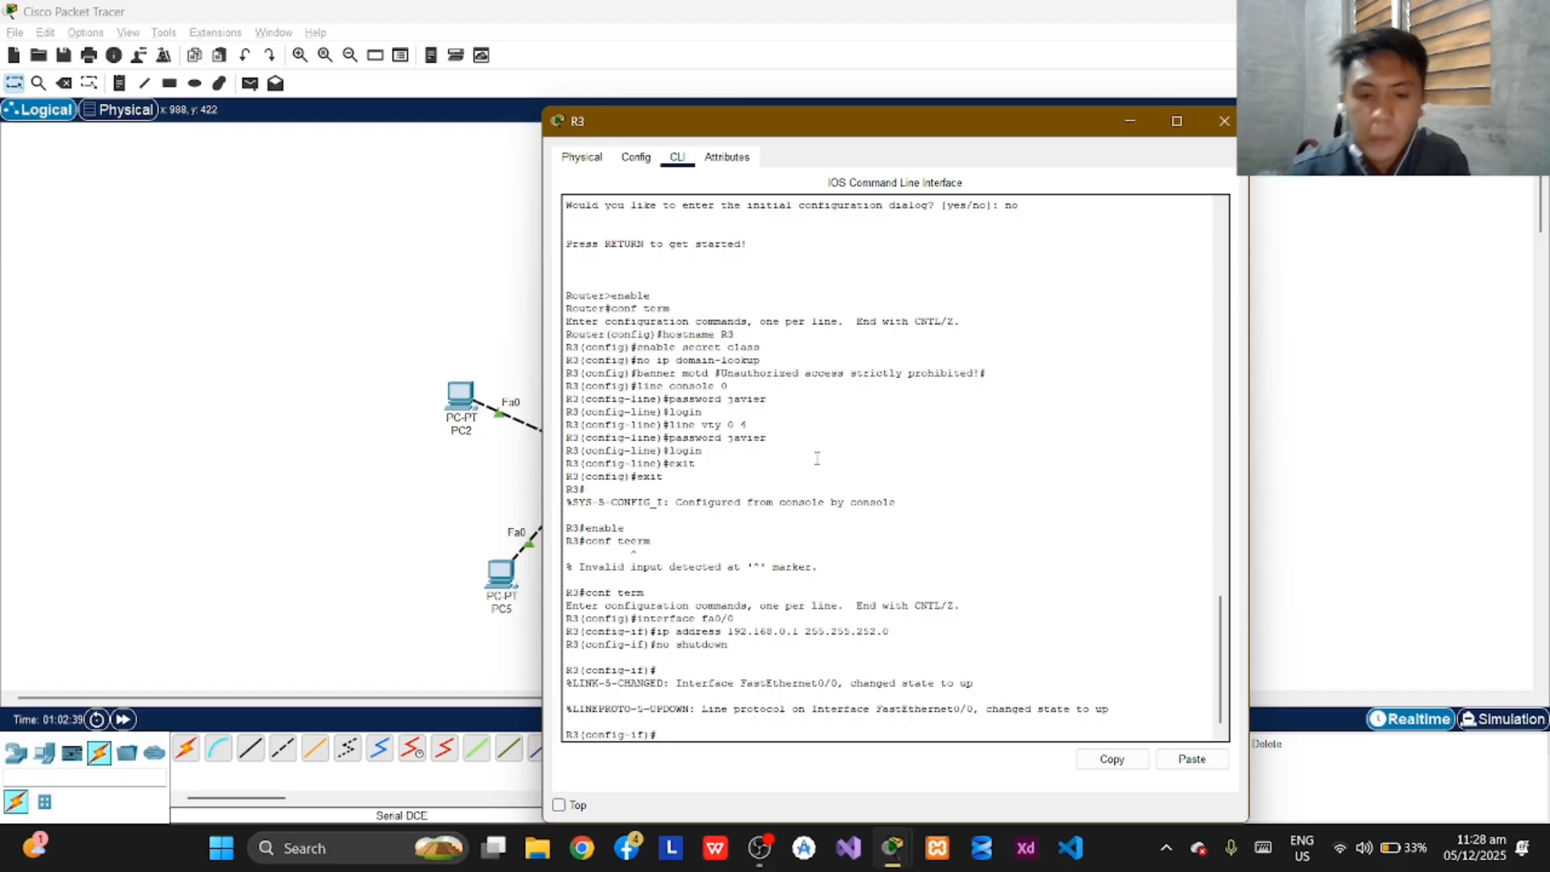
Switch R3's configuration to interface fa0/1.
type("interface")
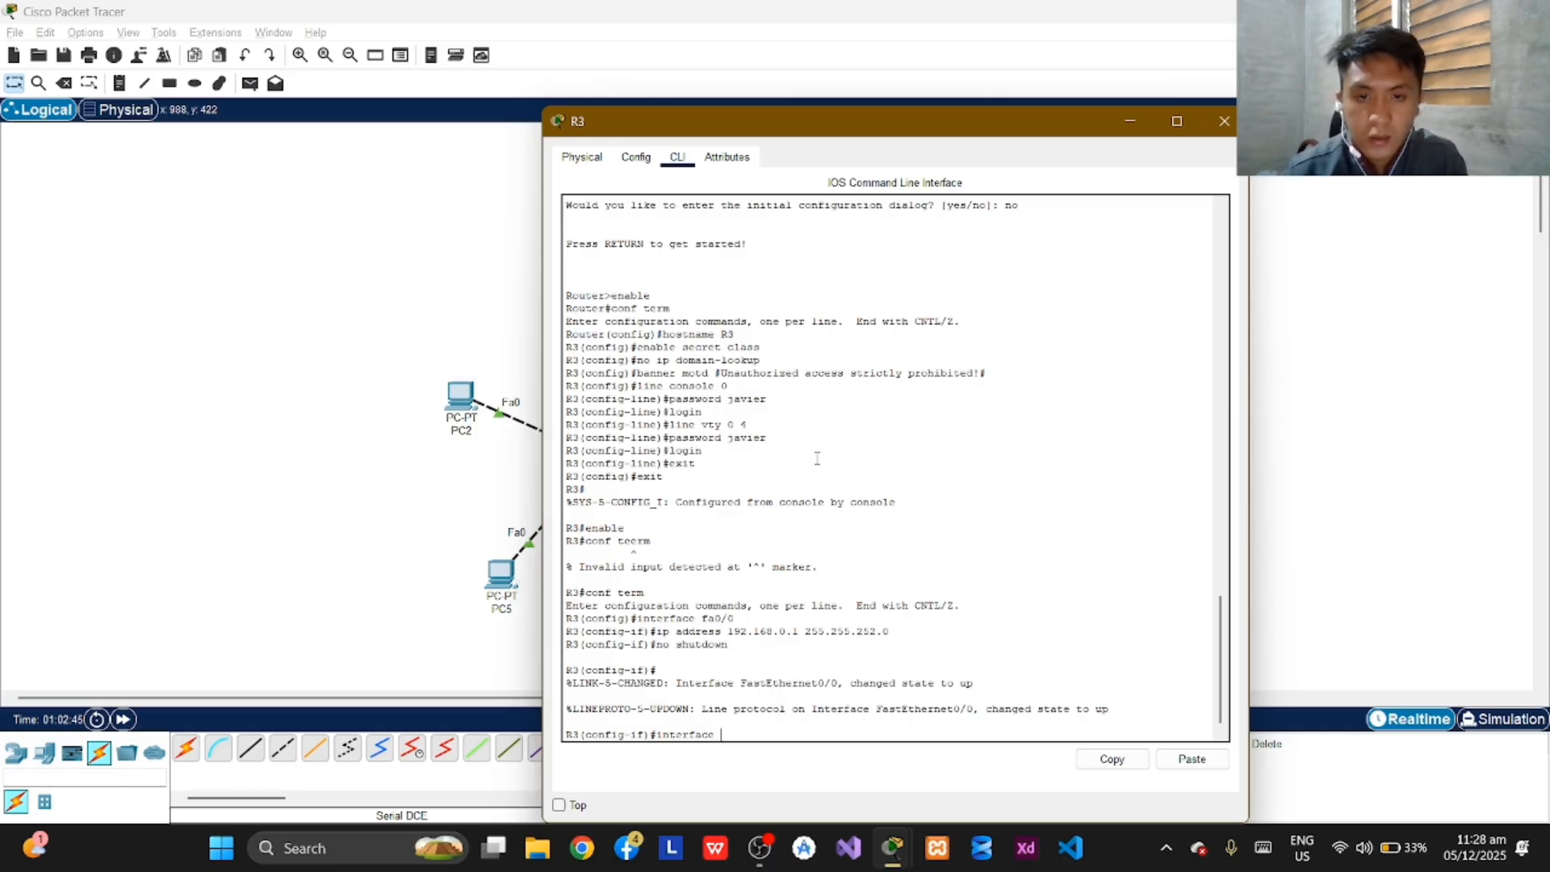
type(" fa")
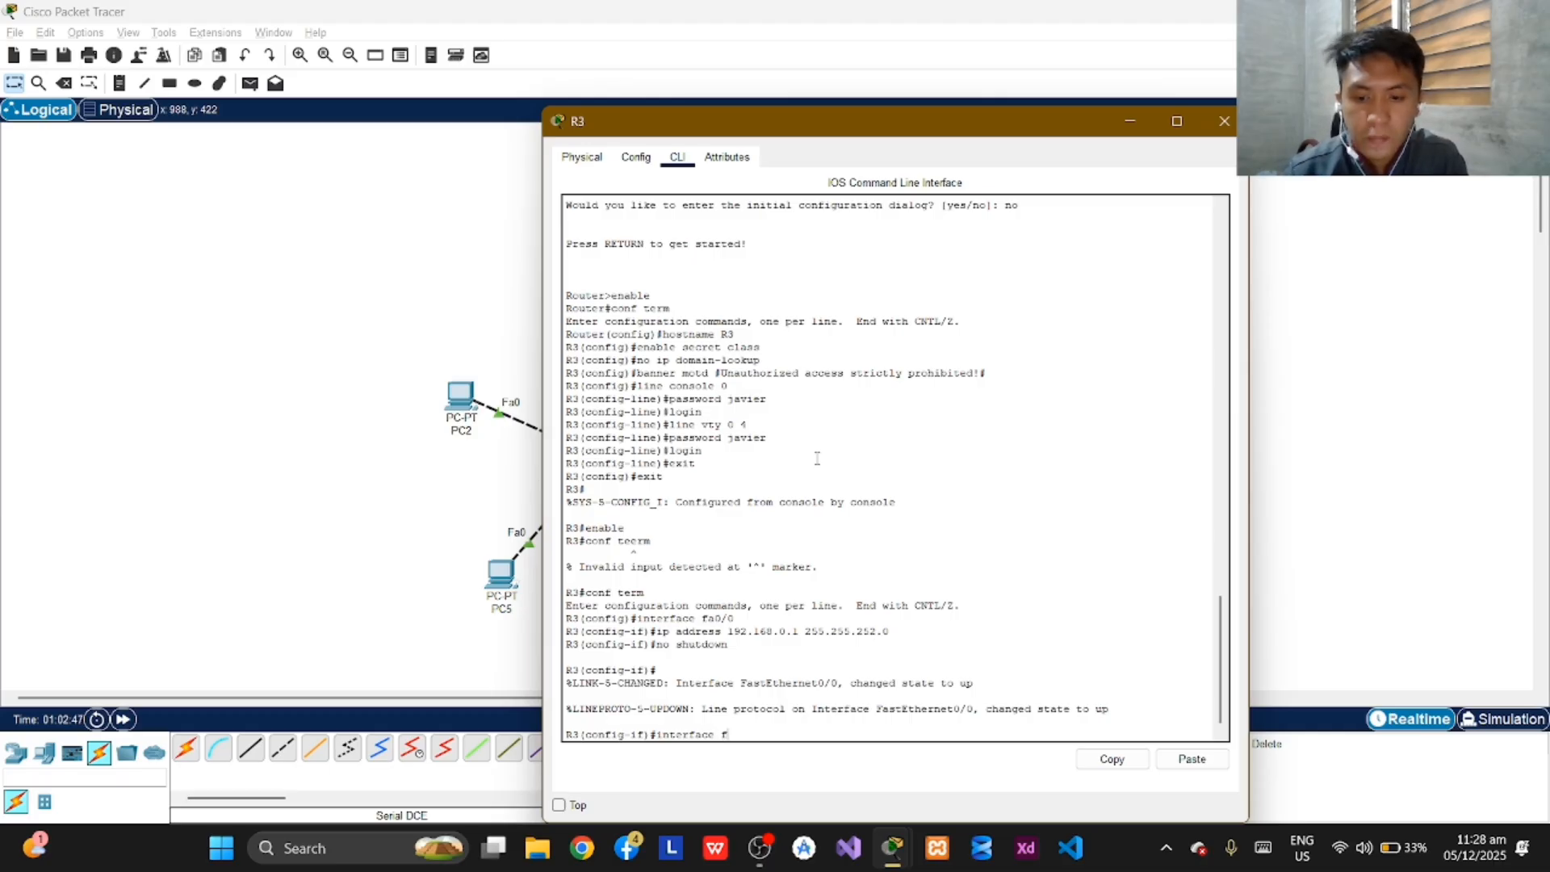
type("0/")
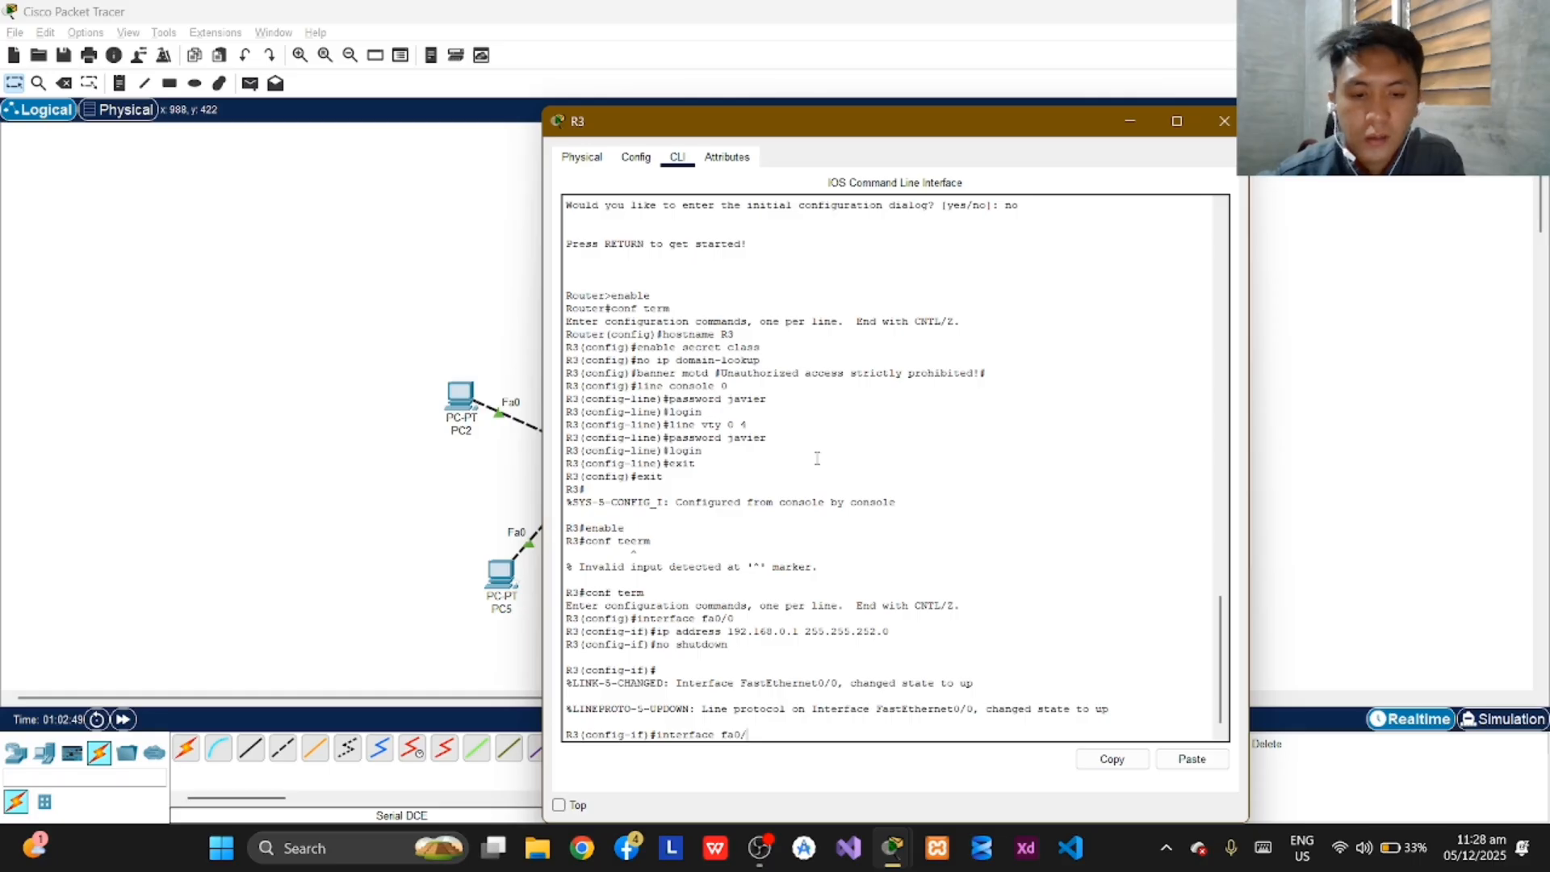
type("1")
key("Return")
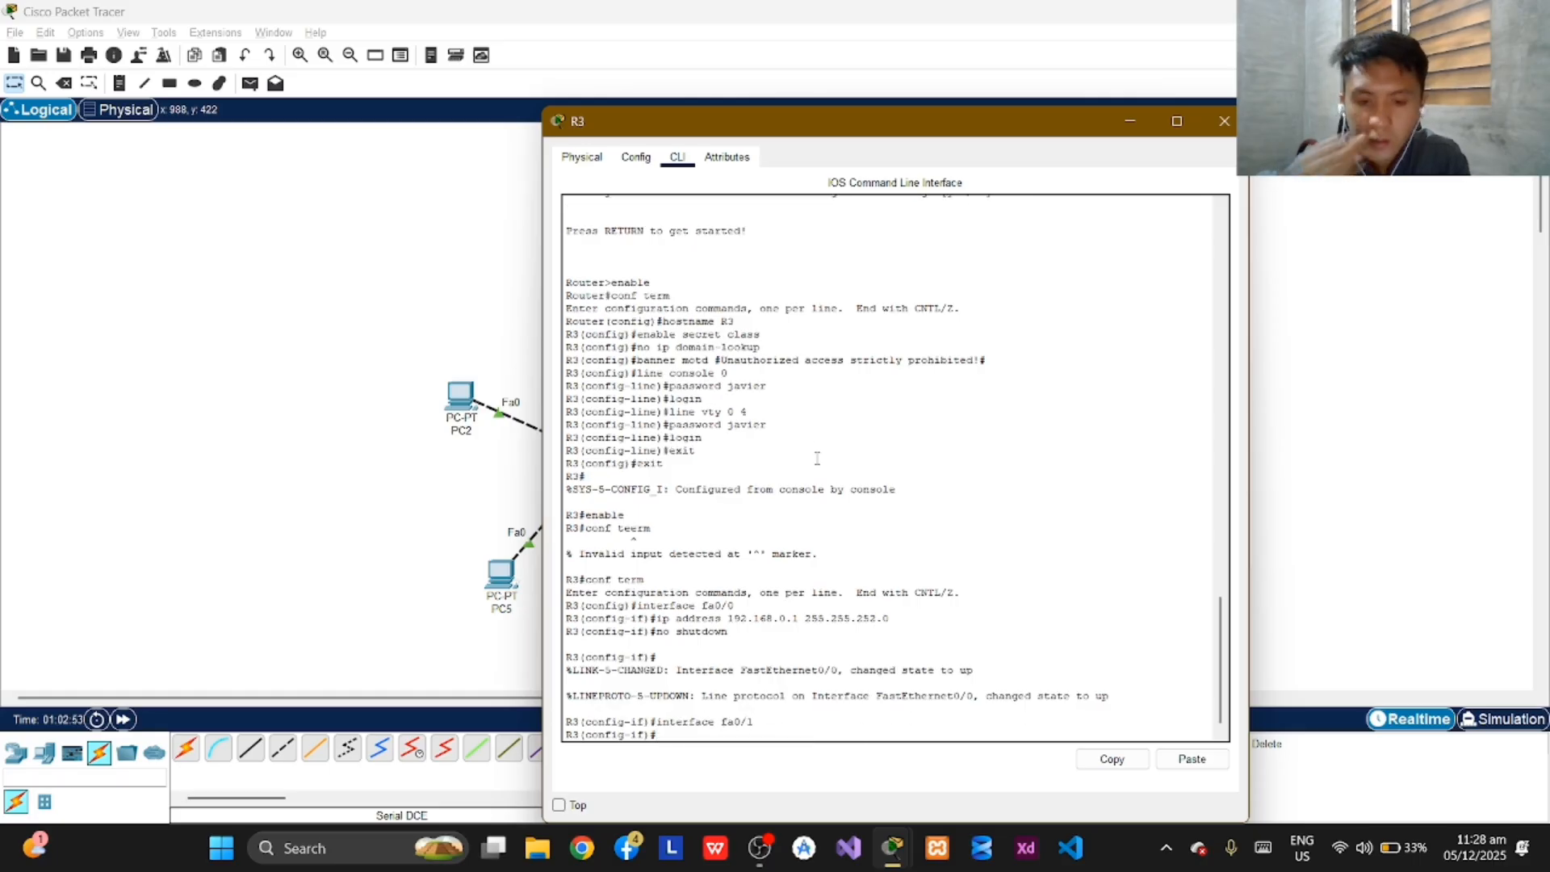
Assign IP address 192.168.11.129 with subnet mask 255.255.255.192 to R3's fa0/1 interface.
type("ip addre")
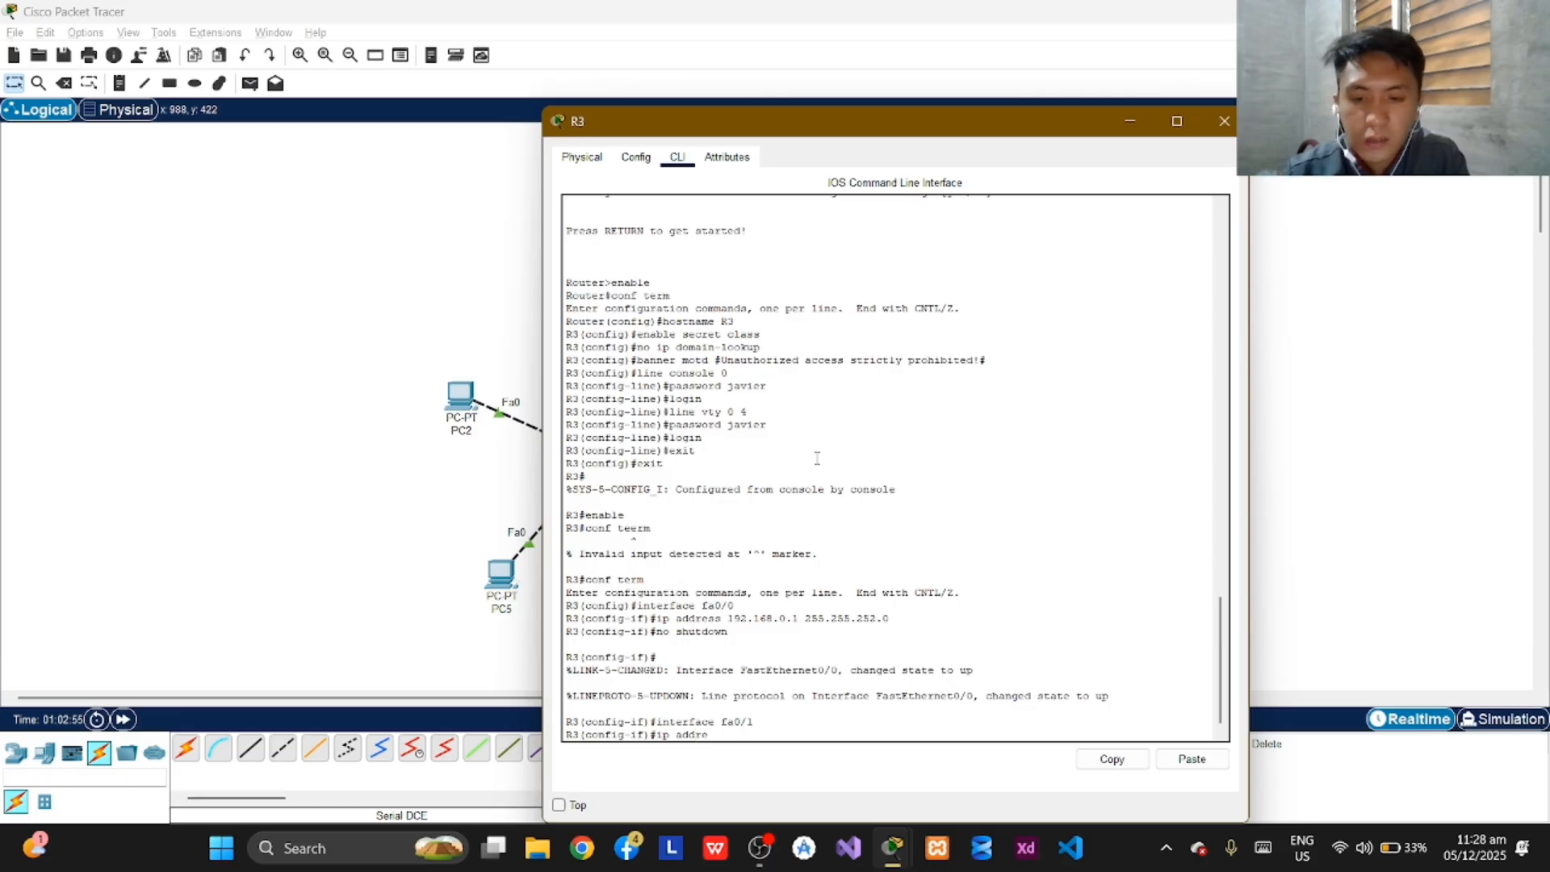
type("ss")
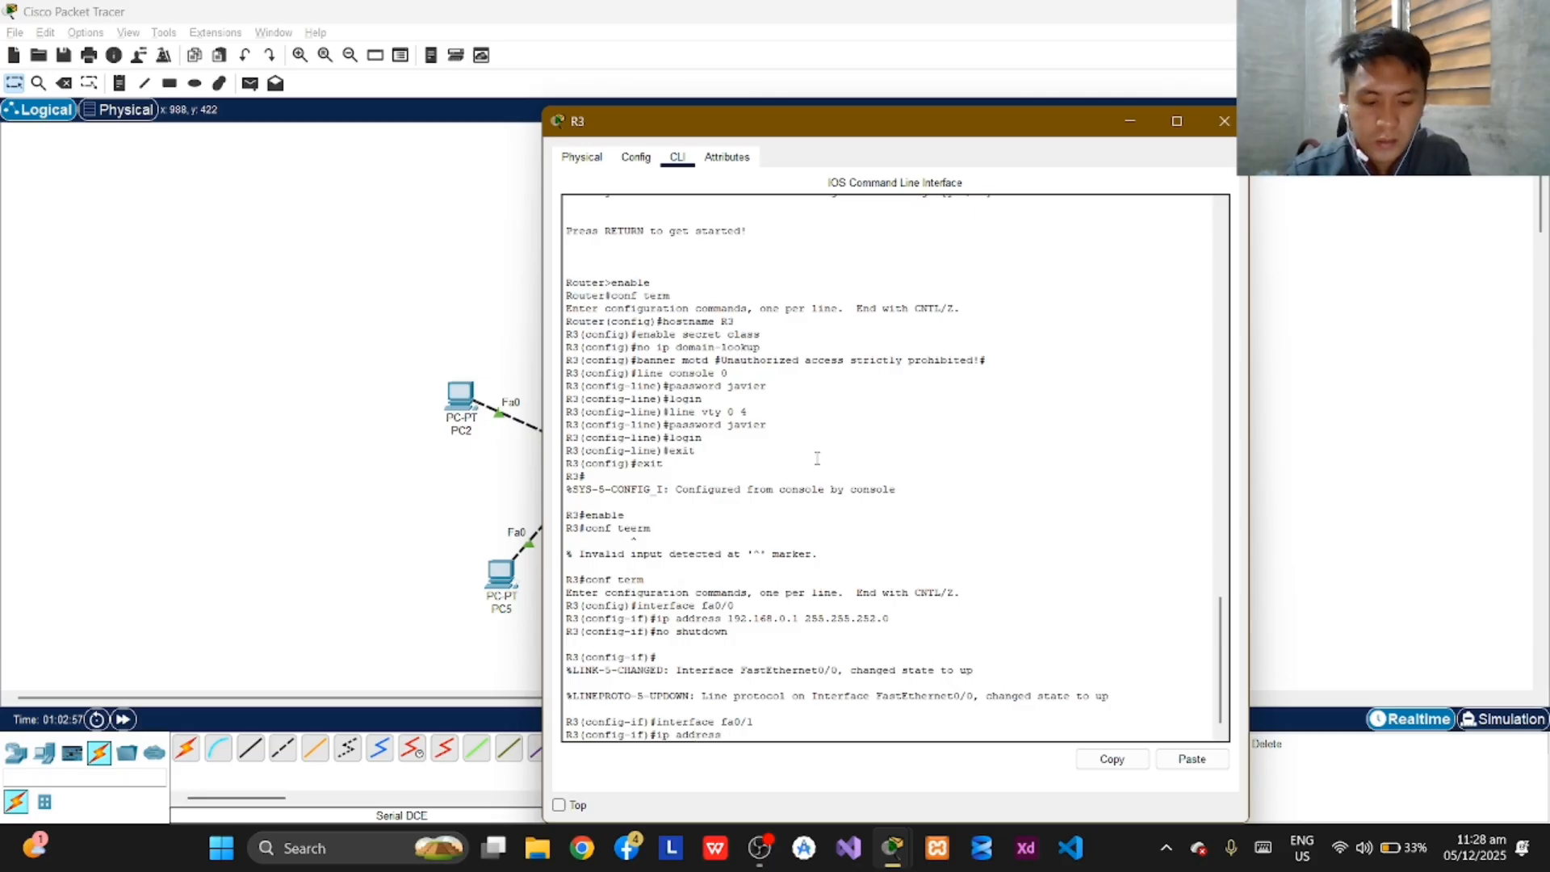
type(" 192")
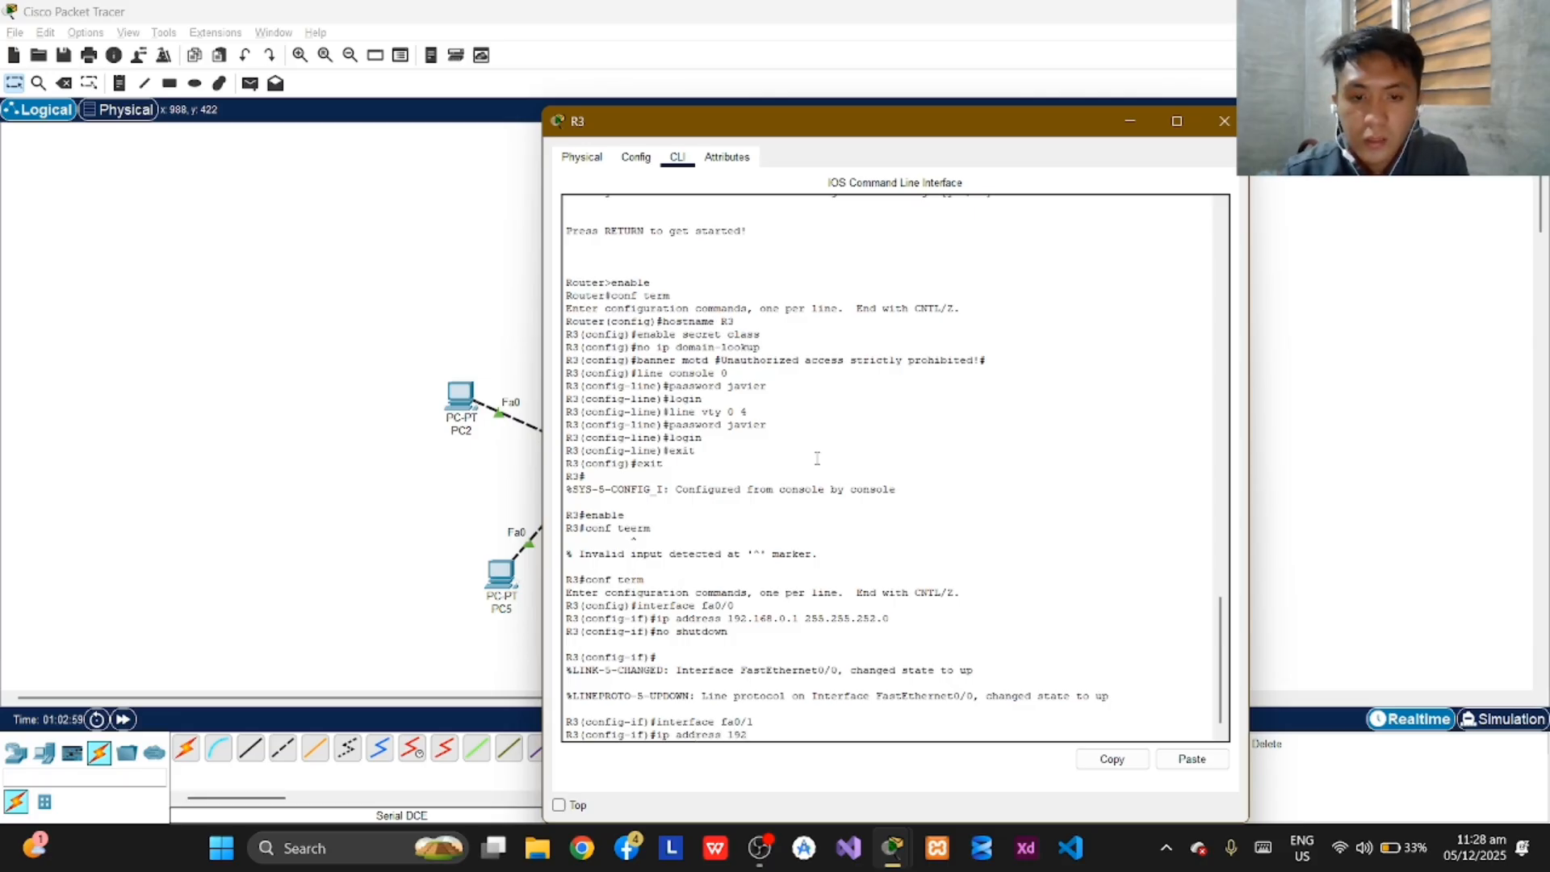
type(".")
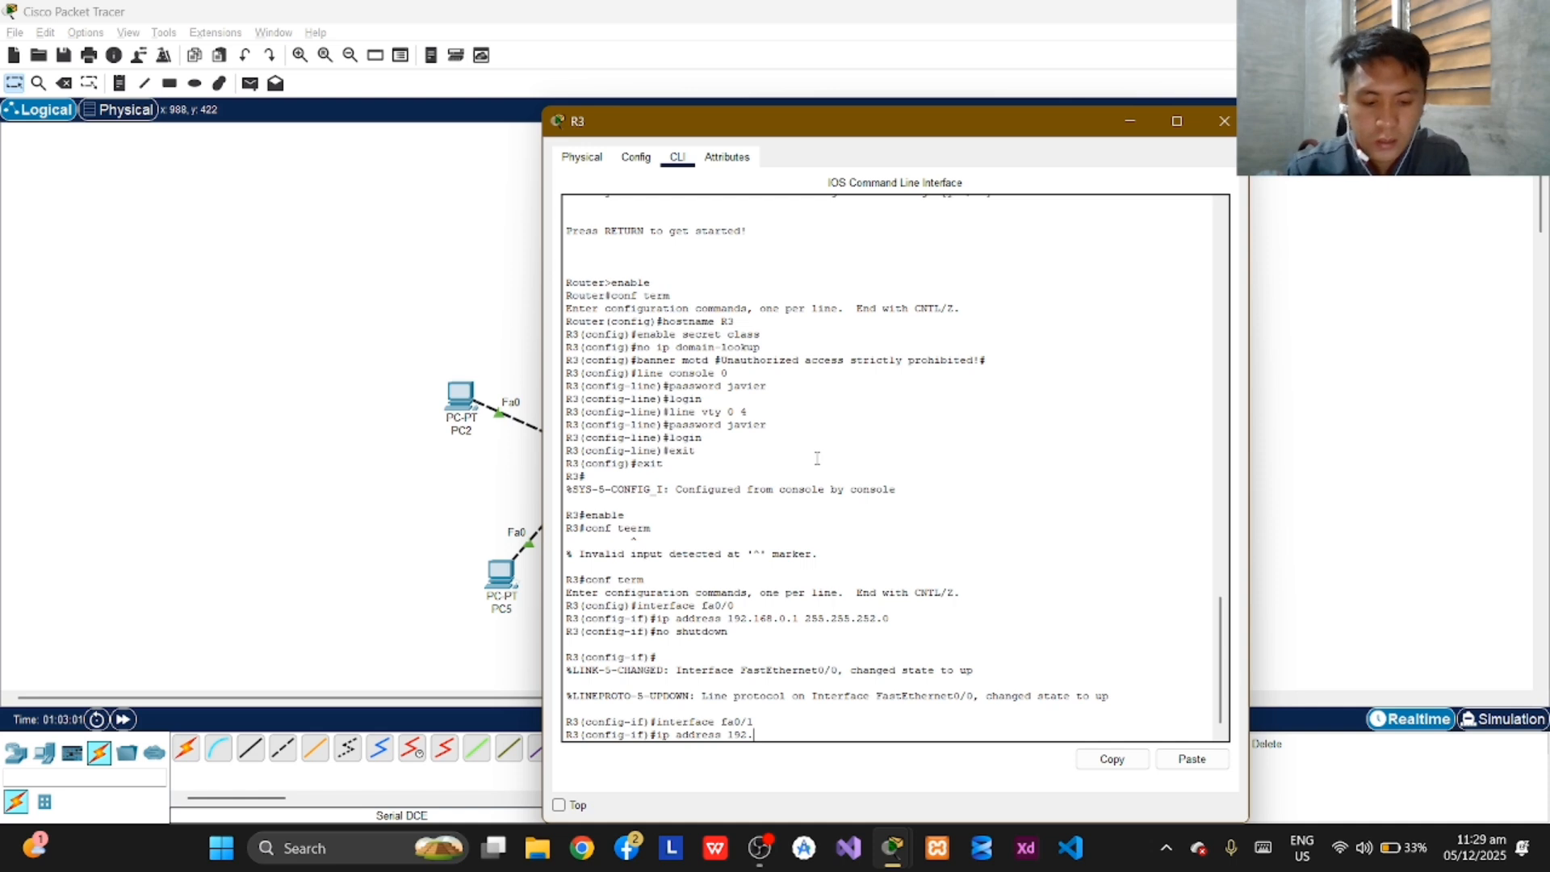
type("168")
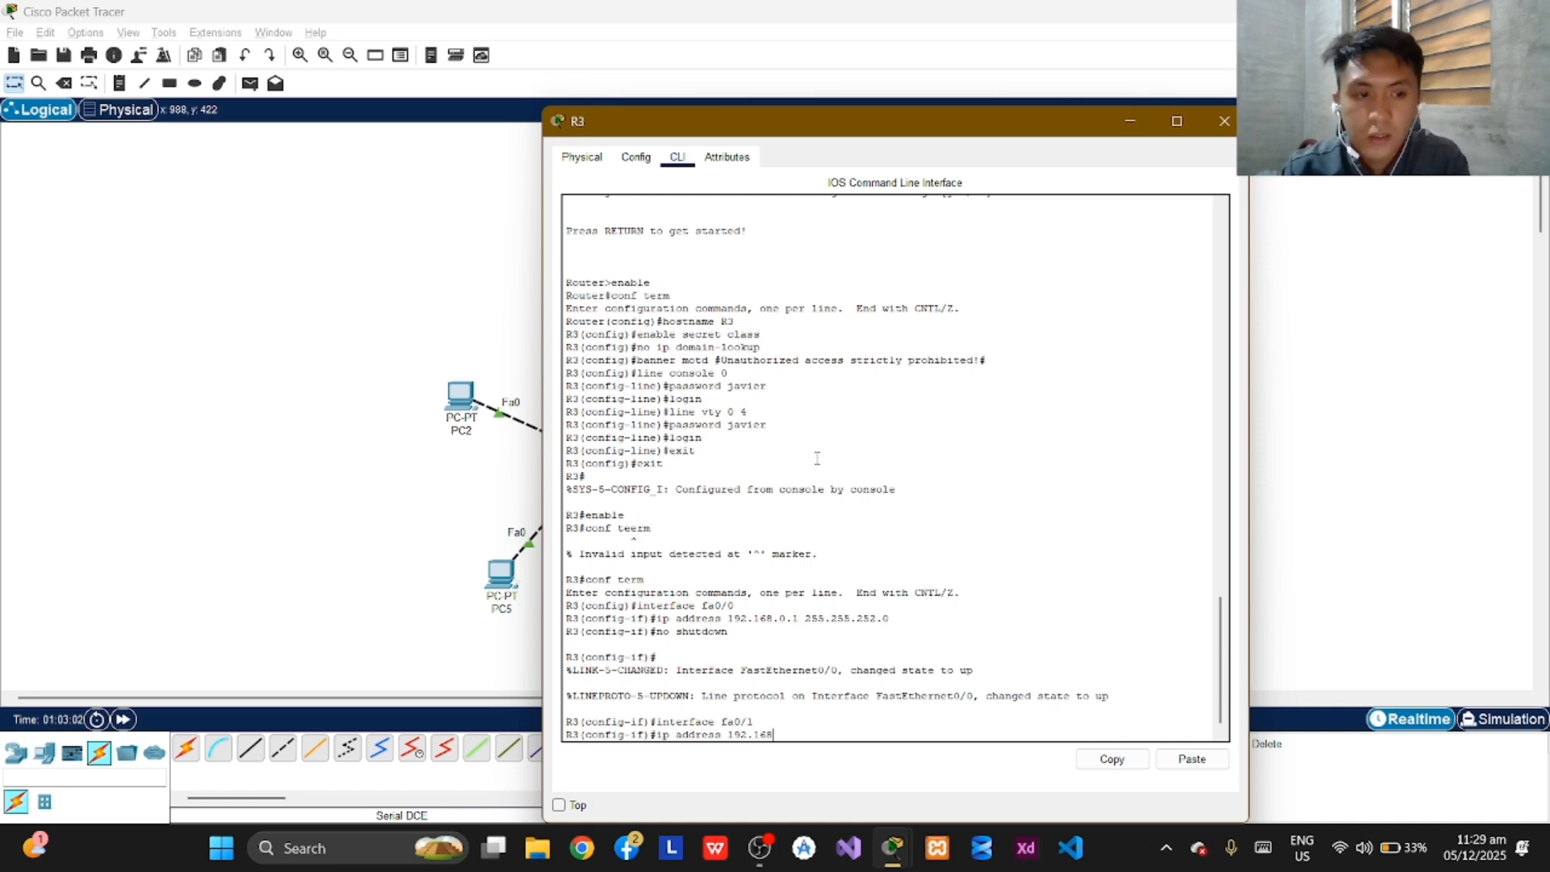
type(".")
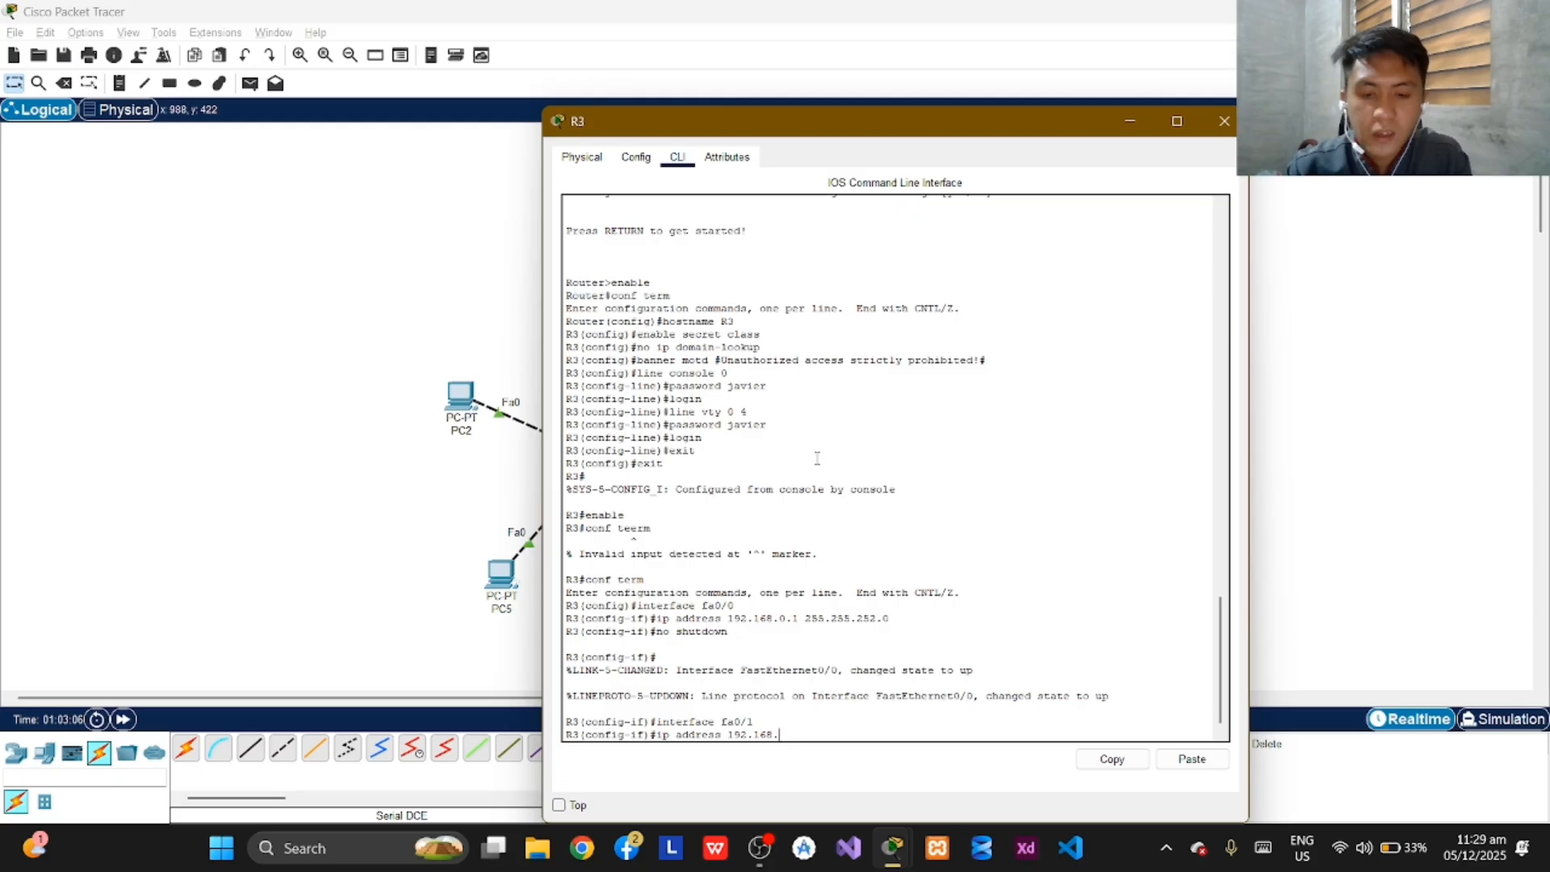
type("11.129")
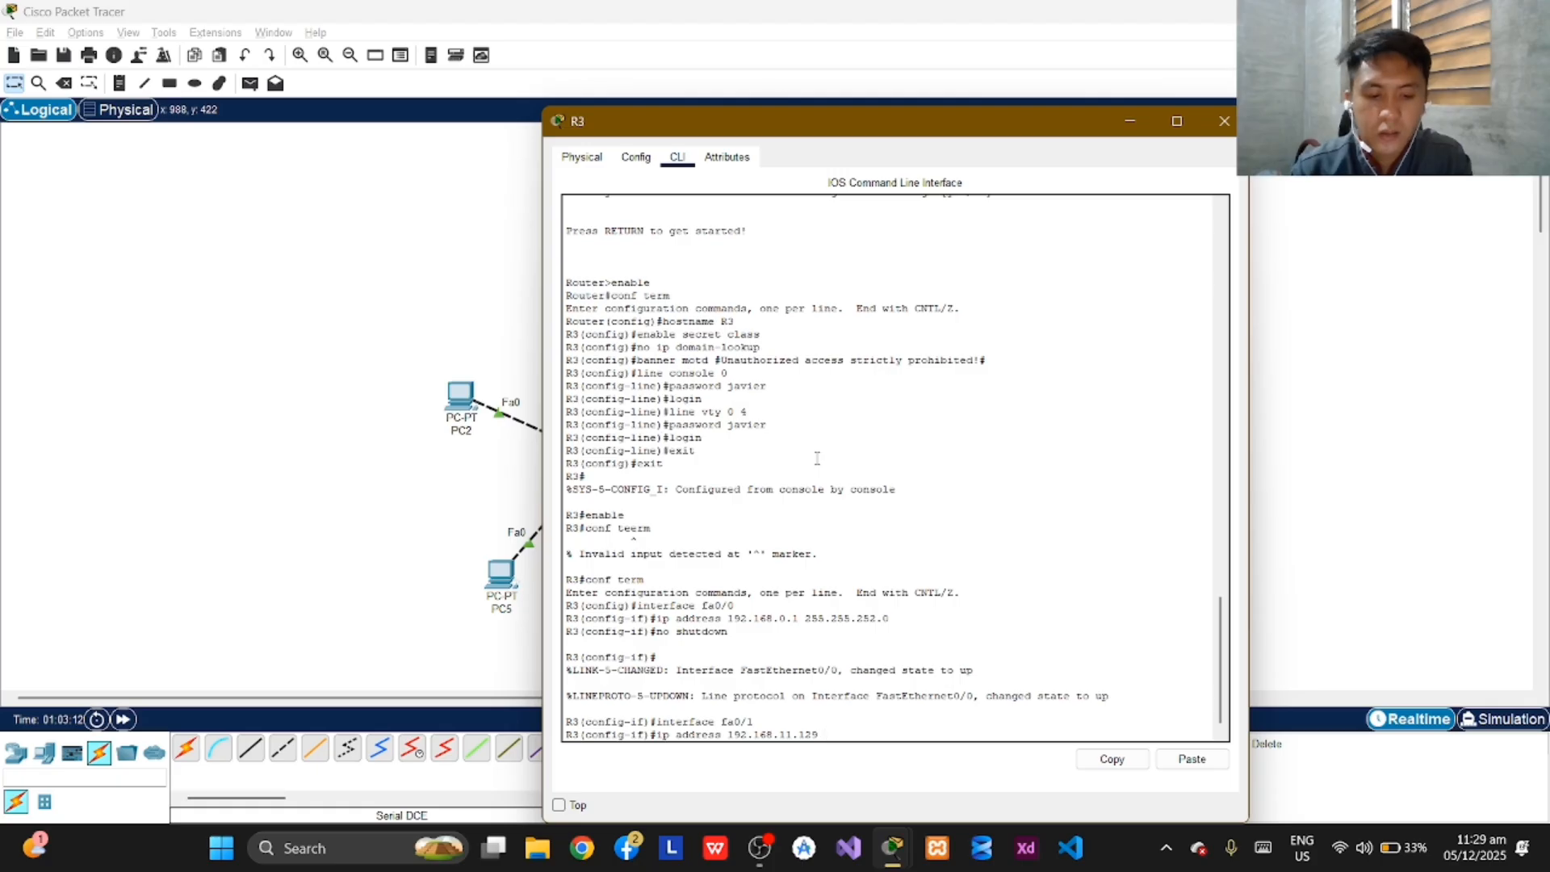
type("255")
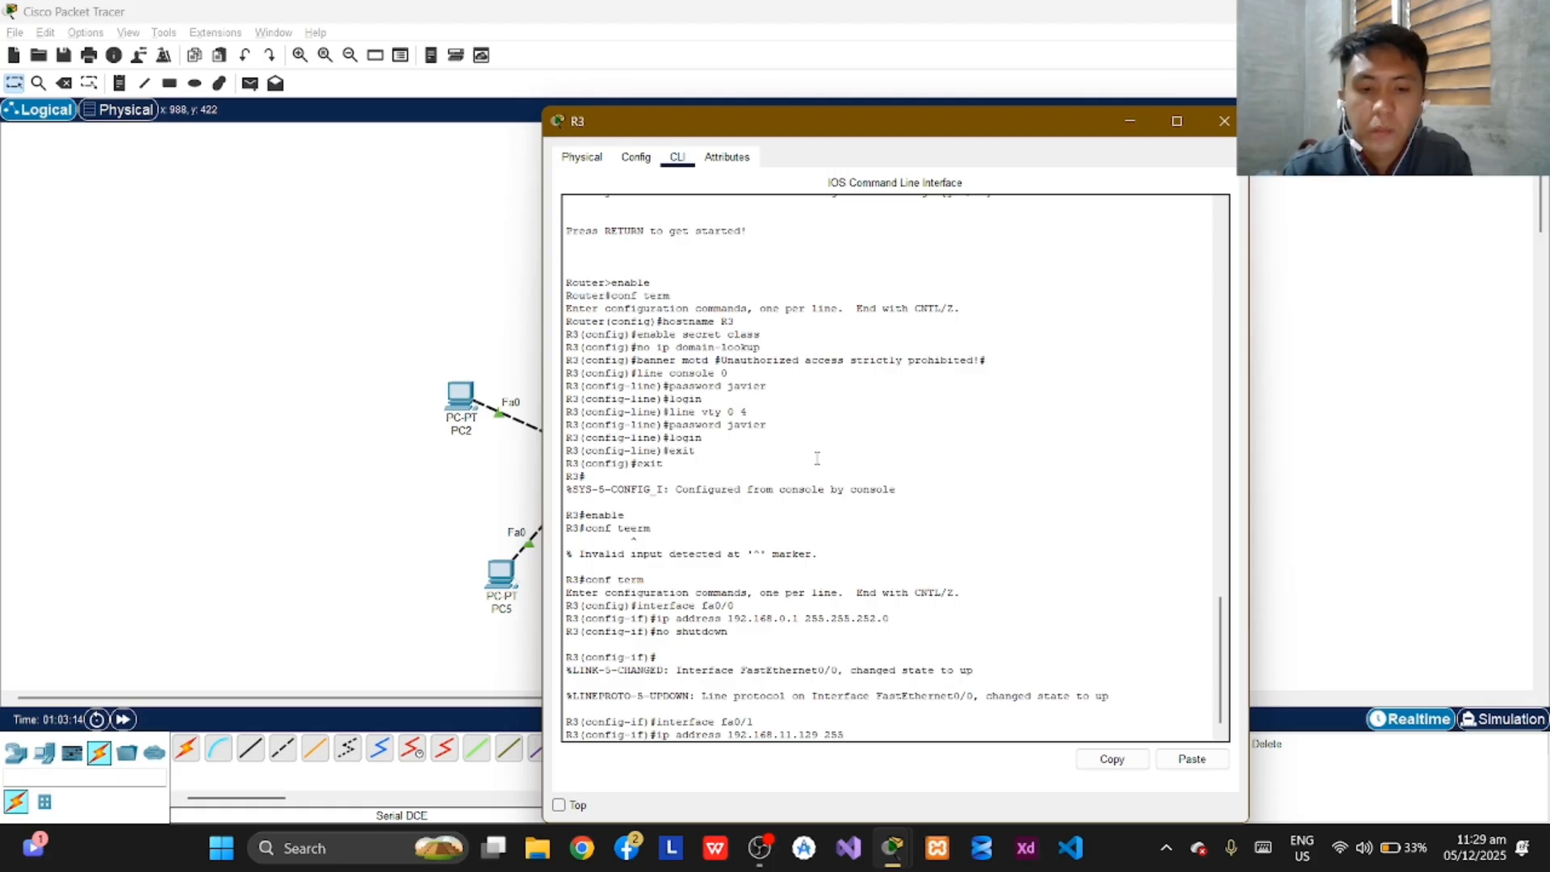
type(".255.255")
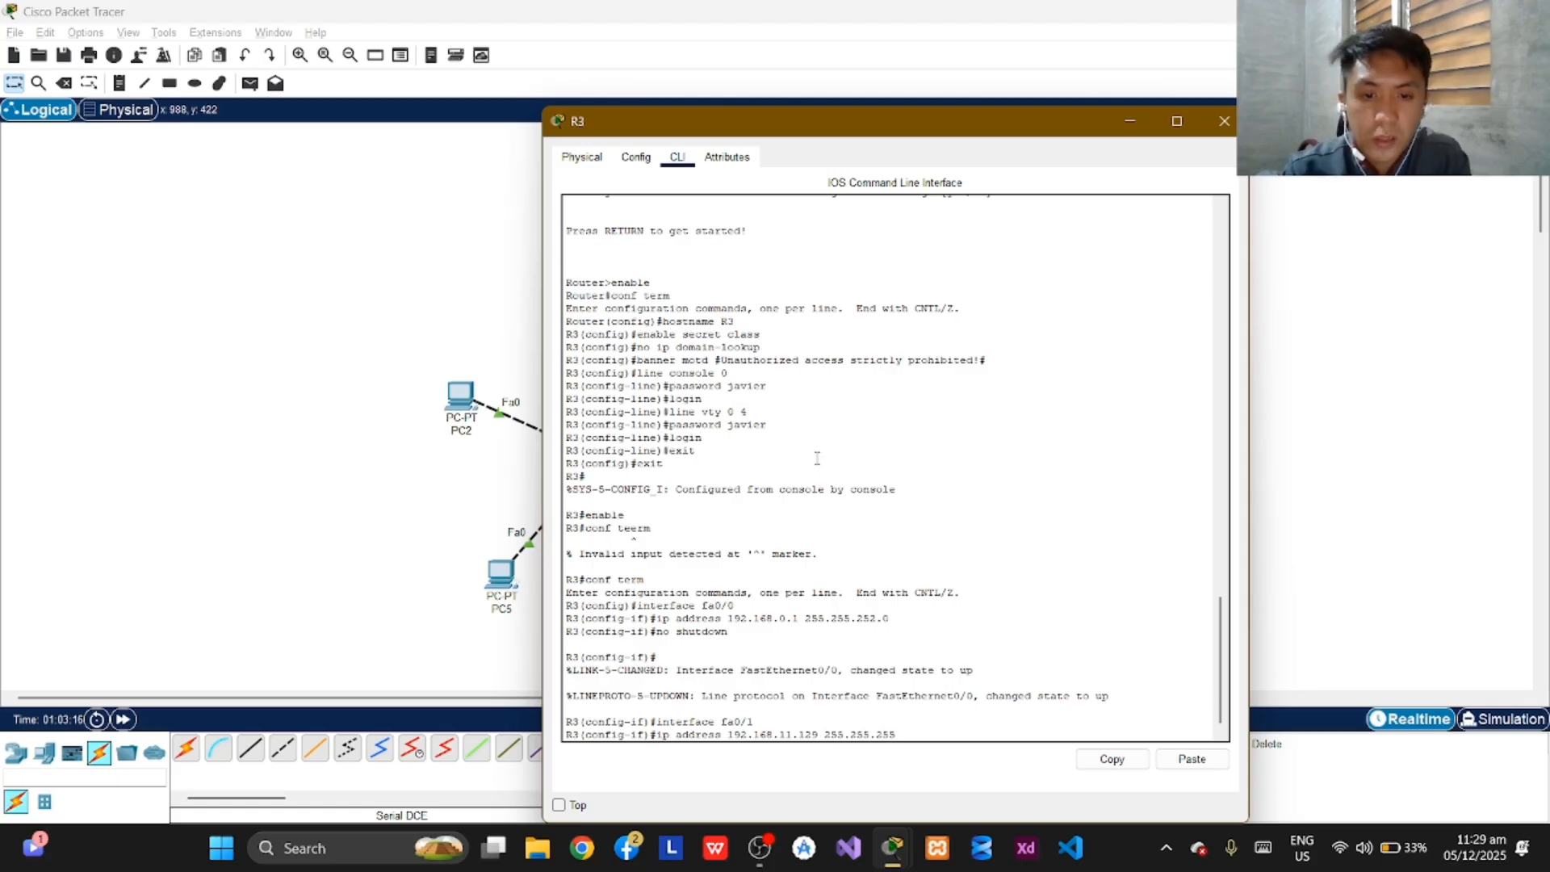
type(".")
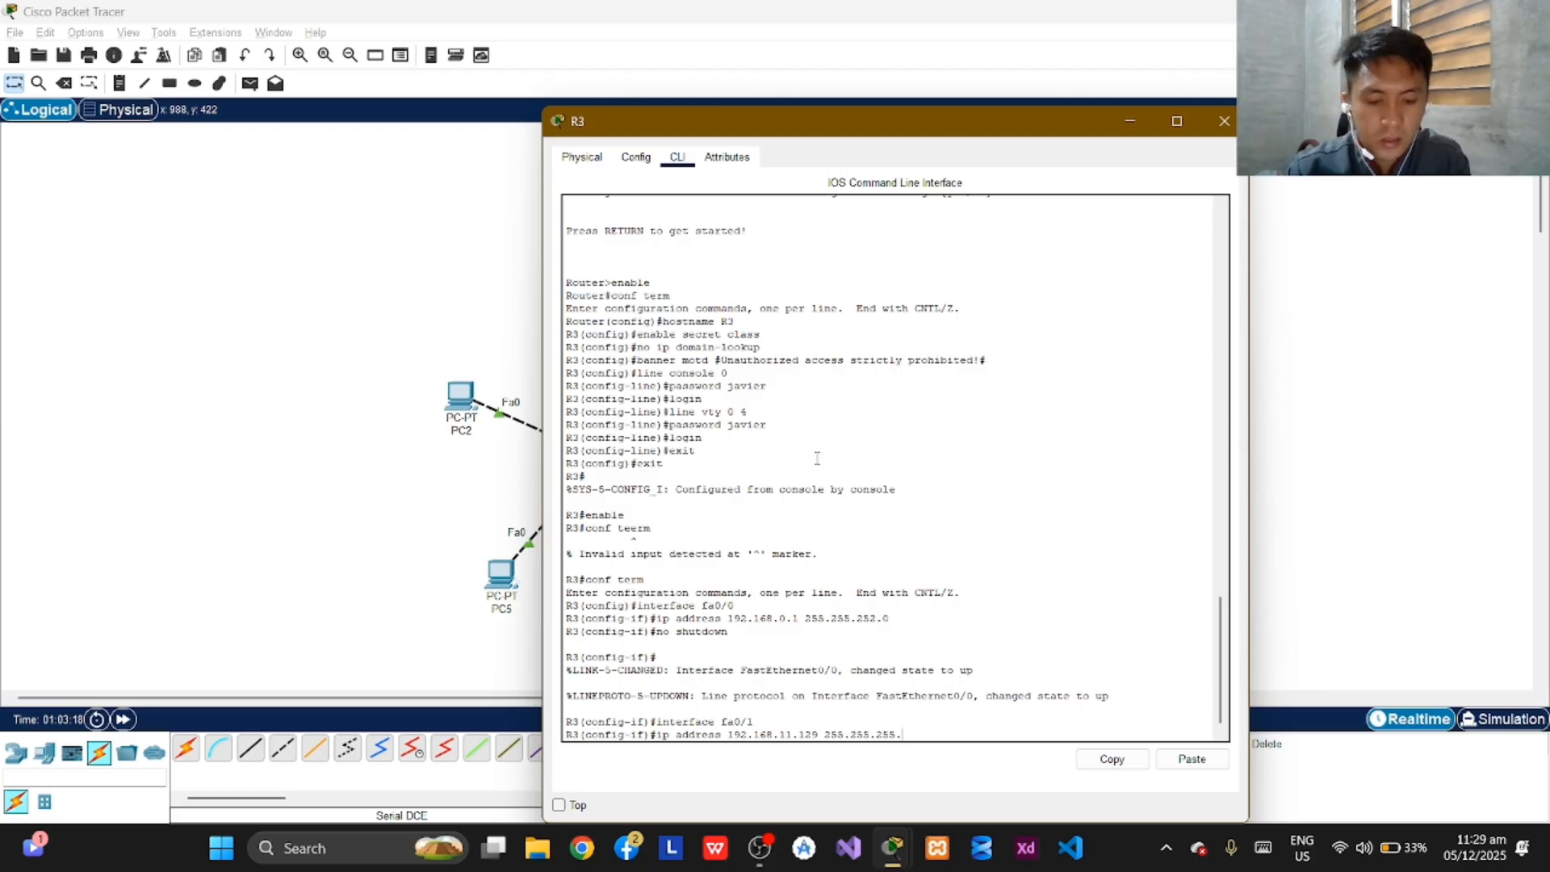
type("192")
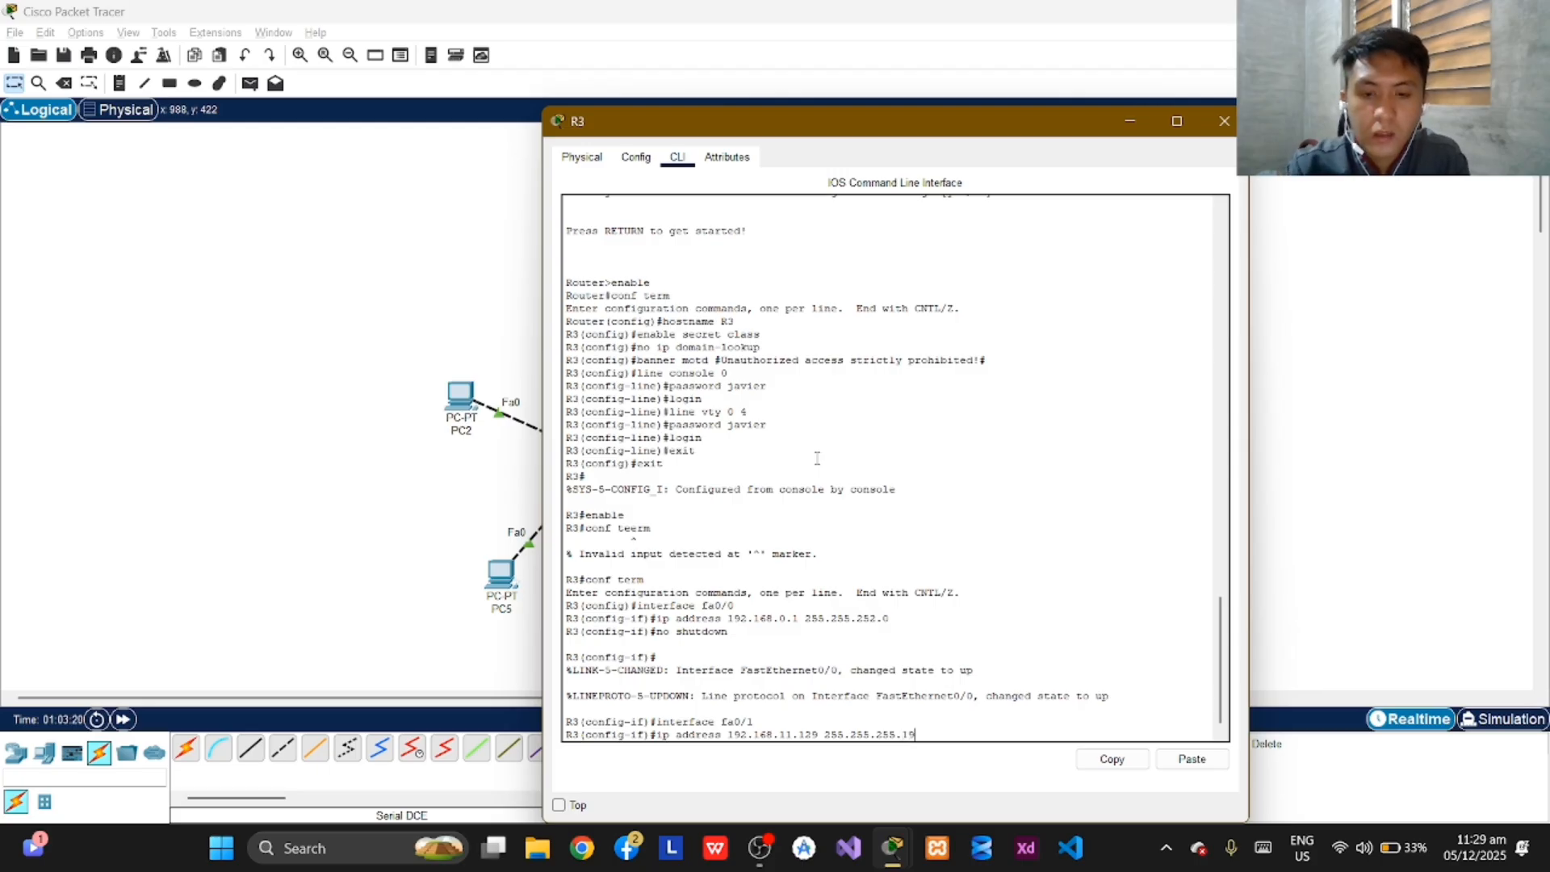
key("Return")
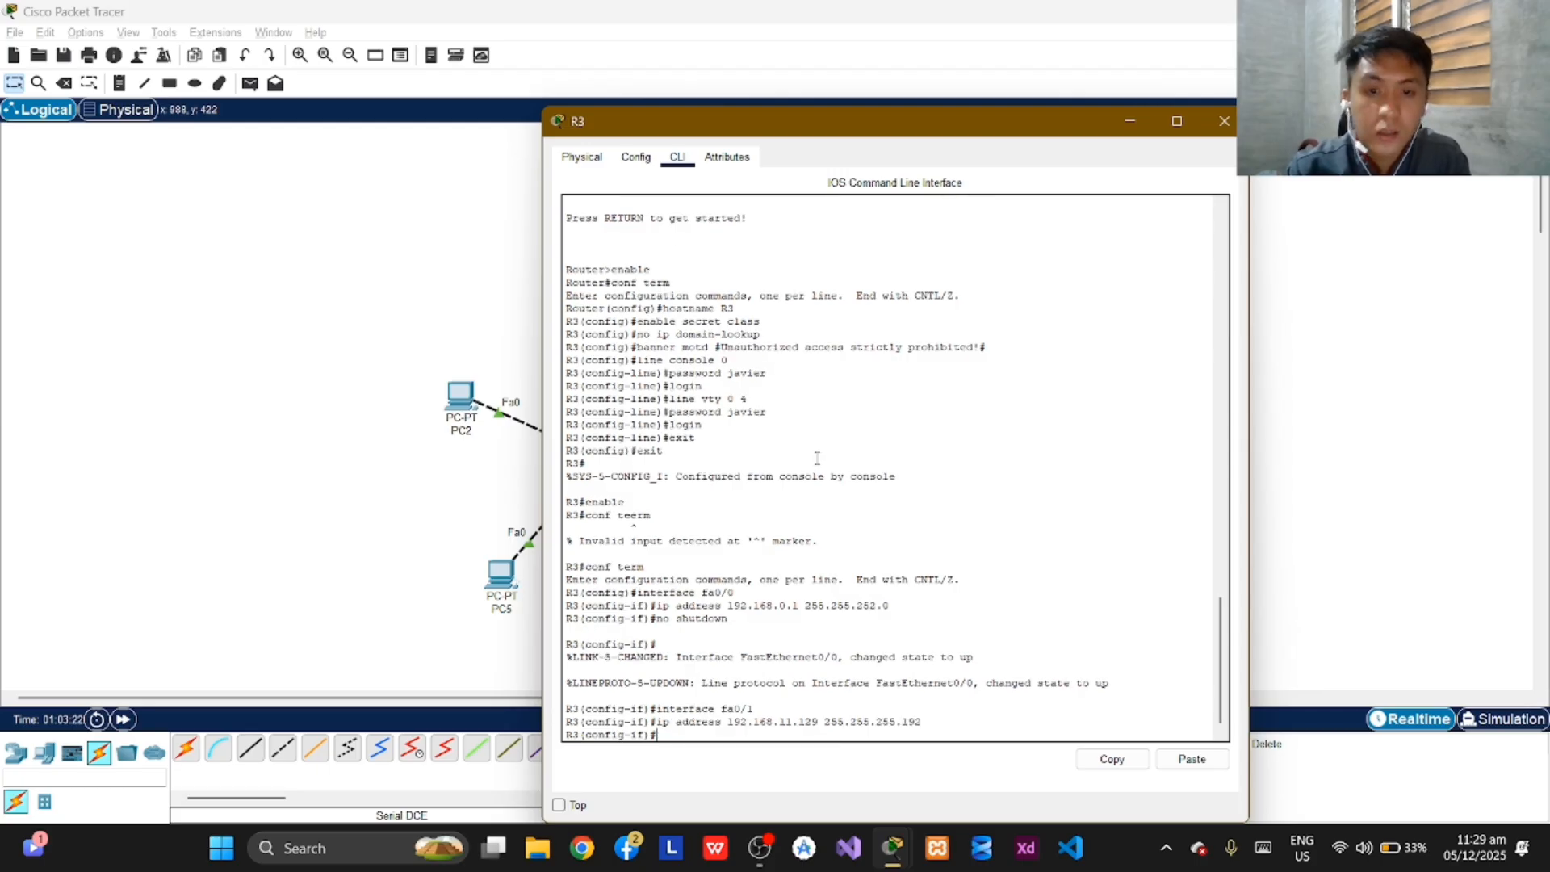
Bring up R3's fa0/1 interface with the no shutdown command.
type("no s")
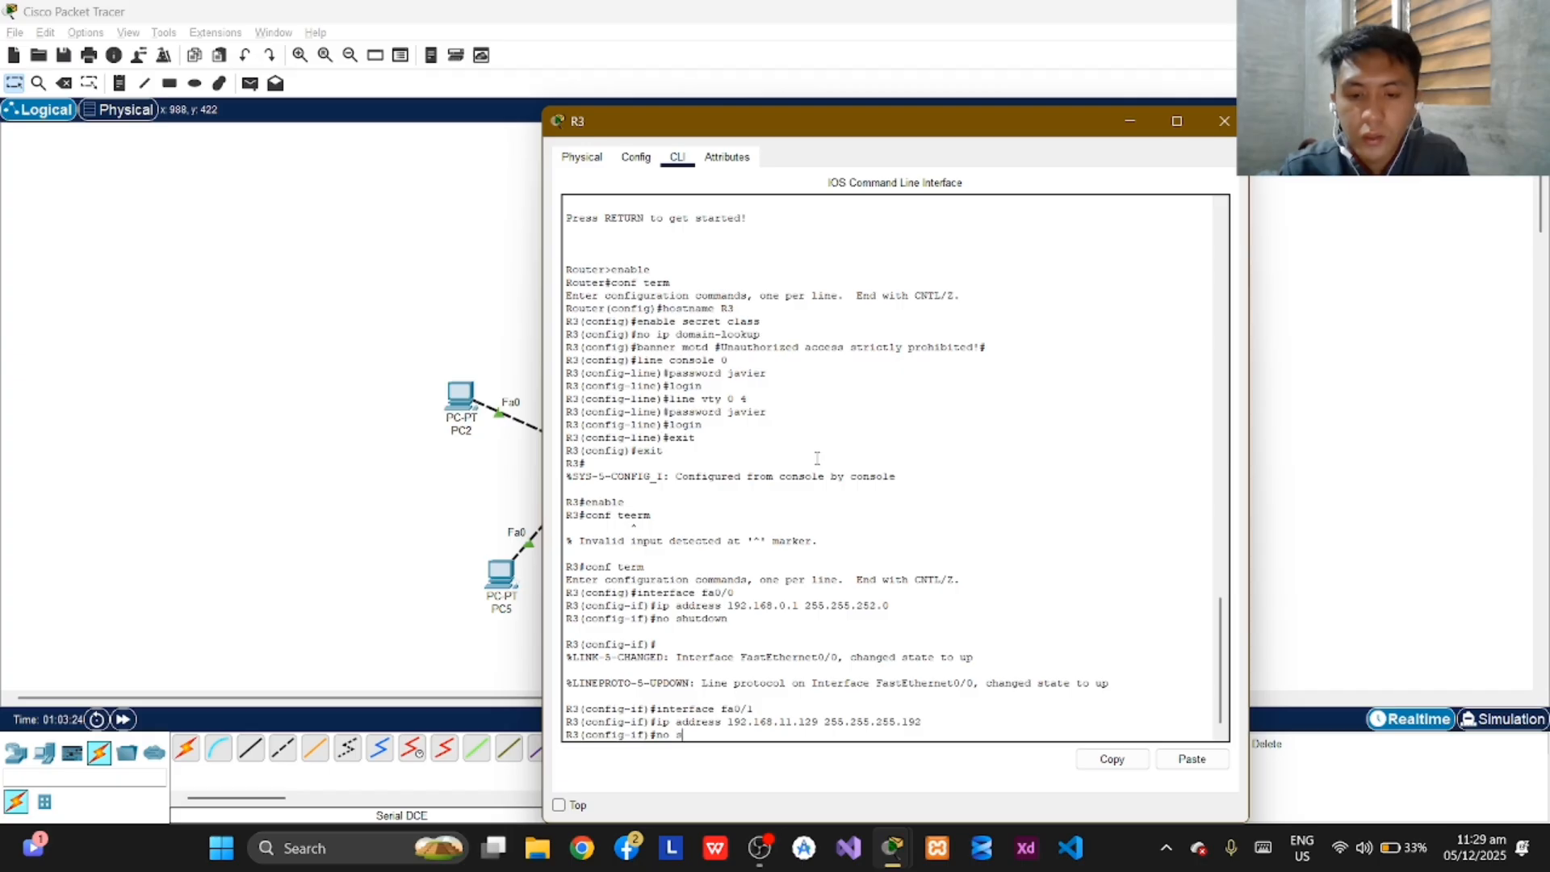
type("hutdown")
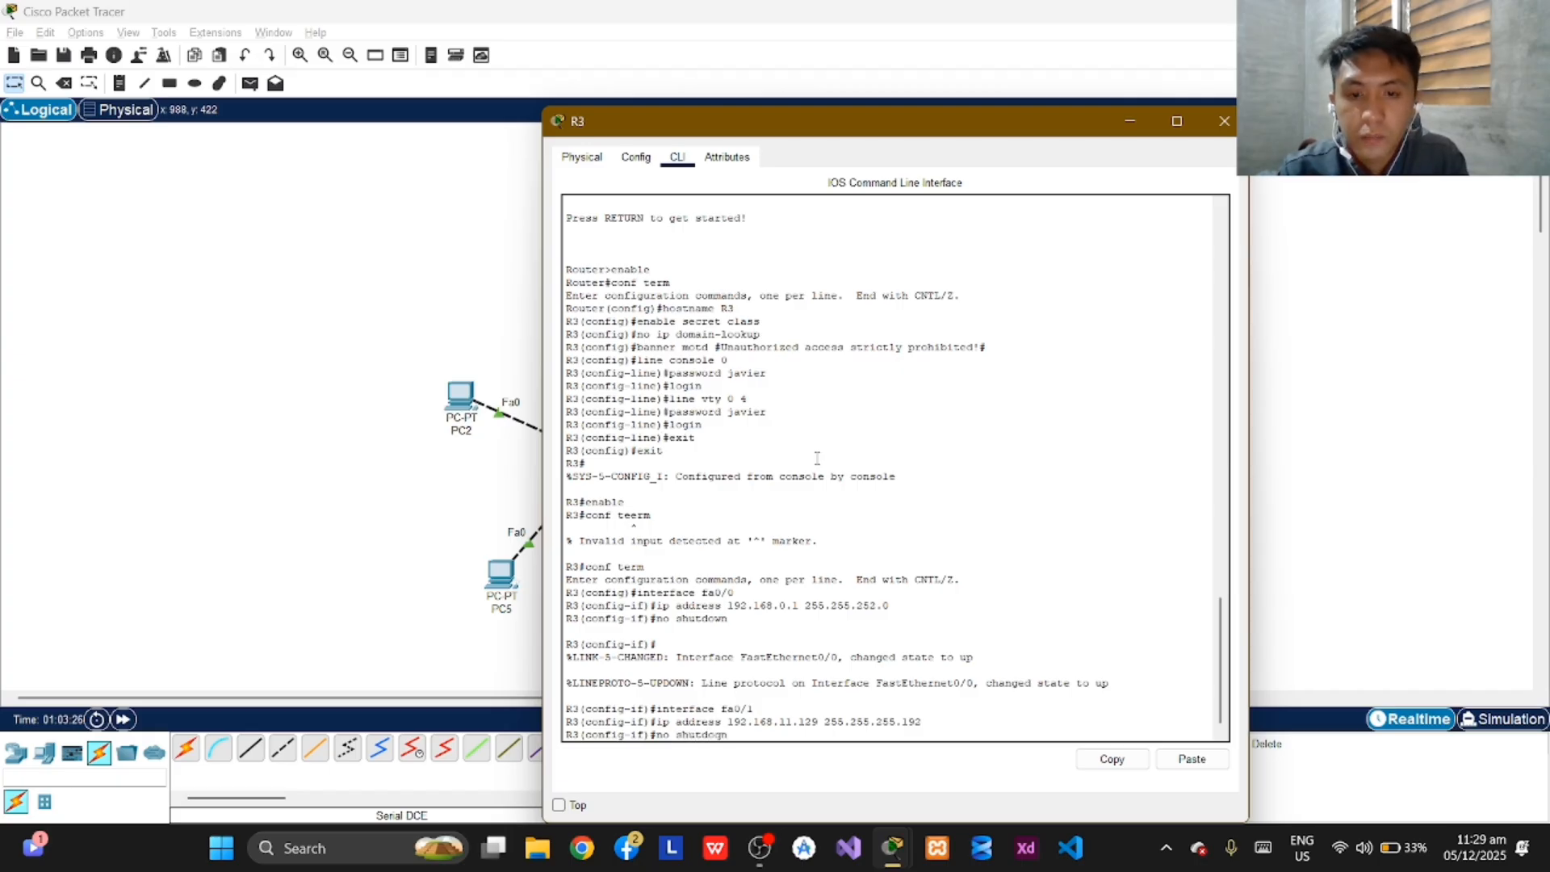
key("BackSpace")
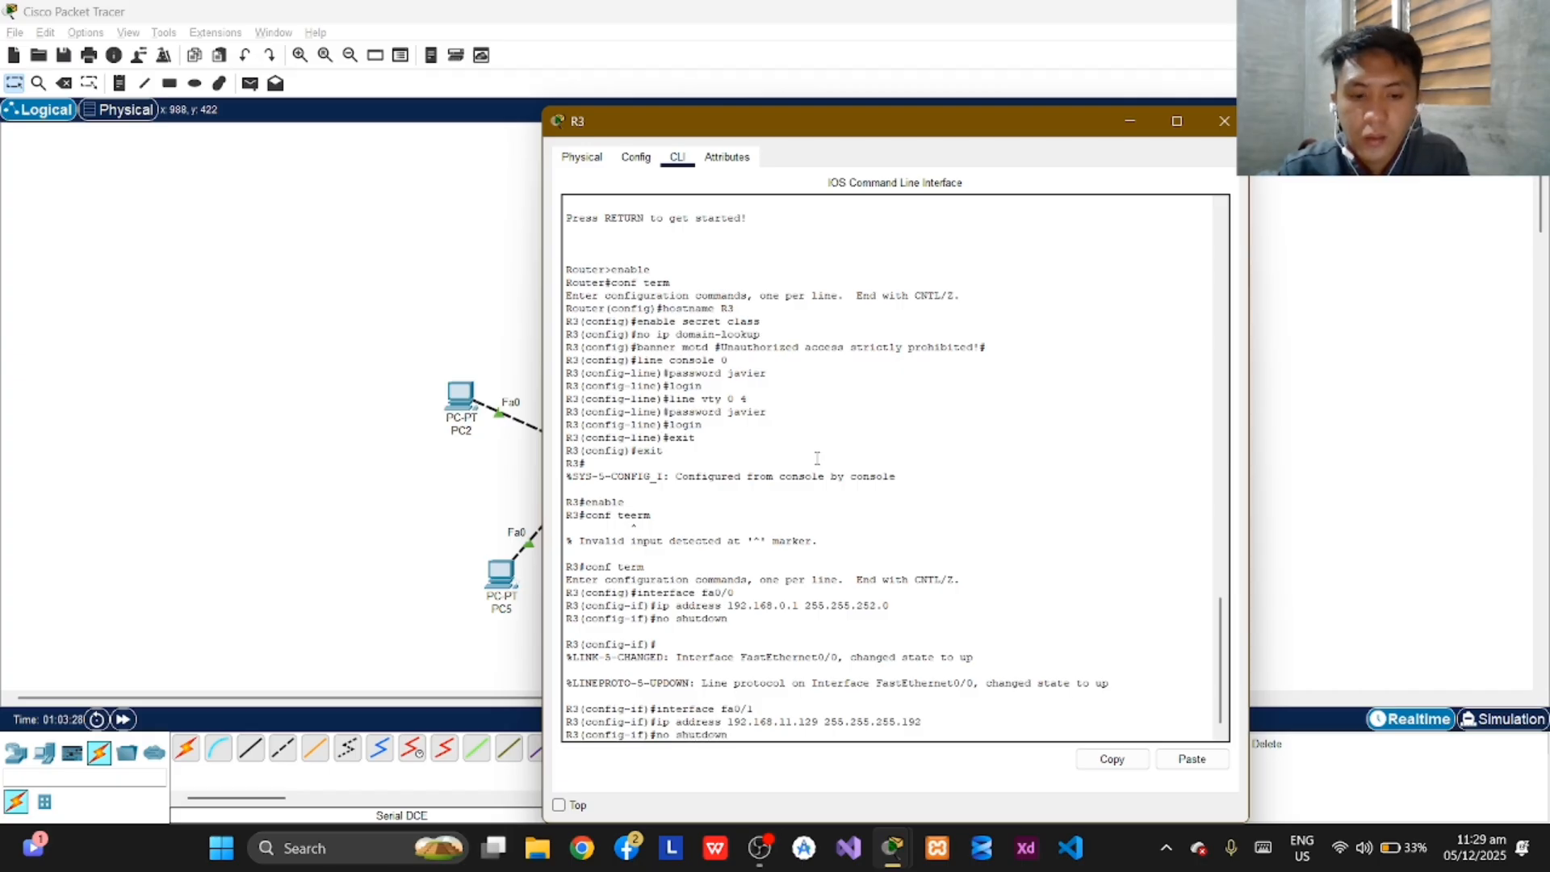
type("n")
key("Return")
key("Return")
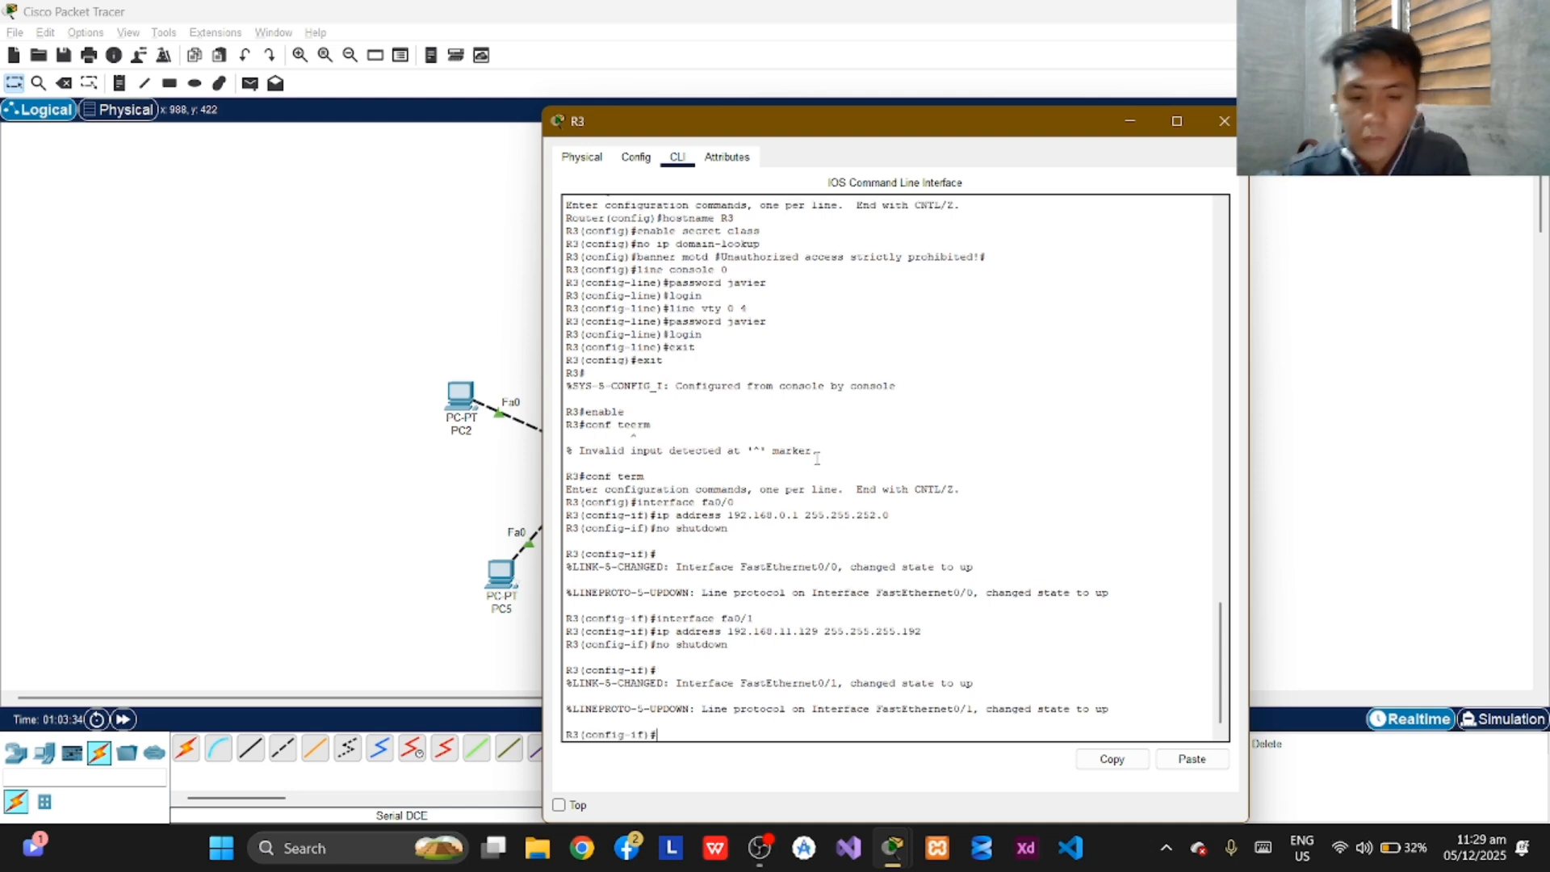
Open serial interface se0/0/0 on R3 for configuration.
type("in")
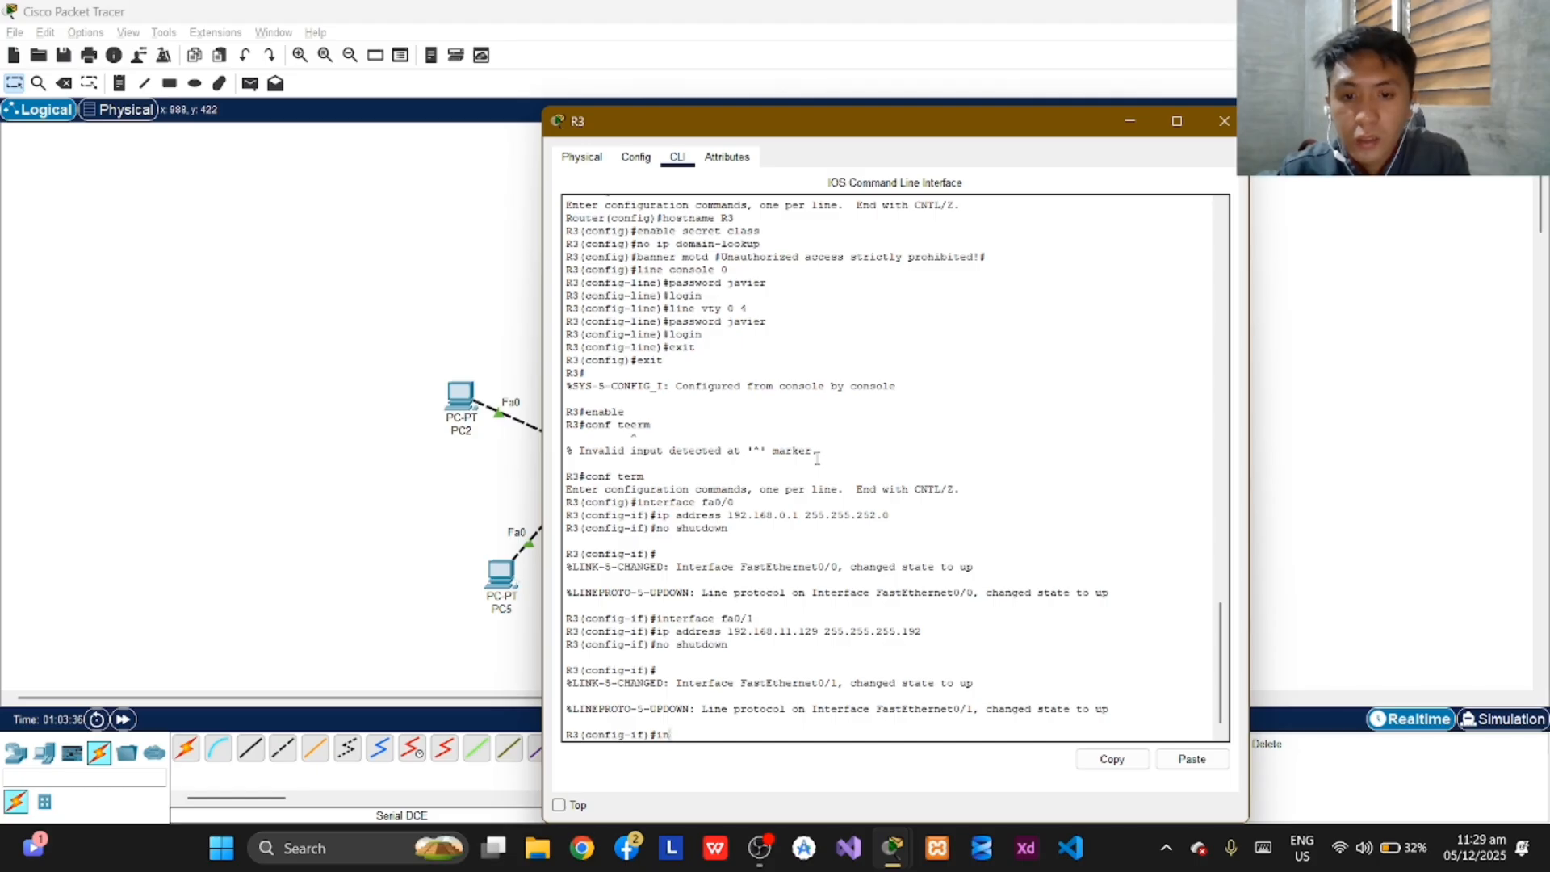
type("terface")
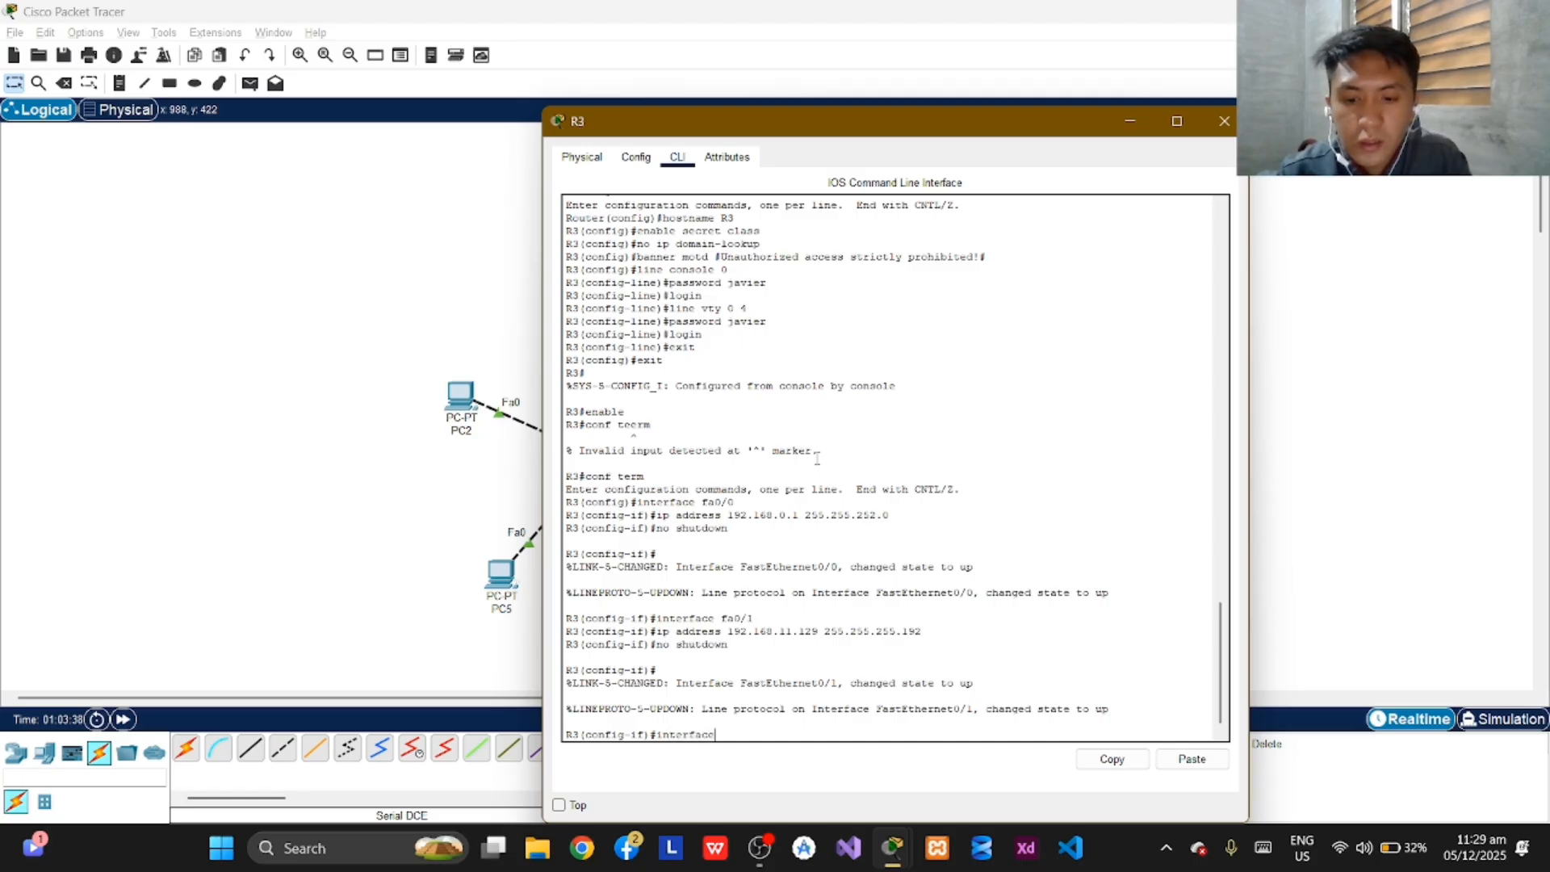
type(" se0")
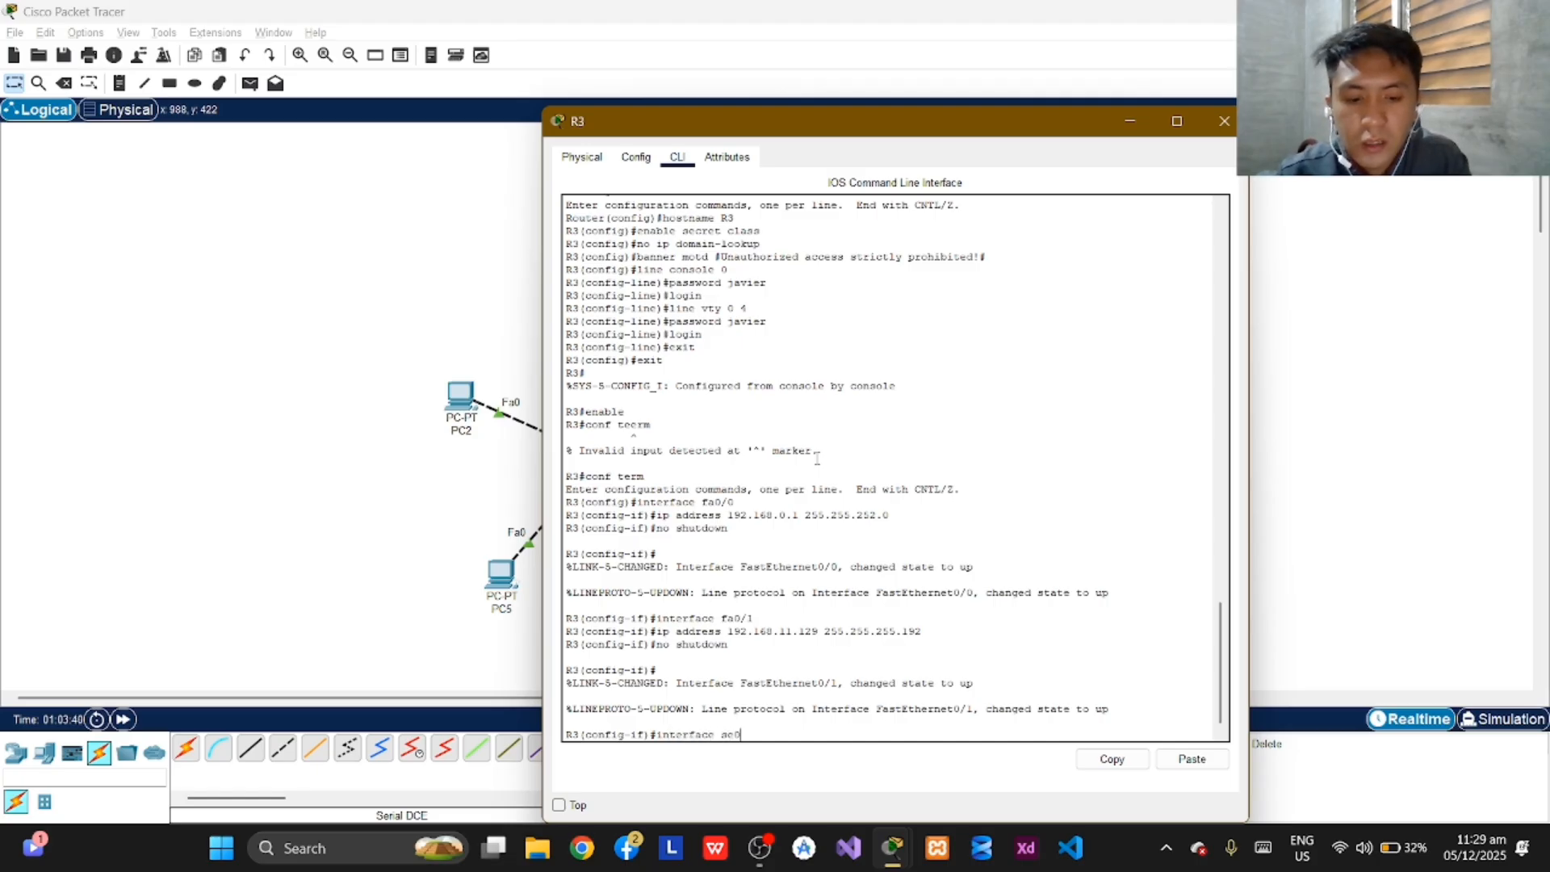
type("/0/00")
key("BackSpace")
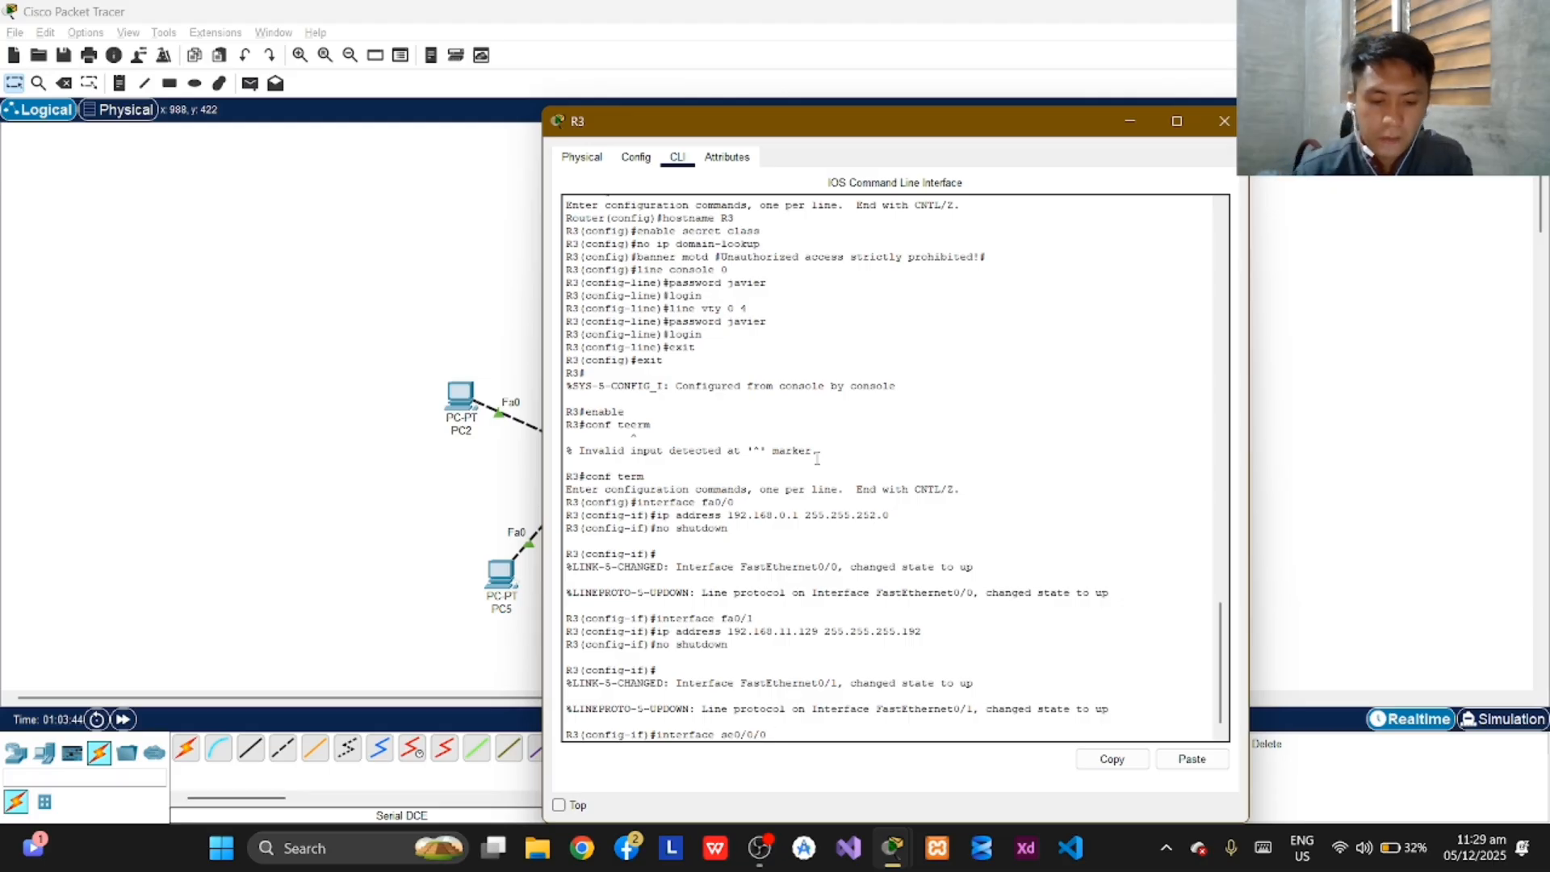
key("Return")
Assign IP address 192.168.11.197 with subnet mask 255.255.255.252 to R3's se0/0/0 interface.
type("no ip")
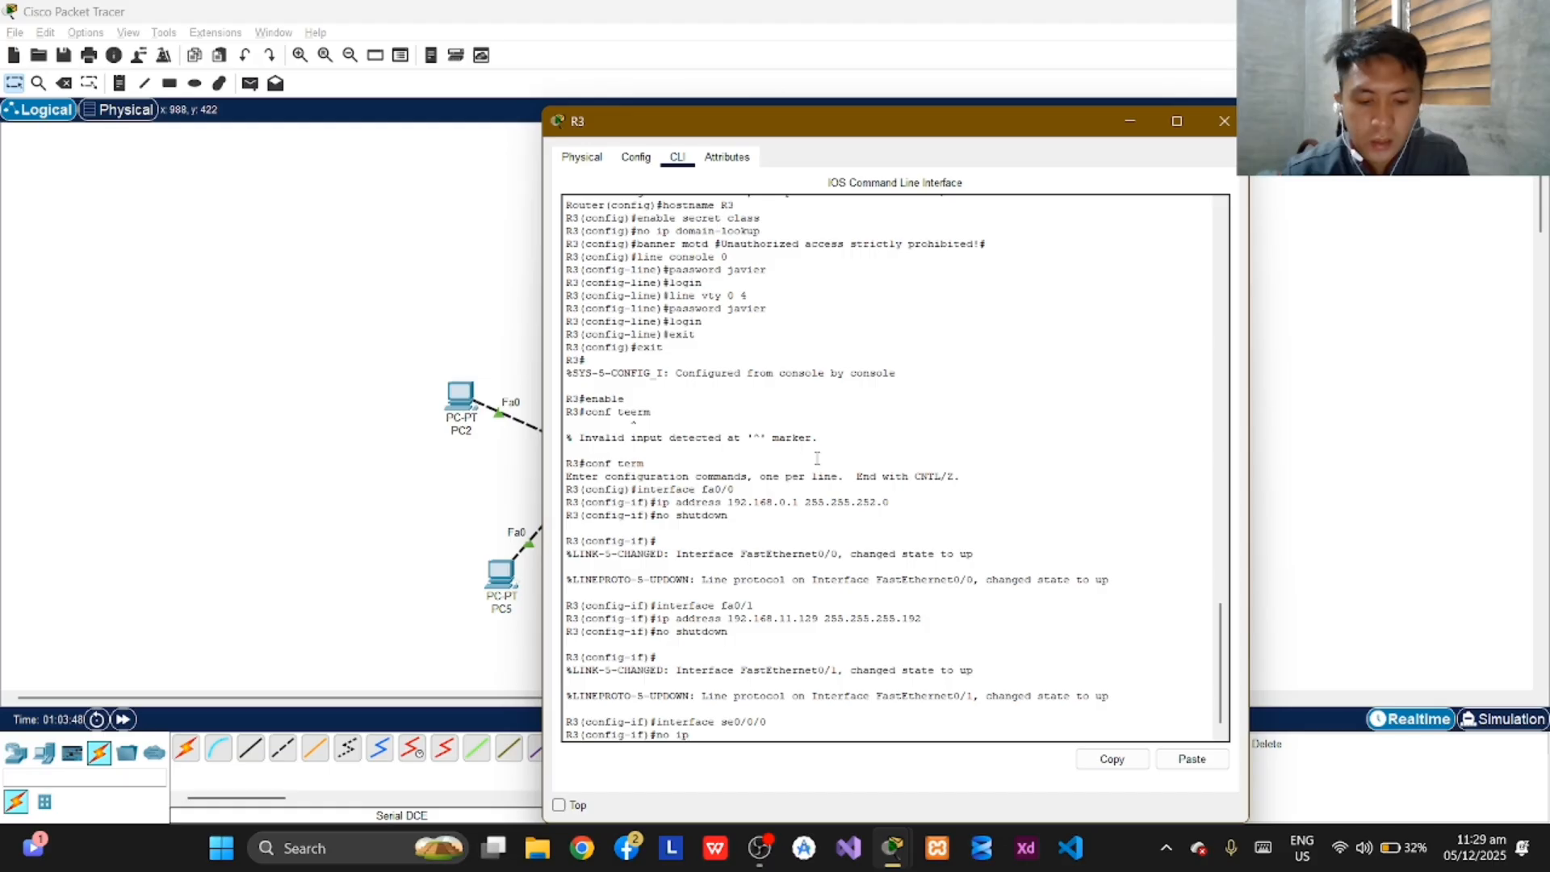
key("BackSpace")
key("BackSpace")
key("BackSpace")
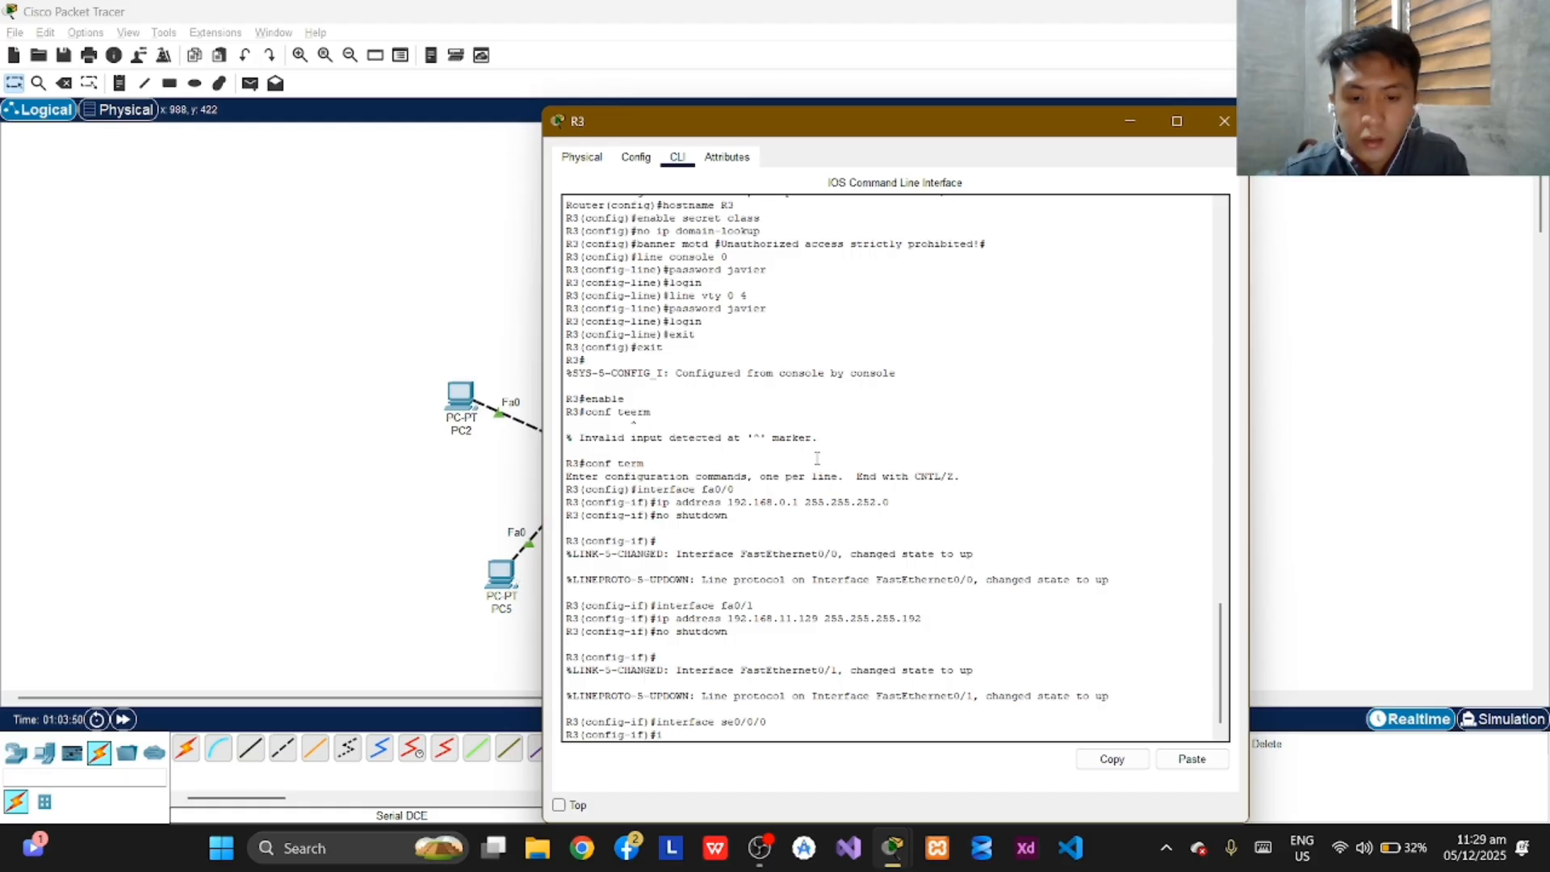
type("address")
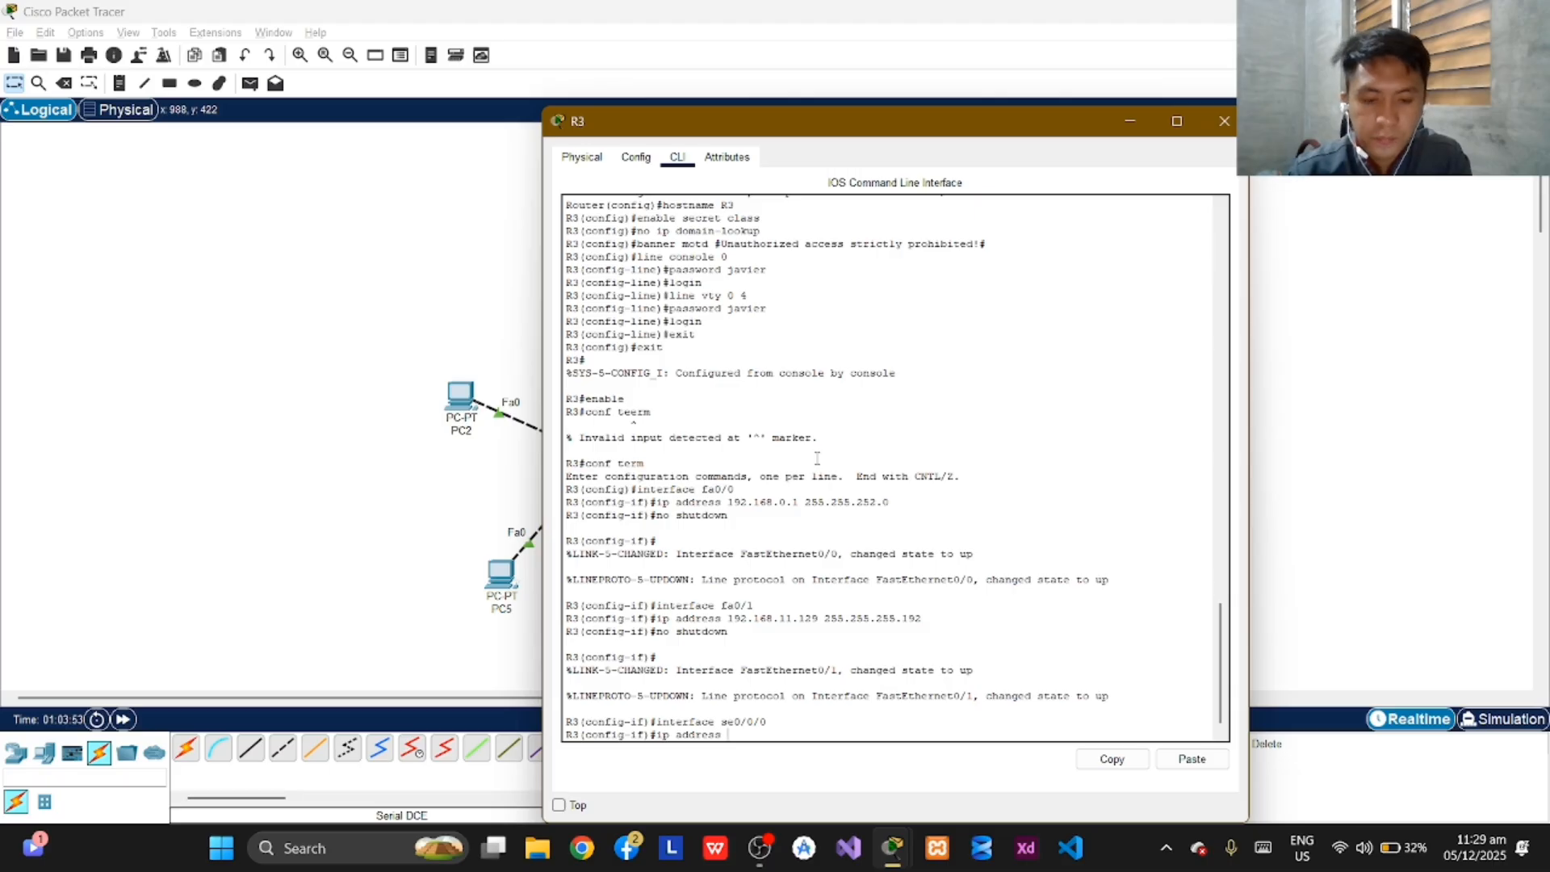
type(" 192")
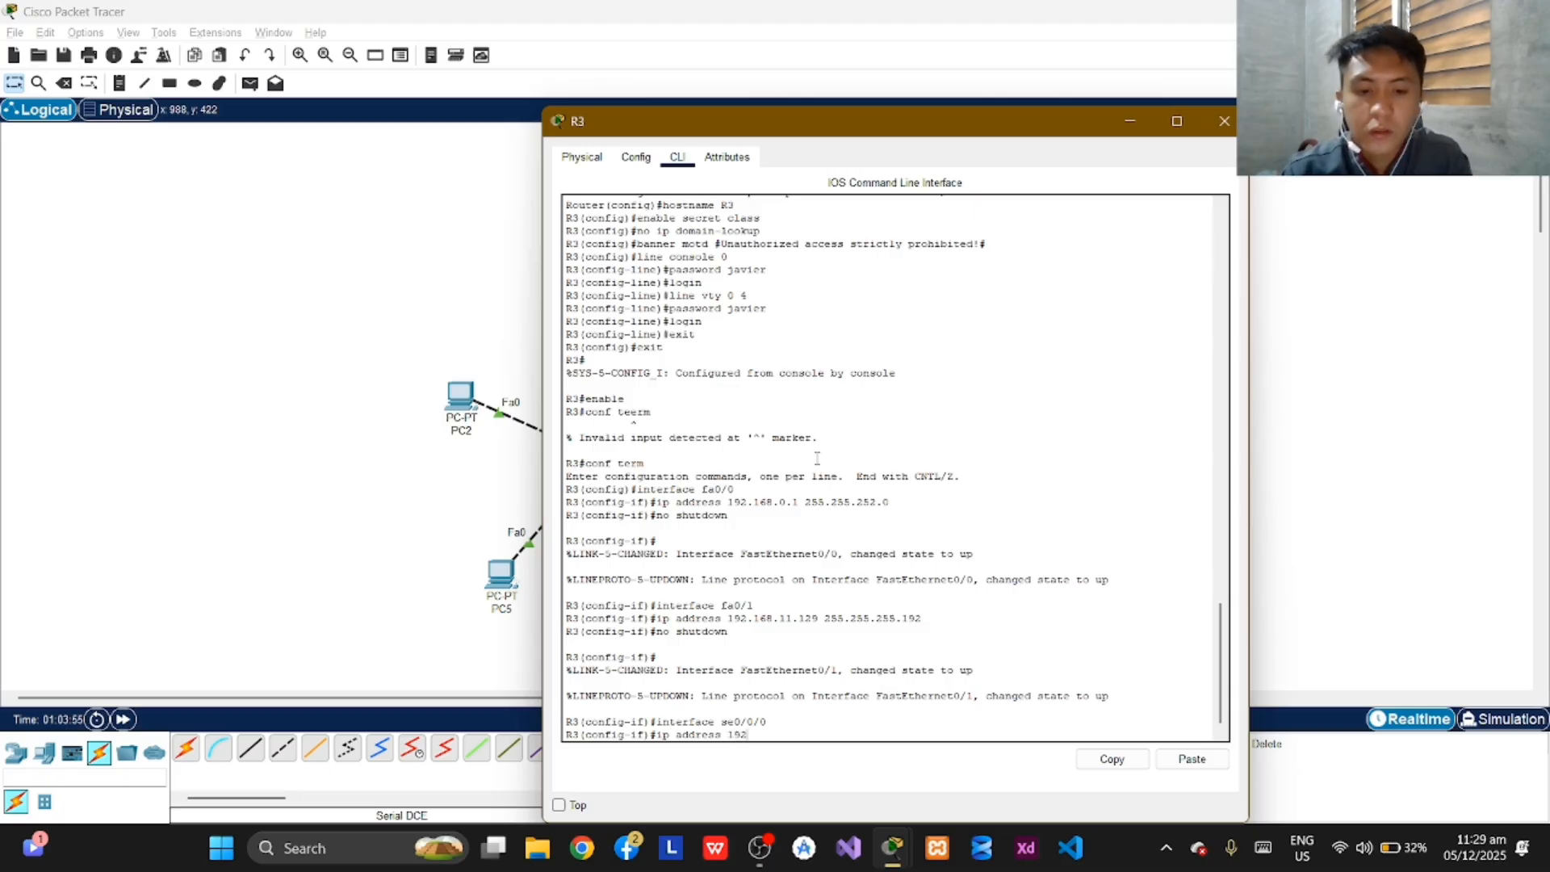
type(".168")
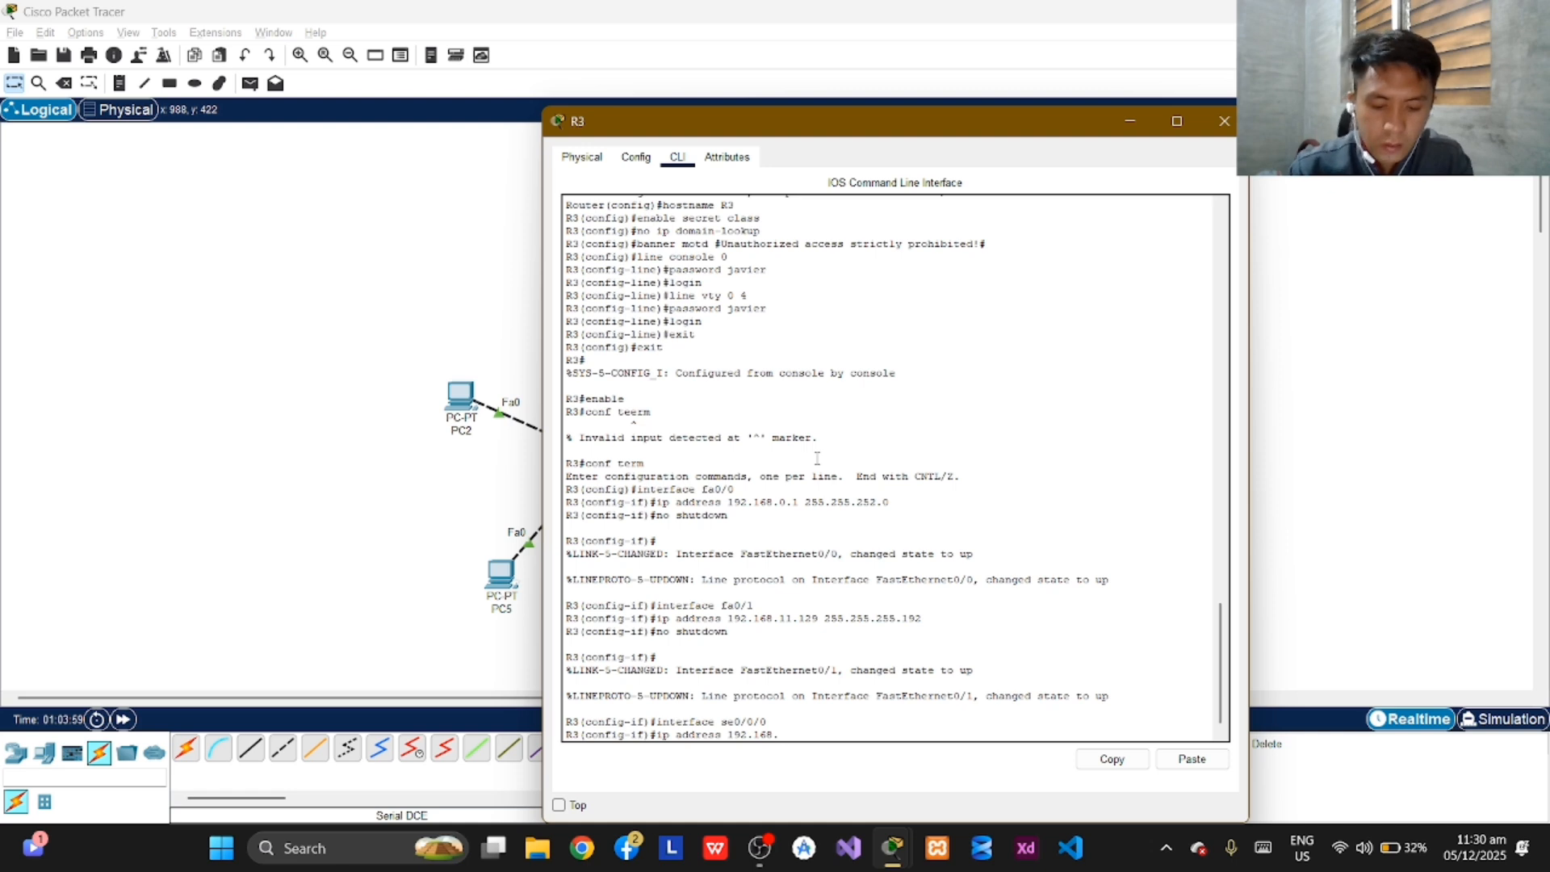
type(".")
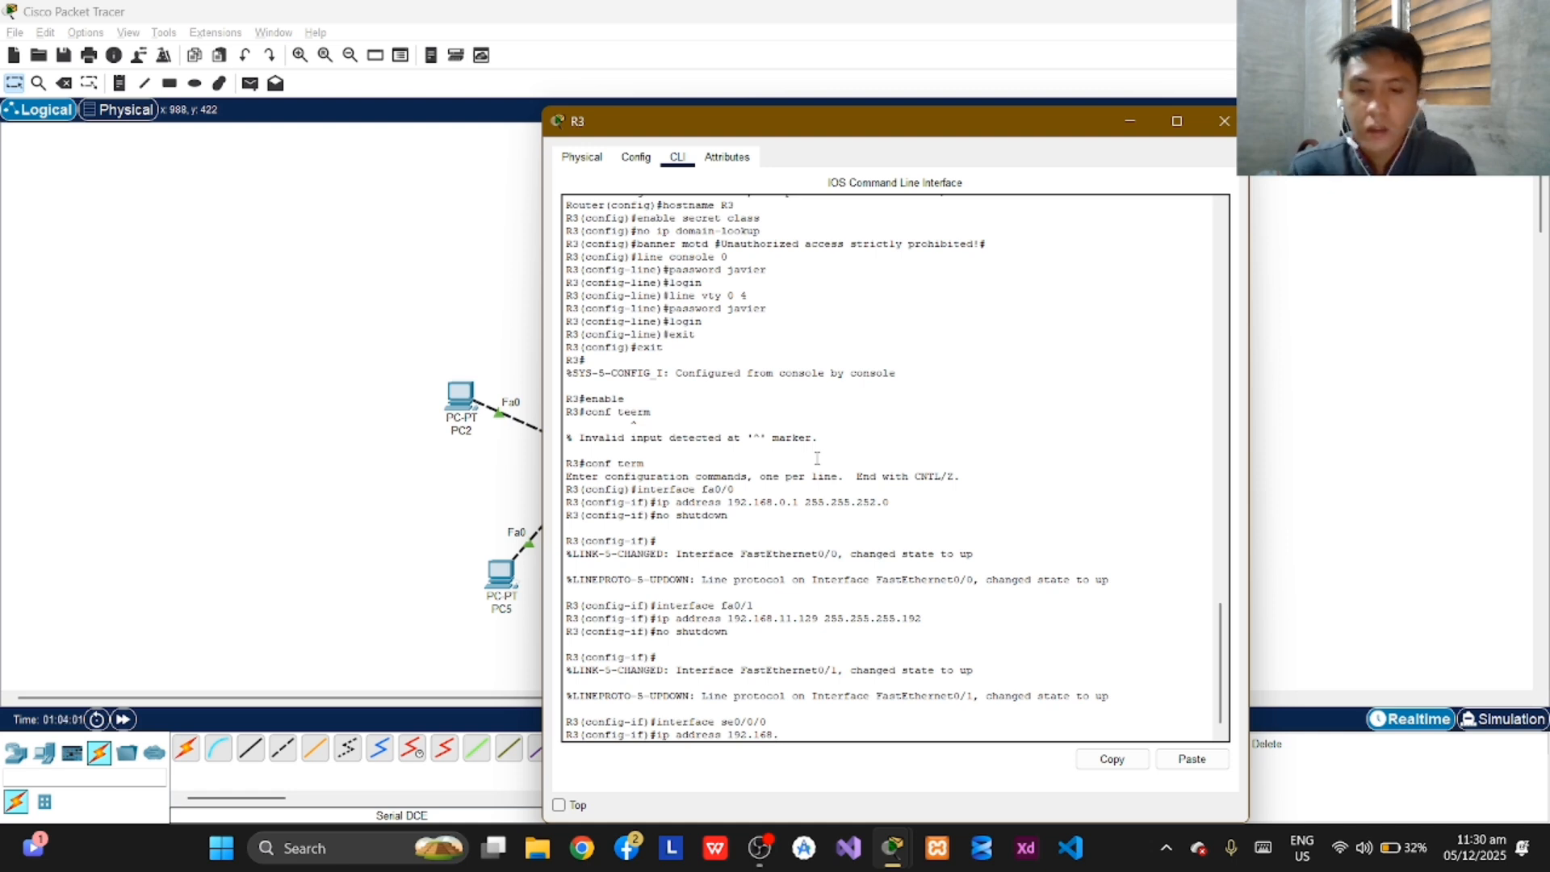
type("11.197")
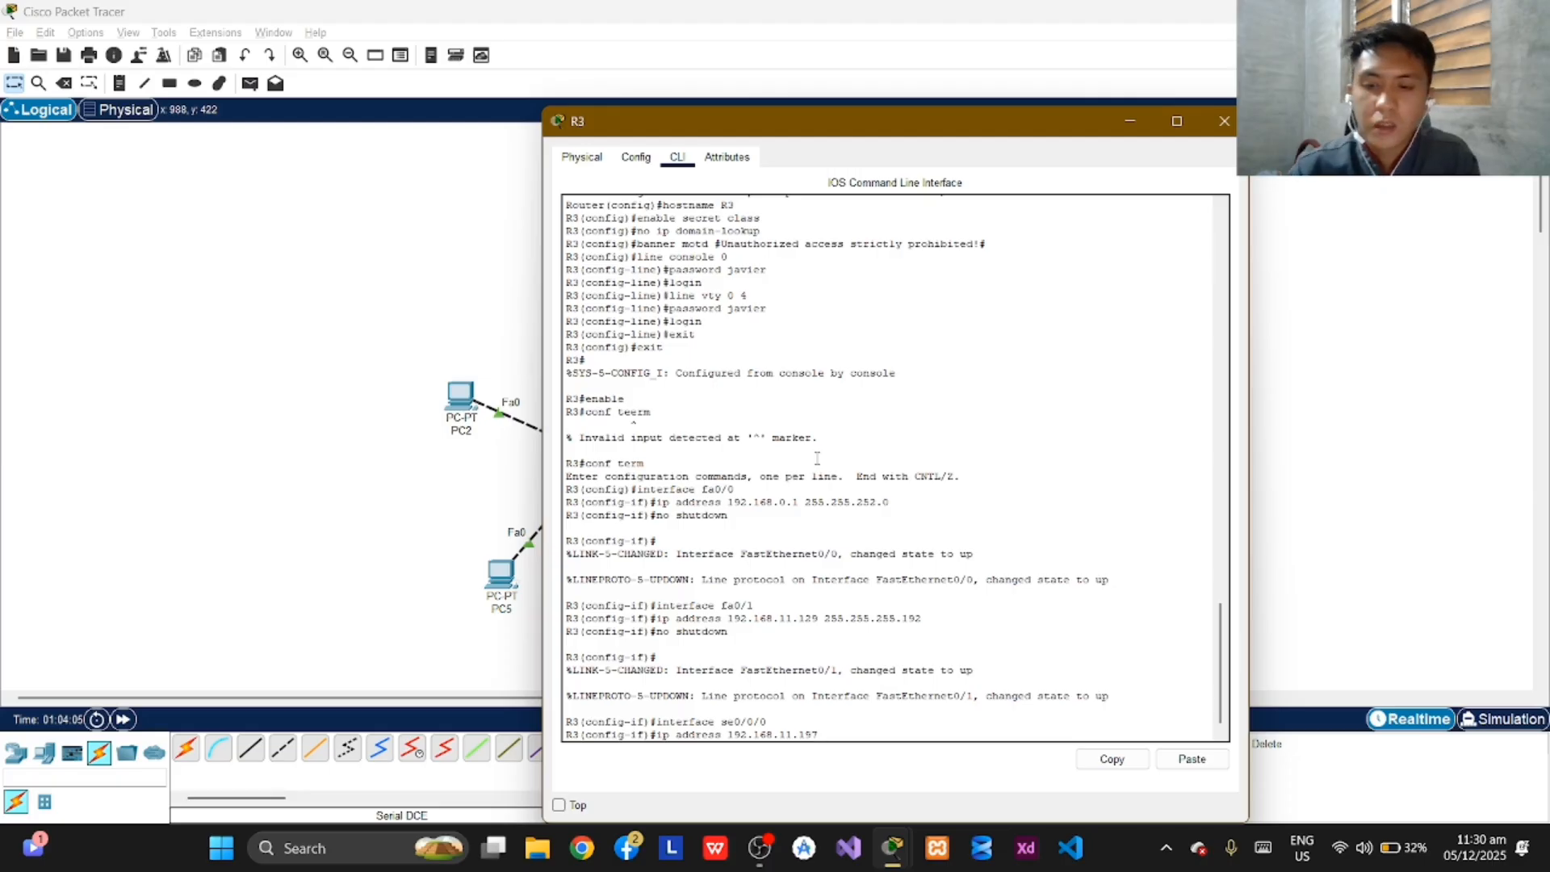
type(" 255.255")
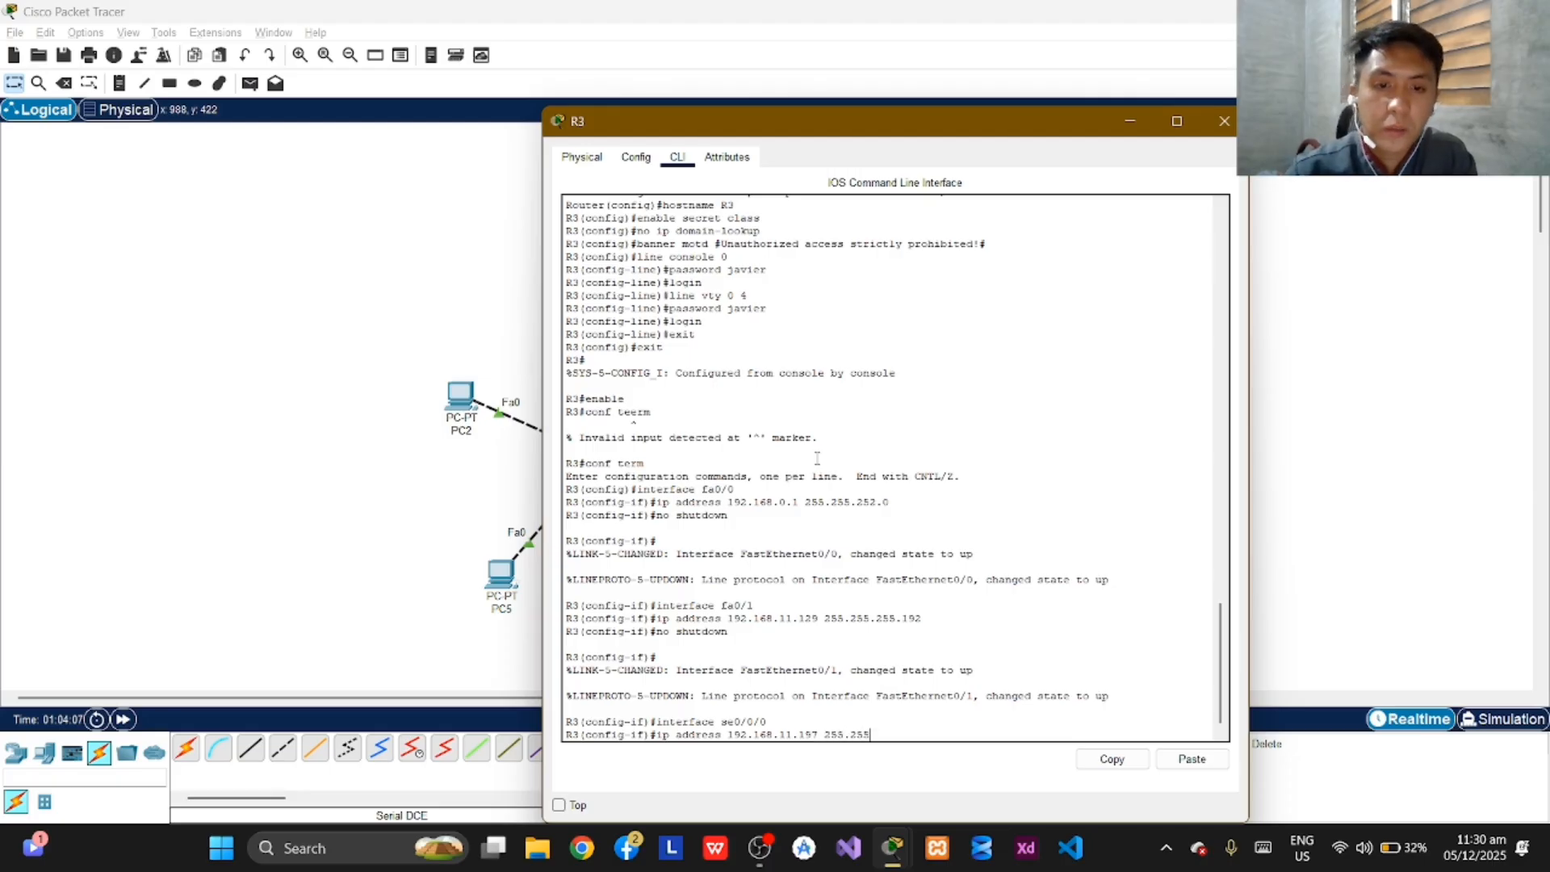
type(".255")
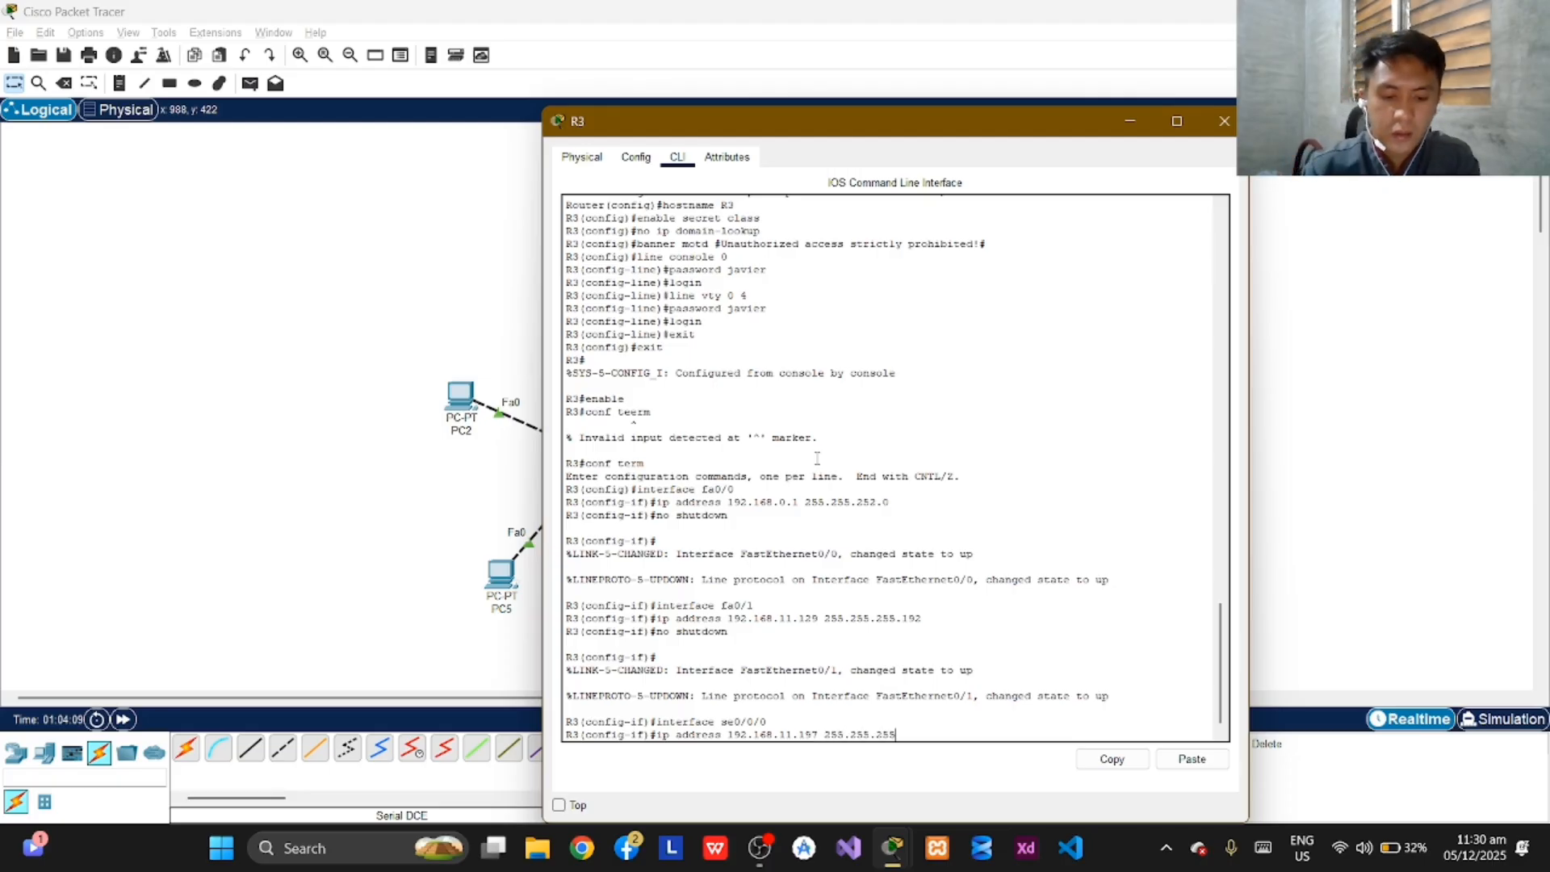
type(".252")
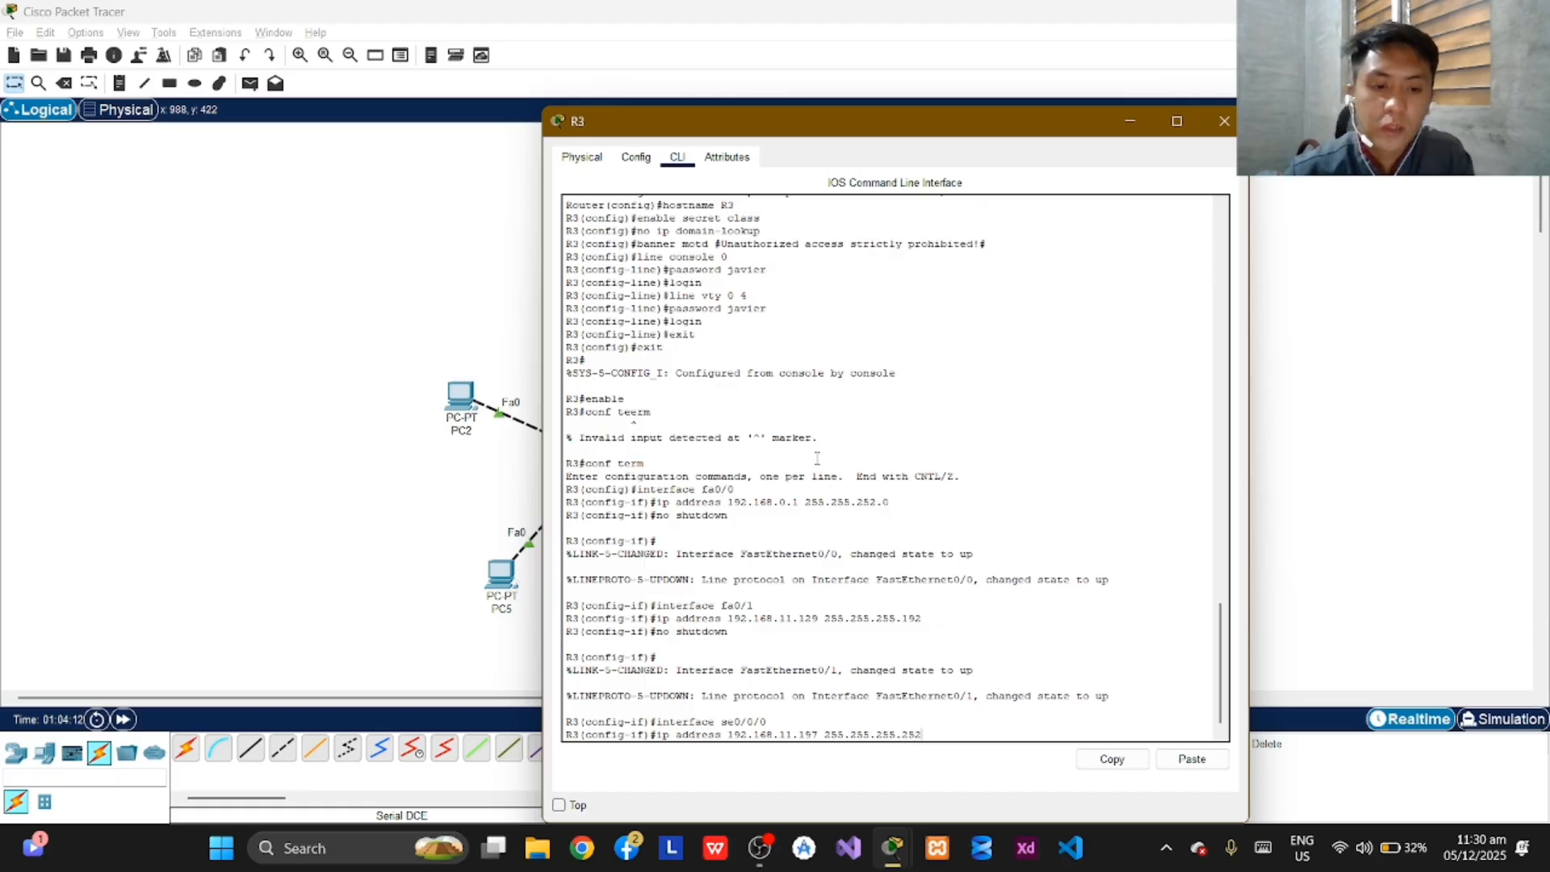
key("Return")
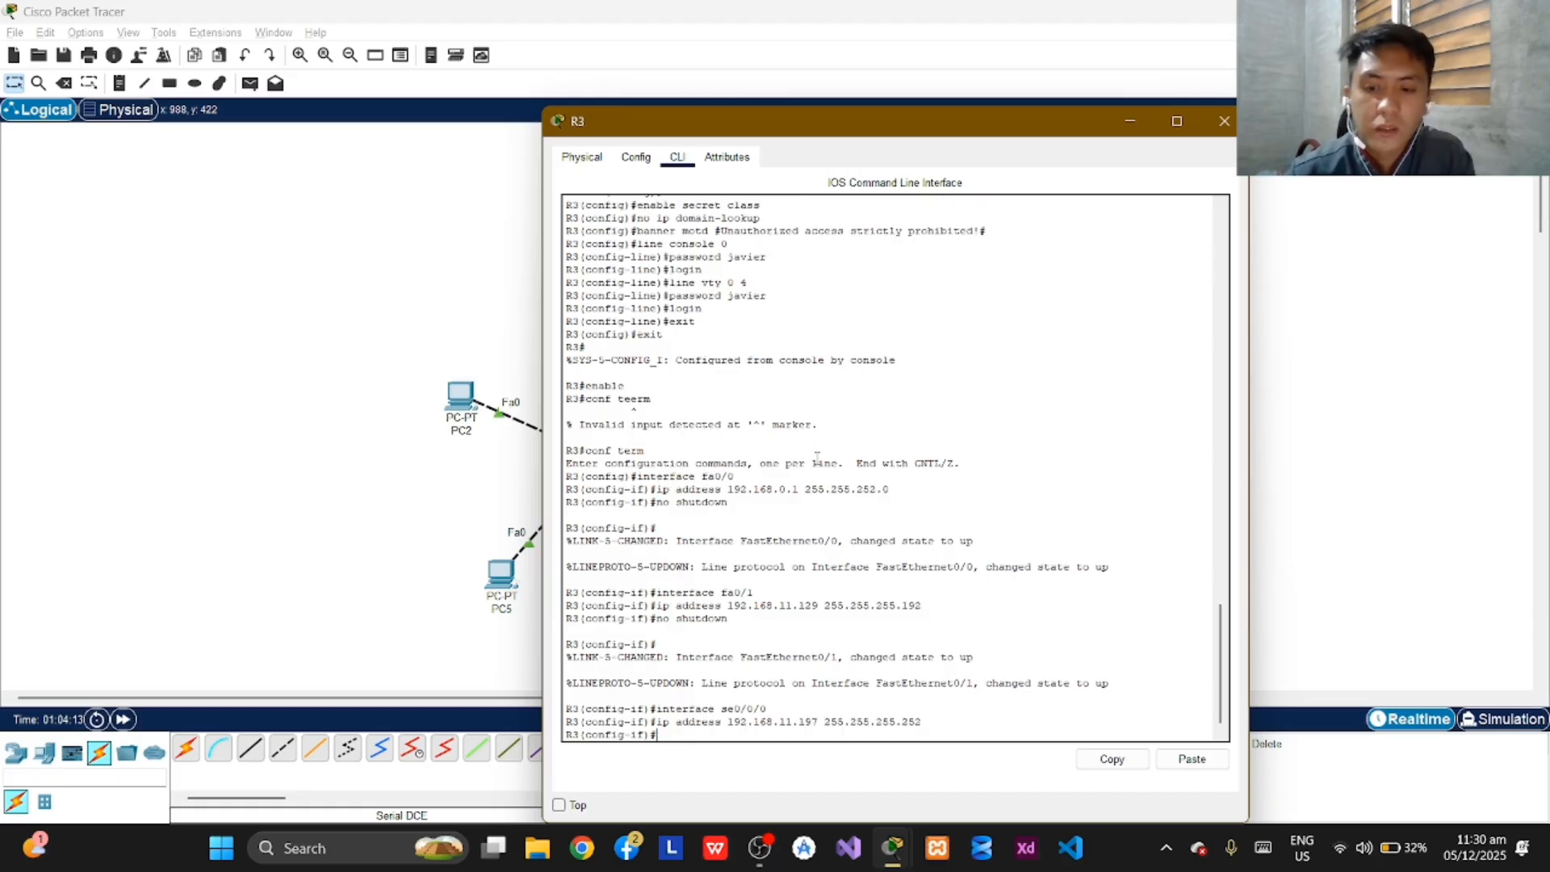
Bring up R3's se0/0/0 interface with the no shutdown command.
type("no shutdwon")
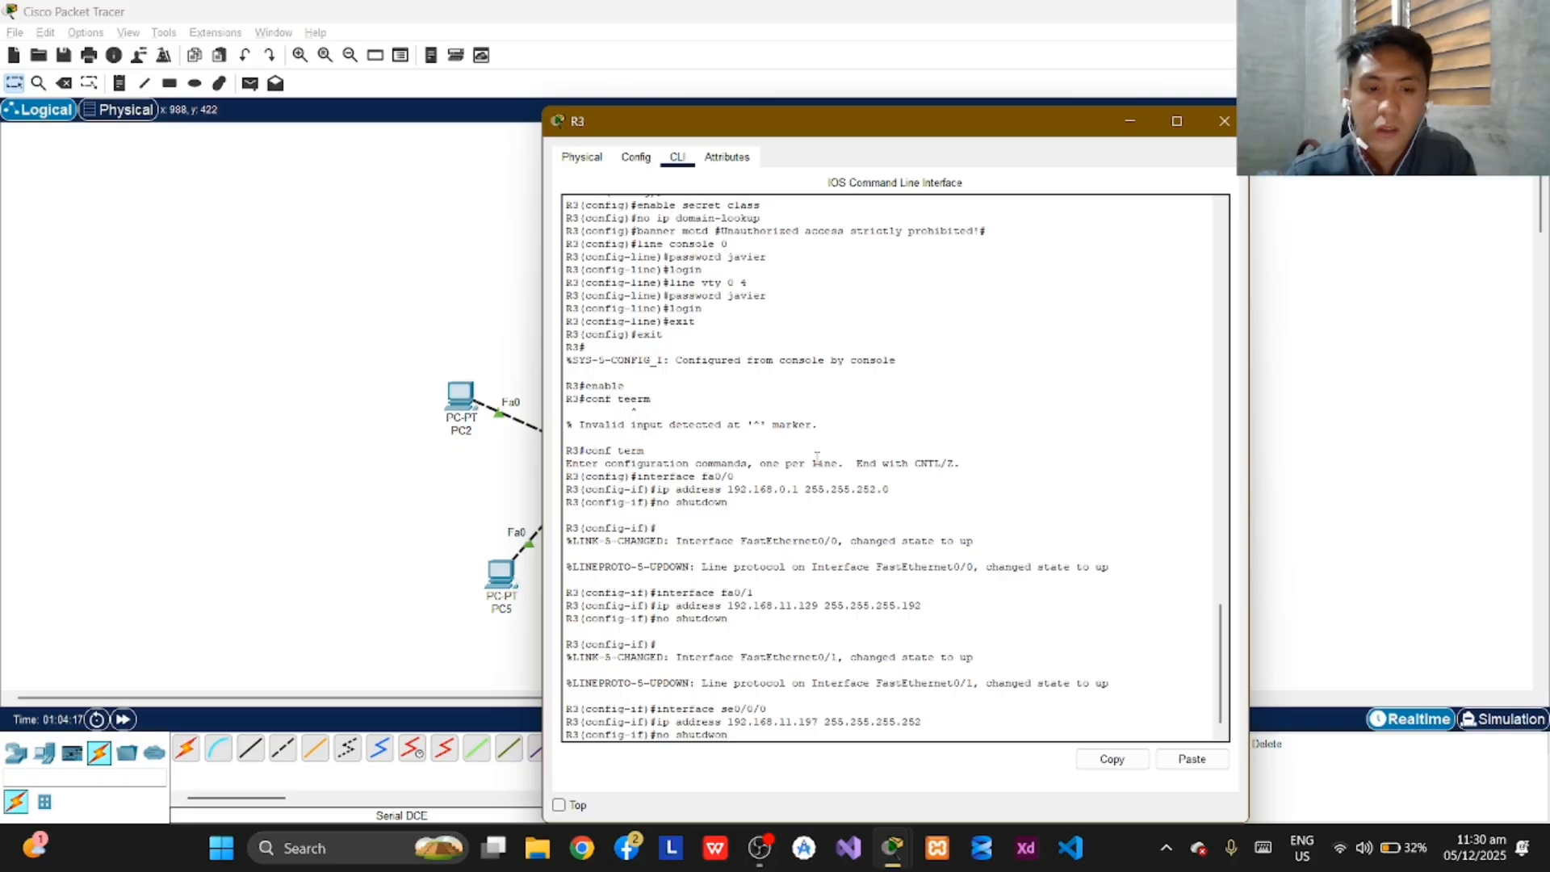
key("BackSpace")
key("BackSpace")
type("own")
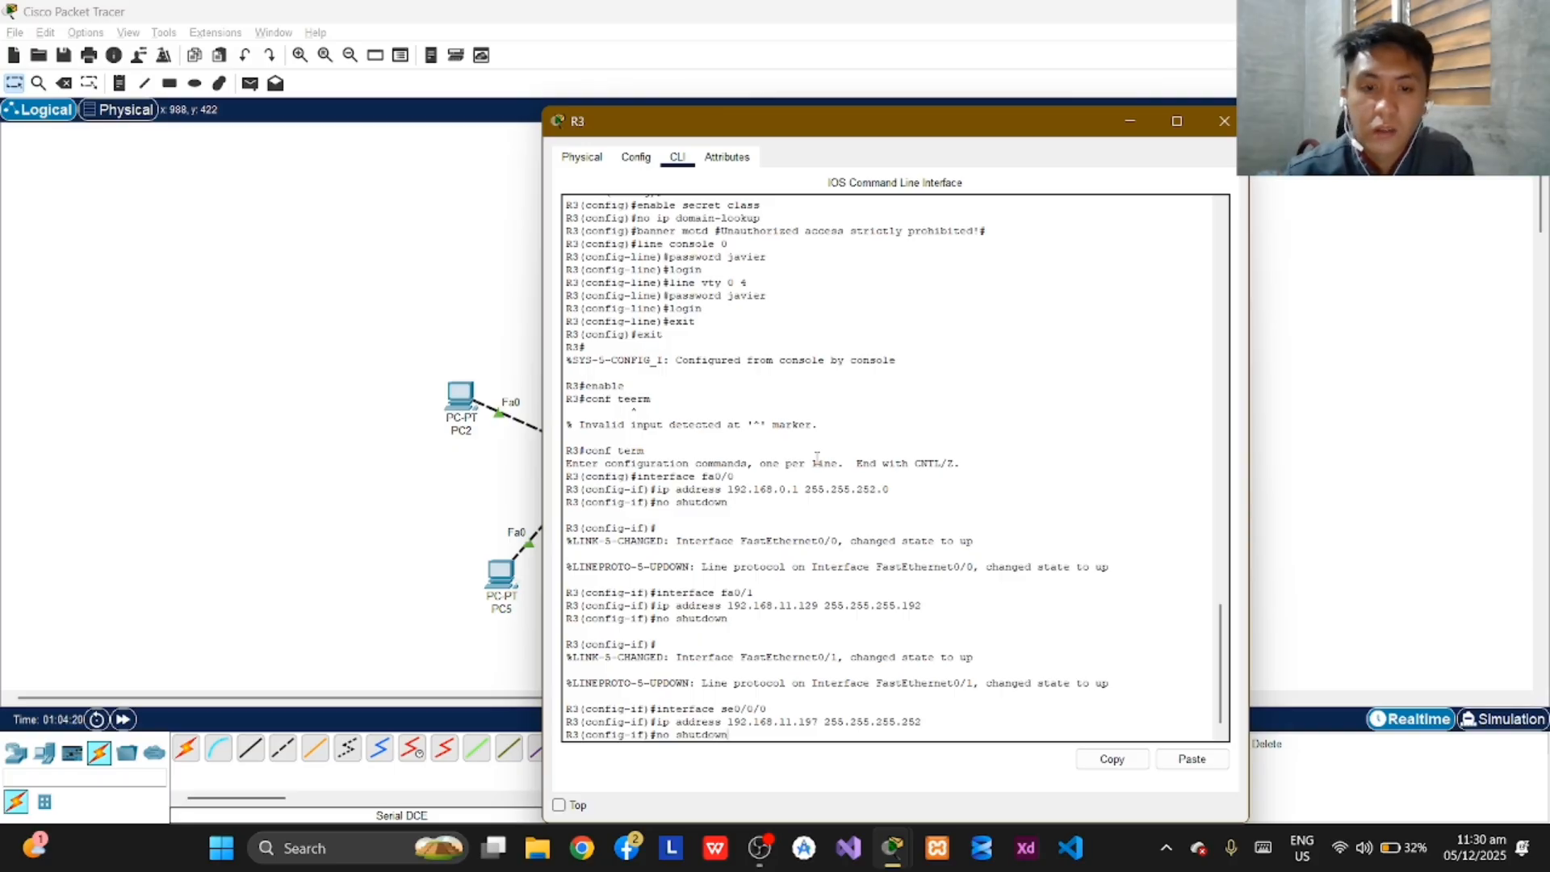
key("Return")
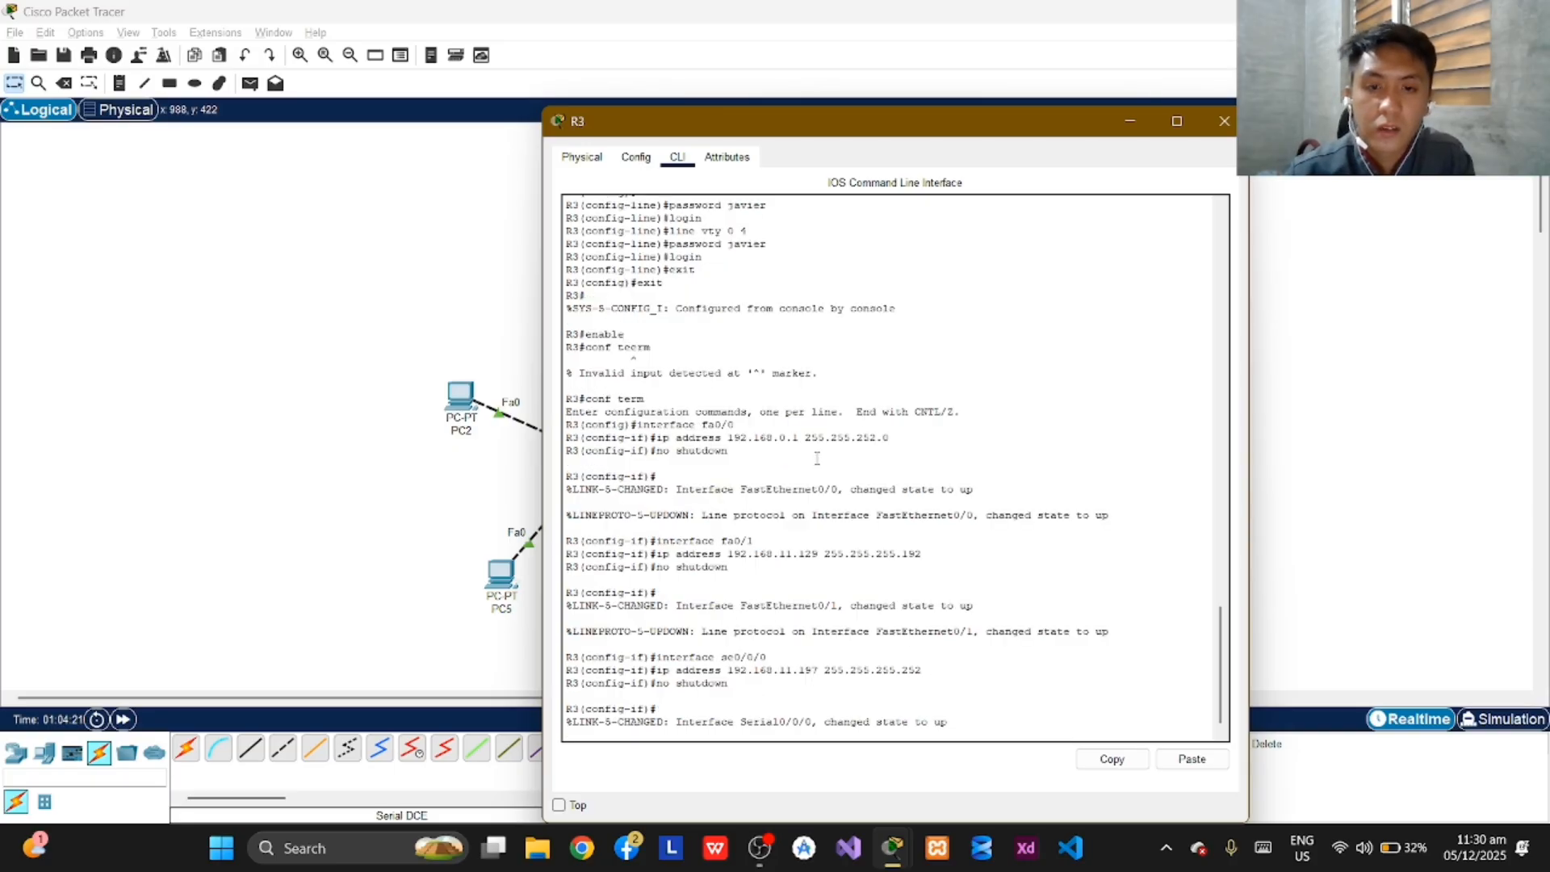
key("Return")
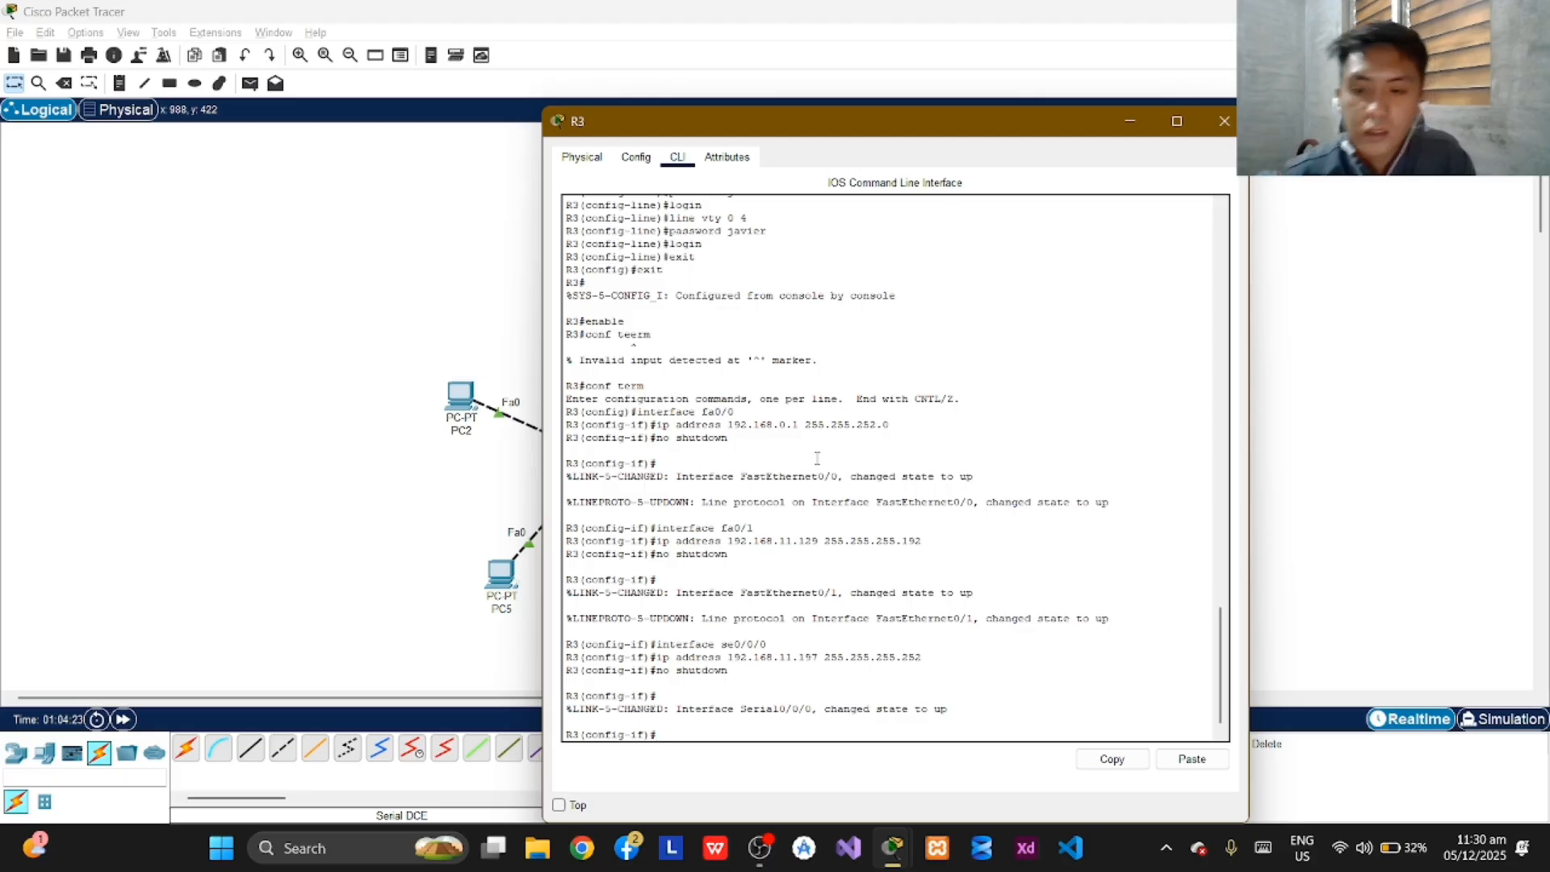
type("interfa")
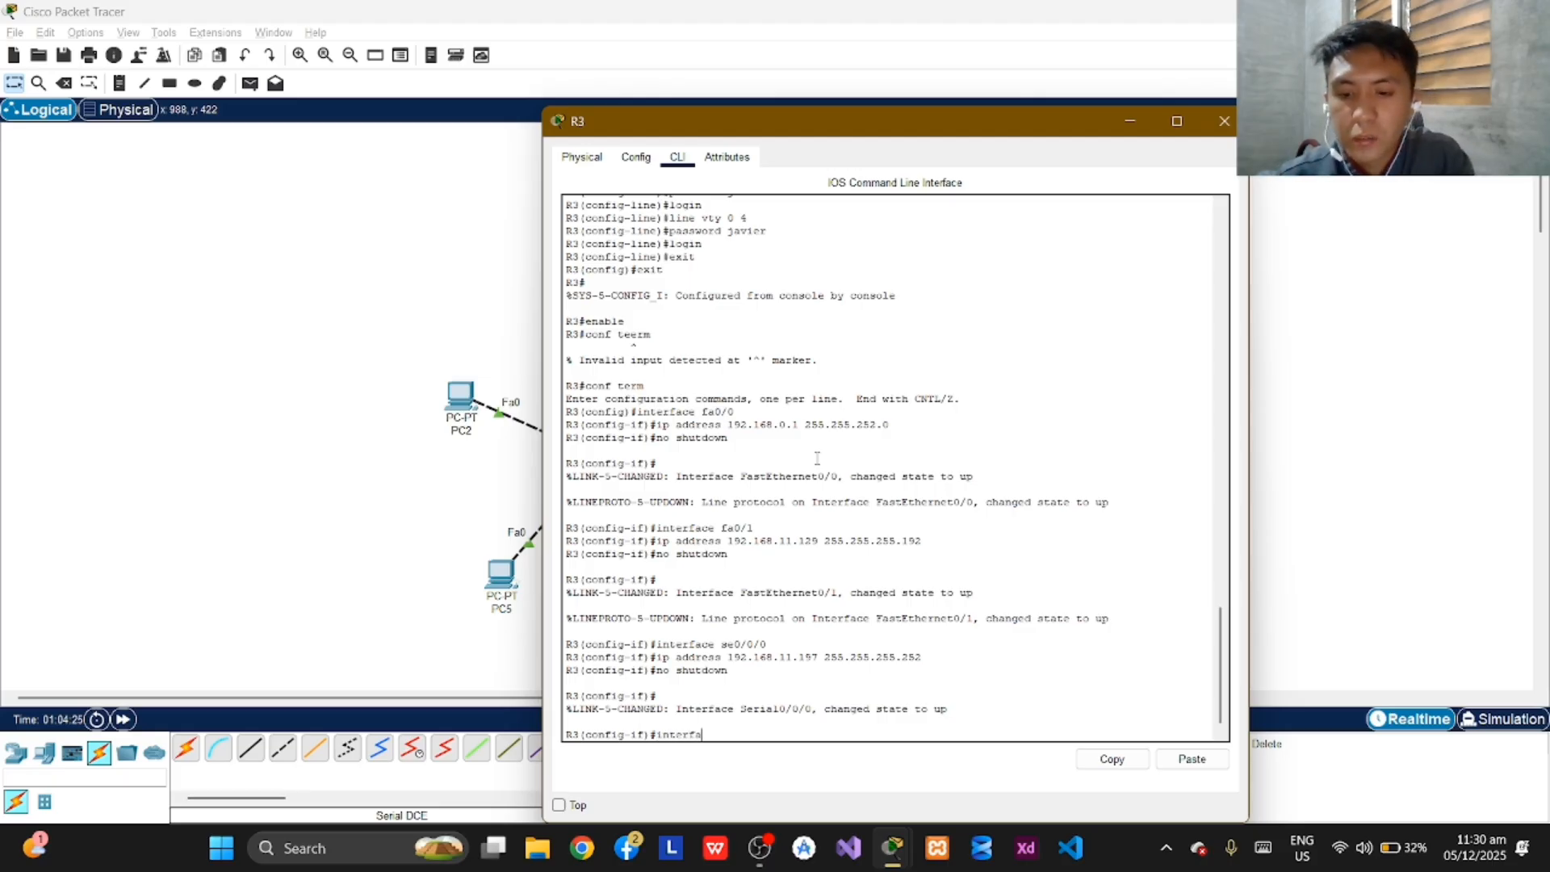
type("ce se")
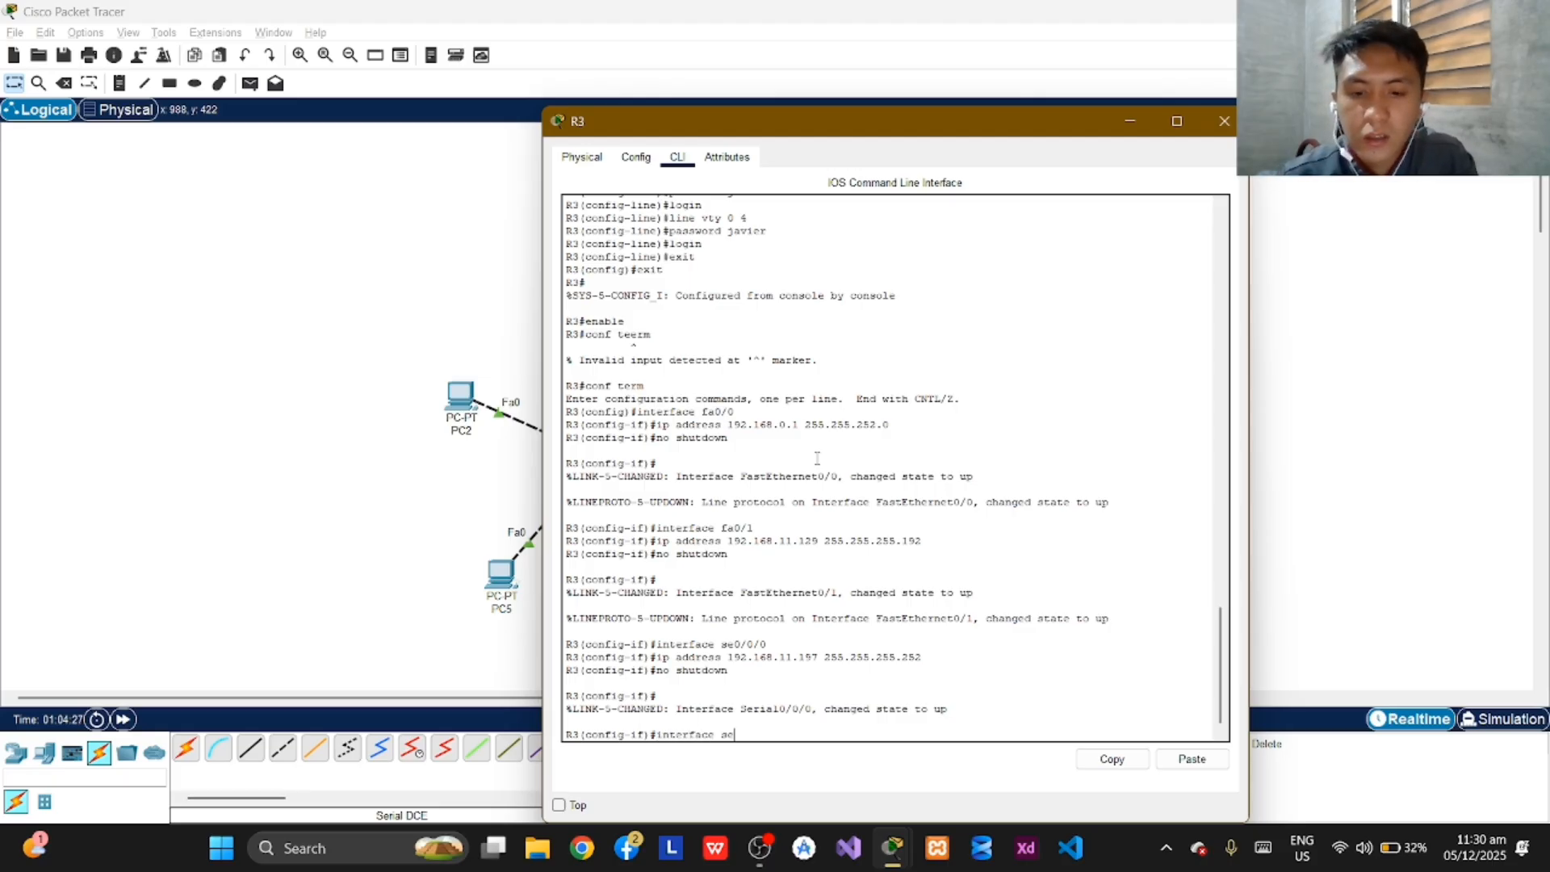
type("0/0/")
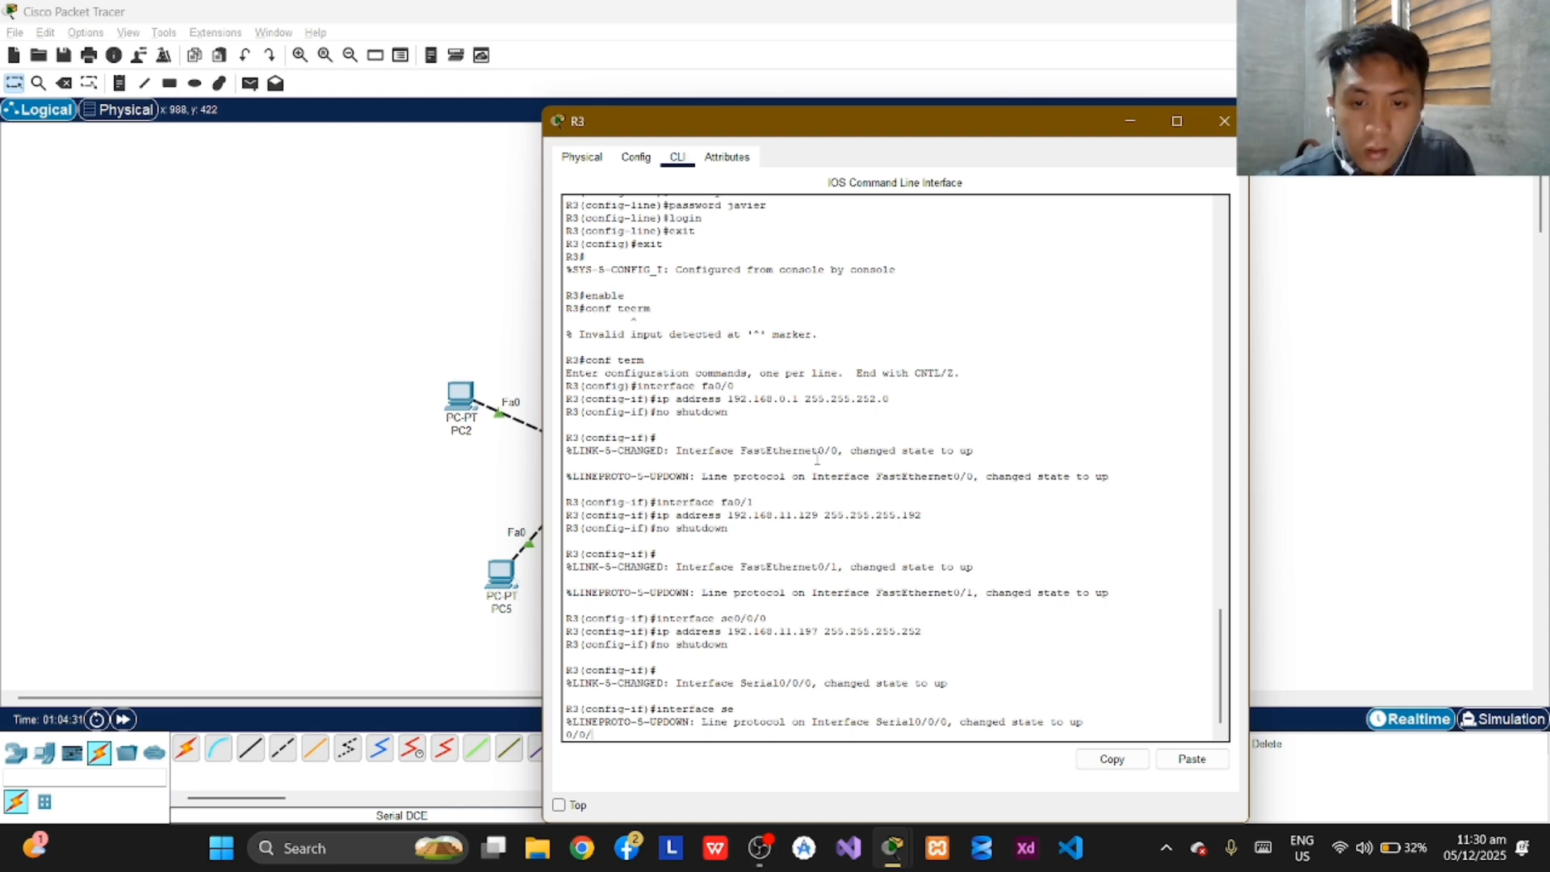
key("BackSpace")
key("BackSpace")
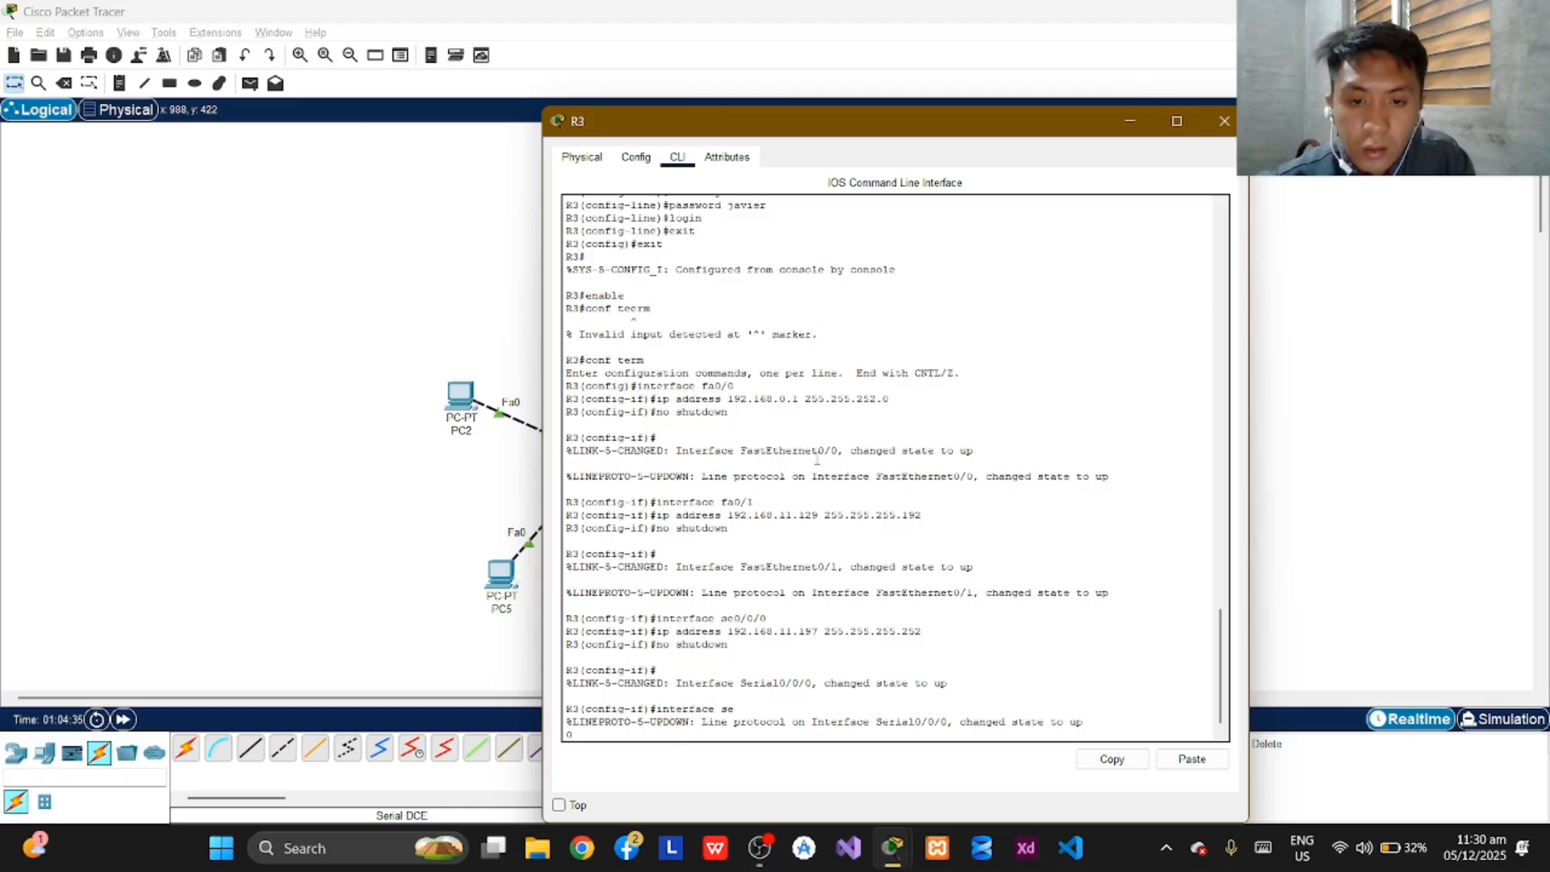
key("BackSpace")
key("Return")
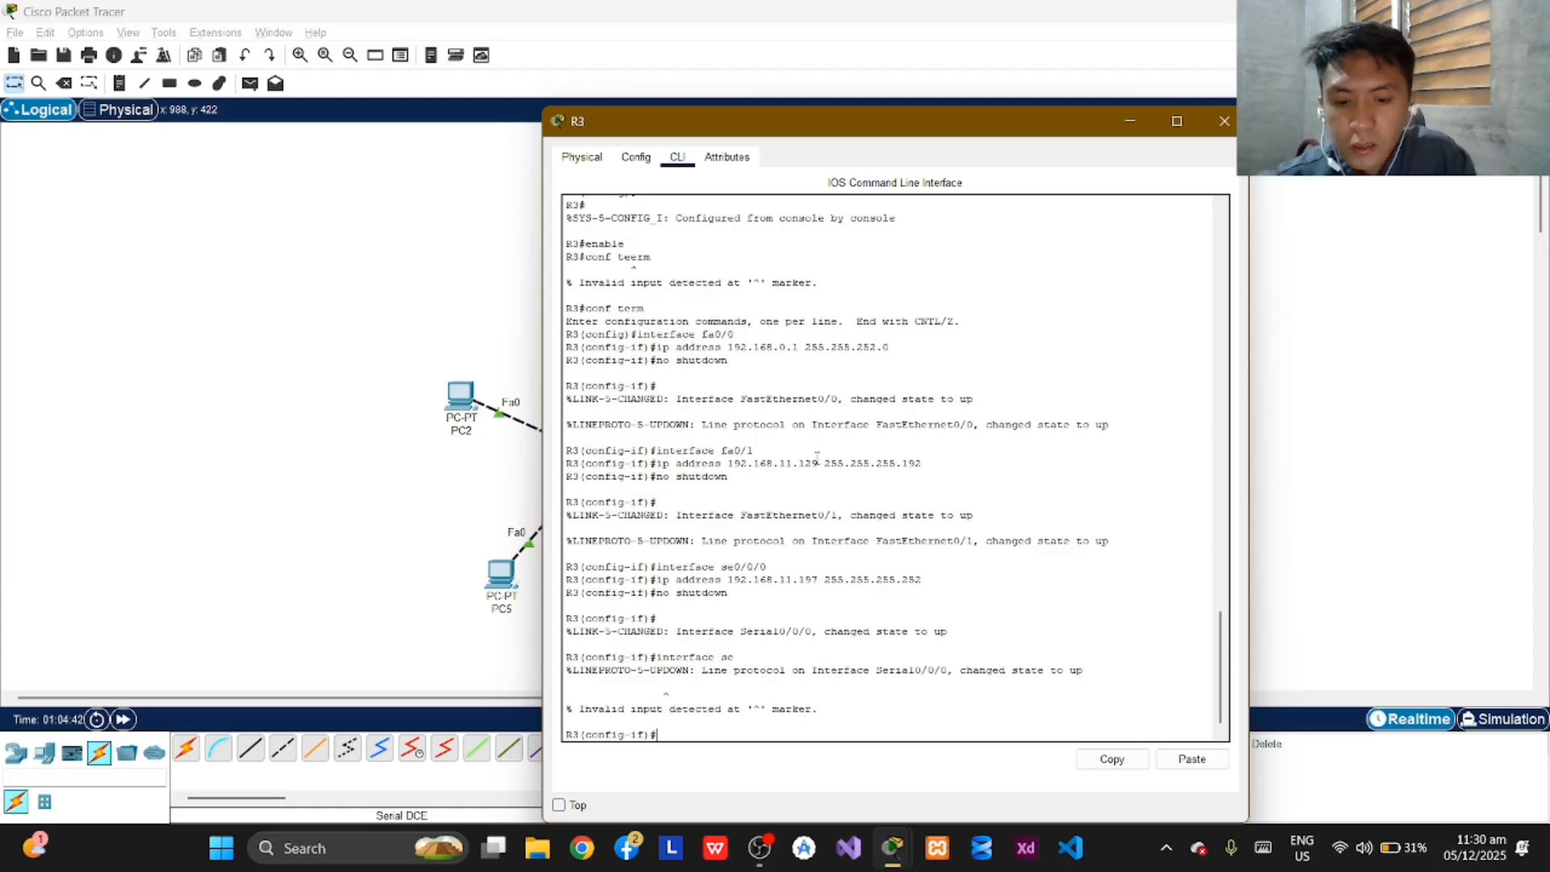
Switch R3's configuration to serial interface se0/0/1.
type("interface")
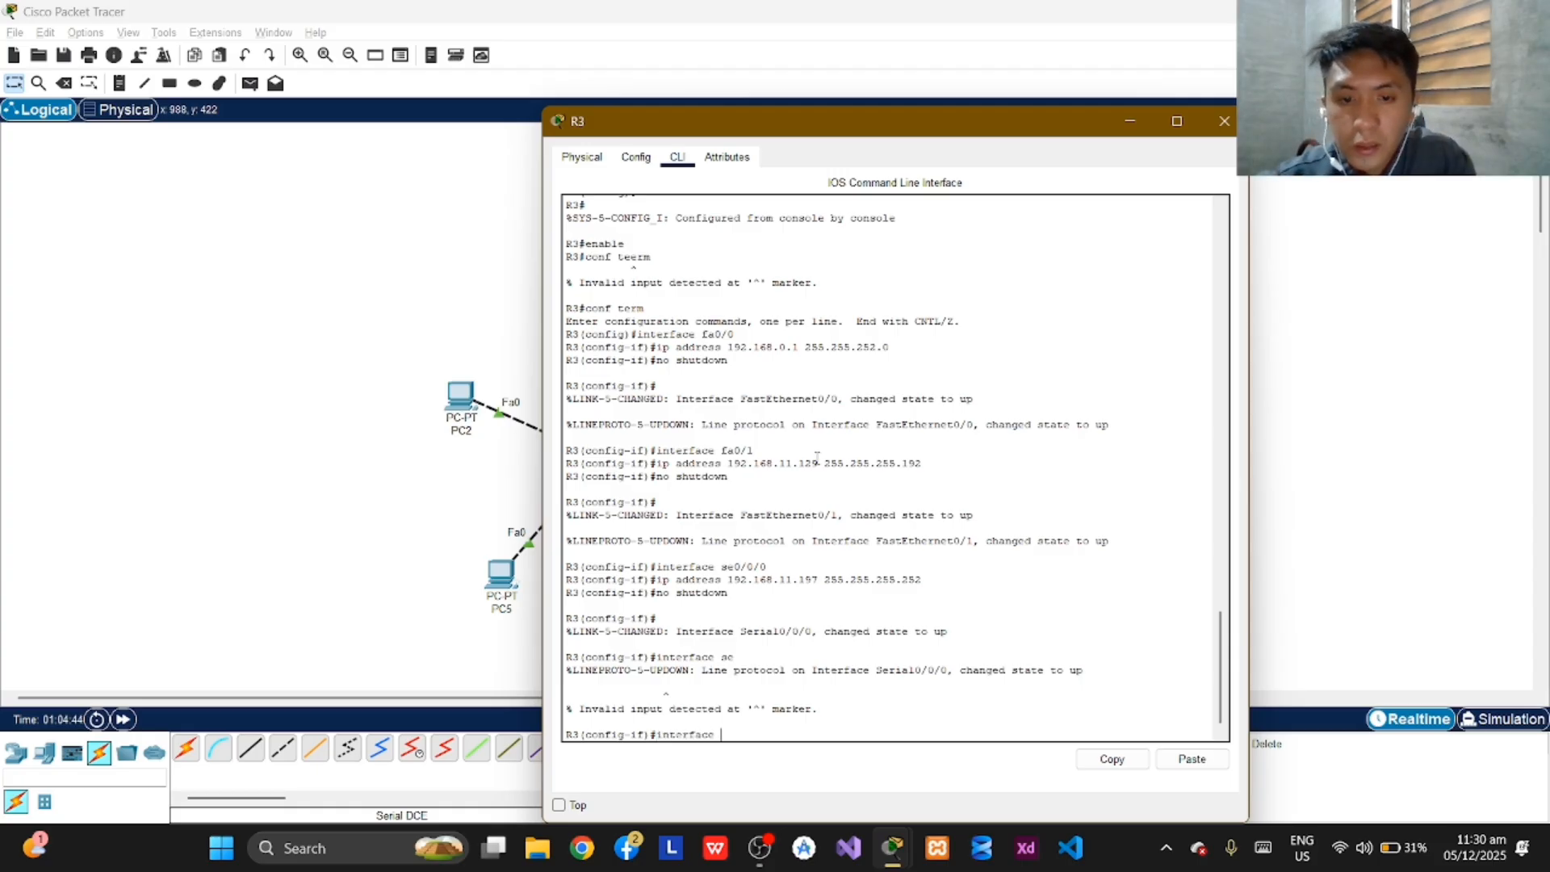
type(" se0")
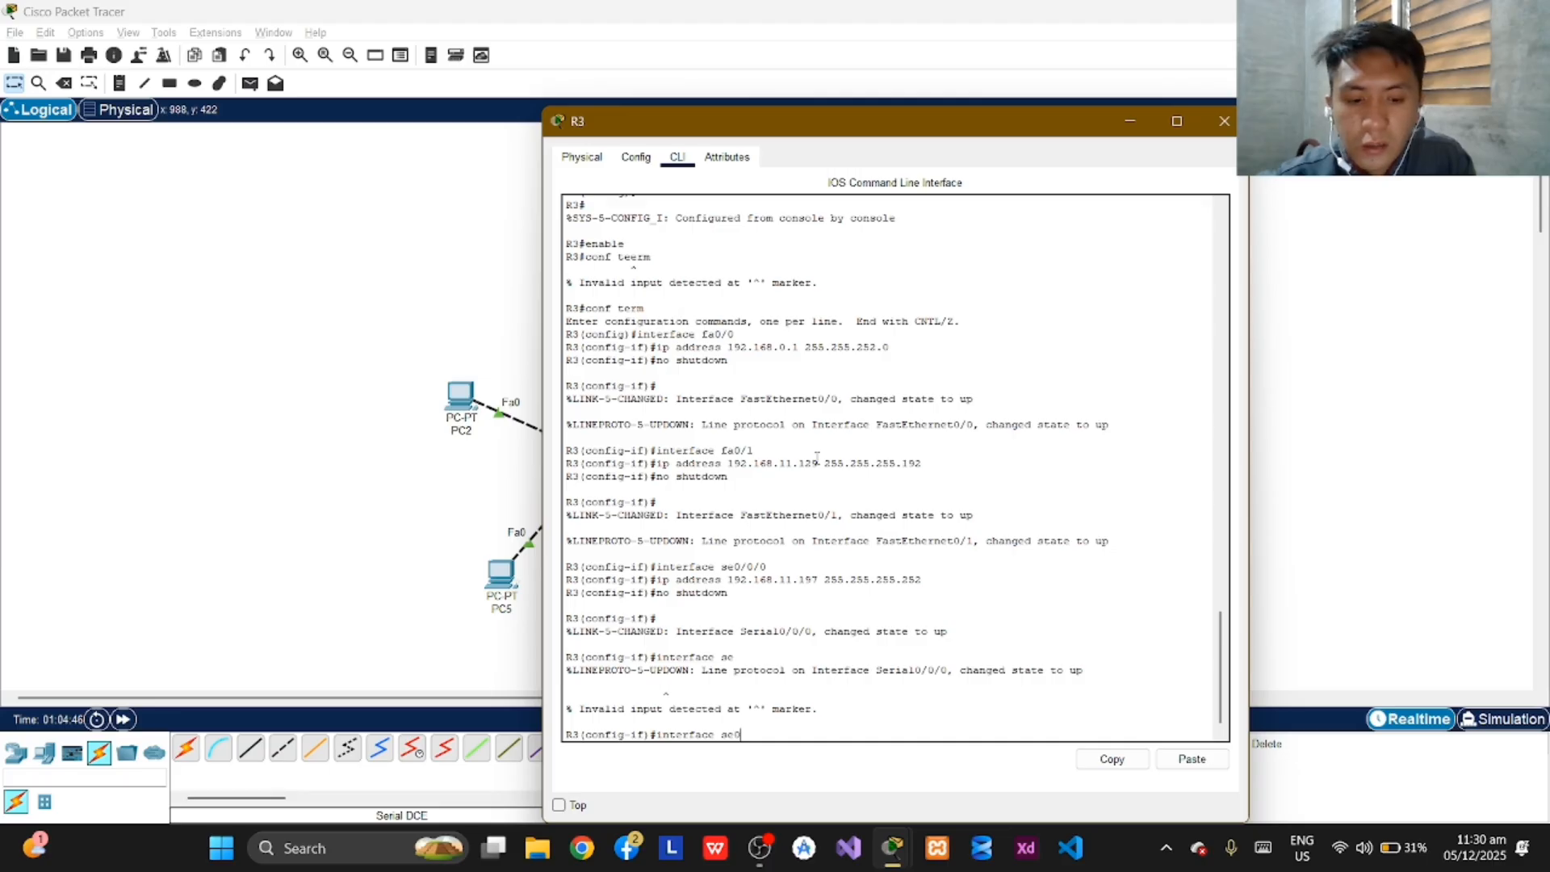
type("/0/1")
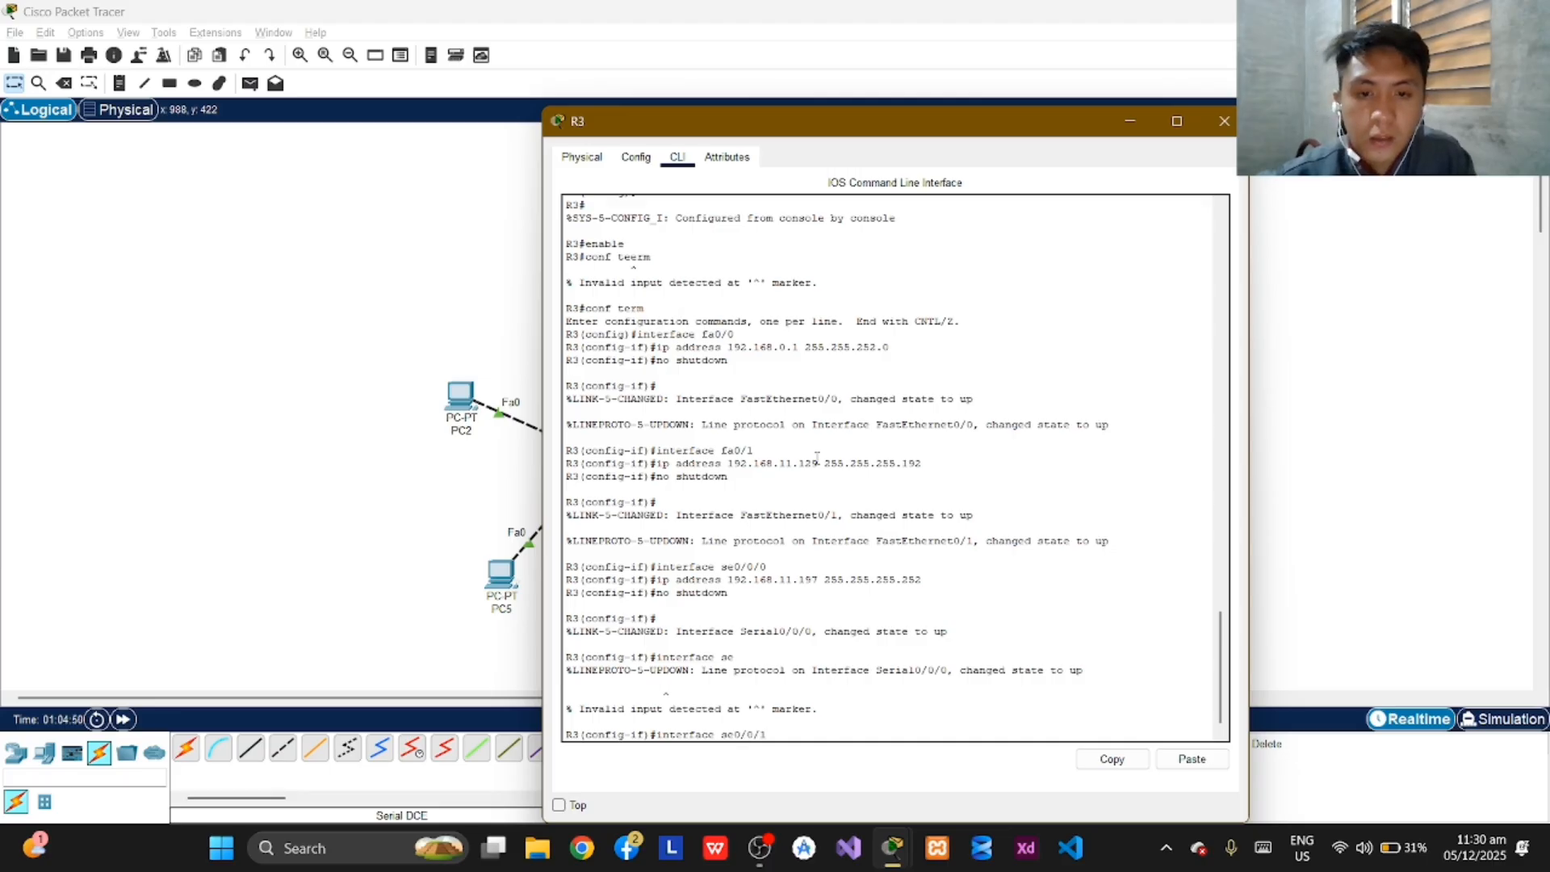
key("Return")
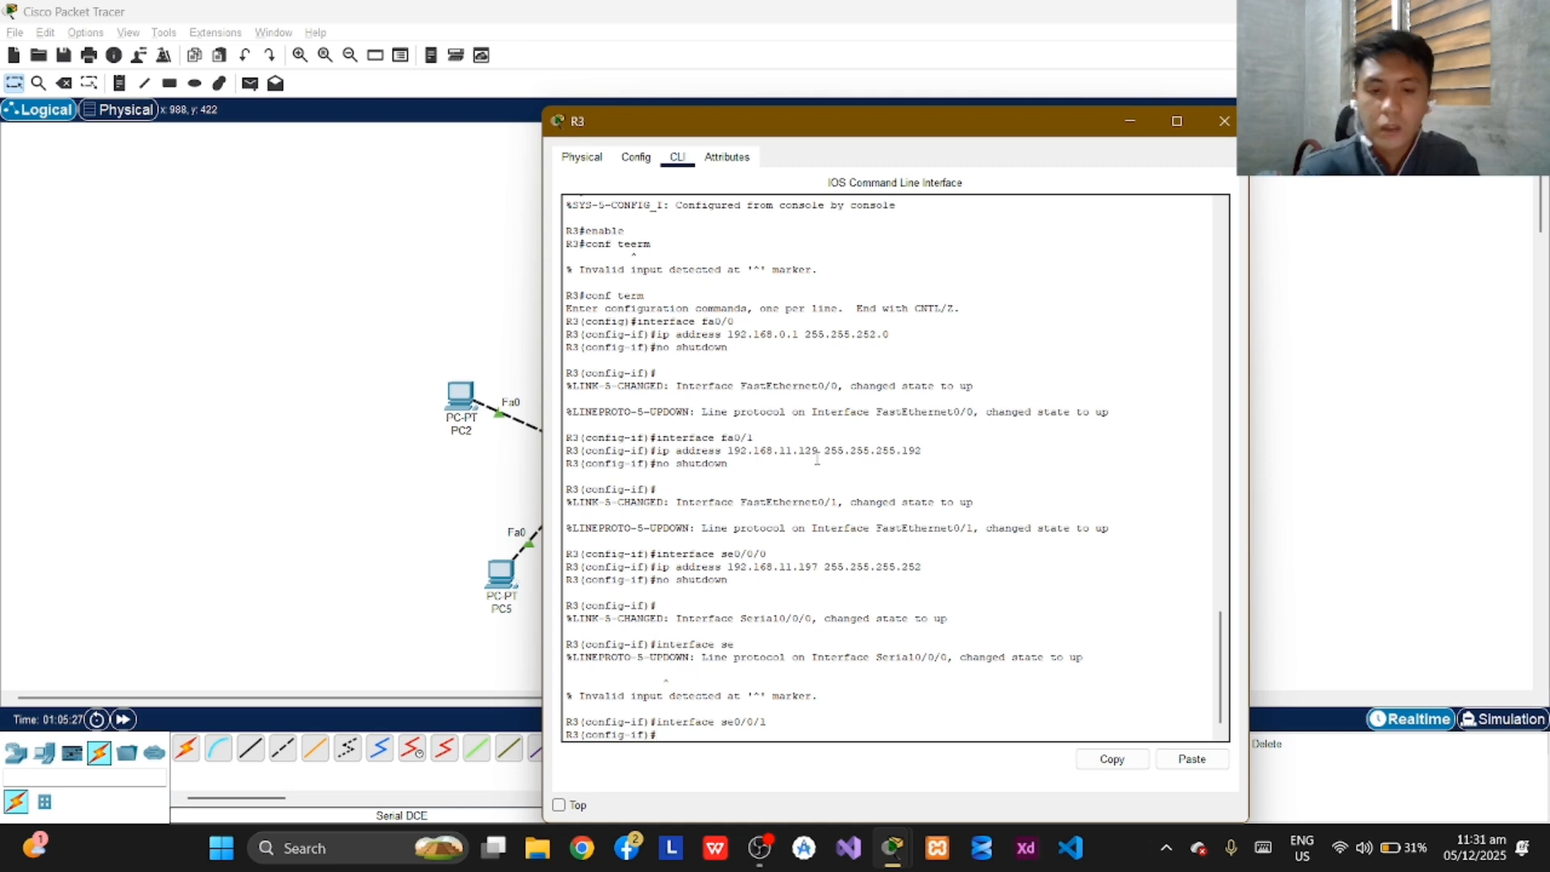
Try to assign IP address 192.168.11.202 to R3's se0/0/1 interface without a subnet mask.
type("ip addr")
type("ess 192")
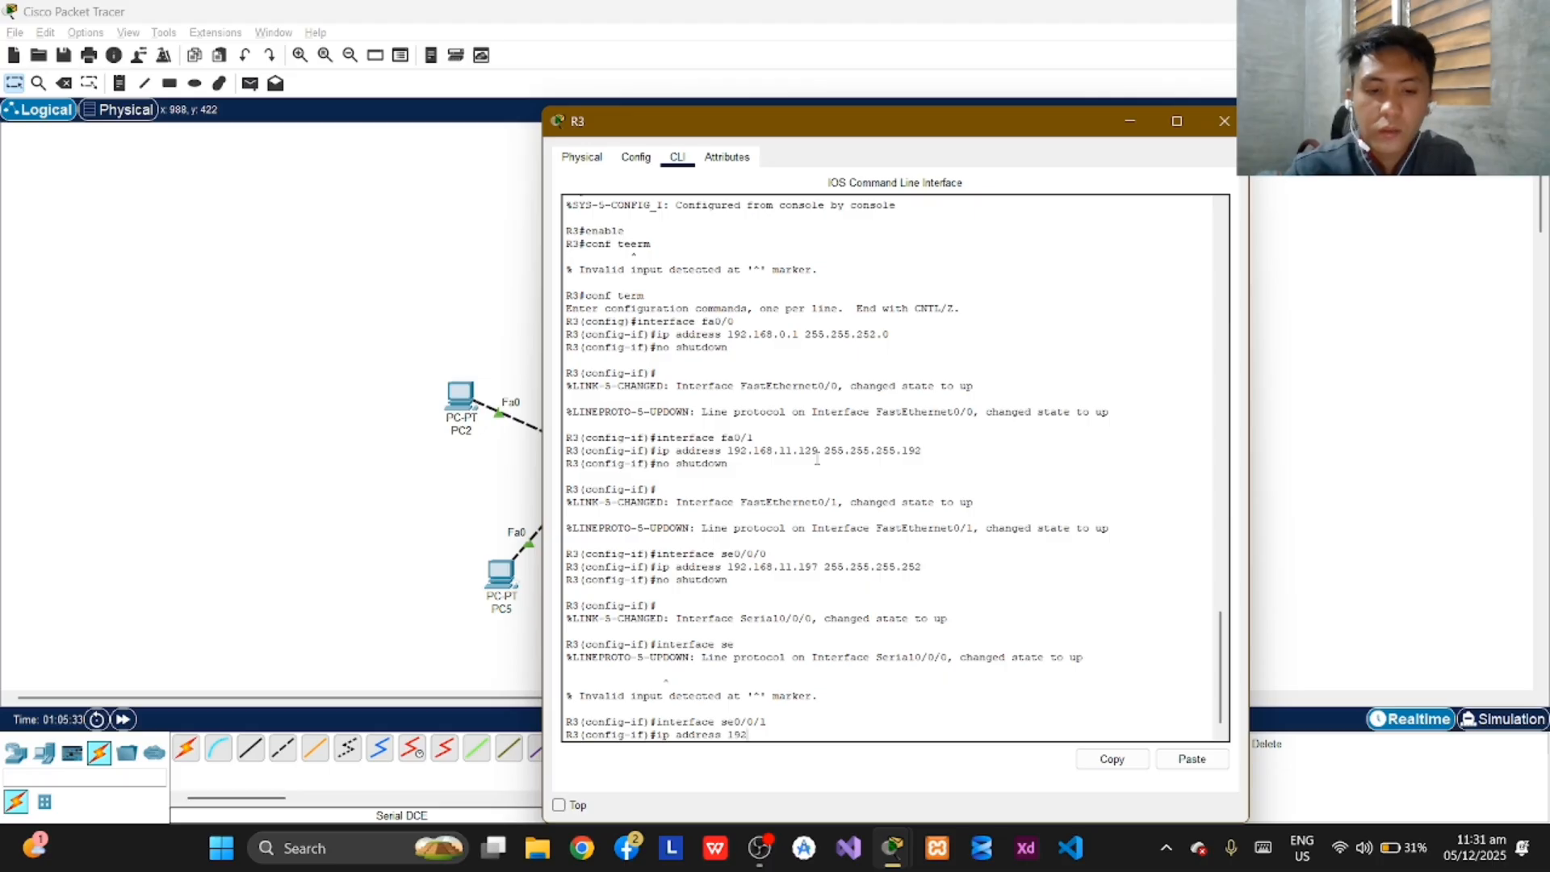
type(".168.")
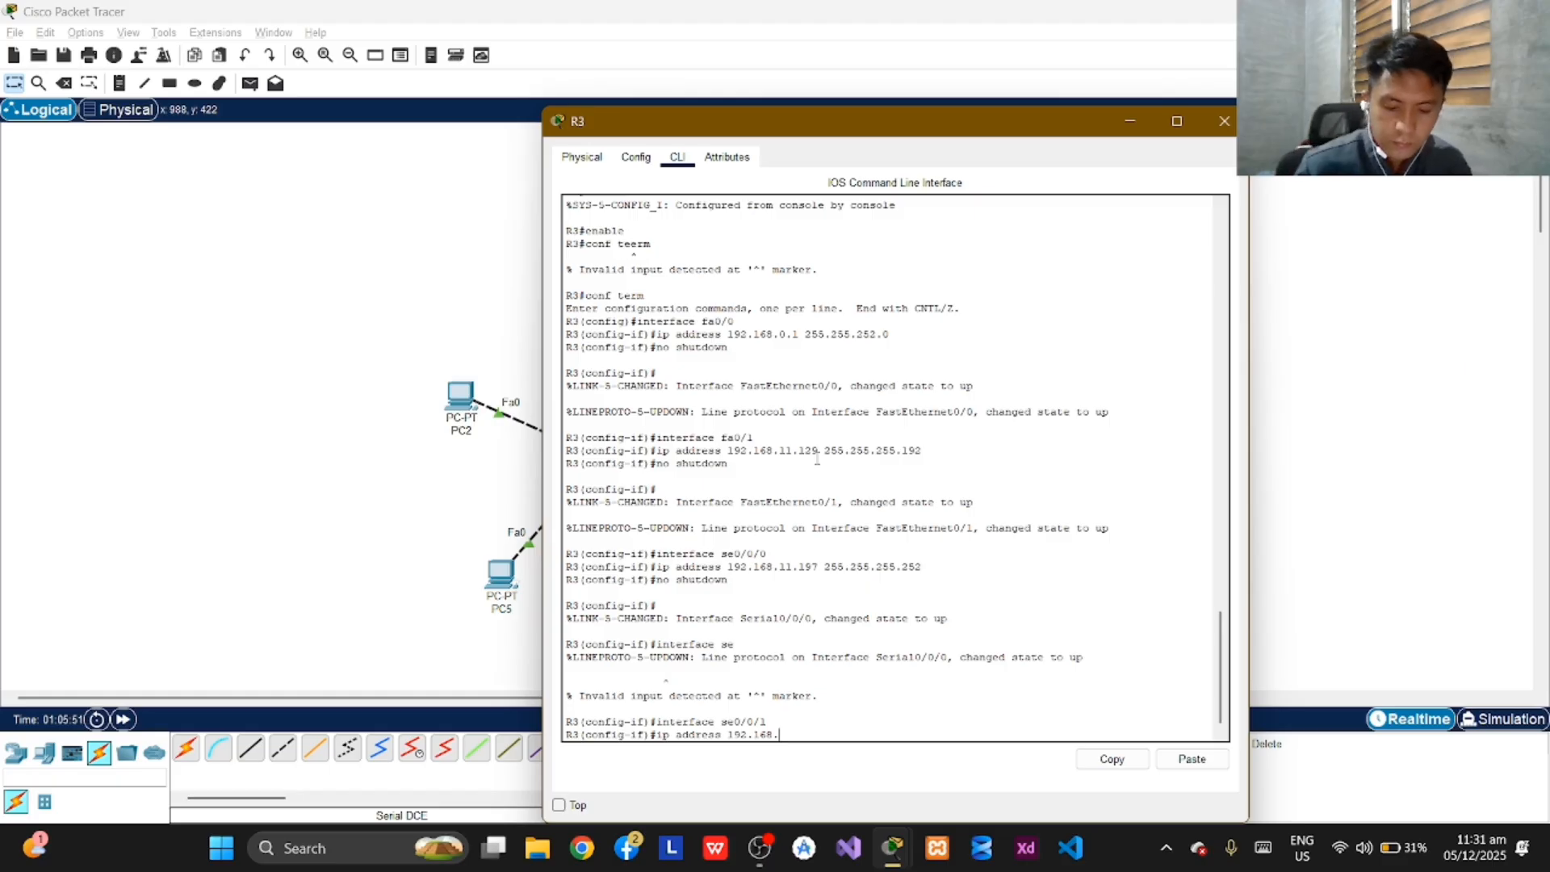
type("11.202")
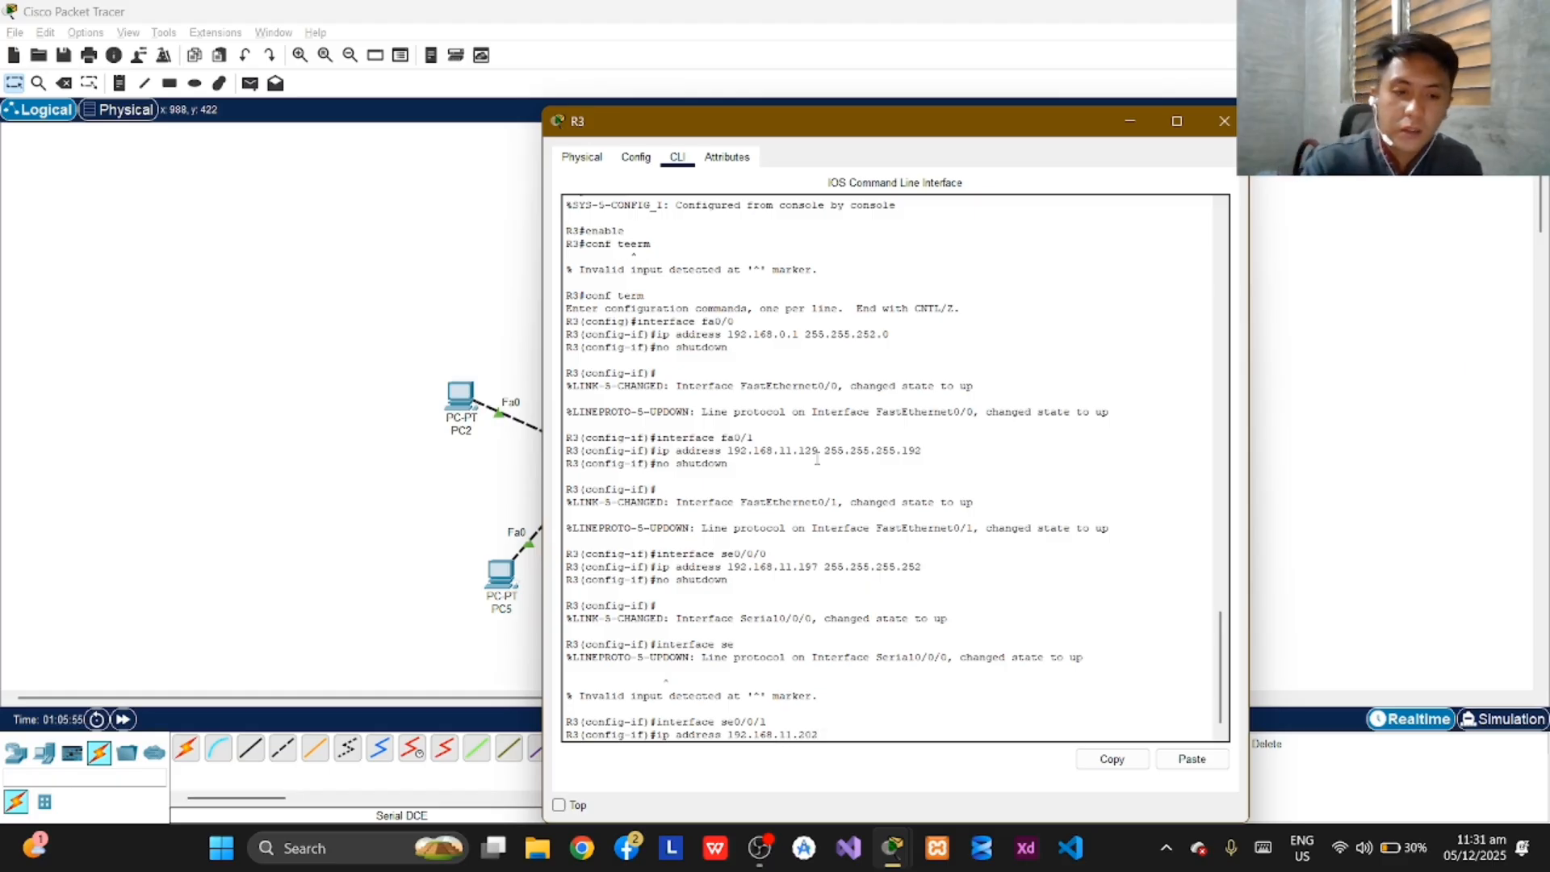
key("Return")
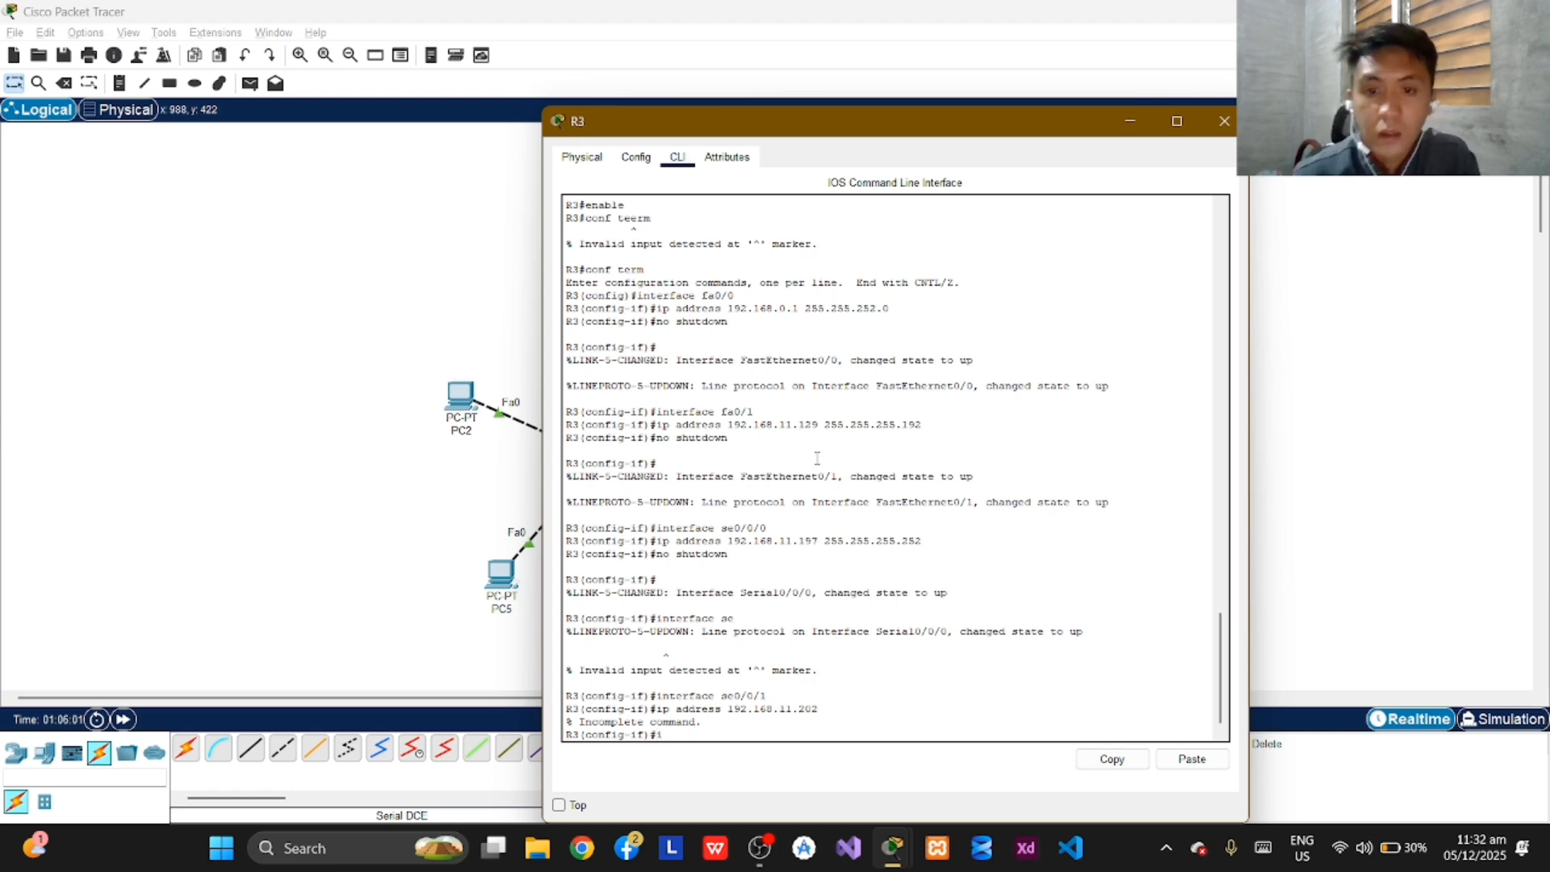
Try to assign IP address 192.168.11.202 with subnet mask 255.255.255.252 to R3's se0/0/1 interface.
type("ip aaddress")
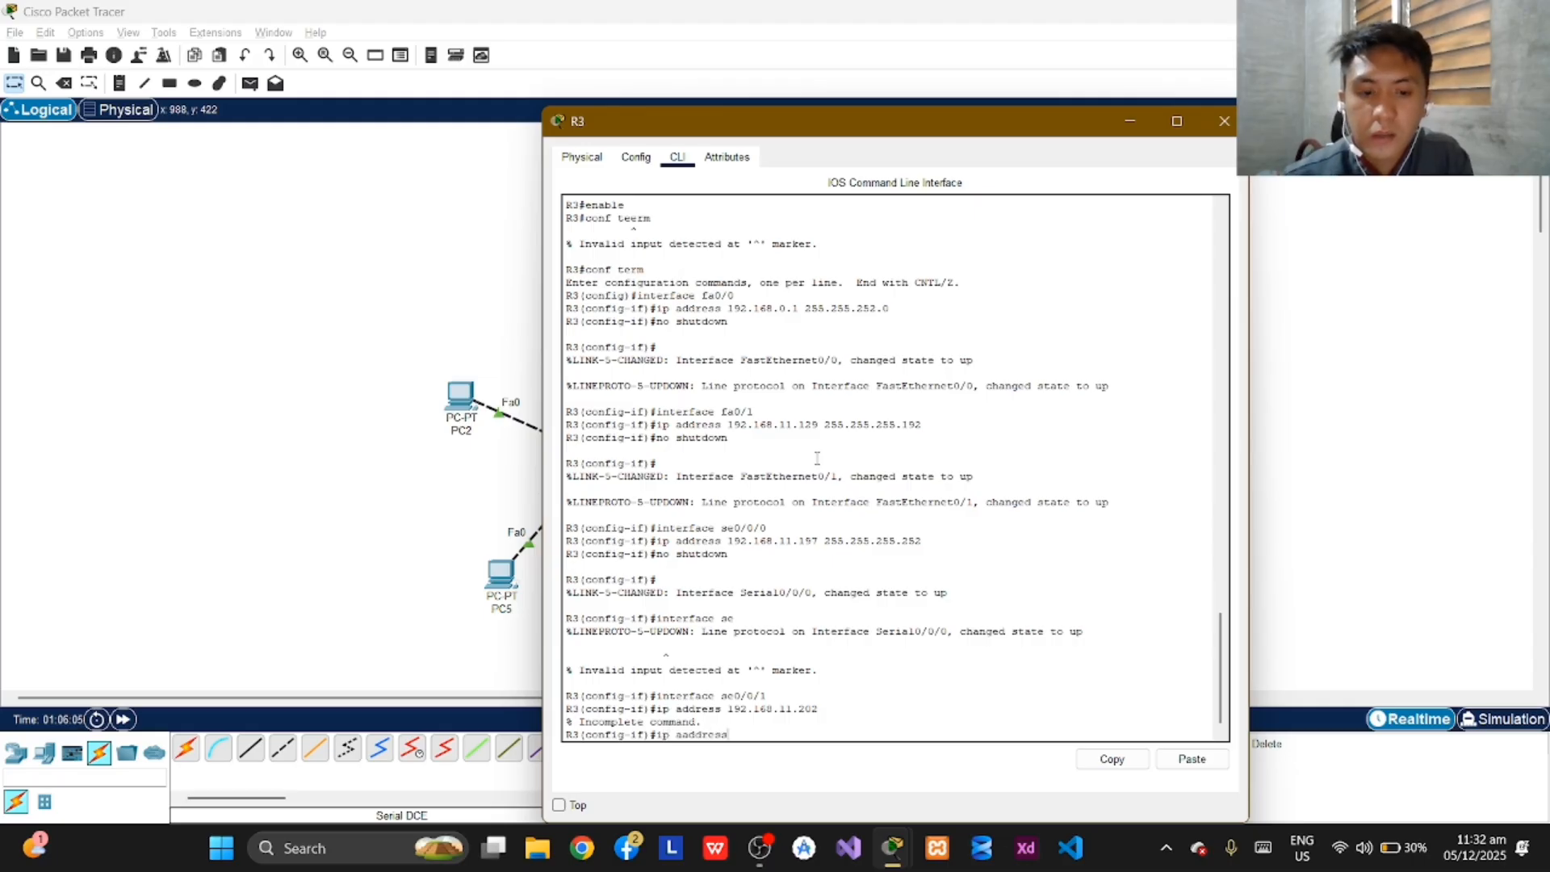
type(" 192")
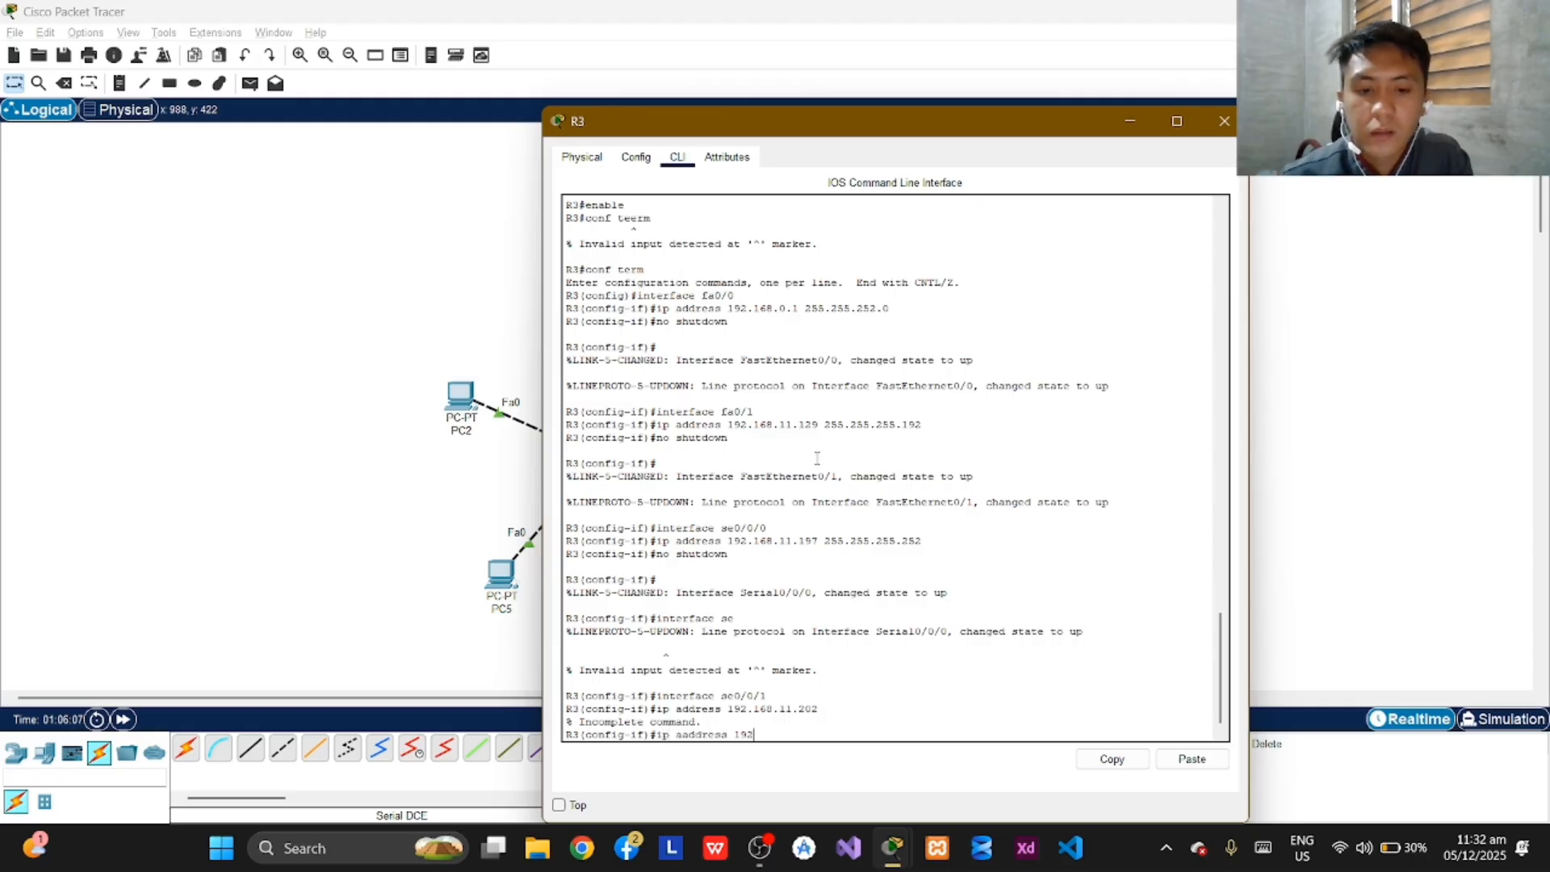
type(".168.")
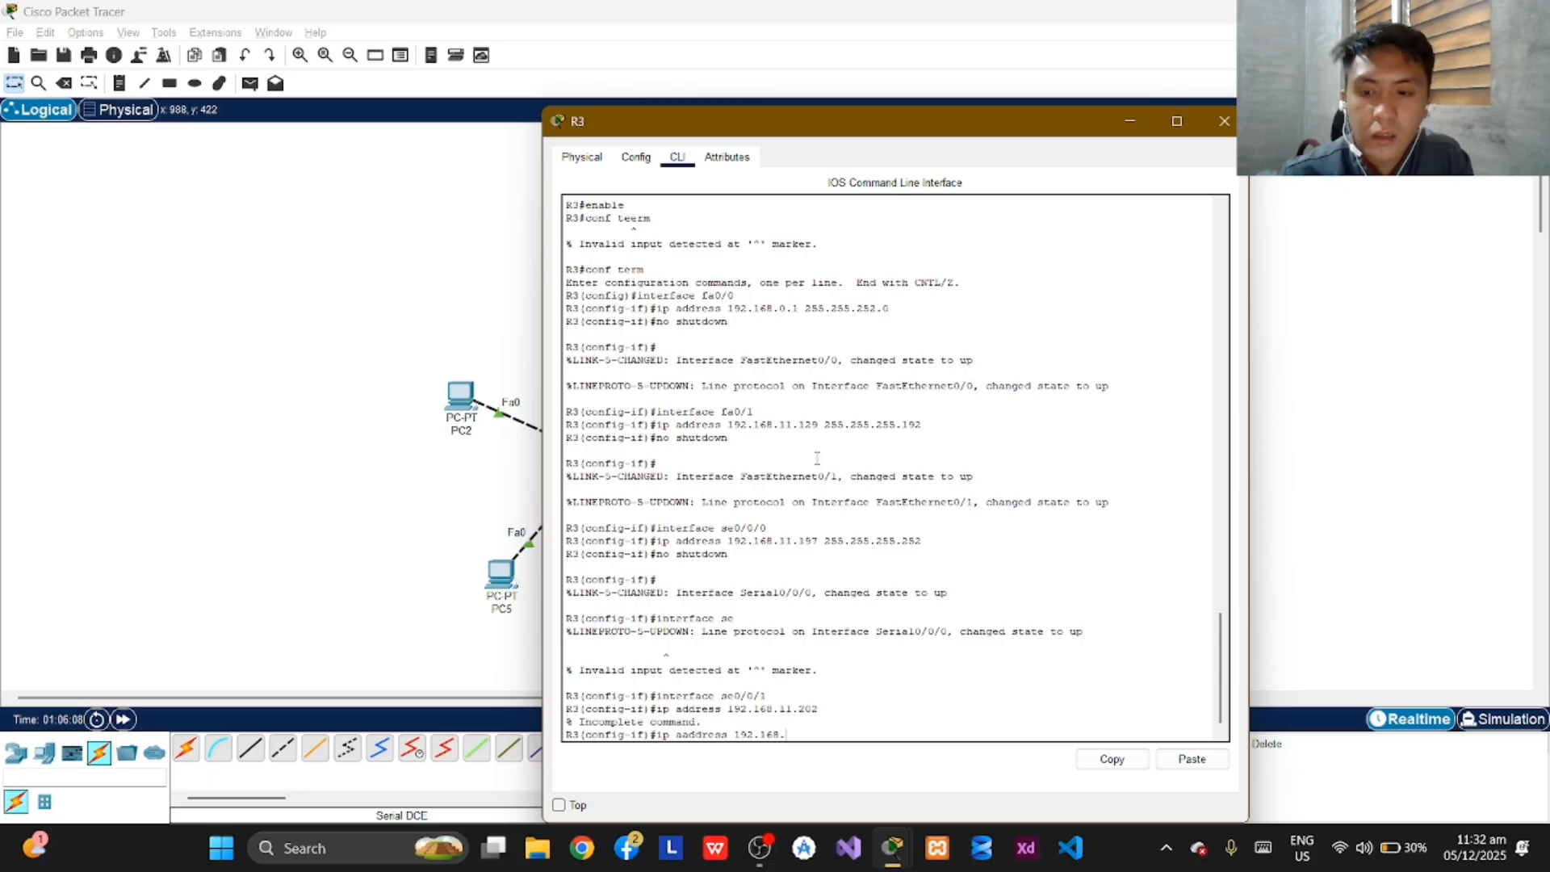
type("11.202")
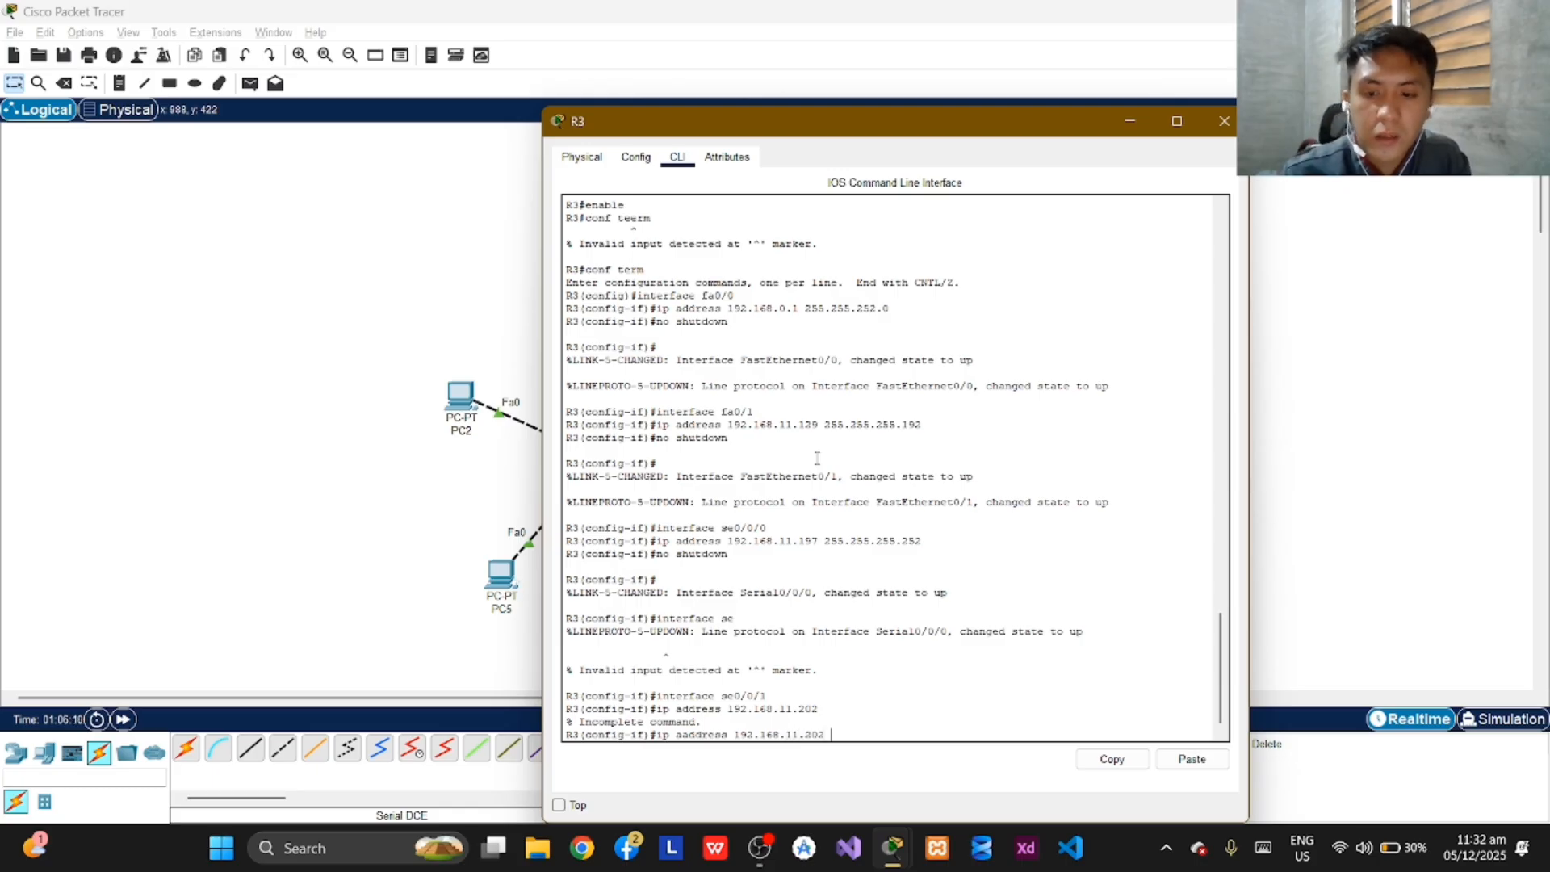
type(" 255.2")
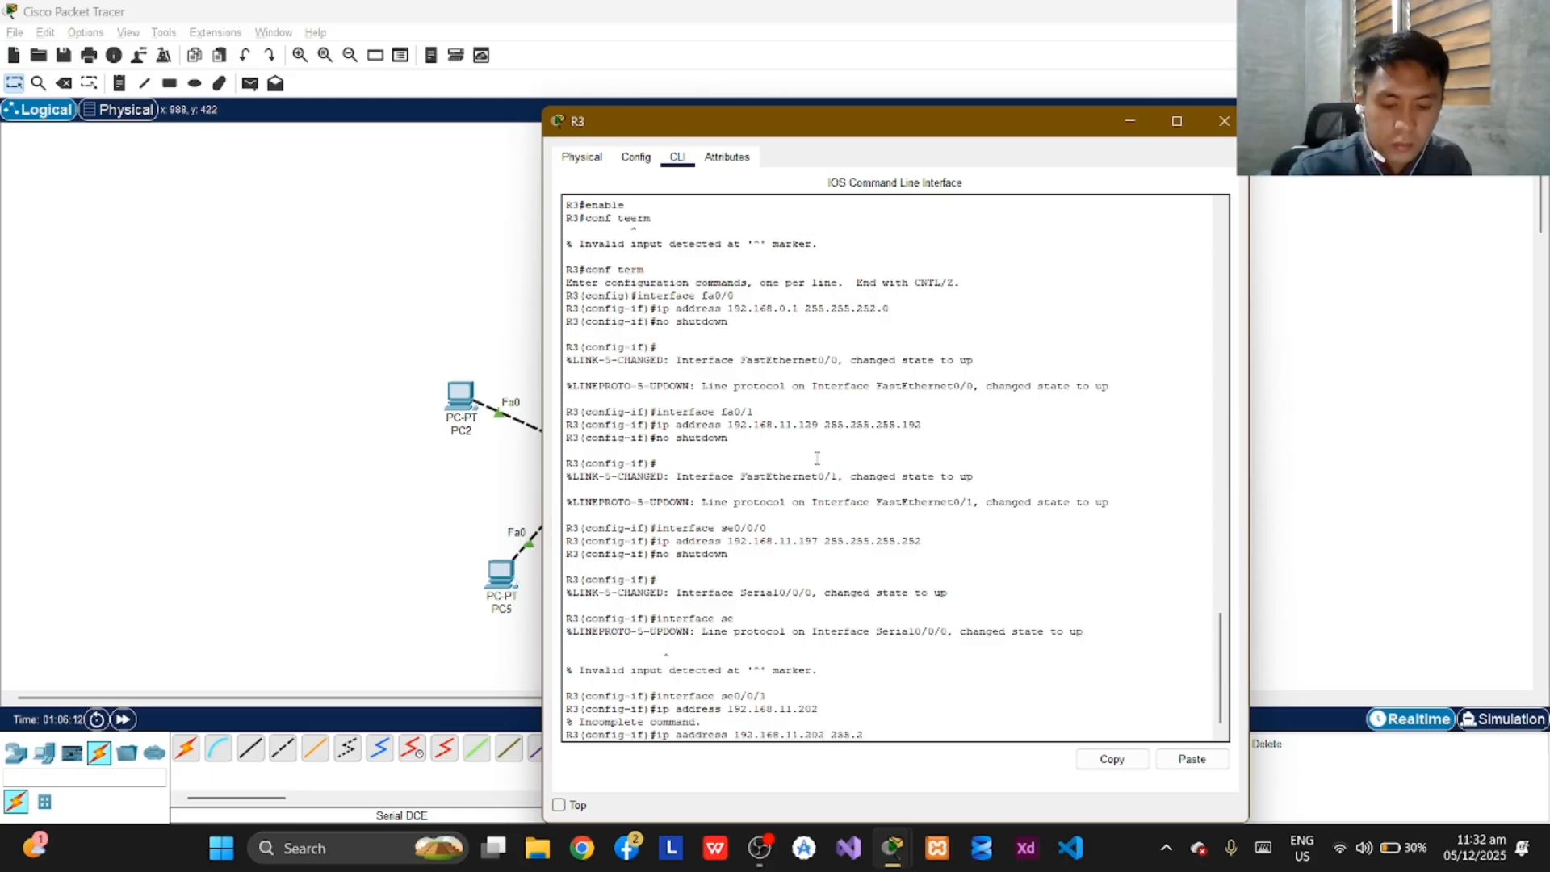
type("55.25.2")
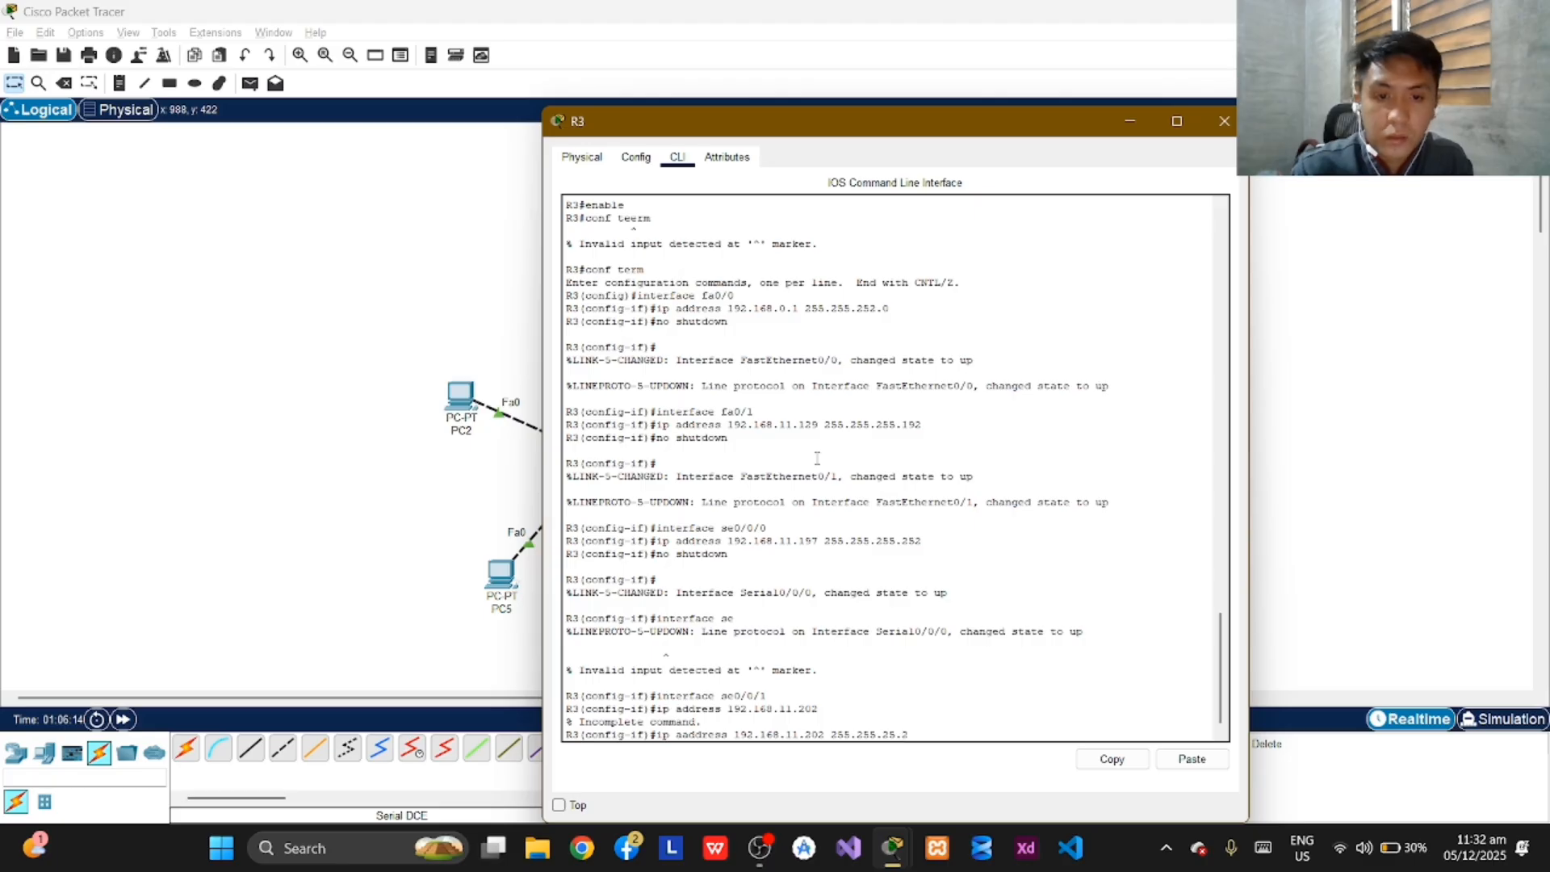
key("BackSpace")
key("BackSpace")
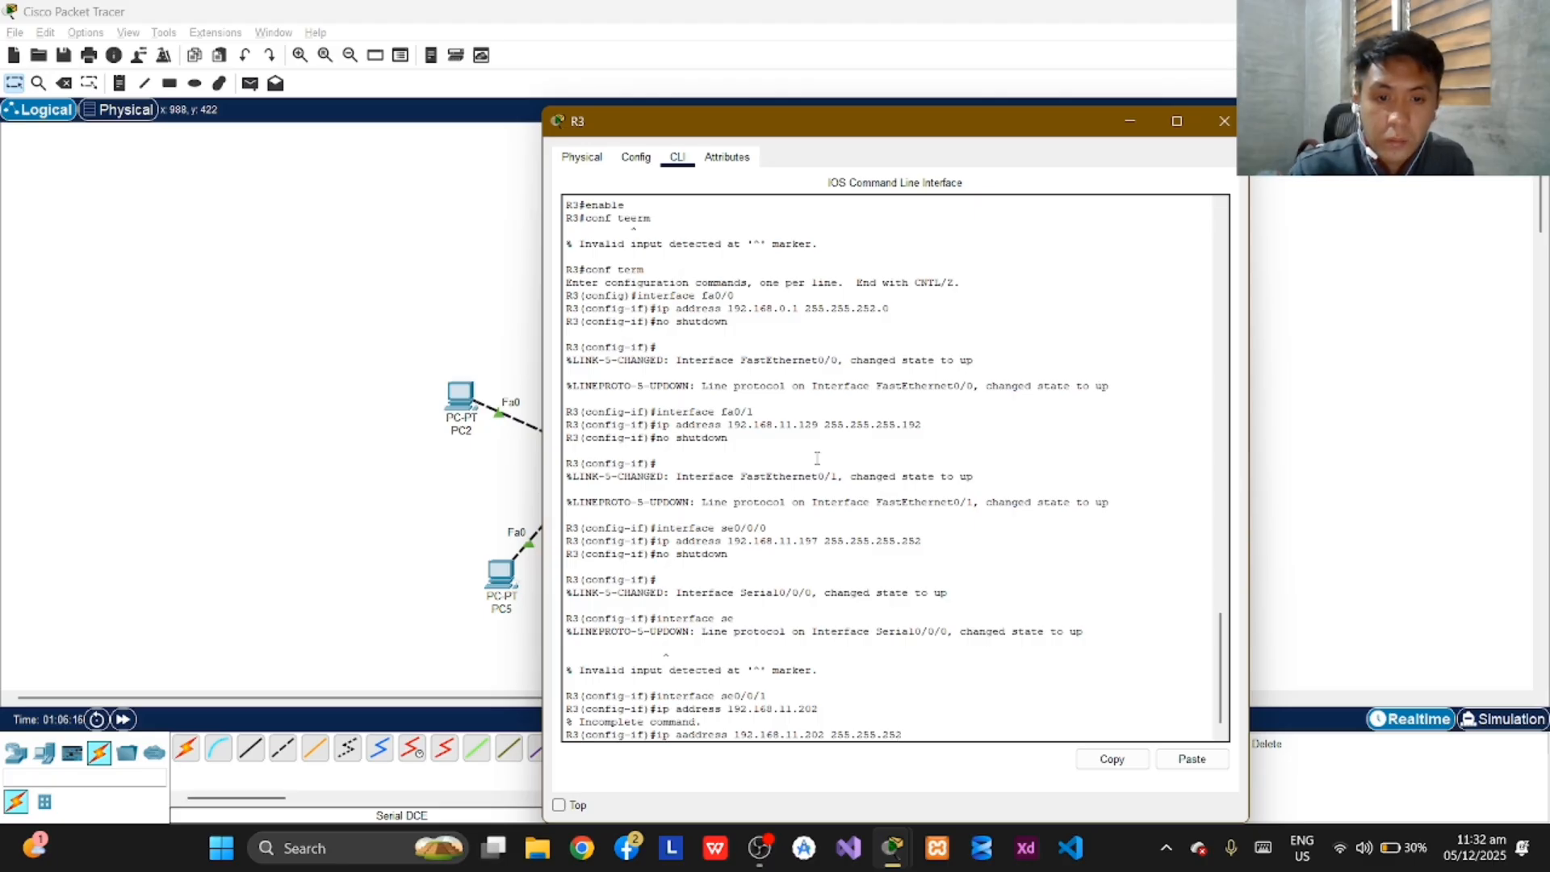
key("BackSpace")
type("5")
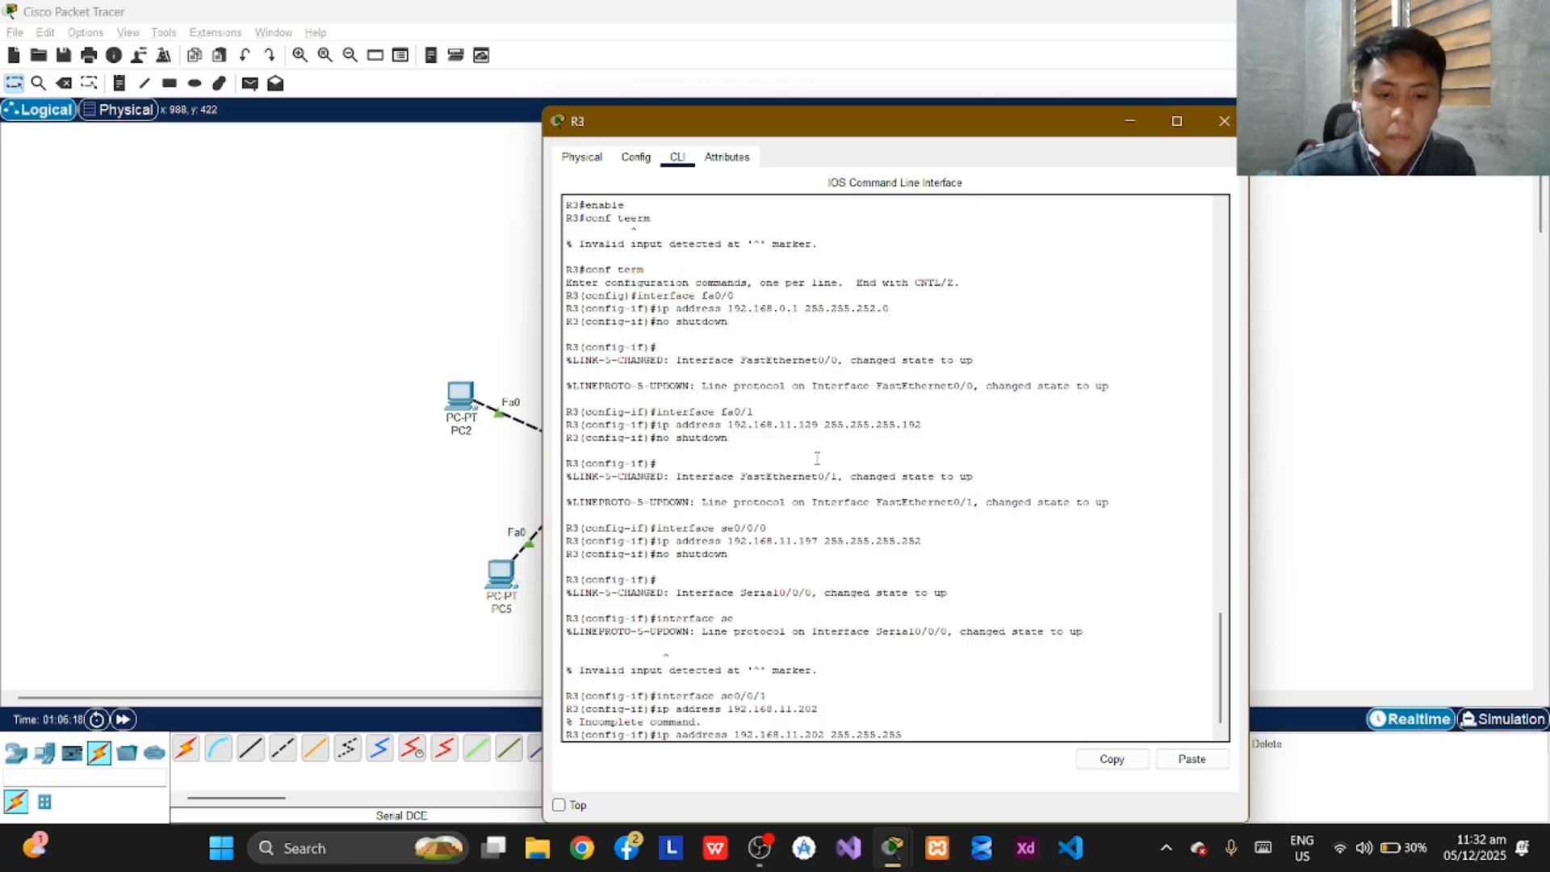
type(".252")
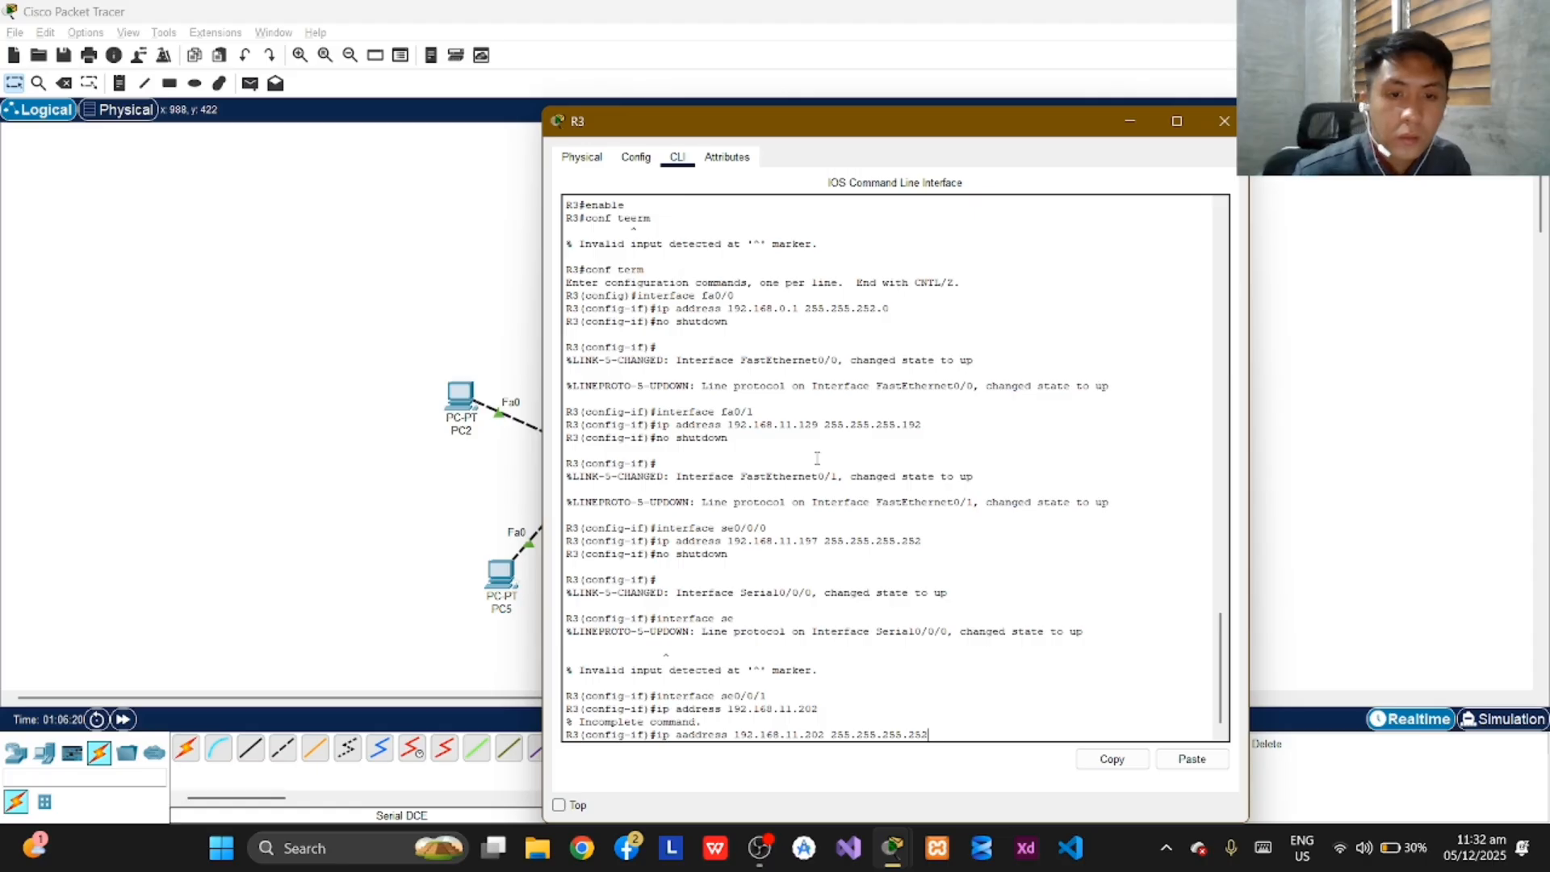
key("Return")
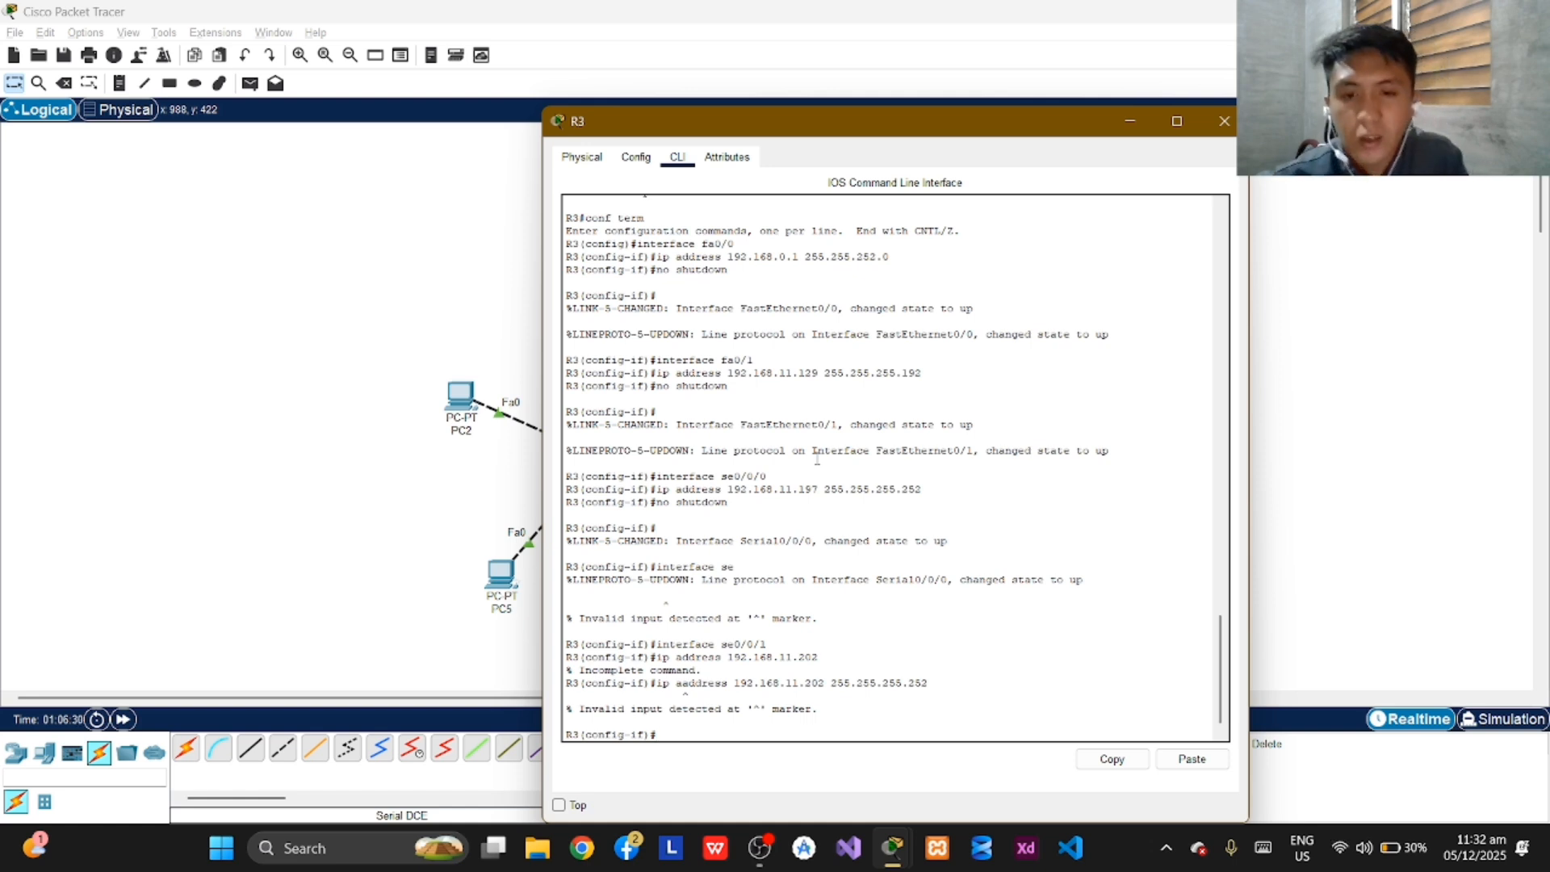
Assign IP address 192.168.11.202 with subnet mask 255.255.255.252 to R3's se0/0/1 interface using the correctly spelled command.
type("ip a")
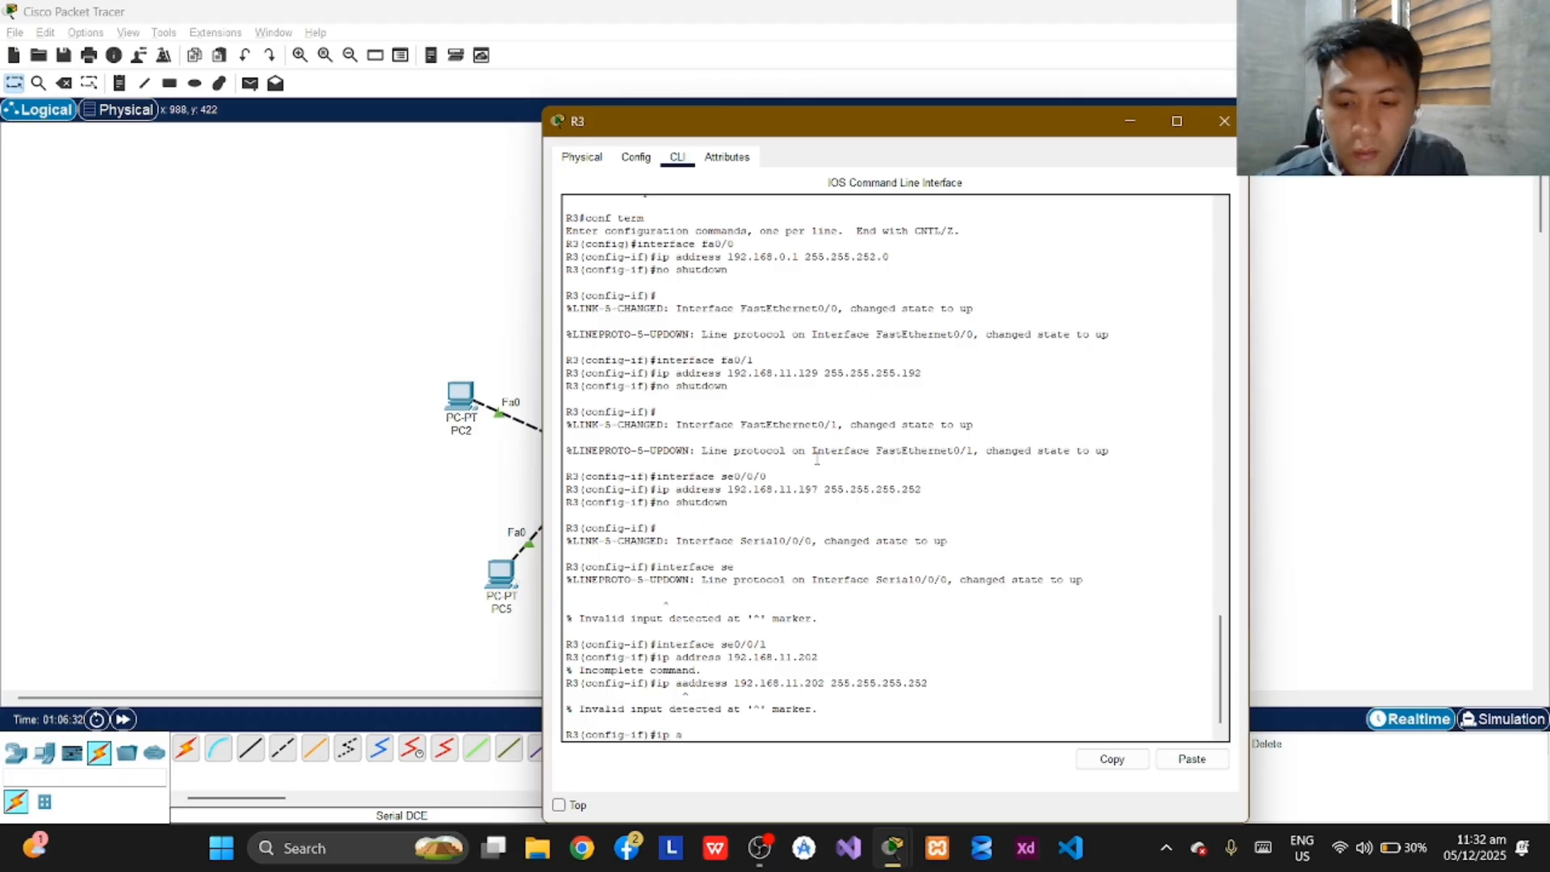
type("ddressa")
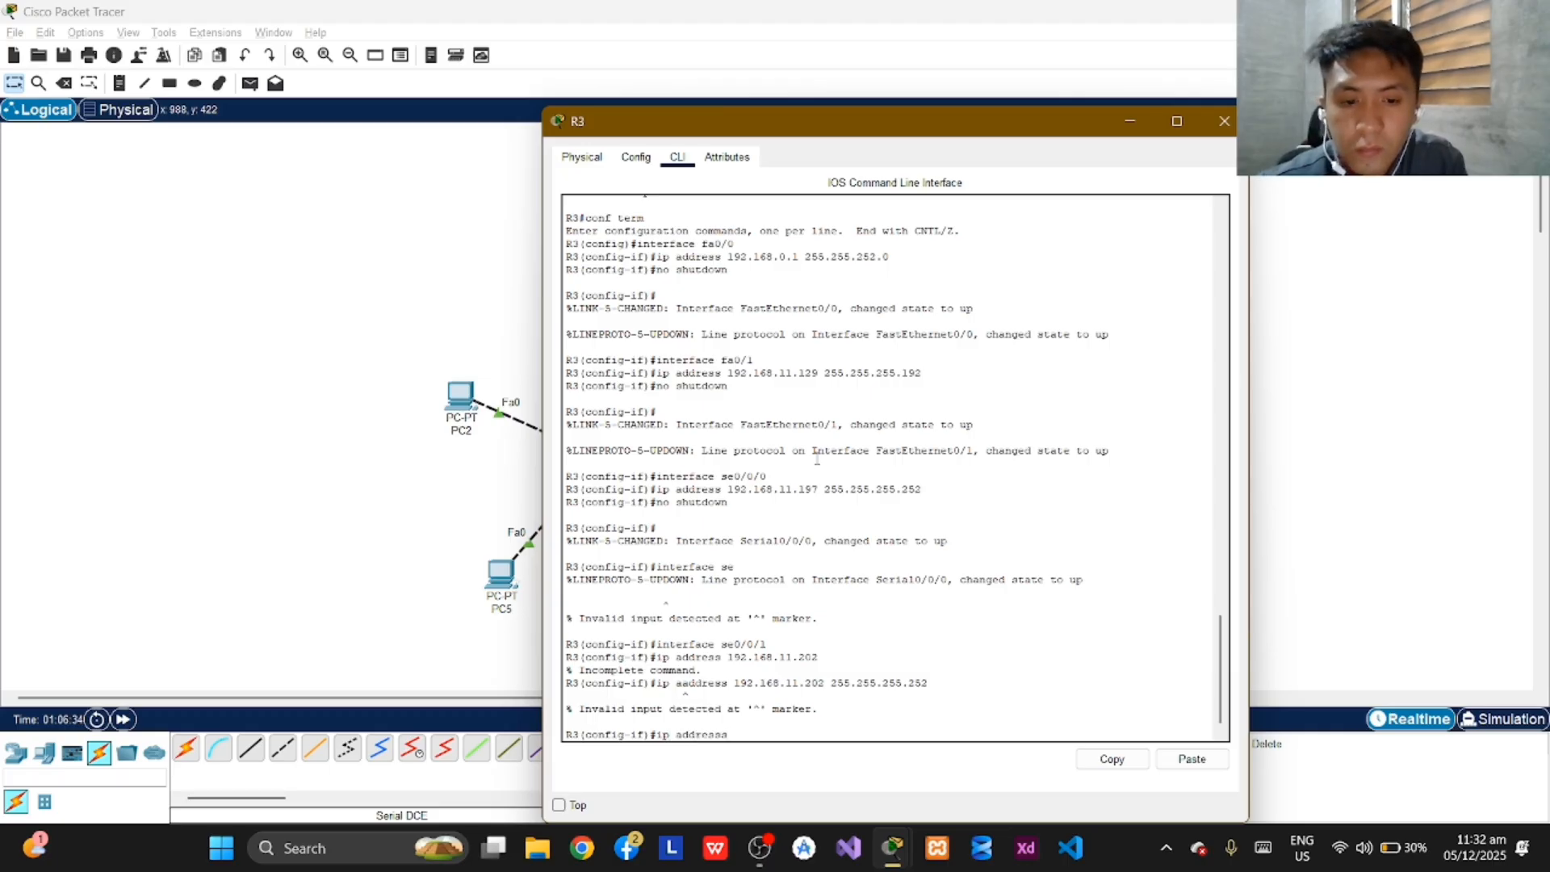
key("BackSpace")
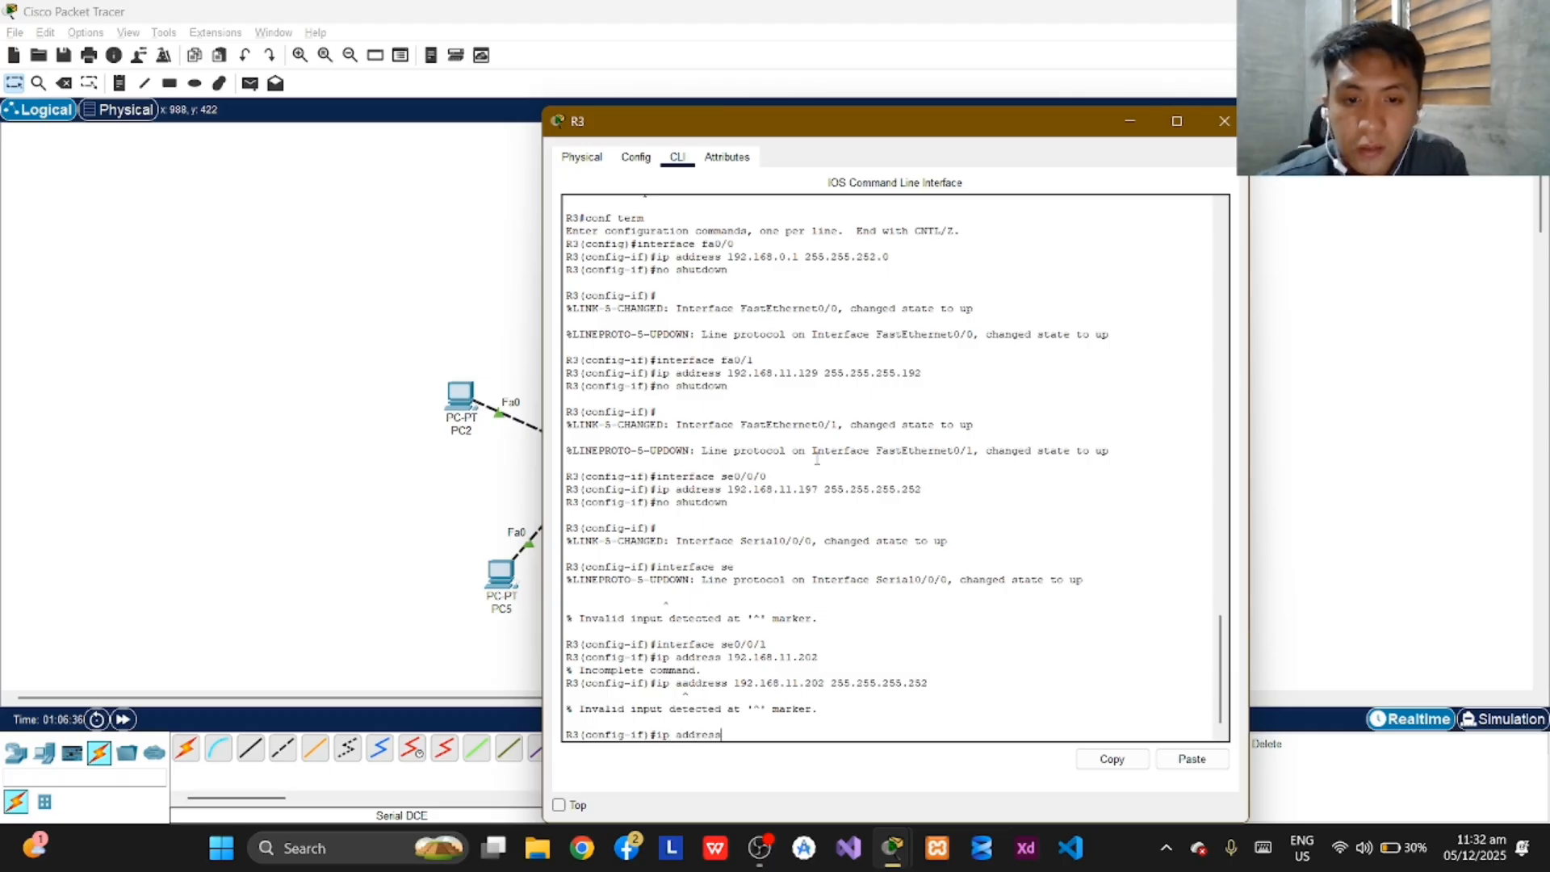
type("192.")
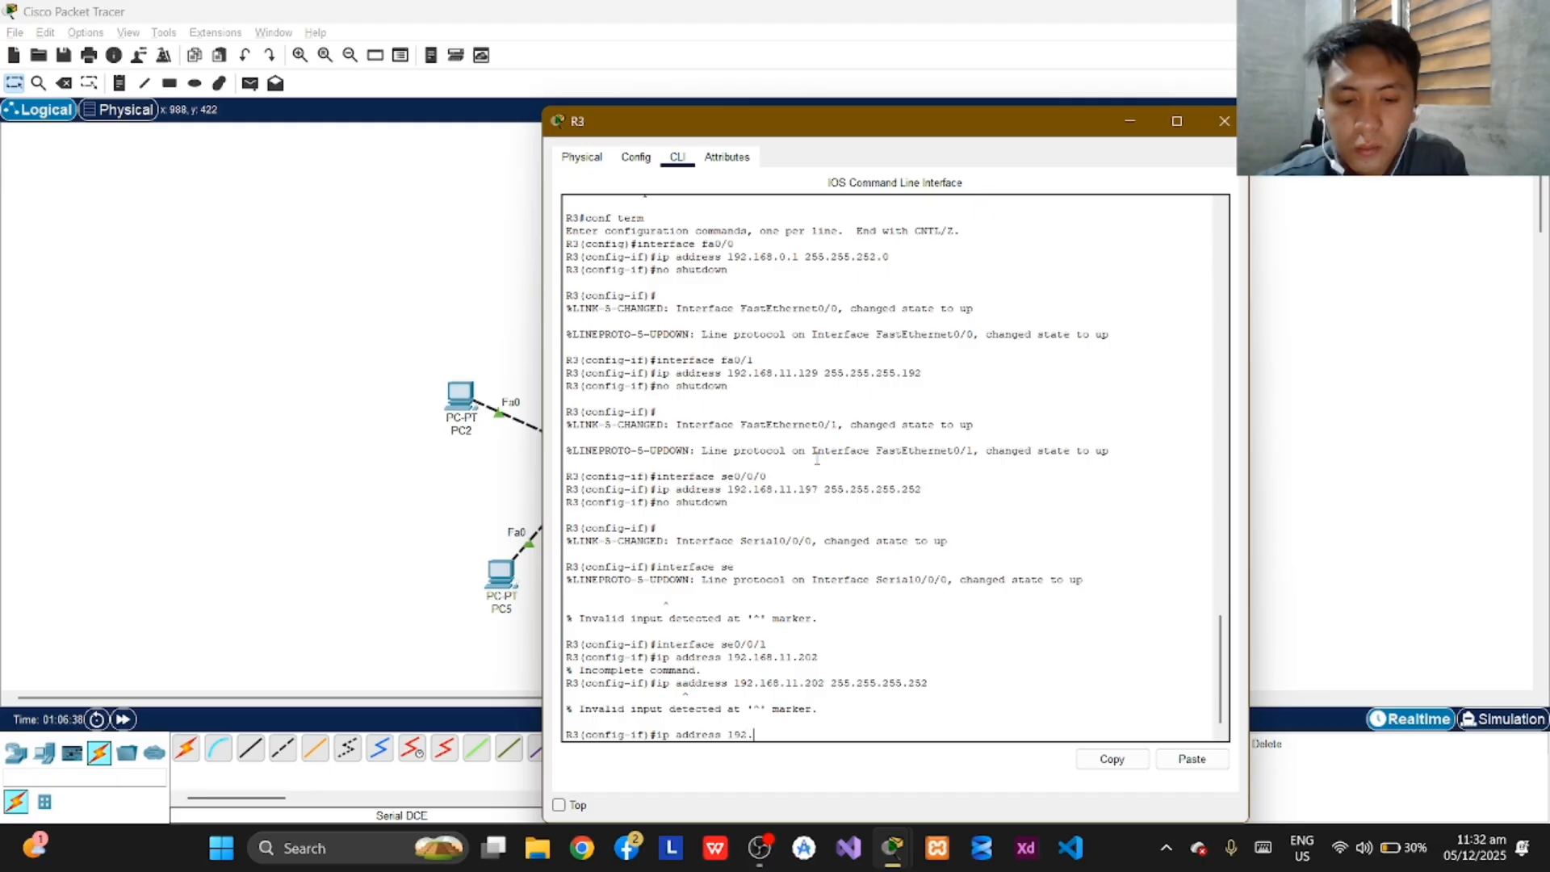
type("168.")
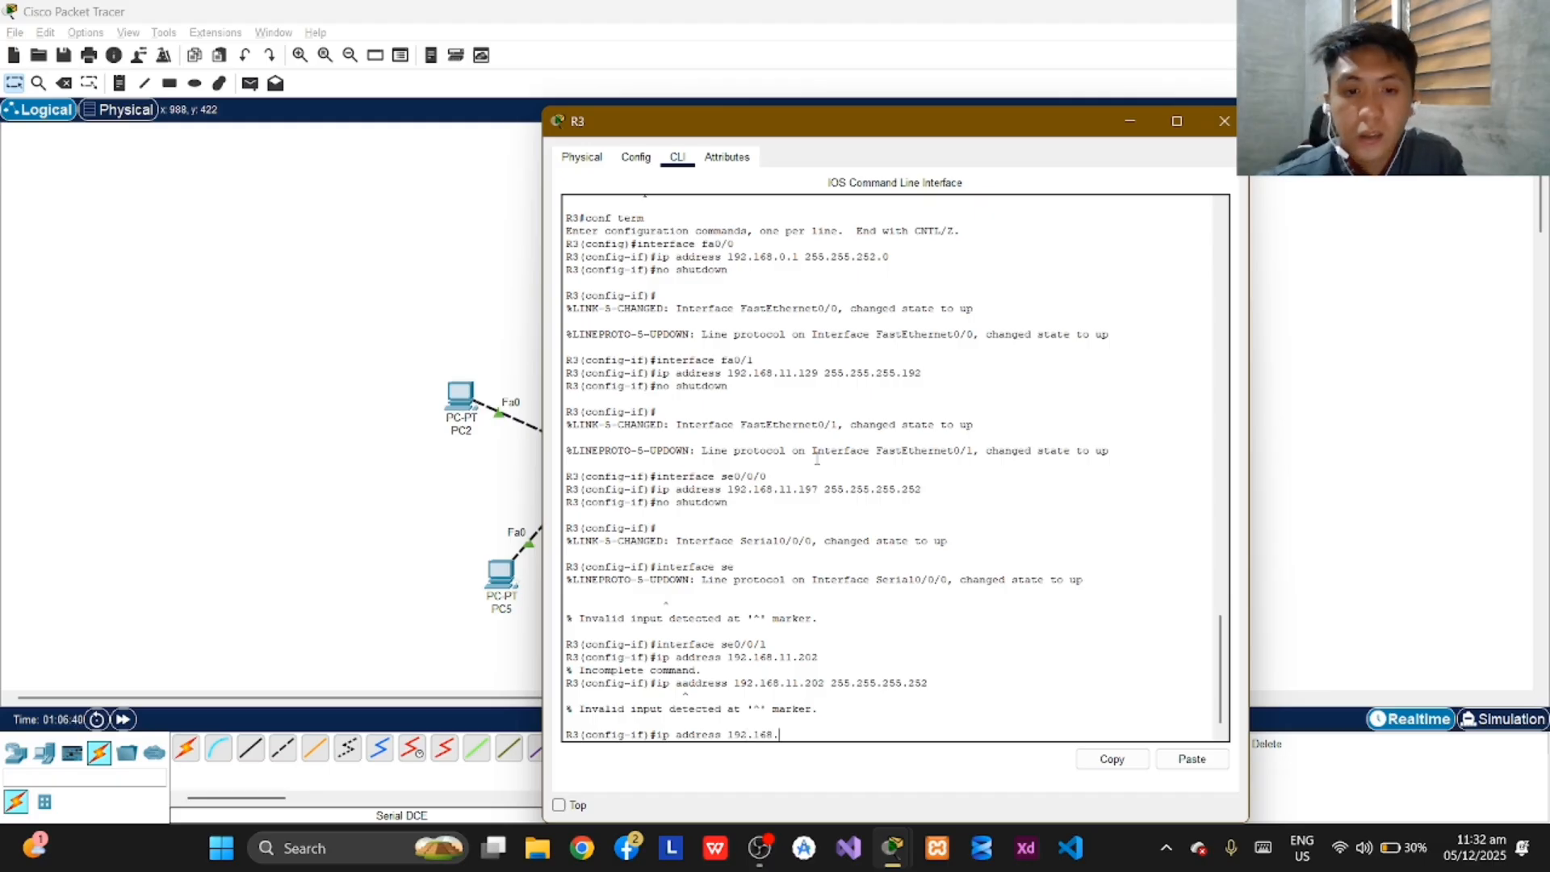
type("11.202")
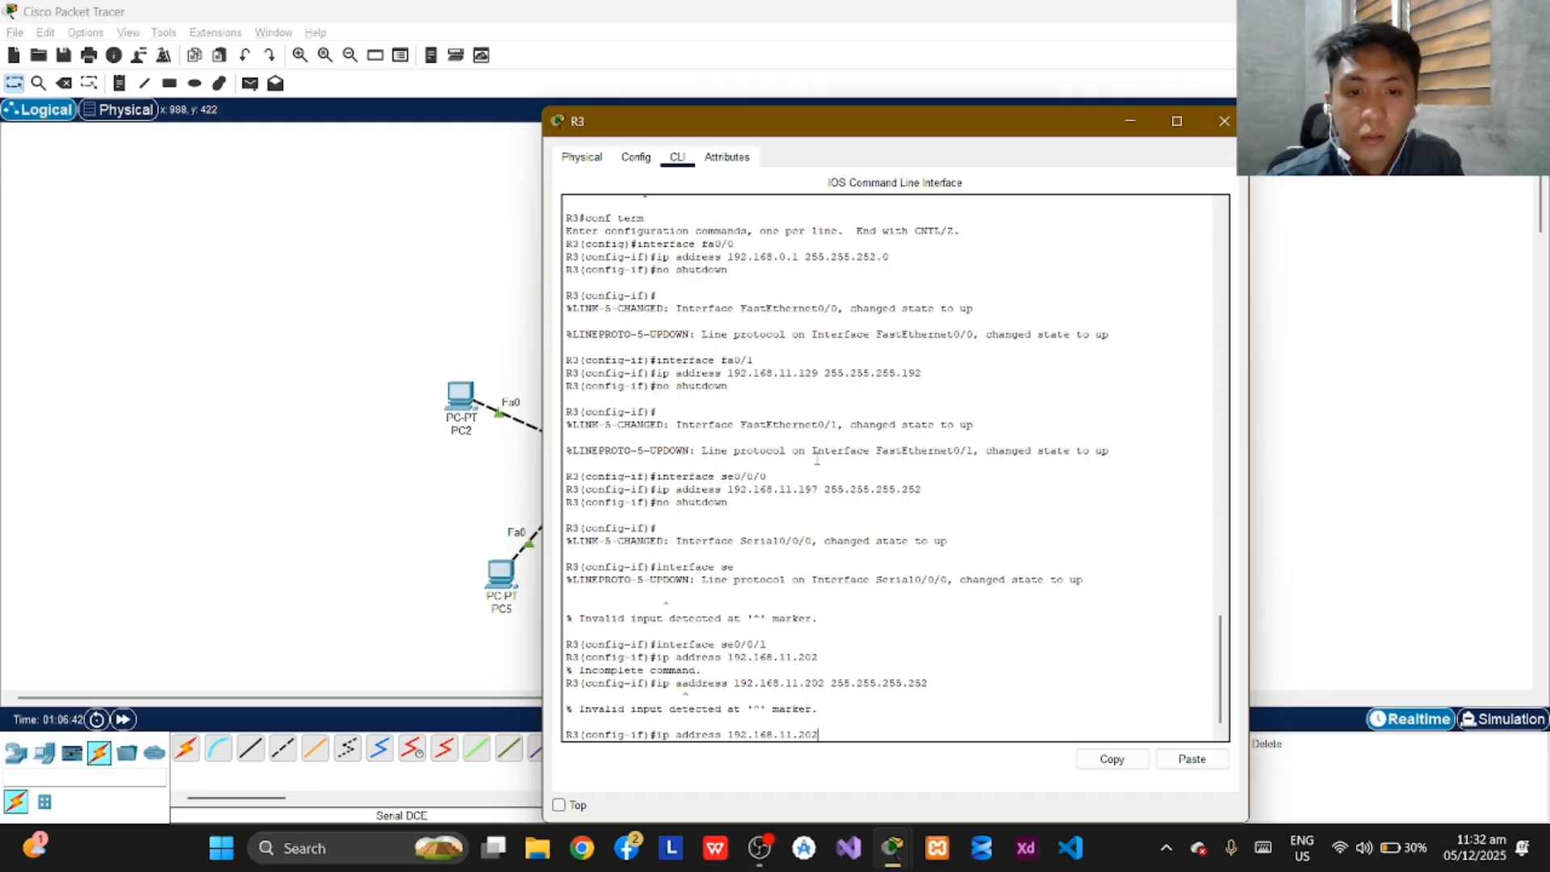
type(" 25")
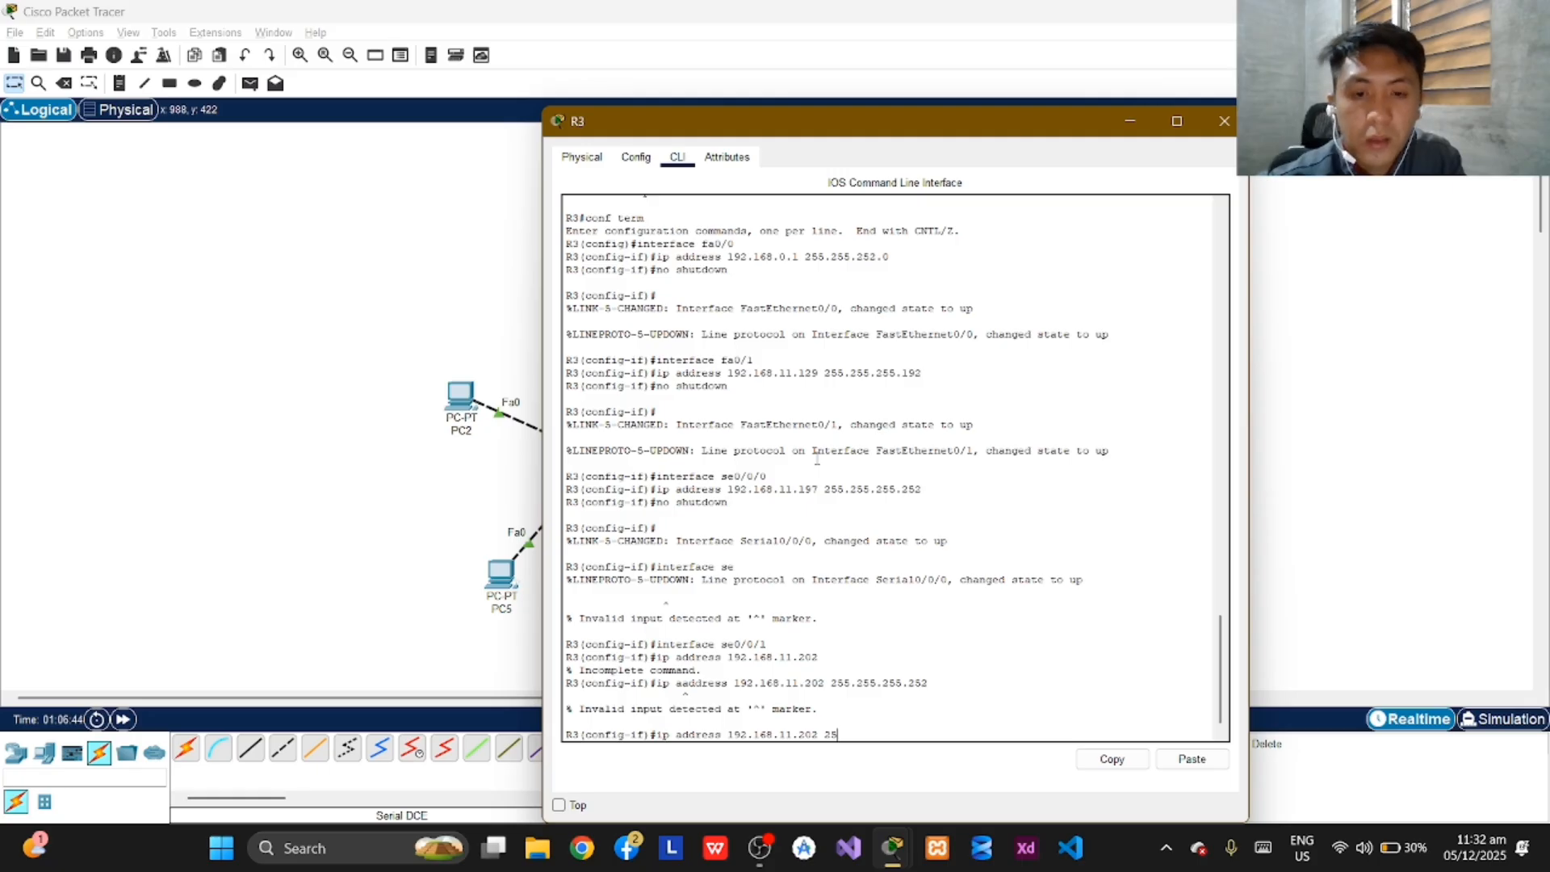
type("5.255.")
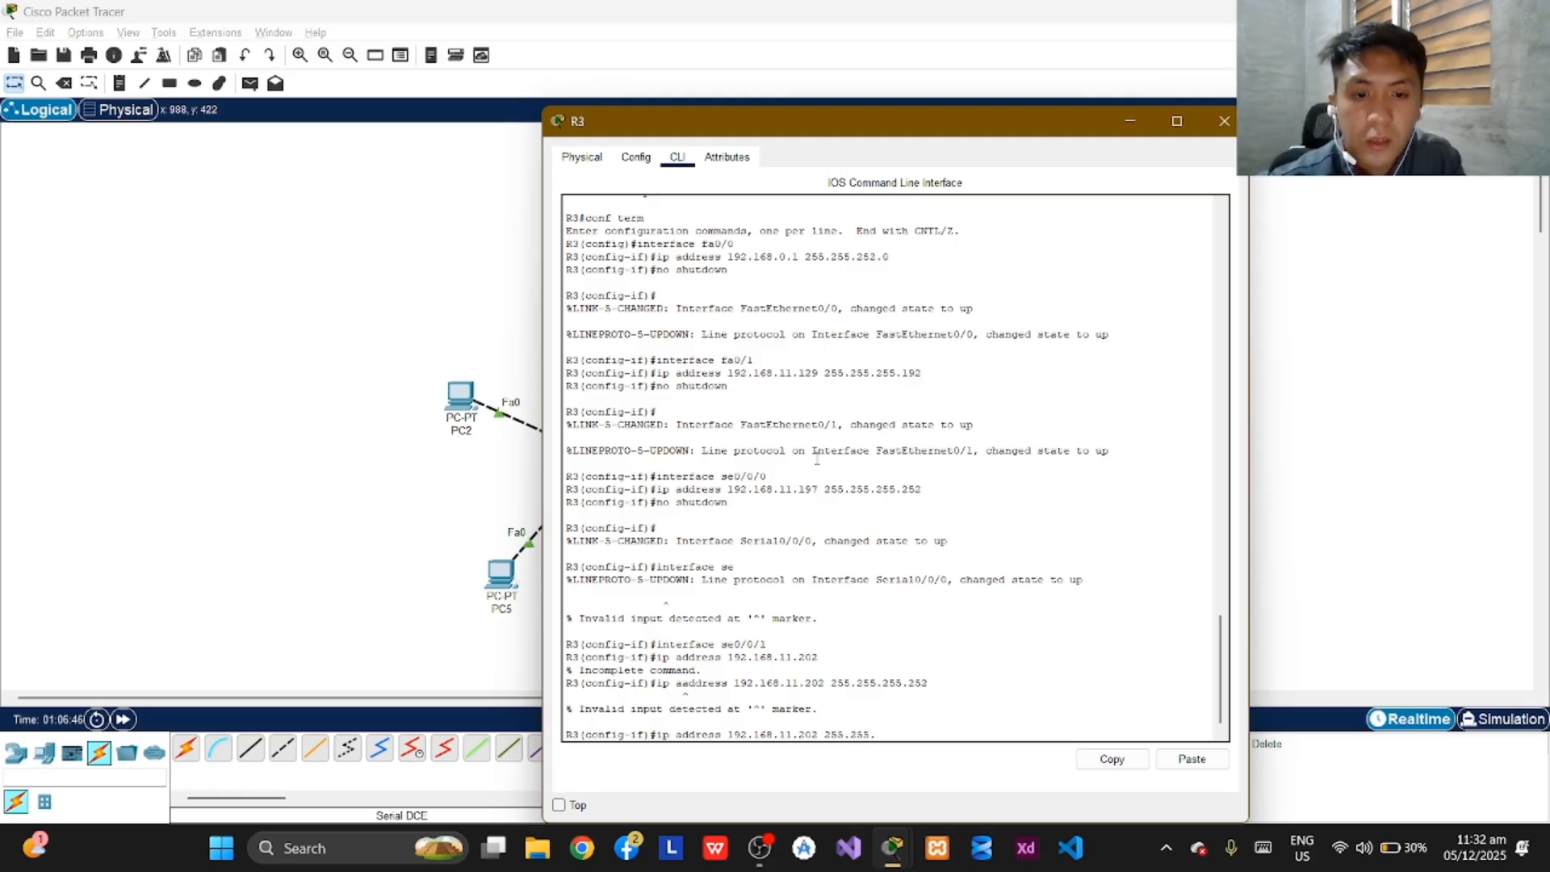
type("255.252")
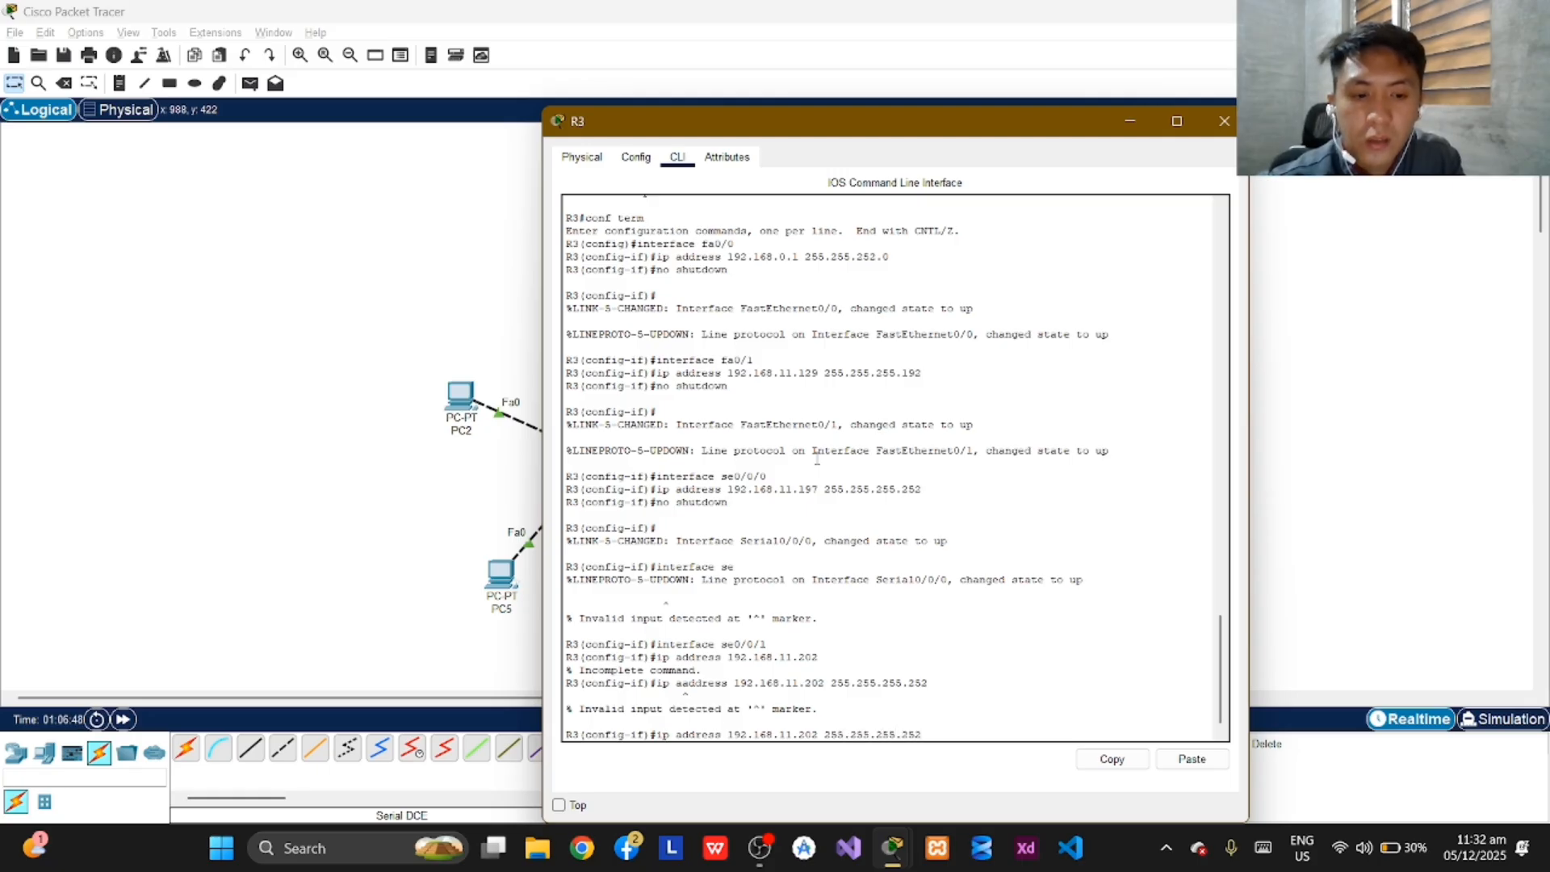
key("Return")
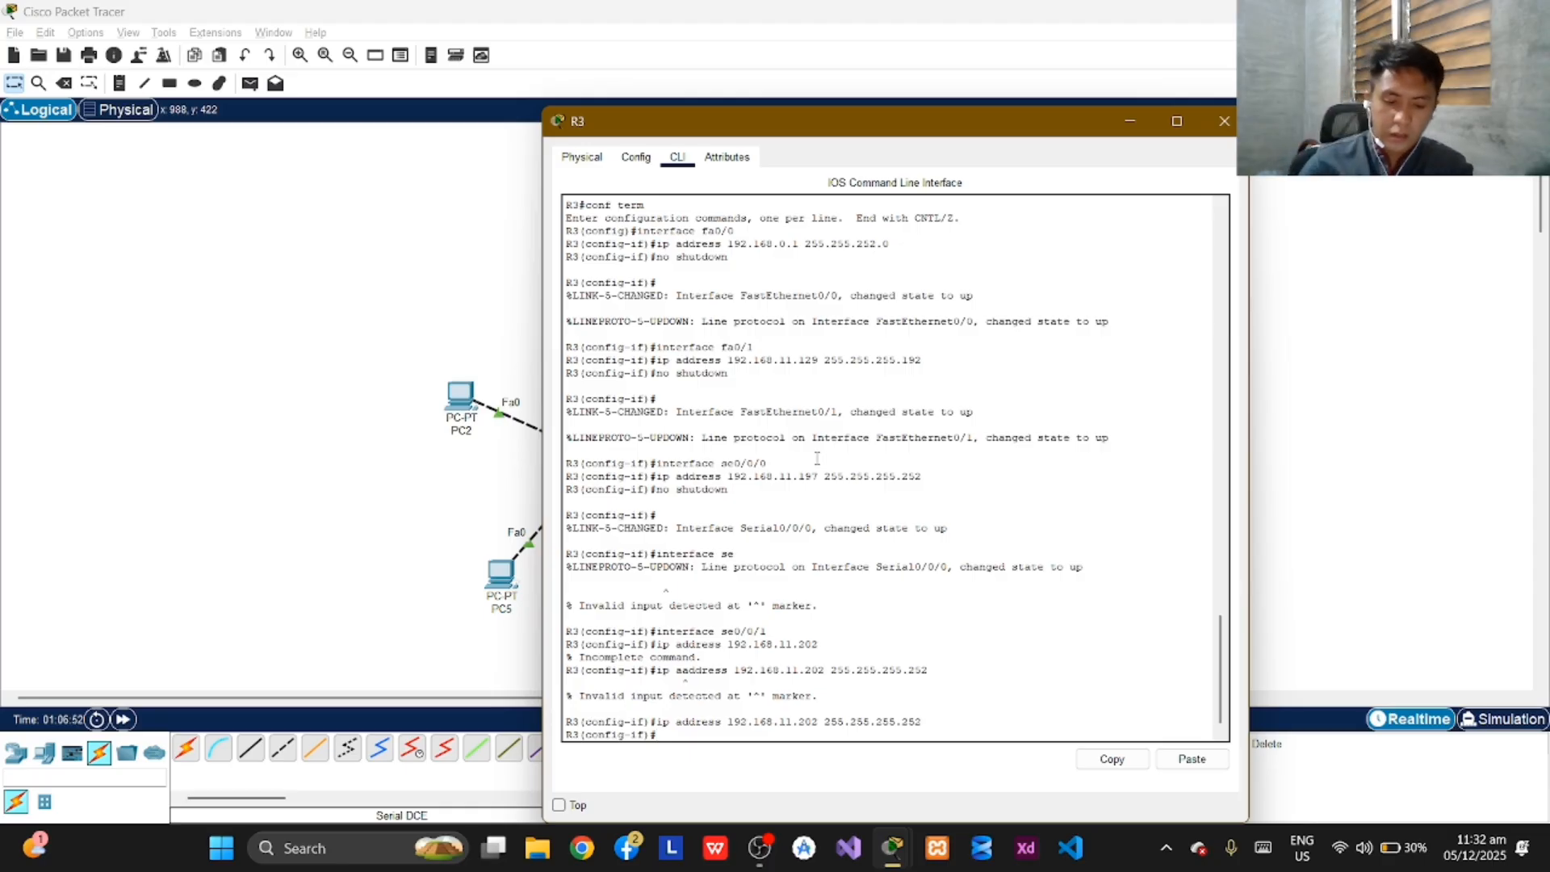
Try to set a clock rate of 9600 on R3's se0/0/1 interface.
type("cl")
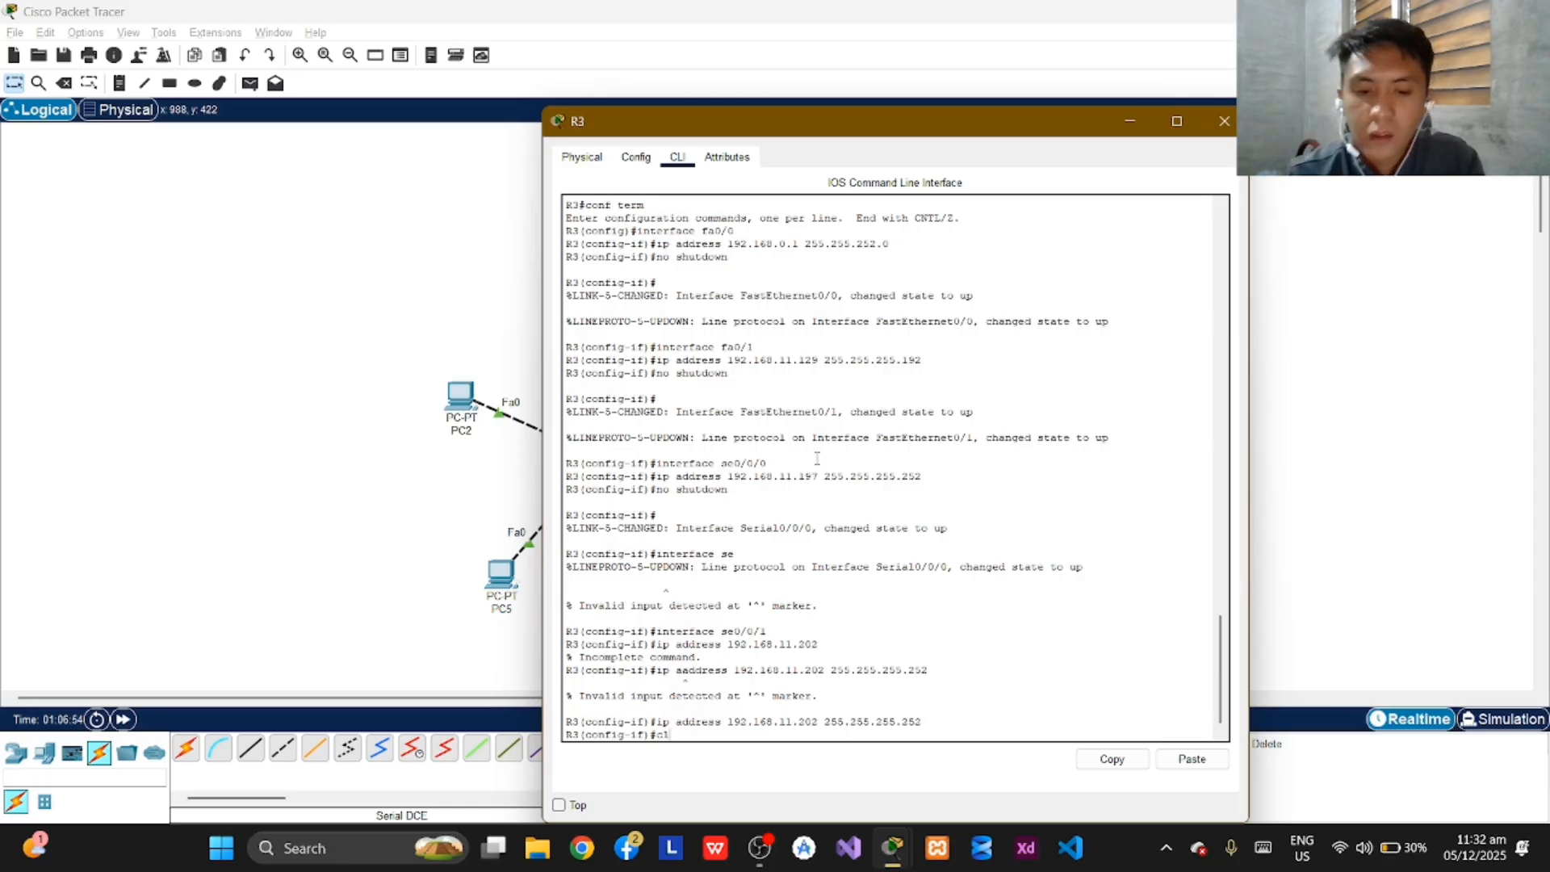
type("ock")
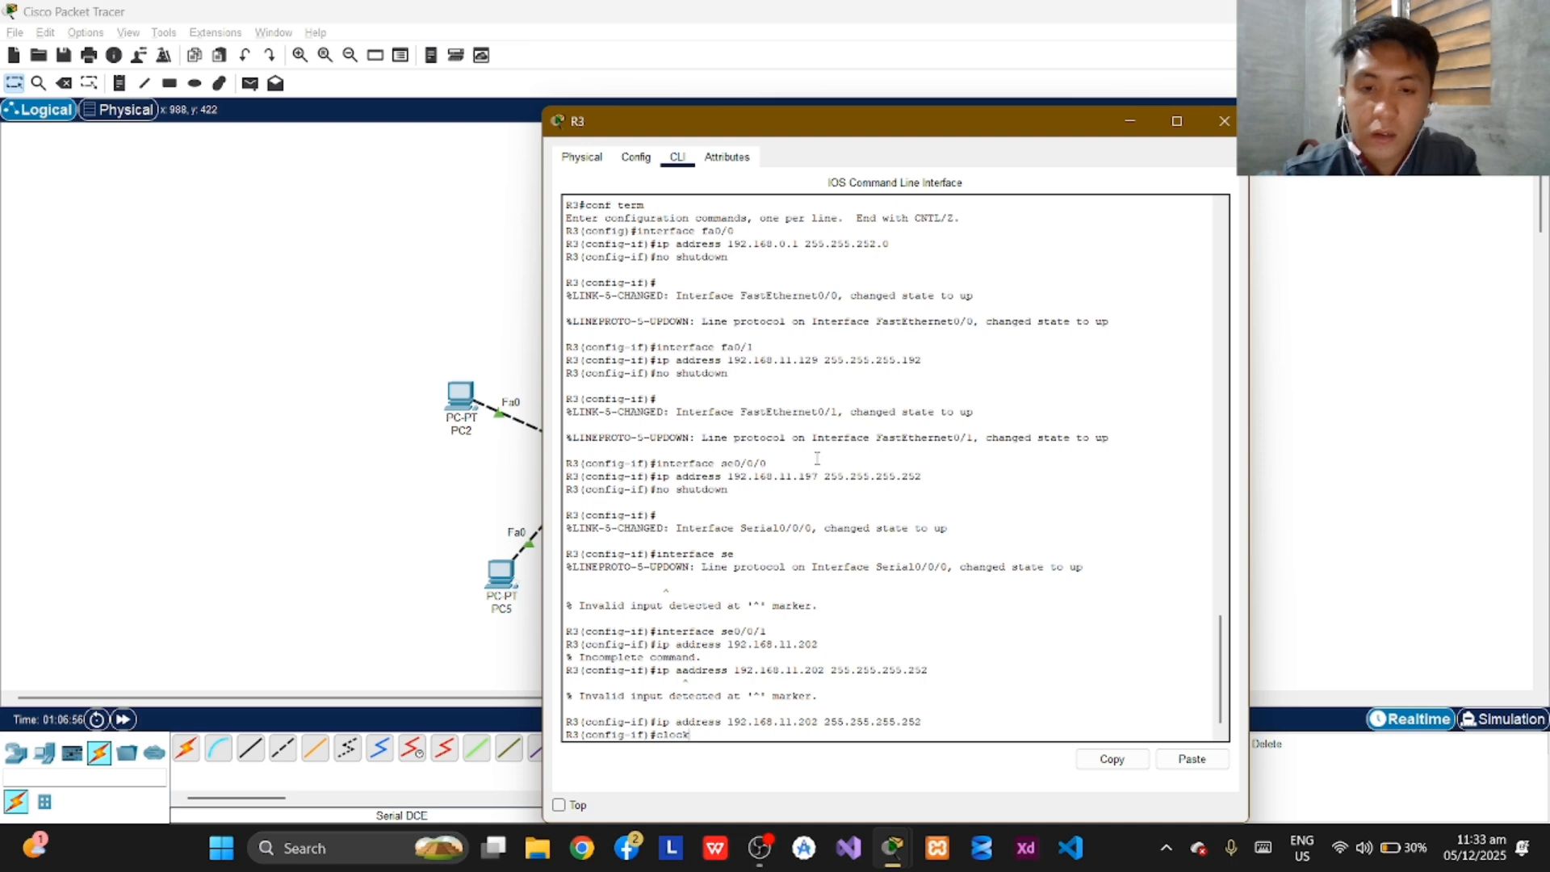
type("r")
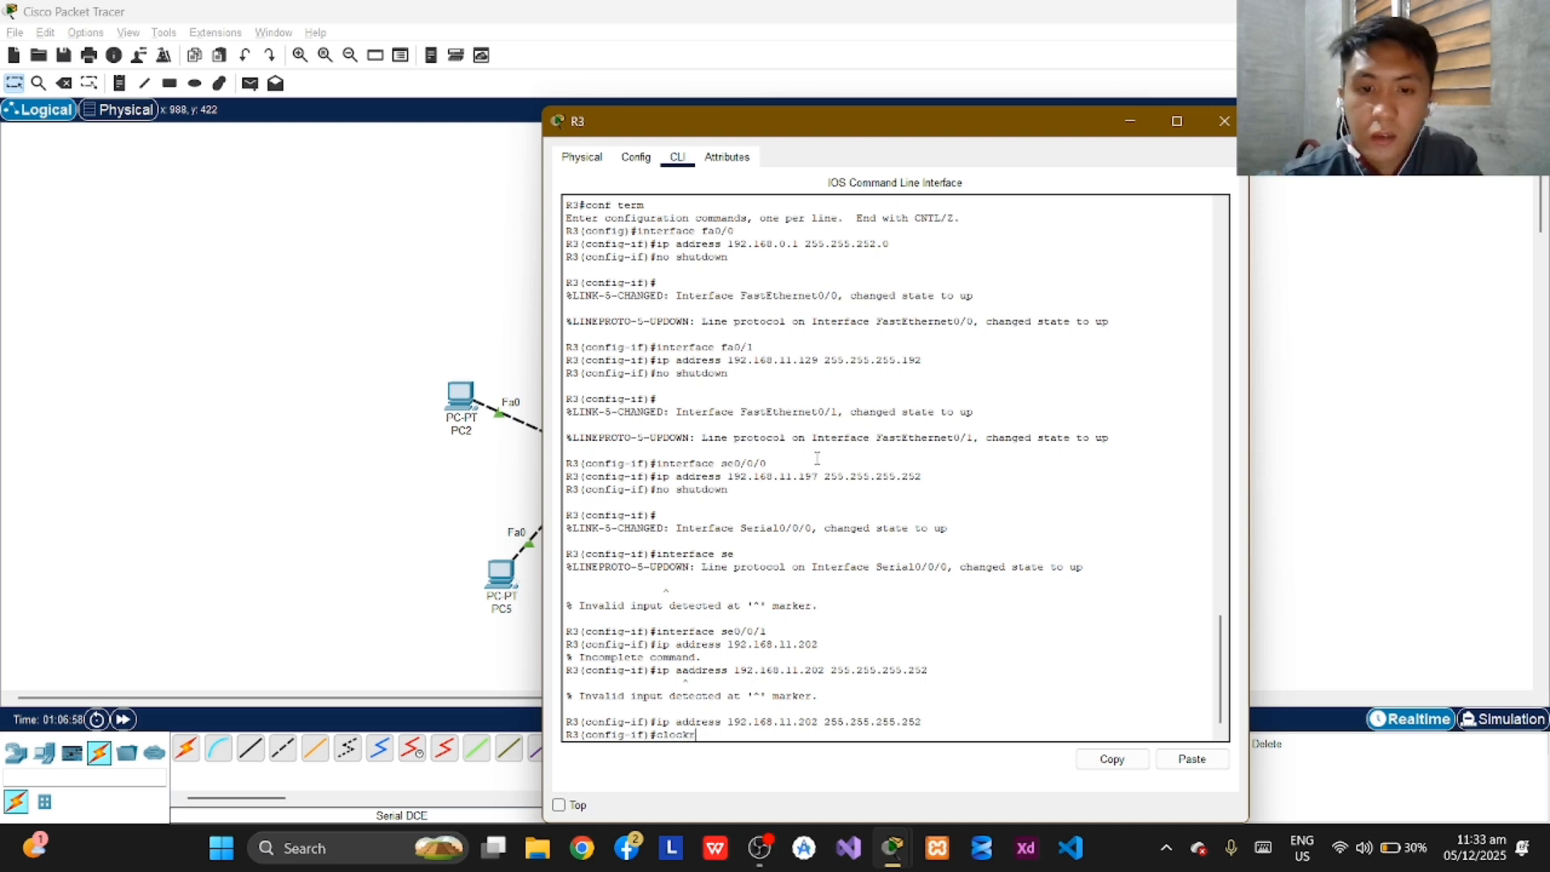
key("BackSpace")
type("rate")
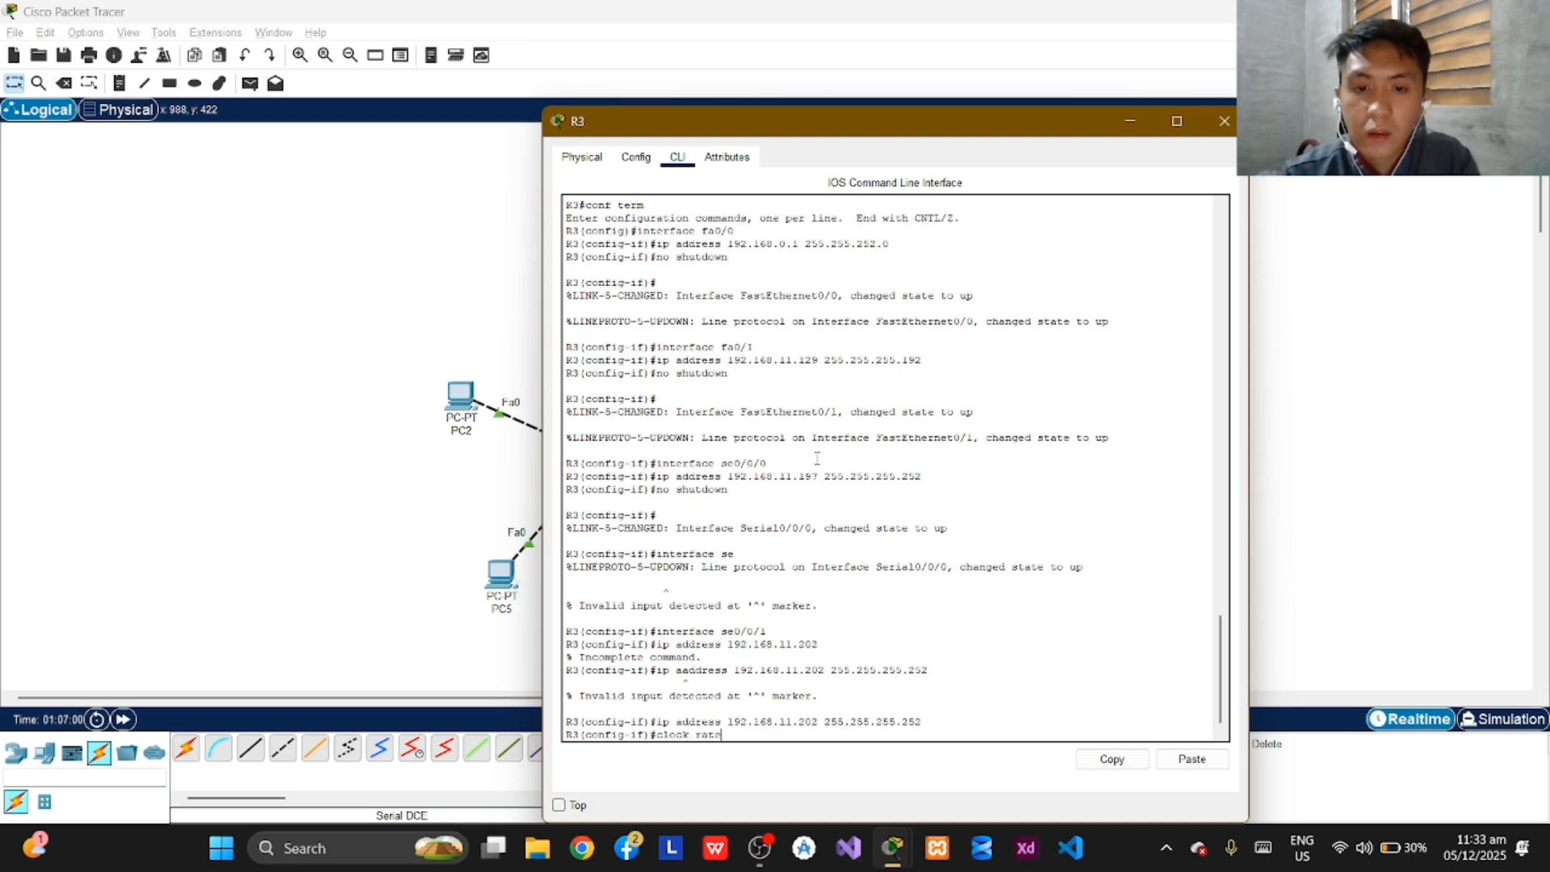
type(" 56")
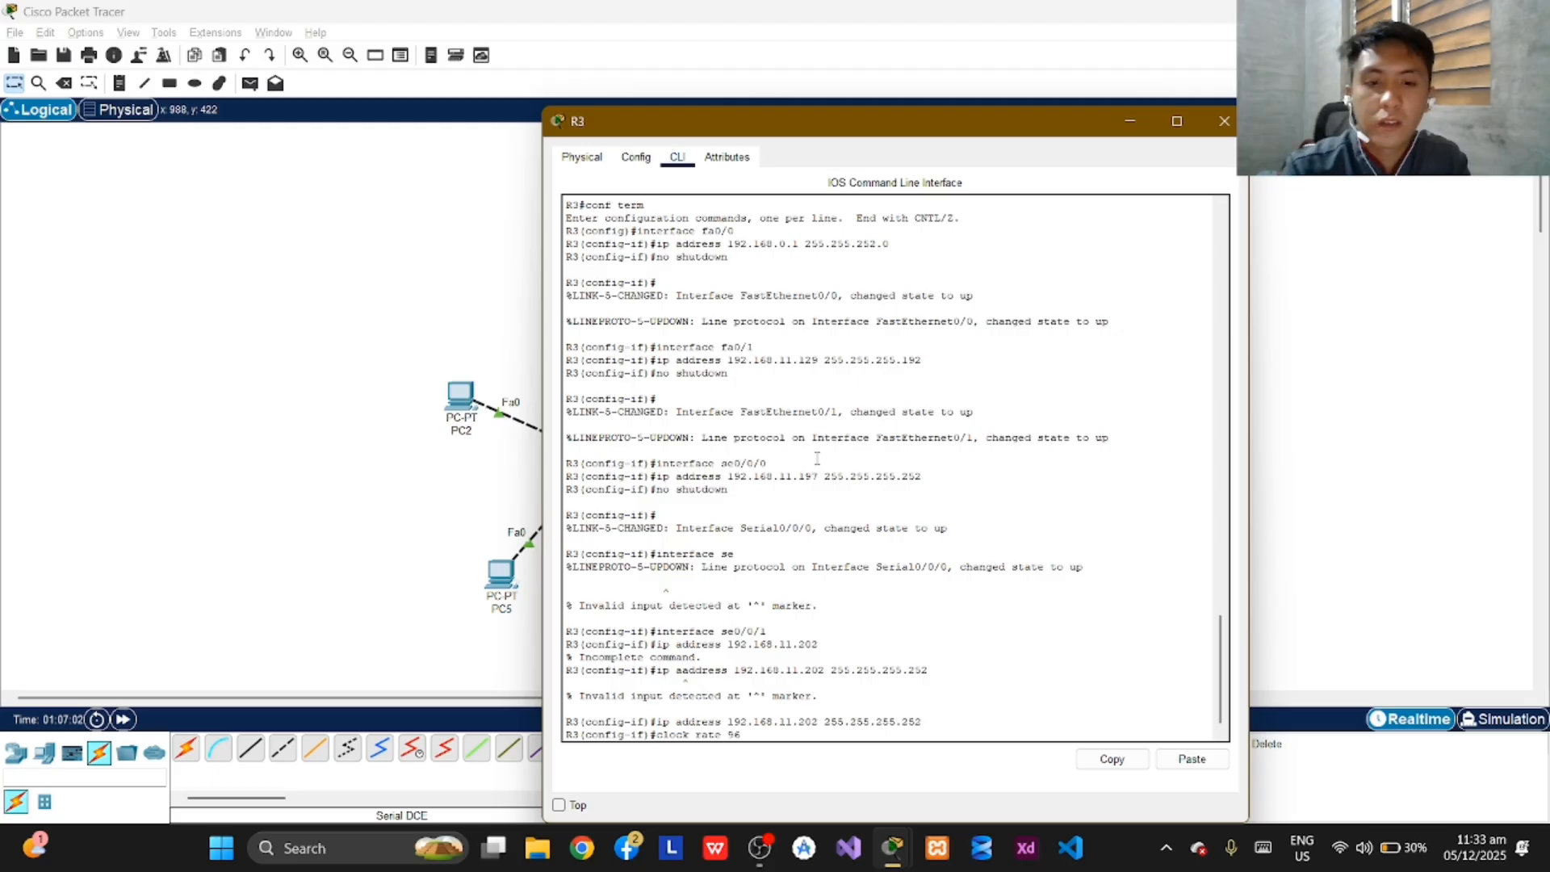
type("00")
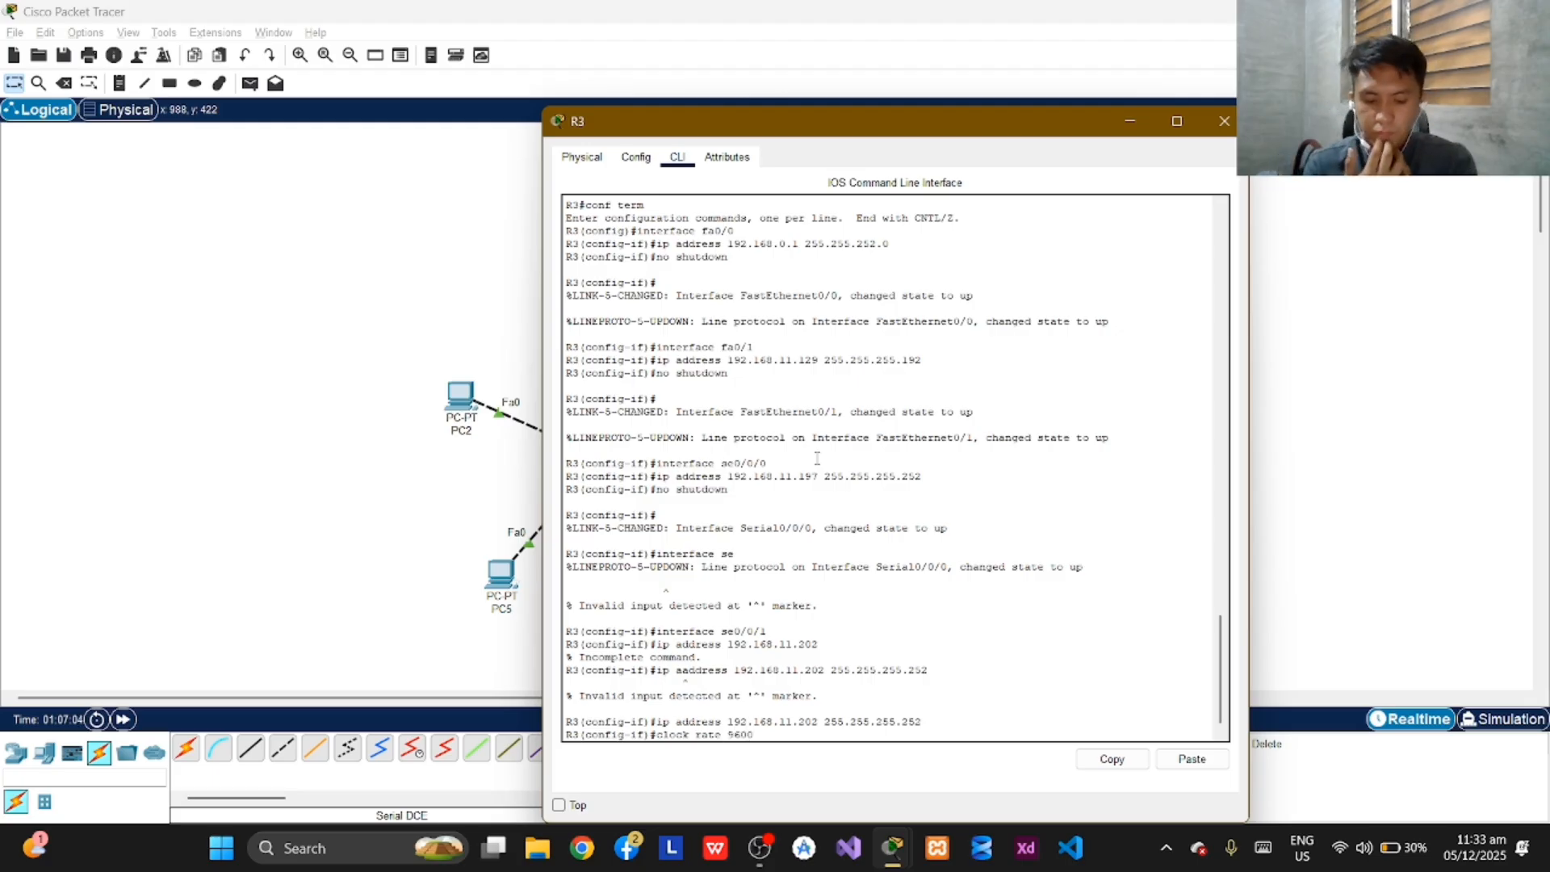
key("Return")
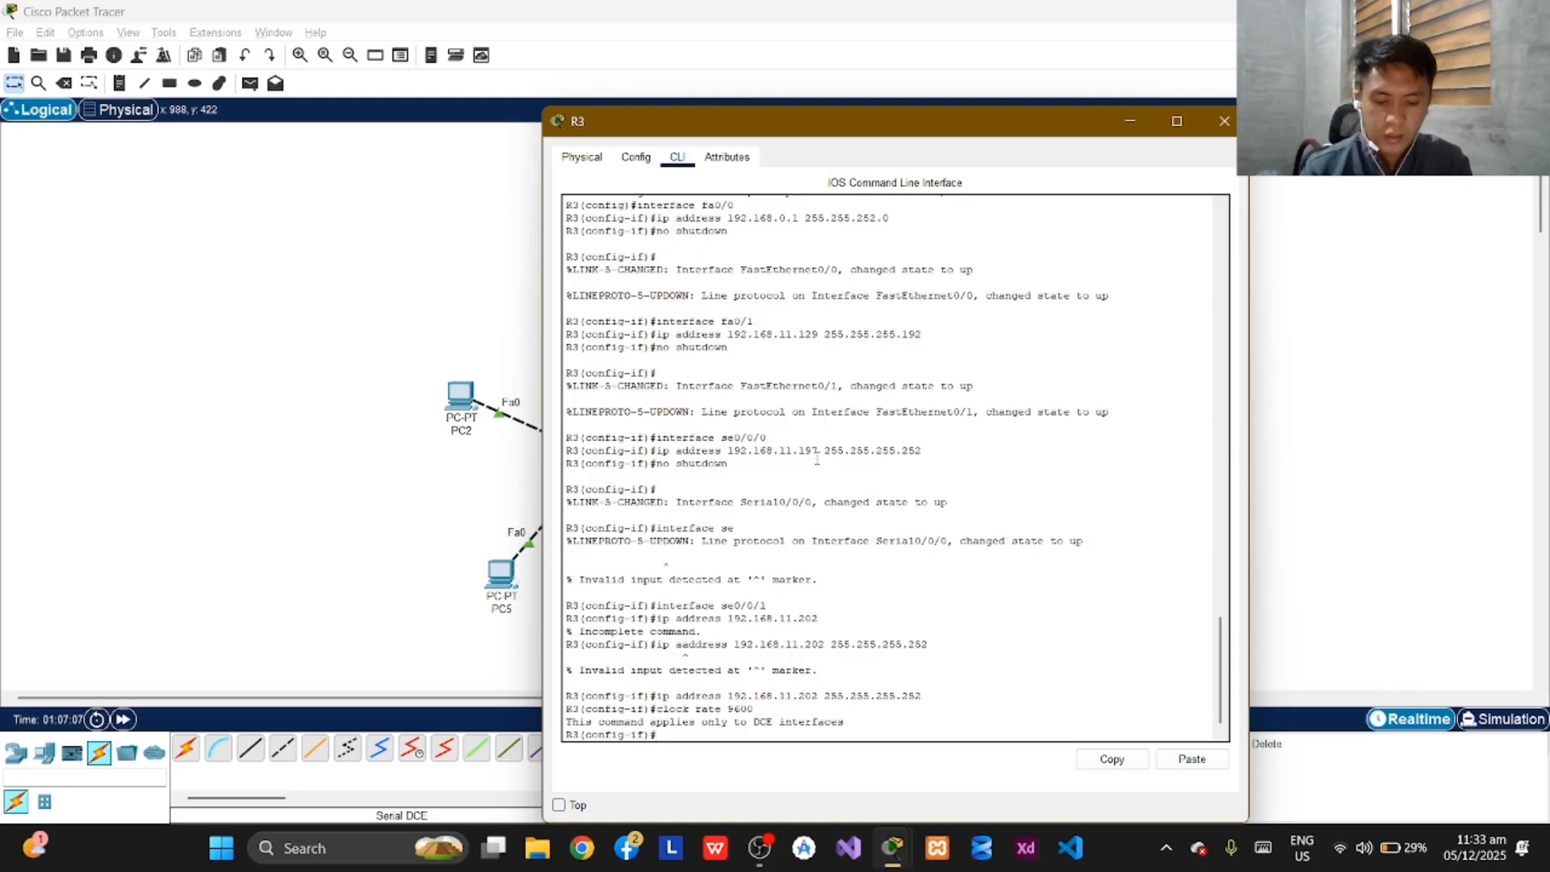
Bring up R3's se0/0/1 interface with the no shutdown command.
type("no")
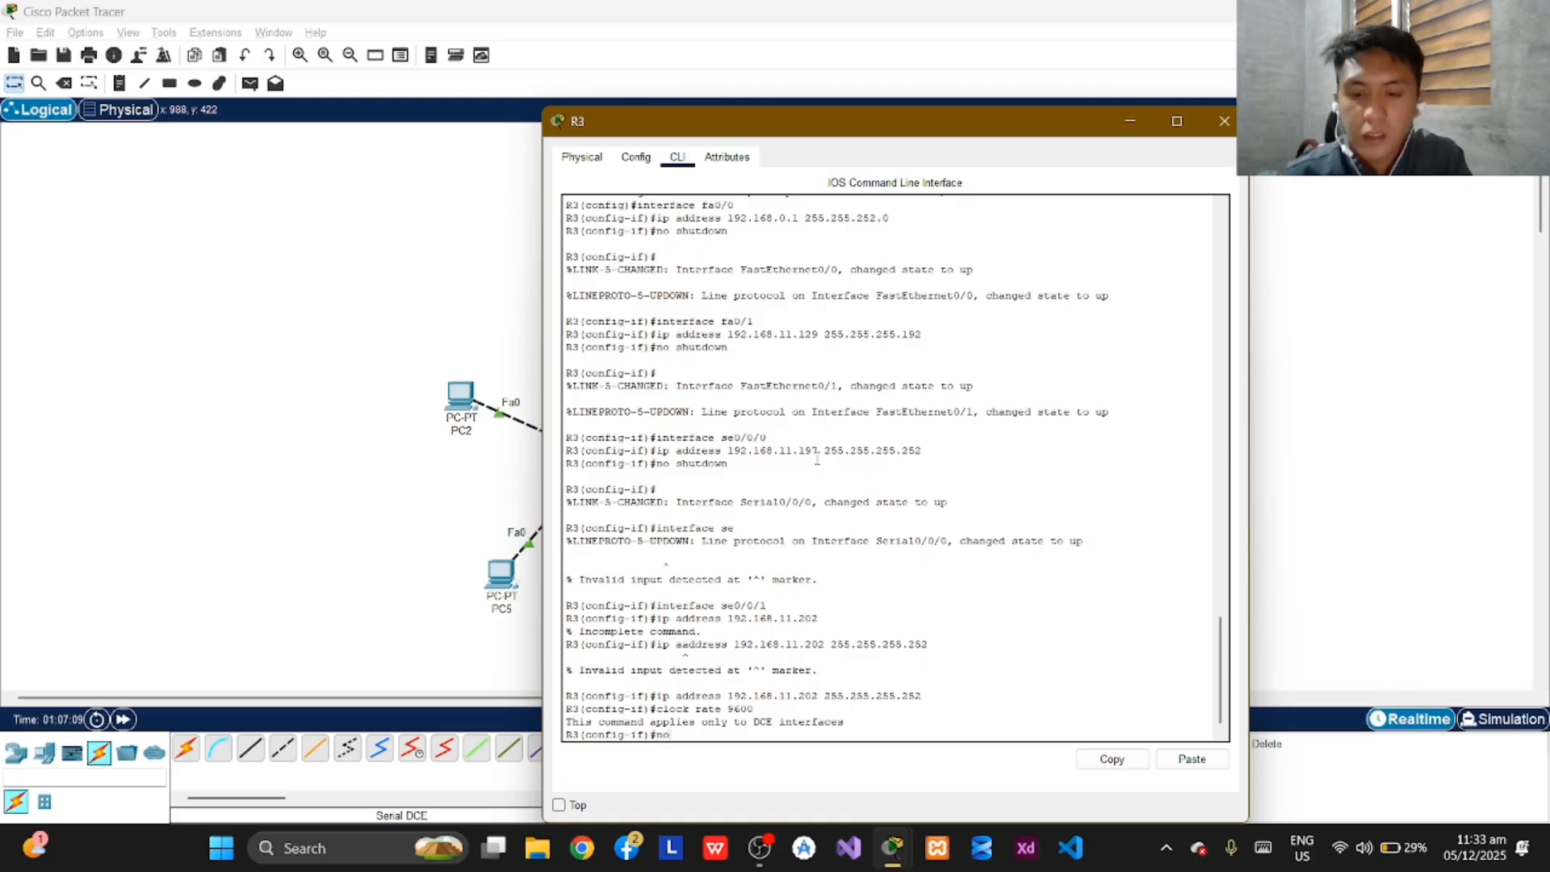
type(" shutd")
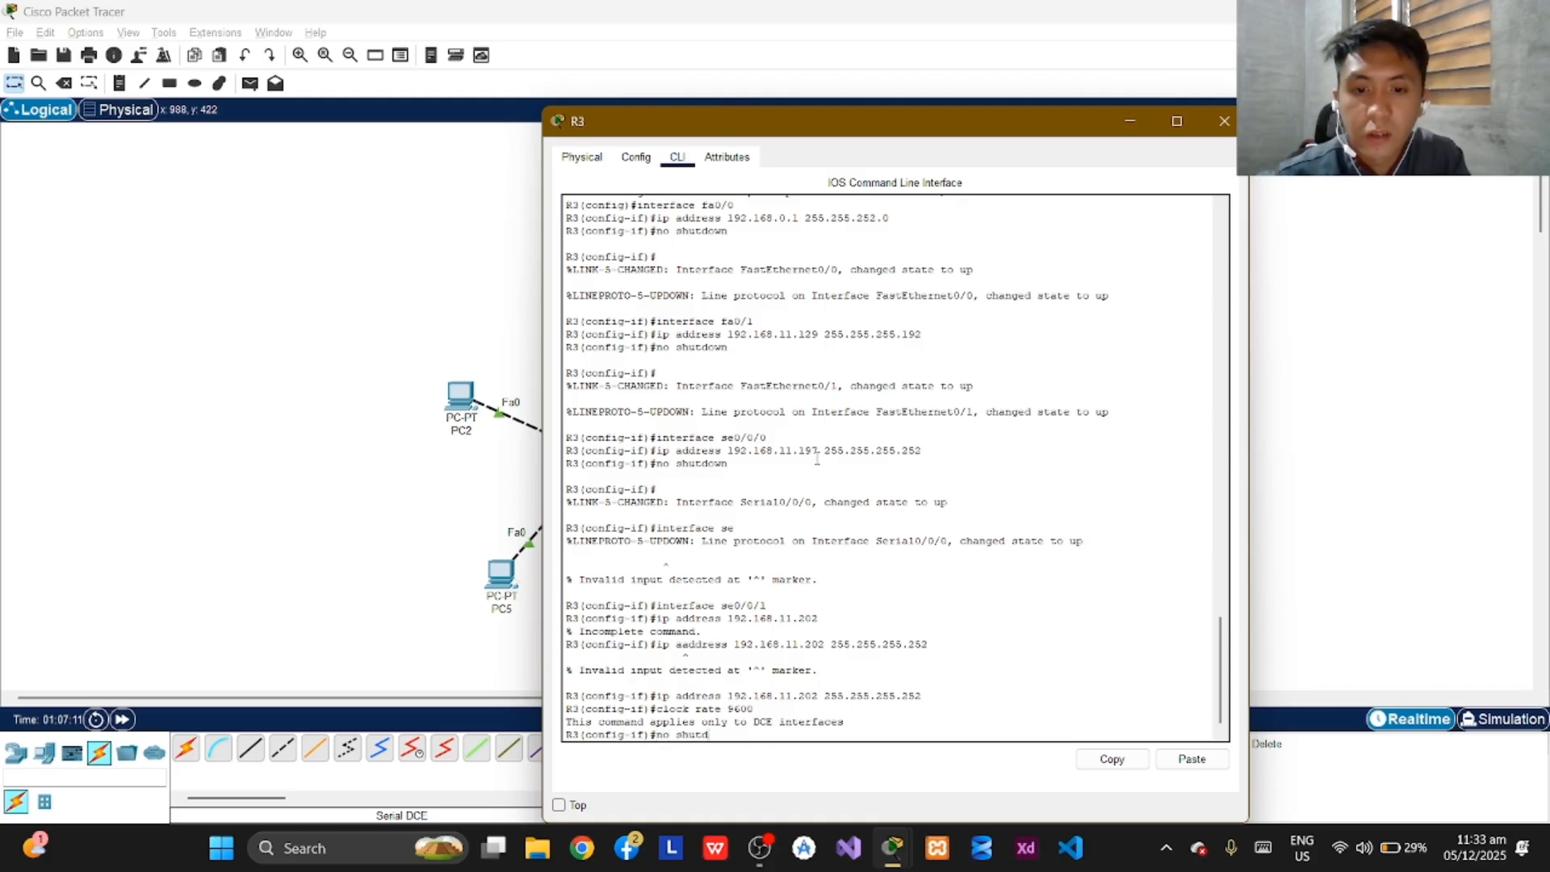
type("own")
key("Return")
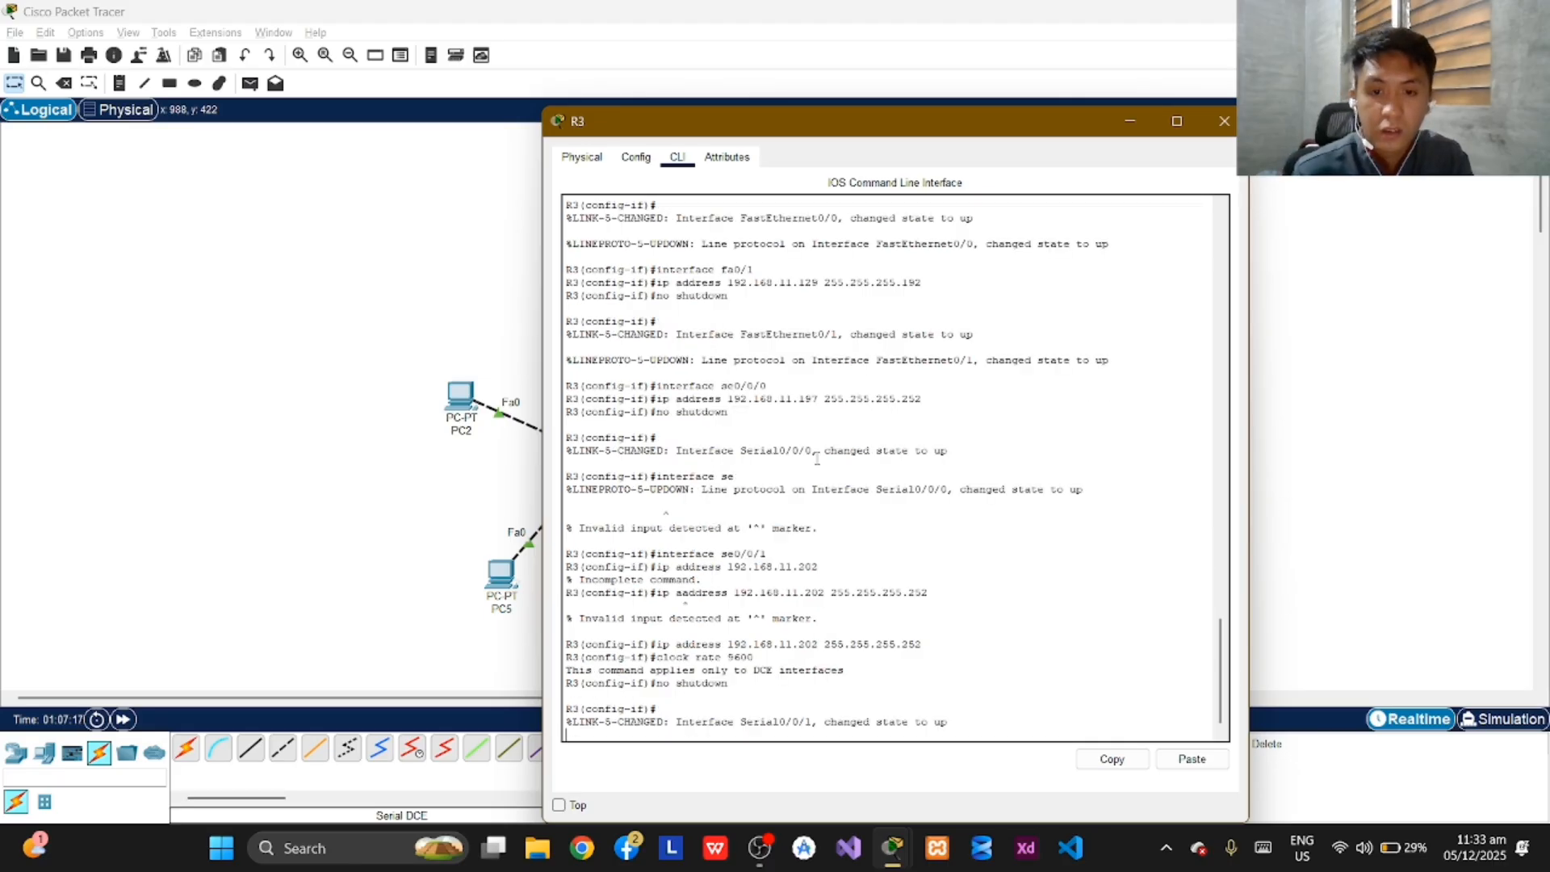
key("Return")
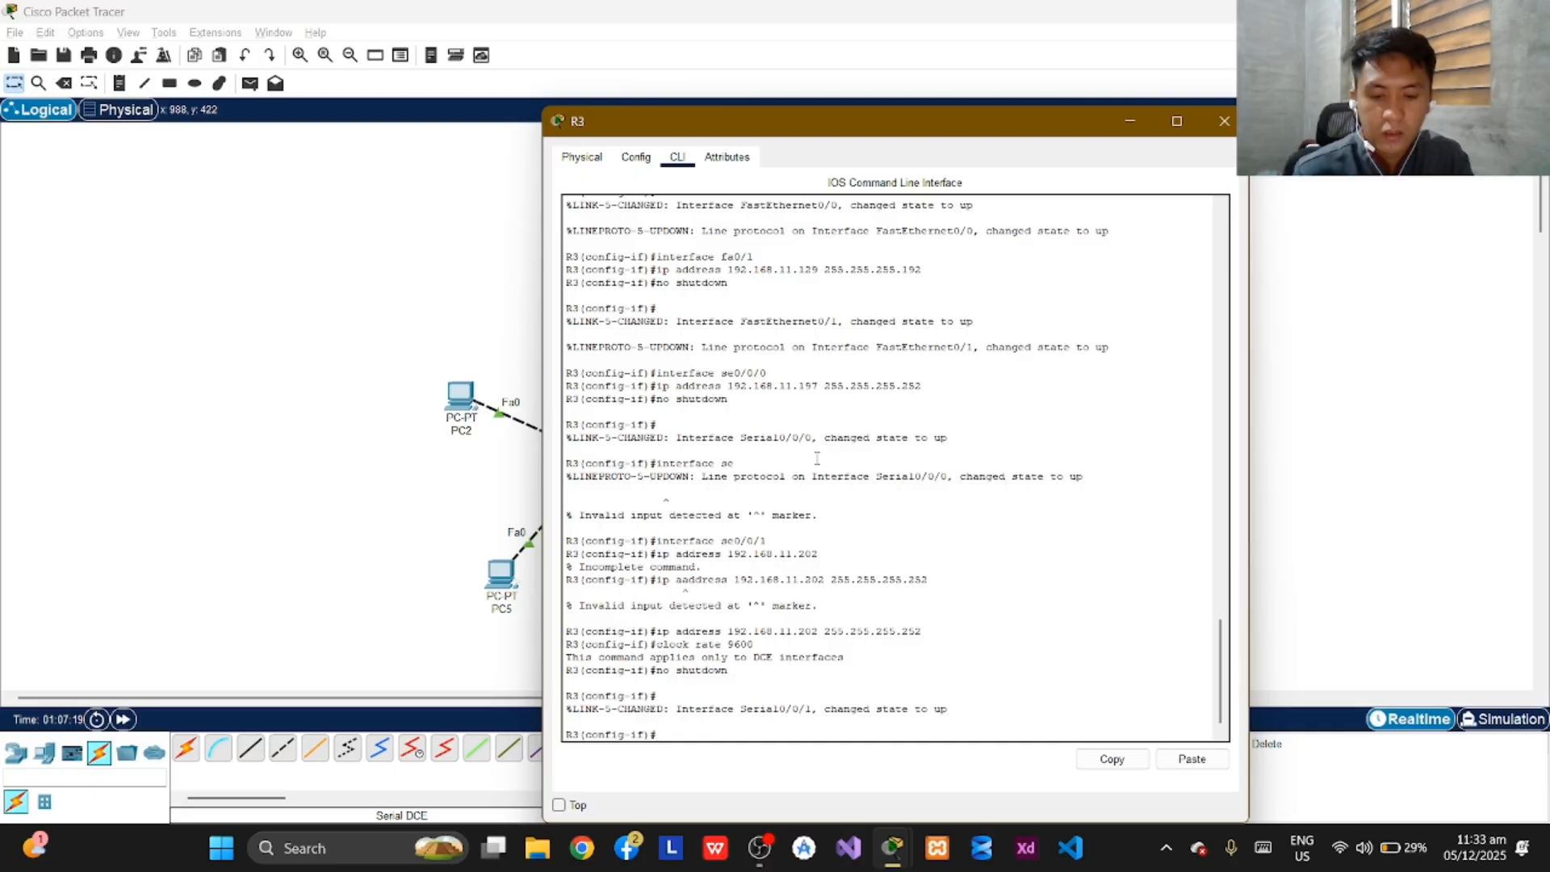
type("ip")
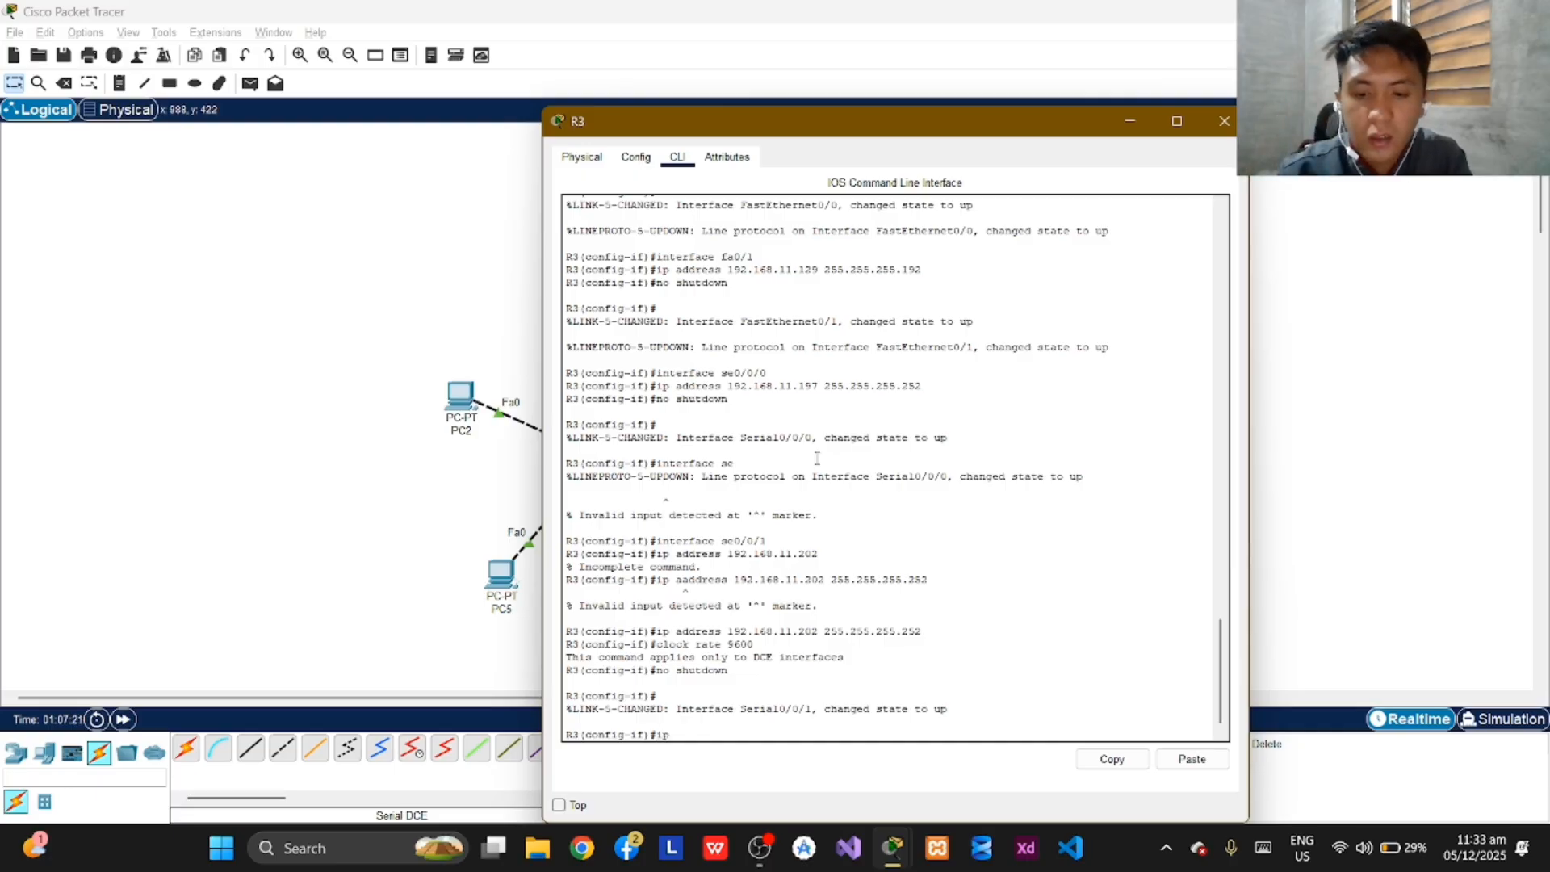
type(" route ")
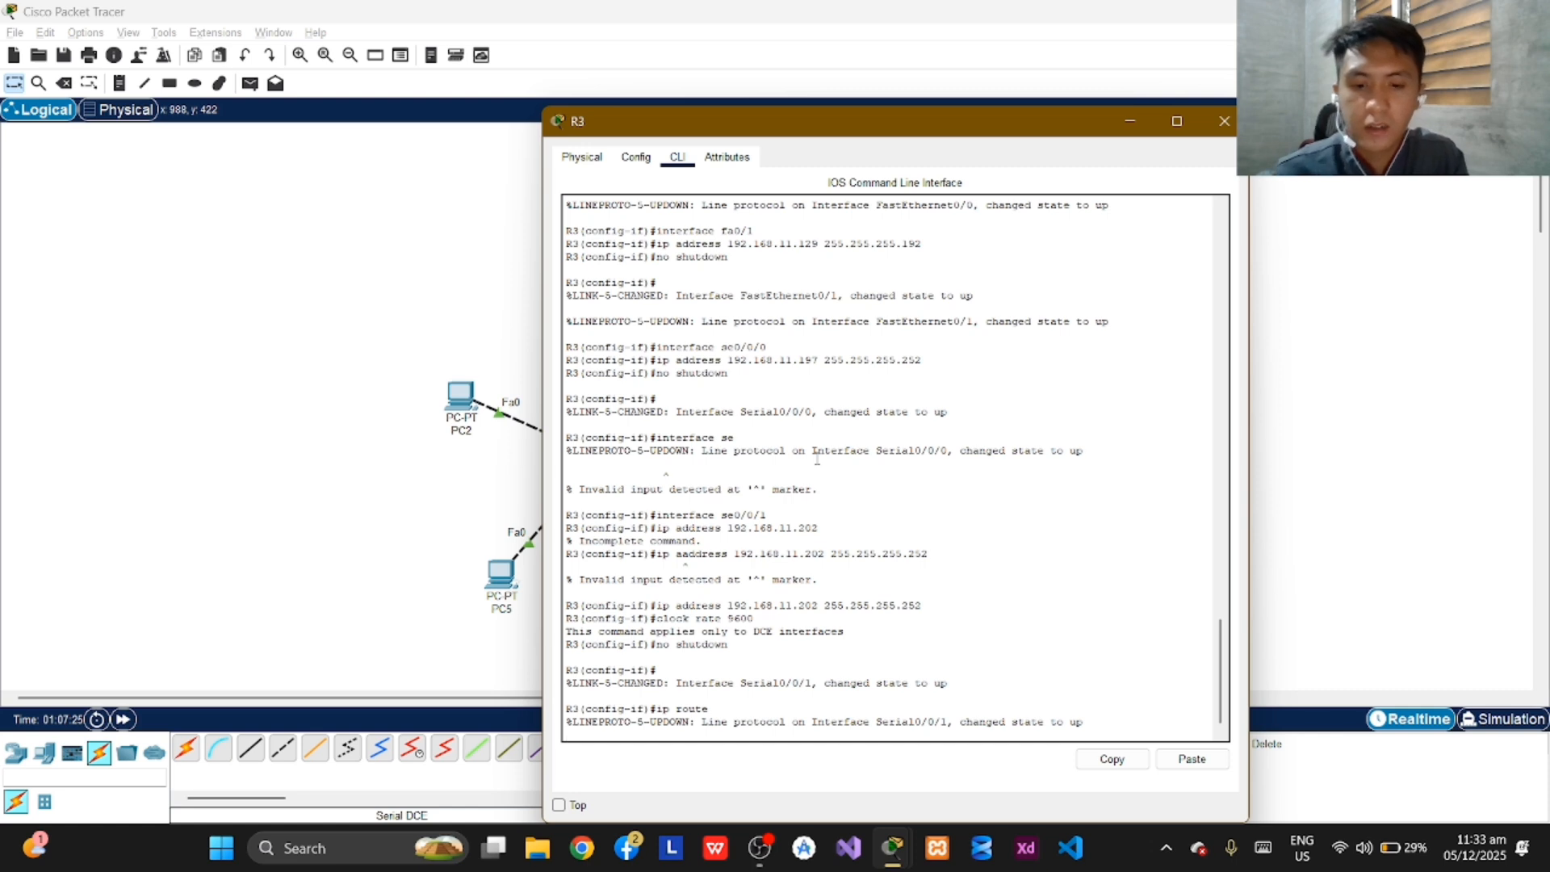
type("192.1")
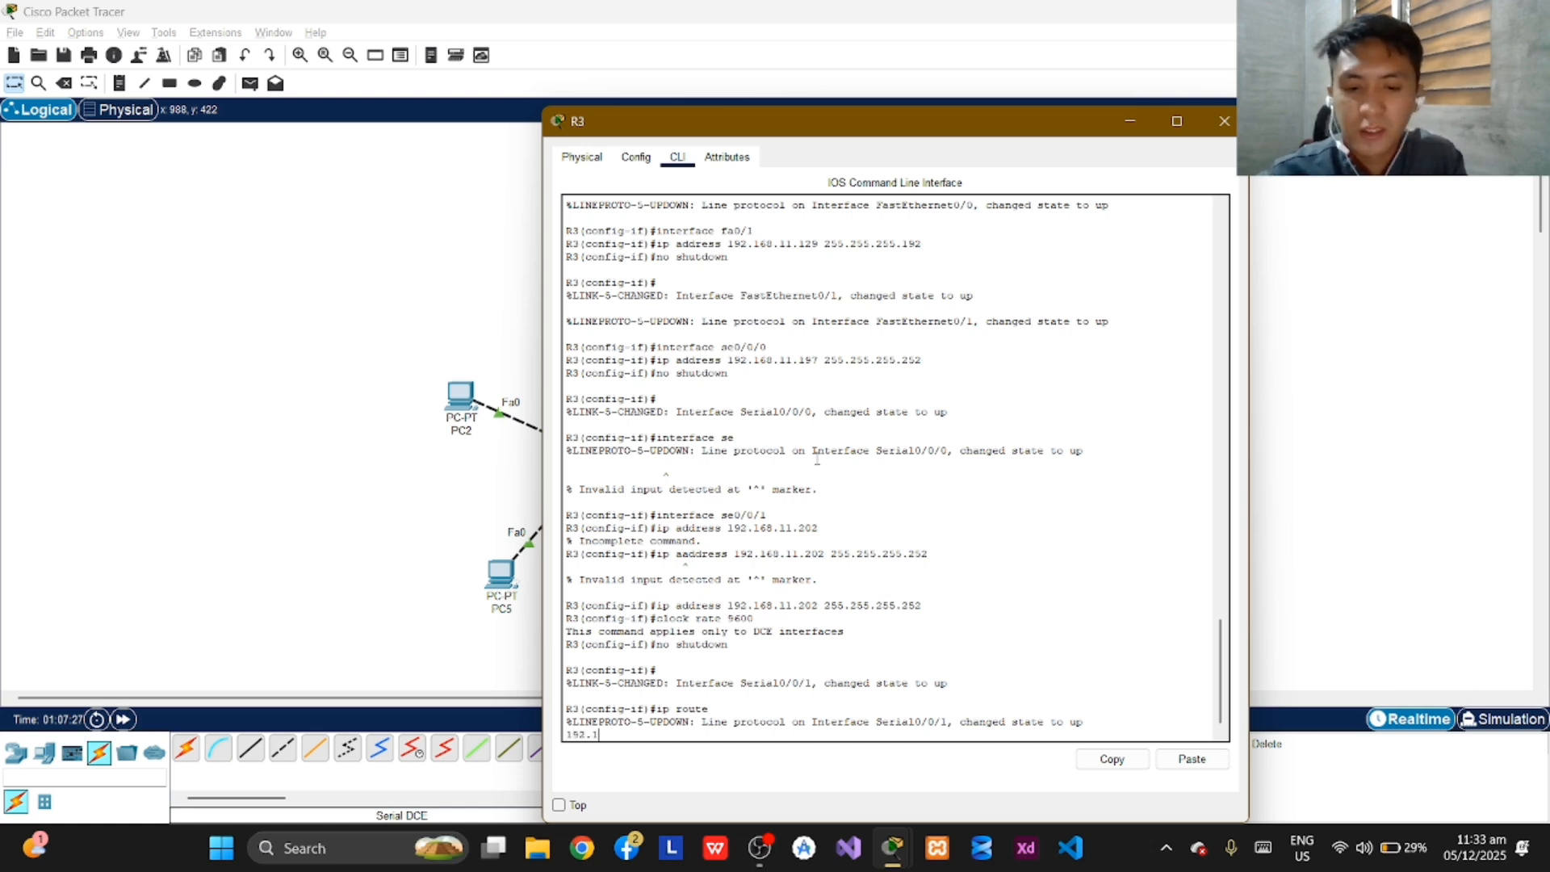
type("68.")
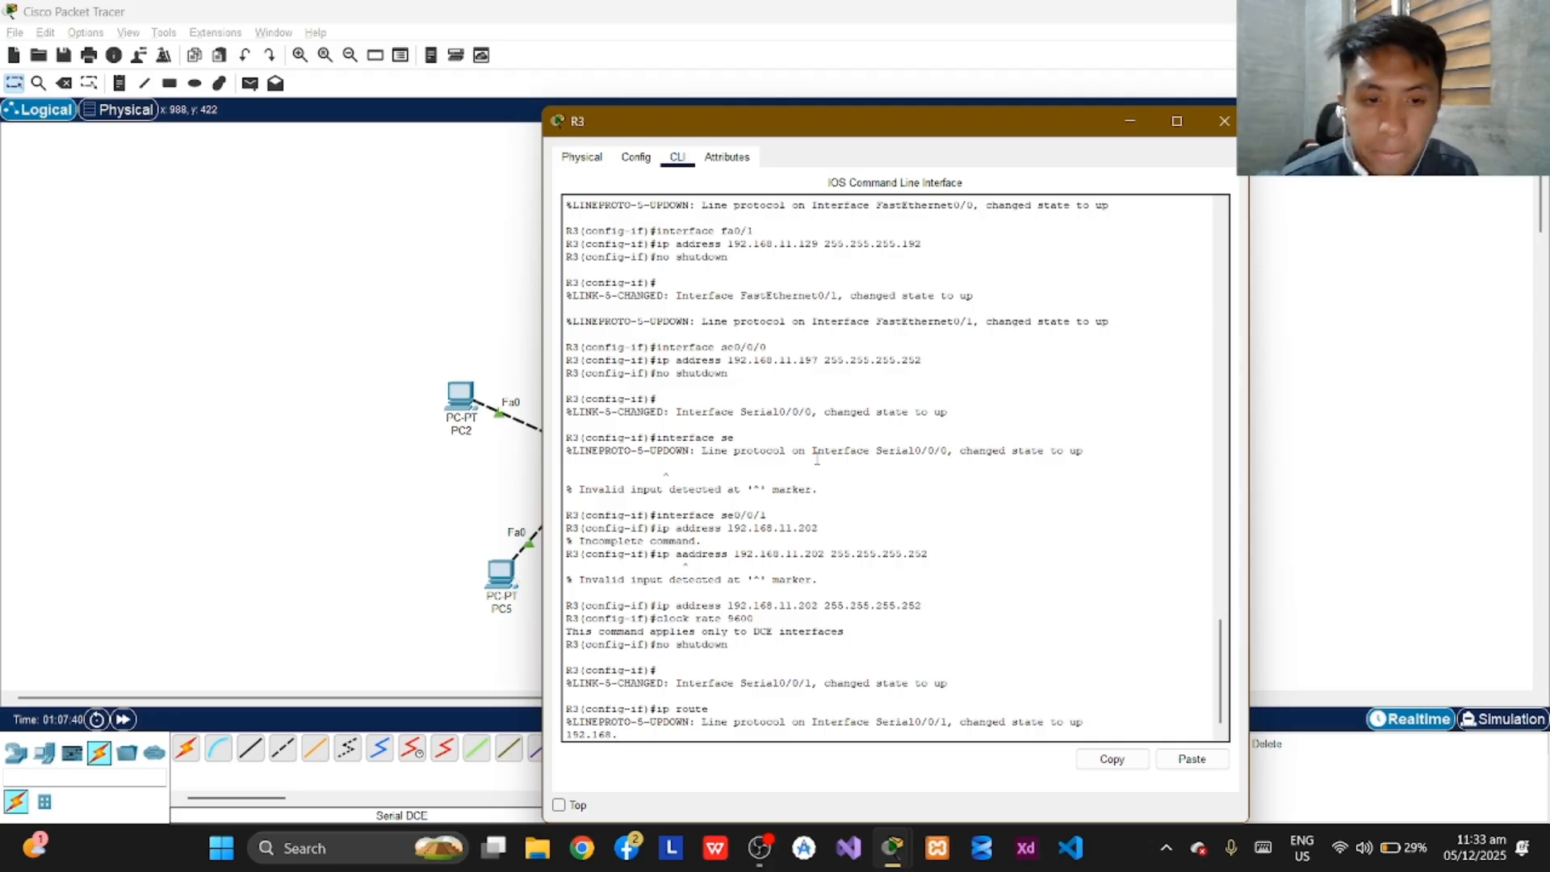
key("Return")
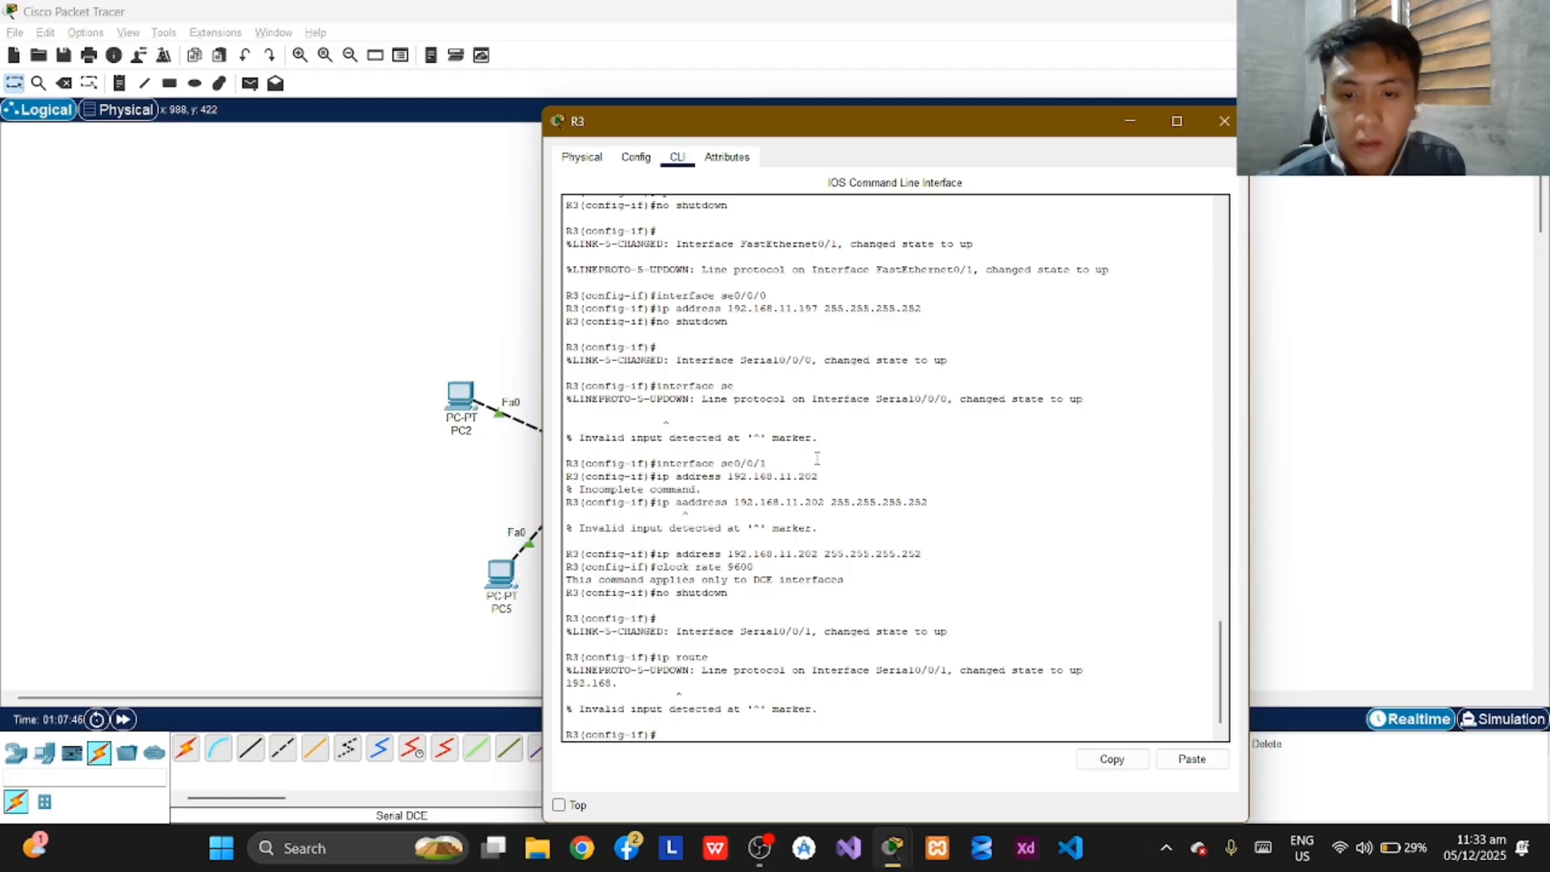
Add a static route on R3 to network 192.168.8.0 with mask 255.255.254.0 via next hop 192.168.11.201.
type("ip")
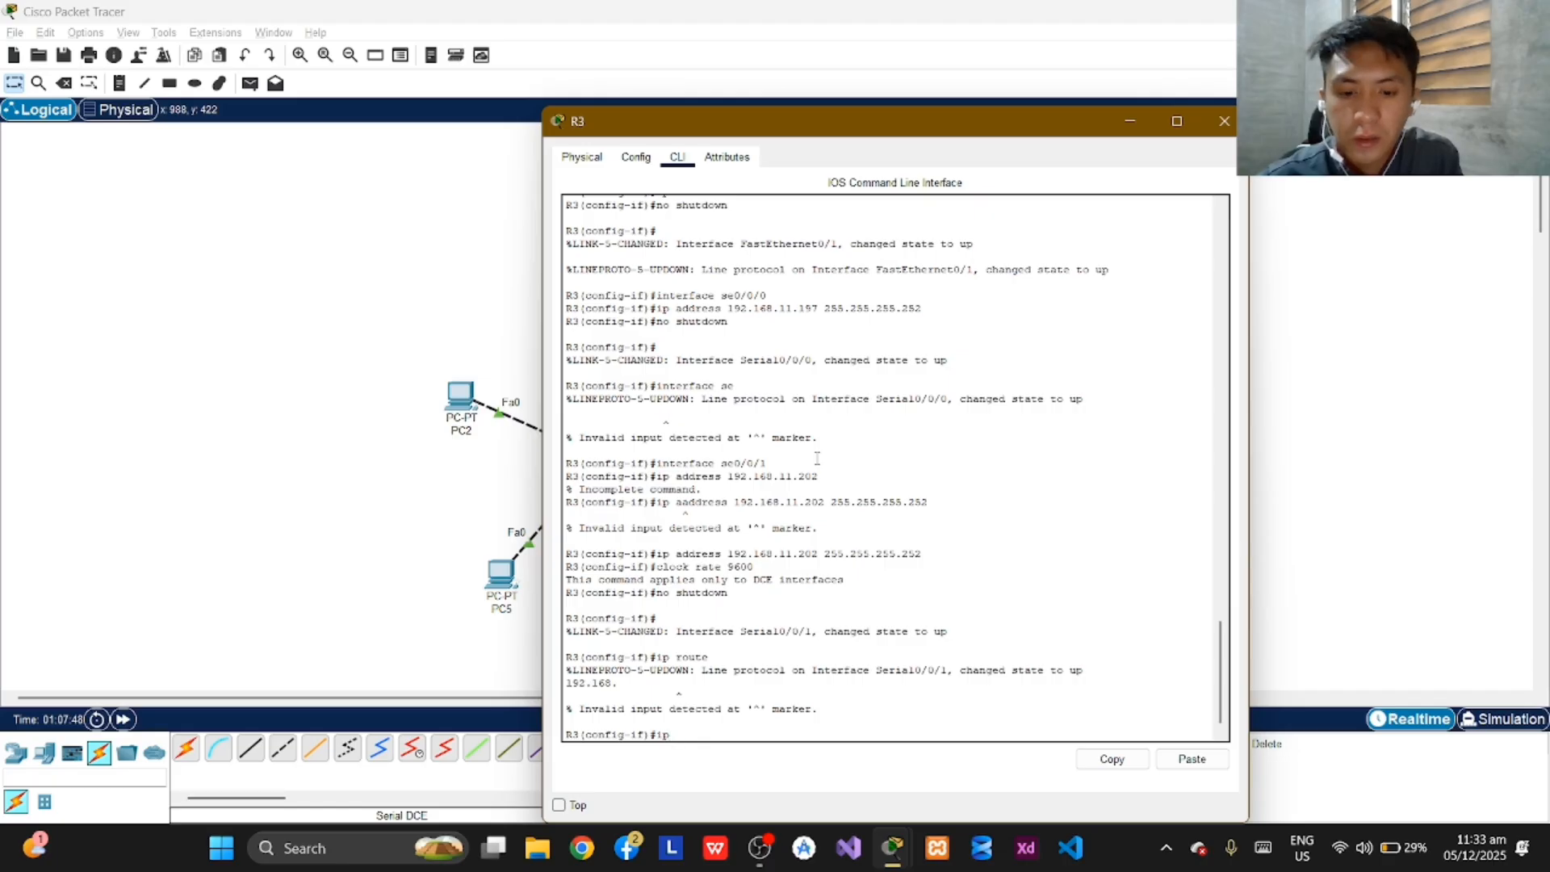
type(" route")
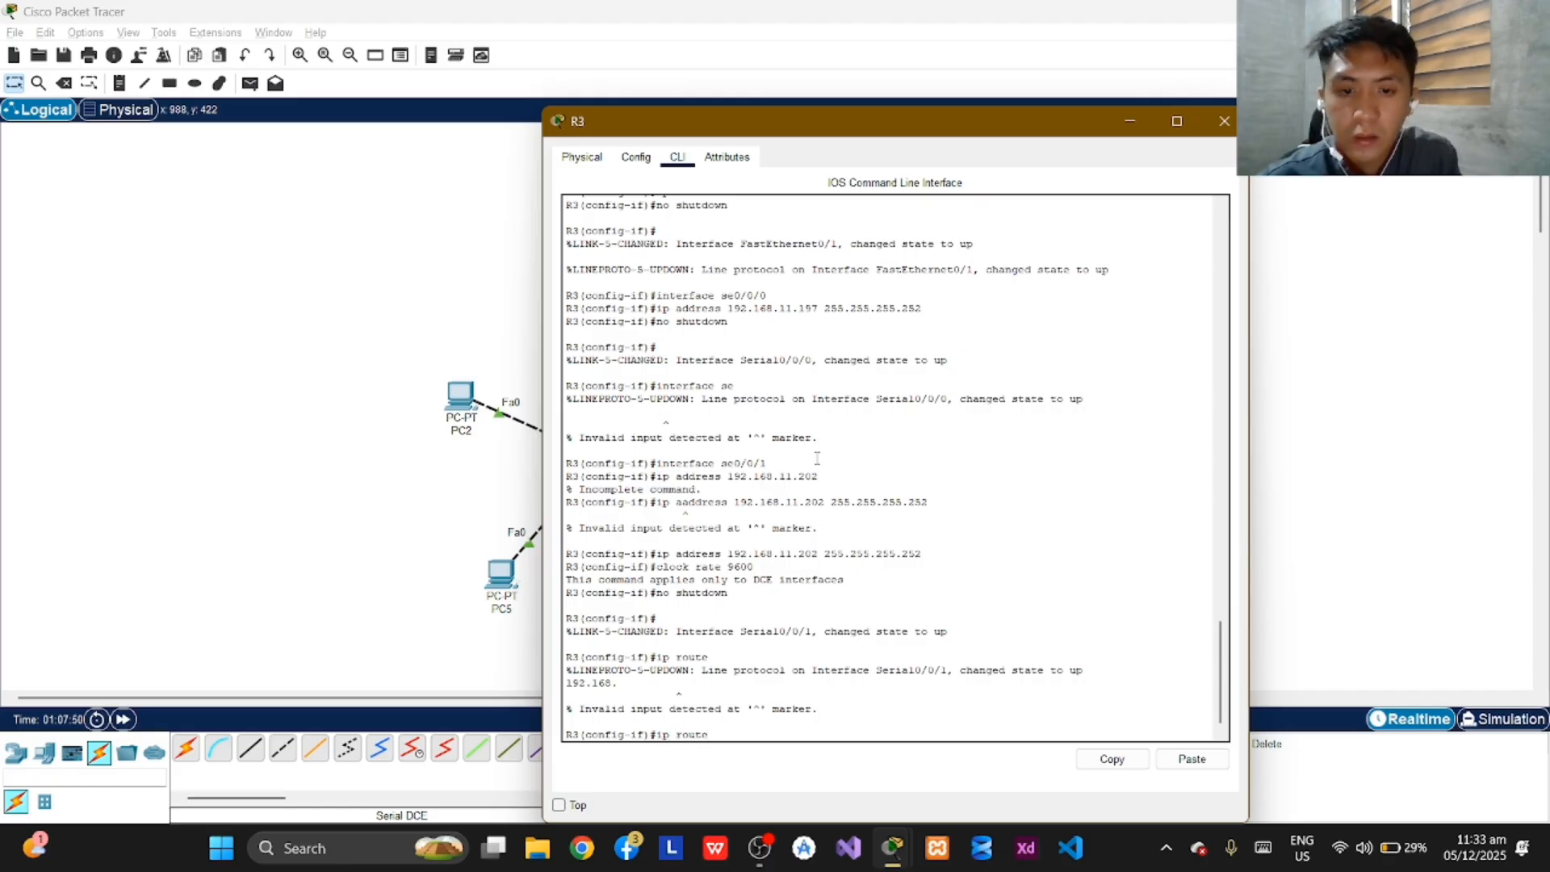
type(" 192")
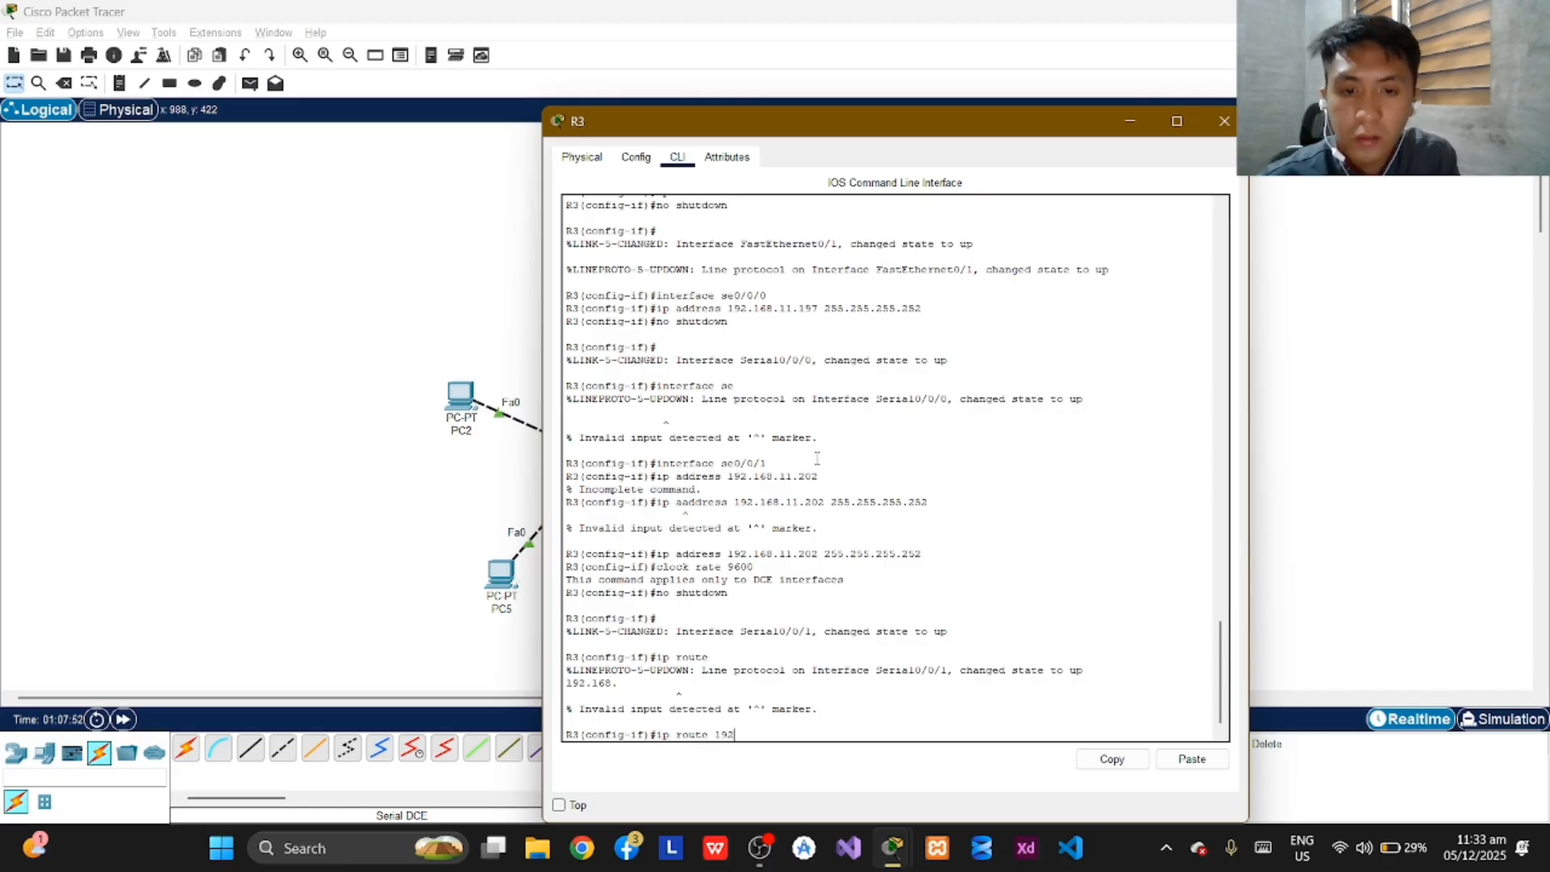
type(".168.8.0")
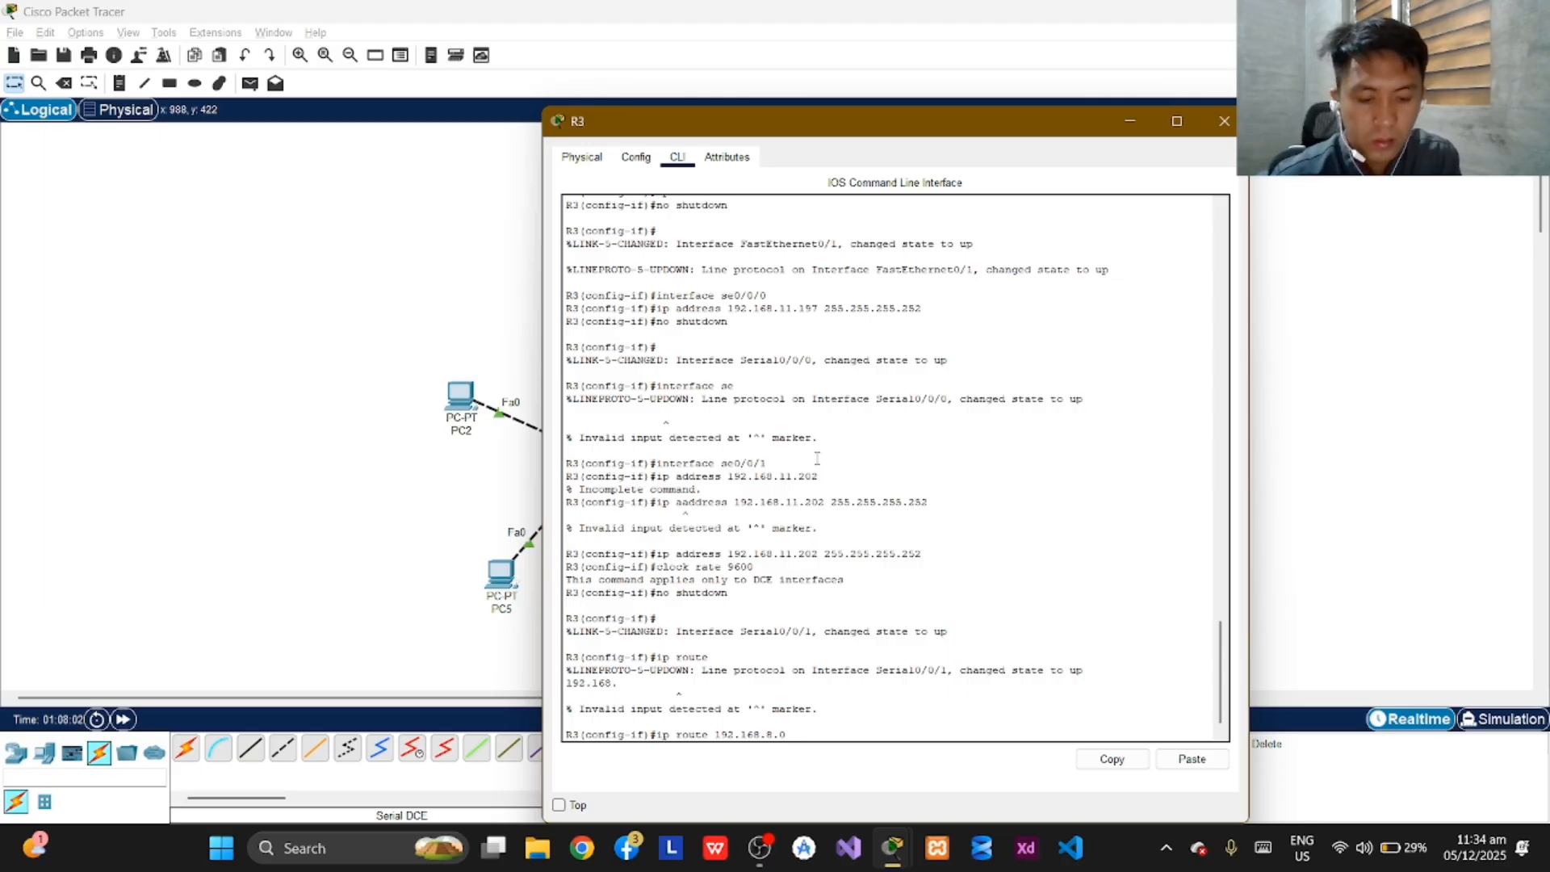
type("255.252")
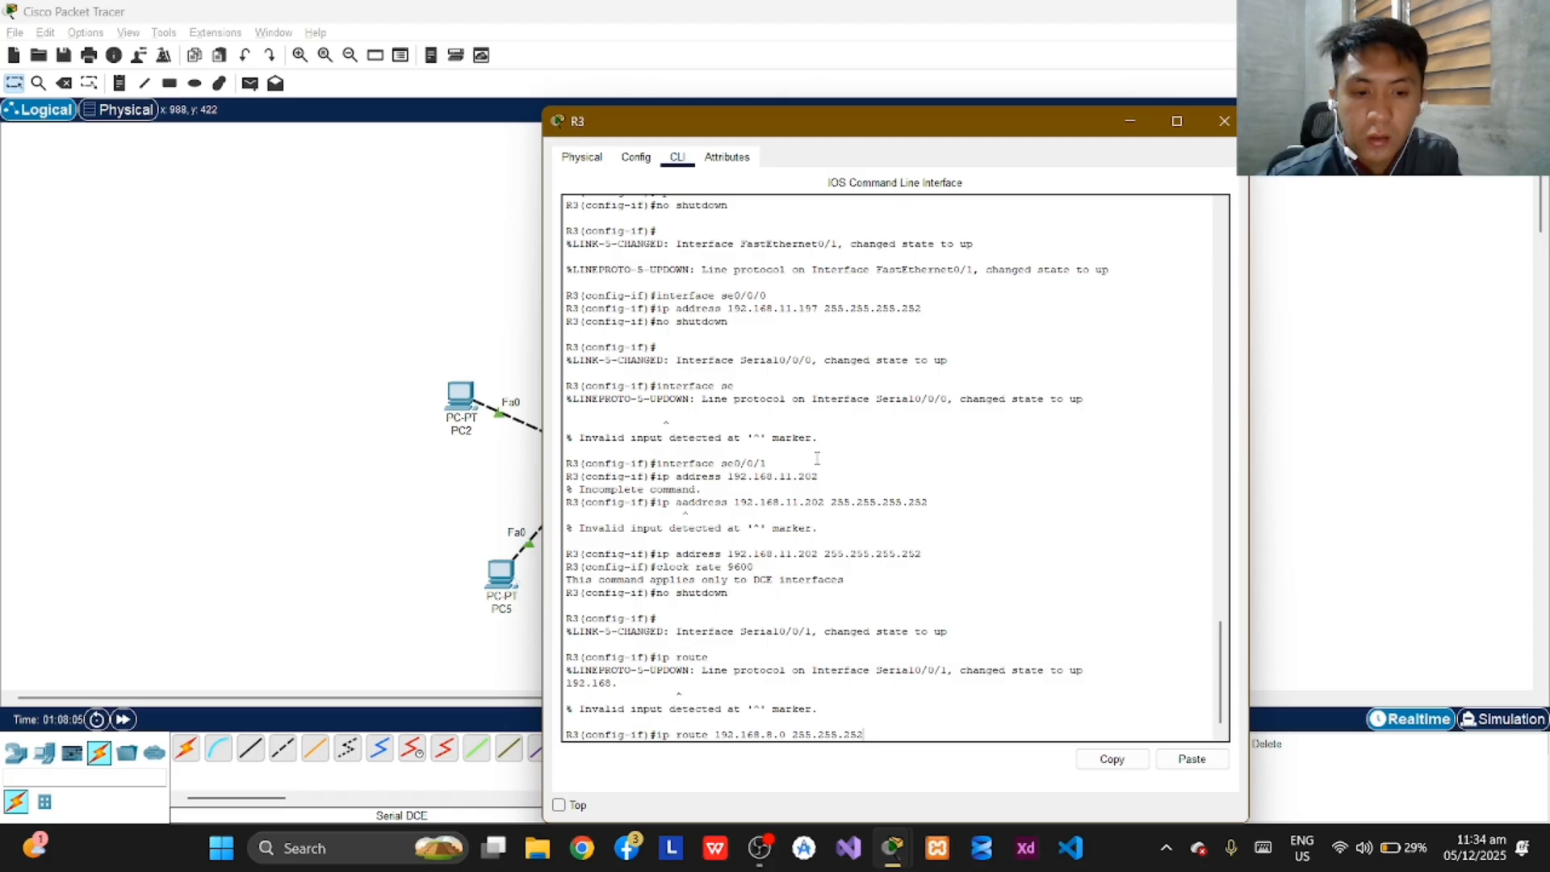
key("BackSpace")
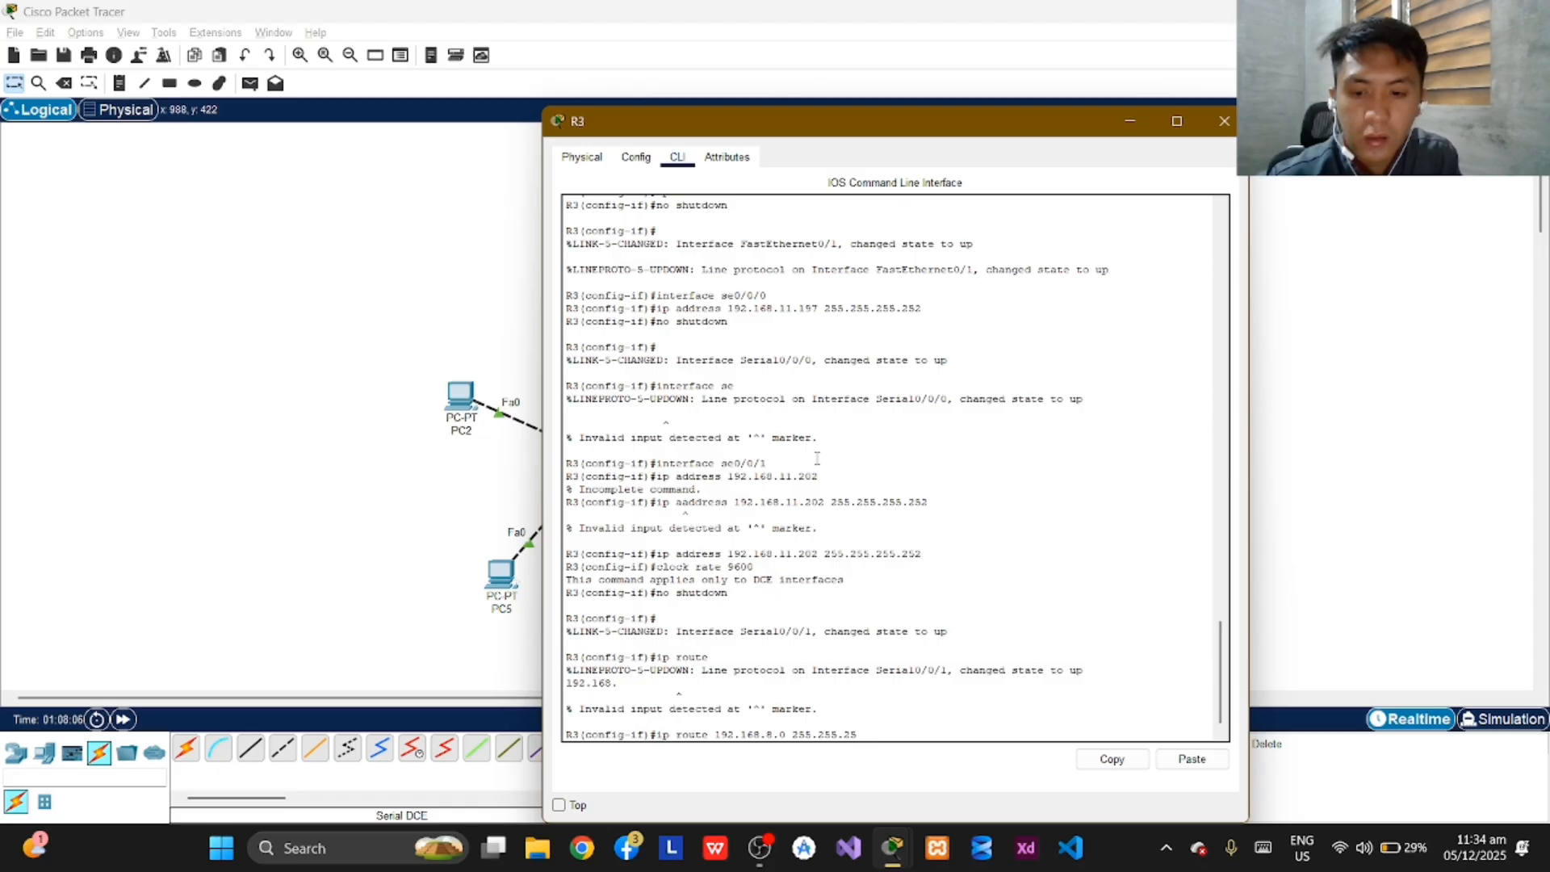
type("4.")
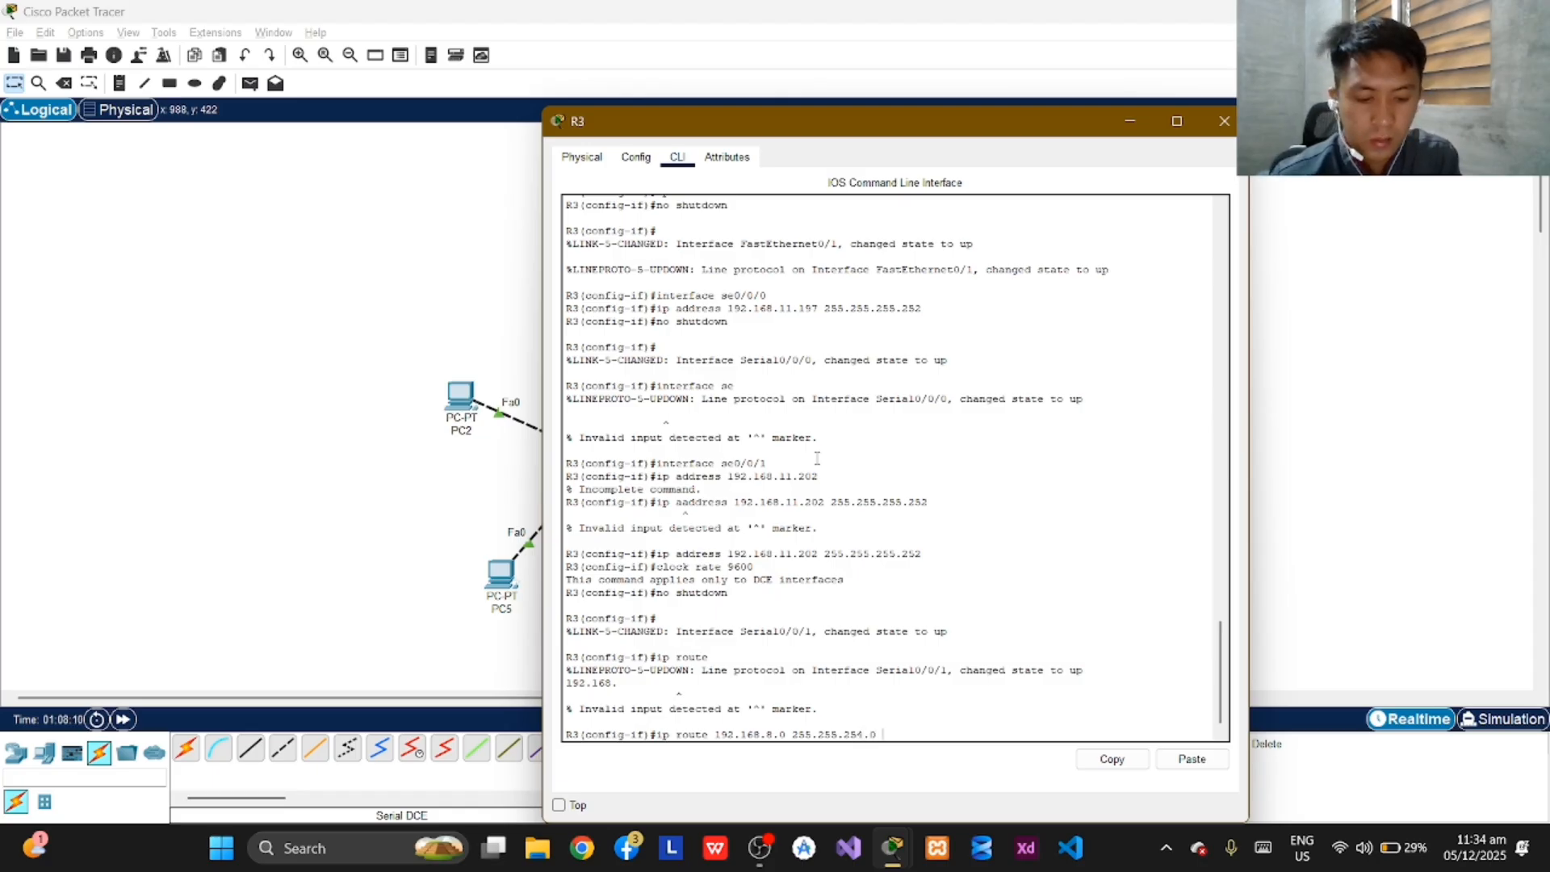
type("0 ")
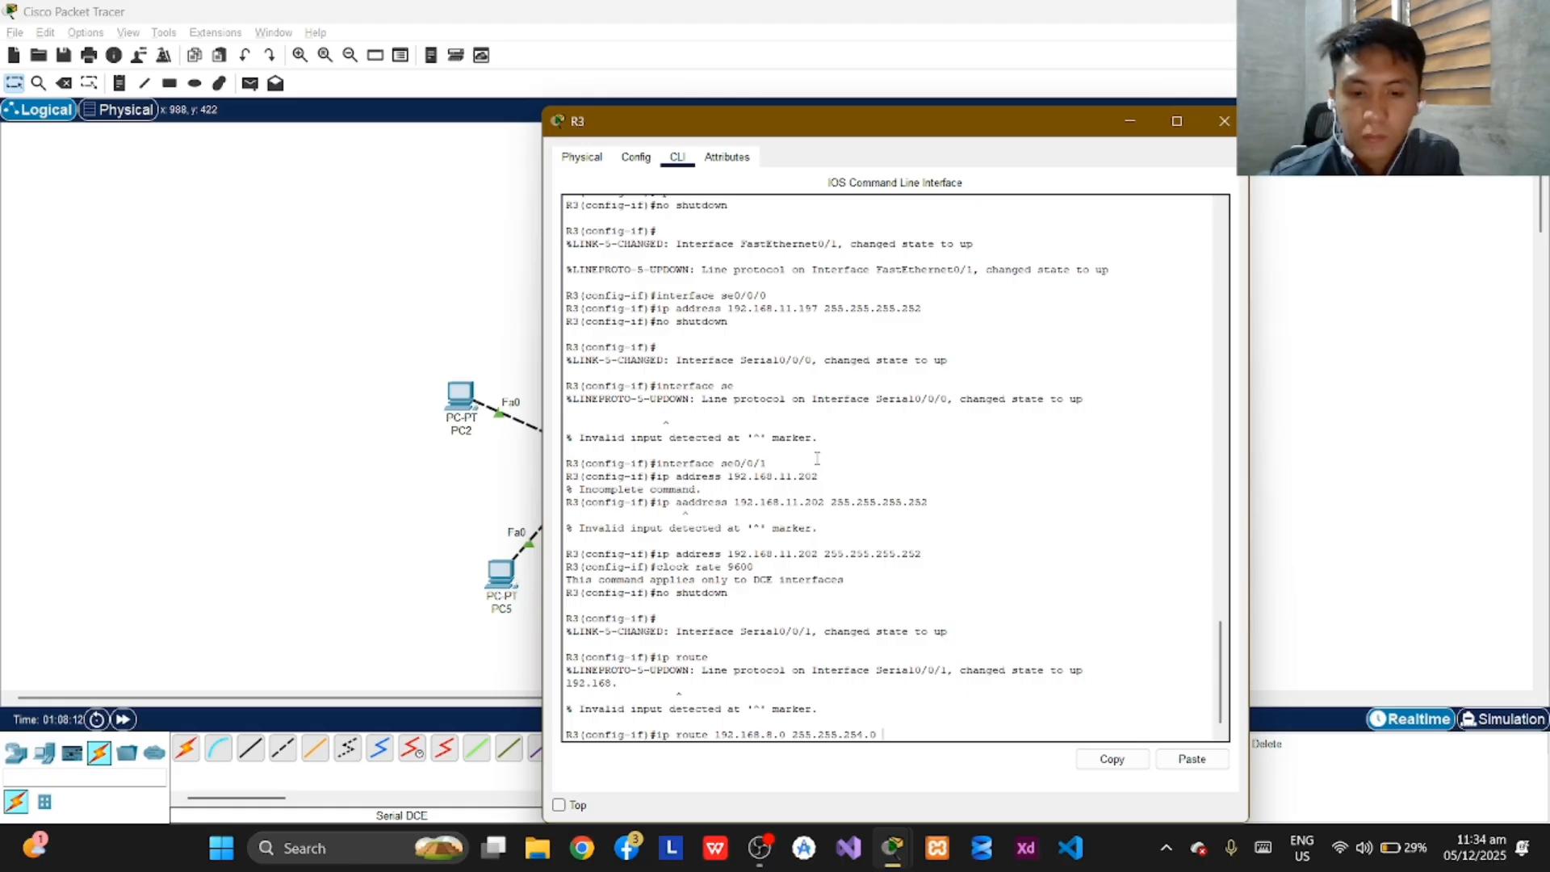
type("192.168")
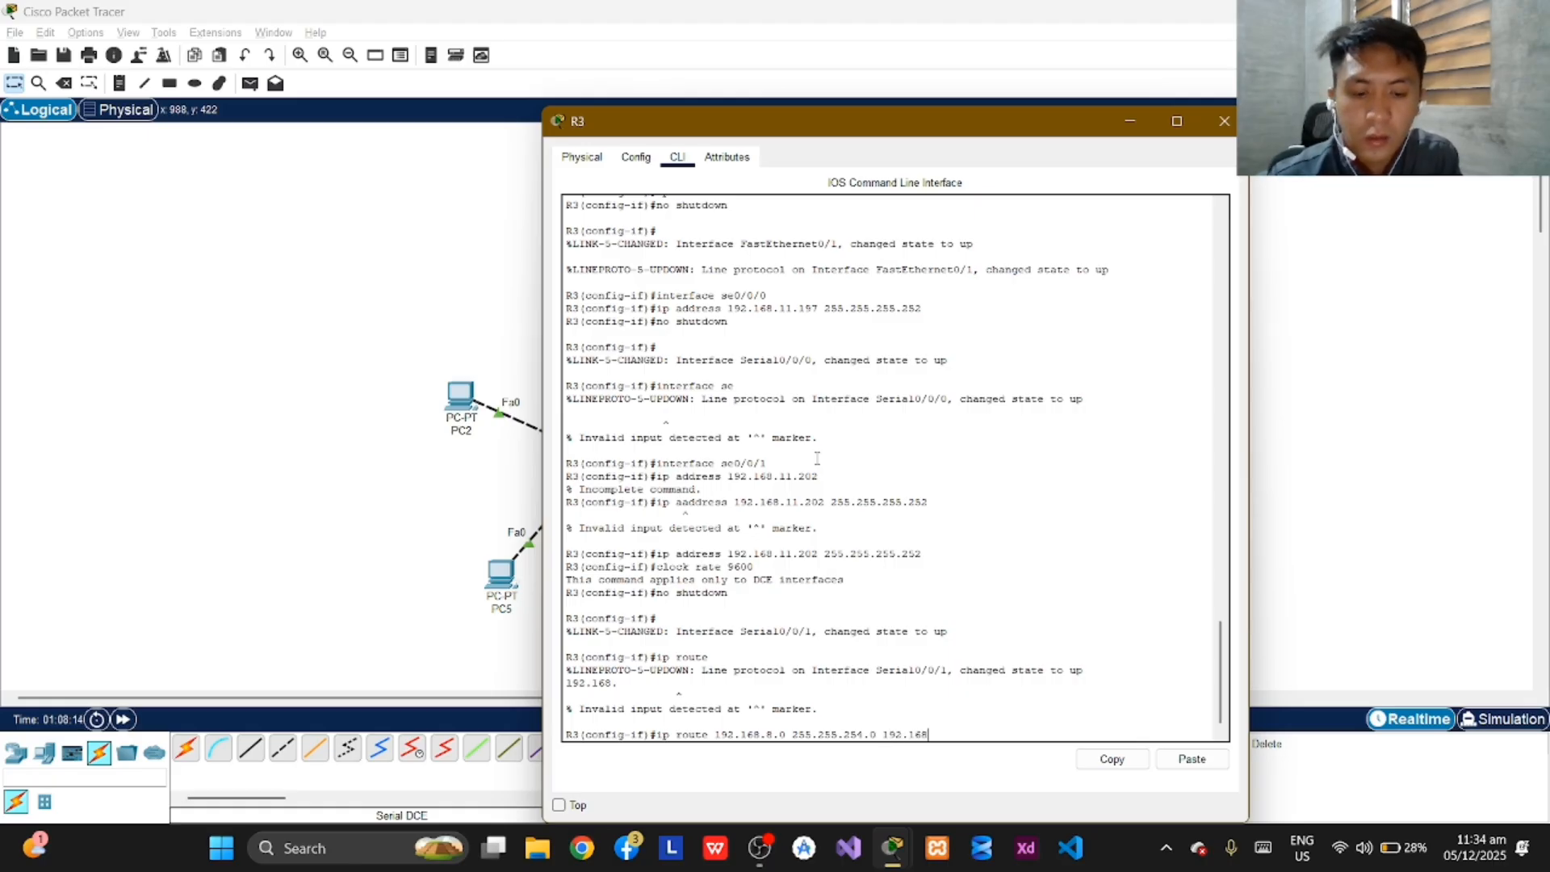
type(".")
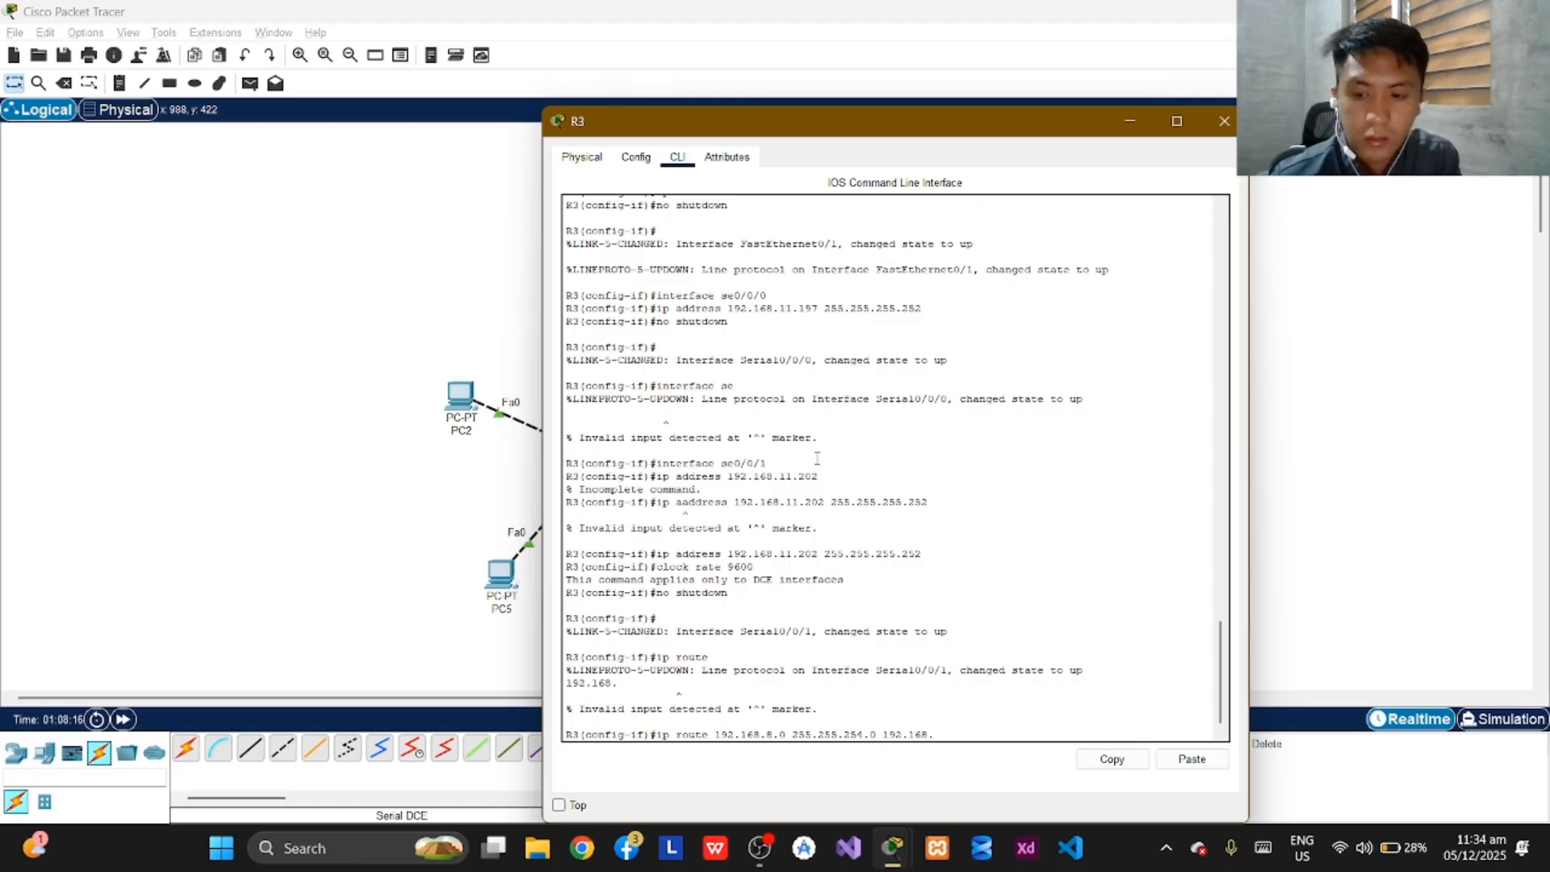
type("11.201")
key("Return")
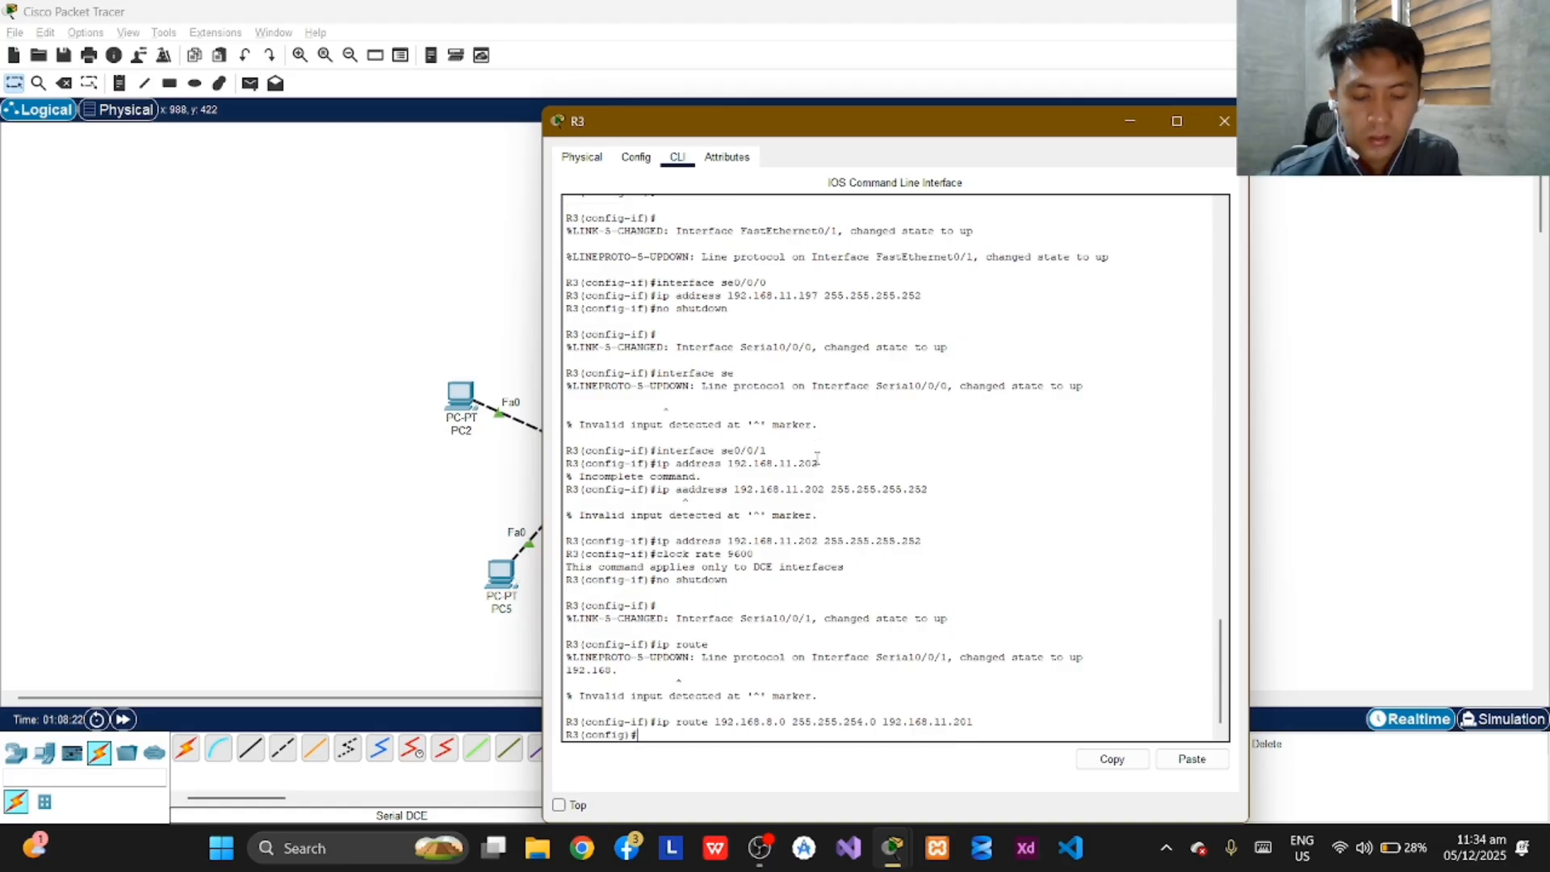
Try to add a static route on R3 to network 192.168.11.0 with mask 255.255.255.128 via next hop 192.168.11.202.
type("ip route")
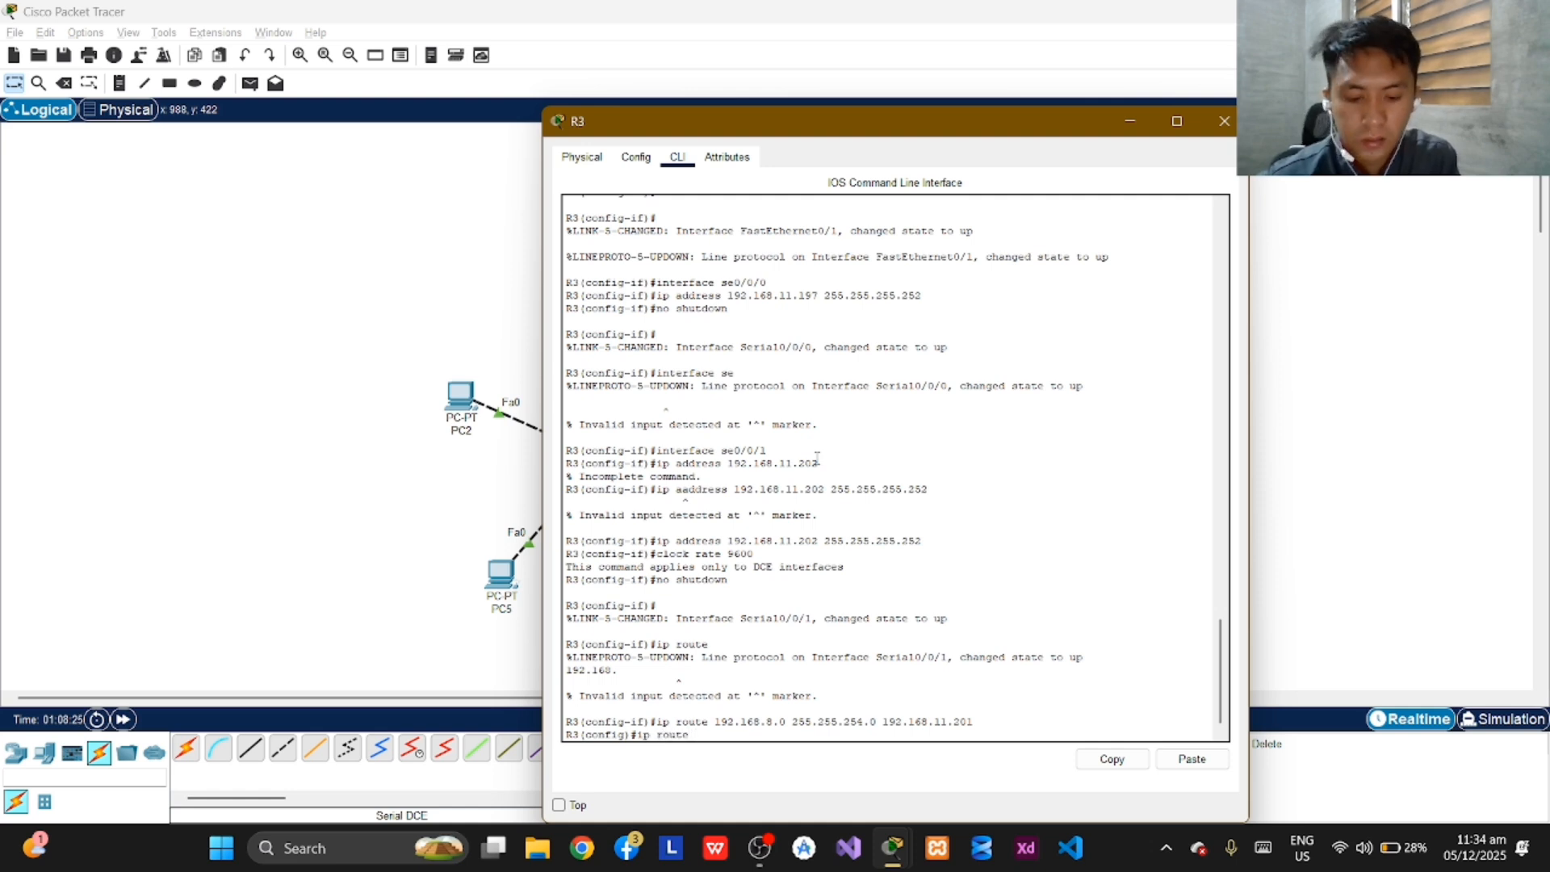
type(" 192.168")
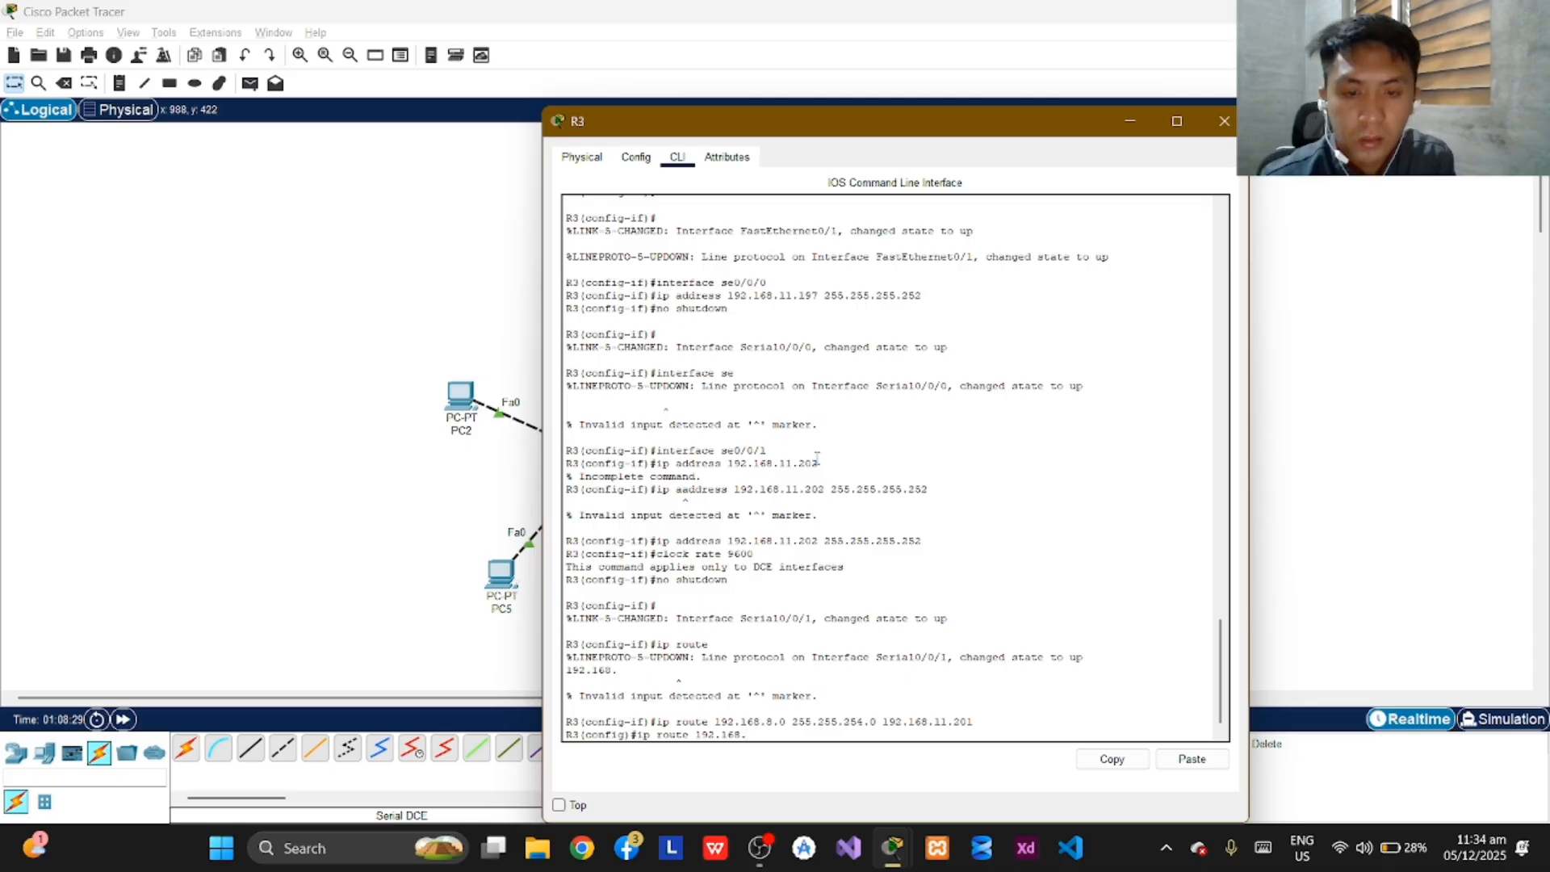
type(".11")
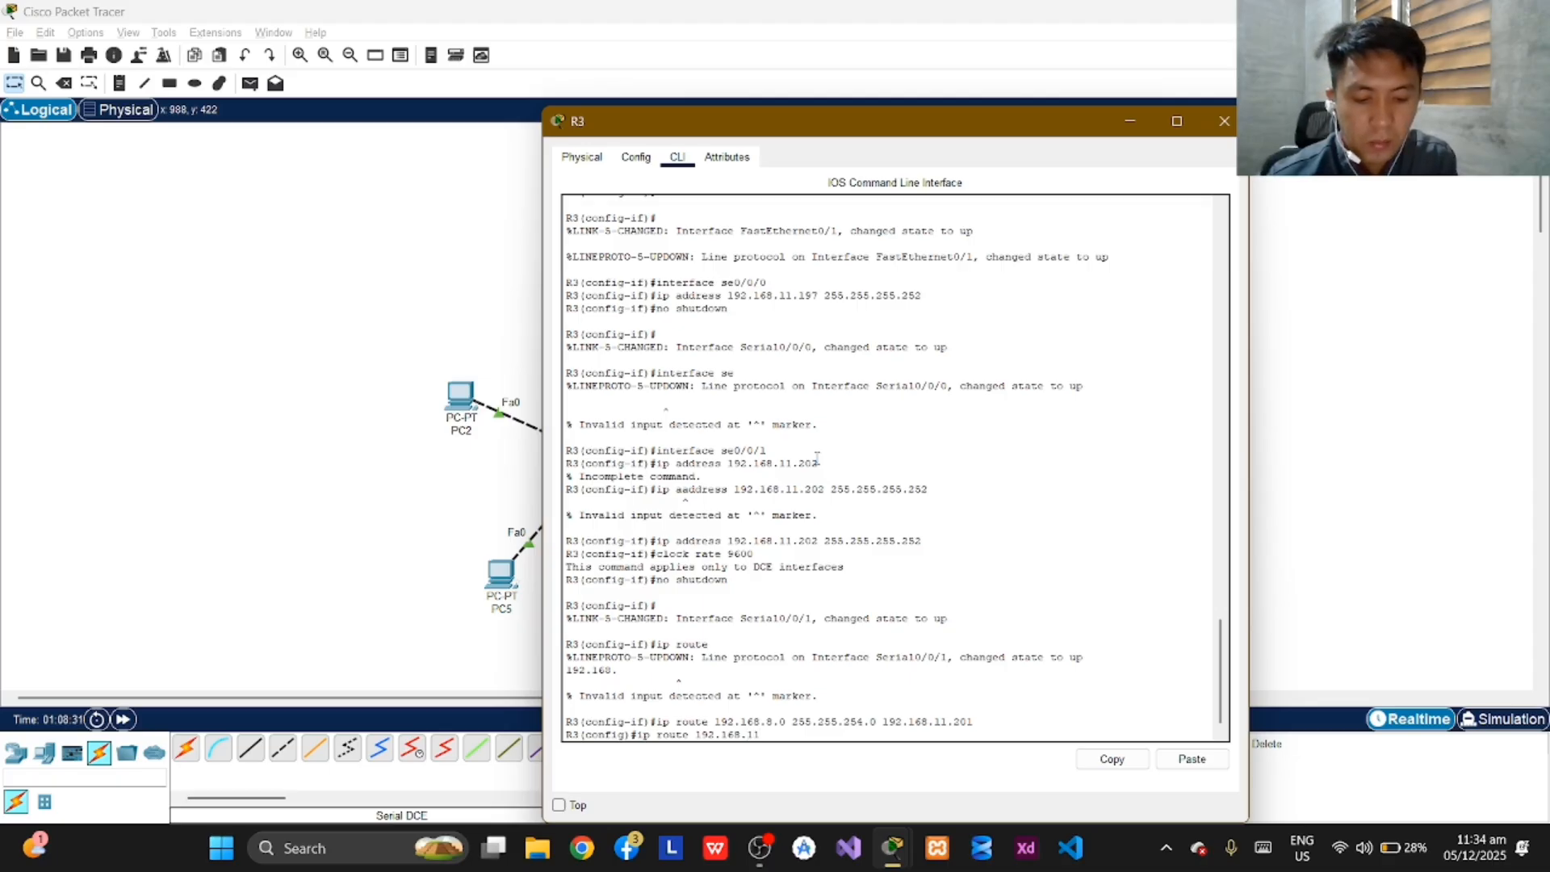
type(".0")
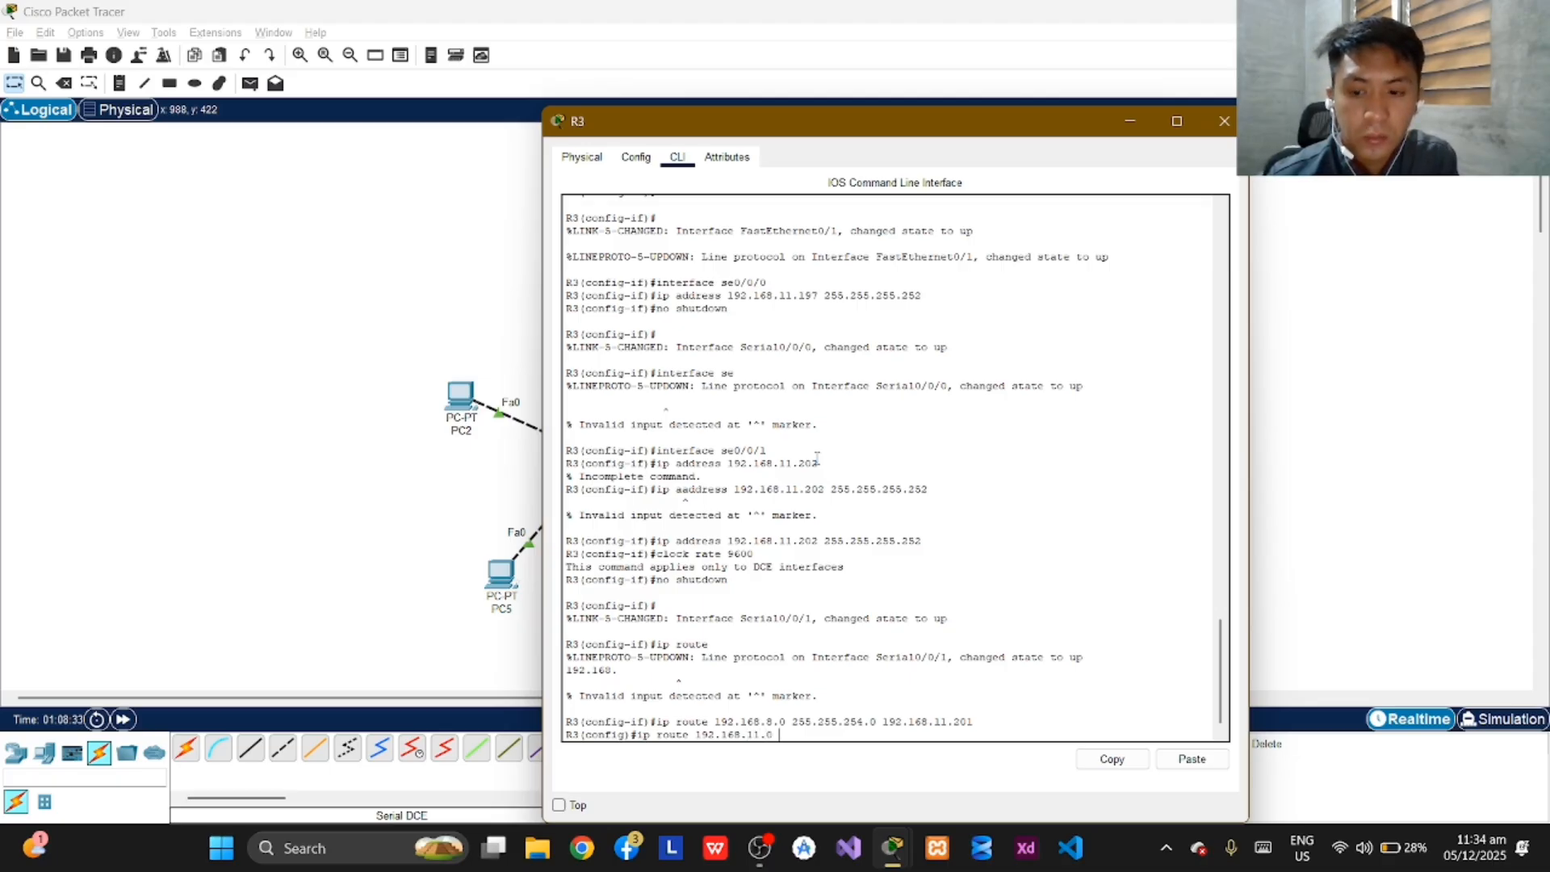
type(" 255.255")
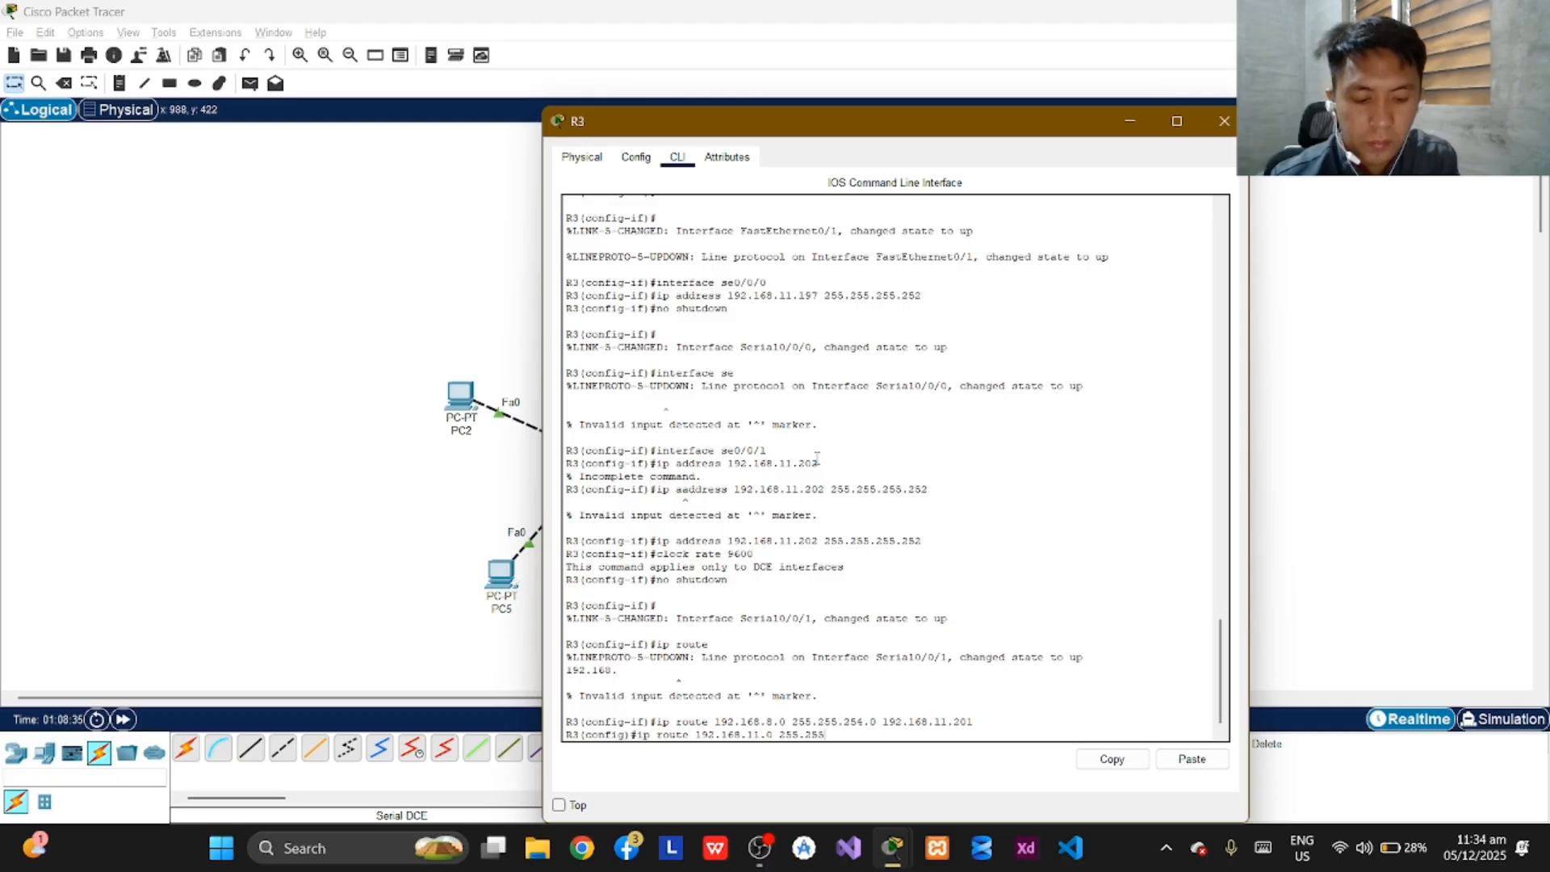
type(".255.")
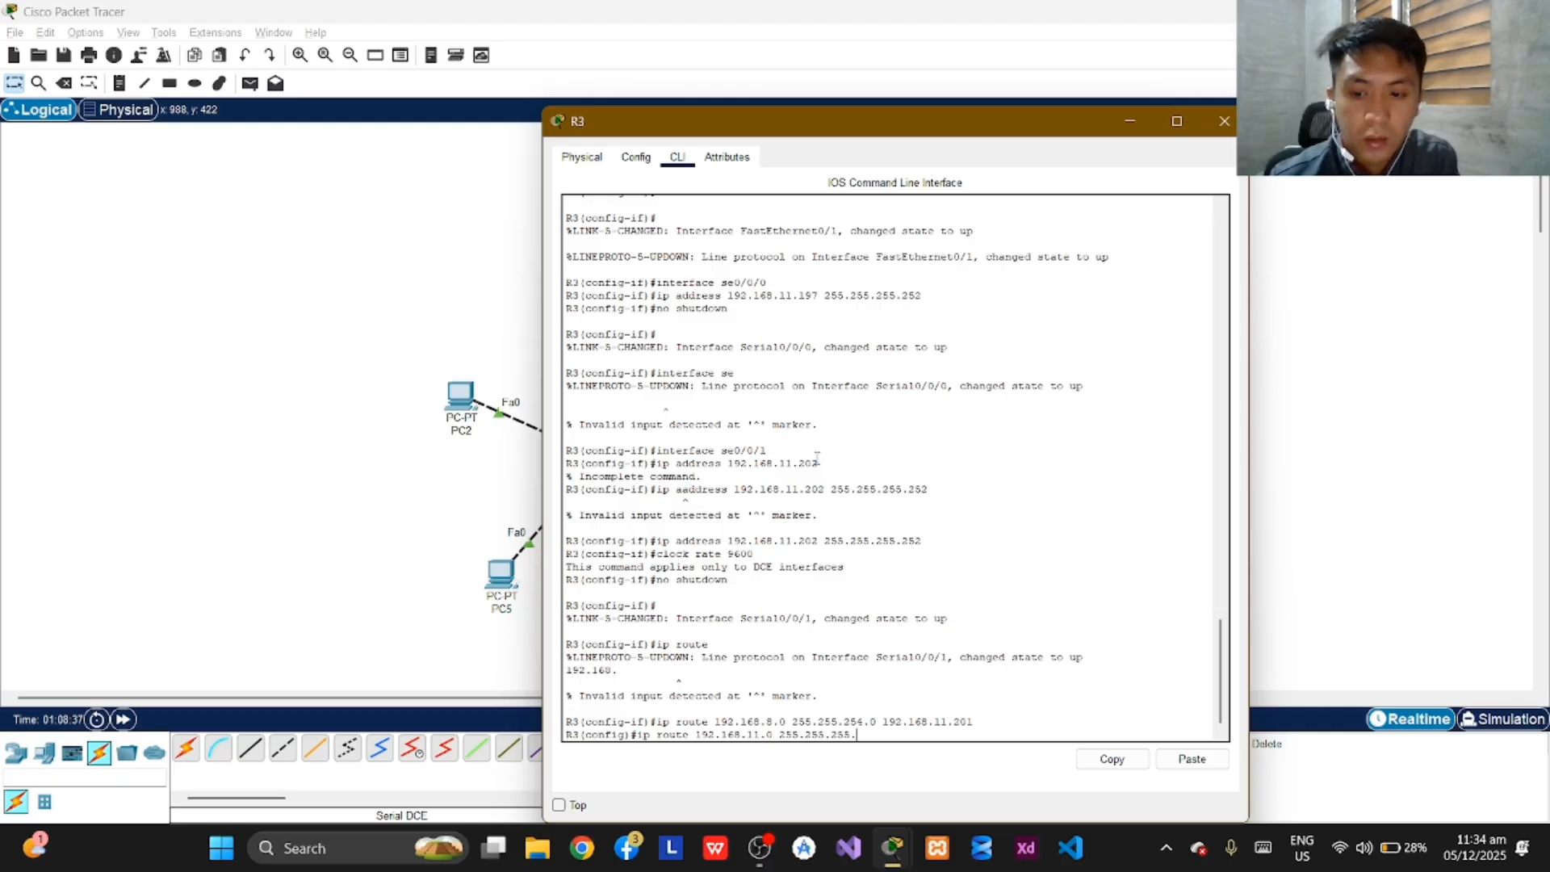
type("128")
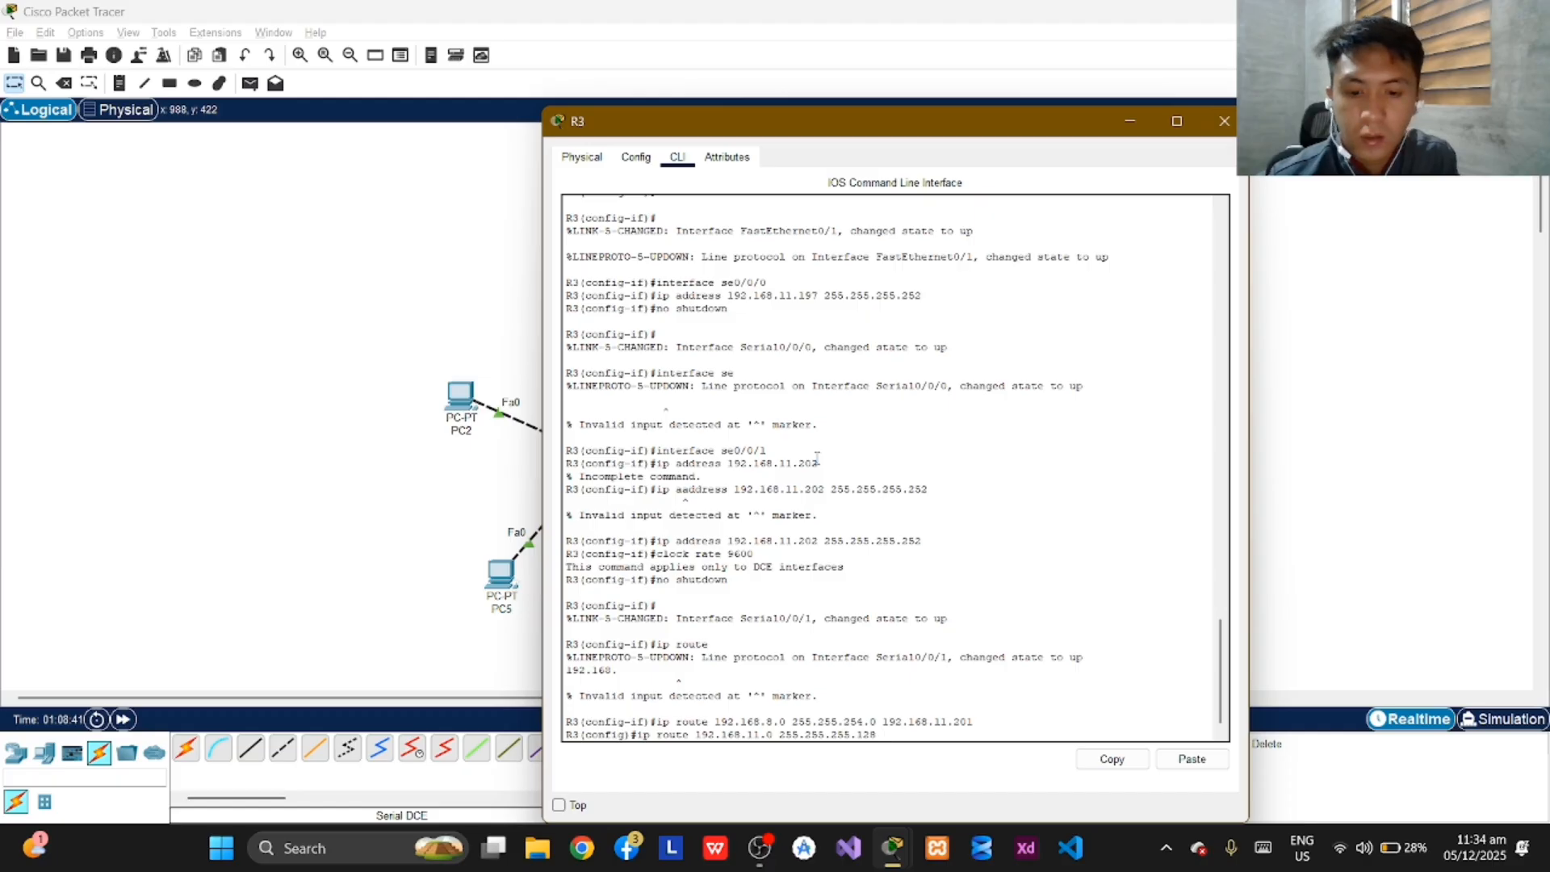
type(" 192.1")
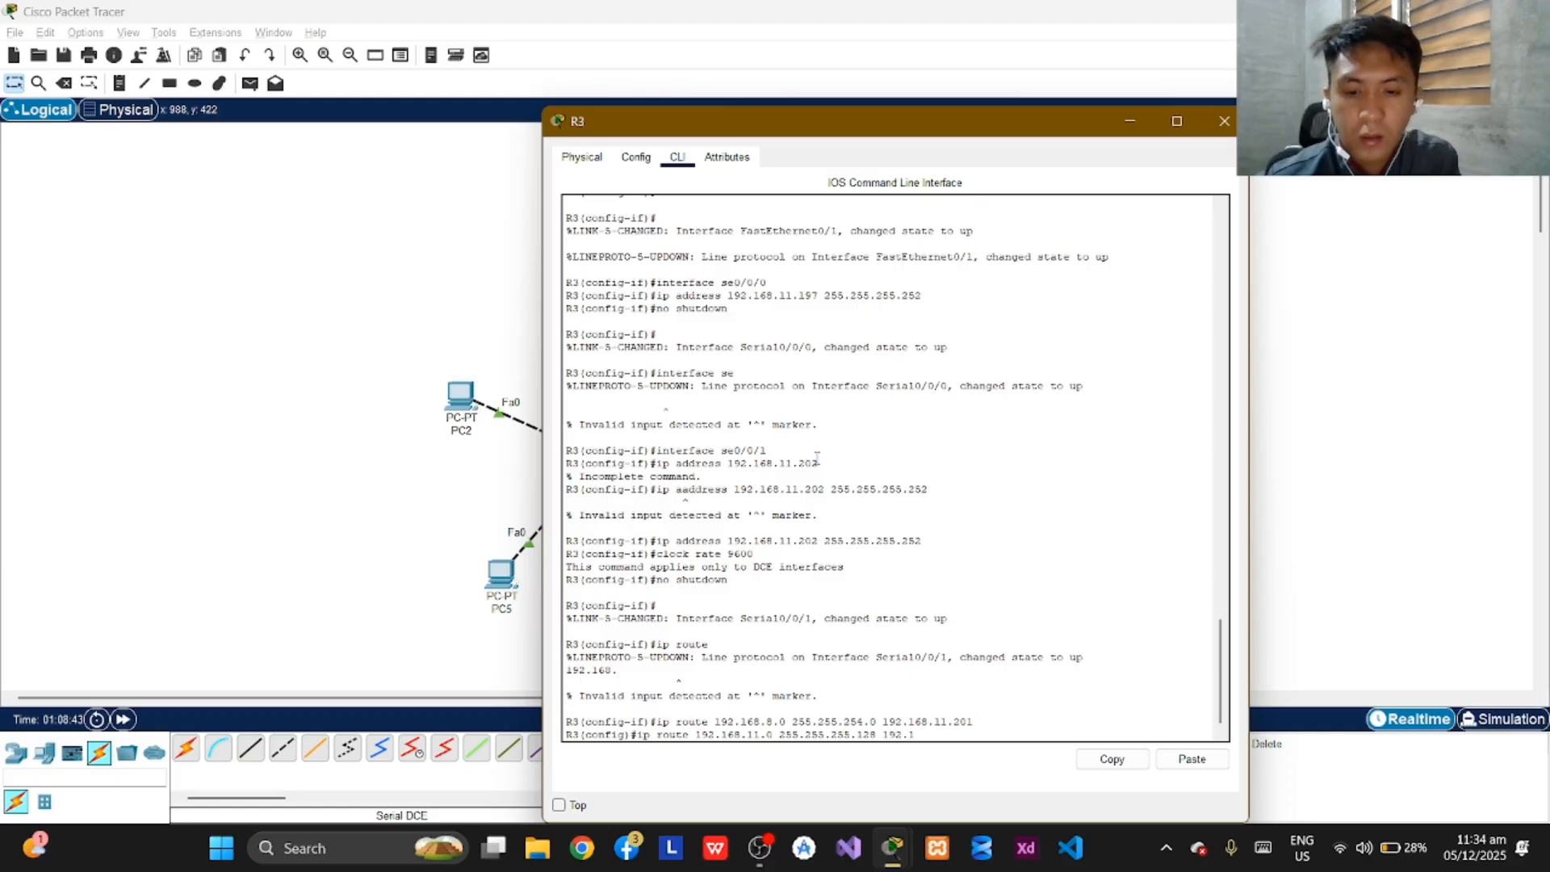
type("68.")
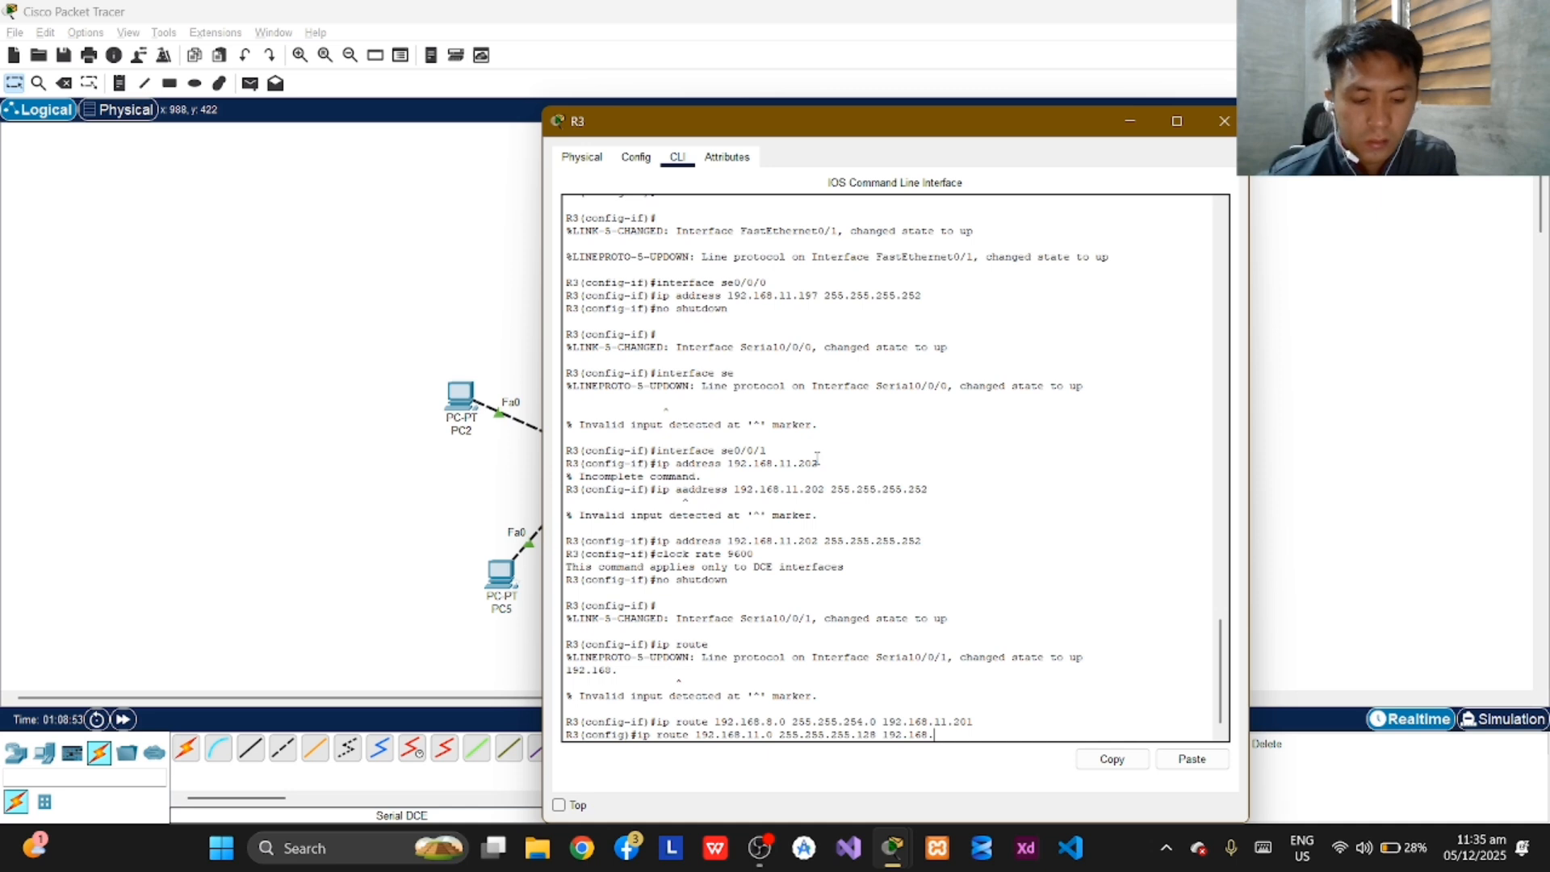
type("11.202")
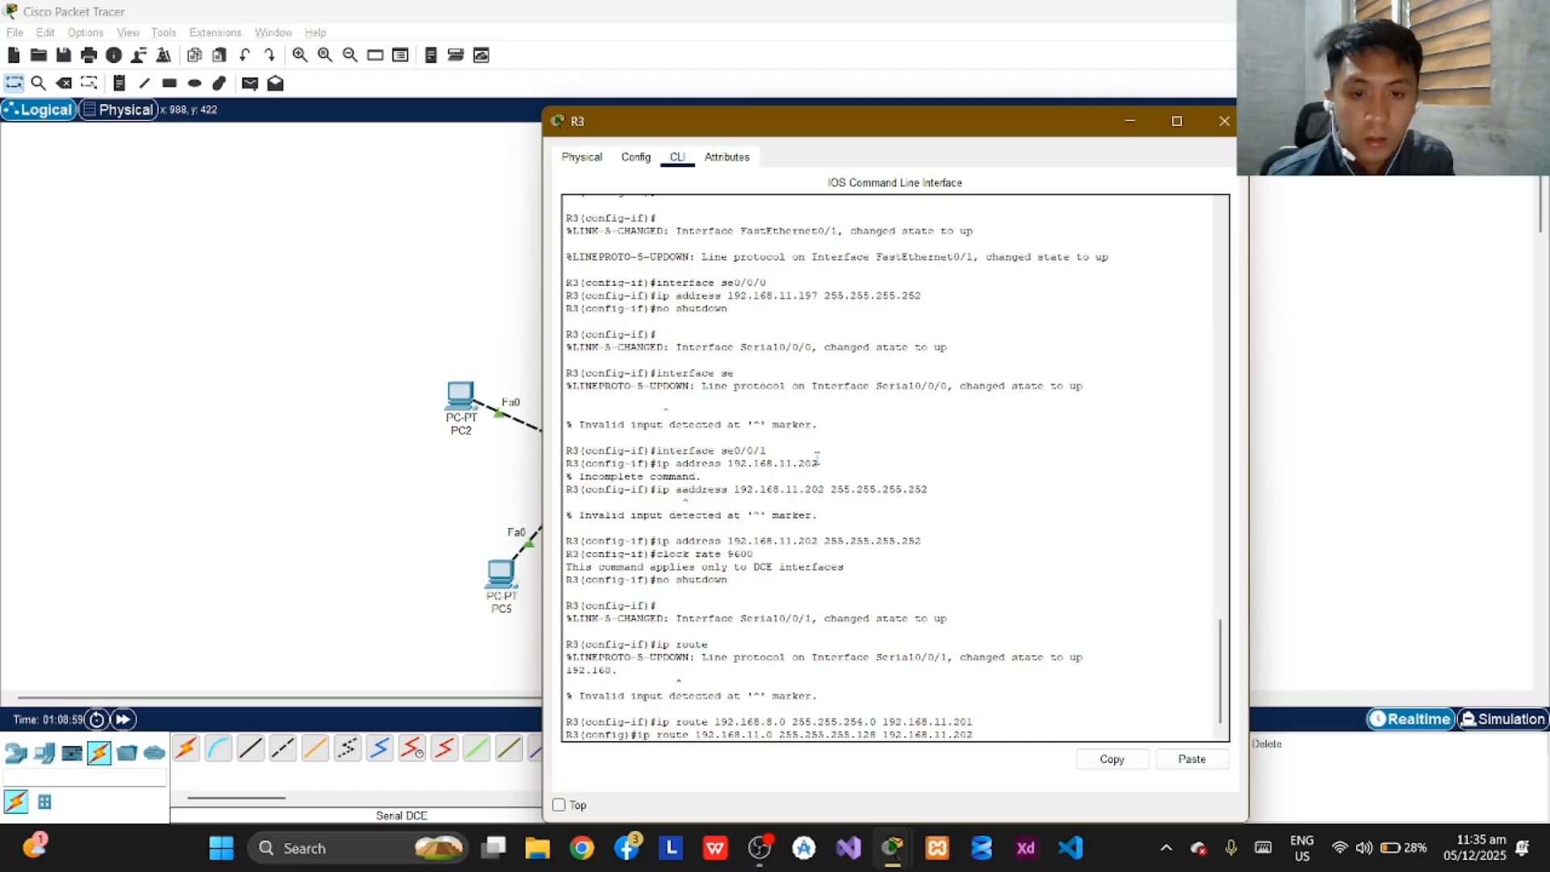
key("Return")
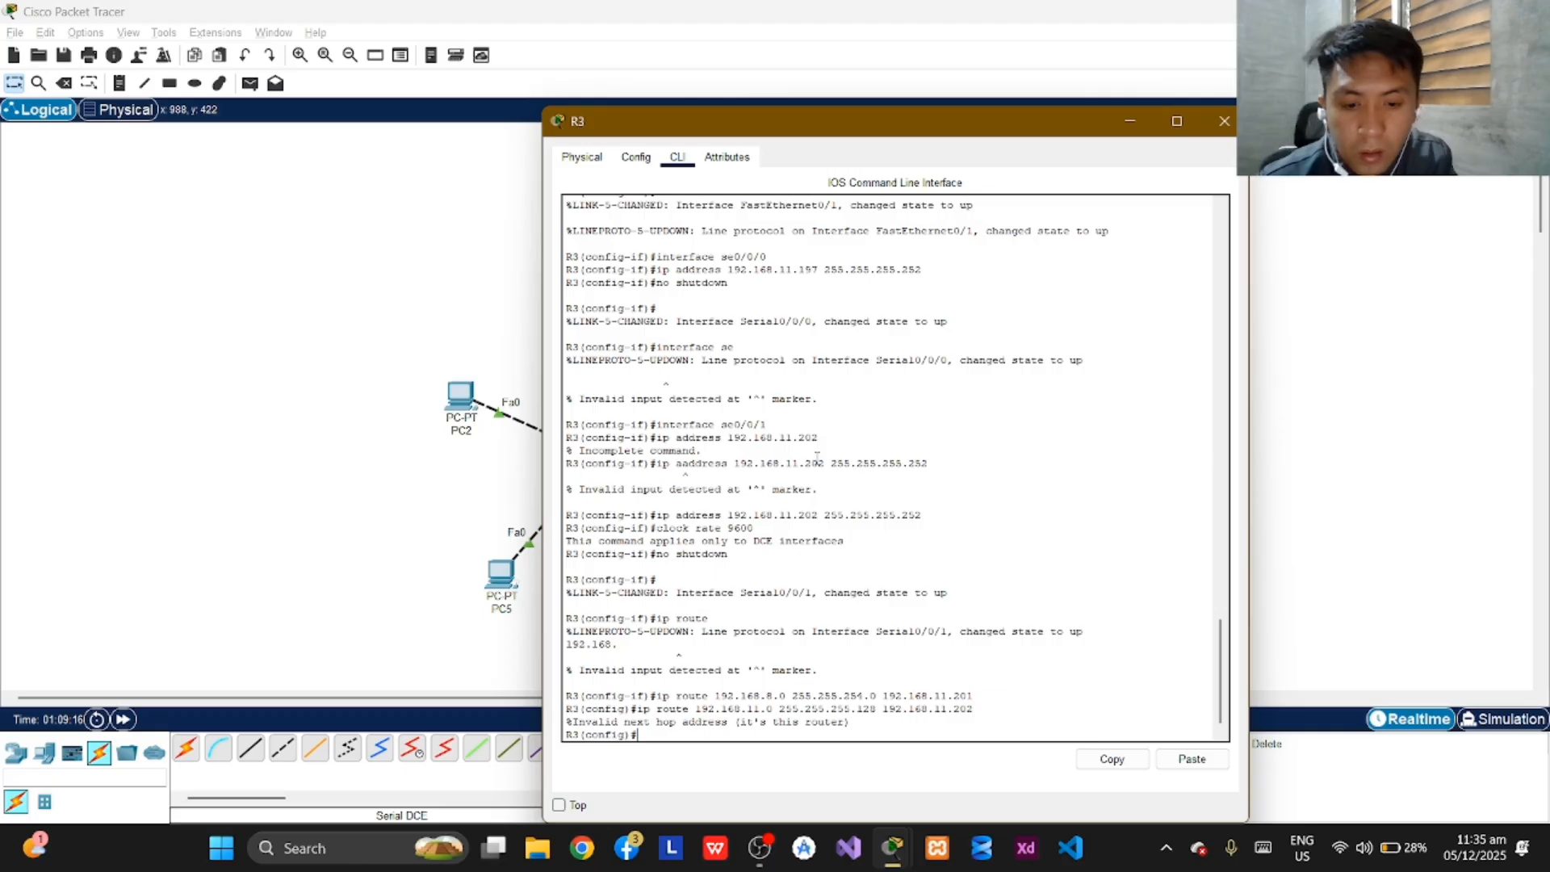
Add a static route on R3 to network 192.168.11.0 with mask 255.255.255.128 via next hop 192.168.11.201.
type("ip route")
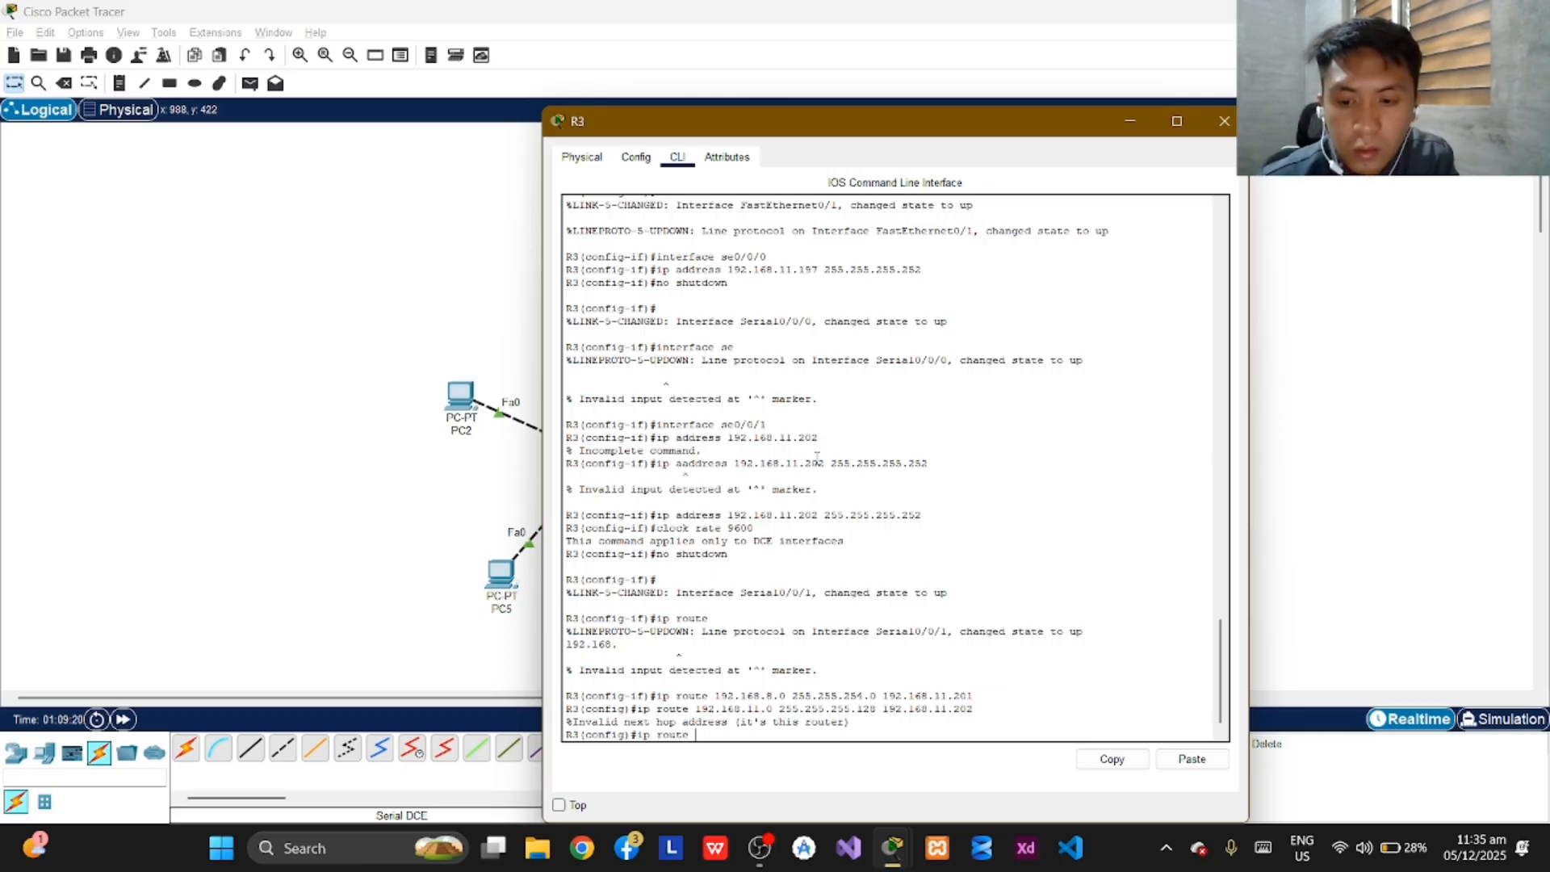
type(" 192.1")
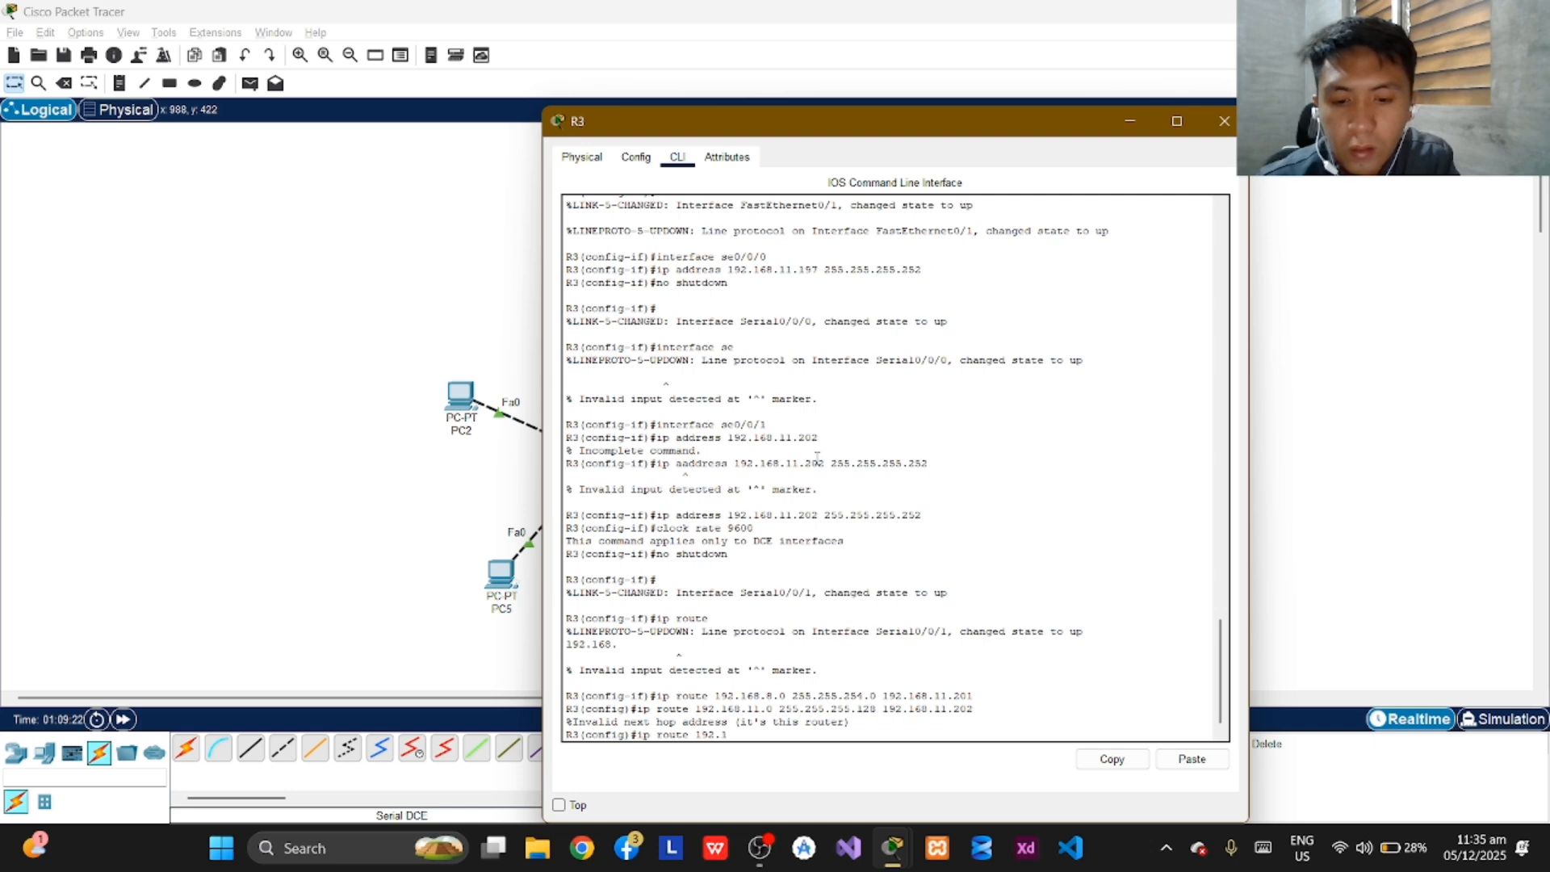
type("68.")
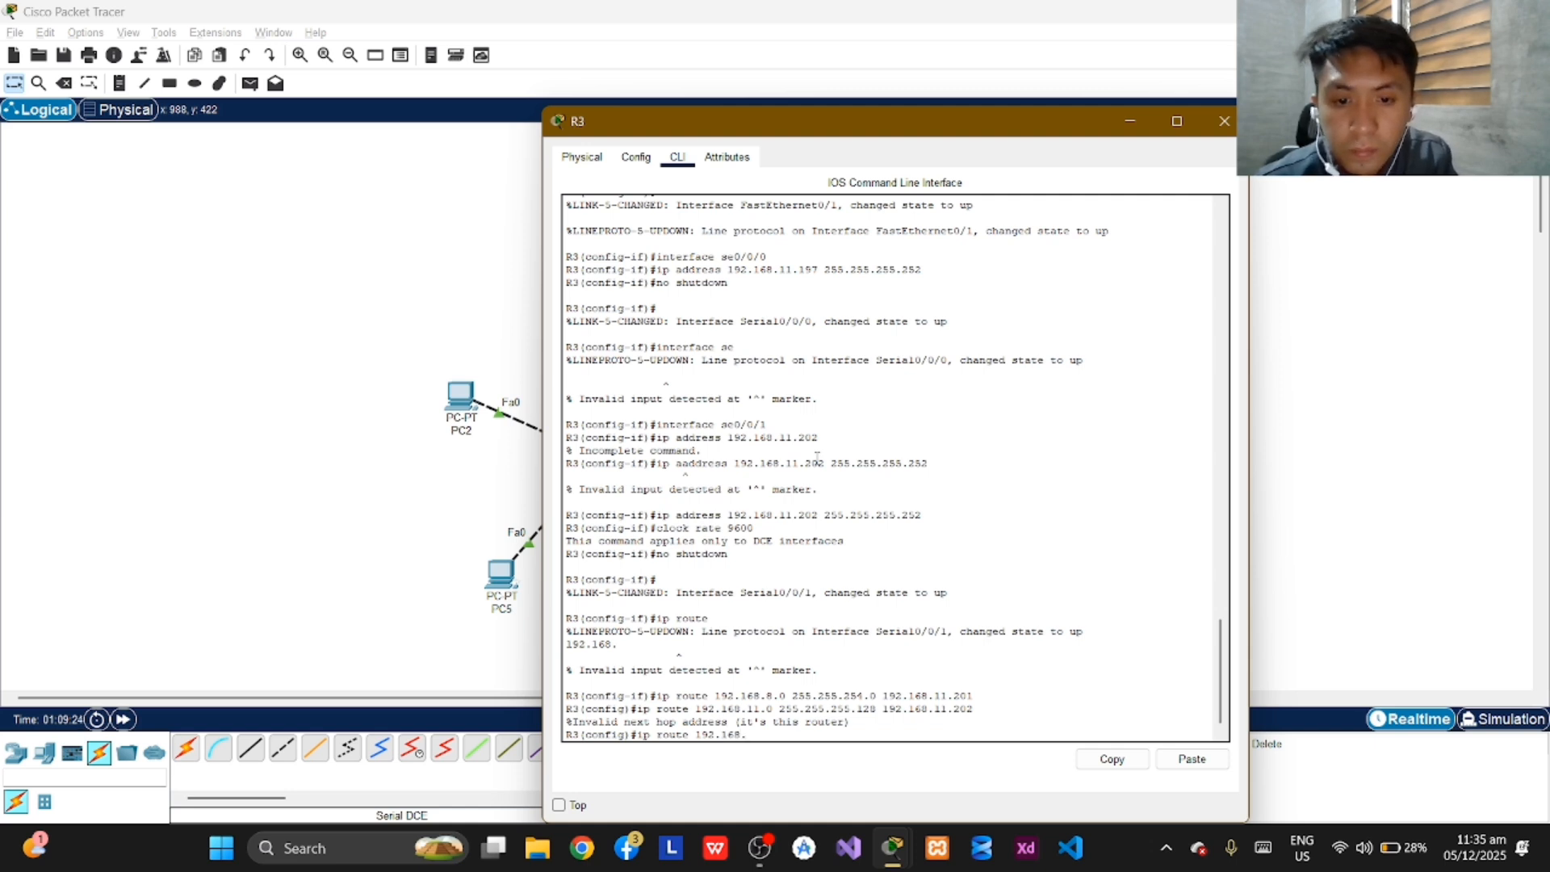
type("11.0")
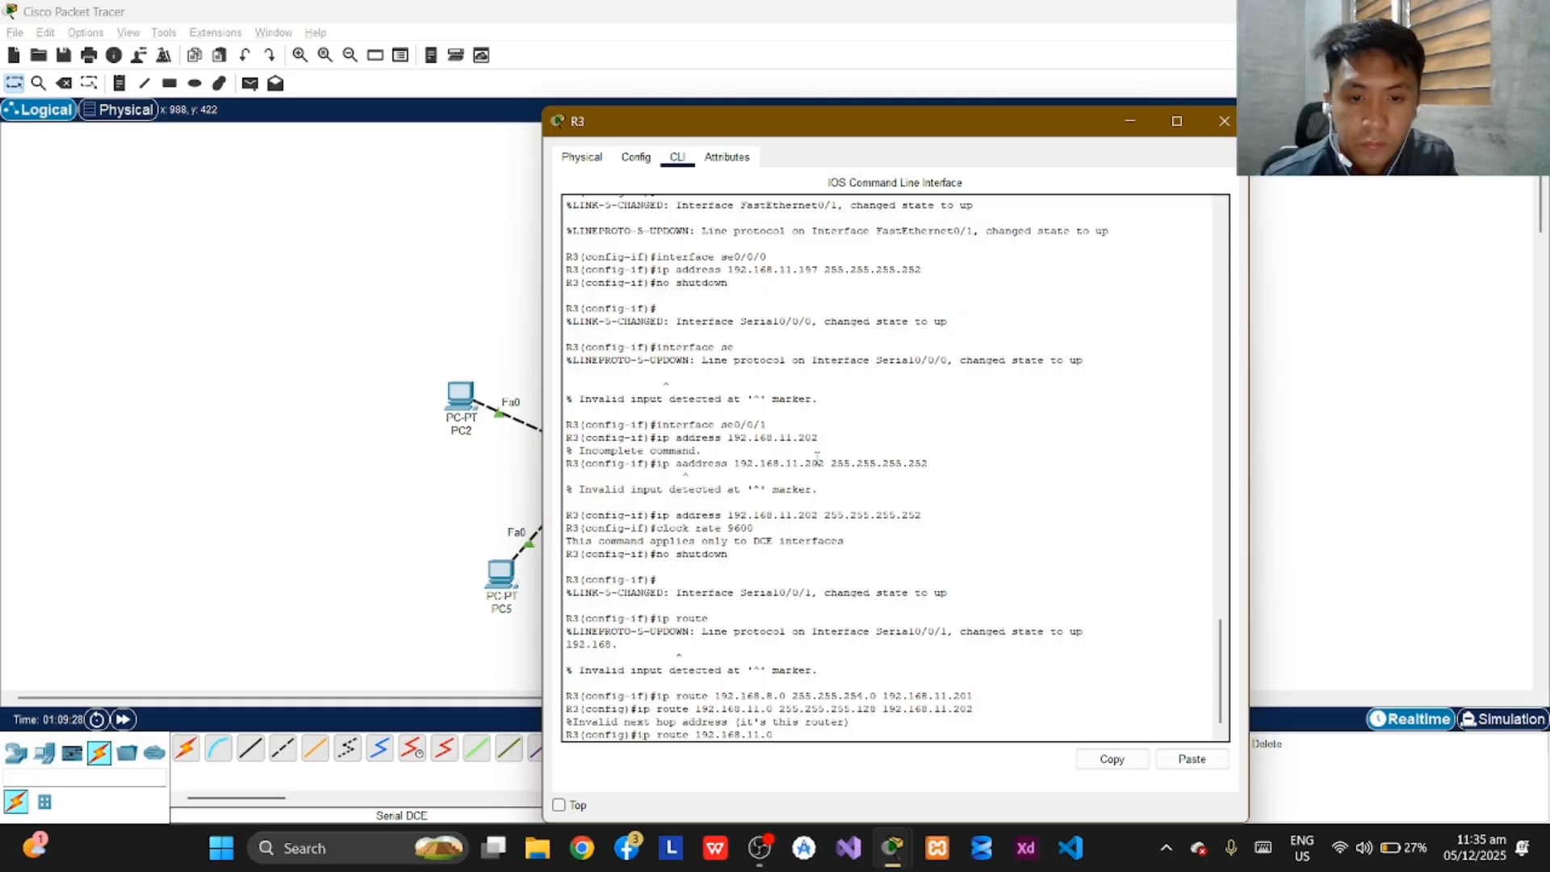
type(" 255")
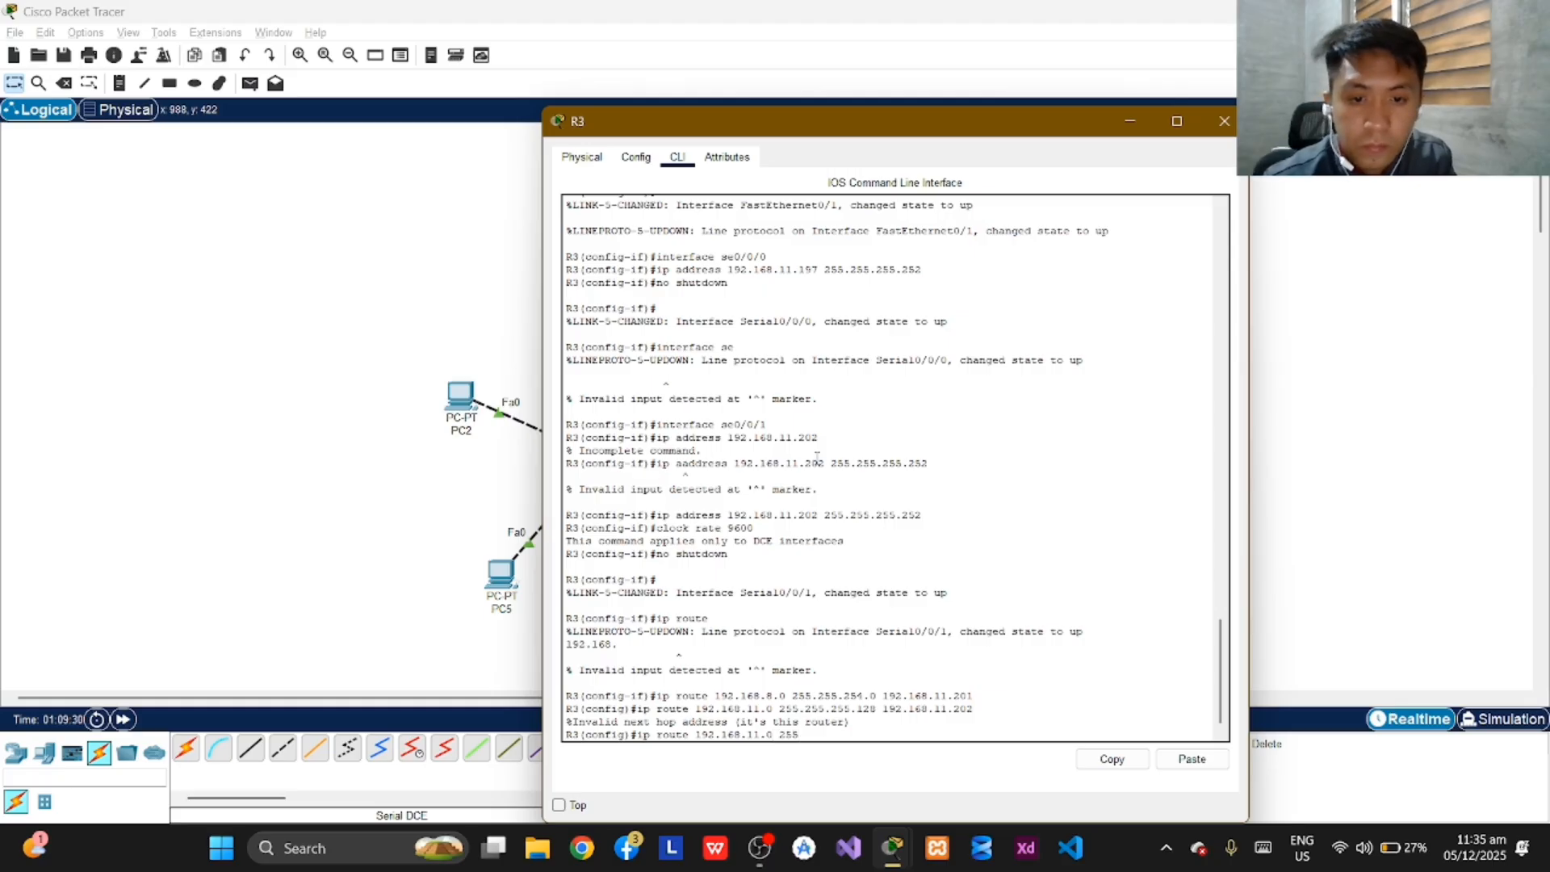
type(".")
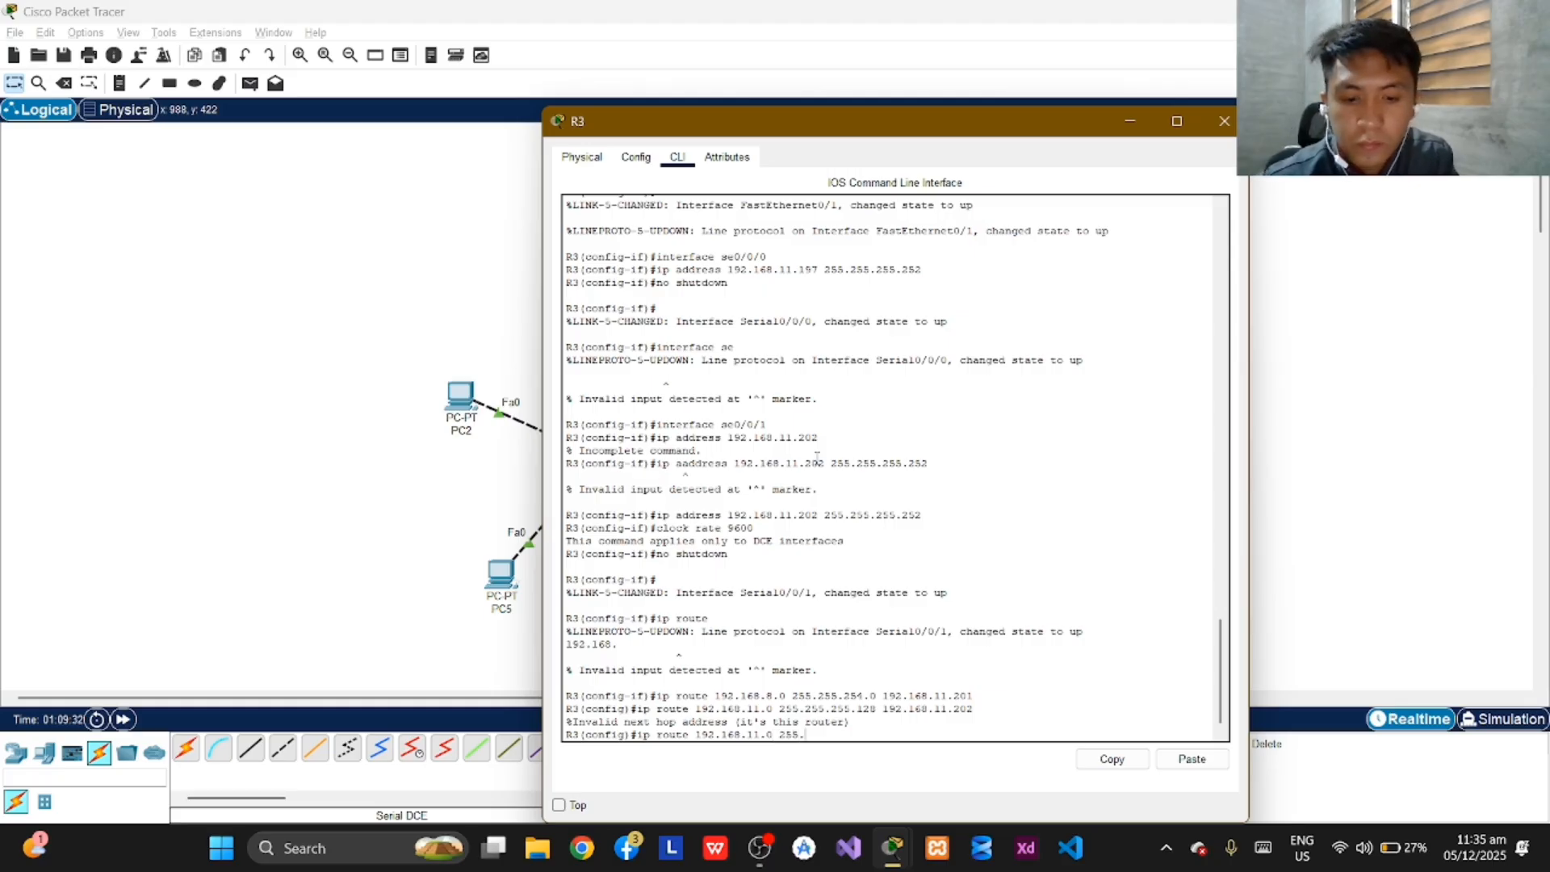
type("255.255.")
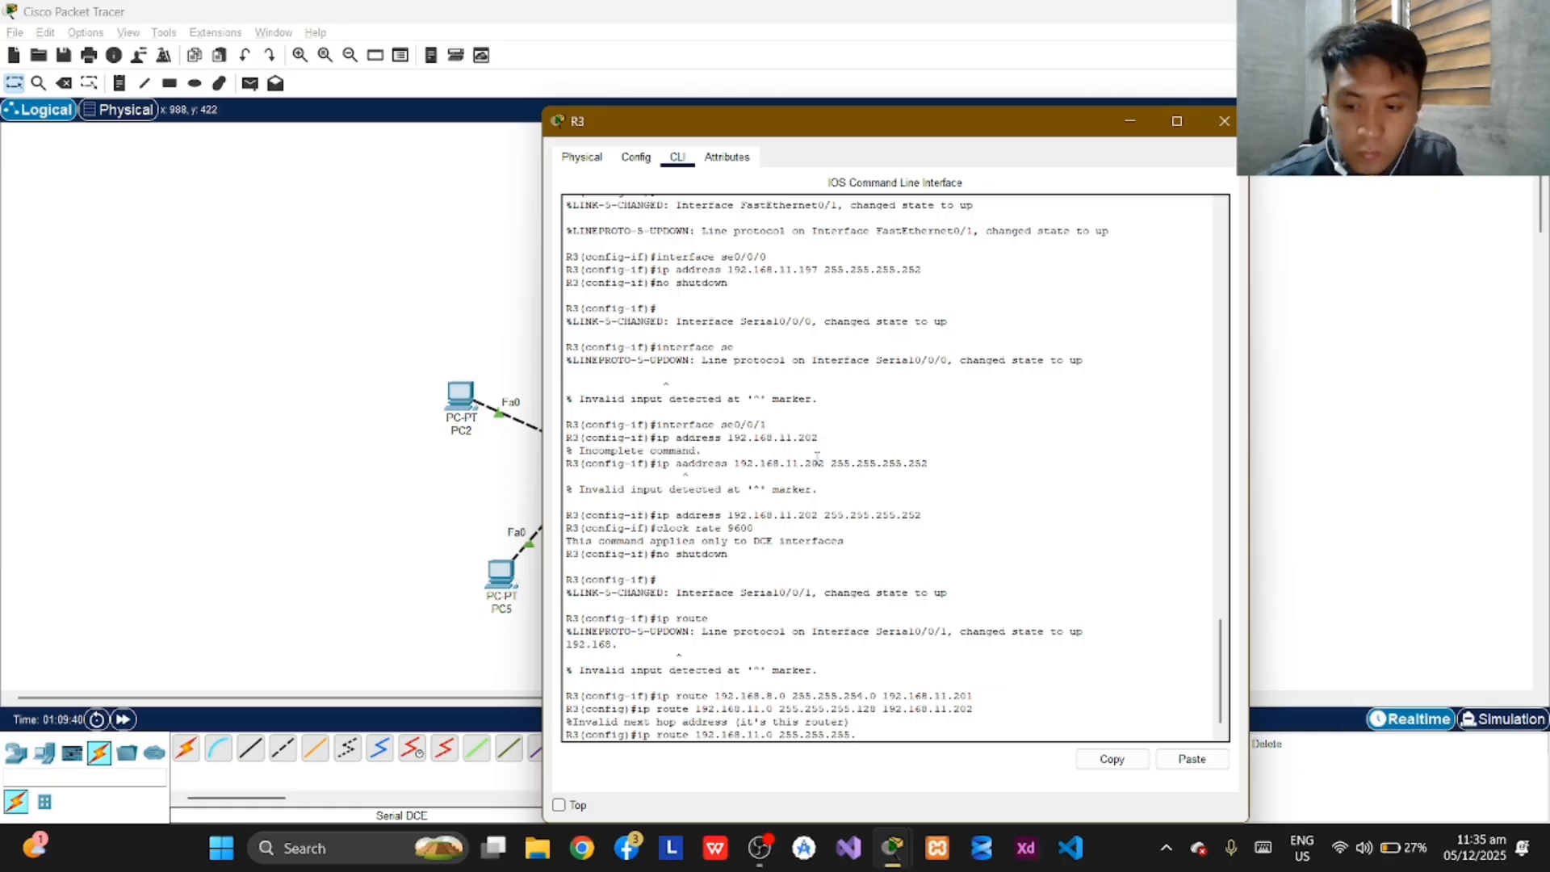
type("12")
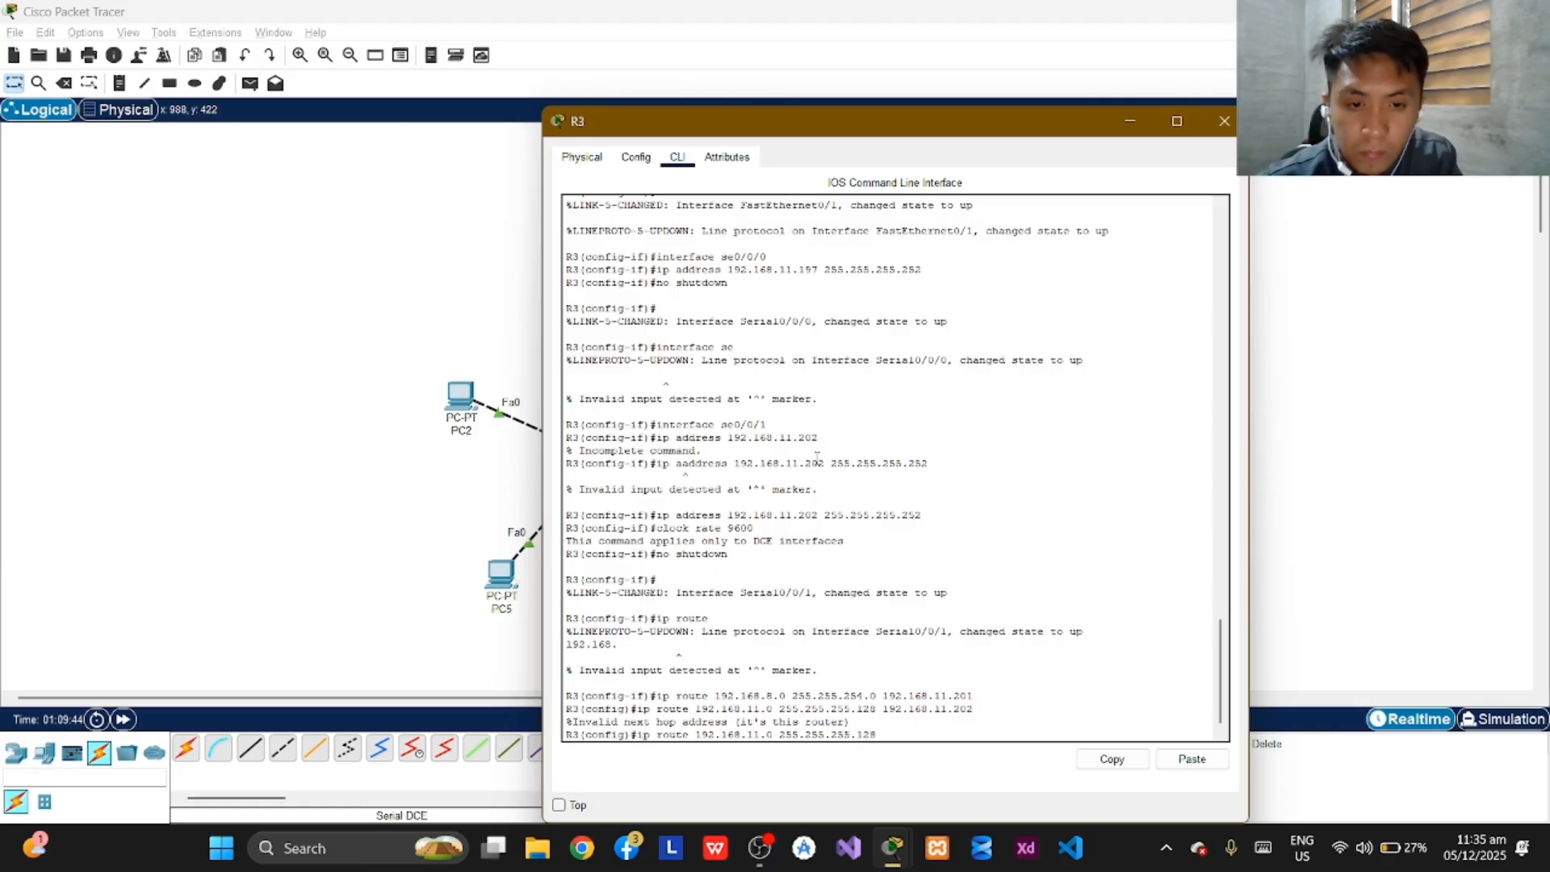
type("8")
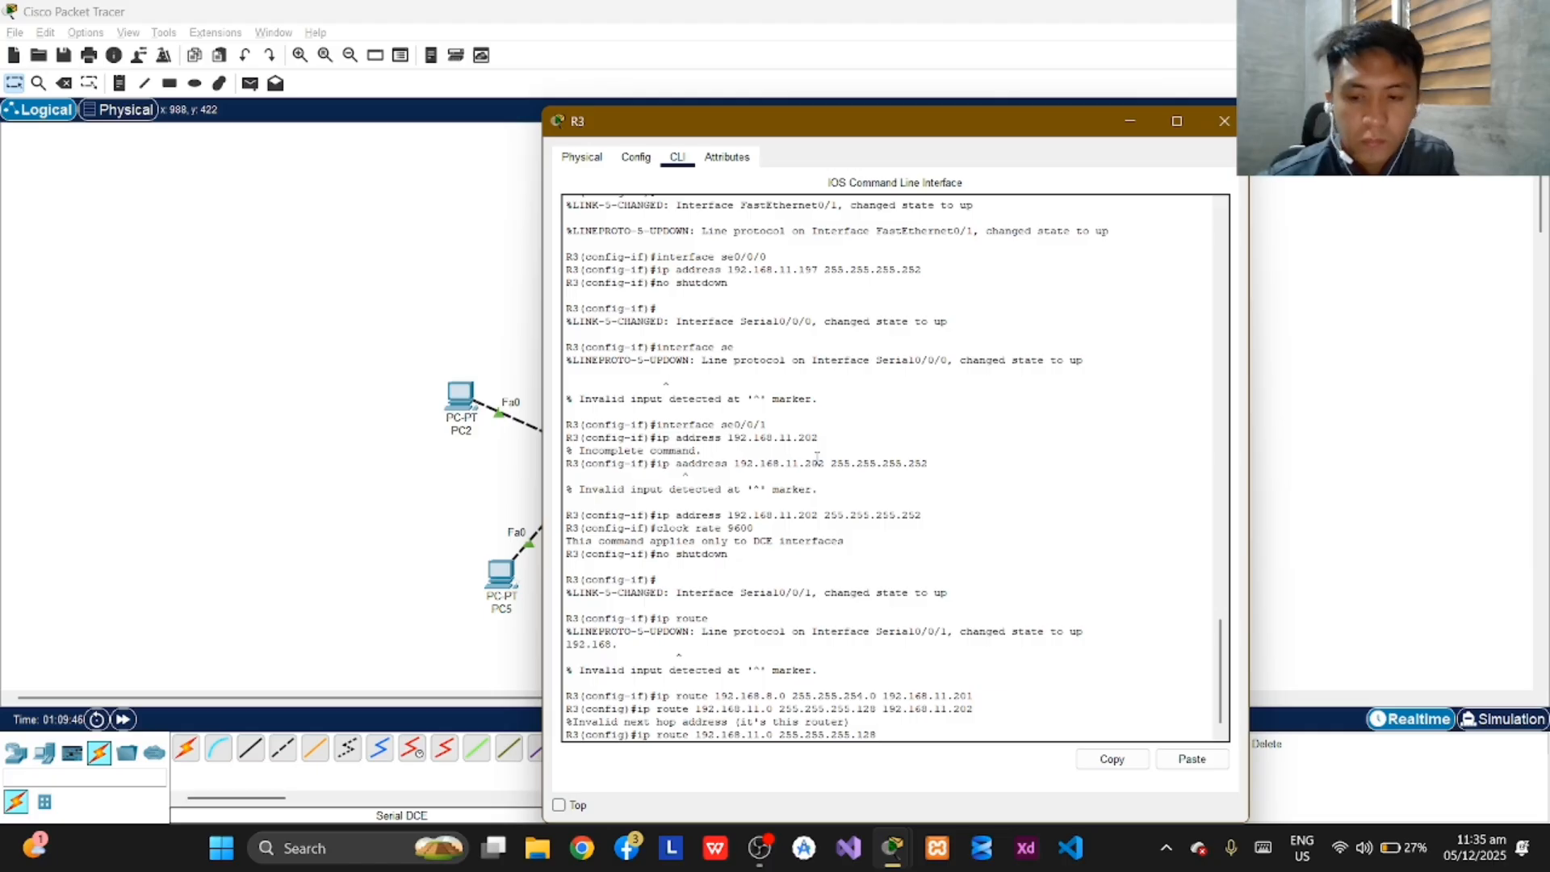
type(" 192.168")
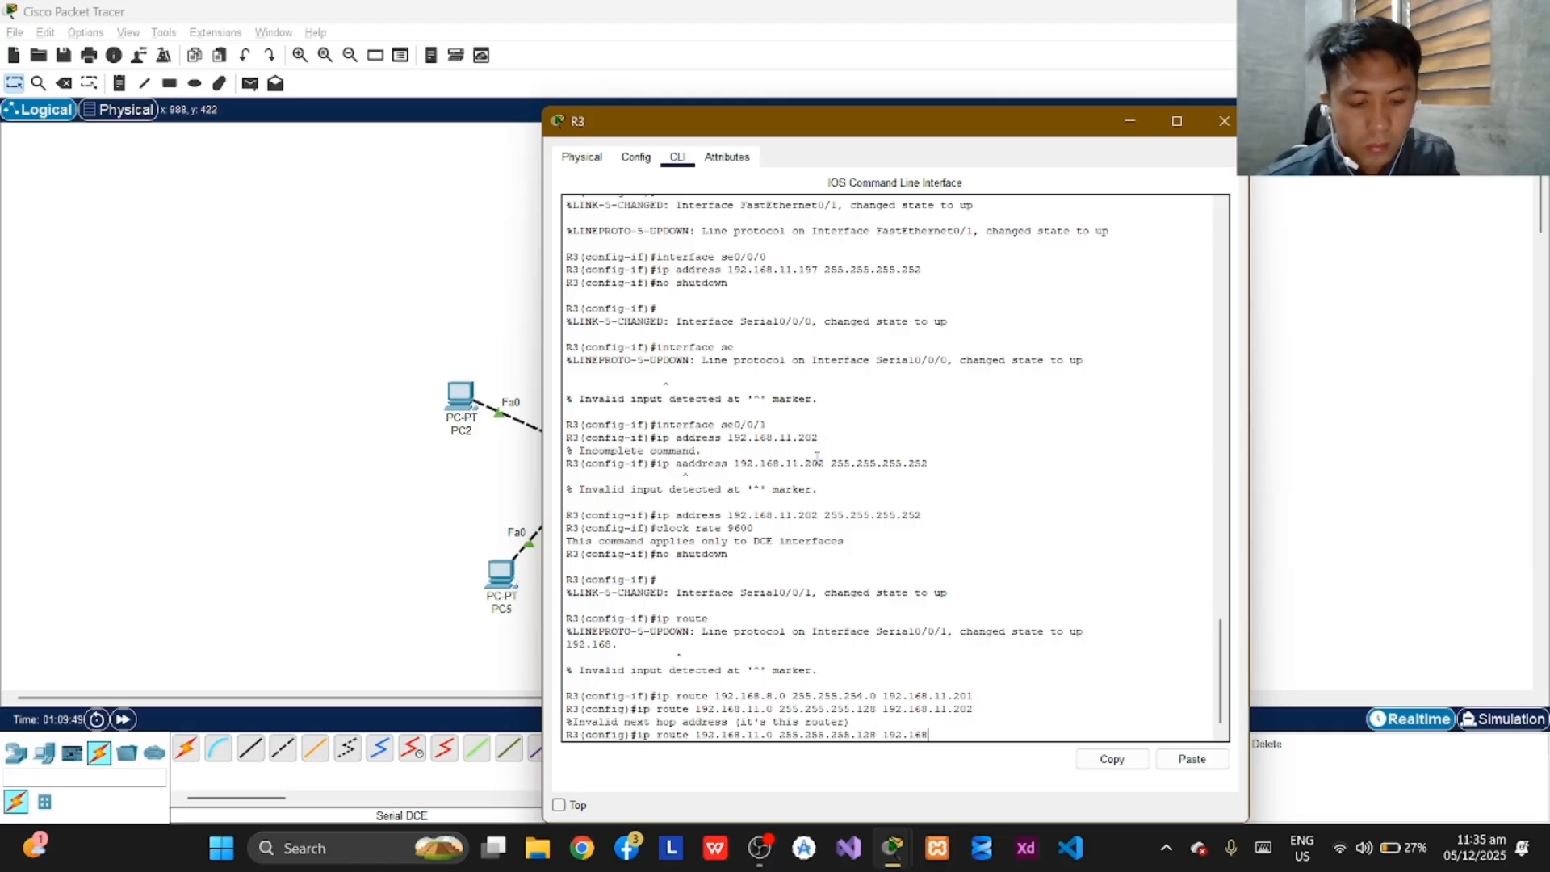
type(".11.201")
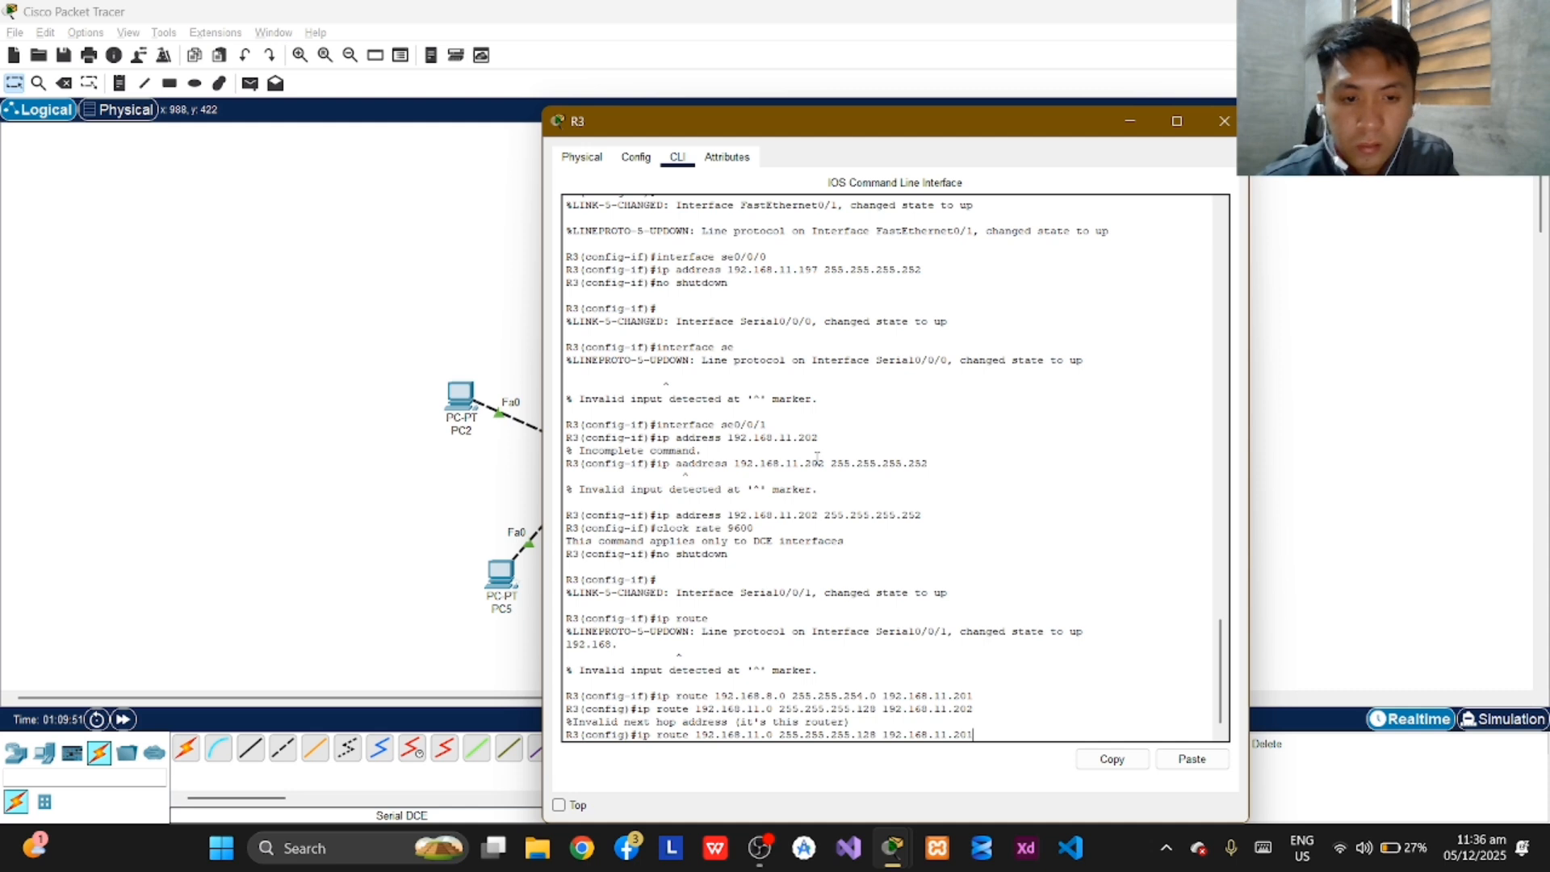
key("Return")
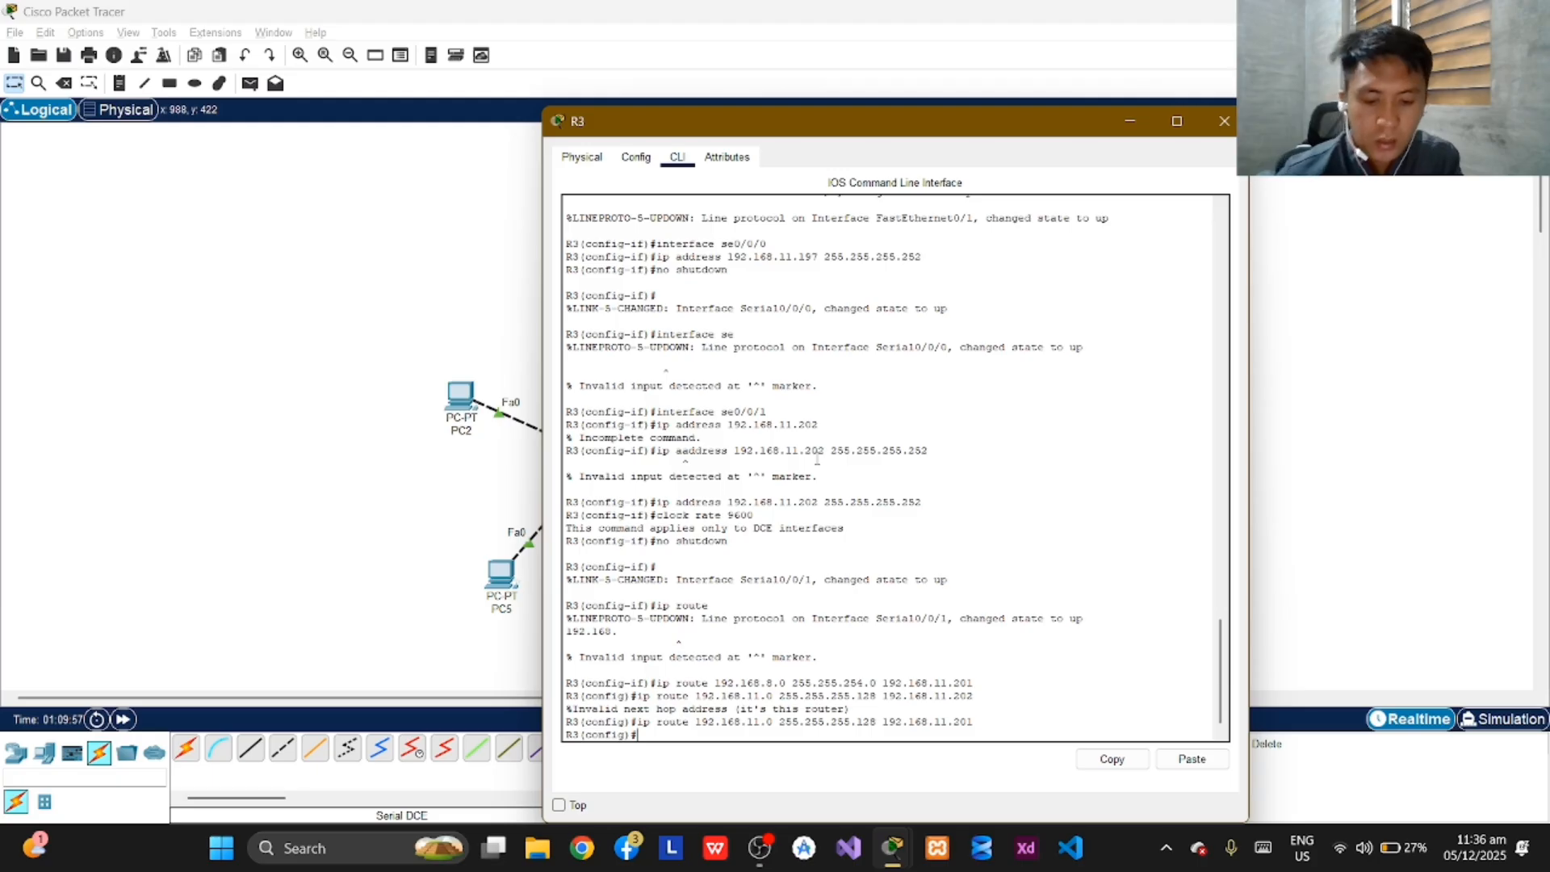
Add a static route on R3 to network 192.168.4.0 with mask 255.255.252.0 via next hop 192.168.11.193.
type("ip route")
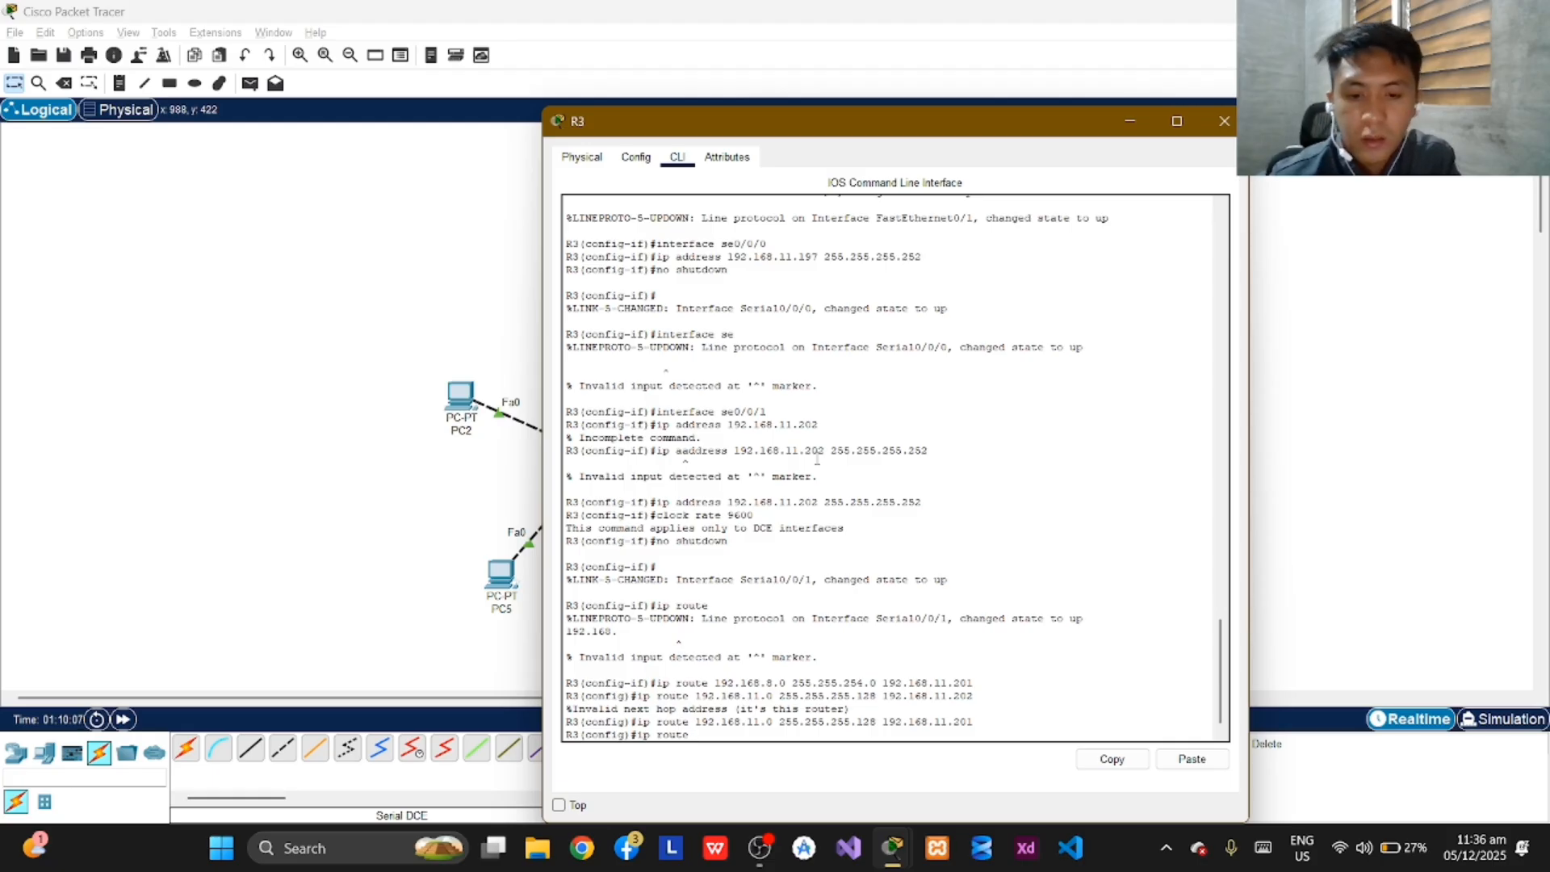
type("192.168")
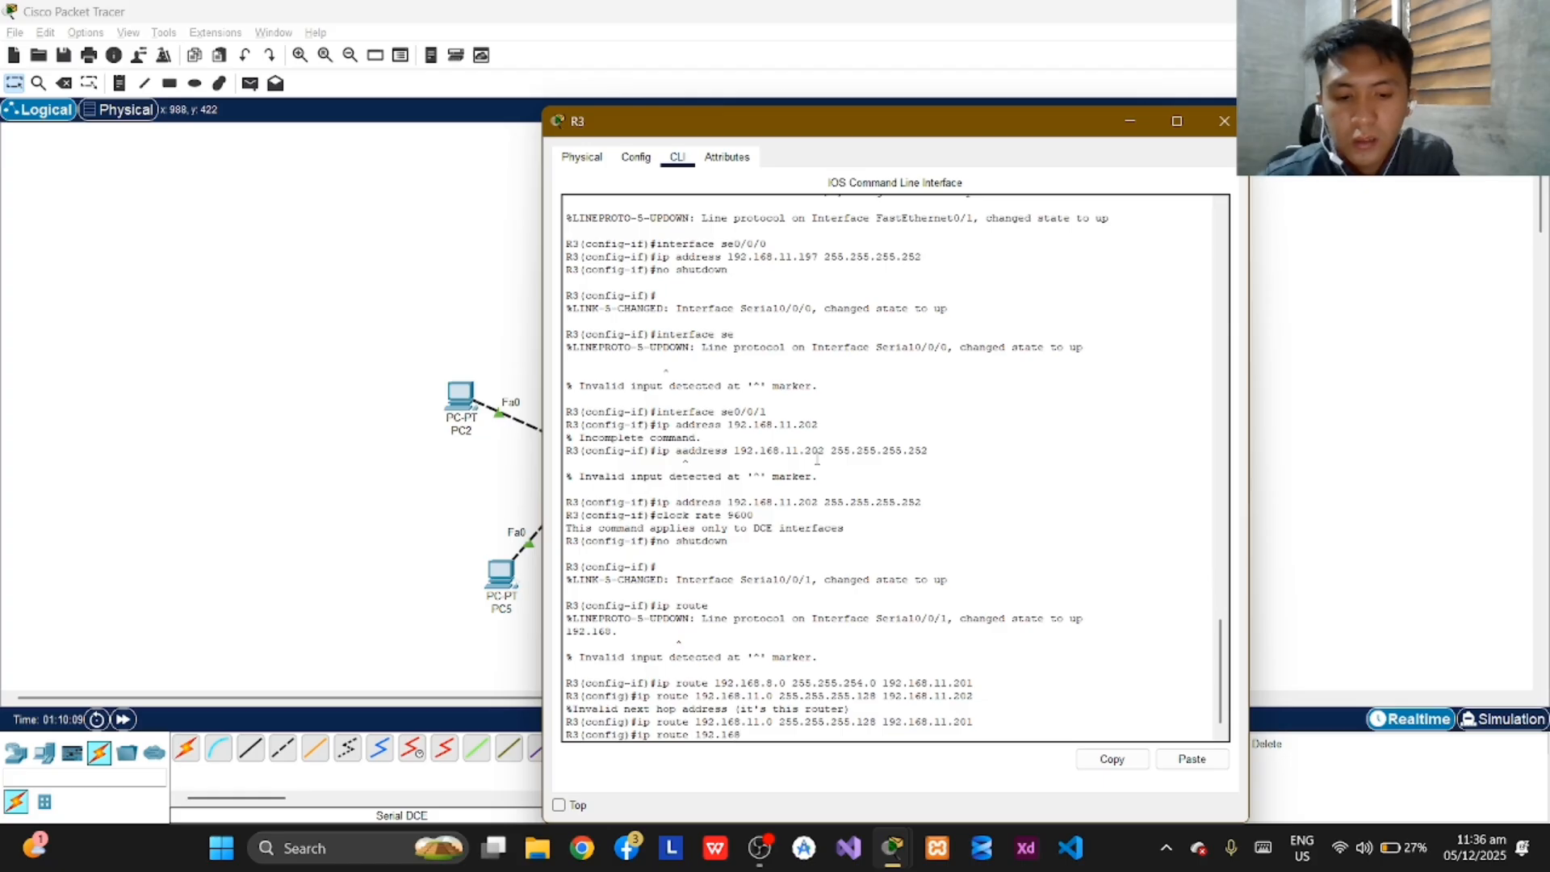
type(".4.1")
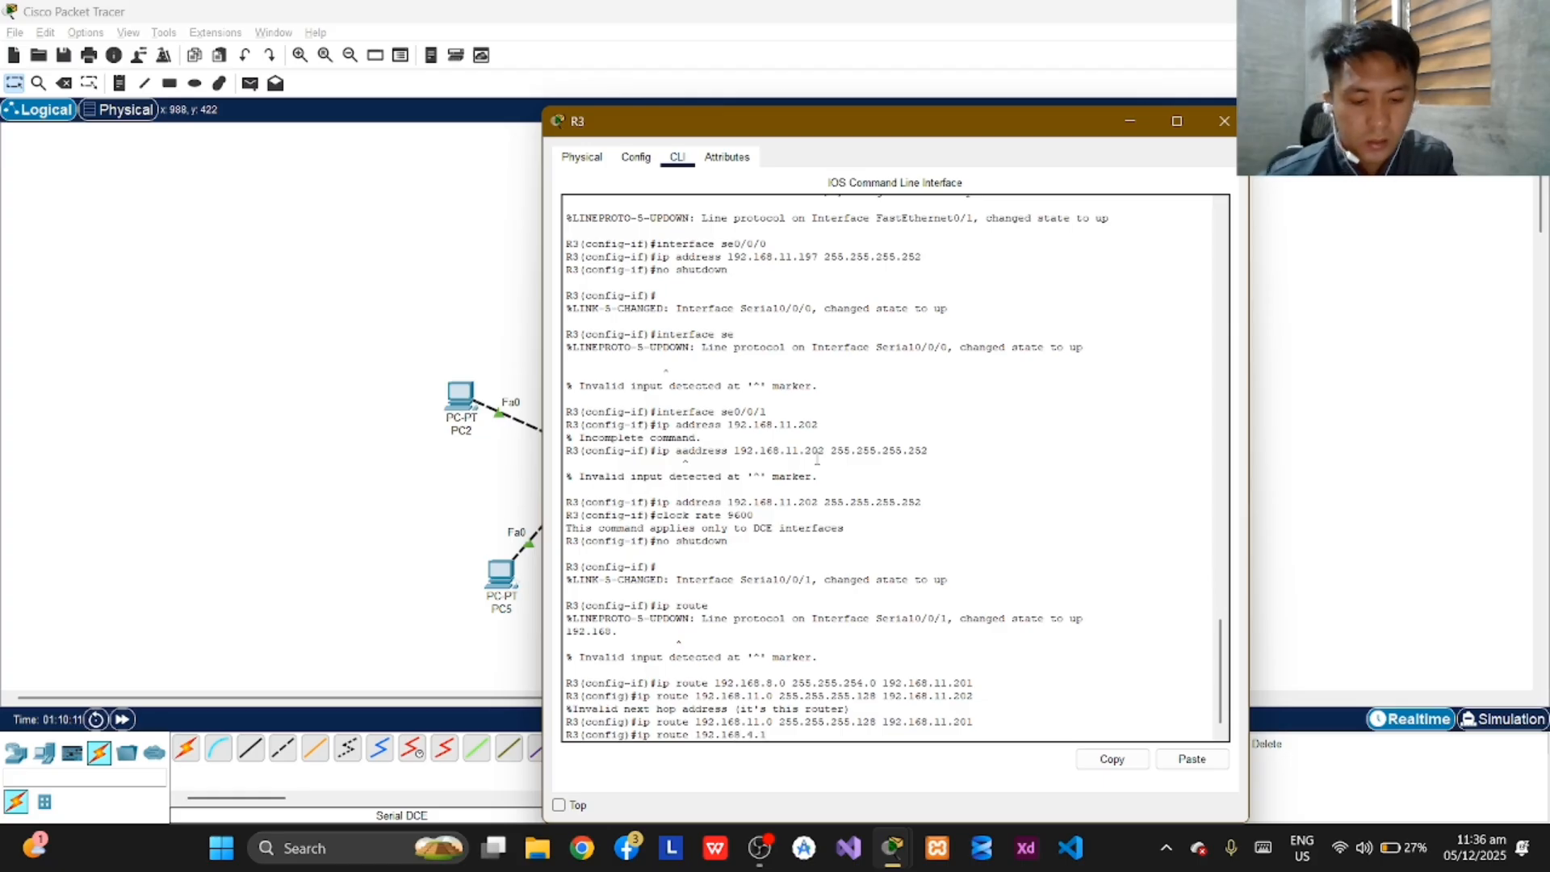
key("BackSpace")
type("0")
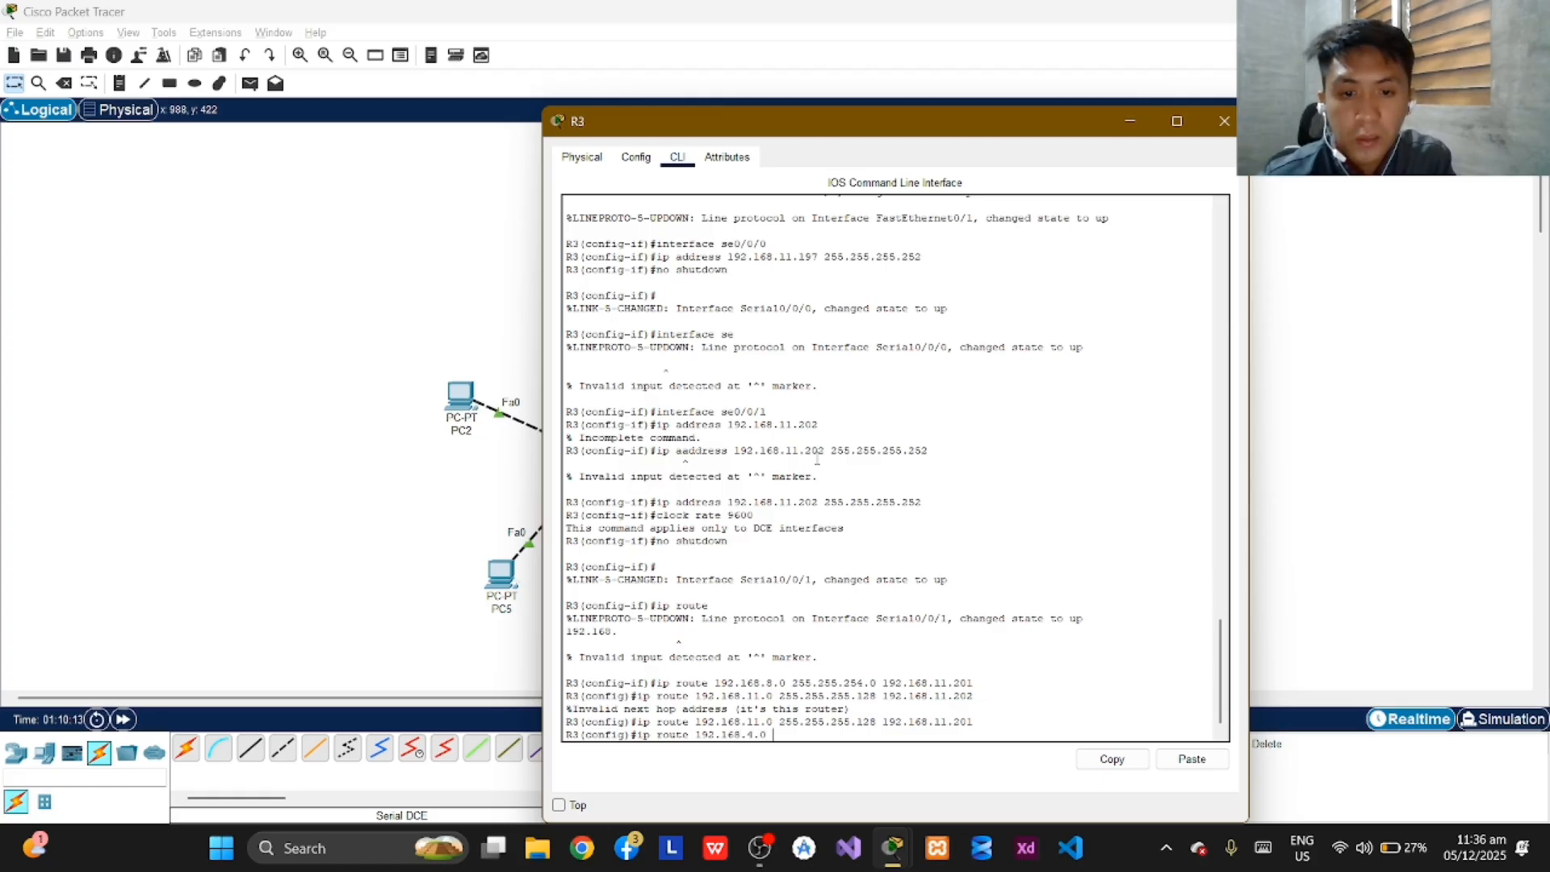
type(" 255")
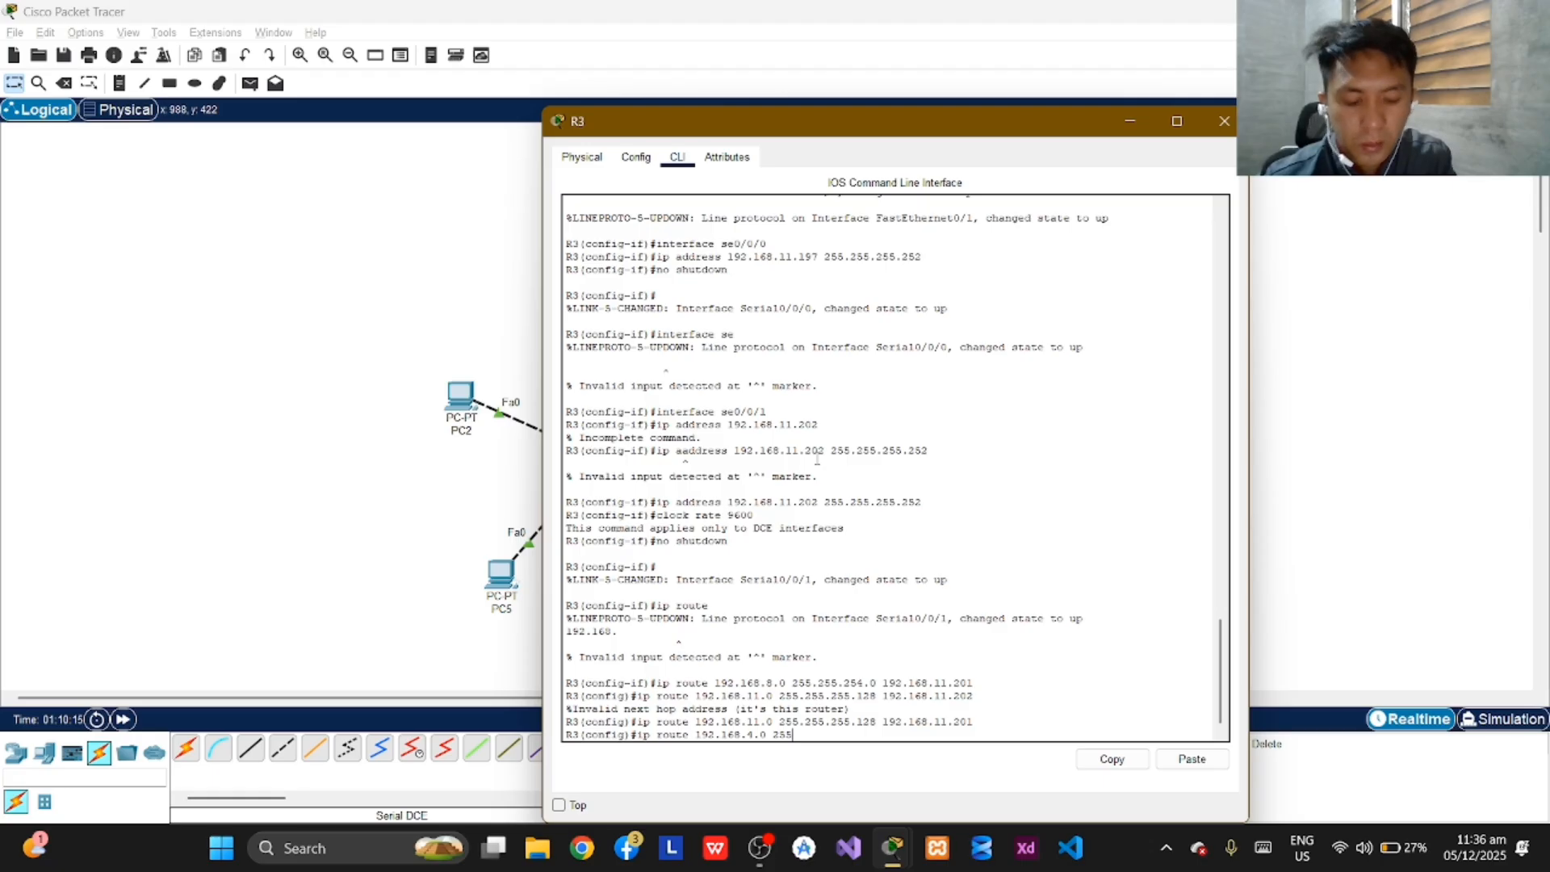
type(".255.")
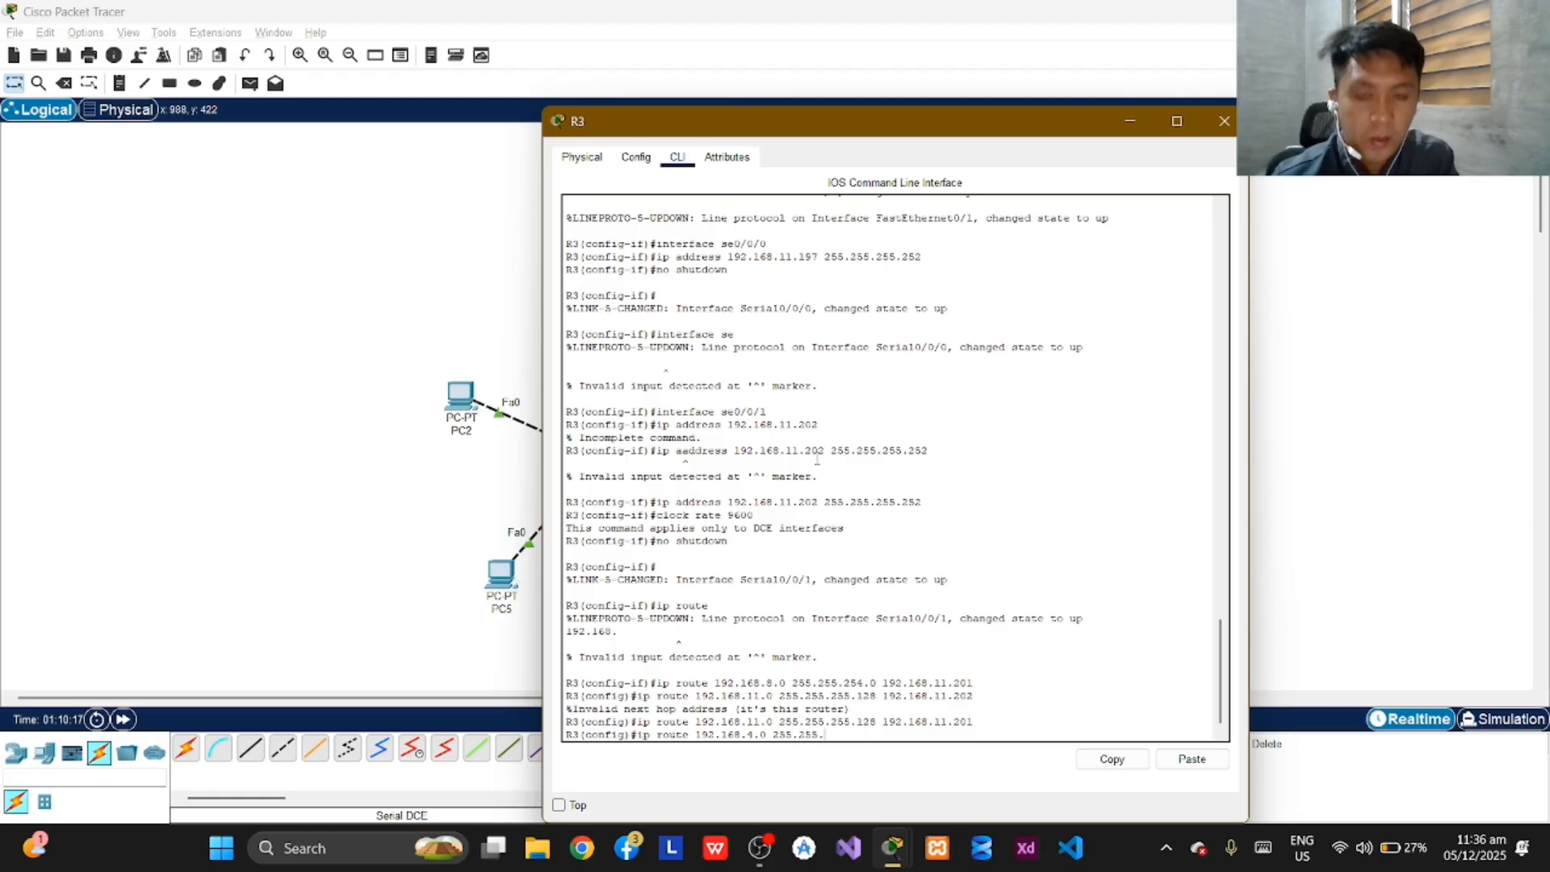
type("252.0")
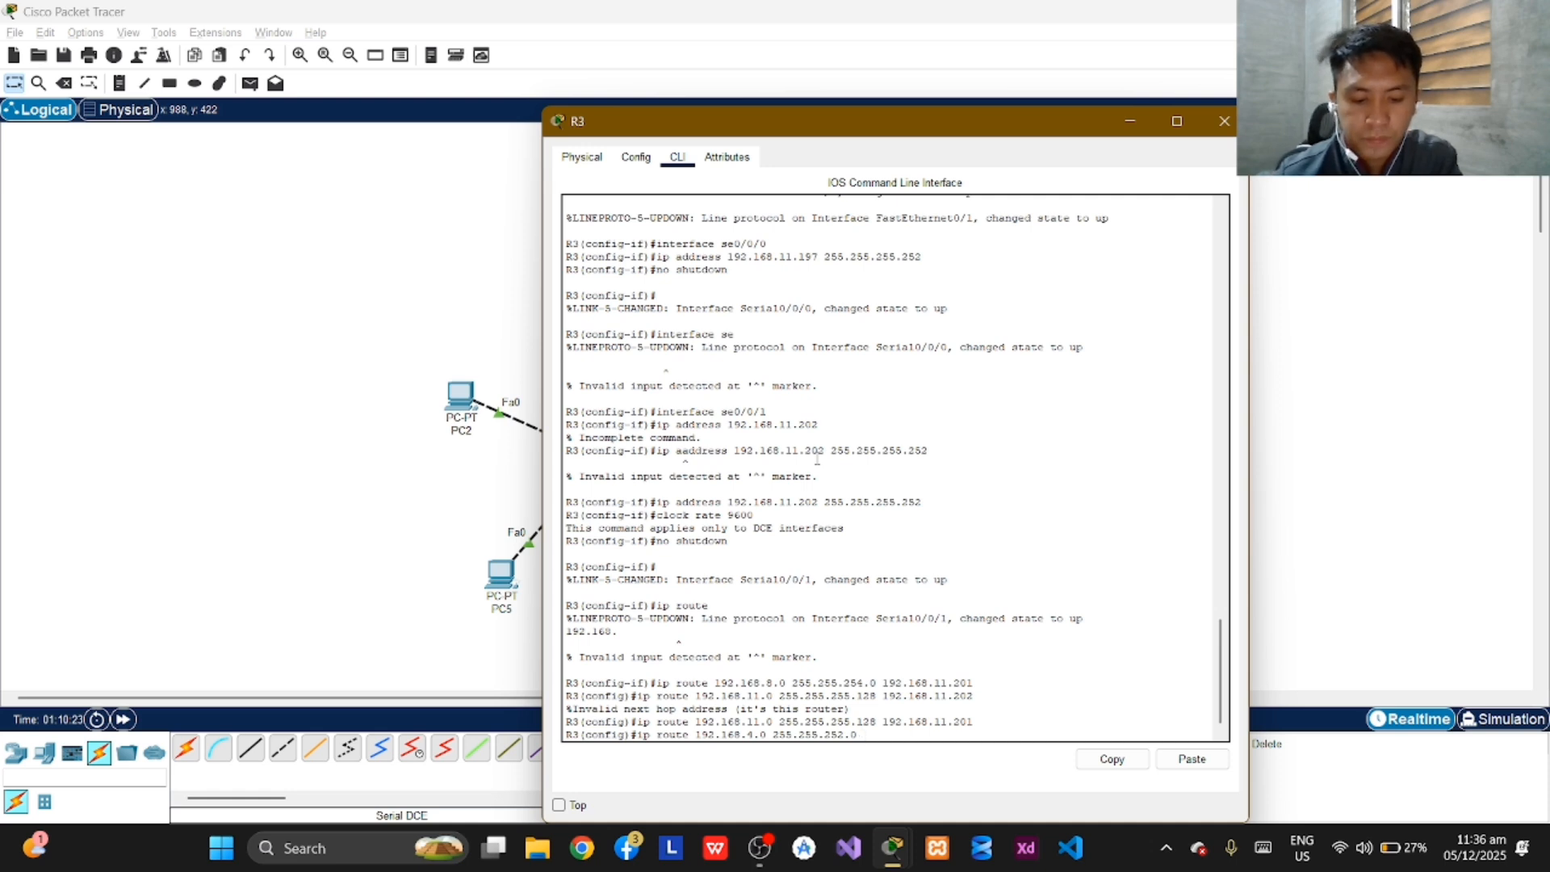
type(" 192.168")
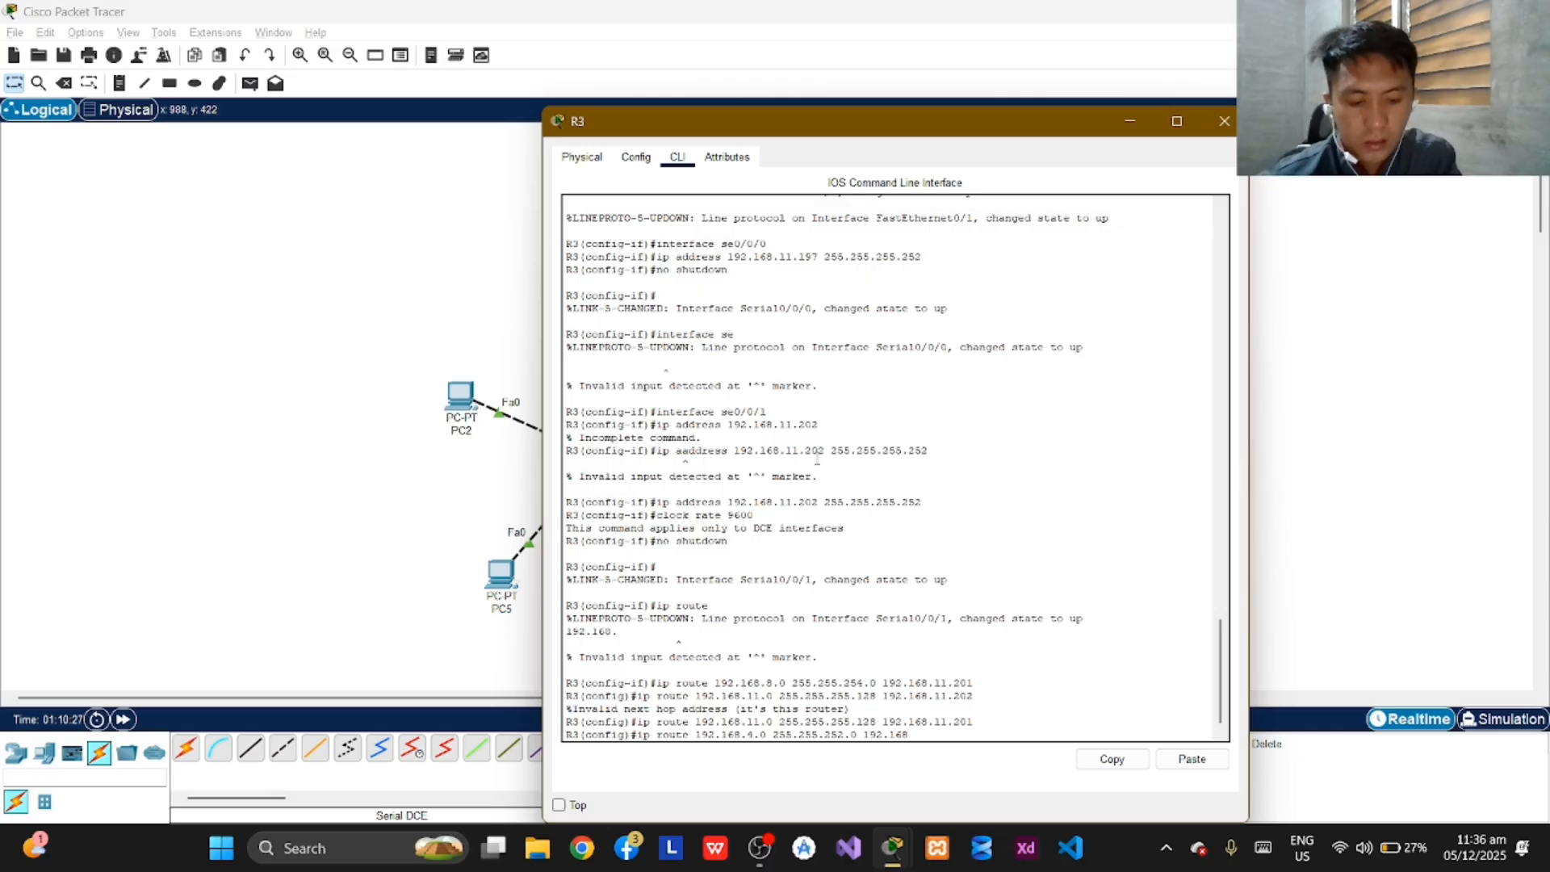
type(".")
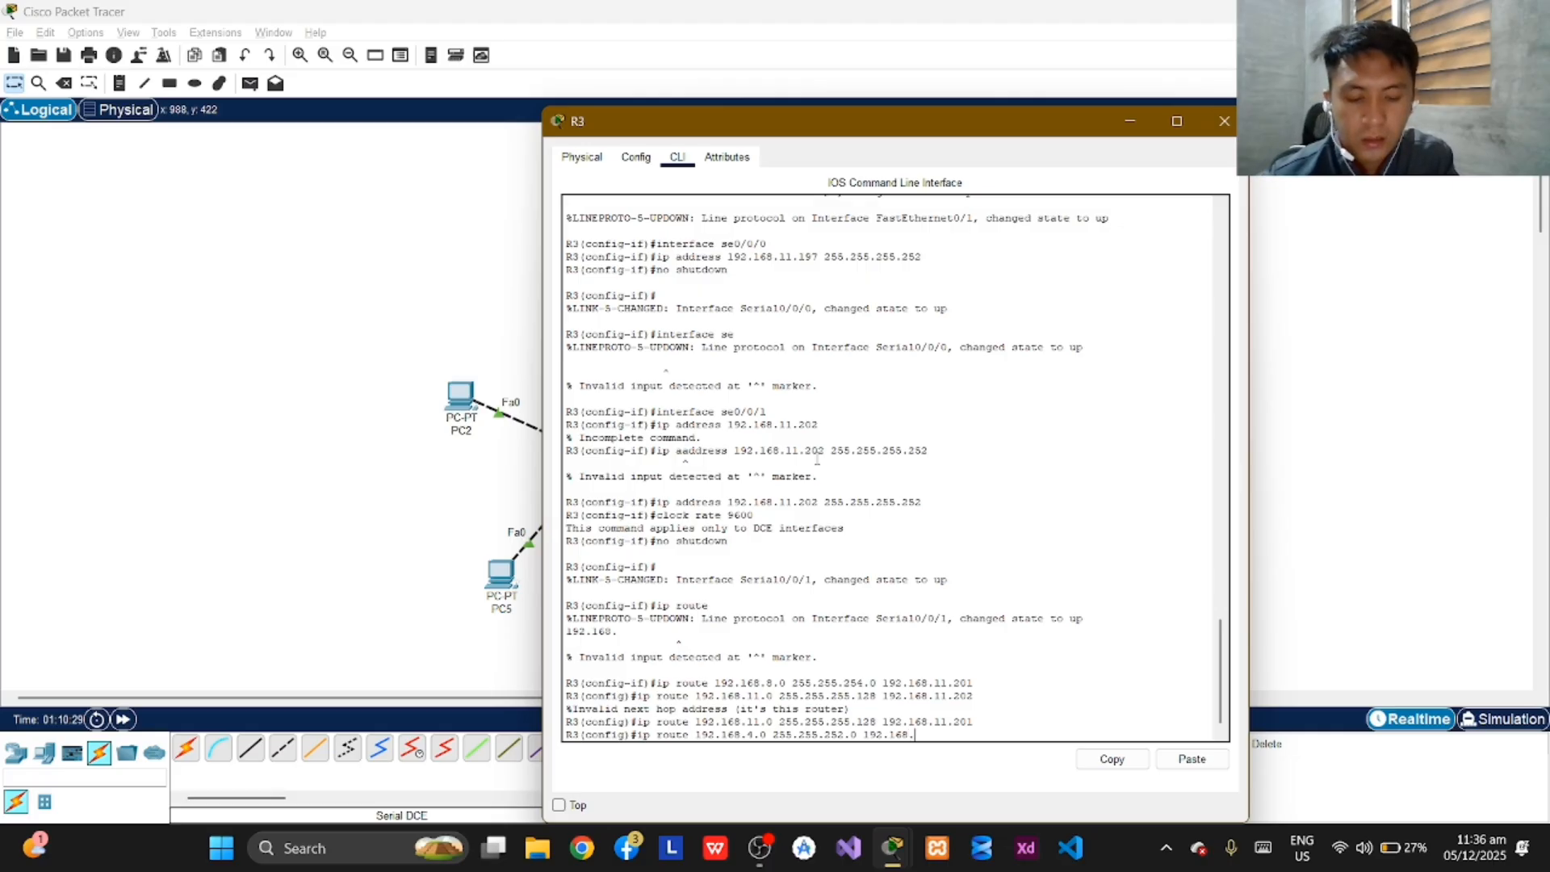
type("11.")
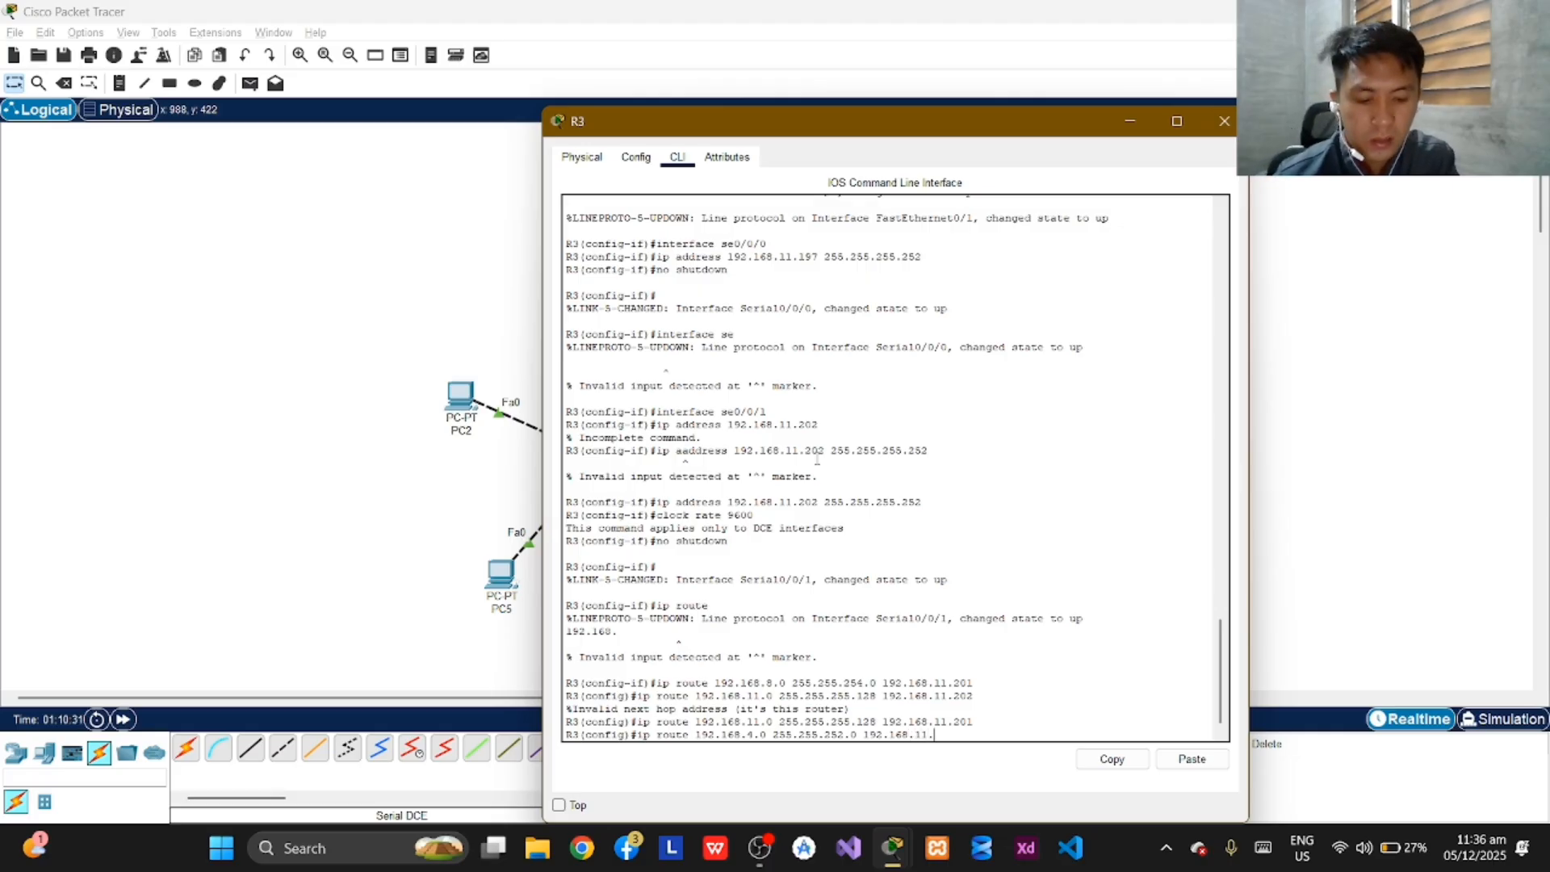
type("193")
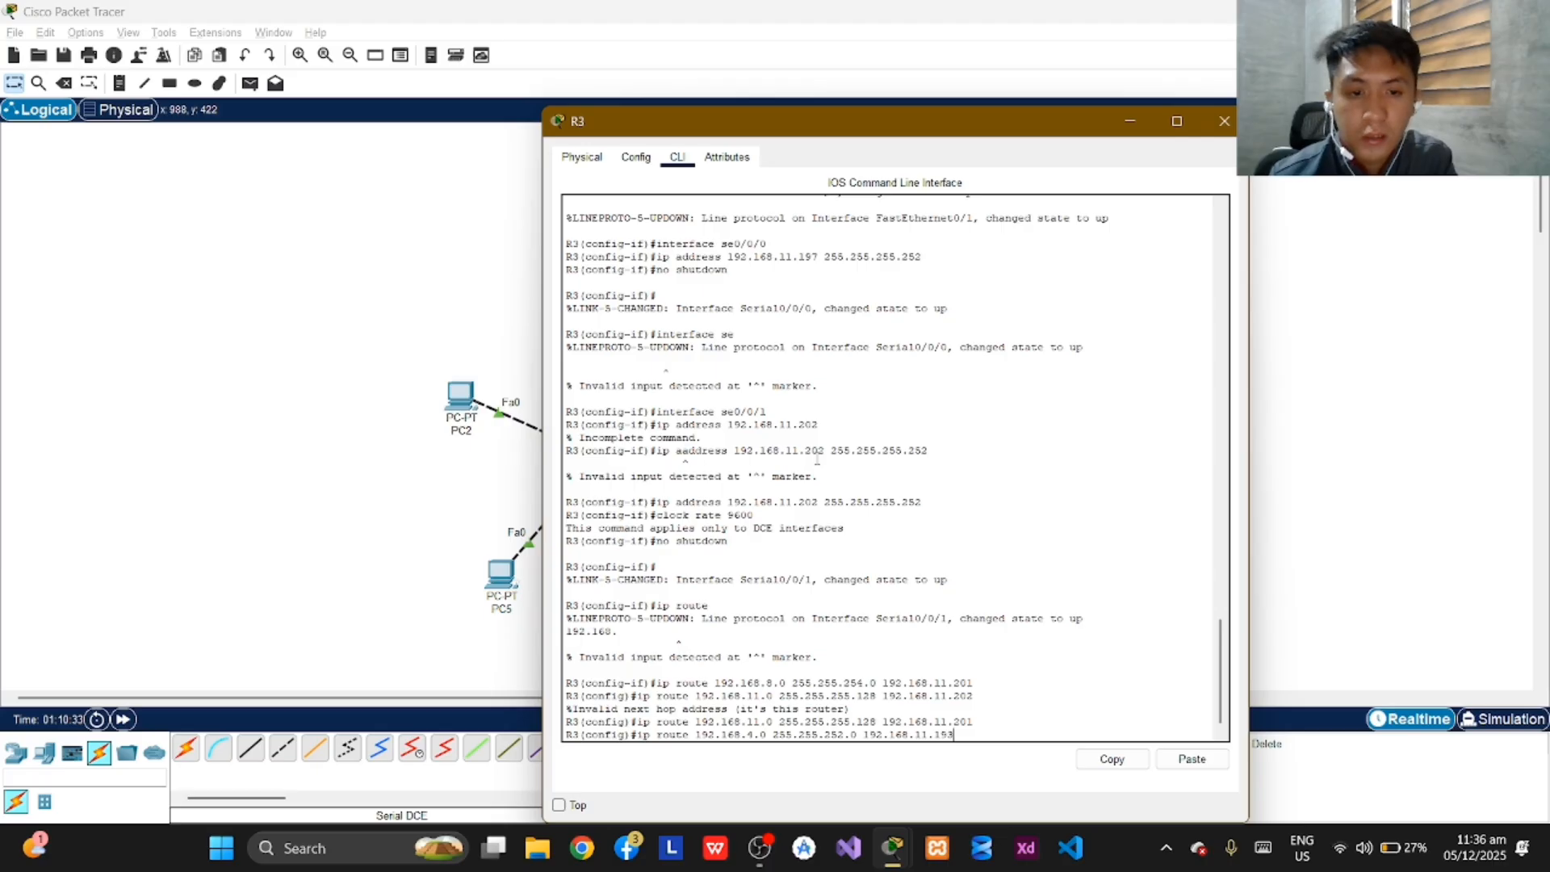
key("Return")
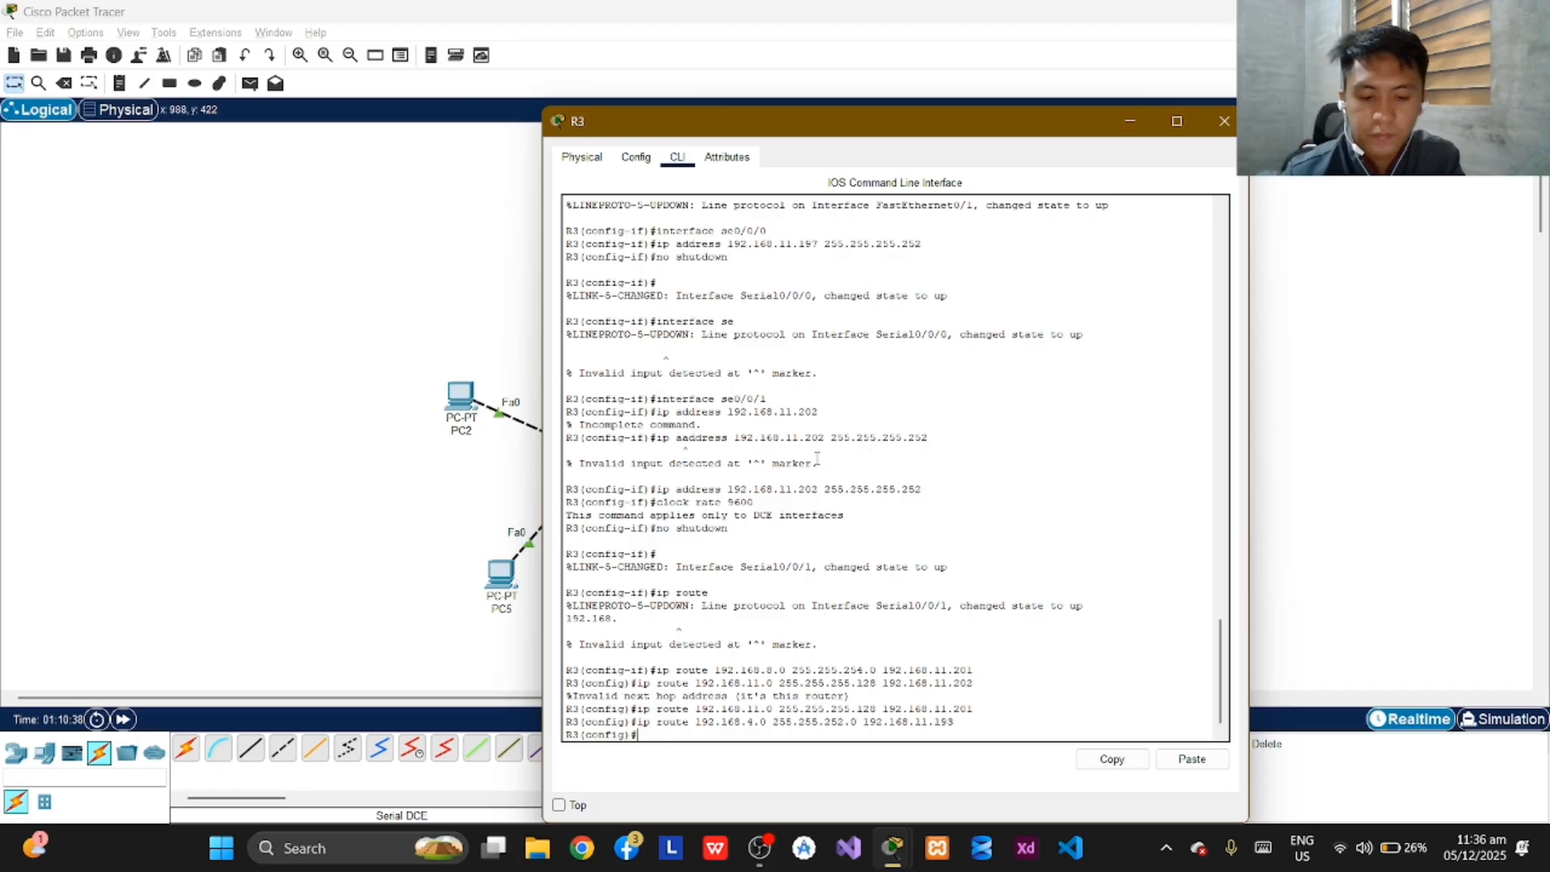
Try to add a route on R3 to network 192.168.10.0 with mask 255.255.255.0 via next hop 192.168.11.193.
type("192.1")
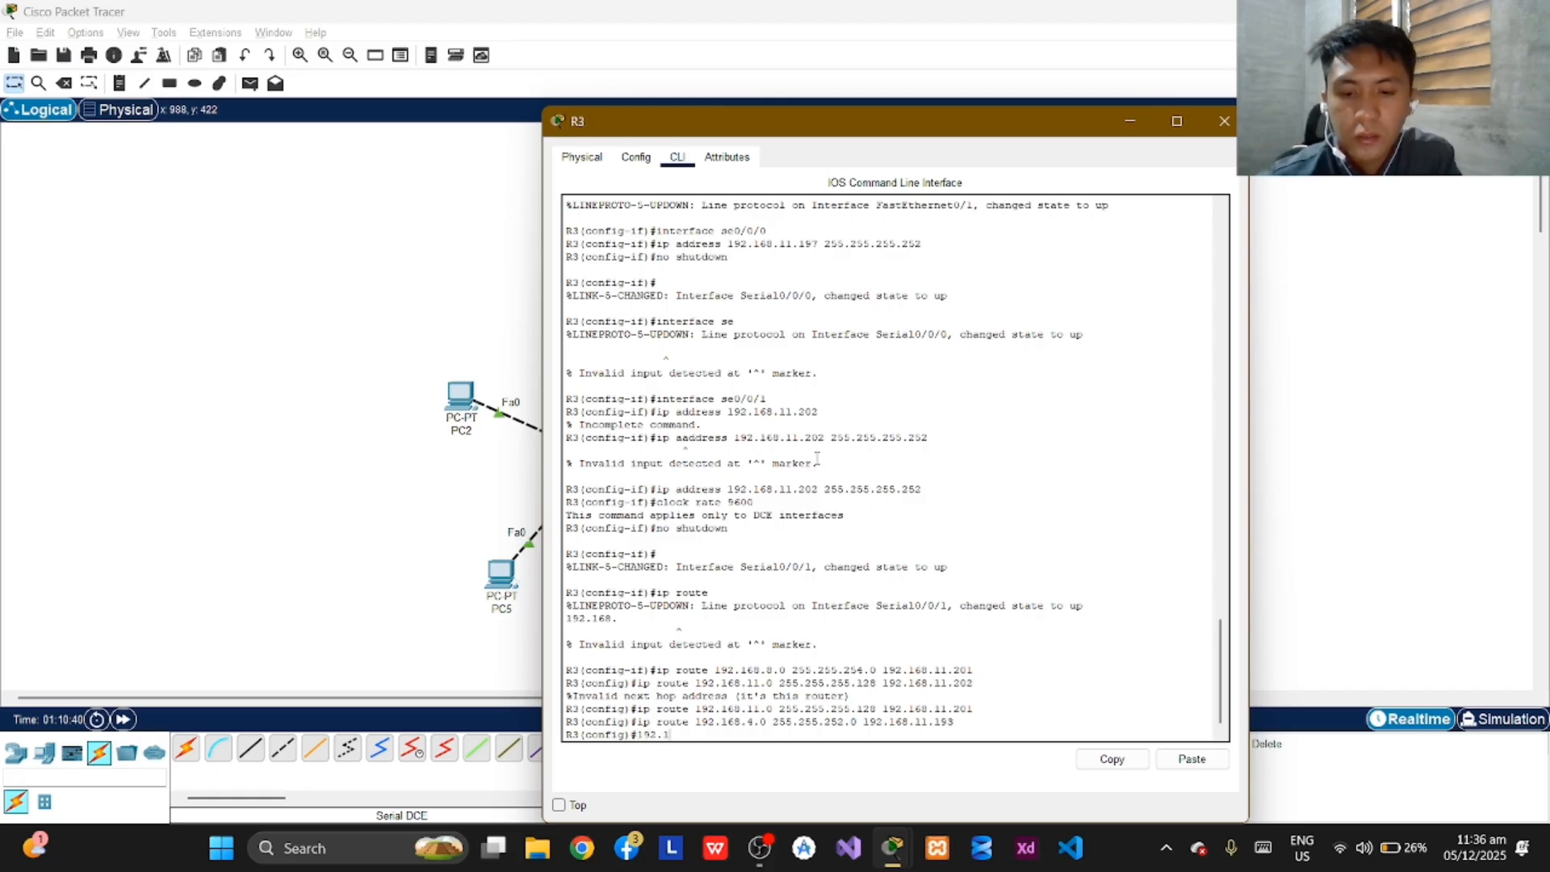
type("68.")
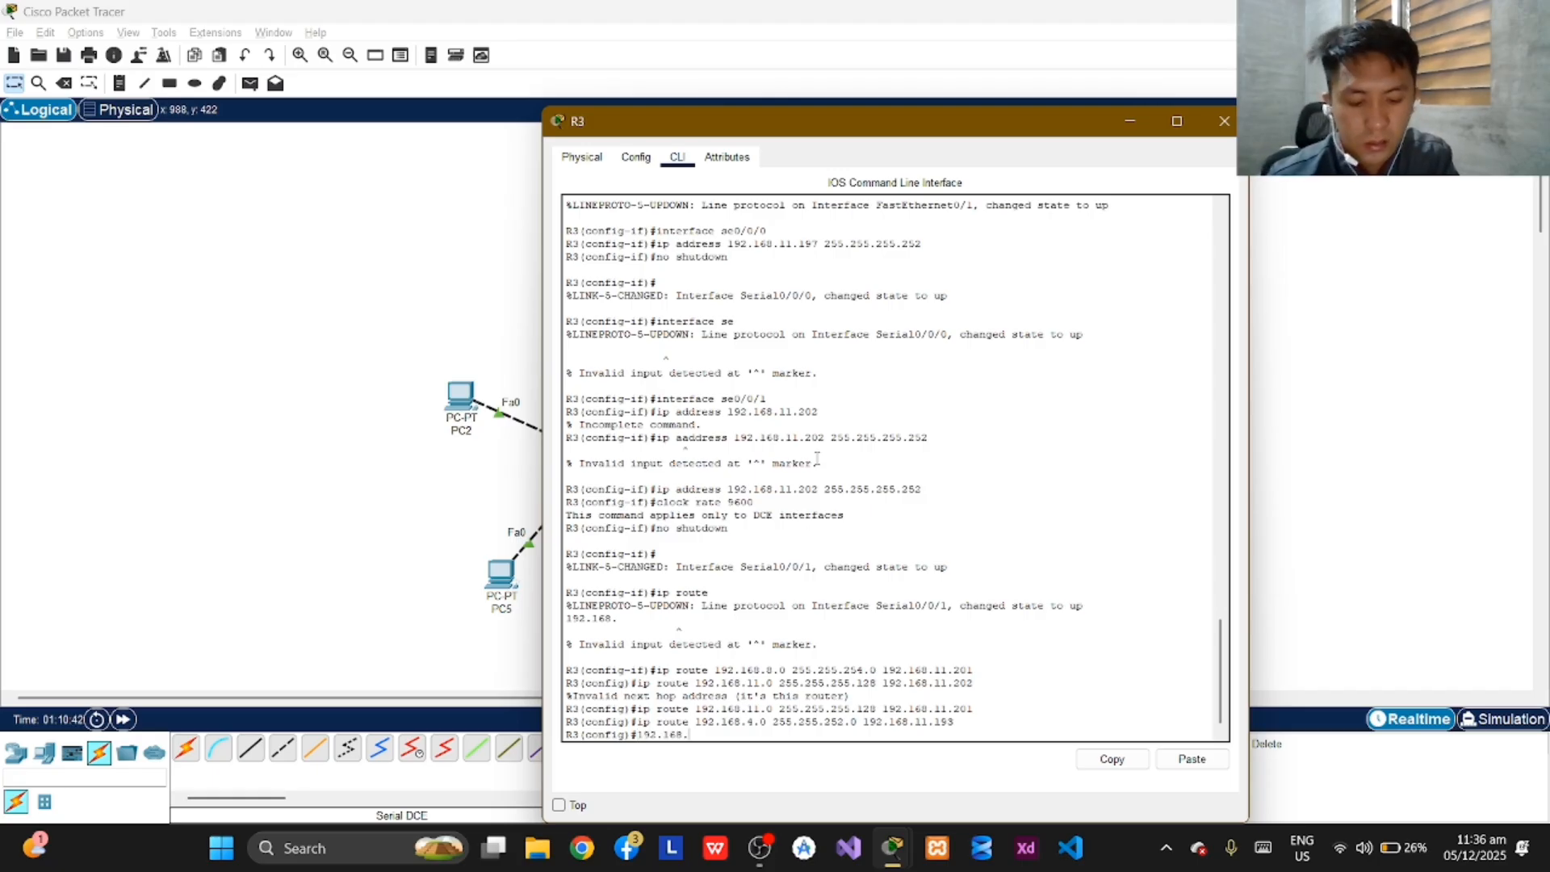
type("1")
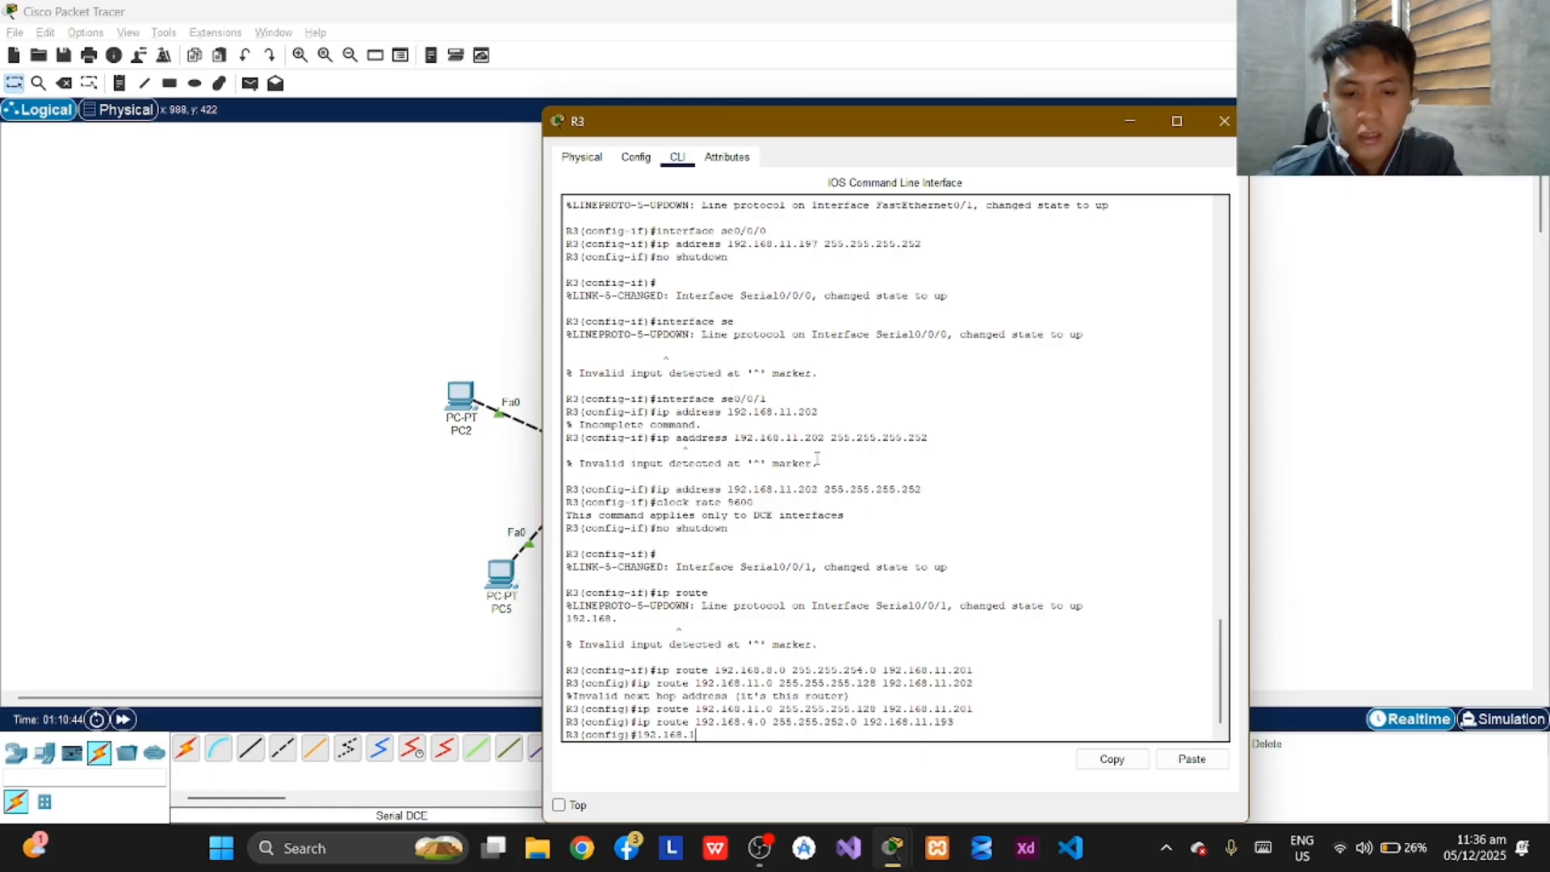
type("0.0 255")
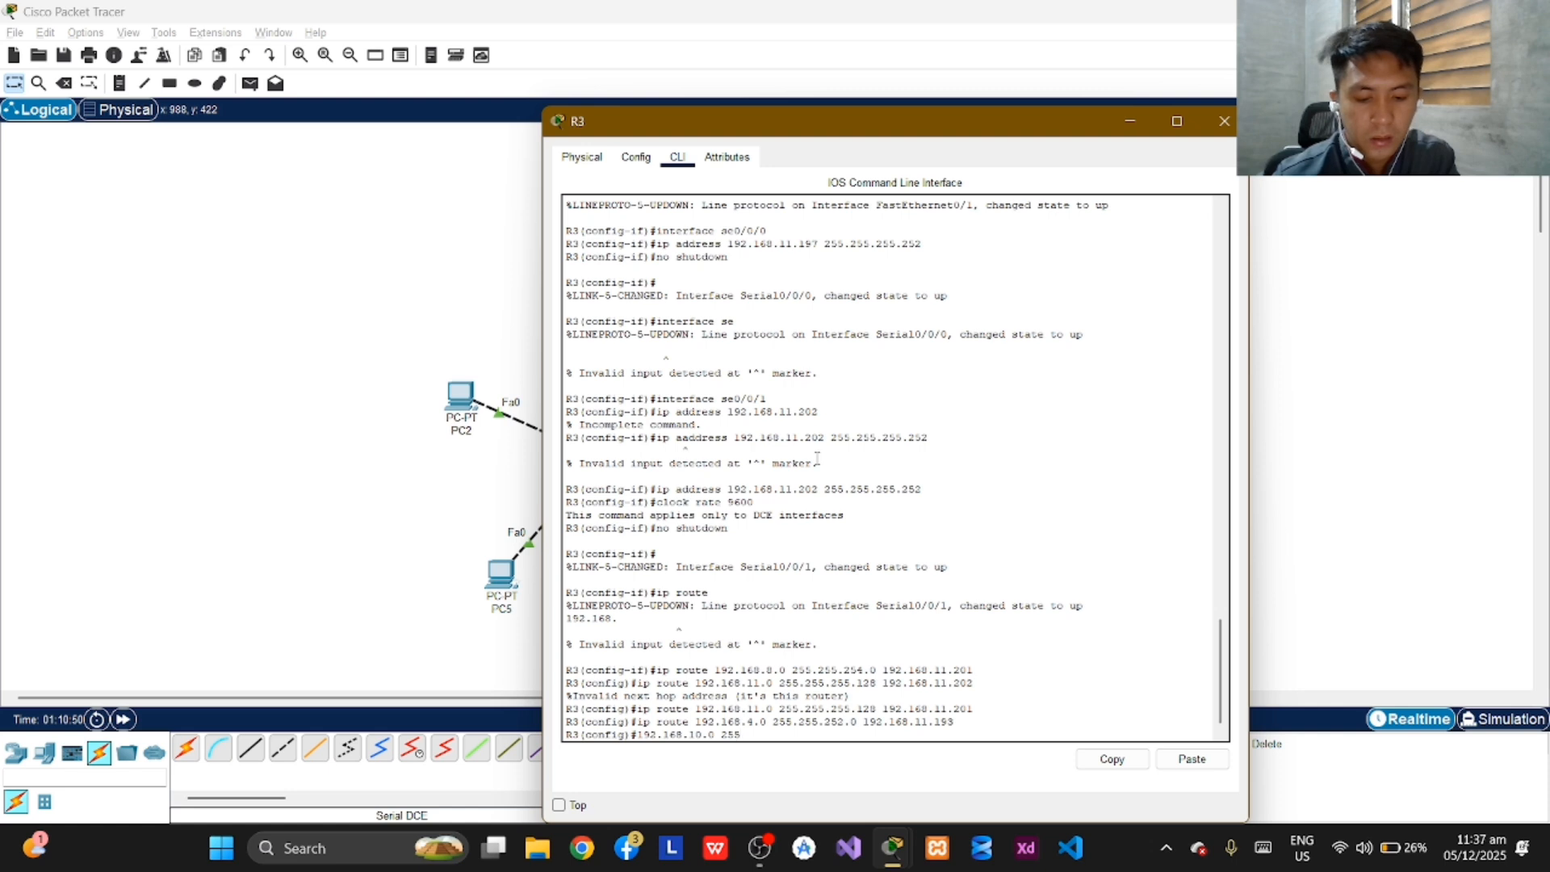
type(".2")
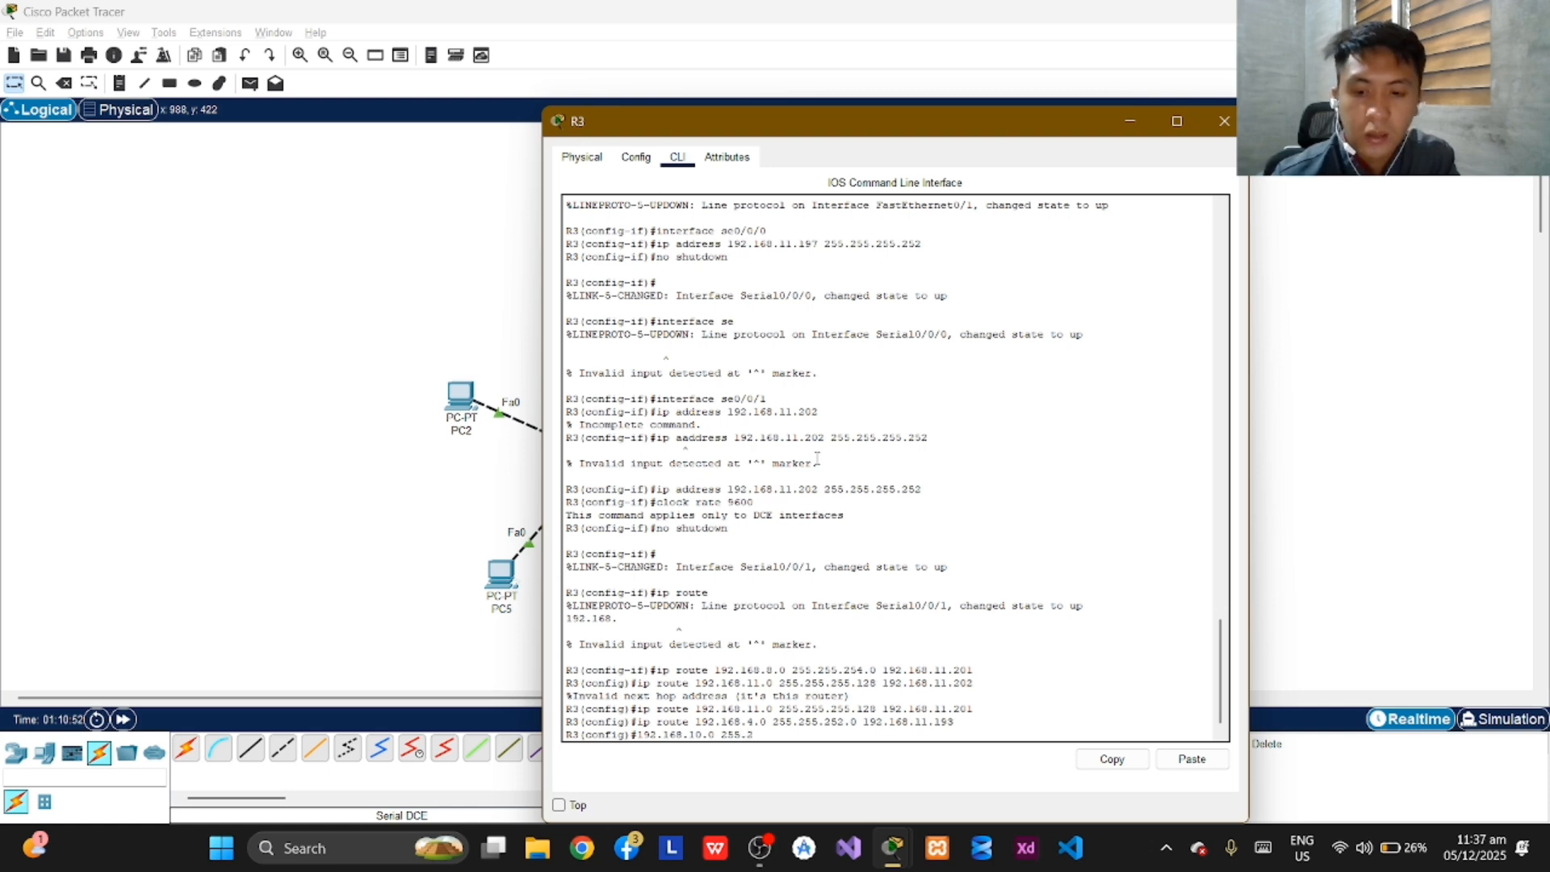
type("55.255.0")
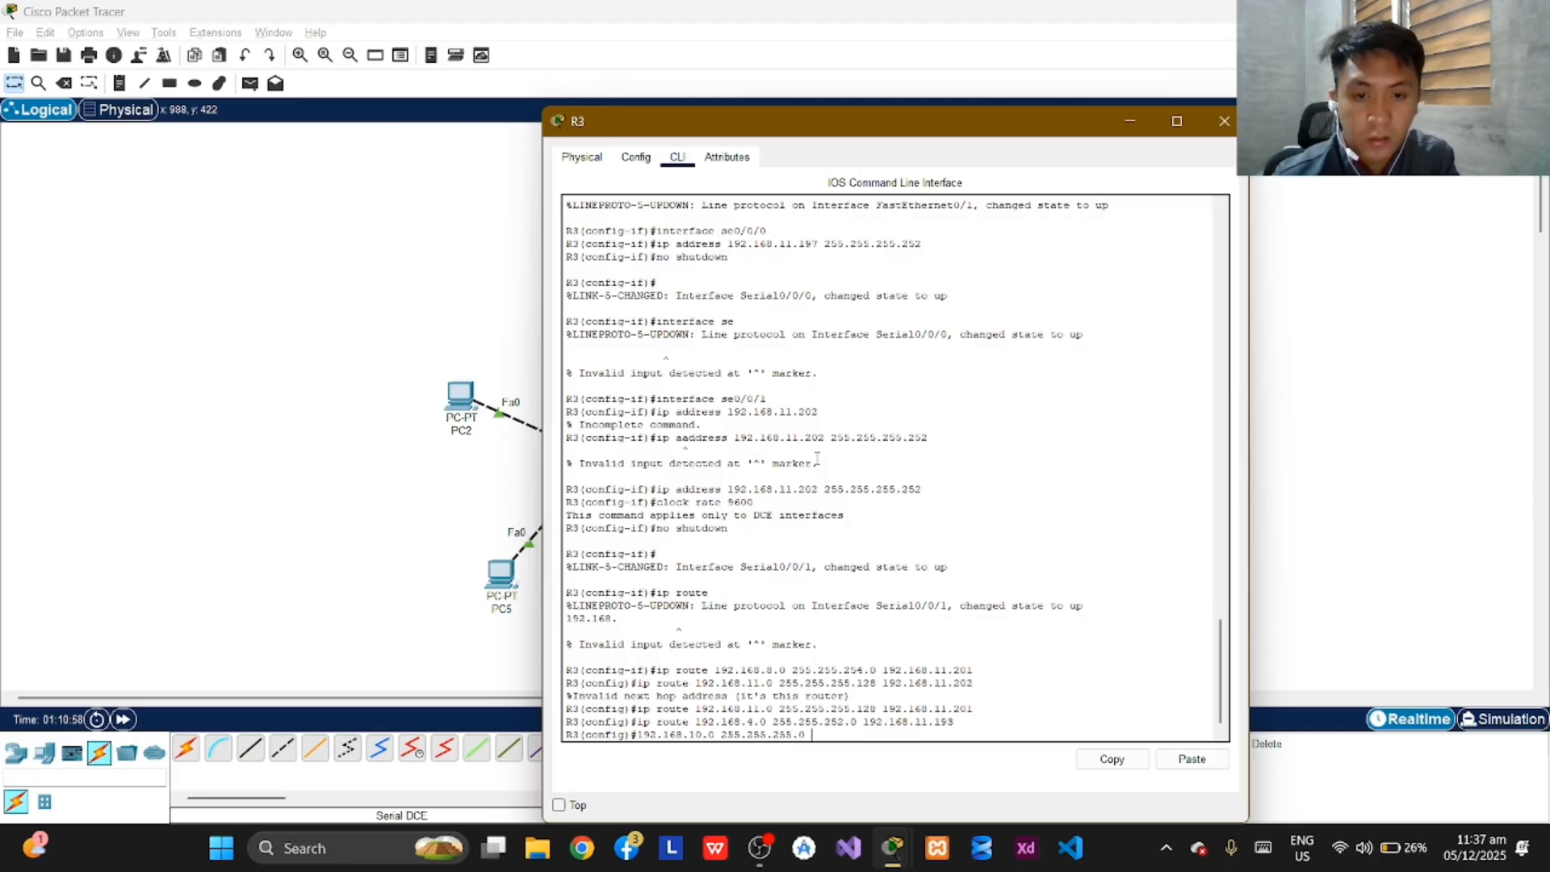
type(" 192.168")
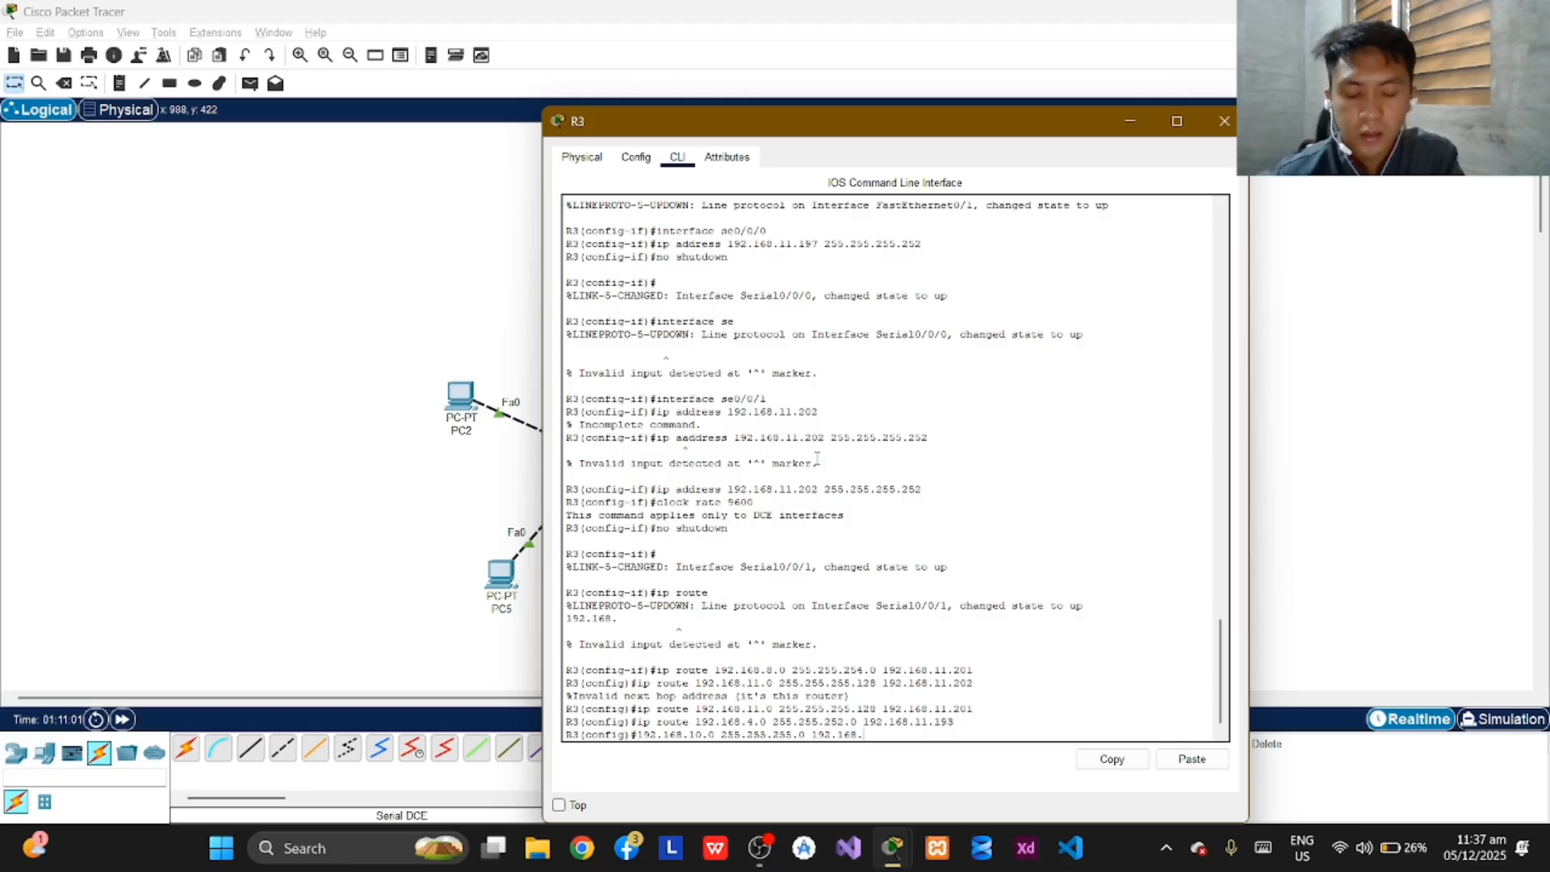
type(".11.")
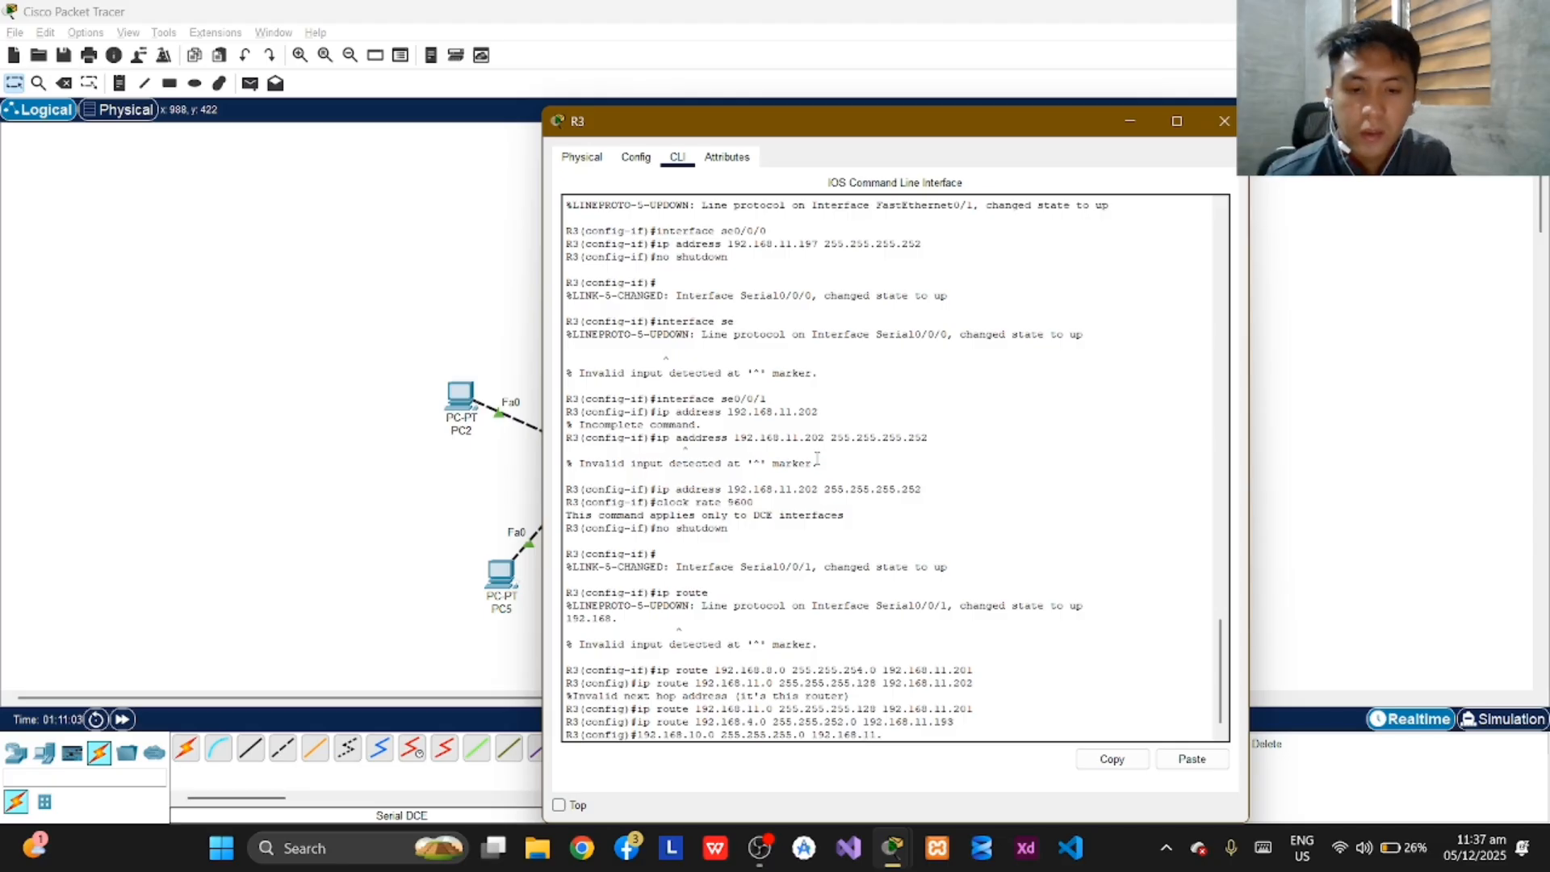
type("193")
key("Return")
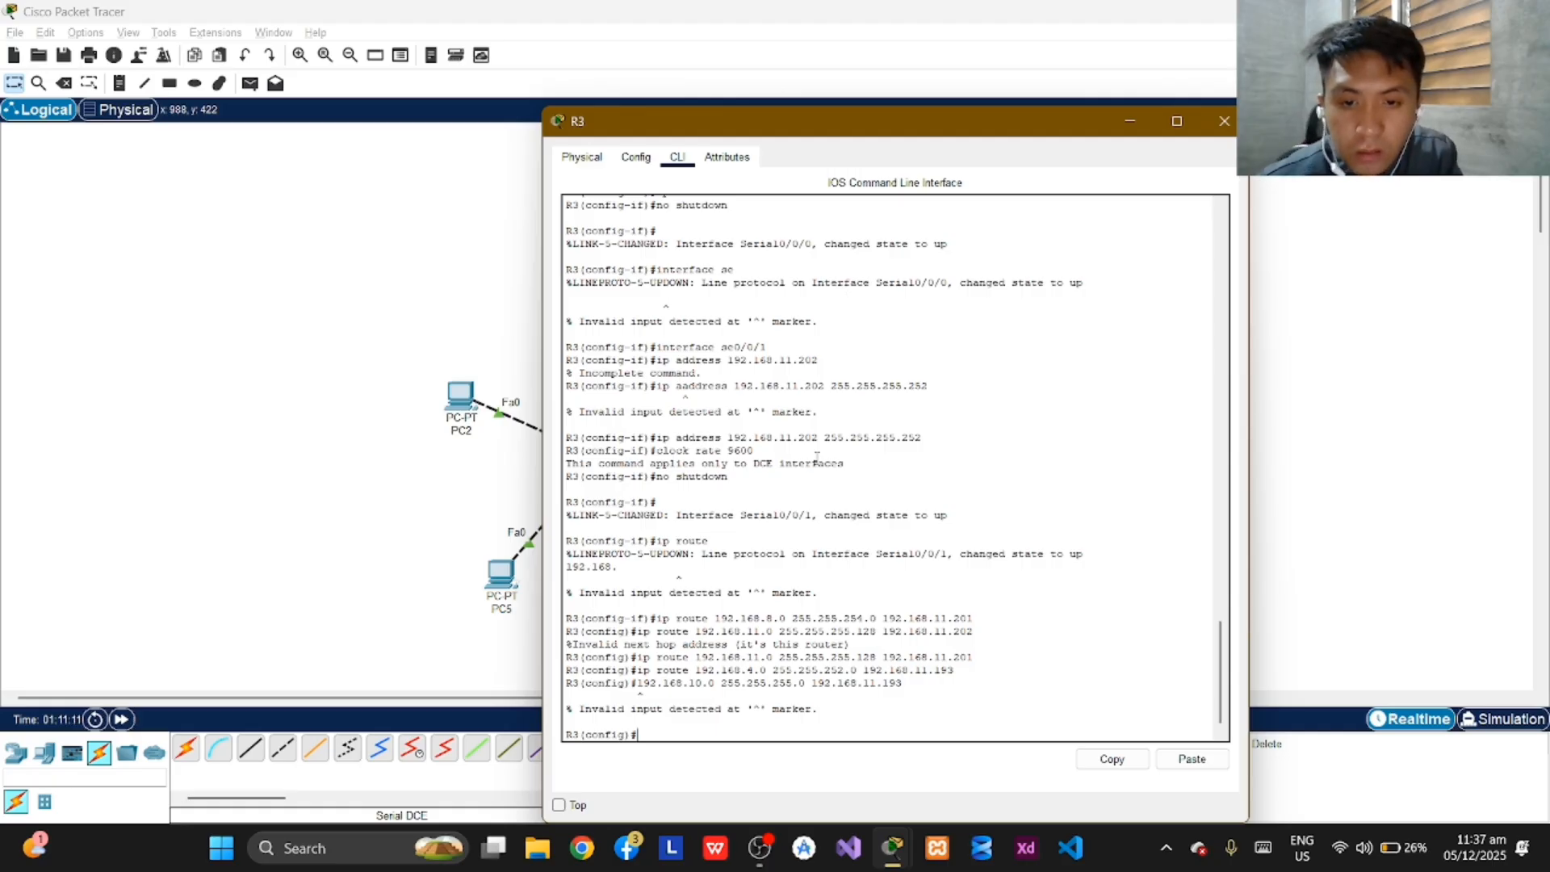
Try again to add R3's route to 192.168.10.0, using the ip route command with mask 255.255.255.0 and next hop "192 168.11.193".
type("route")
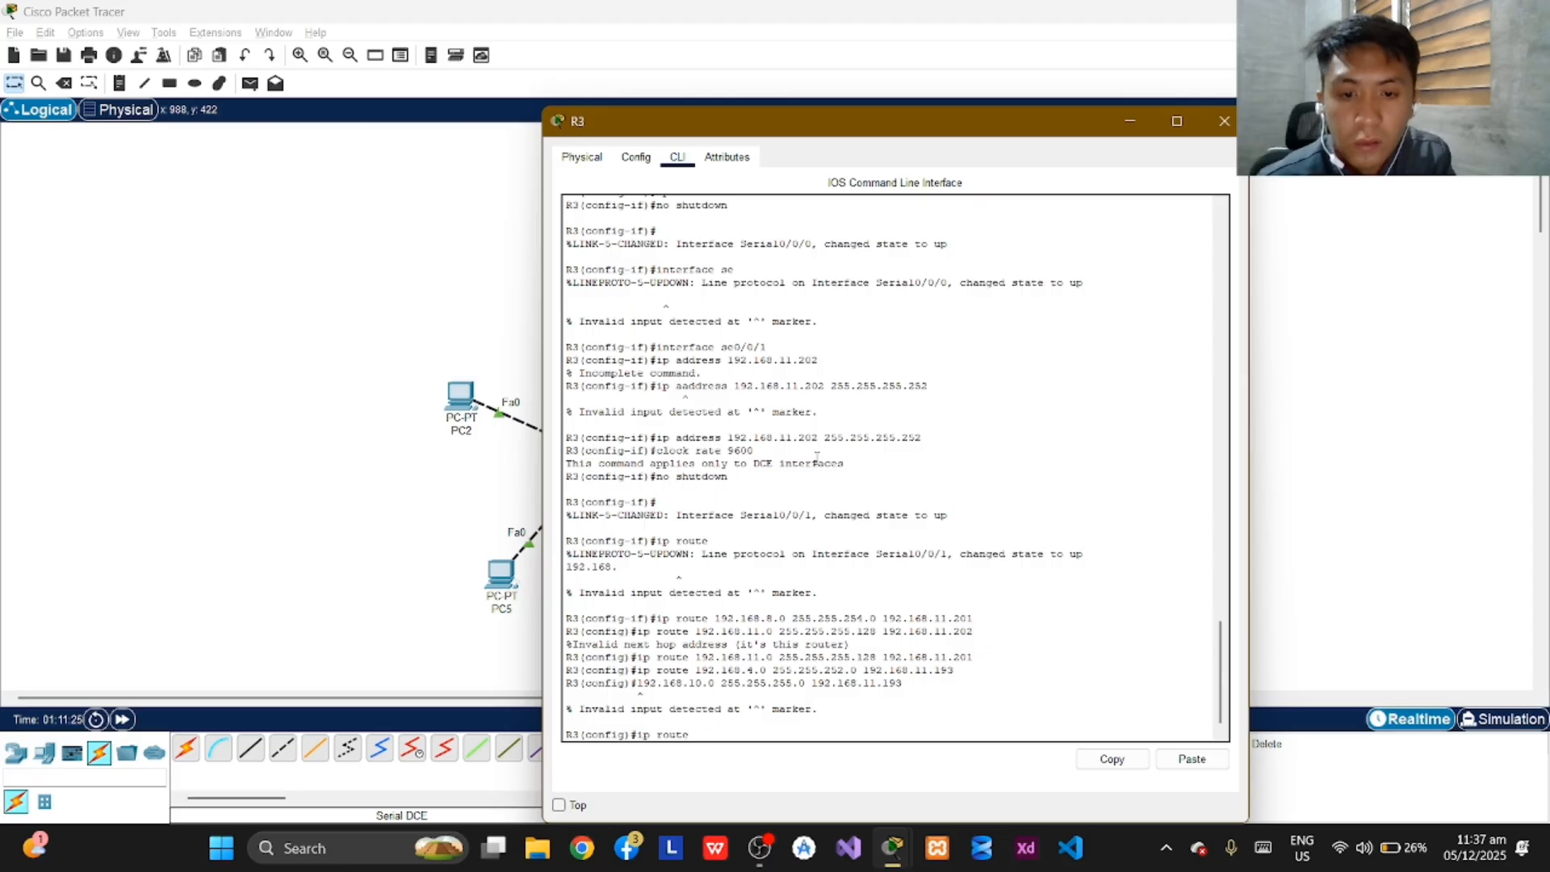
type("192.")
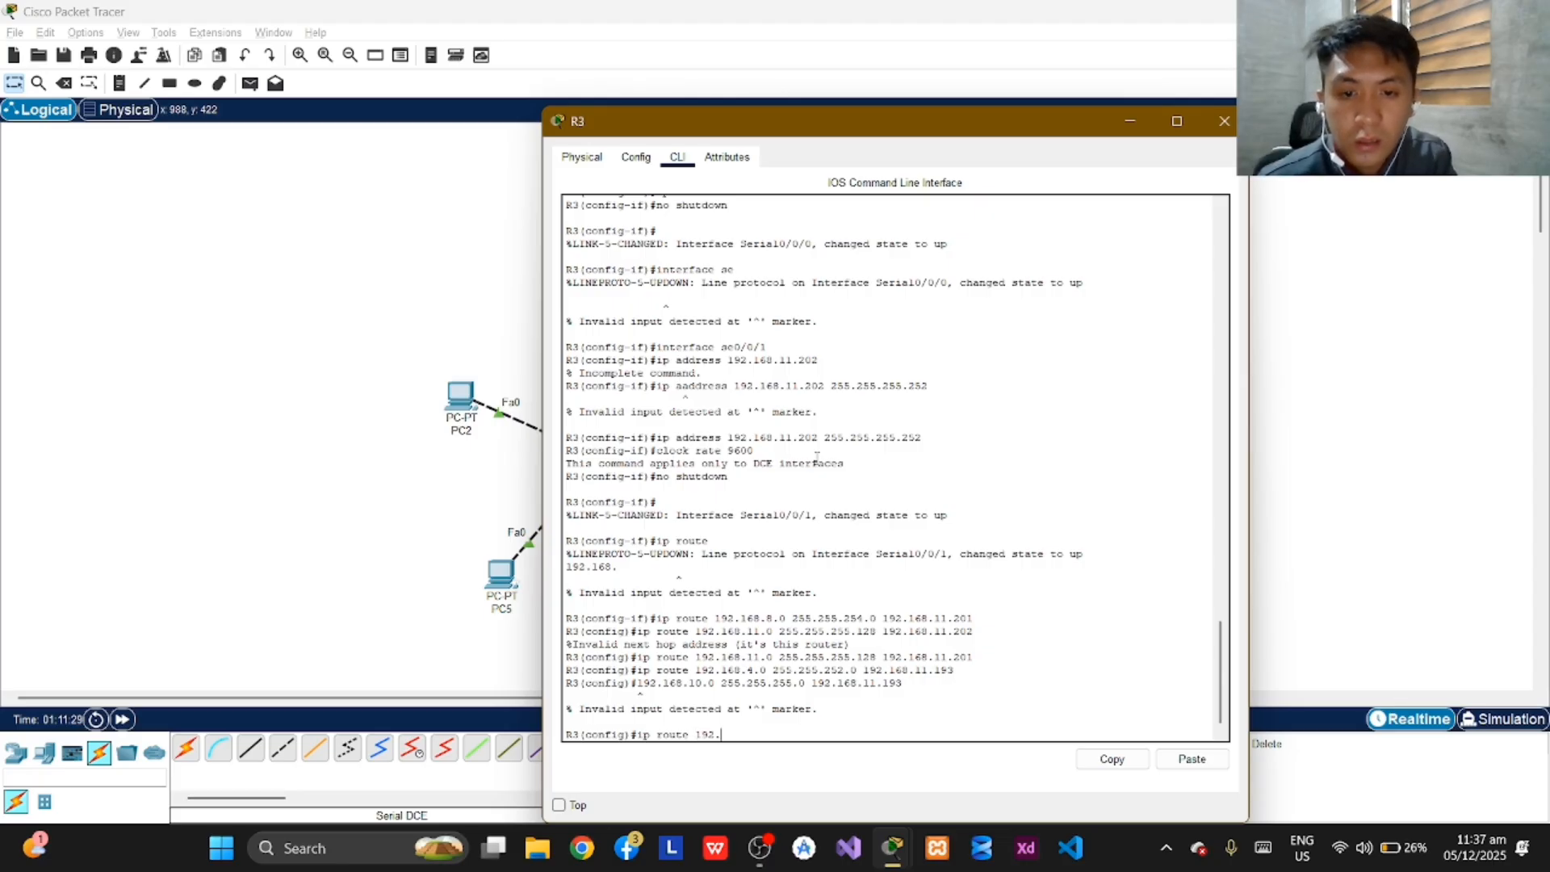
type("1")
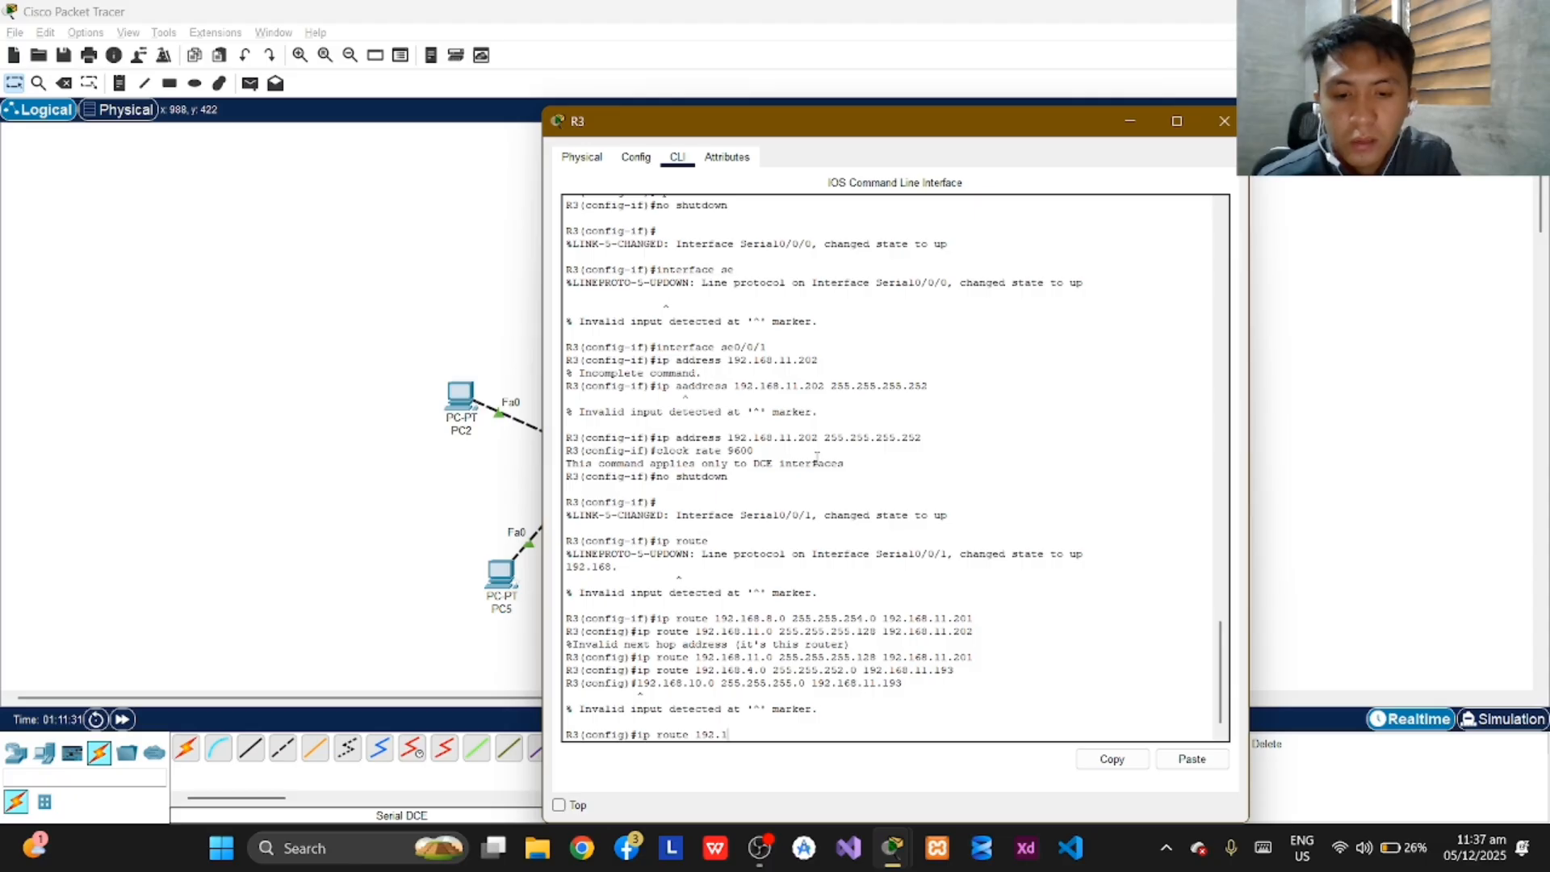
type("68.10.")
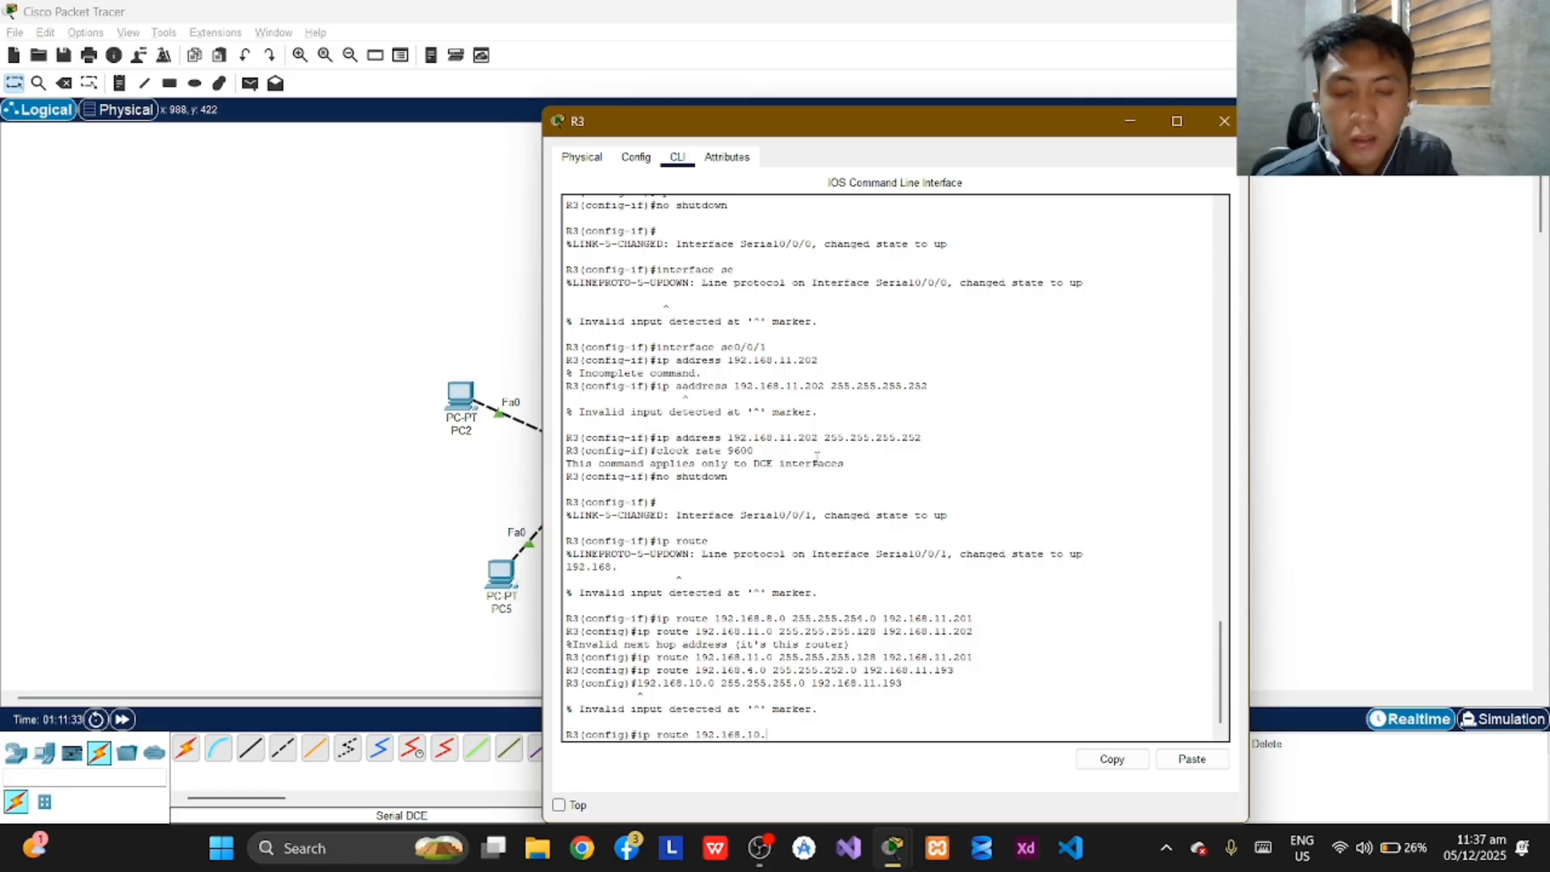
type("0")
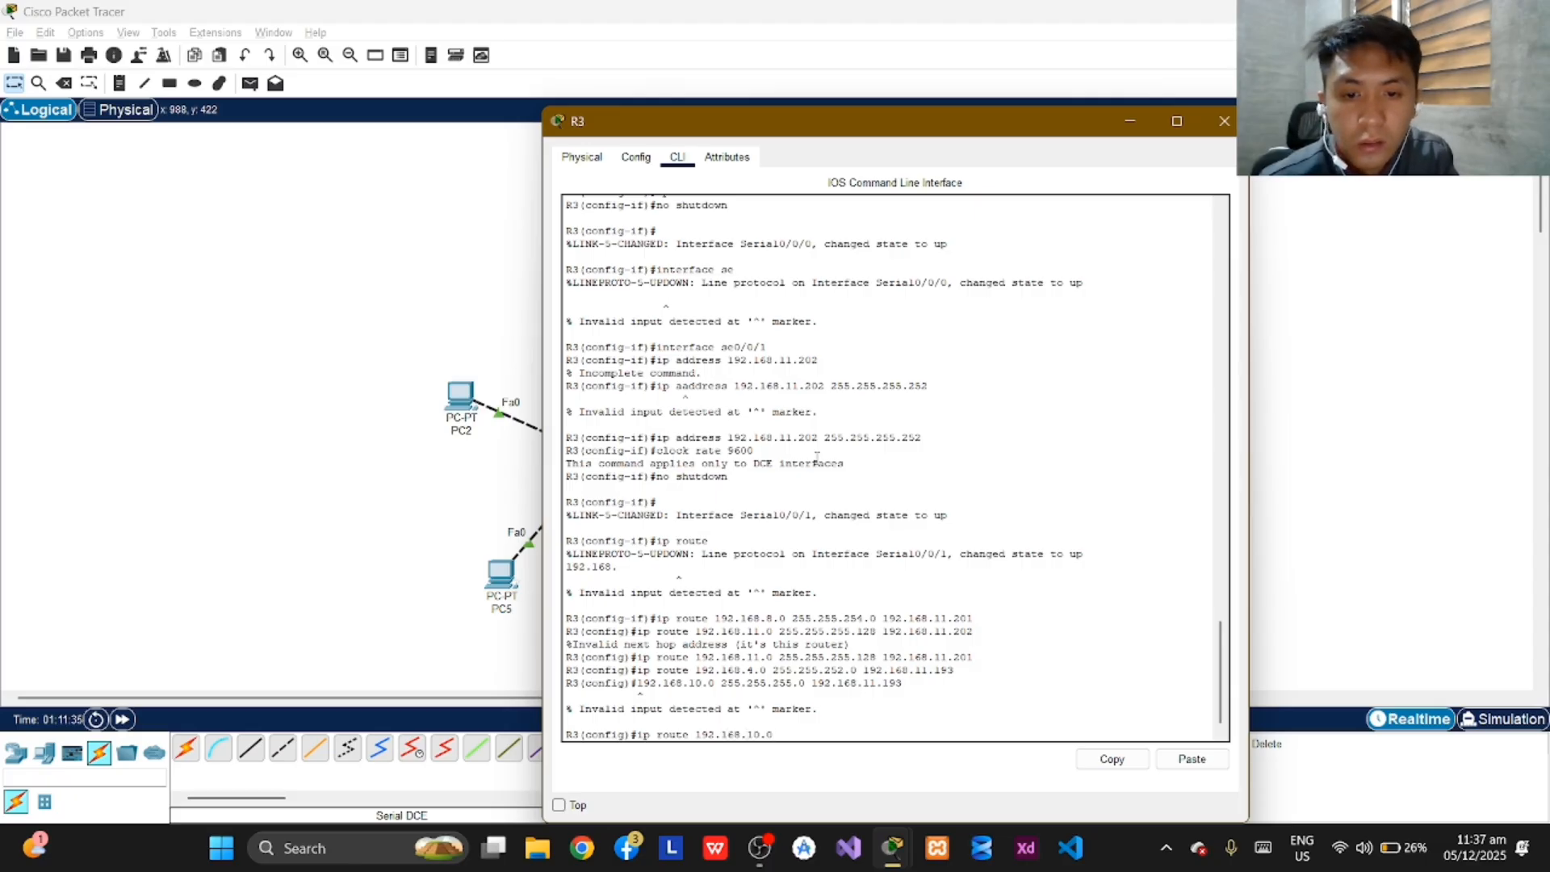
type(" 255.255.255.0")
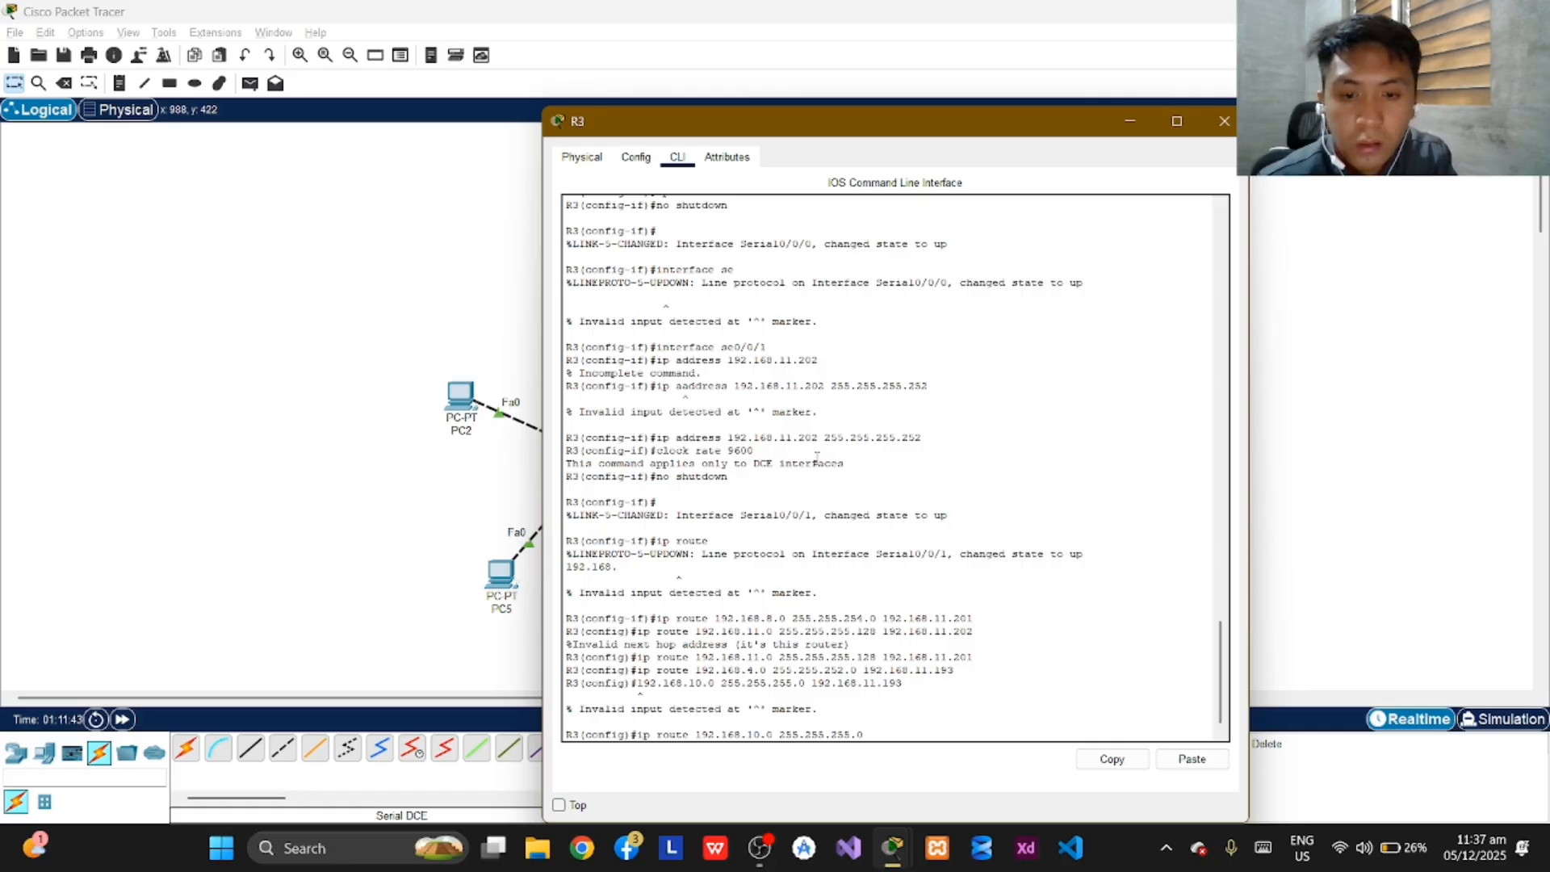
type("1922")
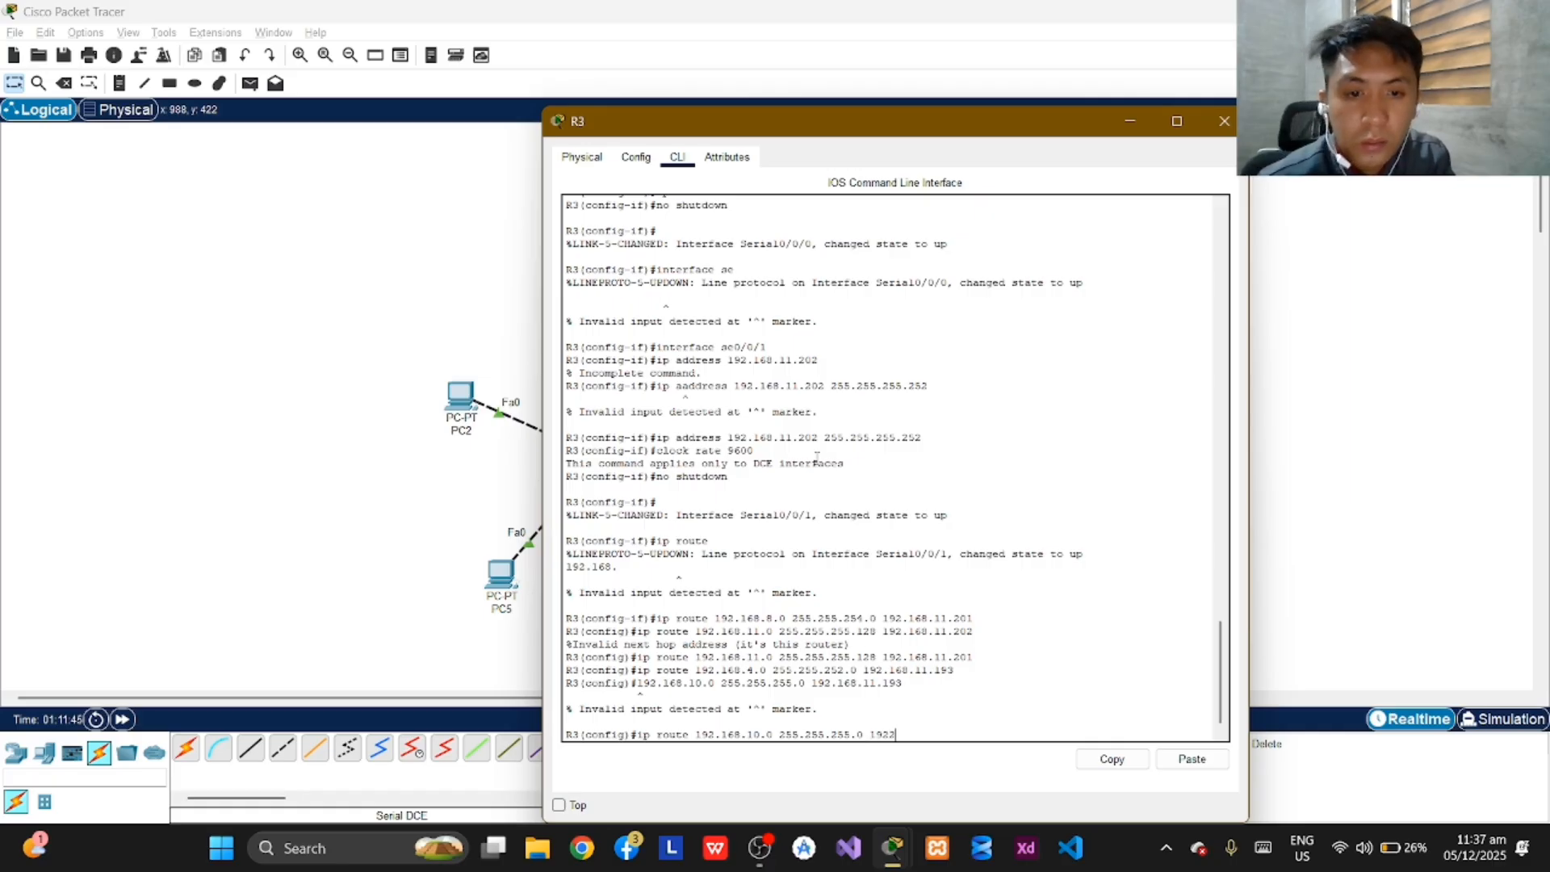
key("BackSpace")
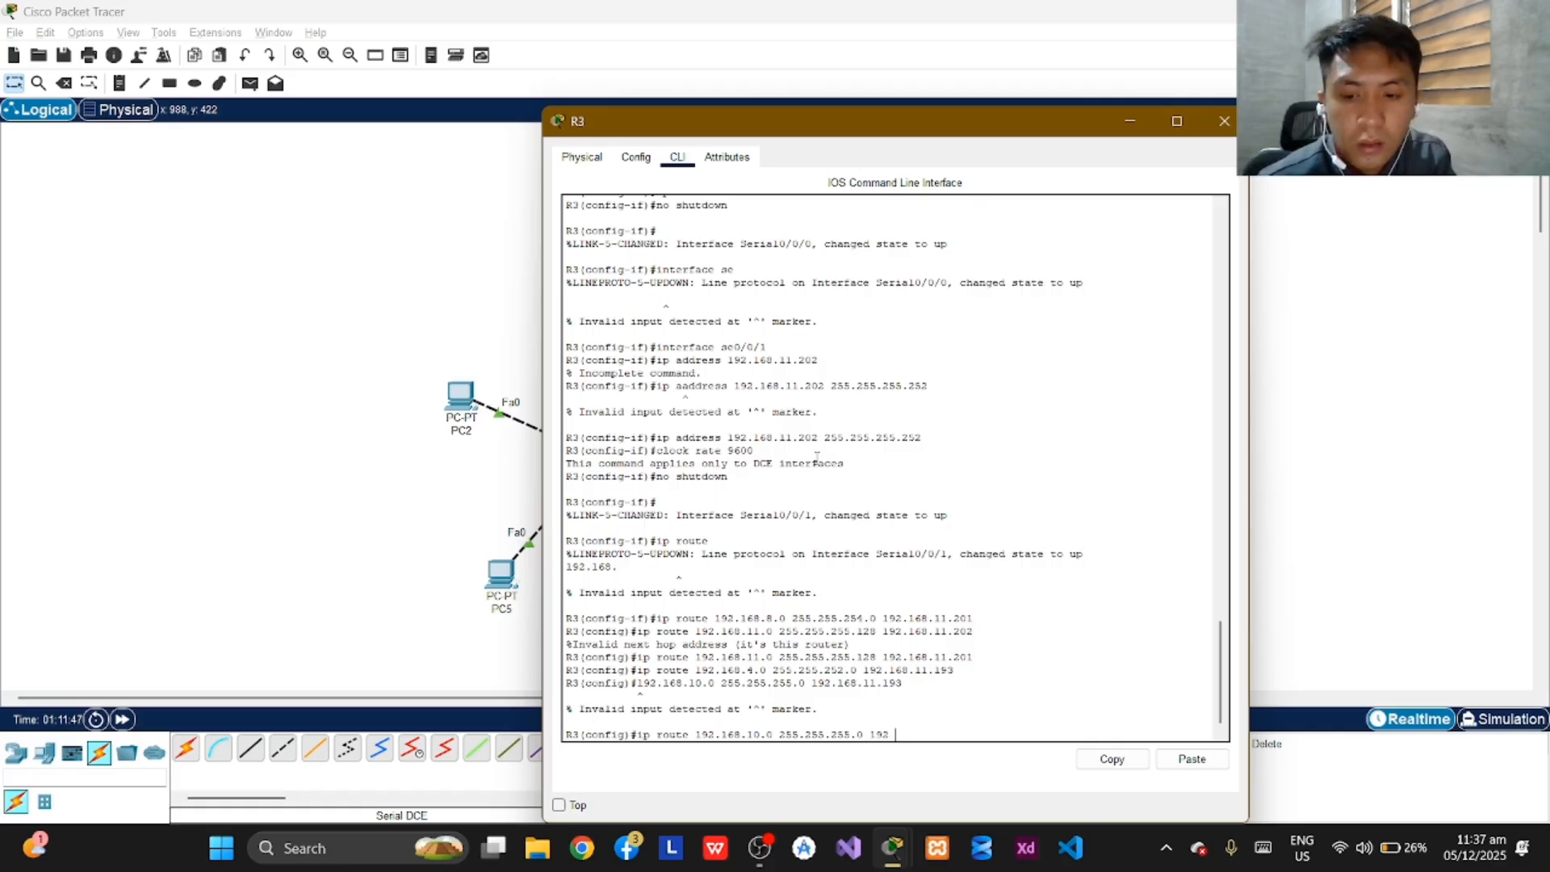
type(".168.")
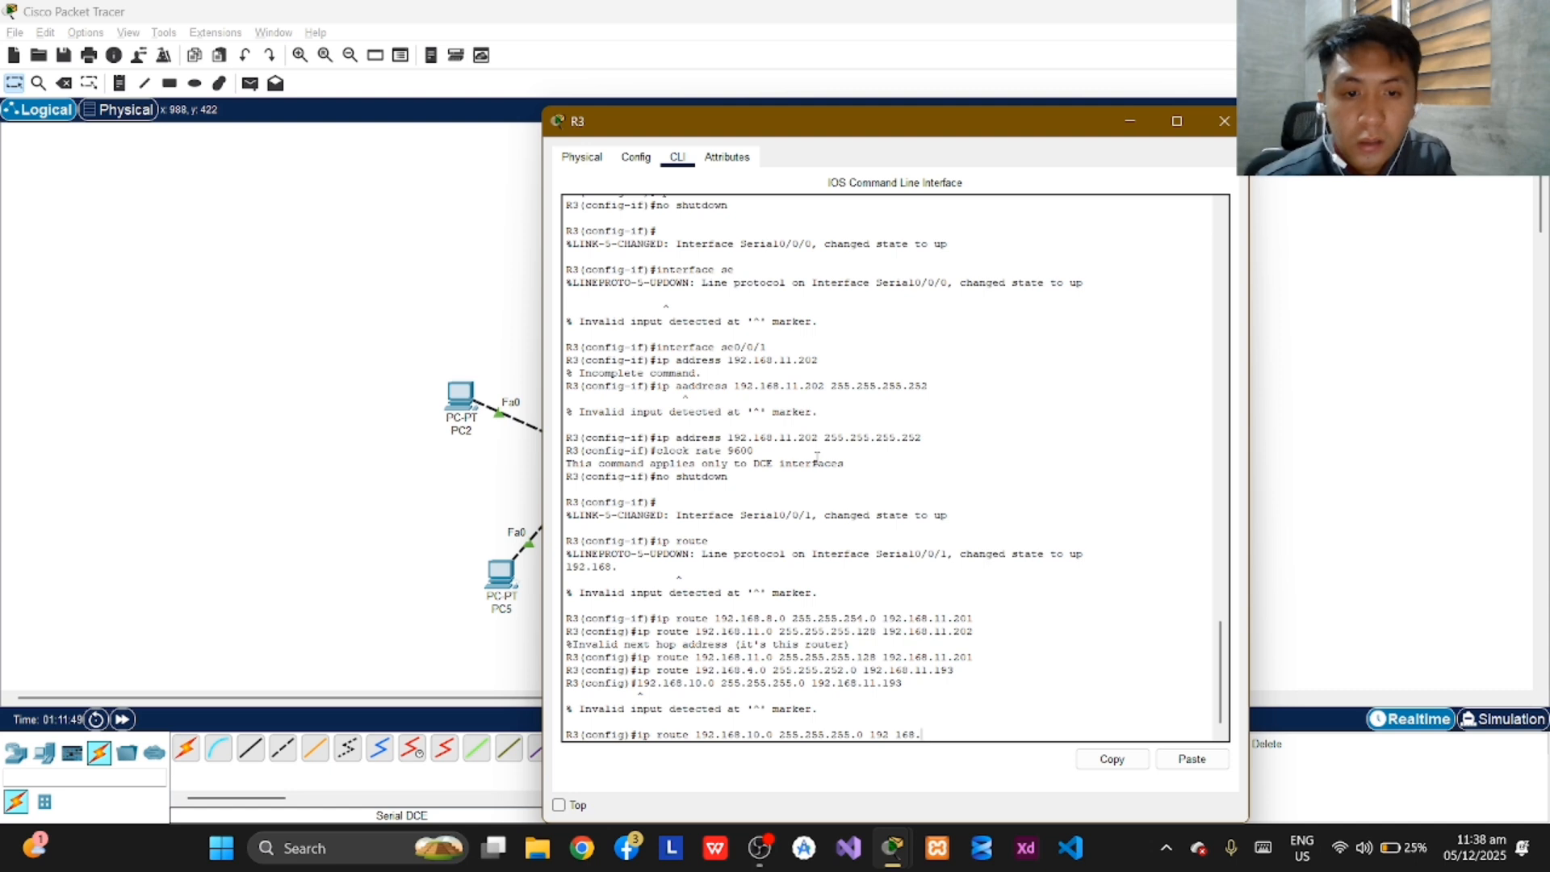
type("11.193")
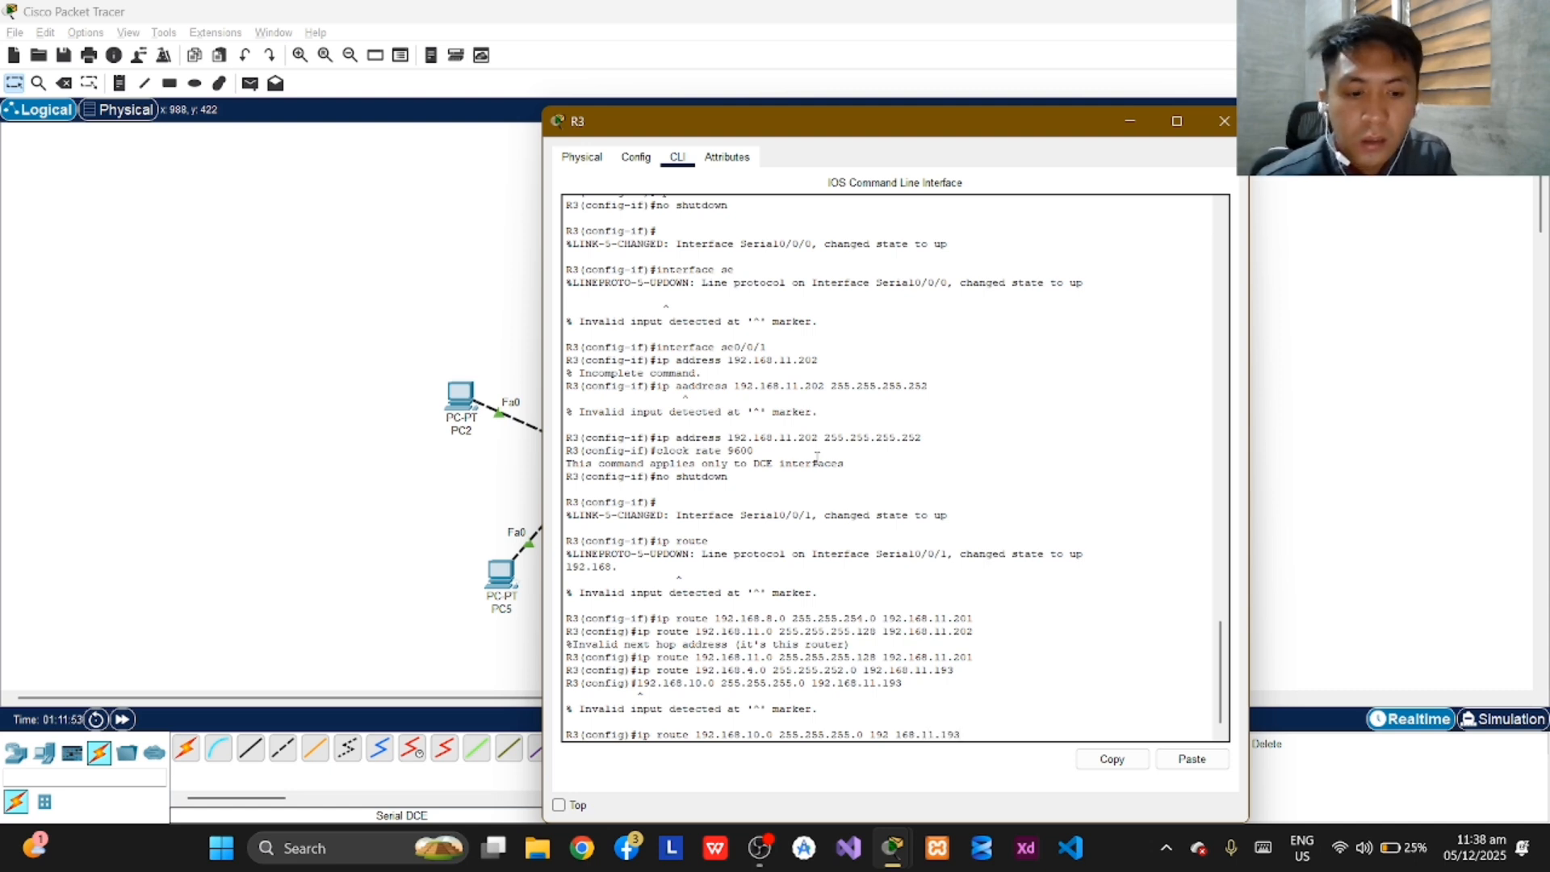
key("Return")
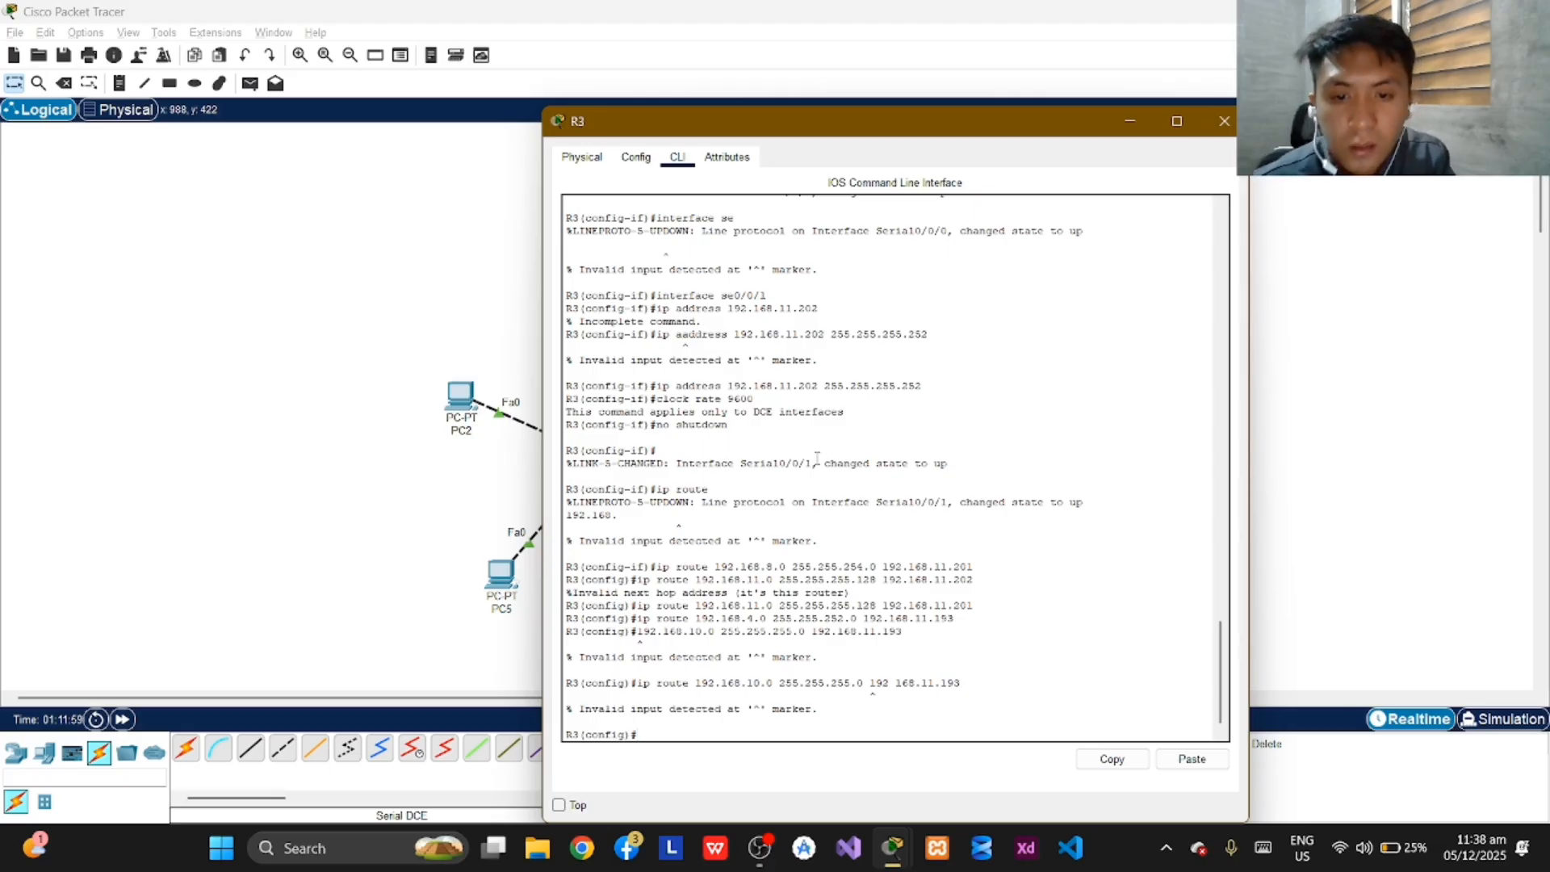
Add a static route on R3 to network 192.168.10.0 with mask 255.255.255.0 via next hop 192.168.11.193.
type("ip")
type("ro")
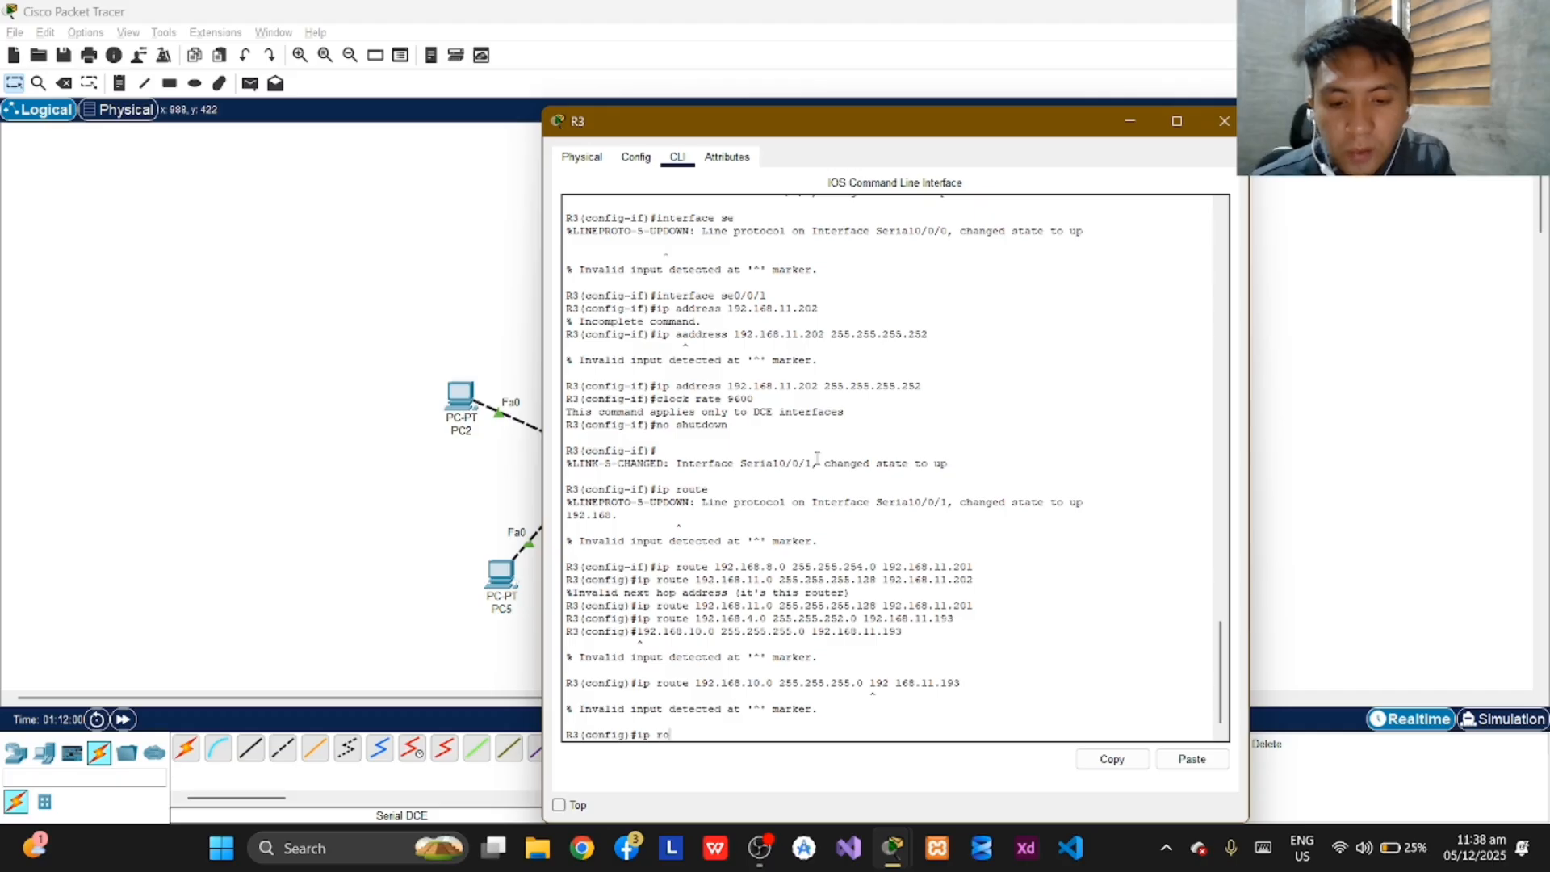
type("ute")
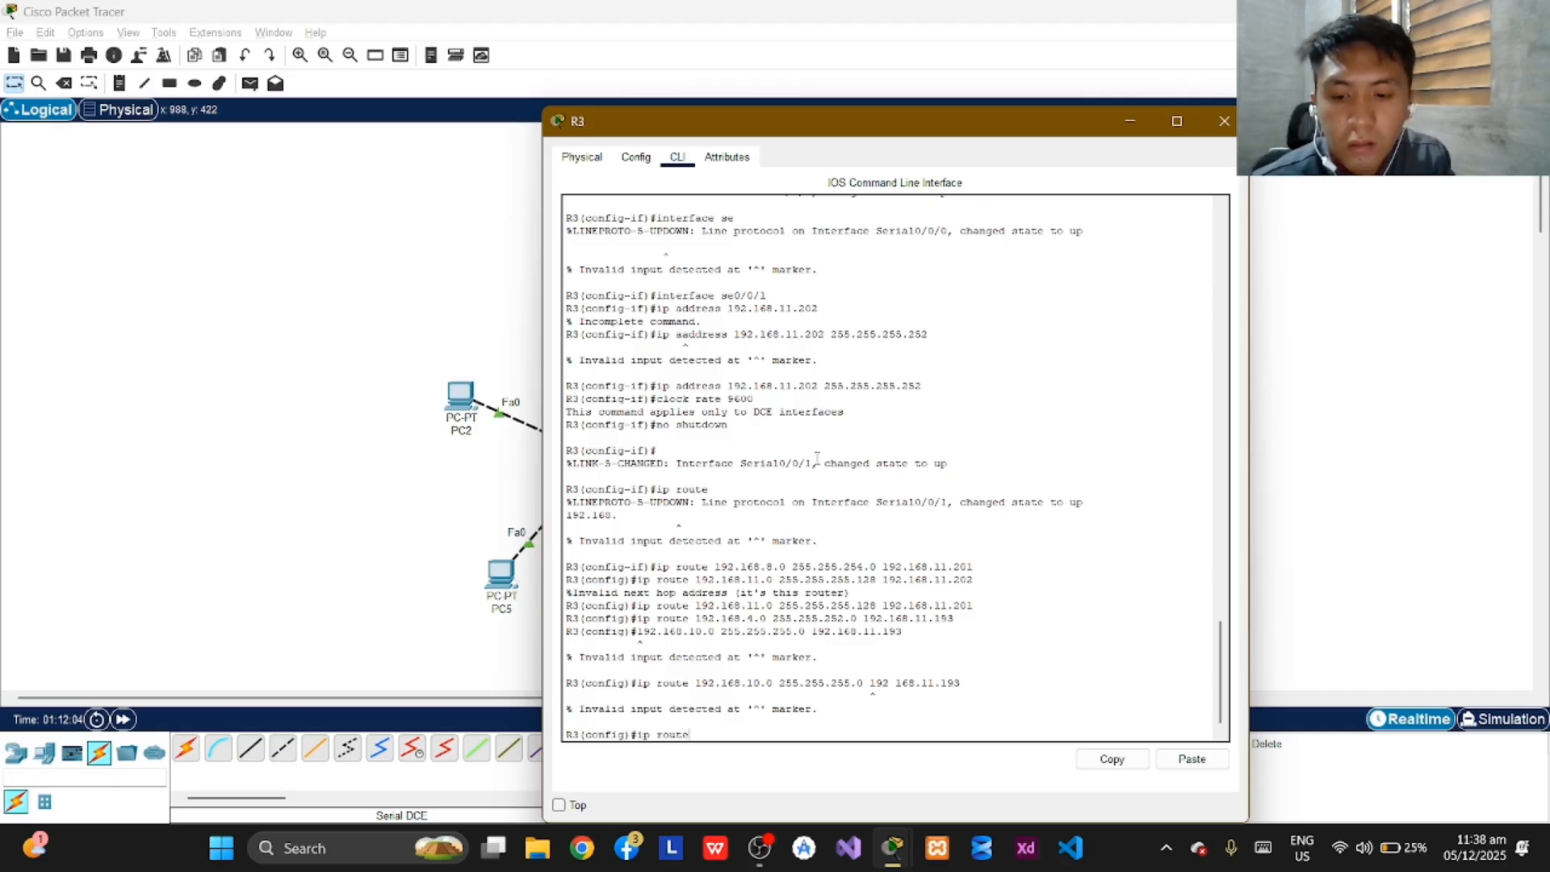
type(" 1")
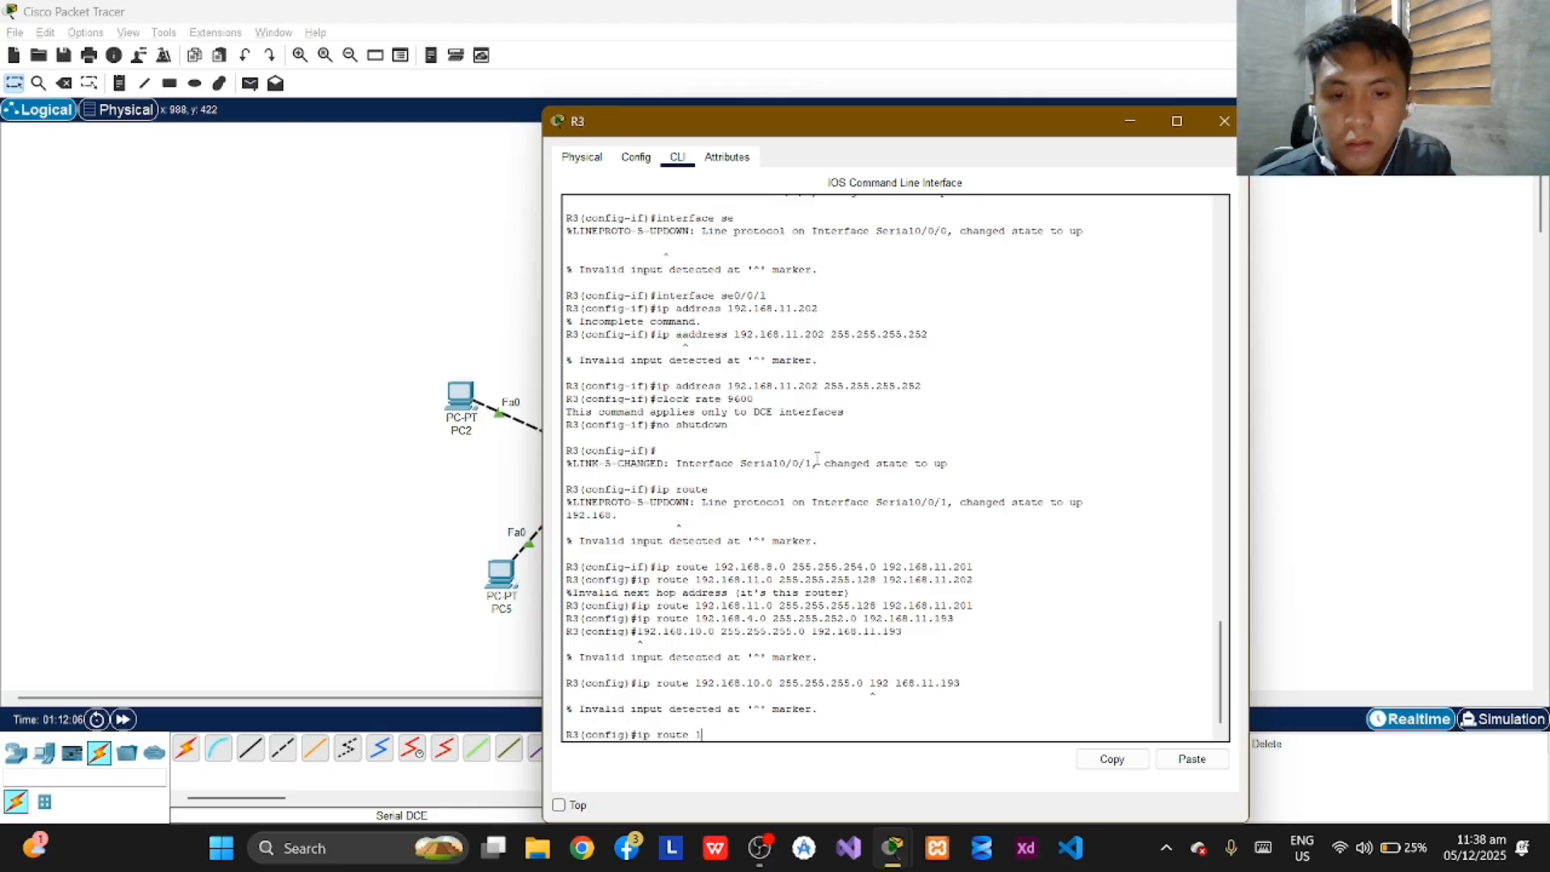
type("92.168")
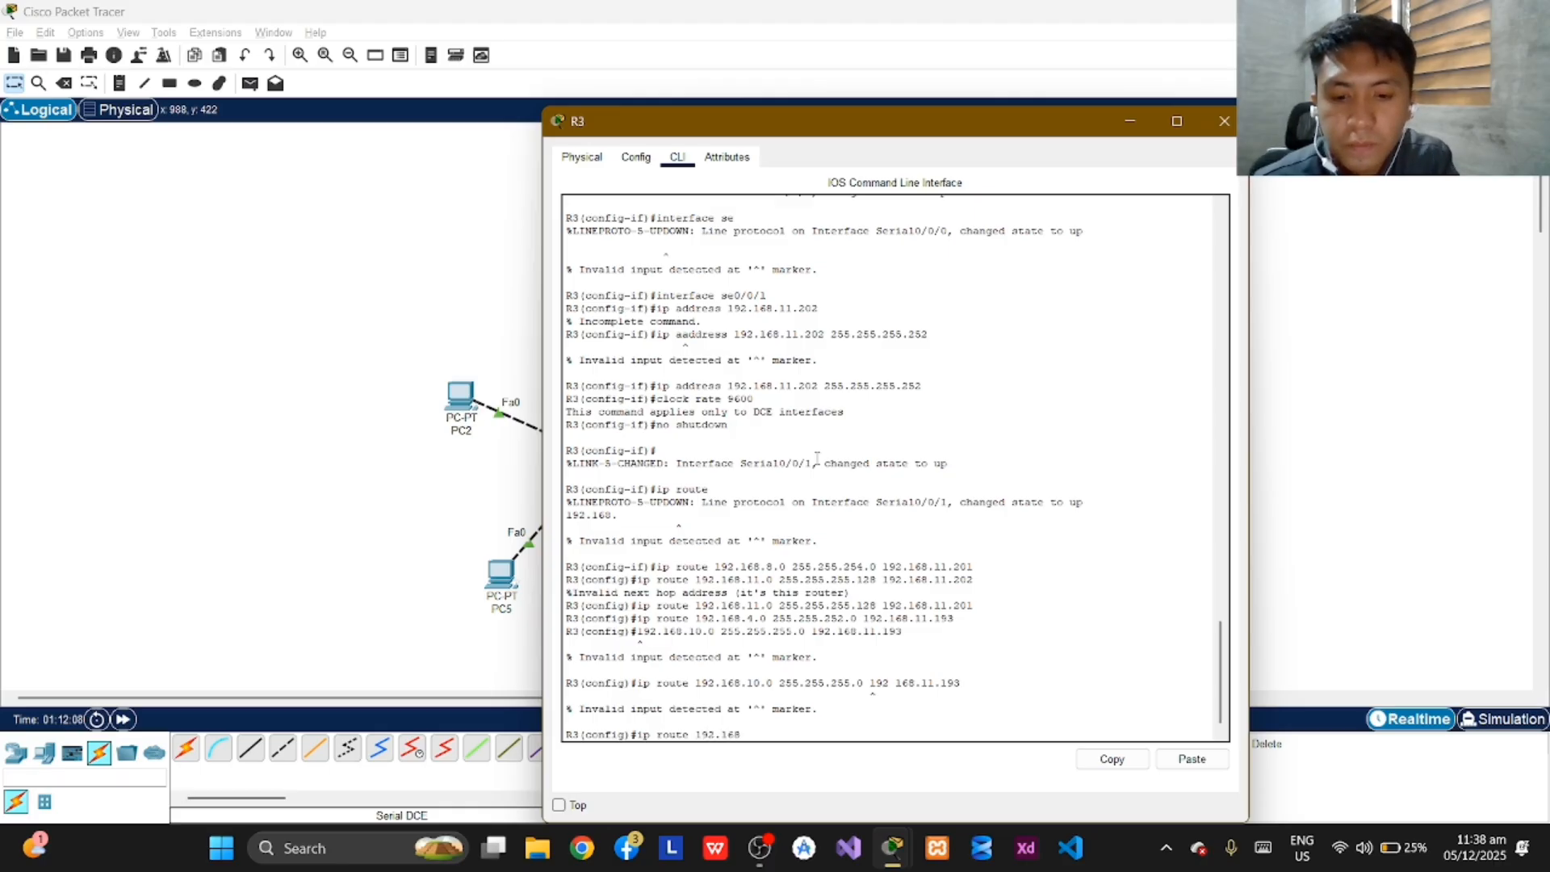
type(".10.0")
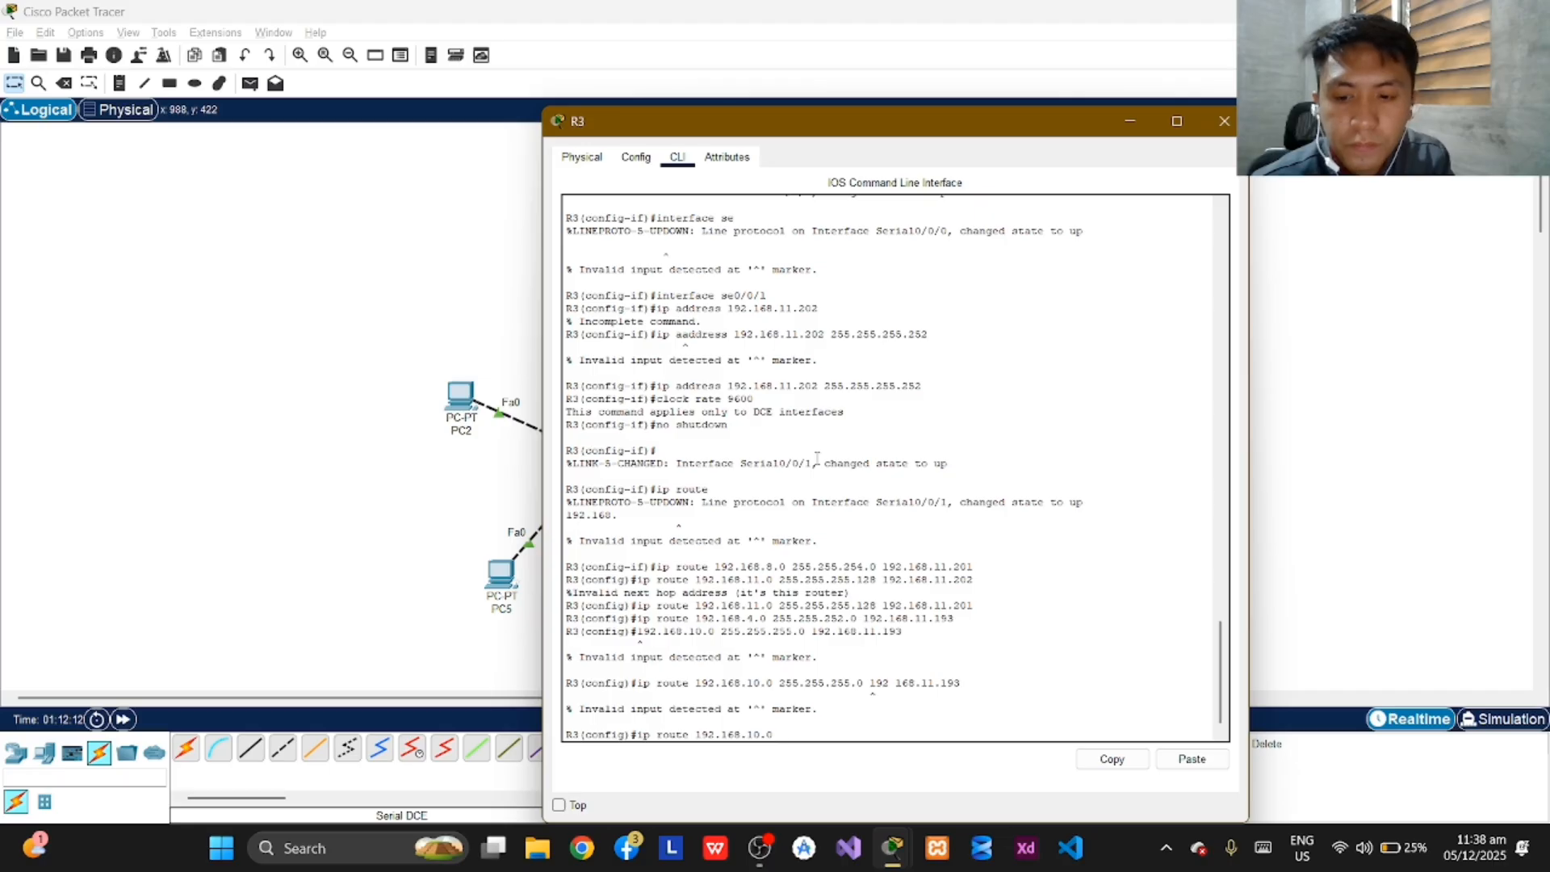
type(" 255.255")
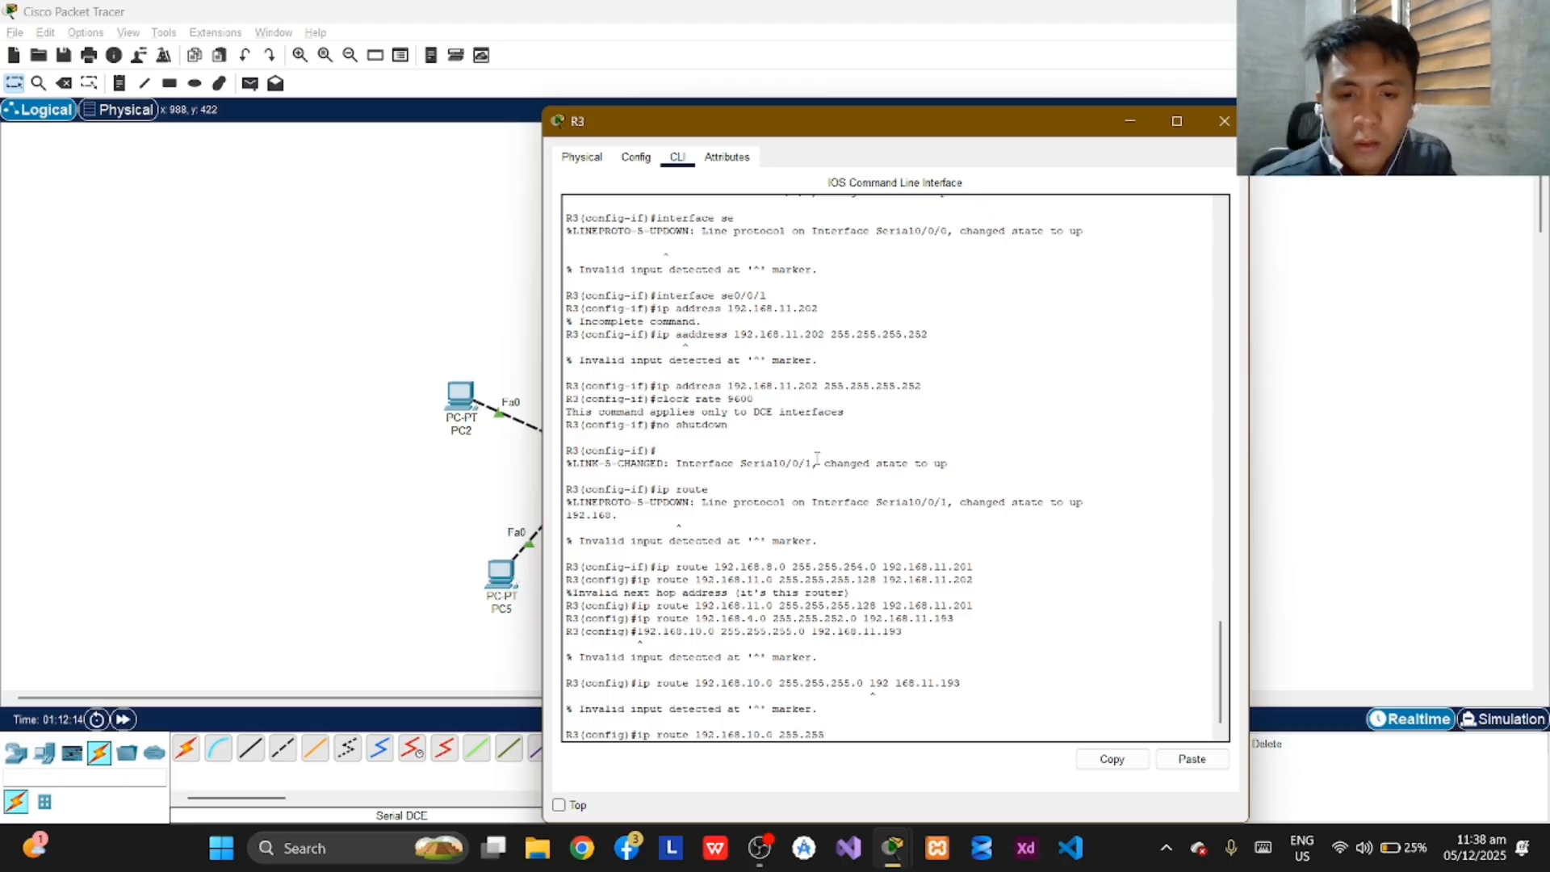
type(".255.0")
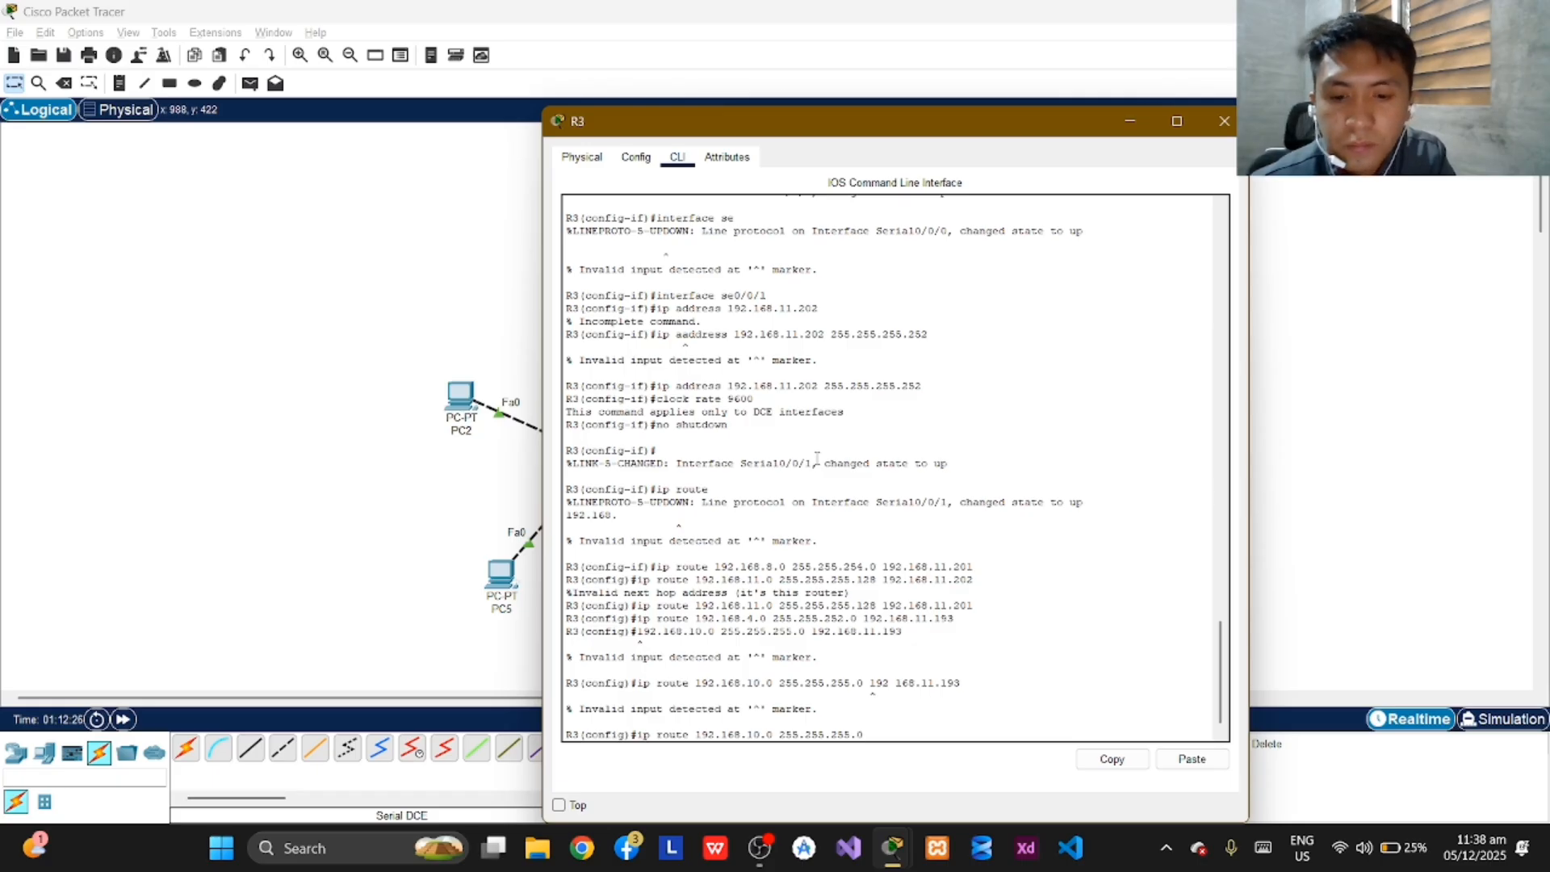
type("192.168")
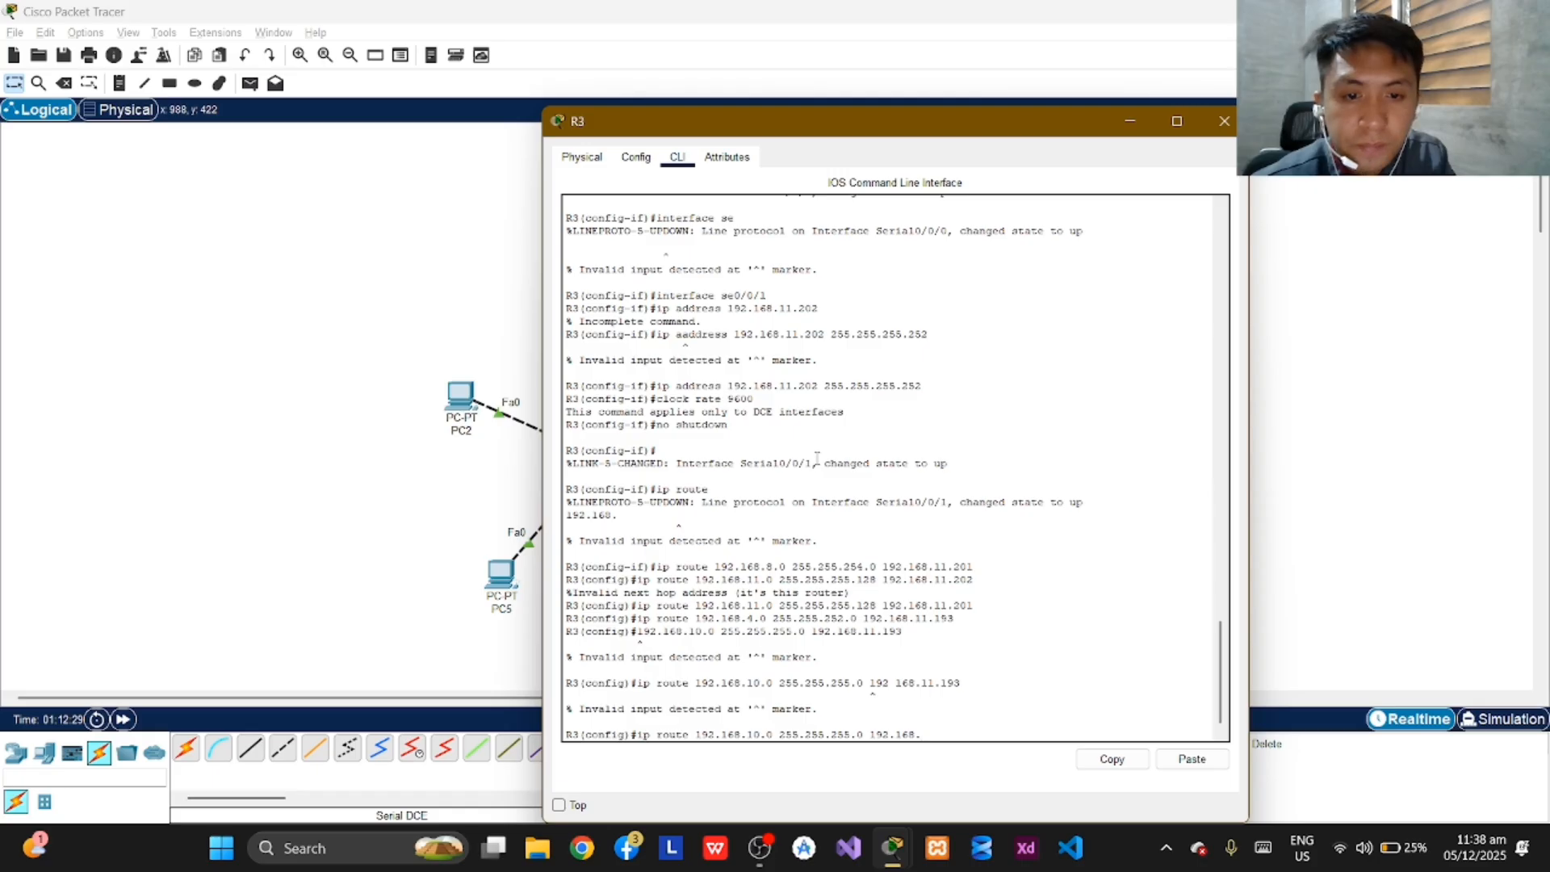
type(".11.193")
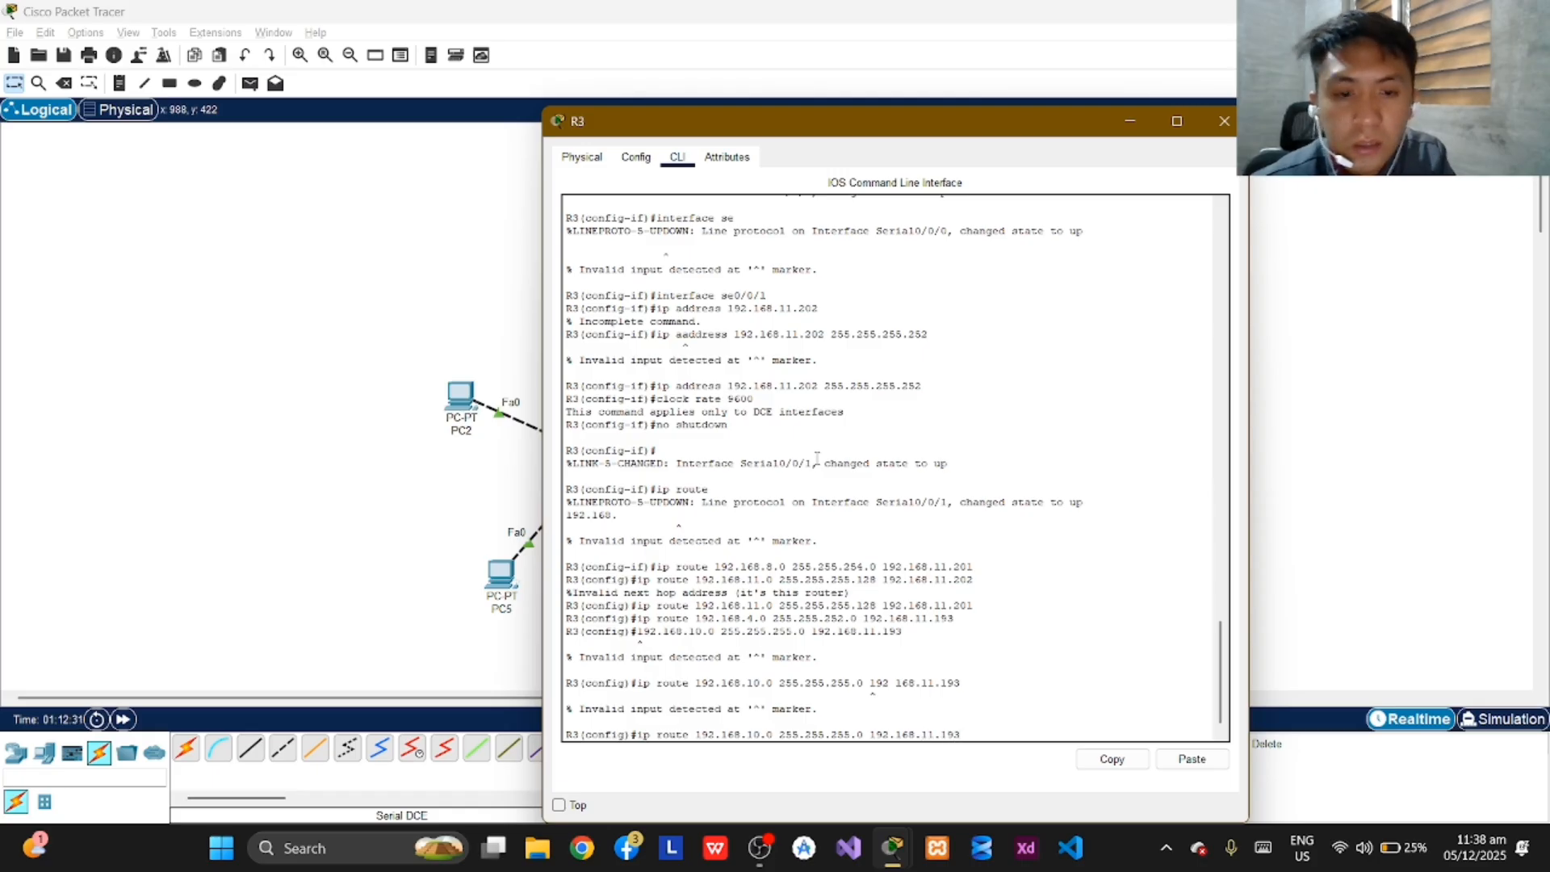
key("Return")
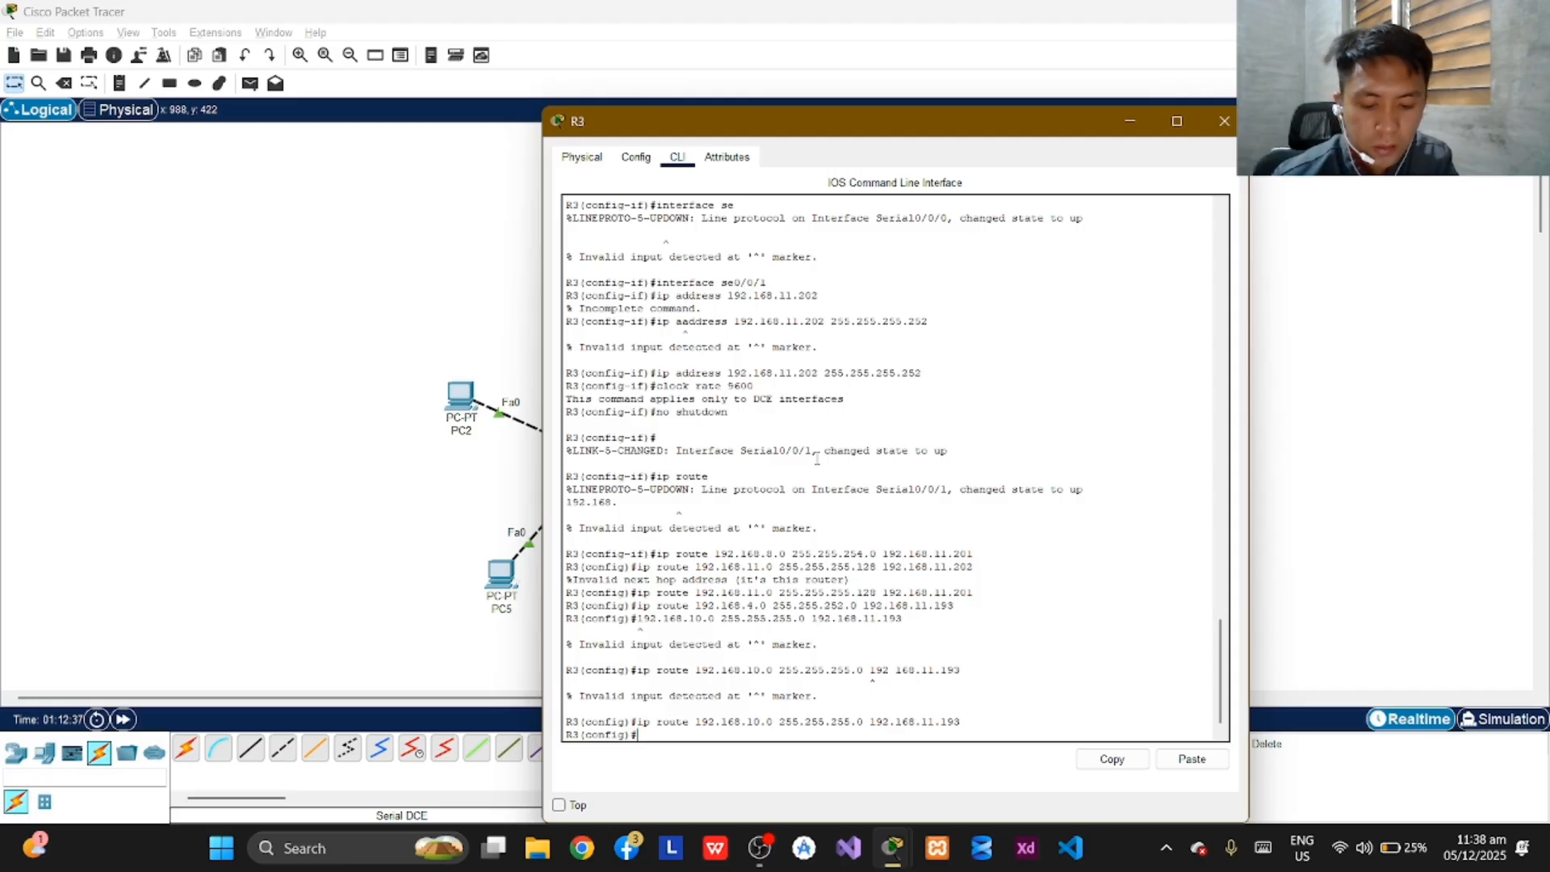
Add a default route on R3 with network 0.0.0.0 and mask 0.0.0.0 via next hop 192.168.11.201.
type("ip")
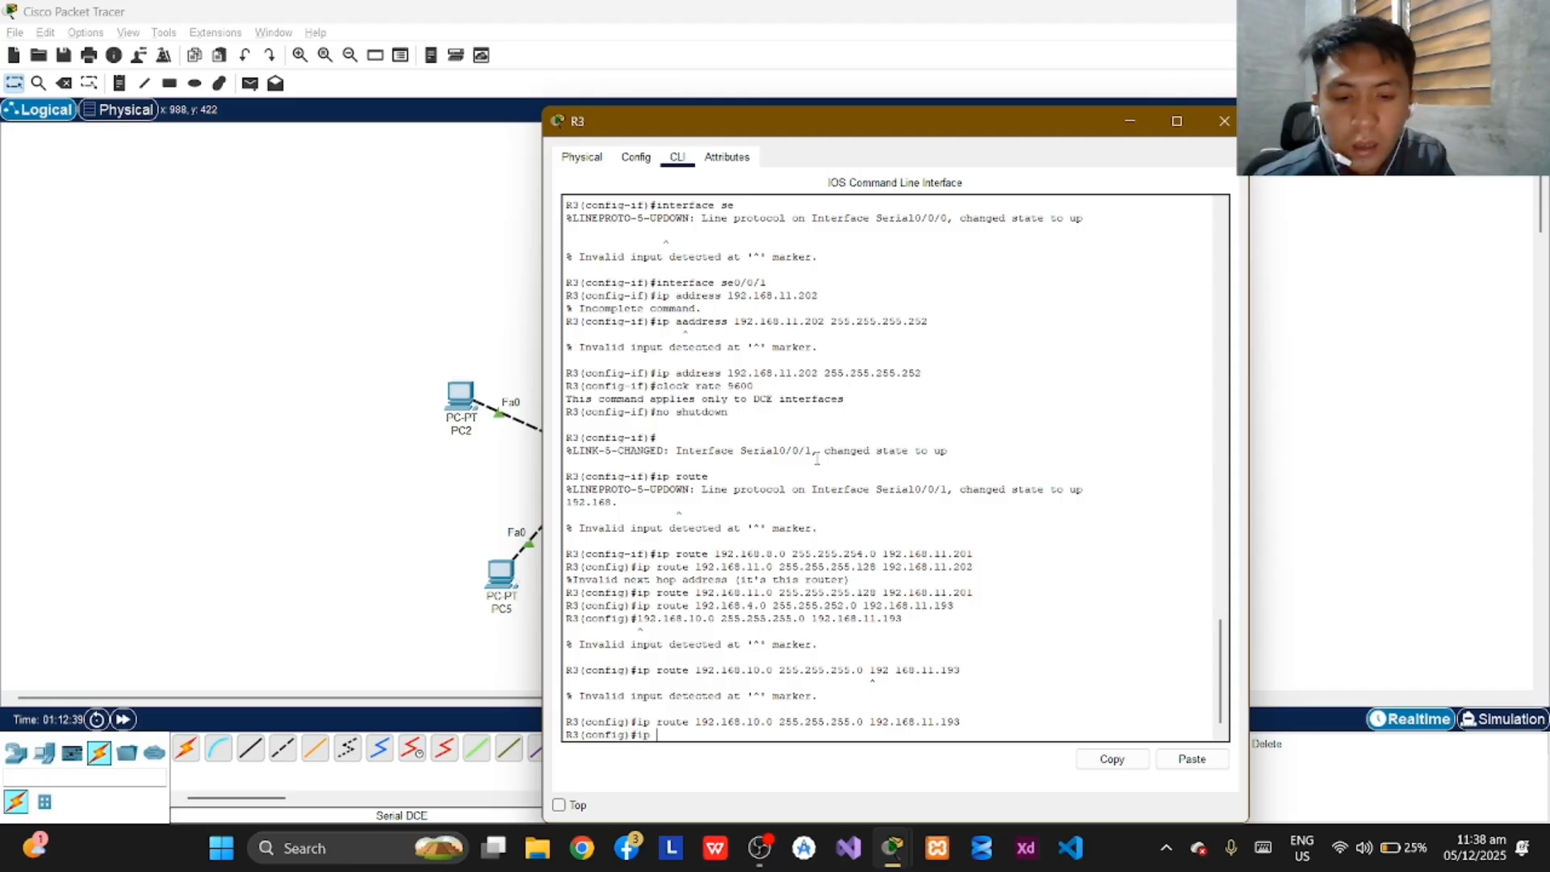
type(" route")
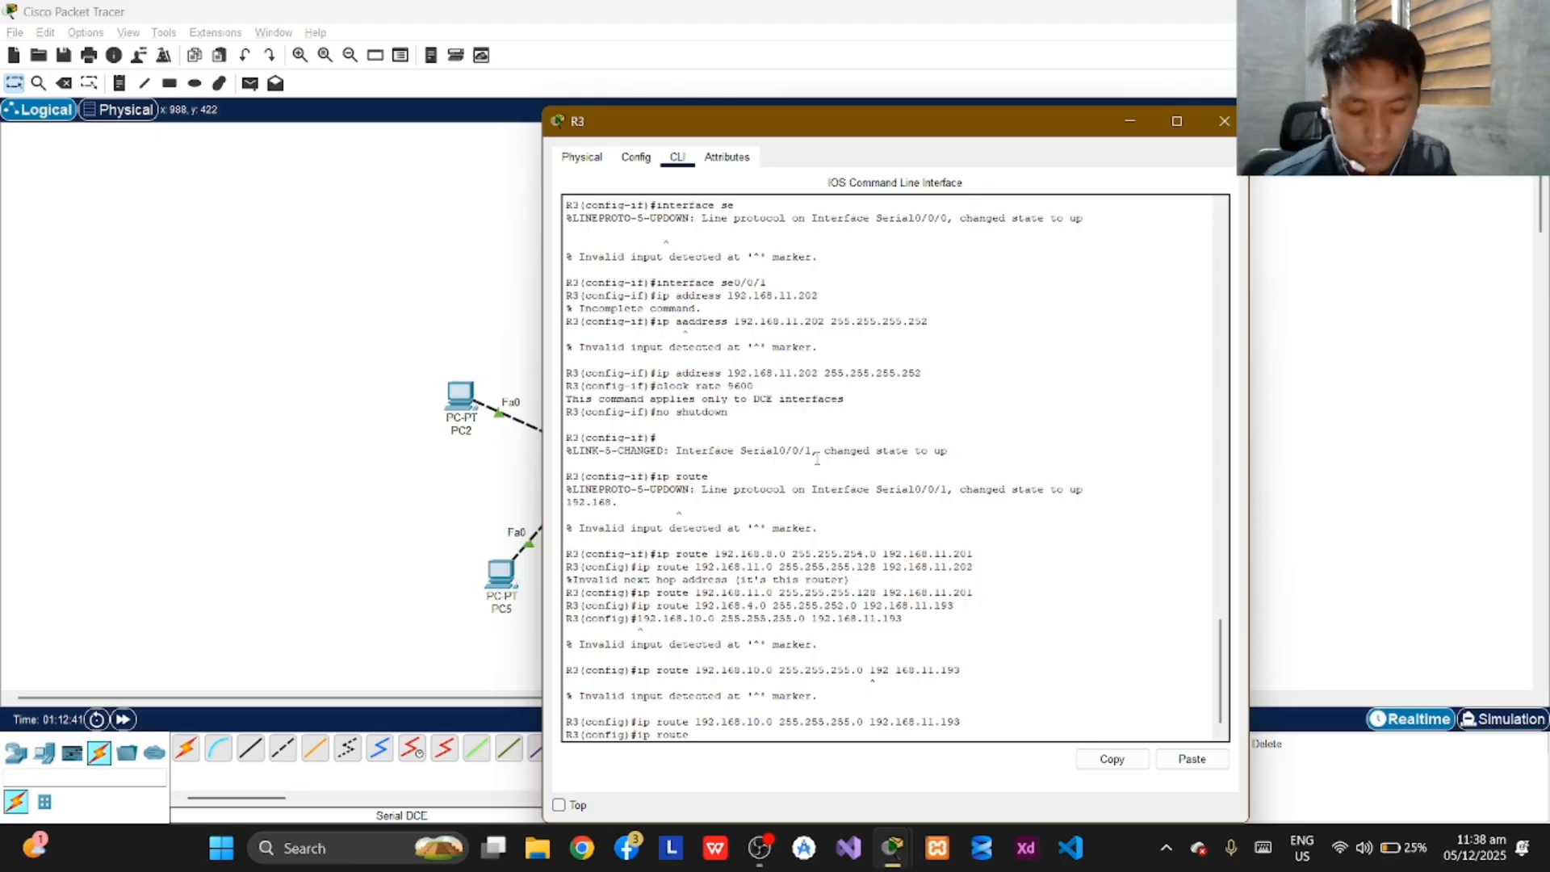
type(" 0.0.0.0 0")
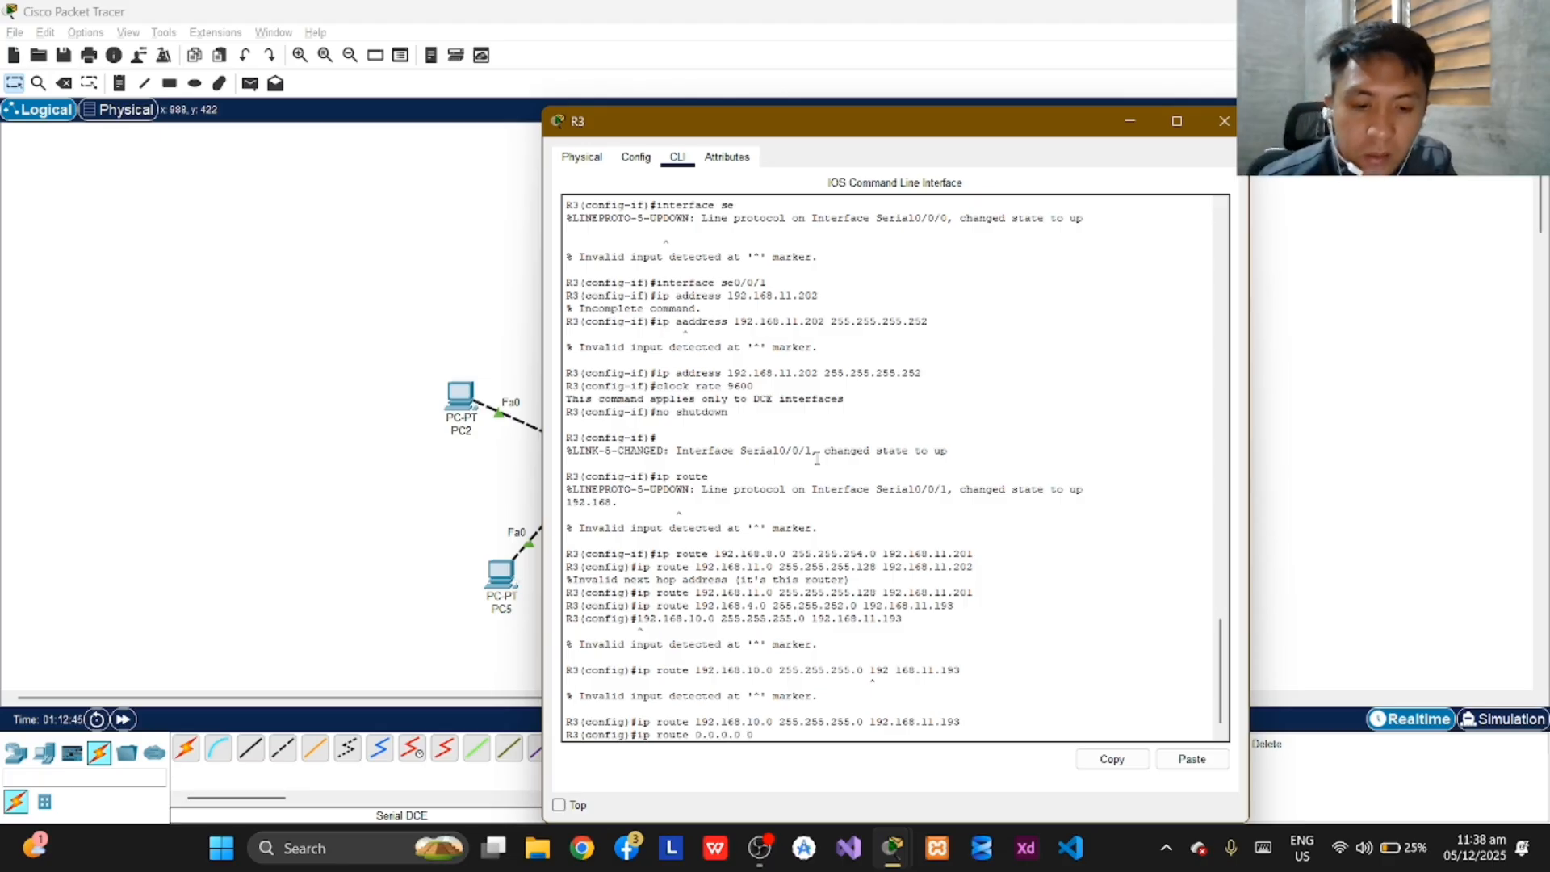
type(".0.0.")
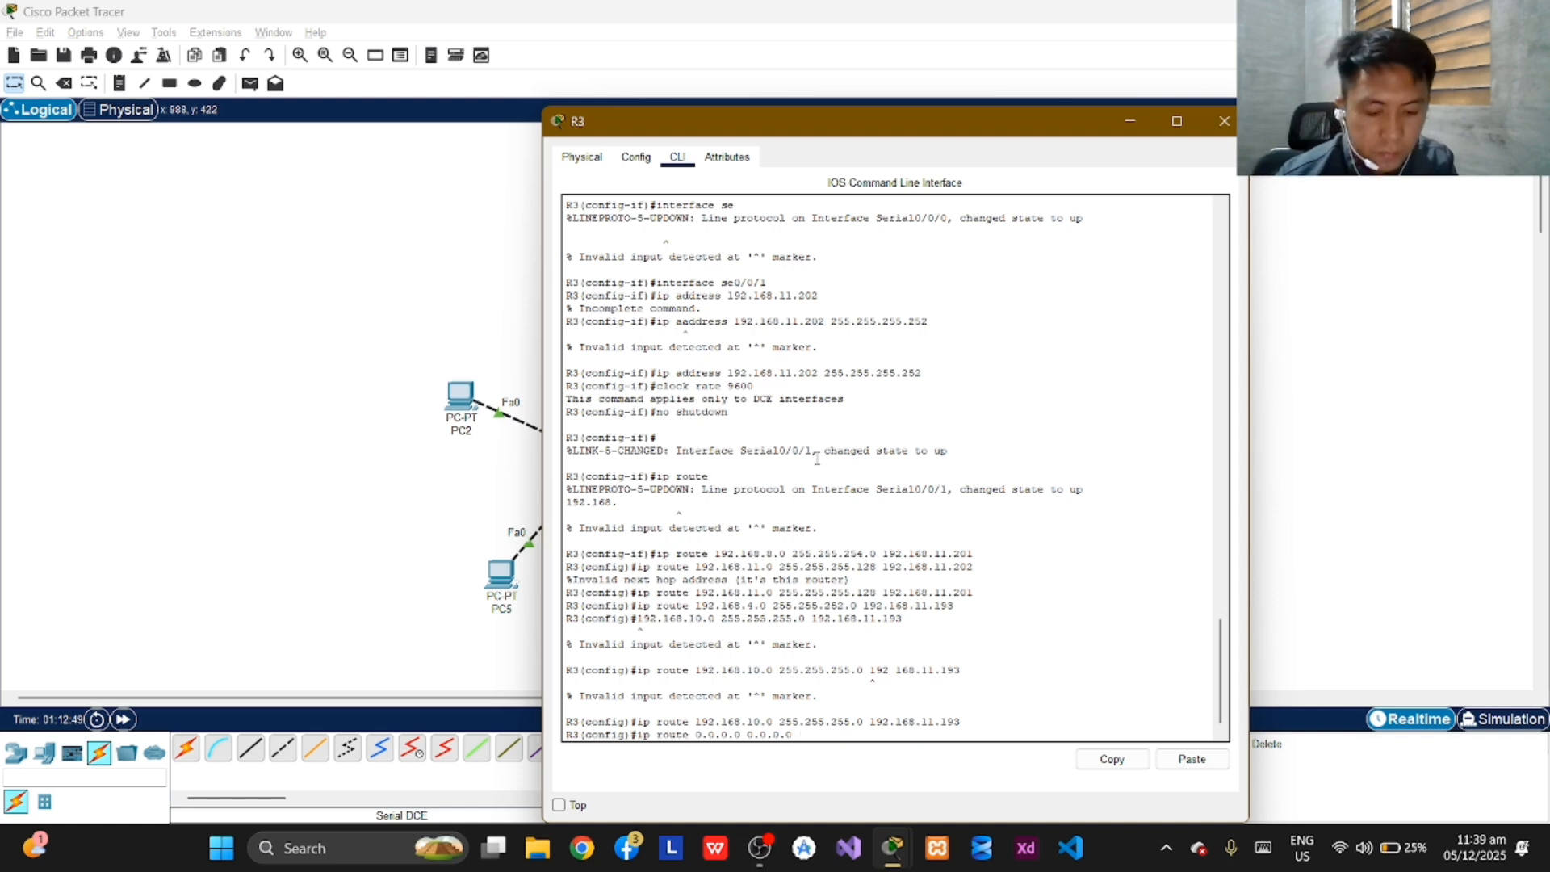
type("0 19")
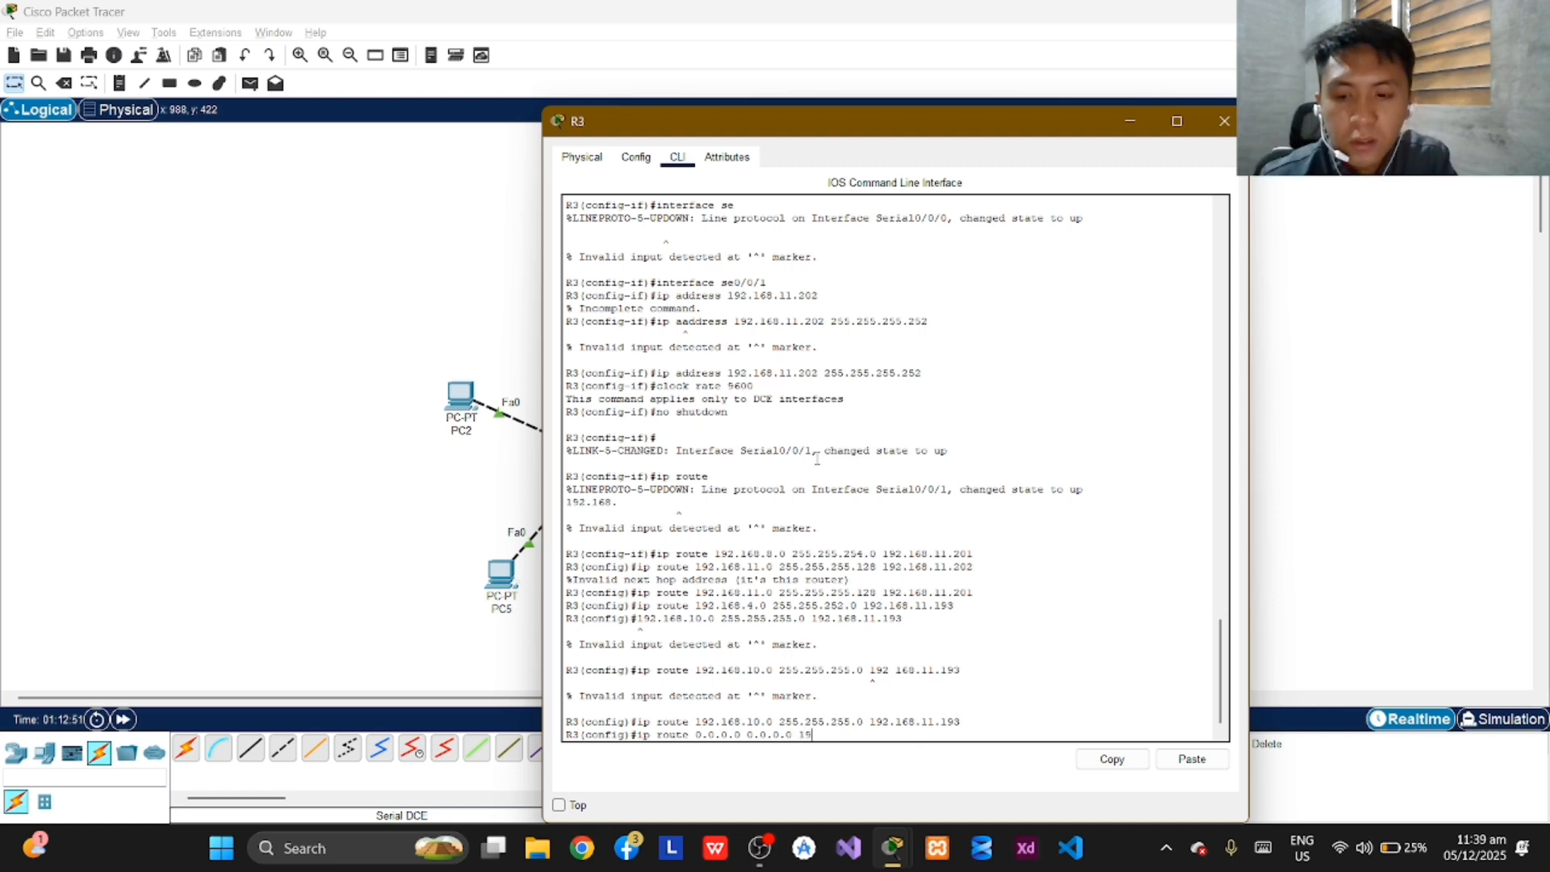
type("2.168")
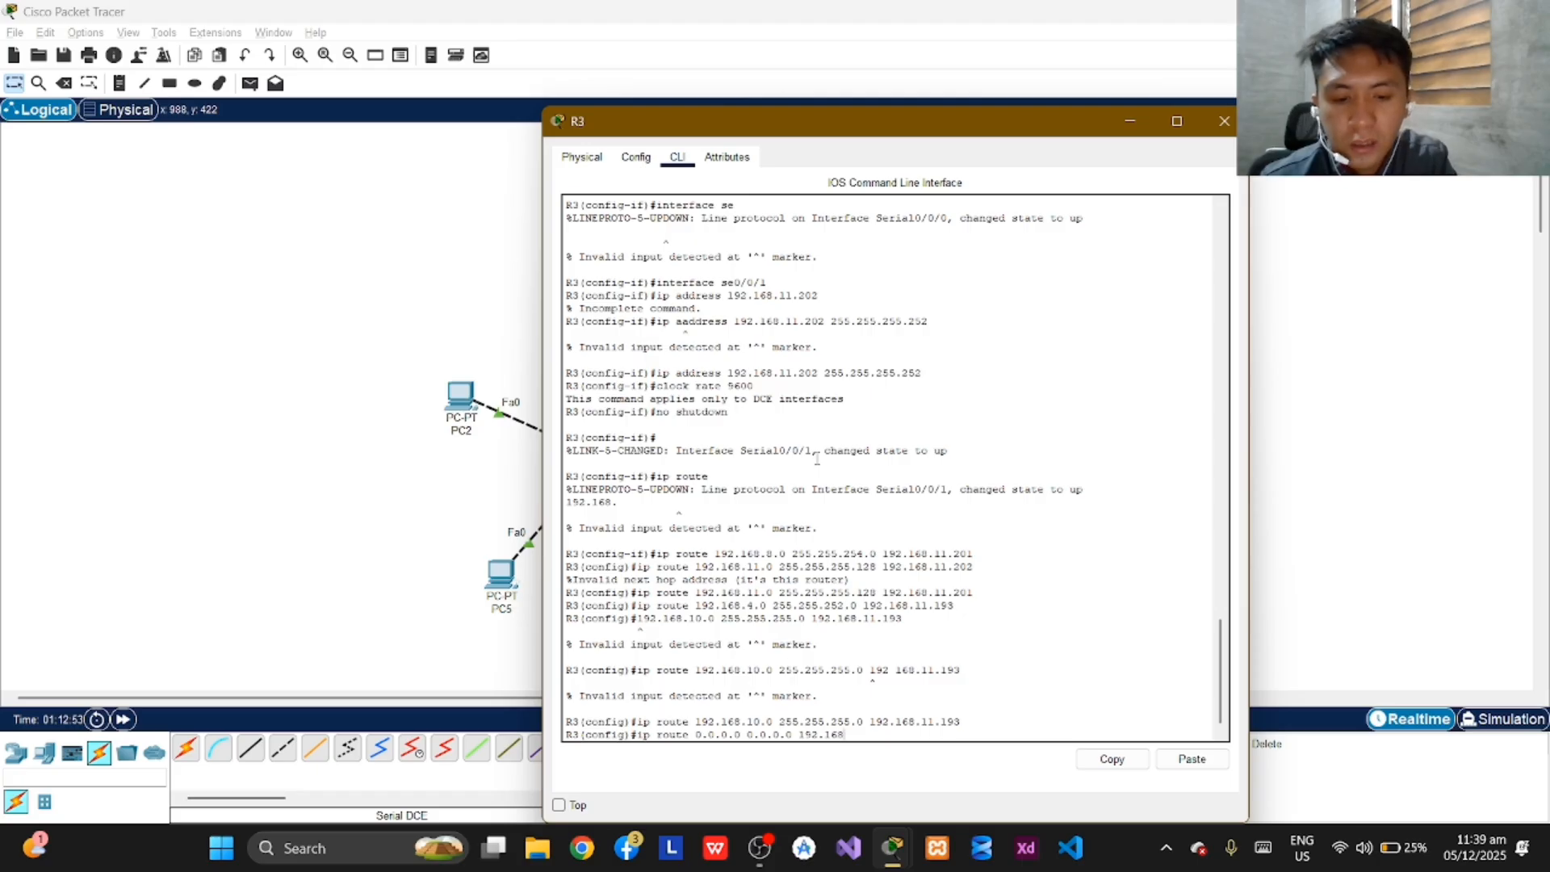
type(".11.201")
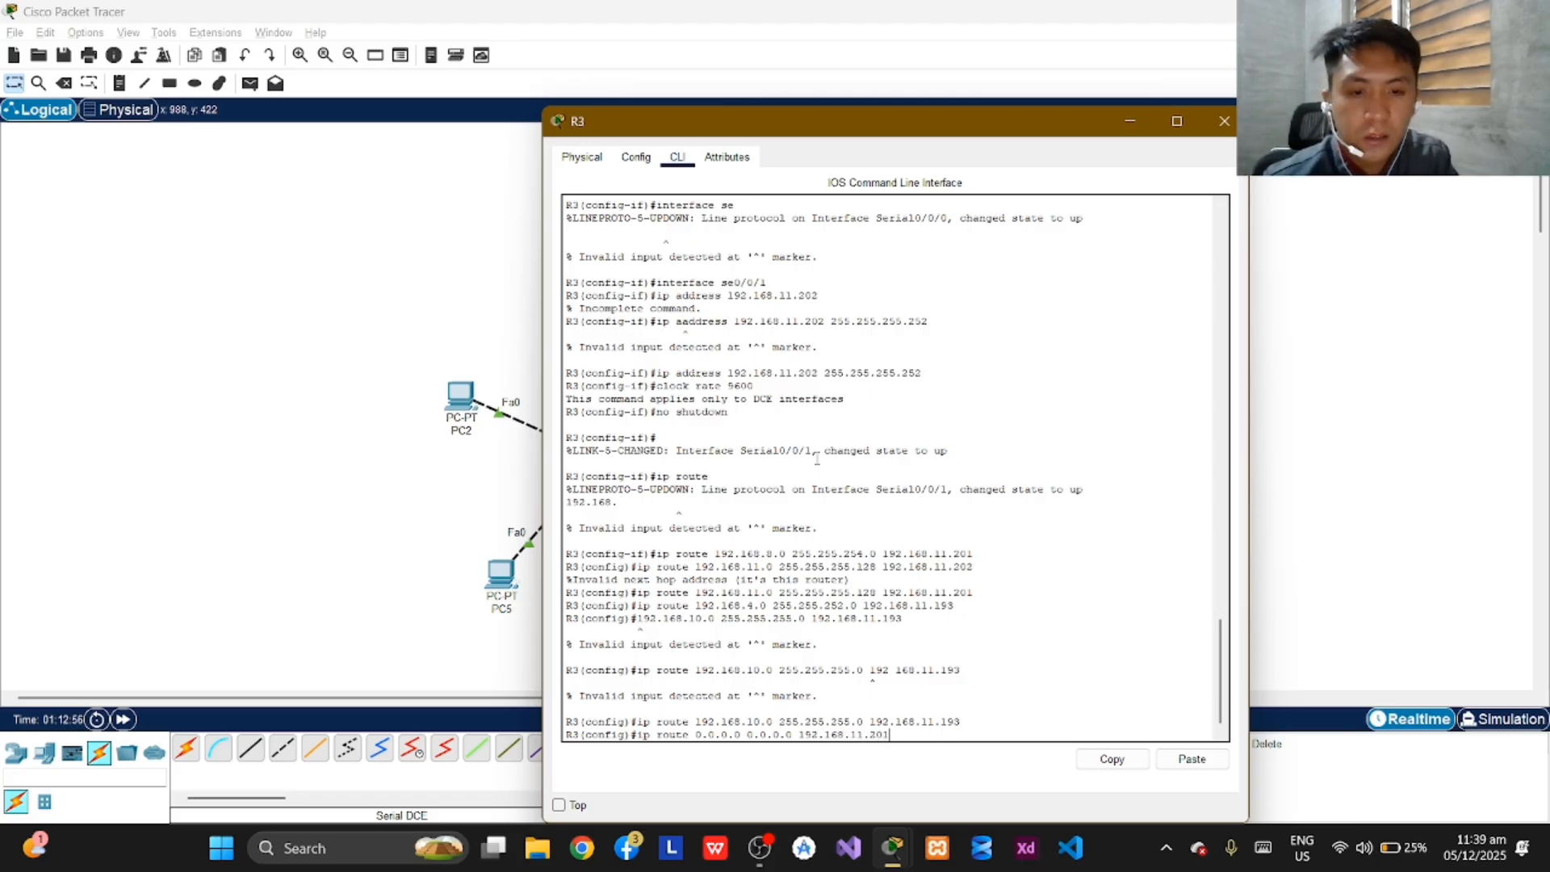
key("Return")
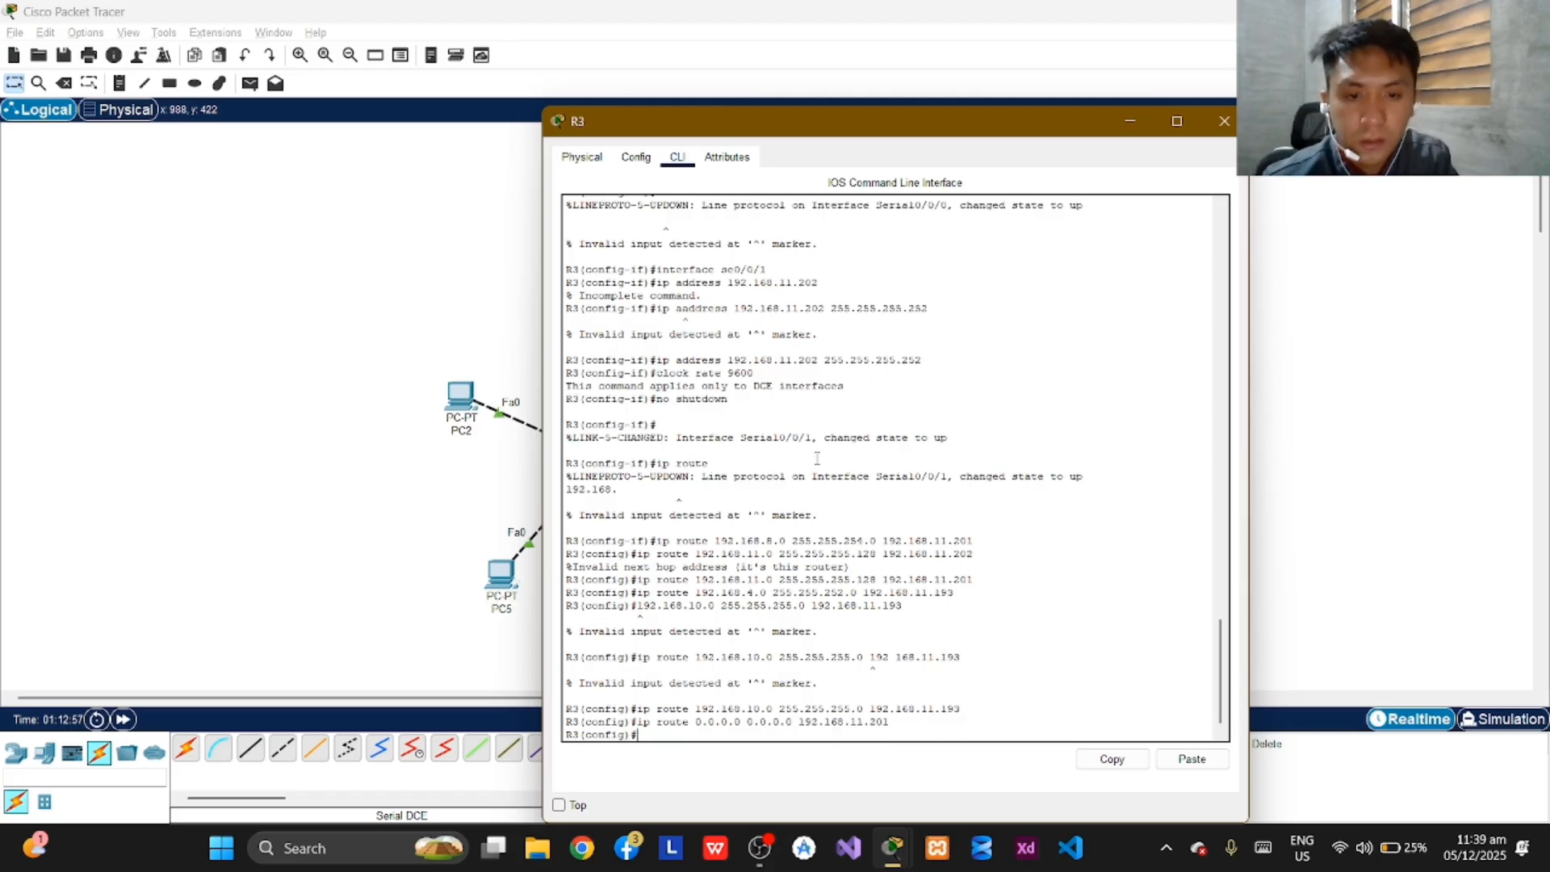
Add a second default route on R3 with network 0.0.0.0 and mask 0.0.0.0 via next hop 192.168.11.193.
type("ip")
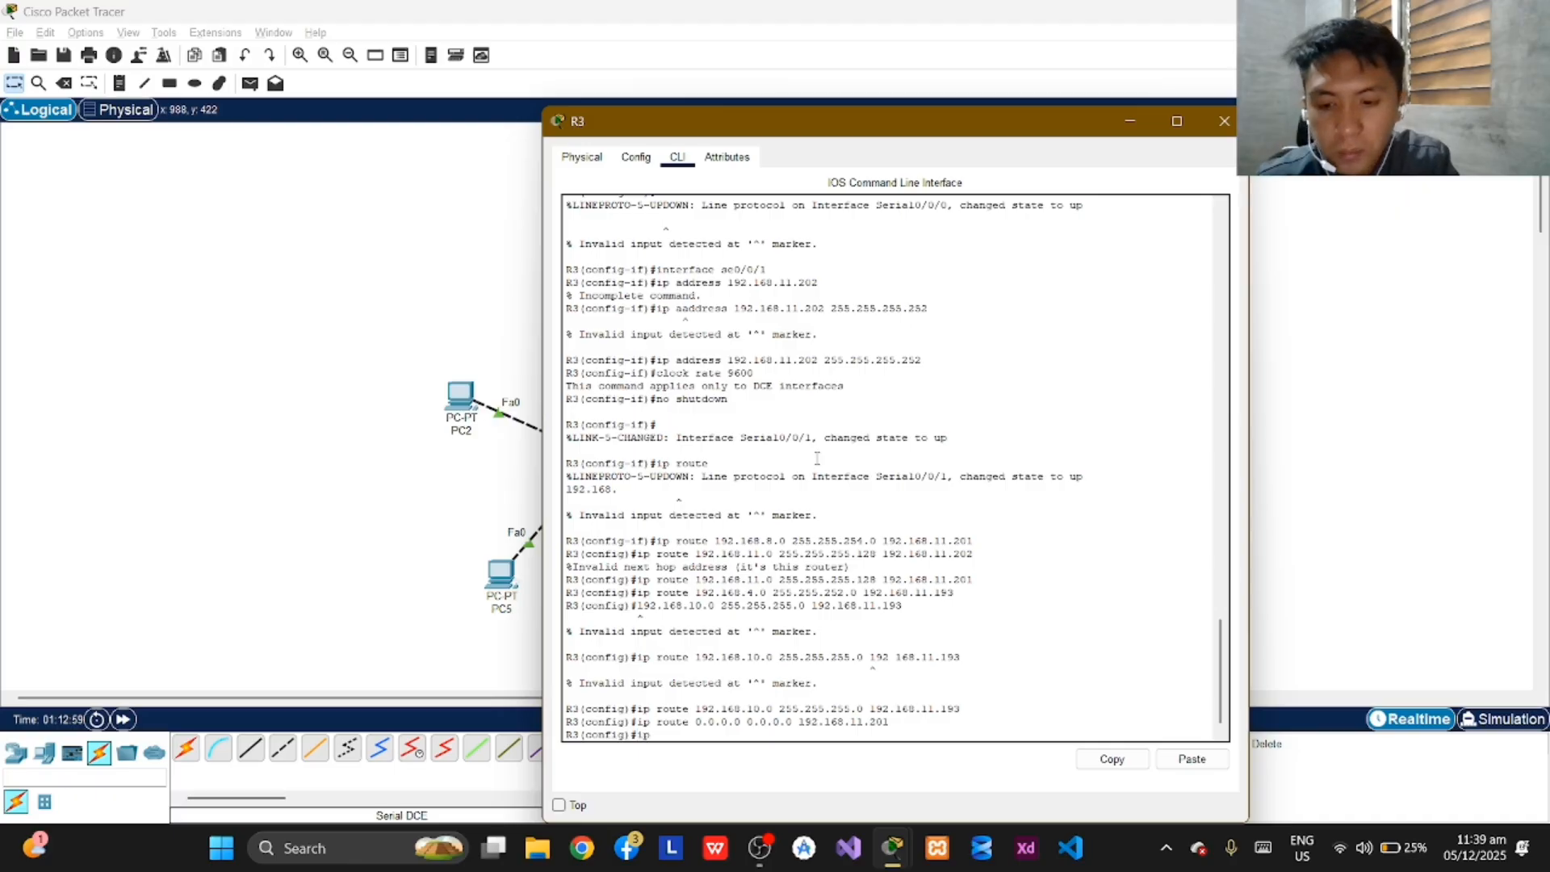
type(" route")
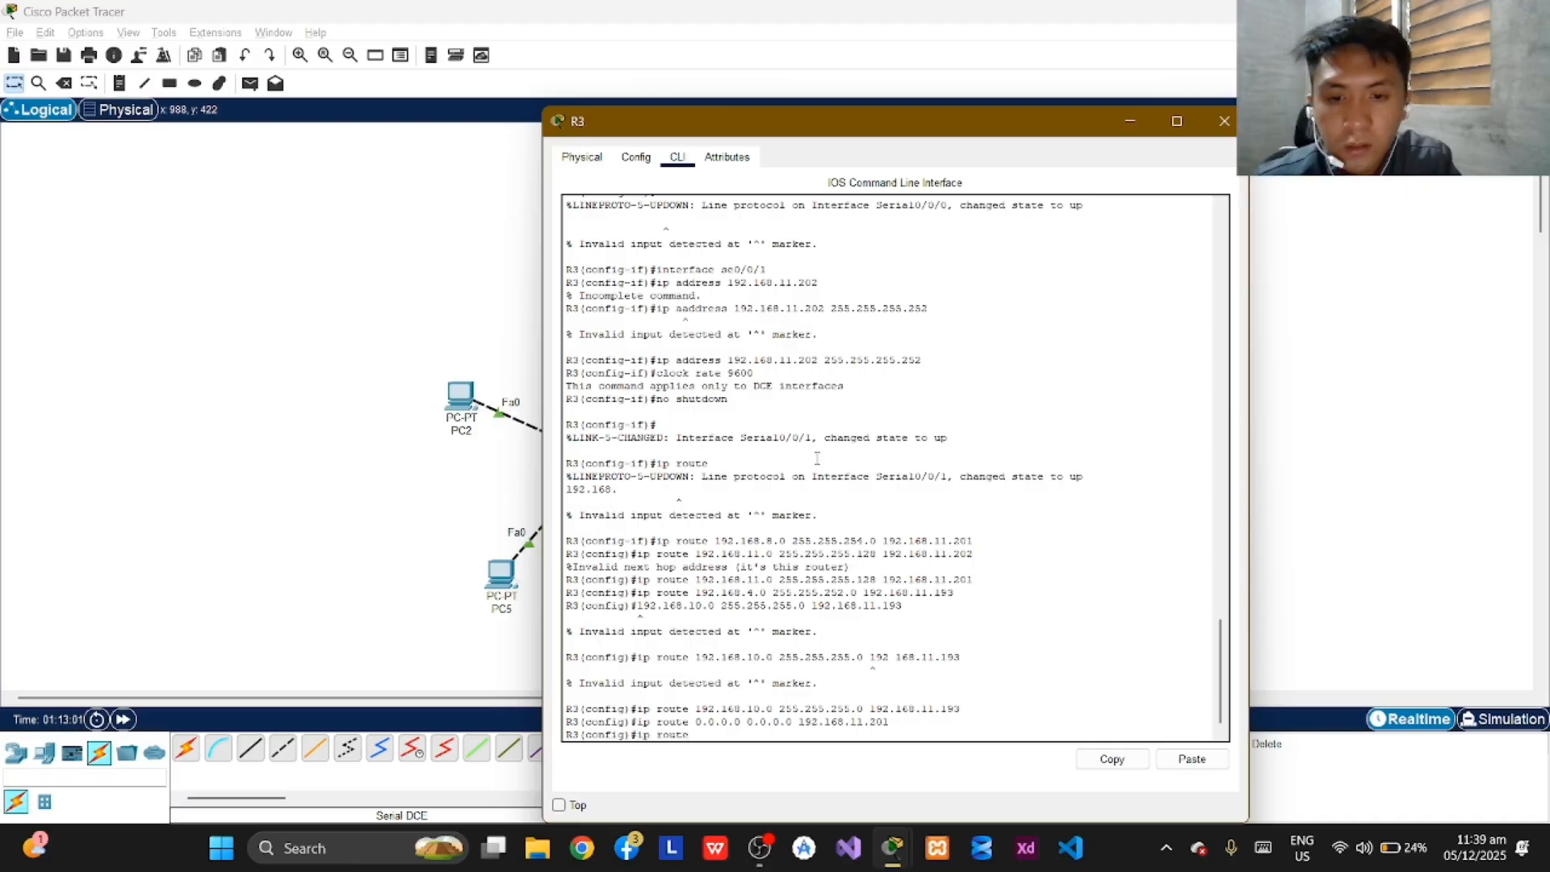
type(" 0.0.0.0")
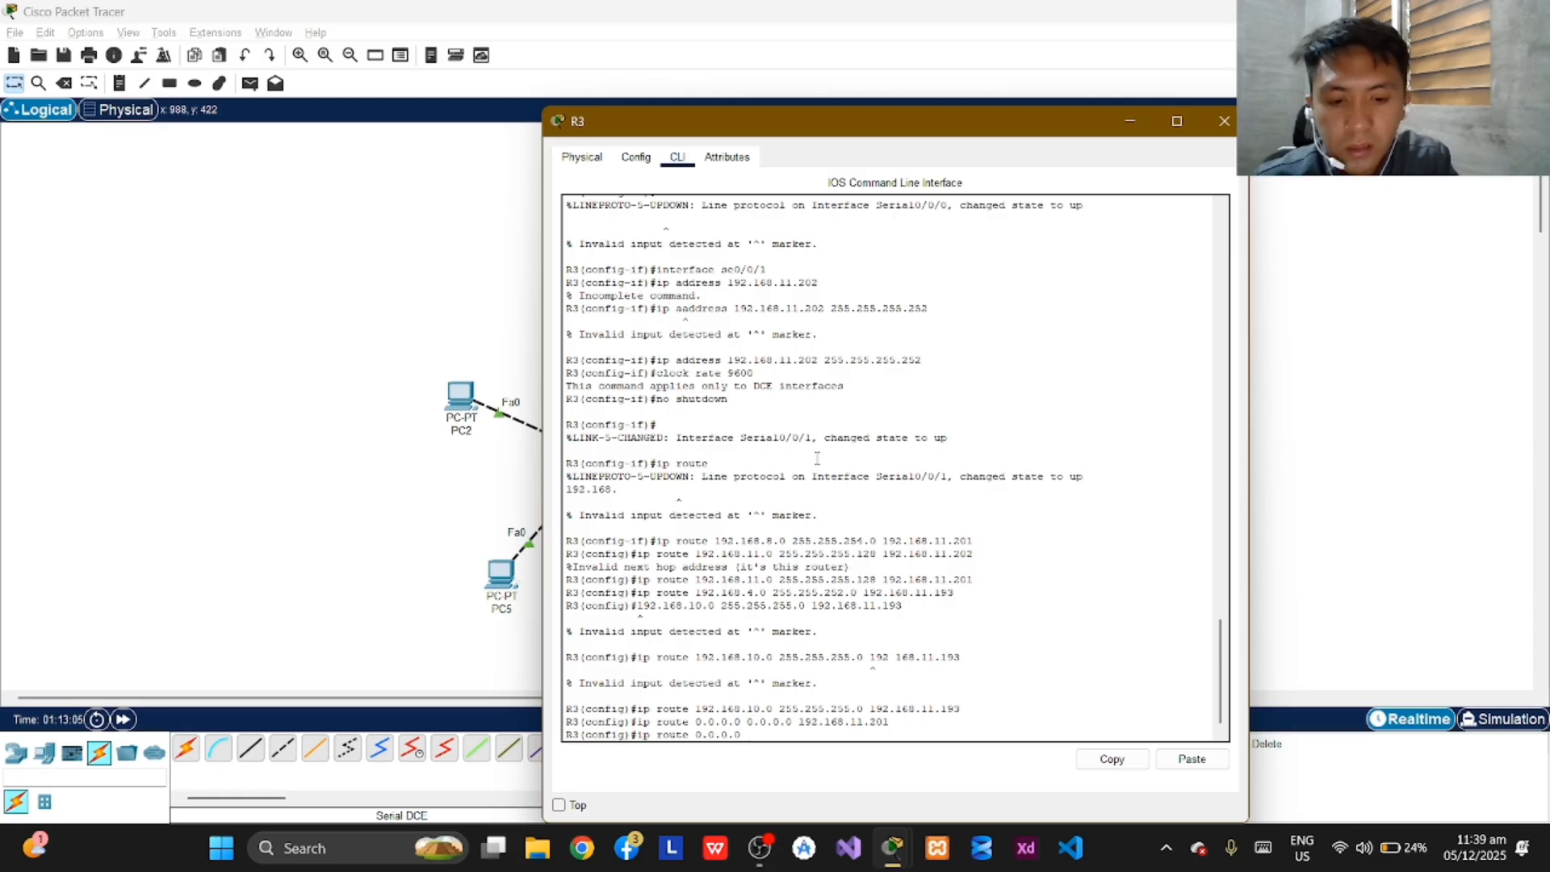
type(" 0.0.0.0")
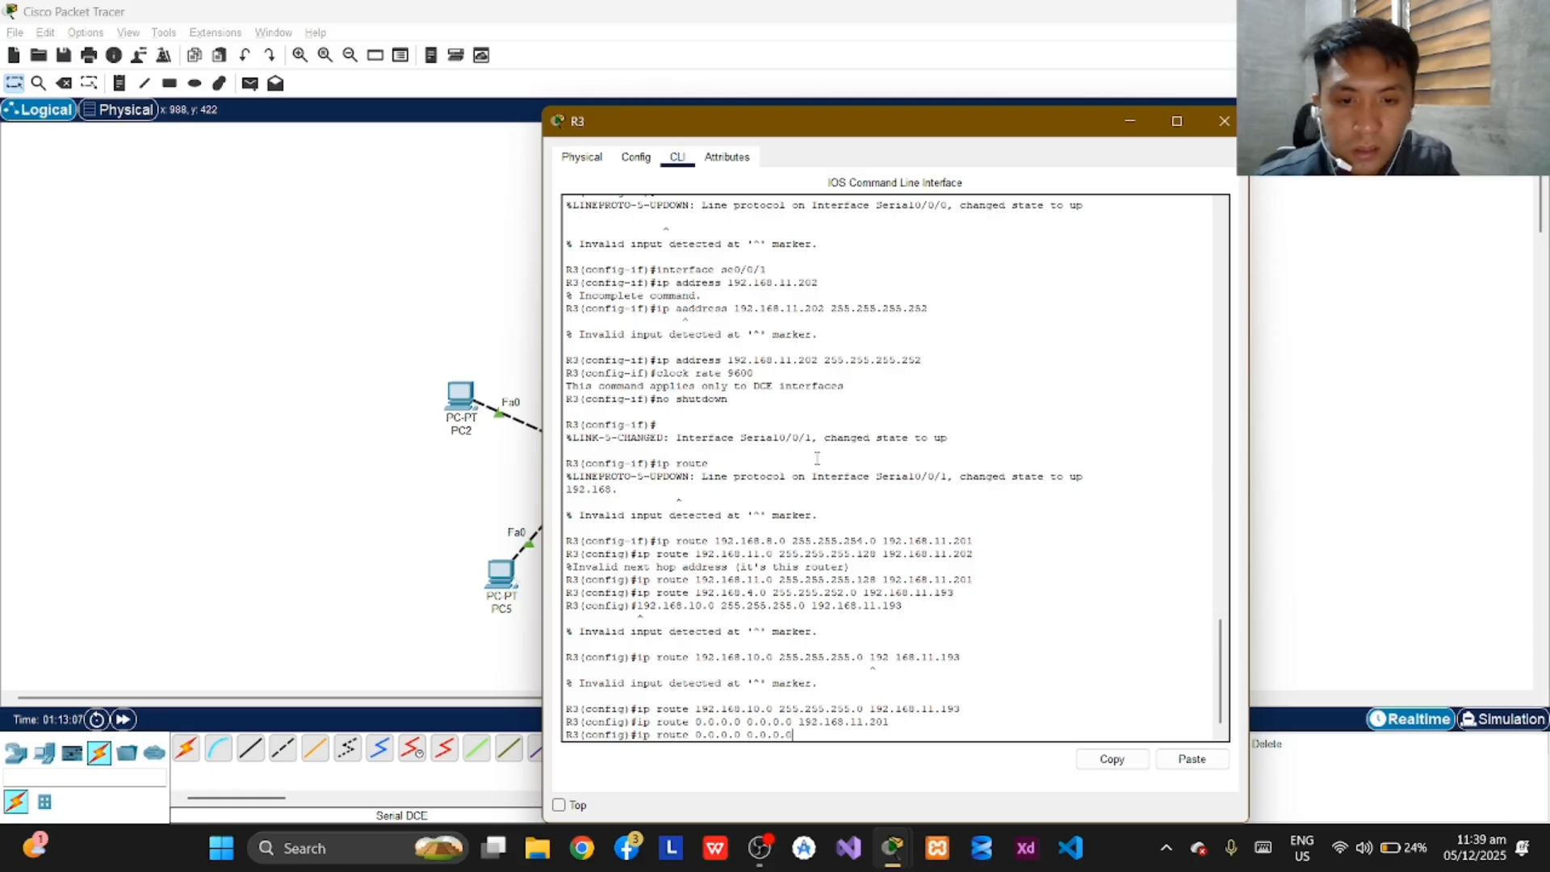
type(" 19")
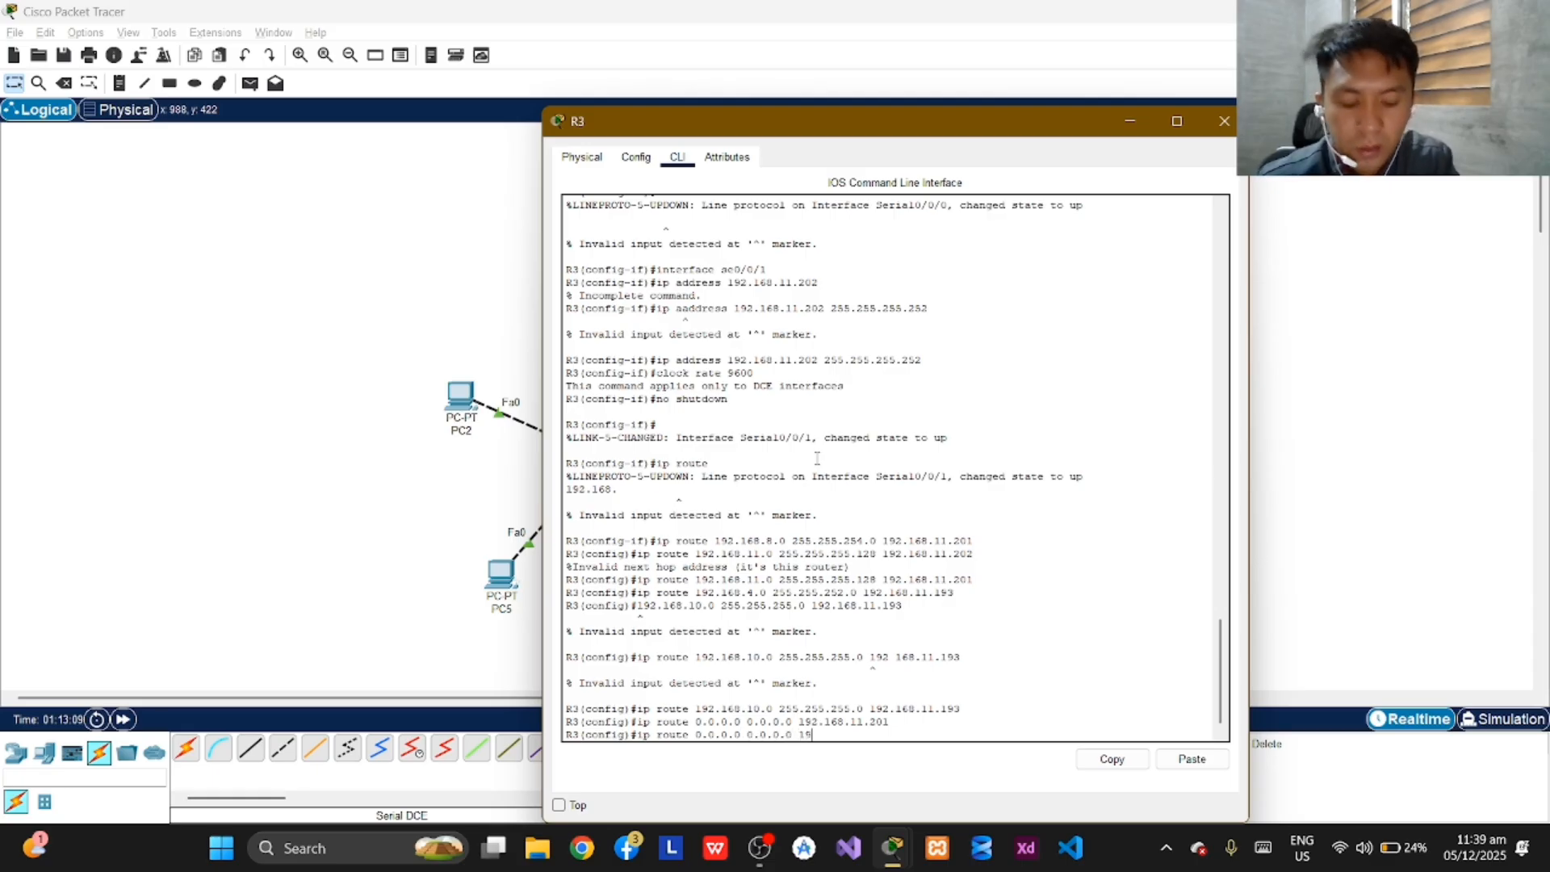
type("2")
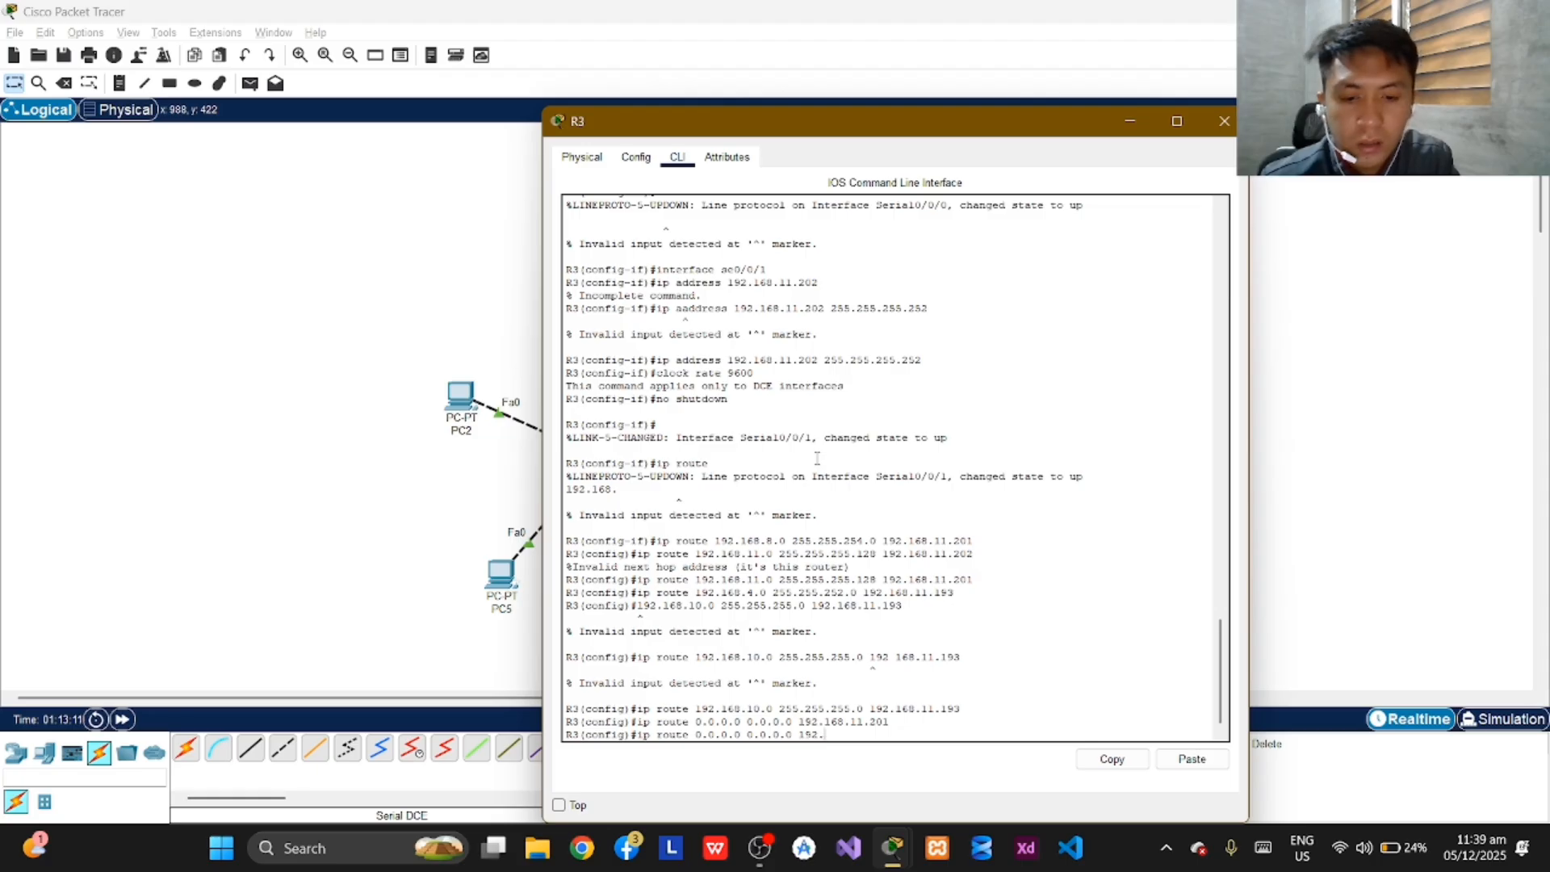
type(".168.11")
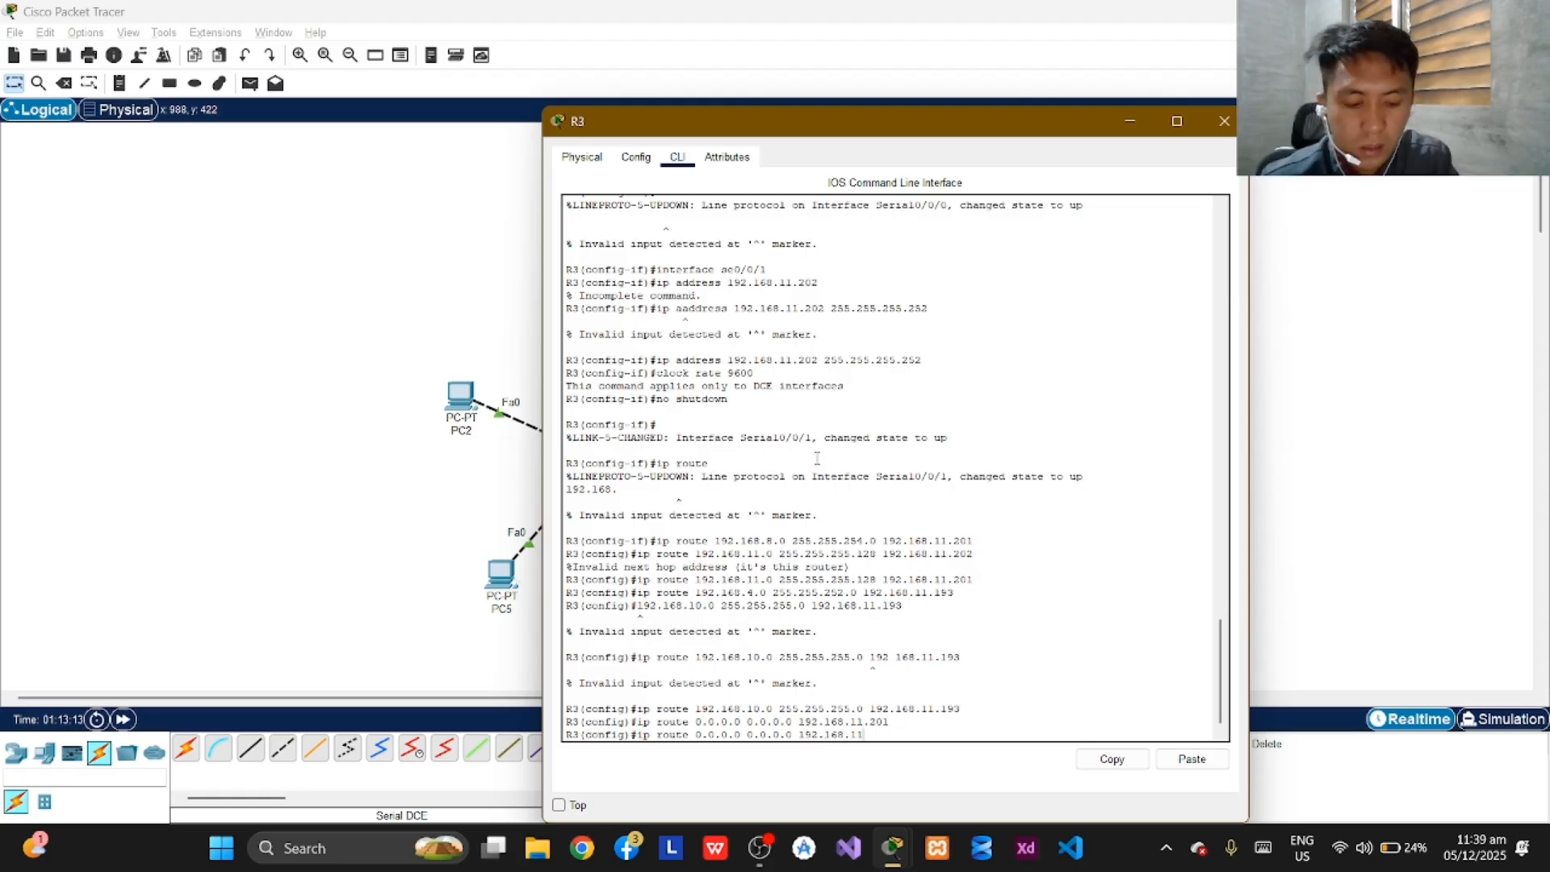
type(".193")
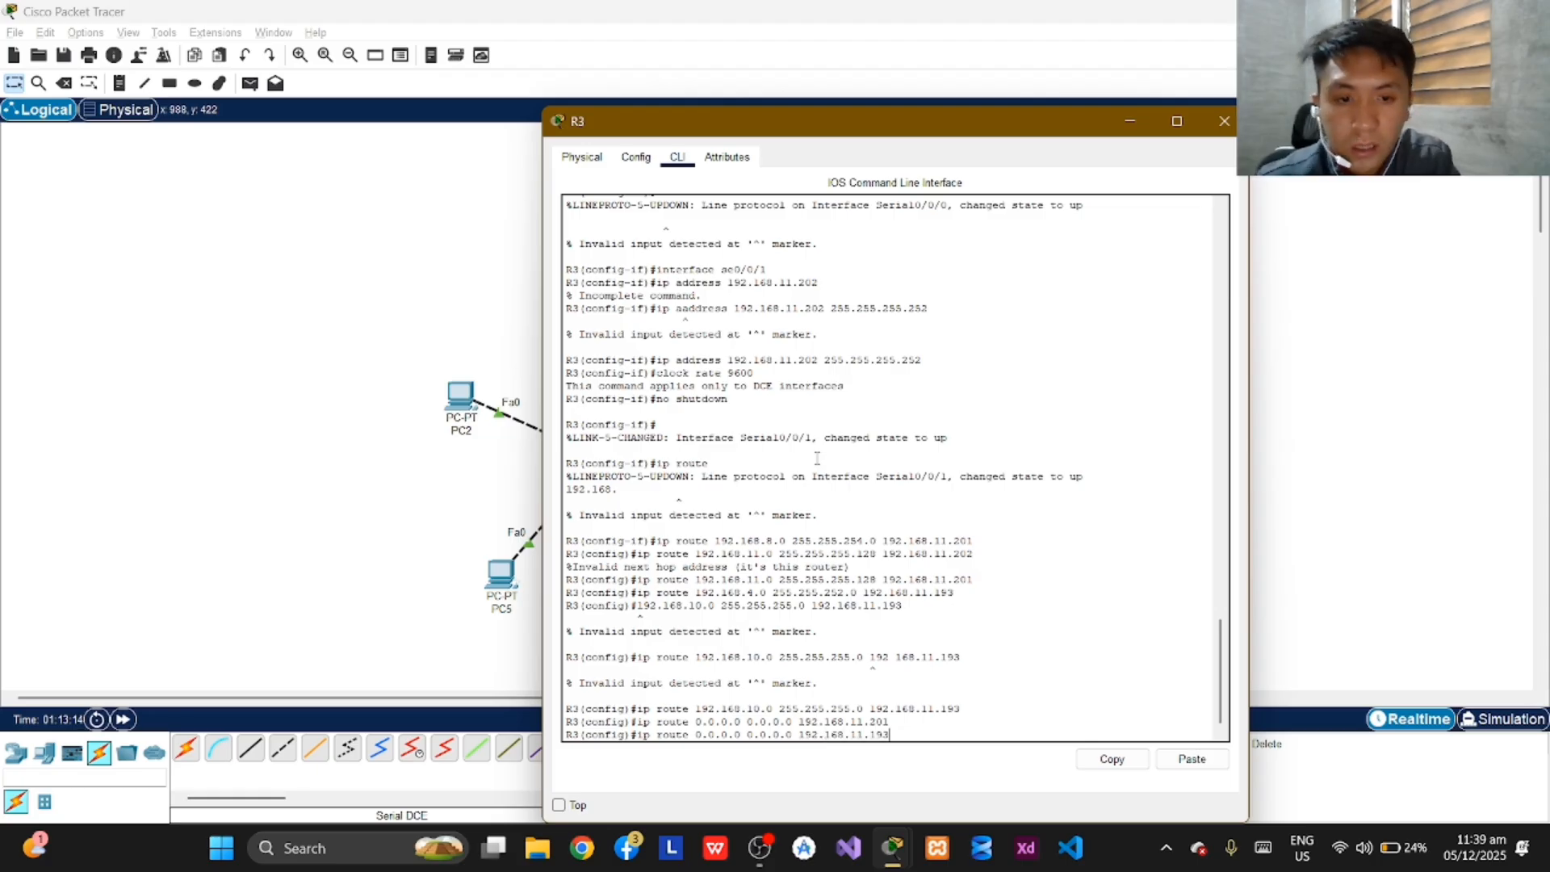
key("Return")
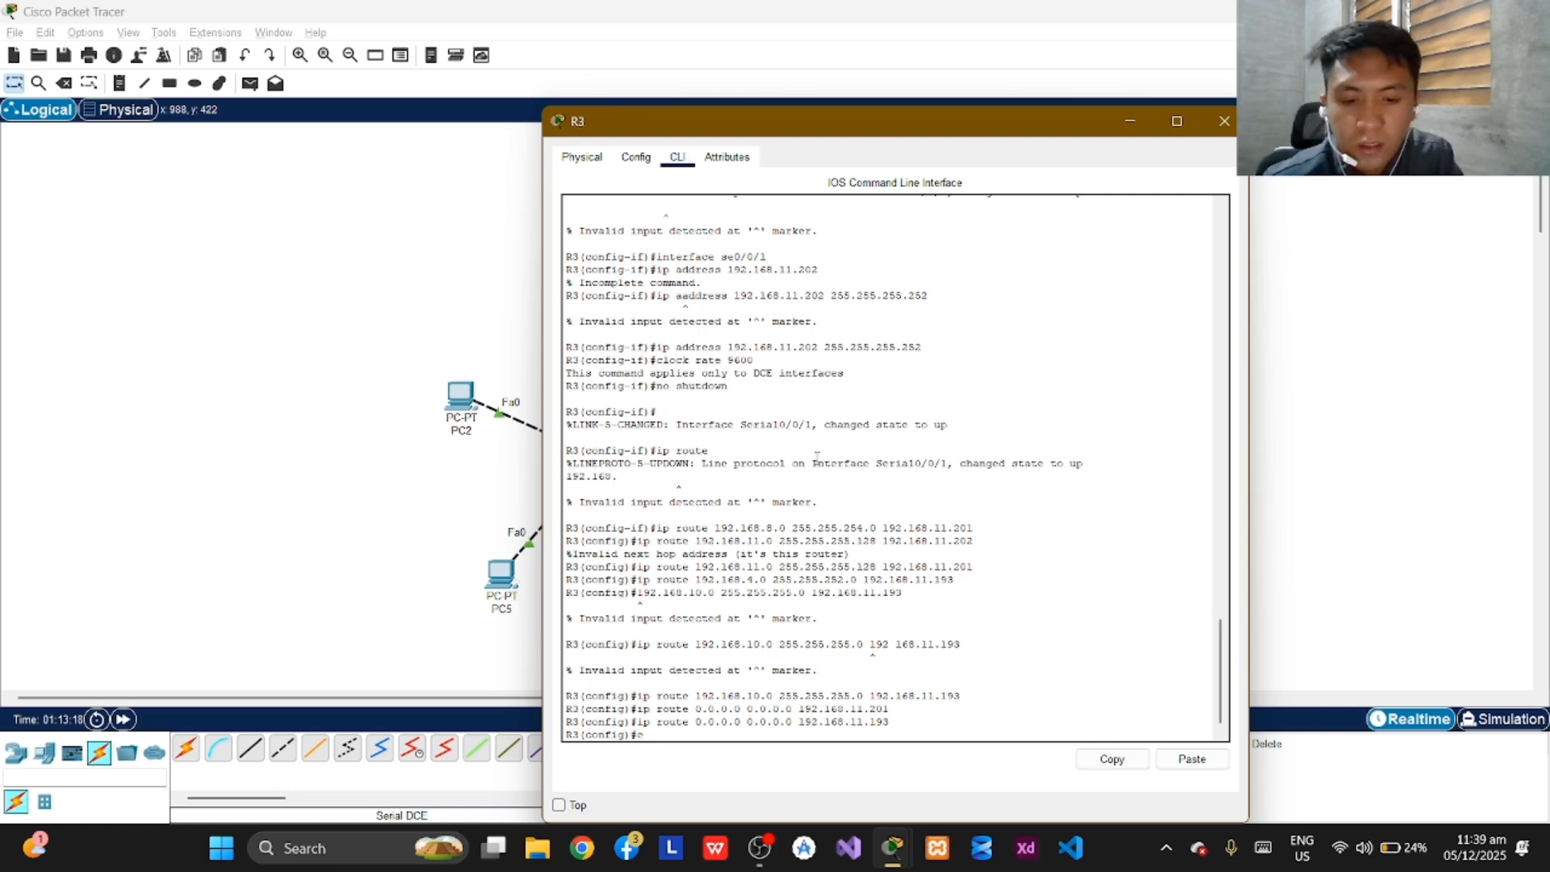
Exit configuration mode on R3, enter exit once more, and minimize the router's window.
type("exit")
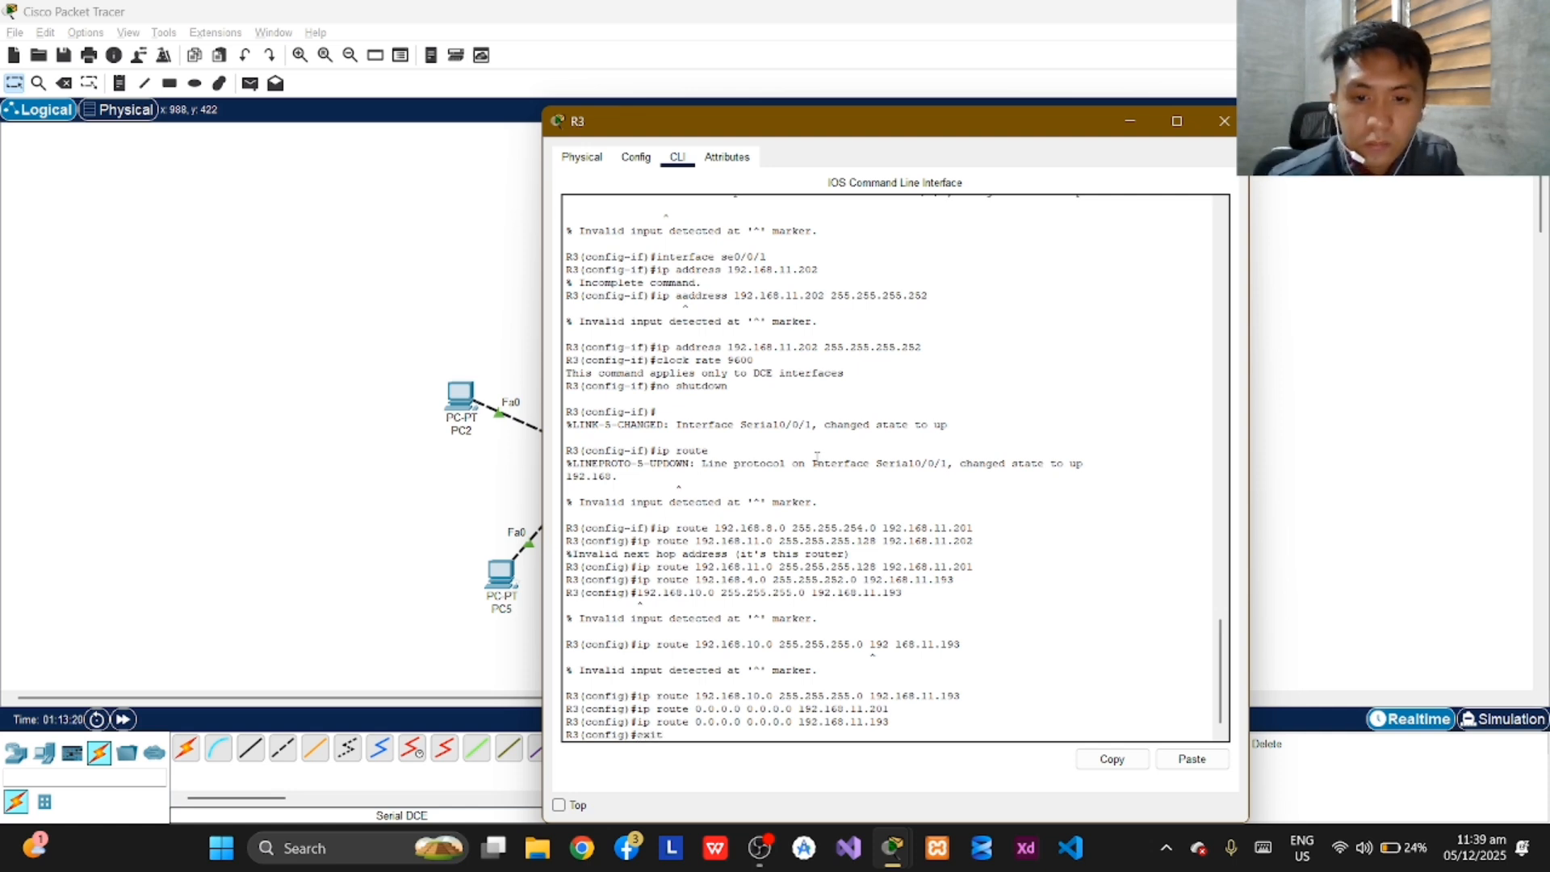
key("Return")
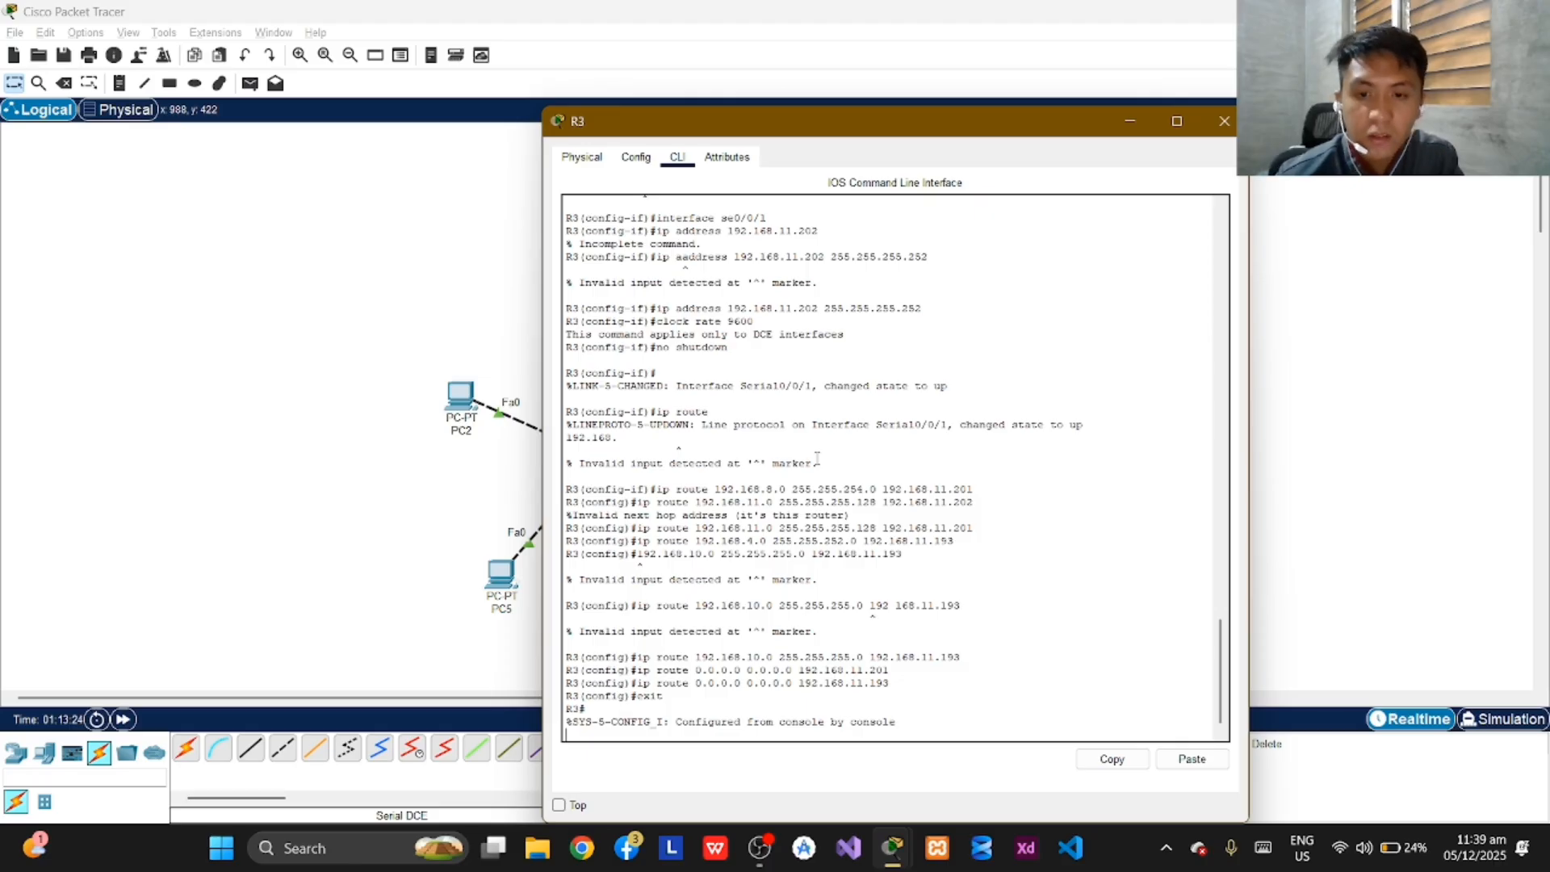
type("exit")
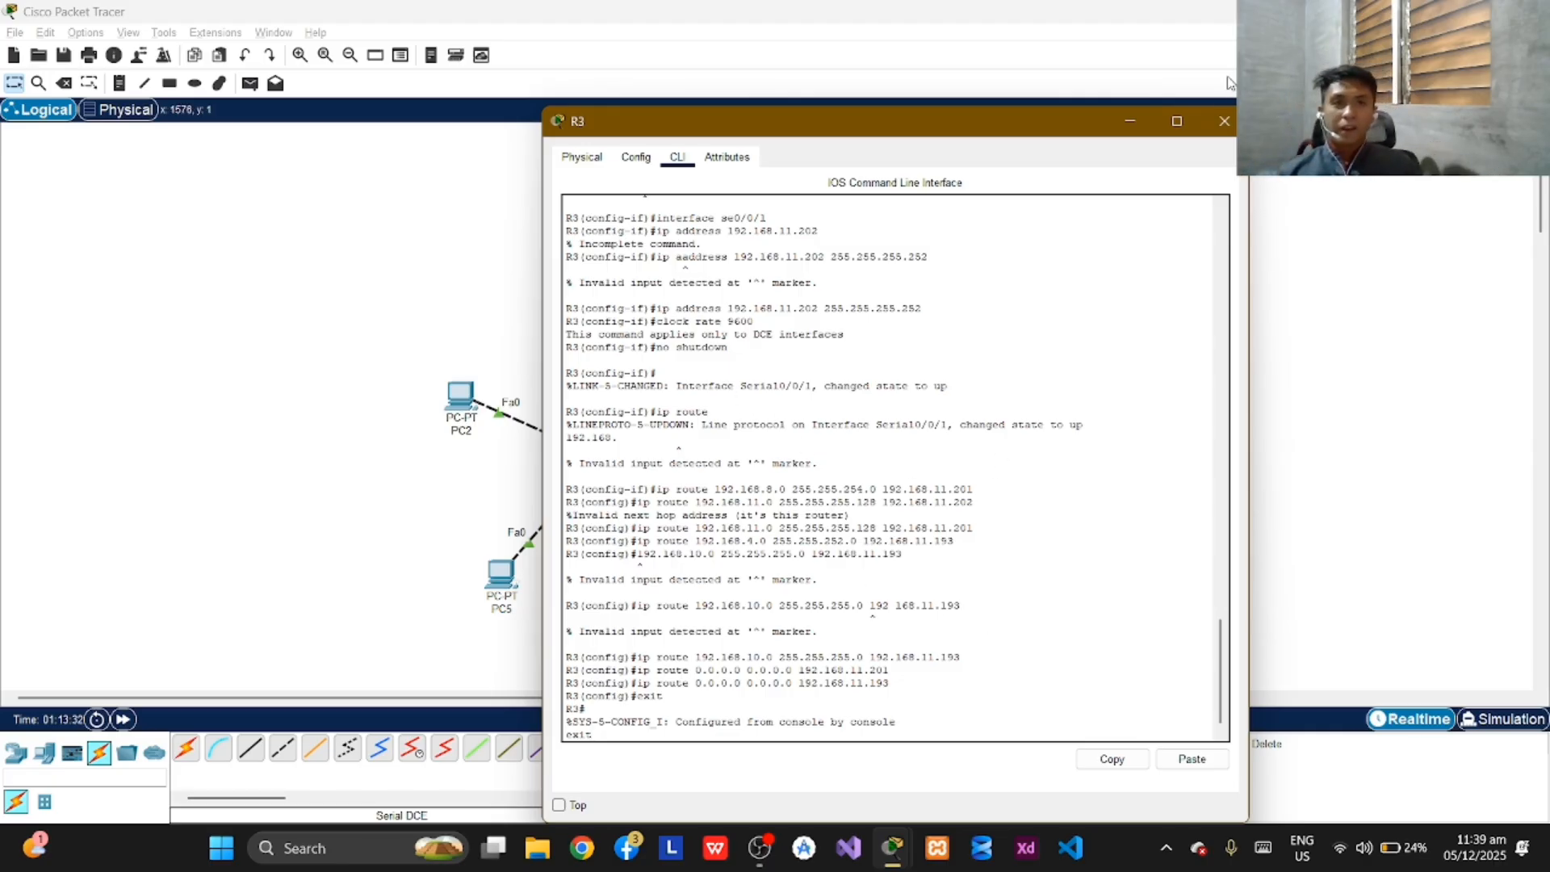
left_click(1128, 122)
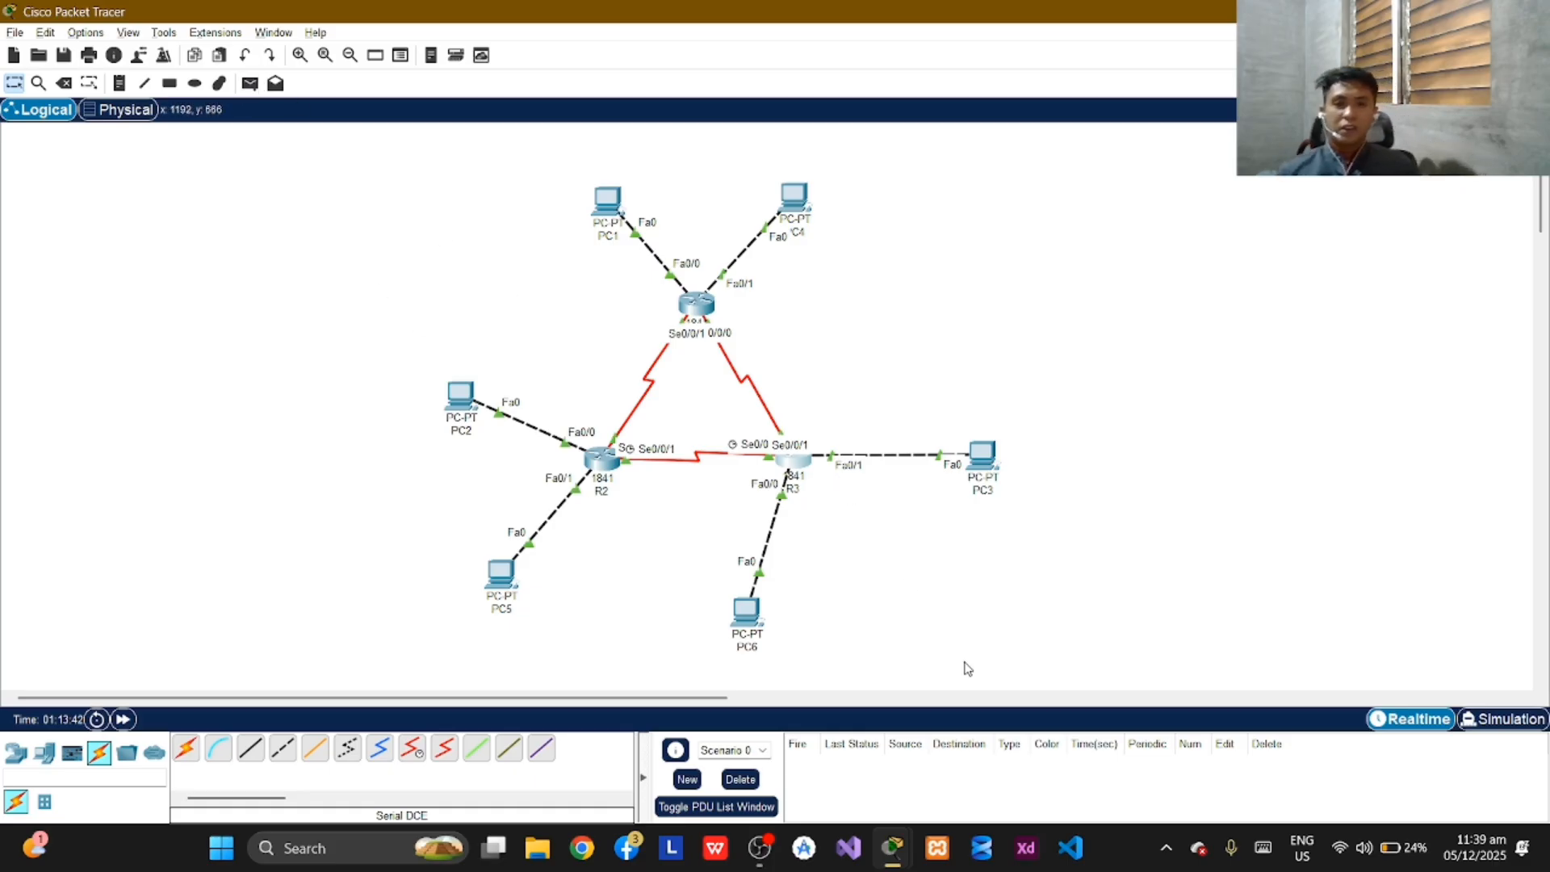
Switch to simulation mode and limit the visible event filters to ICMP only.
left_click(1492, 719)
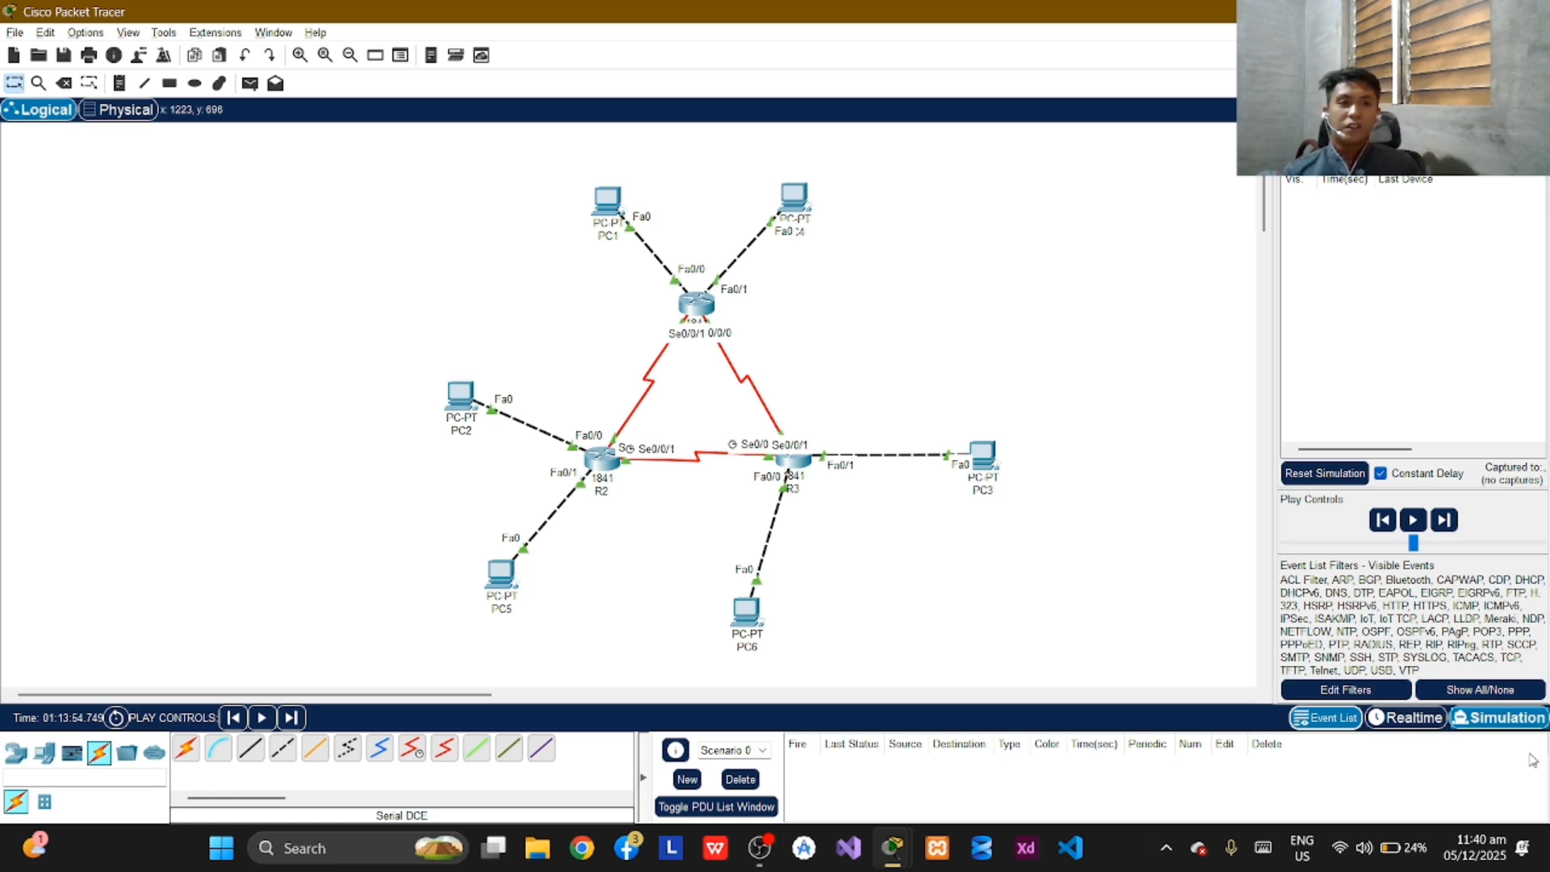
left_click(1460, 693)
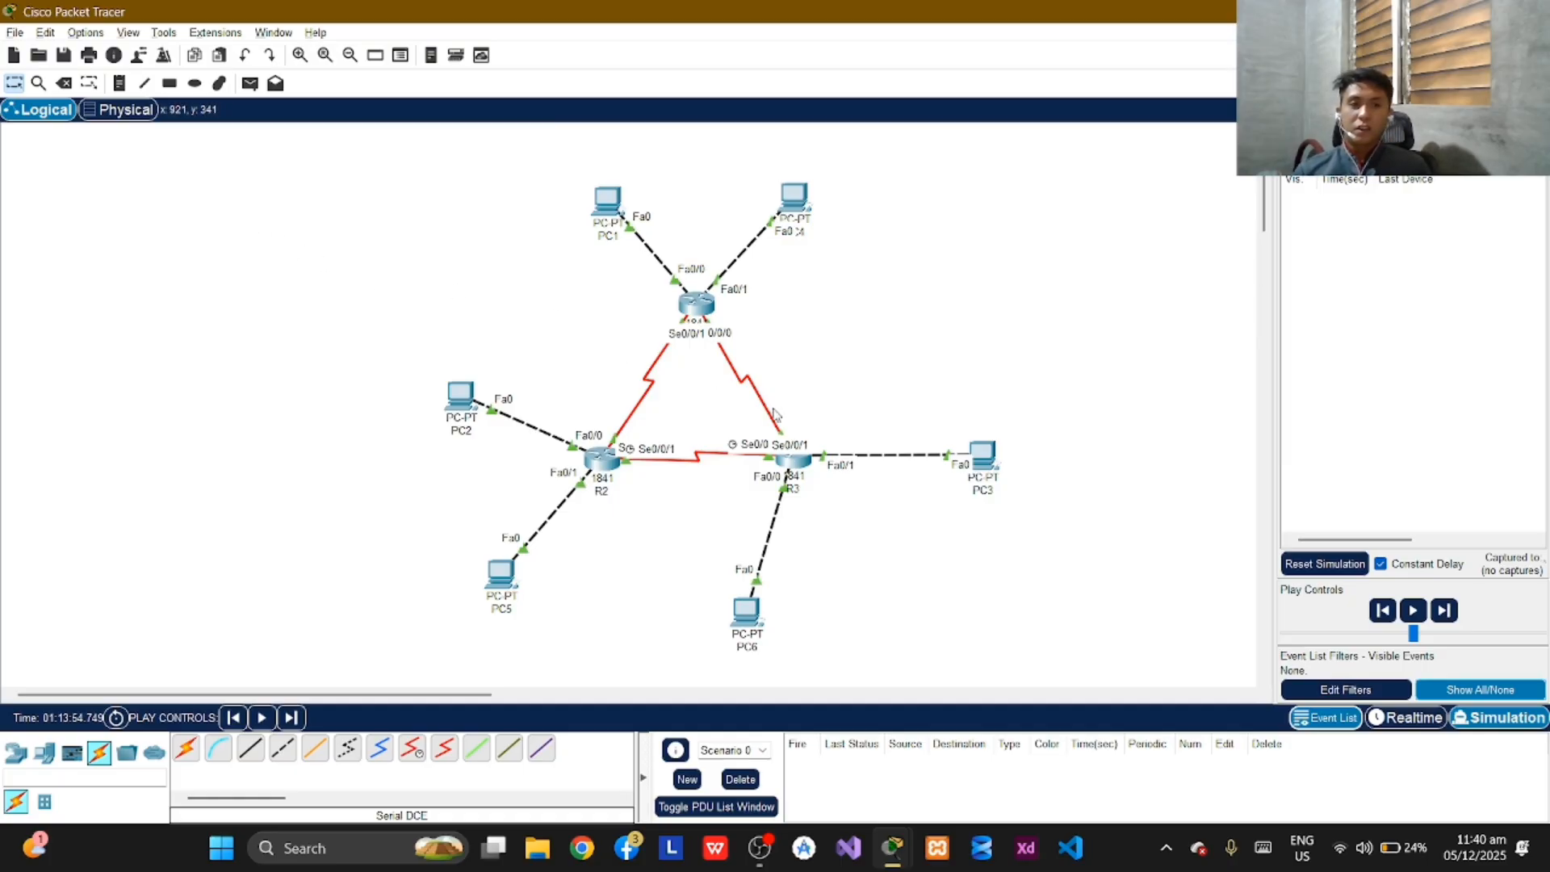
left_click(1328, 689)
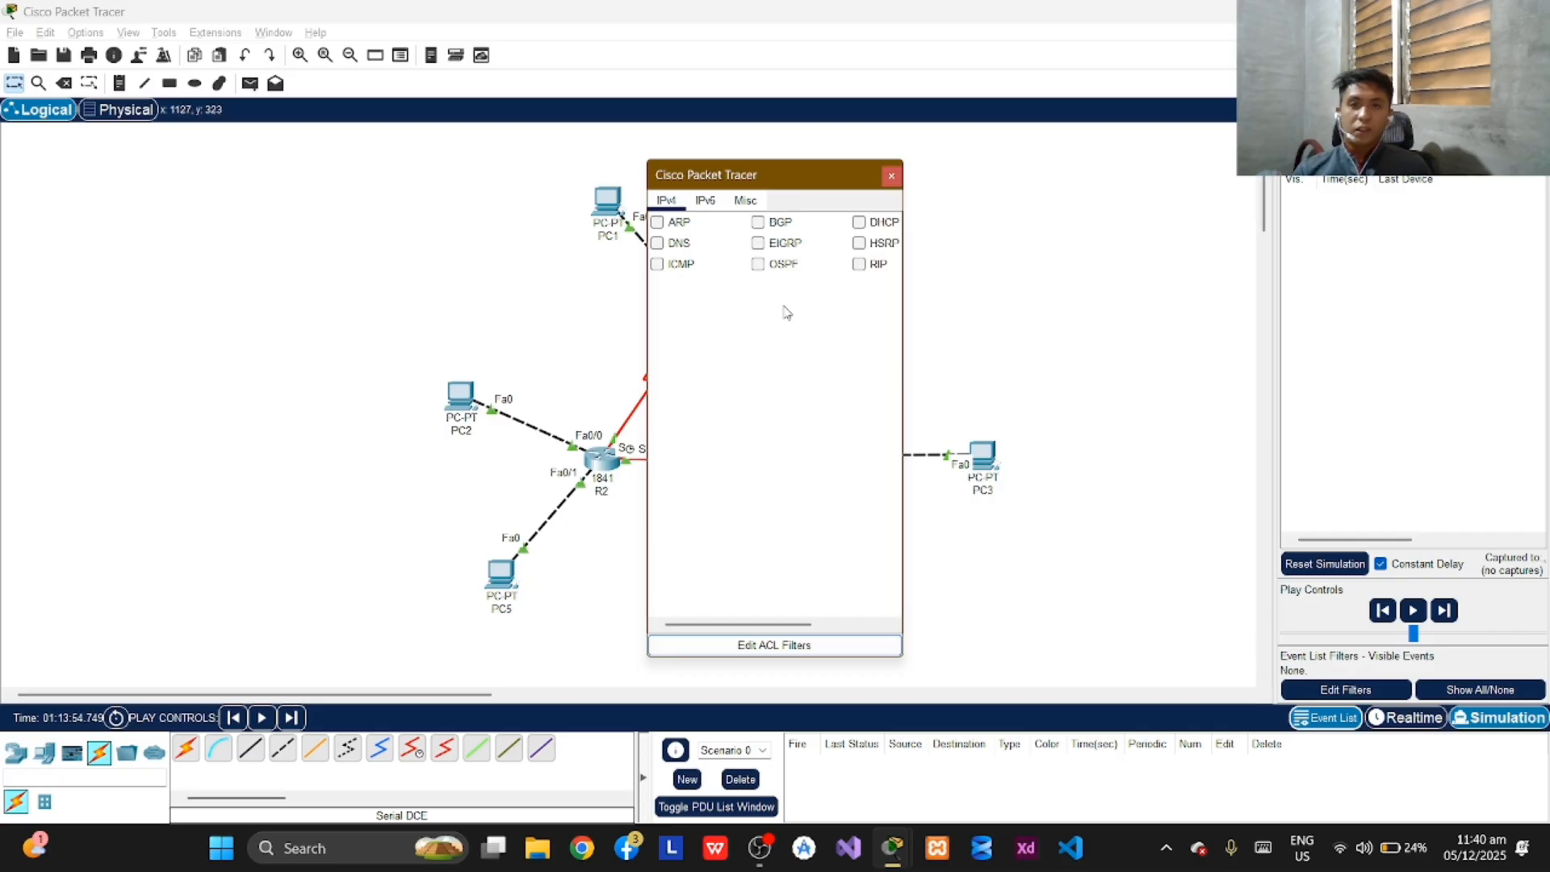
left_click(658, 264)
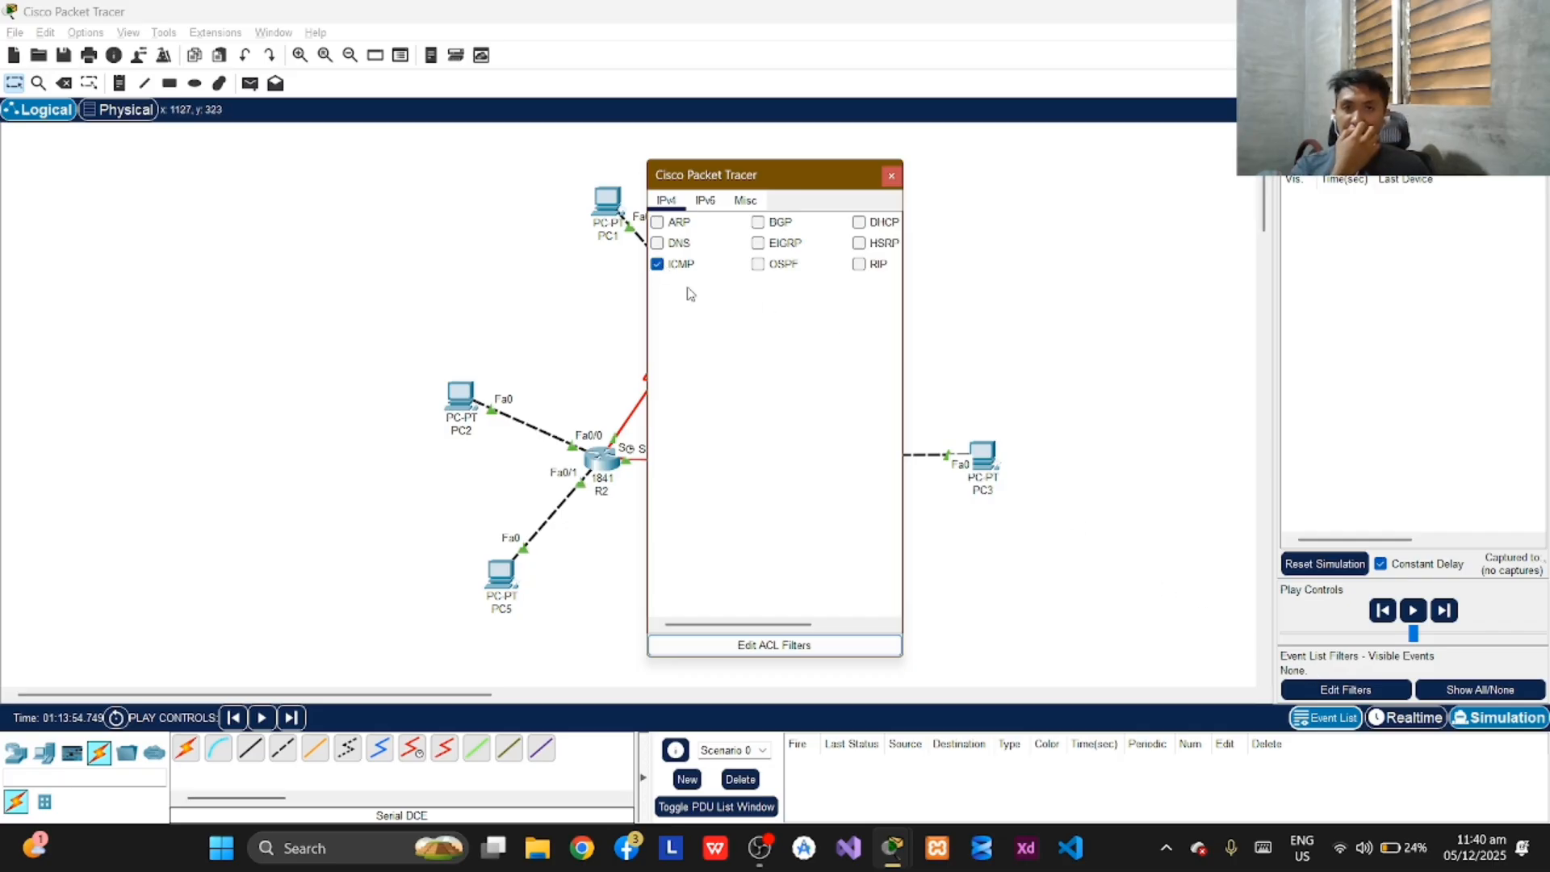
left_click(891, 176)
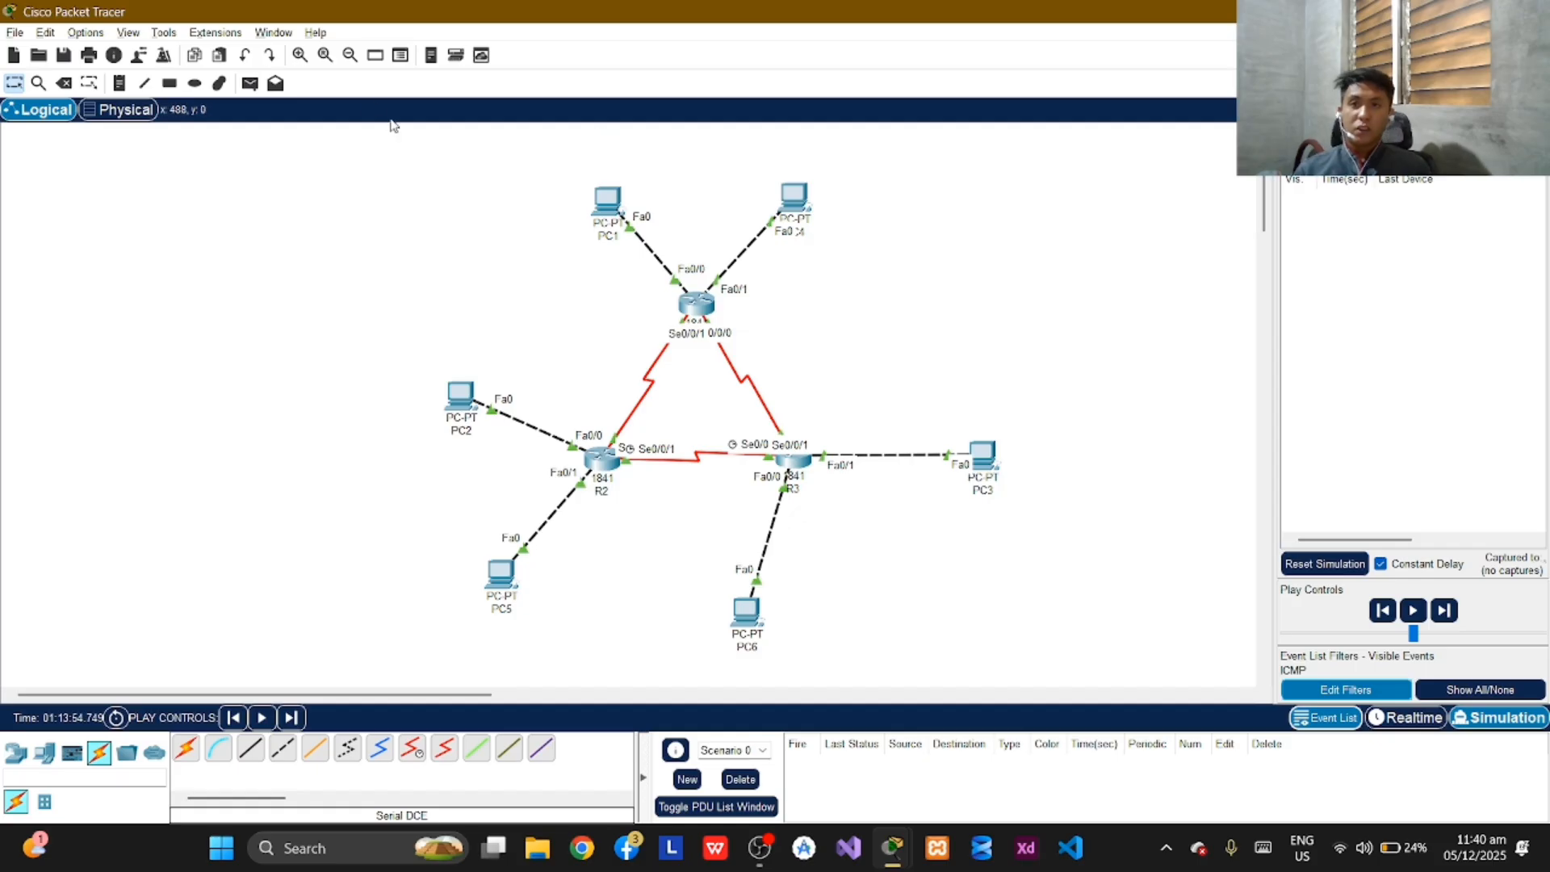
Add a simple PDU with PC1 as source and PC2 as destination.
left_click(249, 84)
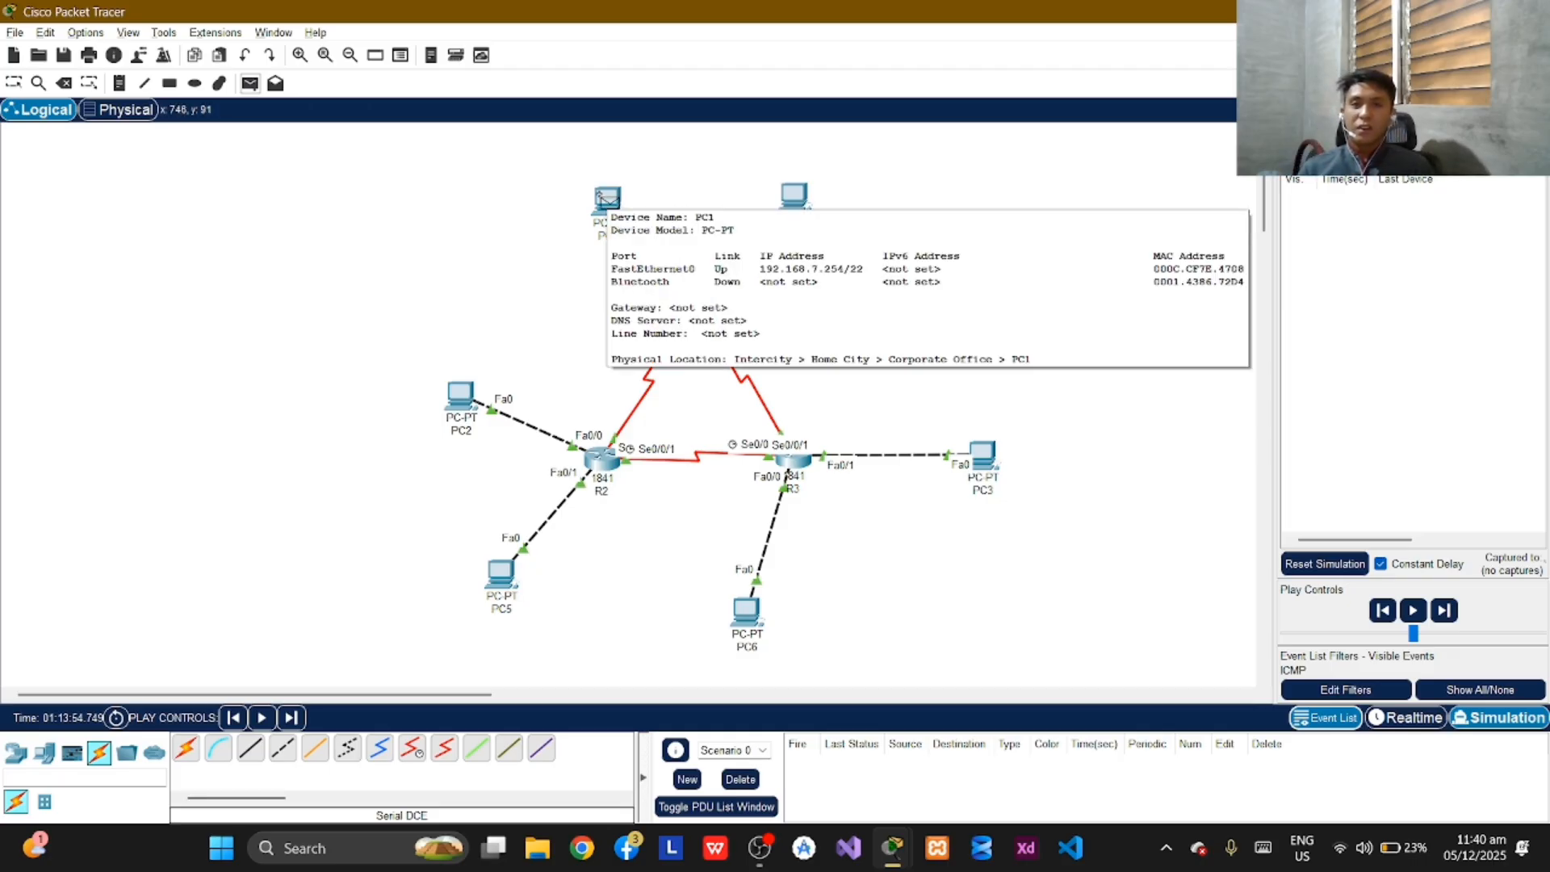
left_click(603, 196)
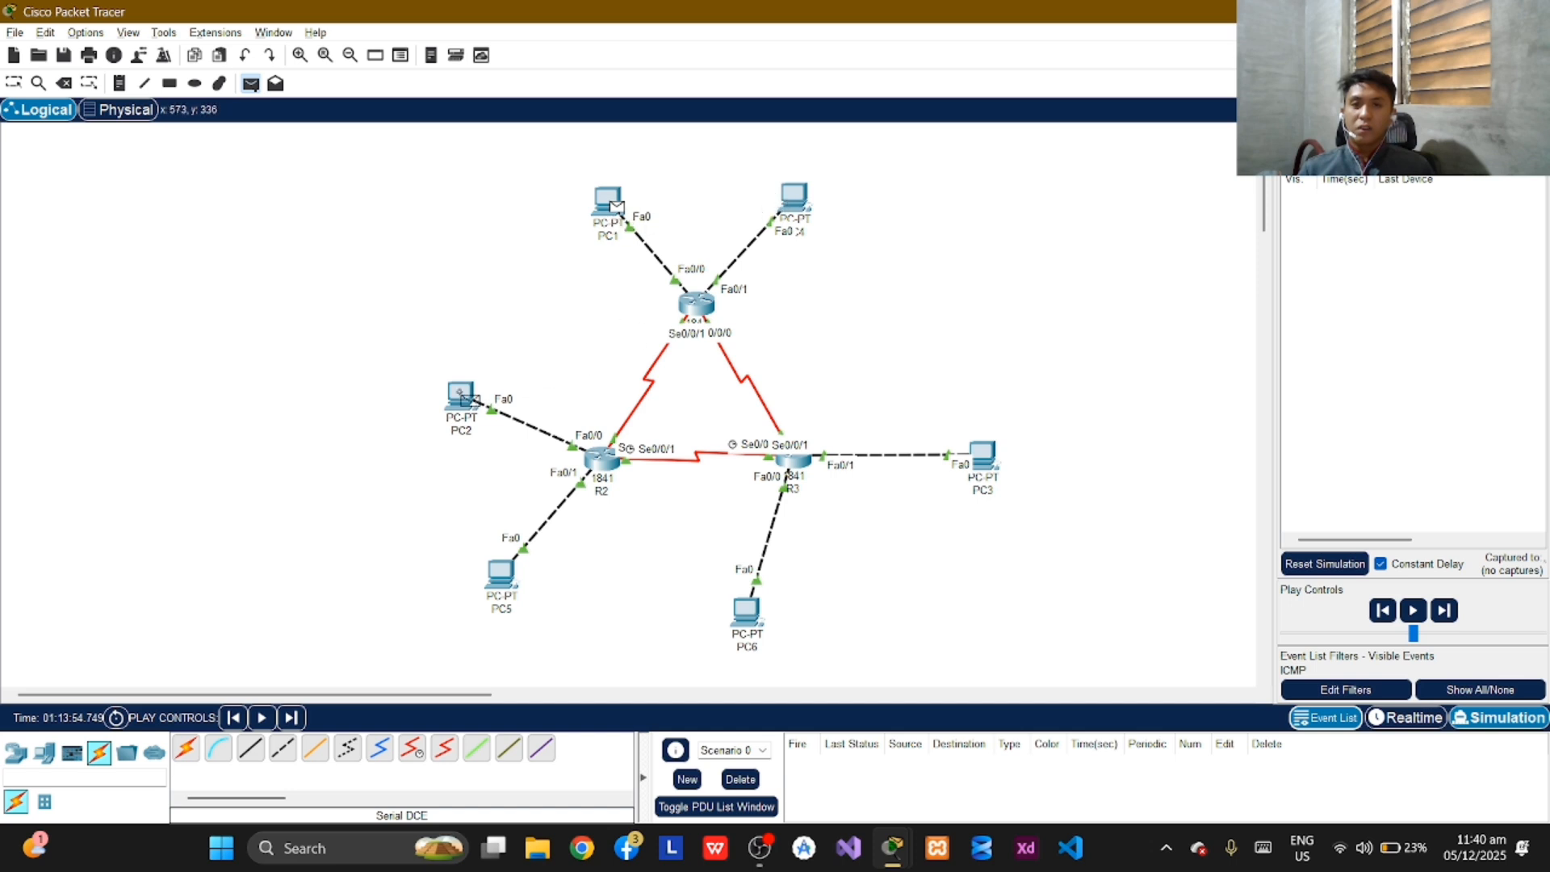
mouse_move(470, 399)
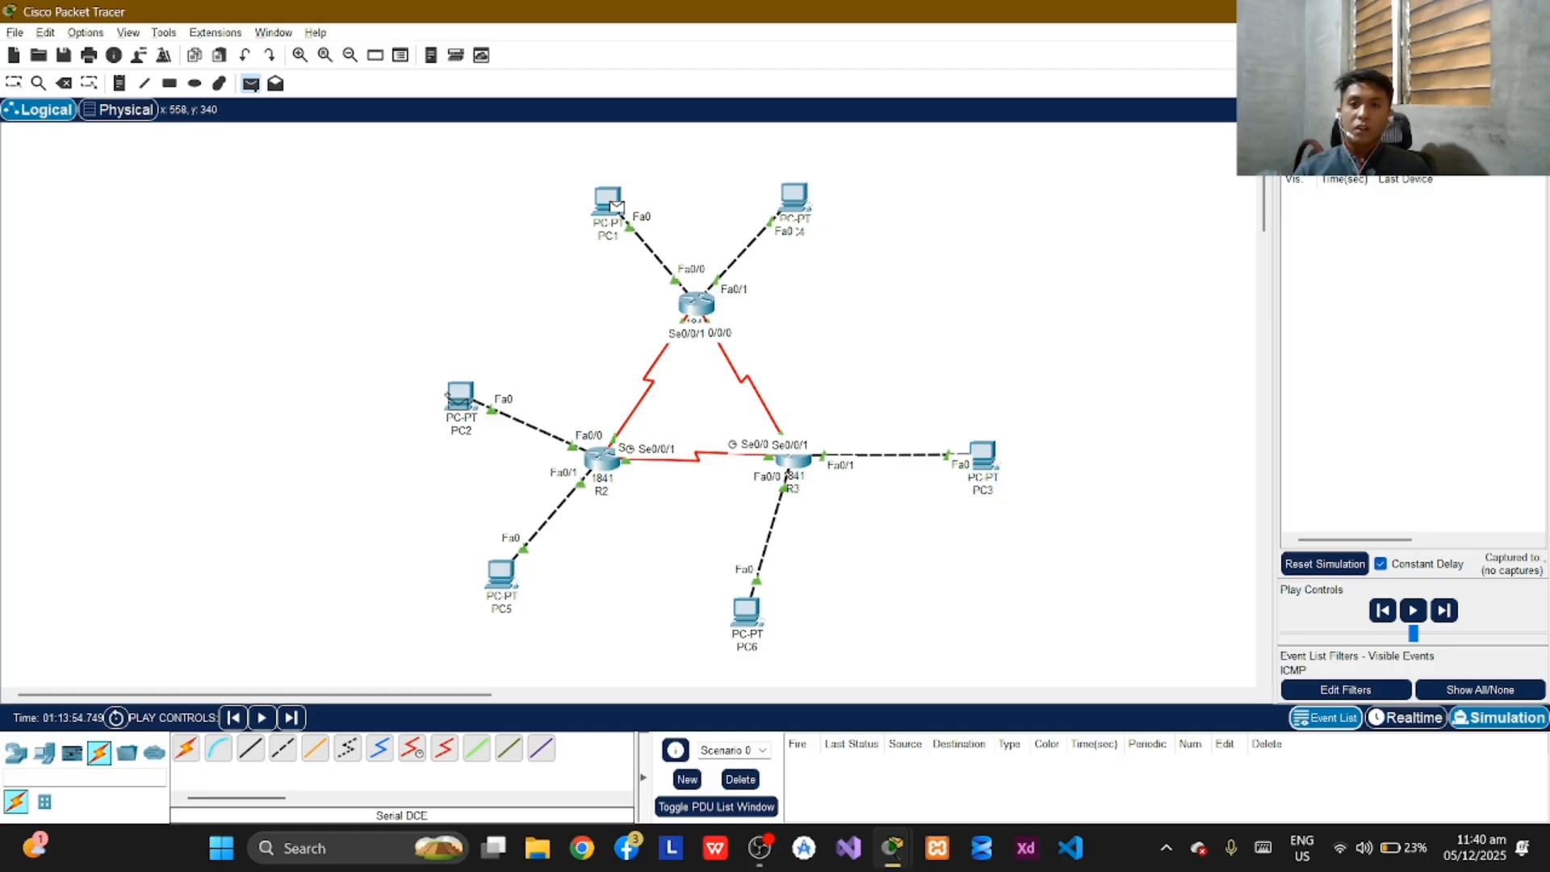
left_click(453, 396)
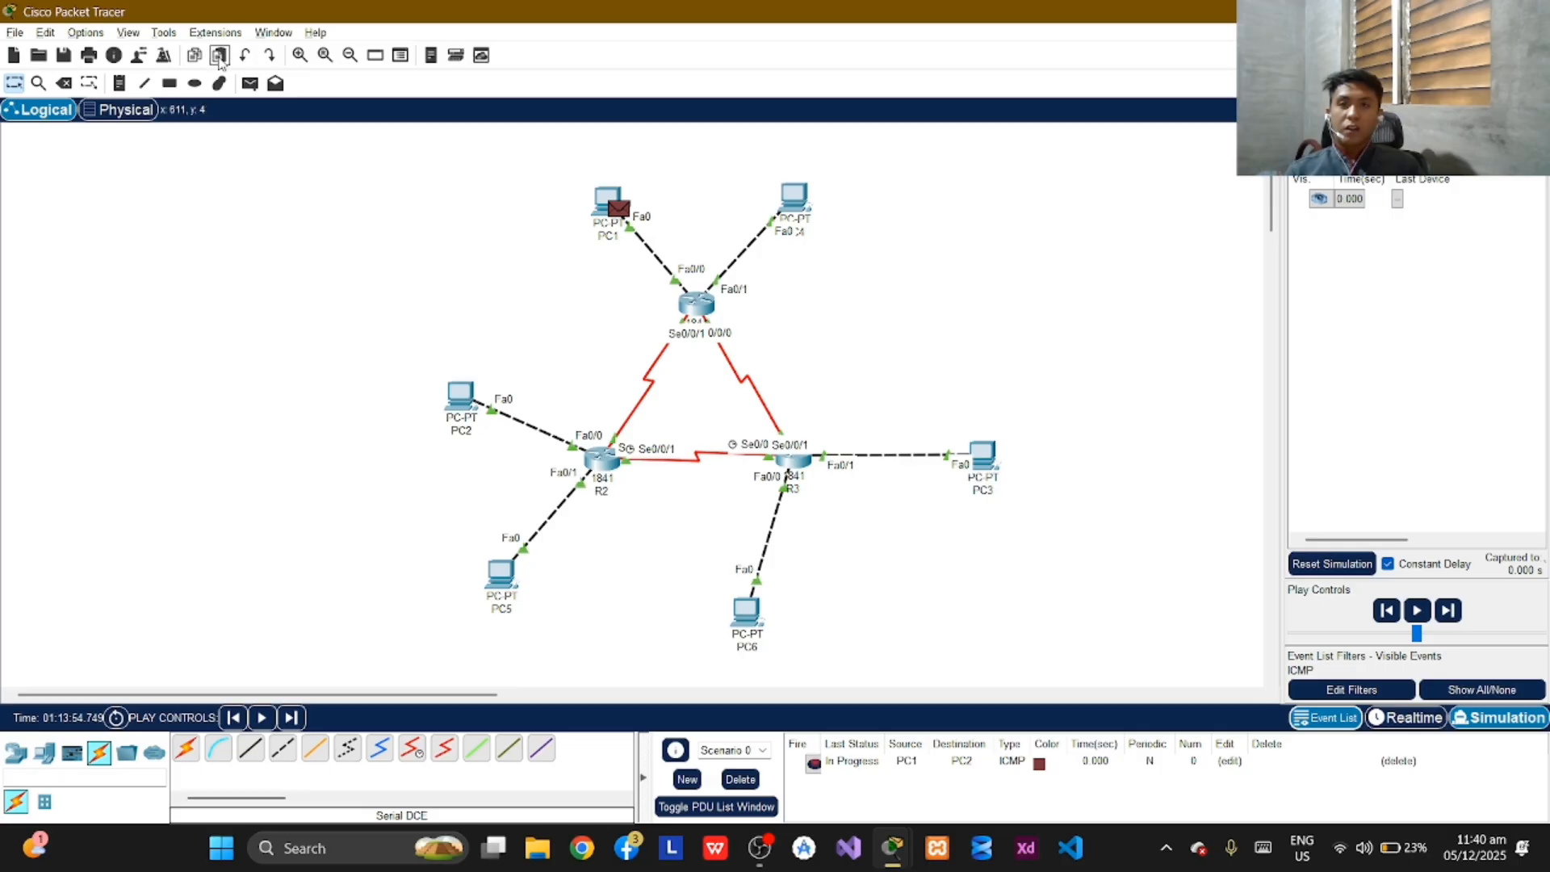
Add a simple PDU from PC3 to PC4, then play the simulation and pause it.
left_click(249, 84)
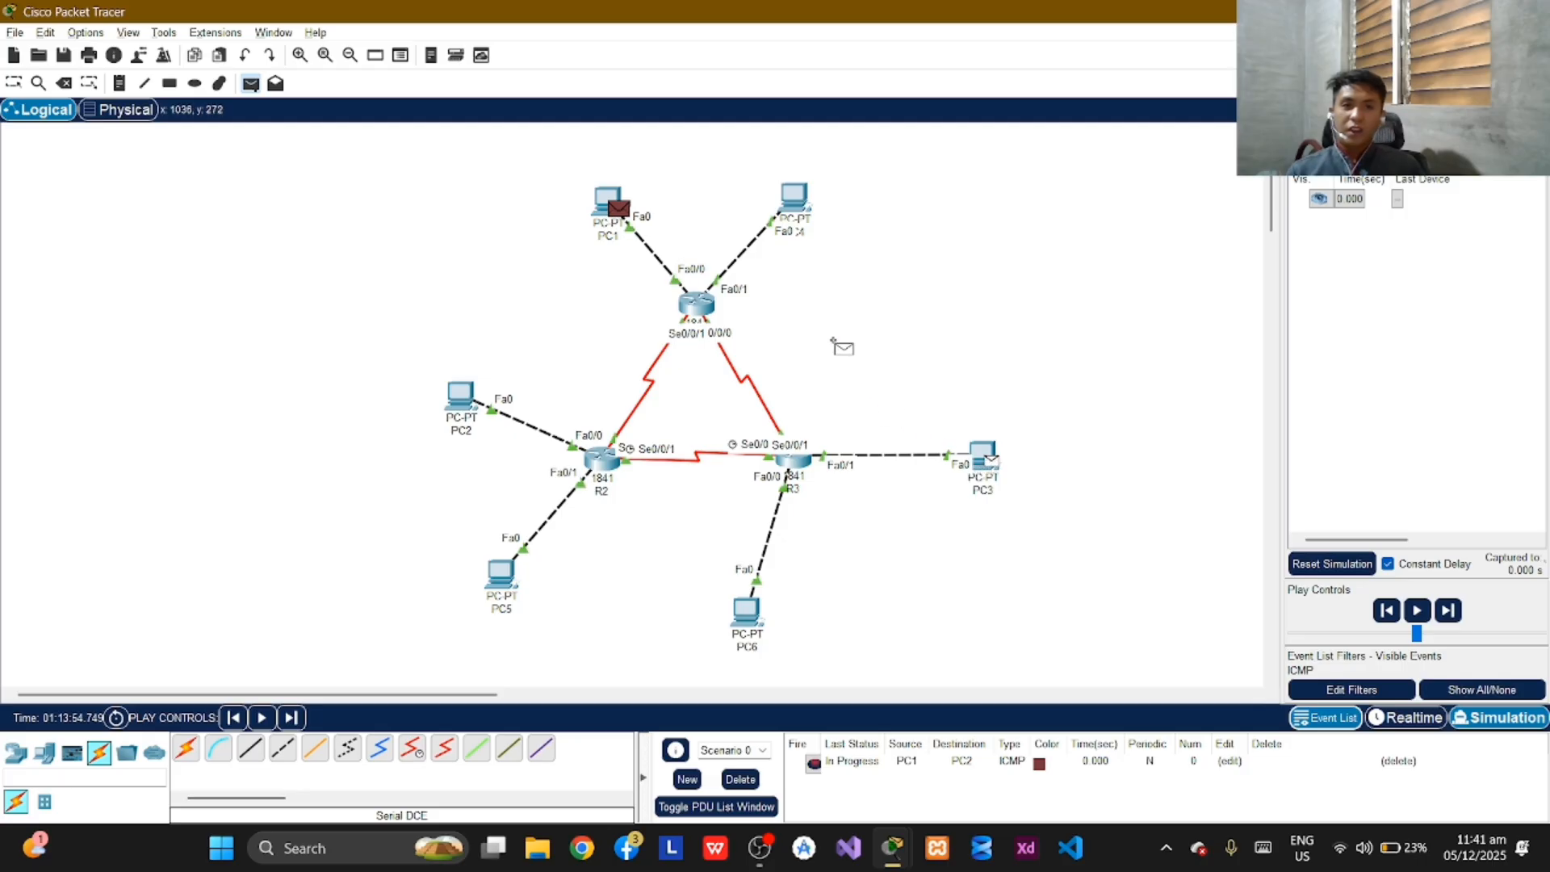
left_click(798, 202)
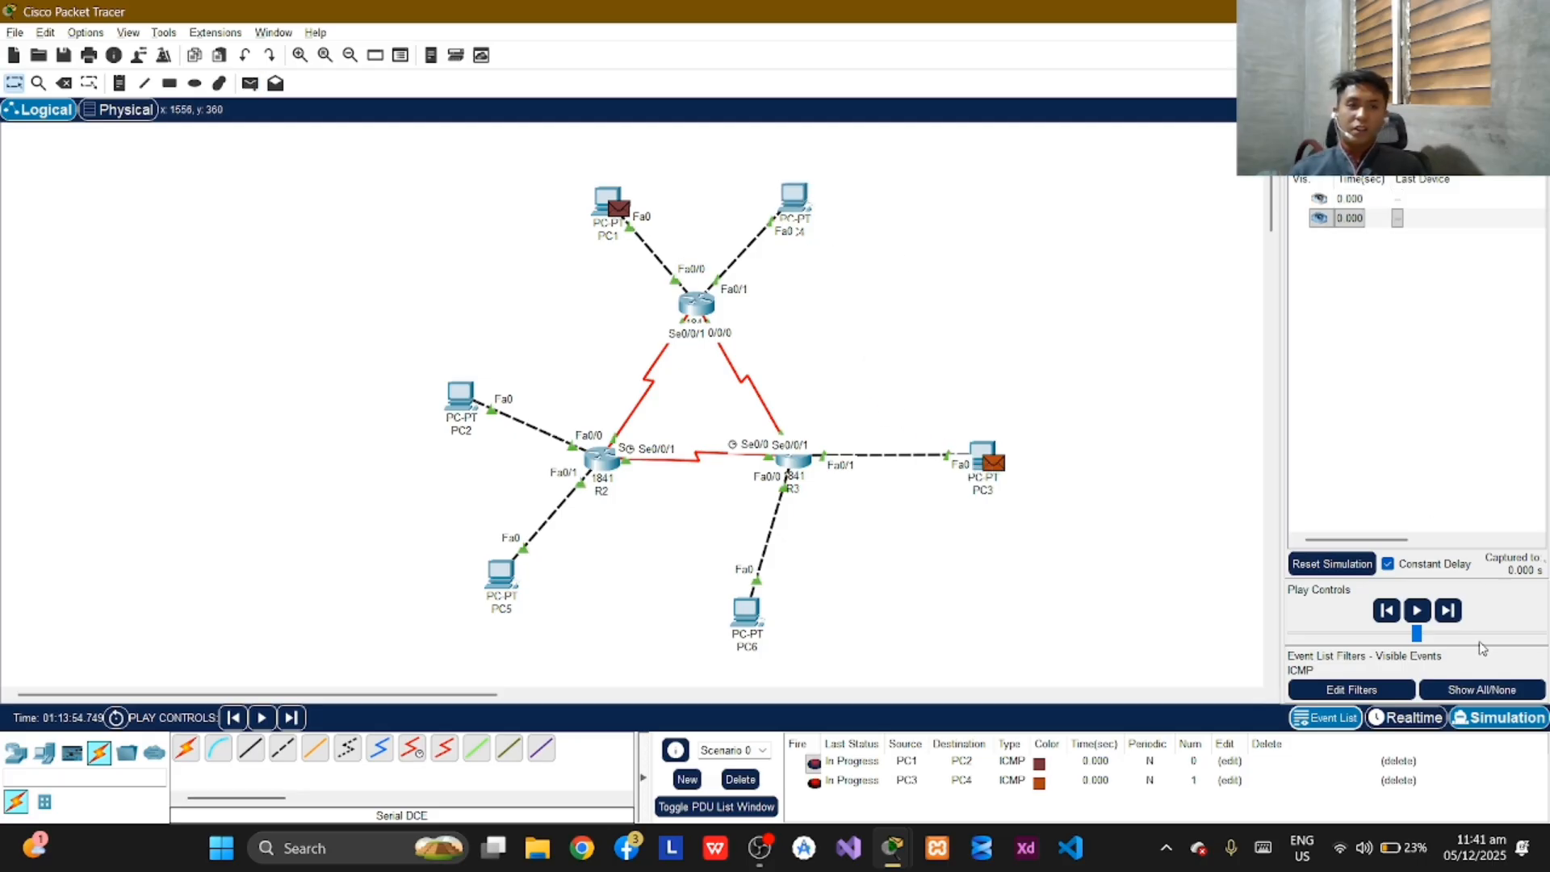
left_click(1415, 612)
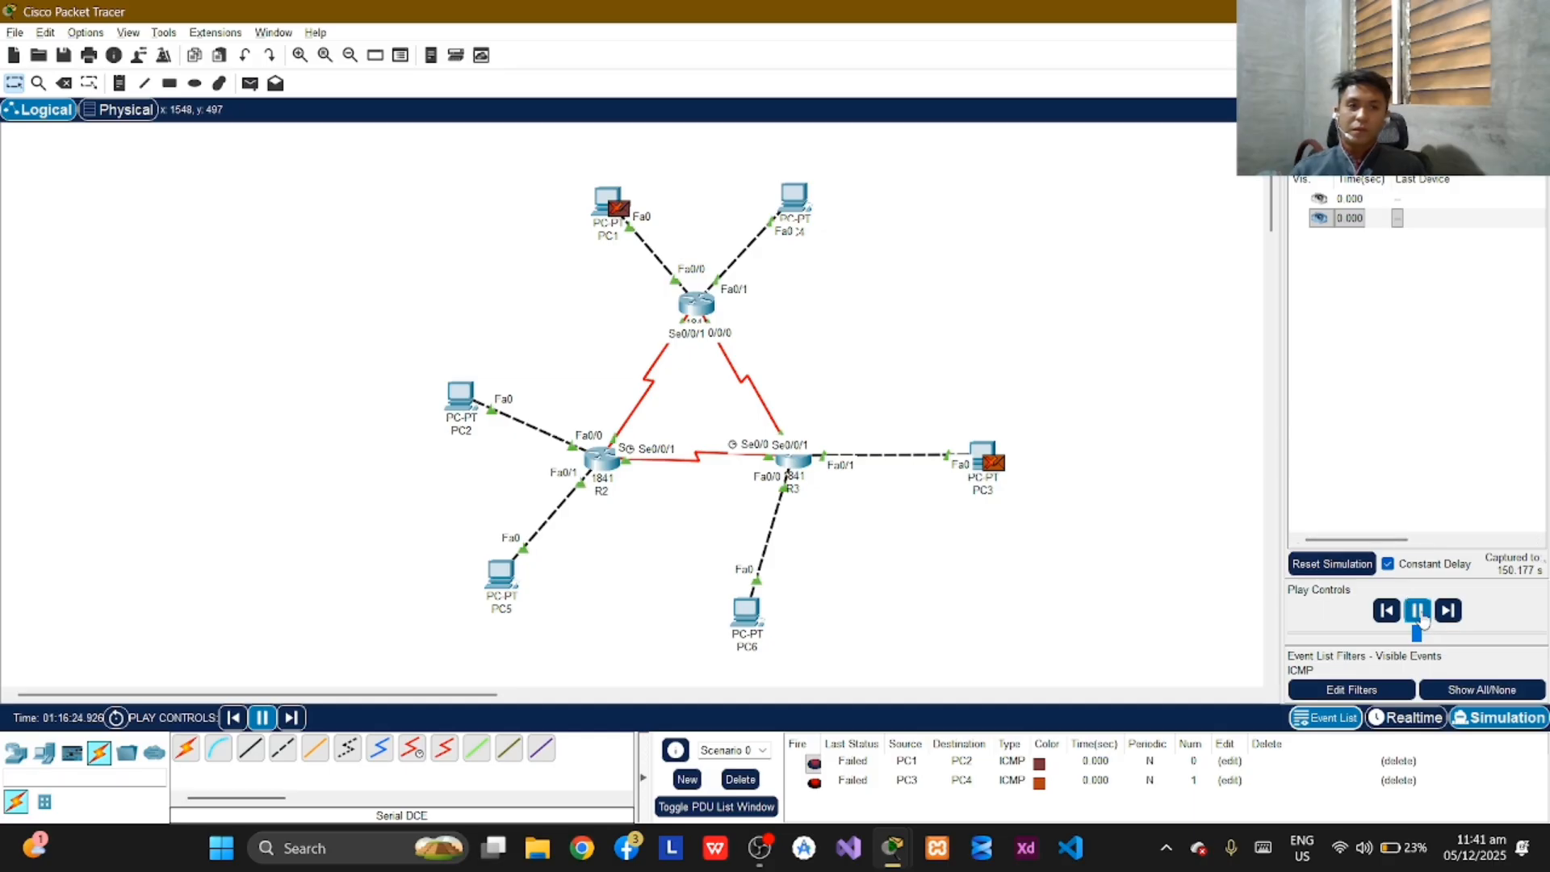
left_click(1418, 612)
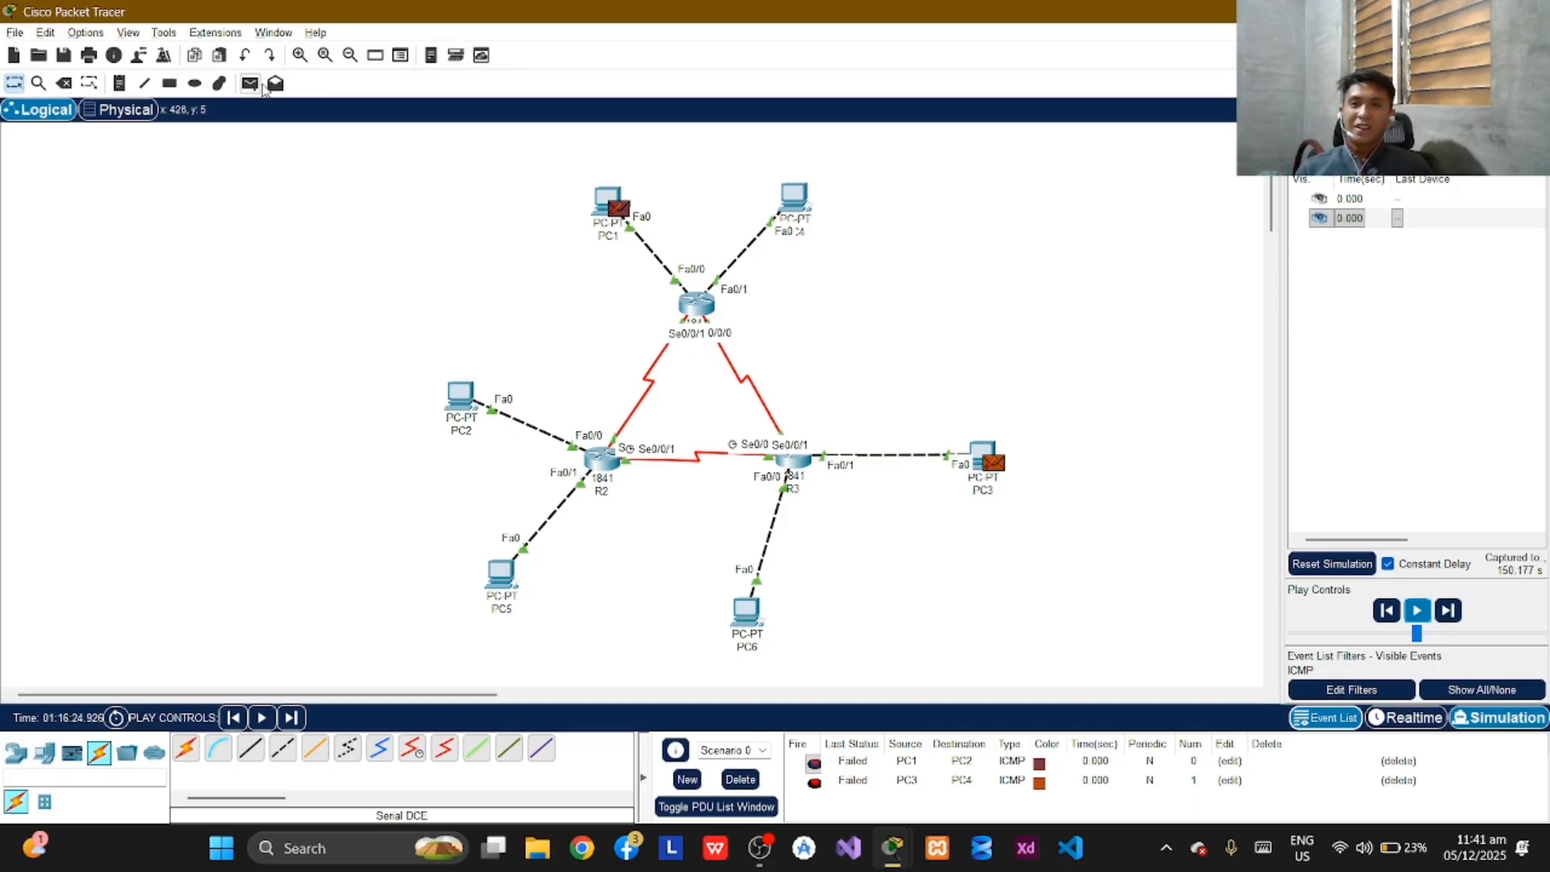
Add a simple PDU with PC4 as source and PC5 as destination.
left_click(251, 83)
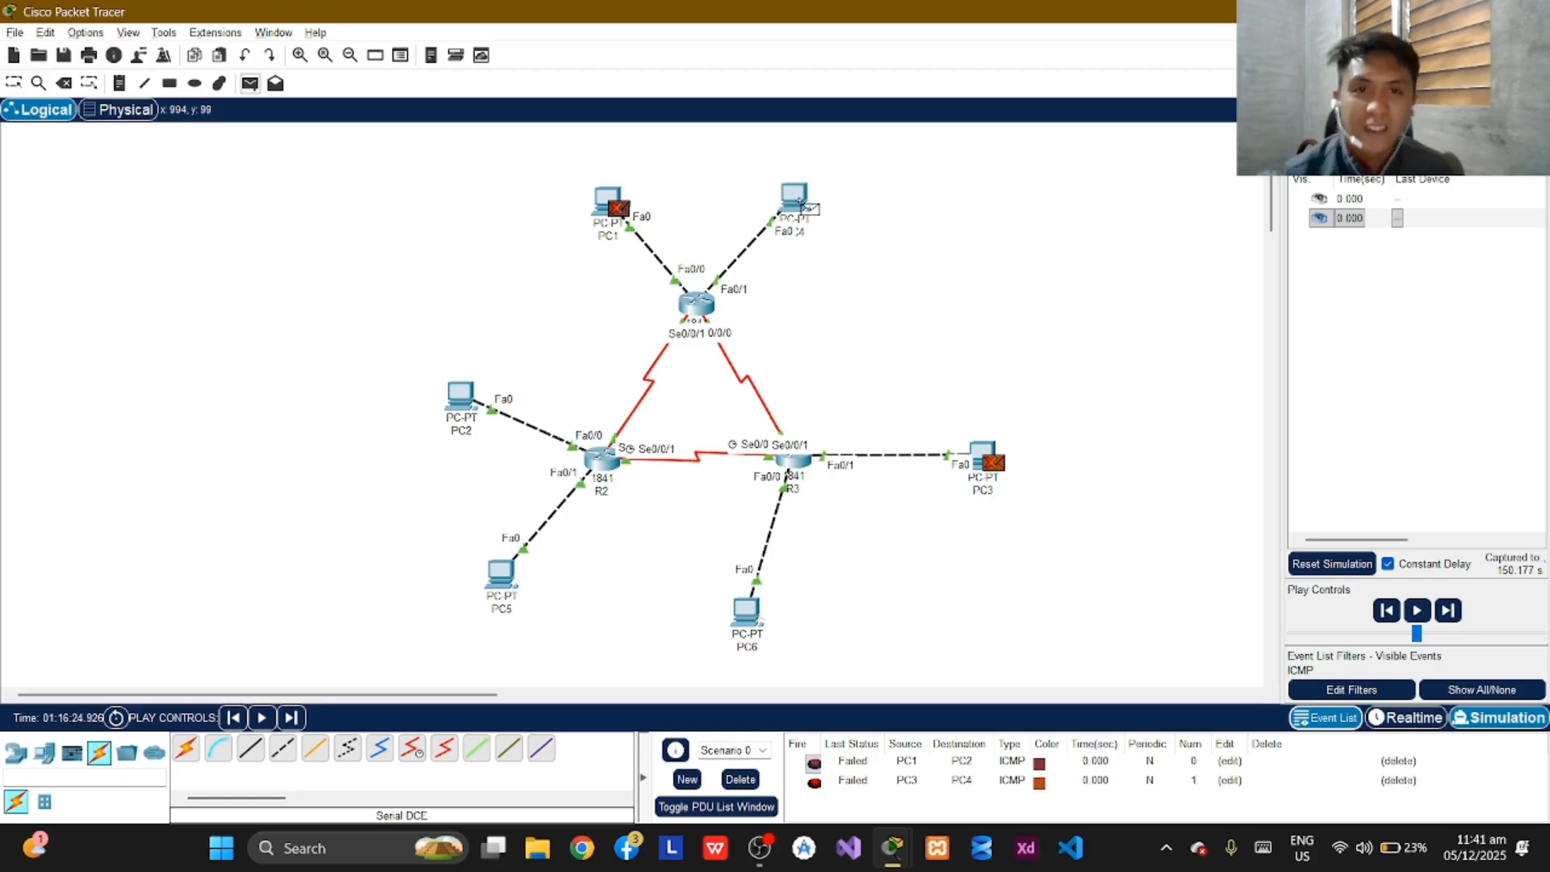
left_click(805, 207)
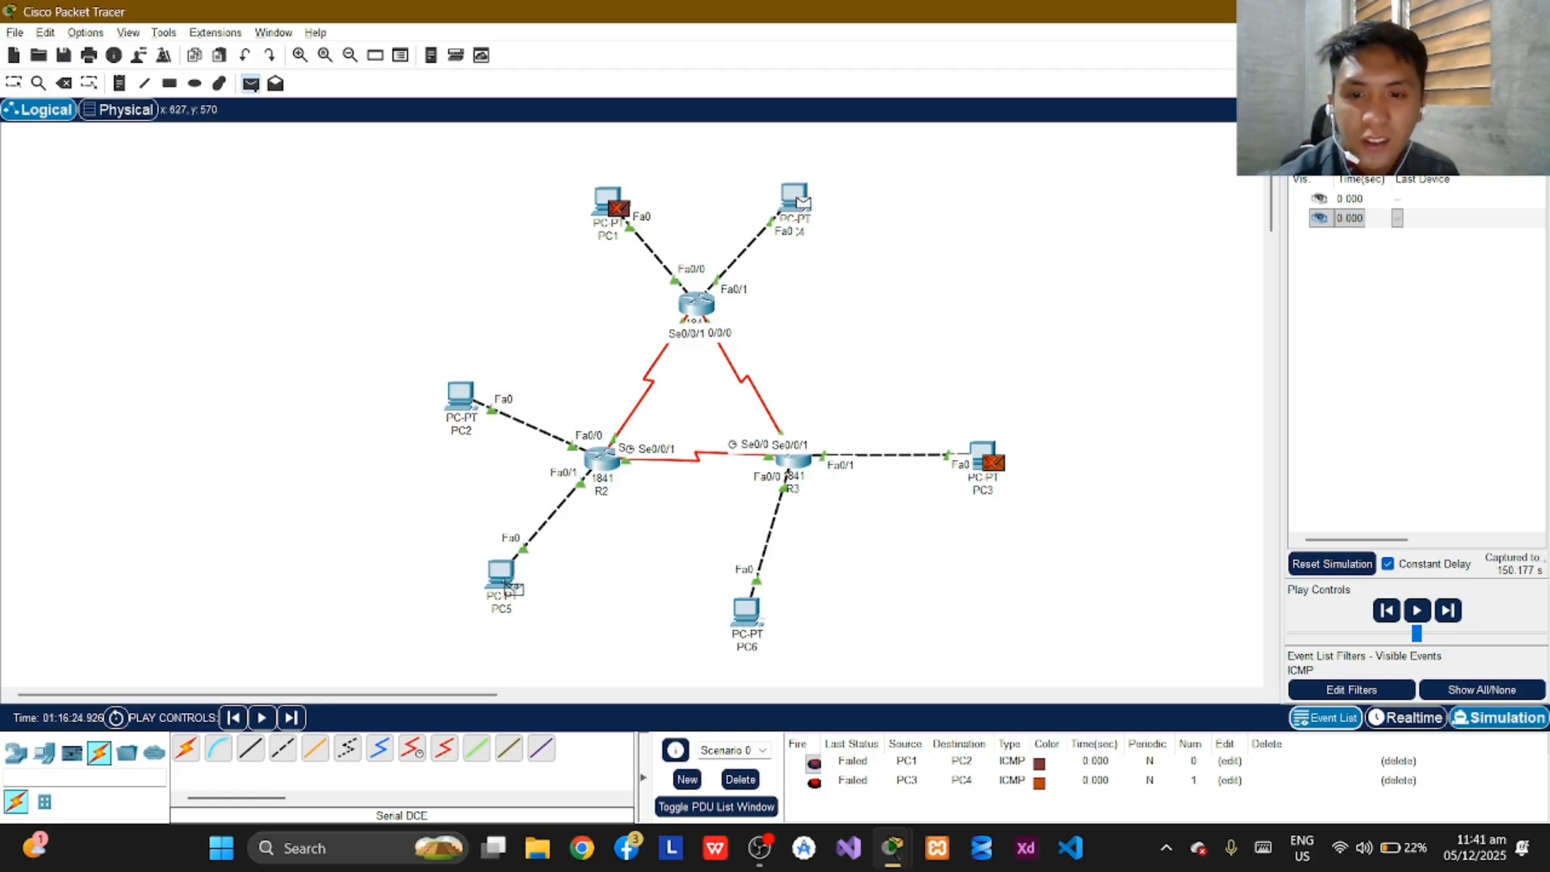
left_click(510, 585)
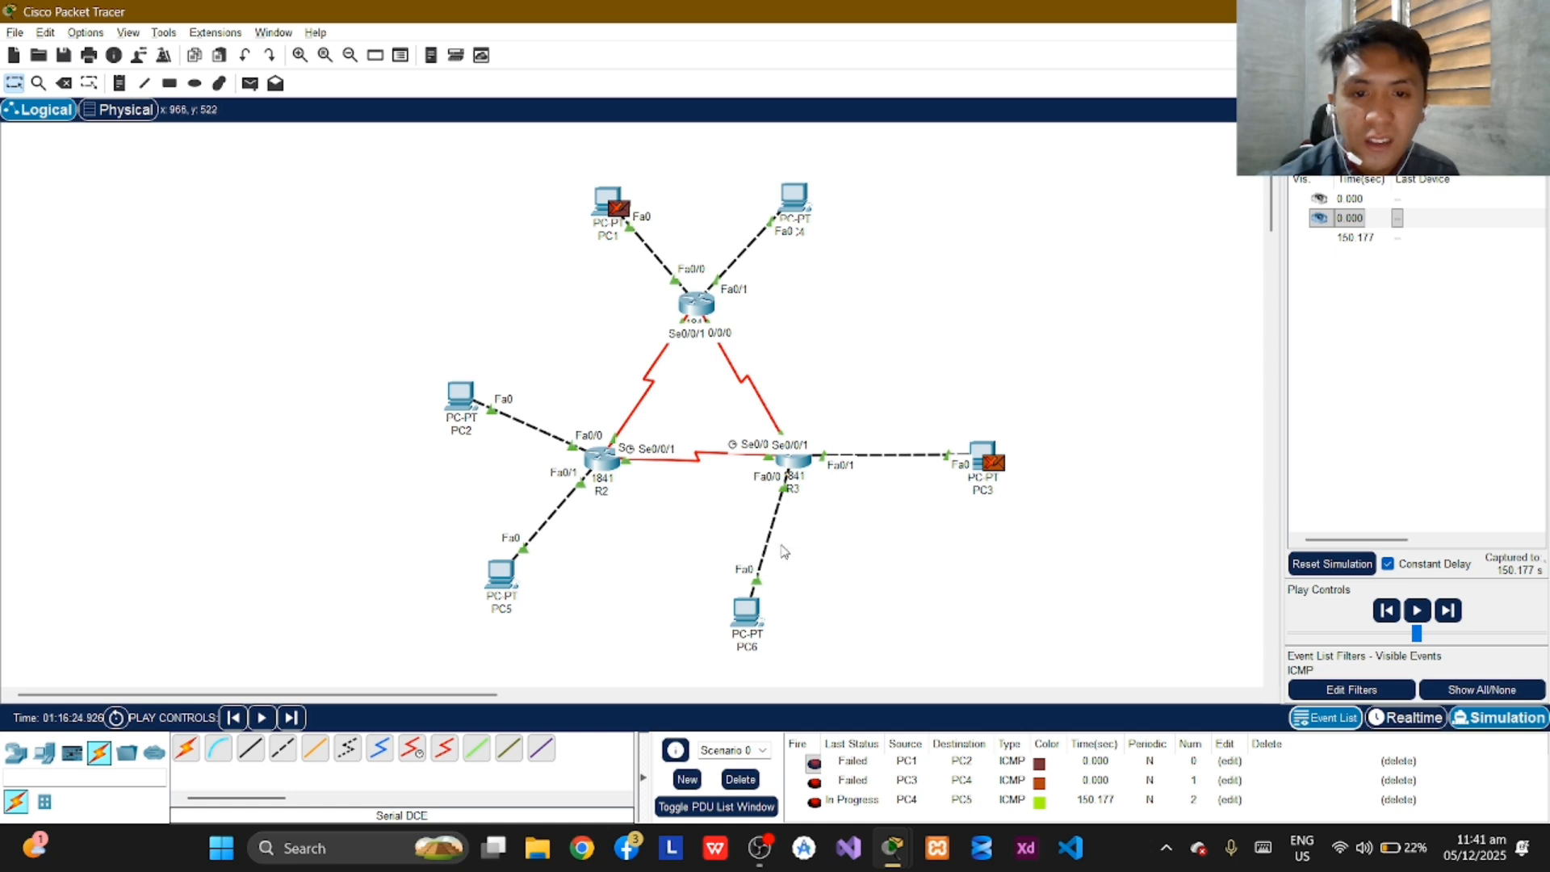